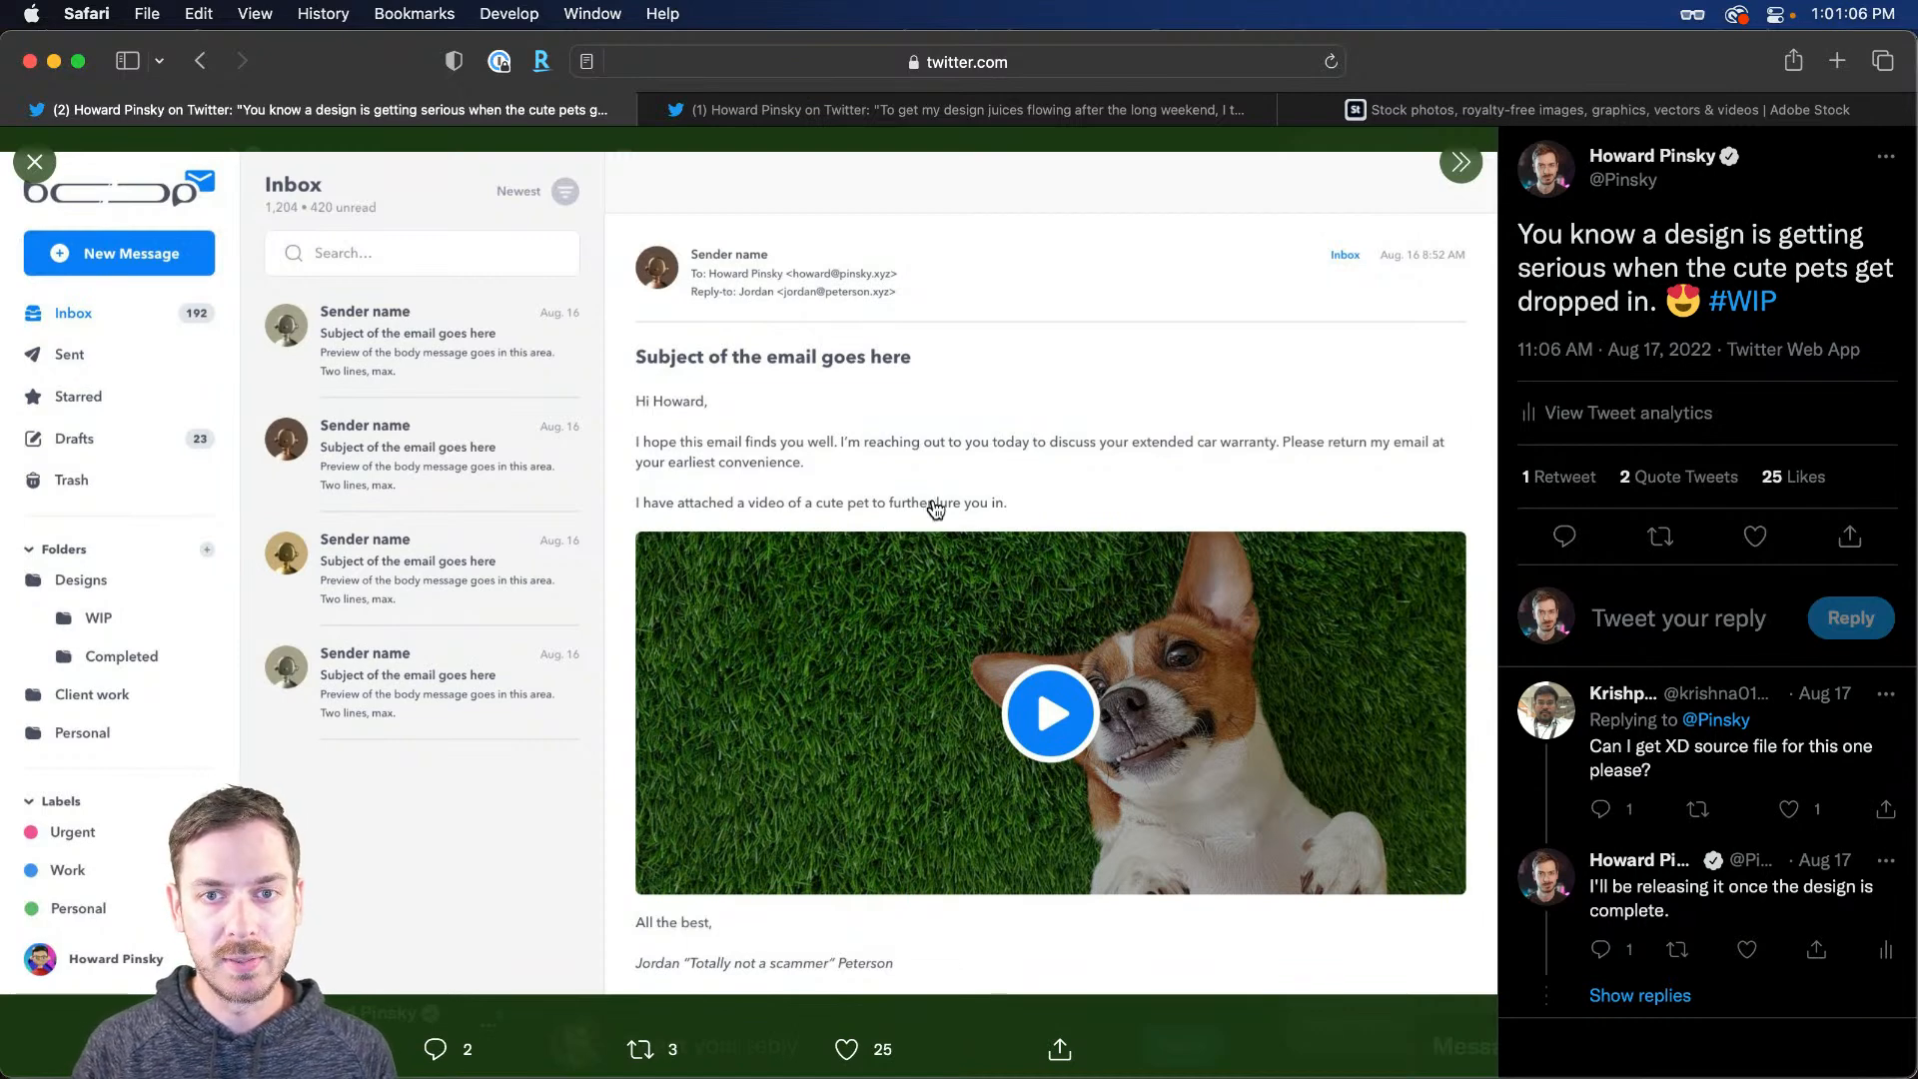
Step: Switch to Adobe XD and look over the Home artboard's inbox list and open email with the iguana image
key("super+Tab")
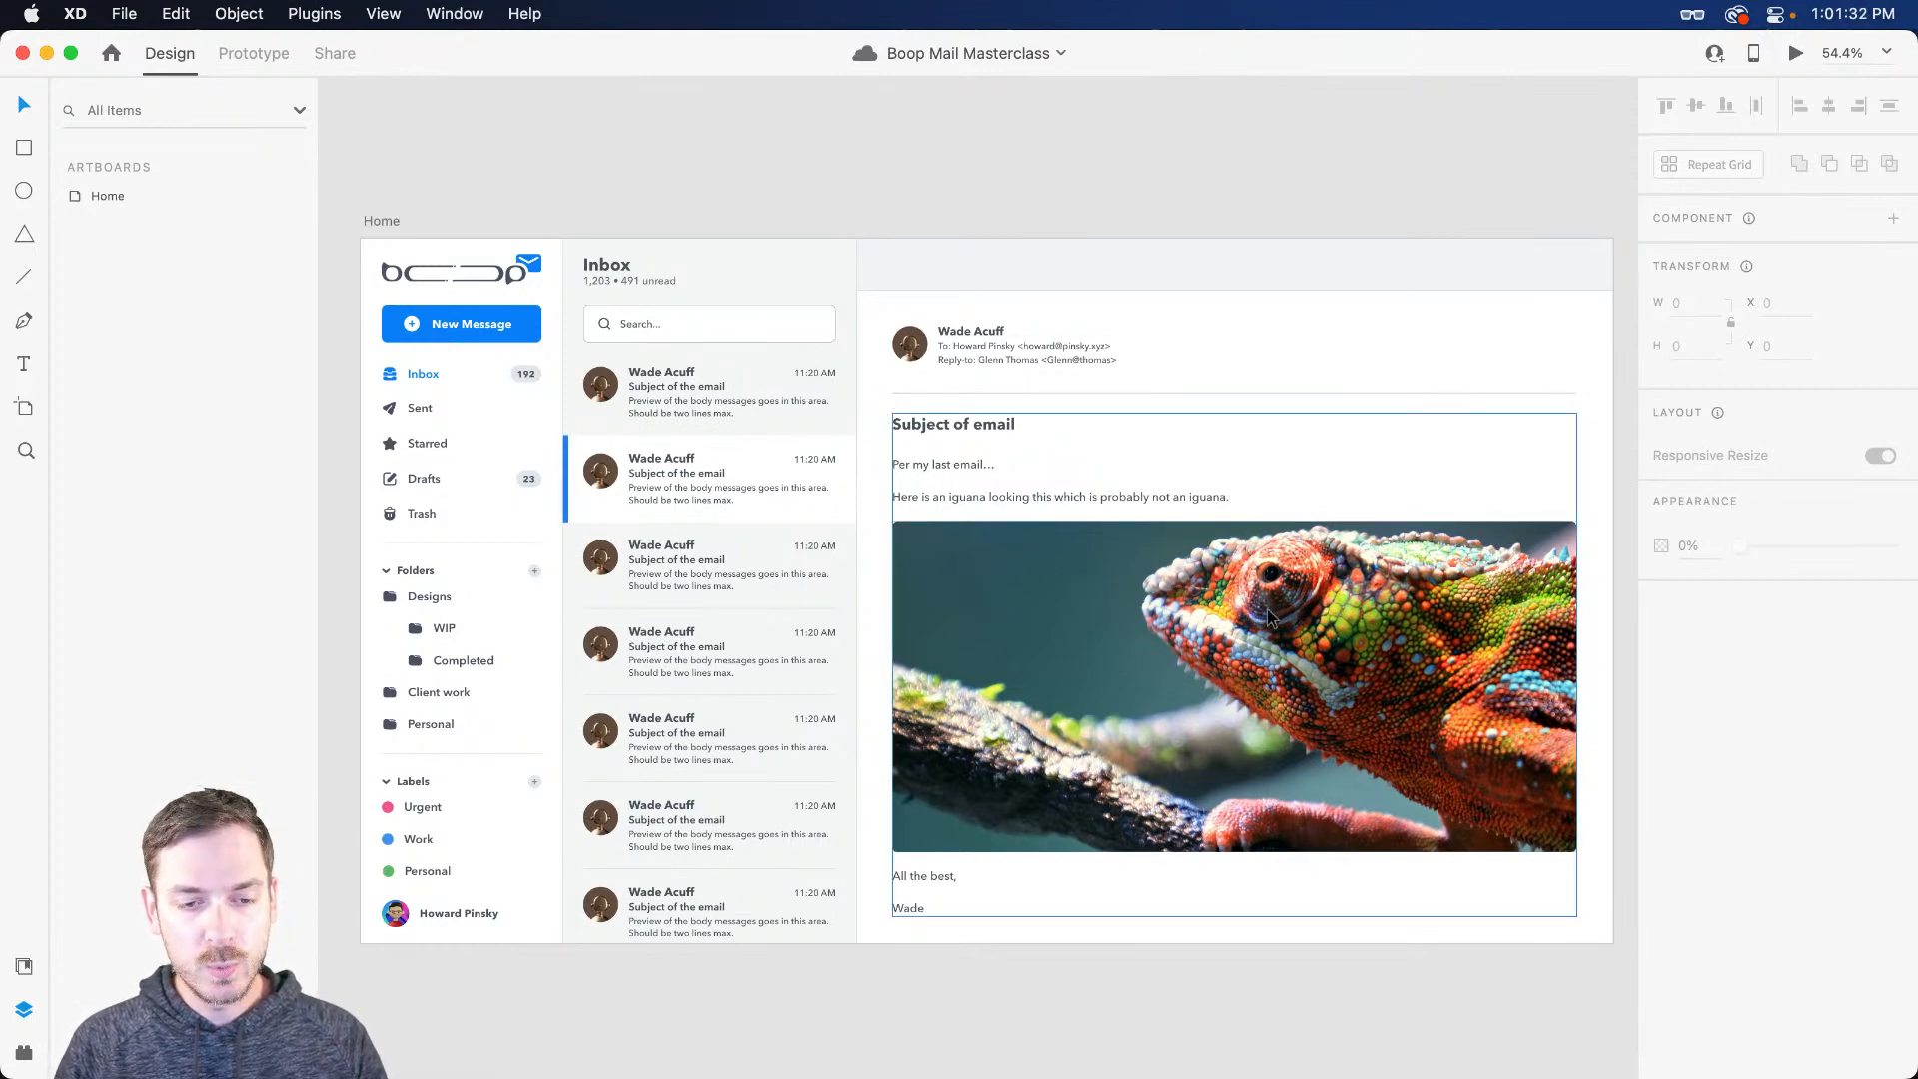
scroll(1495, 789, "up", 5)
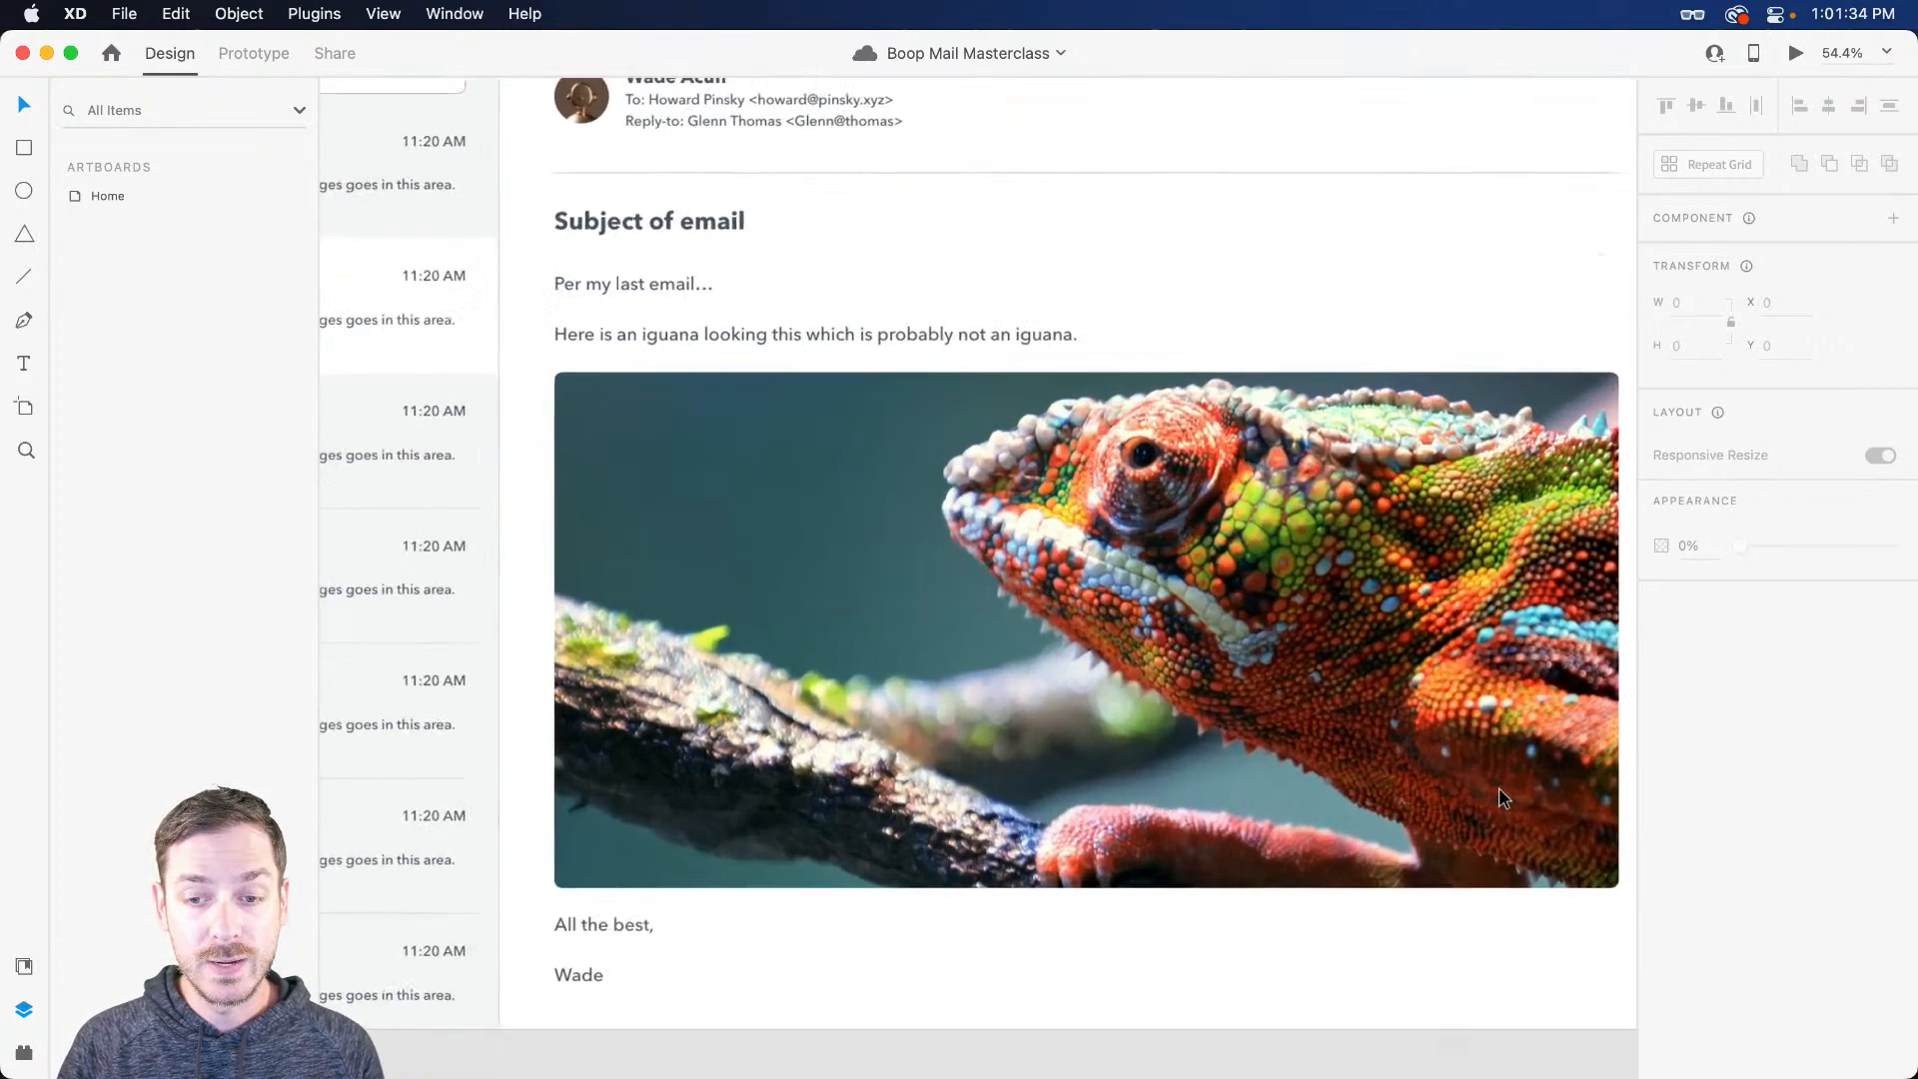
scroll(1495, 788, "down", 4)
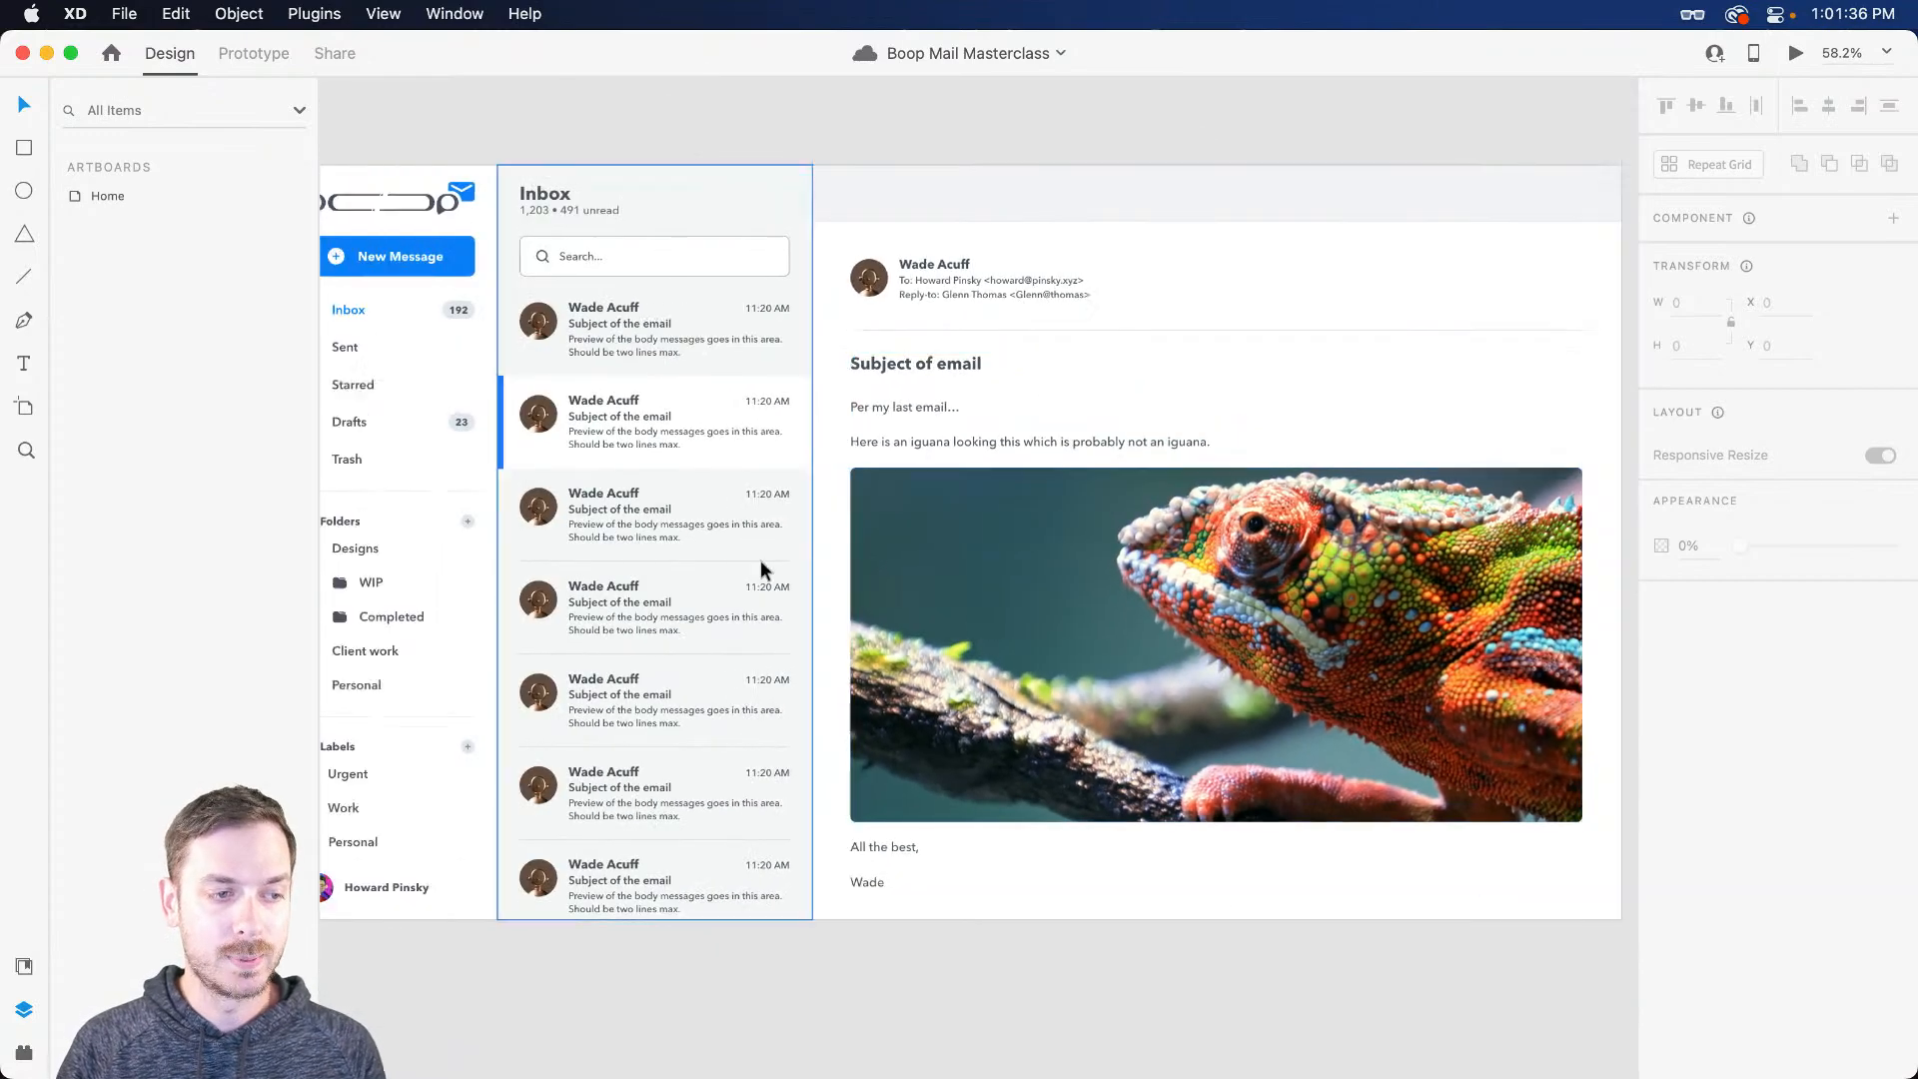
scroll(759, 561, "left", 1)
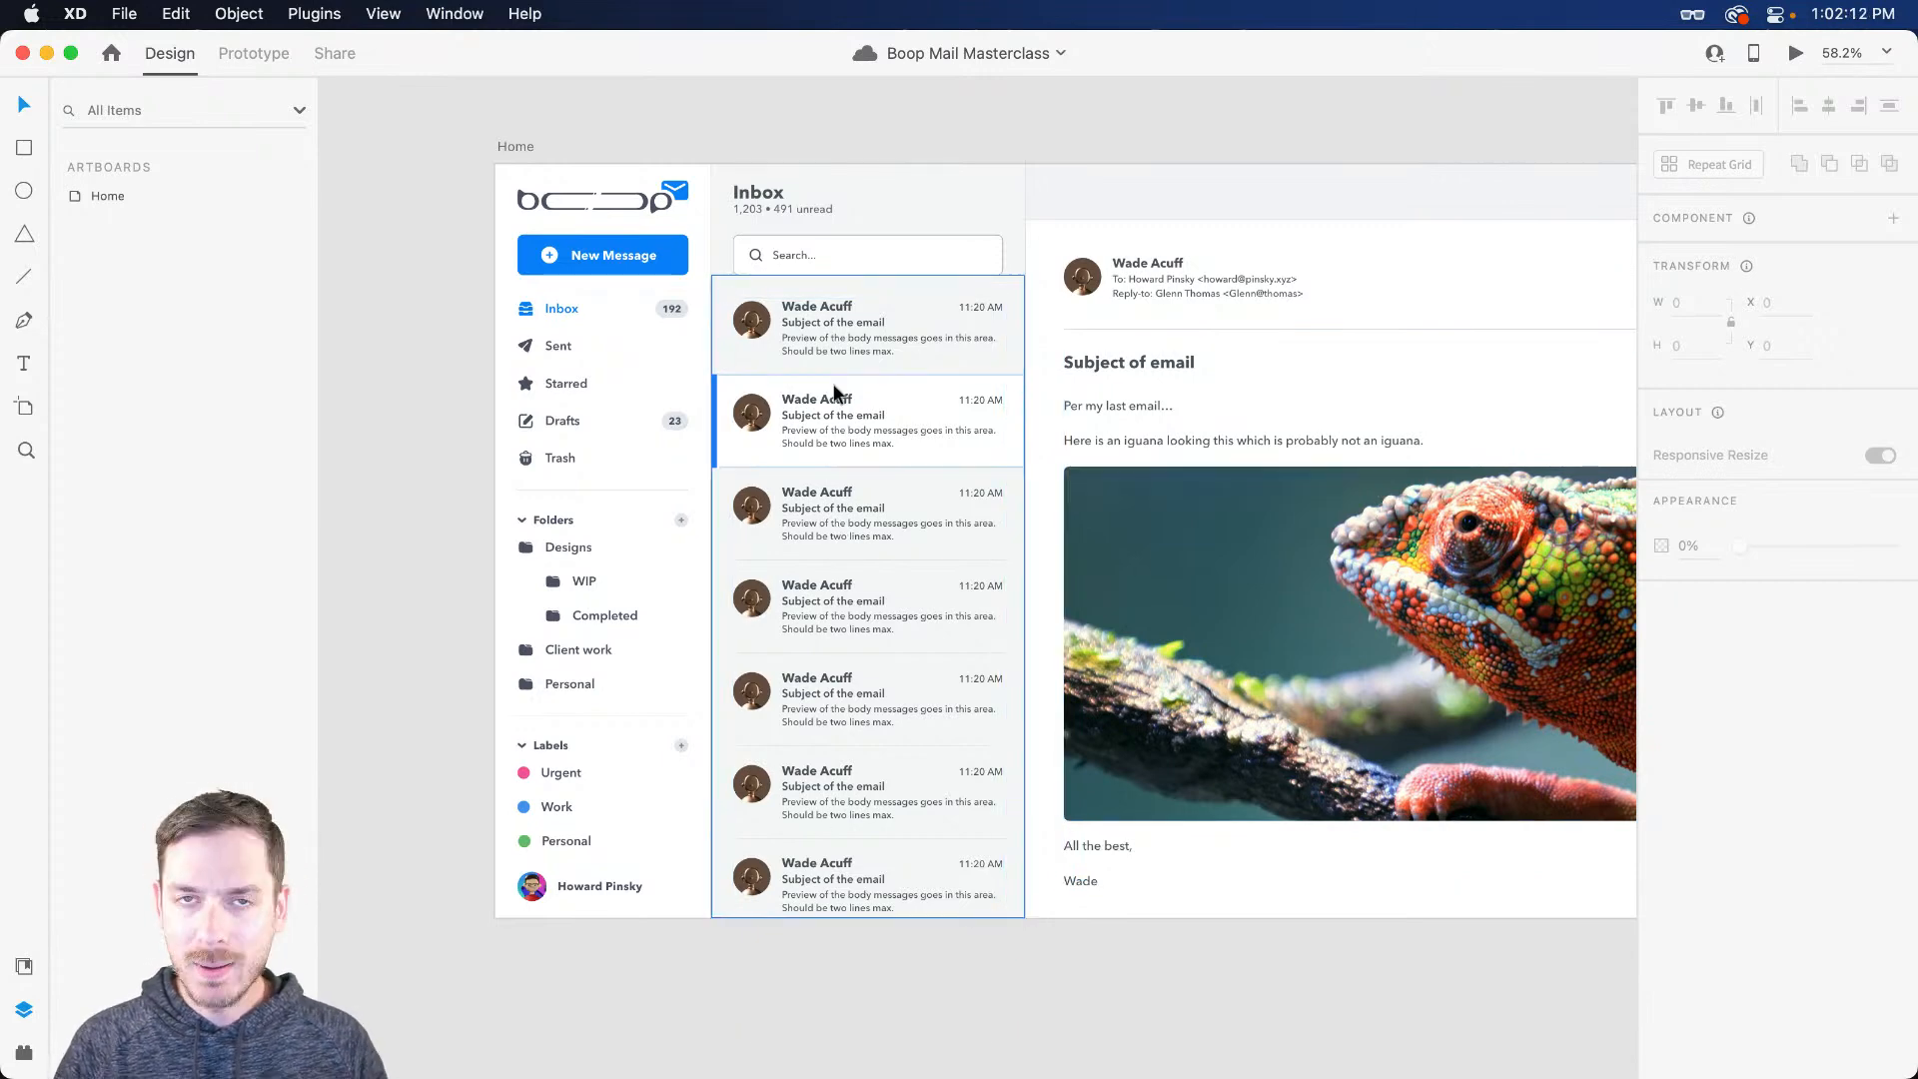
scroll(1117, 681, "right", 6)
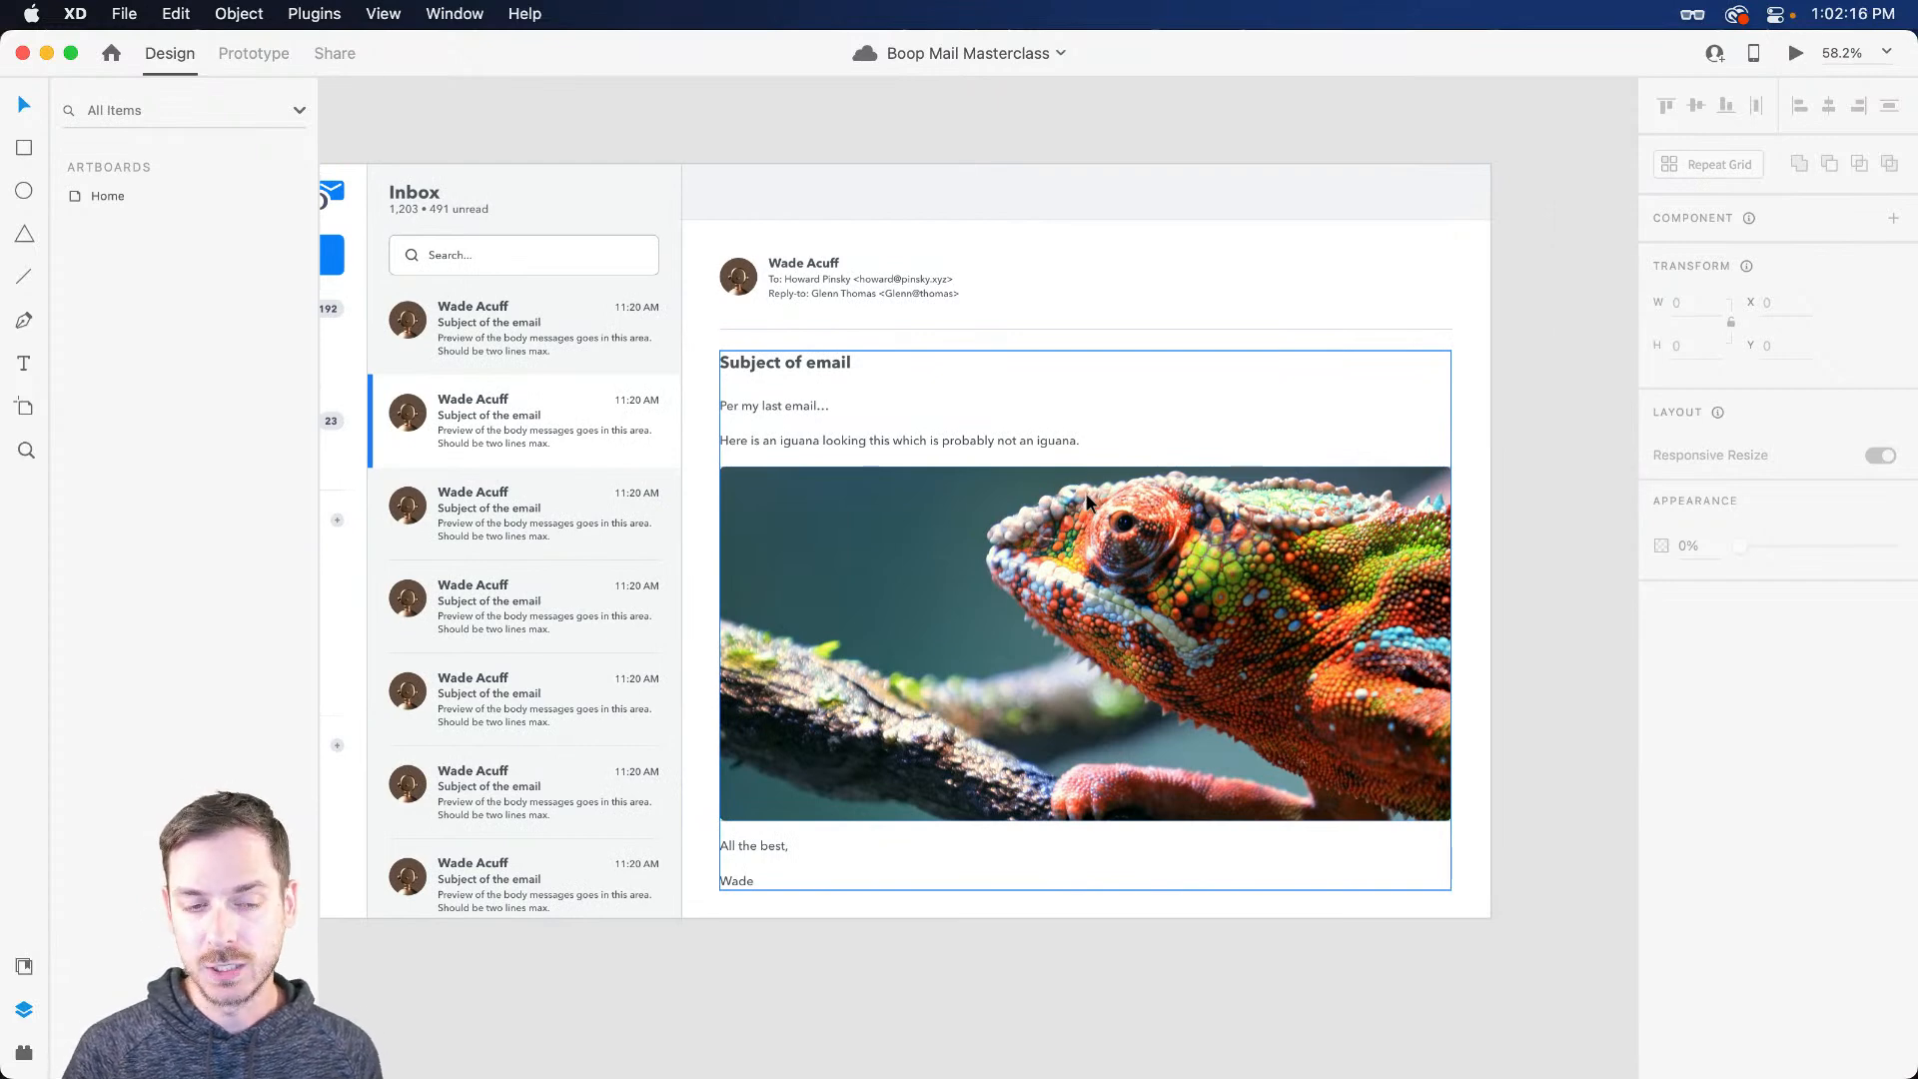
Step: Select the iguana video's mask group inside the Message group and check the video in the desktop preview
double_click(944, 579)
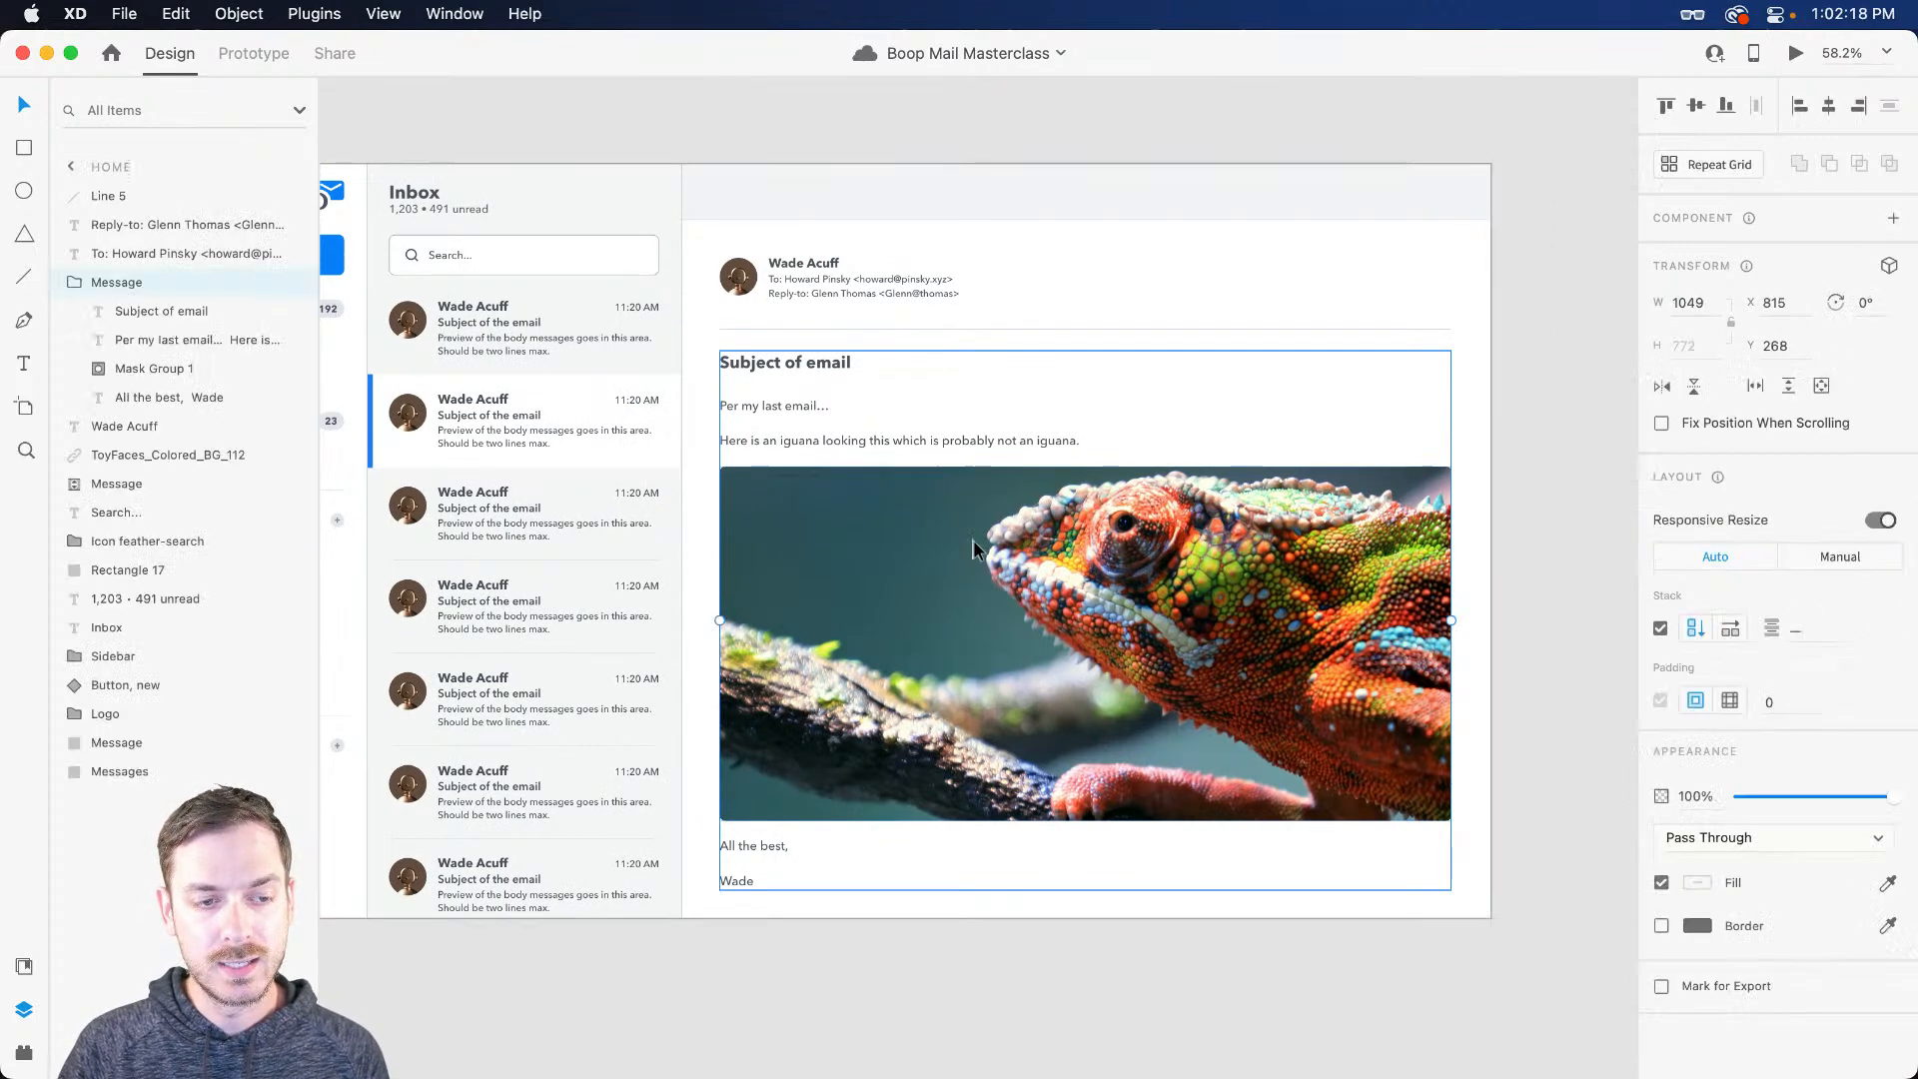
mouse_move(944, 579)
left_mouse_down()
mouse_move(943, 464)
mouse_move(937, 693)
mouse_move(963, 440)
mouse_move(968, 596)
mouse_move(970, 570)
left_mouse_up()
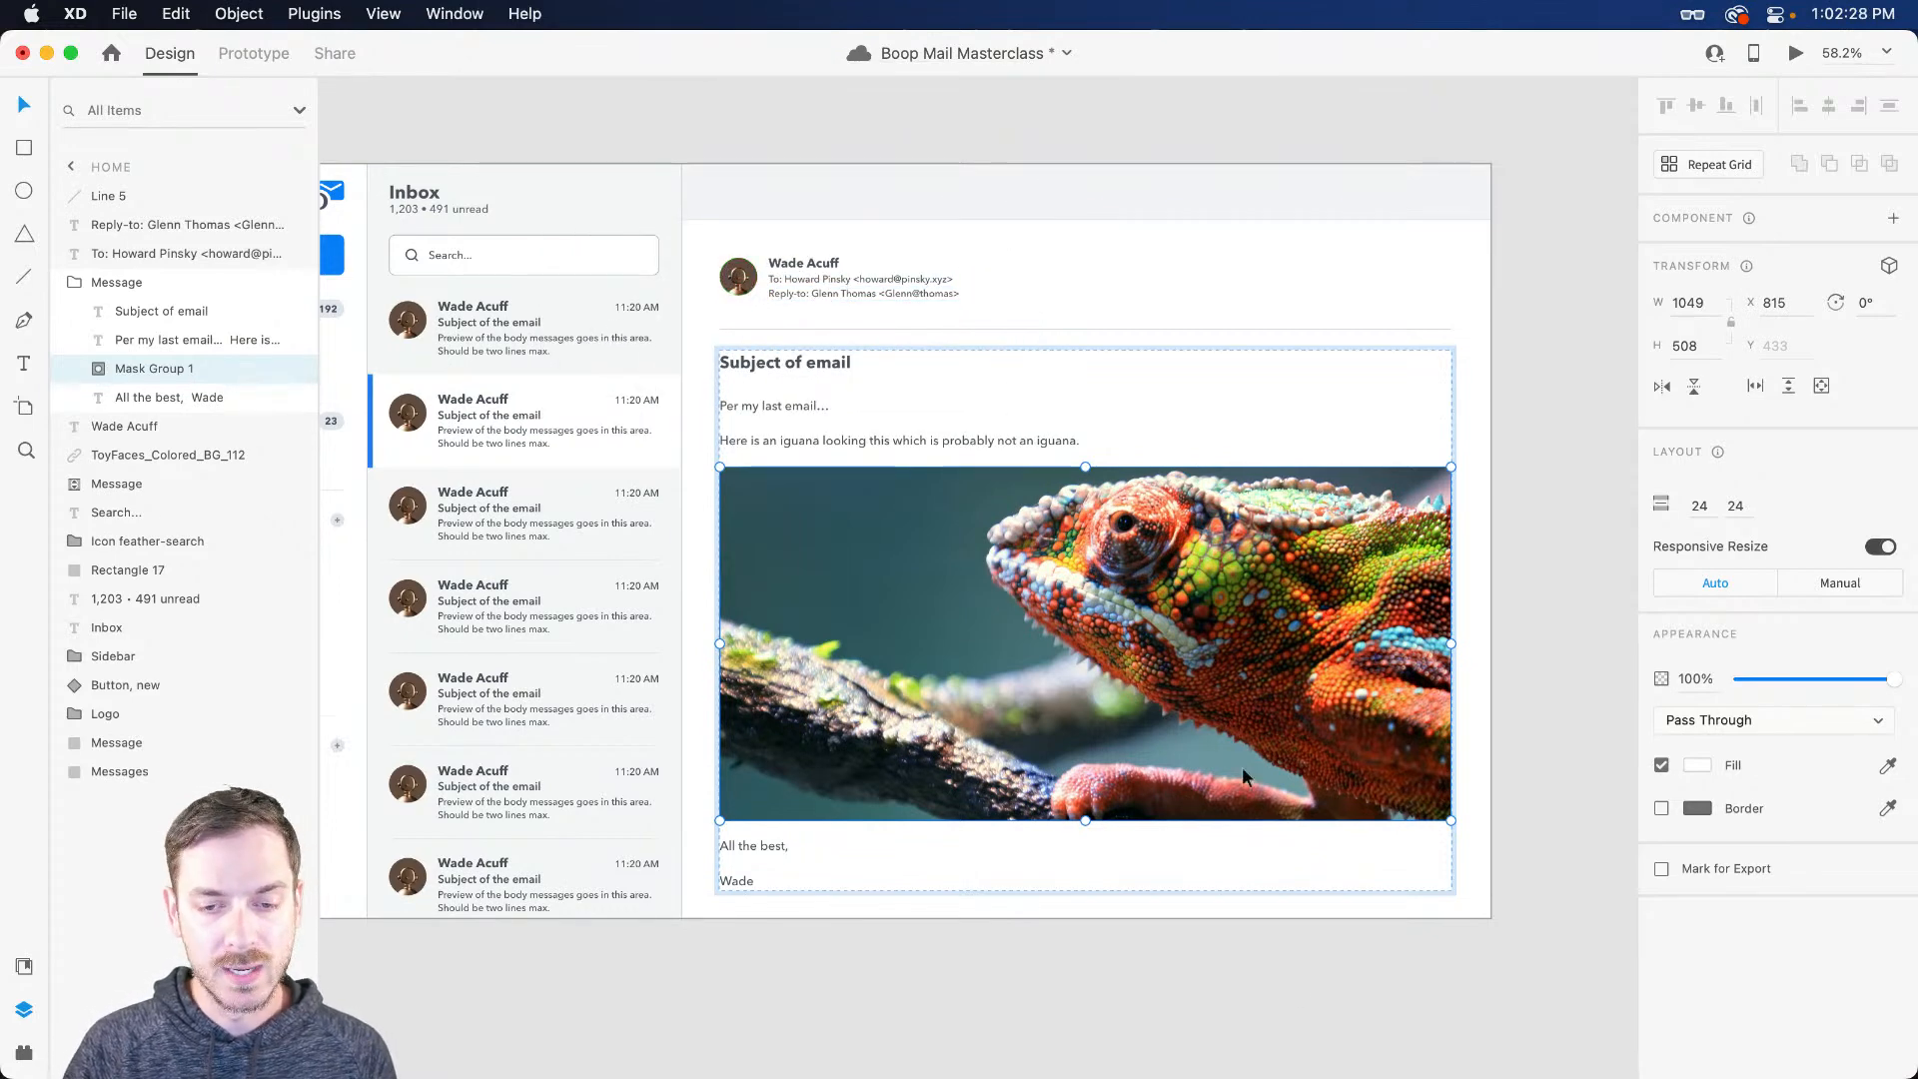
scroll(1233, 762, "up", 3)
scroll(1171, 661, "down", 1)
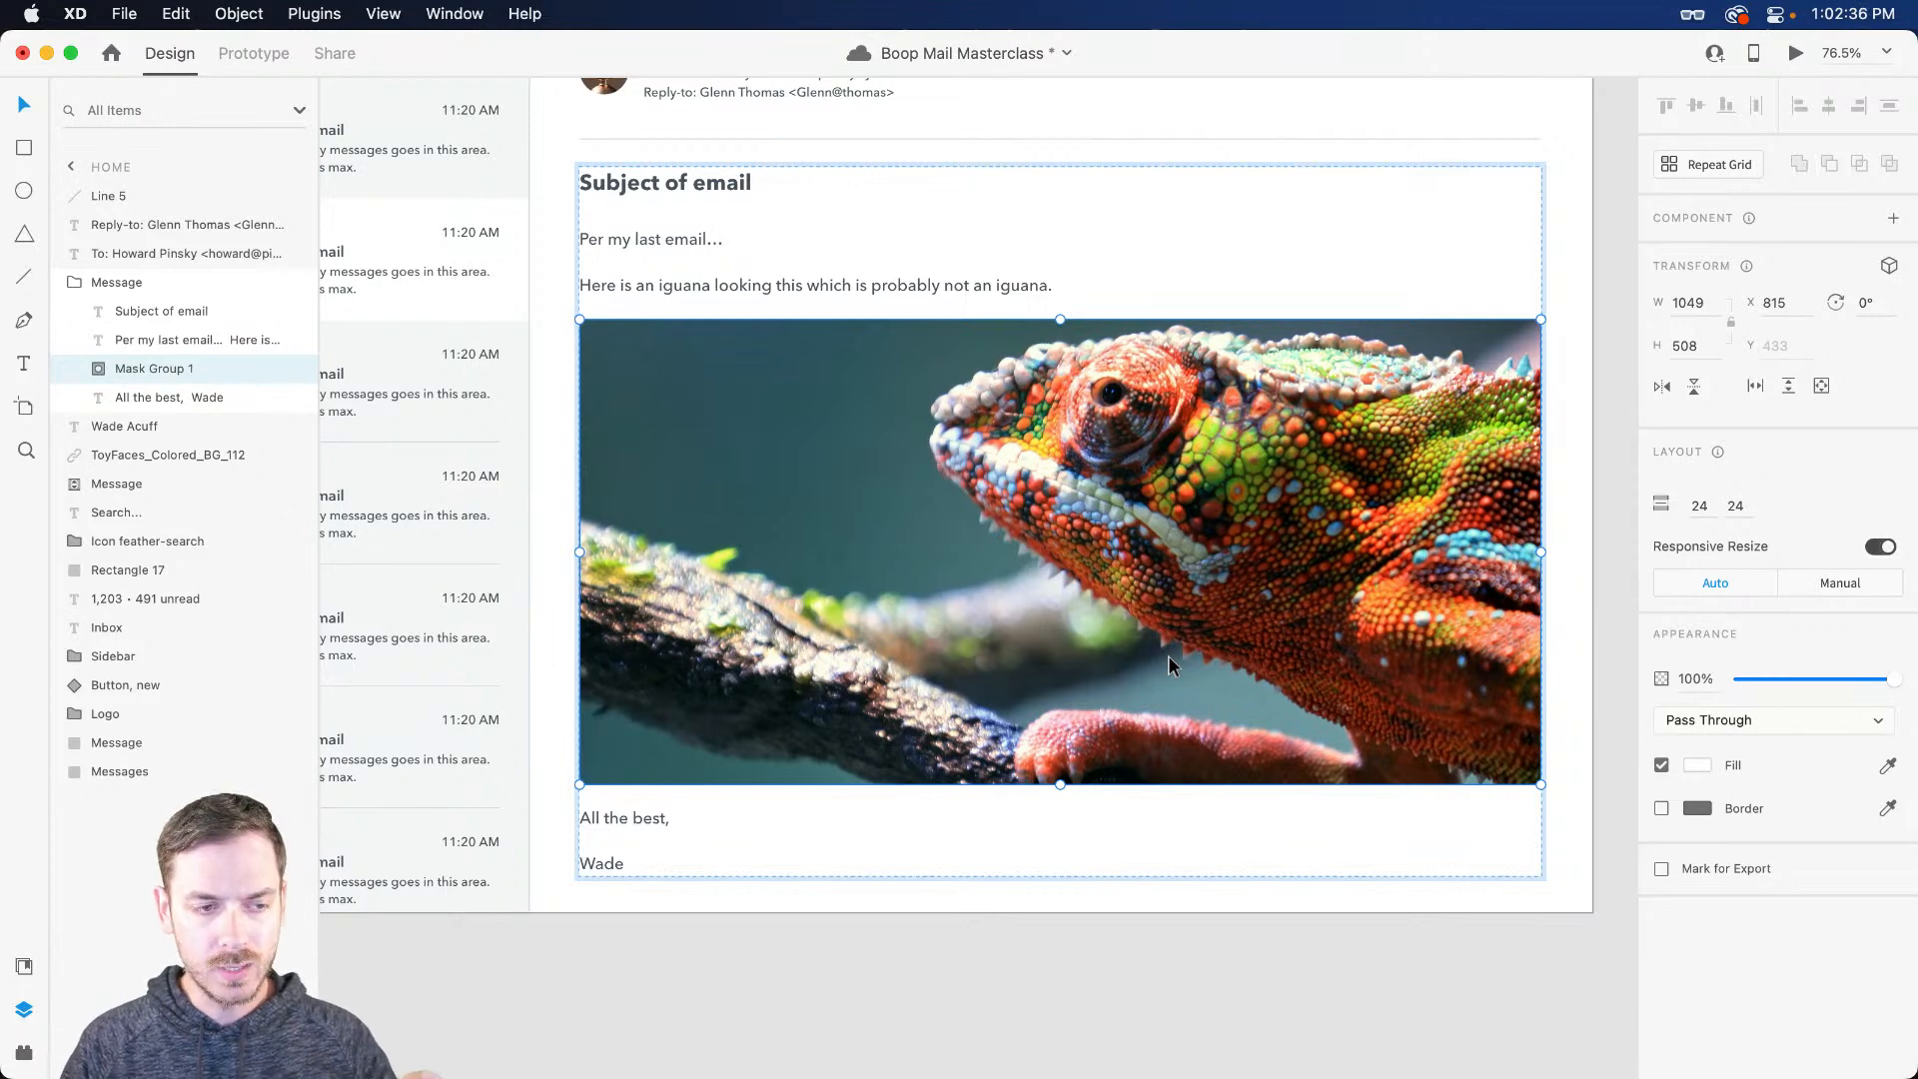
left_click(1795, 53)
left_click_drag(1335, 50, 1247, 50)
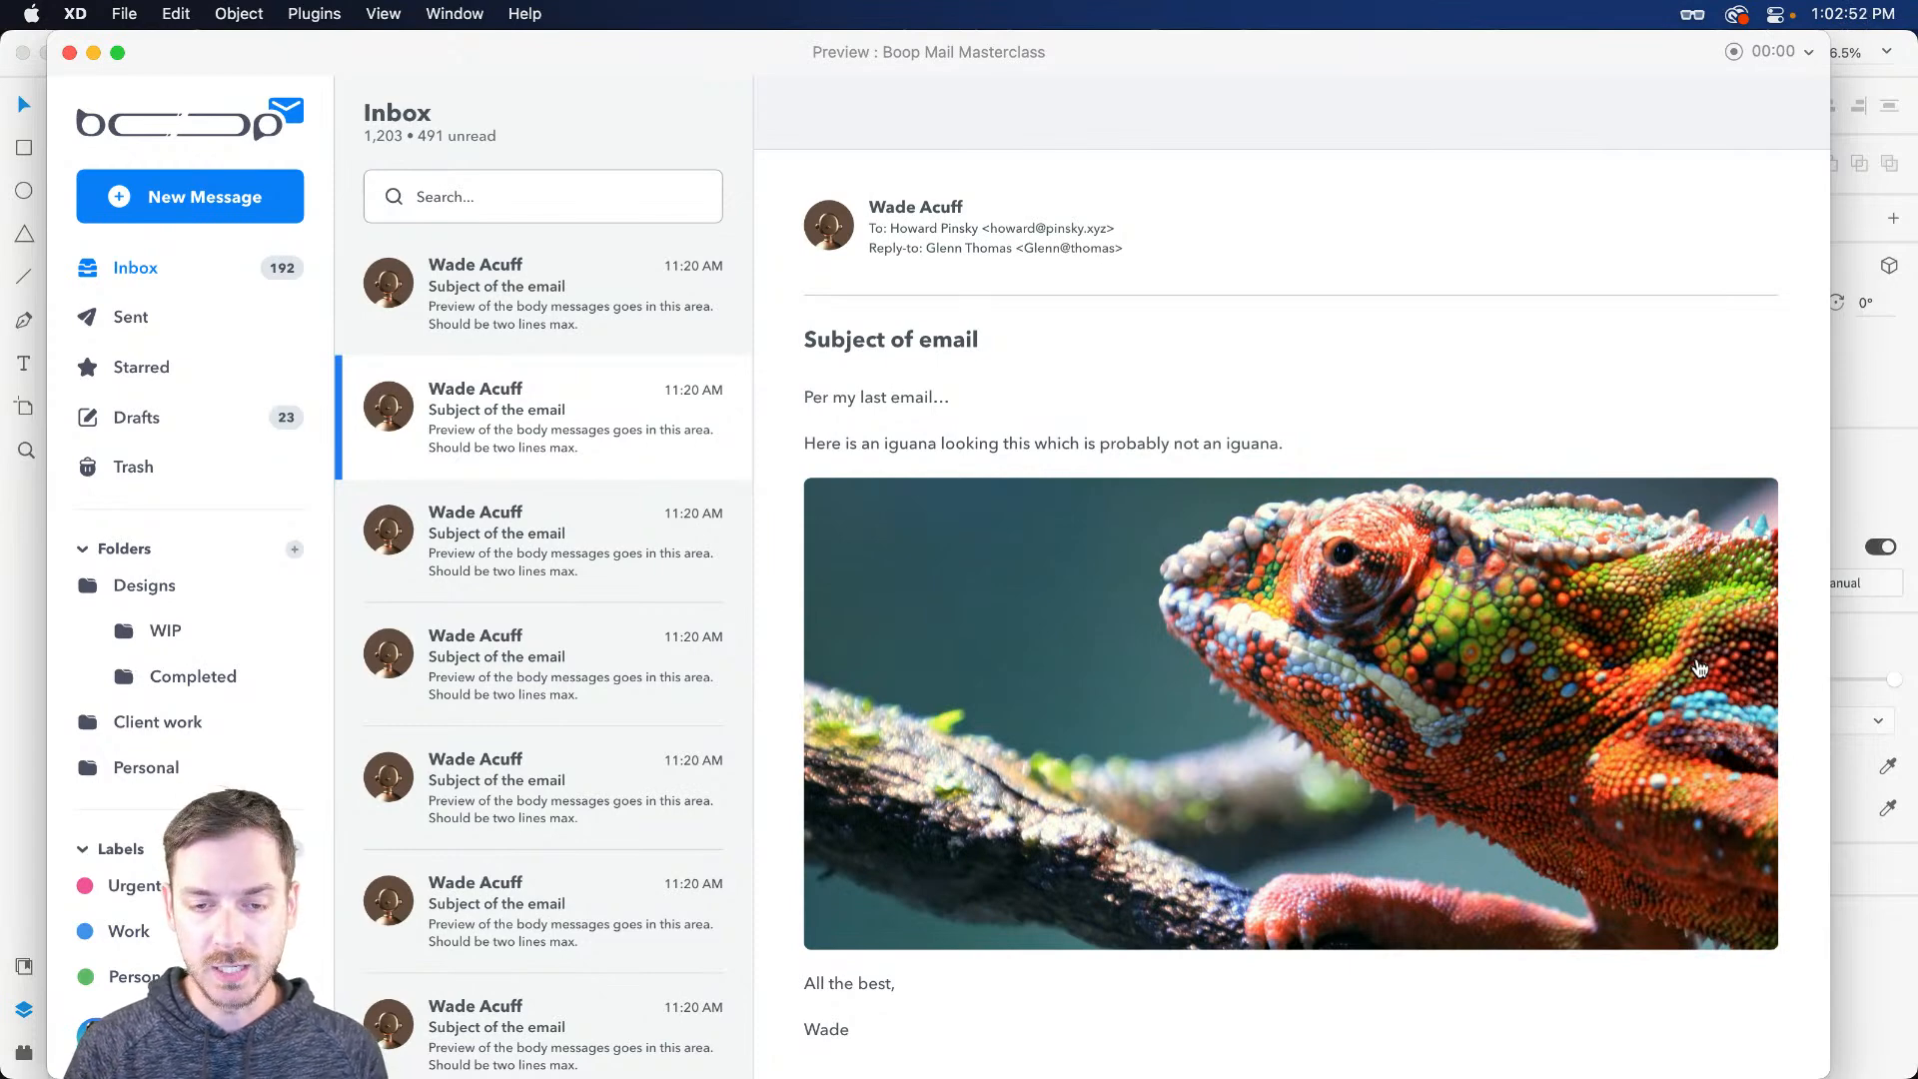
key("super+w")
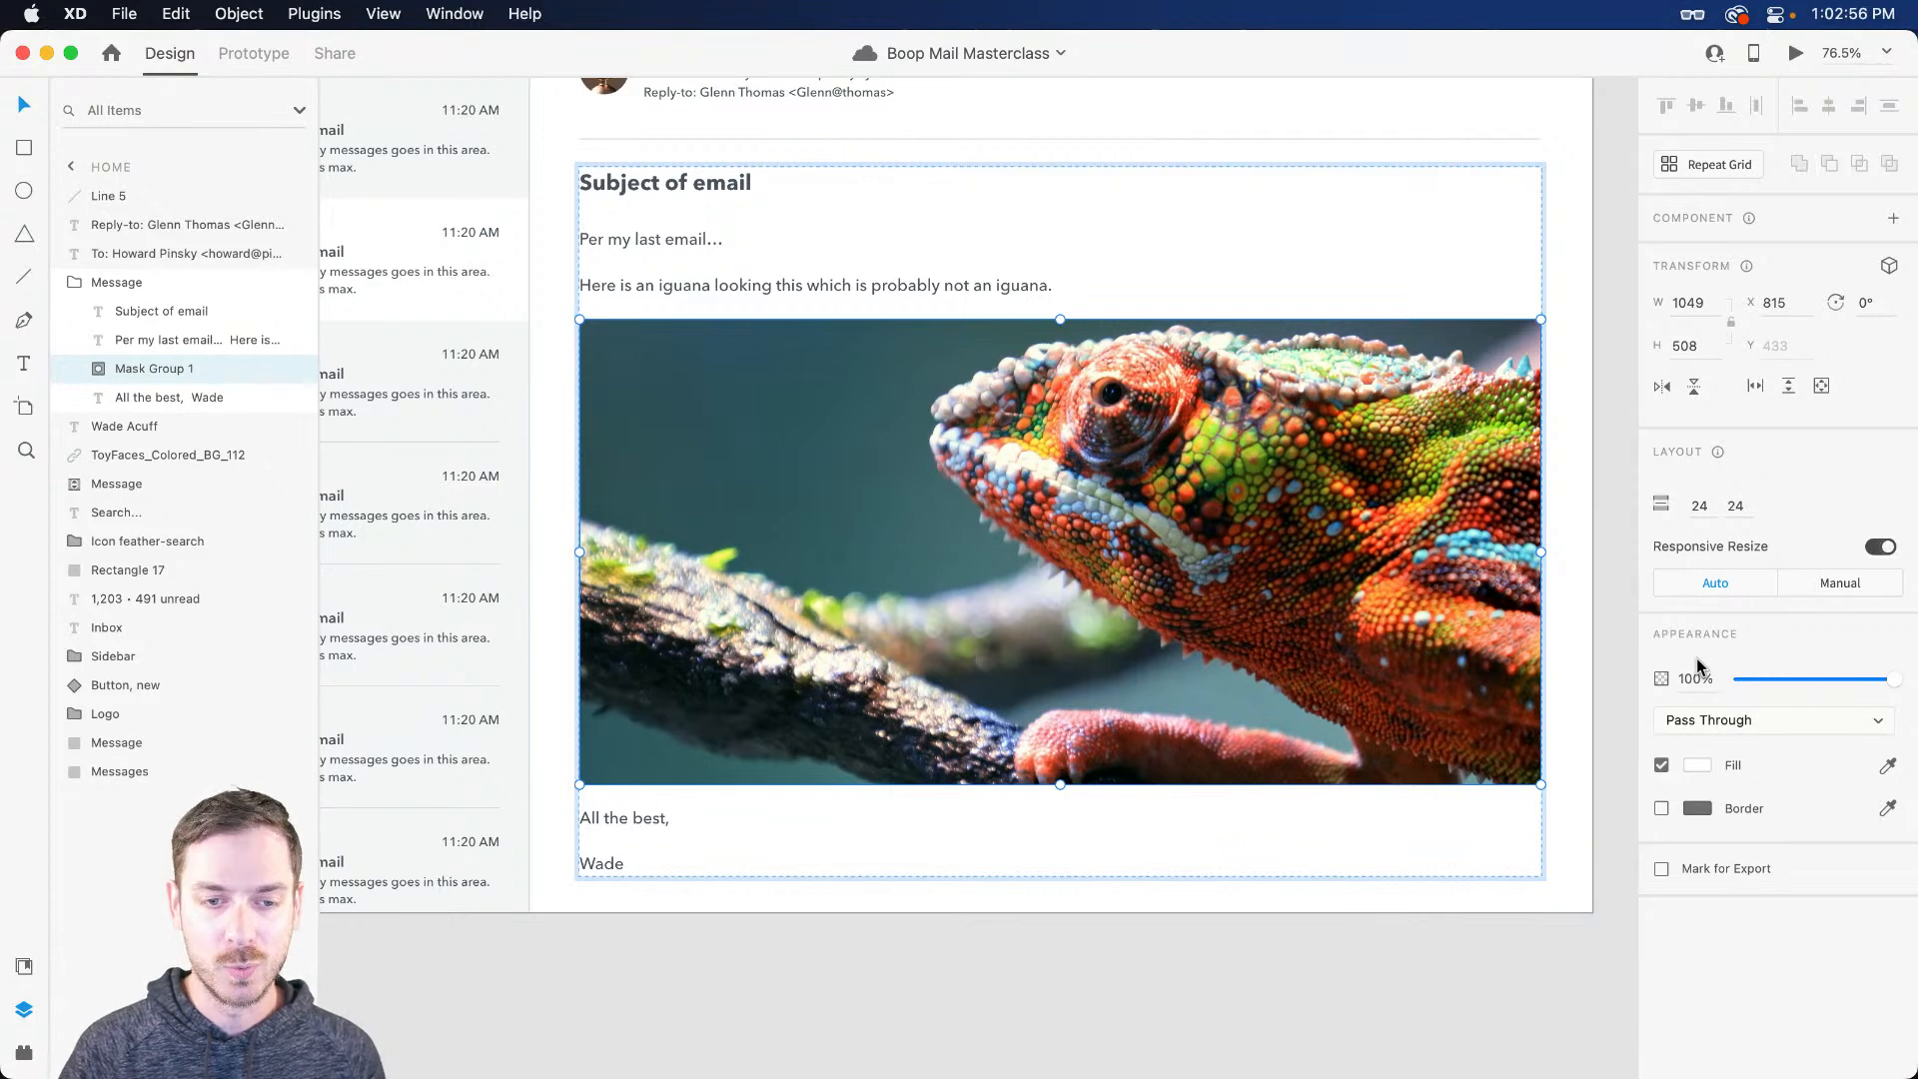
Step: Set the masked iguana video to Play automatically and check it in the desktop preview
double_click(1070, 502)
left_click(1071, 503)
left_click(1735, 625)
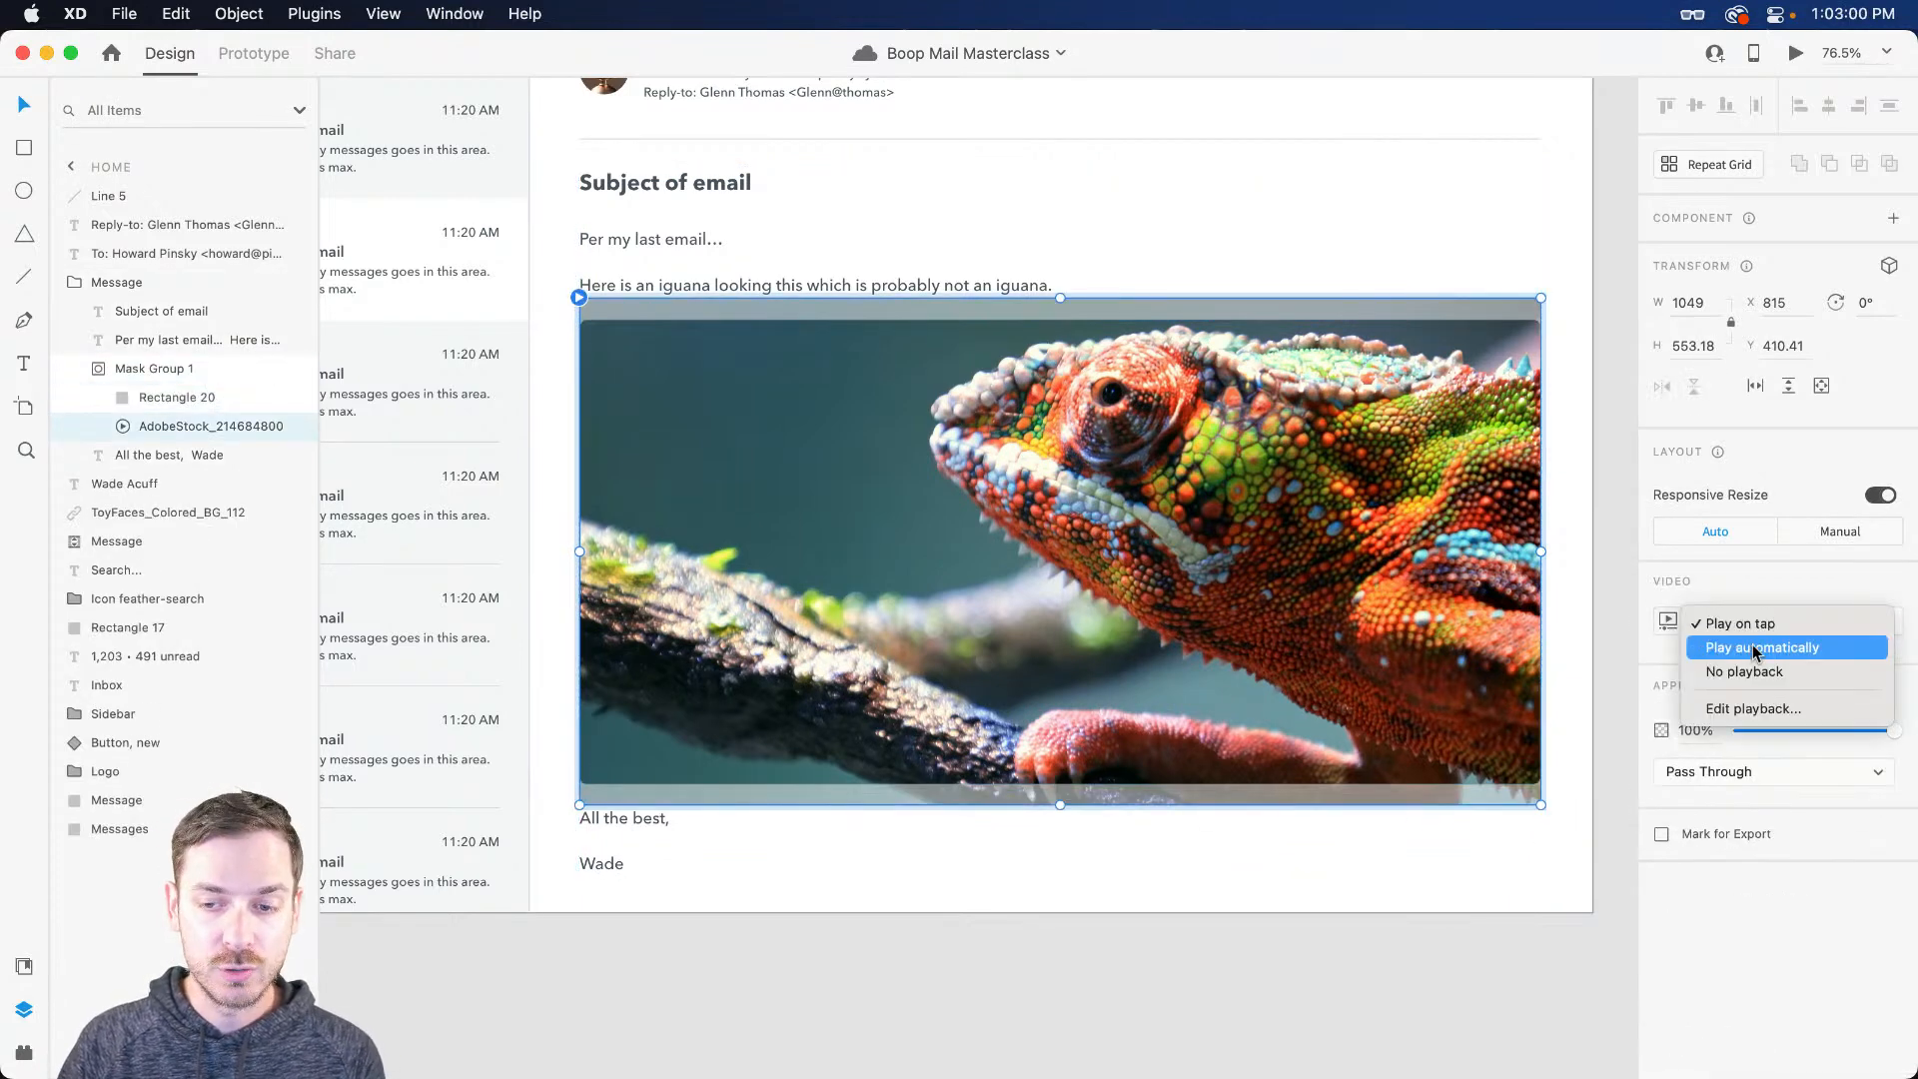
left_click(1756, 649)
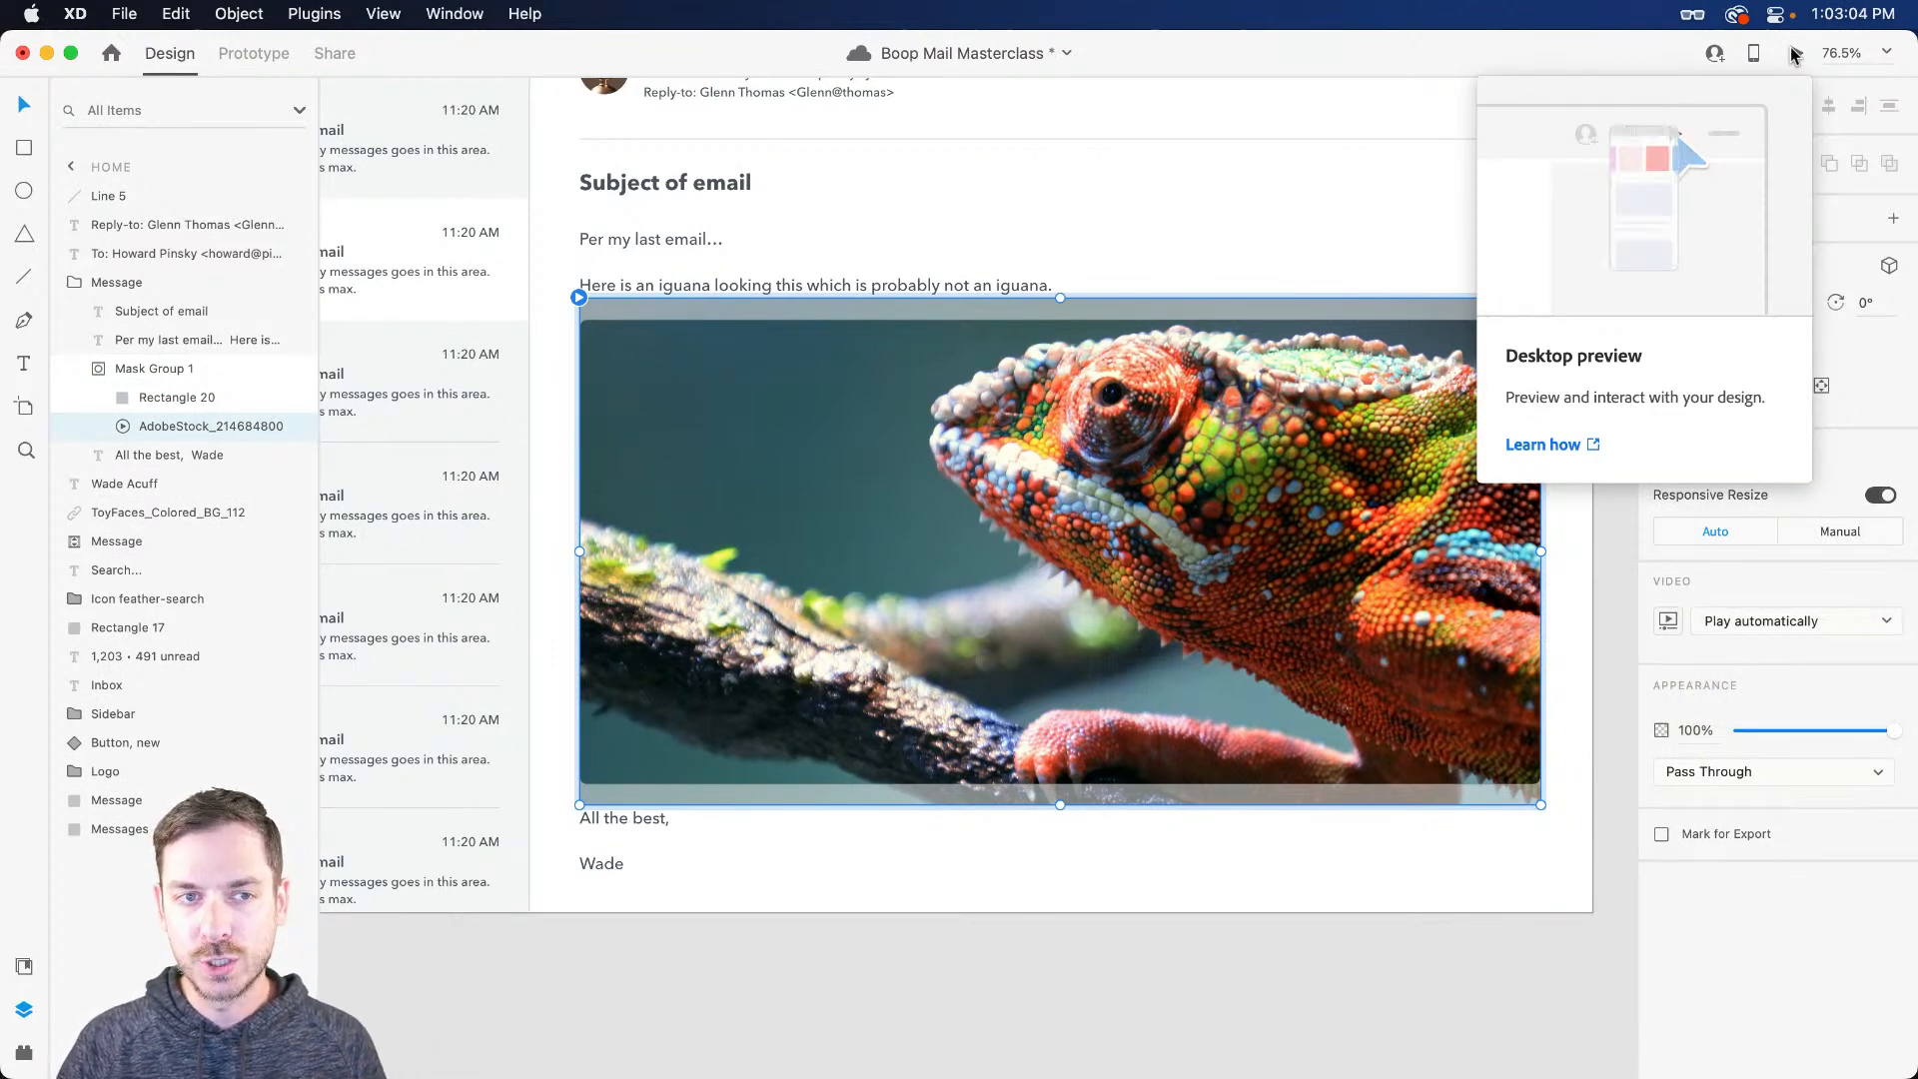
left_click(1792, 53)
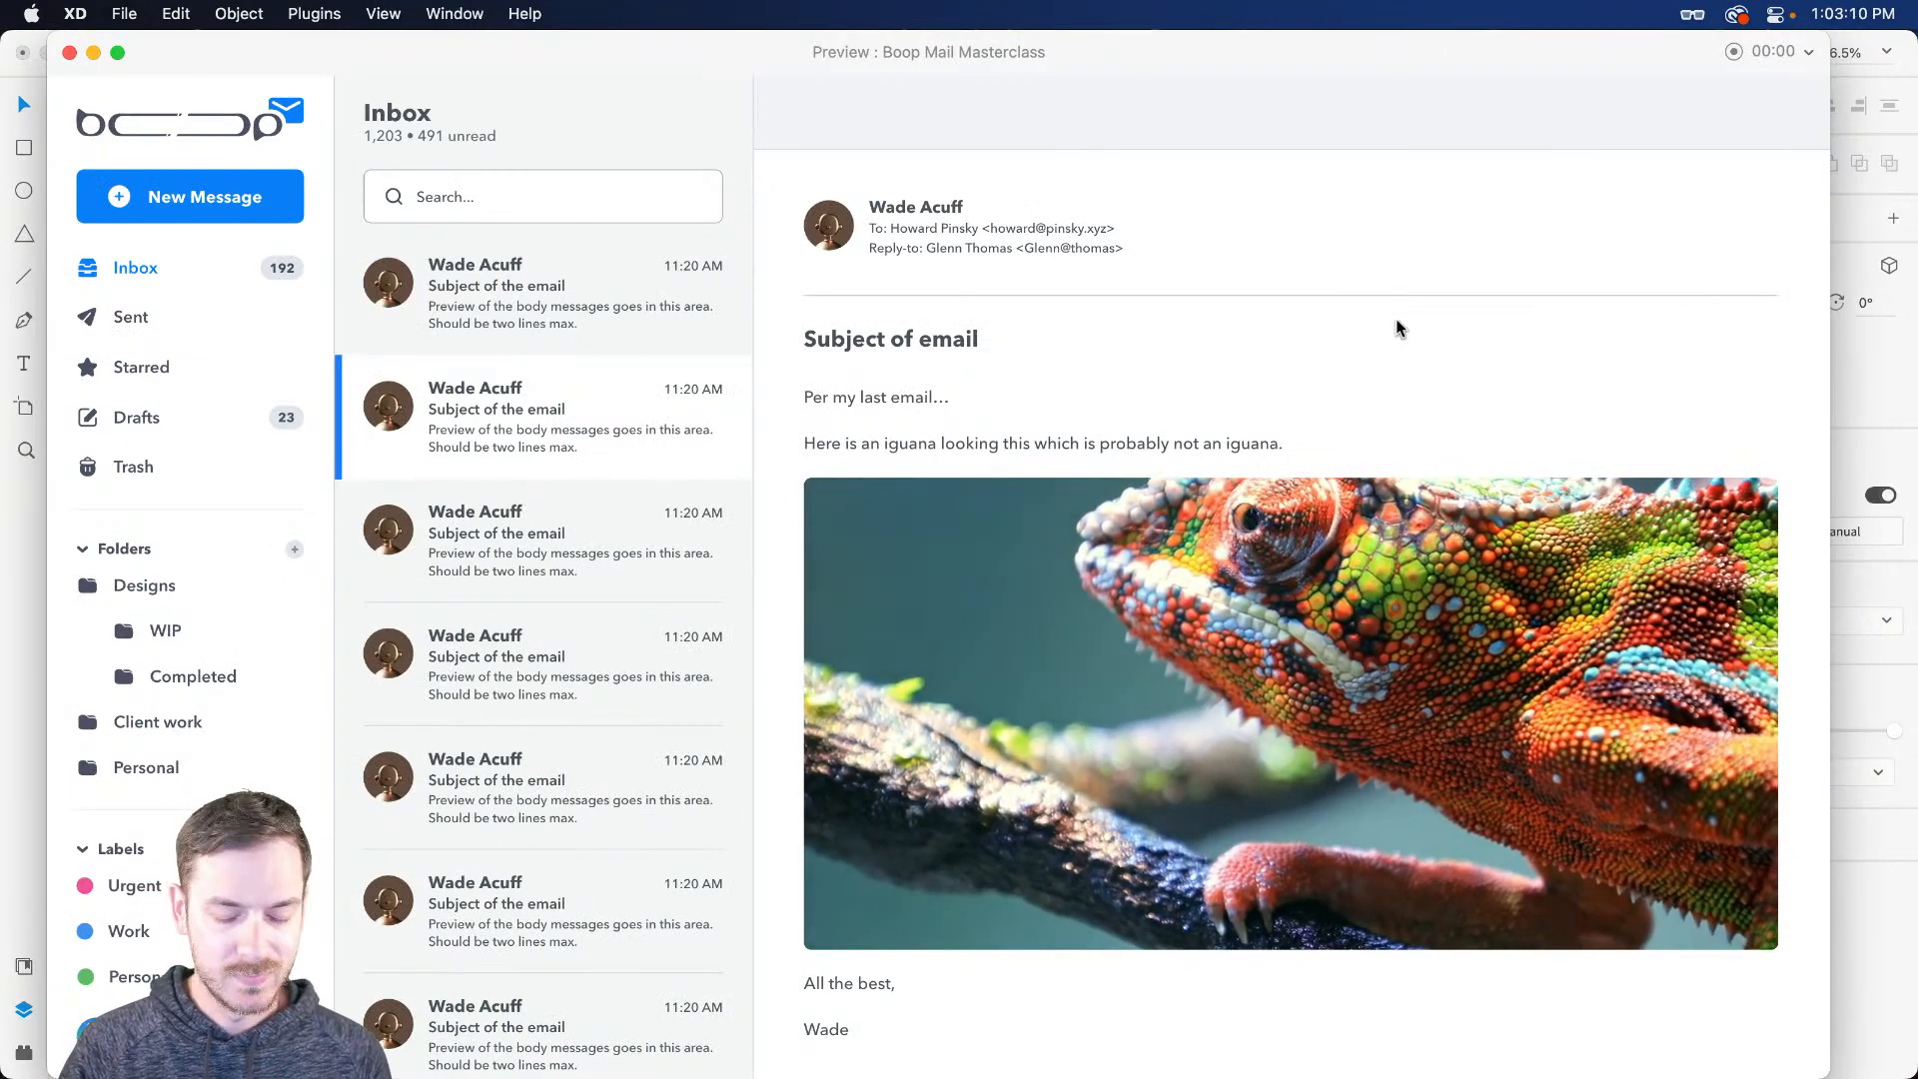
key("super+w")
Step: Set the iguana video's playback to No playback and save the document
left_click(1752, 624)
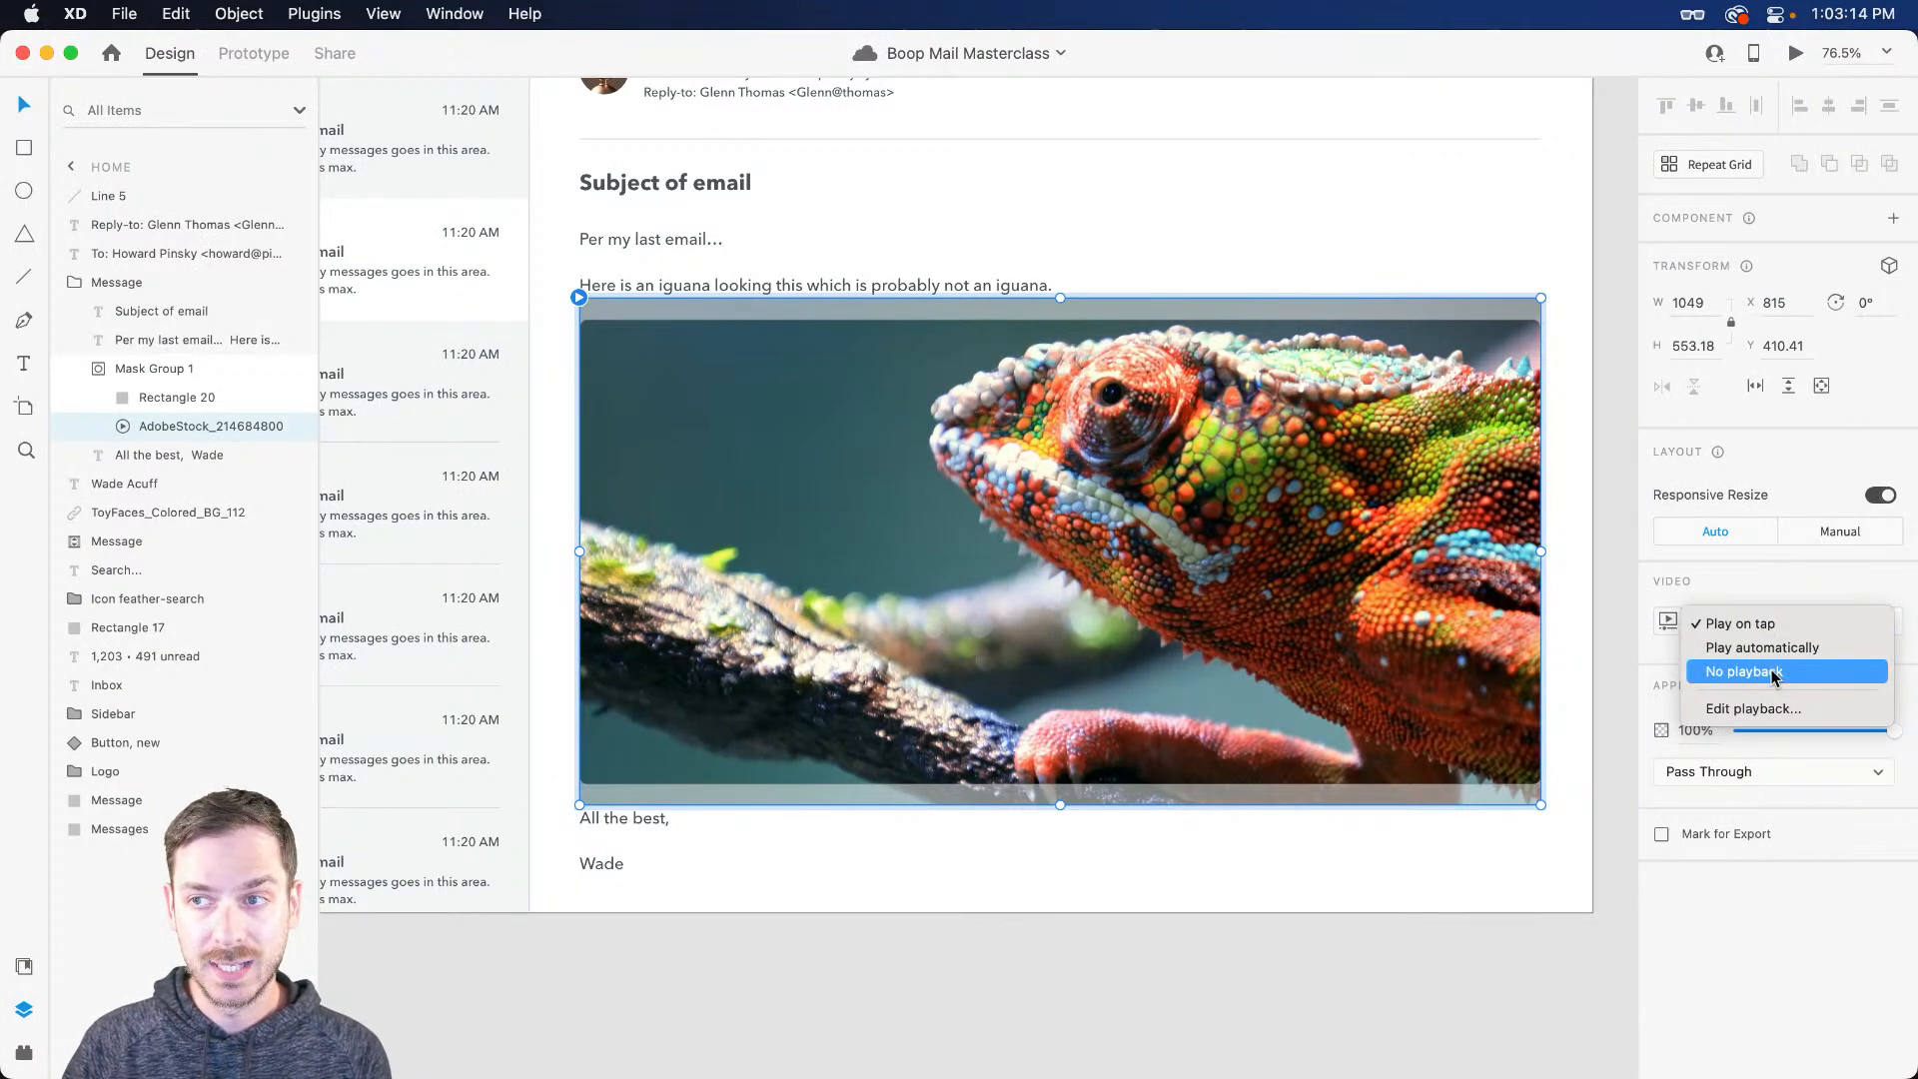
left_click(1771, 672)
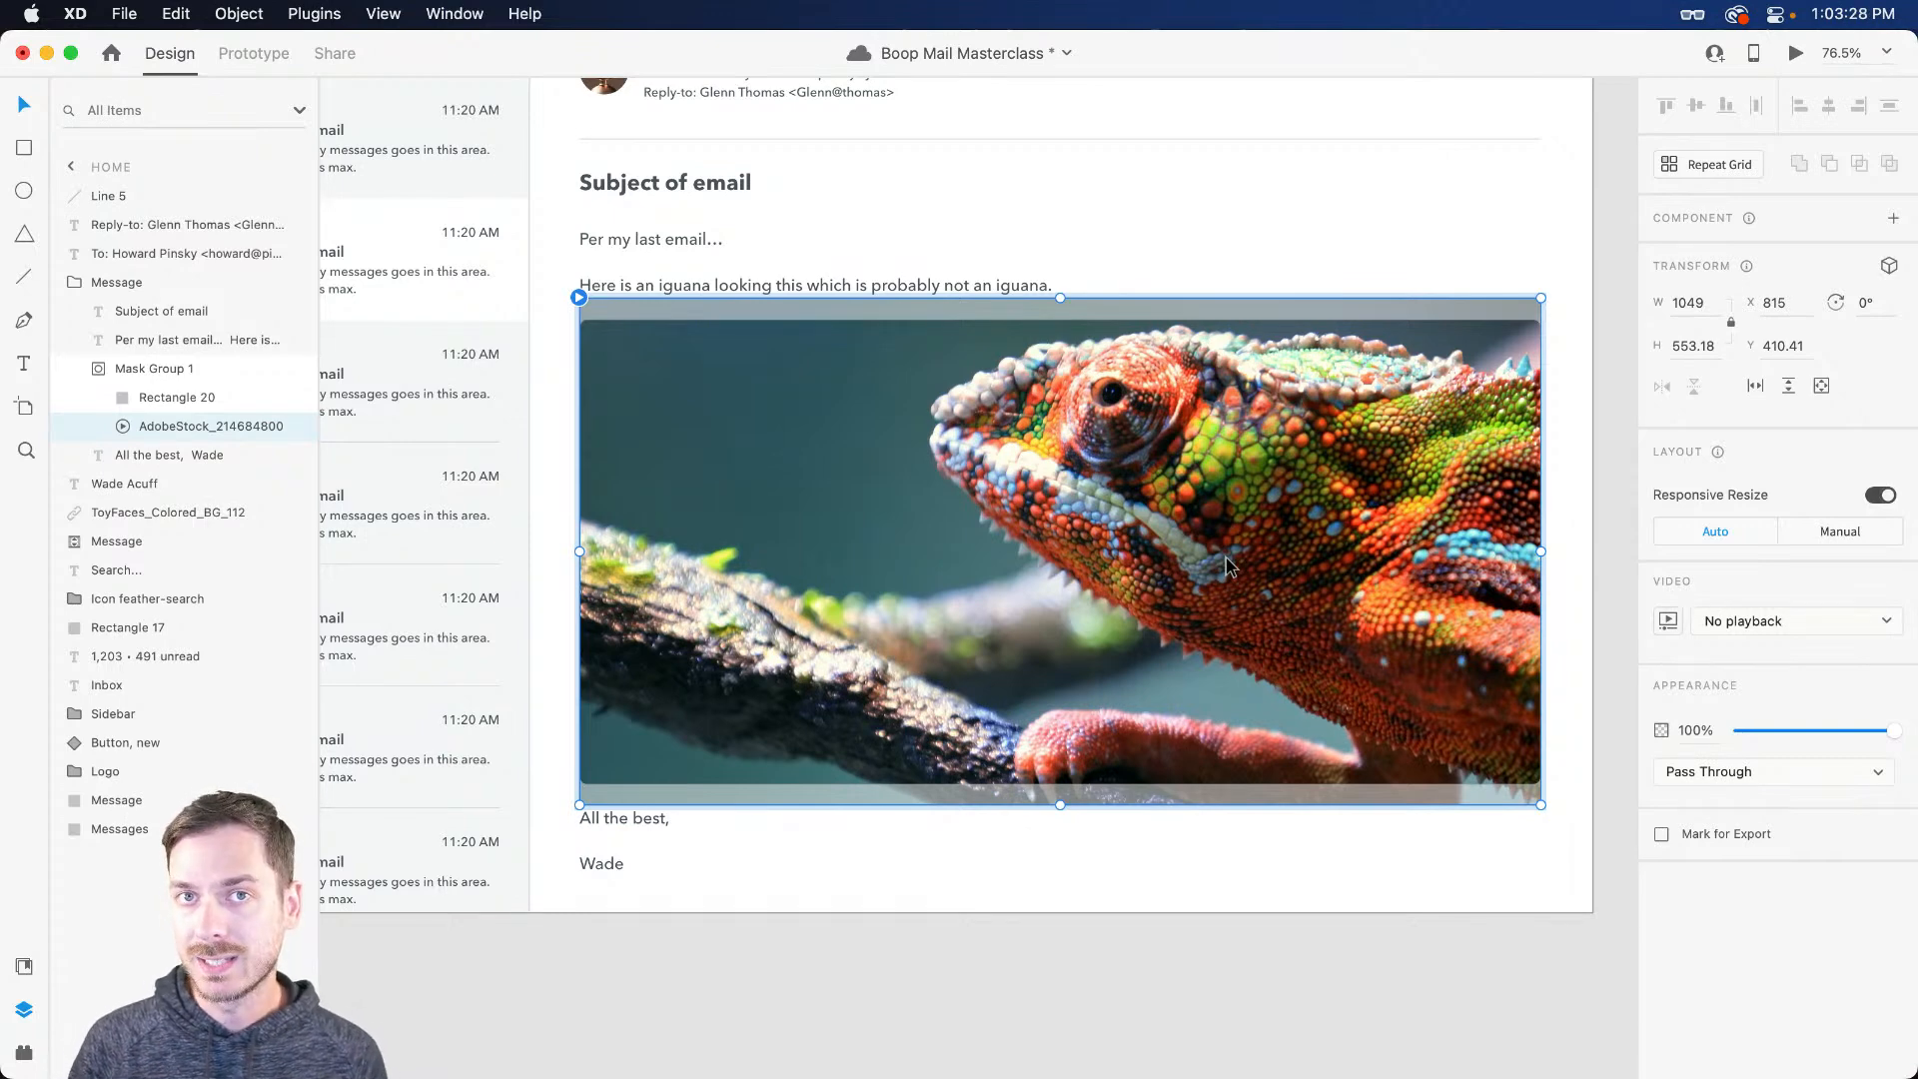
key("super+s")
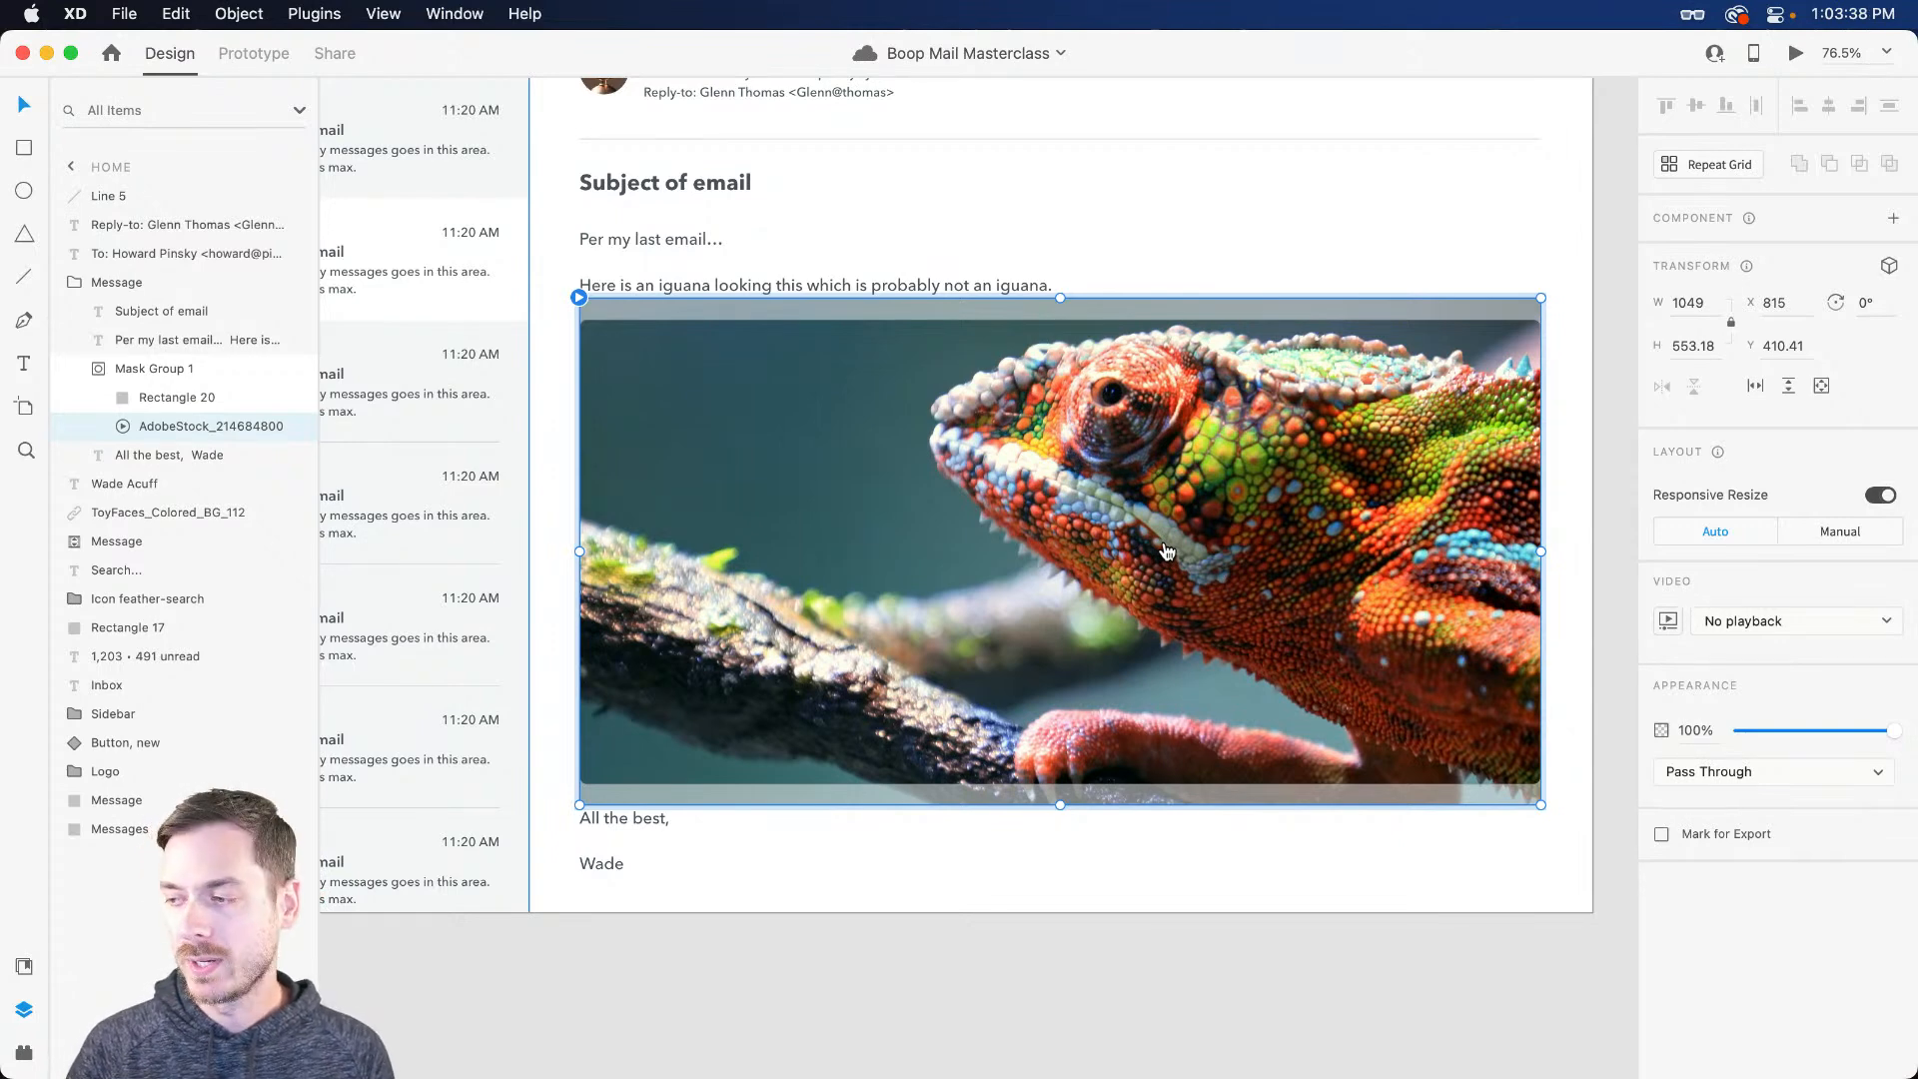
Step: Preview AdobeStock_230696424.mp4 from the Animals folder in Finder and replace the masked iguana video in Adobe XD with it
key("super+Tab")
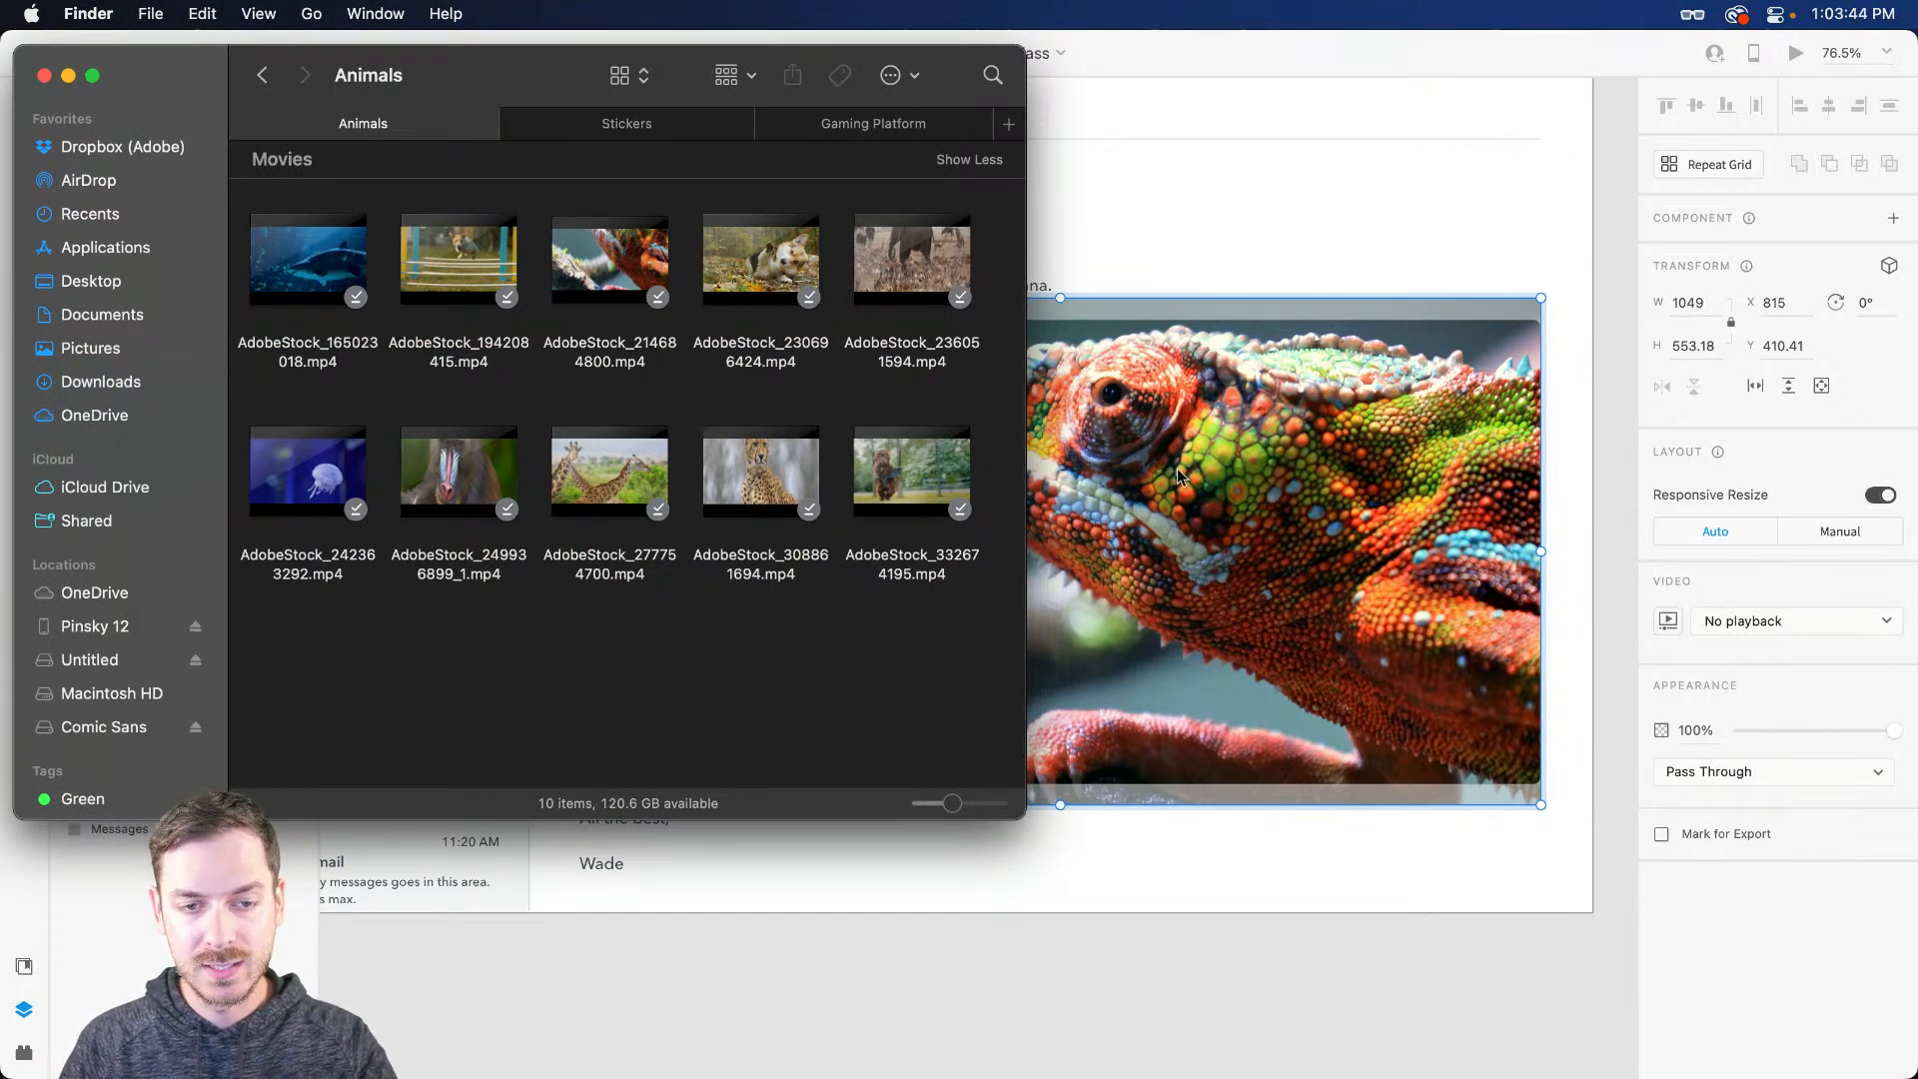
left_click(1221, 478)
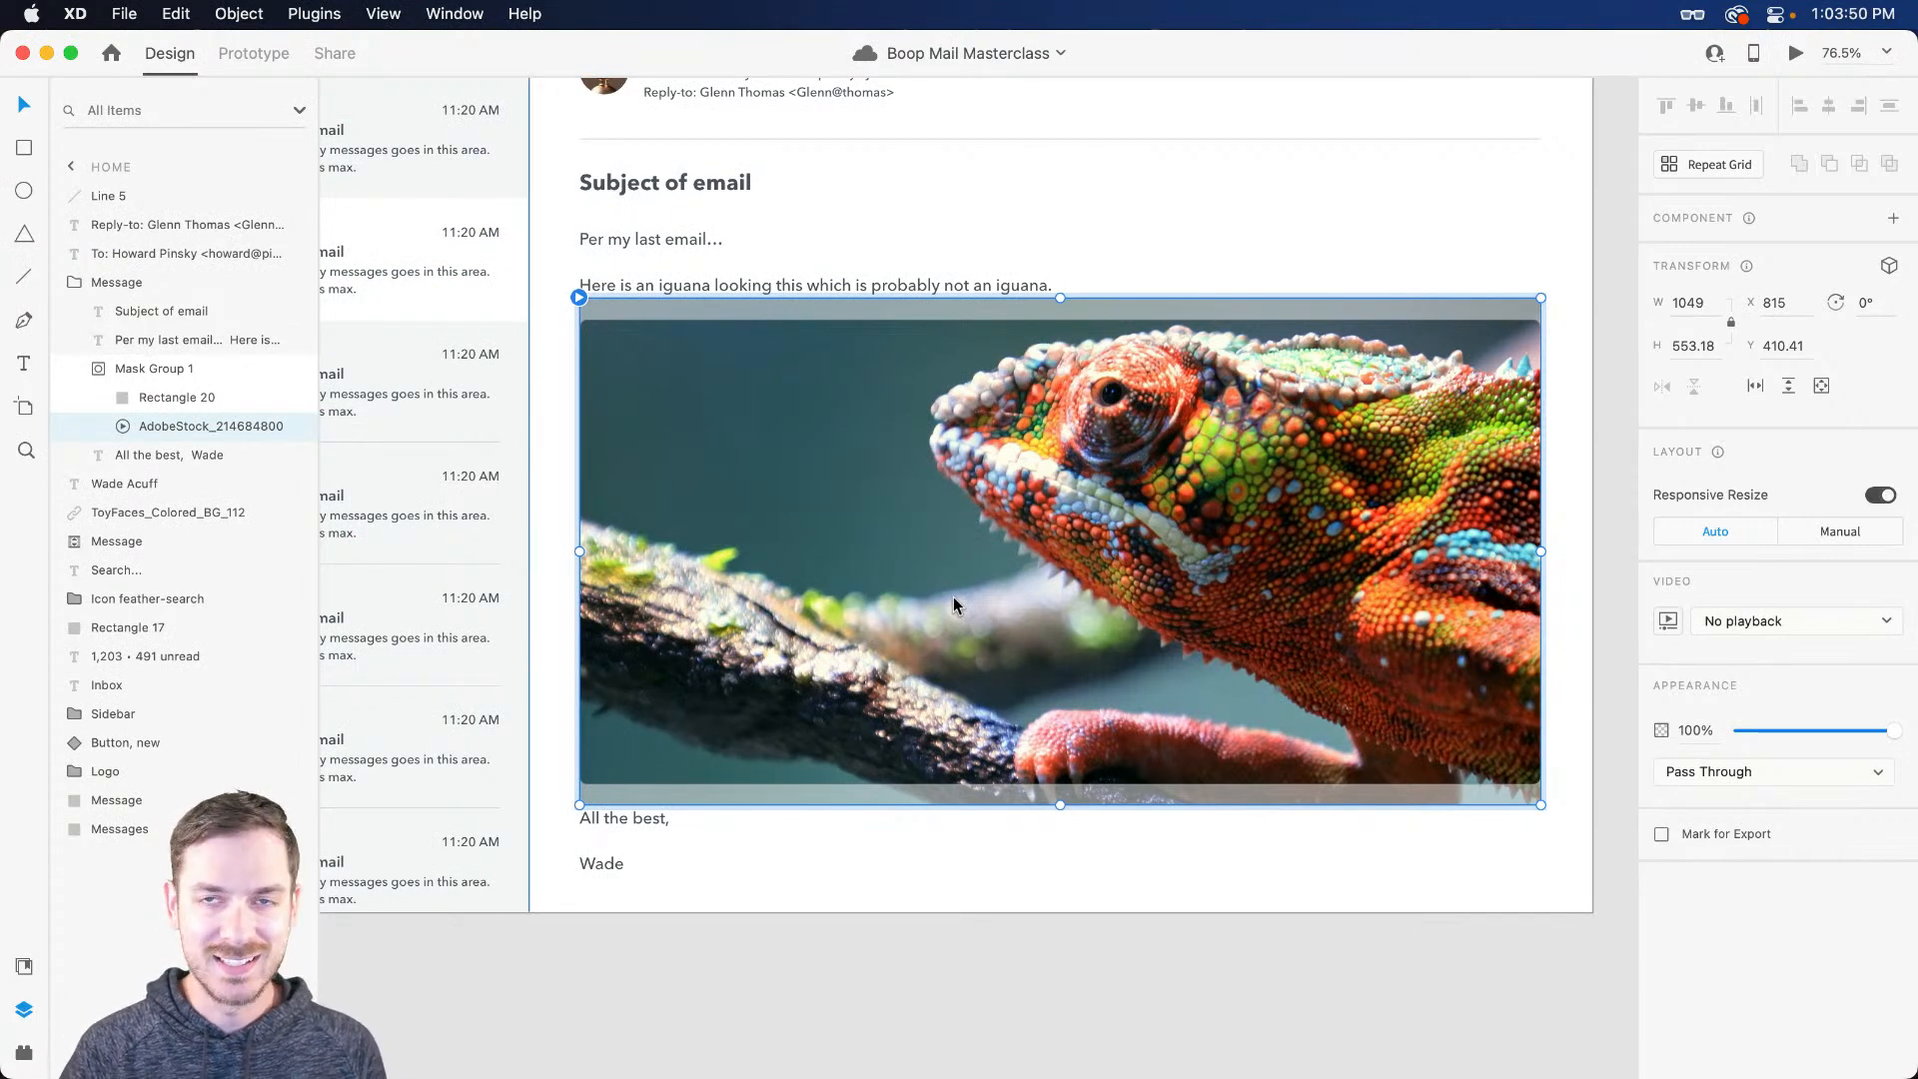
key("super+Tab")
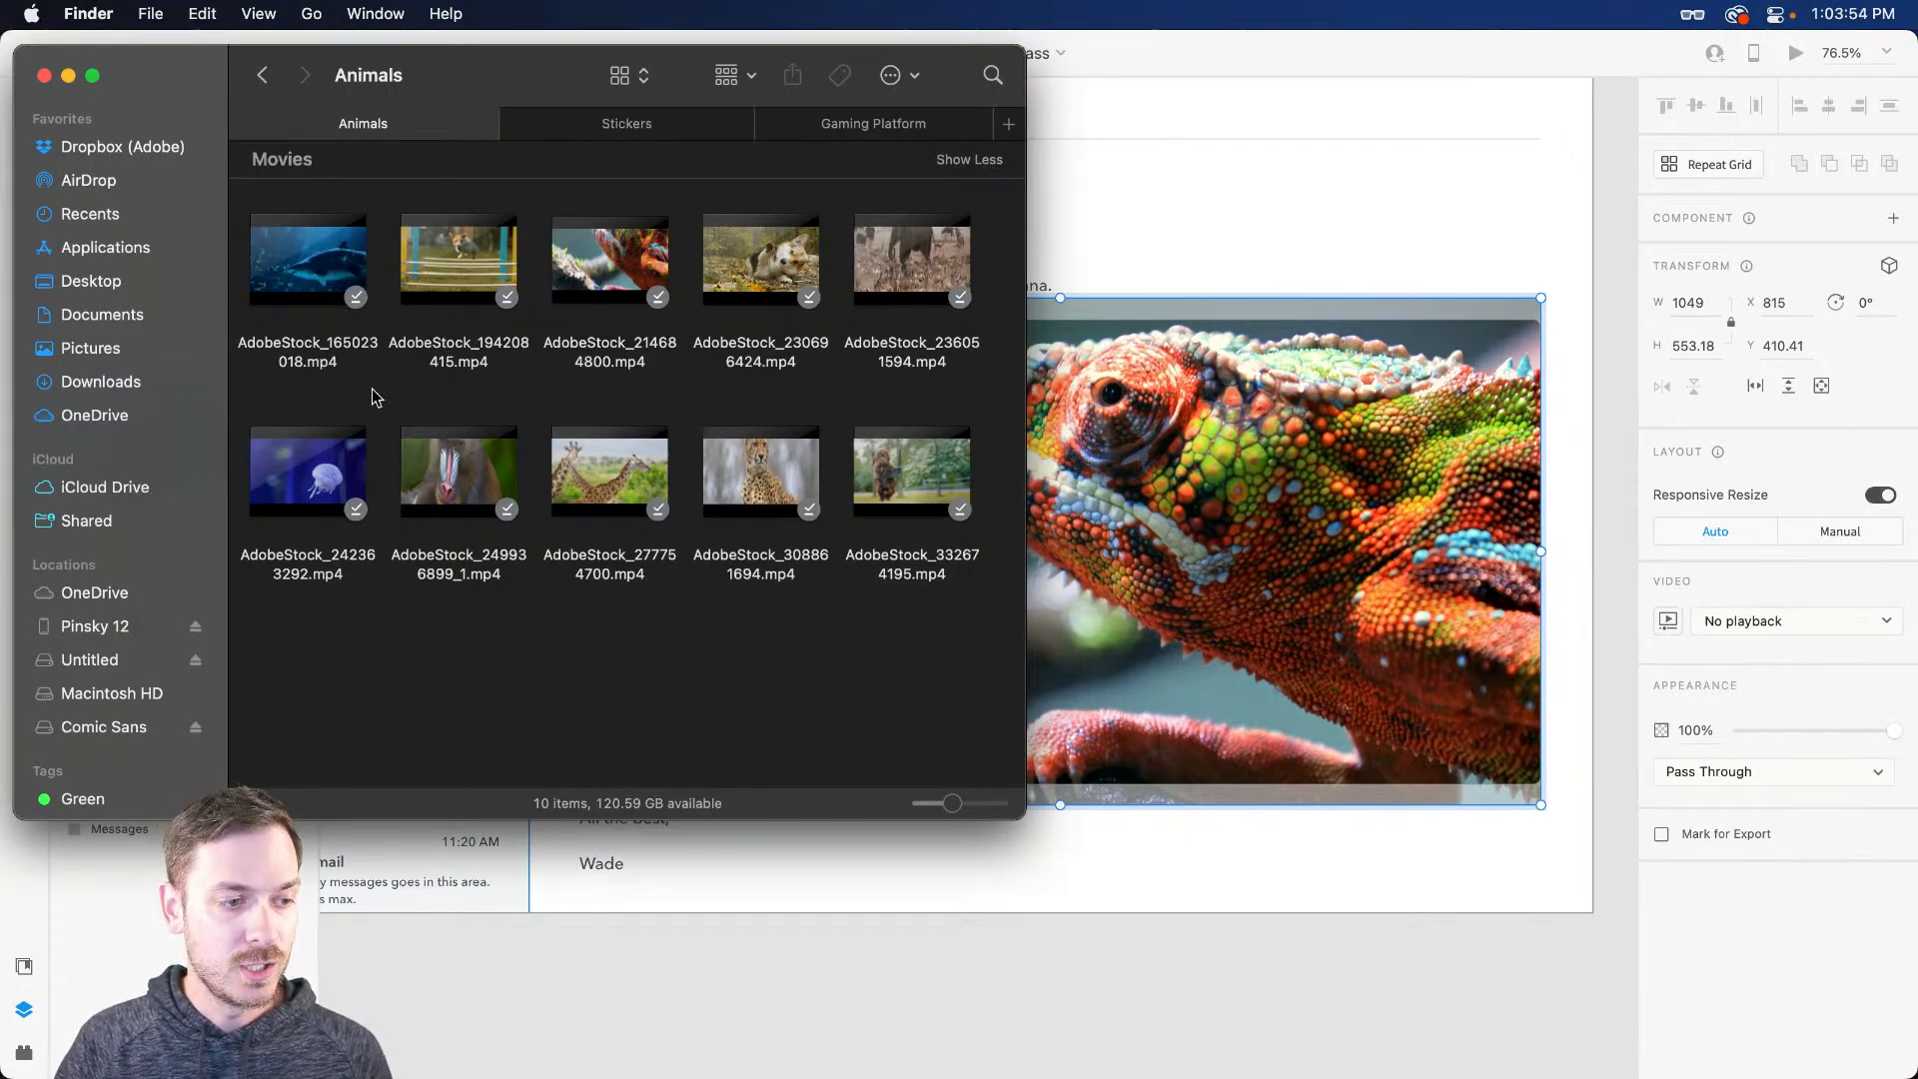
left_click(797, 242)
key("space")
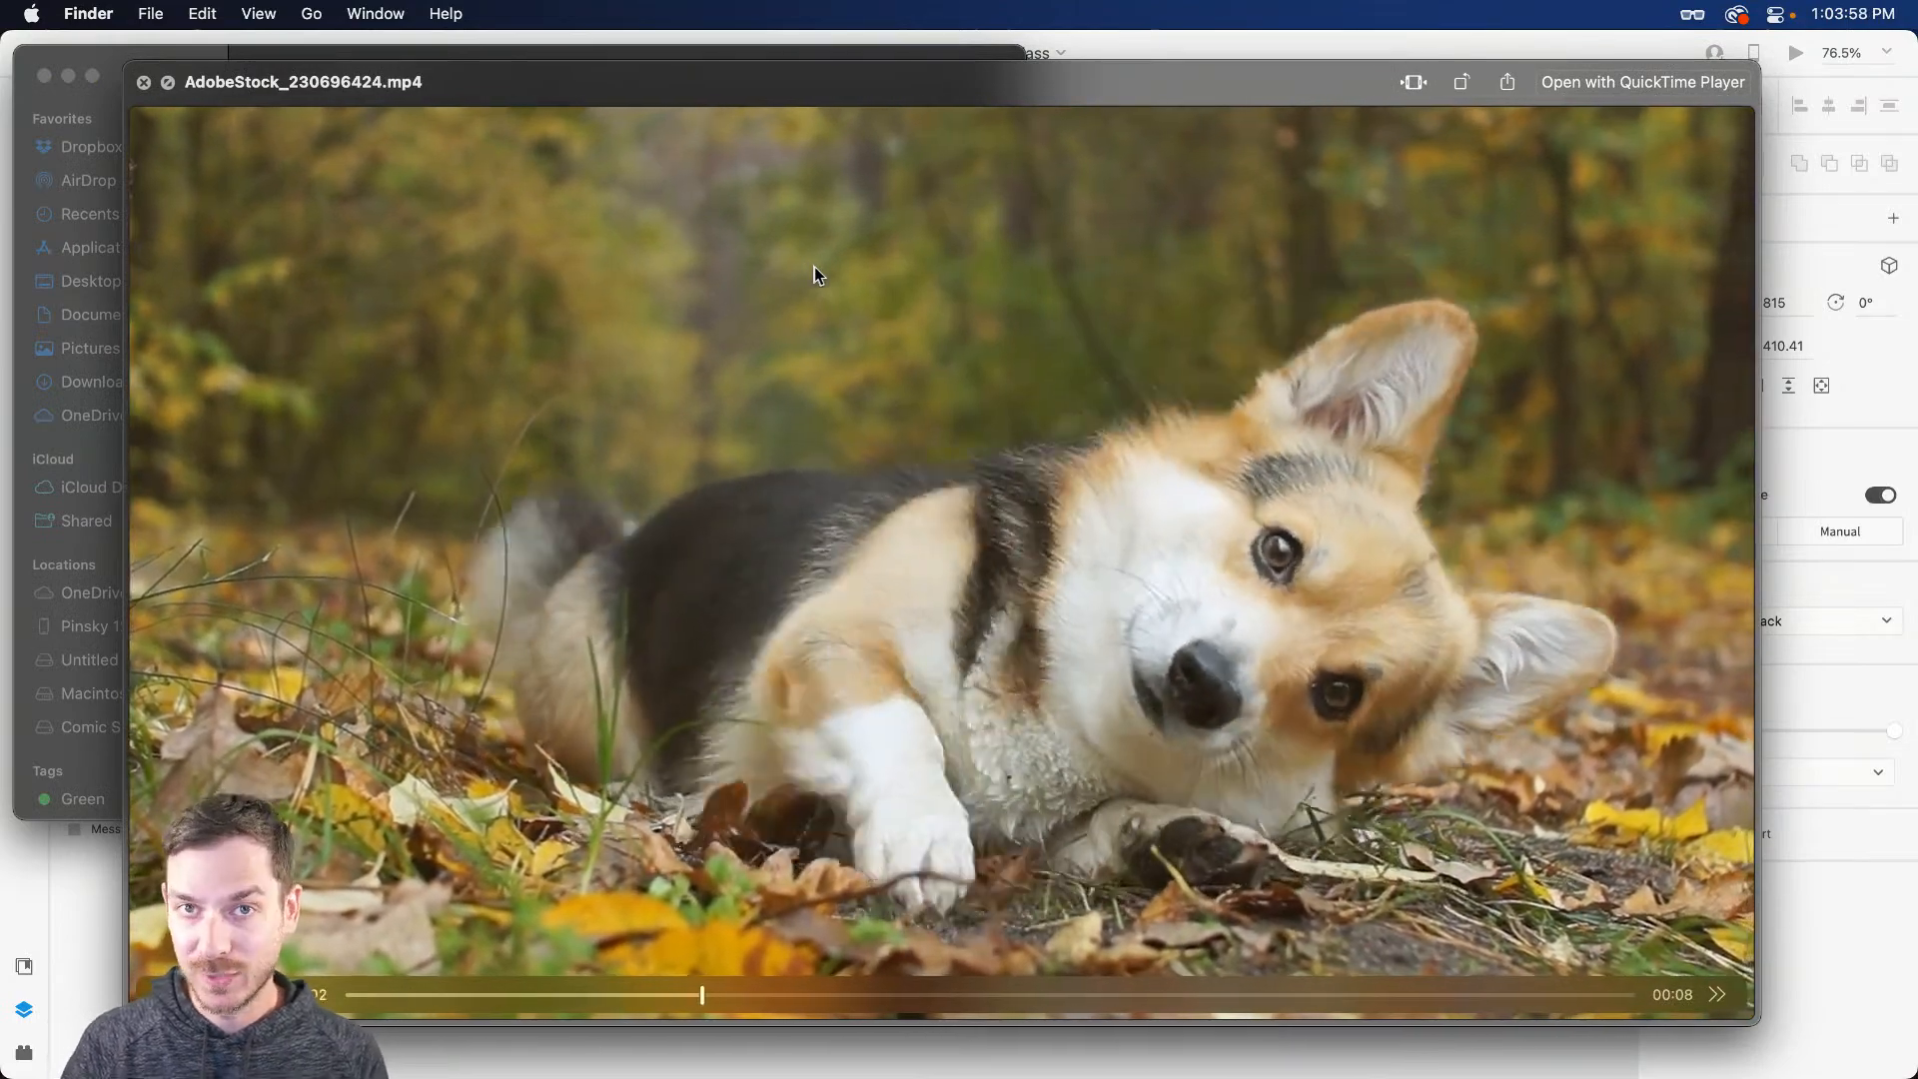
key("space")
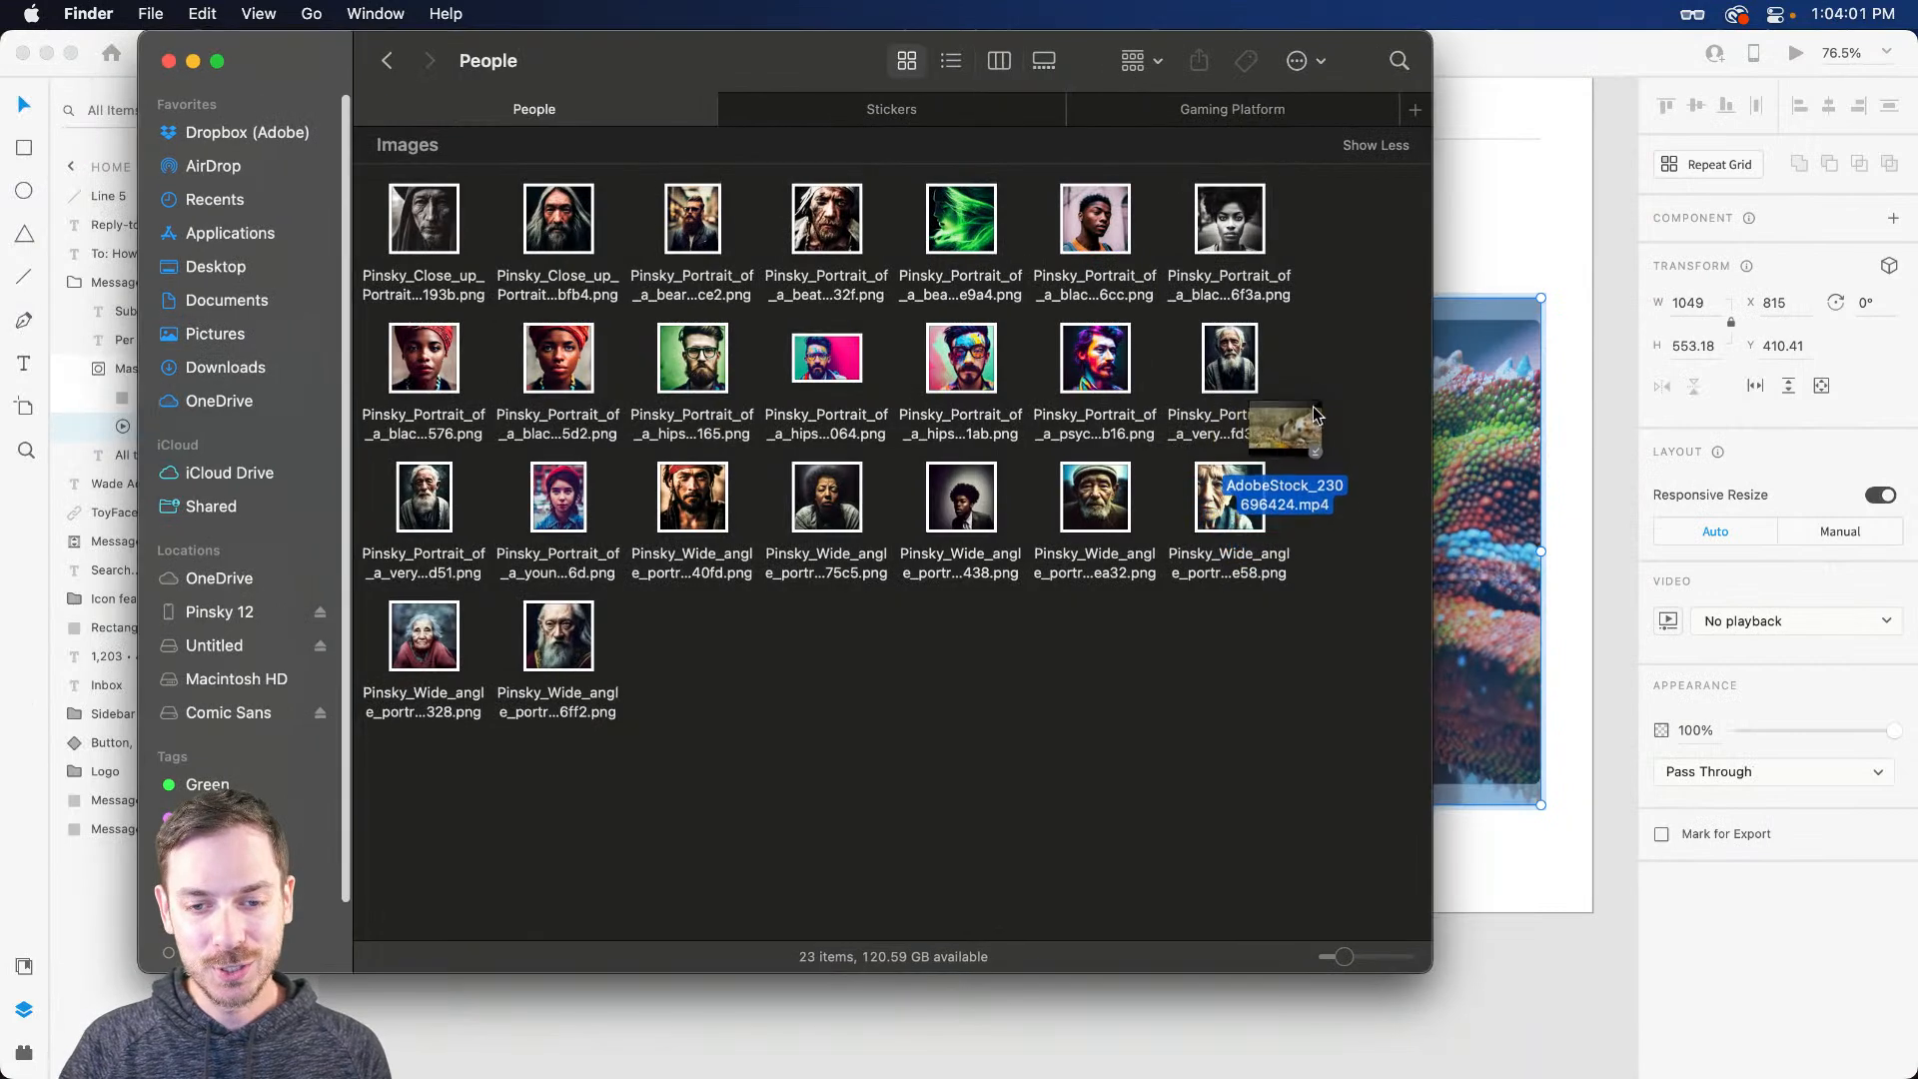
left_click_drag(1285, 436, 1341, 410)
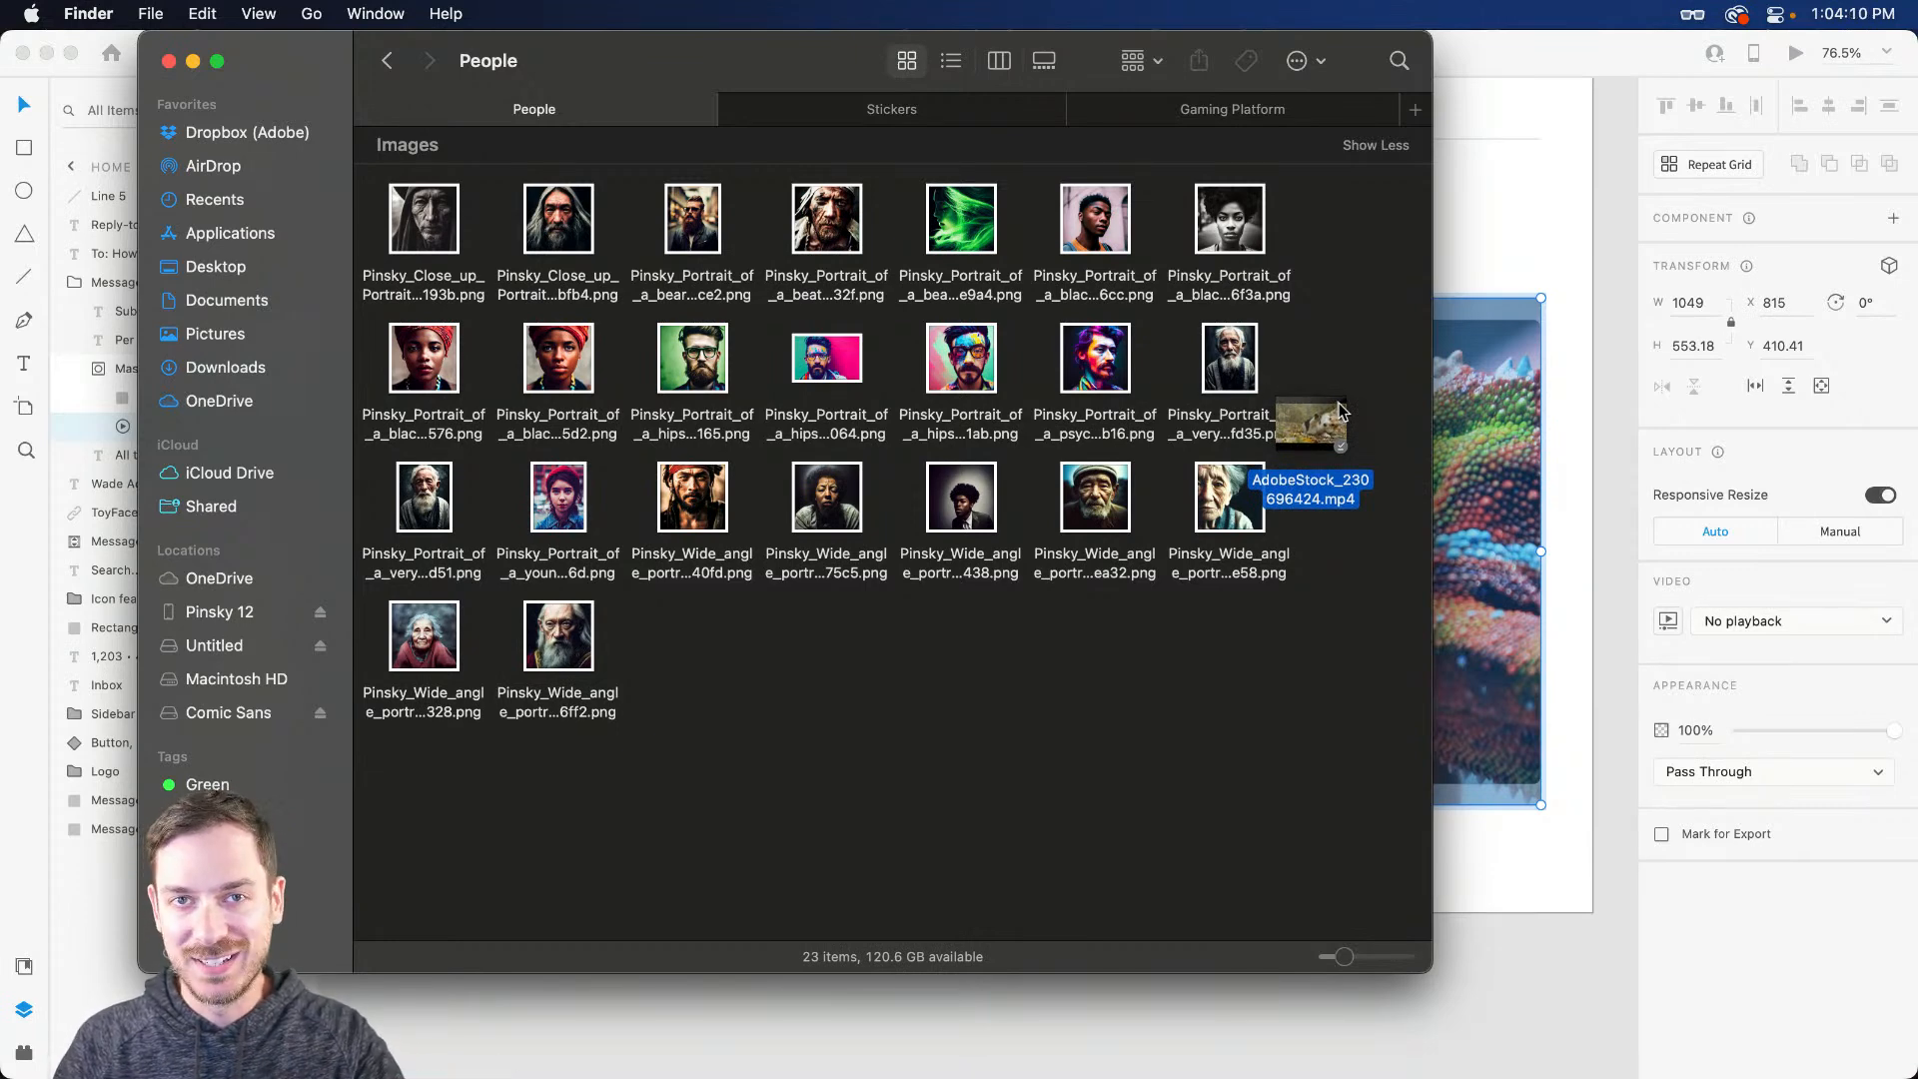
left_click_drag(1341, 413, 1503, 410)
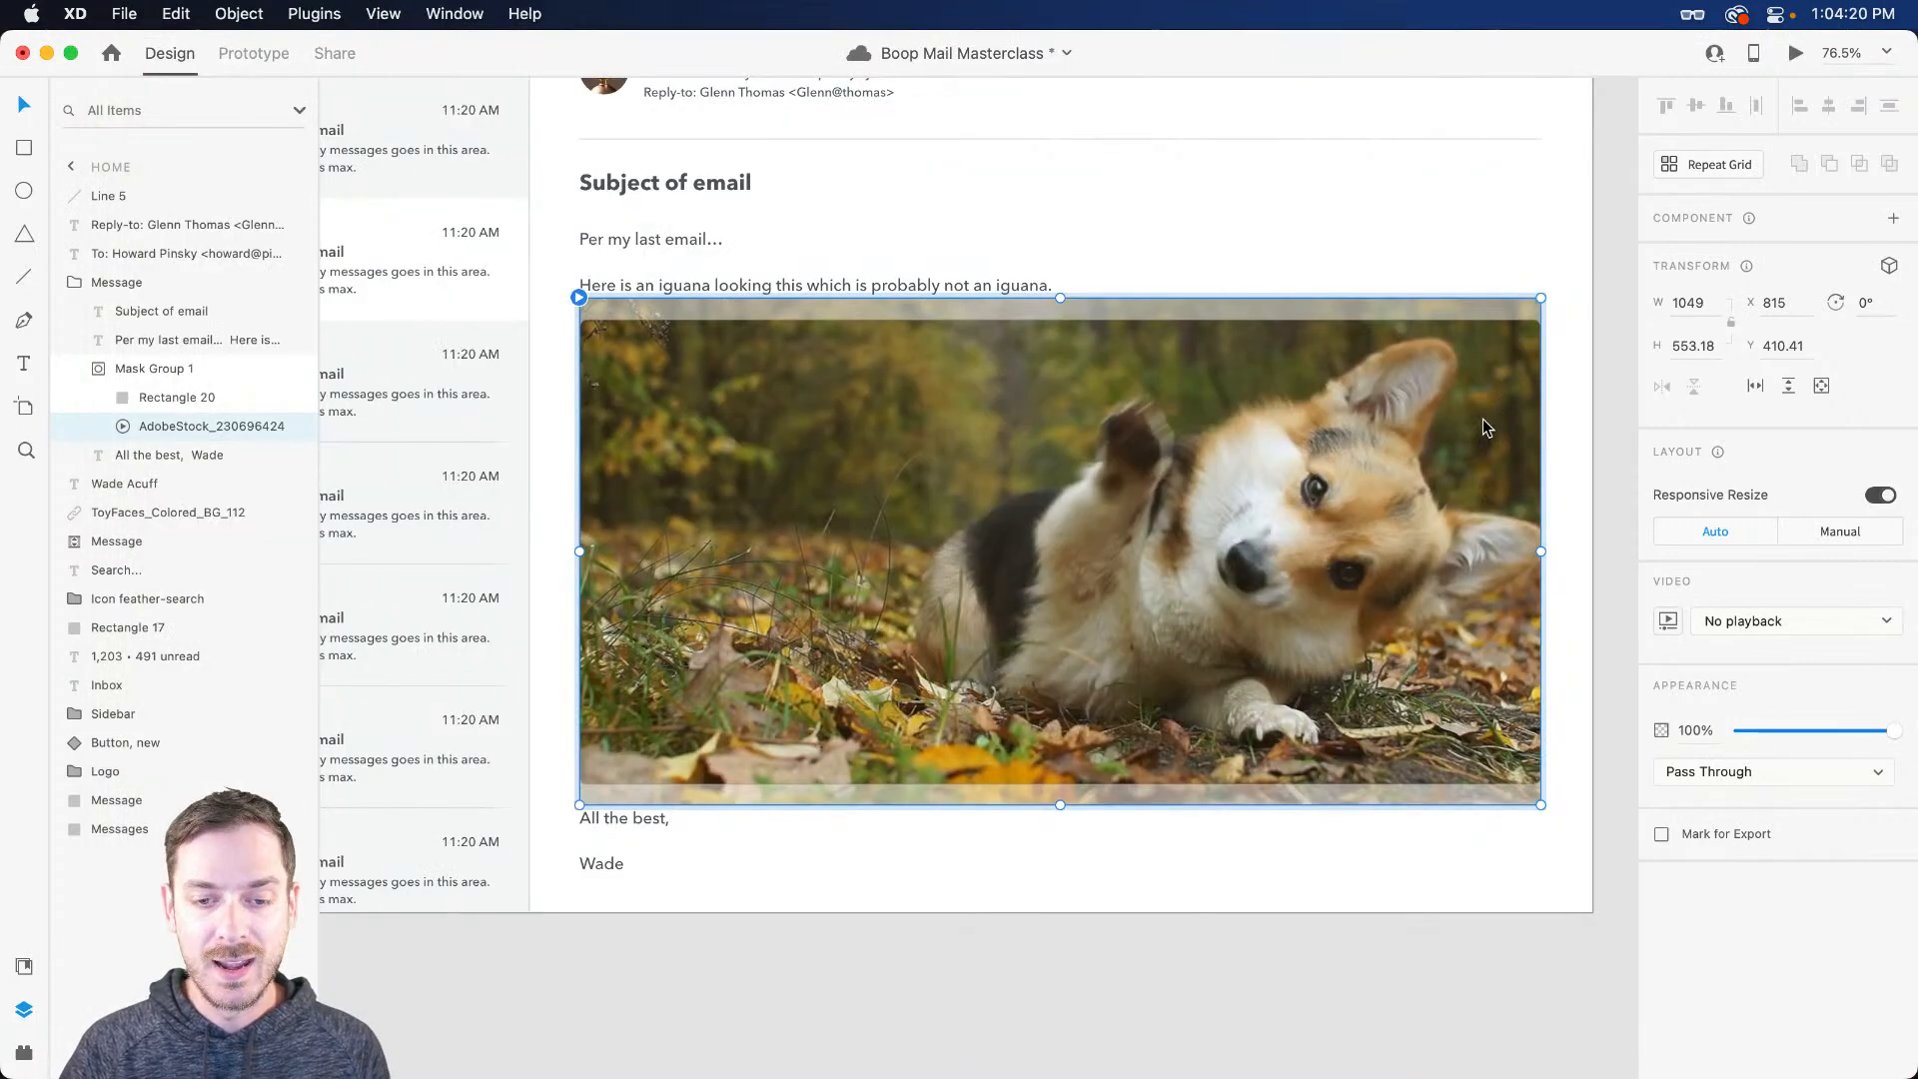
Step: Set the corgi video to Play automatically and check it in the desktop preview
left_click(1813, 612)
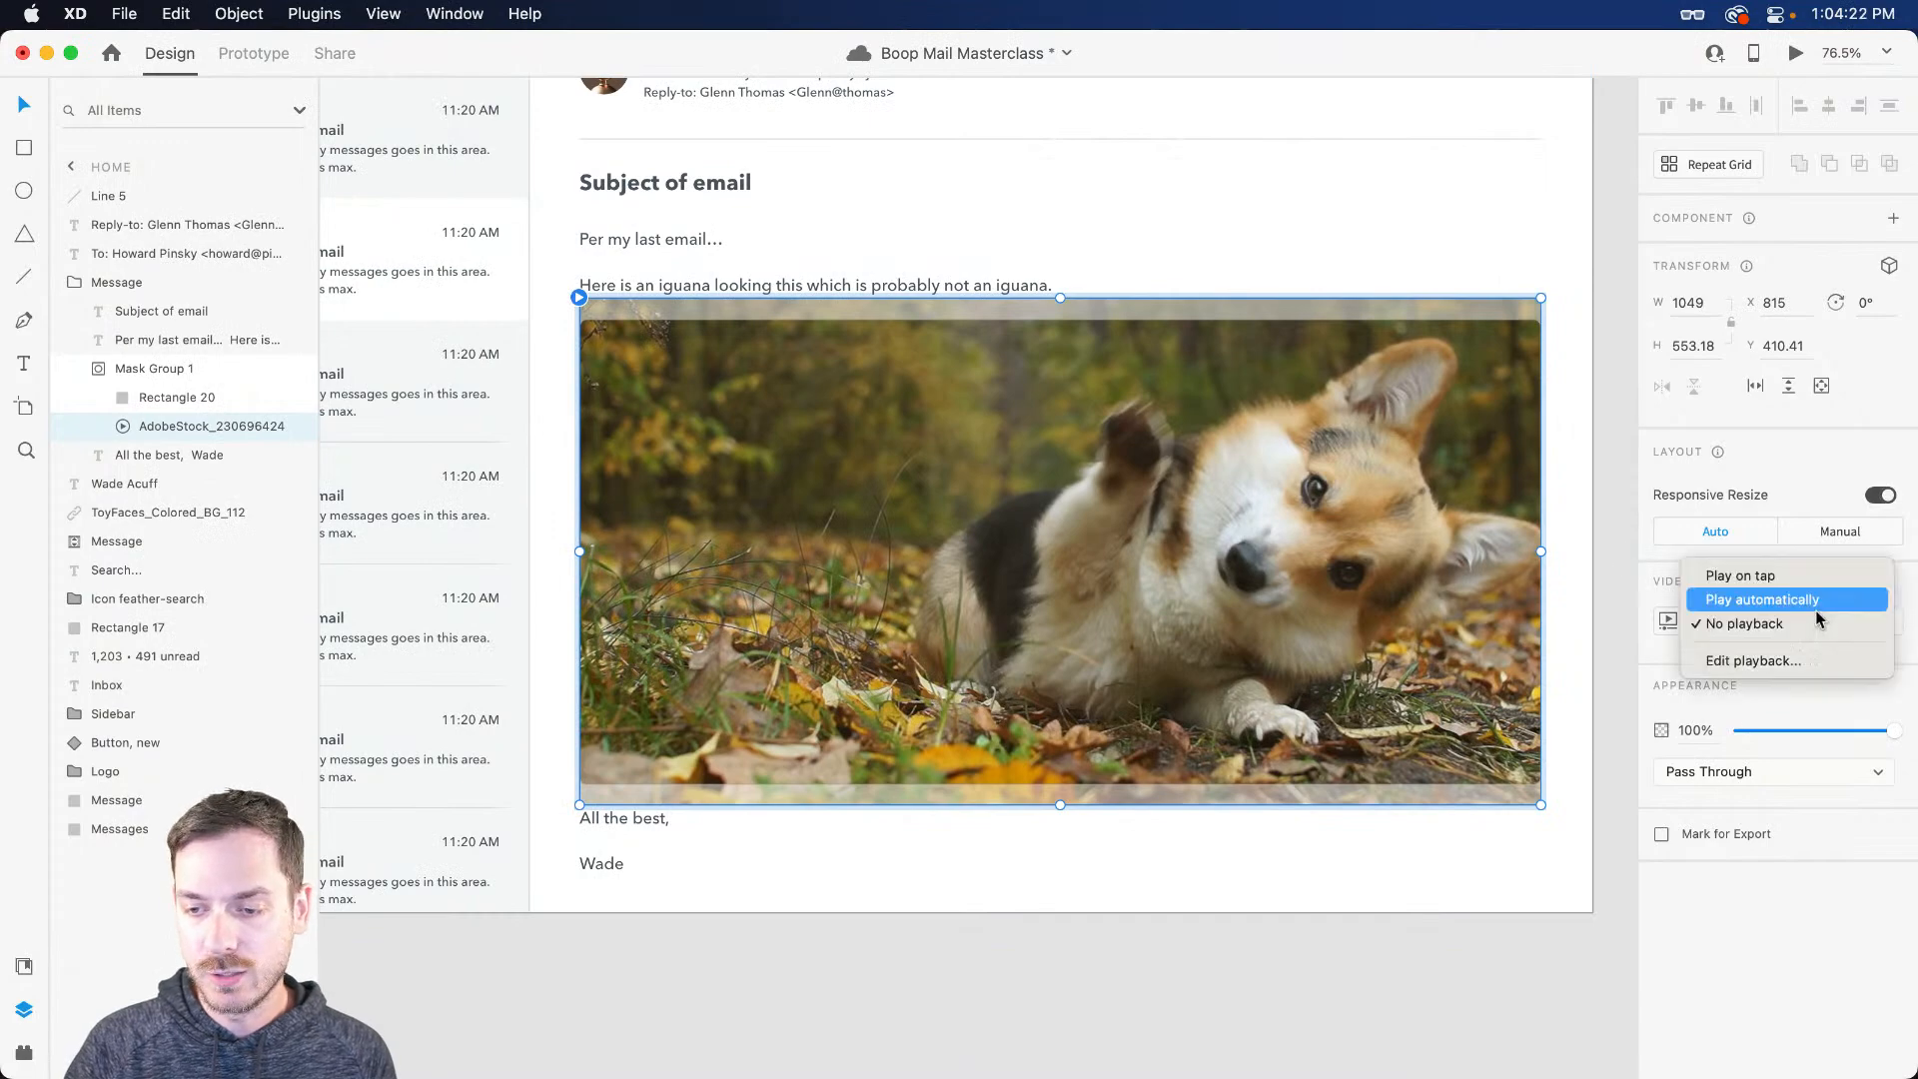
left_click(1810, 599)
key("super+Return")
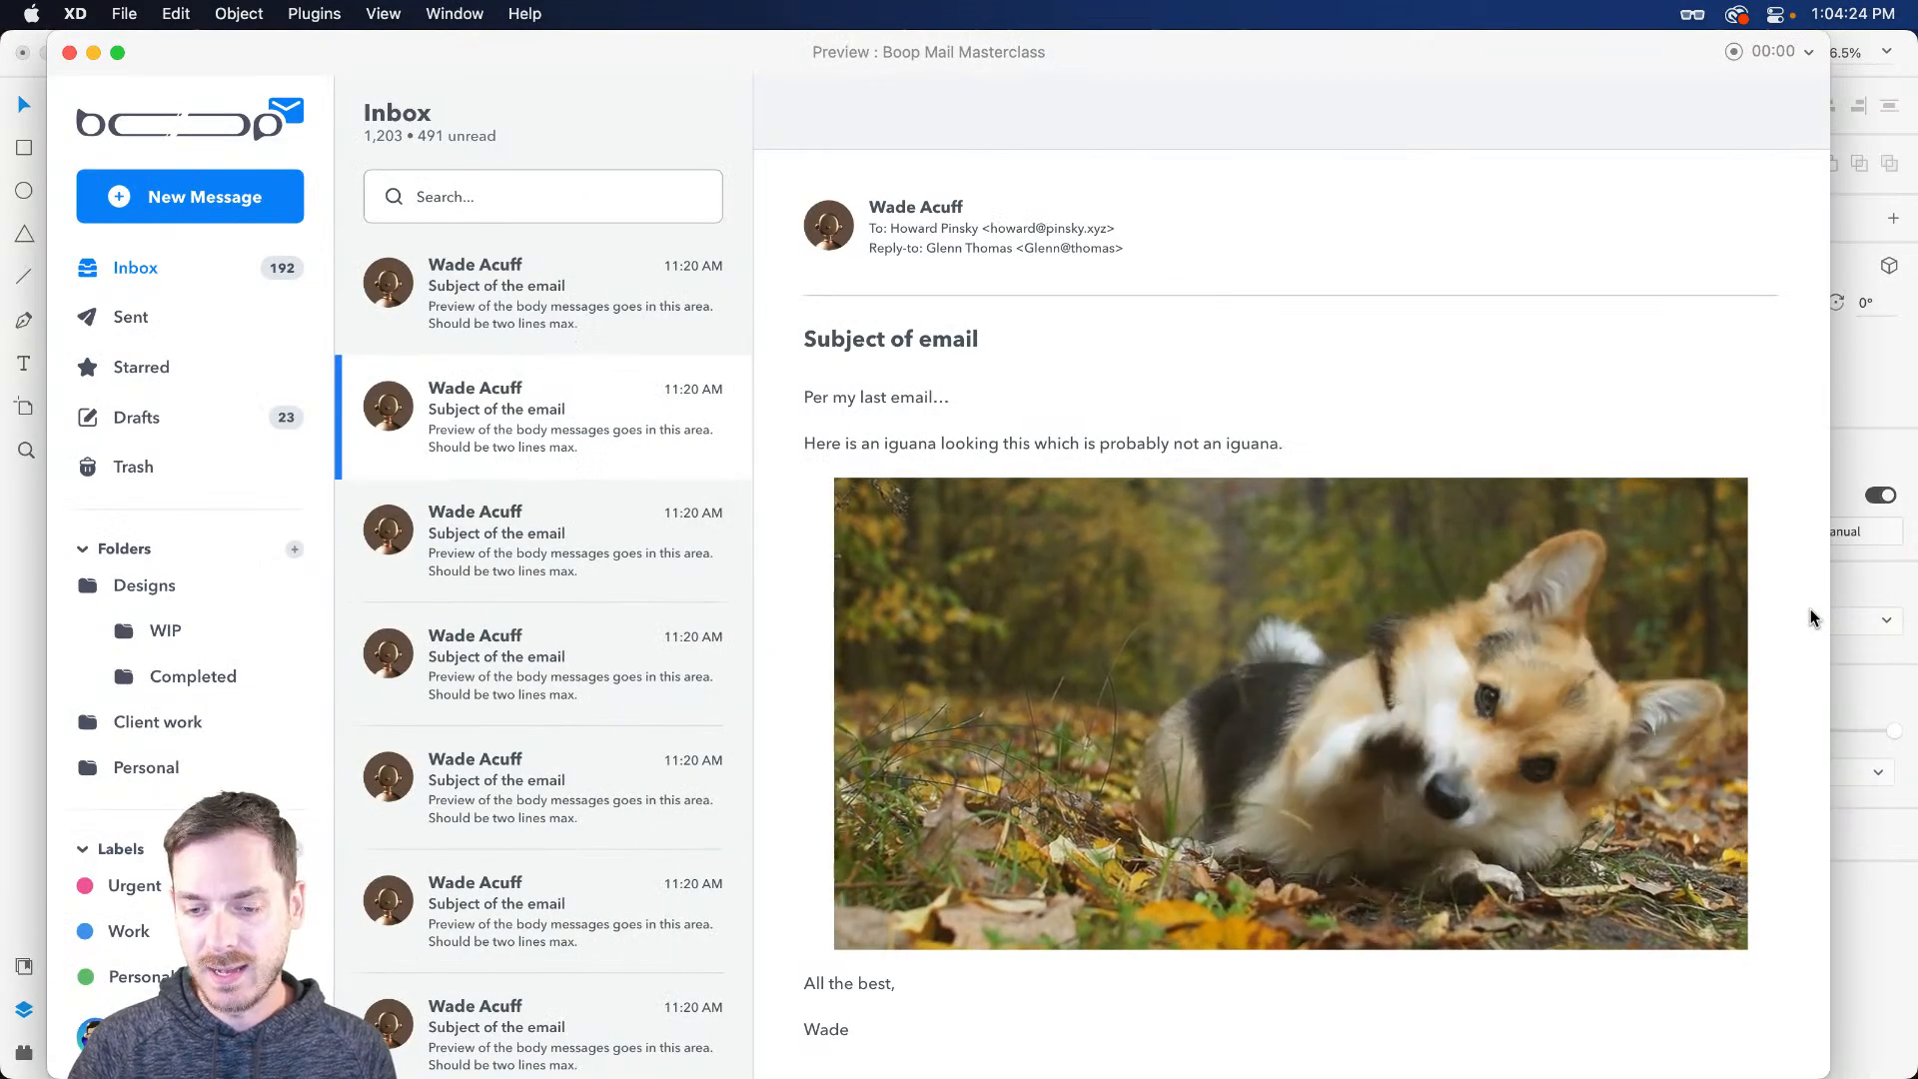
key("super+w")
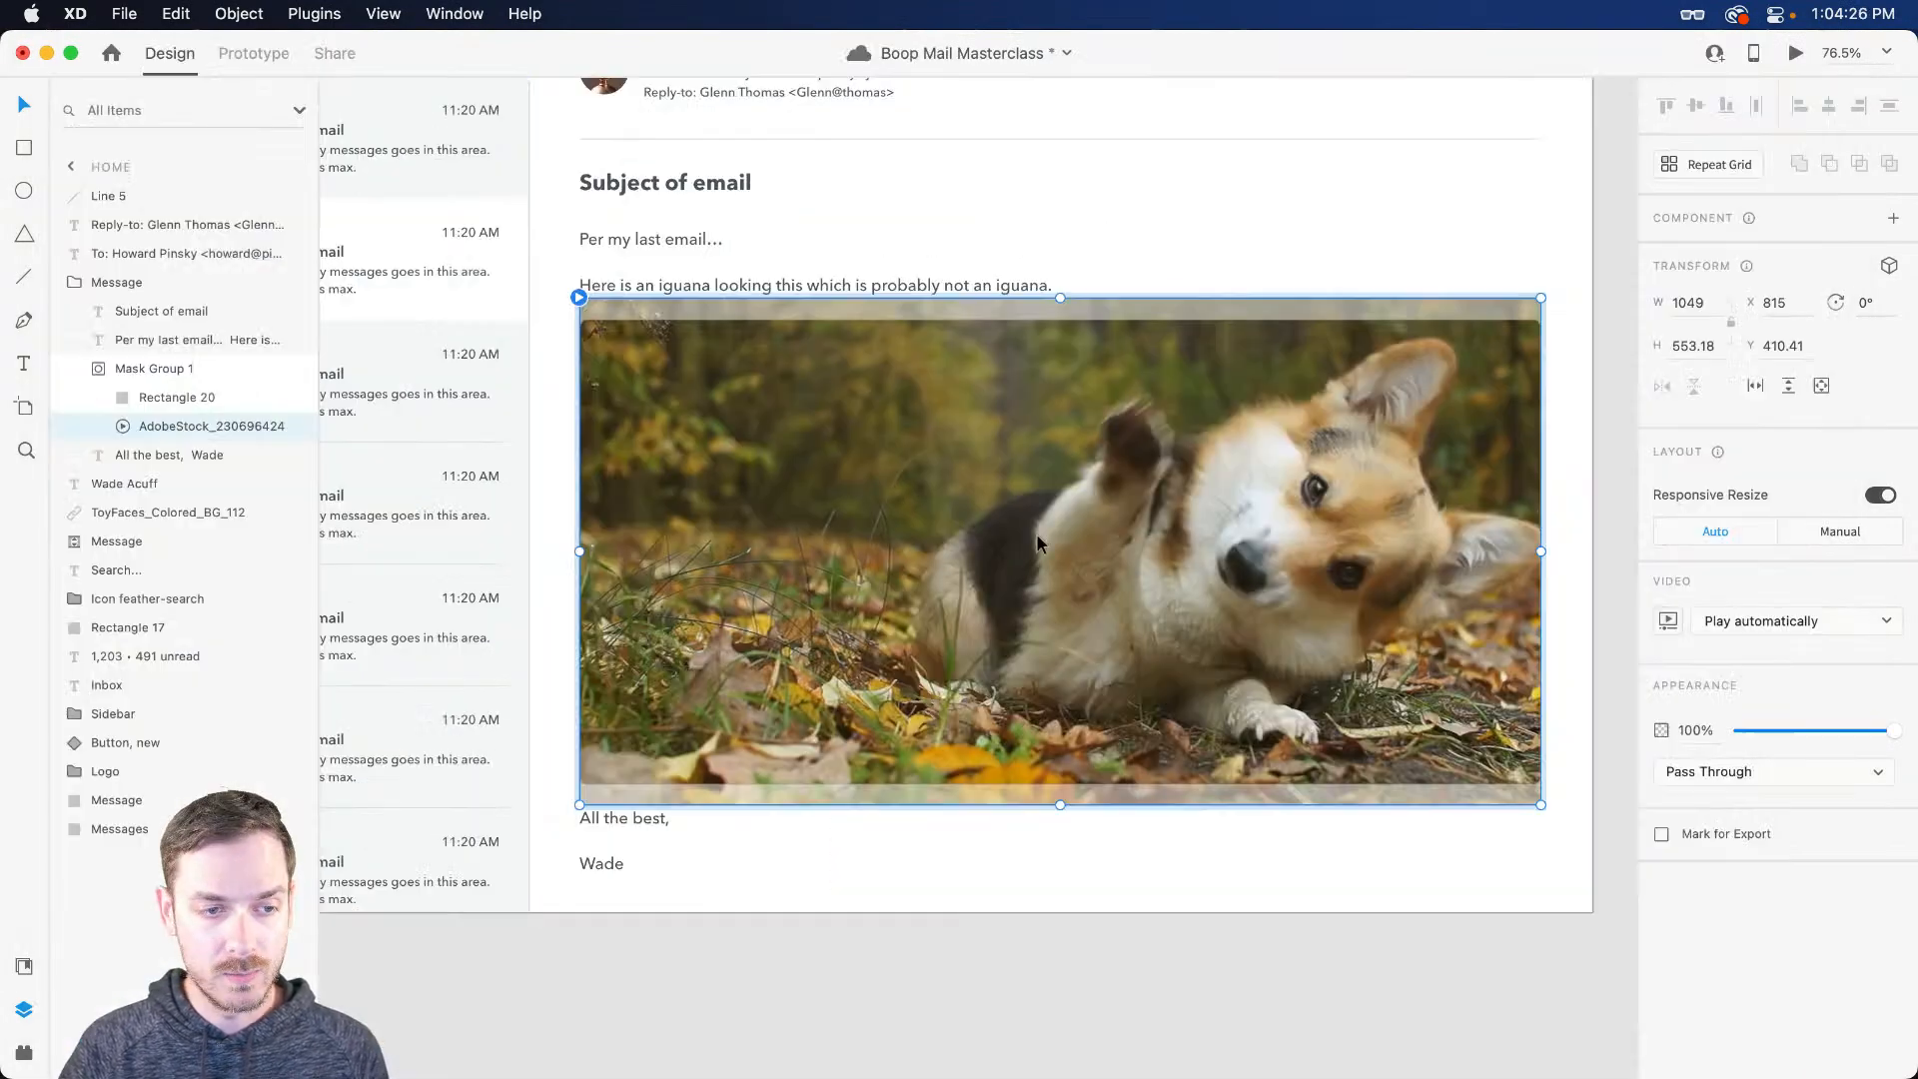
Step: Undo the corgi clip's automatic playback setting and the video replacement
key("Escape")
double_click(1145, 504)
key("Escape")
key("super+z")
key("super+z")
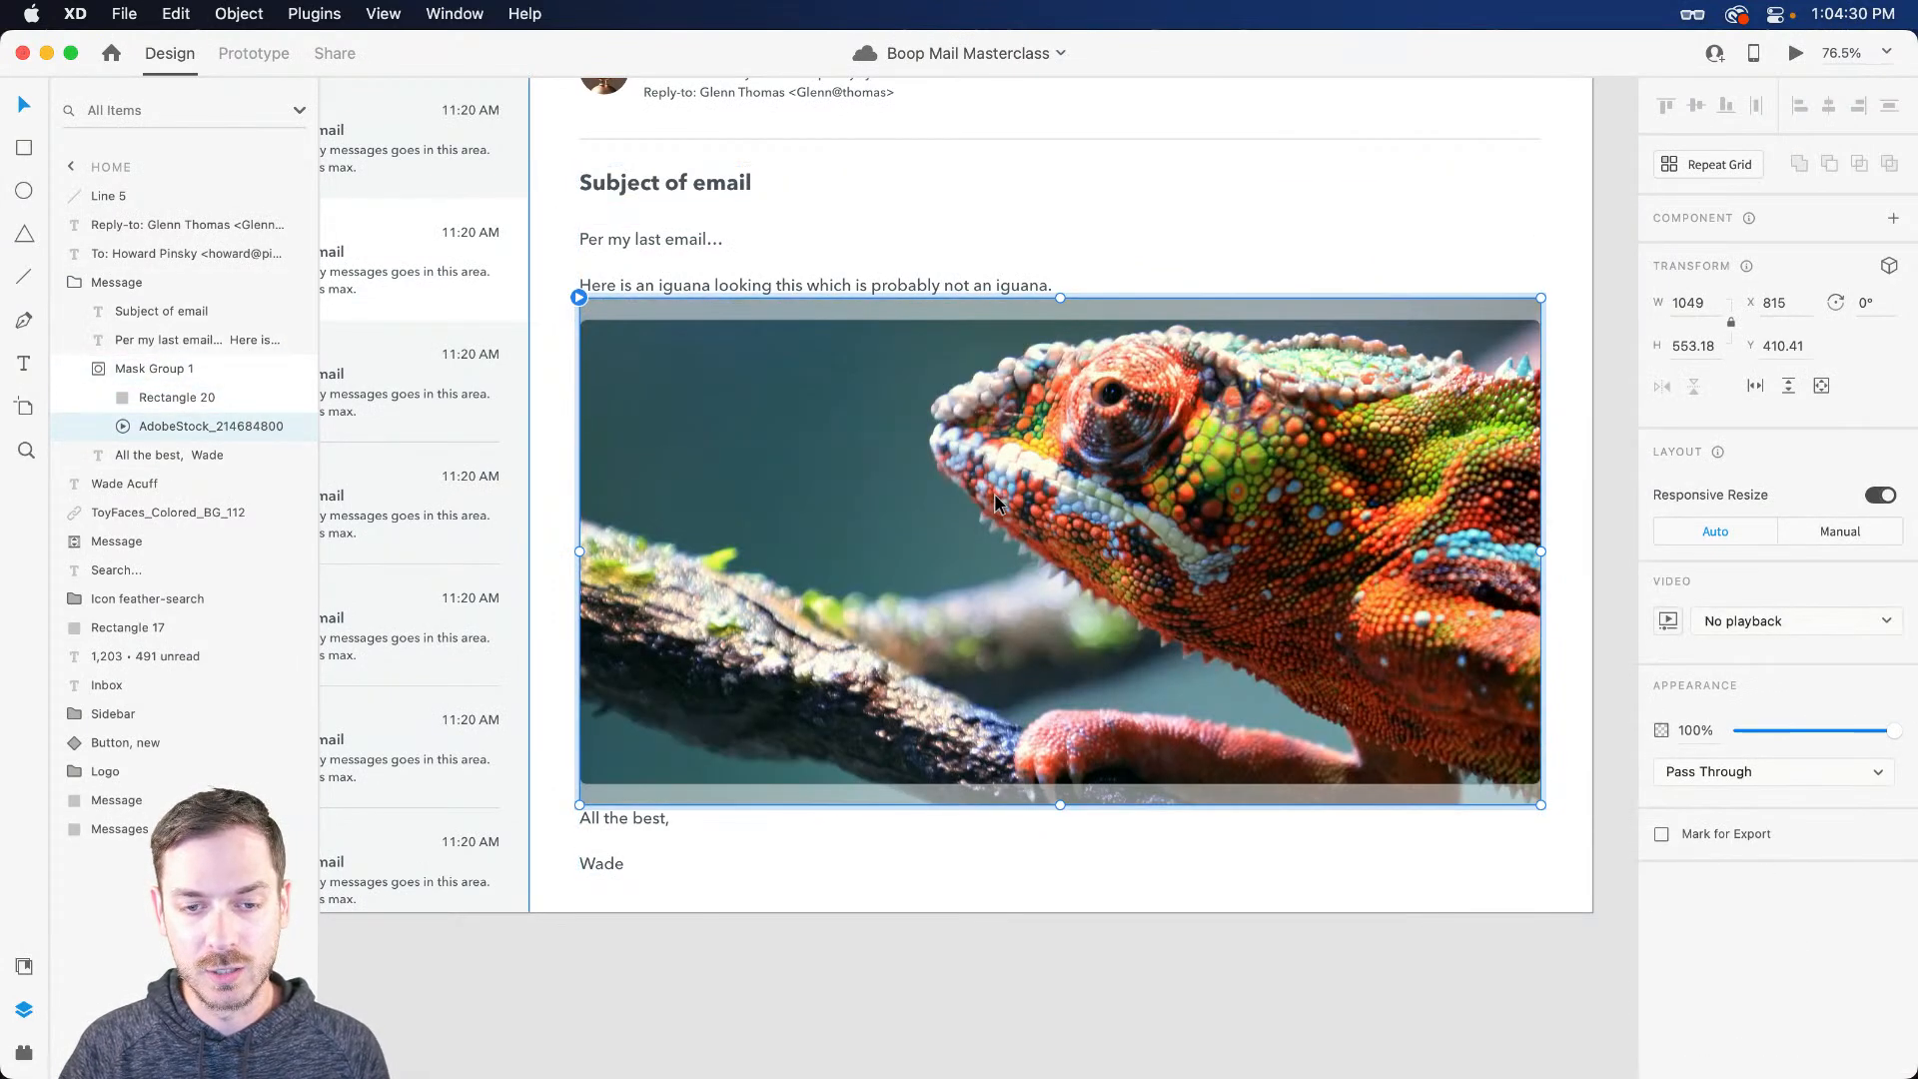
Step: Look through the Stickers and Gaming Platform folders in Finder, and return to Adobe XD
key("super+Tab")
left_click(979, 125)
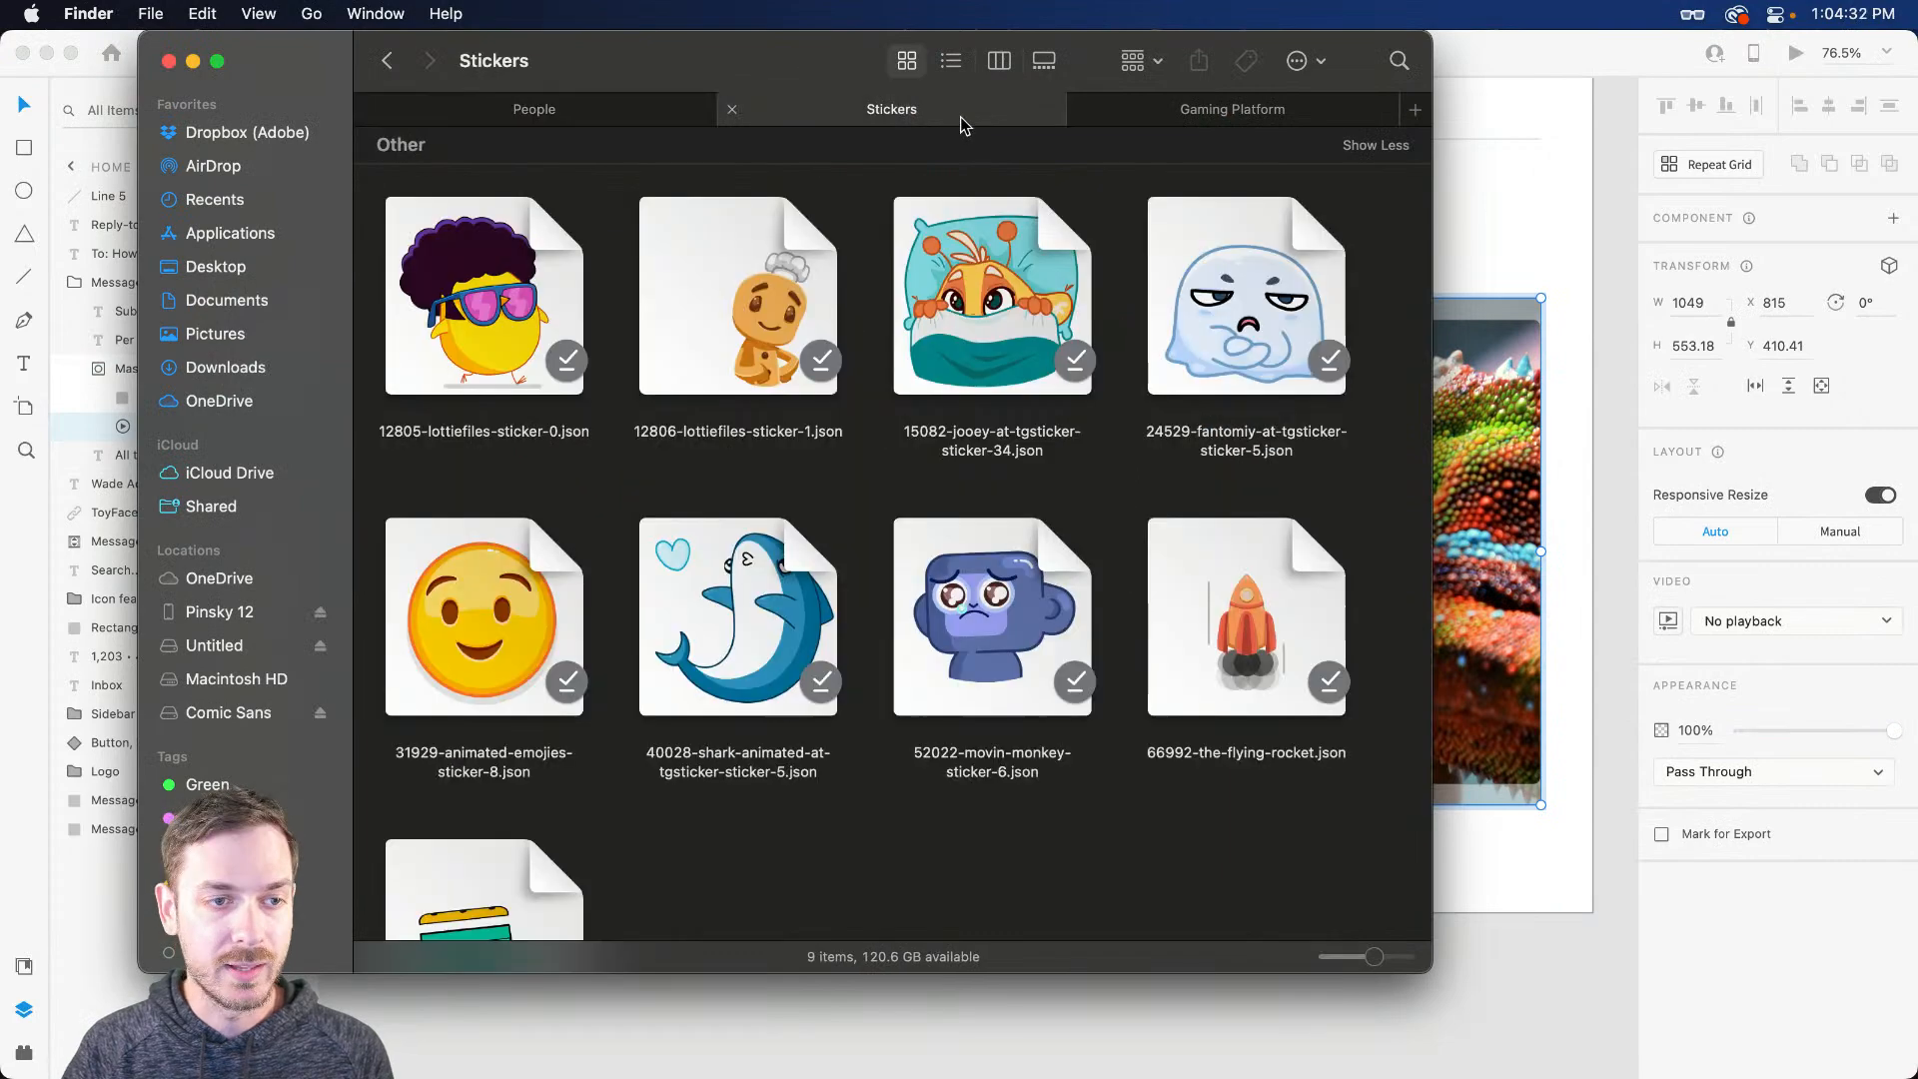
left_click(1282, 118)
left_click_drag(653, 54, 568, 66)
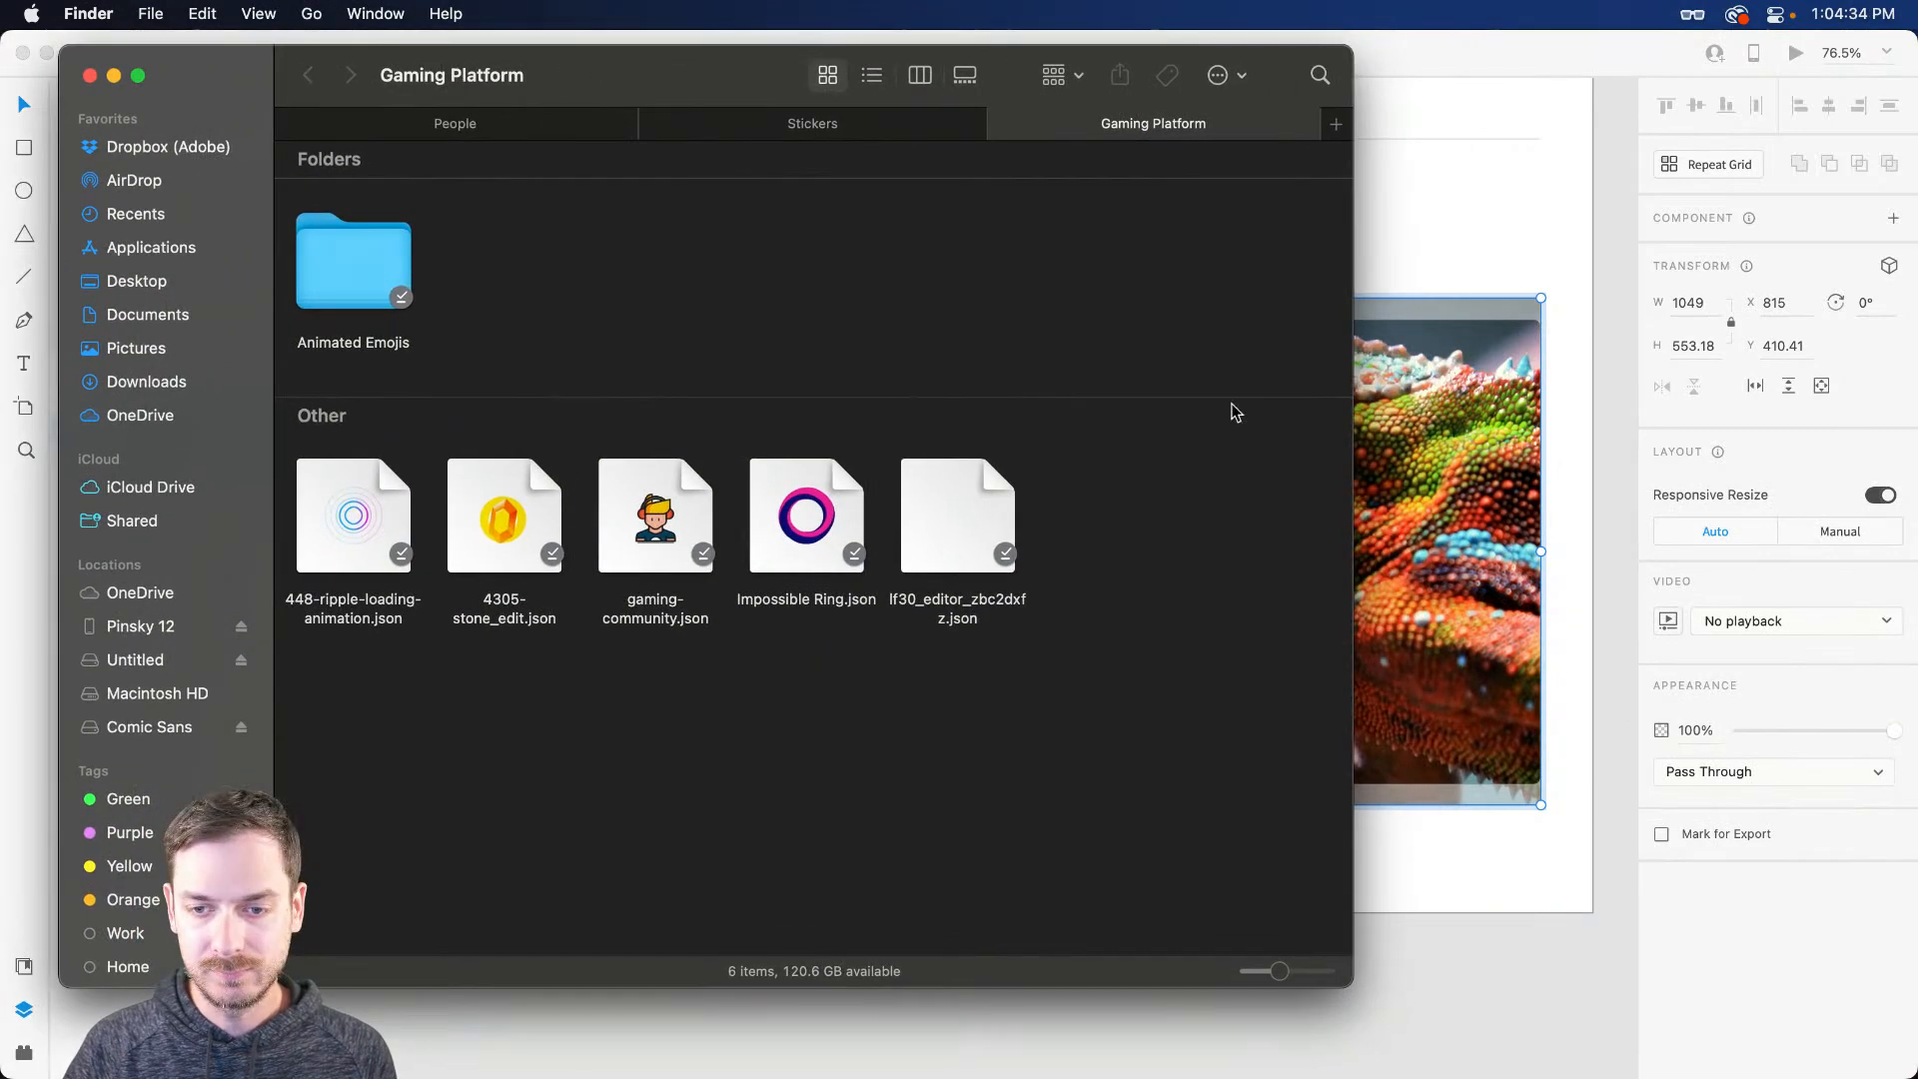
left_click(1453, 468)
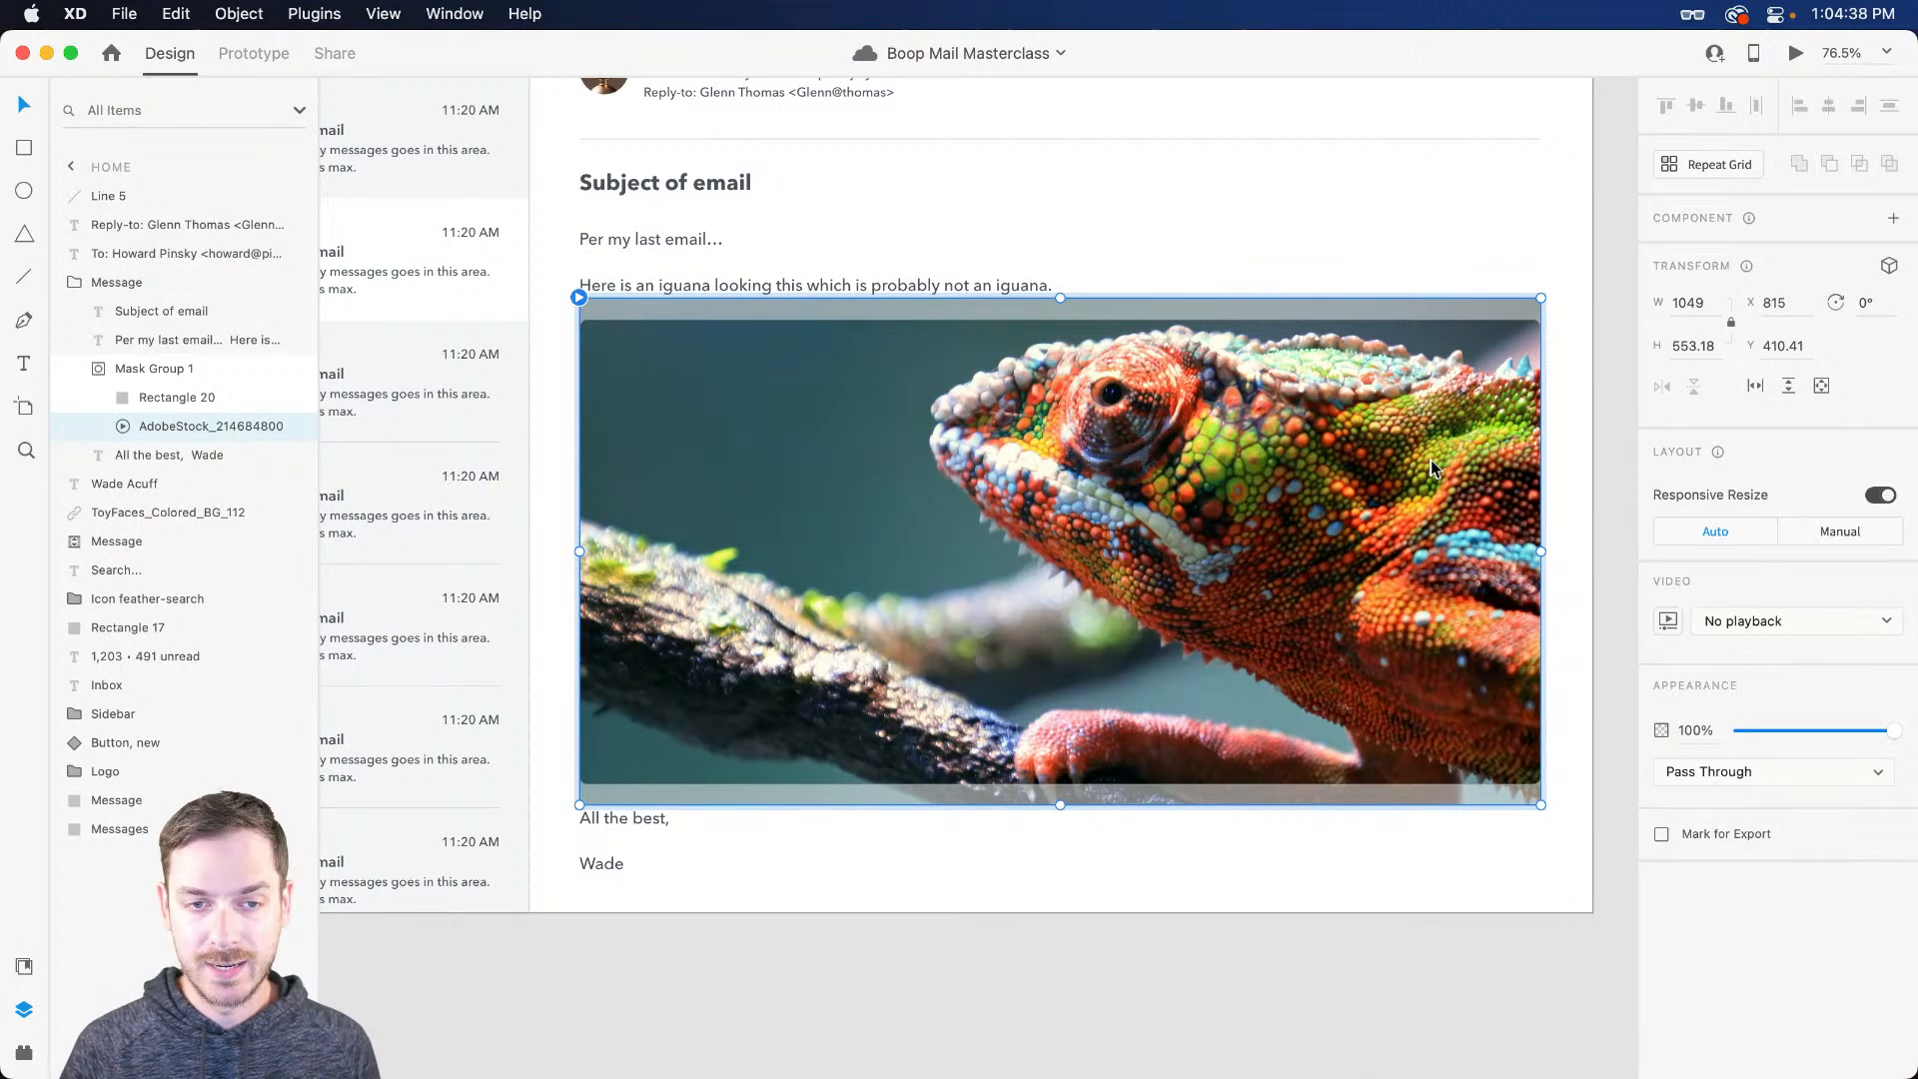
Step: Rename the iguana video's mask group to Video and turn it into a component
double_click(143, 367)
type("Vid")
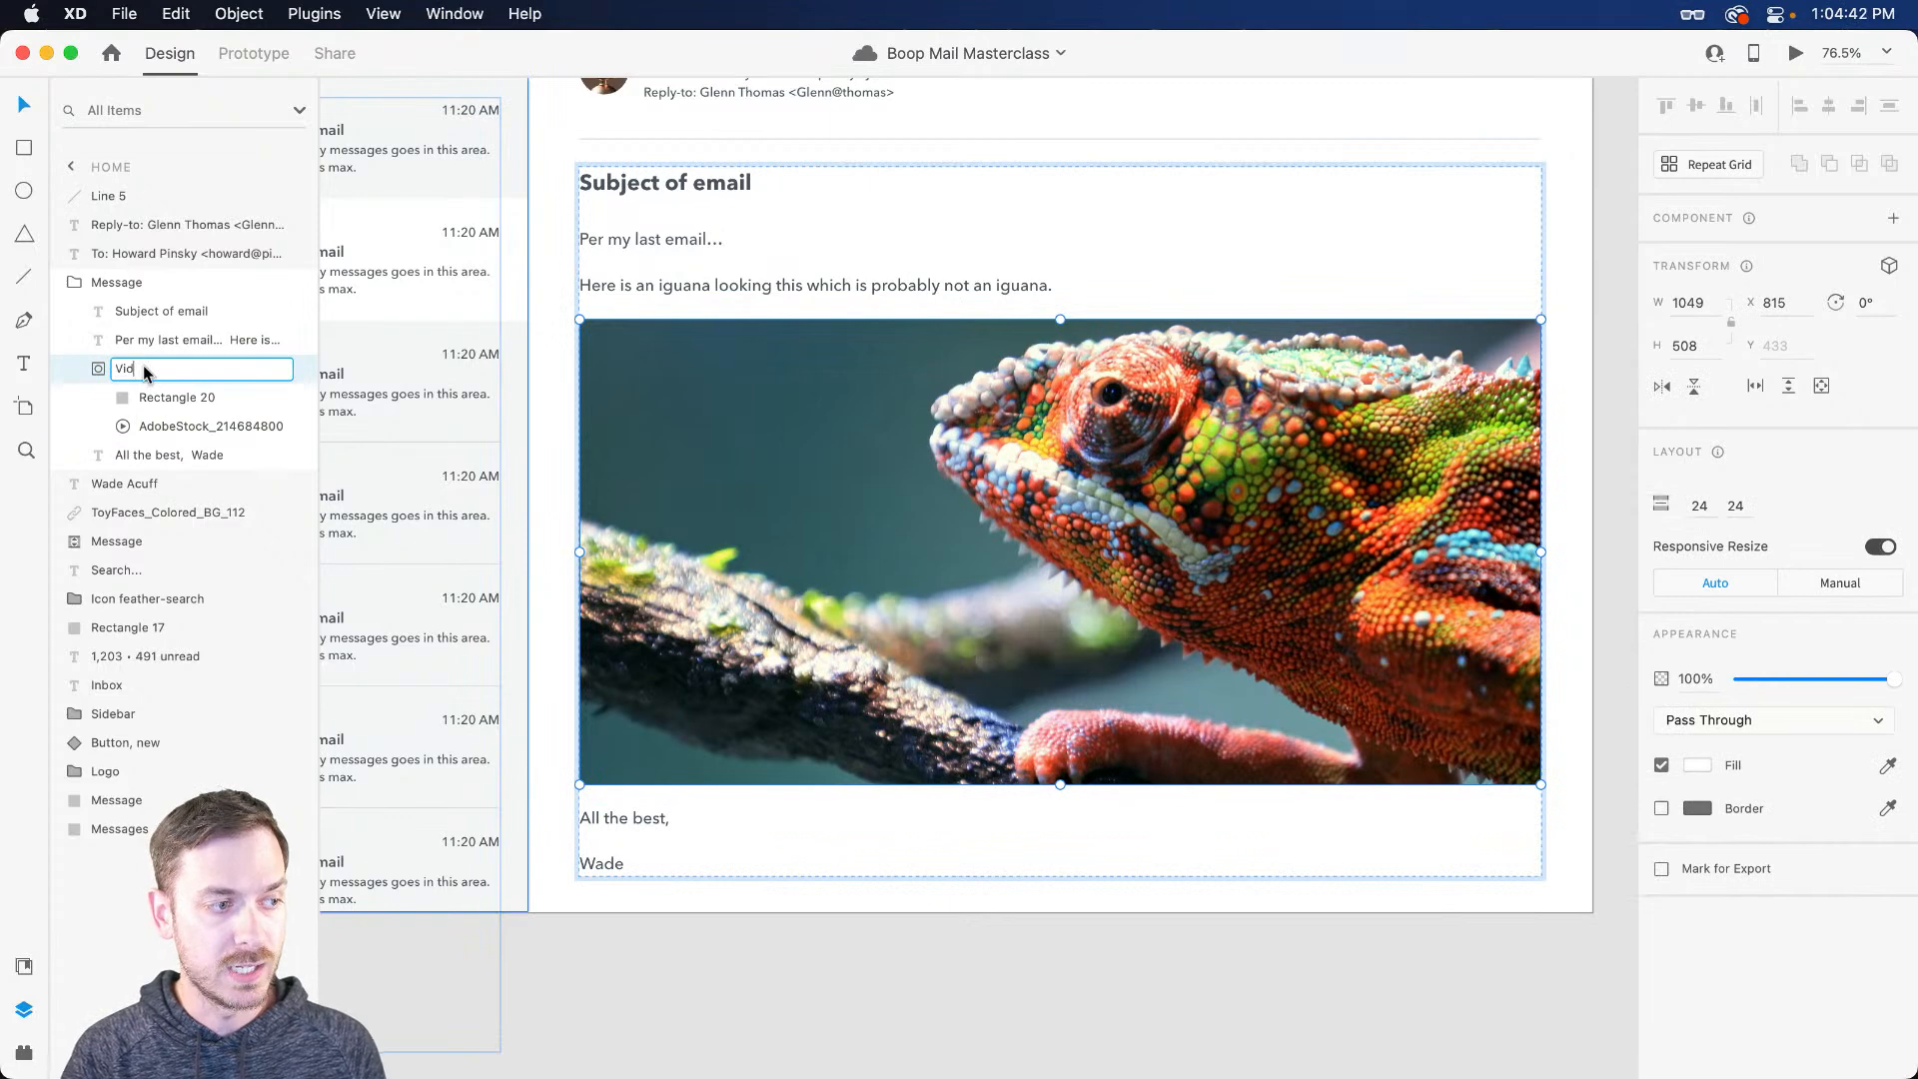
type("eo")
key("Return")
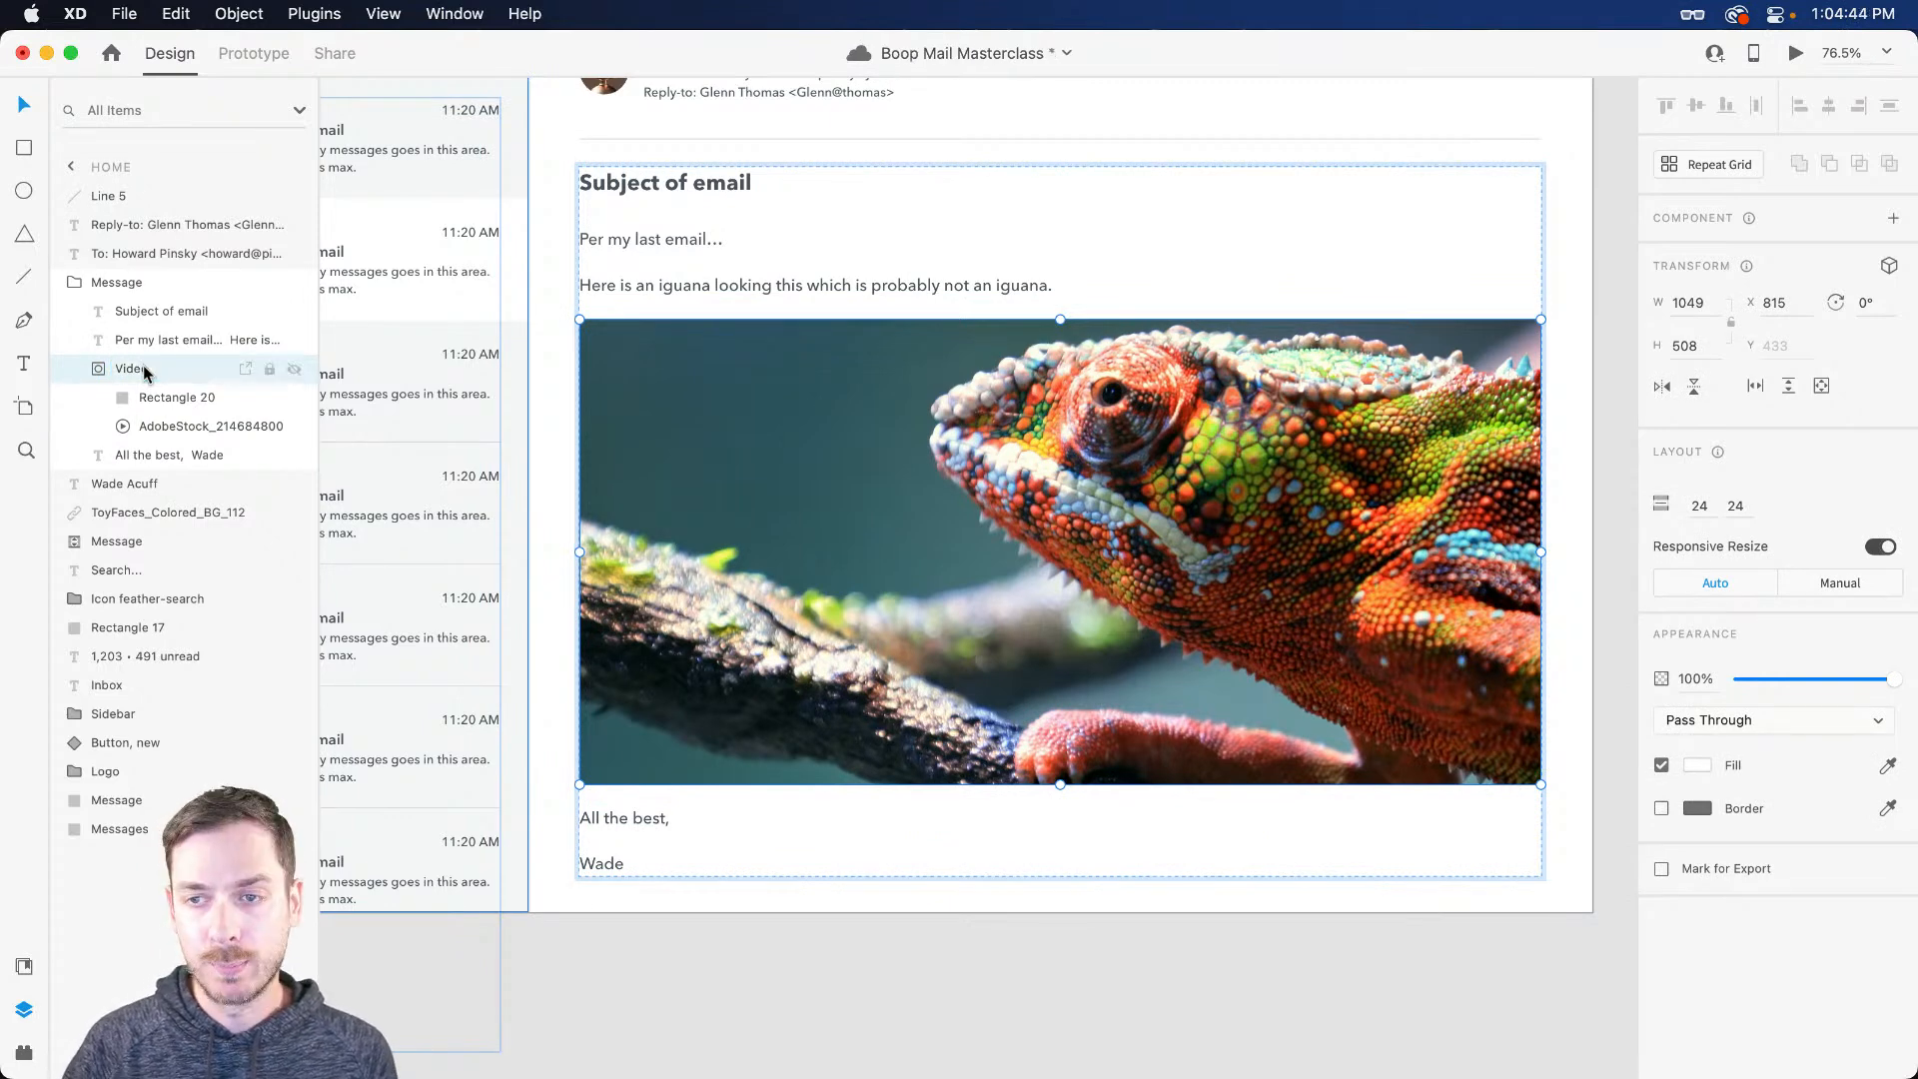
left_click(1893, 224)
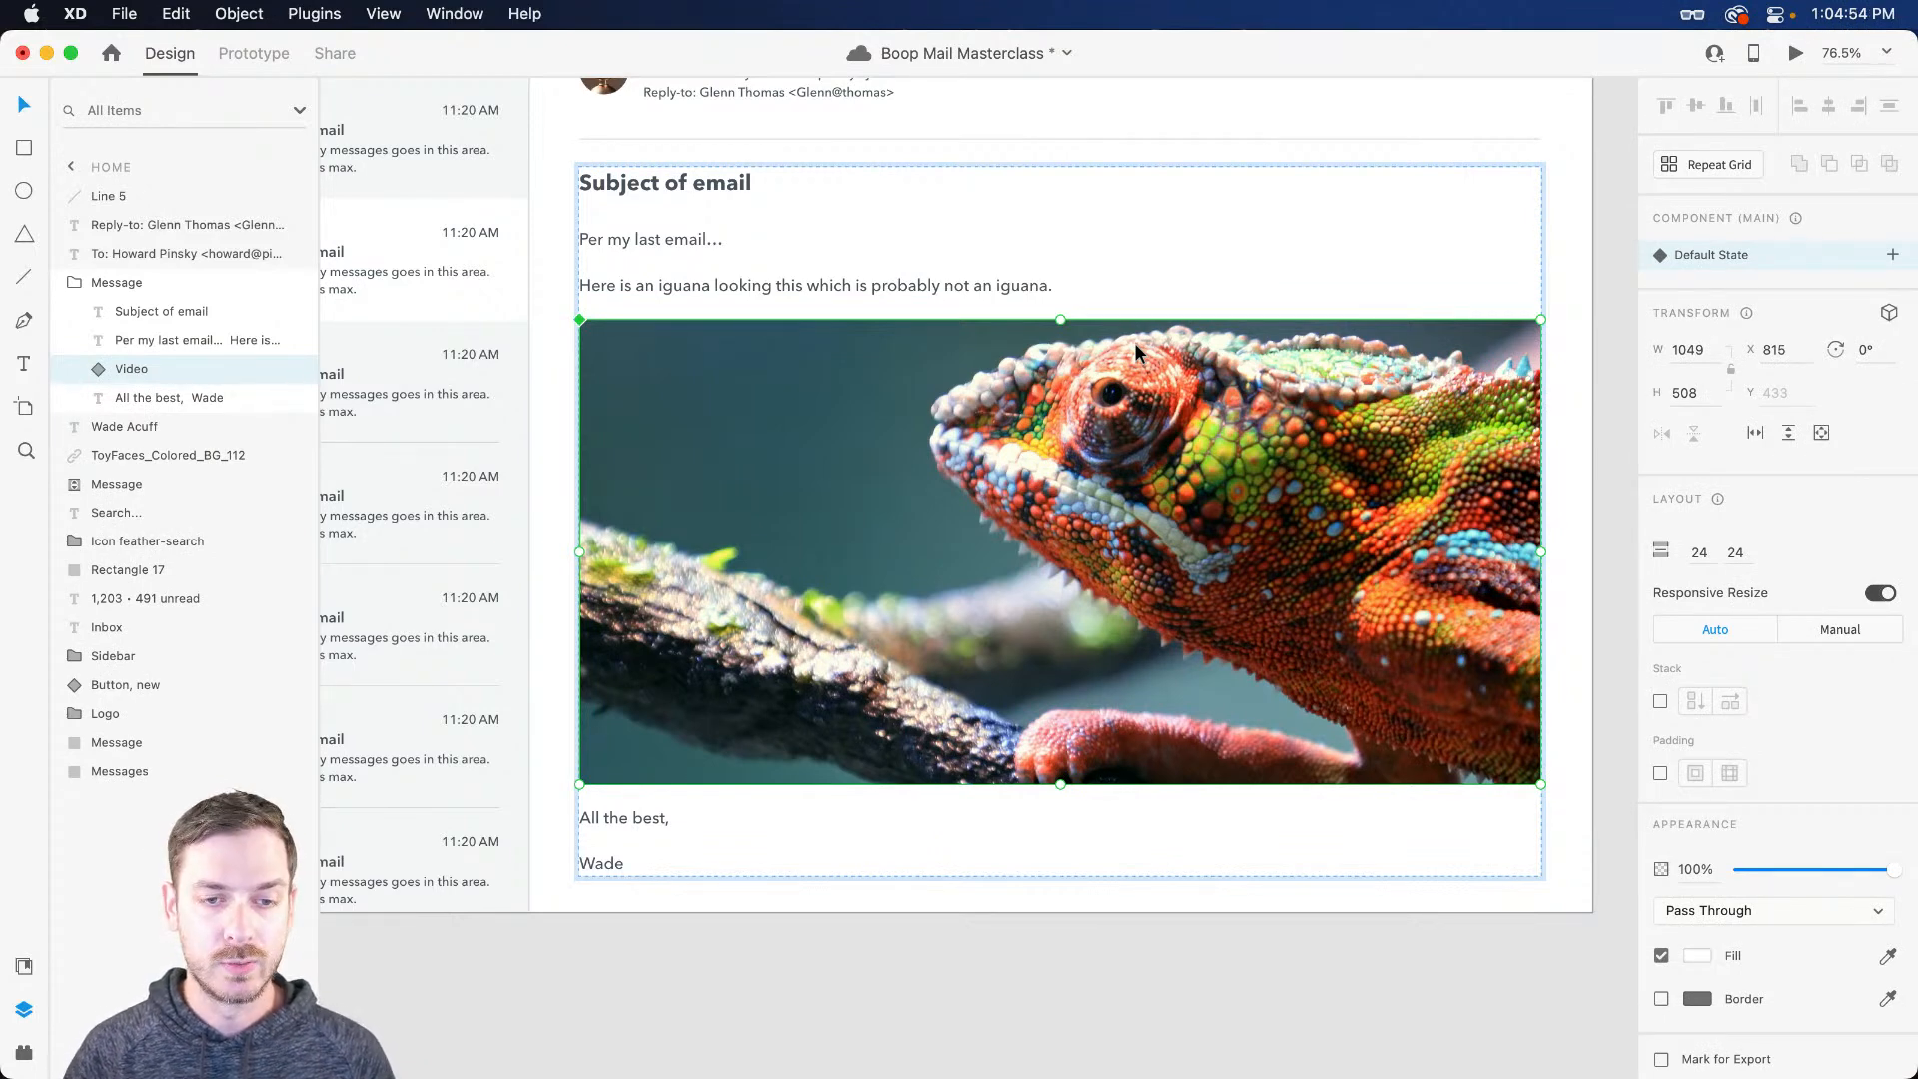
Step: Inside the Video component, draw a circle about 154 px across, centred over the iguana video
double_click(1088, 518)
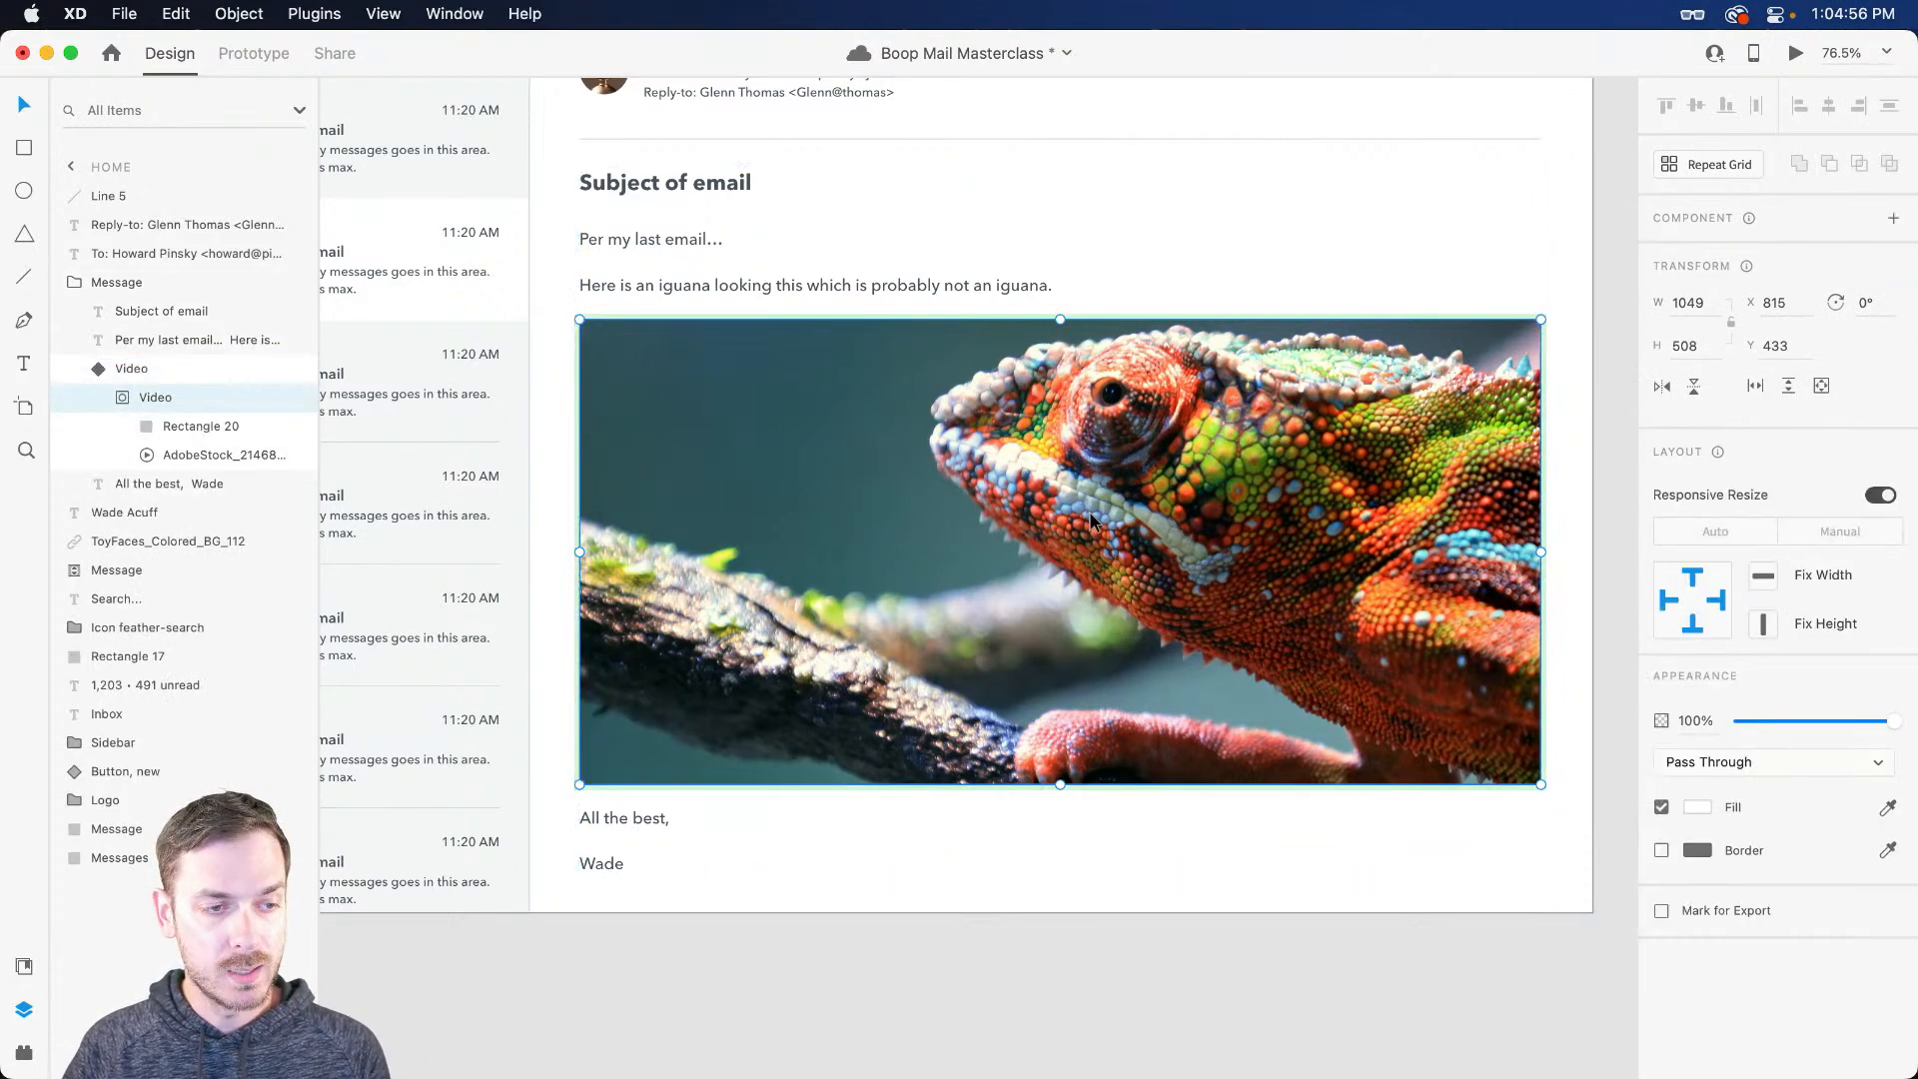
scroll(1089, 515, "up", 3)
left_click_drag(1231, 524, 1190, 503)
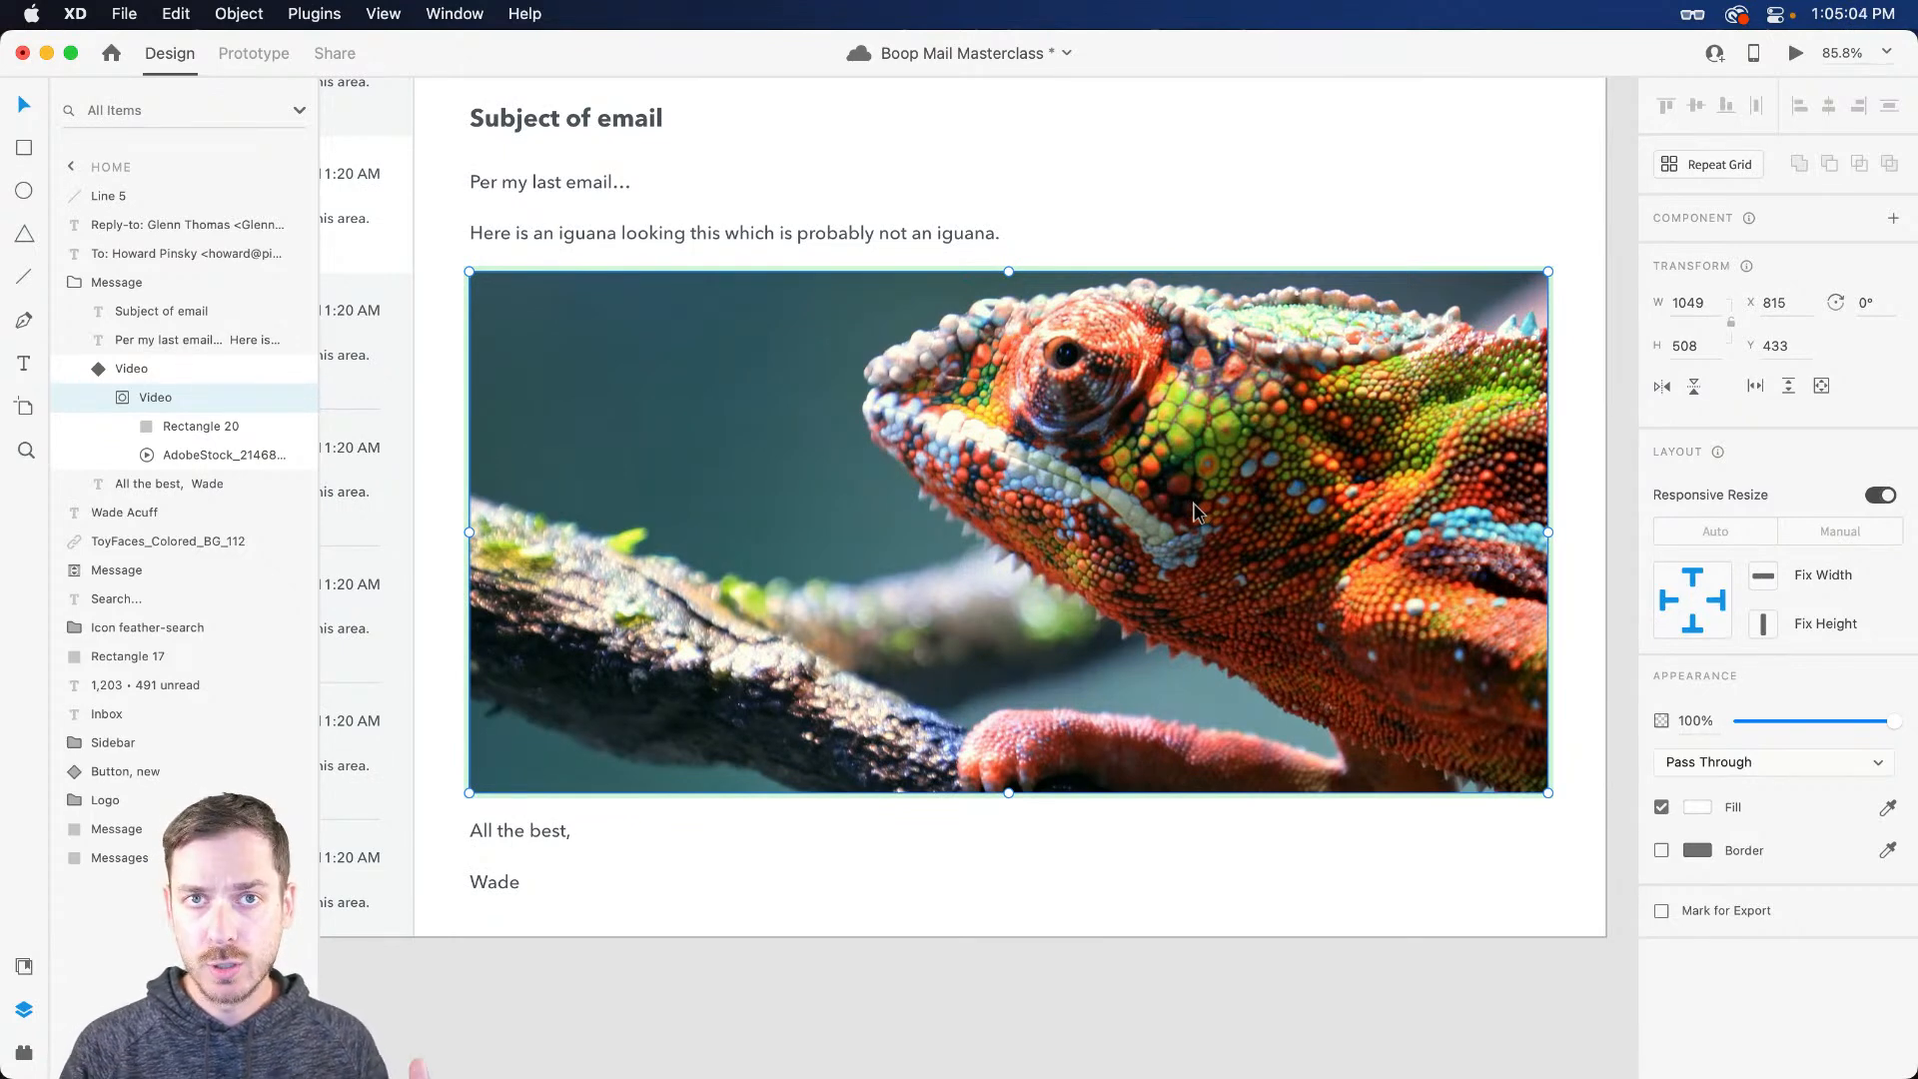
key("e")
left_click_drag(1009, 532, 1103, 456)
key("v")
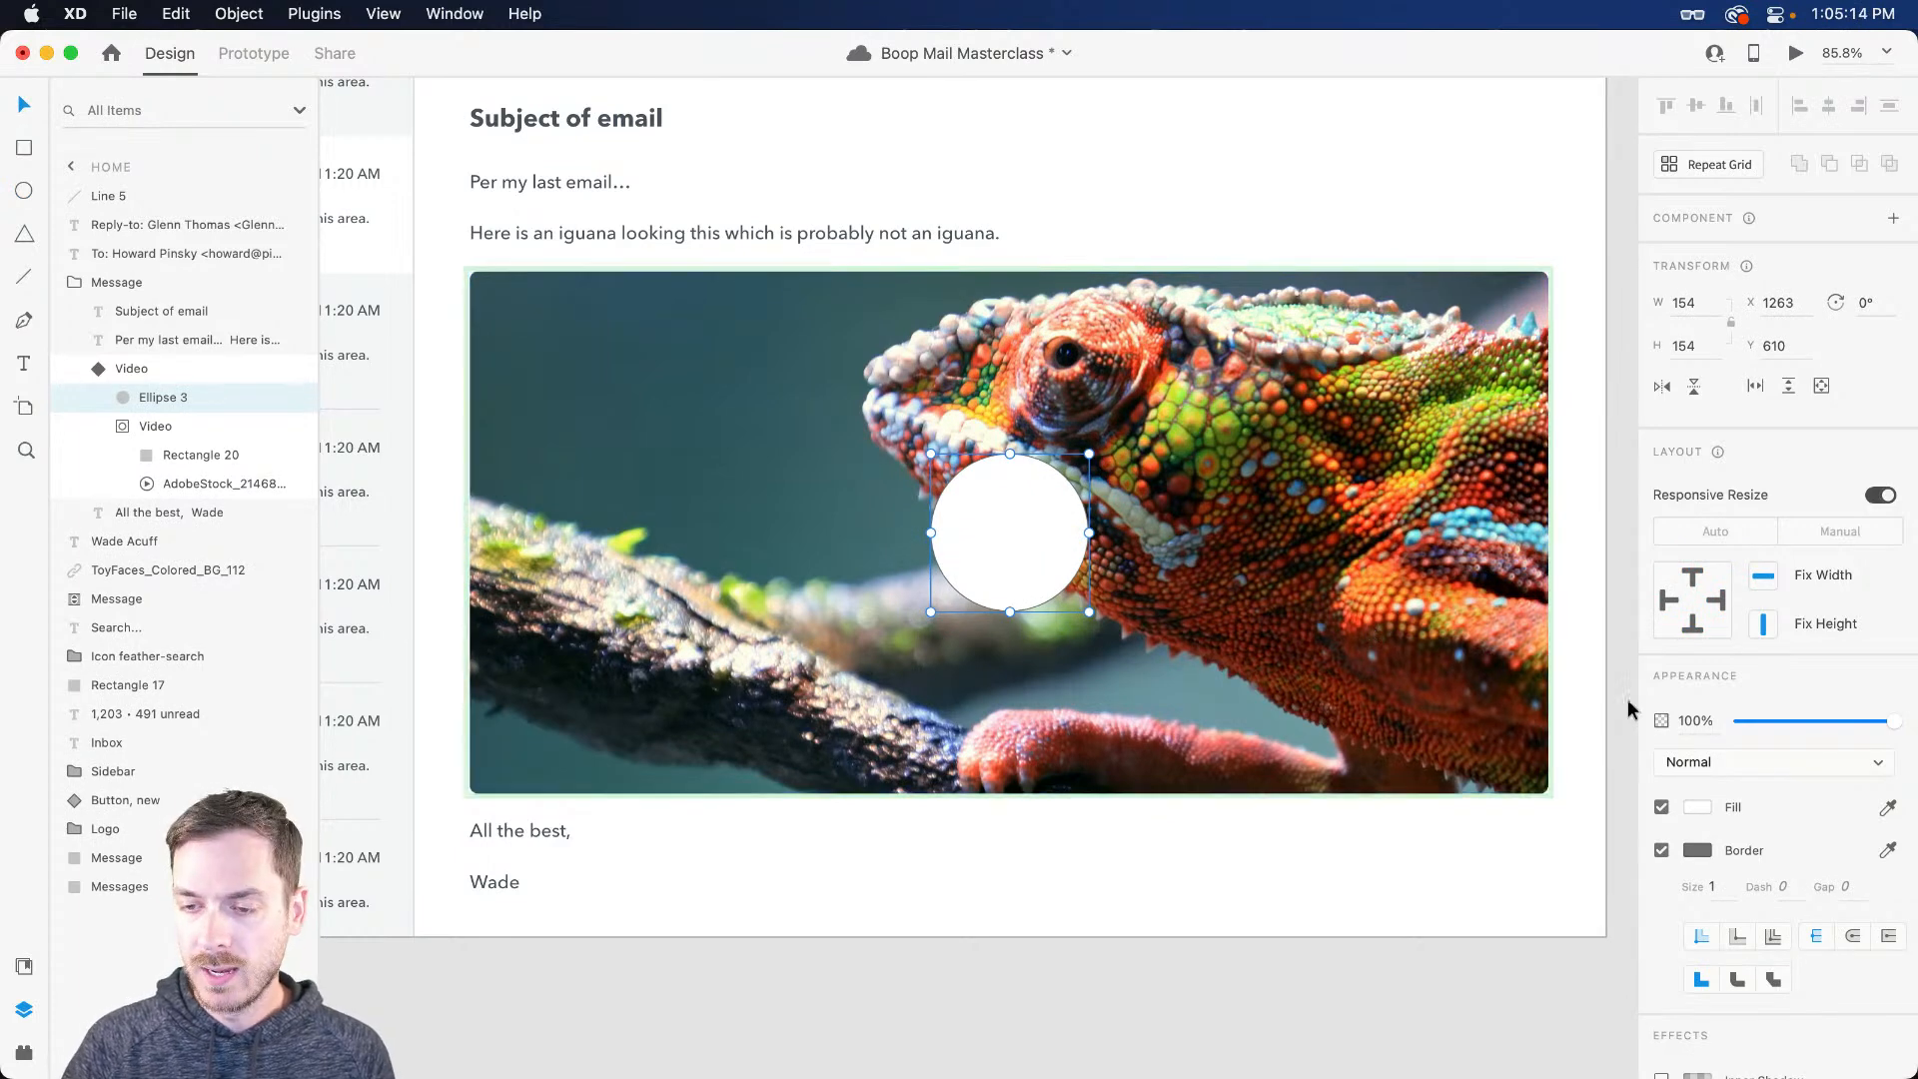
Step: Fill the circle over the video with purple #5F10F4 and remove its border
left_click(1697, 807)
left_click_drag(1551, 703, 1619, 751)
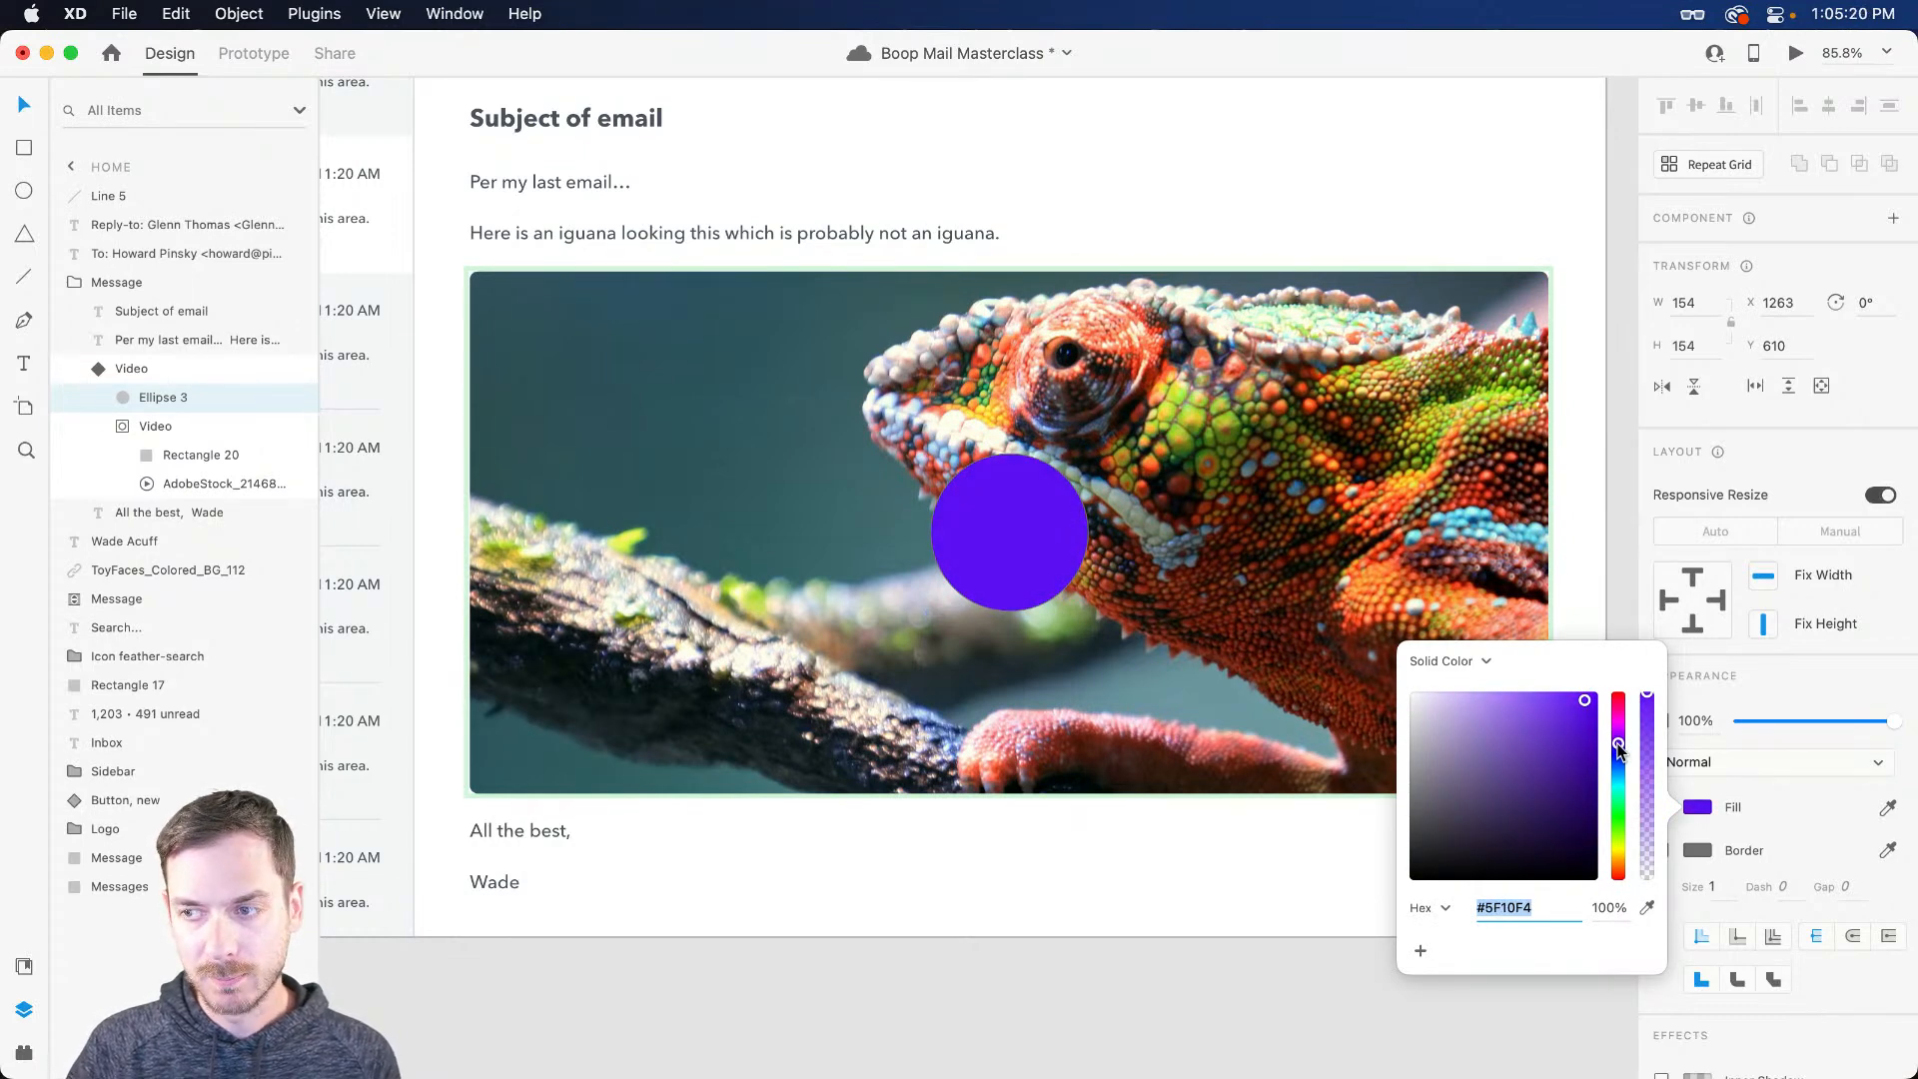
left_click(1682, 787)
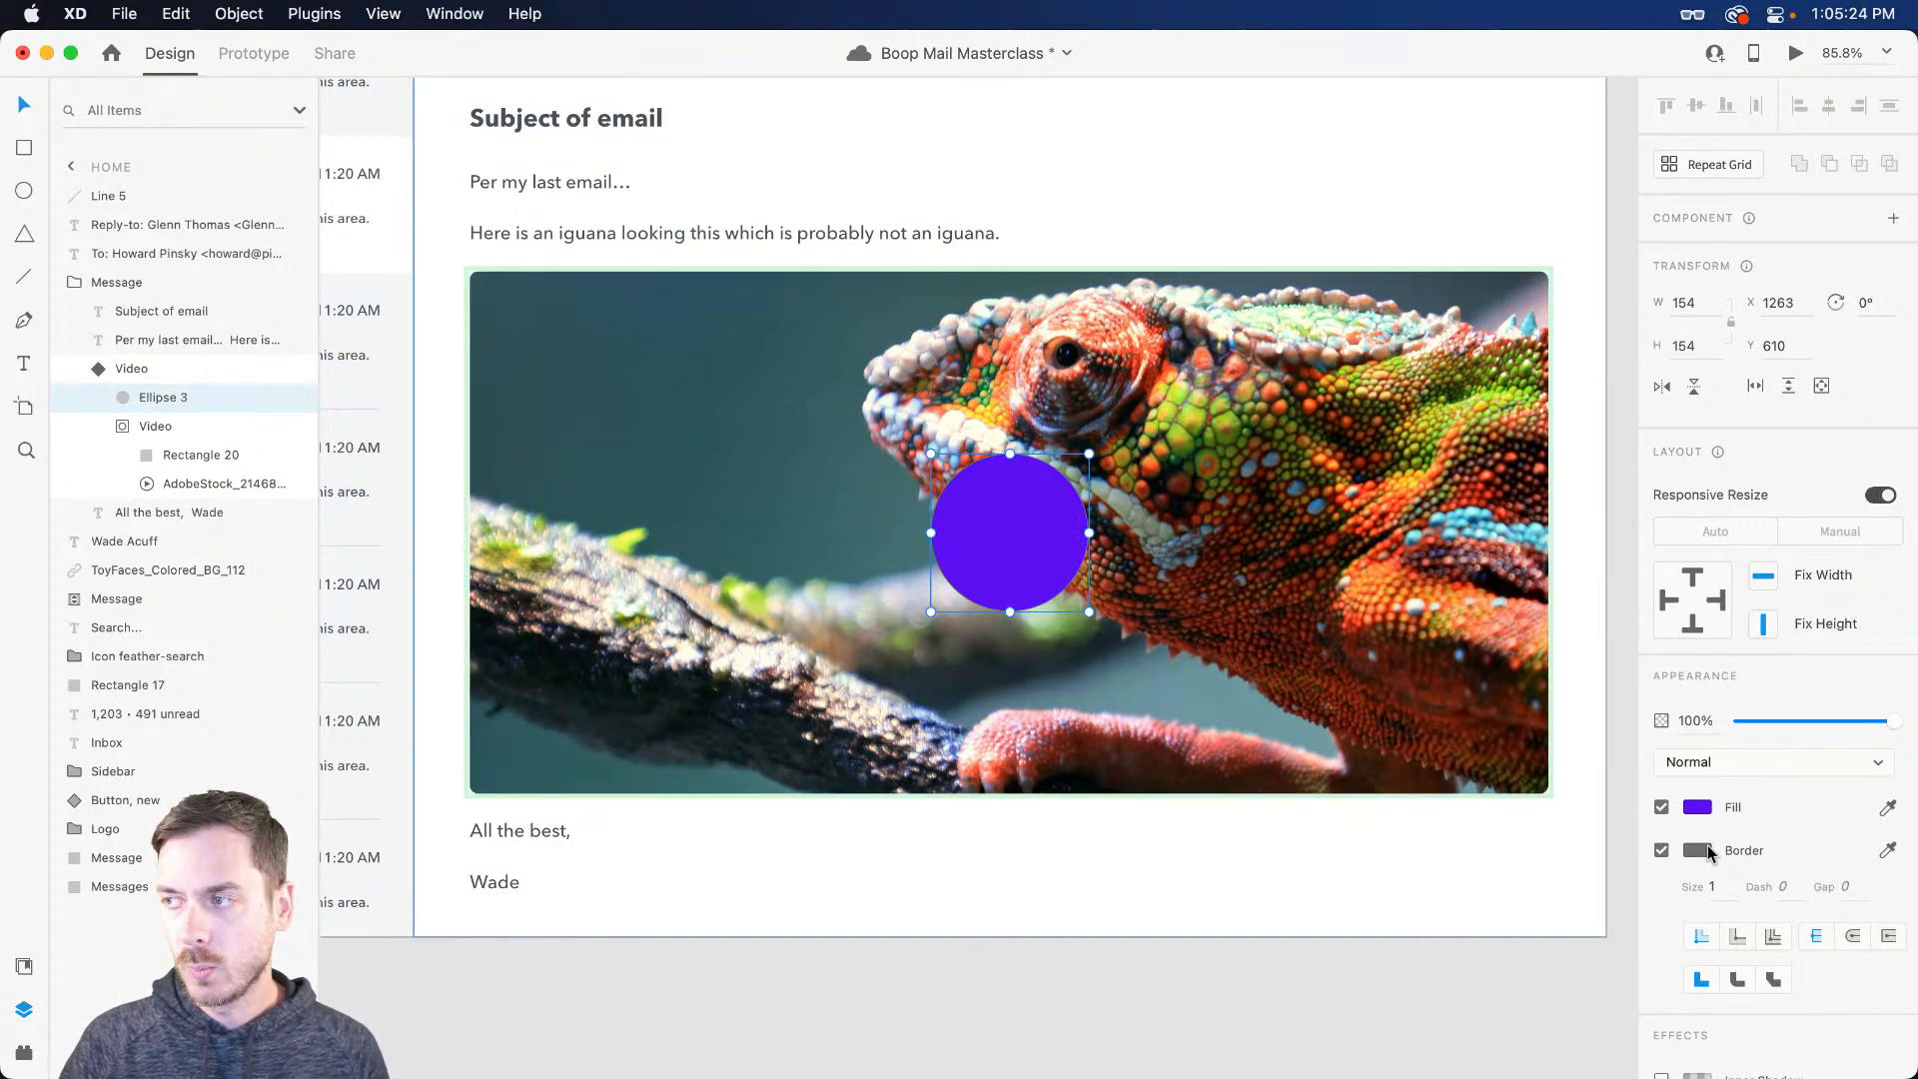
left_click(1661, 850)
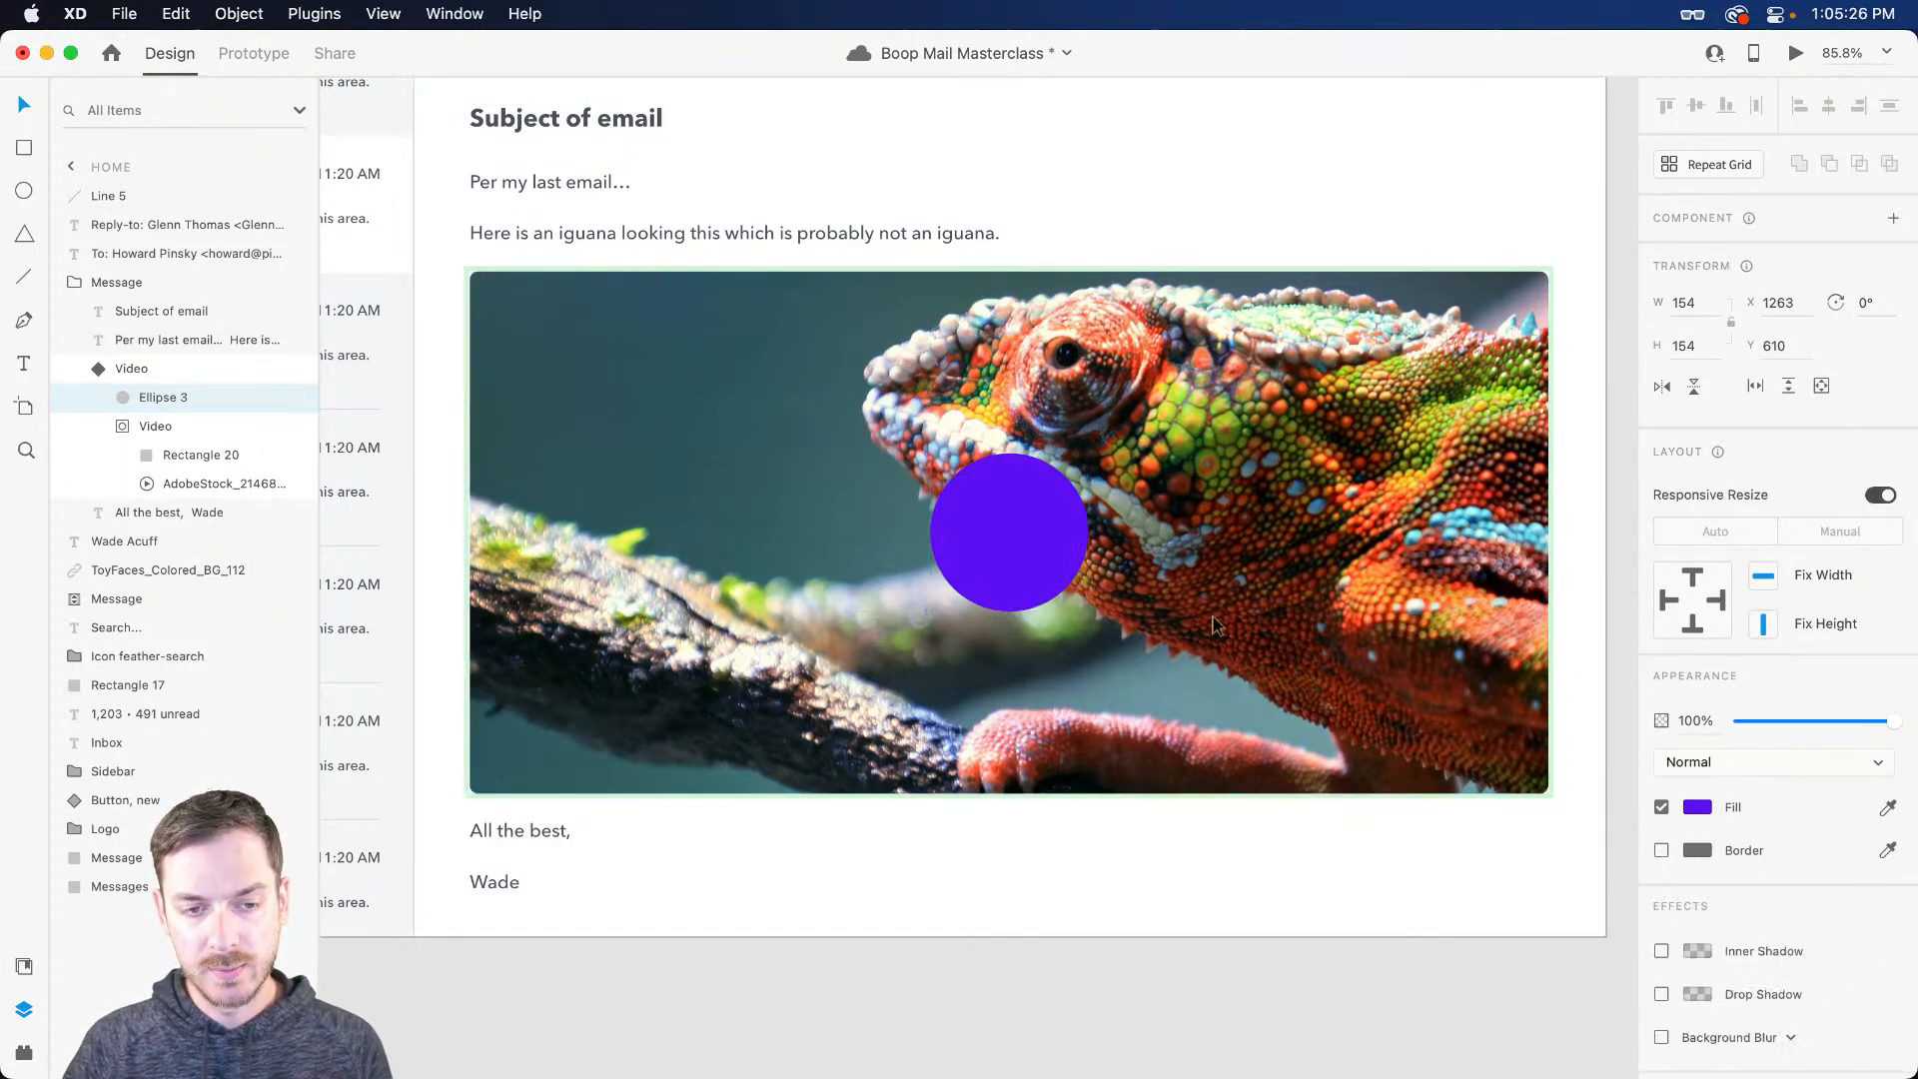
scroll(1009, 522, "up", 5)
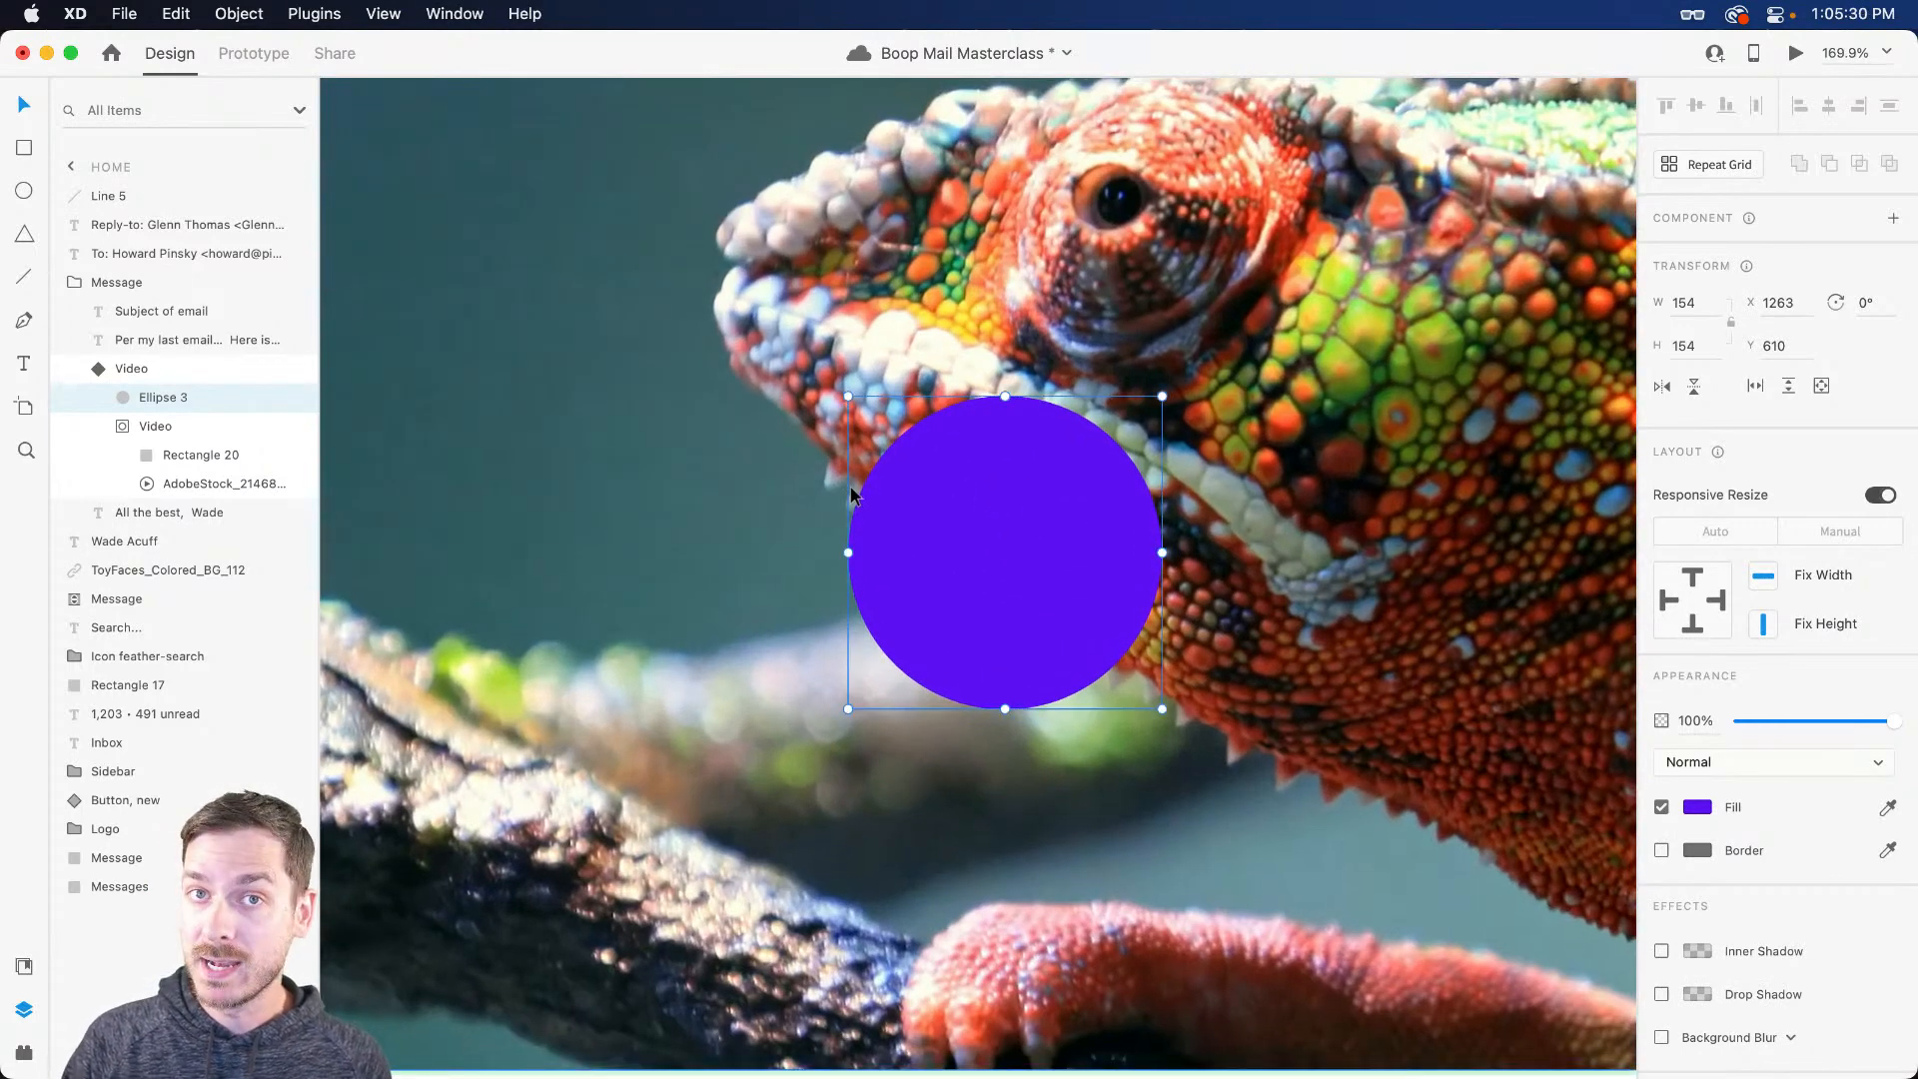
left_click(1407, 491)
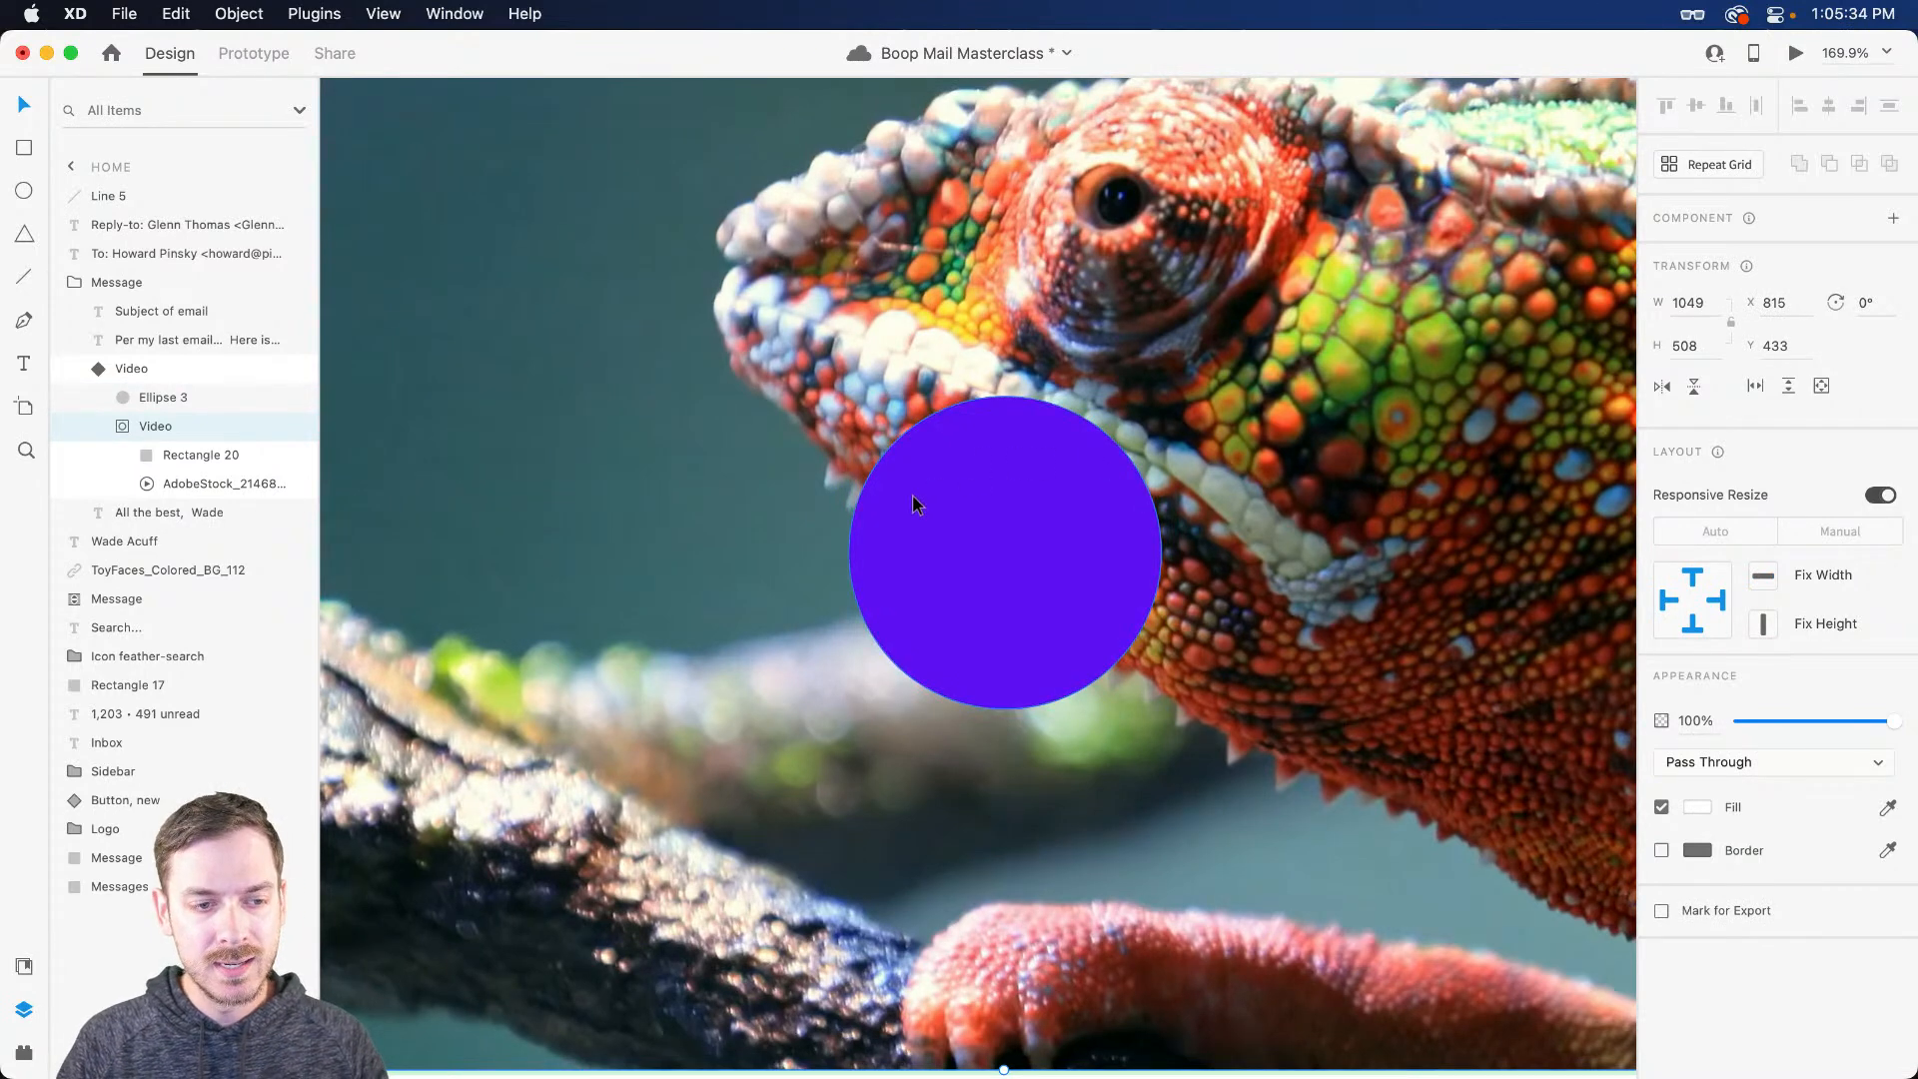
left_click(1098, 539)
left_click(1285, 469)
left_click(1036, 499)
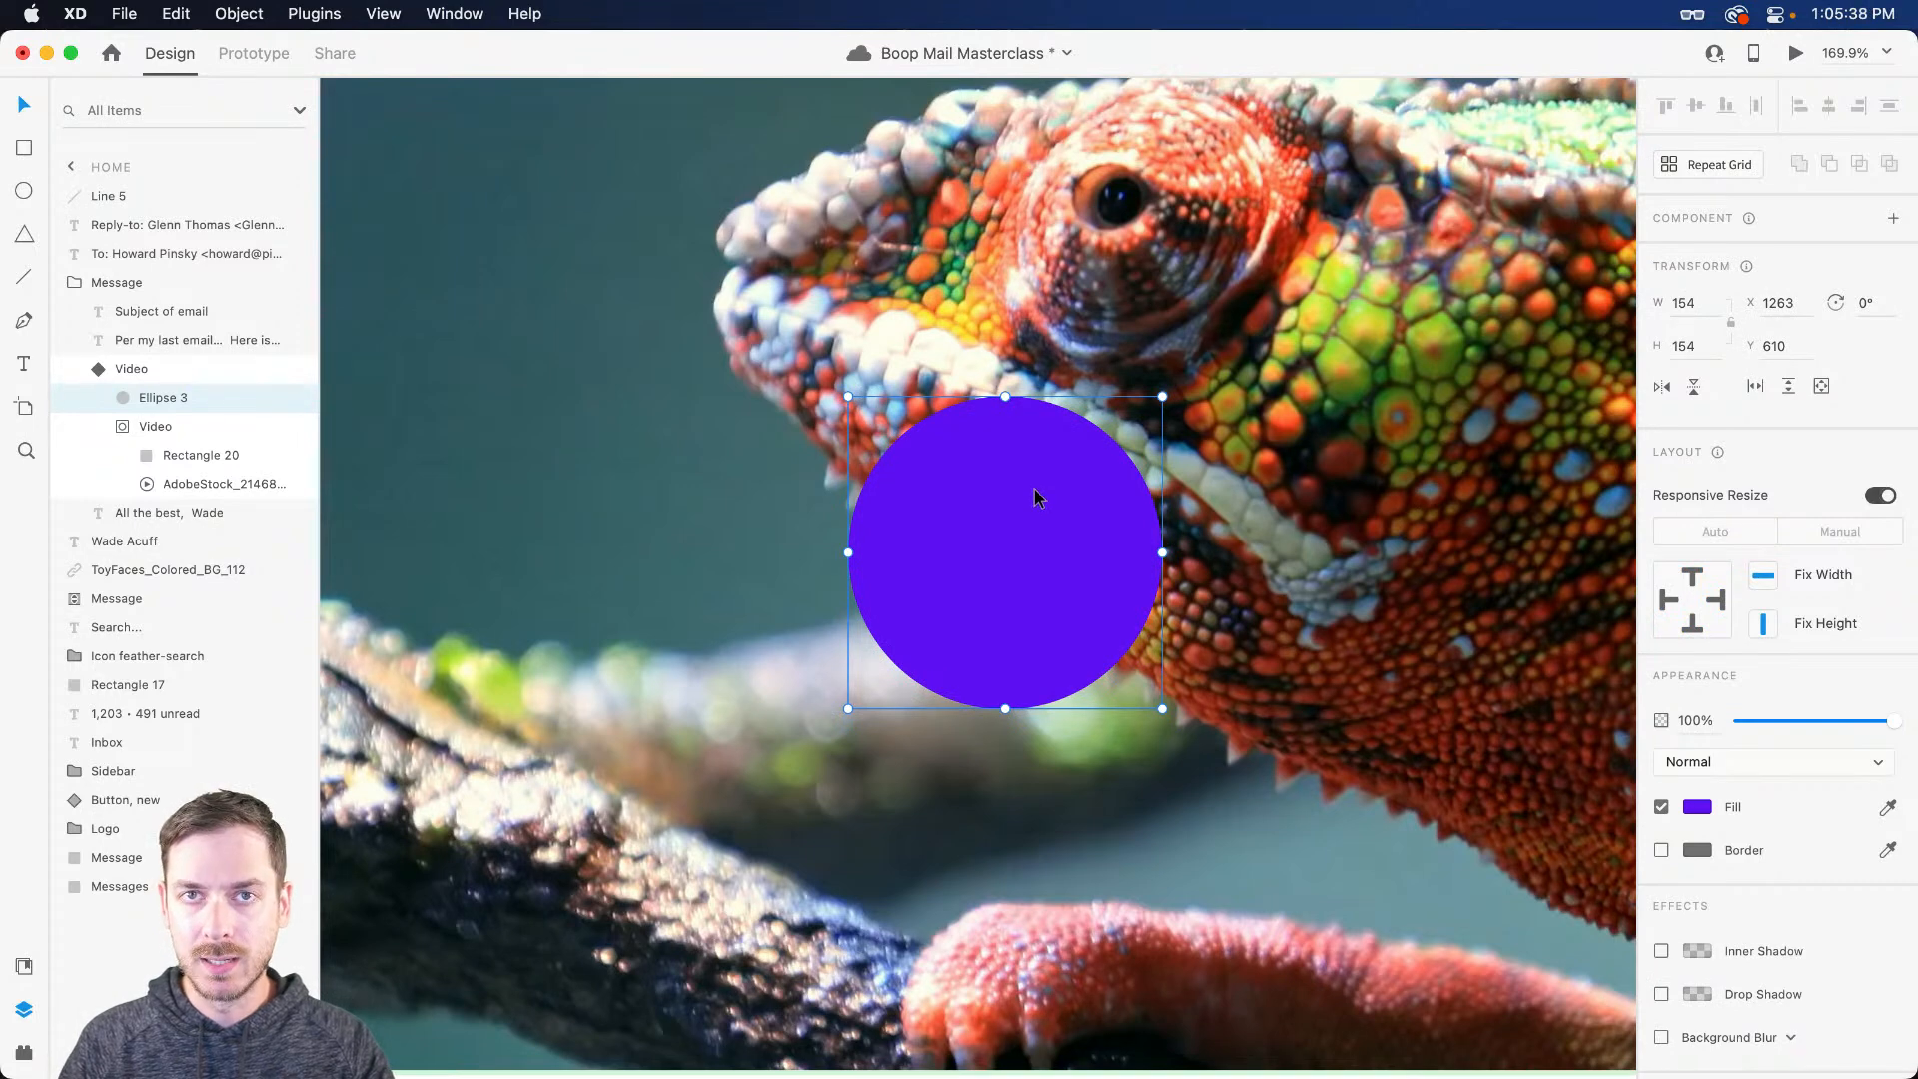
left_click(805, 511)
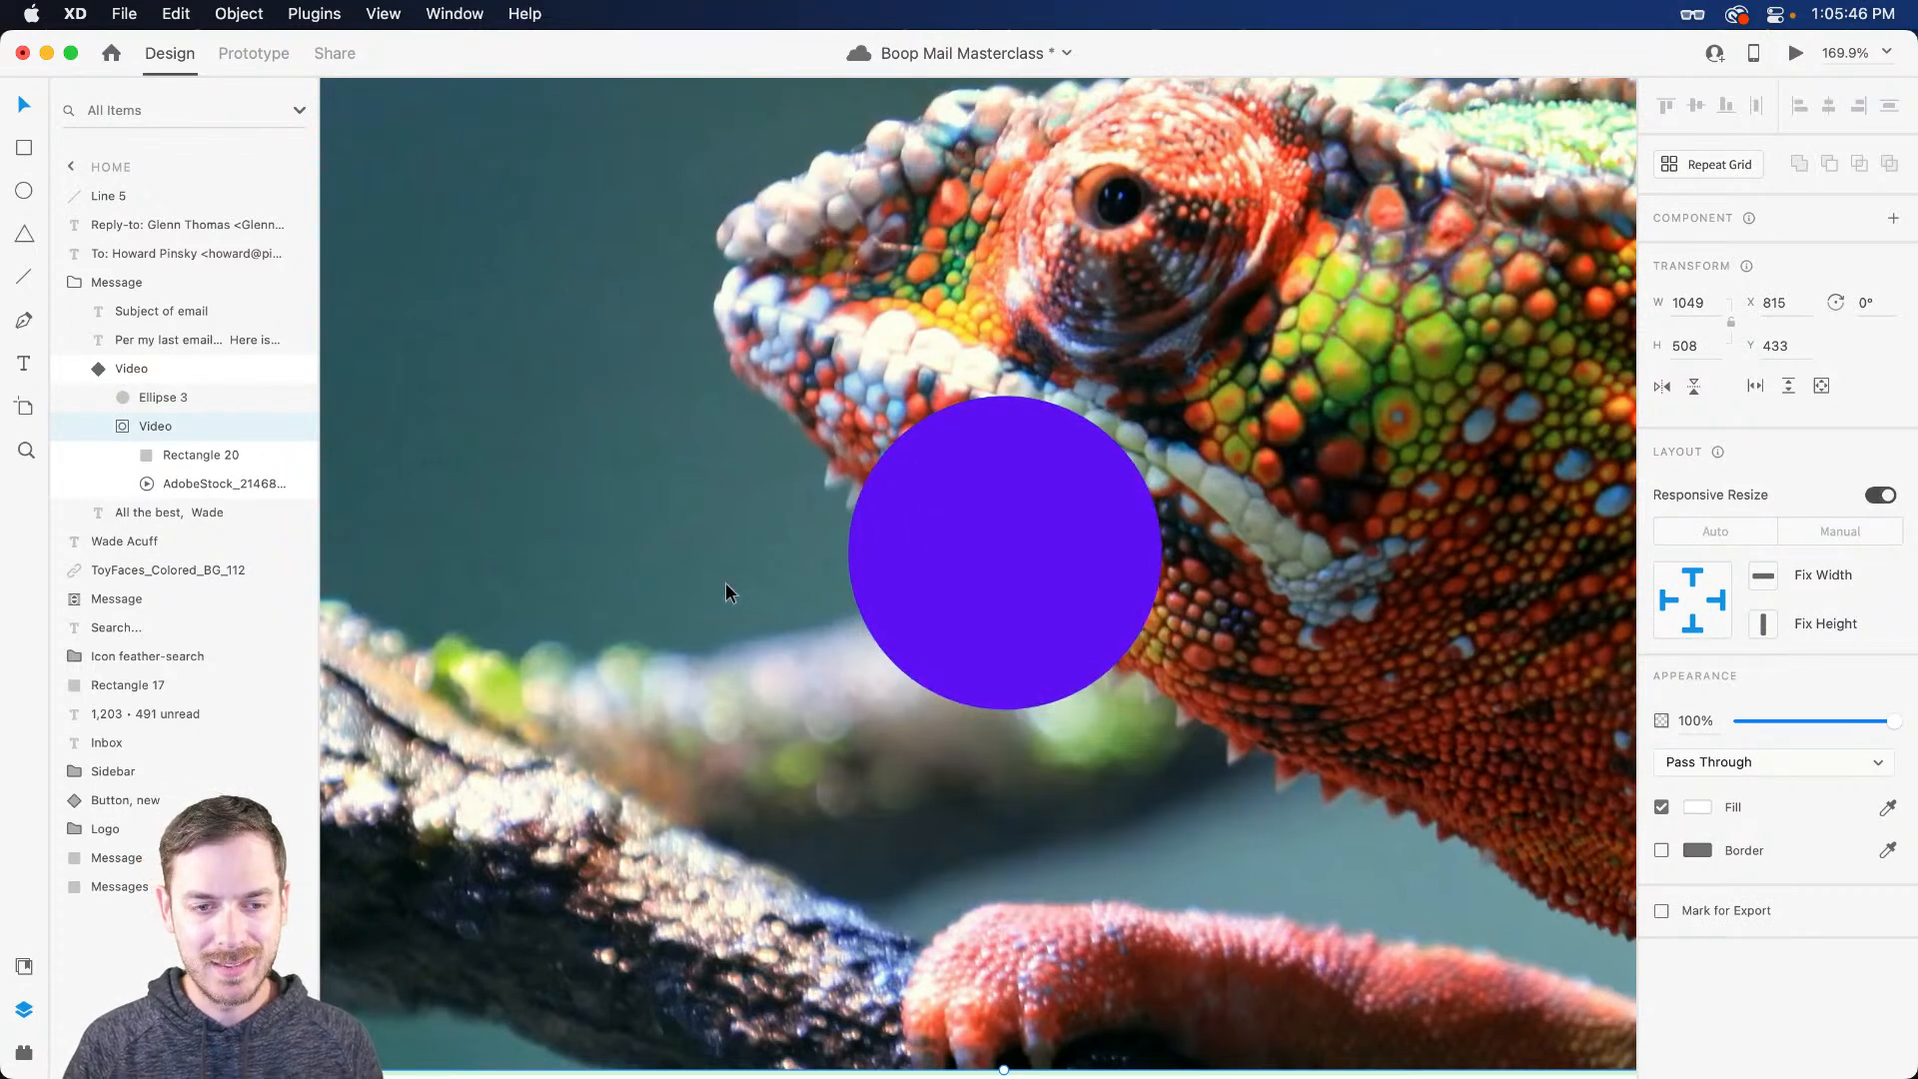
Step: Try a lime green #A5F410 fill on the circle, and undo it
scroll(1002, 596, "up", 3)
left_click(1002, 595)
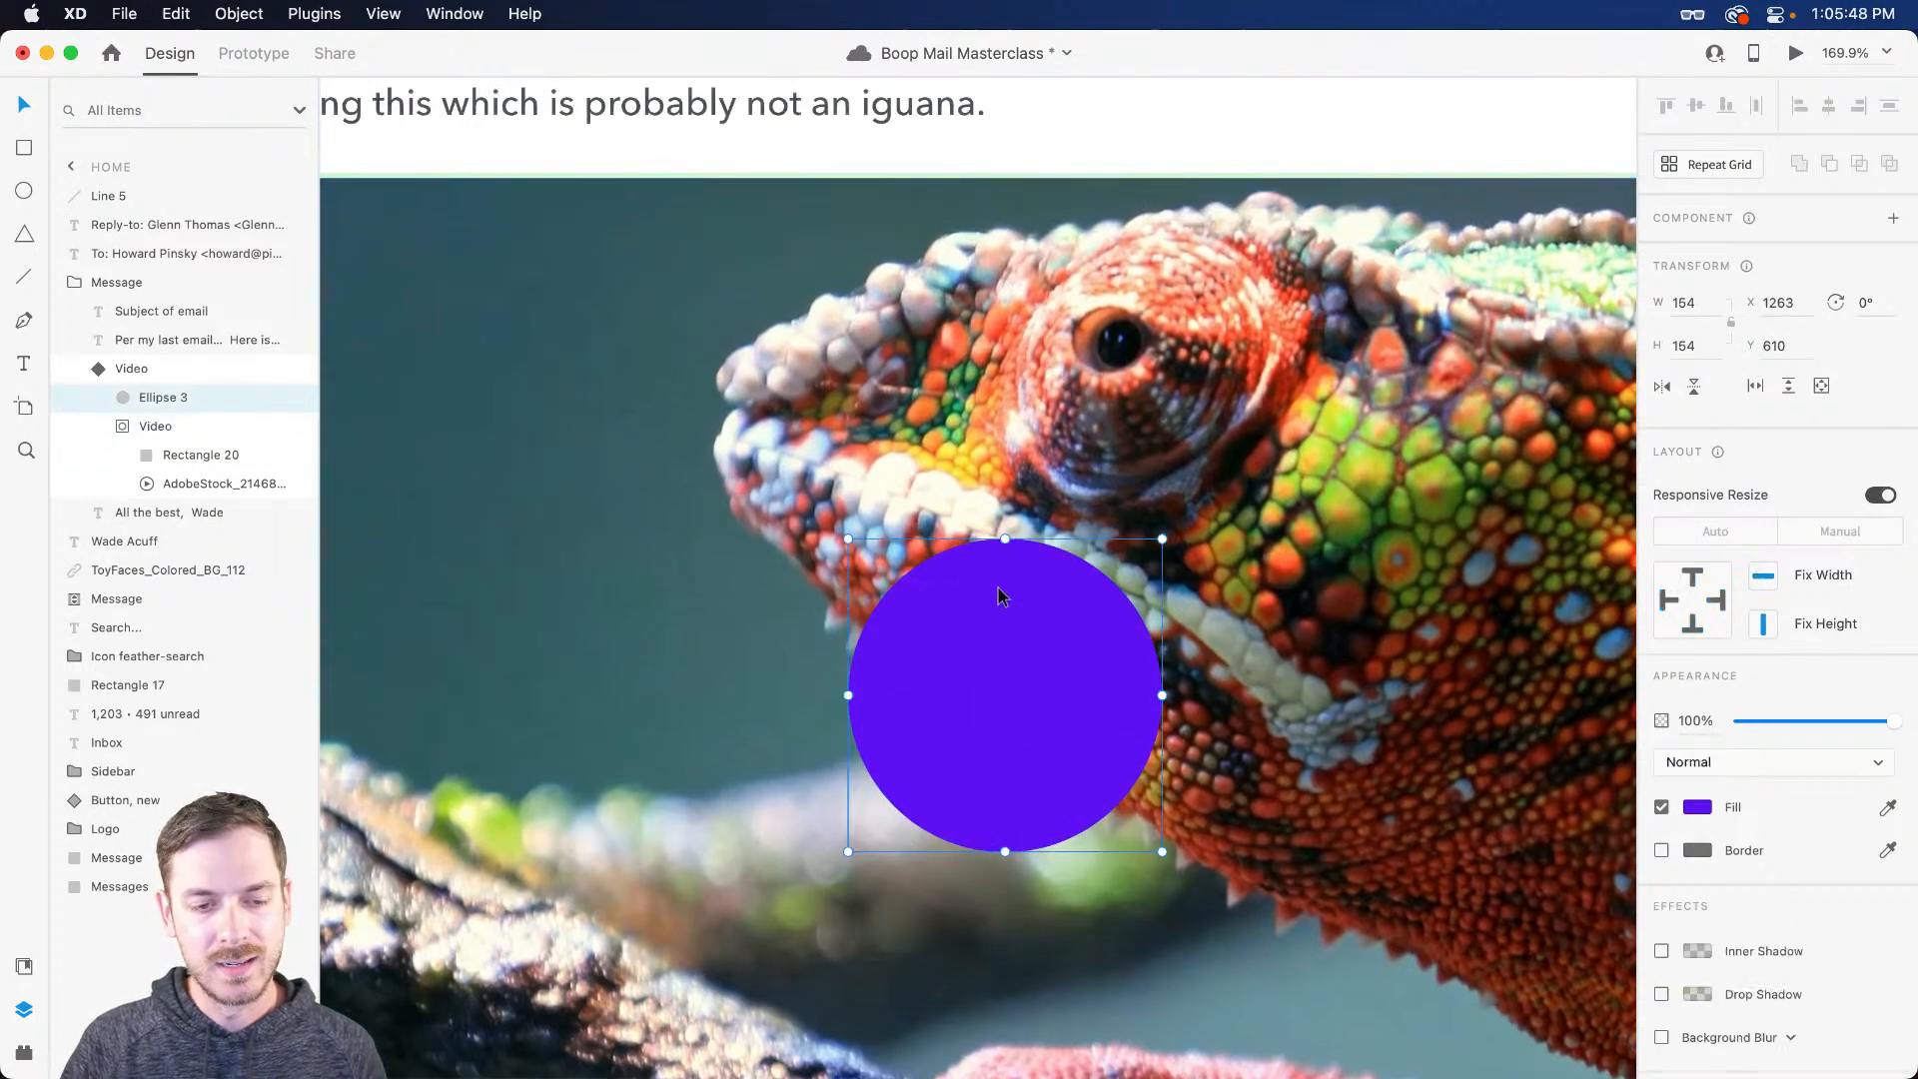
left_click(1695, 811)
left_click_drag(1618, 753, 1603, 841)
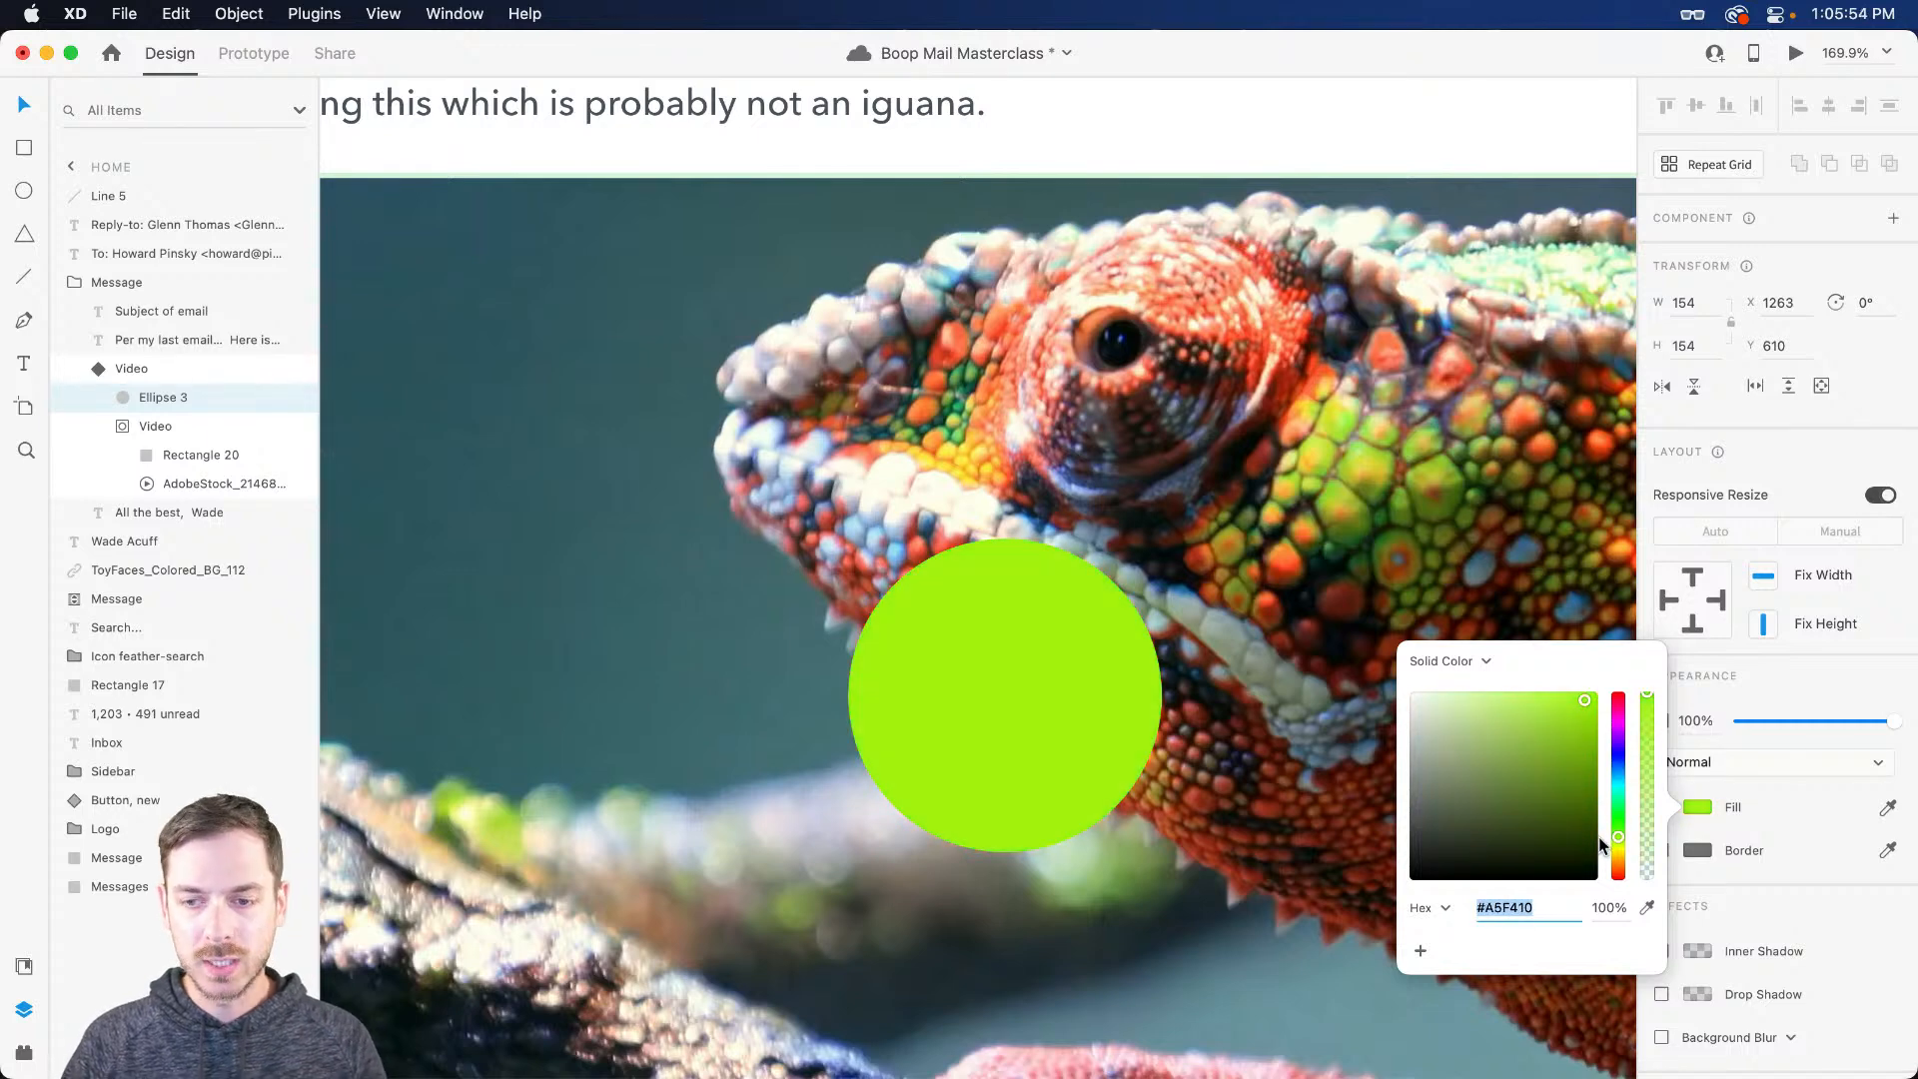
left_click(1795, 679)
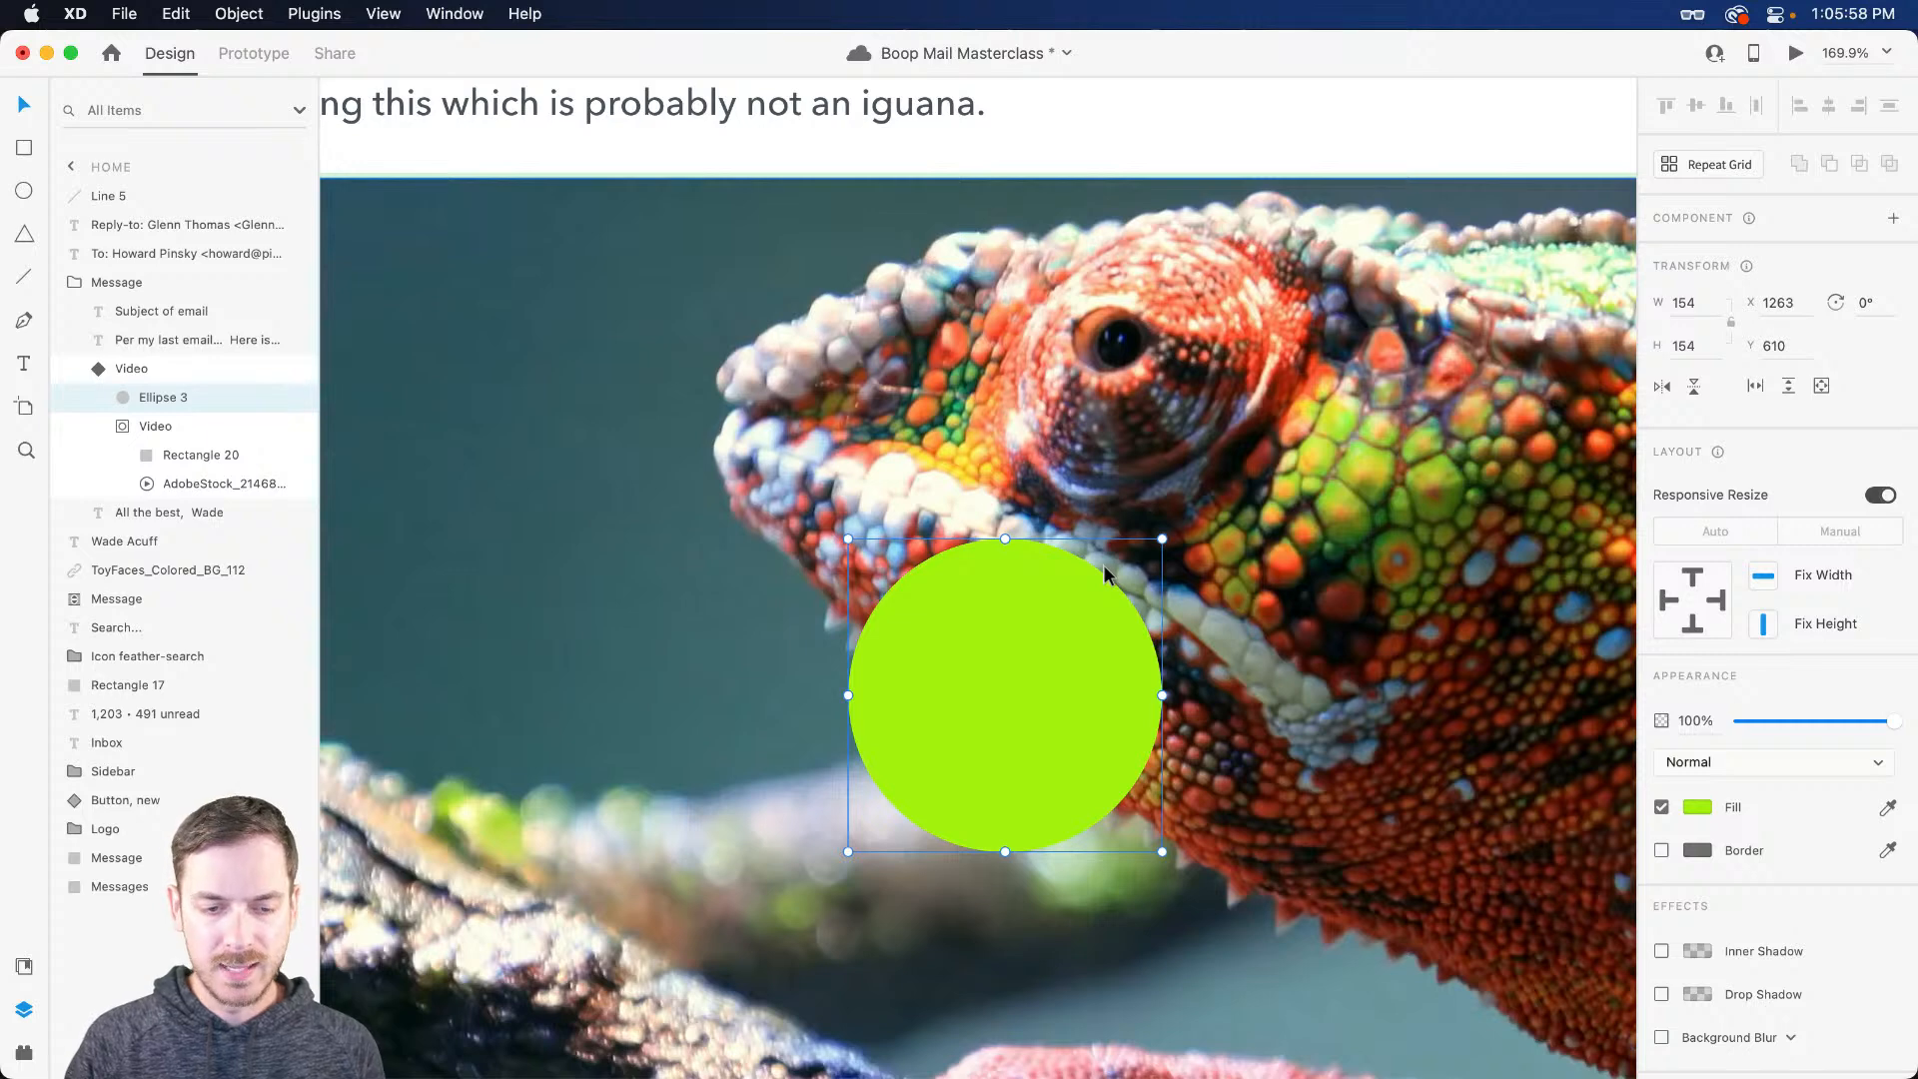
key("super+z")
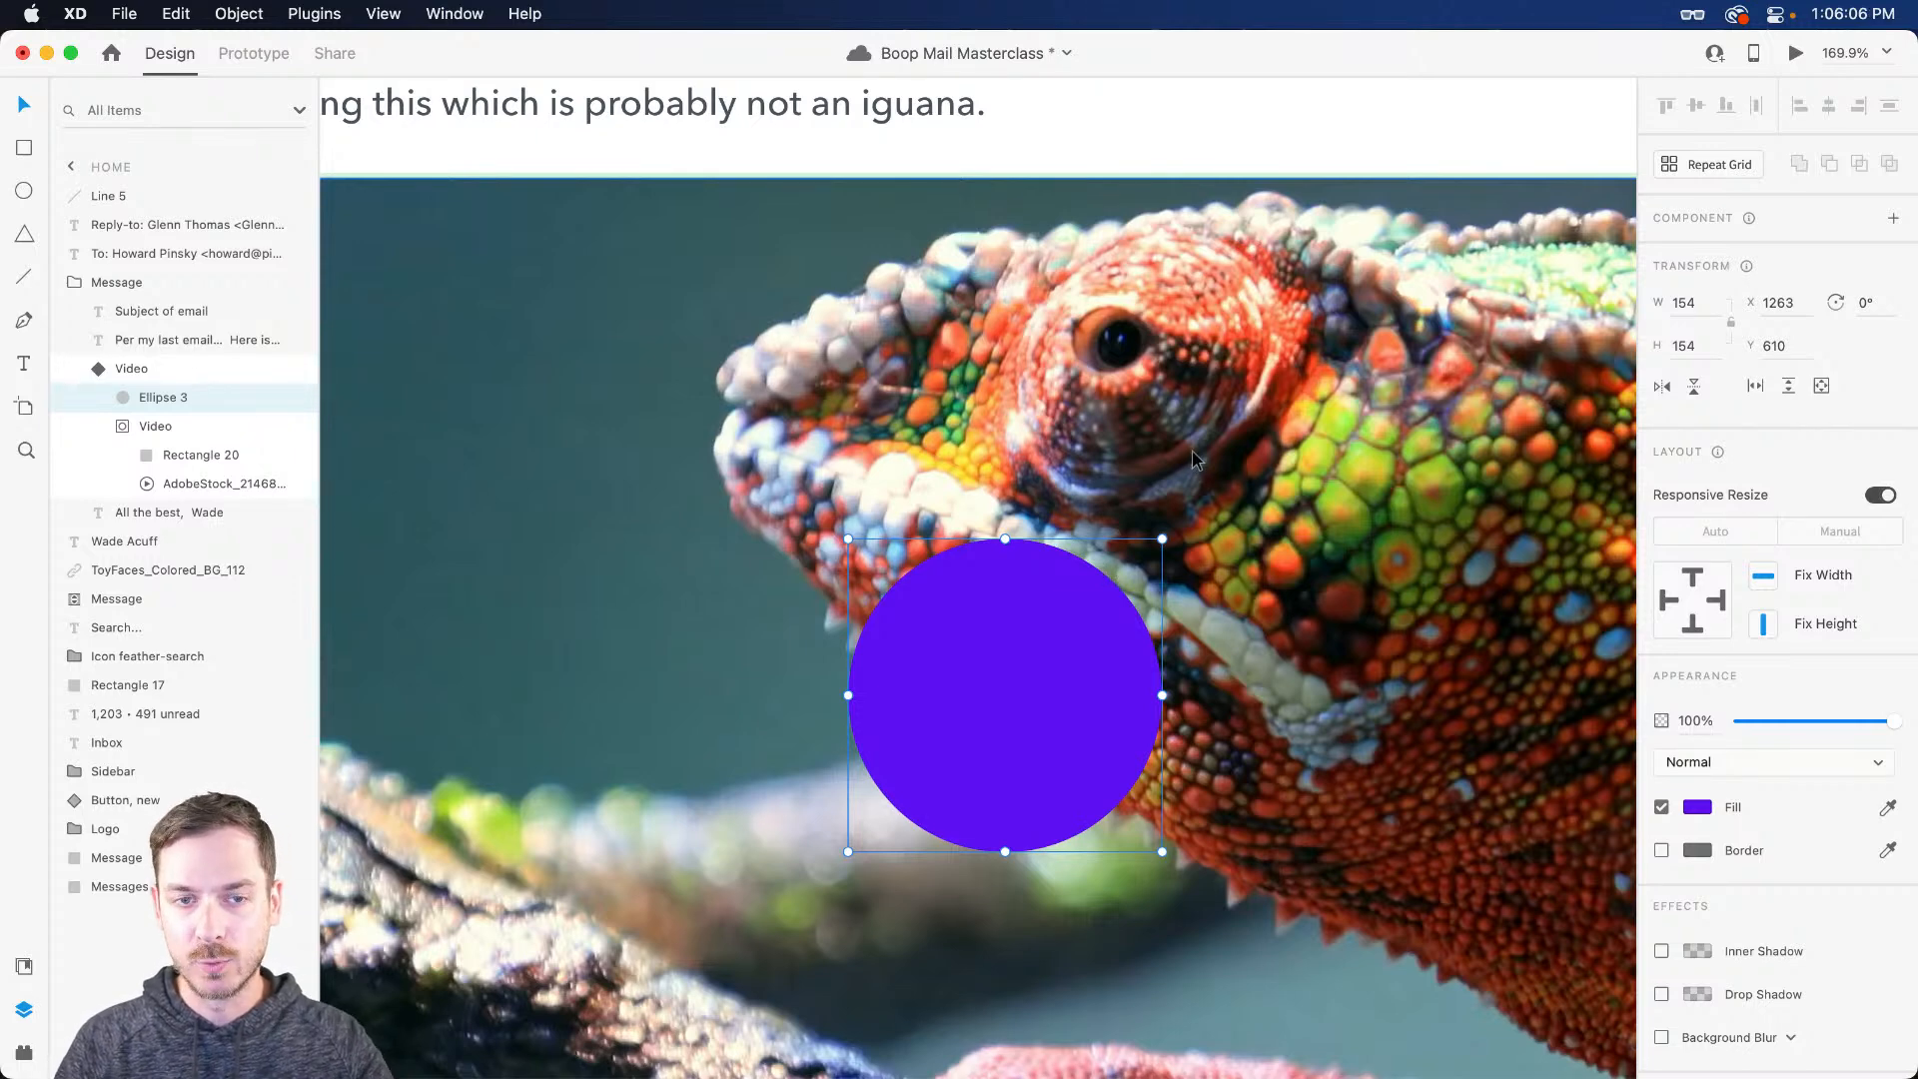
Step: Give the purple circle a white border with a size of 6
scroll(1054, 674, "down", 2)
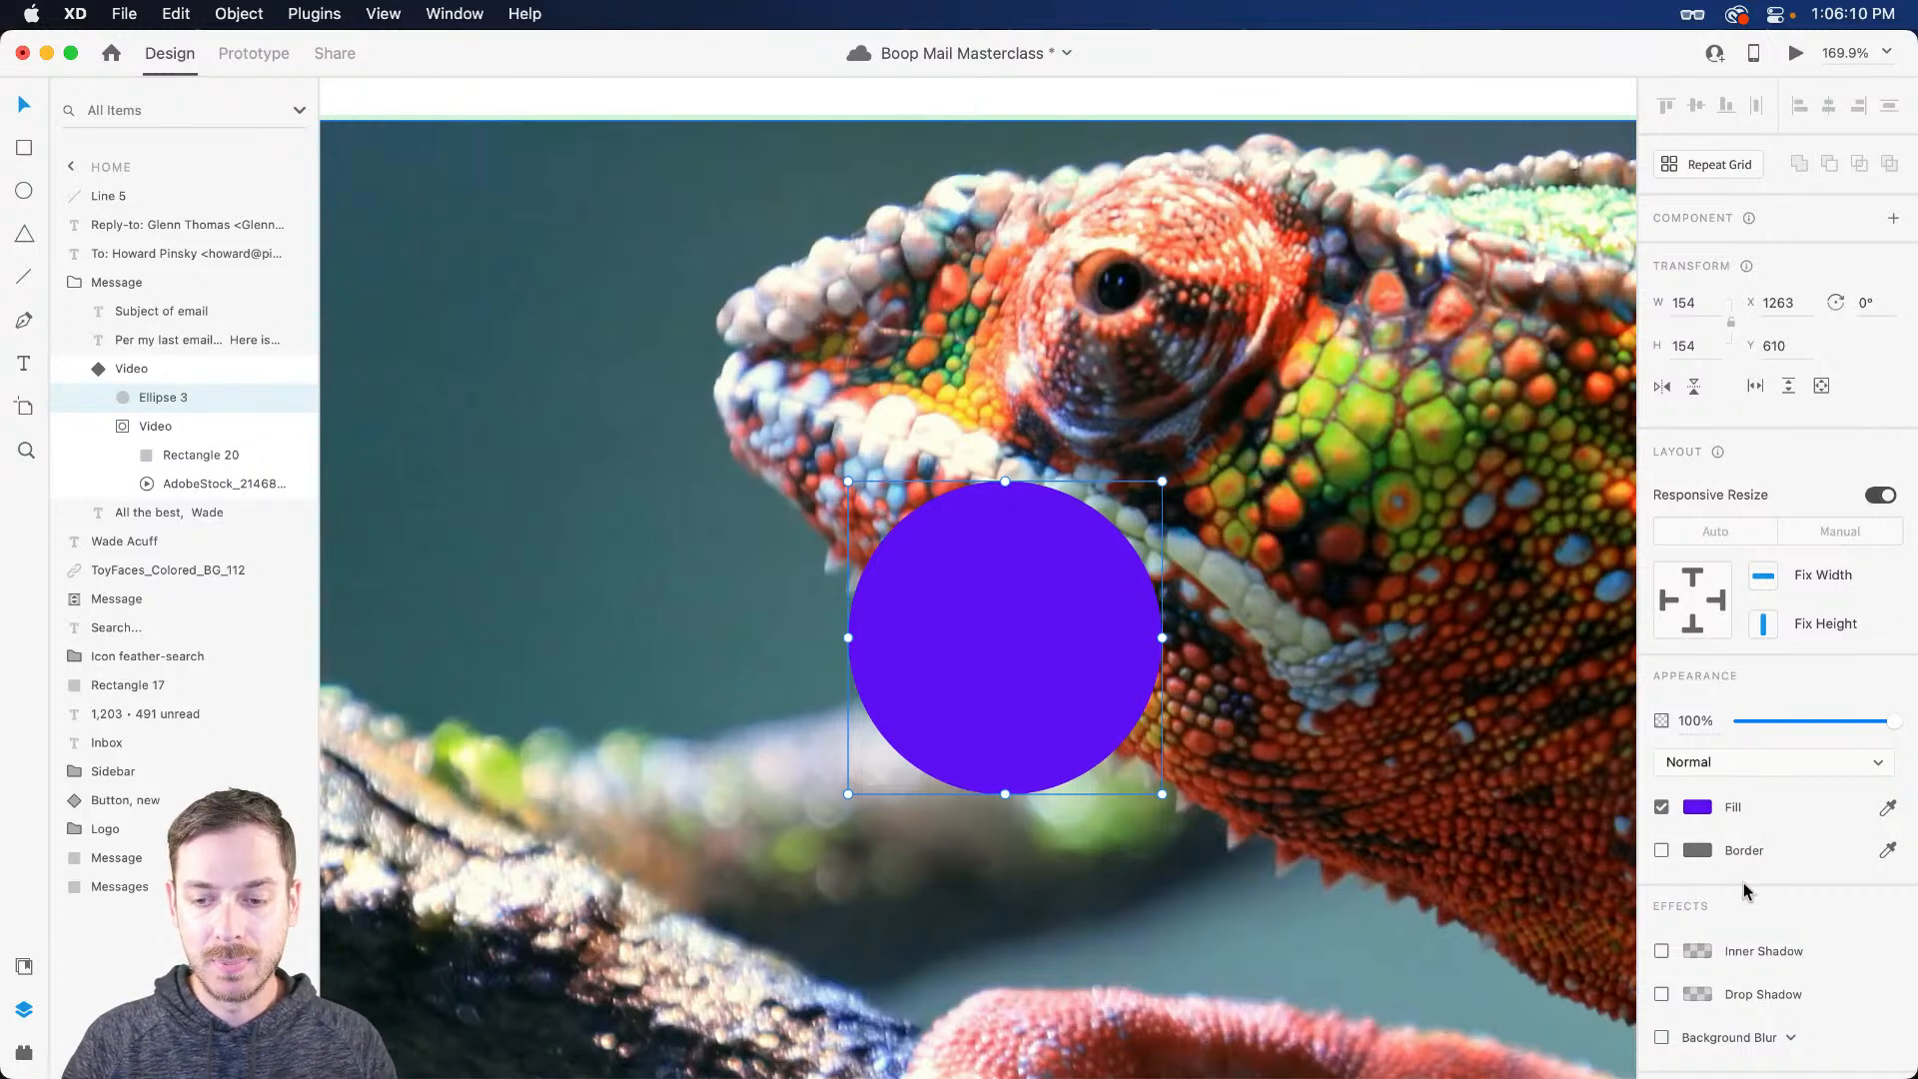
left_click(1661, 851)
left_click(1697, 850)
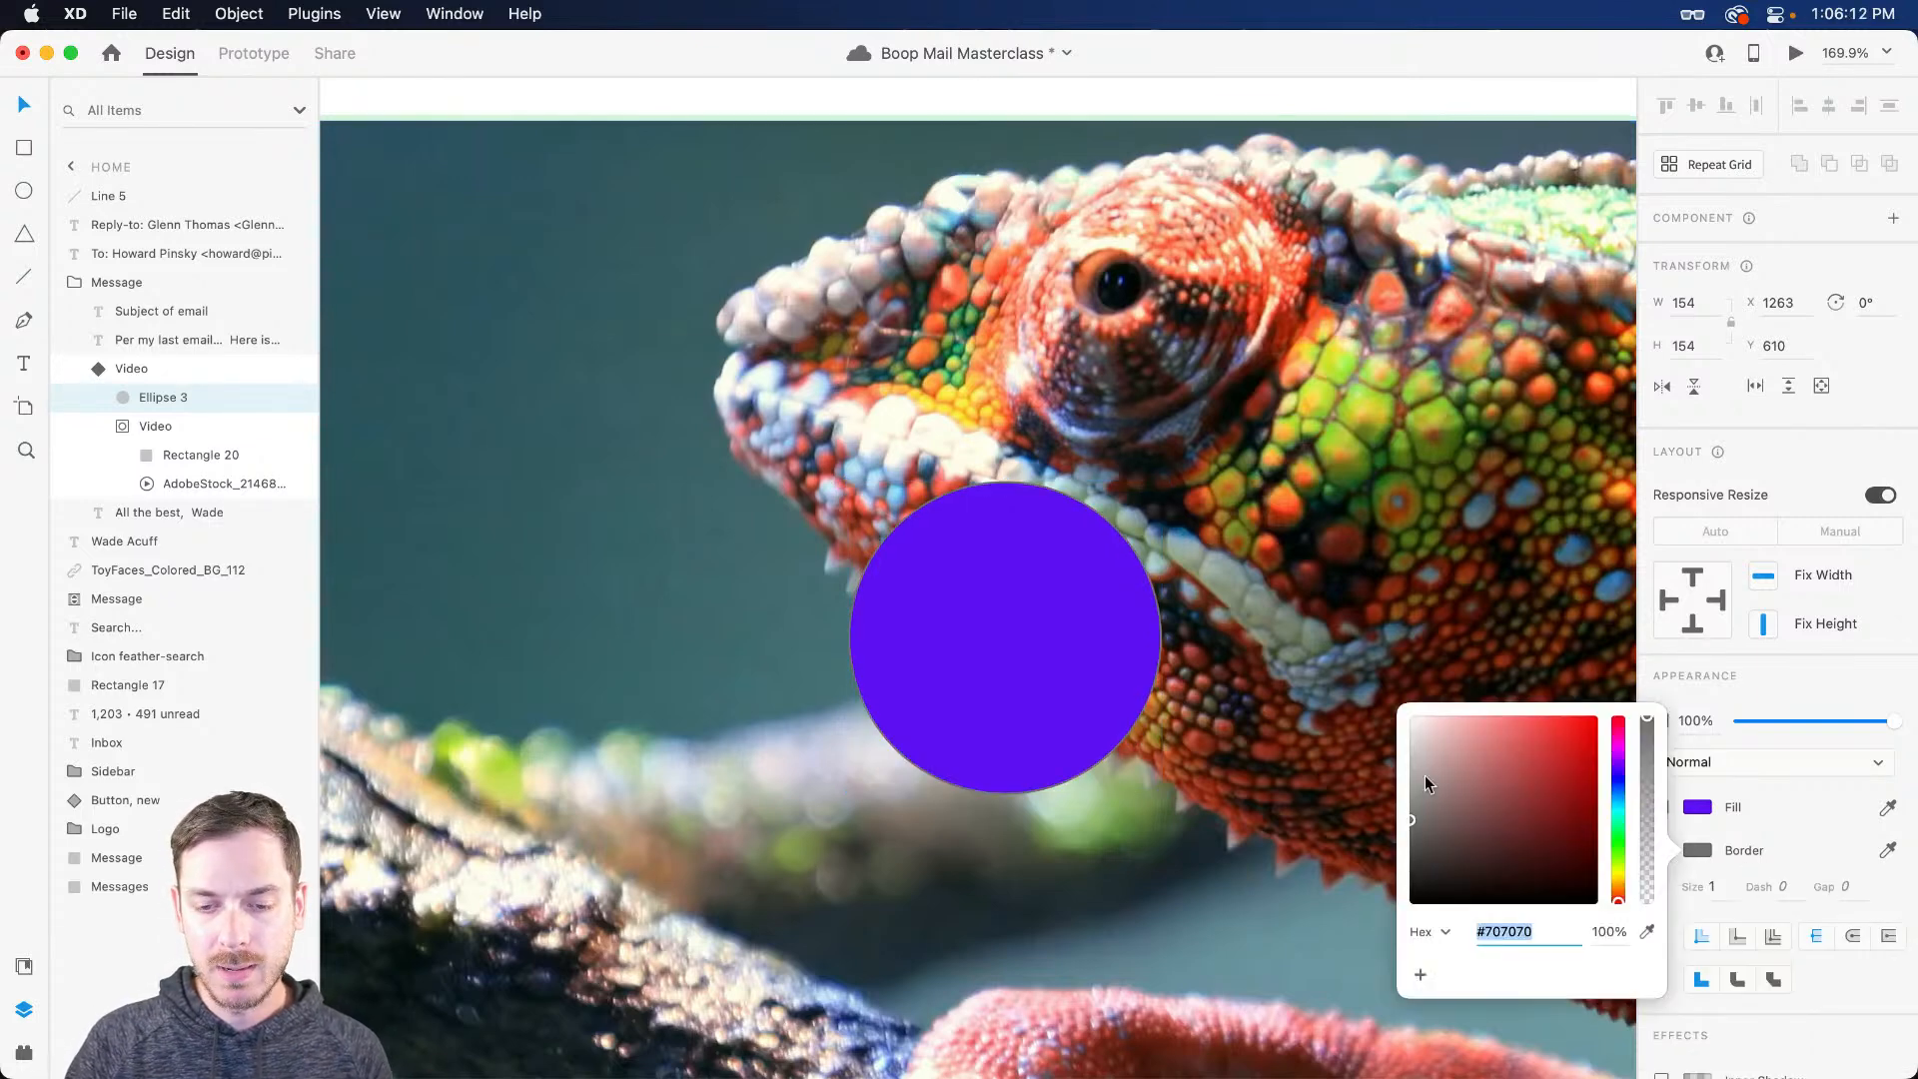
left_click(1755, 747)
left_click(1718, 891)
key("Up")
key("Up")
key("Up")
key("Up")
key("Up")
Step: Make the circle's border an outer stroke of size 8 and save the document
left_click(1738, 936)
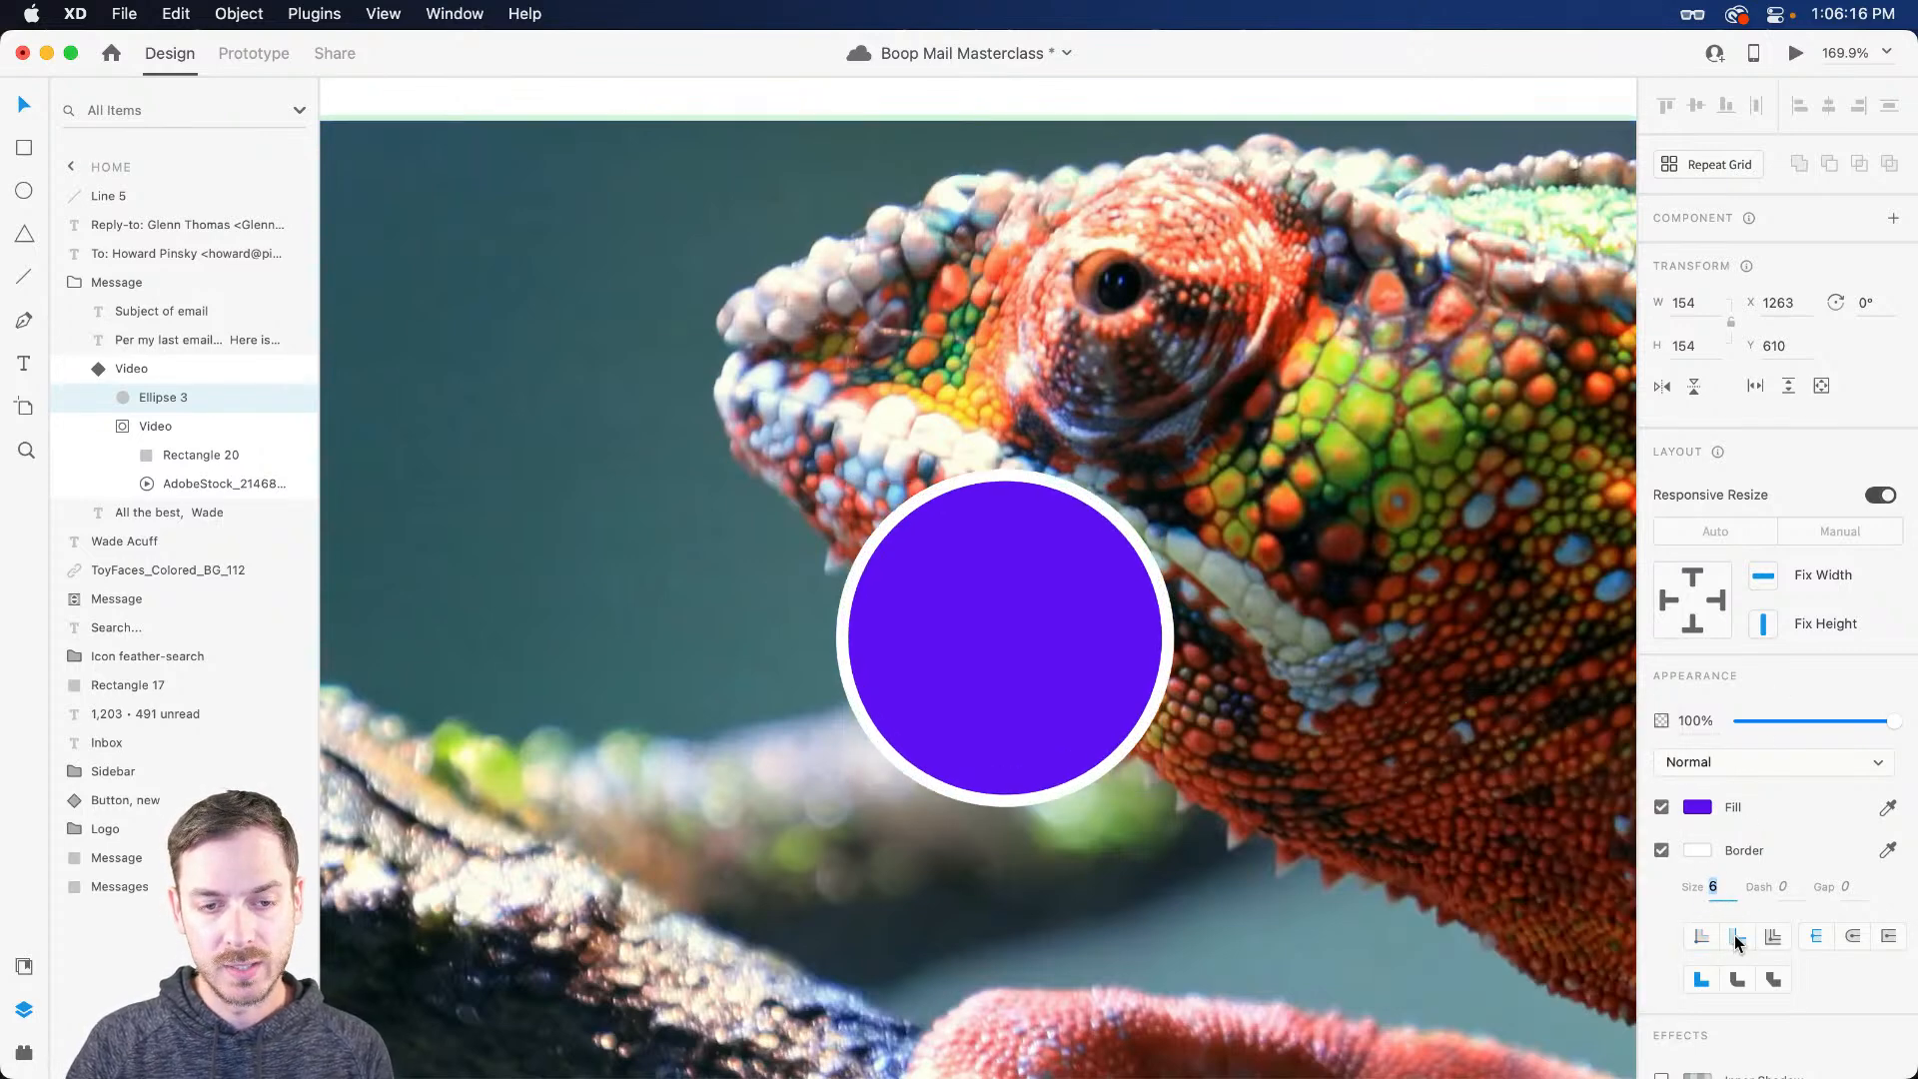
key("Up")
key("Up")
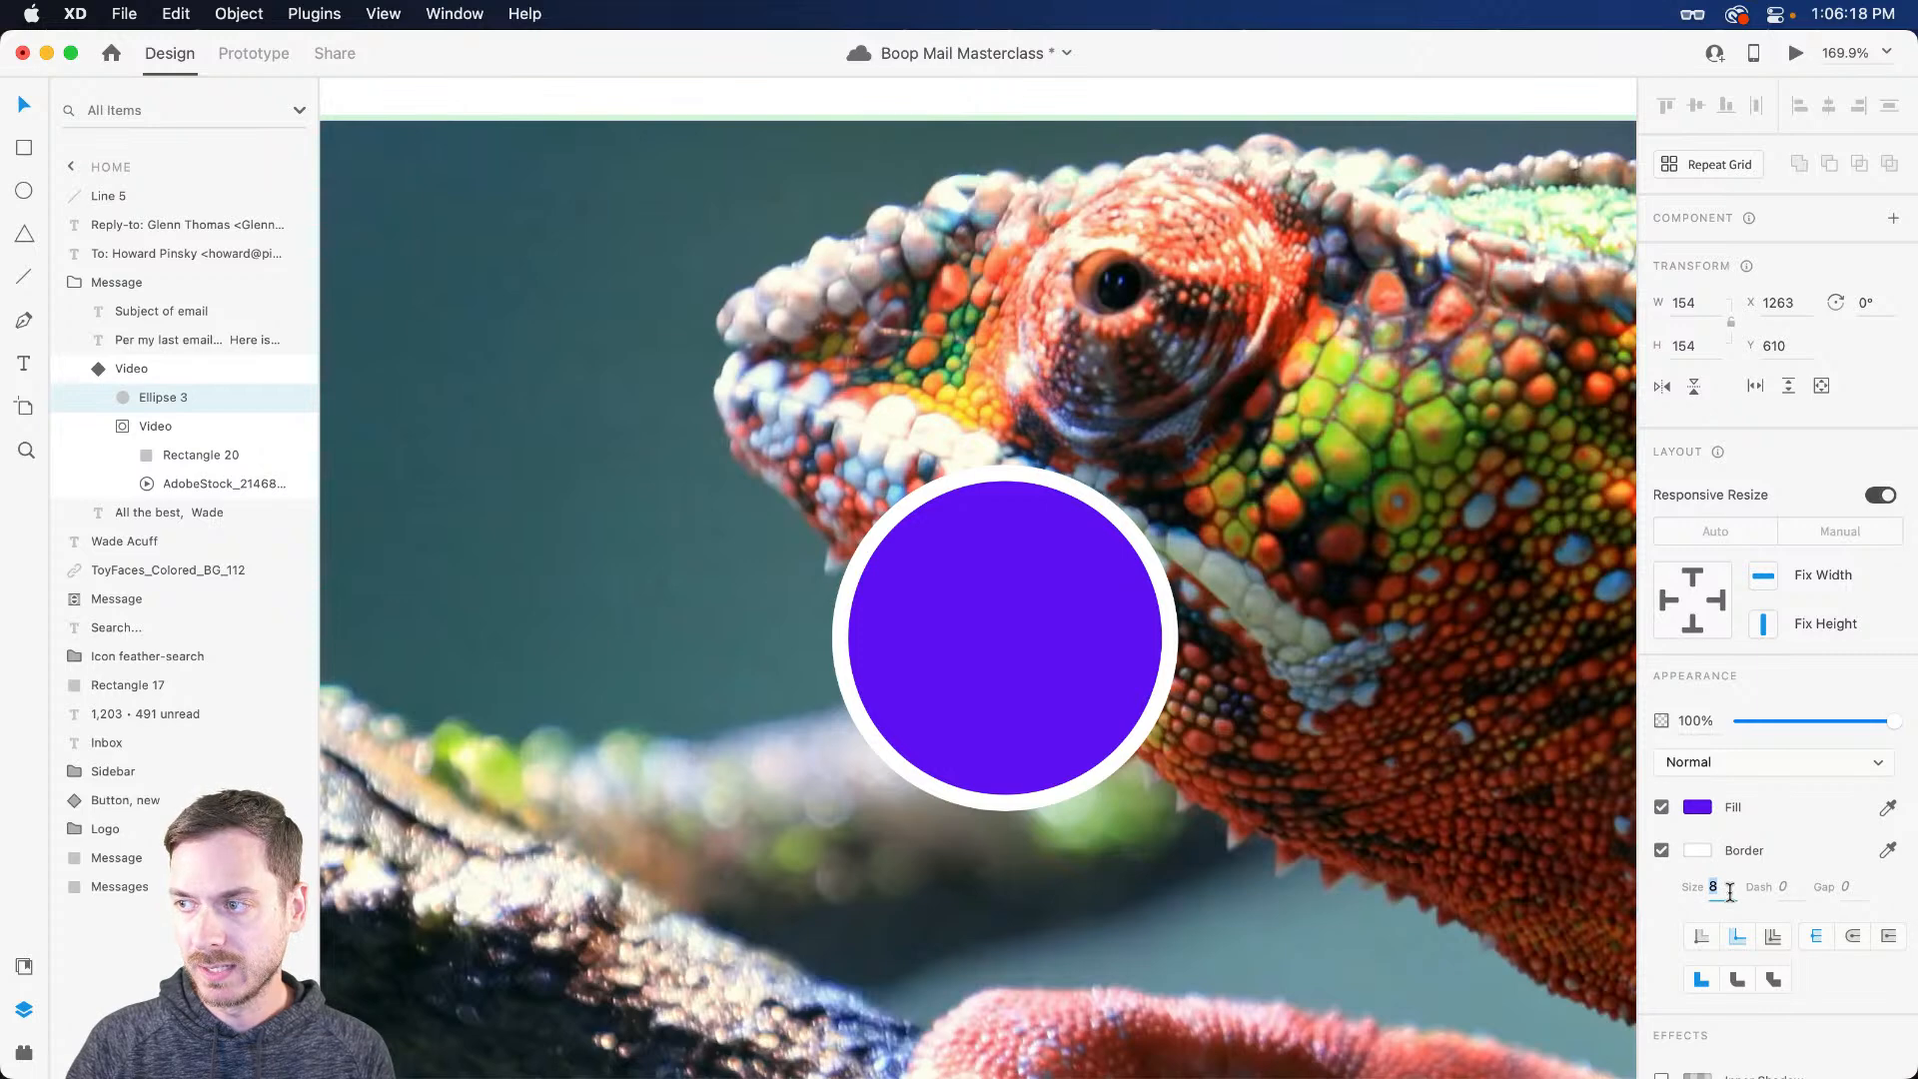
key("Down")
key("Up")
key("Return")
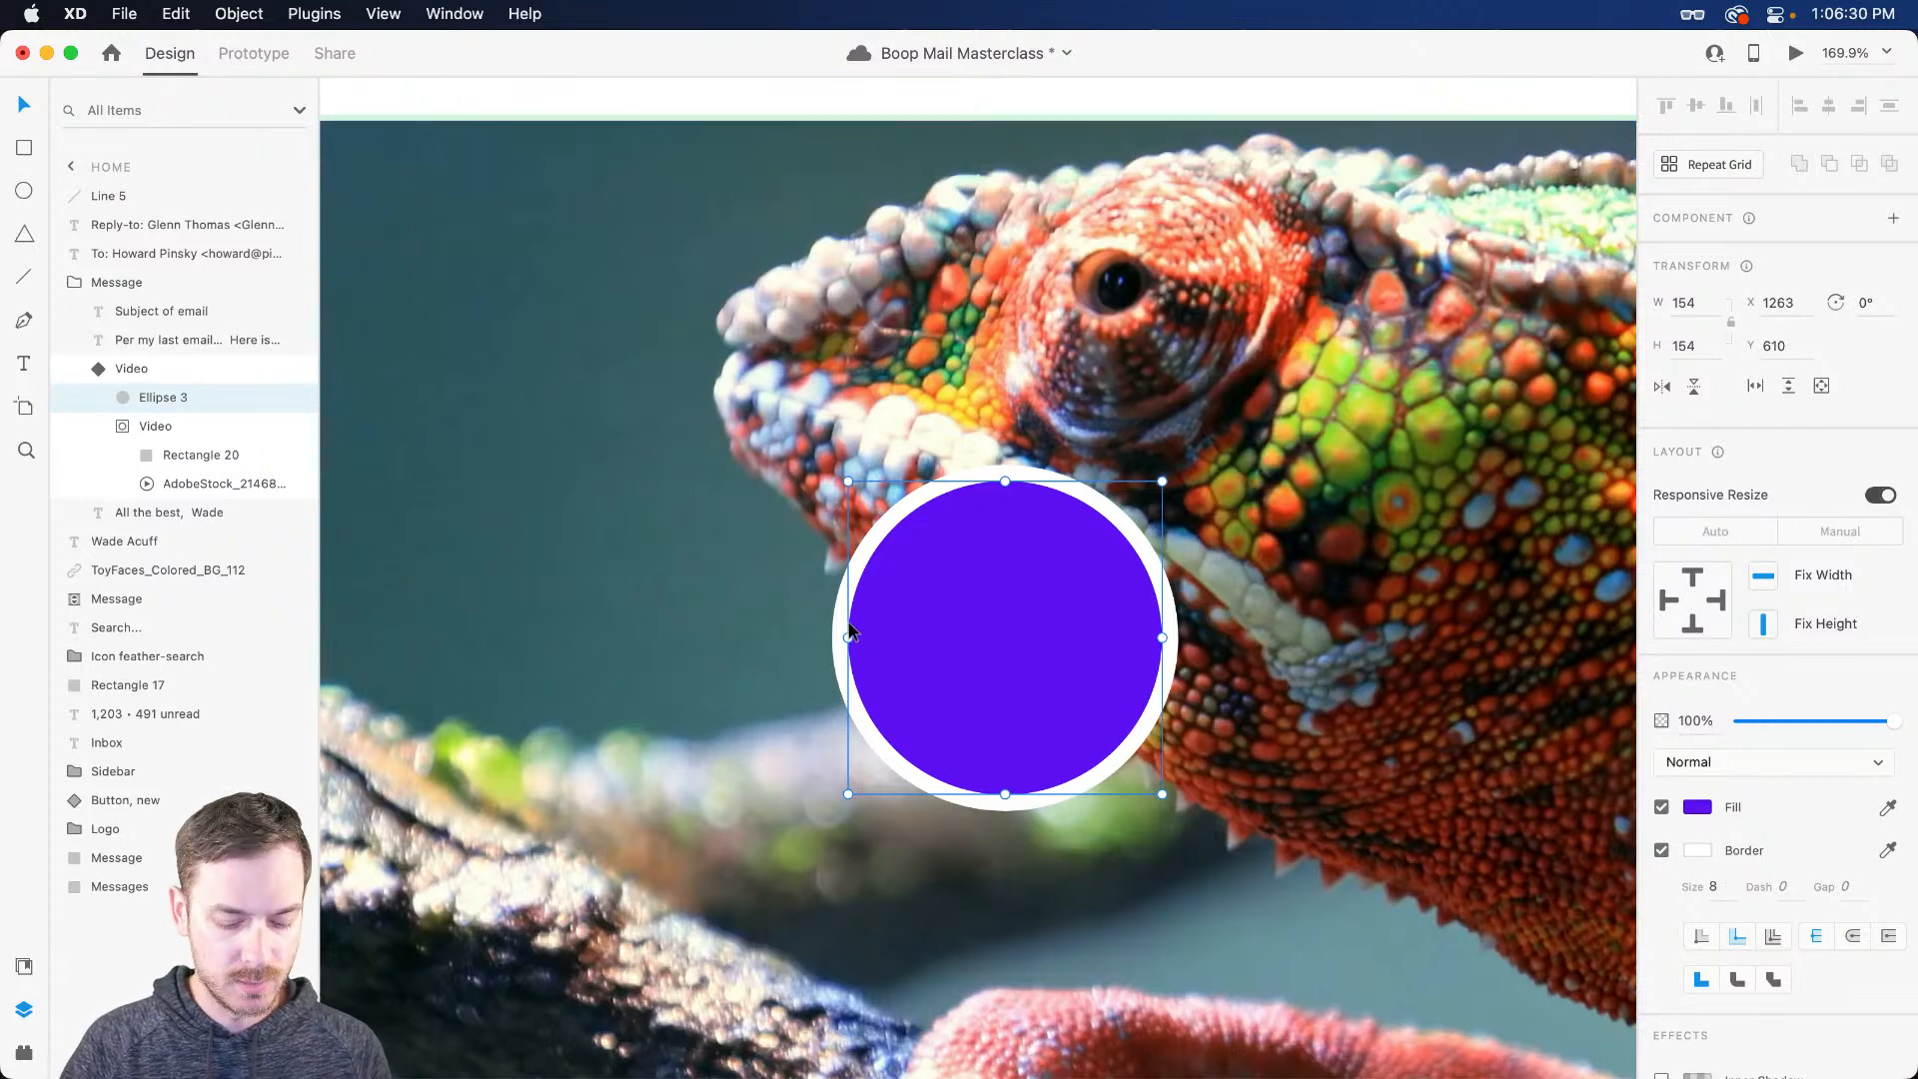
scroll(989, 639, "up", 2)
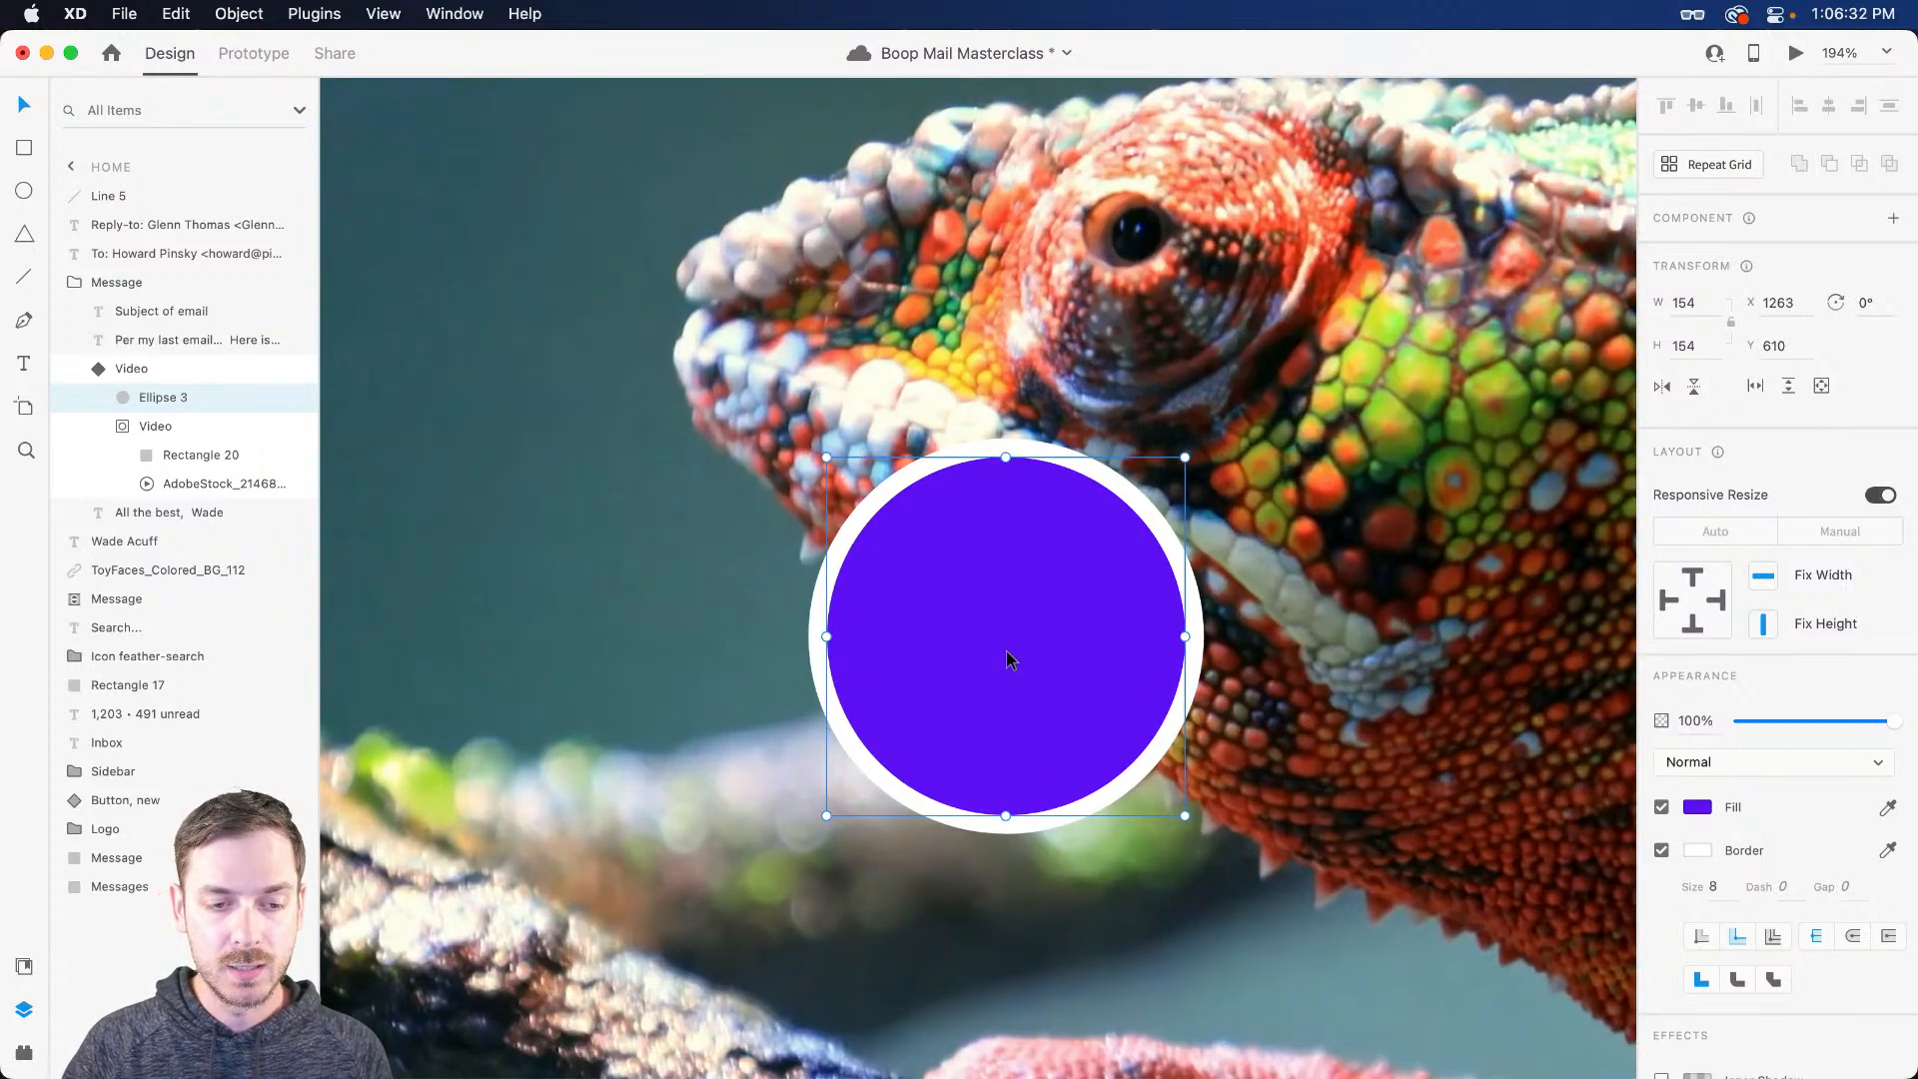
key("super+s")
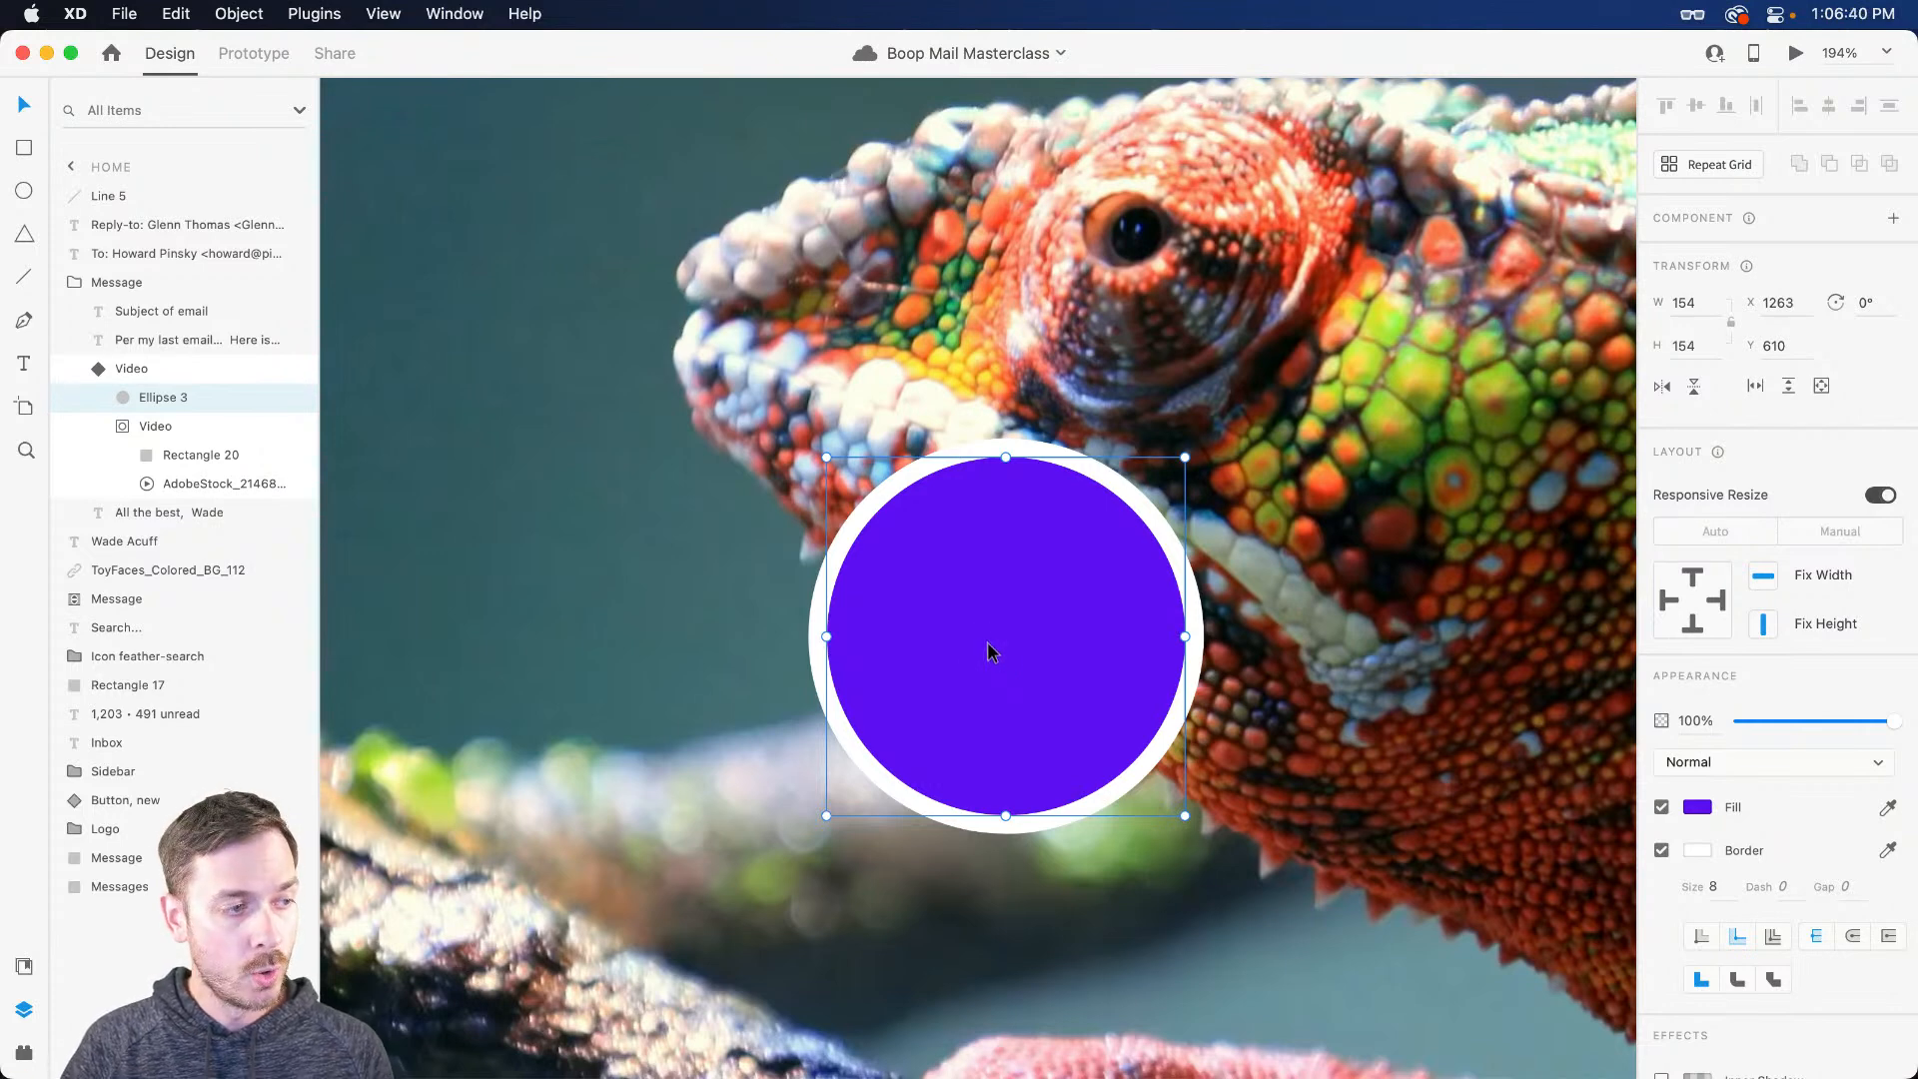
Step: Draw a triangle about 62 by 53 px on the purple circle, rotated 90° as a play icon
left_click(24, 236)
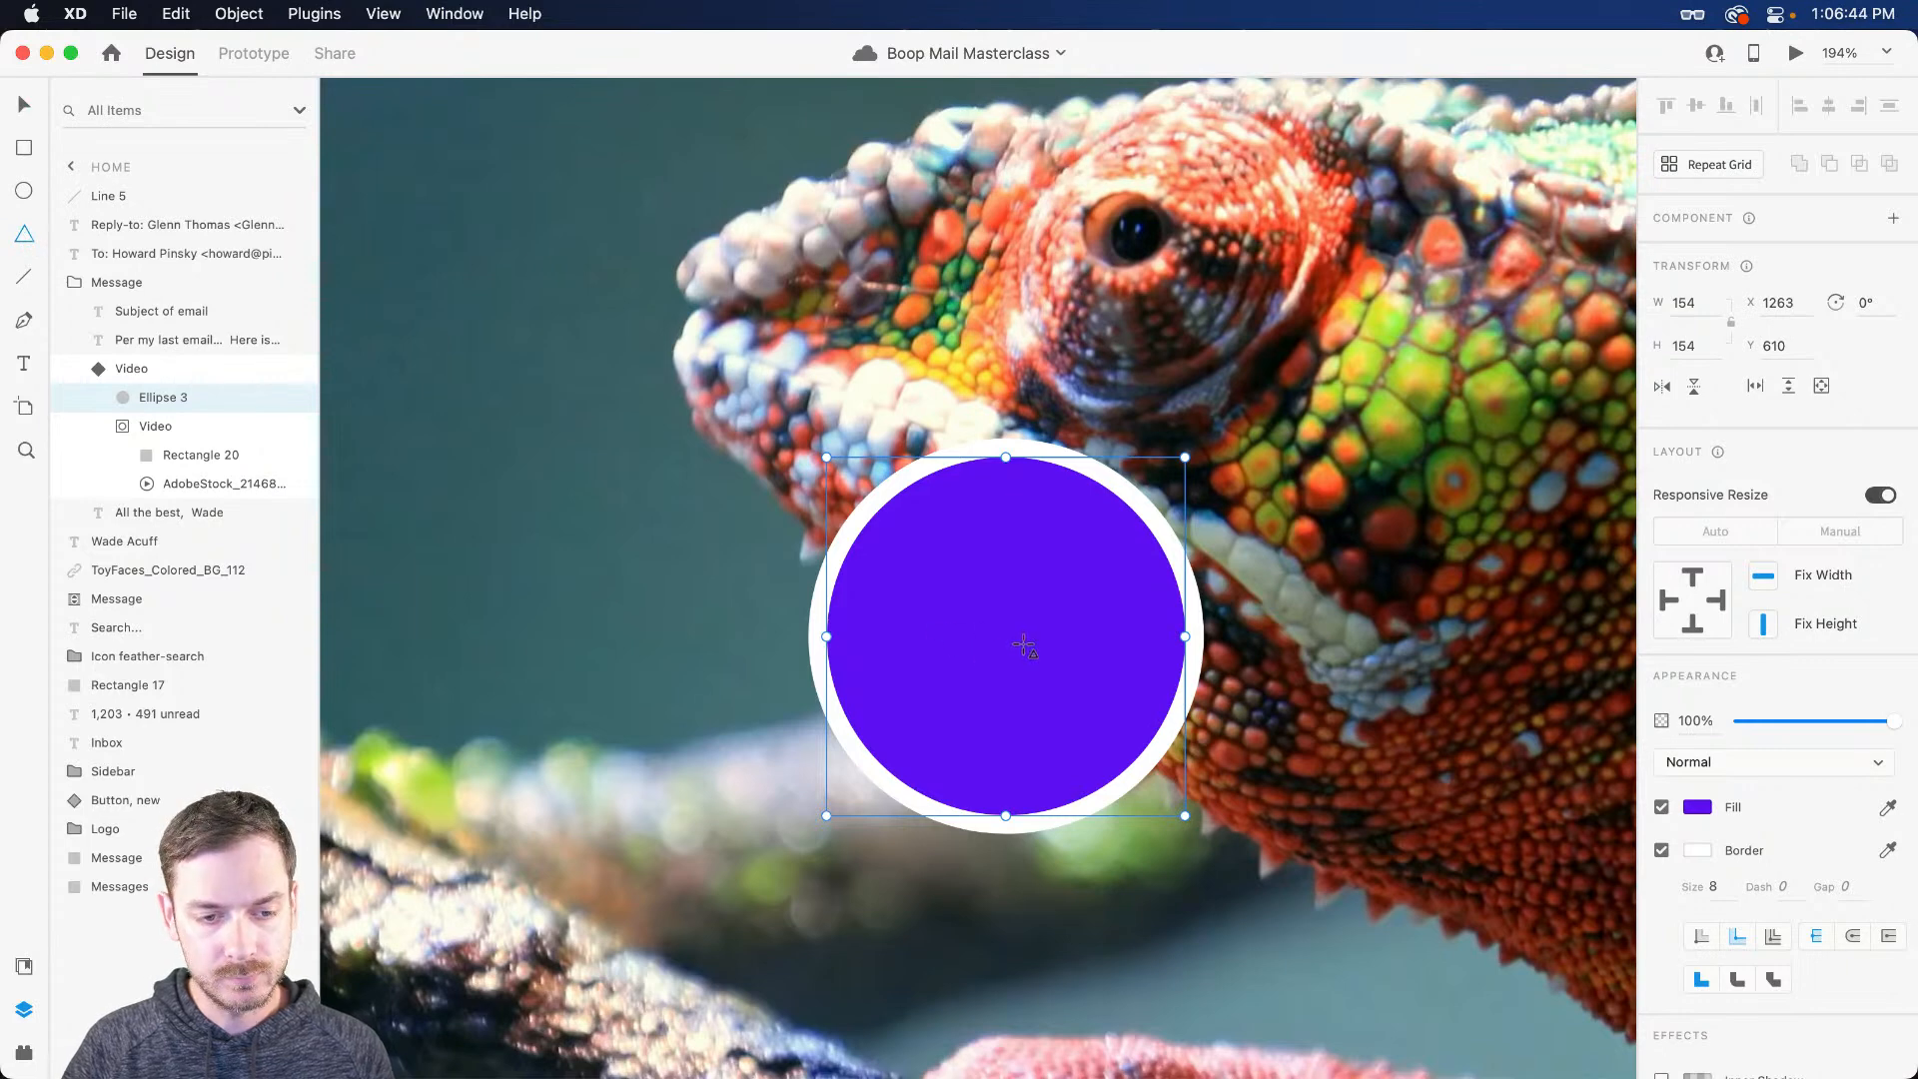
left_click_drag(944, 558, 989, 659)
key("v")
left_click_drag(980, 593, 993, 613)
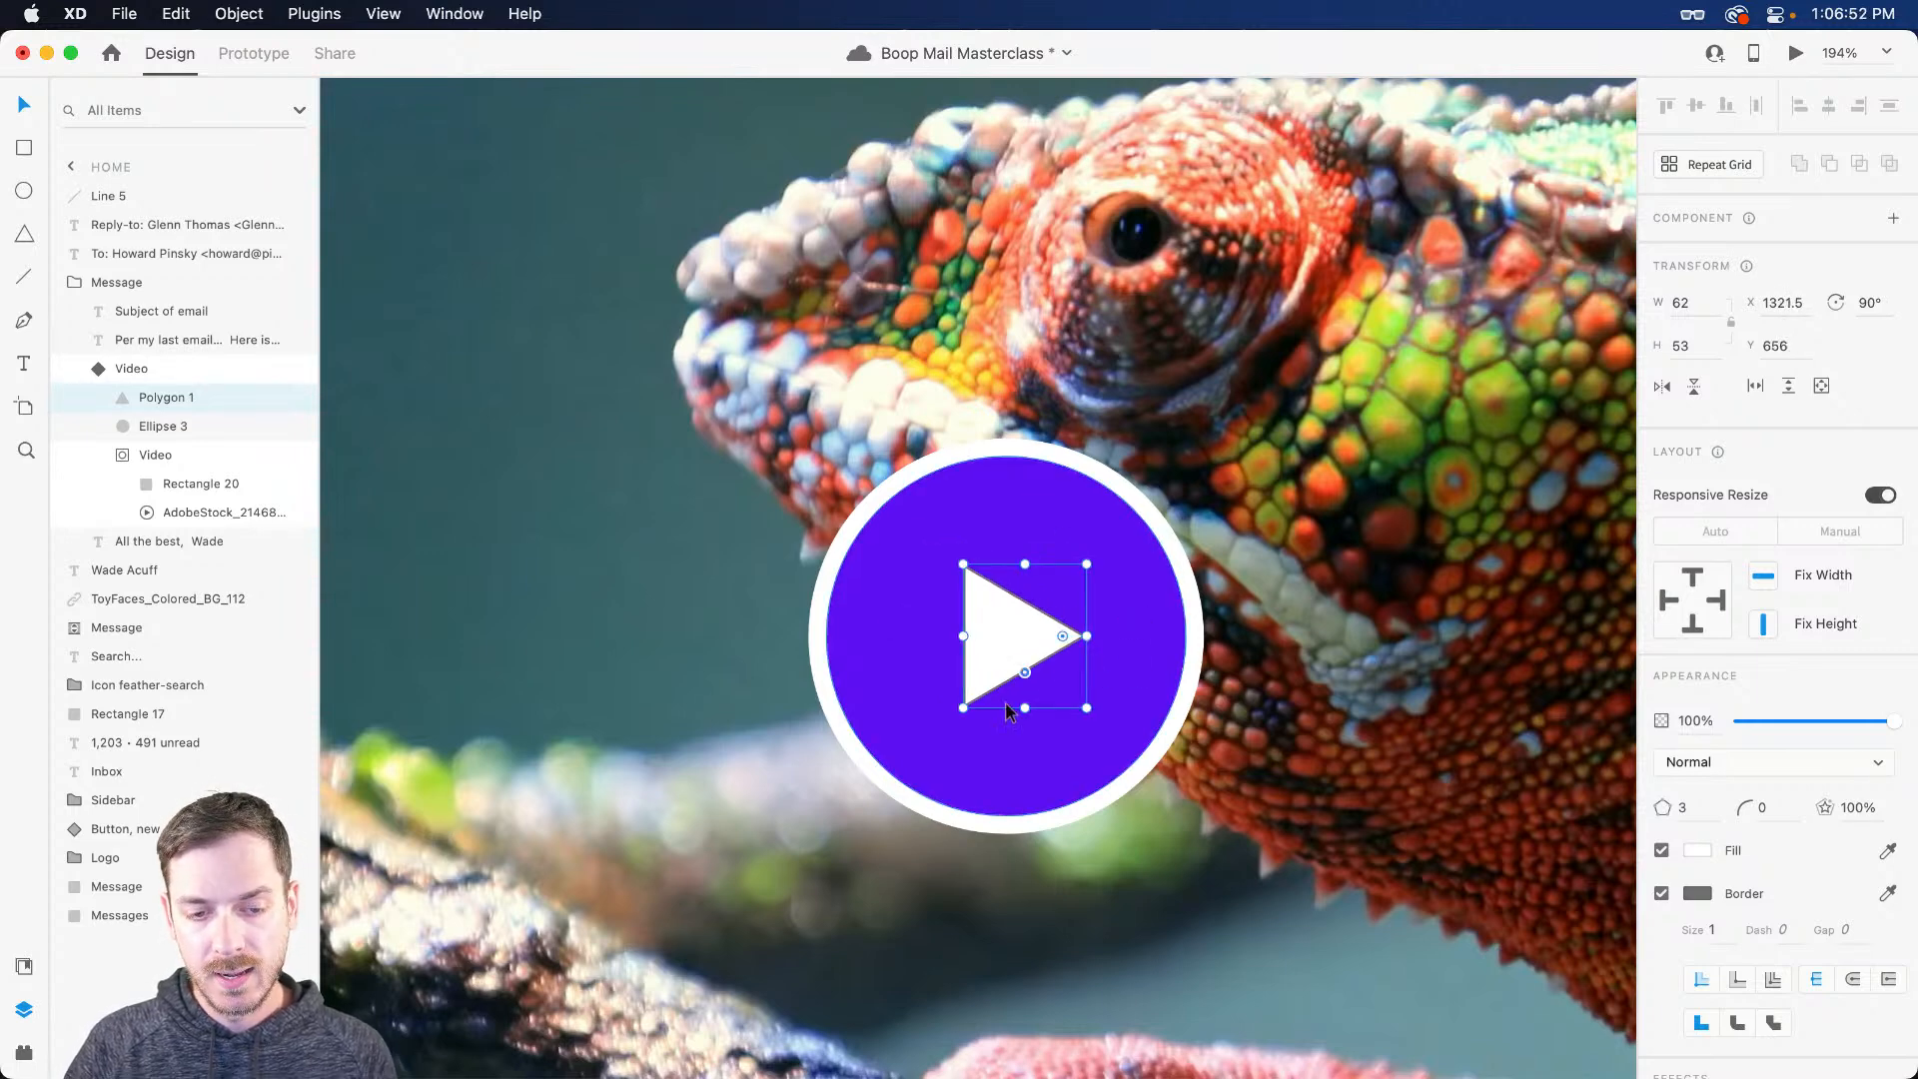
Step: Round the play triangle's corners to a radius of 6, remove its border, and check it in the desktop preview
scroll(994, 690, "up", 3)
left_click_drag(1116, 600, 1096, 600)
left_click(1662, 892)
key("super+Return")
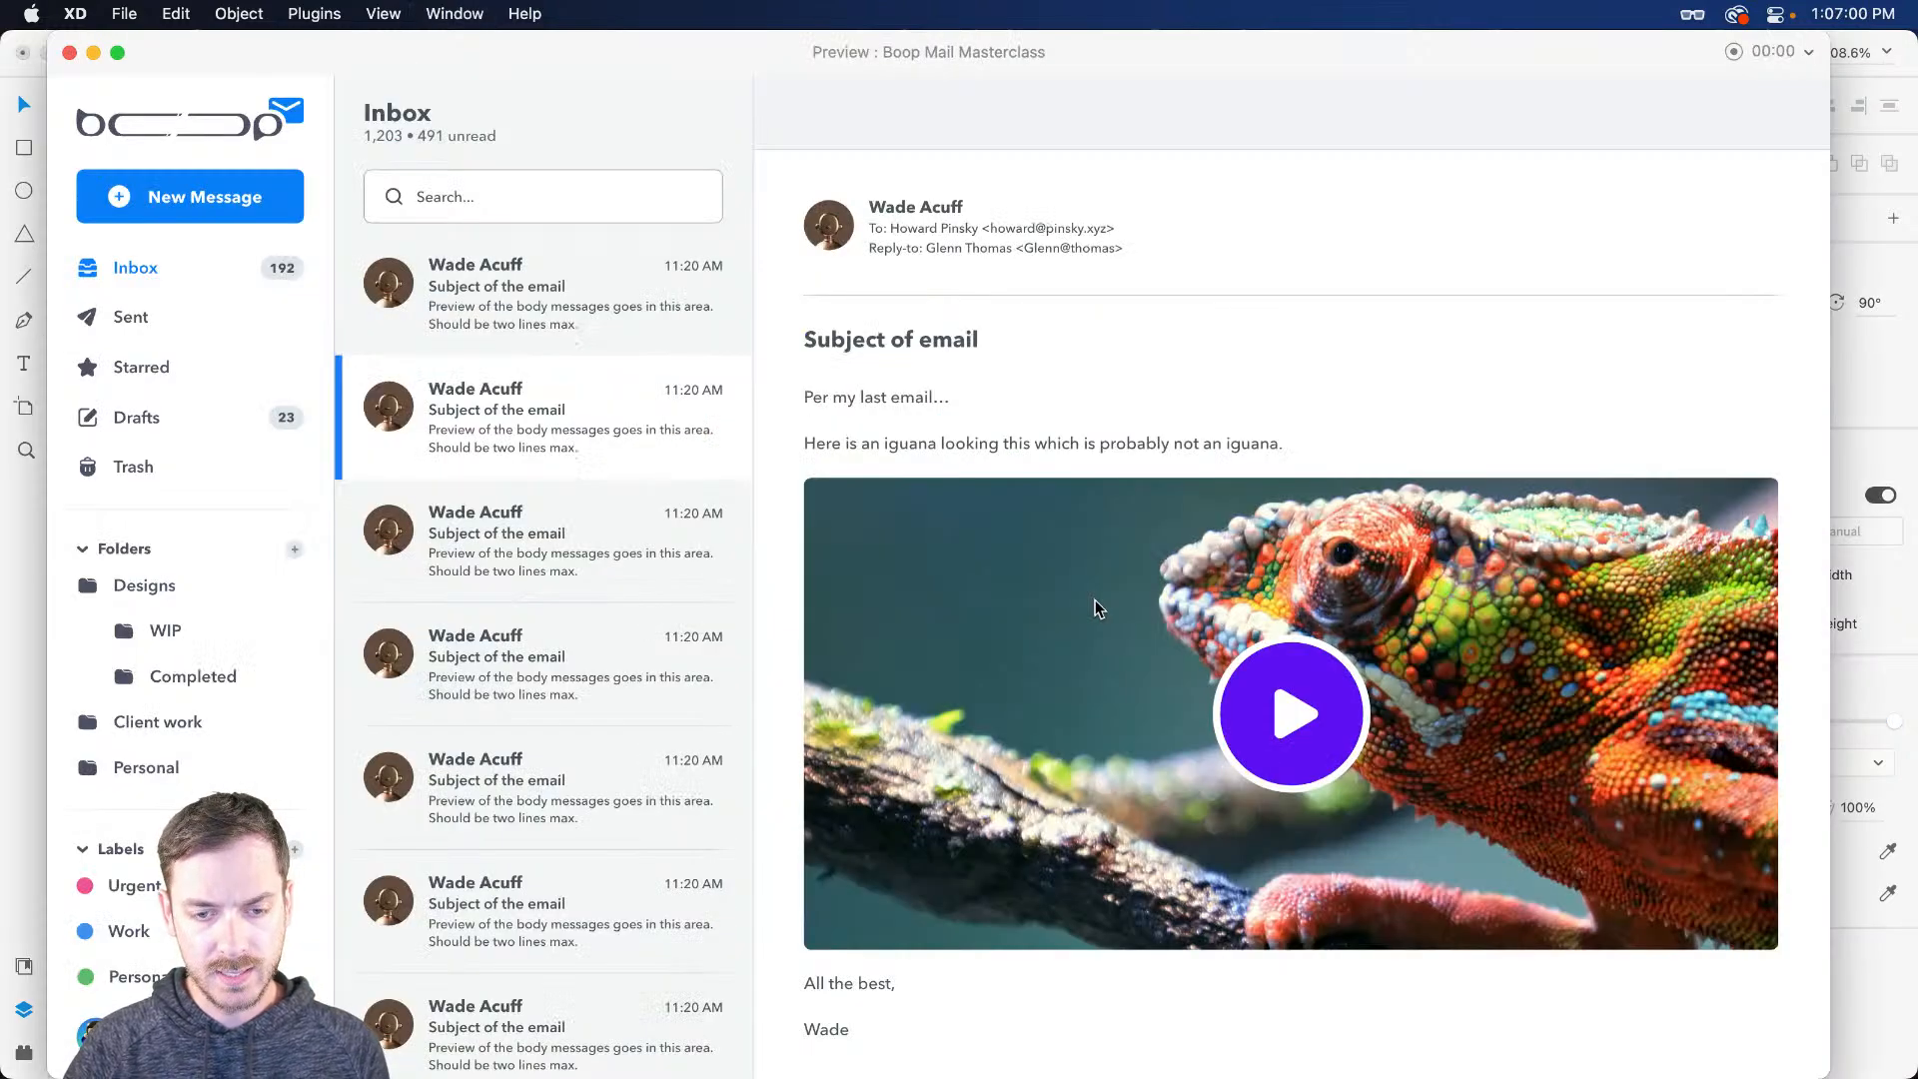
key("super+w")
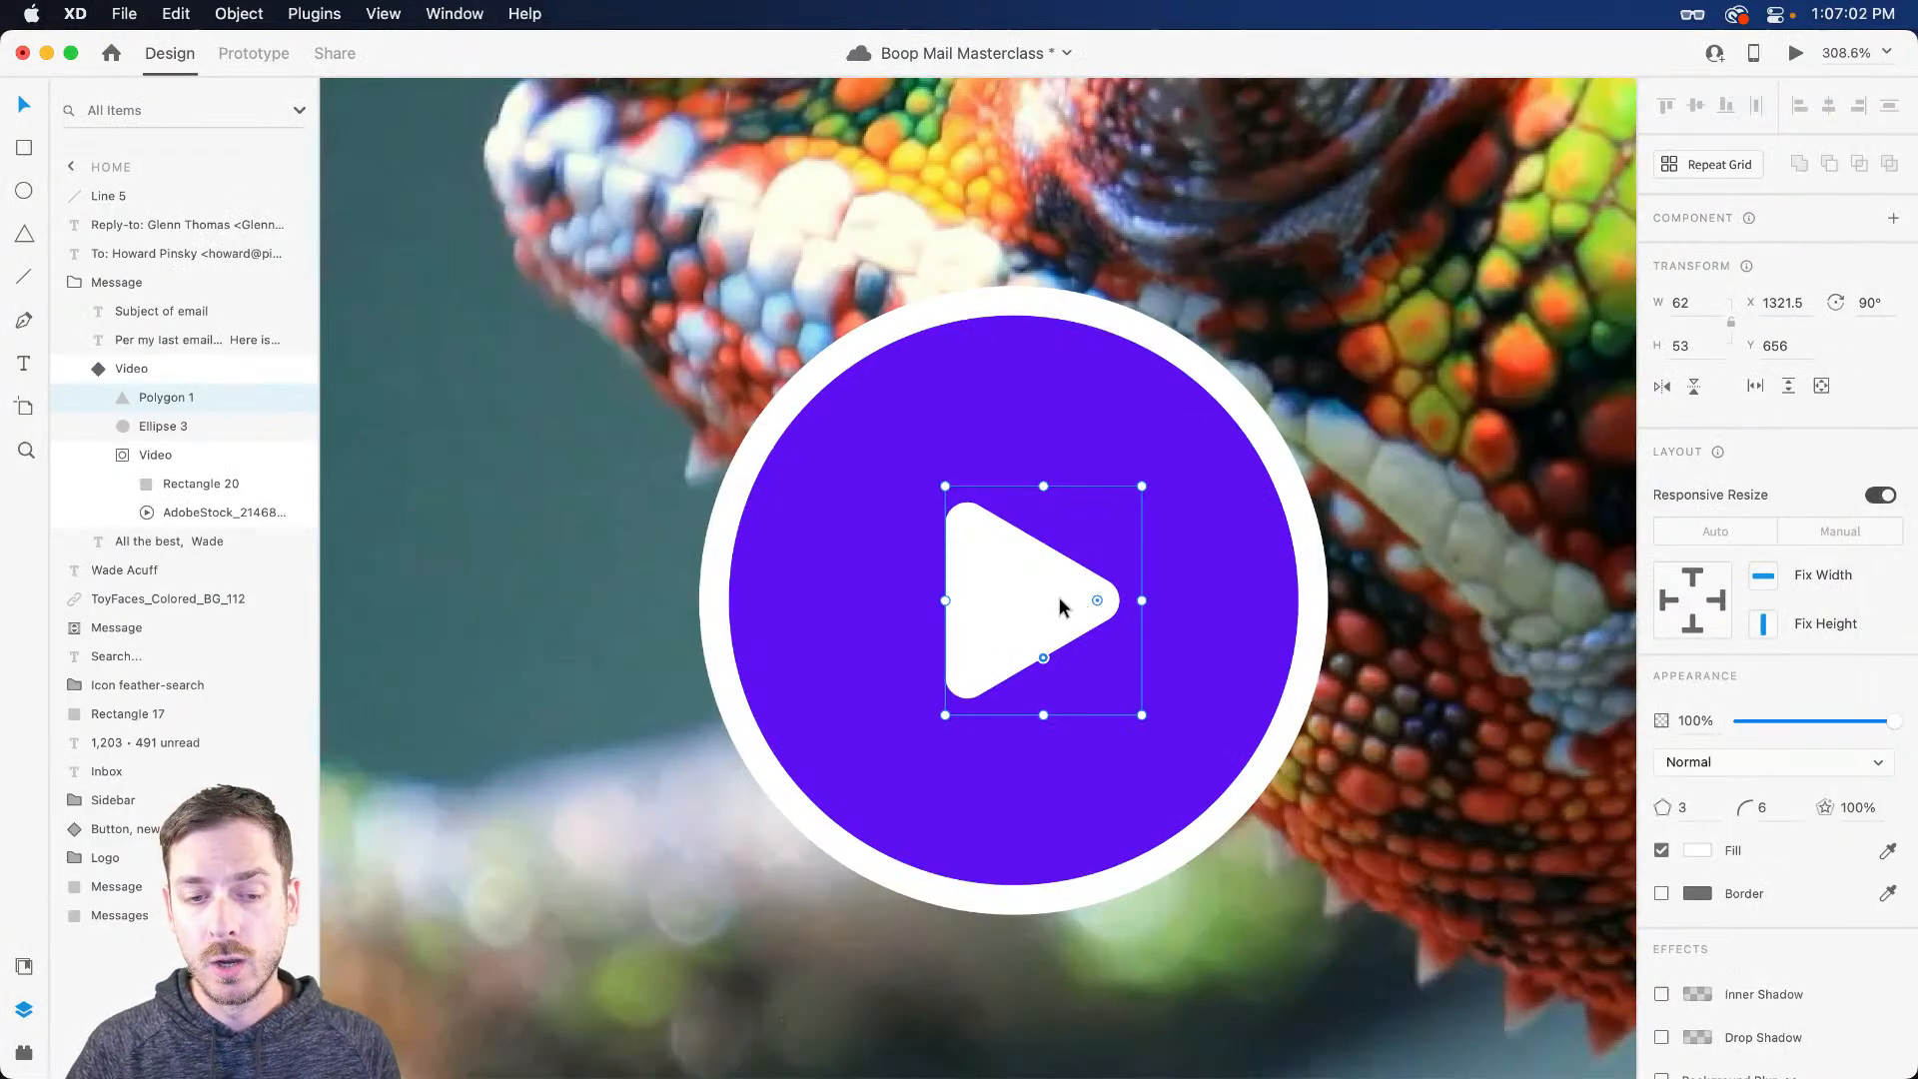
Step: Try centring the play triangle exactly in the circle, compare it in the desktop preview, and shift it back to X 1321.5
left_click_drag(1059, 597, 1029, 589)
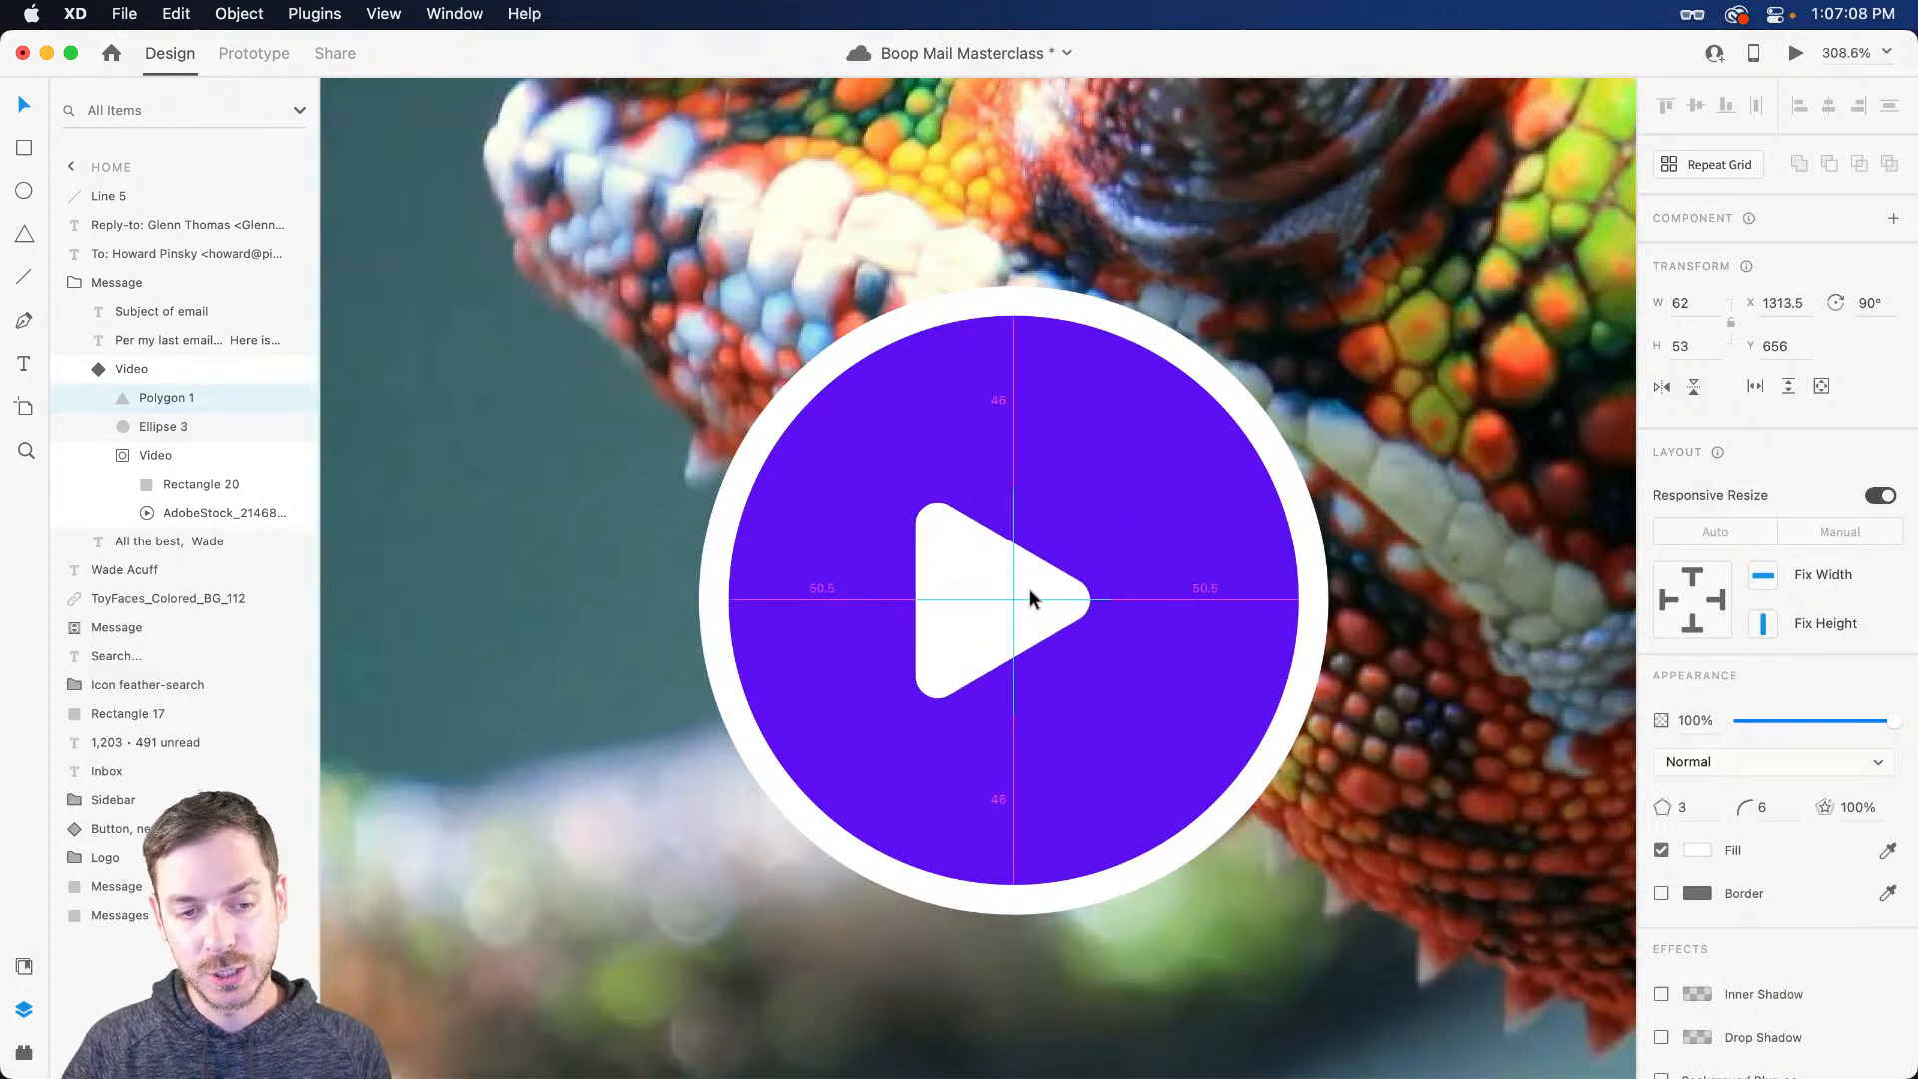
left_click_drag(1029, 589, 1029, 589)
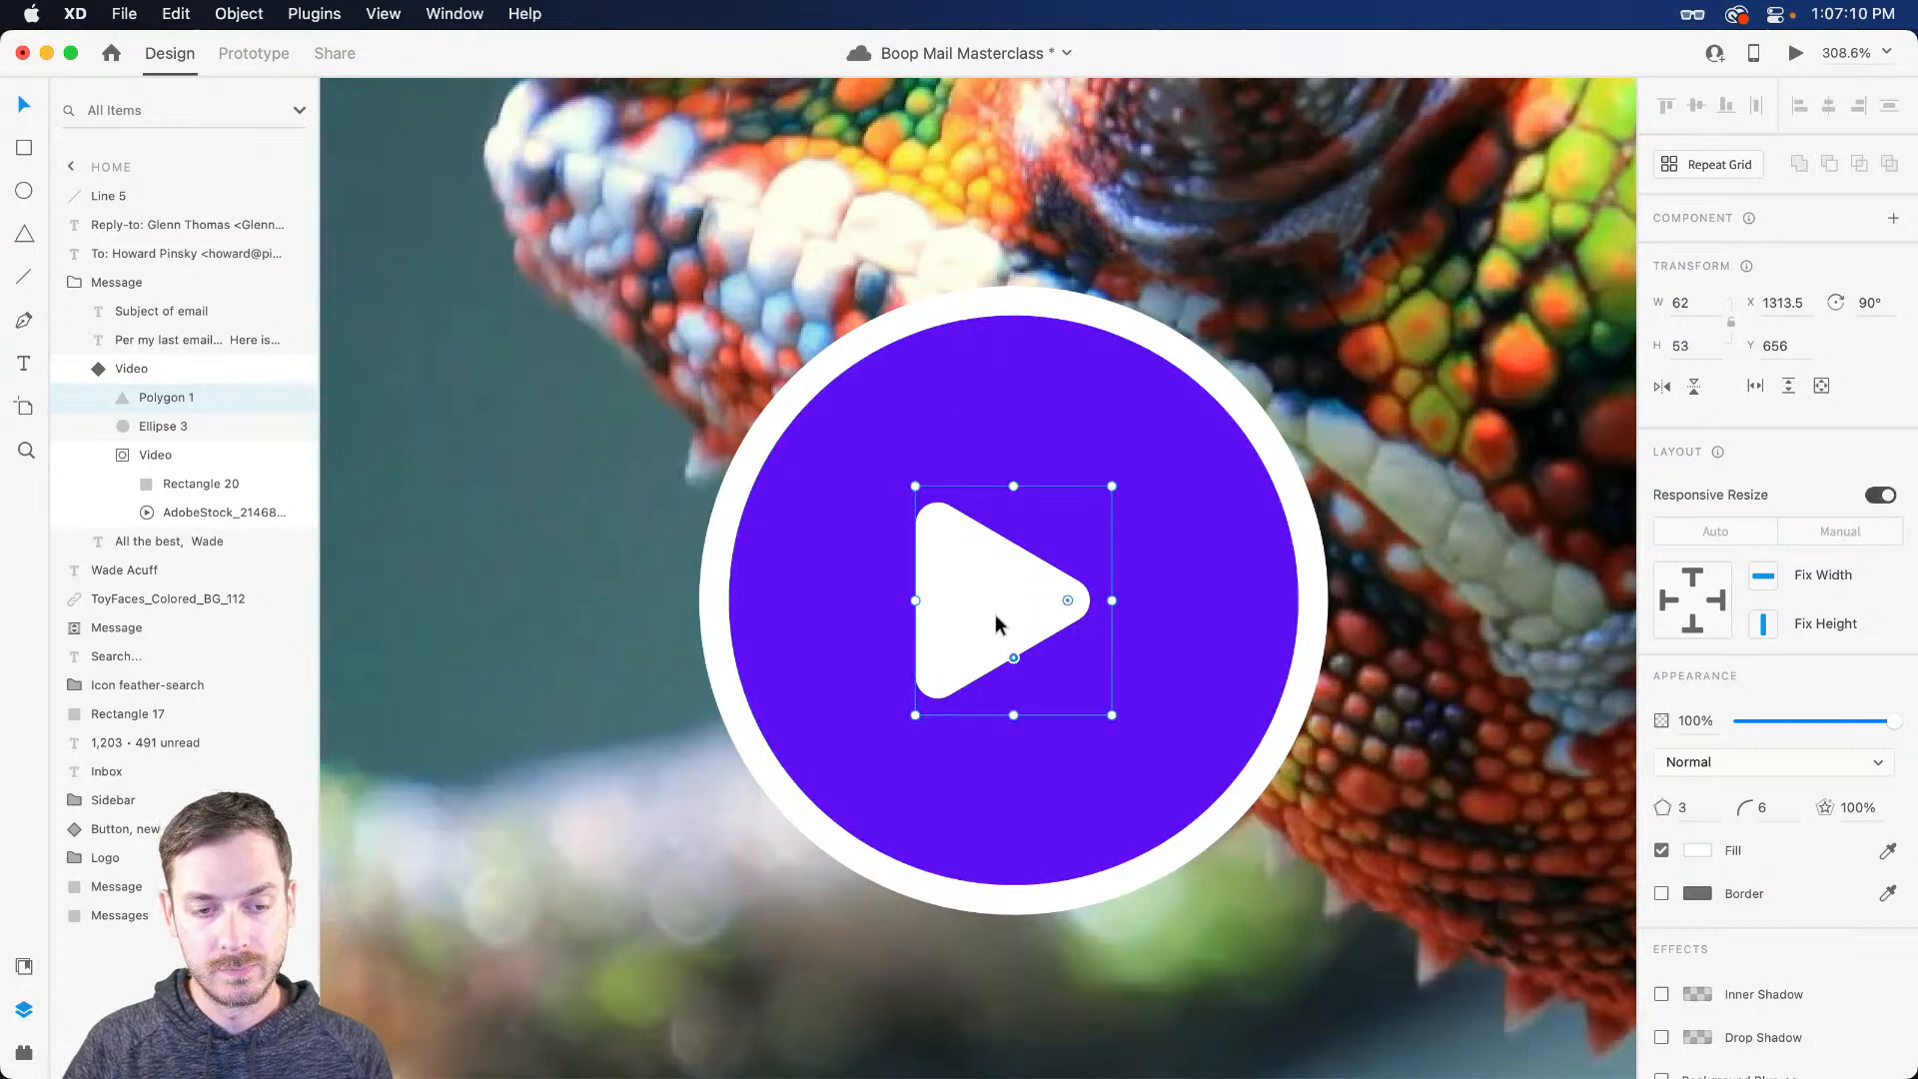
key("super+Return")
scroll(1299, 733, "up", 3)
scroll(1297, 731, "down", 3)
key("super+w")
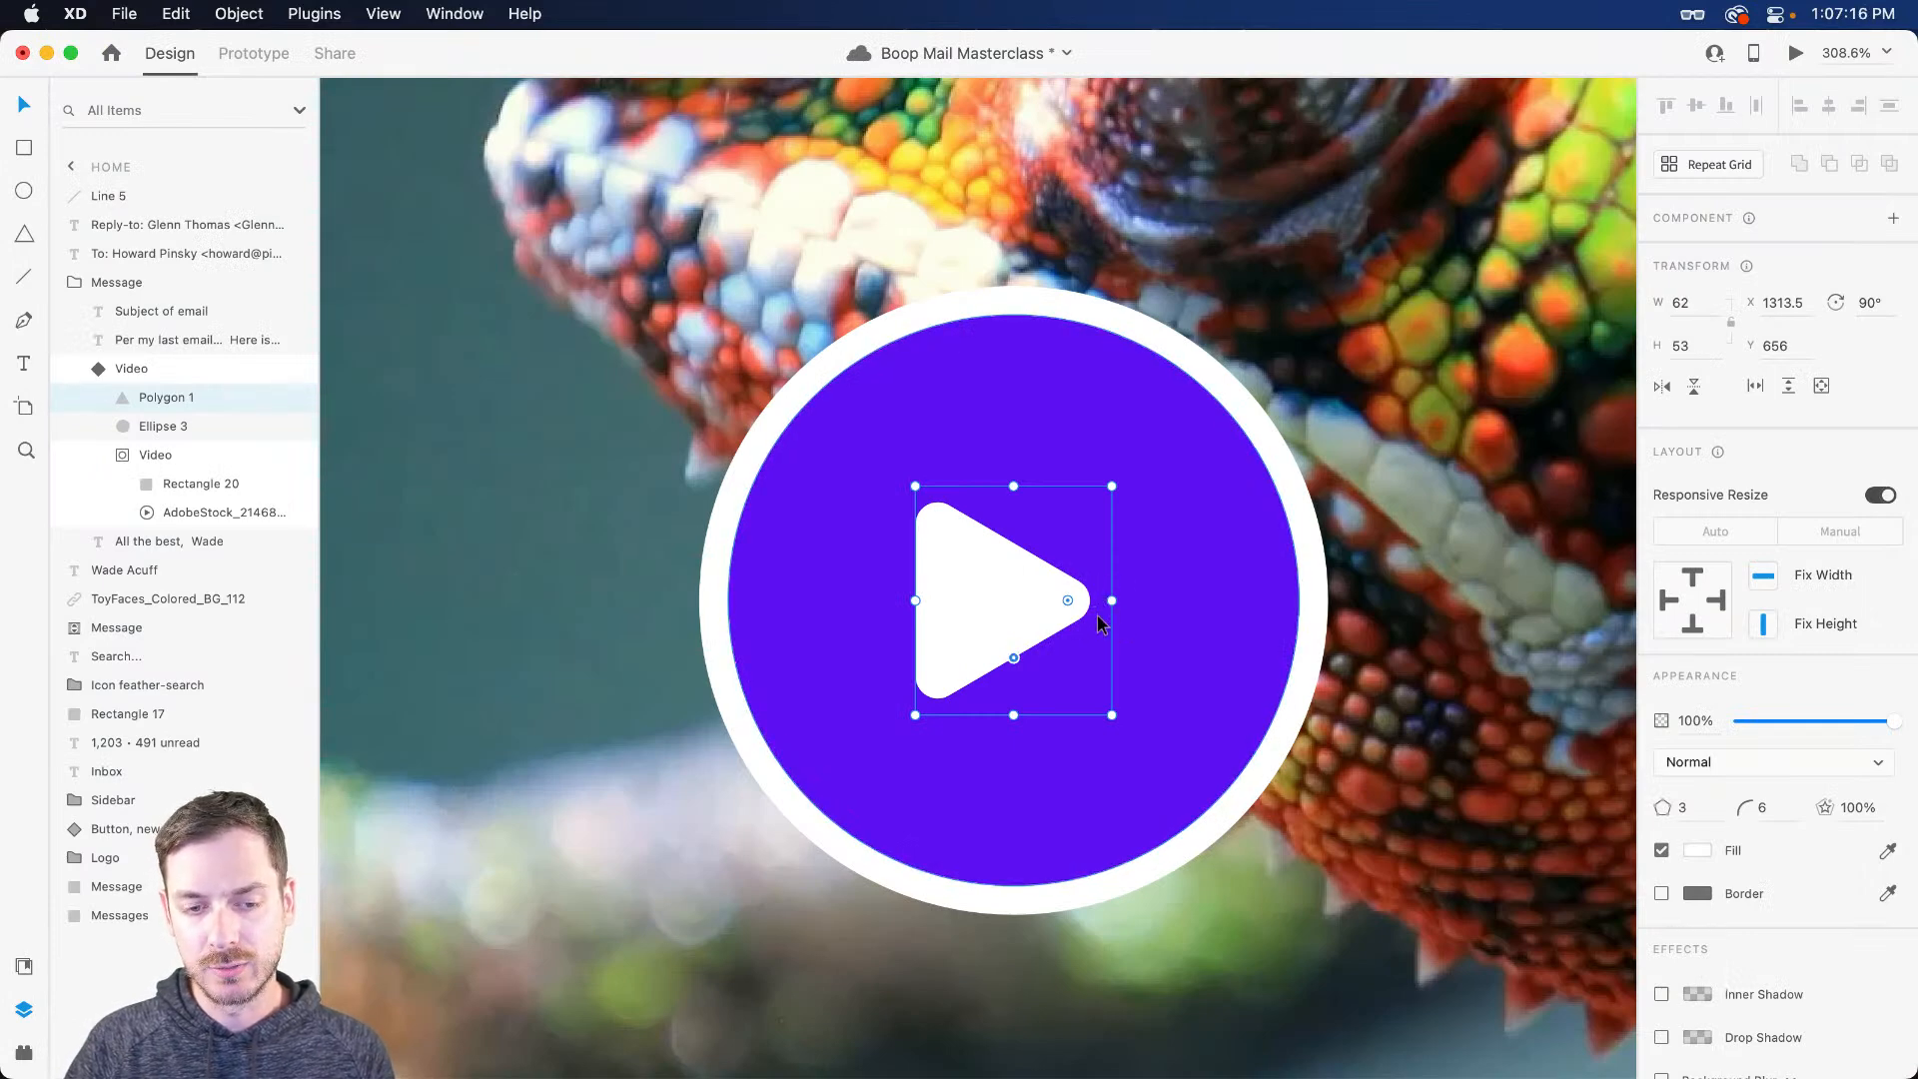
key("shift+Right")
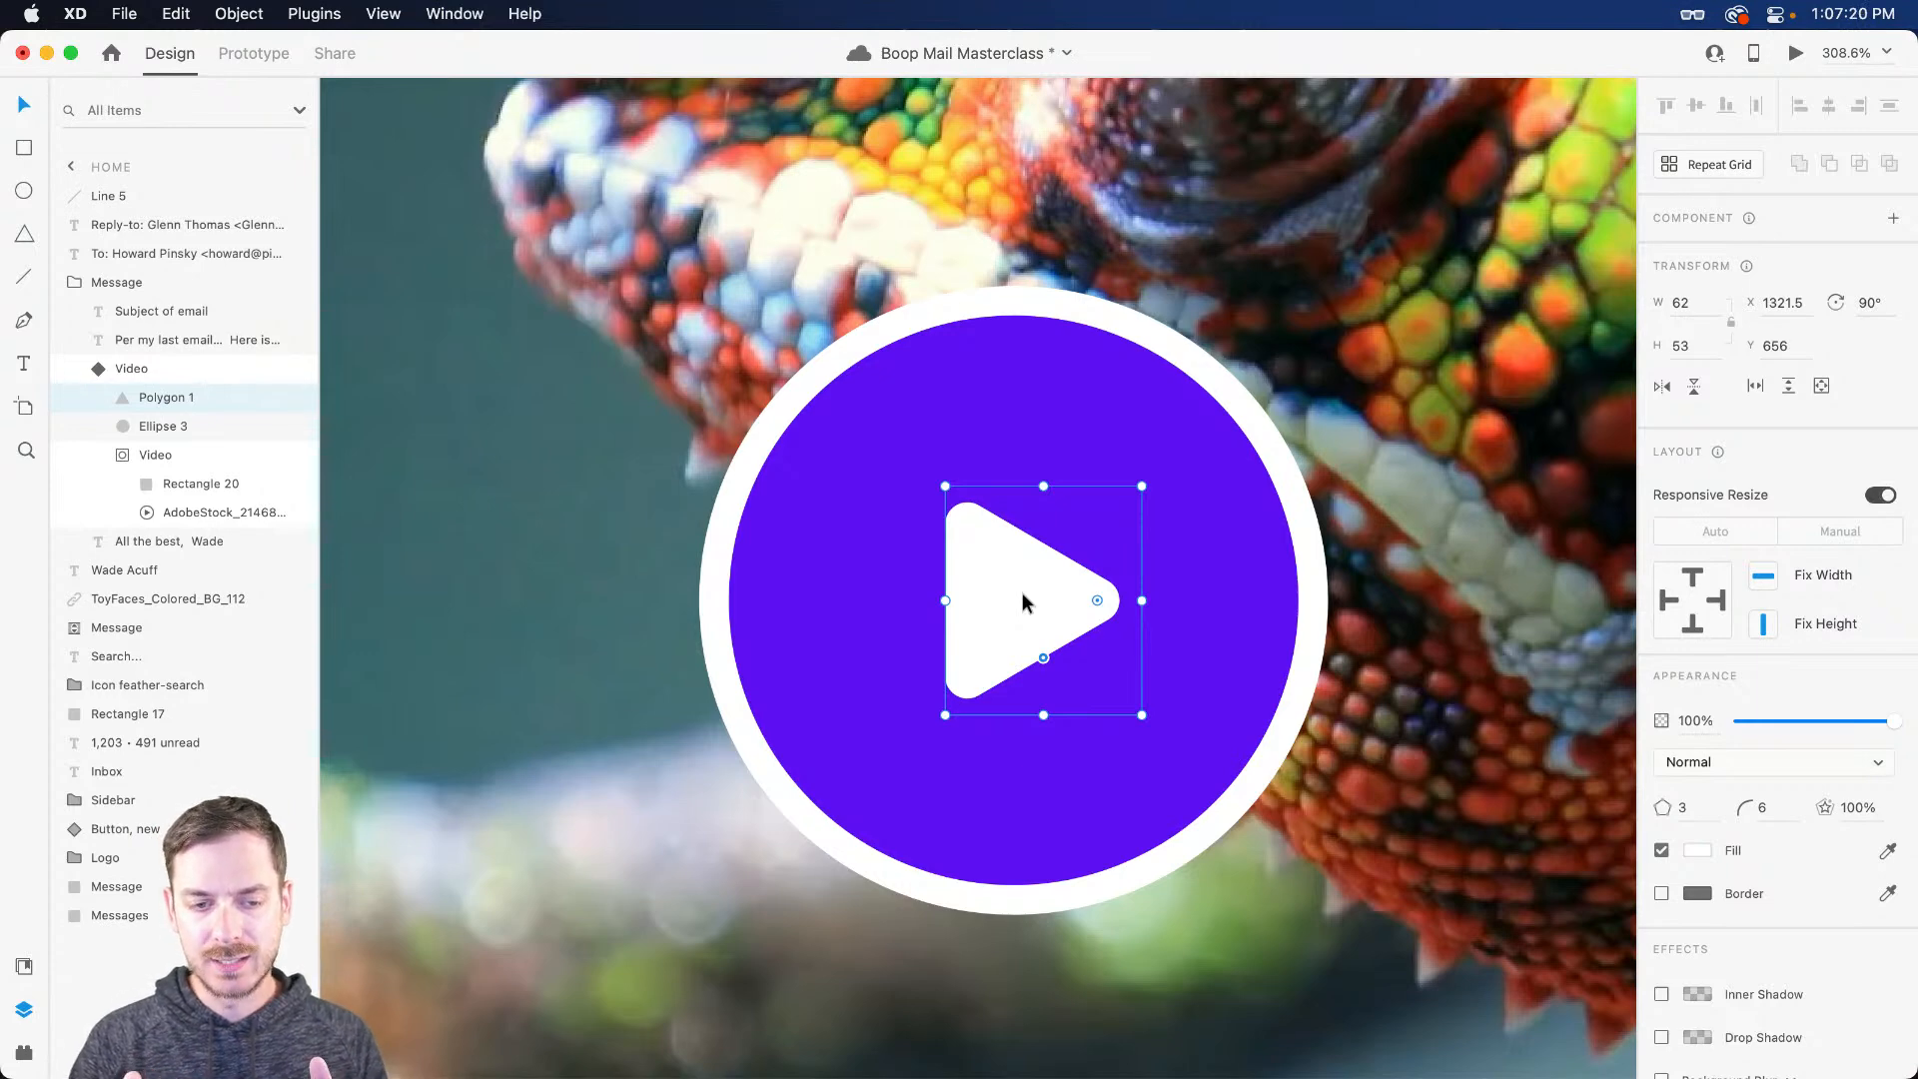
key("super+Return")
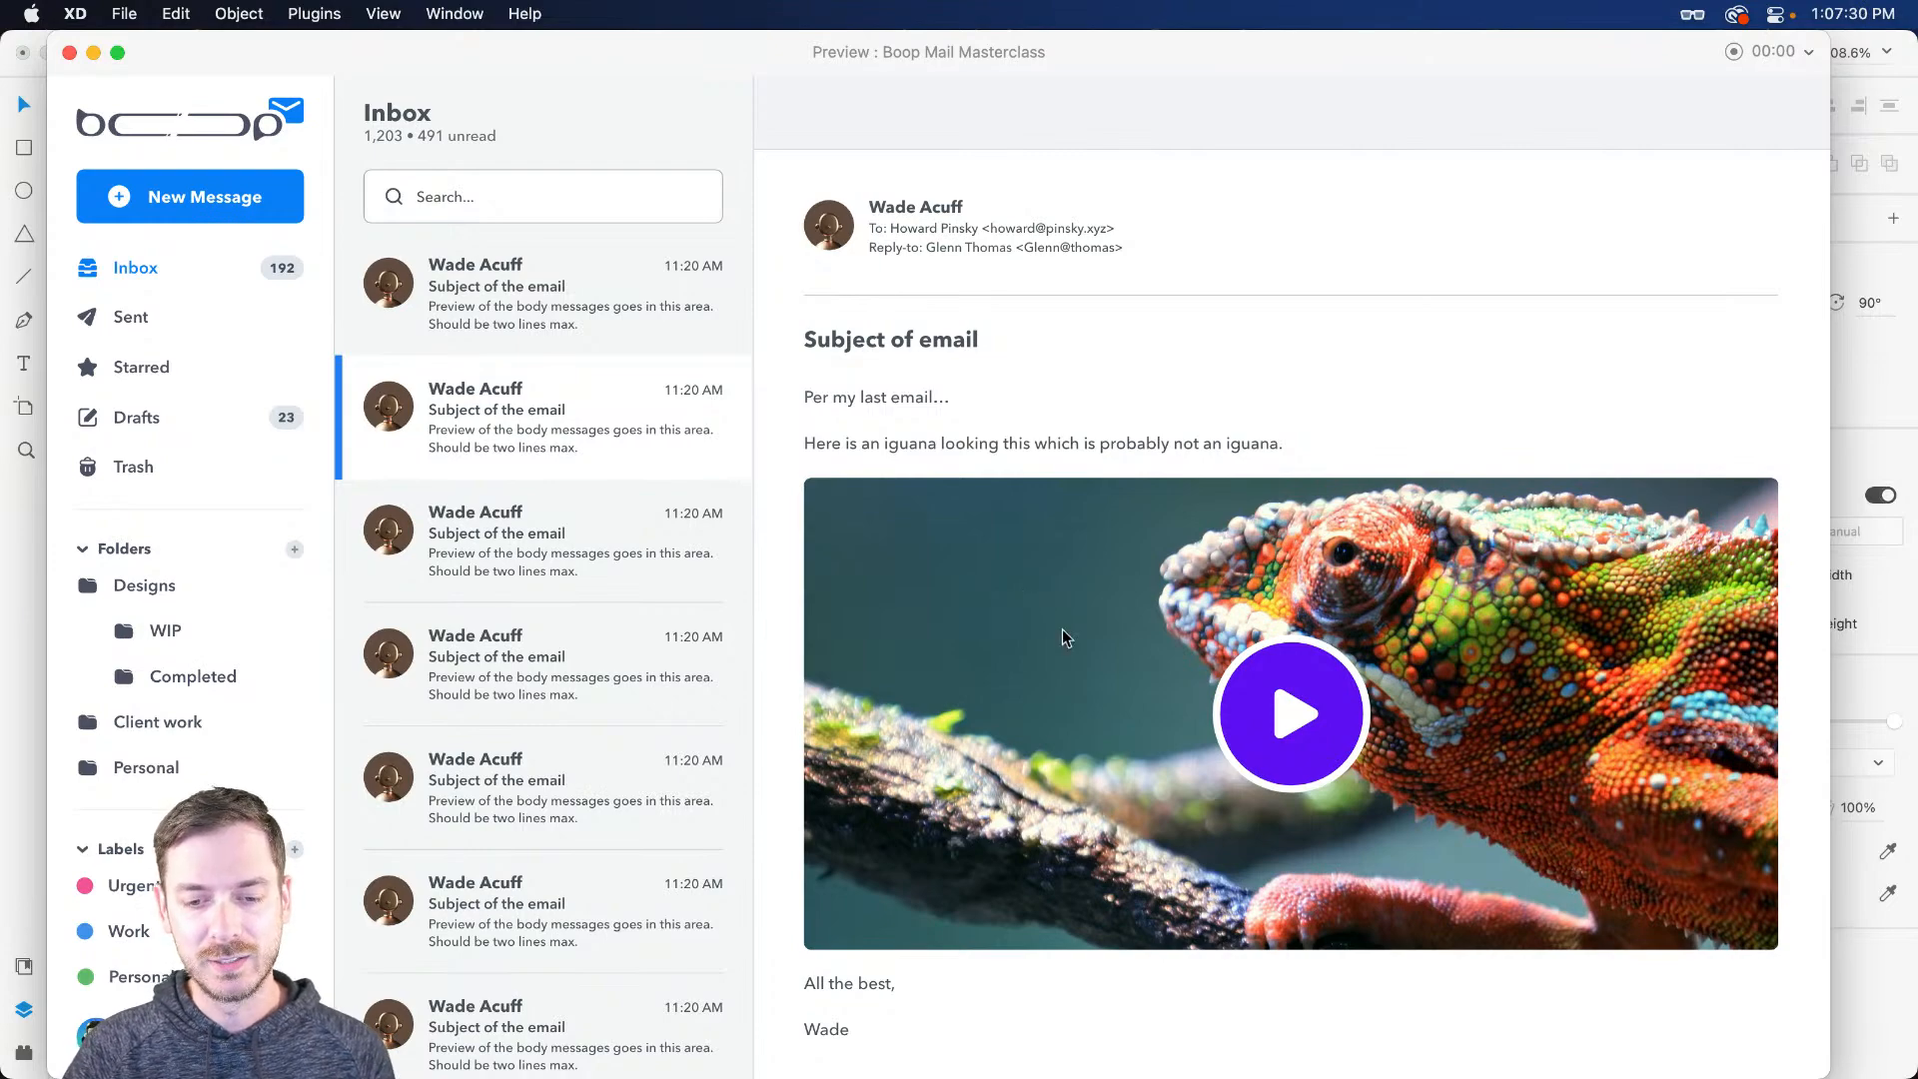
key("super+w")
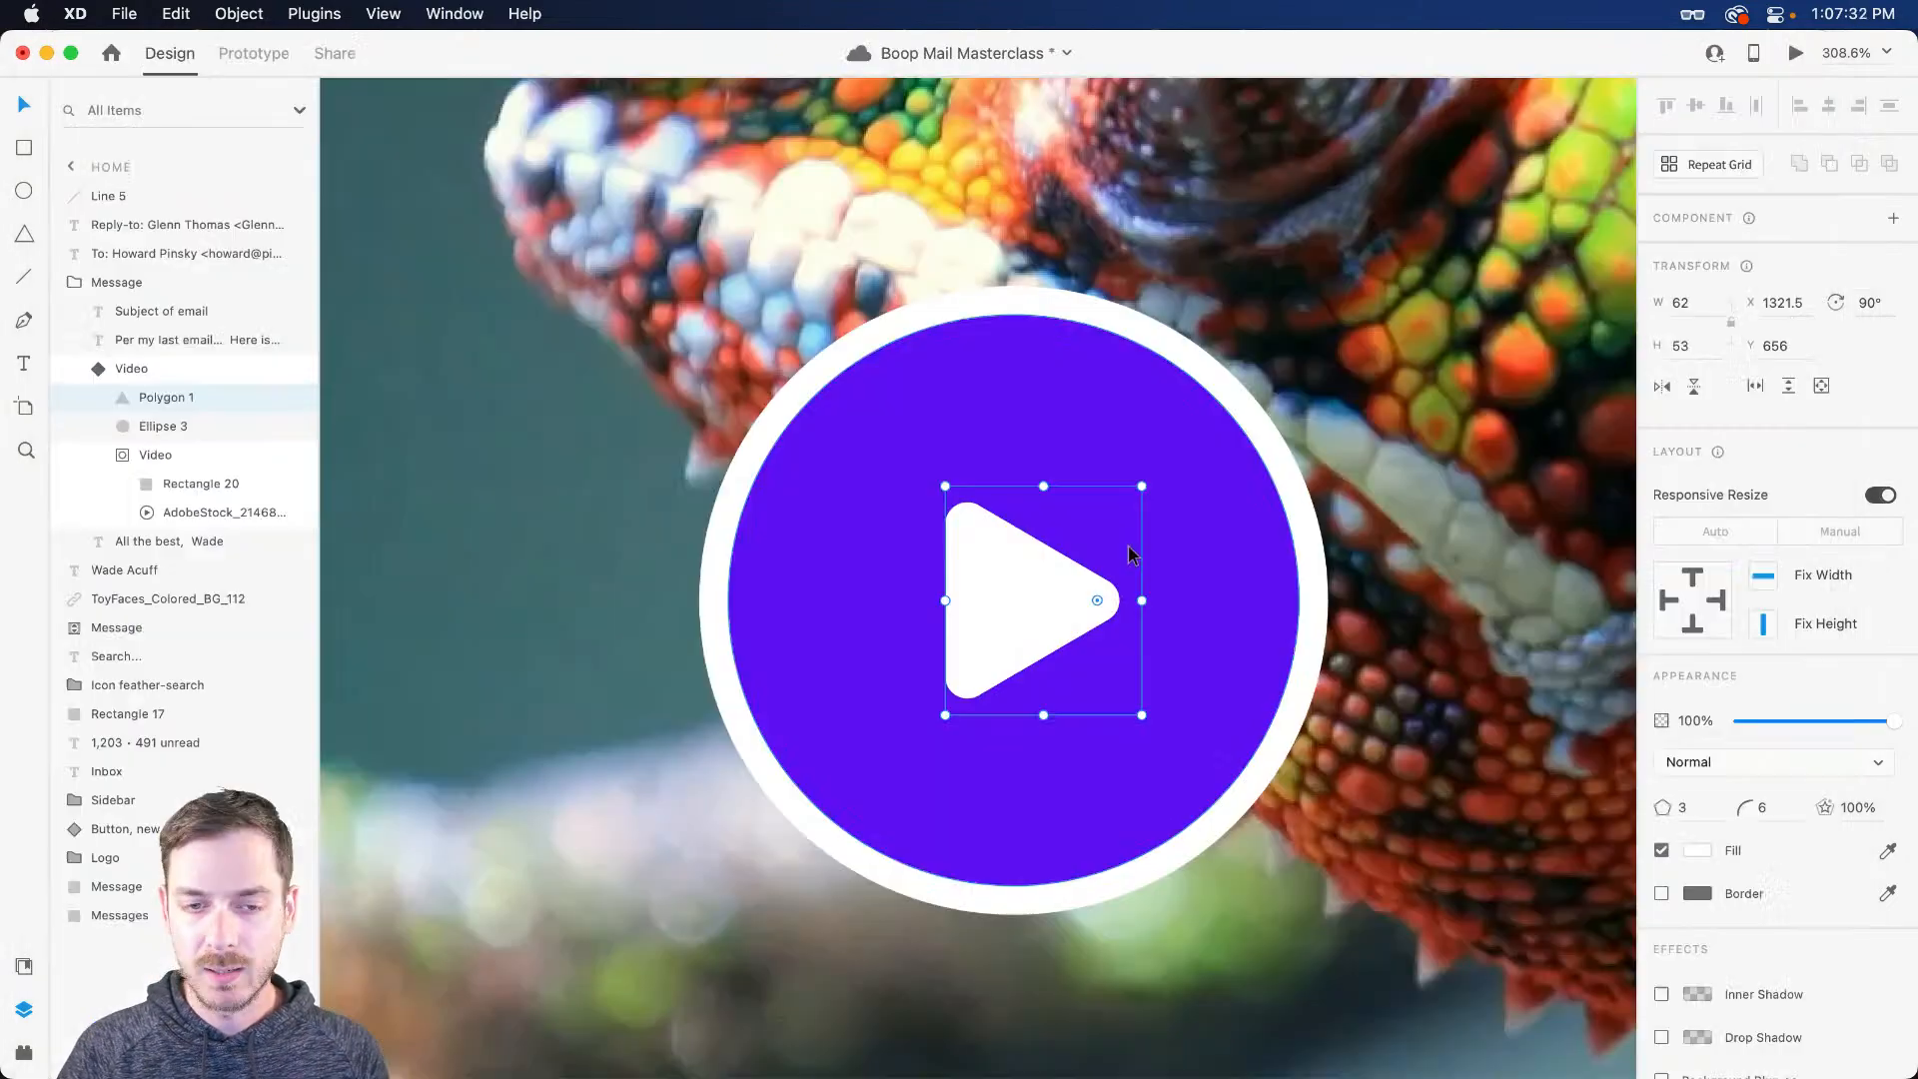
Step: Duplicate the rounded mask rectangle inside the Video mask group and fill the copy with black #000000
scroll(1033, 487, "down", 8)
left_click(1231, 457)
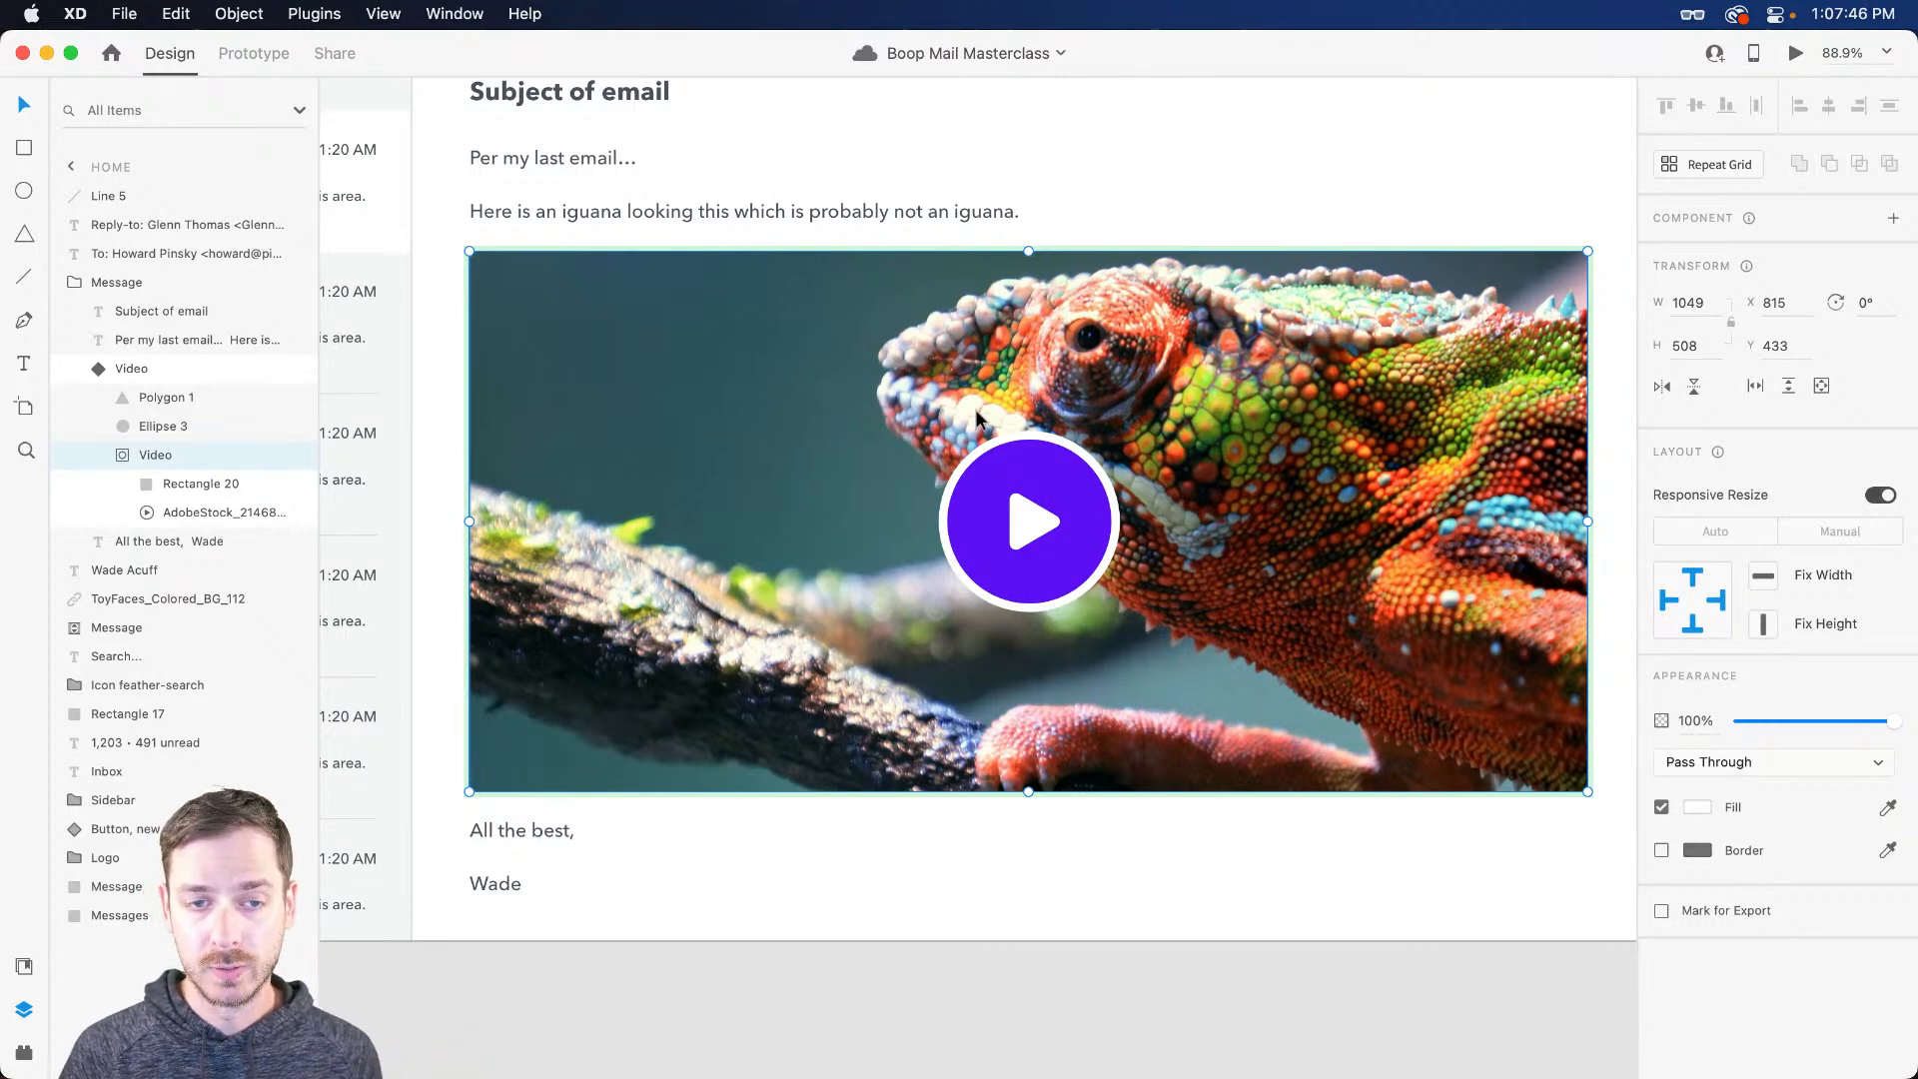
key("r")
left_click(189, 484)
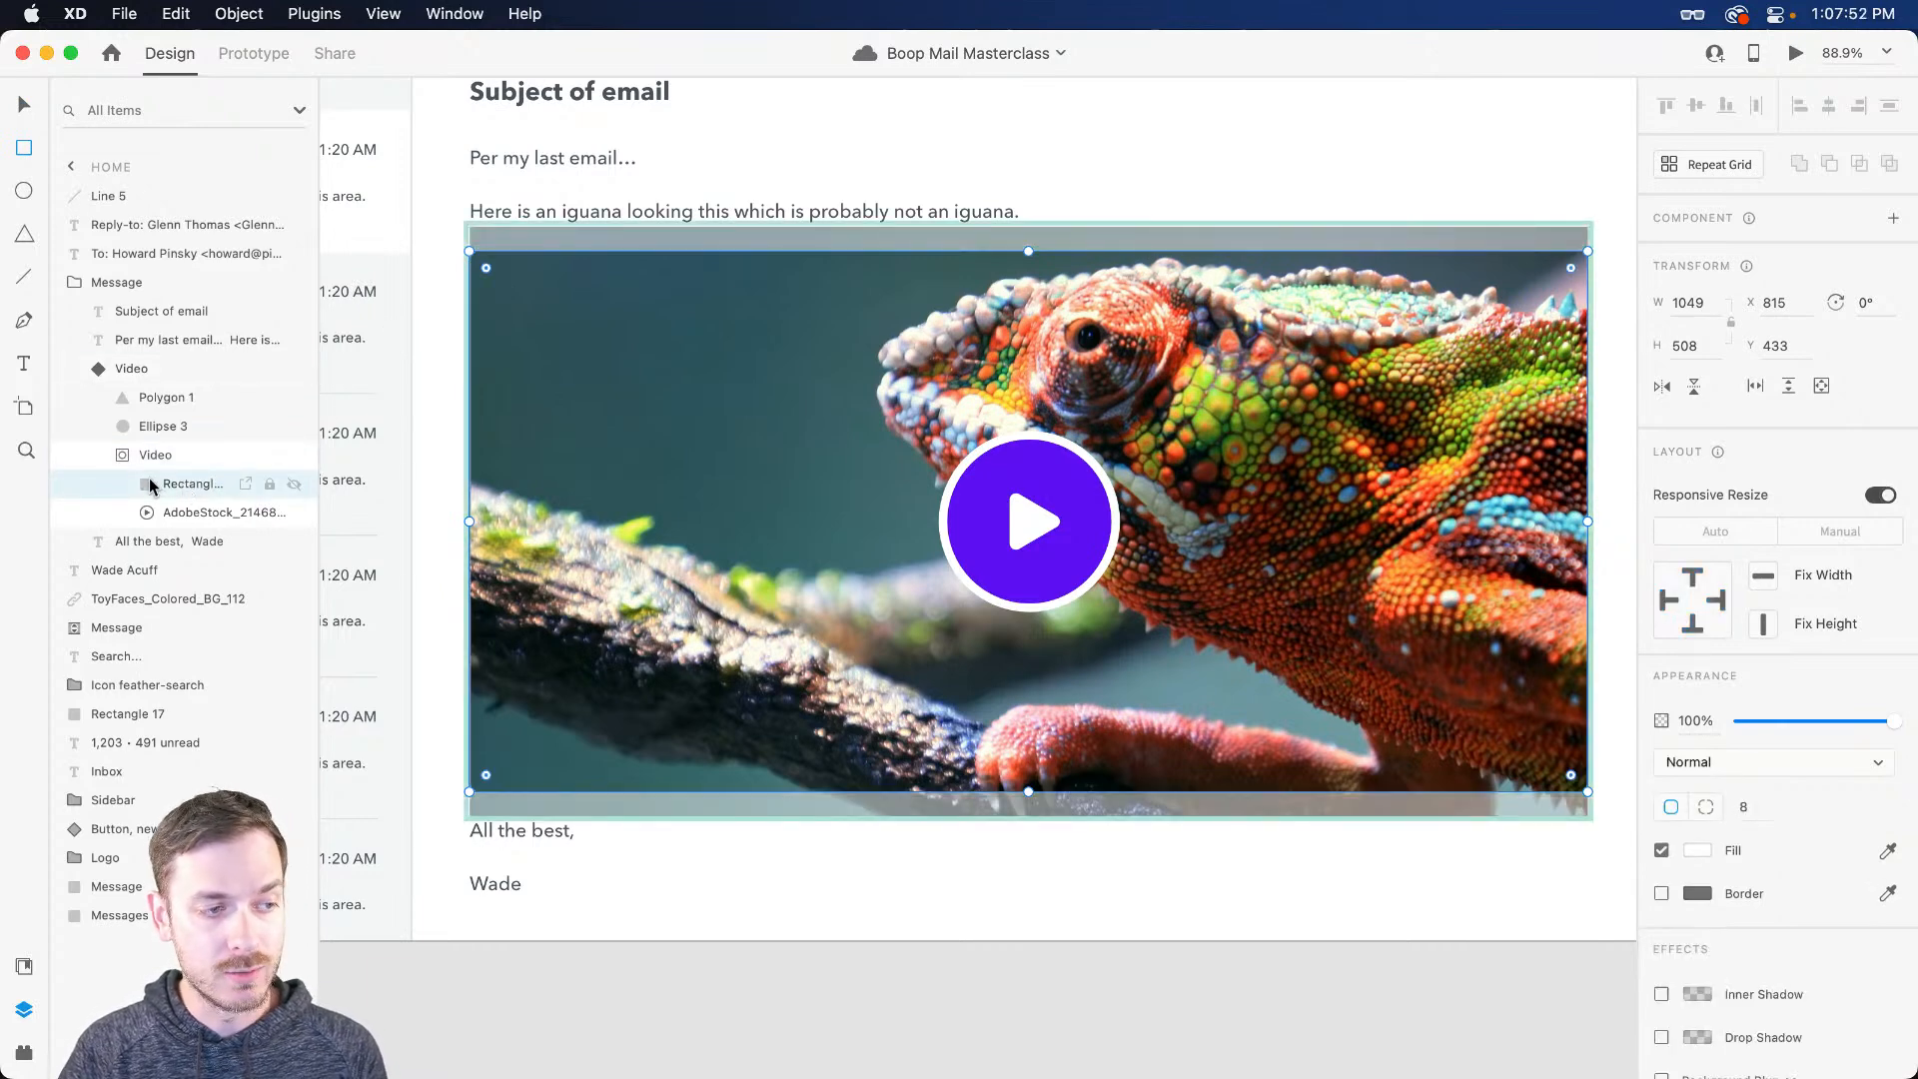
key("super+d")
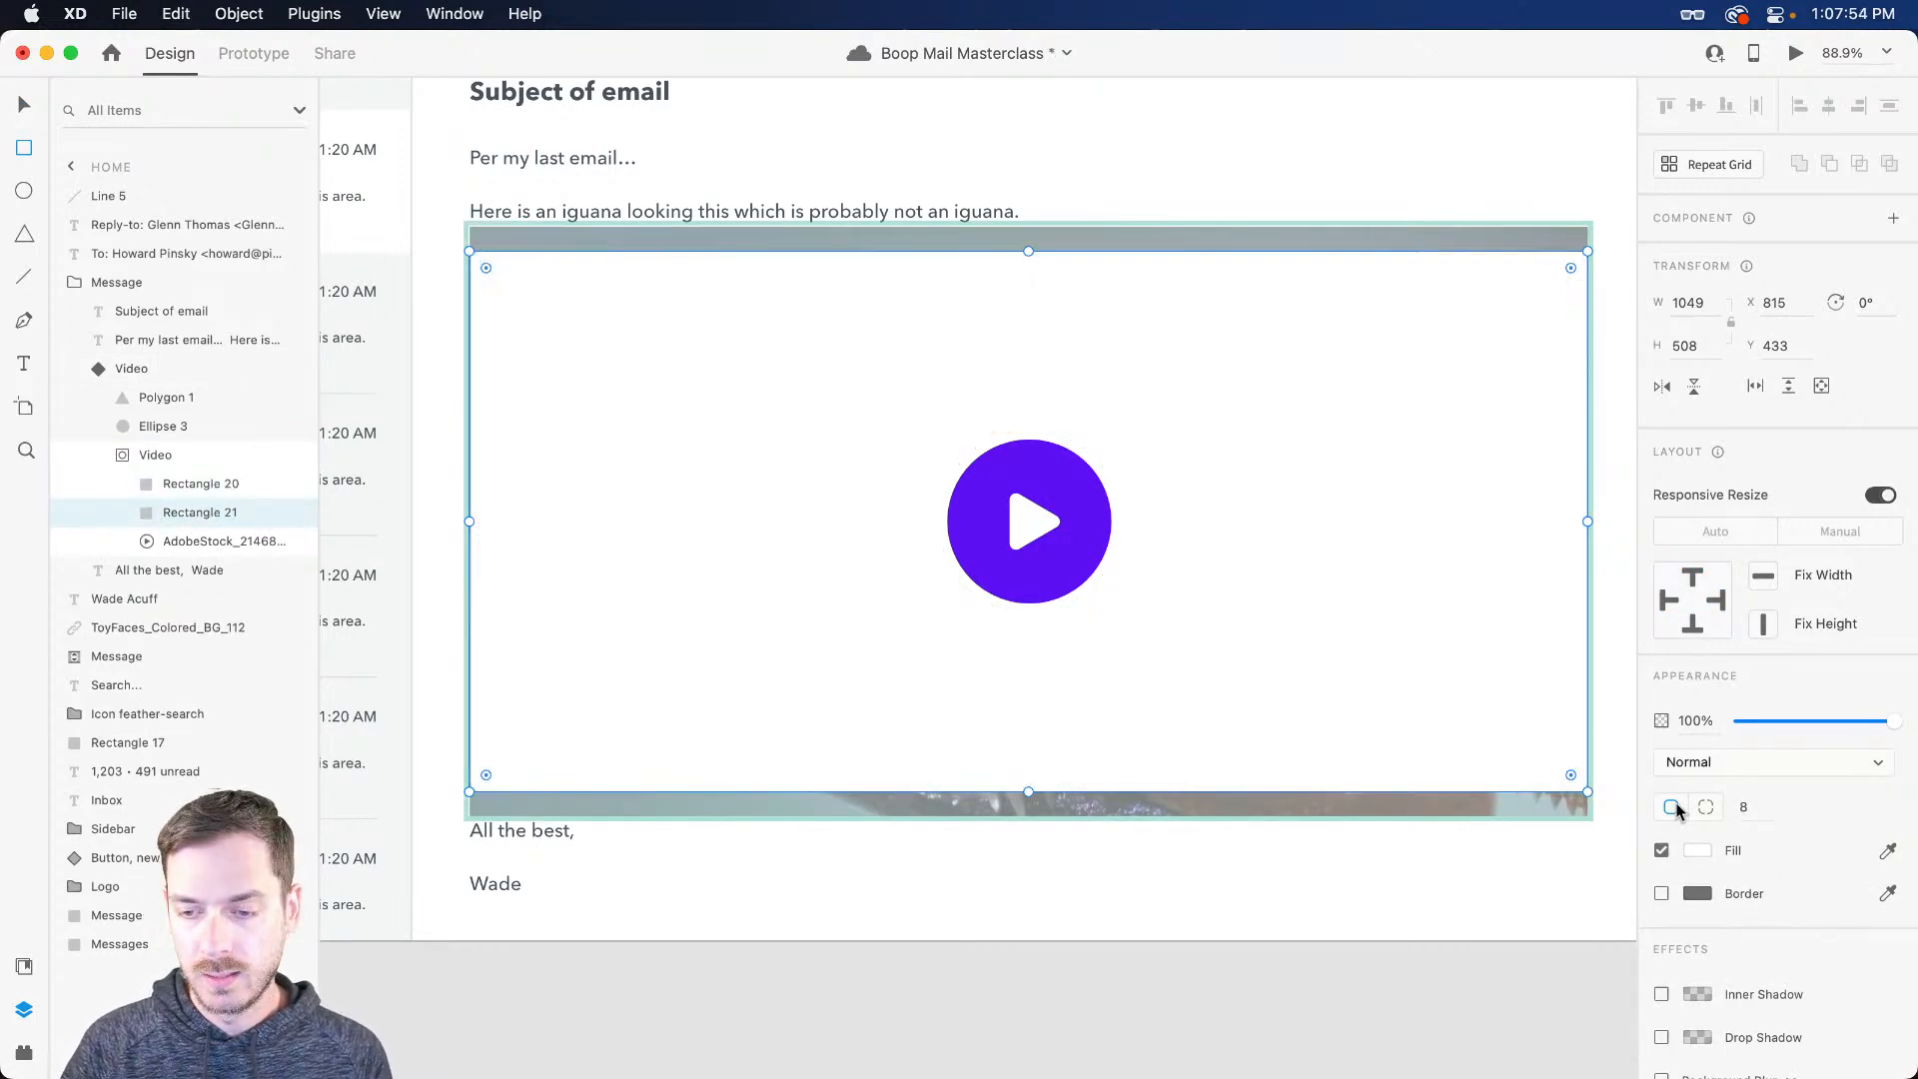
left_click(1697, 850)
left_click(1480, 835)
left_click(1411, 921)
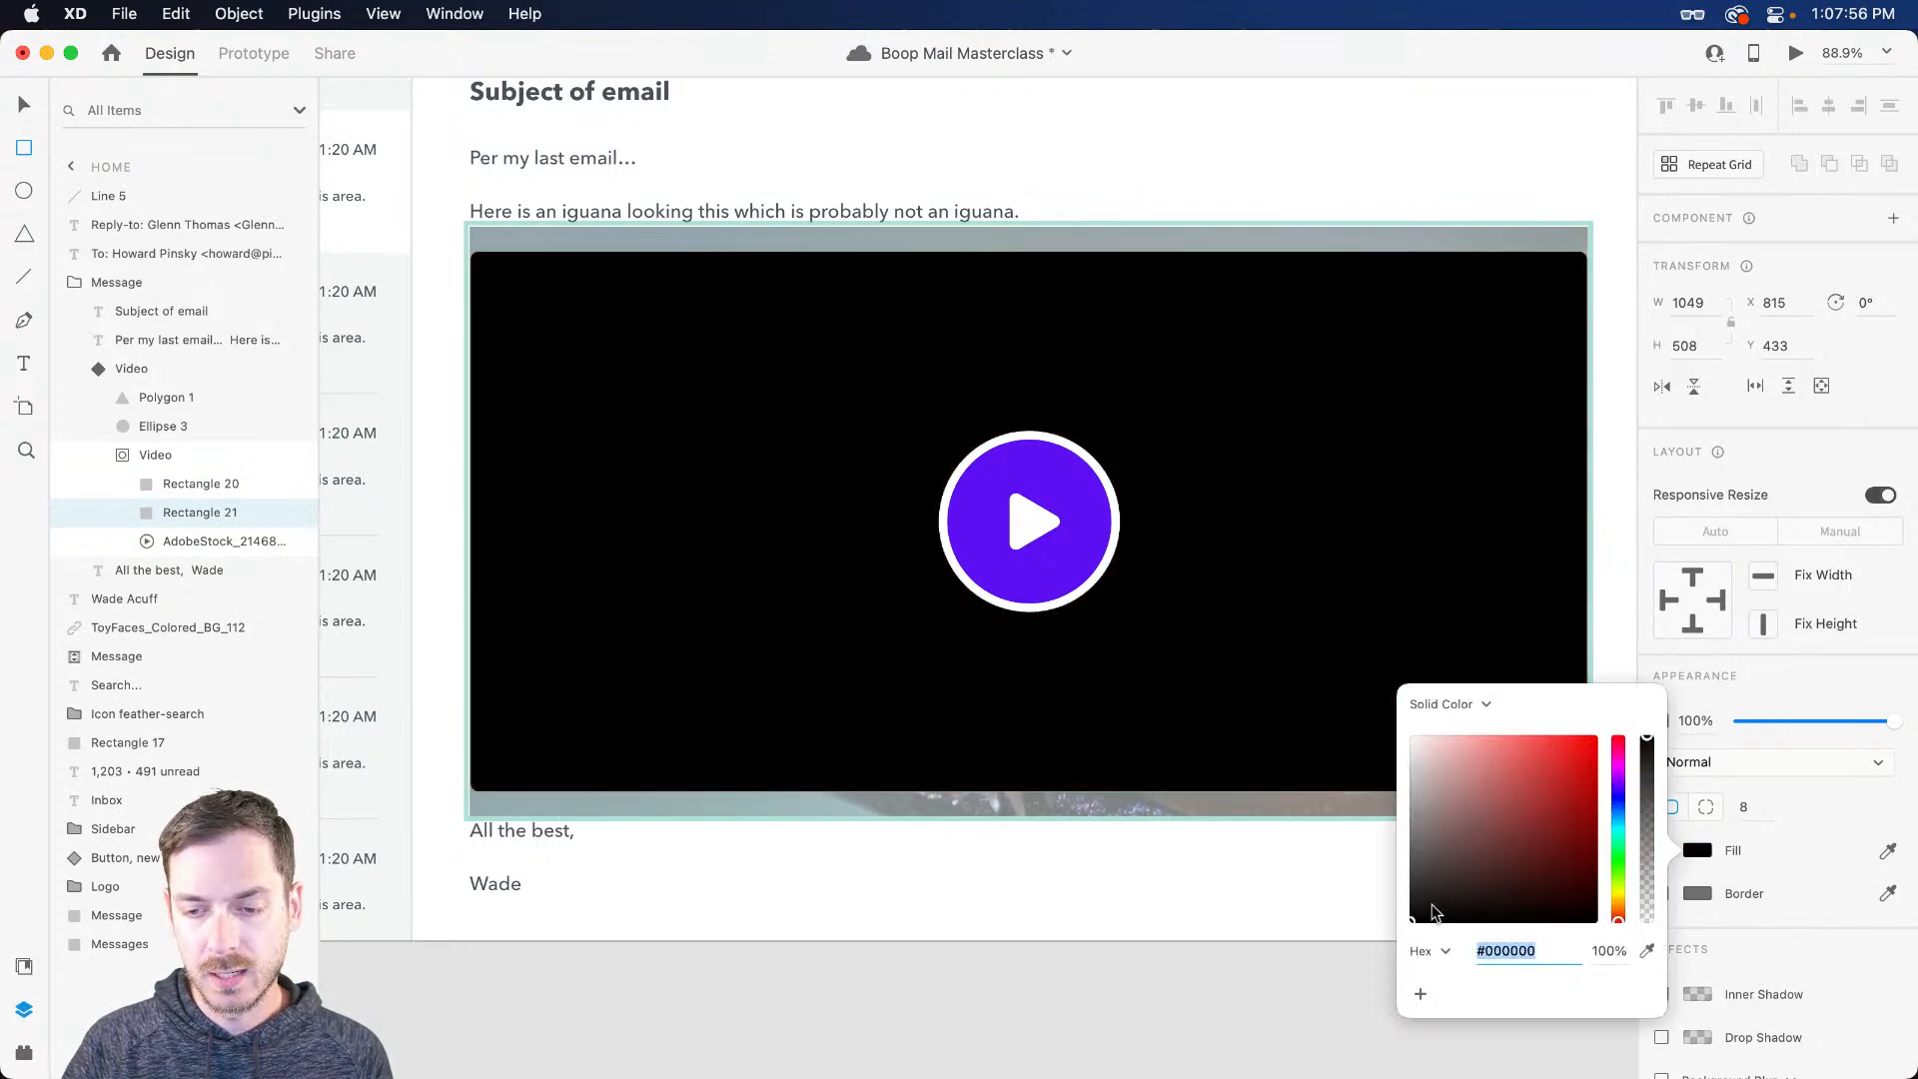
Step: Try a 29% opaque black fill on the overlay rectangle and return the fill to full opacity
left_click_drag(1647, 914, 1646, 874)
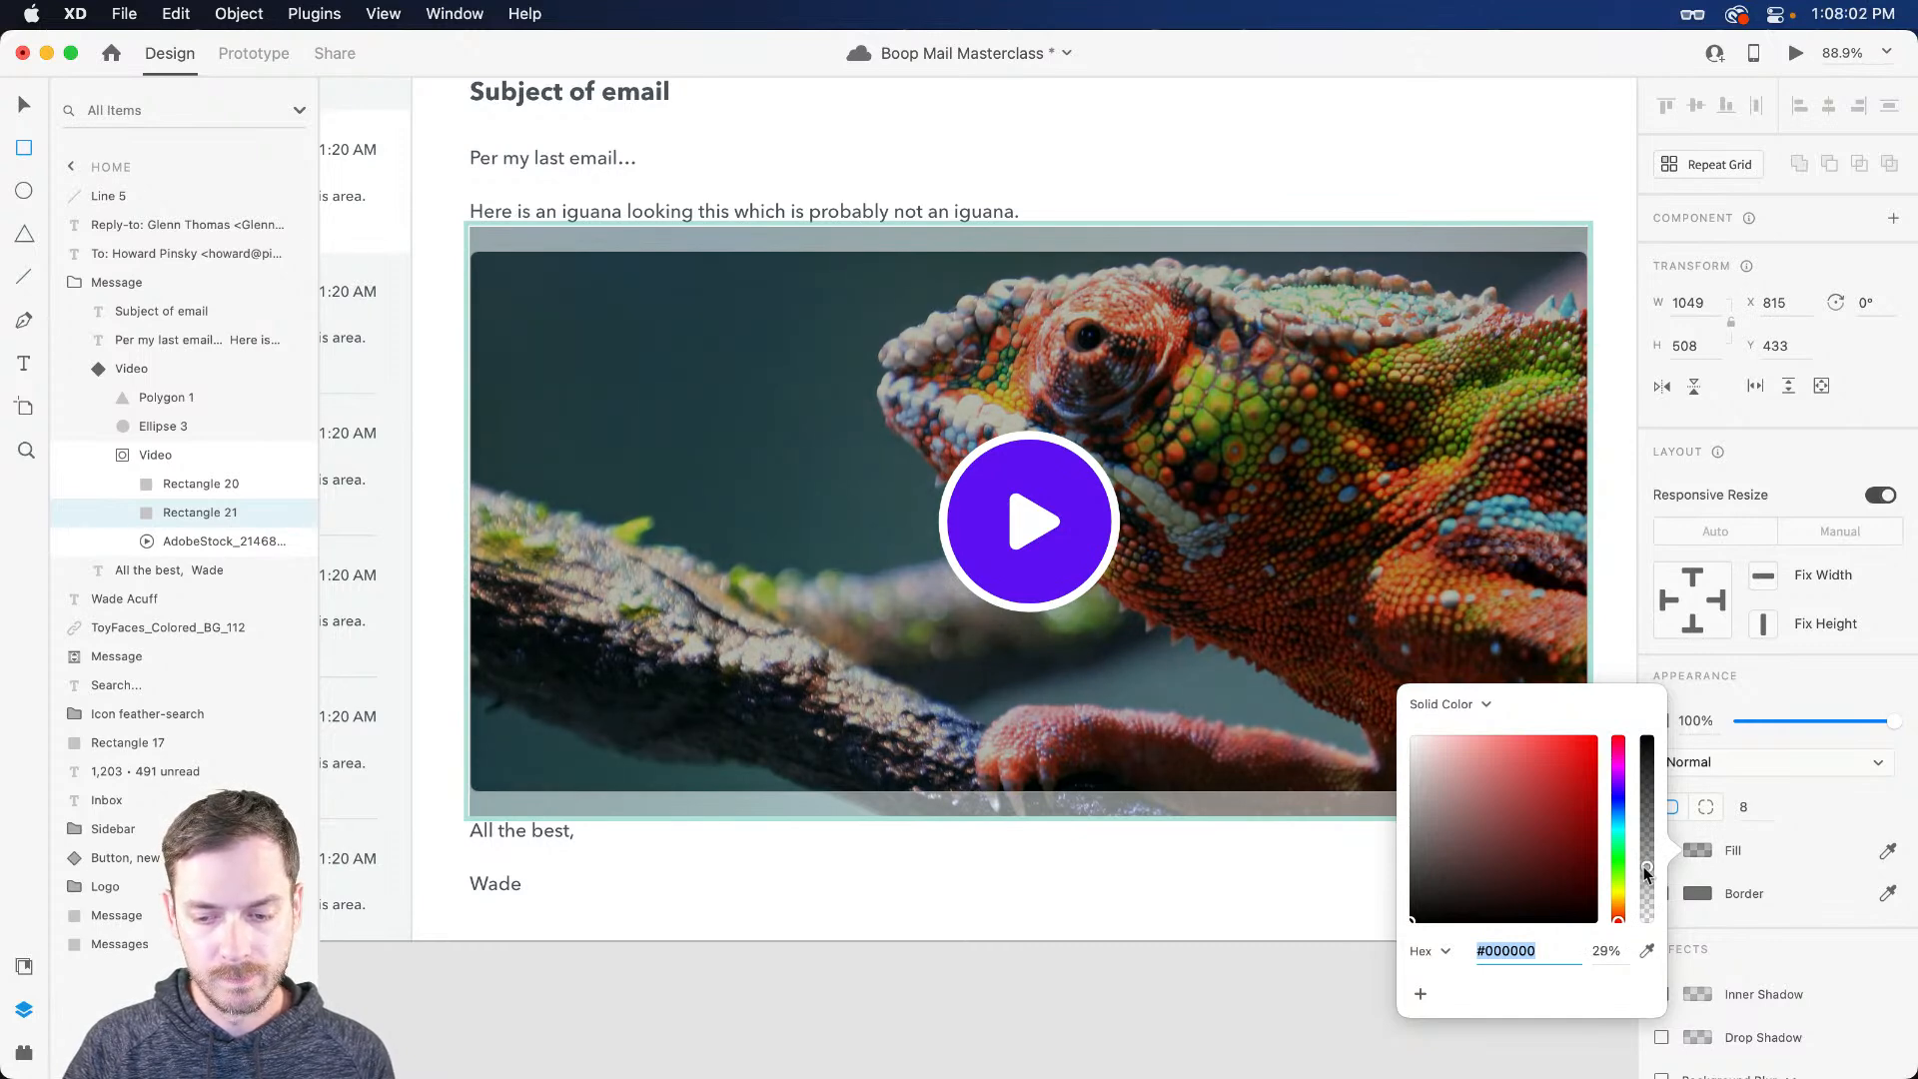
left_click(1788, 683)
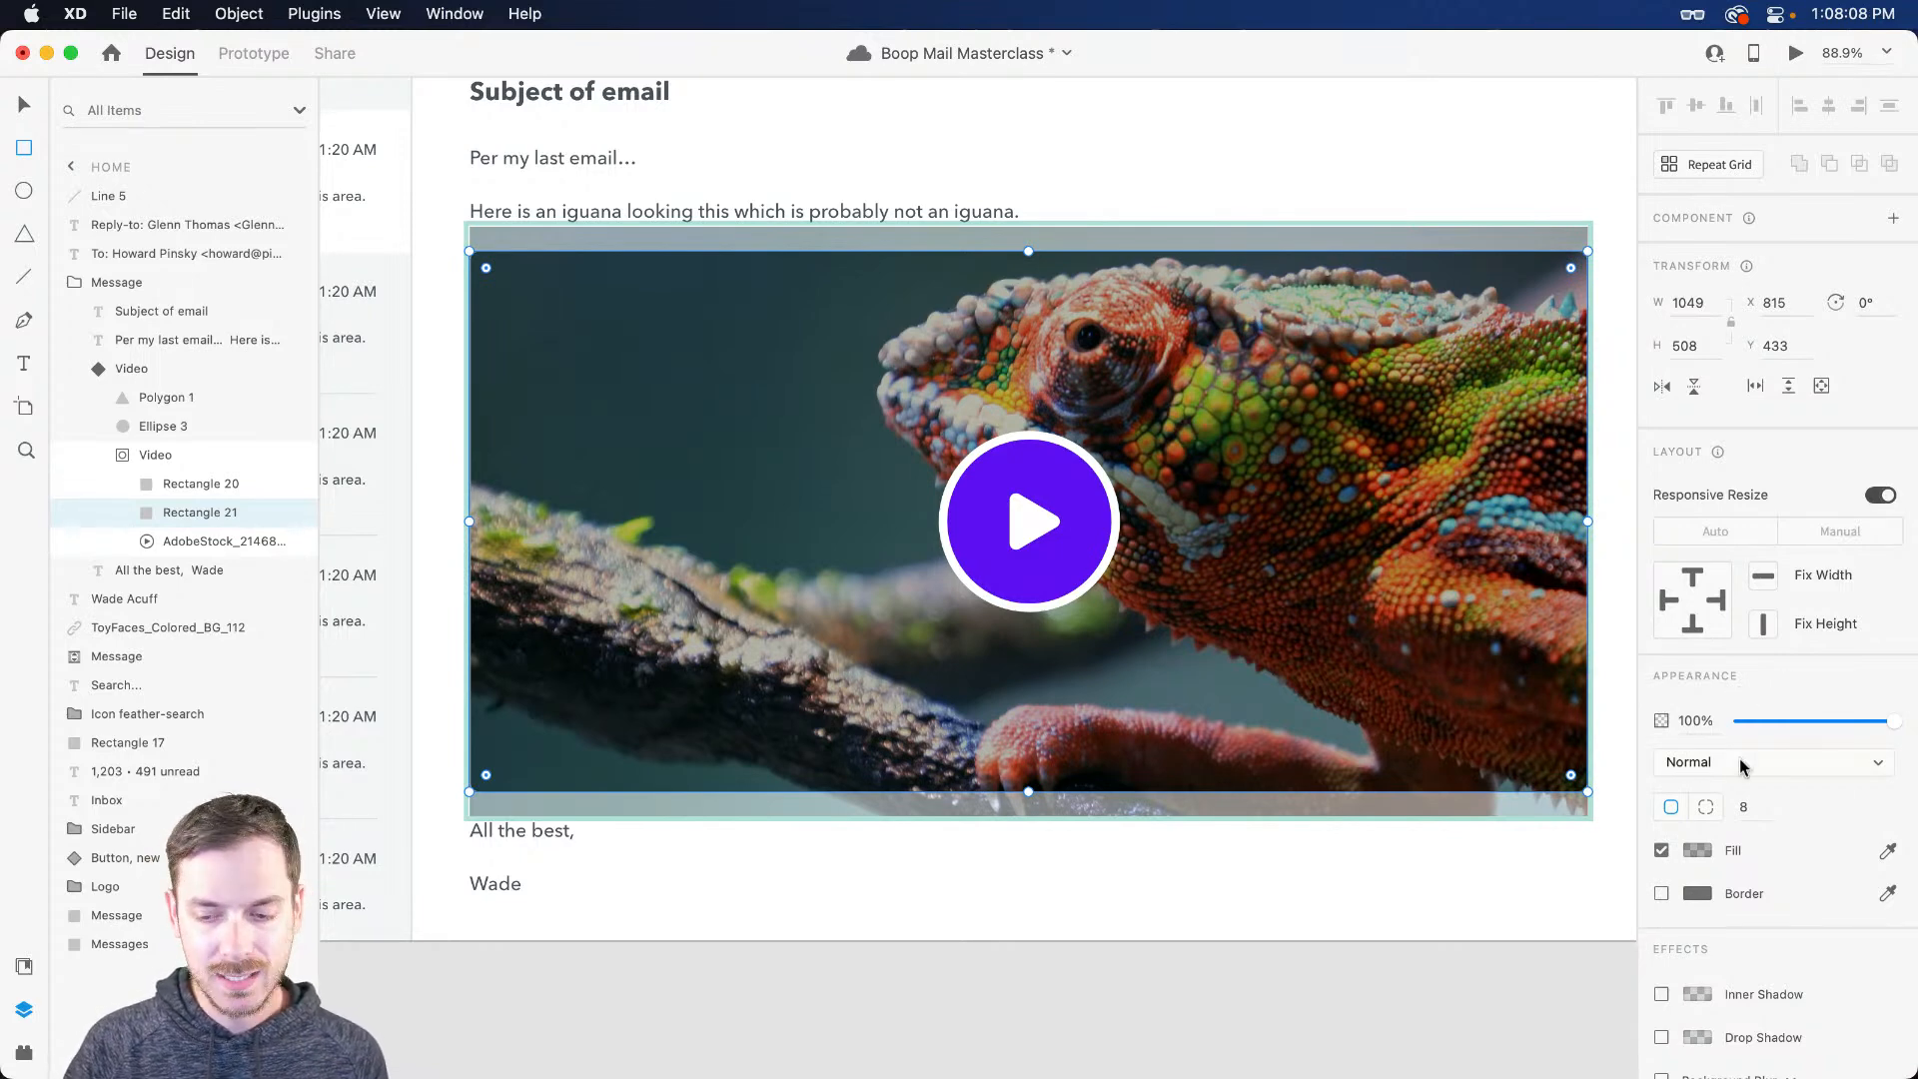
left_click(1698, 855)
left_click_drag(1646, 765, 1652, 723)
left_click(1781, 691)
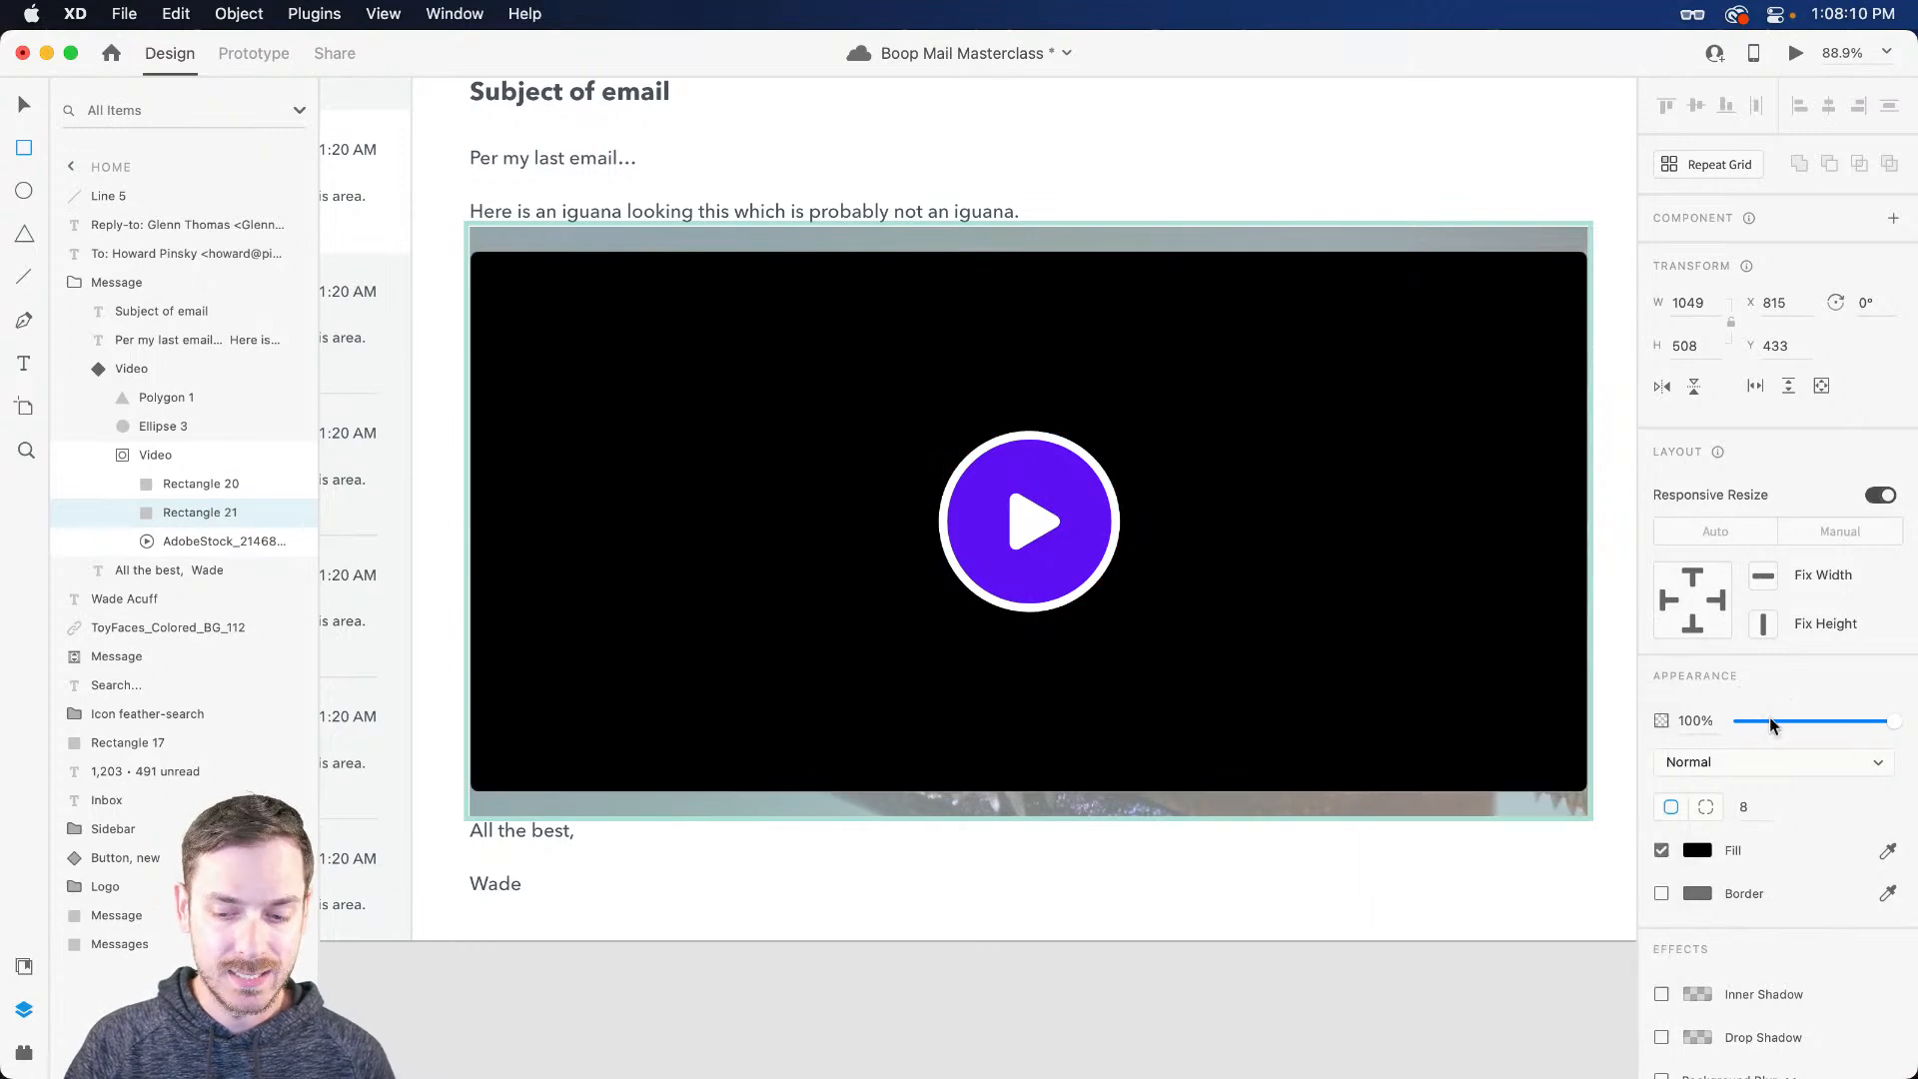
Step: Try Background Blur on the overlay with amount 2, brightness 0 and opacity 27%, check it in the desktop preview, and disable it
scroll(1777, 705, "down", 3)
left_click(1661, 991)
scroll(1756, 915, "down", 2)
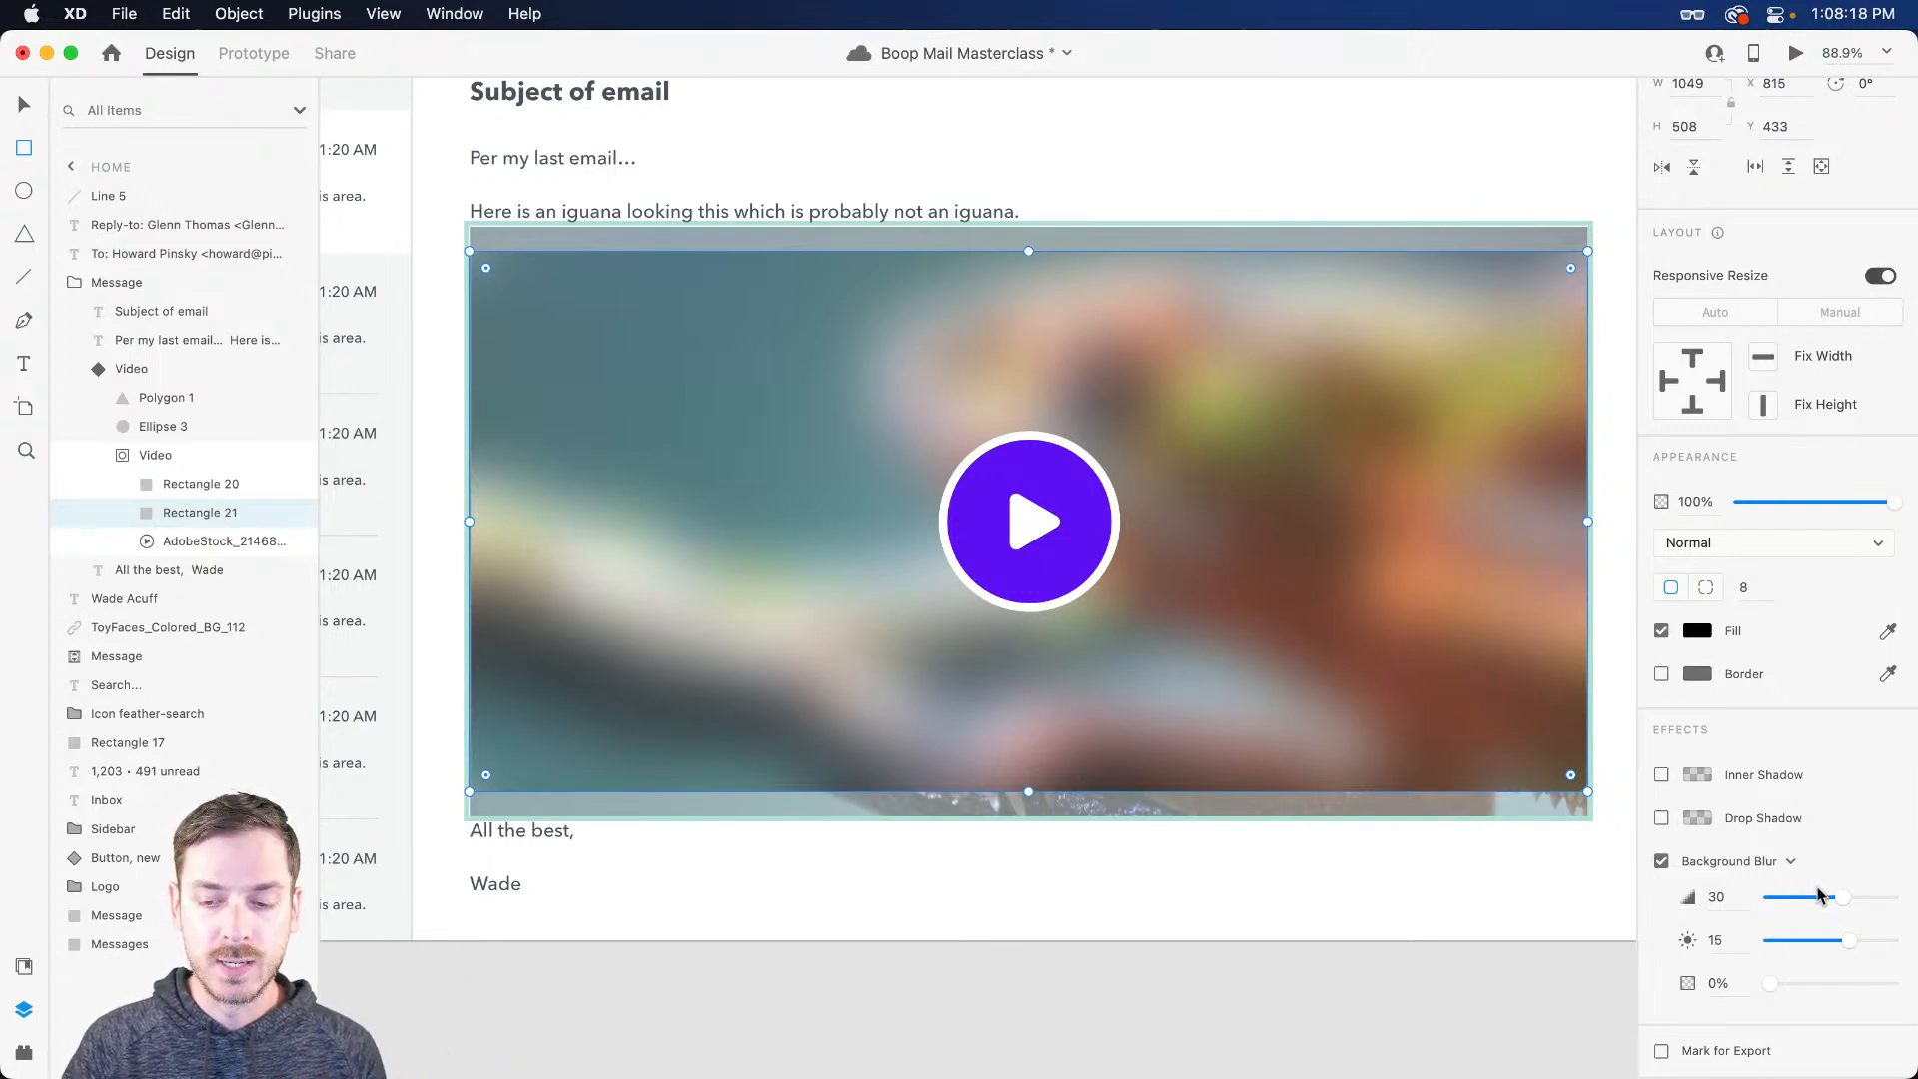
left_click_drag(1843, 899, 1910, 919)
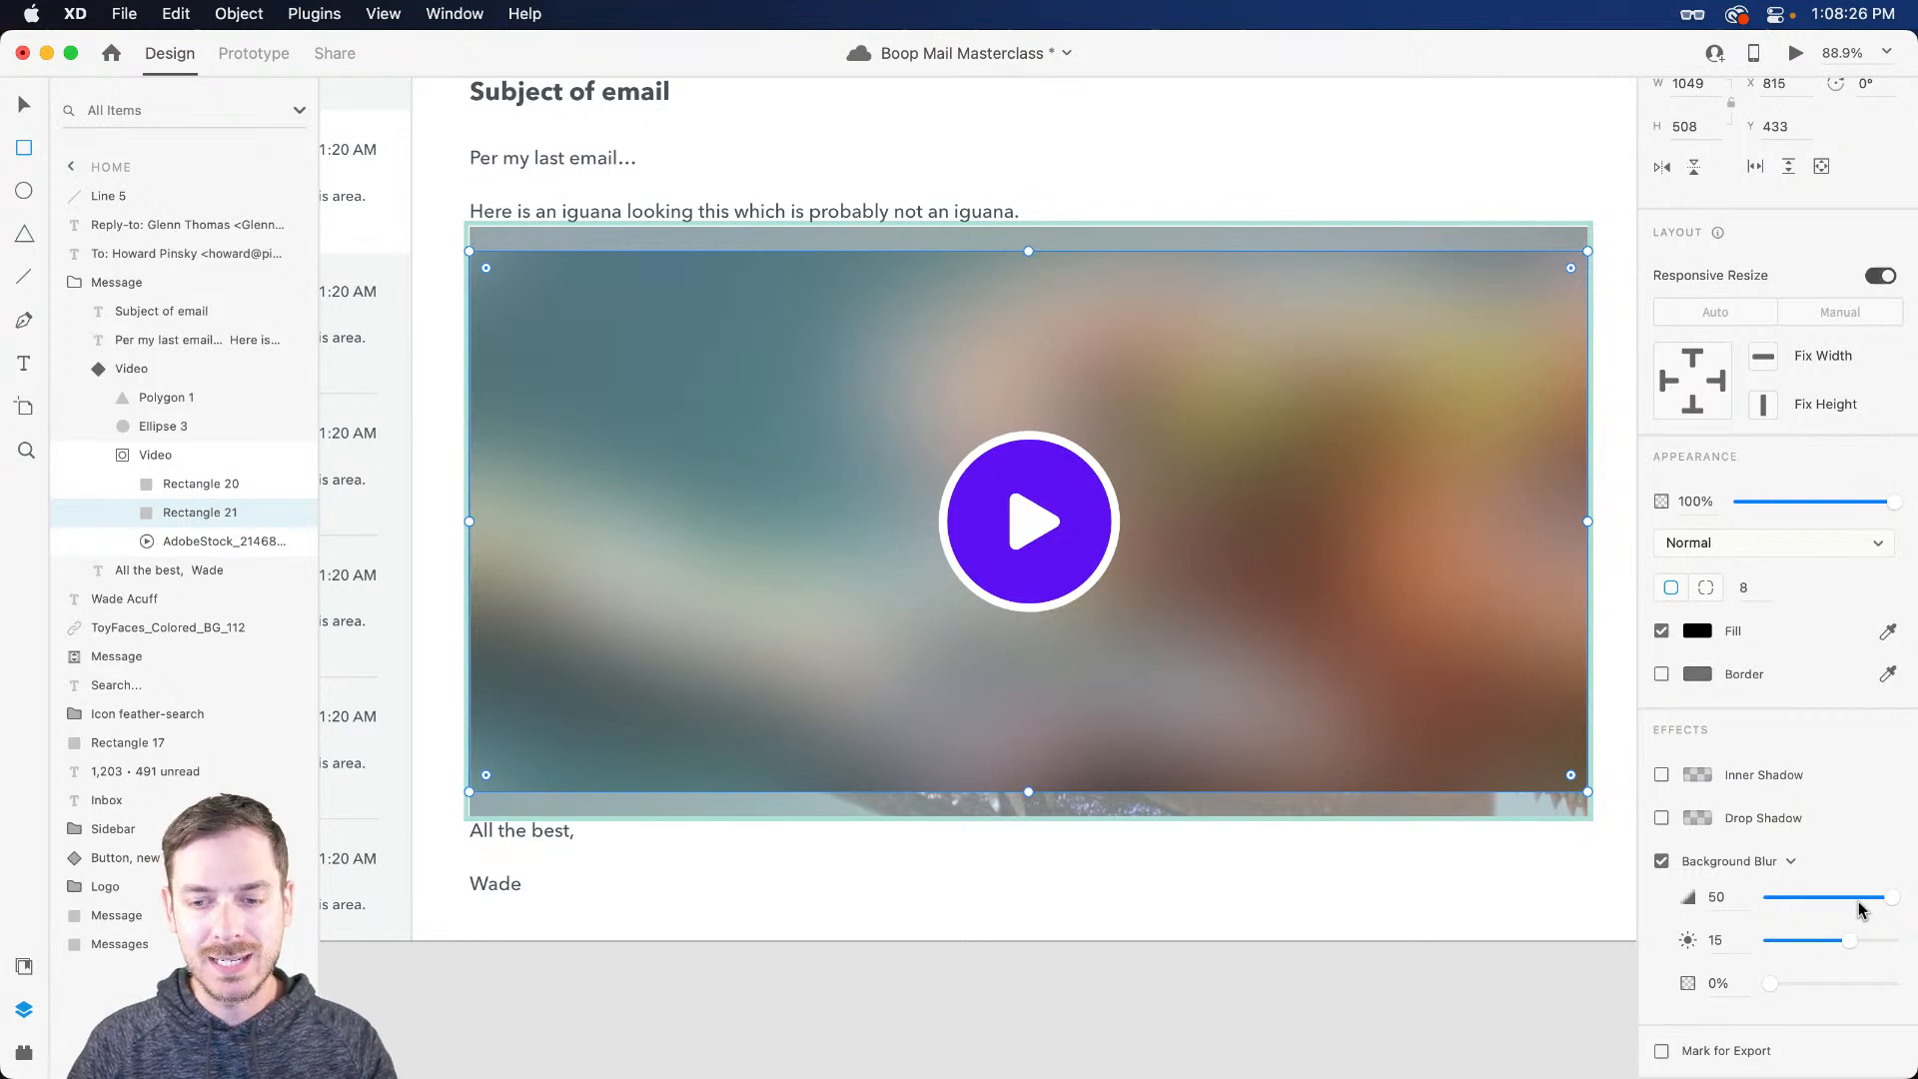
left_click_drag(1801, 903, 1802, 979)
left_click_drag(1779, 901, 1767, 899)
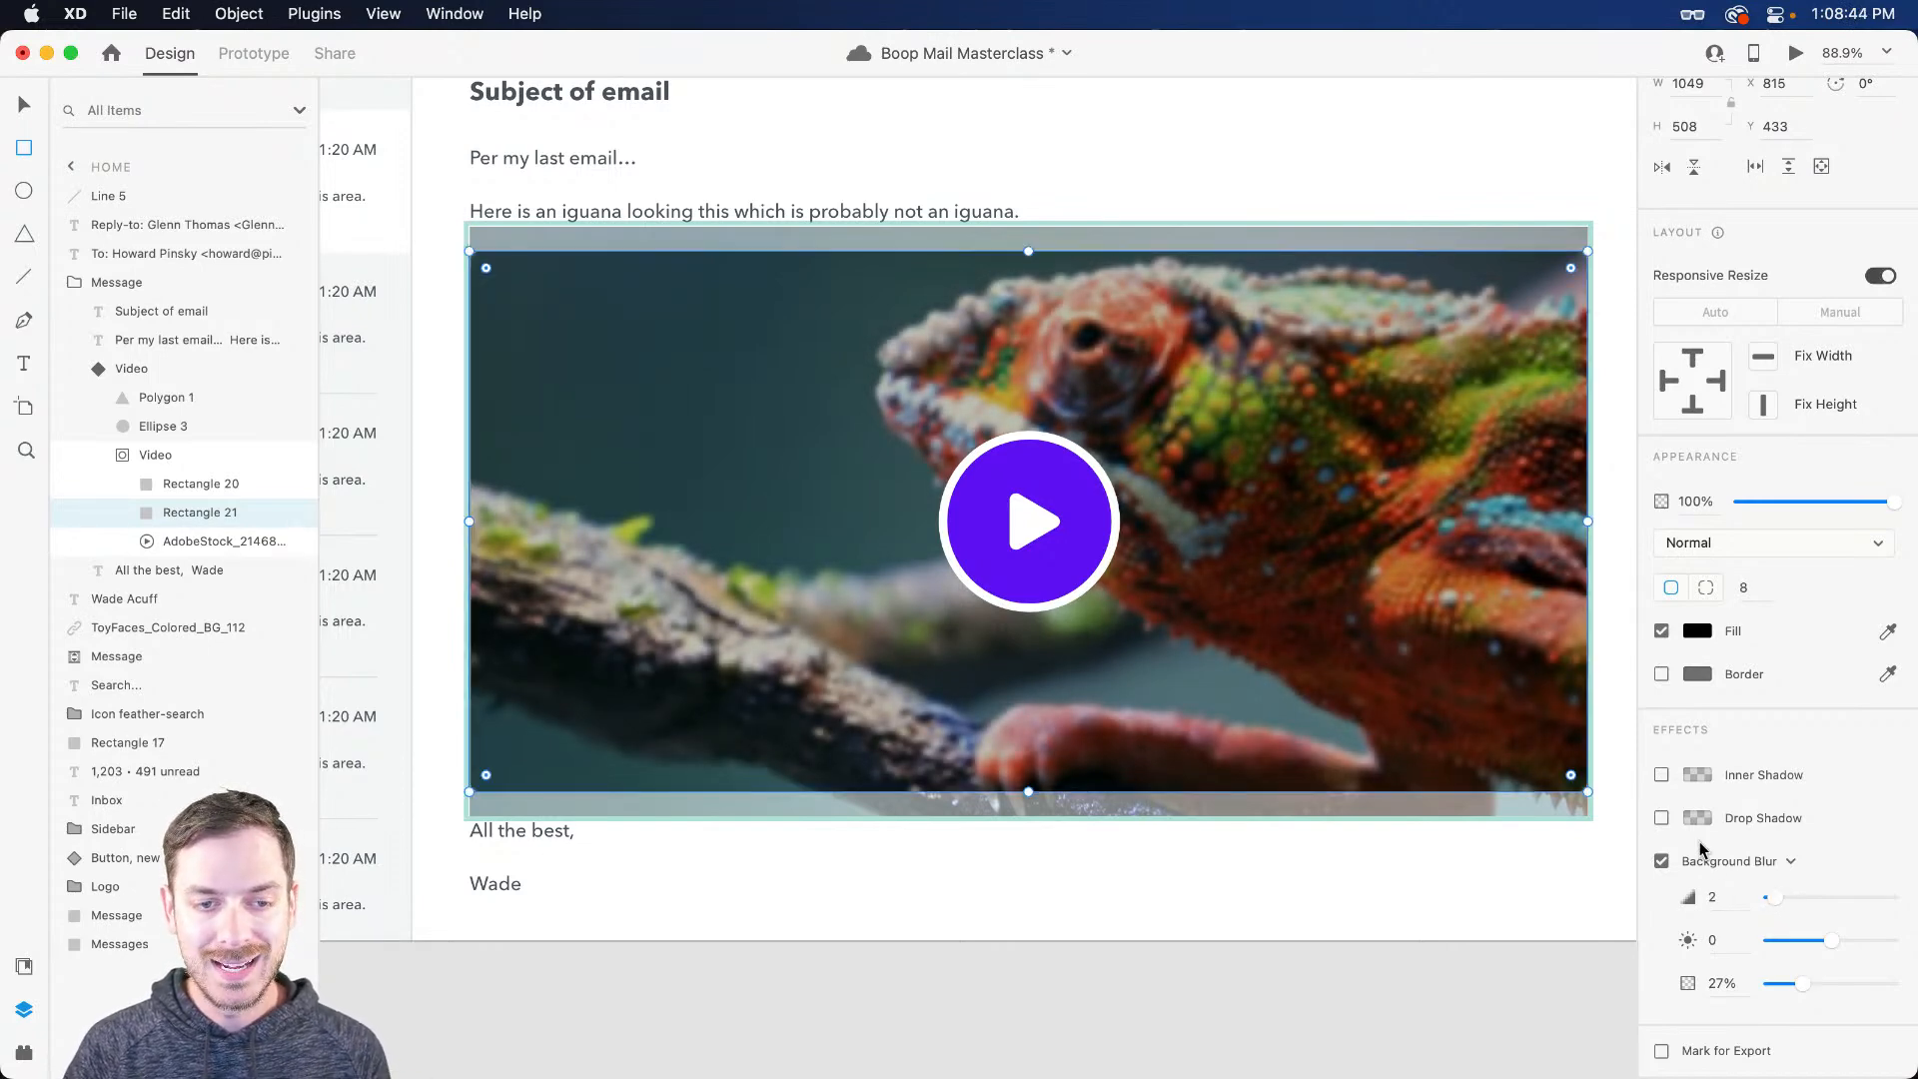
key("super+Return")
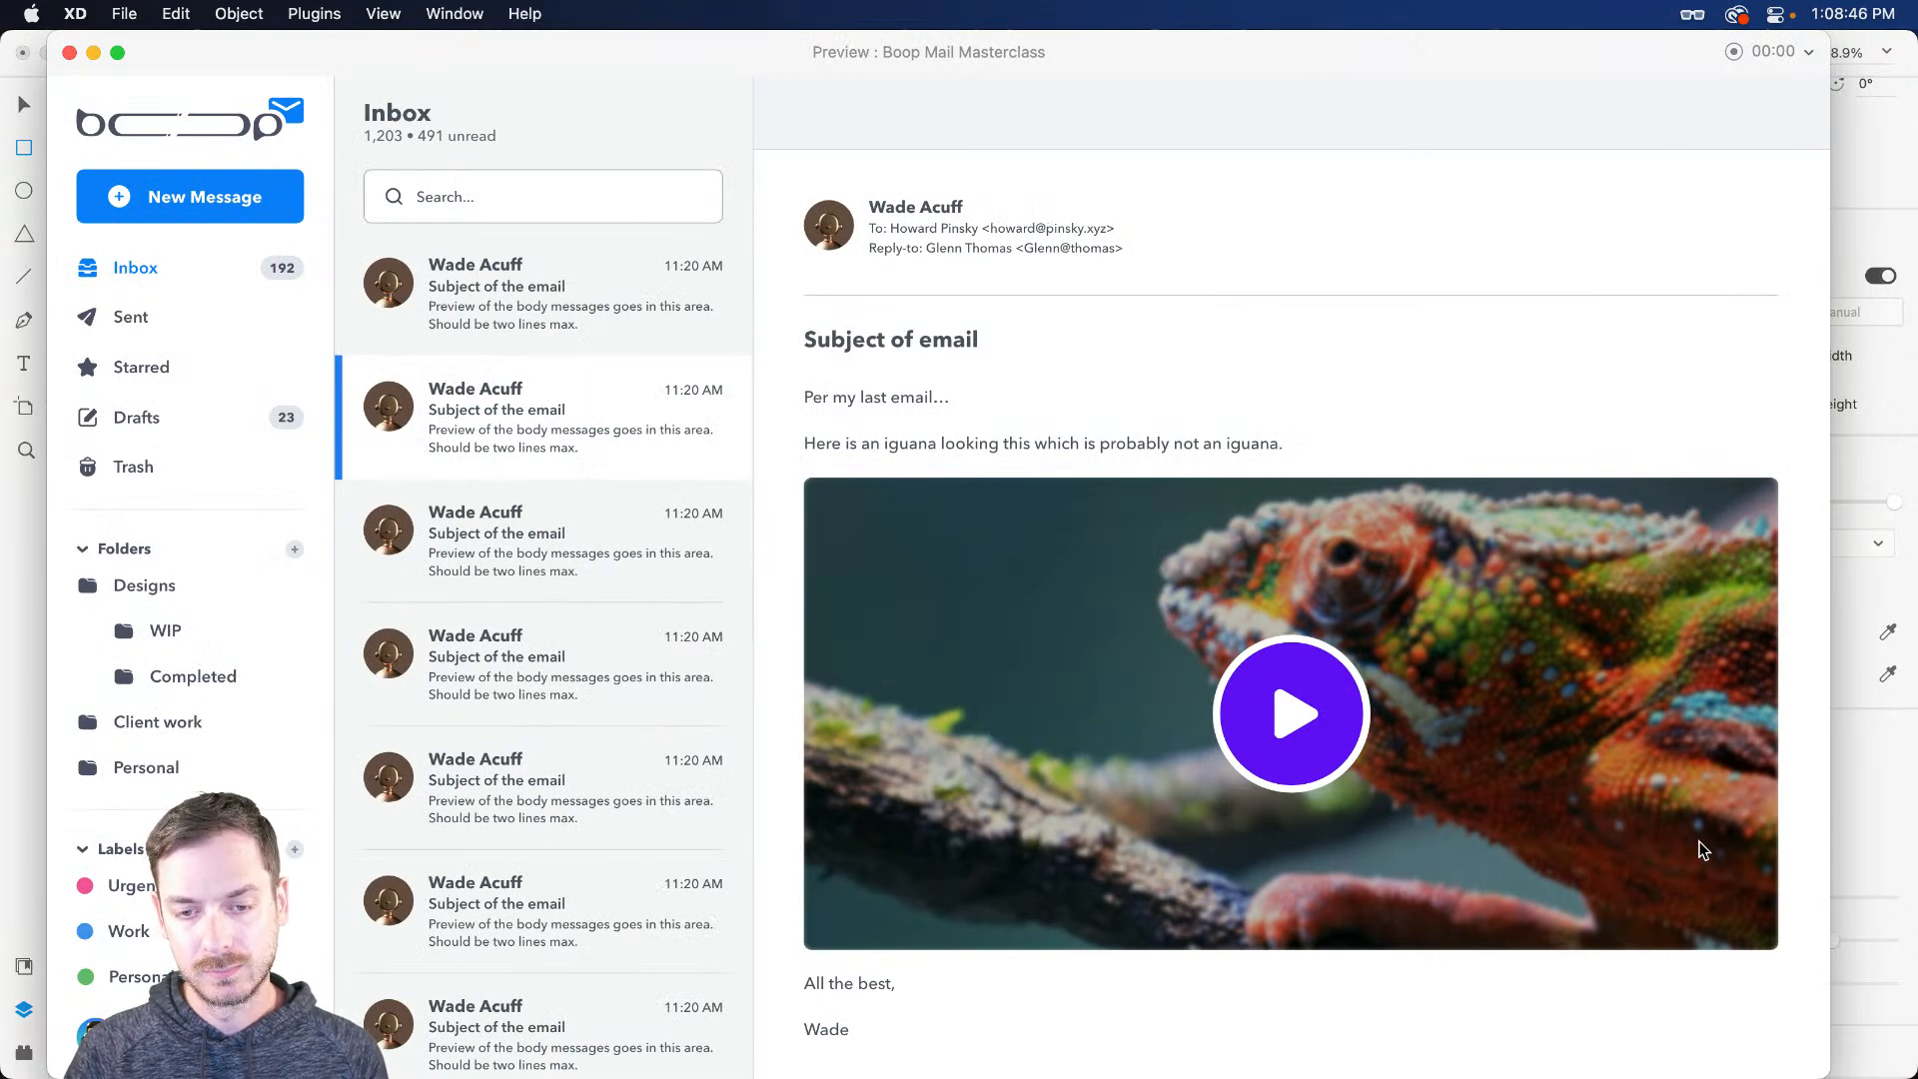
key("super+w")
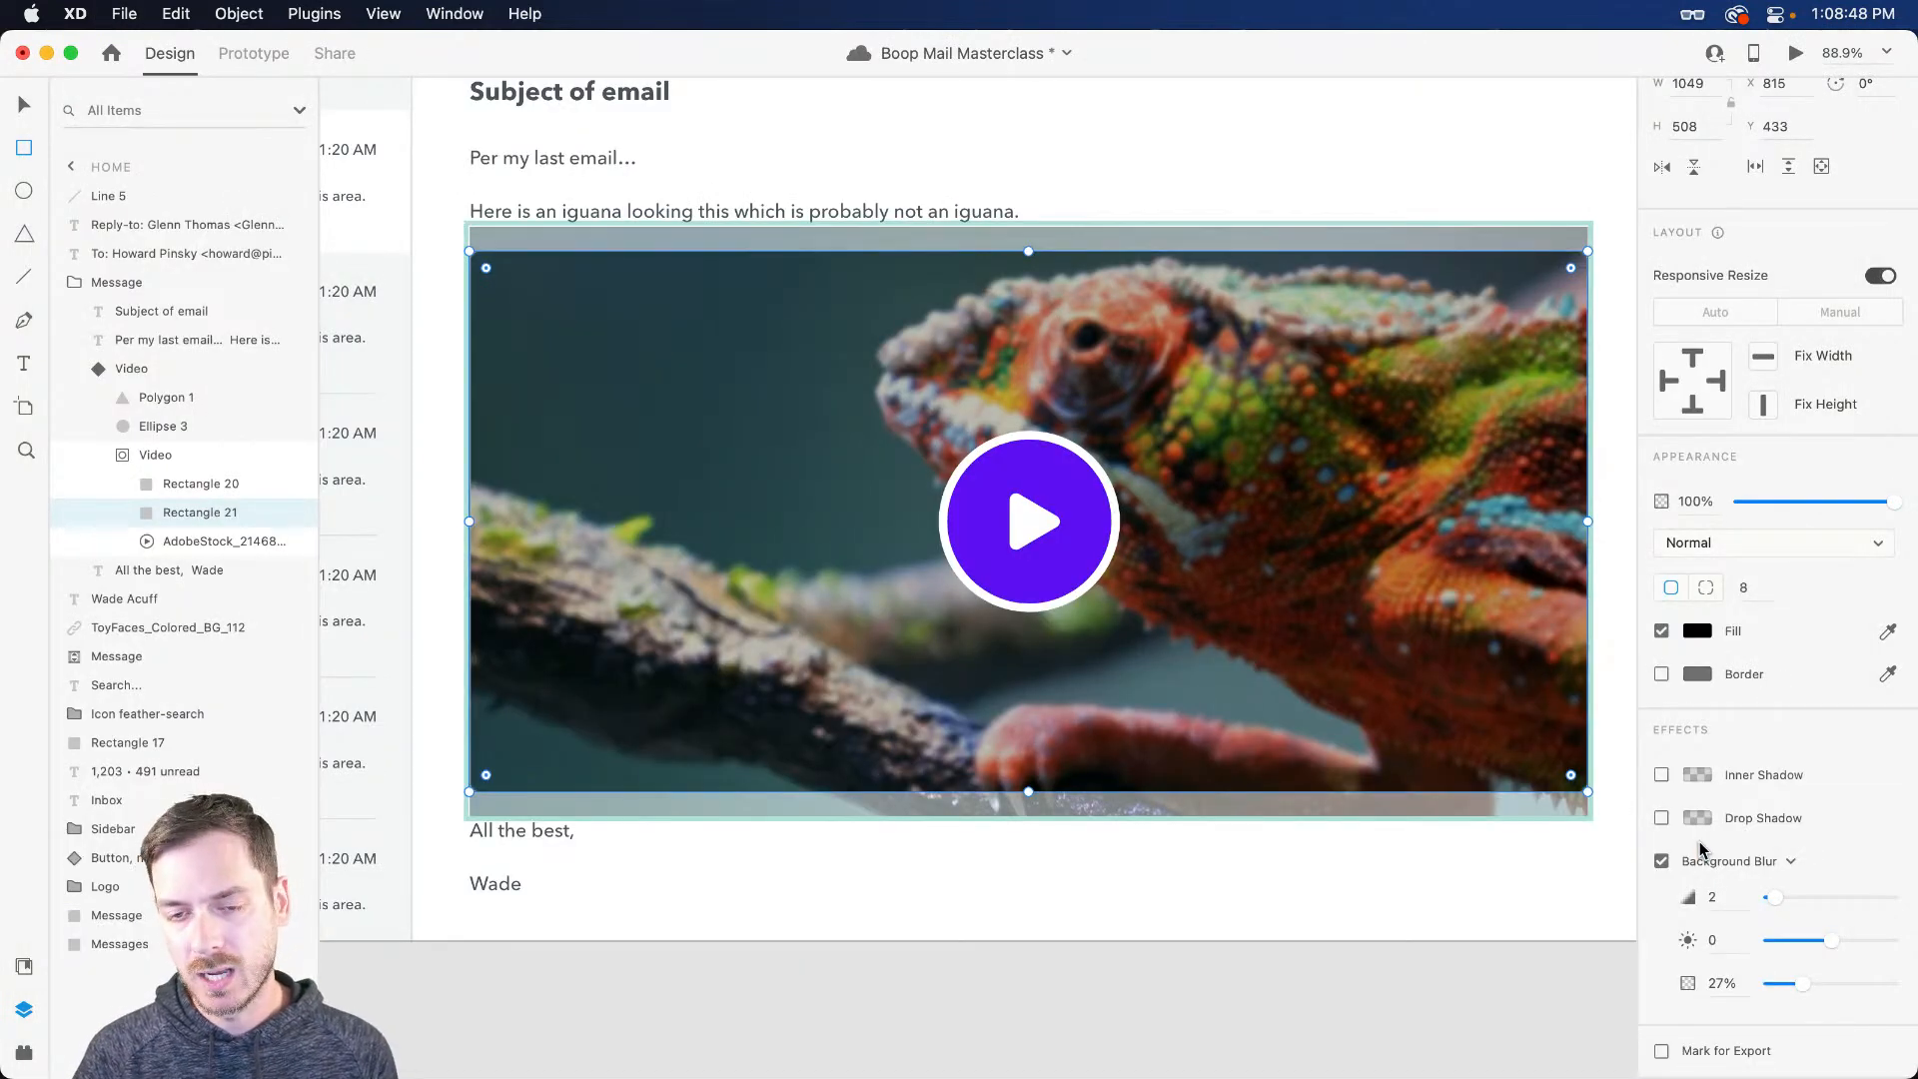
left_click(1661, 860)
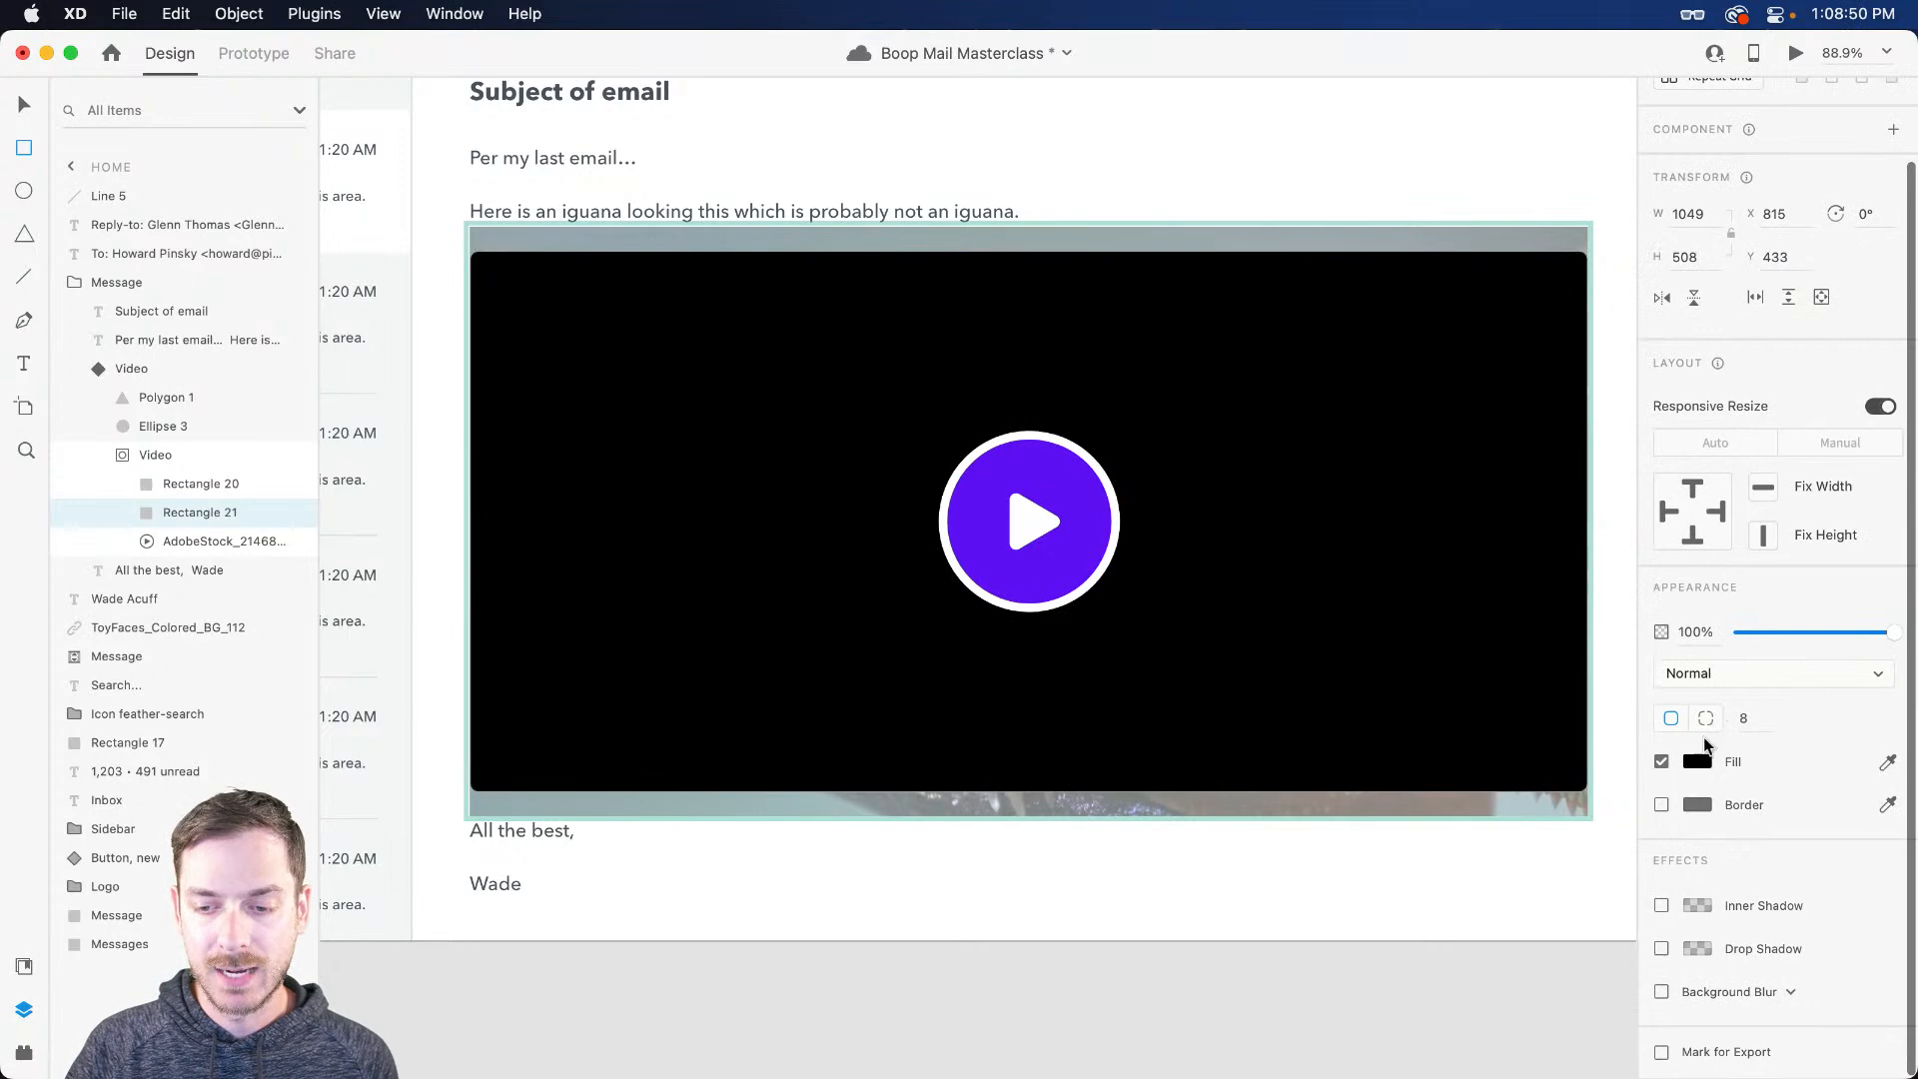
Step: Set the black overlay rectangle's opacity to 30% and check it in the desktop preview
left_click(1696, 762)
left_click(1777, 562)
left_click_drag(1756, 631, 1788, 638)
key("super+Return")
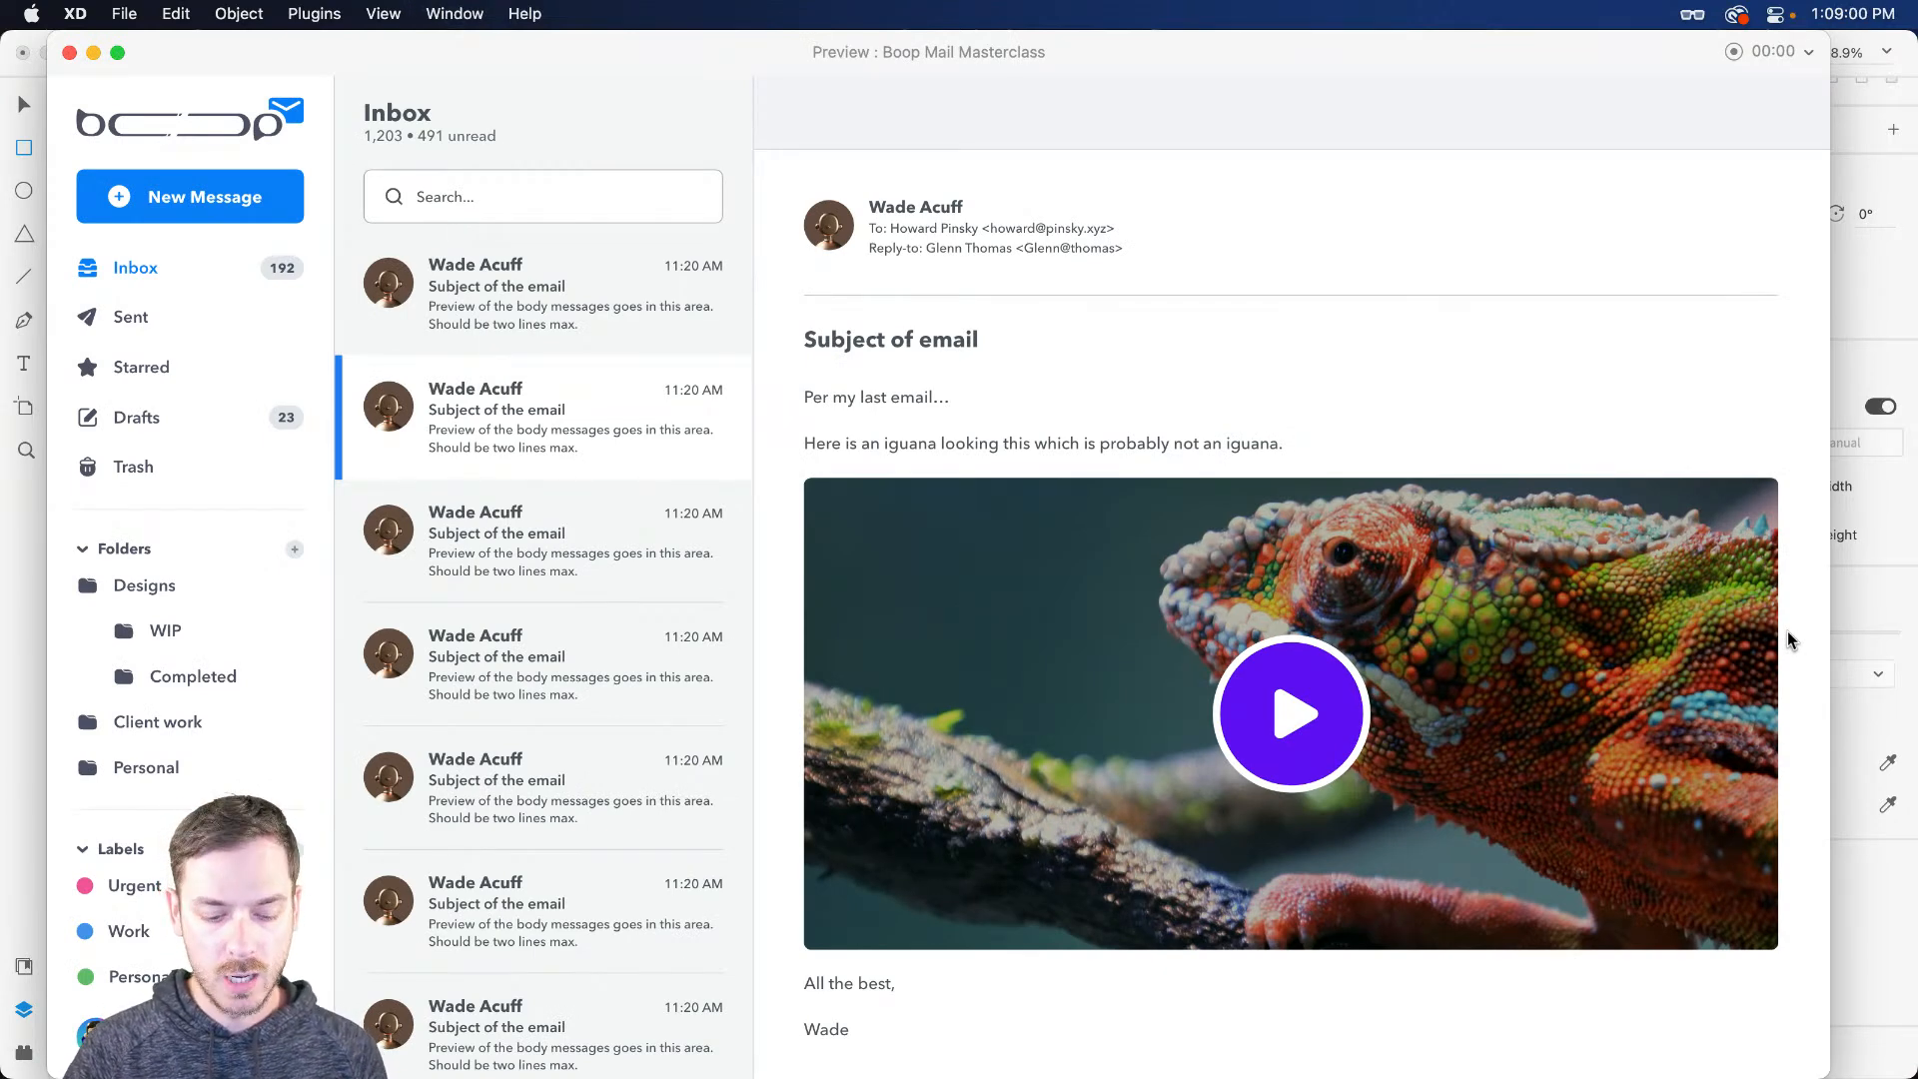
key("super+w")
Step: Group the purple circle with the white triangle and name the group Play
key("v")
left_click(1054, 526)
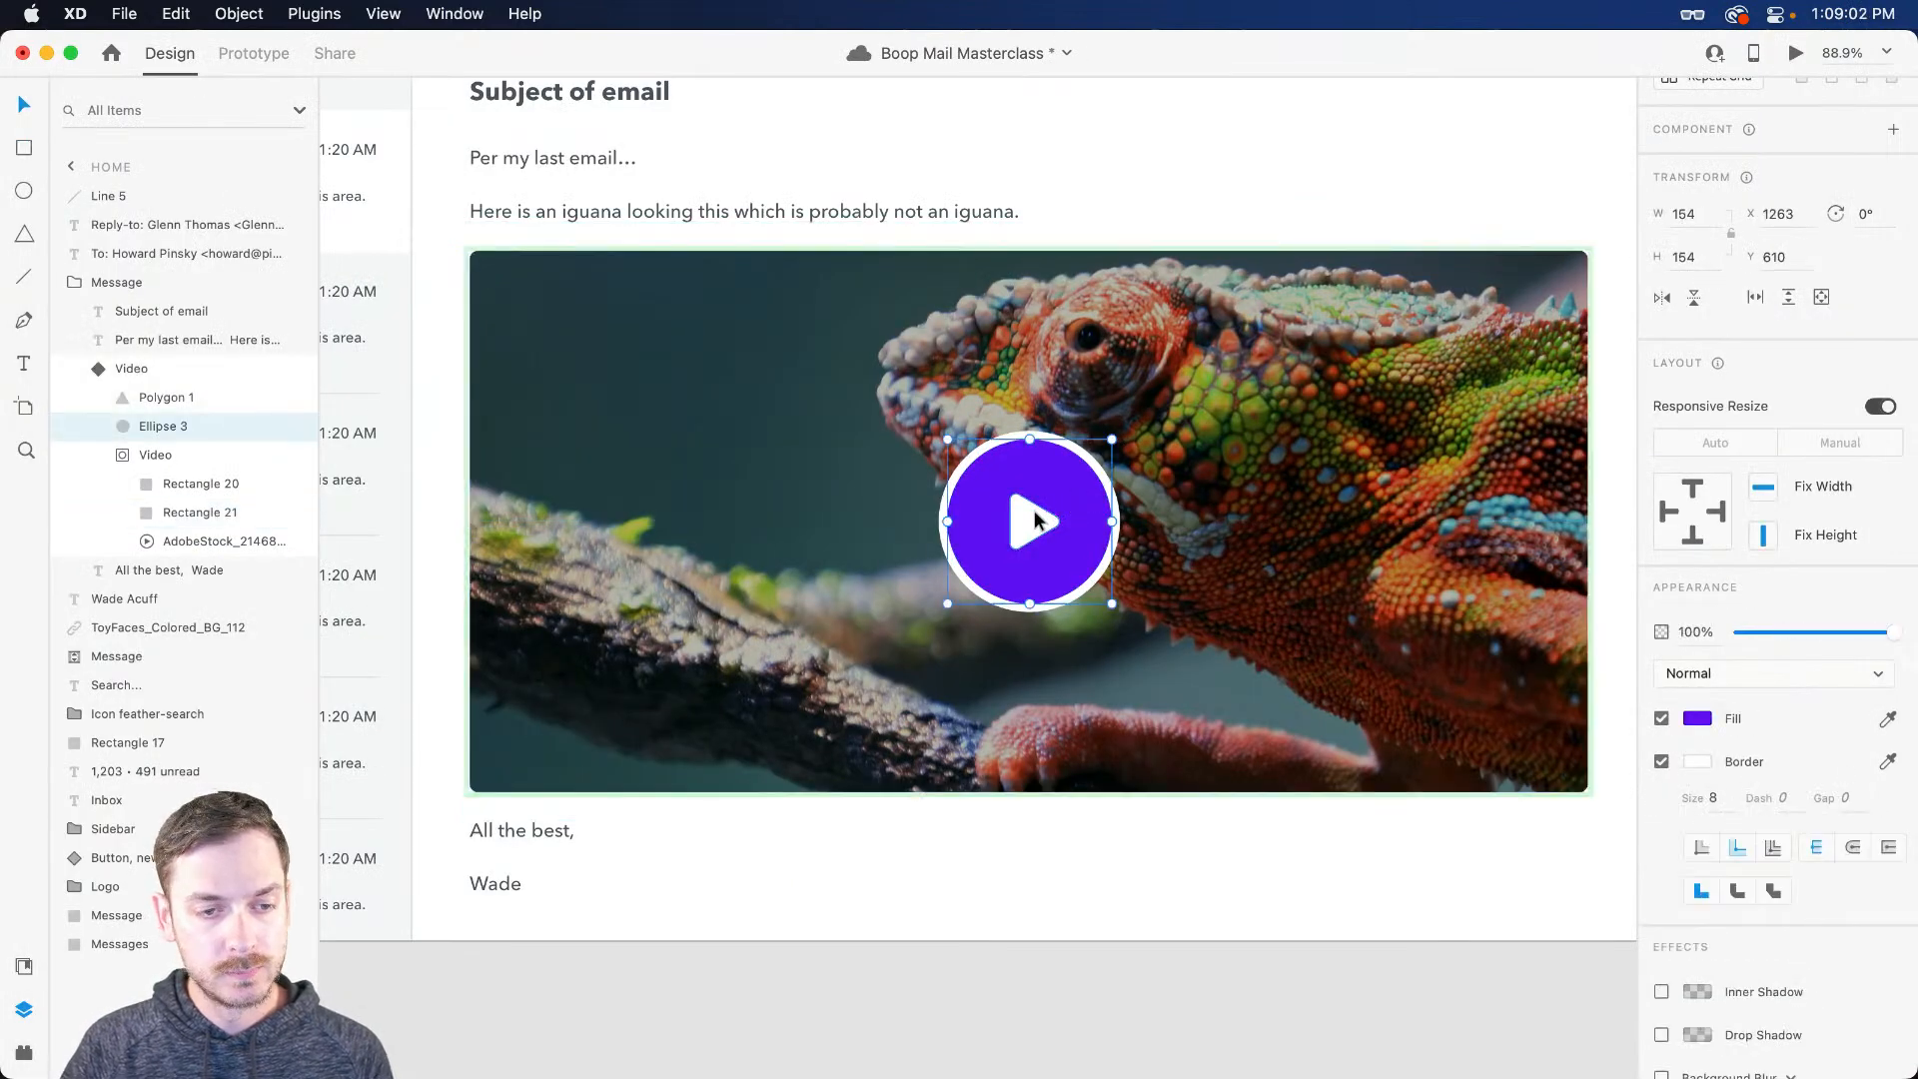
left_click(176, 400, "shift")
key("super+g")
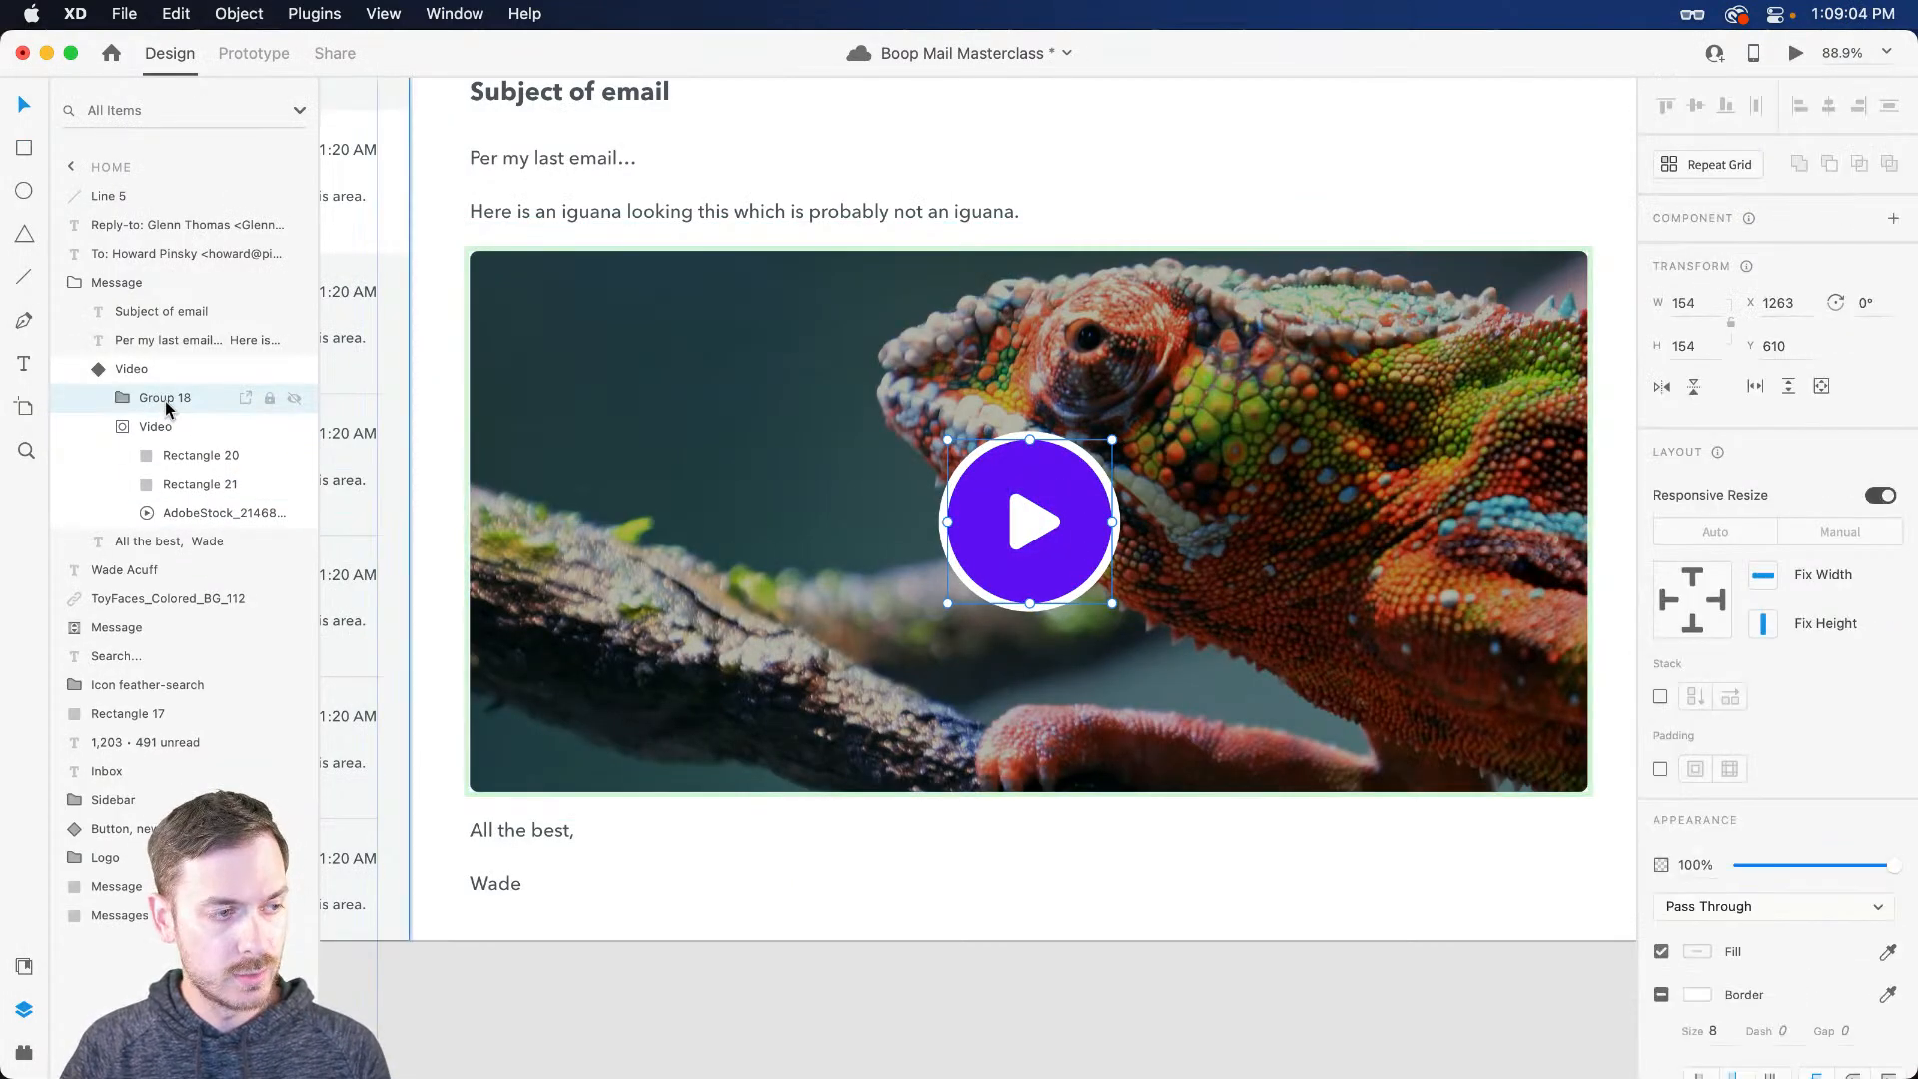
double_click(165, 398)
type("Play")
key("Return")
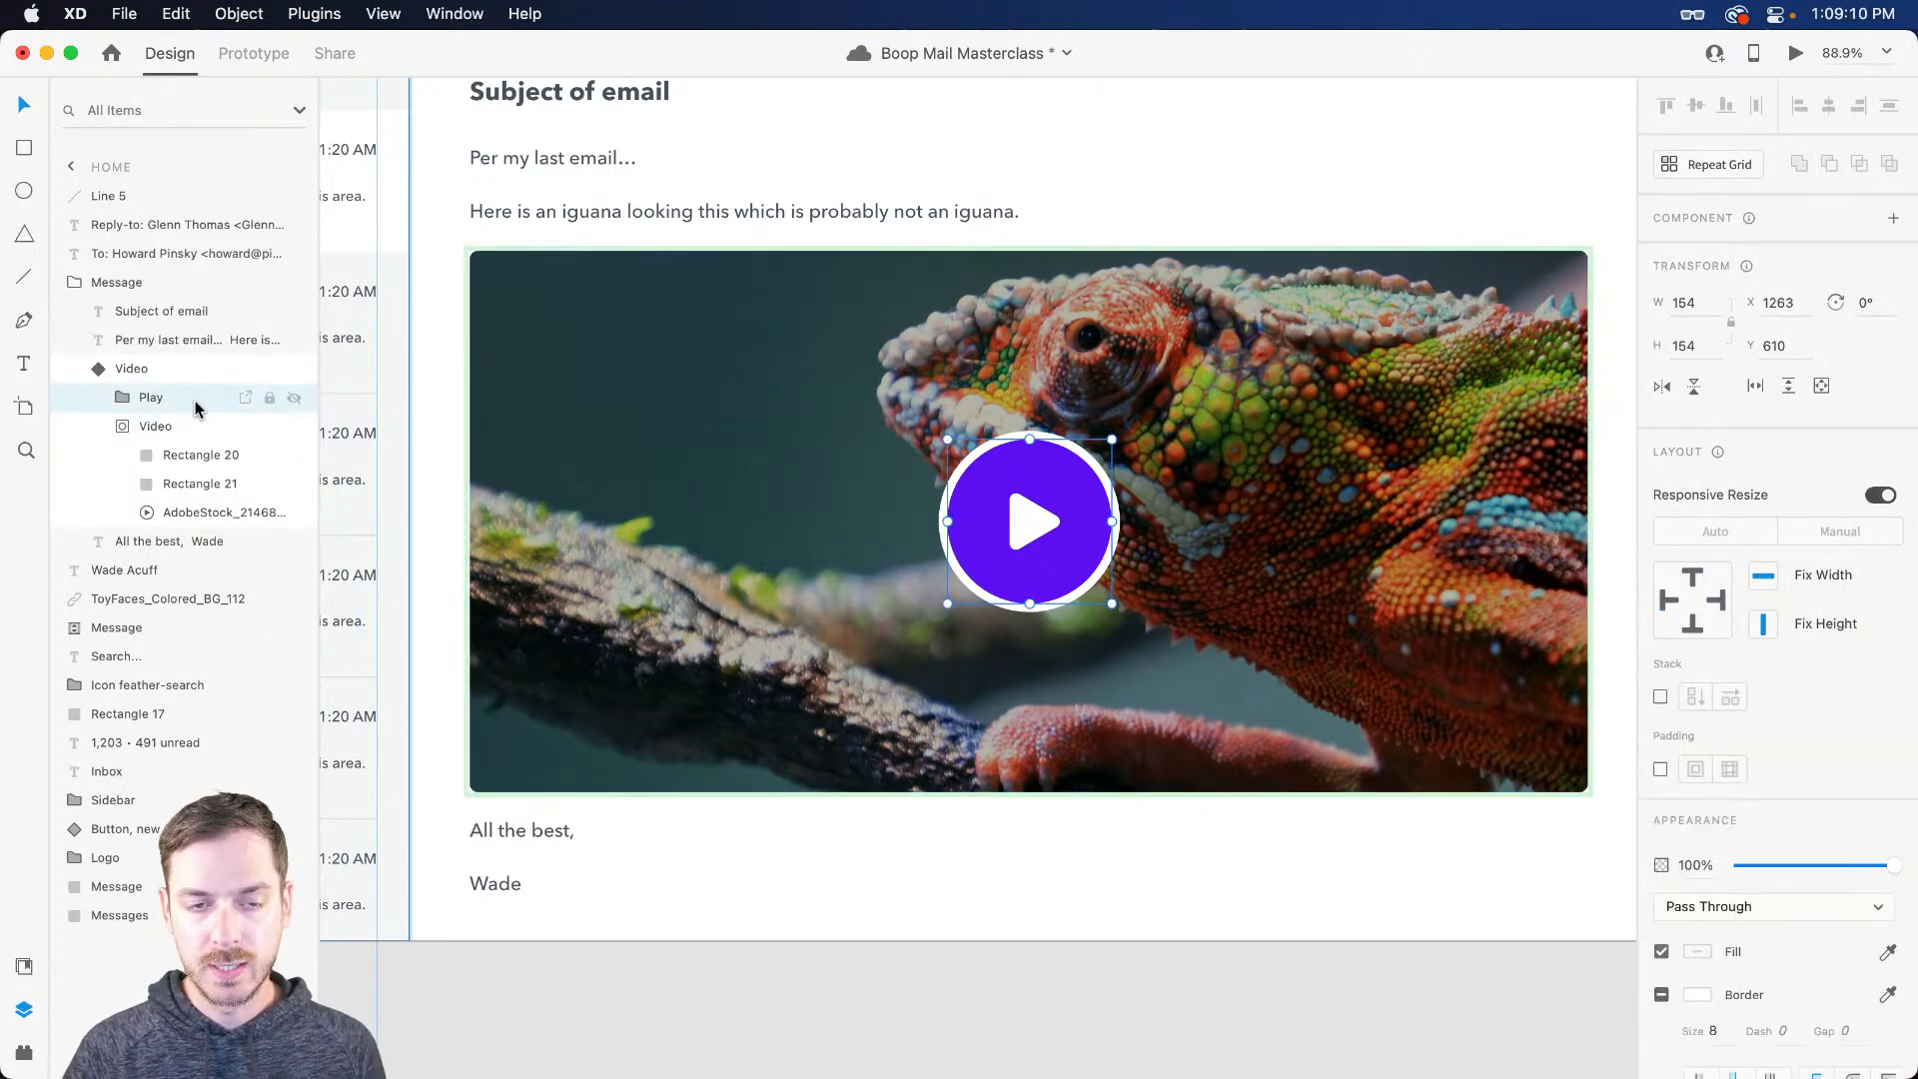
Step: Shrink the Play group's circle to 130 by 130 px around its centre, judging it in the desktop preview, and save the document
key("super+Return")
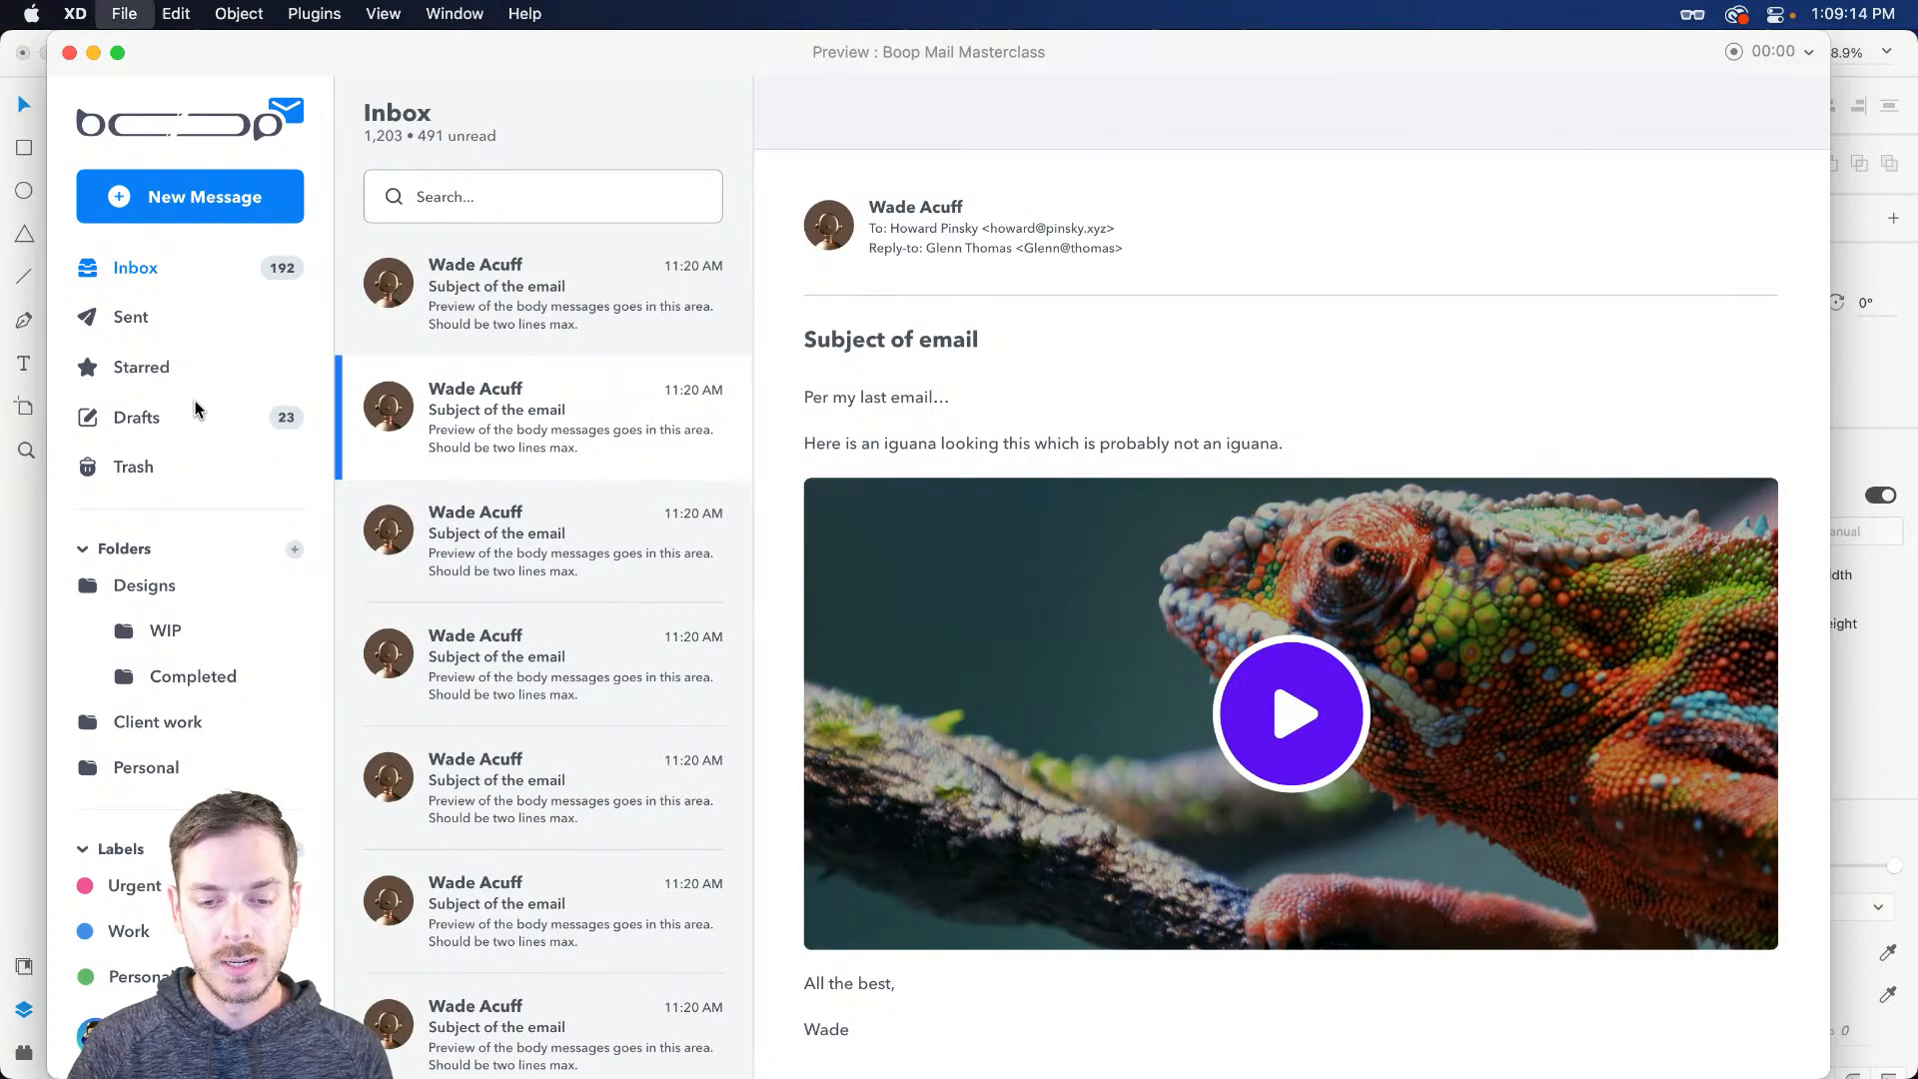
key("super+w")
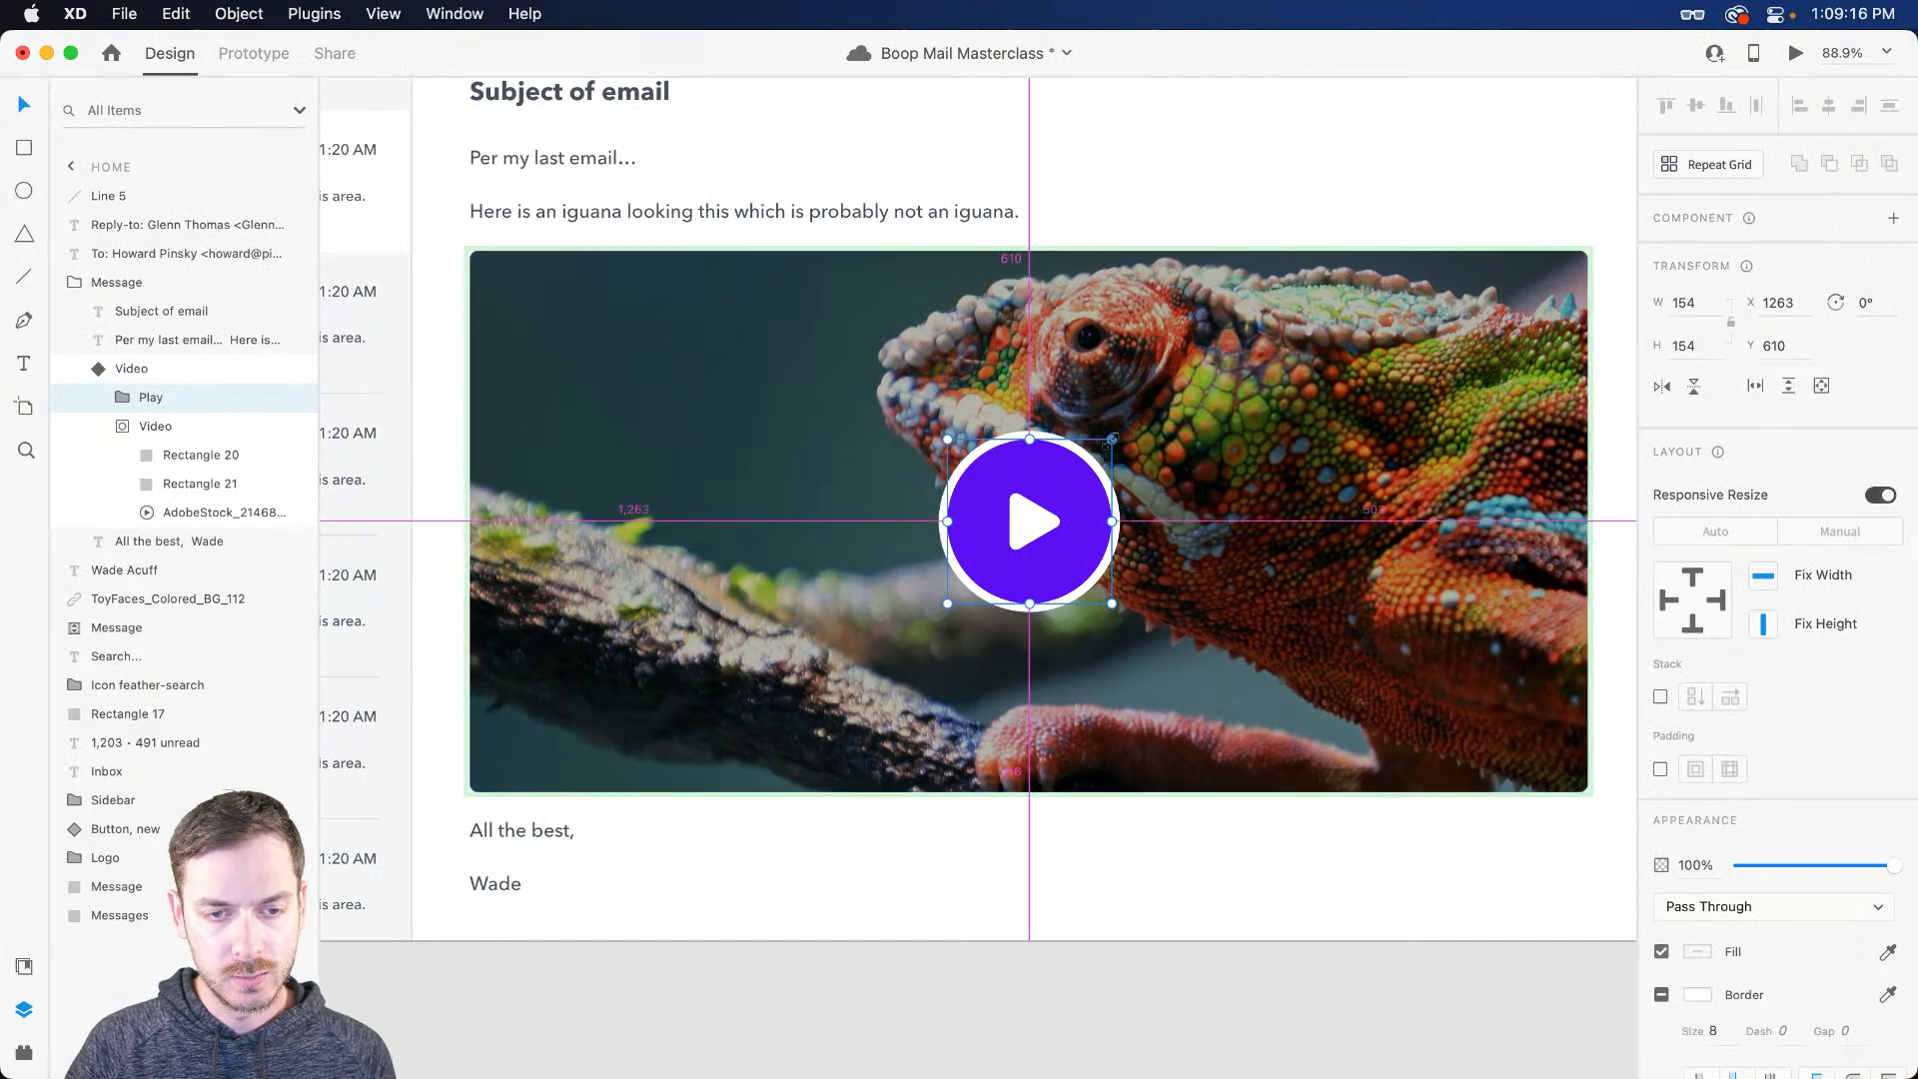
left_click(117, 402)
left_click(185, 455)
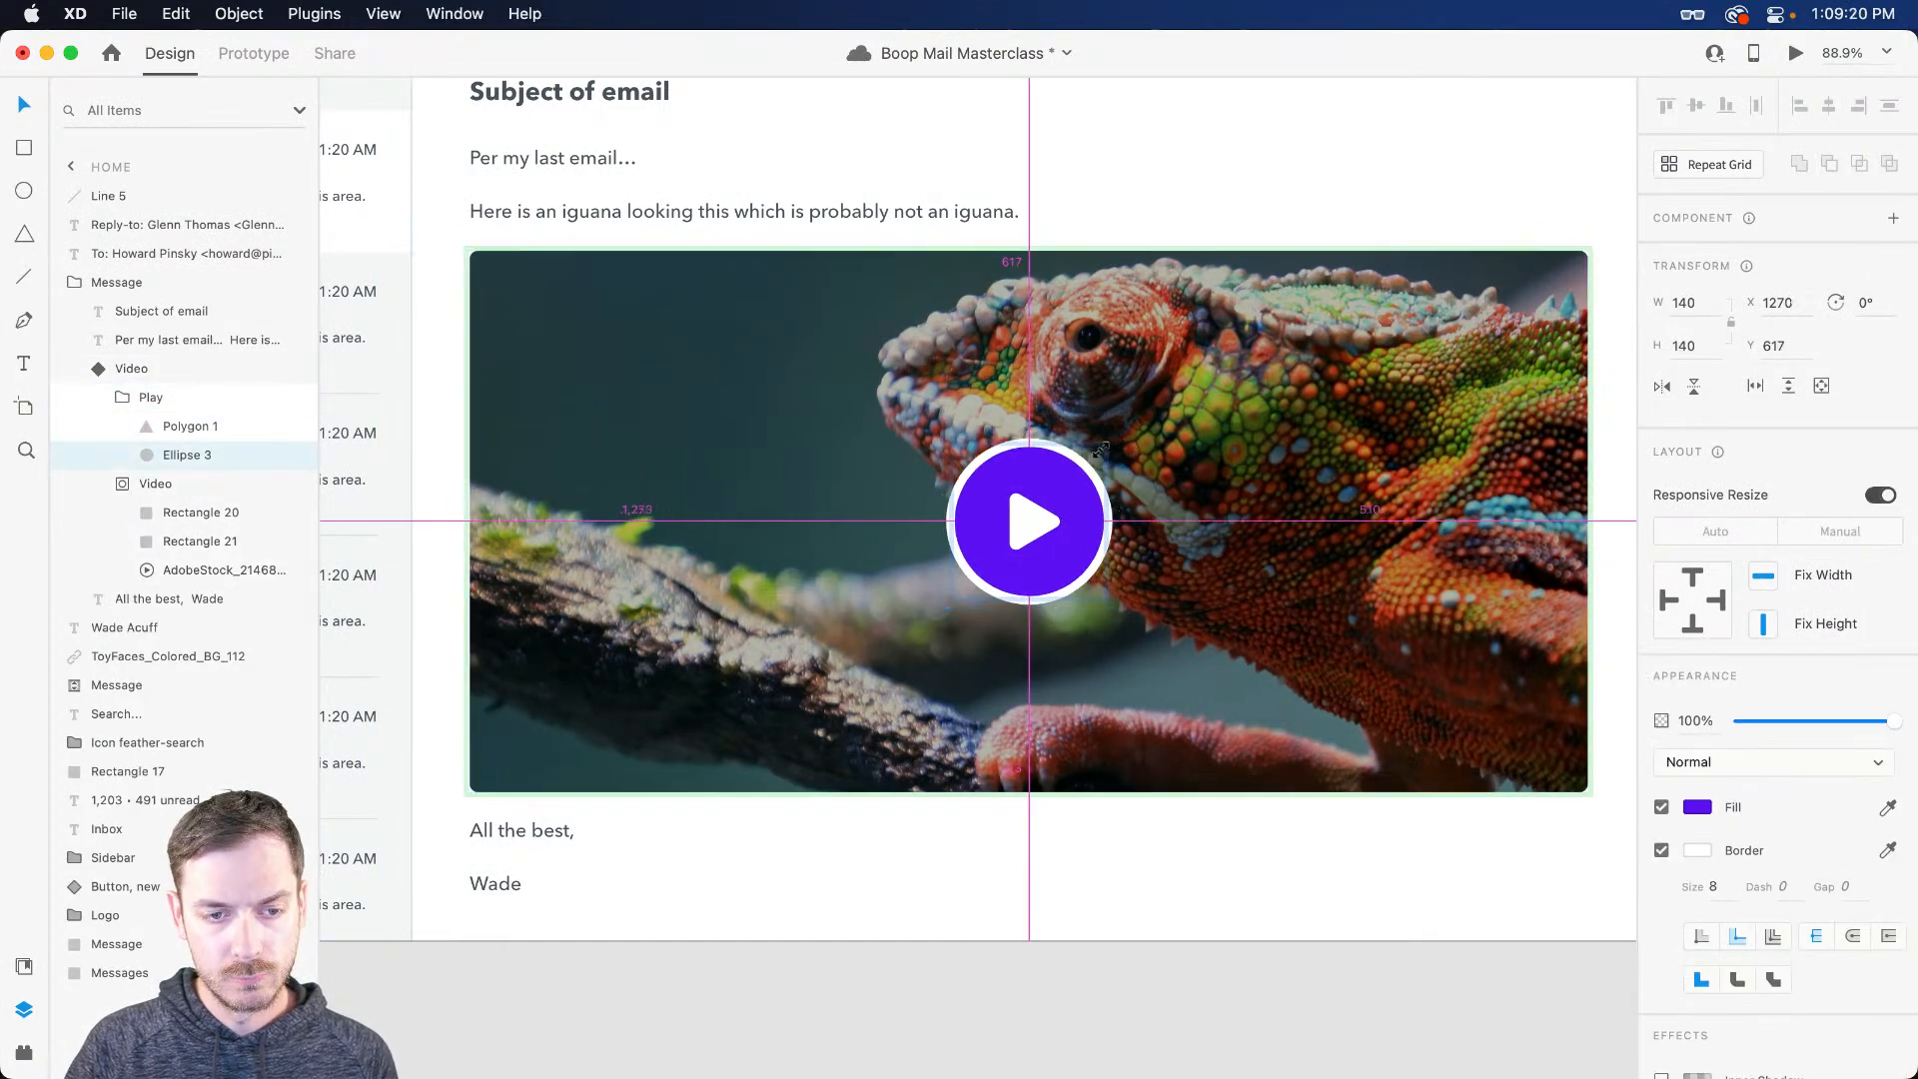
left_click(1029, 522)
key("super+Return")
key("super+w")
key("Escape")
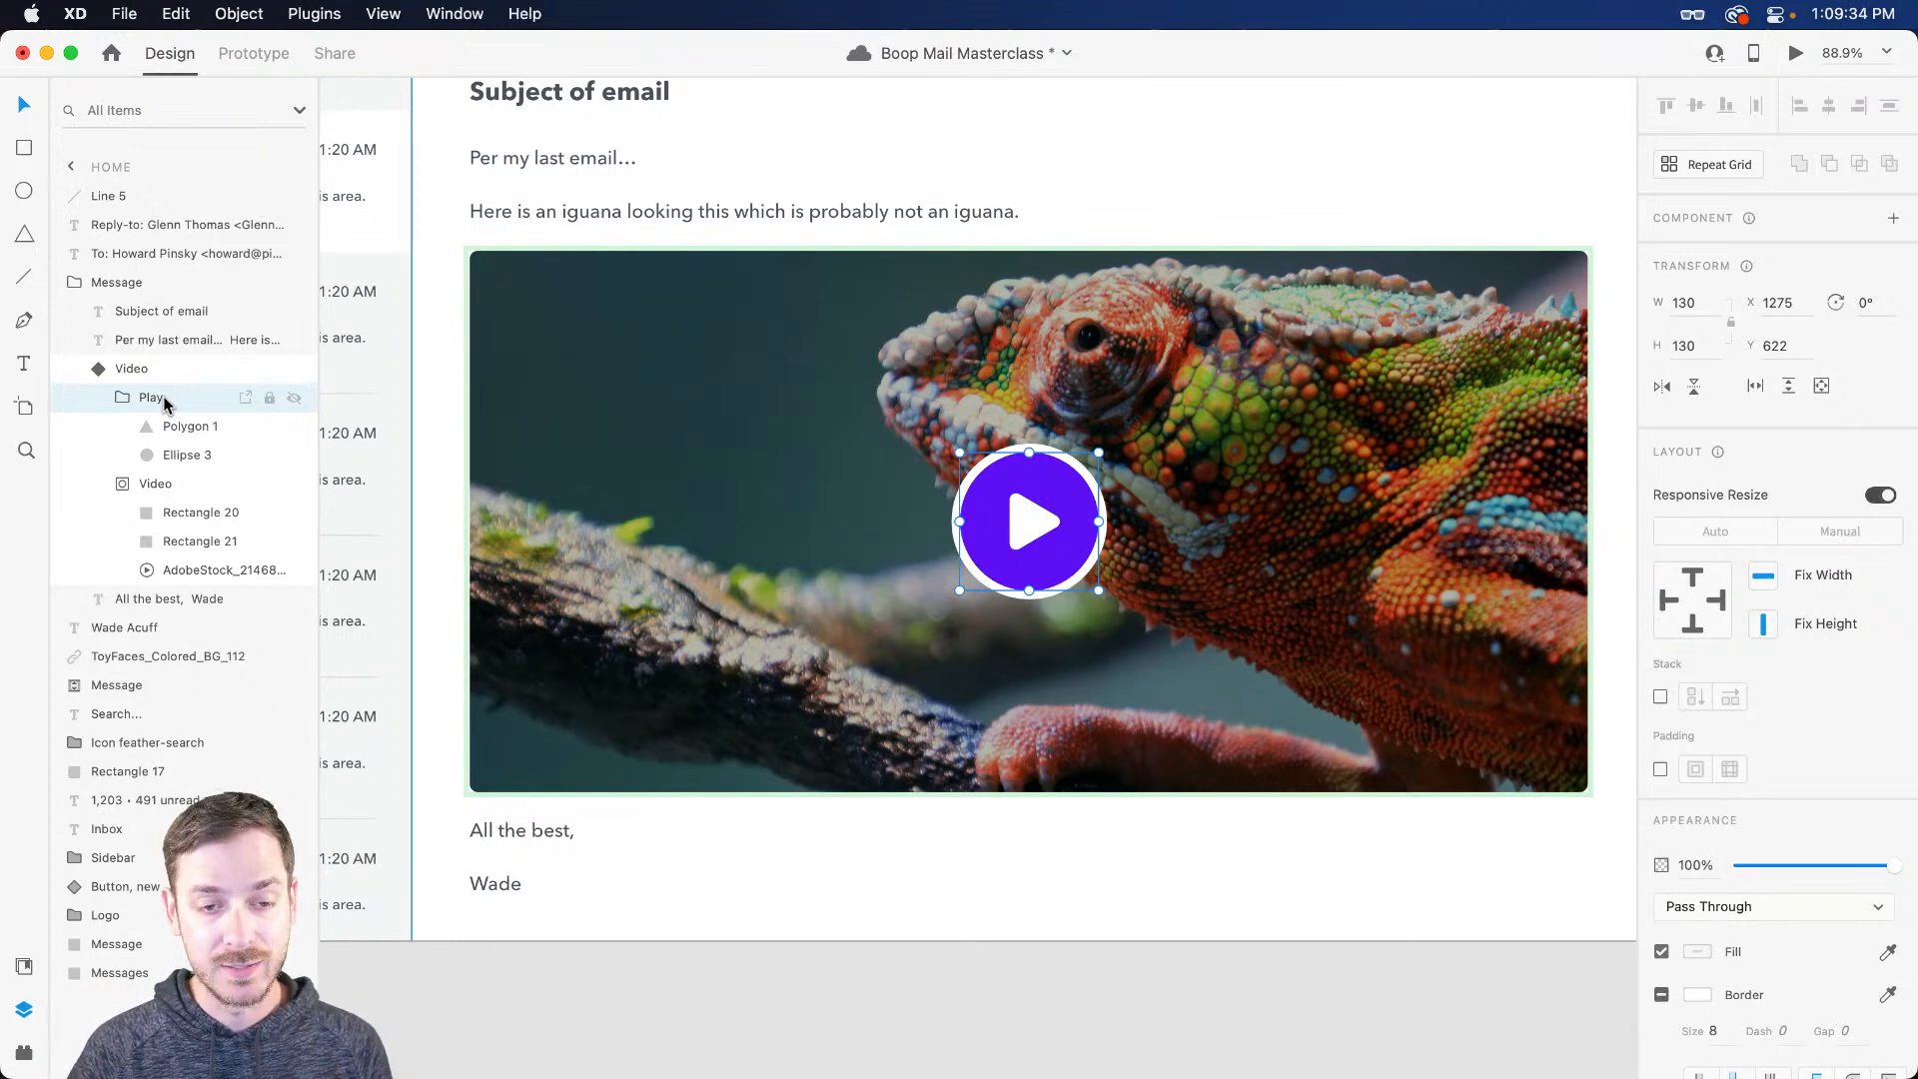
key("super+s")
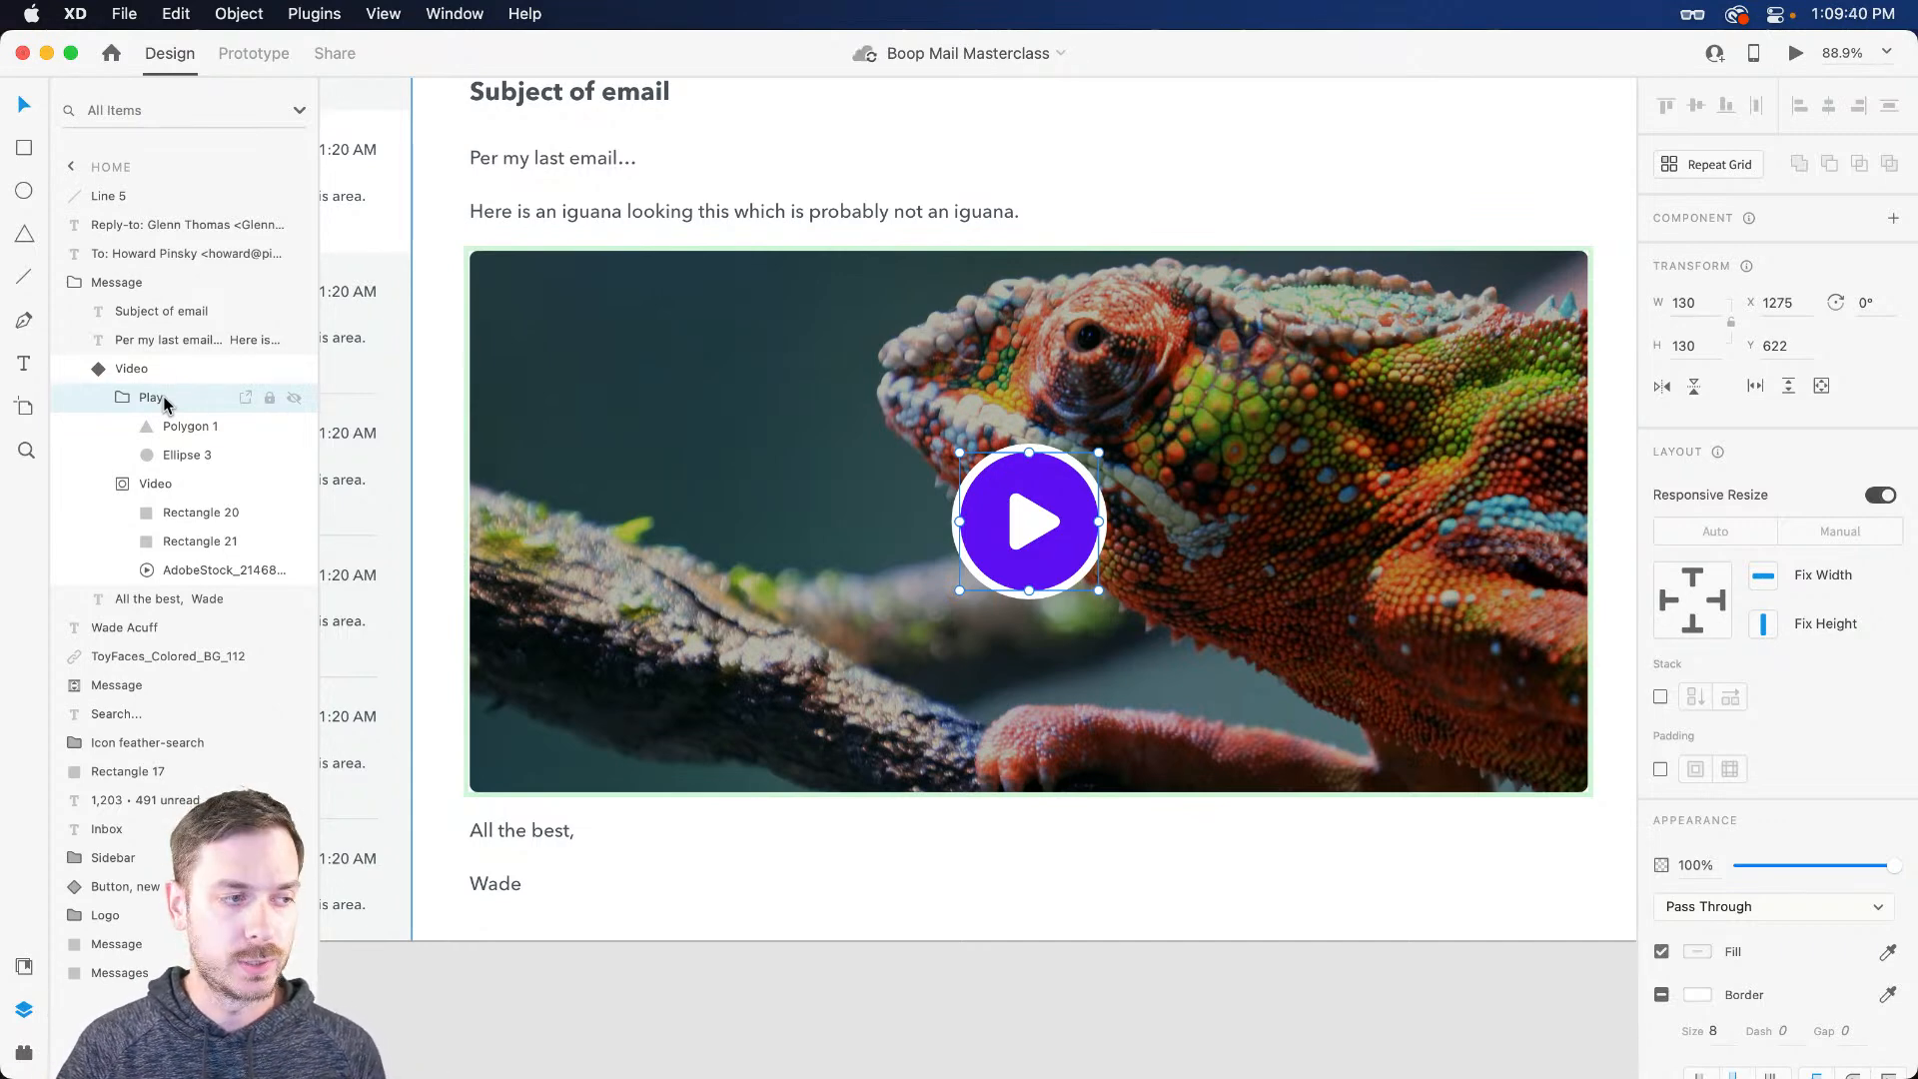
Step: Add a Hover State to the Video component, keeping the default state name
left_click(98, 369)
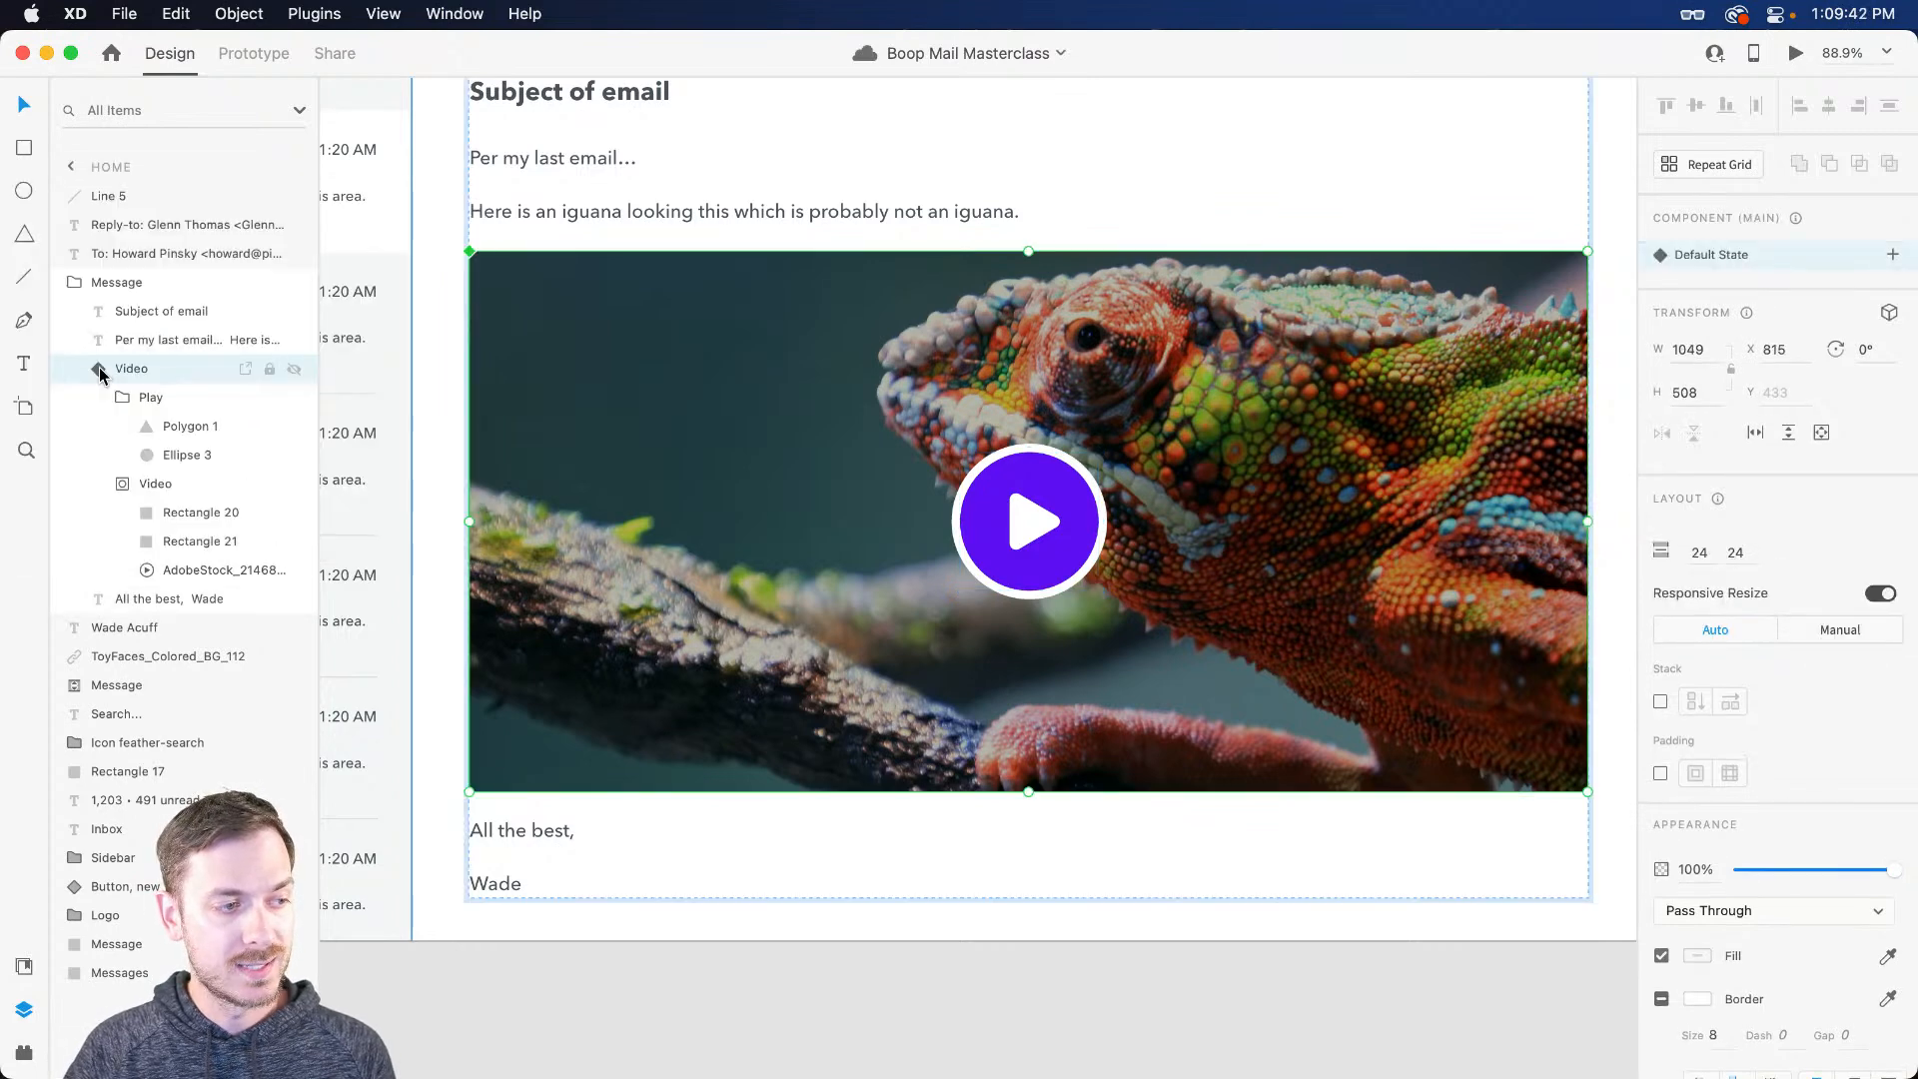
left_click(1895, 256)
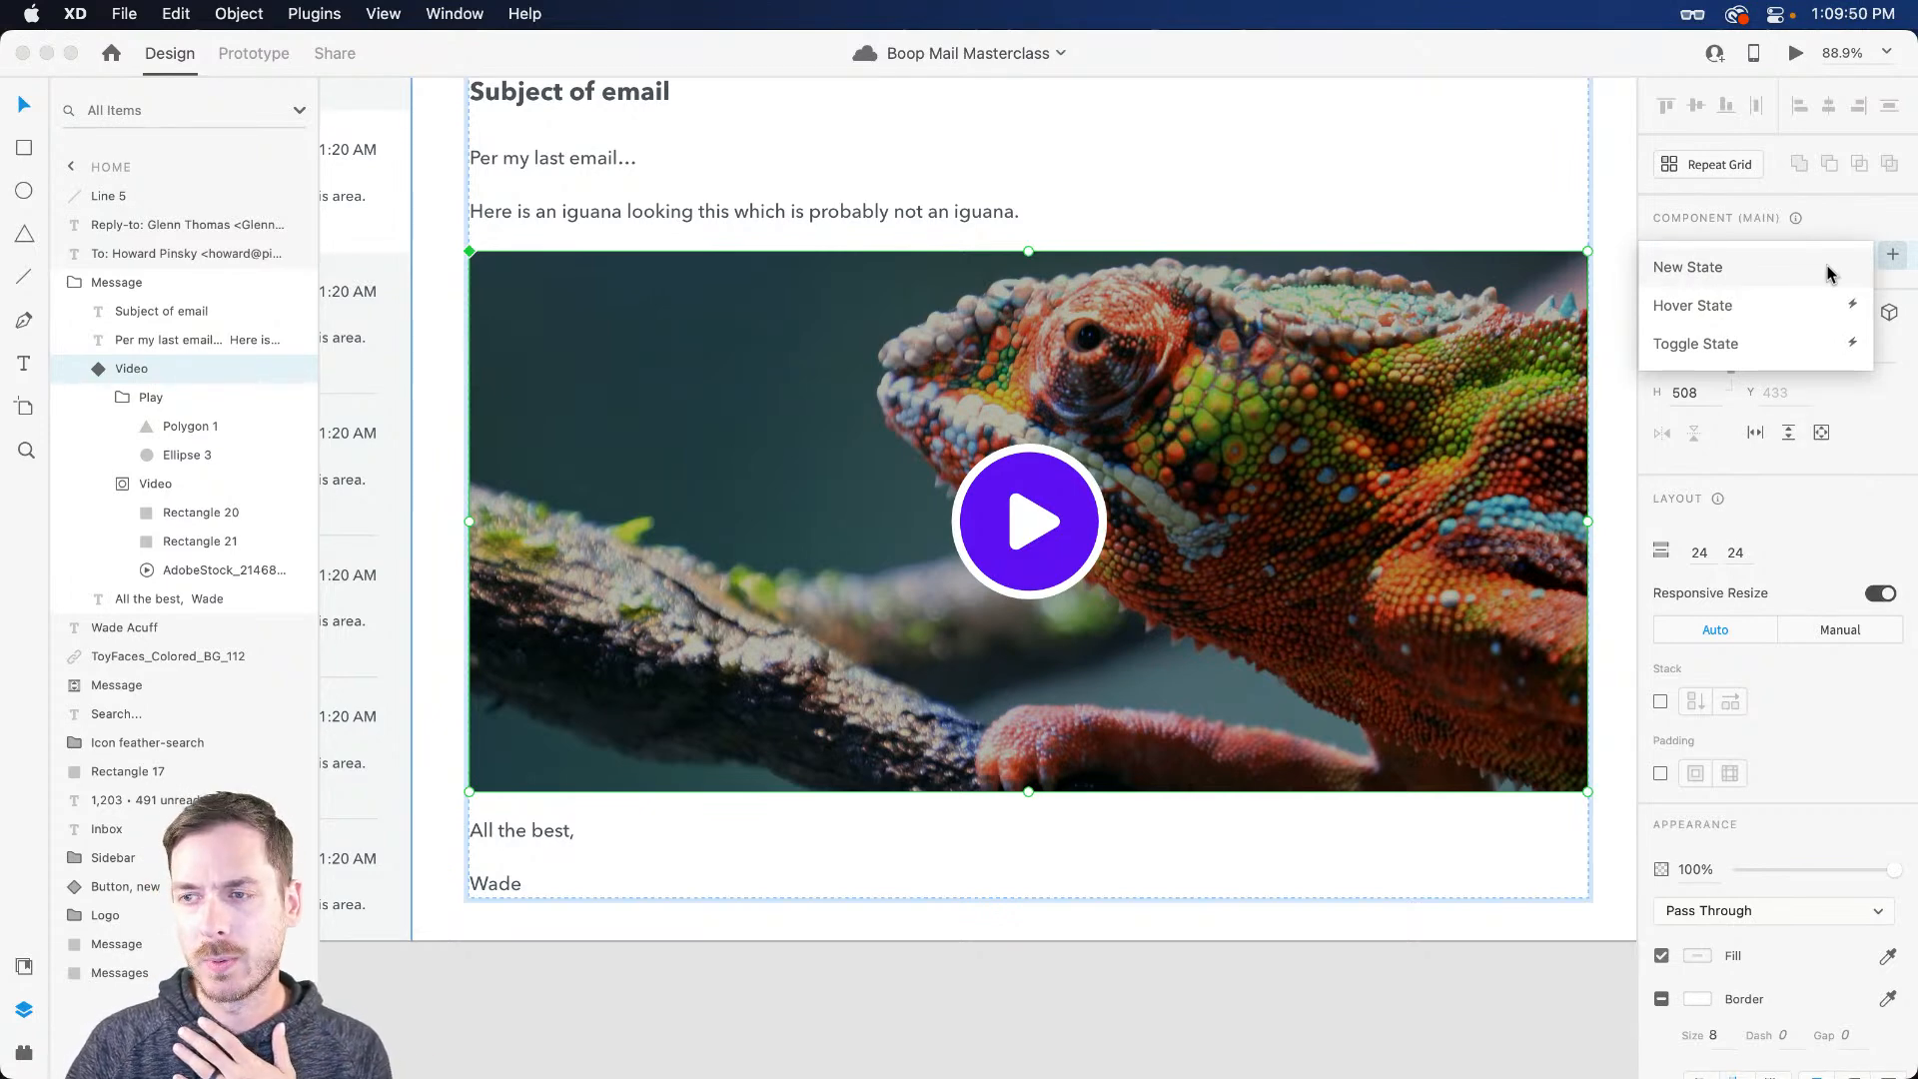
left_click(1794, 306)
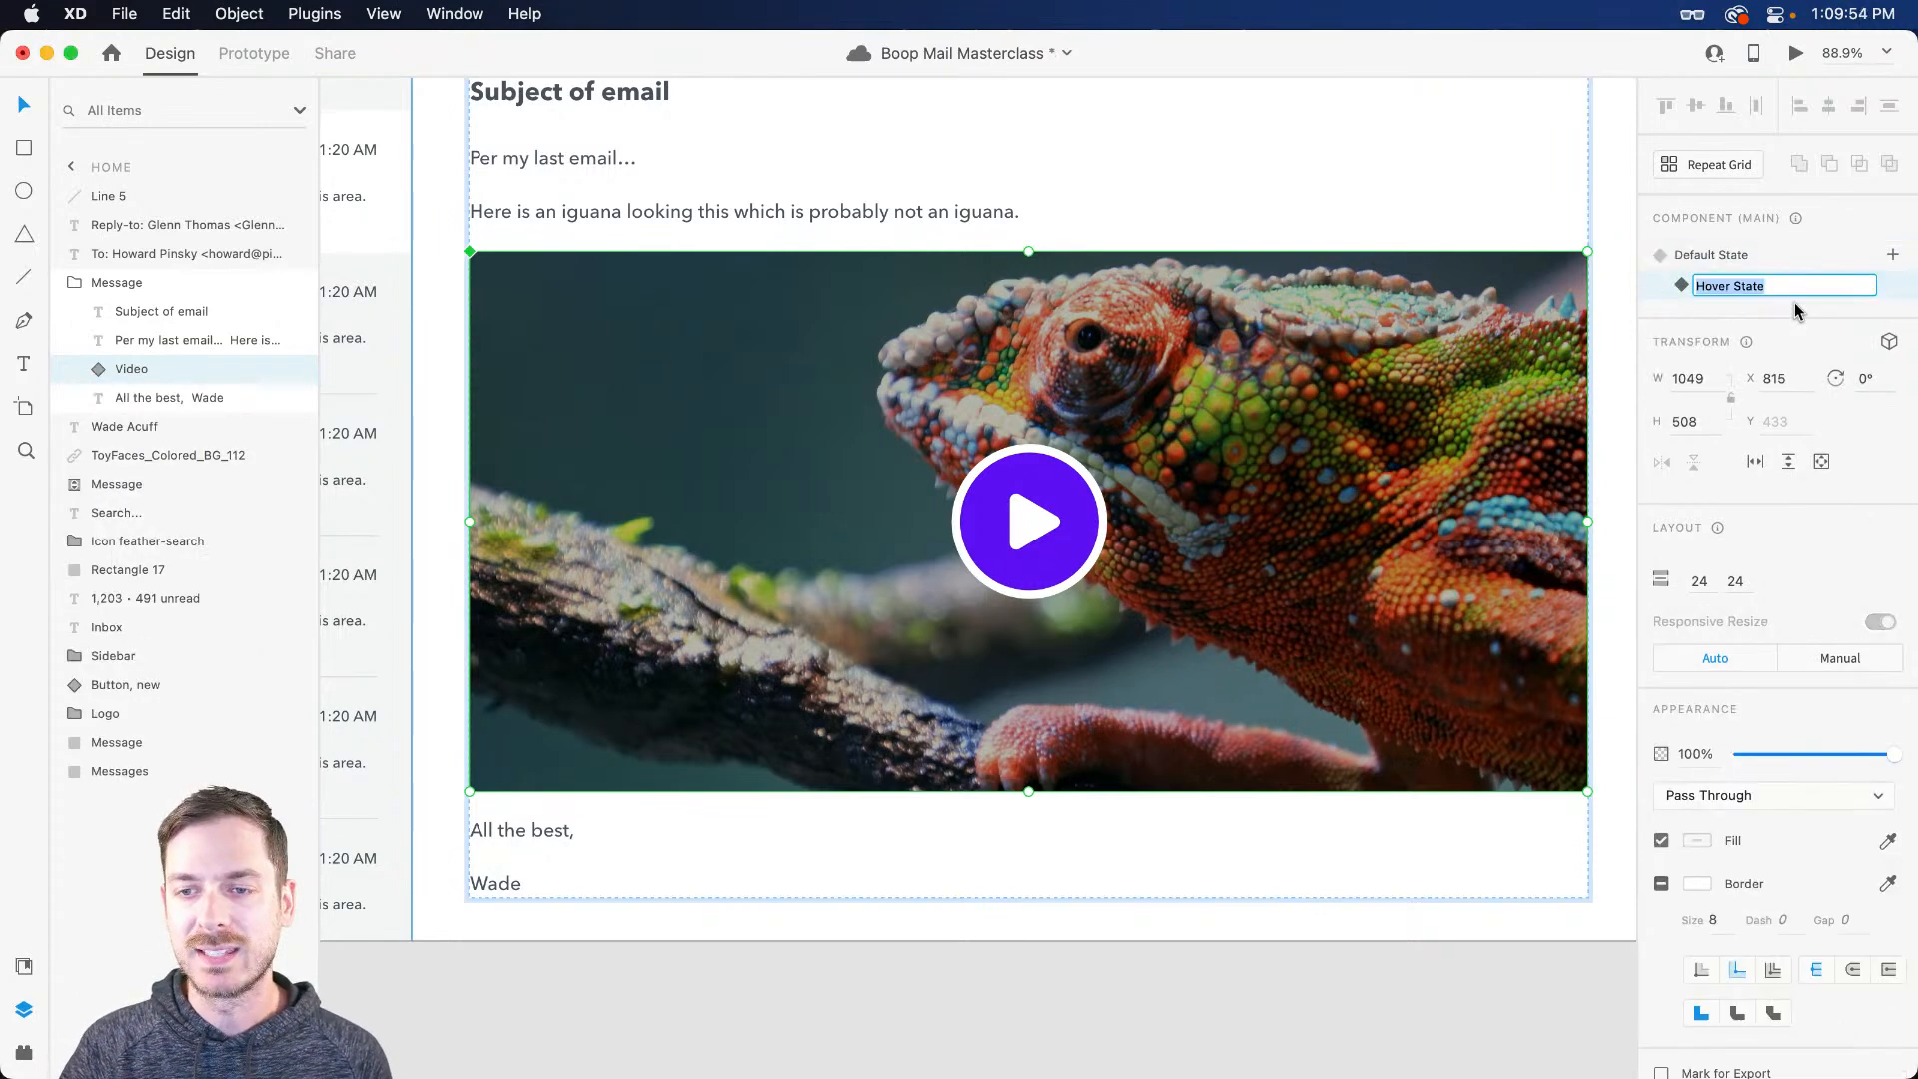
key("Return")
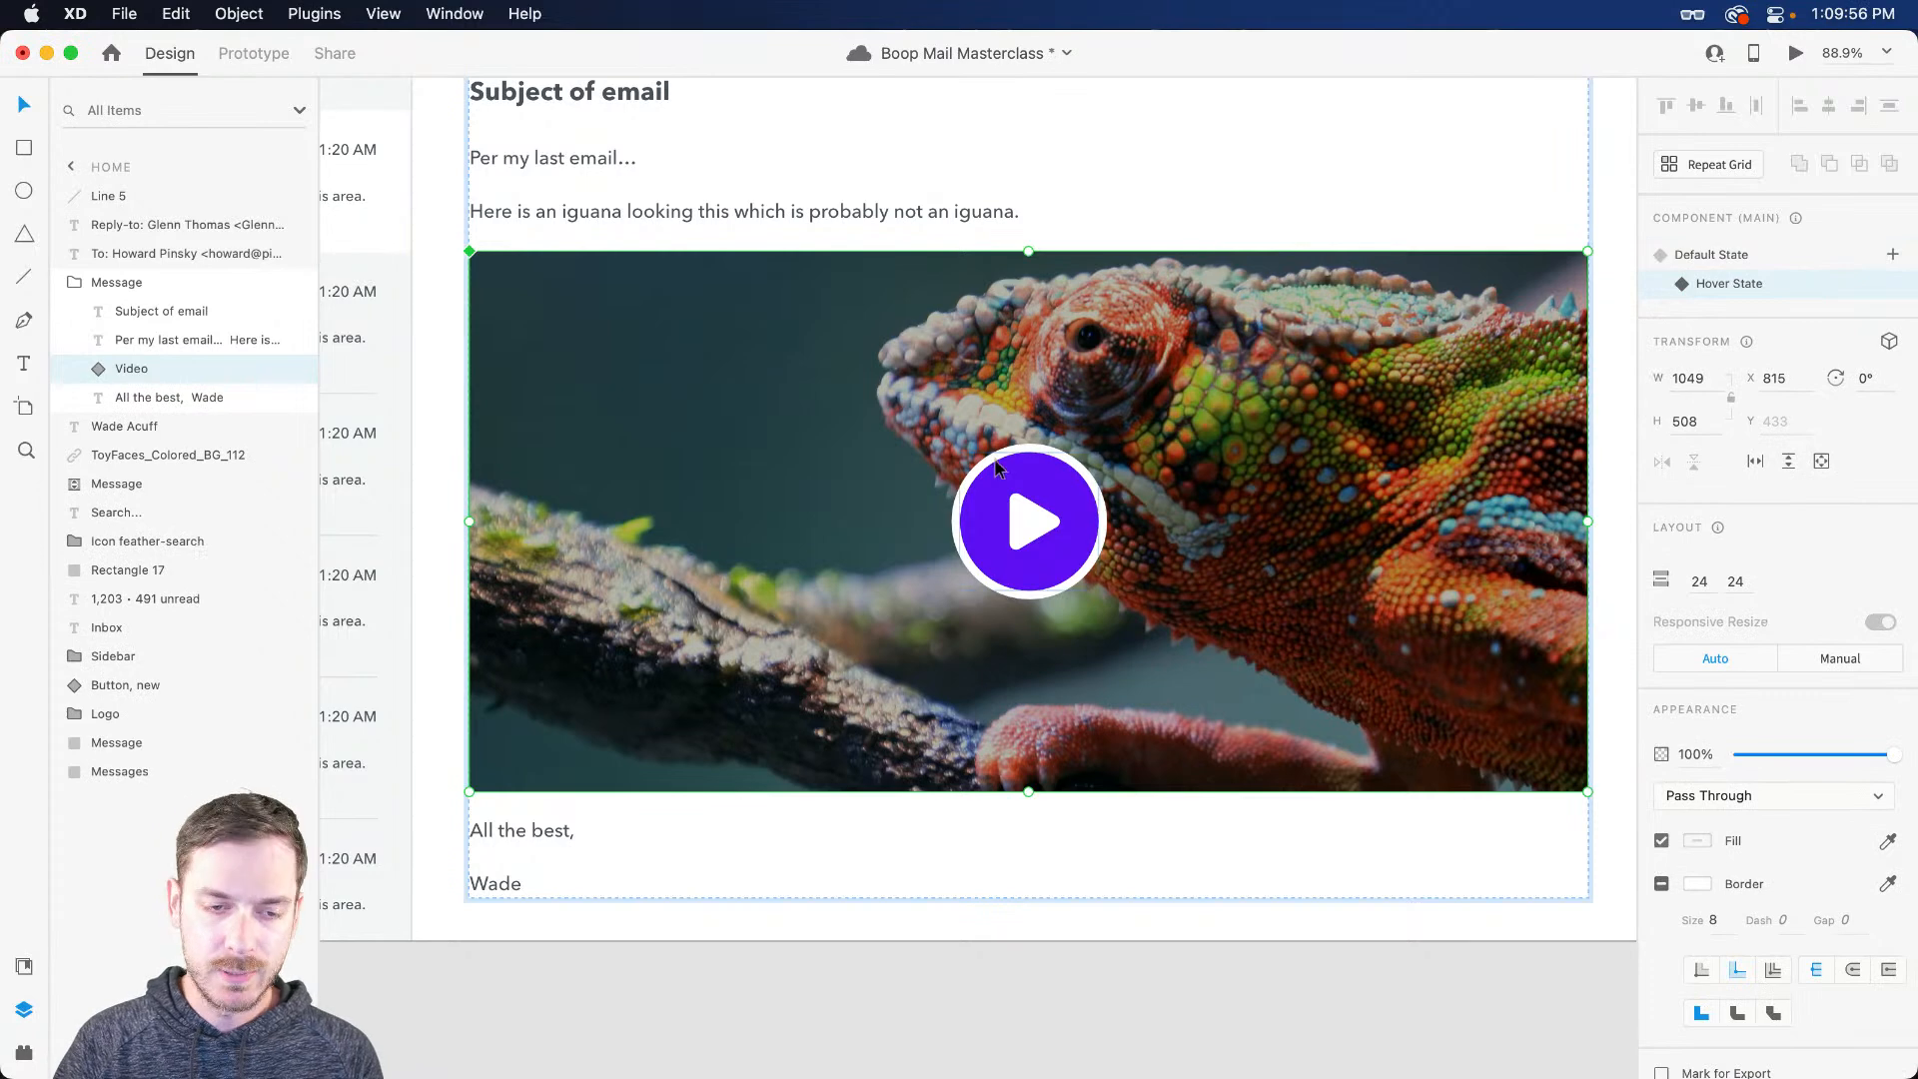
Step: Enlarge the play button's purple circle to 146 by 146 px around its centre in the Hover State
double_click(1098, 518)
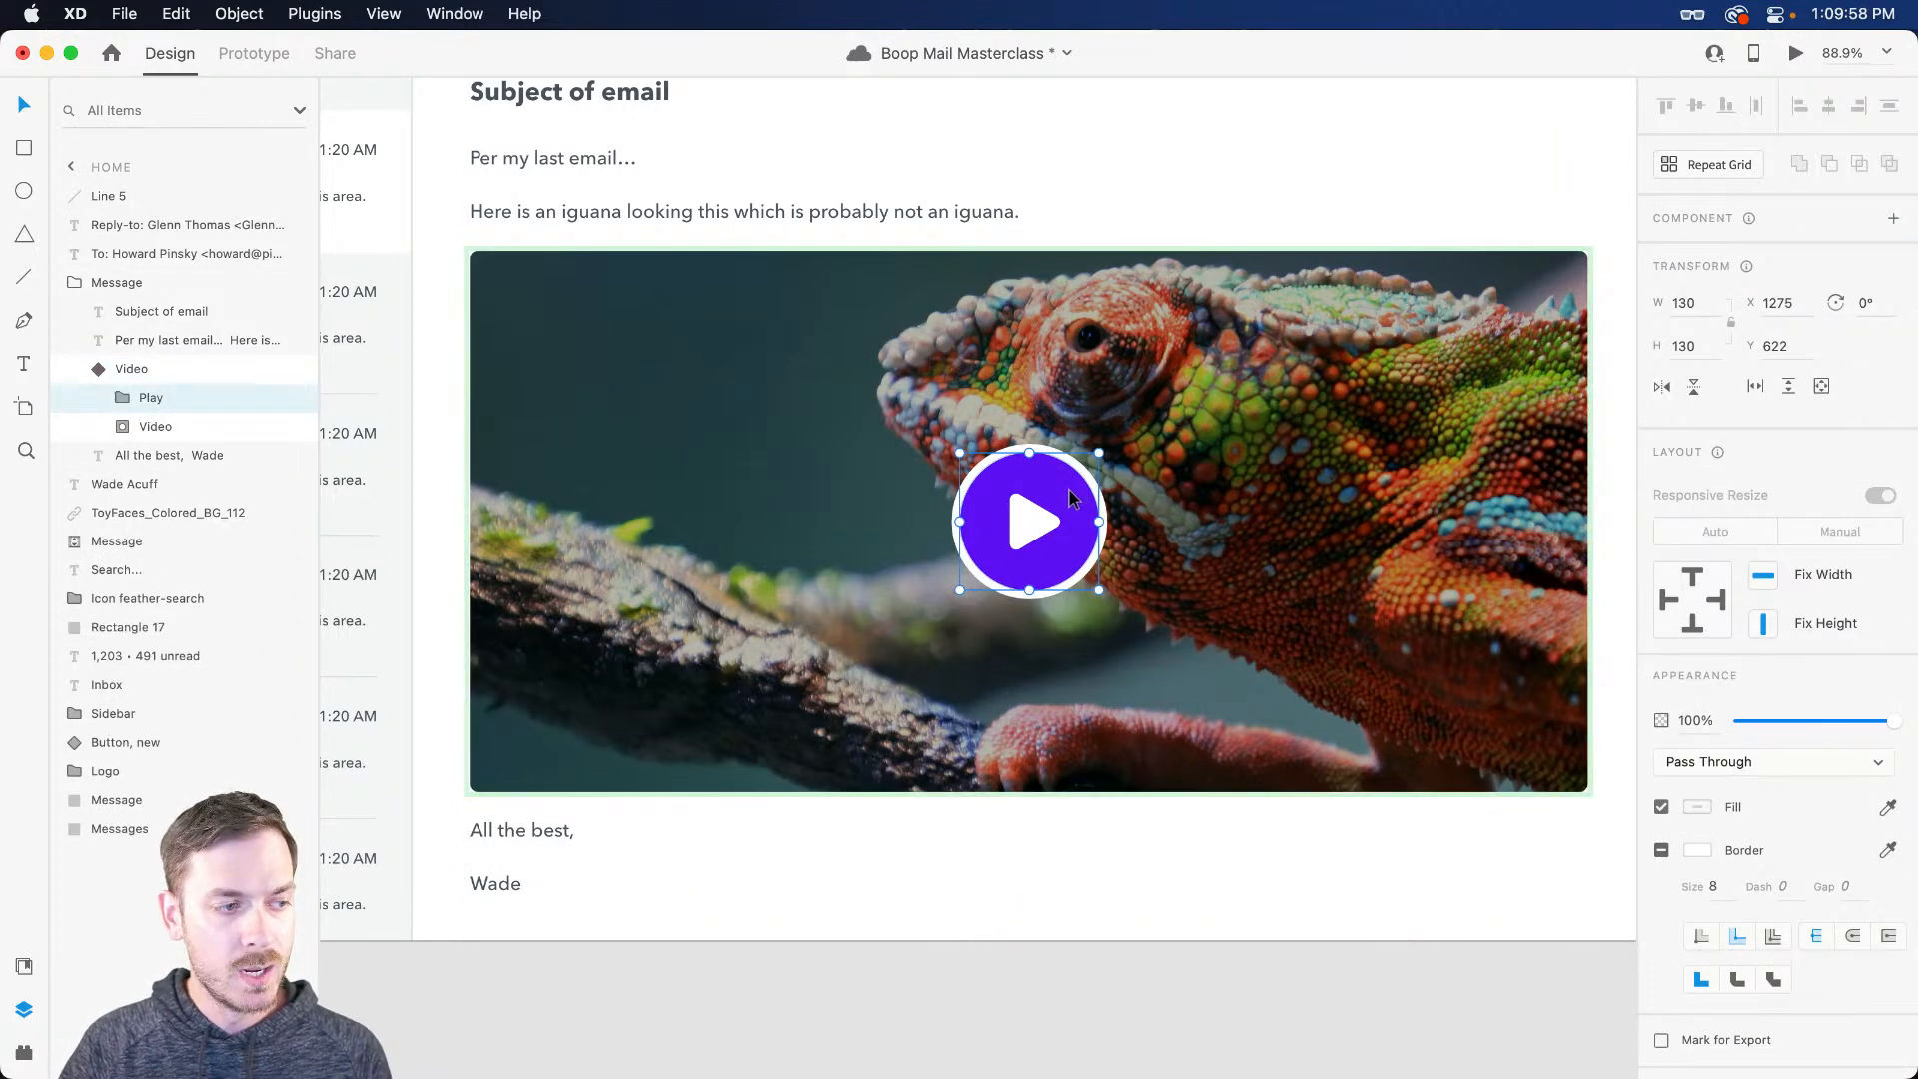
double_click(1081, 495)
left_click_drag(1098, 452, 1111, 443)
Step: Lower the opacity of the black overlay rectangle inside the Video mask group for the Hover State
left_click(1137, 427)
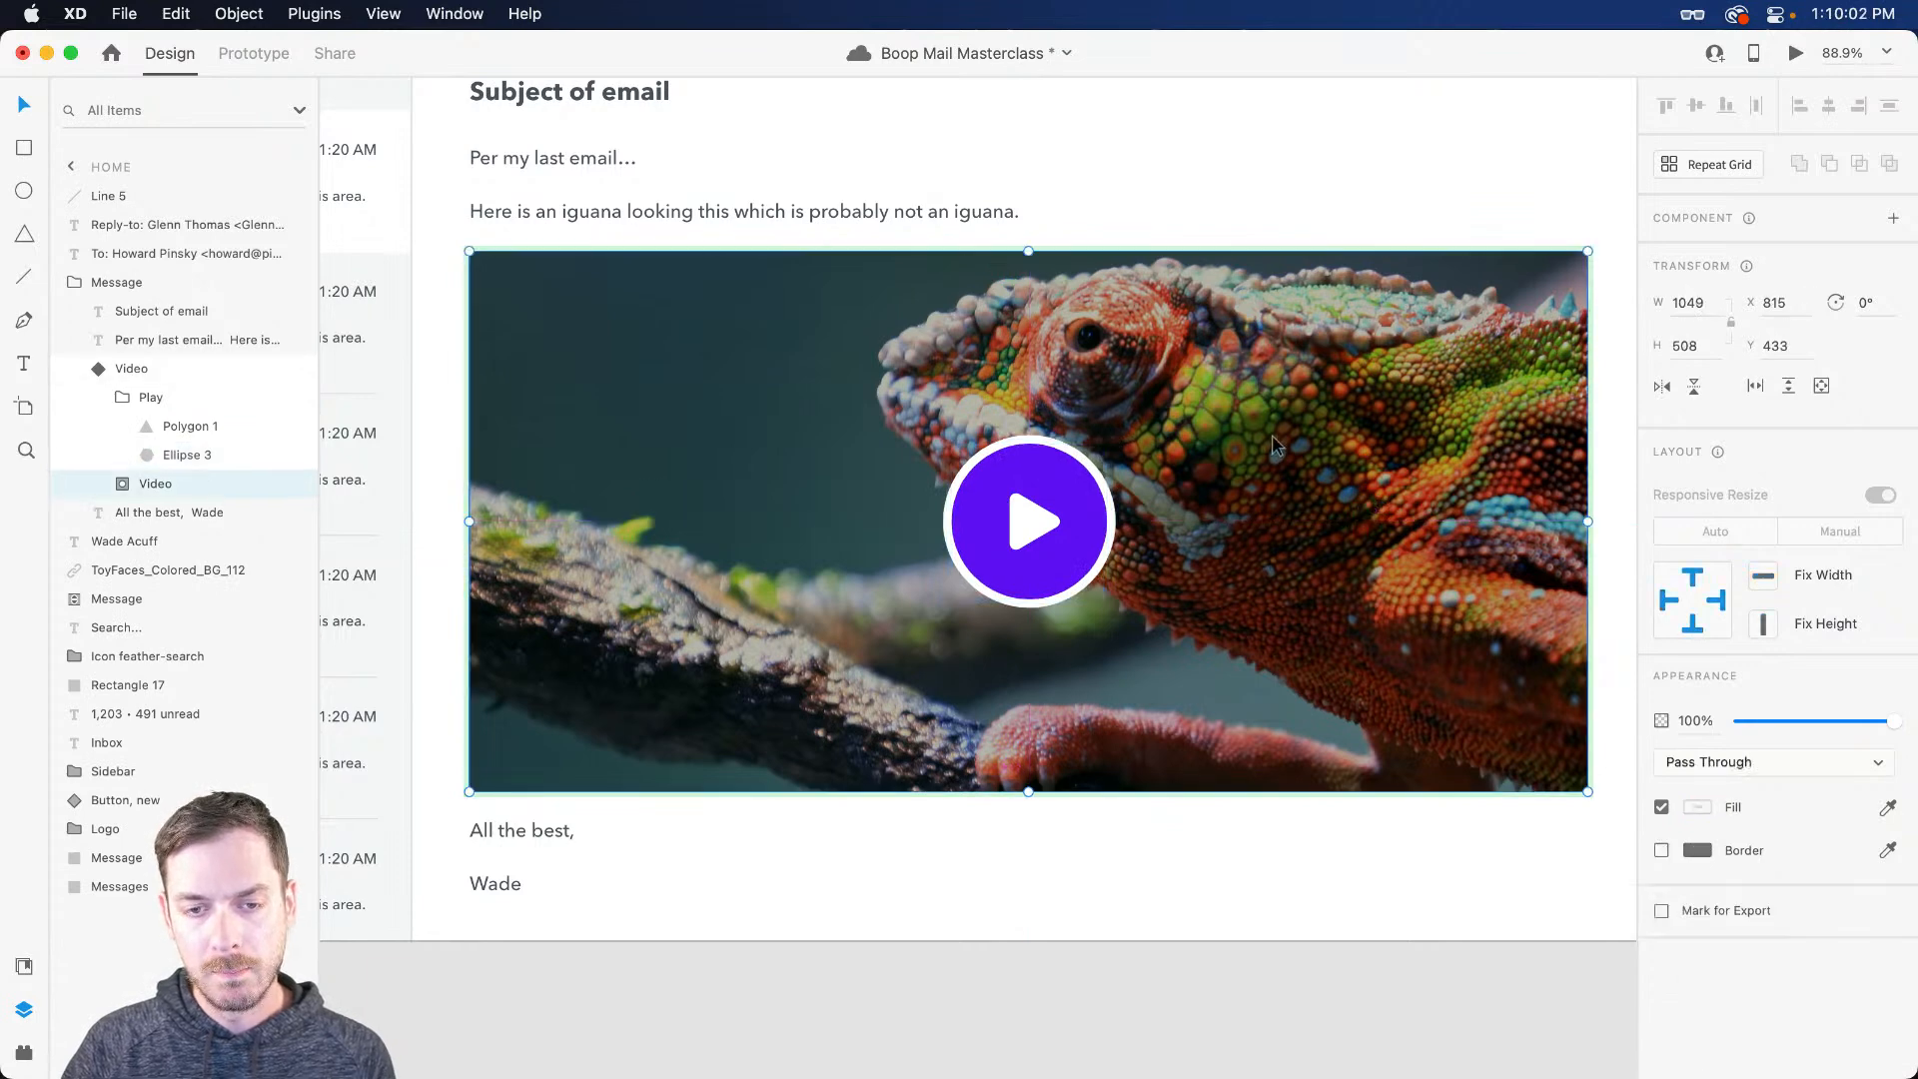
double_click(1206, 424)
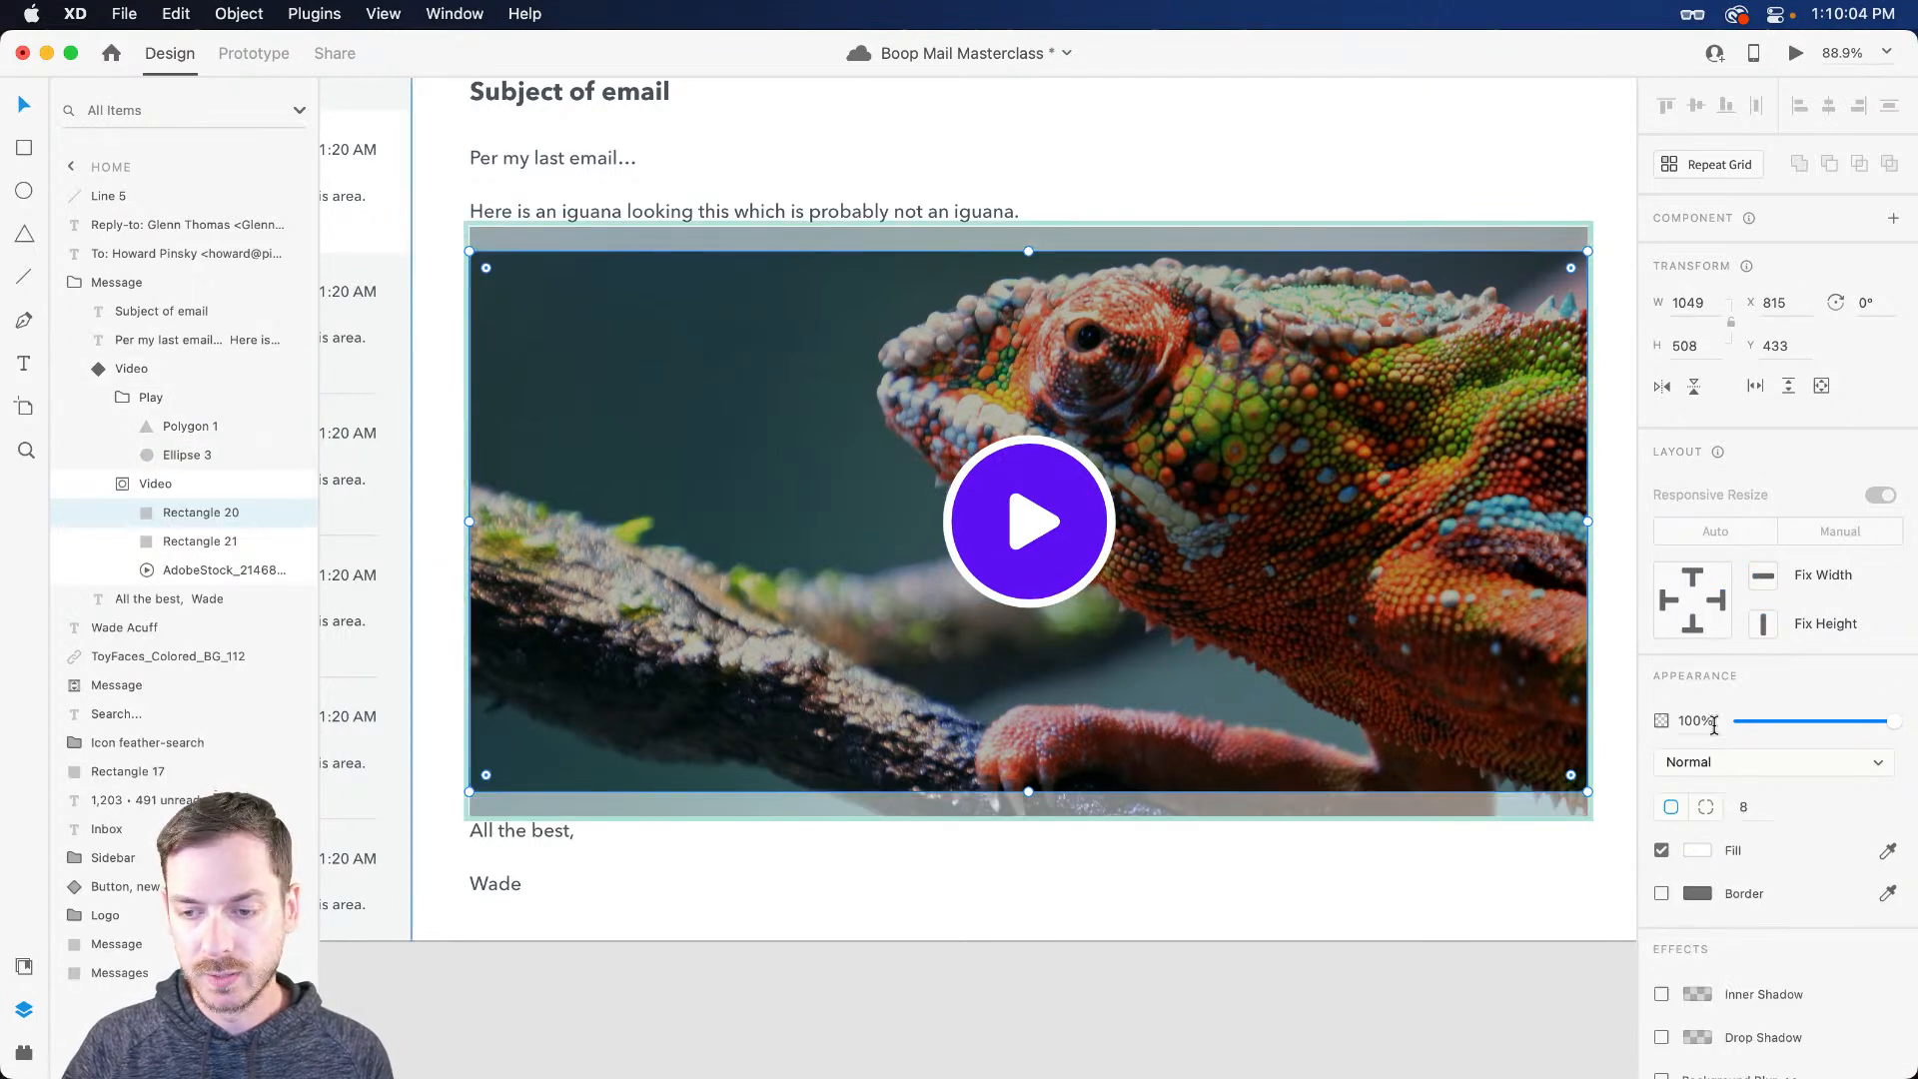
left_click(1254, 489)
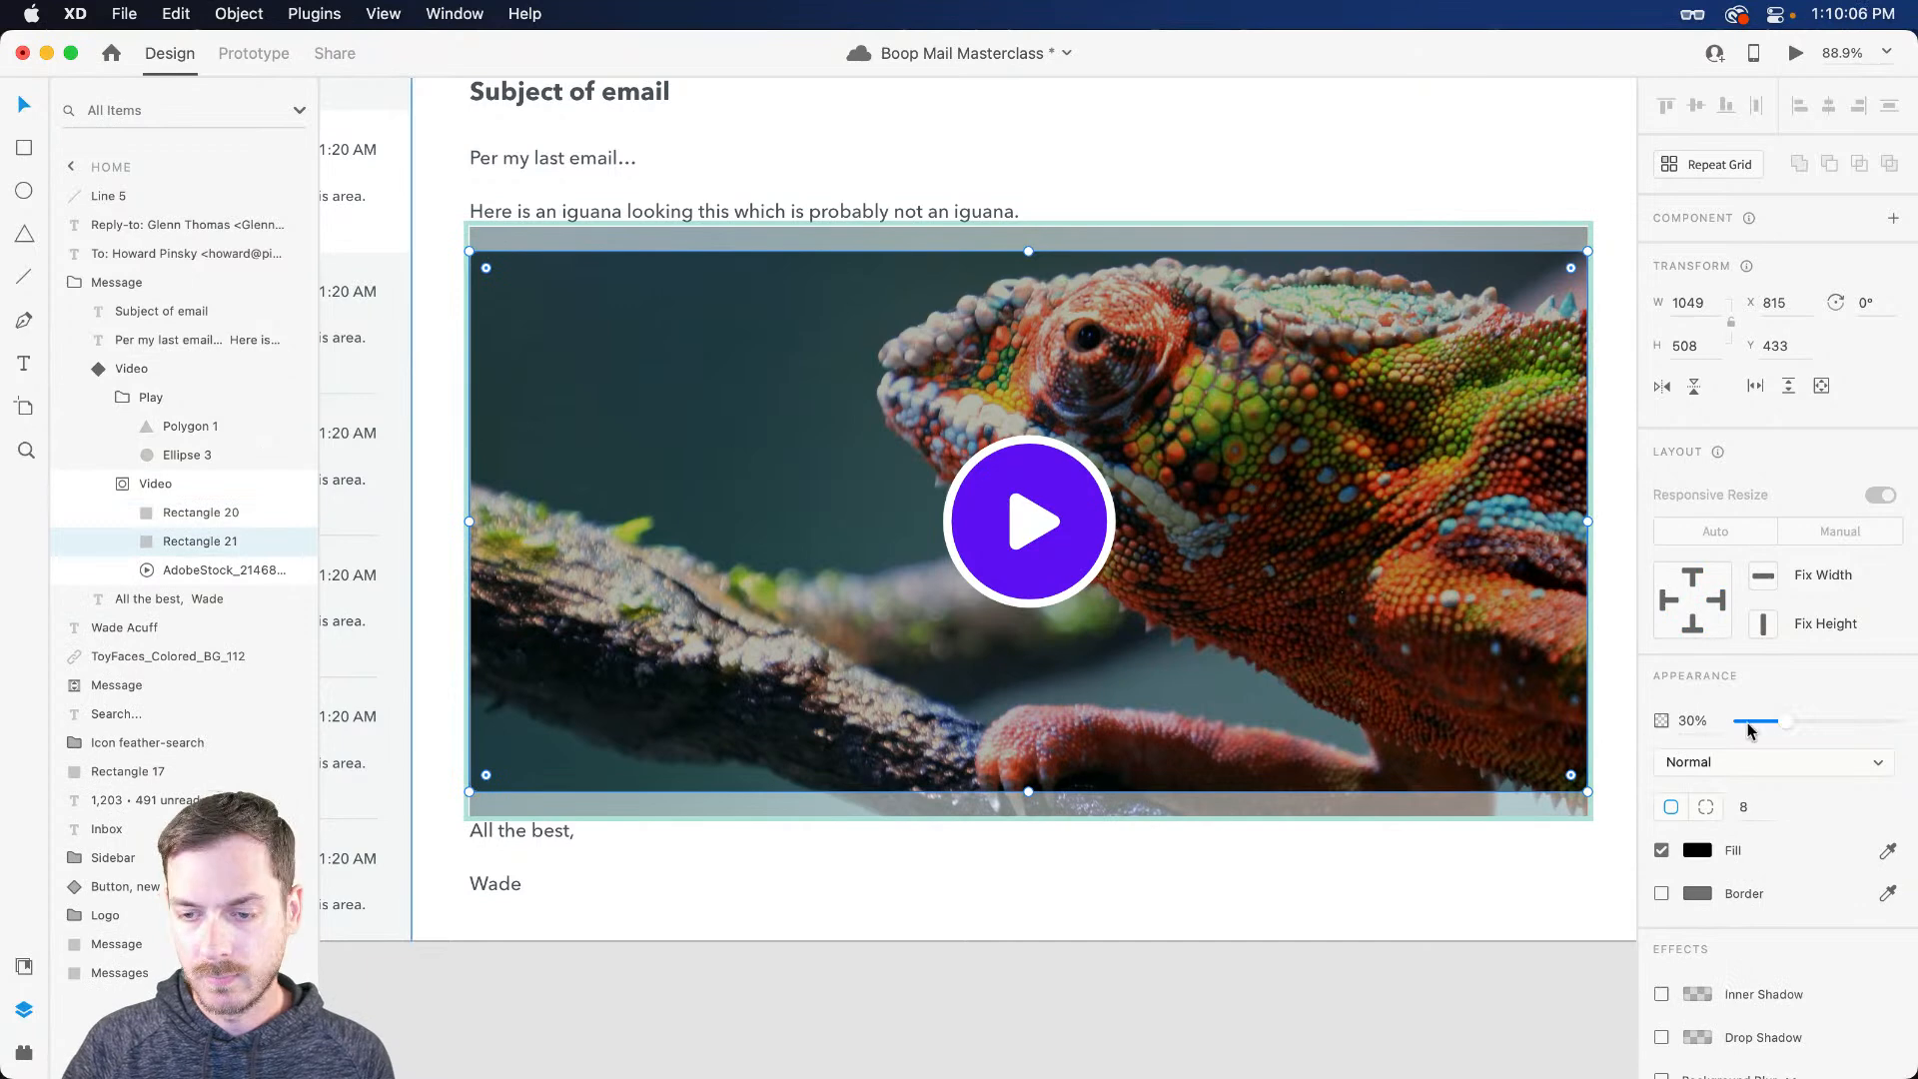
left_click_drag(1784, 721, 1762, 724)
Step: Return the Video component to its Default State and test the hover effect in the desktop preview
key("Escape")
key("super+k")
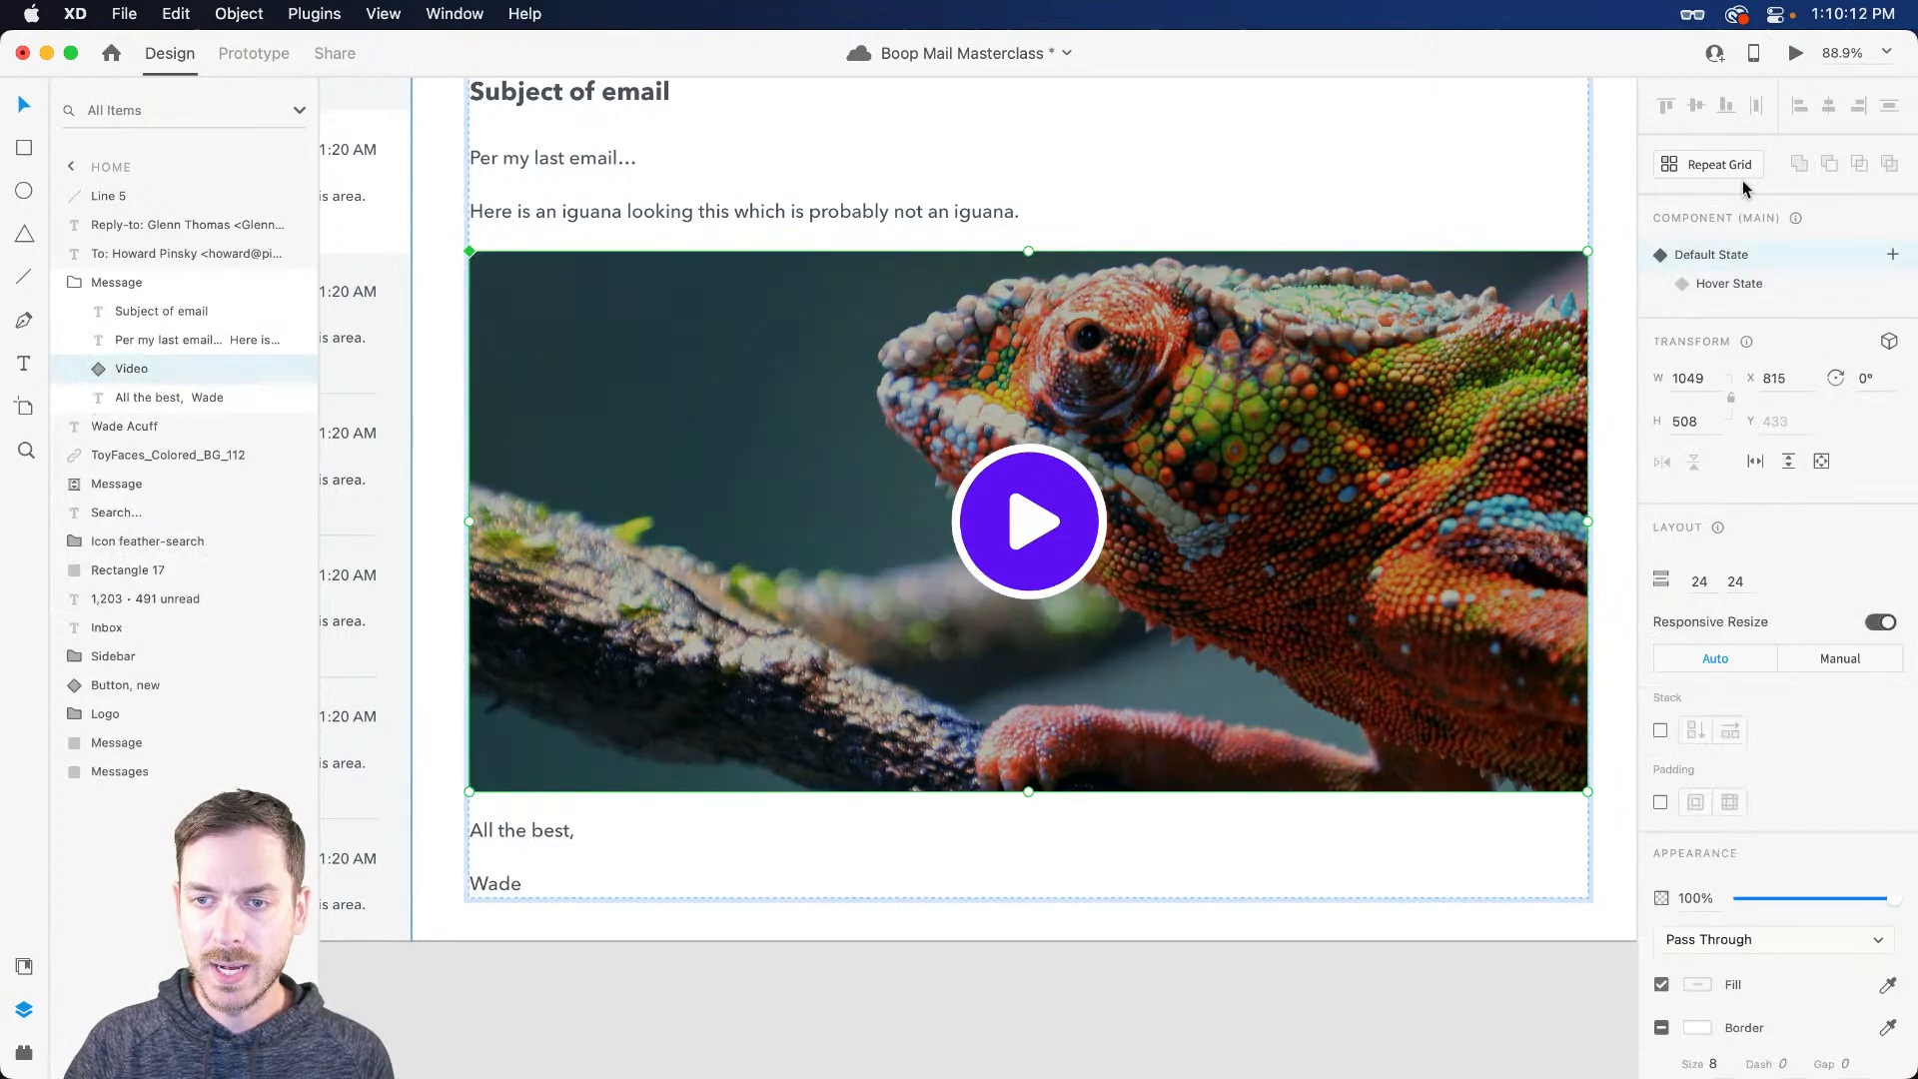
left_click(1795, 53)
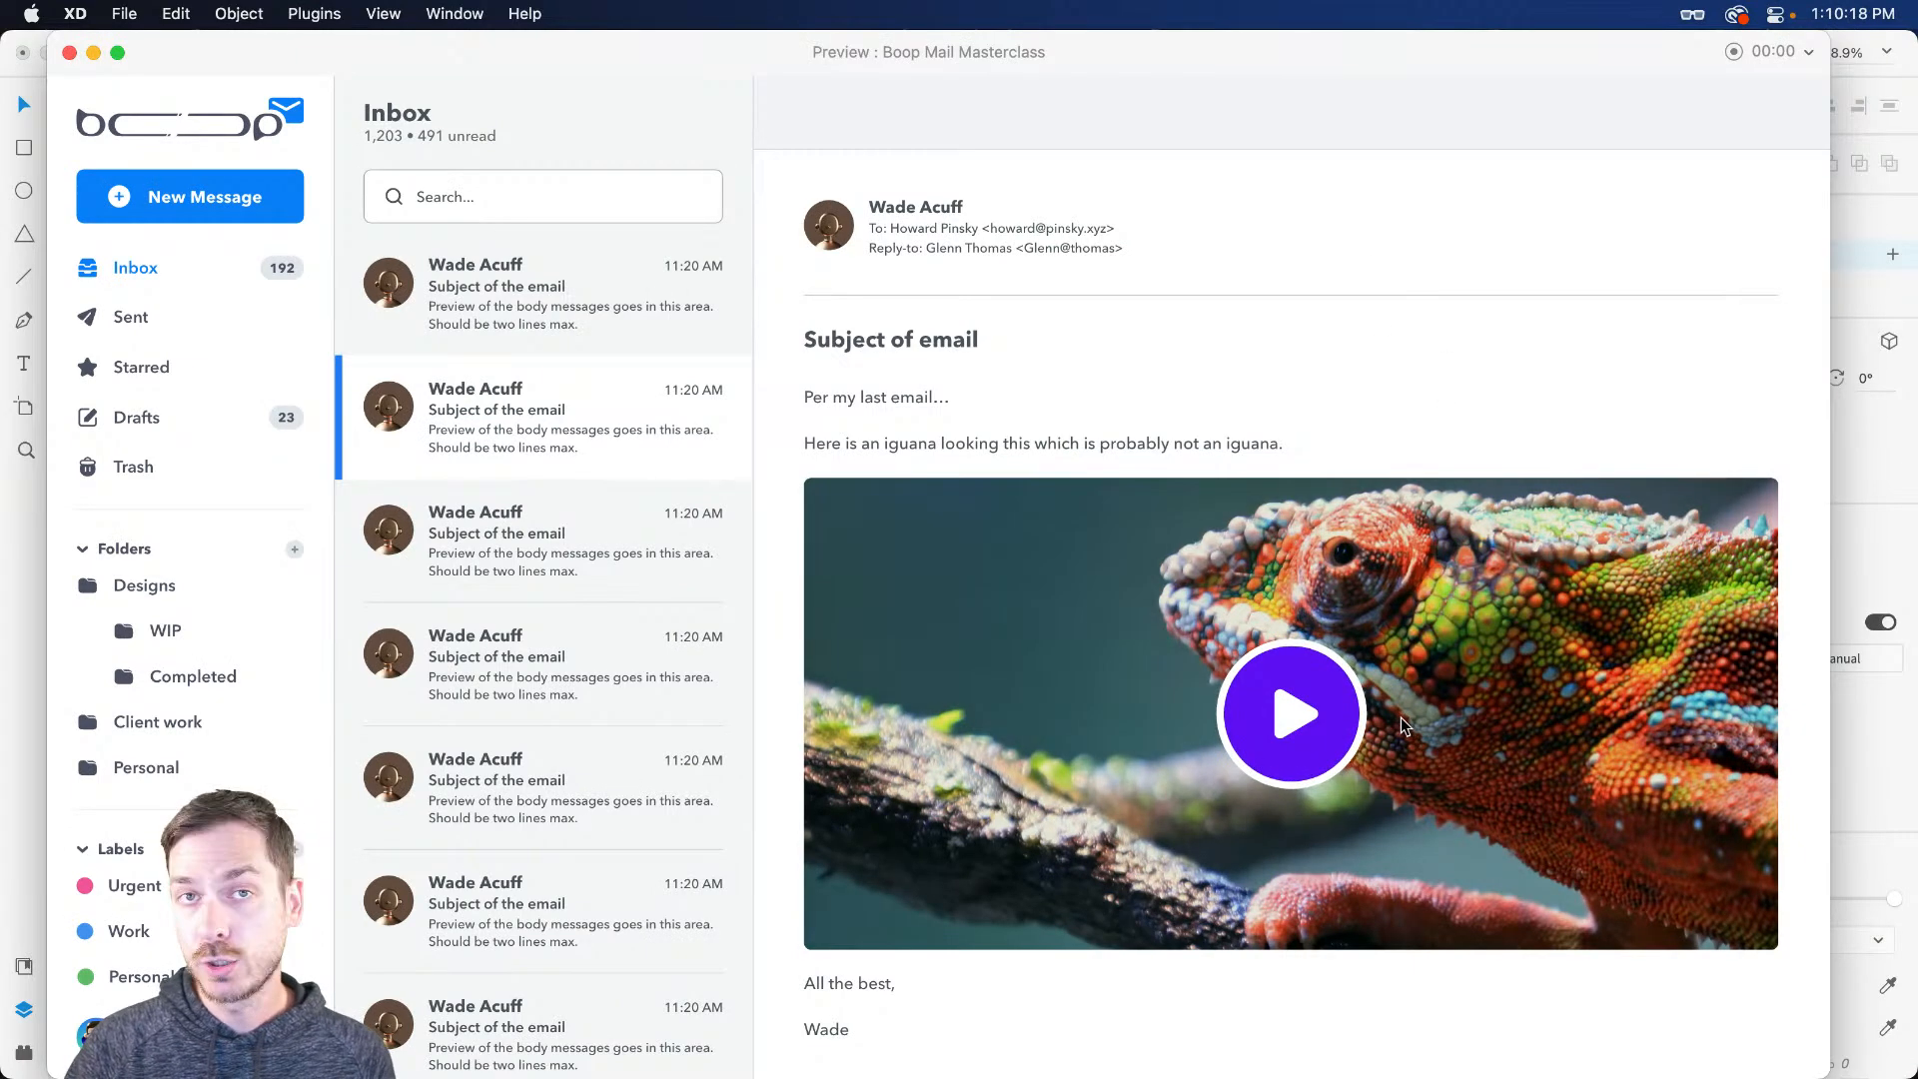
key("super+w")
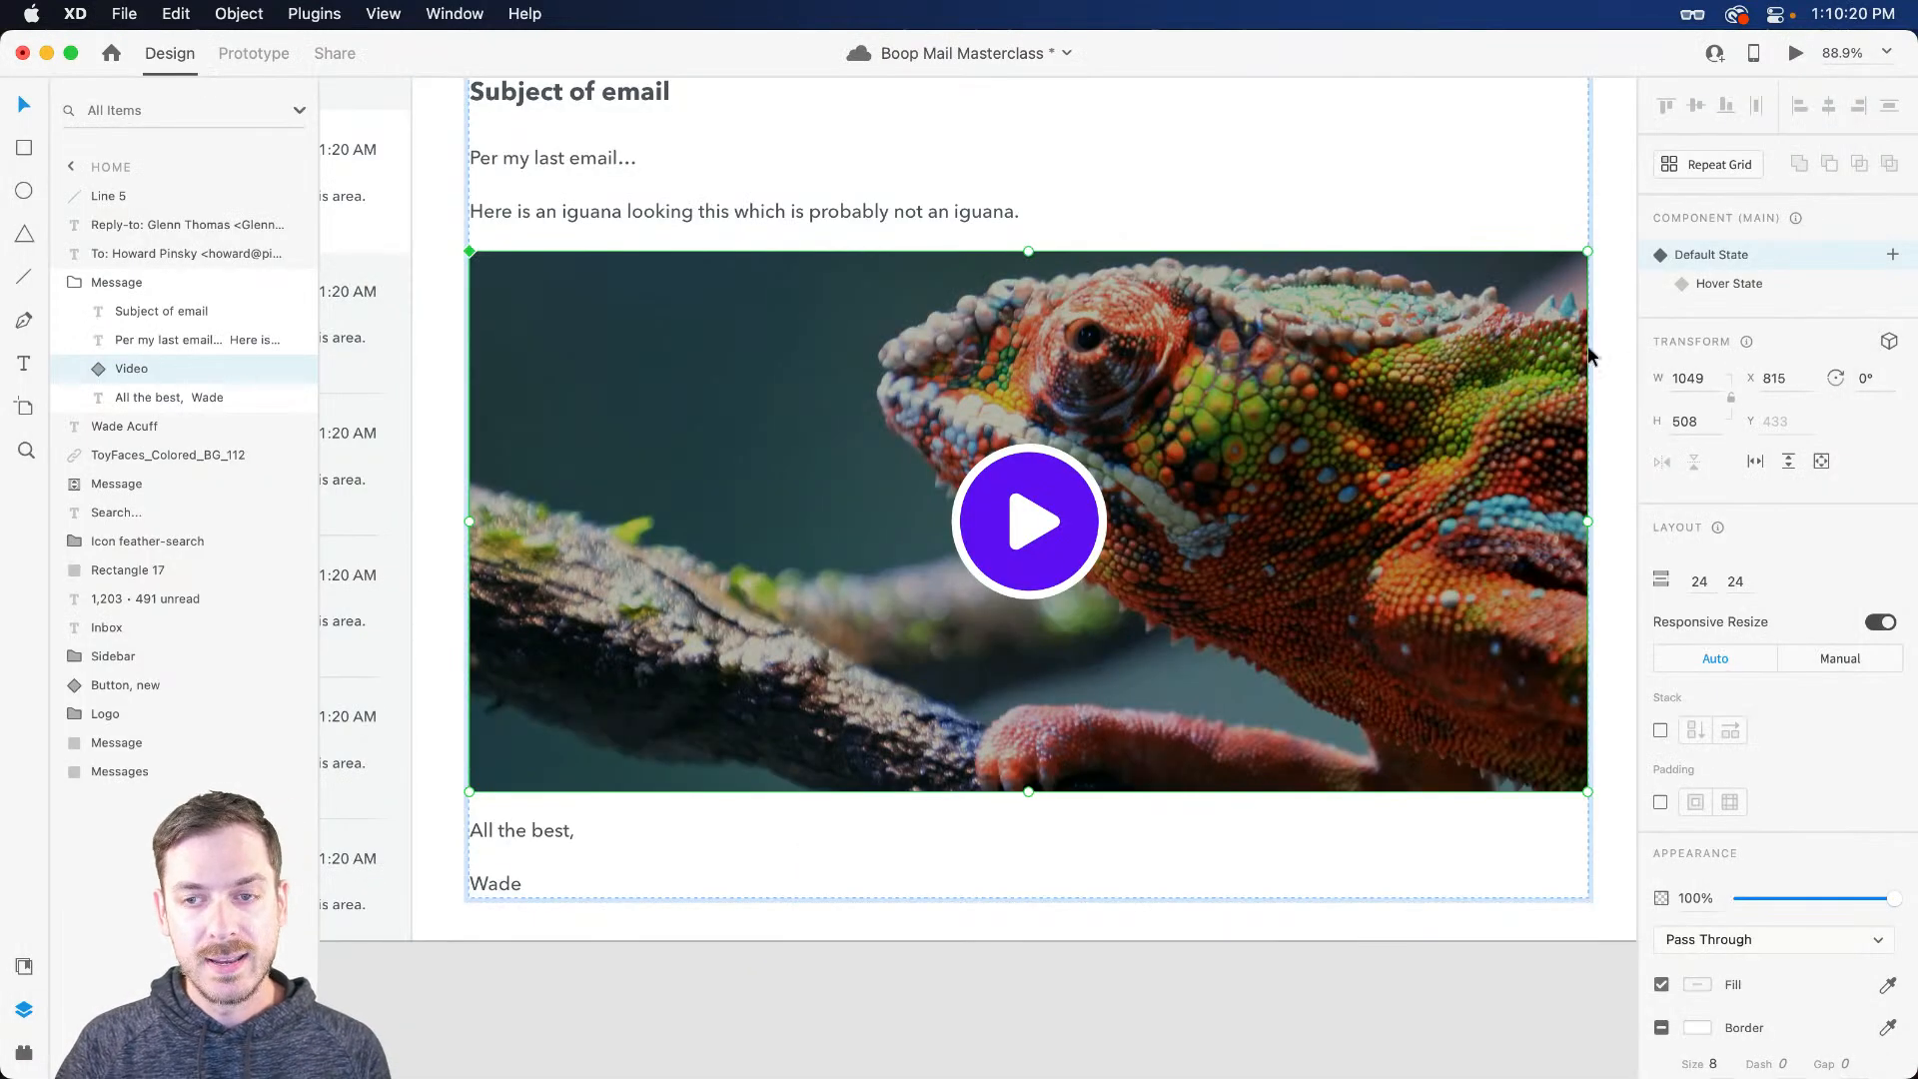
Step: Add a new state named Loading to the Video component, based on the Hover State
left_click(1782, 286)
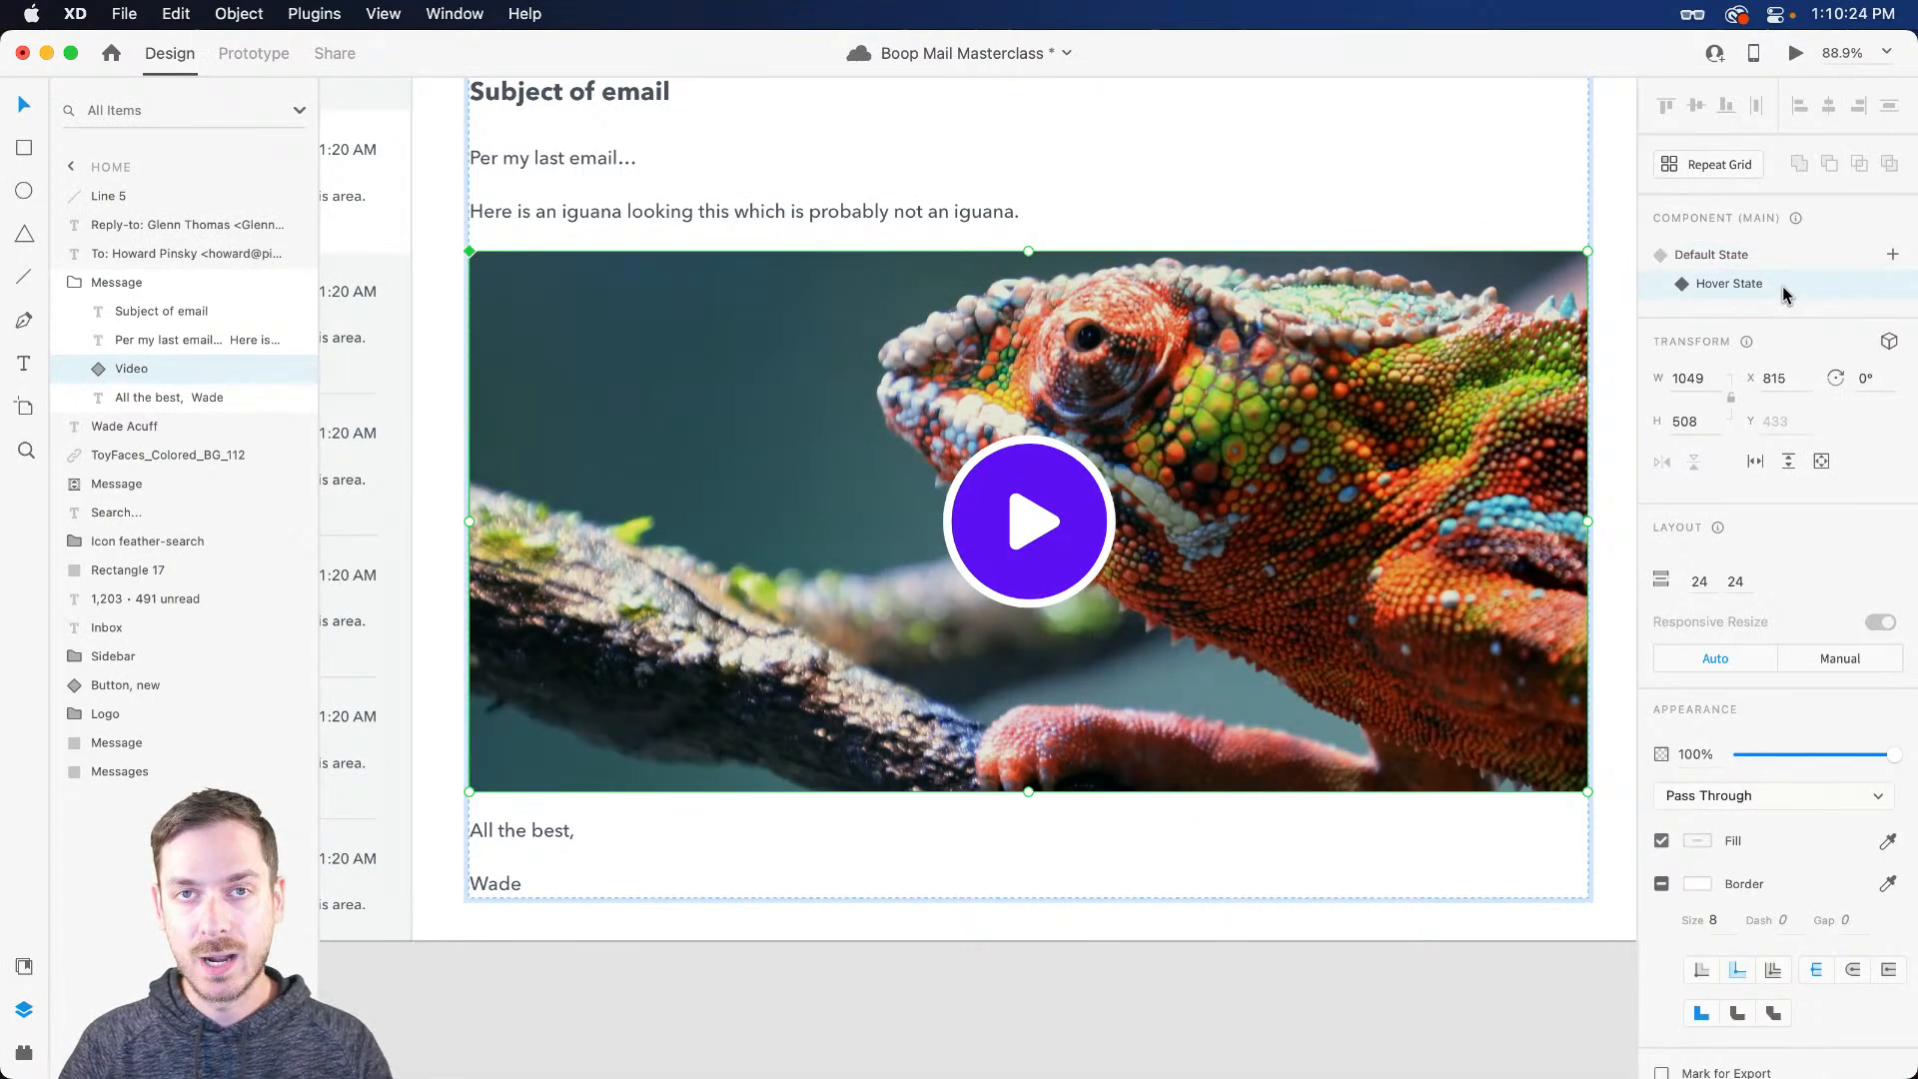
left_click(1893, 257)
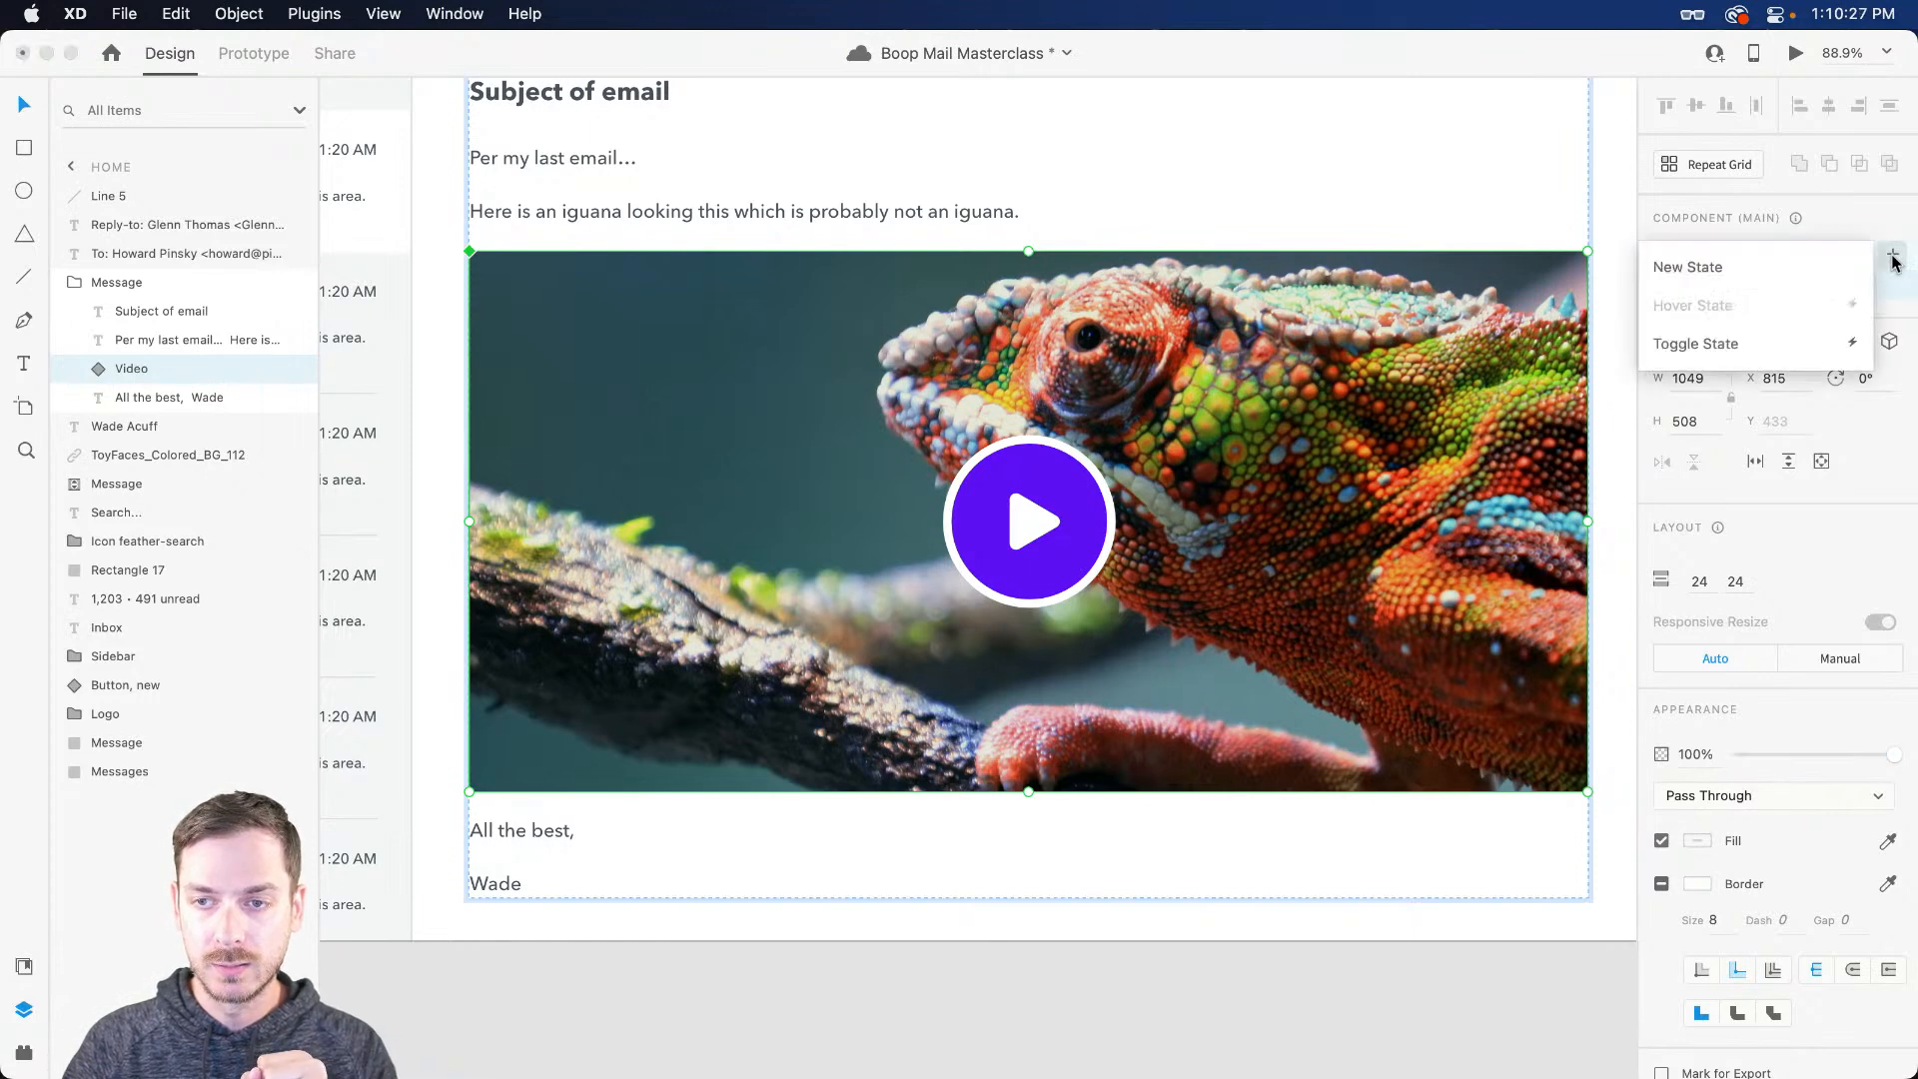
left_click(1789, 268)
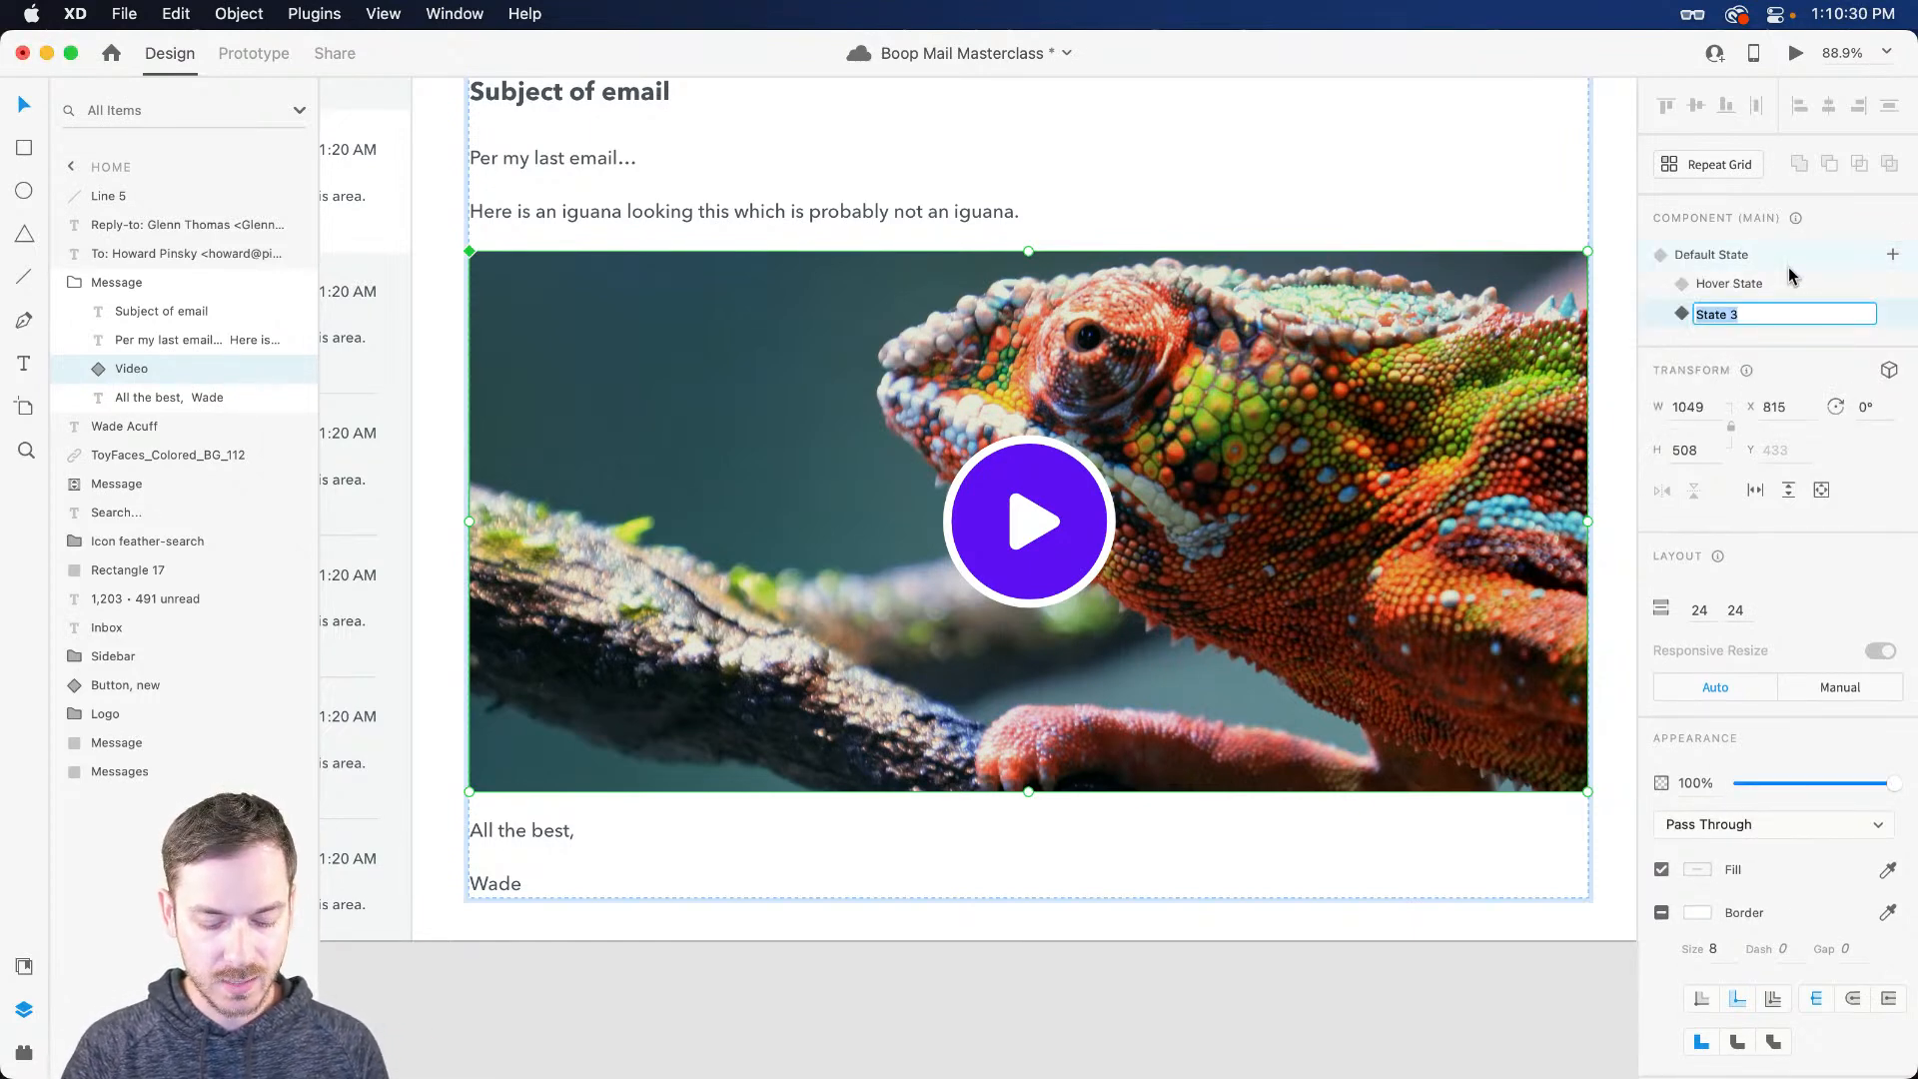
type("Loading")
key("Return")
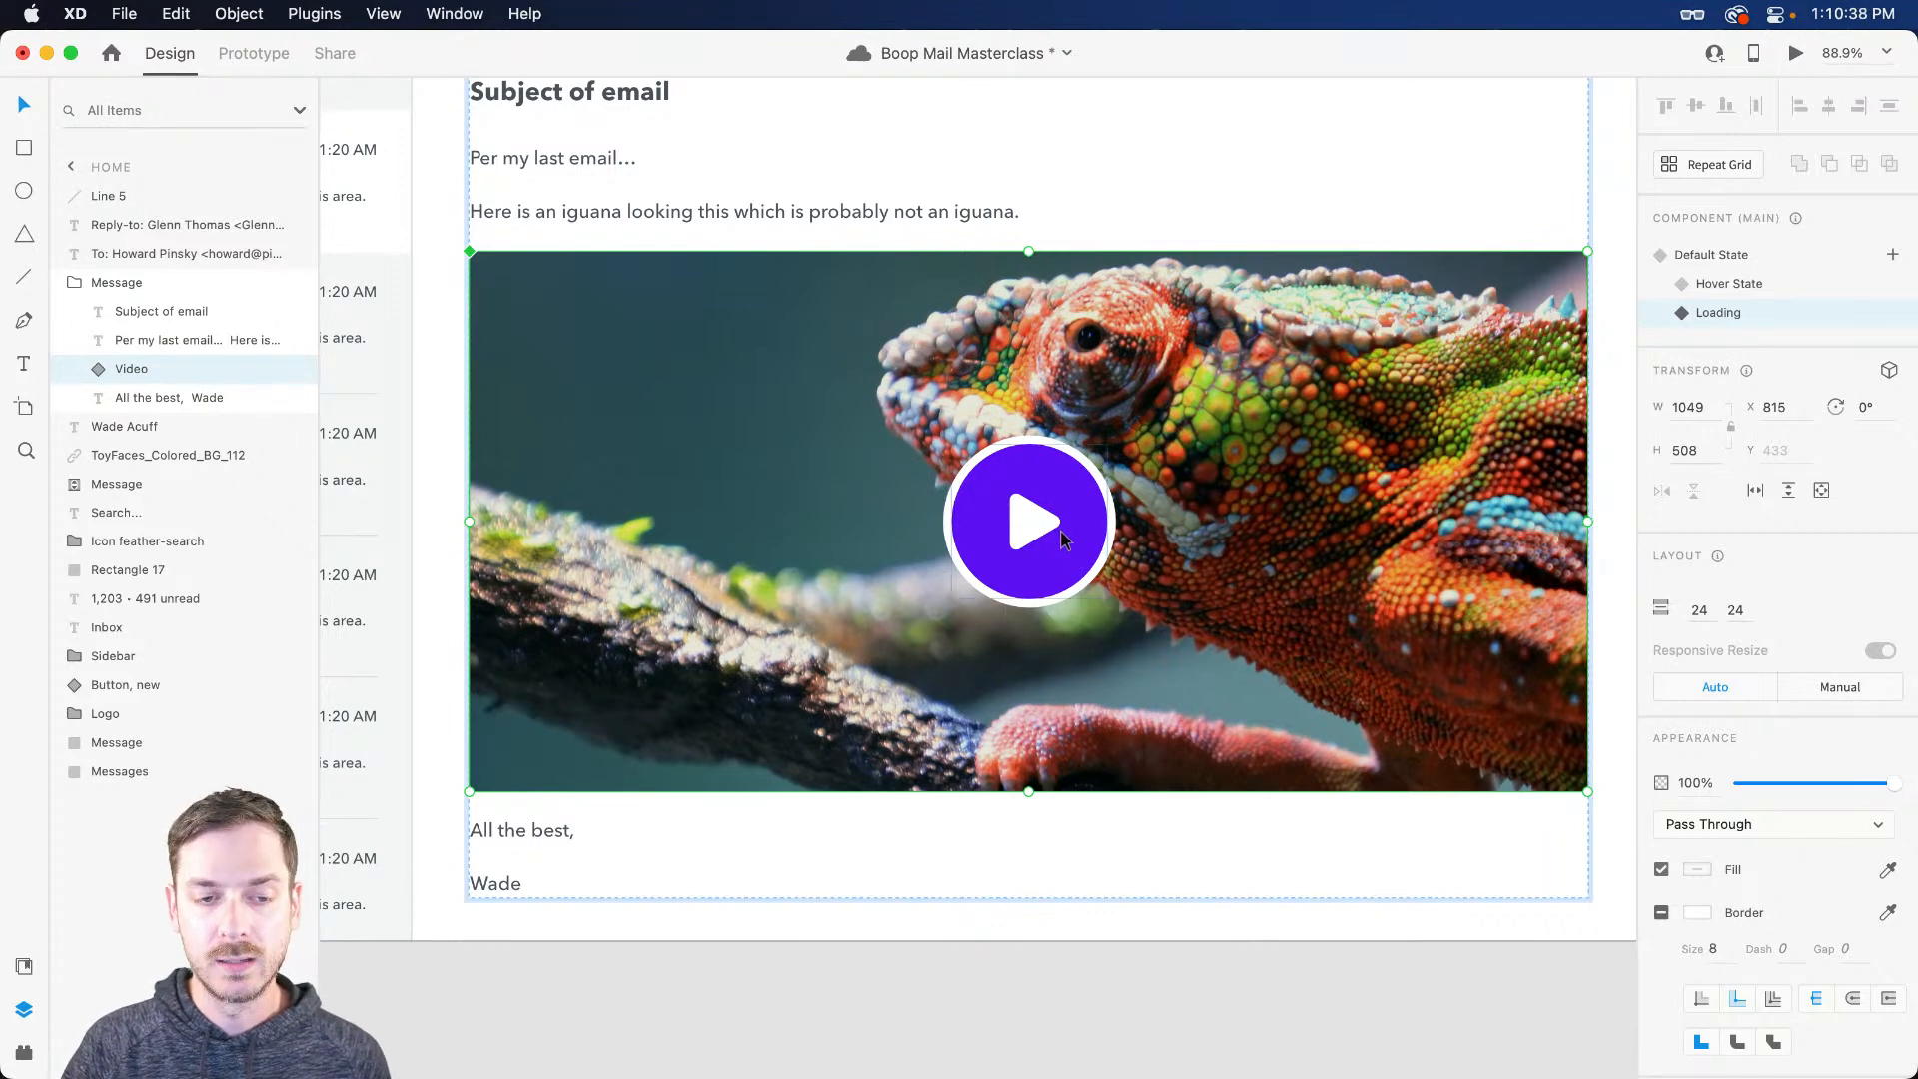
Step: Delete the play triangle from the Play group in the Loading state and select the remaining circle
double_click(1026, 529)
double_click(1026, 529)
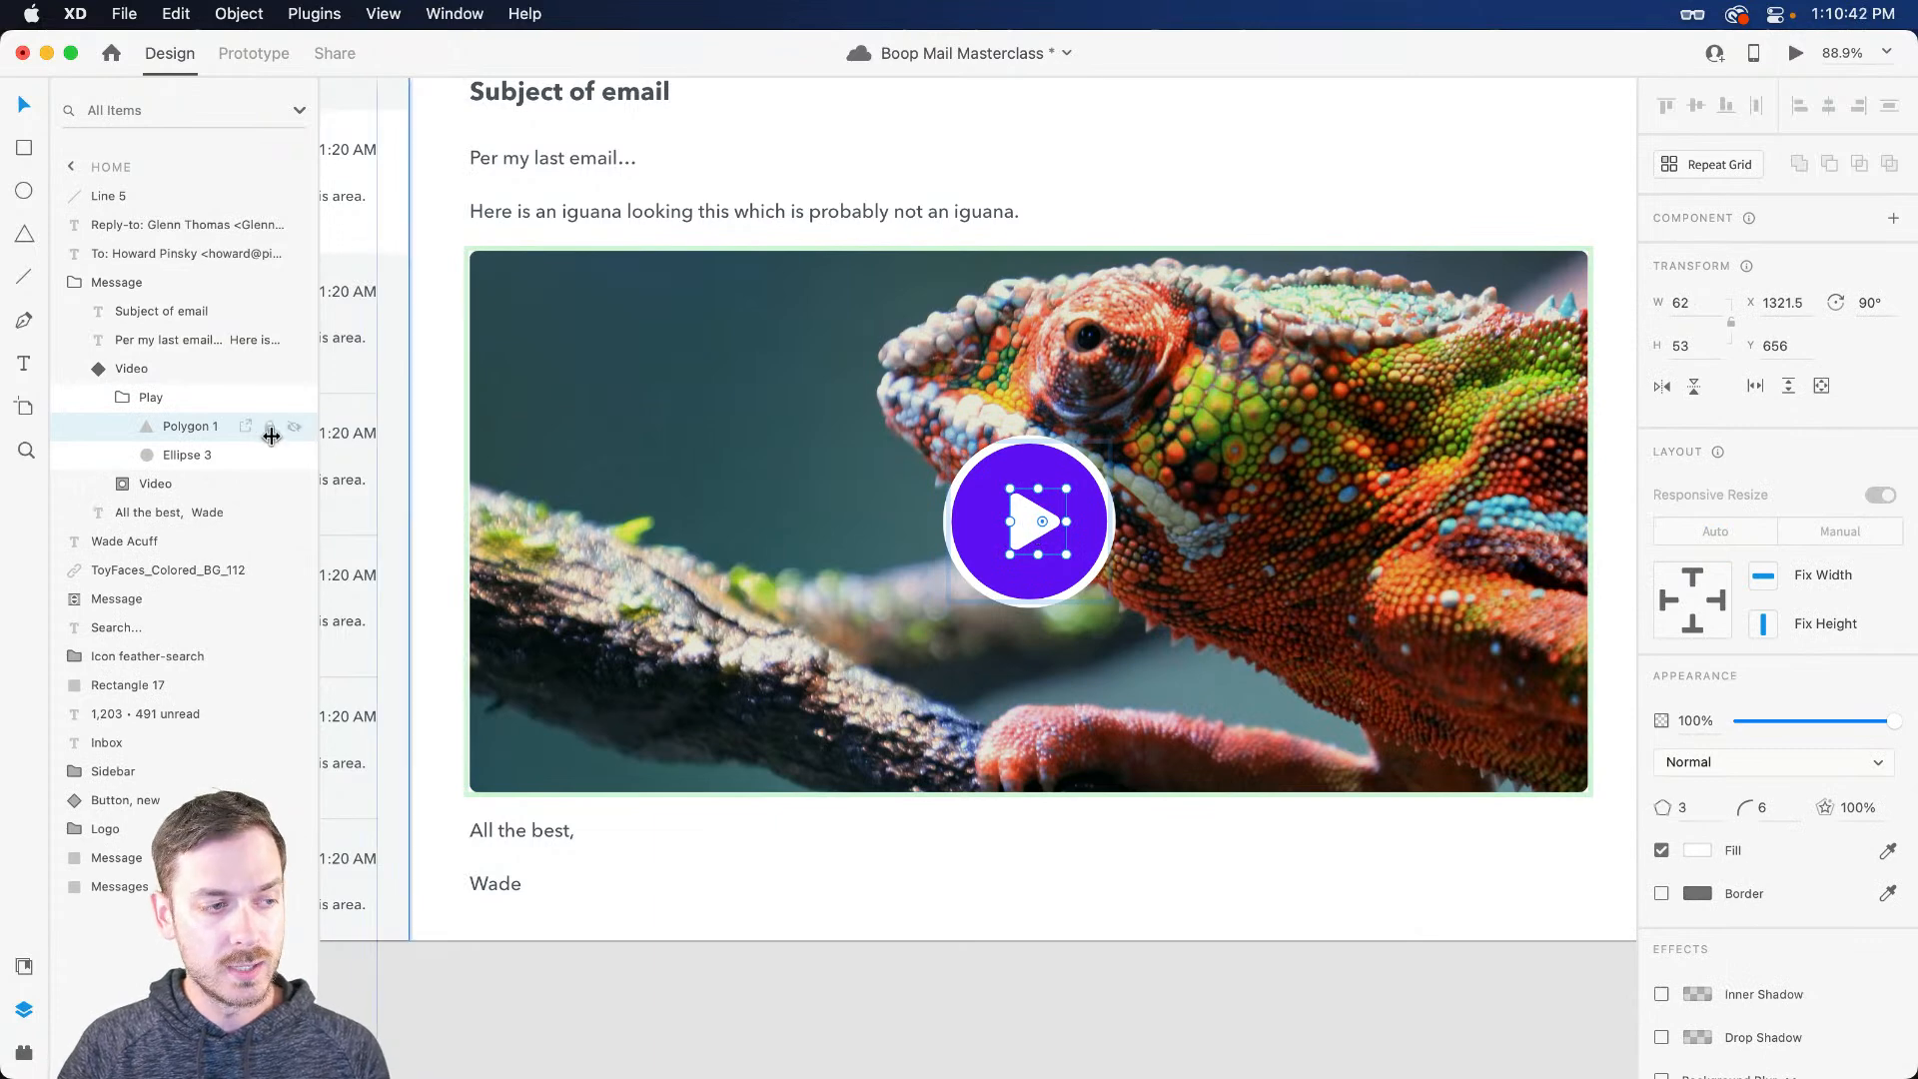
key("Delete")
left_click(1039, 536)
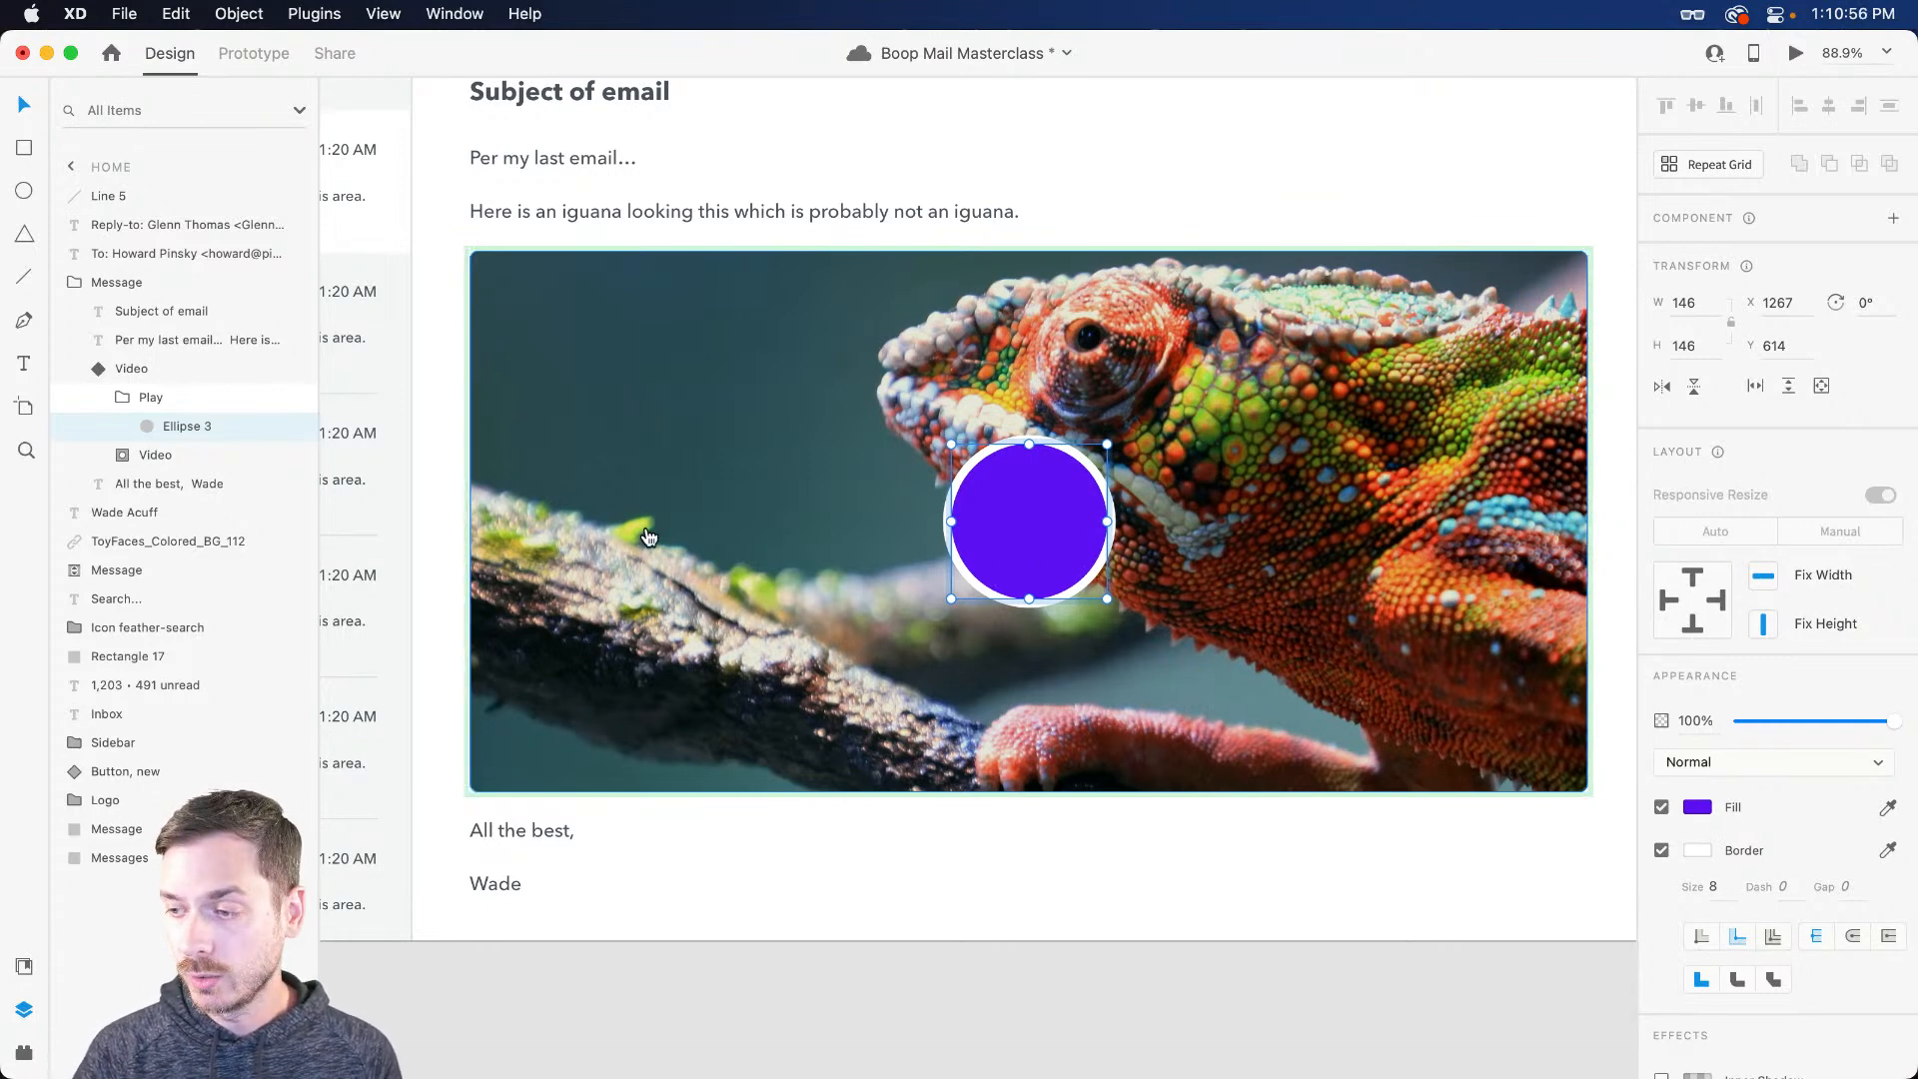
Step: Switch to Finder and preview the Impossible Ring.json animation in the Gaming Platform folder
key("super+Tab")
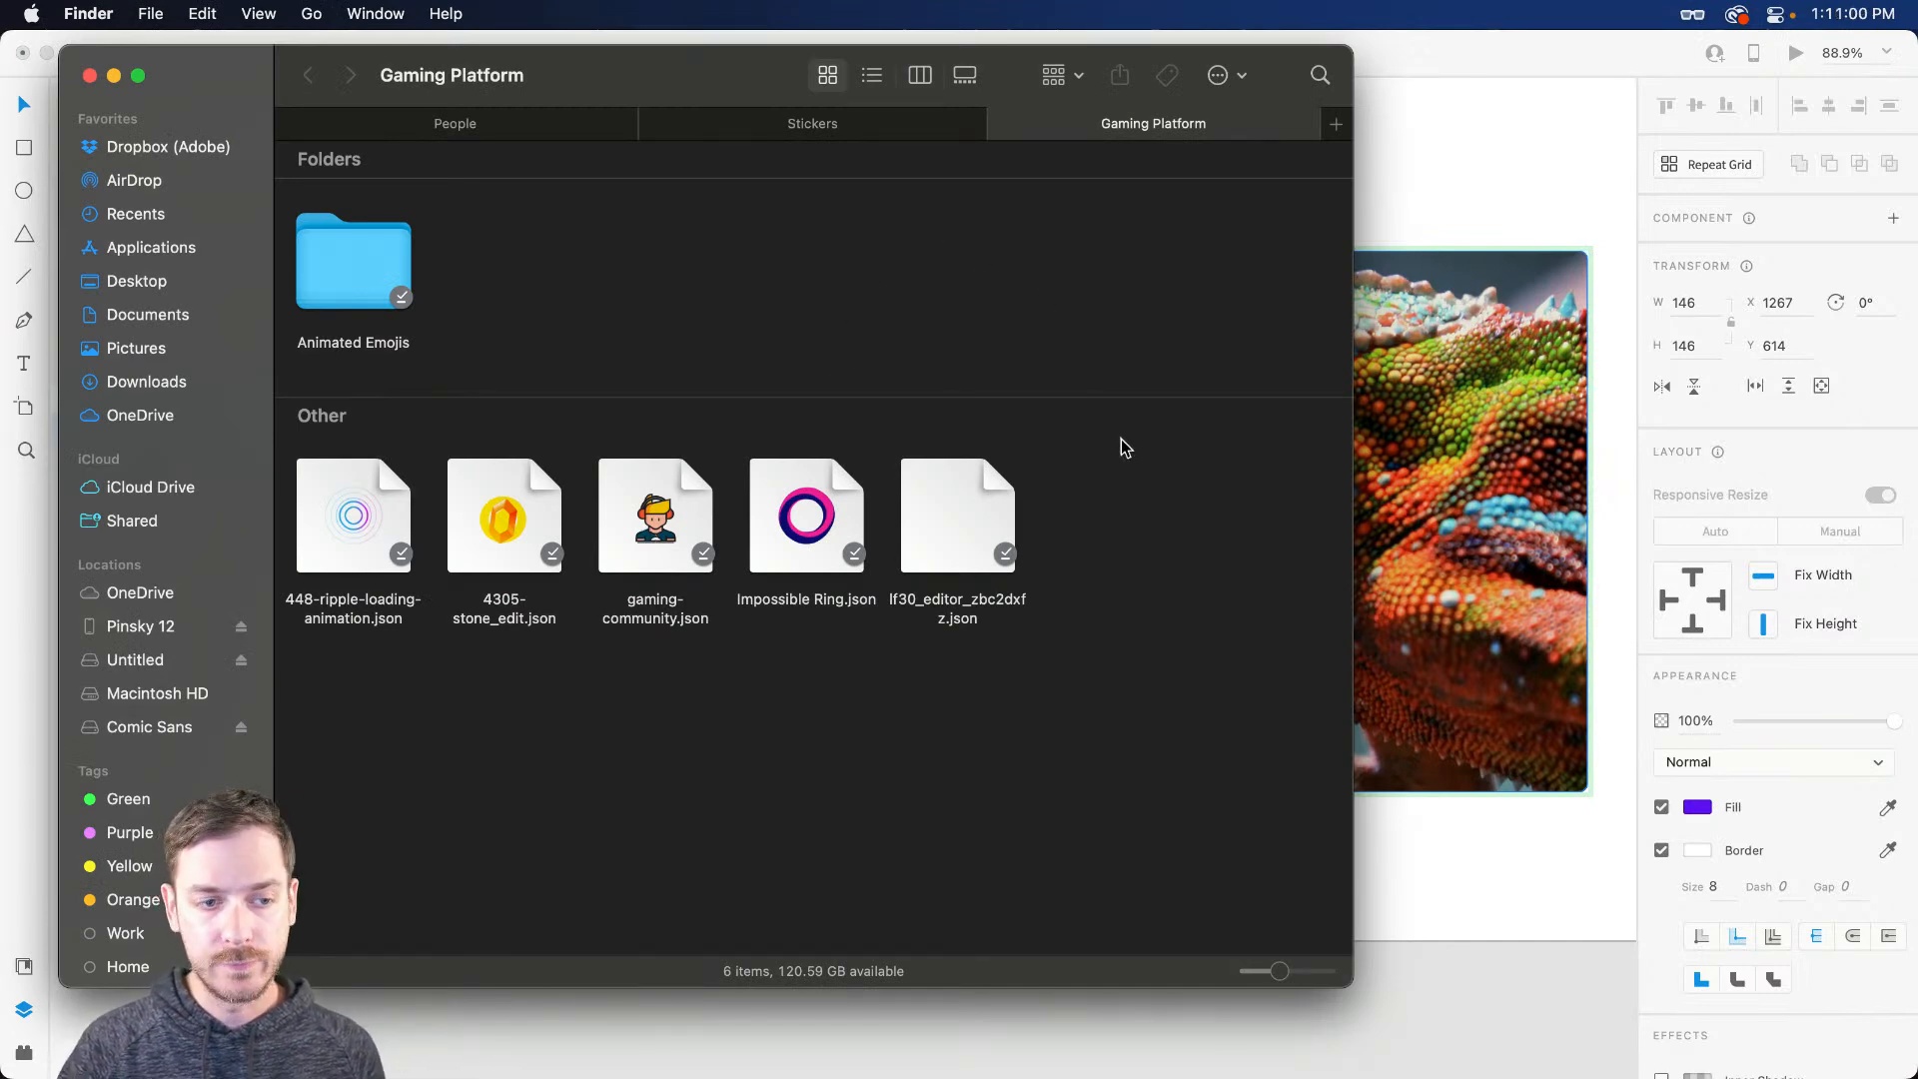
left_click(852, 522)
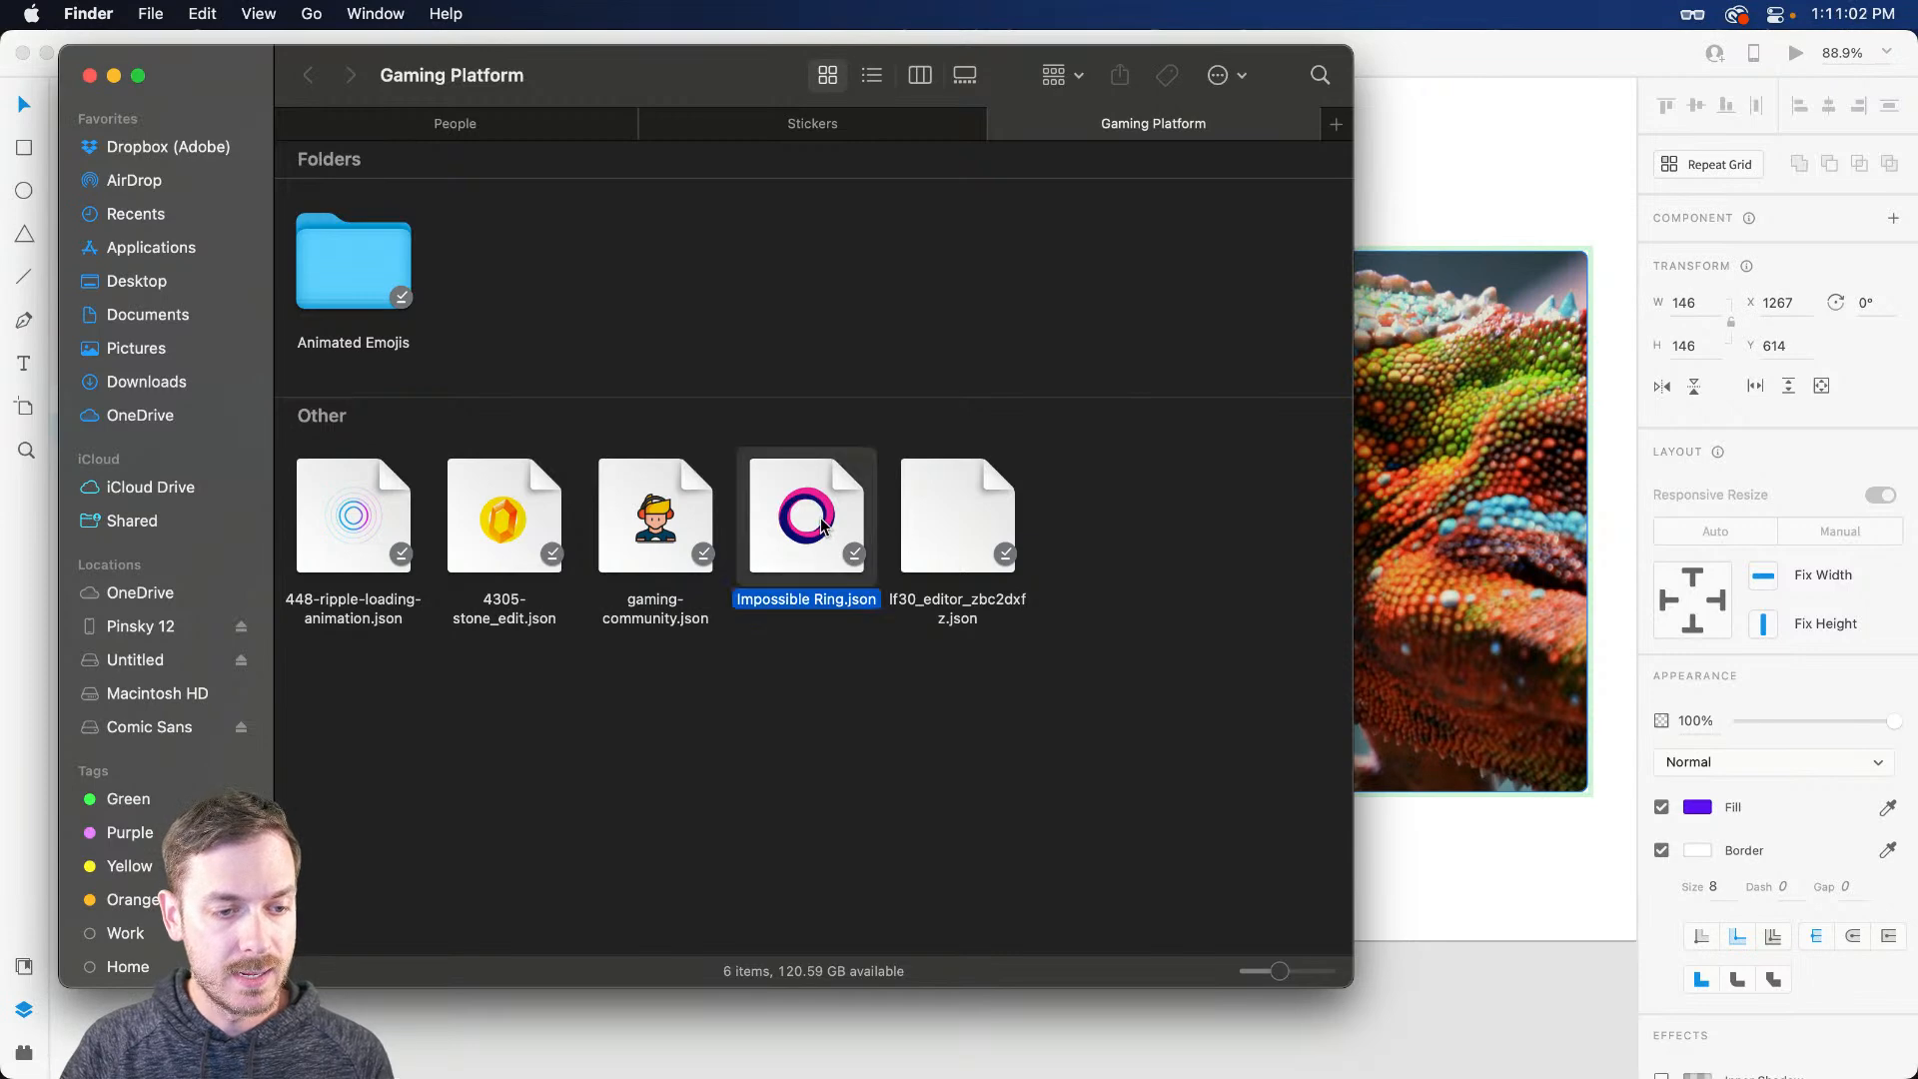
key("space")
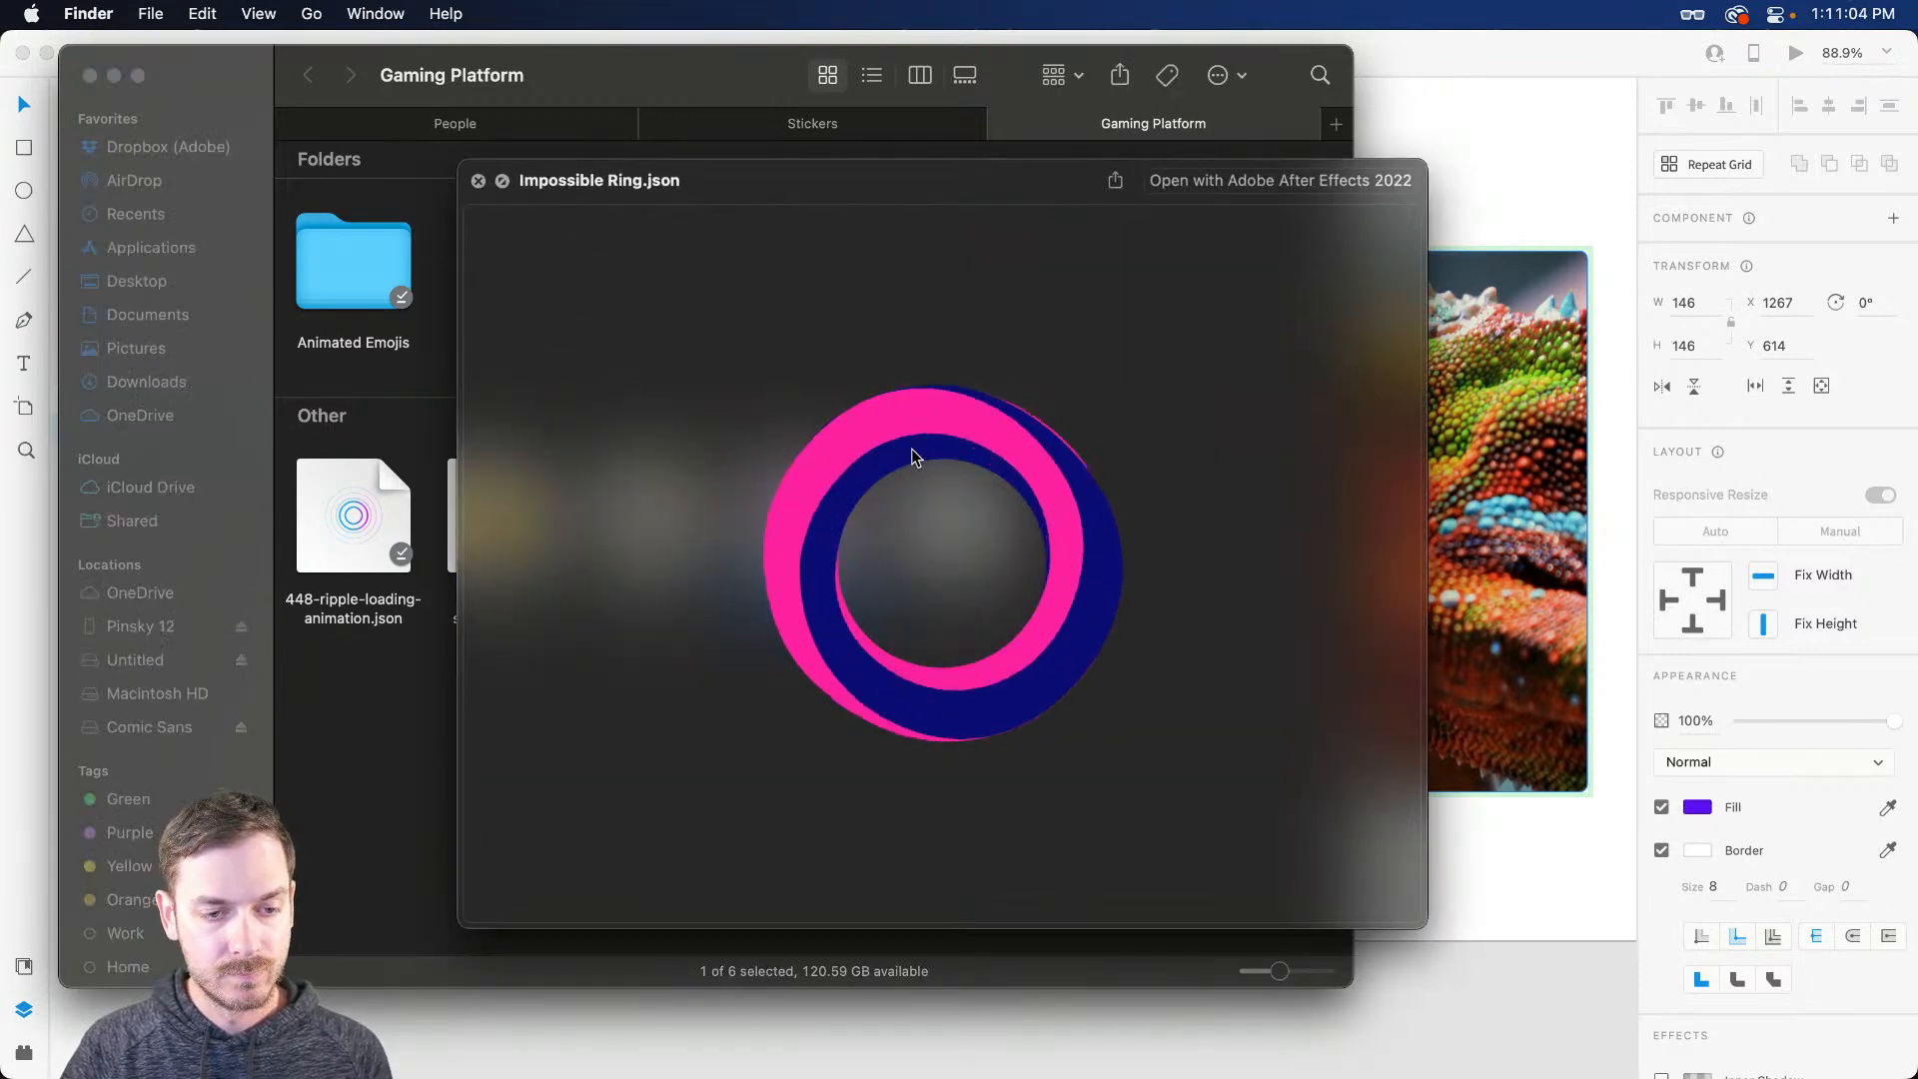
key("space")
Step: Preview 448-ripple-loading-animation.json in Finder and place it inside the purple circle of the Play group in Adobe XD
left_click(360, 516)
key("space")
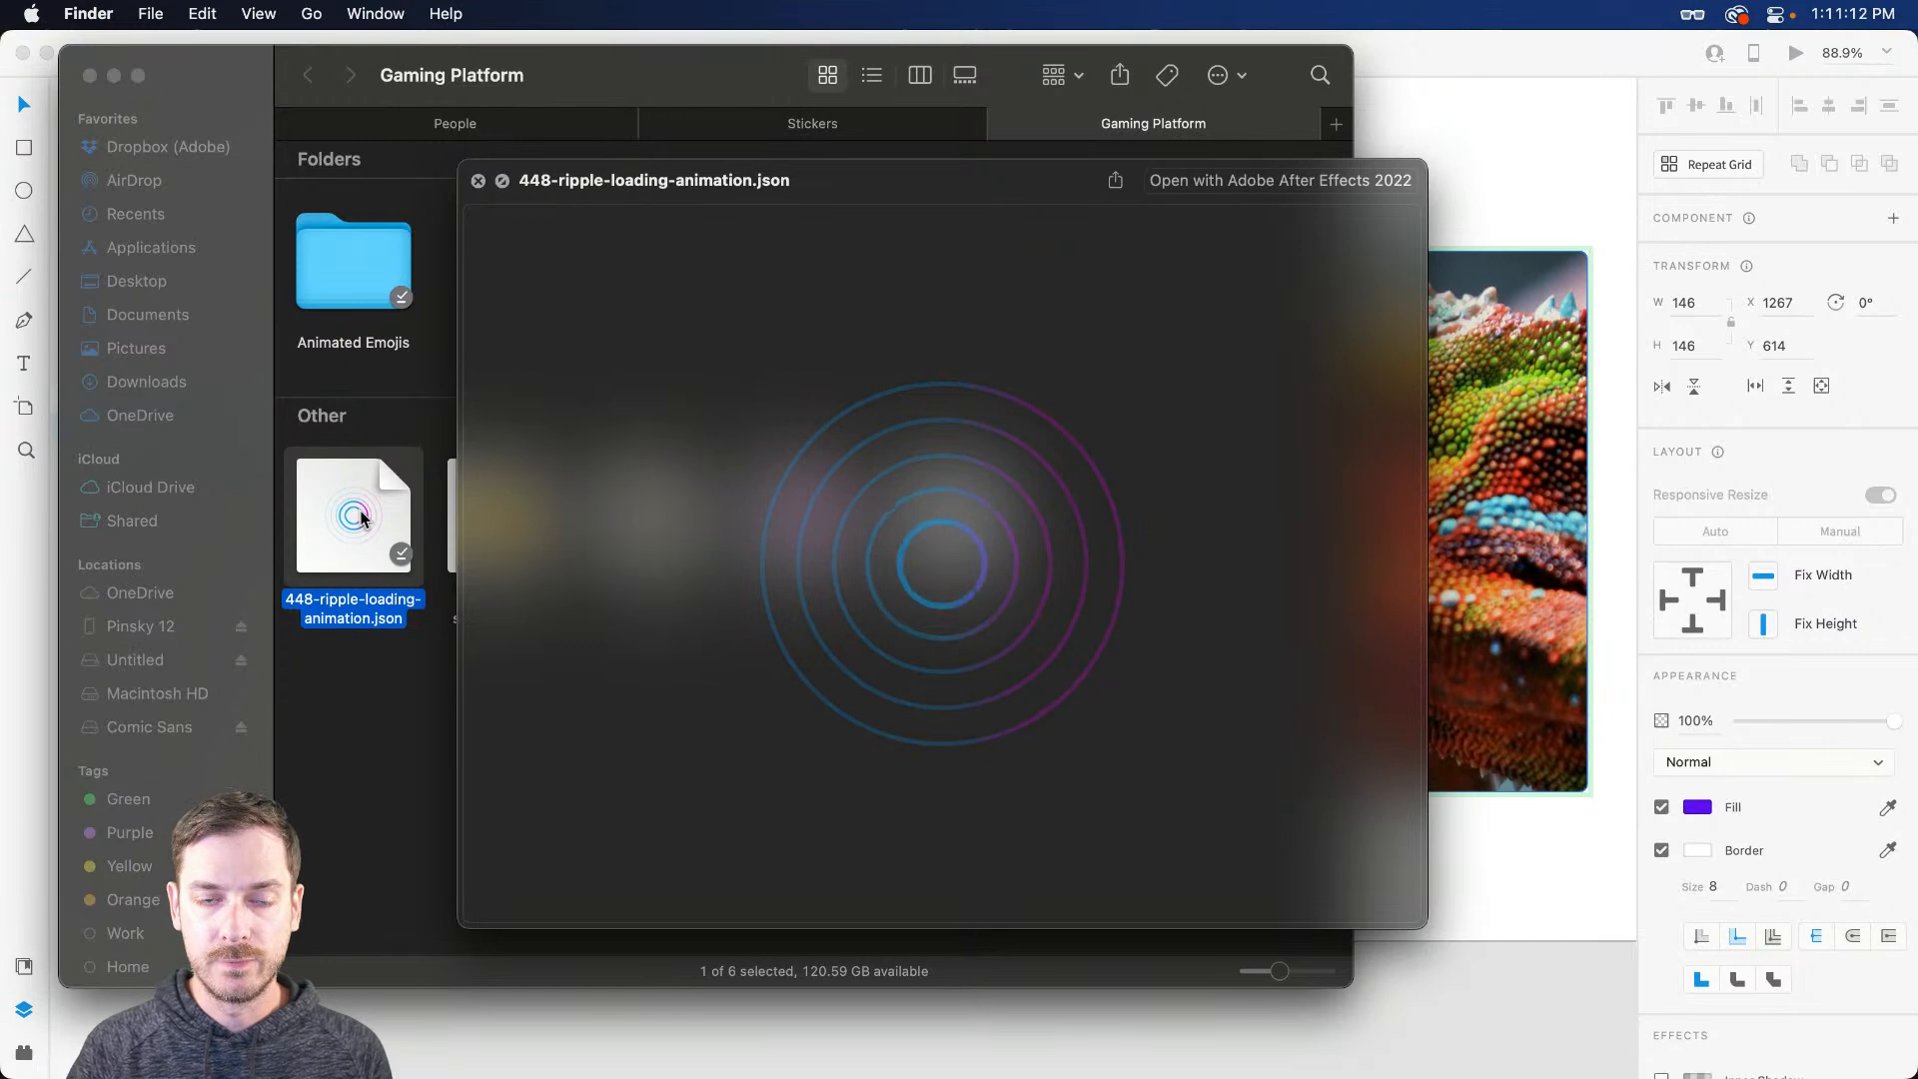
key("space")
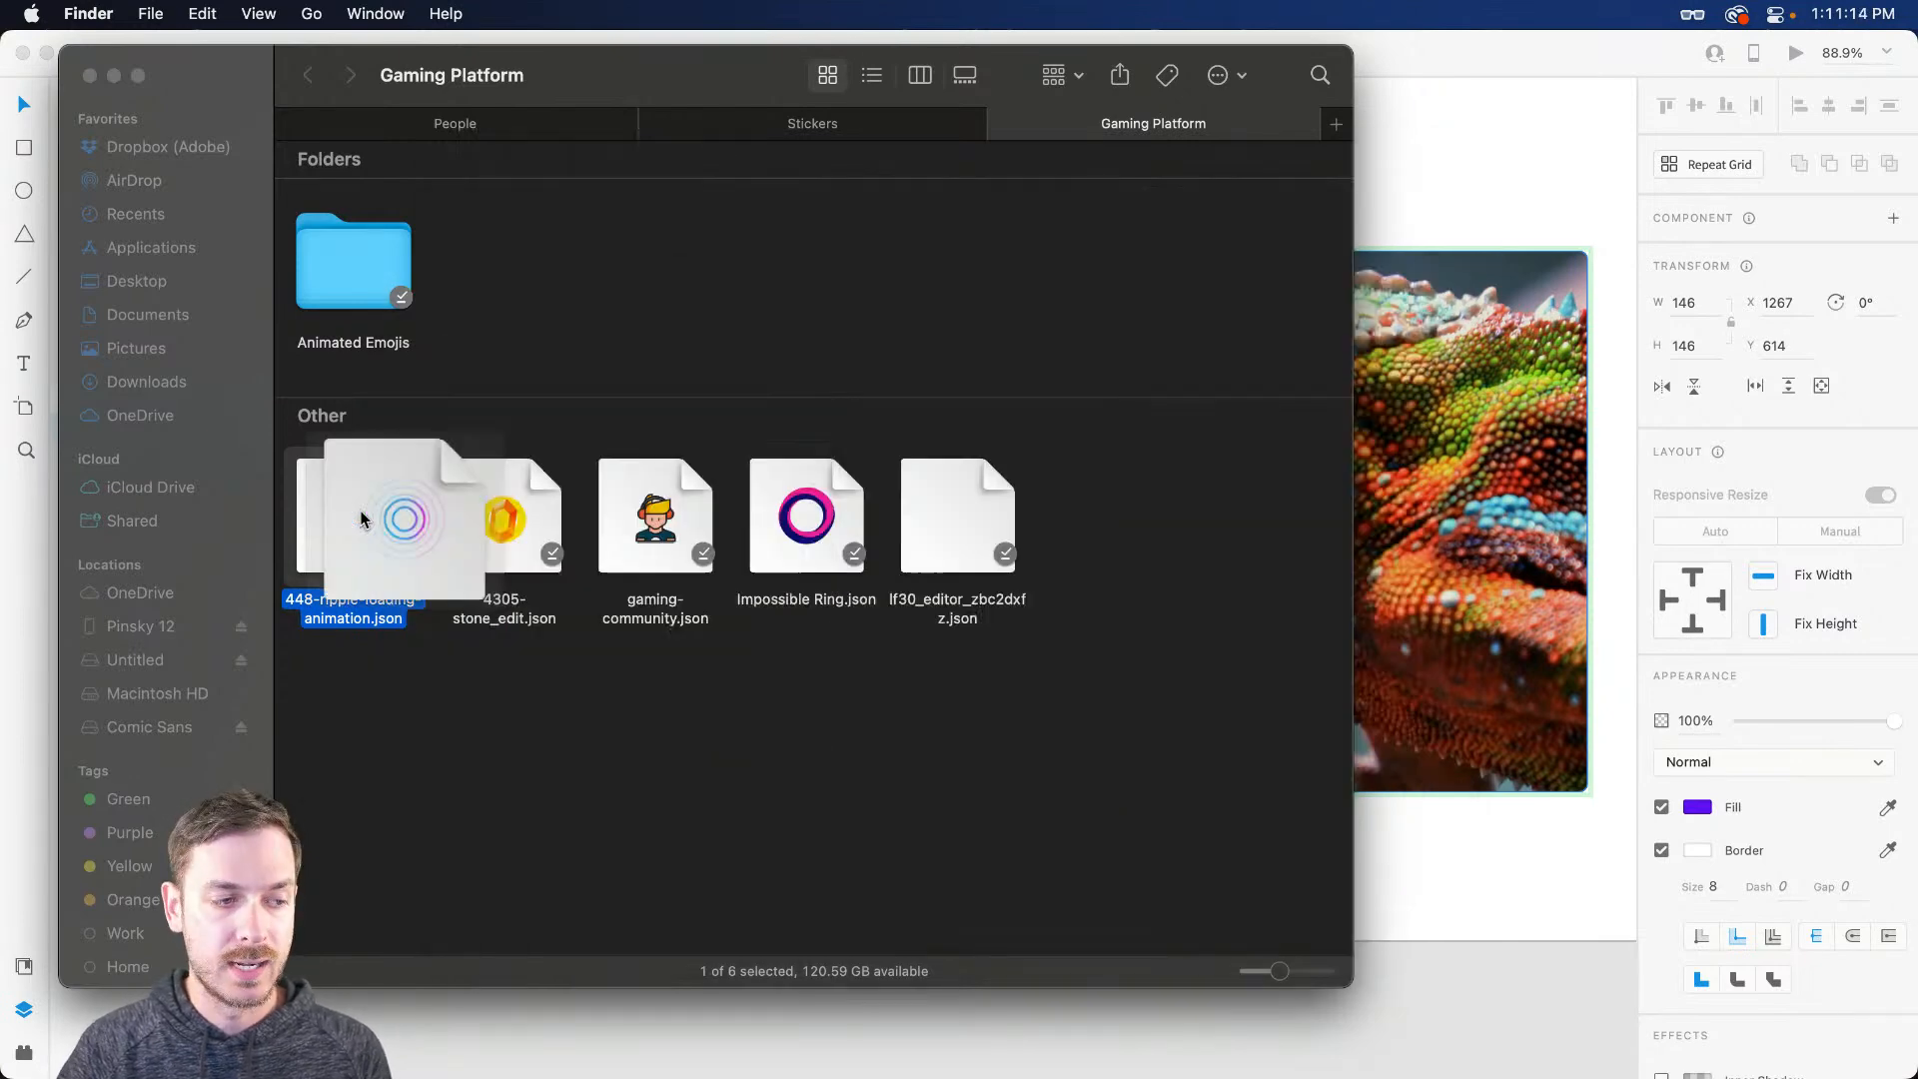
left_click_drag(362, 519, 1043, 509)
key("super+Tab")
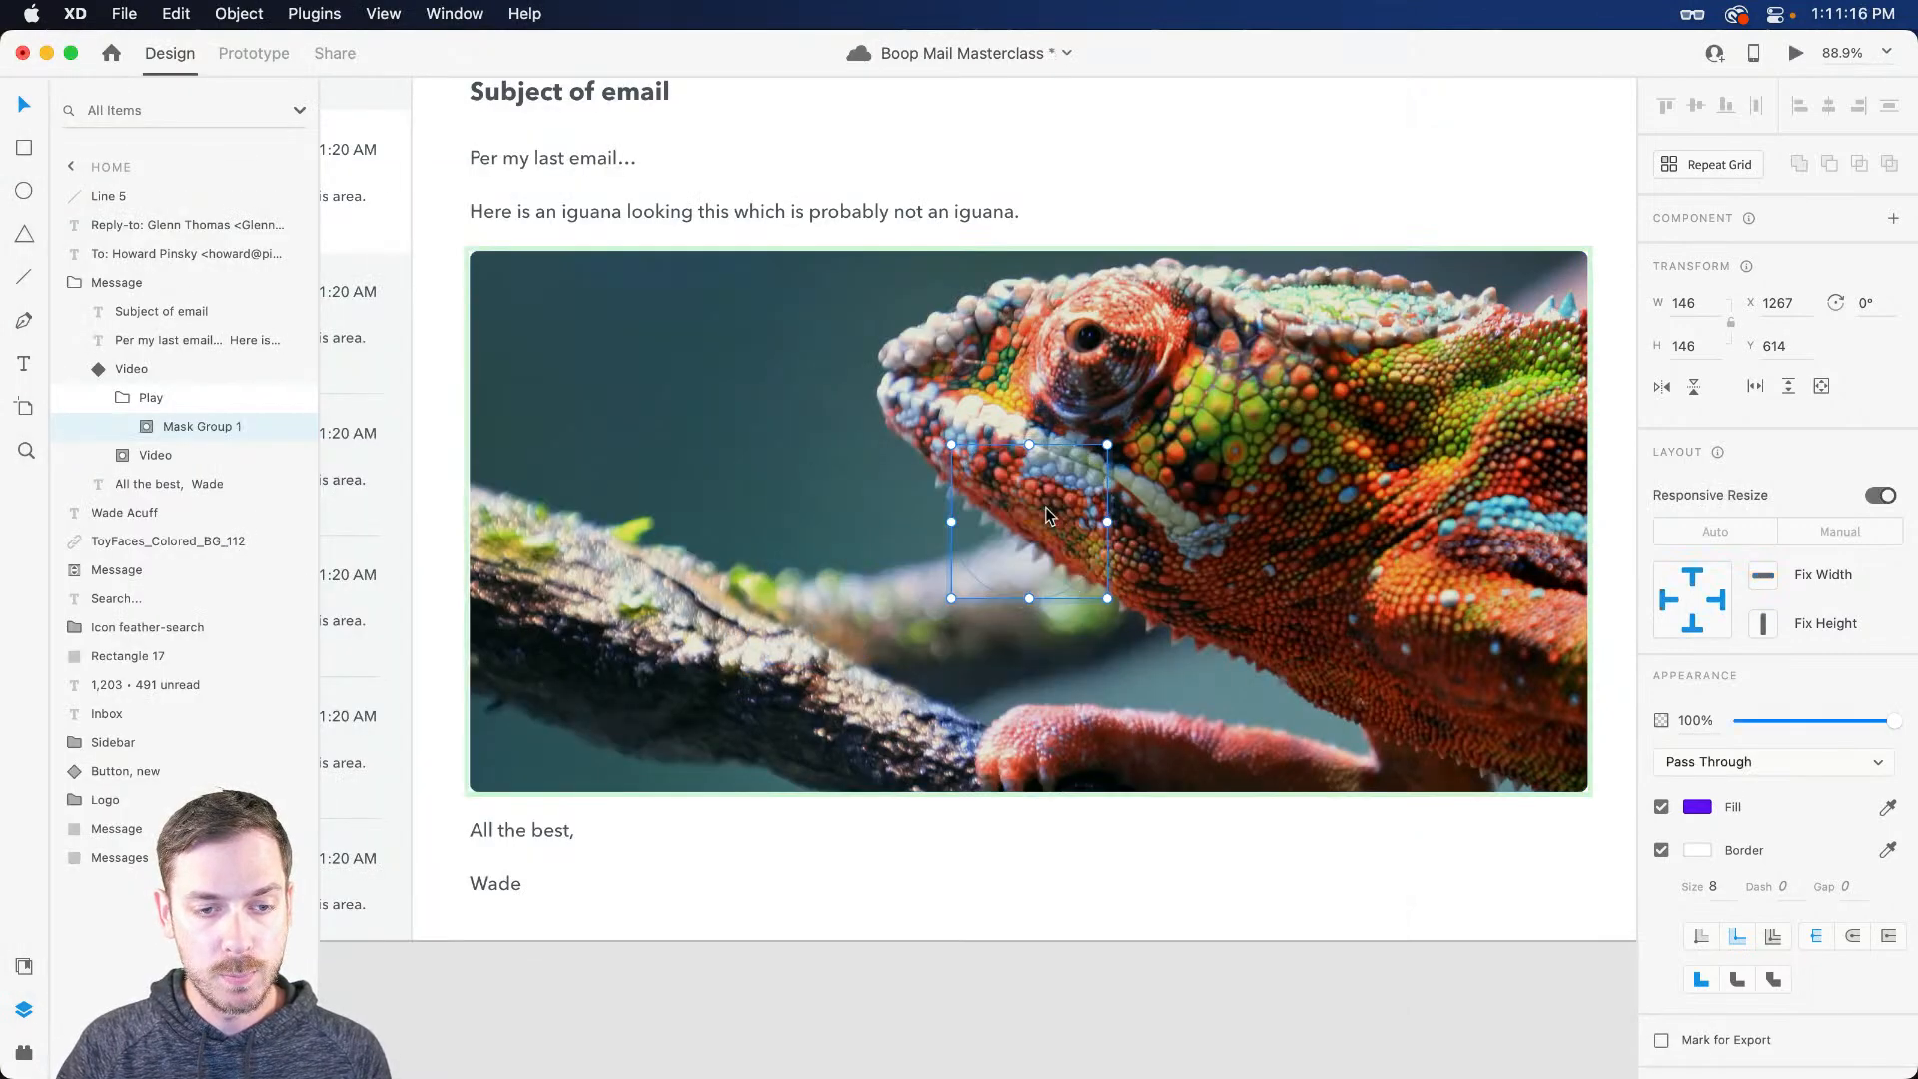
Step: Select the ripple loading animation inside the Play group's mask group and check its playback options
scroll(1045, 505, "up", 5)
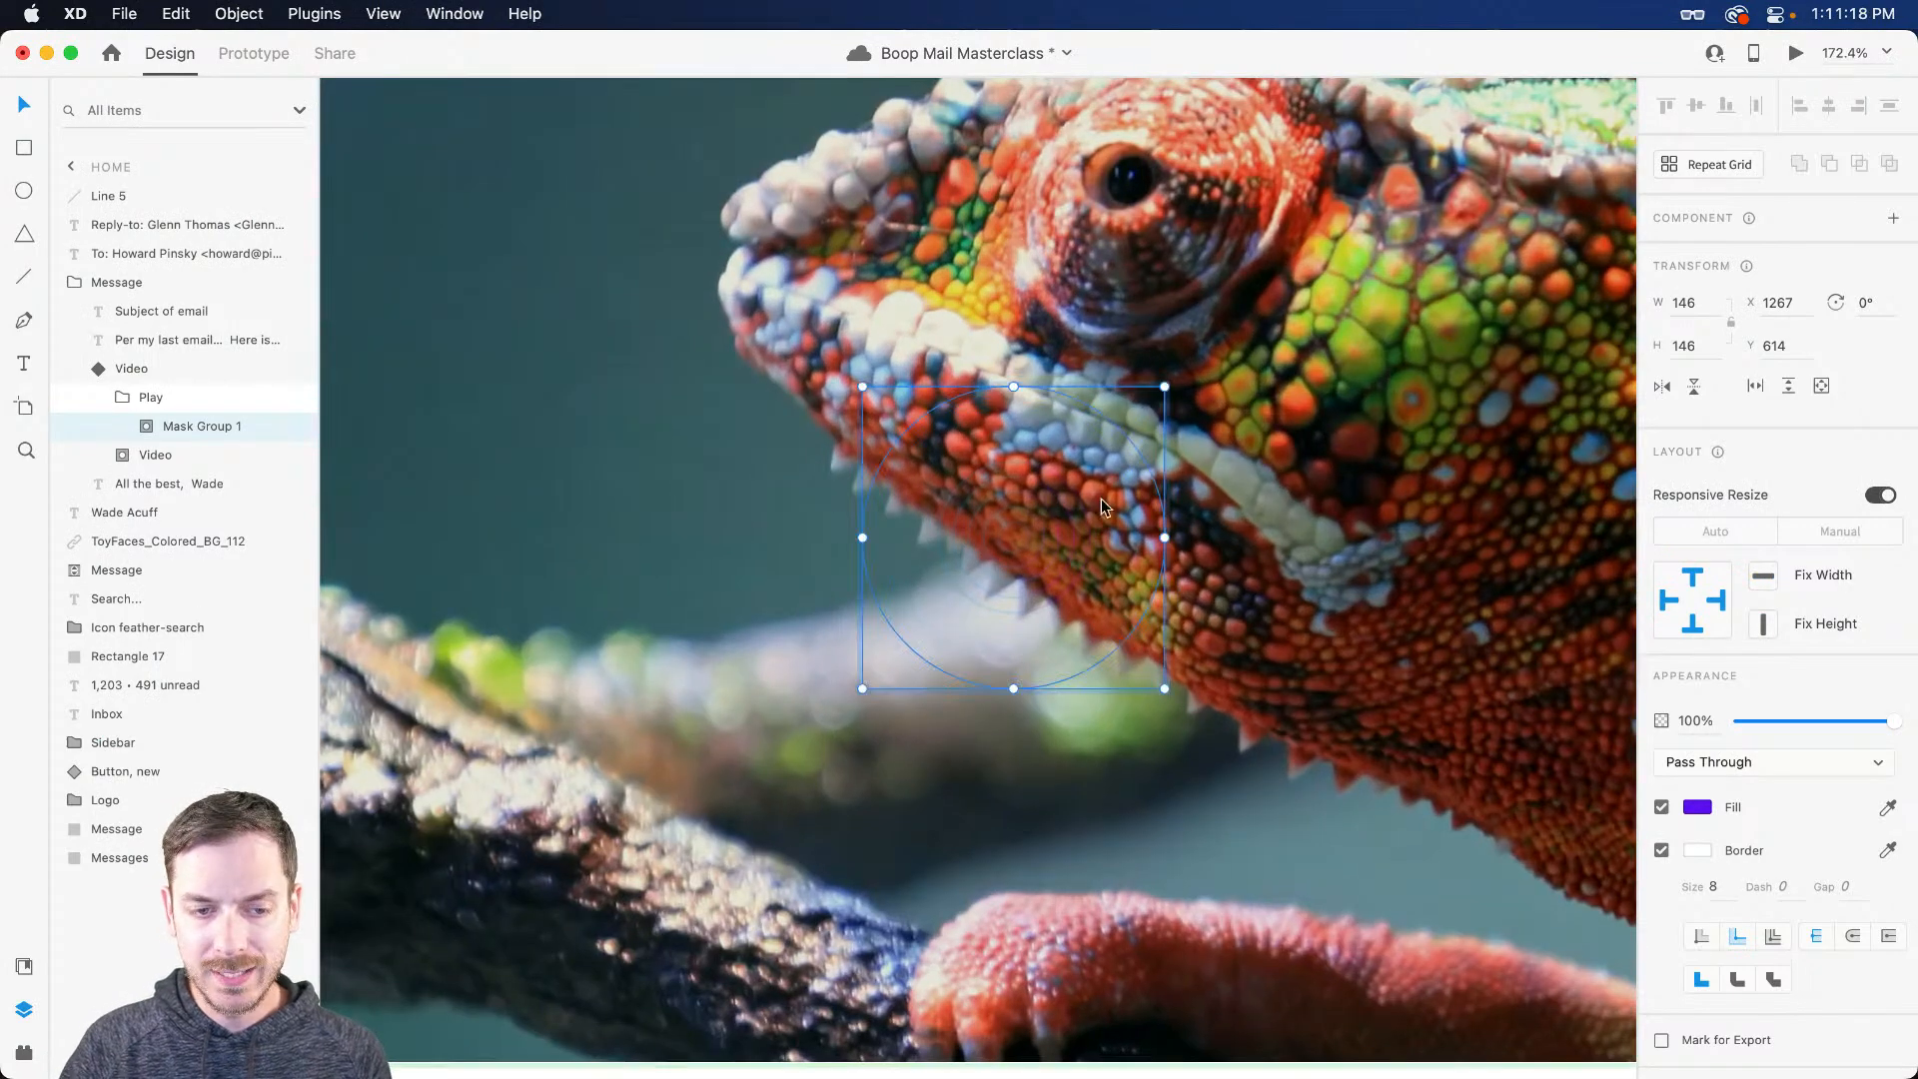
left_click(140, 429)
left_click(146, 484)
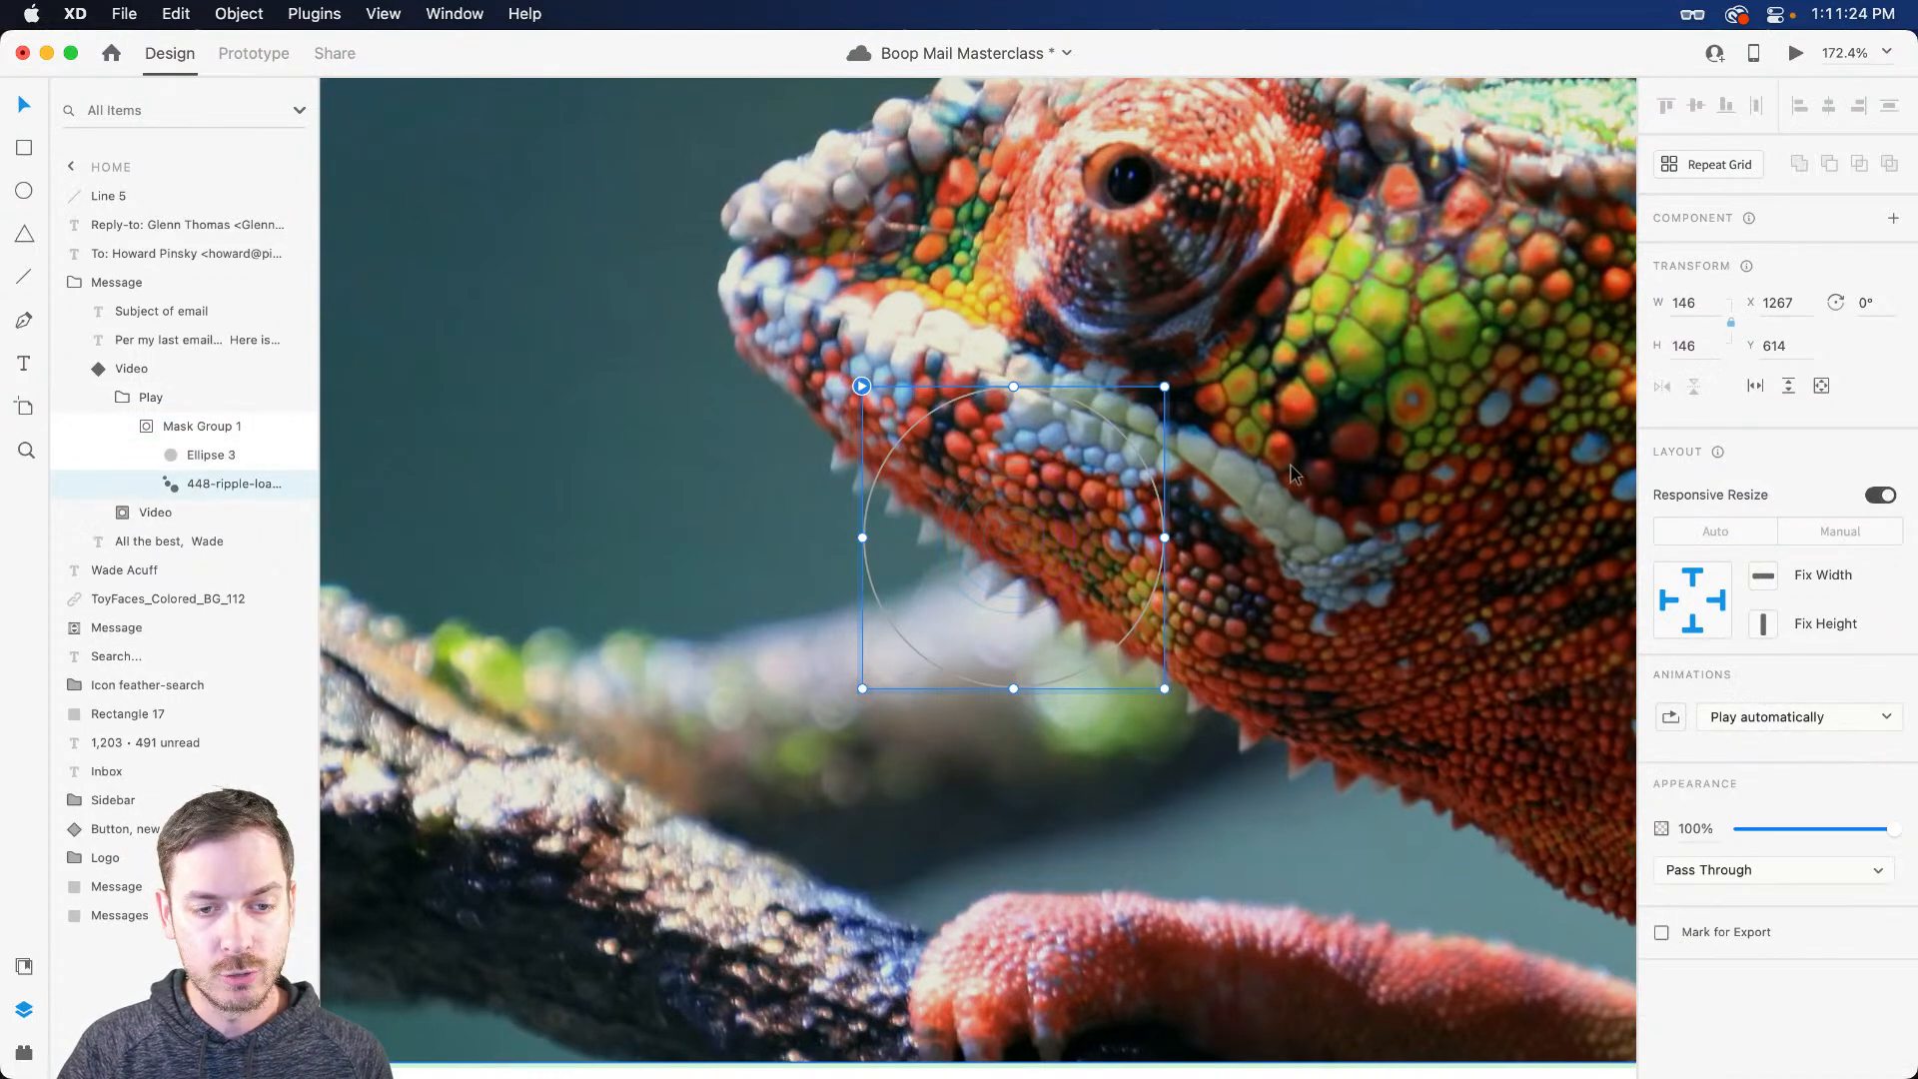
left_click_drag(1165, 386, 1202, 354)
key("super+z")
left_click(1786, 718)
left_click(1786, 718)
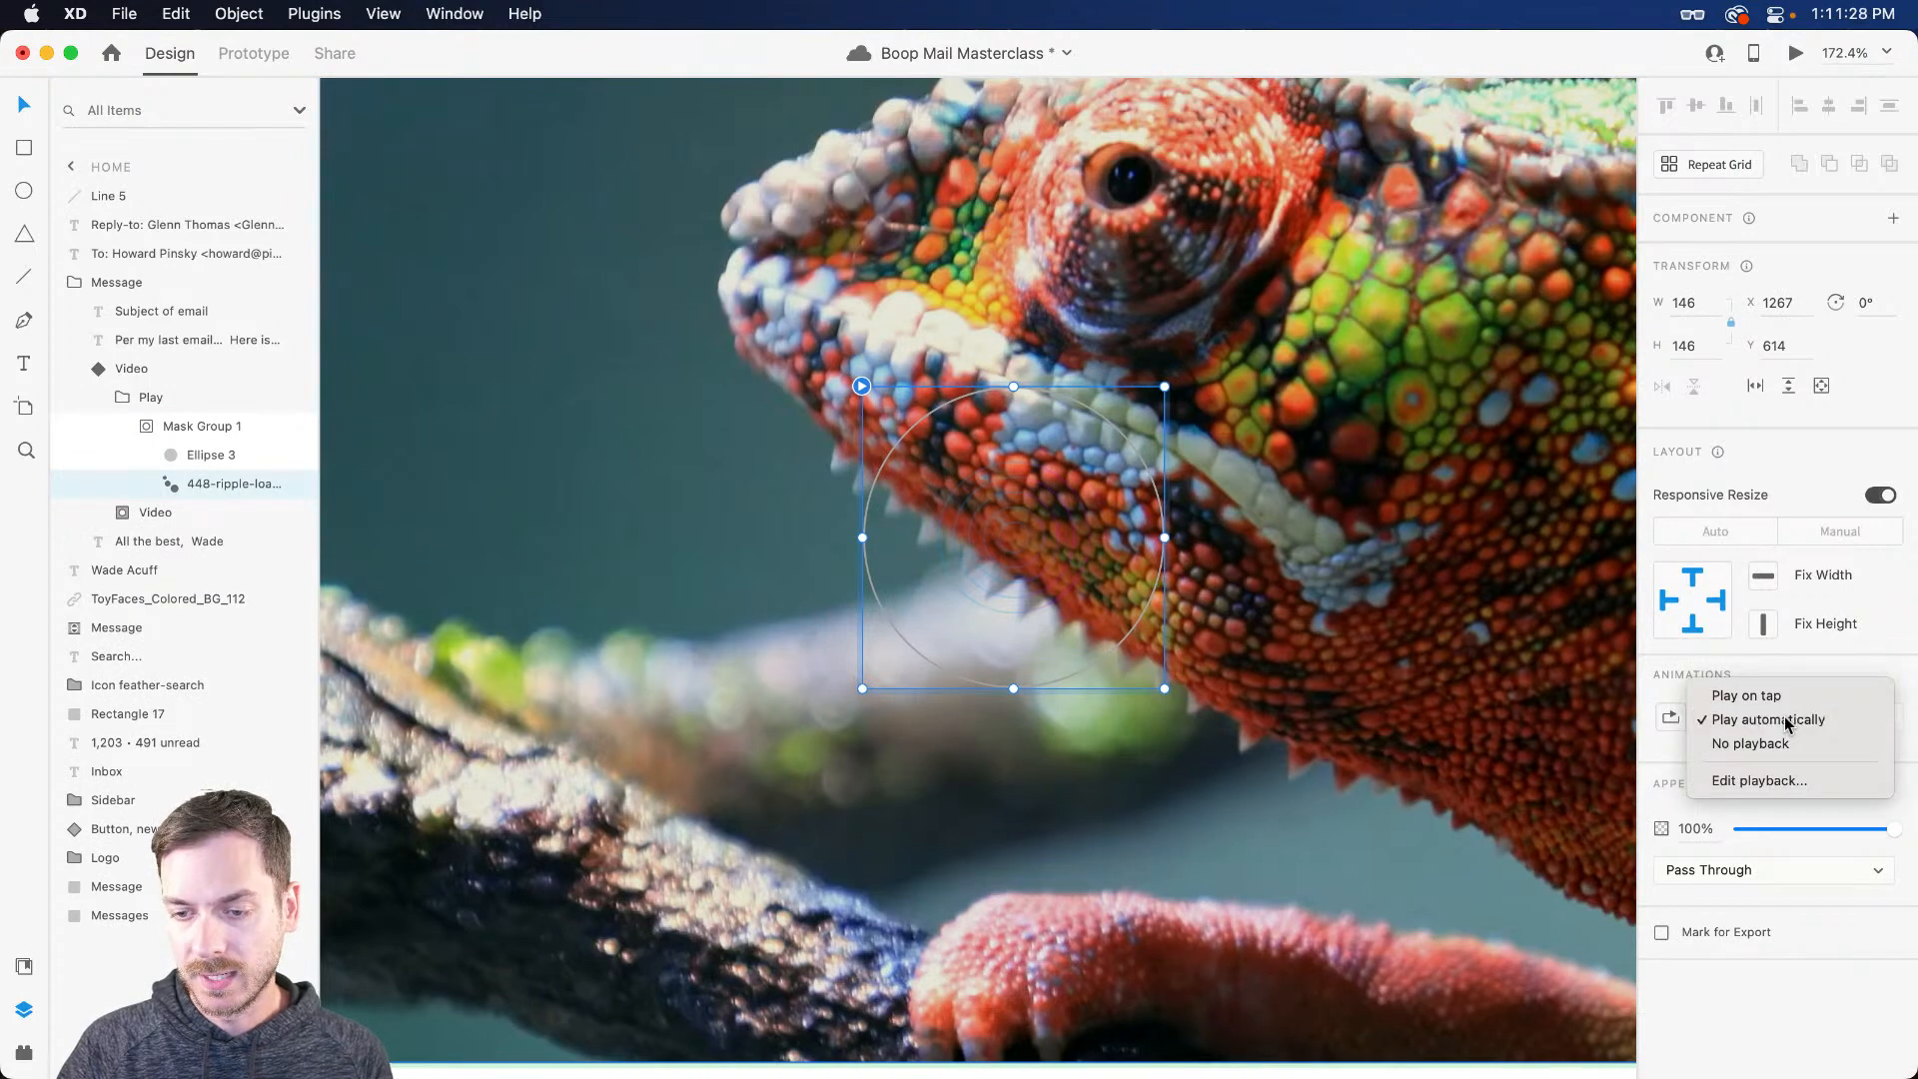
Step: Play the ripple loading animation over the iguana video in the desktop preview
left_click(1798, 54)
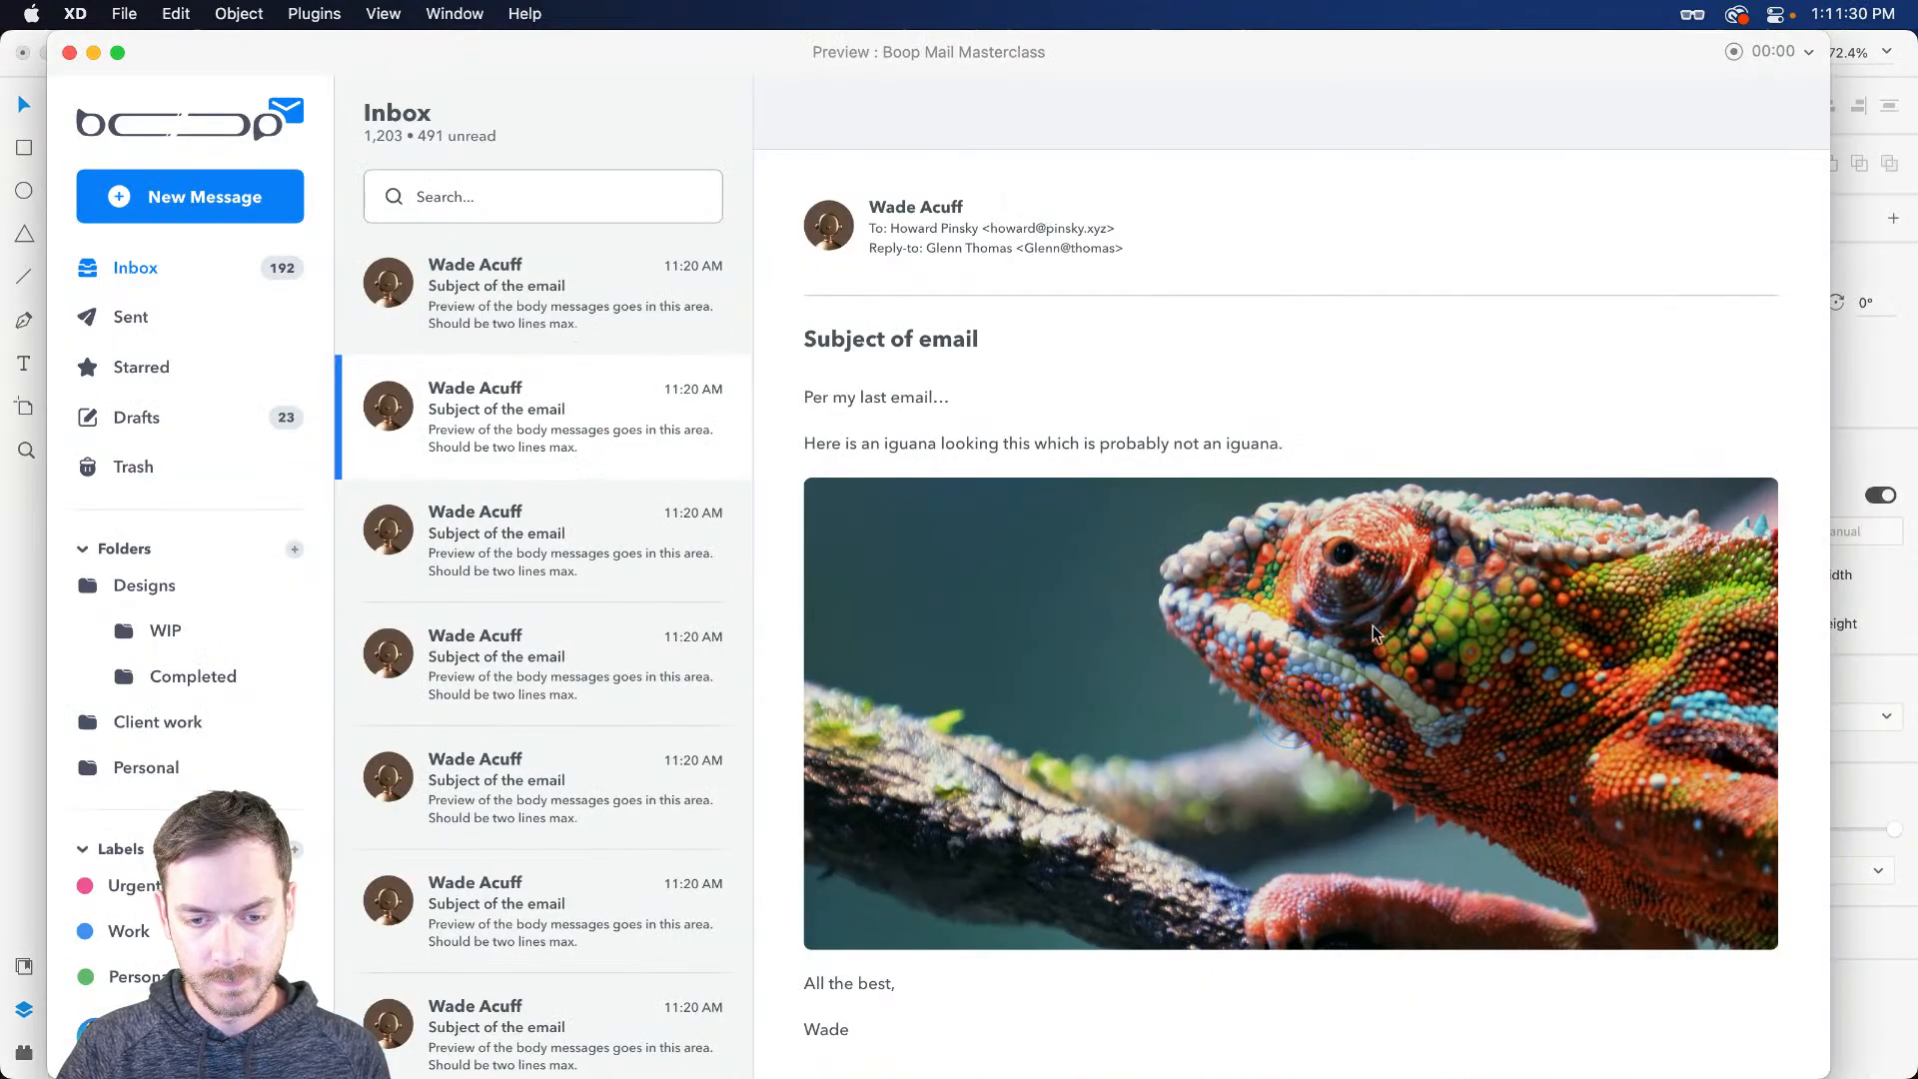
key("super+w")
left_click_drag(1167, 386, 1181, 375)
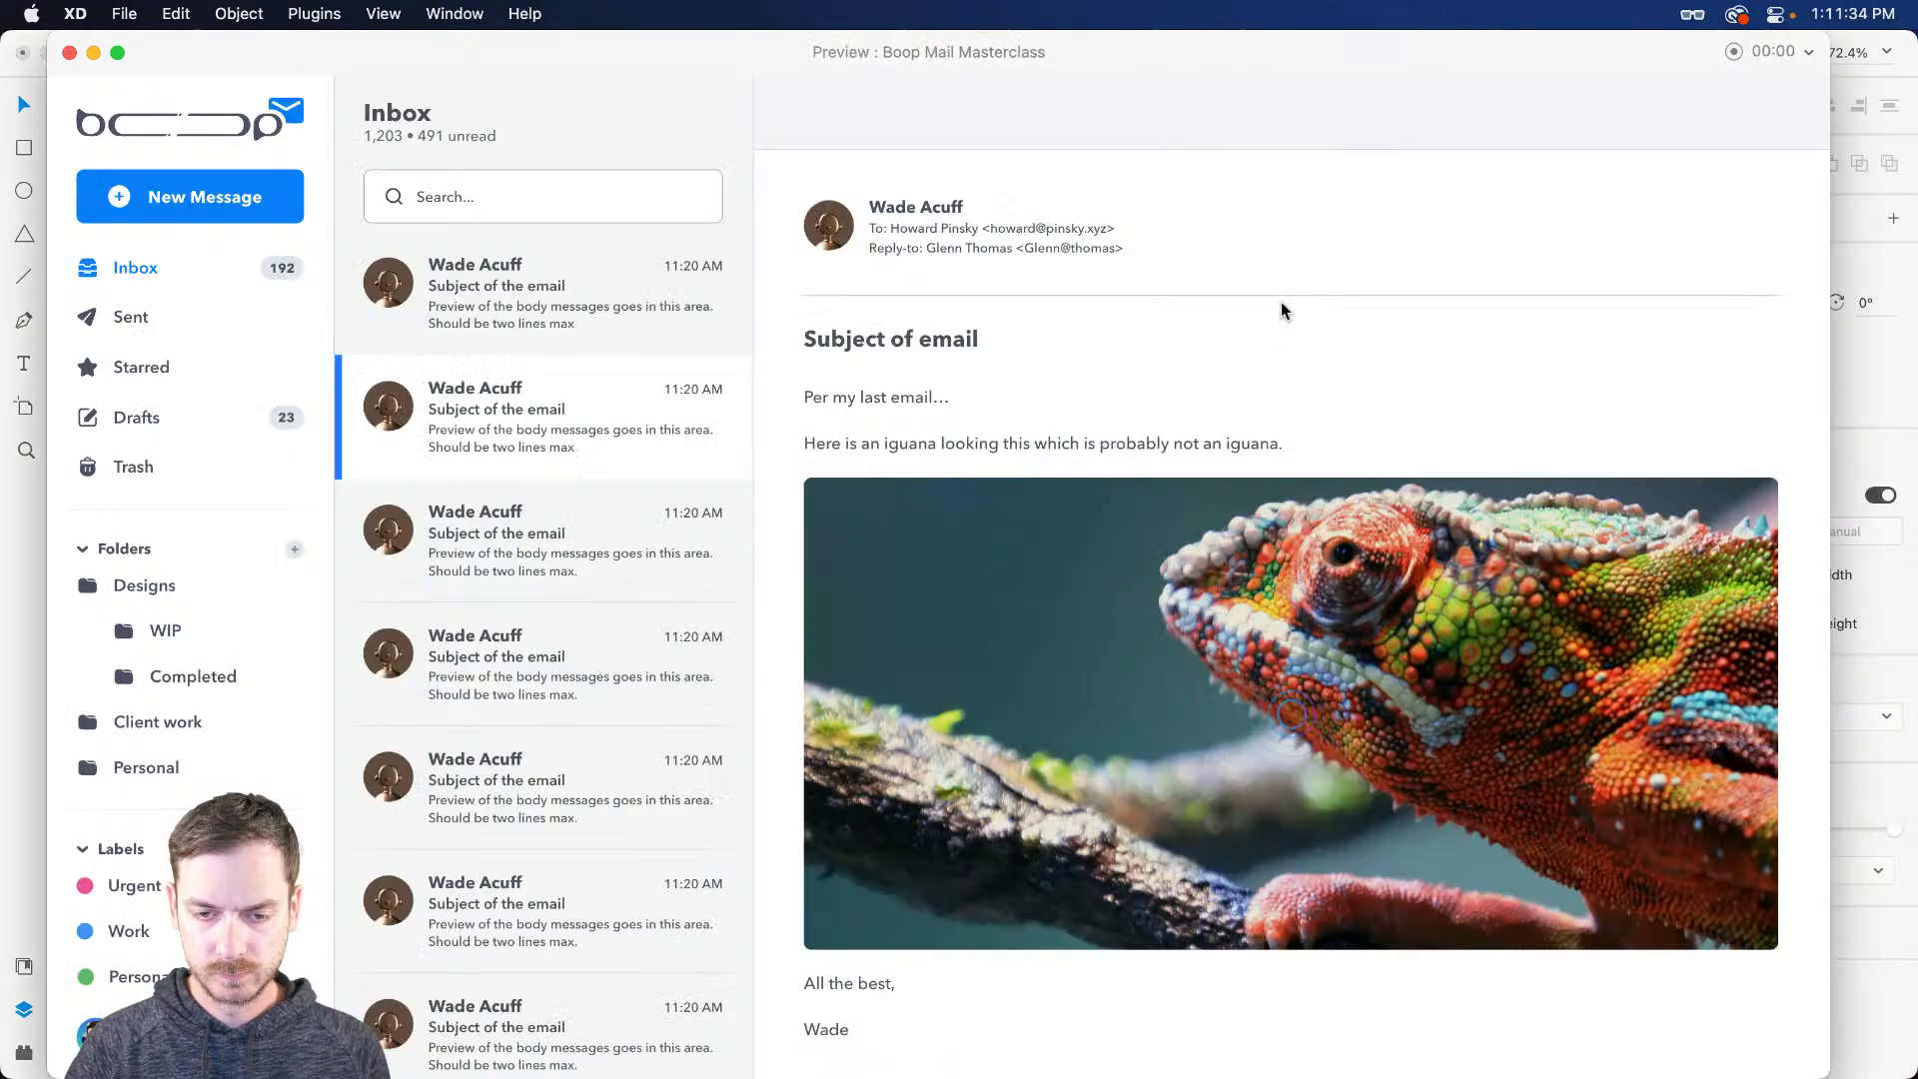
key("super+Return")
key("super+w")
Step: Set the opacity of the black overlay rectangle in the Loading state to 50% and check it in the desktop preview
left_click(1330, 439)
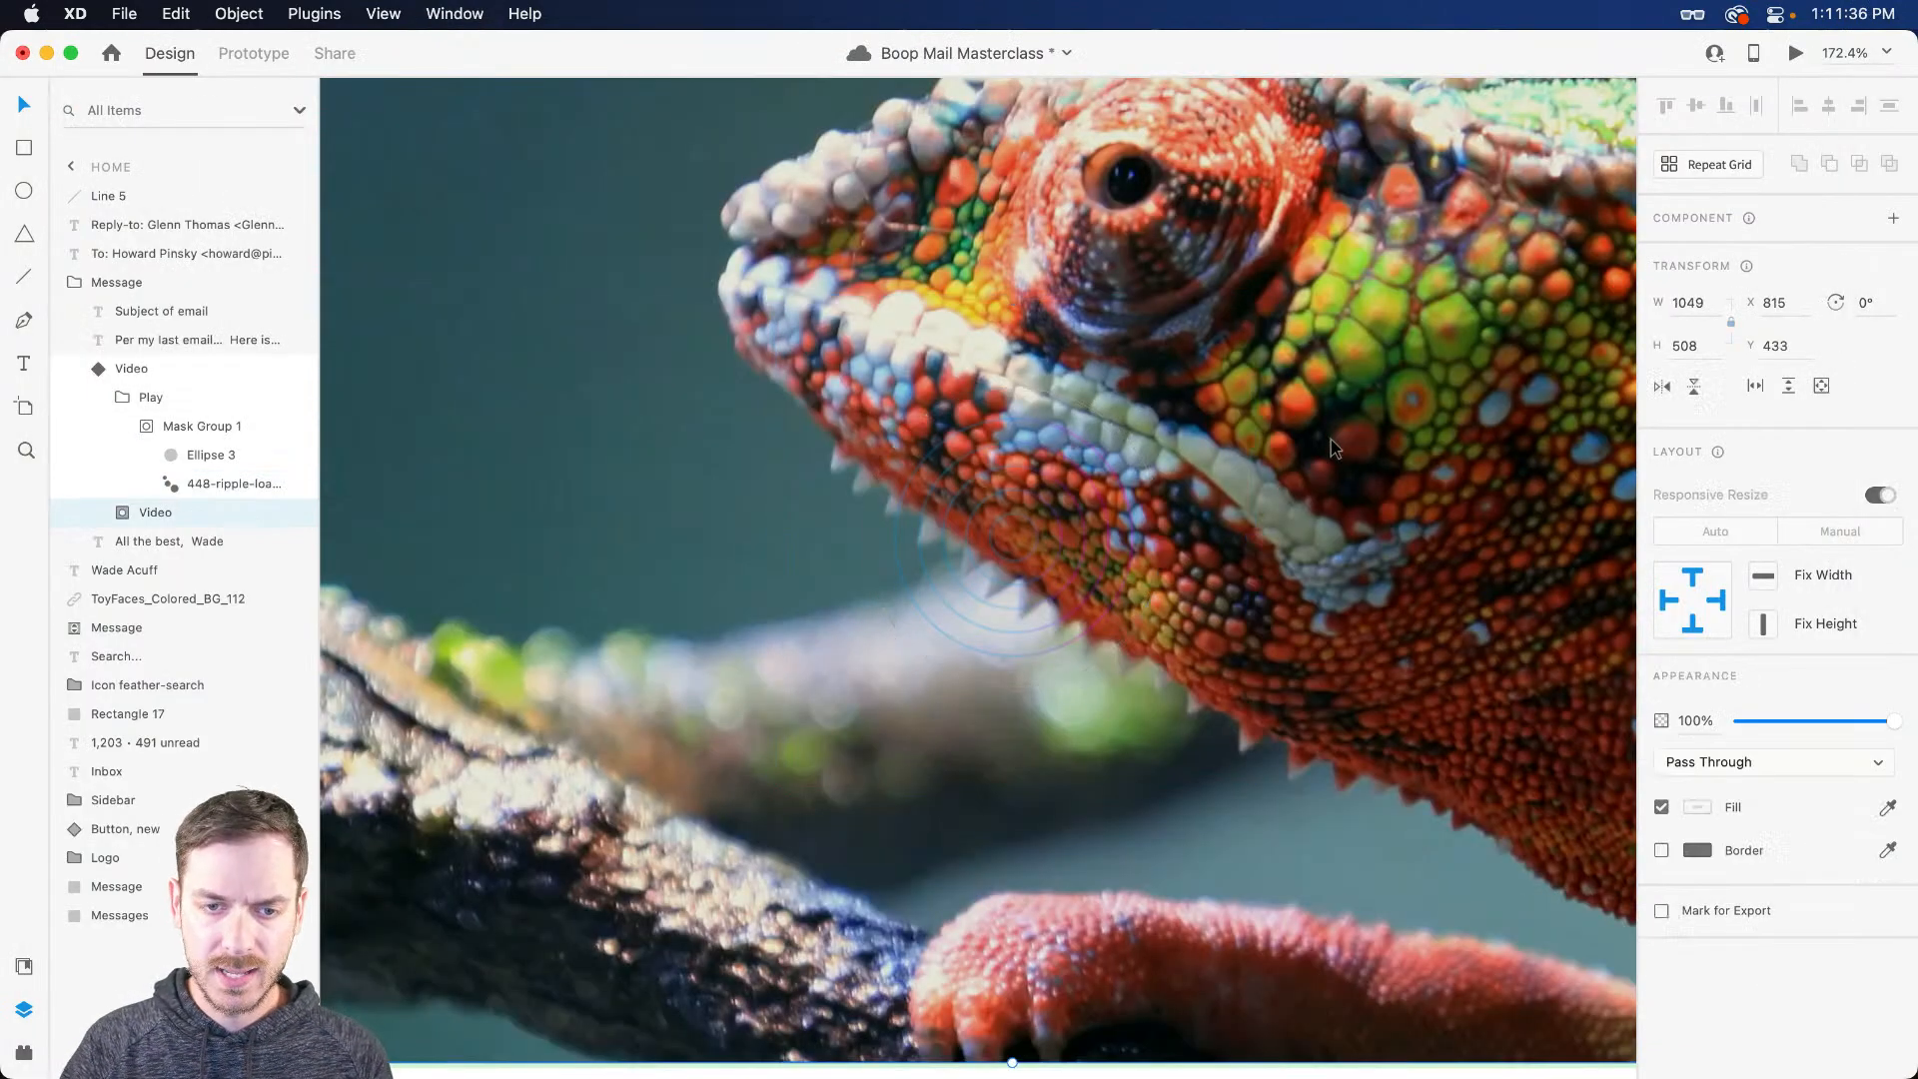
double_click(1322, 438)
left_click(1326, 472)
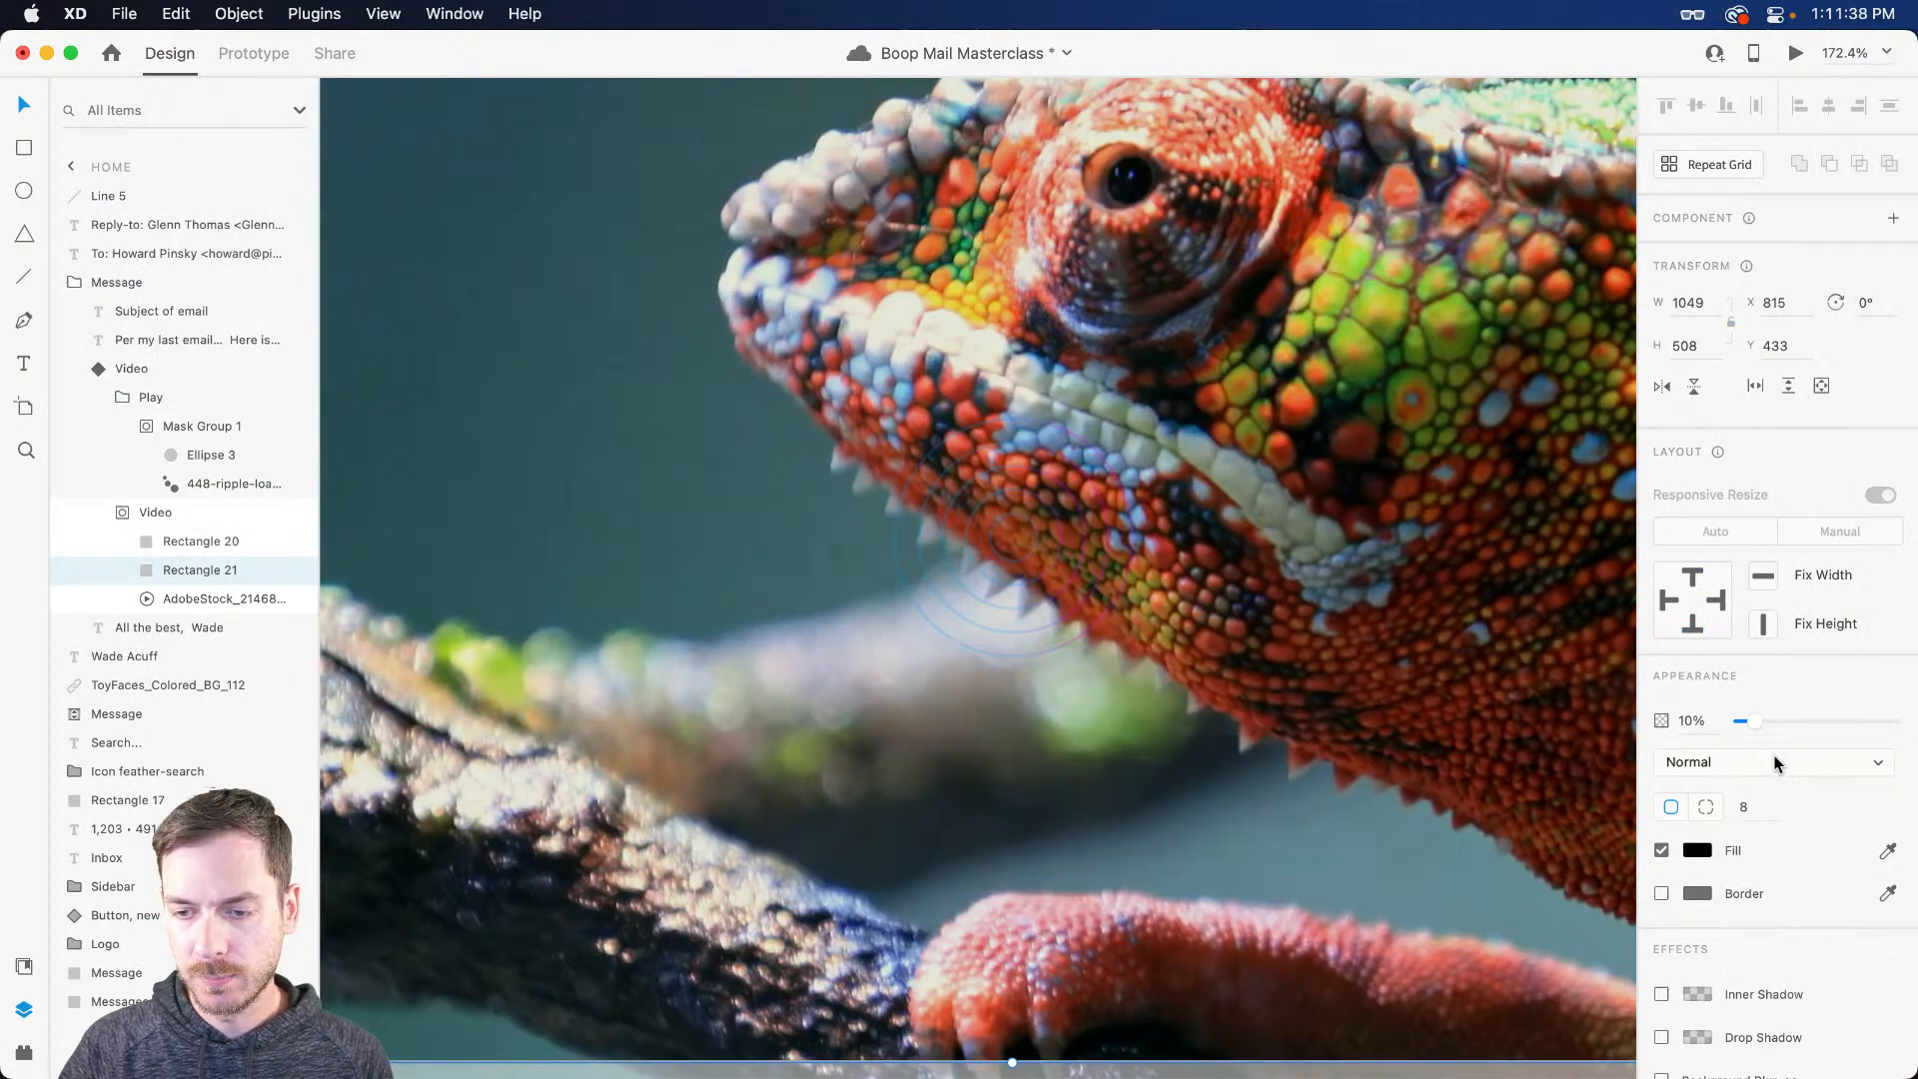
left_click_drag(1764, 718, 1813, 721)
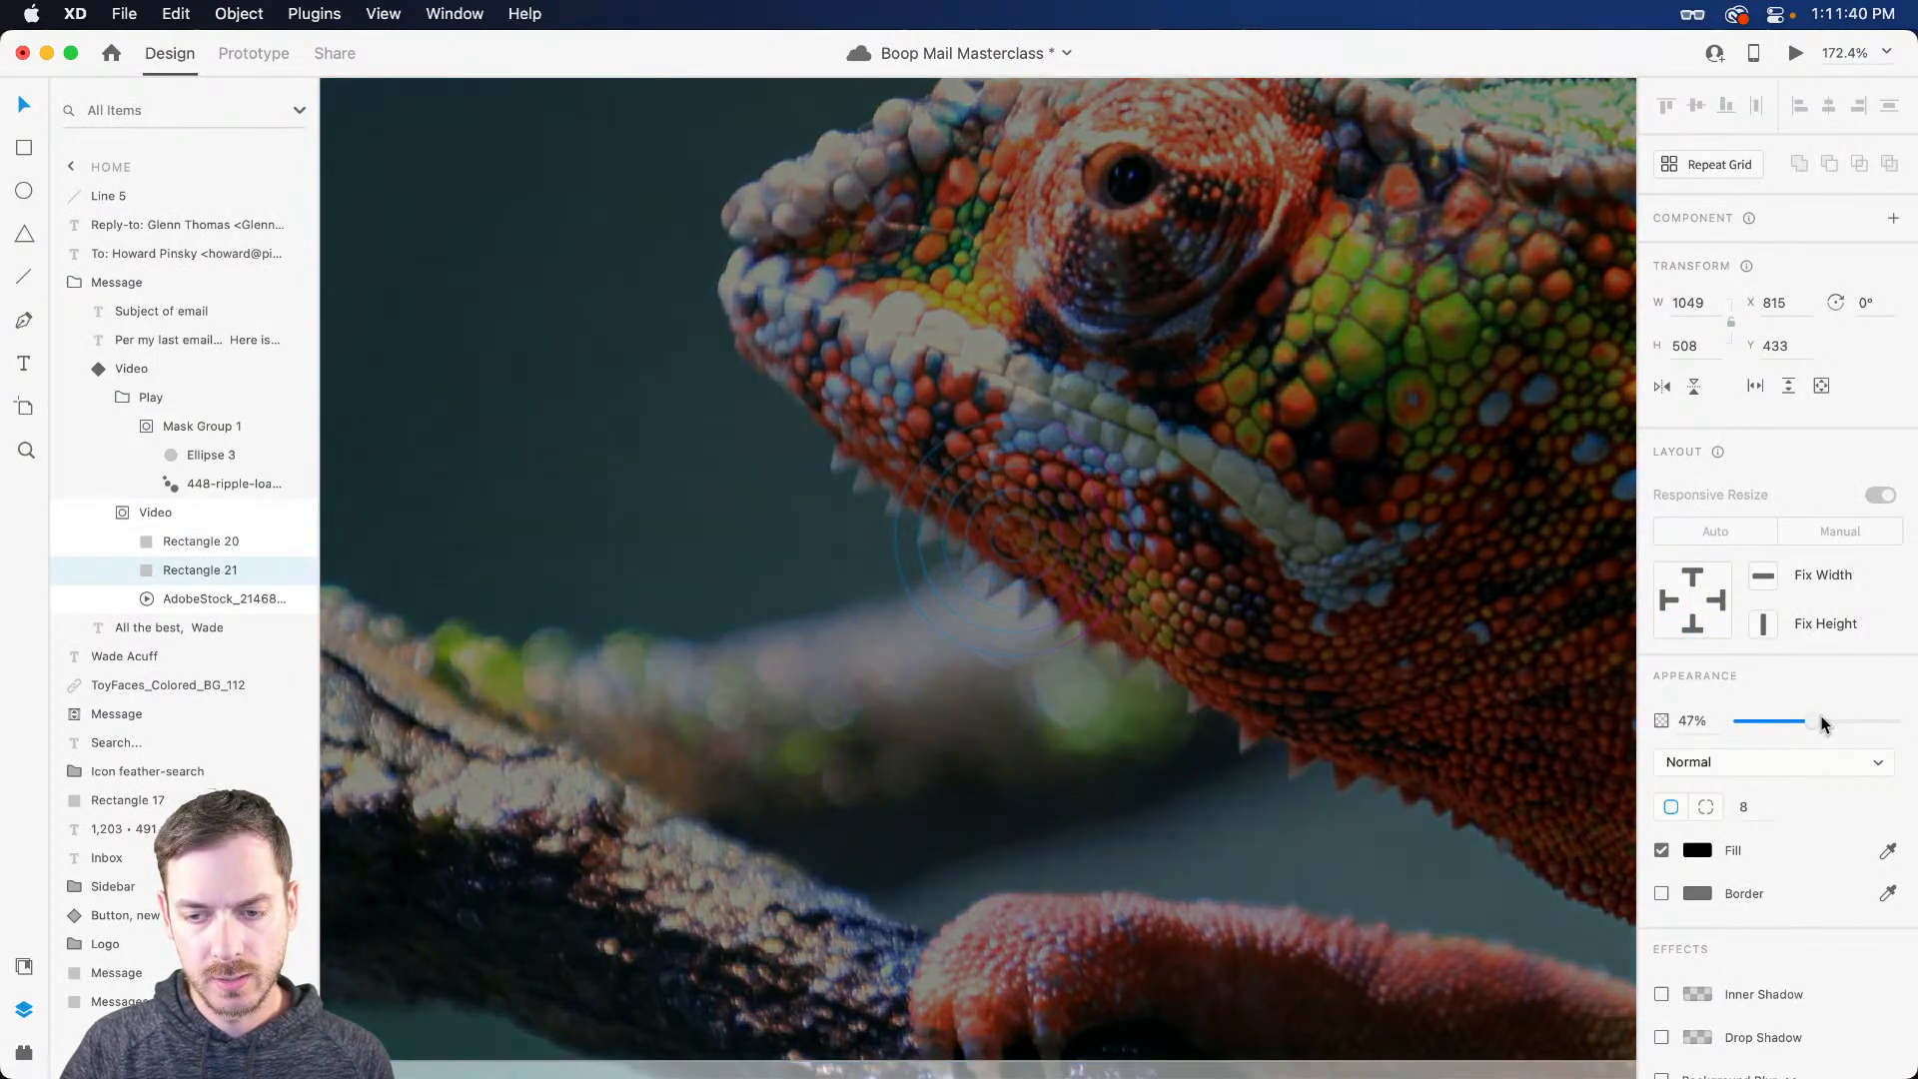
left_click(1815, 726)
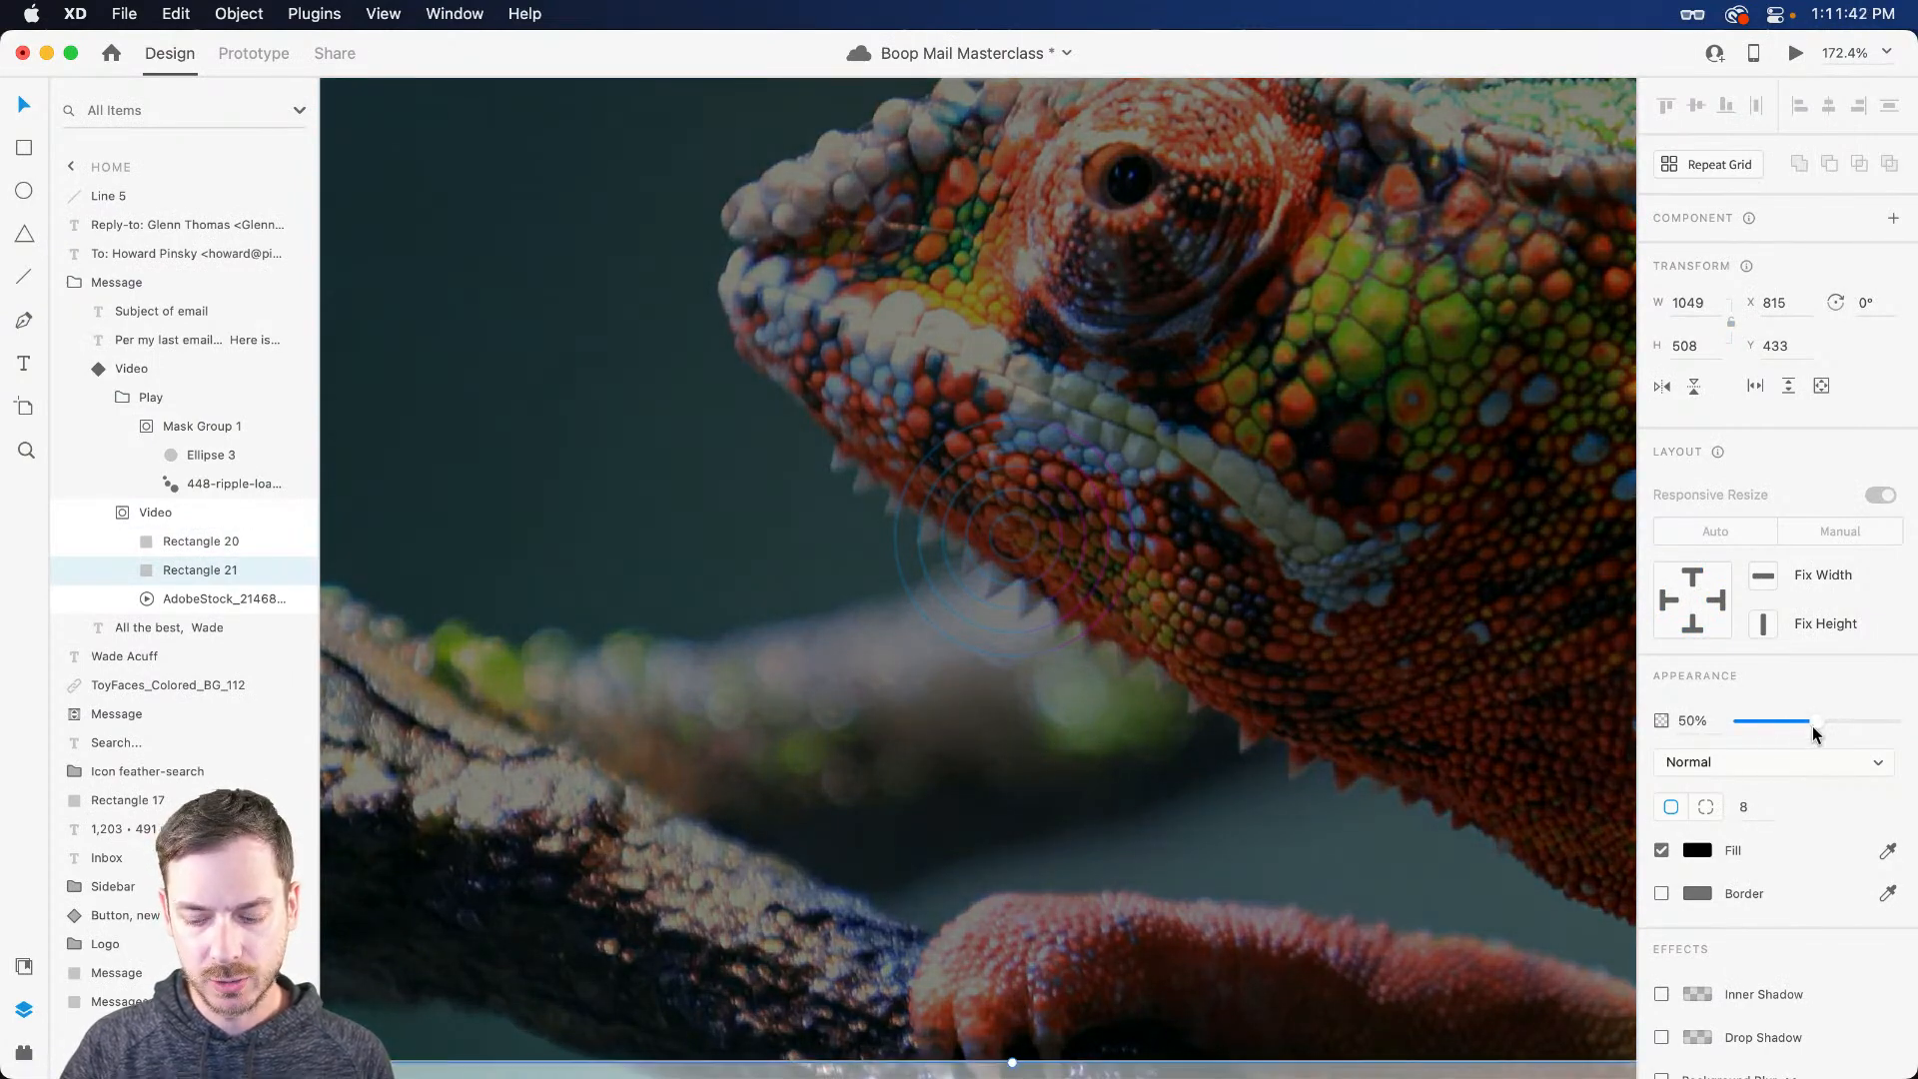
key("super+Return")
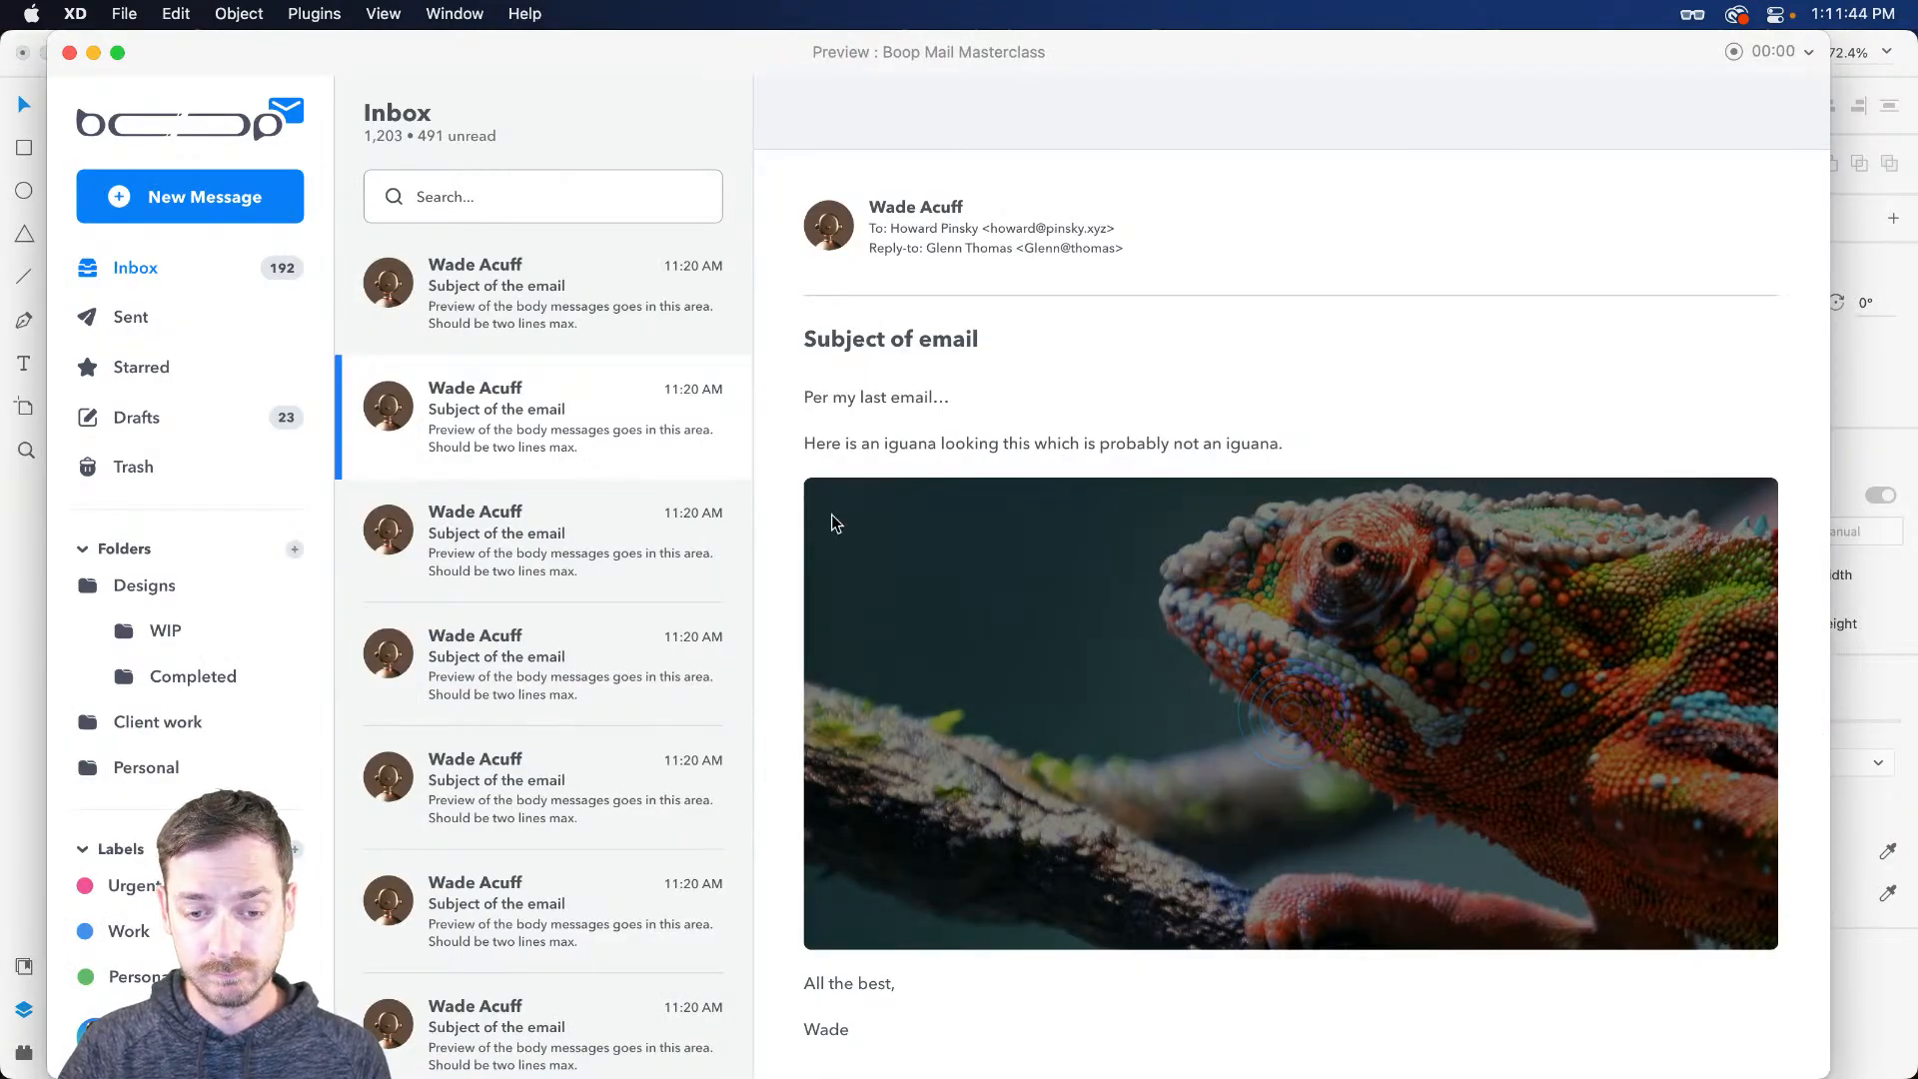
key("super+w")
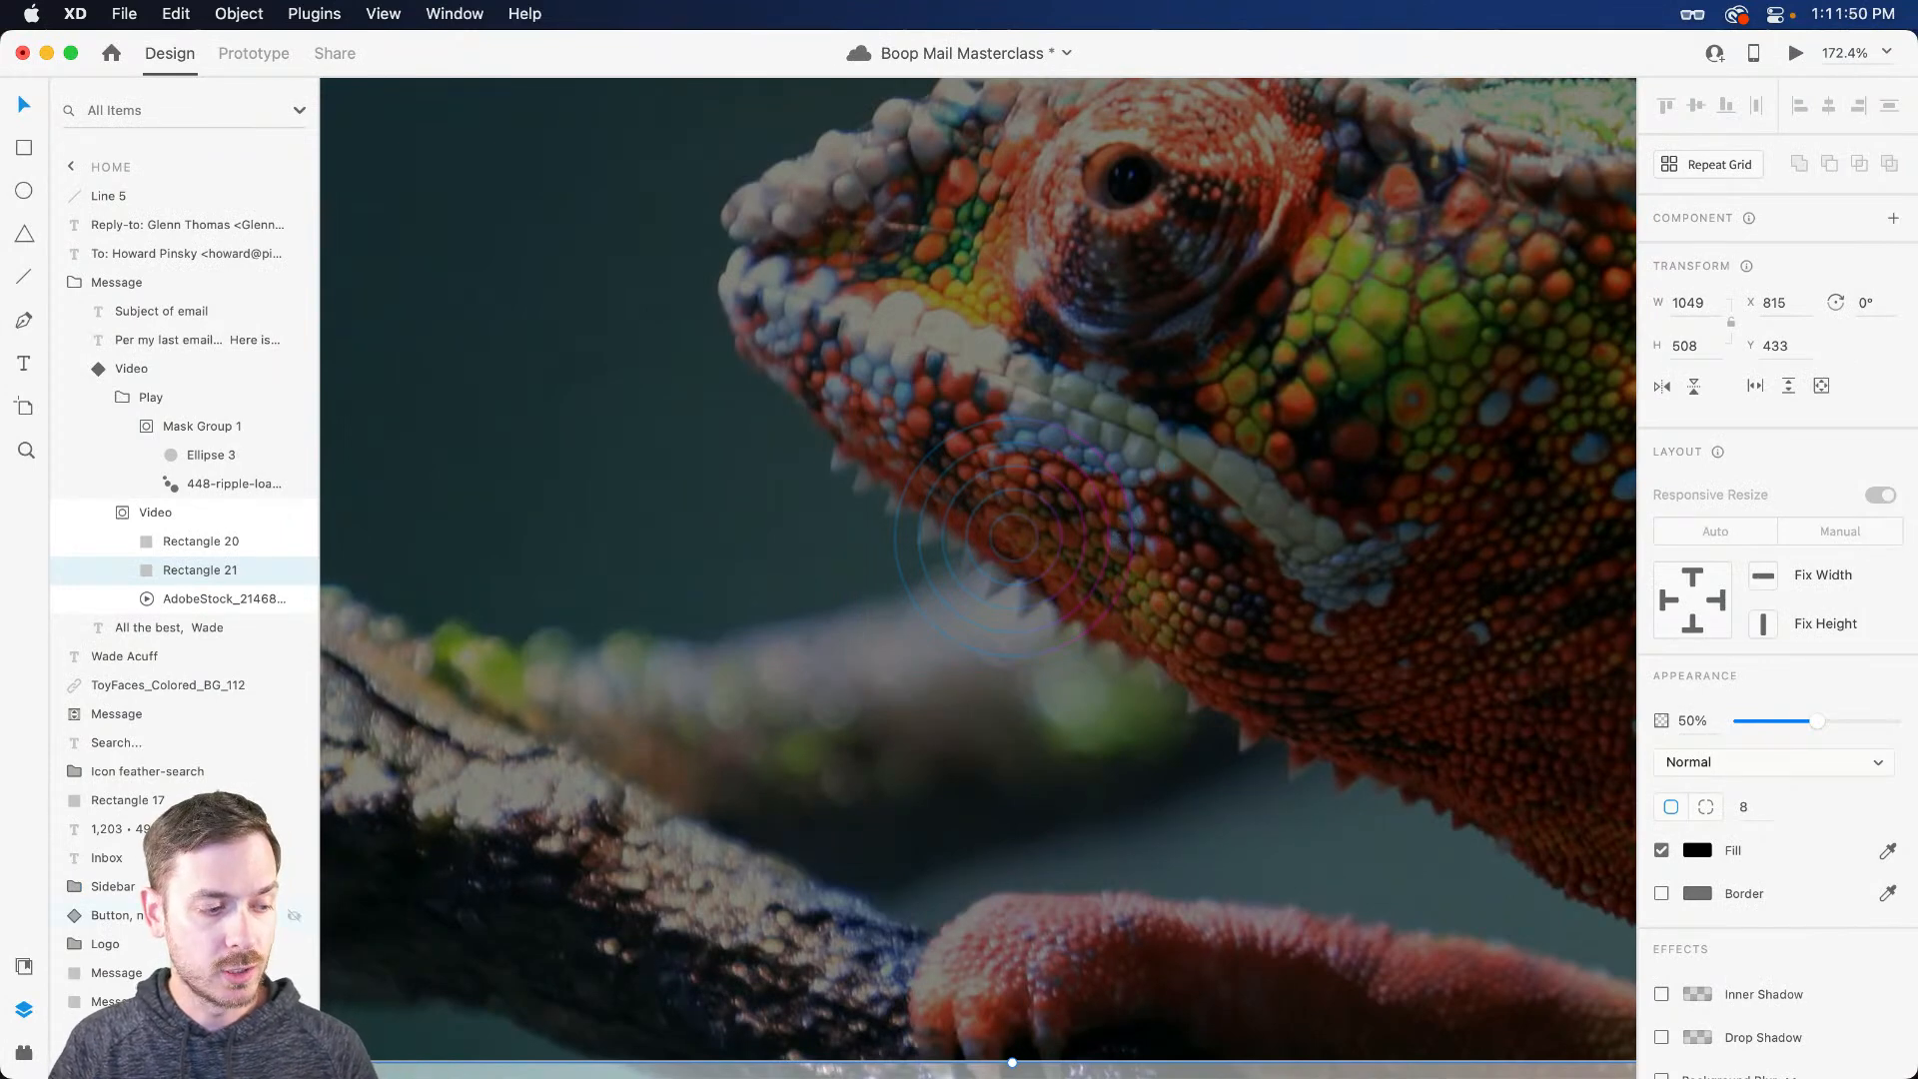
Step: Search the LottieFiles plugin for "loading" and browse the animations it offers
left_click(24, 1052)
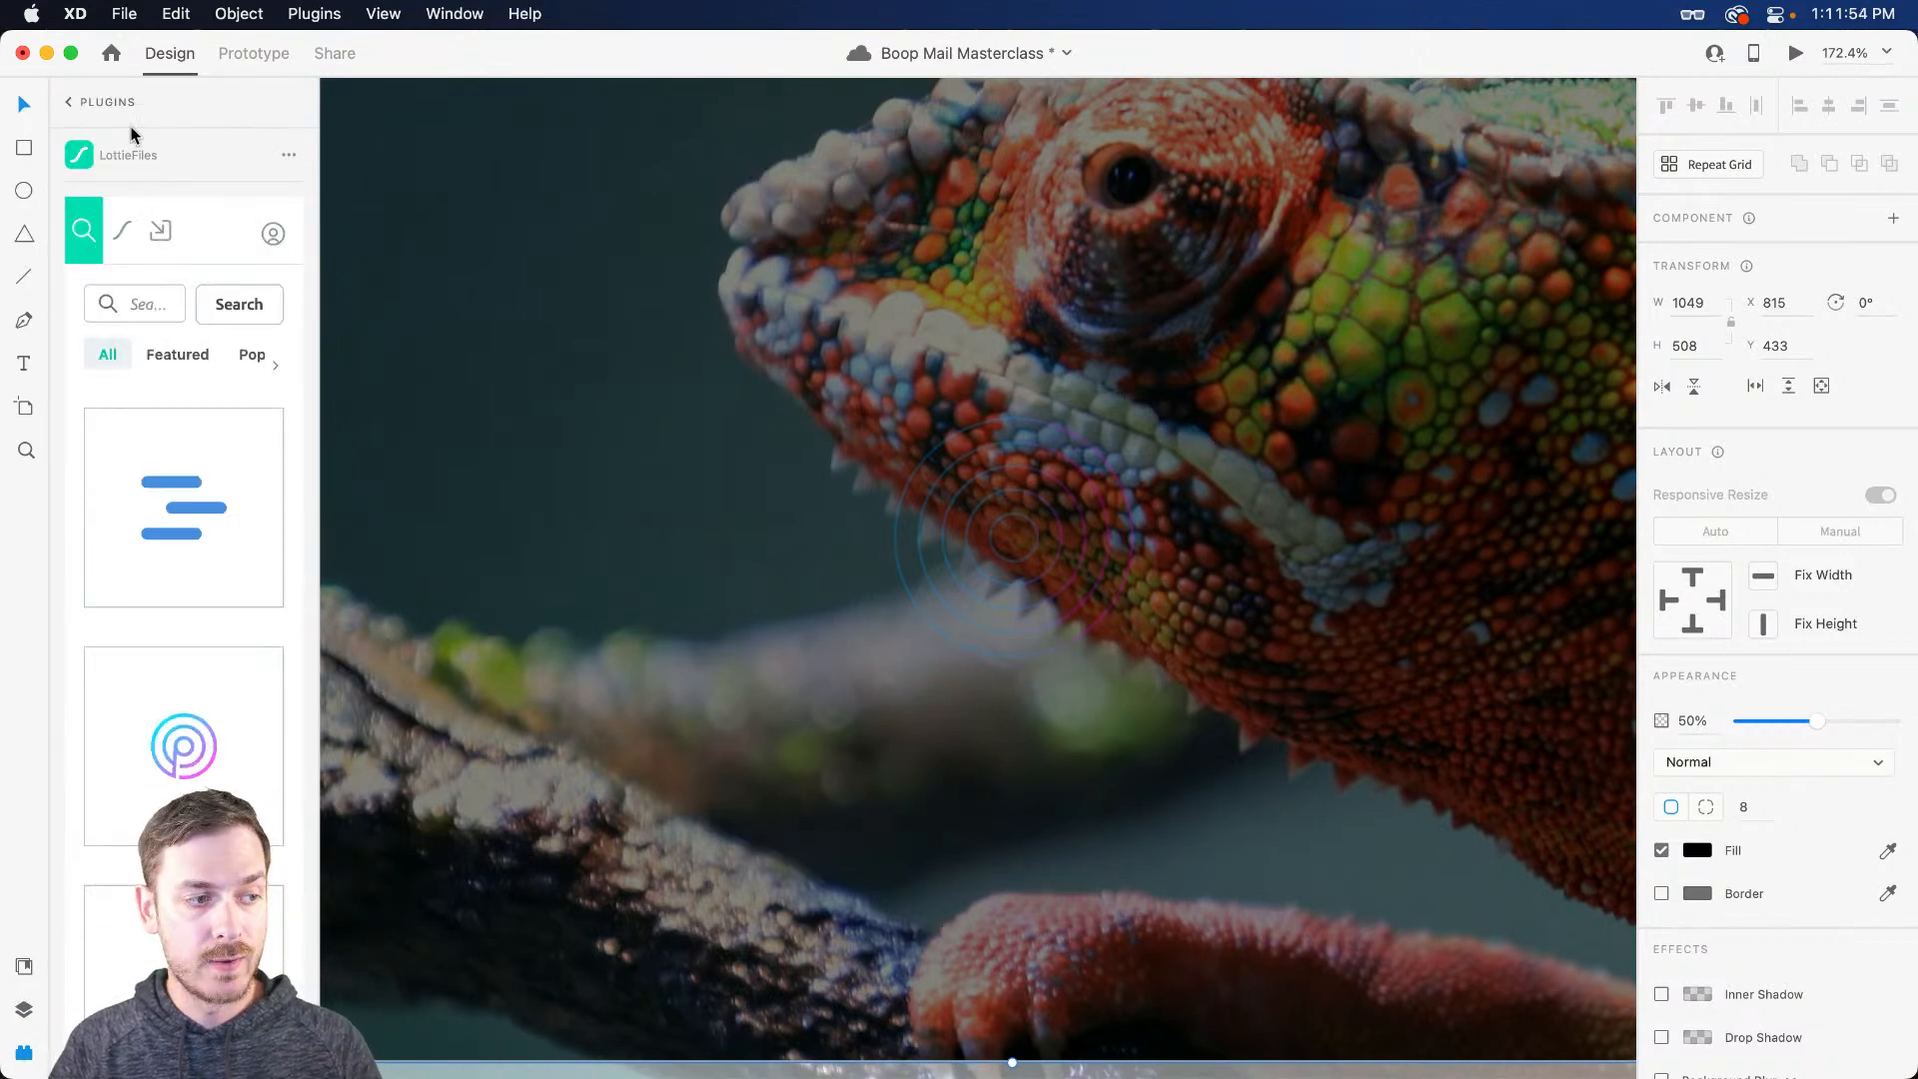
left_click(141, 303)
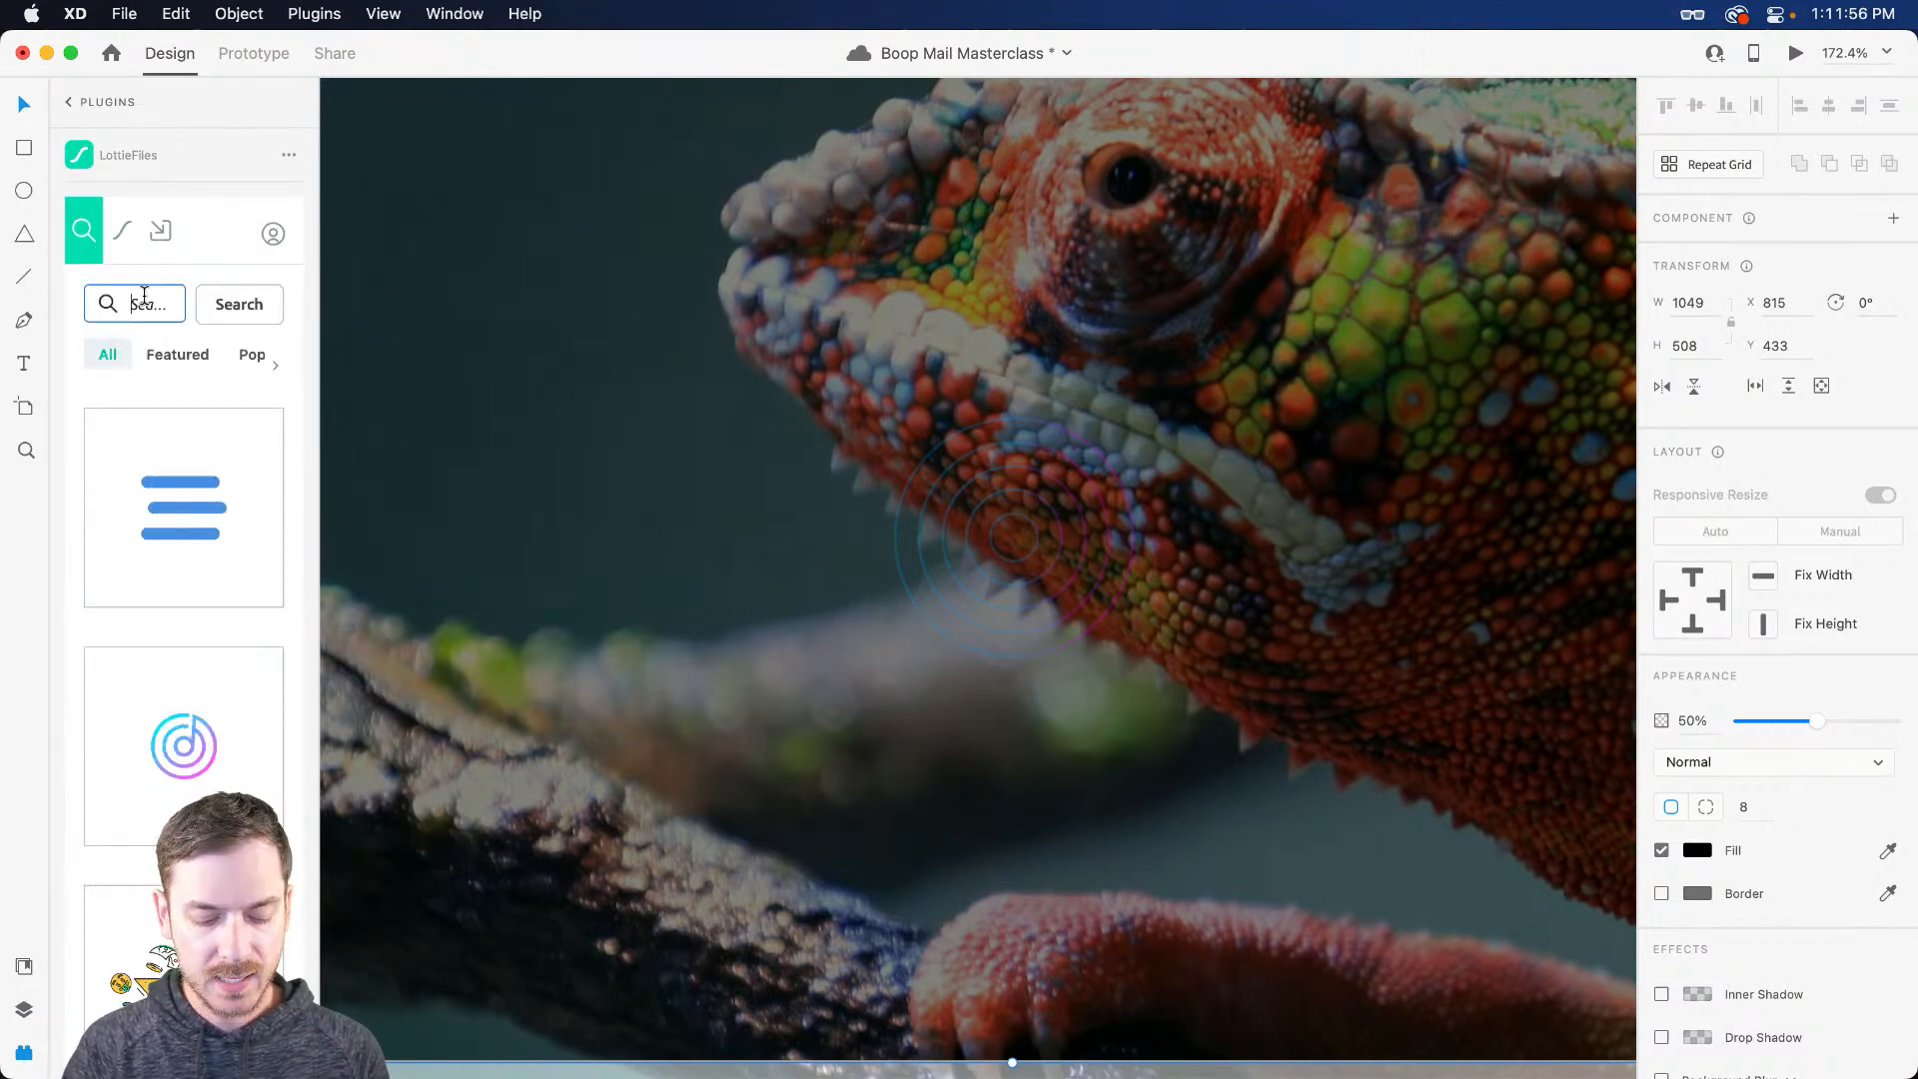
type("loading")
key("Return")
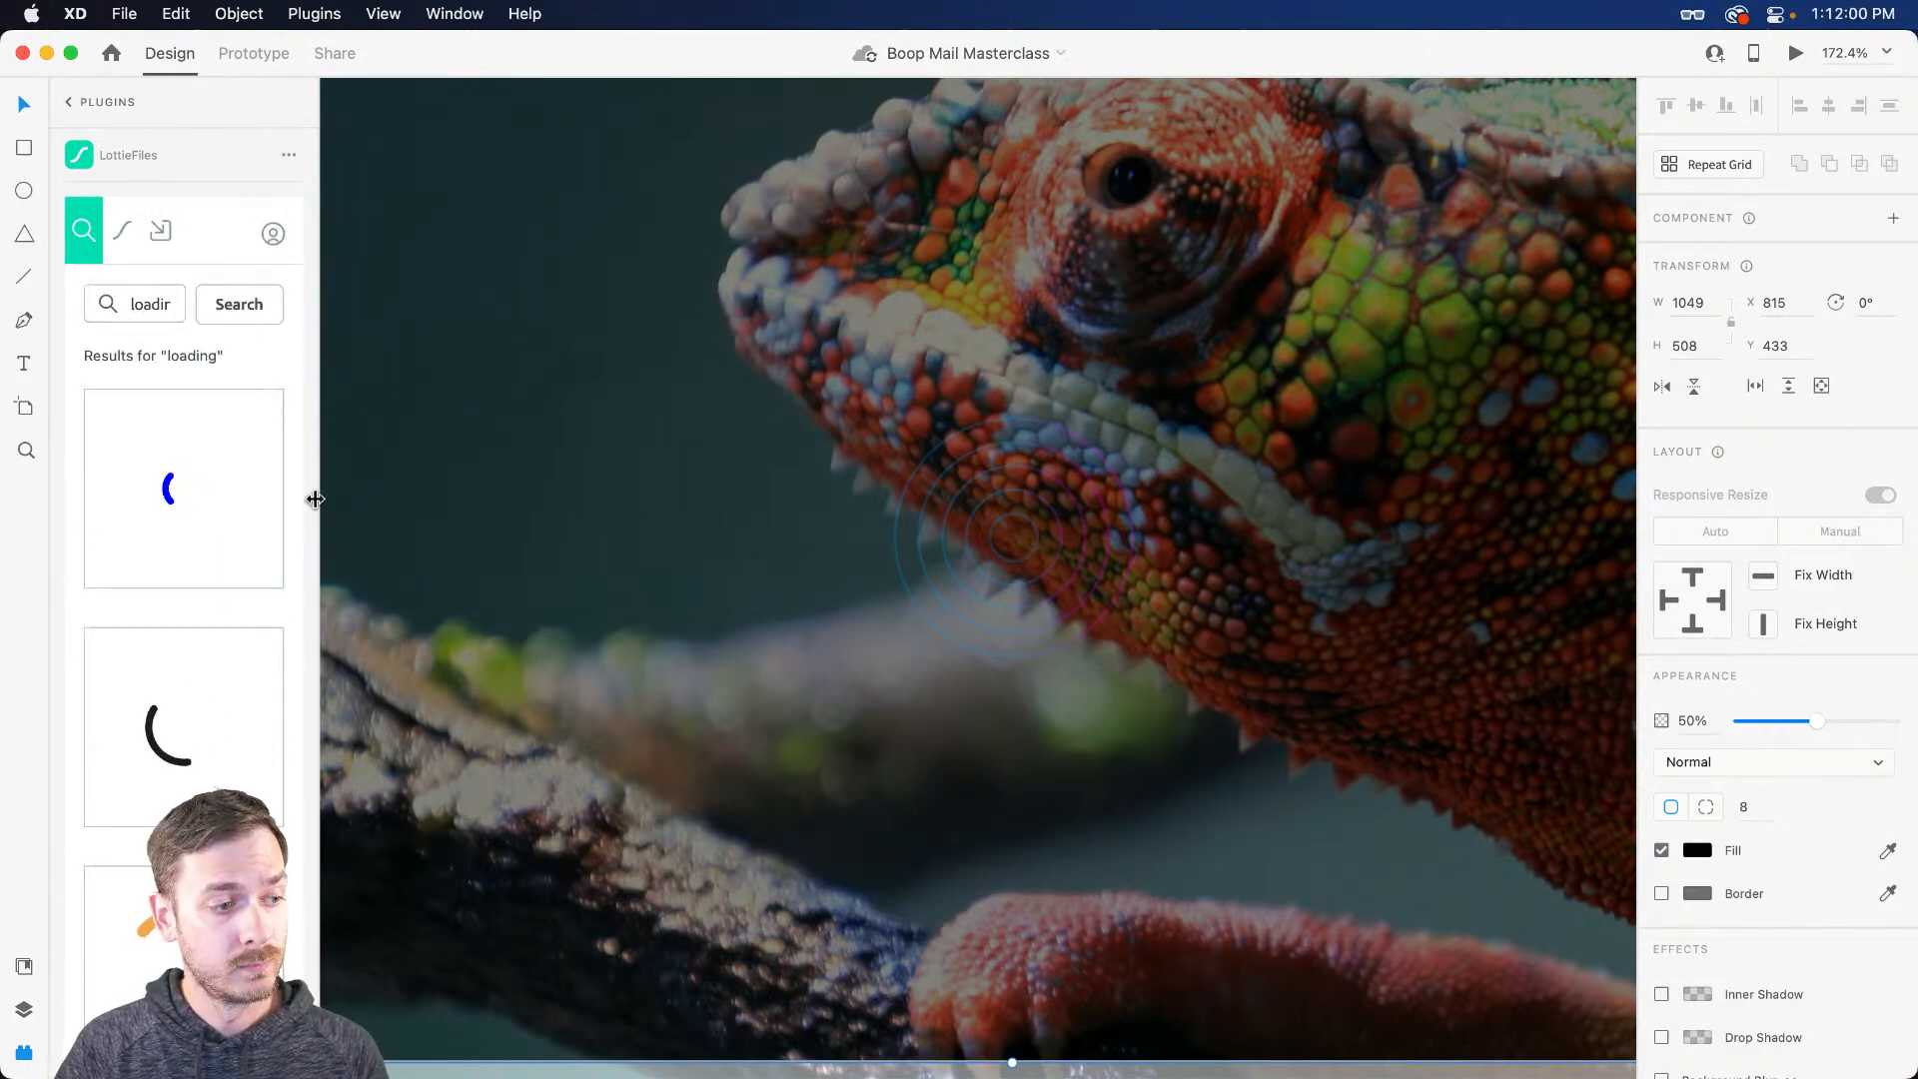
scroll(160, 659, "down", 3)
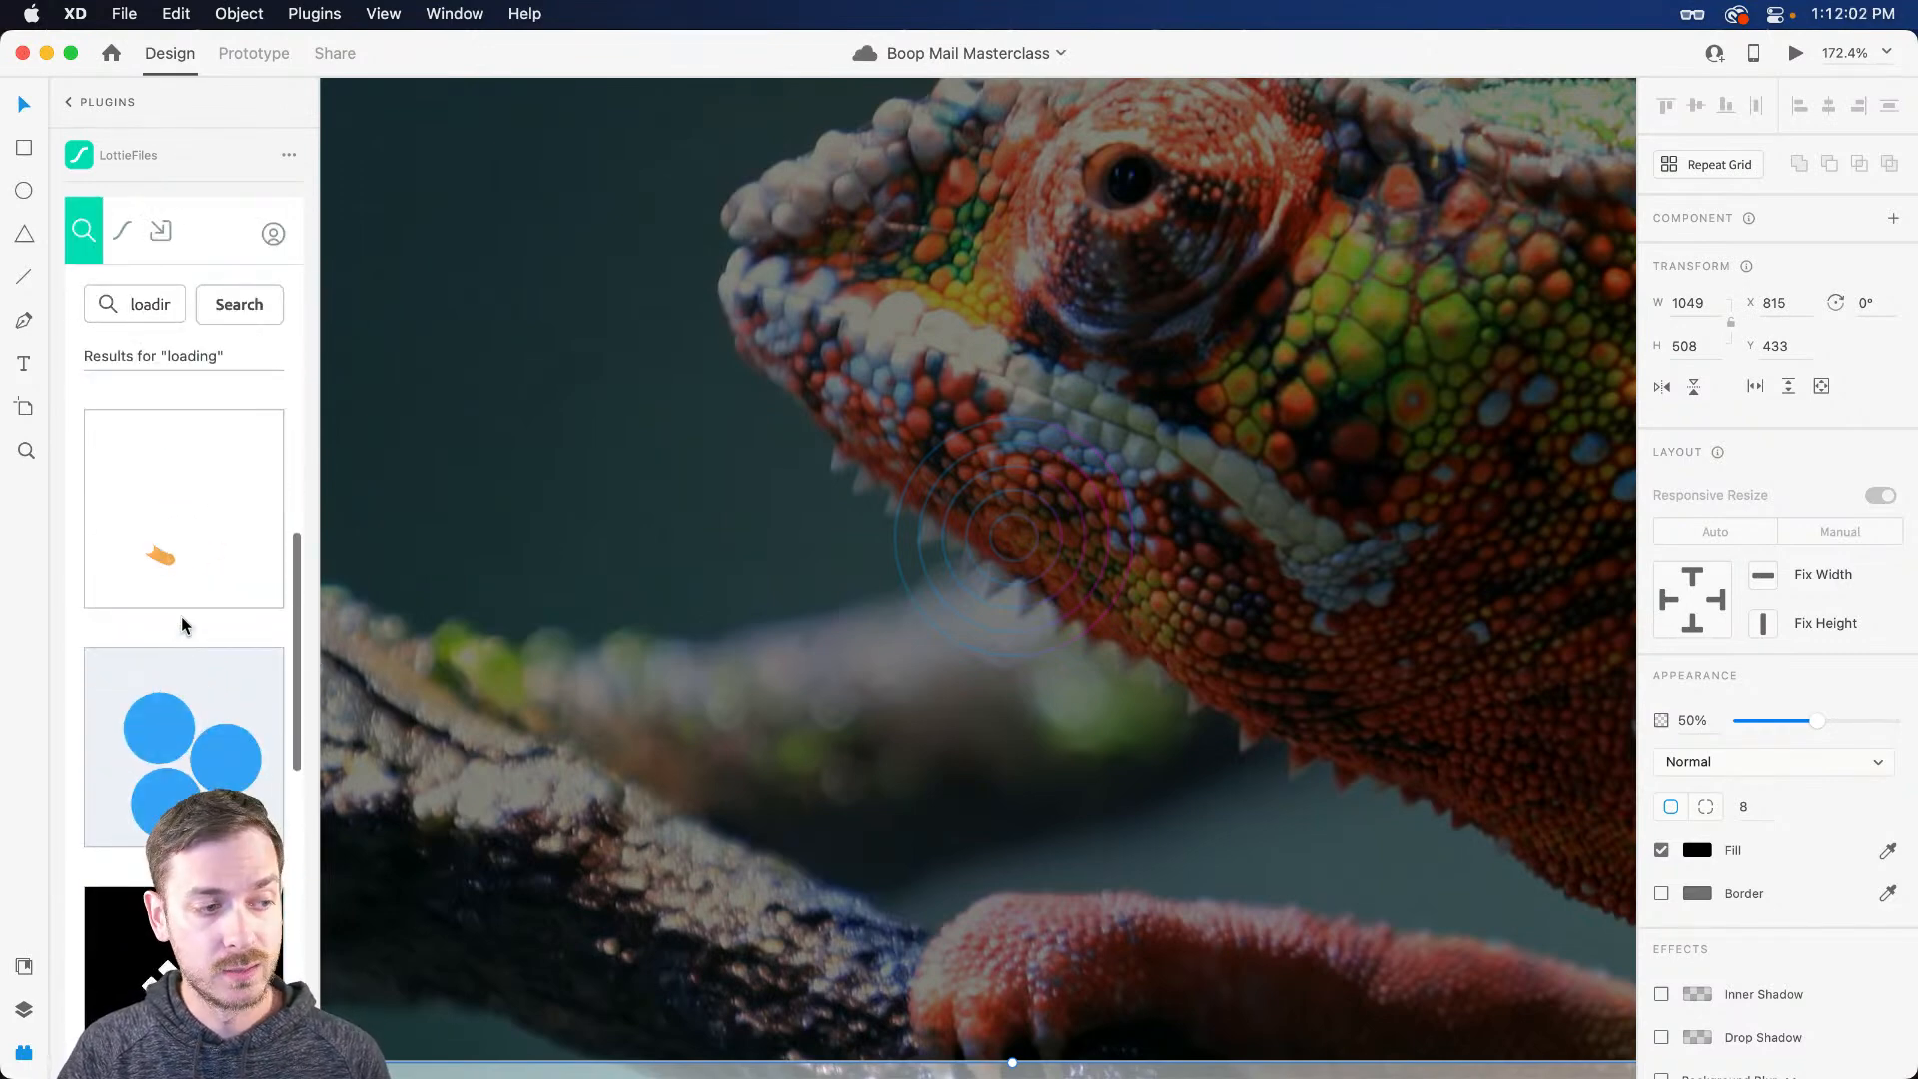
scroll(198, 567, "down", 5)
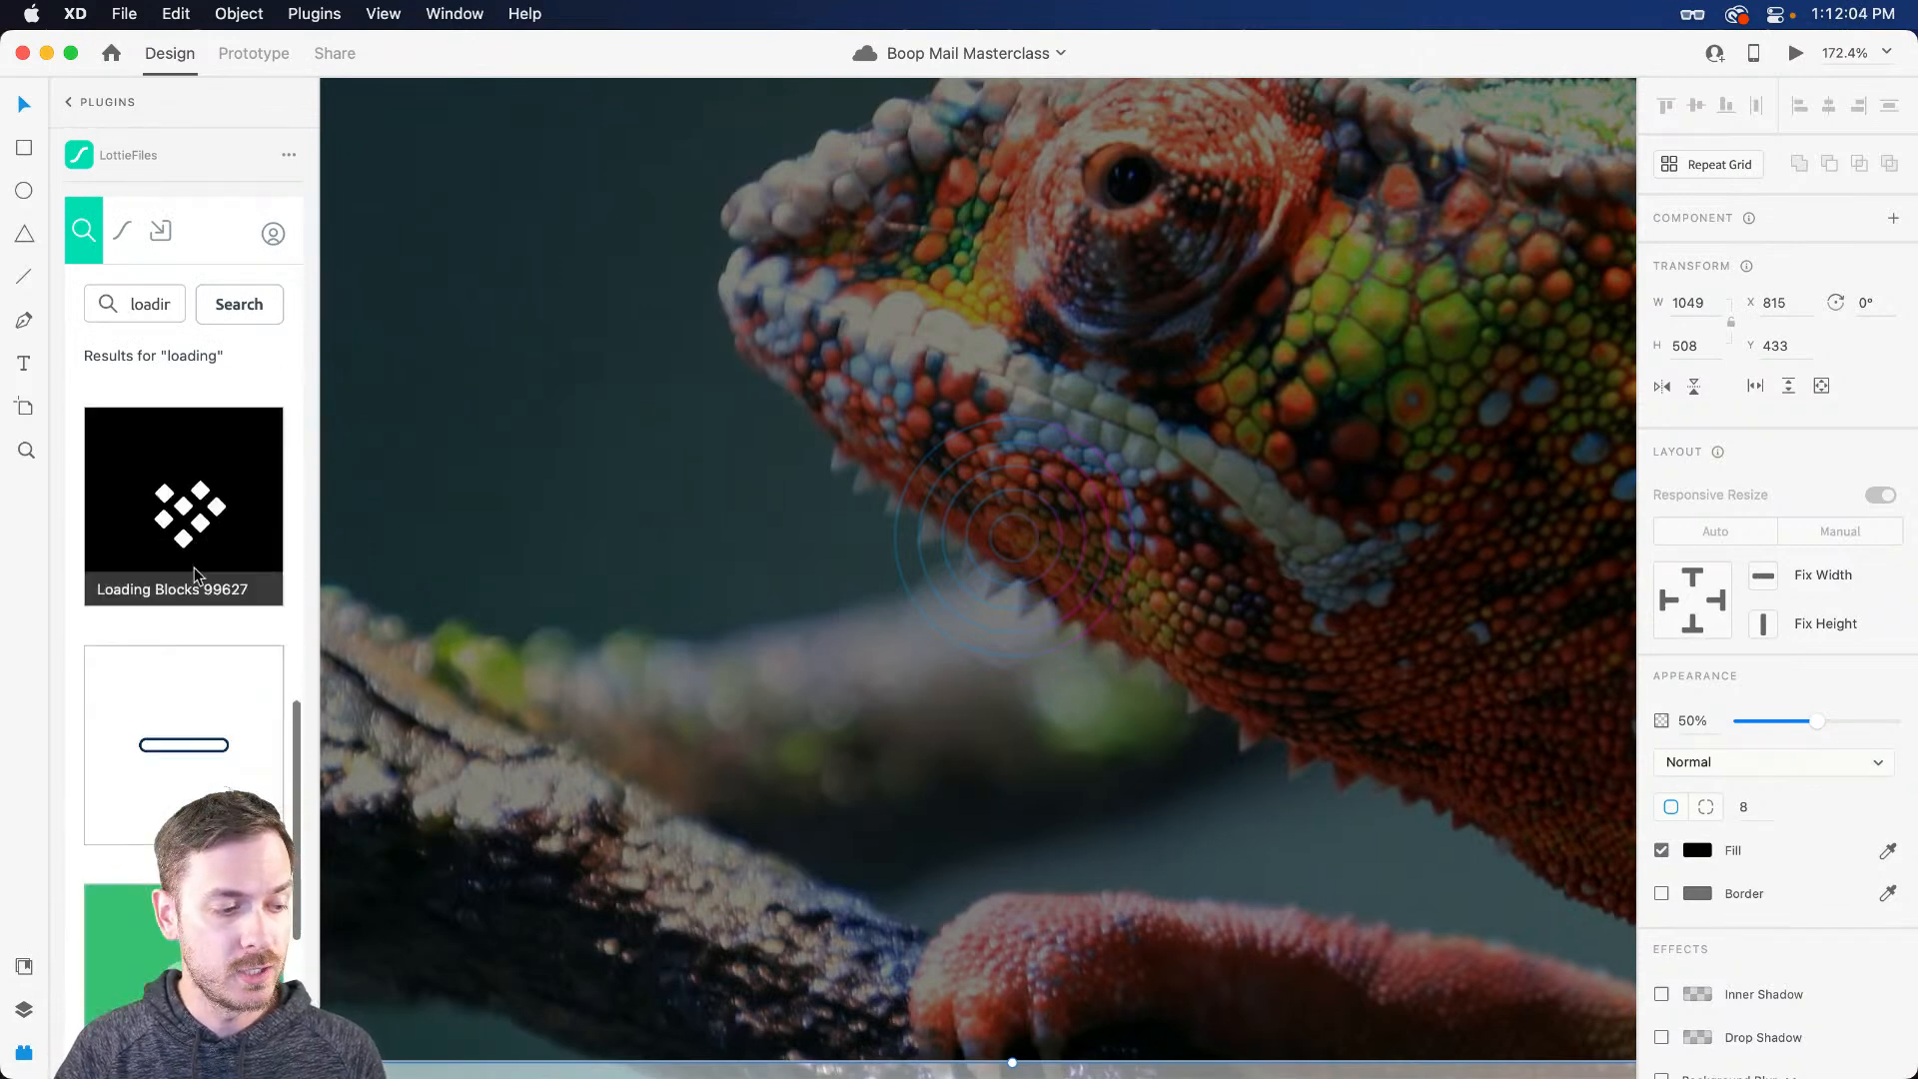
scroll(192, 566, "down", 3)
scroll(203, 562, "up", 12)
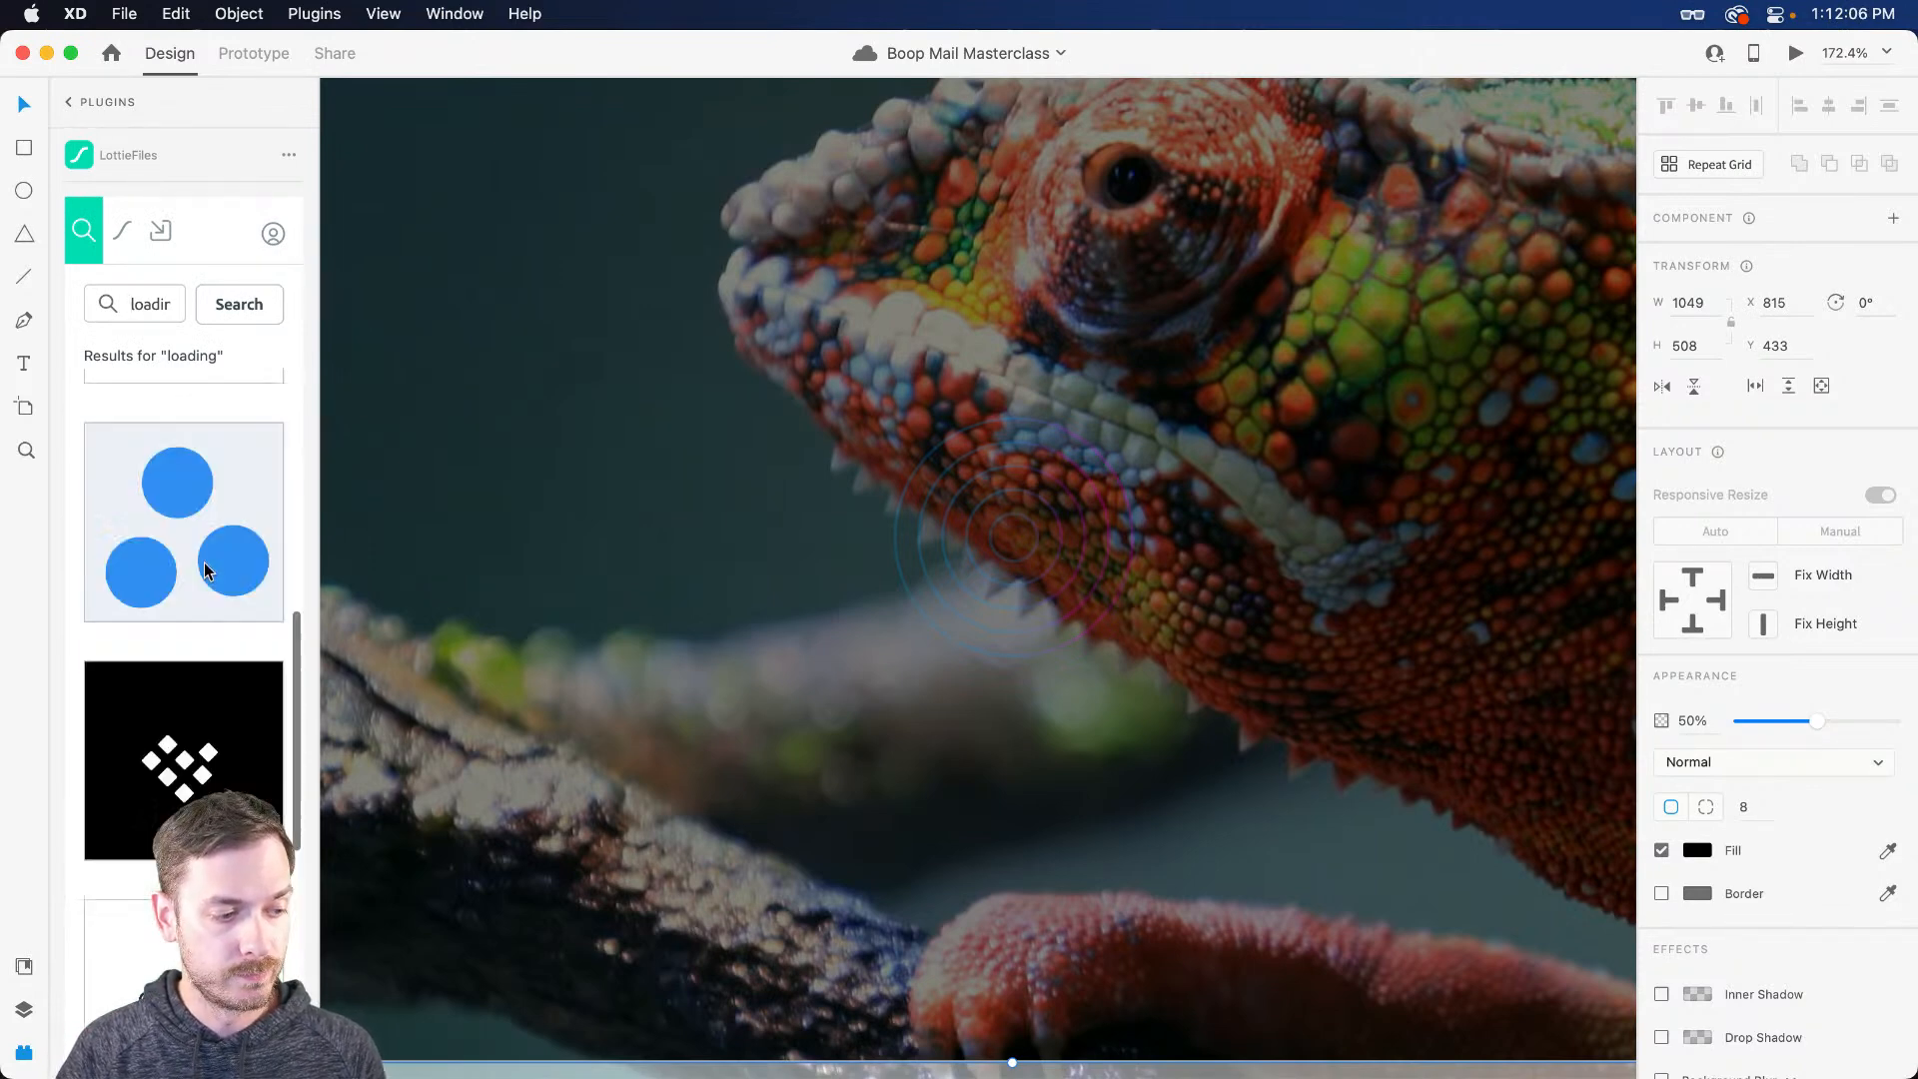
Step: Try a loading animation from the LottieFiles results inside the Play group's circle and check it in the desktop preview
left_click_drag(203, 561, 1045, 525)
left_click(1796, 53)
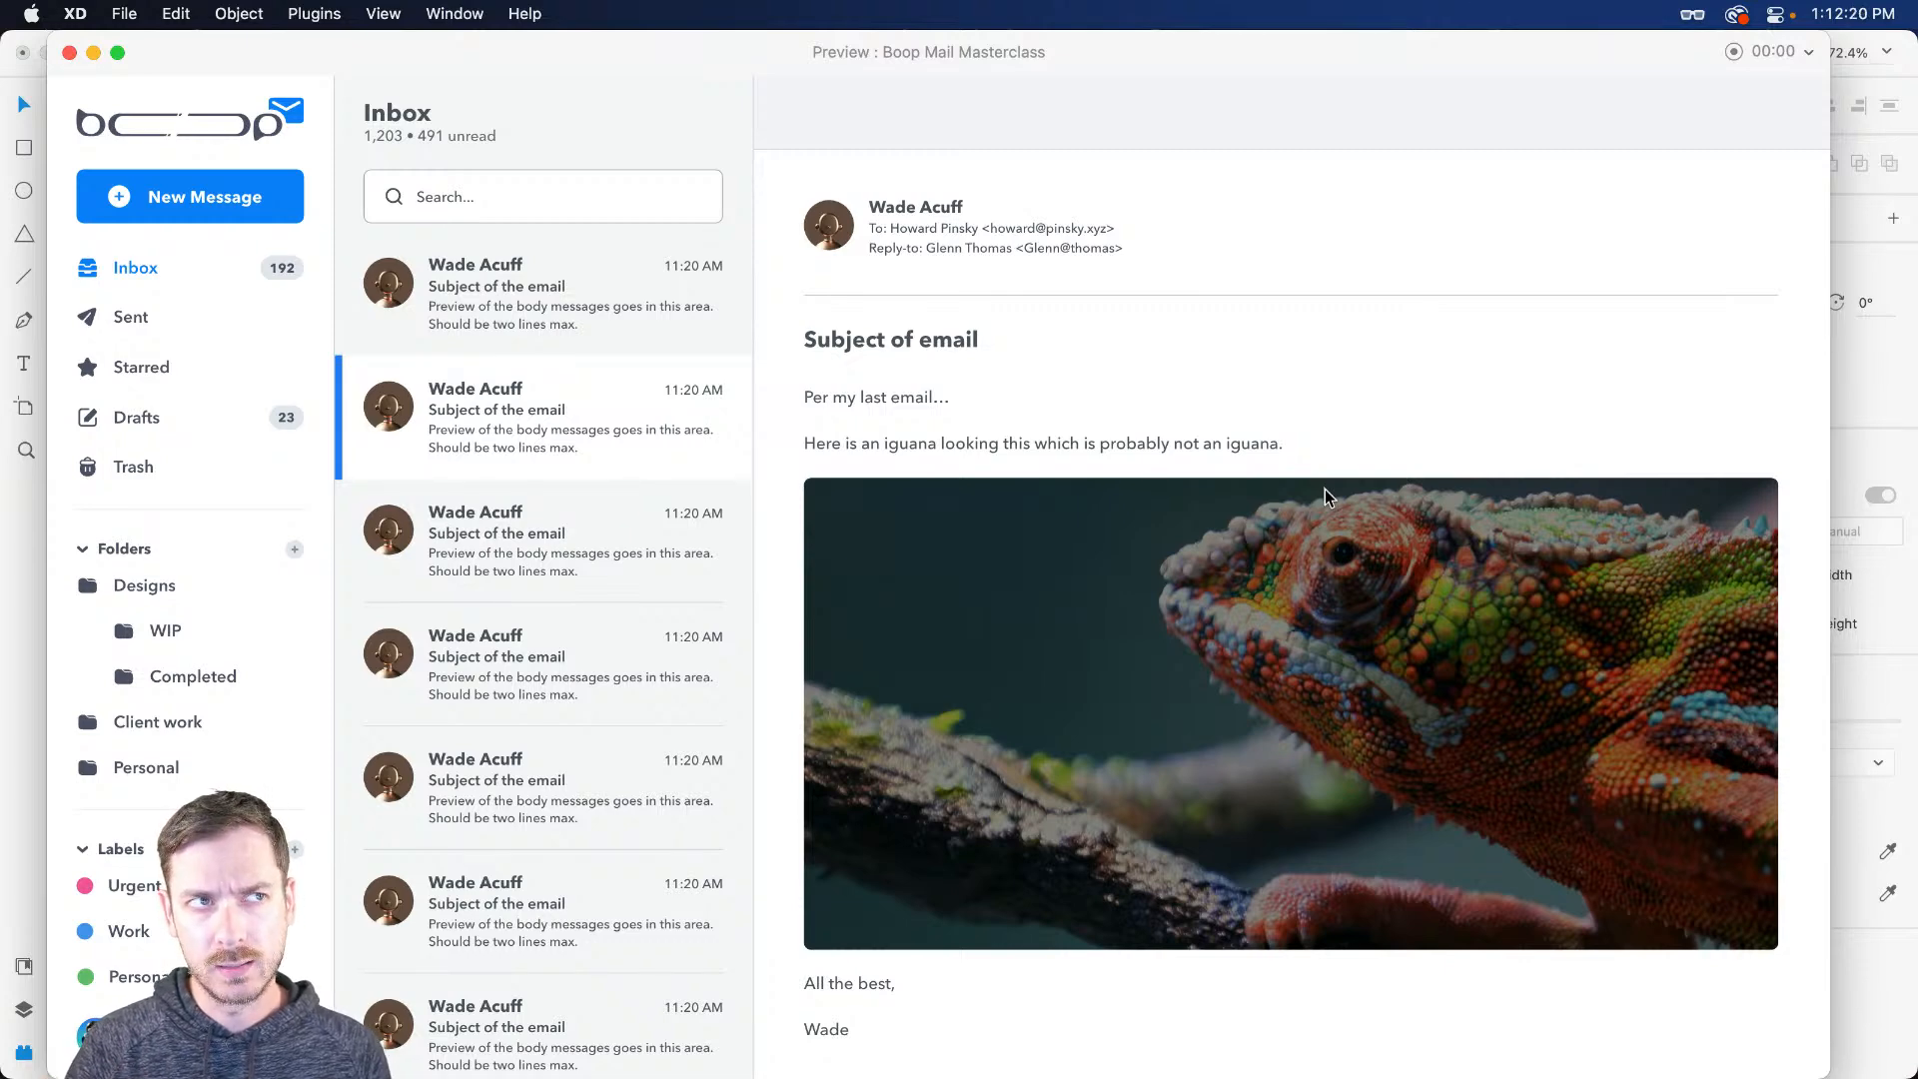
key("super+w")
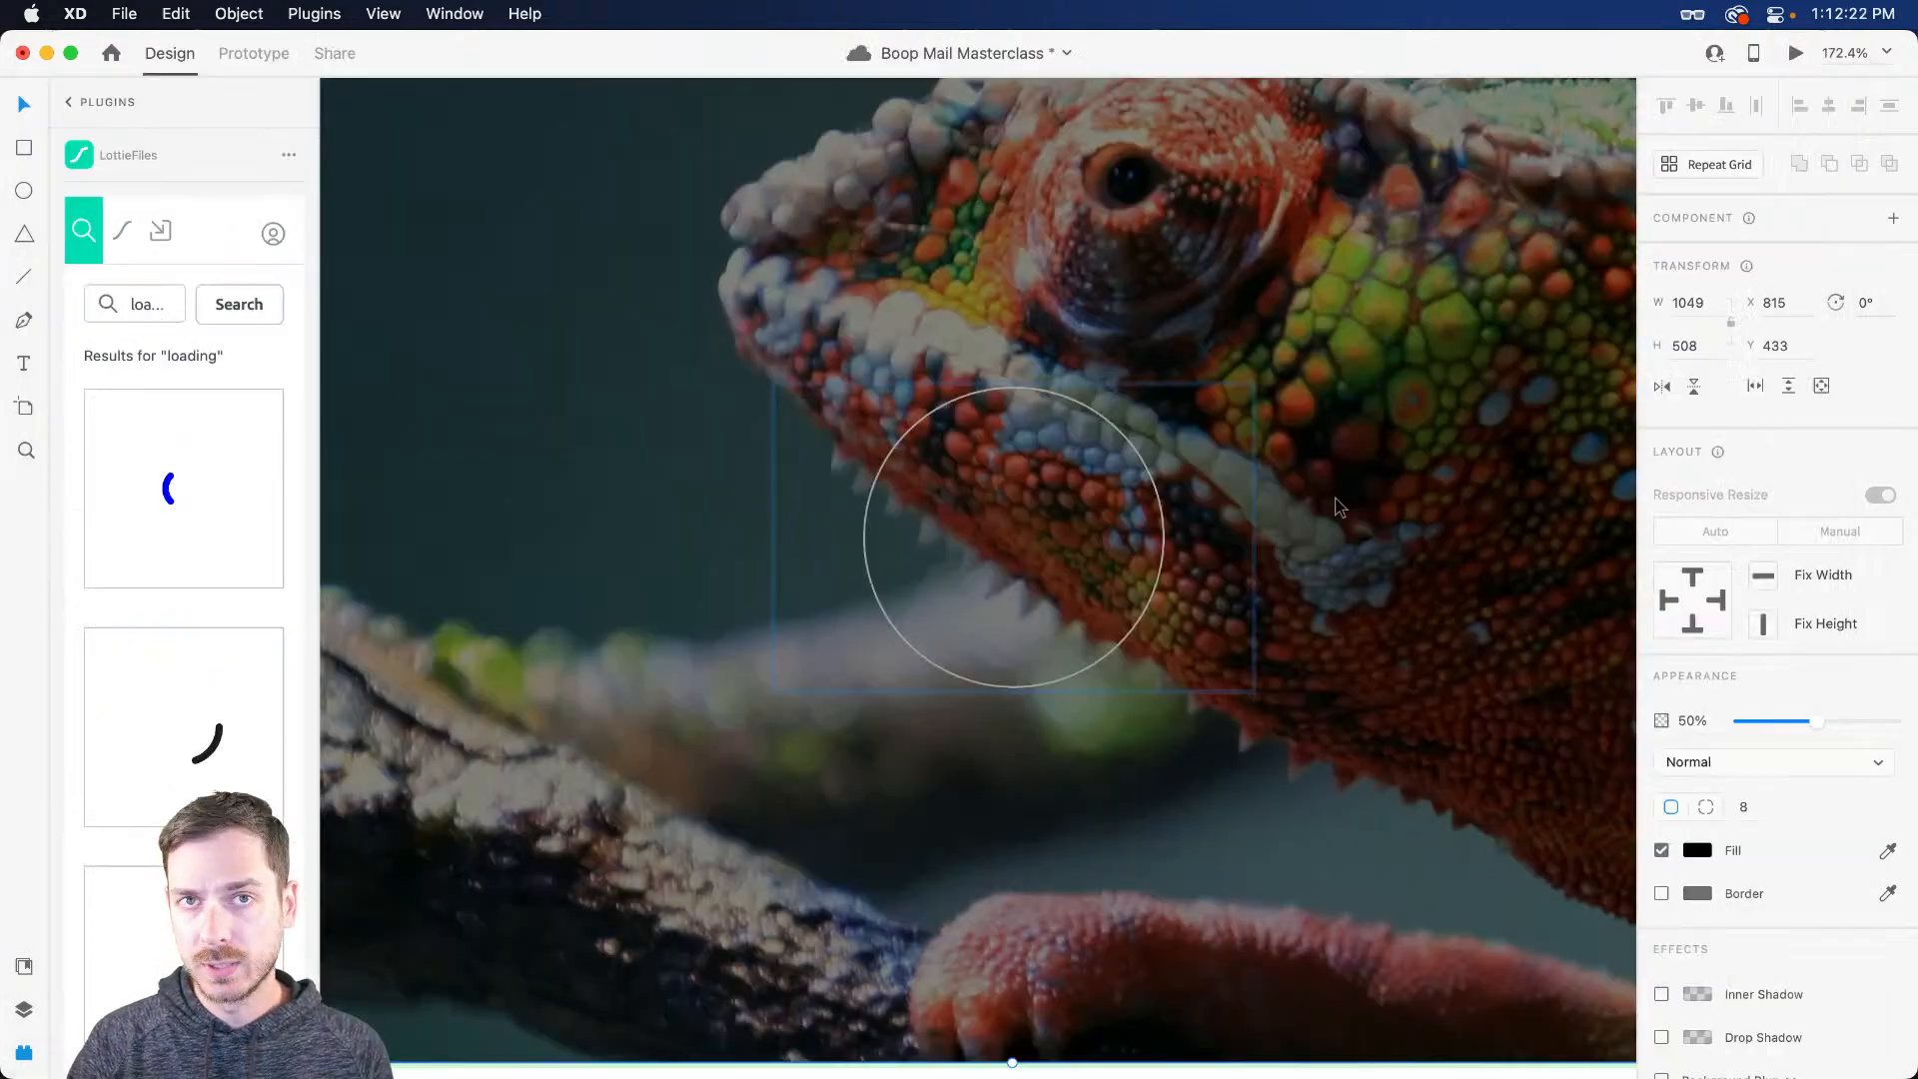
key("super+s")
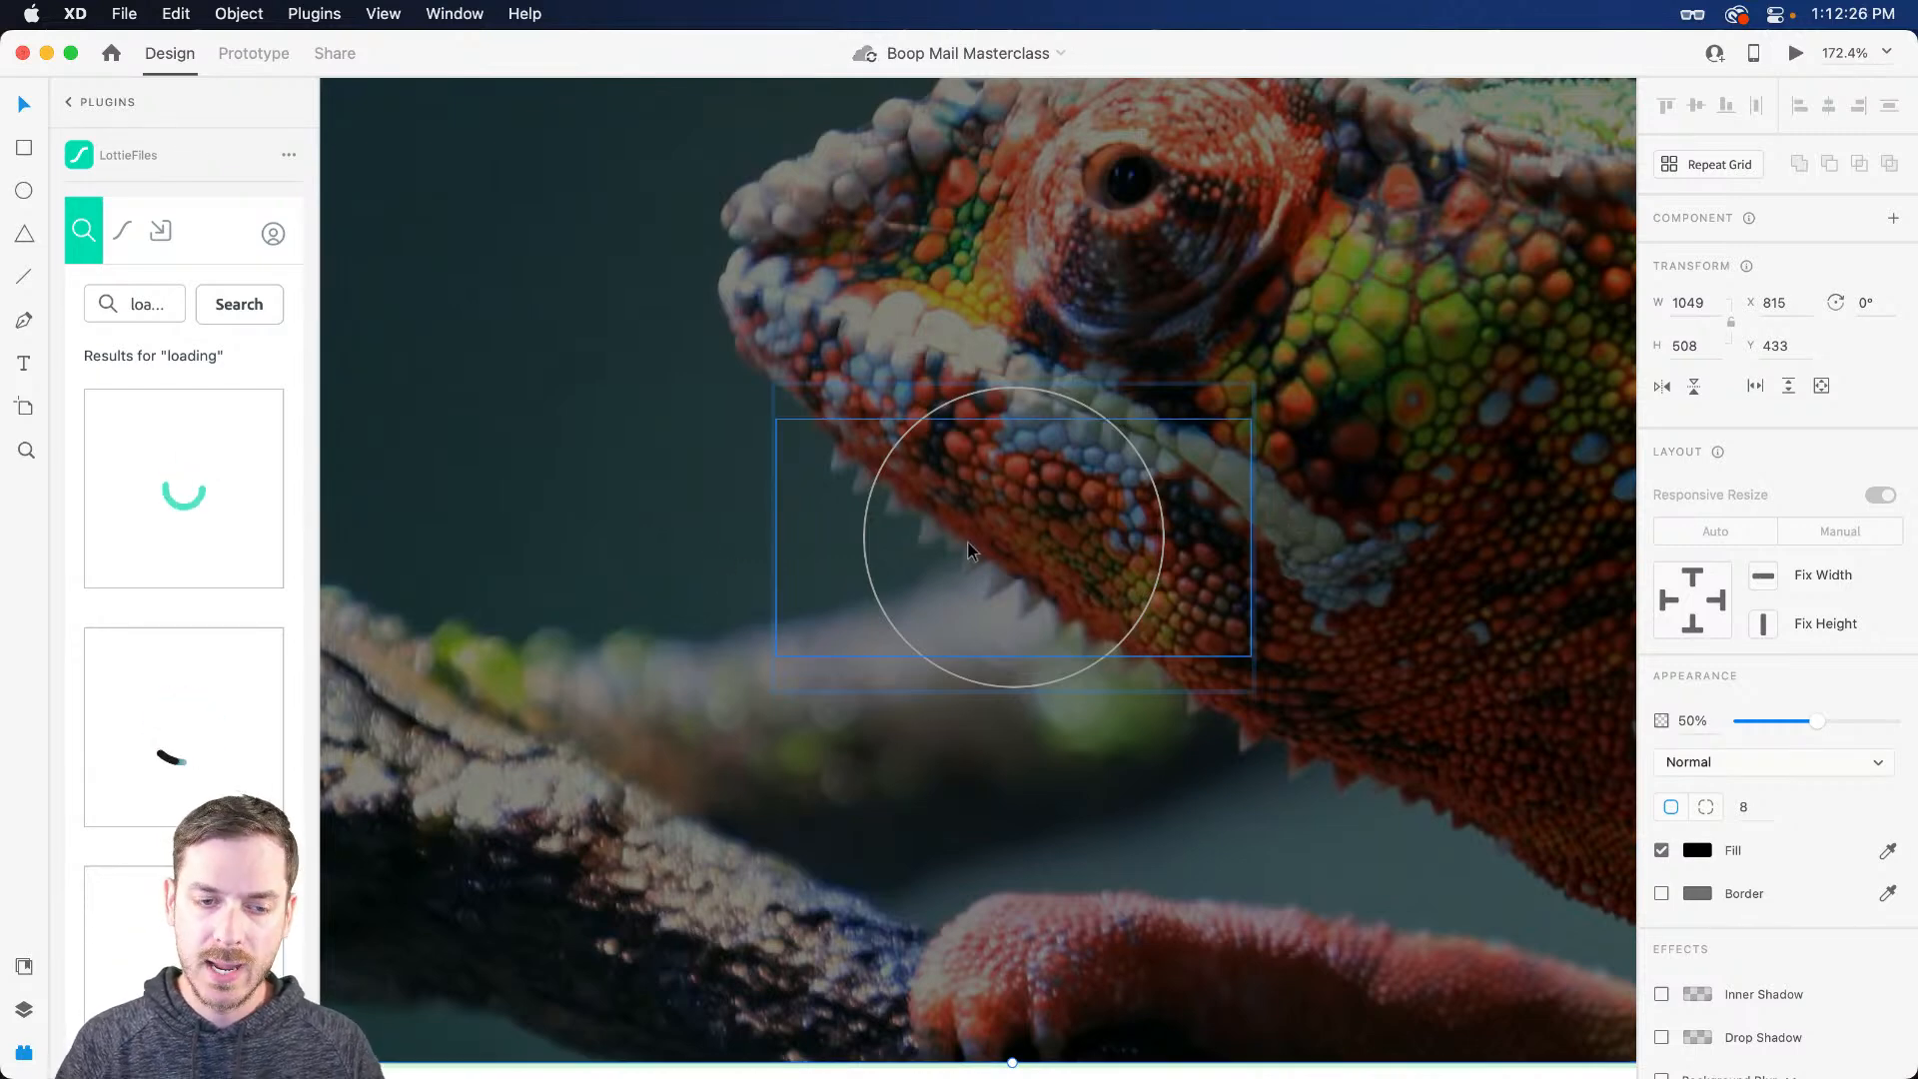
Step: Try a different LottieFiles loading animation in the Play circle, then return to the ripple animation and preview it
scroll(225, 697, "down", 1)
left_click_drag(226, 697, 1099, 494)
key("super+Return")
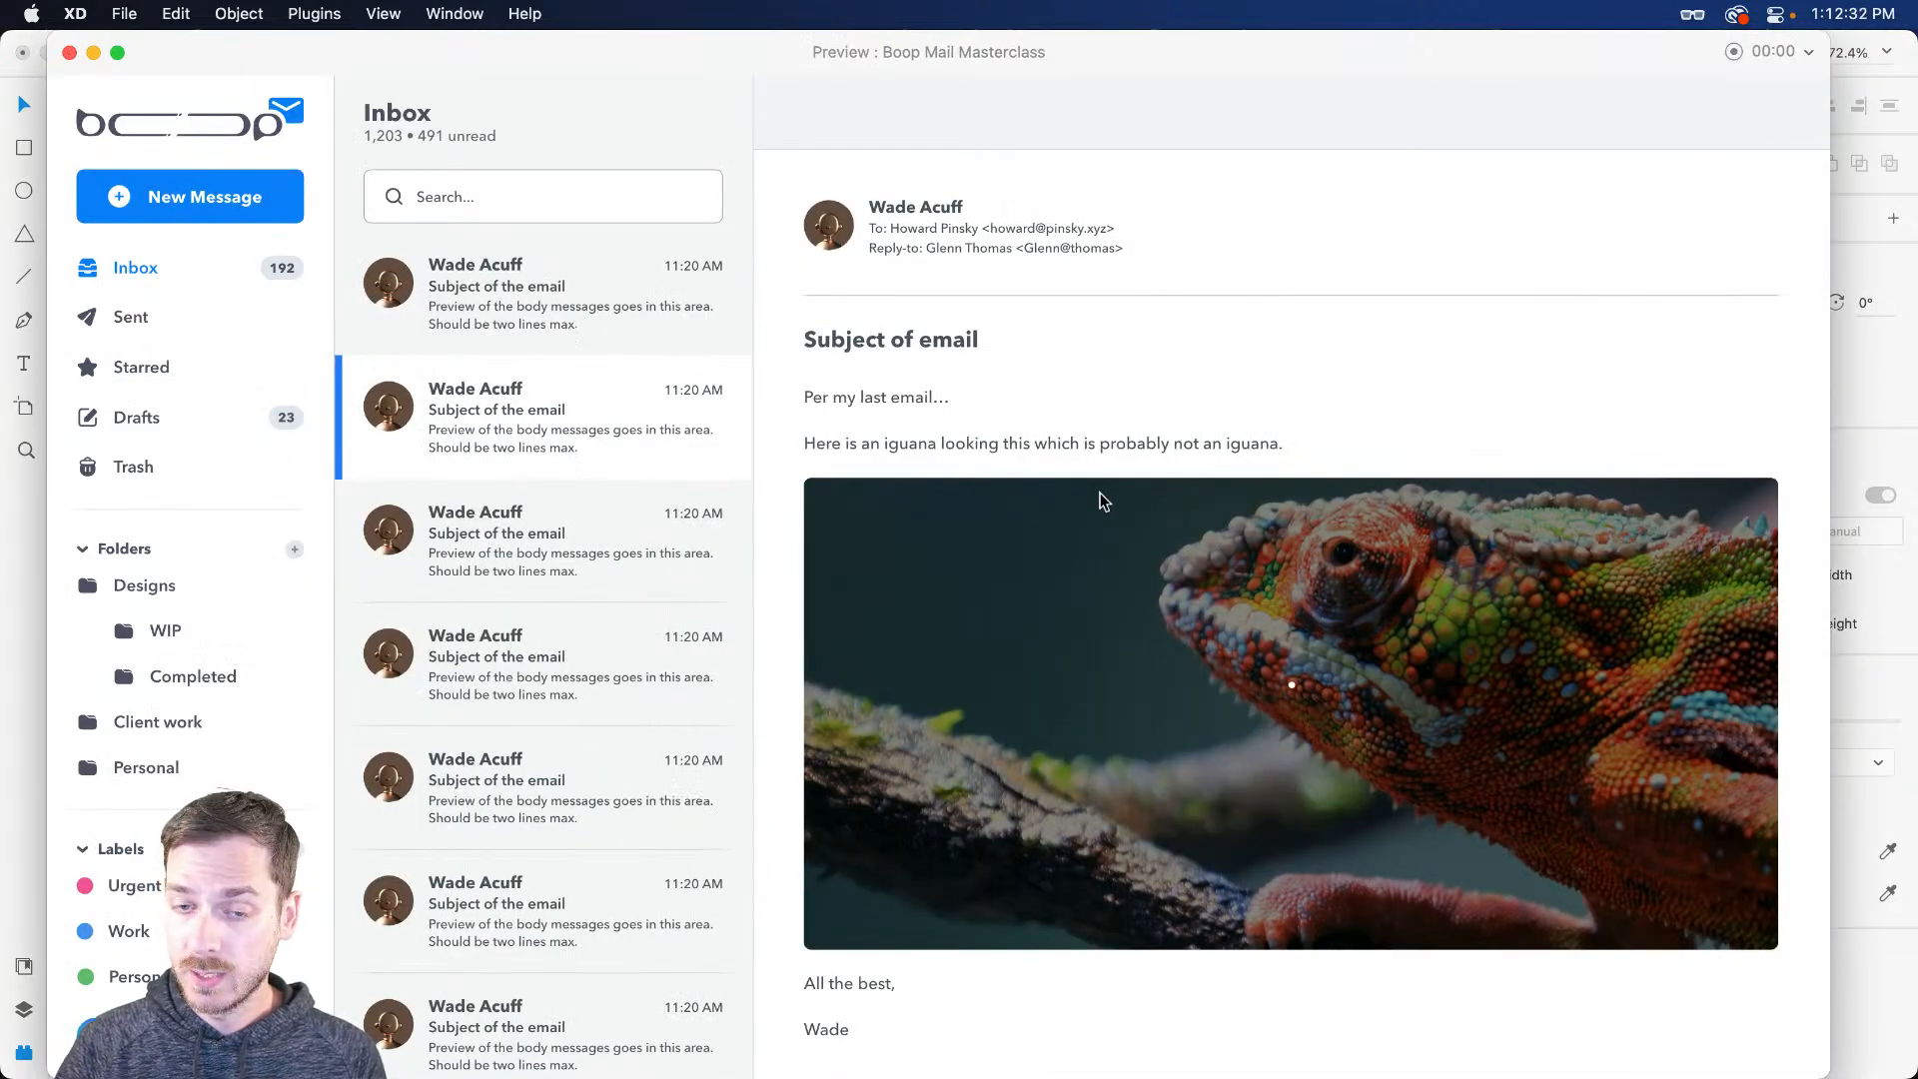
key("super+w")
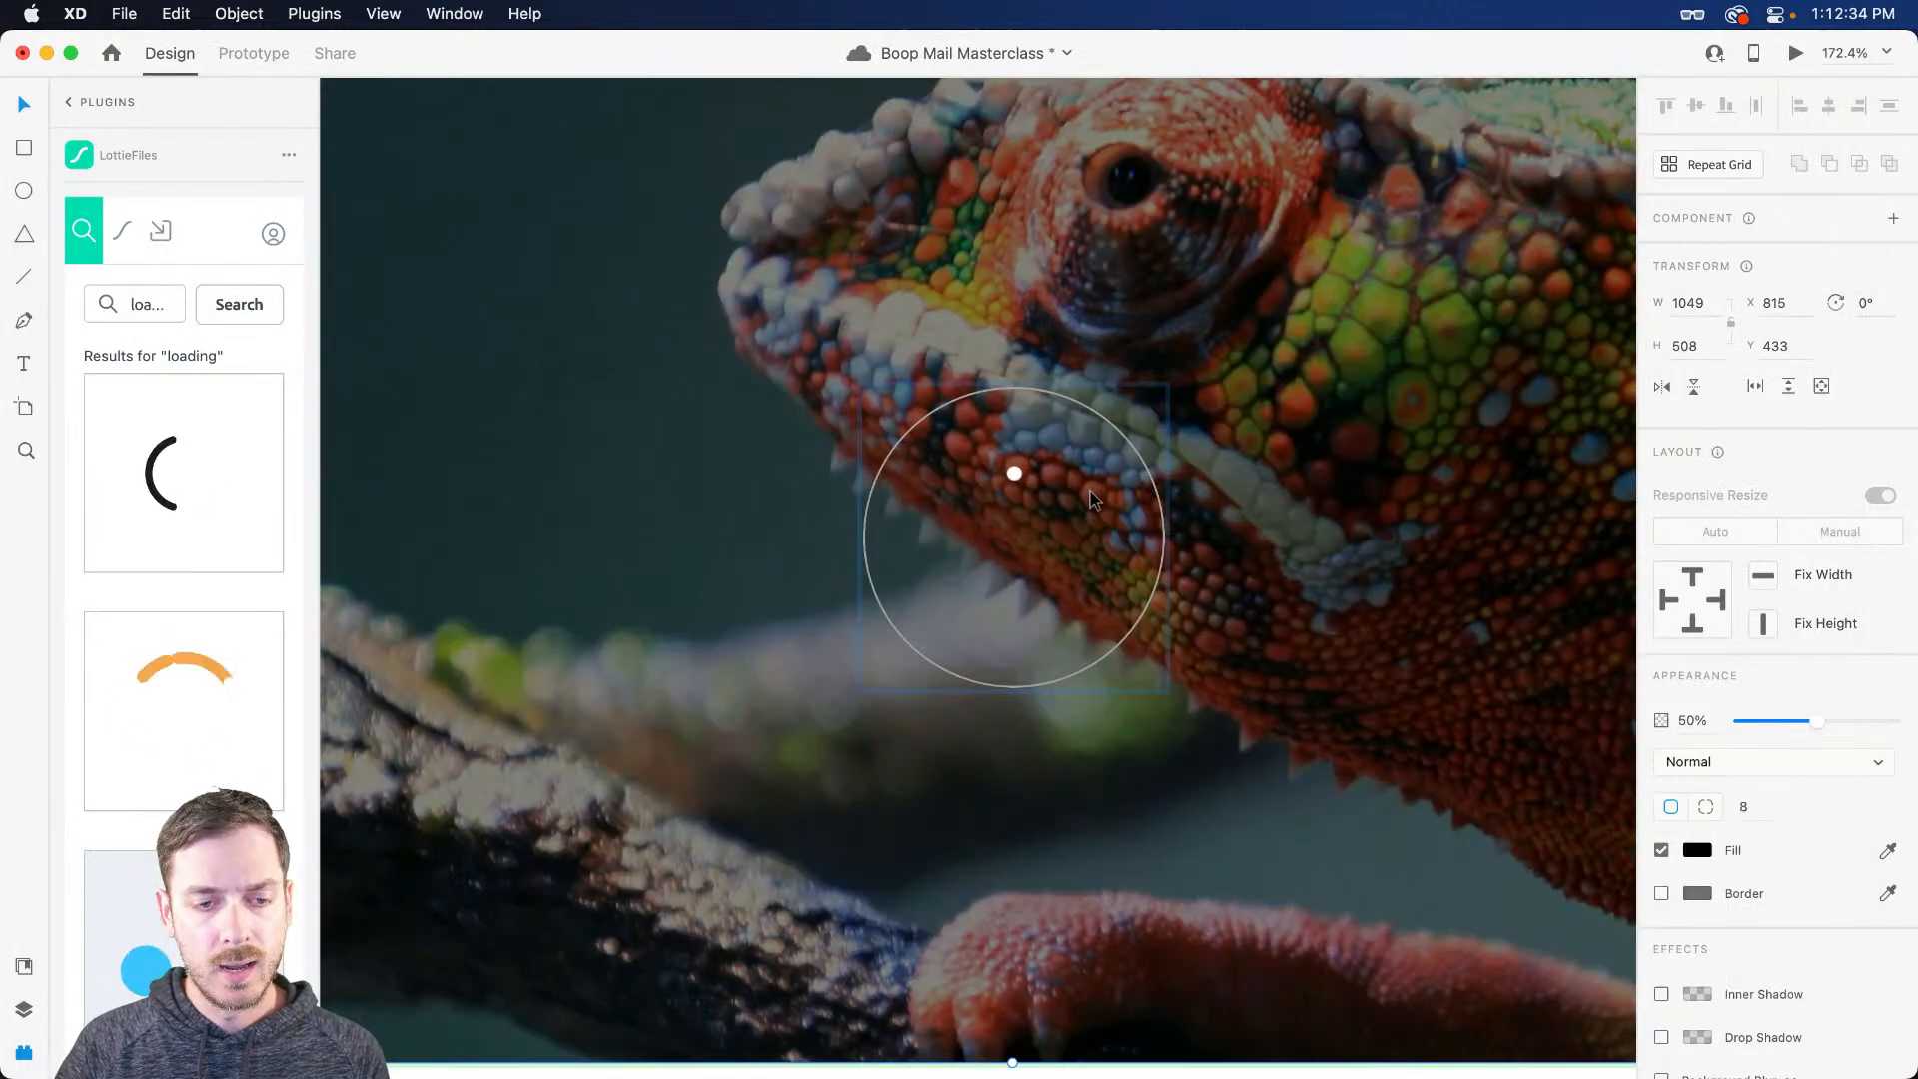
key("super+Return")
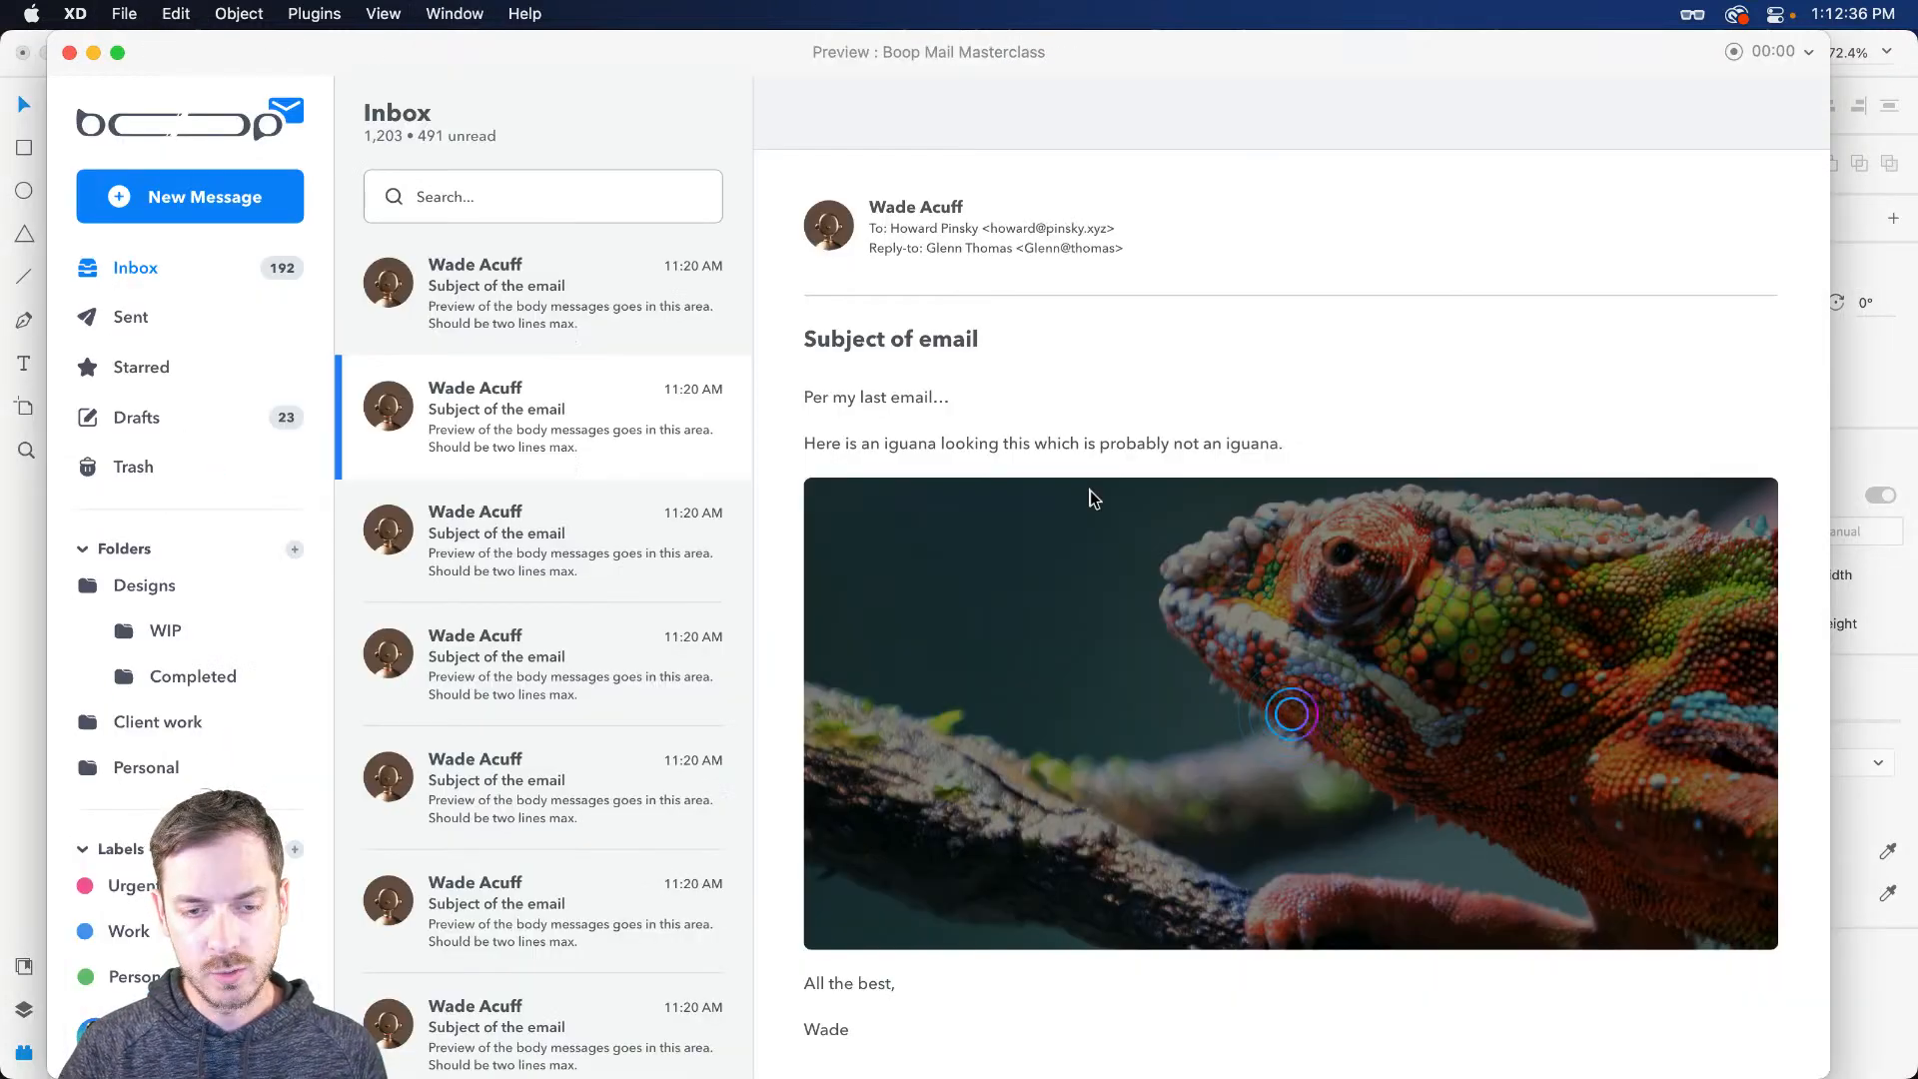
key("super+w")
Step: Try Impossible Ring.json from Finder inside the Play group's circle and check it in the desktop preview
key("super+Tab")
left_click(849, 540)
key("super+Tab")
left_click_drag(849, 541, 1101, 563)
key("super+Return")
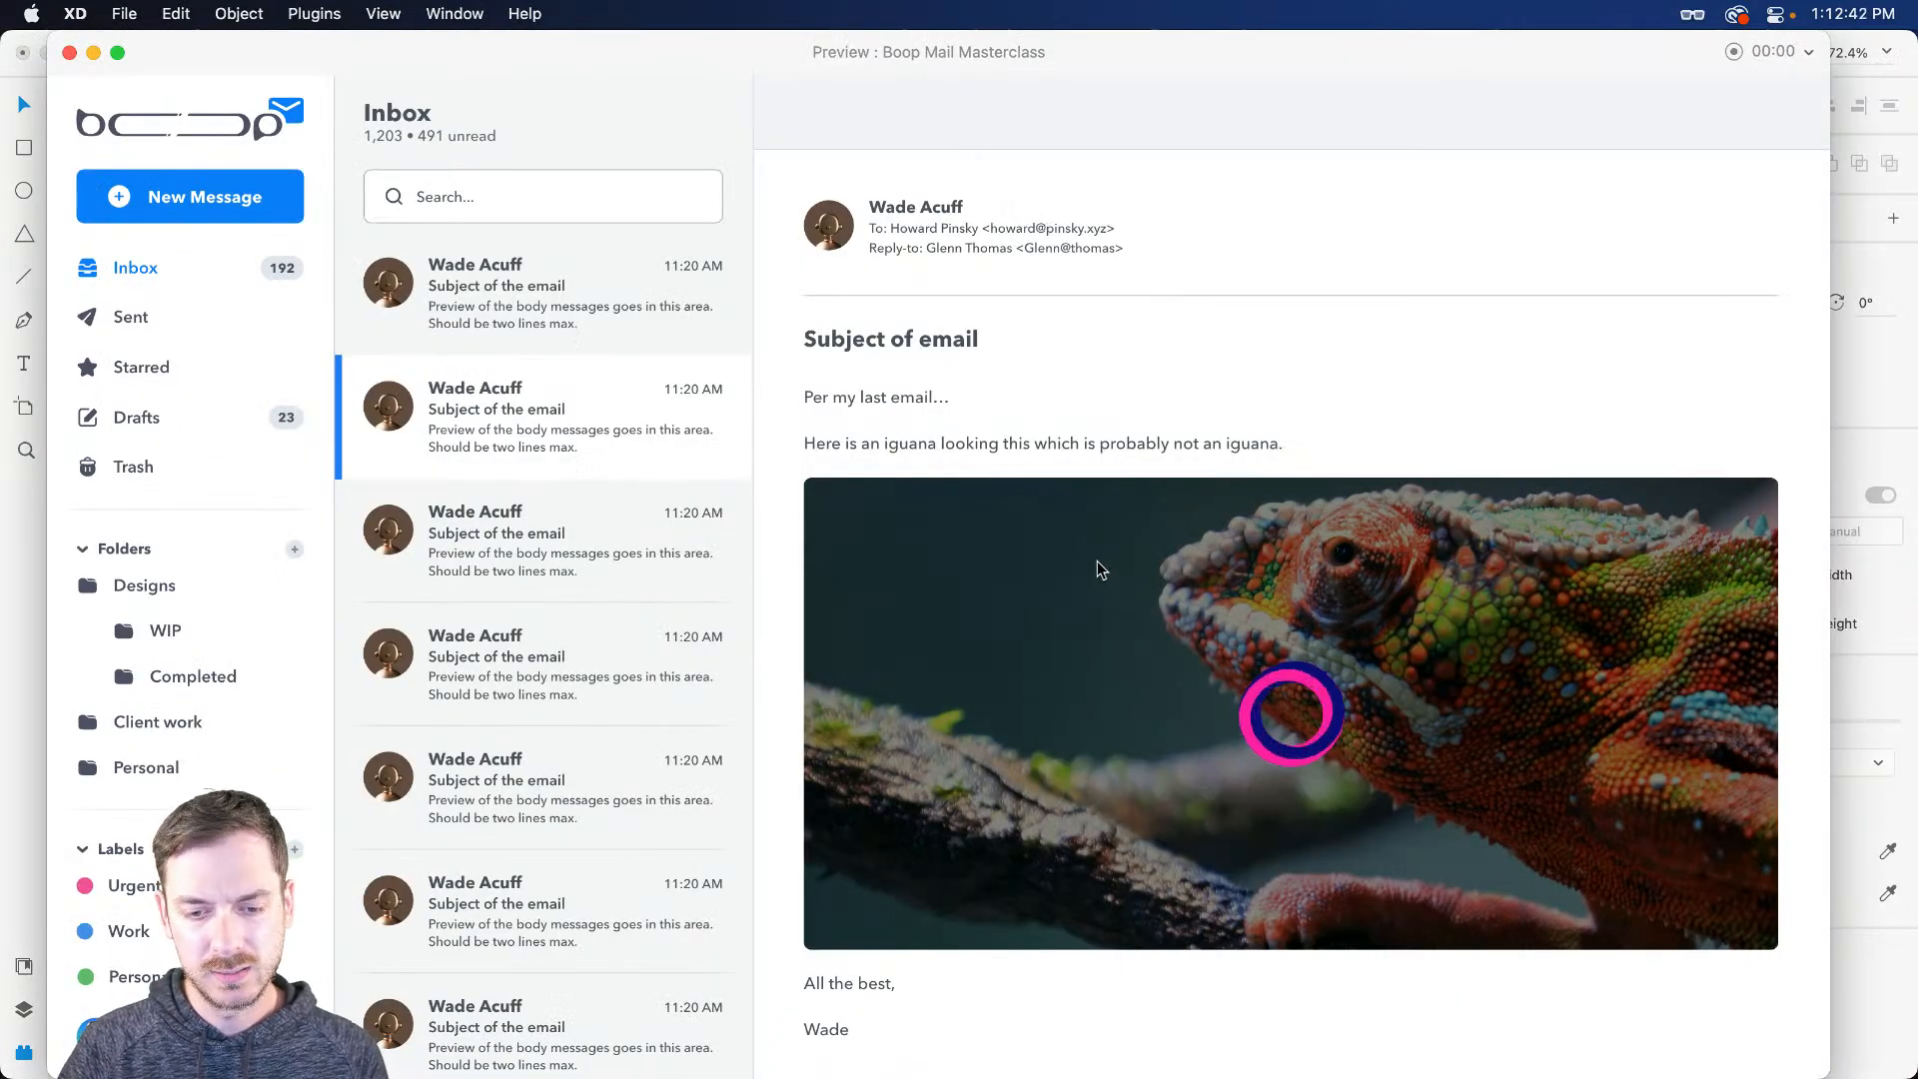
key("super+w")
key("super+Return")
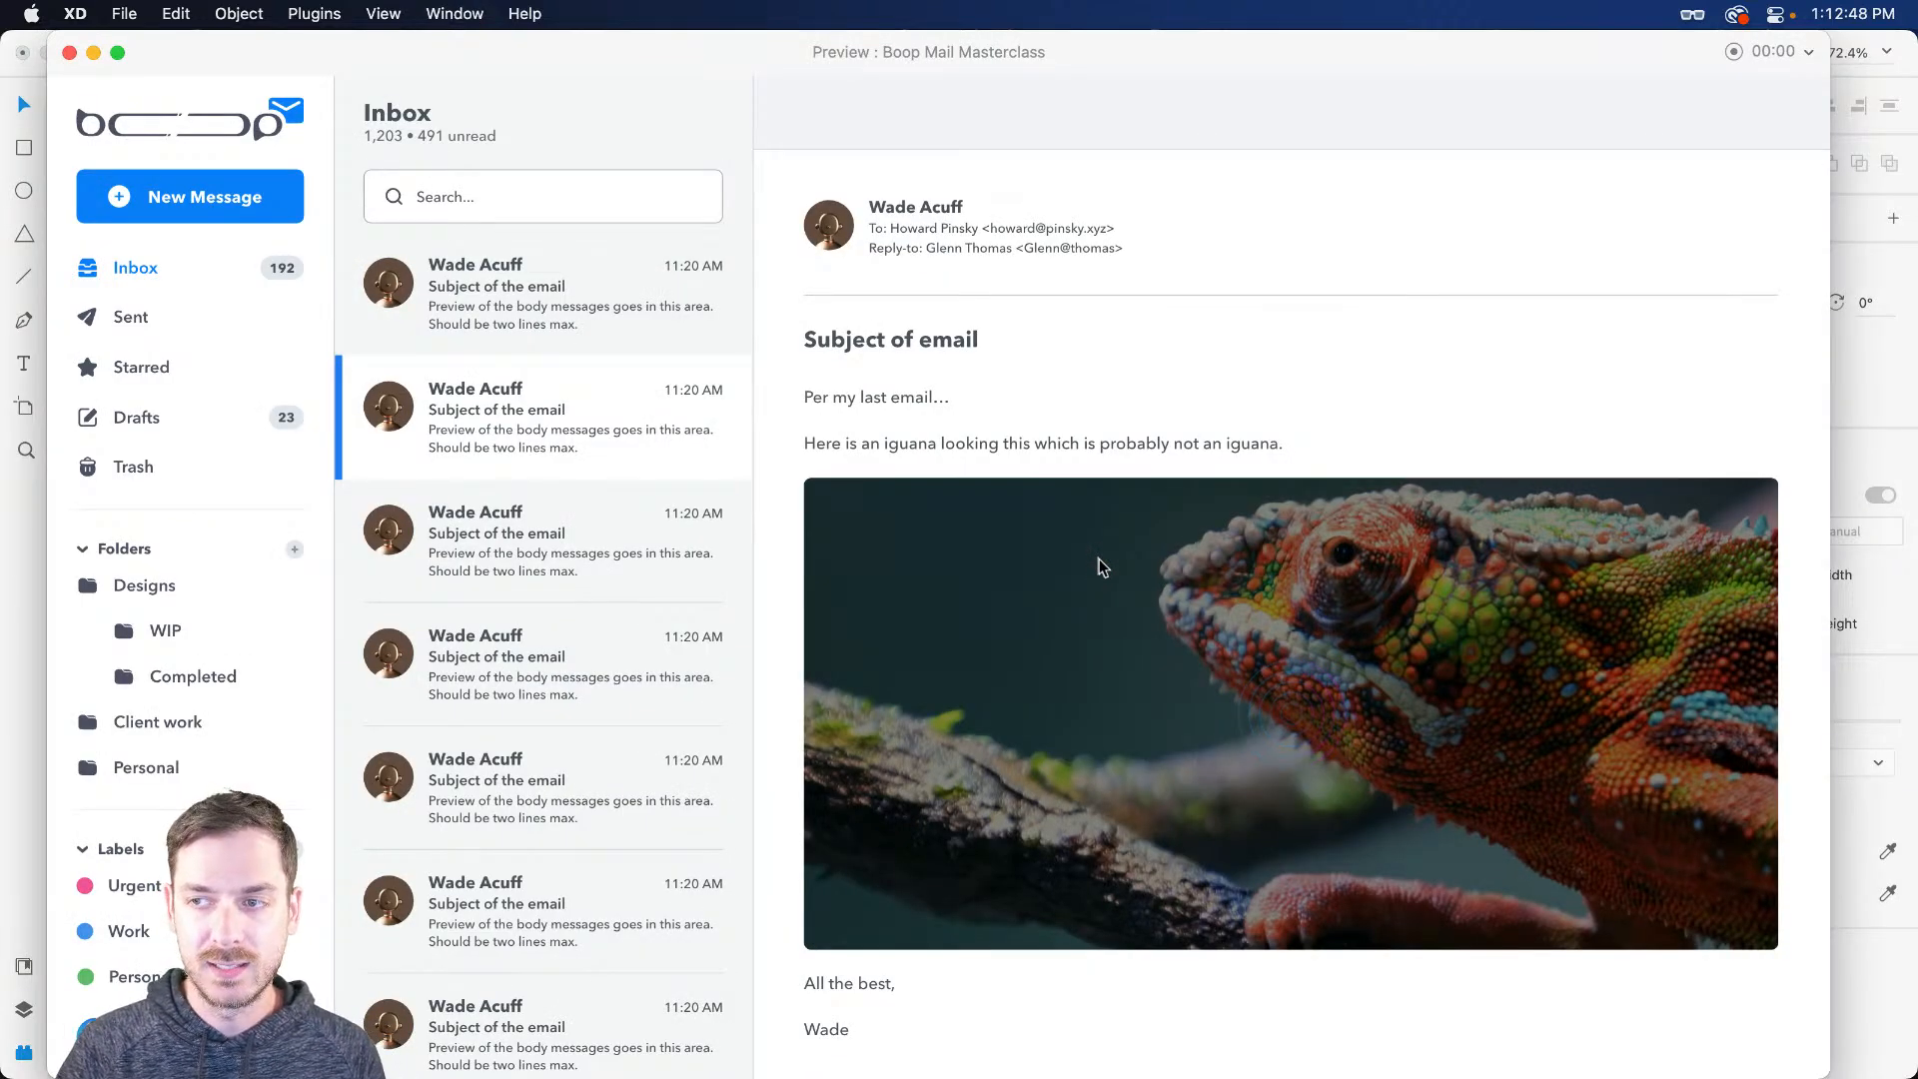
key("super+w")
Step: Show the layers again, select the Video component and switch it to its Hover State
key("super+y")
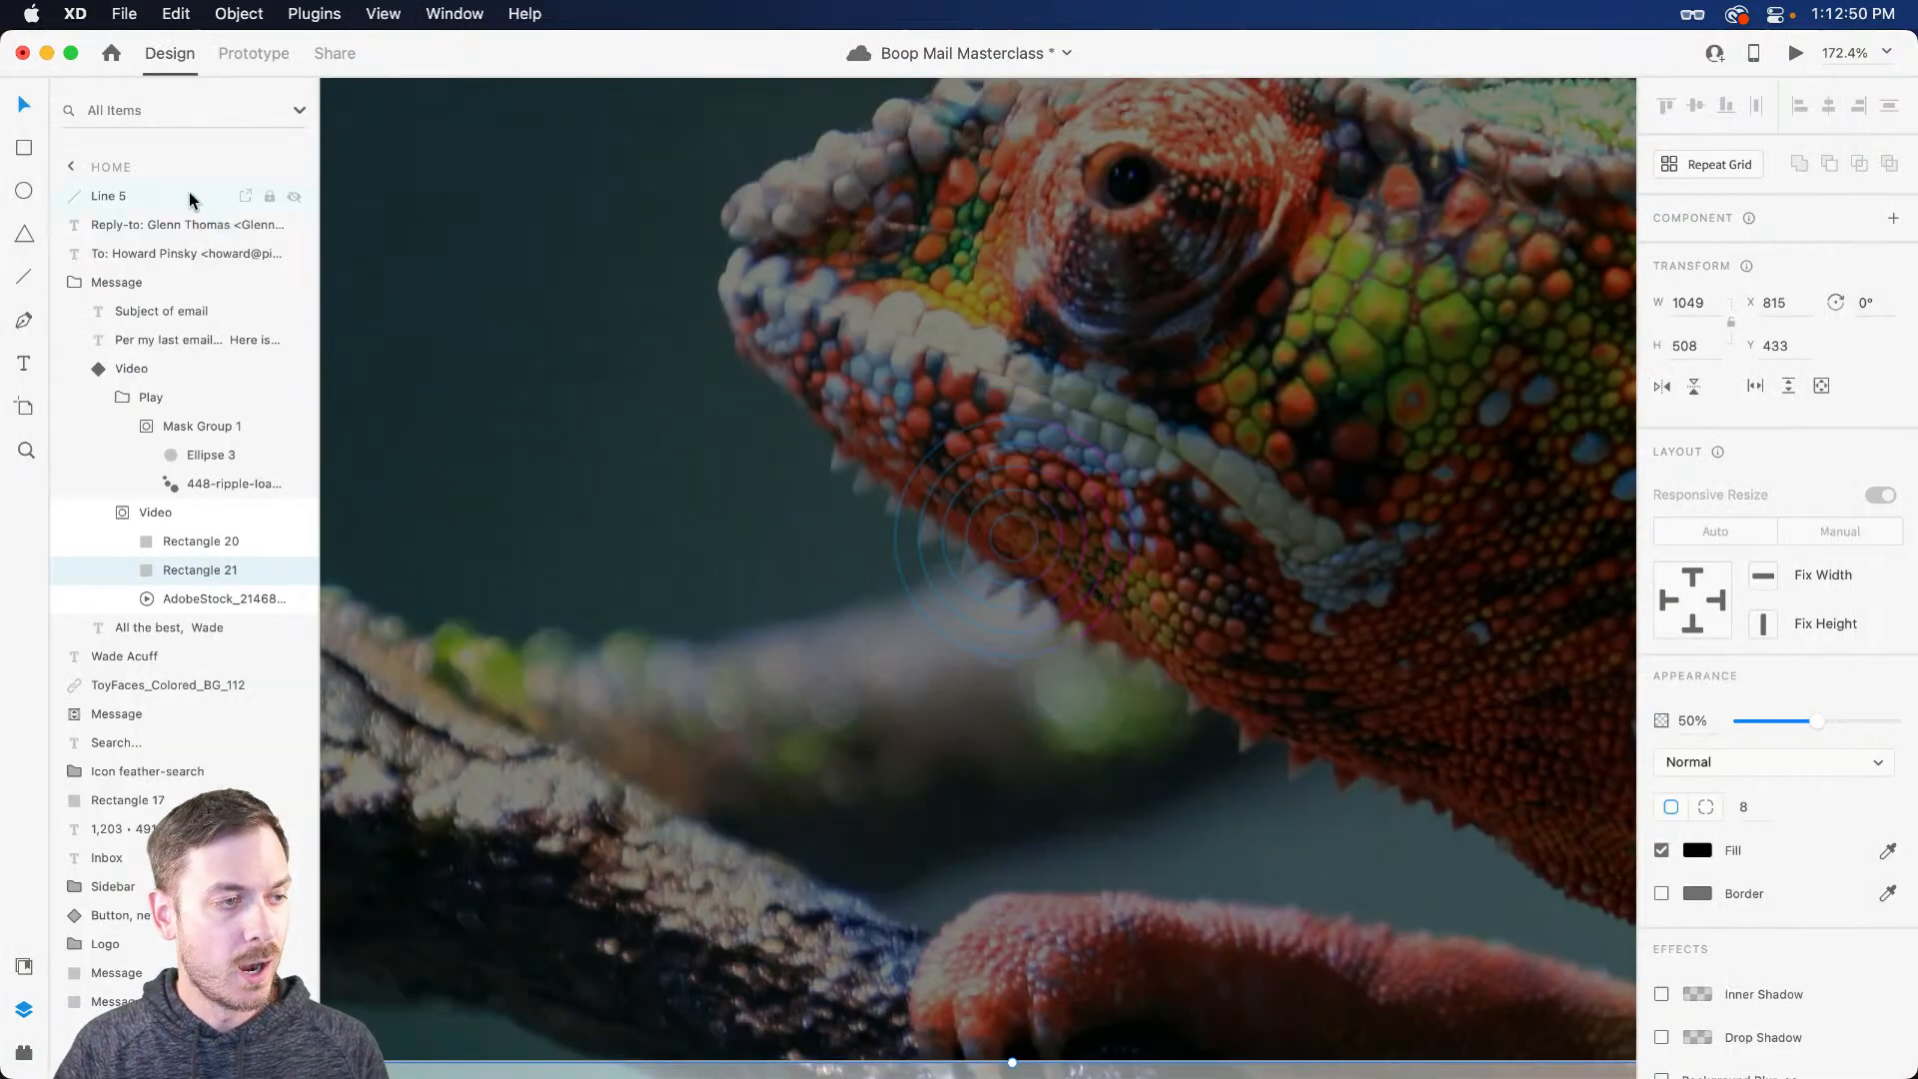
left_click(1046, 549)
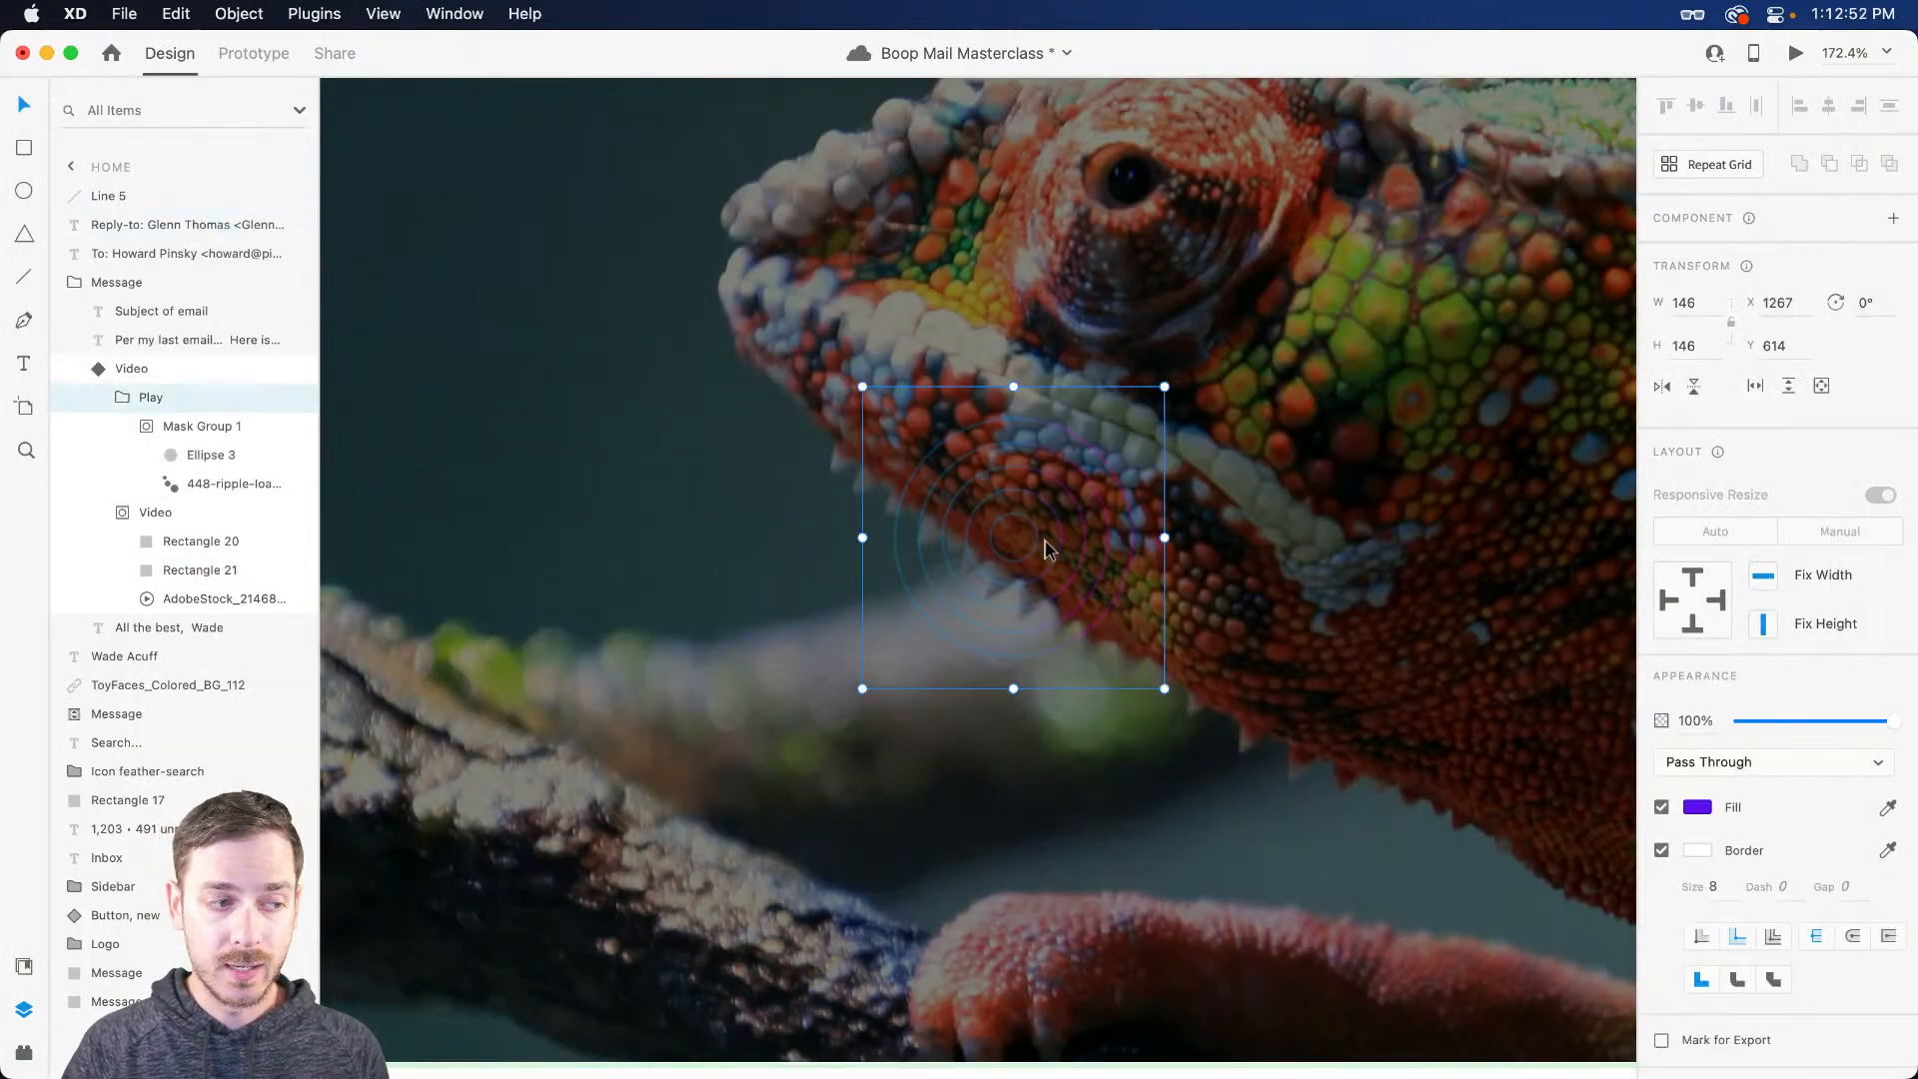
left_click(161, 372)
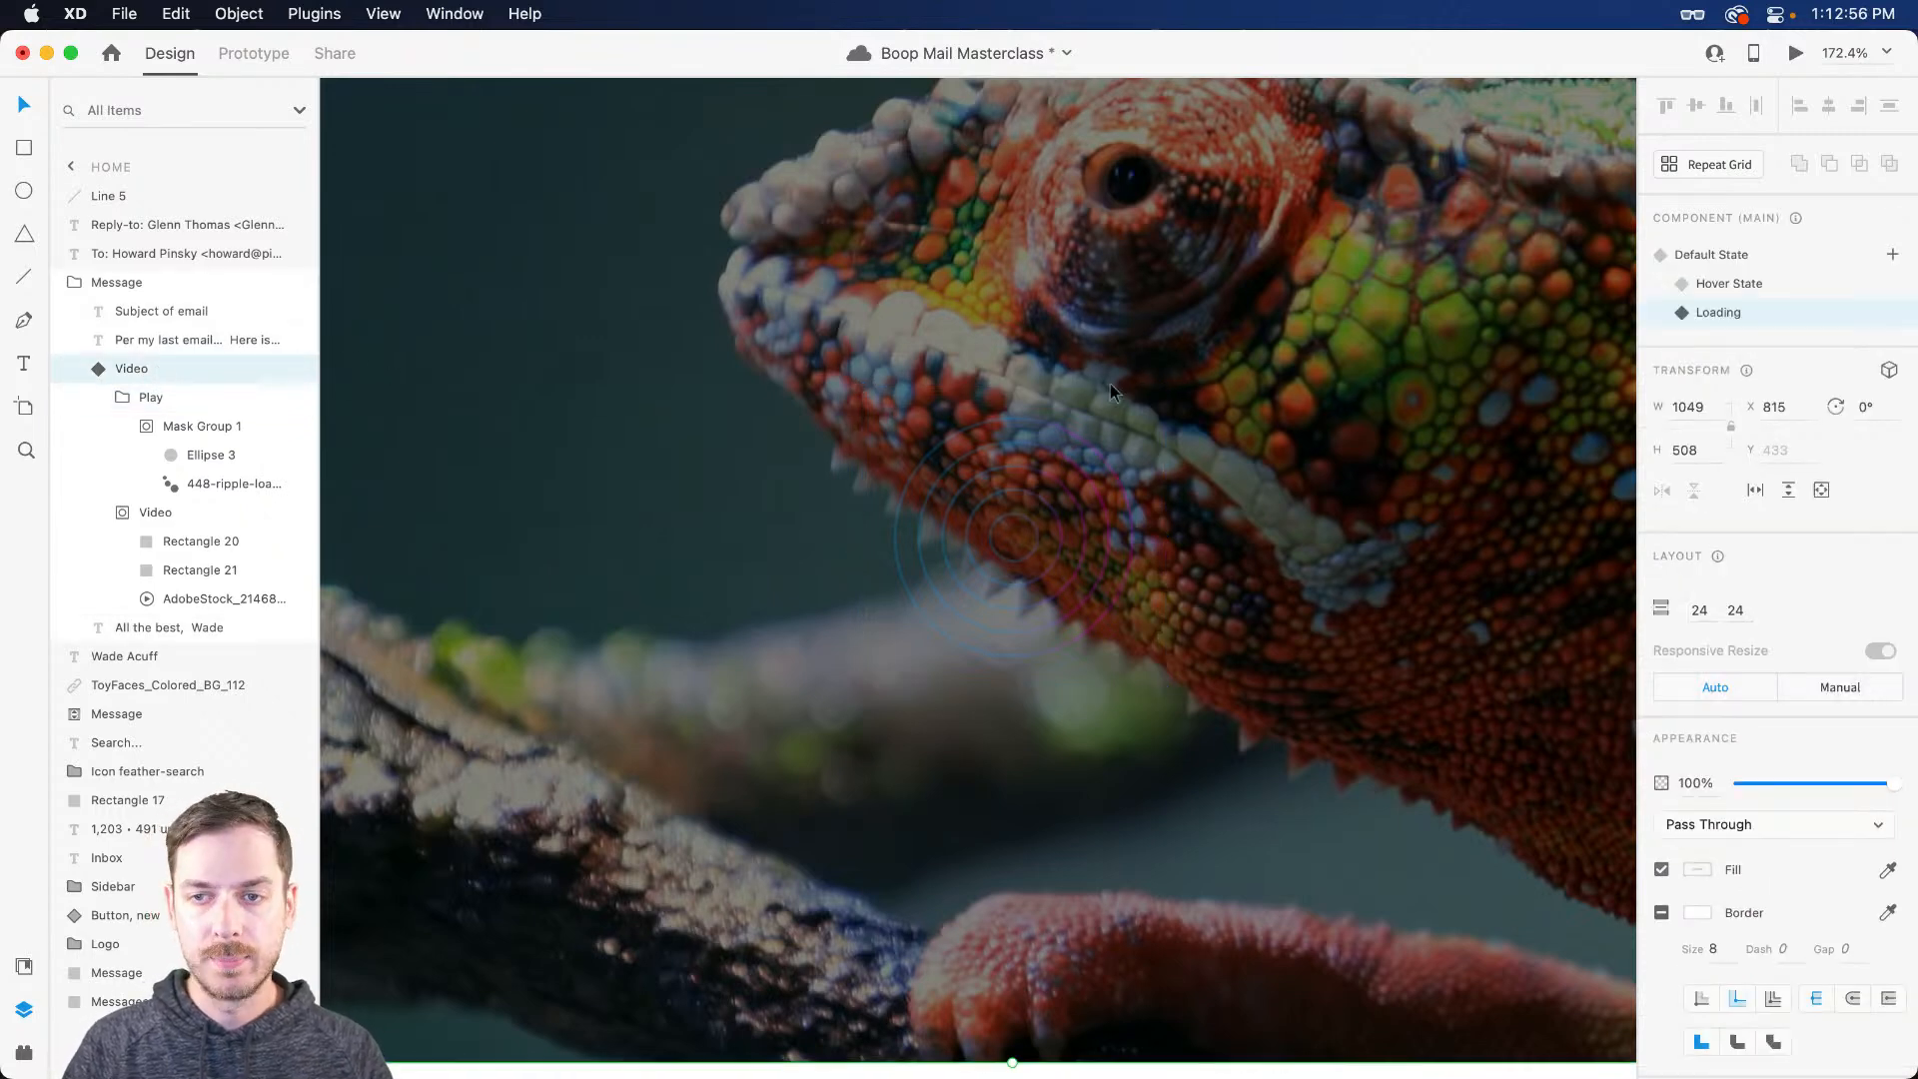
left_click(1770, 280)
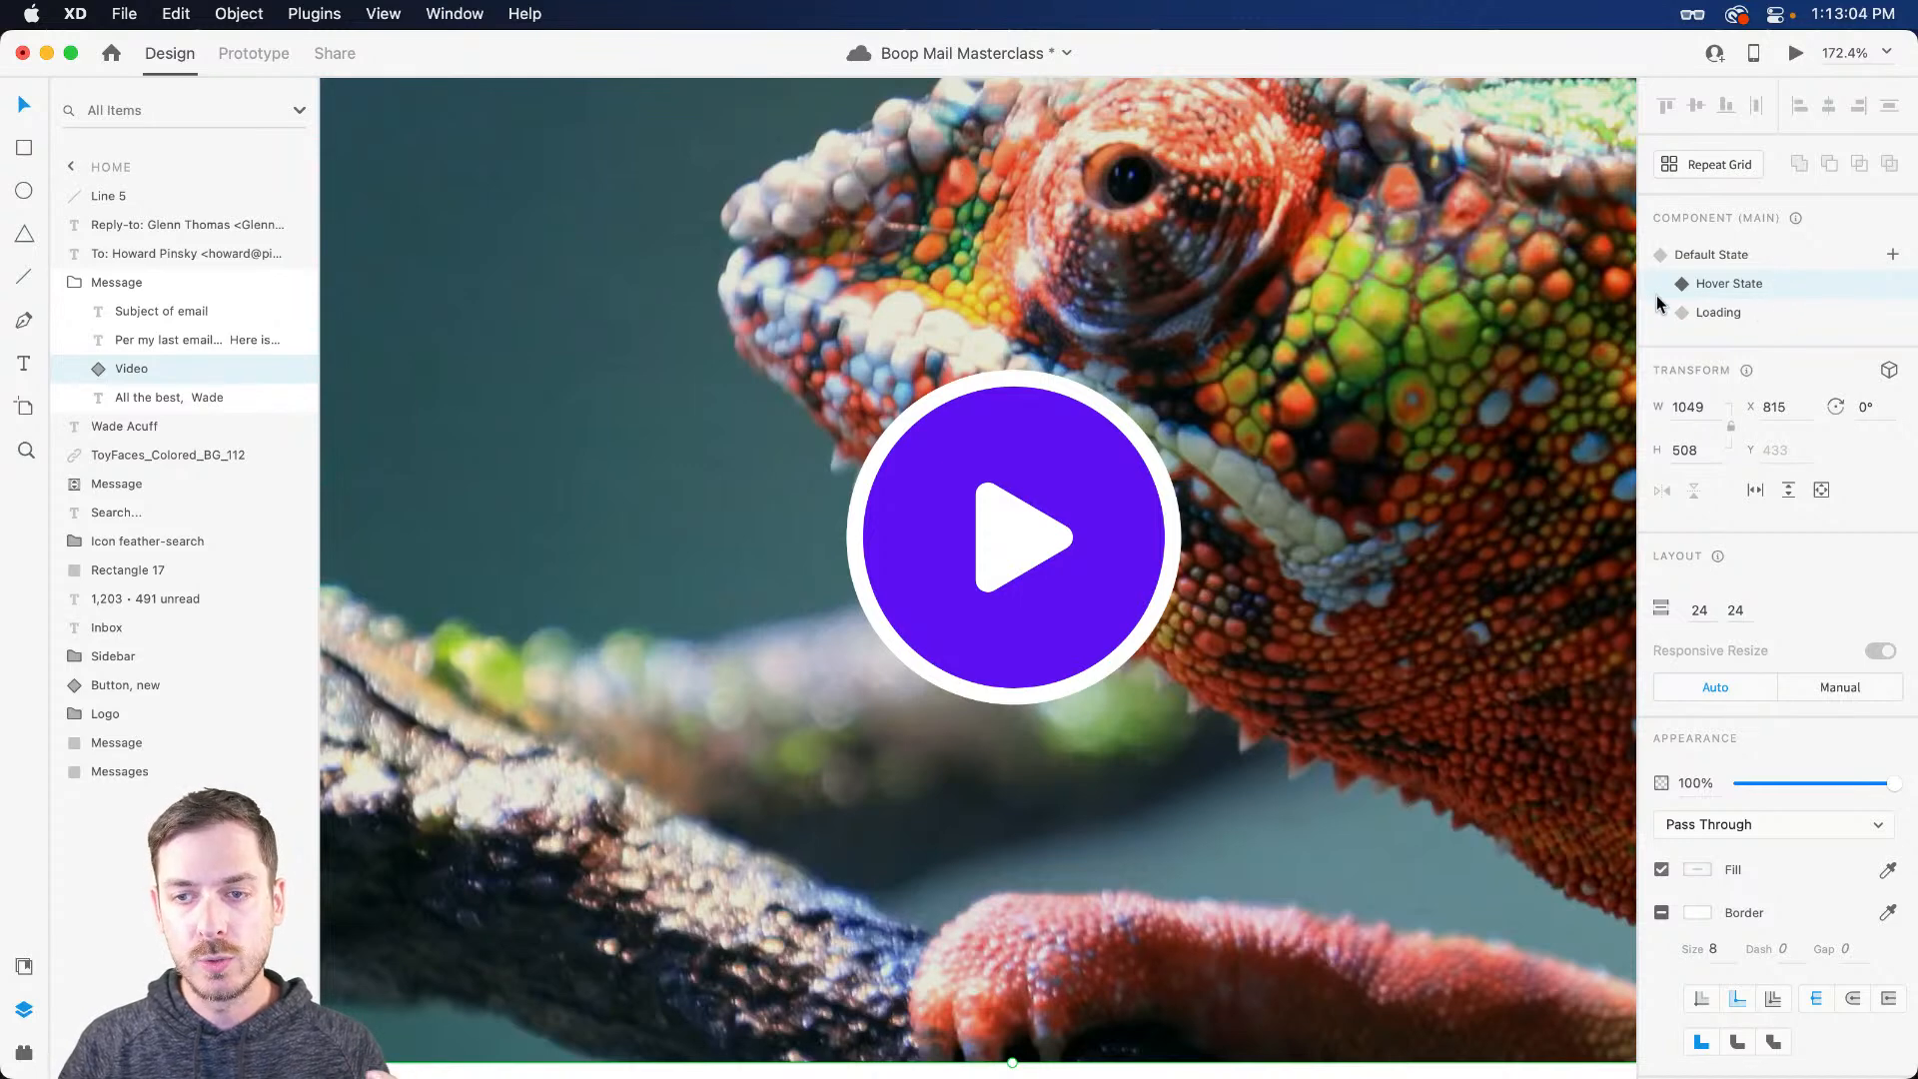
Step: Give the Play group in the Hover State a tap transition to the Loading state with animation None
left_click(238, 56)
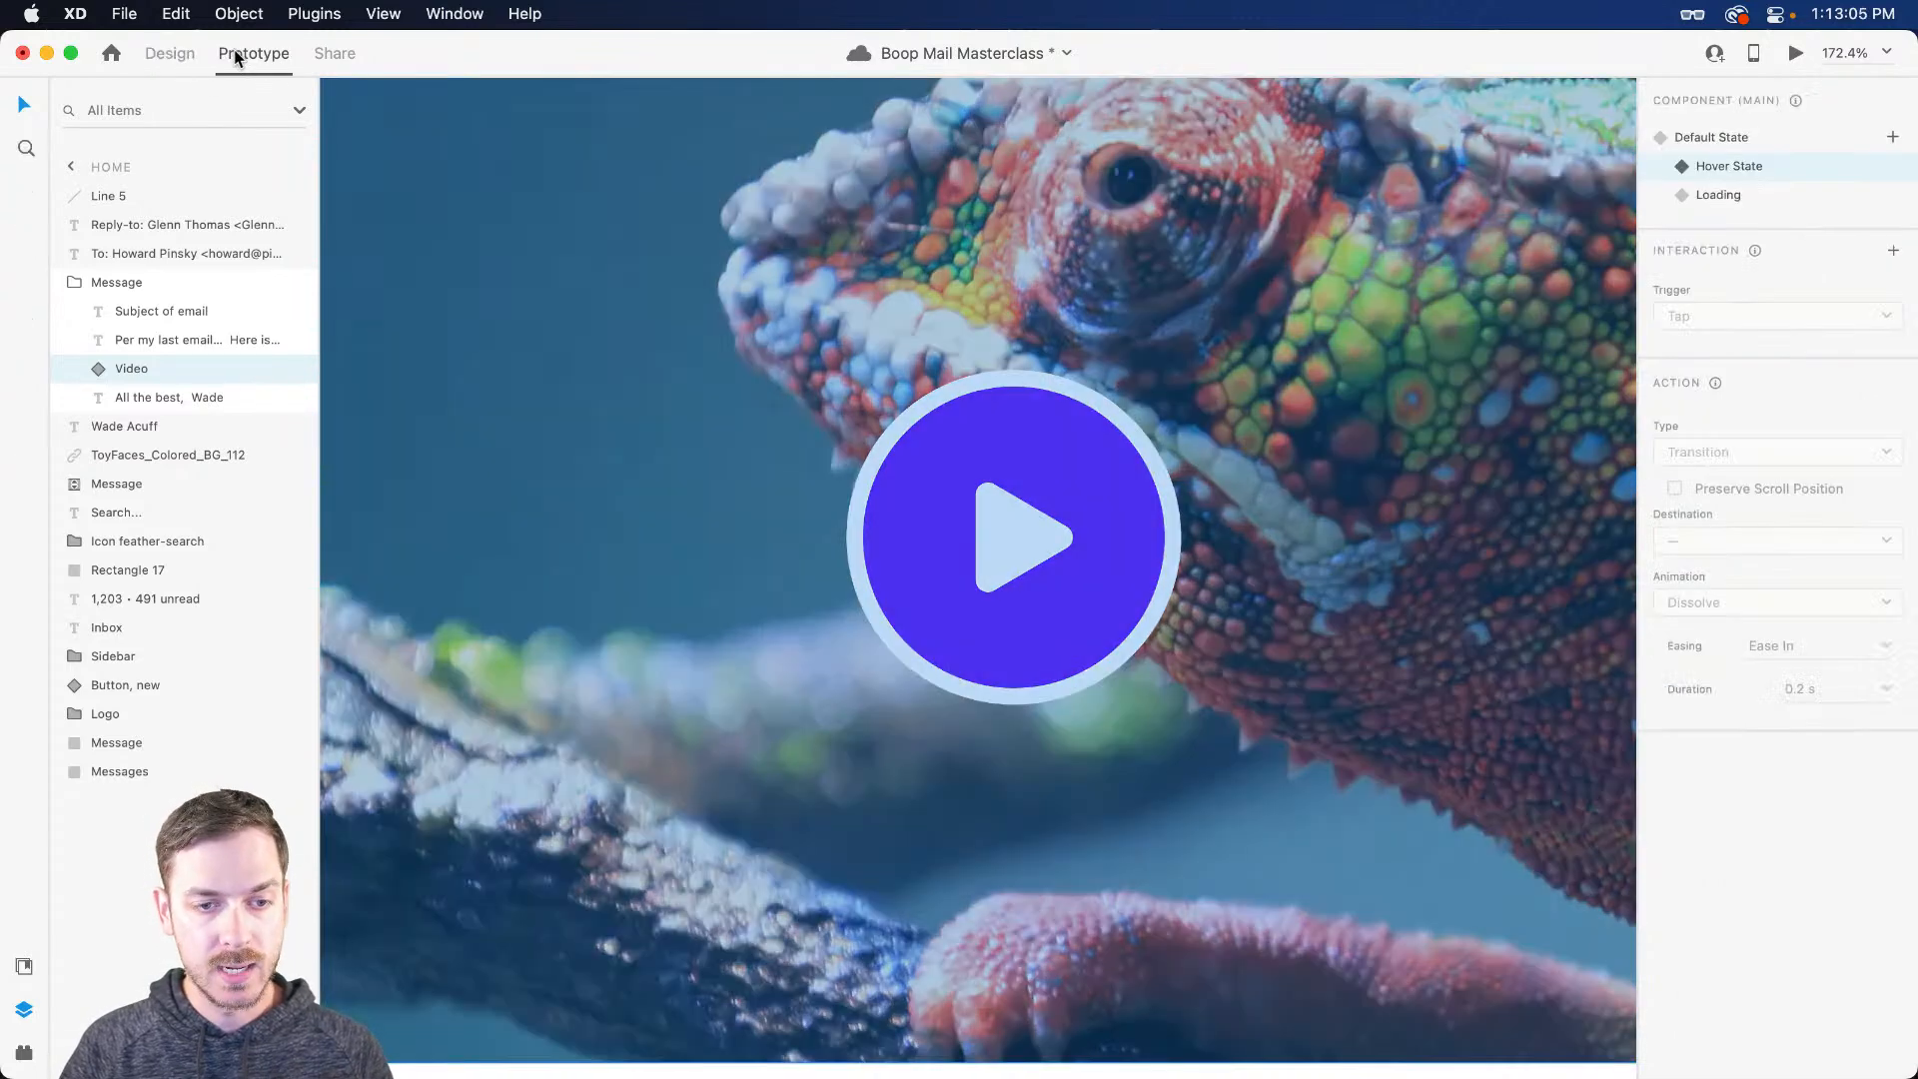
double_click(1066, 449)
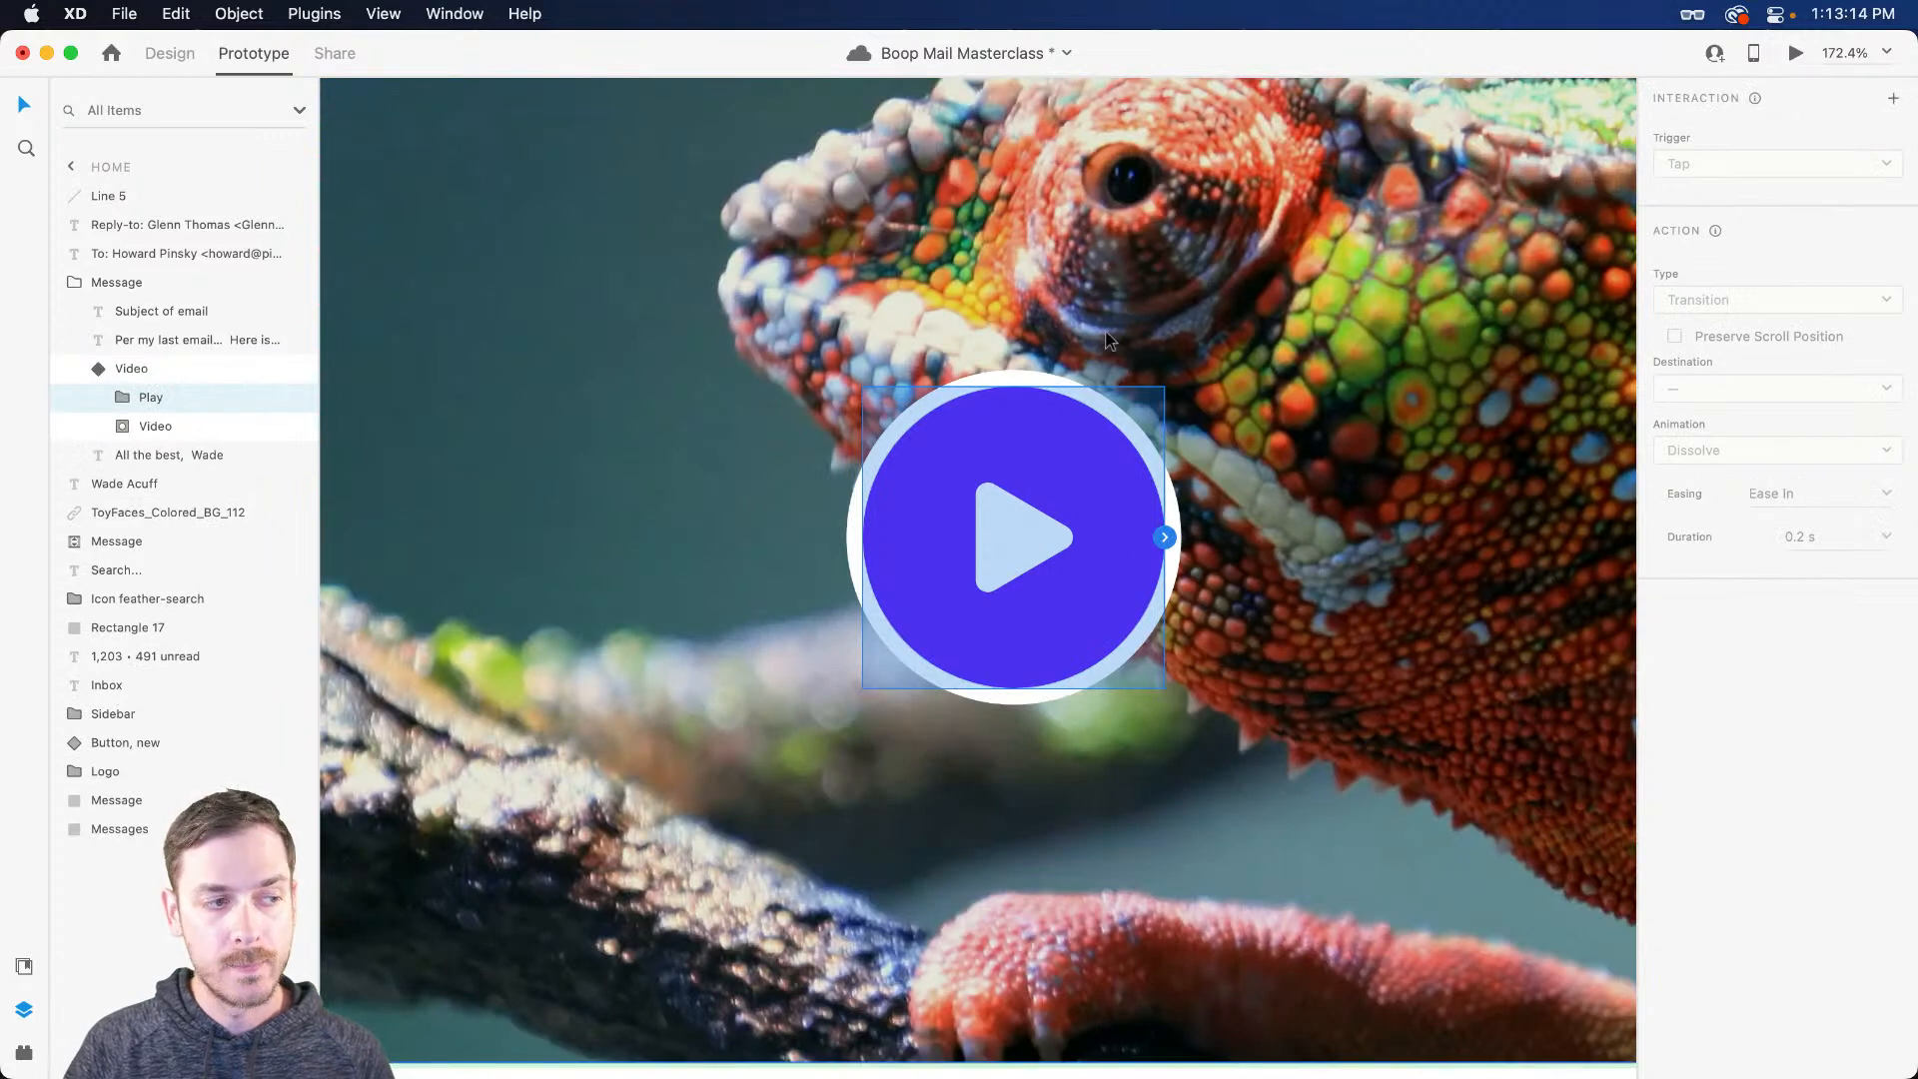
left_click(1166, 537)
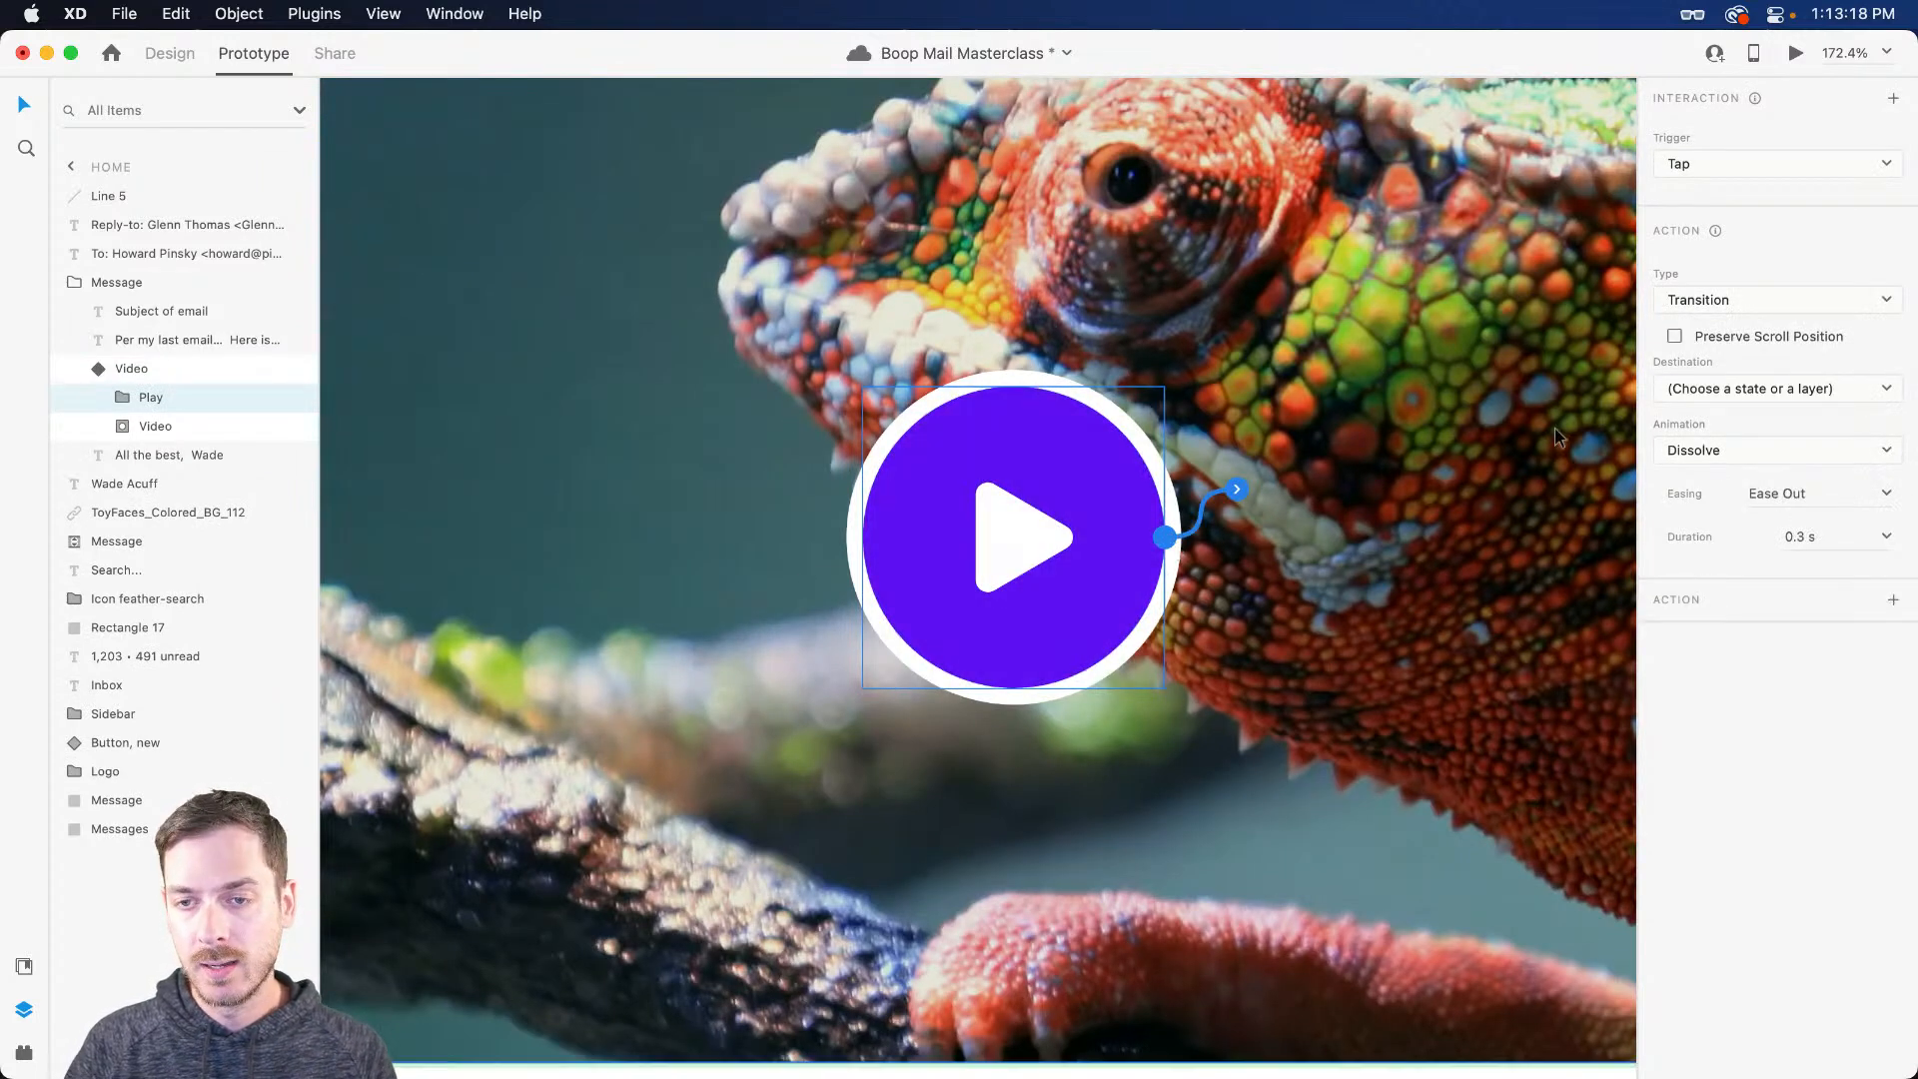
left_click(1785, 302)
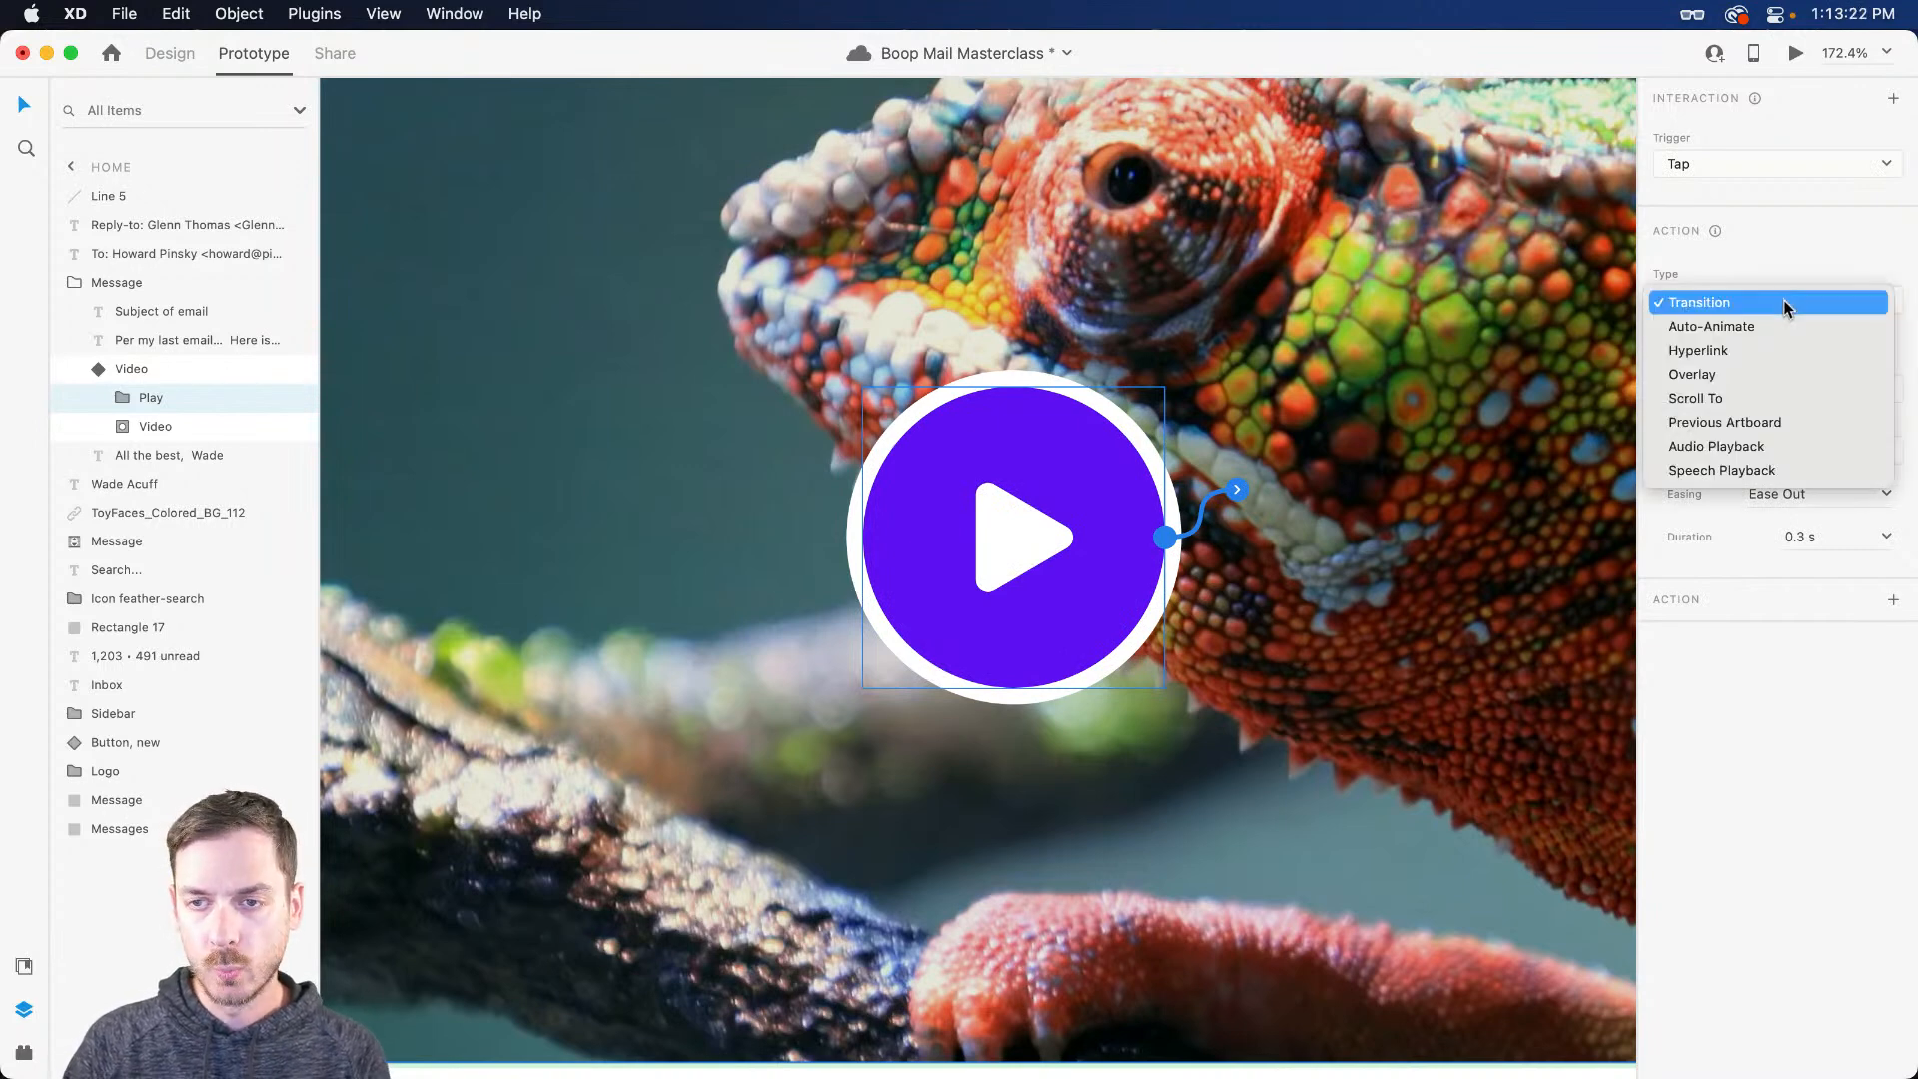
left_click(1783, 302)
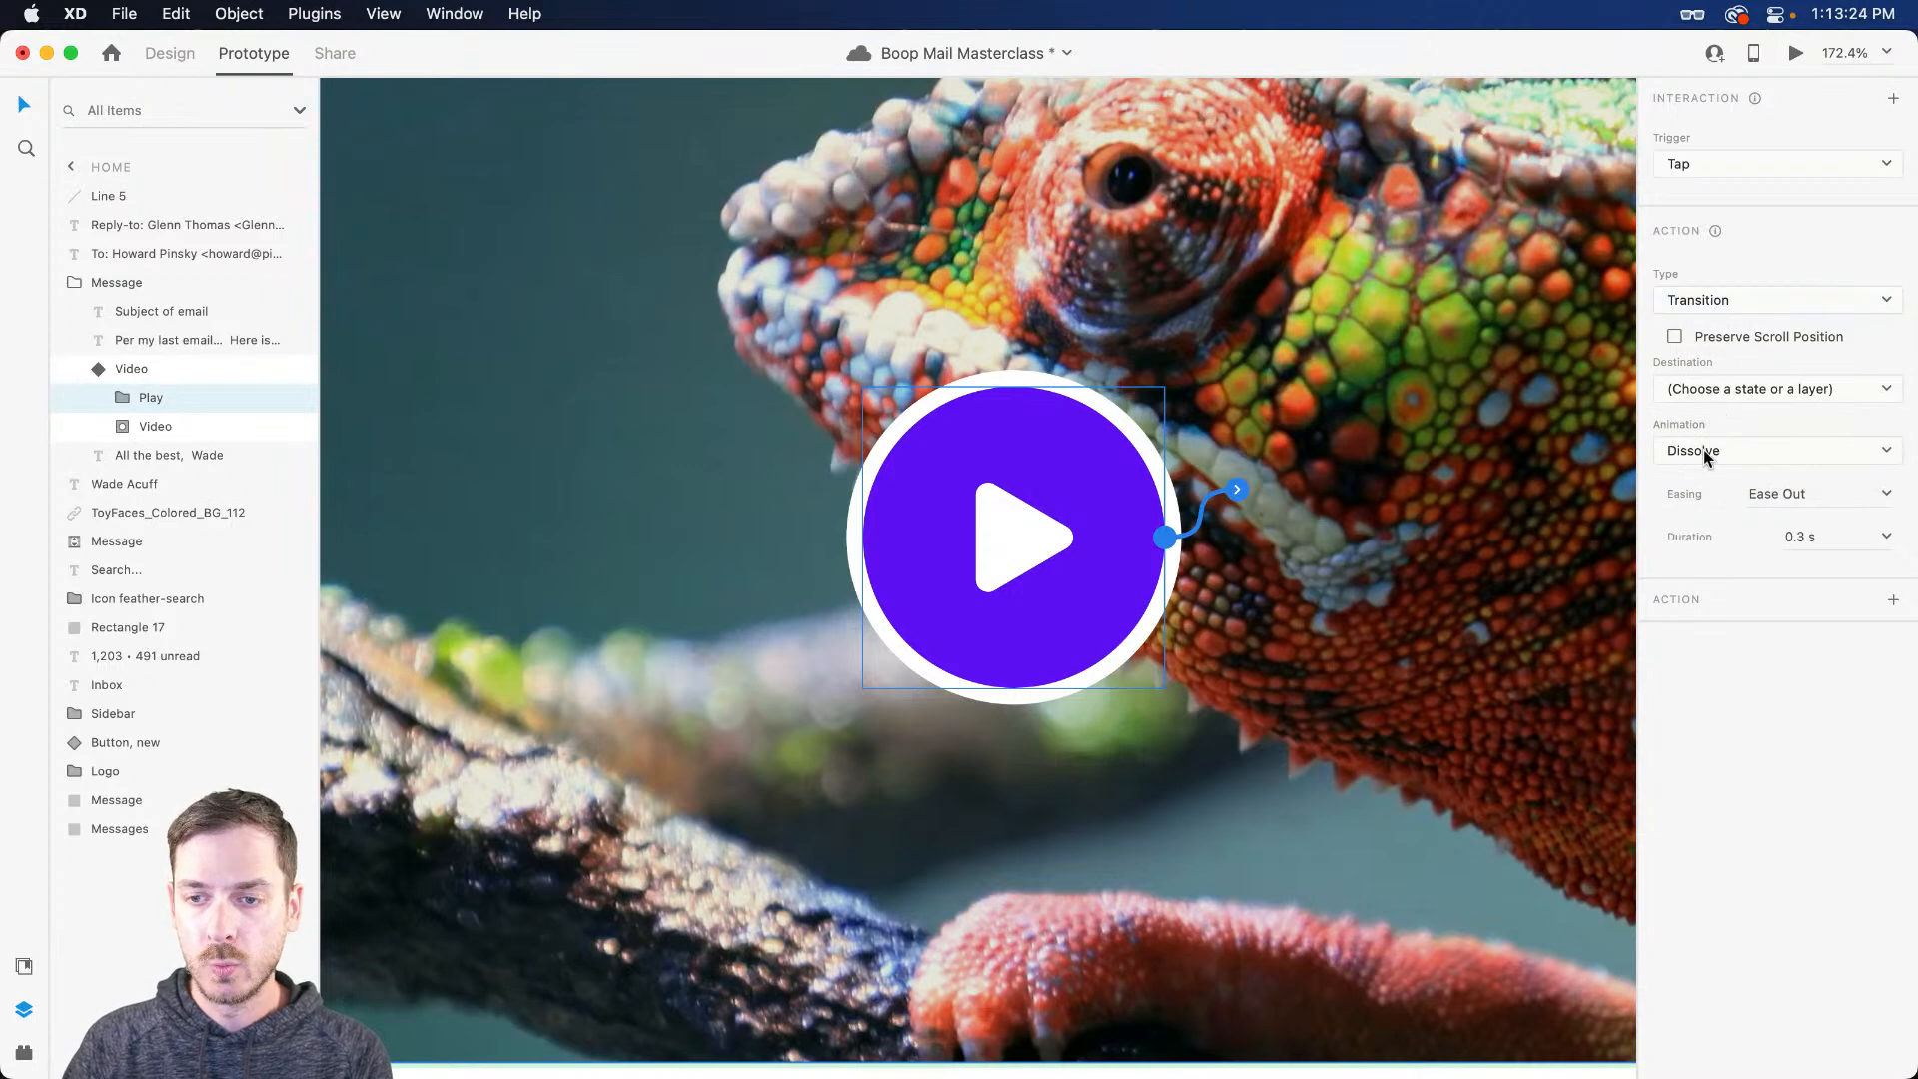
left_click(1710, 454)
left_click(1734, 430)
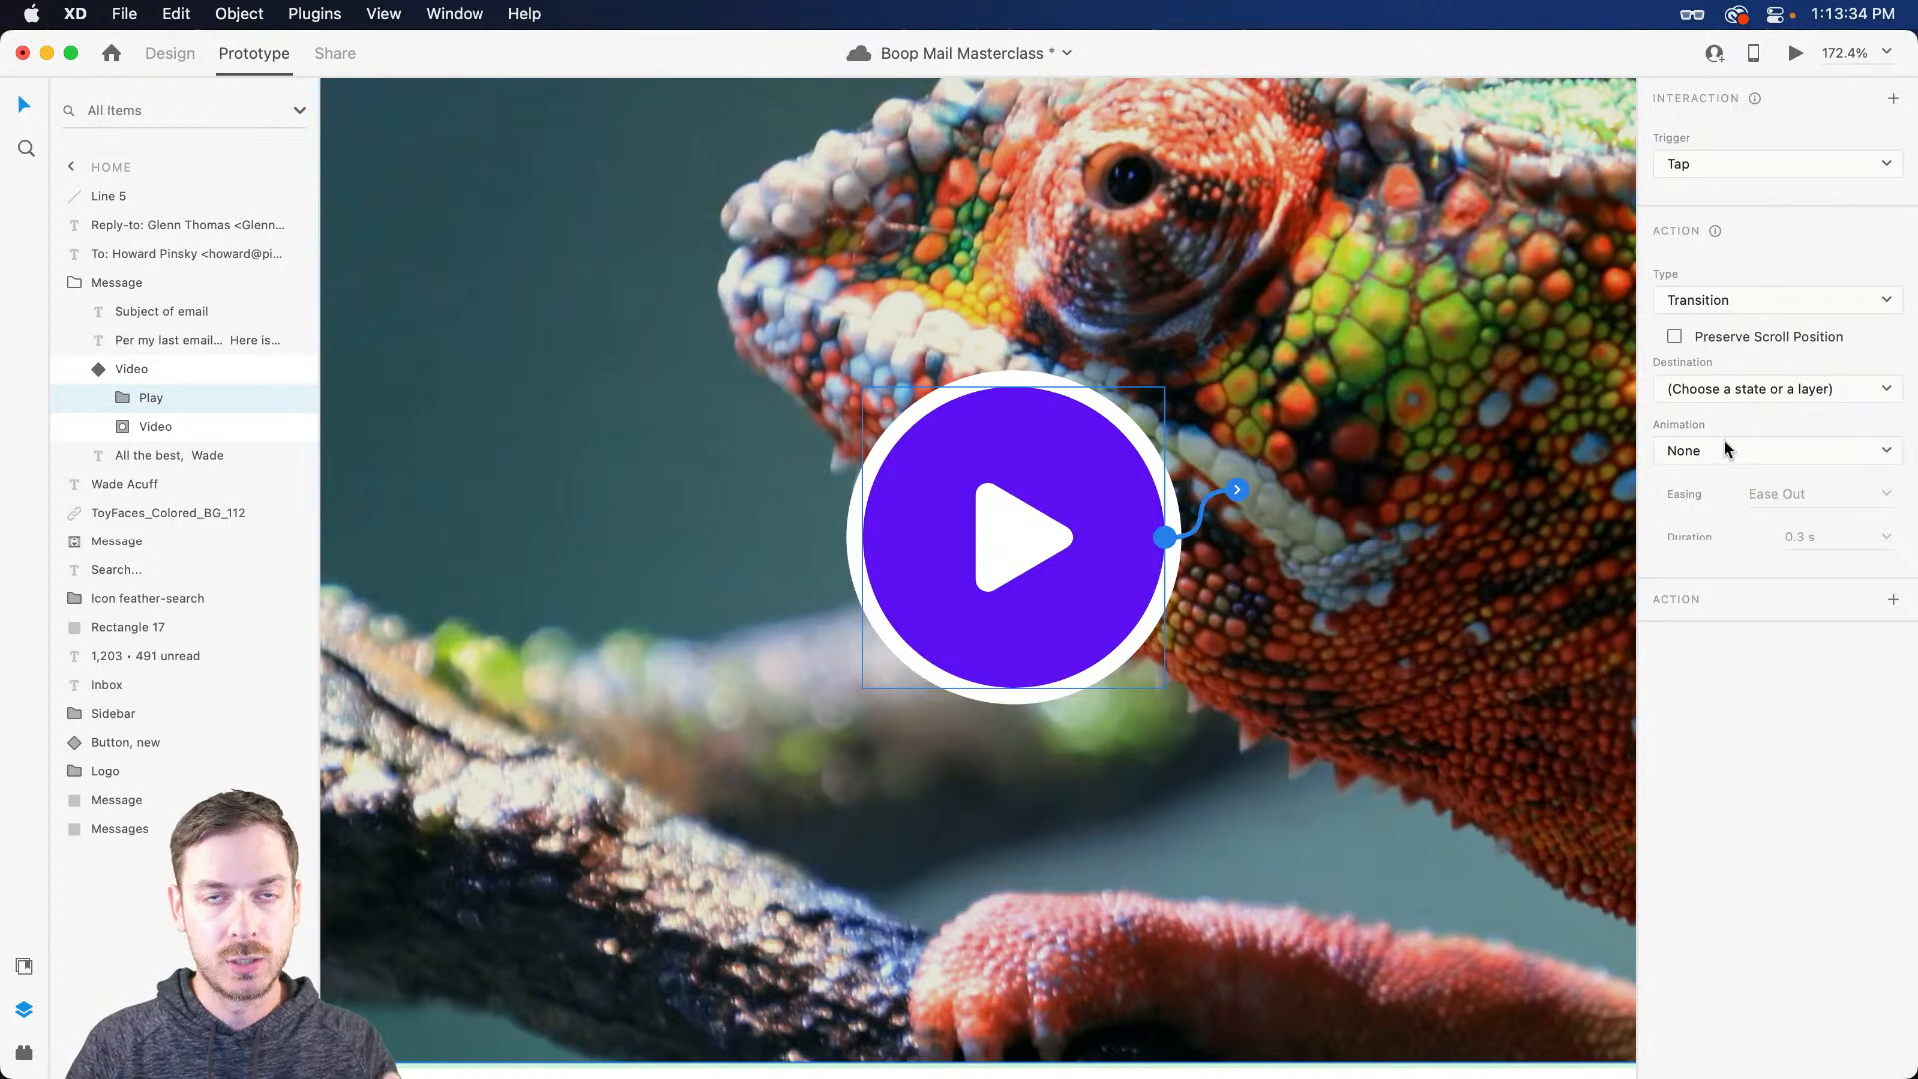
left_click(1729, 390)
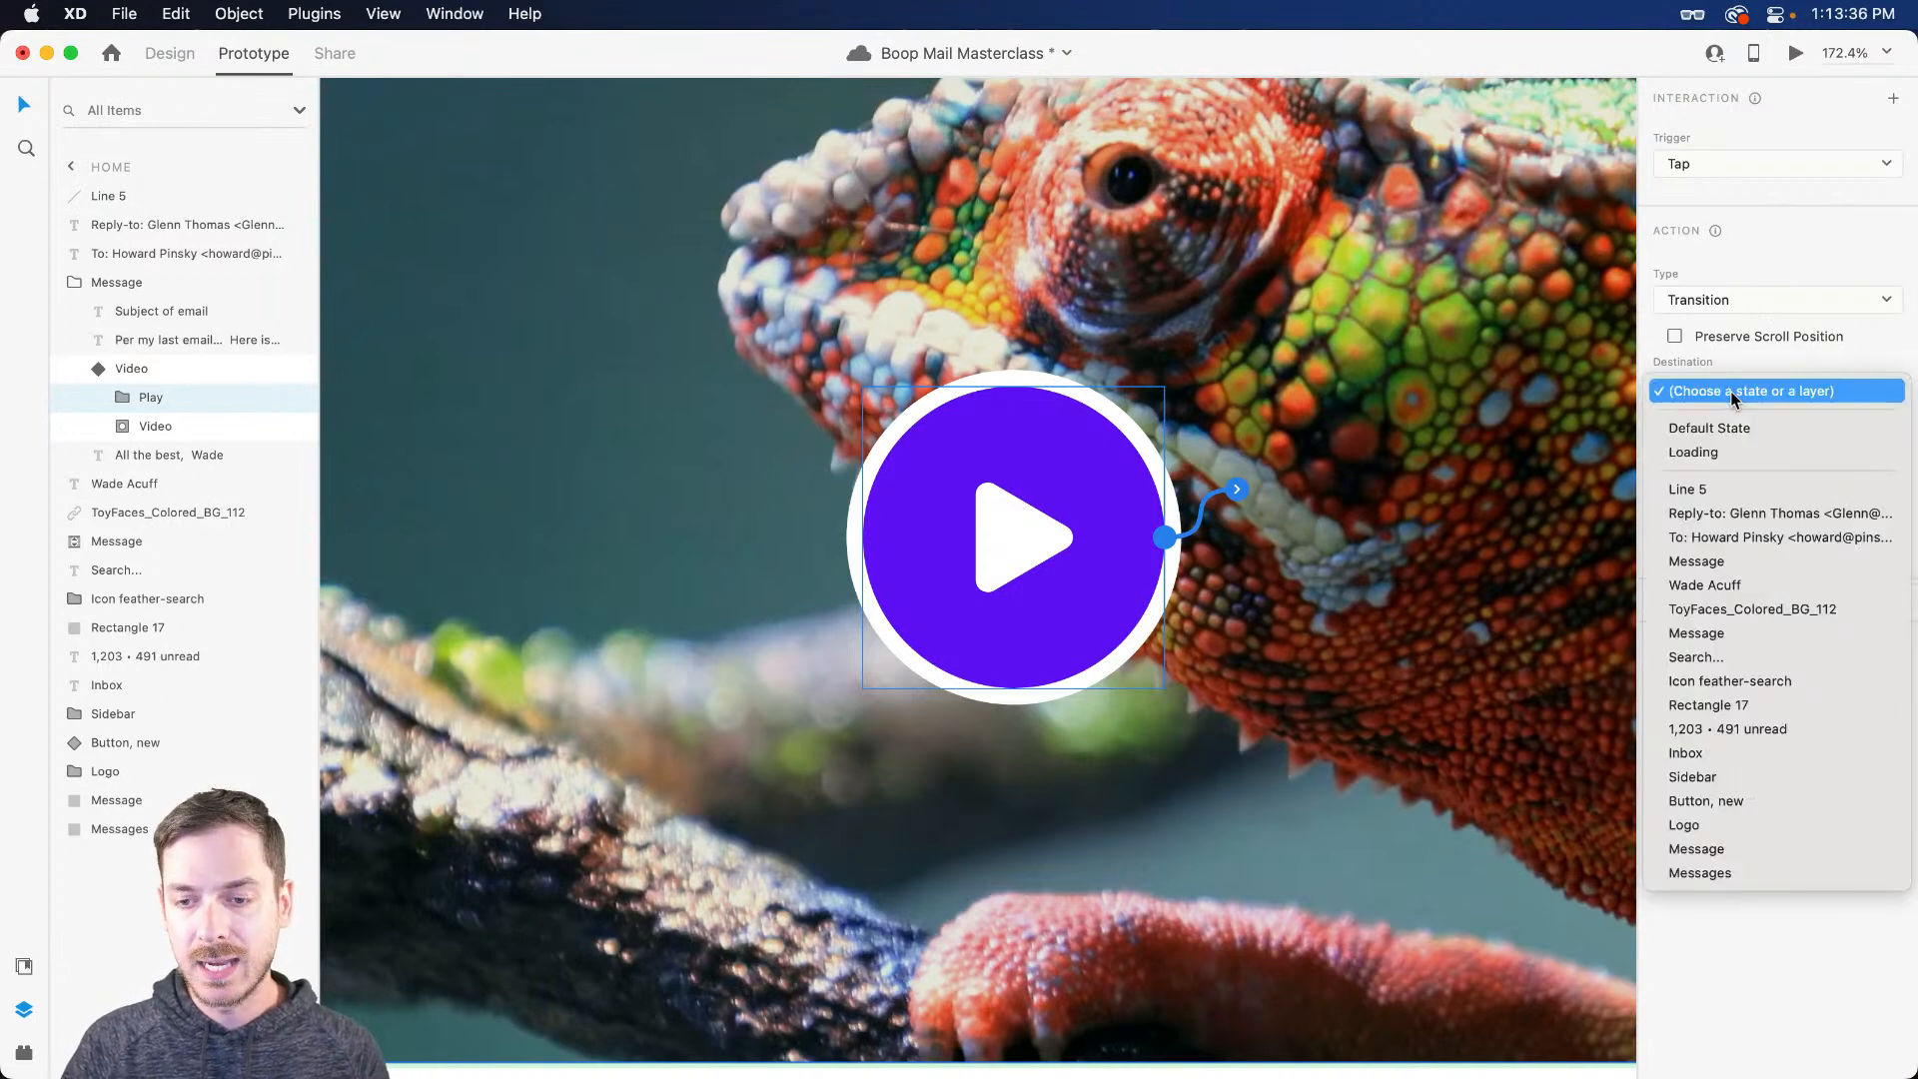
left_click(1751, 457)
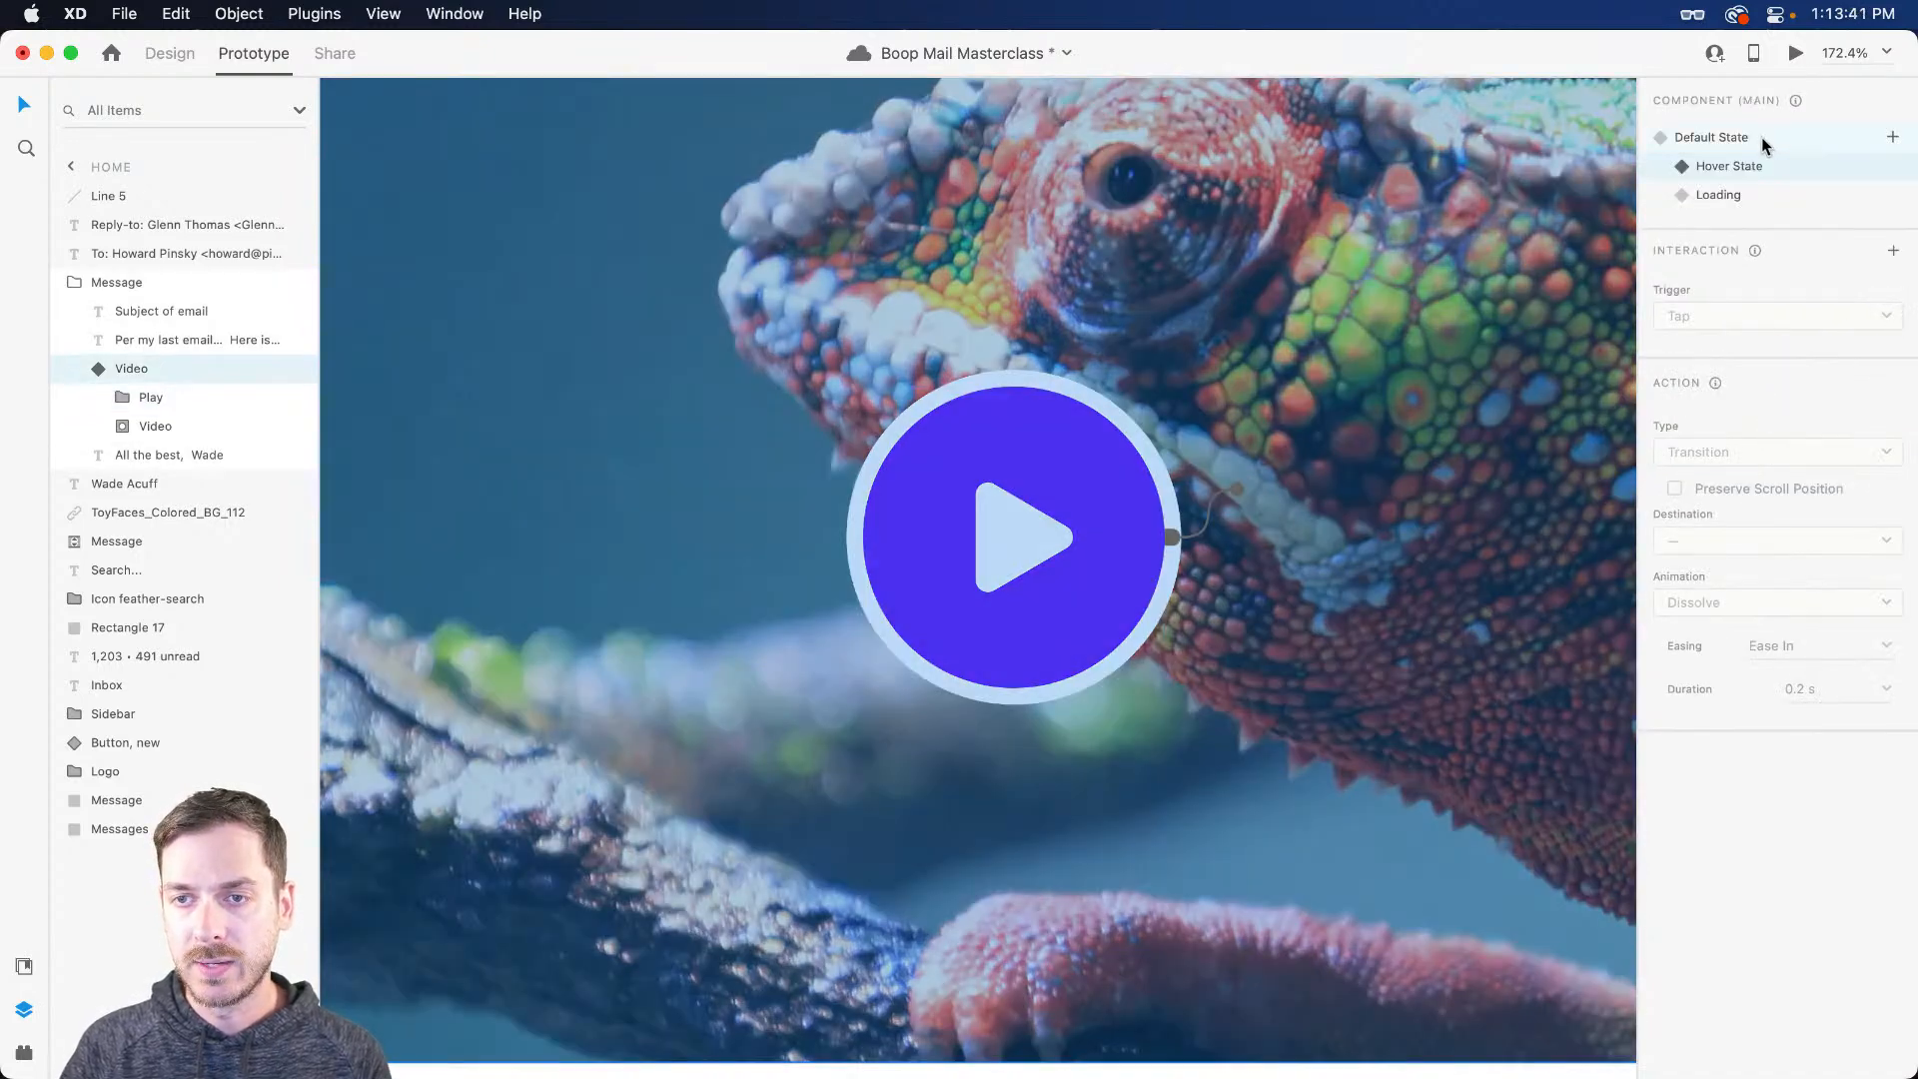
Step: Preview the Video component from its Default State and test tapping the play button
left_click(1760, 138)
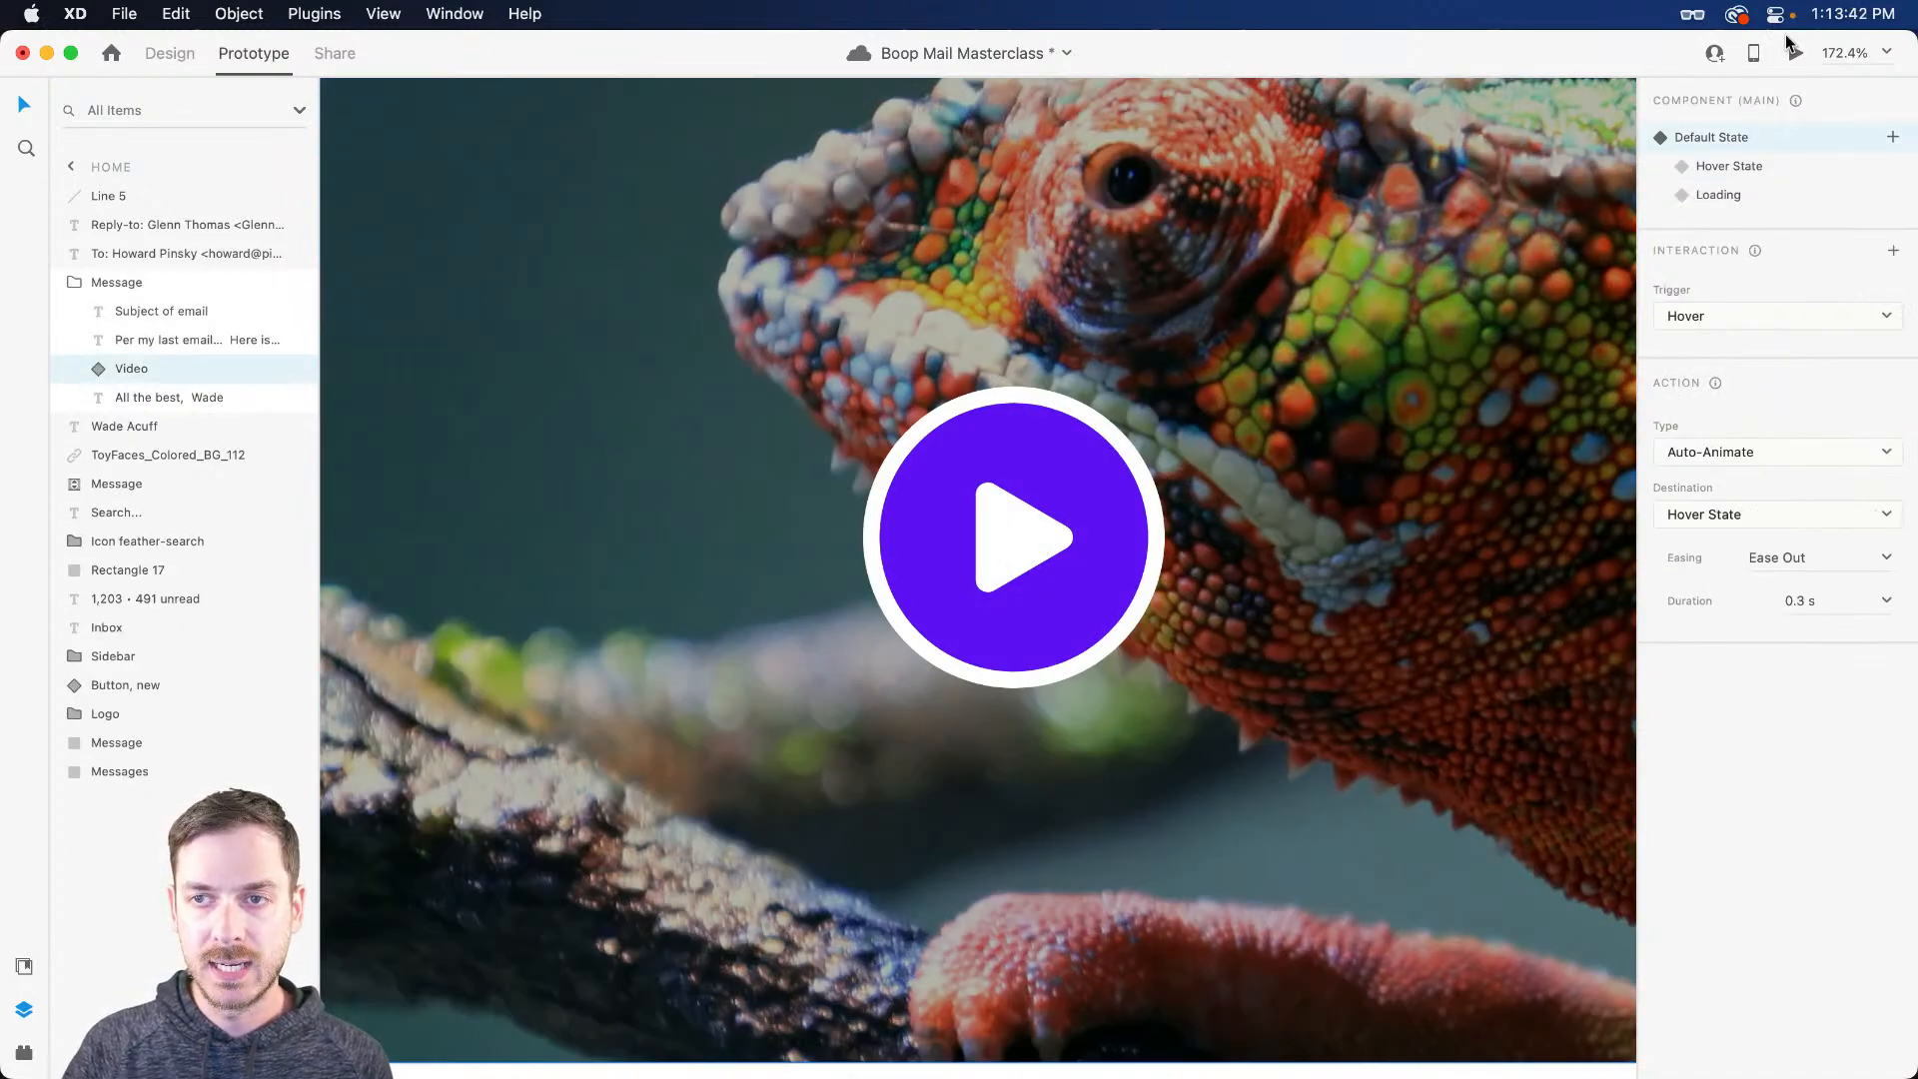
left_click(1795, 53)
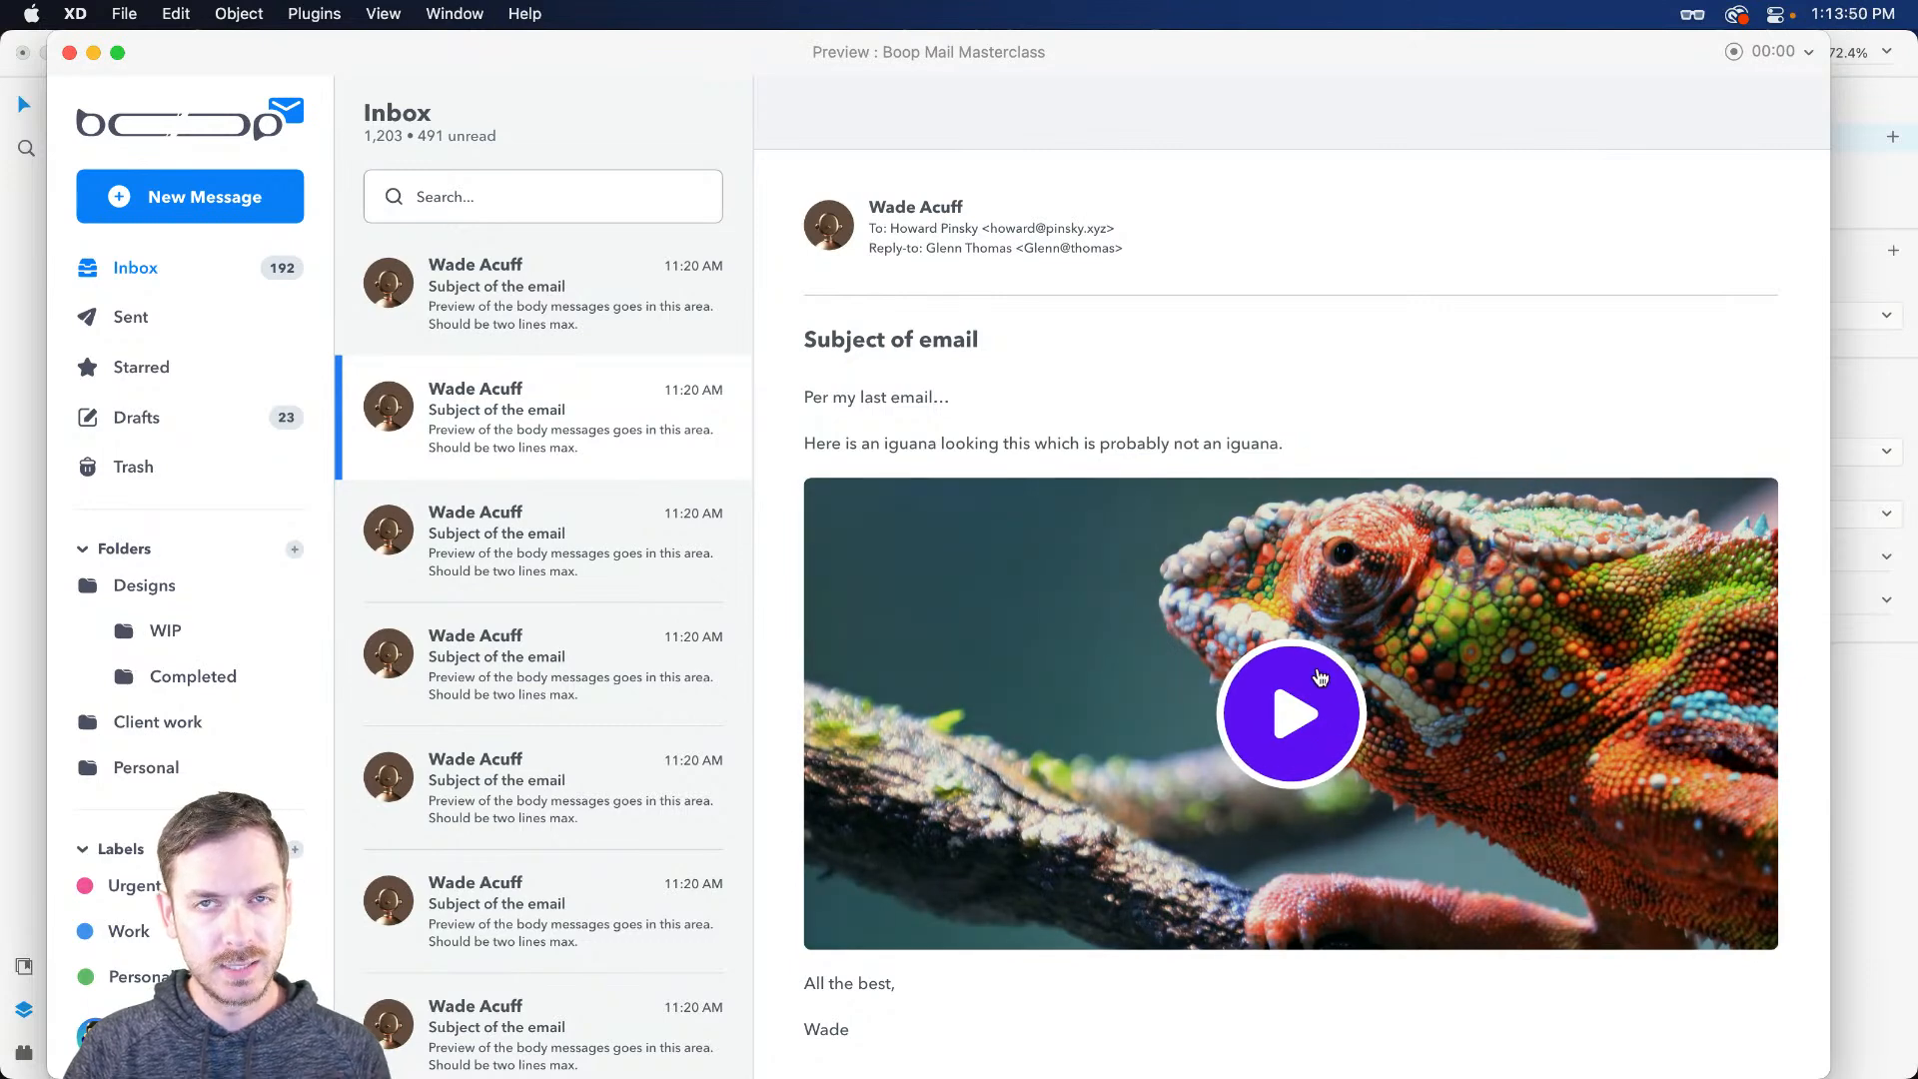
left_click(1327, 696)
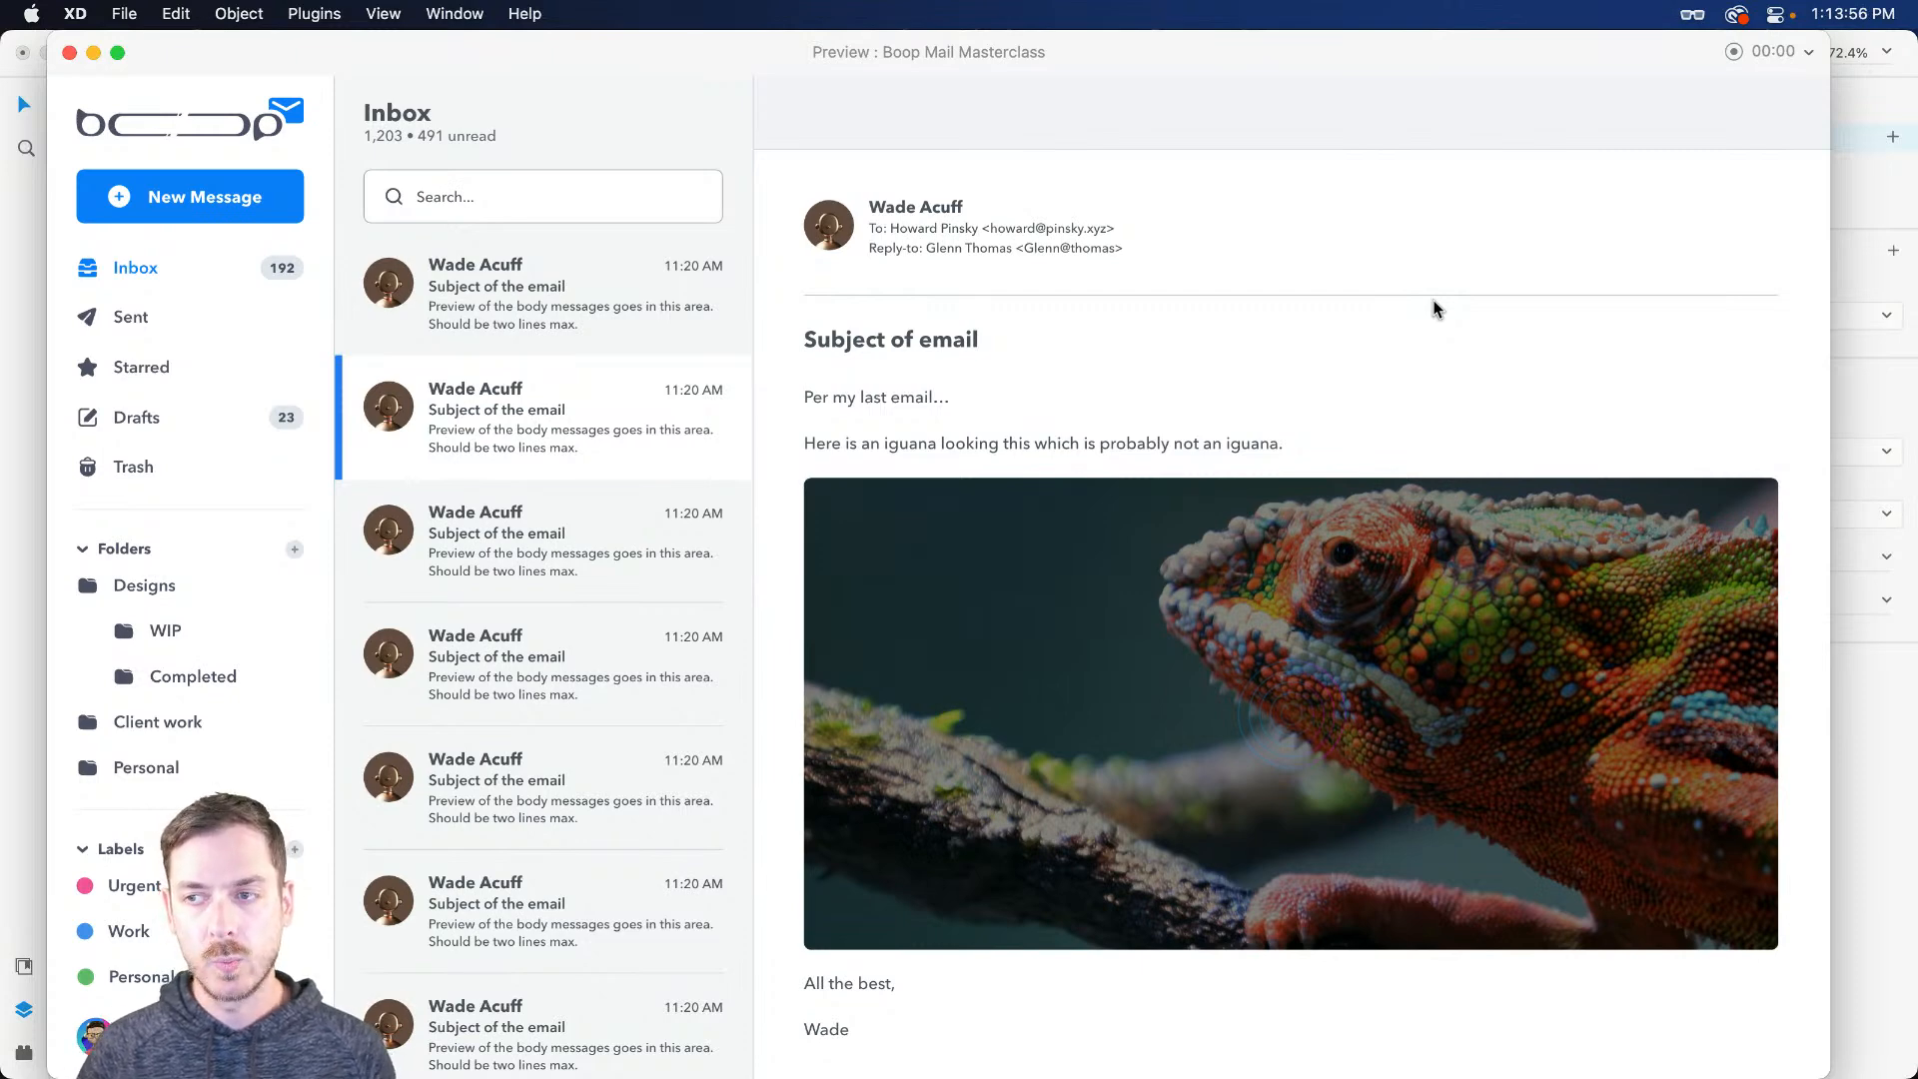
key("super+w")
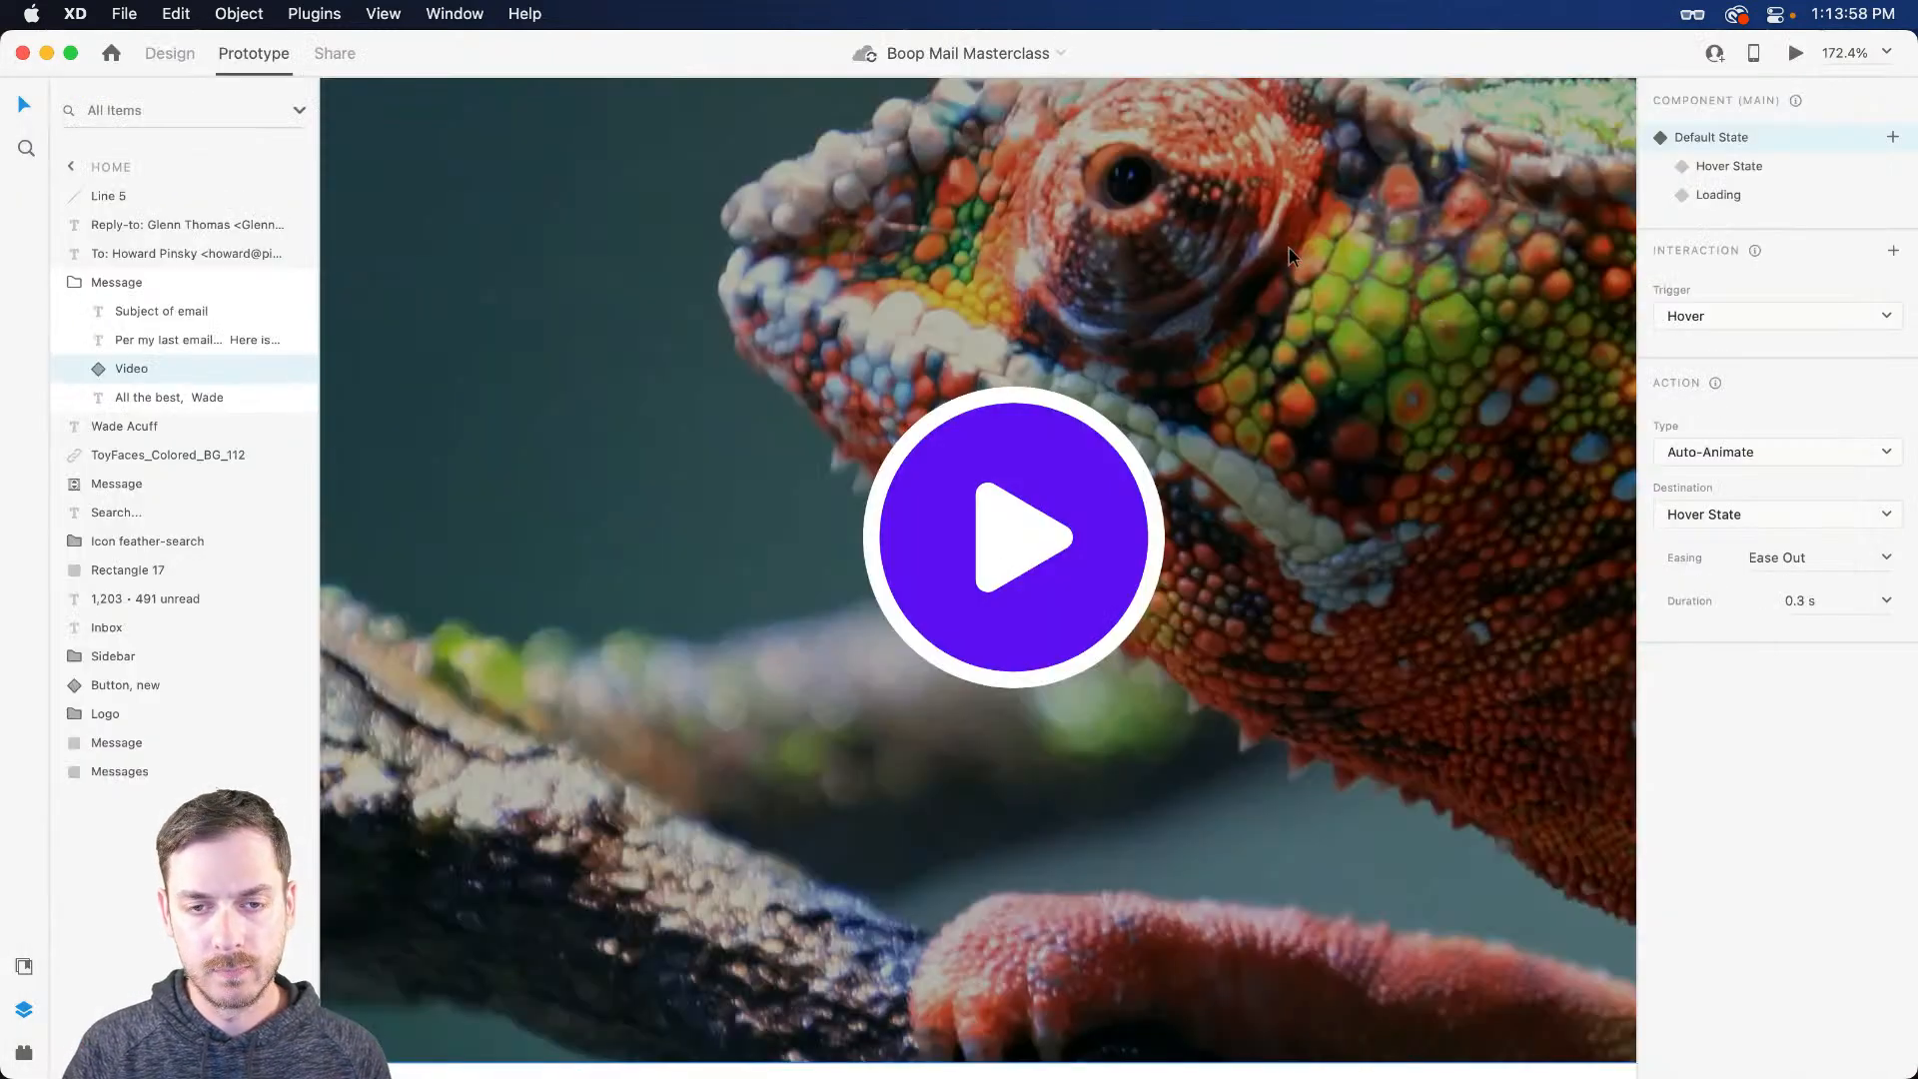
Step: Save the document and remove the tap interaction from the Play group in the Hover State
left_click(1729, 167)
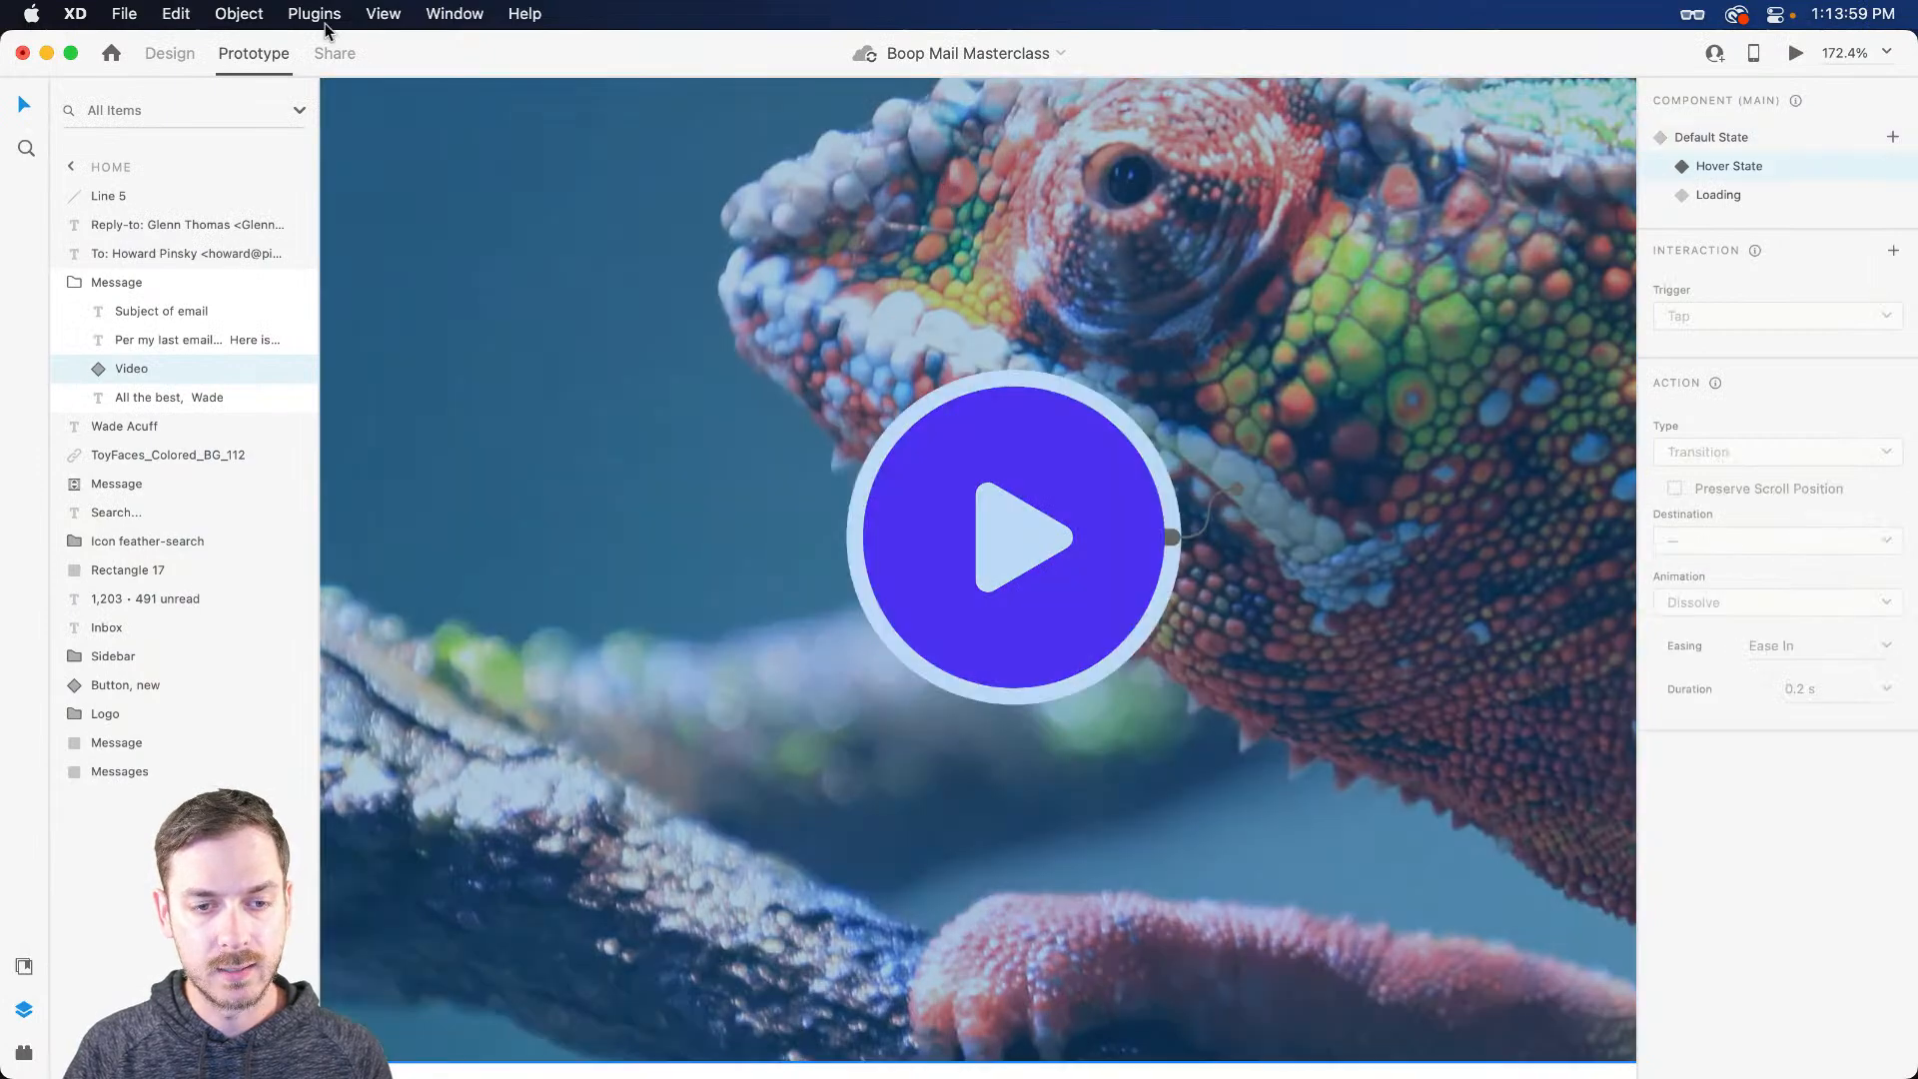
left_click(172, 55)
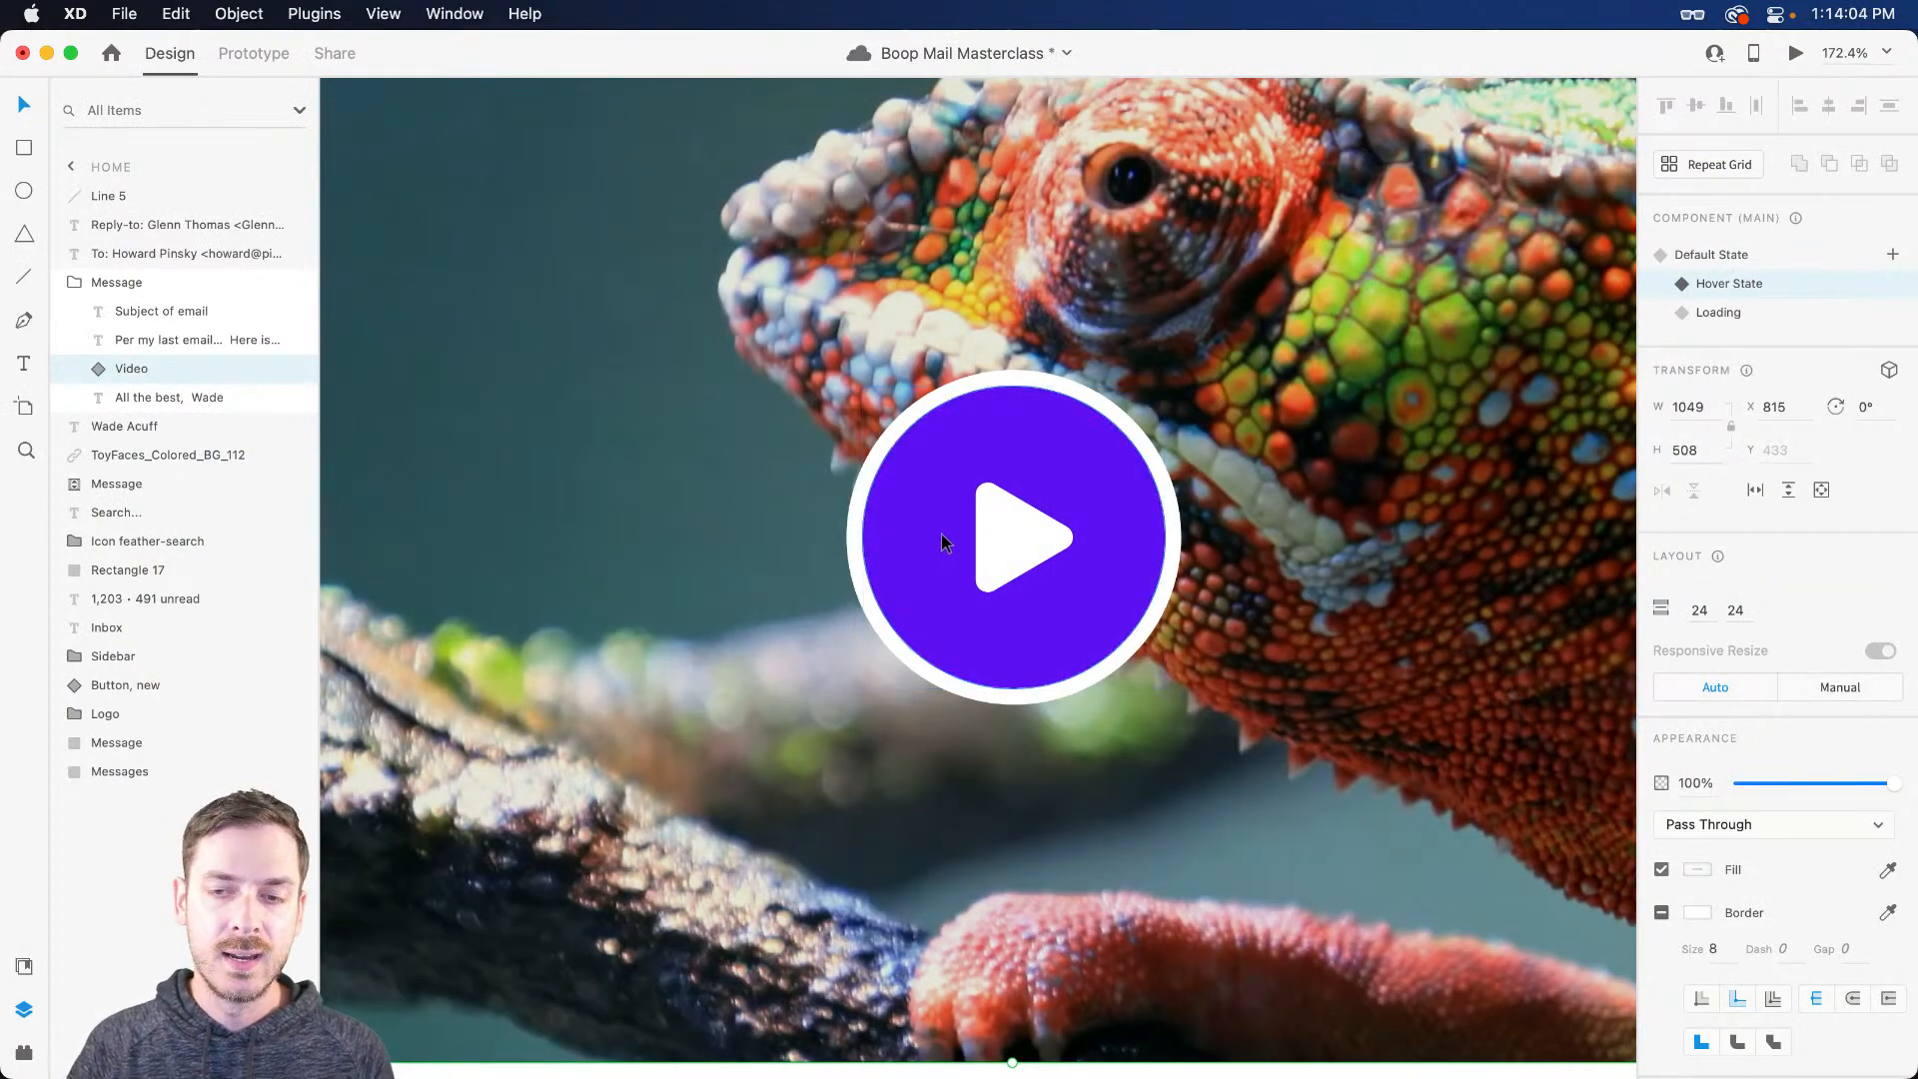
scroll(929, 544, "down", 5)
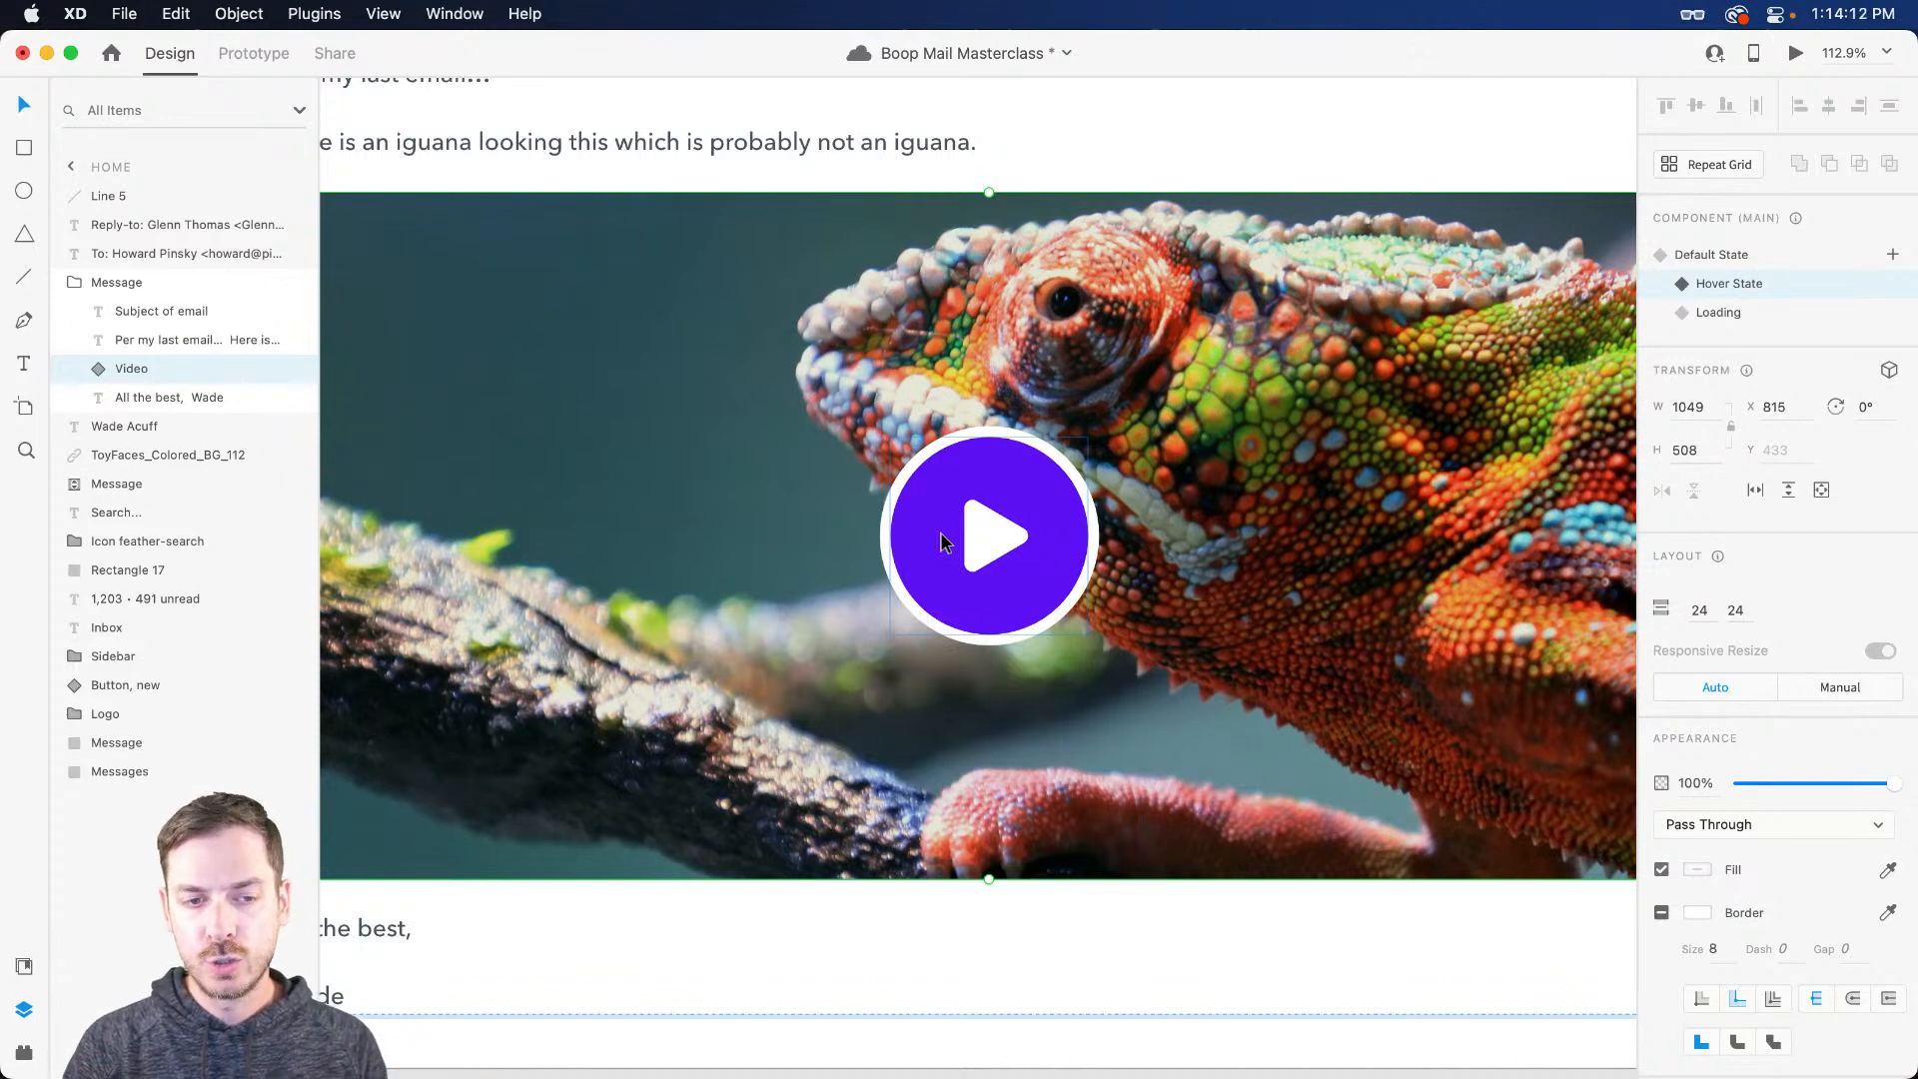
key("super+s")
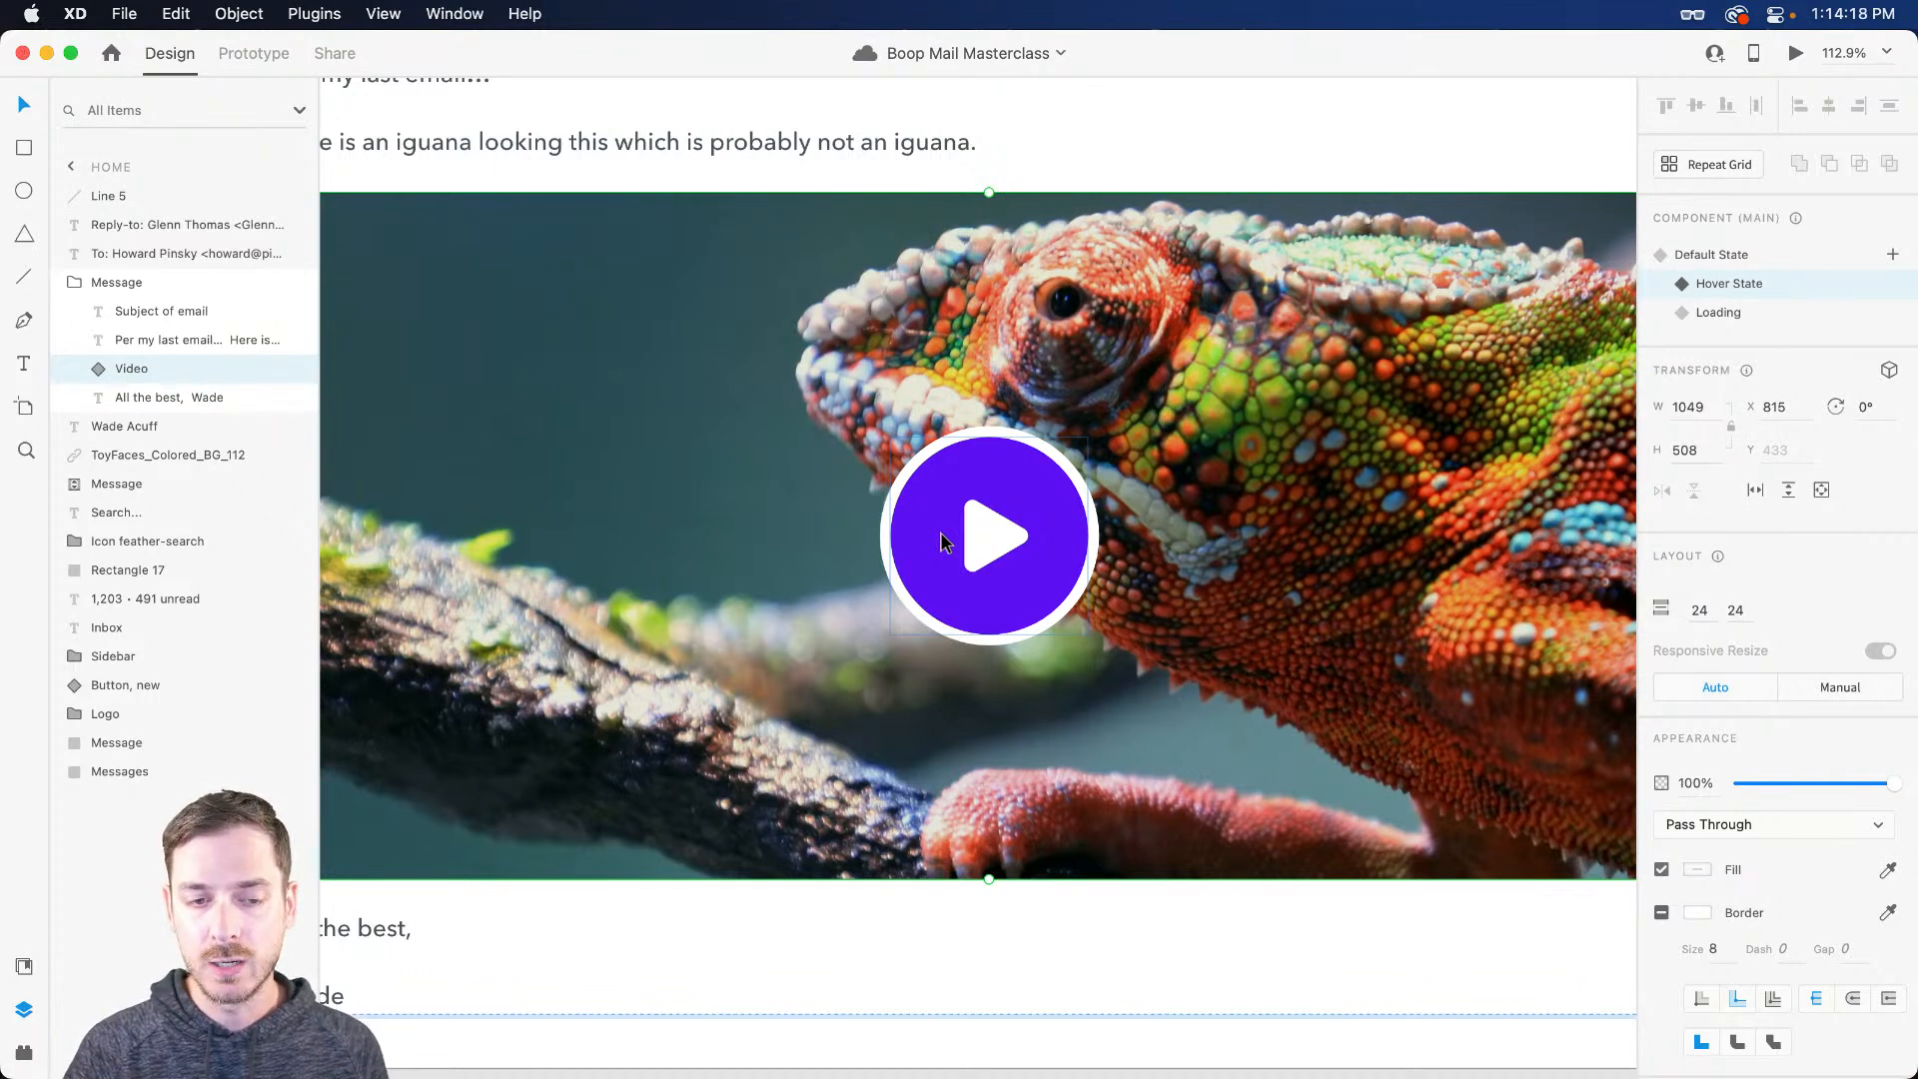
key("super+minus")
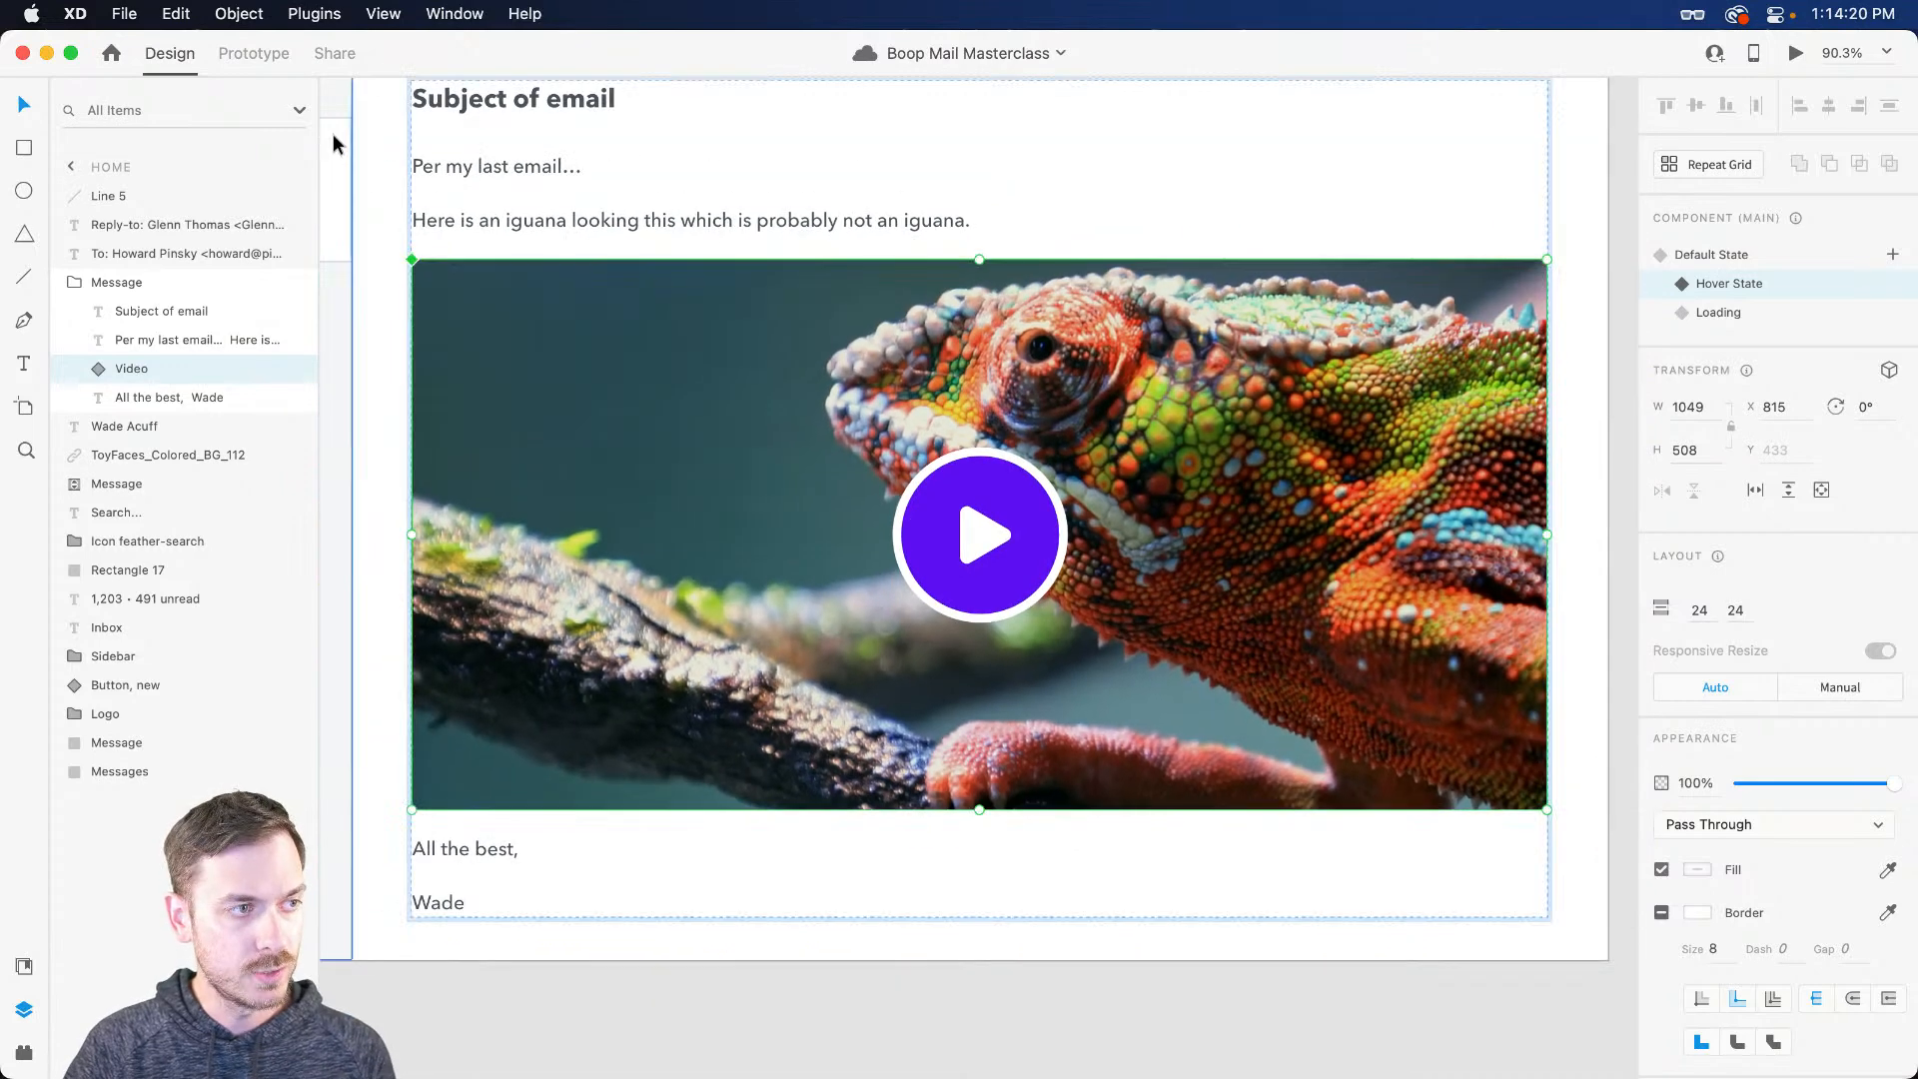
left_click(252, 55)
left_click(1099, 527)
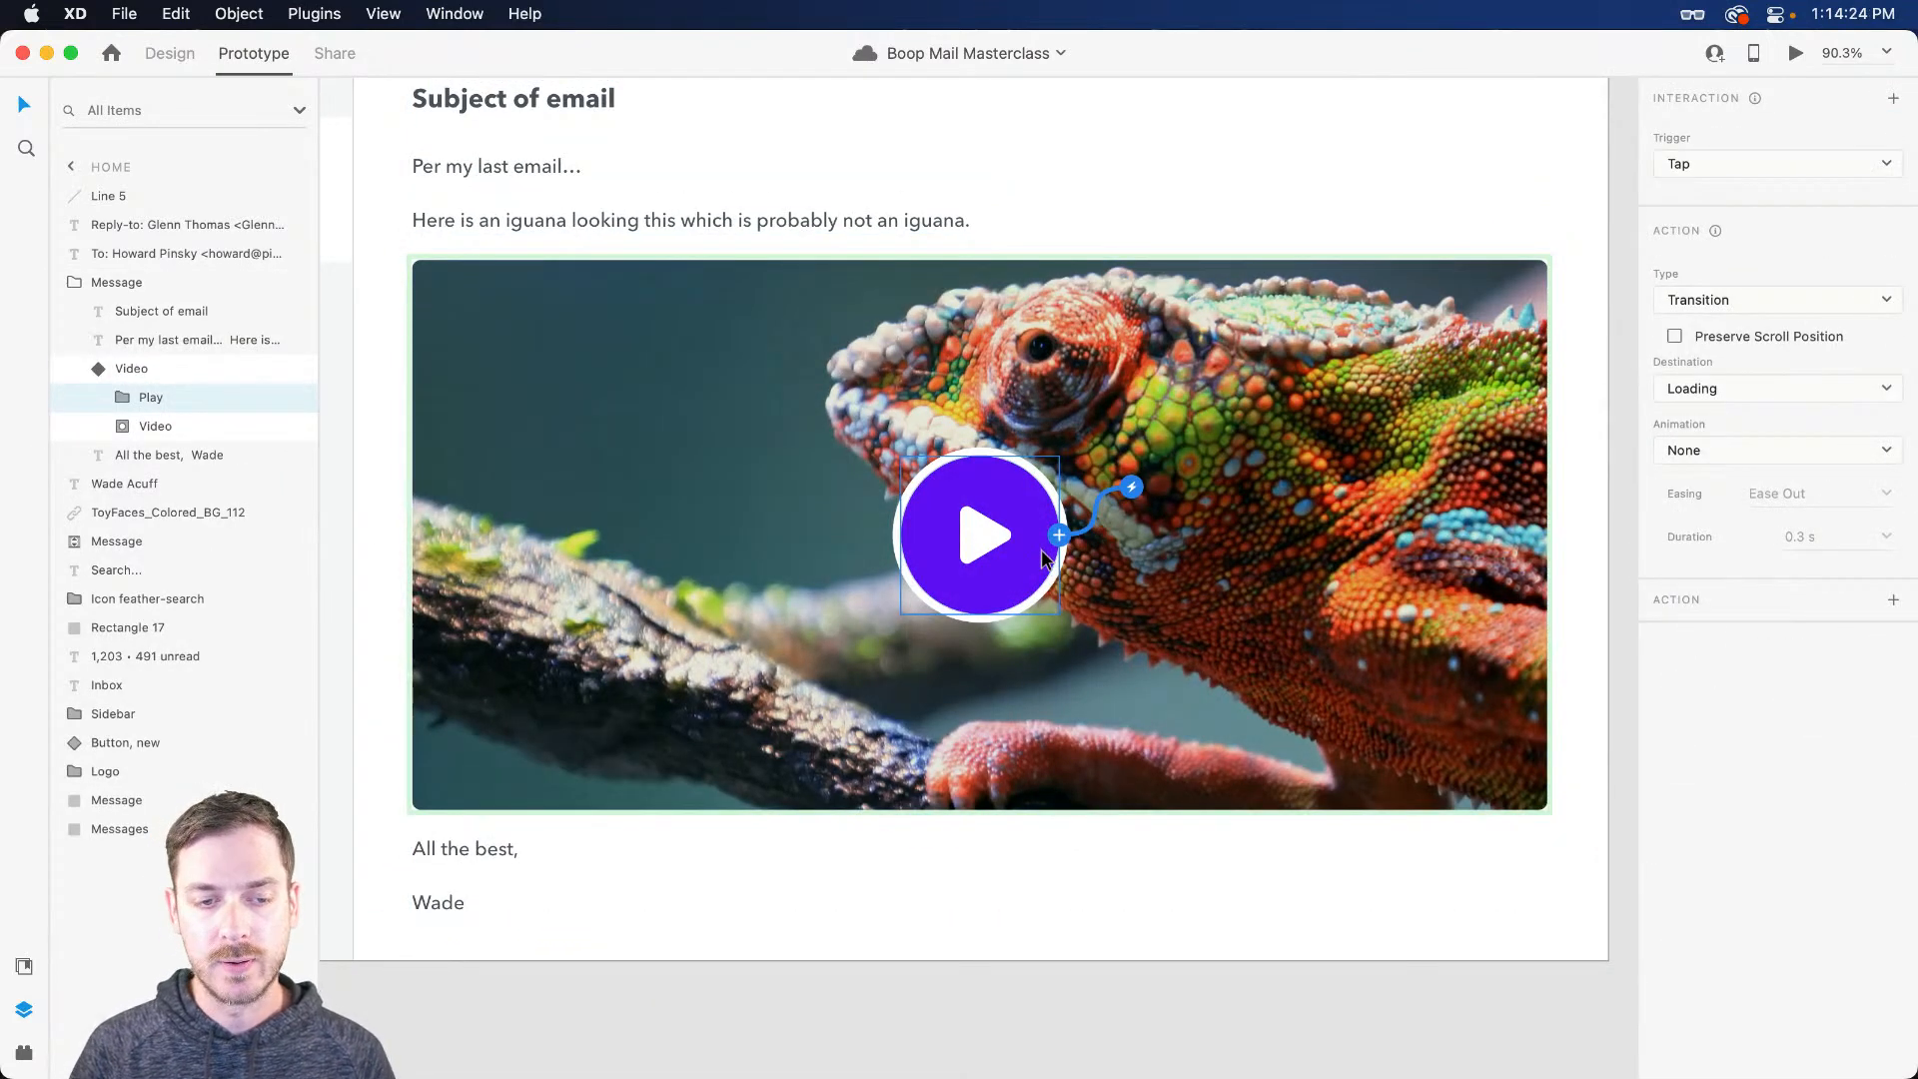
key("Delete")
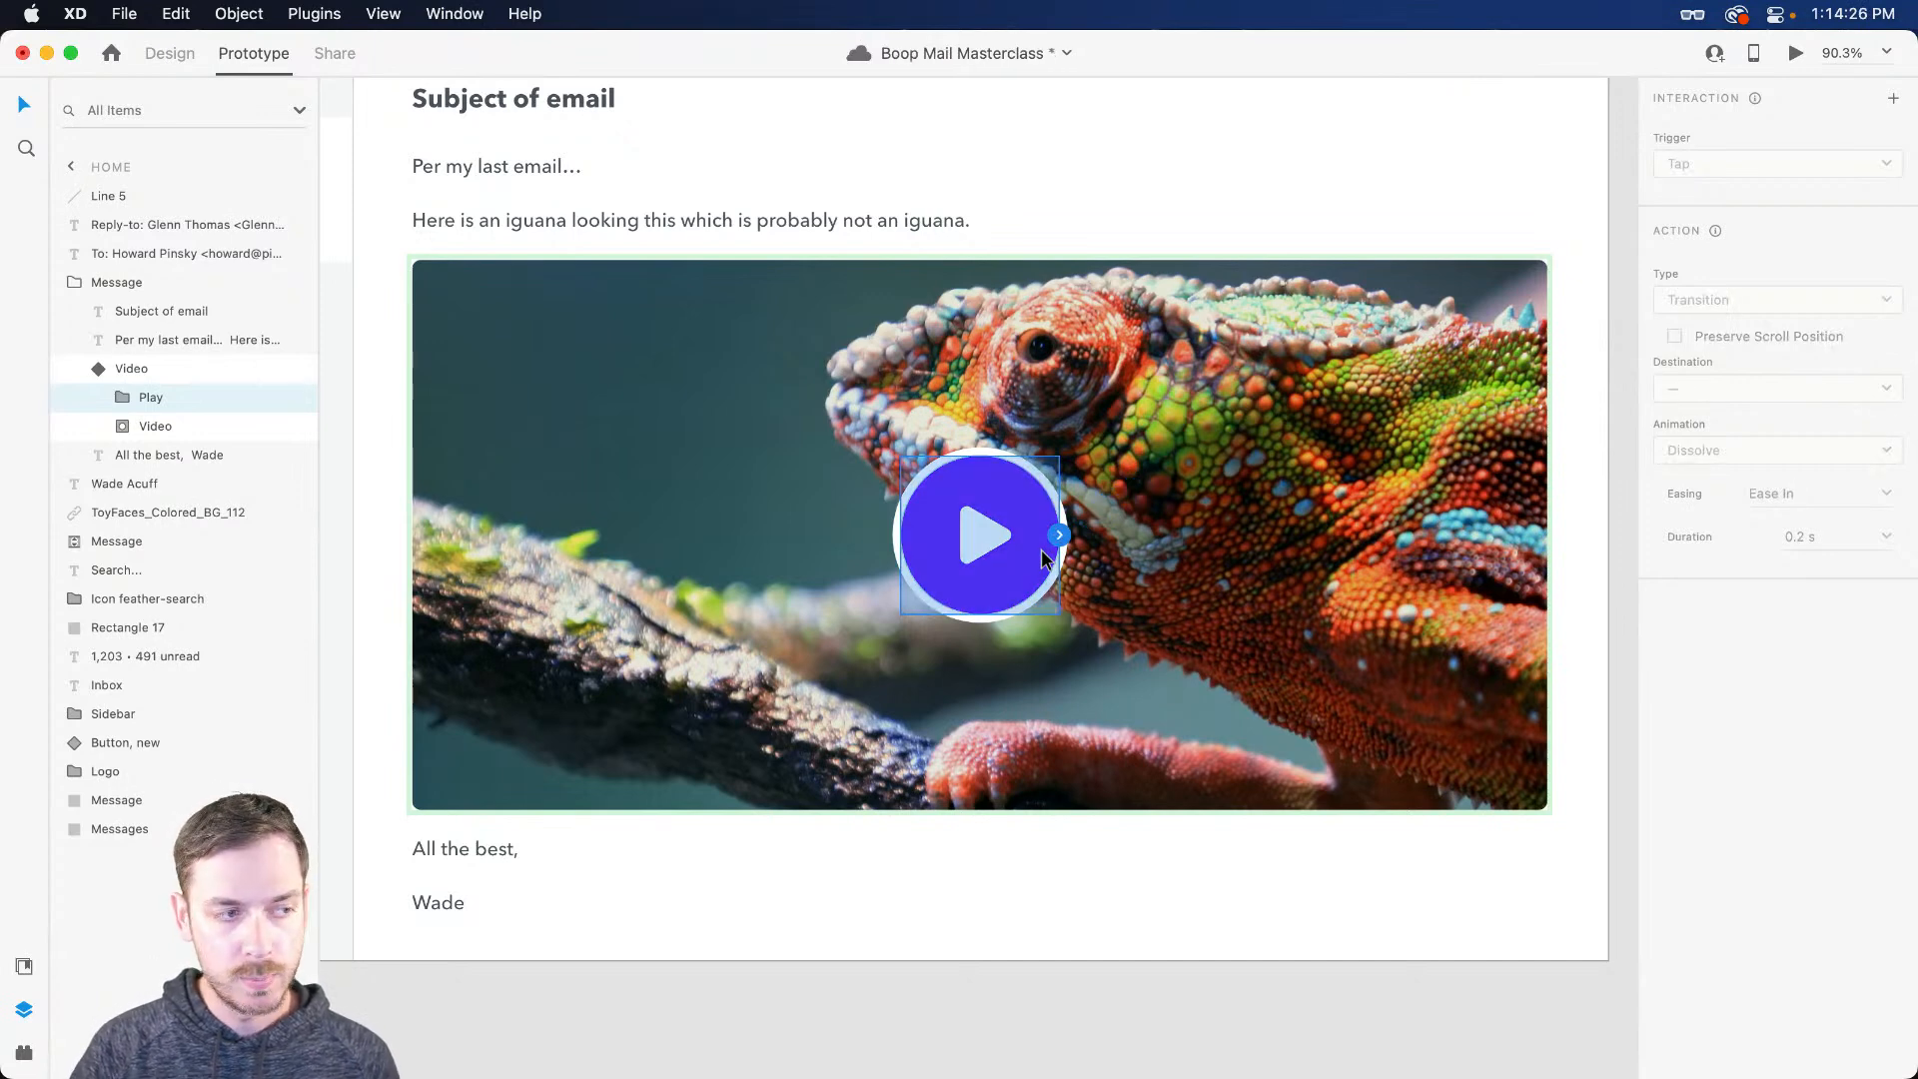
Step: Give the whole Video component's Hover State a tap transition to the Loading state with animation None
left_click(131, 368)
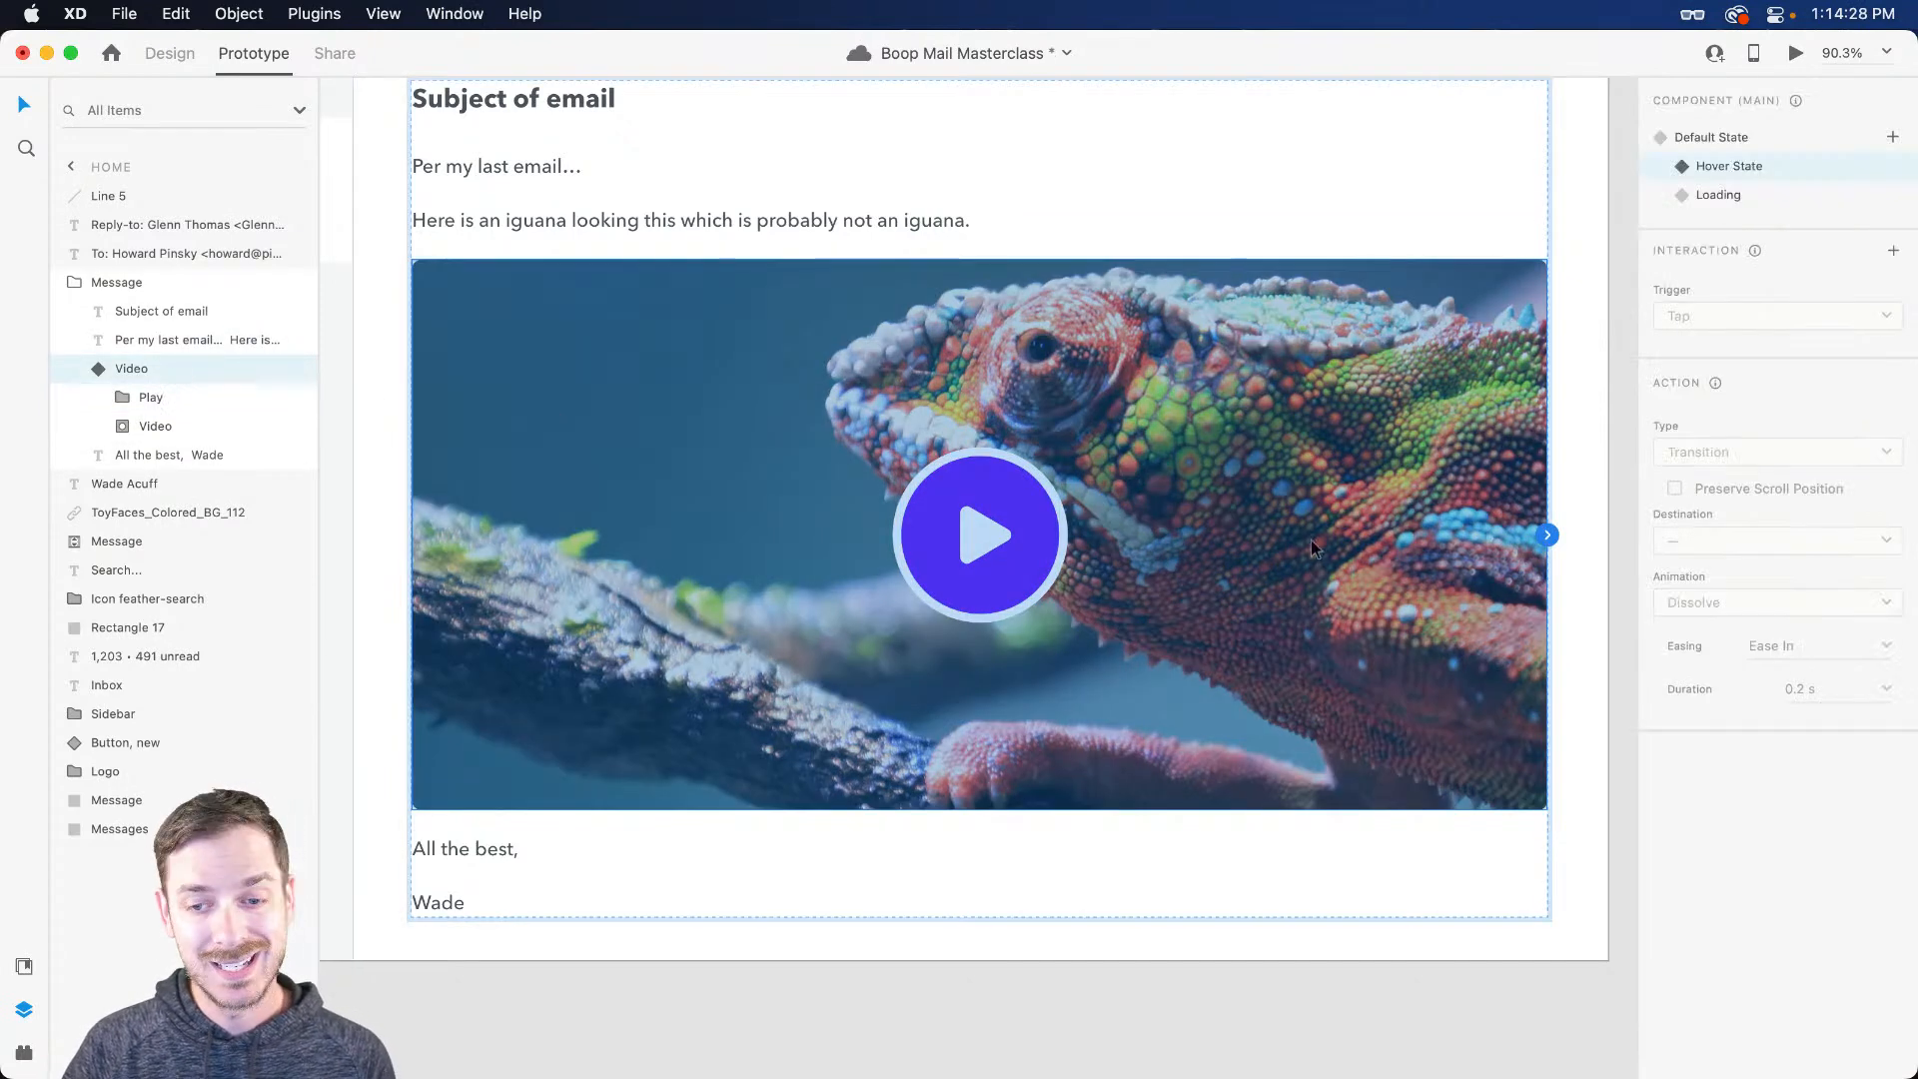
left_click(1547, 535)
left_click(1778, 451)
left_click(1710, 455)
left_click(1711, 600)
left_click(1711, 599)
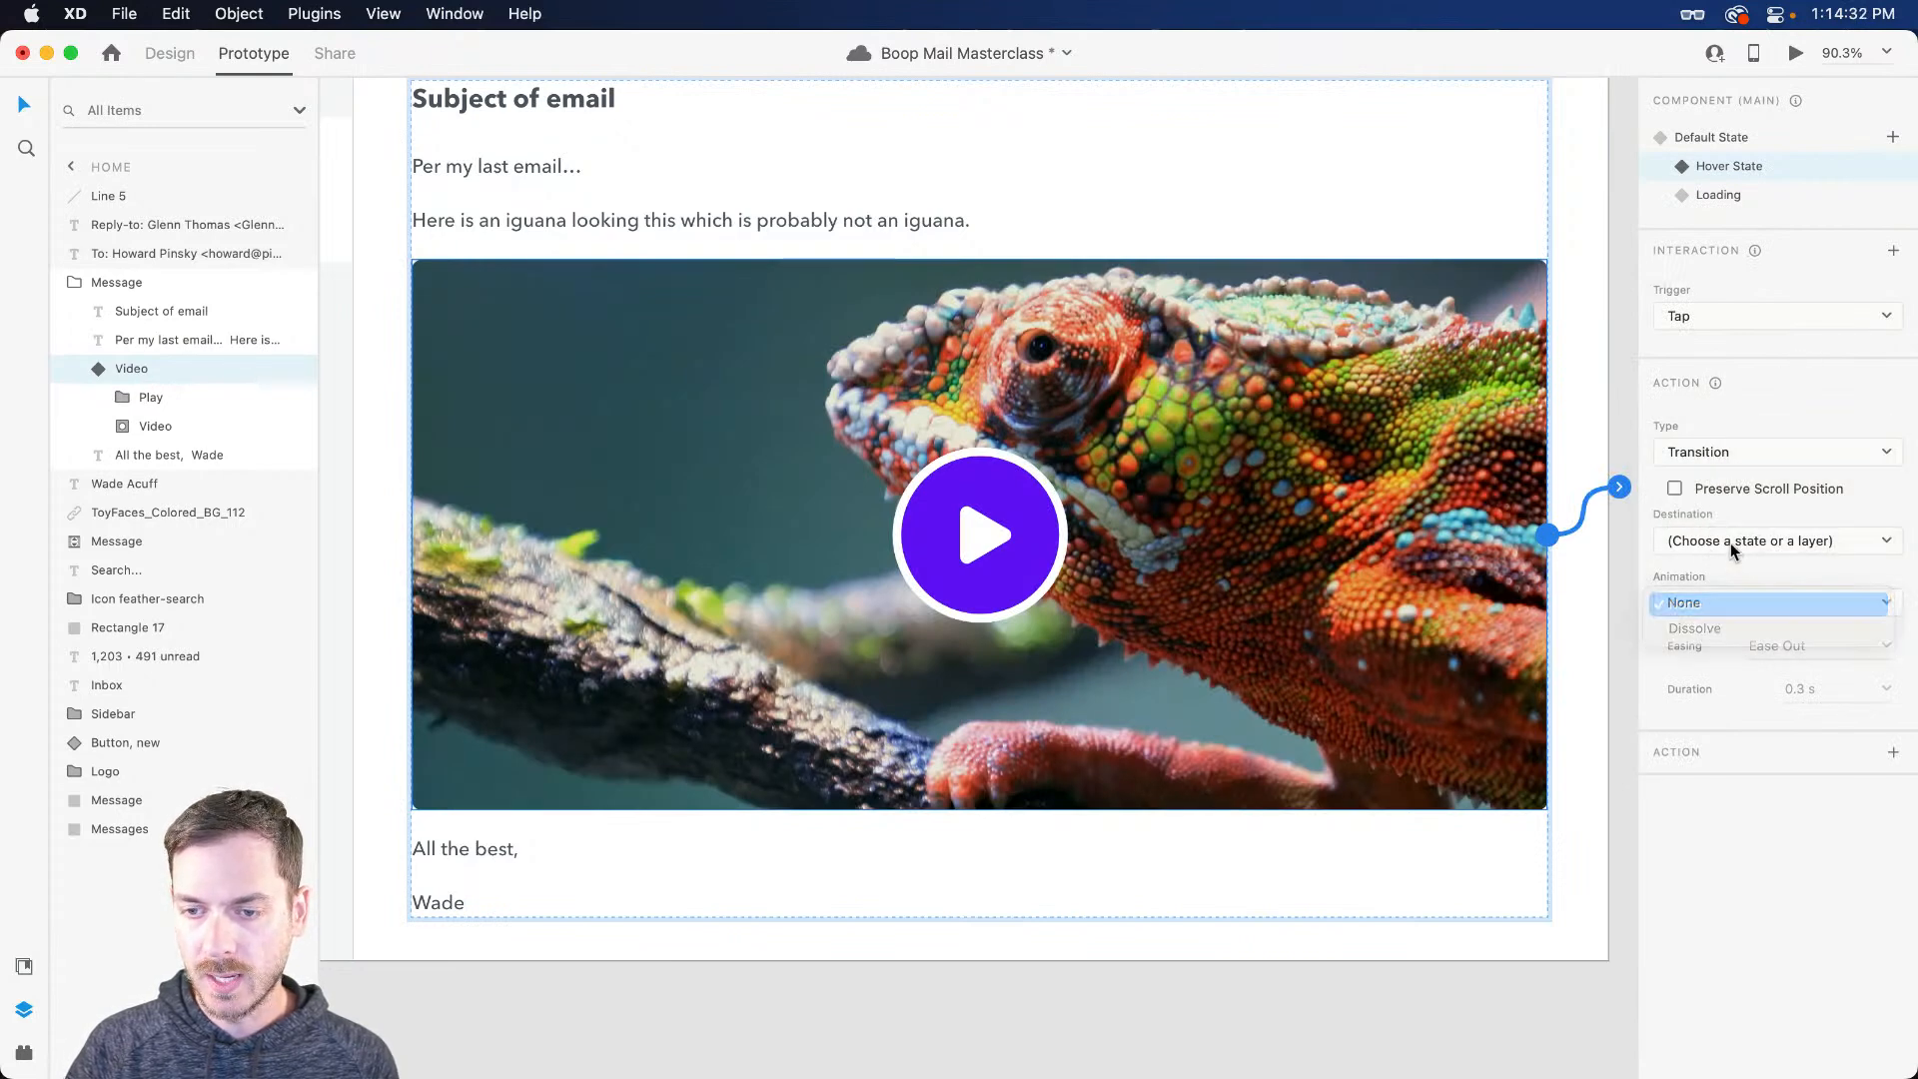
left_click(1729, 544)
left_click(1720, 601)
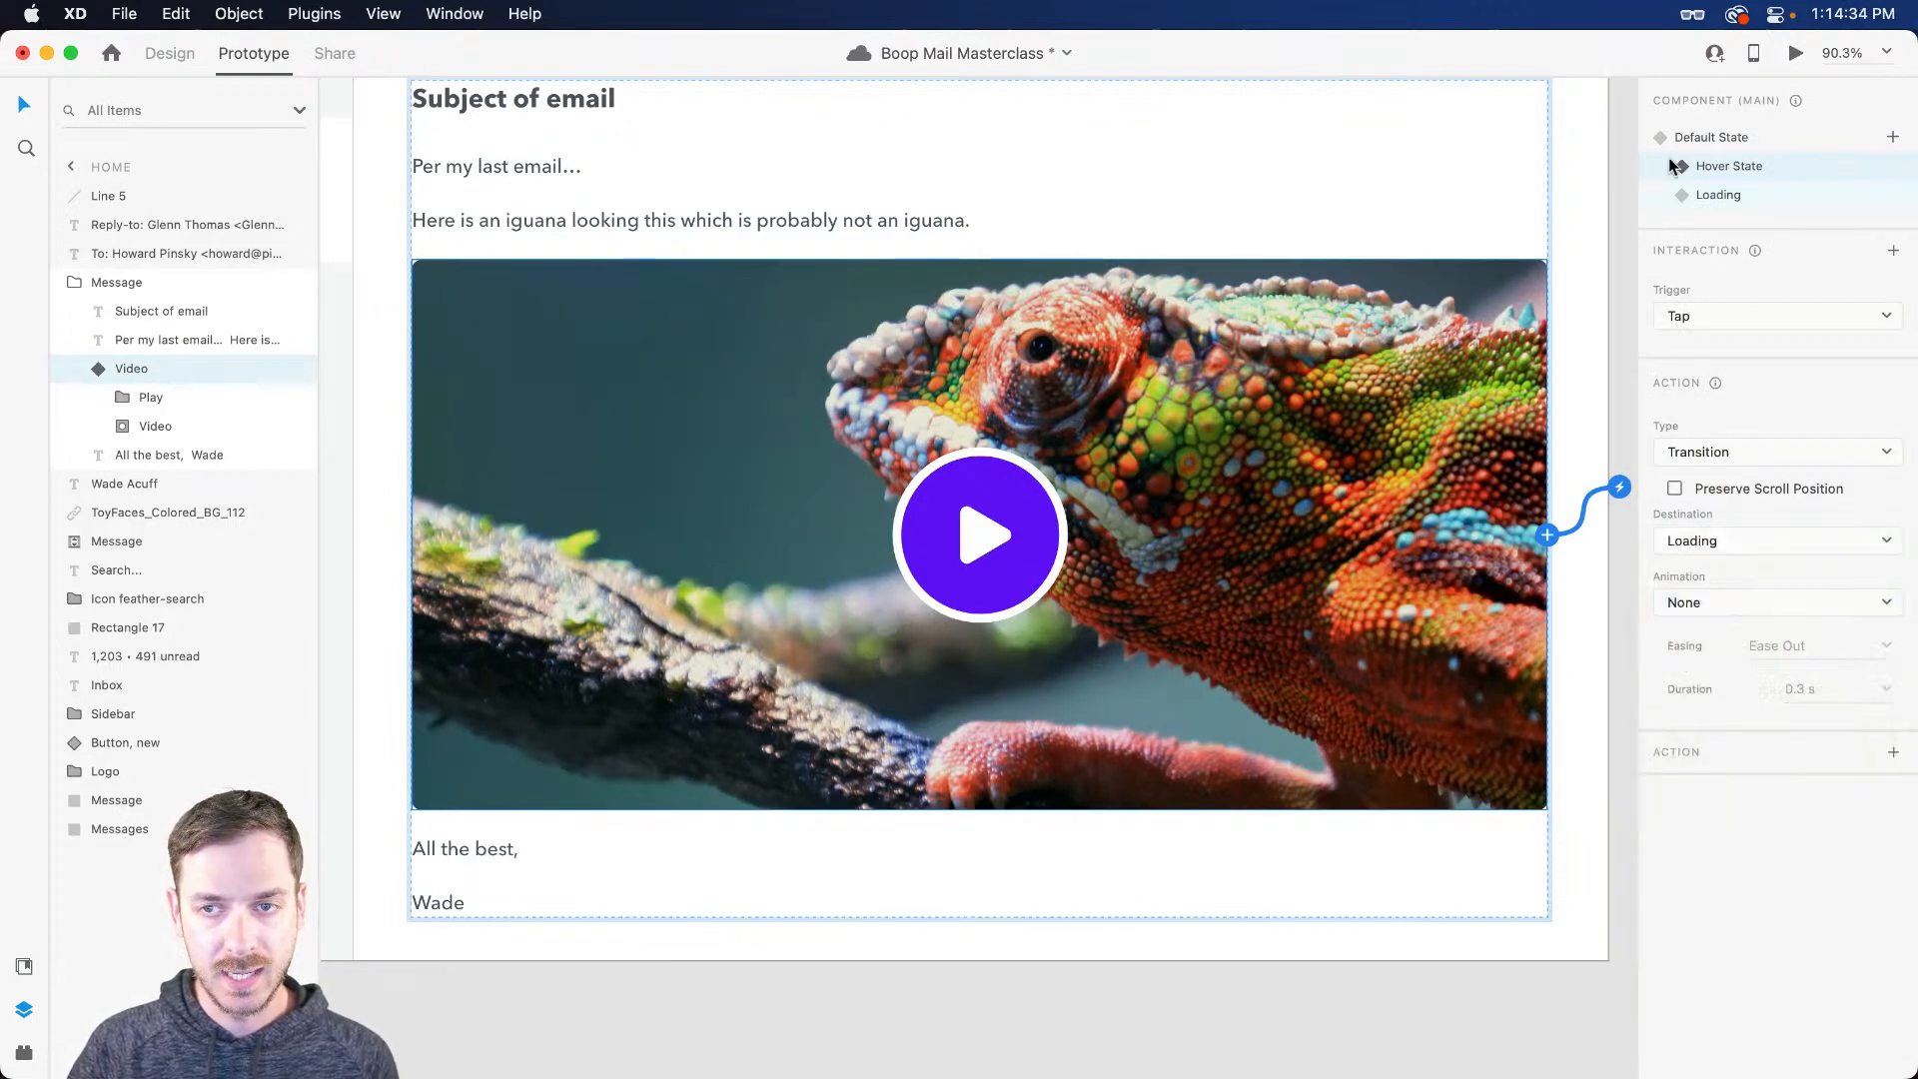
Step: Return the Video component to its Default State and test tapping the video in the desktop preview
left_click(1712, 138)
key("super+Return")
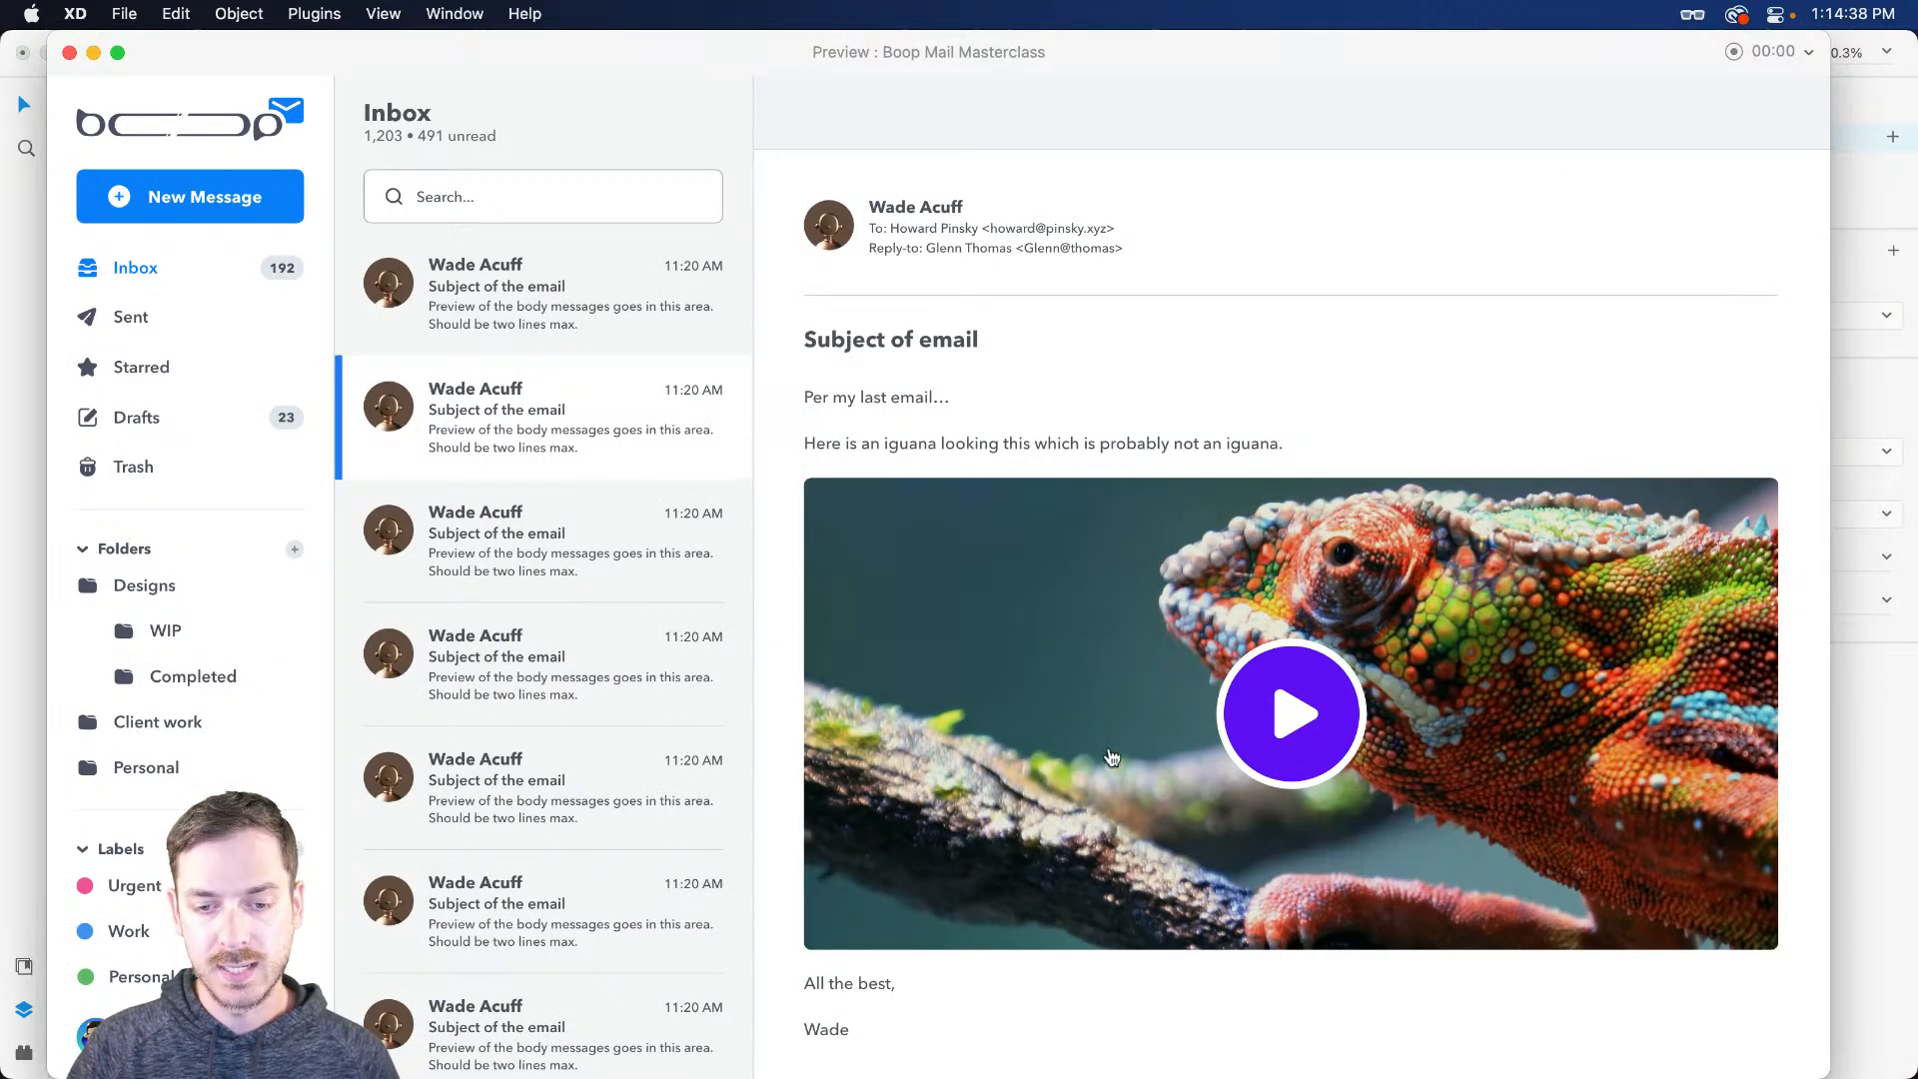
left_click(1716, 537)
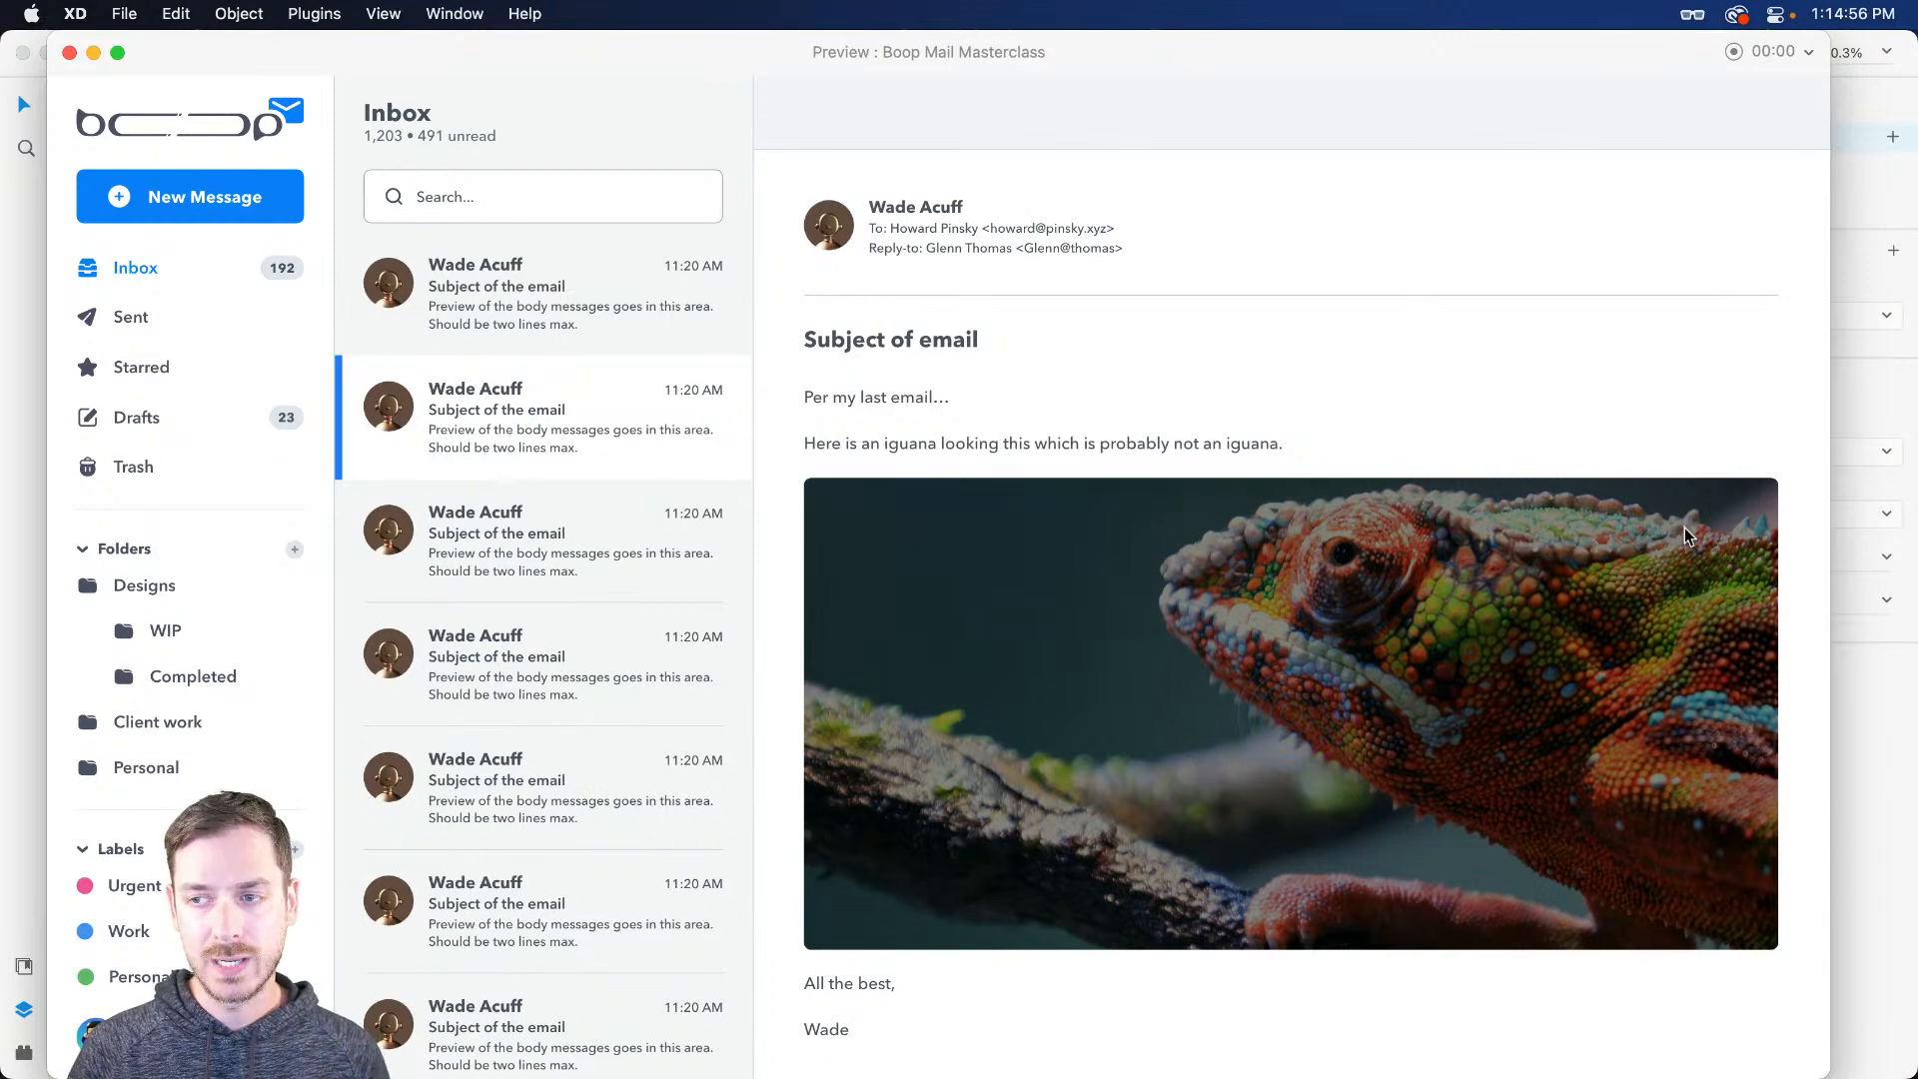
key("super+w")
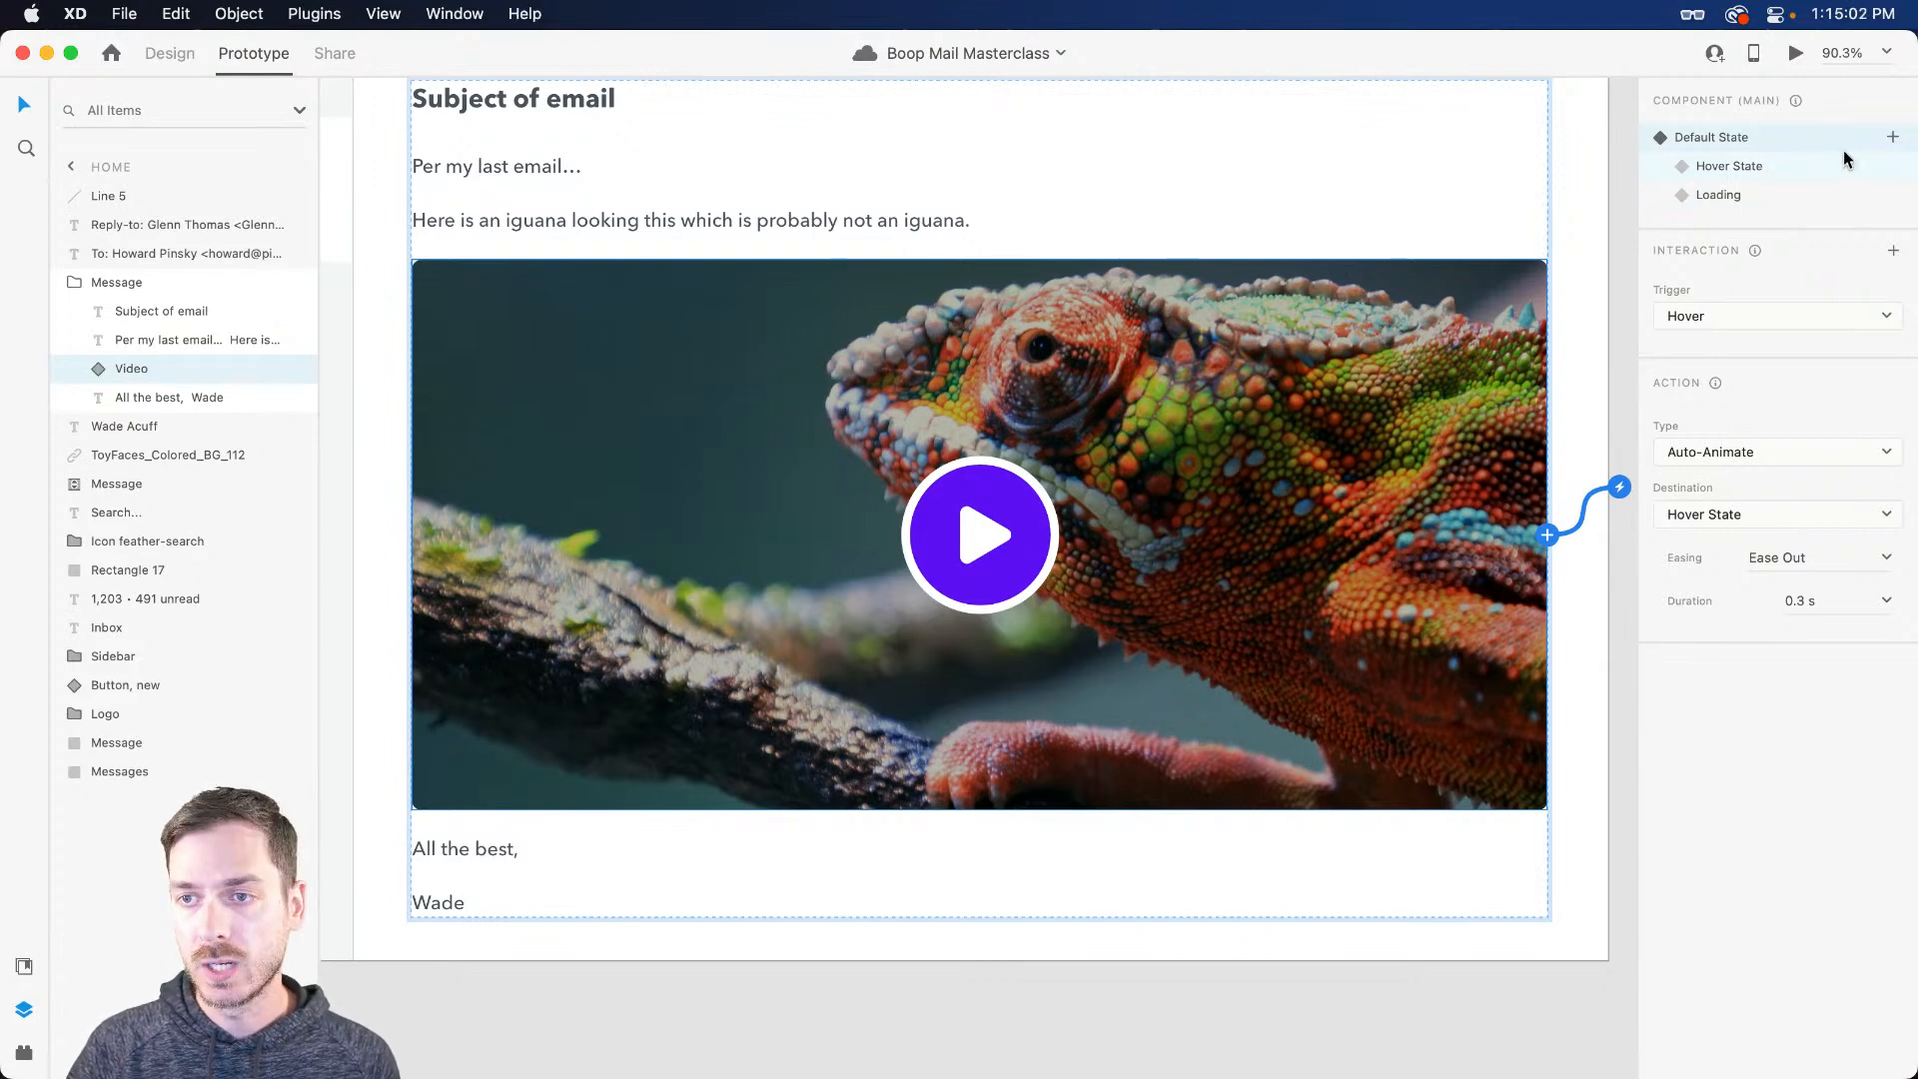
Step: Add a new state named Playing to the Video component
left_click(172, 54)
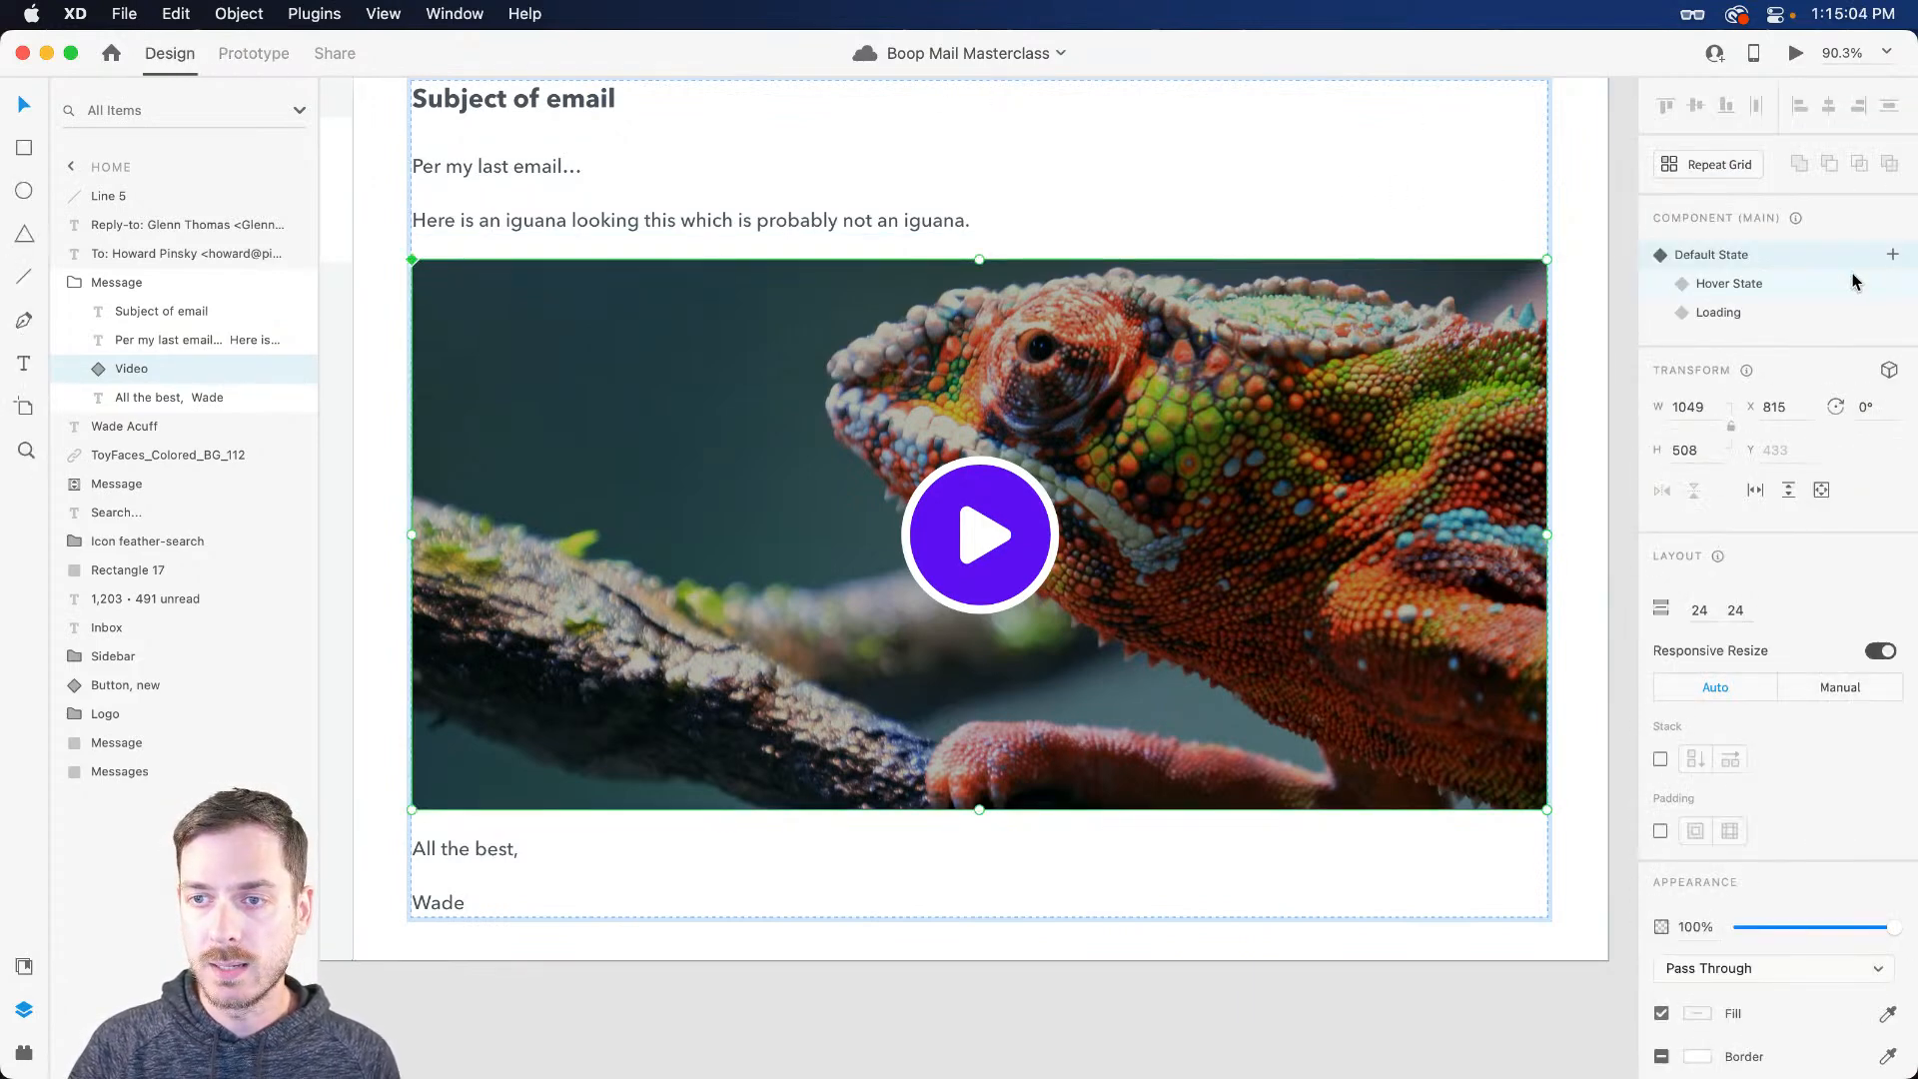
left_click(1892, 256)
left_click(1793, 268)
type("Playing")
key("Return")
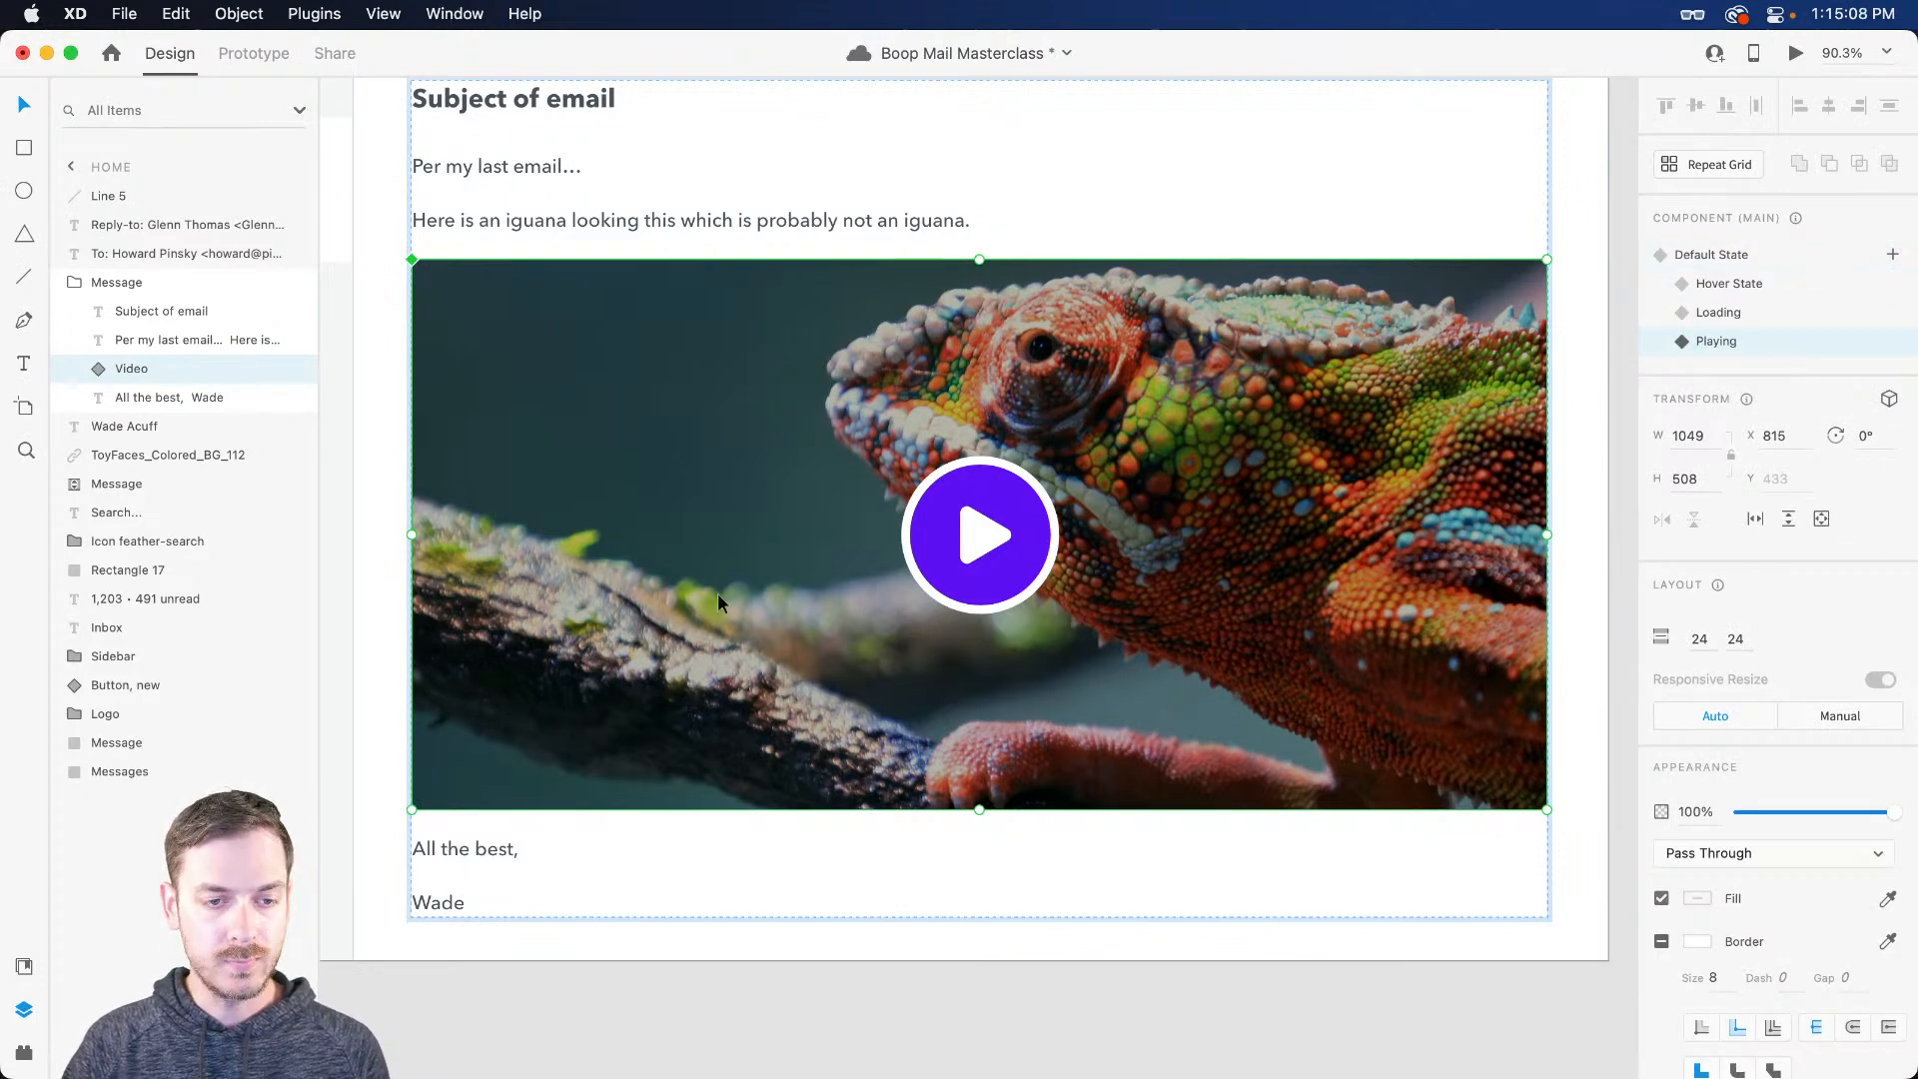
Step: Hide the Play group and the dark overlay Rectangle 21 in the Playing state
double_click(1023, 518)
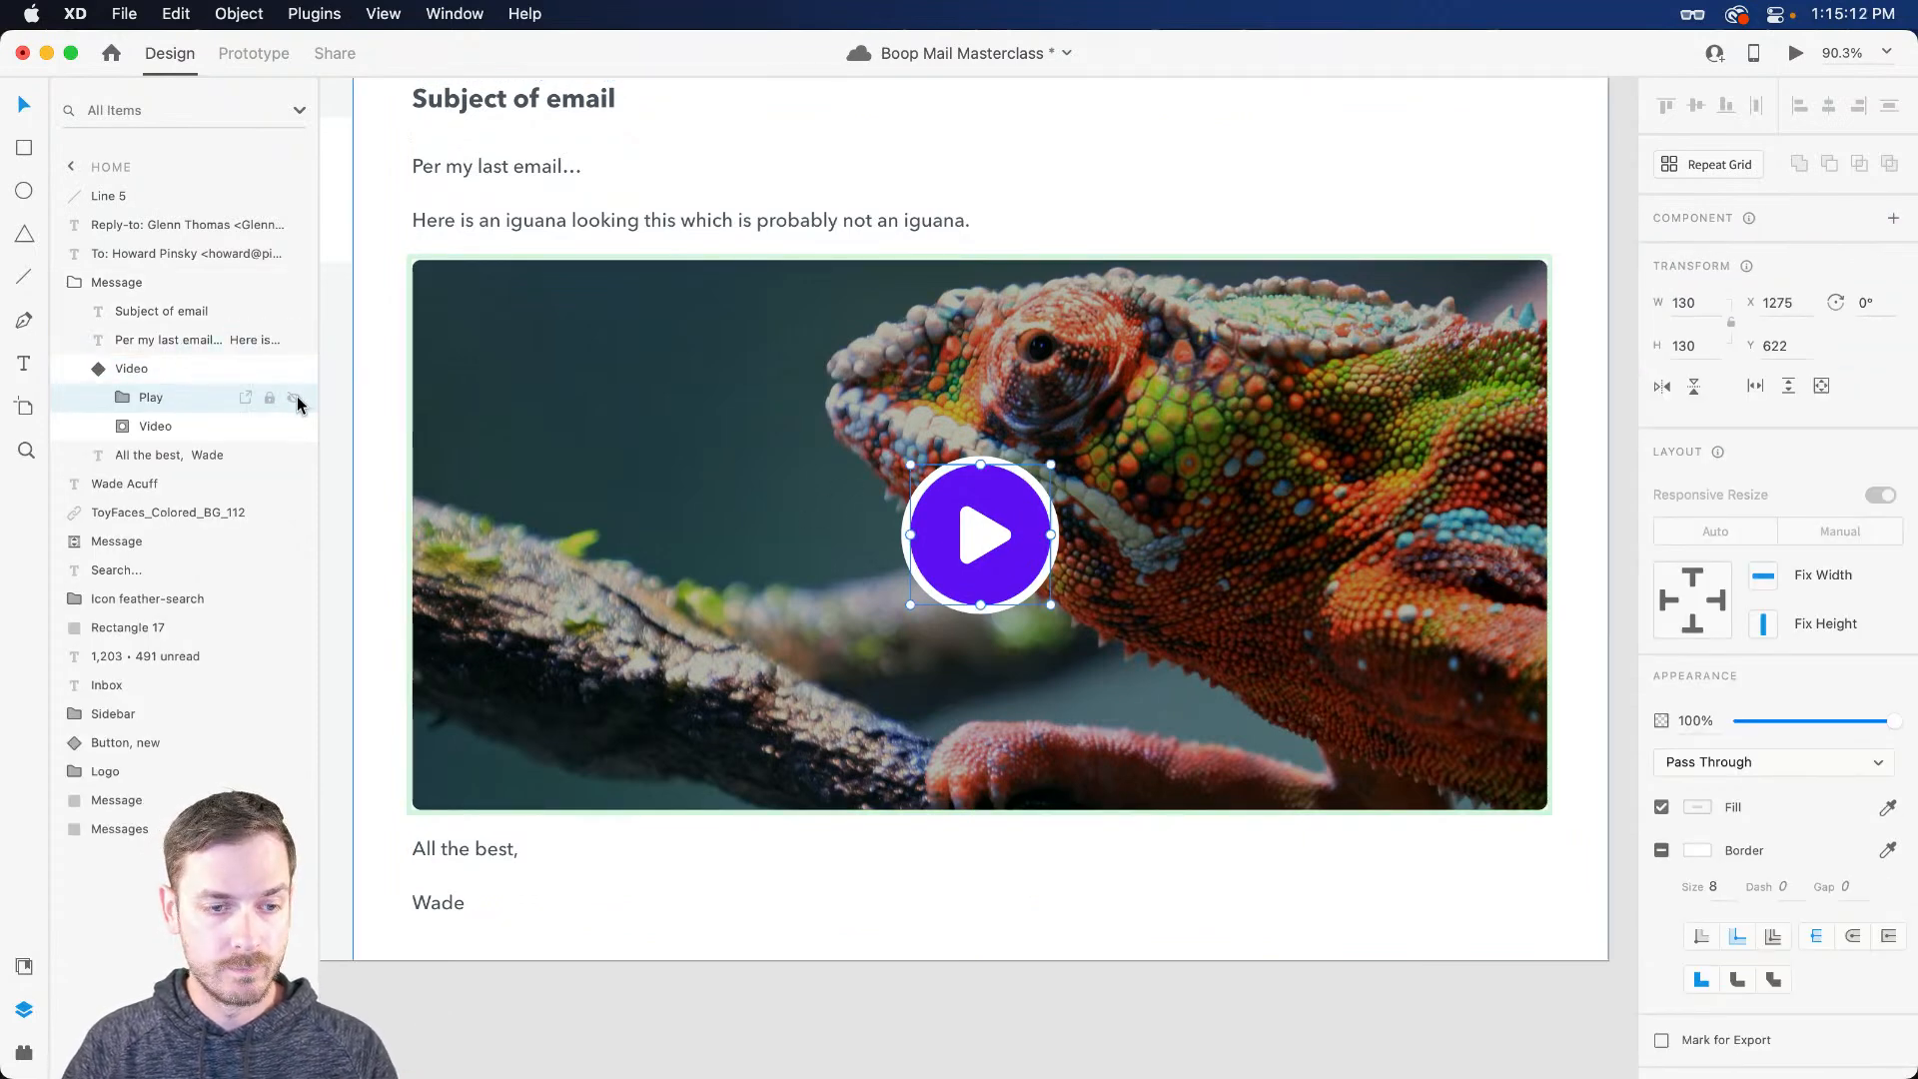
left_click(294, 397)
left_click(124, 428)
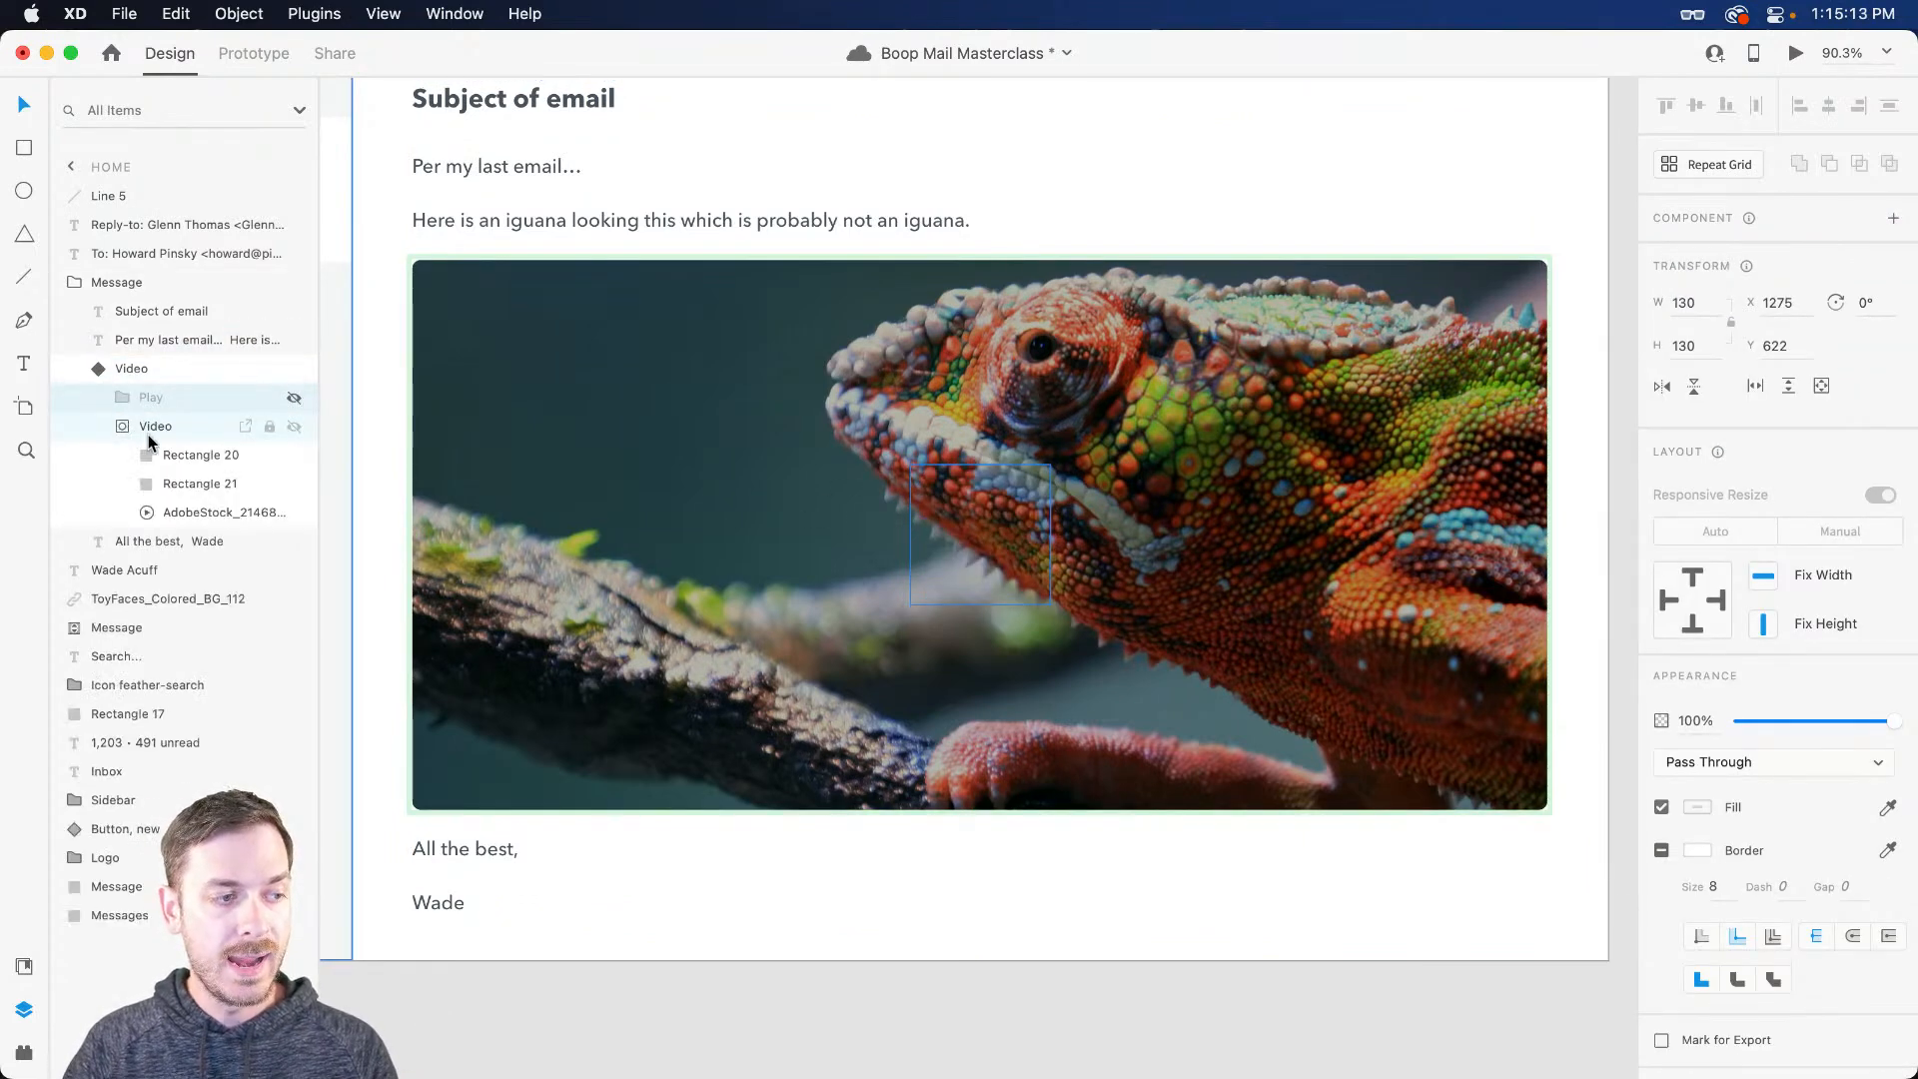
left_click(185, 483)
left_click(293, 483)
Step: Set the AdobeStock video in the Playing state to play automatically and check it in the desktop preview
left_click(240, 512)
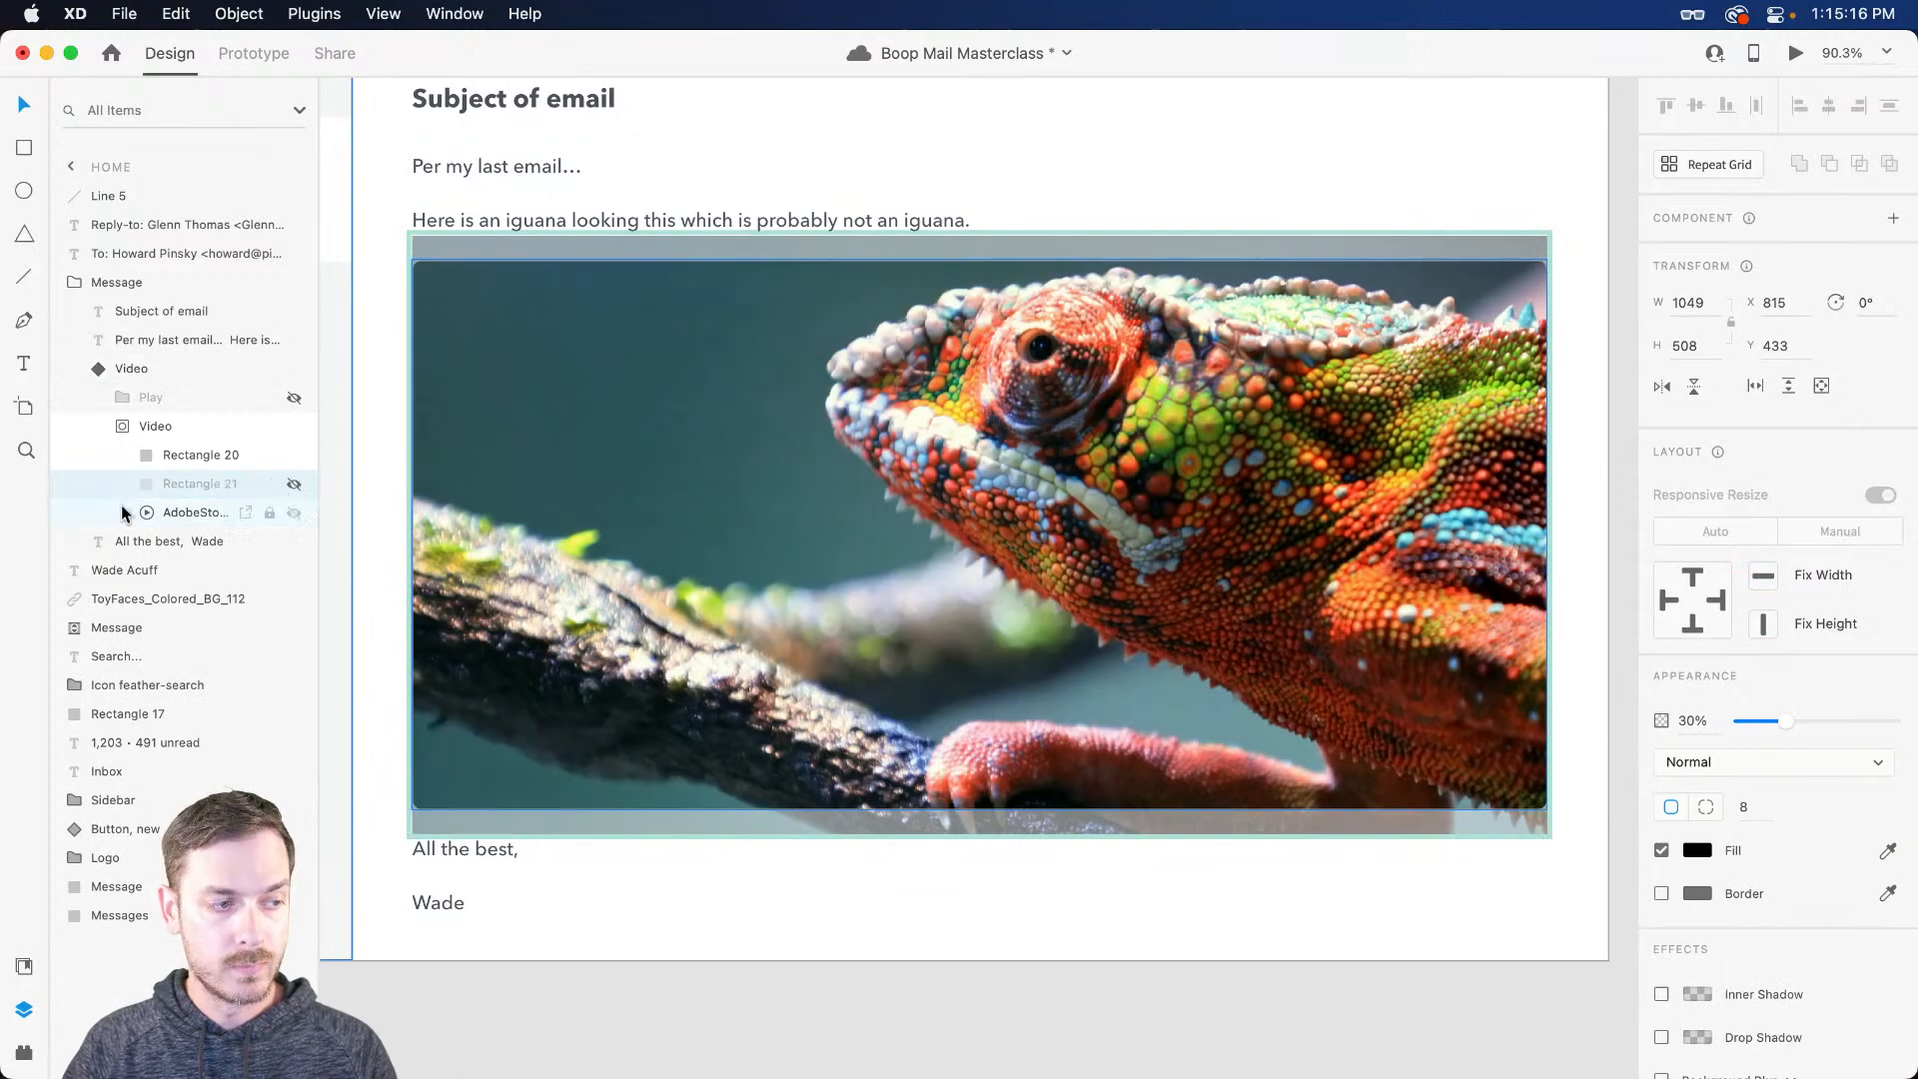
left_click(1793, 714)
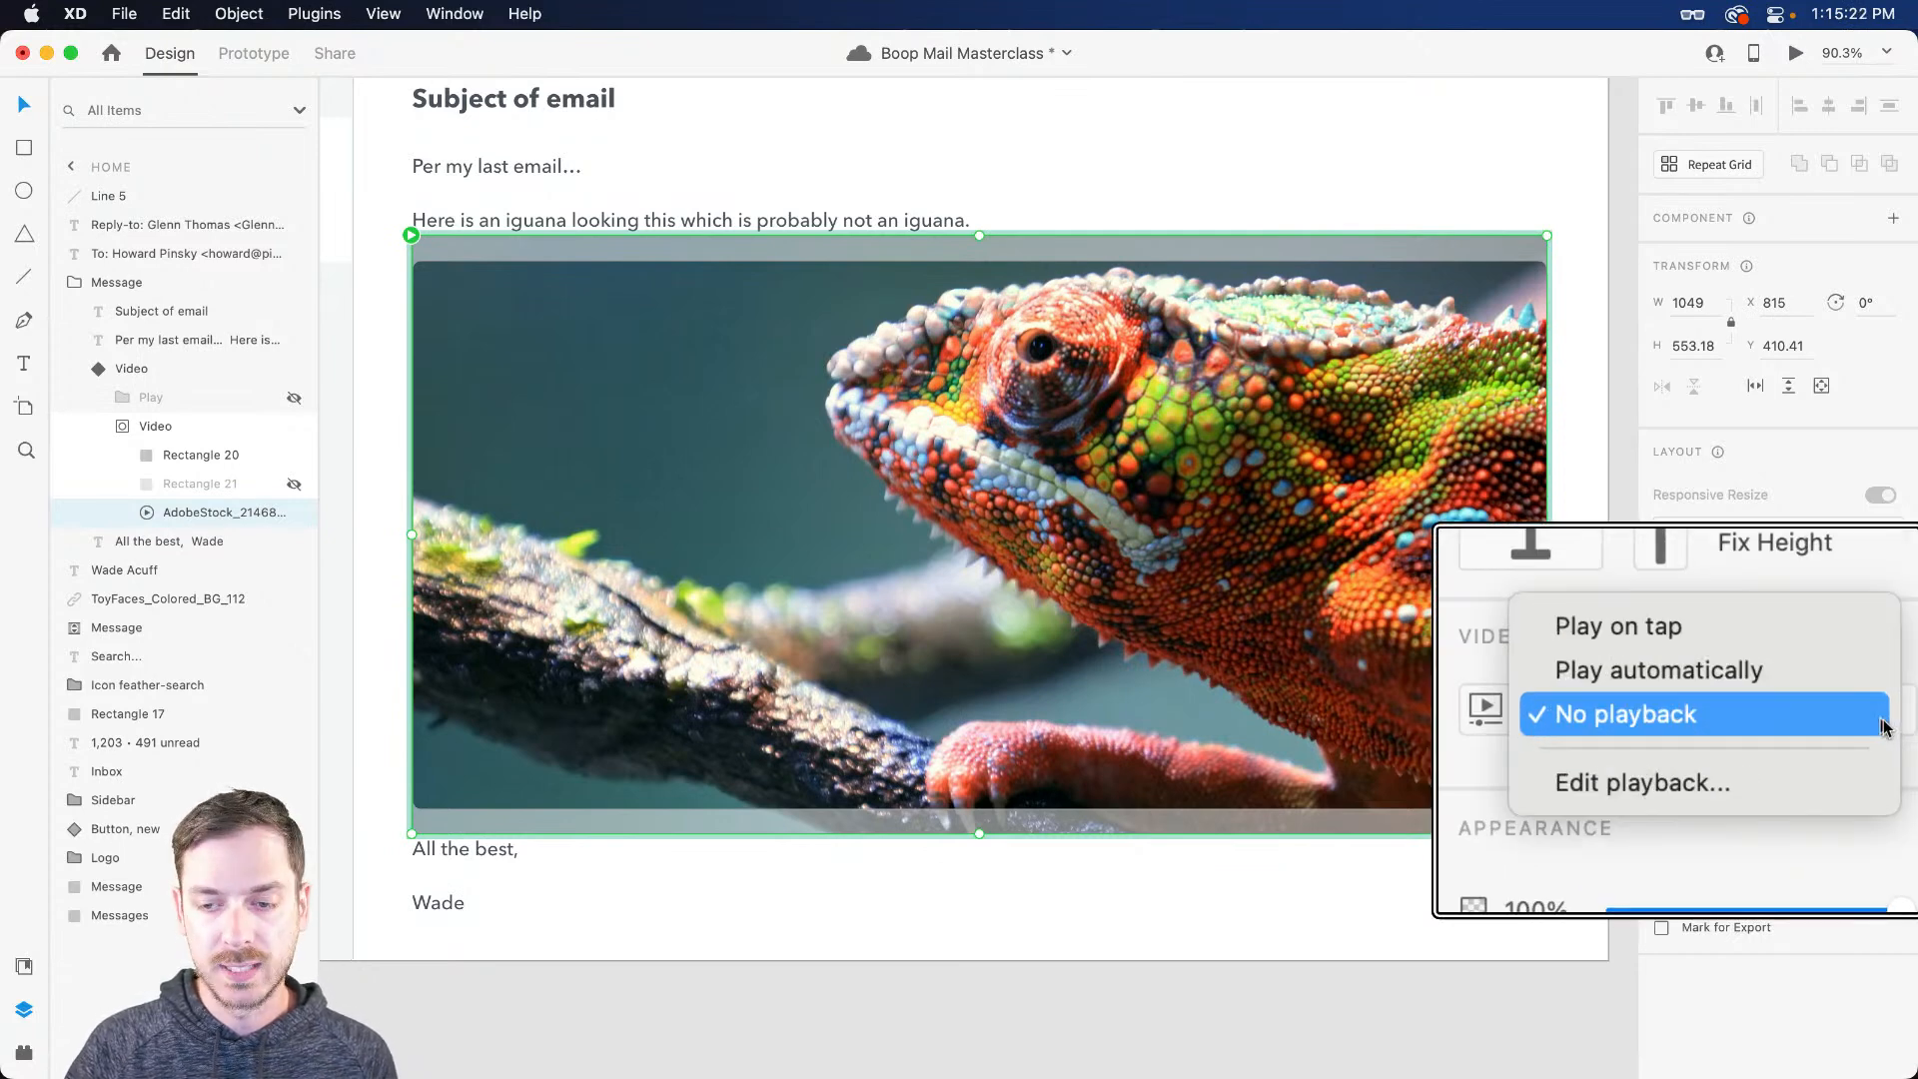
left_click(1850, 699)
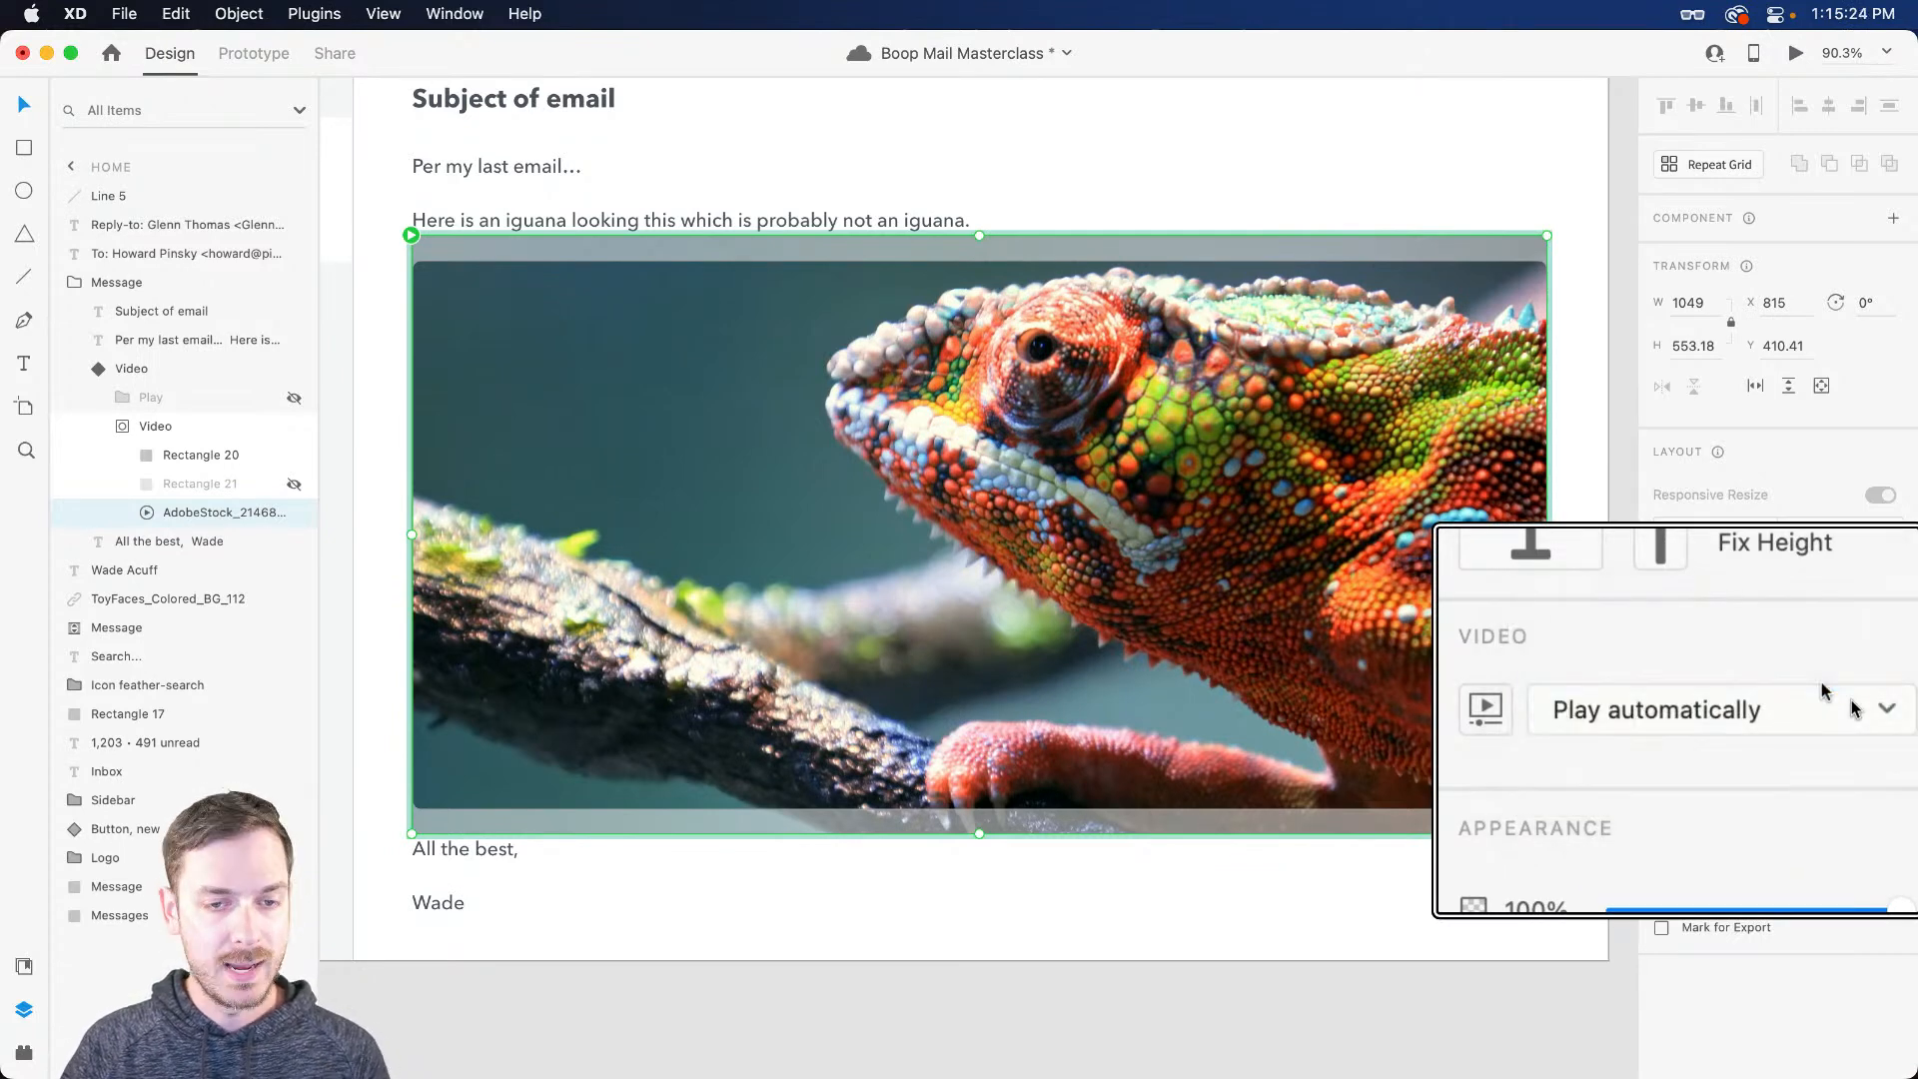
key("super+Return")
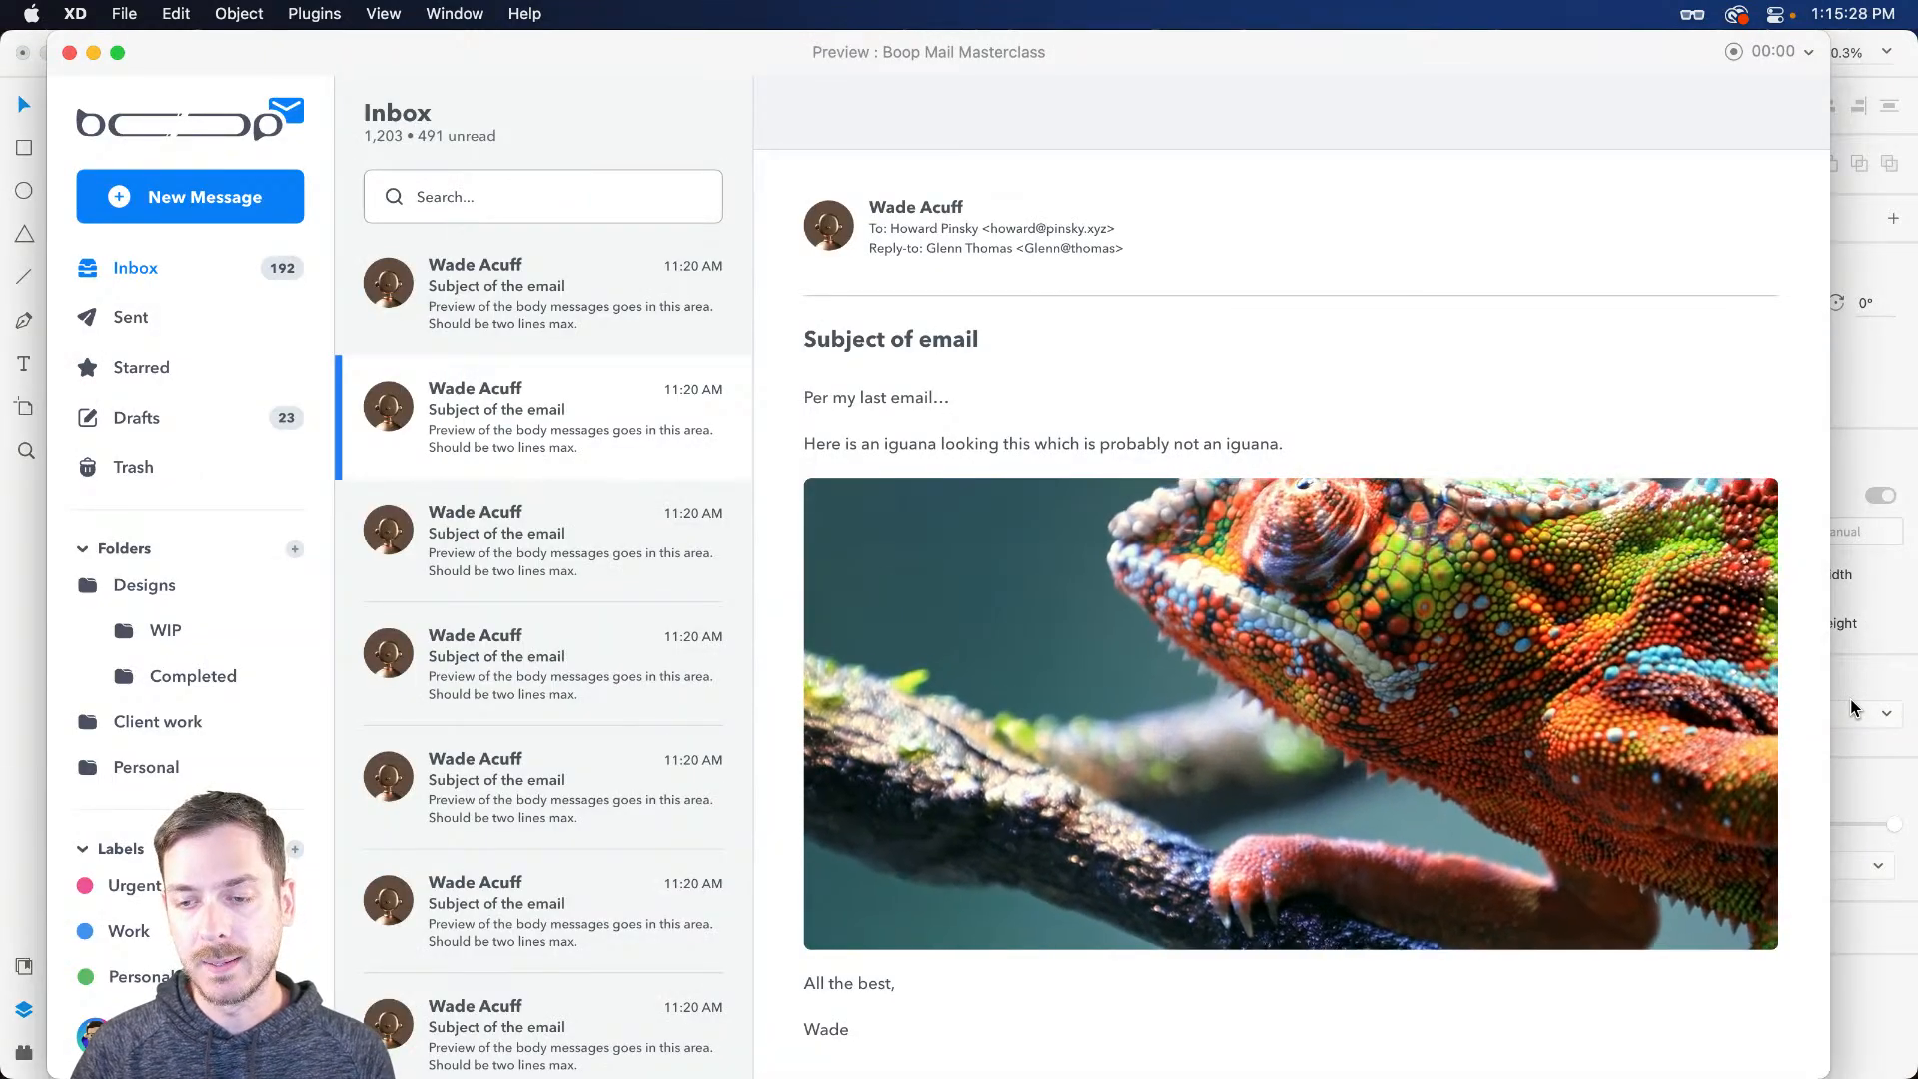
key("super+w")
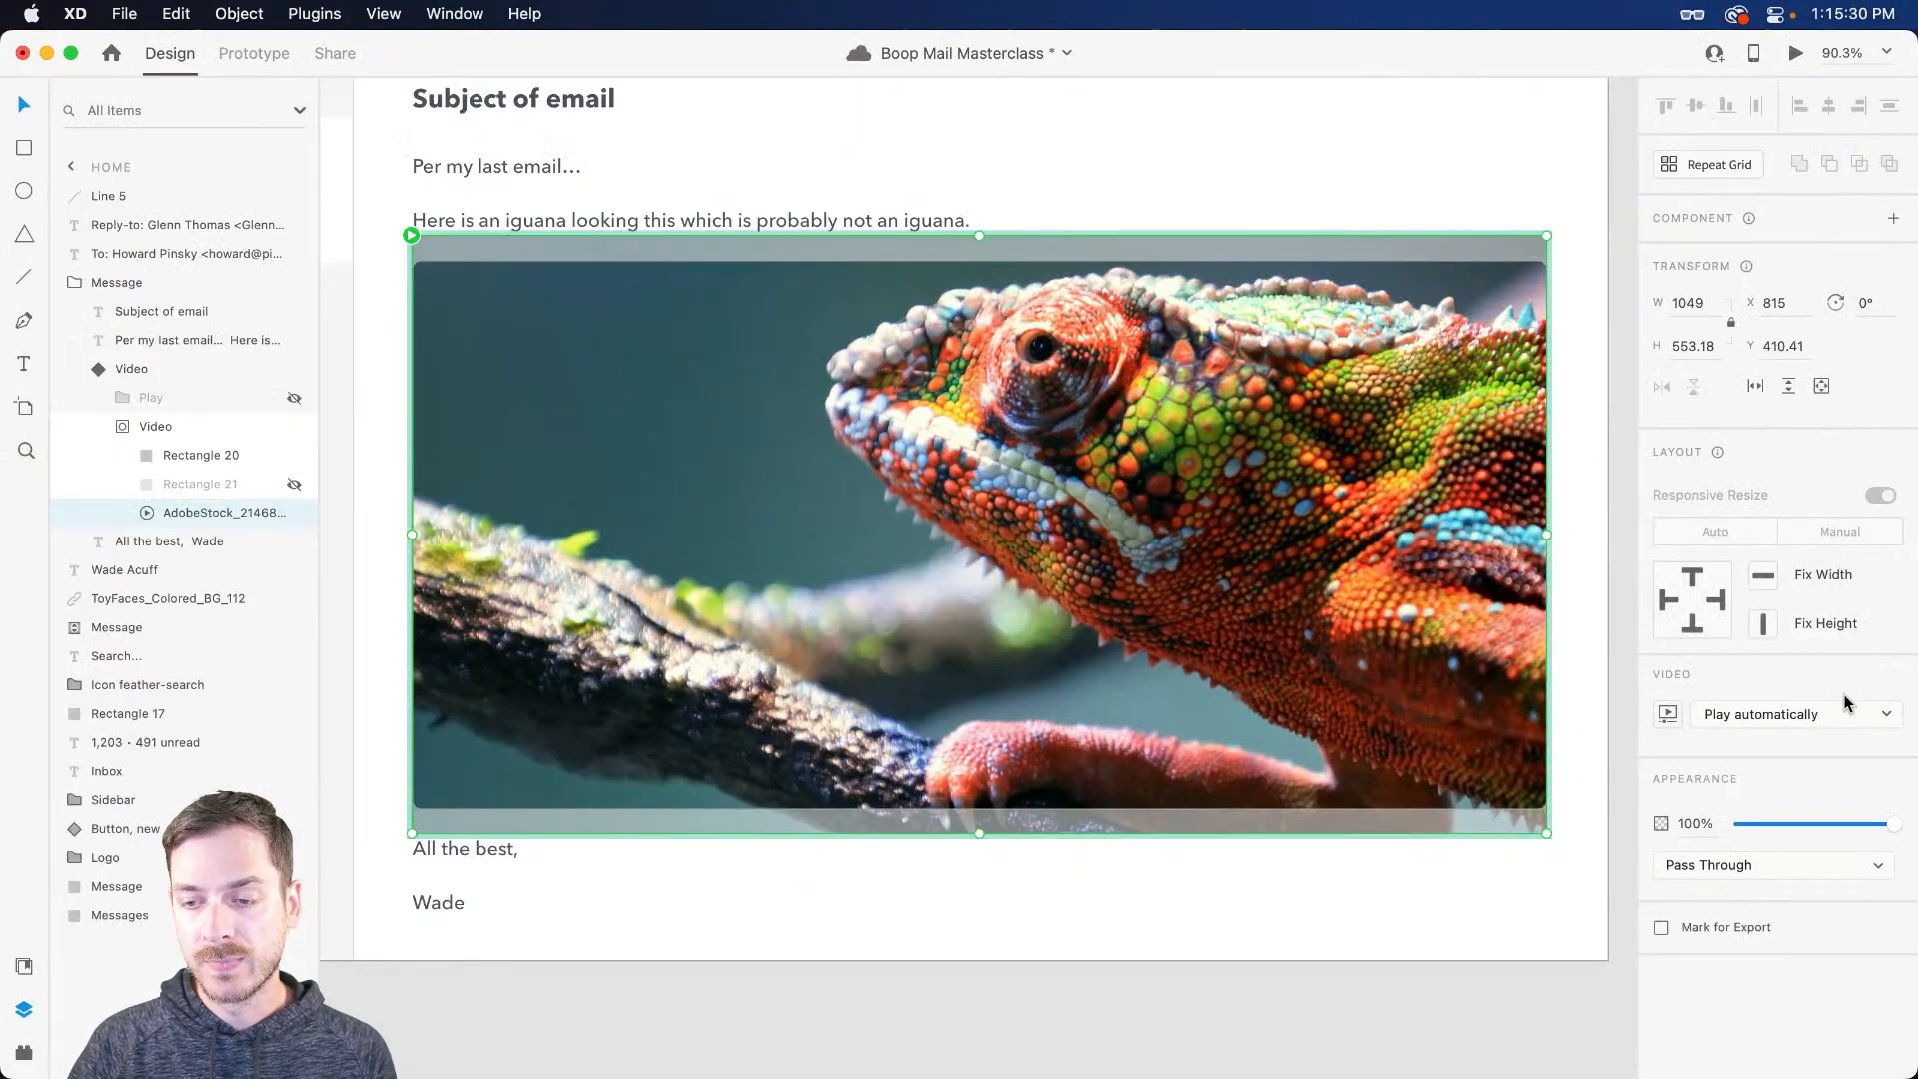
left_click(1846, 711)
left_click(1774, 719)
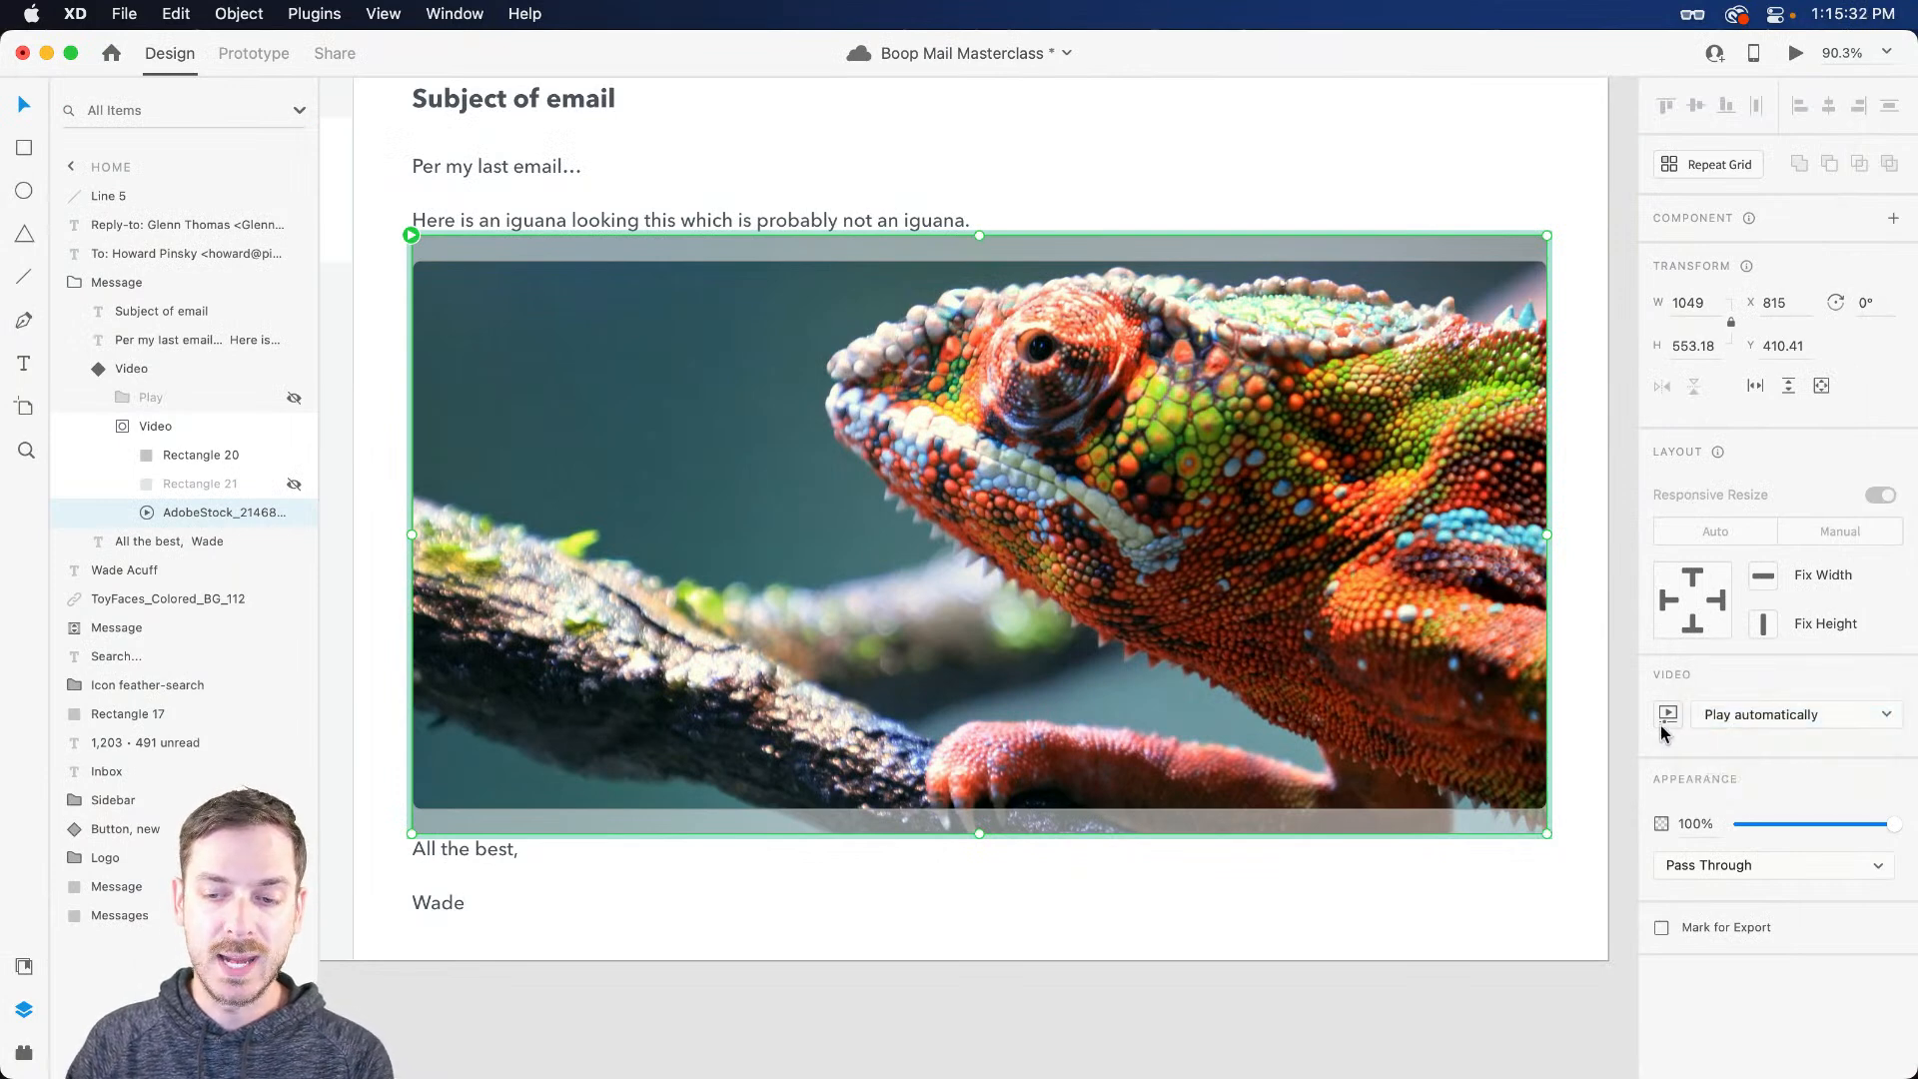
Step: Look over the AdobeStock video's thumbnail, trim and loop playback options in the Playing state
left_click(1664, 723)
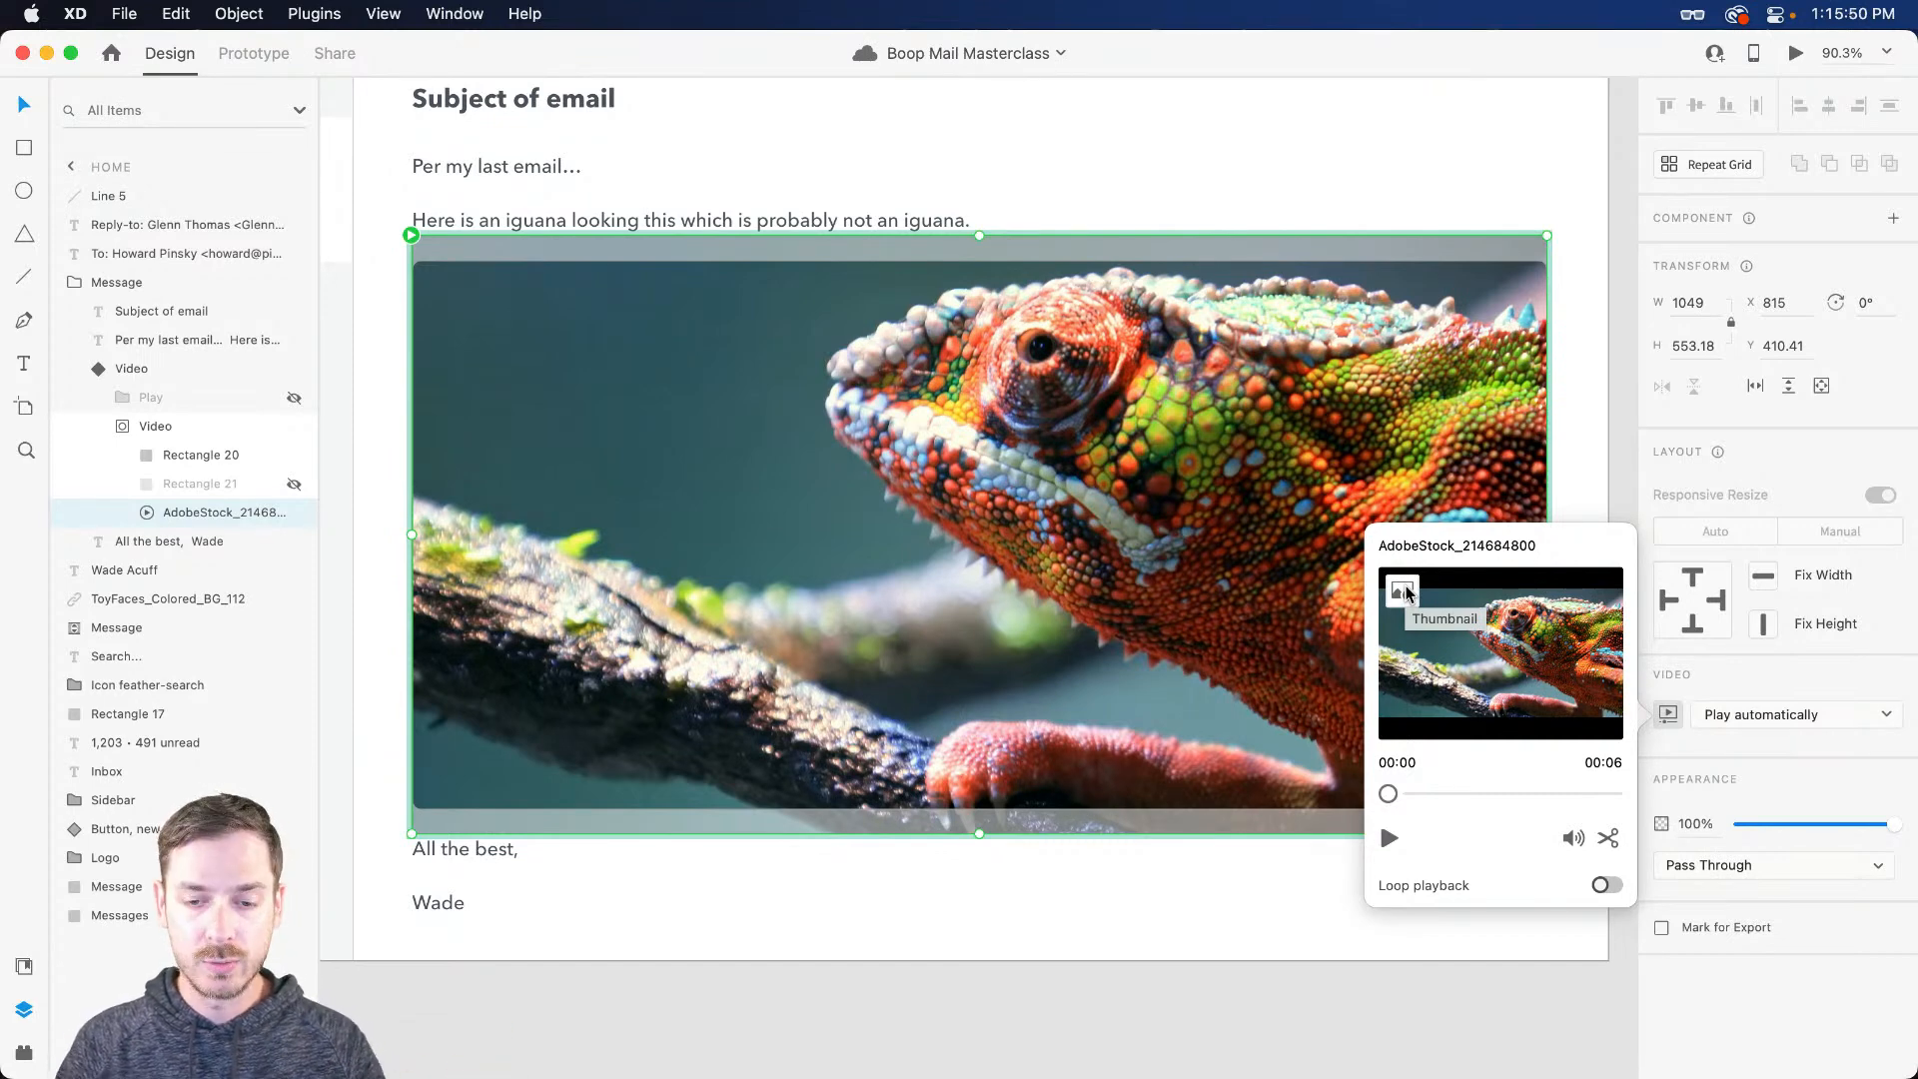
mouse_move(1389, 794)
left_mouse_down()
mouse_move(1589, 797)
mouse_move(1388, 796)
left_mouse_up()
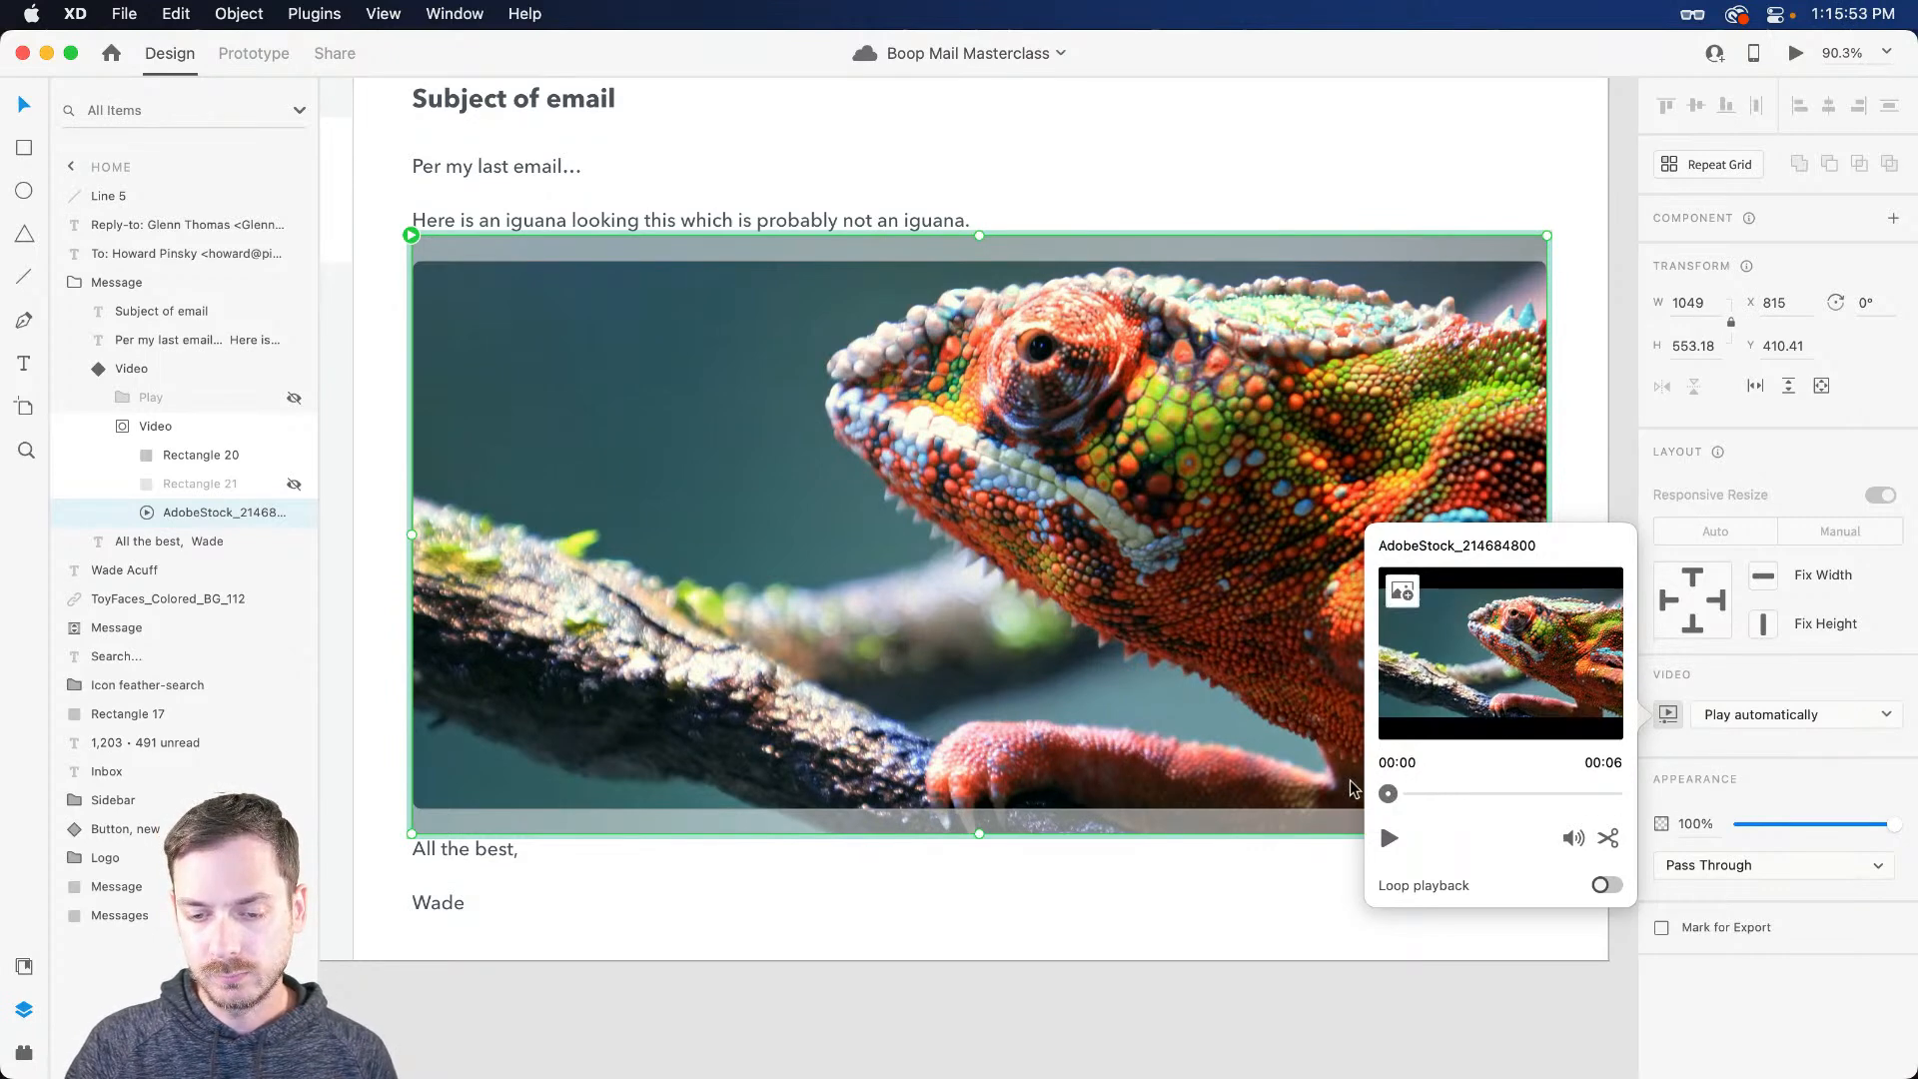
left_click(1609, 839)
mouse_move(1611, 794)
left_mouse_down()
mouse_move(1545, 792)
mouse_move(1611, 793)
left_mouse_up()
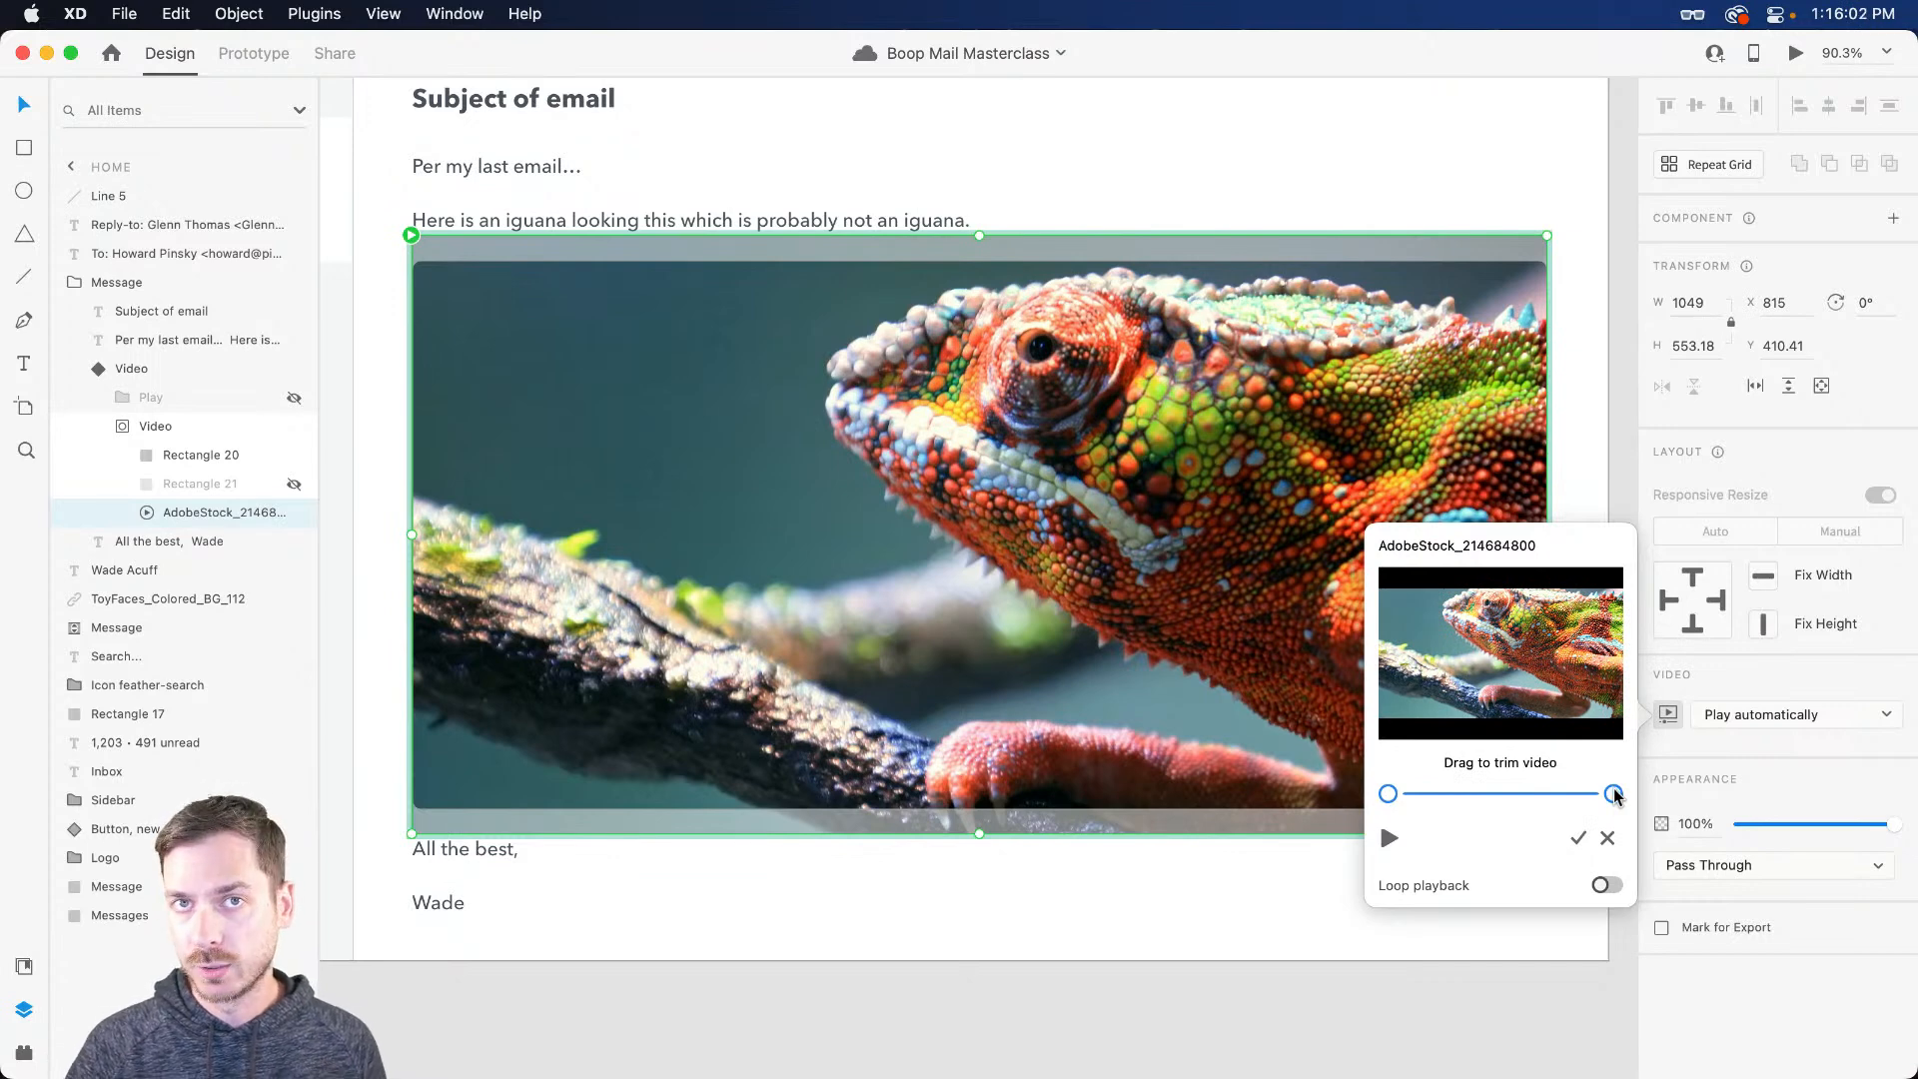
mouse_move(1388, 793)
left_mouse_down()
mouse_move(1443, 803)
mouse_move(1353, 797)
left_mouse_up()
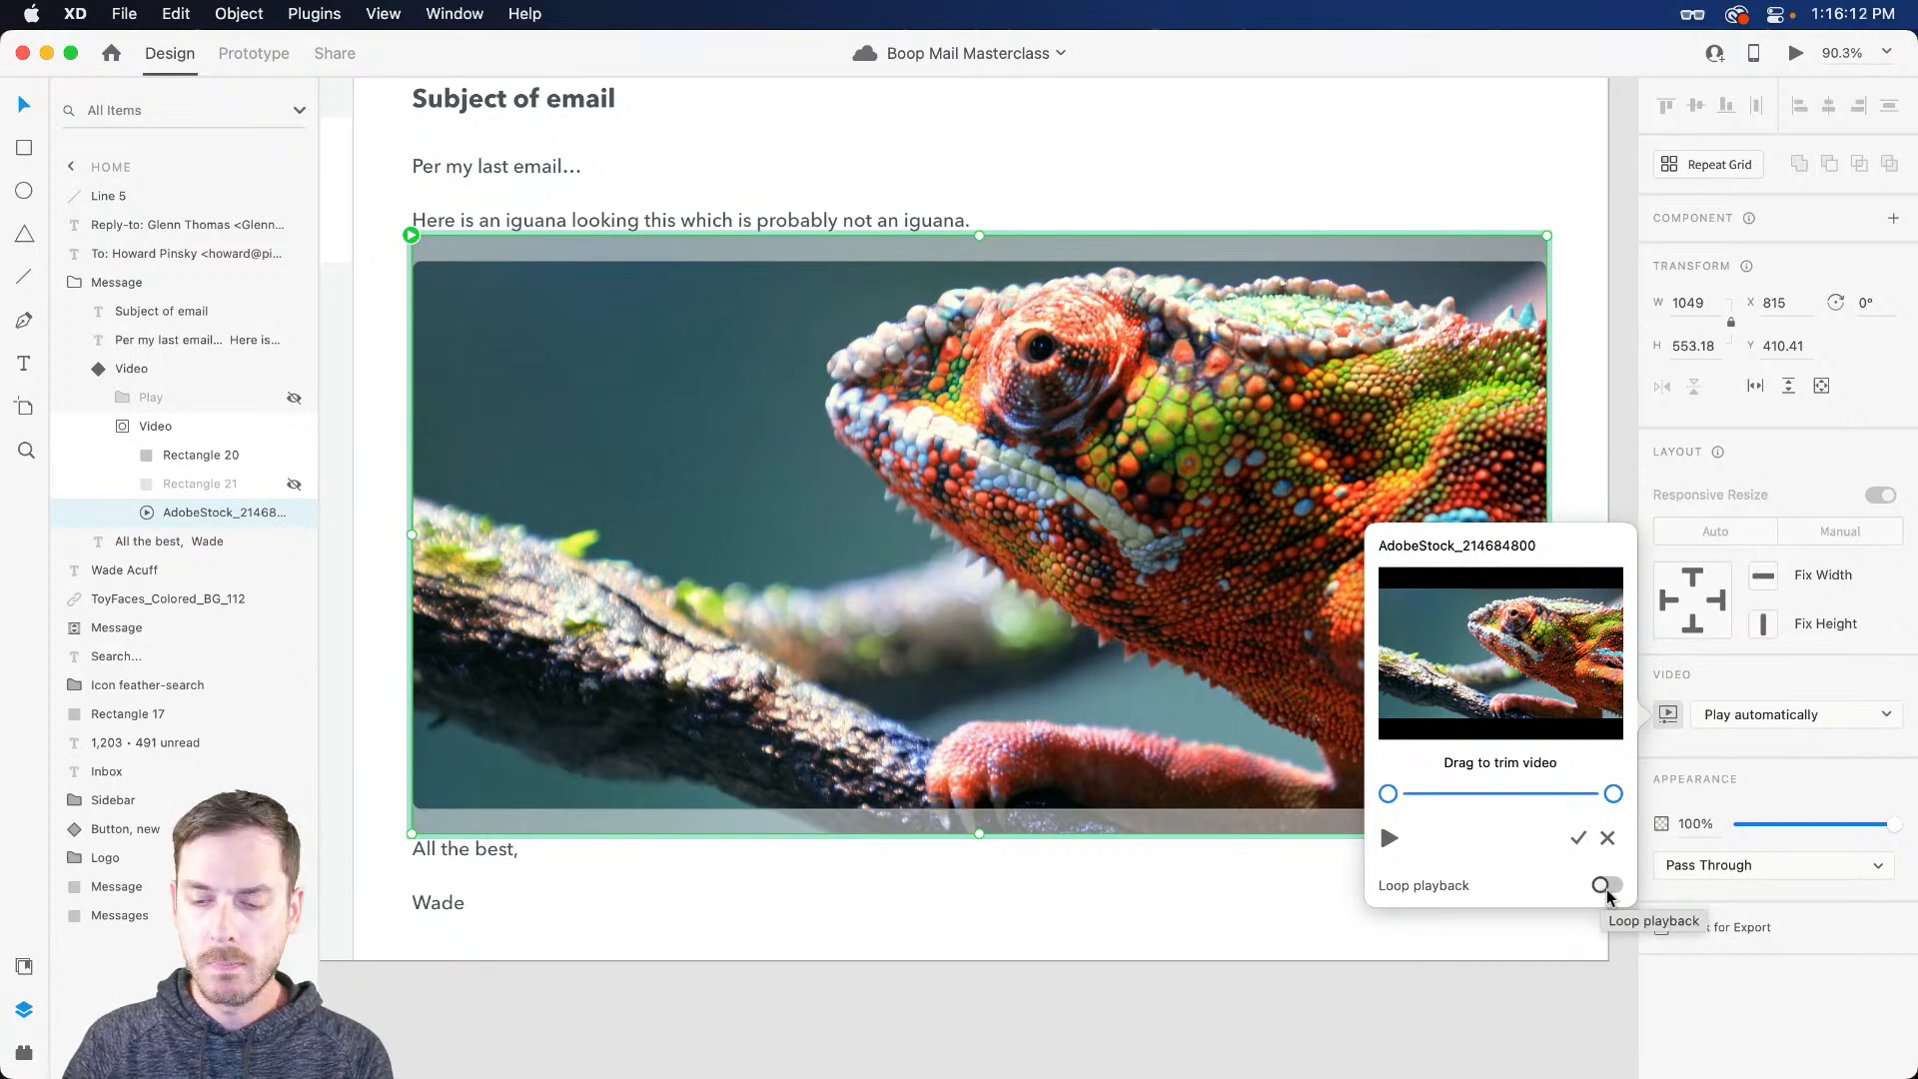
left_click(1718, 996)
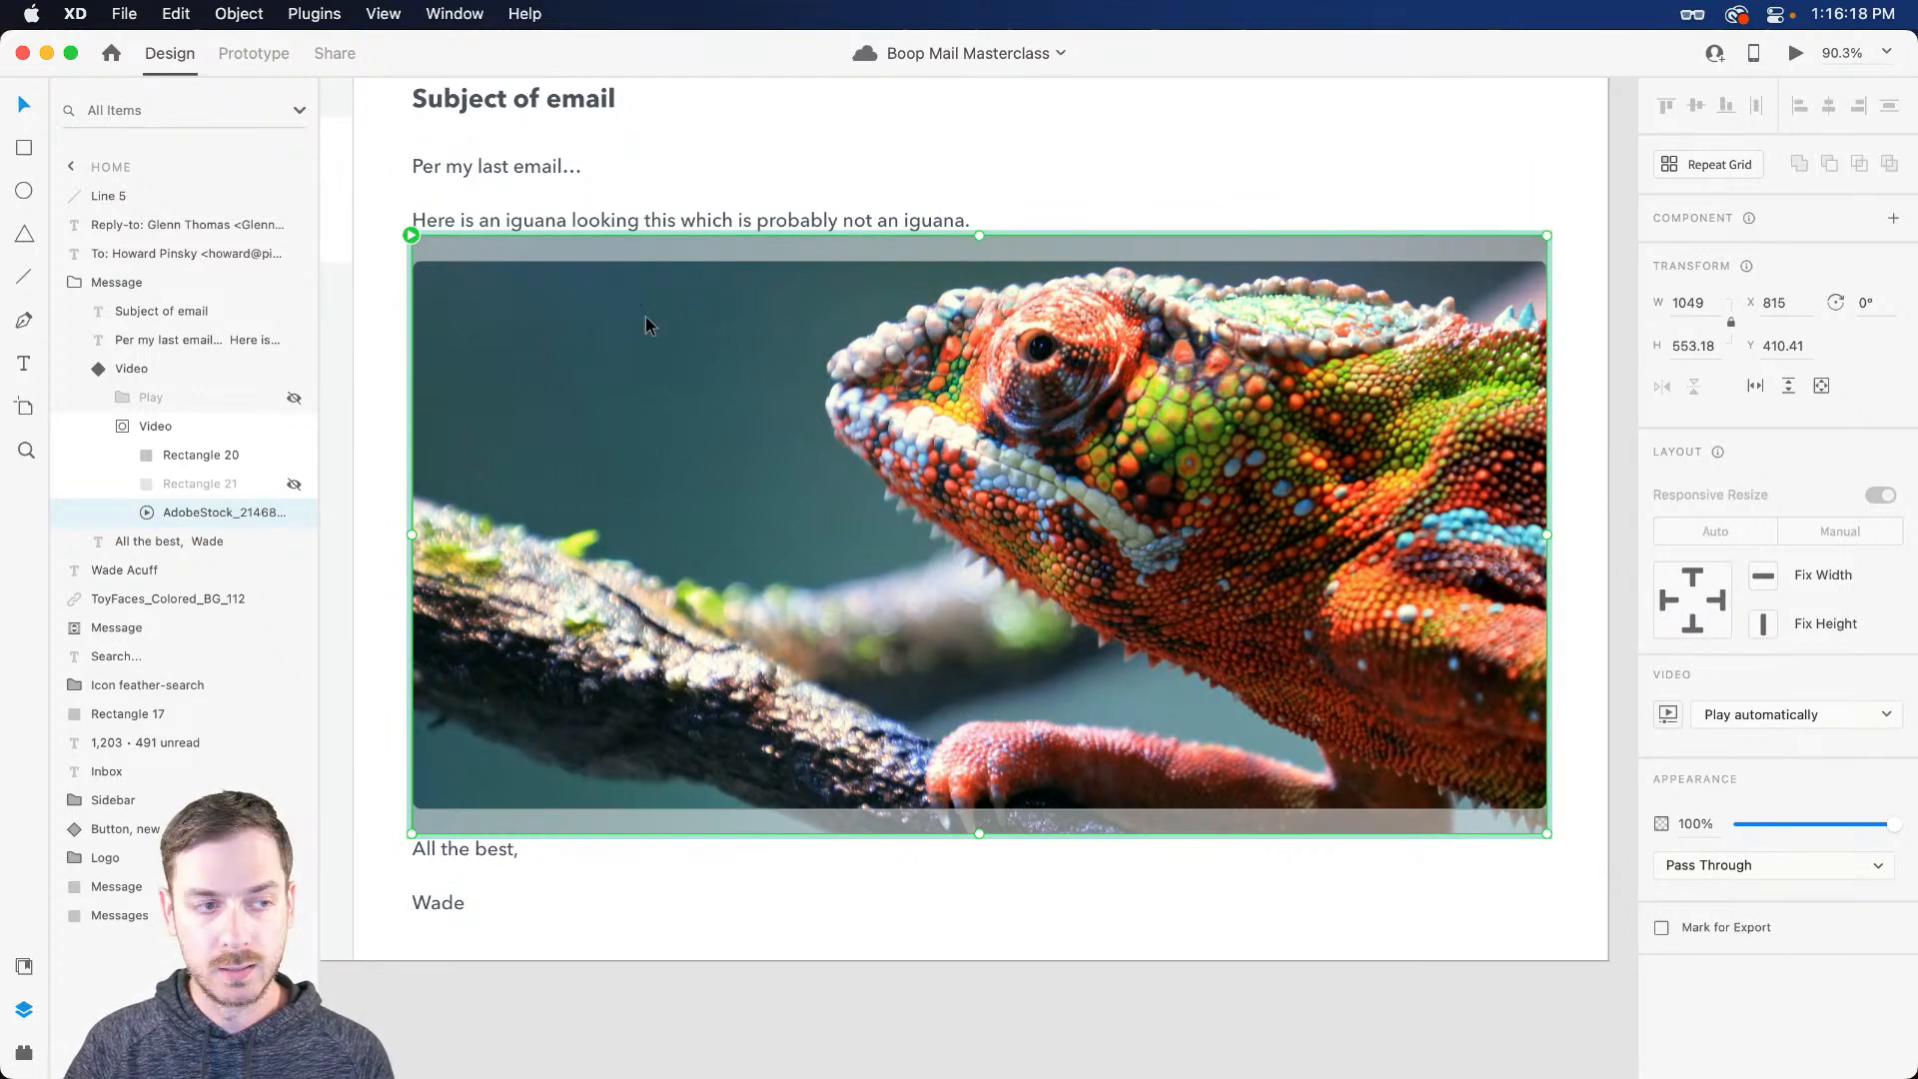
Step: Add an End of Playback interaction to the ripple loader Lottie in the Video component's Loading state
left_click(120, 367)
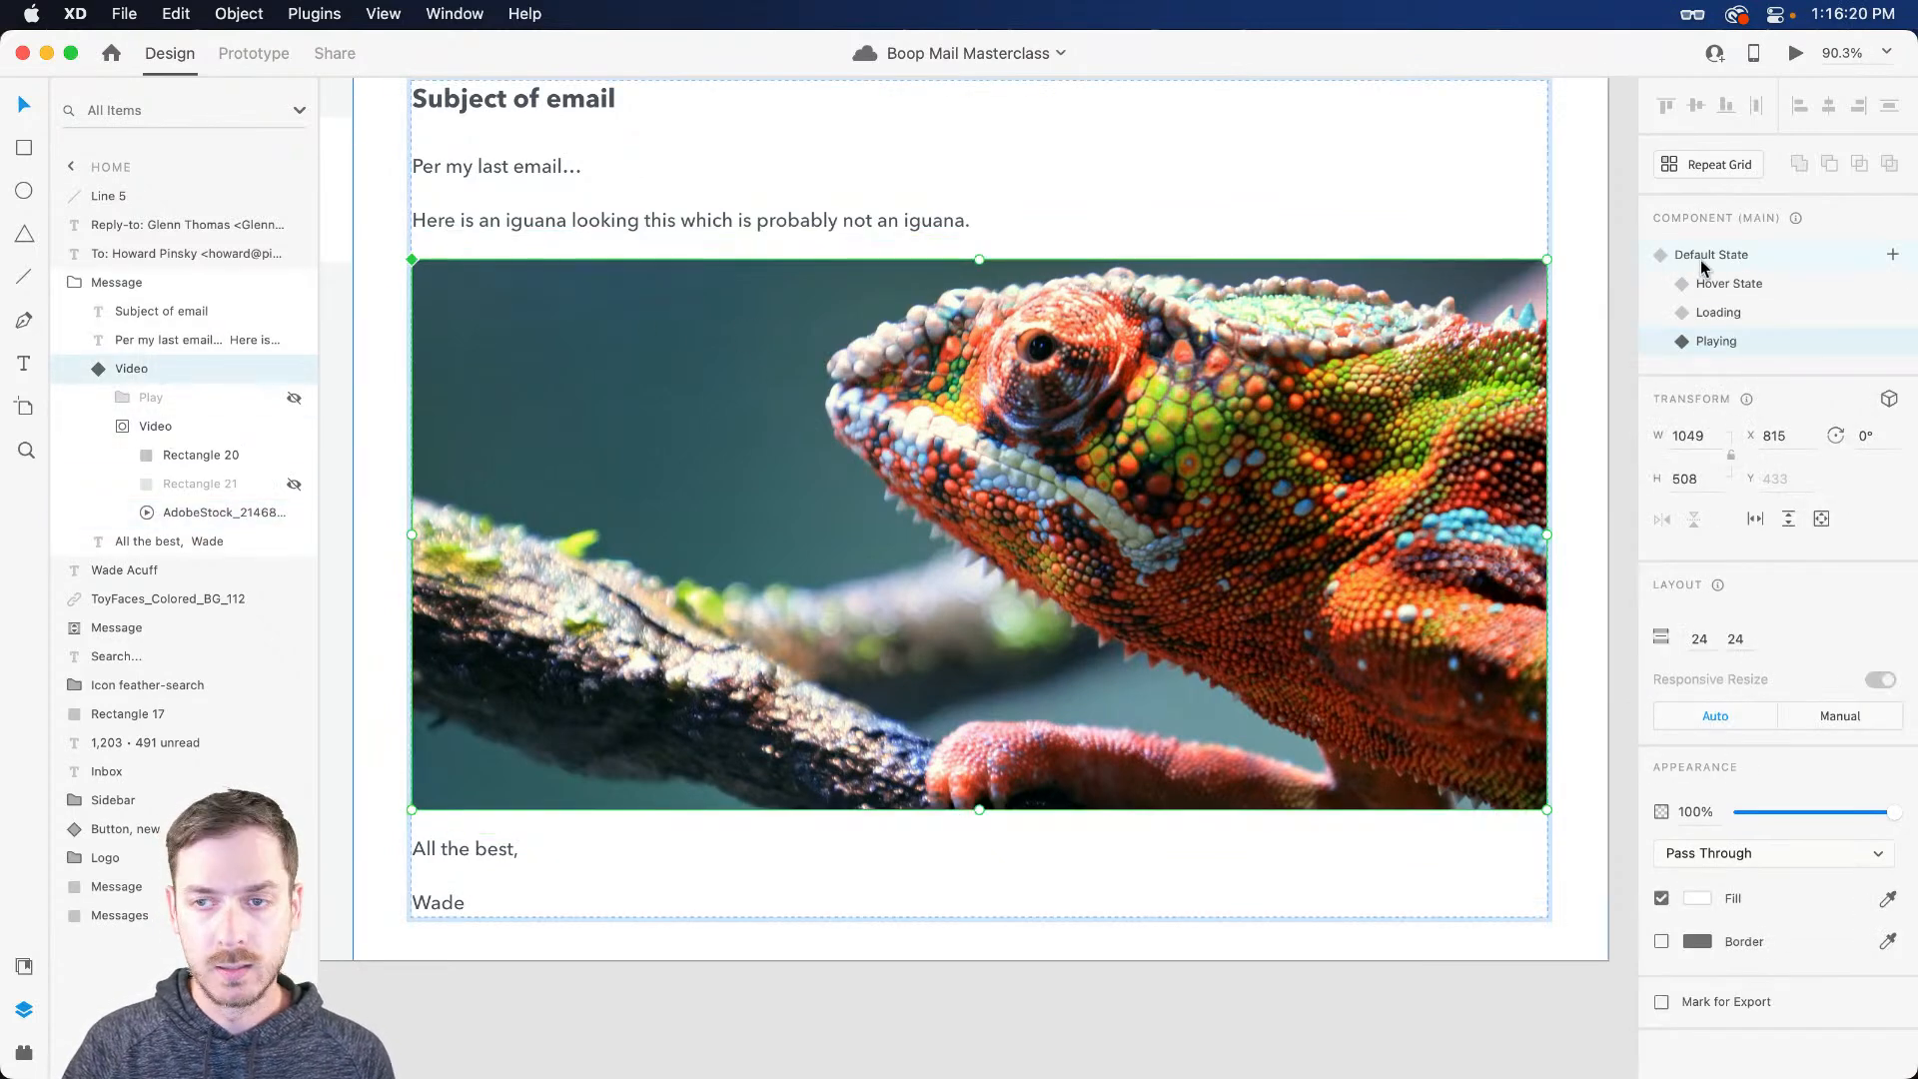
left_click(1753, 312)
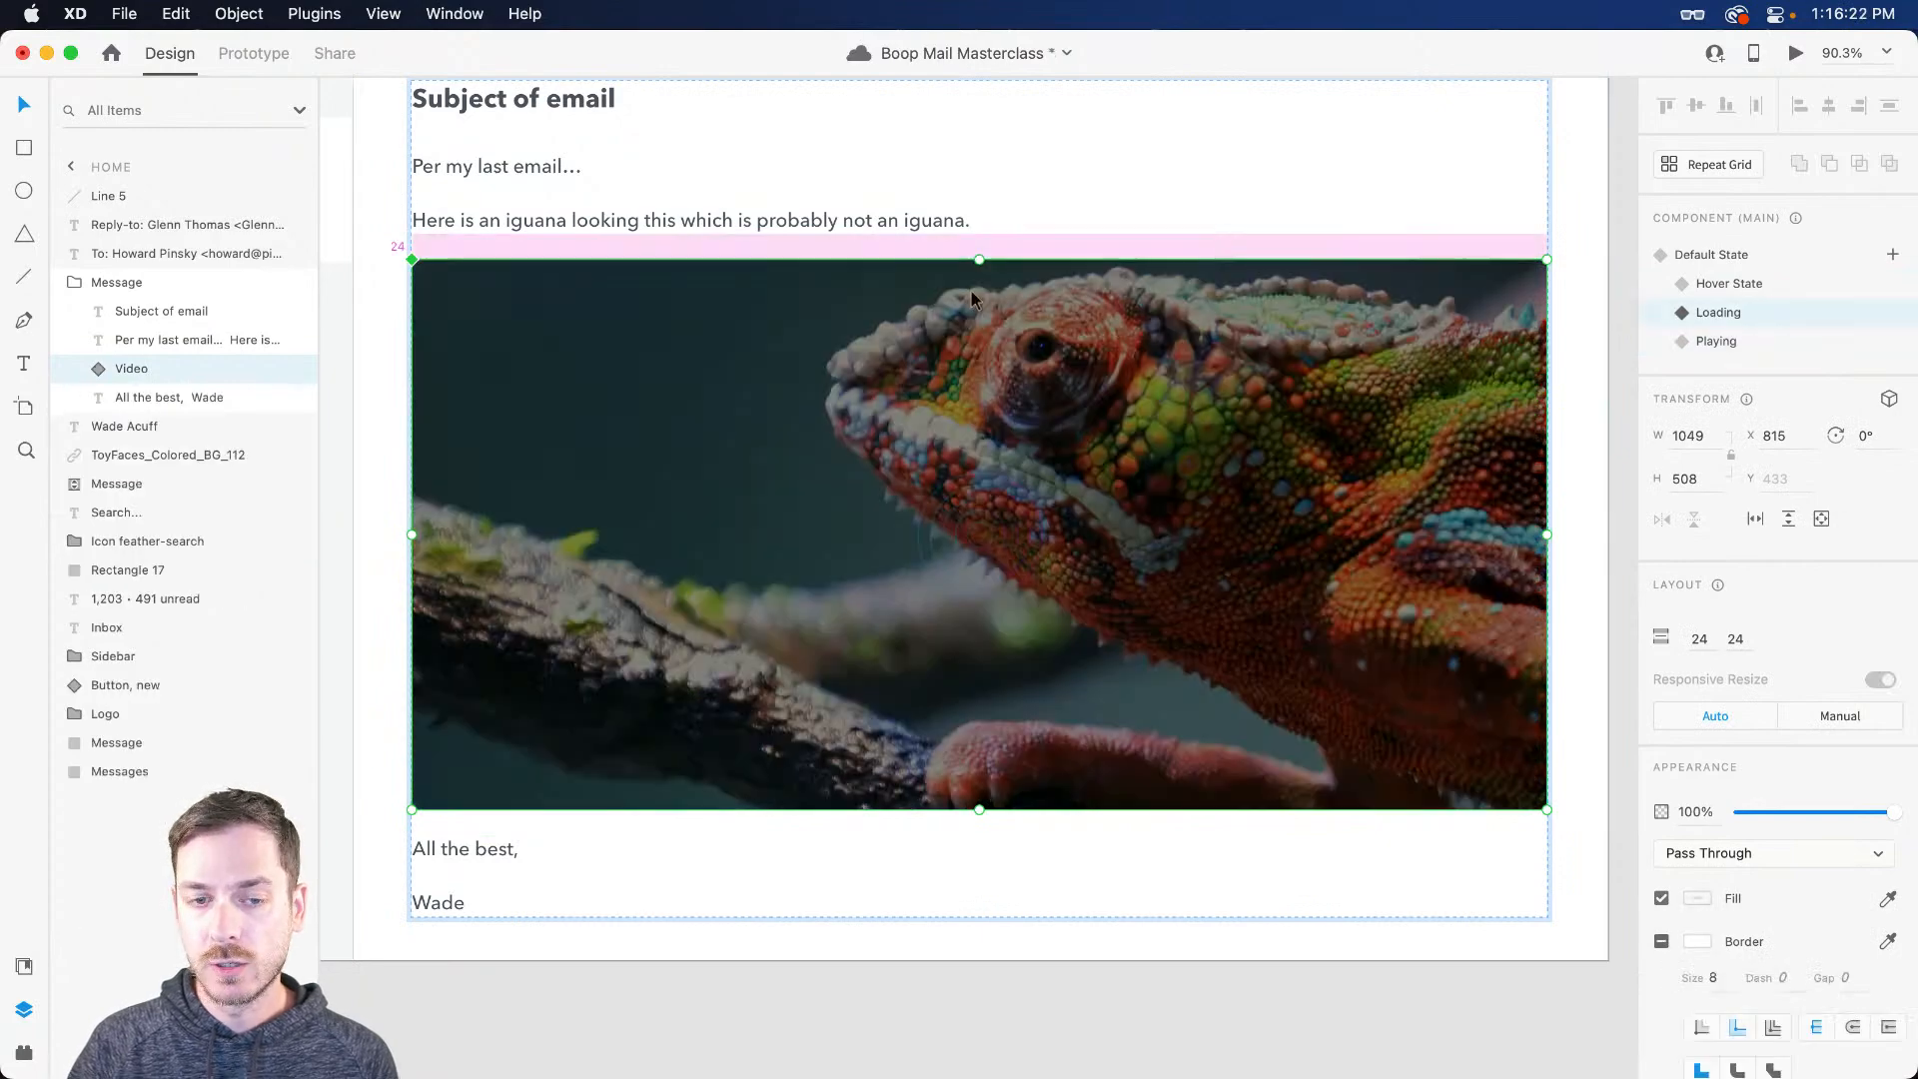
double_click(1010, 552)
scroll(994, 545, "up", 5)
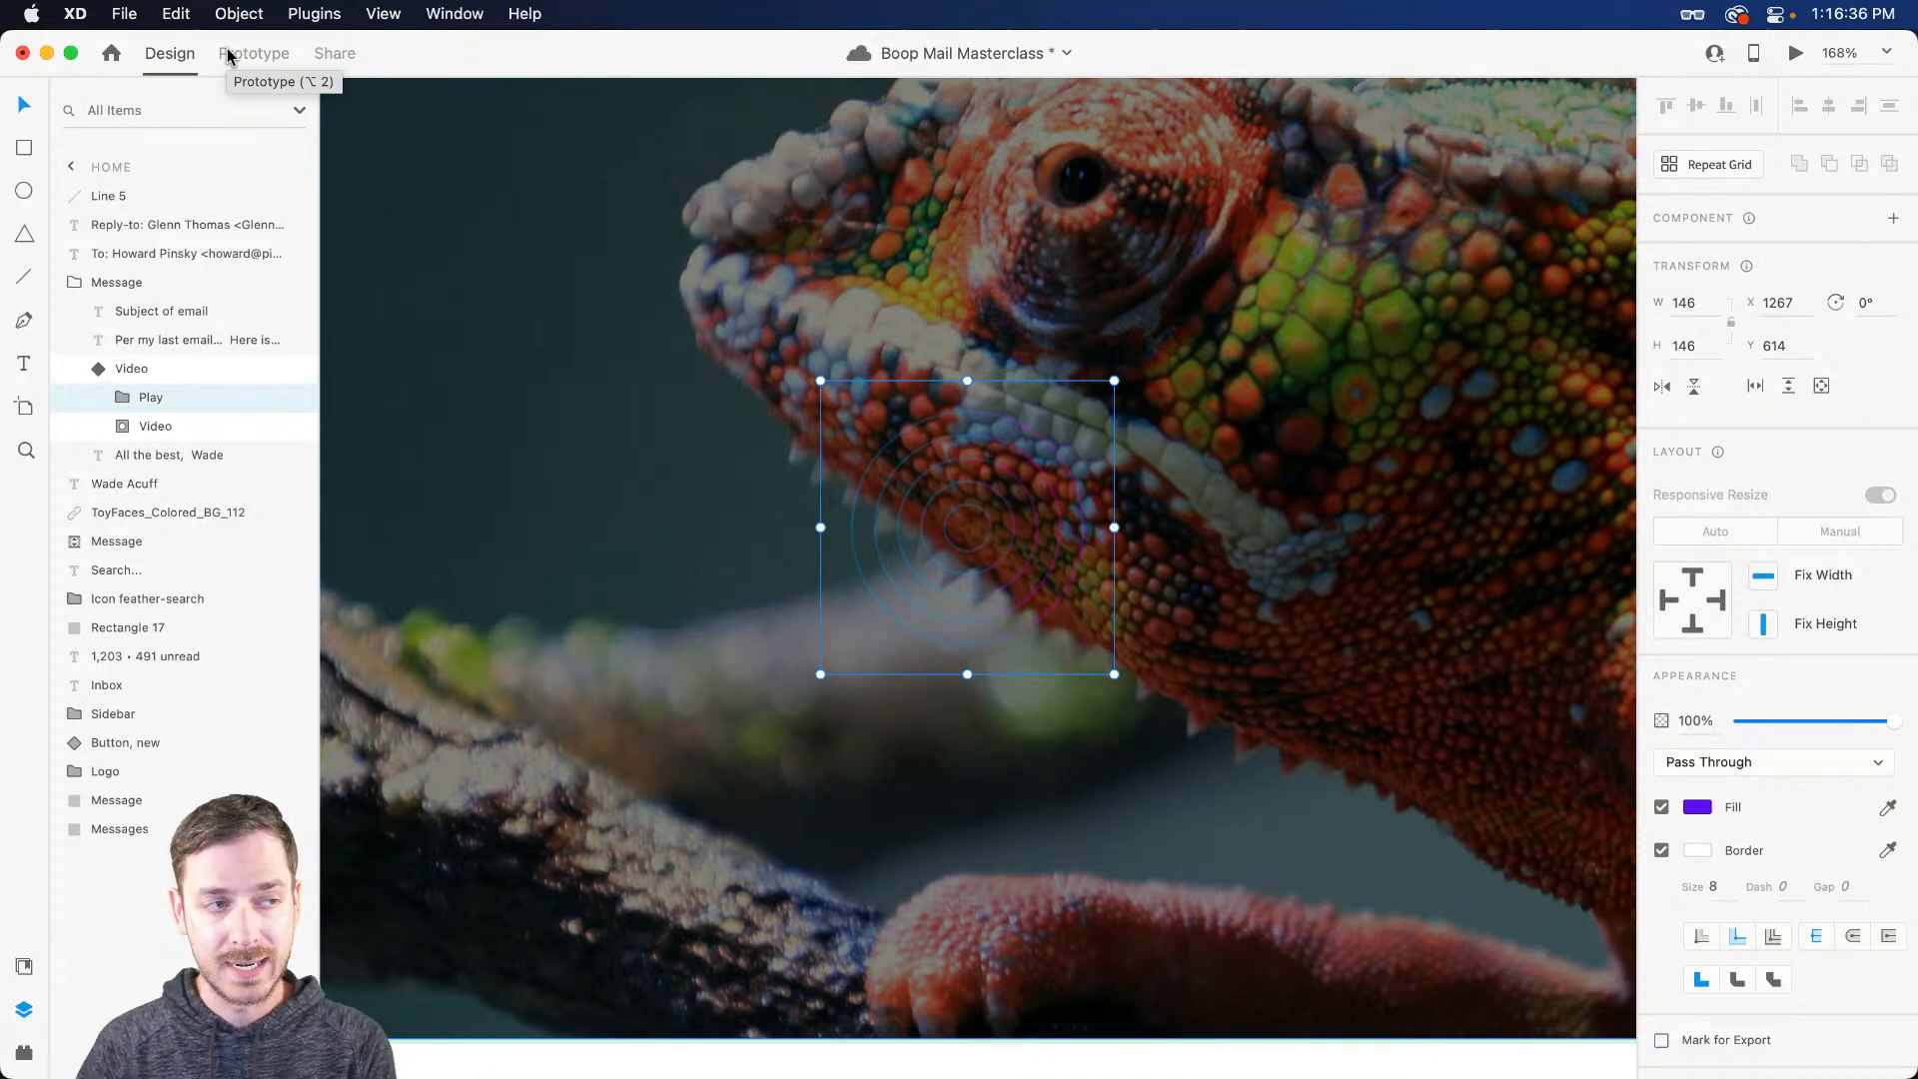
left_click(227, 55)
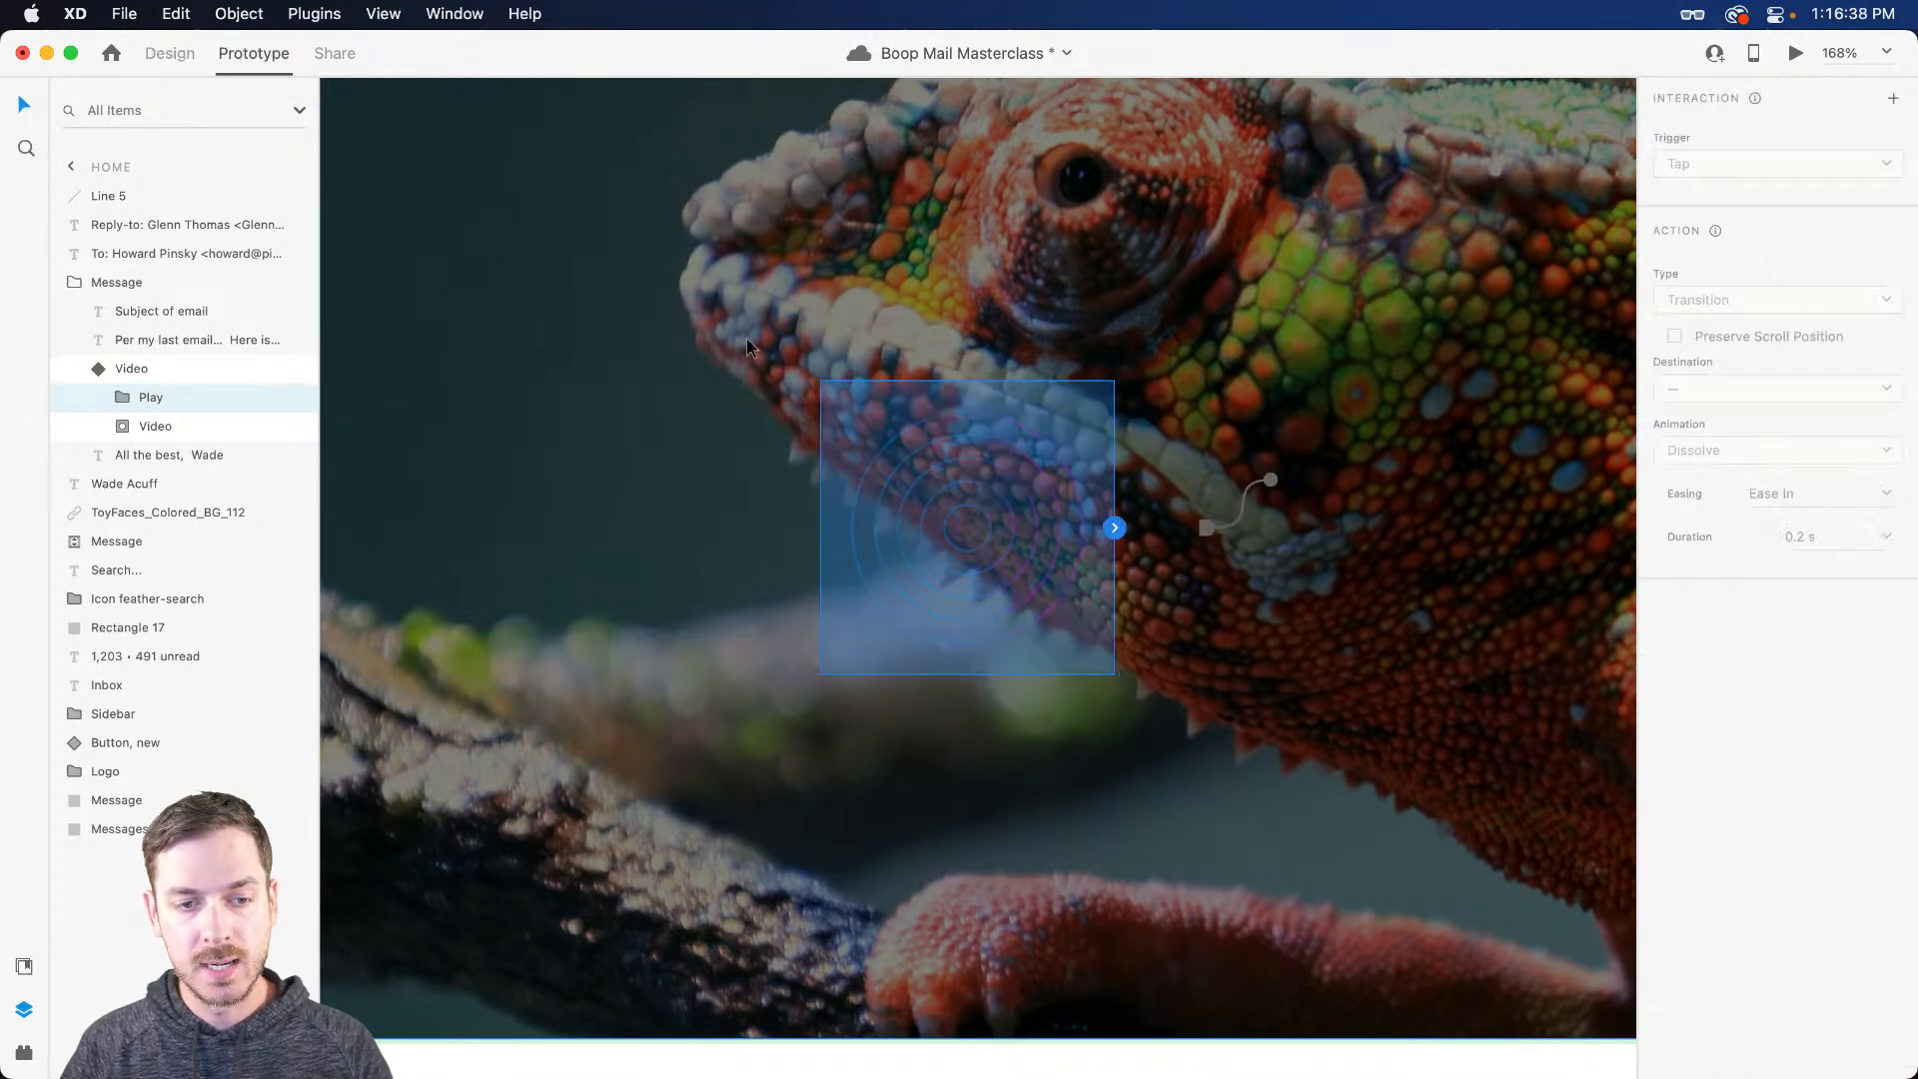
left_click(1238, 509)
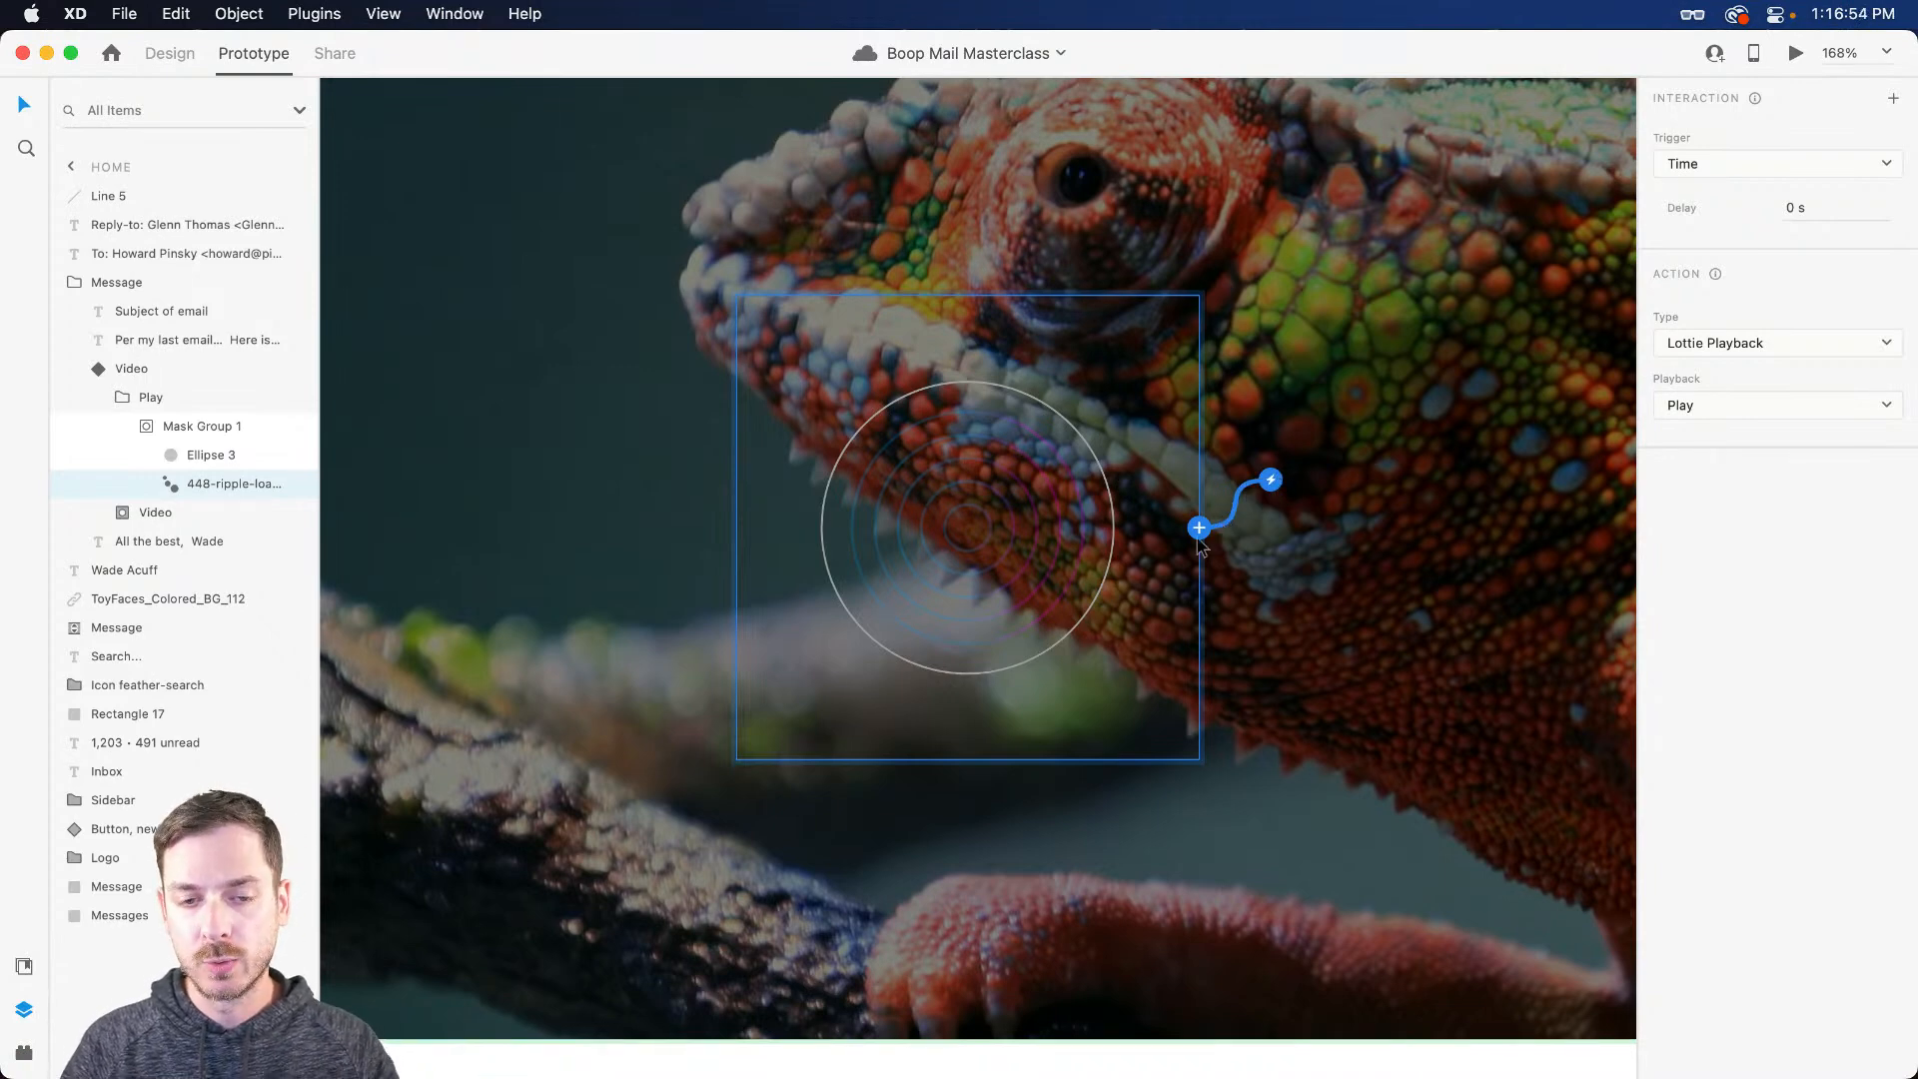
left_click(1199, 530)
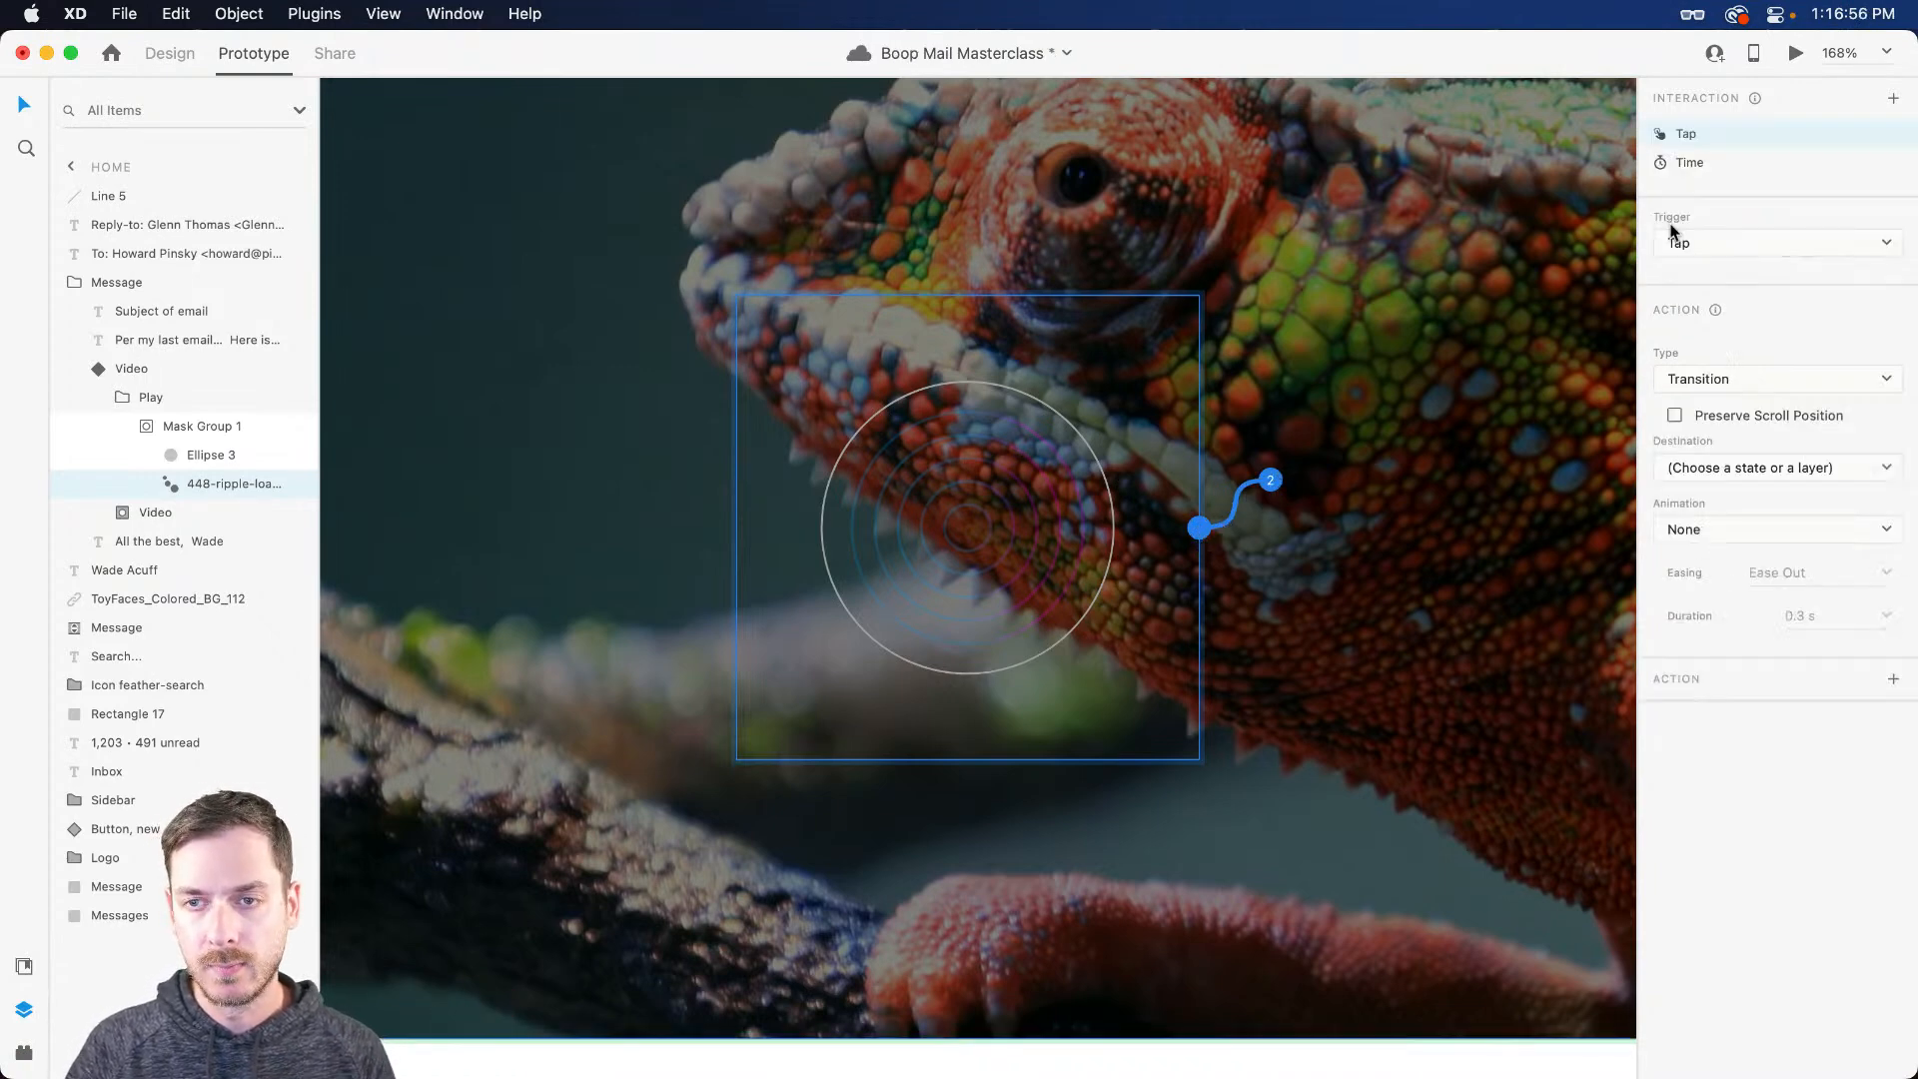
left_click(1764, 245)
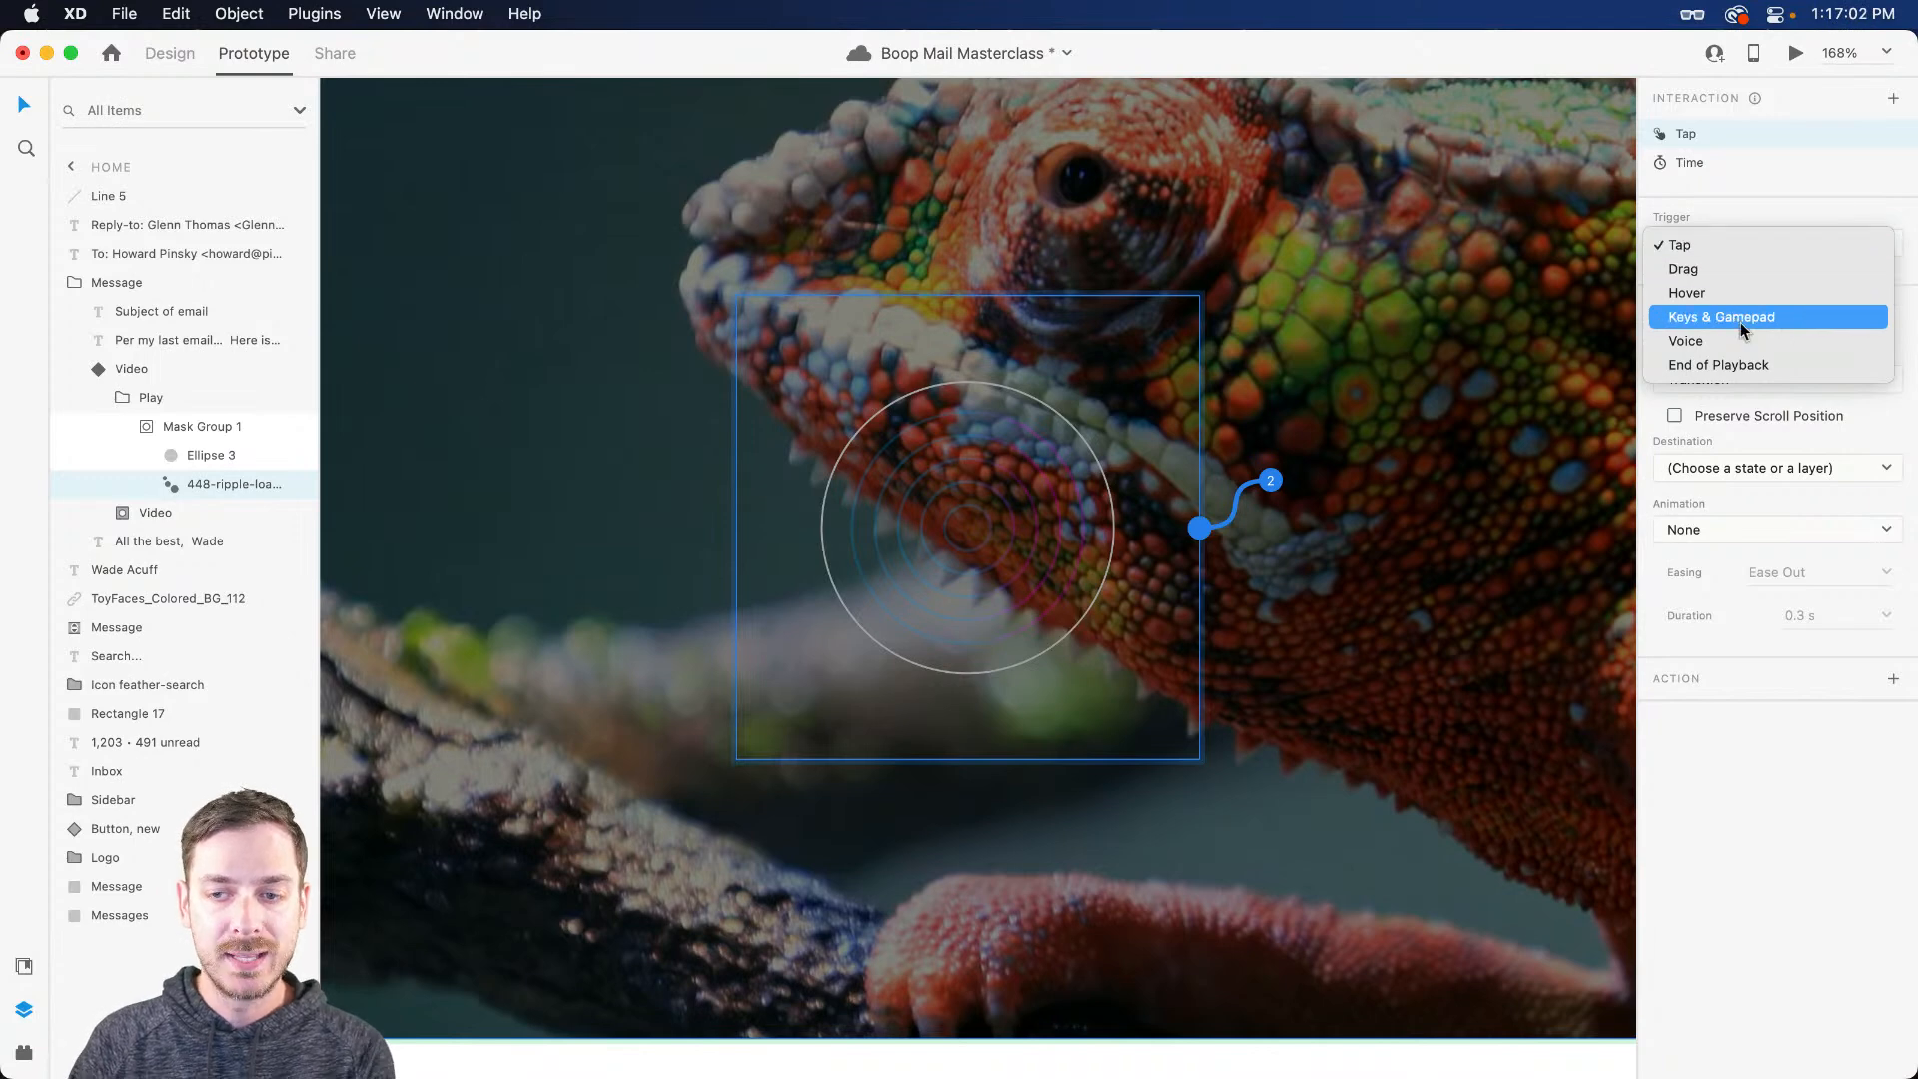
left_click(1793, 366)
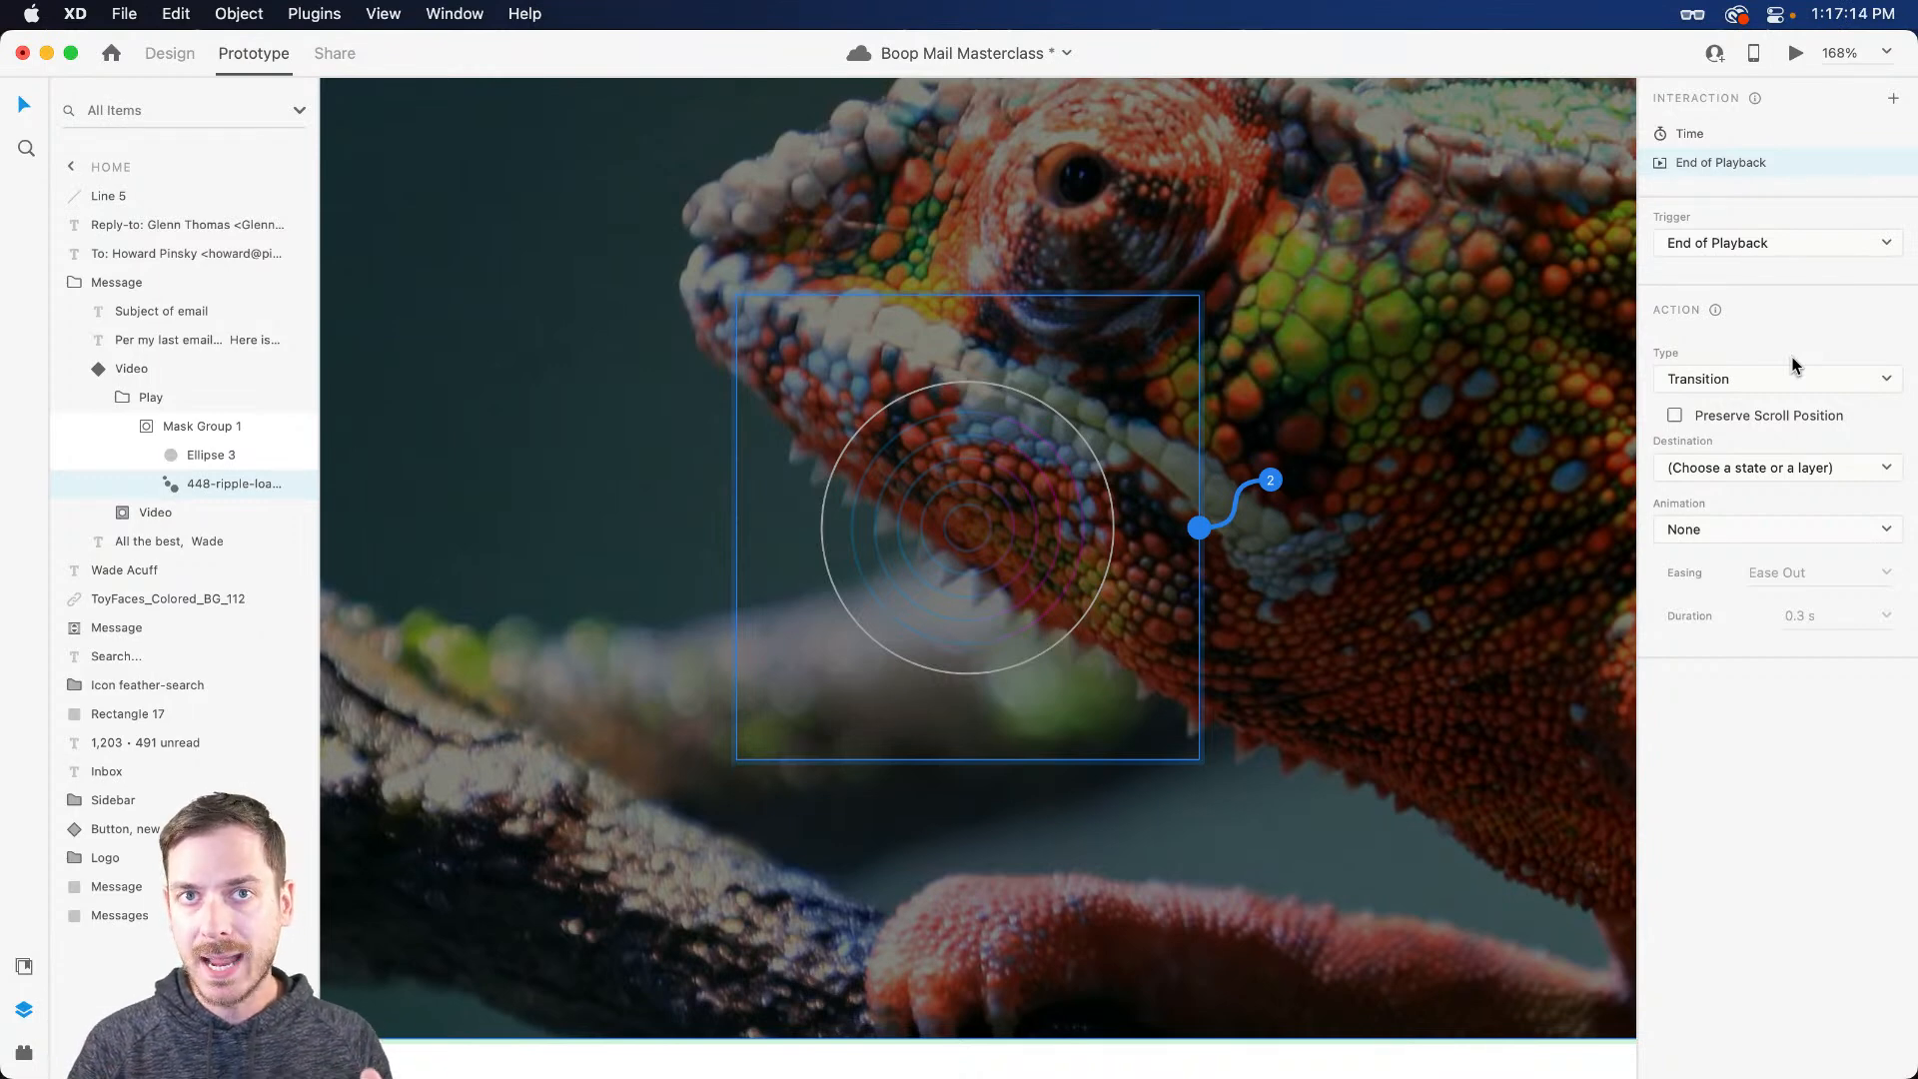
Step: Set the loader's End of Playback action to a Transition with the Playing state as its destination
left_click(1786, 381)
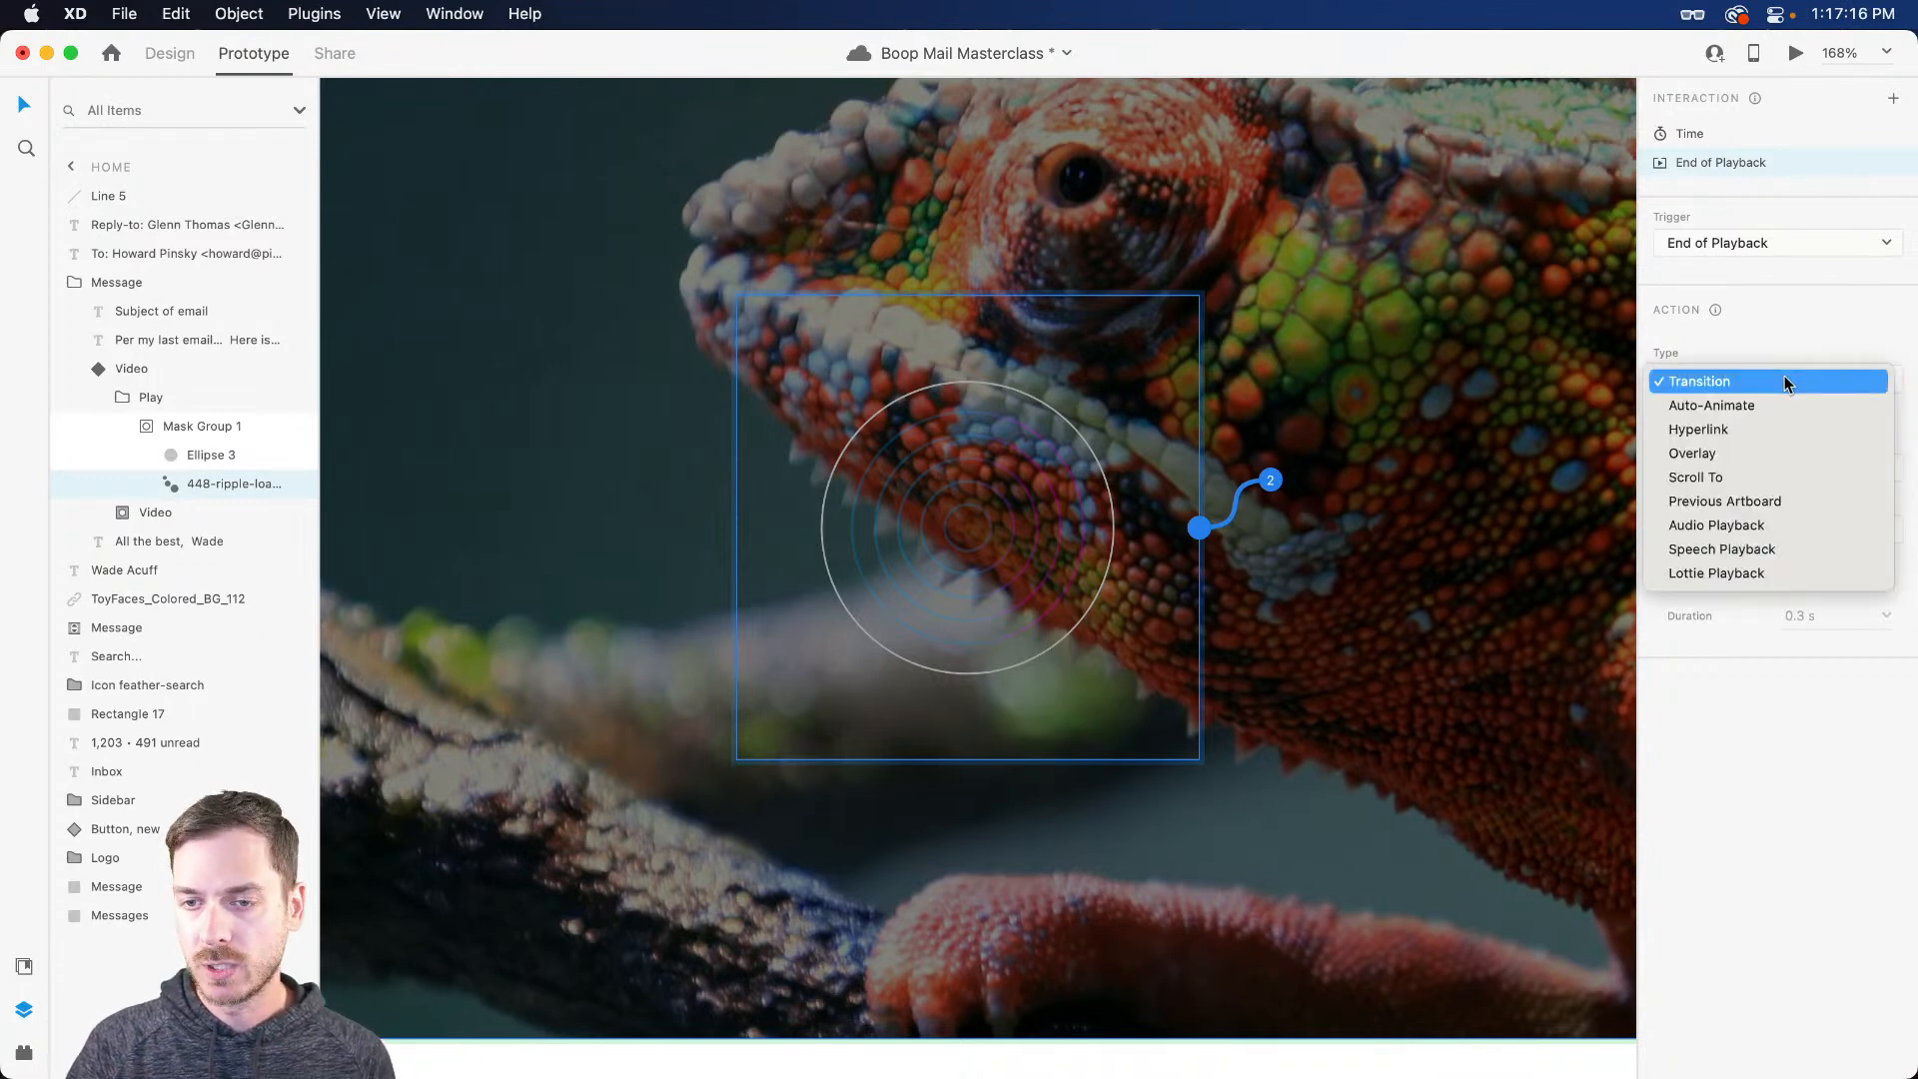
left_click(1785, 380)
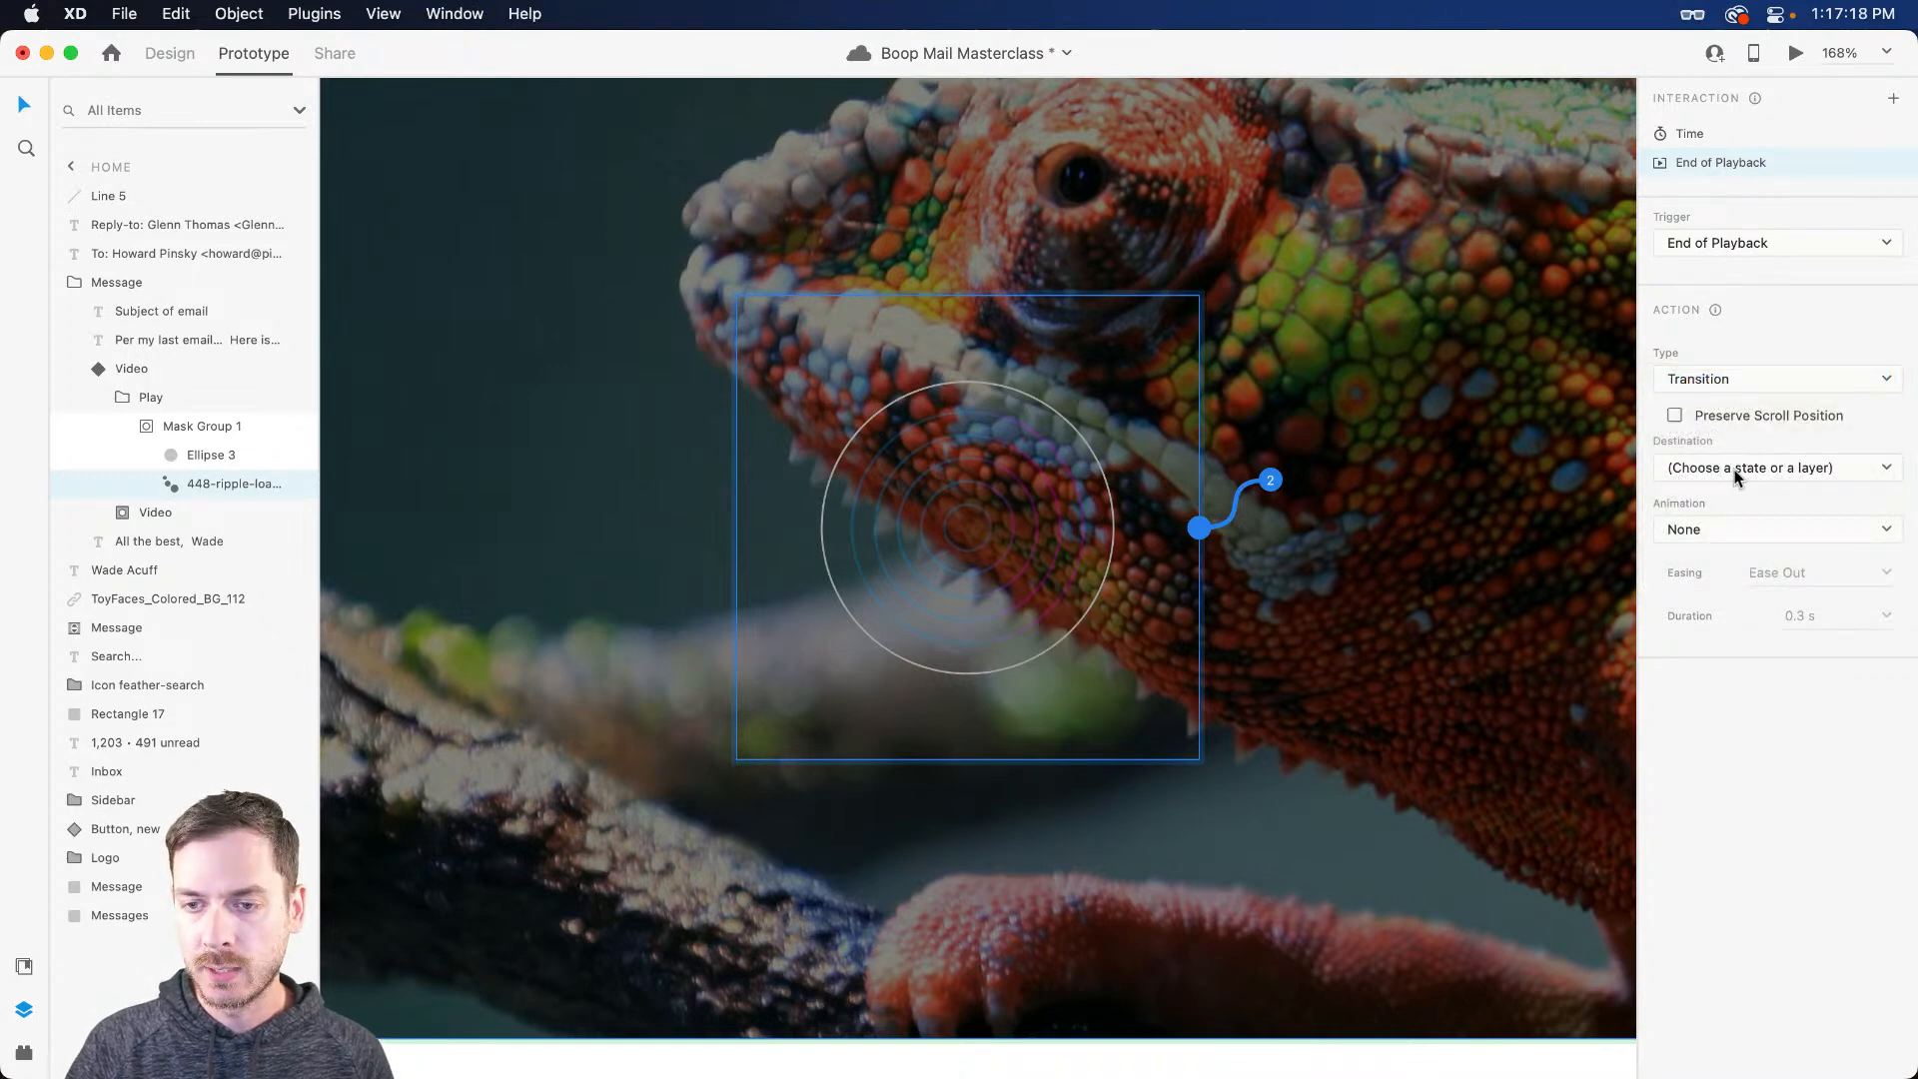
left_click(1734, 472)
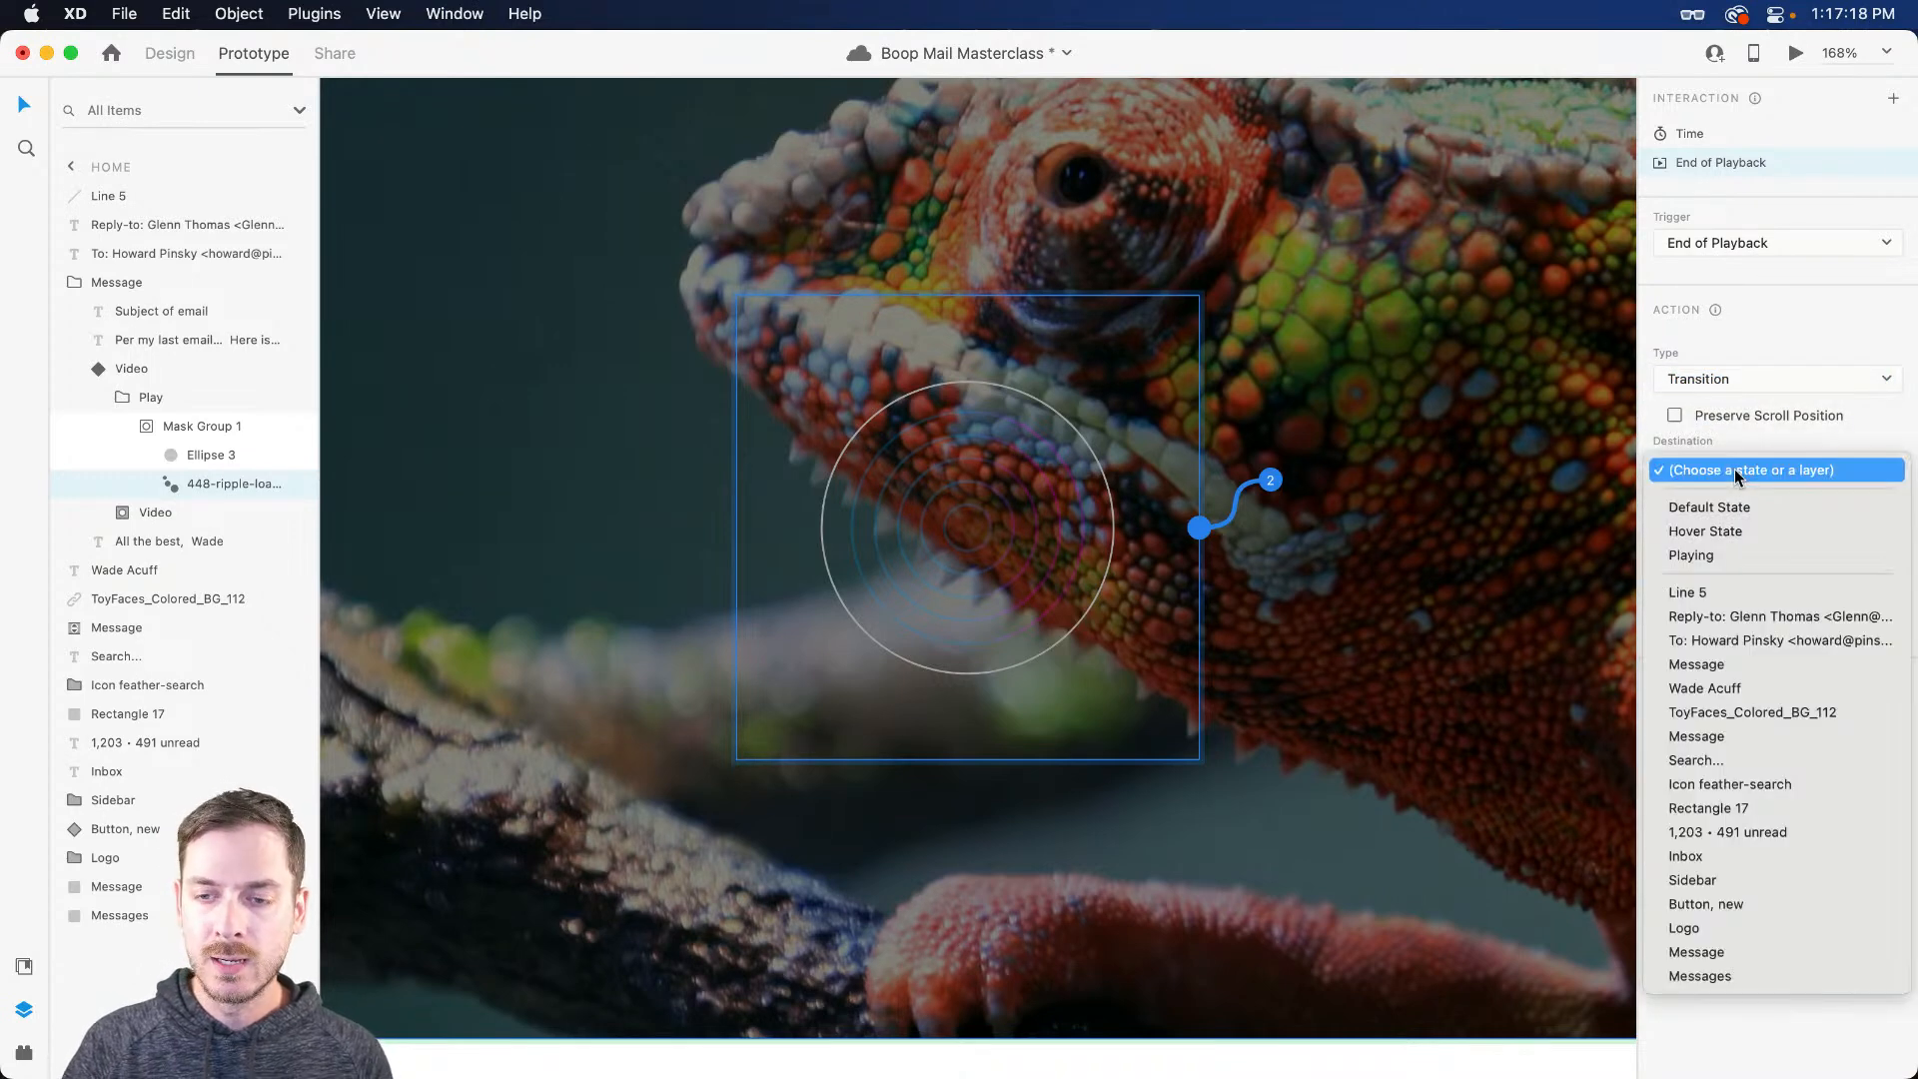
left_click(1736, 555)
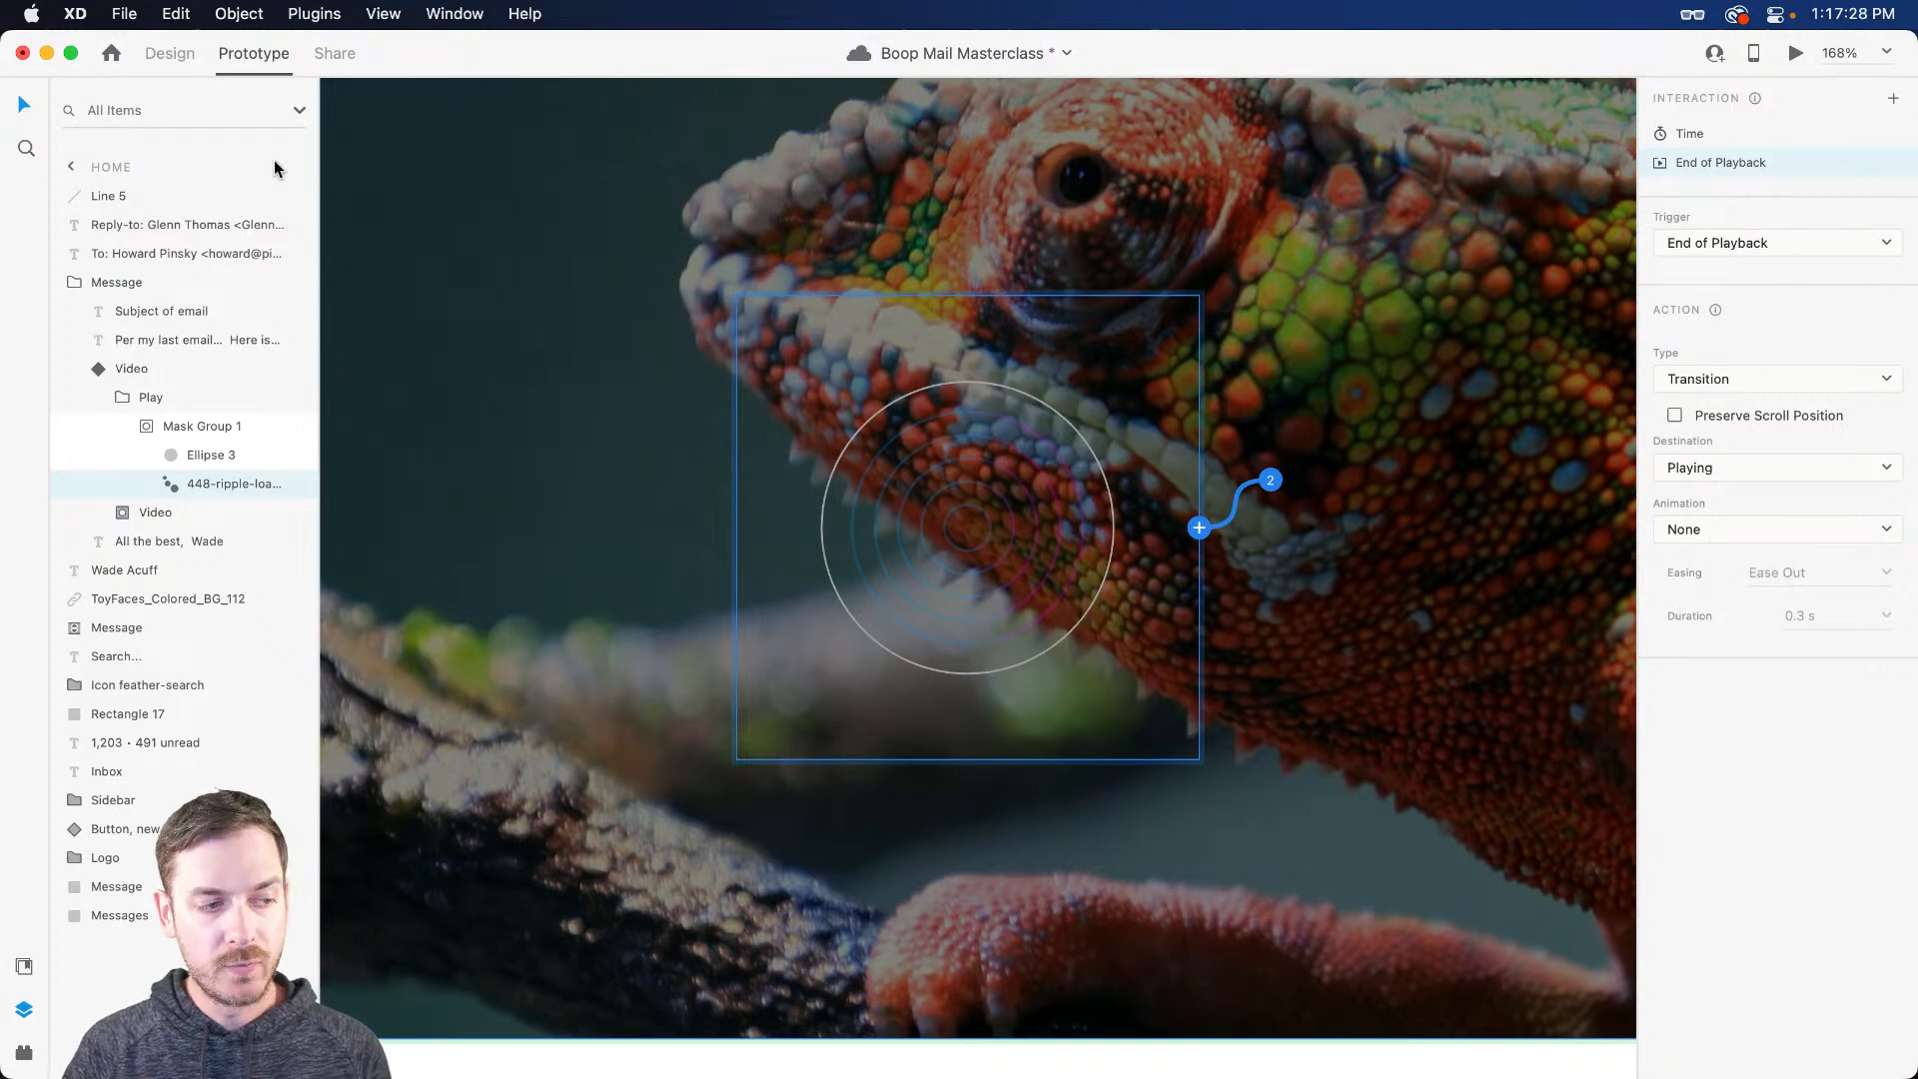
Step: Add a Tap interaction to the Video component's Playing state that transitions to the Default State
left_click(159, 370)
scroll(1746, 195, "down", 1)
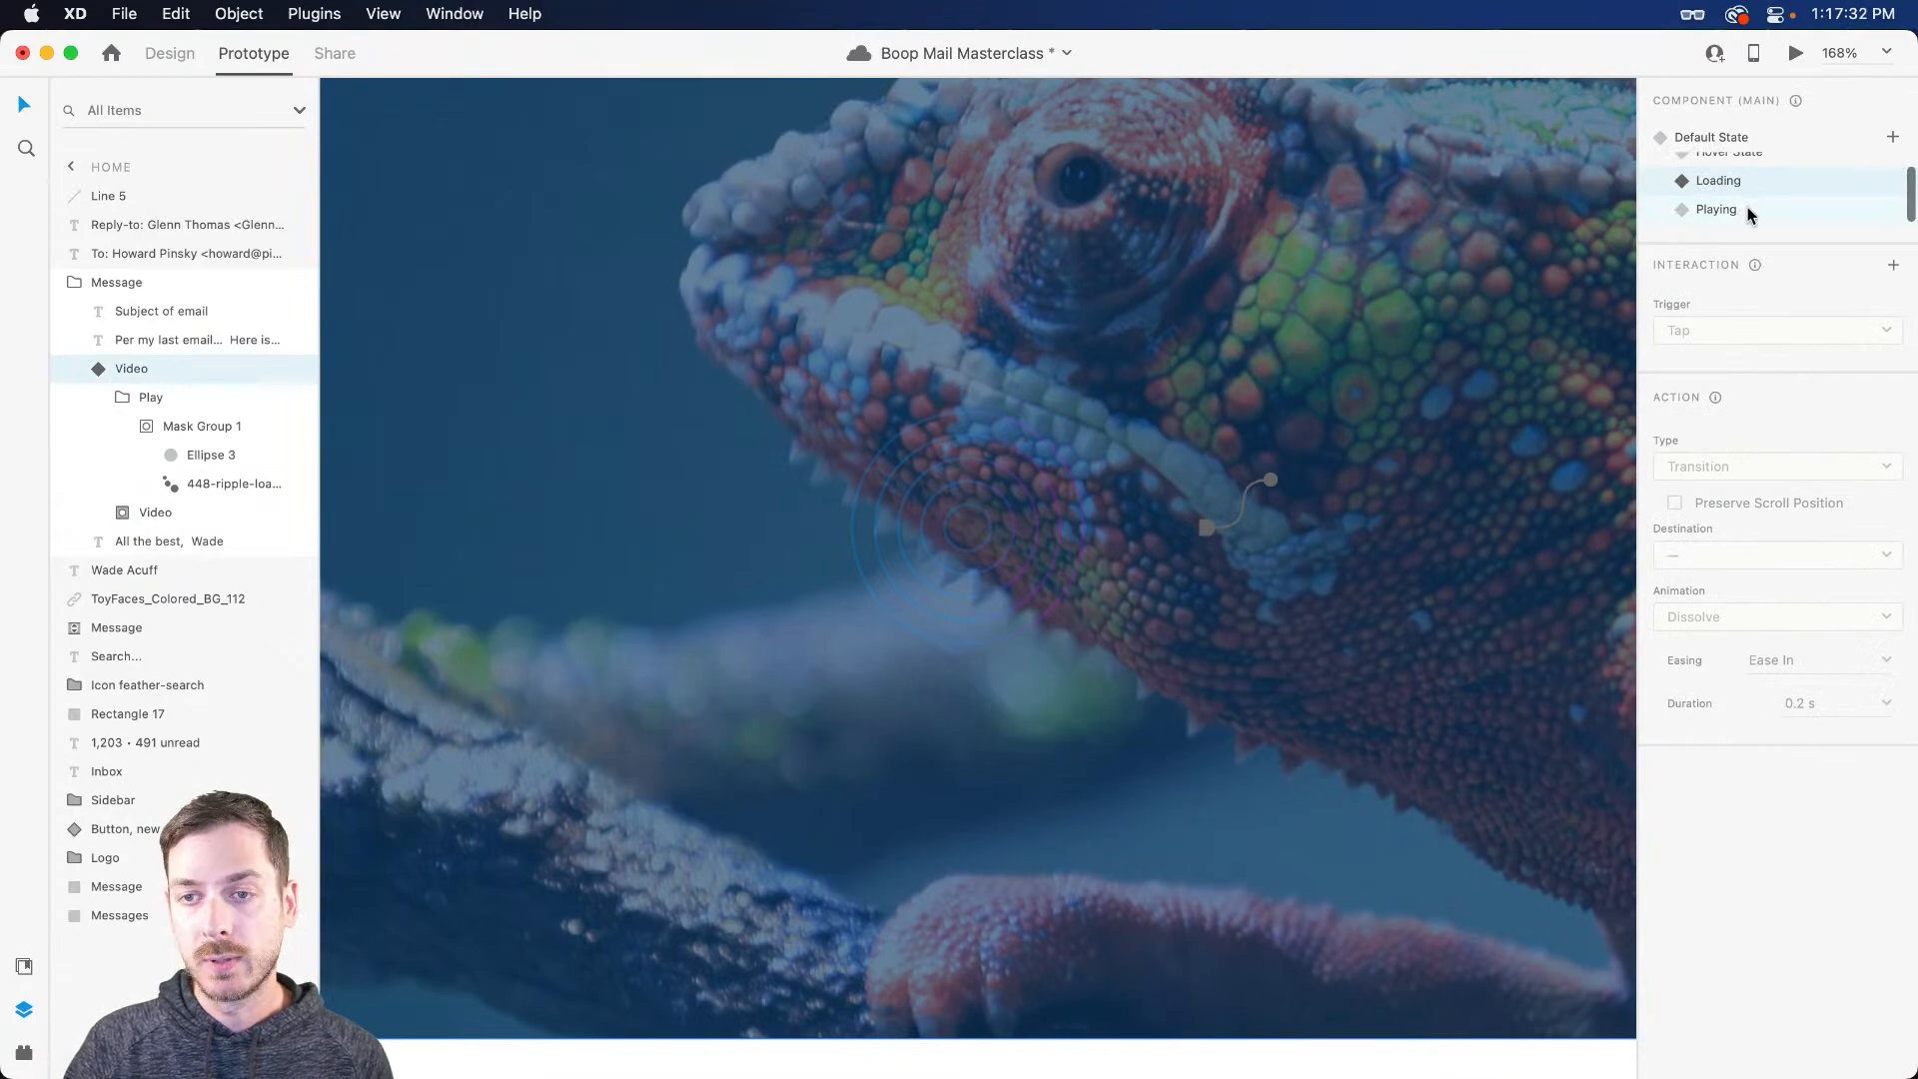
left_click(1748, 210)
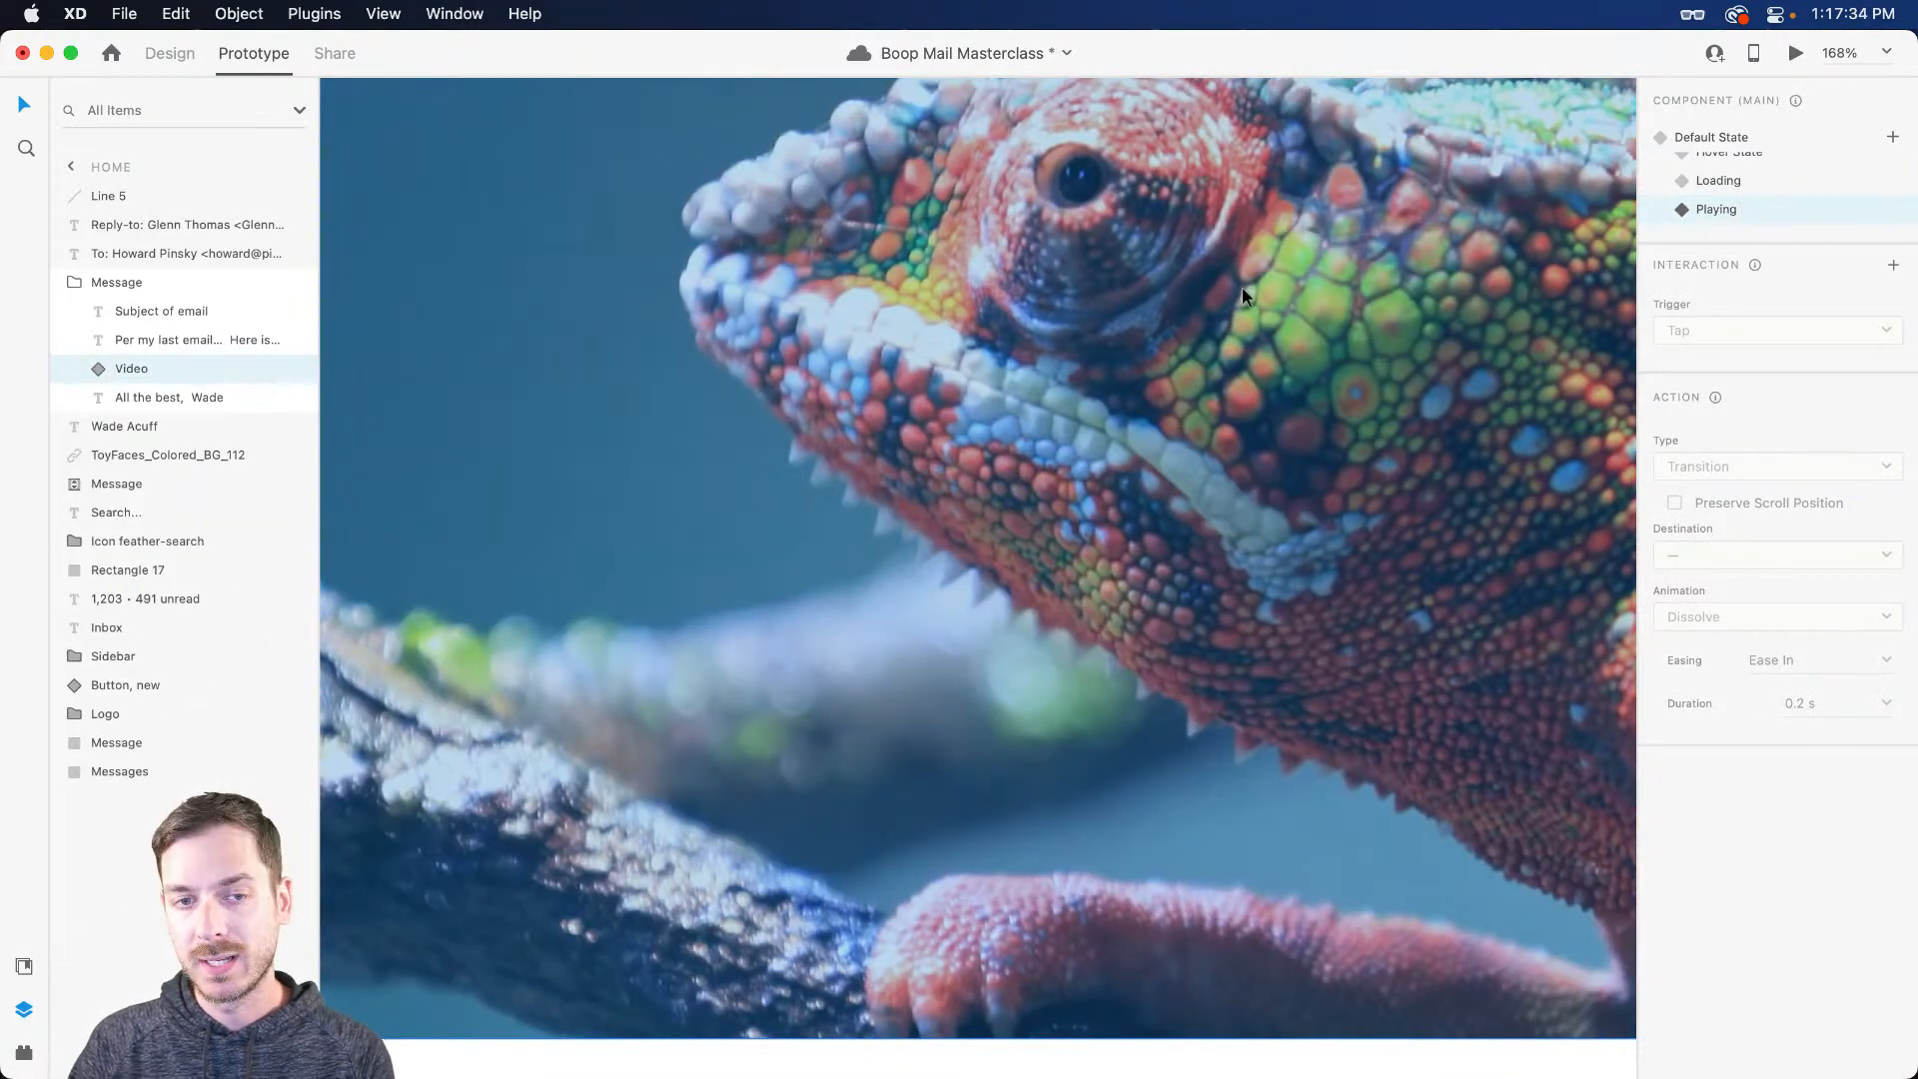
scroll(1141, 410, "down", 5)
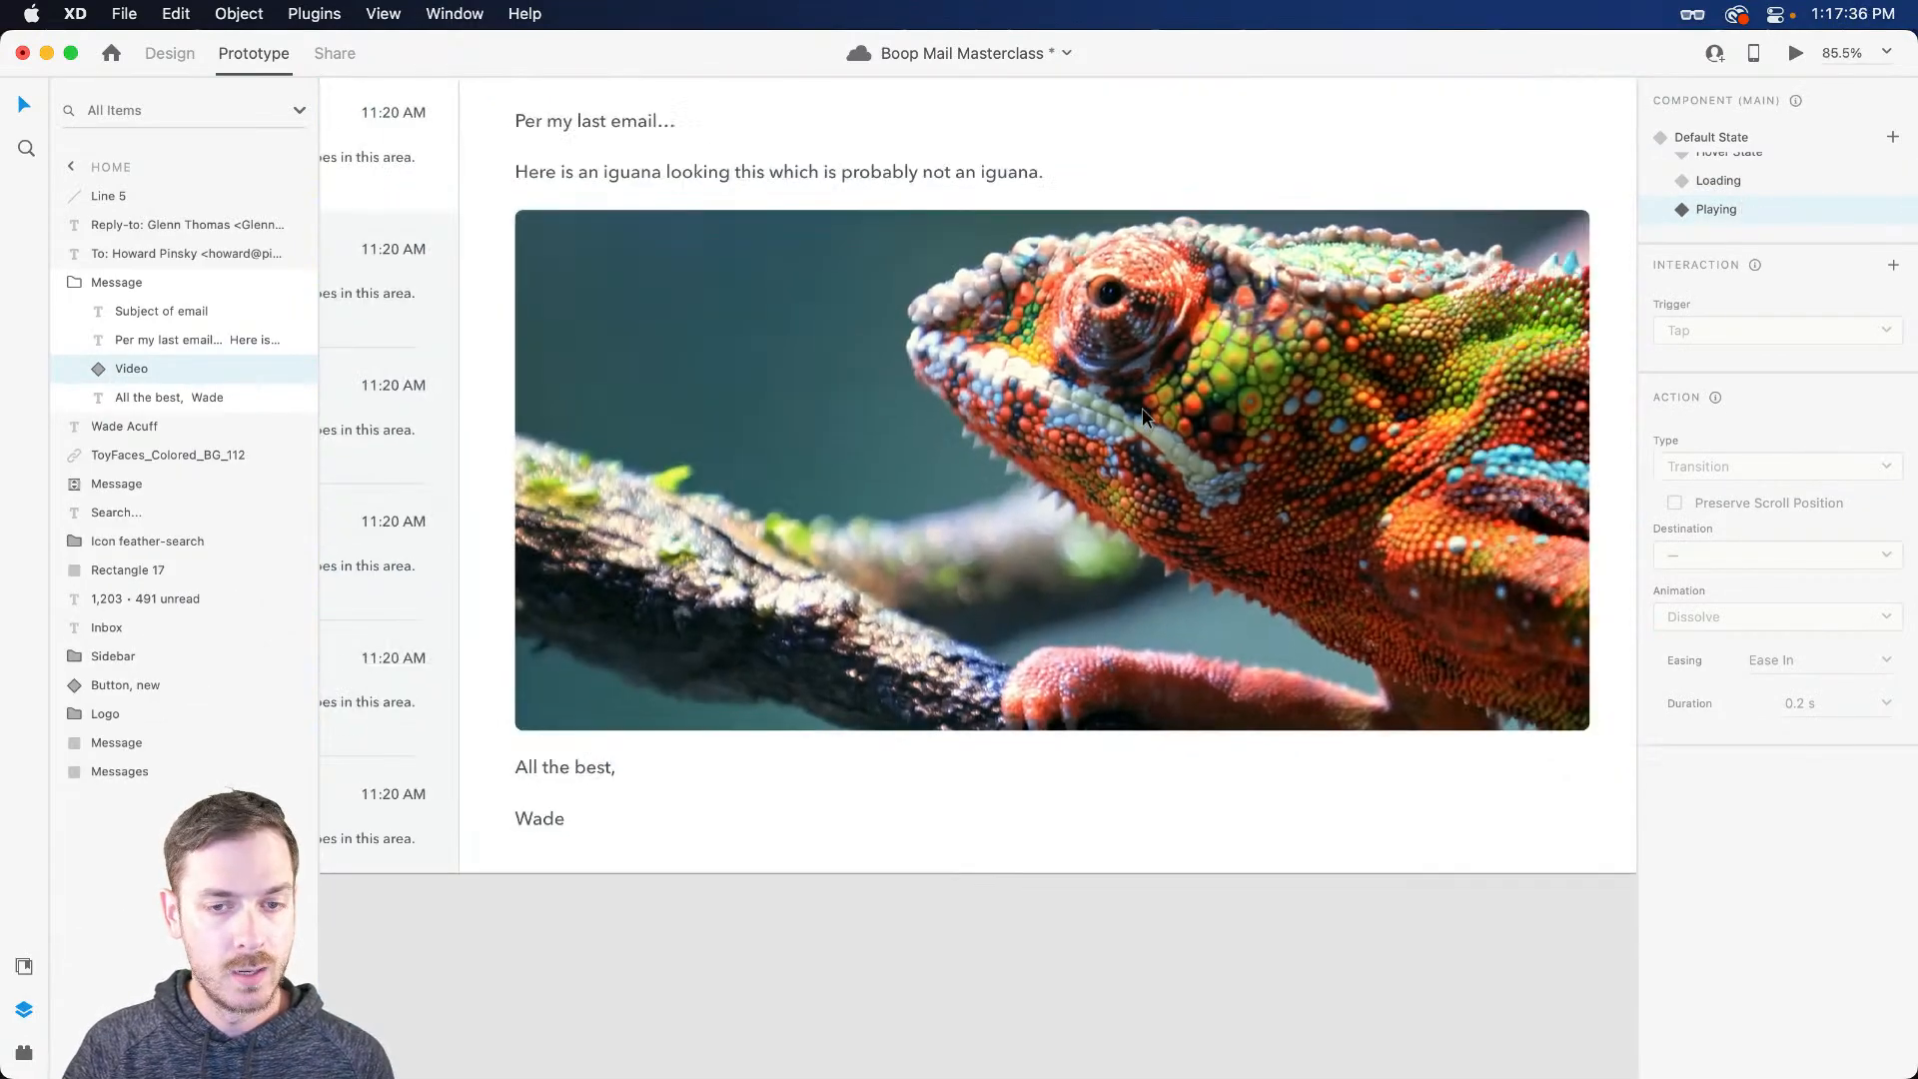
scroll(1326, 411, "right", 2)
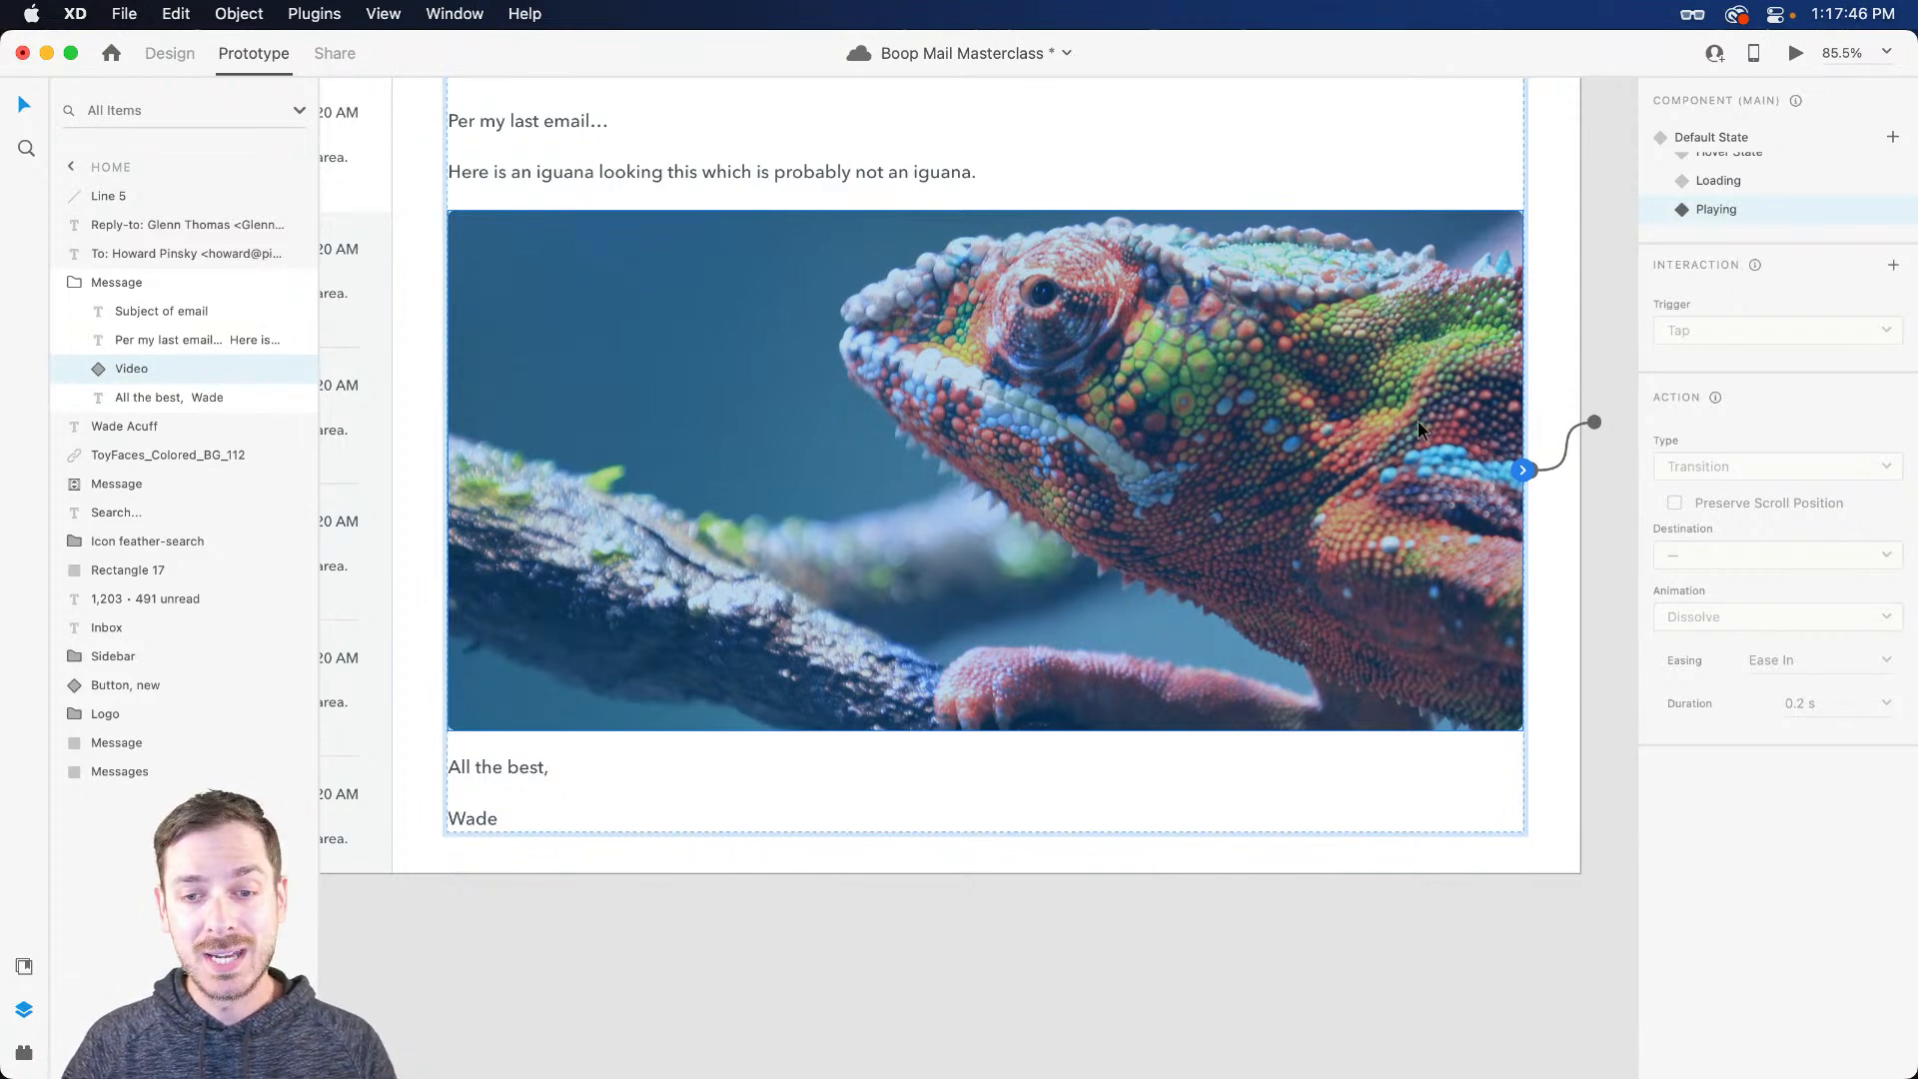
left_click(1525, 475)
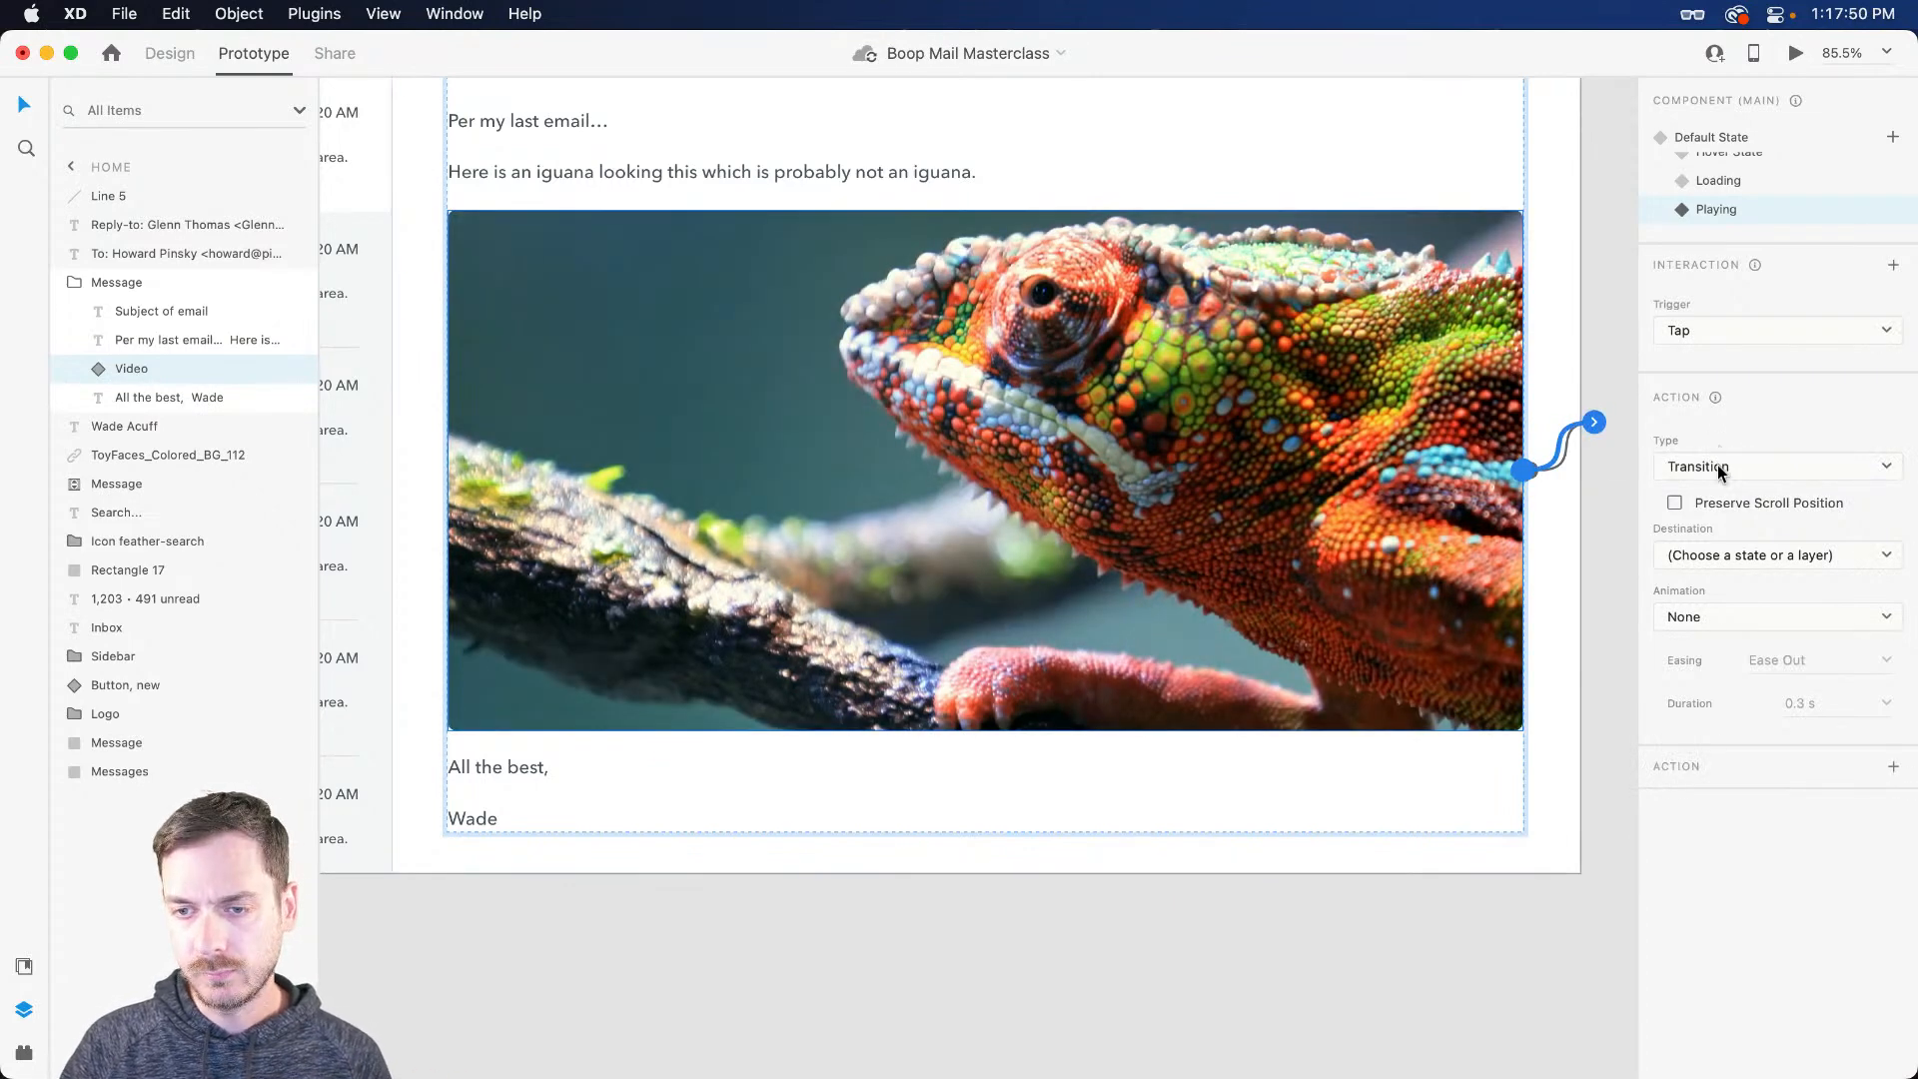
left_click(1700, 552)
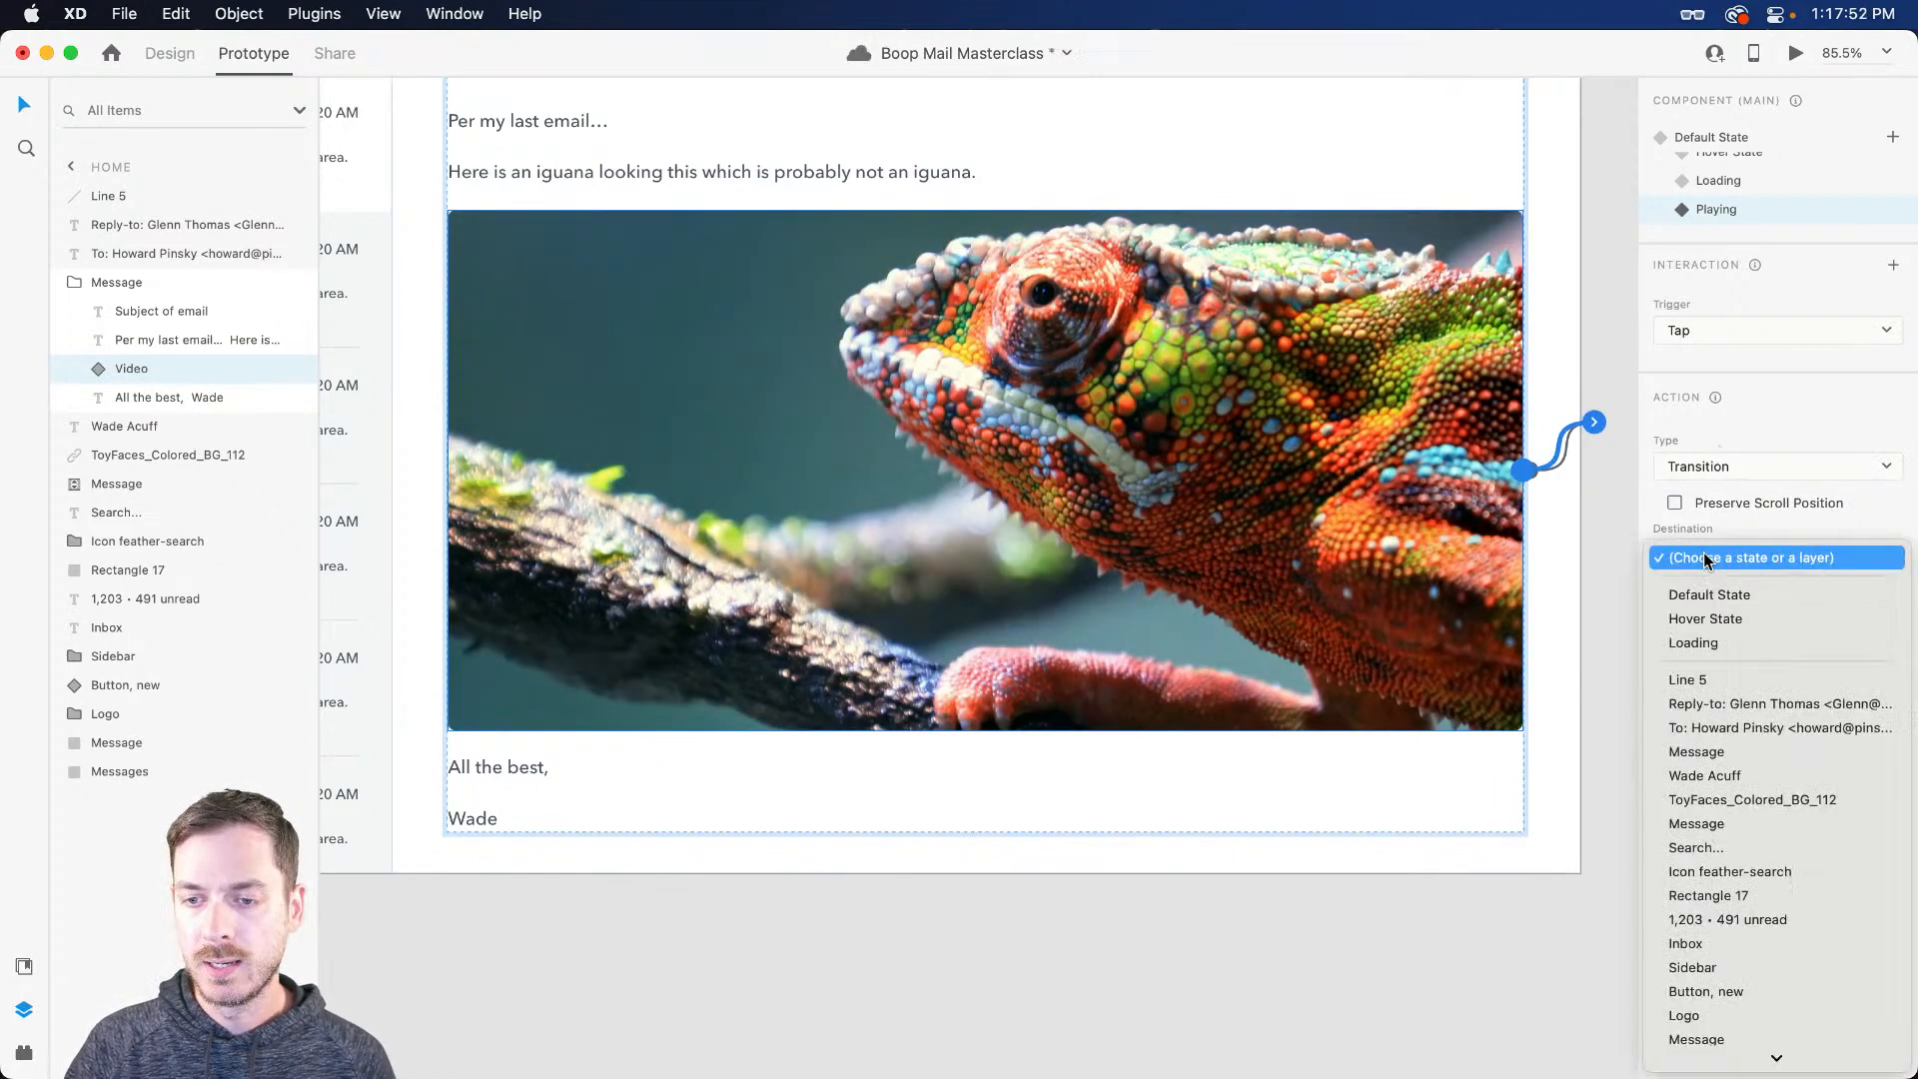
left_click(1736, 596)
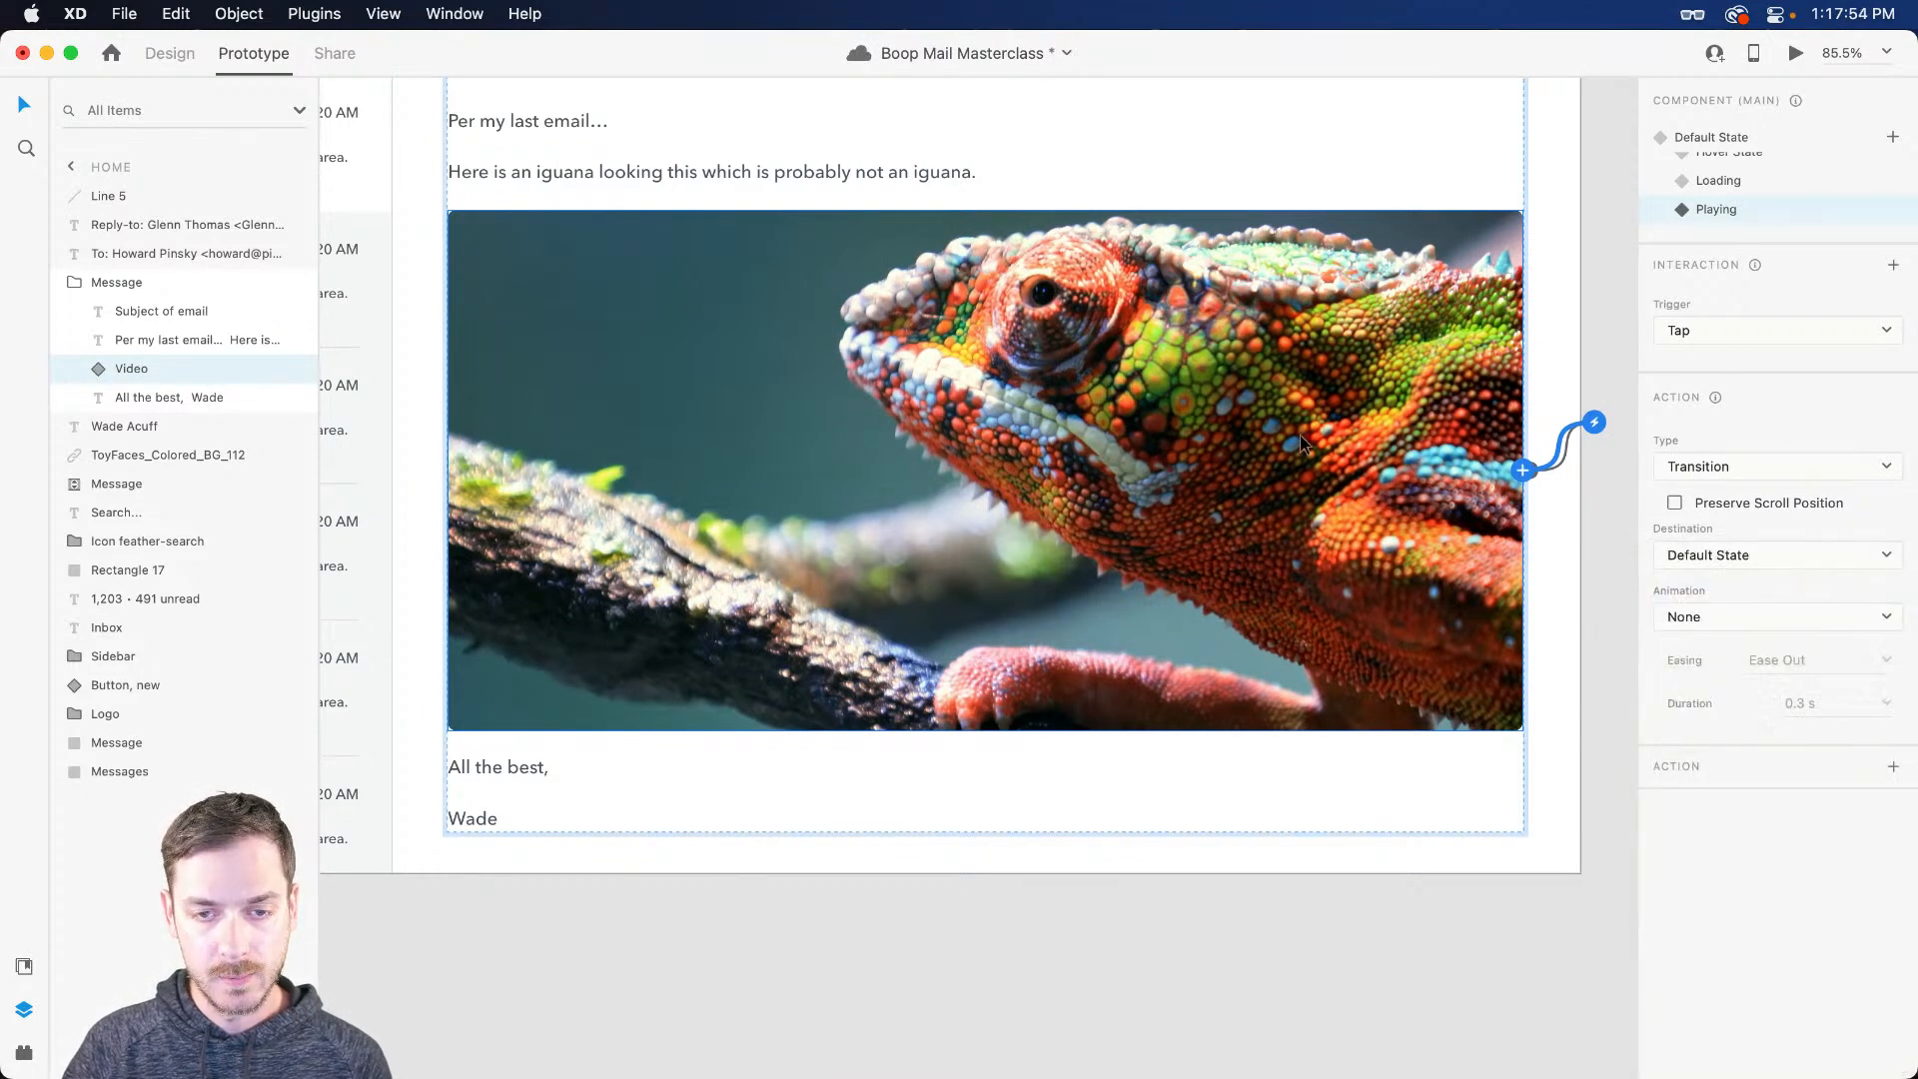
Step: Give the AdobeStock video in the Playing state an End of Playback trigger that transitions to the Default State
left_click(99, 366)
left_click(138, 428)
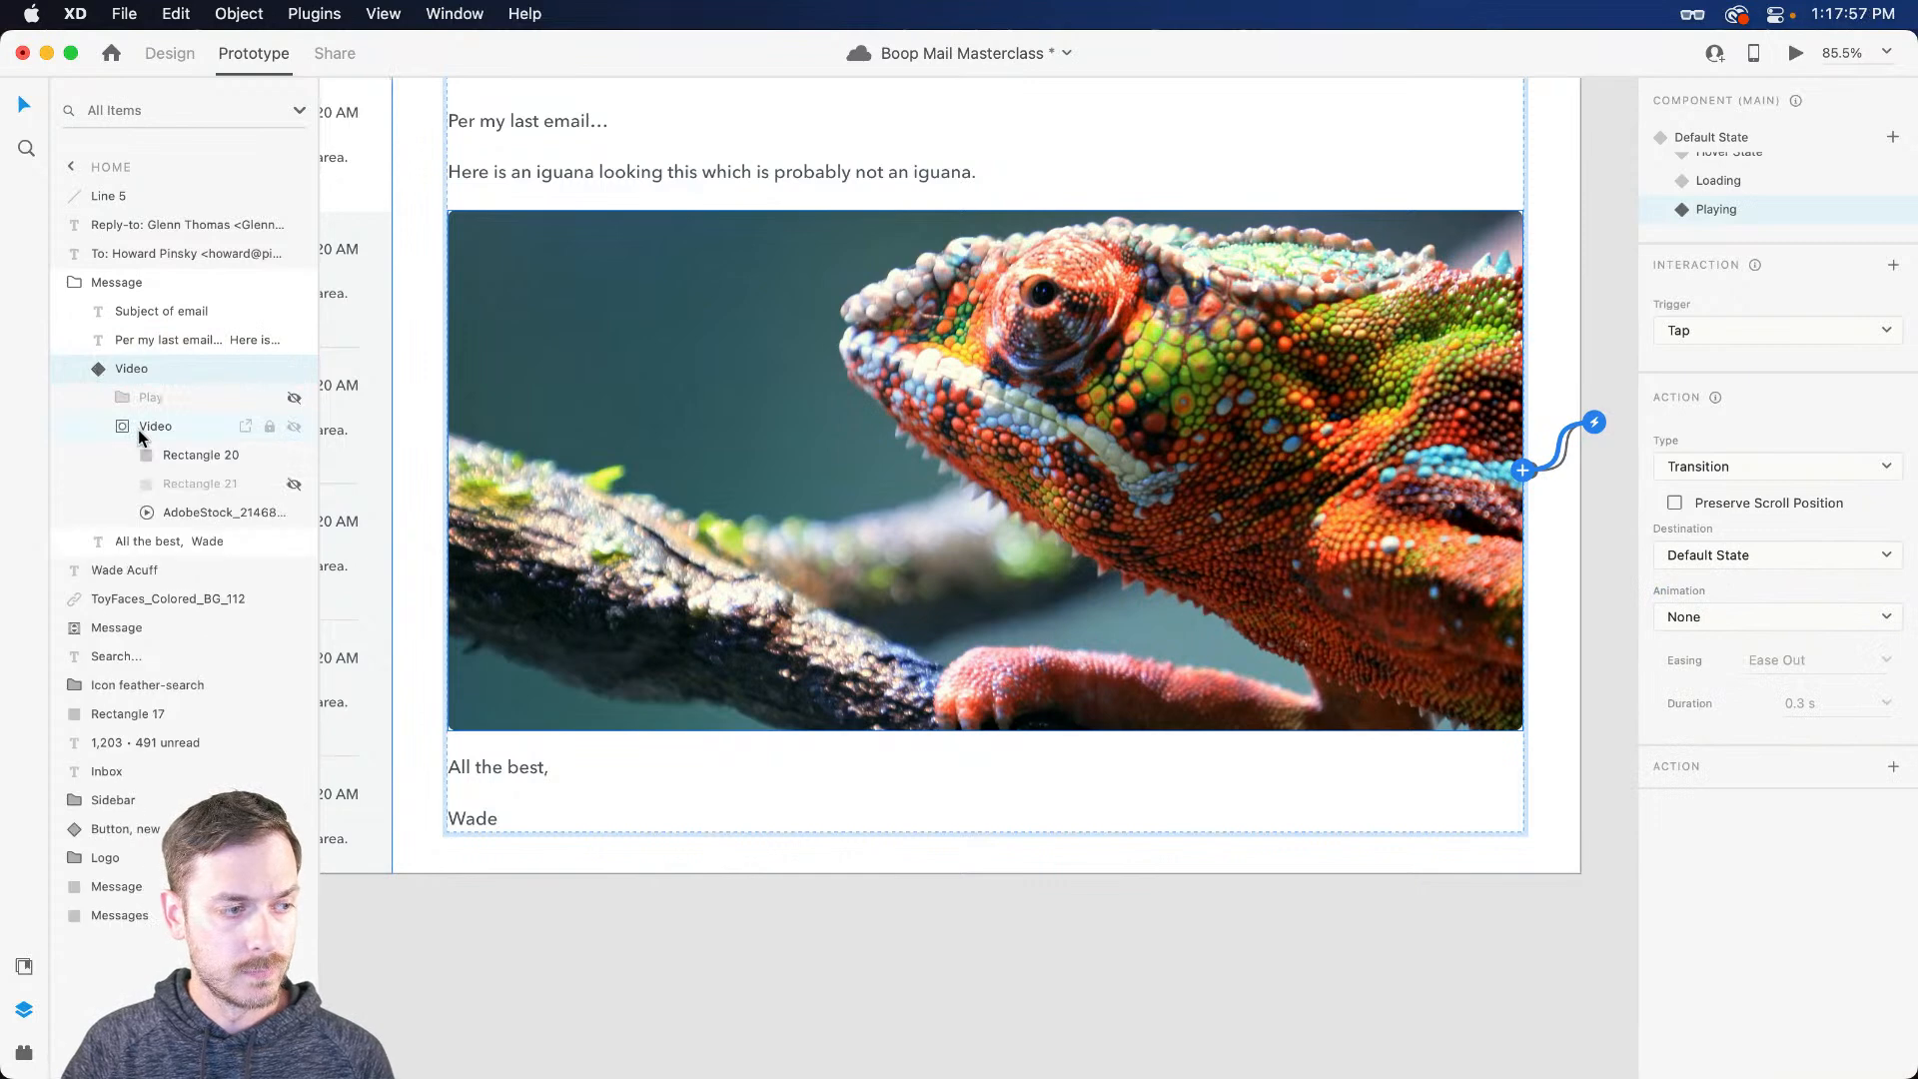
left_click(190, 512)
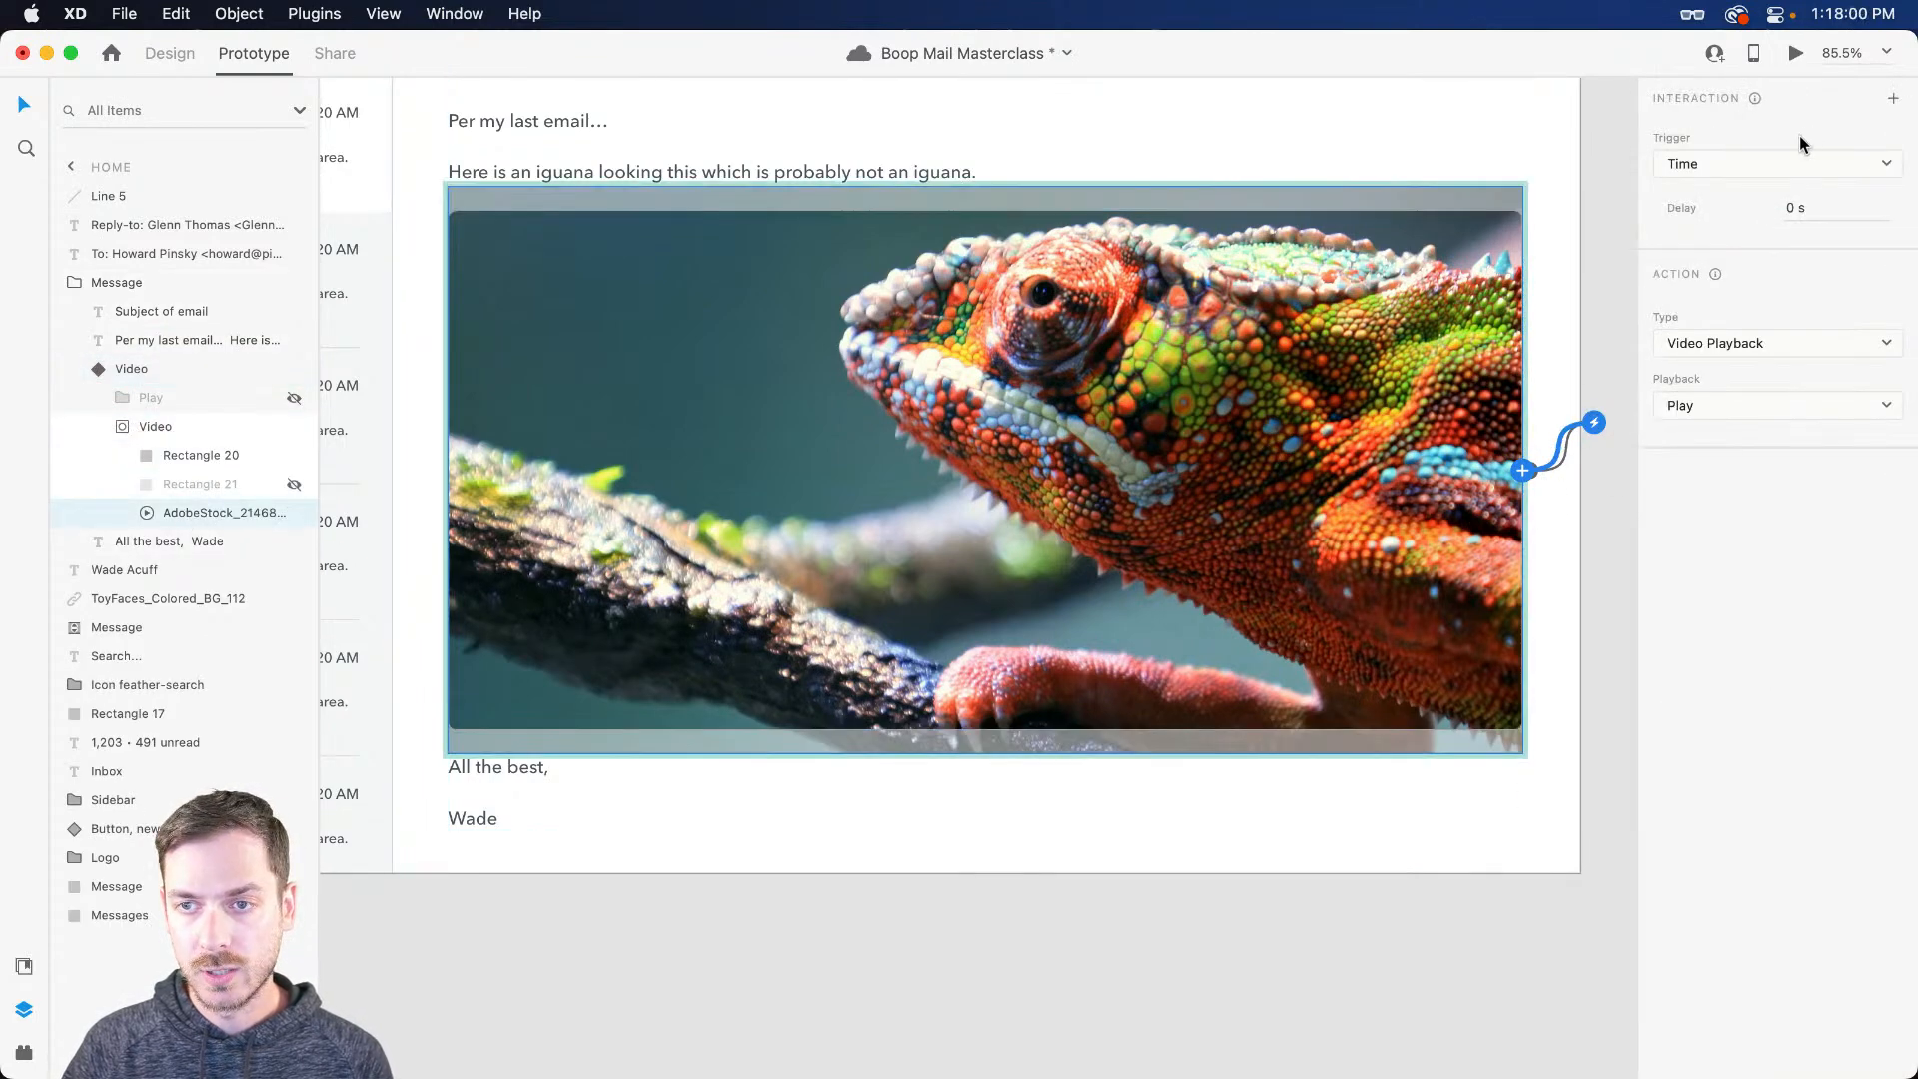
left_click(1523, 470)
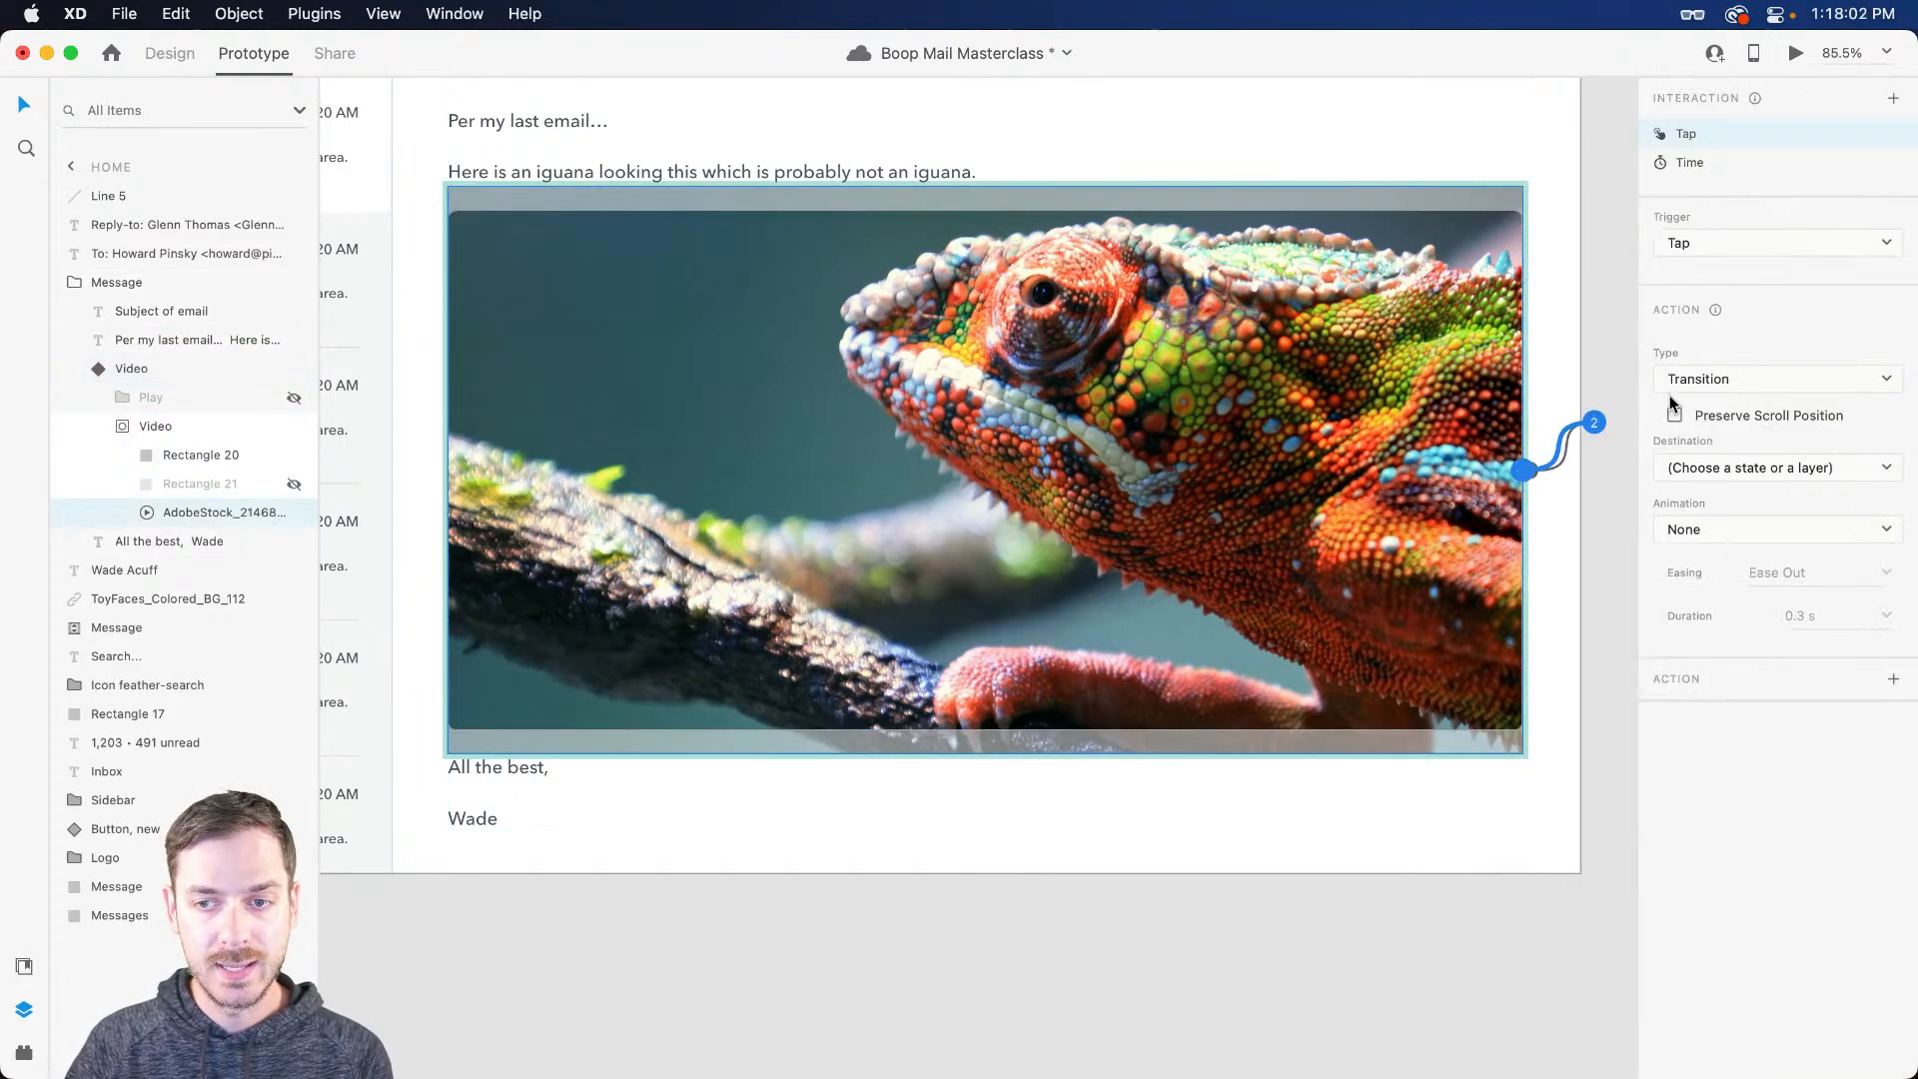
left_click(1703, 246)
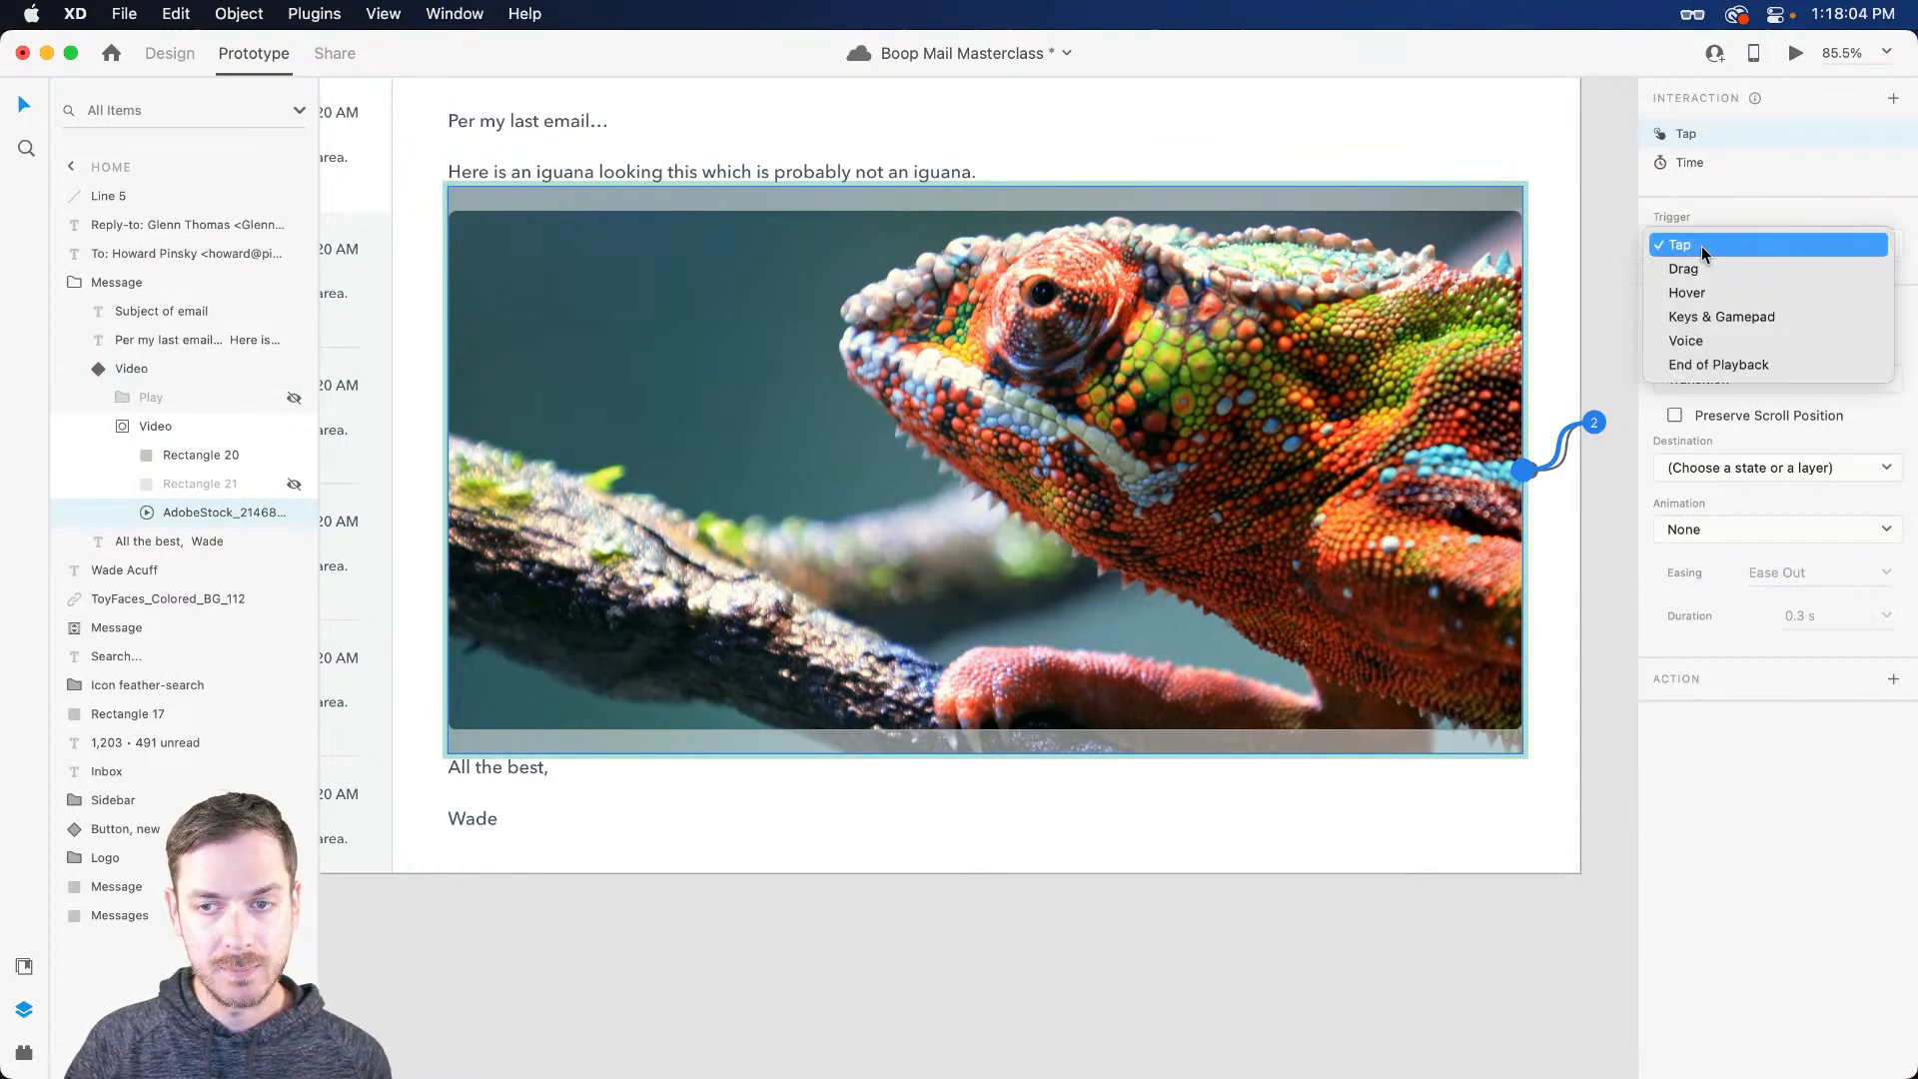
left_click(1740, 365)
left_click(1726, 470)
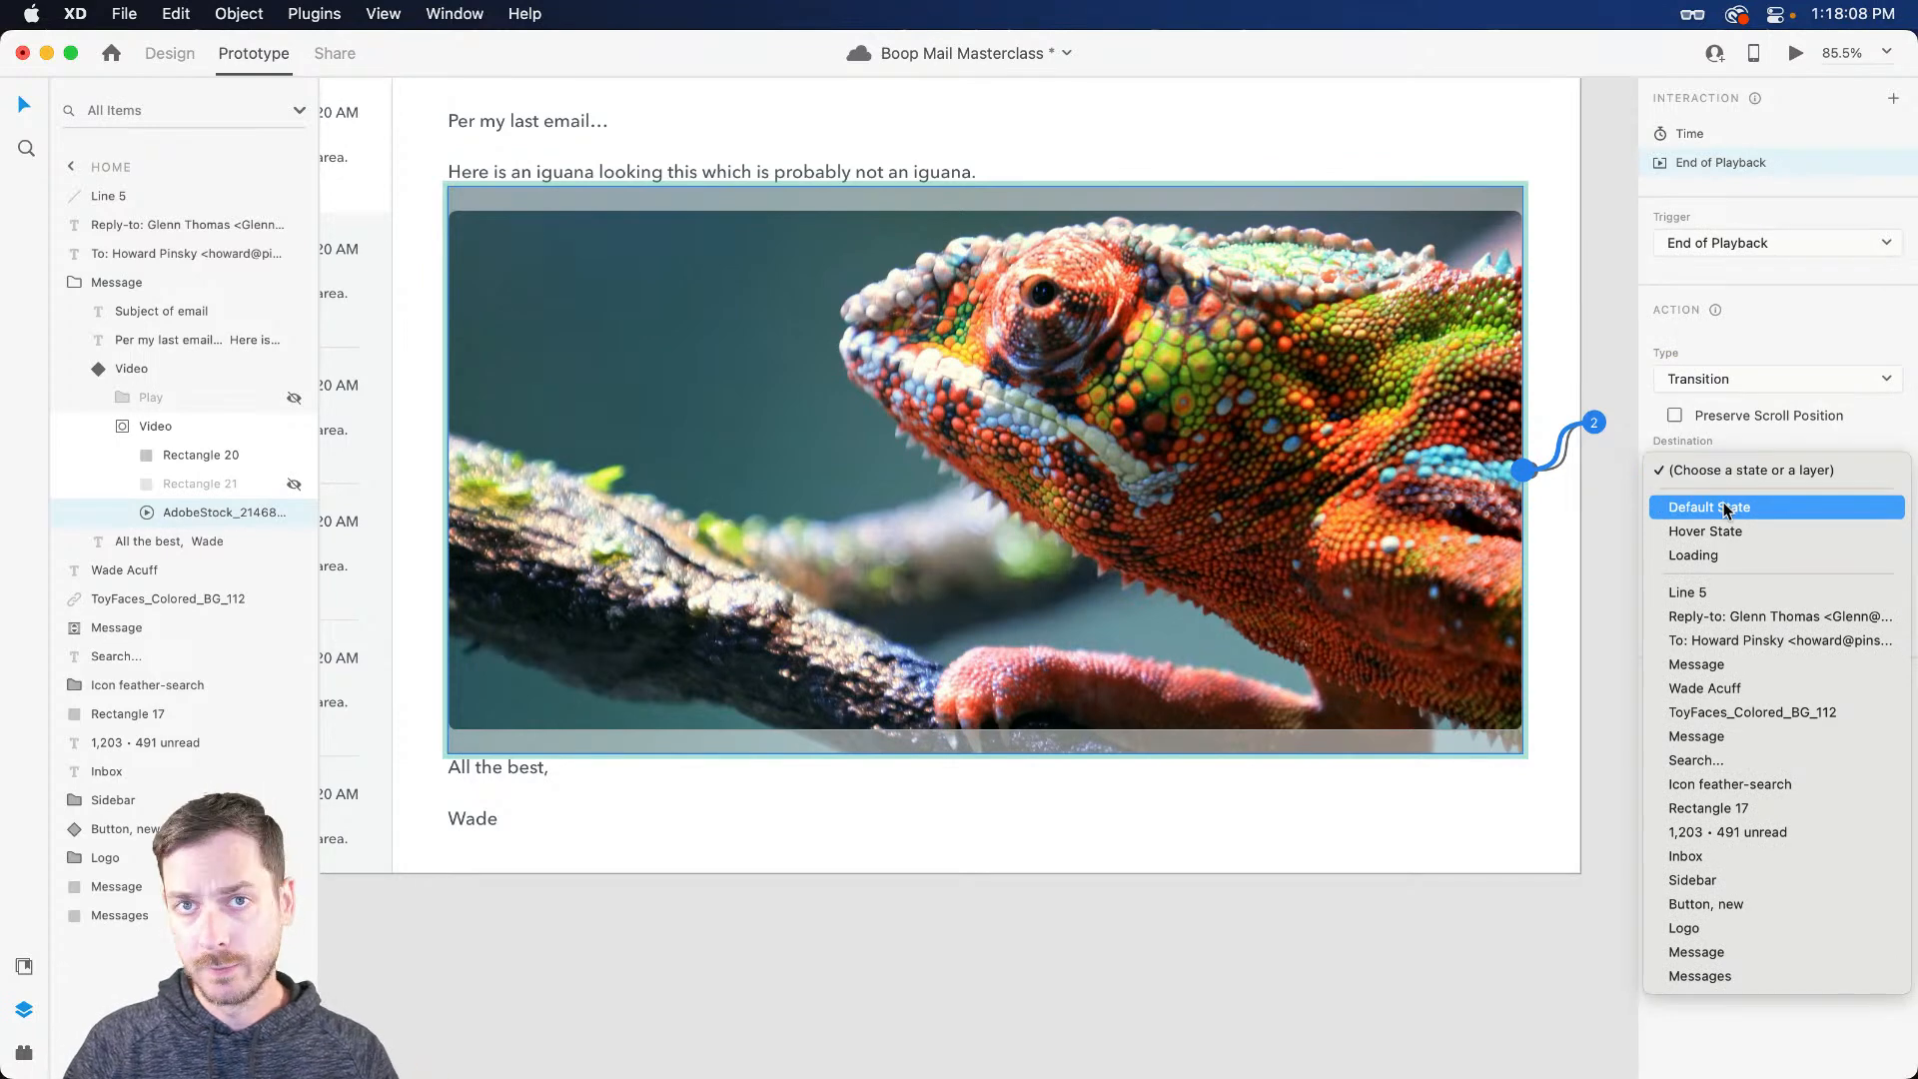
left_click(1724, 507)
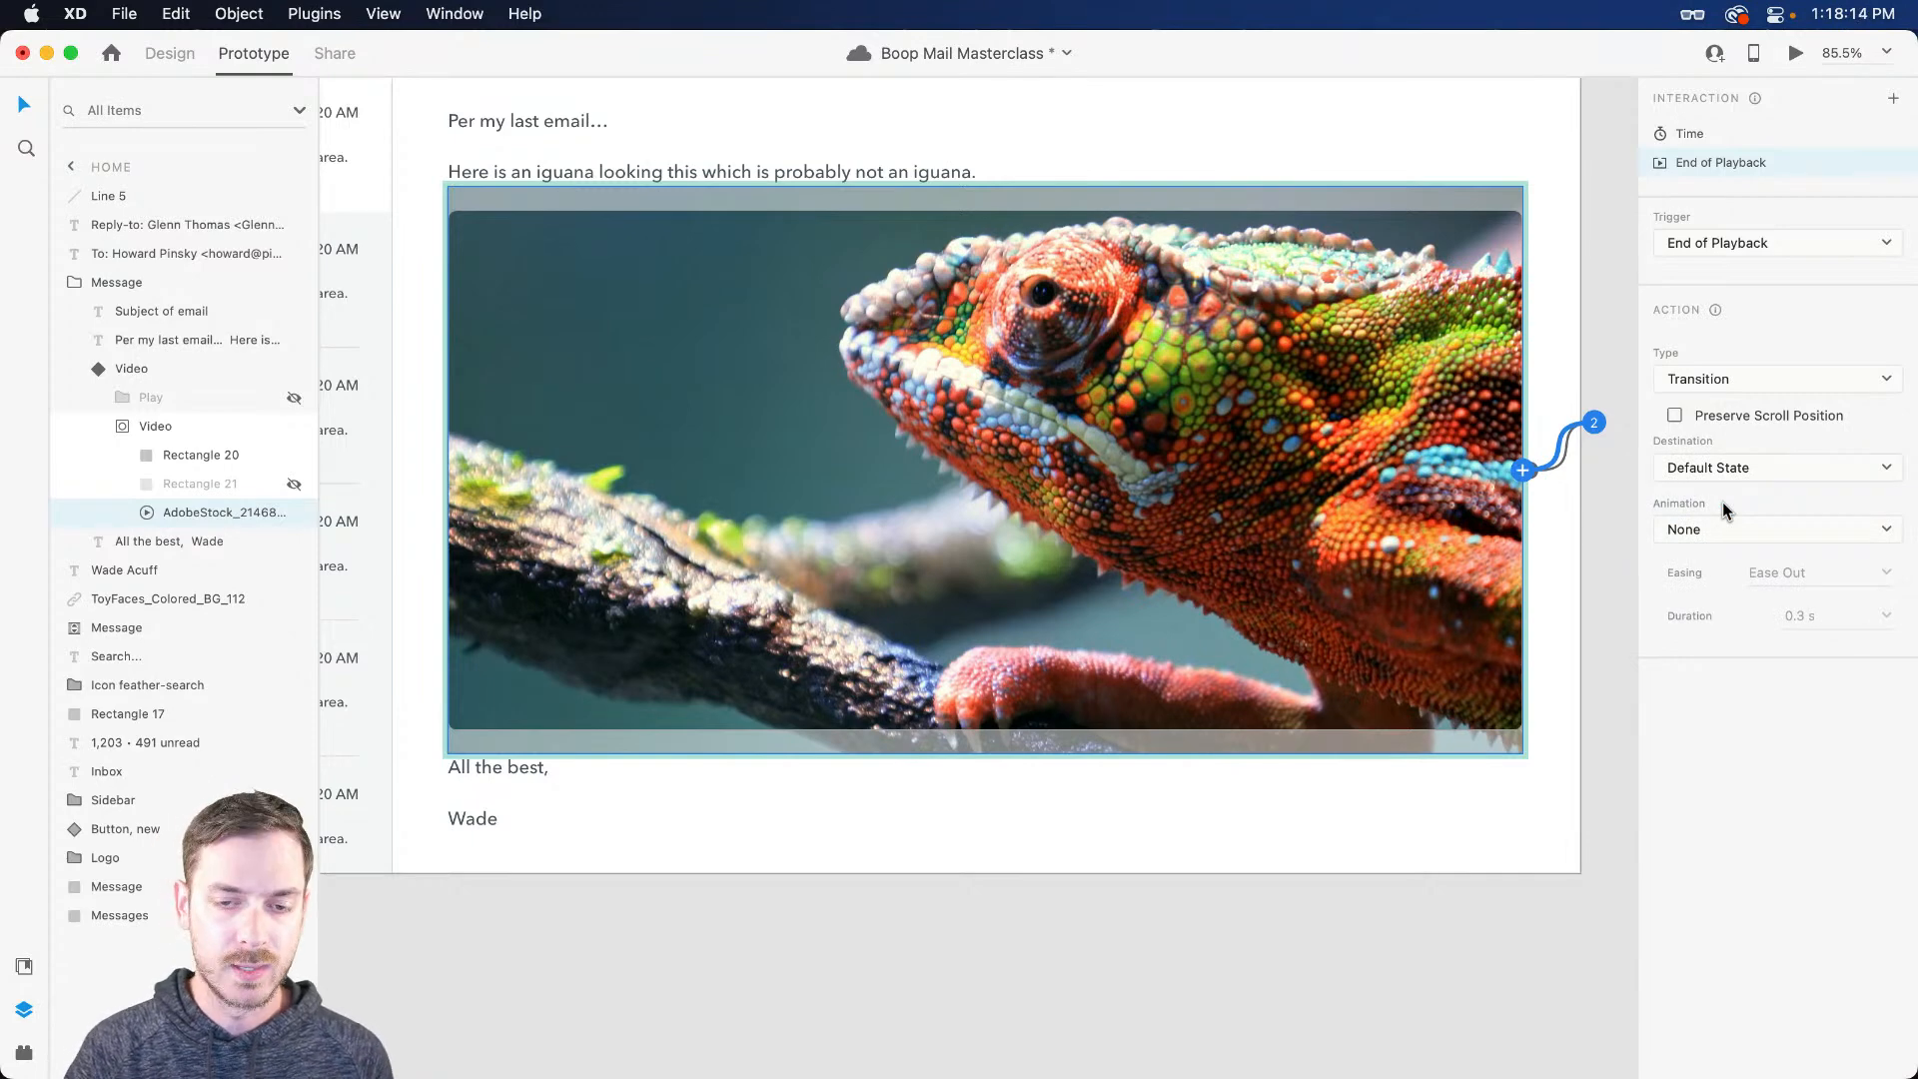
key("Escape")
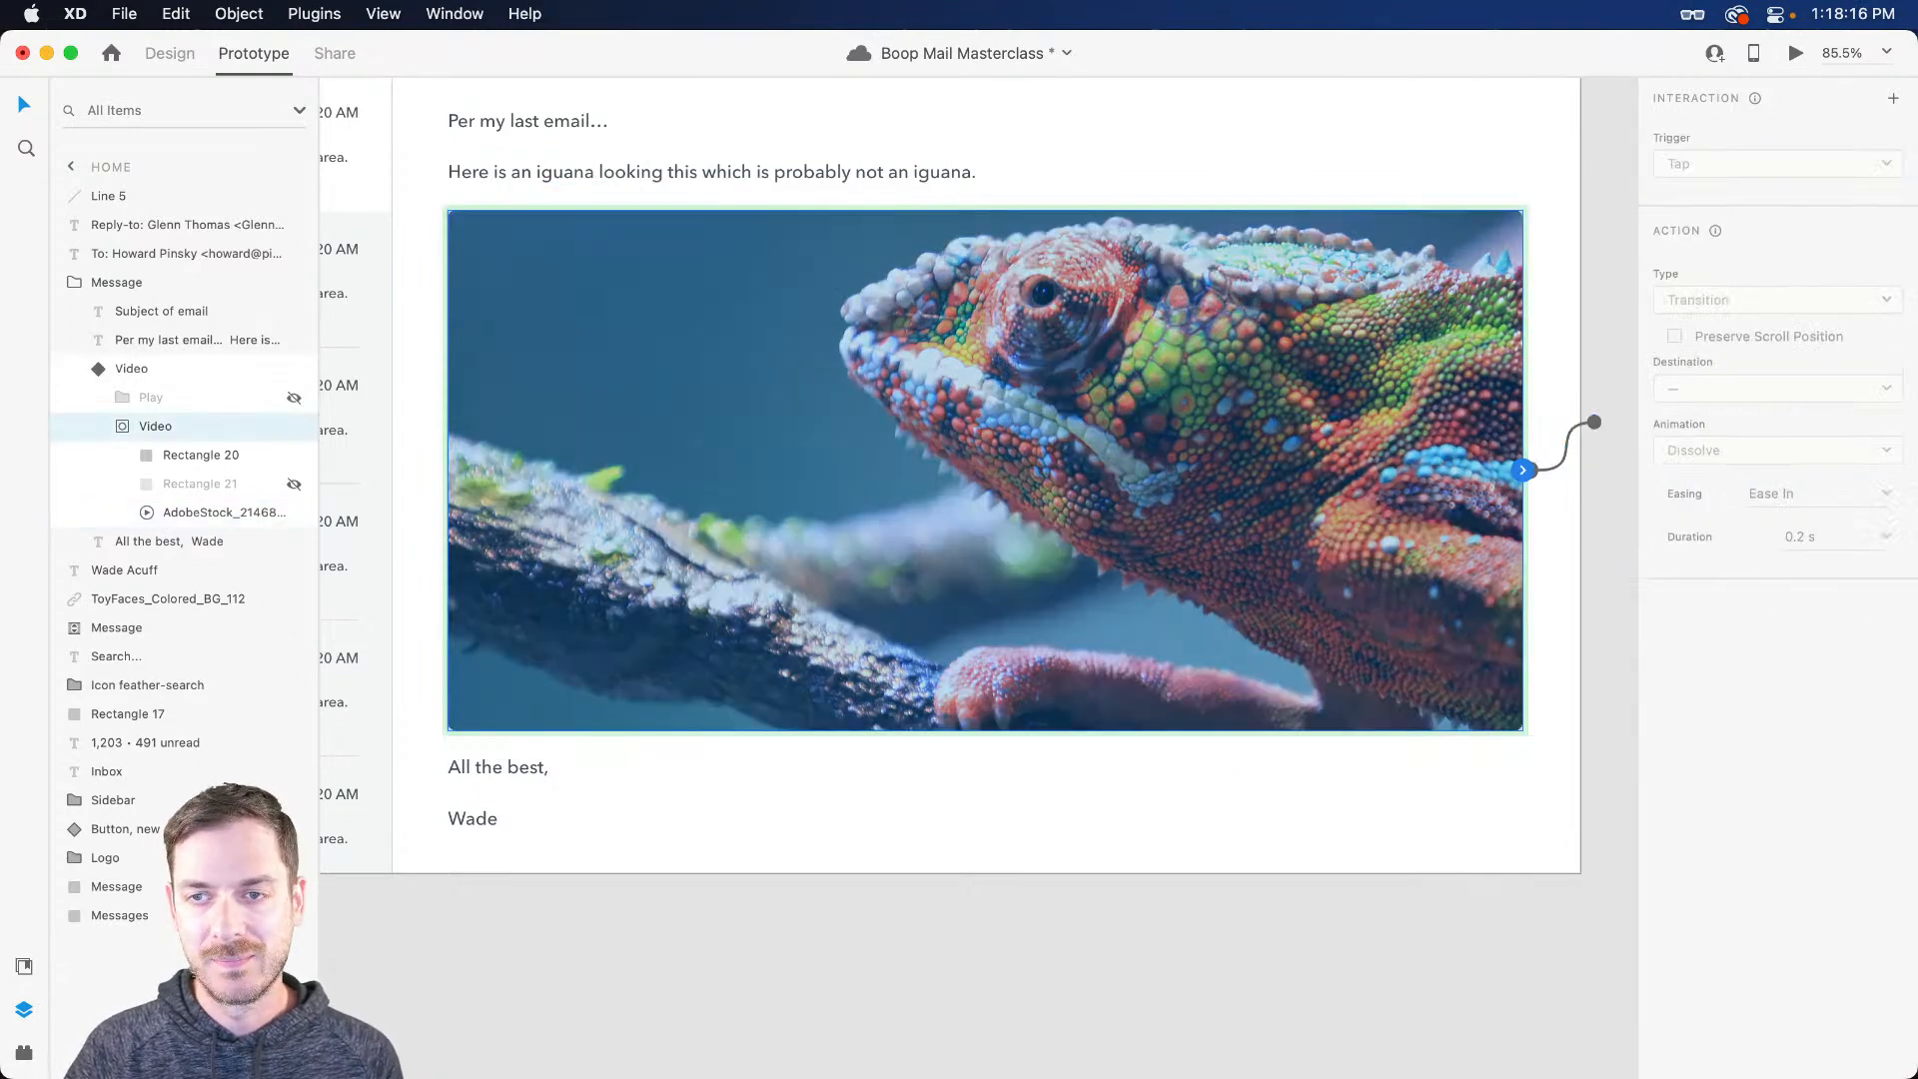
Step: Review the Video component's Default, Hover, Loading and Playing states and their interactions in turn
left_click(228, 378)
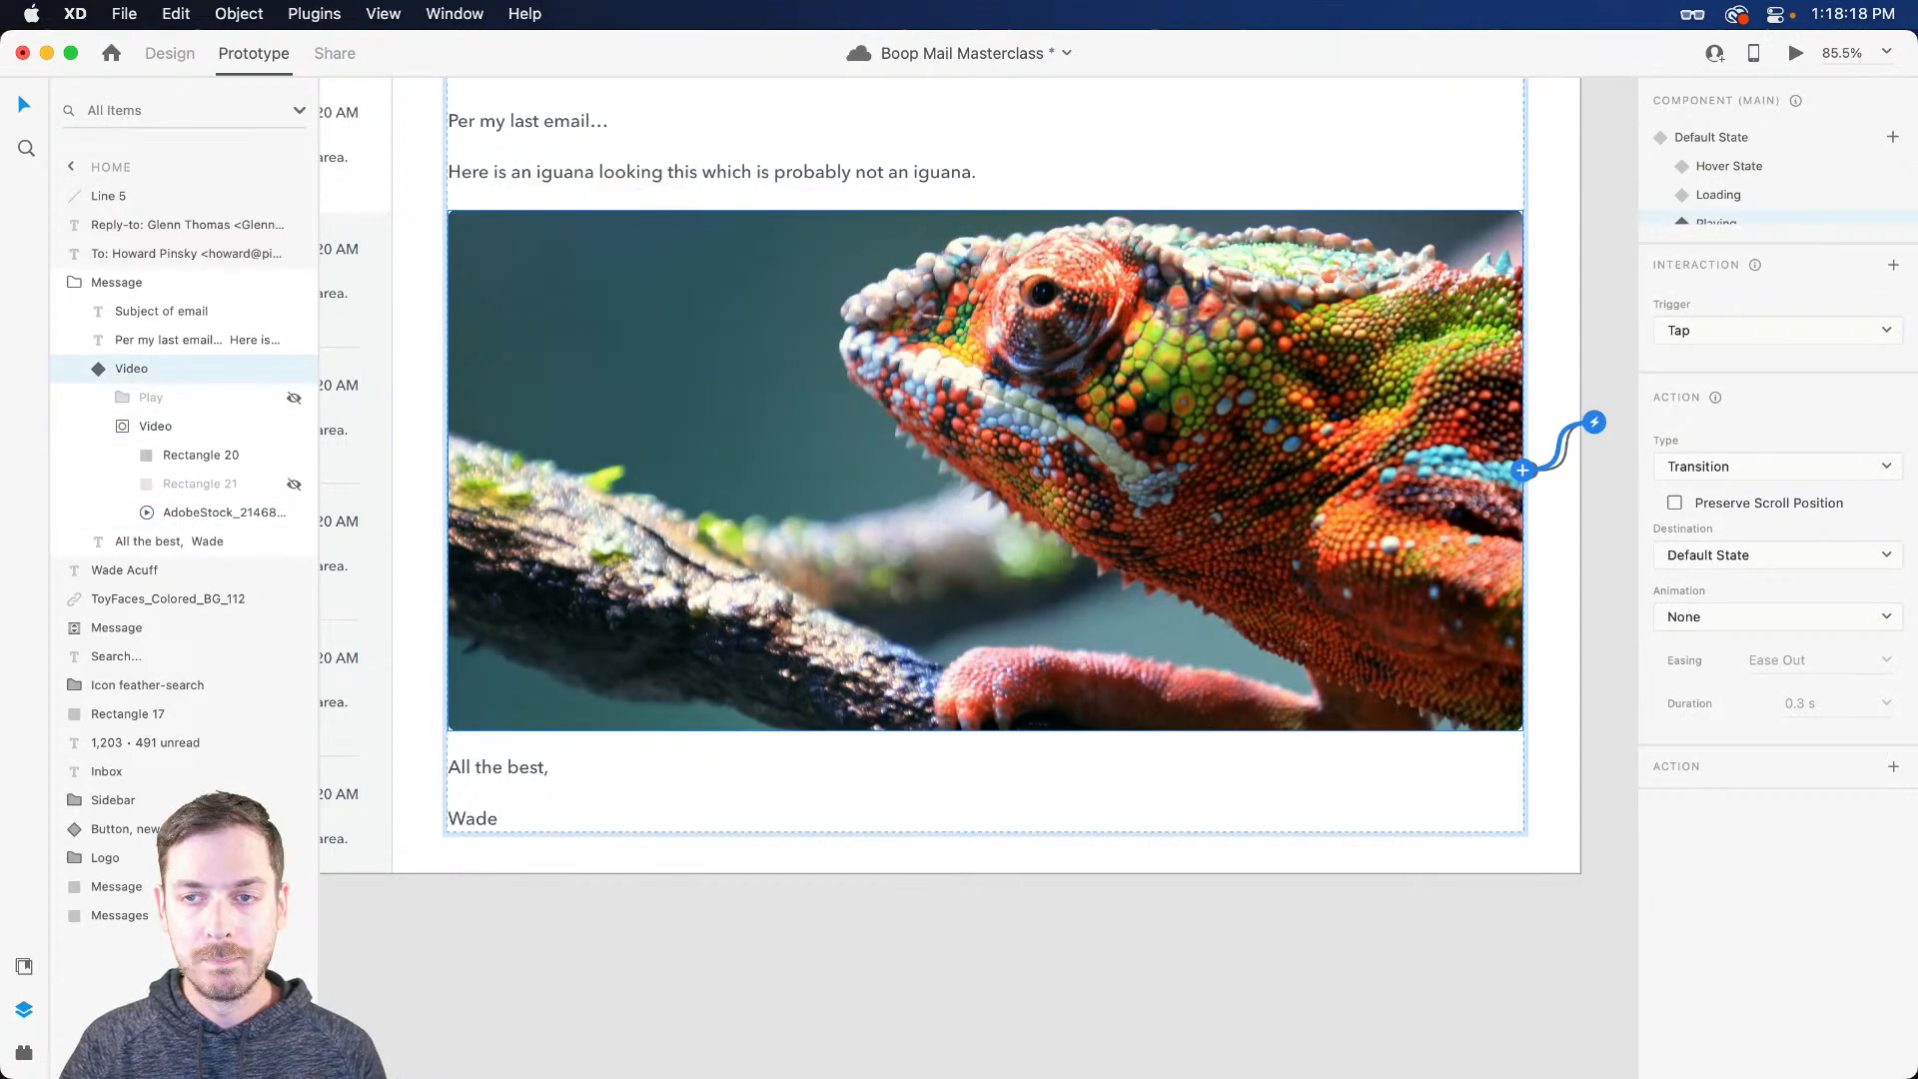
left_click(1716, 139)
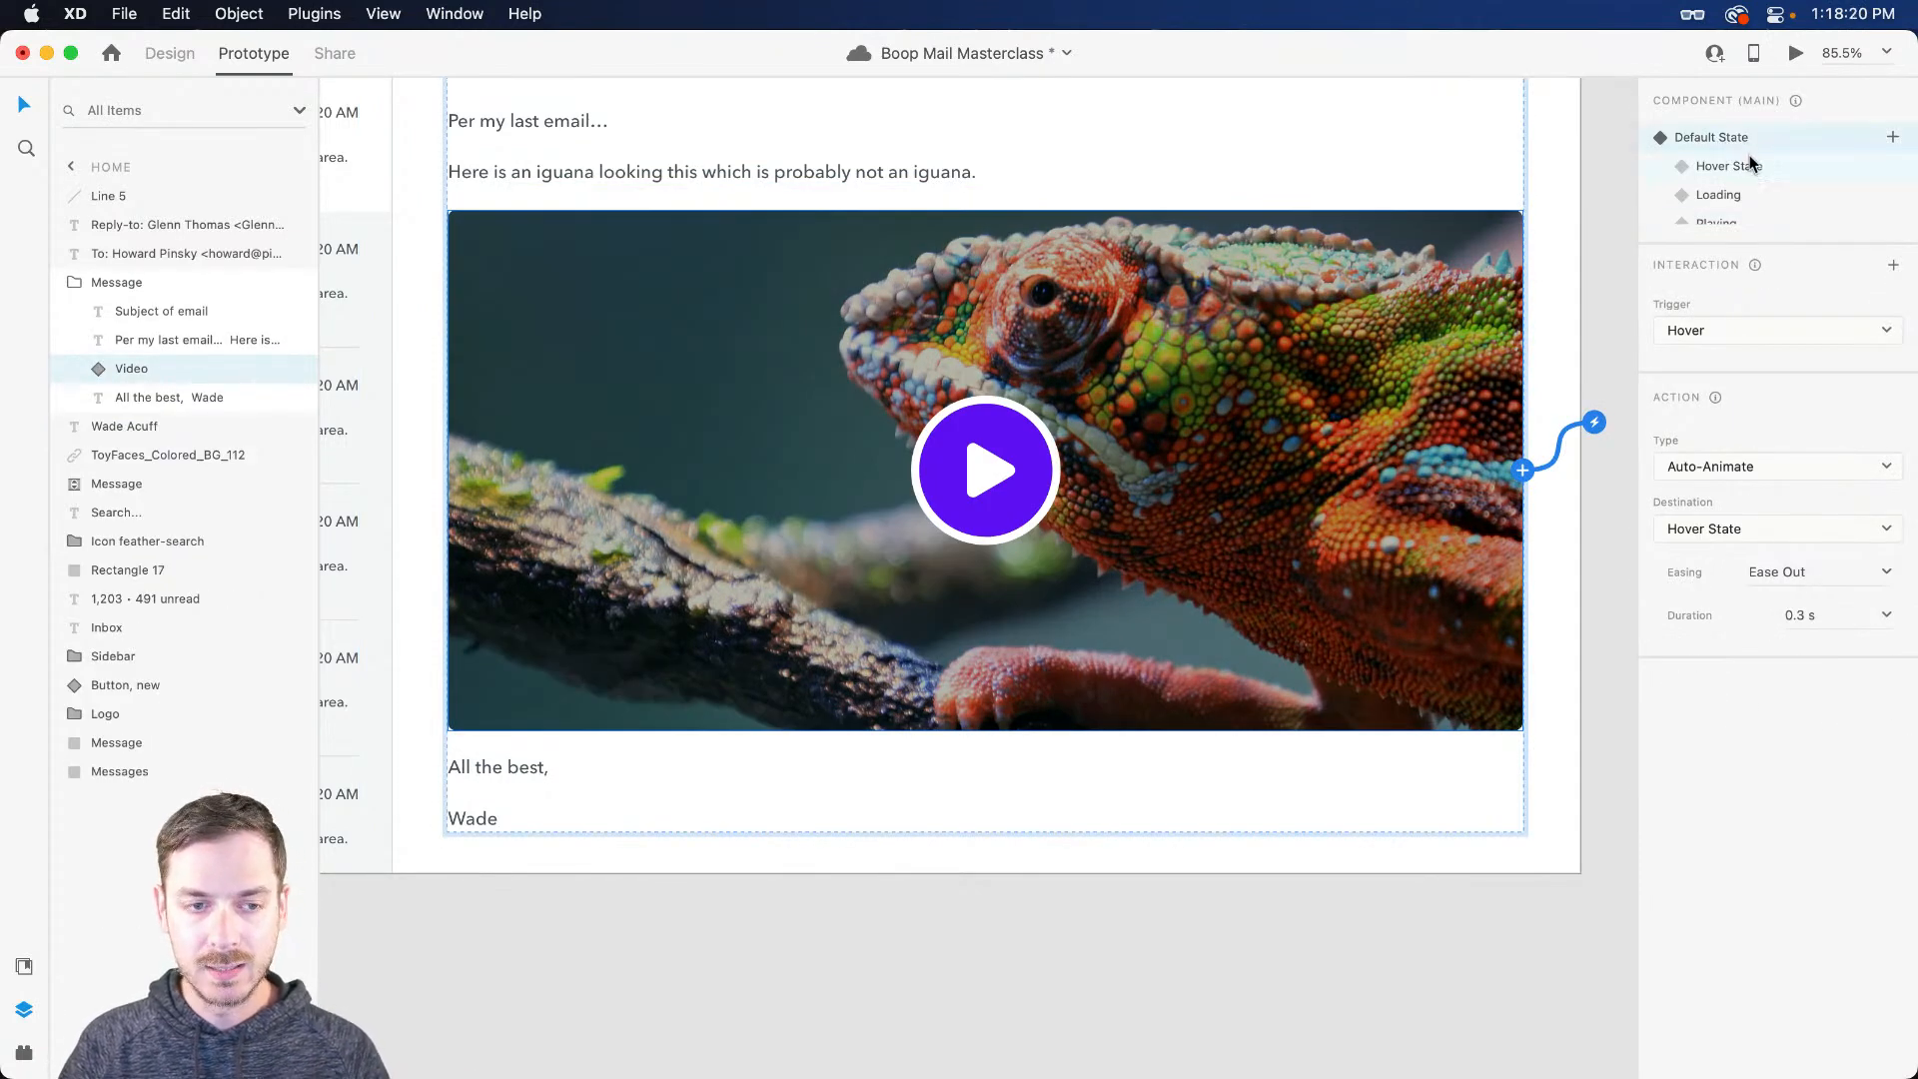
left_click(1748, 167)
left_click(1746, 196)
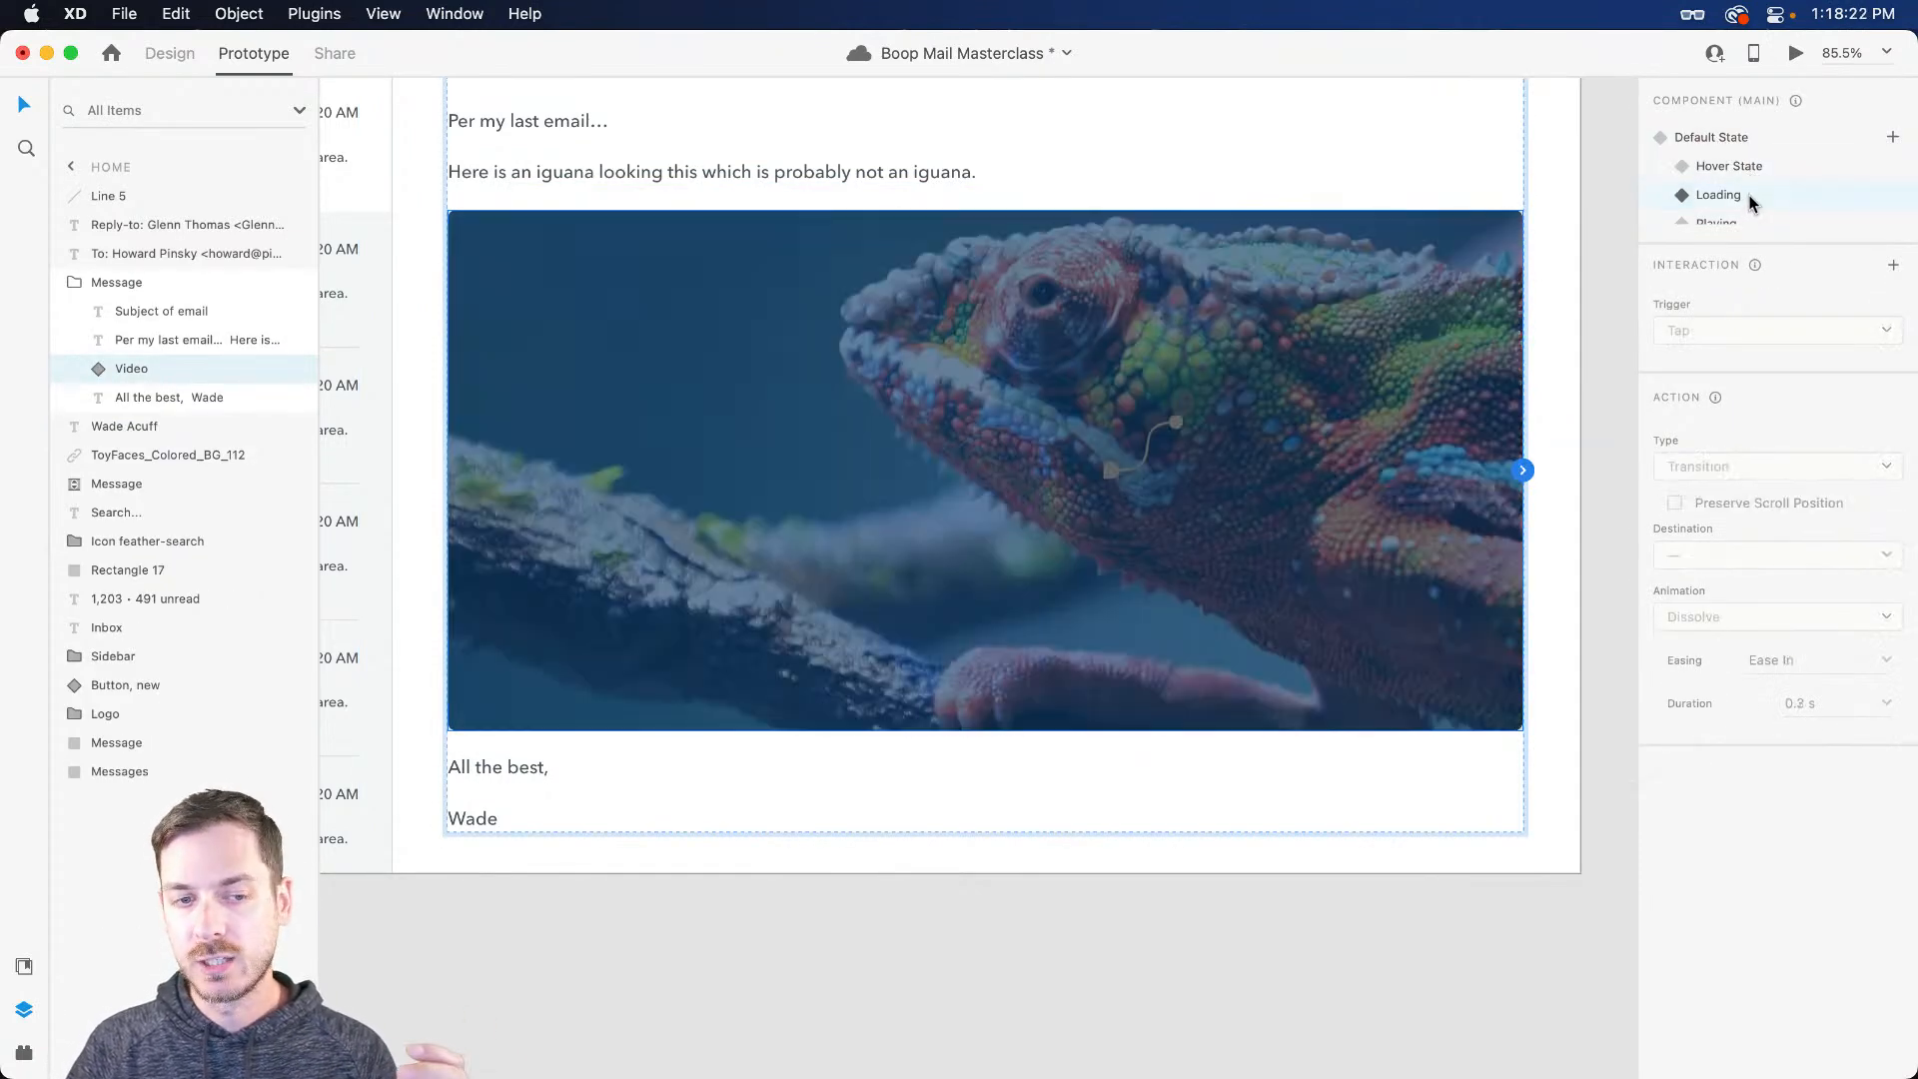
scroll(1746, 195, "down", 1)
left_click(1753, 210)
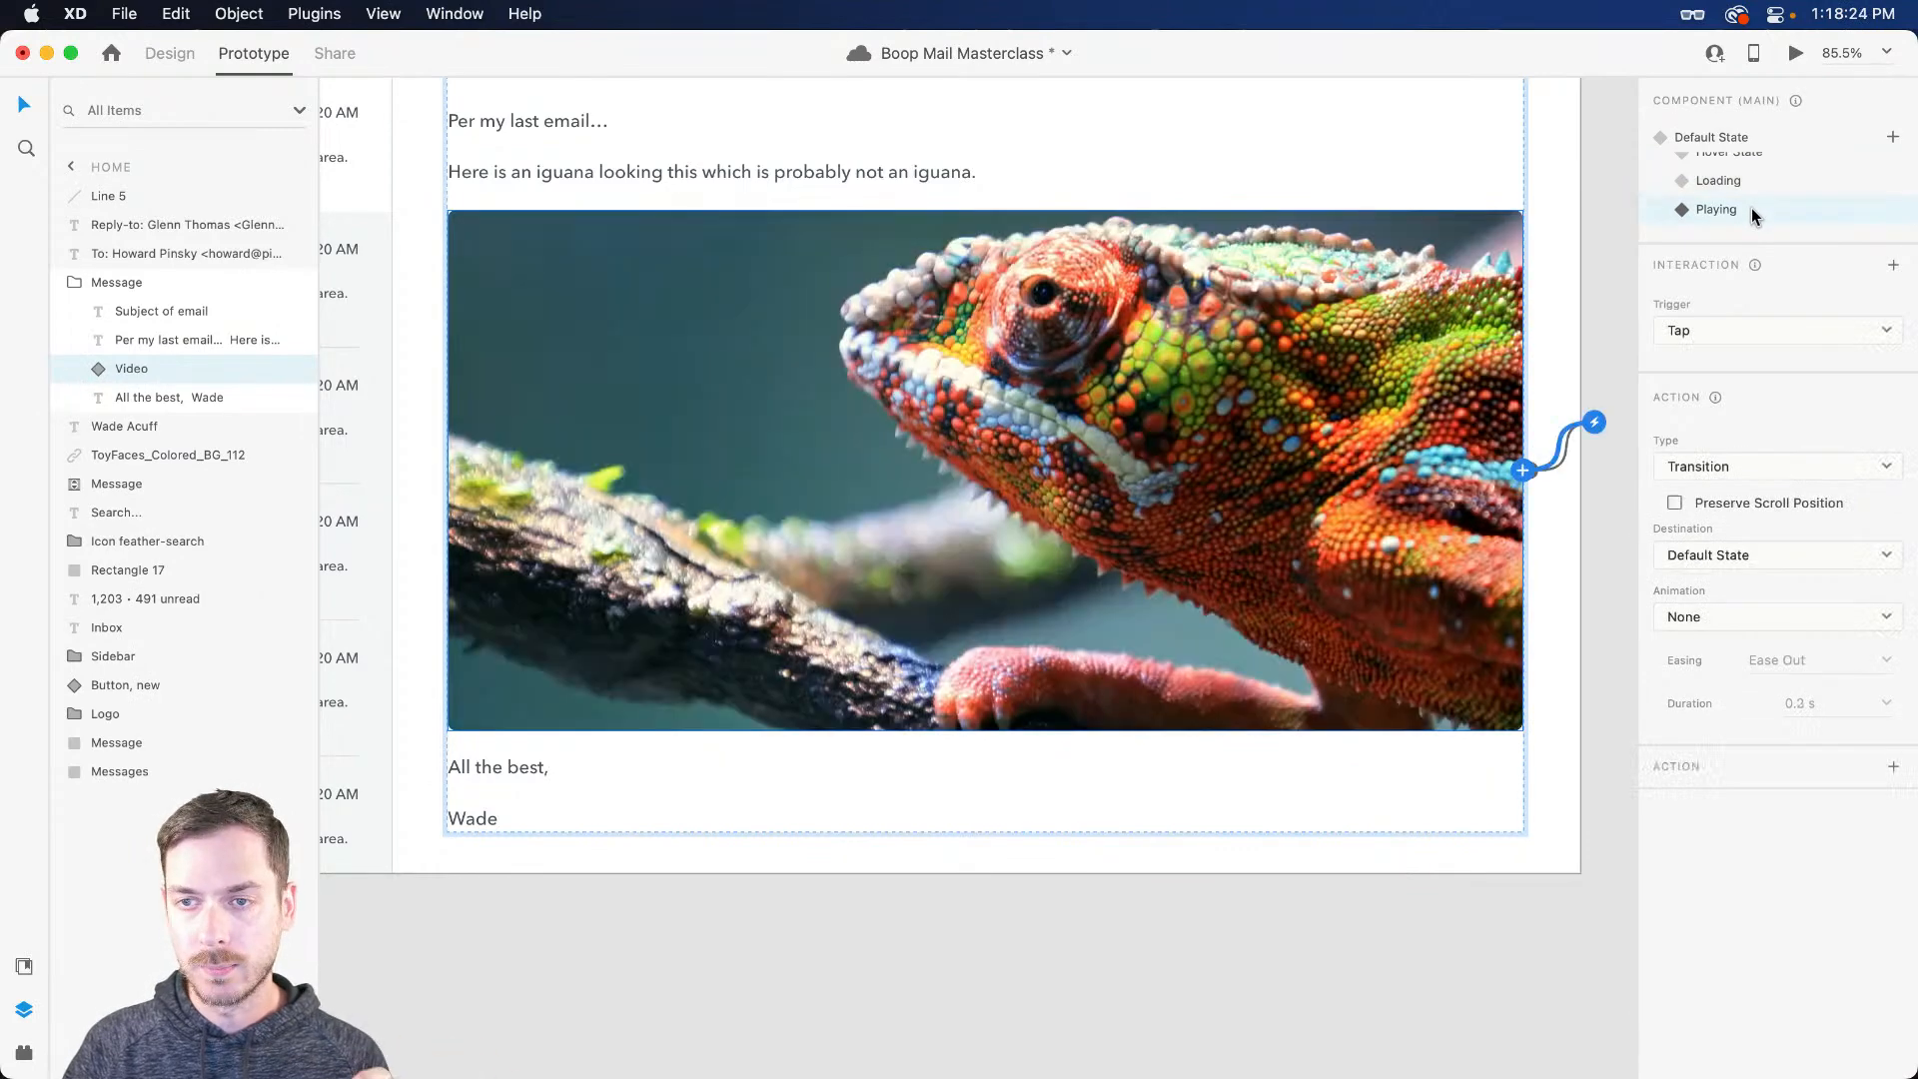
Step: Preview the prototype from the Video component's Default State, play the iguana video and close the preview
scroll(1752, 204, "up", 1)
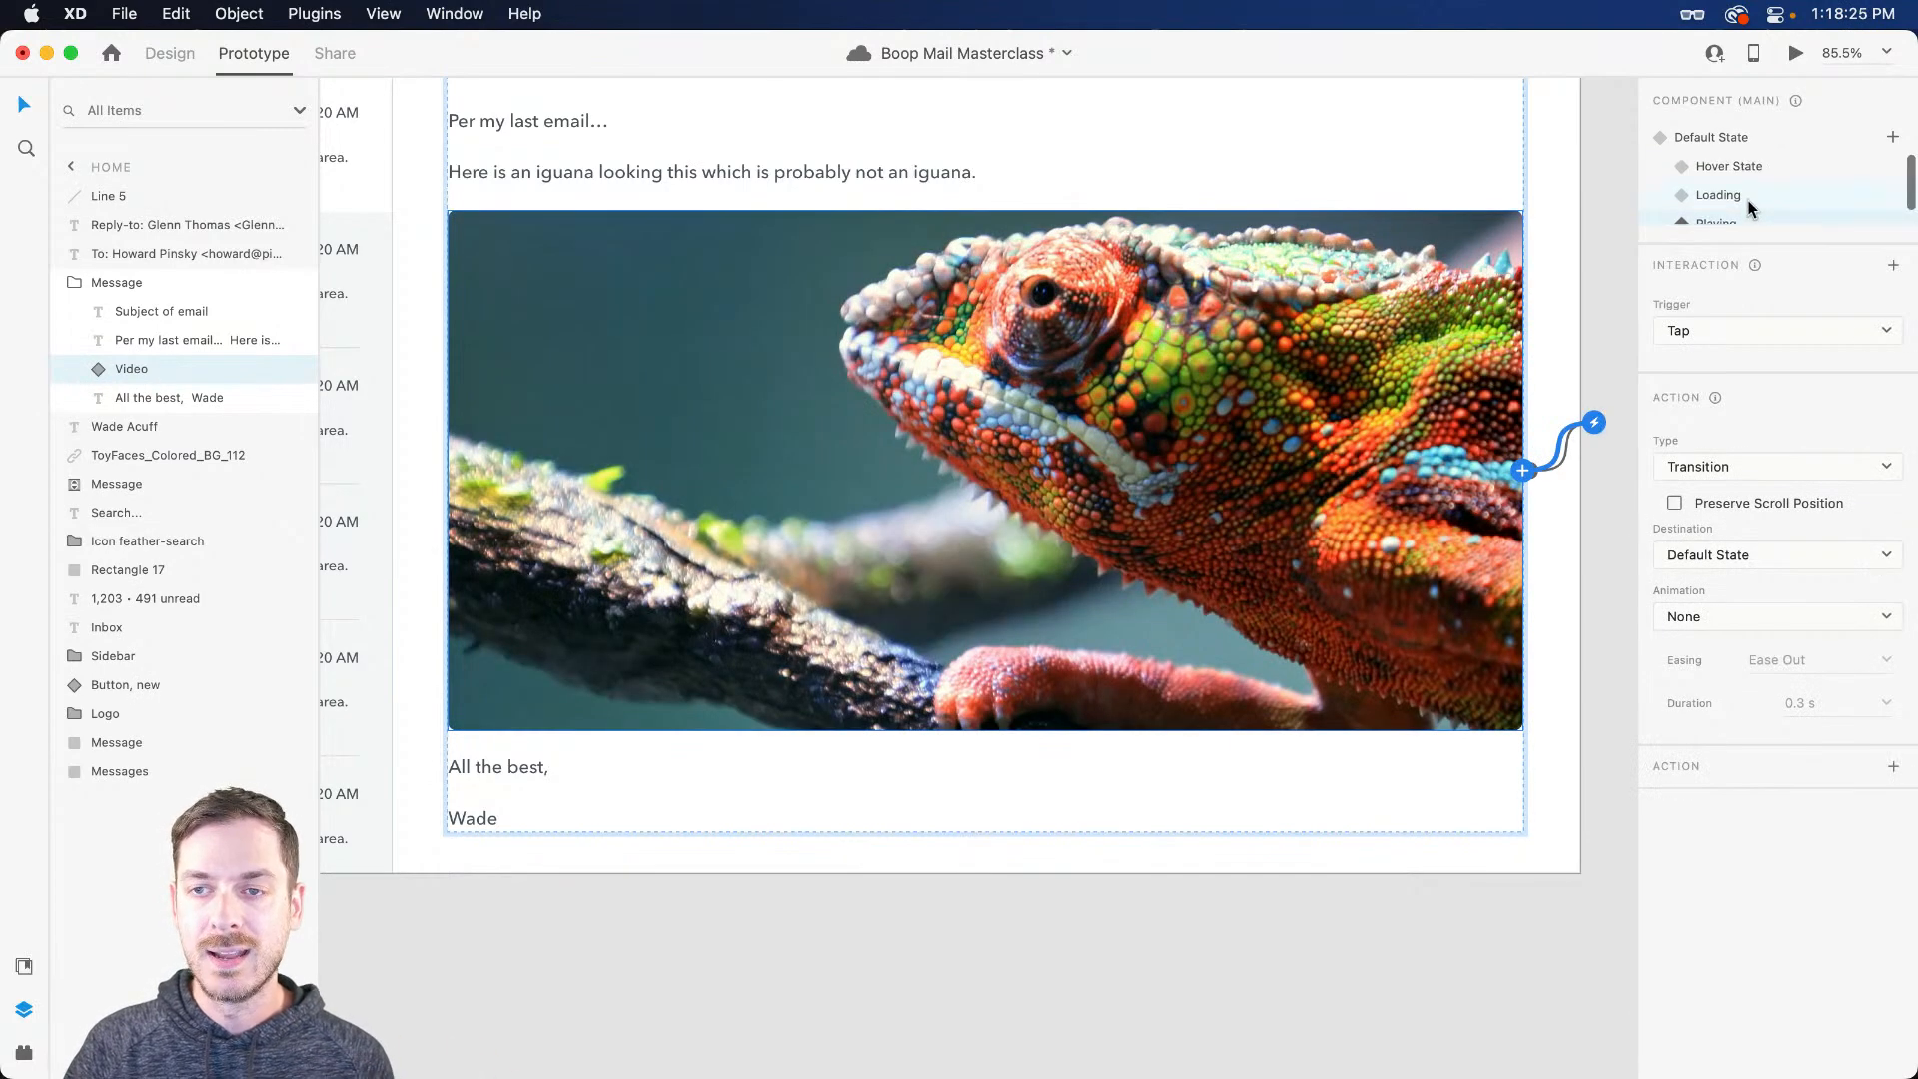
left_click(1748, 137)
scroll(1752, 124, "down", 1)
left_click(1794, 54)
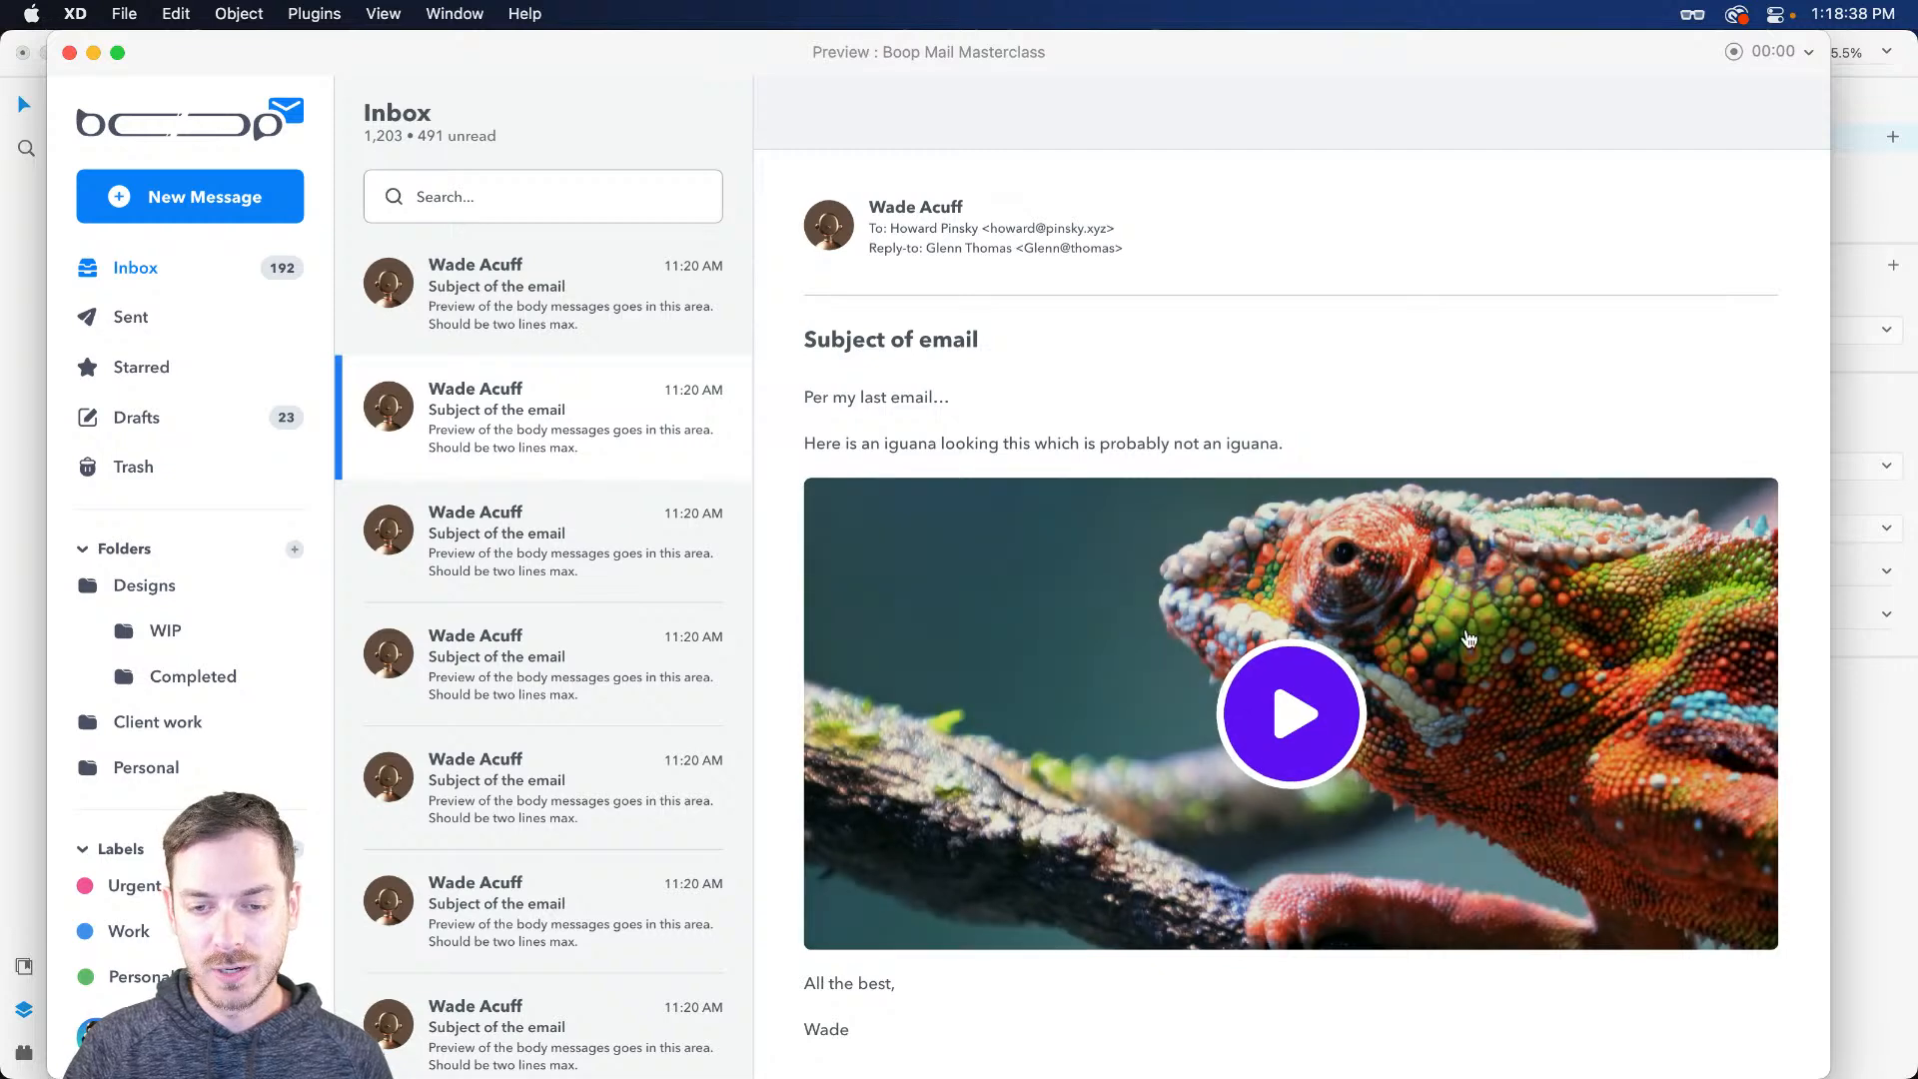
left_click(1361, 741)
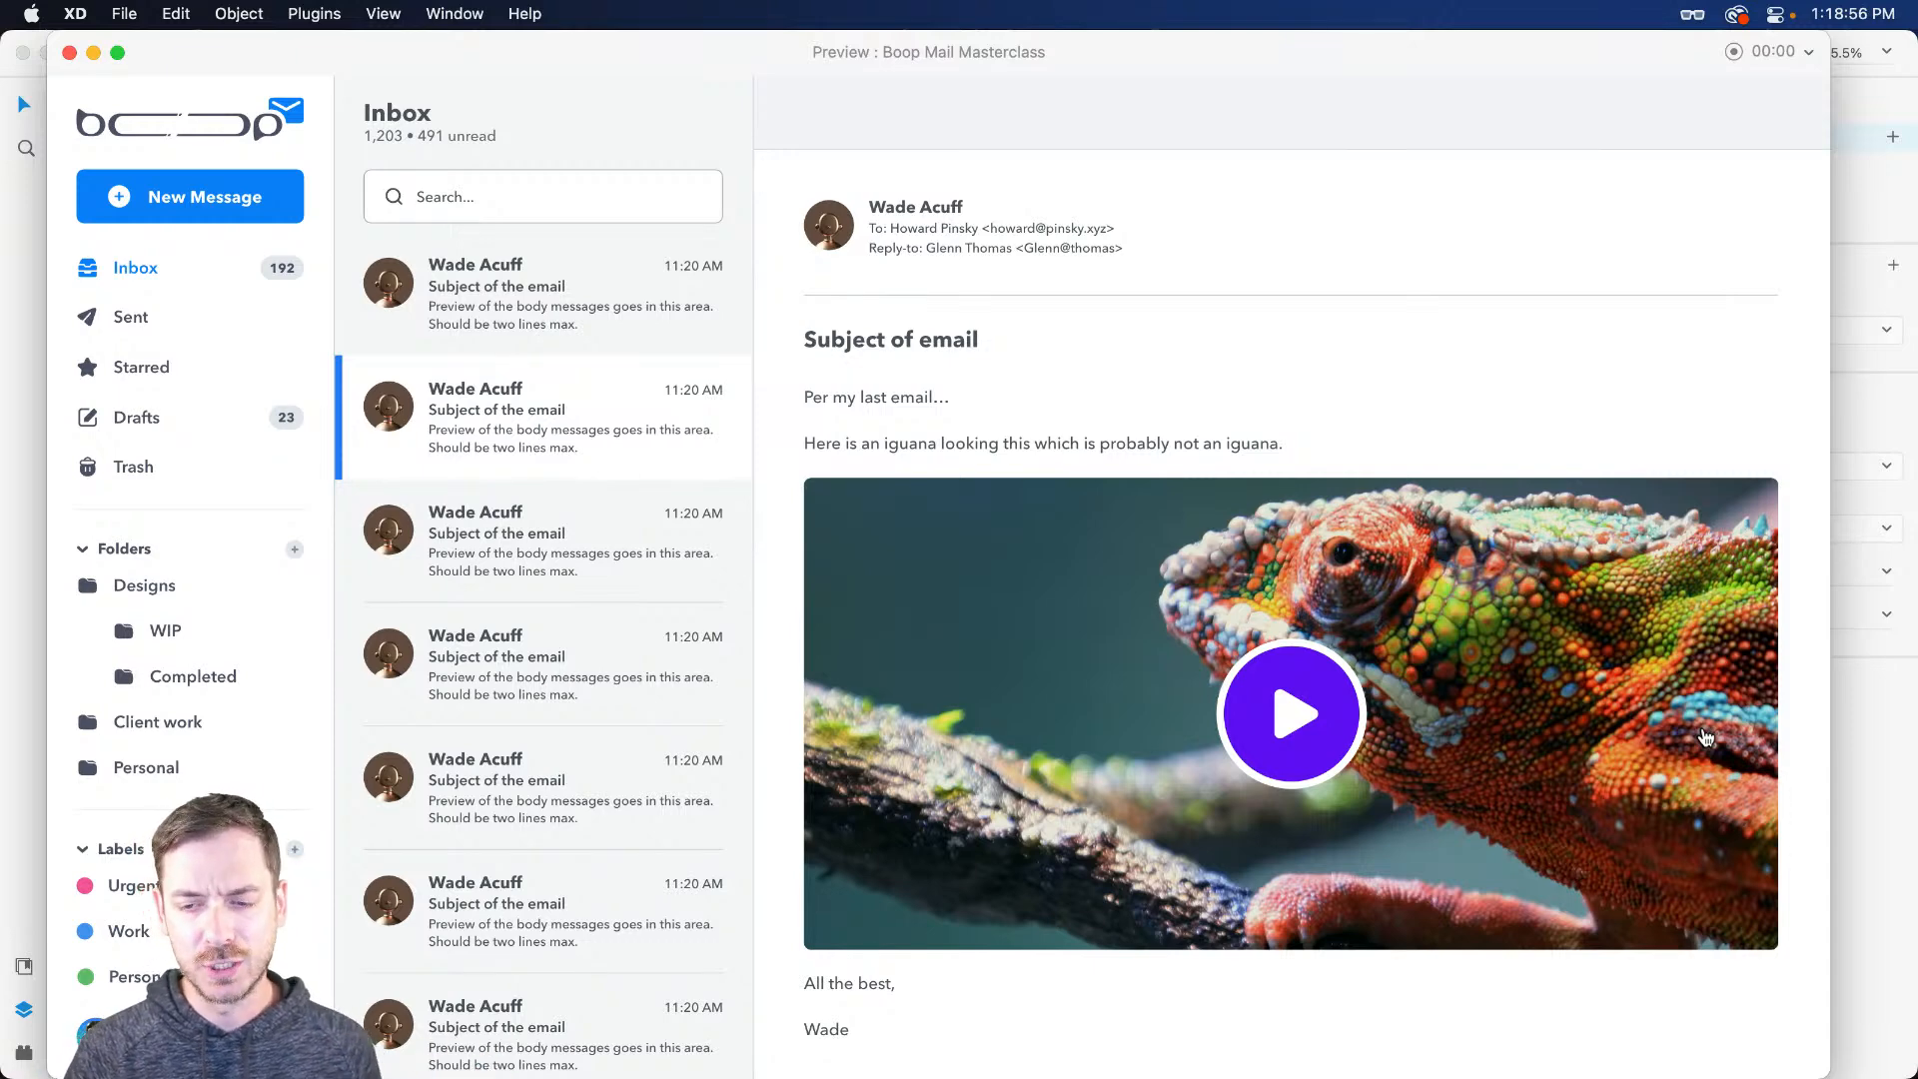
key("super+w")
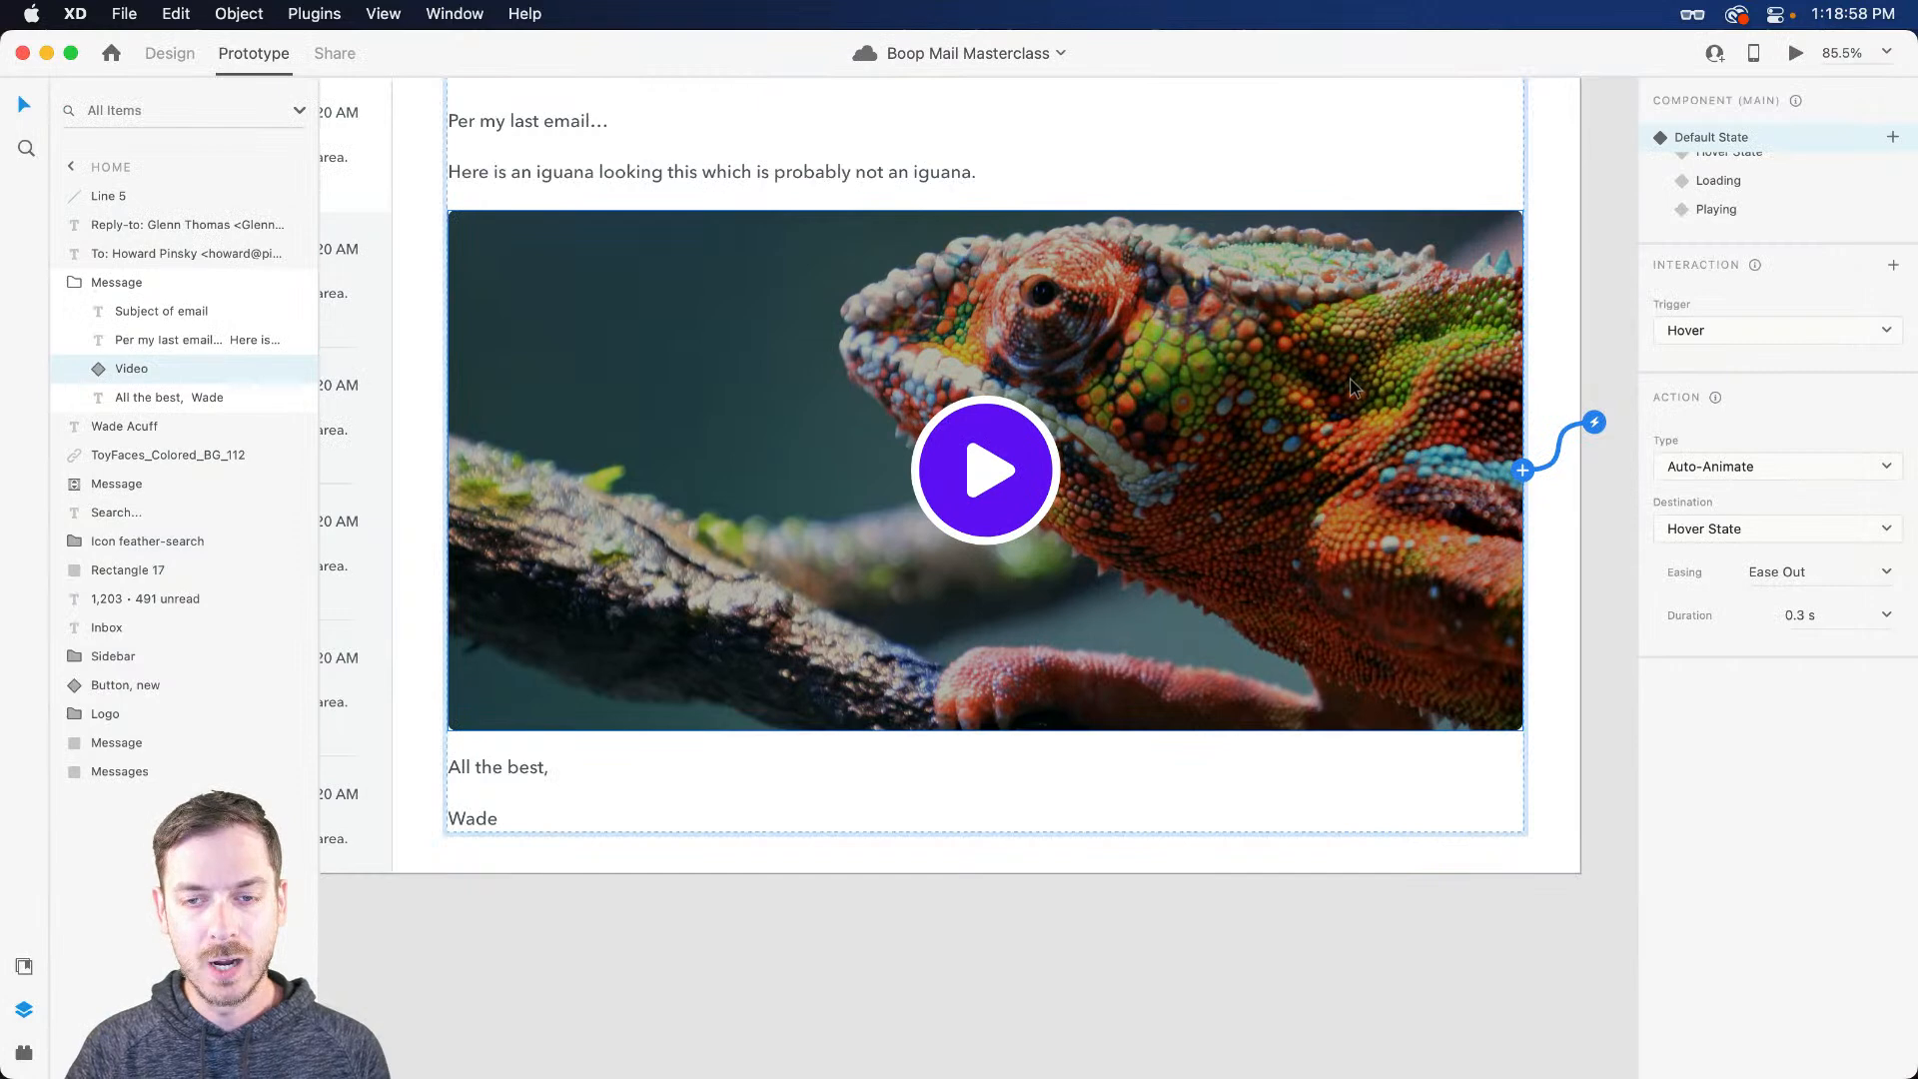
Step: Inspect the mask group's layers and the AdobeStock video's playback setting inside the Video component's Playing state
left_click(170, 57)
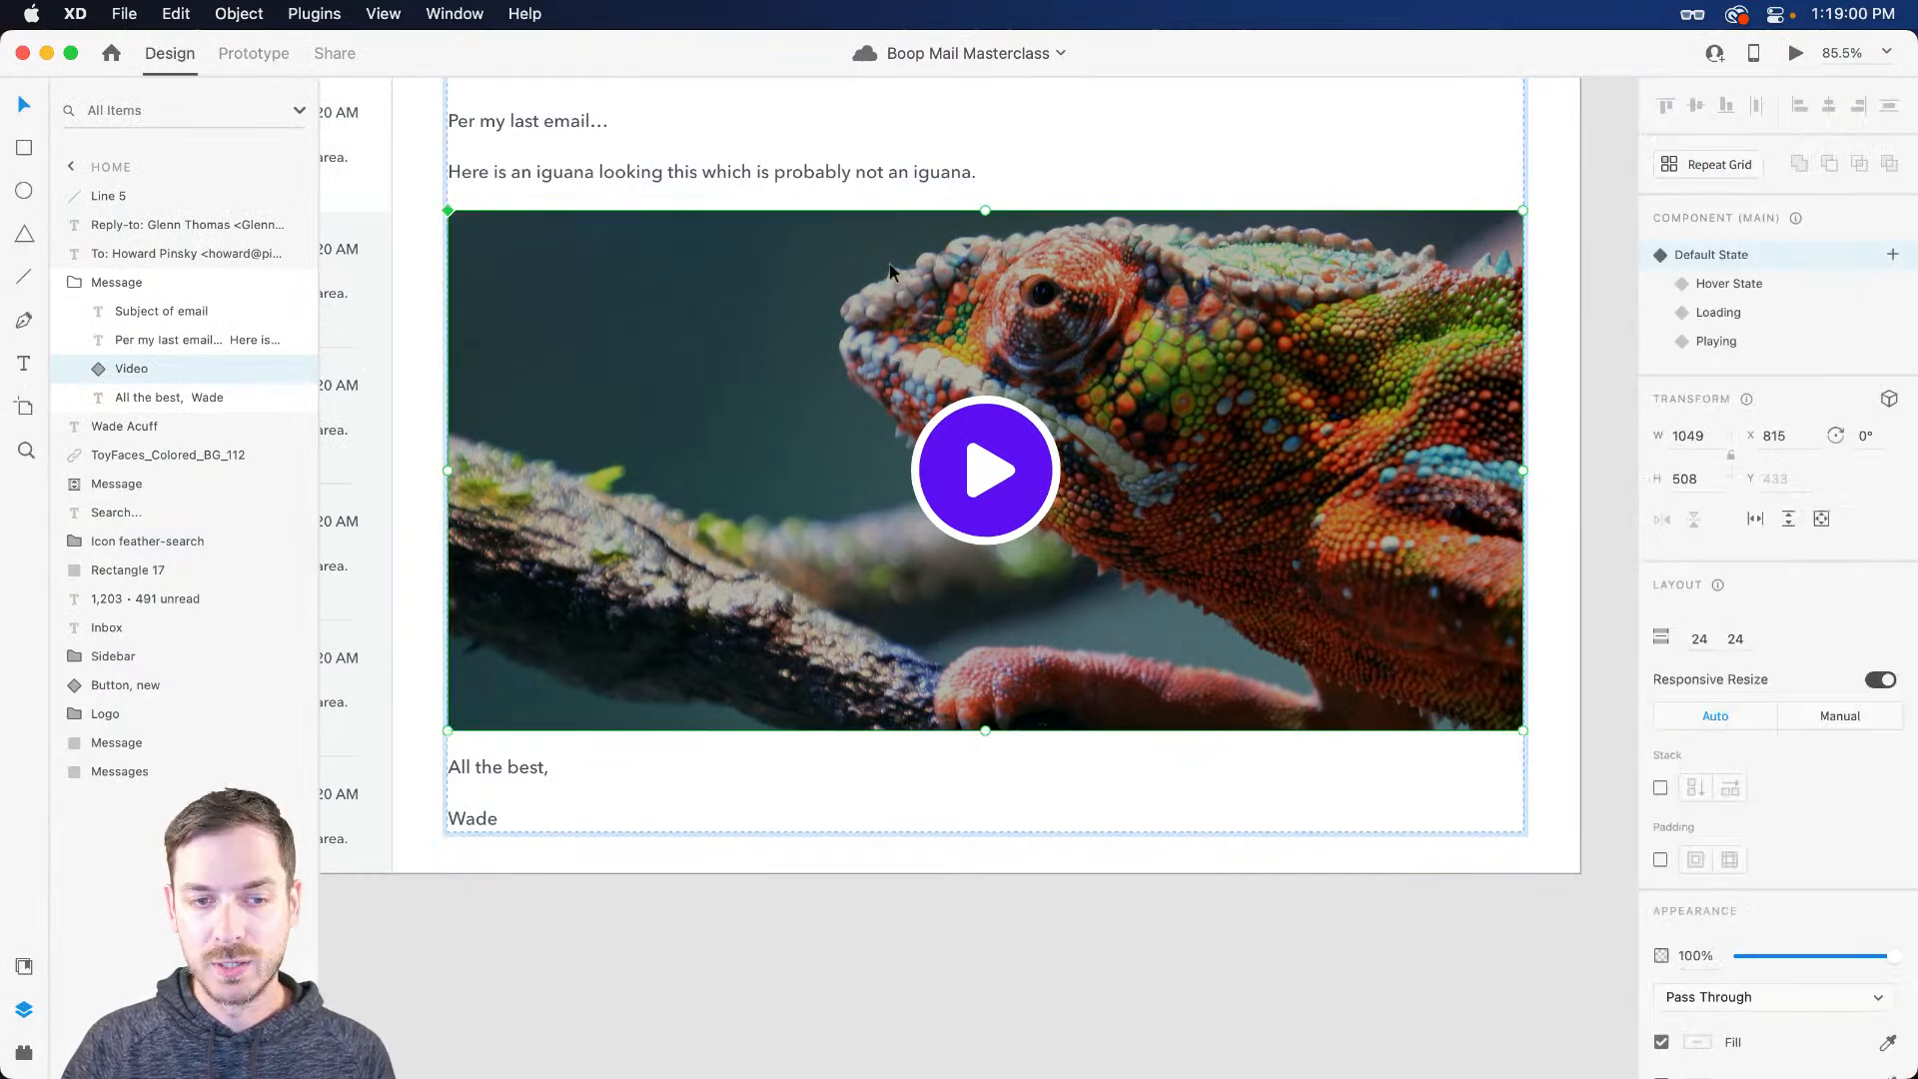
left_click(1783, 342)
double_click(1221, 393)
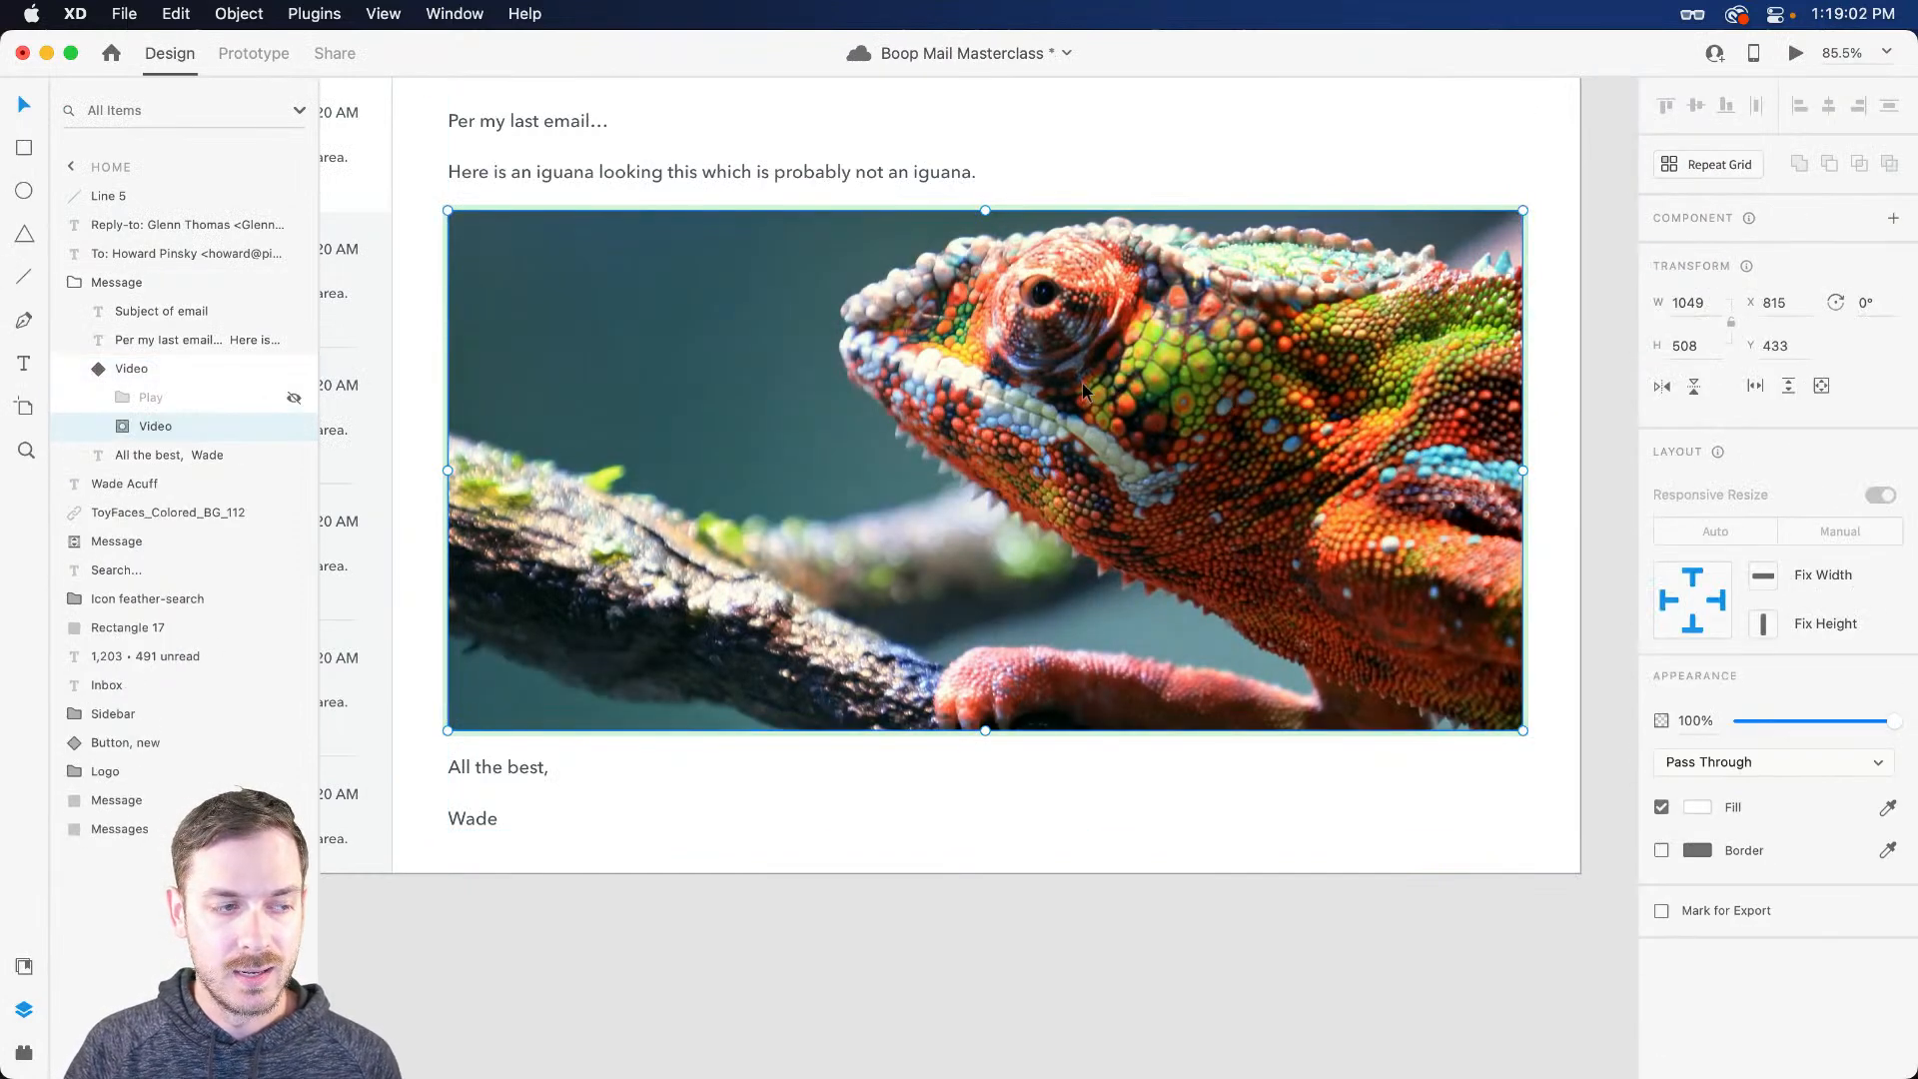
left_click(124, 427)
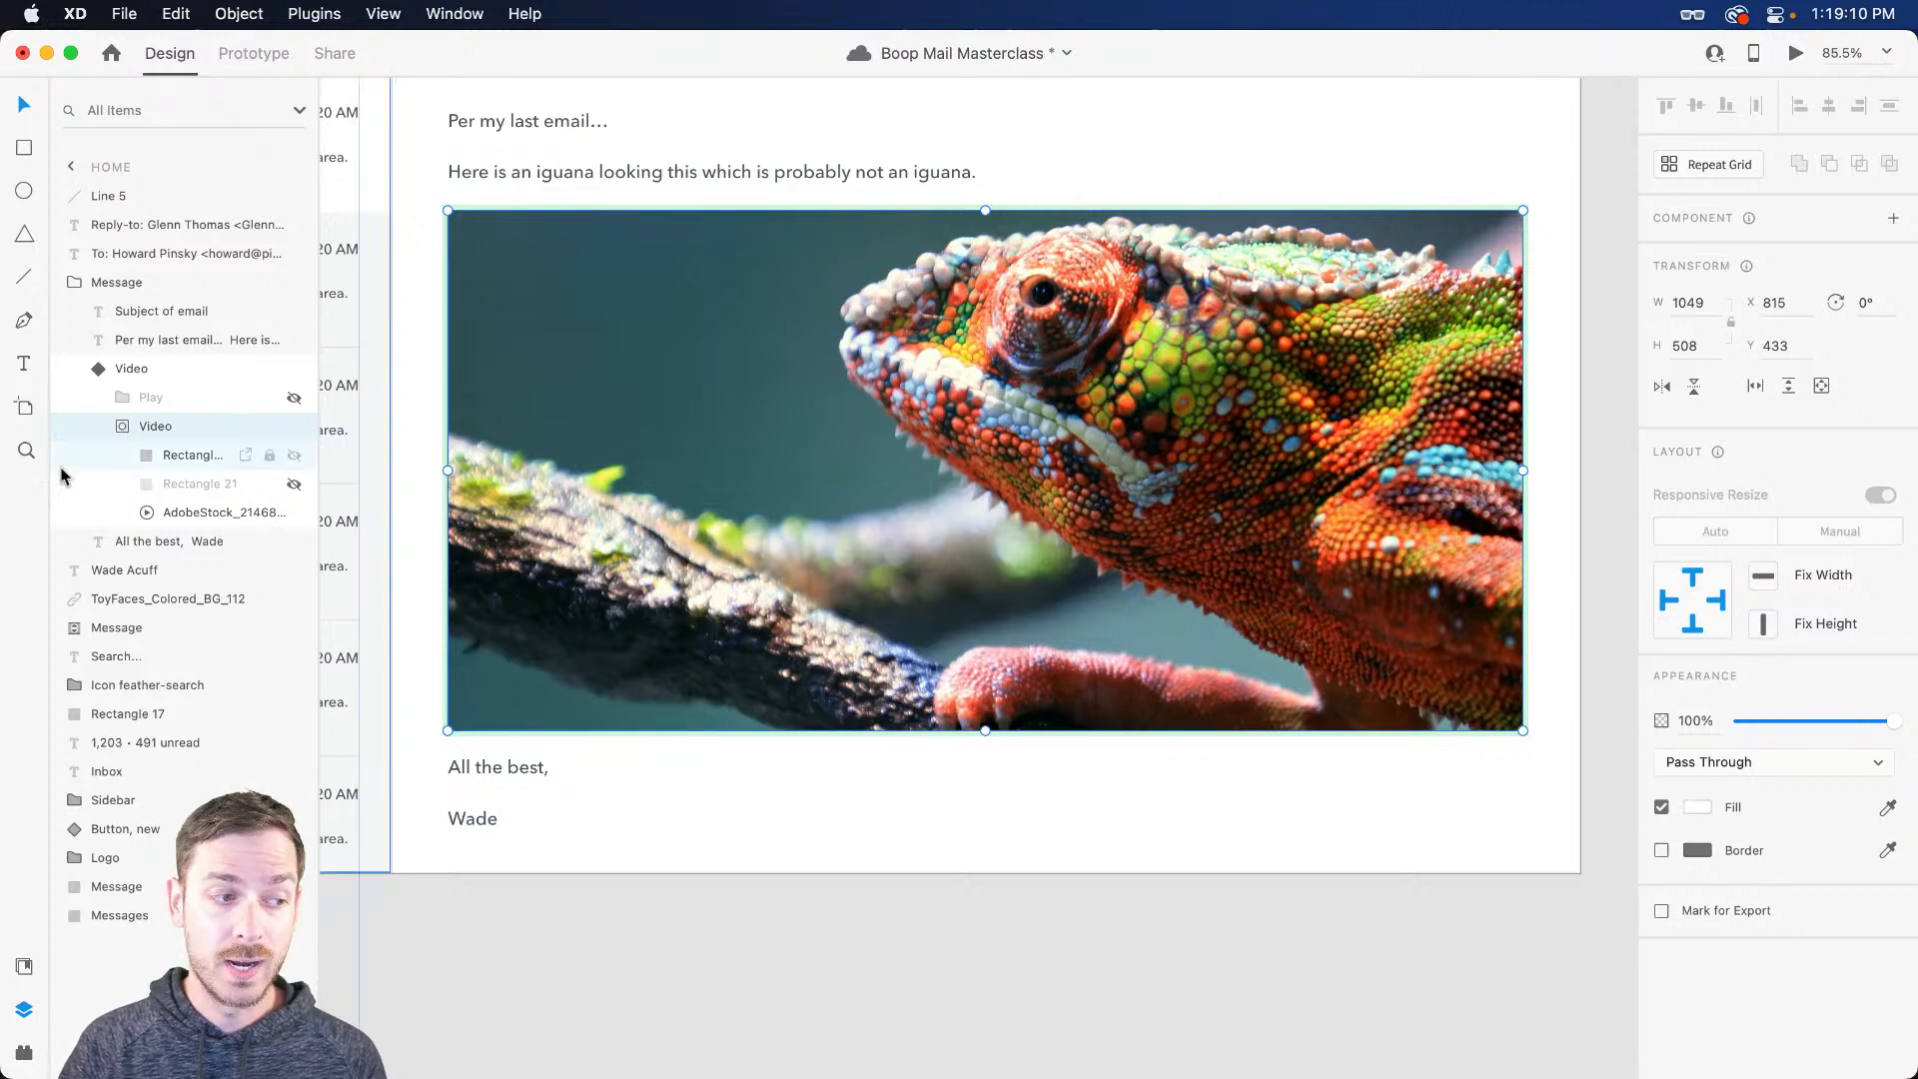
left_click(118, 511)
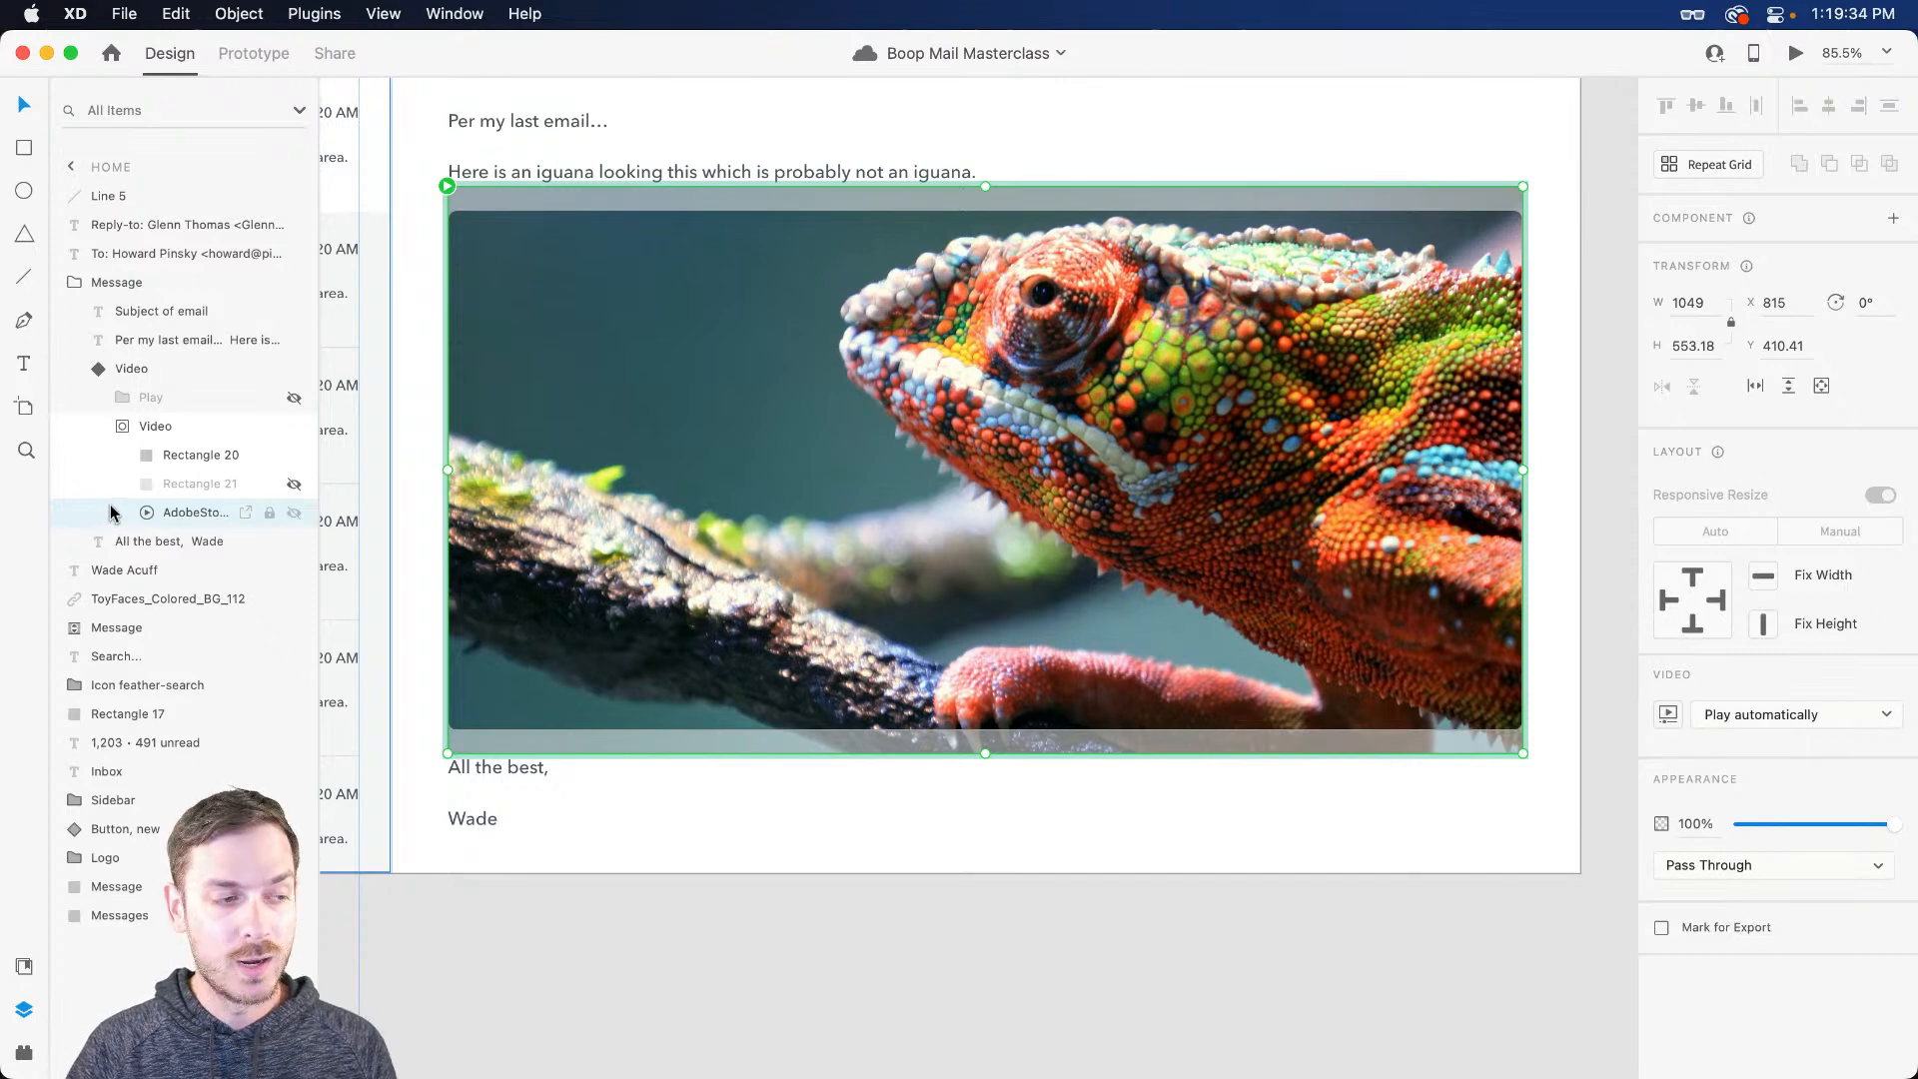
Step: Add a new state based on the Playing state to the Video component and name it "Playing, hover"
left_click(167, 378)
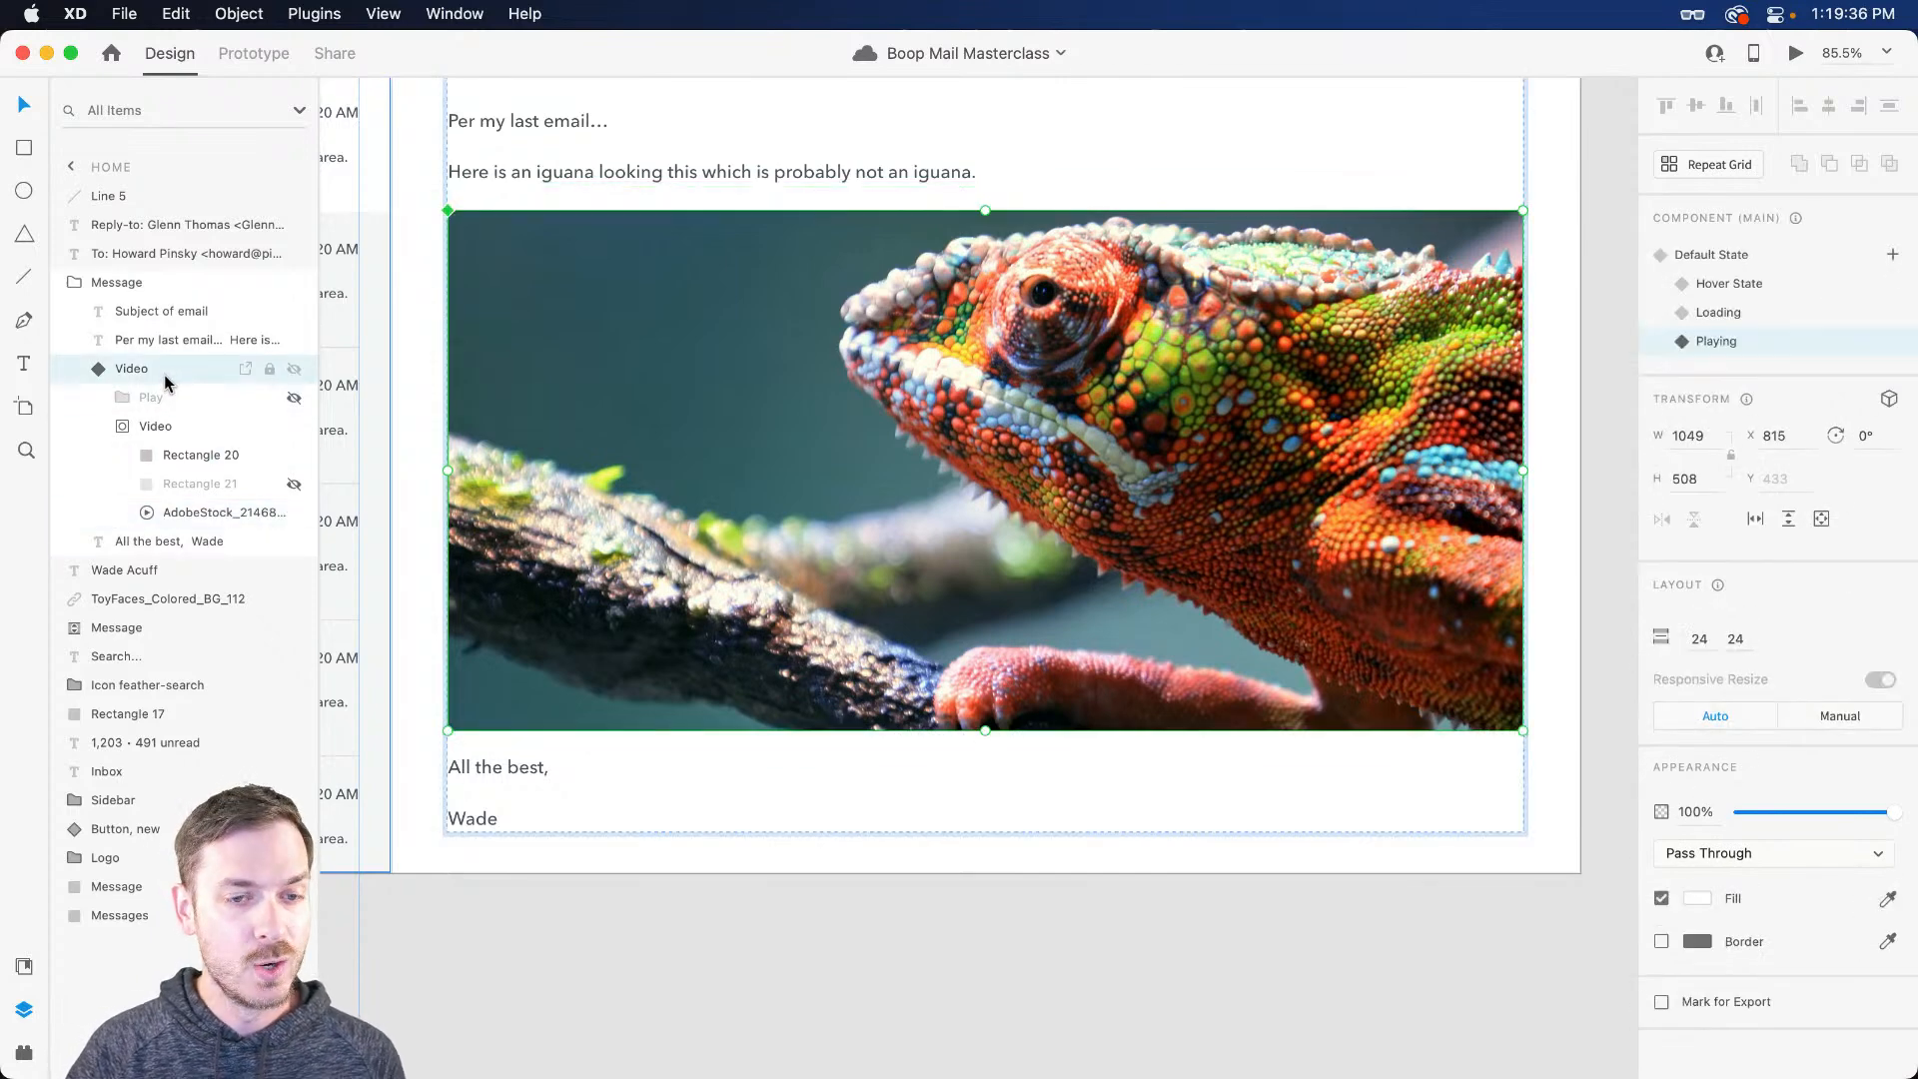
left_click(1888, 256)
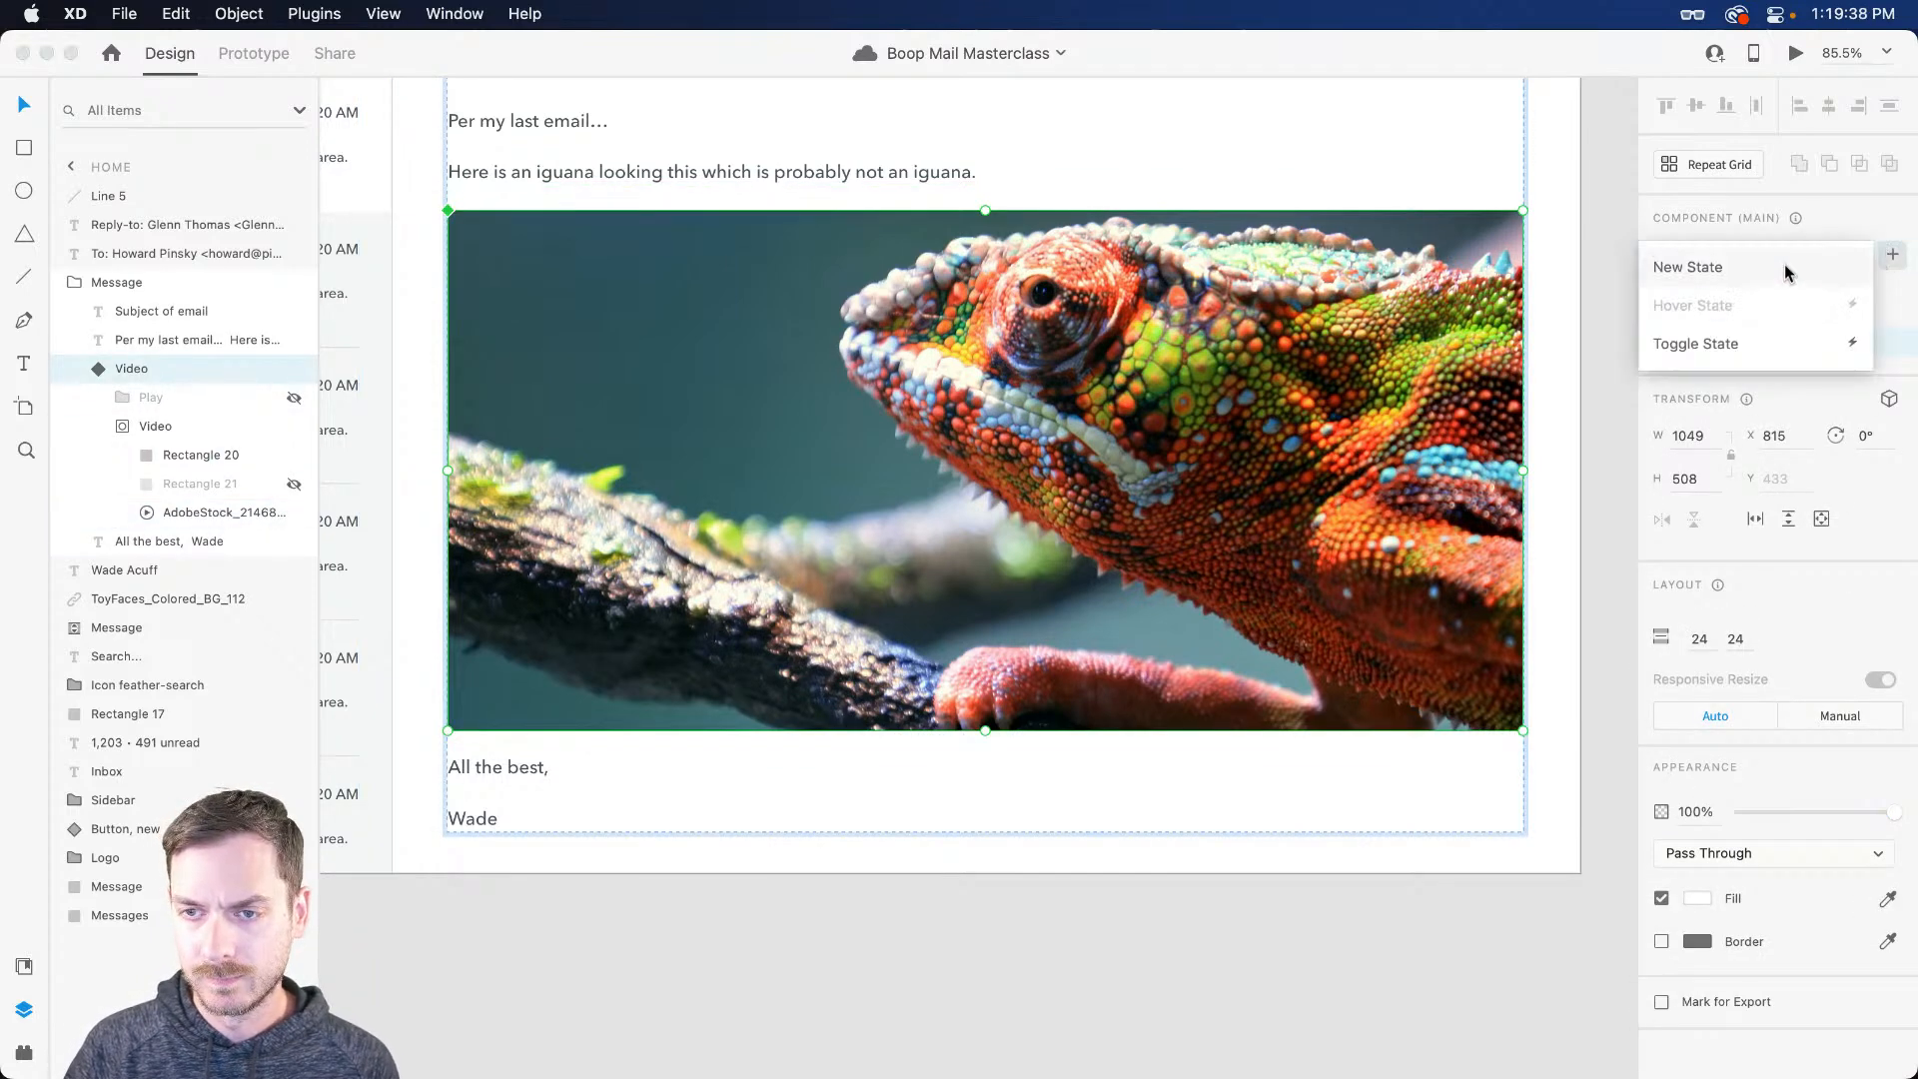
left_click(1783, 272)
type("Playing, ")
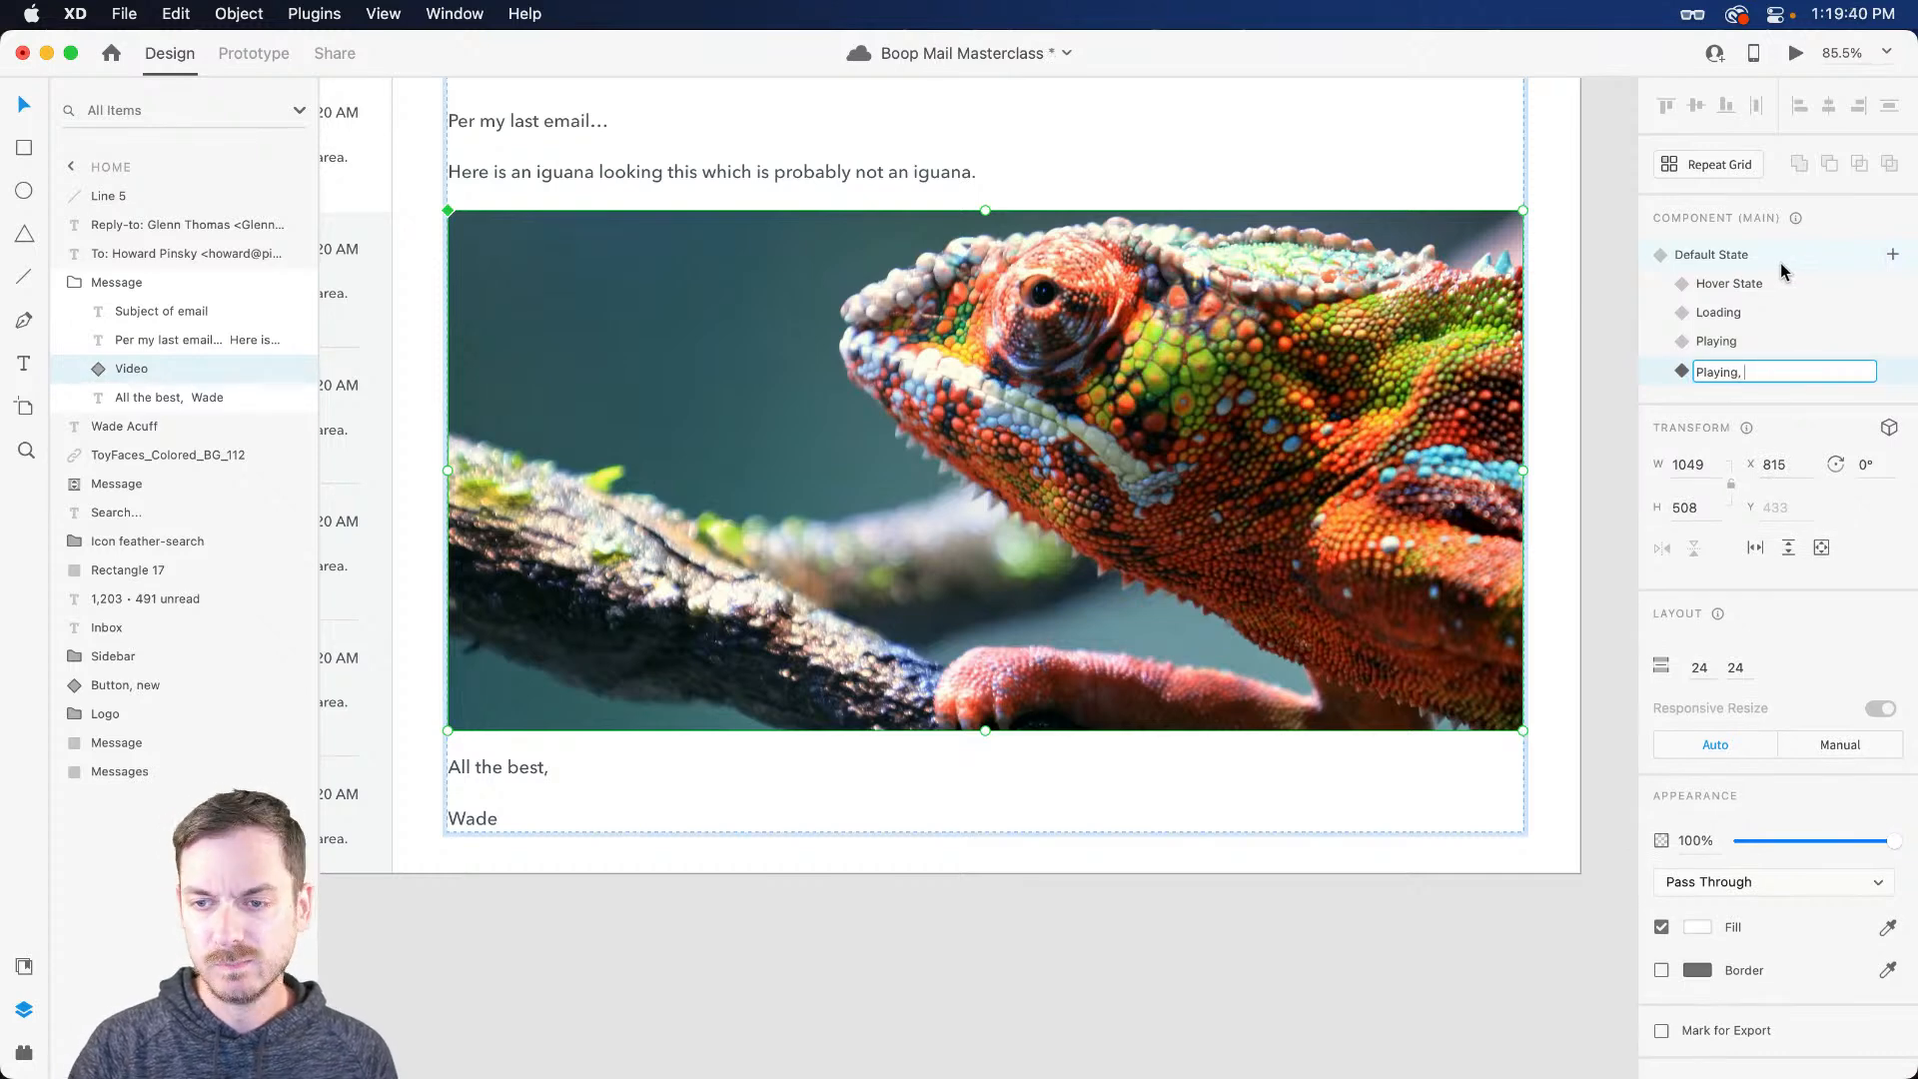
type("hjoveer")
key("Return")
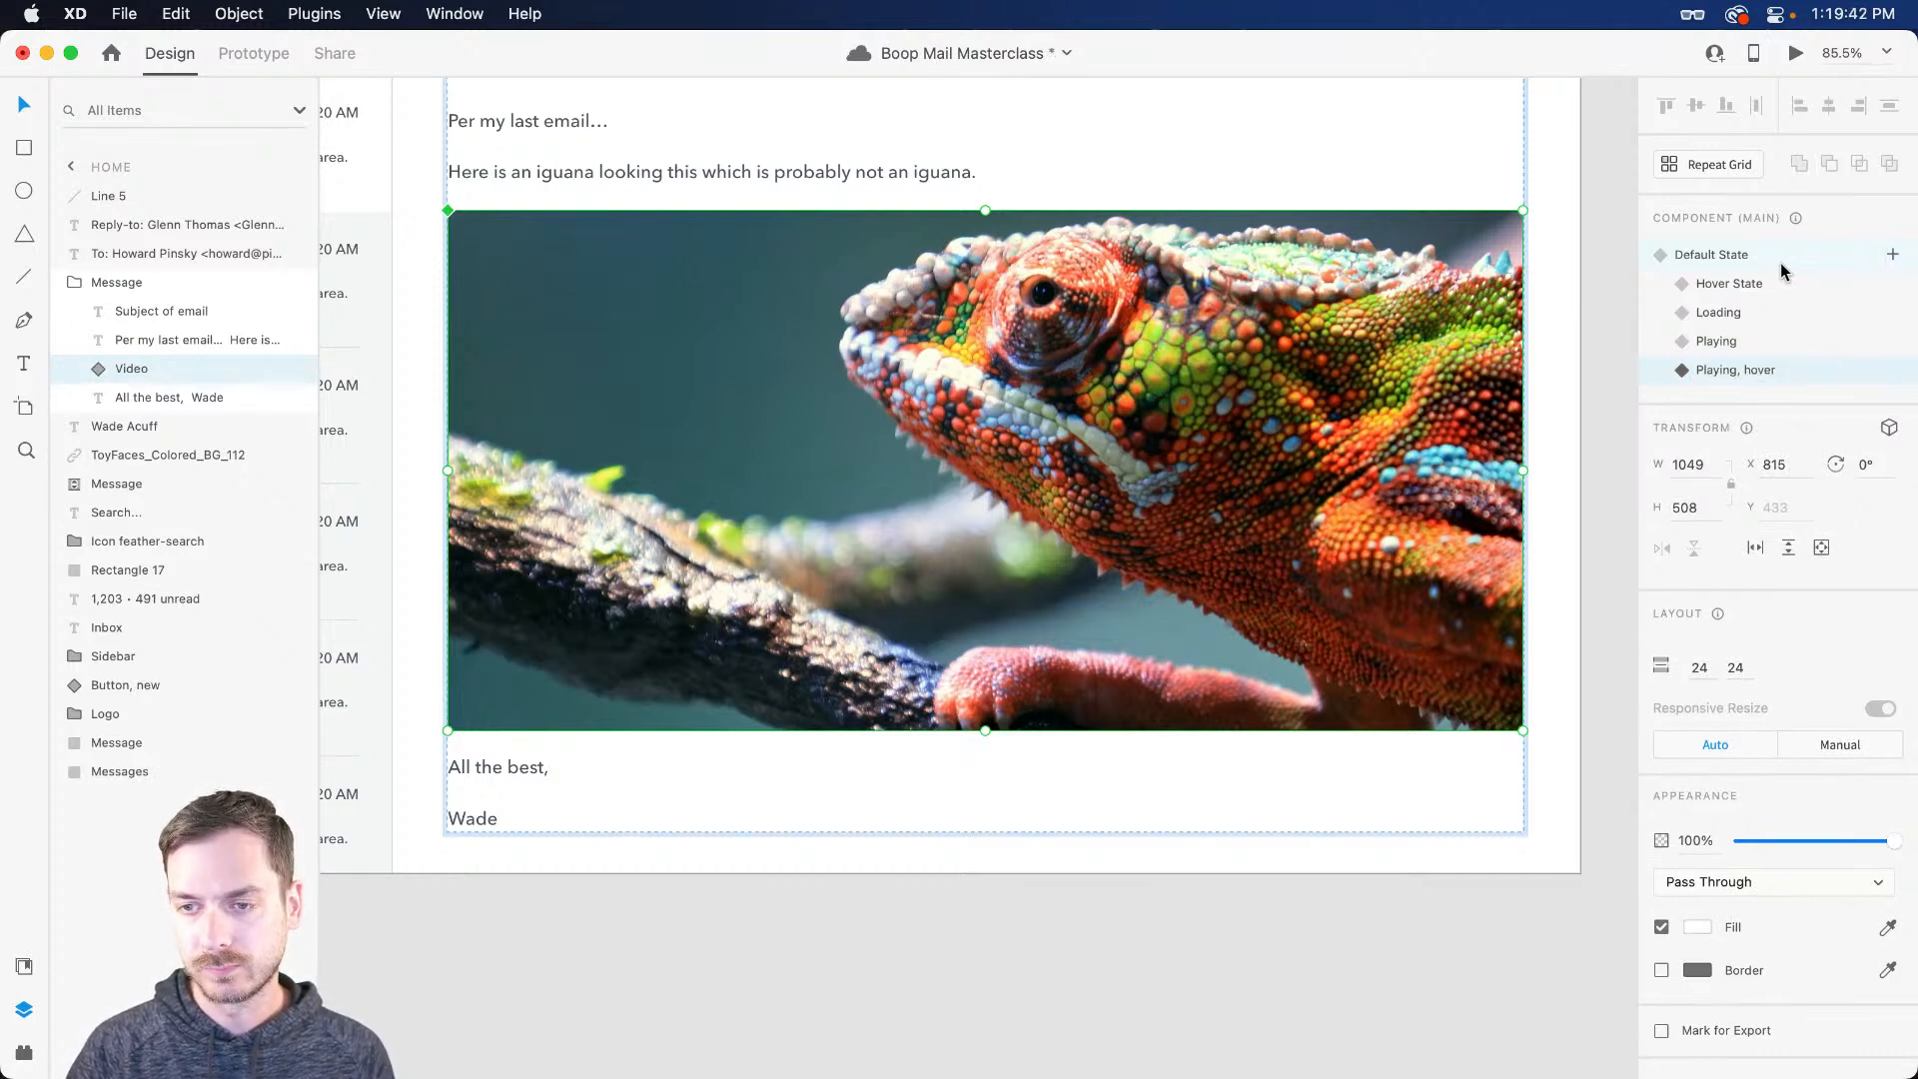
Step: Unhide the Rectangle 21 dark overlay and the Play group in the Playing, hover state
double_click(881, 462)
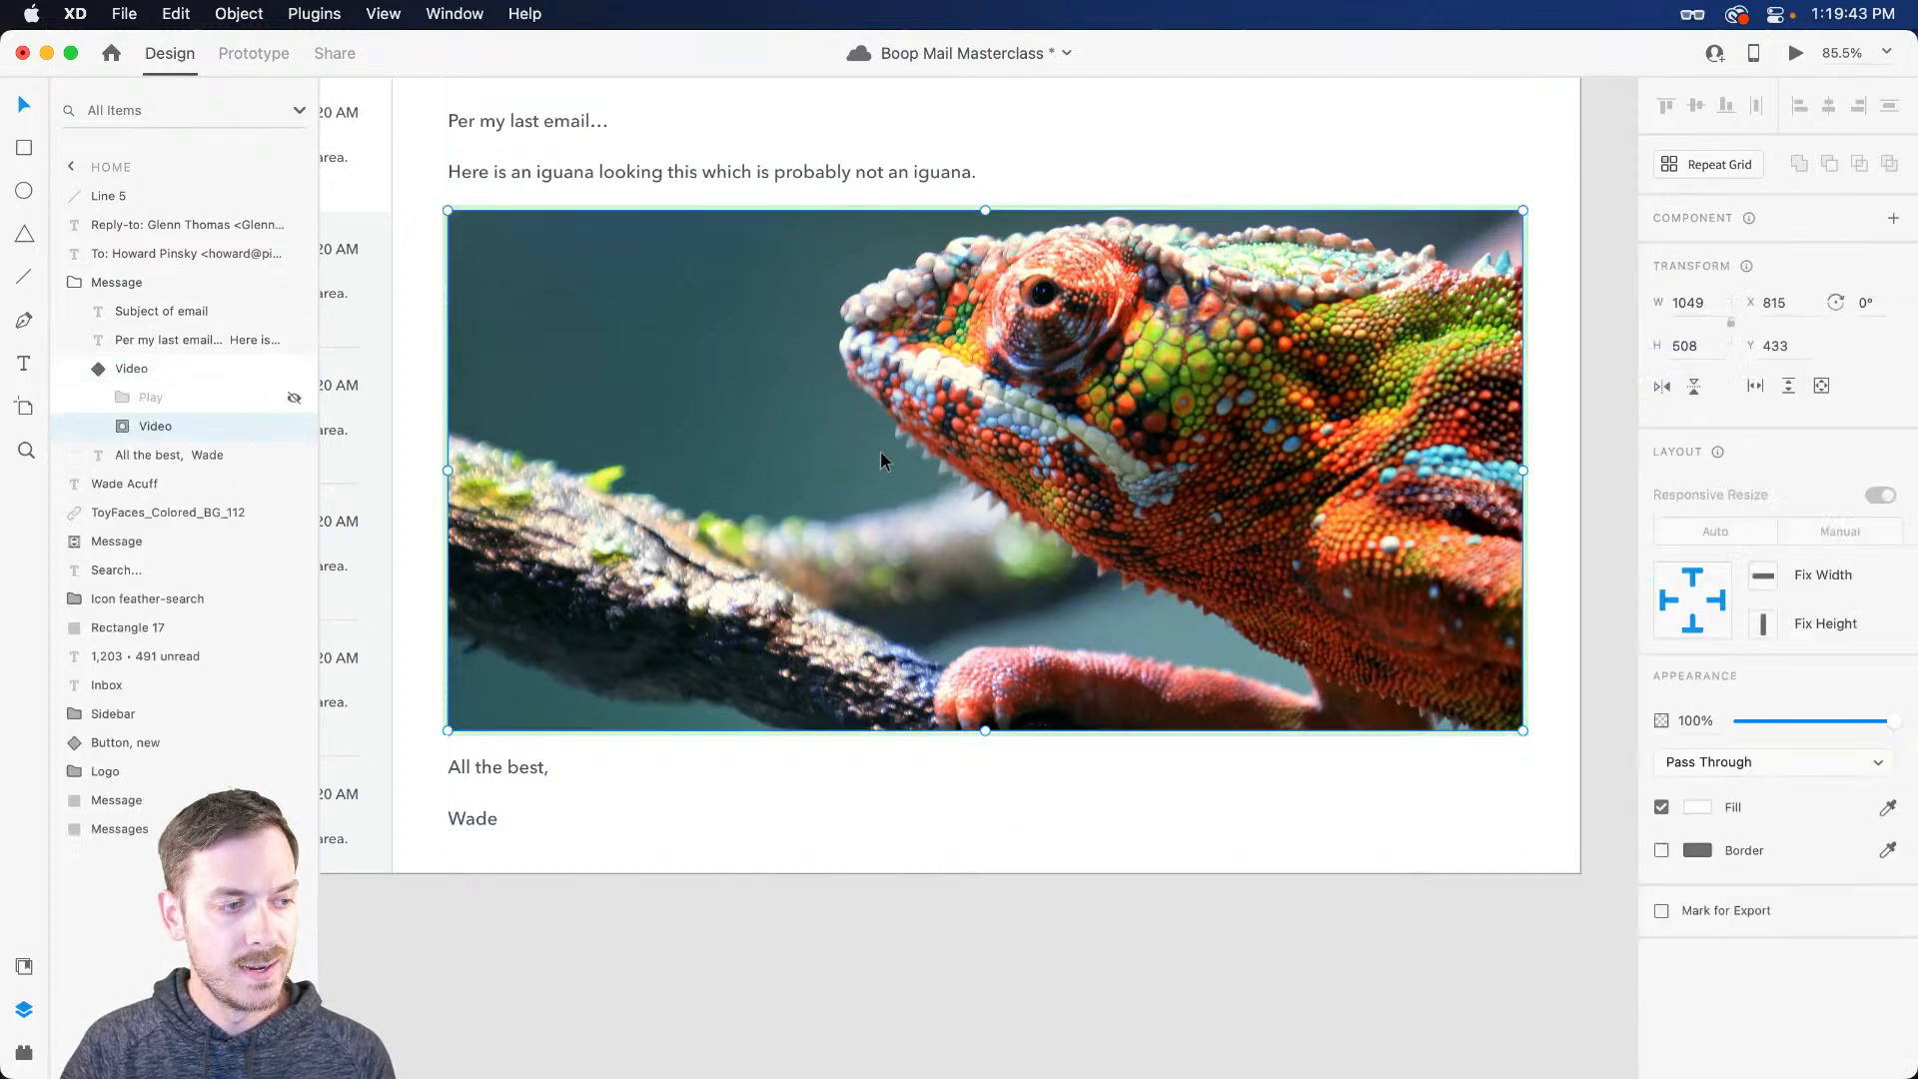
left_click(108, 426)
left_click(295, 484)
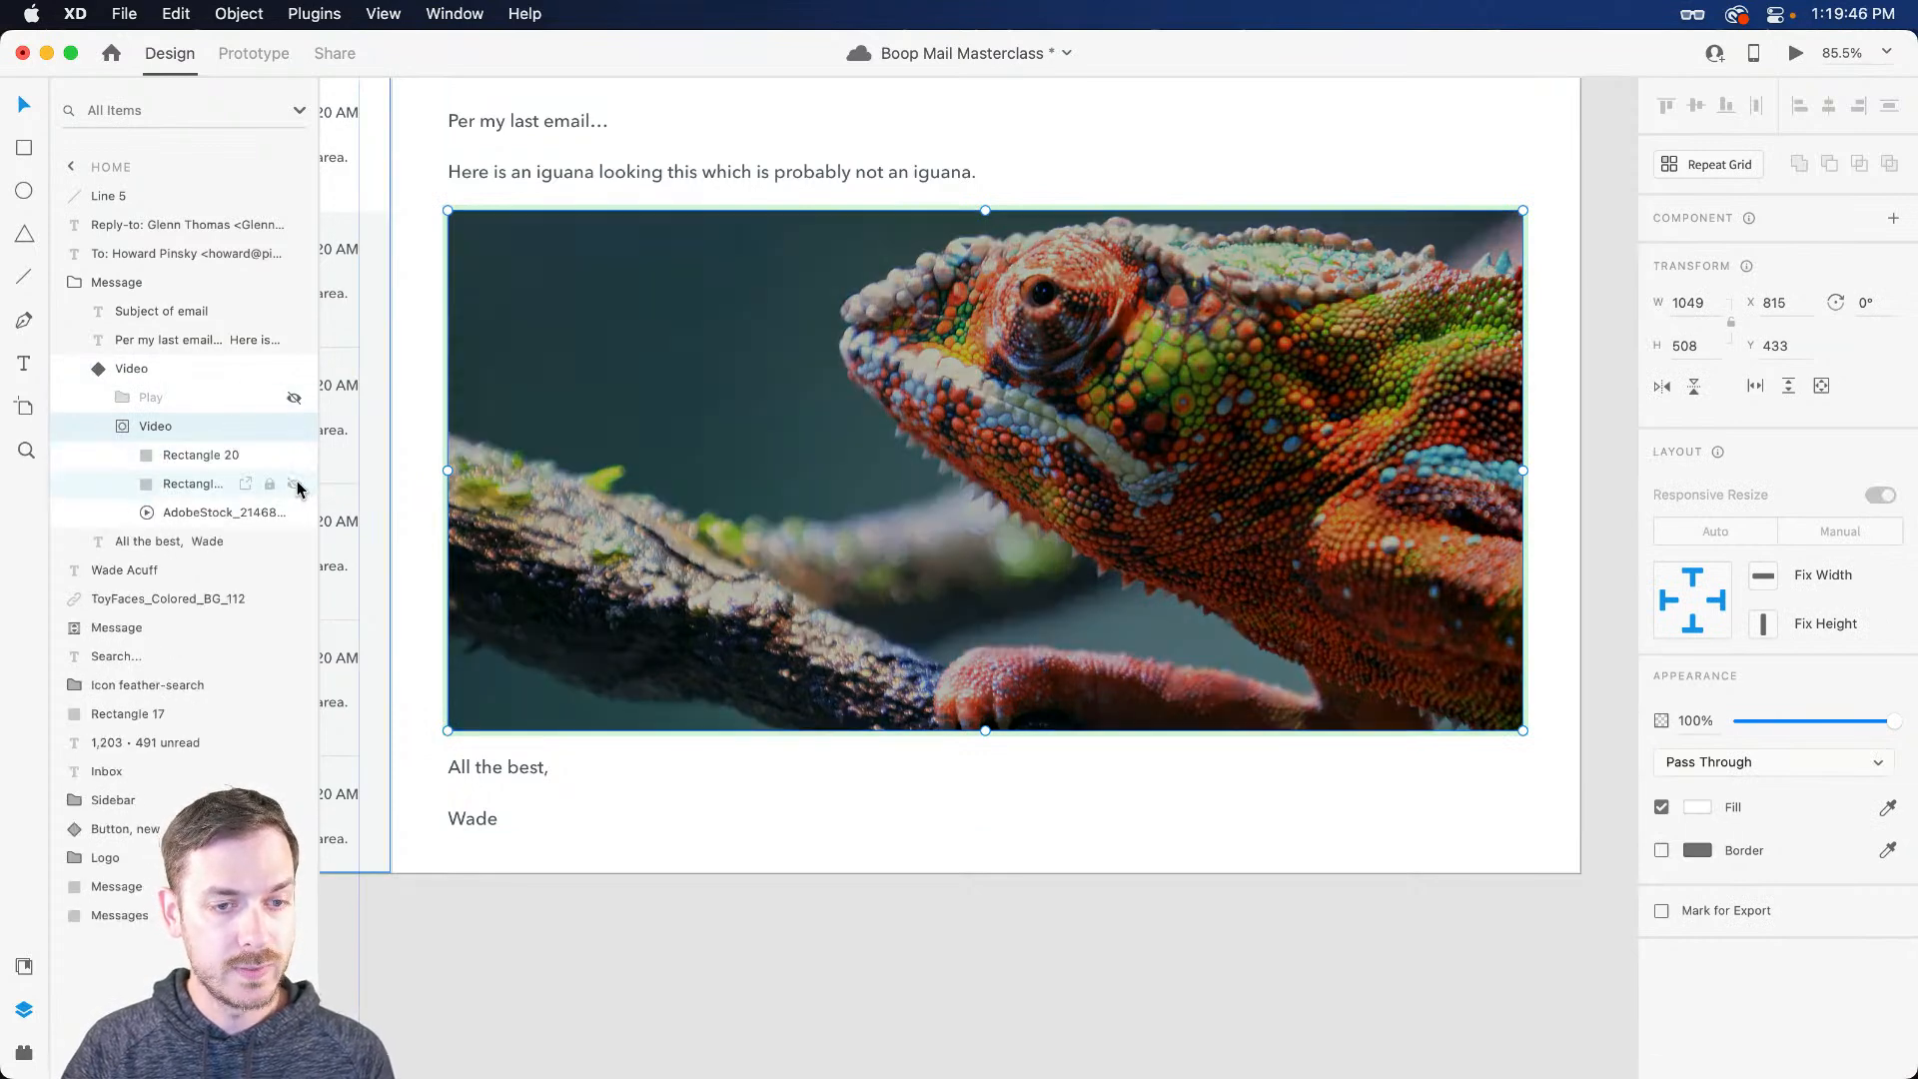
left_click(295, 398)
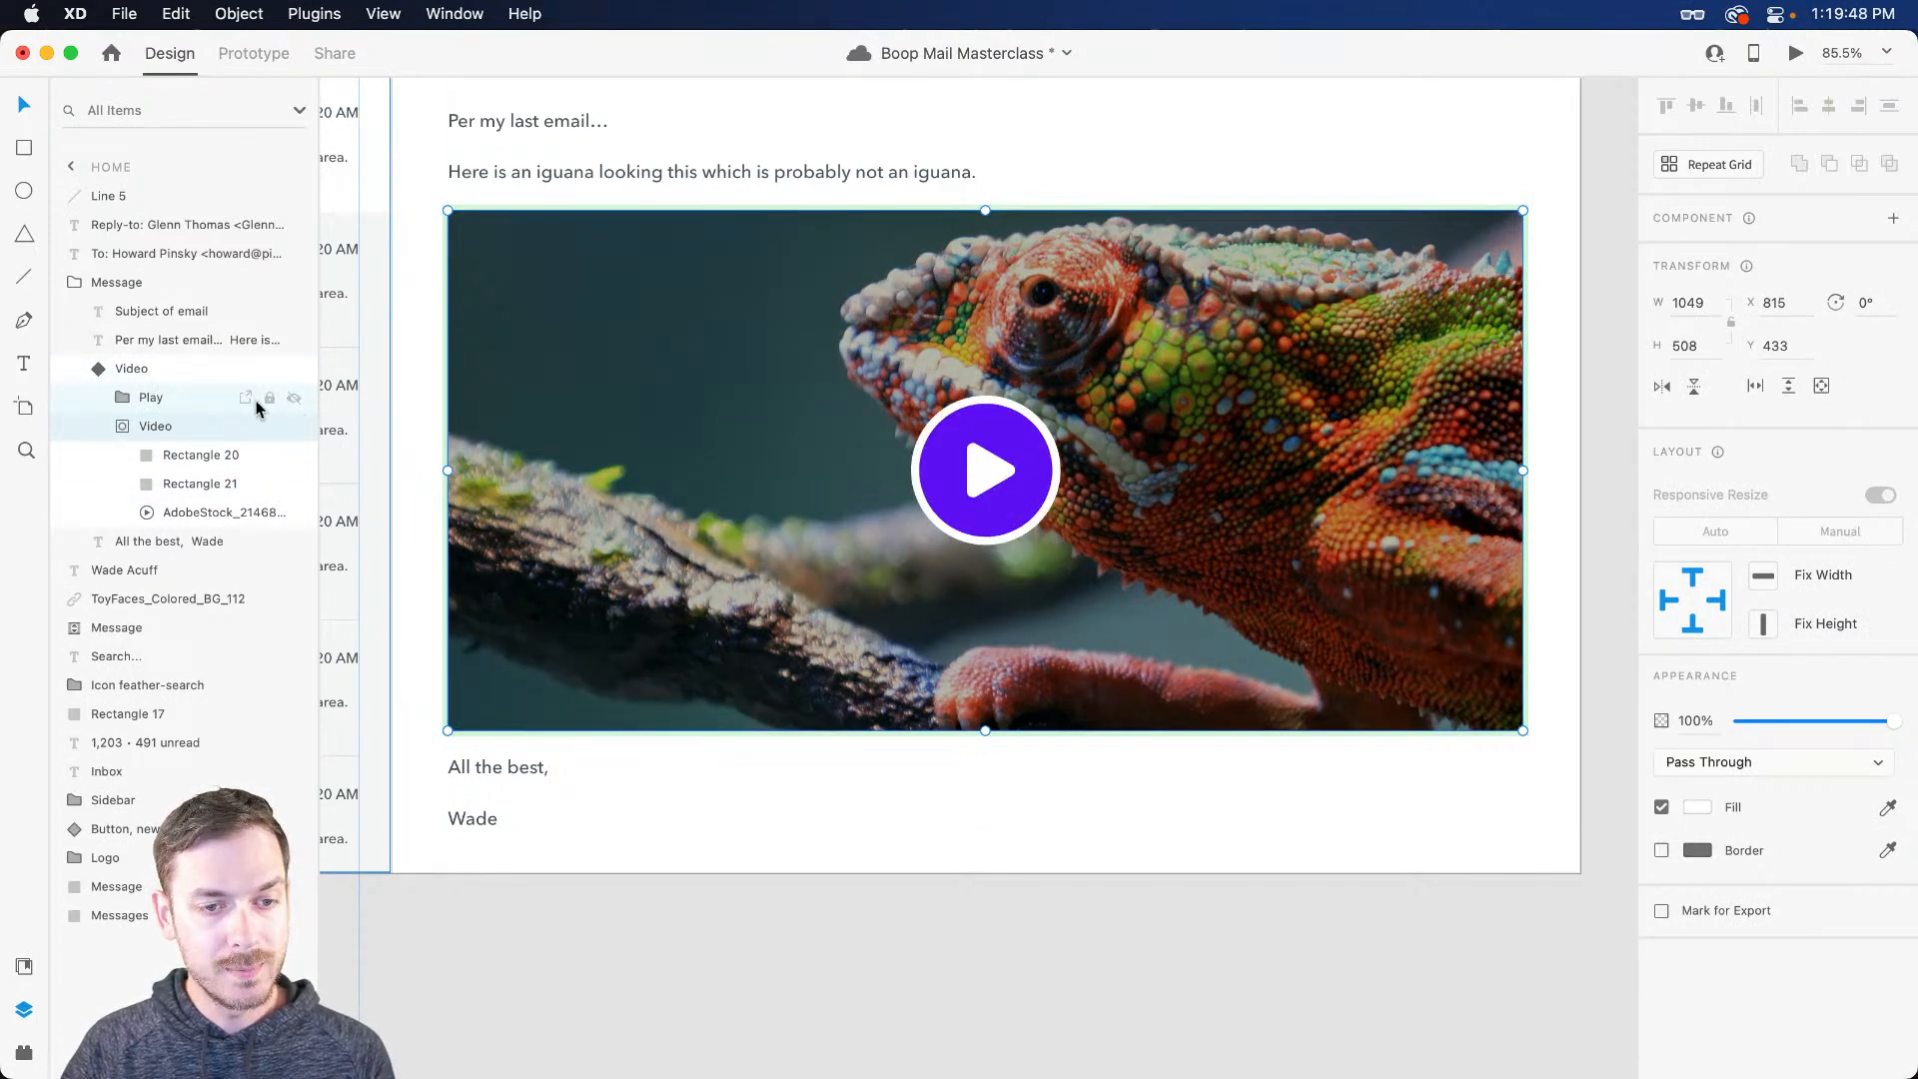
Step: Hide the Polygon 1 triangle inside the Play group of the Playing, hover state
left_click(206, 397)
key("super+3")
double_click(1007, 484)
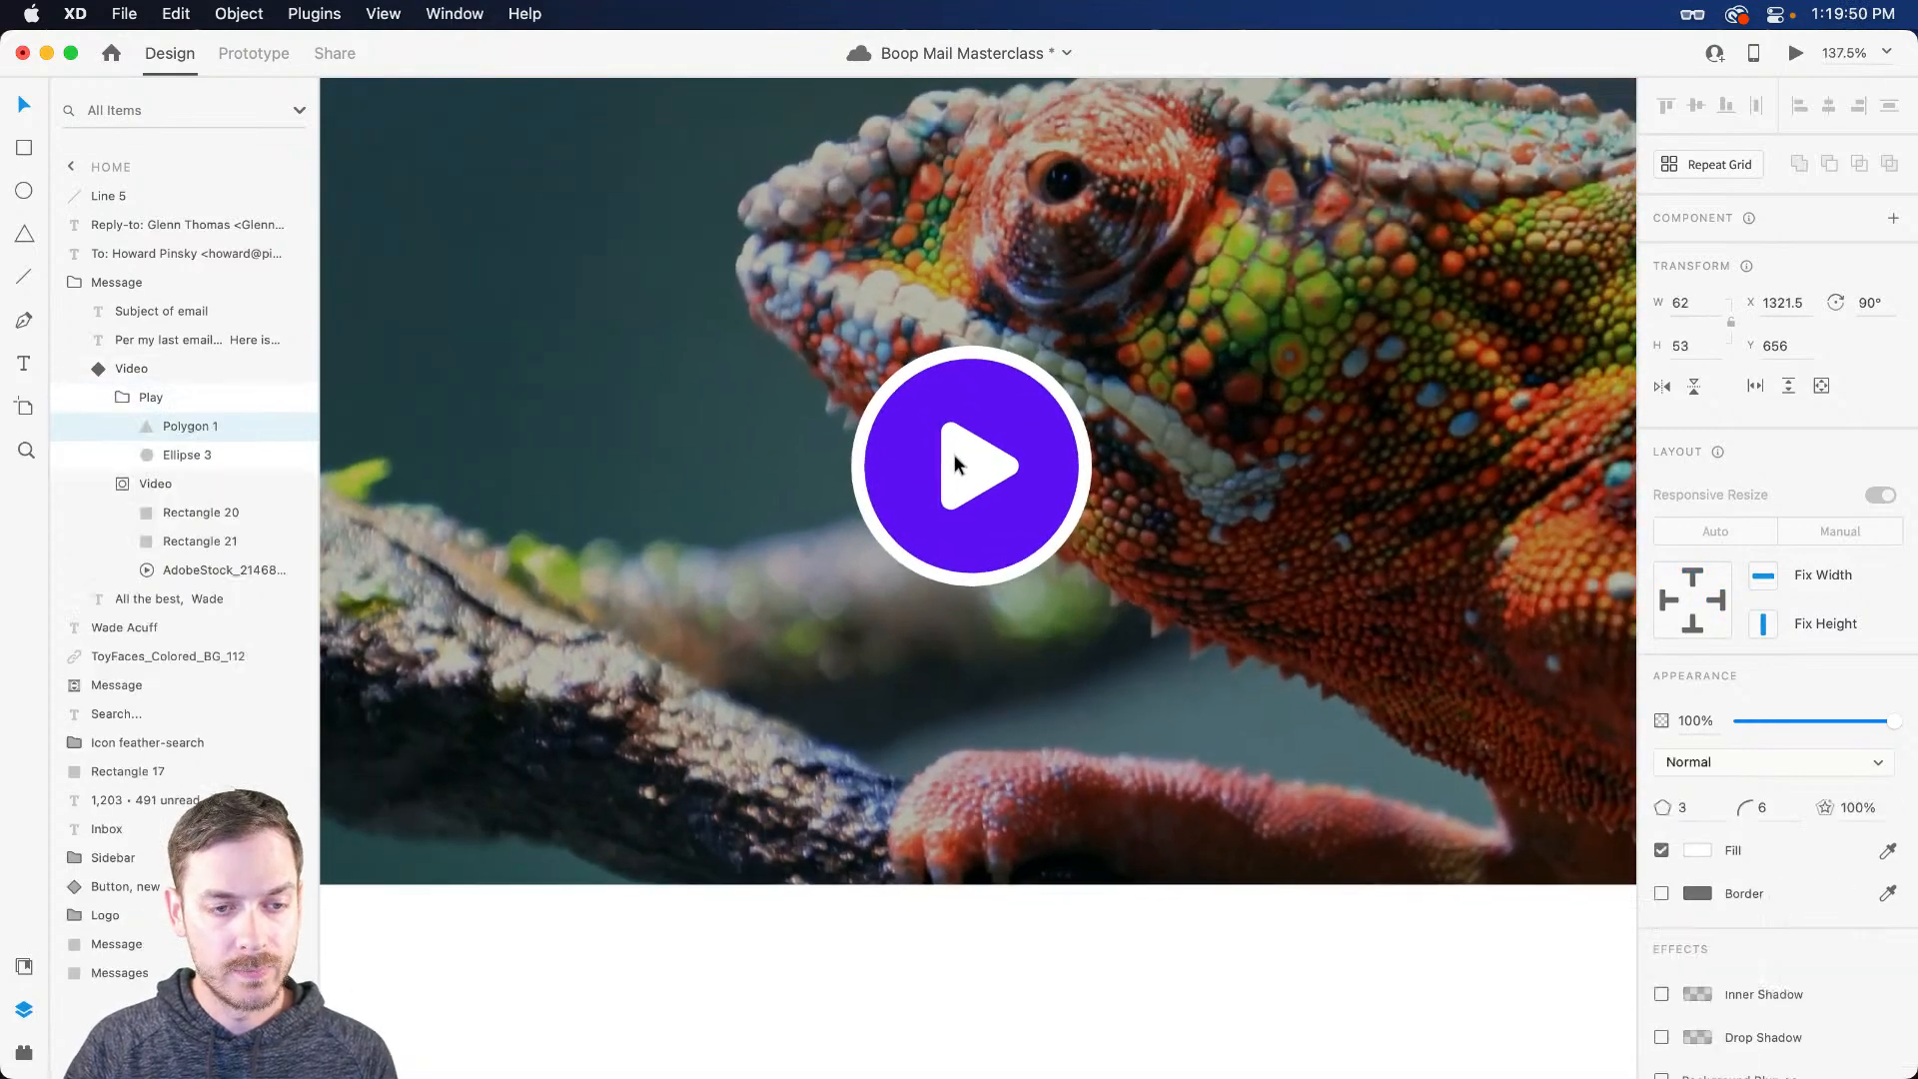
left_click(292, 426)
Step: Draw a borderless white vertical bar 14 wide and 54 high with corner radius 2 inside the purple circle
scroll(927, 458, "up", 5)
key("r")
mouse_move(903, 352)
left_mouse_down()
mouse_move(938, 491)
mouse_move(949, 447)
left_mouse_up()
left_click(1761, 814)
type("14")
key("Return")
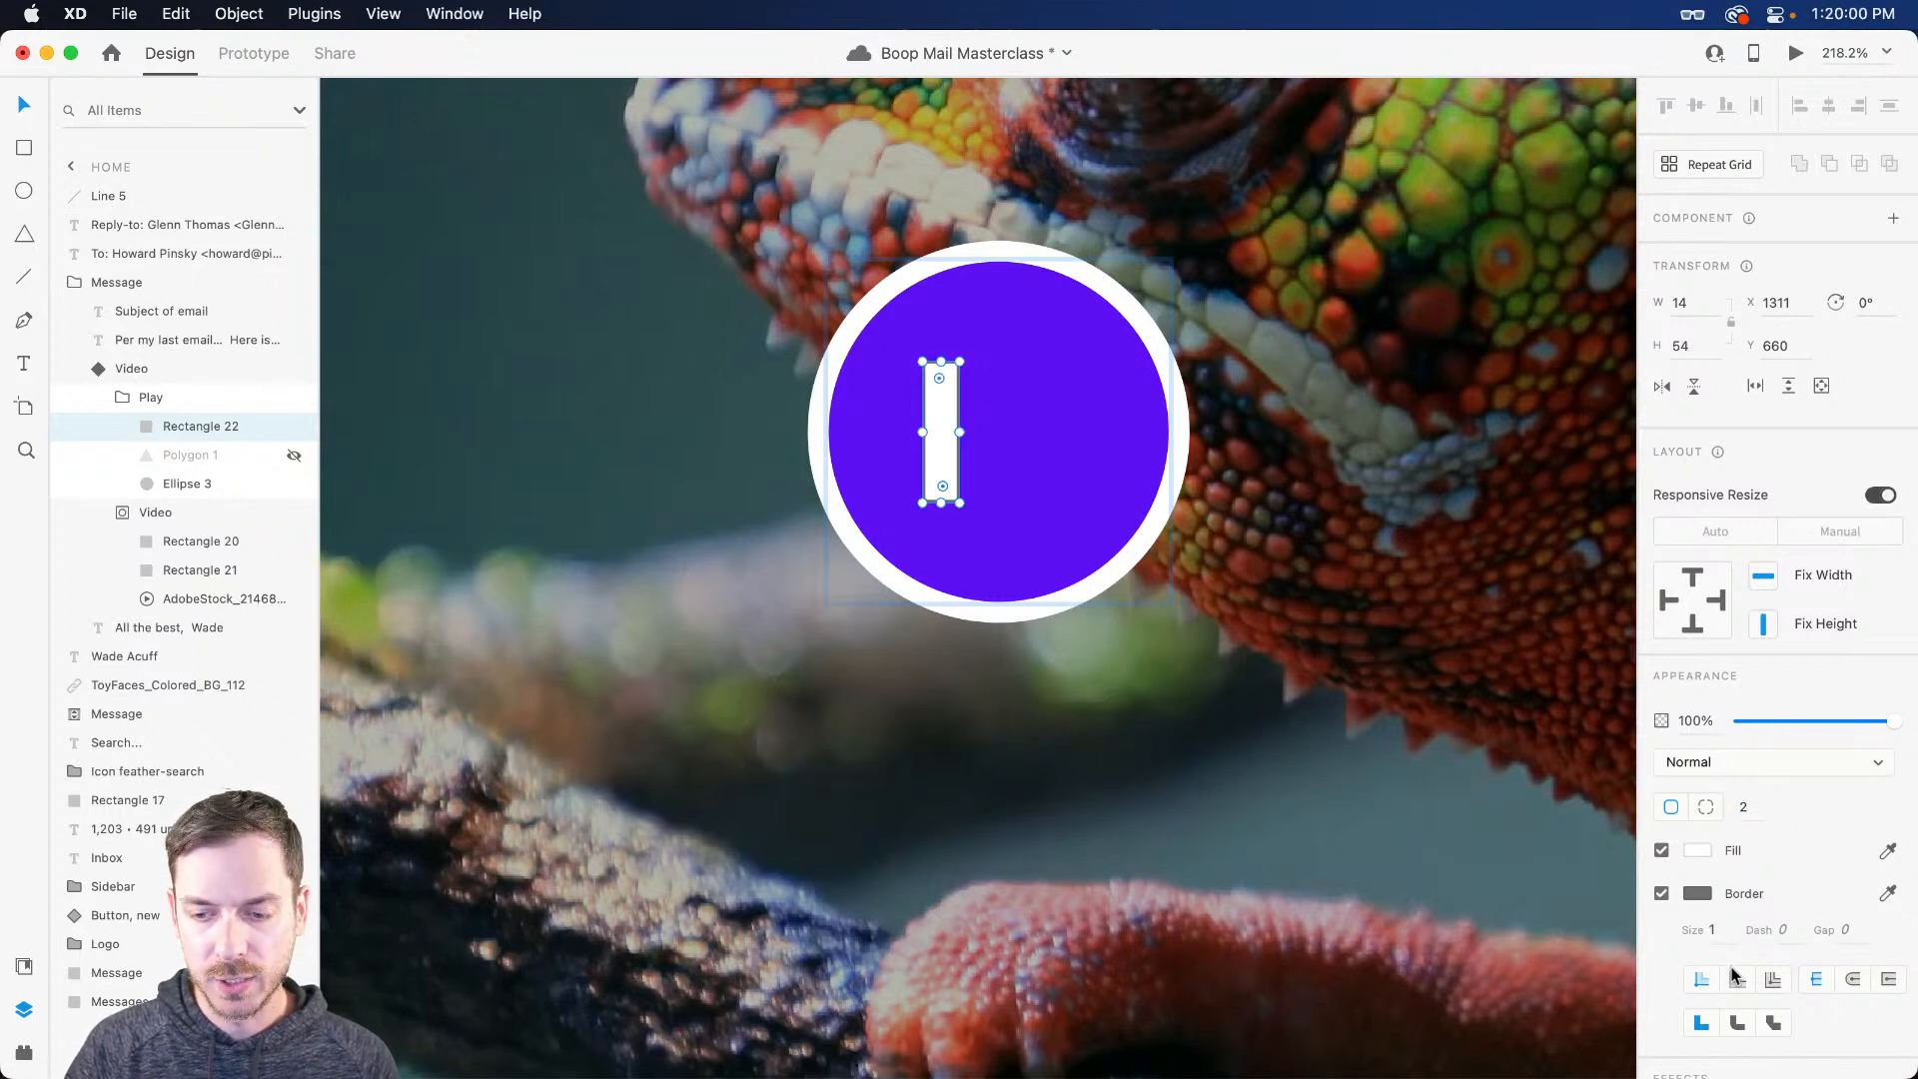
left_click(1661, 893)
Step: Duplicate the bar beside itself, centre the pair in the circle as a pause icon and preview the state
mouse_move(944, 439)
left_mouse_down()
mouse_move(989, 431)
mouse_move(950, 429)
left_mouse_up()
left_click(933, 429, "shift")
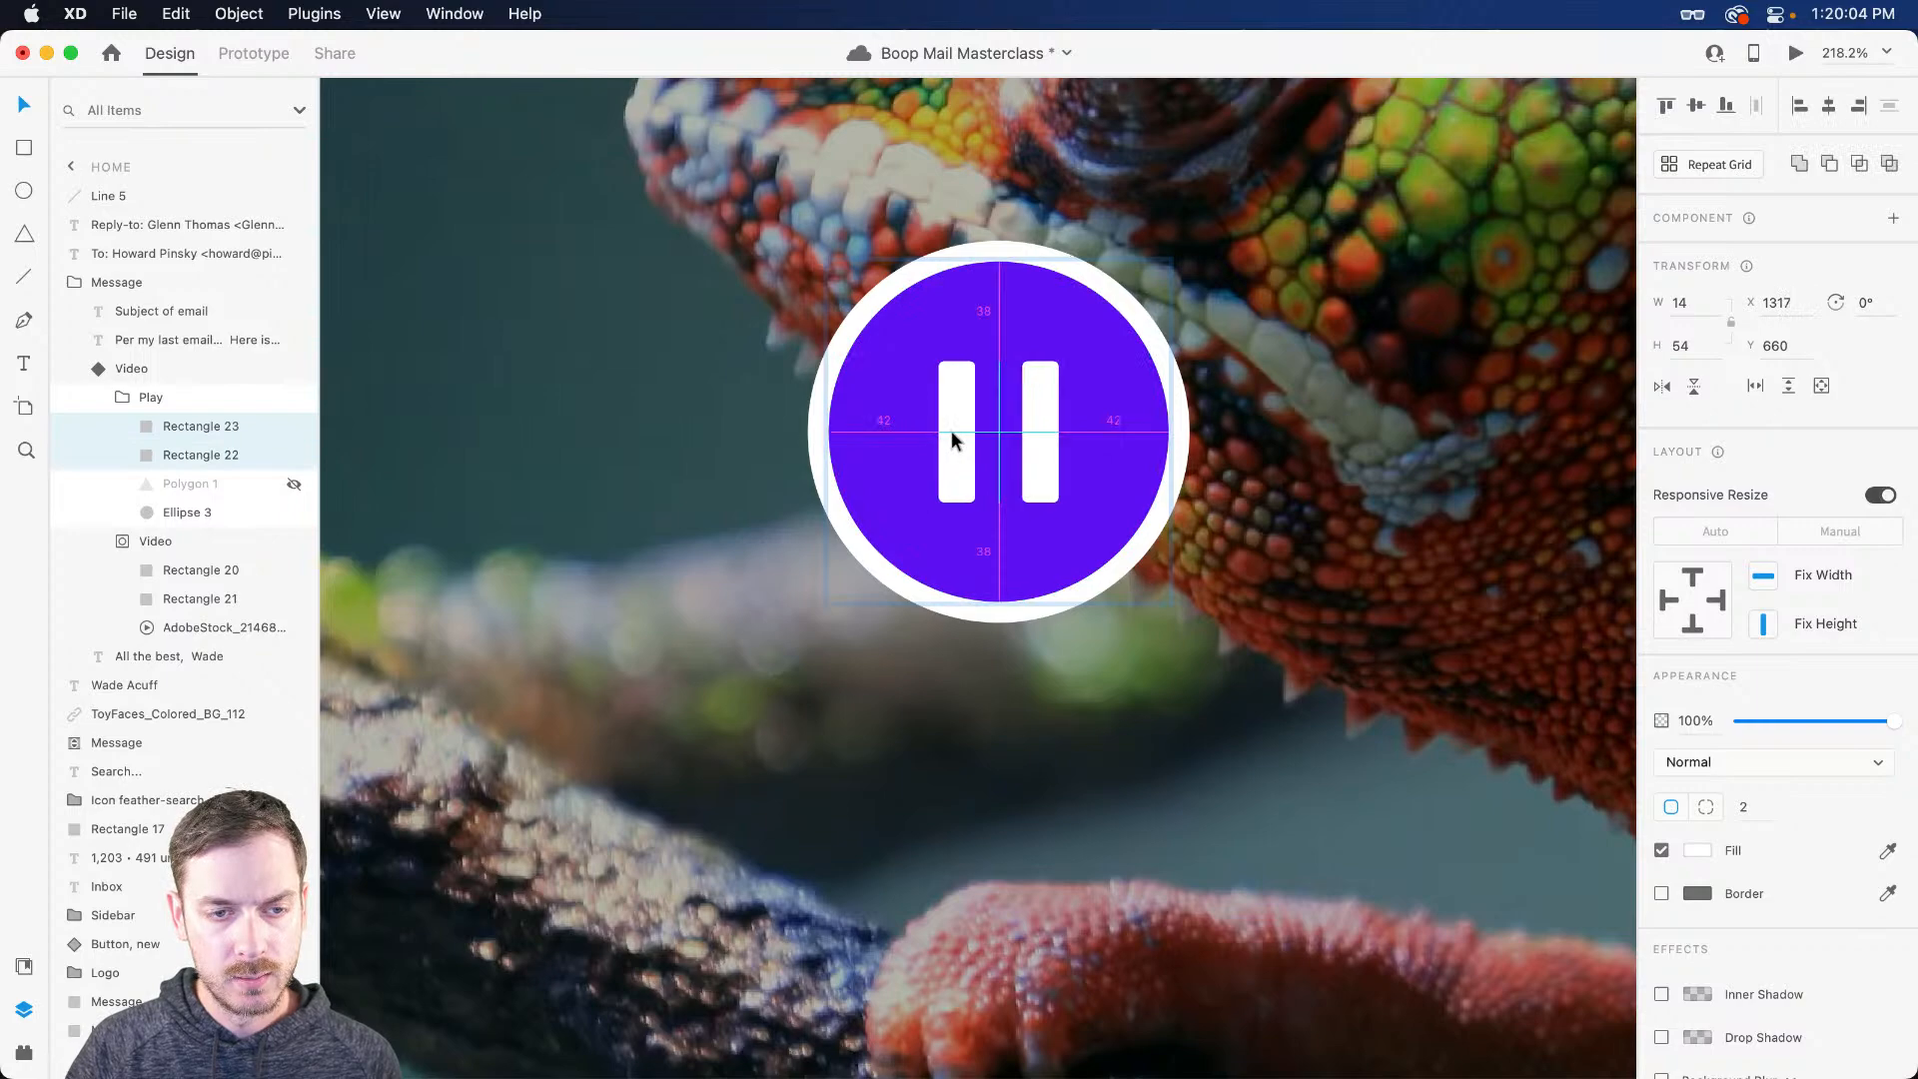
key("super+Return")
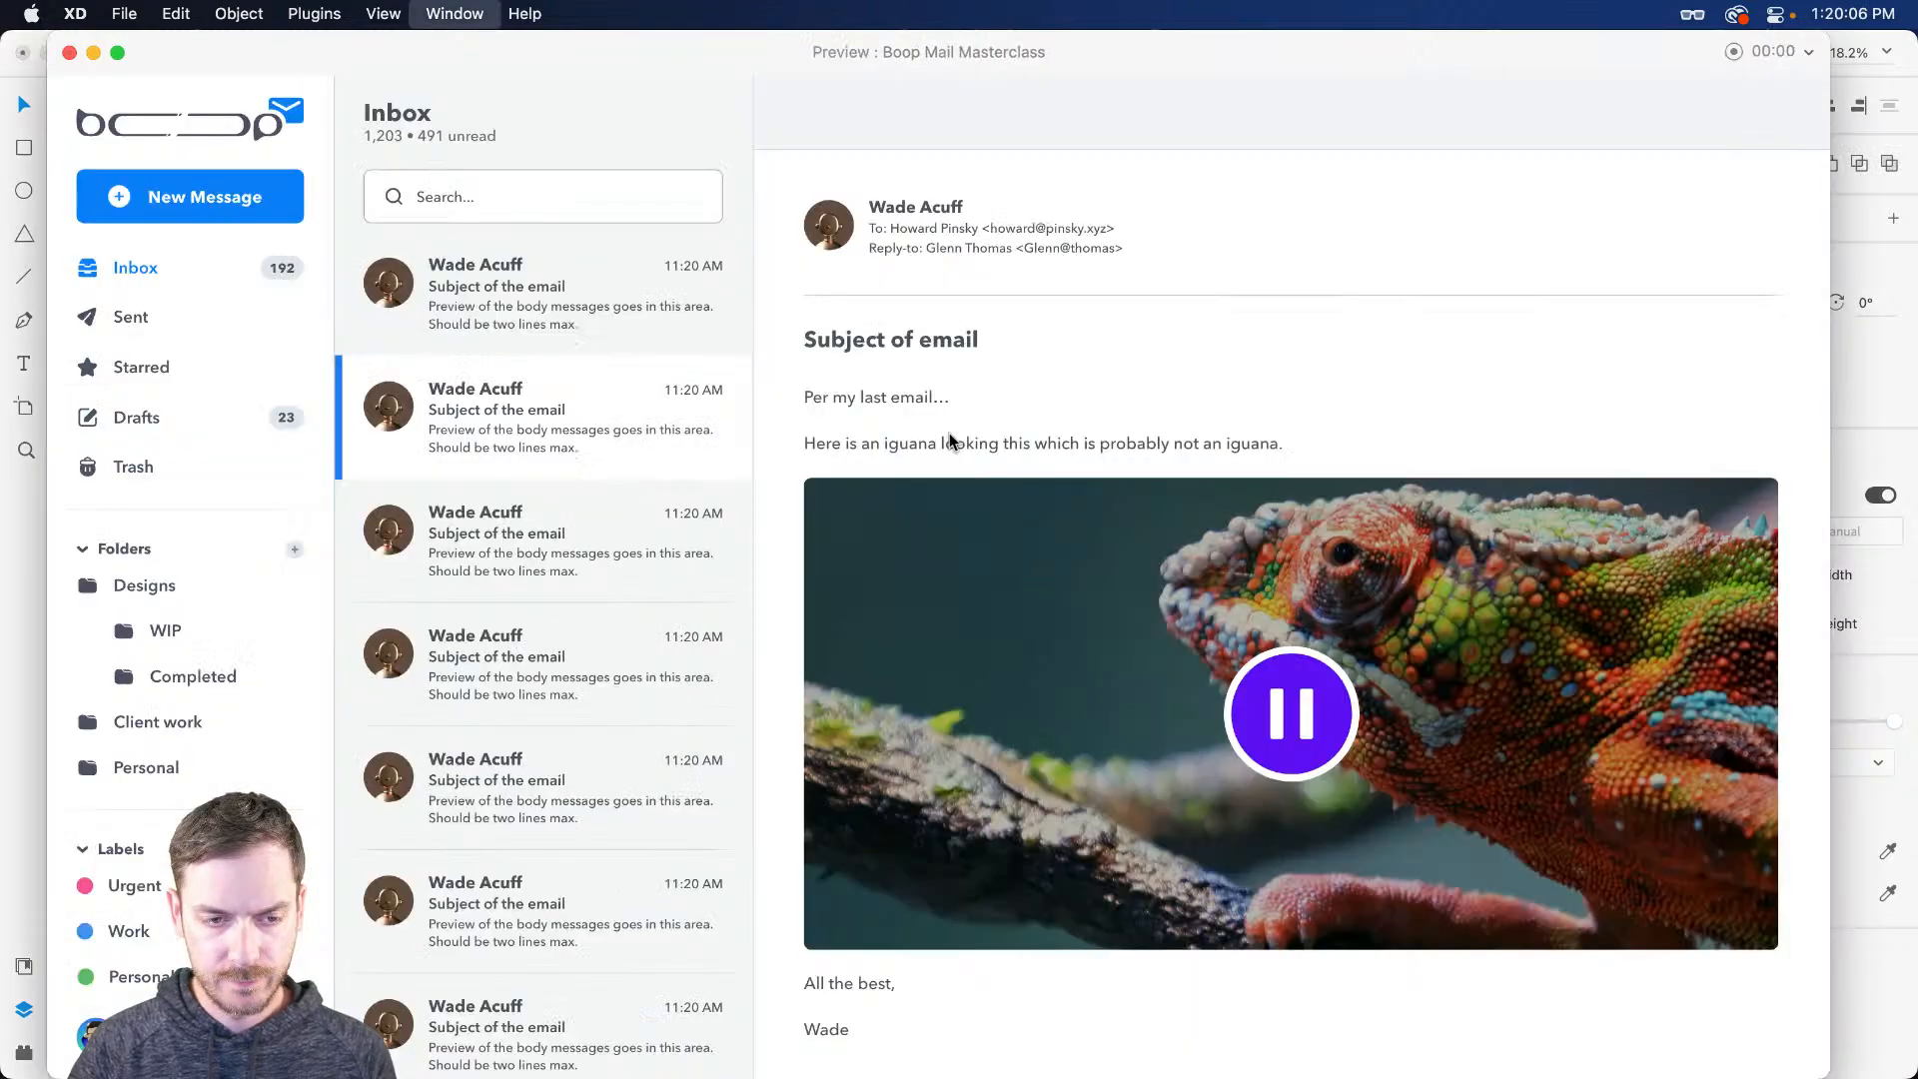
key("super+w")
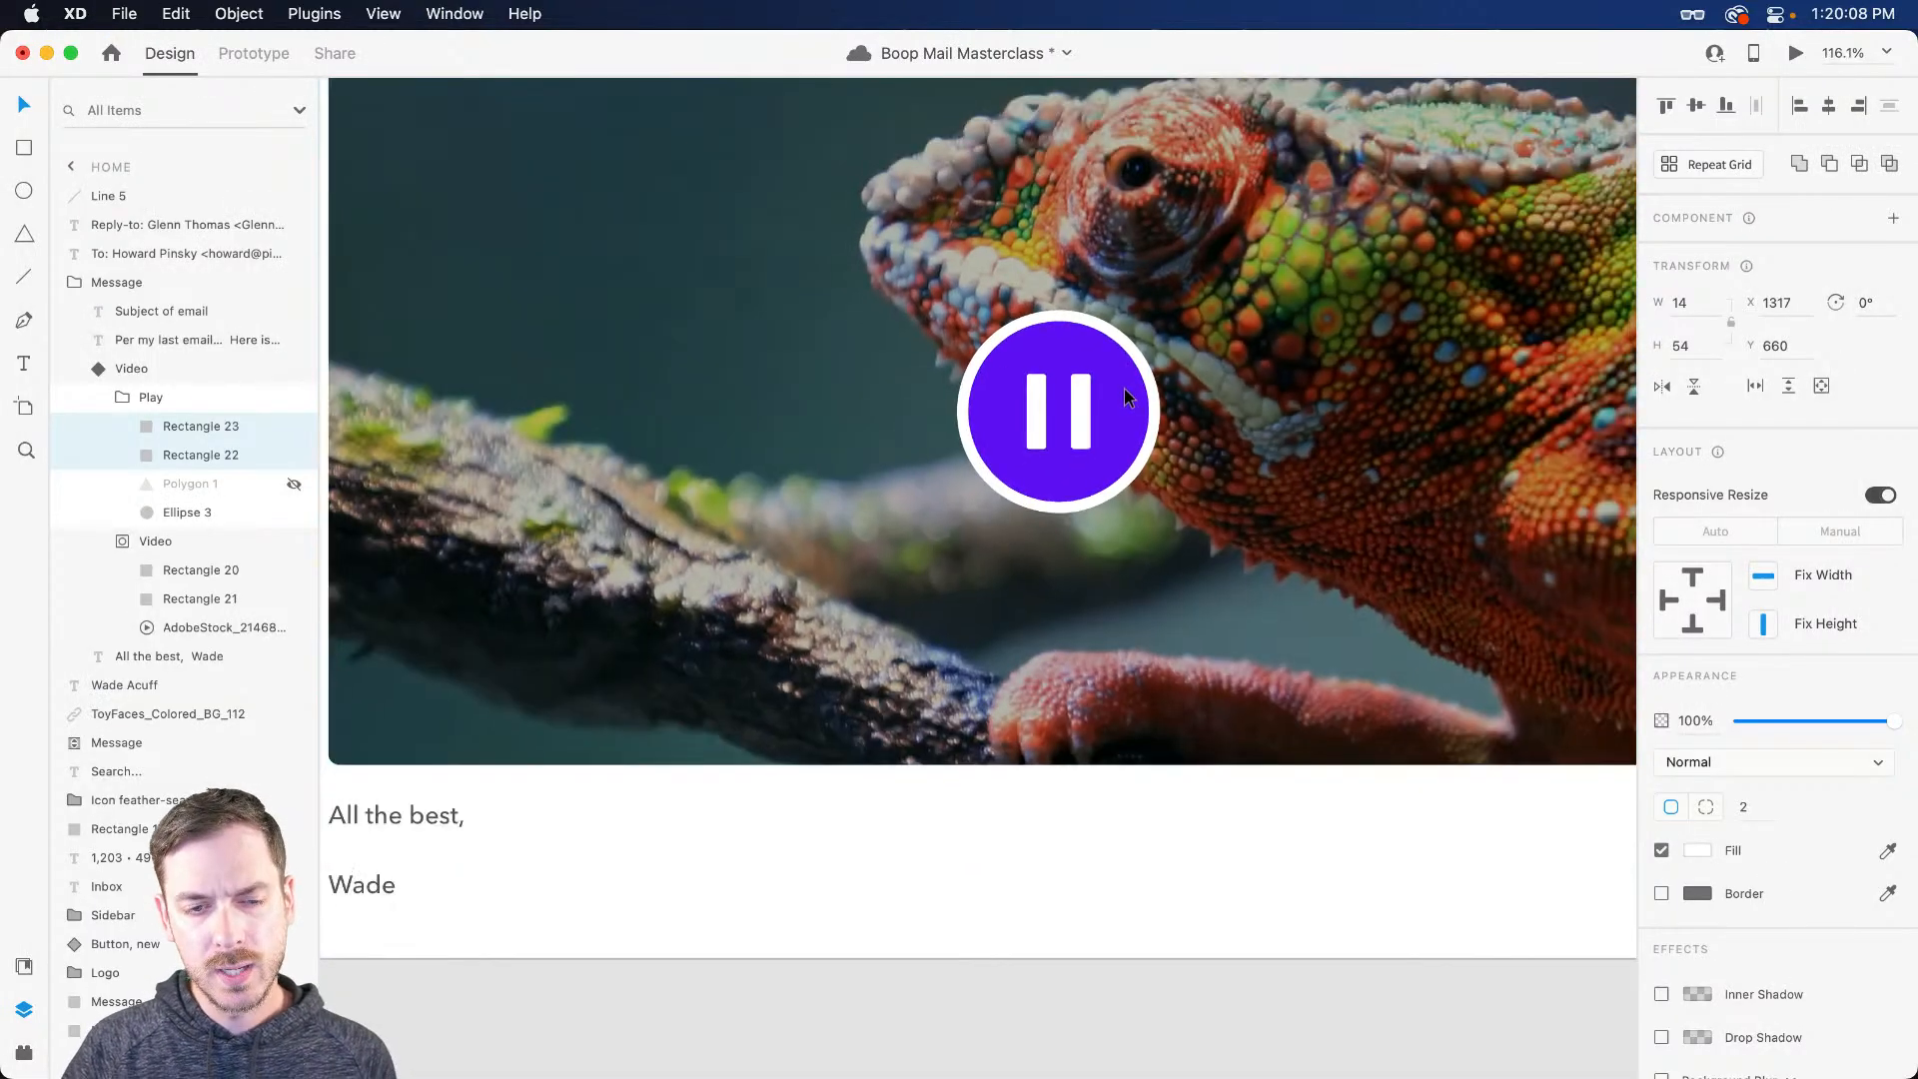
Step: Try a #000000 fill at 45% alpha and an object opacity of 30% on the pause button's circle, undoing the changes
left_click(1125, 392)
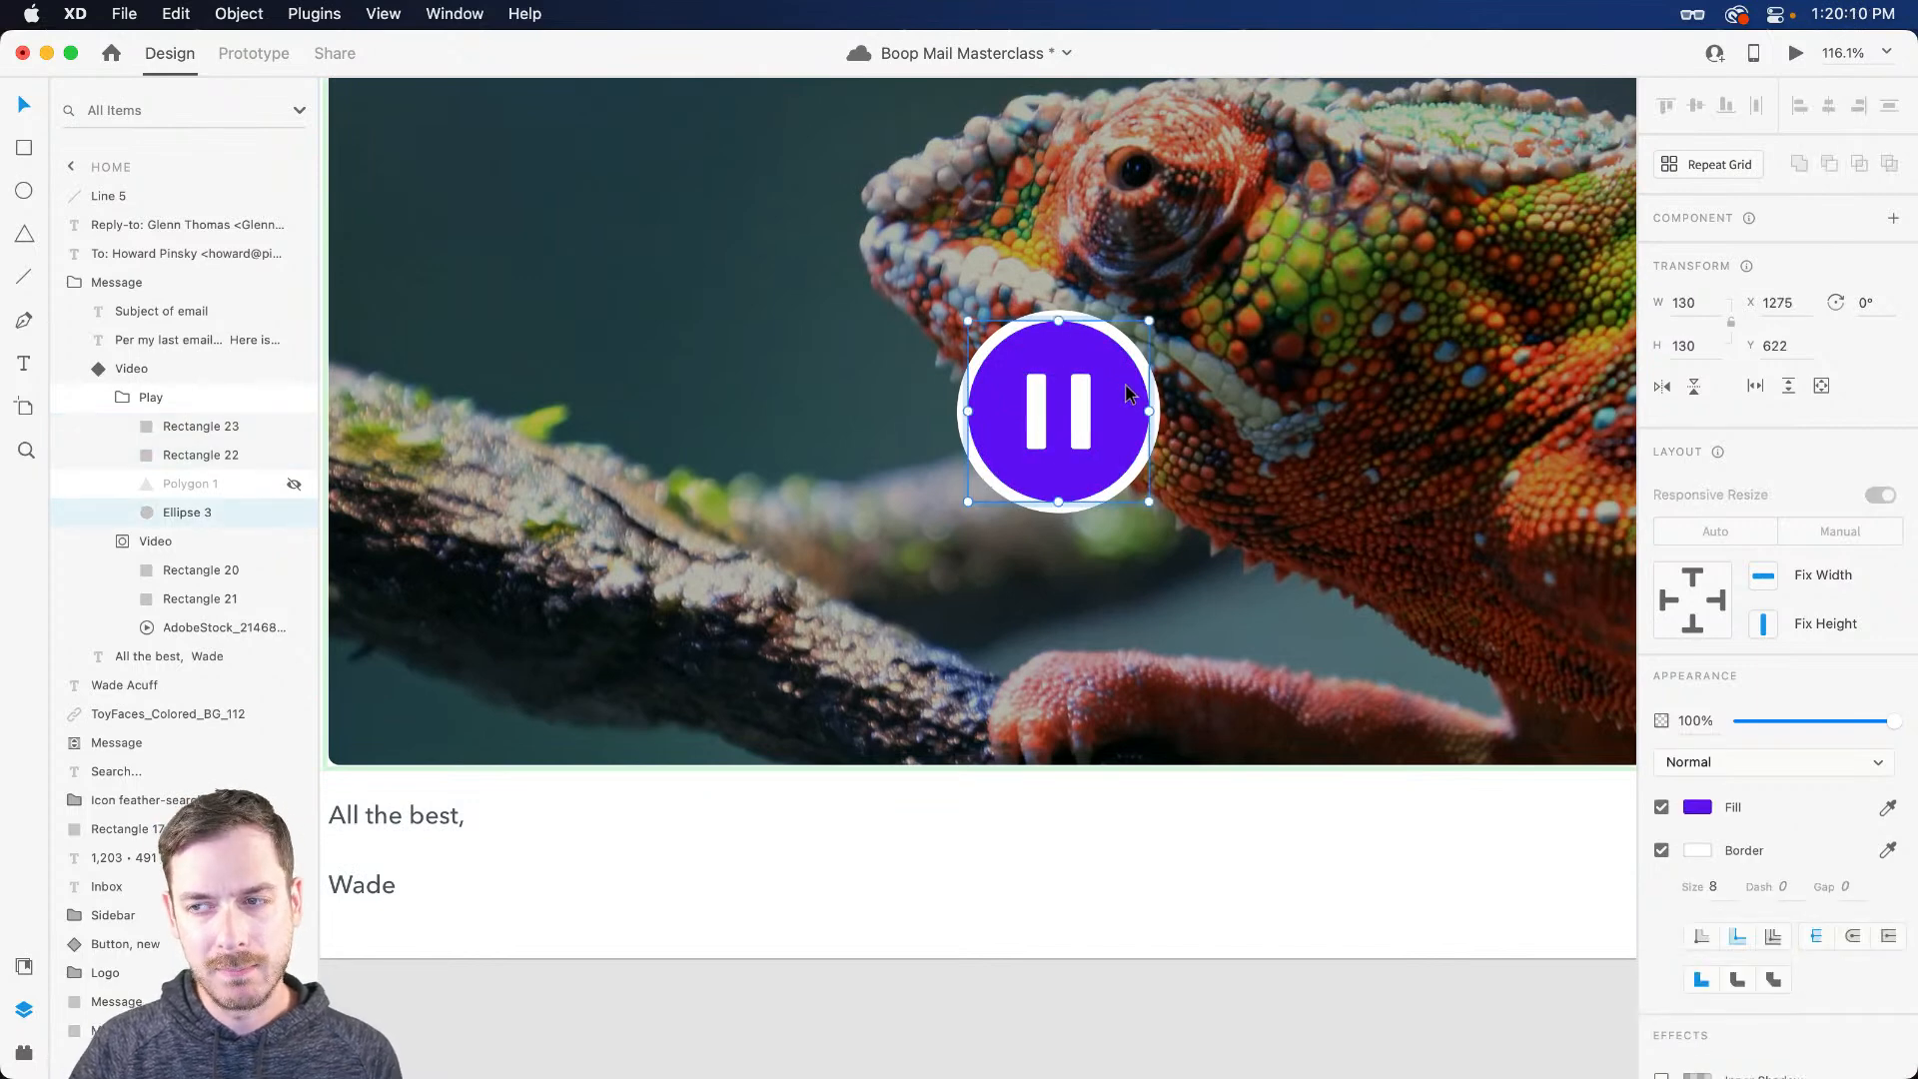
scroll(1126, 382, "up", 3)
left_click(1697, 809)
left_click_drag(1488, 839, 1304, 935)
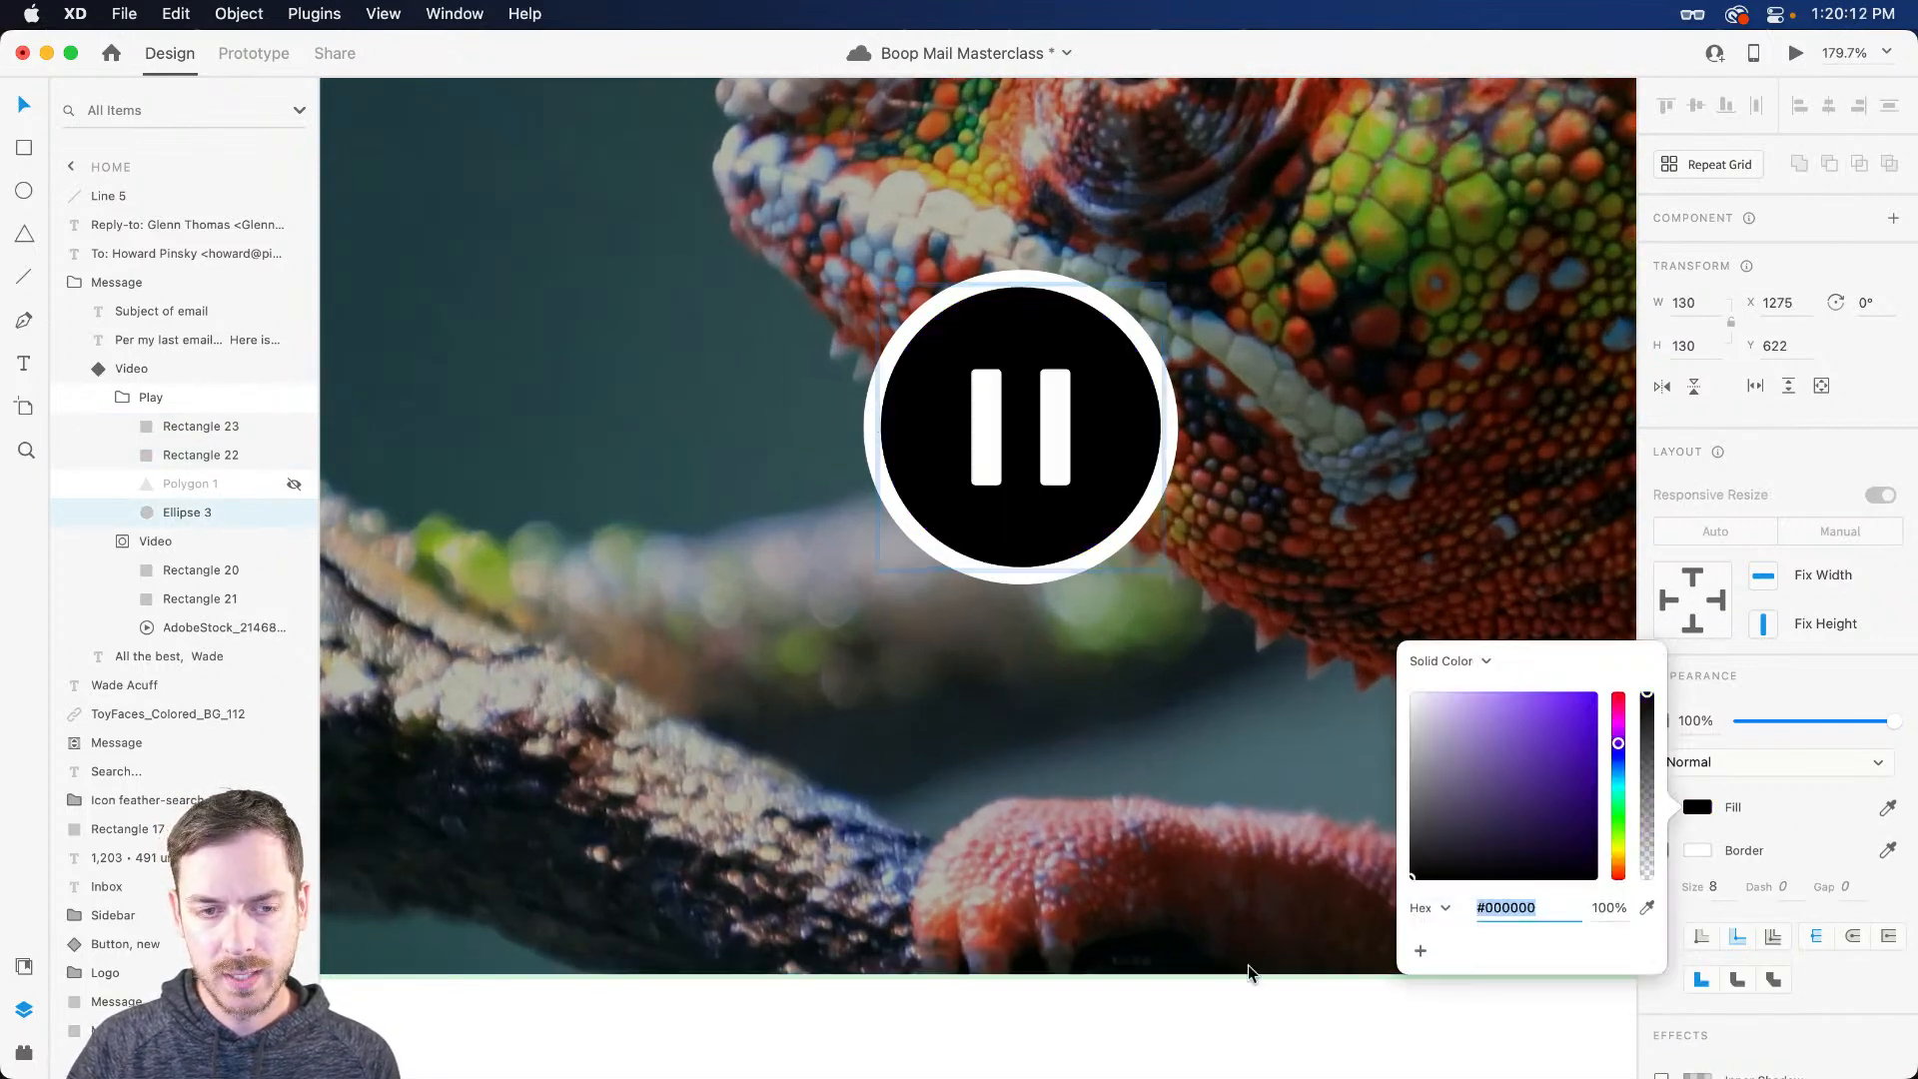
left_click_drag(1647, 865, 1649, 791)
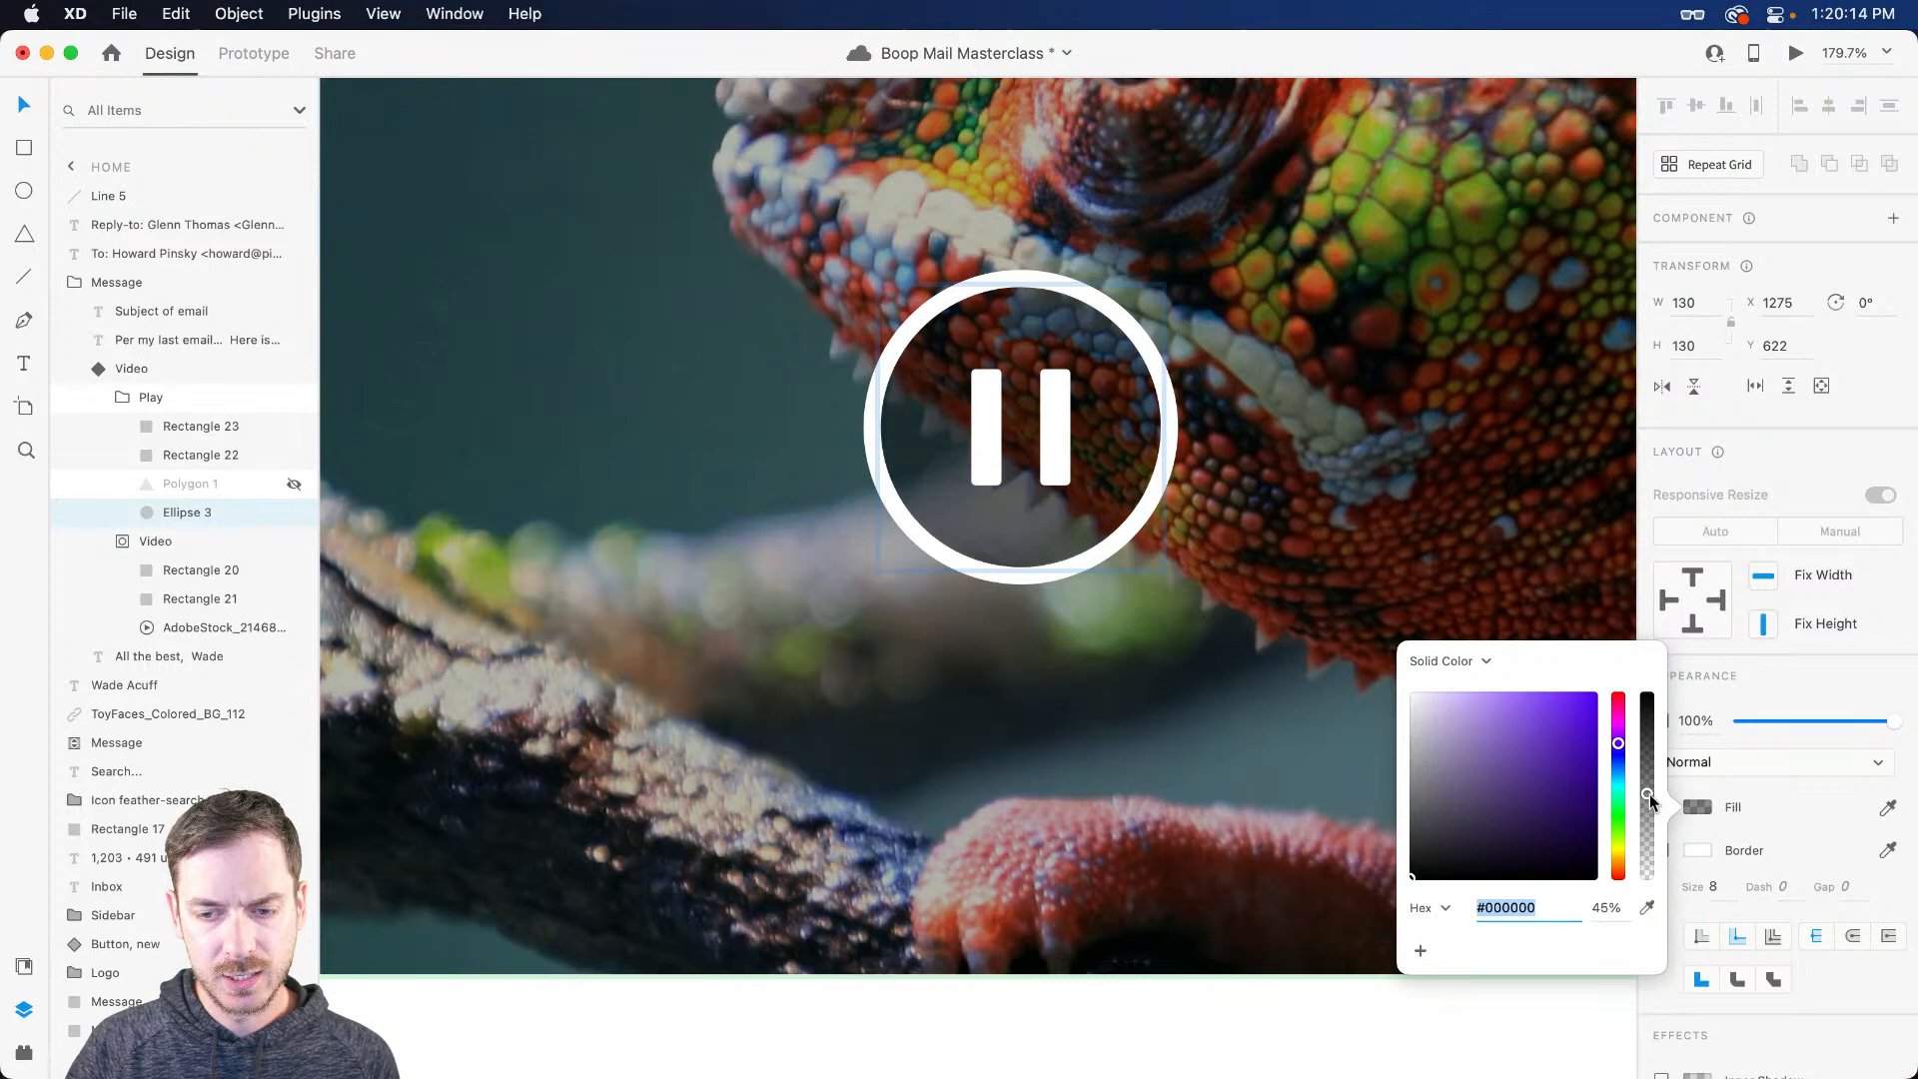
left_click(1750, 653)
key("super+z")
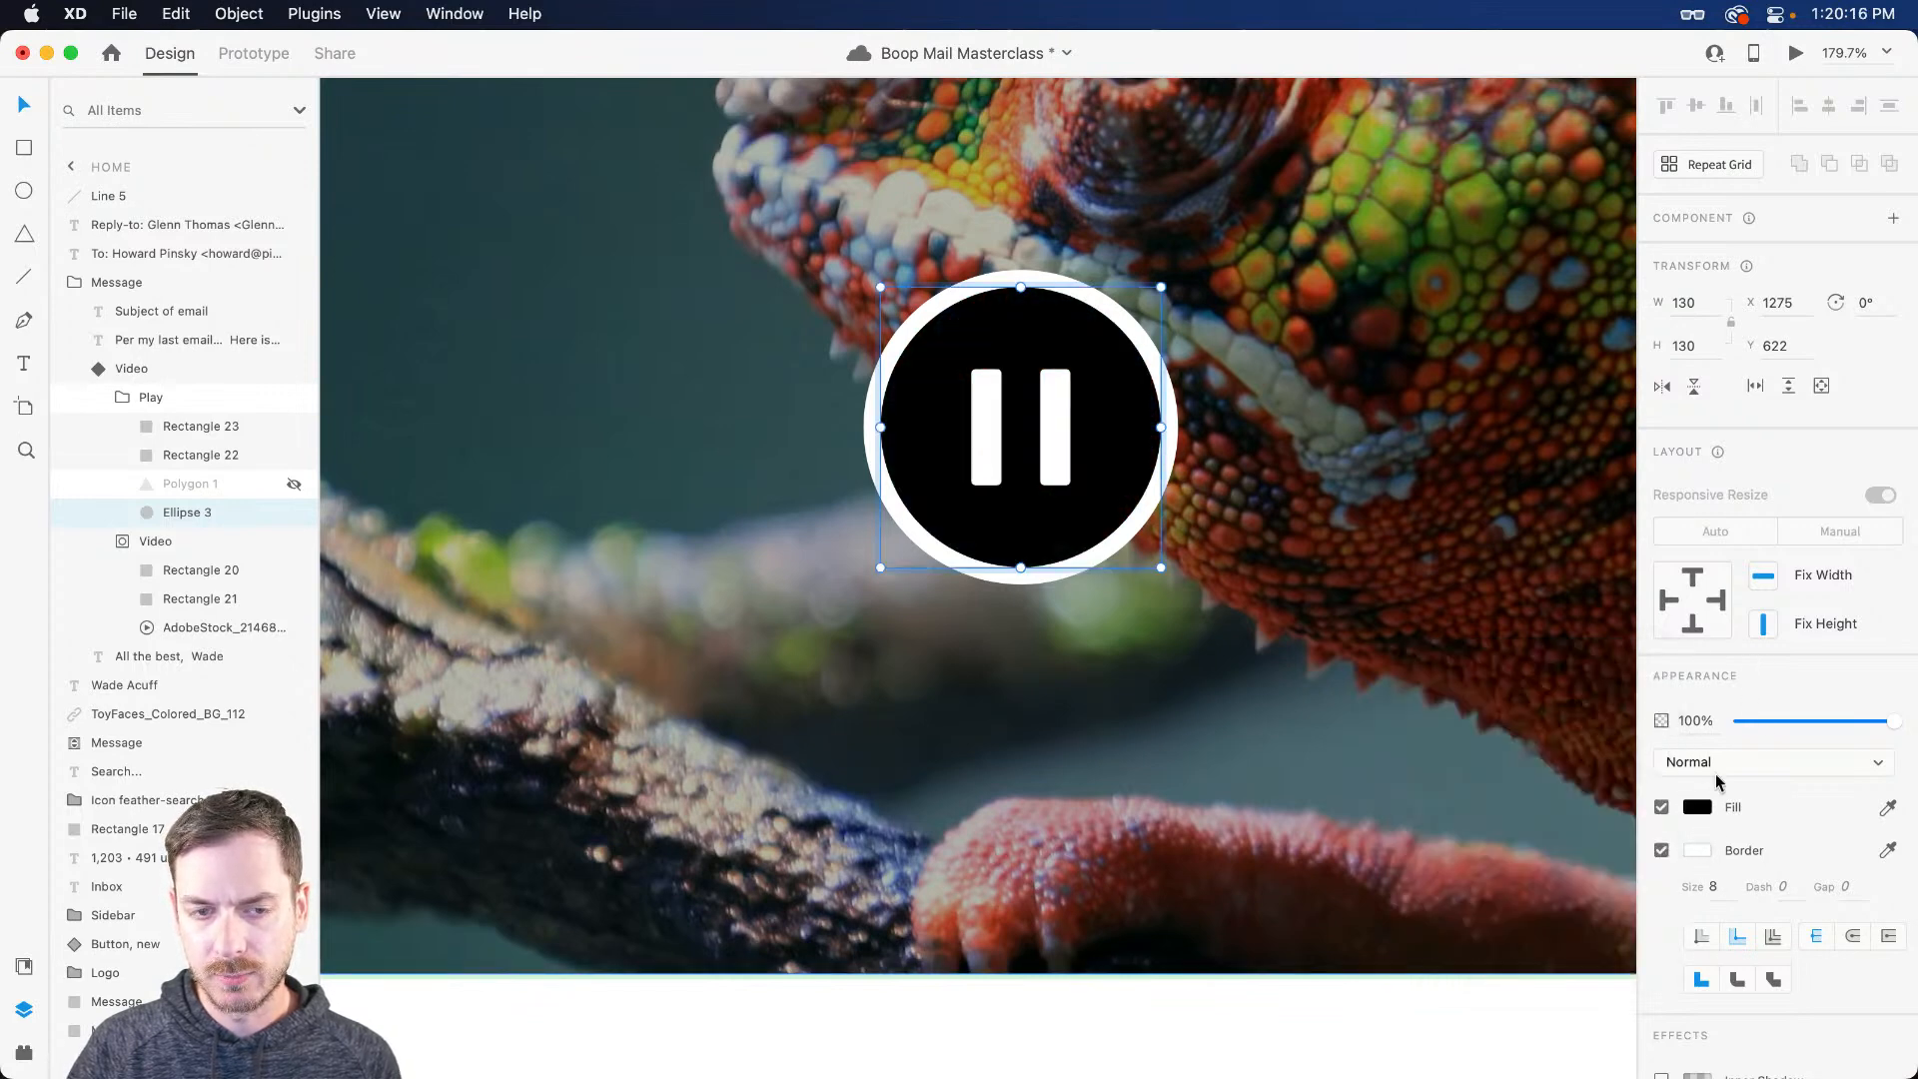
left_click_drag(1866, 728, 1788, 723)
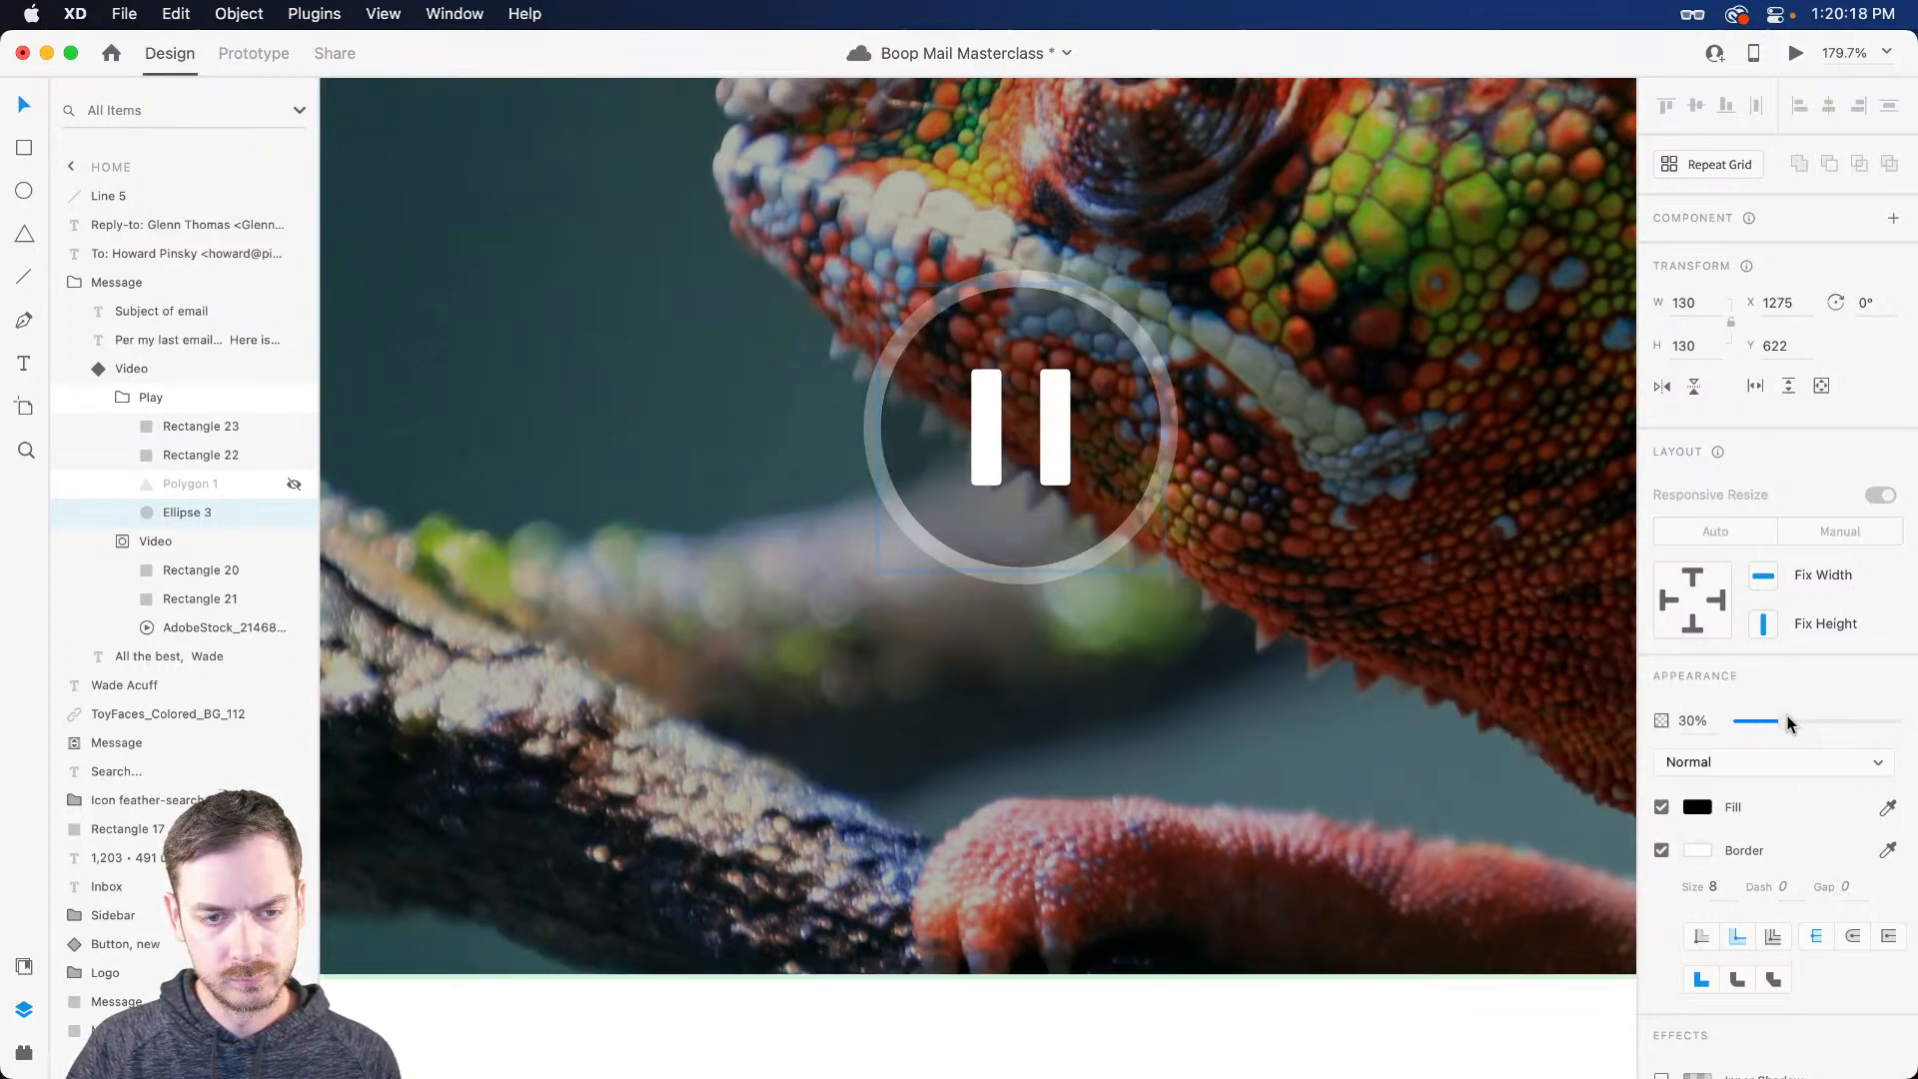
key("super+z")
key("super+z")
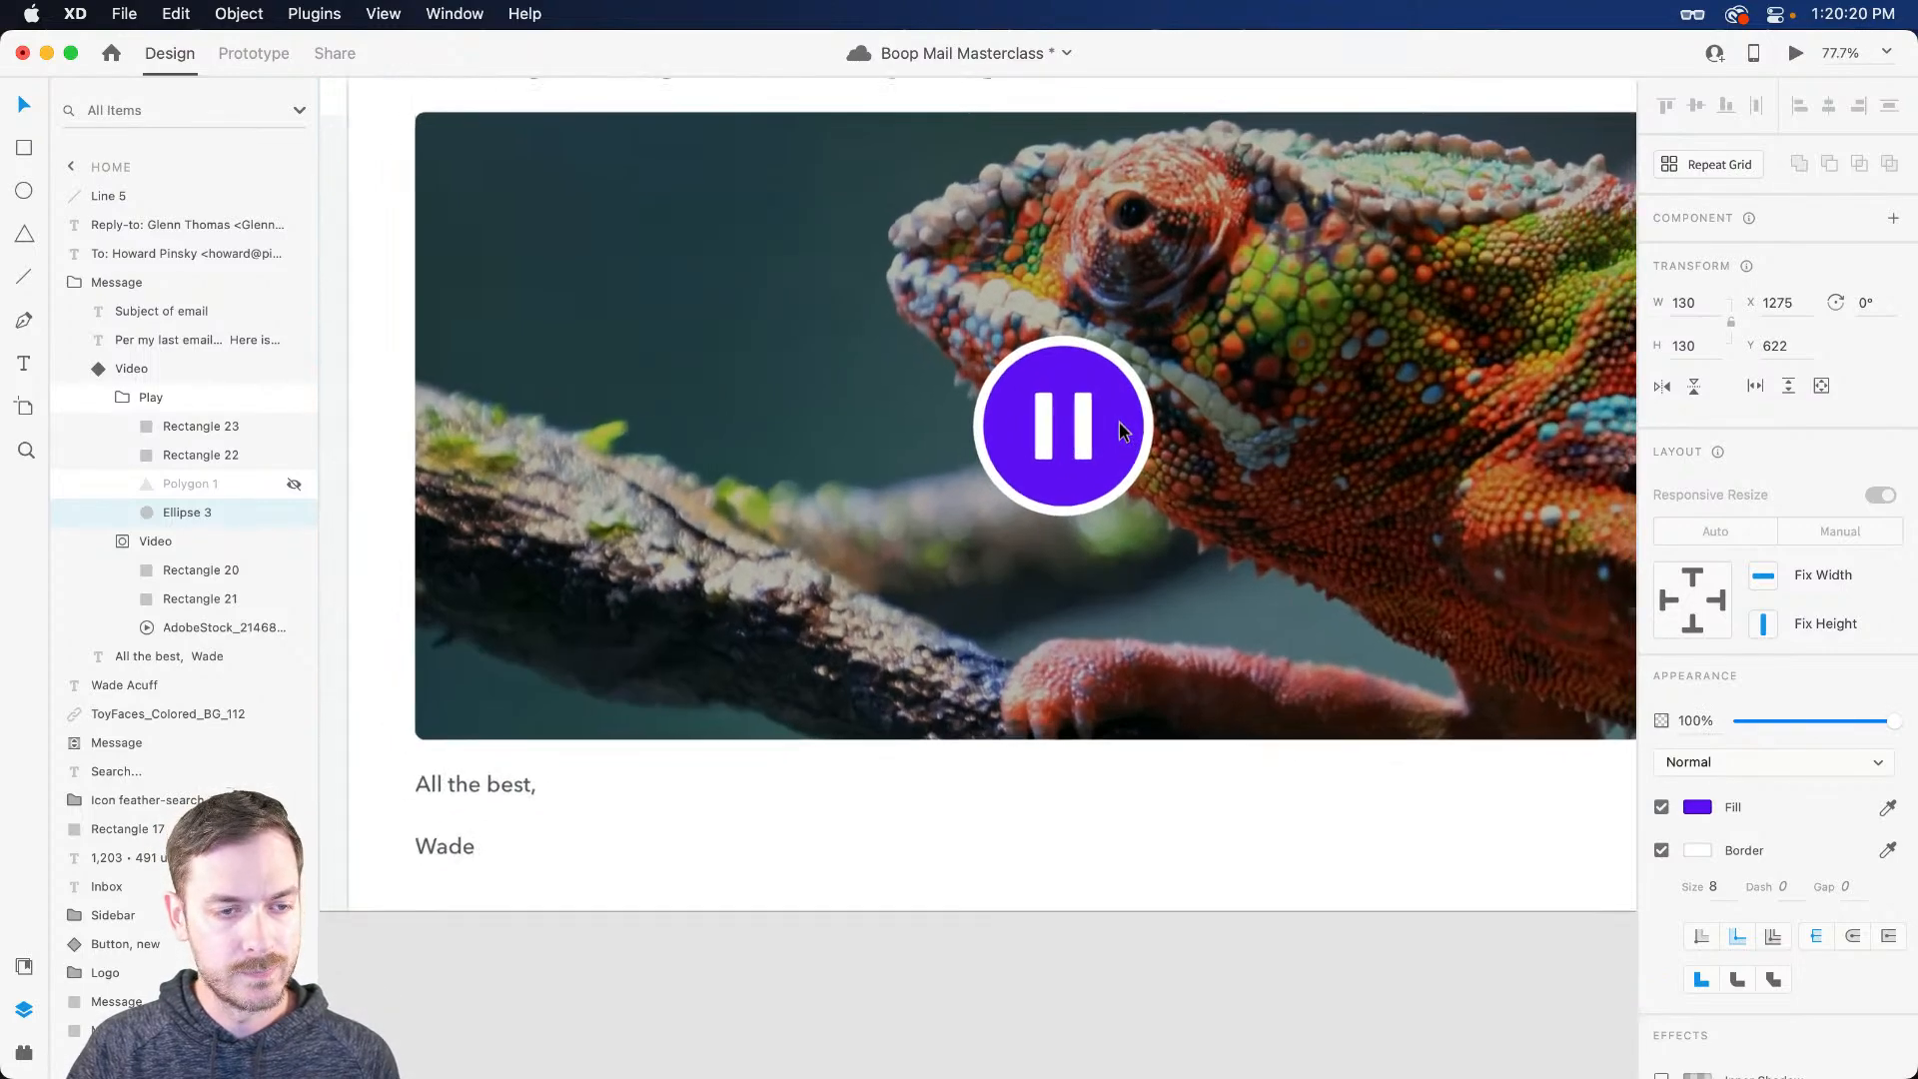
left_click(135, 397)
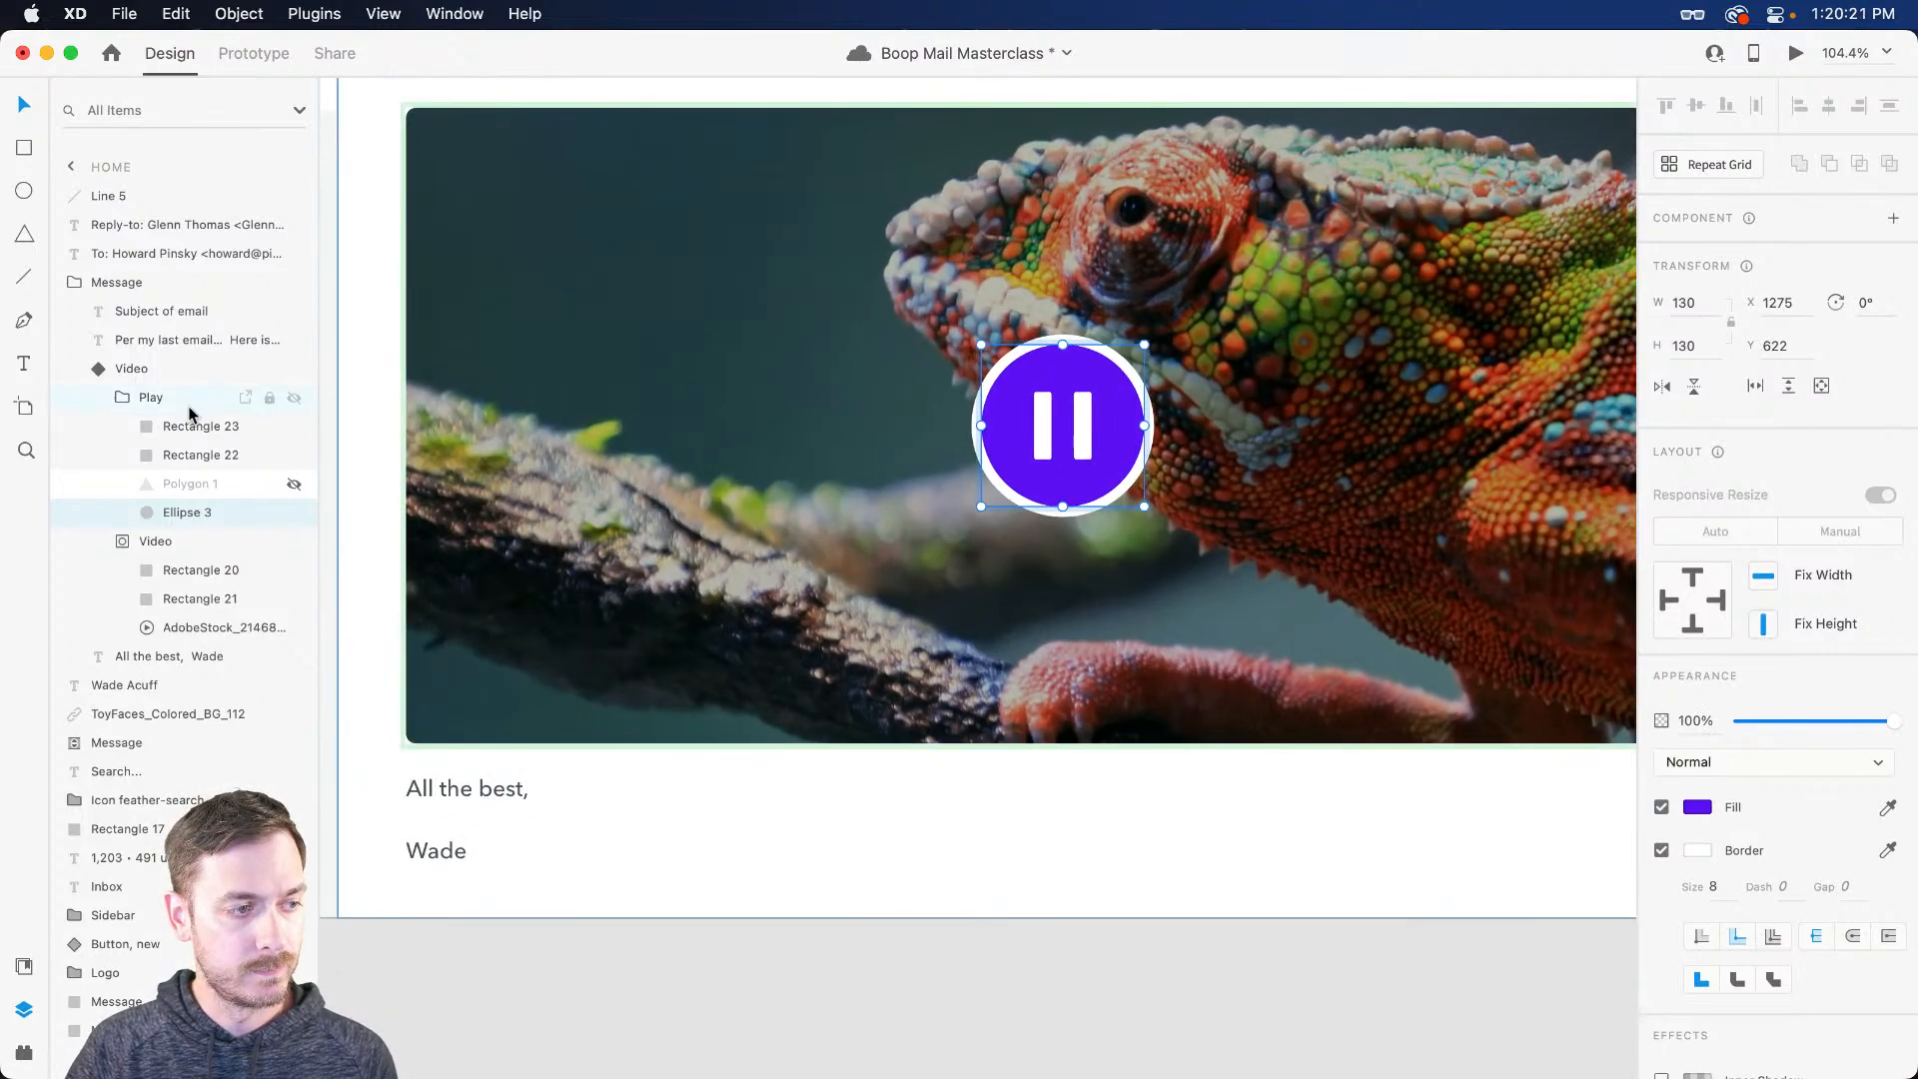
left_click(124, 399)
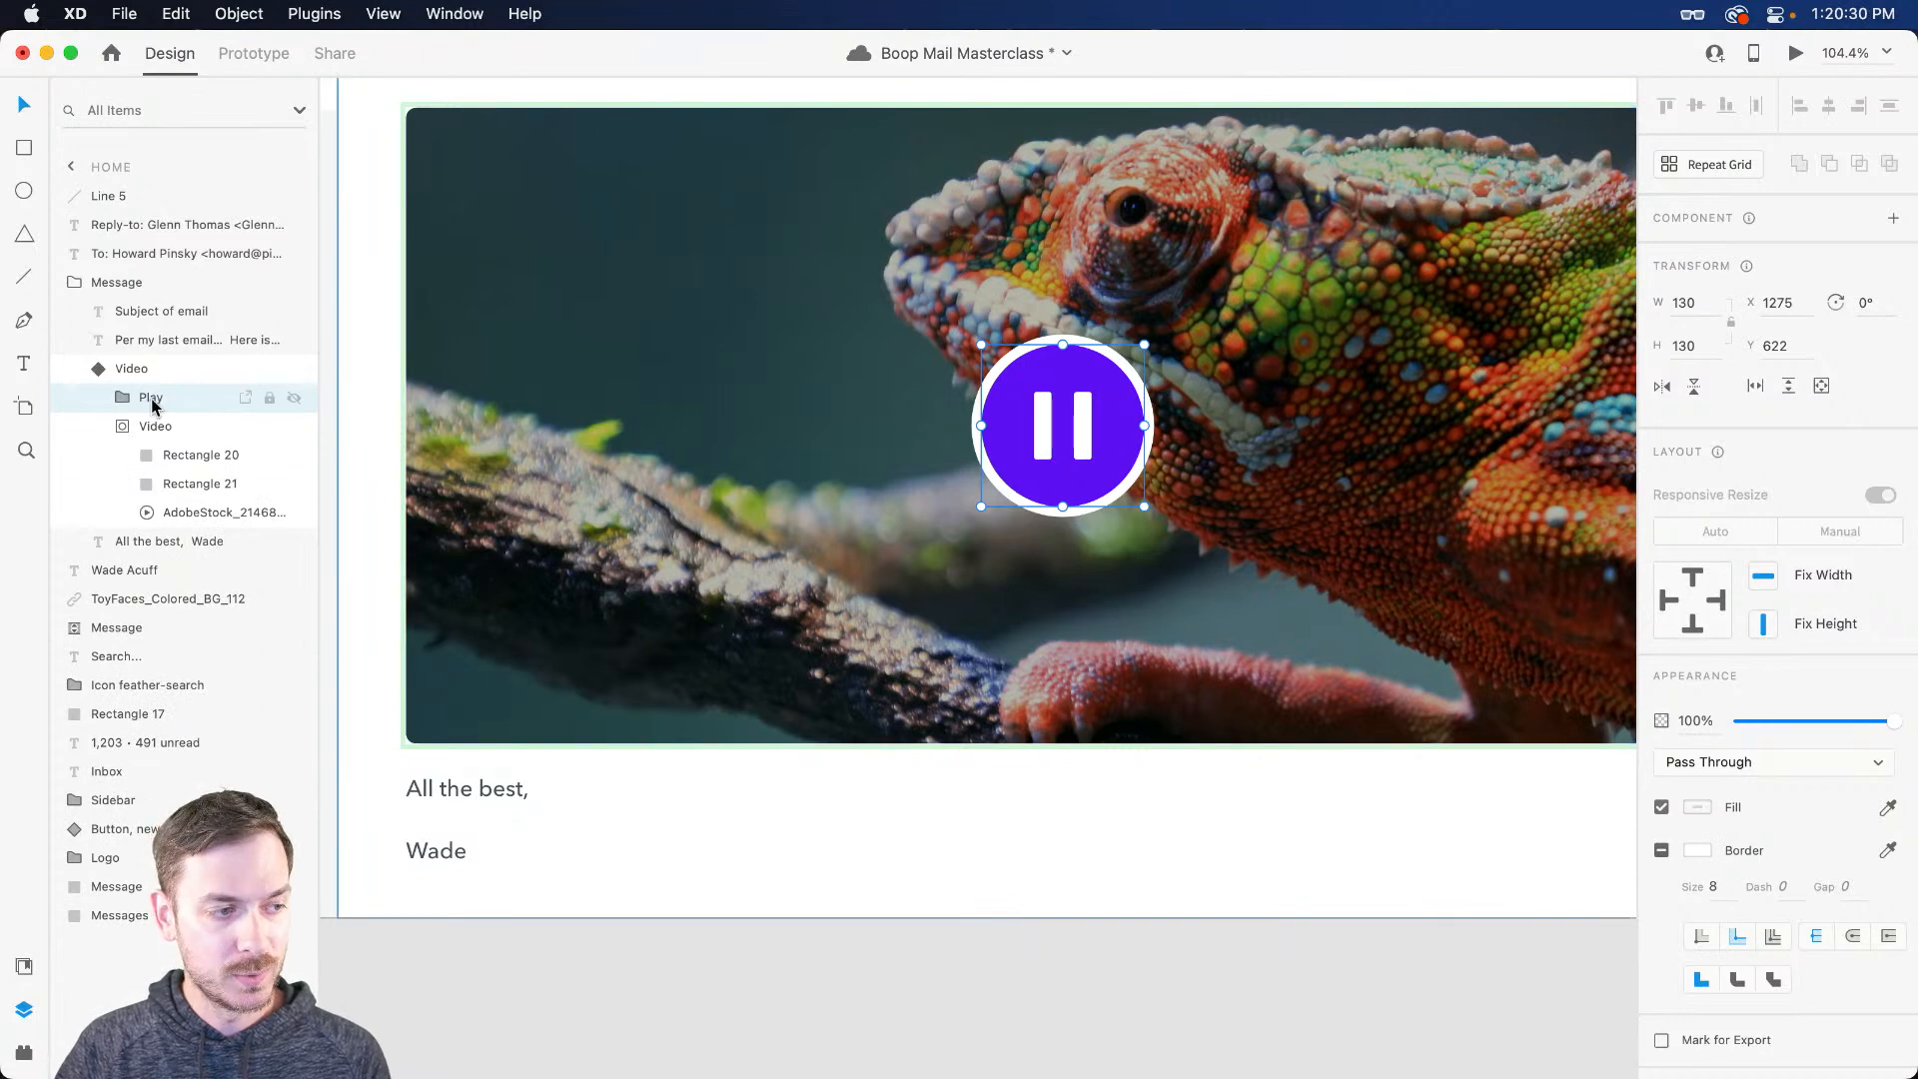
double_click(150, 398)
key("Return")
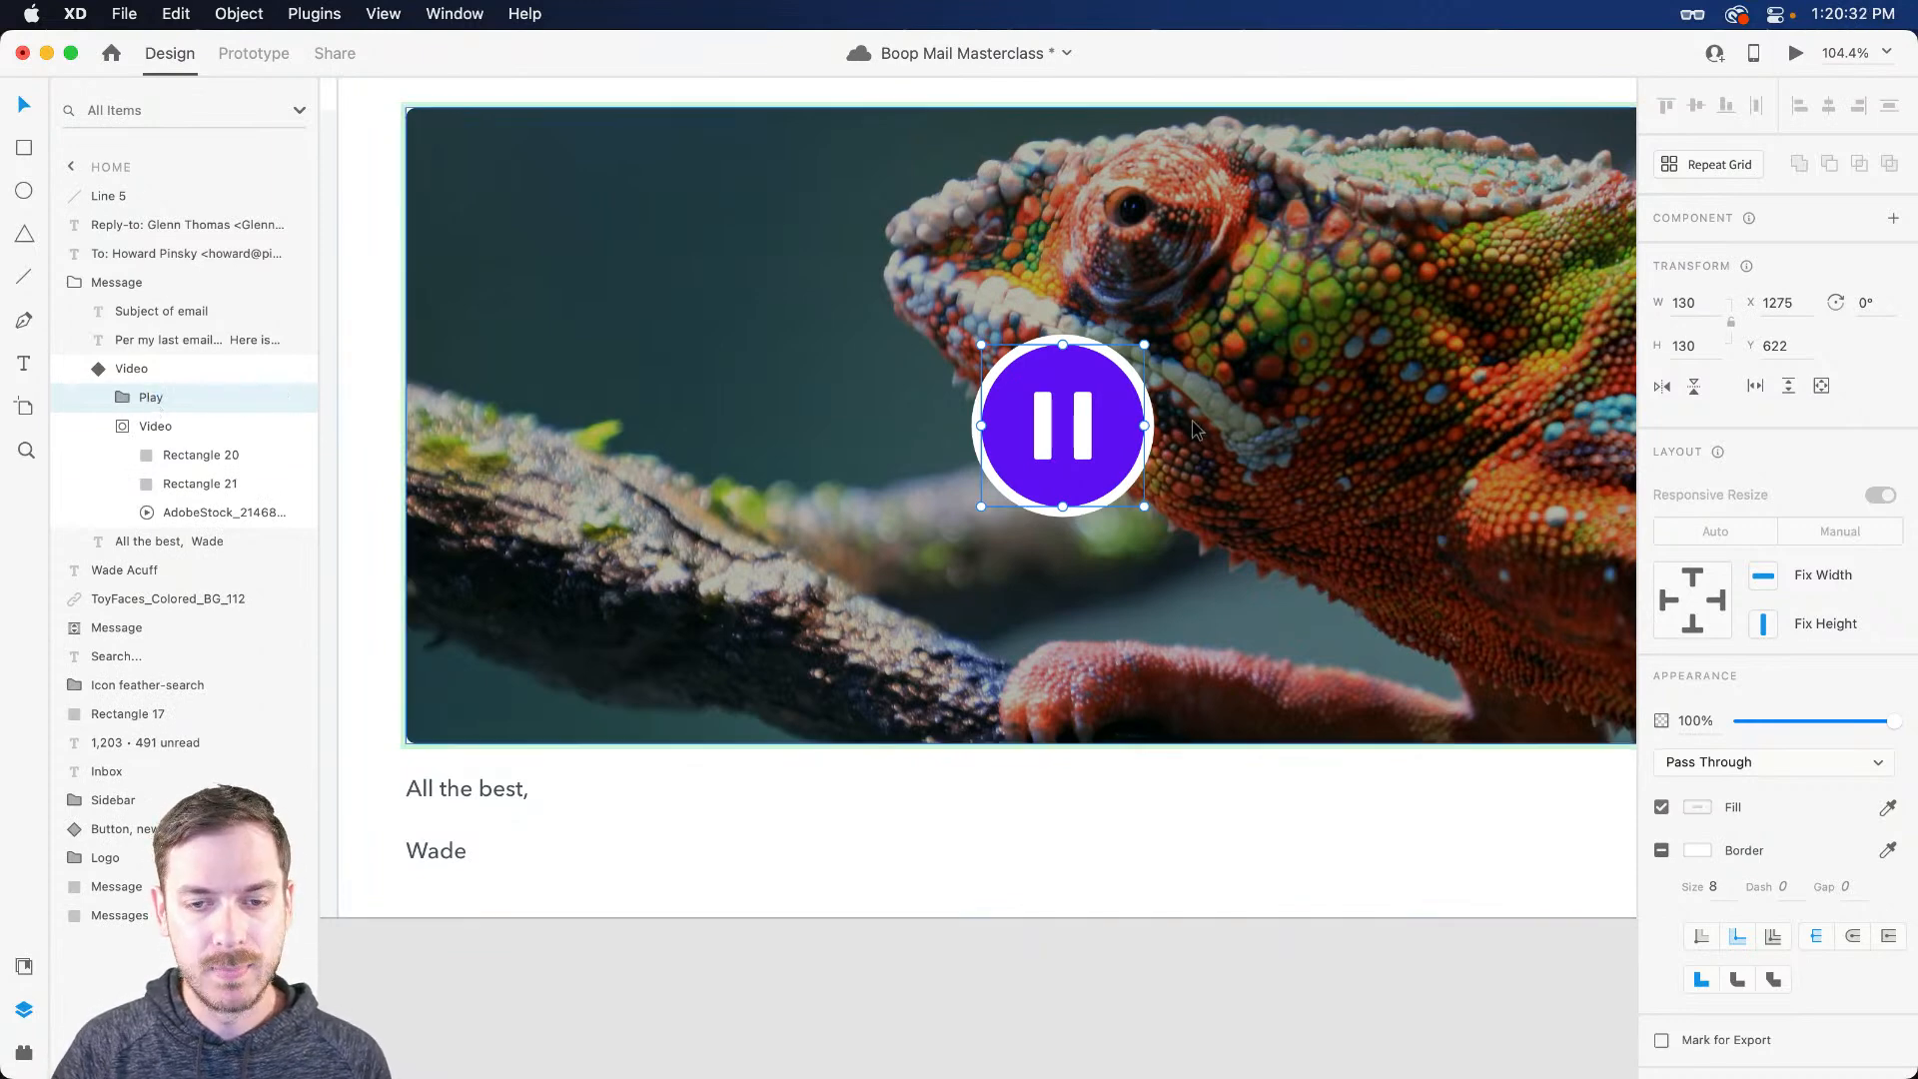
Step: Set the AdobeStock video in the Playing, hover state to play automatically
scroll(1158, 435, "down", 4)
scroll(1159, 435, "up", 4)
left_click(188, 373)
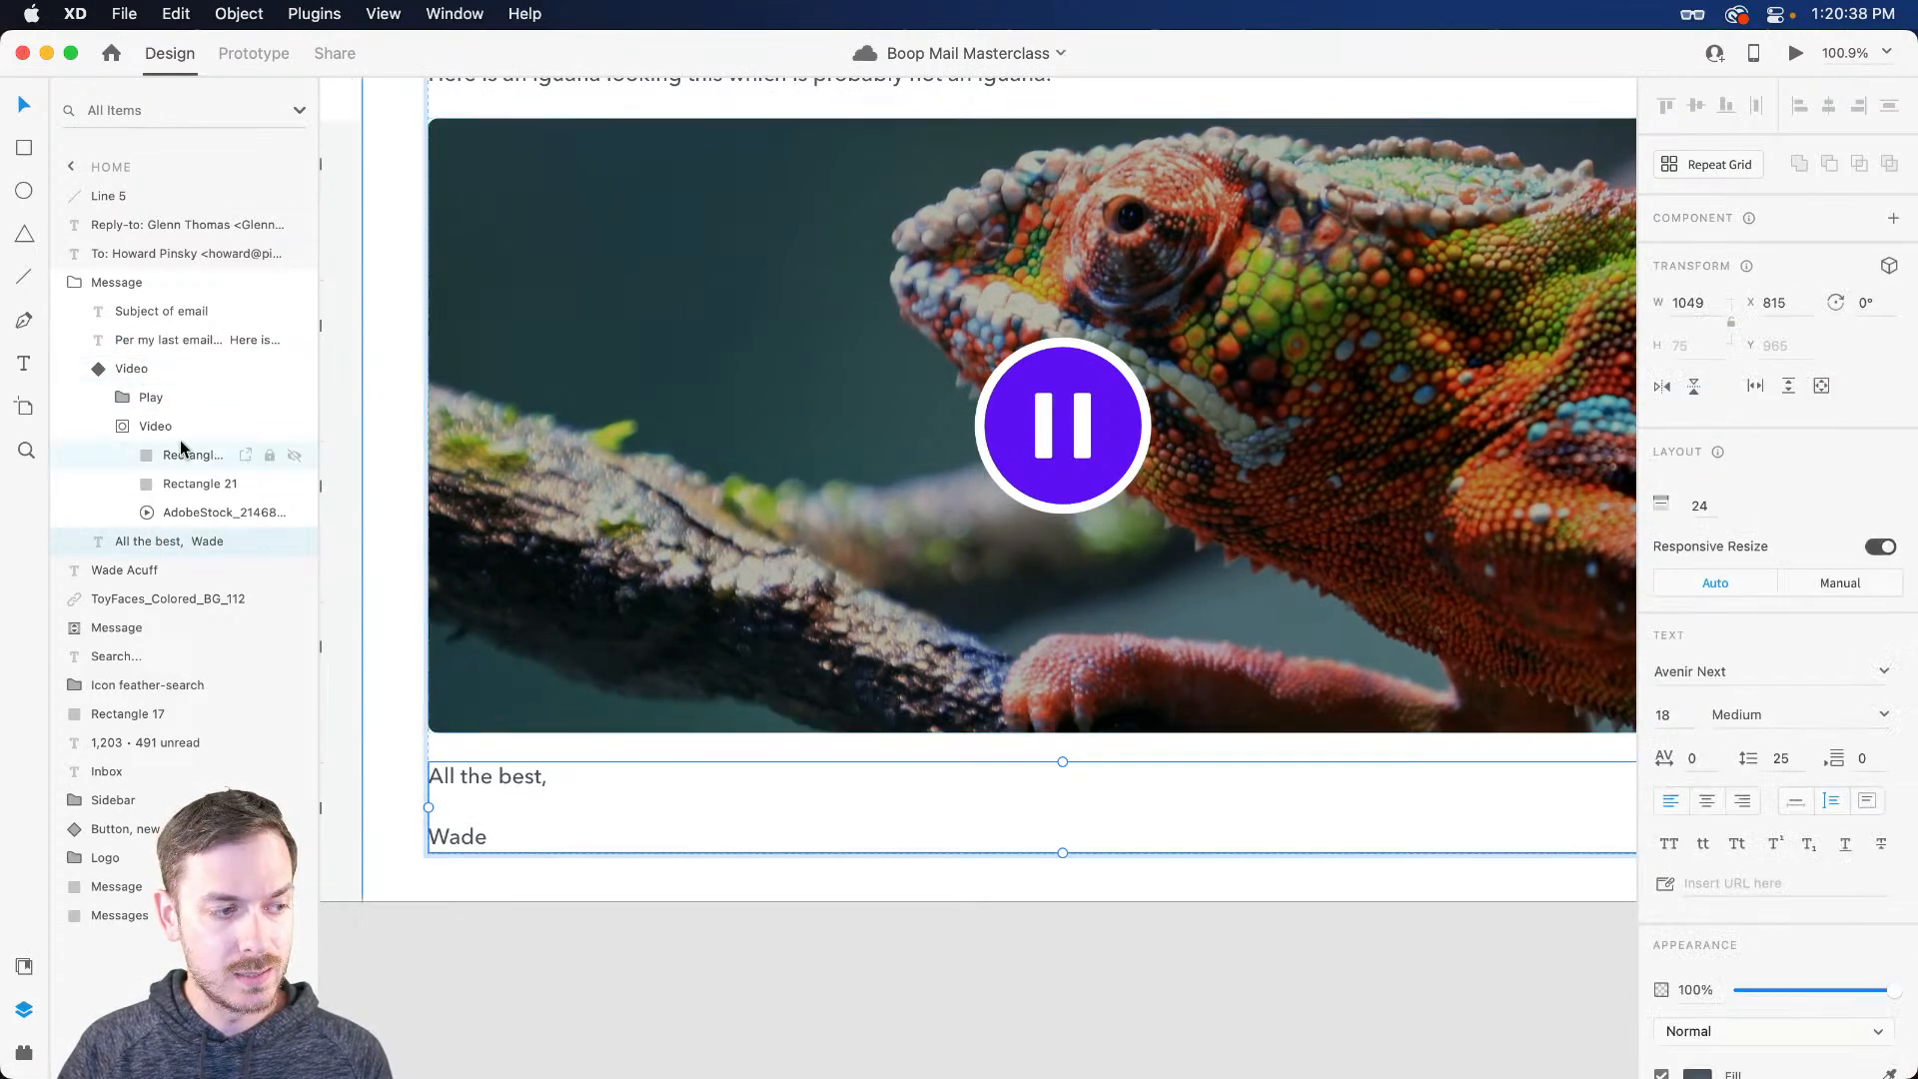
left_click(222, 513)
left_click(1798, 716)
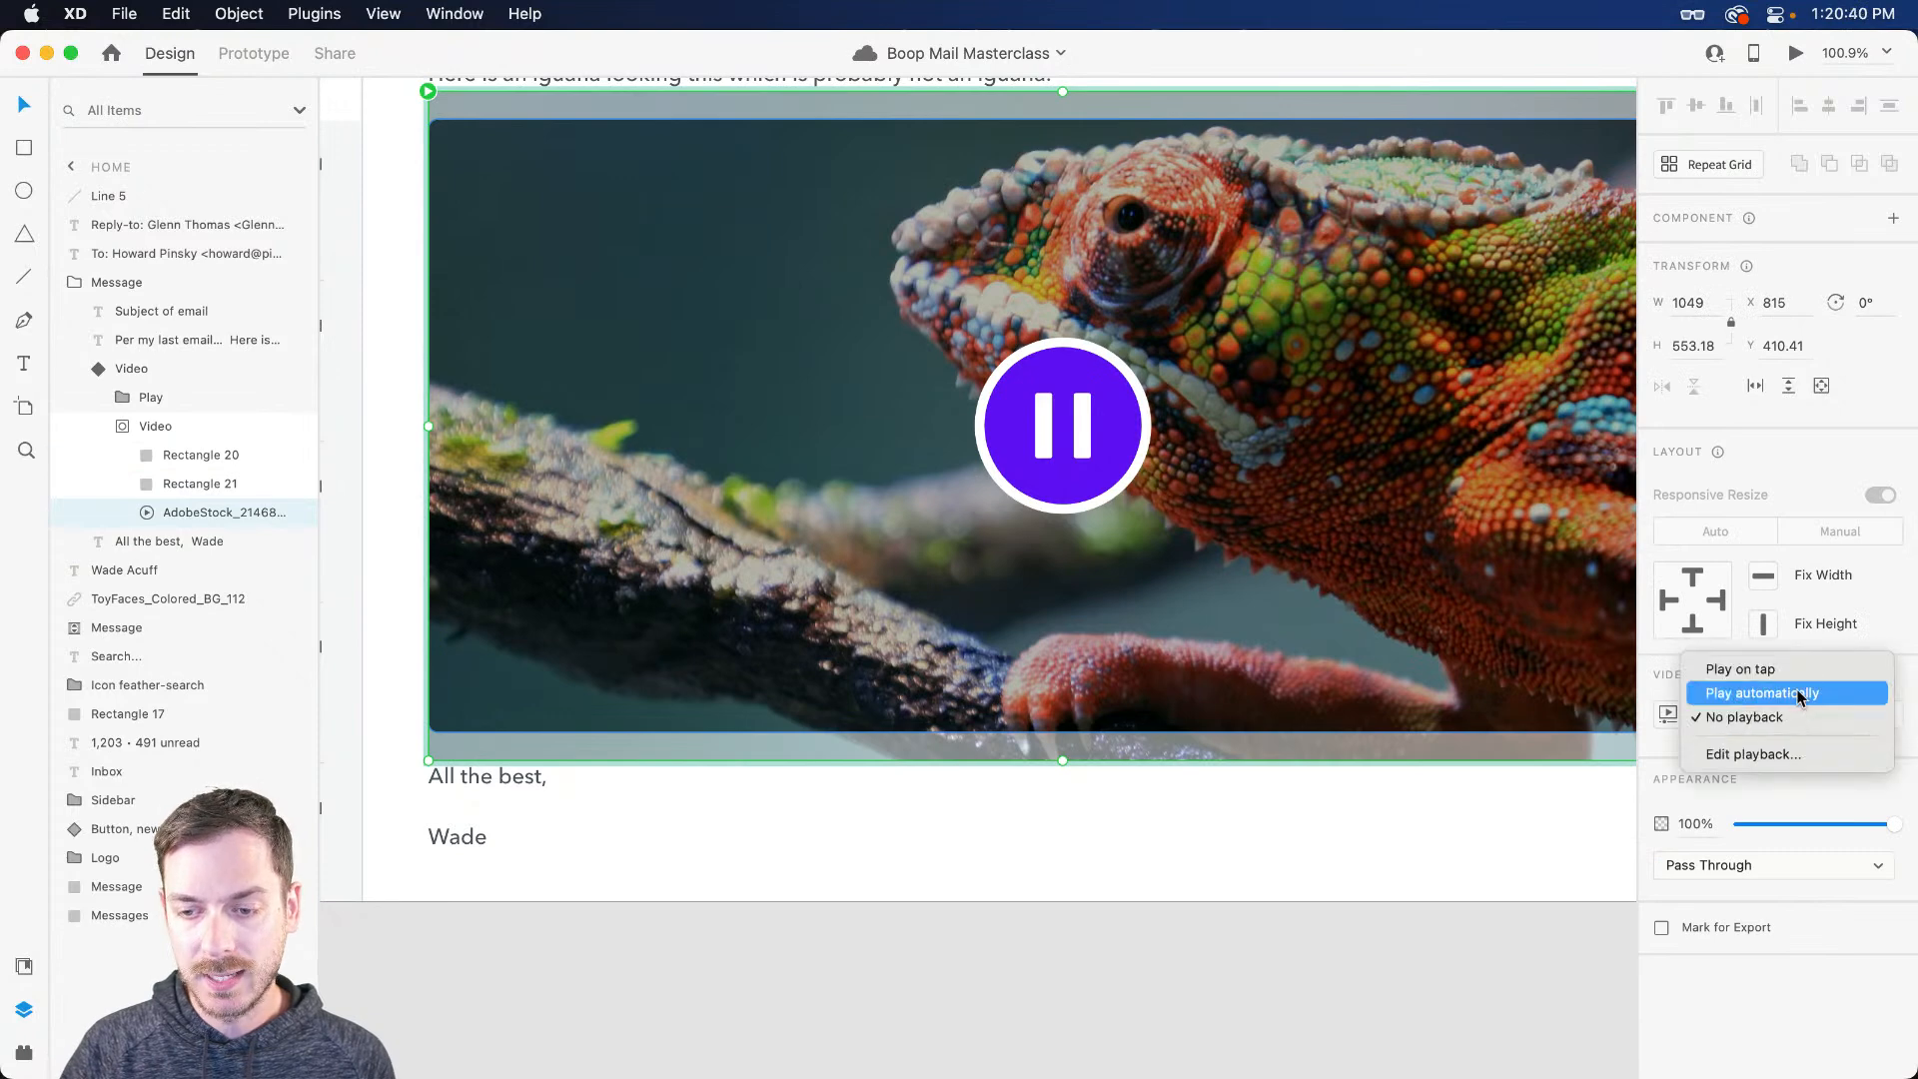
left_click(1793, 693)
key("Escape")
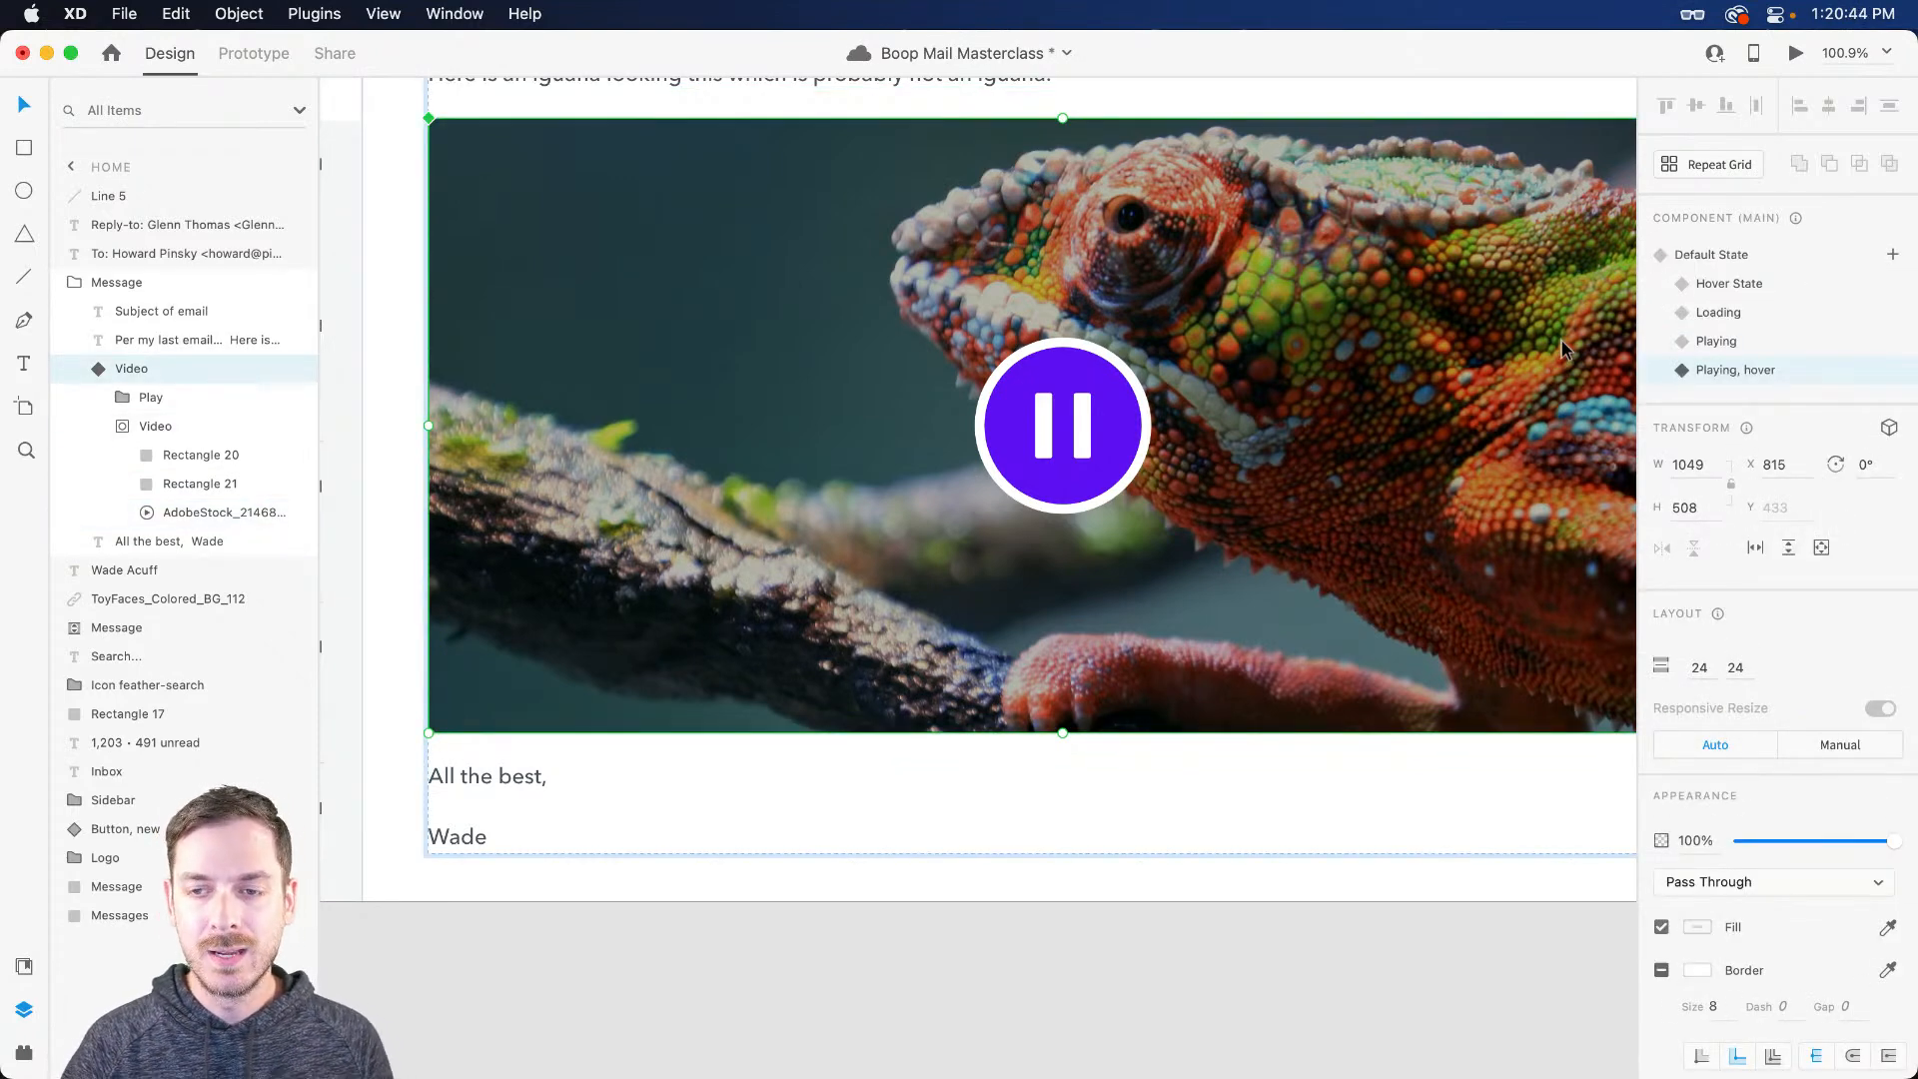
Step: Compare the Video component's Playing and Playing, hover states and open the Playing state's prototype interactions
left_click(1736, 346)
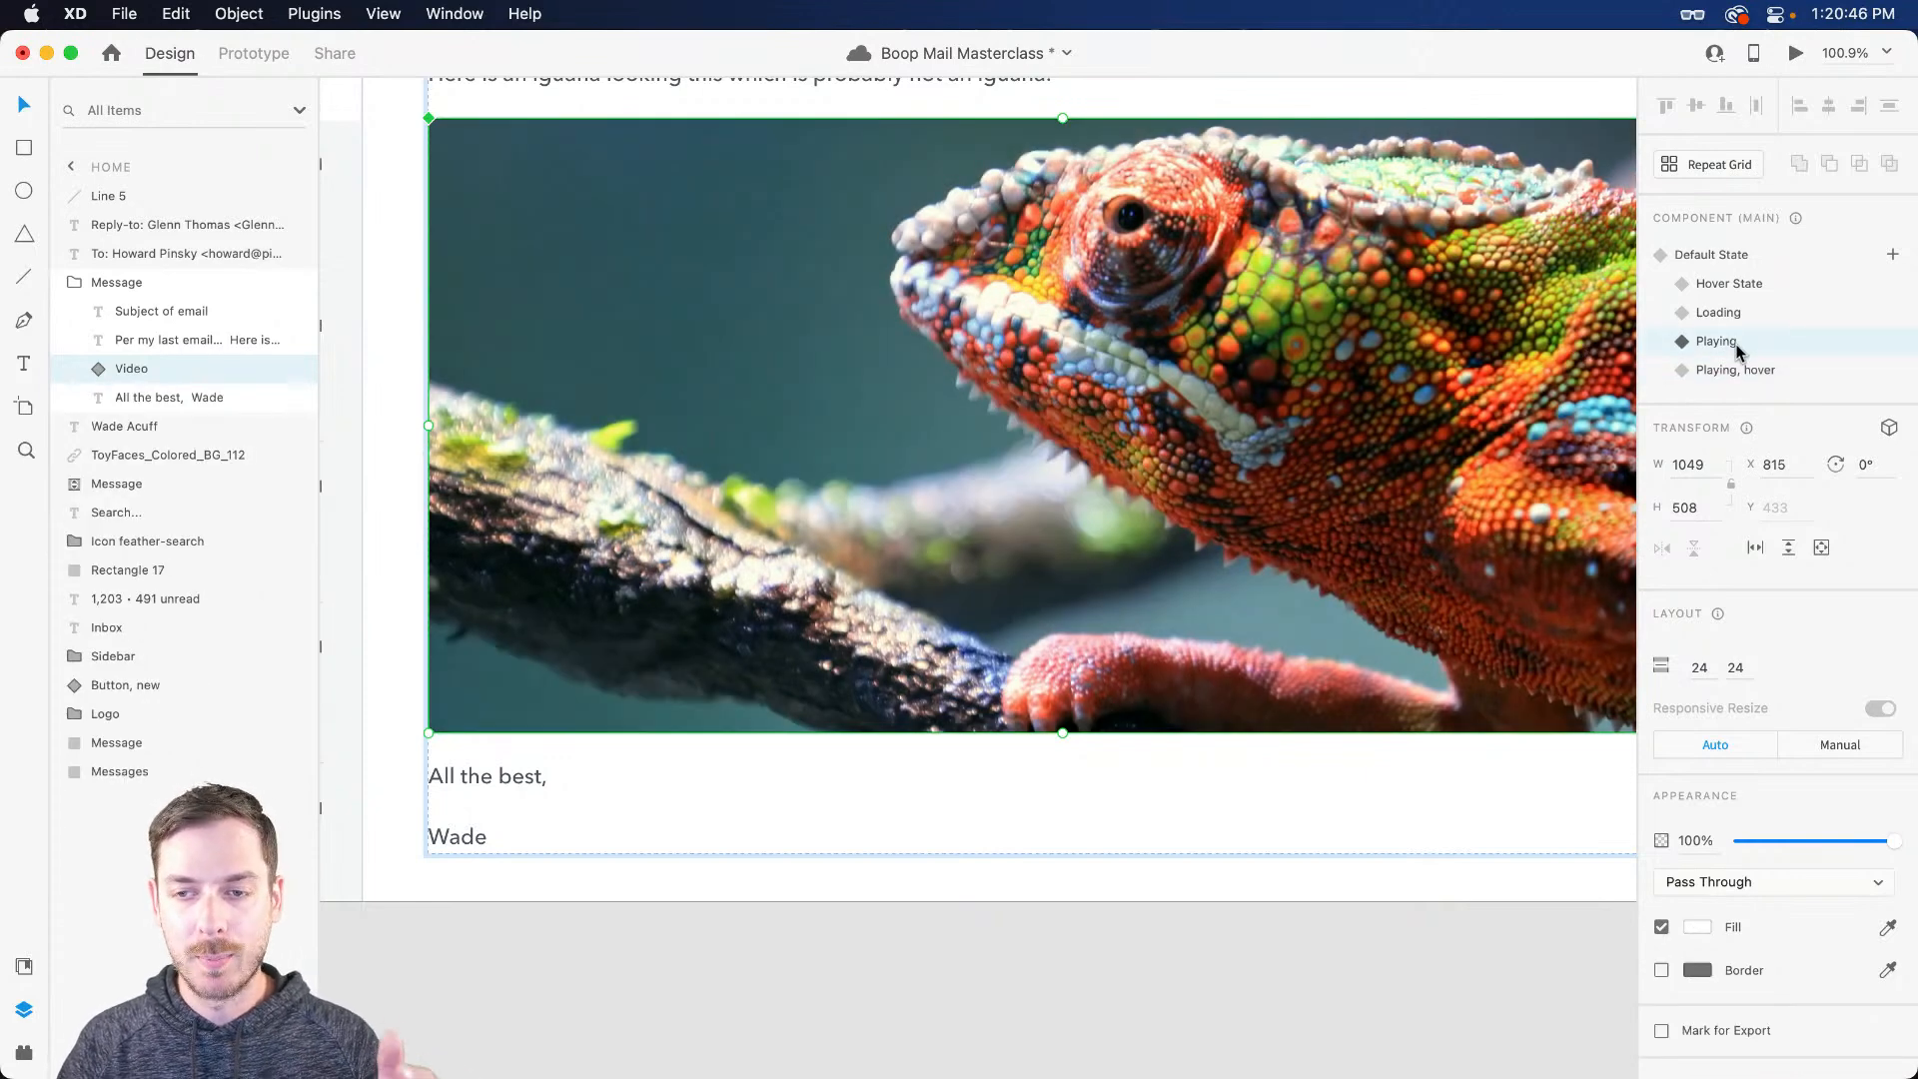
left_click(1742, 369)
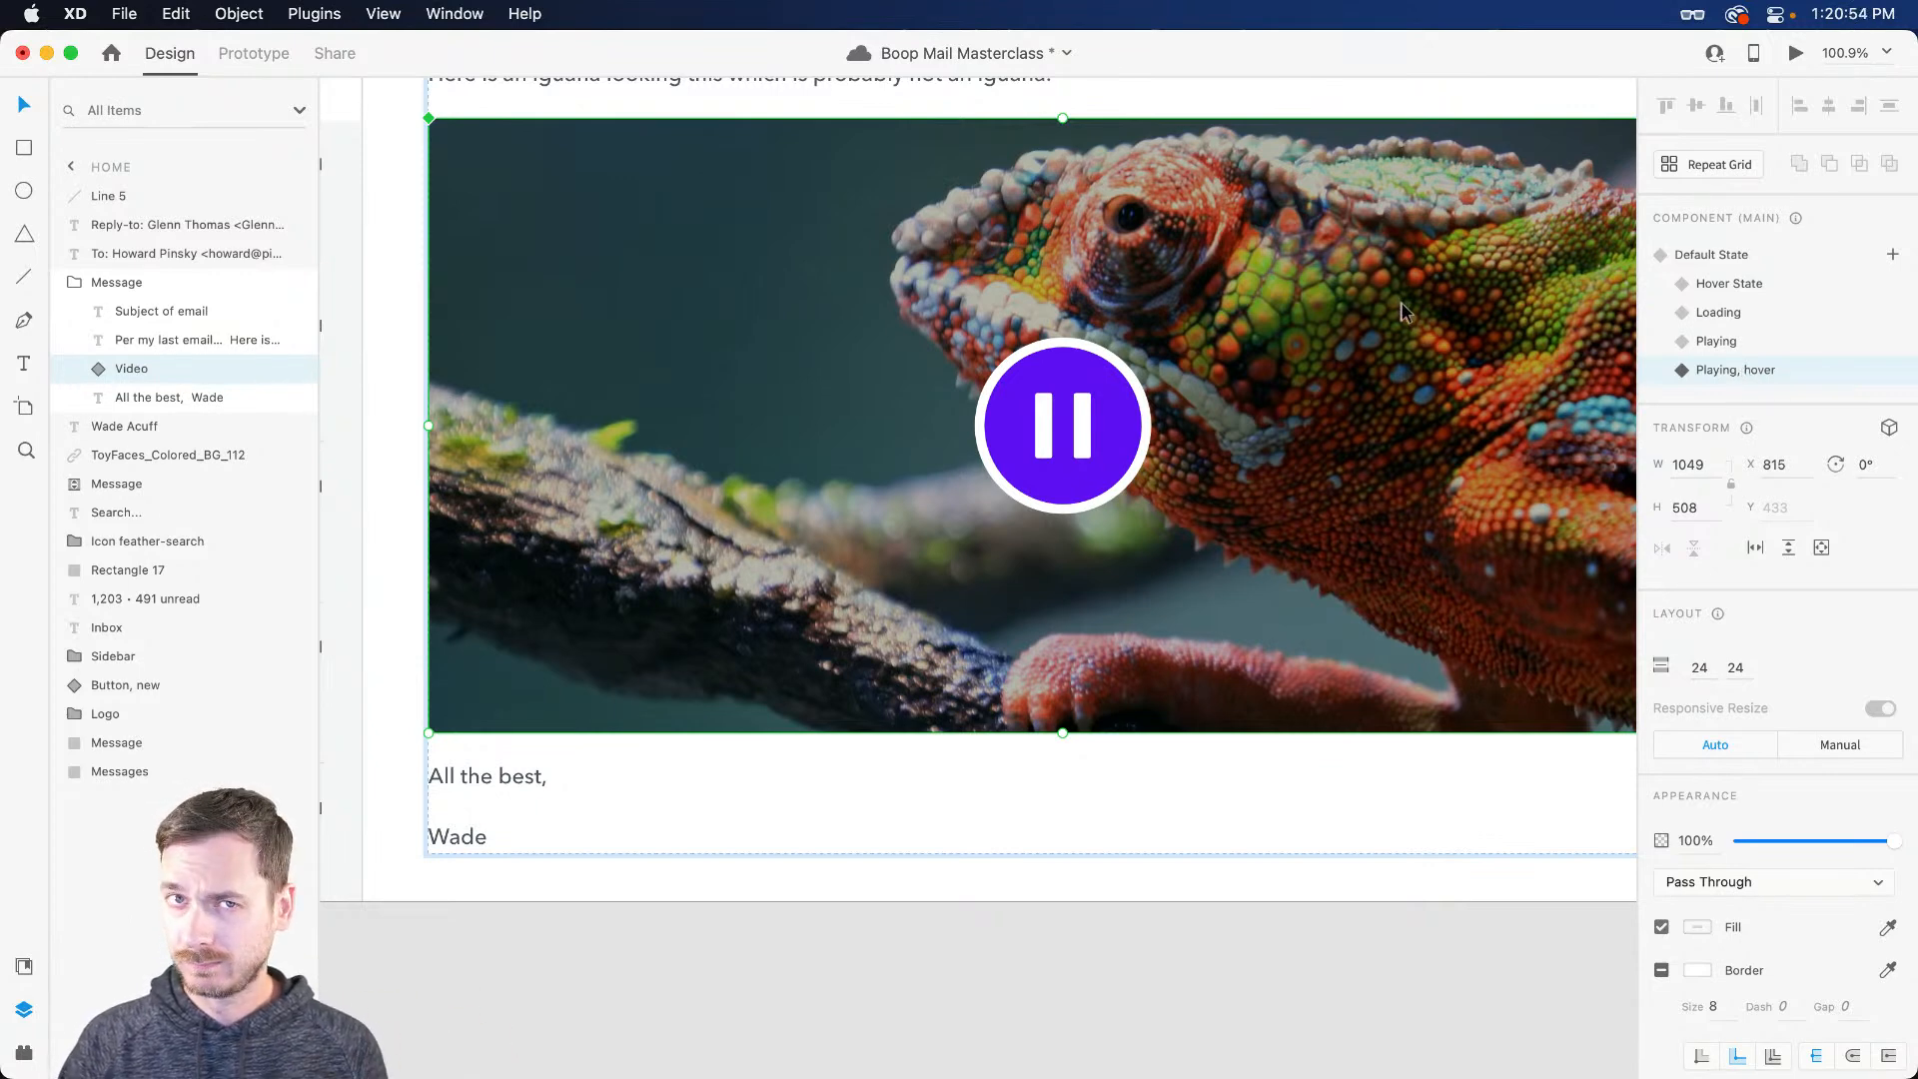
left_click(1753, 340)
left_click(252, 53)
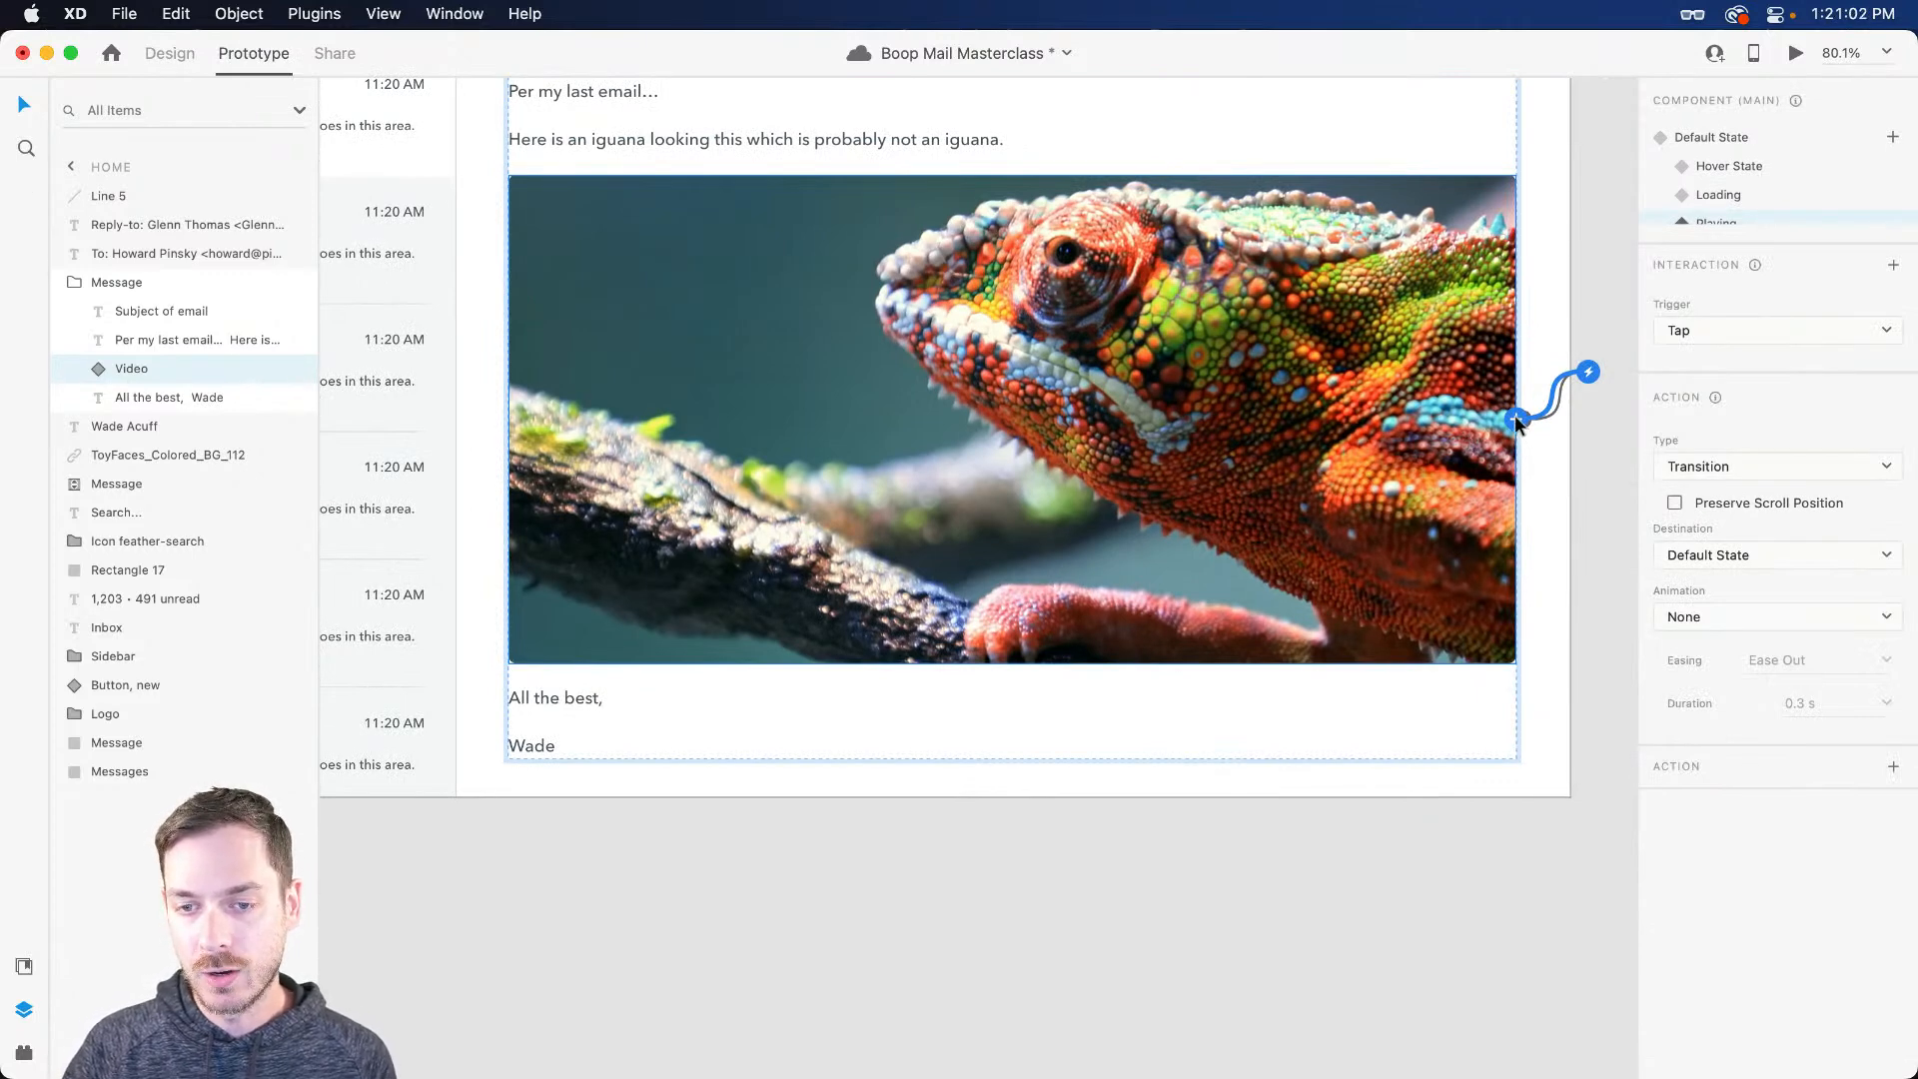
Step: Add a second interaction to the Video component's Playing state: a Hover trigger with a Transition to Playing, hover and no animation
left_click(1515, 417)
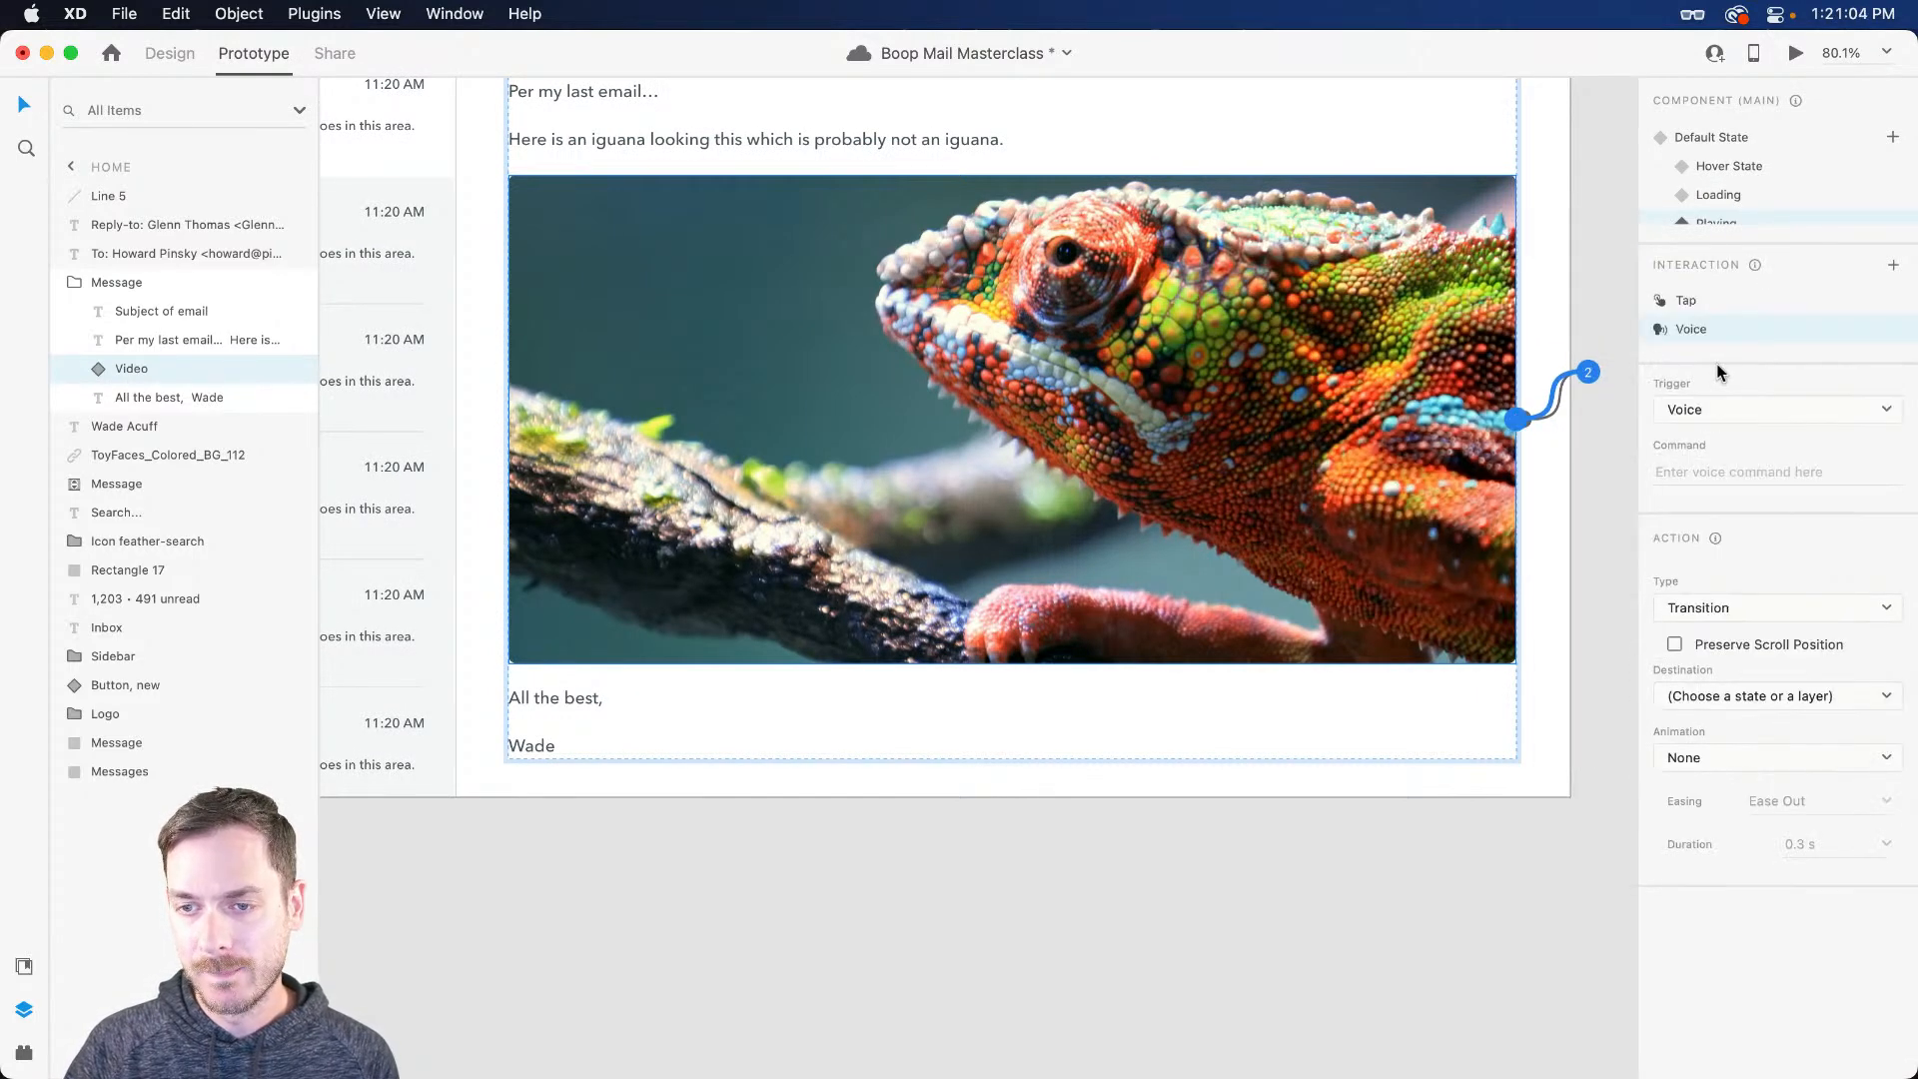
left_click(1723, 414)
left_click(1733, 364)
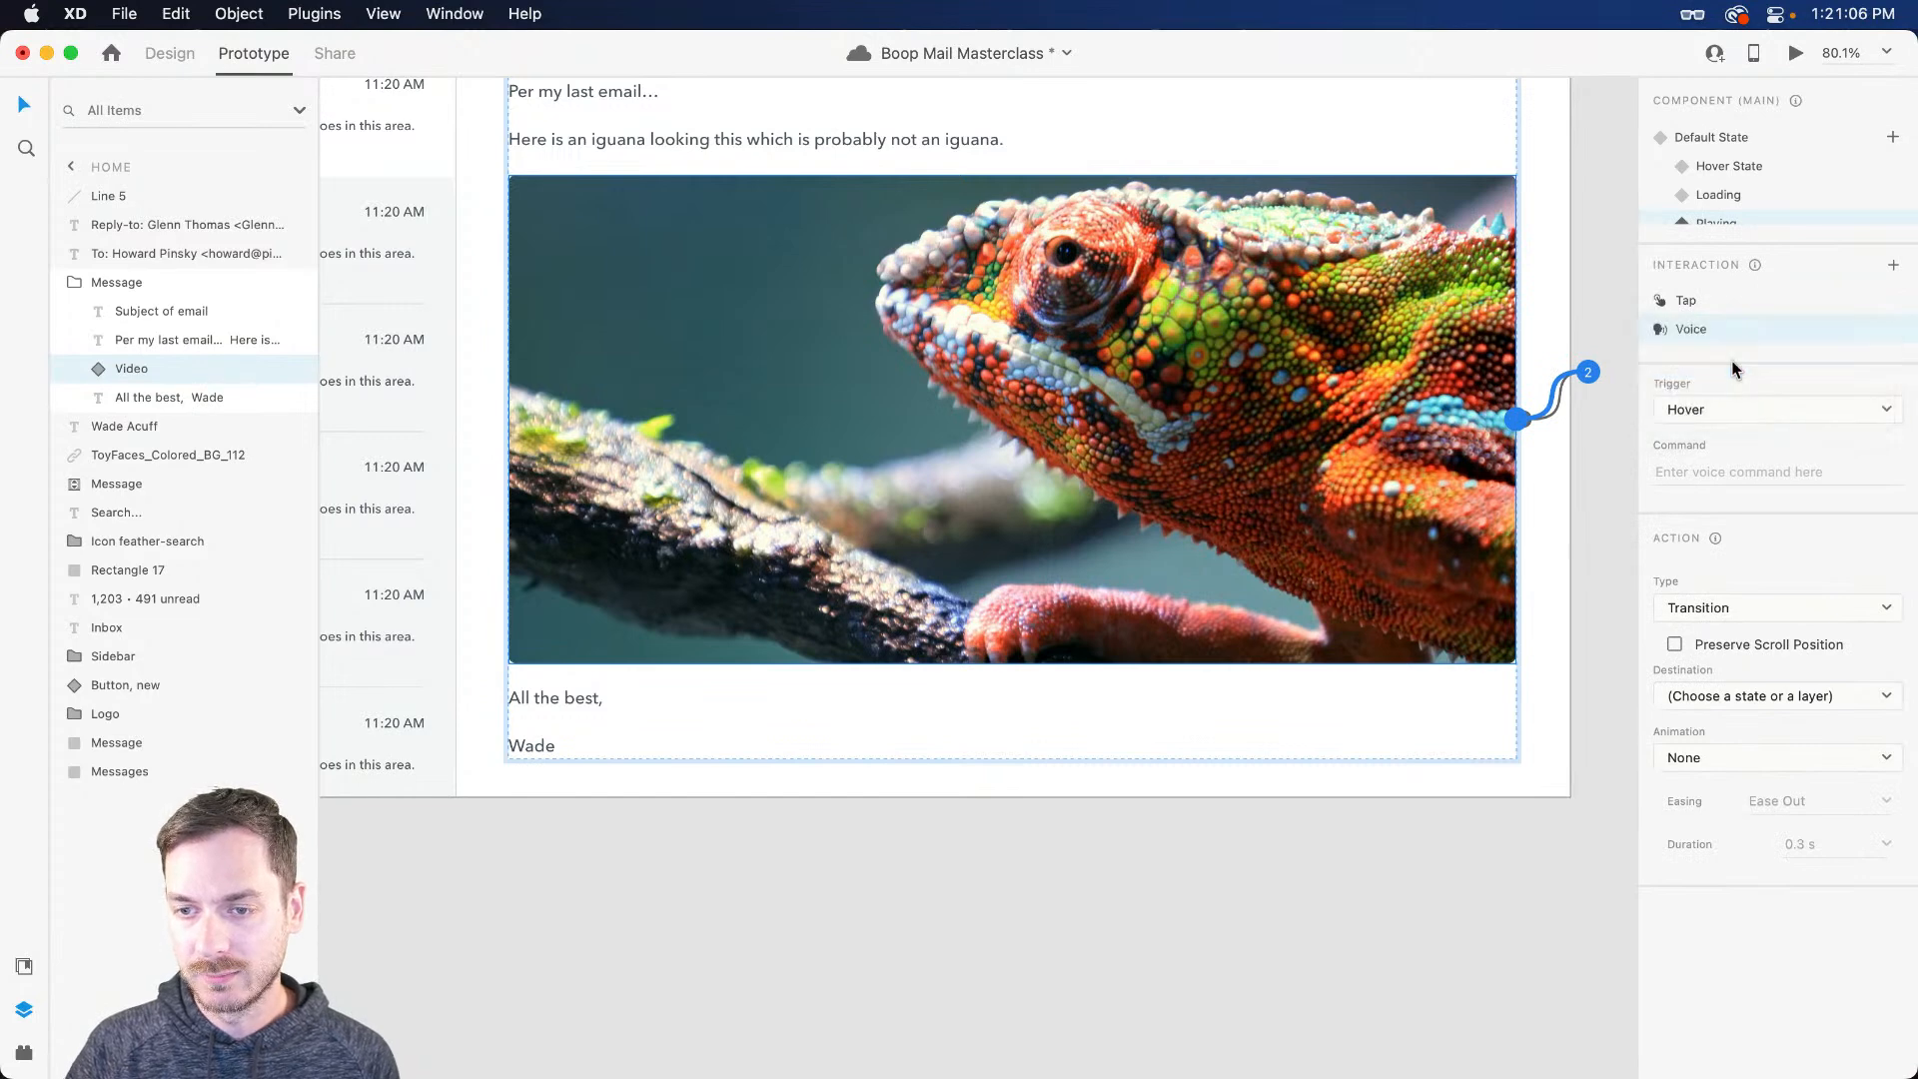
left_click(1720, 636)
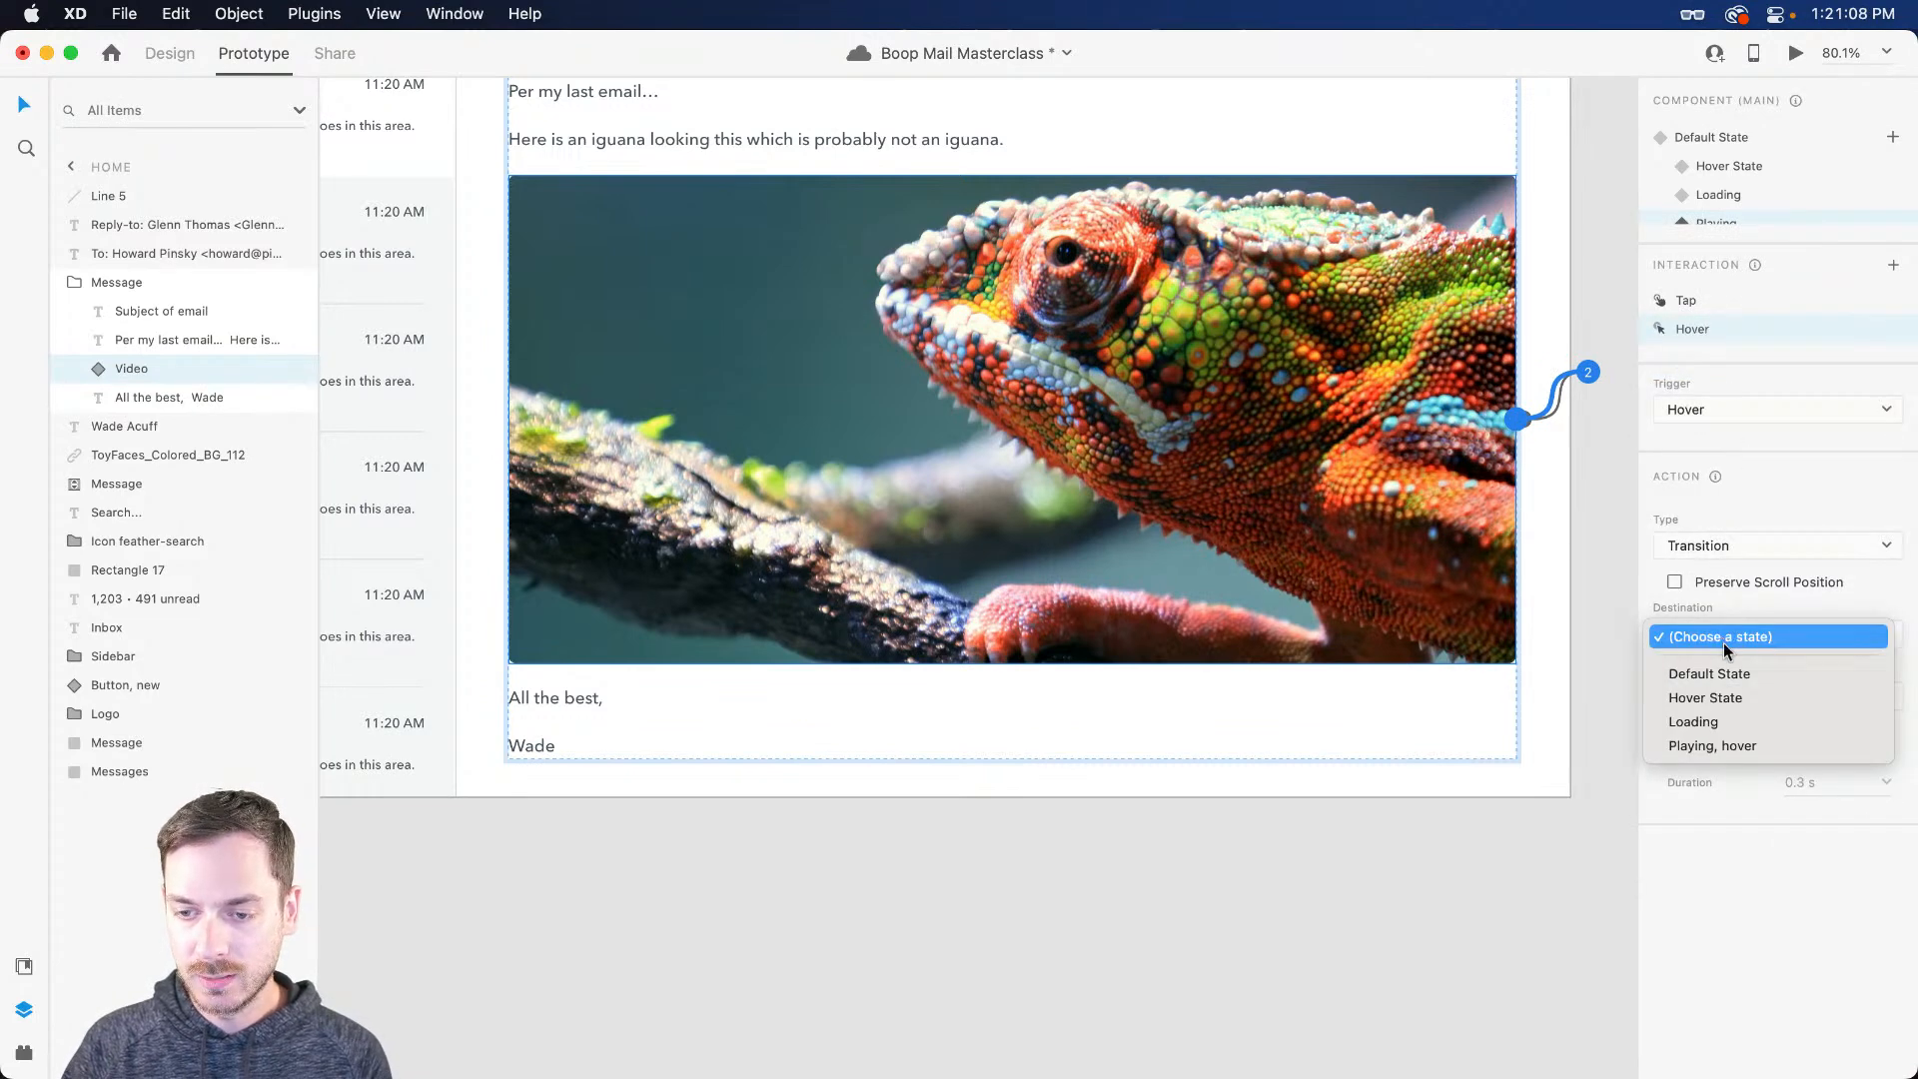
left_click(1751, 505)
left_click(1722, 627)
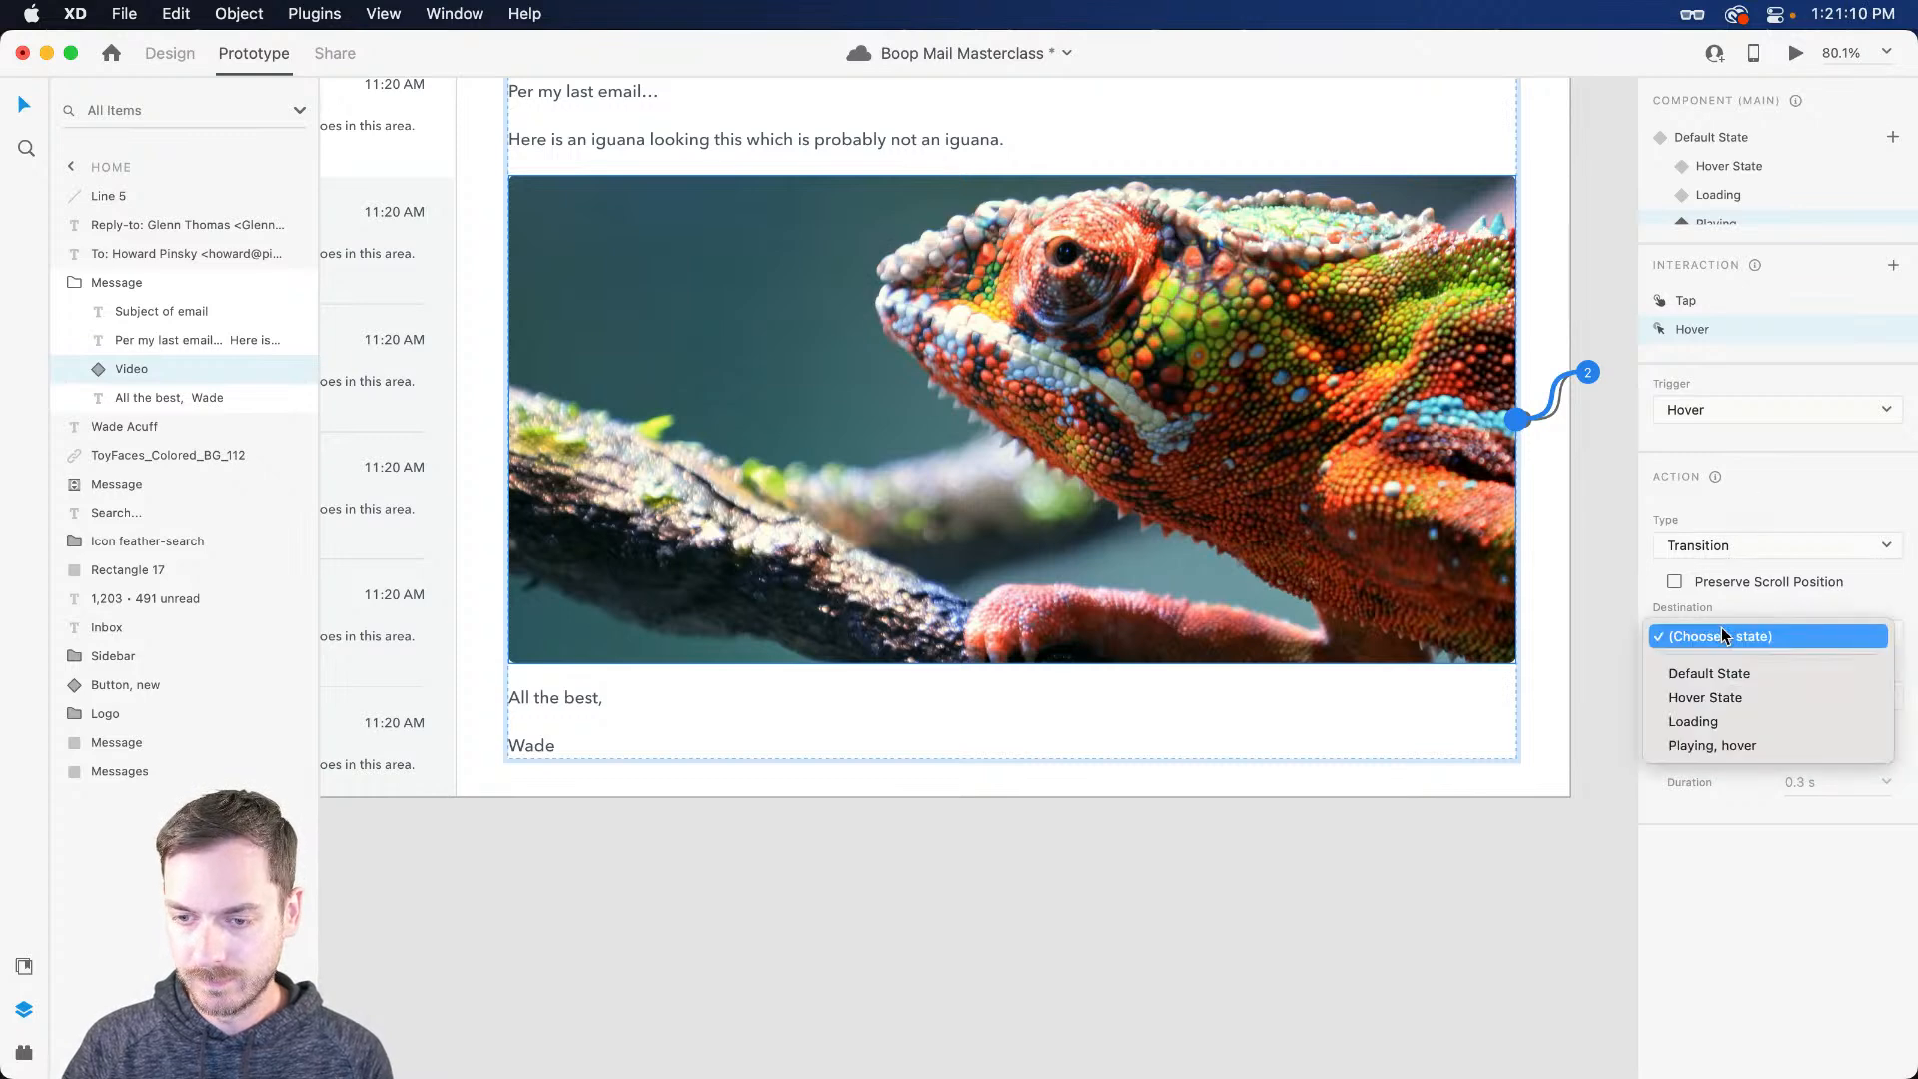
left_click(1734, 746)
left_click(1734, 548)
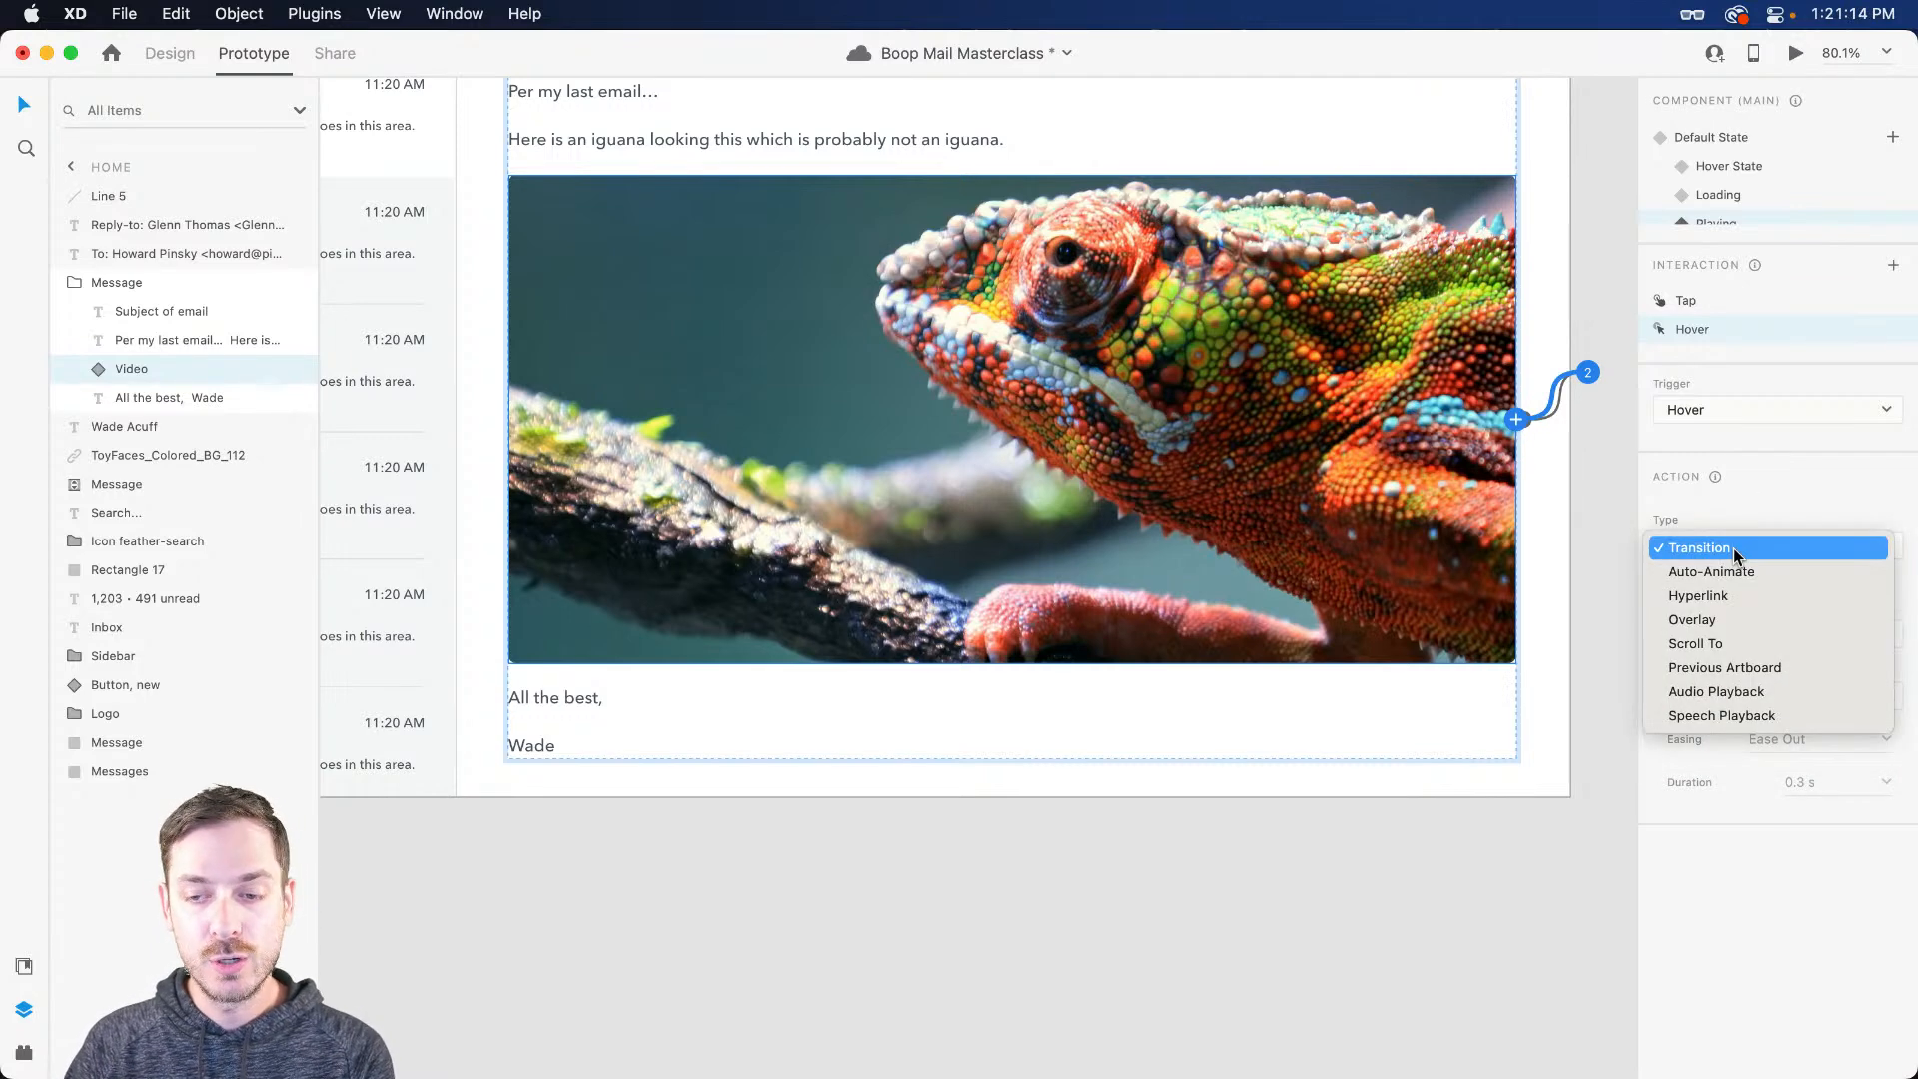
left_click(1770, 483)
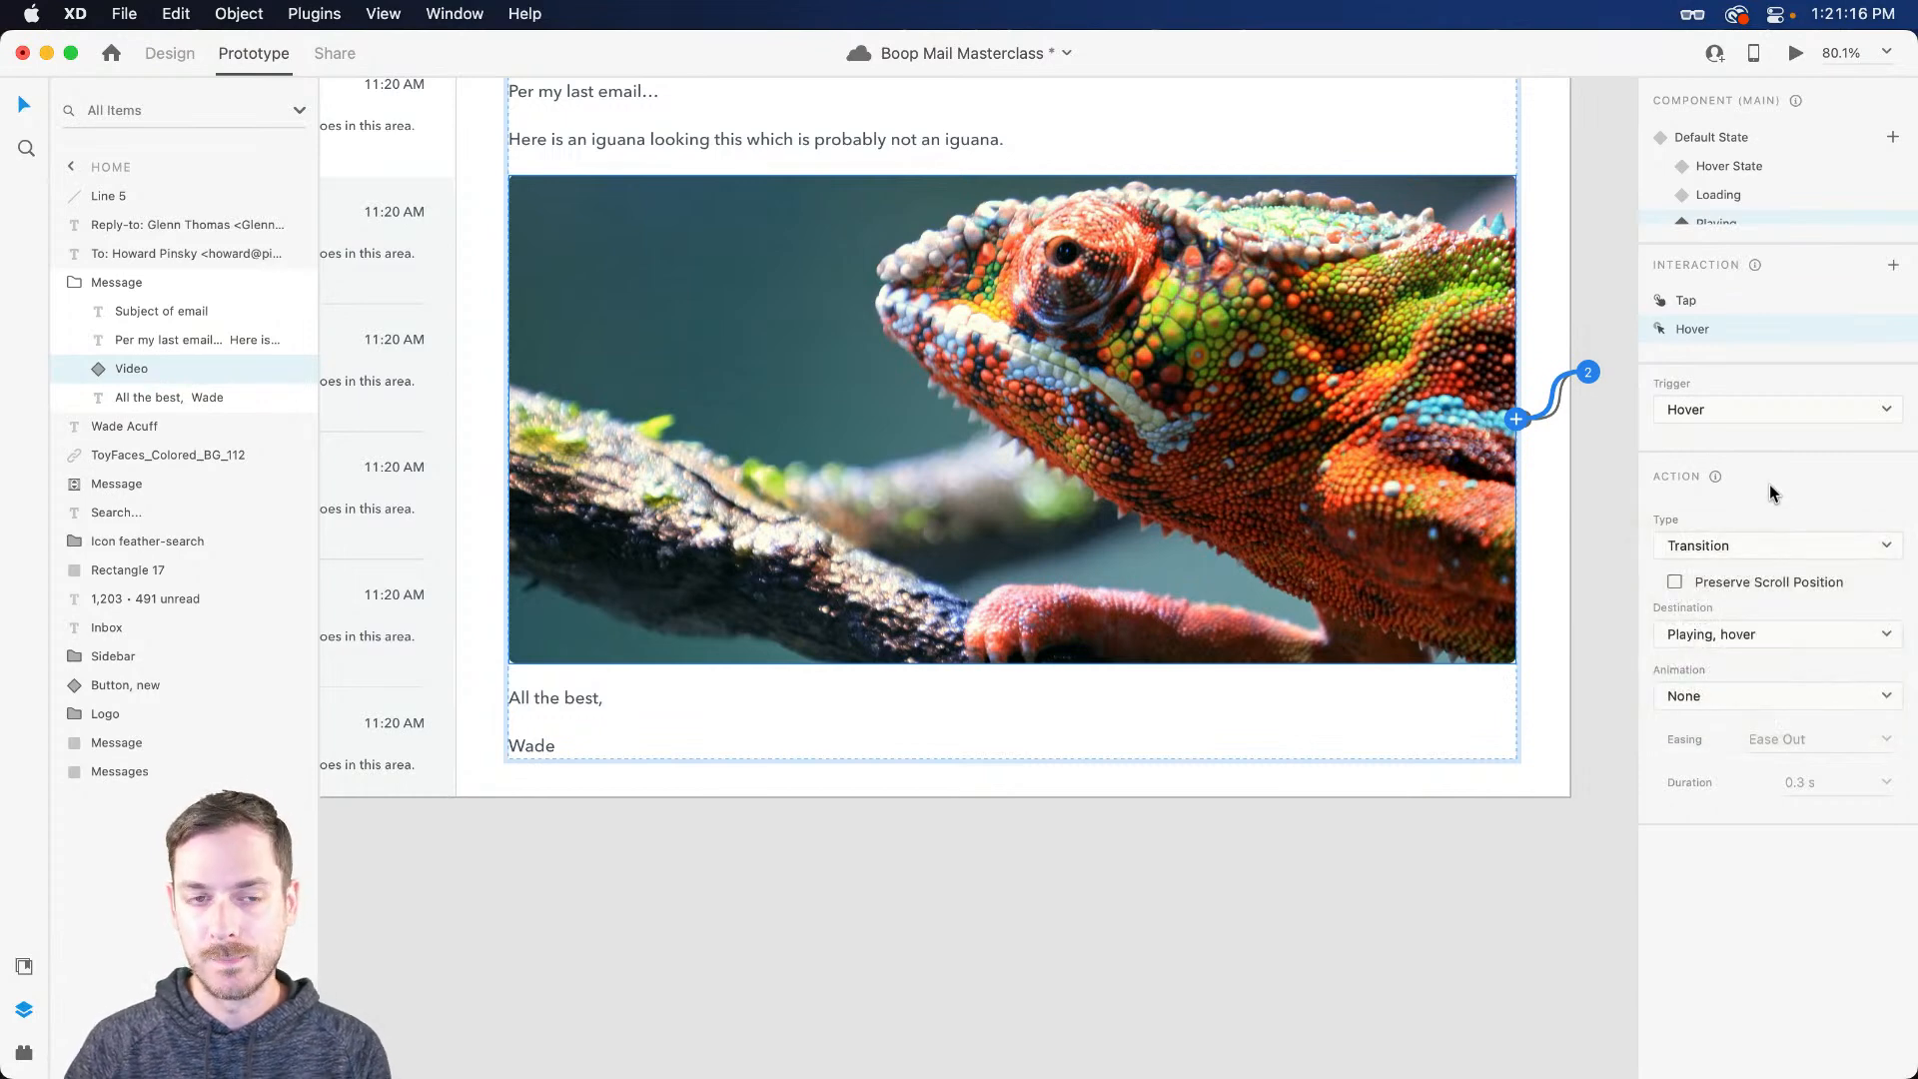
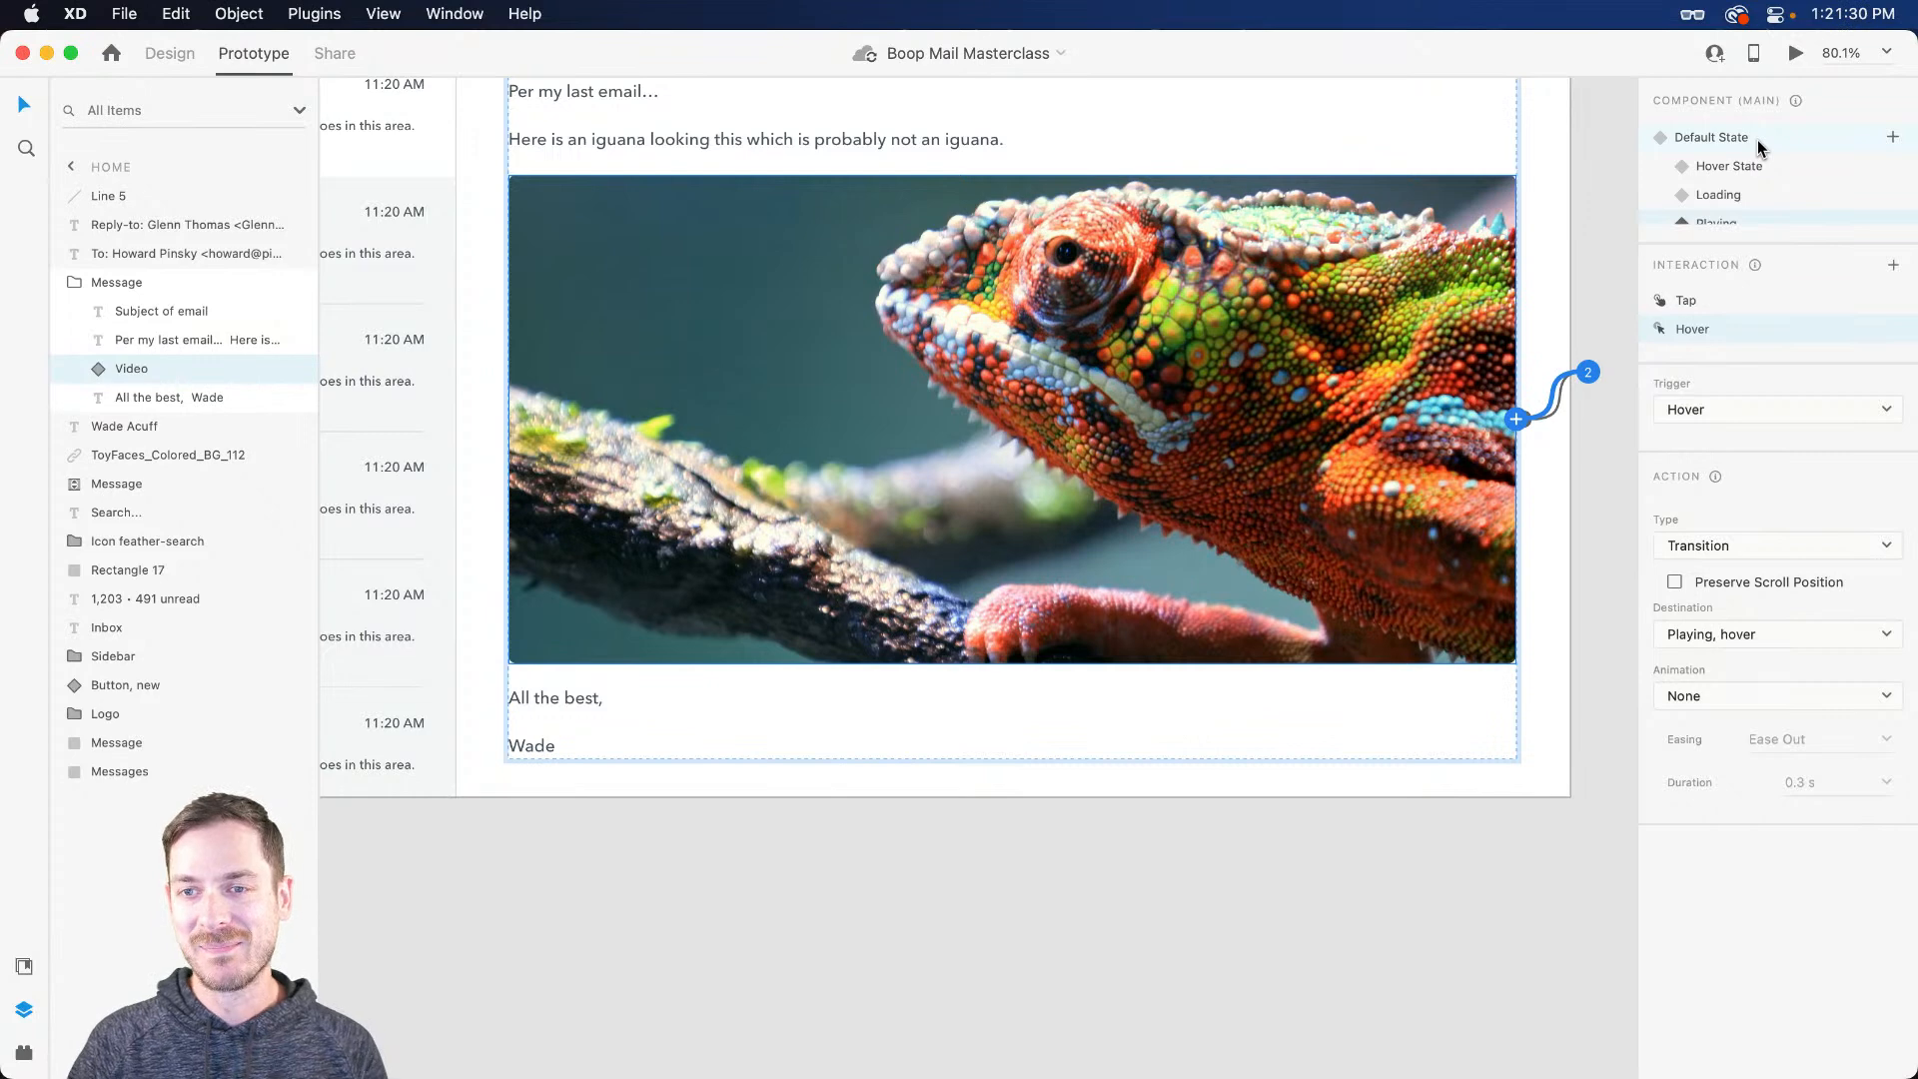
Step: Return the Video component to its Default State and preview the prototype, playing the iguana video and testing the pause button on hover
left_click(1758, 142)
left_click(1792, 54)
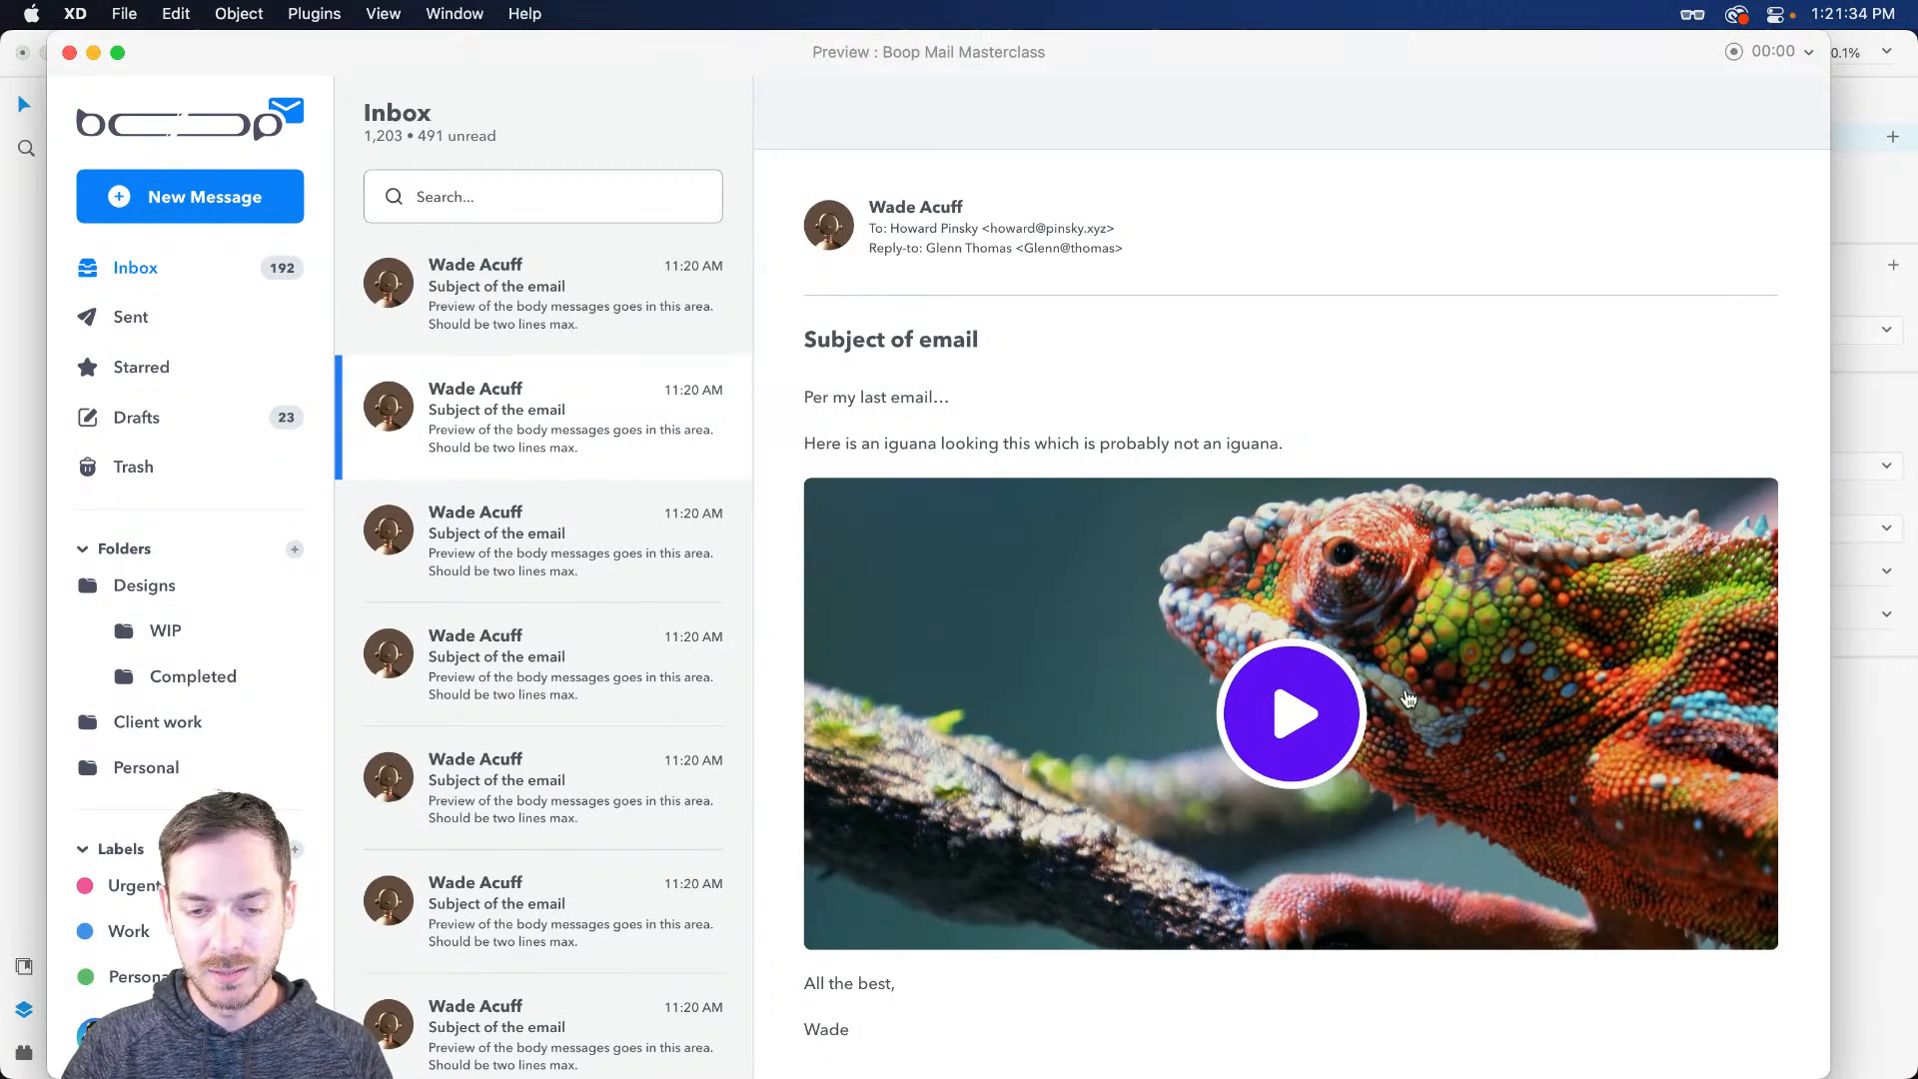
left_click(1289, 713)
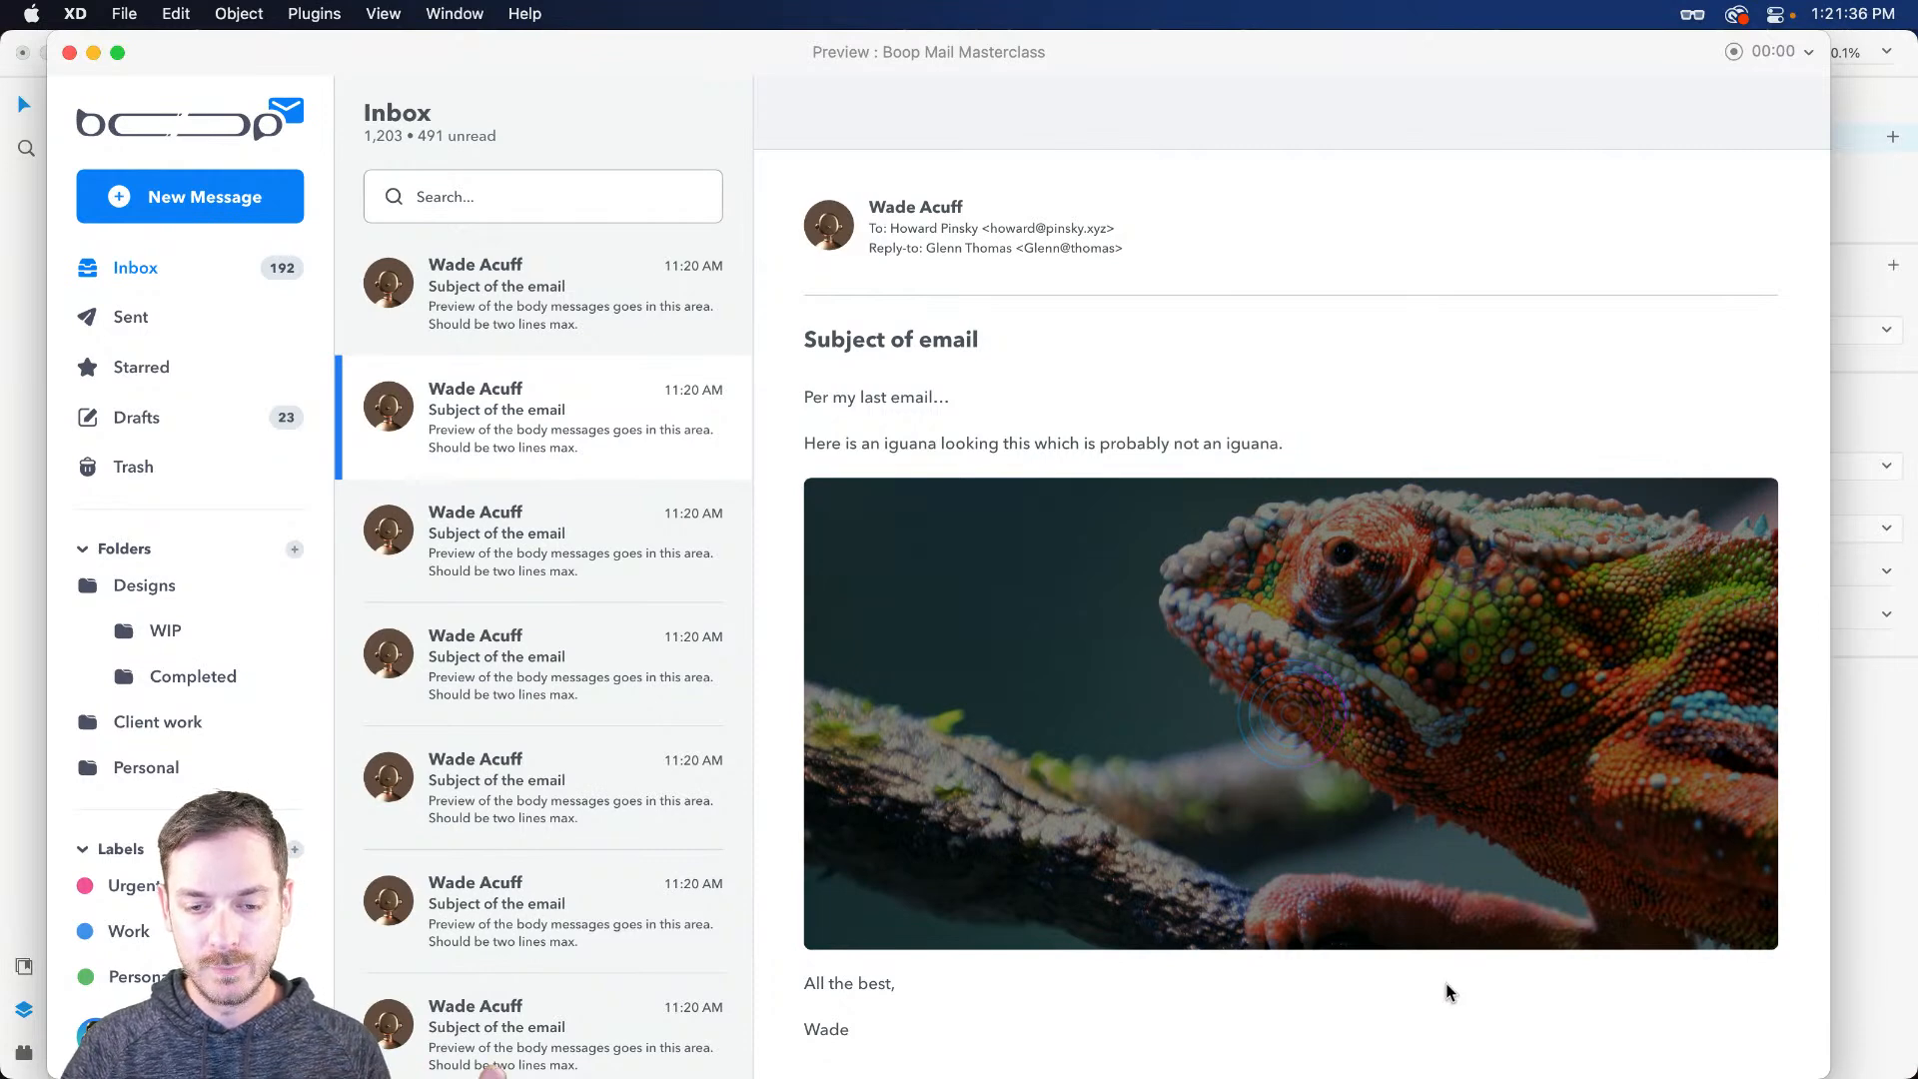
mouse_move(1501, 726)
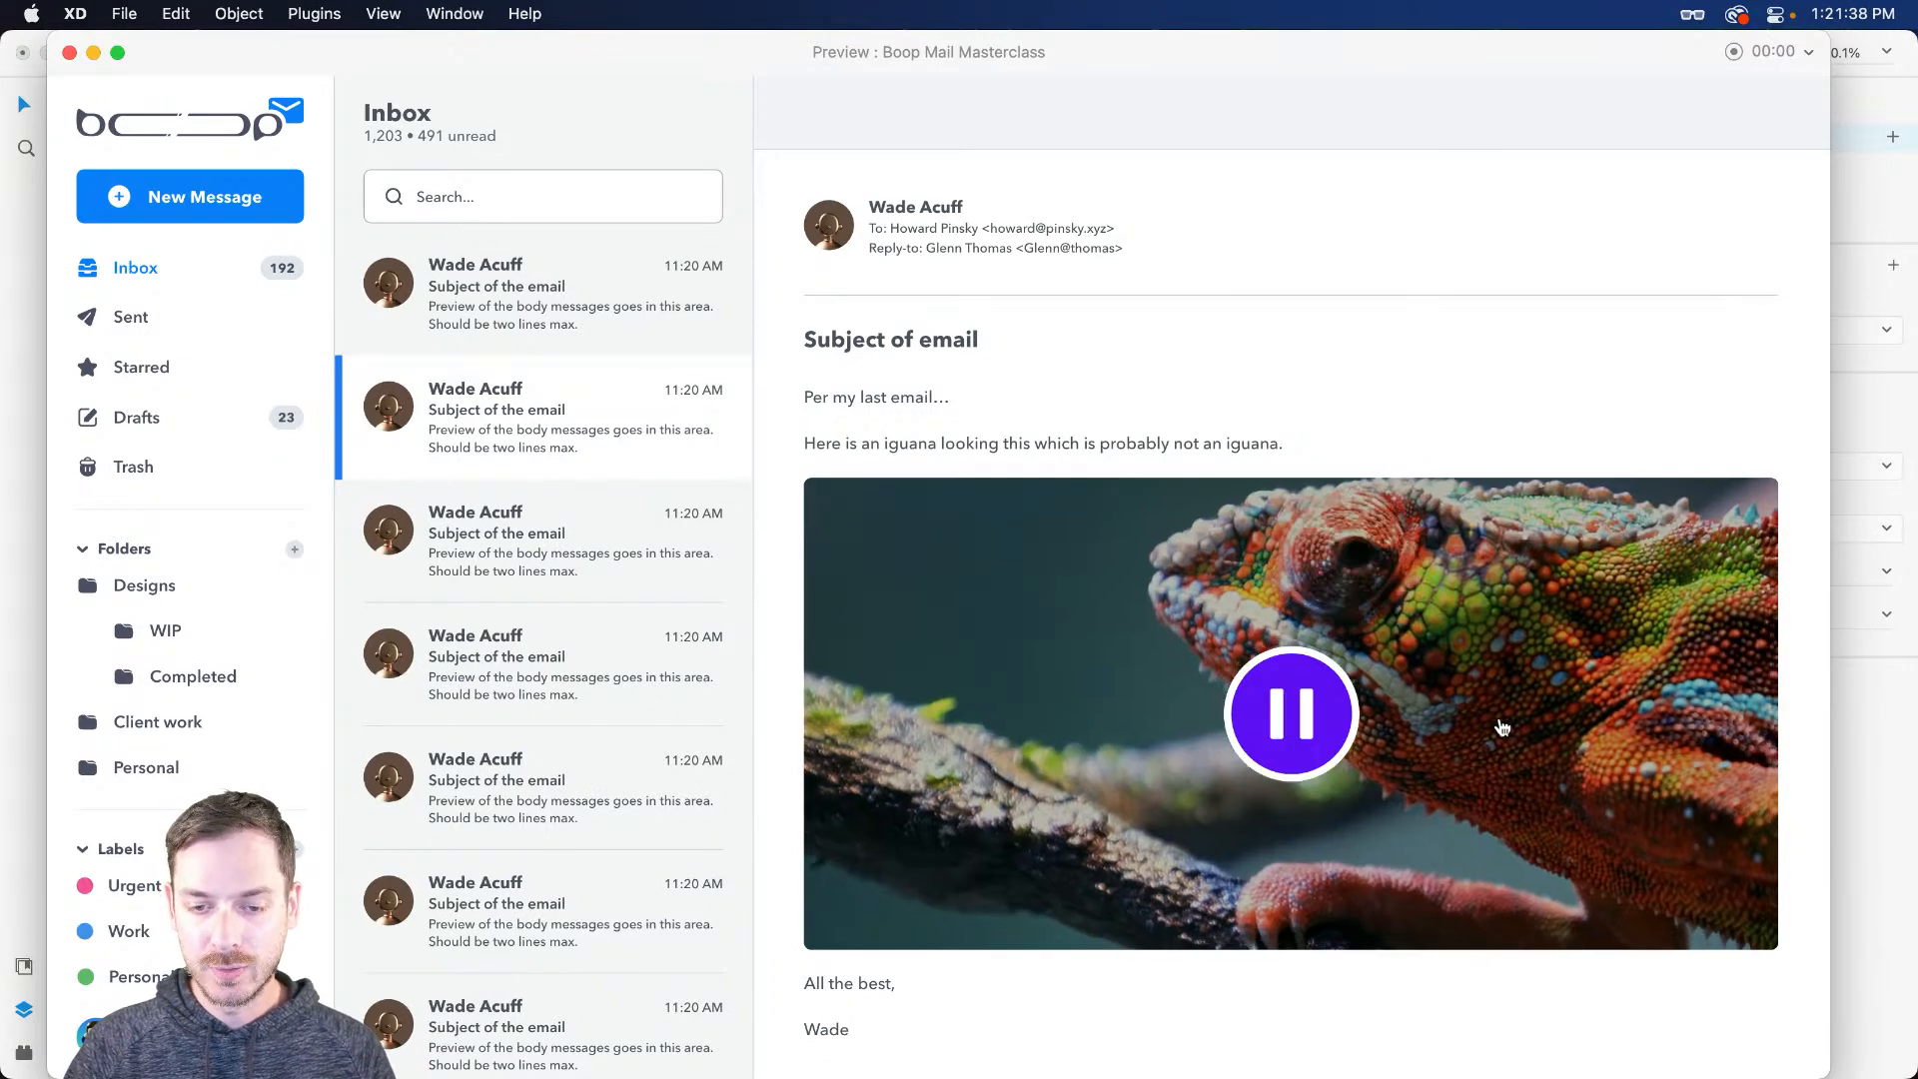
mouse_move(1449, 790)
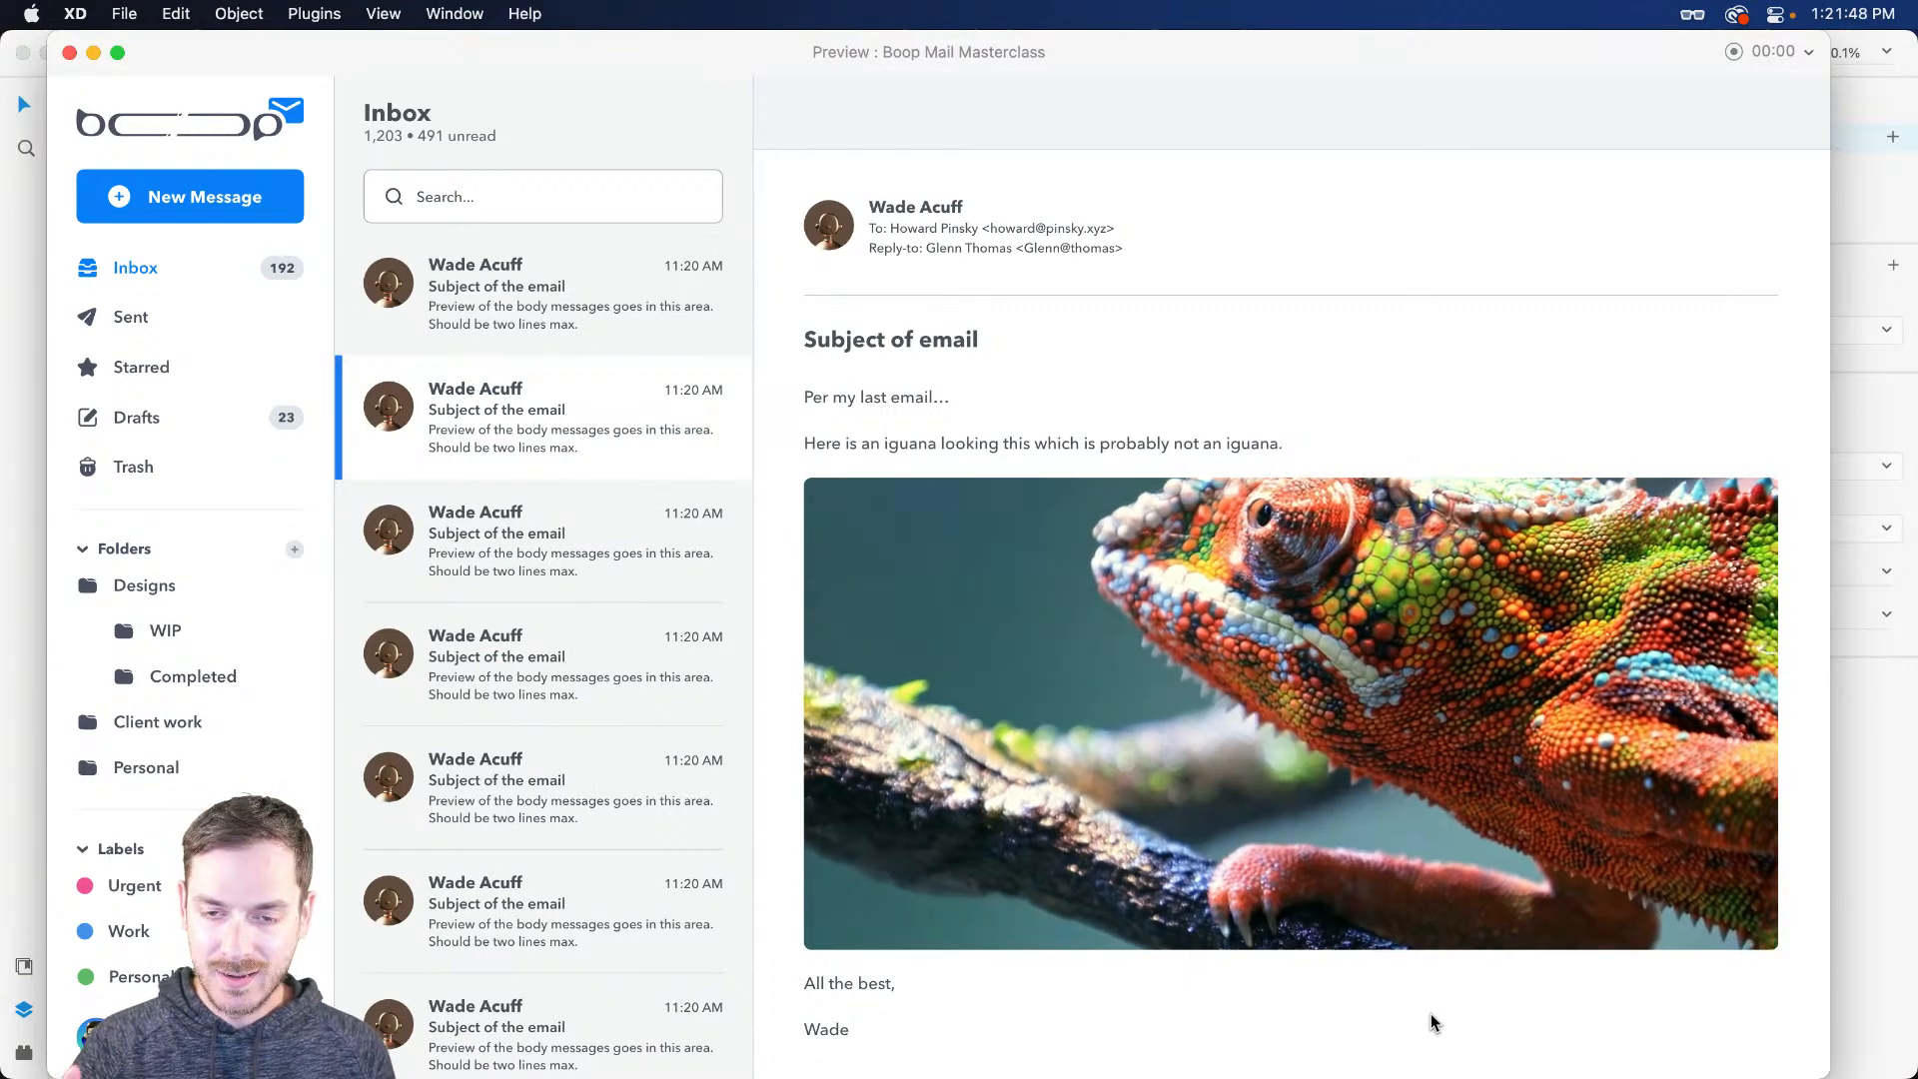
key("cmd+w")
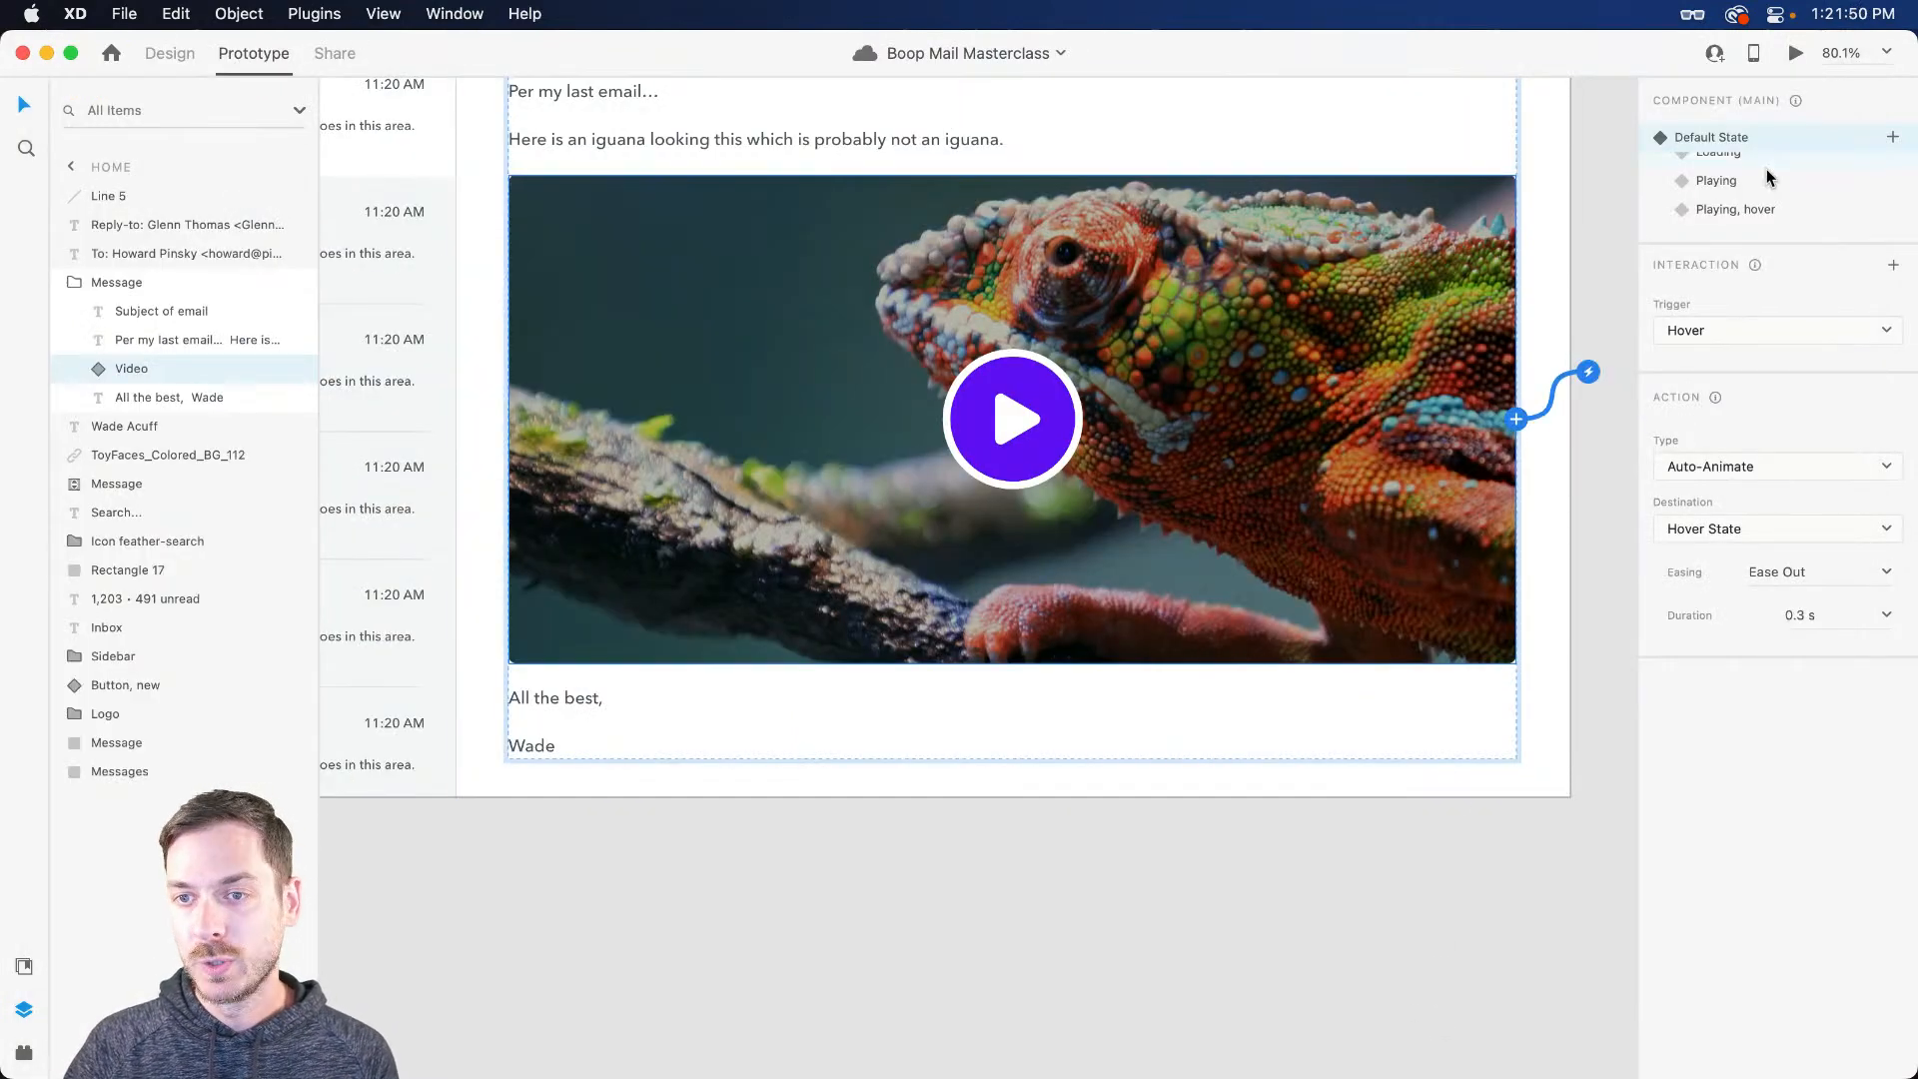
Step: Change the Playing state's Hover action to Auto-Animate with easing set to None
left_click(1764, 182)
left_click(1728, 332)
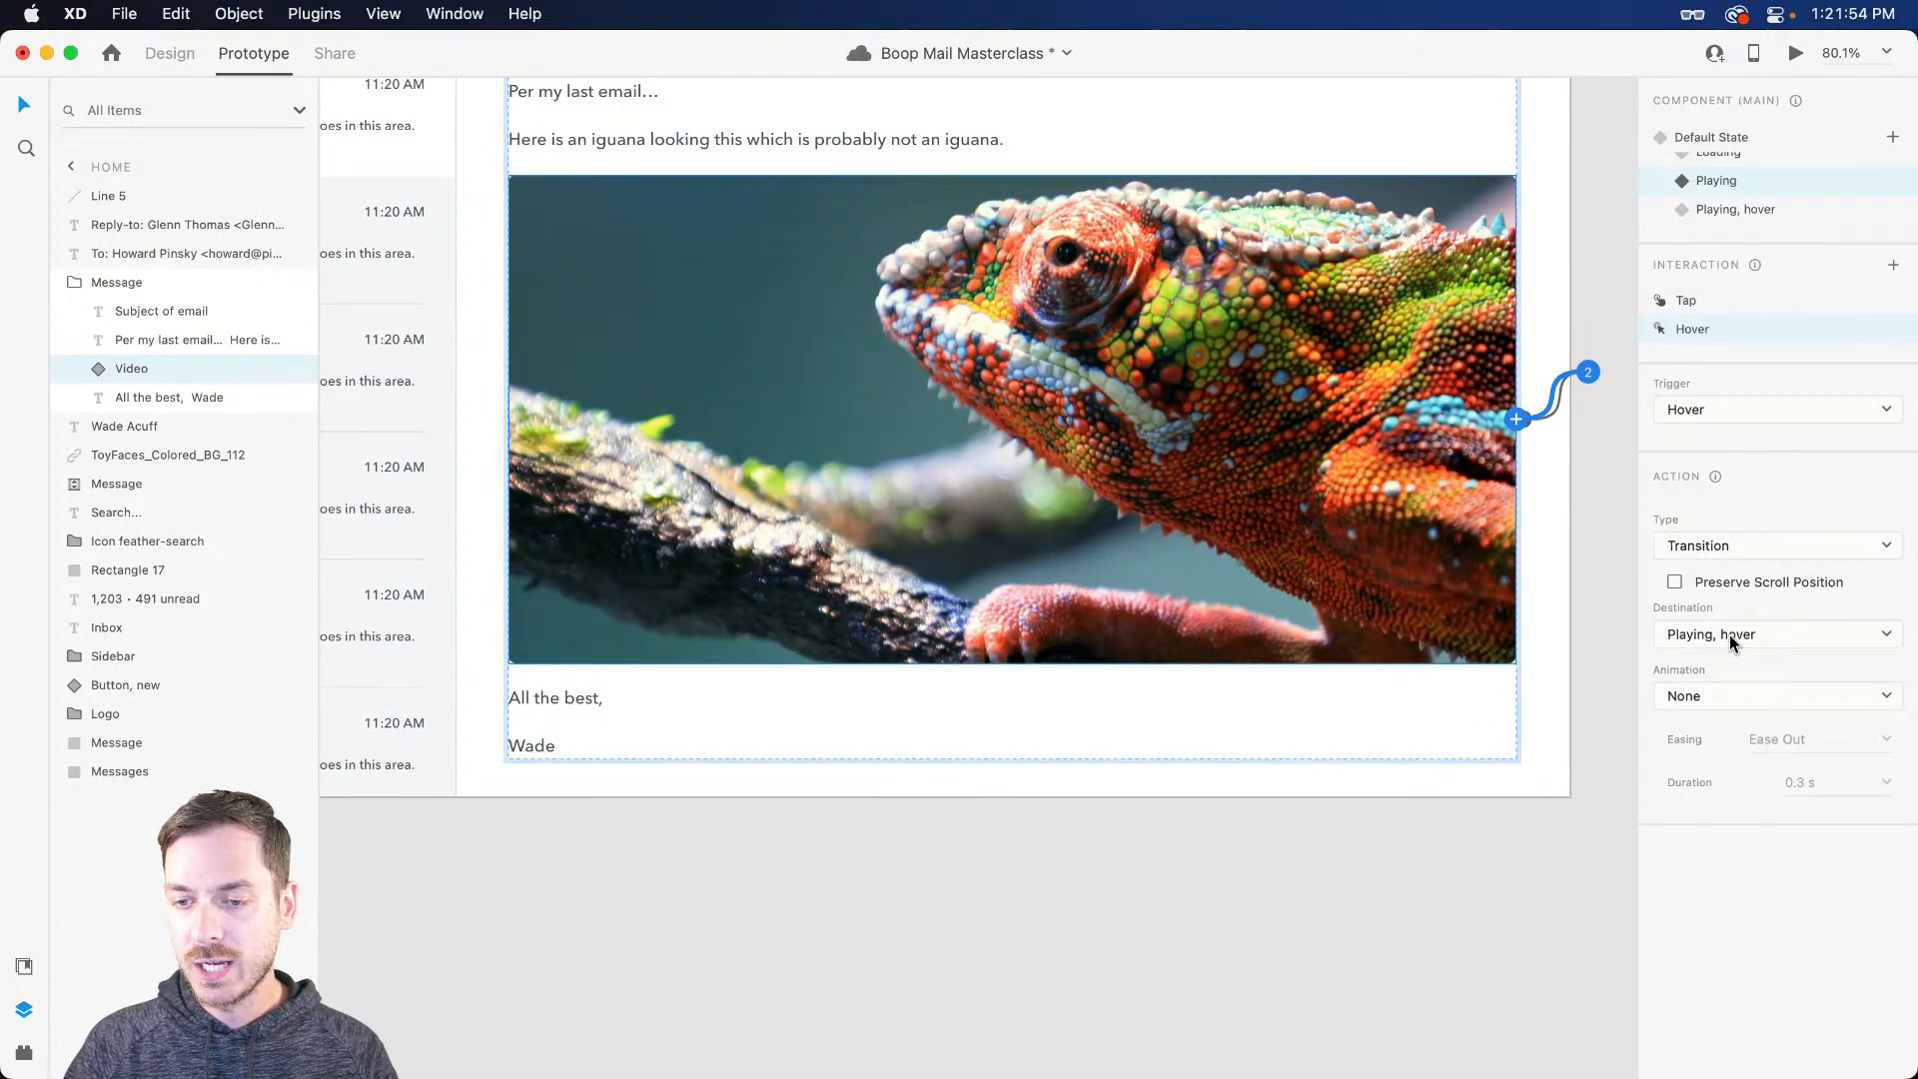
left_click(1732, 550)
left_click(1731, 567)
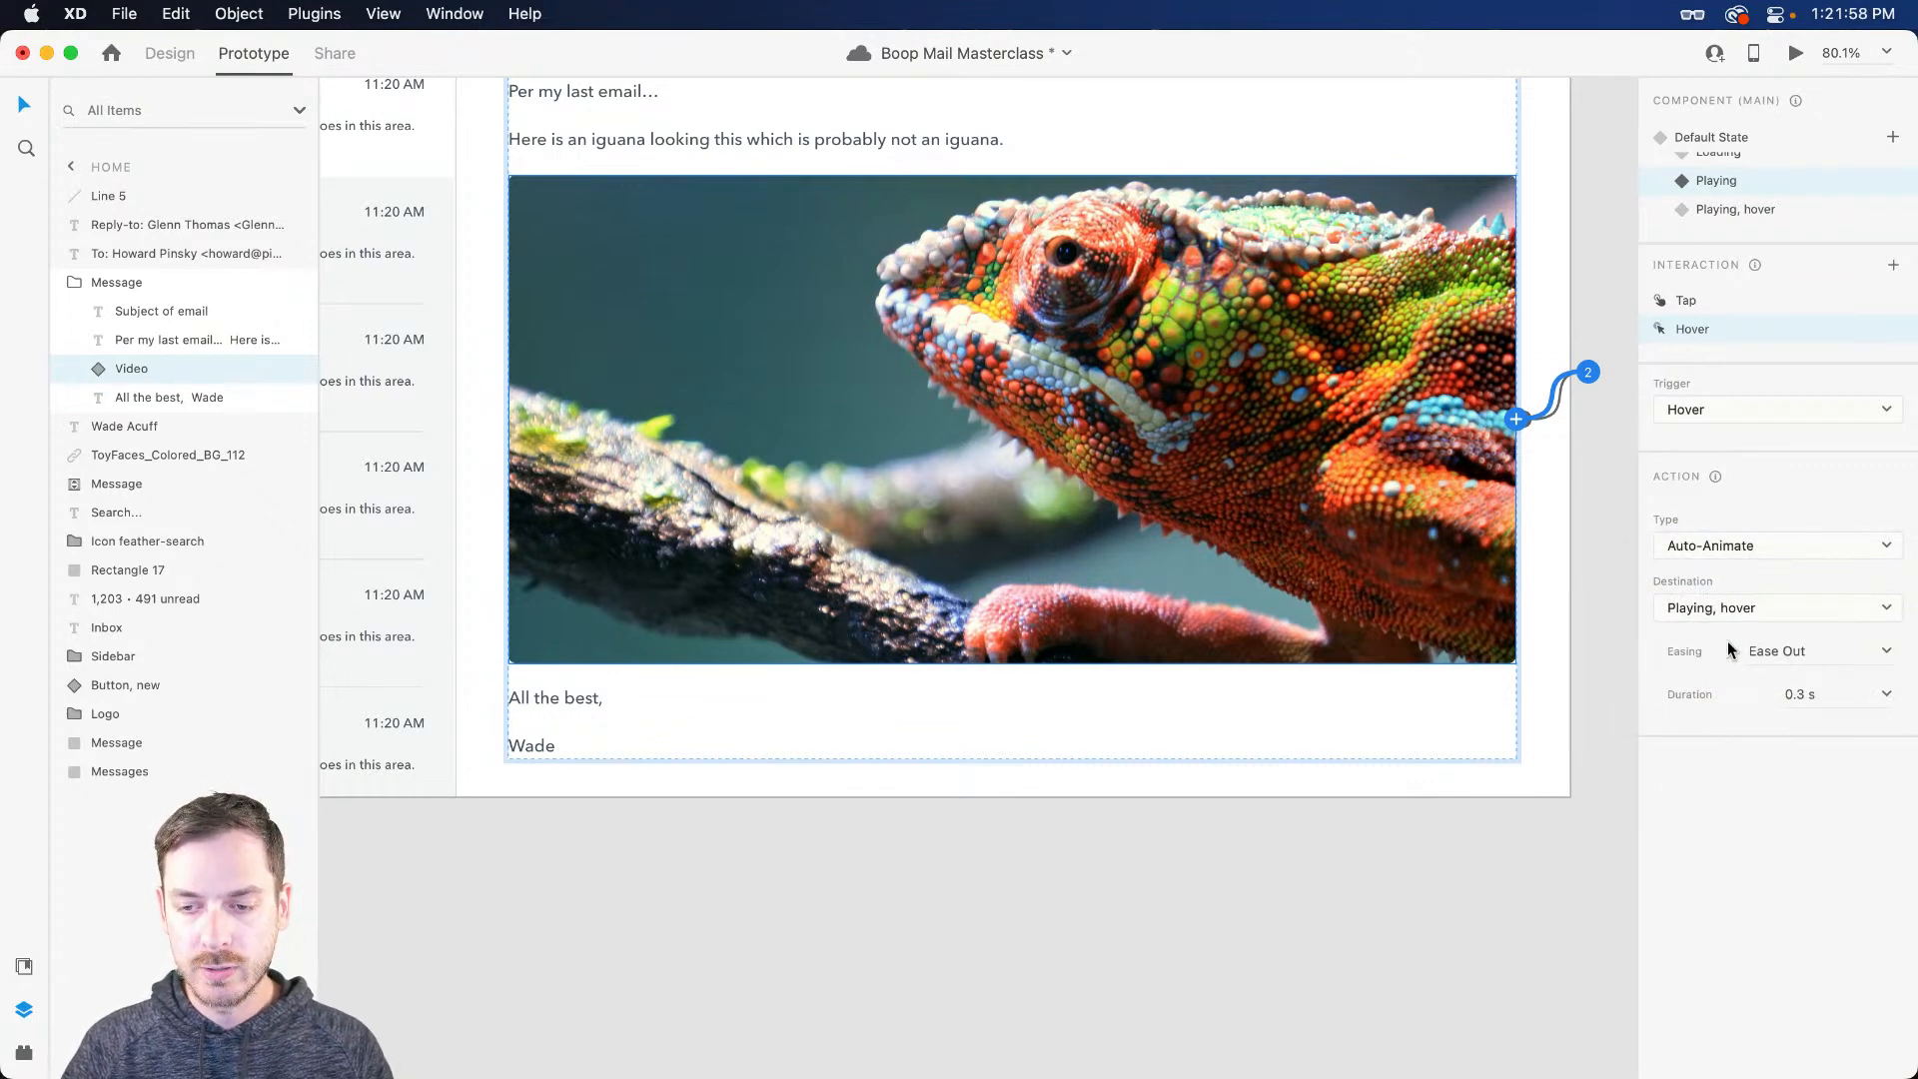
left_click(1883, 652)
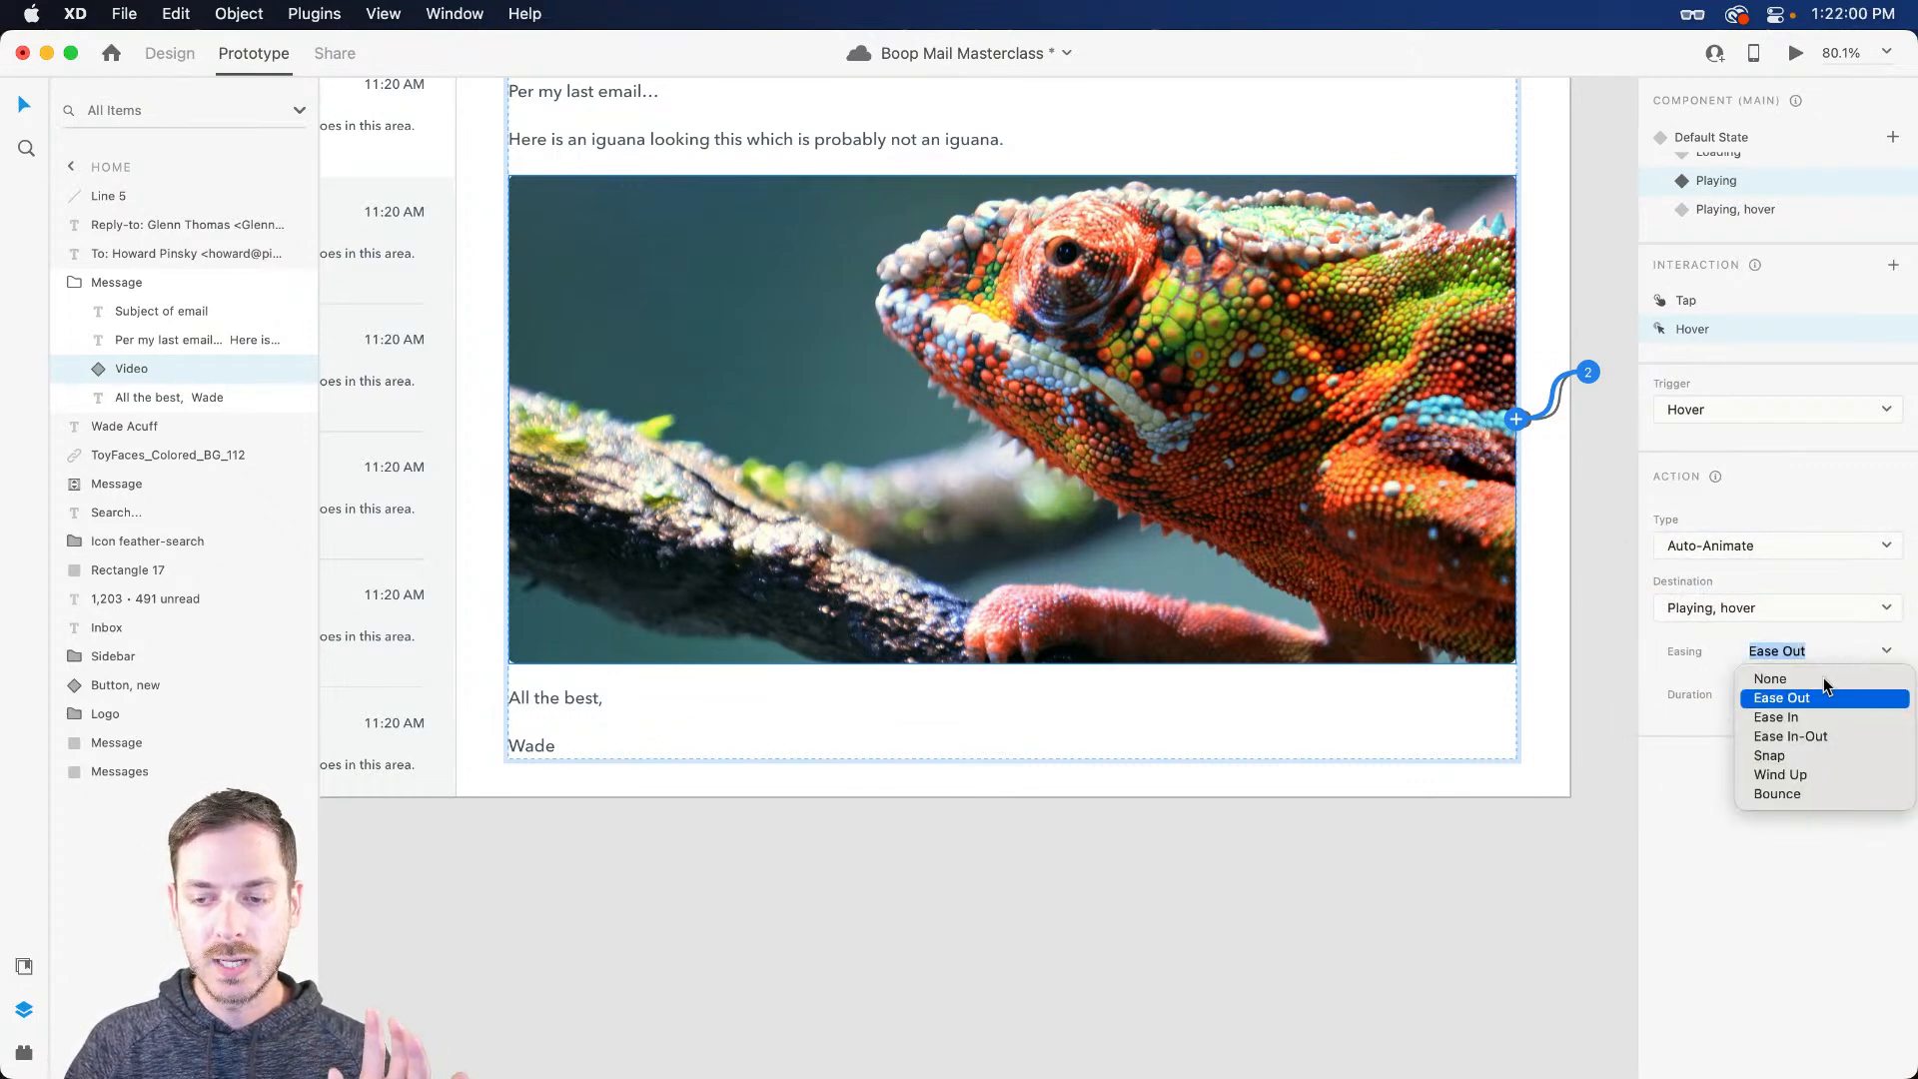
left_click(1820, 679)
Step: Set the duration of the Playing state's Hover animation to 0.01 s
key("Tab")
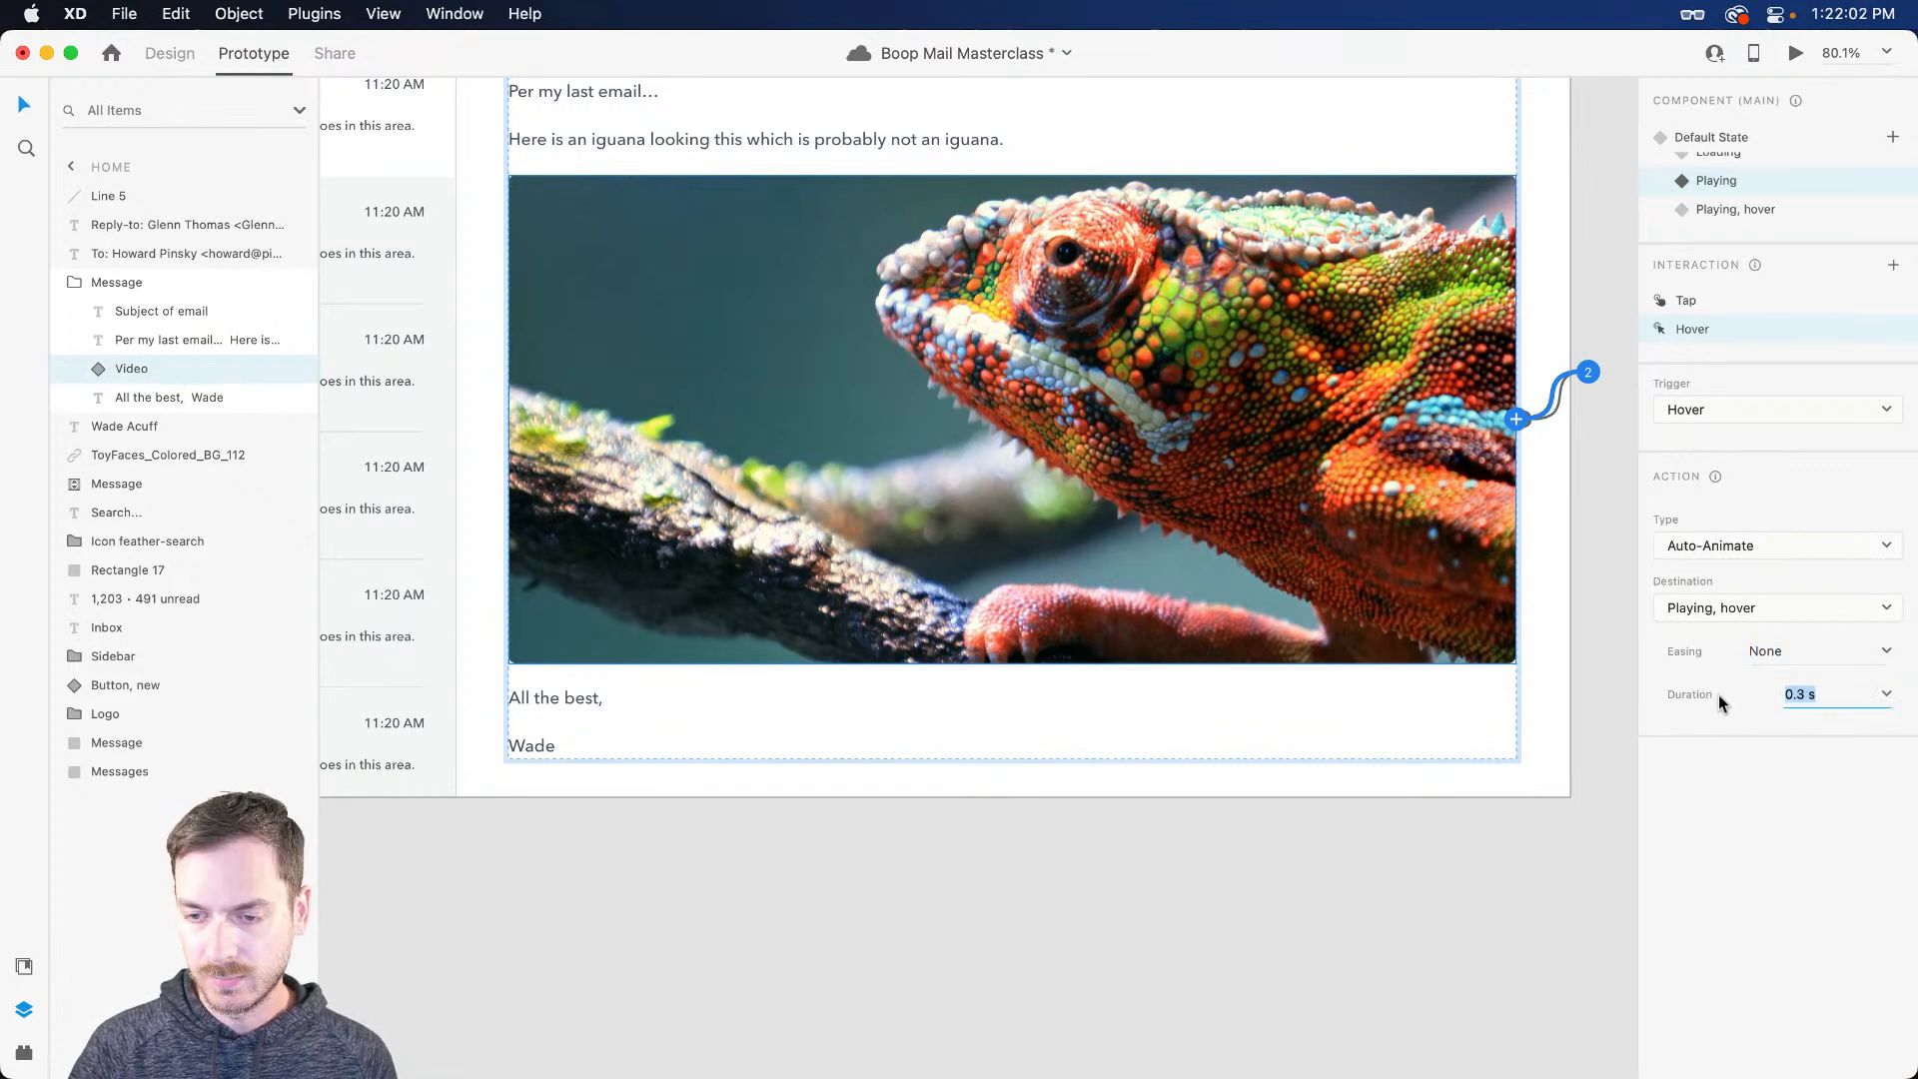
type("0.1")
key("Return")
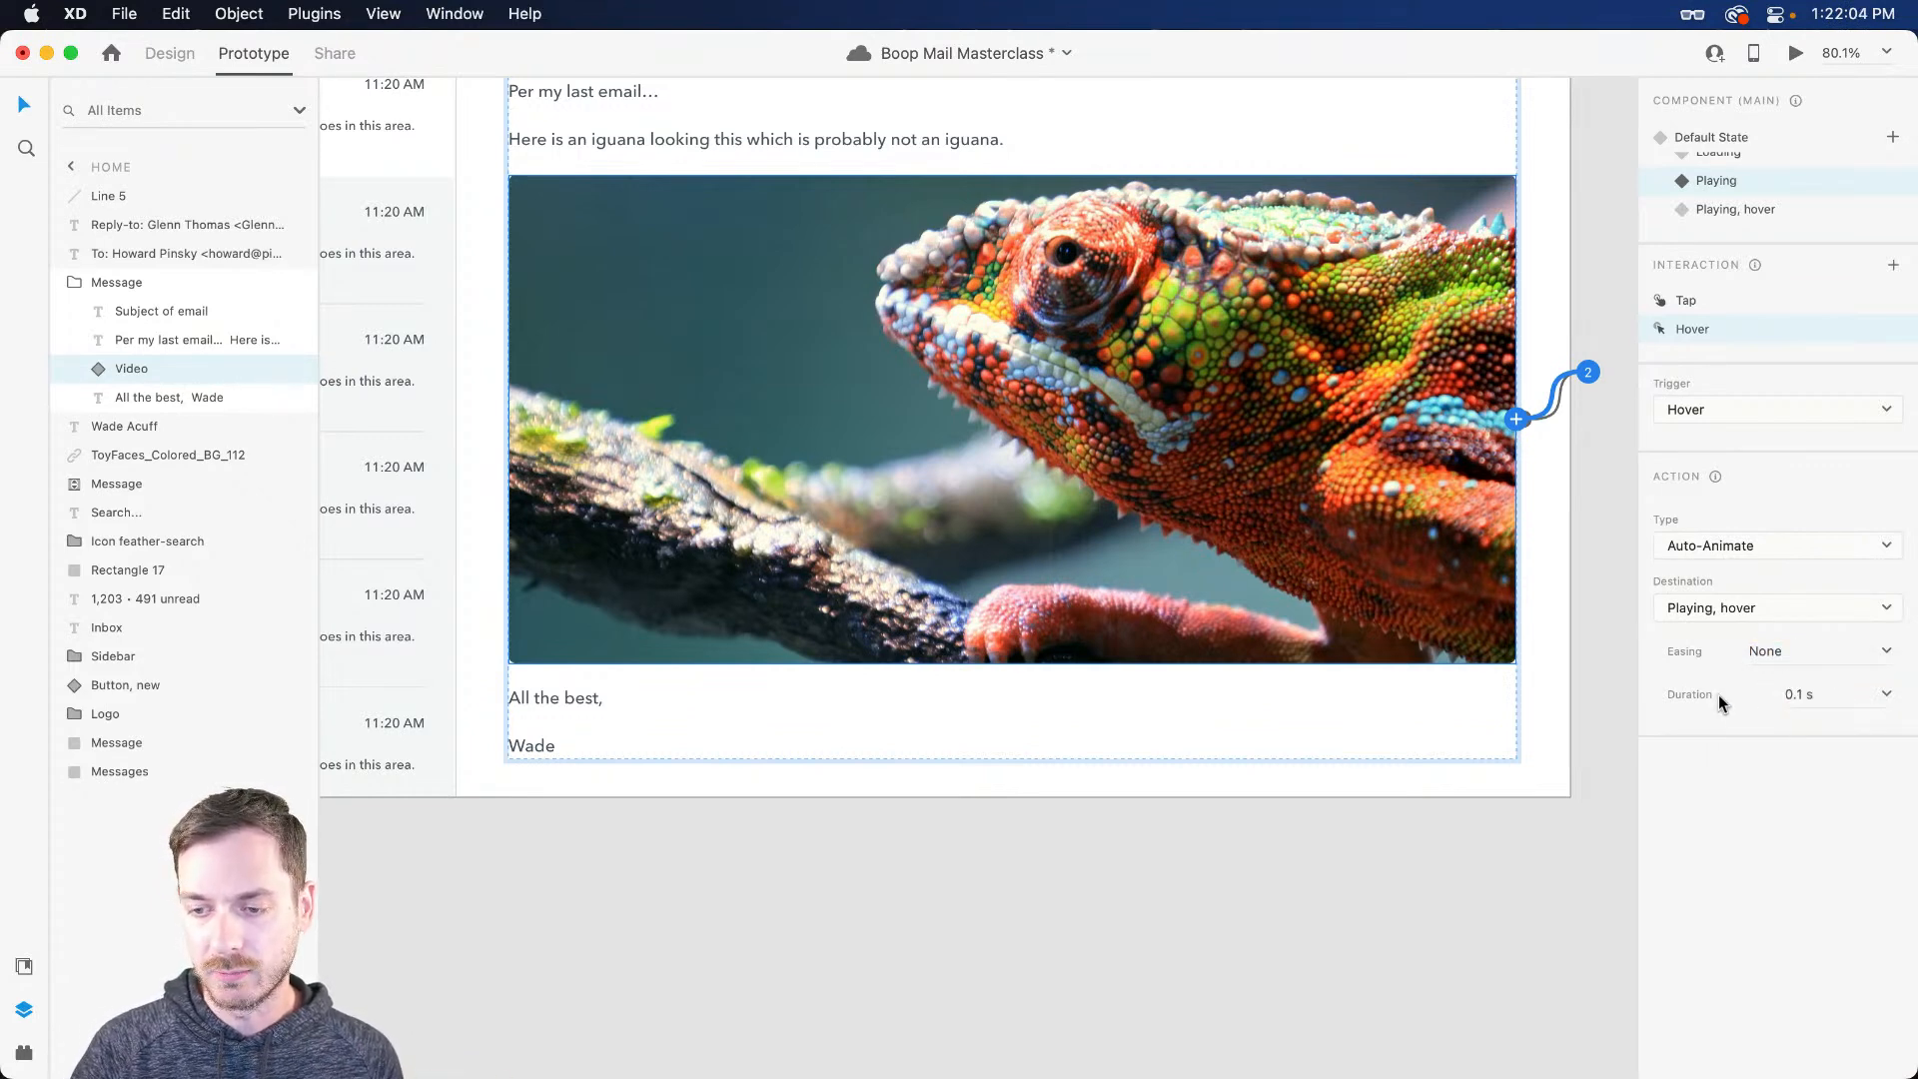
left_click(1829, 702)
key("super+a")
type(".")
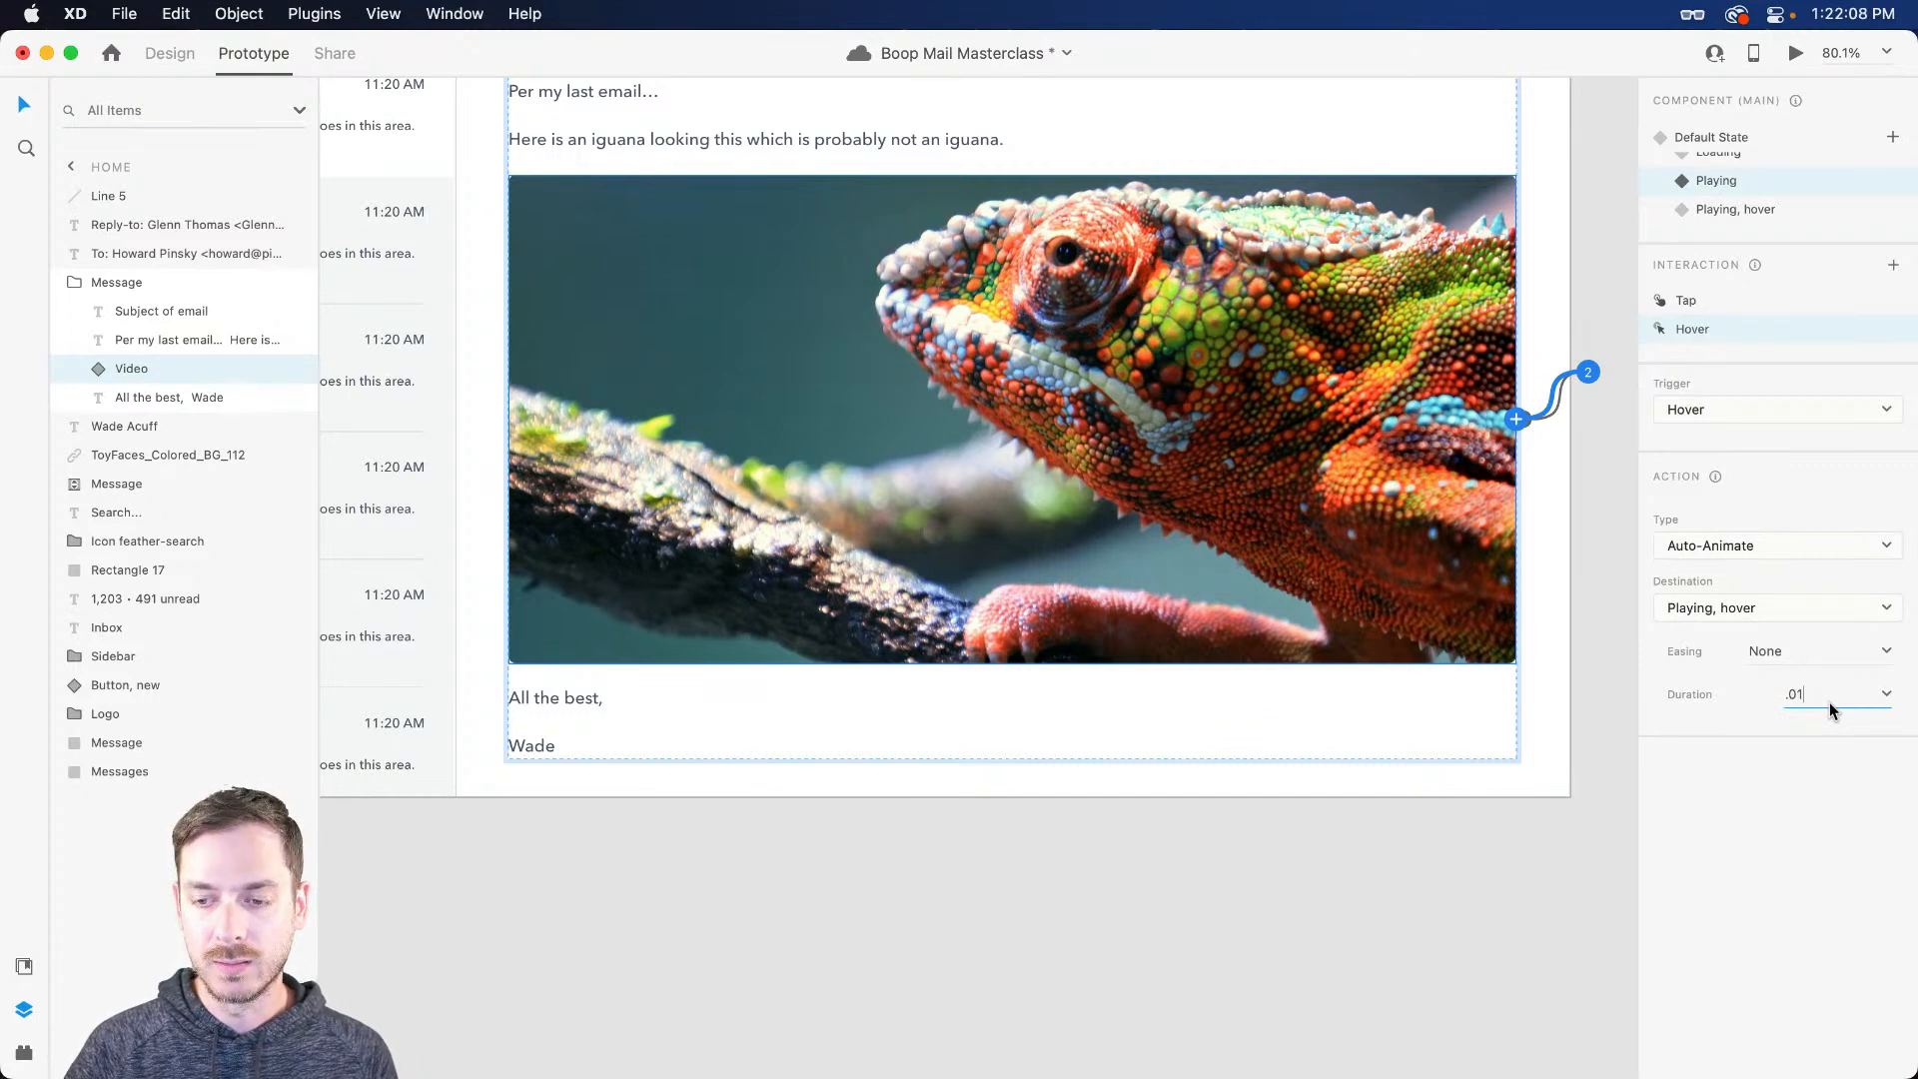
key("Return")
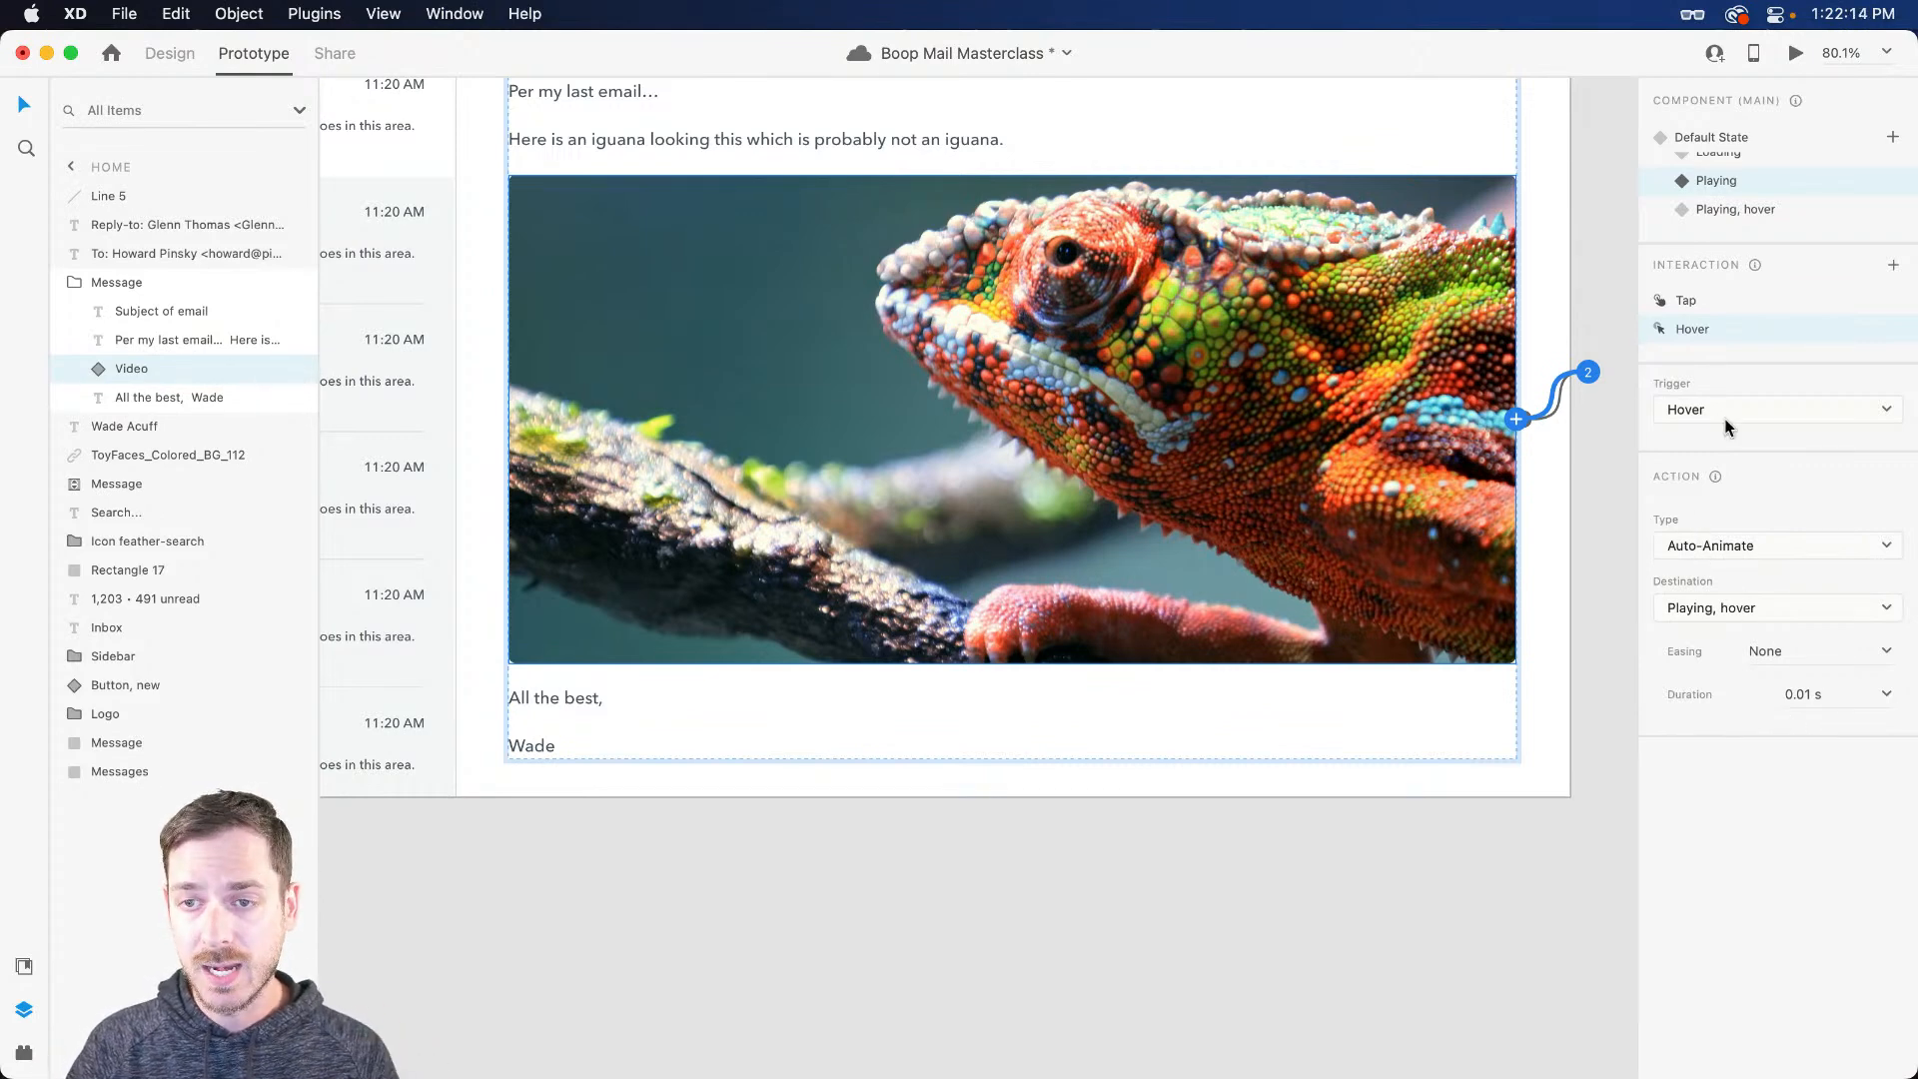
Step: Reset the Video component to its Default State and preview starting the video, hovering over it and pausing it
left_click(1752, 139)
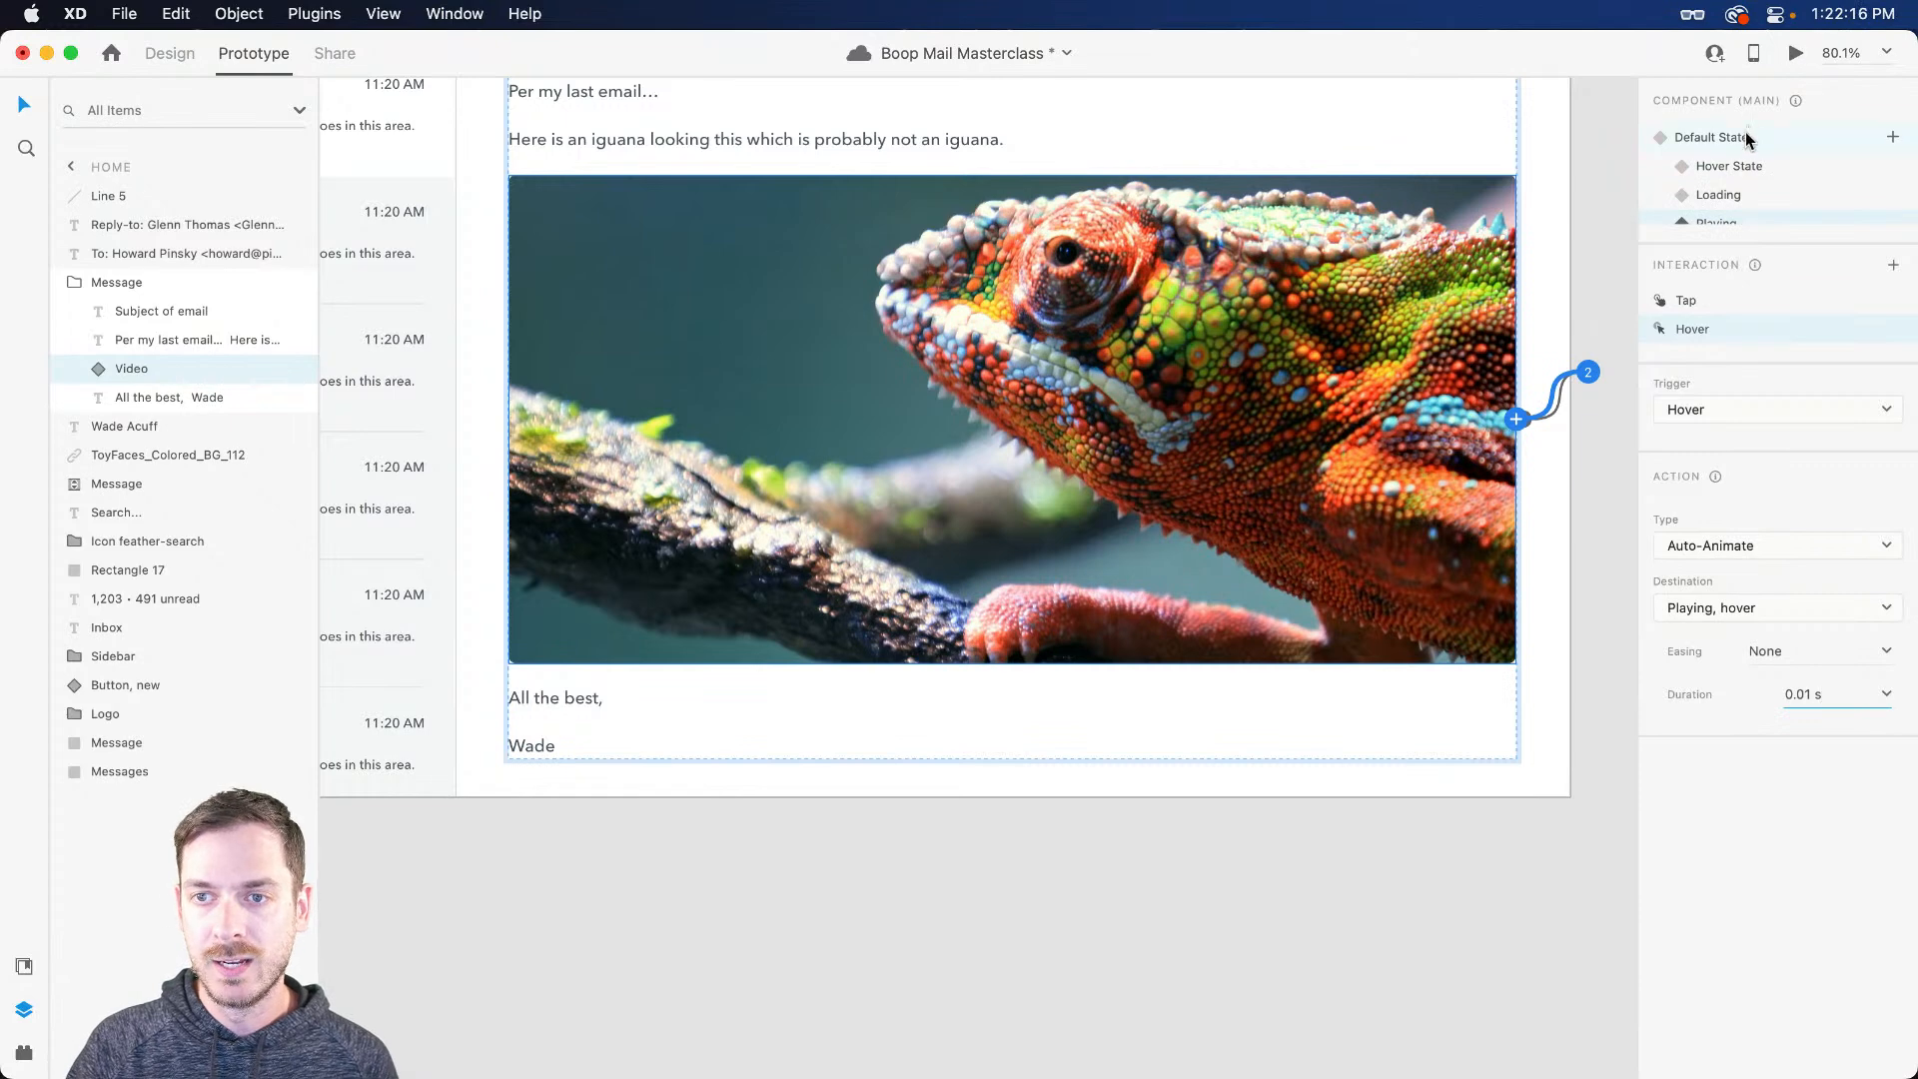
left_click(1797, 54)
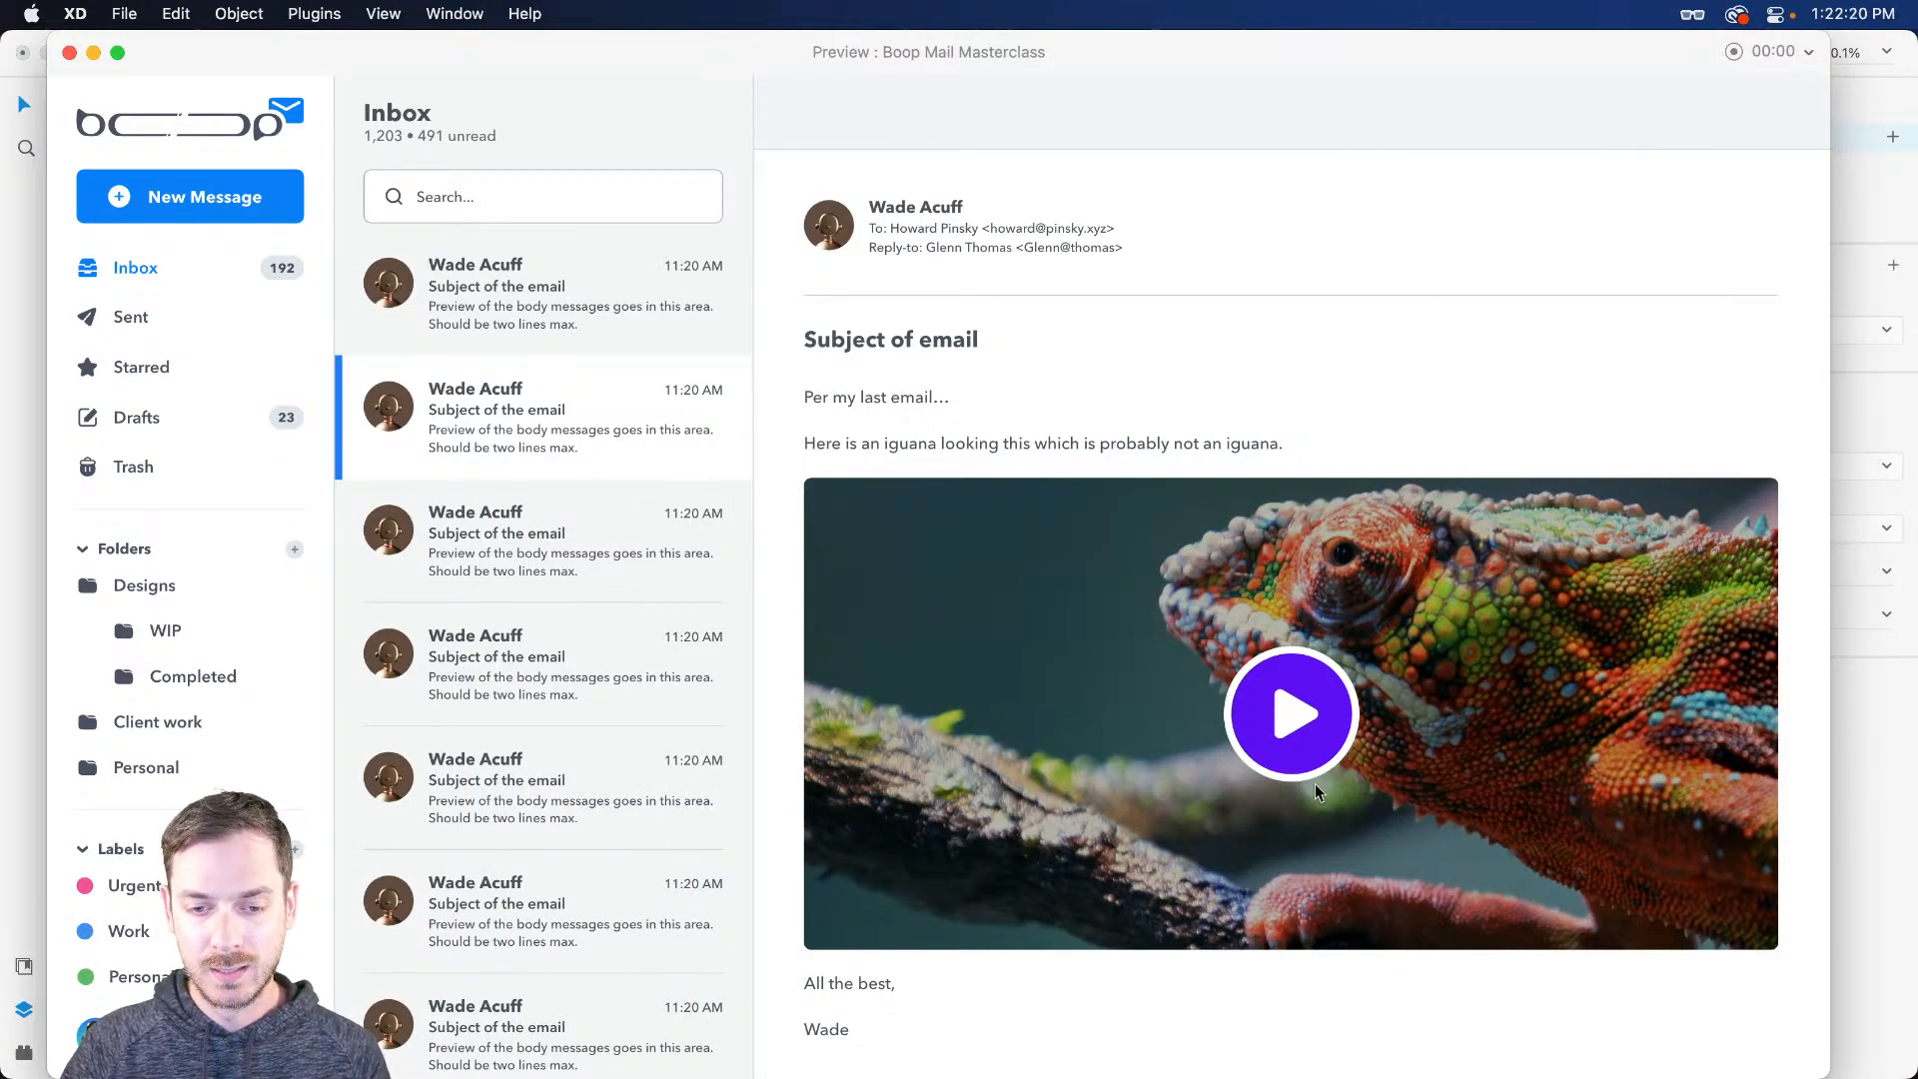
left_click(1439, 694)
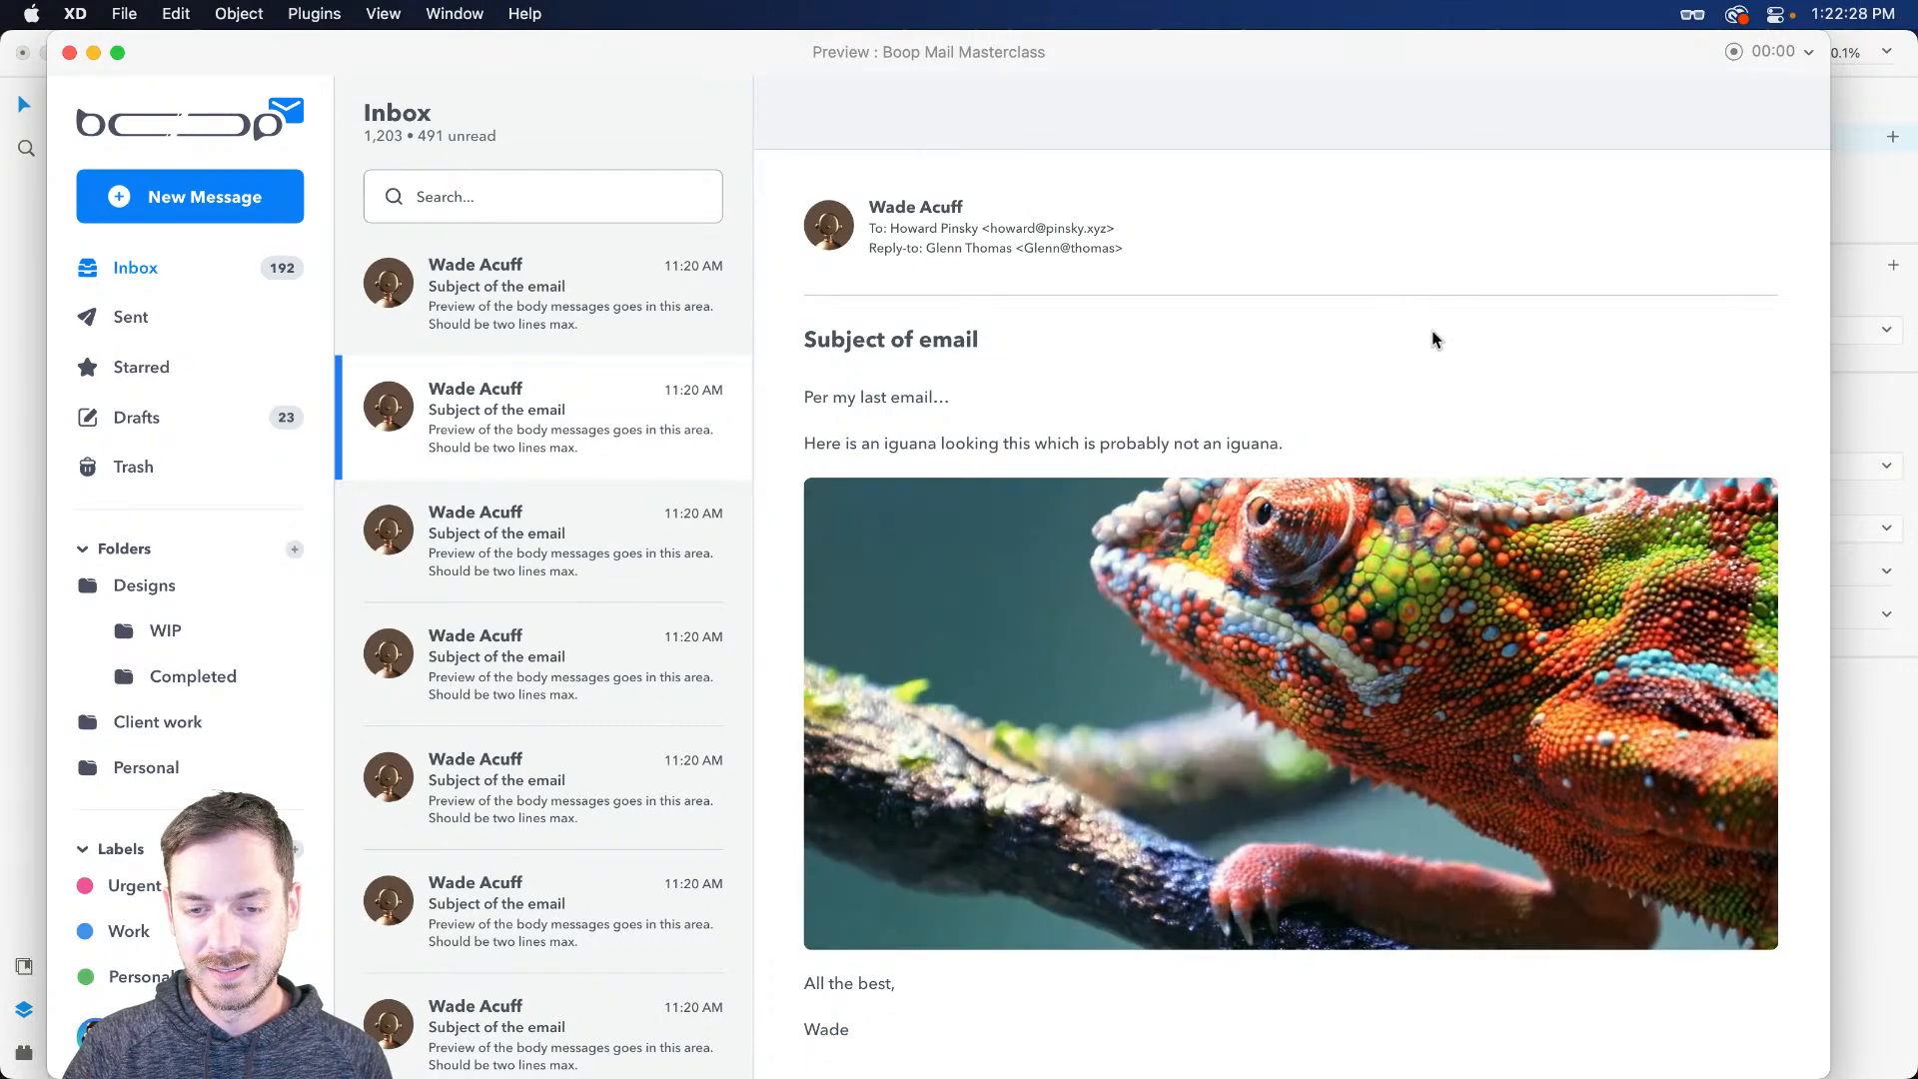
left_click(1323, 715)
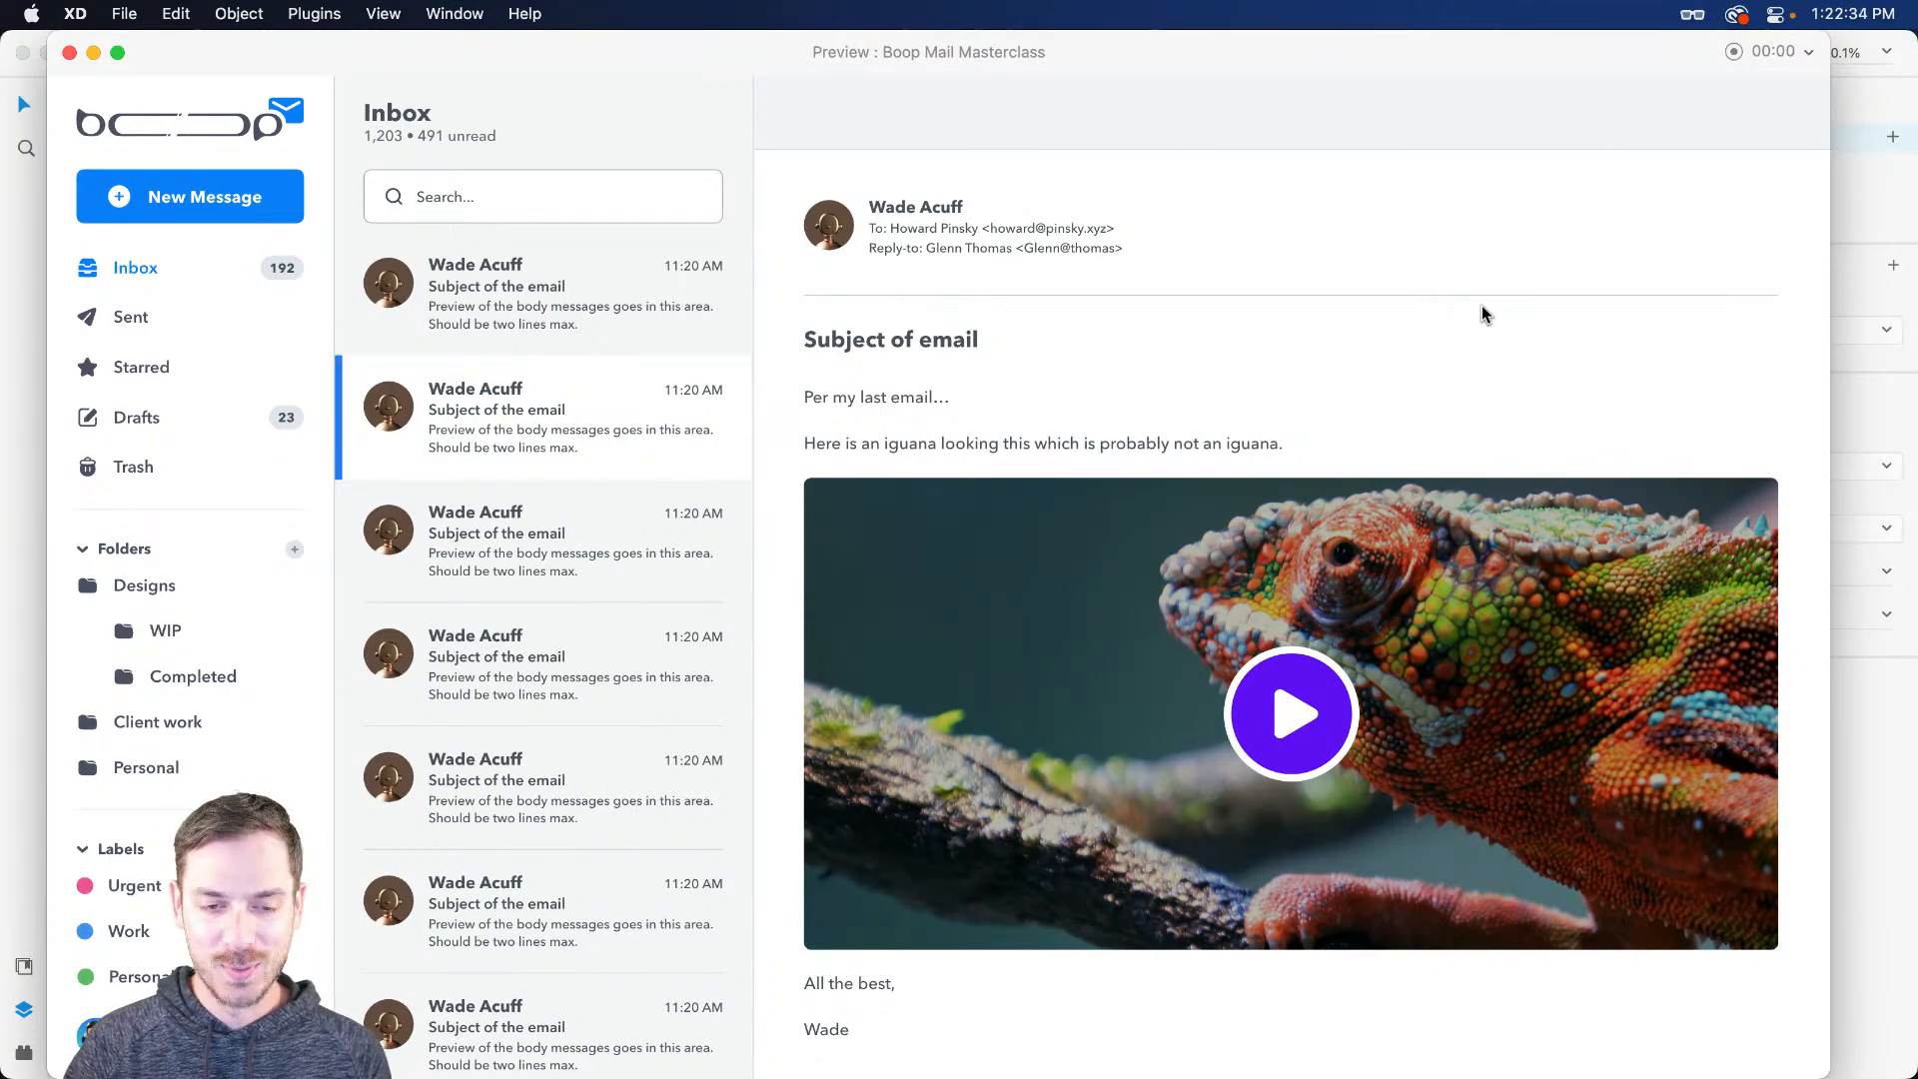
key("Escape")
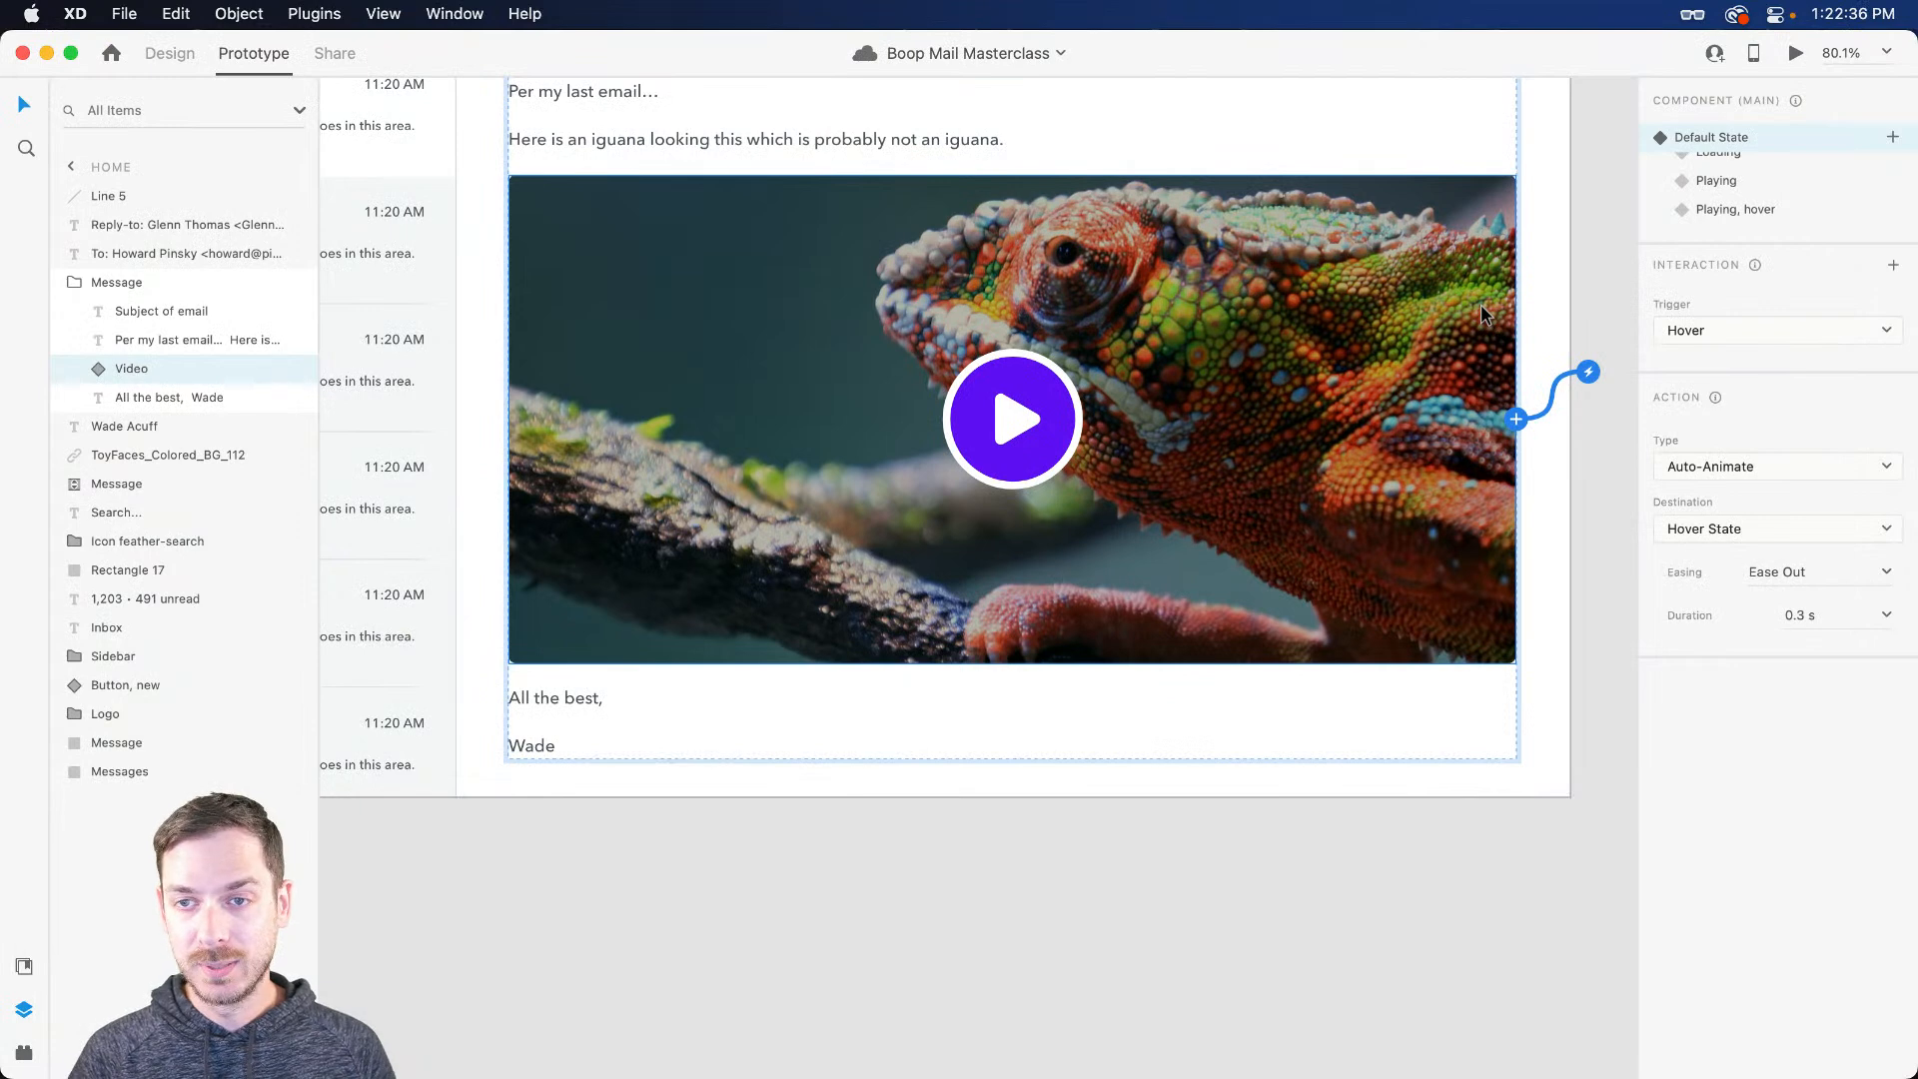
Step: Review the prototype interactions of the Video component's Default State, Hover State and Loading state
scroll(1480, 310, "up", 1)
scroll(1826, 171, "up", 1)
scroll(1826, 171, "up", 1)
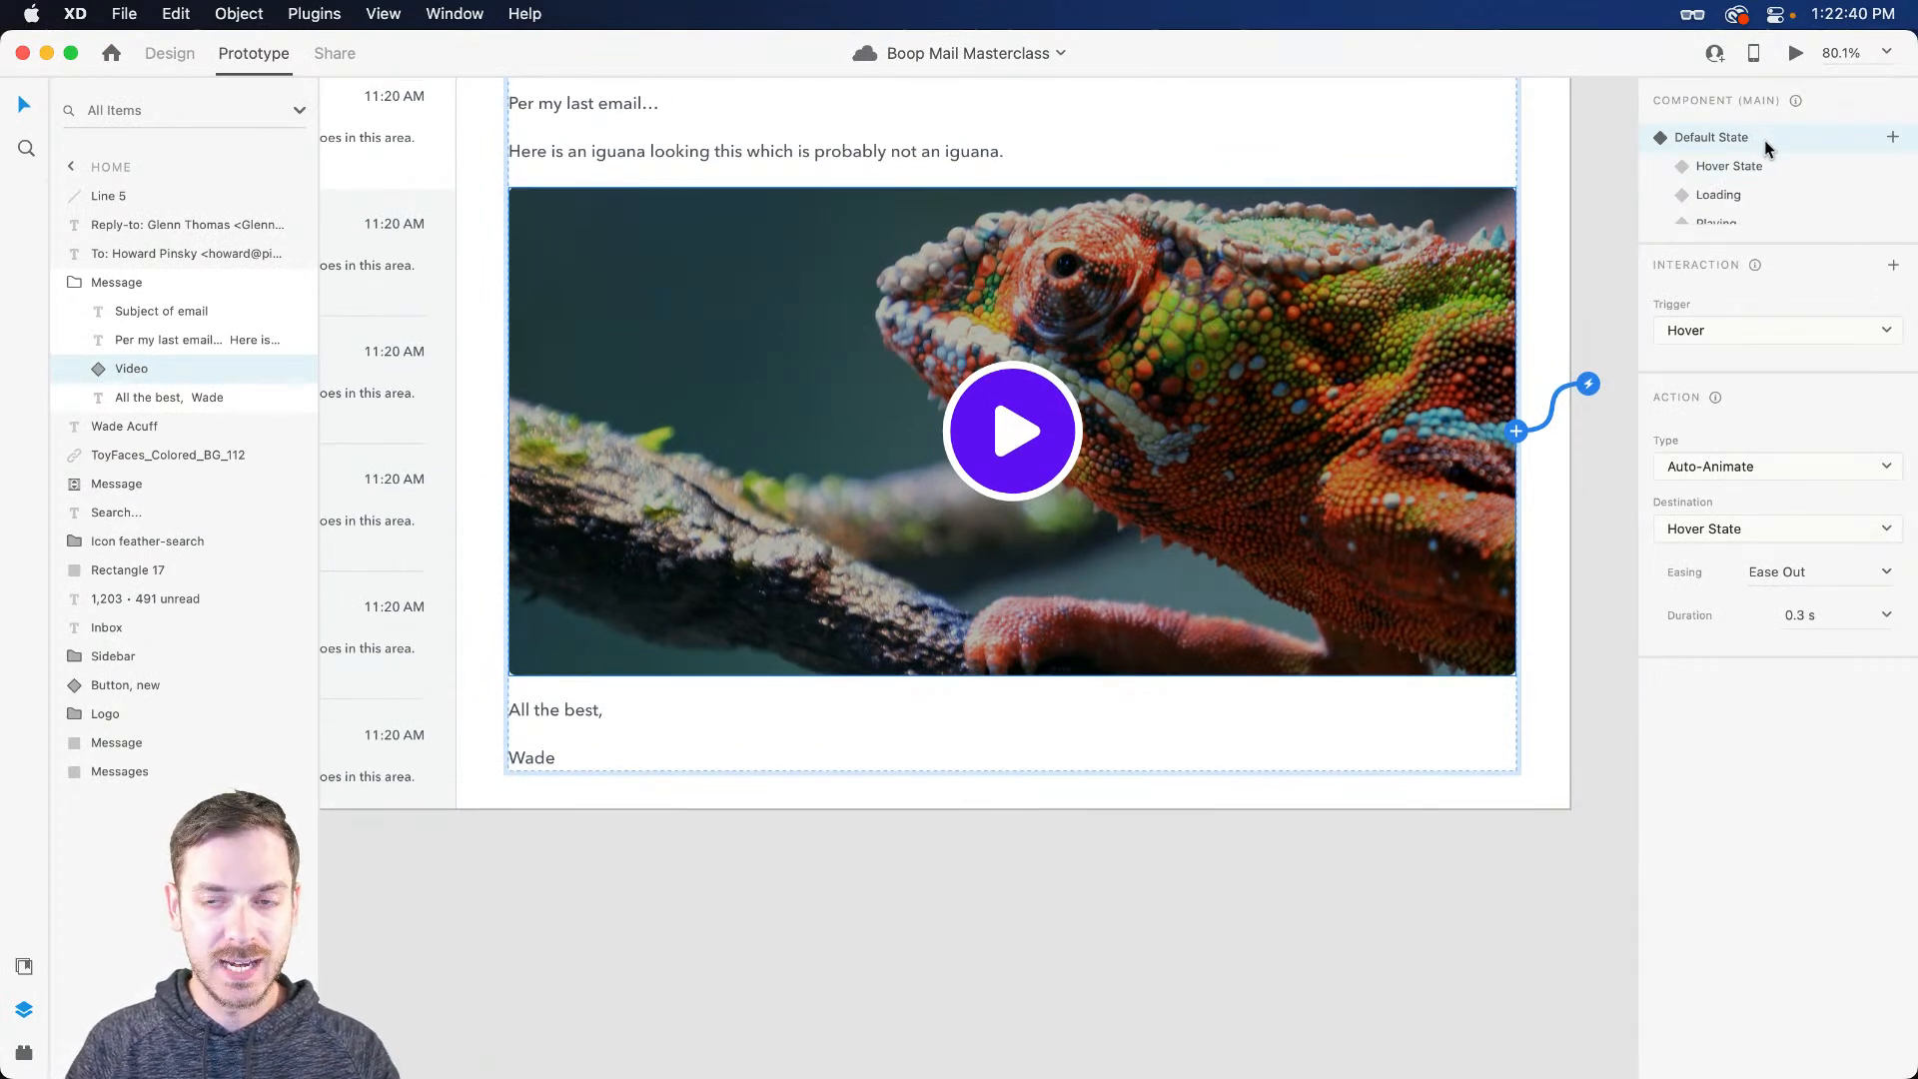
left_click(1766, 167)
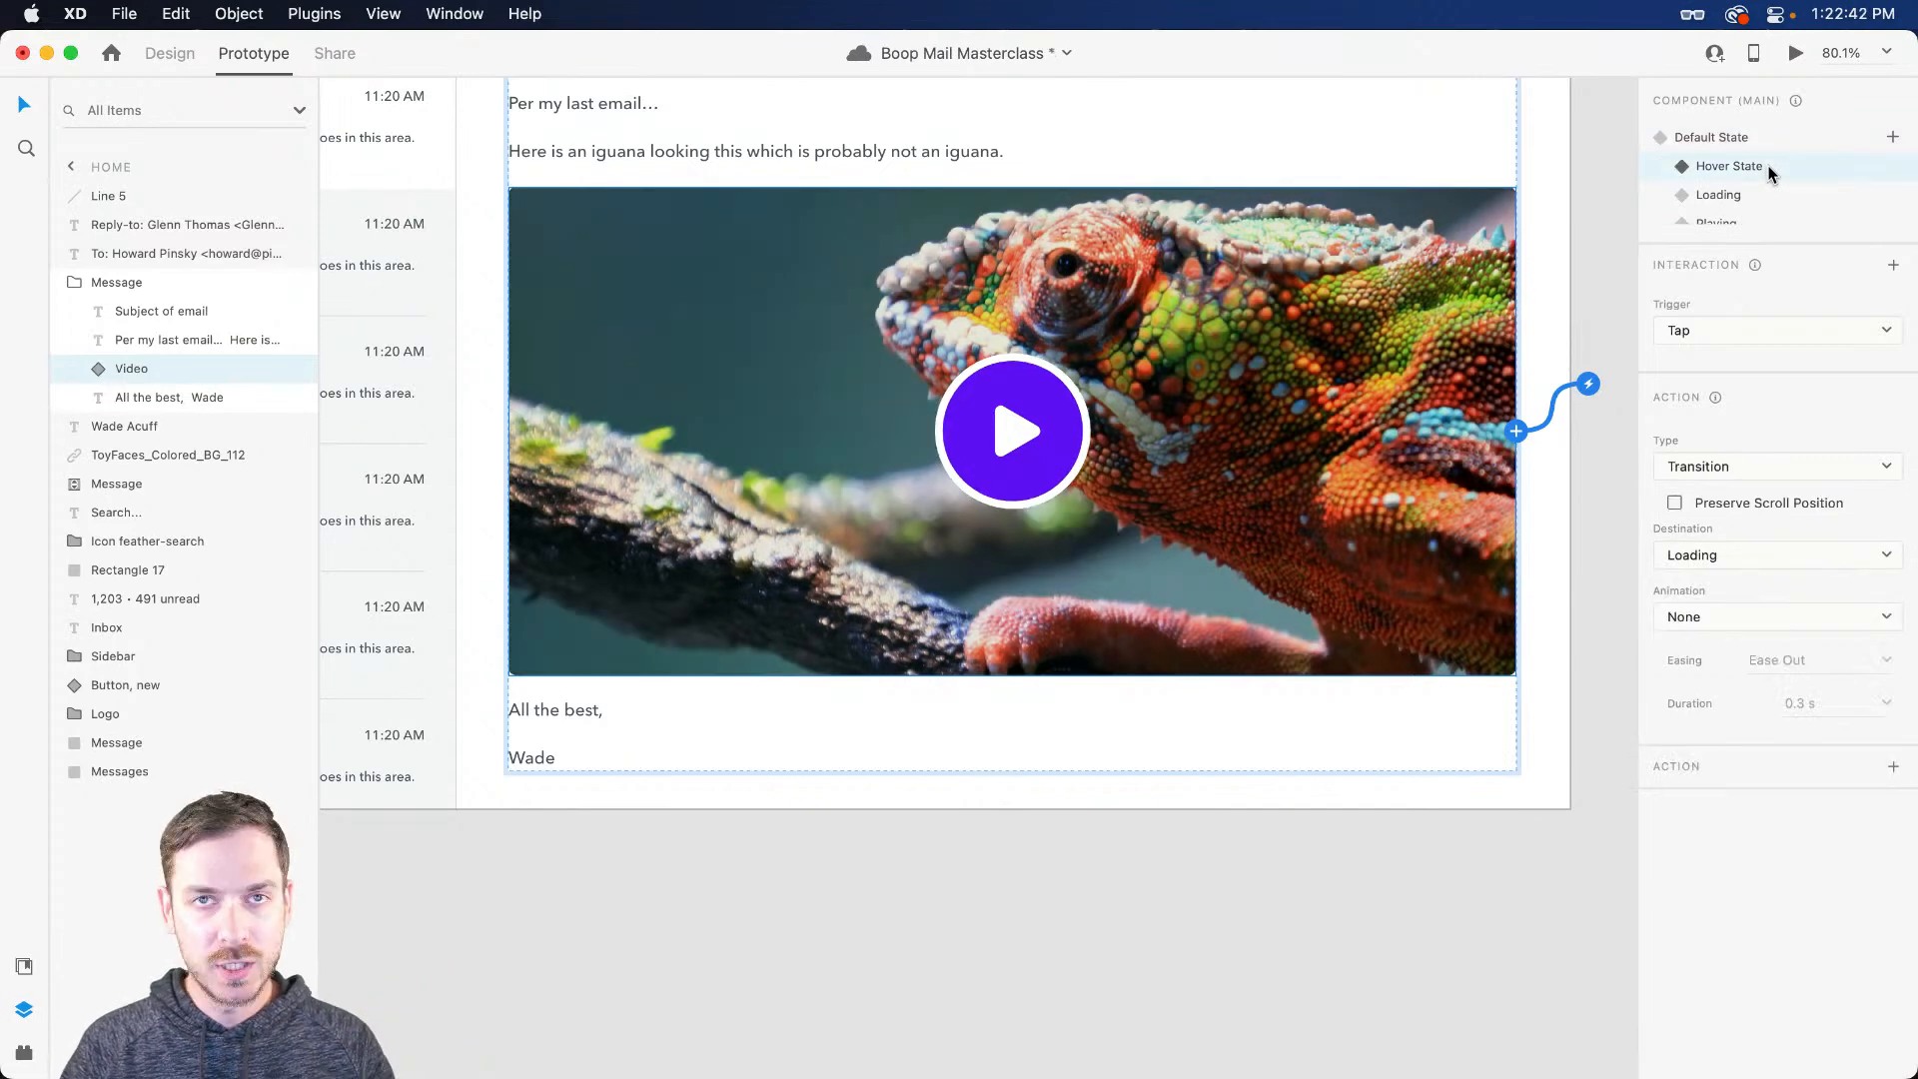
left_click(1744, 195)
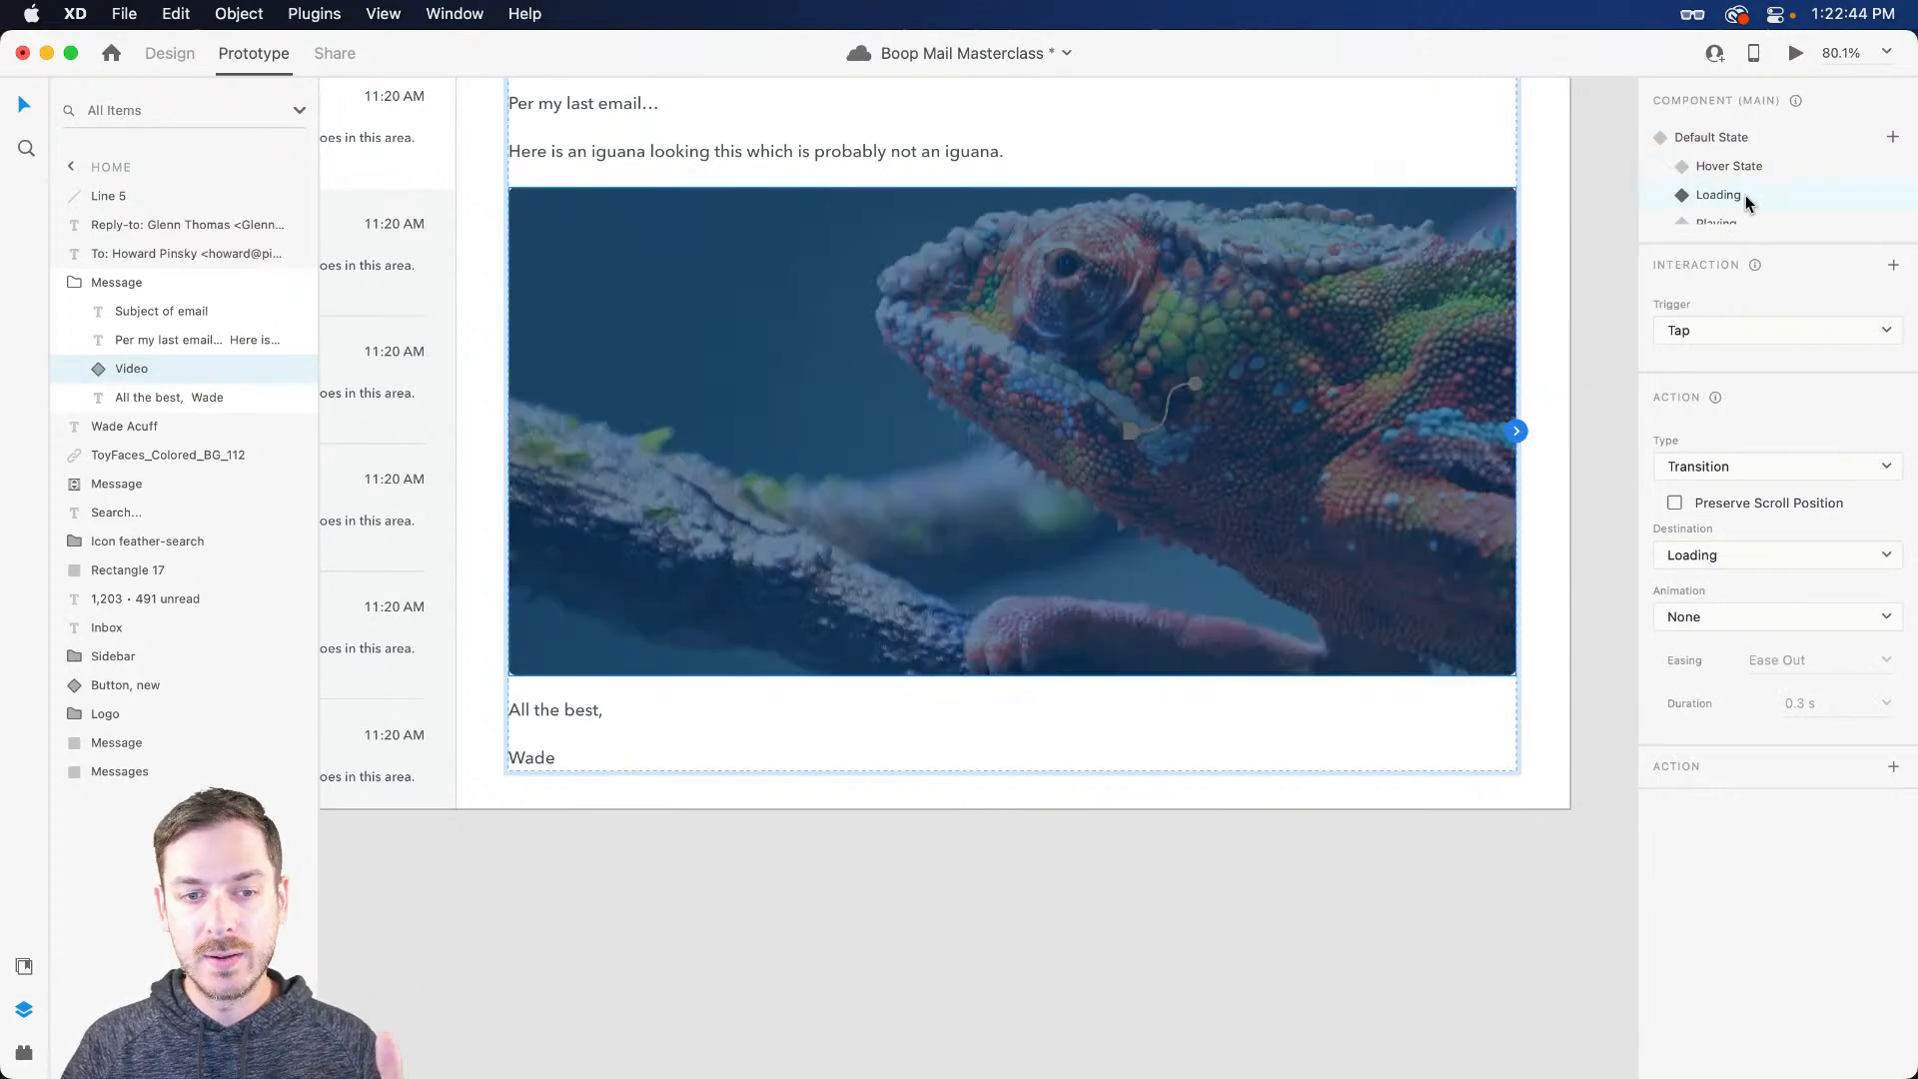
Step: Review the Video component's Playing and Playing, hover states, and return it to the Default State
scroll(1744, 194, "down", 1)
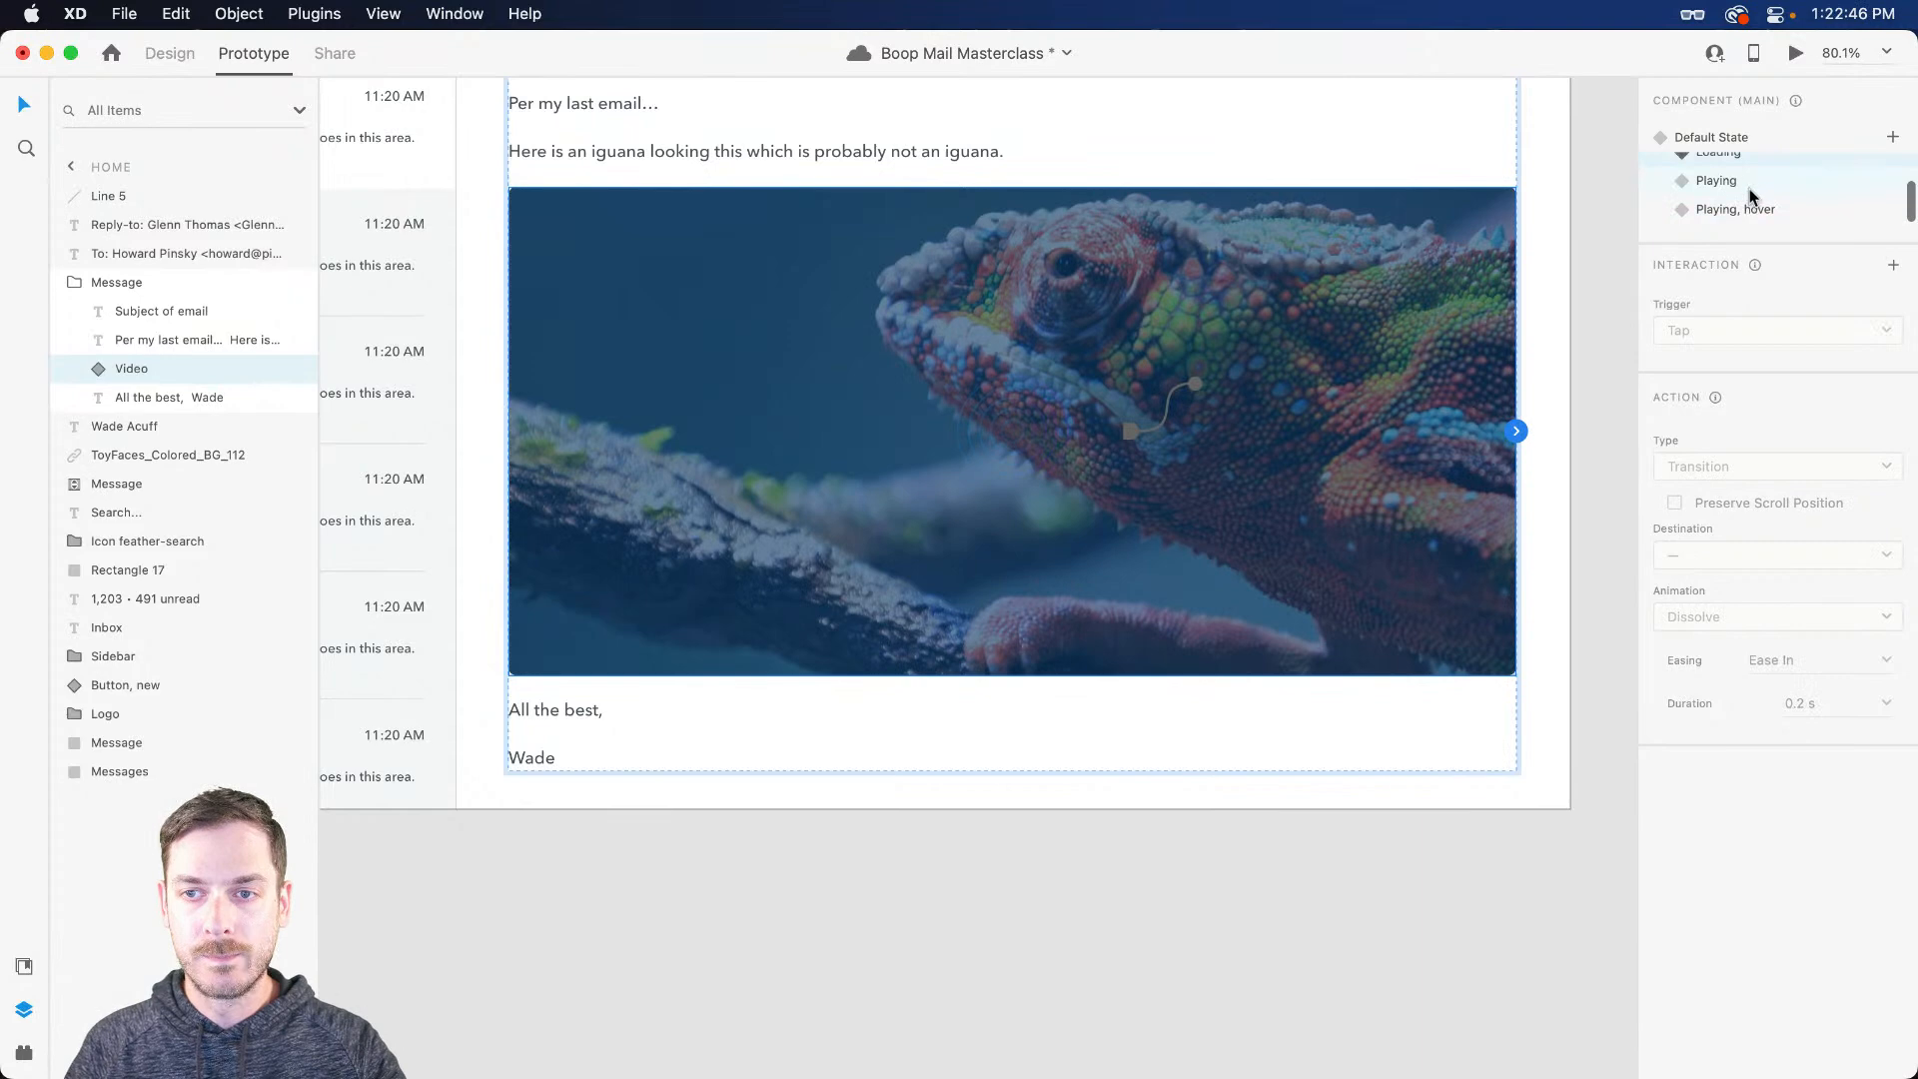
left_click(1752, 182)
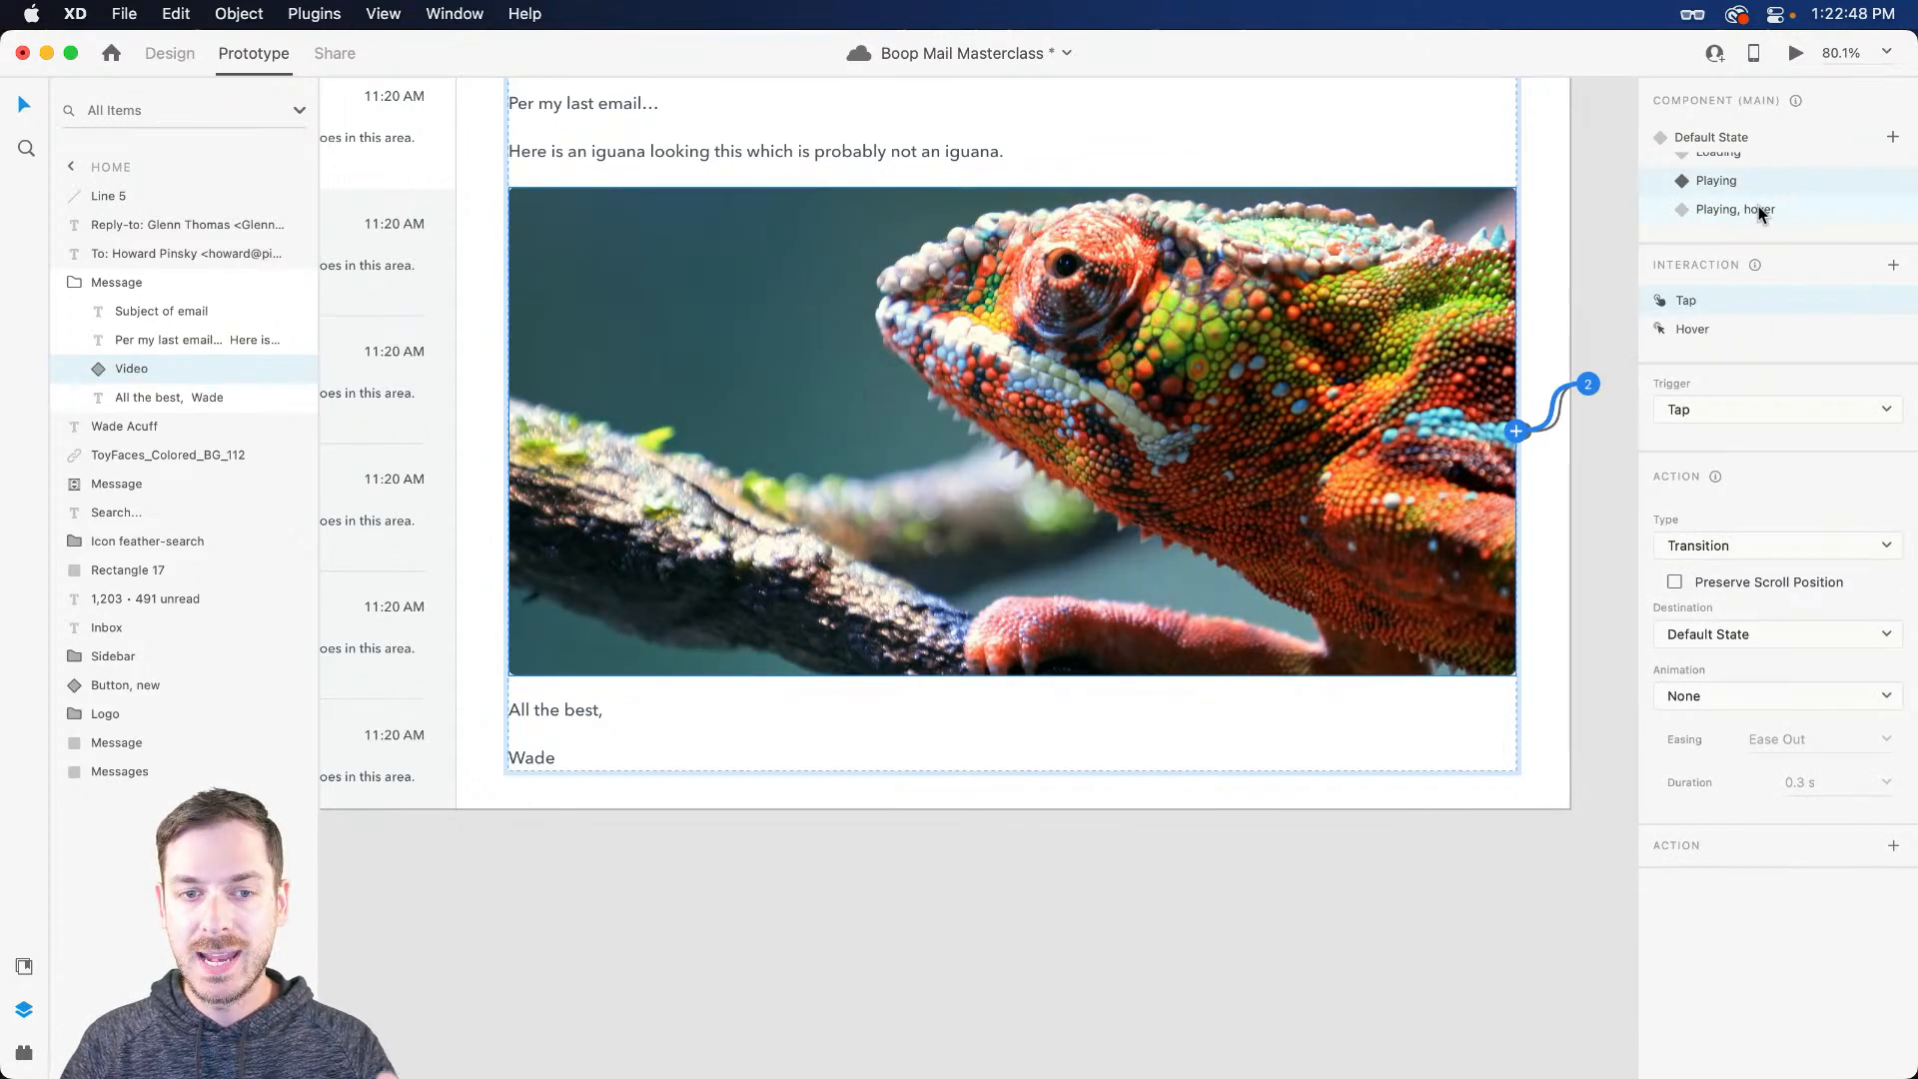
left_click(1758, 207)
scroll(1764, 190, "up", 2)
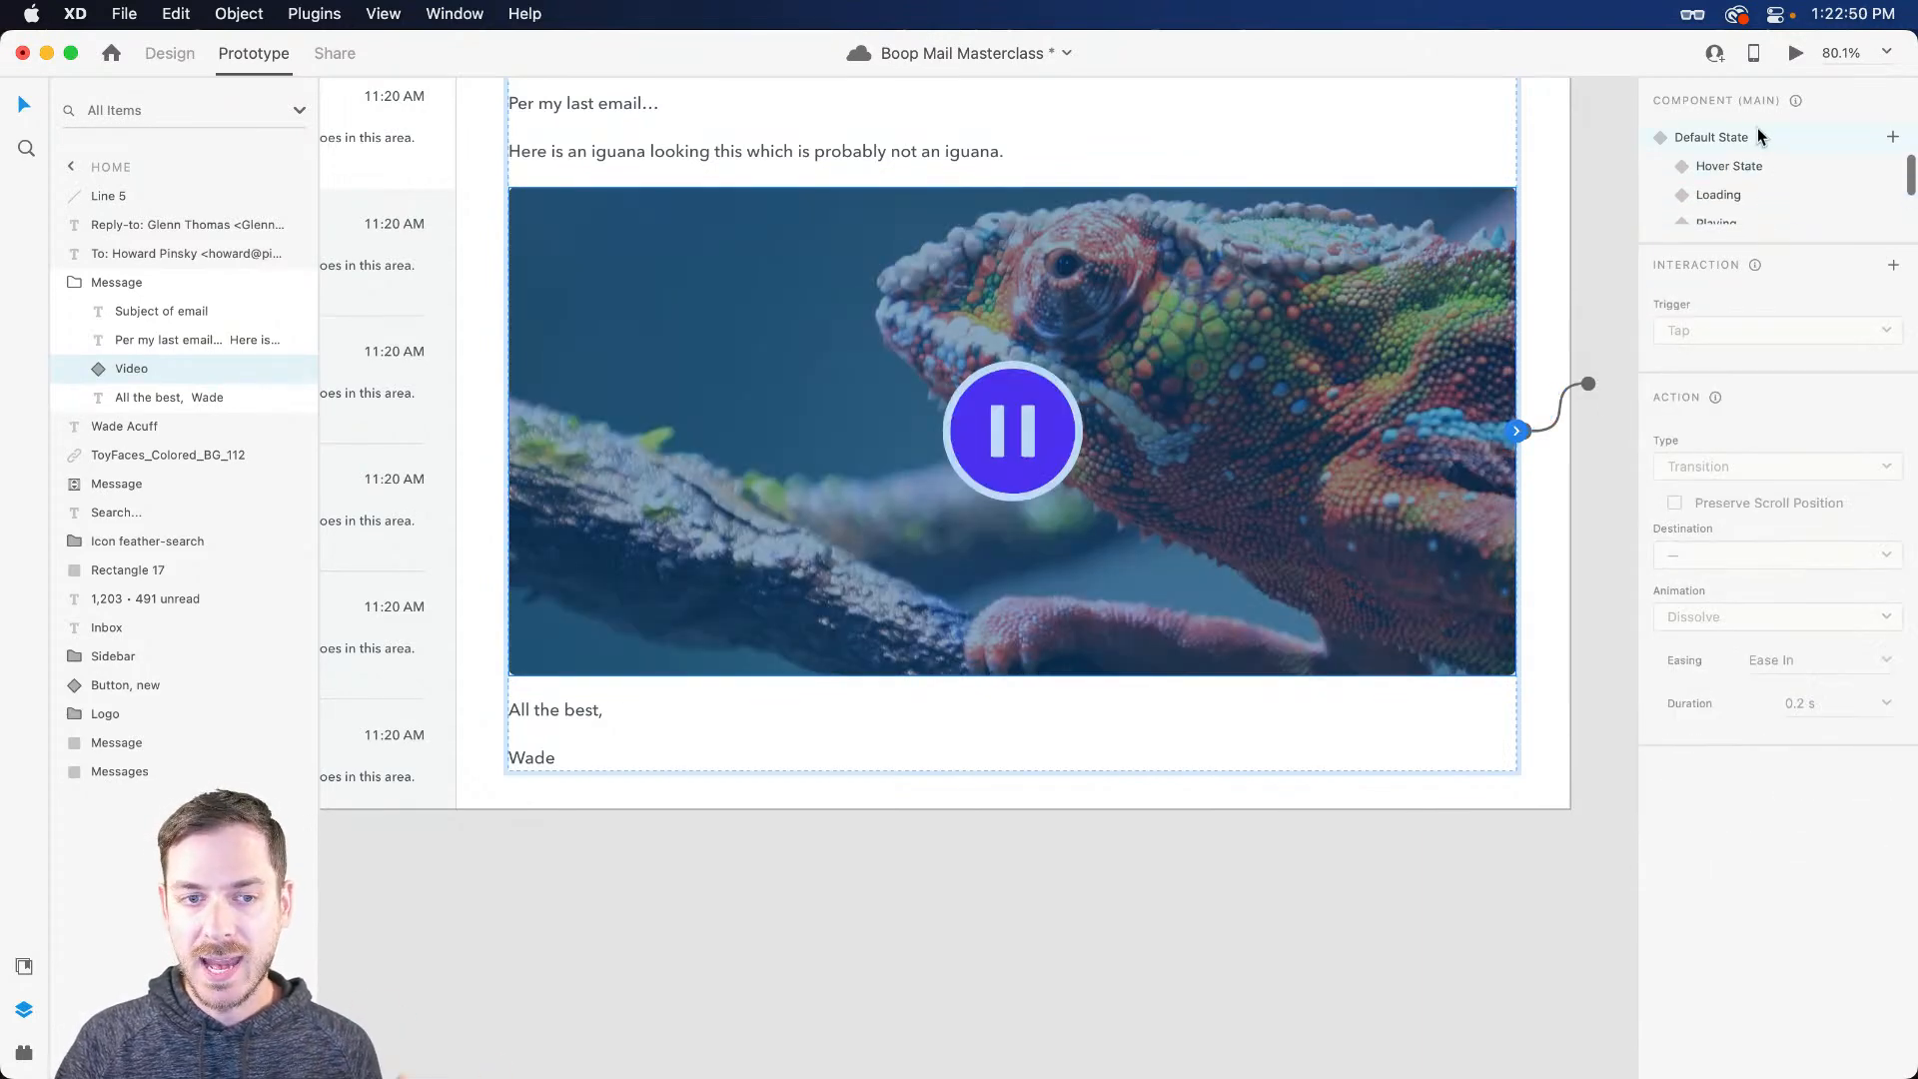
left_click(1758, 134)
scroll(1758, 160, "down", 2)
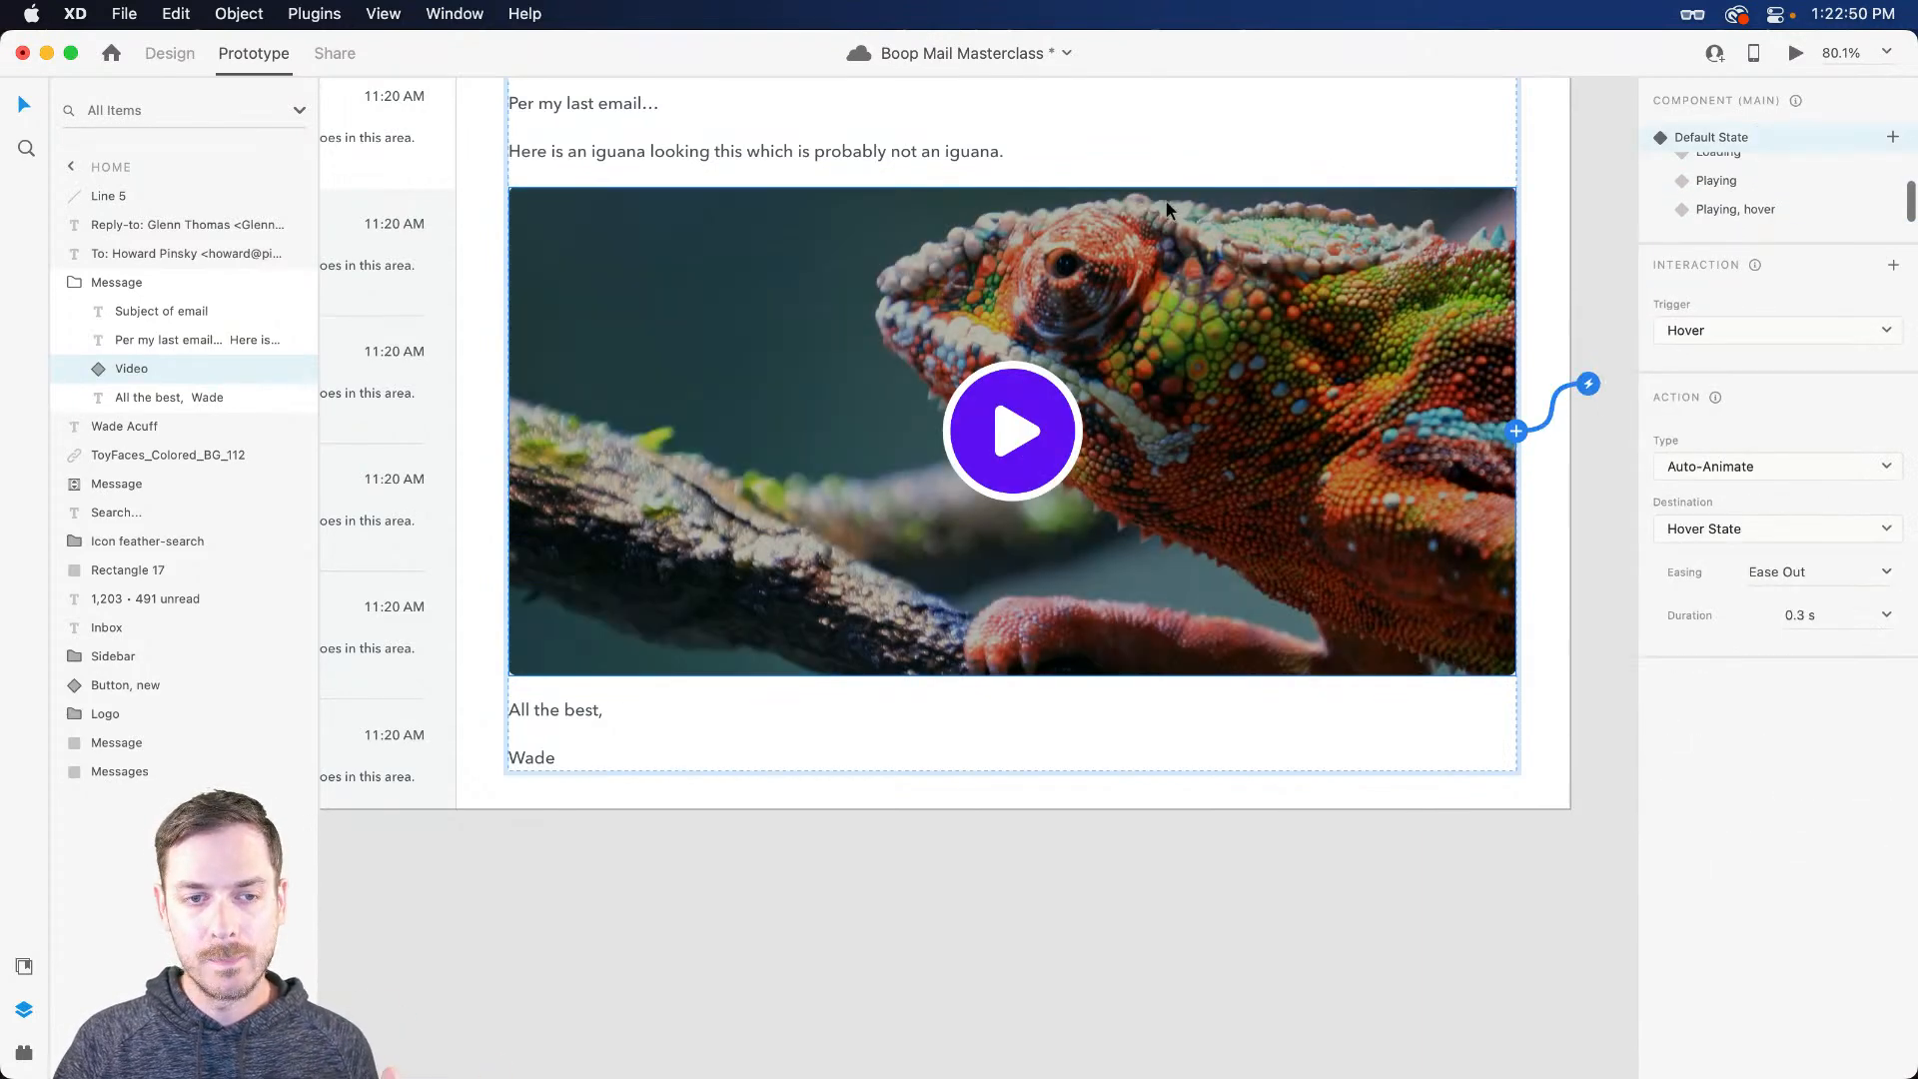
Step: Expand the Video component's layers, hide Rectangle 21 inside its Video mask group, and select the AdobeStock video layer
left_click(102, 369)
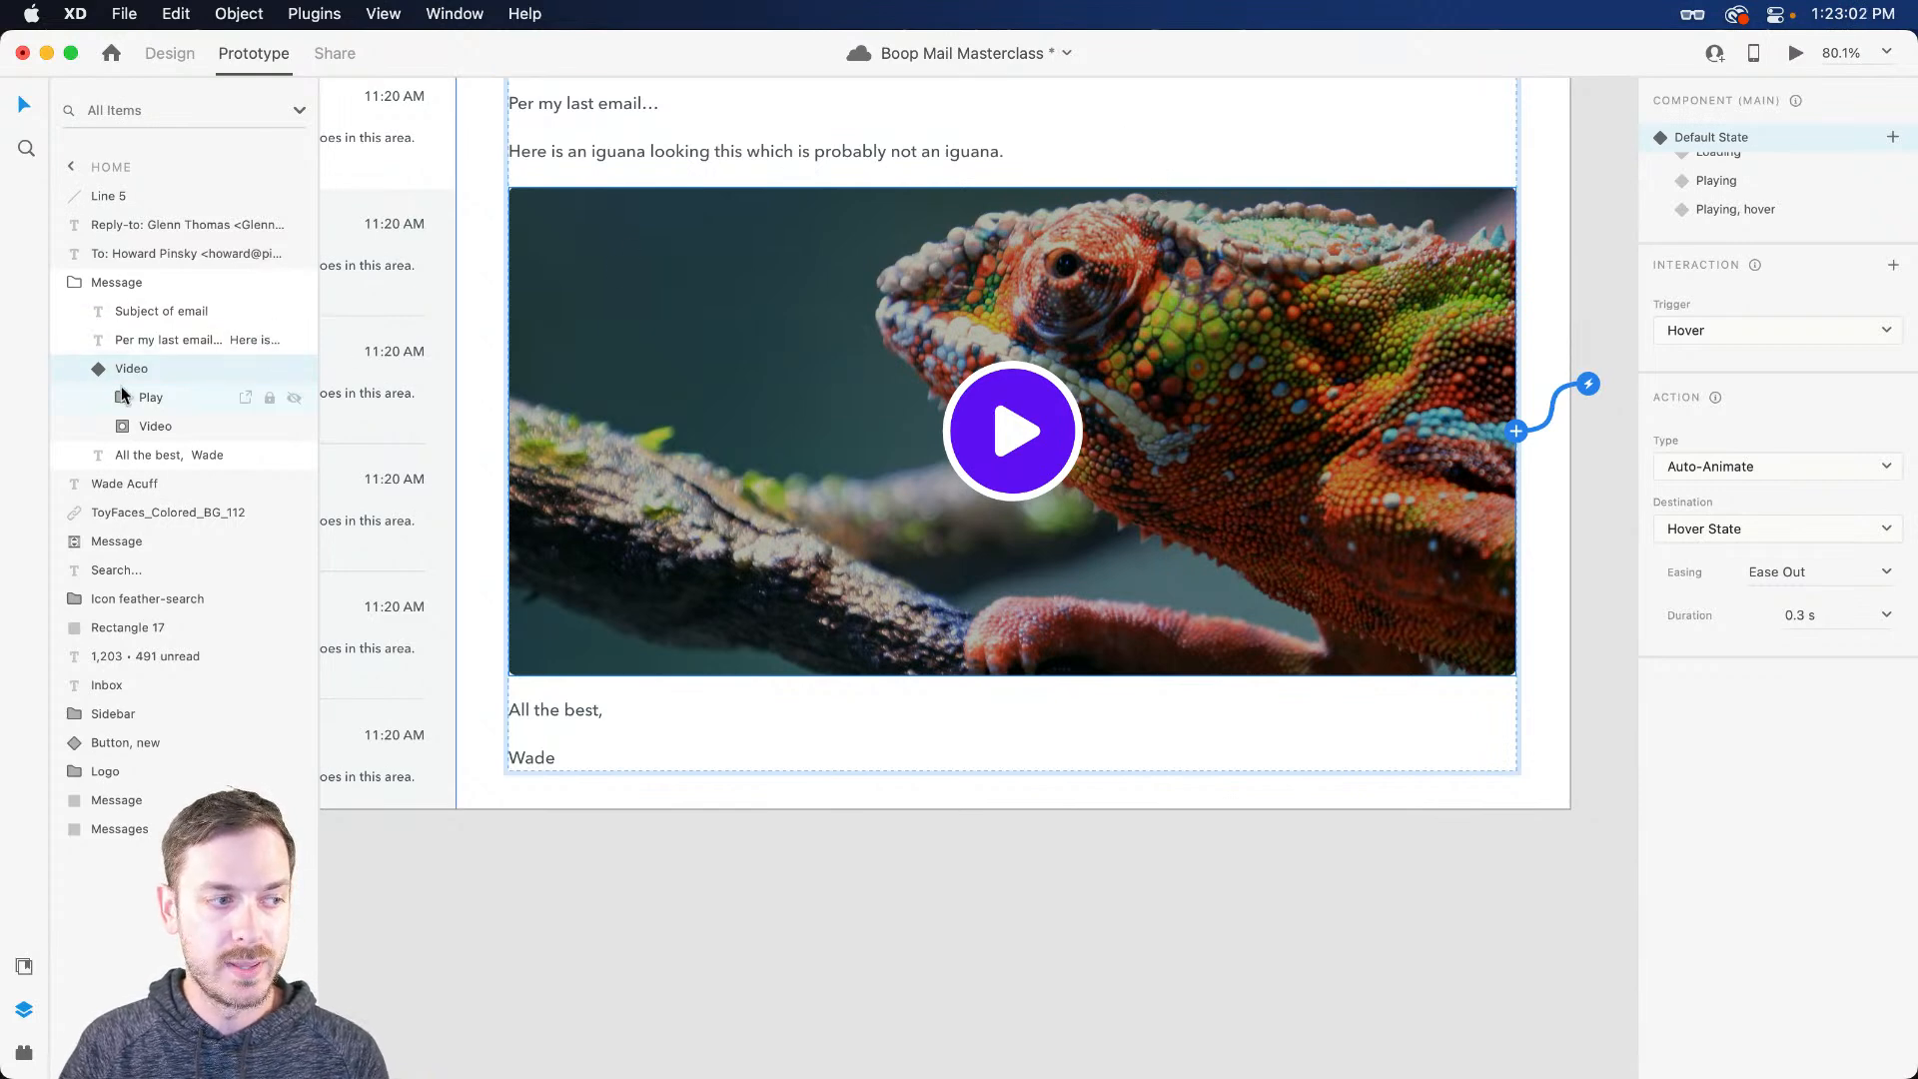
left_click(124, 427)
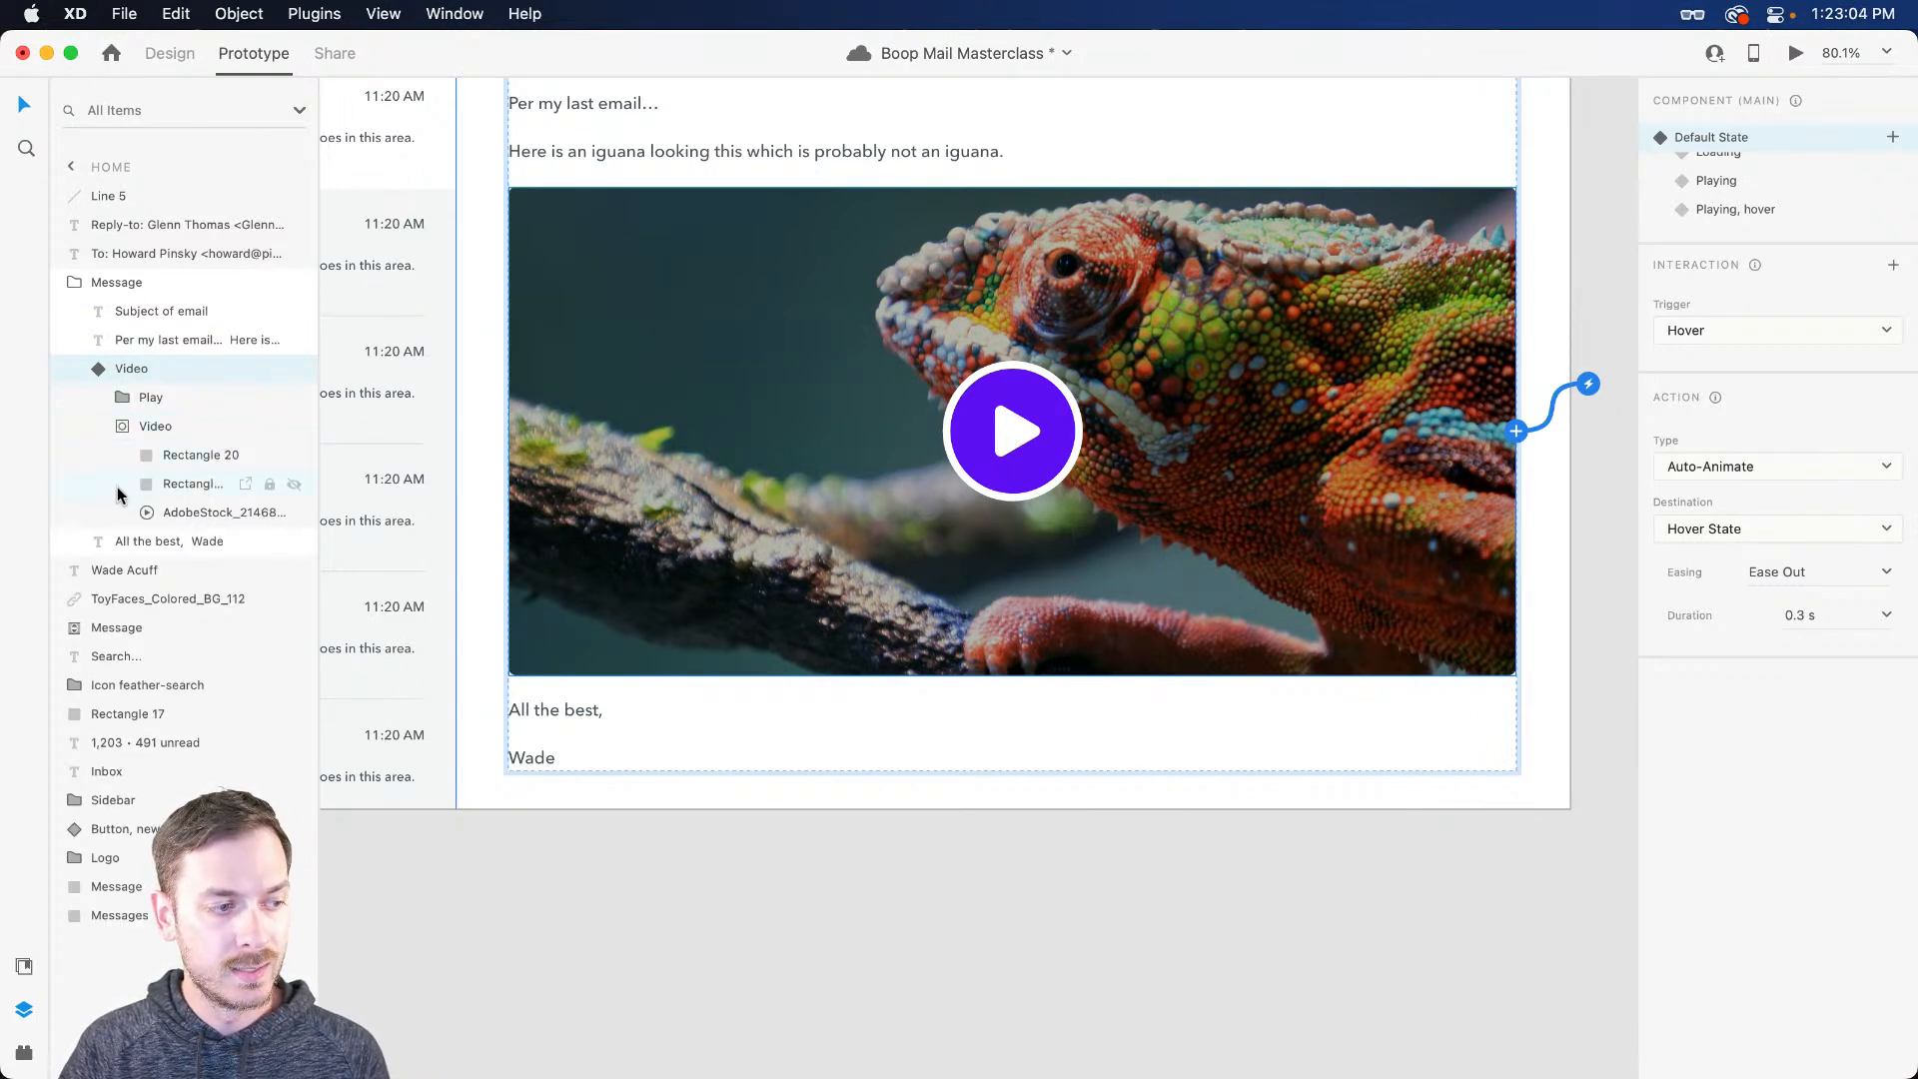
left_click(120, 483)
left_click(294, 484)
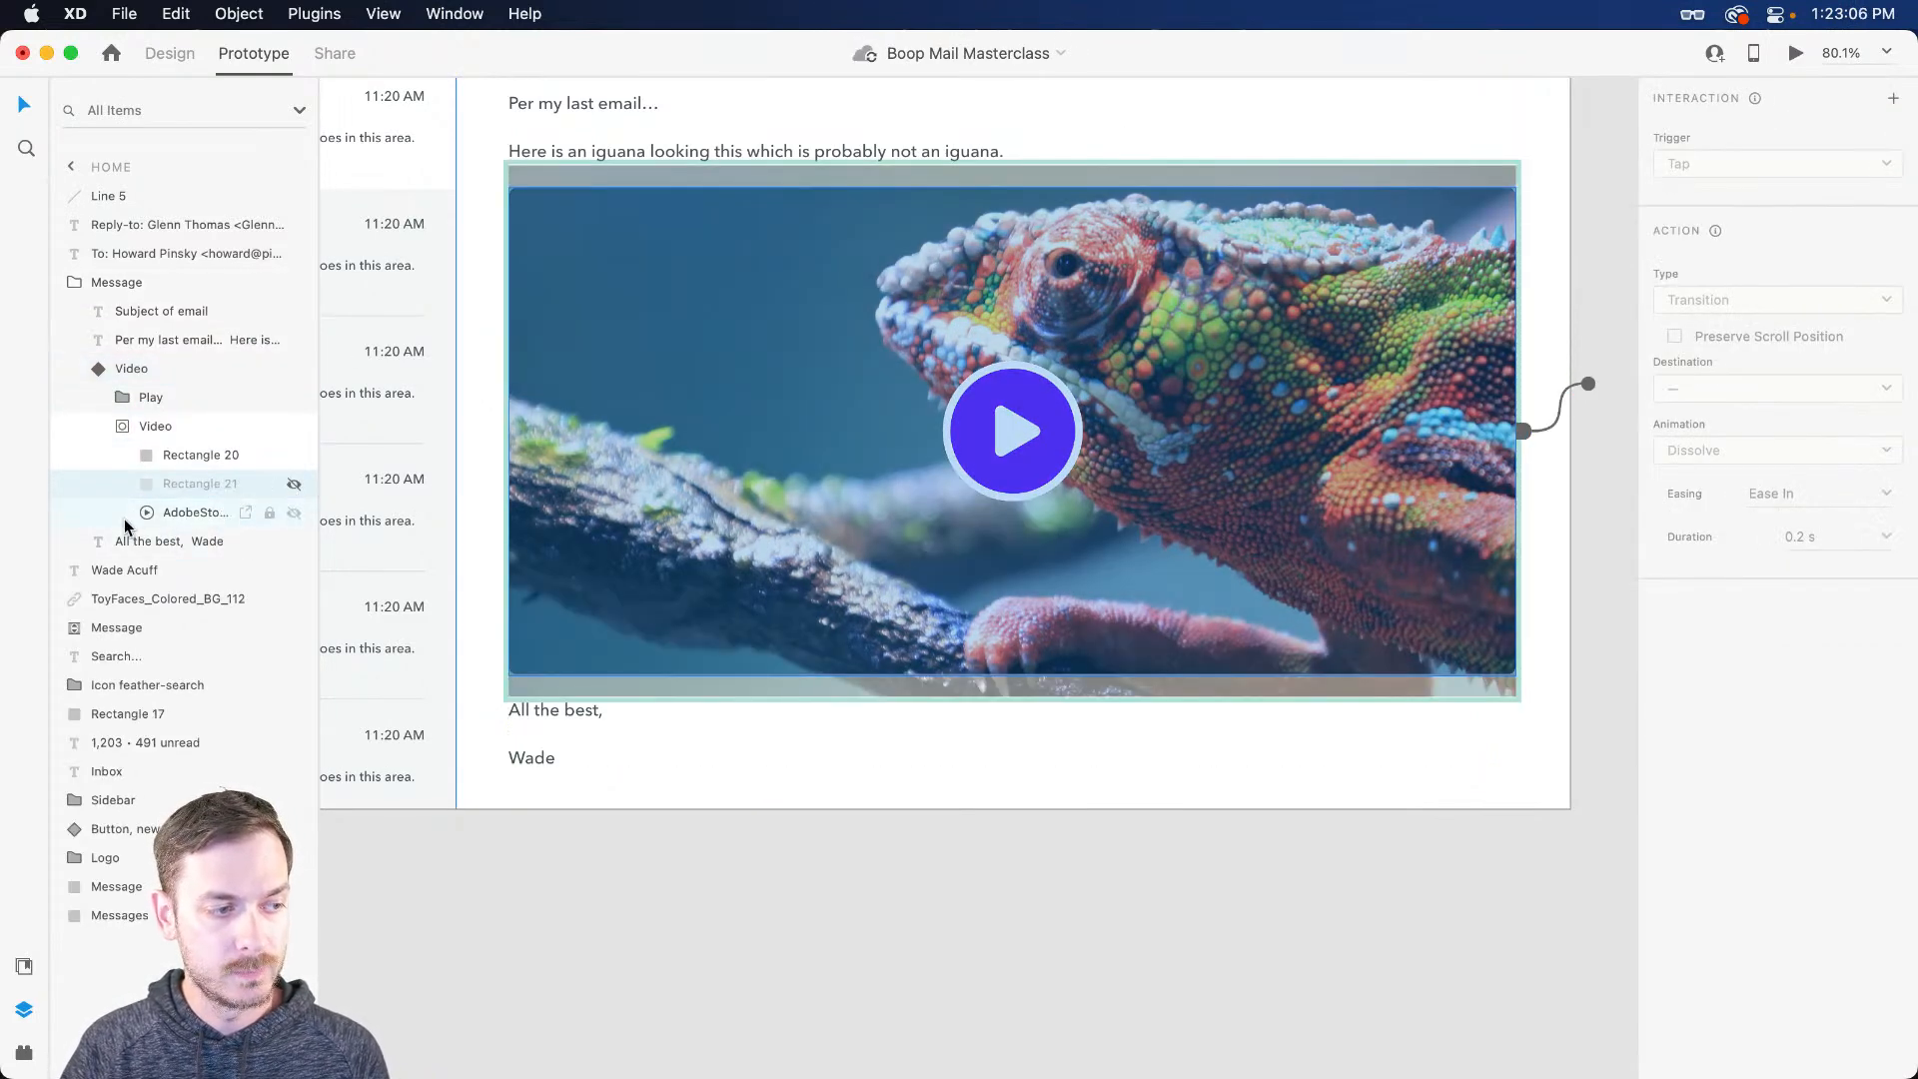
scroll(477, 535, "up", 1)
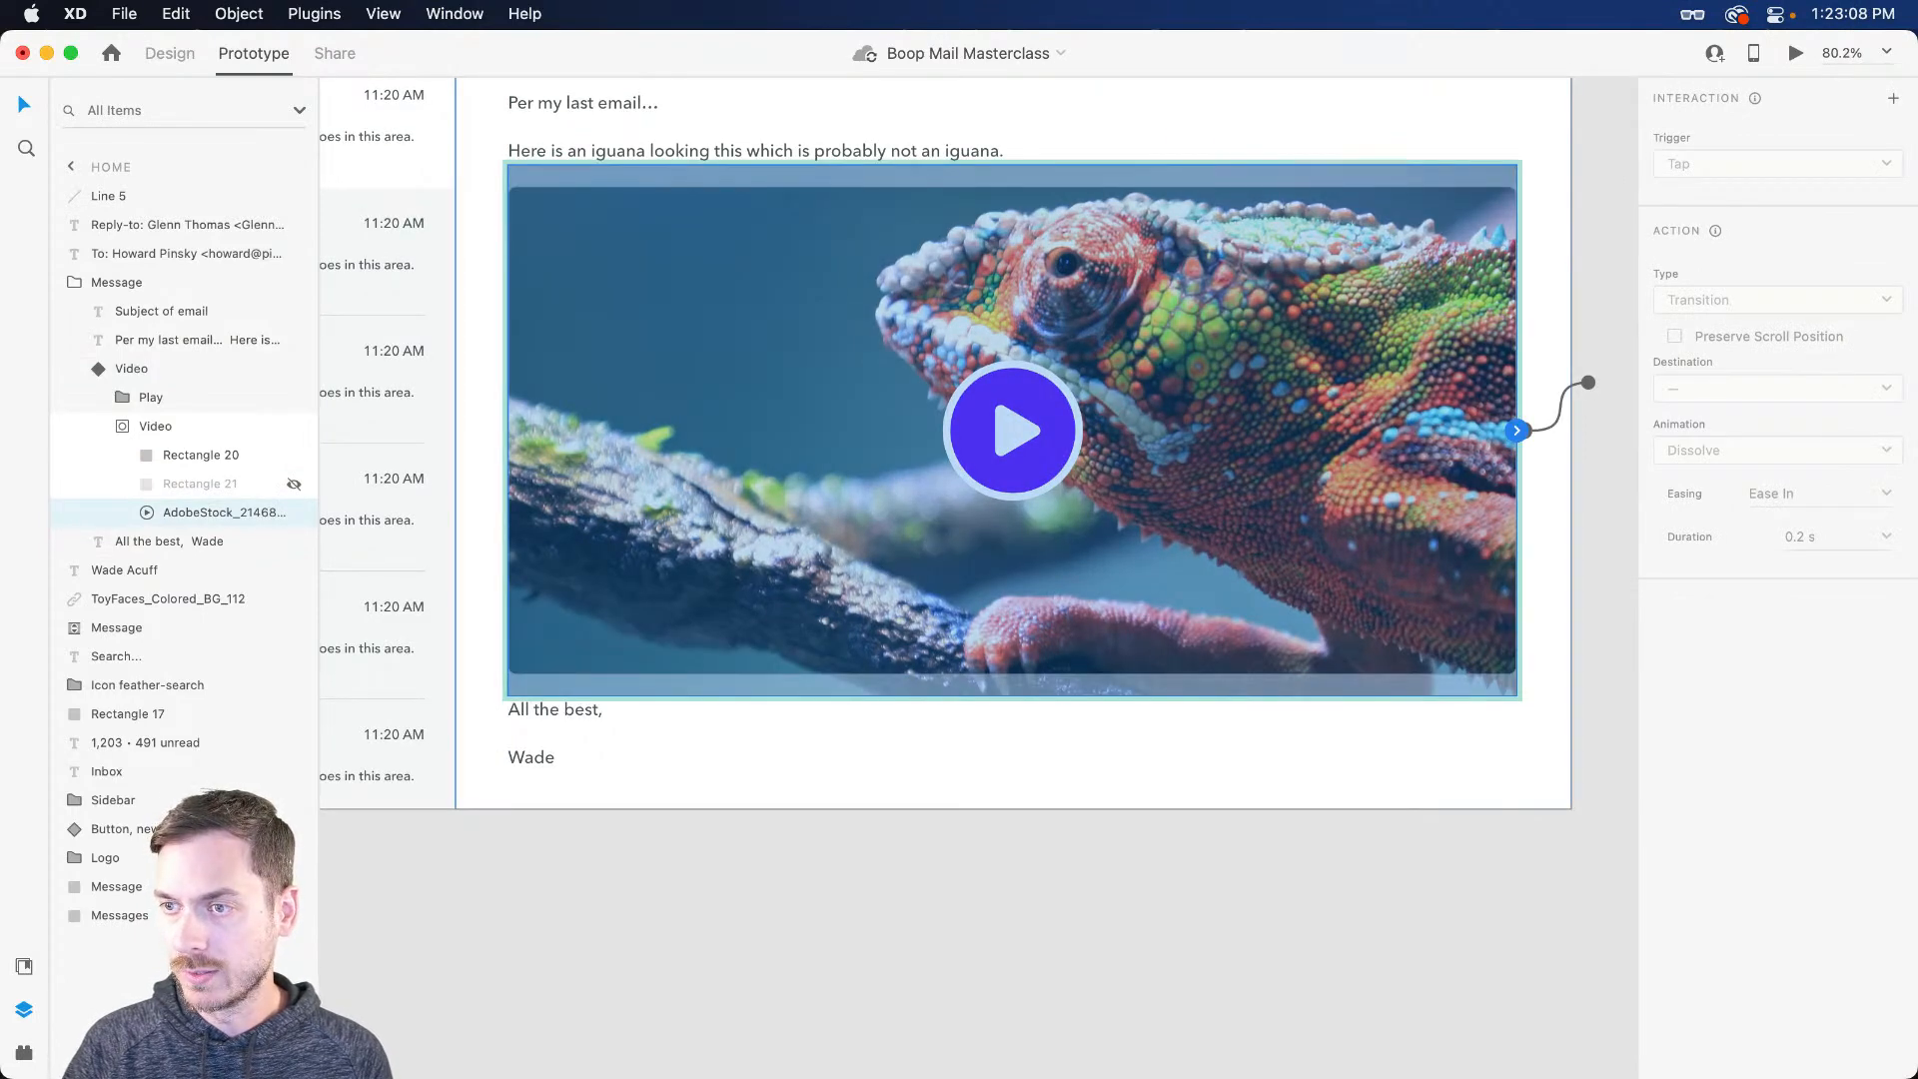
Step: Switch to Finder and find the Animals folder of movie files
key("super+Tab")
left_click(812, 124)
left_click(518, 134)
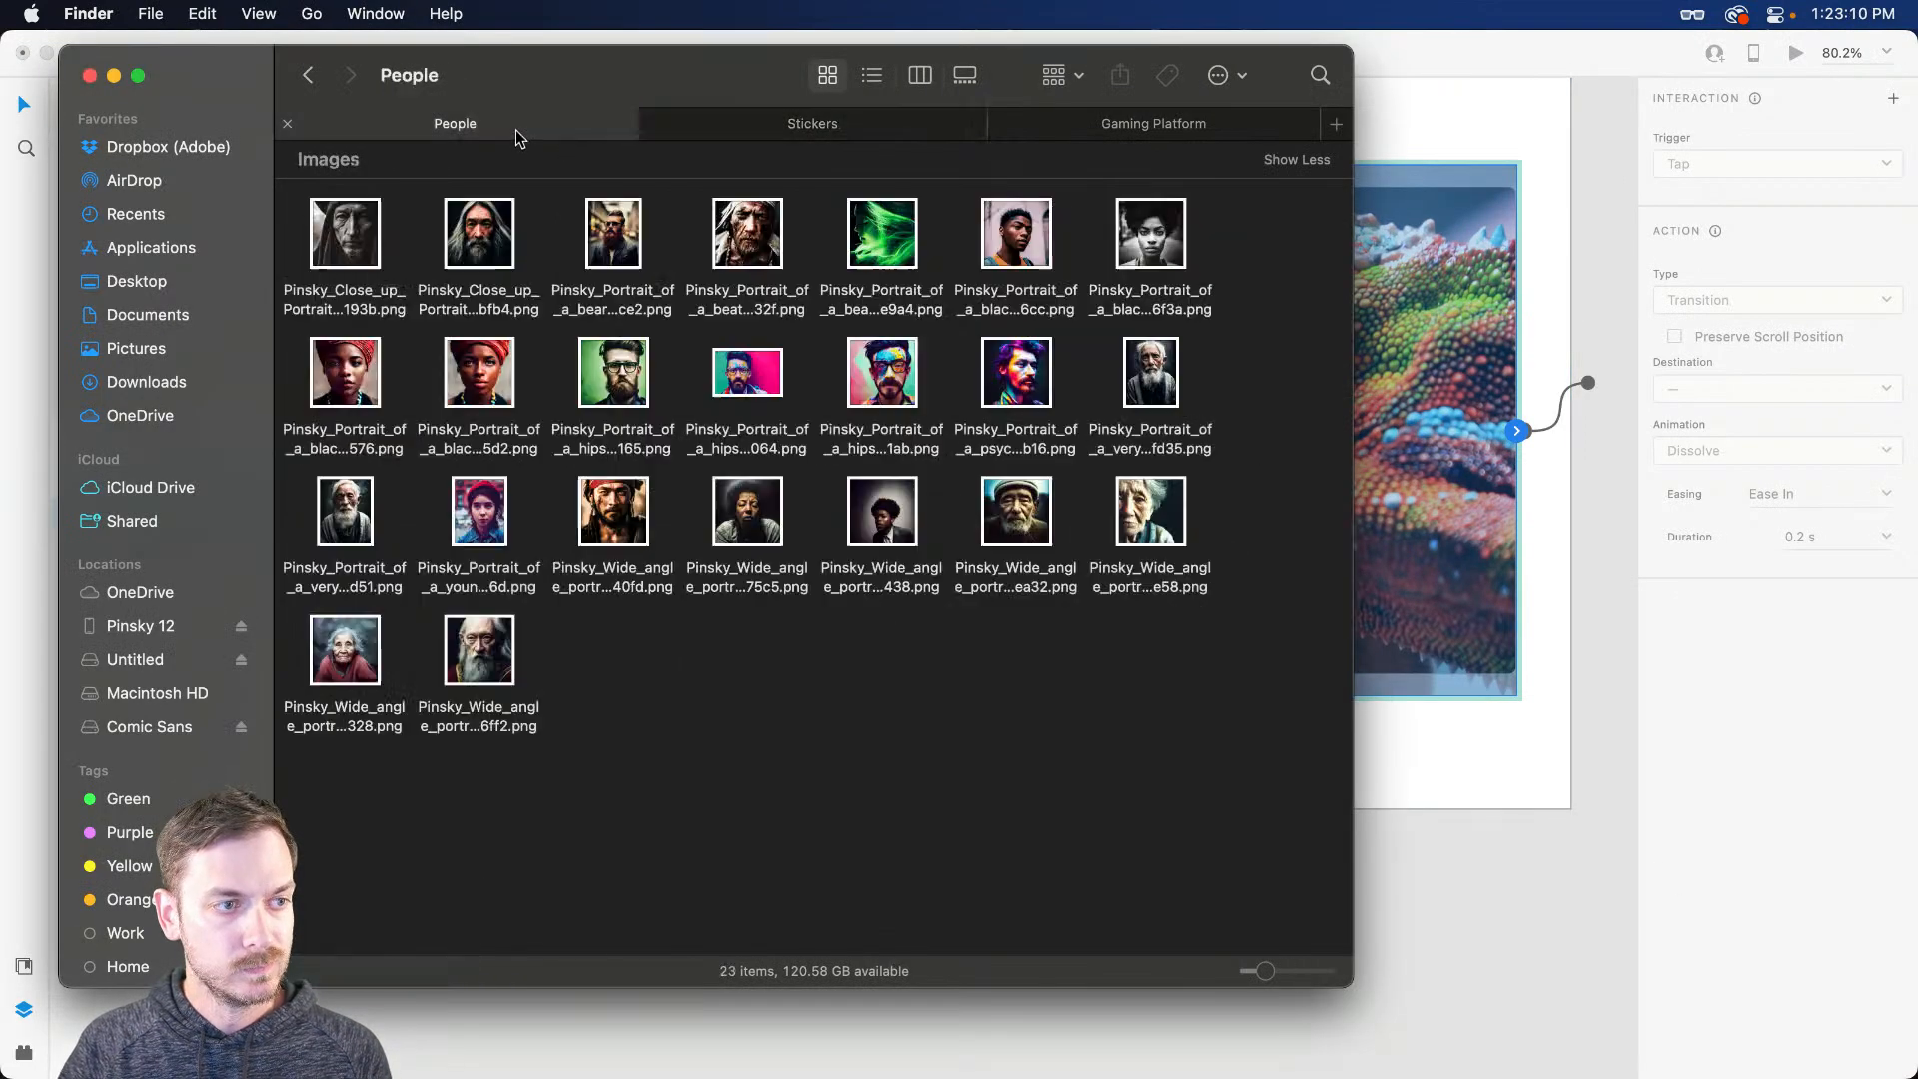
left_click(1095, 122)
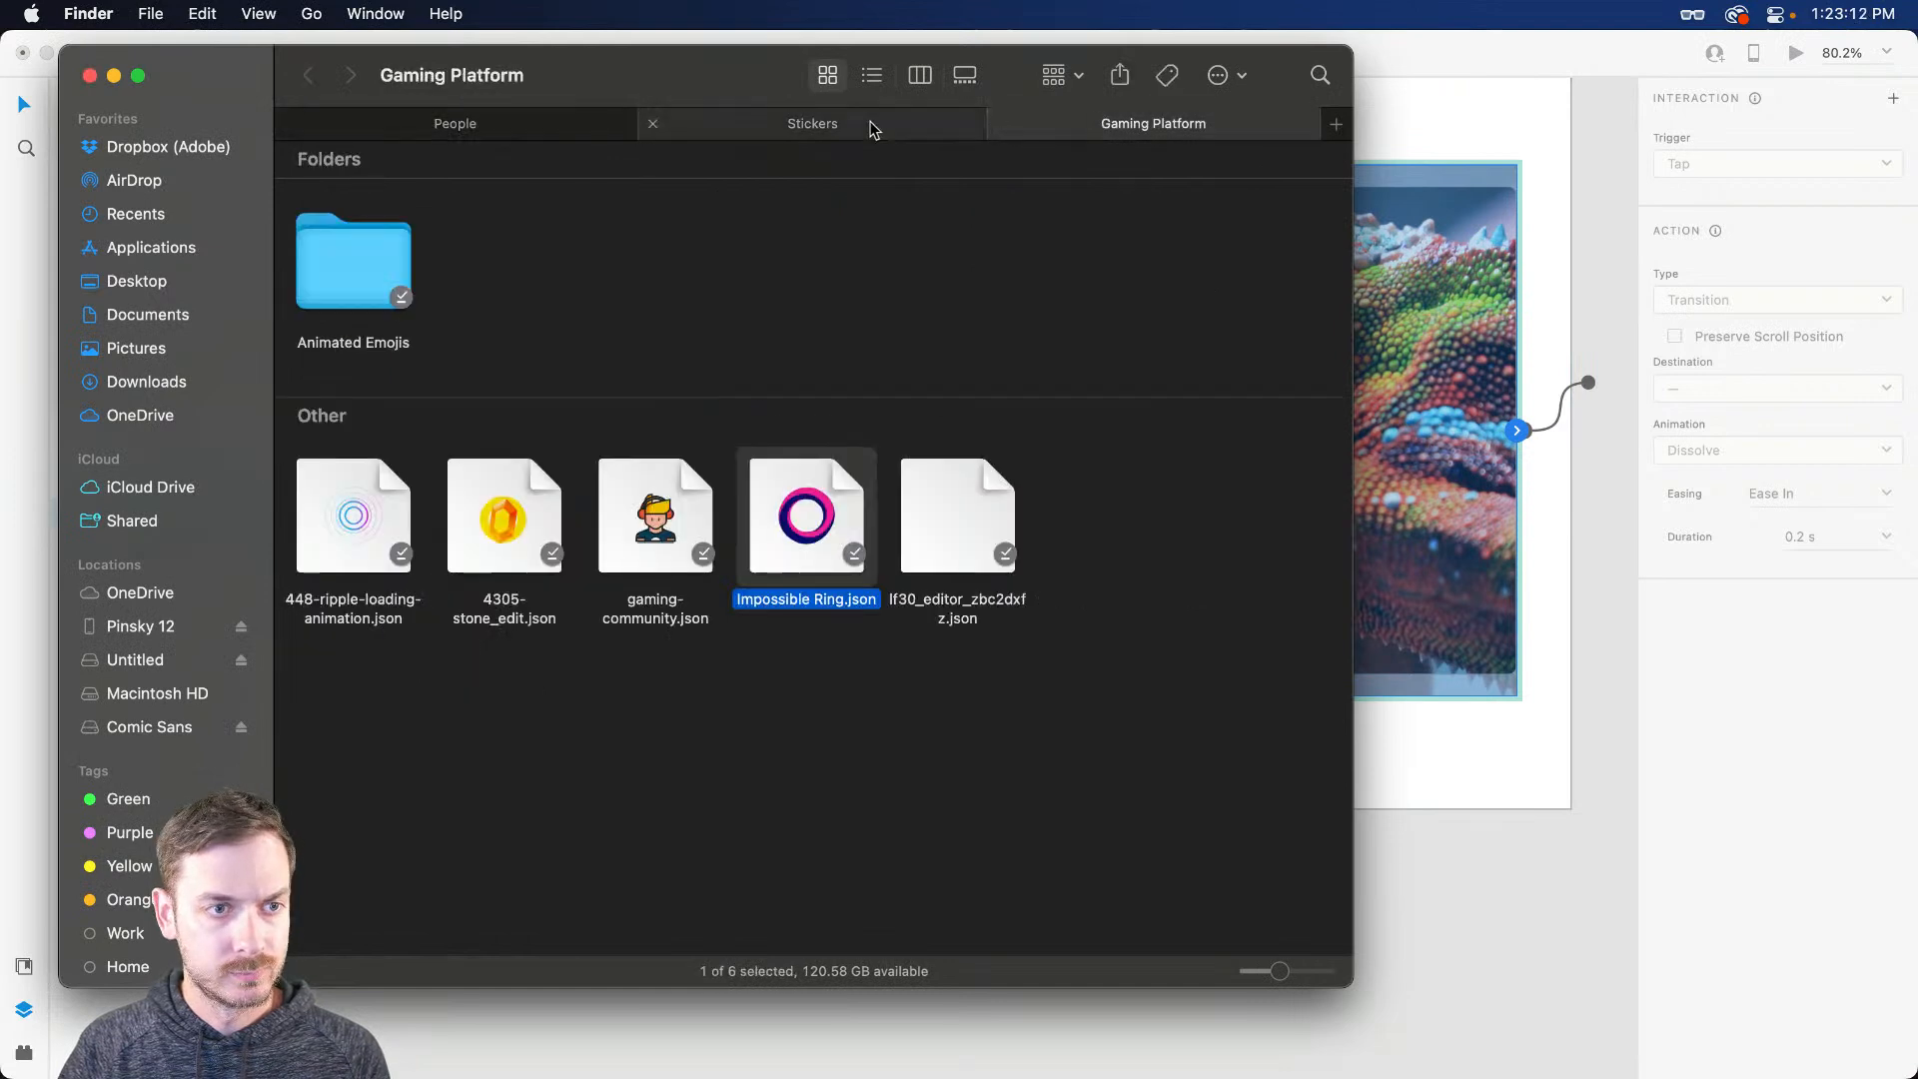
left_click(877, 122)
left_click(518, 126)
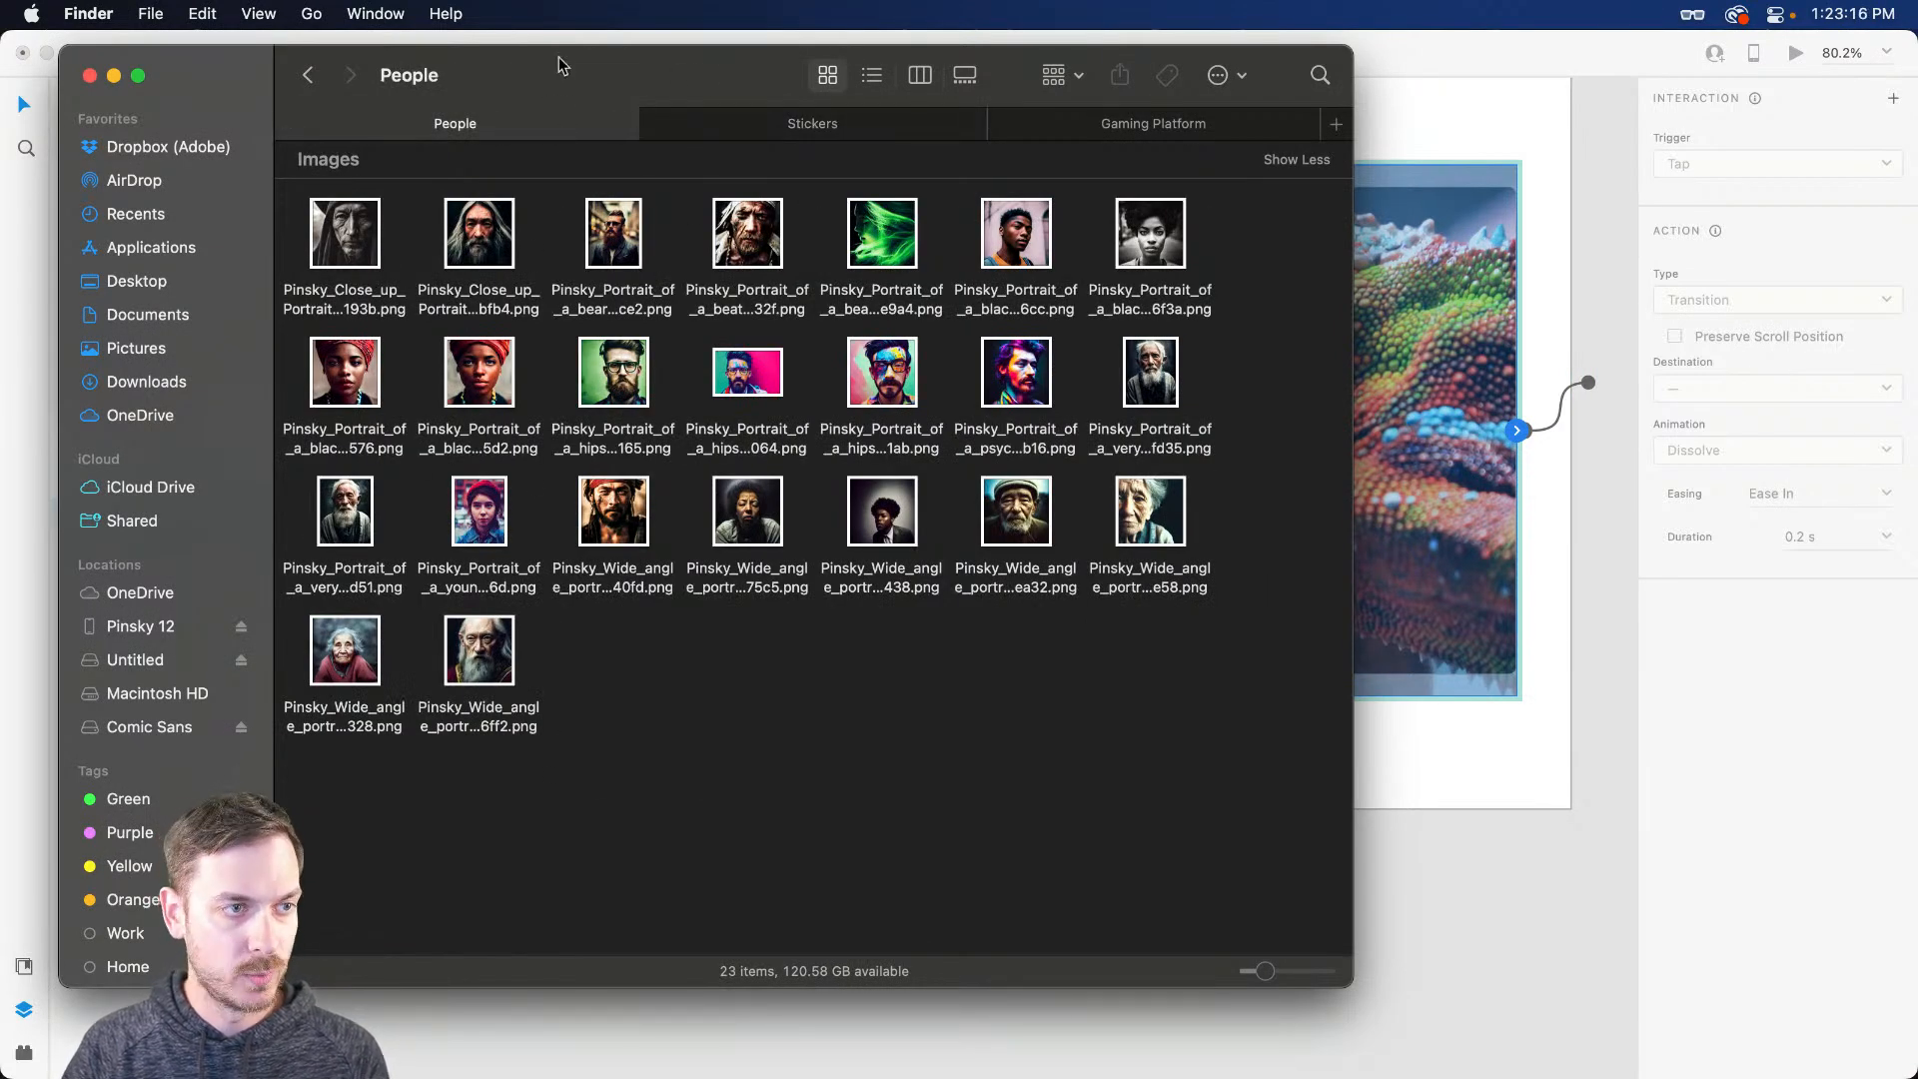
key("super+w")
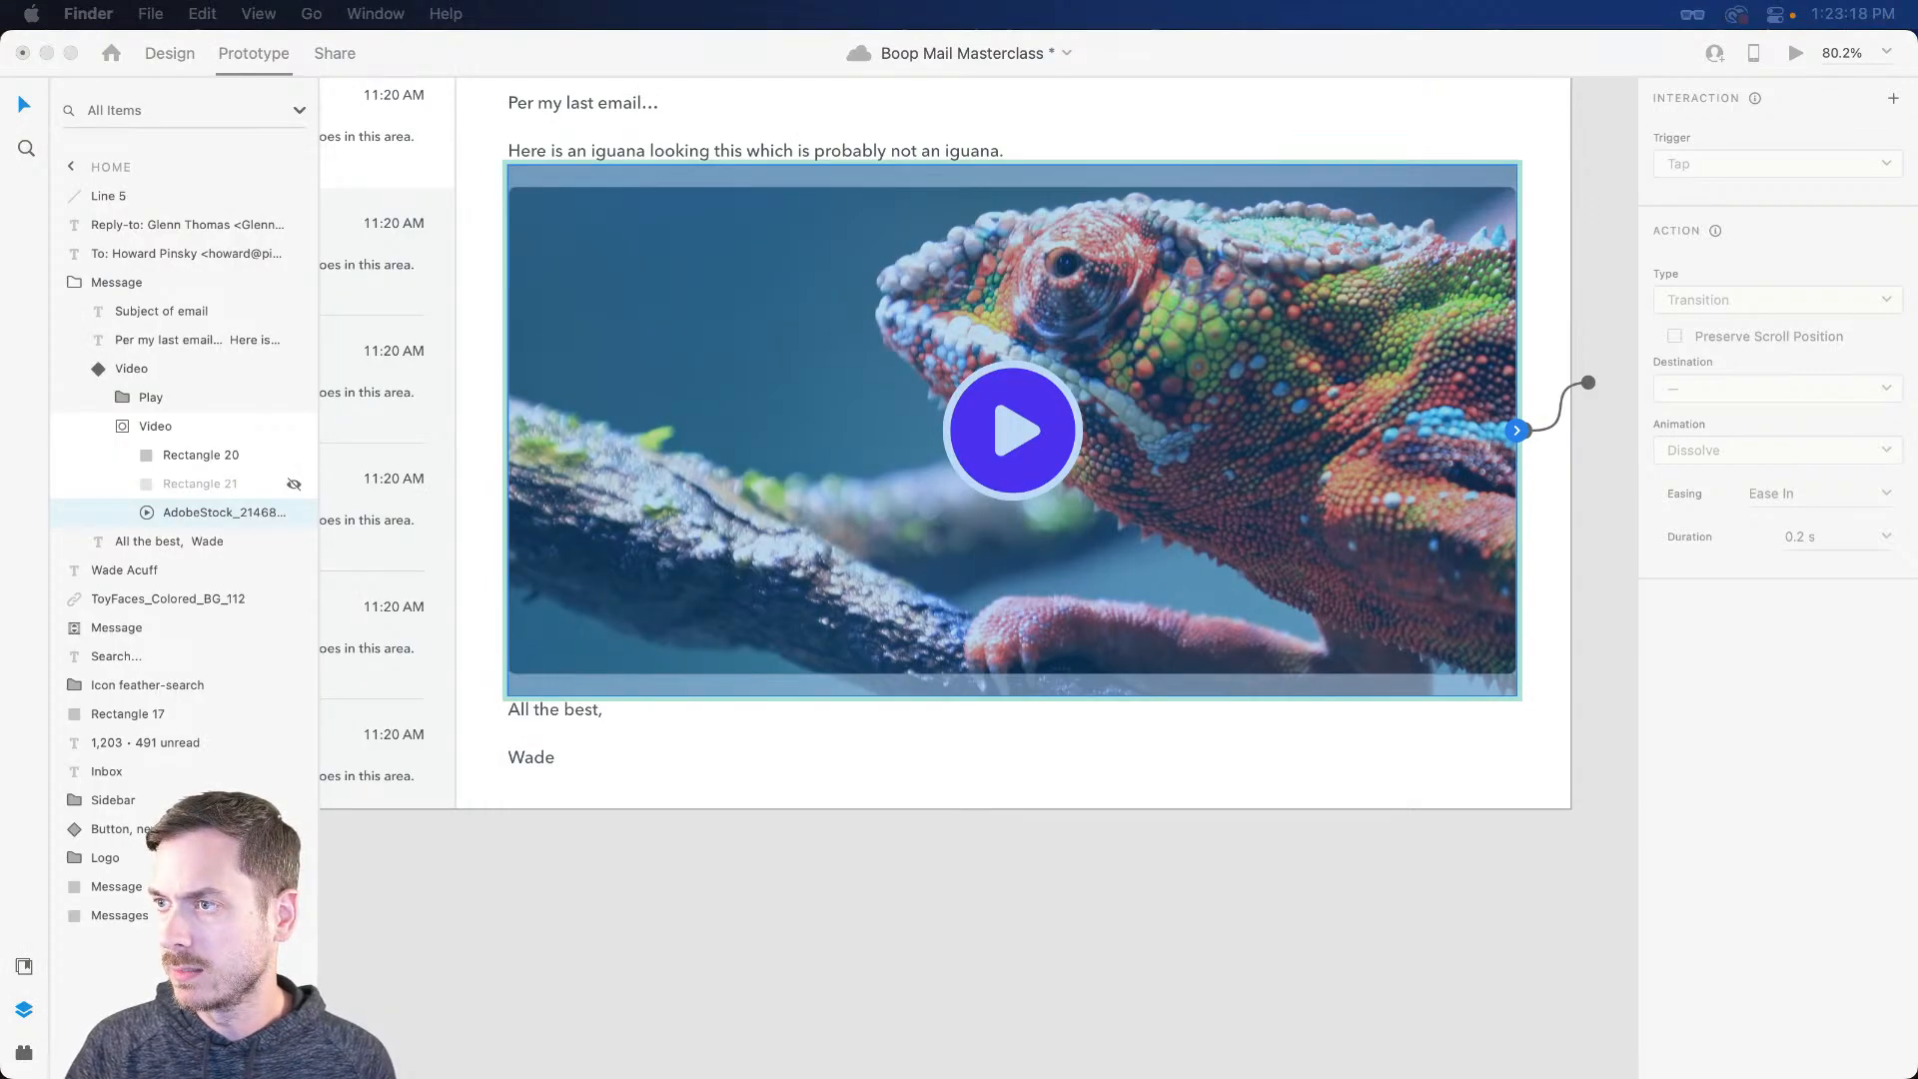
key("super+n")
left_click_drag(556, 296, 621, 90)
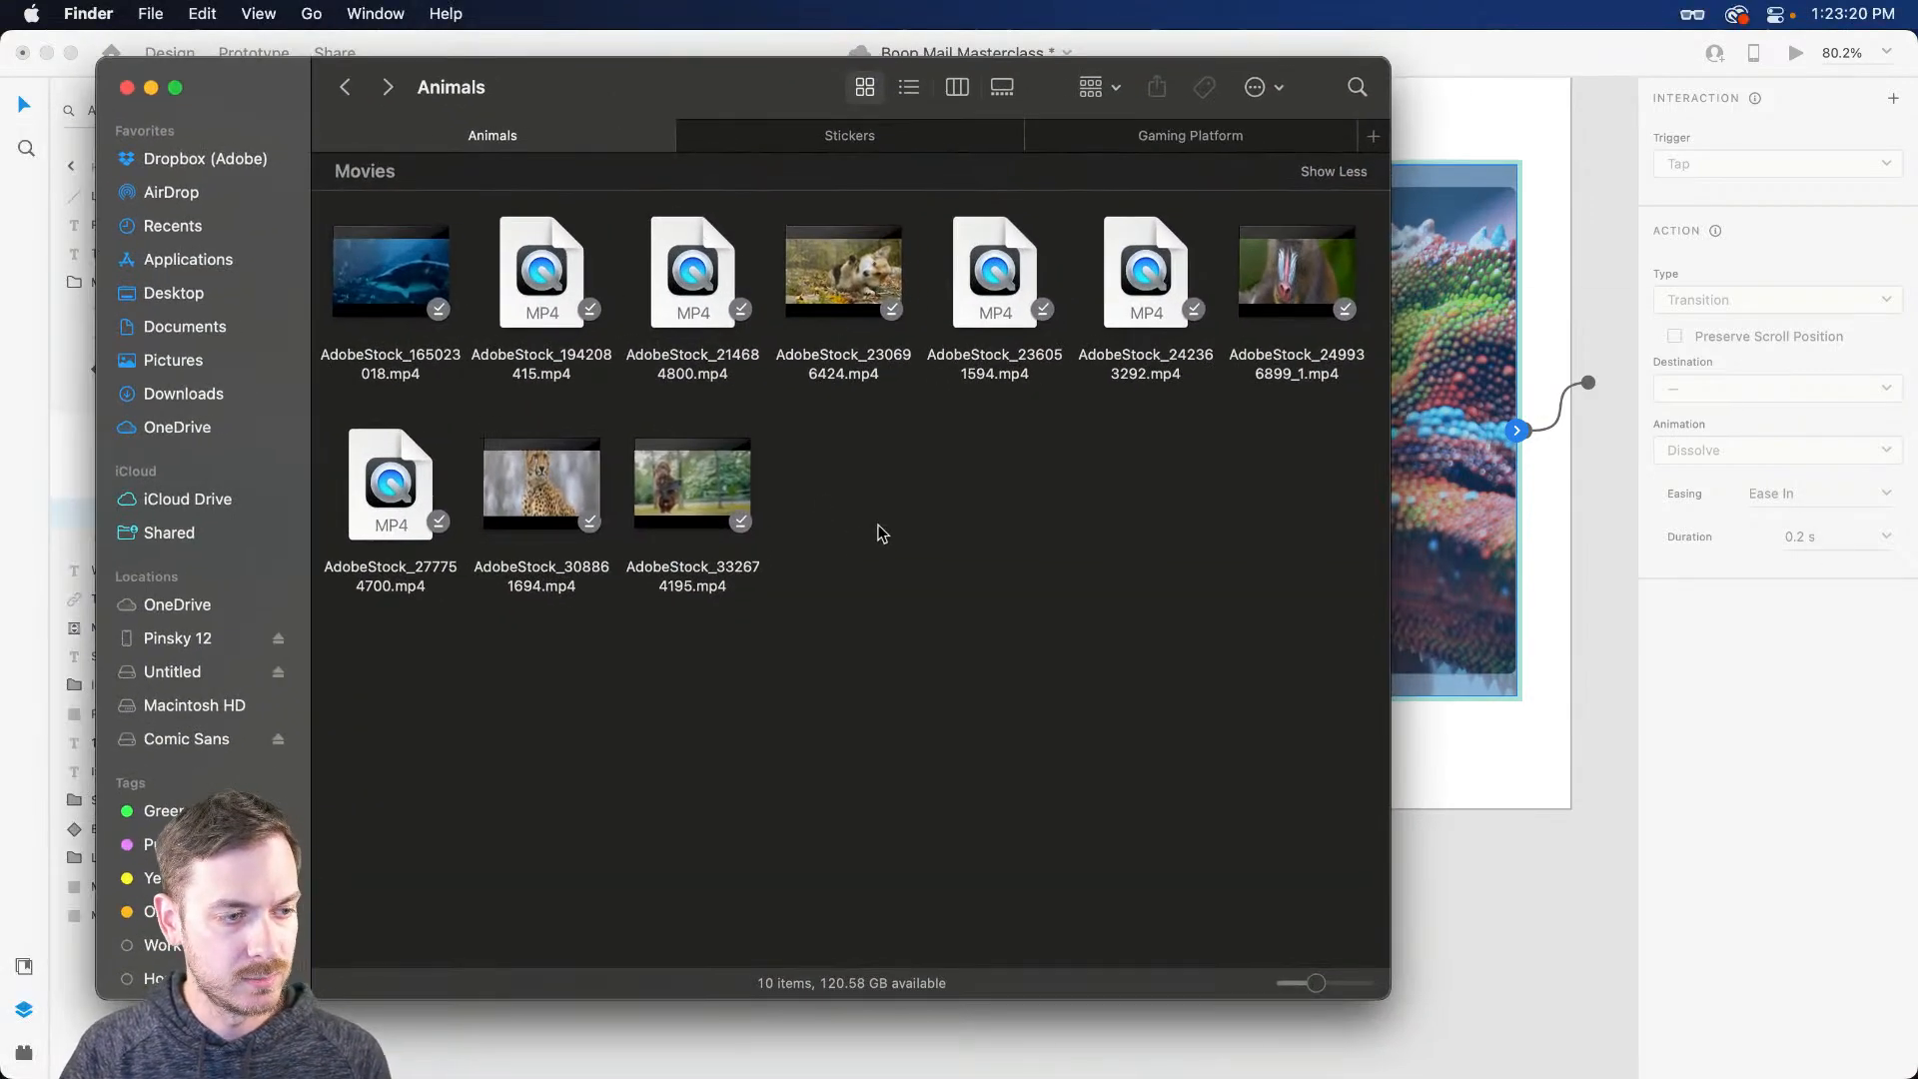
Step: Preview AdobeStock_249936899_1.mp4, replace the email's video with it, show Rectangle 21, and select the Video component
left_click(1340, 262)
key("space")
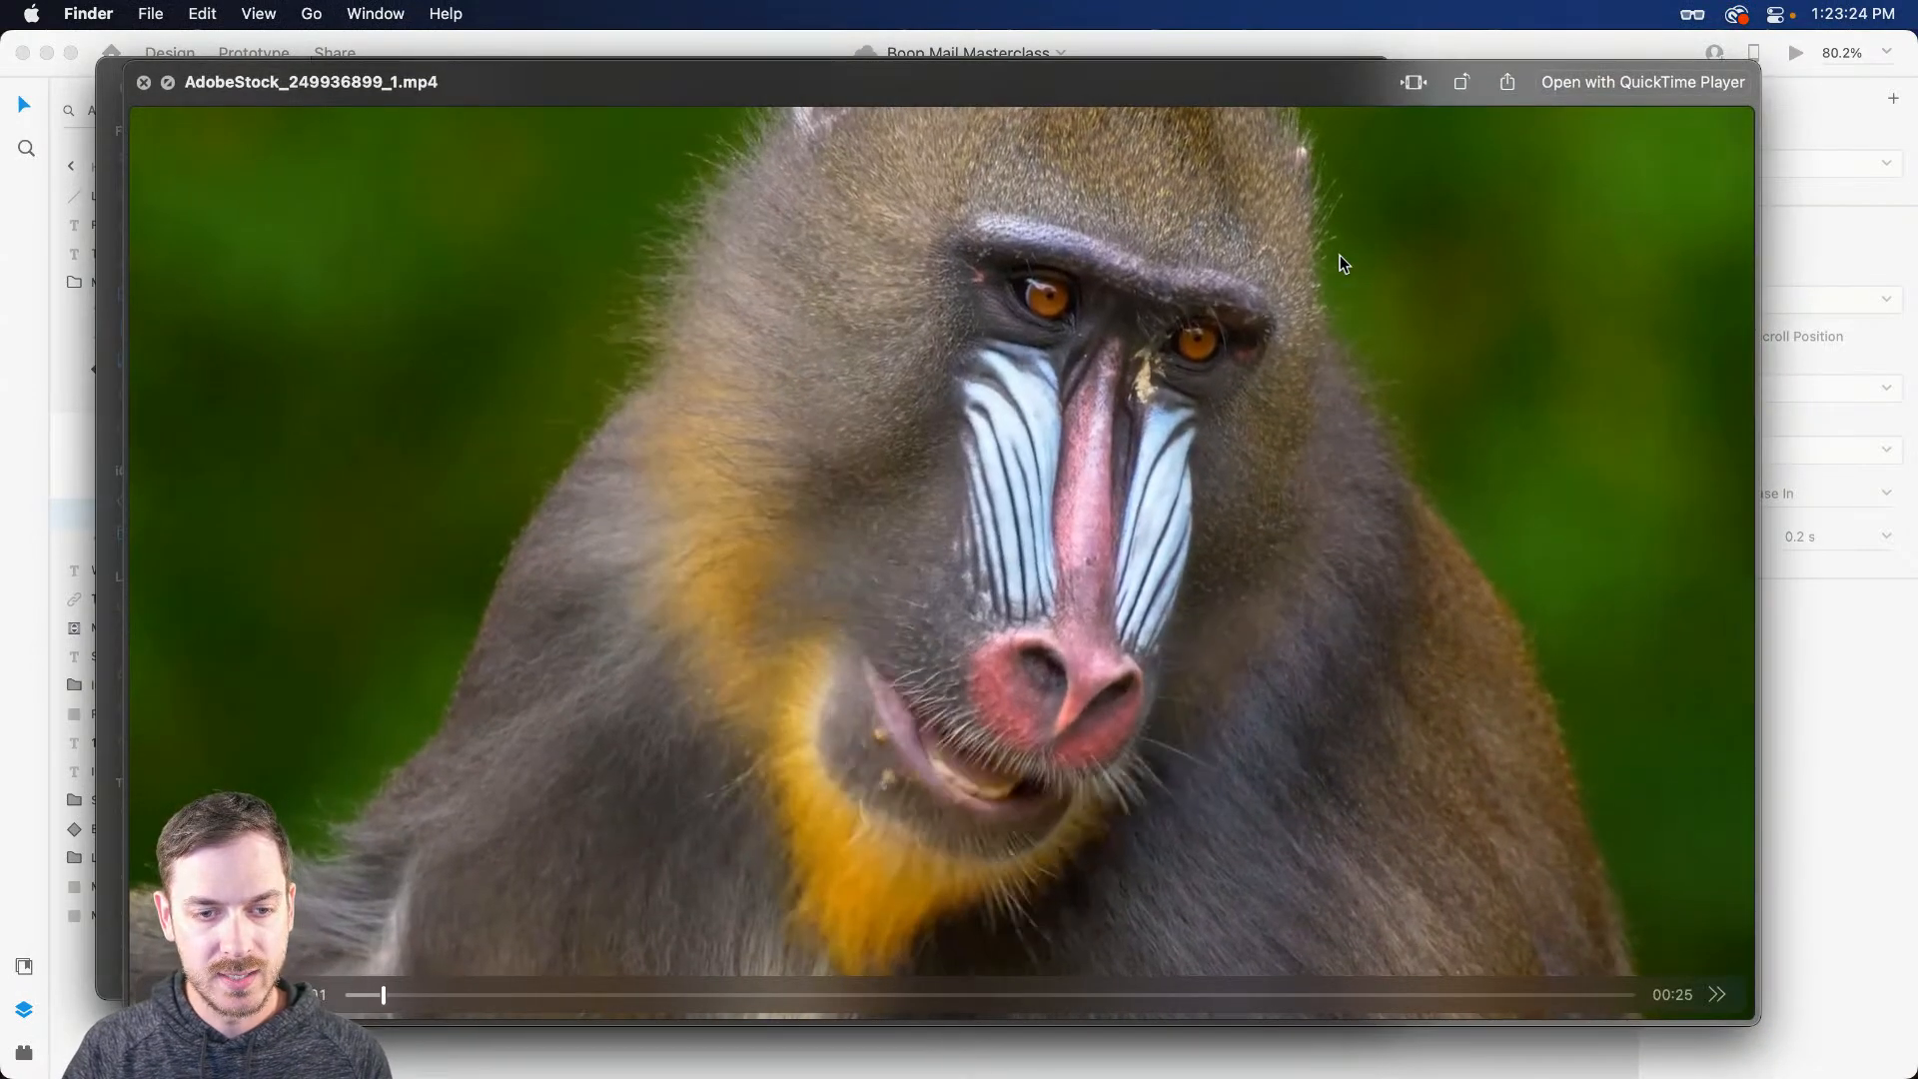
key("space")
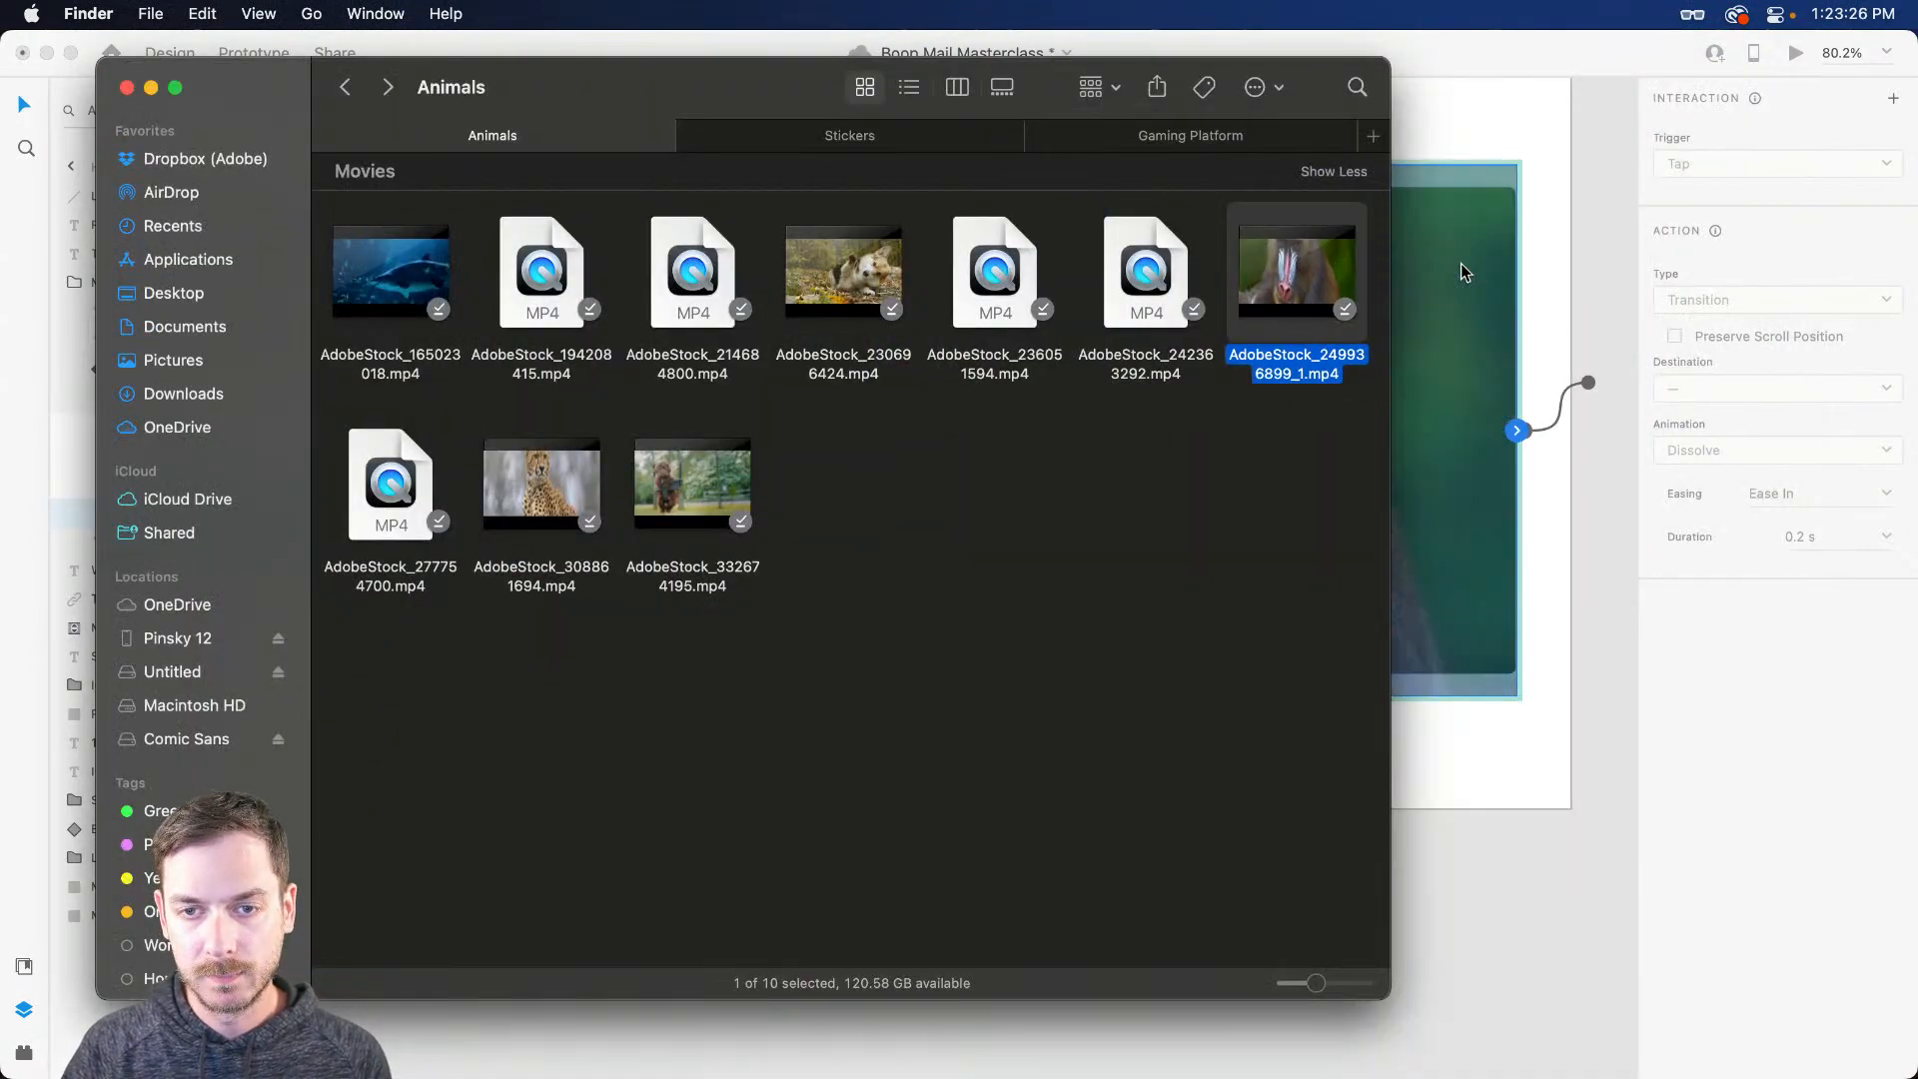
left_click(1460, 263)
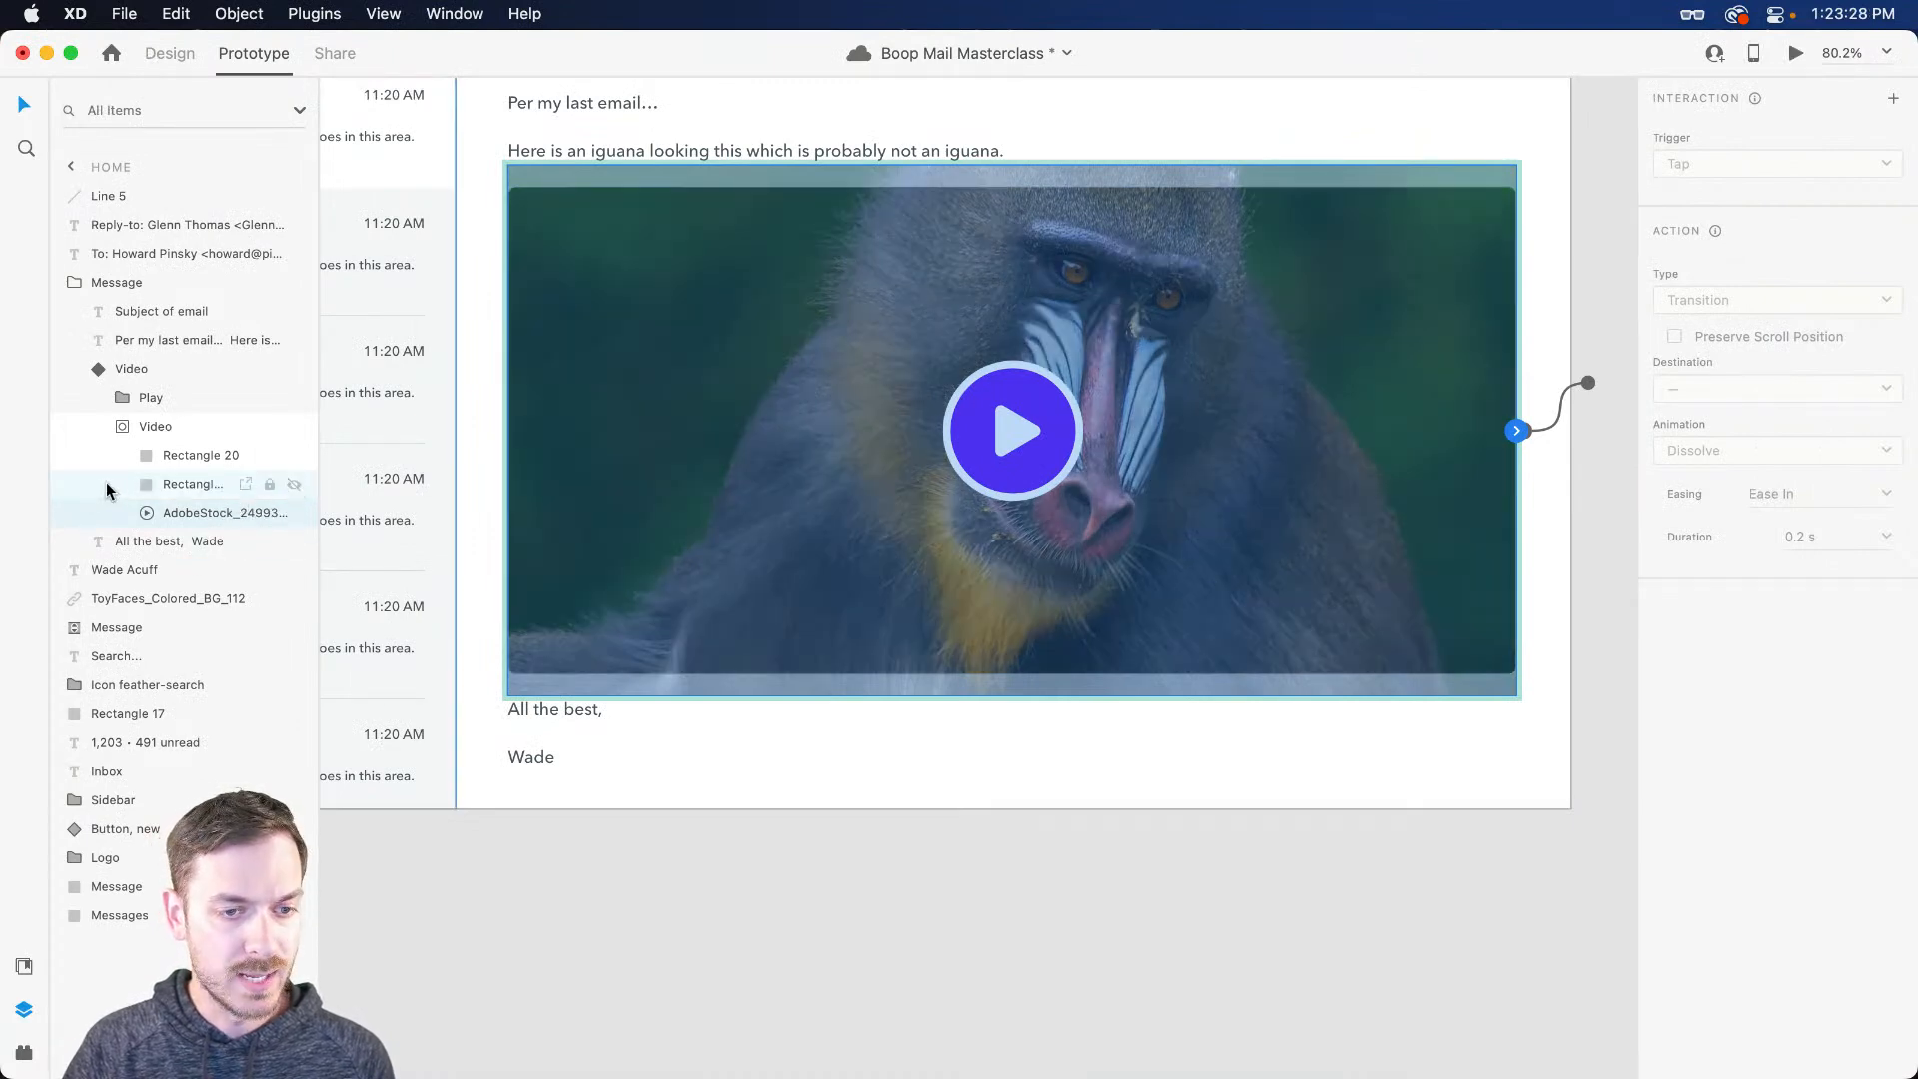
left_click(228, 365)
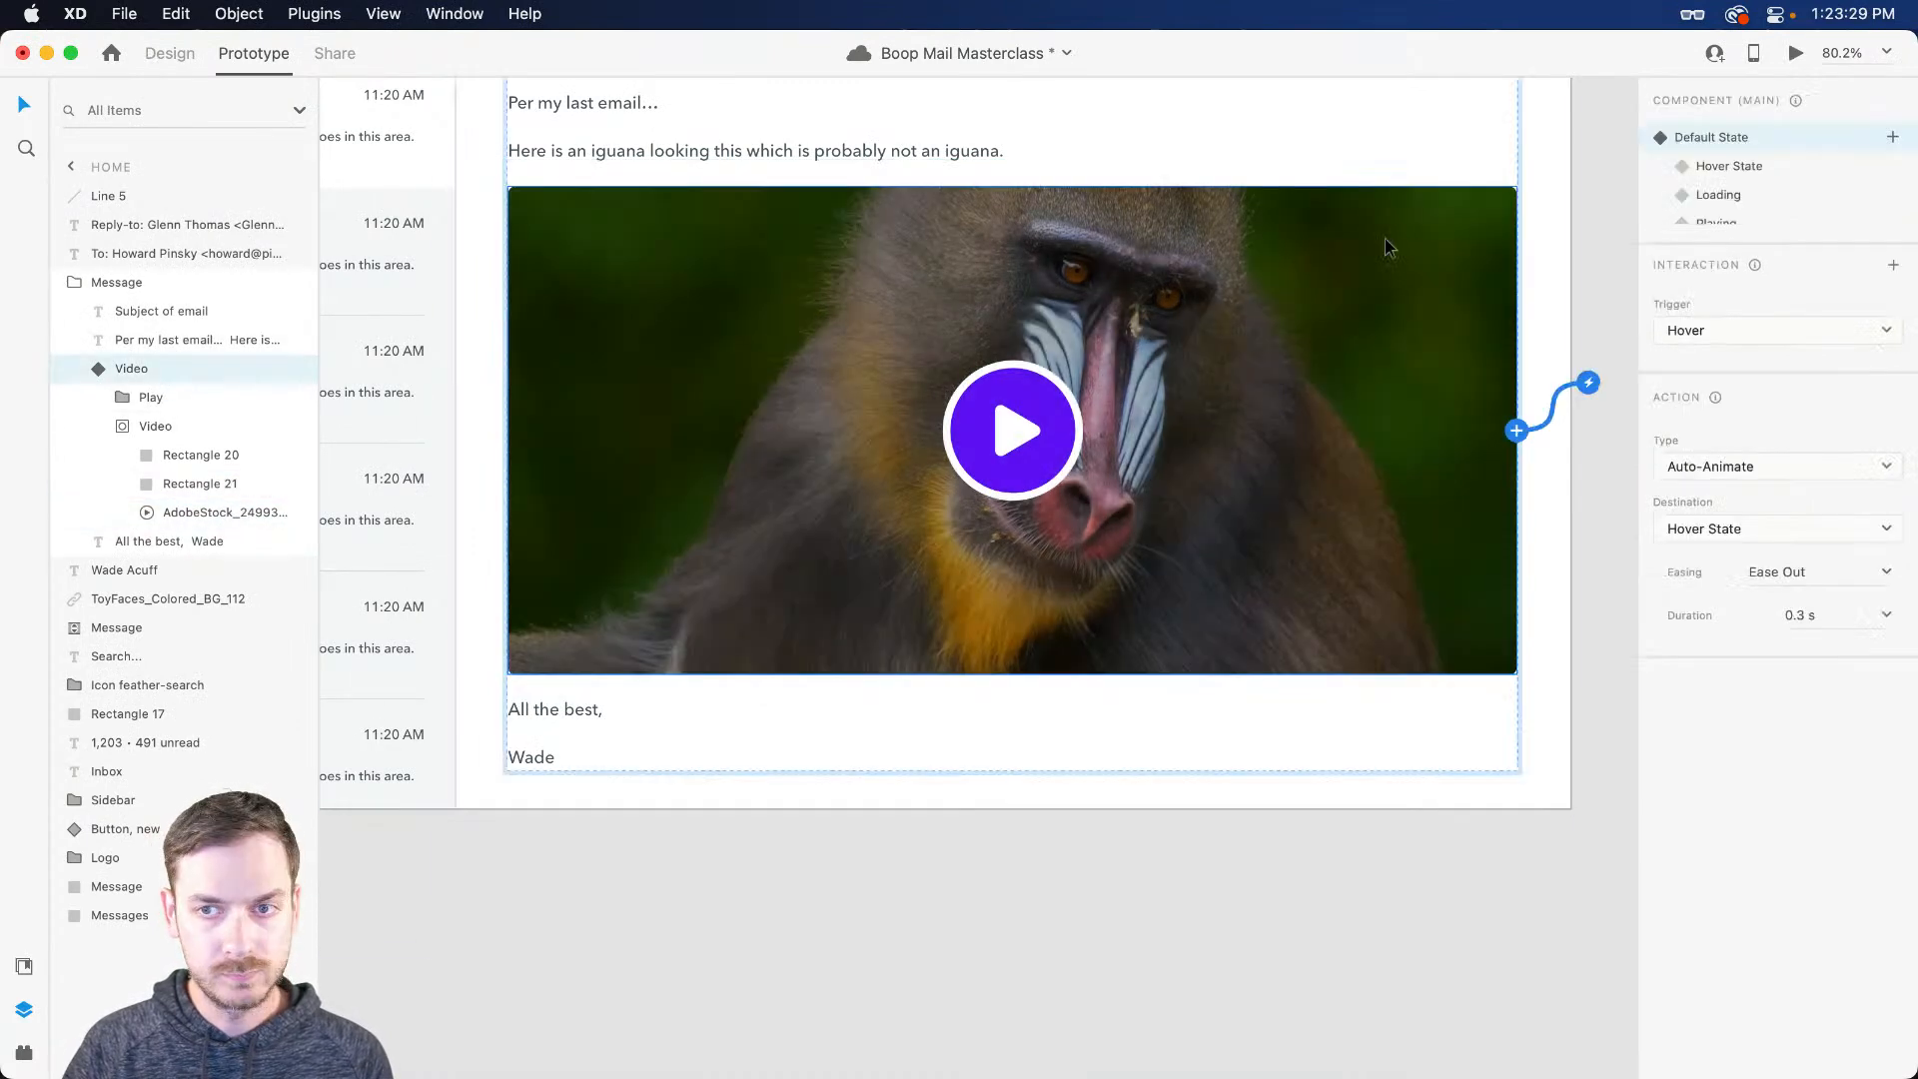
Step: Check the replaced video in the Hover State, Loading, Playing, and Playing, hover states, ending on the Default State
left_click(1762, 168)
left_click(1748, 196)
scroll(1748, 200, "down", 1)
left_click(1758, 188)
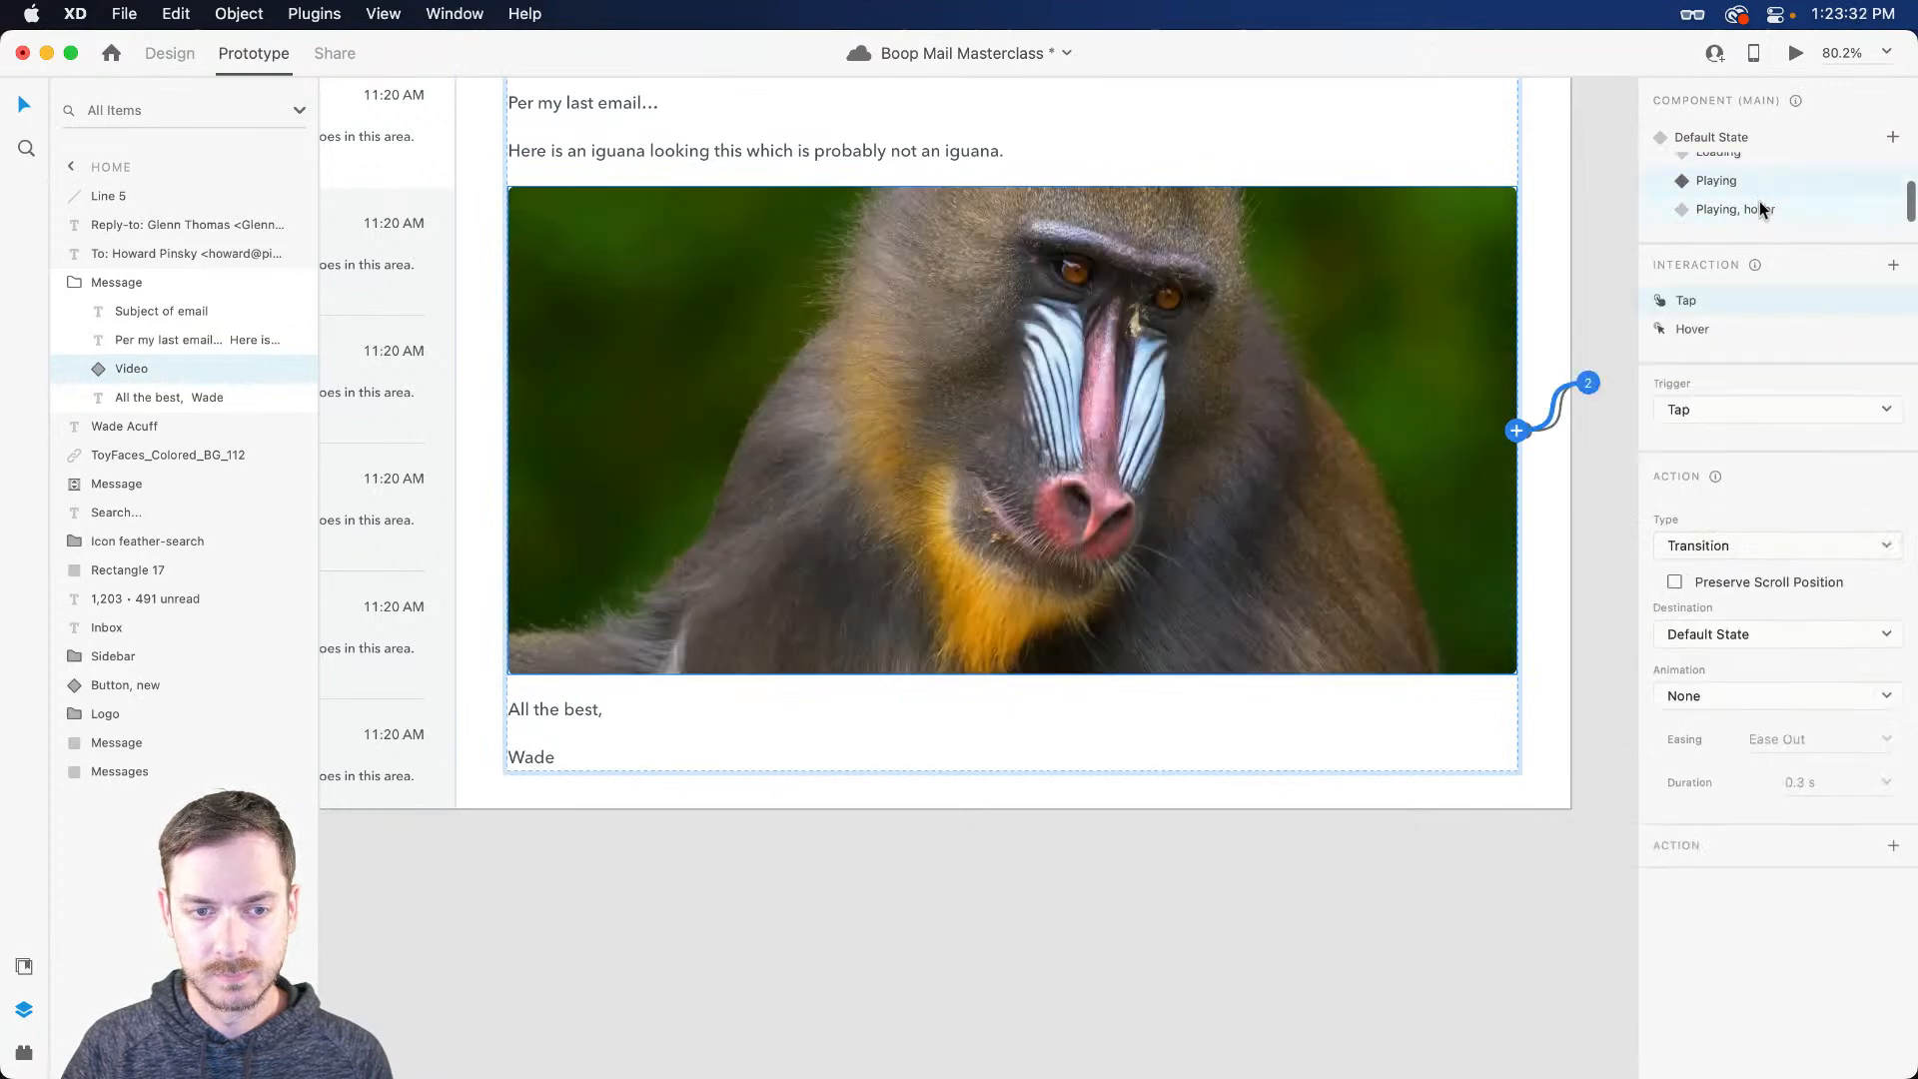
left_click(1759, 208)
scroll(1768, 185, "up", 1)
left_click(1764, 141)
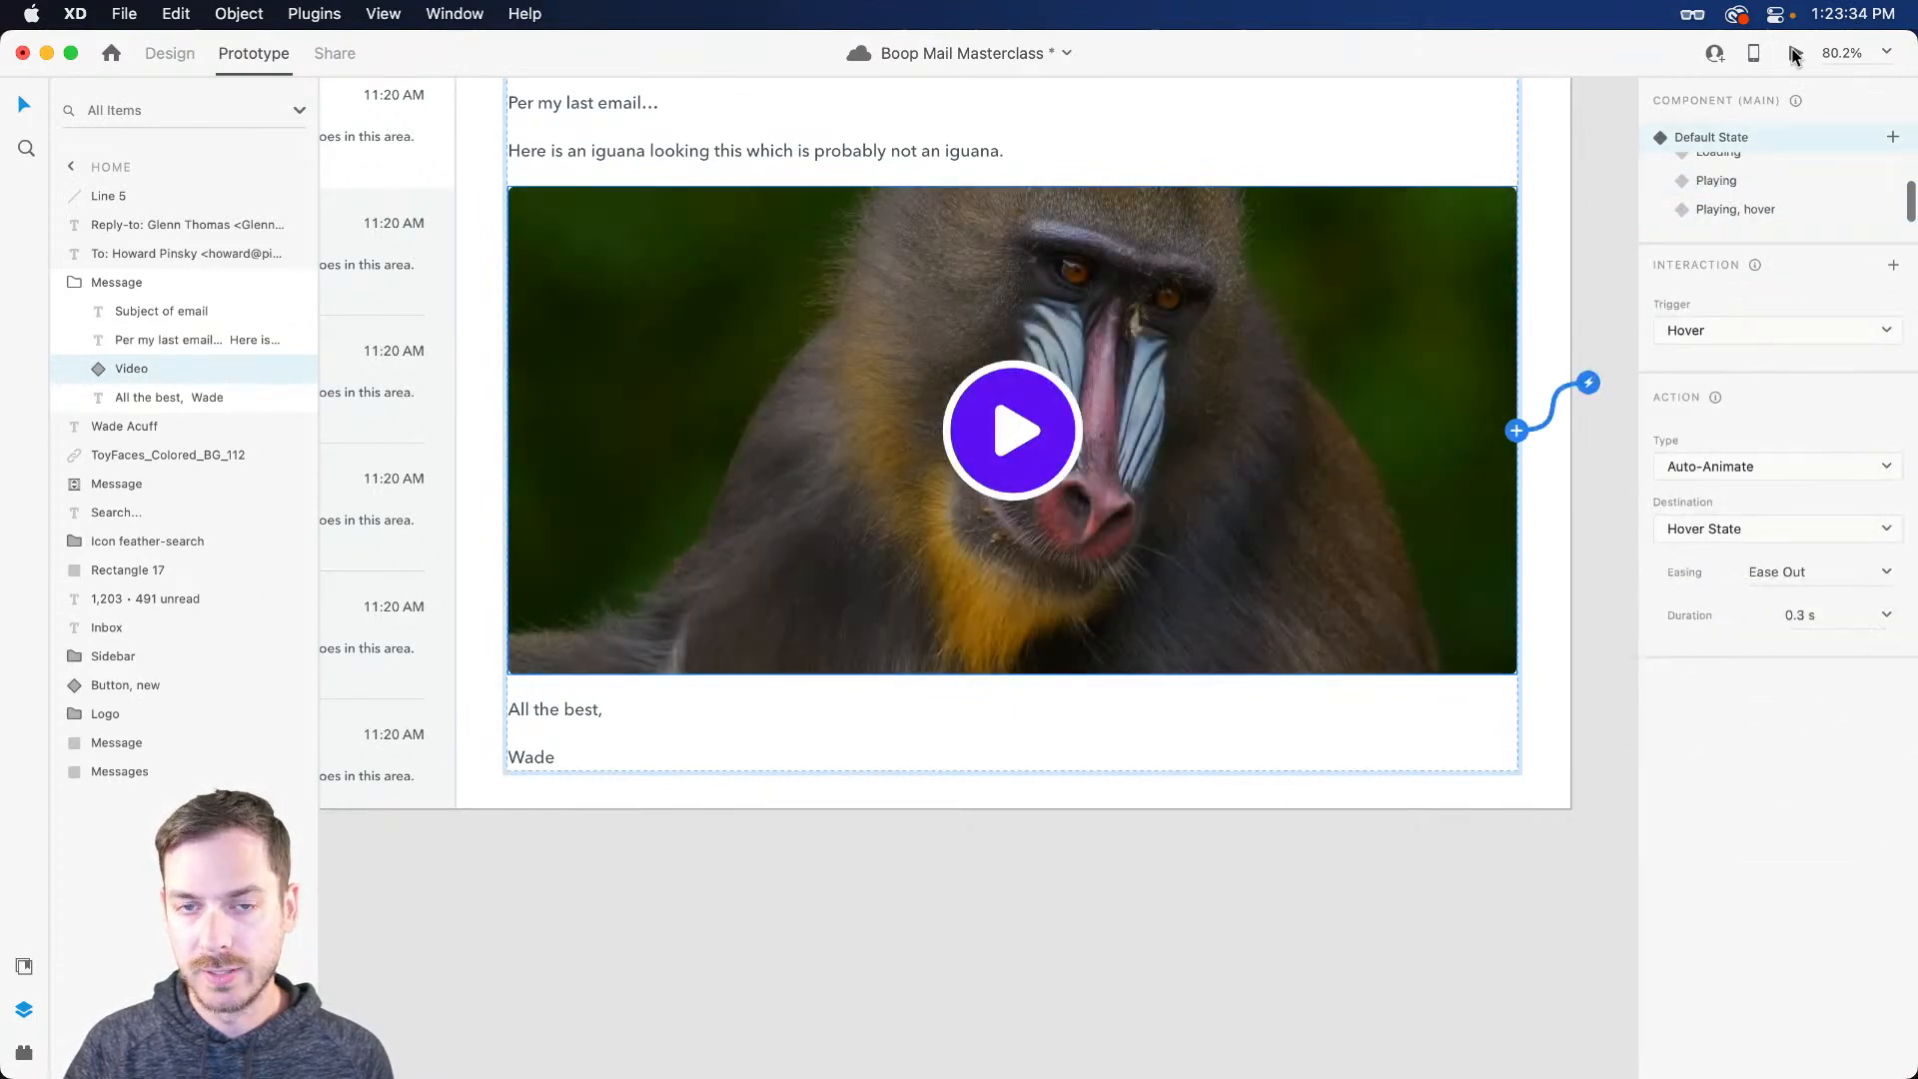
Step: Preview the prototype, test playing and pausing the video in the email, and close the preview
left_click(1795, 53)
left_click(1483, 615)
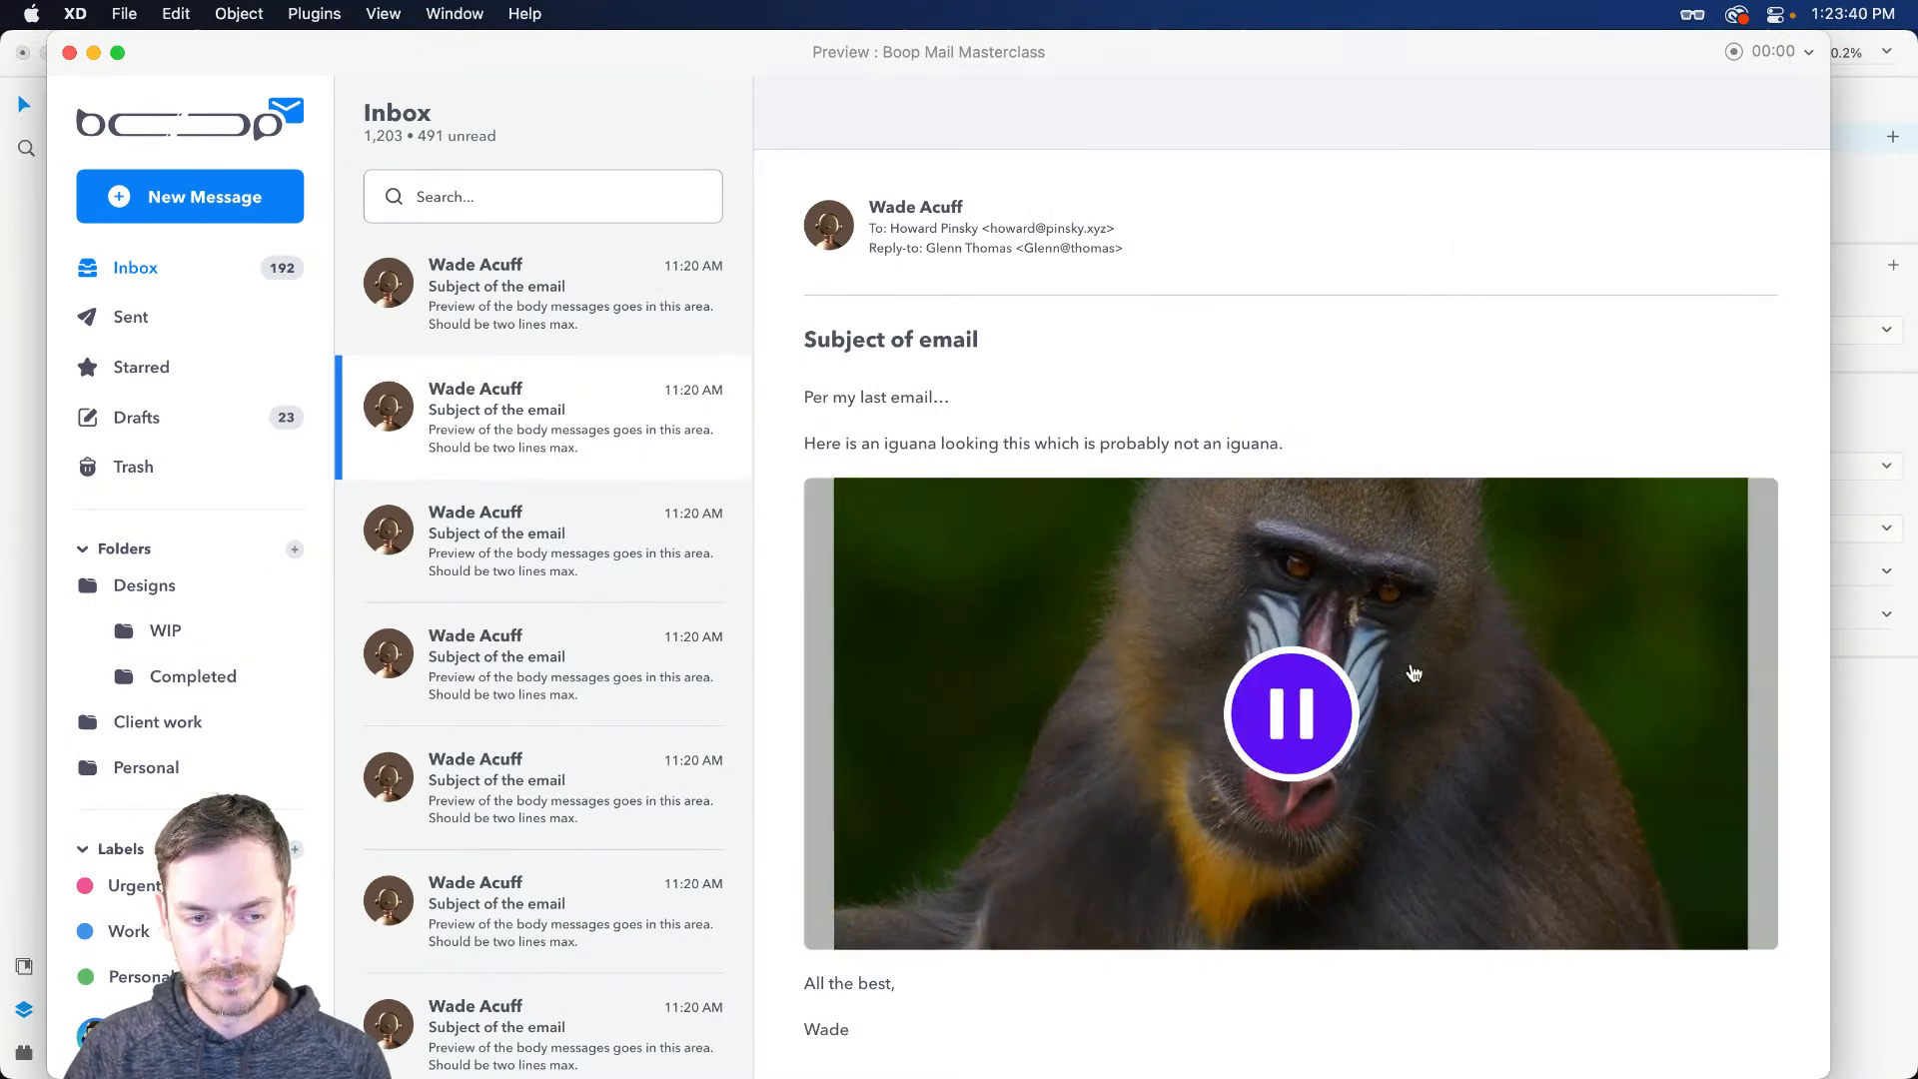
mouse_move(839, 530)
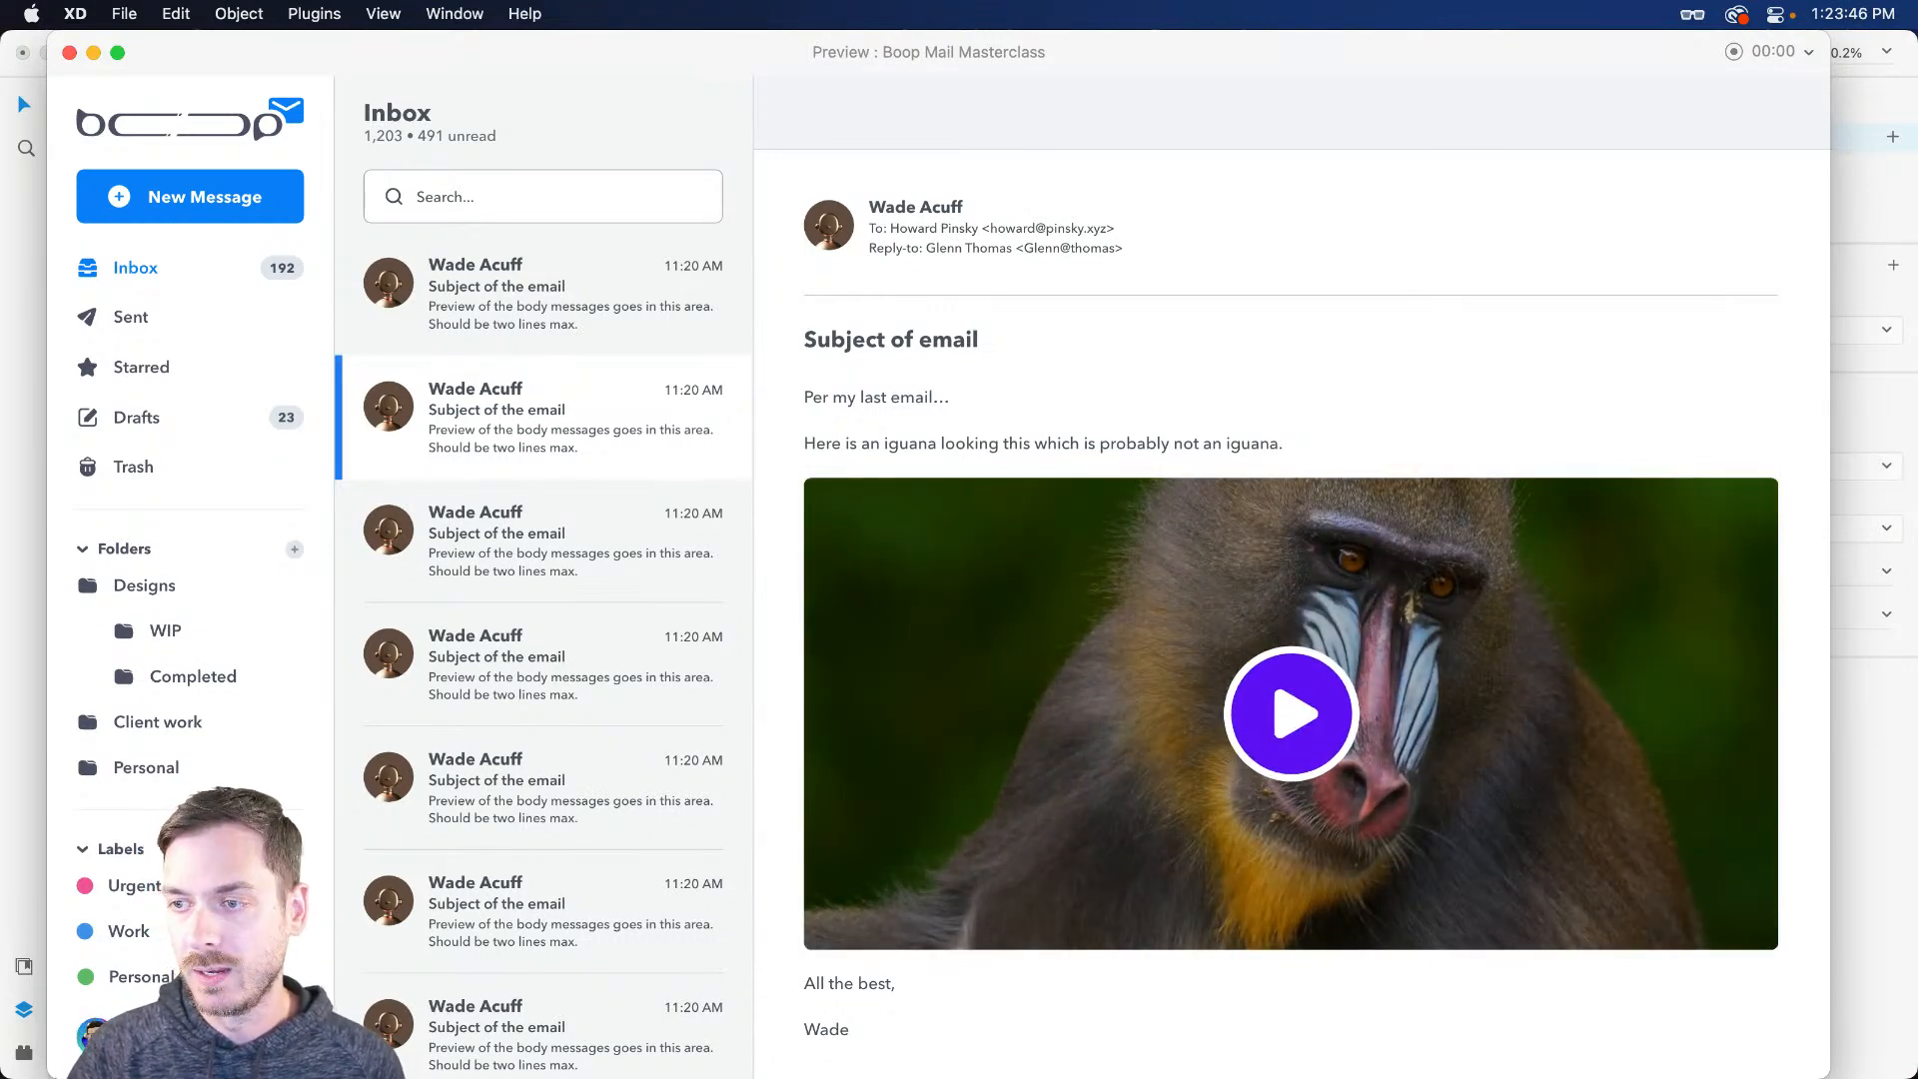
key("super+w")
Step: Undo the video replacement and the unhiding of Rectangle 21 in the Video component
key("Up")
key("Up")
key("Up")
key("Up")
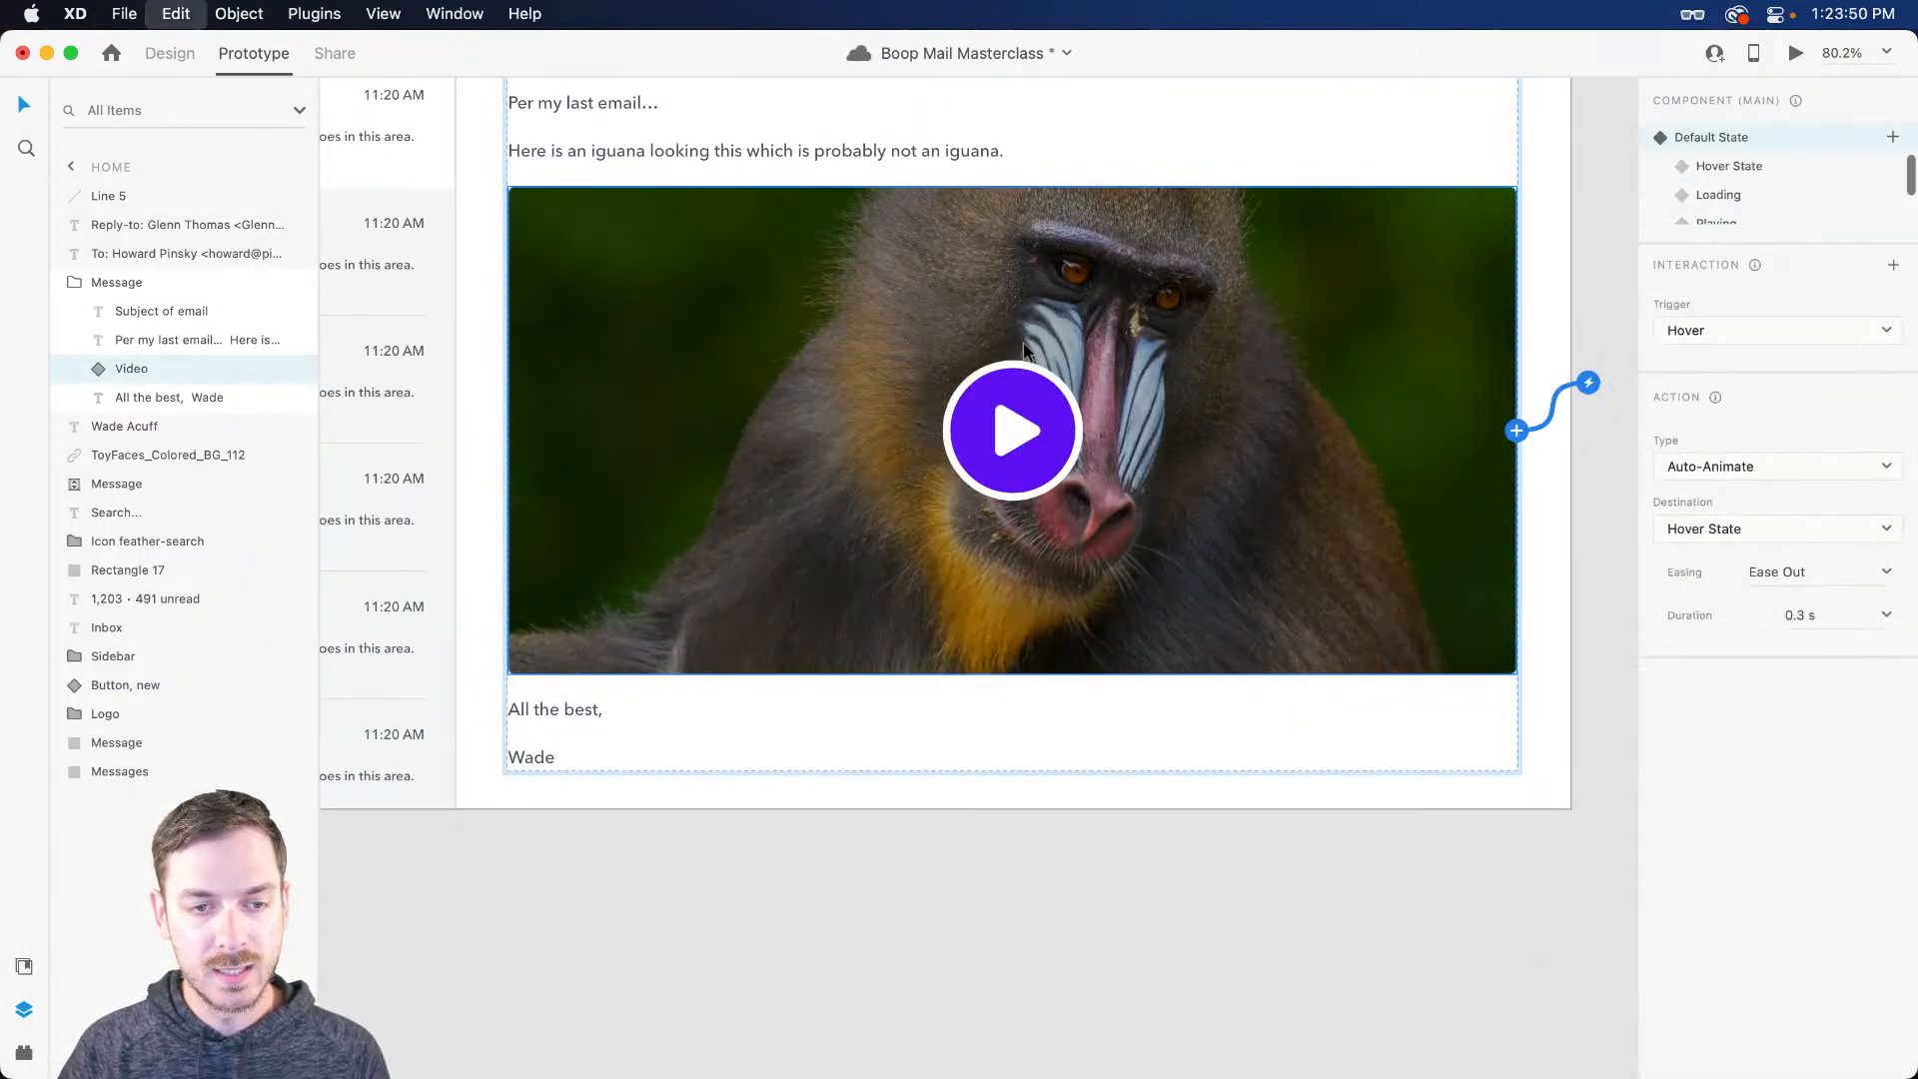
double_click(1023, 342)
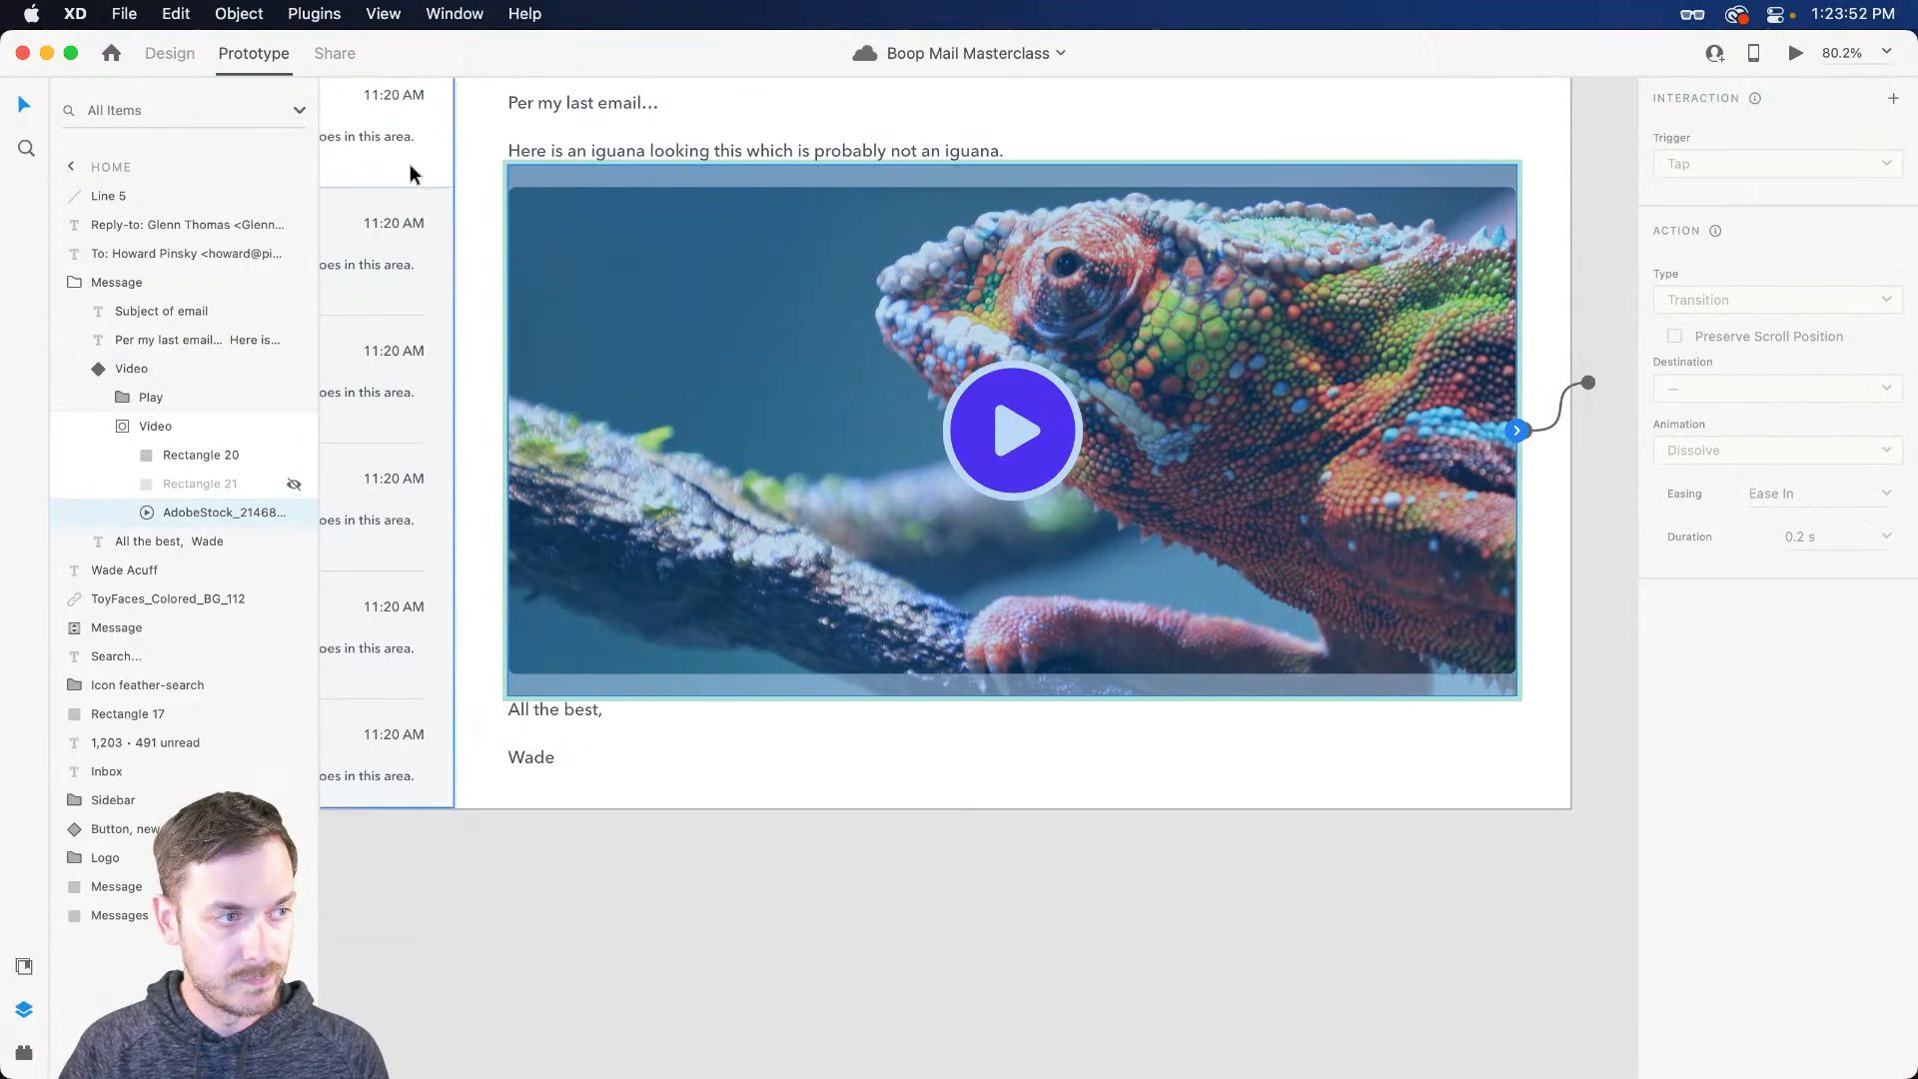
Step: Switch to Design mode and clear the selection on the Home artboard
scroll(673, 259, "up", 4)
scroll(671, 260, "left", 3)
left_click(1219, 240)
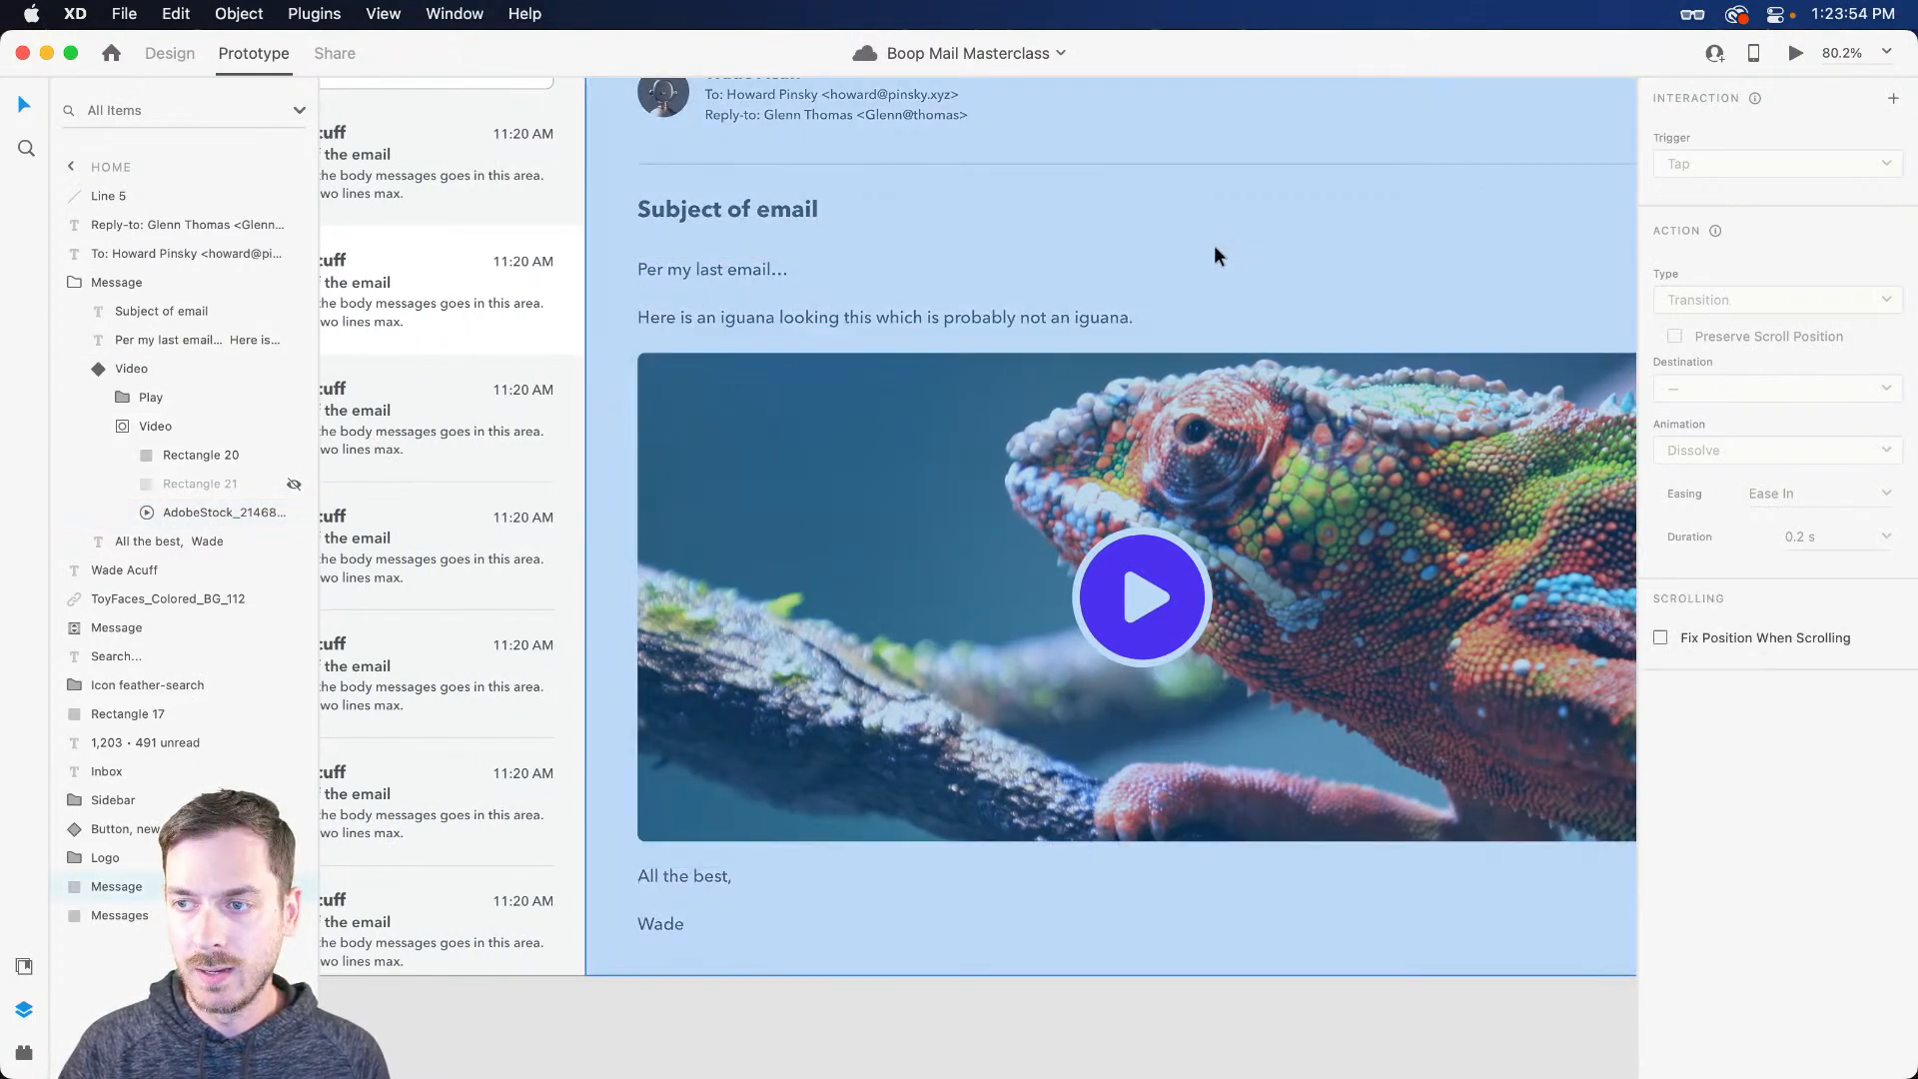
scroll(1219, 239, "down", 2)
left_click(170, 53)
scroll(1480, 448, "up", 2)
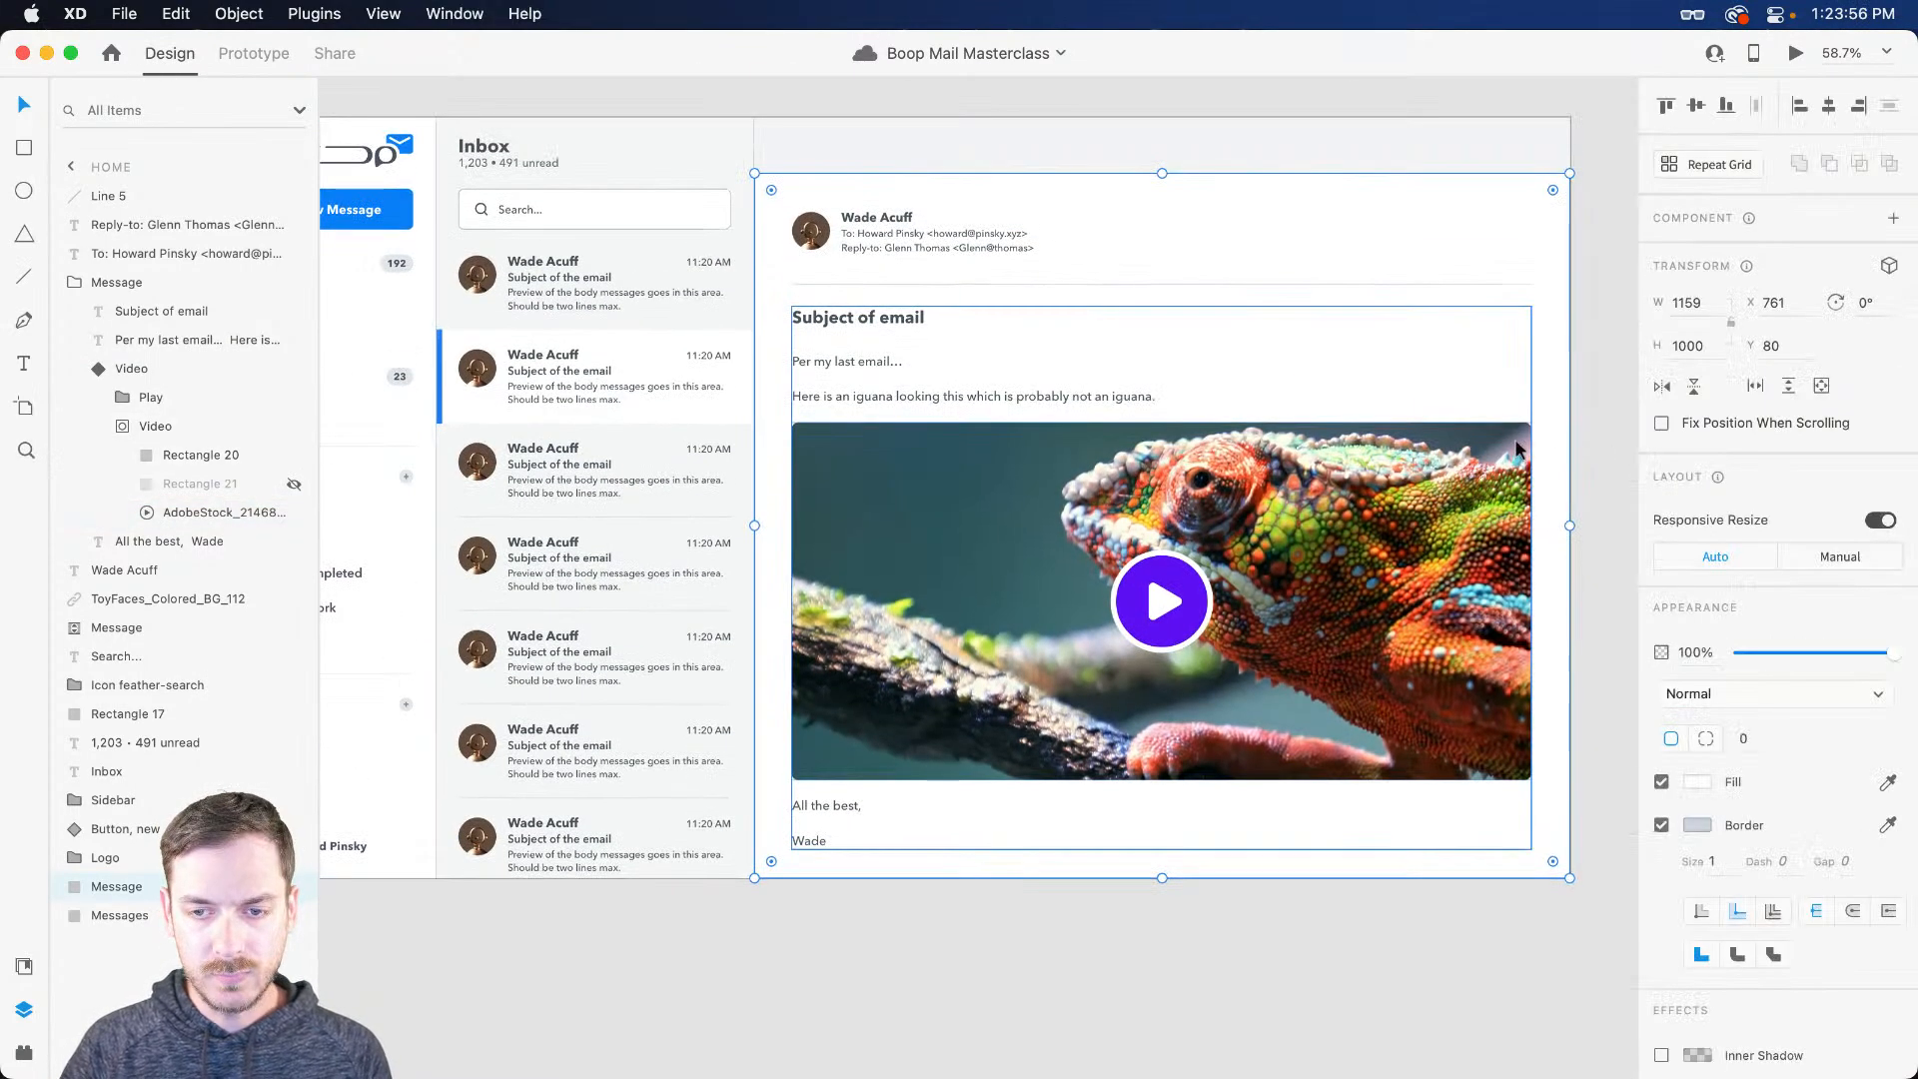
left_click(1582, 419)
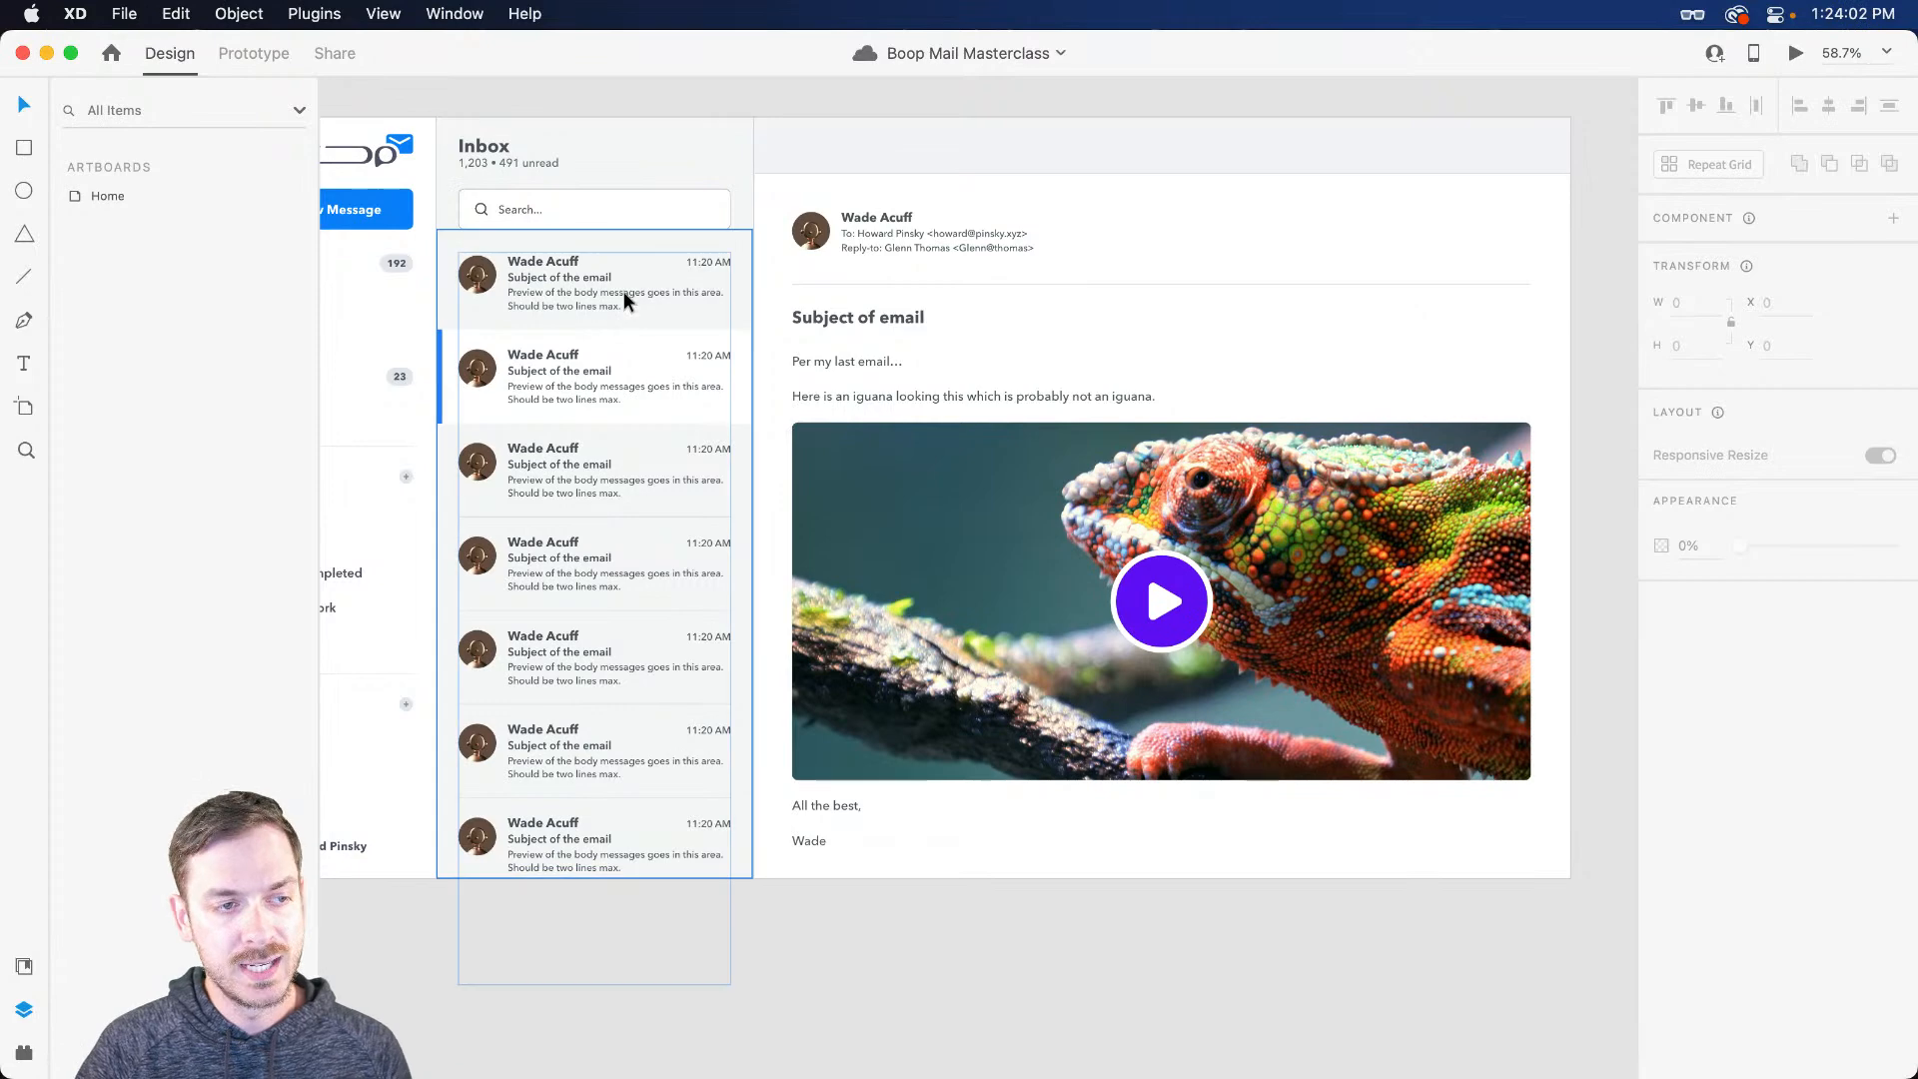
Step: Open the Icons 4 Design plugin and search its icons for "reply"
scroll(927, 194, "up", 5)
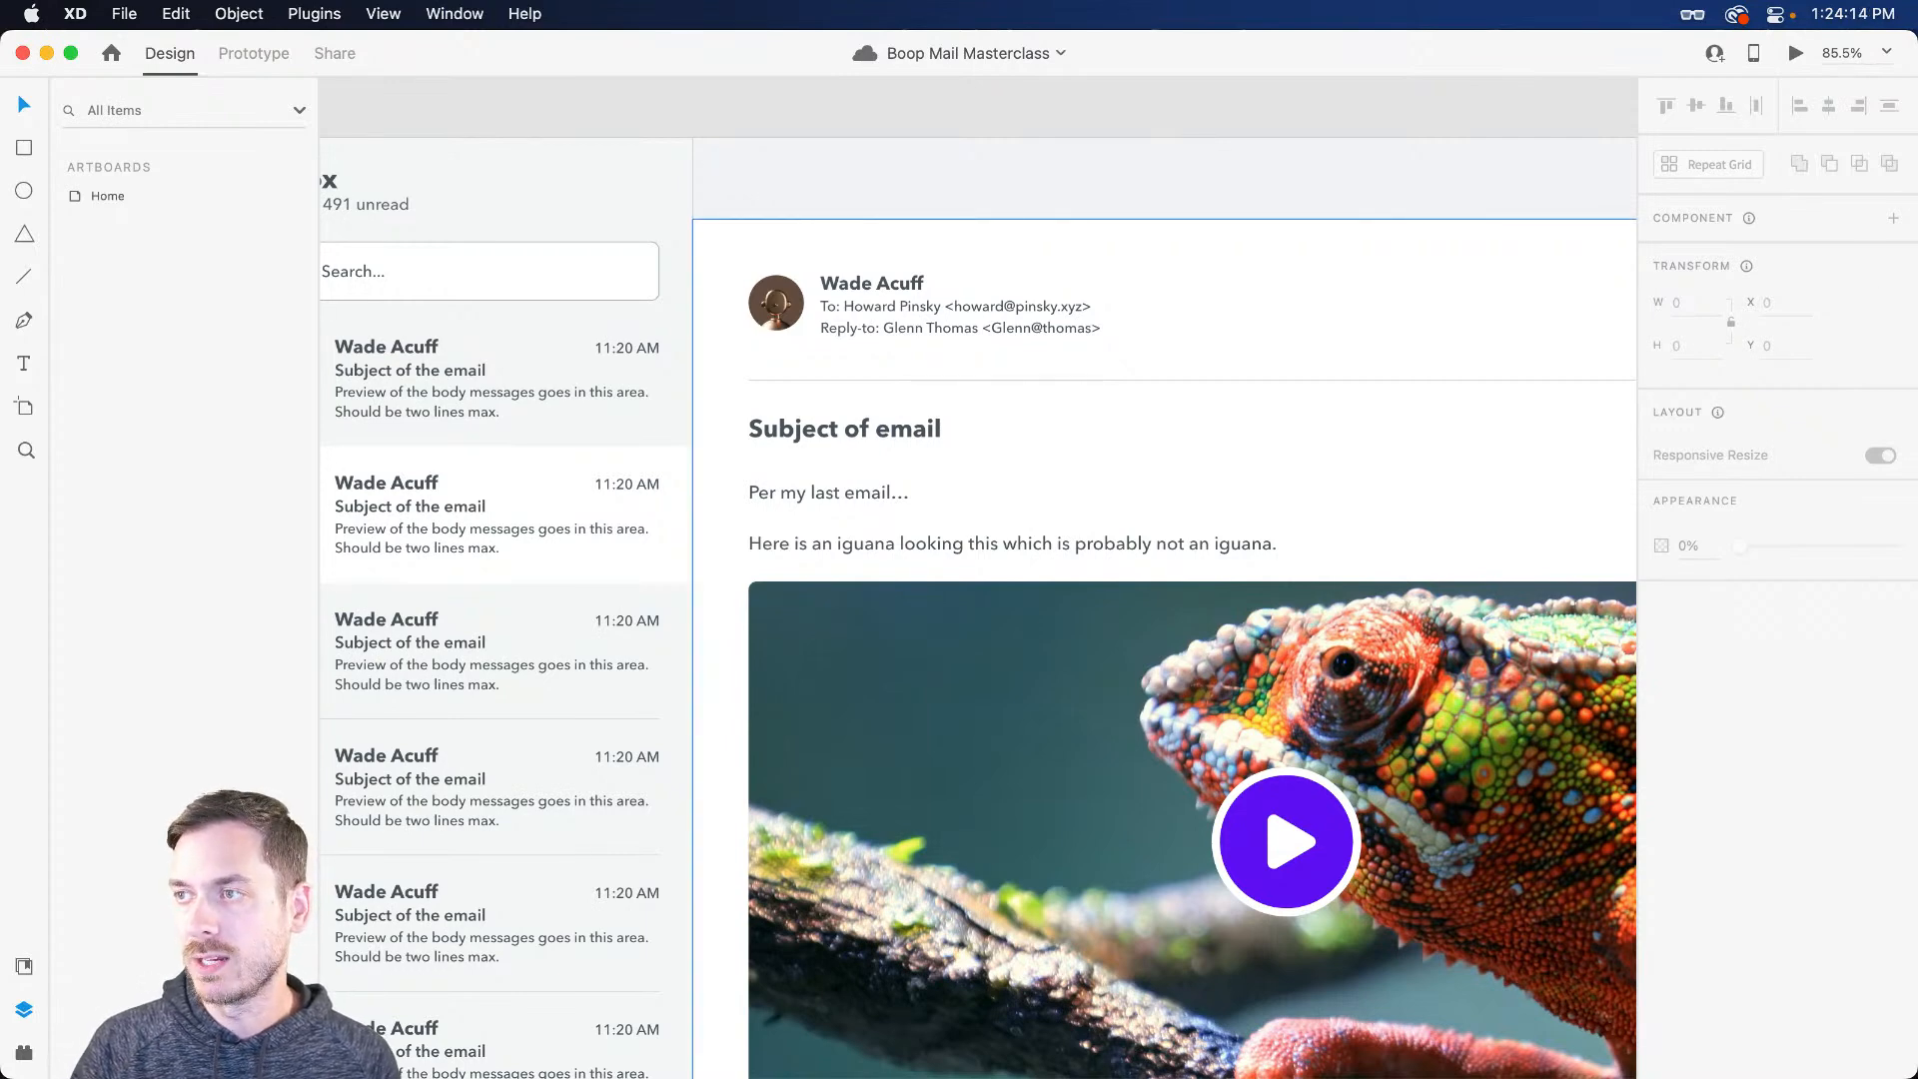
left_click(760, 190)
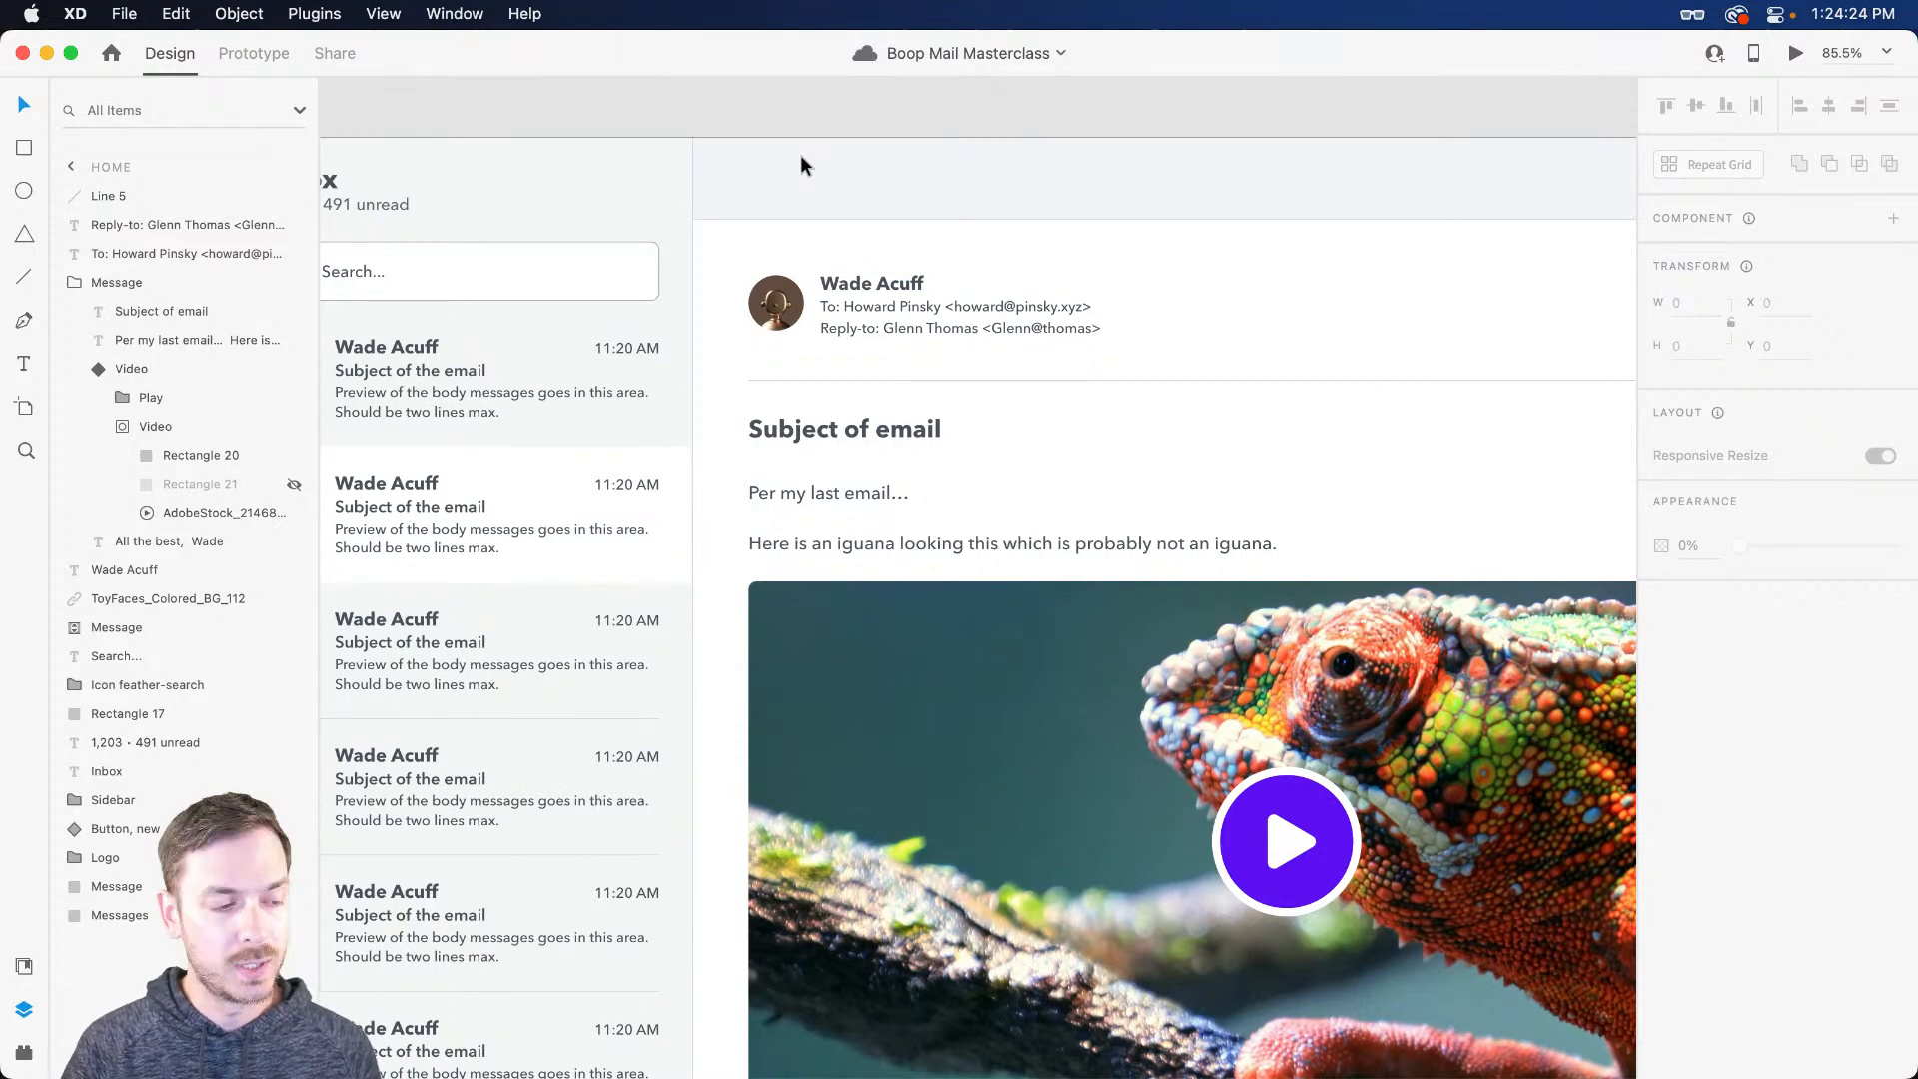
left_click(25, 1051)
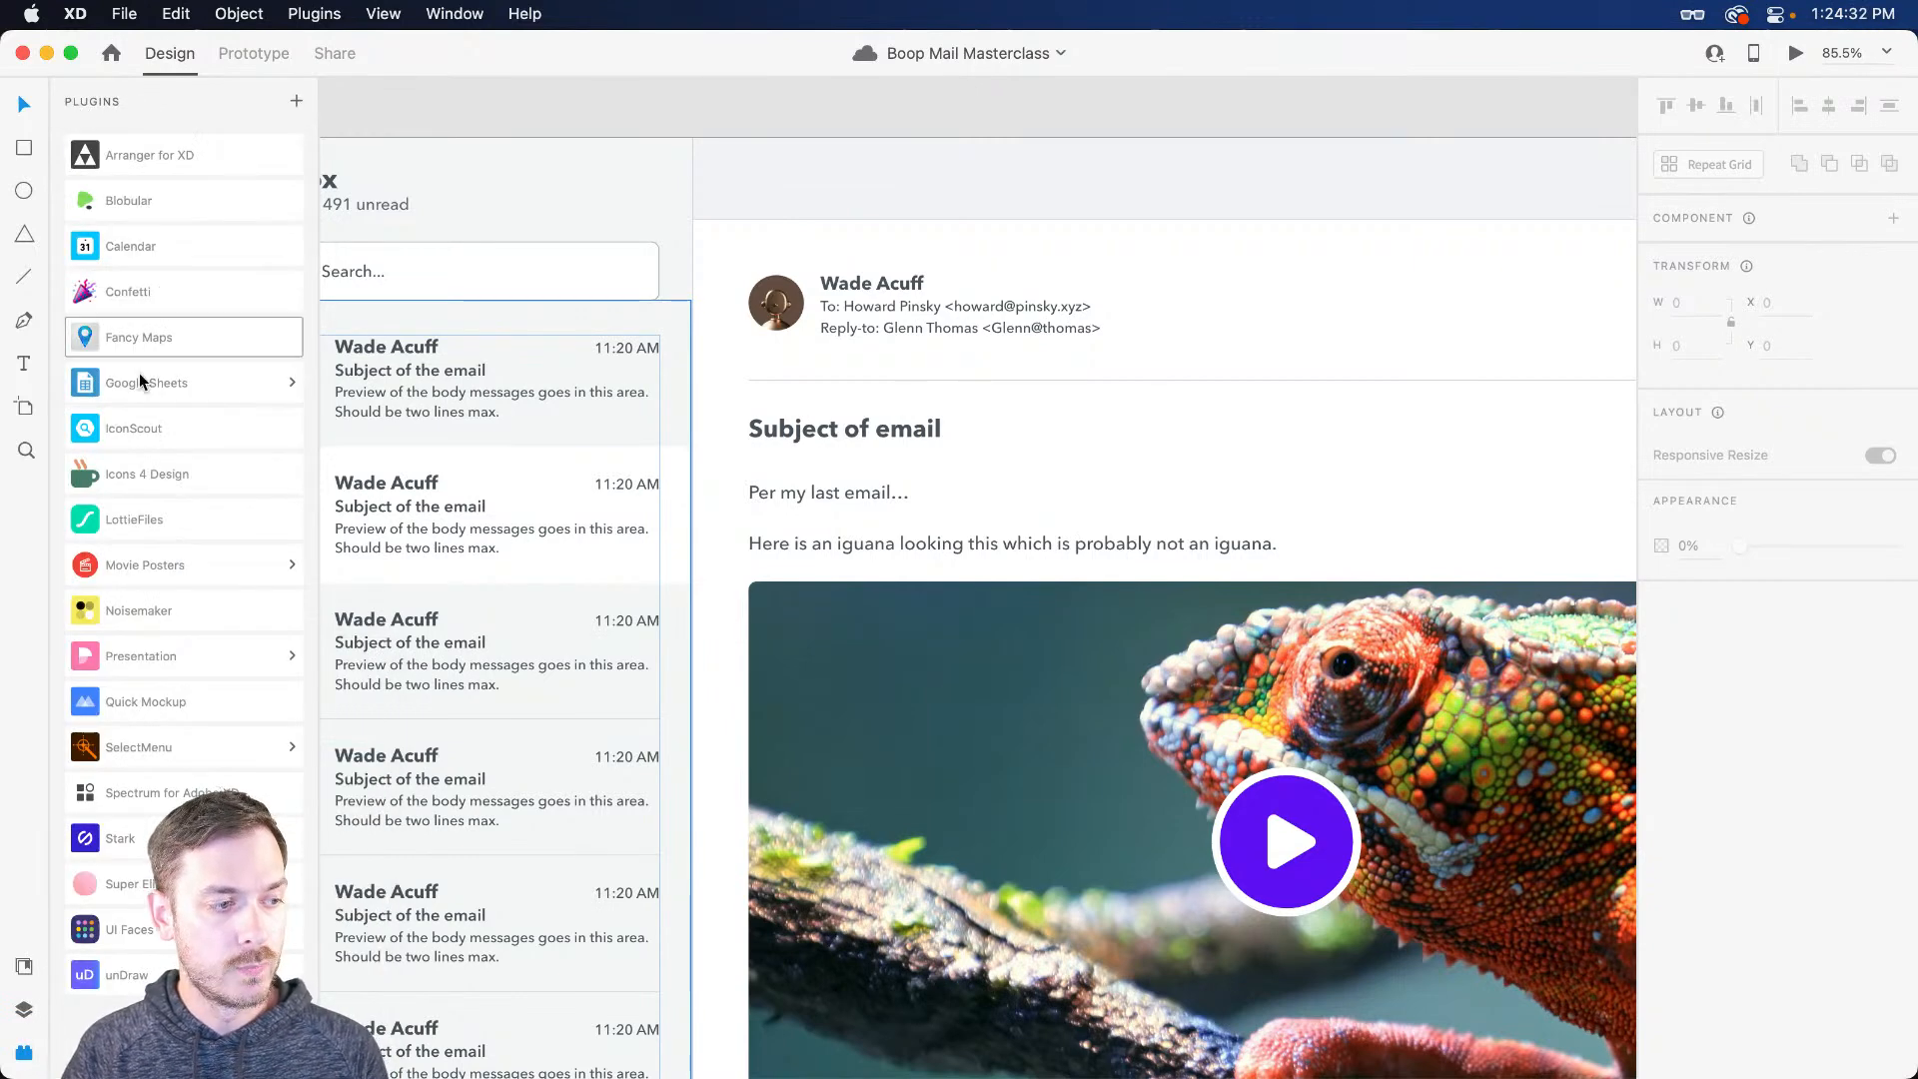
left_click(174, 476)
type("repla")
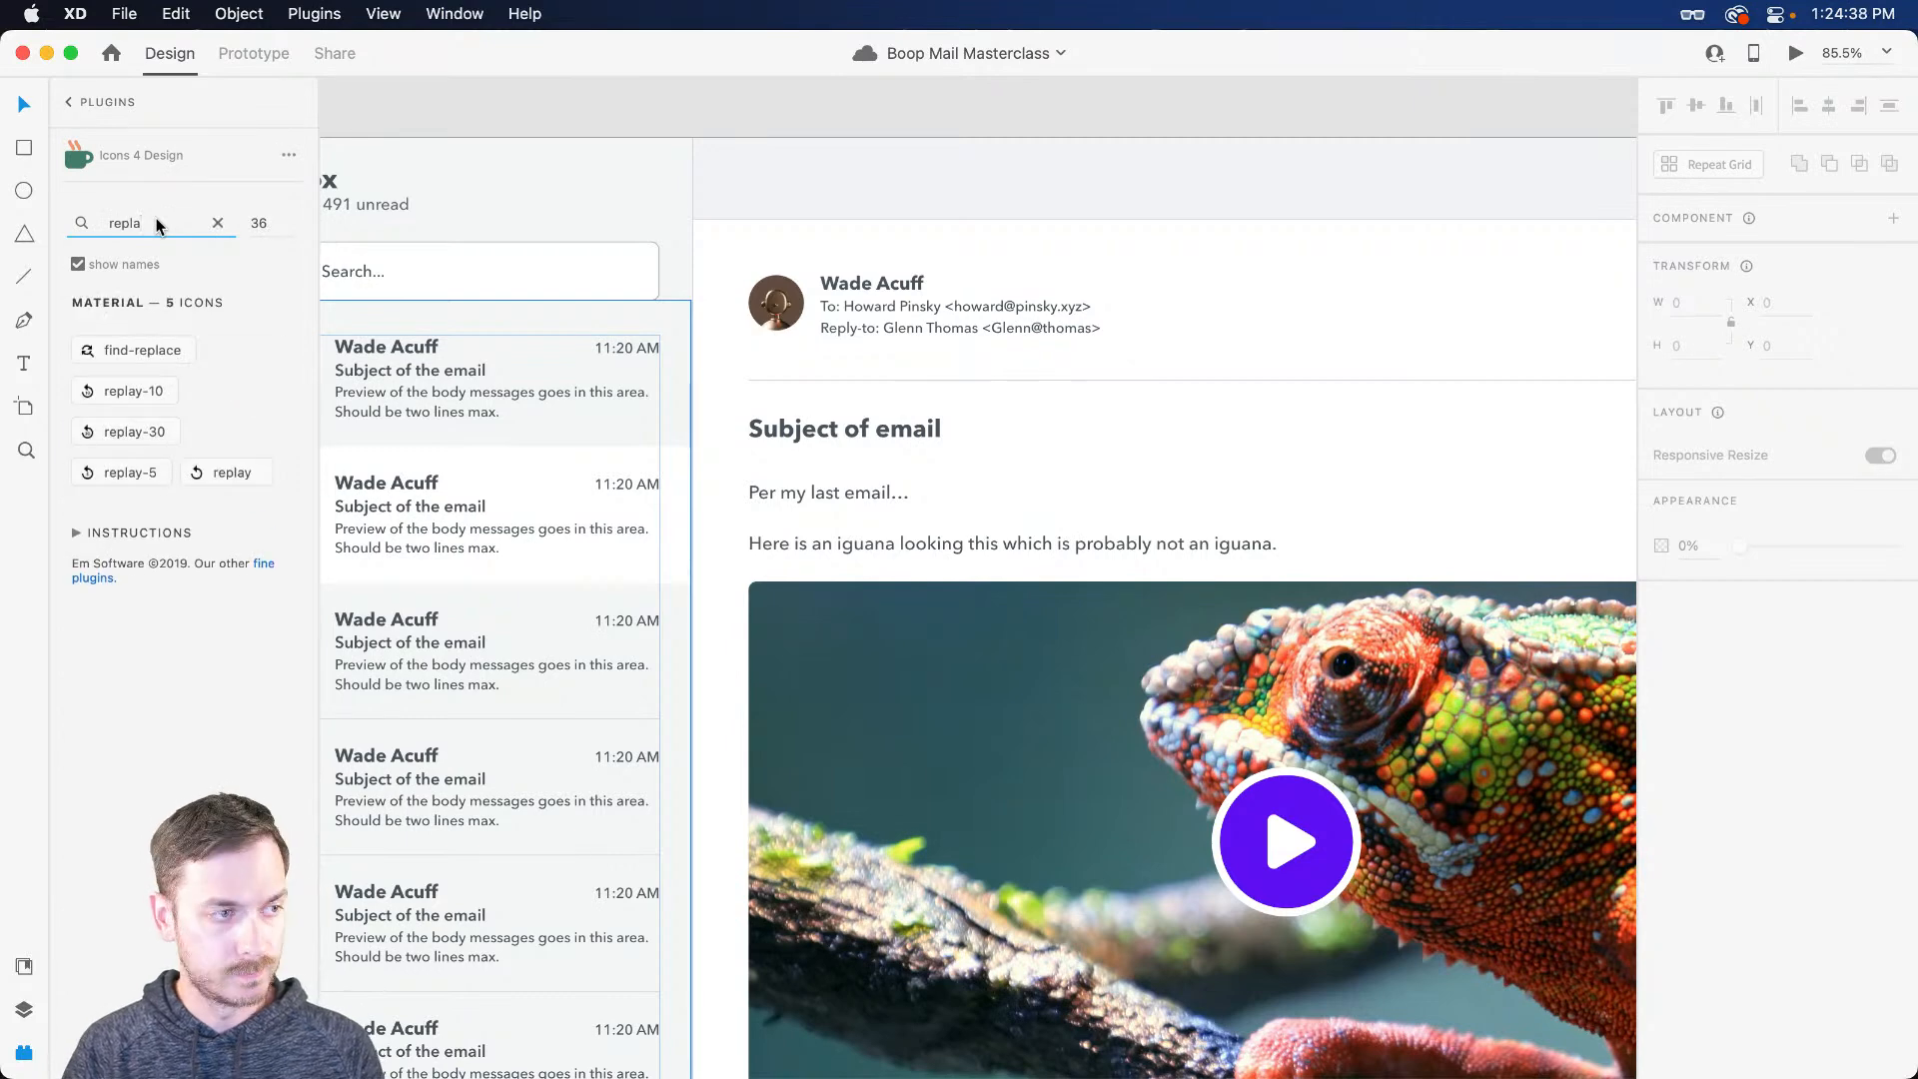
key("BackSpace")
type("y")
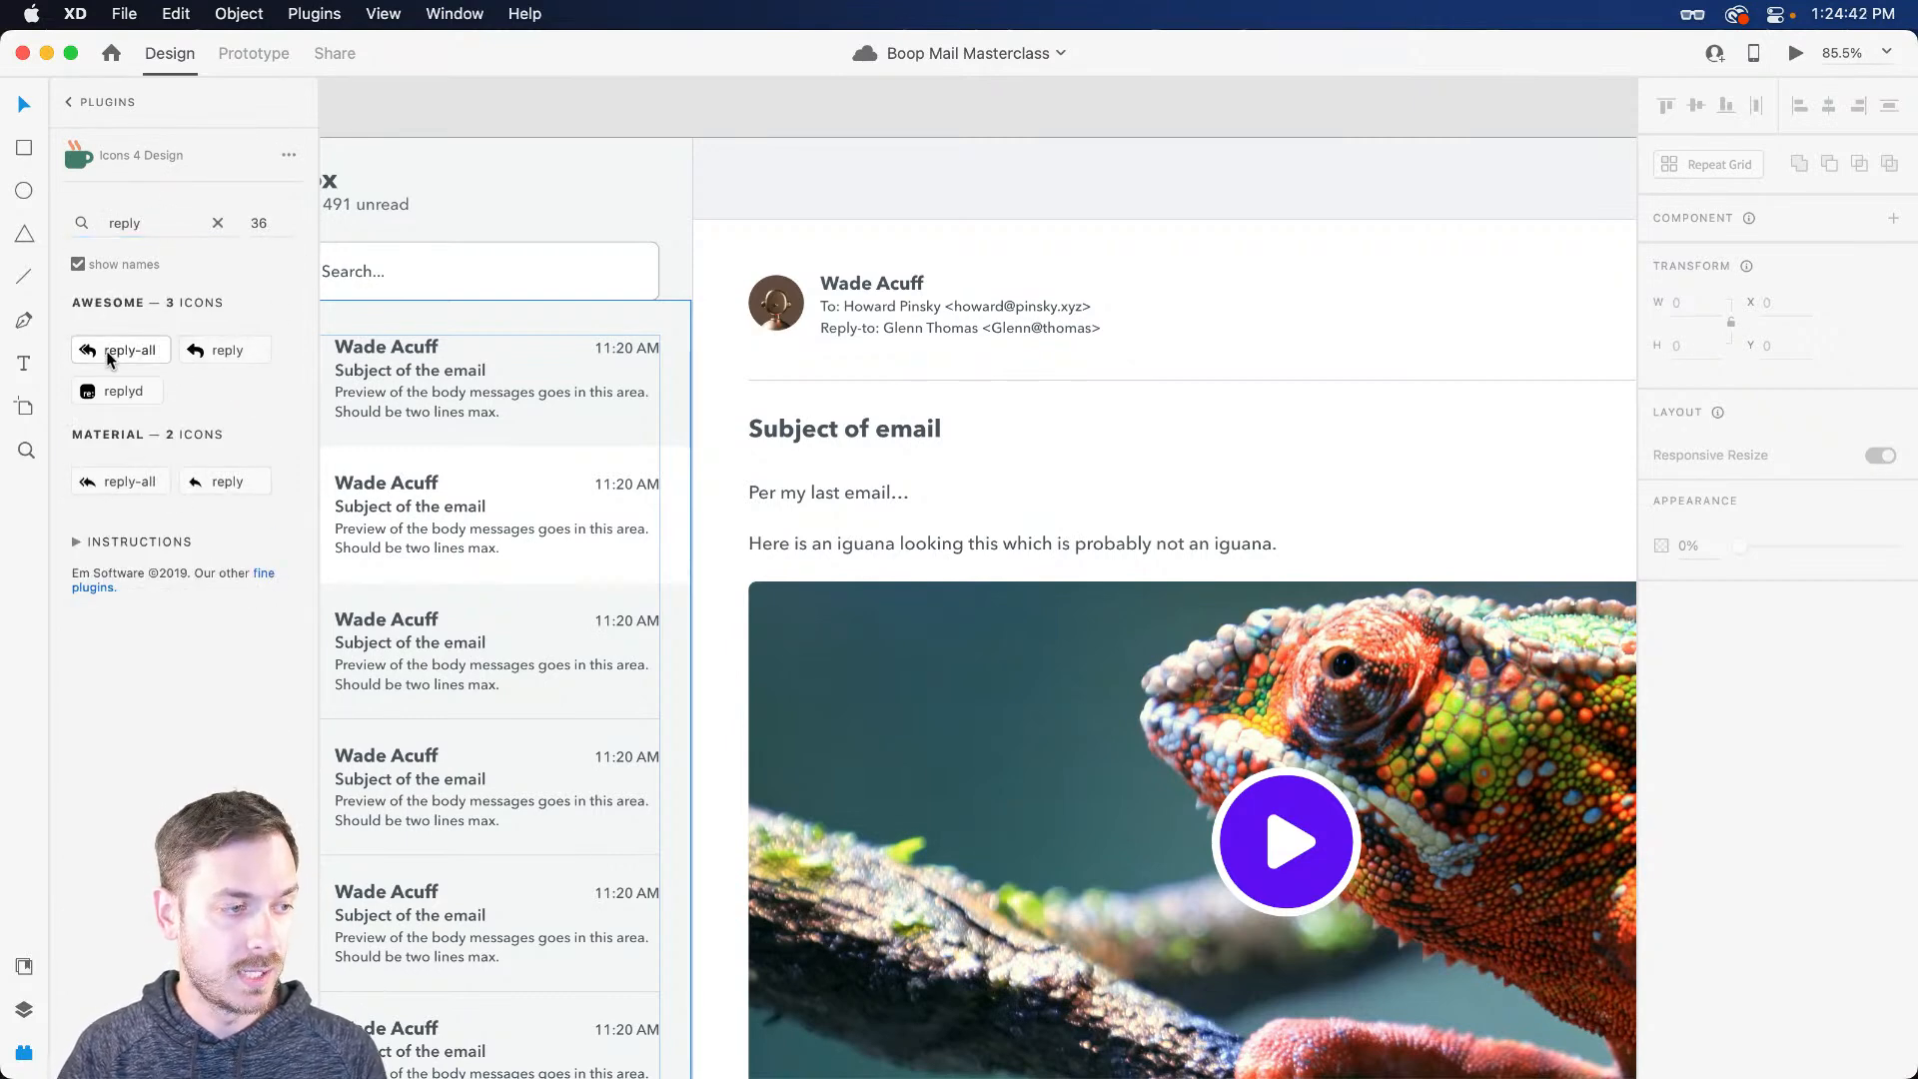
Step: Add the Awesome reply and reply-all icons to the header bar above the email, at X 815.5 and X 885, Y 23
left_click(214, 351)
left_click_drag(861, 530, 563, 600)
scroll(562, 609, "up", 5)
left_click_drag(697, 419, 693, 444)
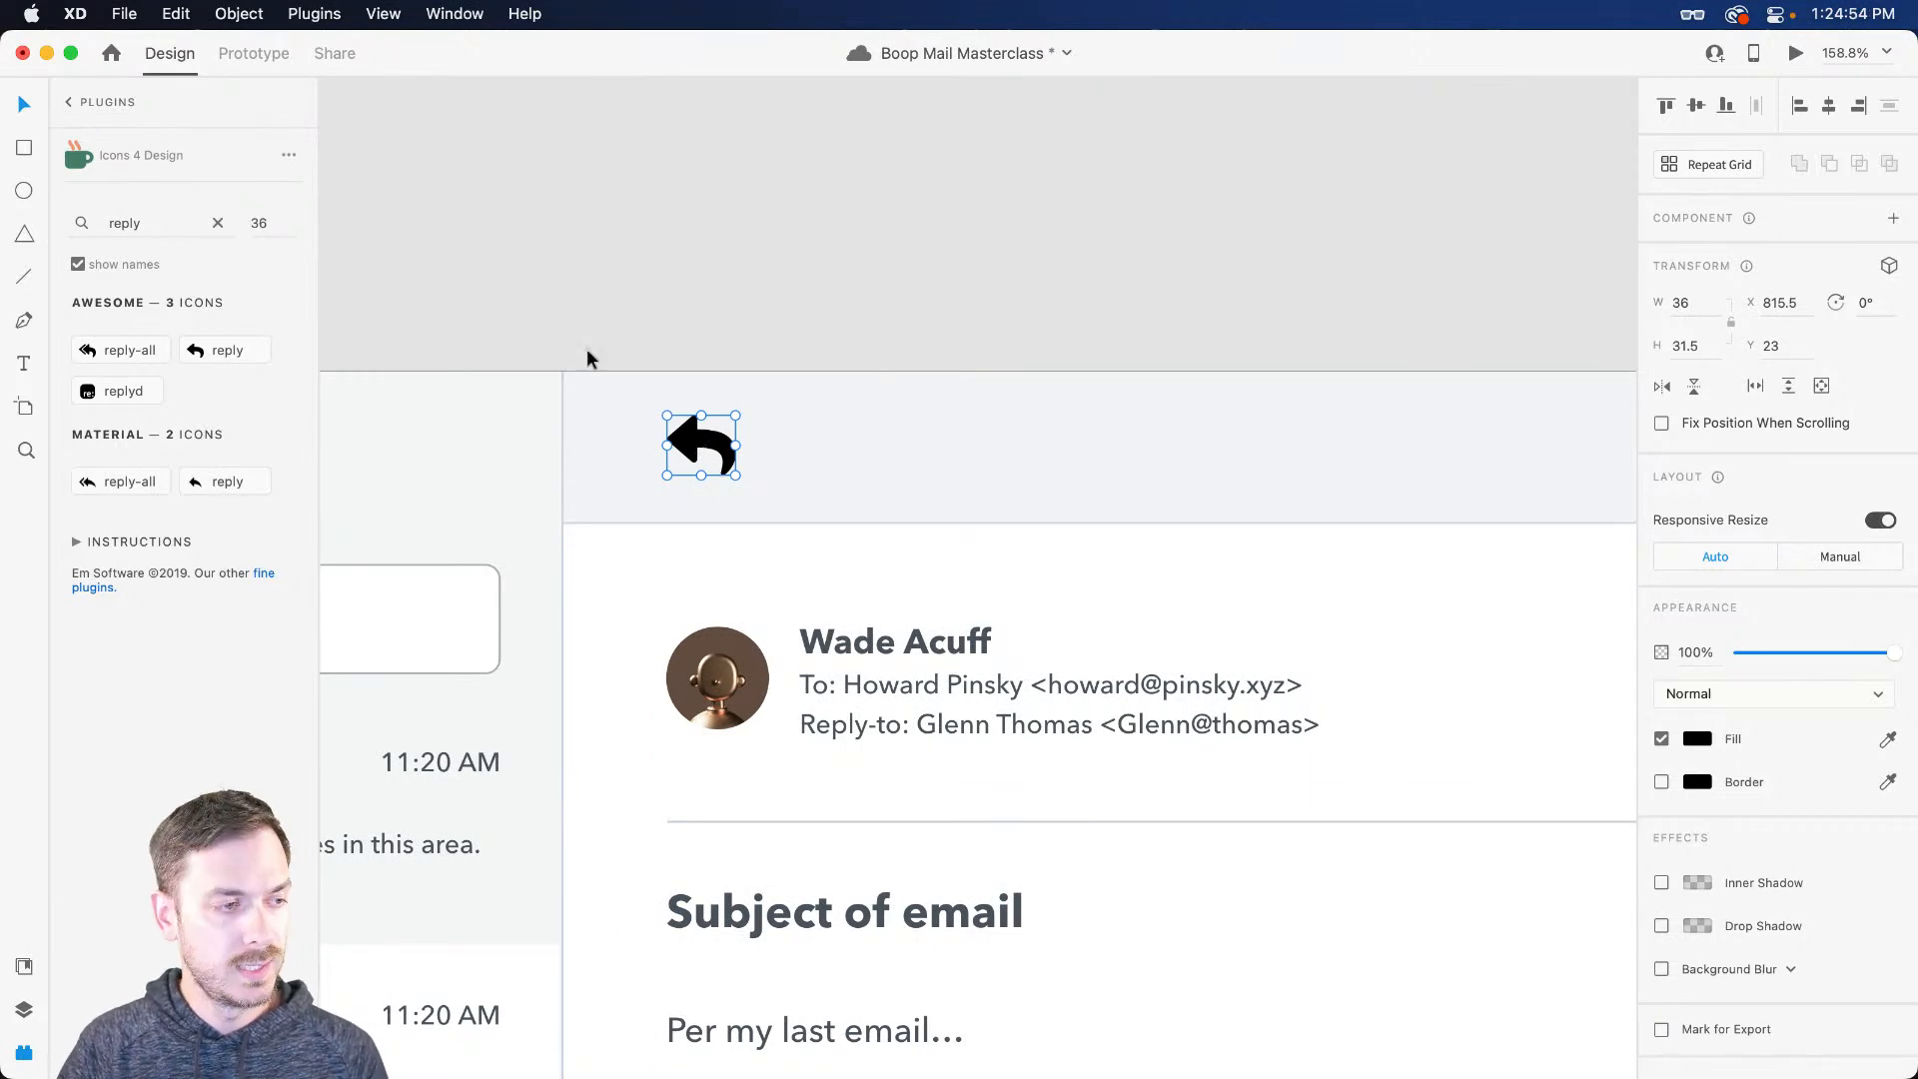
left_click(128, 354)
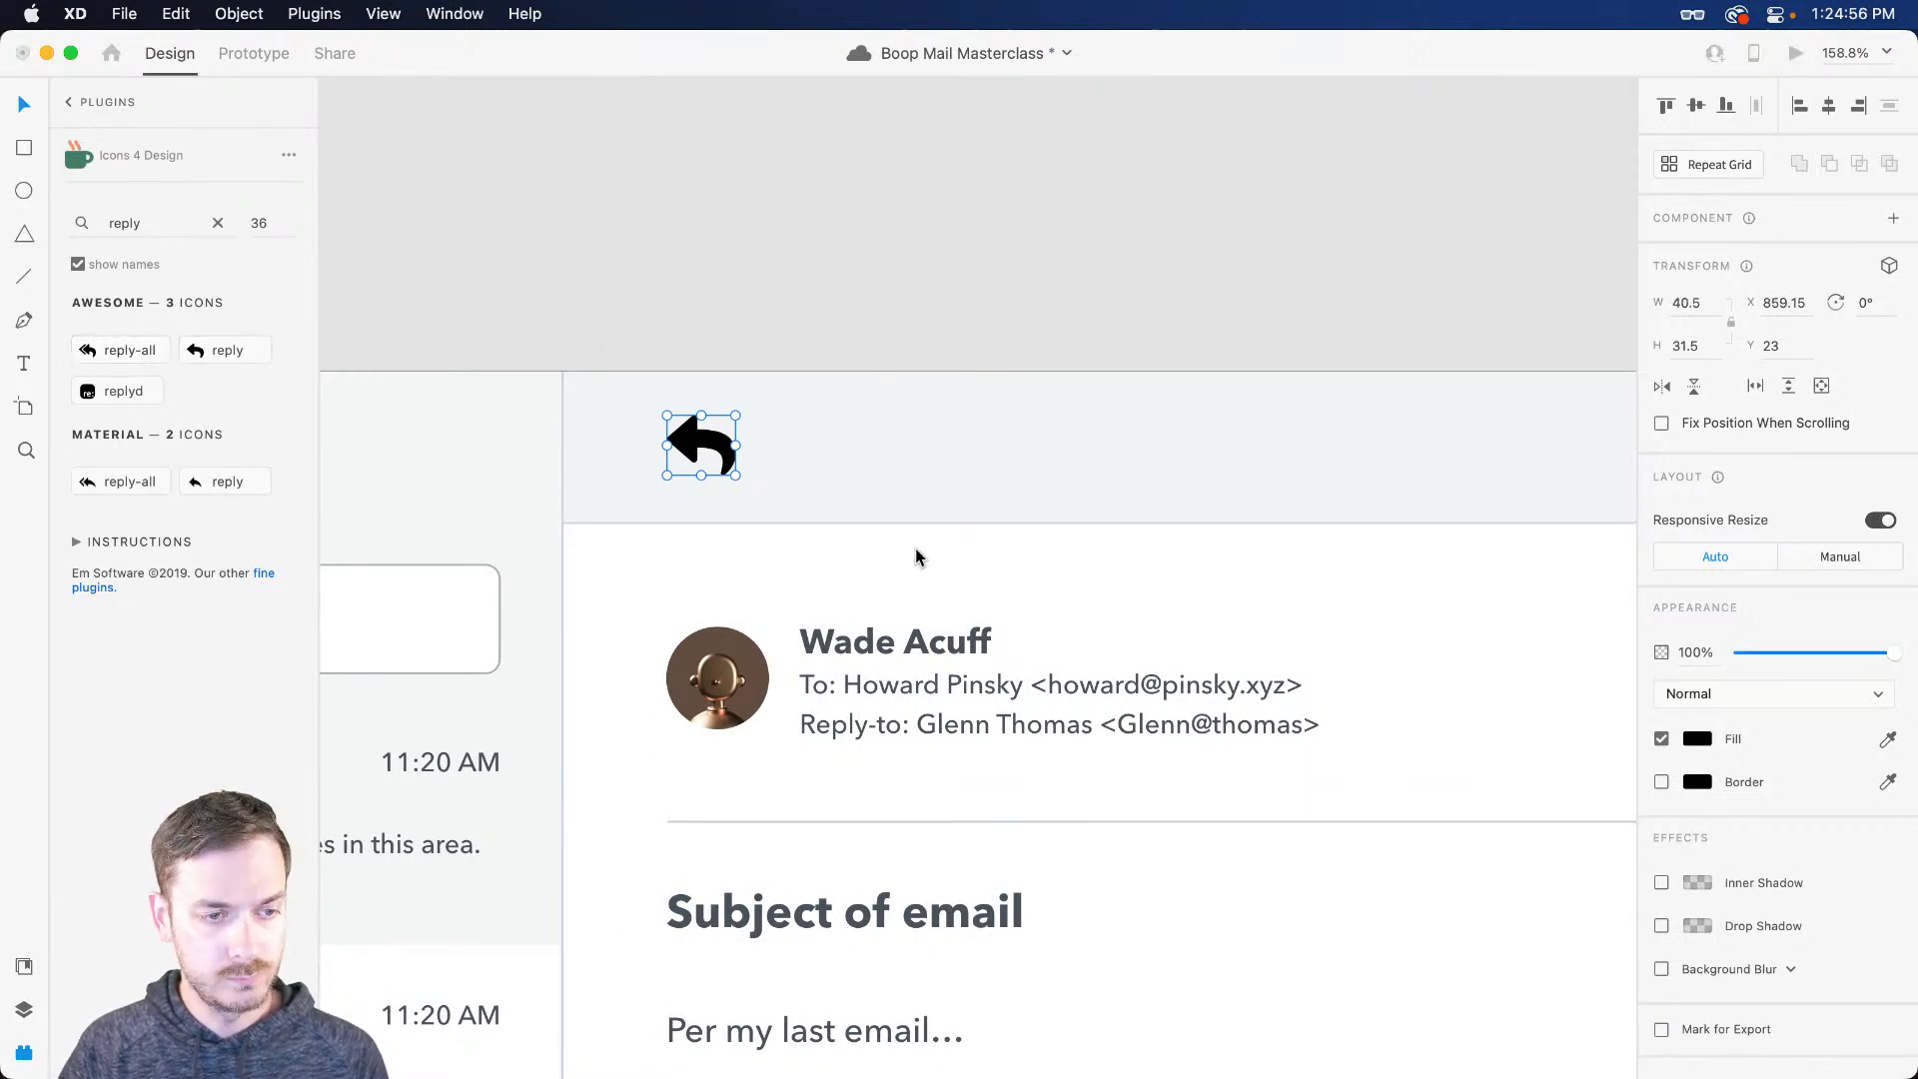
left_click_drag(786, 447, 832, 451)
Step: Search the plugin's icons for "forward" and look through the matching icons
double_click(164, 222)
type("forward")
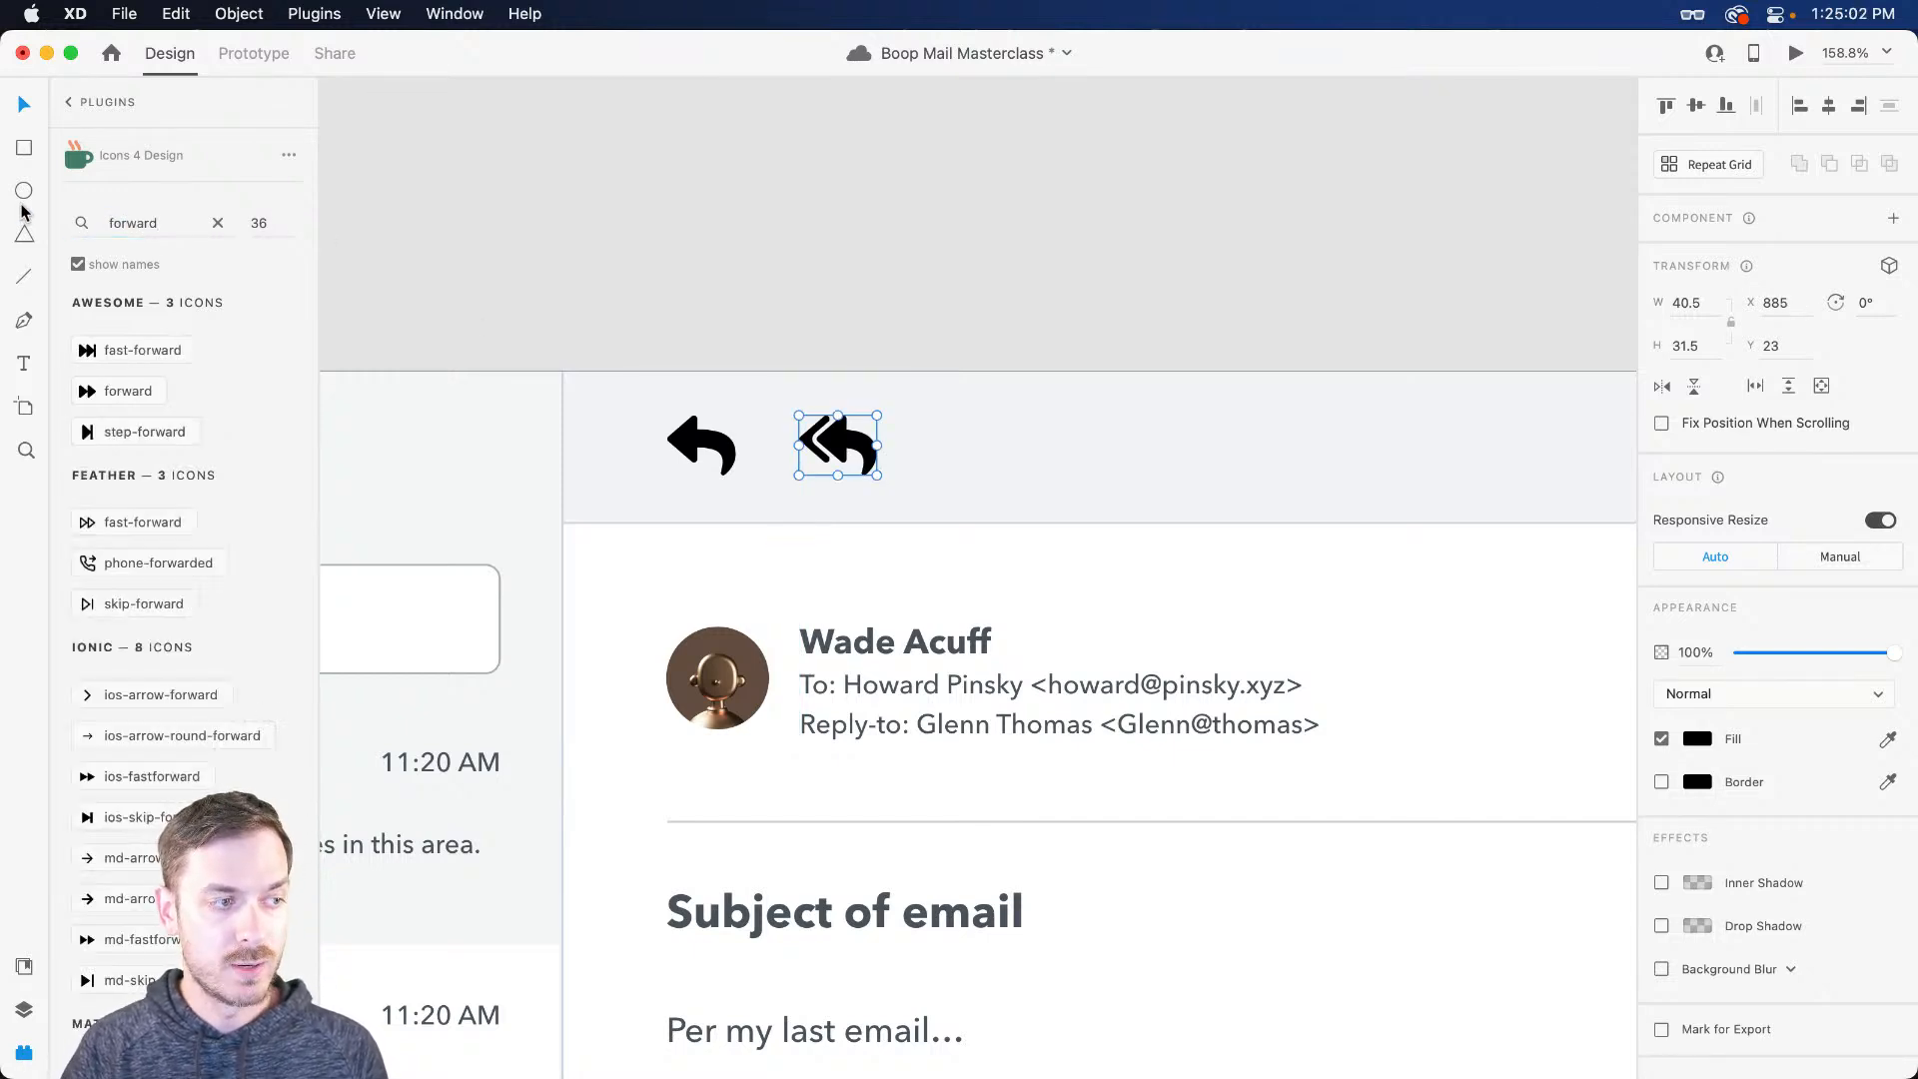
scroll(210, 478, "down", 5)
scroll(212, 484, "up", 5)
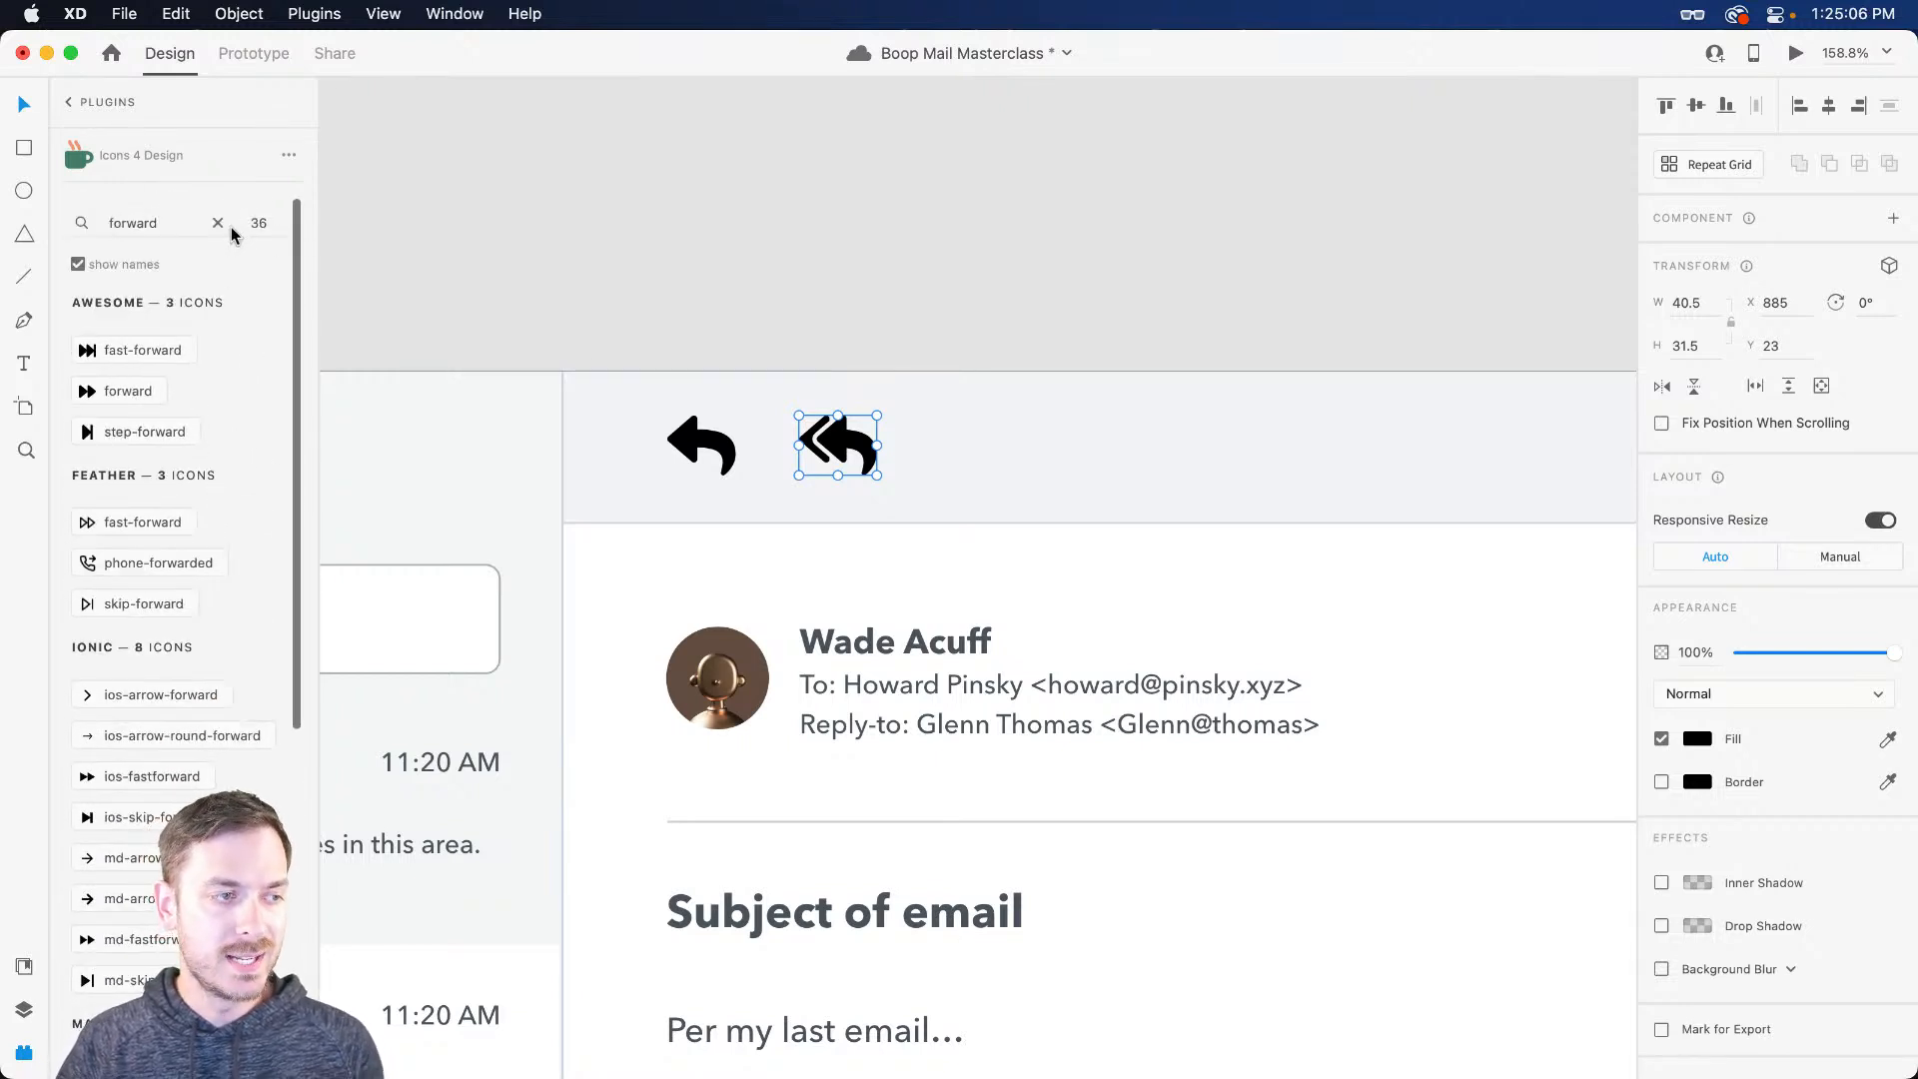
Step: Duplicate the reply icon, flip the copy horizontally as a forward icon, and place it beside reply-all at X 959, Y 23
left_click(696, 448)
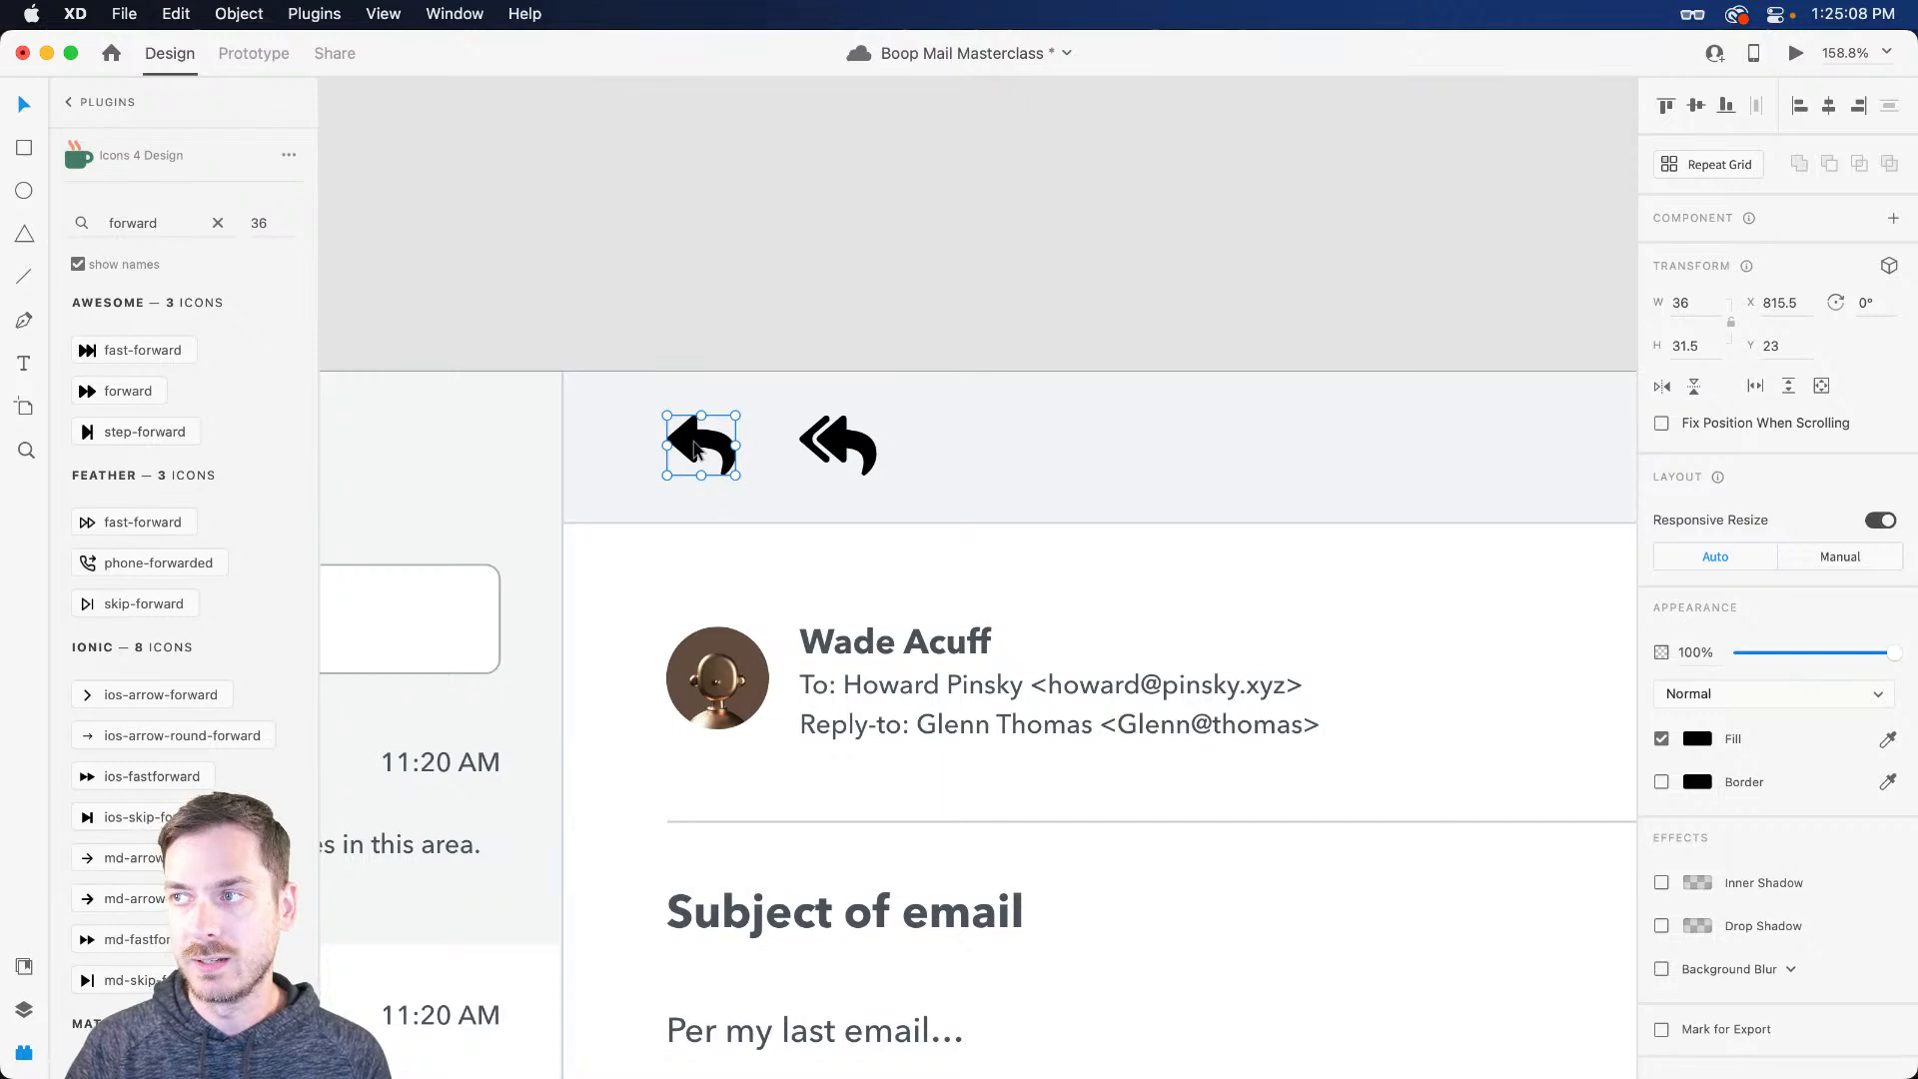
left_click_drag(697, 448, 985, 449)
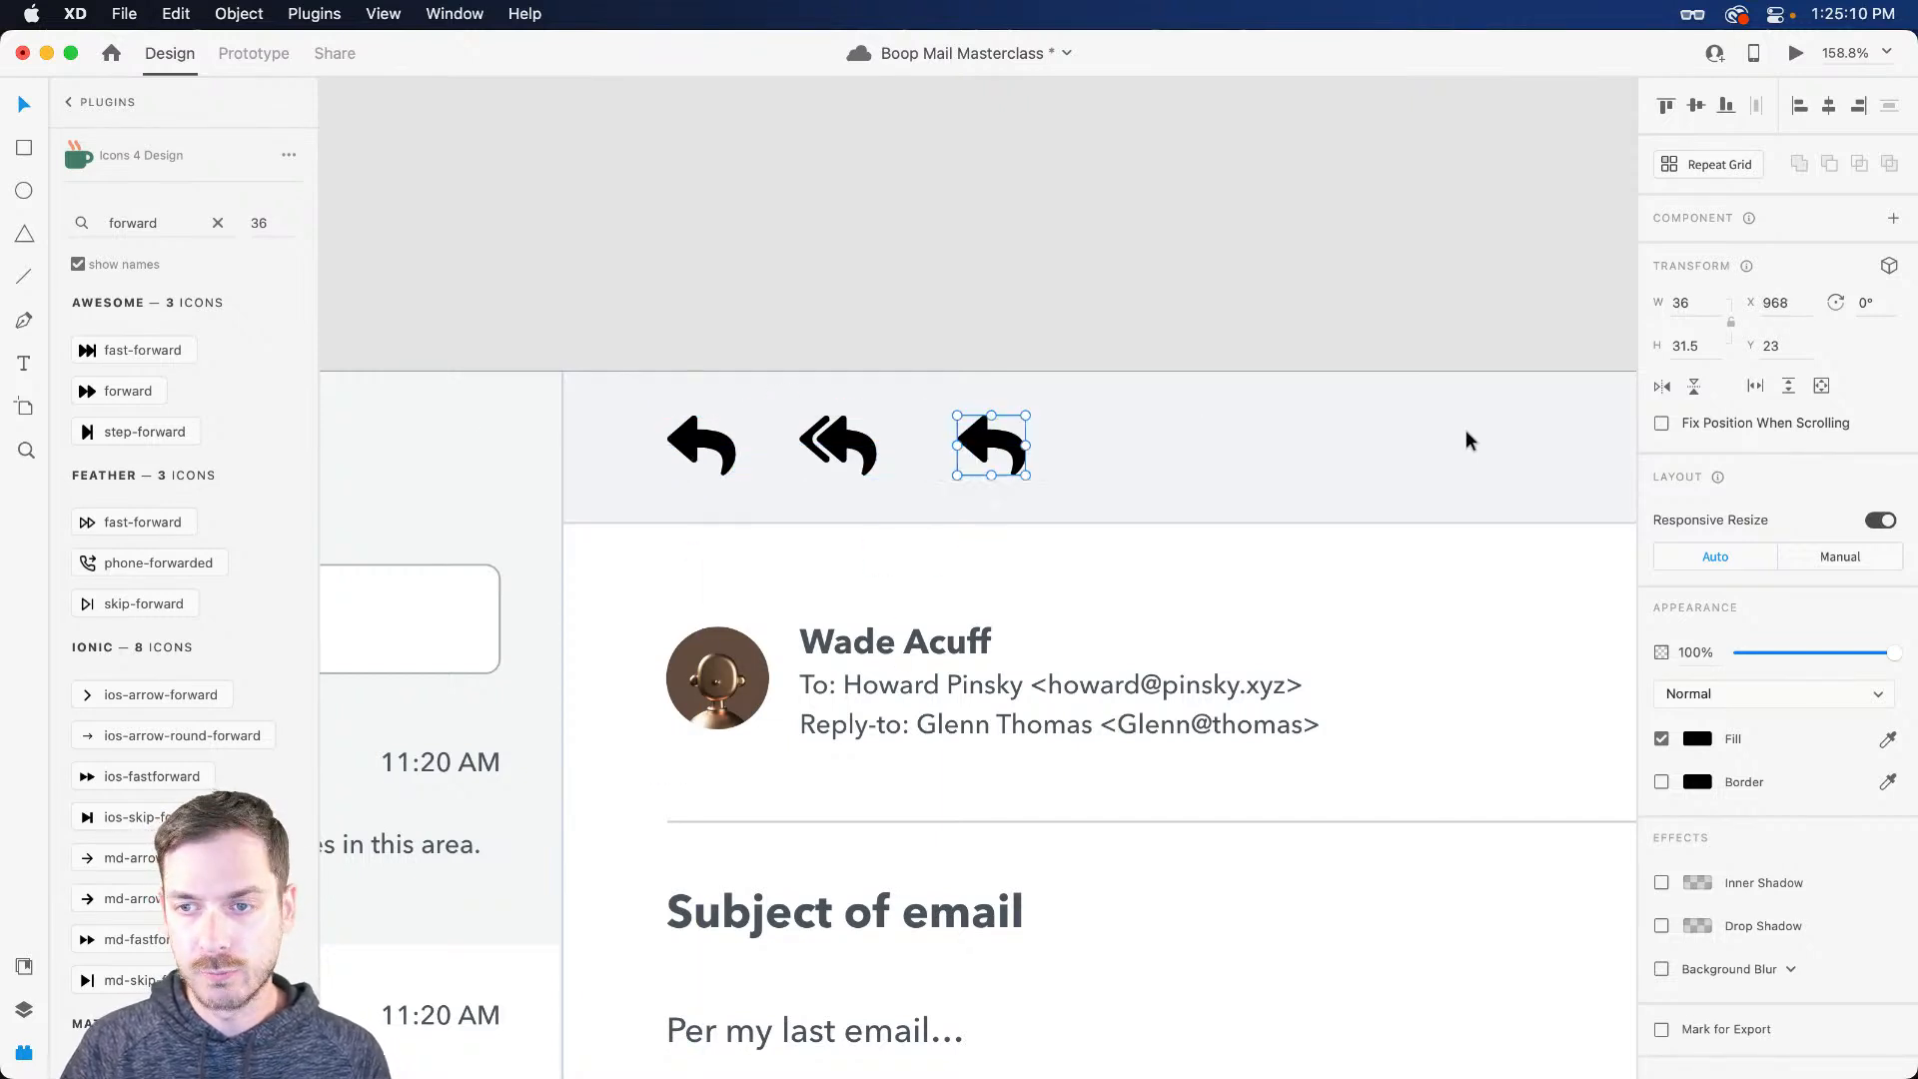
left_click(1663, 388)
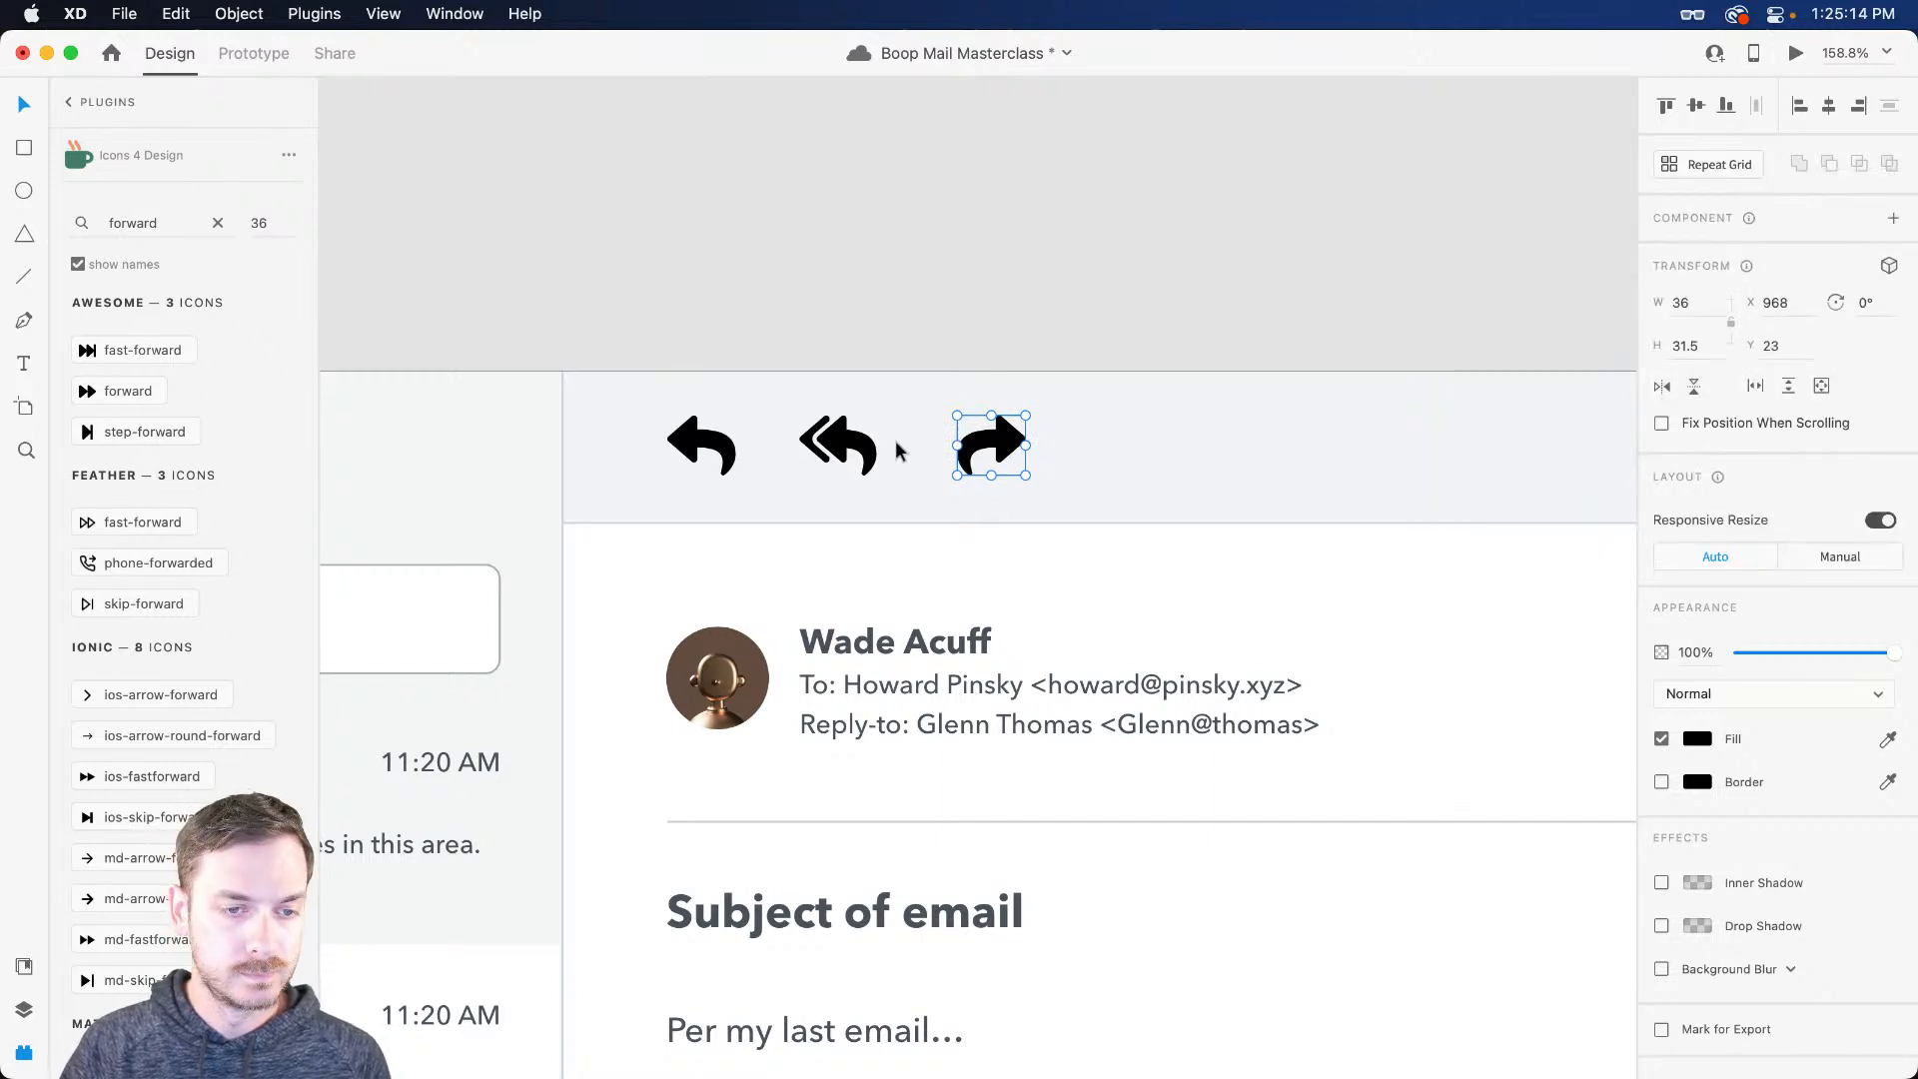
left_click_drag(1003, 440, 987, 438)
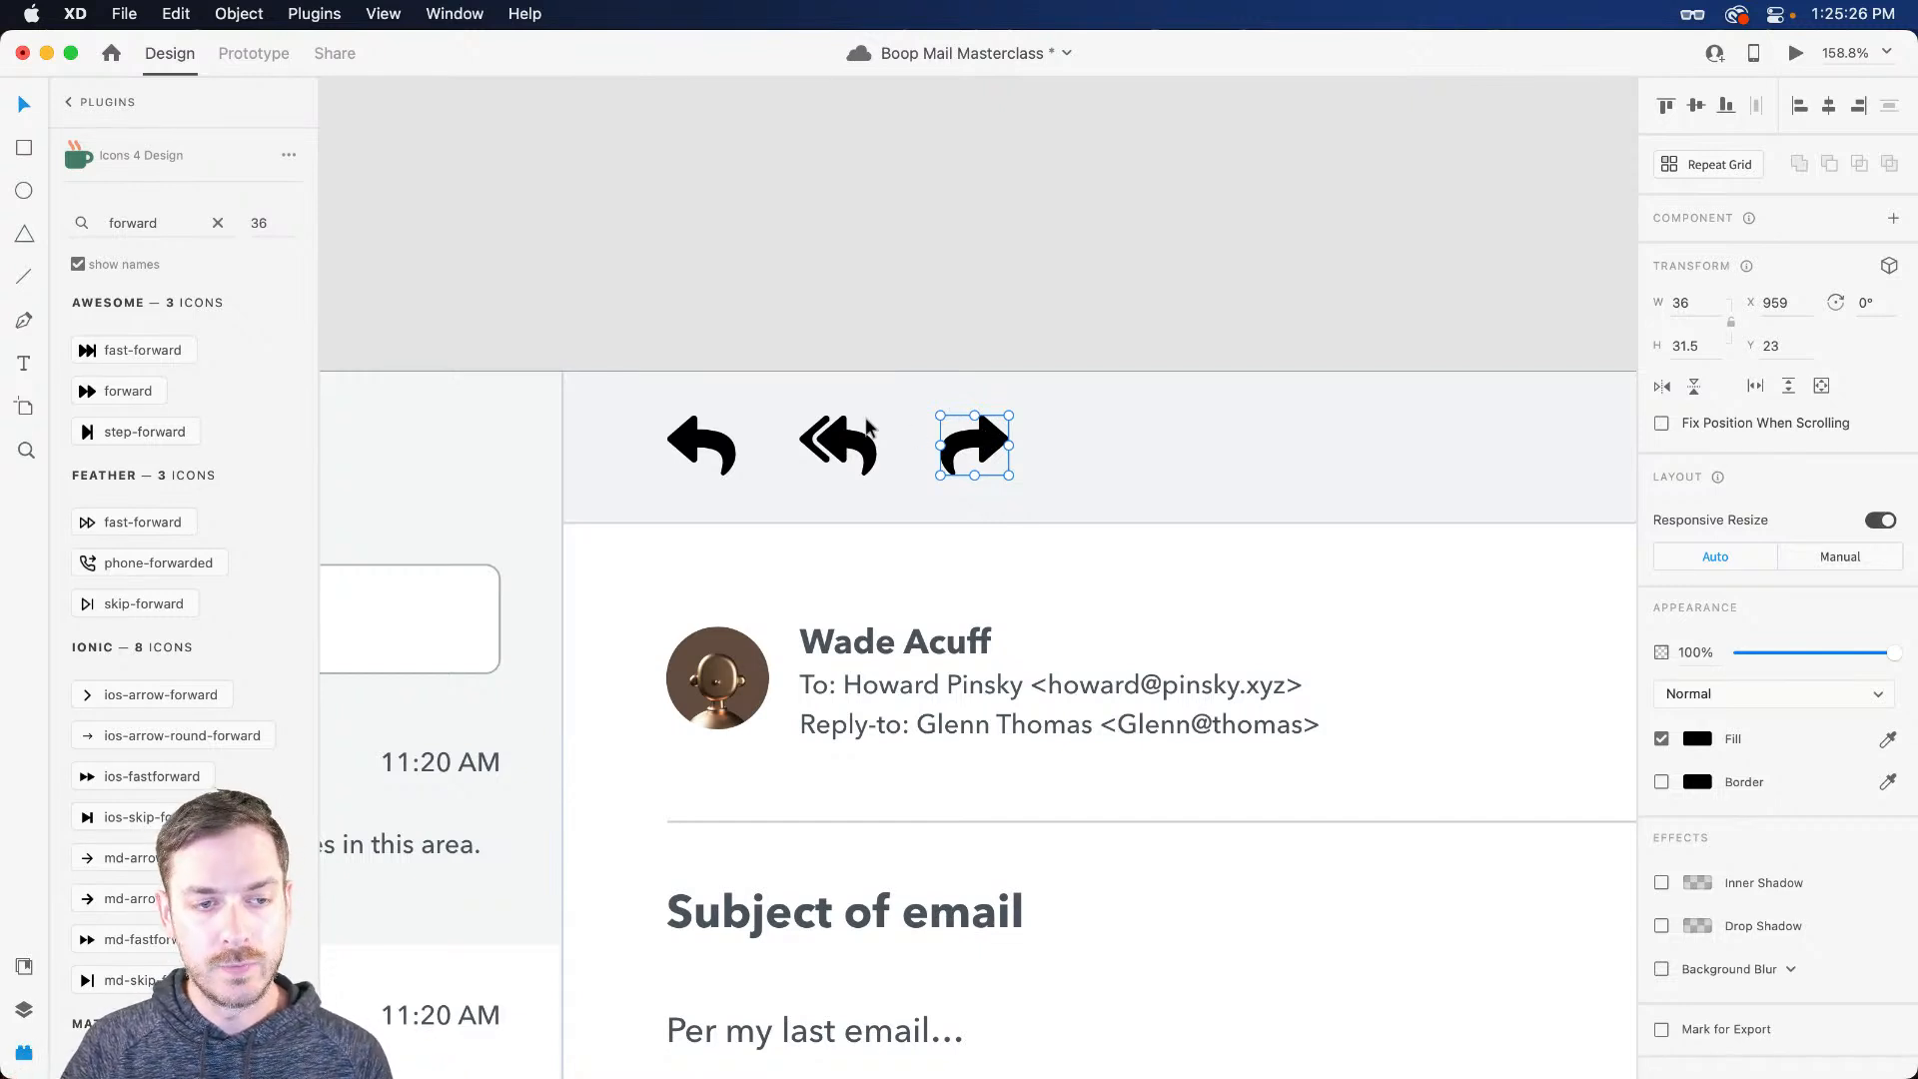
Step: Group the reply, reply-all and forward icons in the header bar and name the group "Icons"
left_click(837, 445, "shift")
left_click(695, 449, "shift")
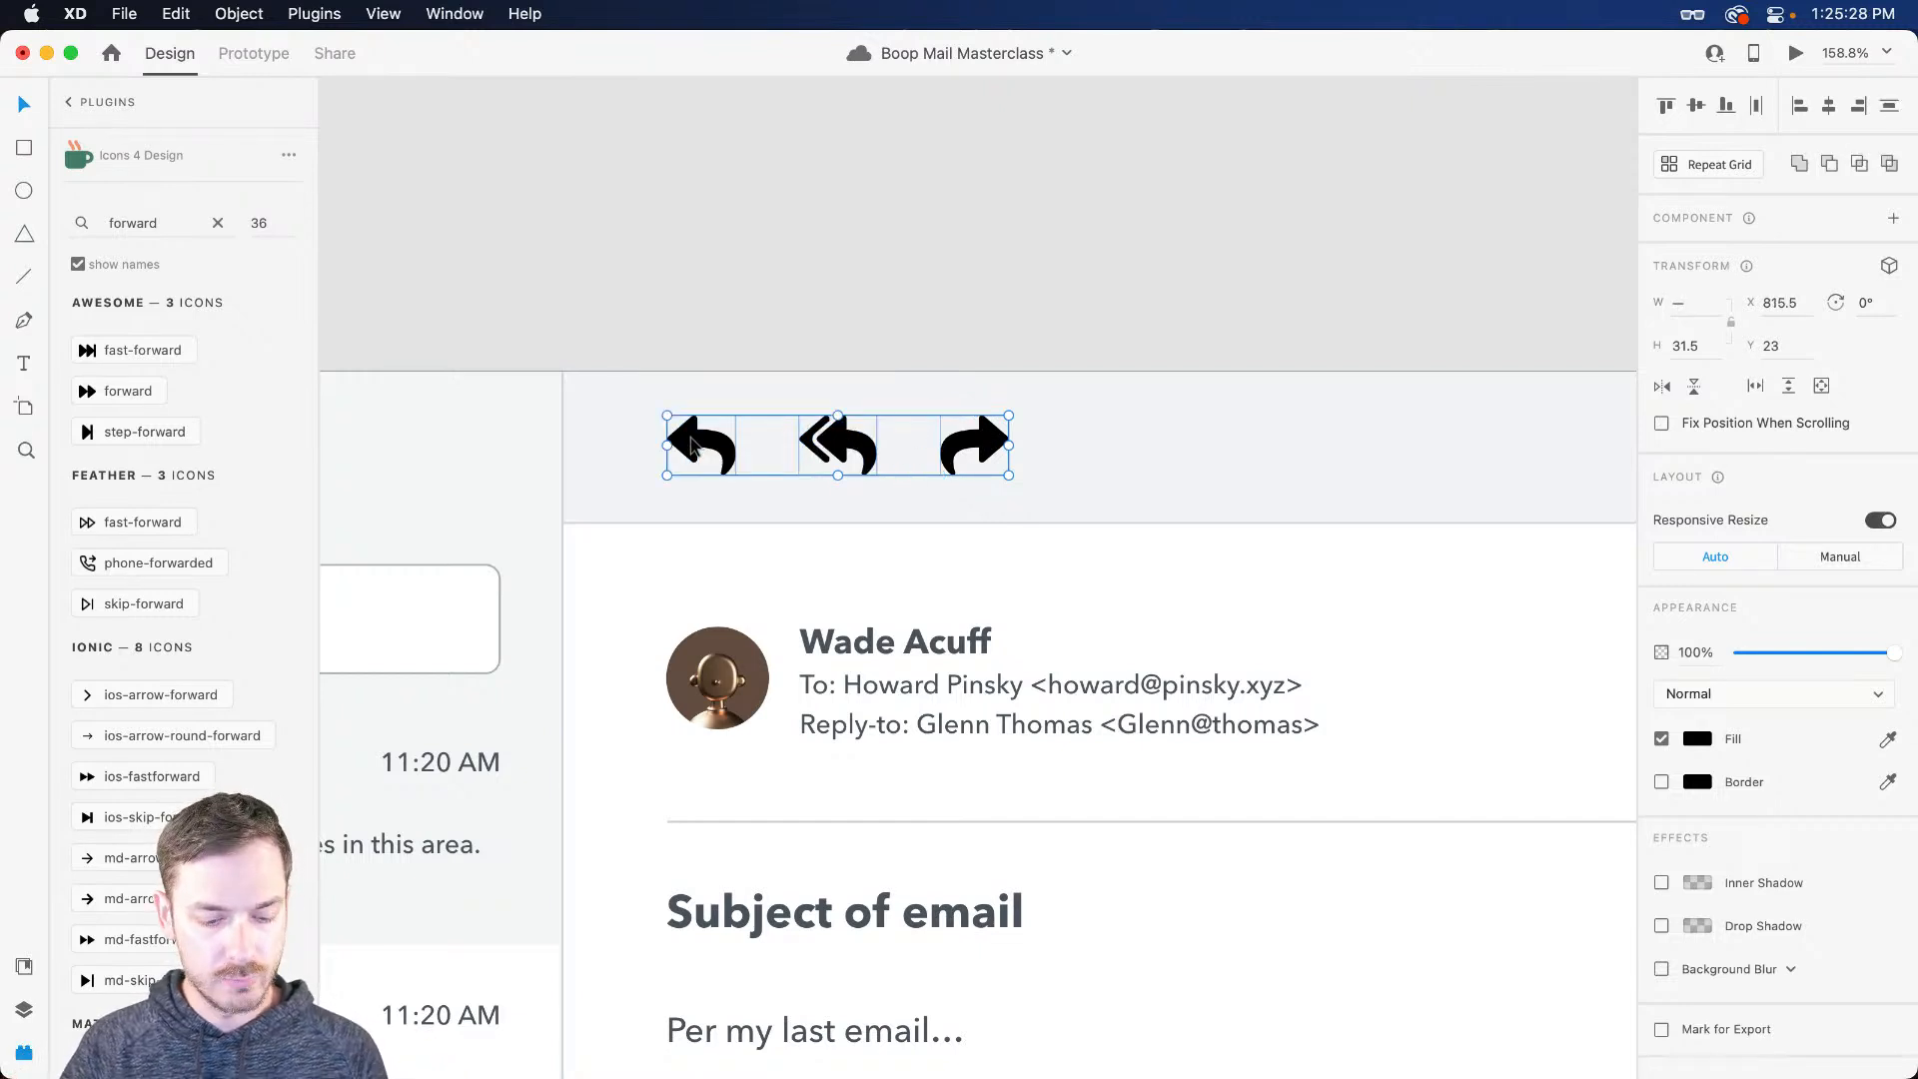
key("super+y")
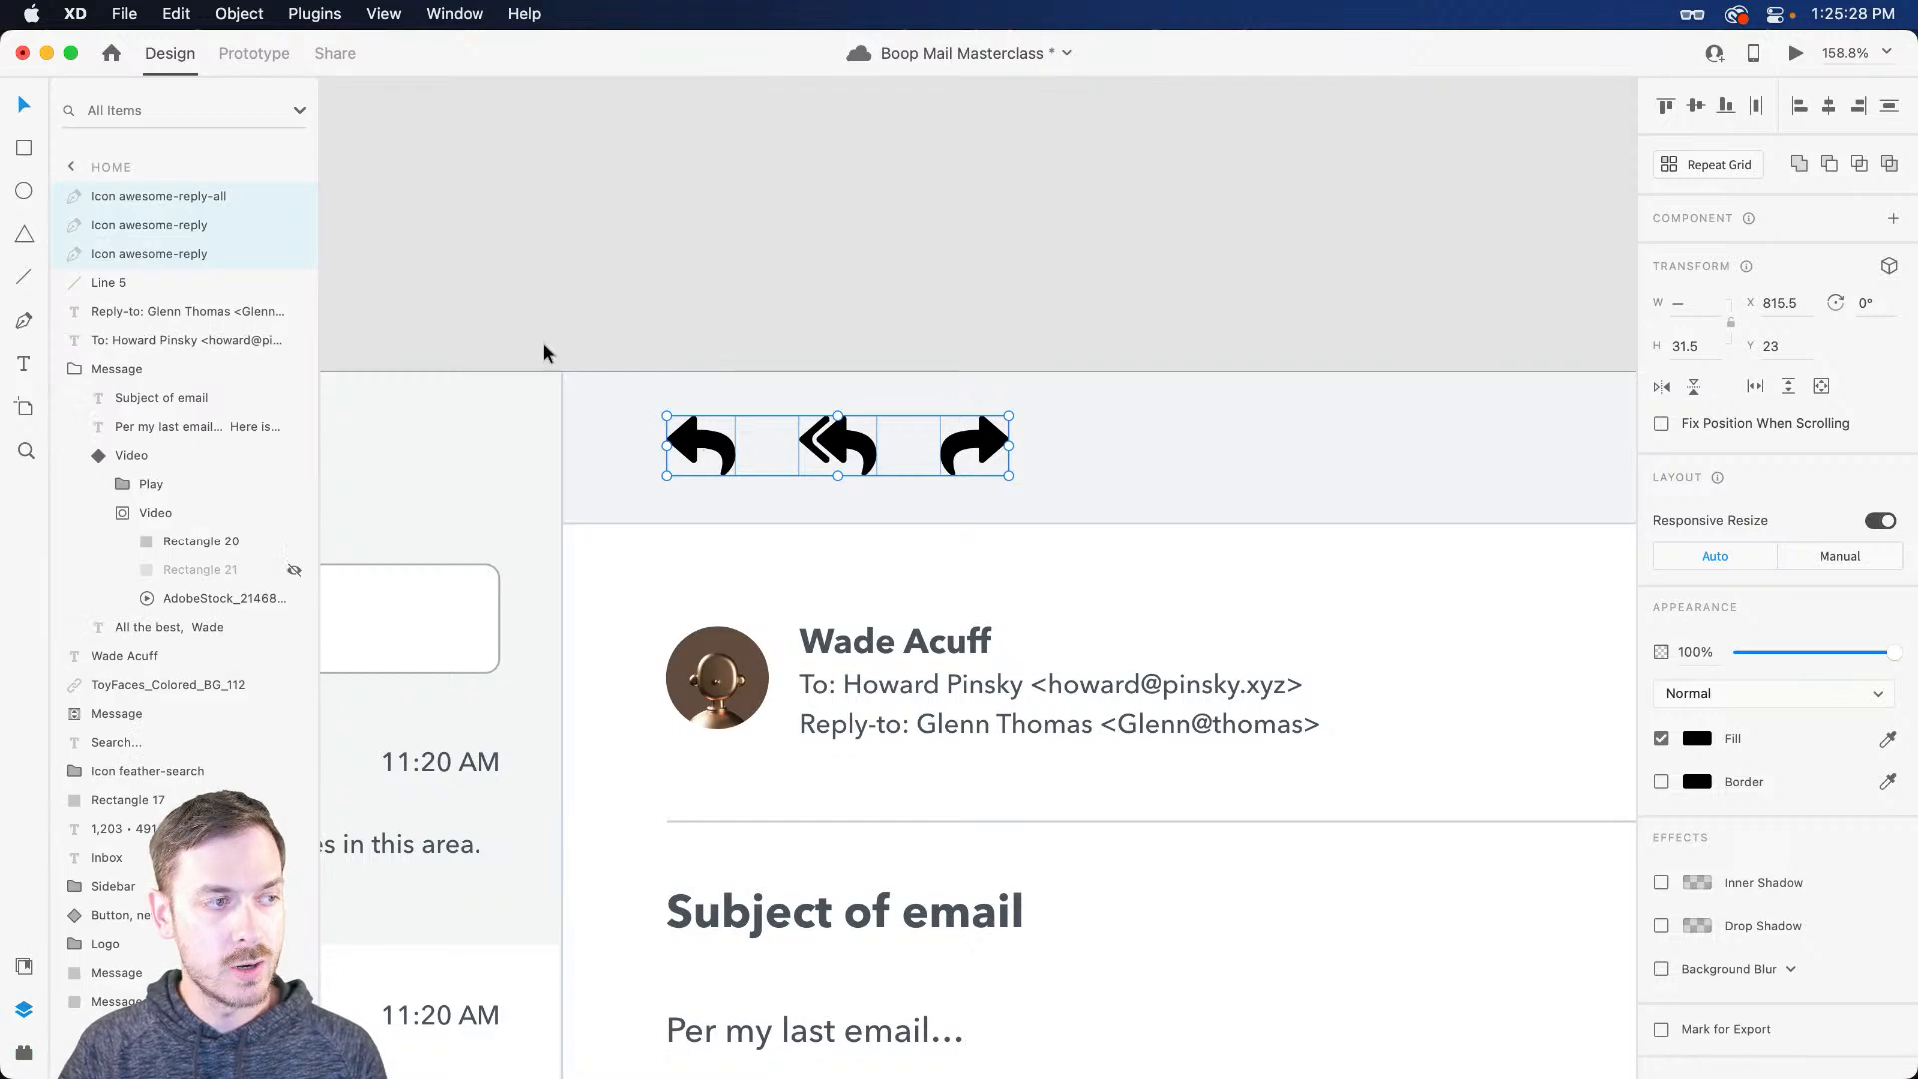
double_click(118, 199)
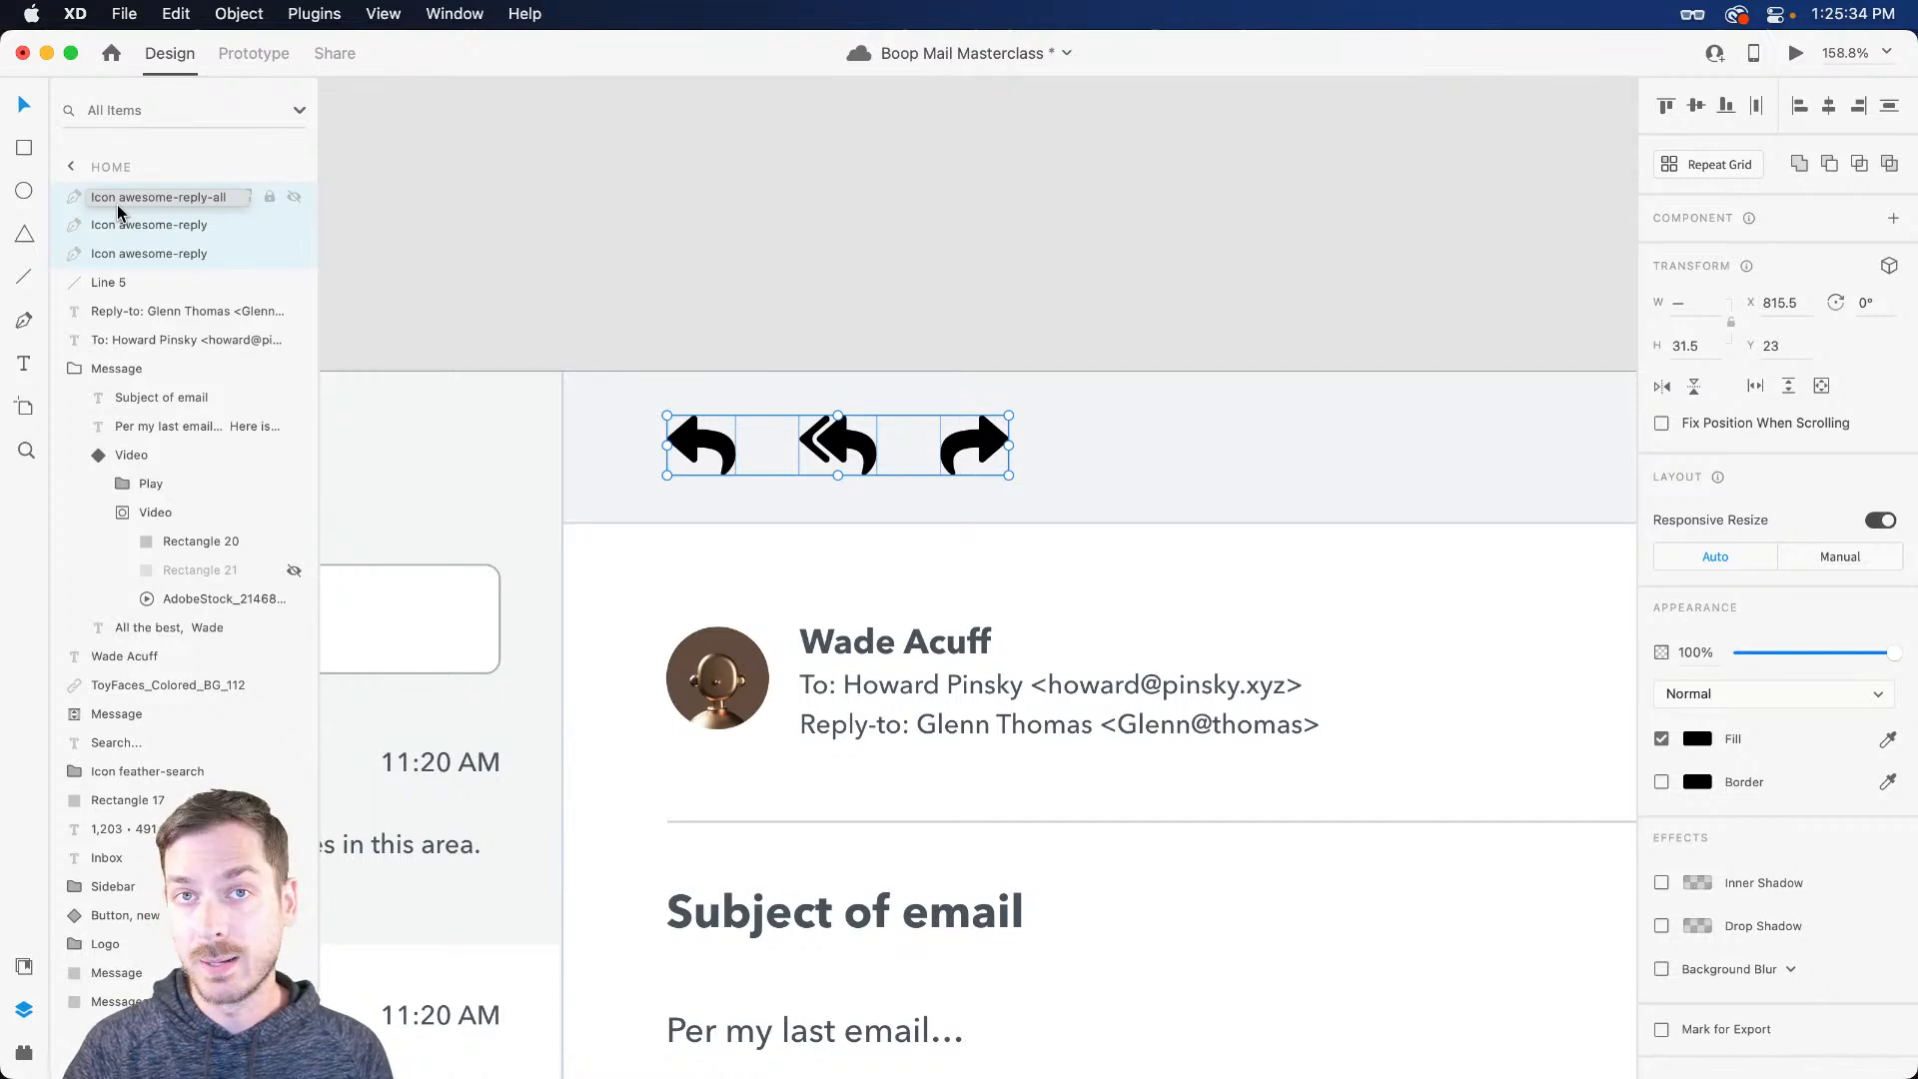
key("super+g")
double_click(118, 197)
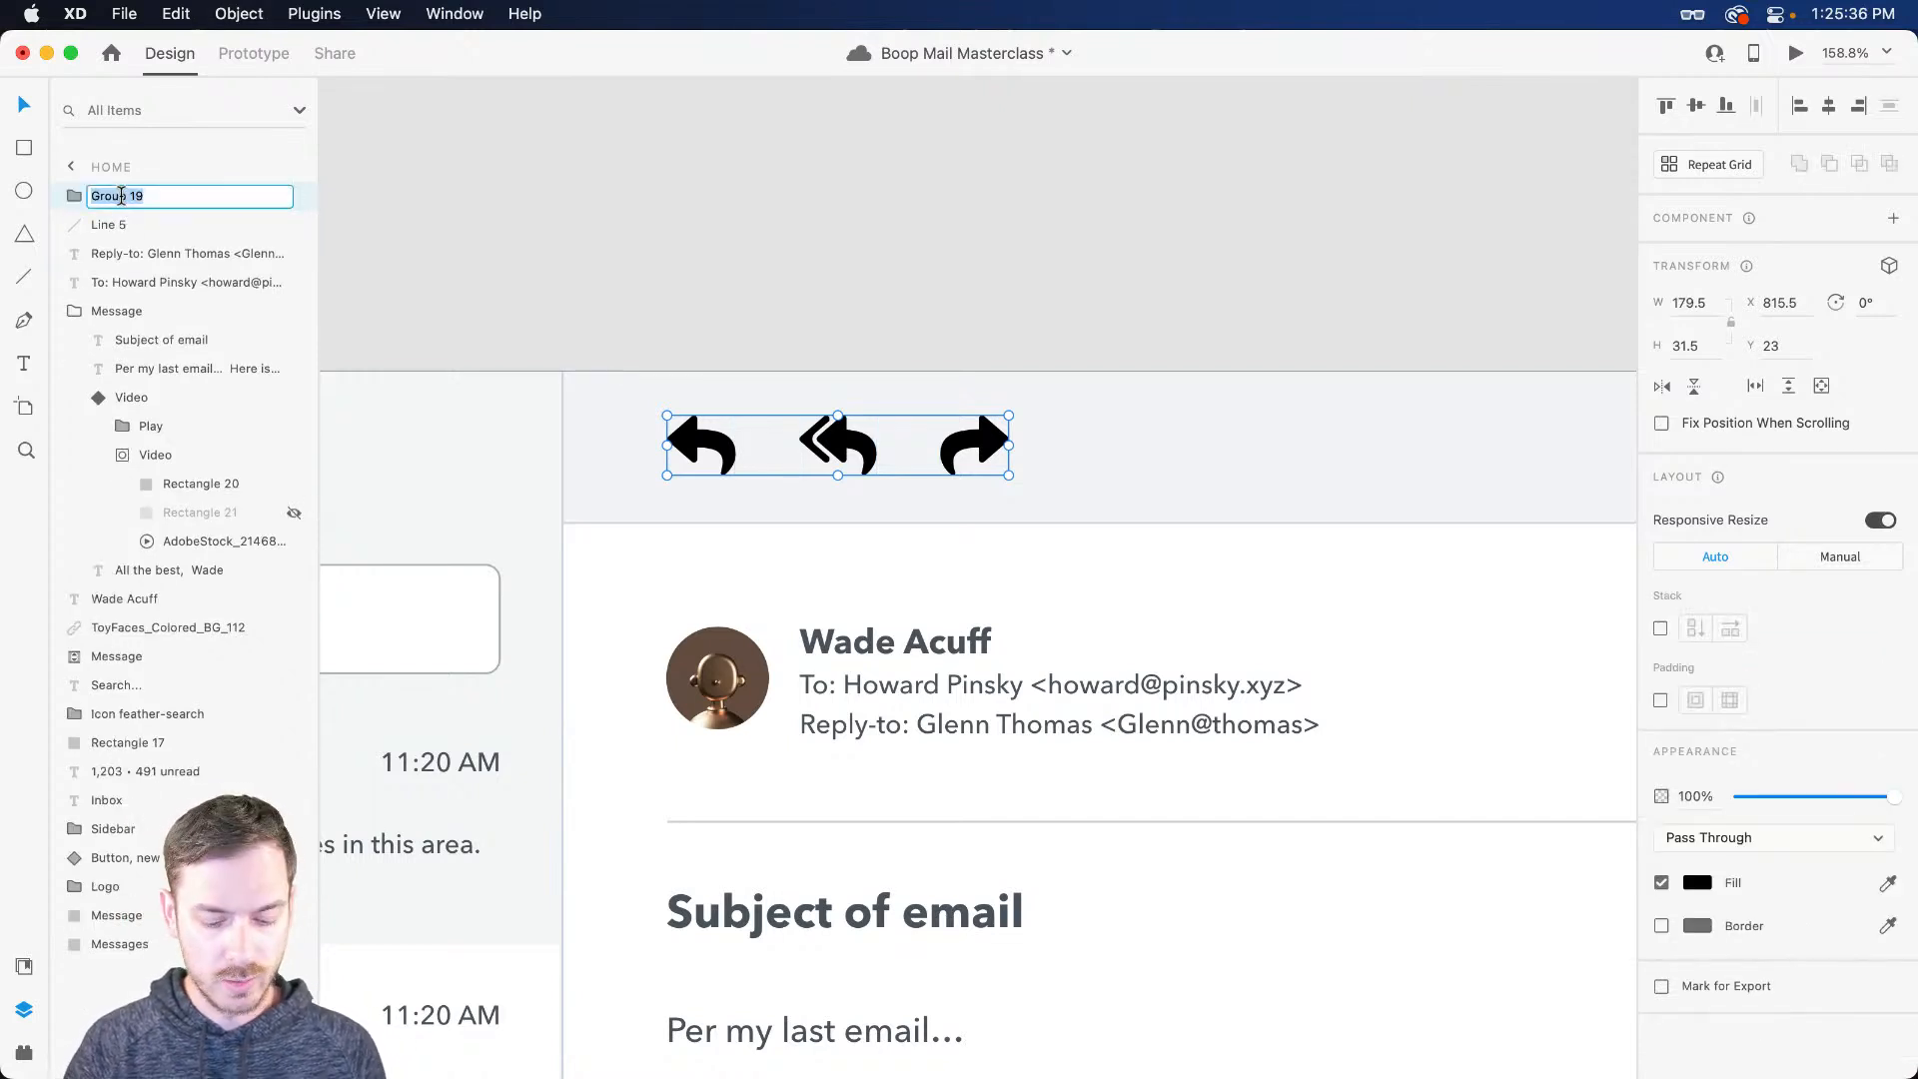
type("Icons")
key("Return")
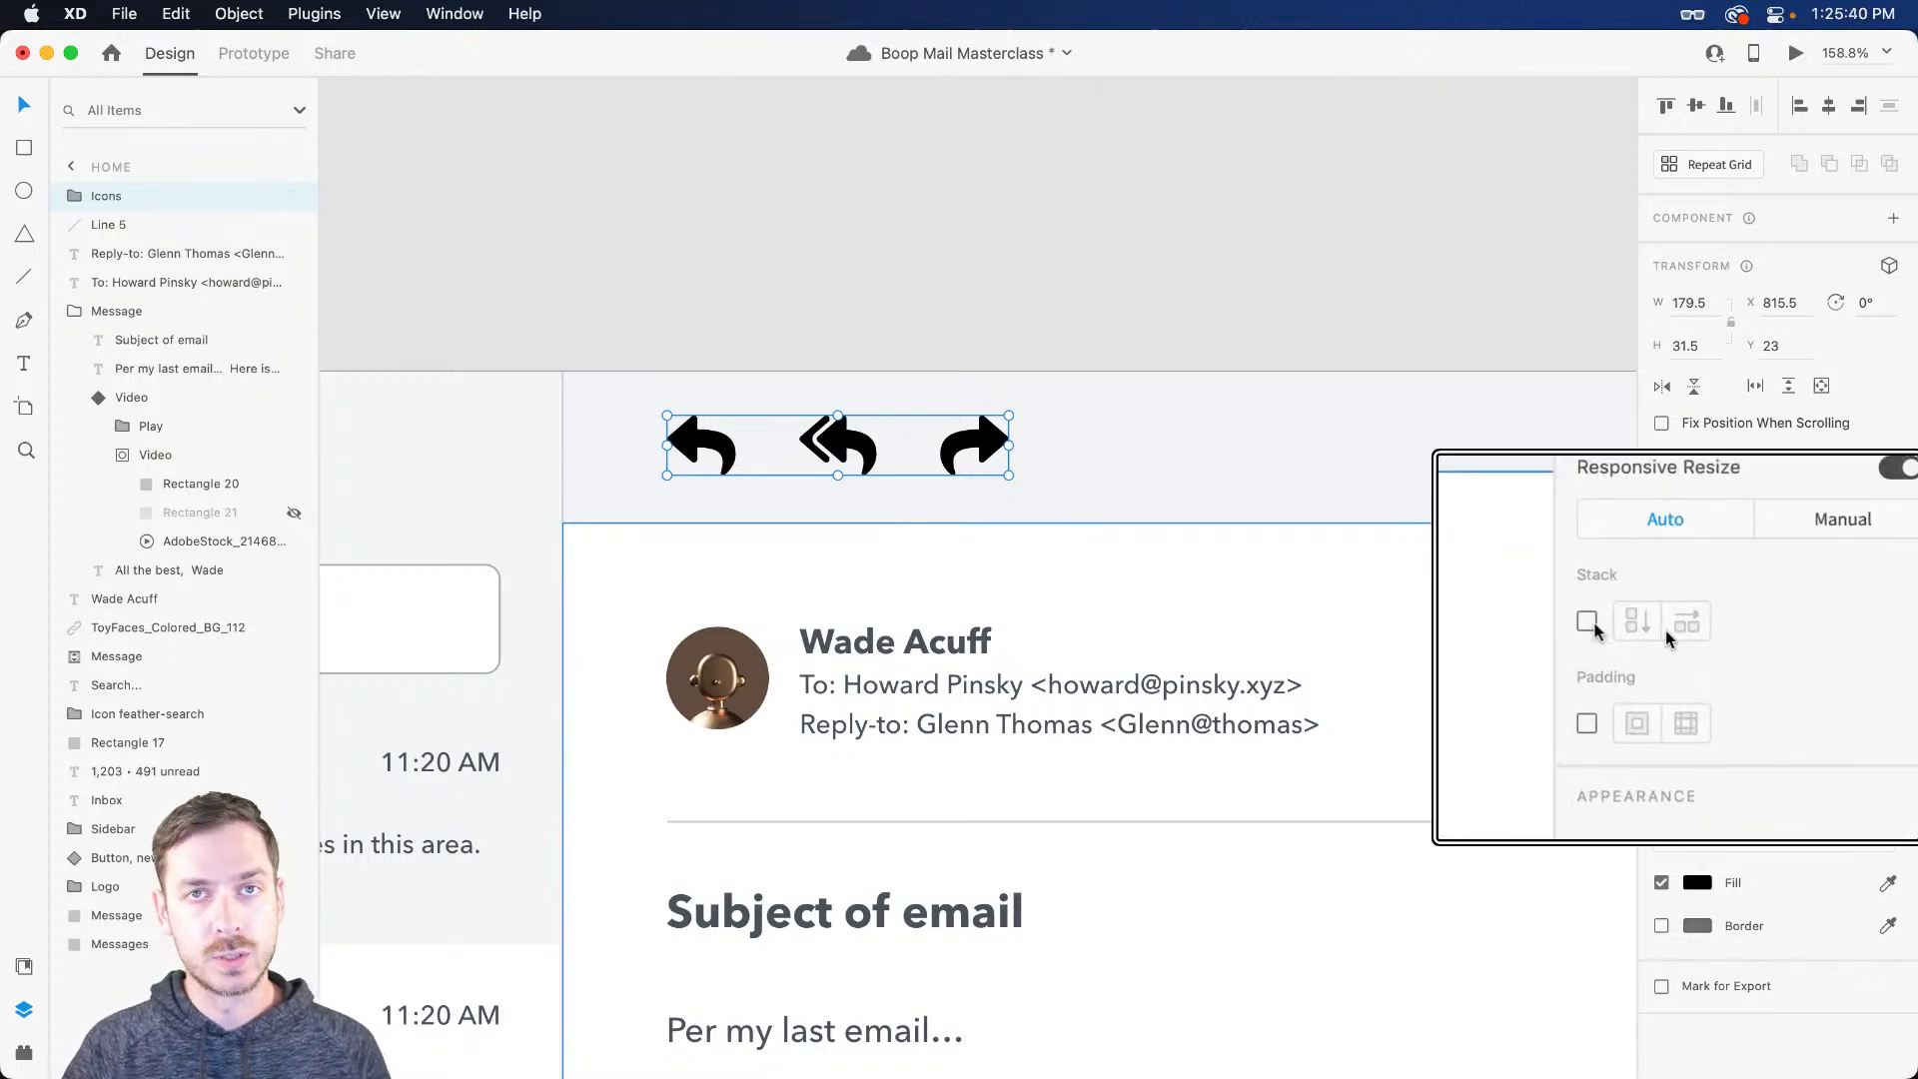
Step: Turn the Icons group into a horizontal stack with 40 spacing and check it in the prototype preview
left_click(1662, 629)
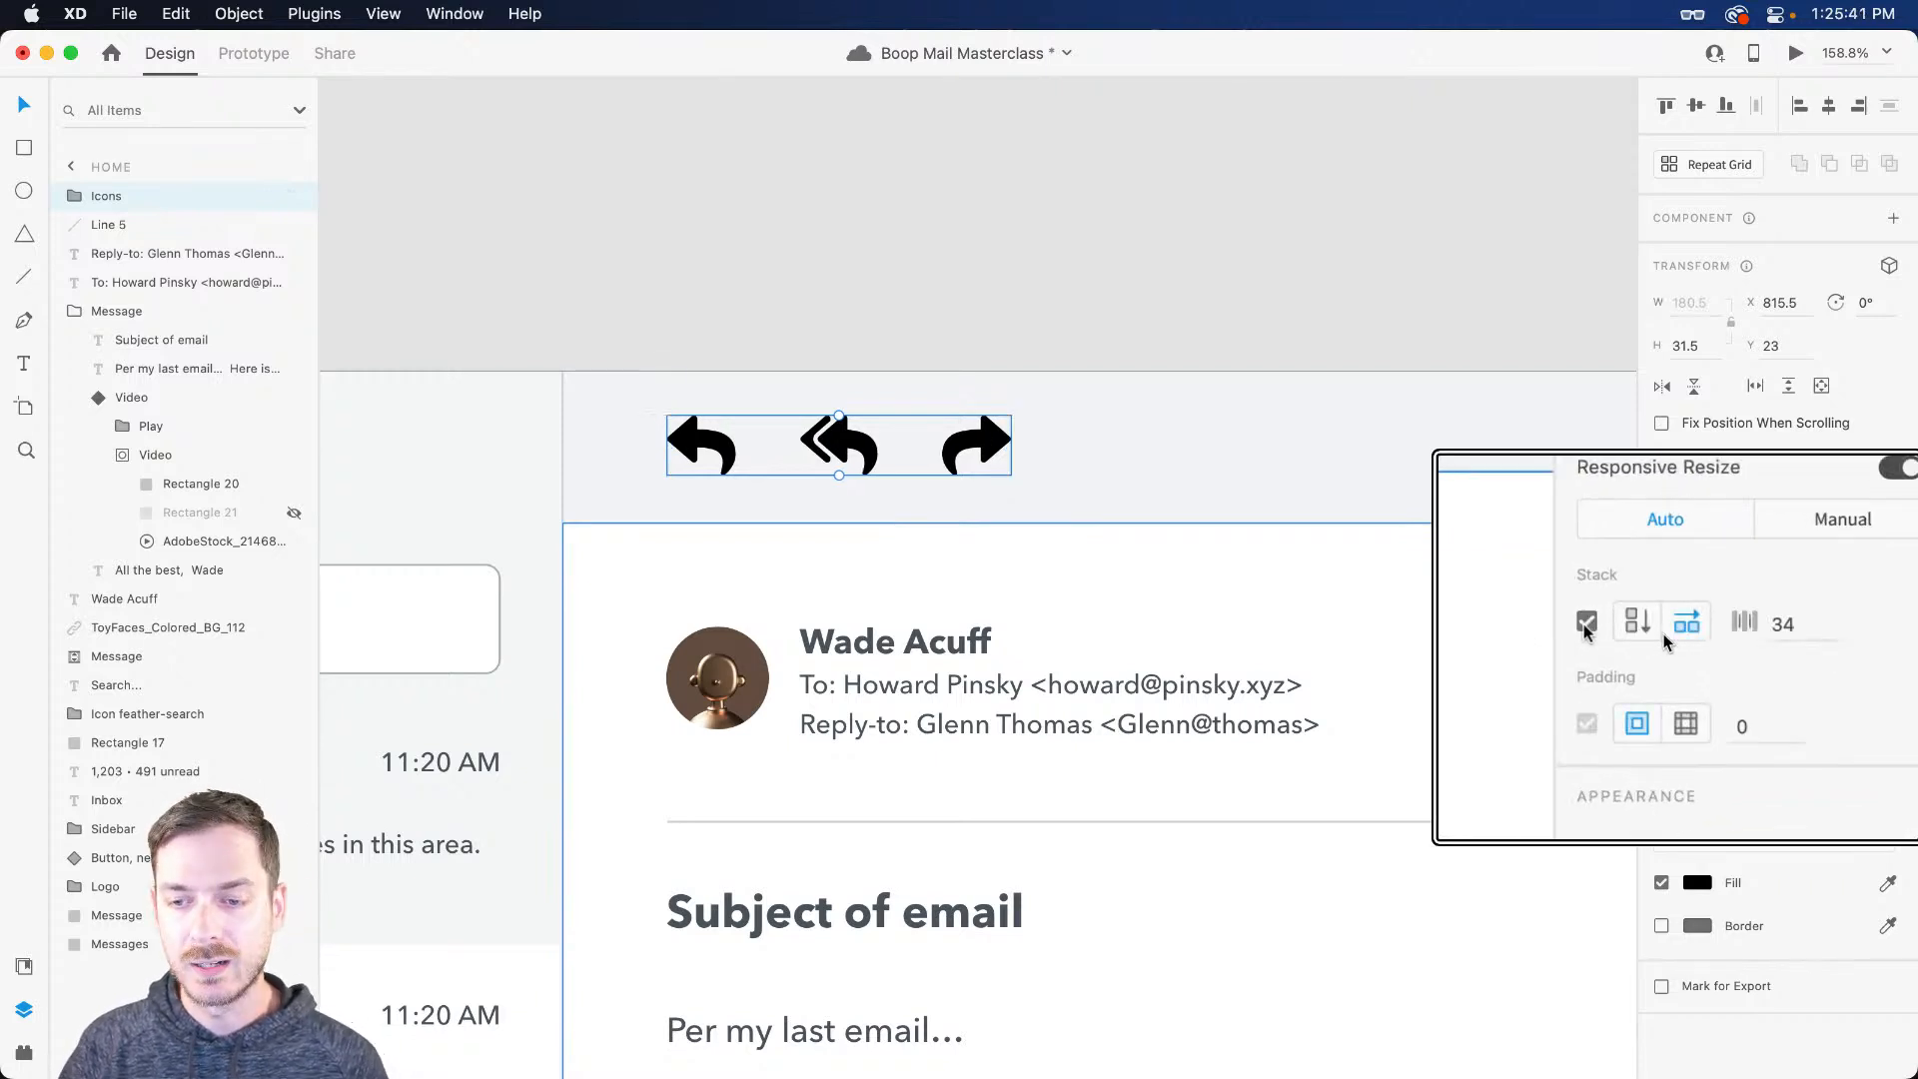
left_click(1822, 628)
key("Up")
key("Up")
key("Up")
key("Up")
key("Up")
key("Up")
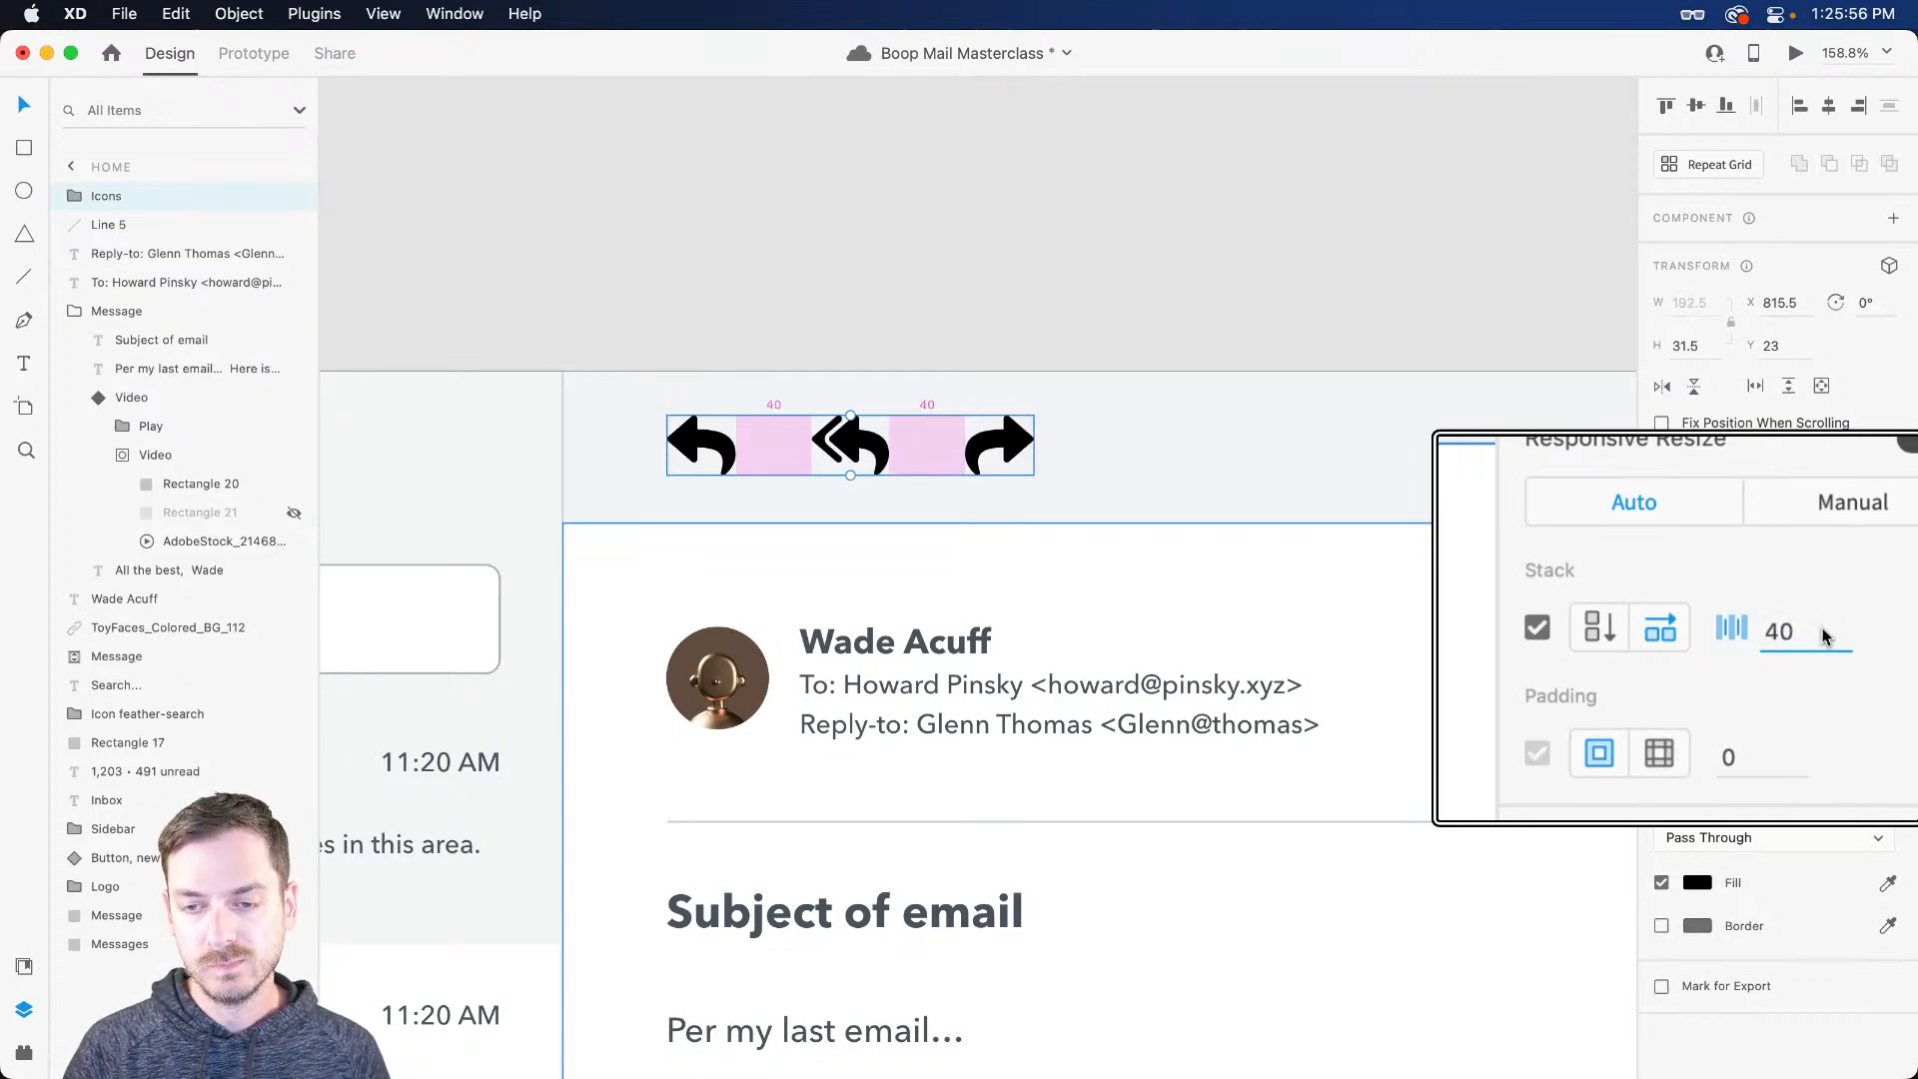
key("Return")
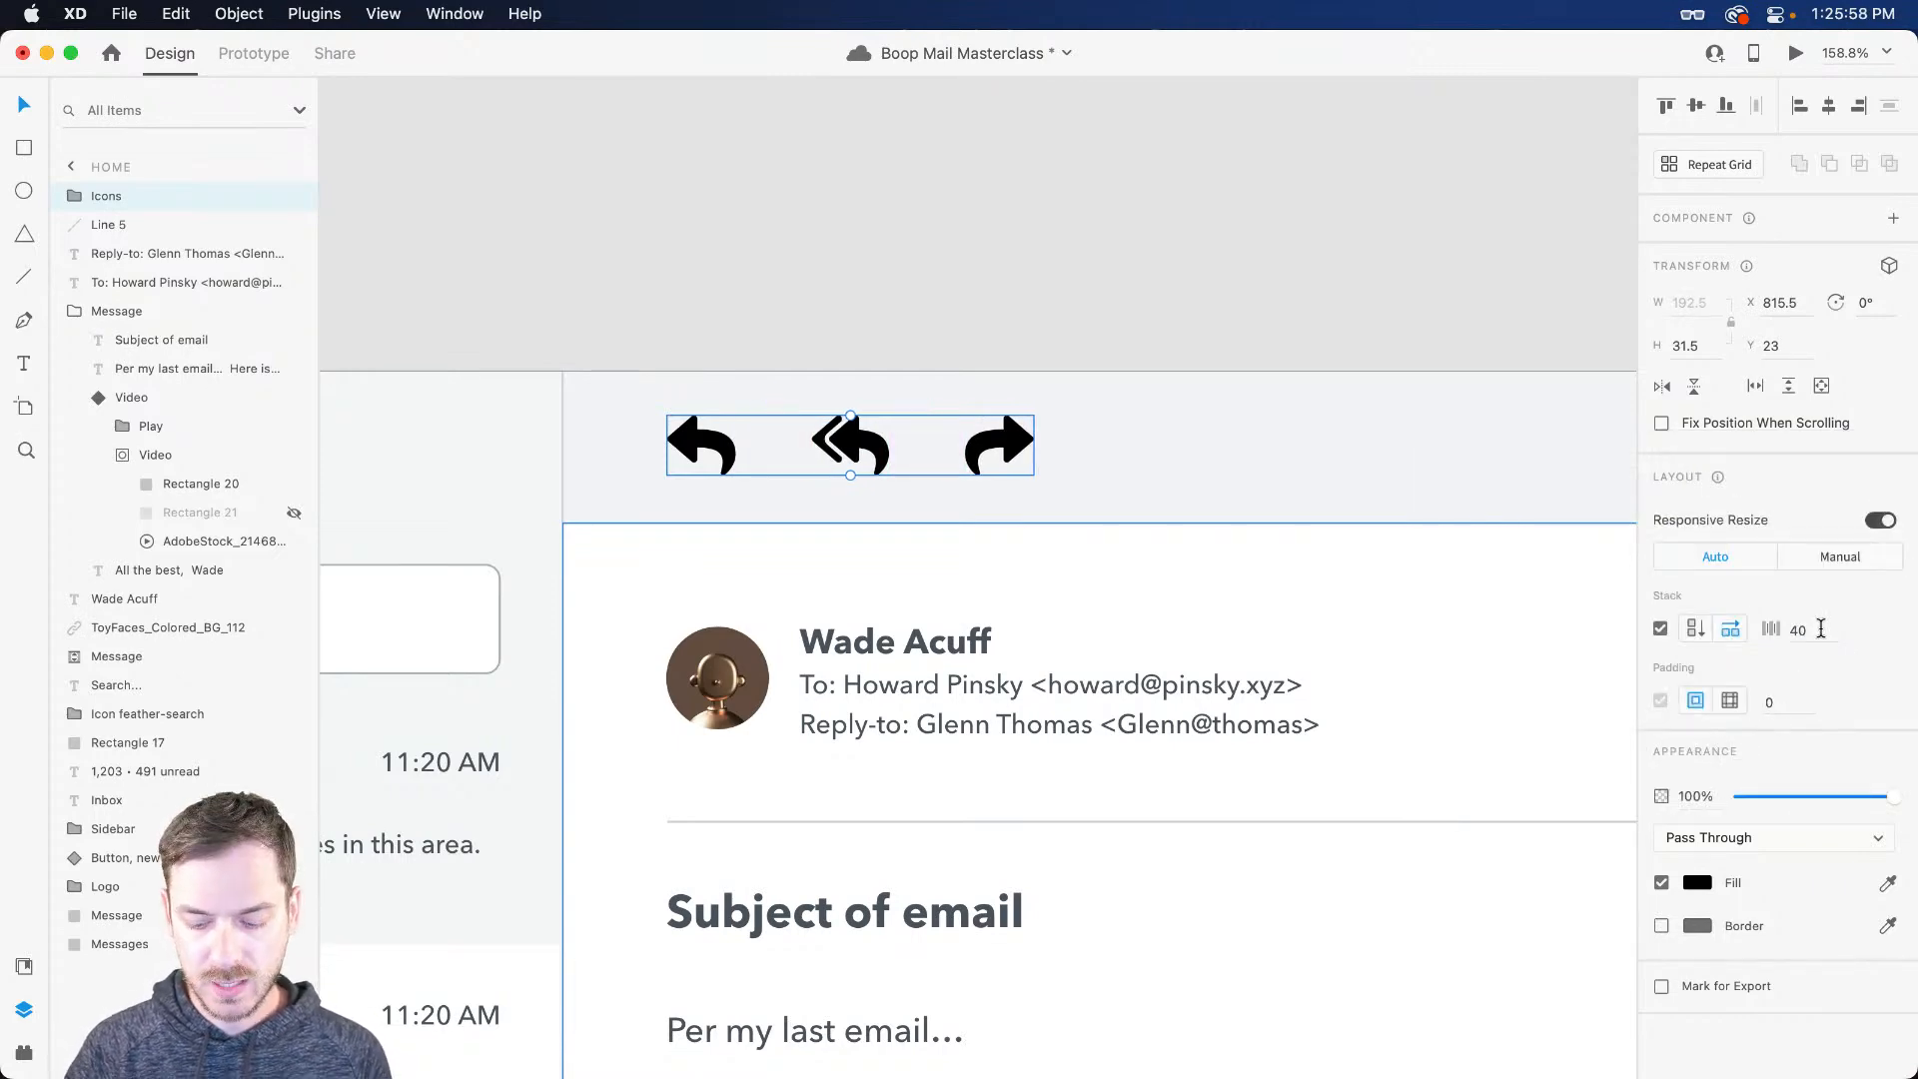
key("super+Return")
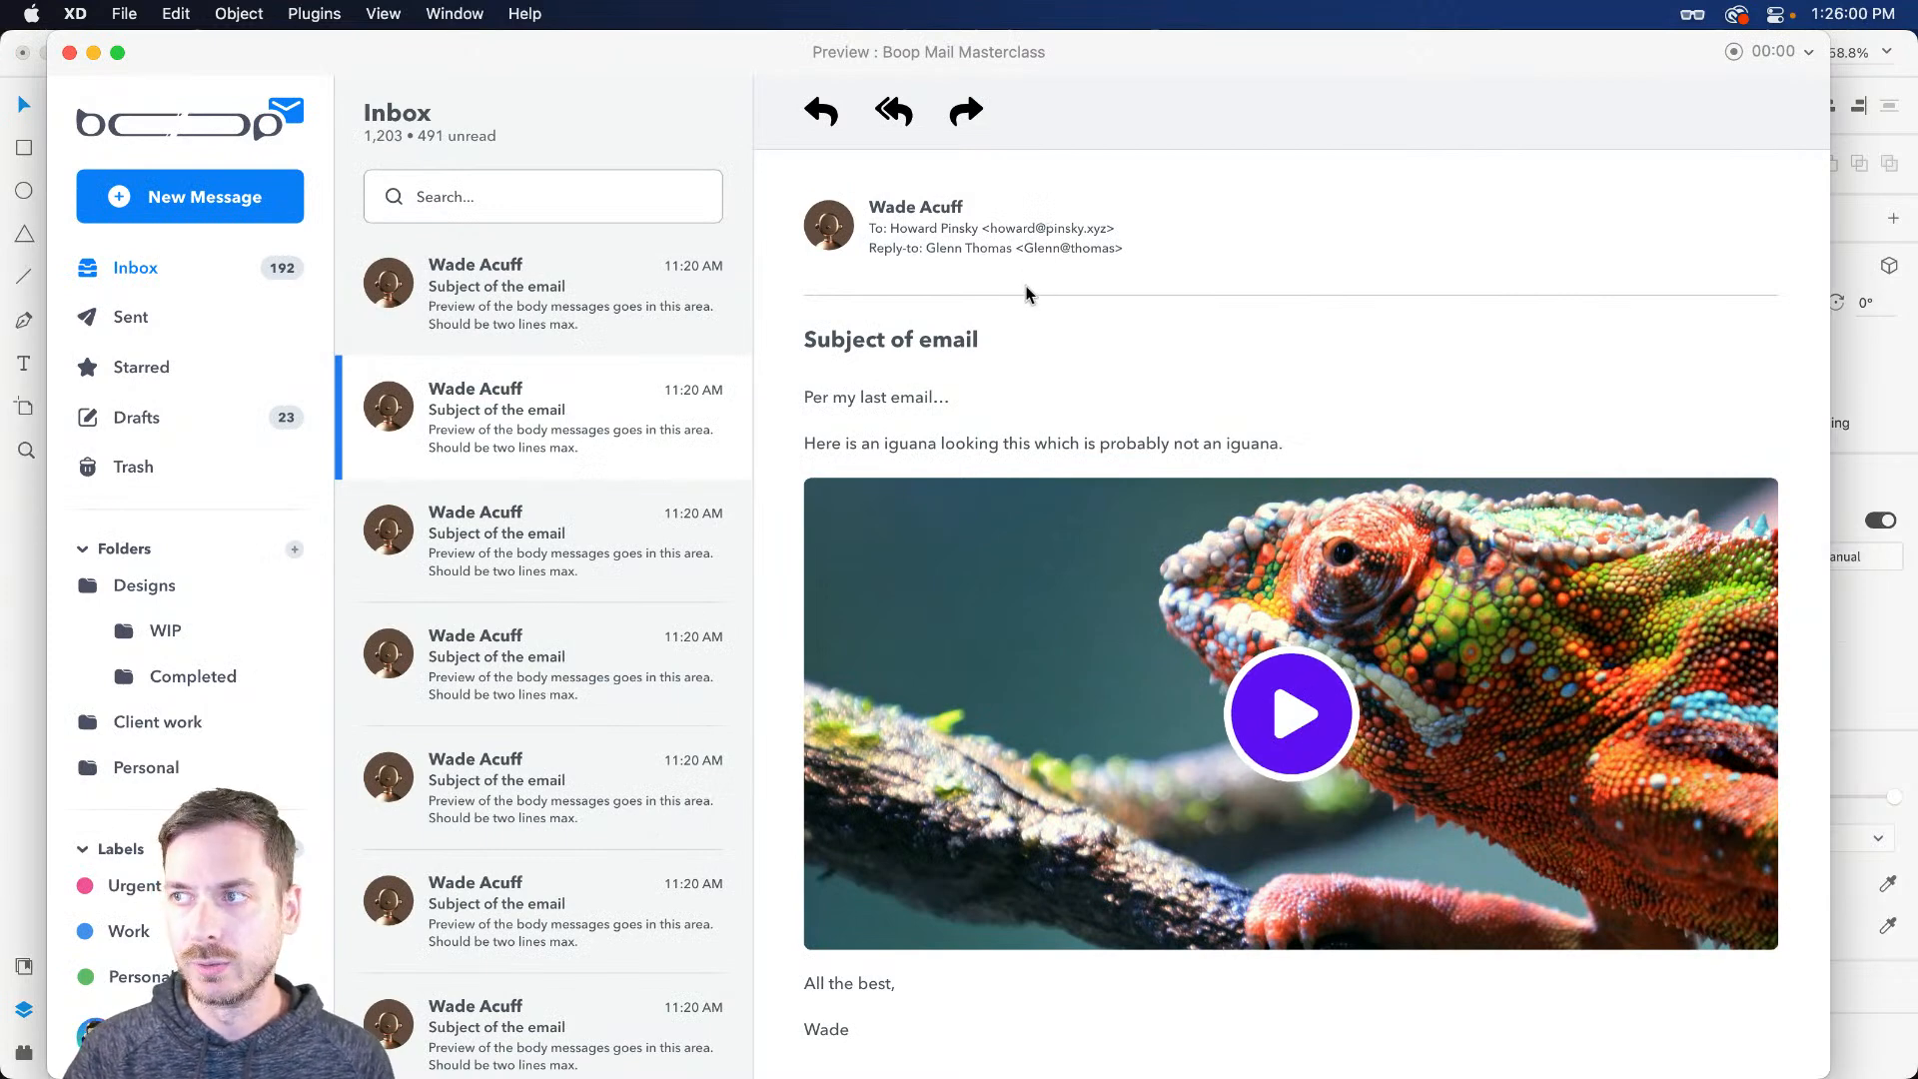
key("super+w")
Step: Turn off the Icons group's stack, scale the three icons down to about 20.8 high, and check them in the preview
double_click(696, 436)
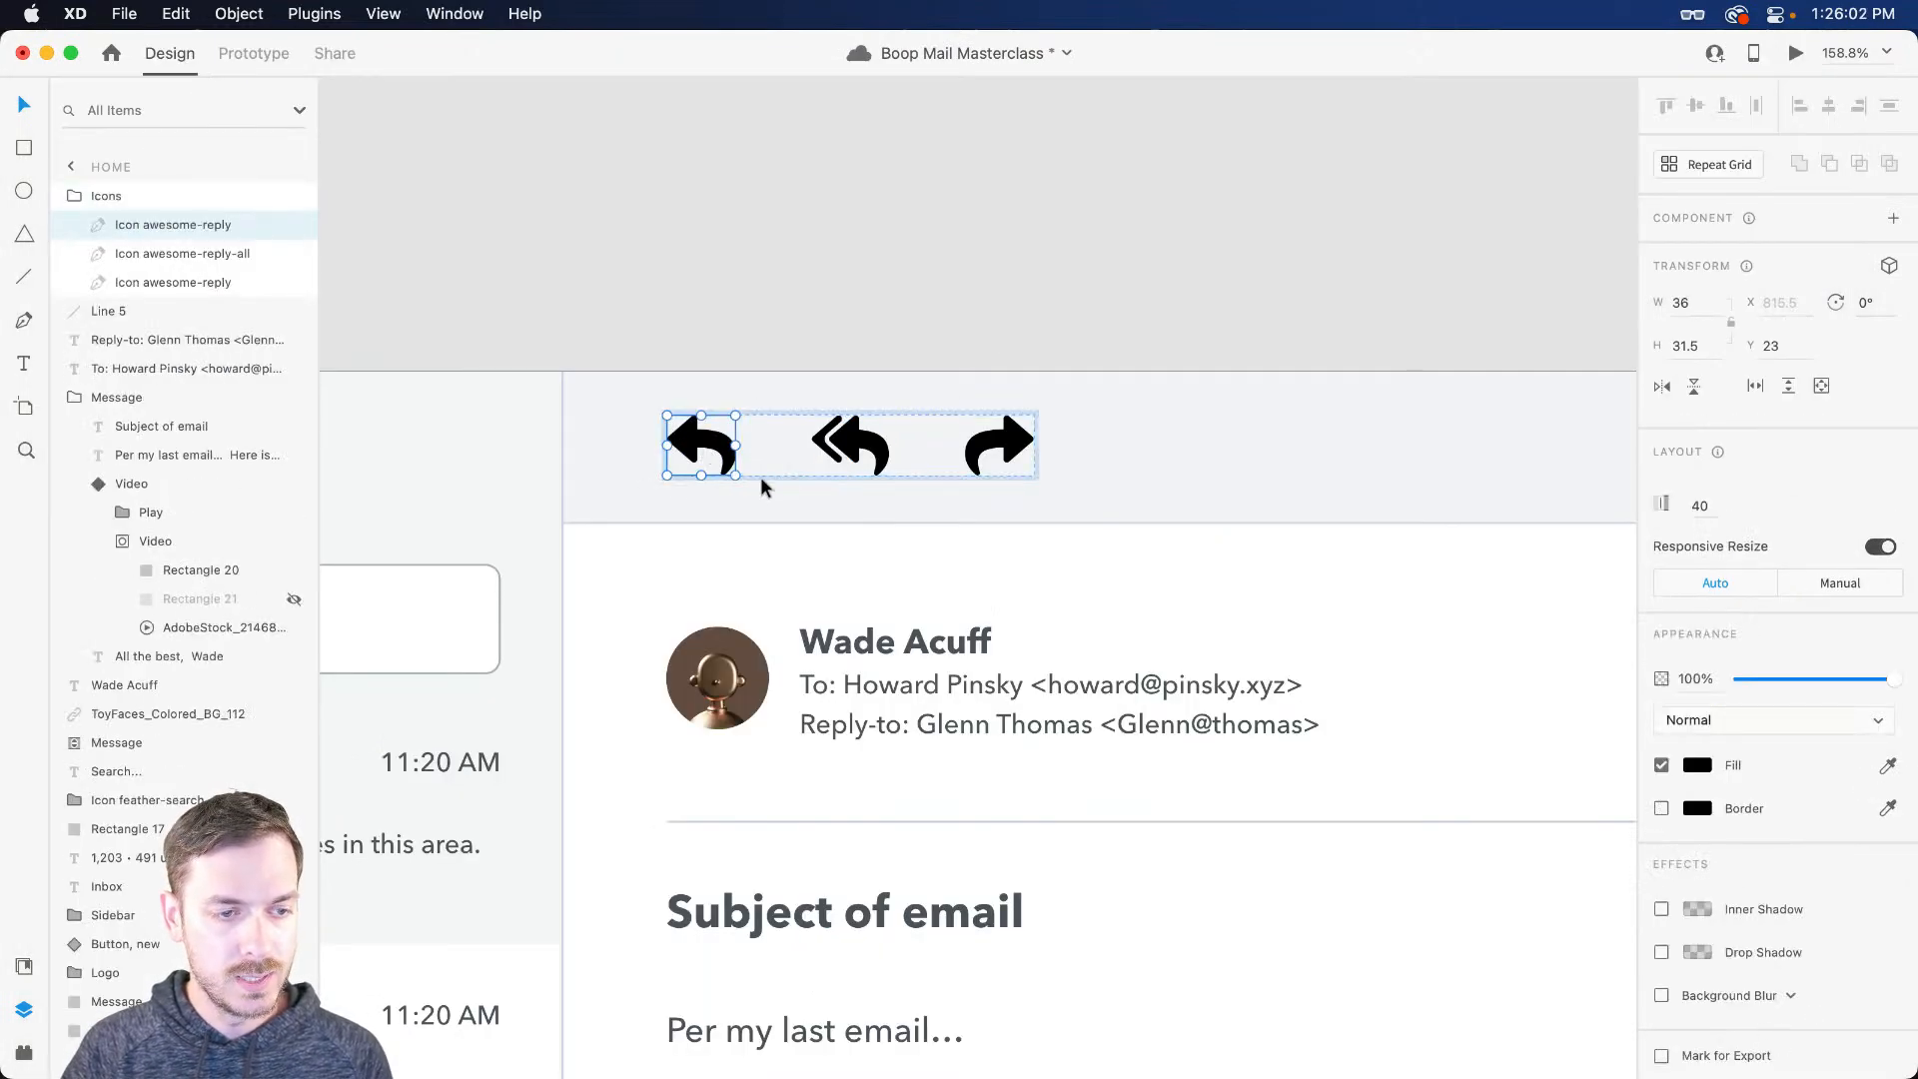
left_click(849, 439, "shift")
left_click(979, 457, "shift")
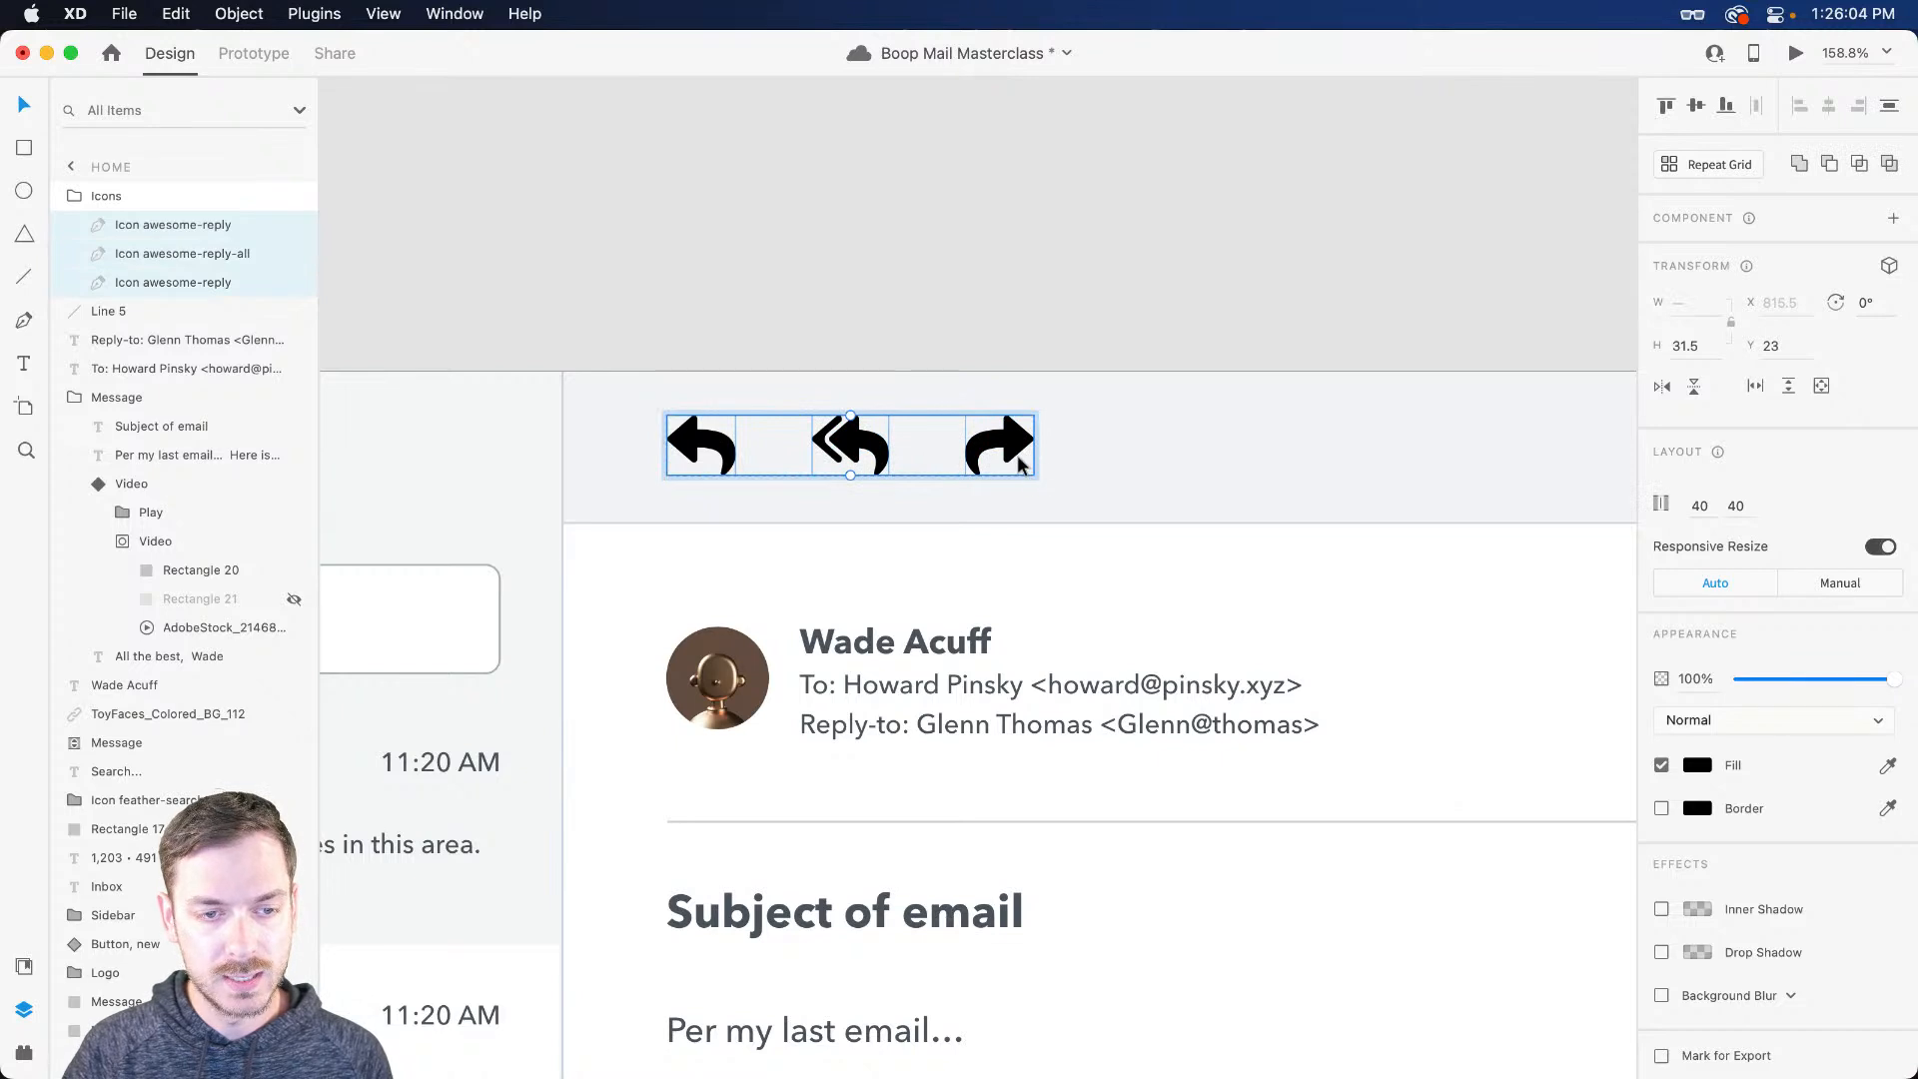
key("Escape")
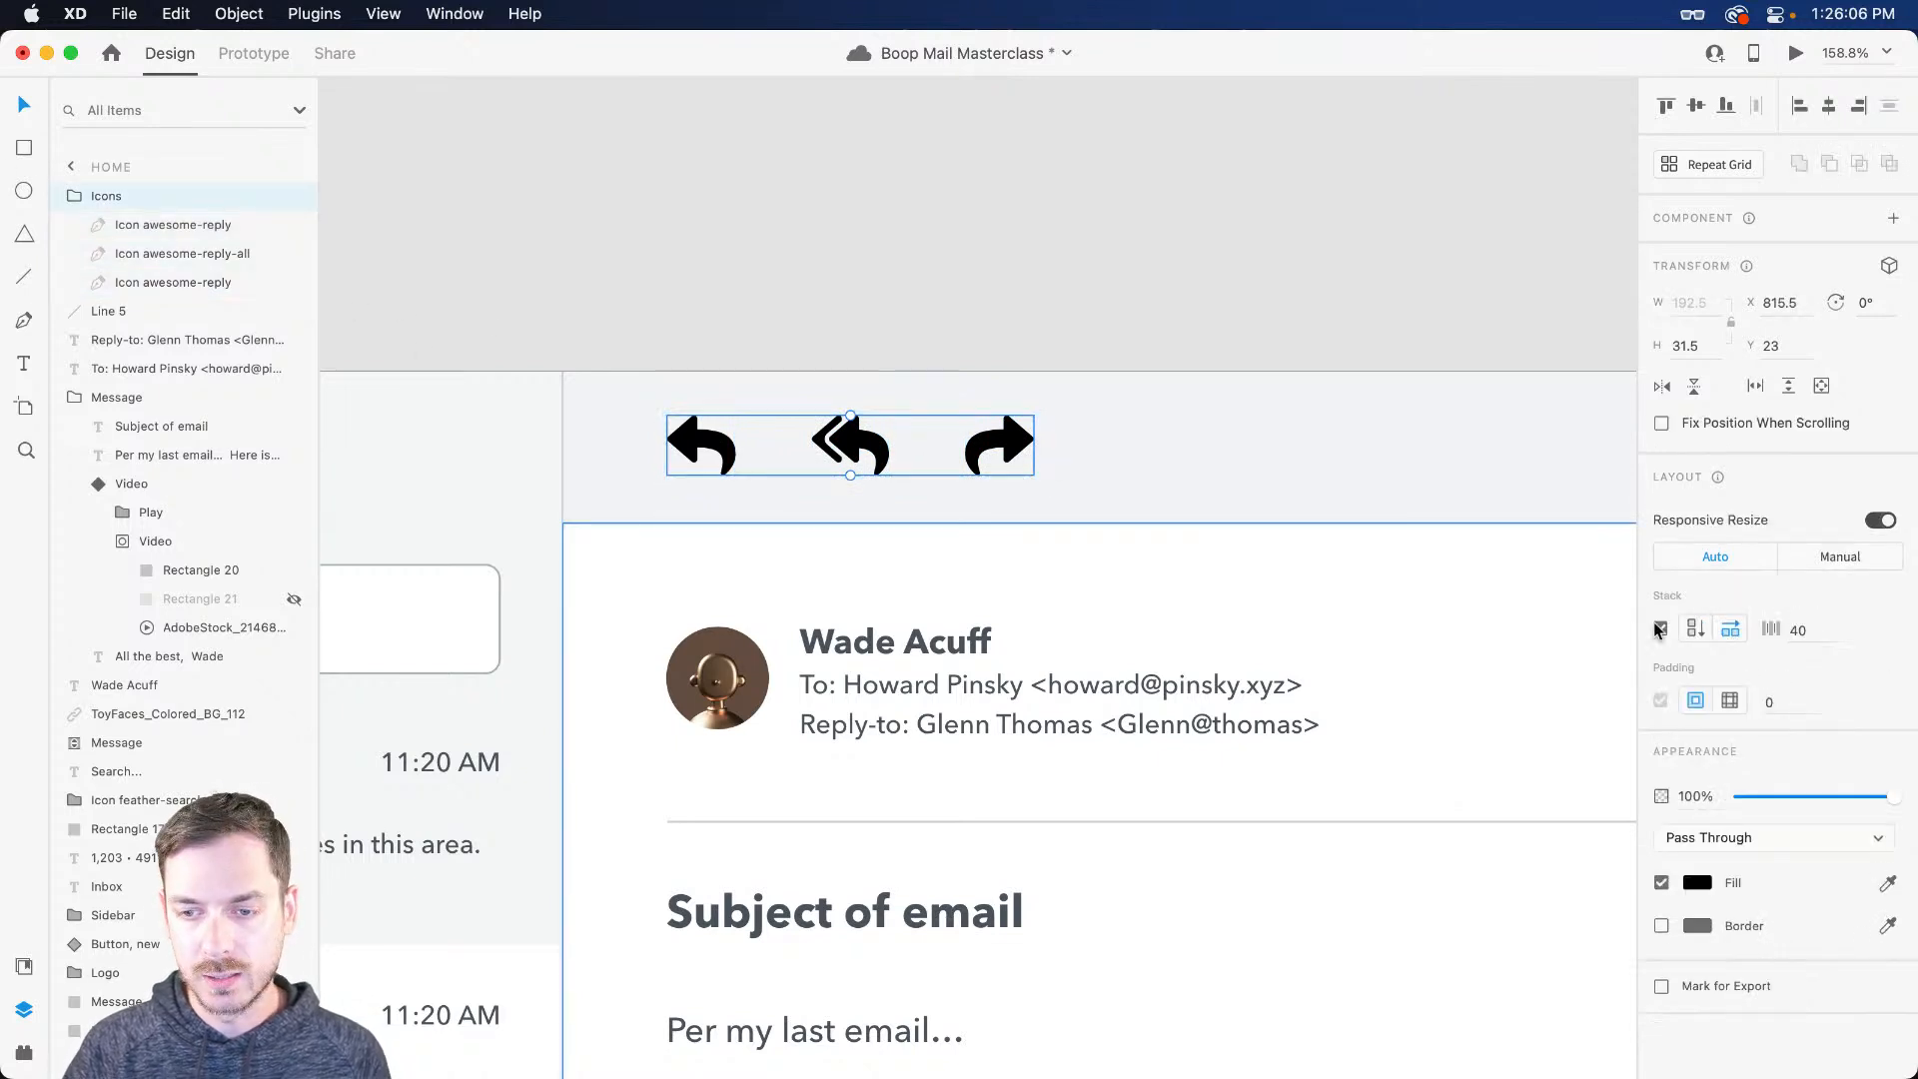
double_click(999, 444)
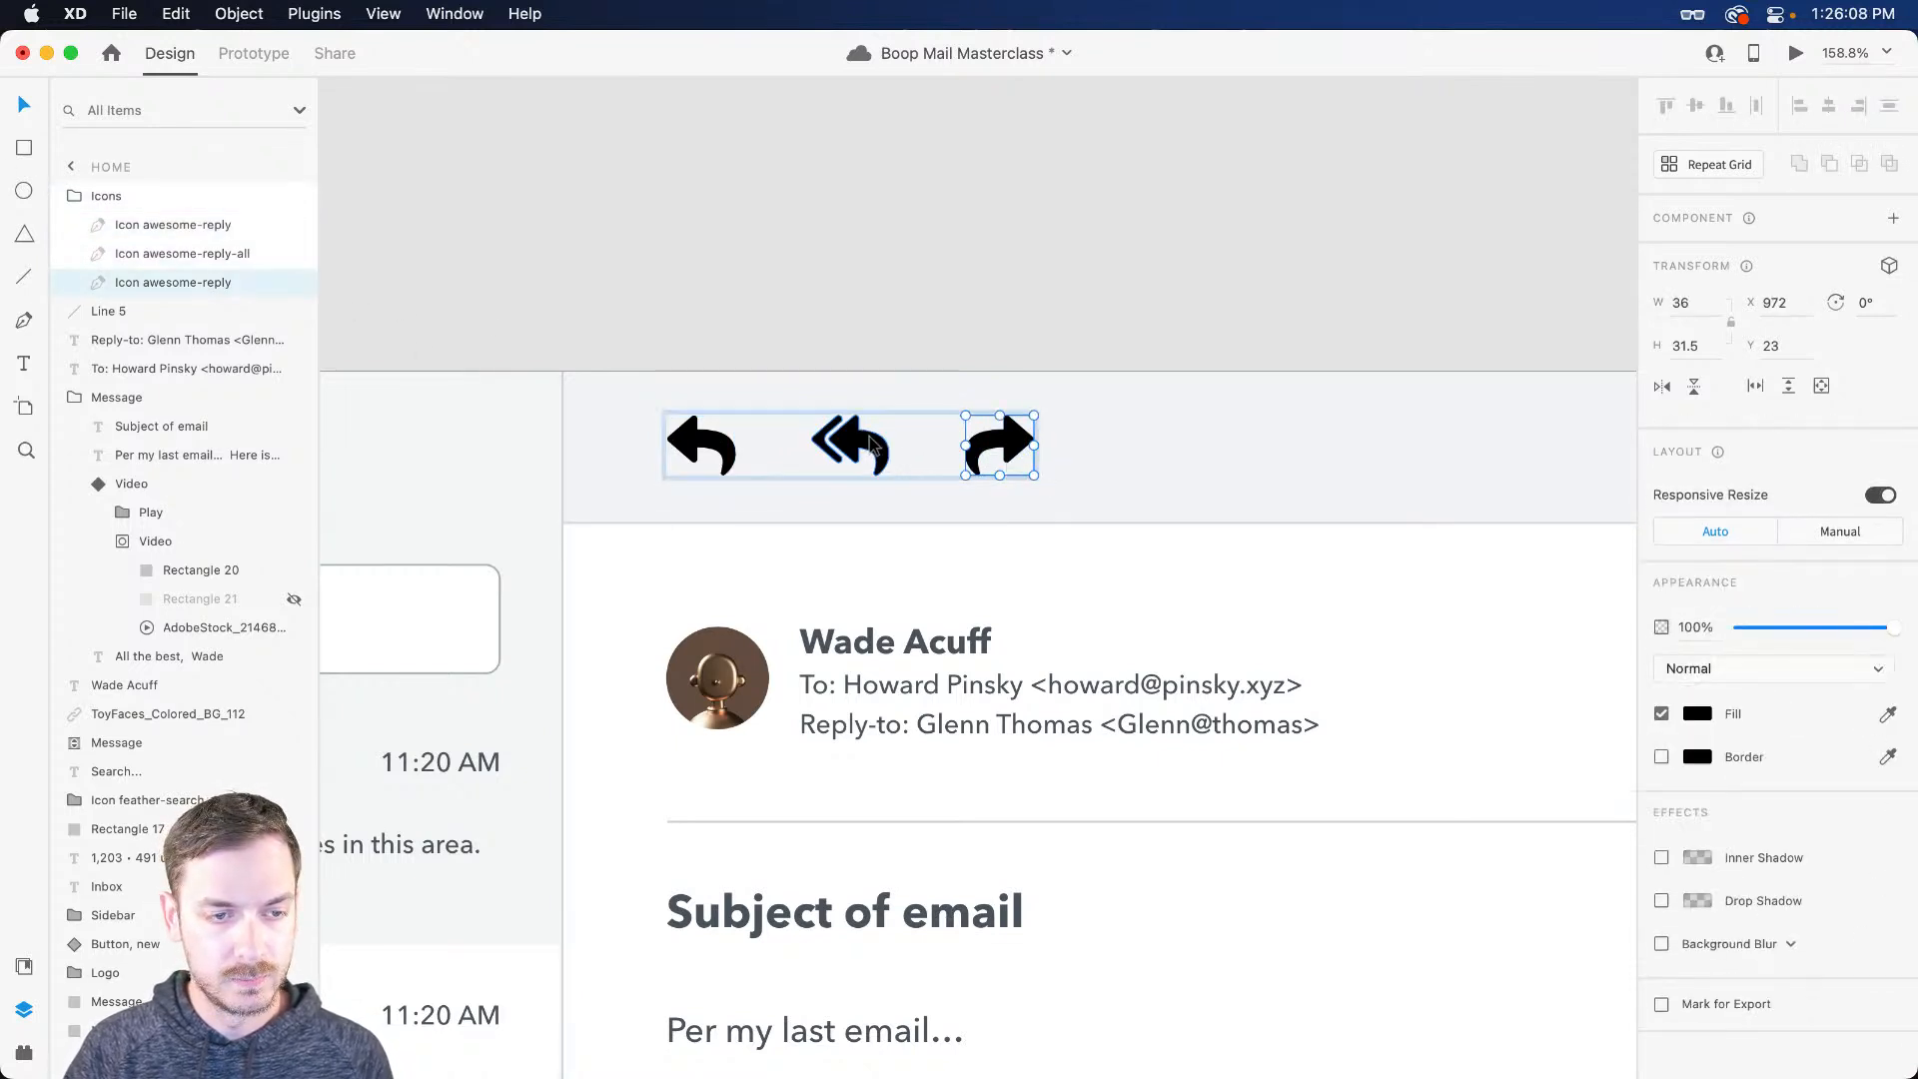
left_click(849, 444, "shift")
left_click(688, 444, "shift")
left_click_drag(1039, 481, 990, 456)
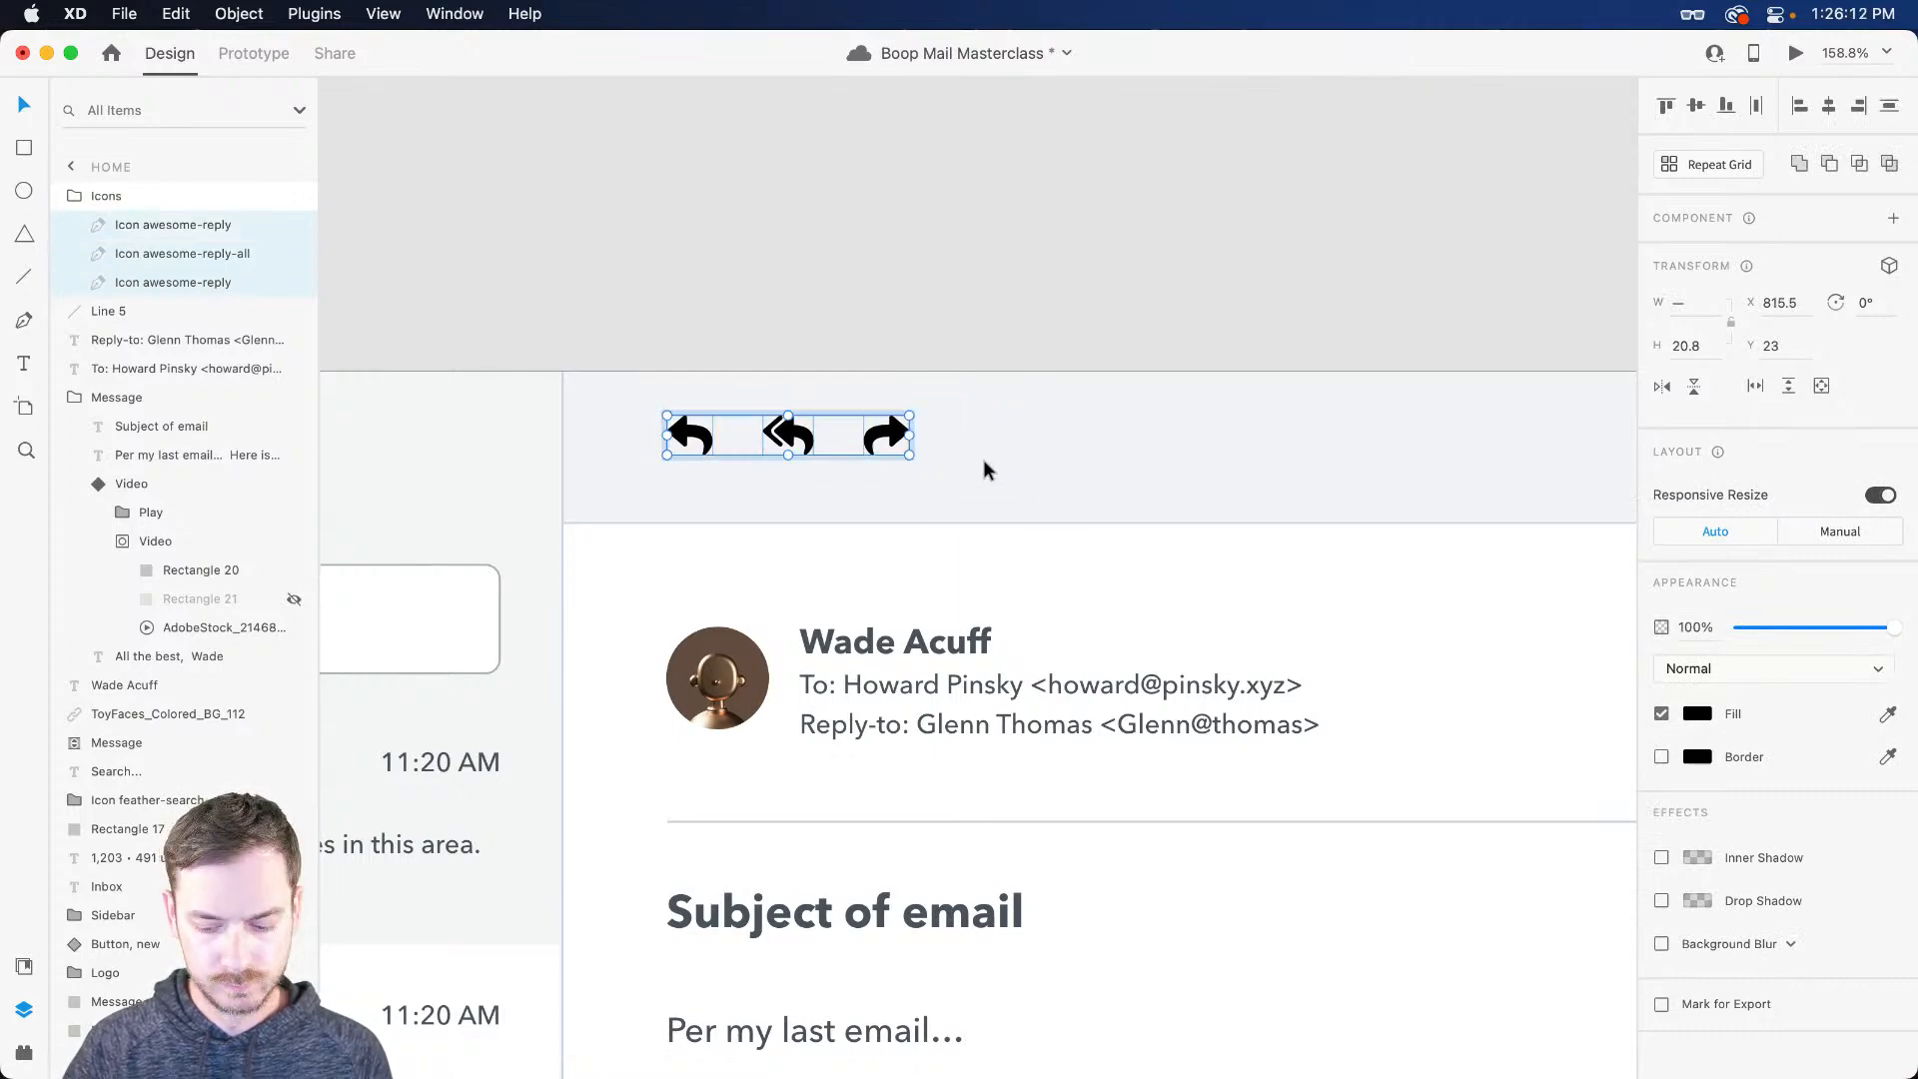
key("super+Return")
key("super+w")
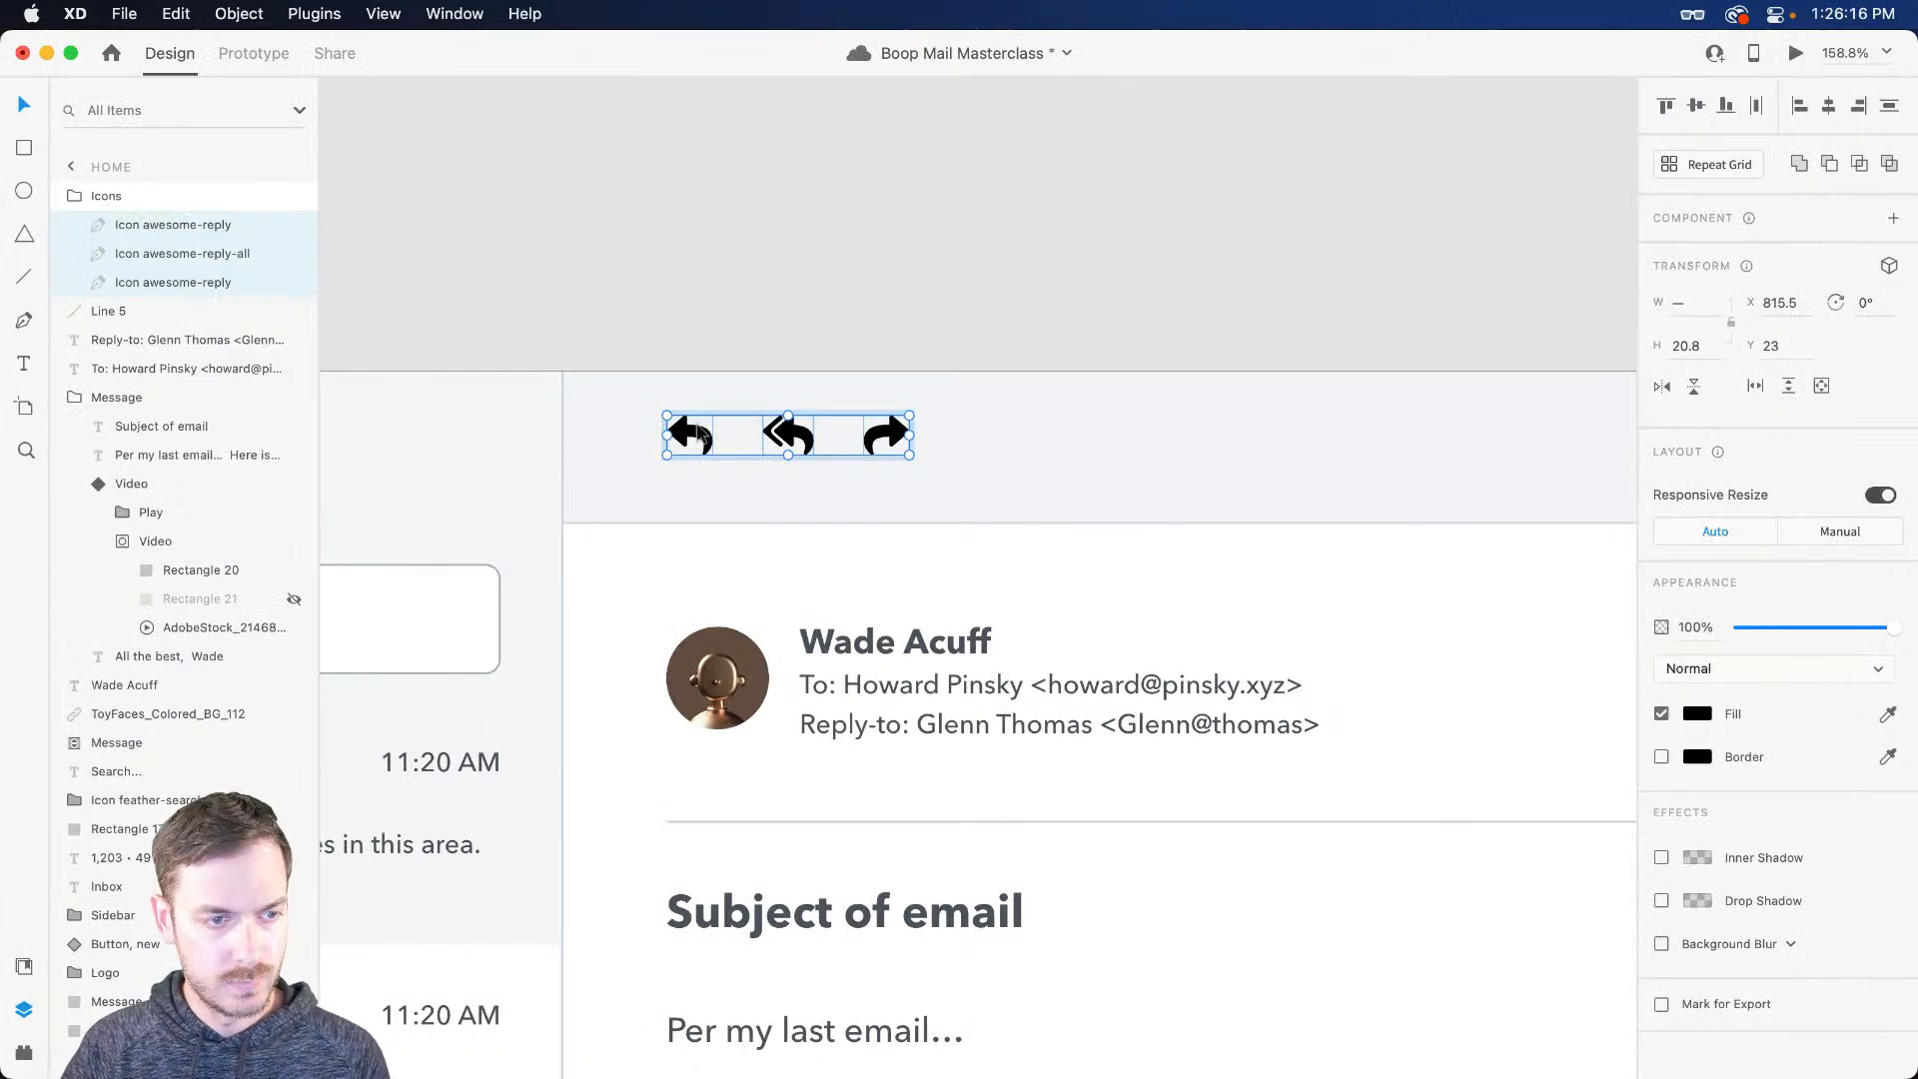
Step: Enlarge the three header icons proportionally to about 24 high and check their size in the preview
left_click_drag(909, 454, 950, 474)
key("super+Return")
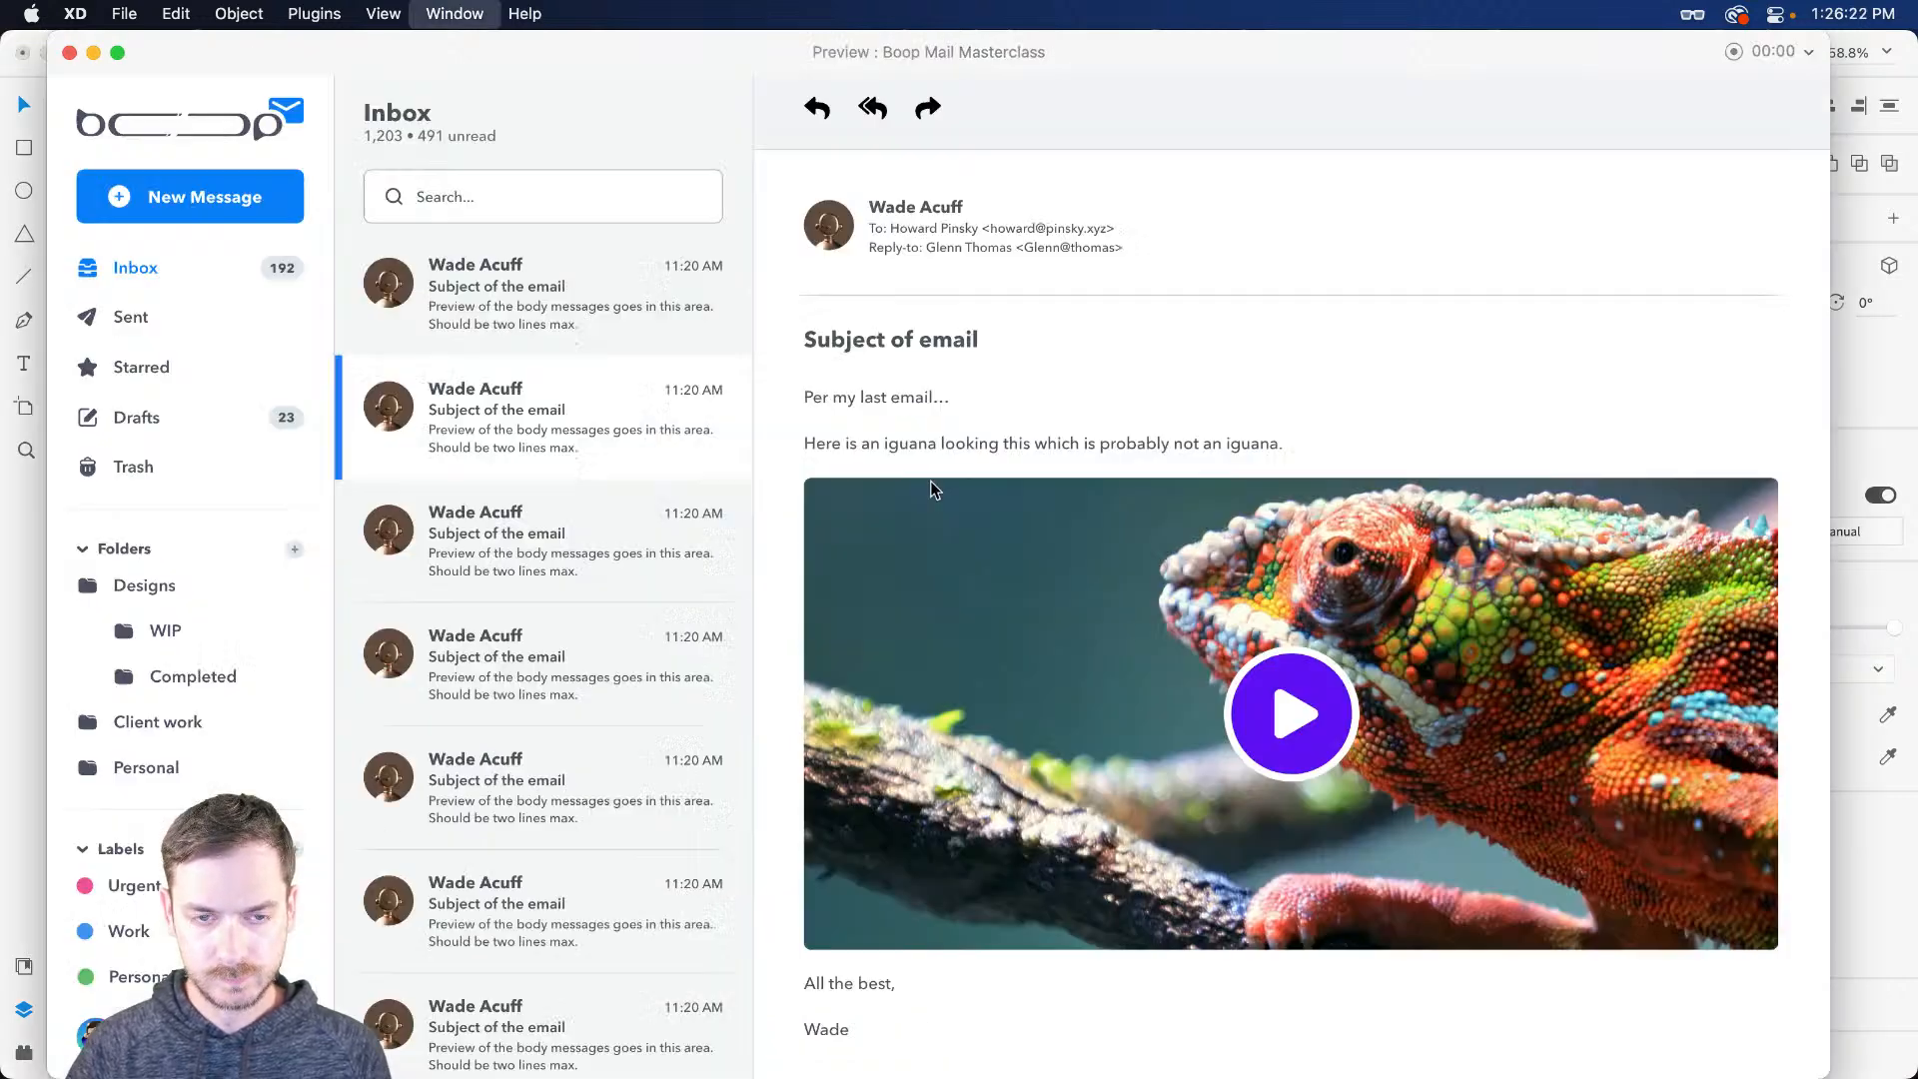
key("super+w")
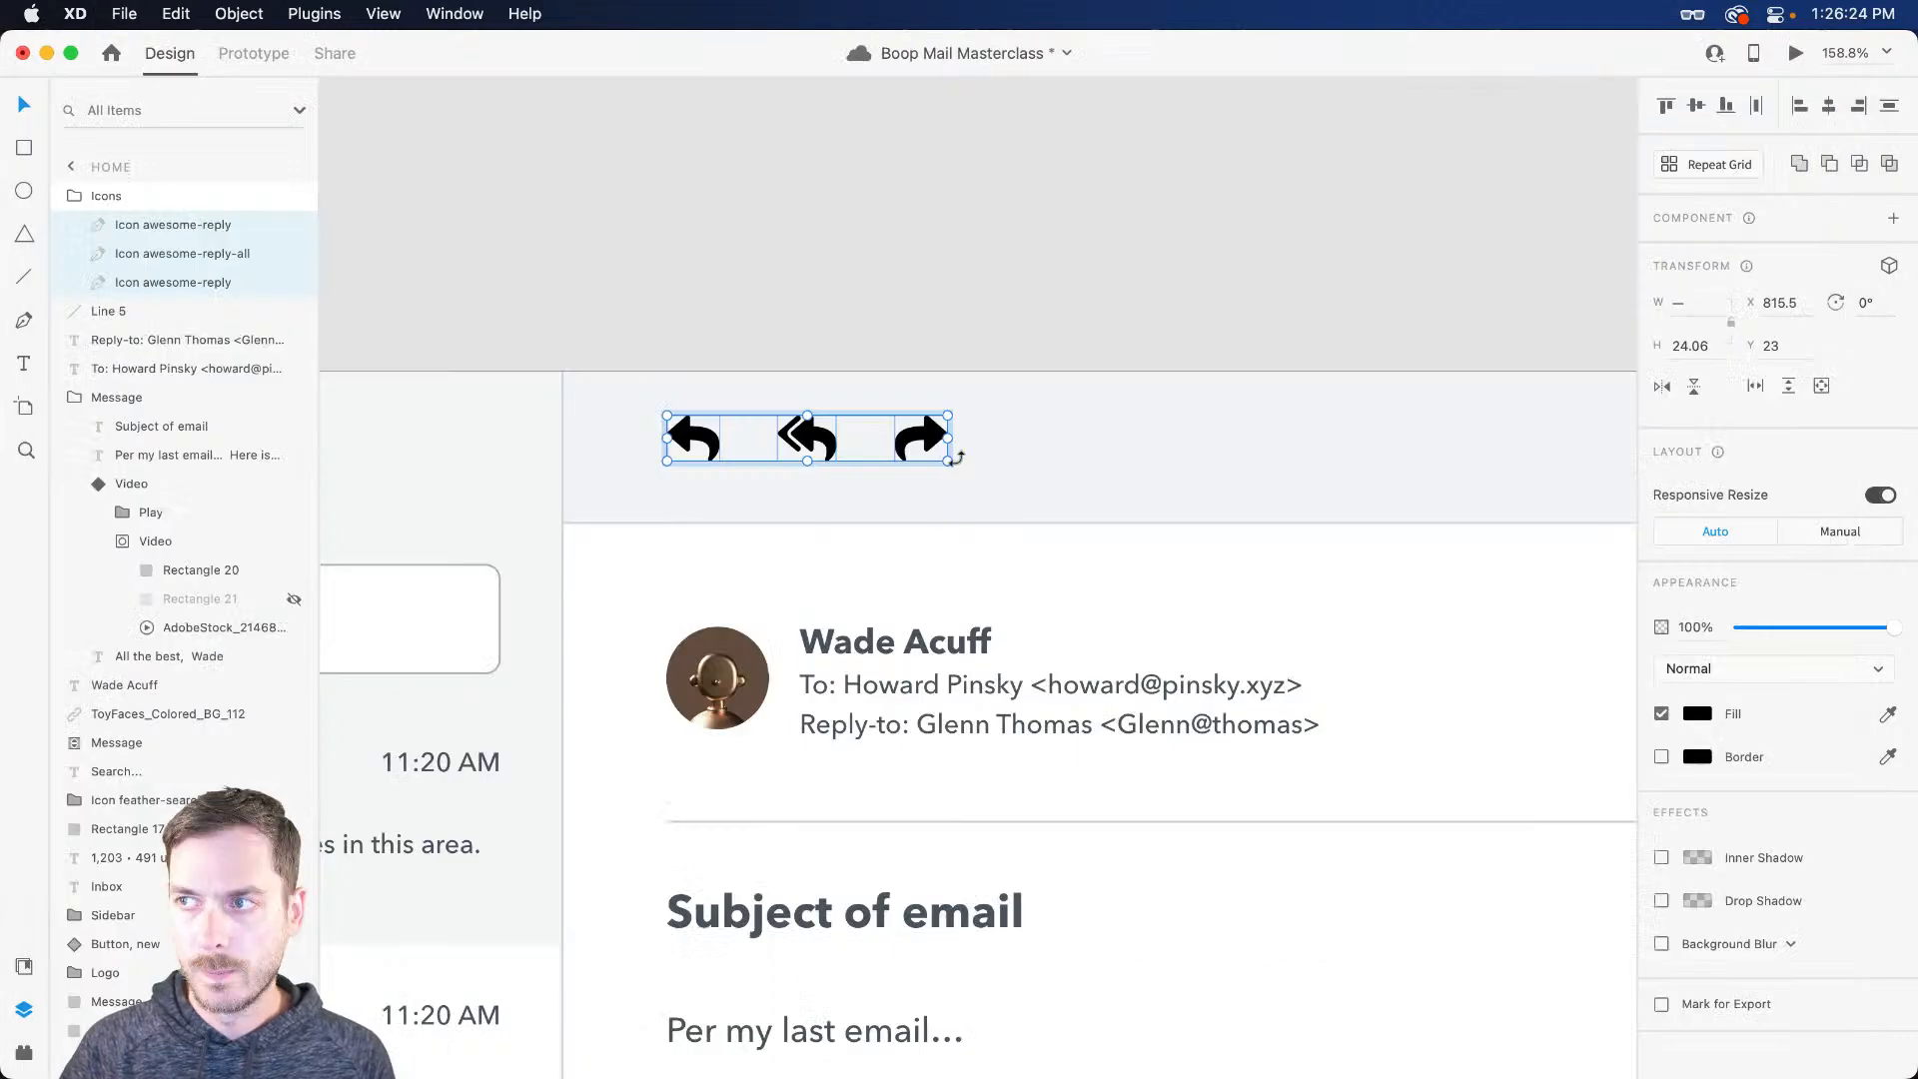
Step: Re-enable the horizontal stack on the Icons group and move the group down to Y 27 in the header bar
left_click(93, 195)
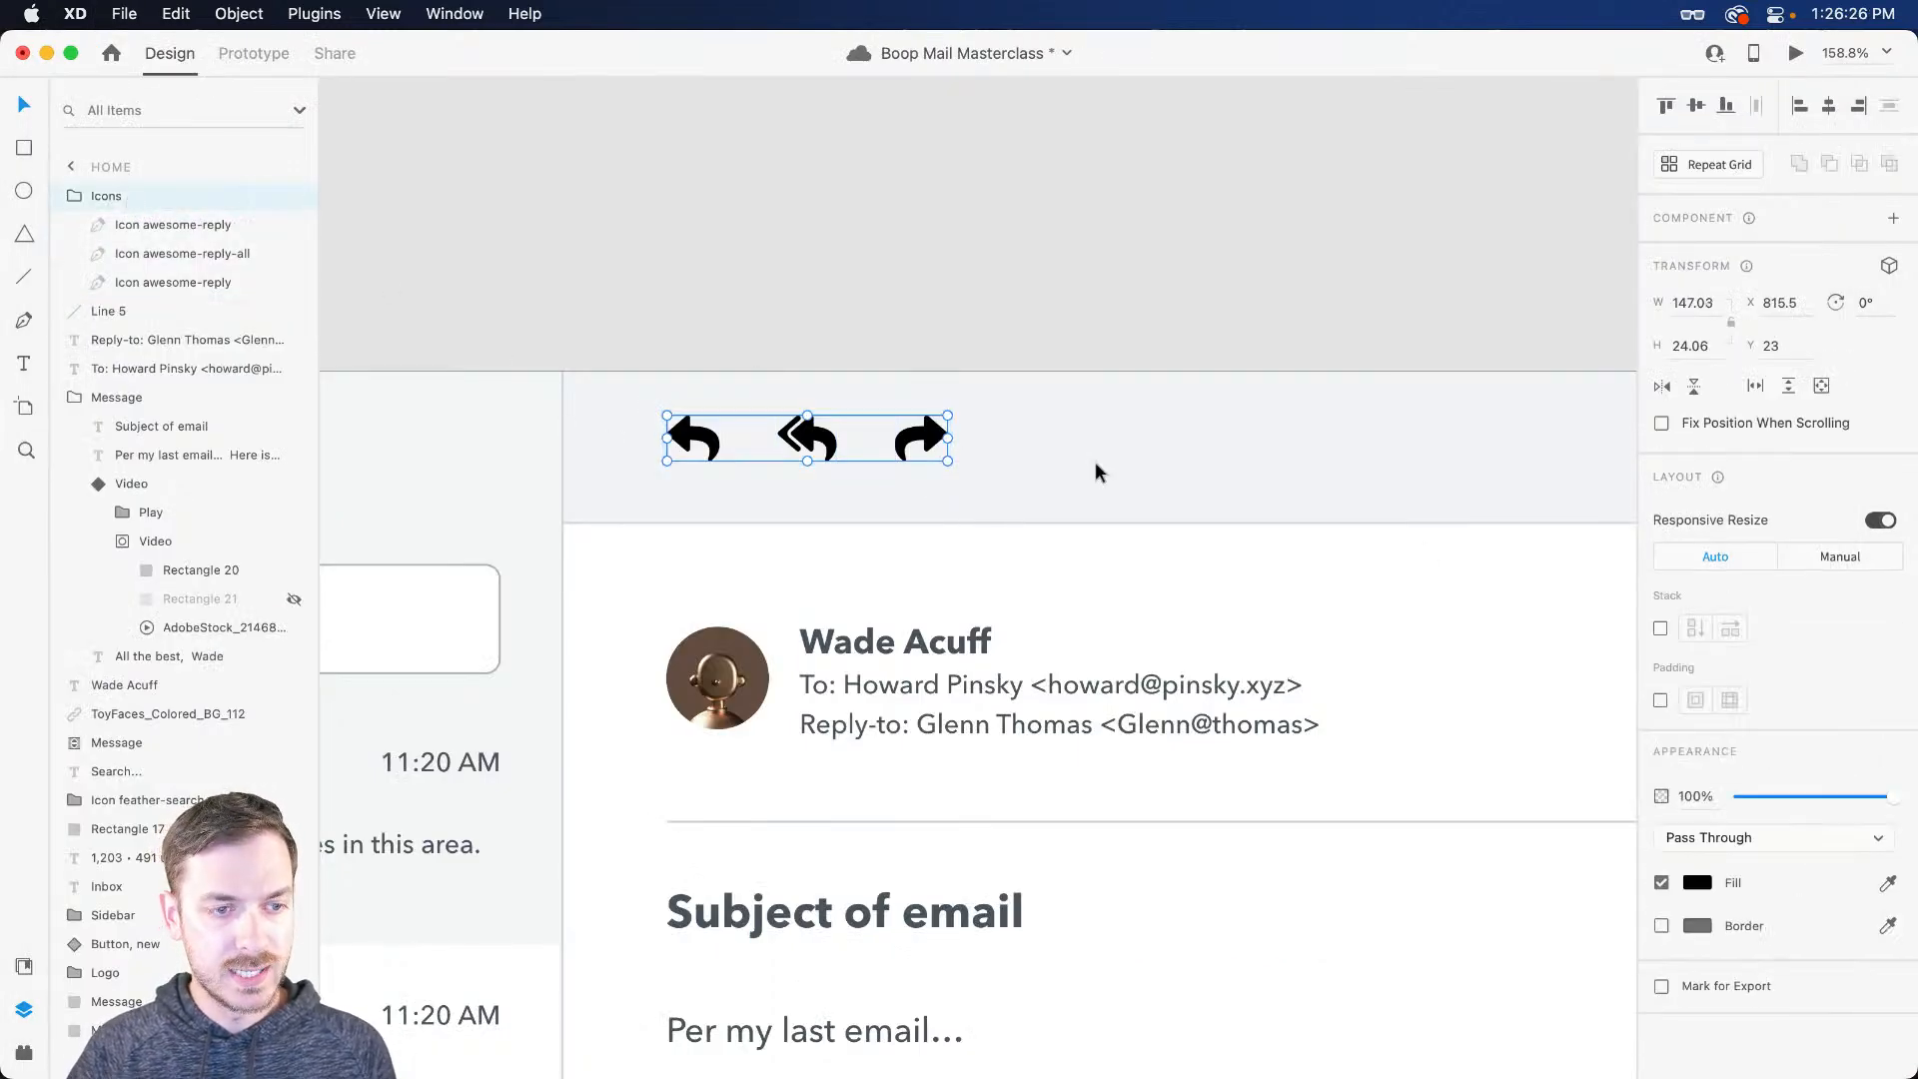
left_click(1660, 629)
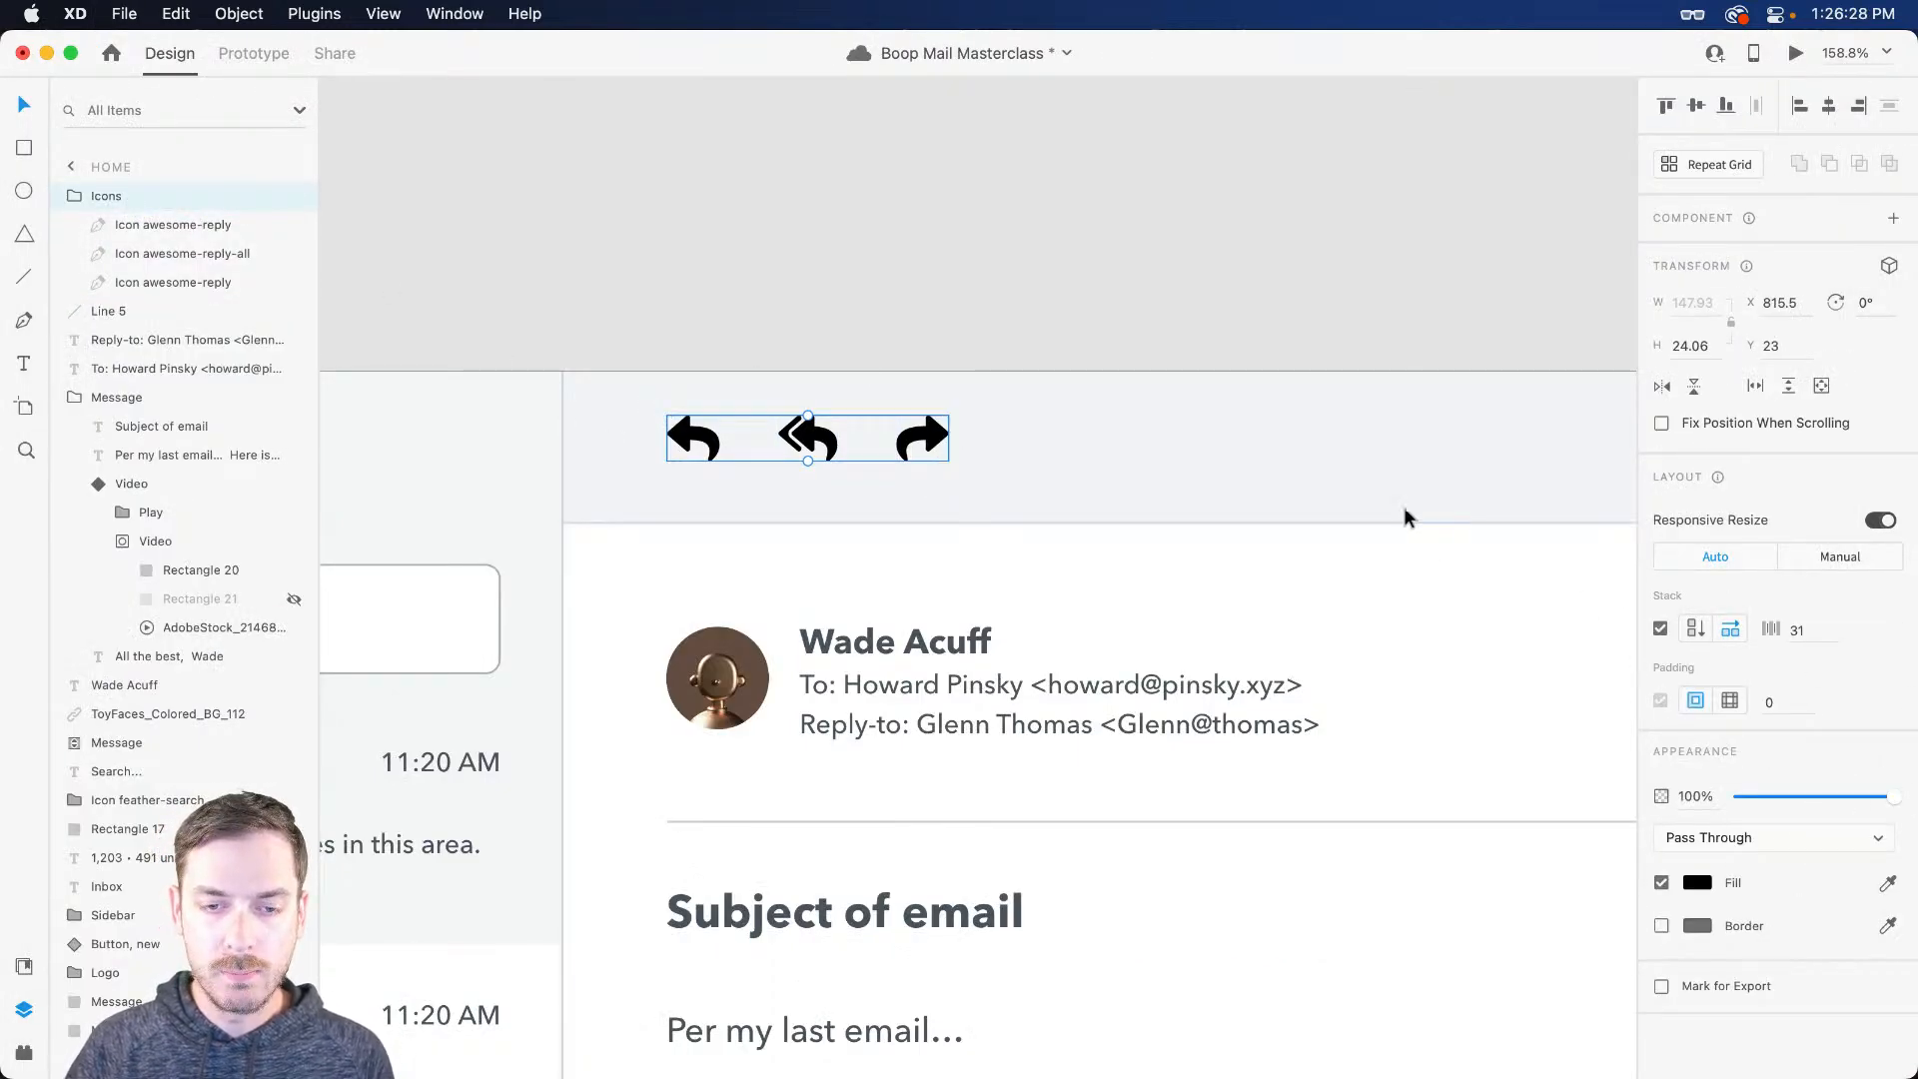
left_click_drag(692, 441, 692, 445)
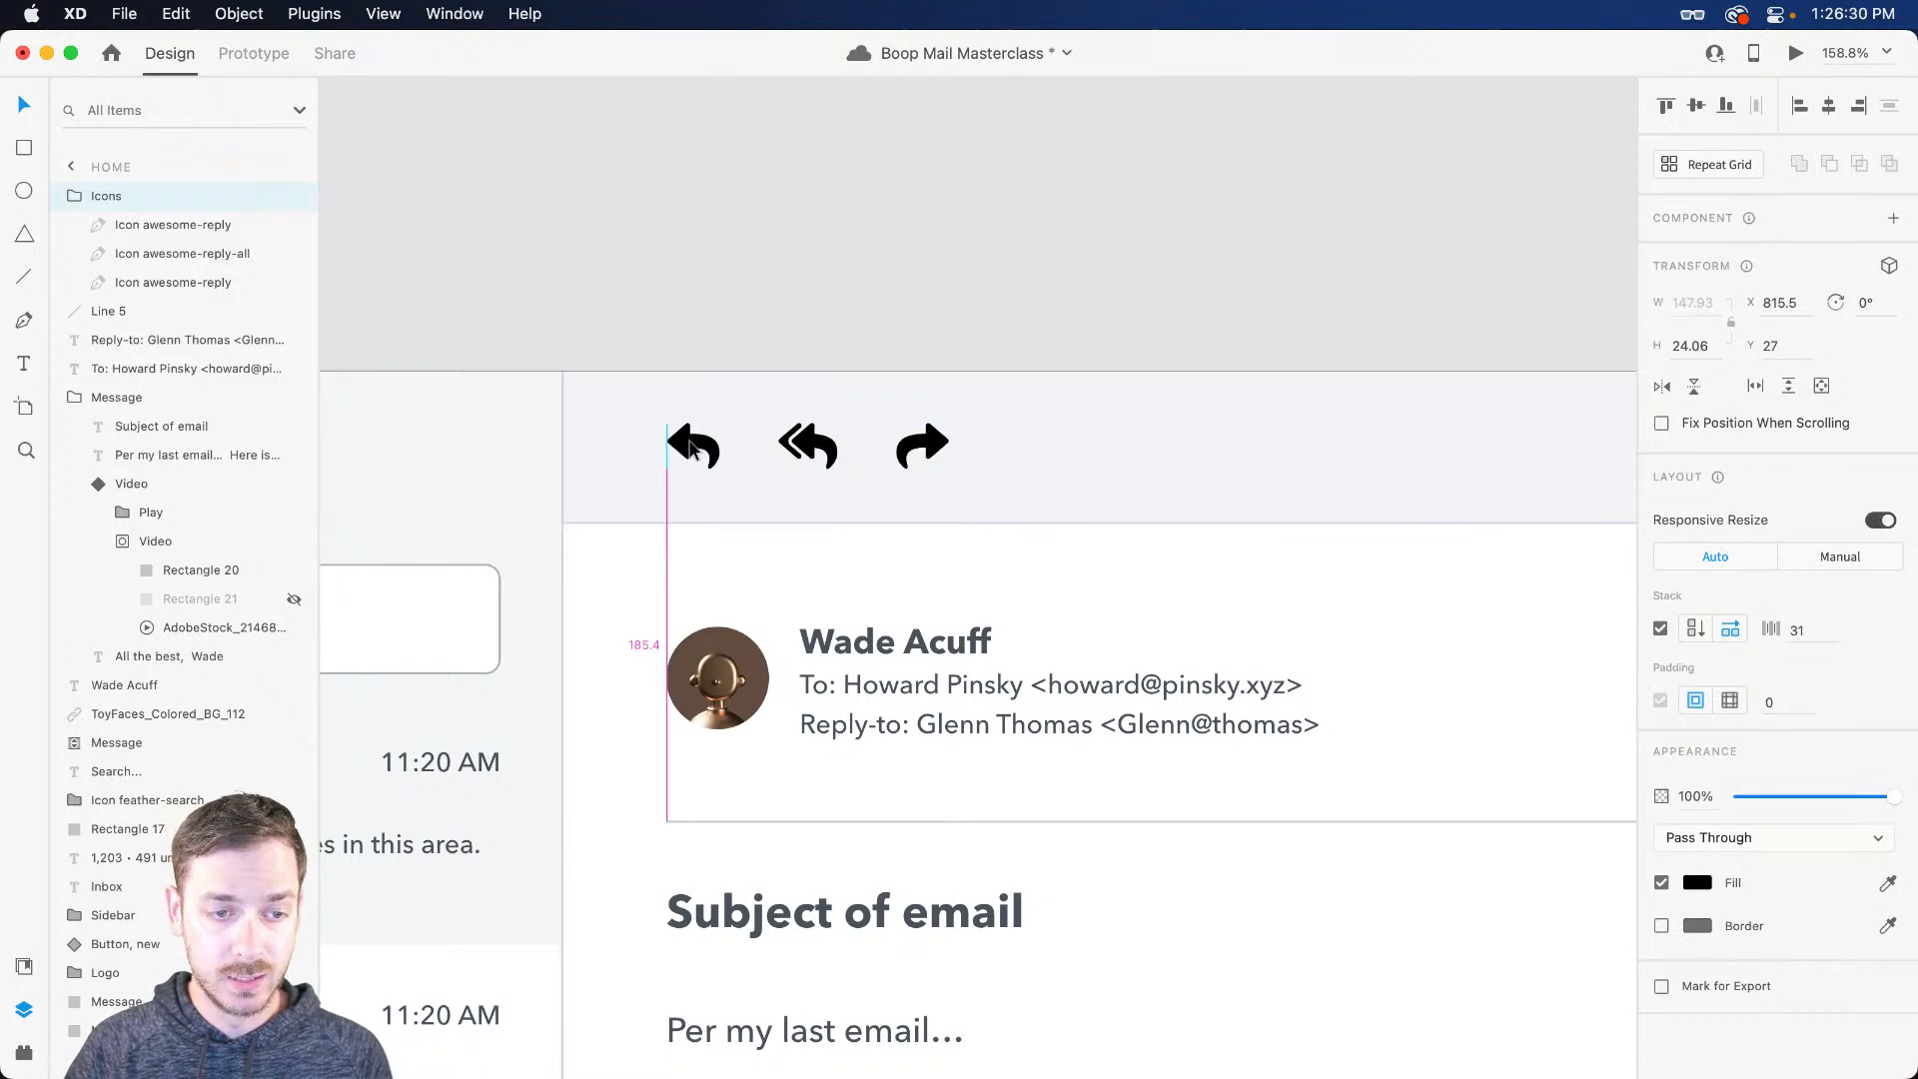
Step: Set the Icons group's fill to the light blue-grey #B1B9C4
left_click(1695, 883)
left_click_drag(1621, 835, 1621, 847)
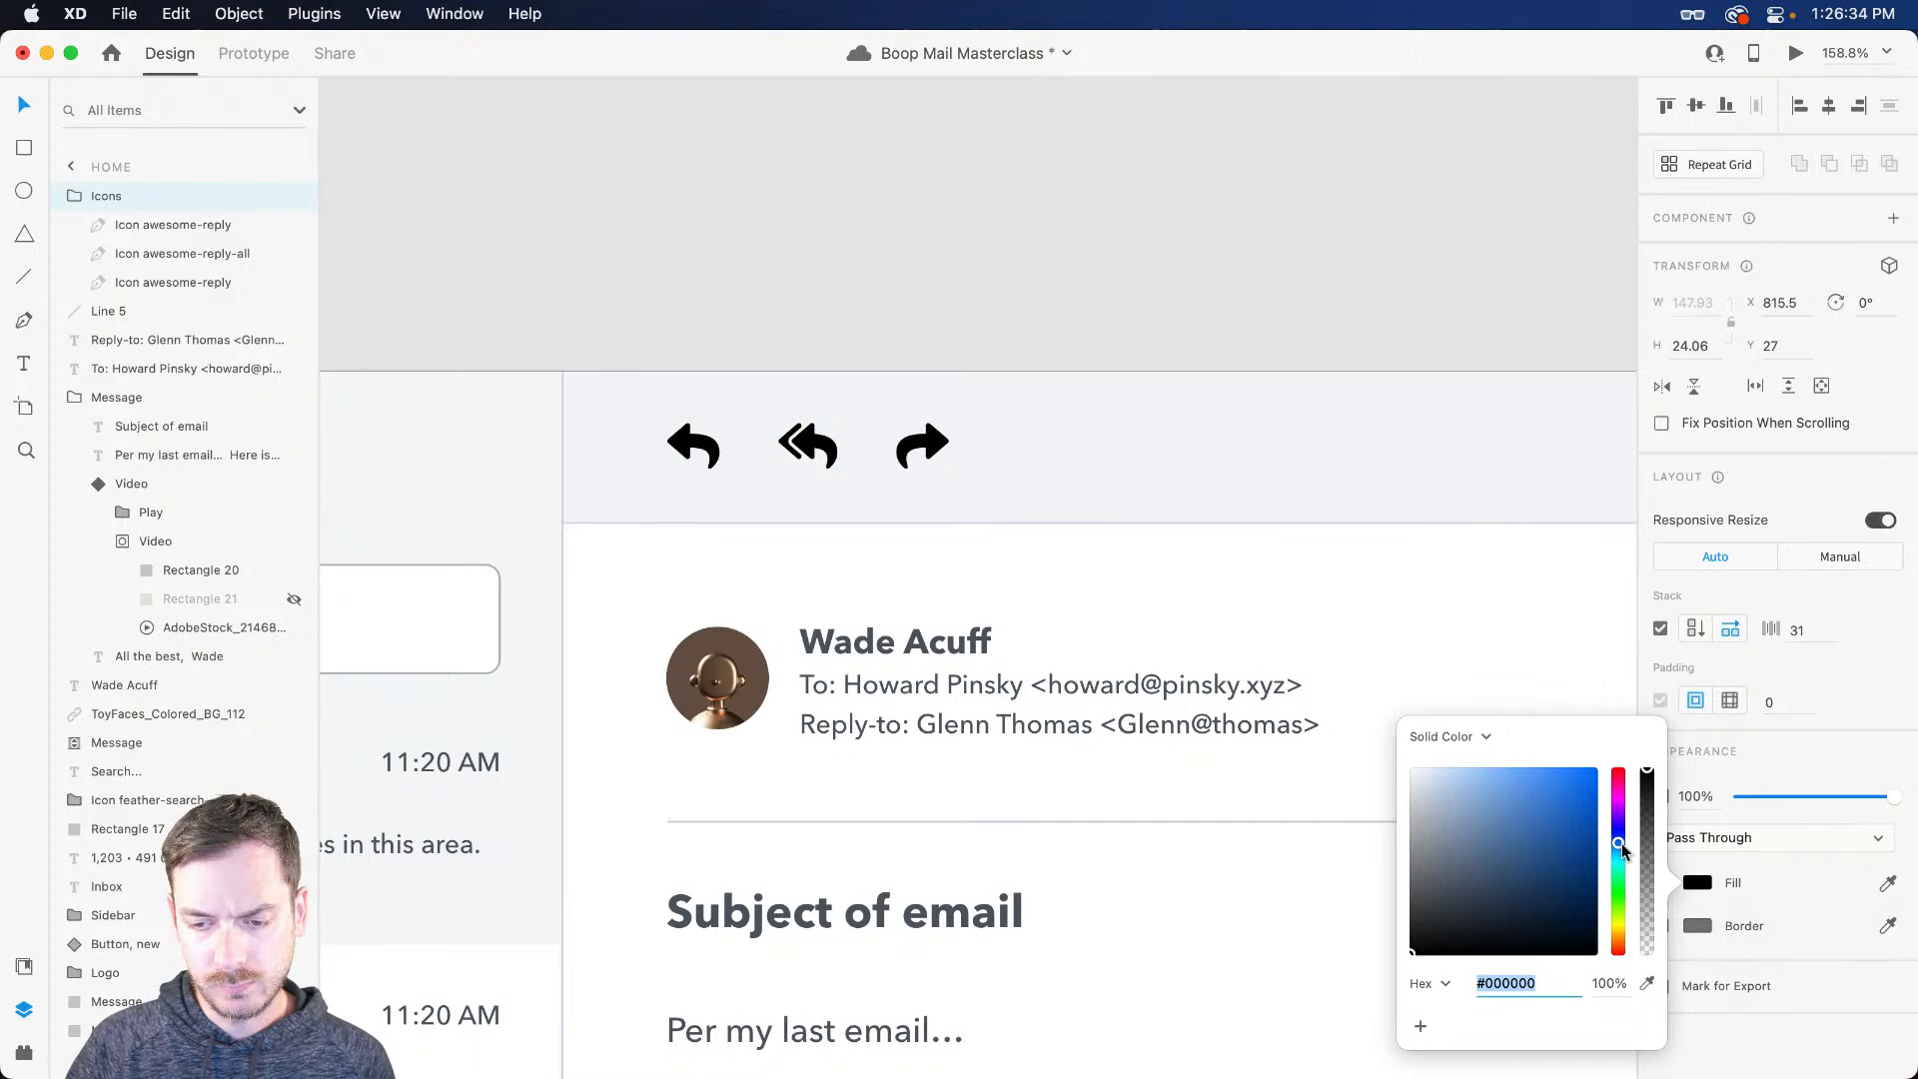
left_click_drag(1456, 839, 1448, 871)
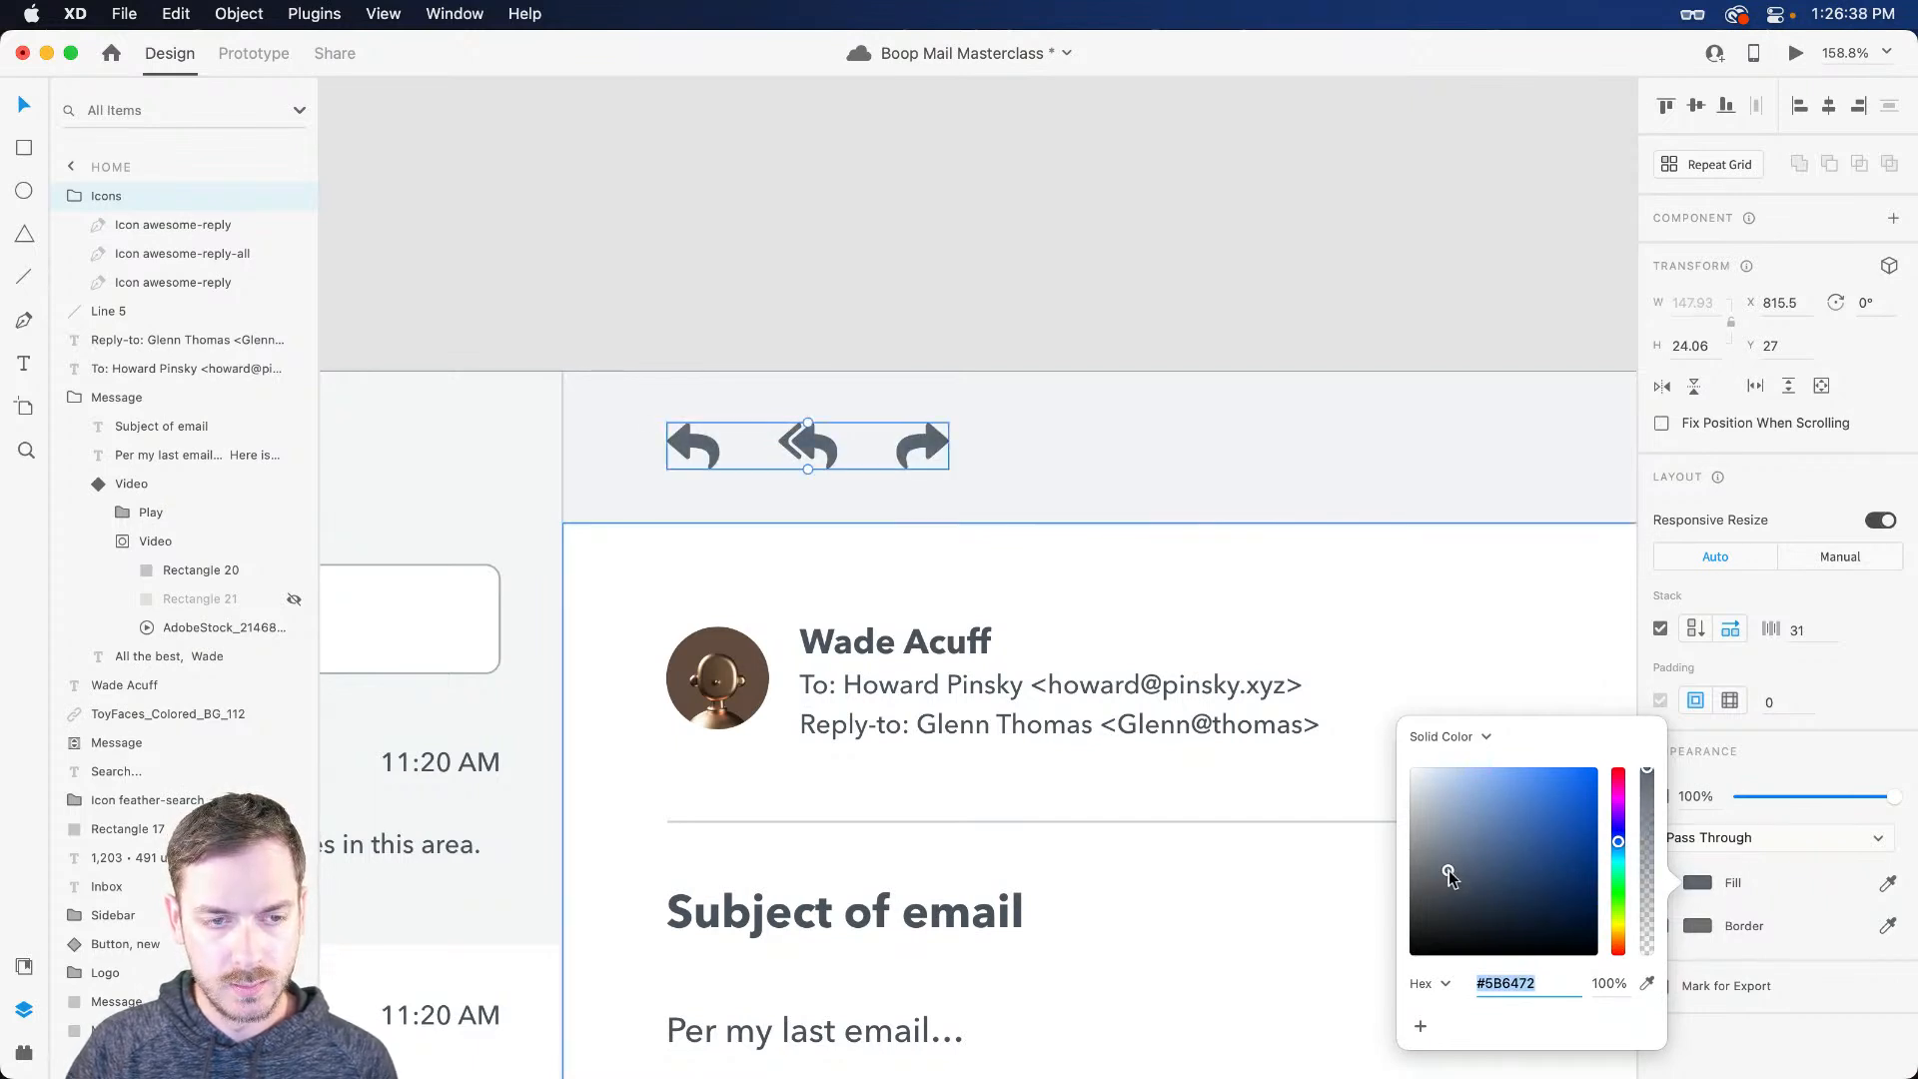
left_click(1429, 811)
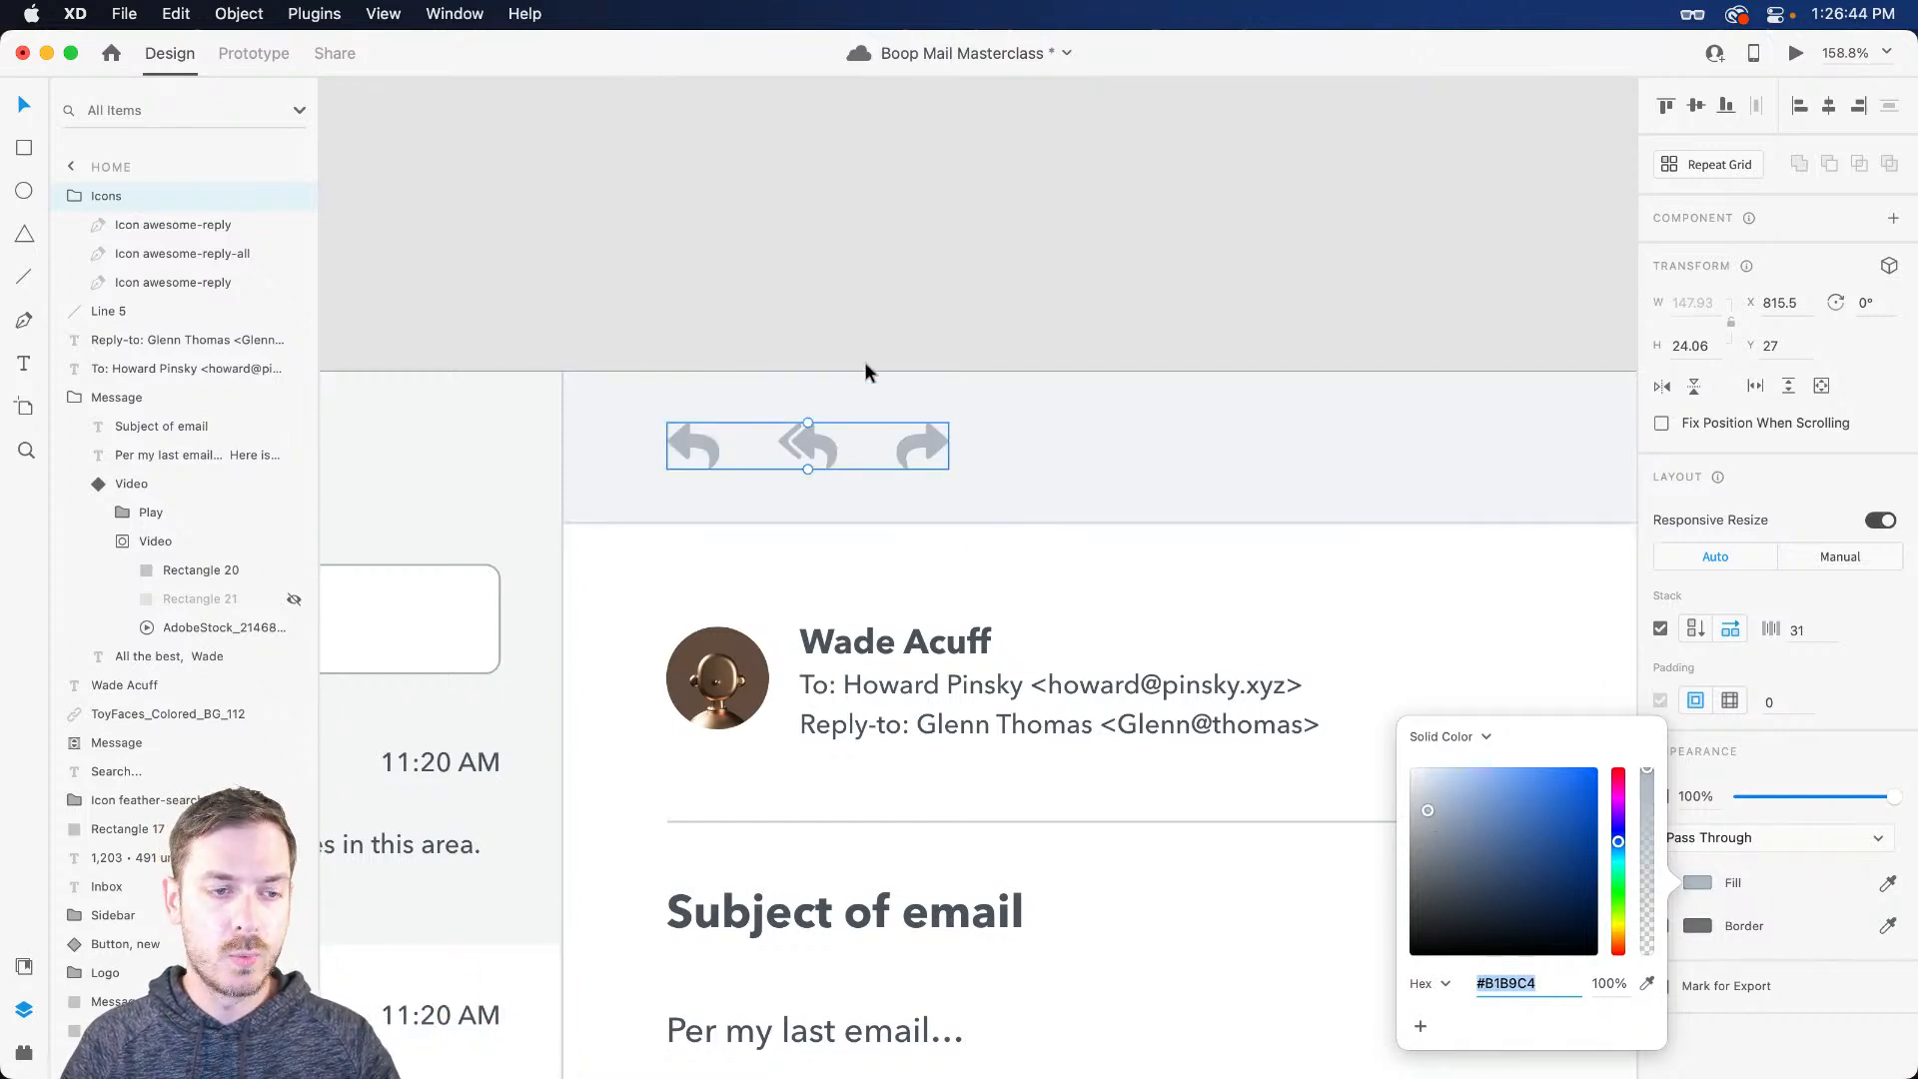
Step: Open the Stark plugin and examine the reply icon's contrast ratio against the header bar background
left_click(799, 438)
key("alt+super+p")
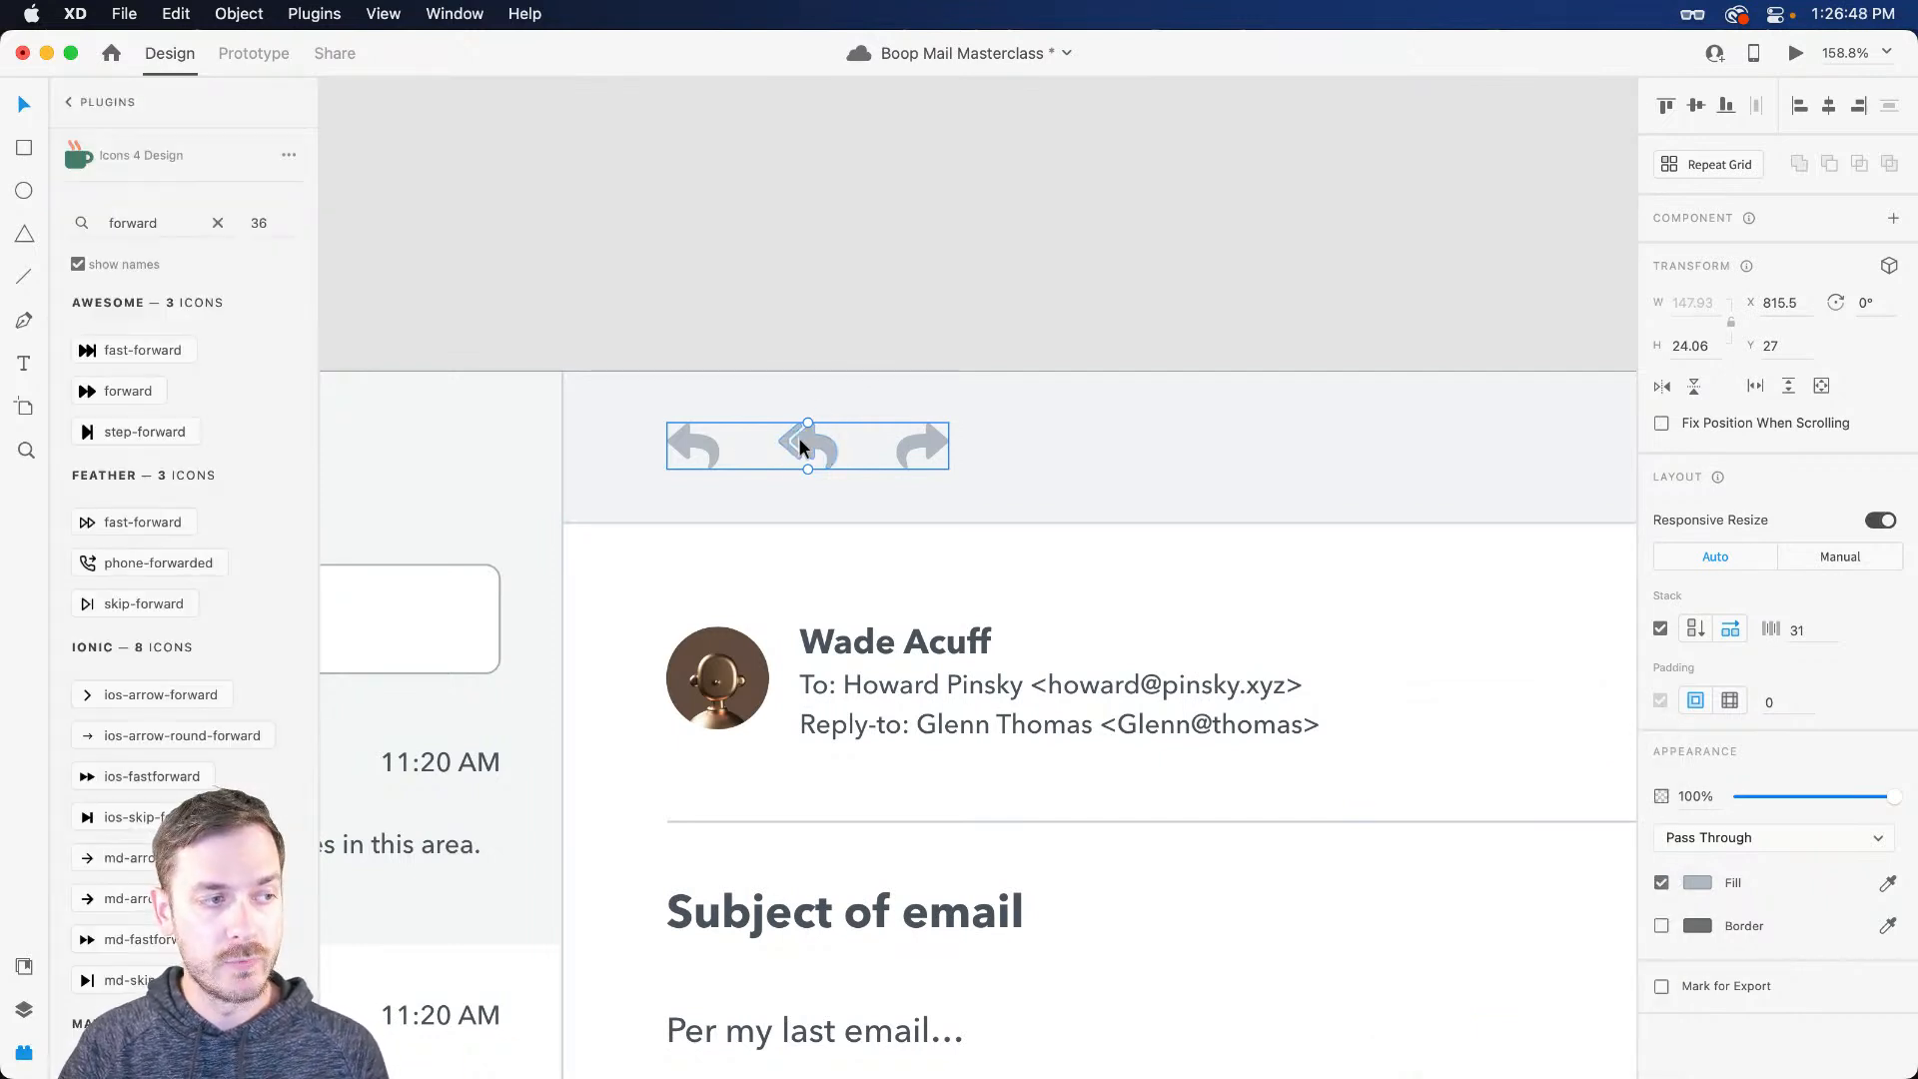
left_click(66, 102)
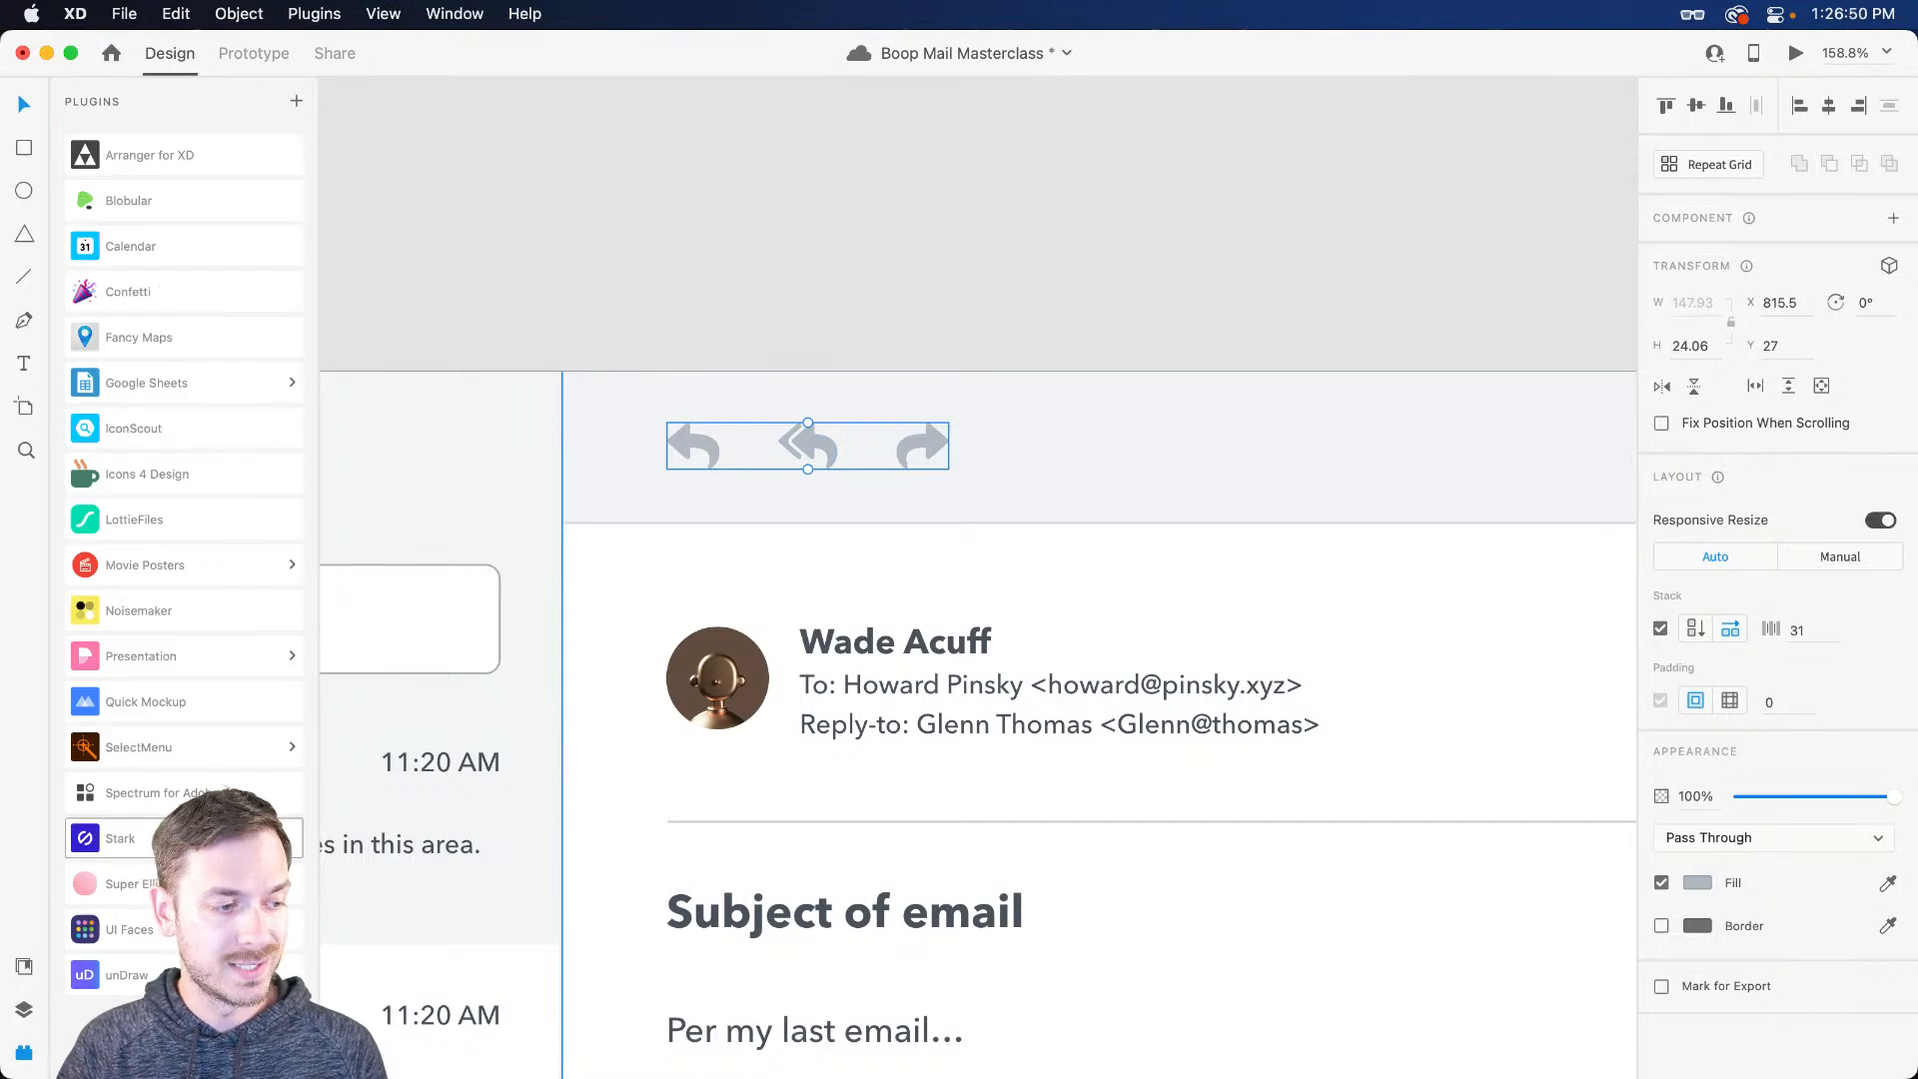
left_click(115, 427)
double_click(687, 446)
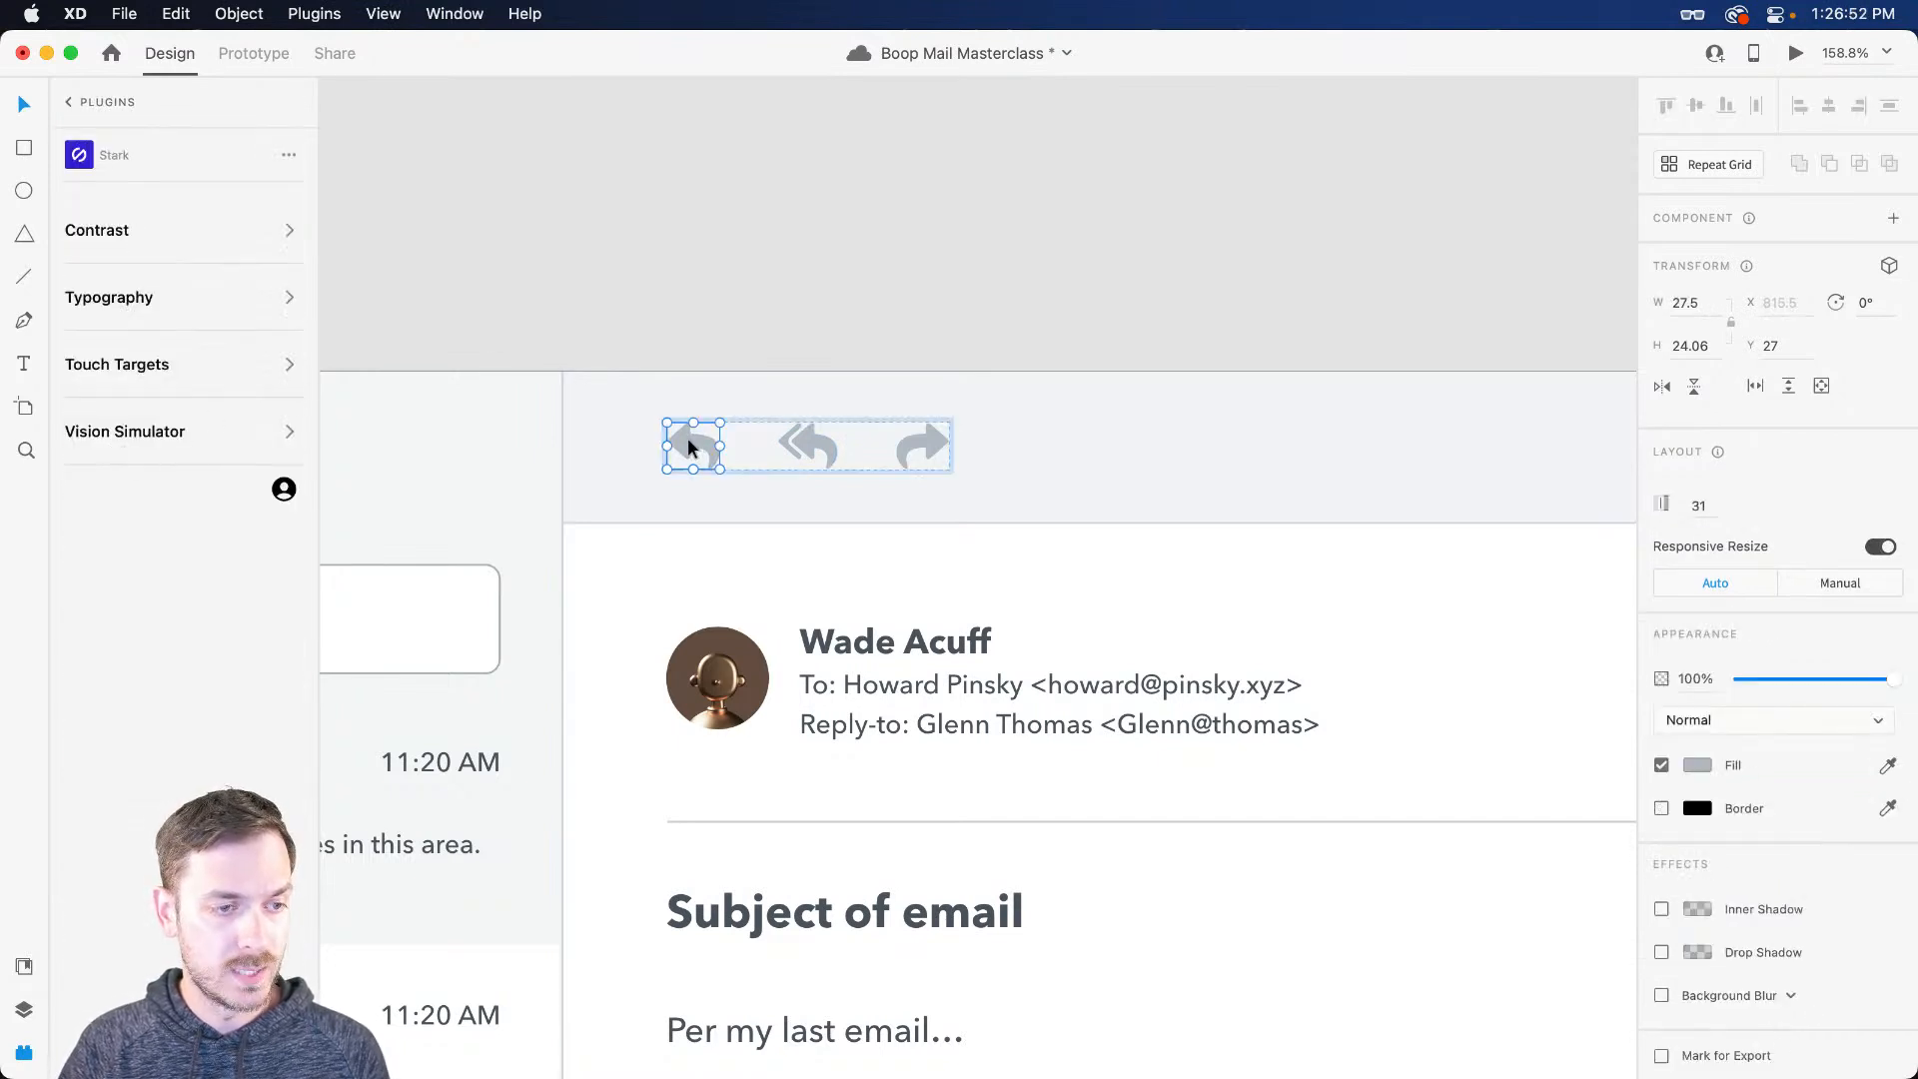
left_click(291, 232)
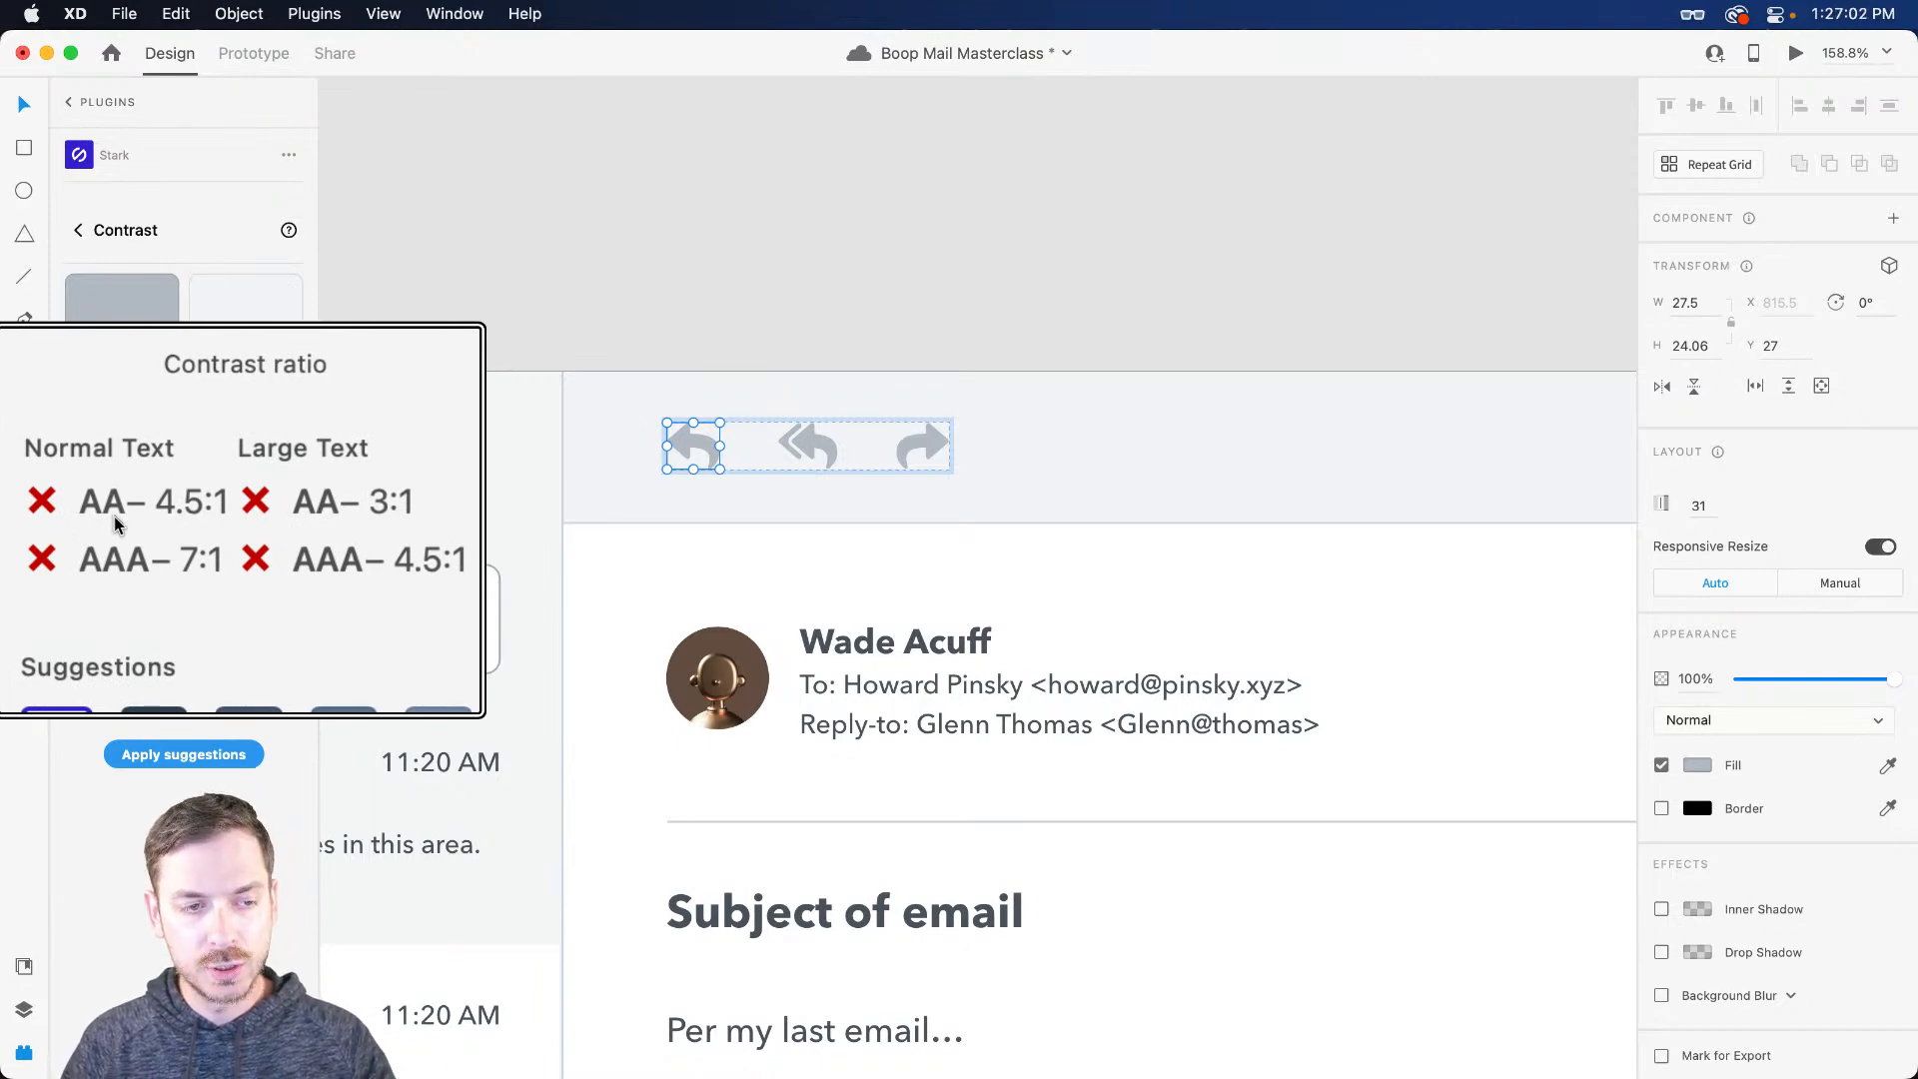
scroll(728, 420, "down", 3)
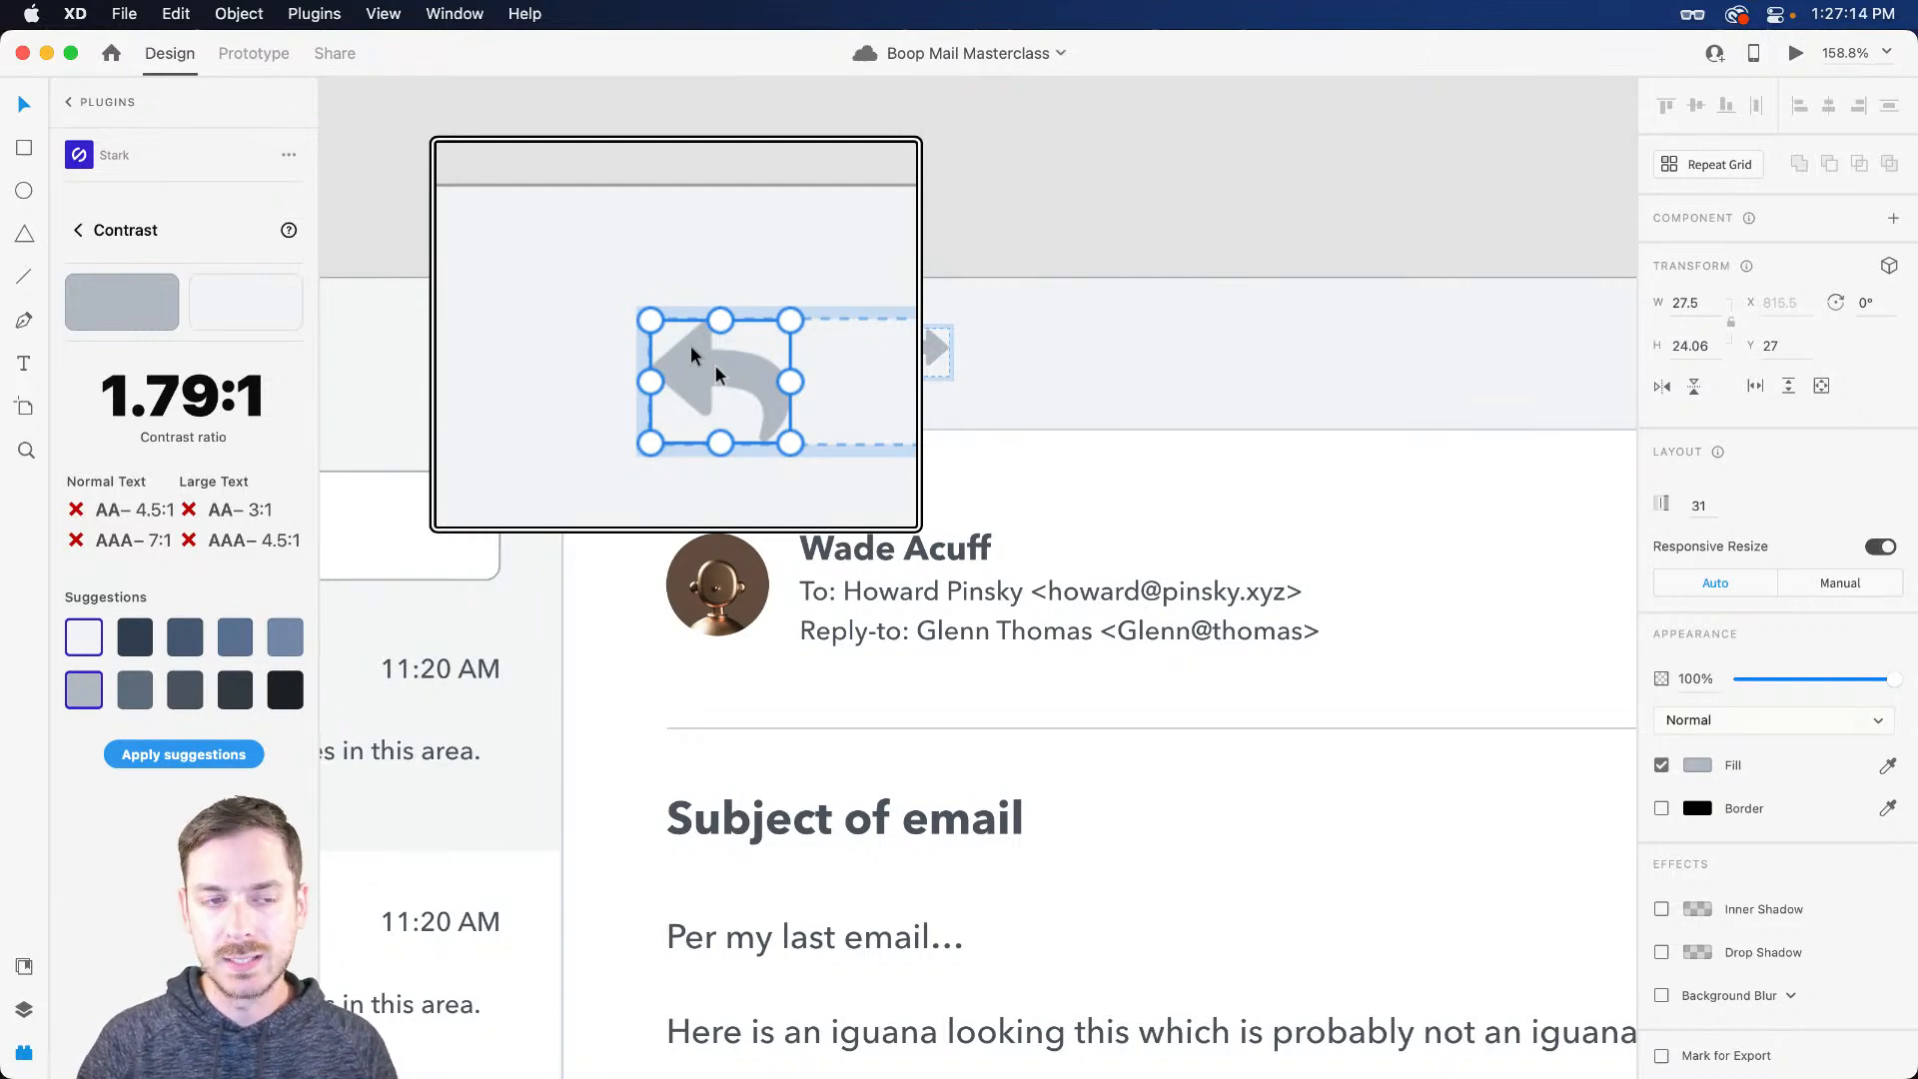
scroll(692, 346, "down", 5)
Step: View the recoloured header icons in the prototype preview, close it, and reselect the Icons group
left_click(708, 287)
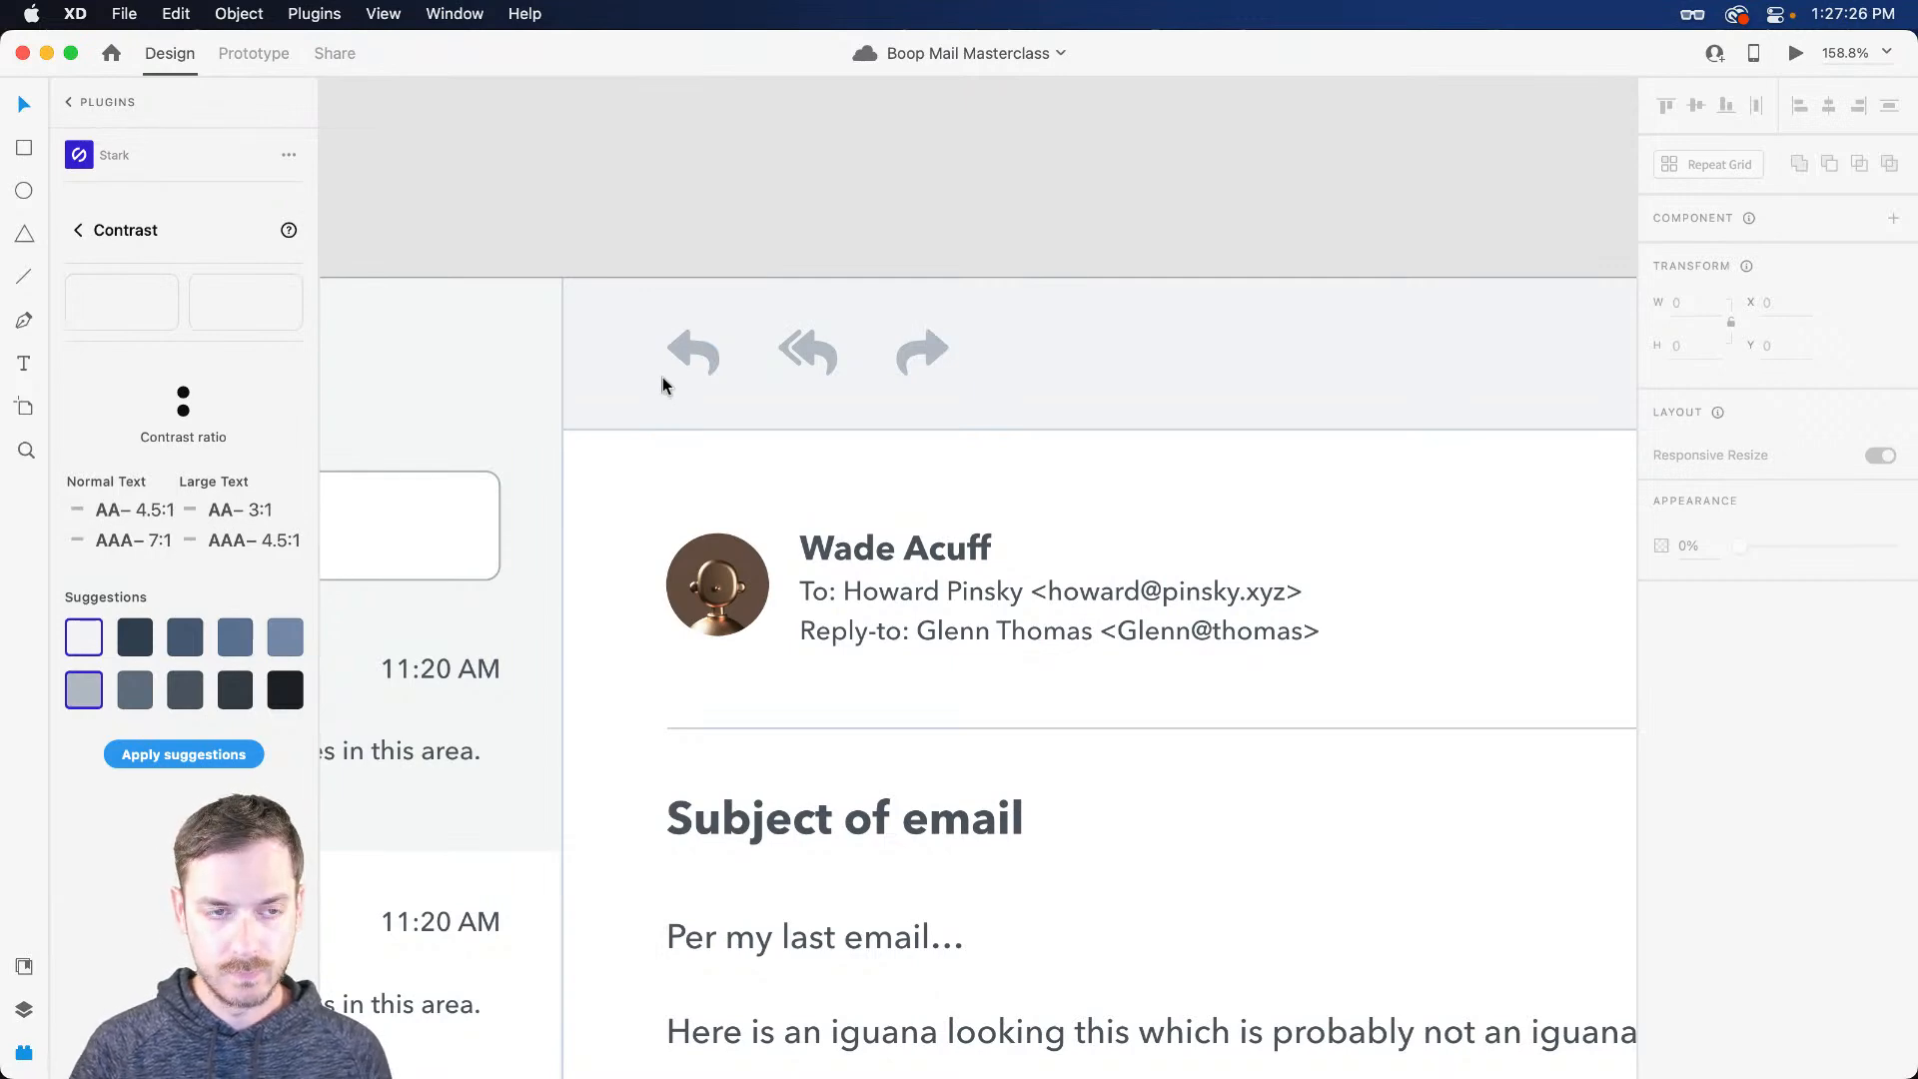
key("super+Return")
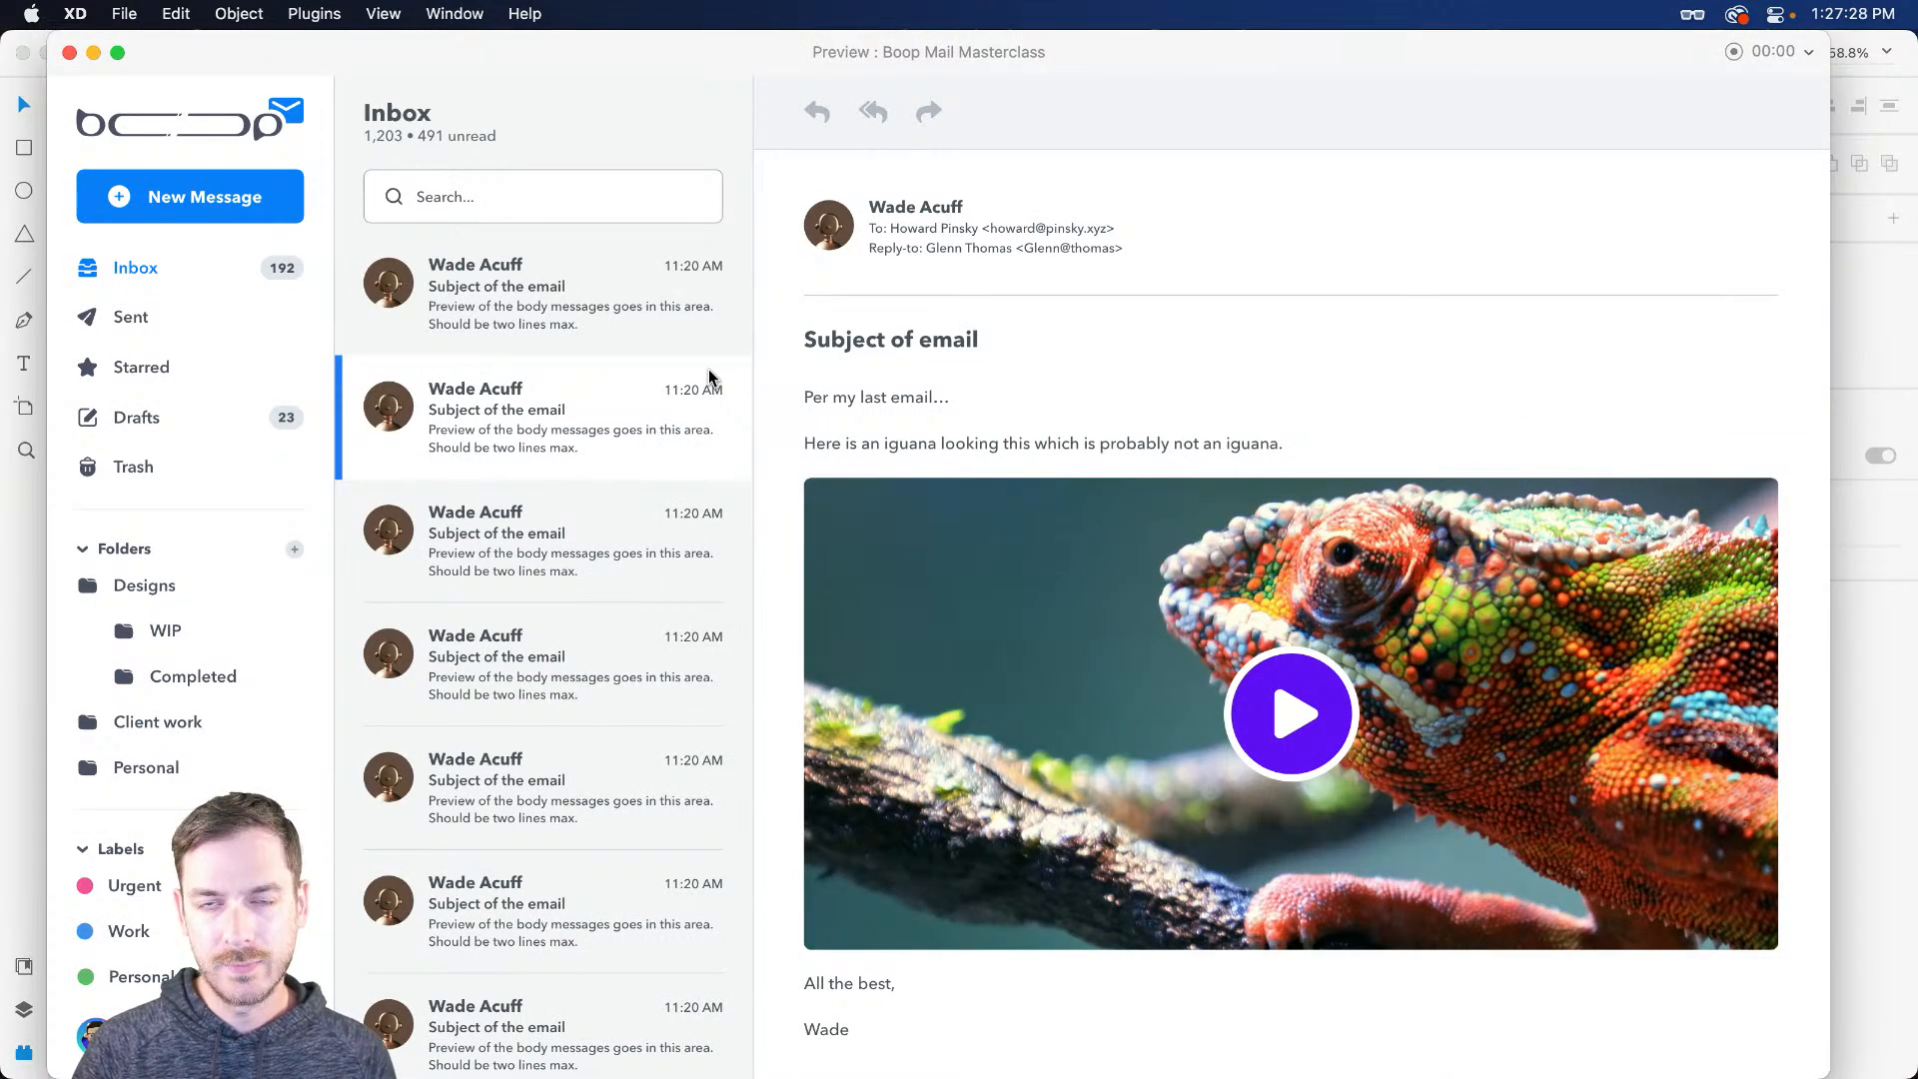
key("super+w")
left_click(693, 360)
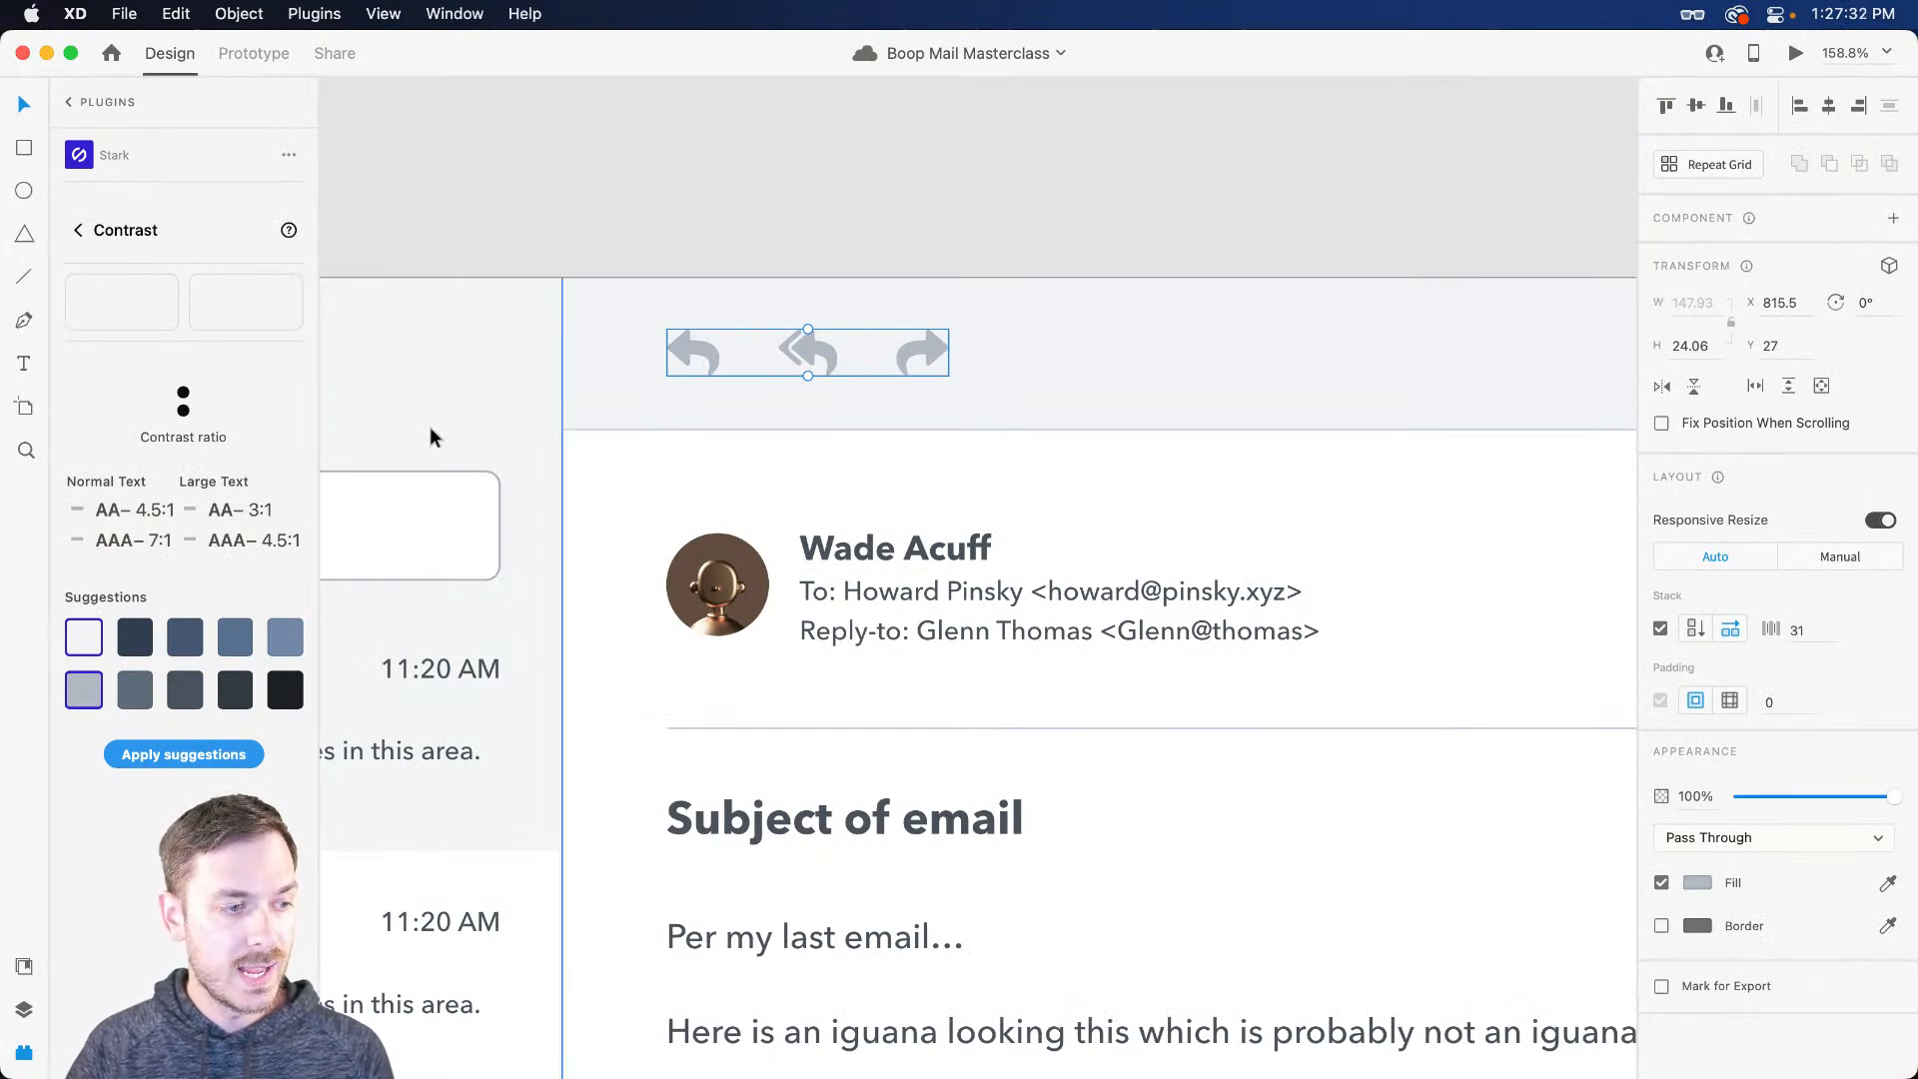
Step: Try darker Stark contrast suggestions as the reply icon's fill colour
double_click(686, 349)
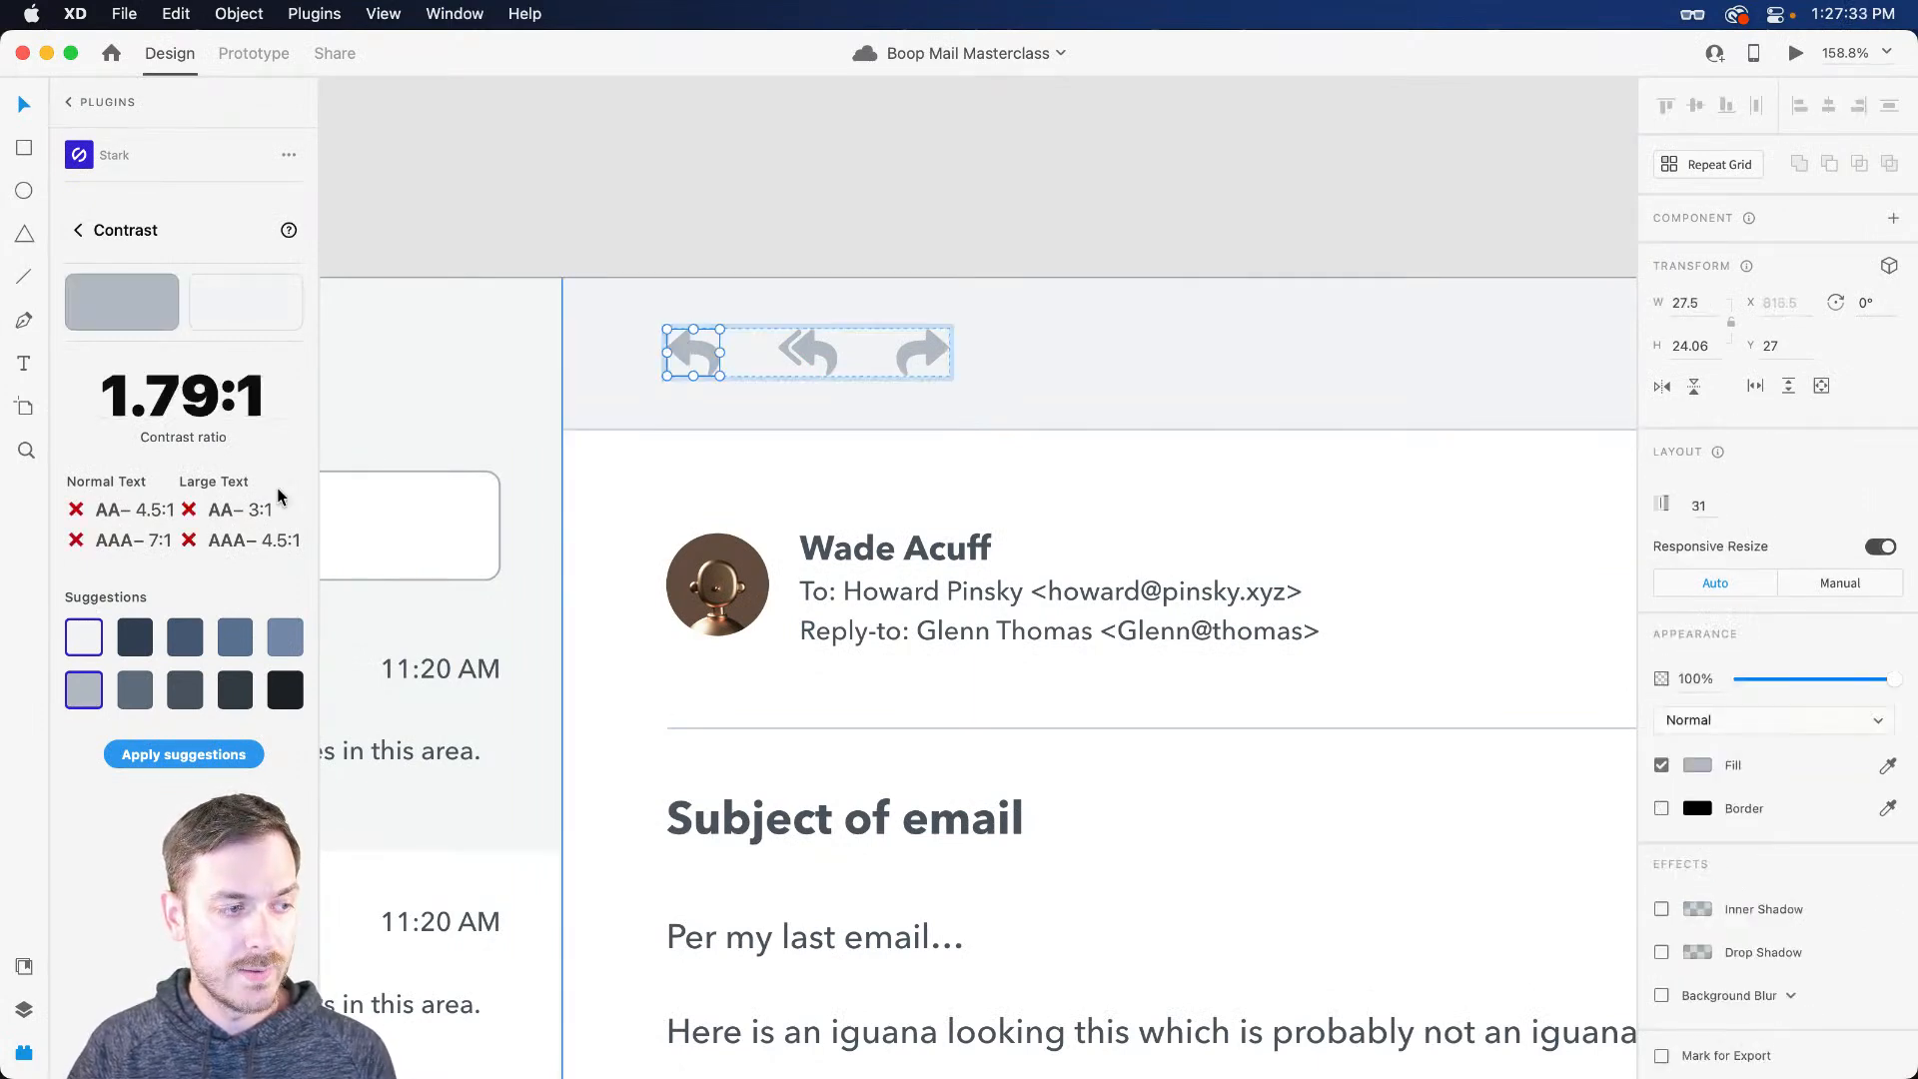
left_click(84, 695)
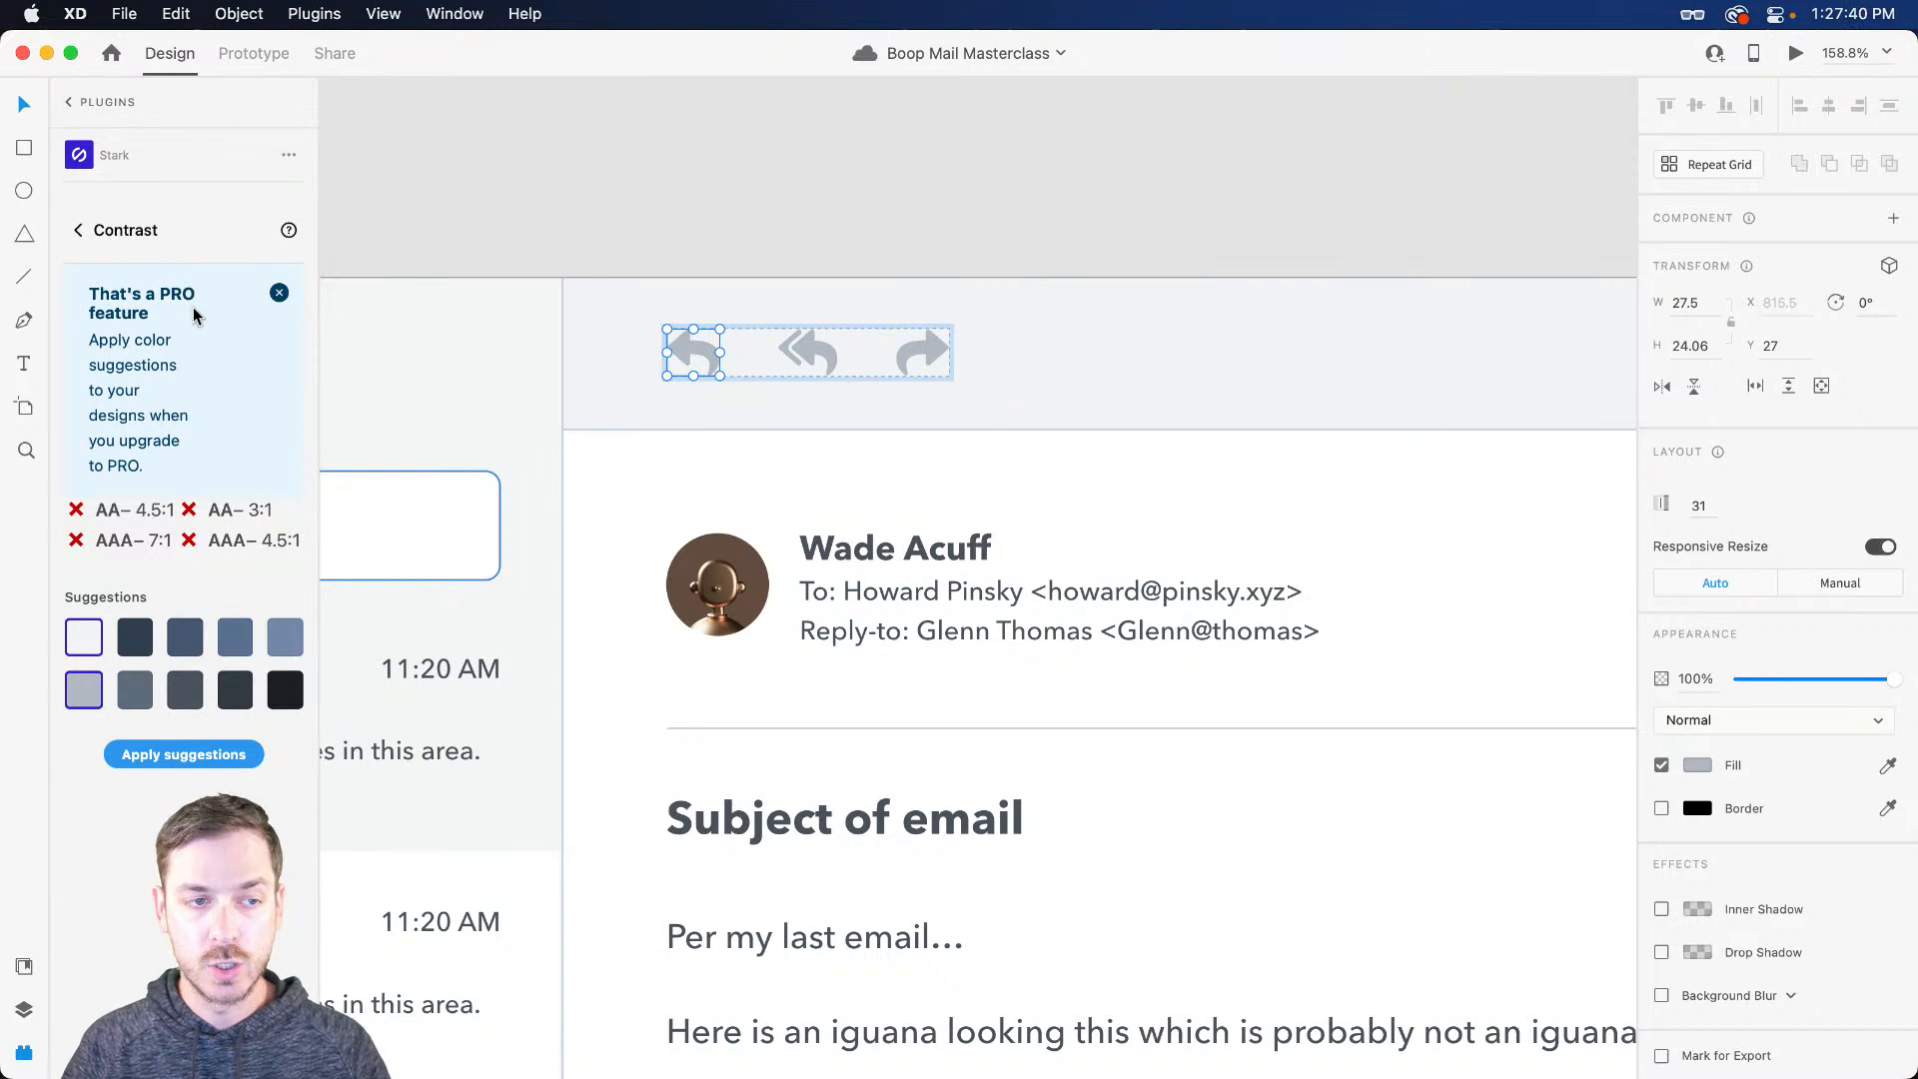
left_click(84, 689)
left_click(136, 689)
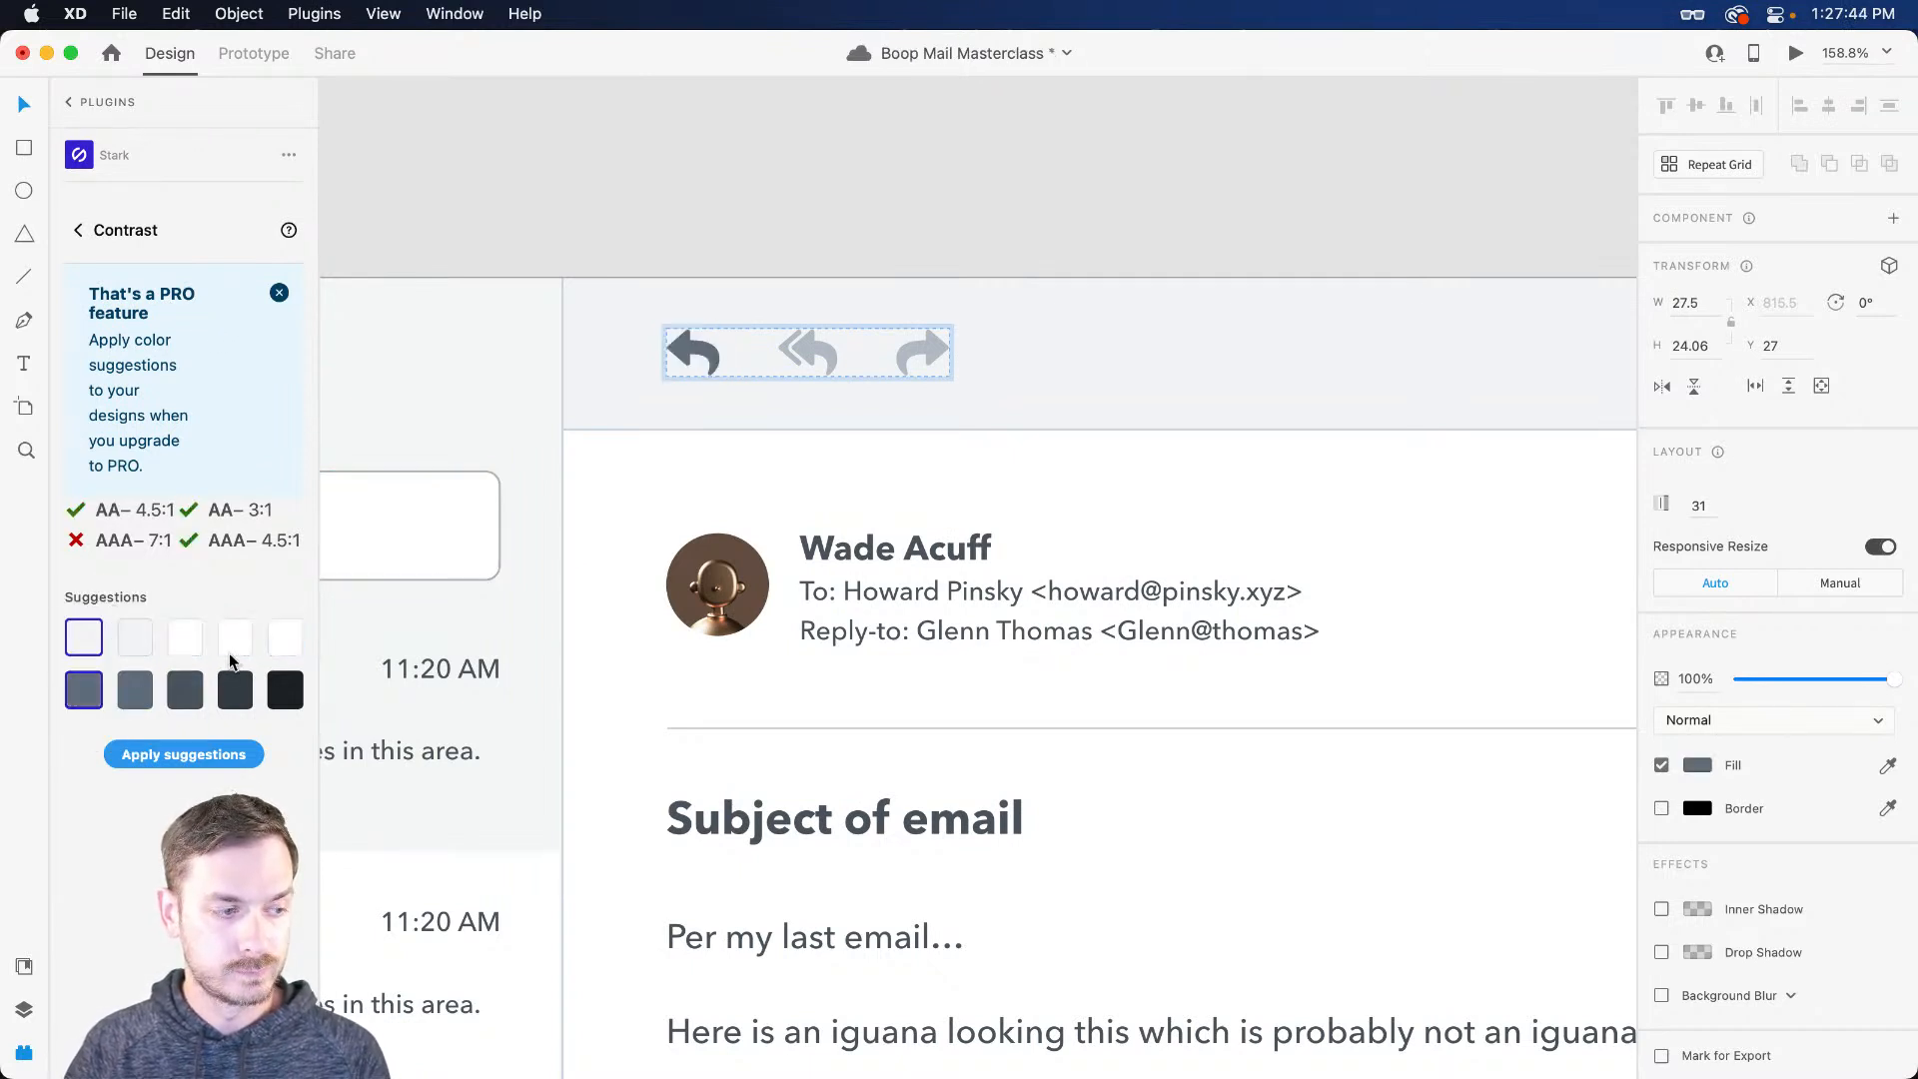
left_click(145, 640)
left_click(137, 692)
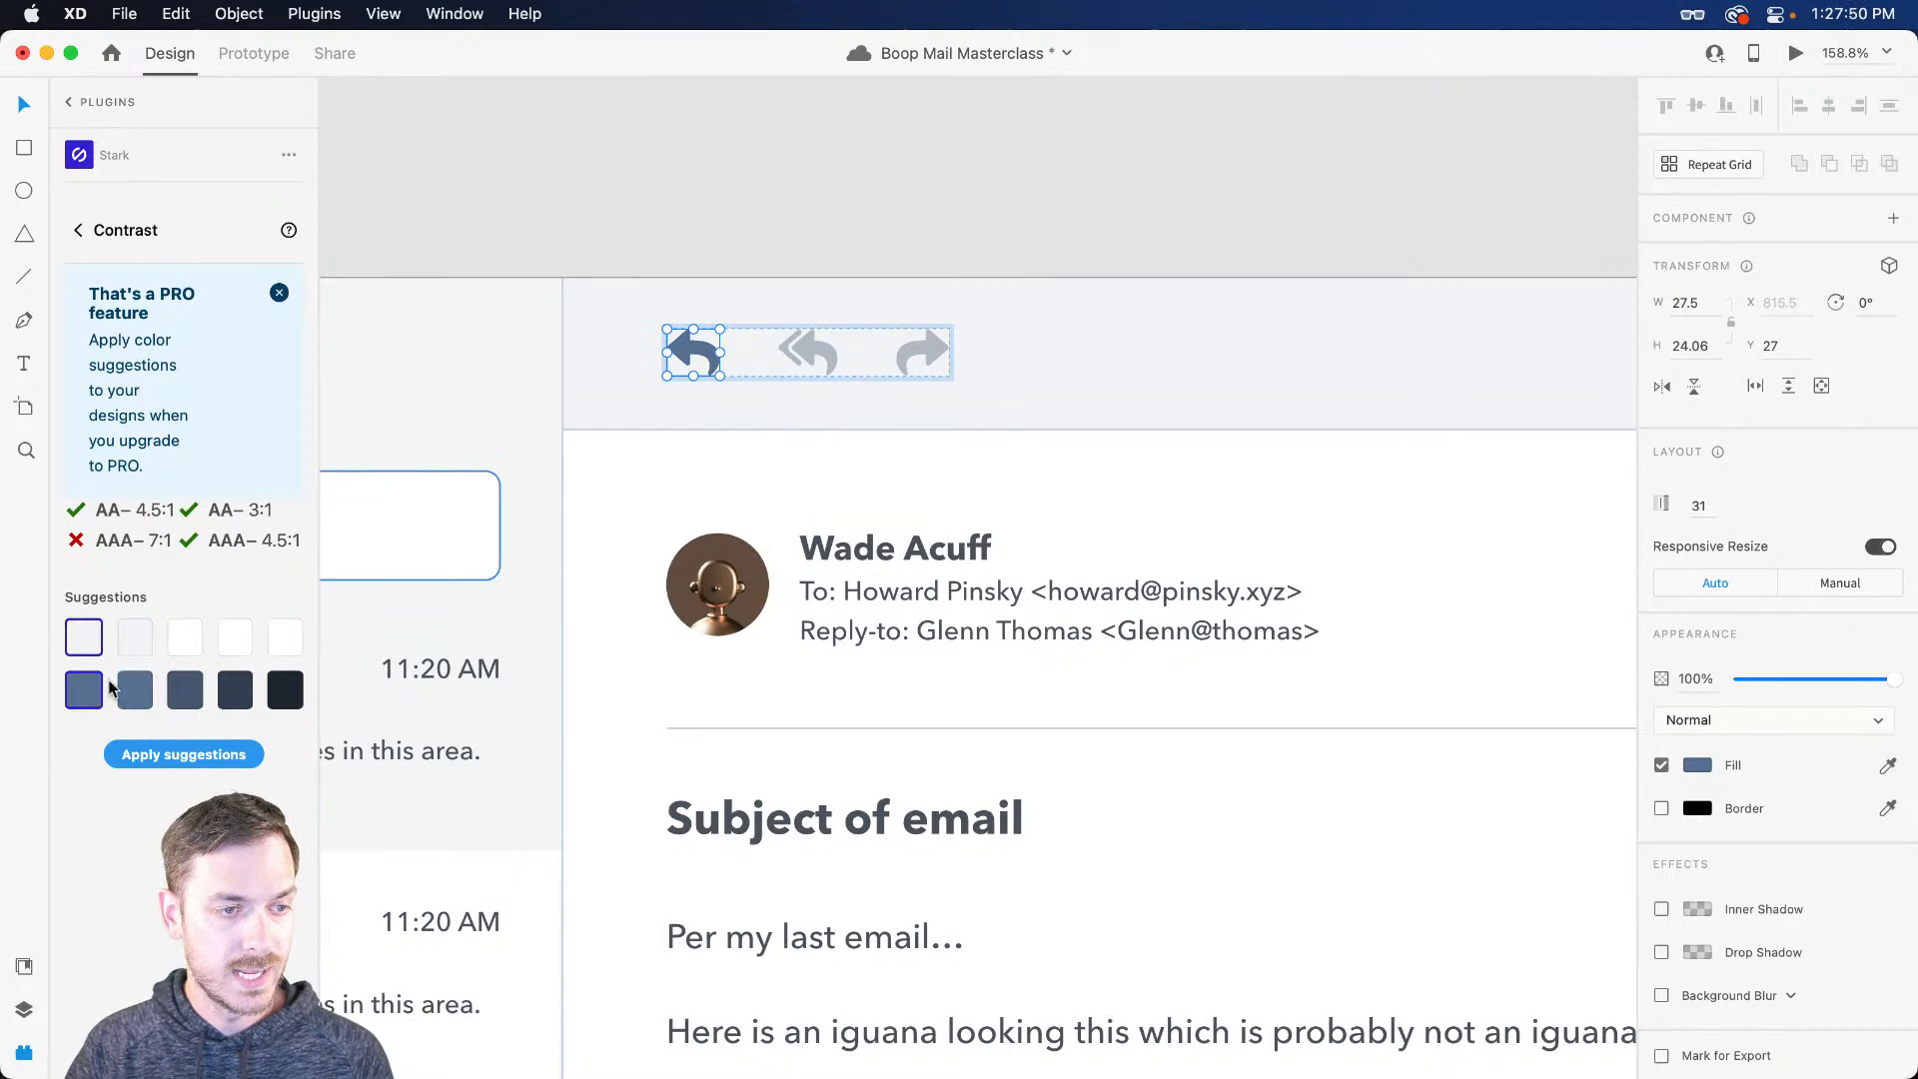
Step: Set the reply icon's fill to the muted dark grey #676E77
left_click(1695, 769)
left_click(1438, 755)
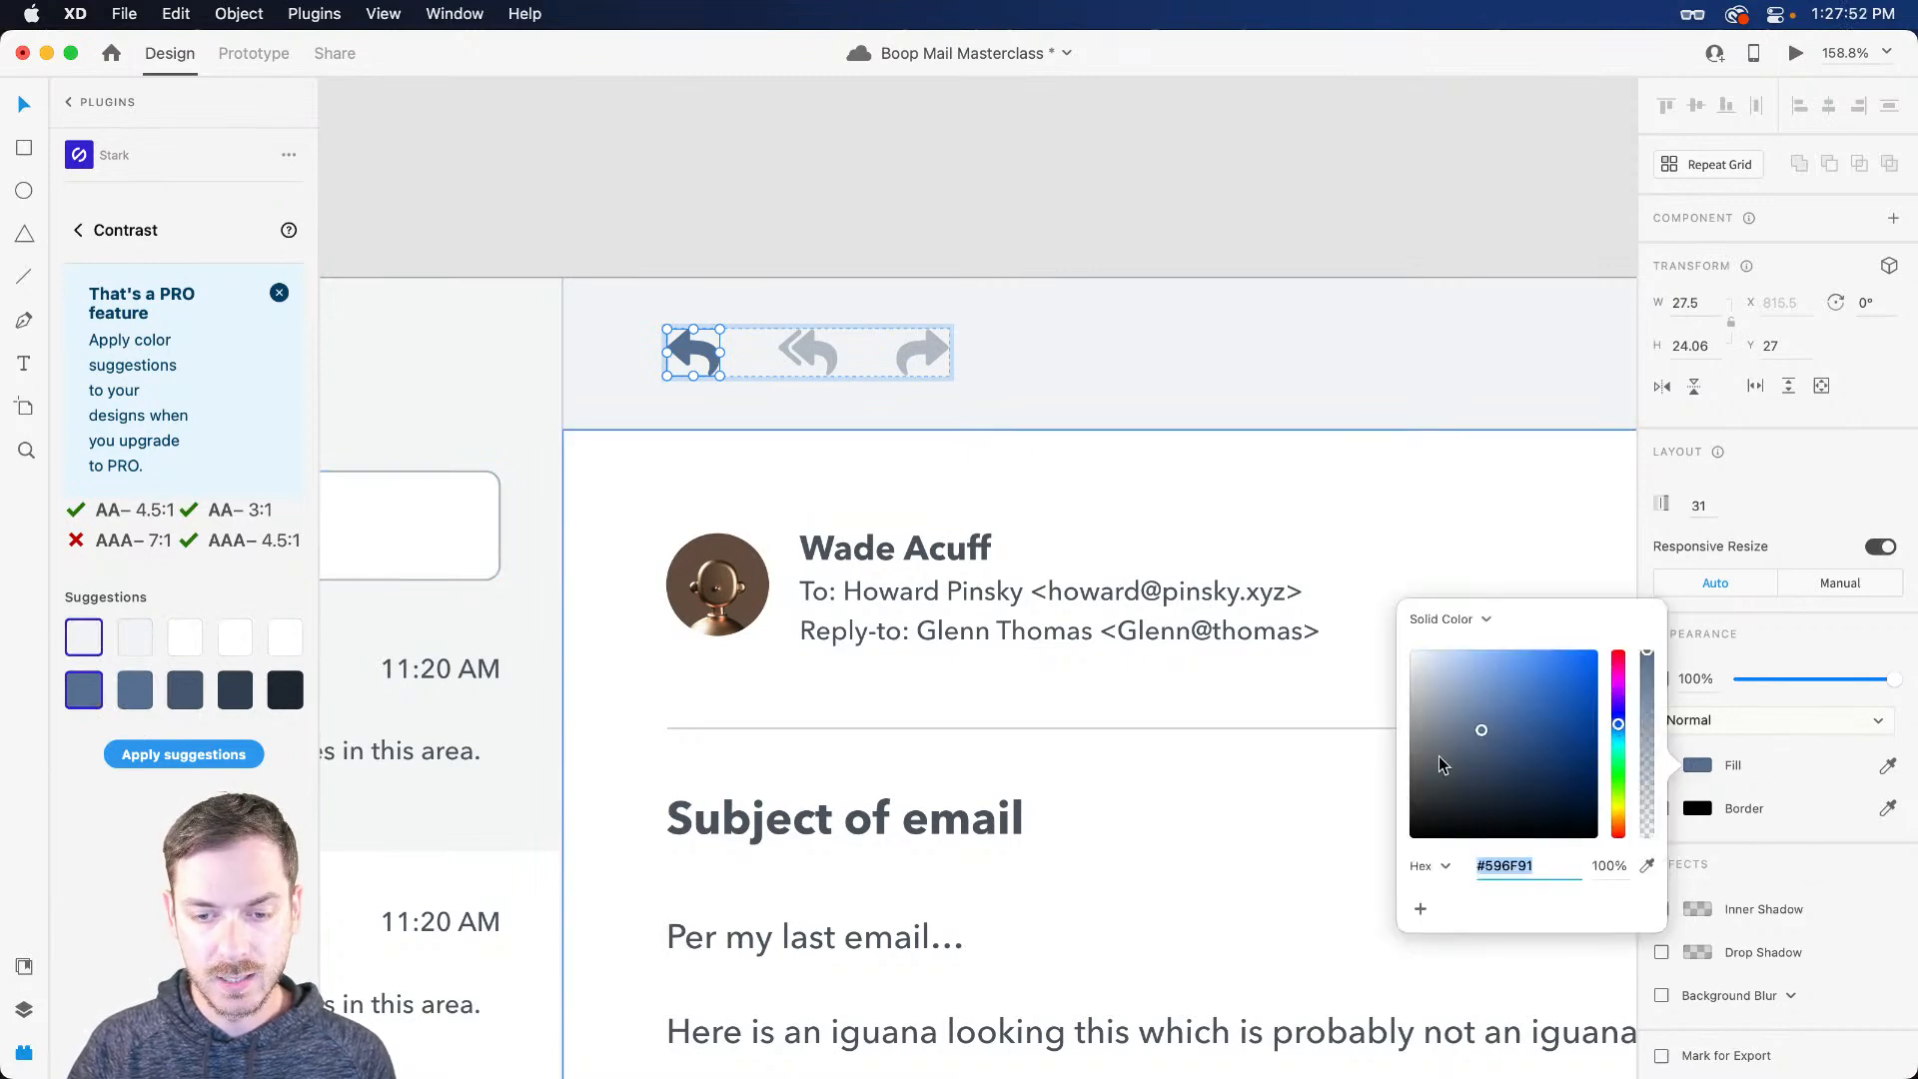
mouse_move(1438, 748)
left_mouse_down()
mouse_move(1443, 716)
mouse_move(1436, 750)
left_mouse_up()
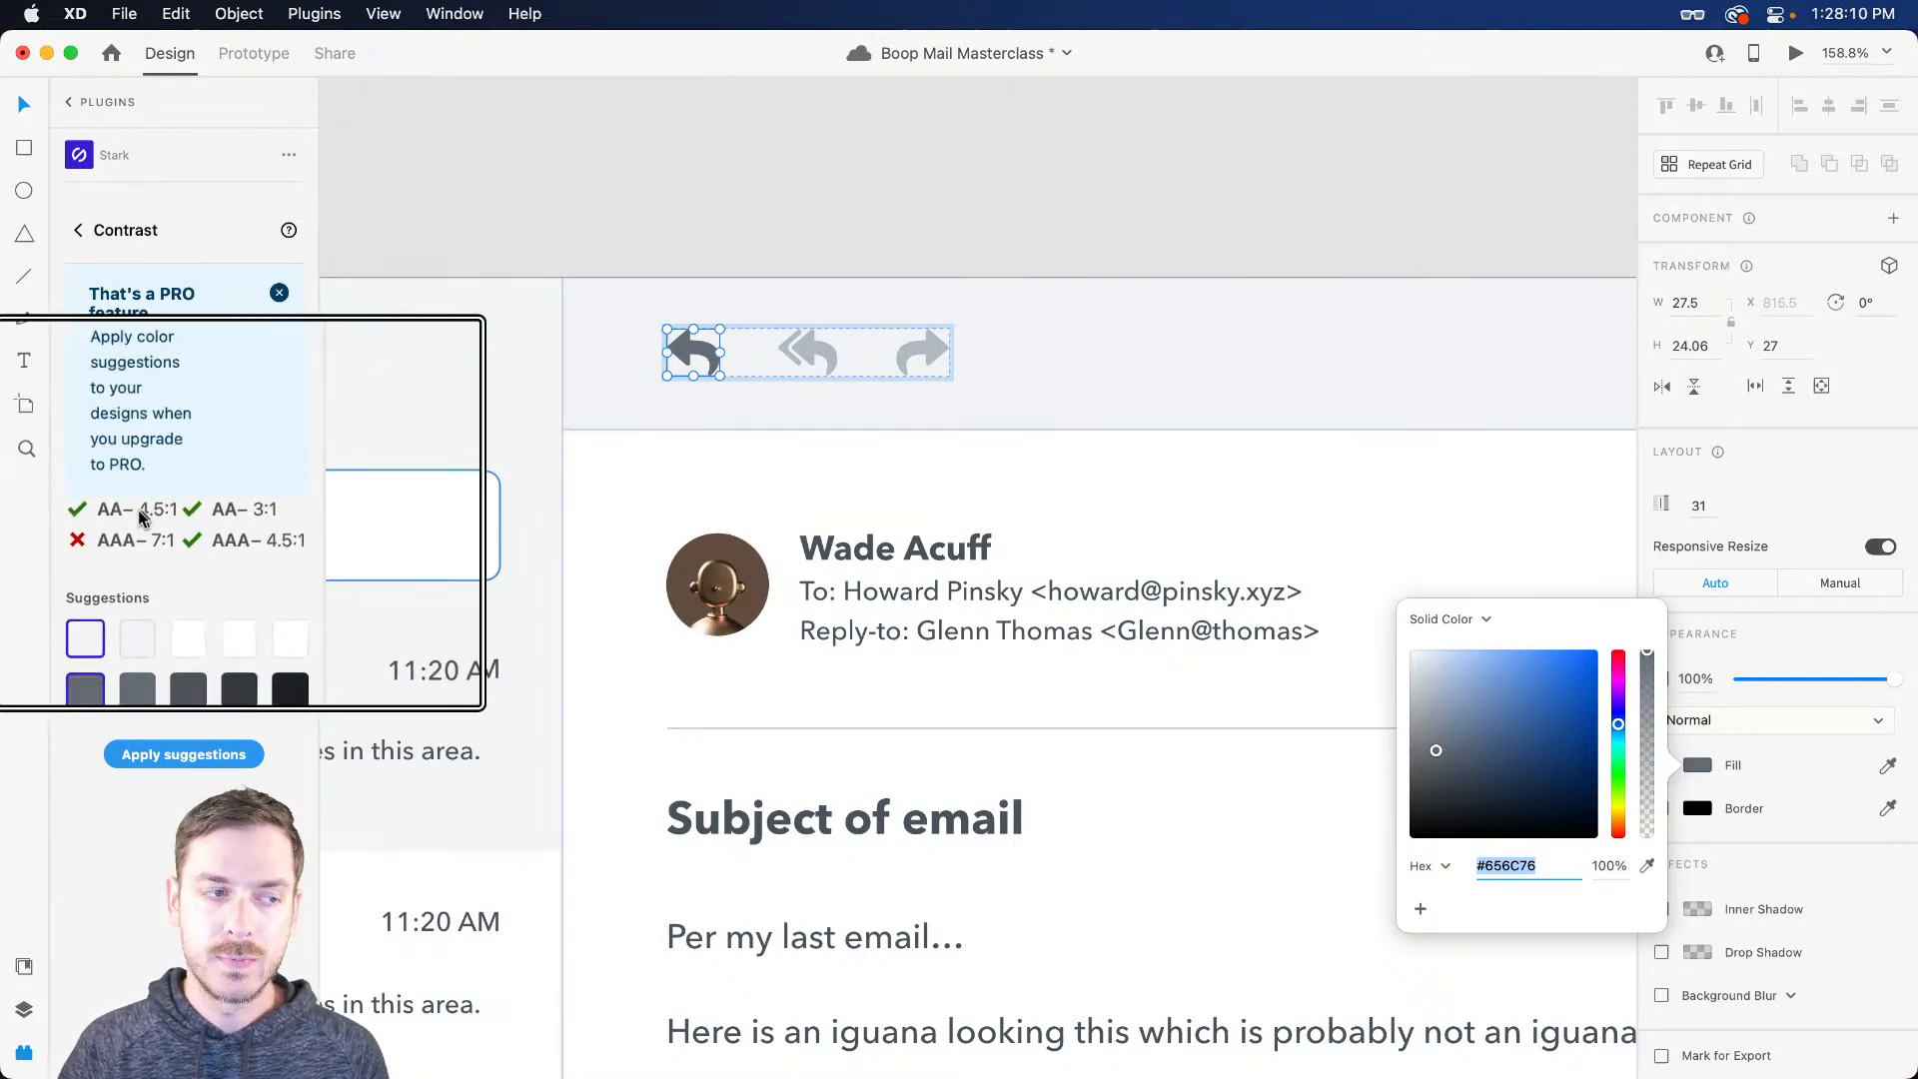
mouse_move(1439, 763)
left_mouse_down()
mouse_move(1437, 779)
mouse_move(1438, 727)
mouse_move(1436, 748)
left_mouse_up()
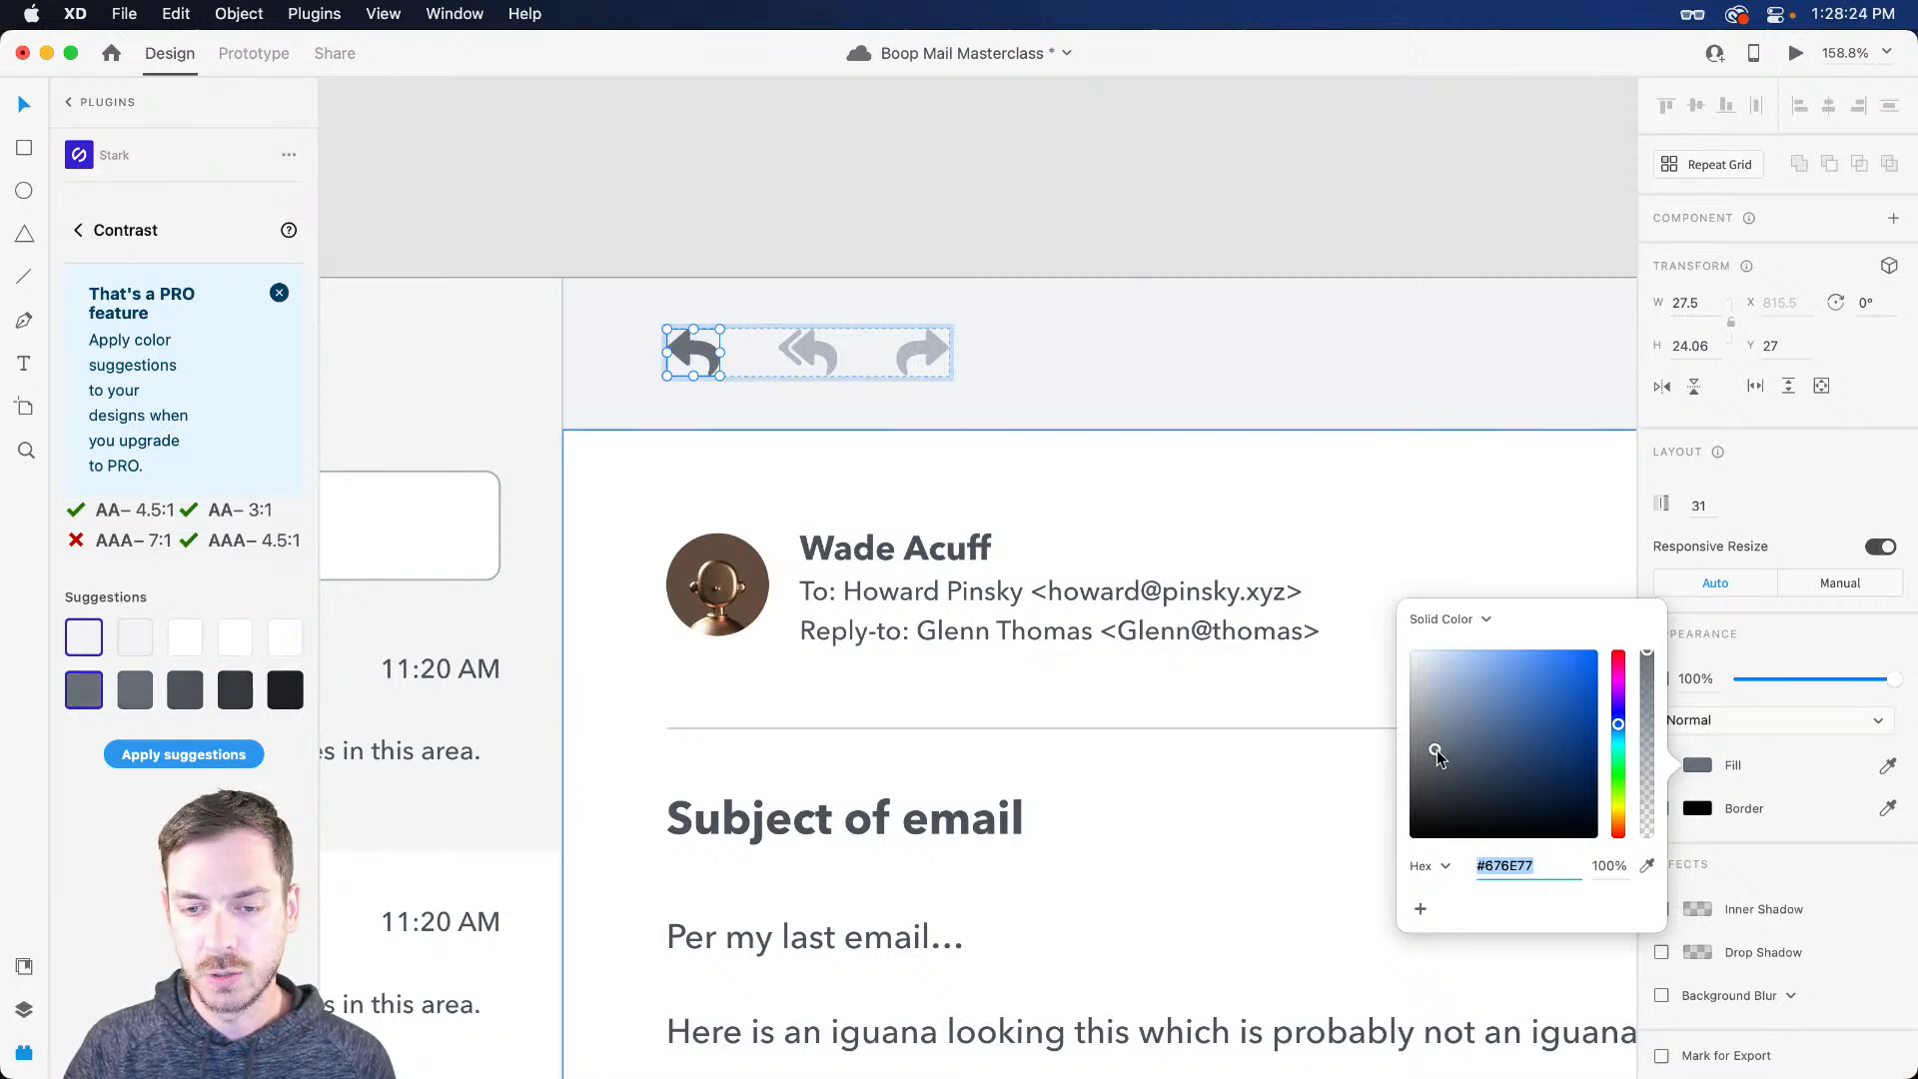
key("Escape")
Step: Sample the reply icon's grey as the fill for both the reply-all and forward icons
left_click(823, 359)
left_click(924, 354, "shift")
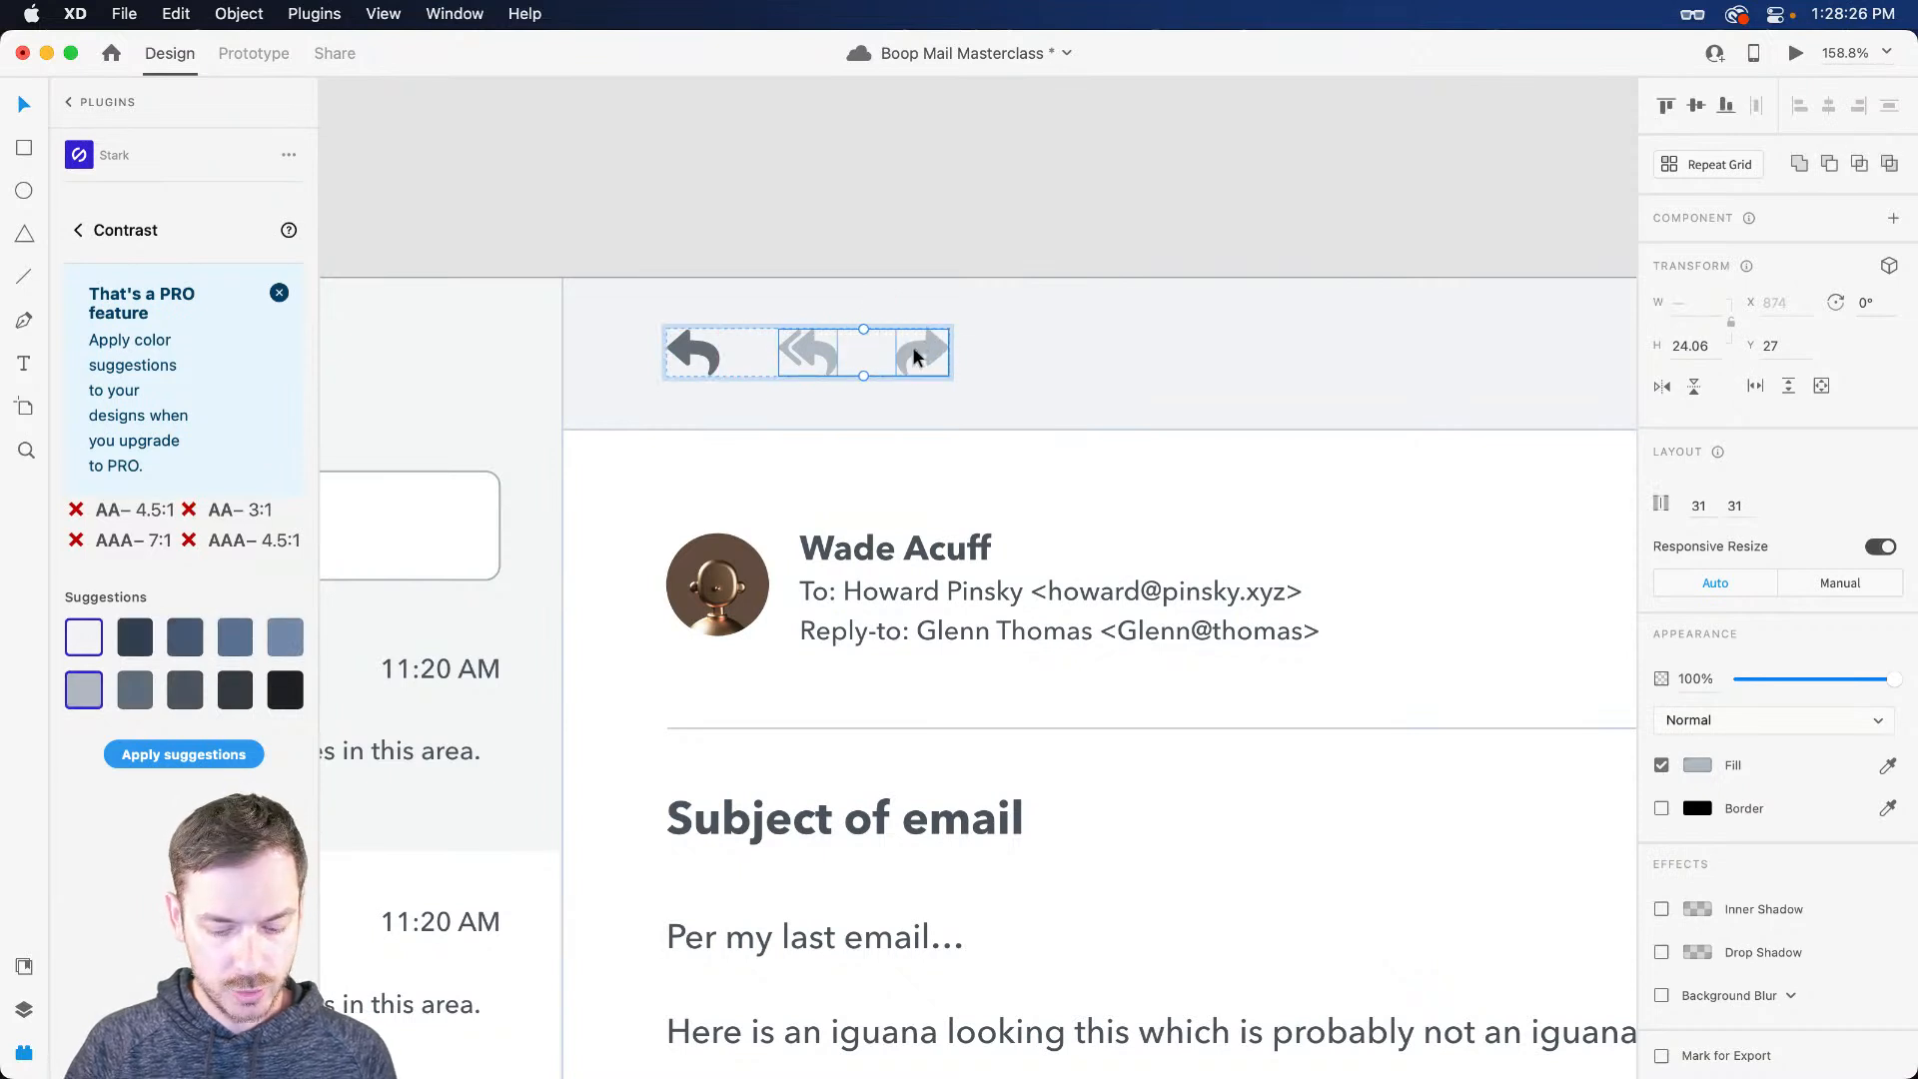
key("i")
left_click(685, 356)
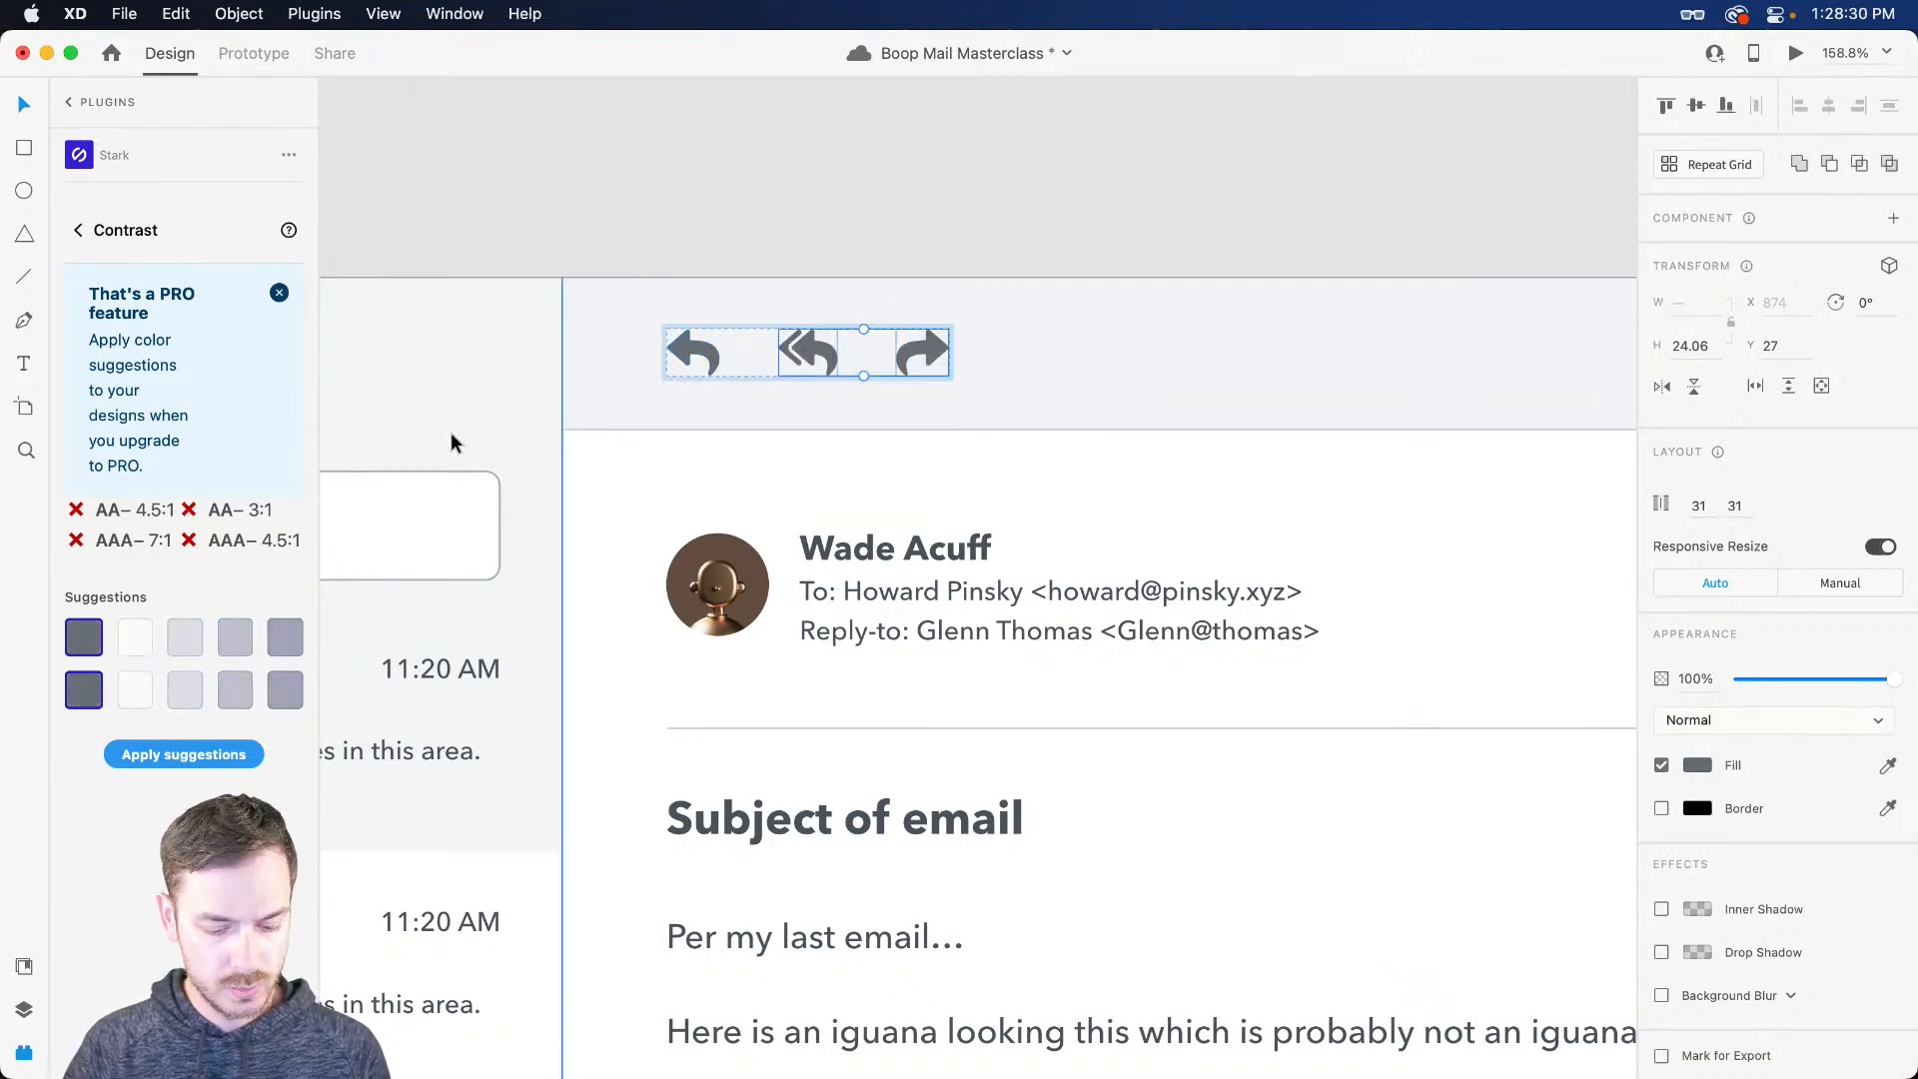
Step: Save the icons' #676E77 fill as a colour in the document assets
left_click(25, 1010)
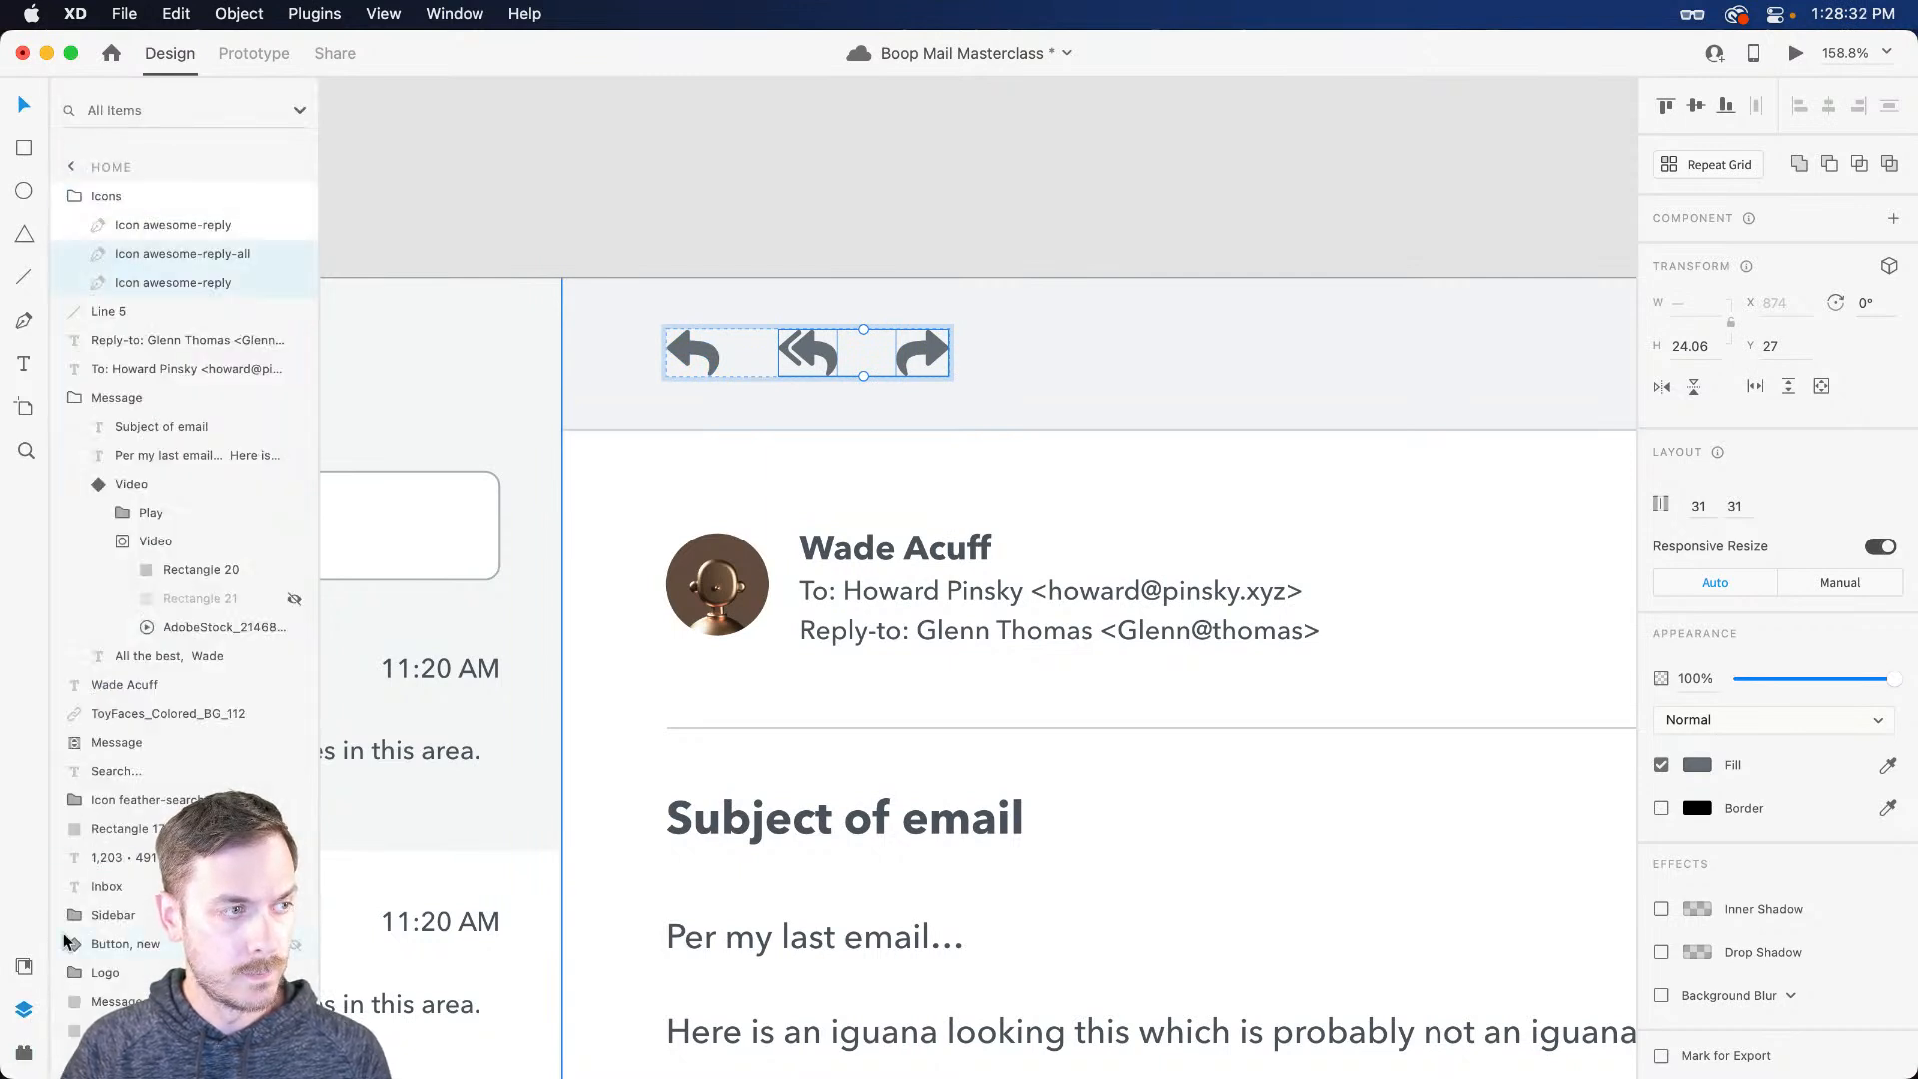
left_click(24, 966)
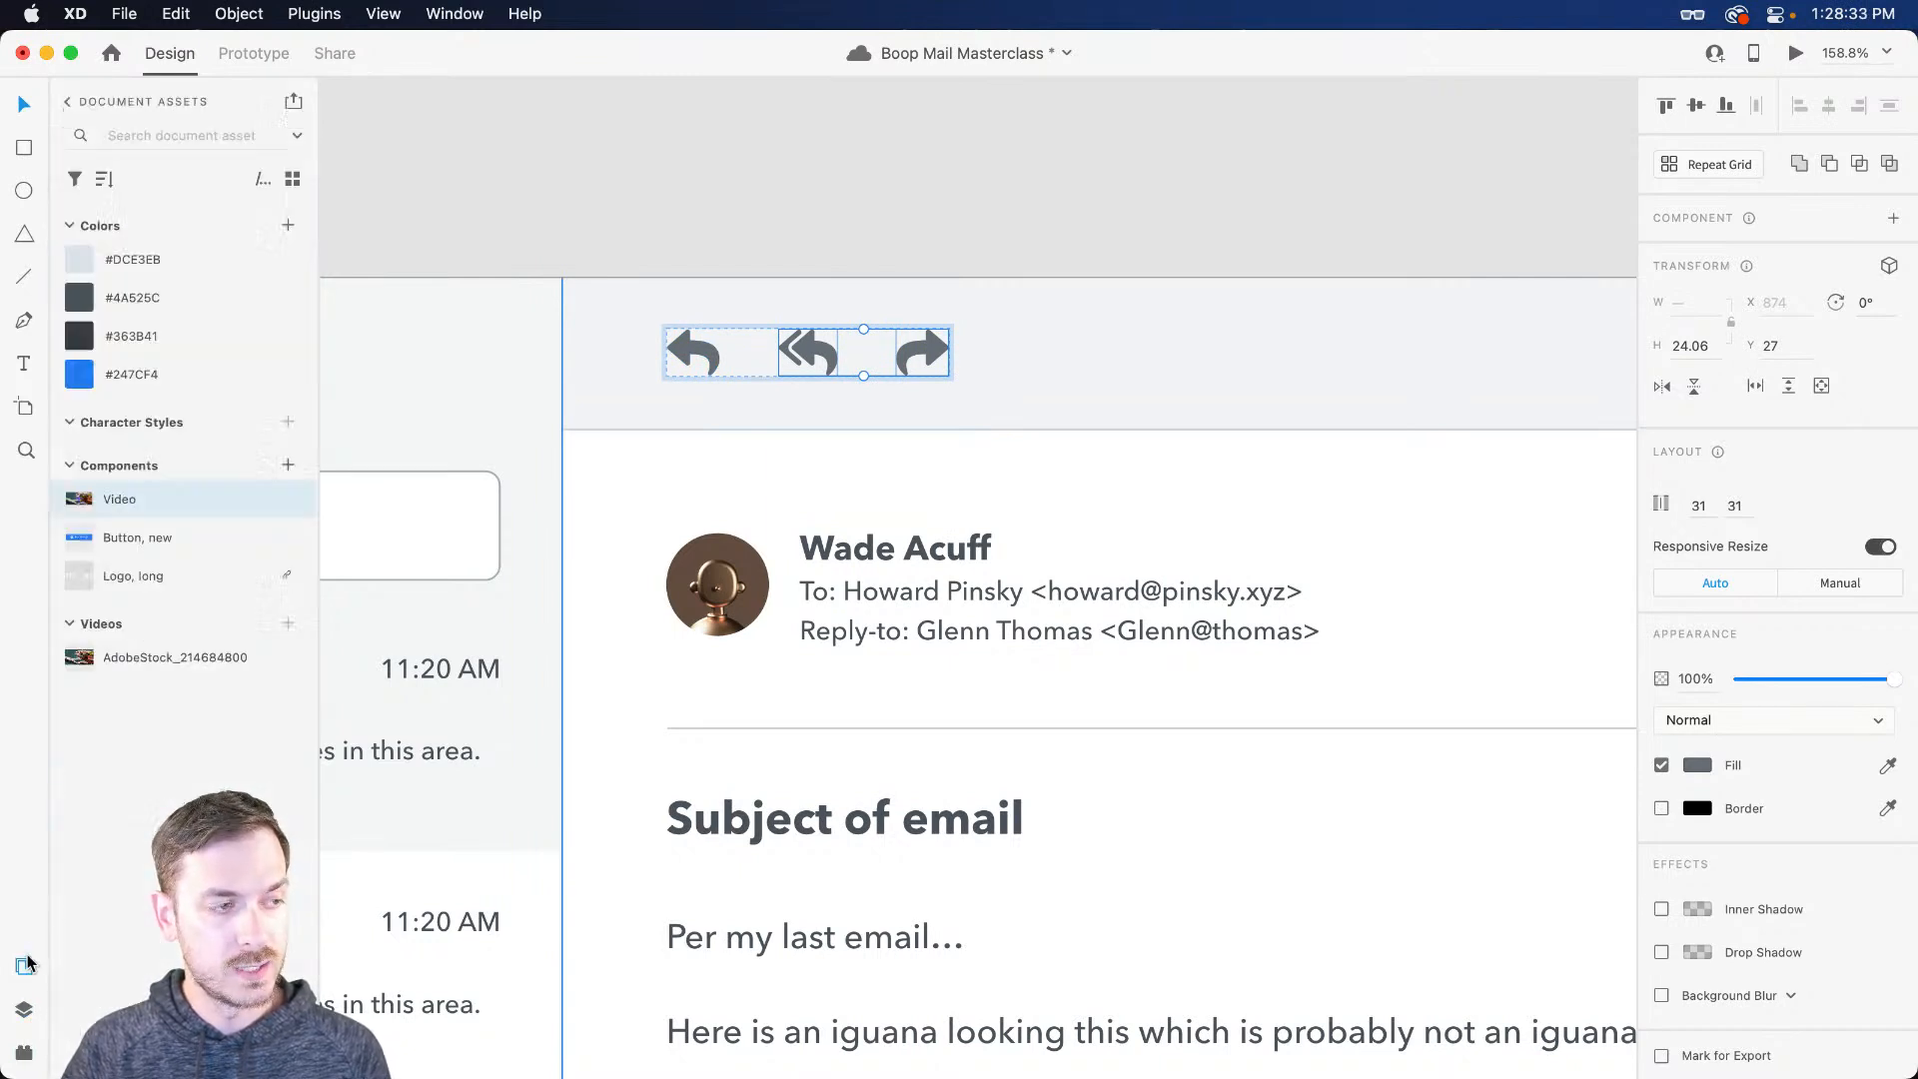
left_click(287, 225)
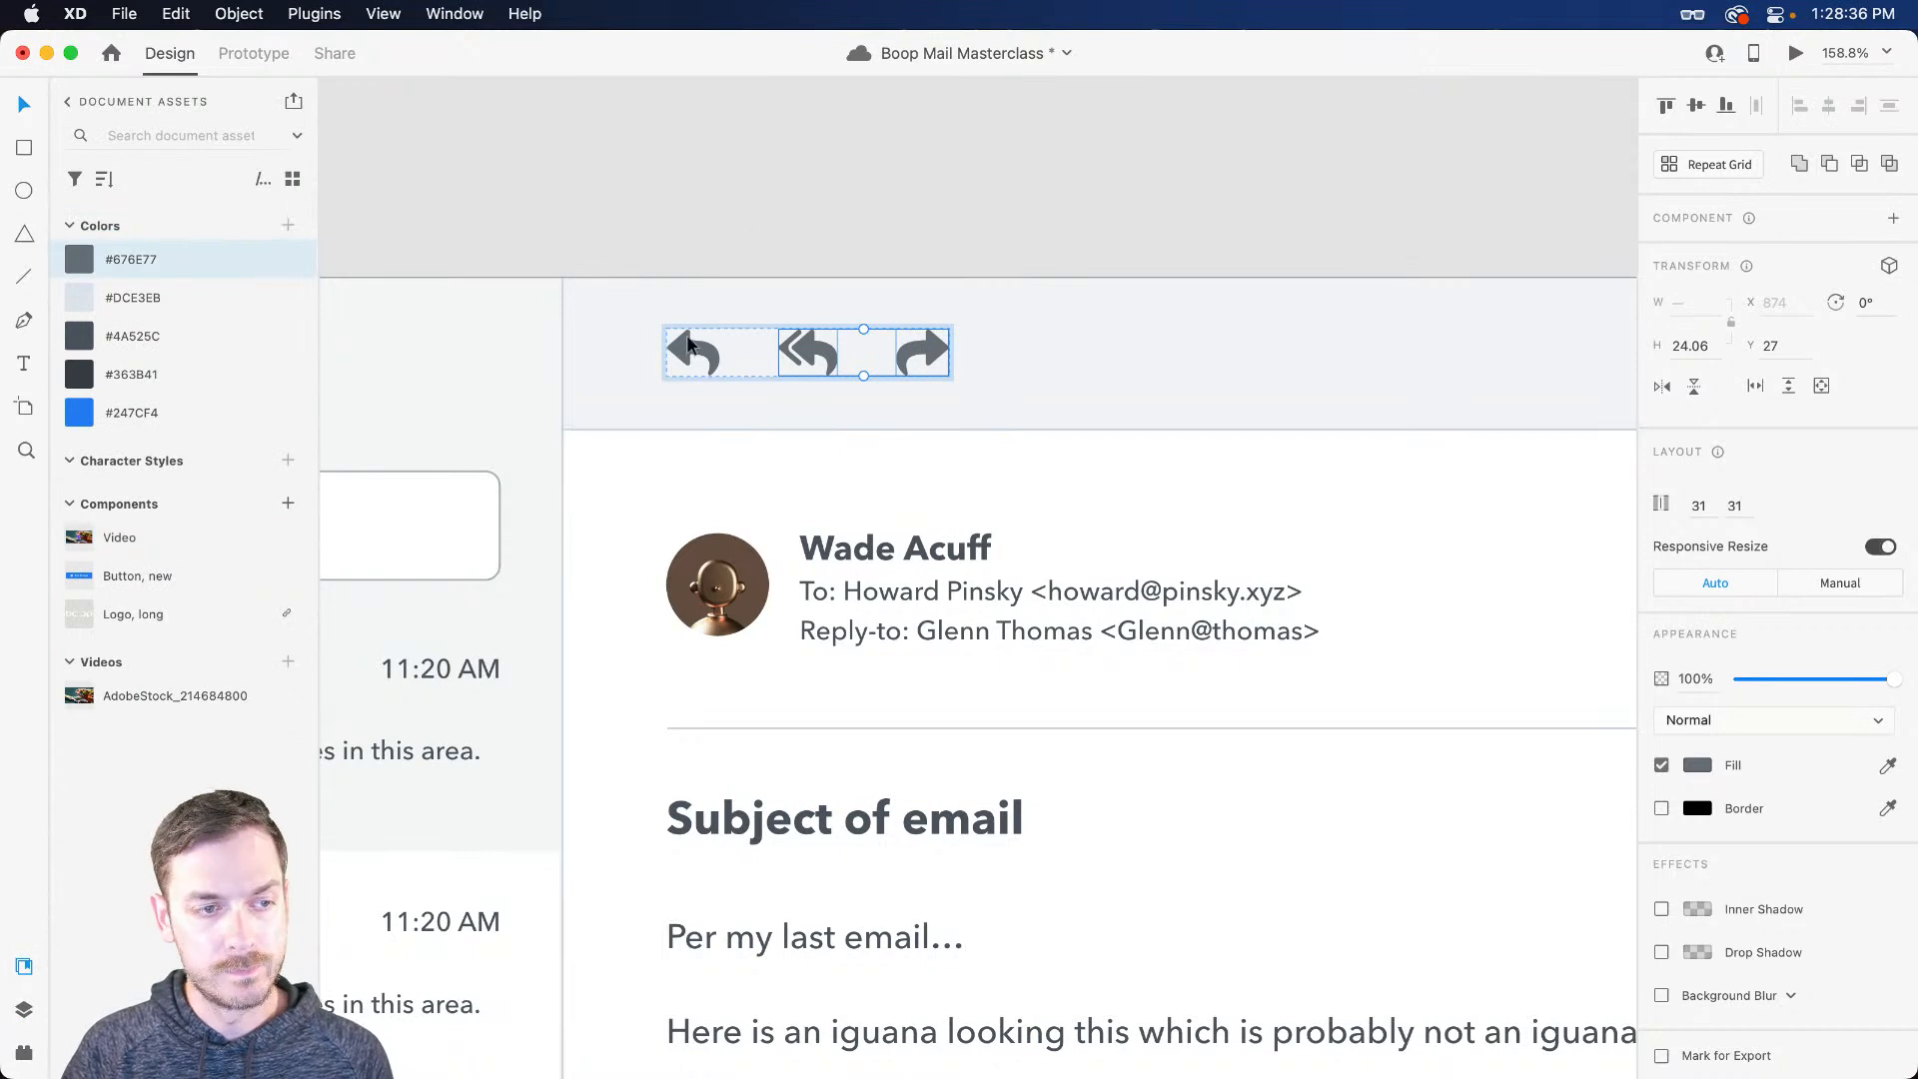
Step: Set the fill of all three header icons to the slightly bluer grey #636D79
left_click(692, 351, "shift")
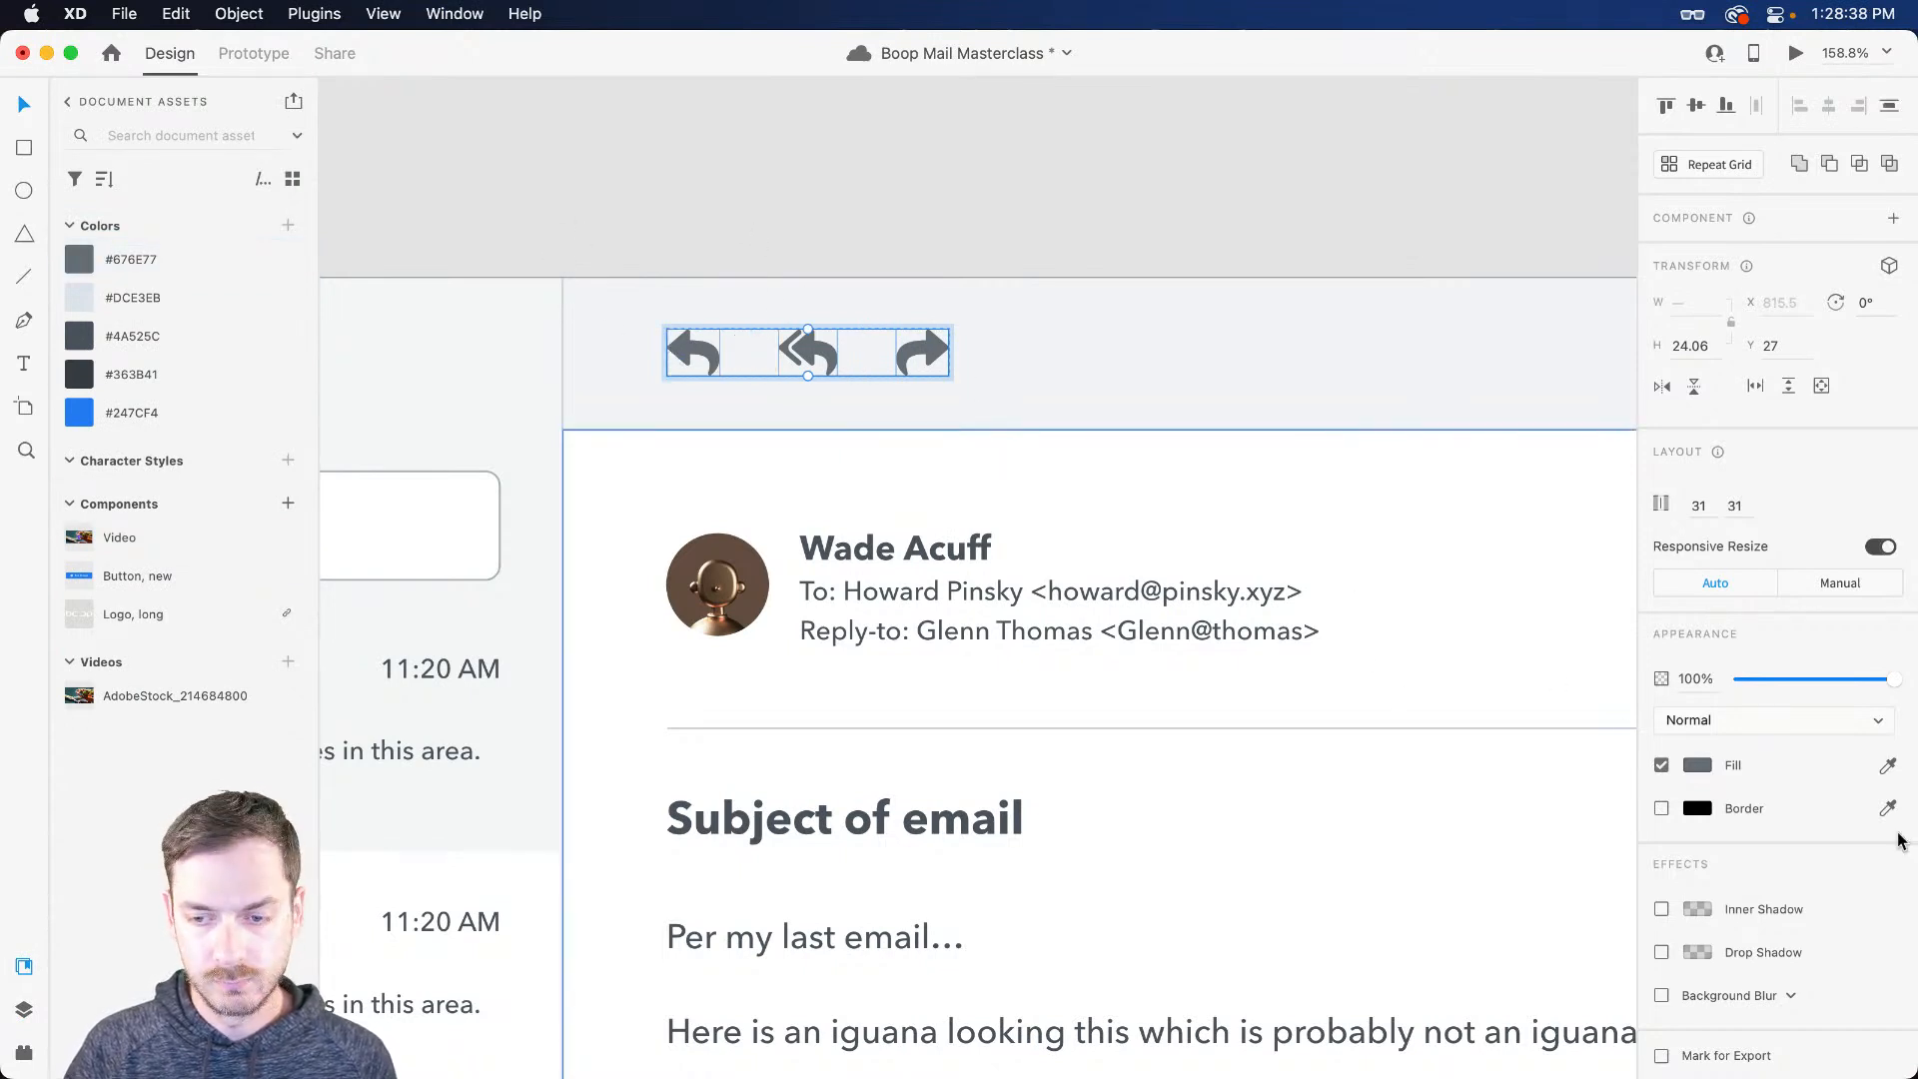
left_click(1695, 765)
left_click_drag(1437, 747, 1445, 747)
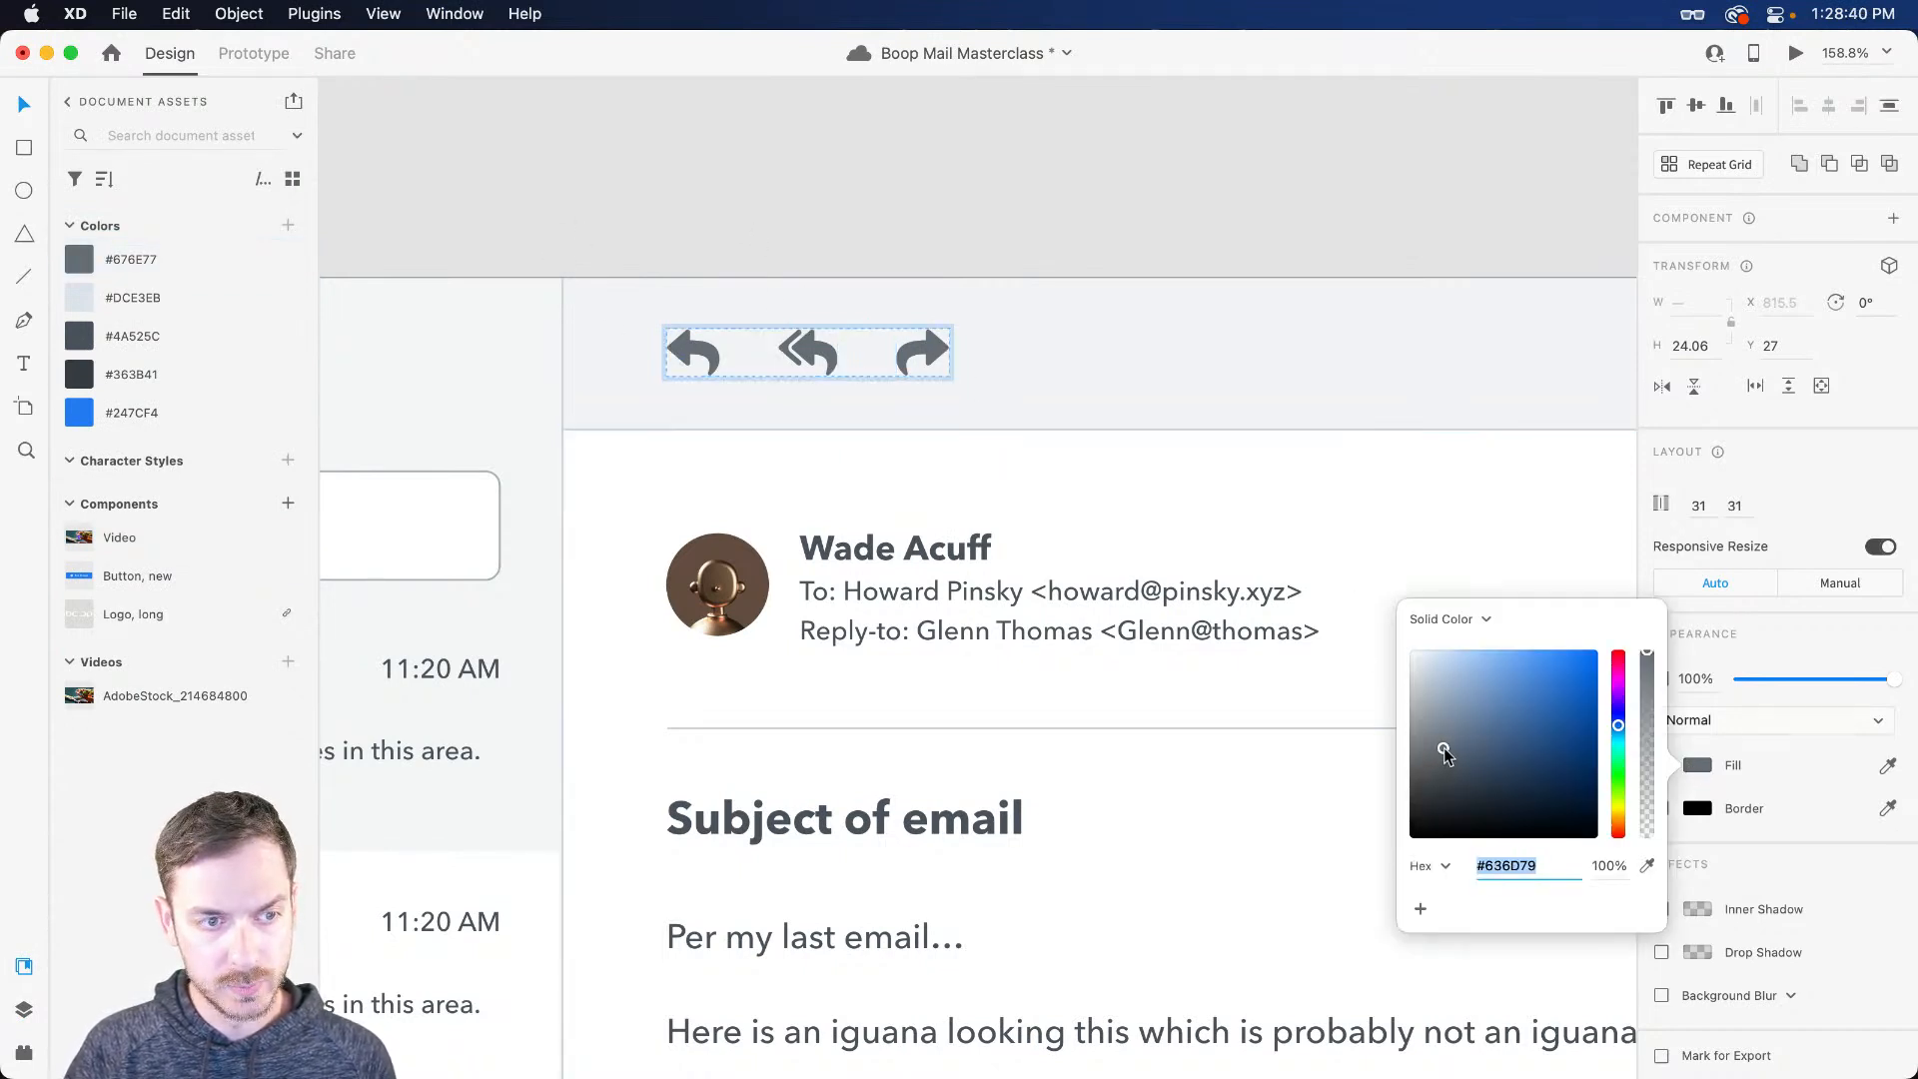
left_click(954, 379)
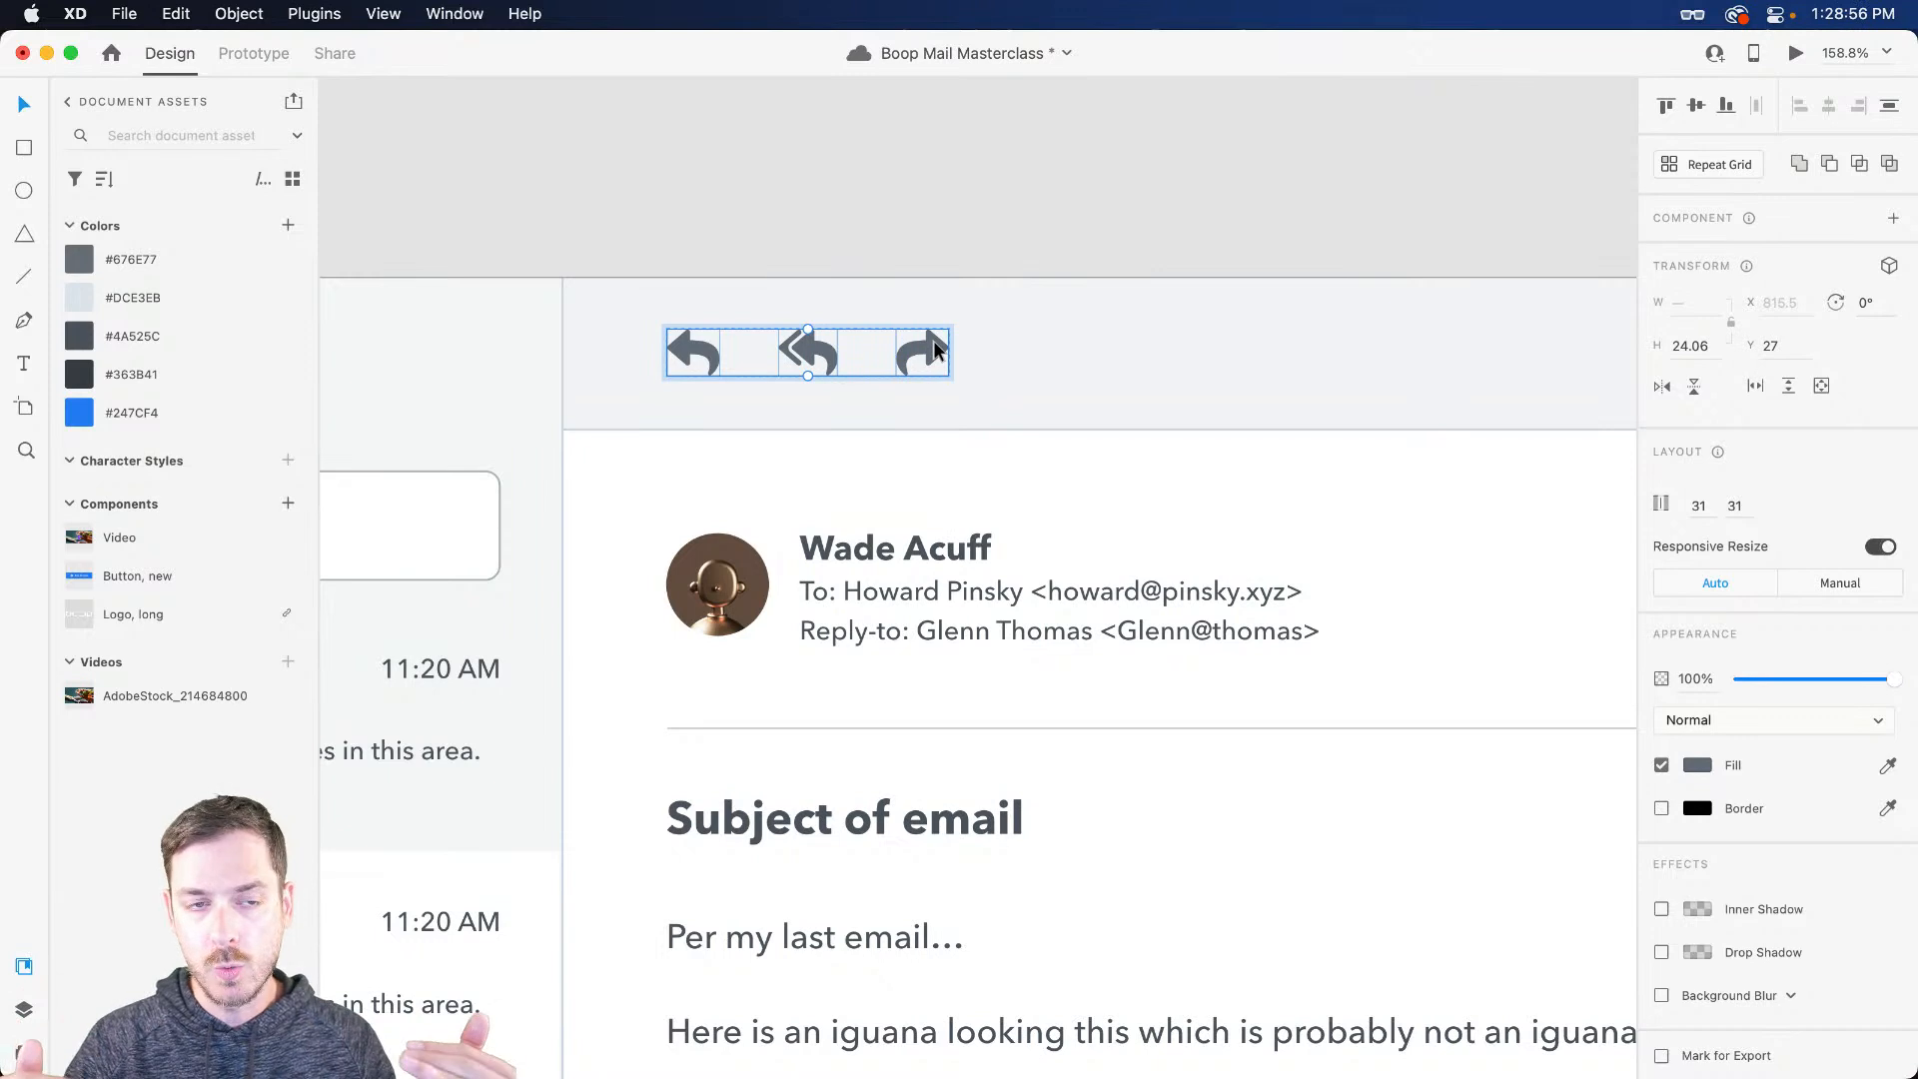
Step: Draw a vertical divider line about 25 high just after the forward icon, inside the Icons group
key("super+y")
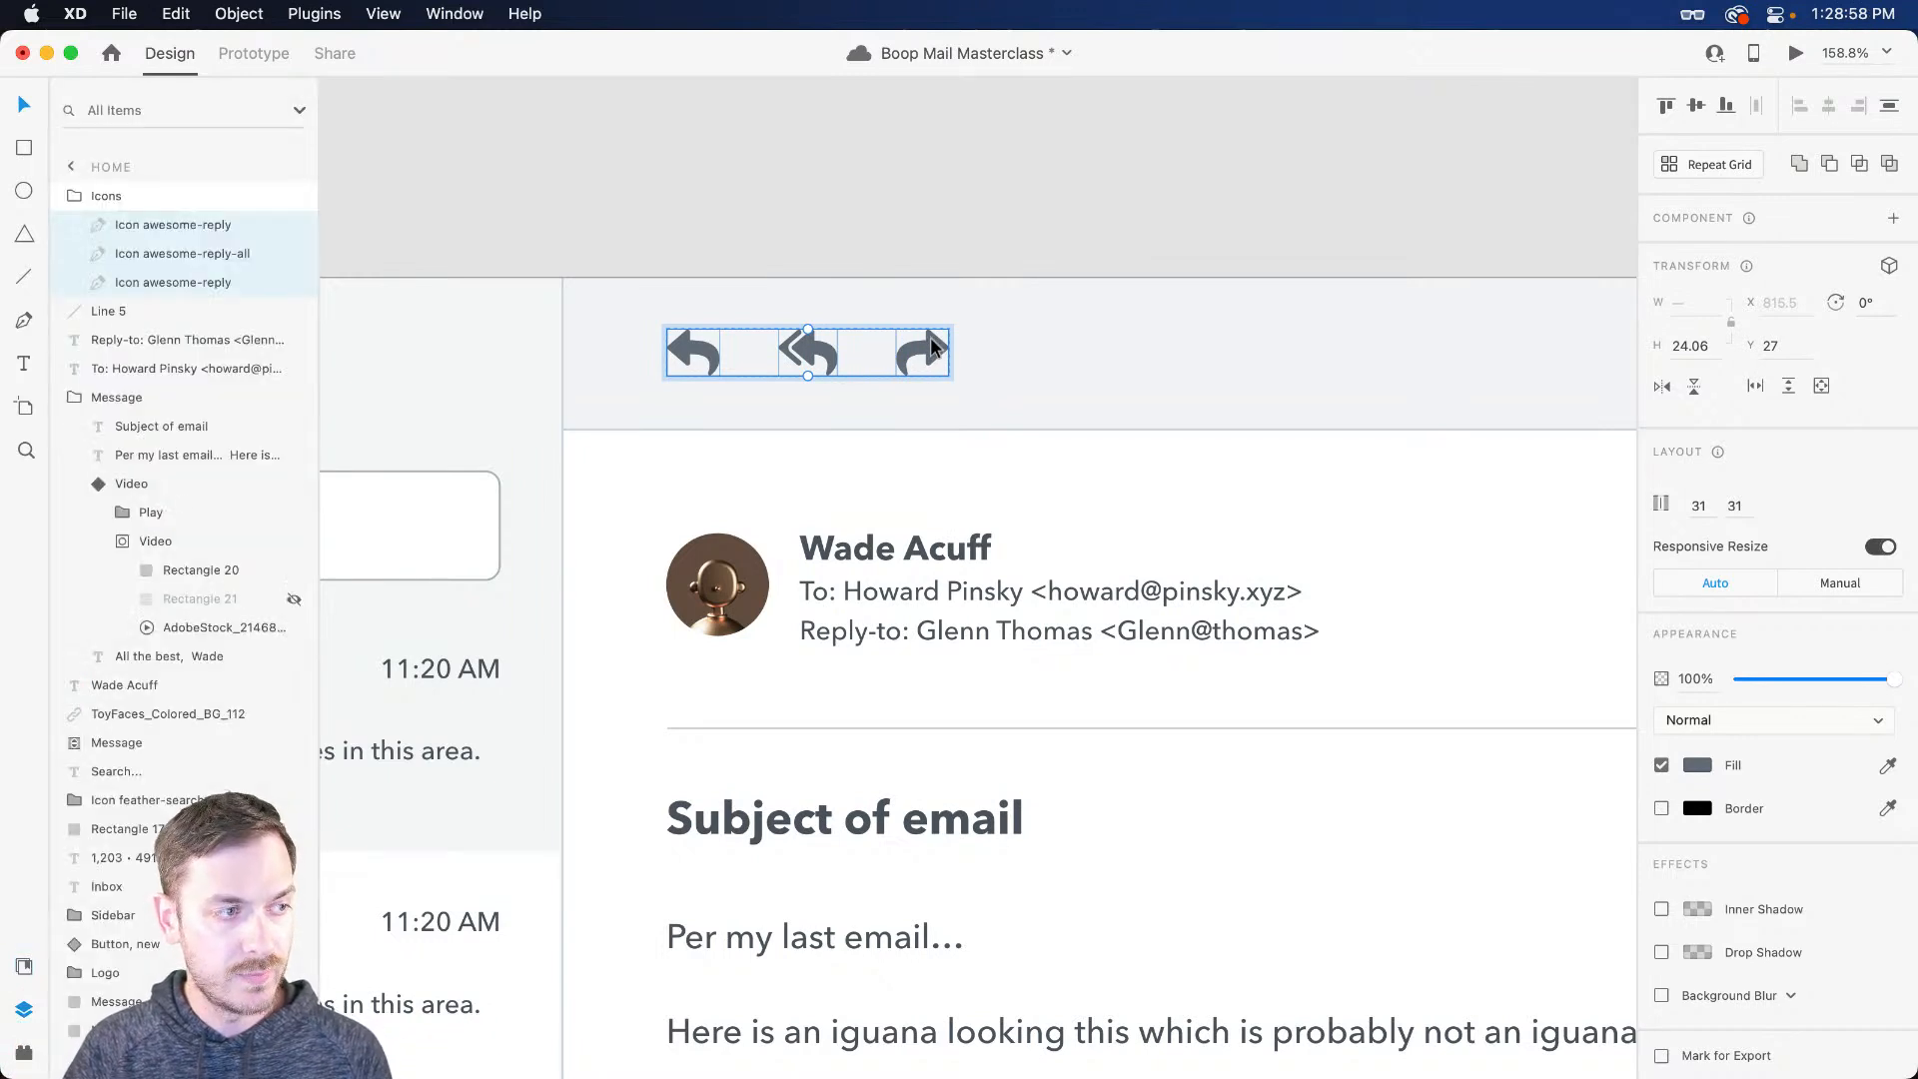
key("l")
left_click_drag(983, 330, 985, 377)
key("v")
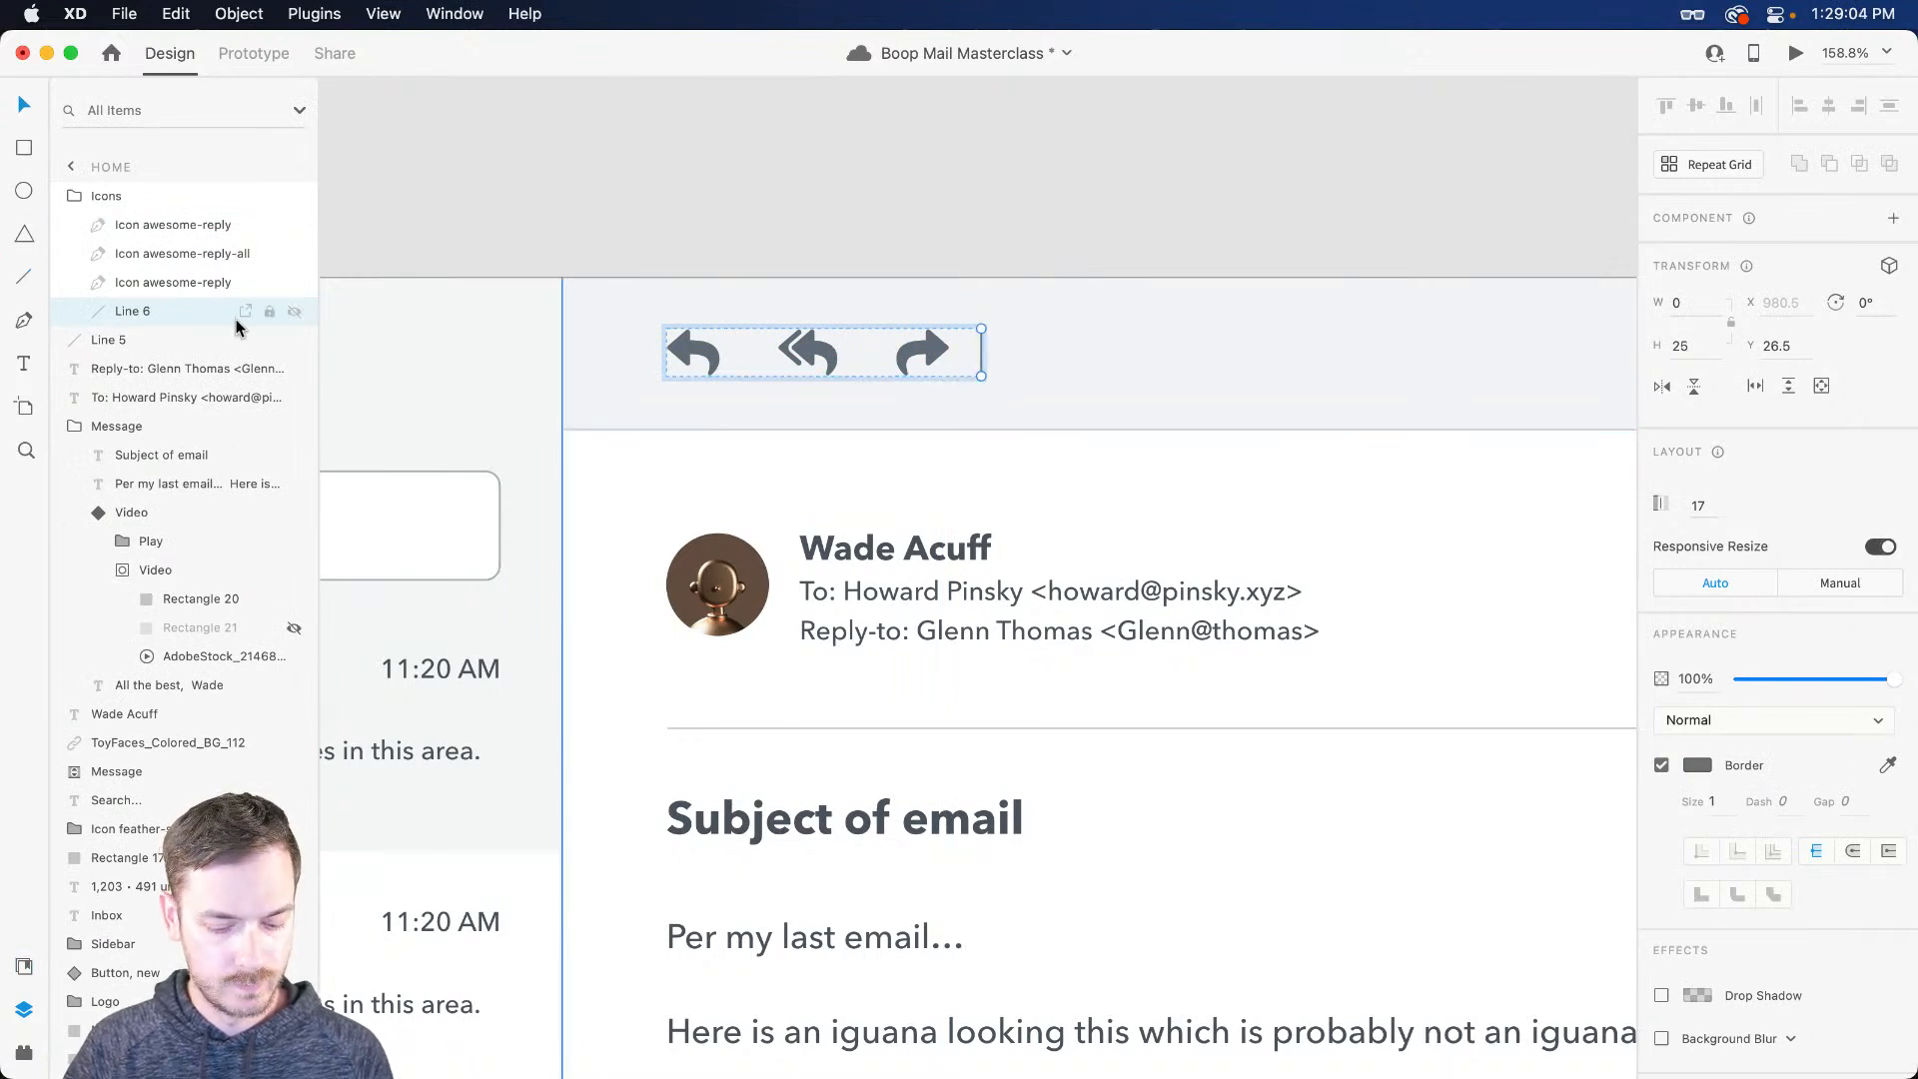
Step: Apply the saved #676E77 colour to the divider line's border and space the line 40 from the forward icon
key("super+shift+y")
right_click(183, 262)
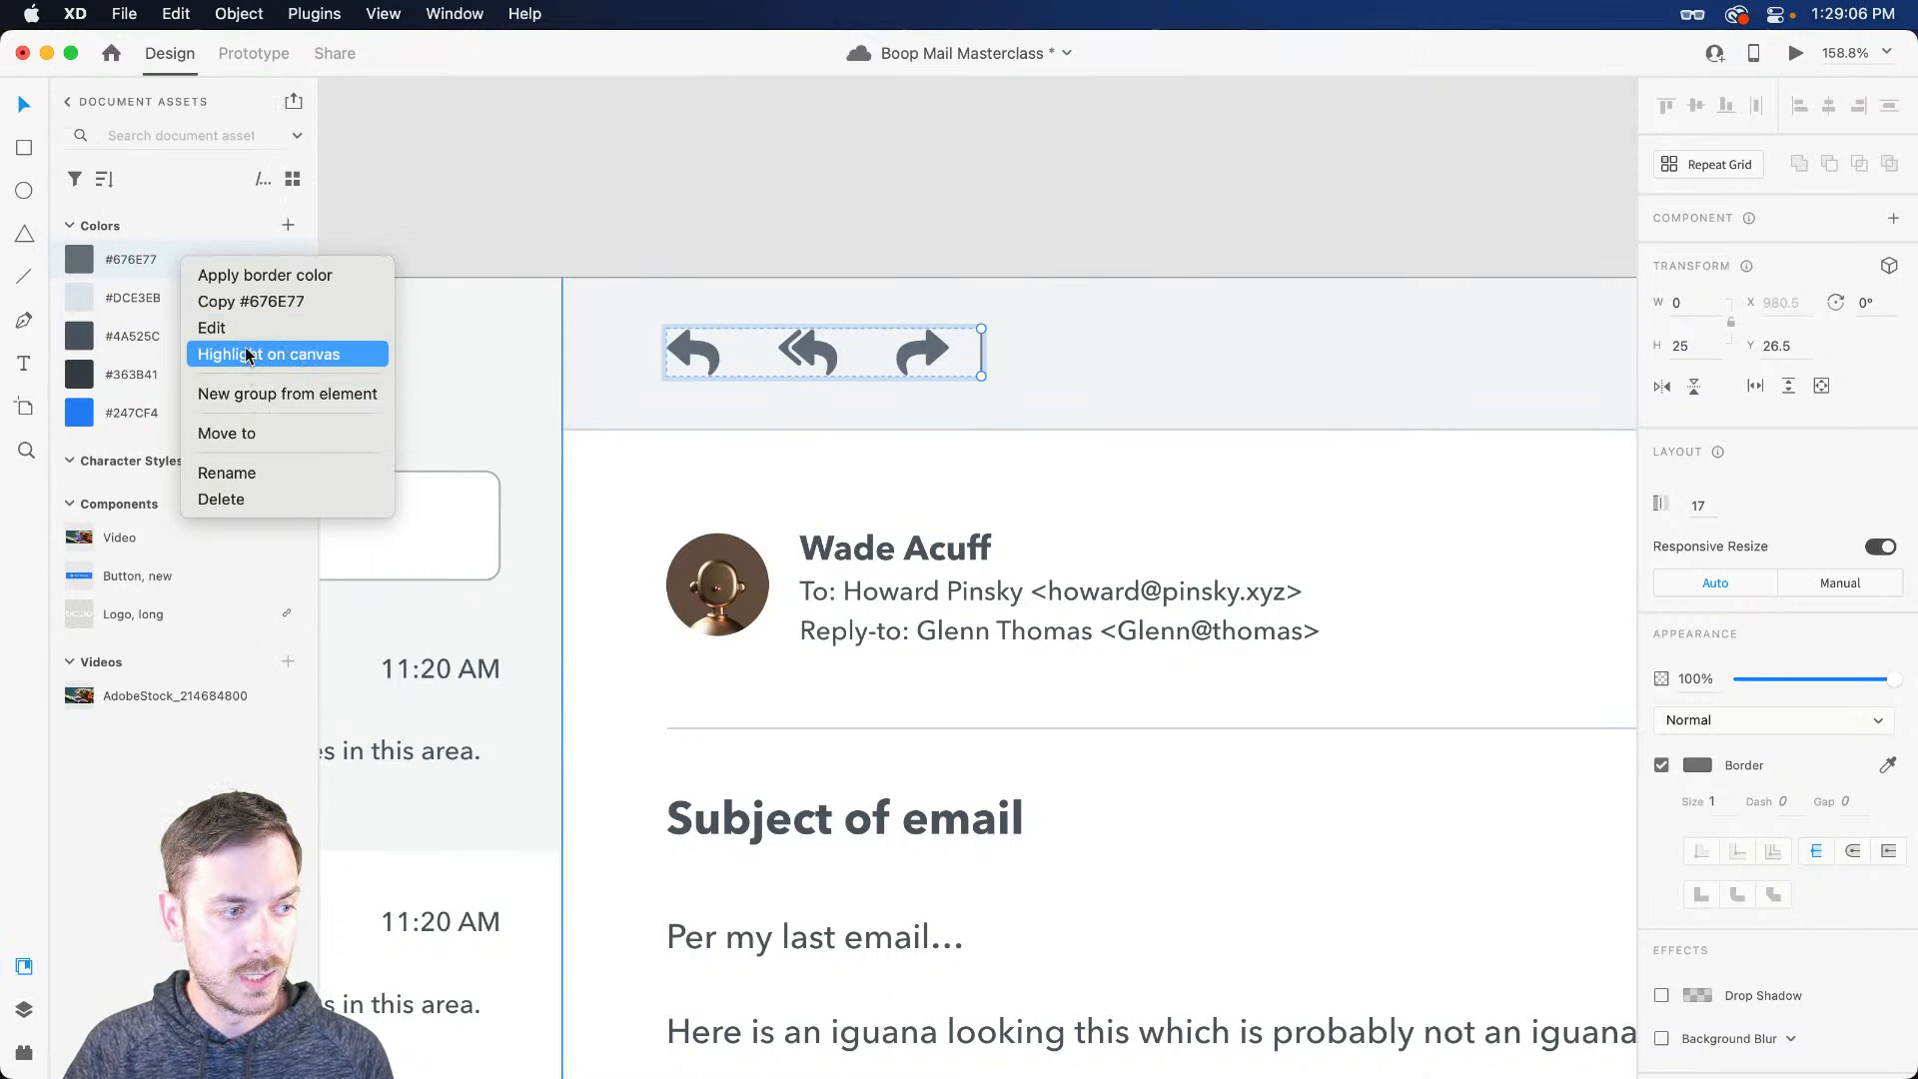
left_click(260, 281)
left_click_drag(976, 355, 1016, 361)
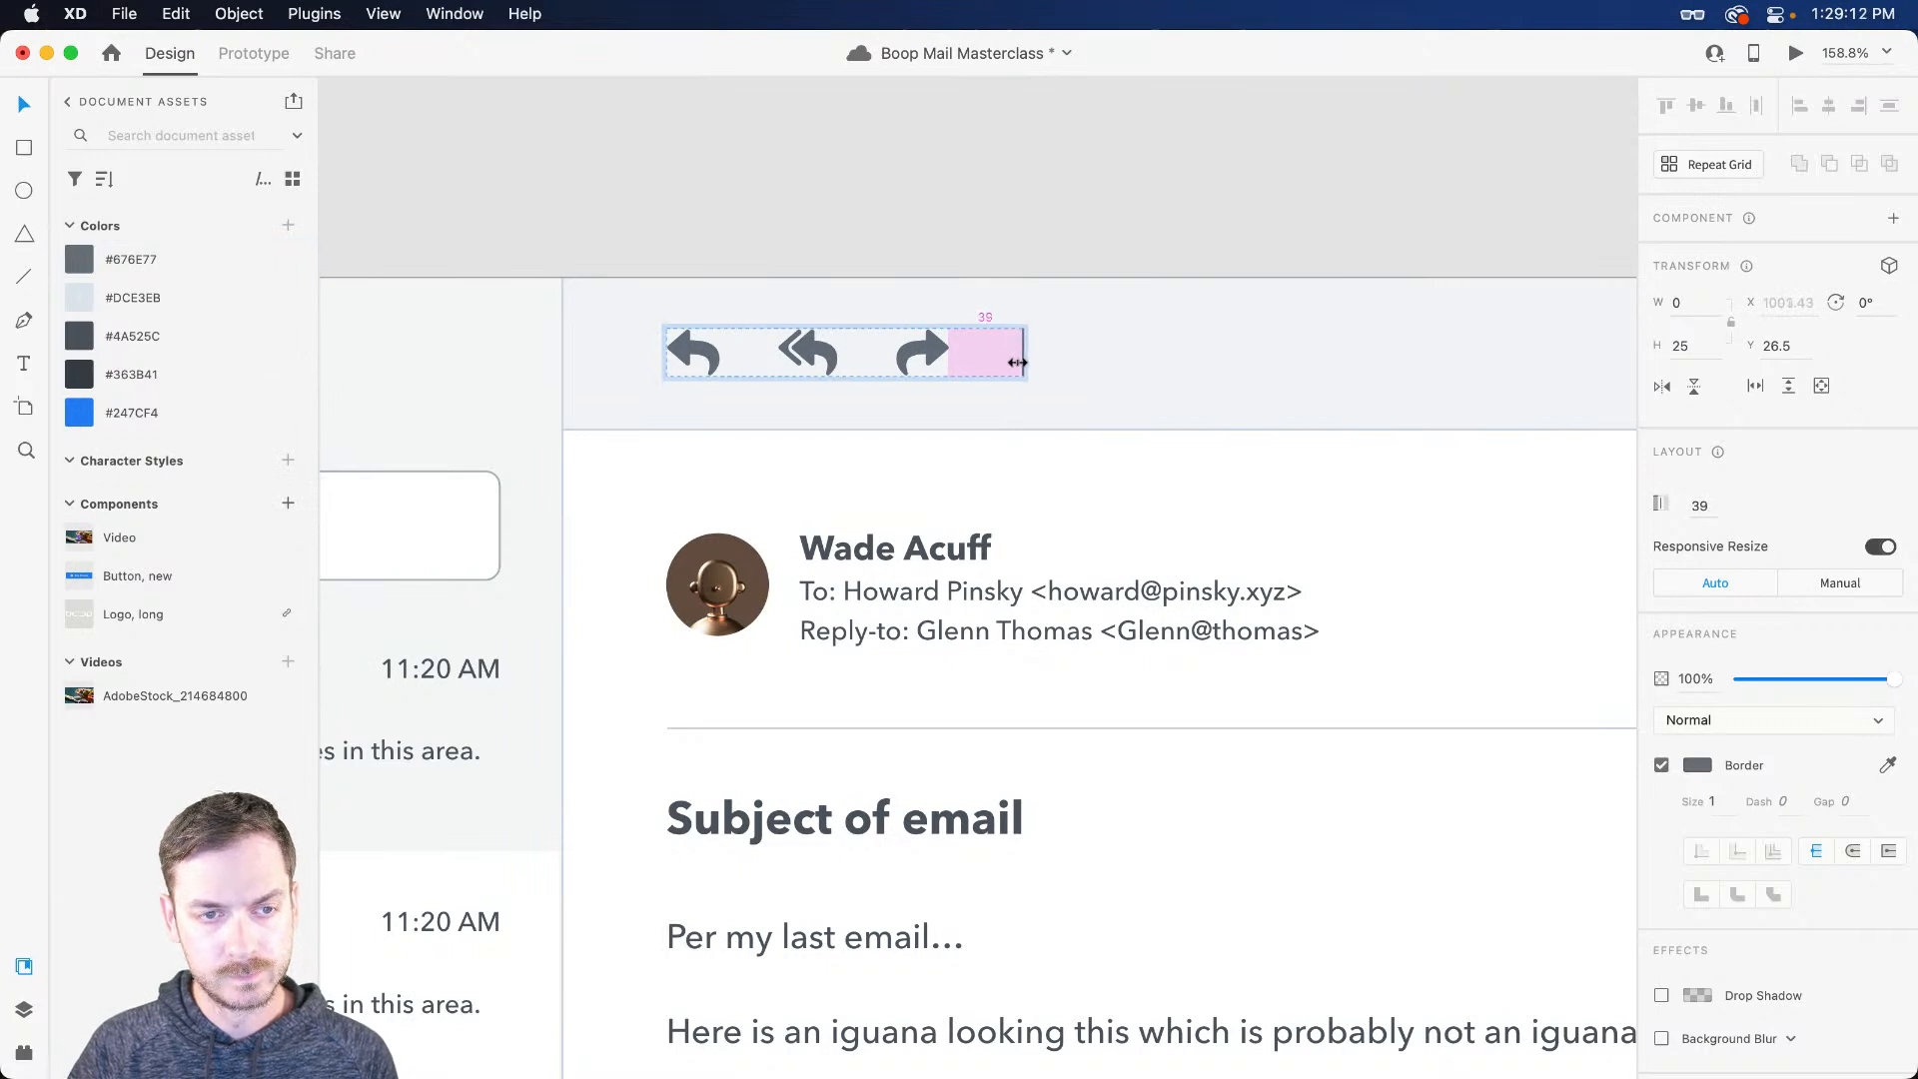
scroll(1109, 377, "up", 1)
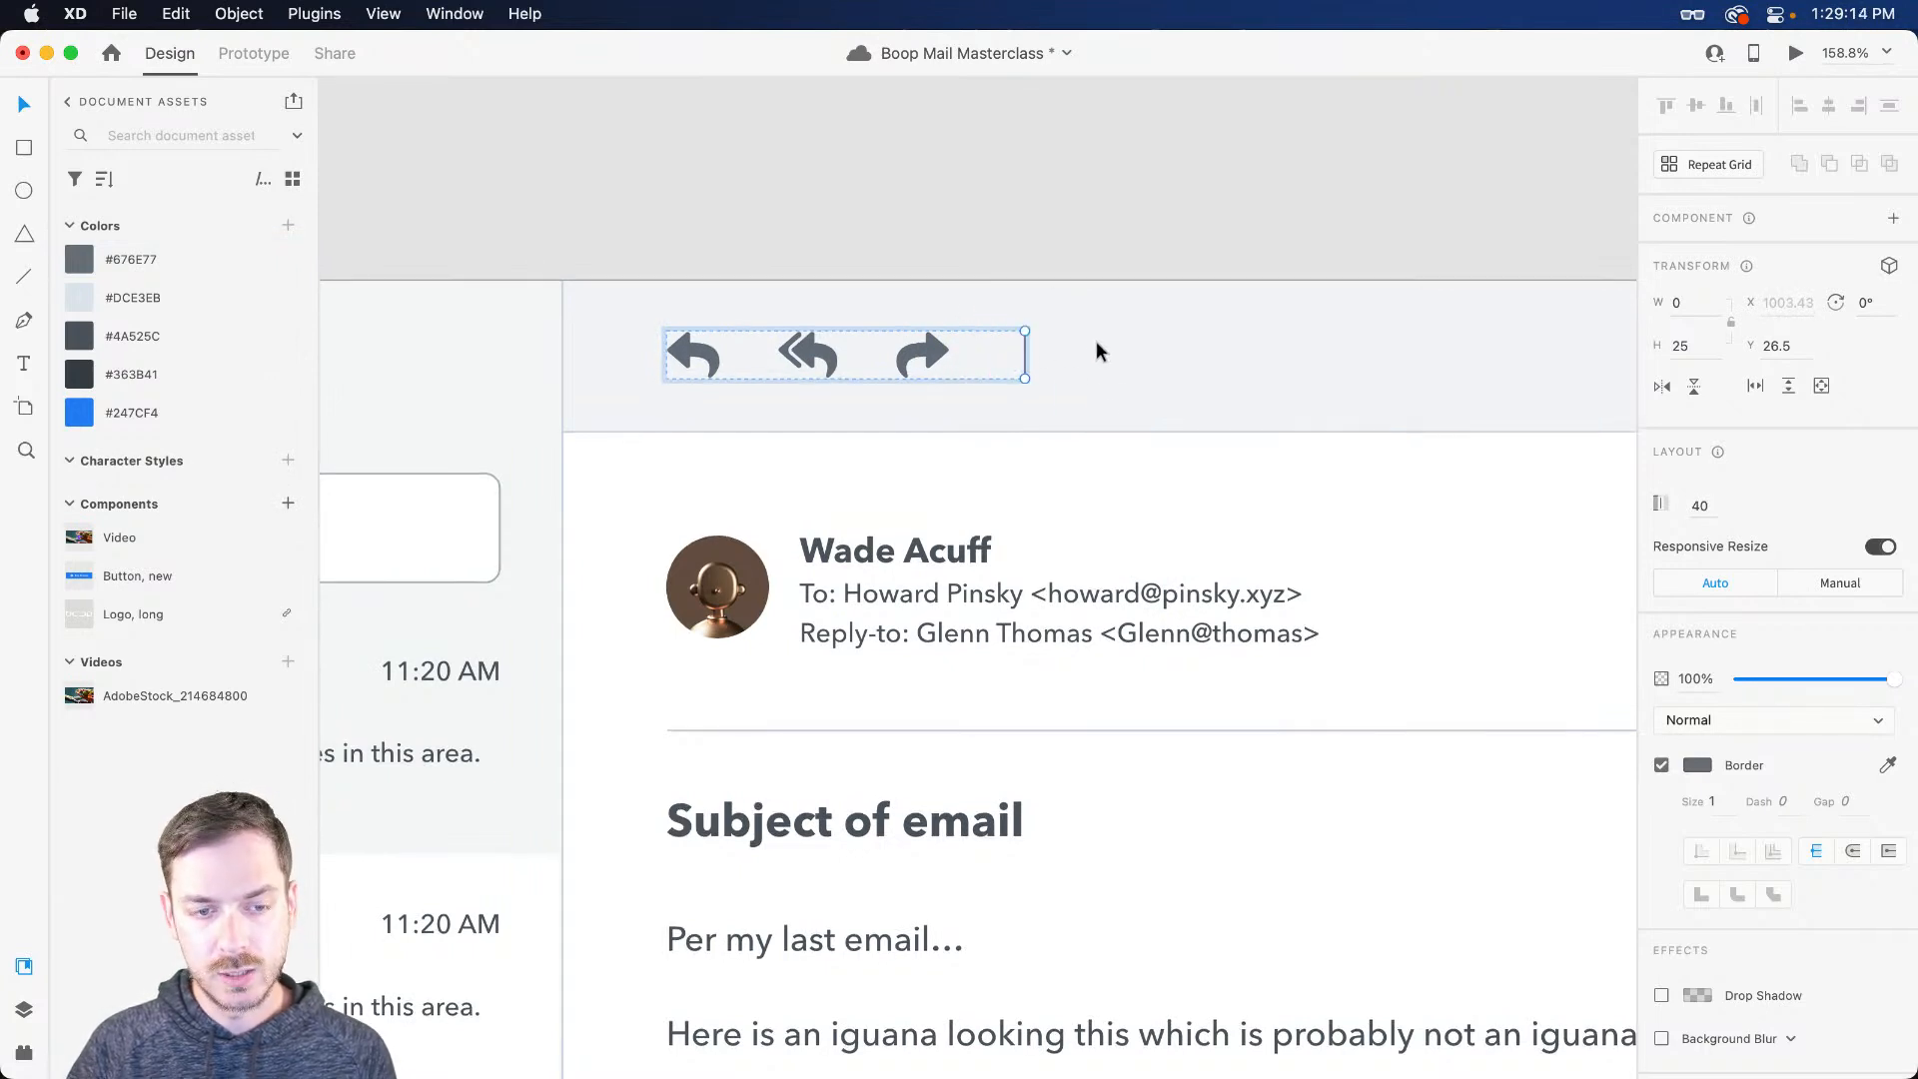
Step: Search the Icons 4 Design plugin for "delete" icons
key("super+alt+p")
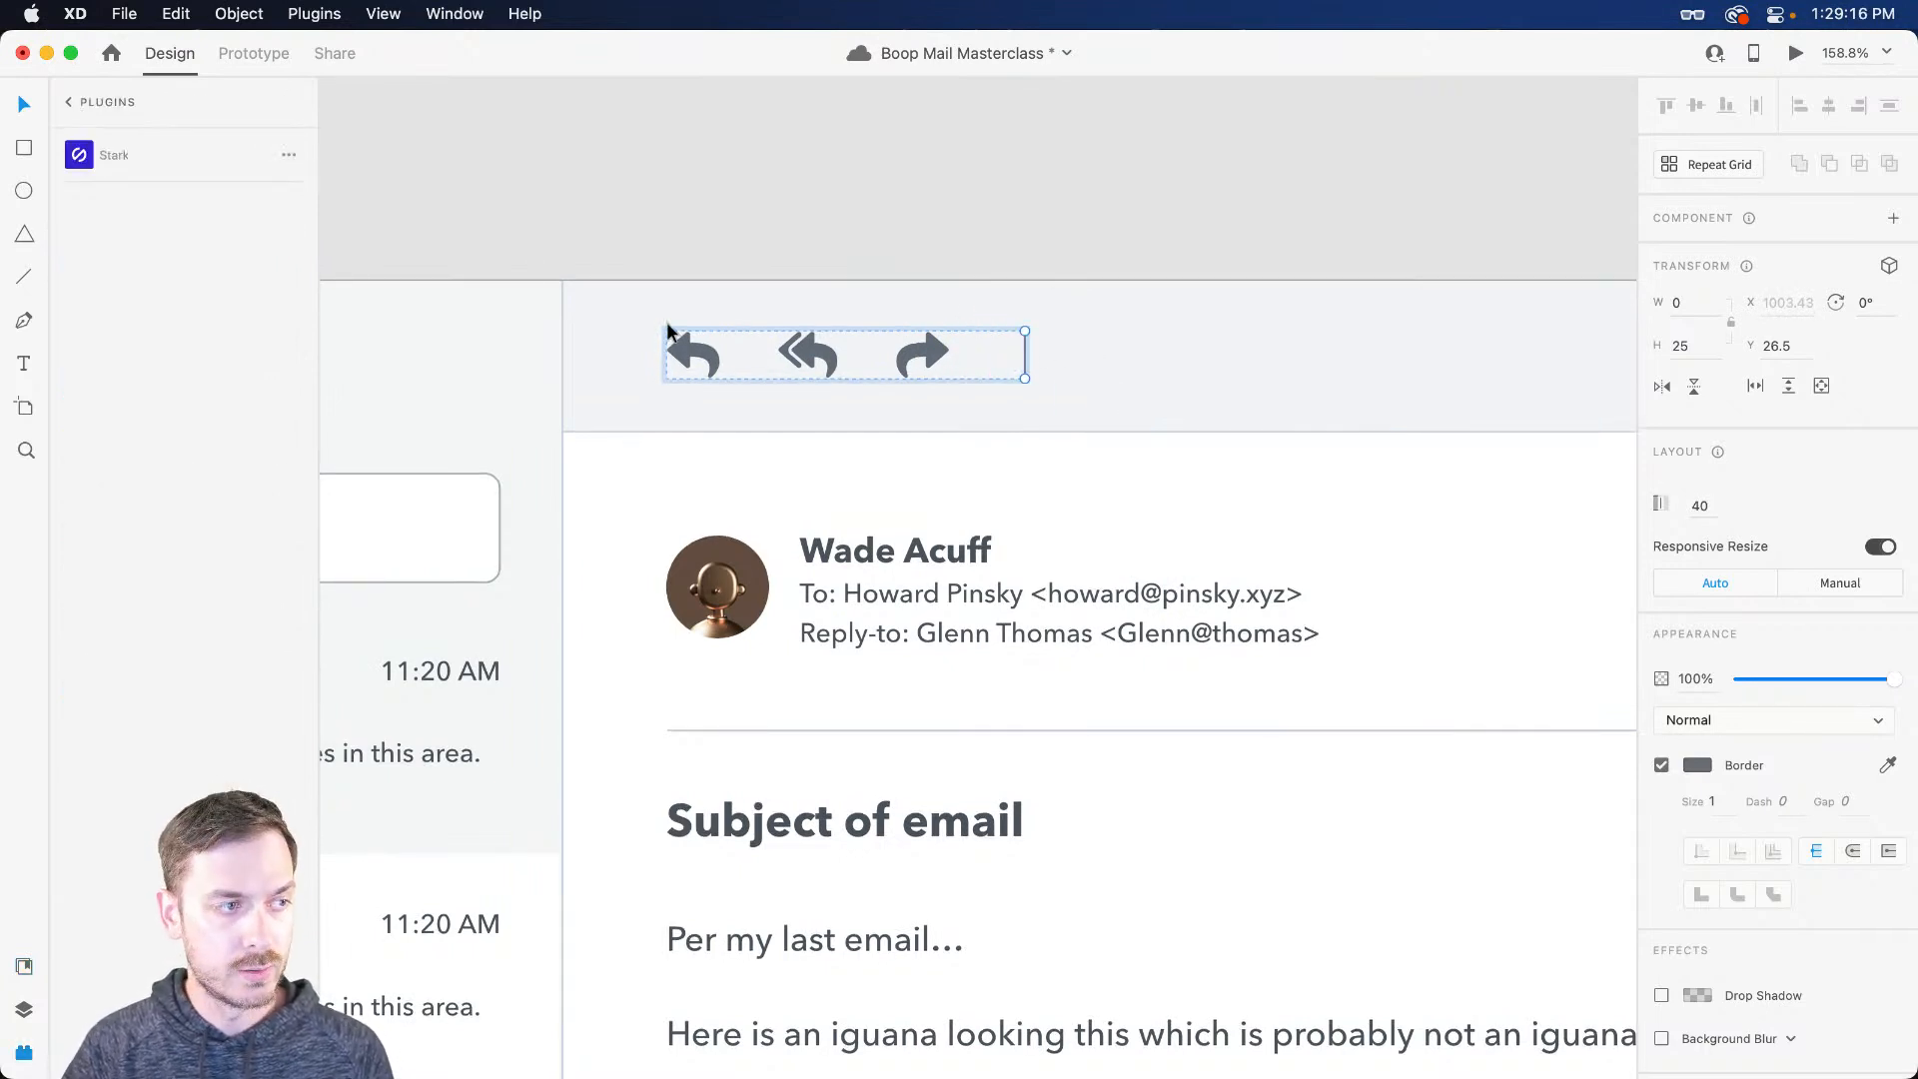
left_click(110, 155)
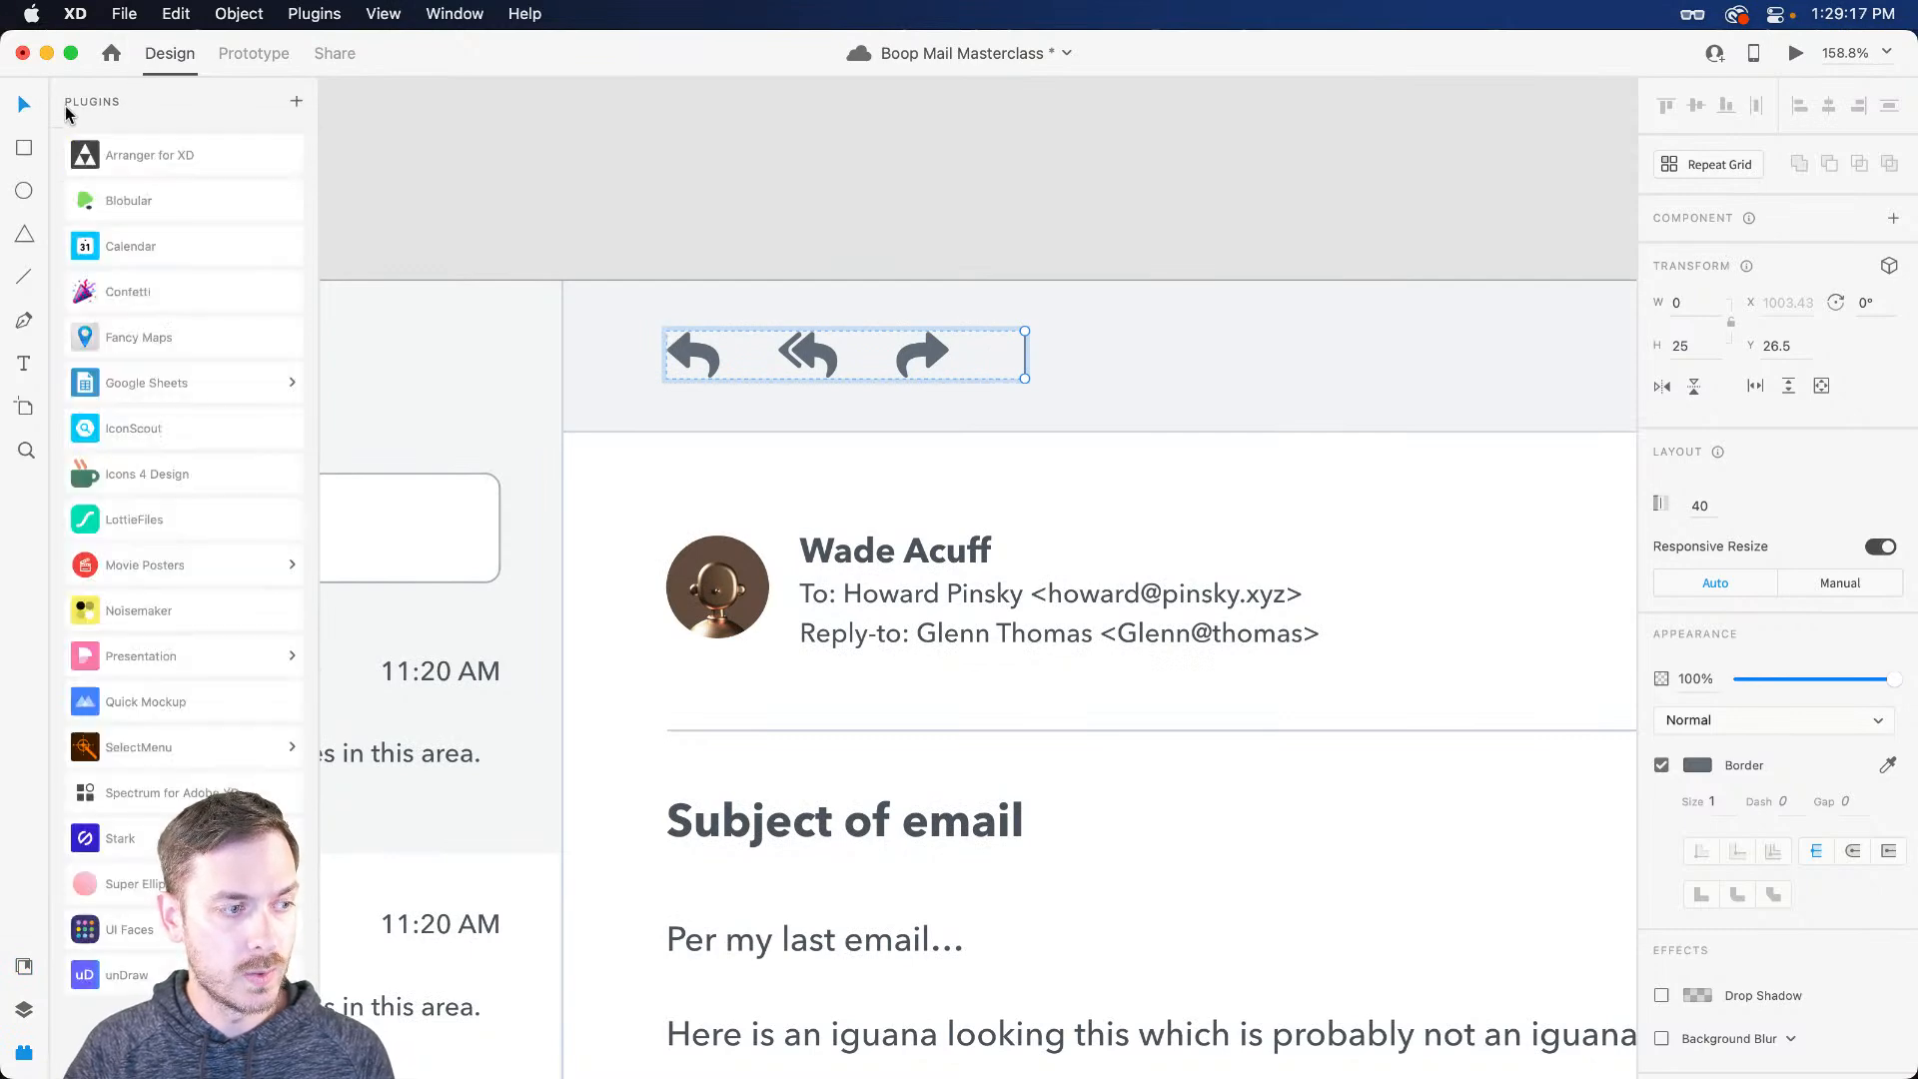
left_click(184, 475)
double_click(131, 223)
type("de")
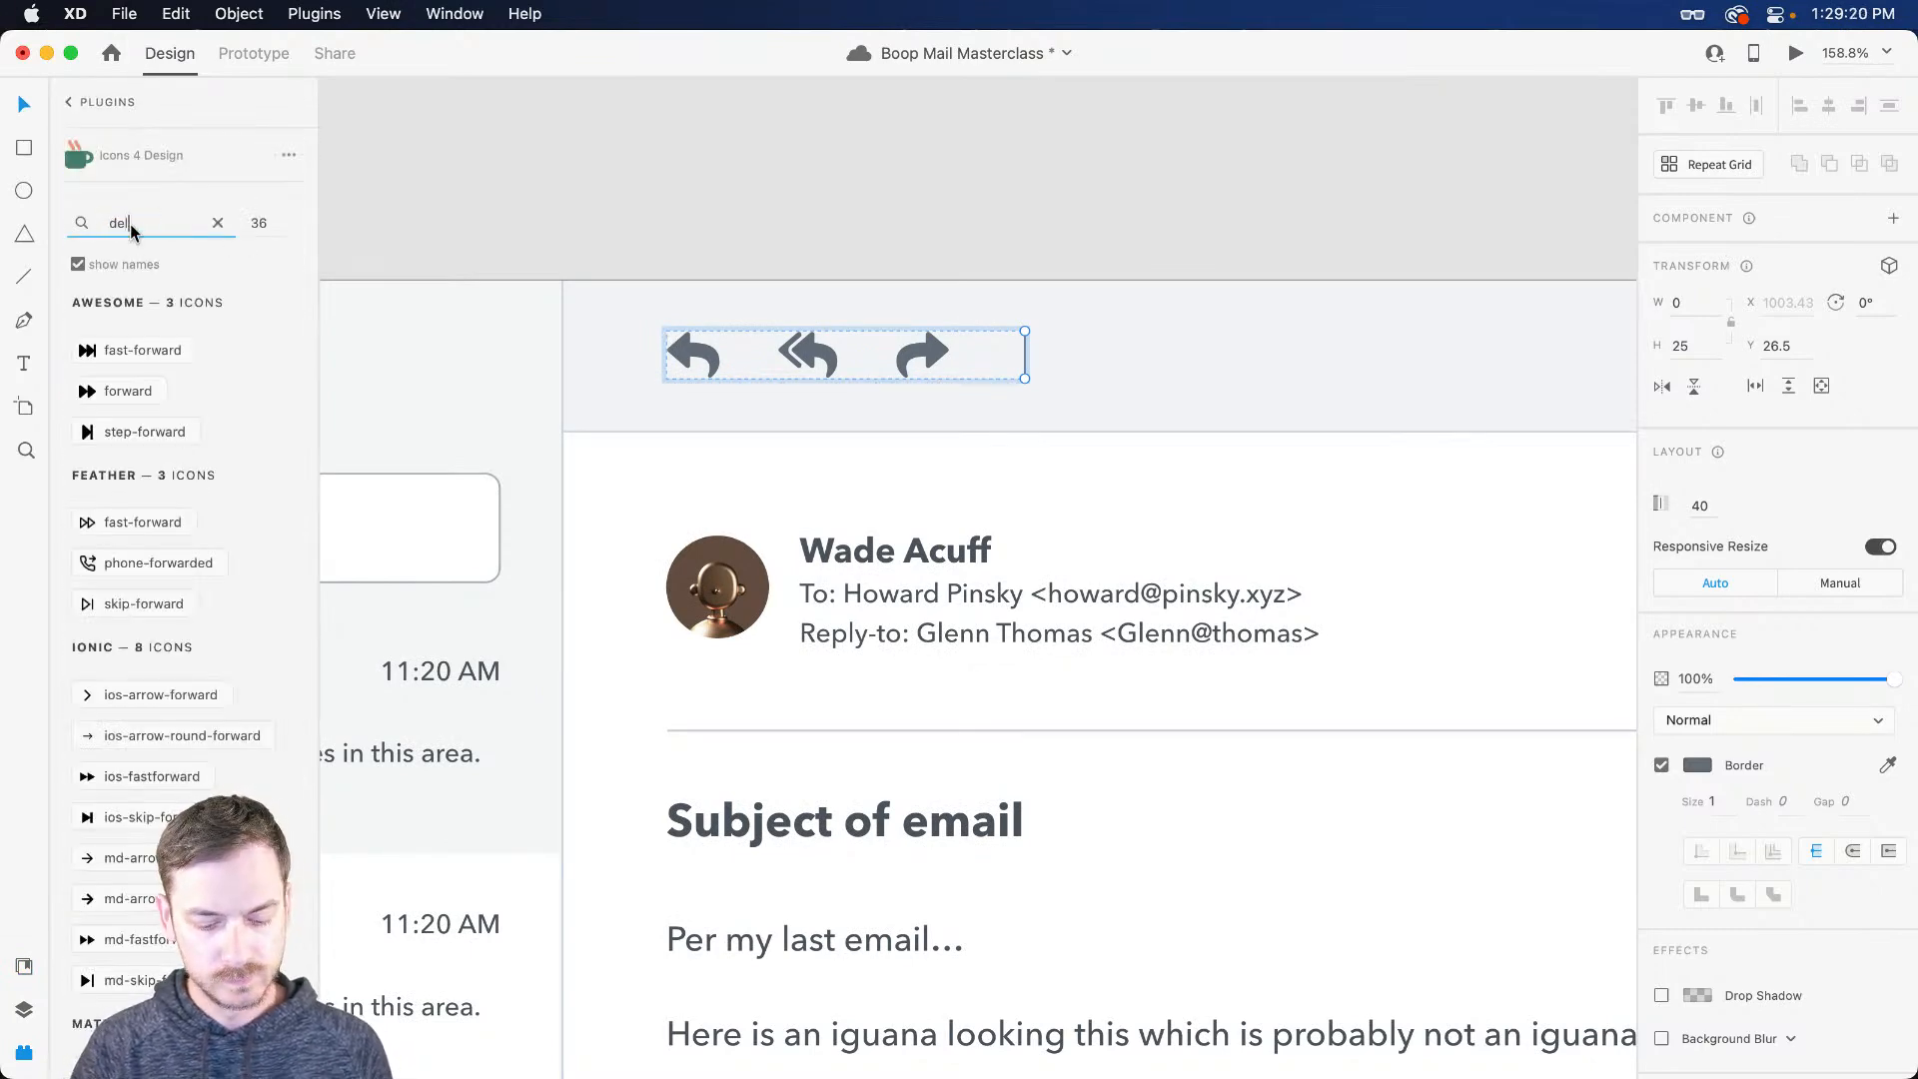
type("lete")
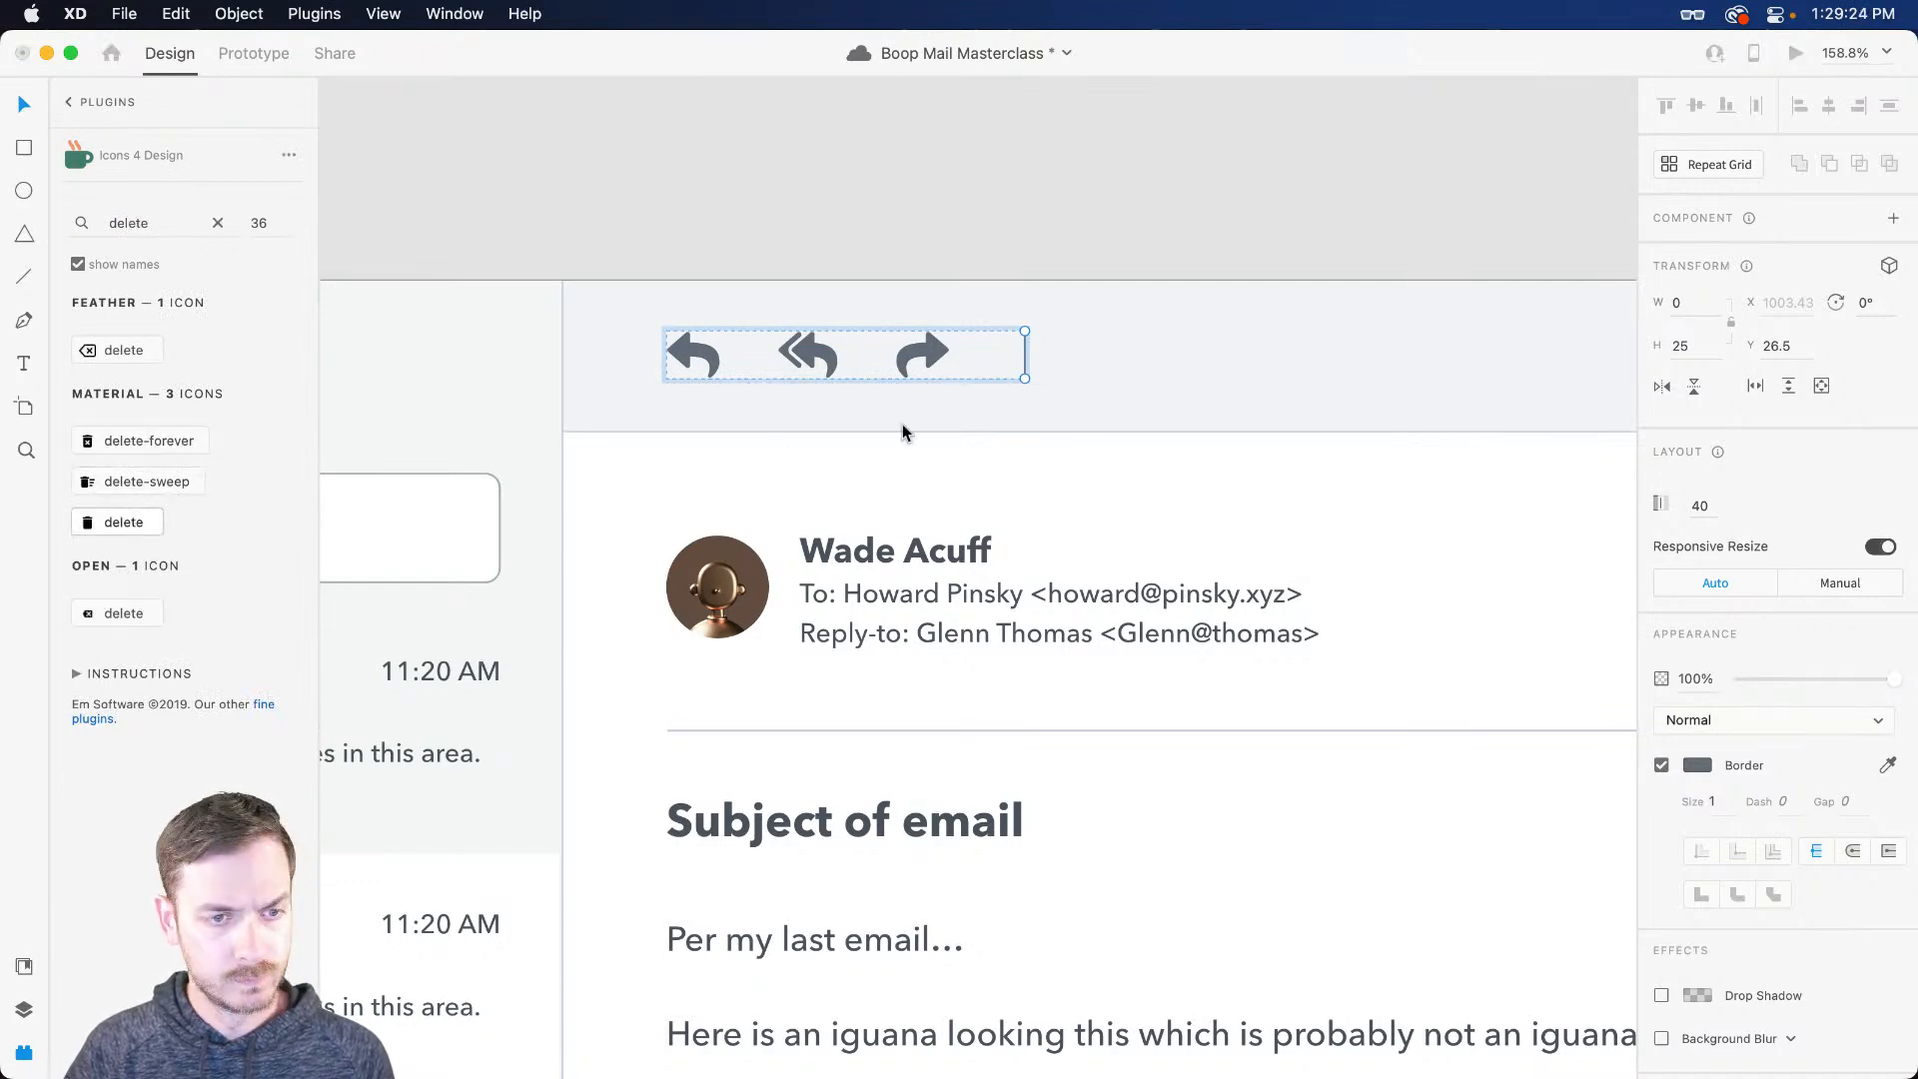
scroll(950, 317, "up", 5)
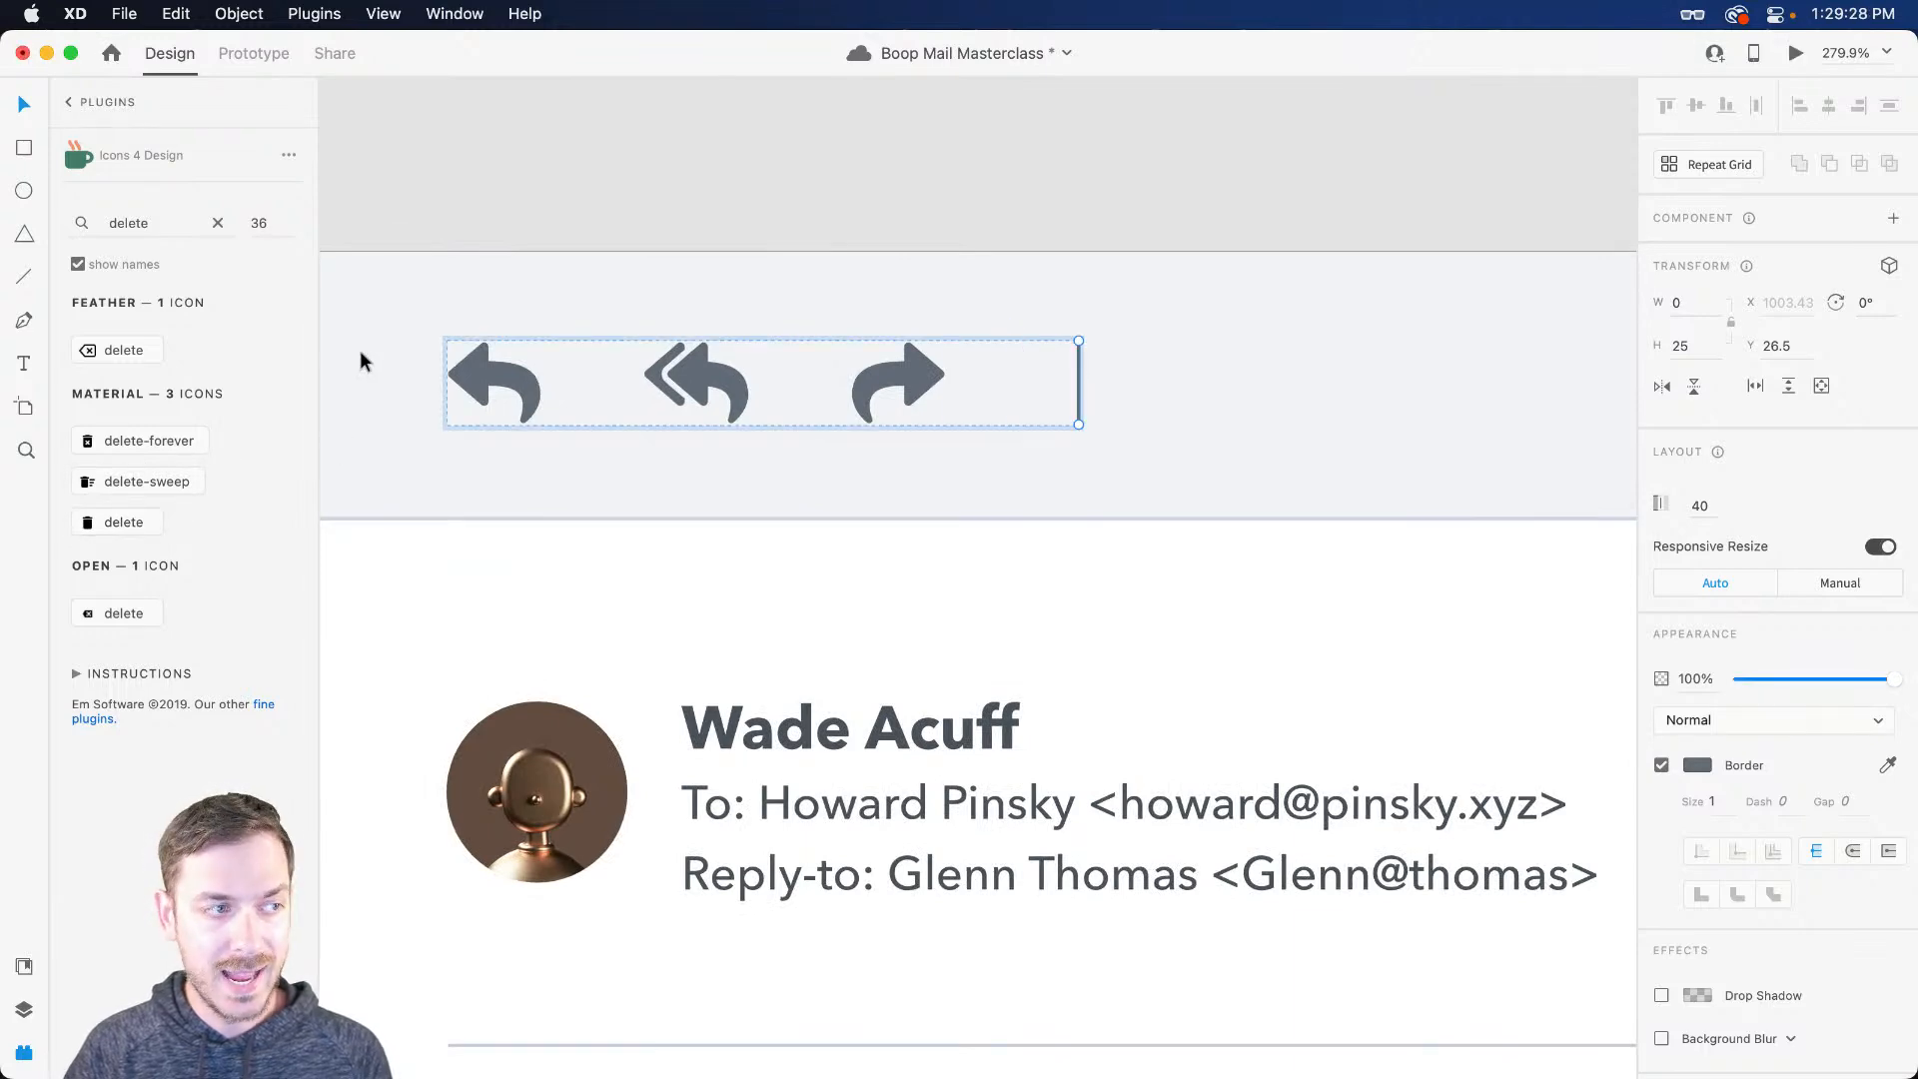
Step: Switch to Nucleo, search all icons for "trash", browse the options and select the bold Unicon Trash icon
key("super+space")
type("nuc")
key("Return")
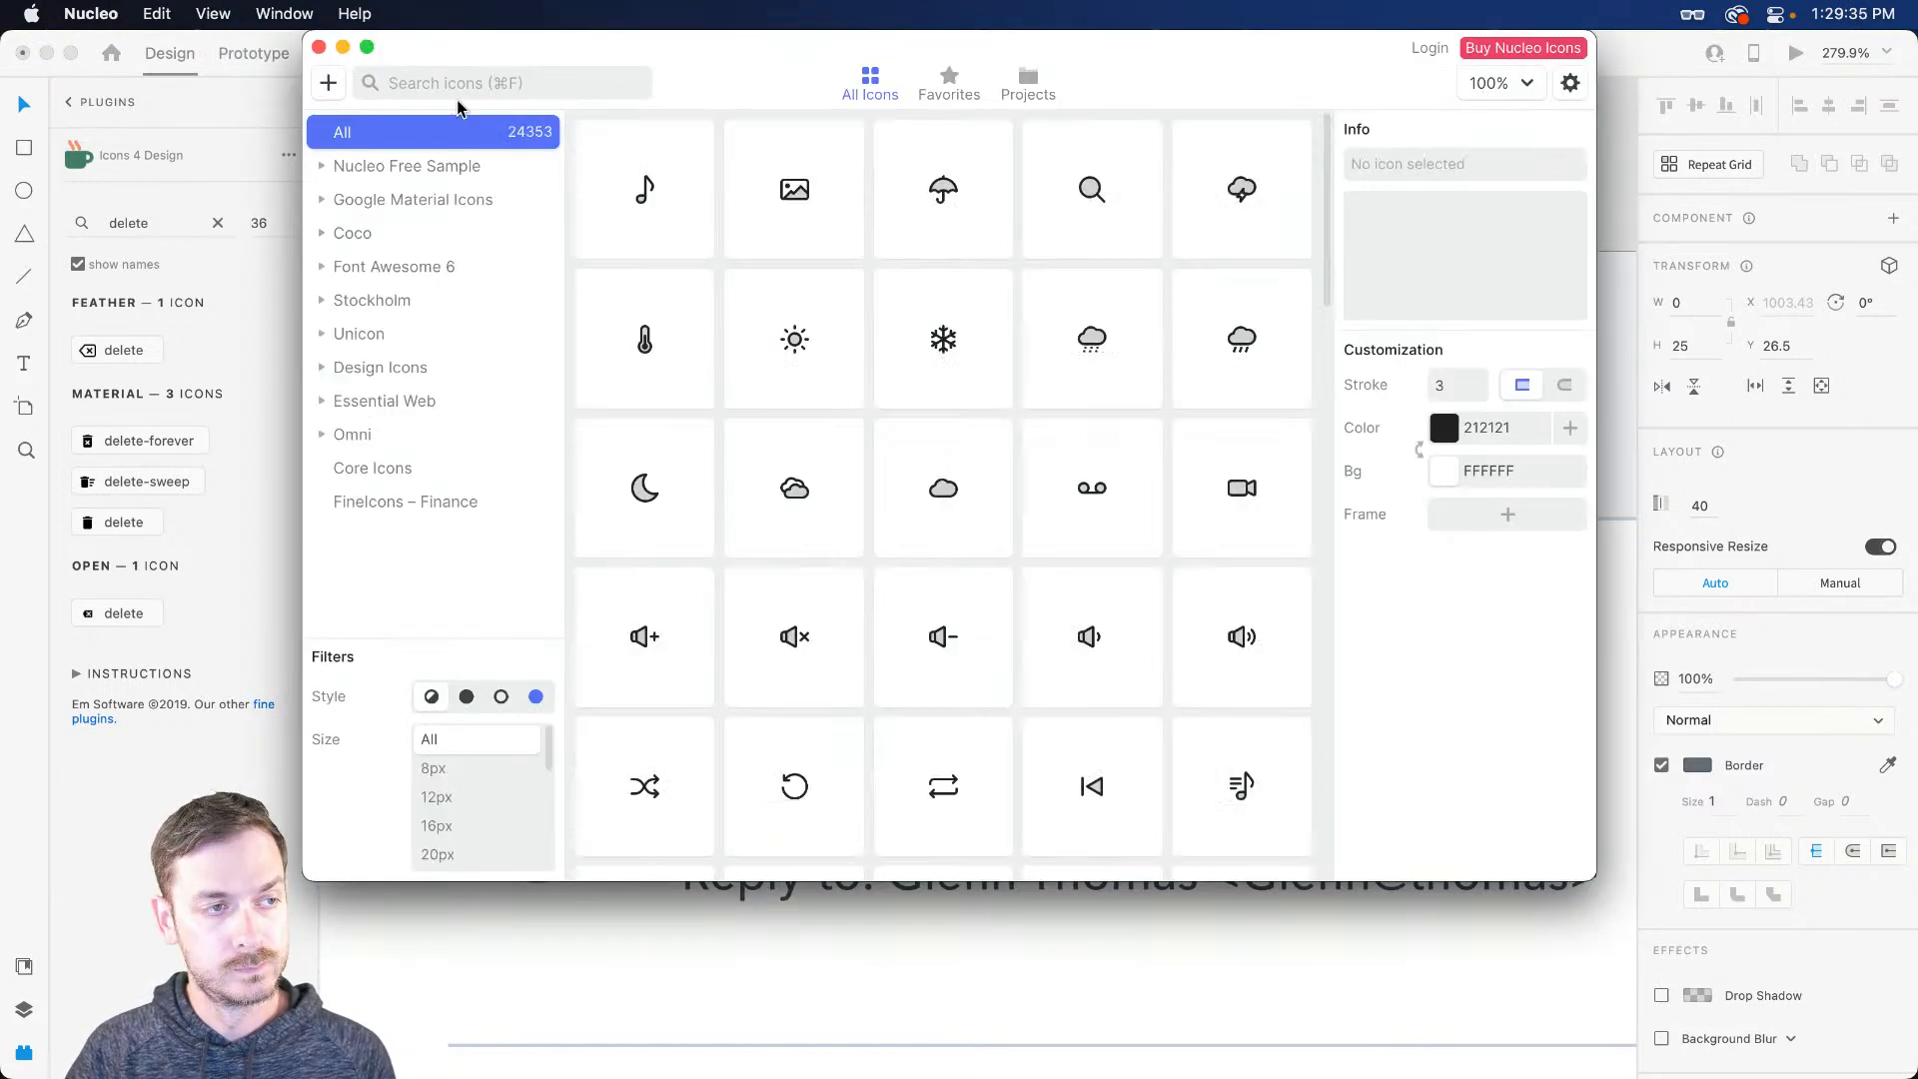
left_click(459, 84)
type("trash")
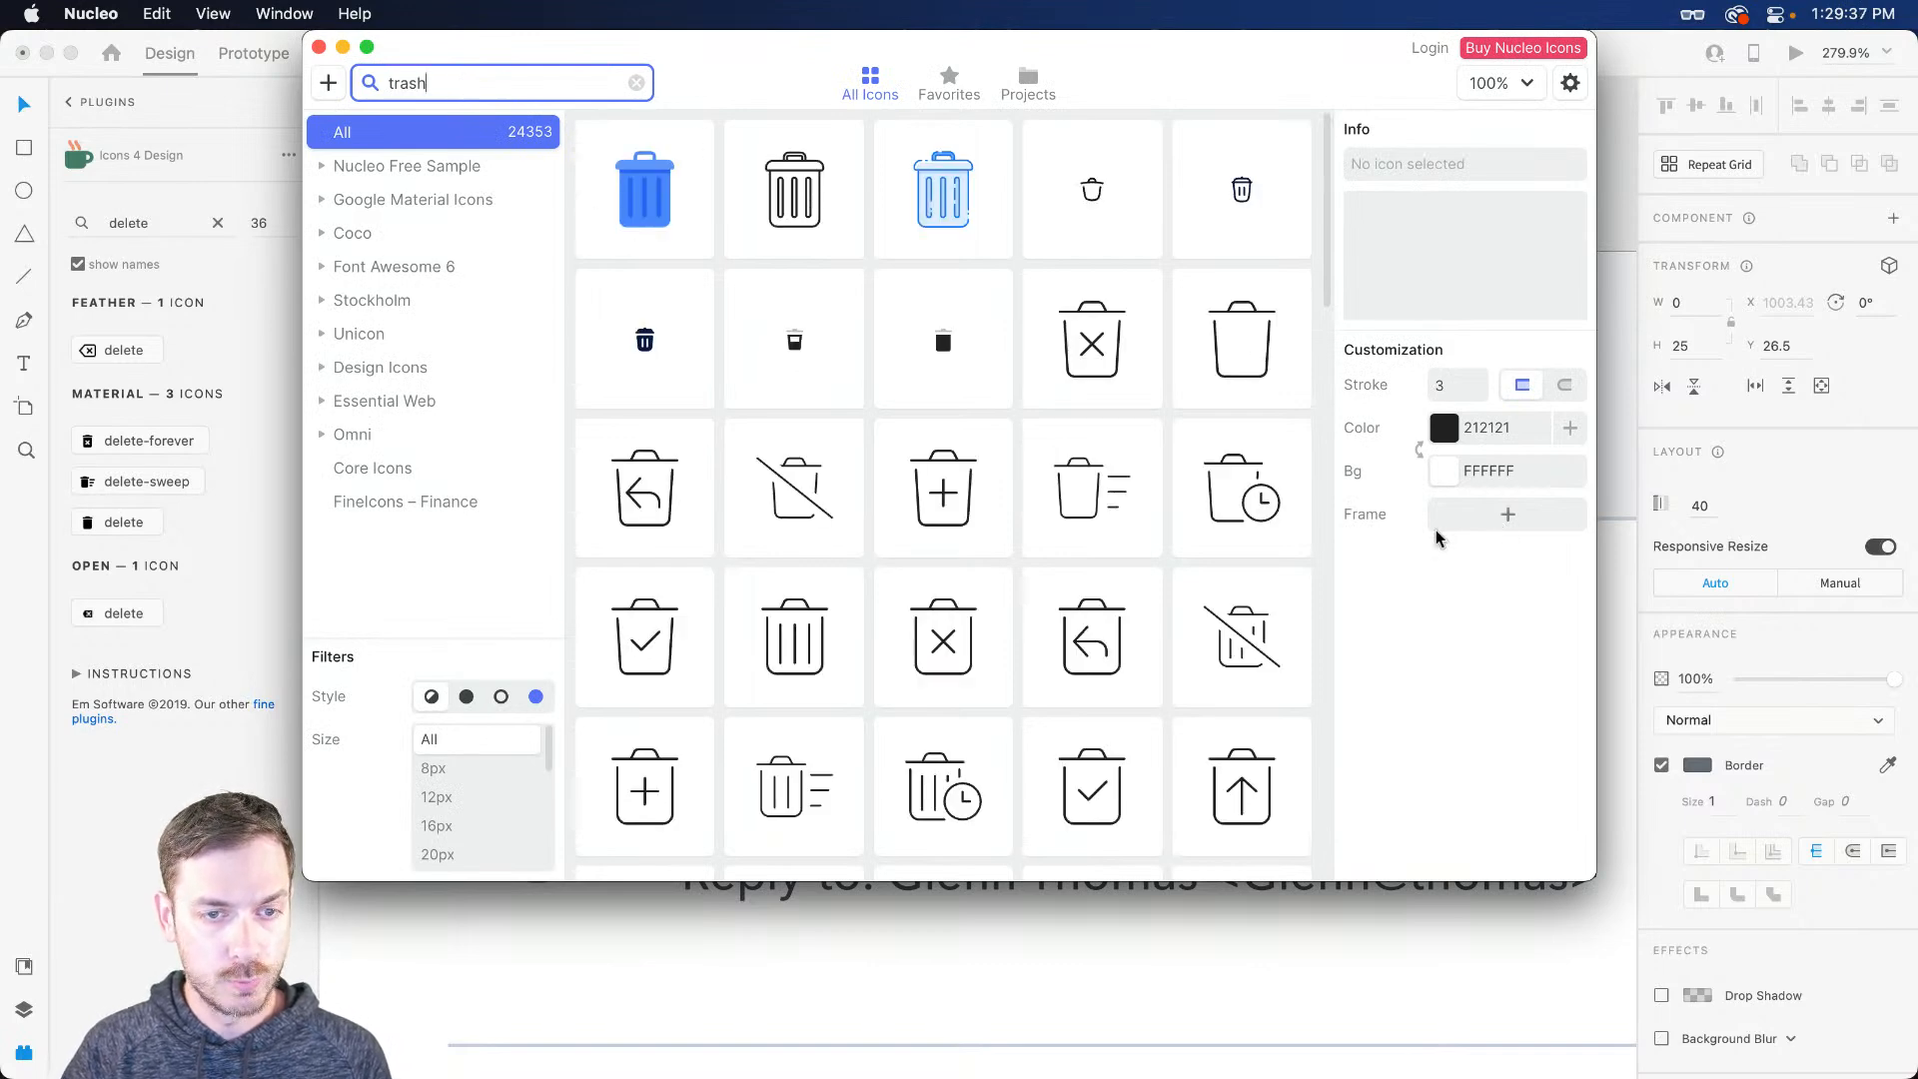
scroll(984, 430, "down", 15)
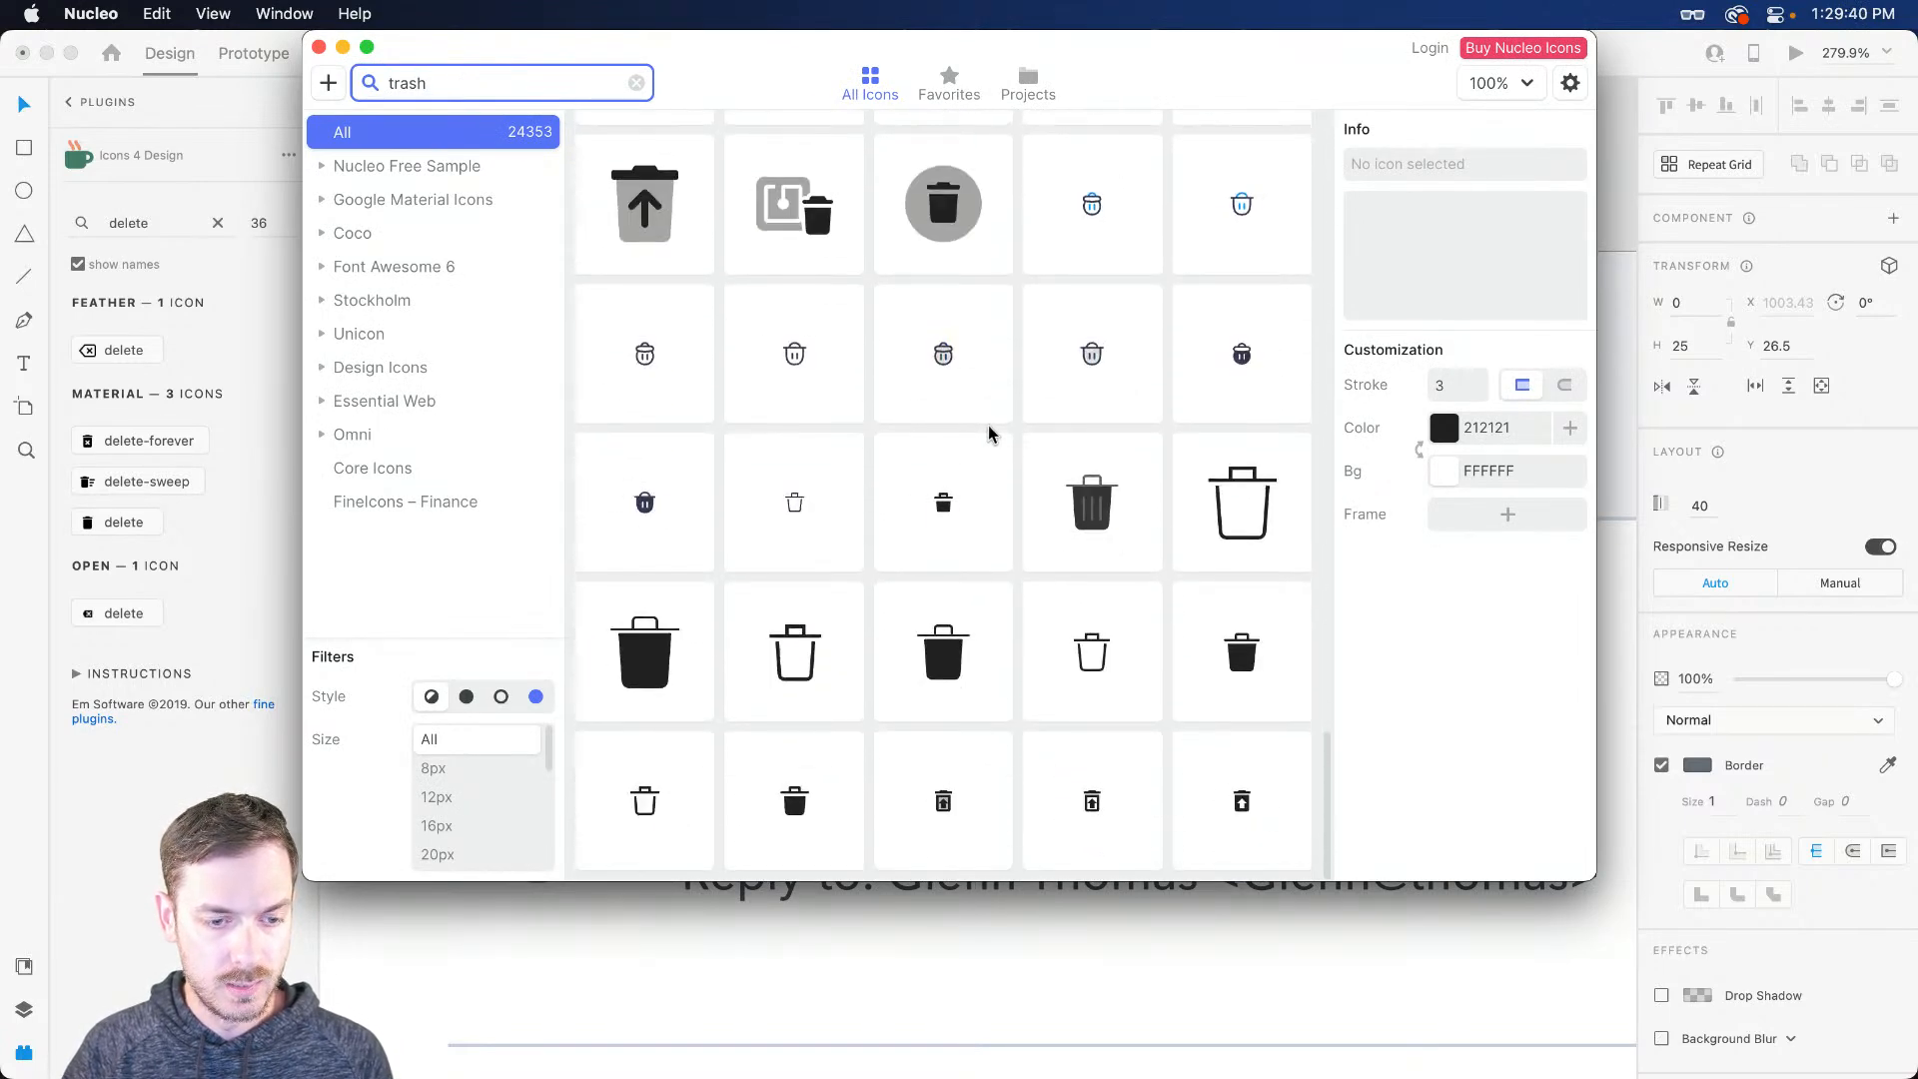
scroll(994, 431, "down", 15)
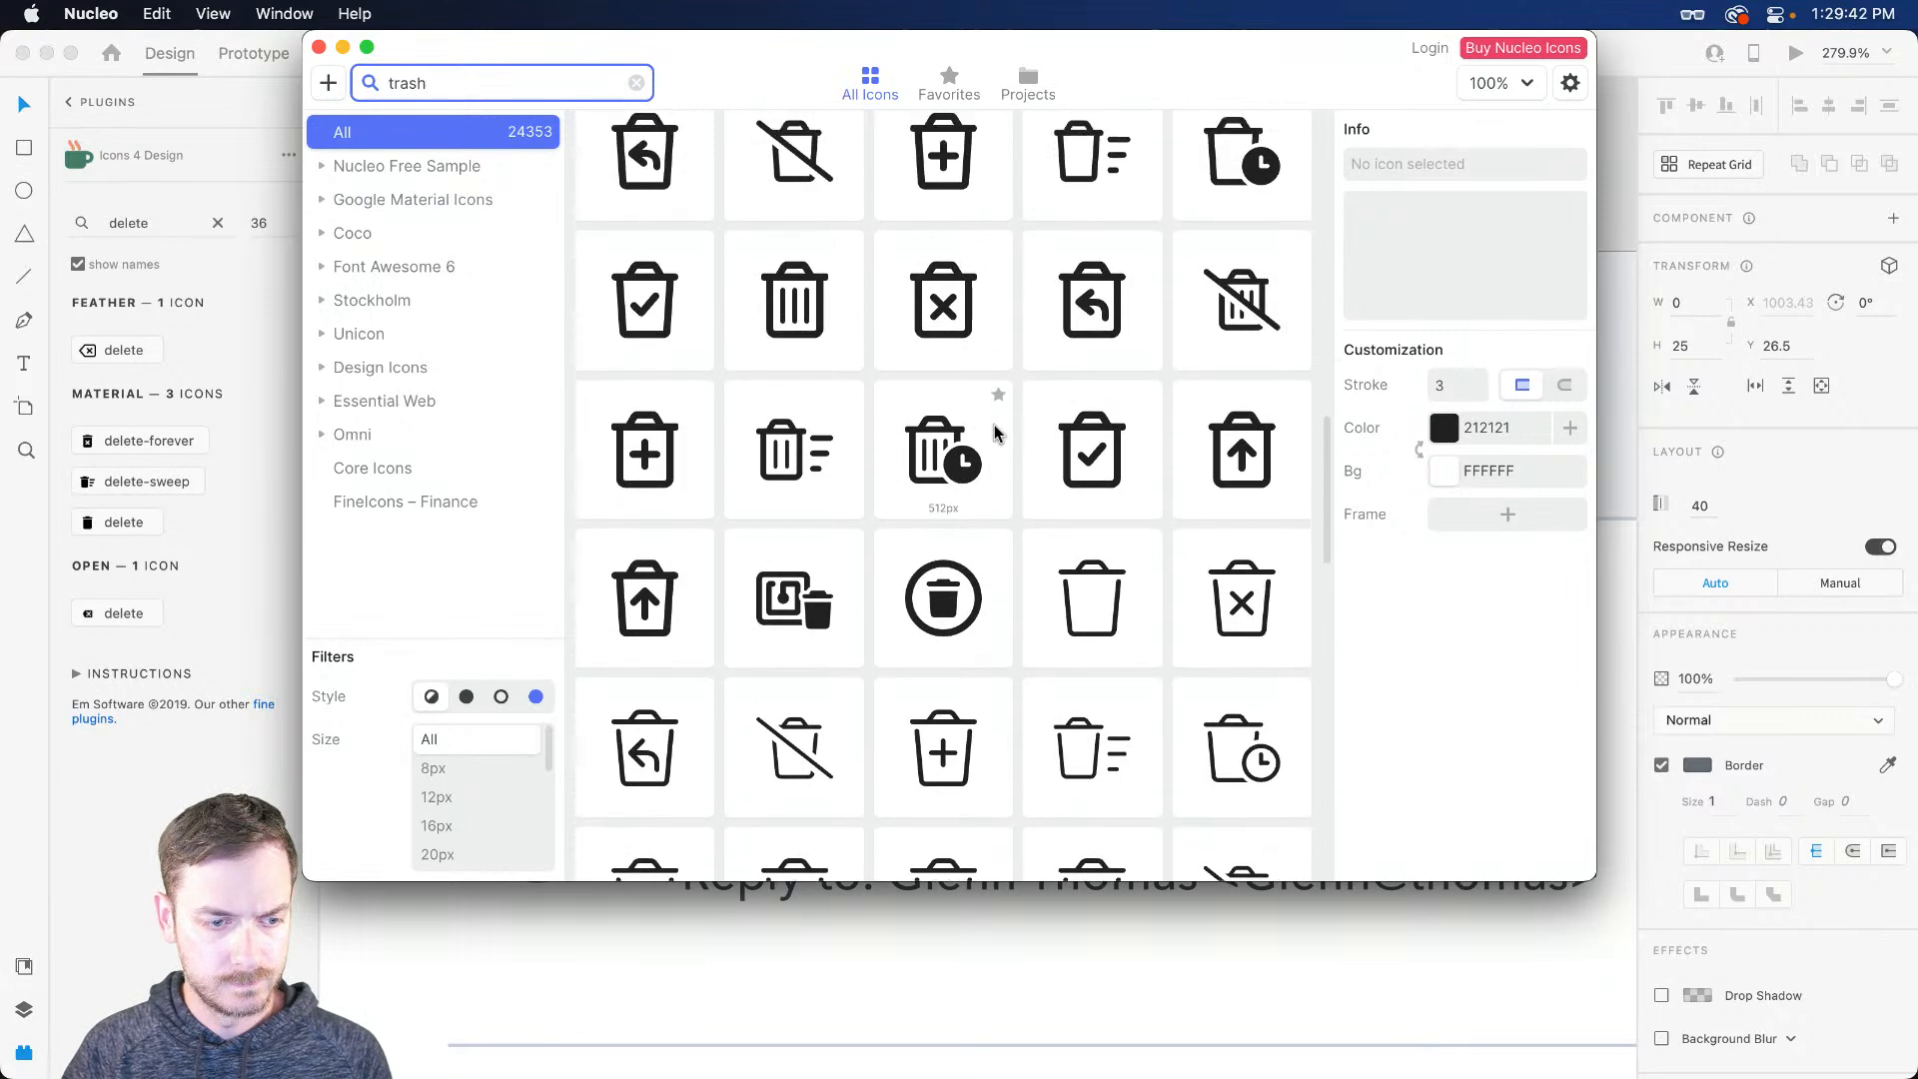
scroll(994, 431, "up", 10)
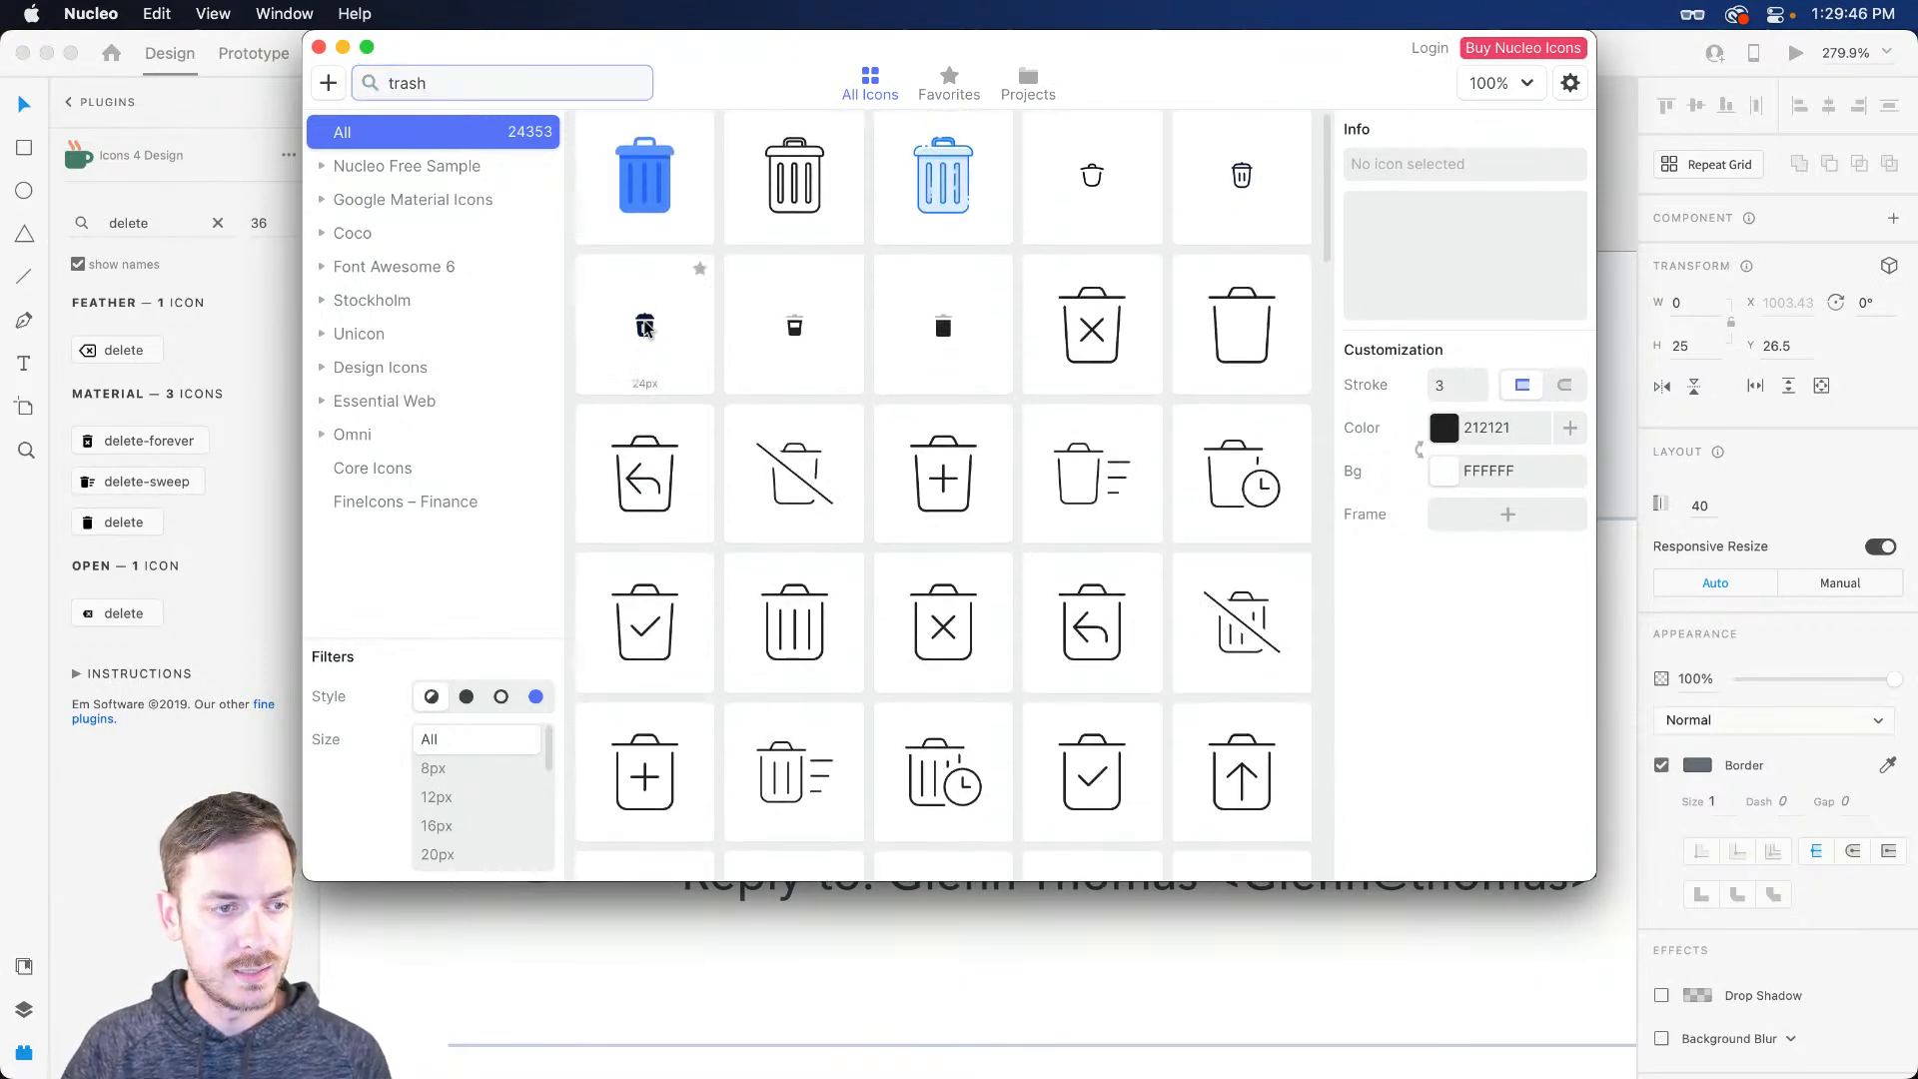
left_click(645, 328)
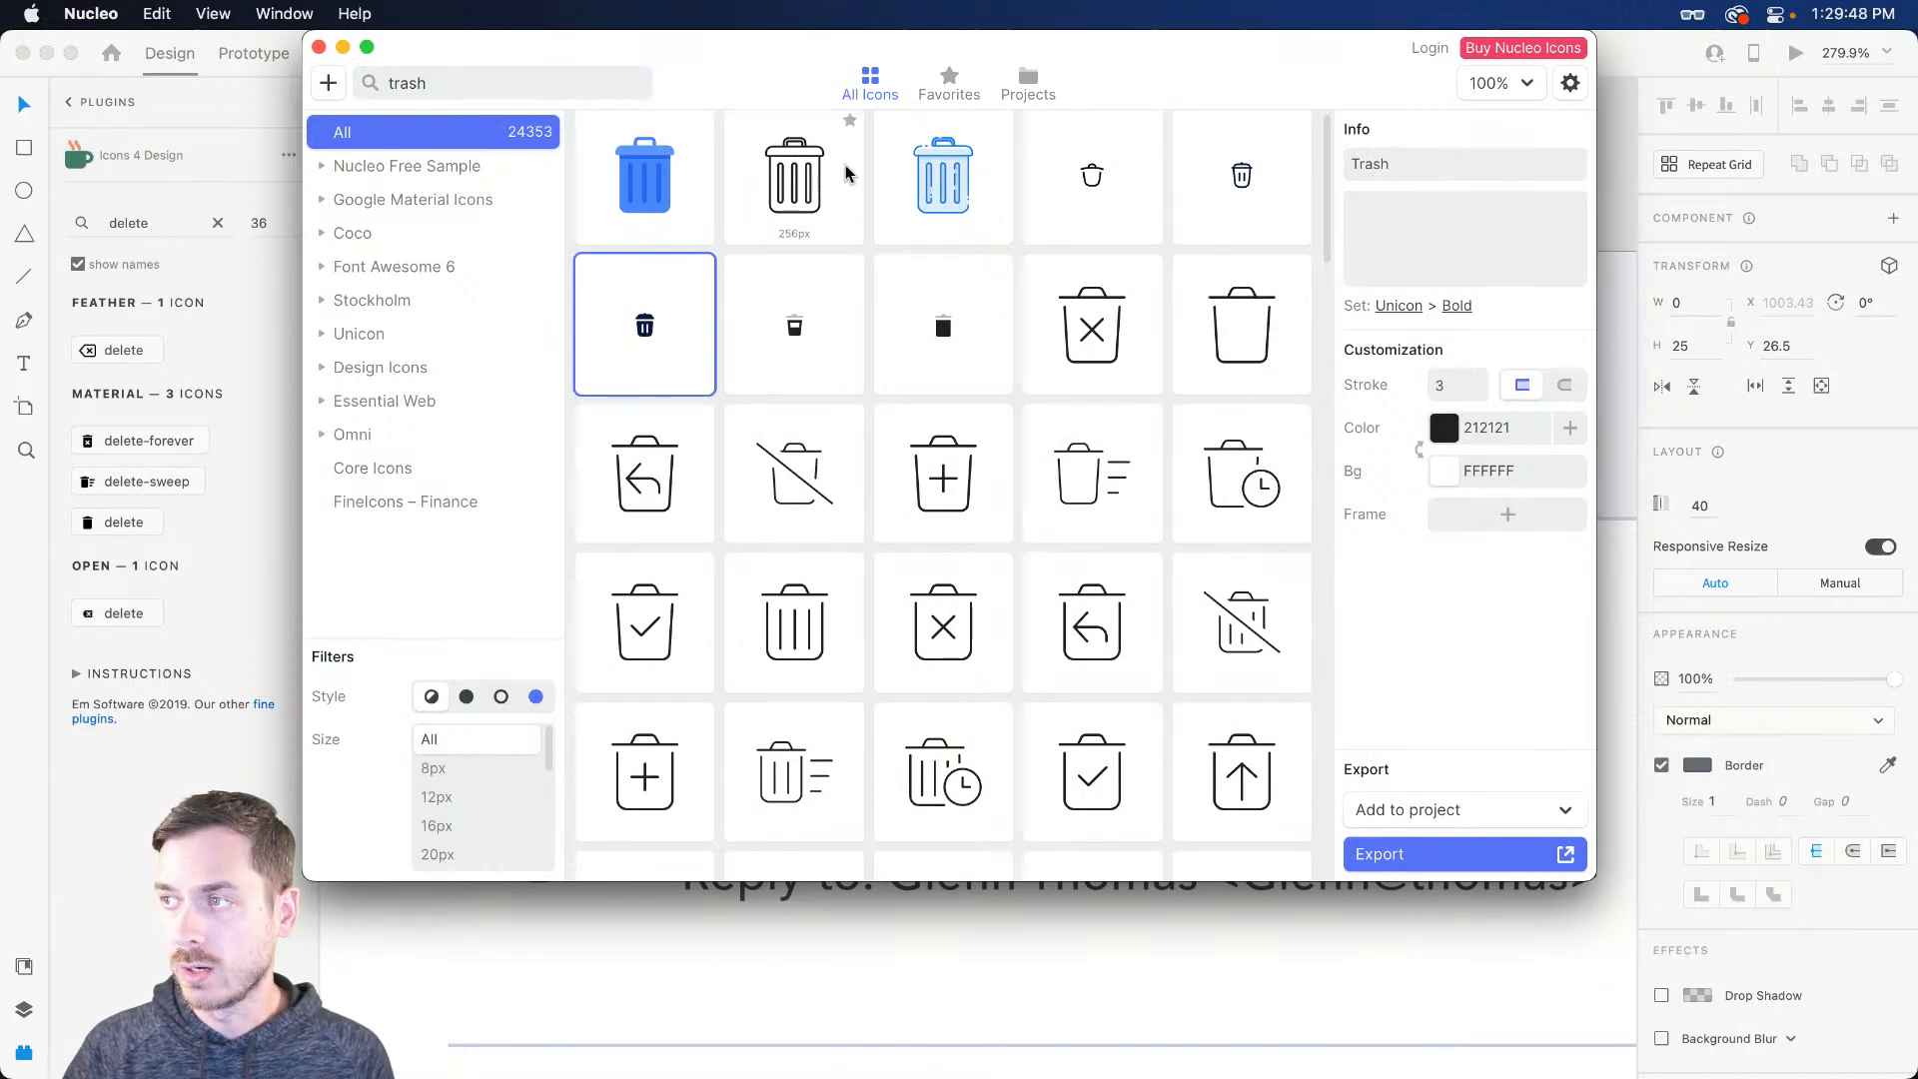
Step: Search all Nucleo icons for "delete" and browse the results for a suitable delete icon
left_click(431, 79)
type("delkete")
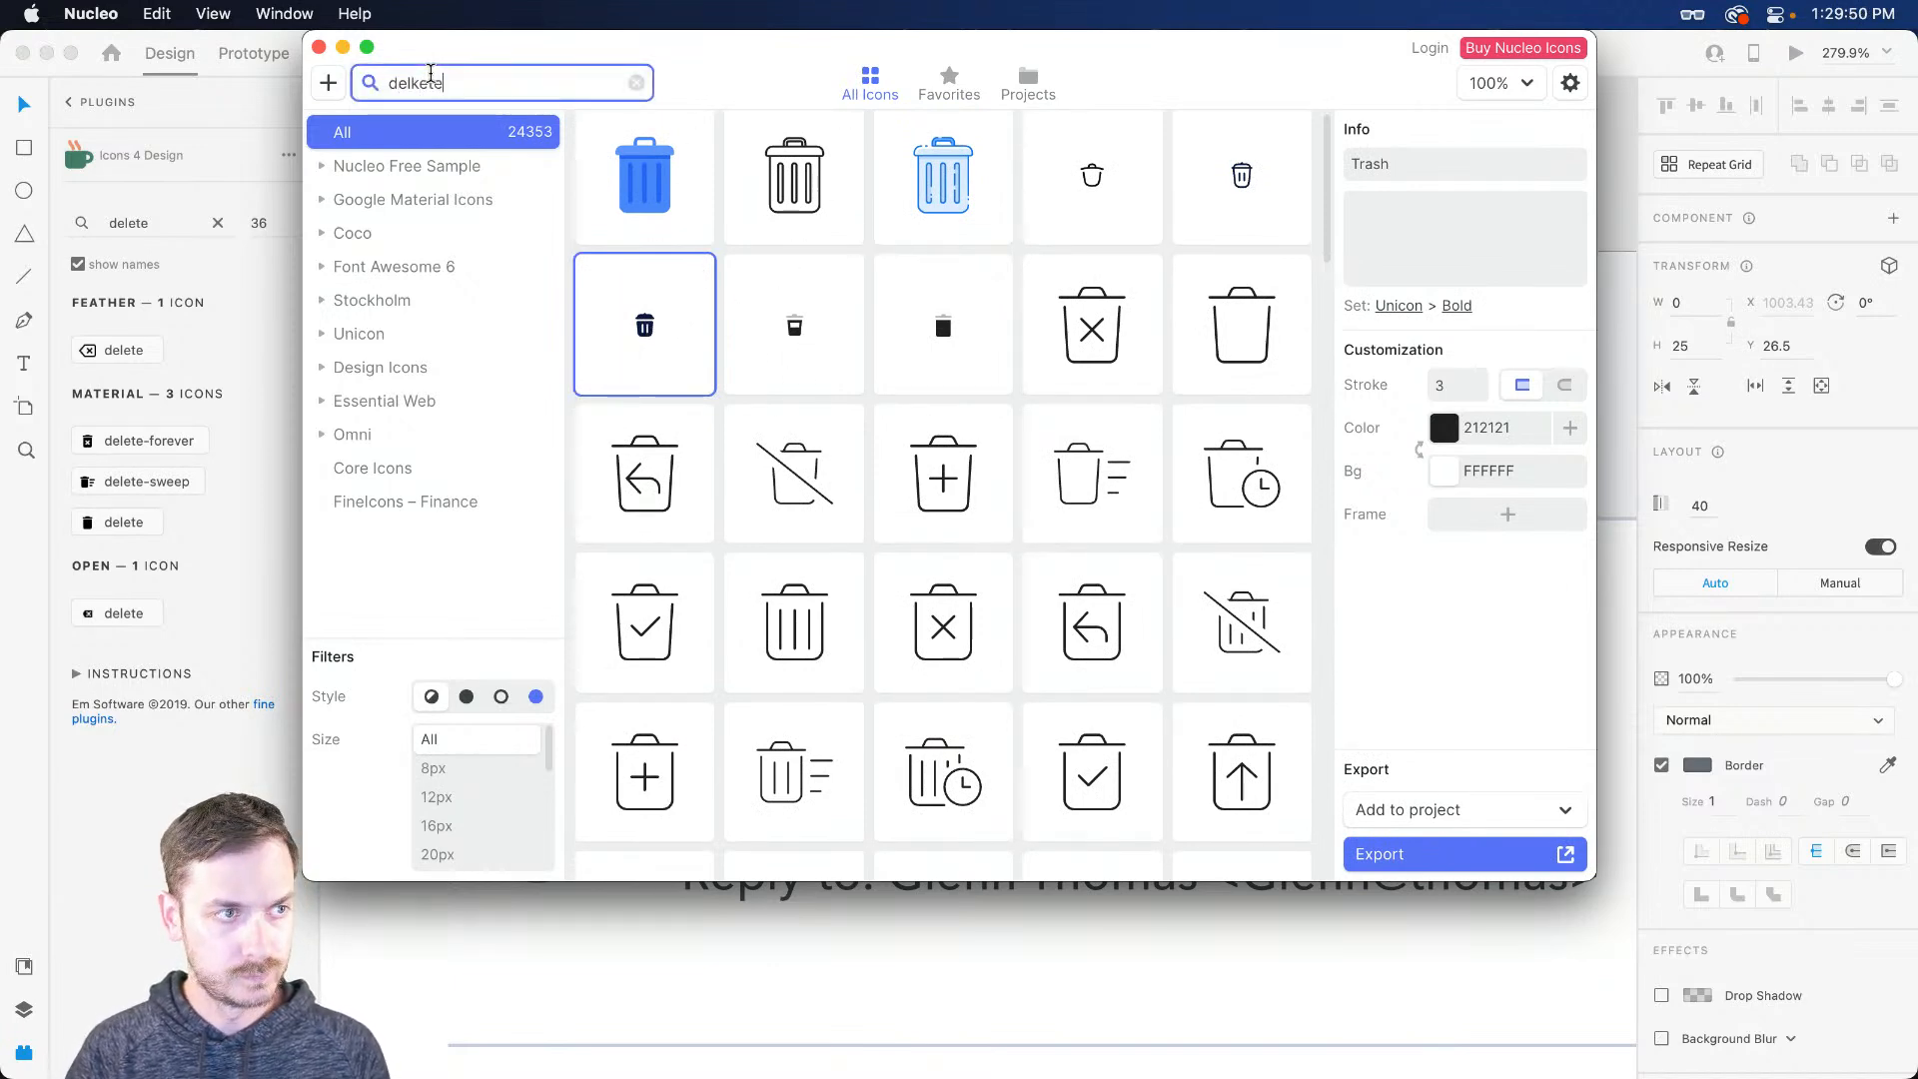
key("BackSpace")
key("BackSpace")
key("BackSpace")
key("BackSpace")
type("ete")
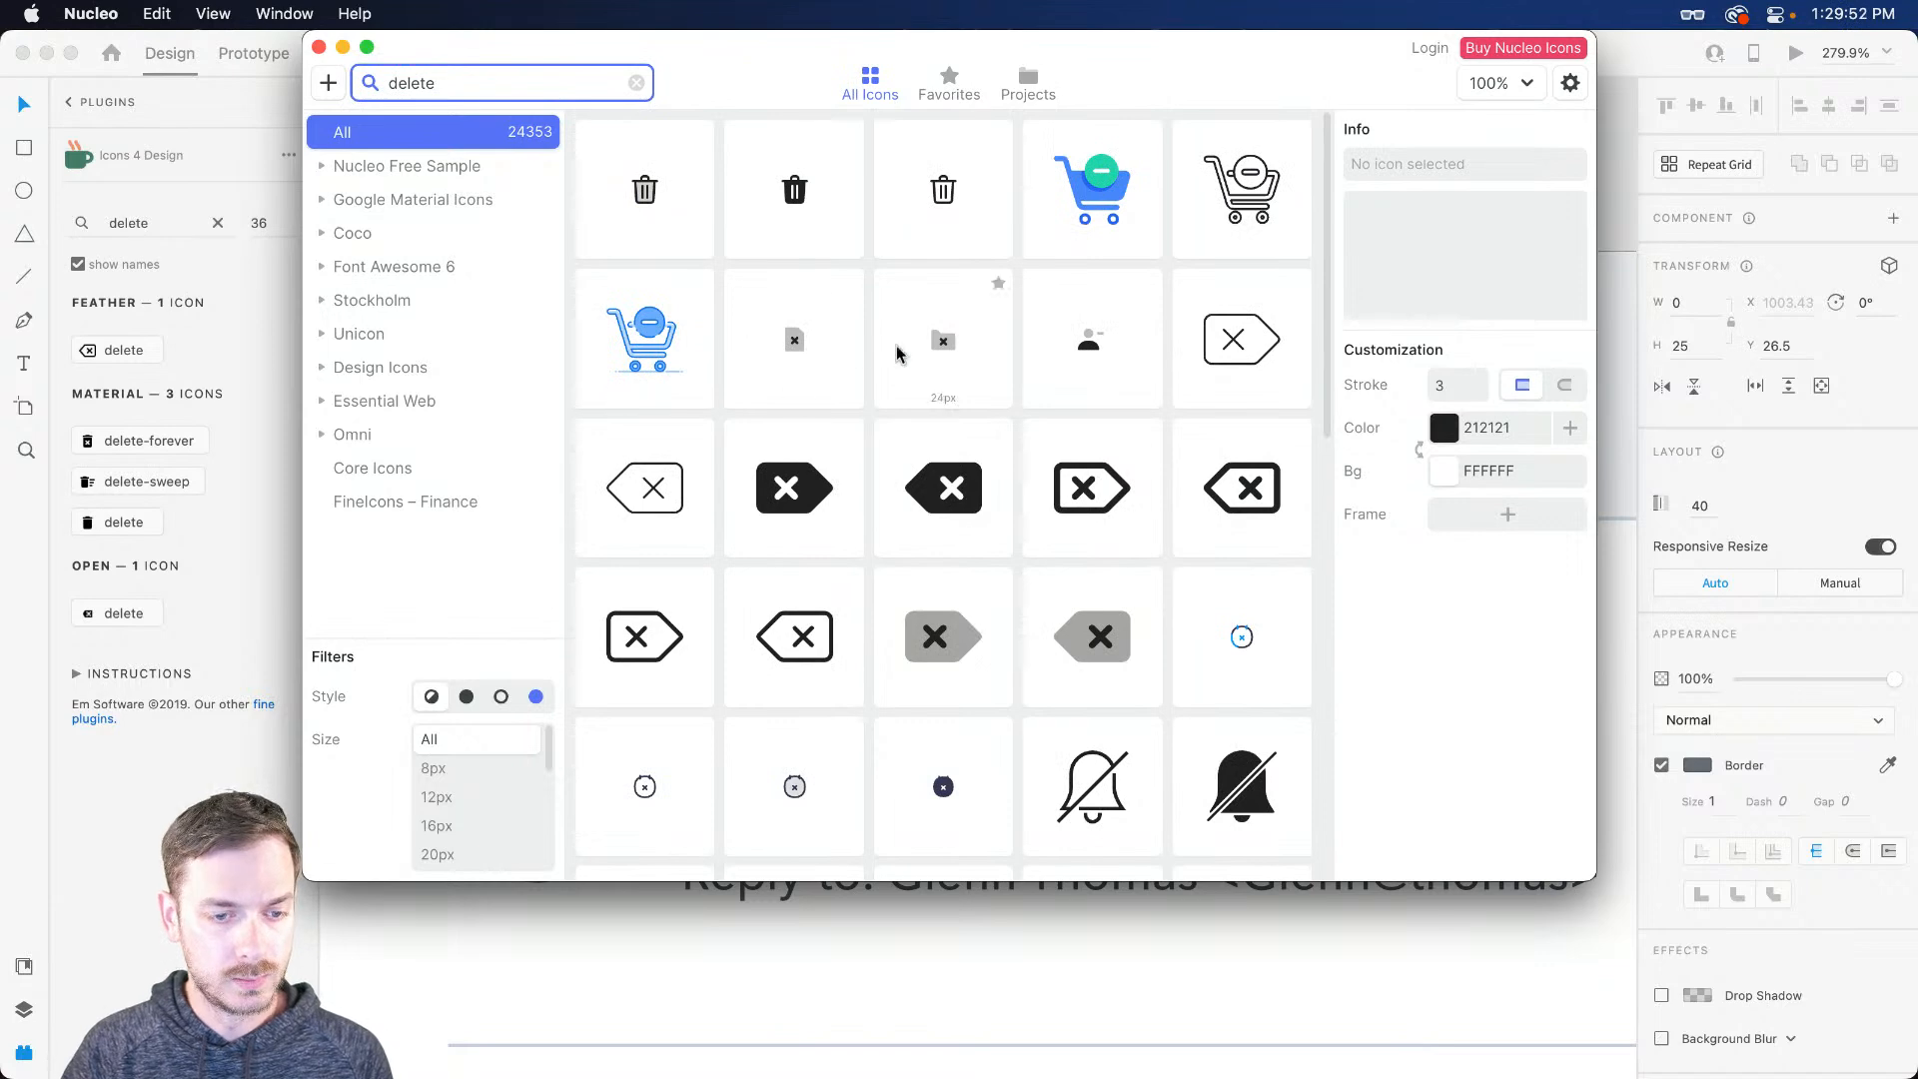
scroll(859, 352, "down", 10)
scroll(889, 352, "up", 3)
scroll(893, 352, "down", 3)
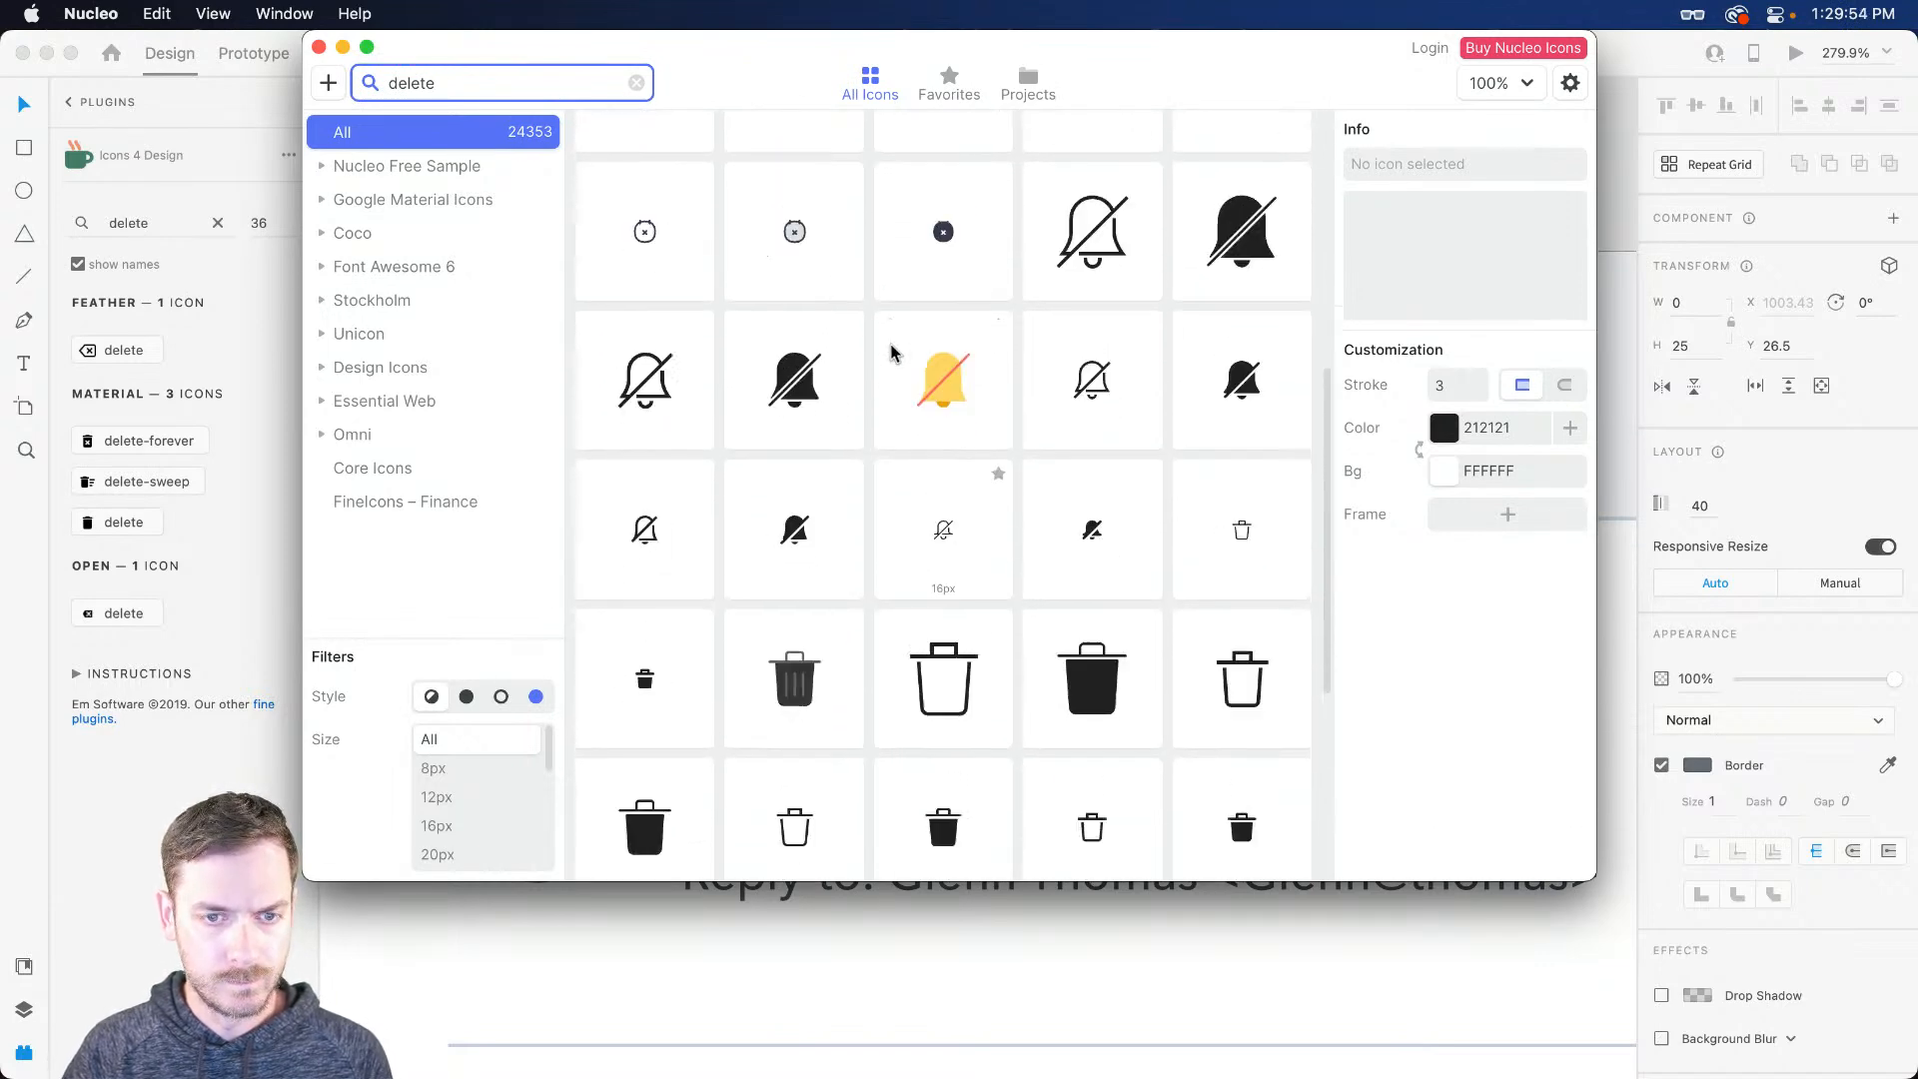
scroll(895, 355, "up", 2)
scroll(898, 362, "down", 5)
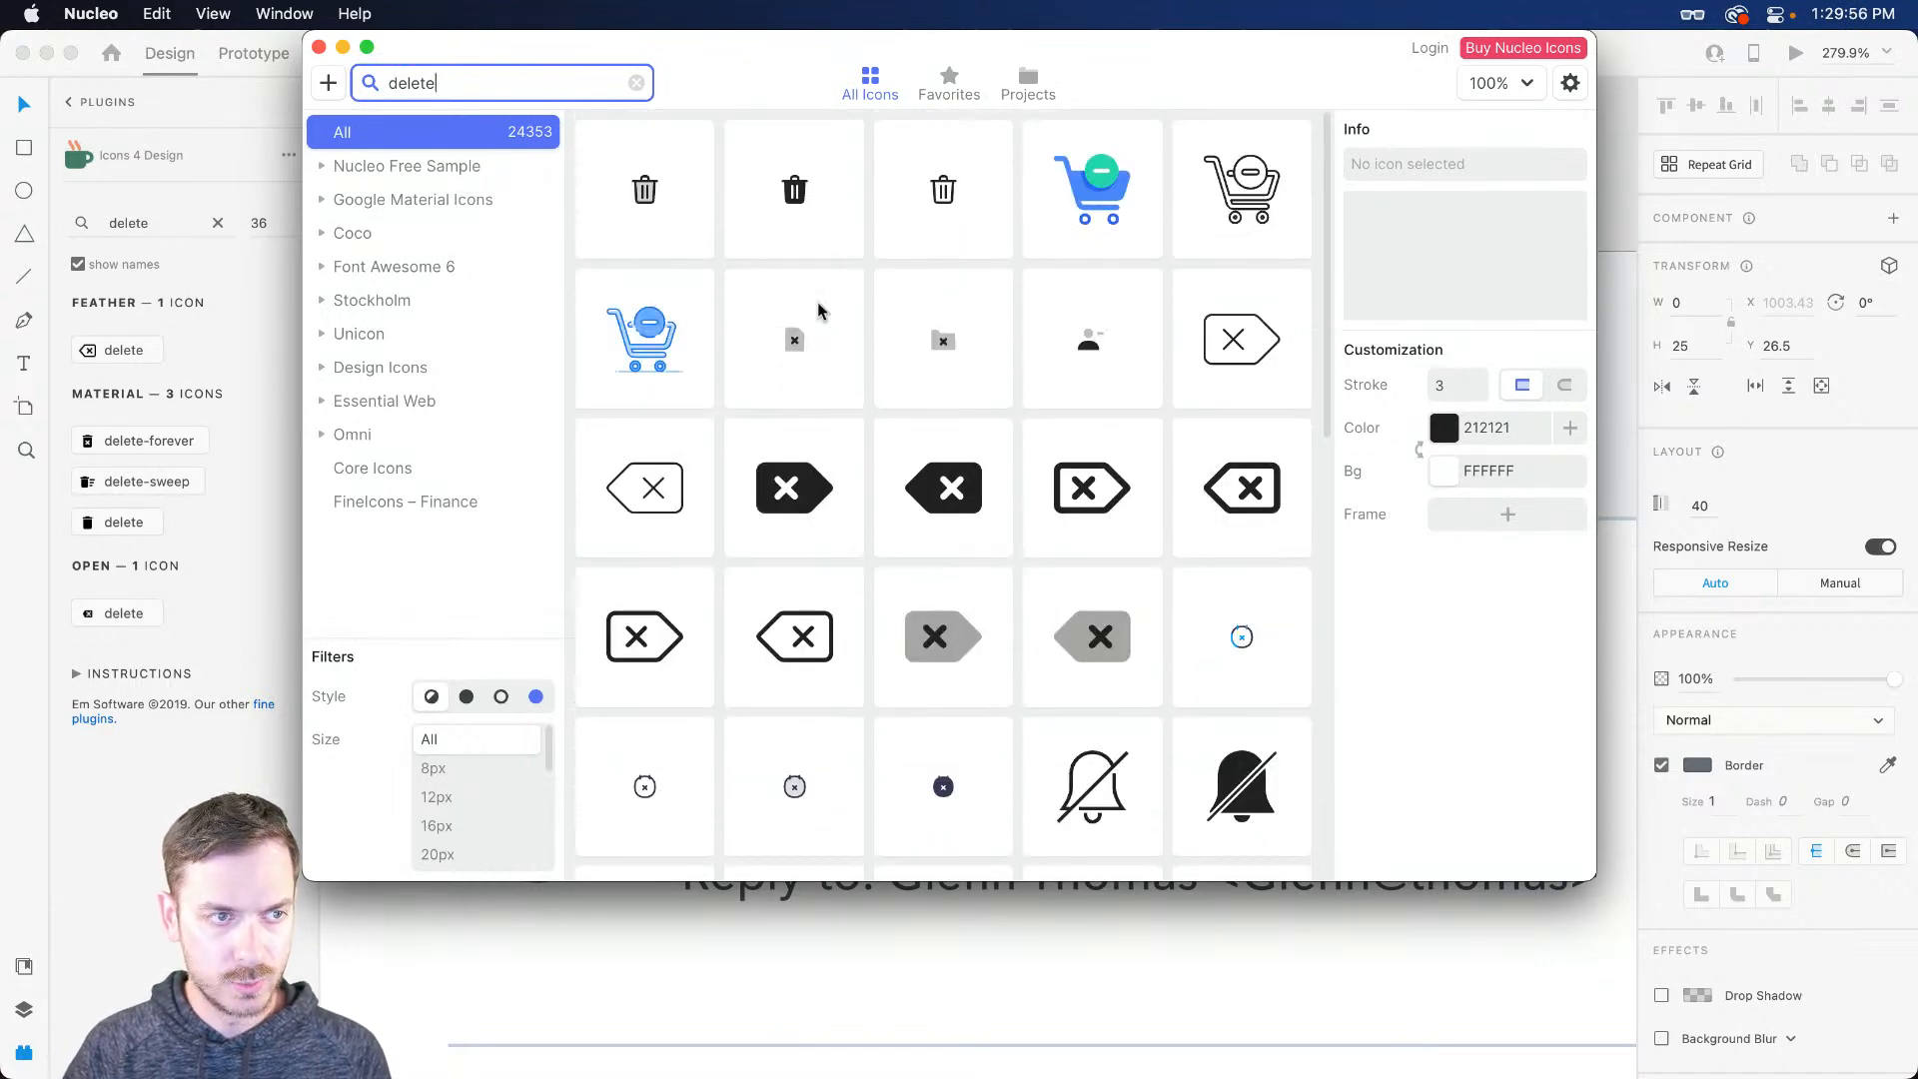
Step: Search all icons for "trash" again and select the bold Coco Trash icon with the rounded bin
double_click(518, 87)
type("trash")
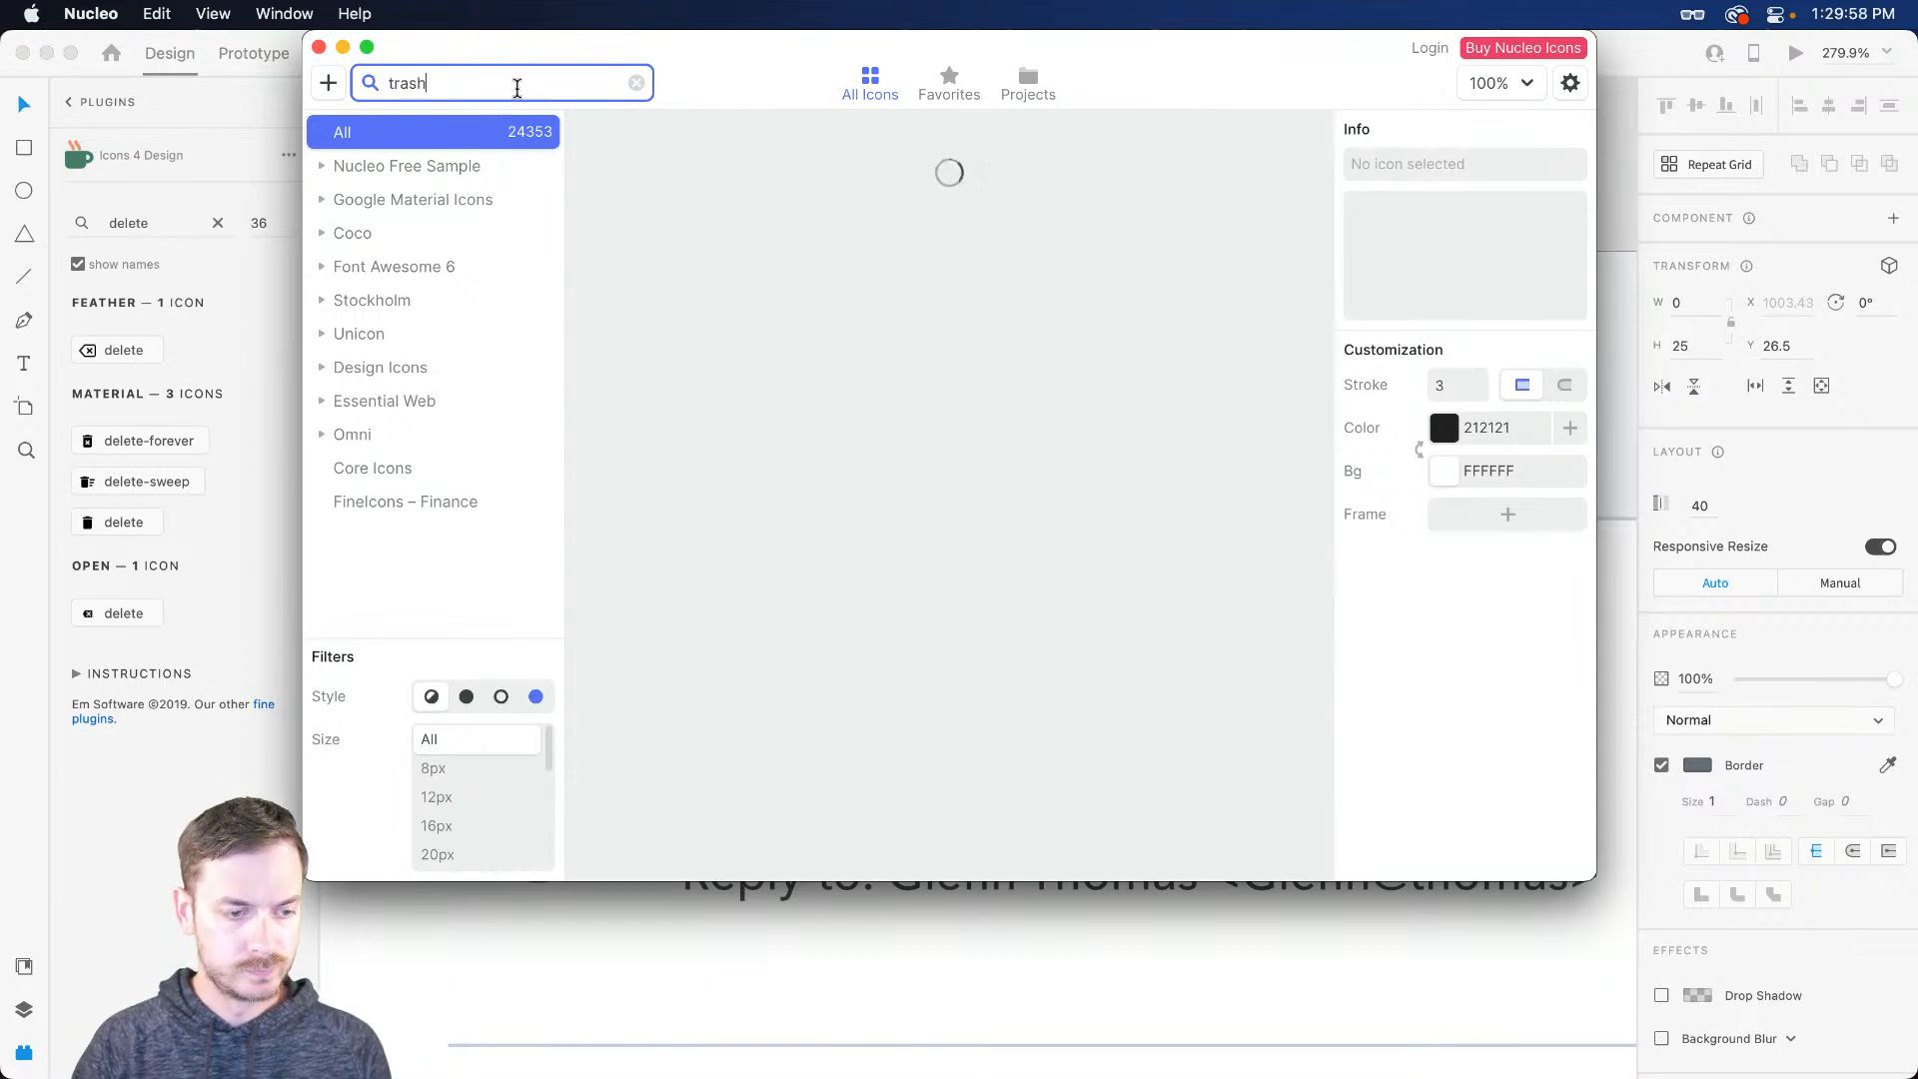
scroll(1003, 375, "down", 8)
scroll(1080, 431, "down", 6)
scroll(715, 394, "down", 5)
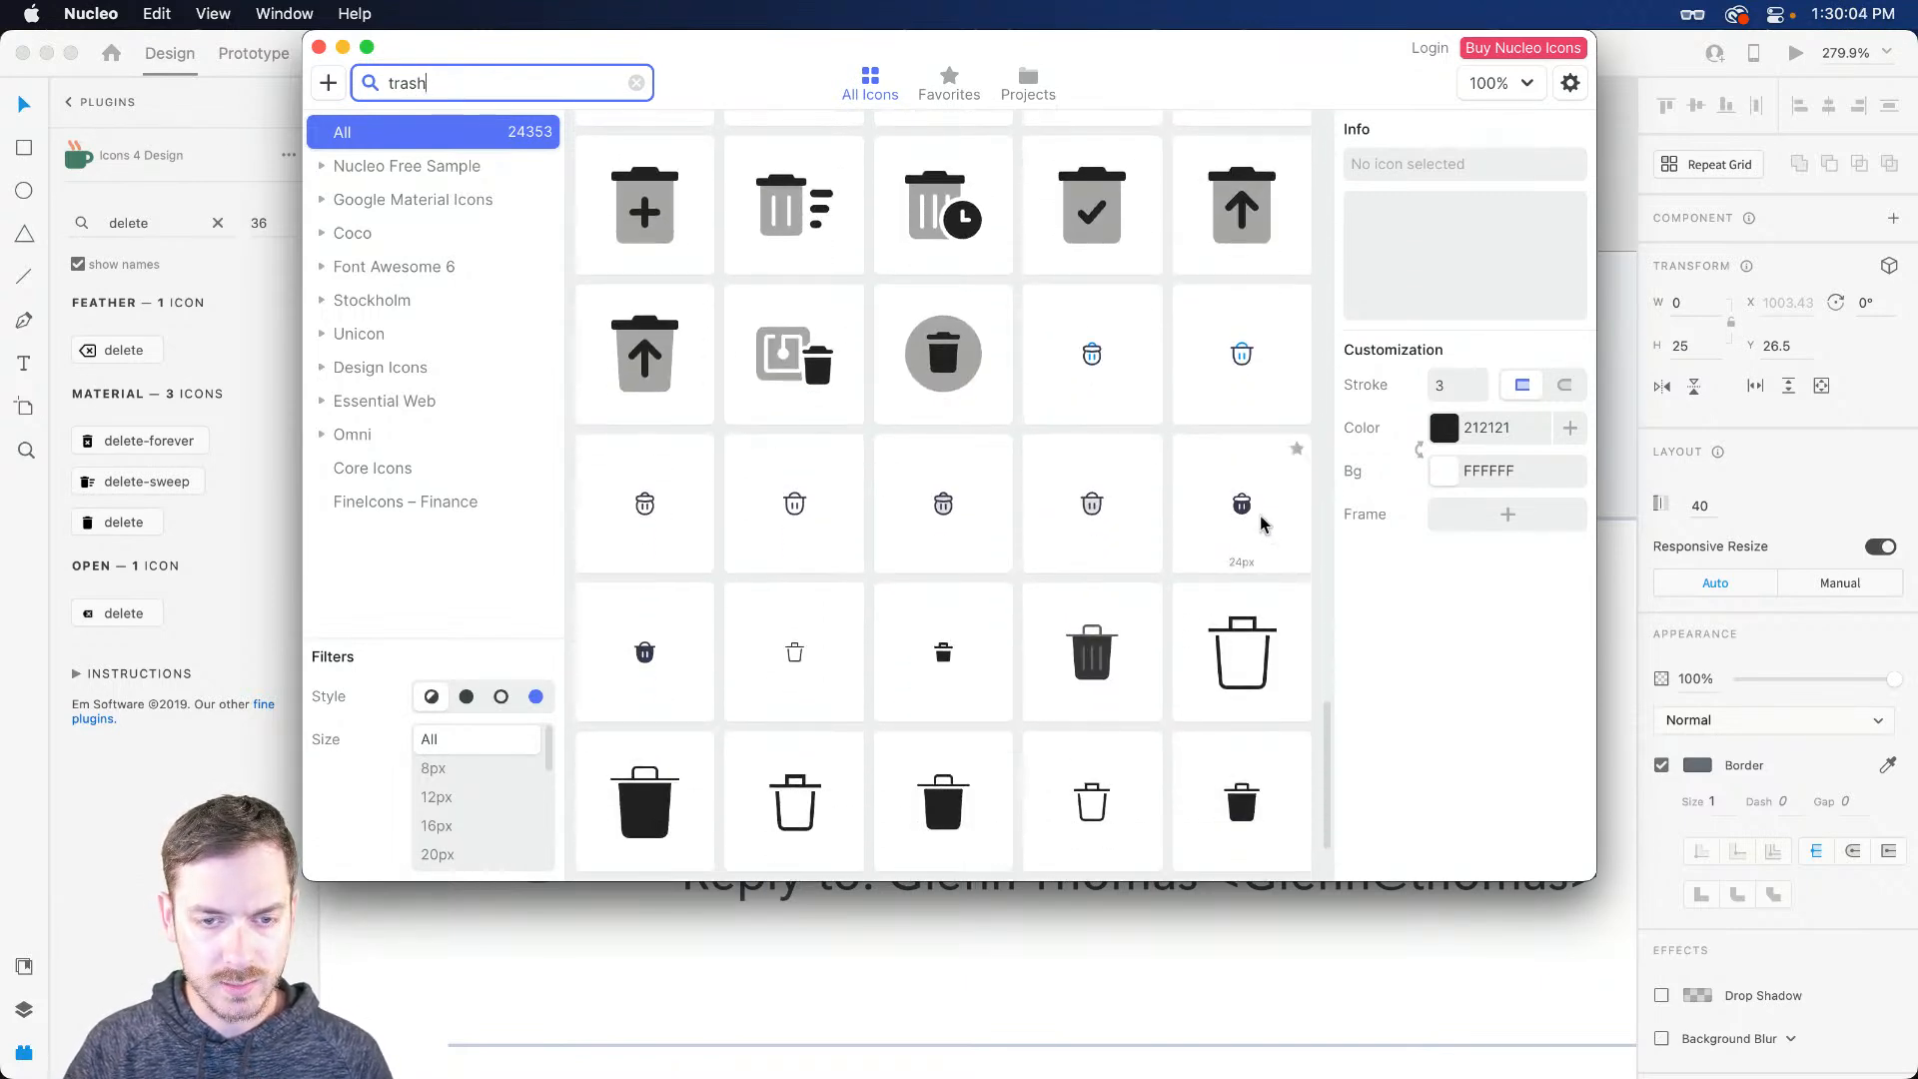
left_click(1260, 523)
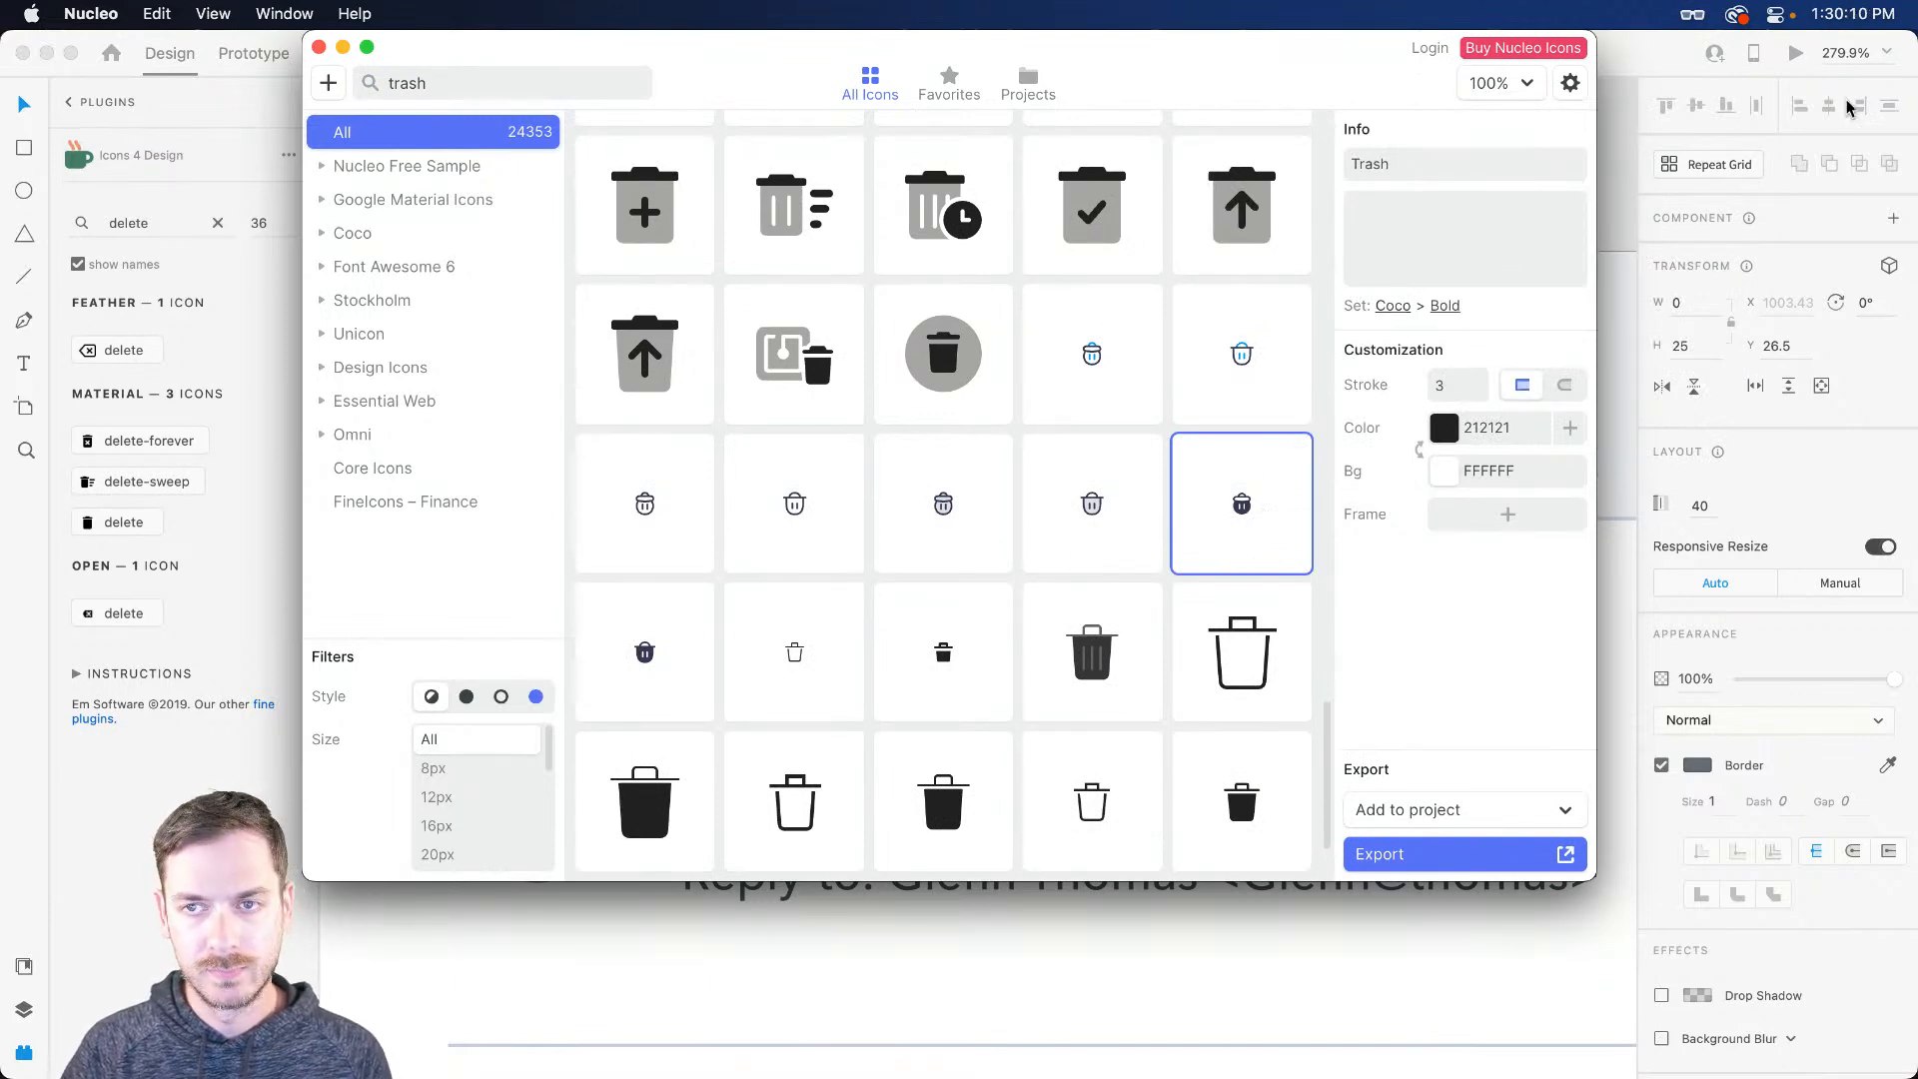
Step: Switch to the Boop Mail Masterclass design in Adobe XD and paste the trash icon after the divider line in the Icons group
left_click(1648, 46)
key("super+v")
left_click_drag(1287, 684, 1239, 399)
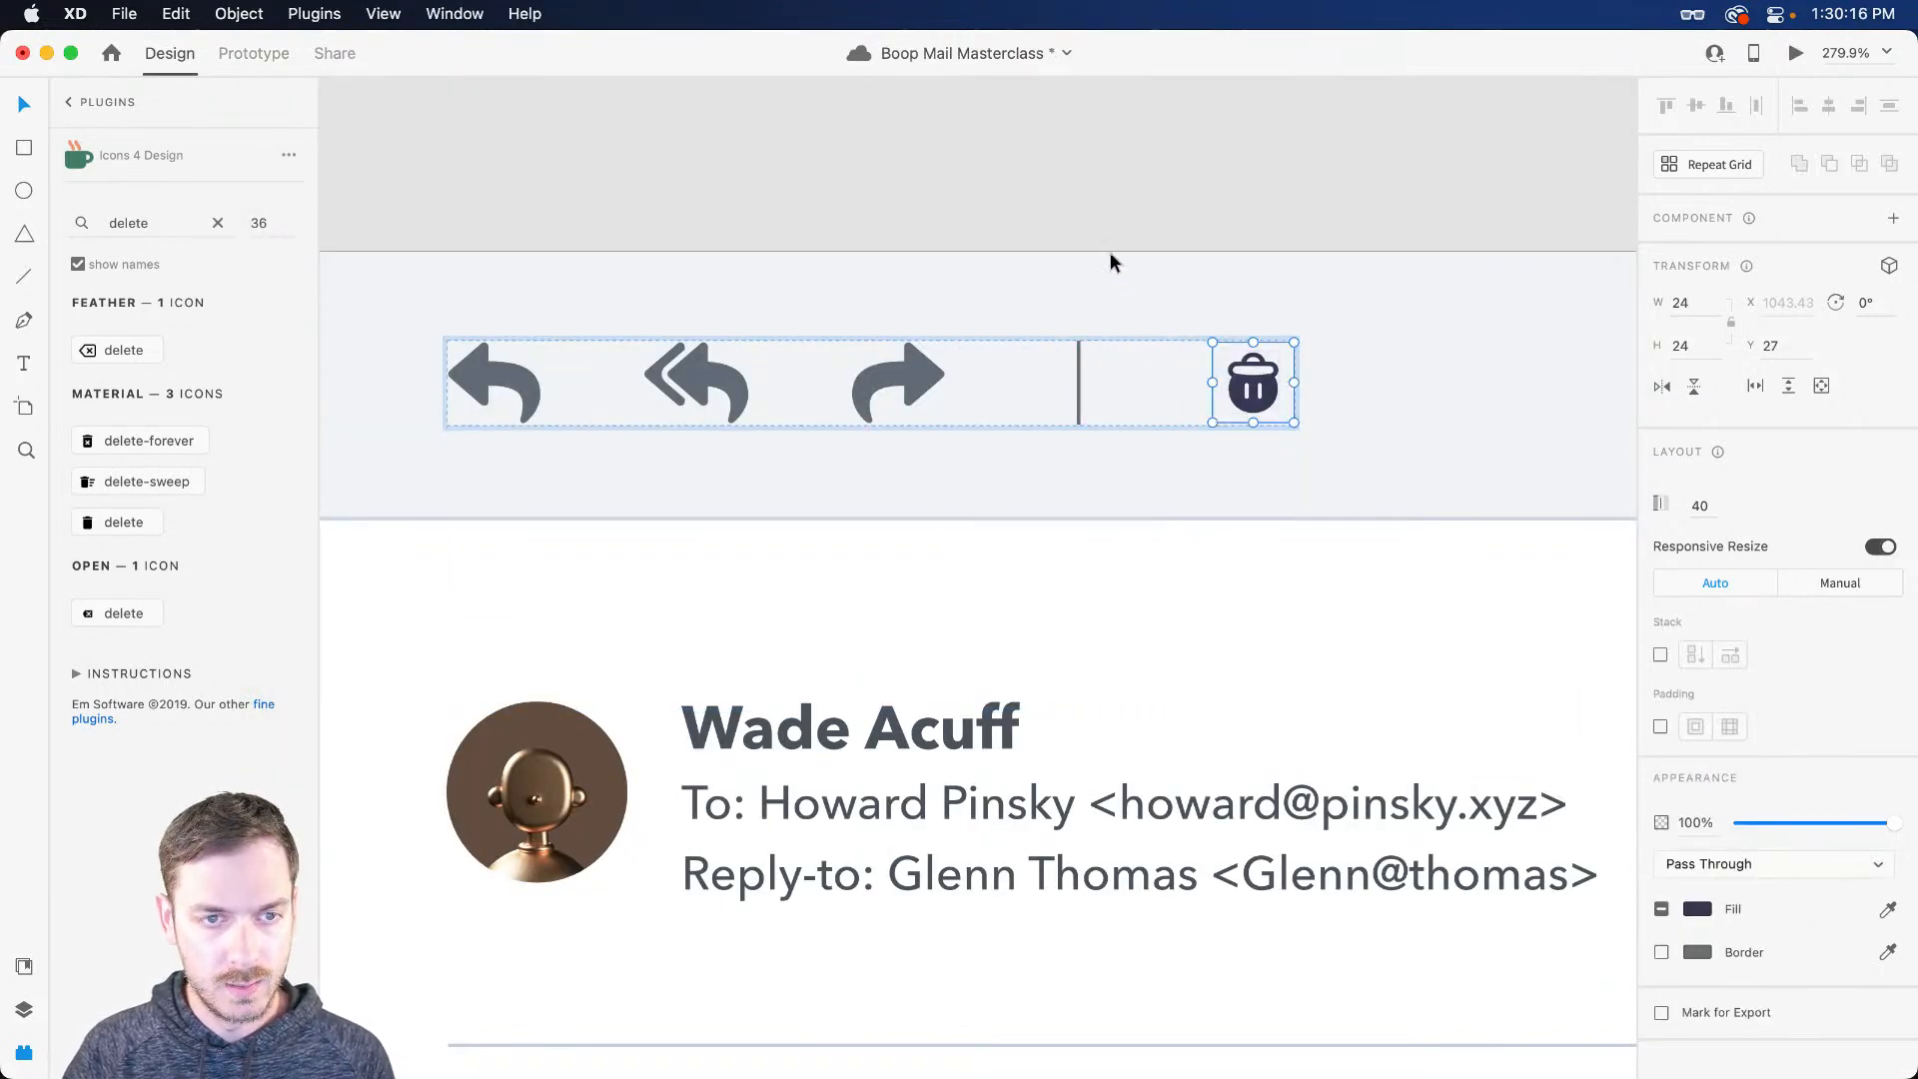
left_click_drag(1109, 252, 1099, 422)
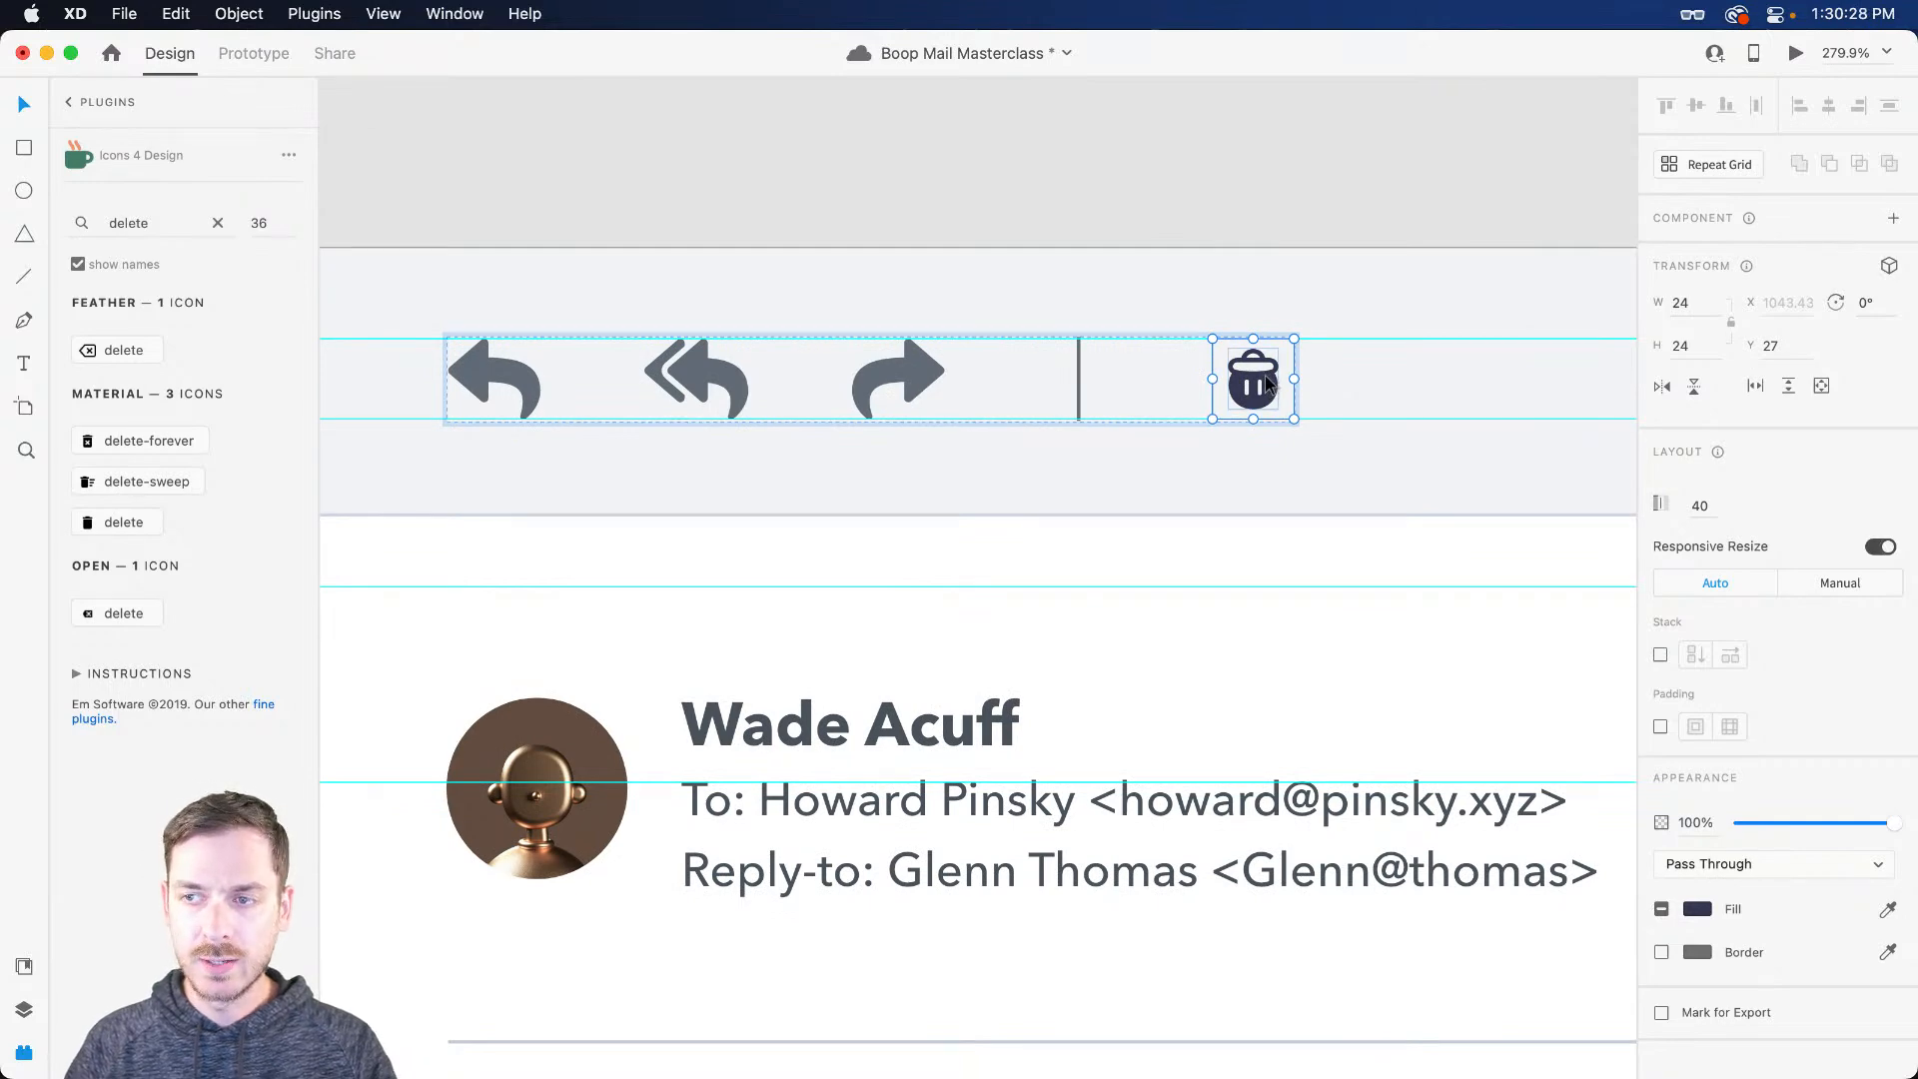
Step: Delete the transparent bounding rectangle inside the trash icon's group, leaving only the bin shape
scroll(1269, 371, "up", 5)
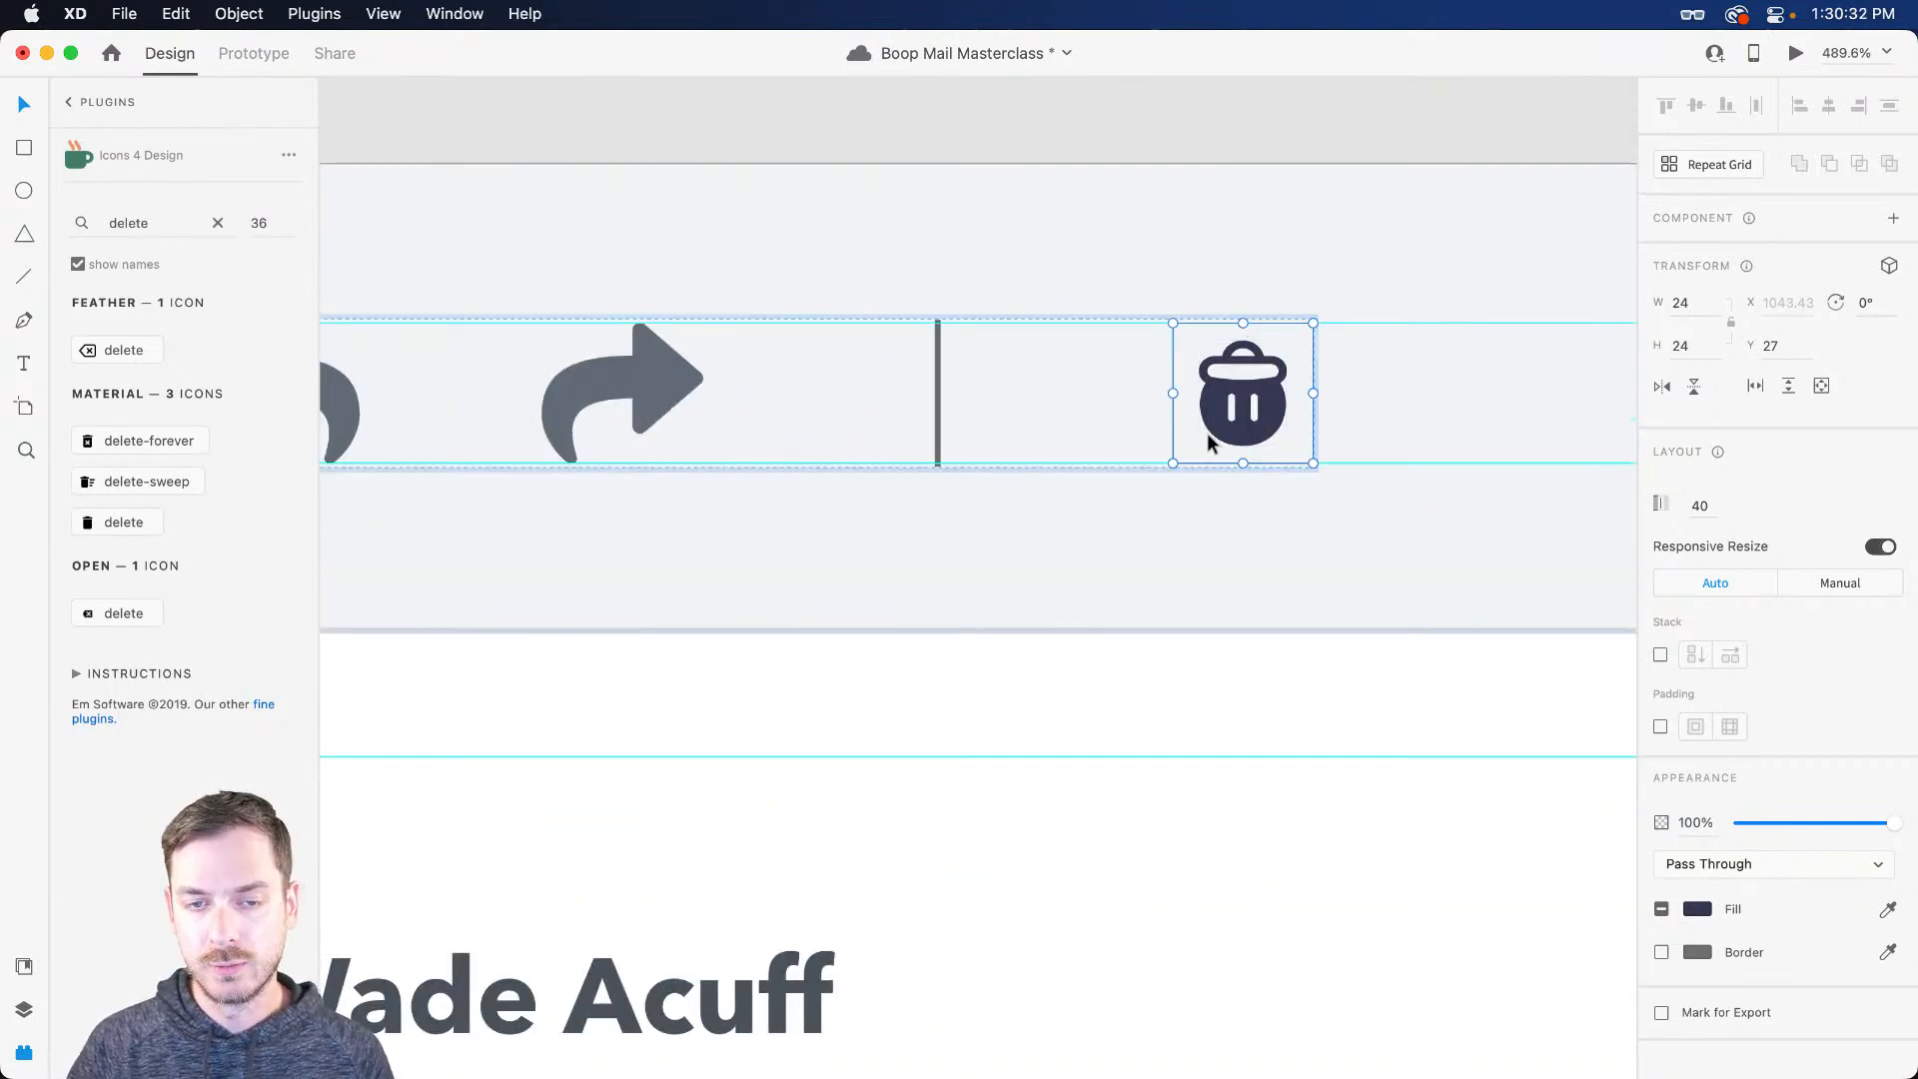
scroll(1206, 444, "right", 3)
scroll(1208, 453, "left", 4)
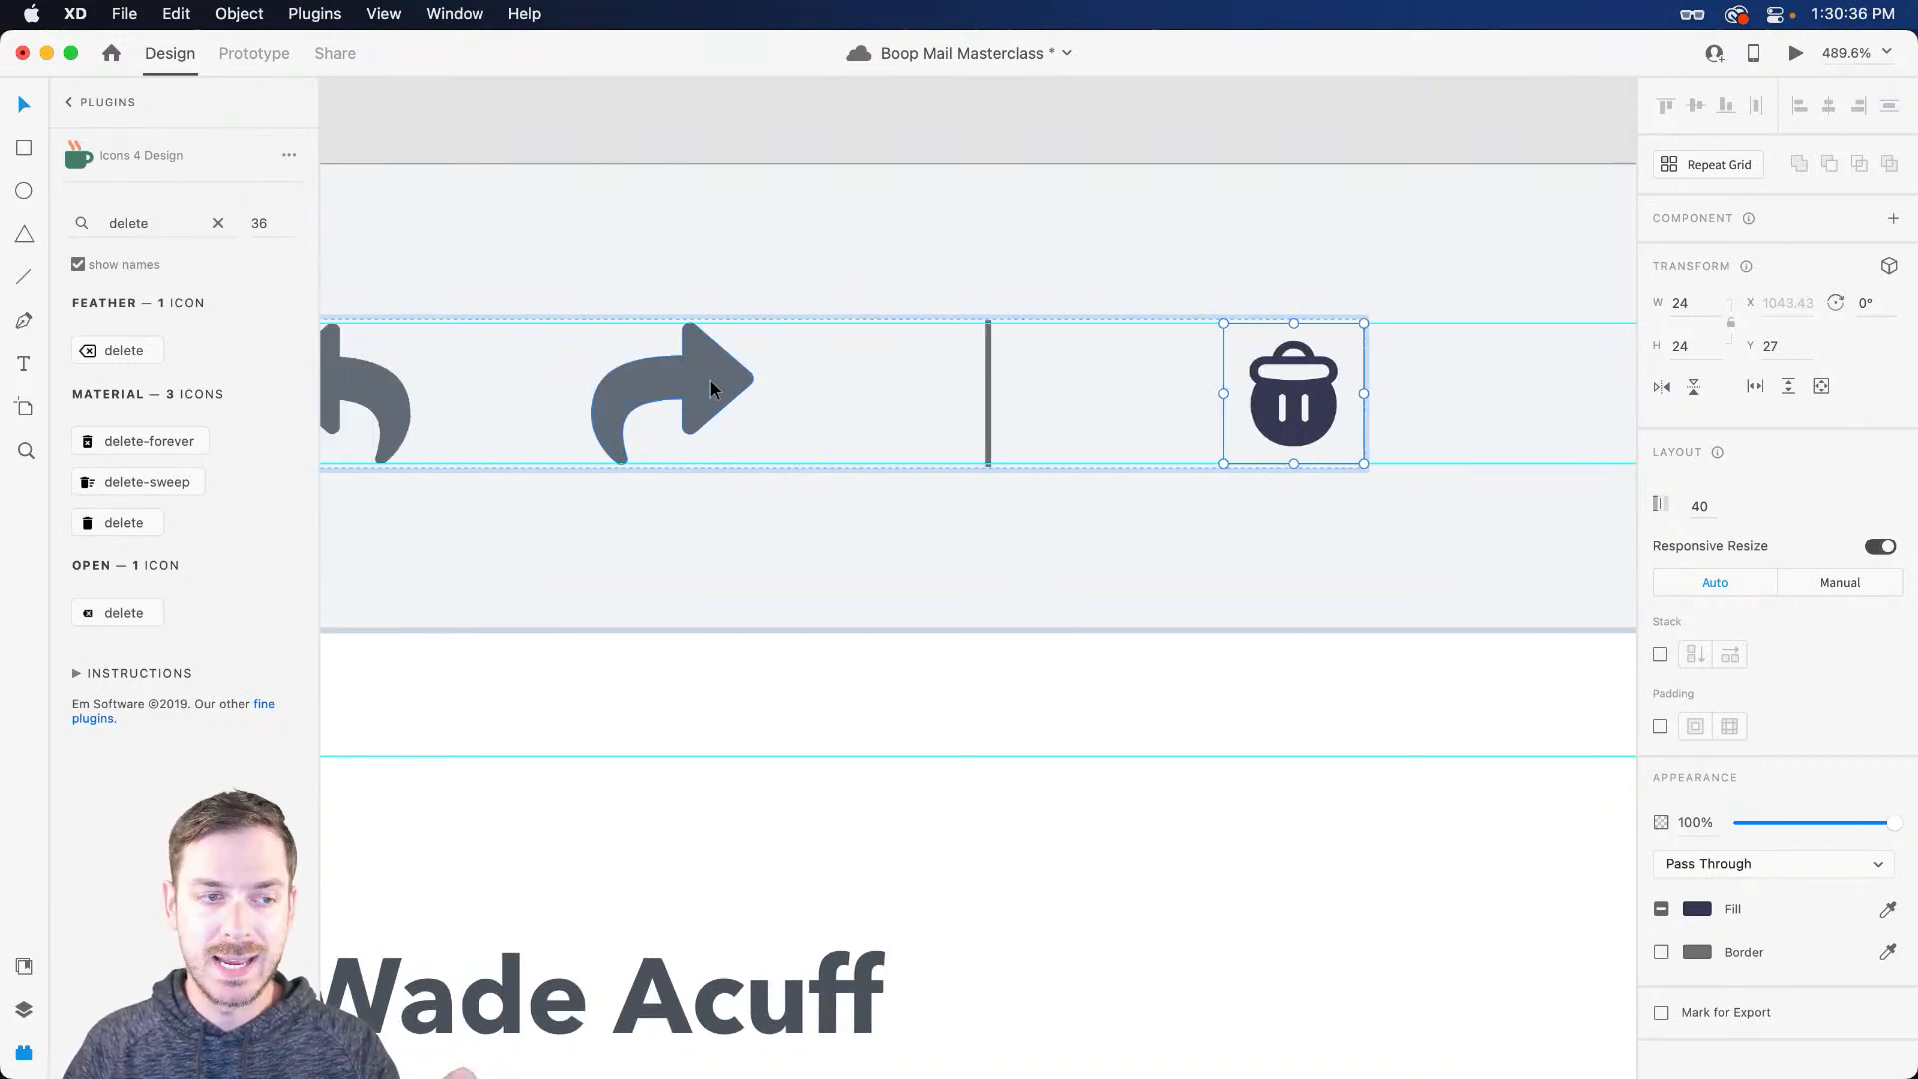
double_click(1328, 402)
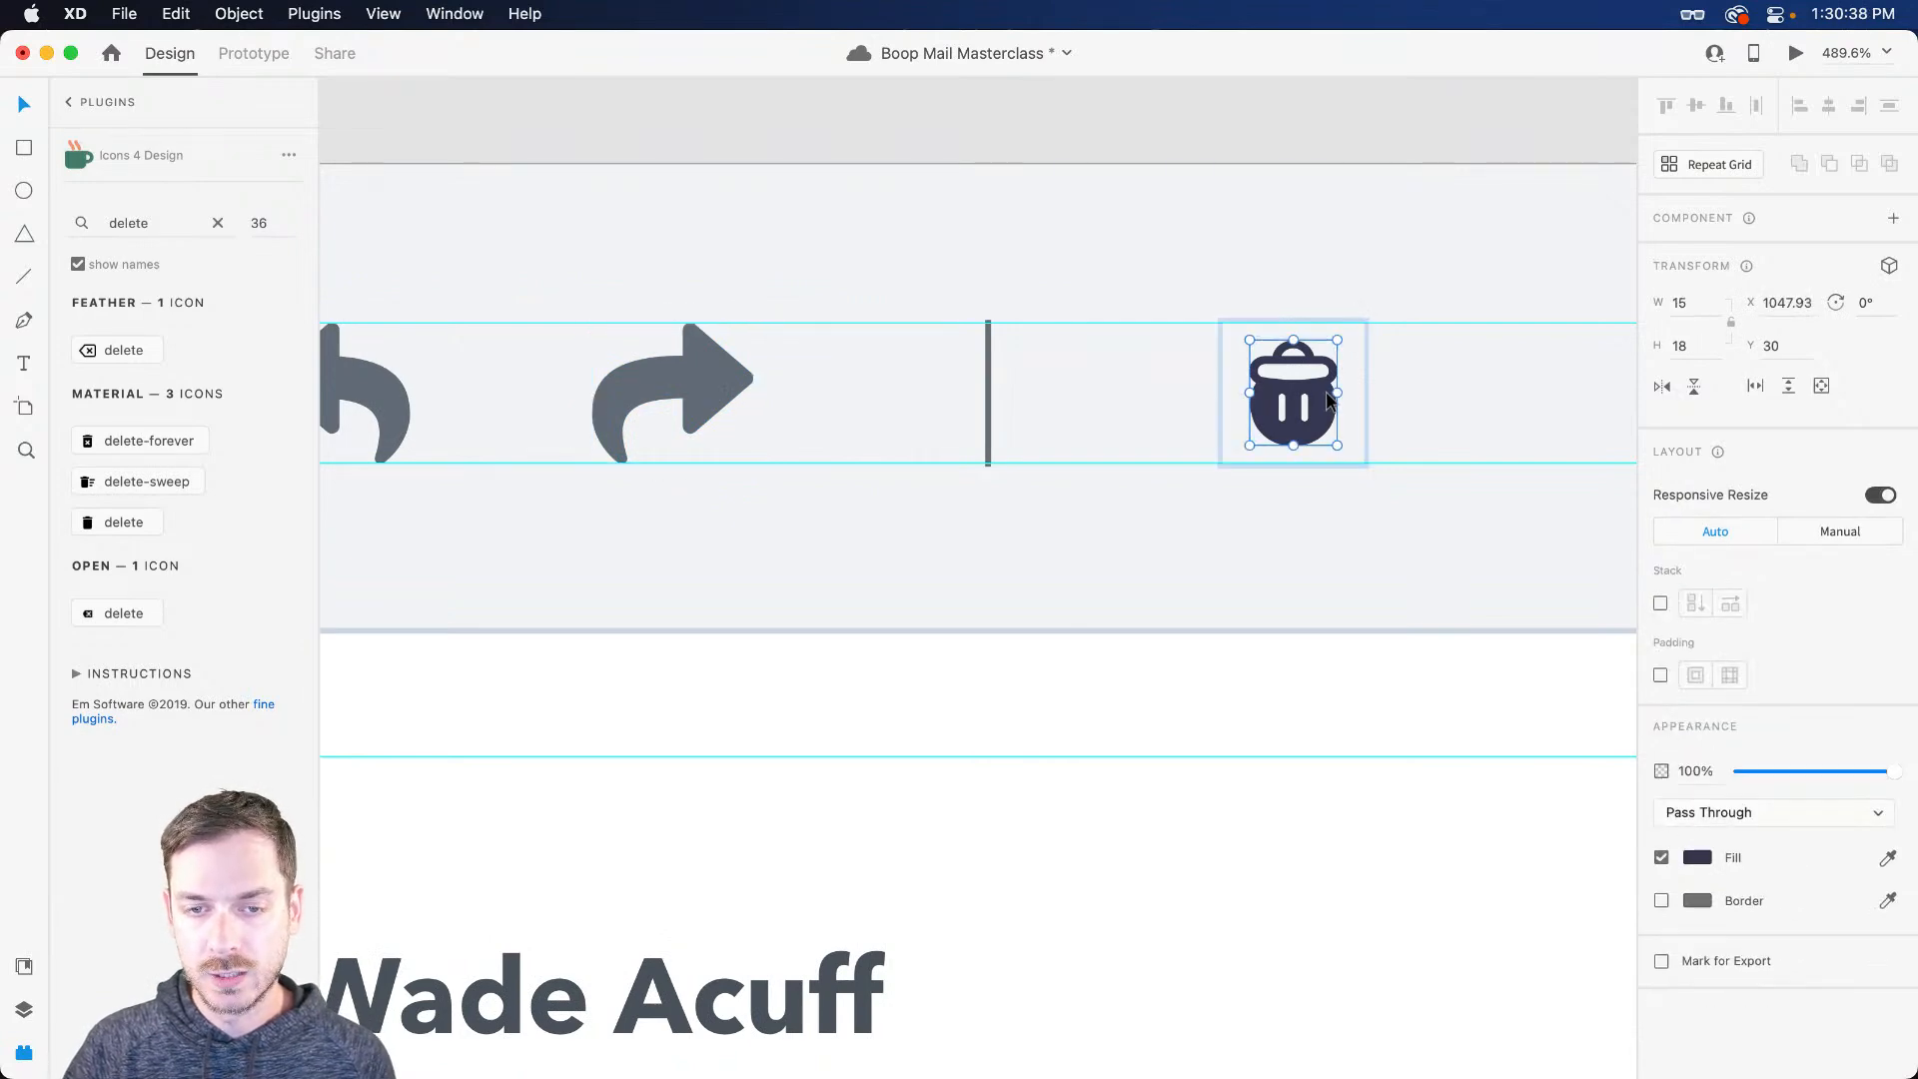
key("Escape")
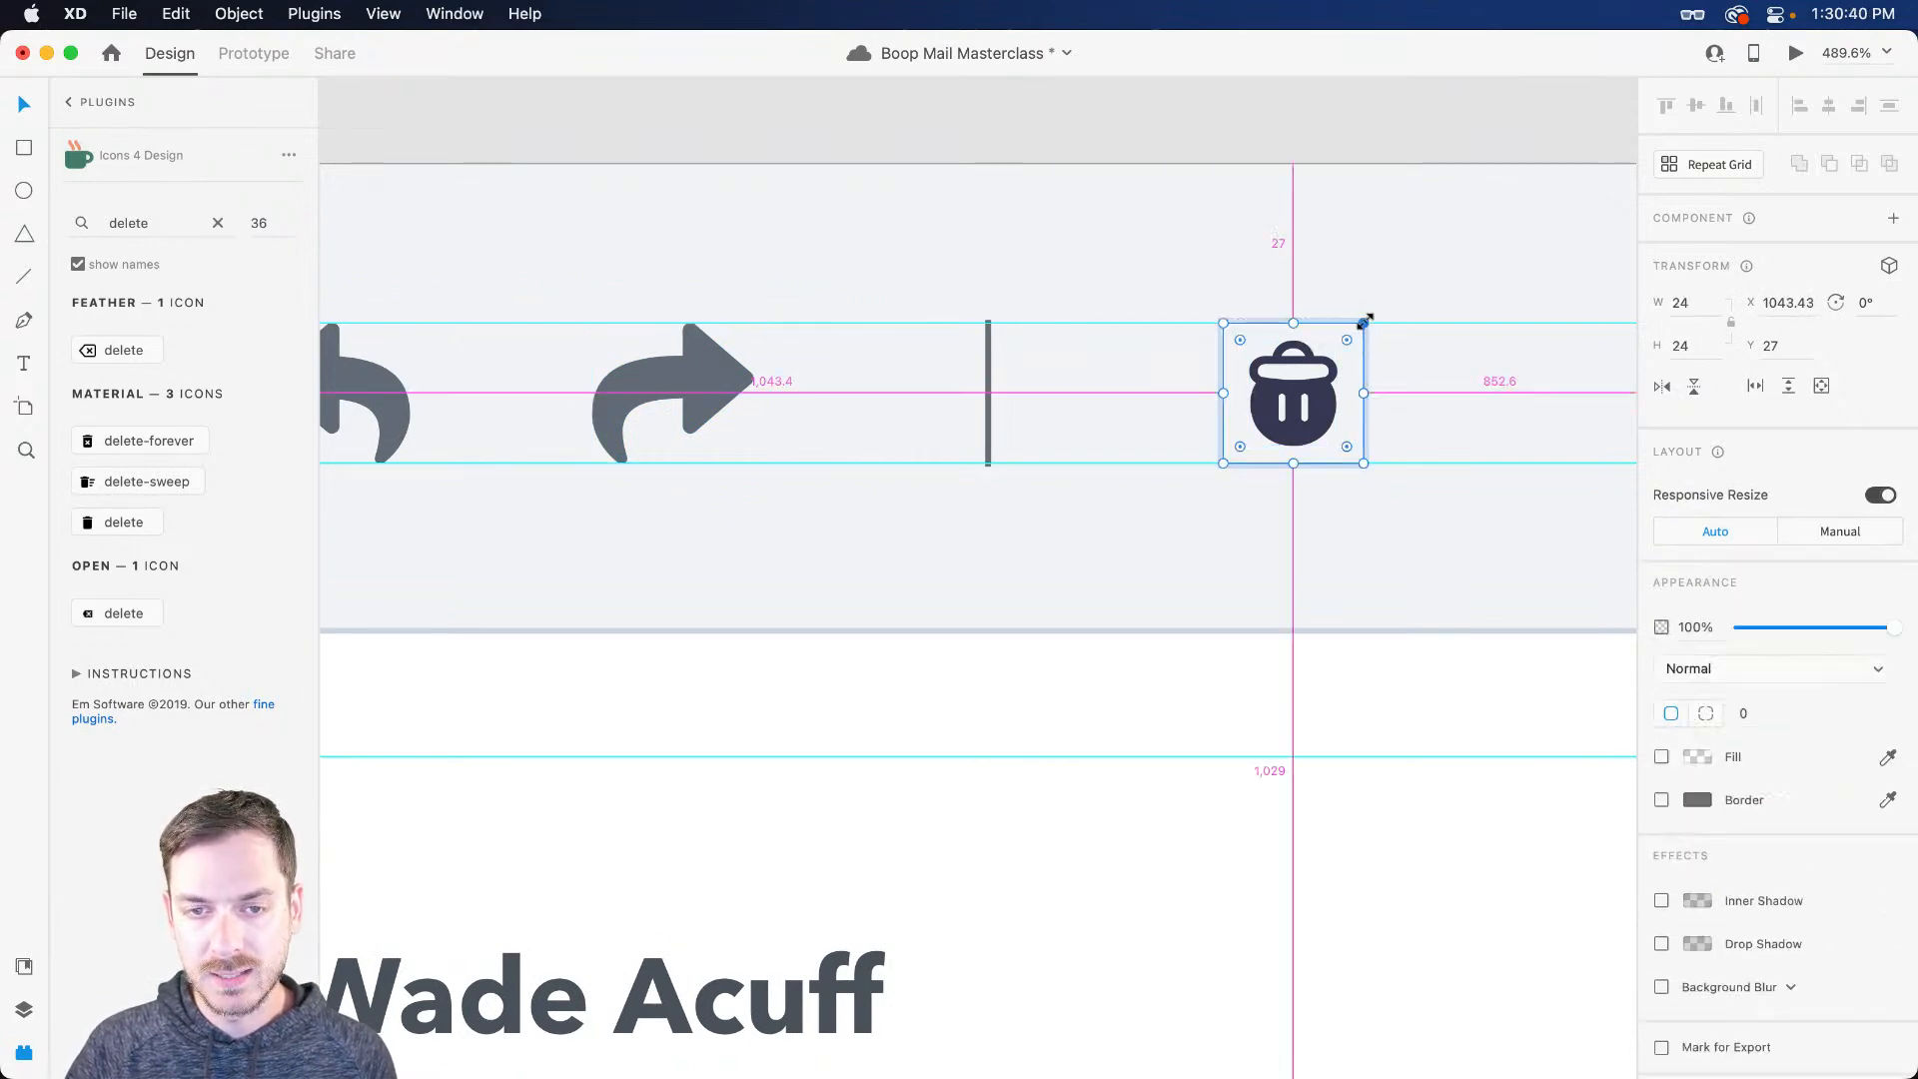
left_click_drag(1365, 319, 1349, 332)
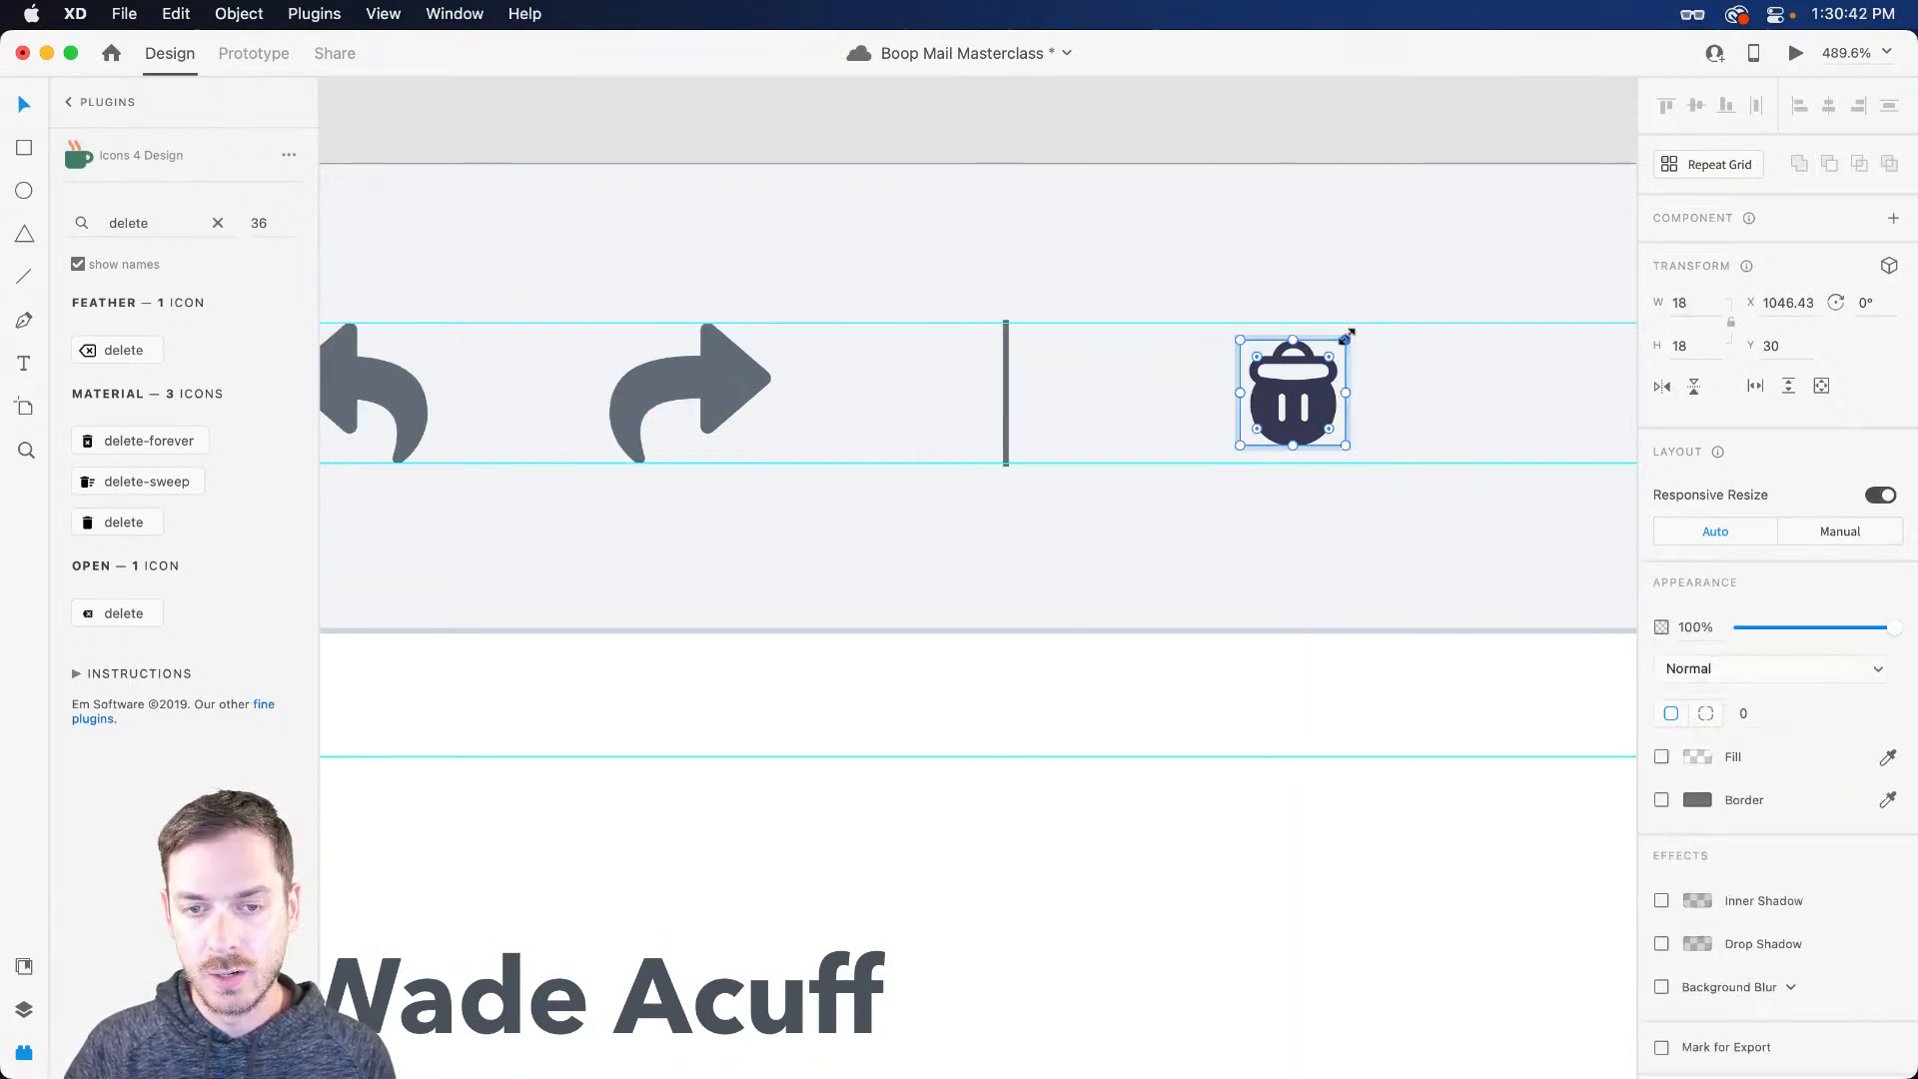
key("Delete")
key("Escape")
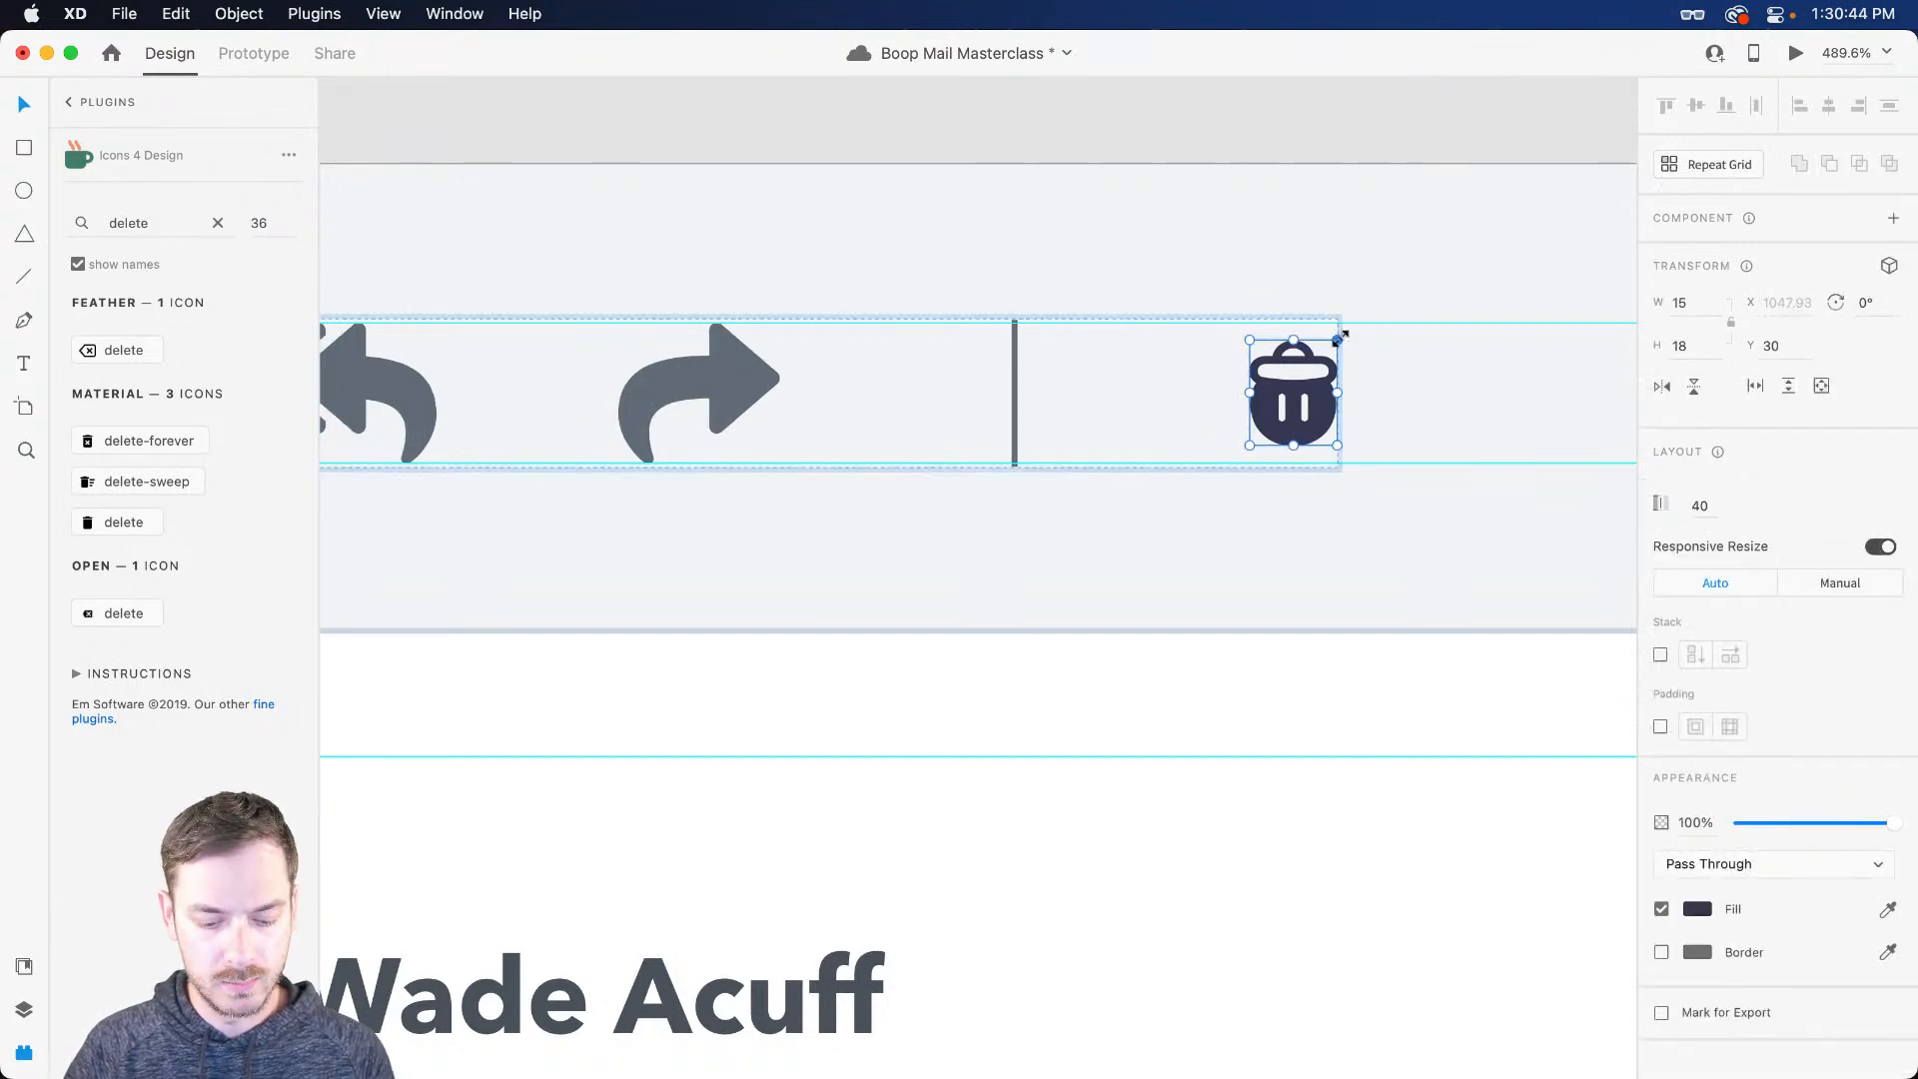
Step: Scale the trash icon to 20 × 24 and match its fill to the forward icon's grey
key("super+y")
left_click_drag(1337, 340, 1355, 327)
key("i")
left_click(706, 380)
scroll(1246, 395, "right", 5)
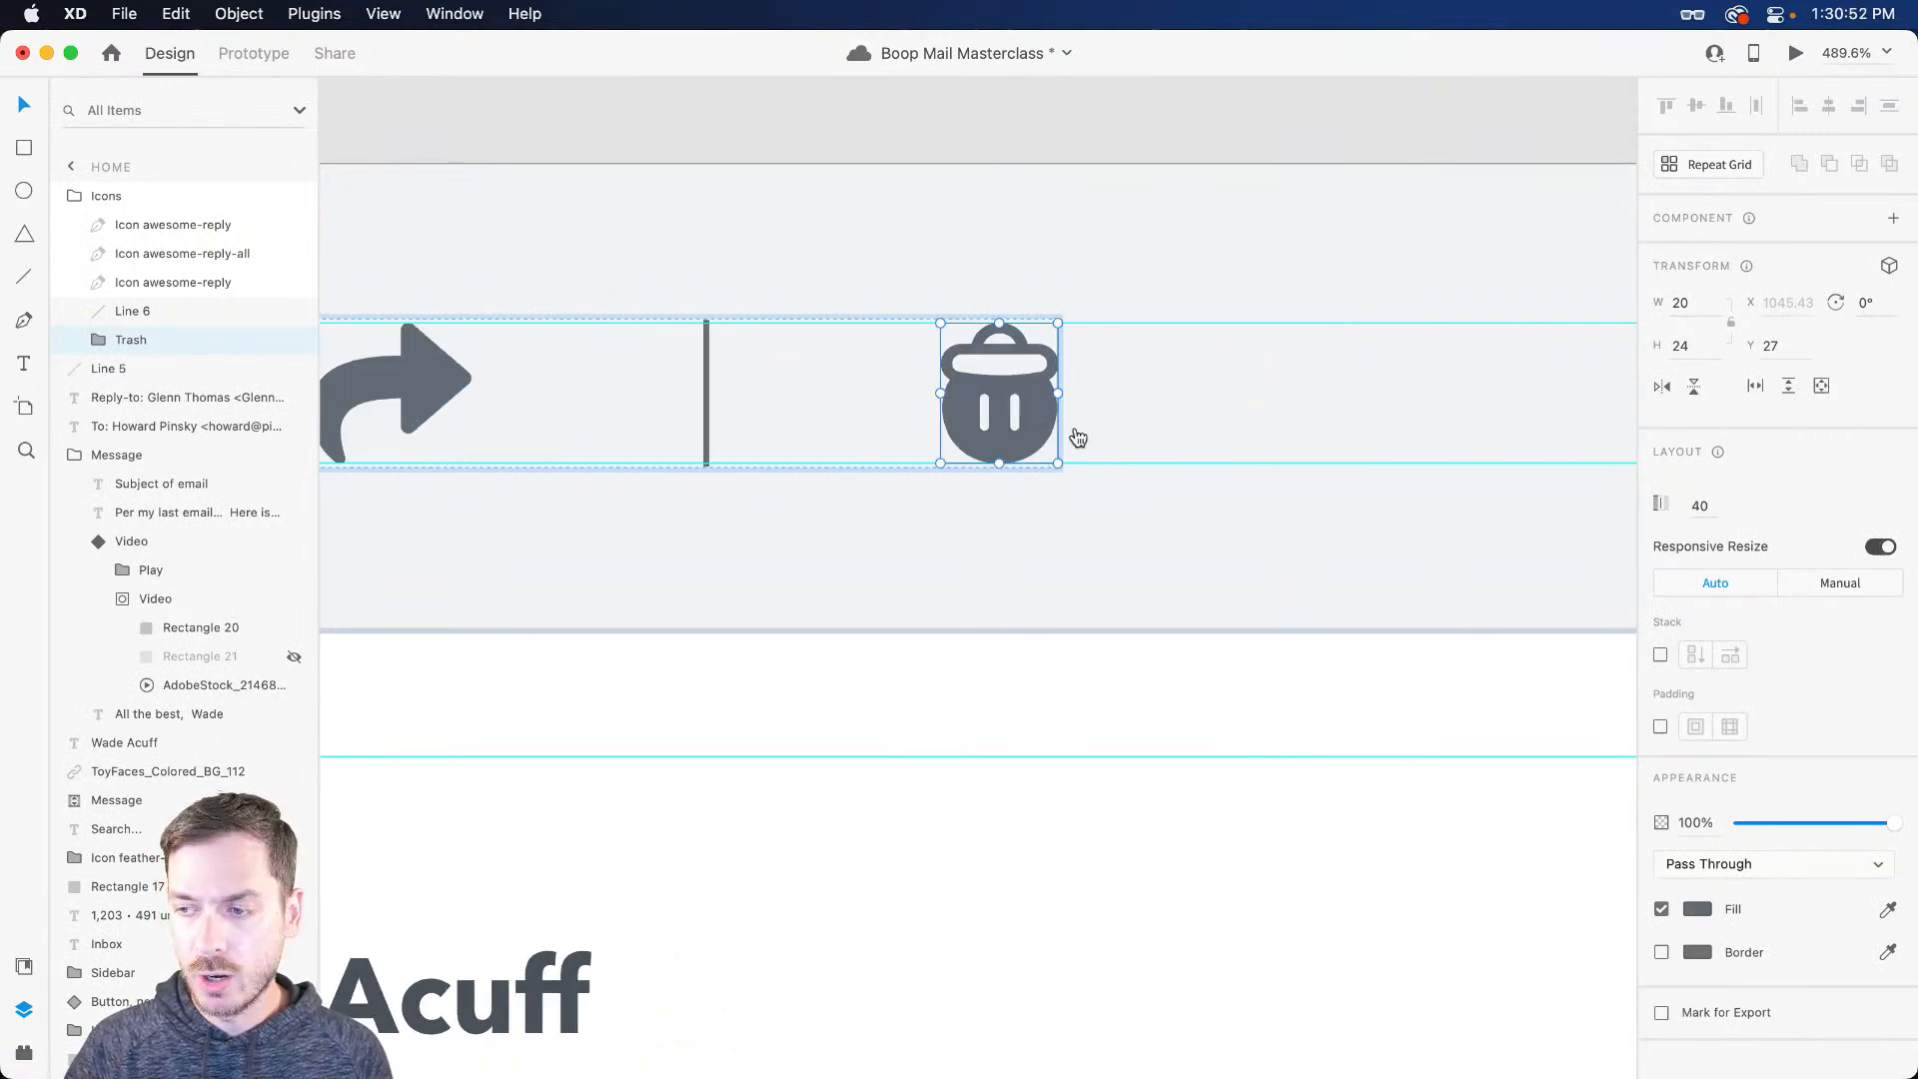
Step: Switch to Nucleo, search all icons for "archive" and copy the solid Font Awesome box-archive icon
key("super+Tab")
double_click(498, 84)
type("archiv")
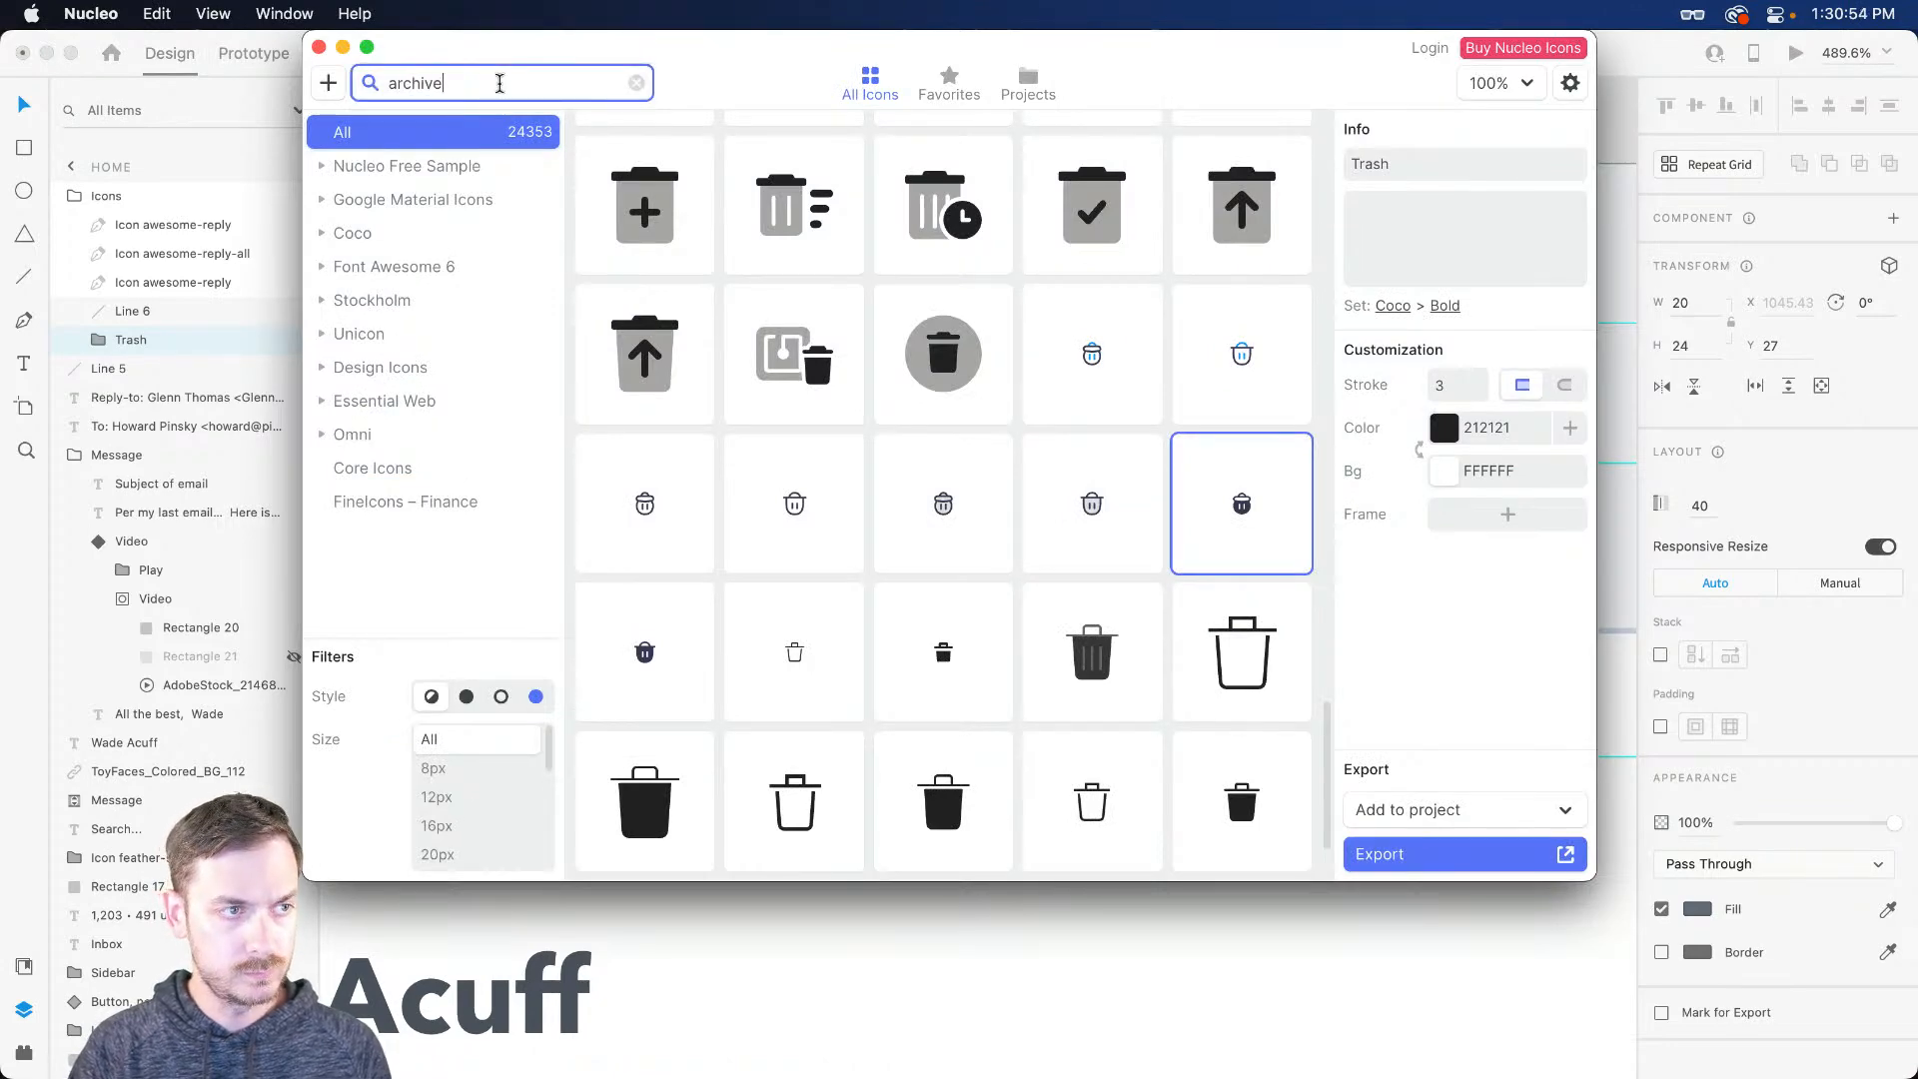
type("e")
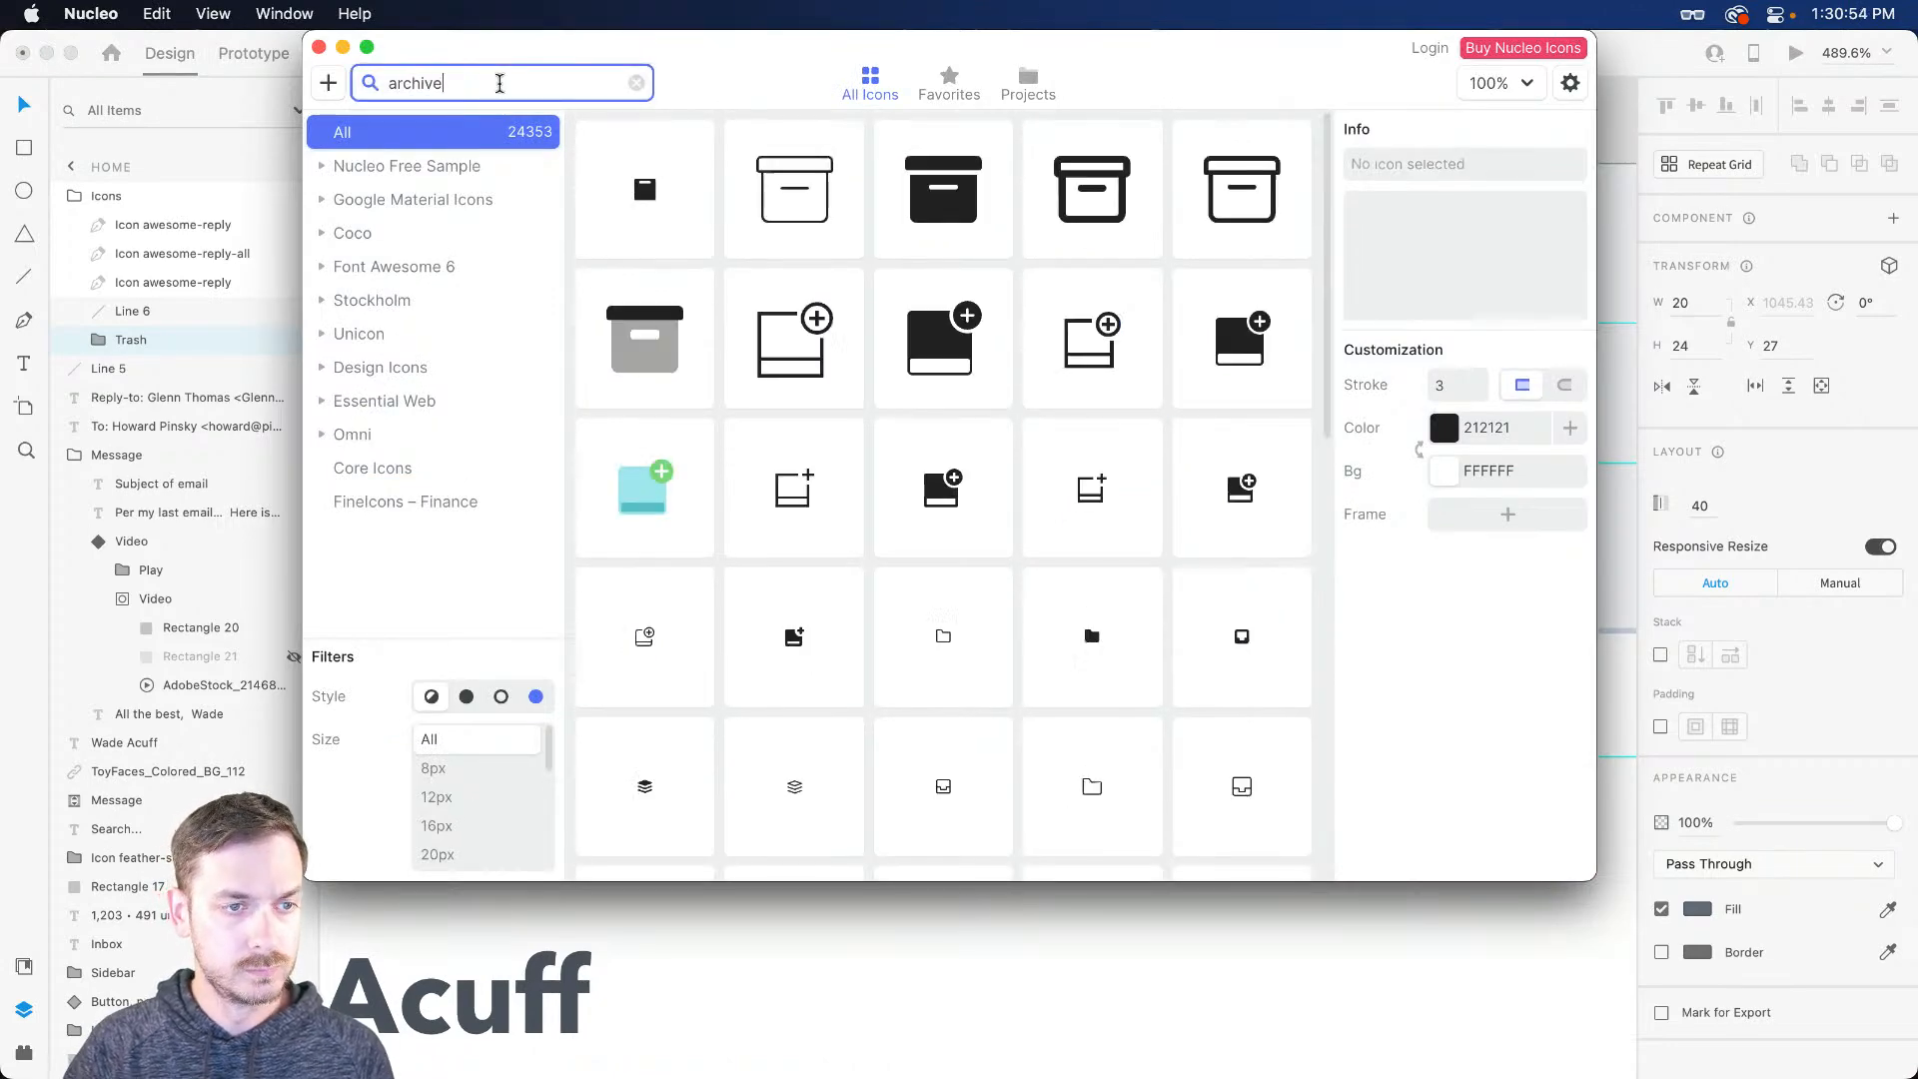
left_click(946, 195)
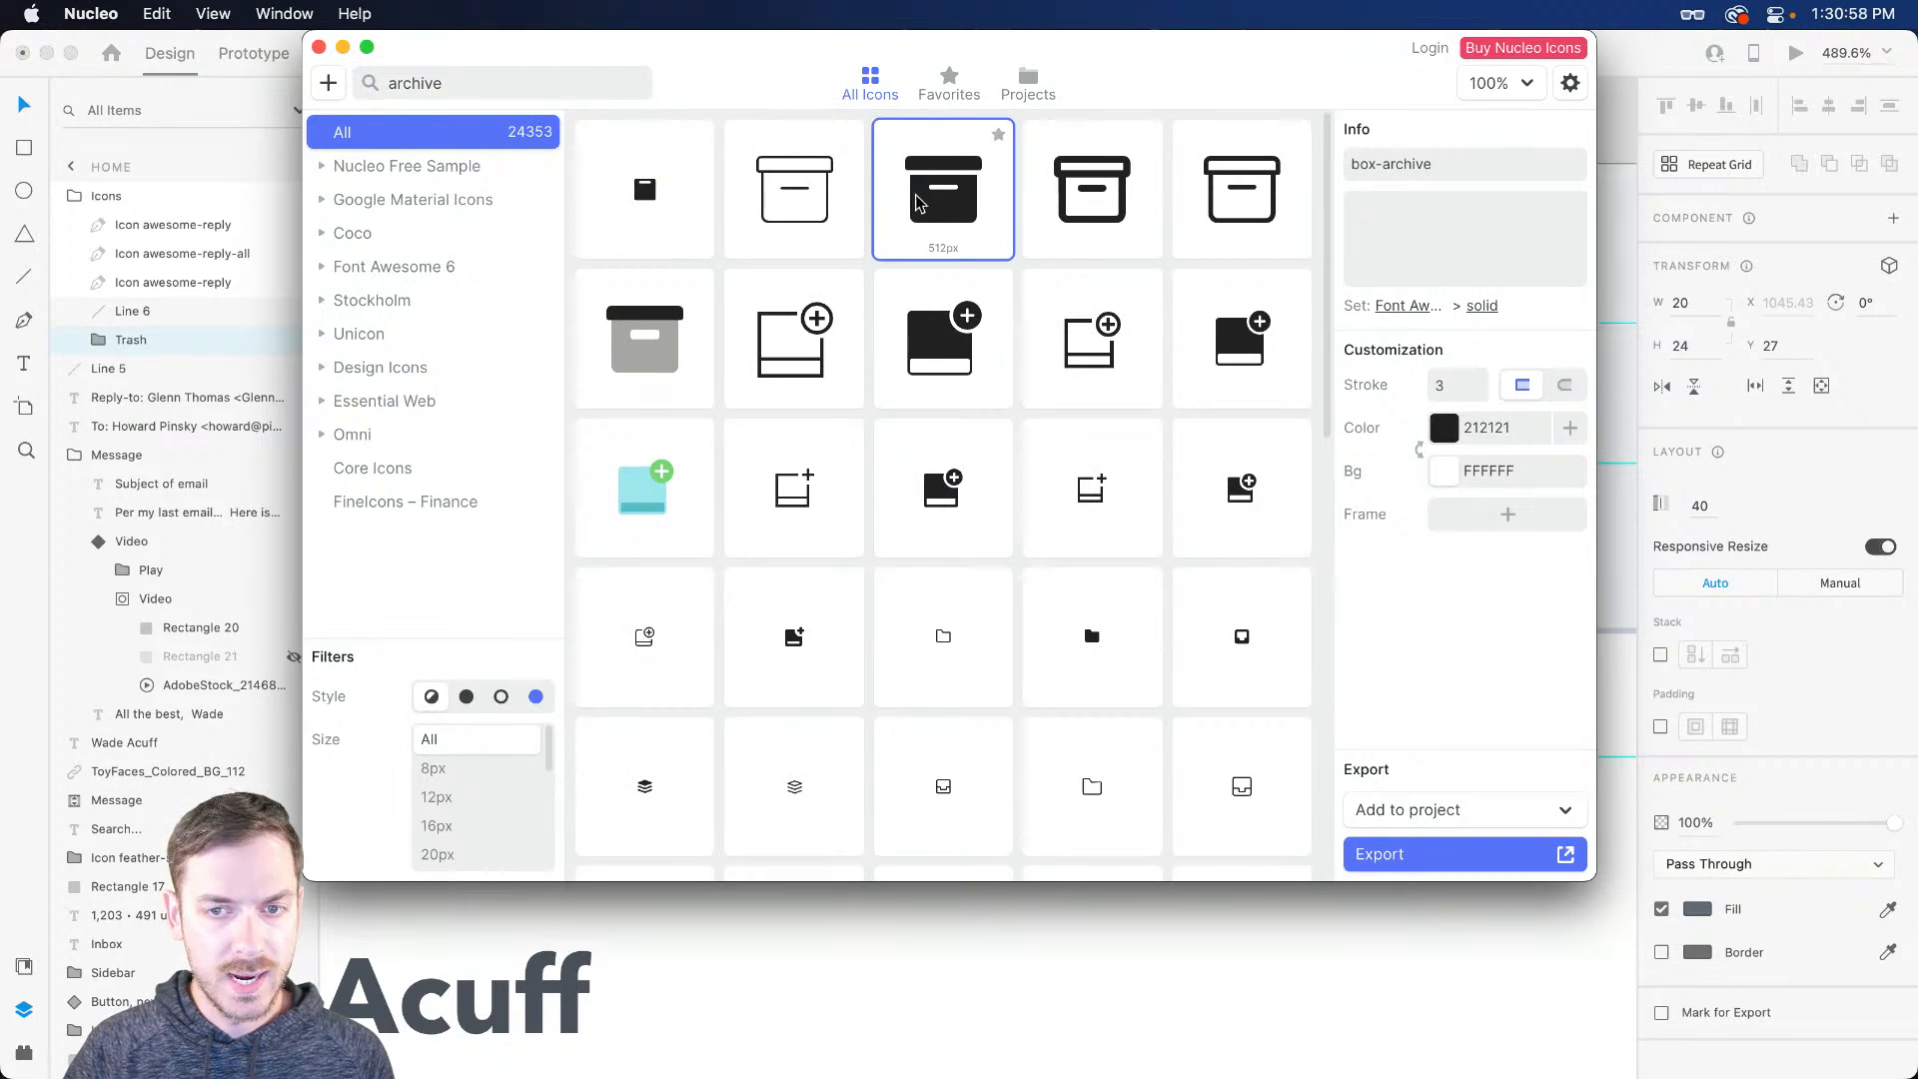
scroll(1005, 401, "down", 6)
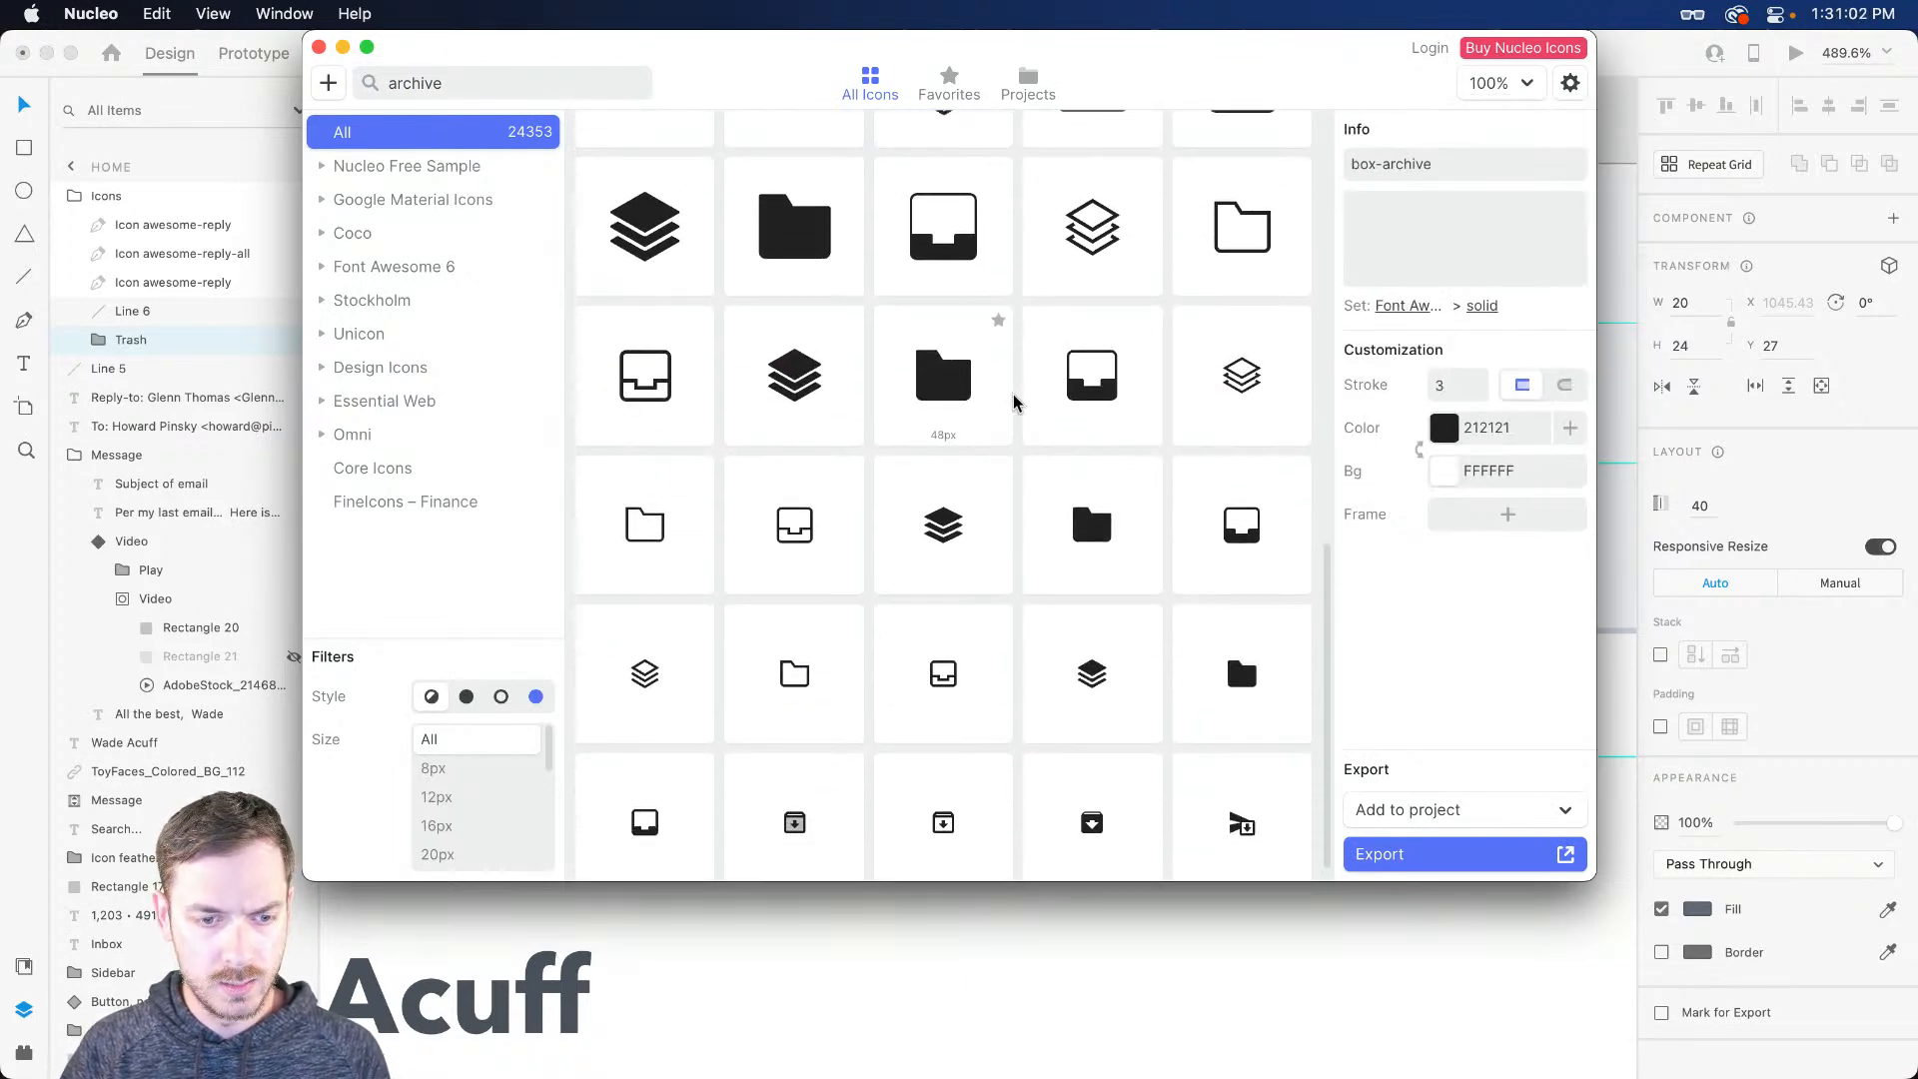
scroll(1014, 402, "up", 6)
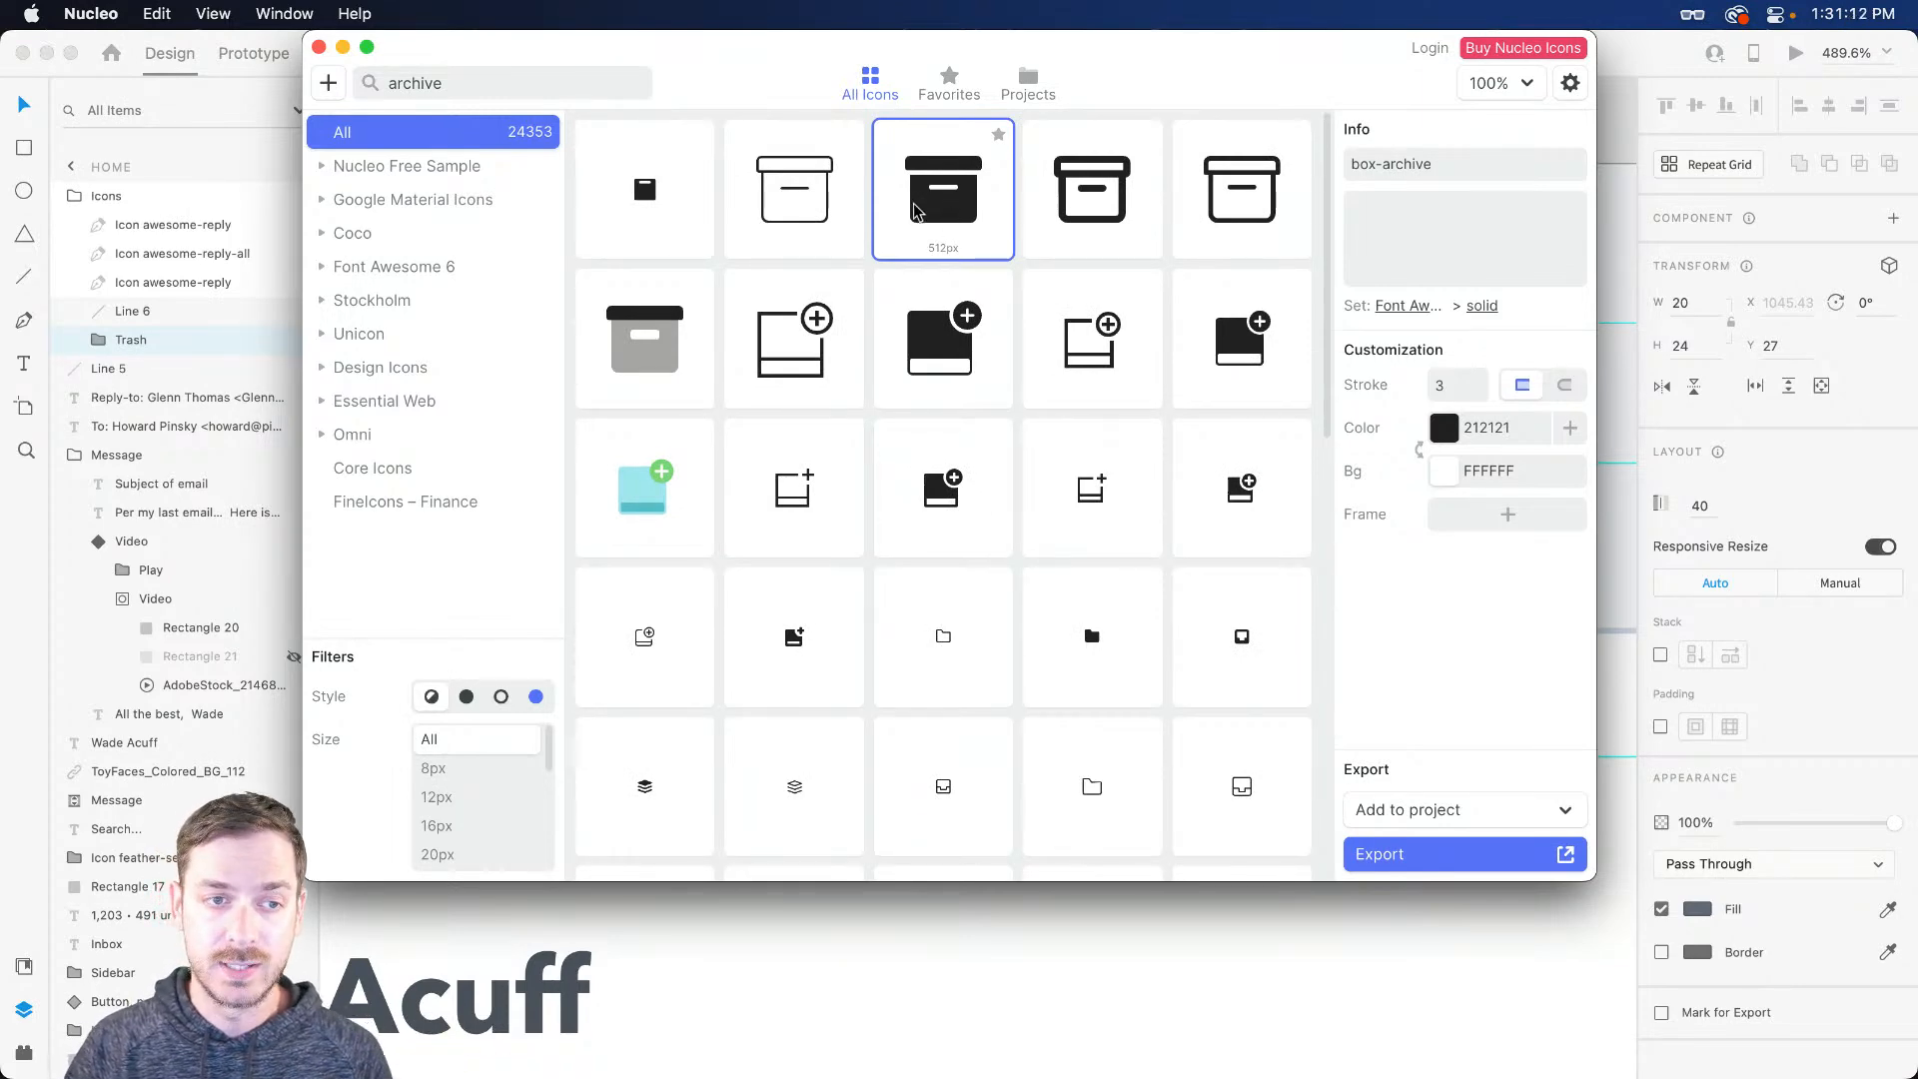
key("super+c")
Step: Switch back to Adobe XD, paste the archive icon after the trash icon, shrink it to about 46 × 46 and move it to Y 27
key("super+Tab")
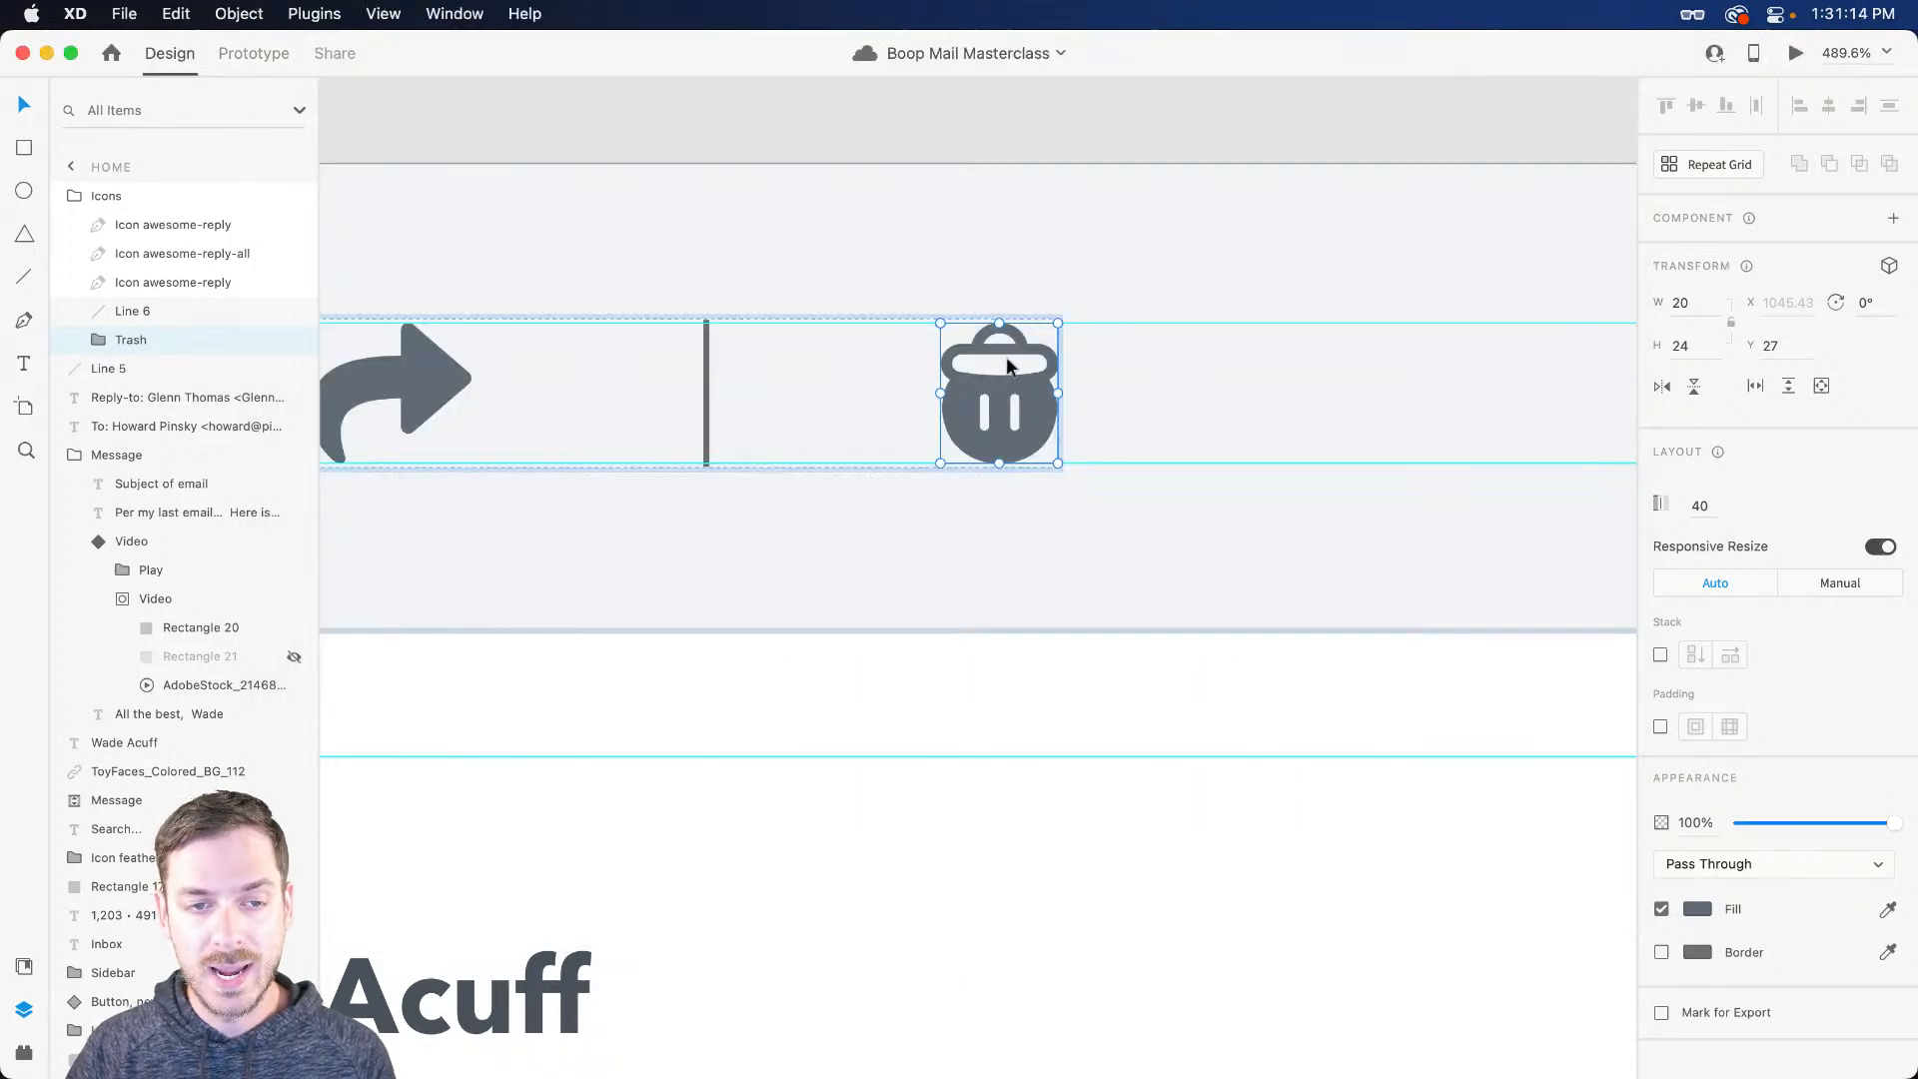
key("super+v")
scroll(1045, 411, "down", 6)
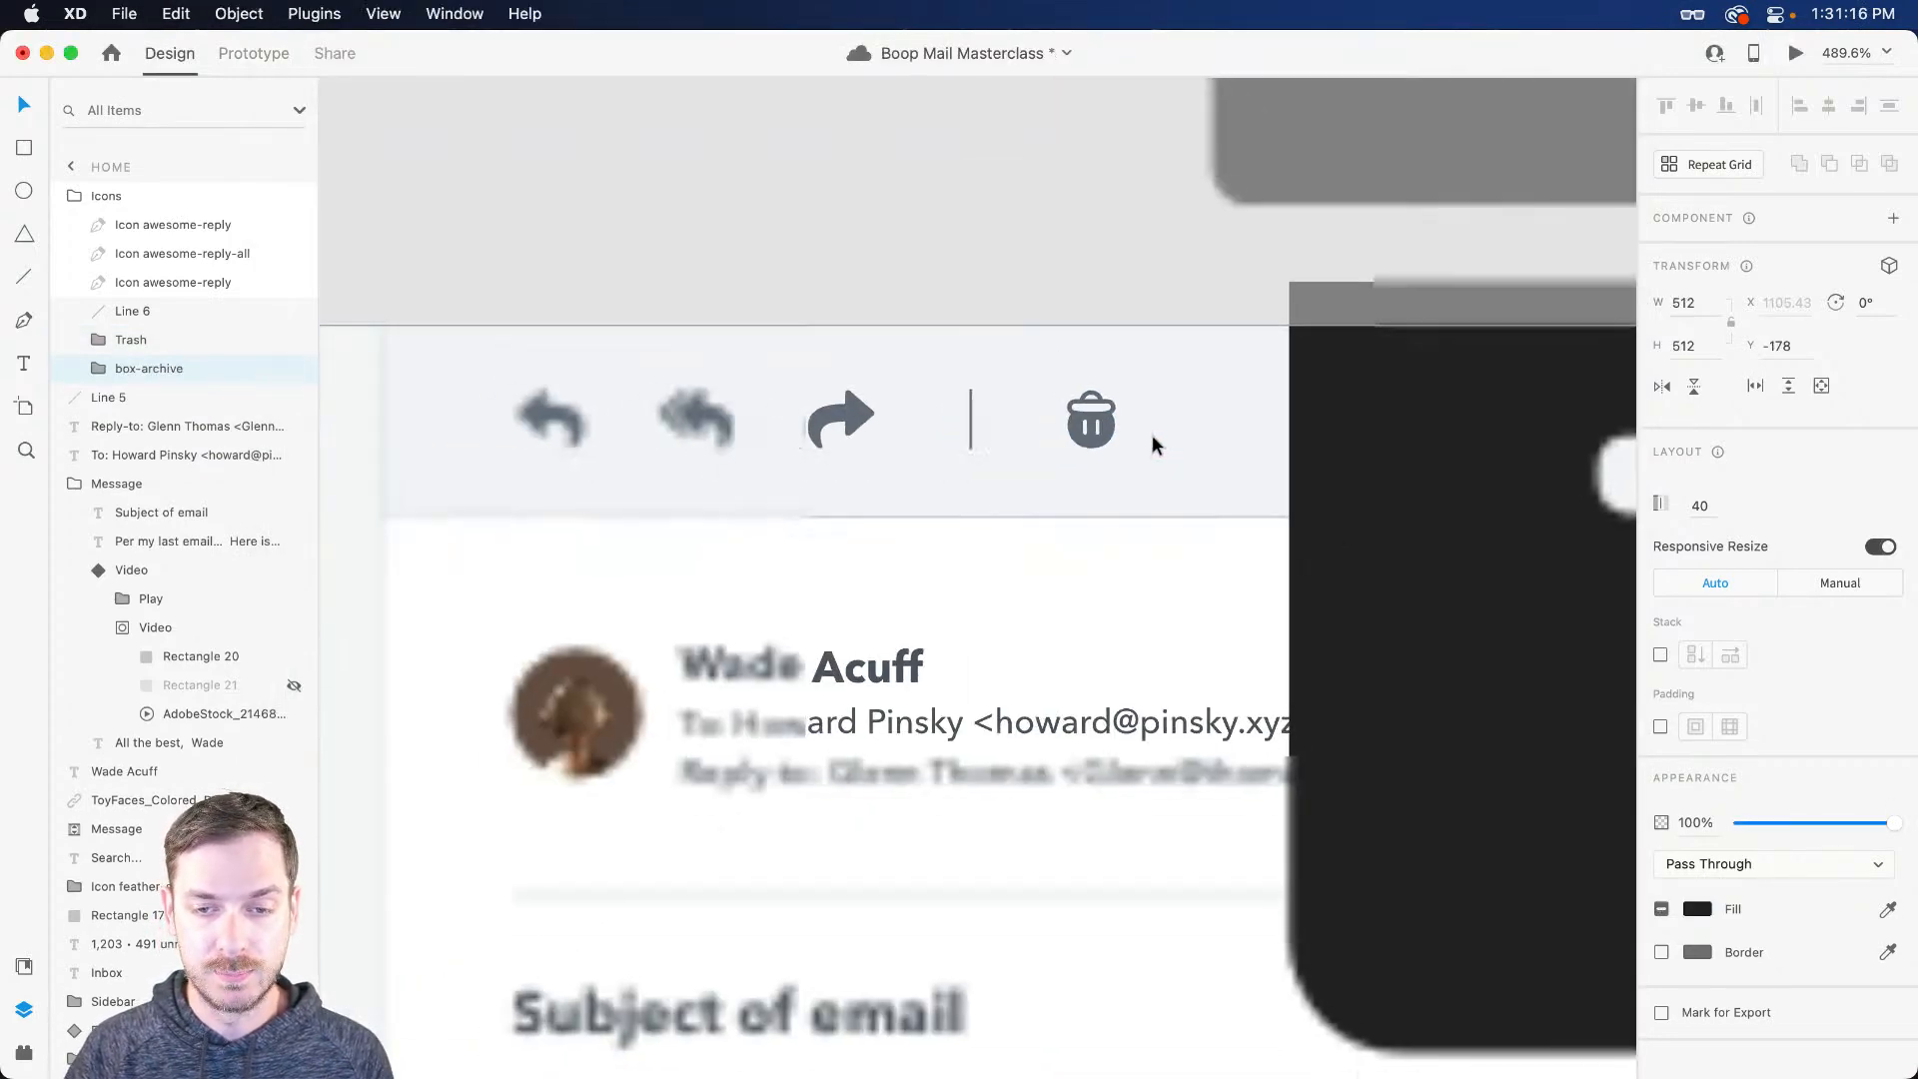
scroll(1174, 443, "right", 5)
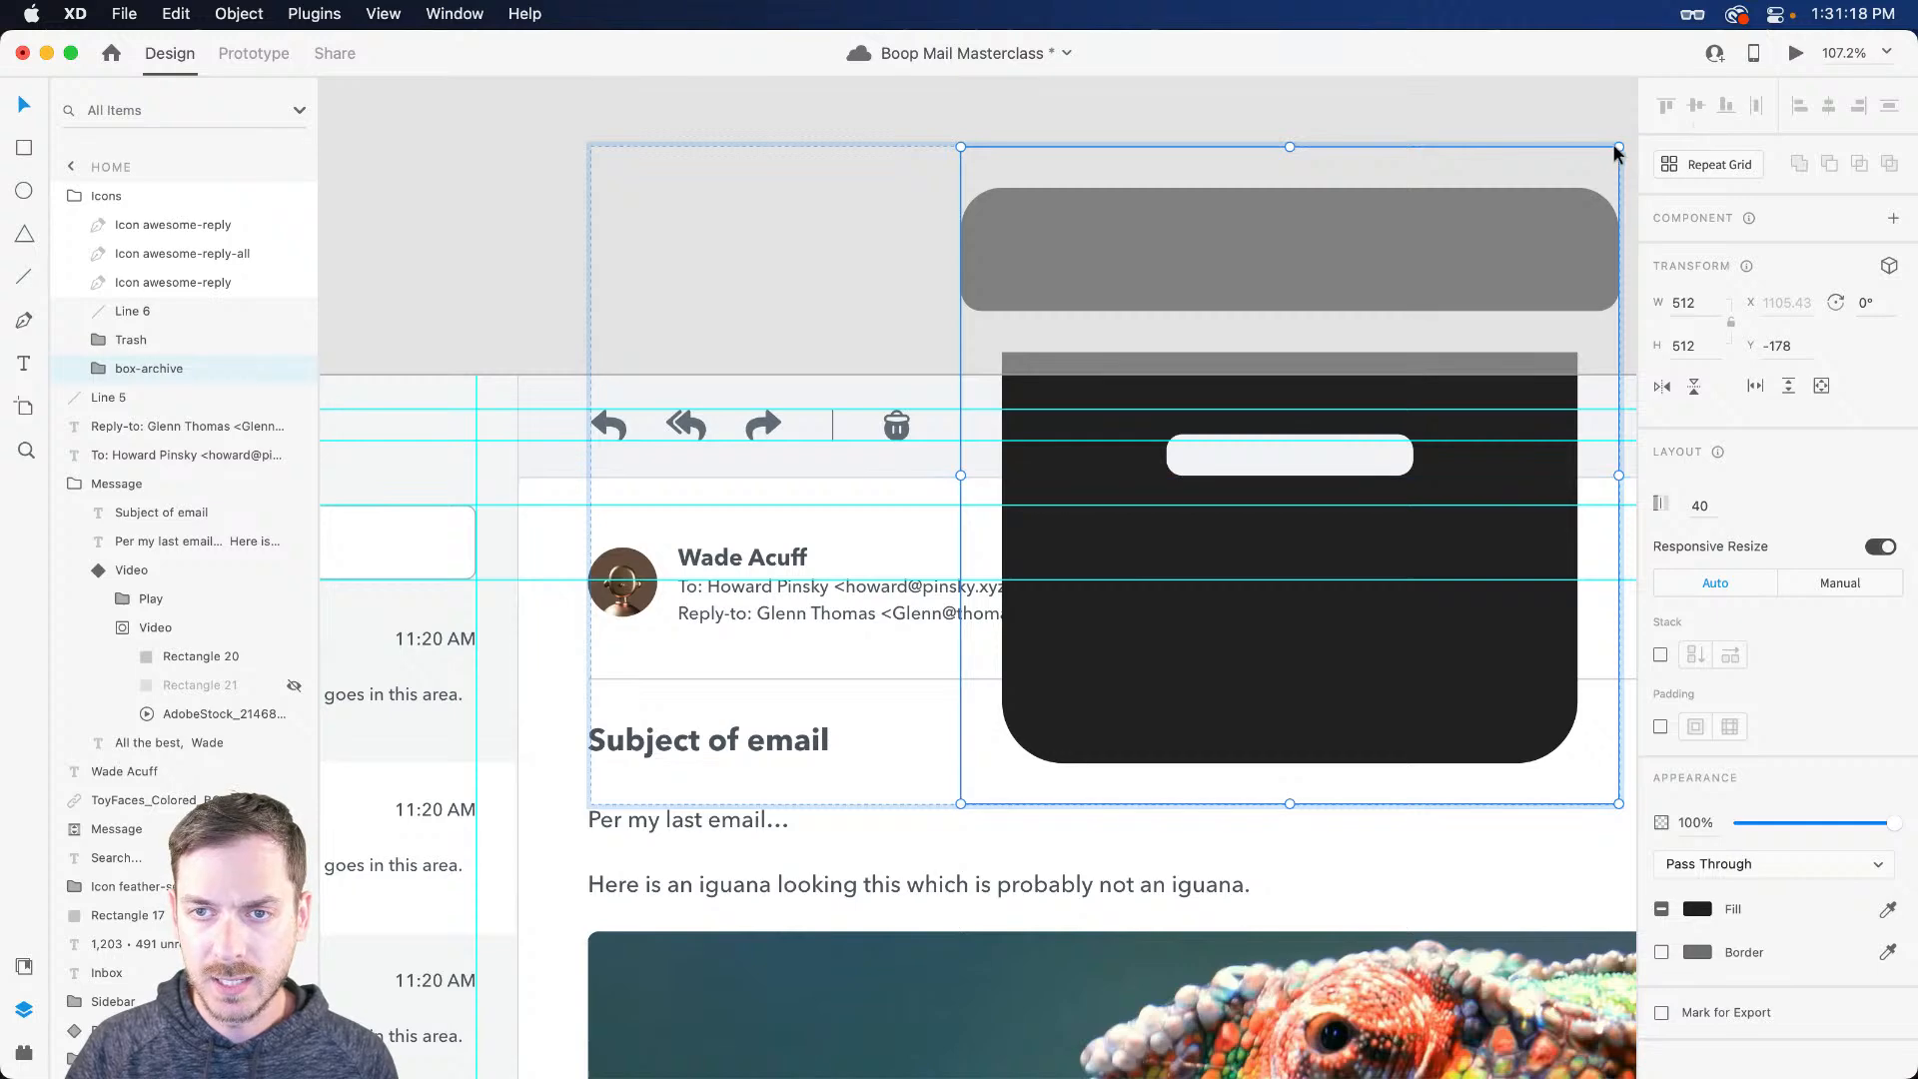
left_click_drag(1608, 152, 1489, 224)
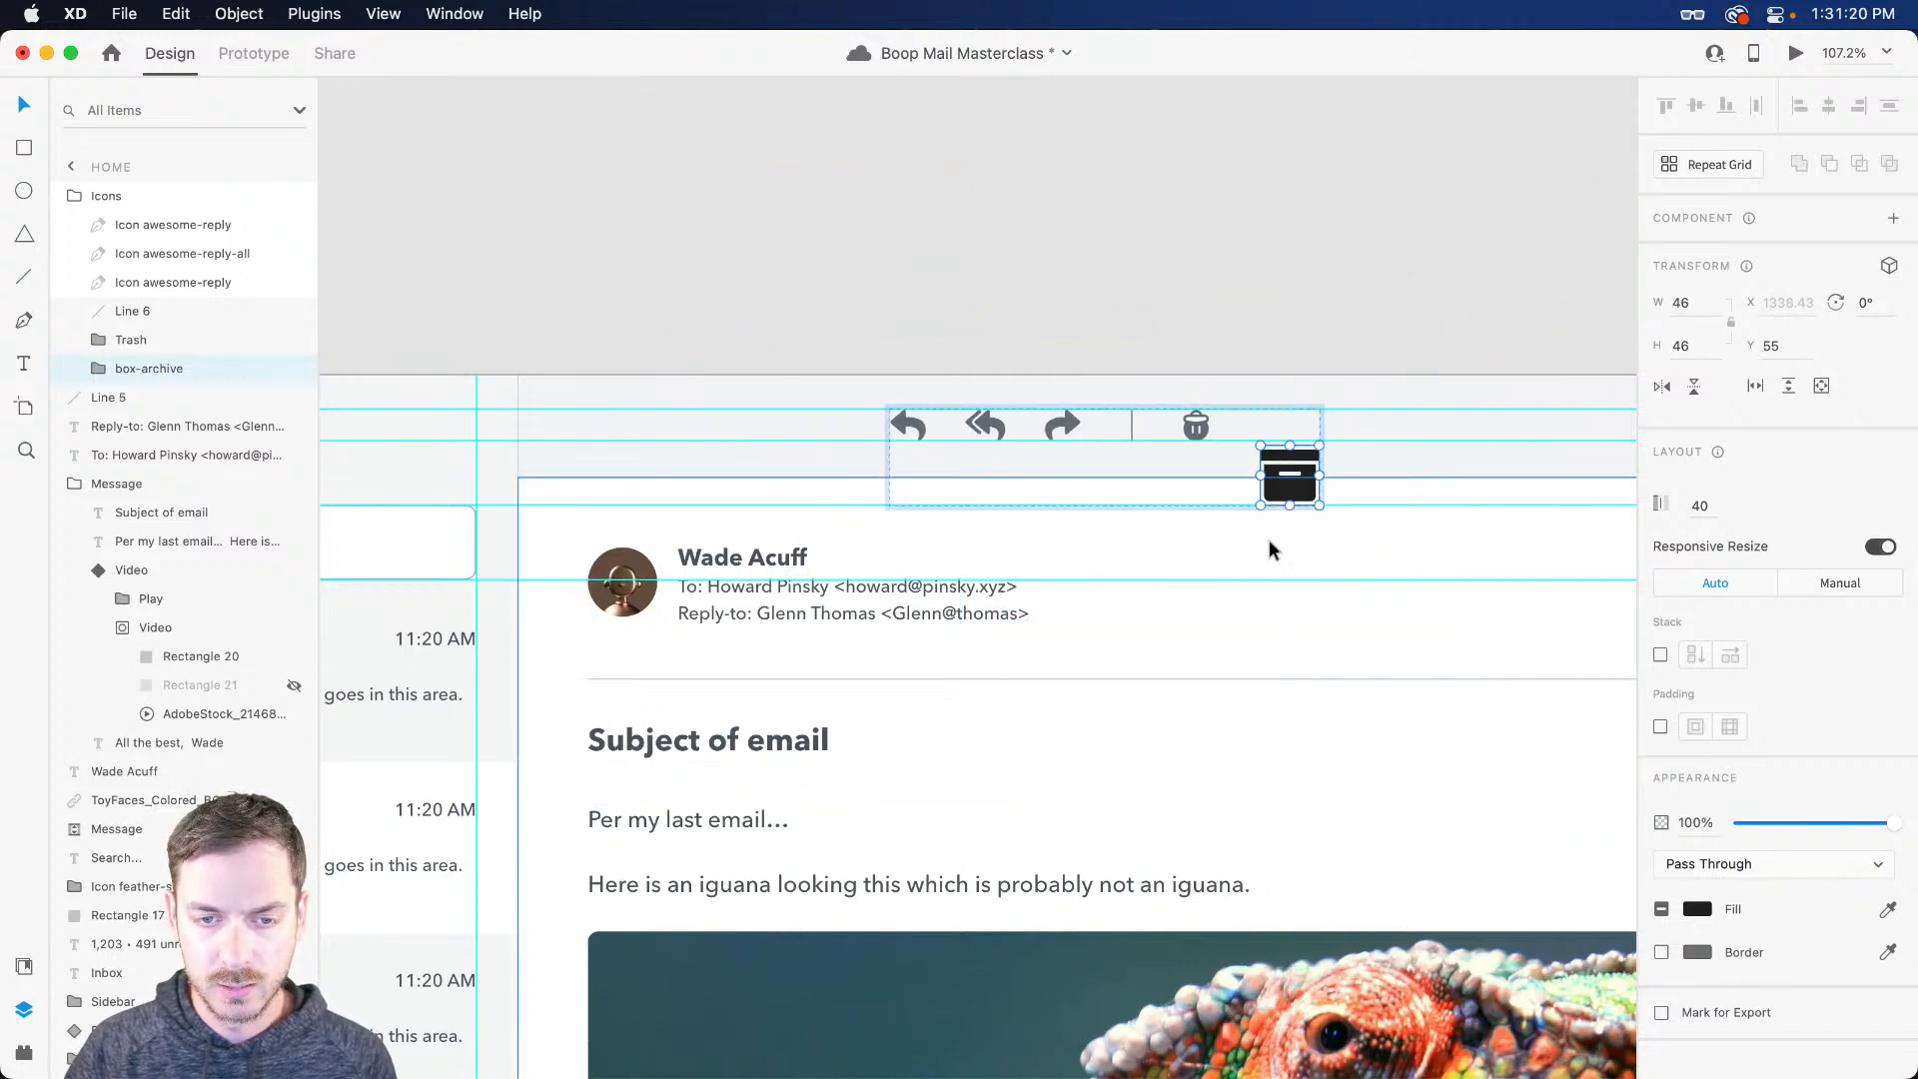
left_click(1289, 492)
left_click_drag(1289, 493, 1290, 462)
scroll(1289, 425, "up", 5)
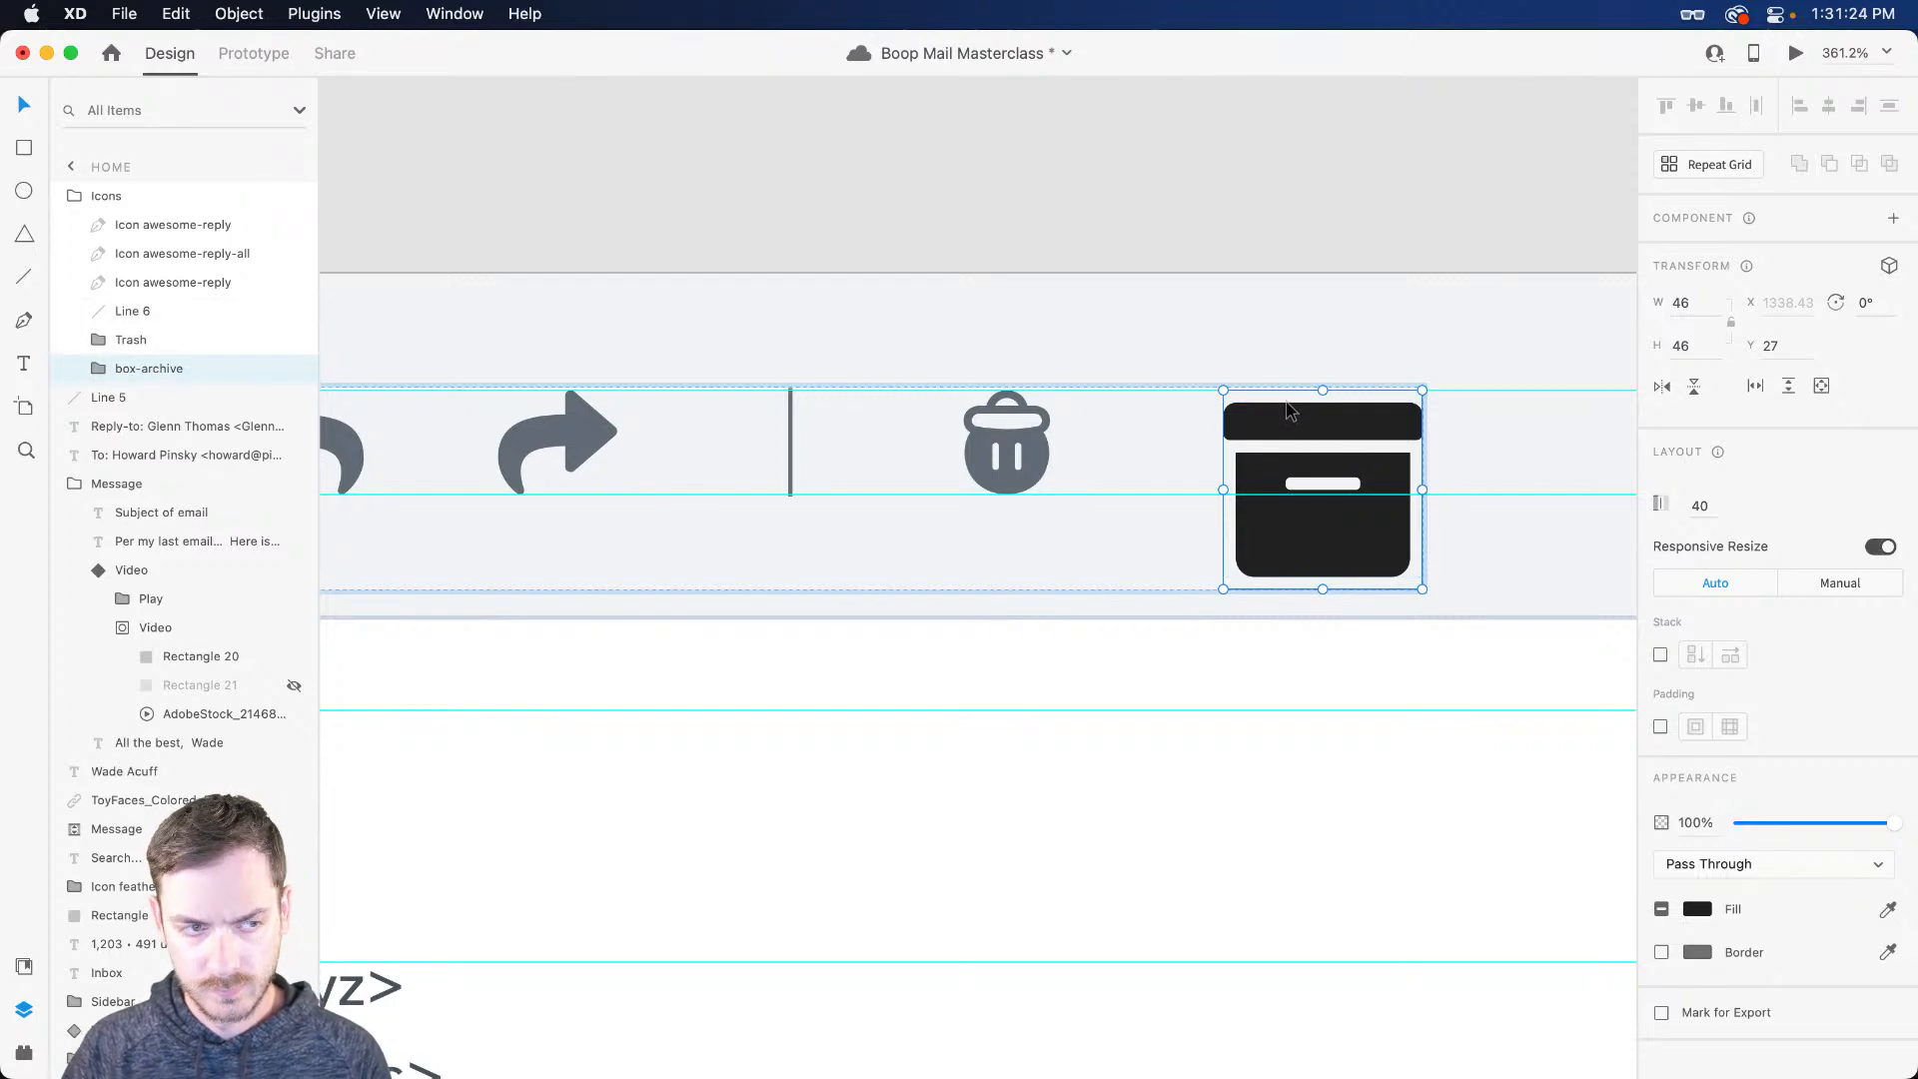
Step: Delete the bounding rectangle from the box-archive group and move the icon up to Y 27
left_click(84, 368)
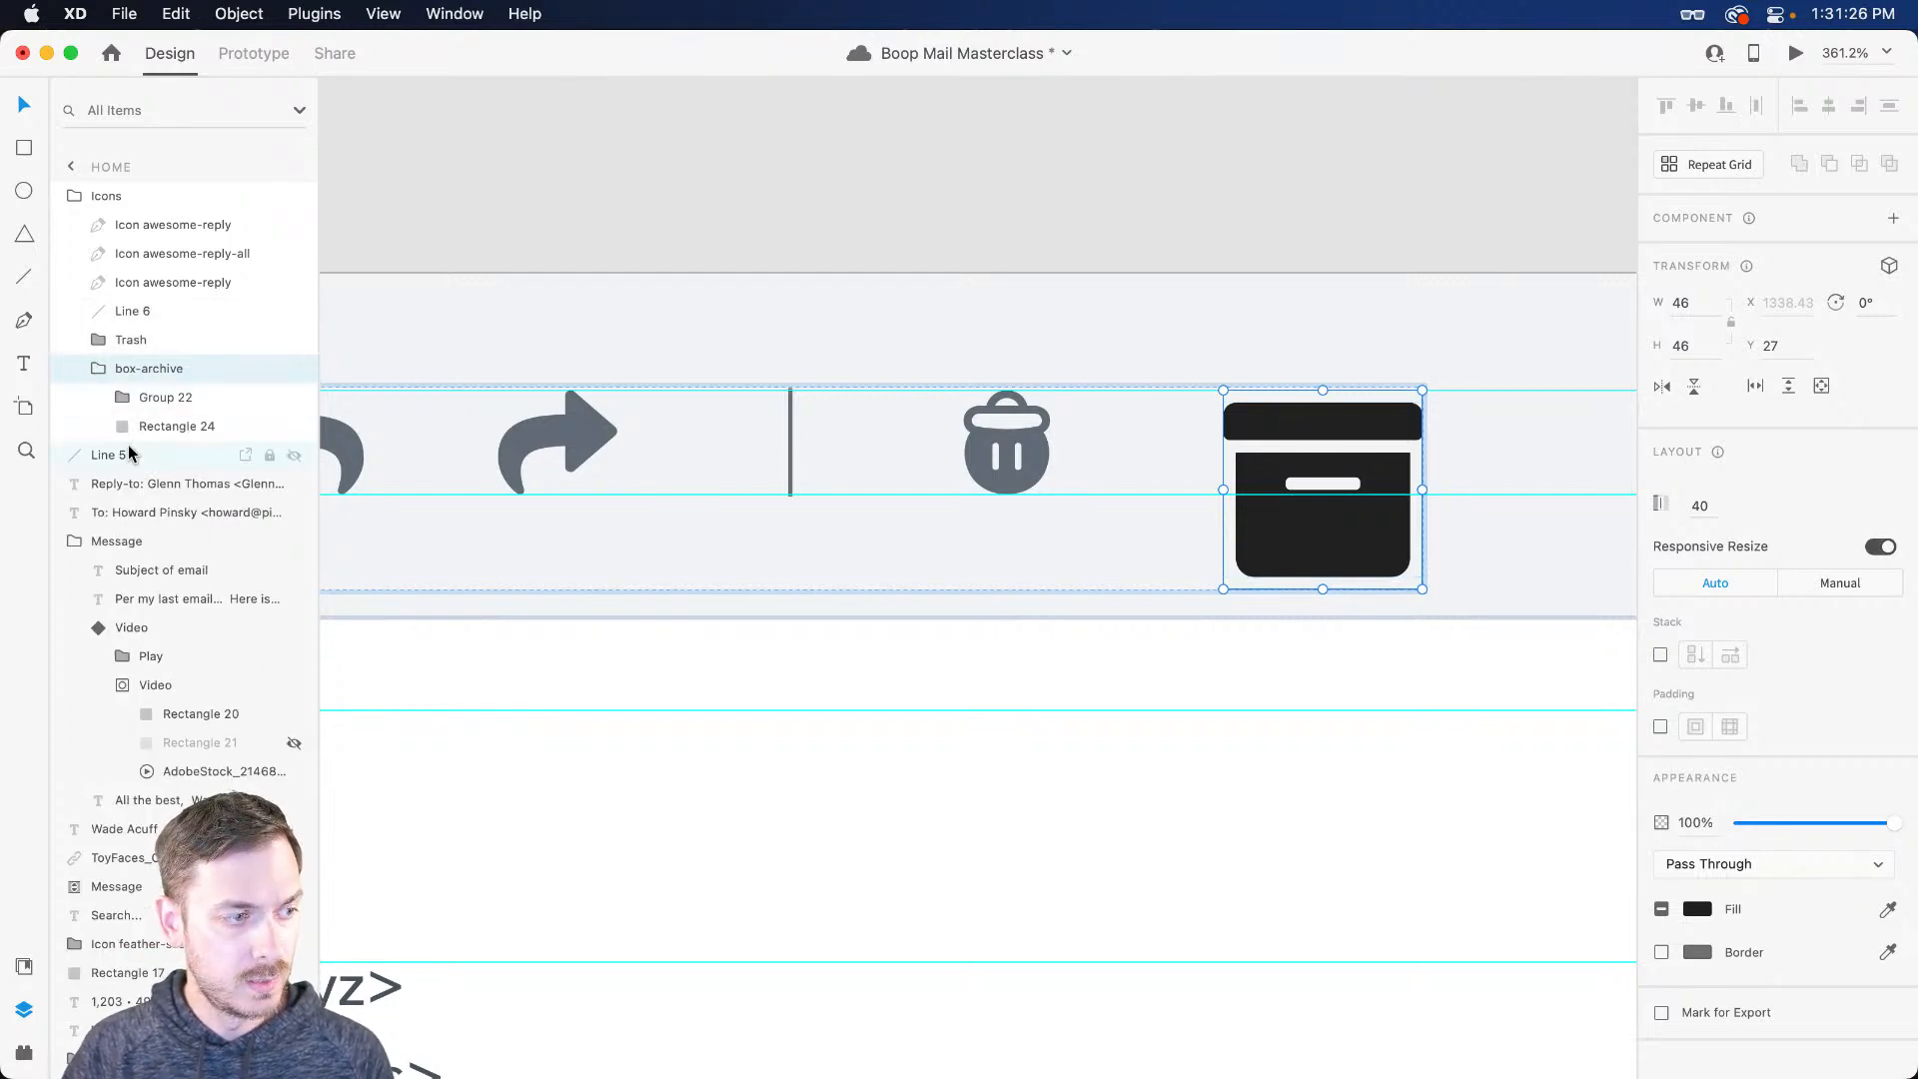
left_click(157, 431)
key("Delete")
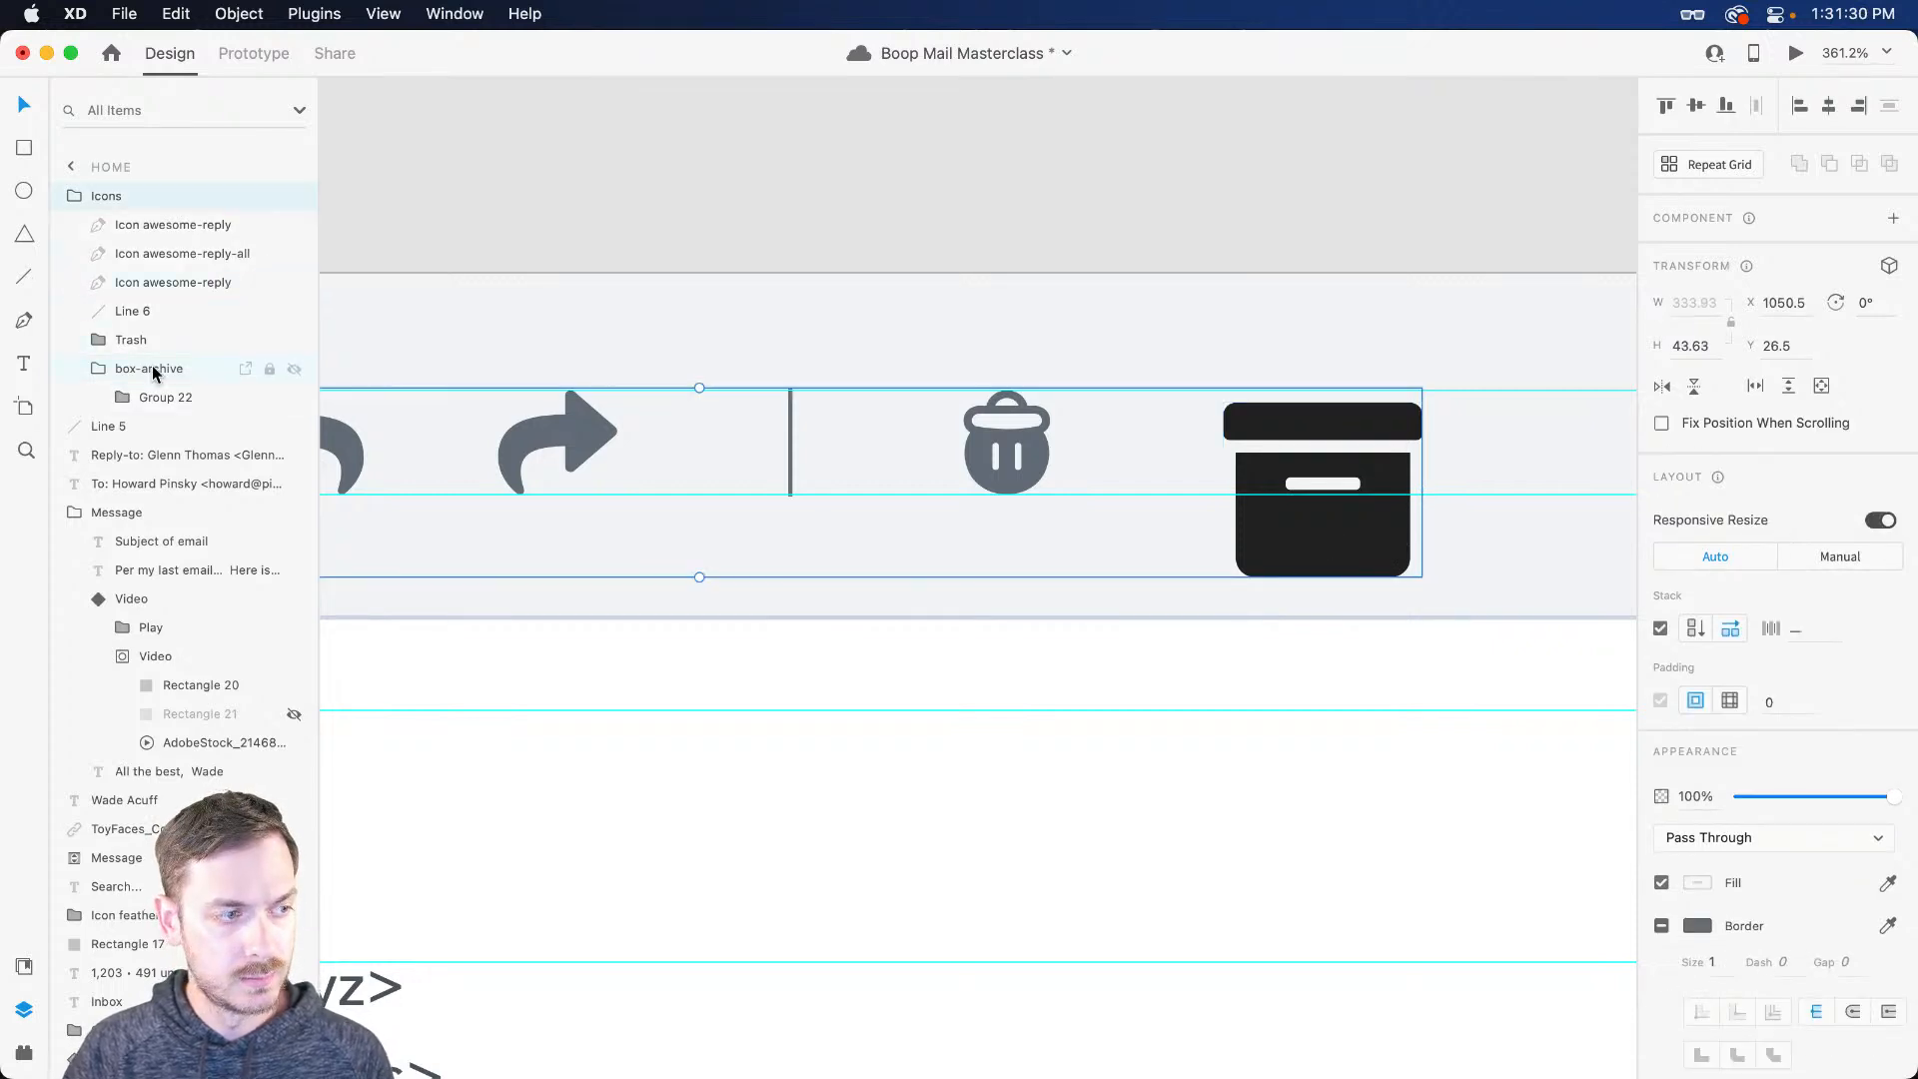
left_click_drag(1285, 504, 1291, 490)
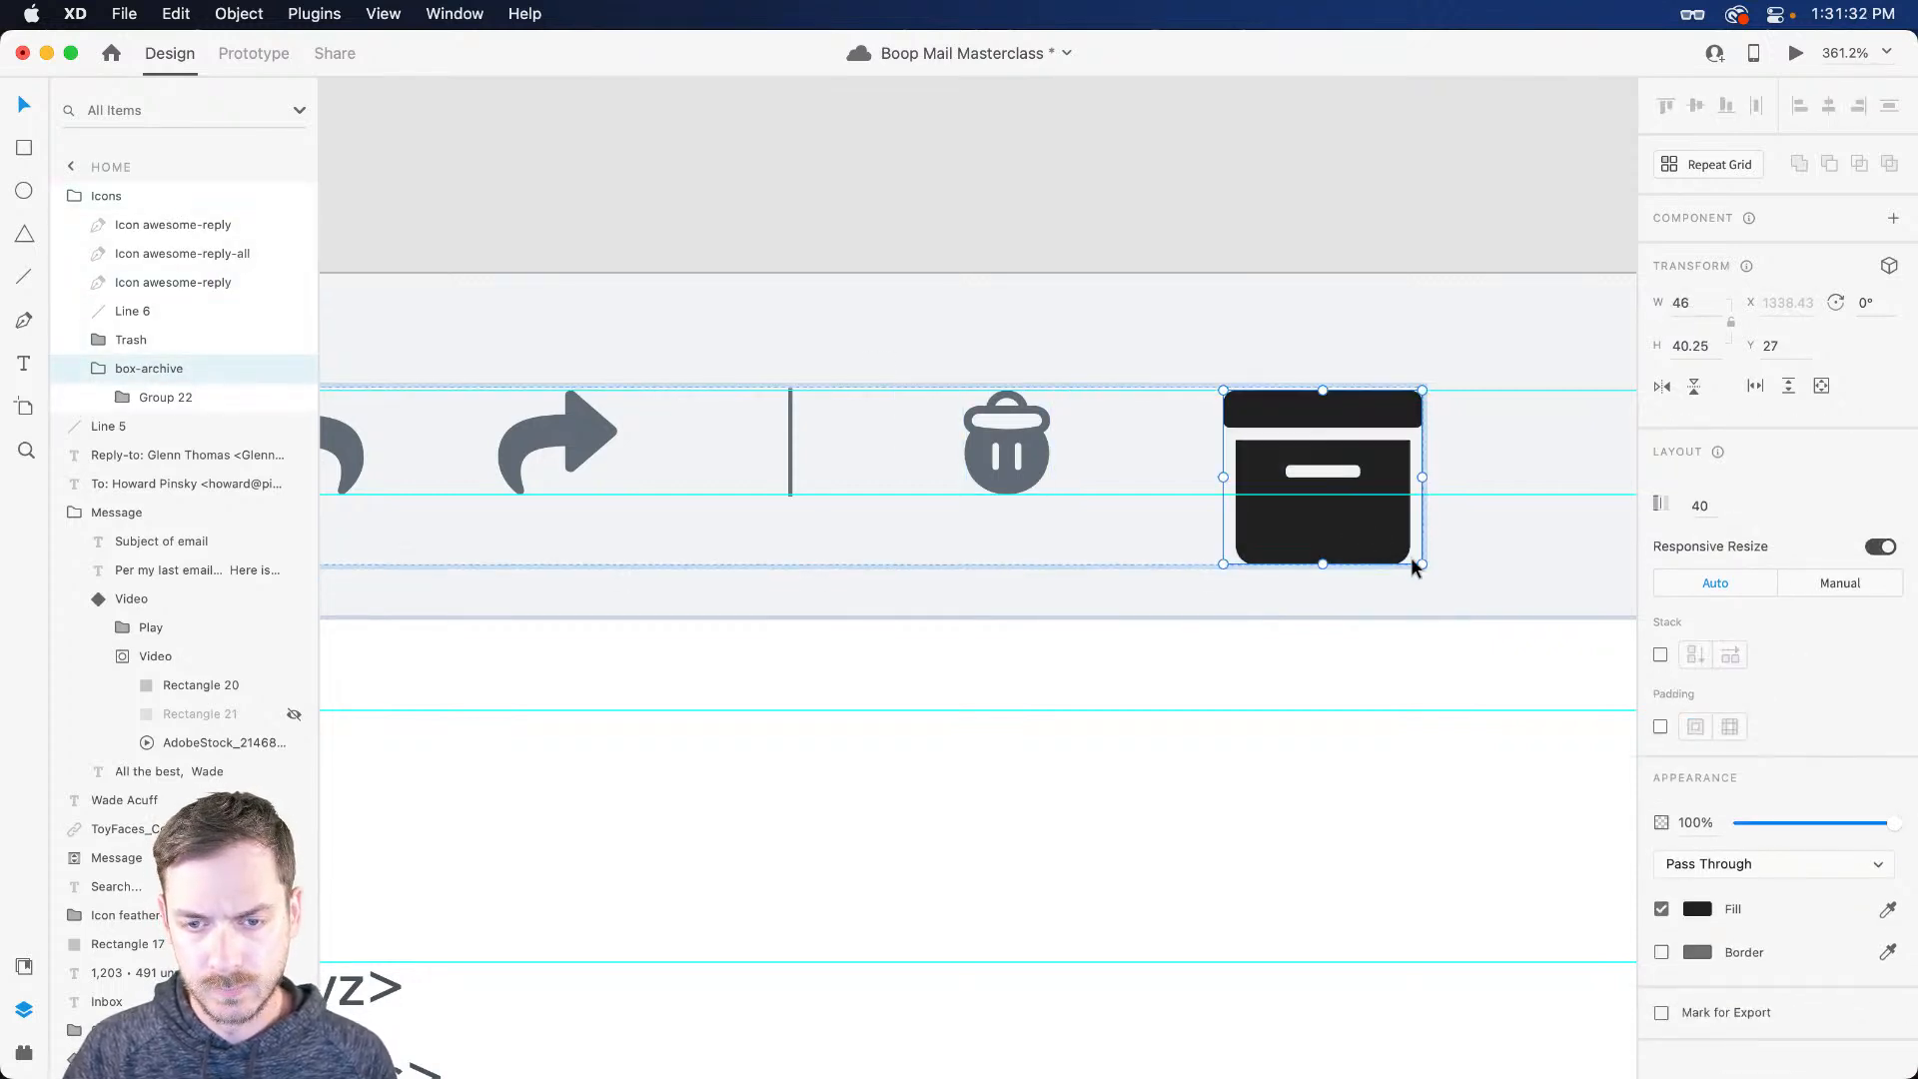
Step: Scale the archive icon down to 27.43 × 24 and match its fill to the trash icon's grey
left_click_drag(1422, 565, 1353, 496)
key("i")
left_click(1028, 477)
scroll(1162, 457, "right", 3)
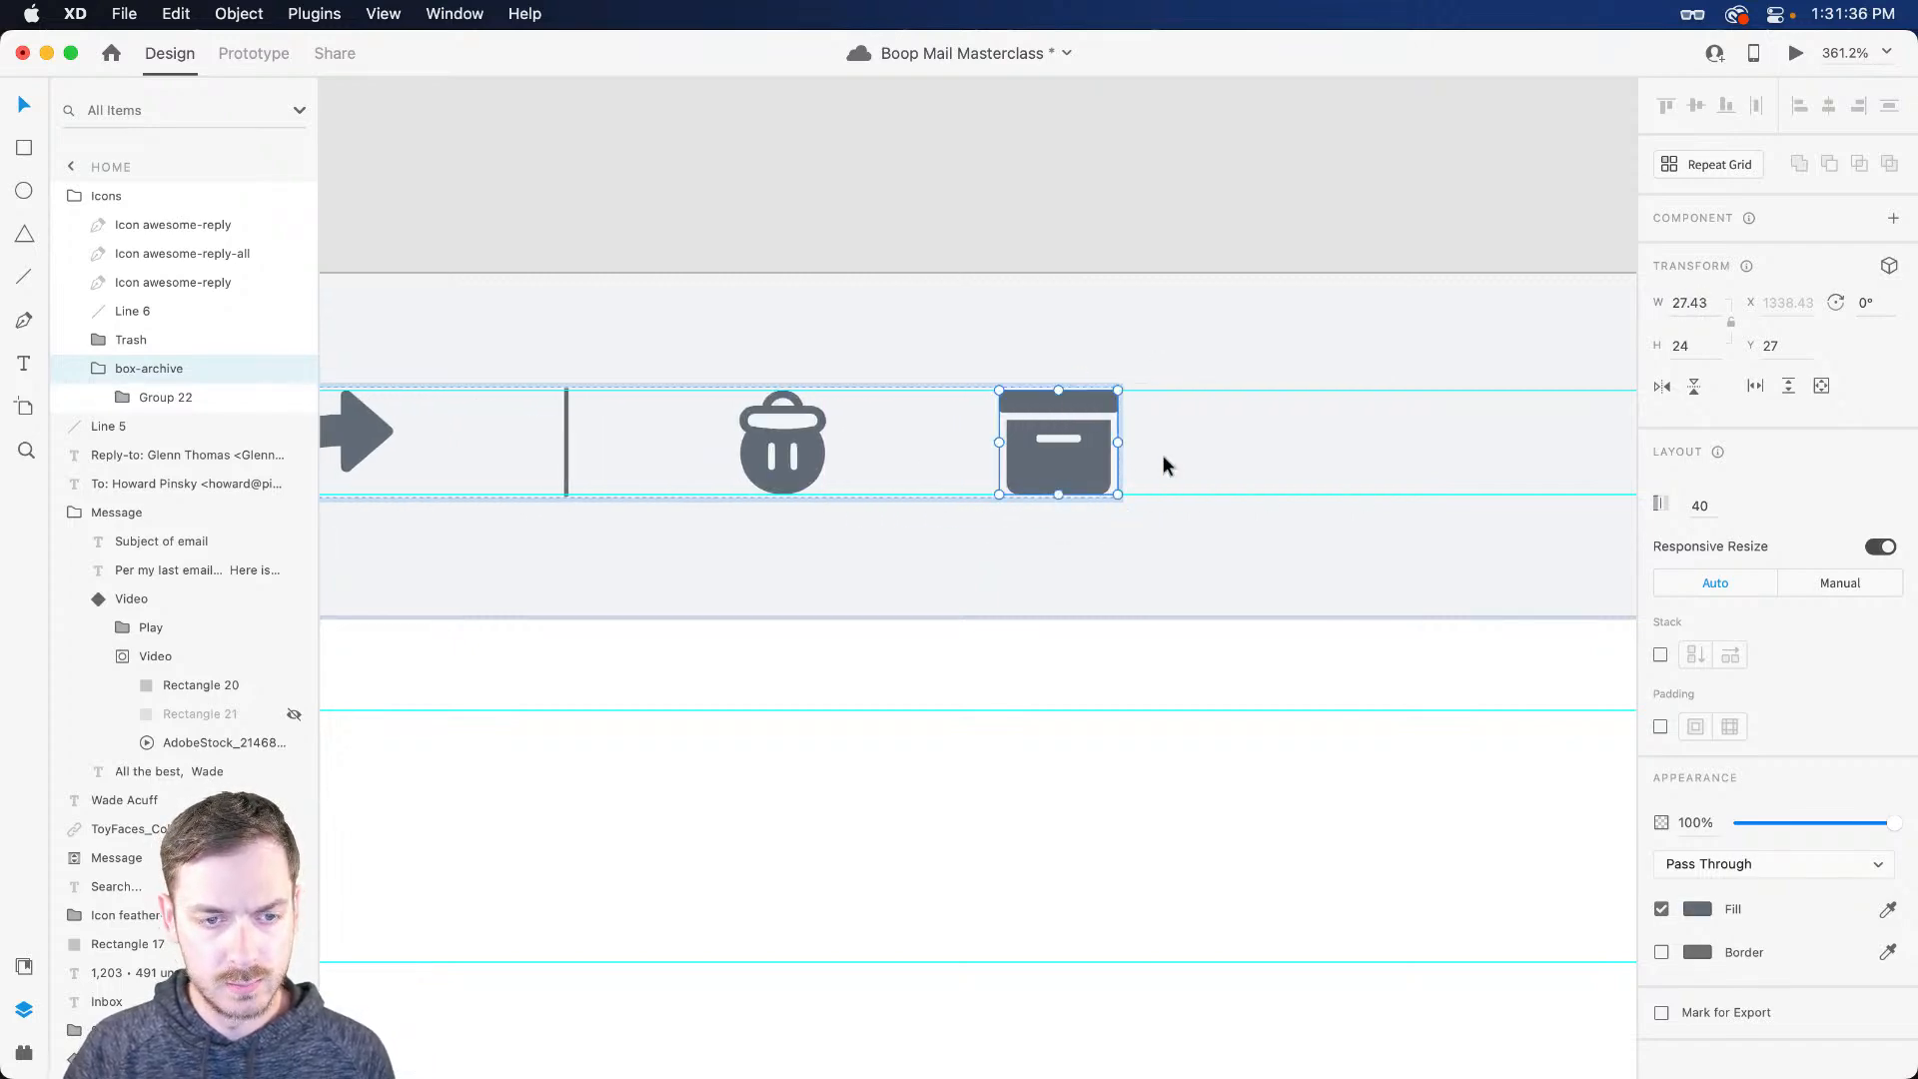
Step: Preview the prototype to check the header icons, and shrink the archive icon slightly about its centre to 26.79 × 23.44
key("super+Return")
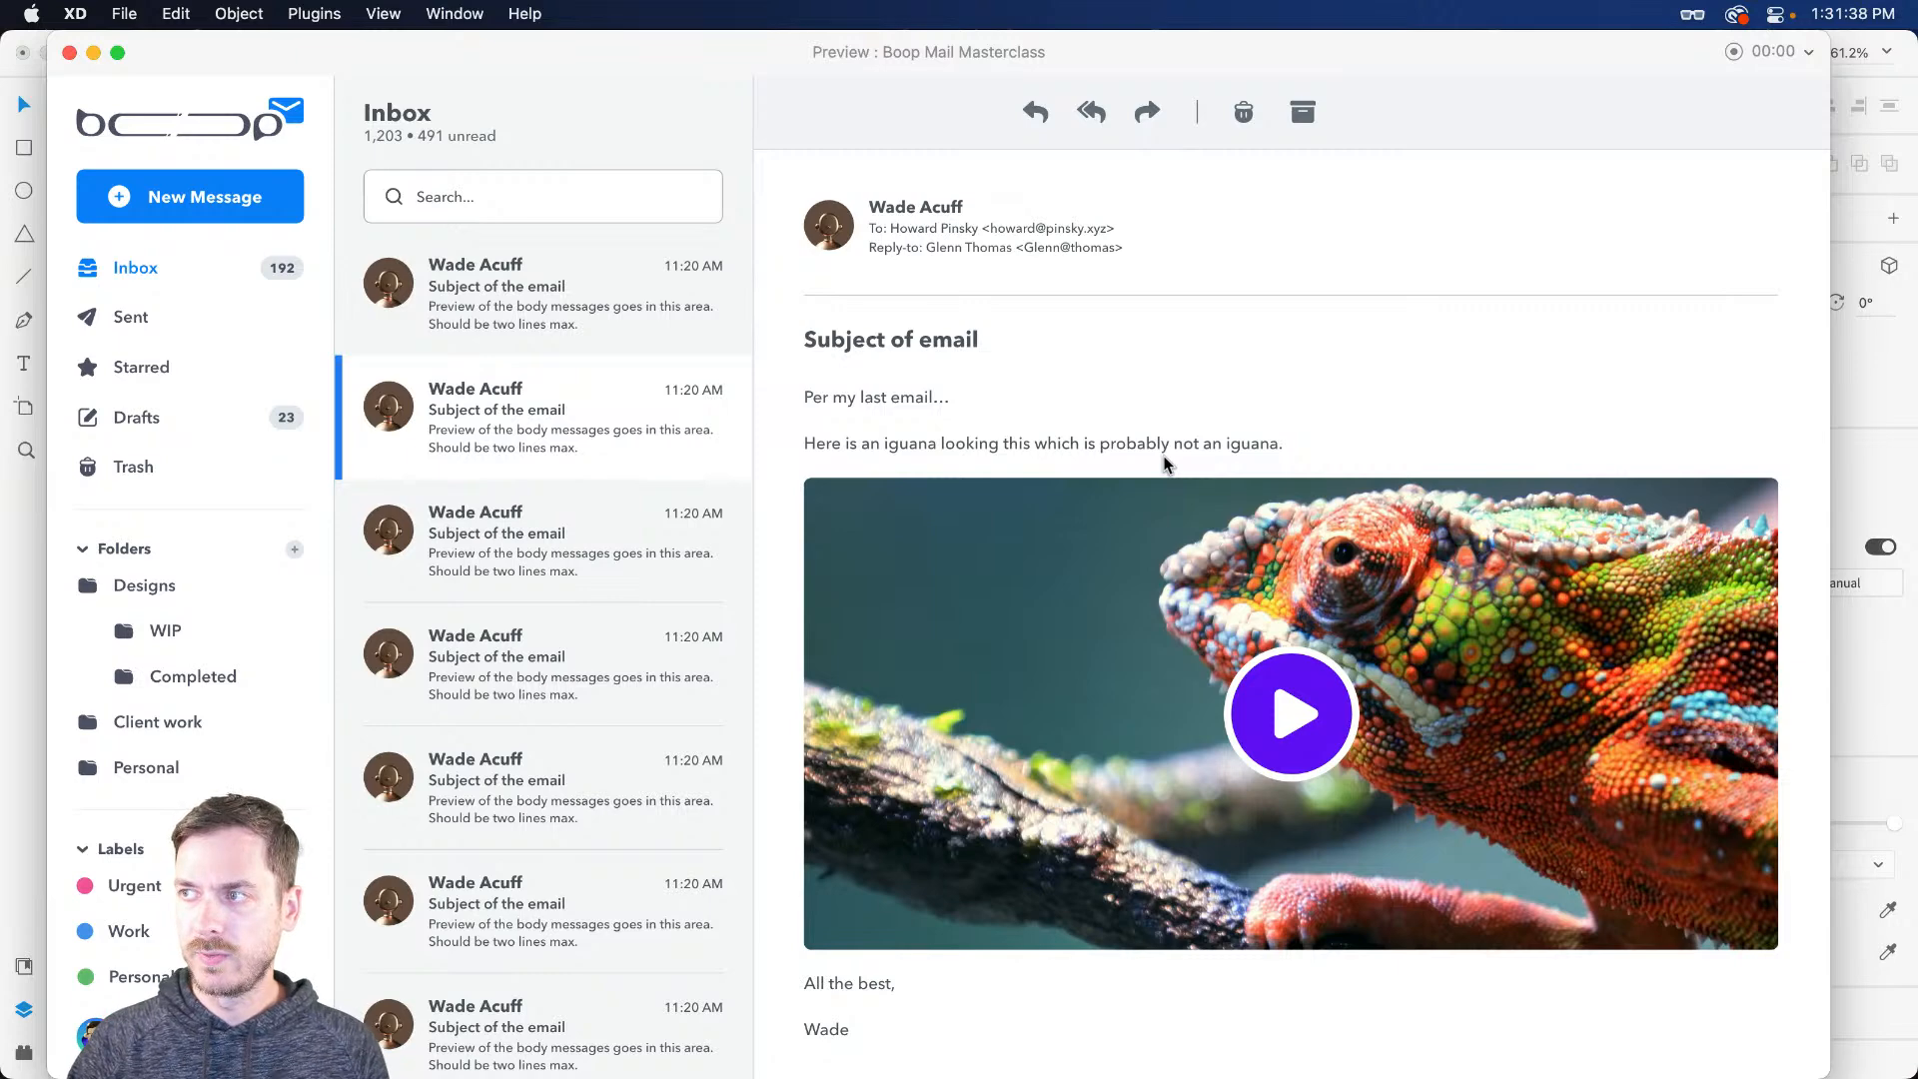
key("super+w")
scroll(1063, 400, "up", 5)
left_click_drag(1179, 383, 1176, 384)
left_click_drag(1176, 602, 1176, 600)
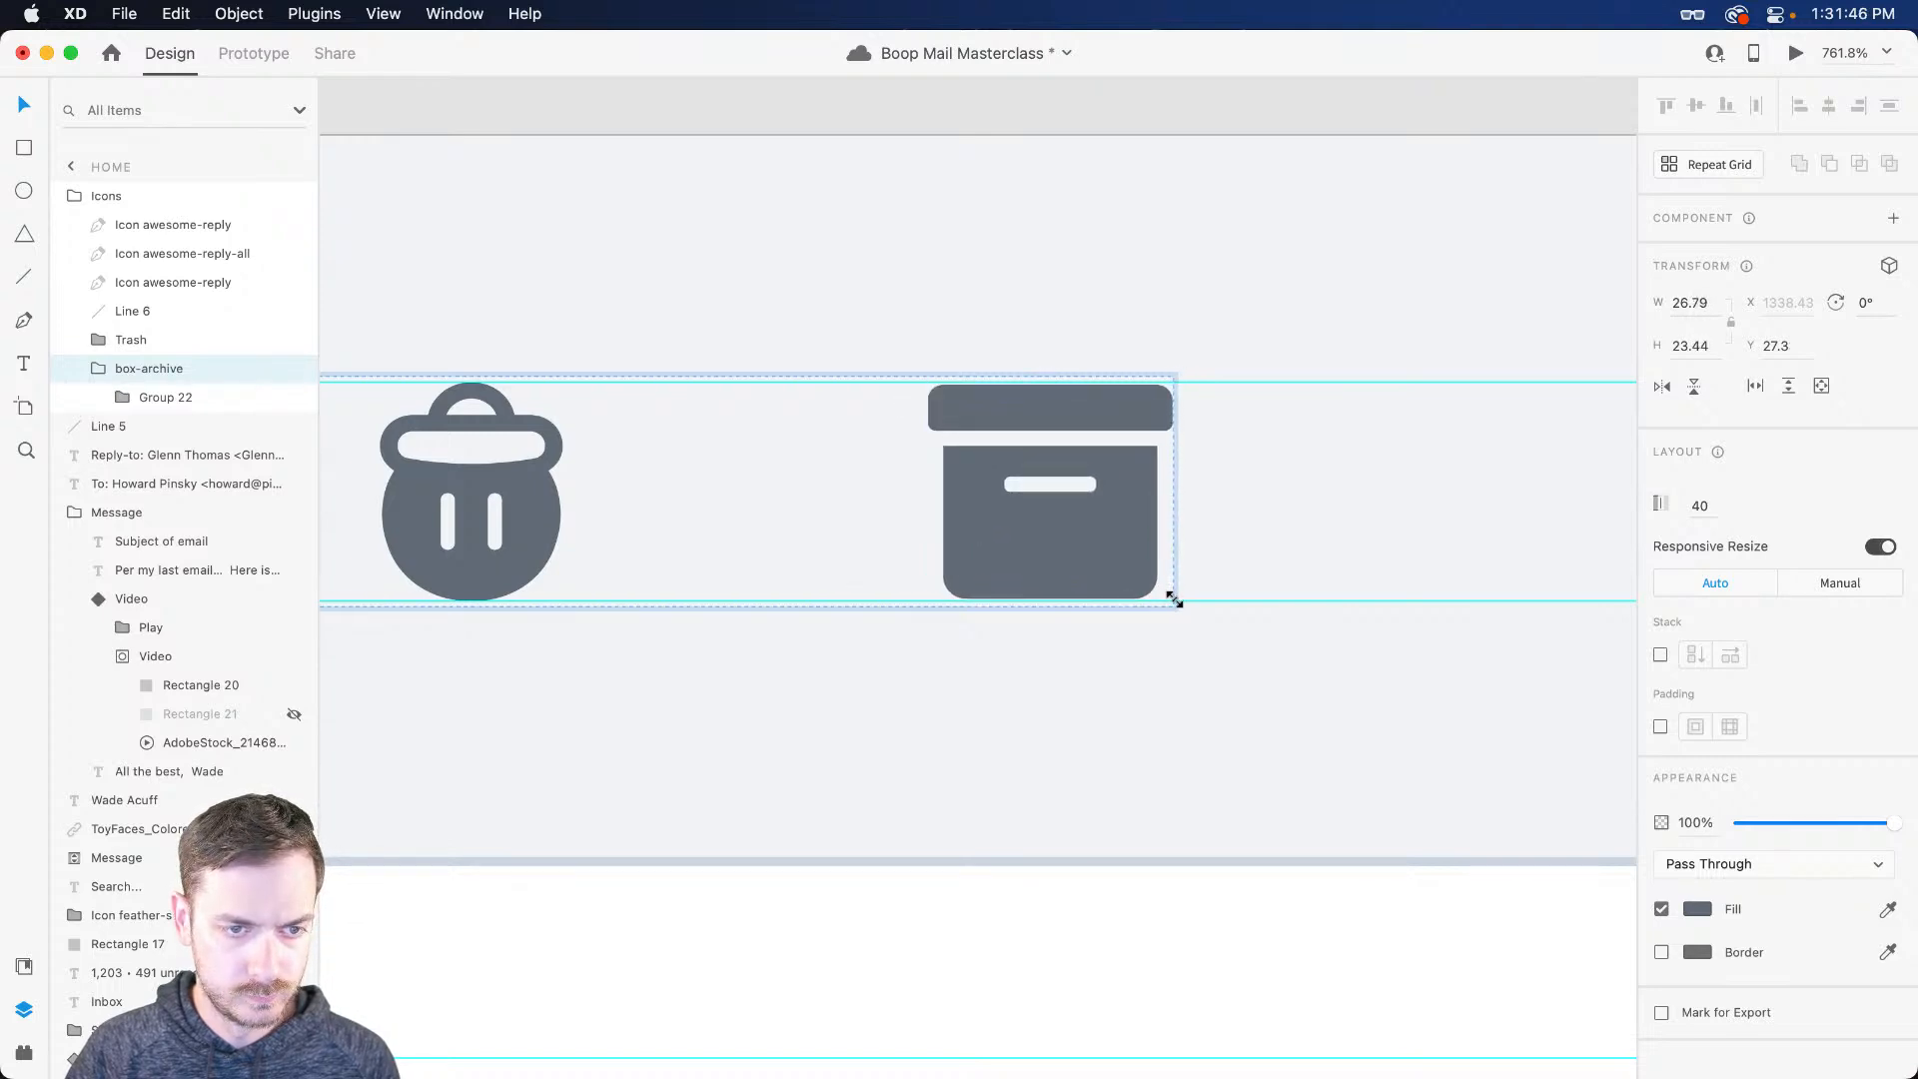
scroll(1154, 580, "down", 5)
Step: Switch to Nucleo and search the icon library for "move" and for "folder"
key("super+Tab")
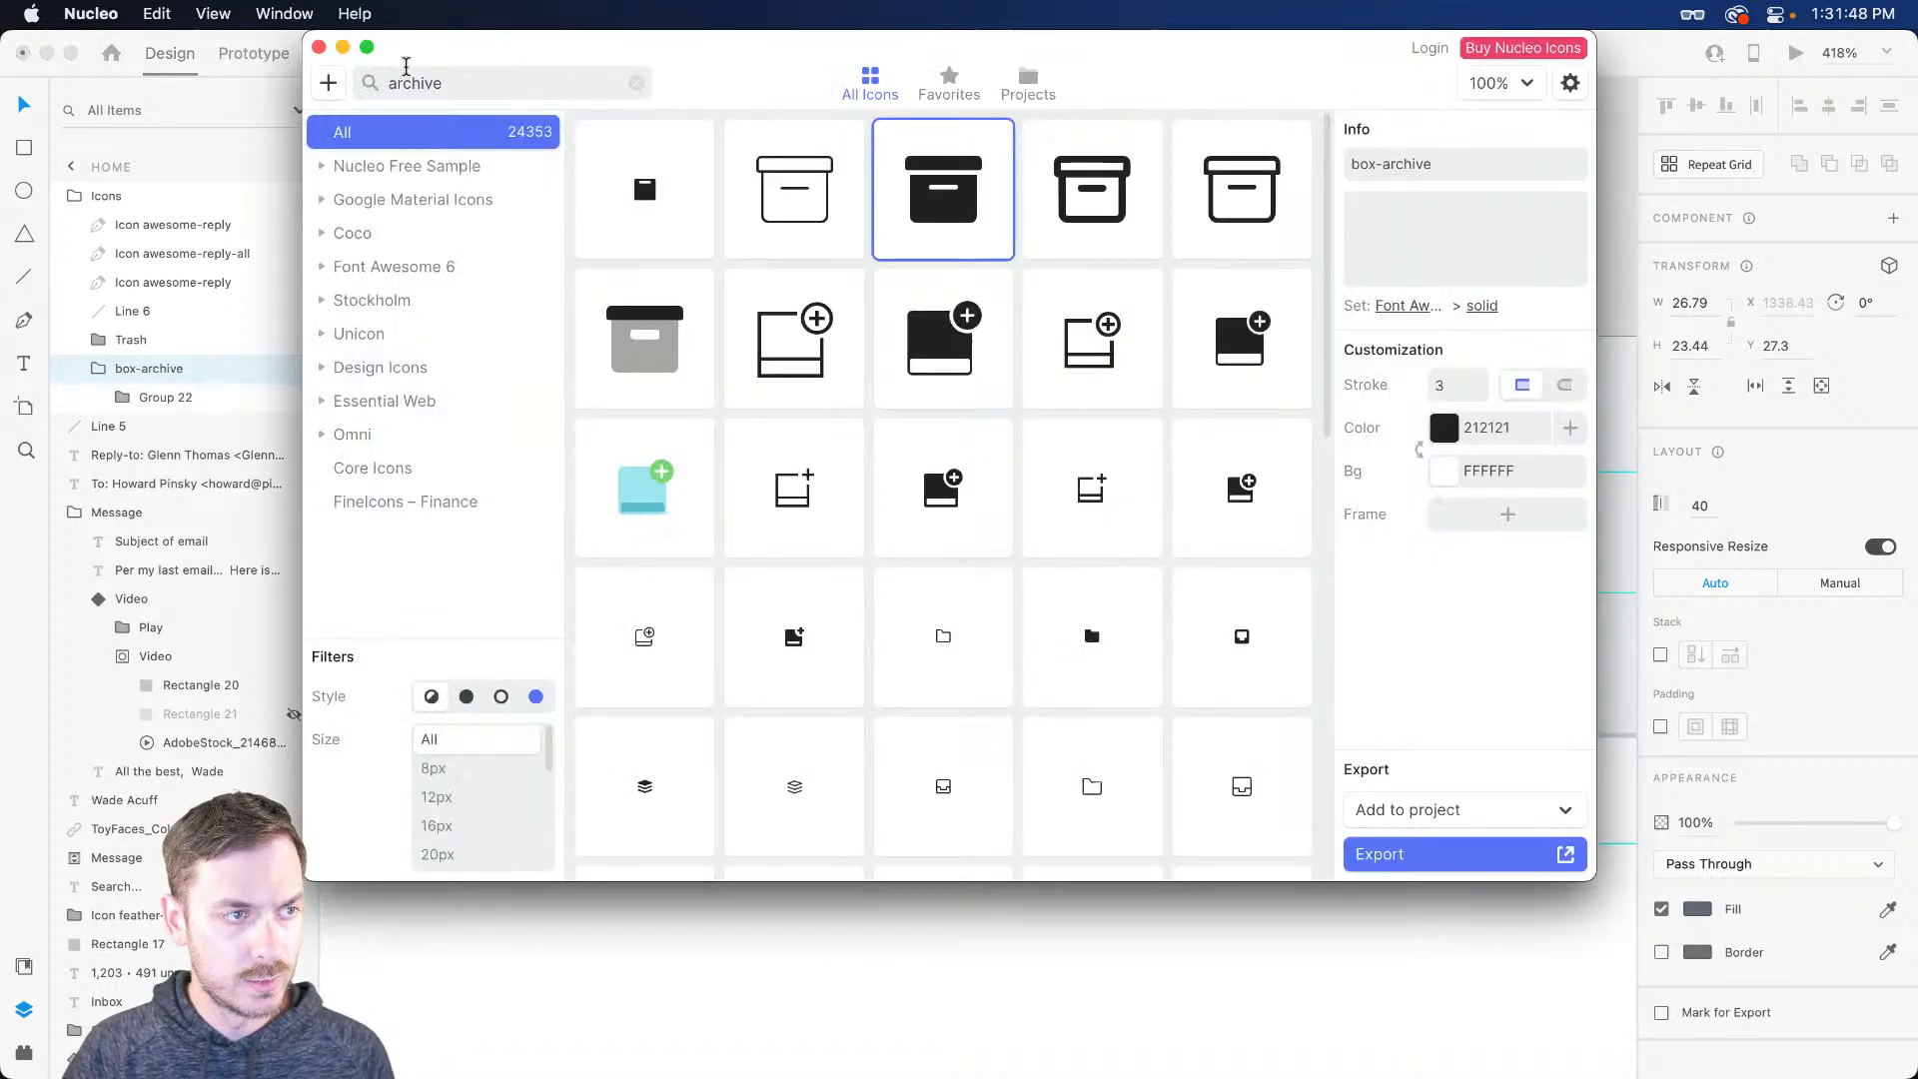
double_click(430, 86)
type("move")
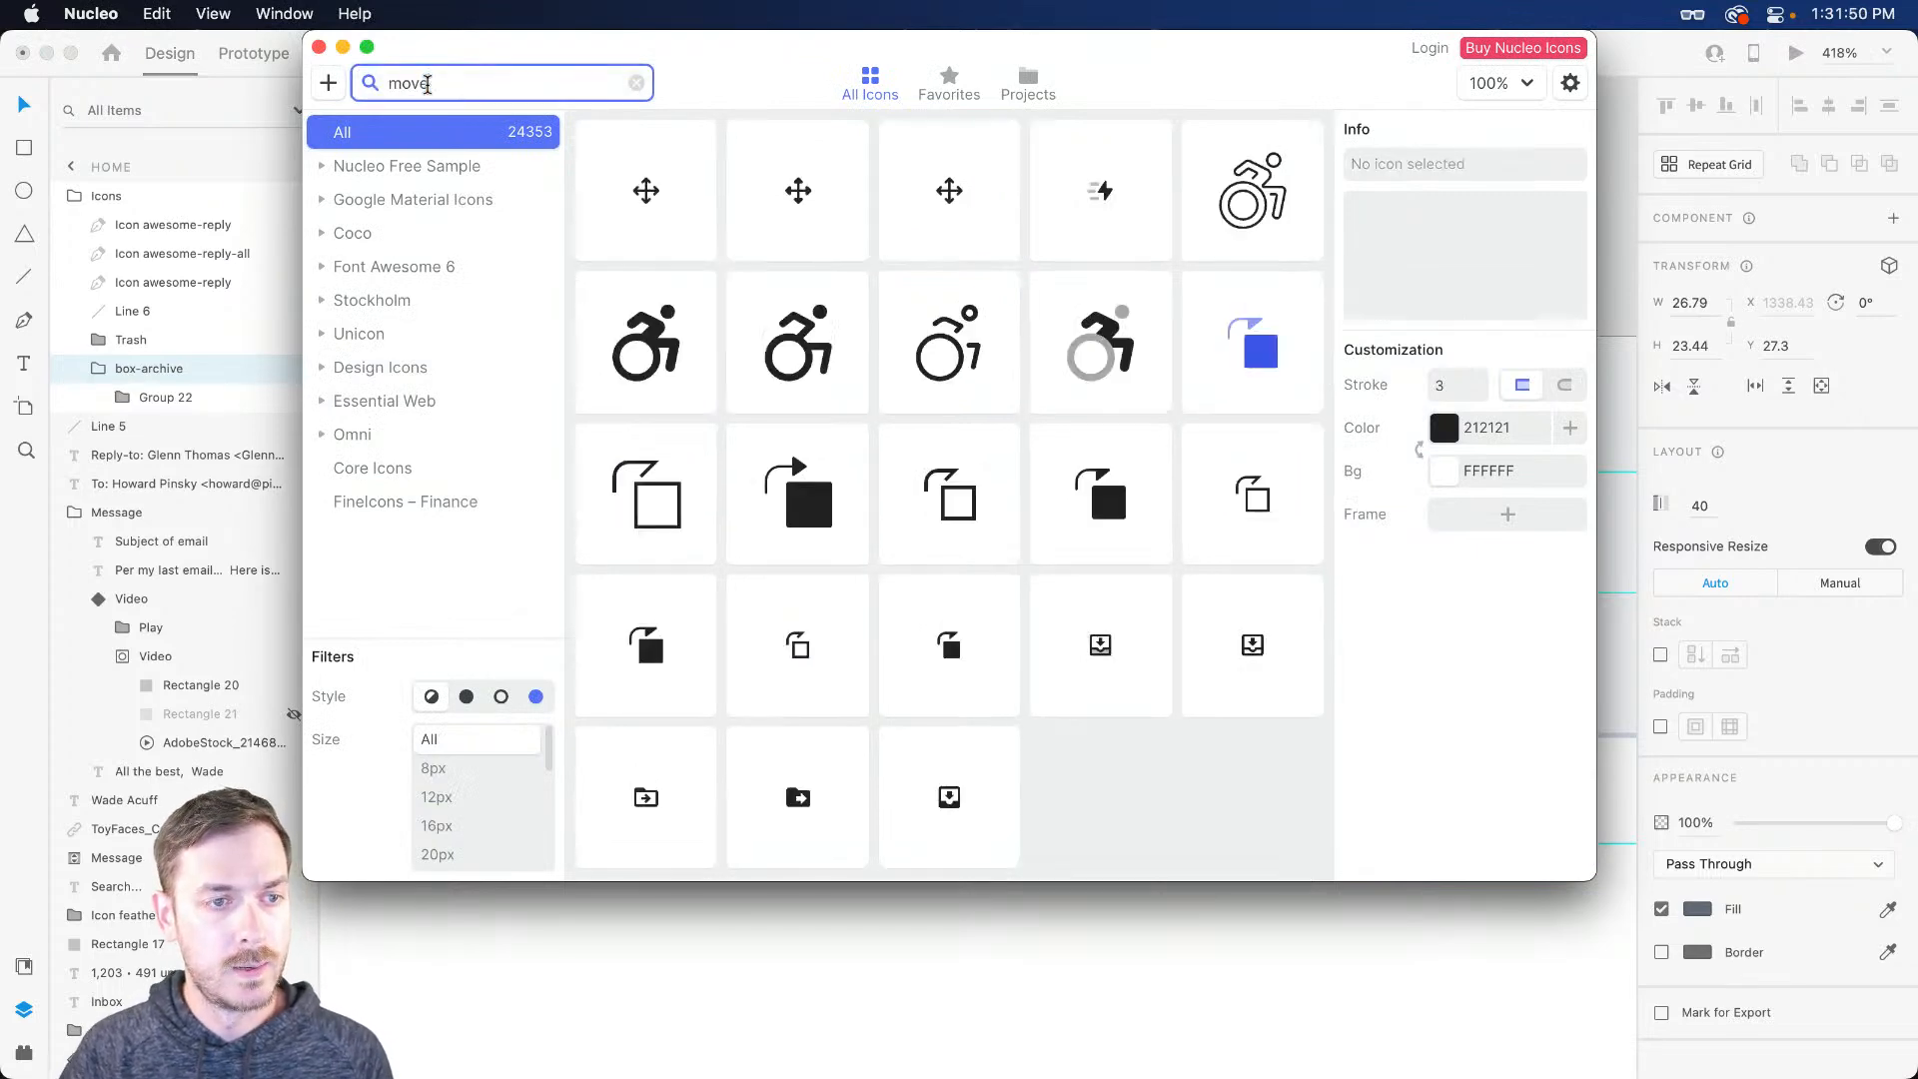
key("super+a")
type("fo")
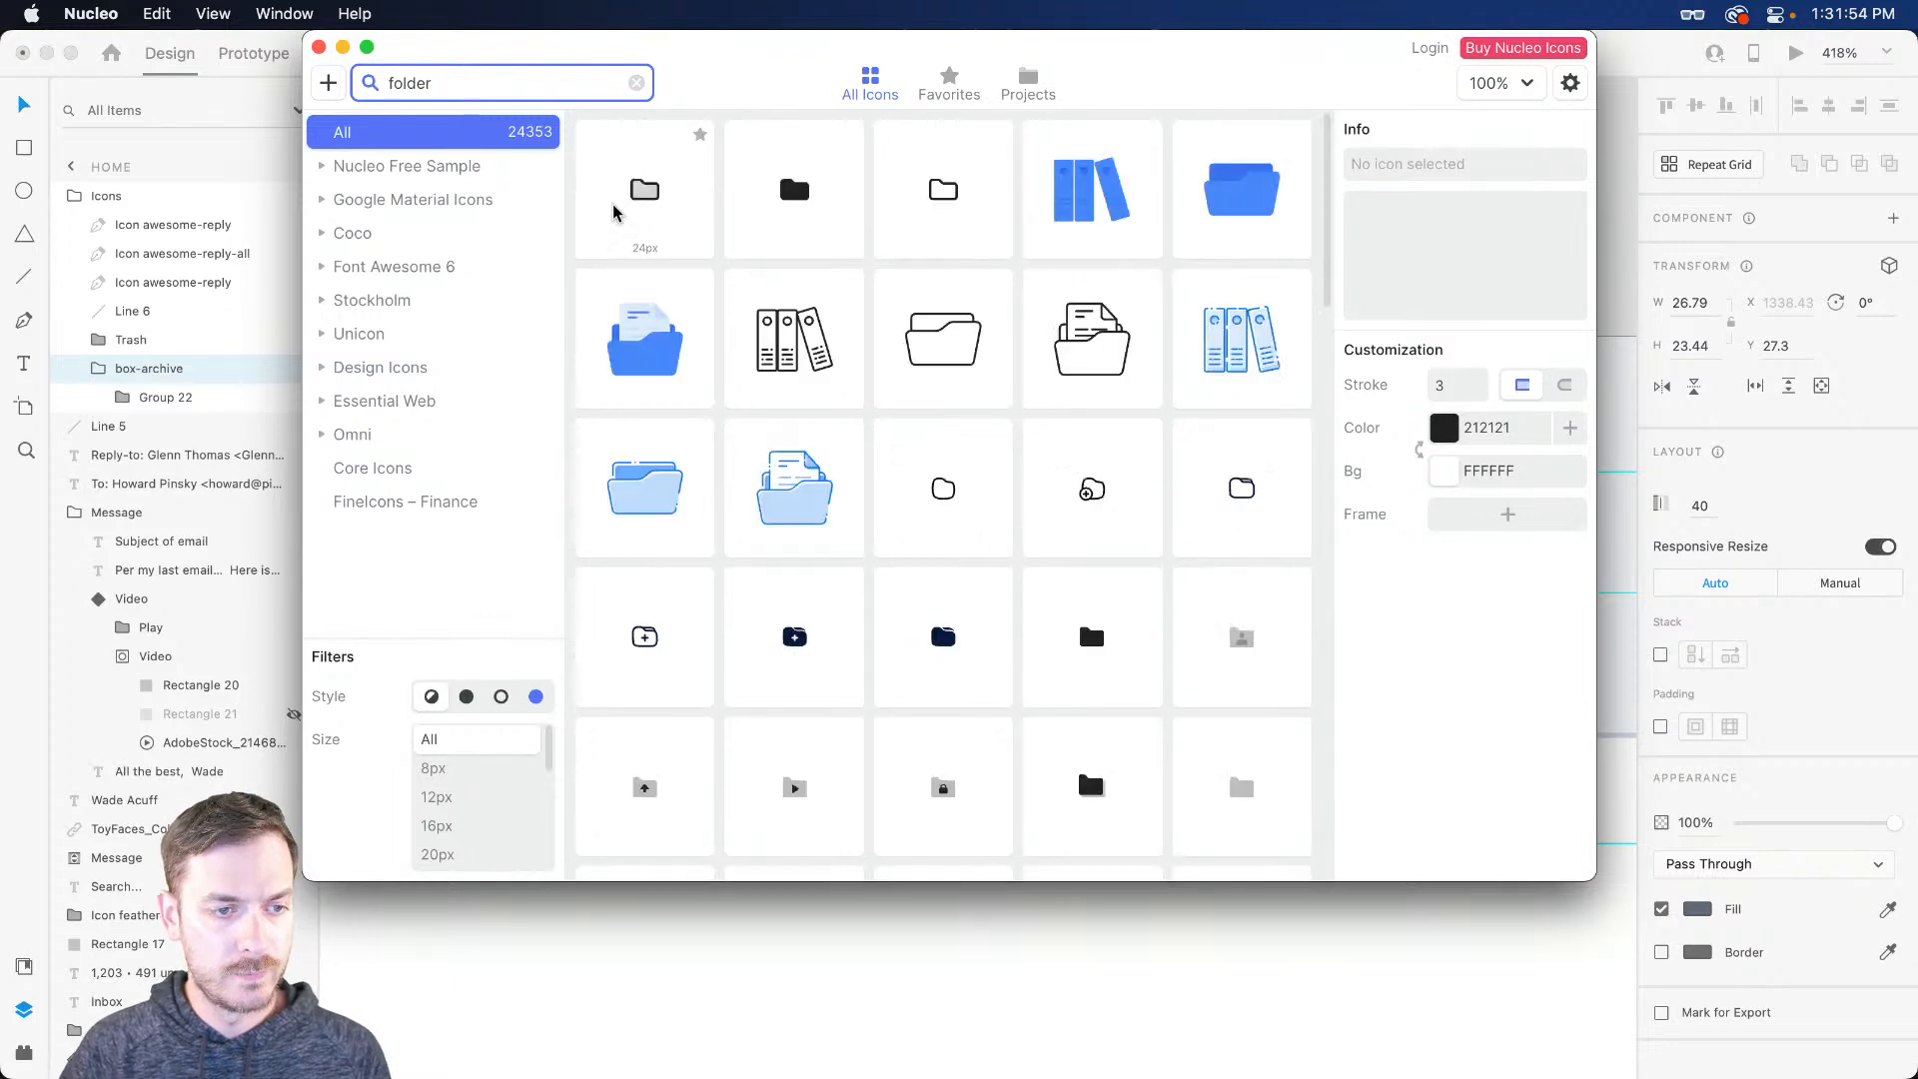
key("super+Tab")
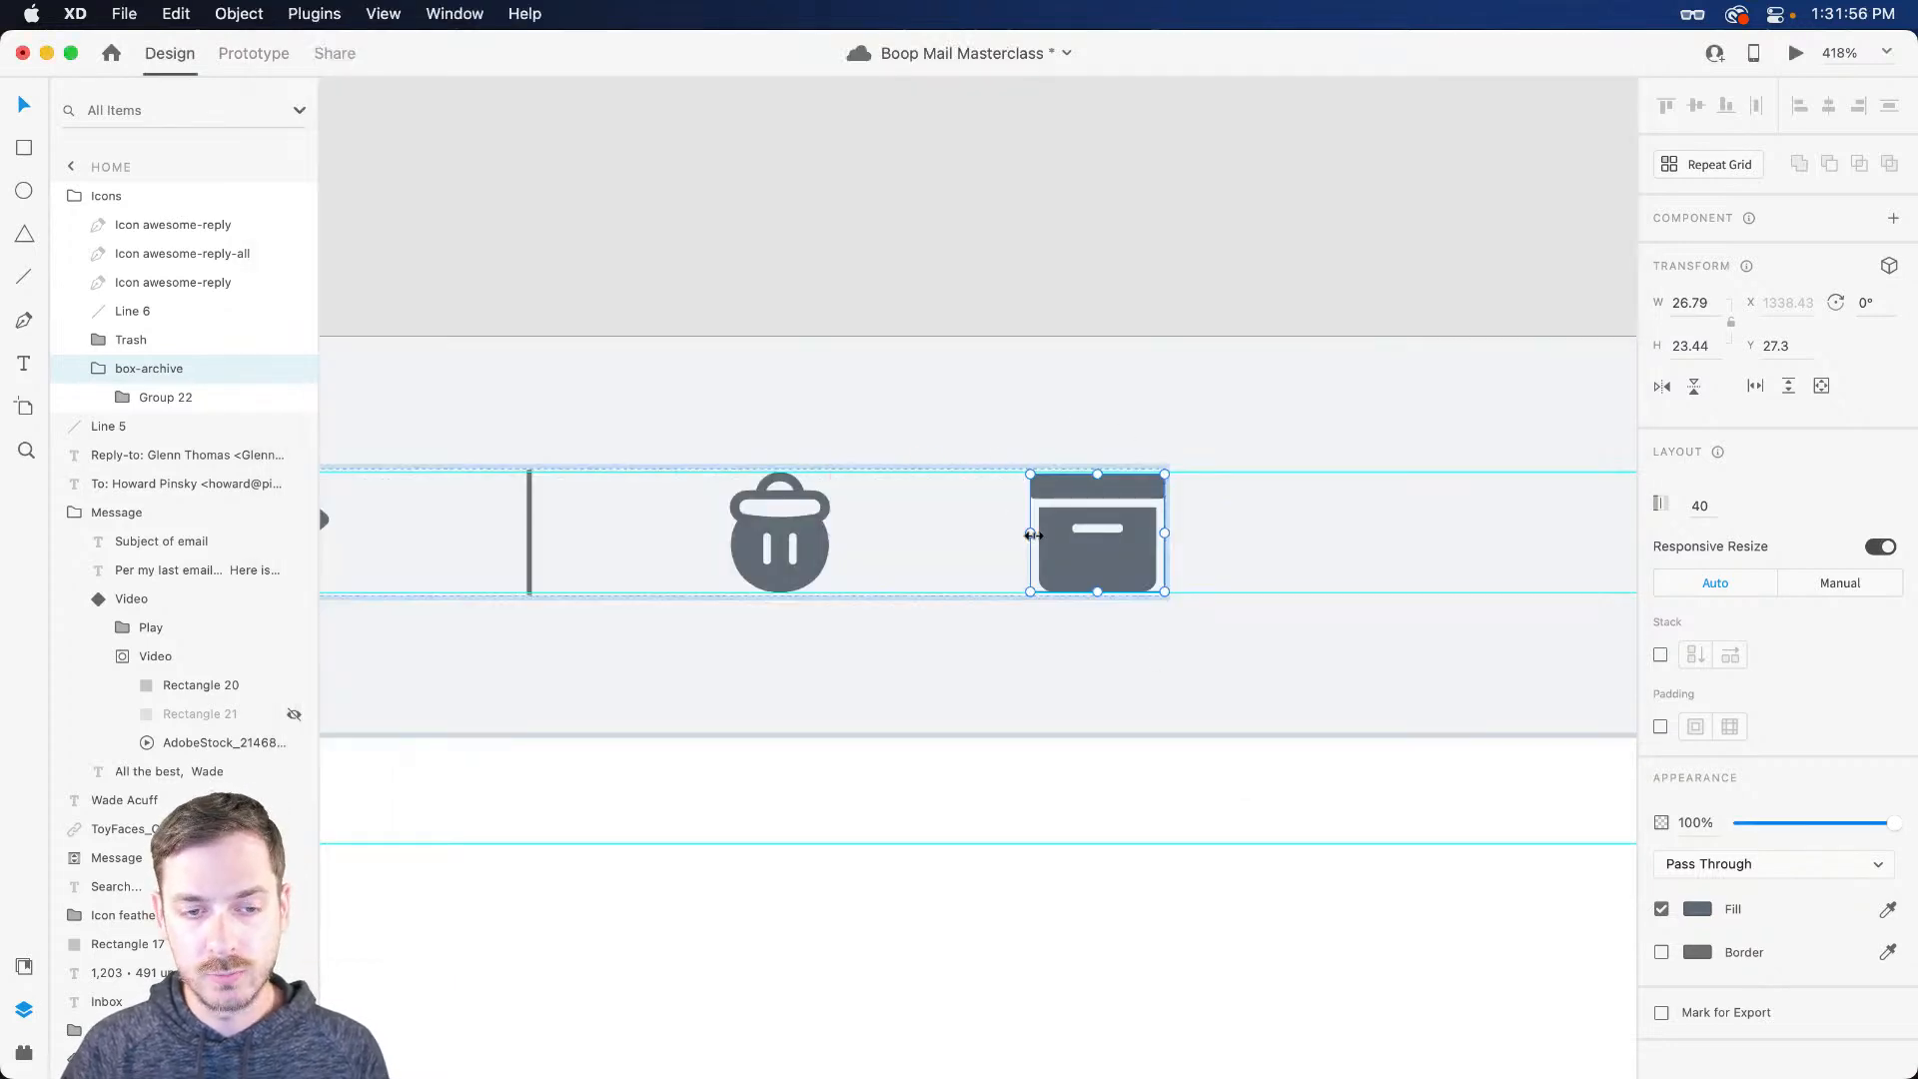
scroll(1099, 547, "up", 3)
scroll(1095, 548, "up", 5)
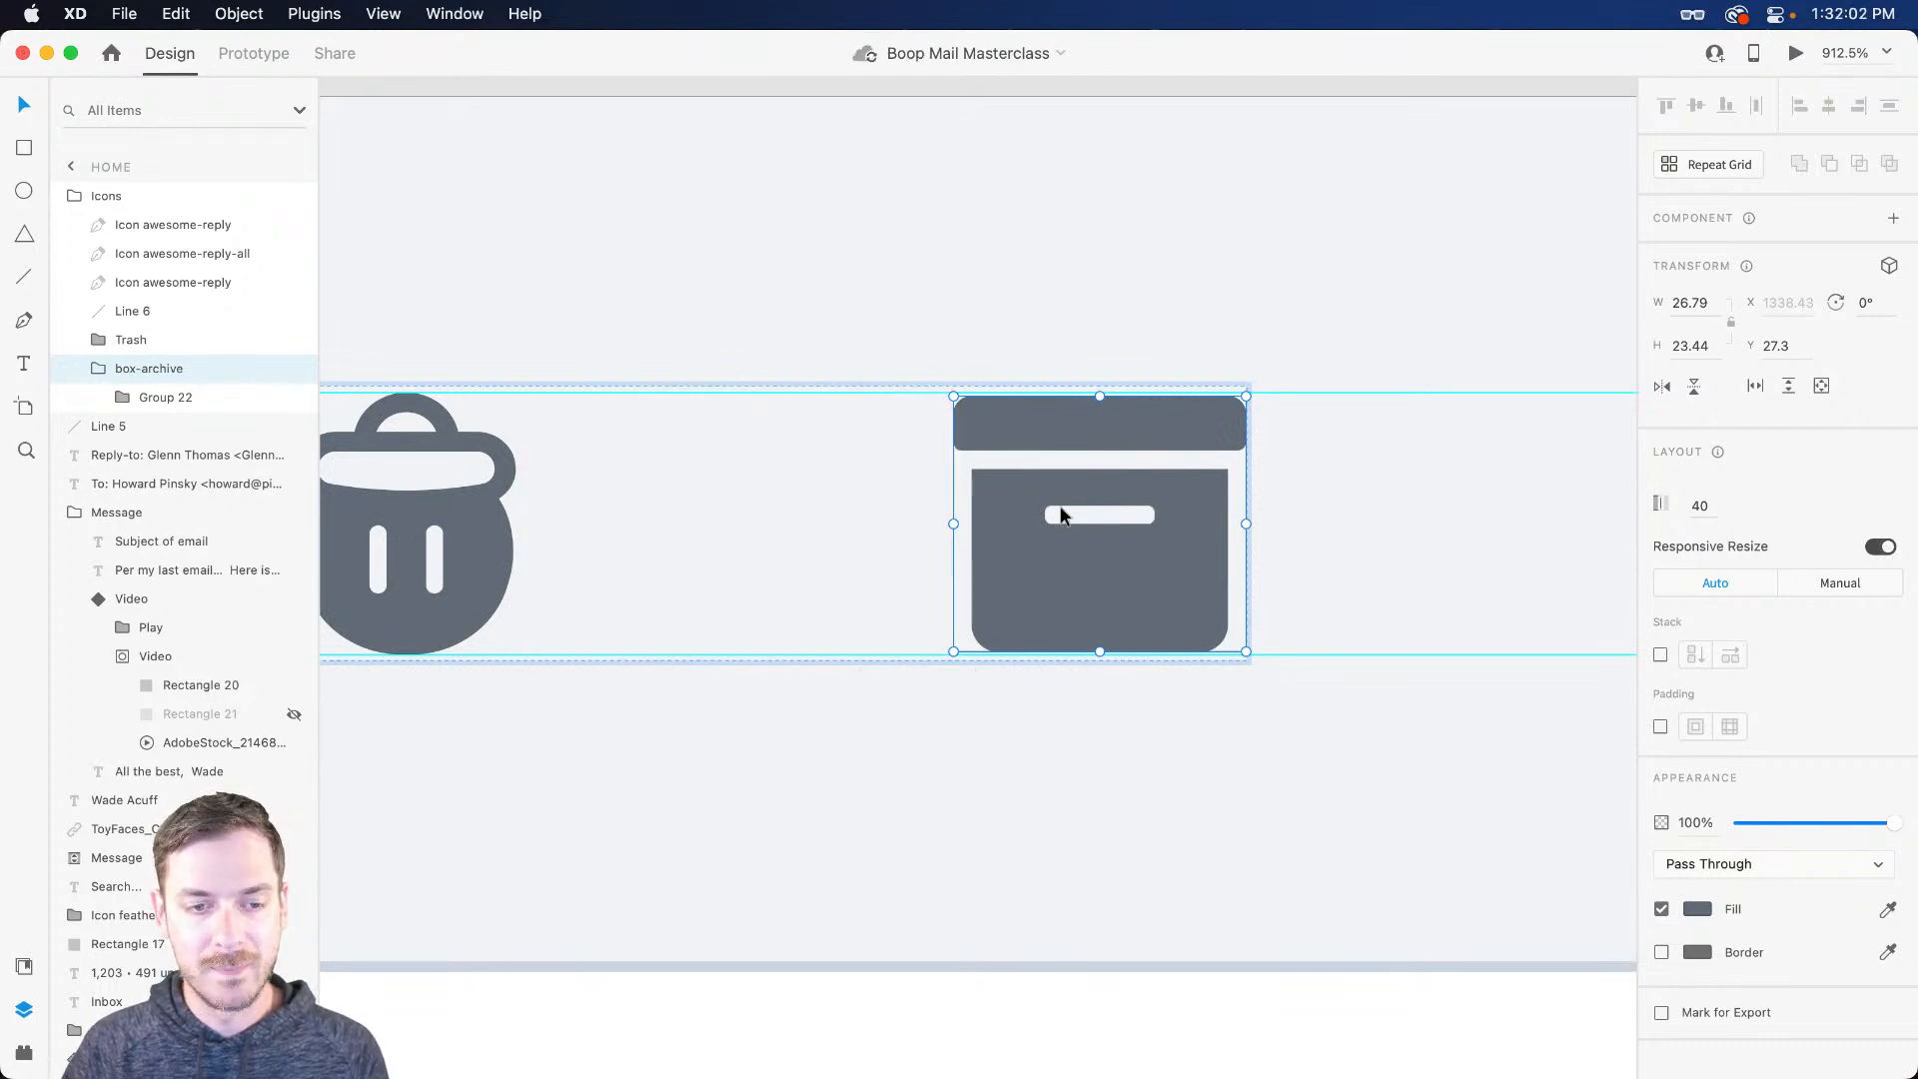
scroll(1017, 511, "down", 4)
key("super+Tab")
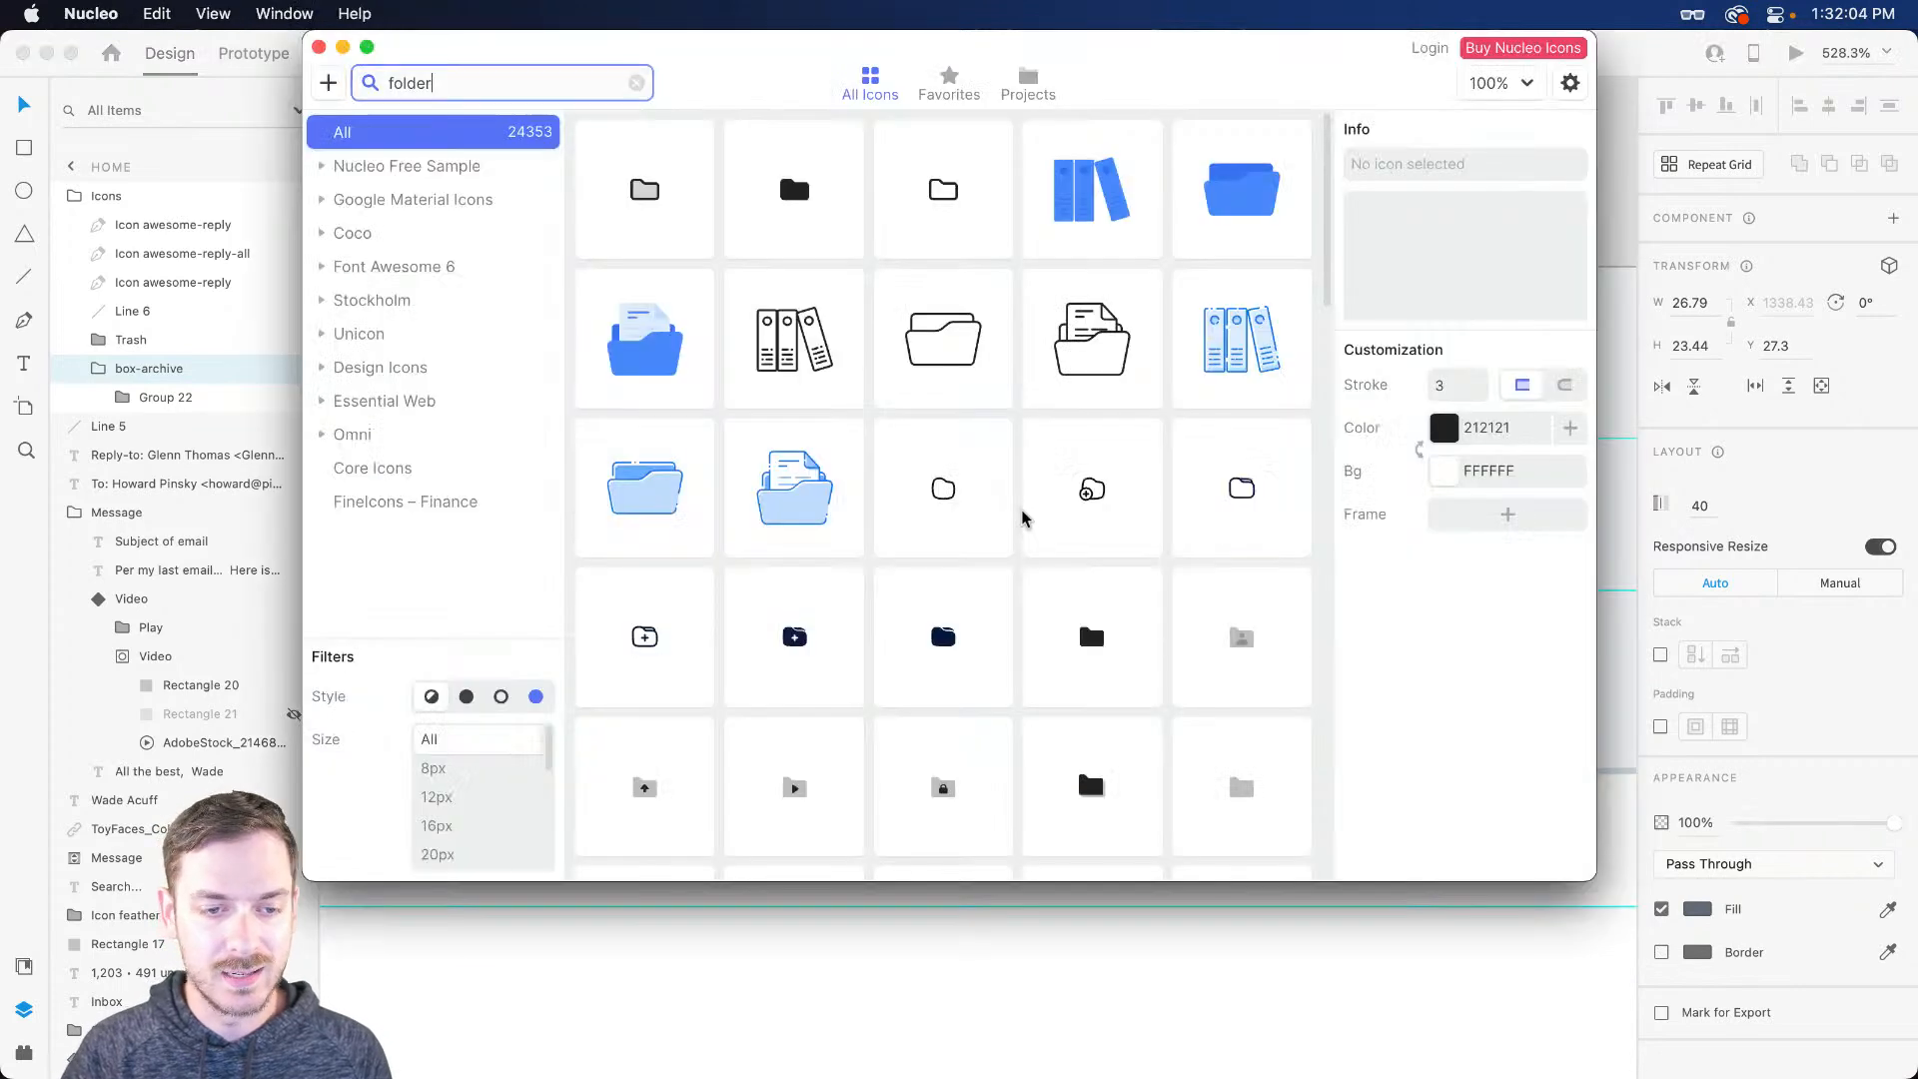
Step: Copy the solid Unicon Bold folder icon, paste it in Adobe XD beside the archive icon and move it up to Y 27
scroll(974, 504, "down", 4)
left_click(949, 291)
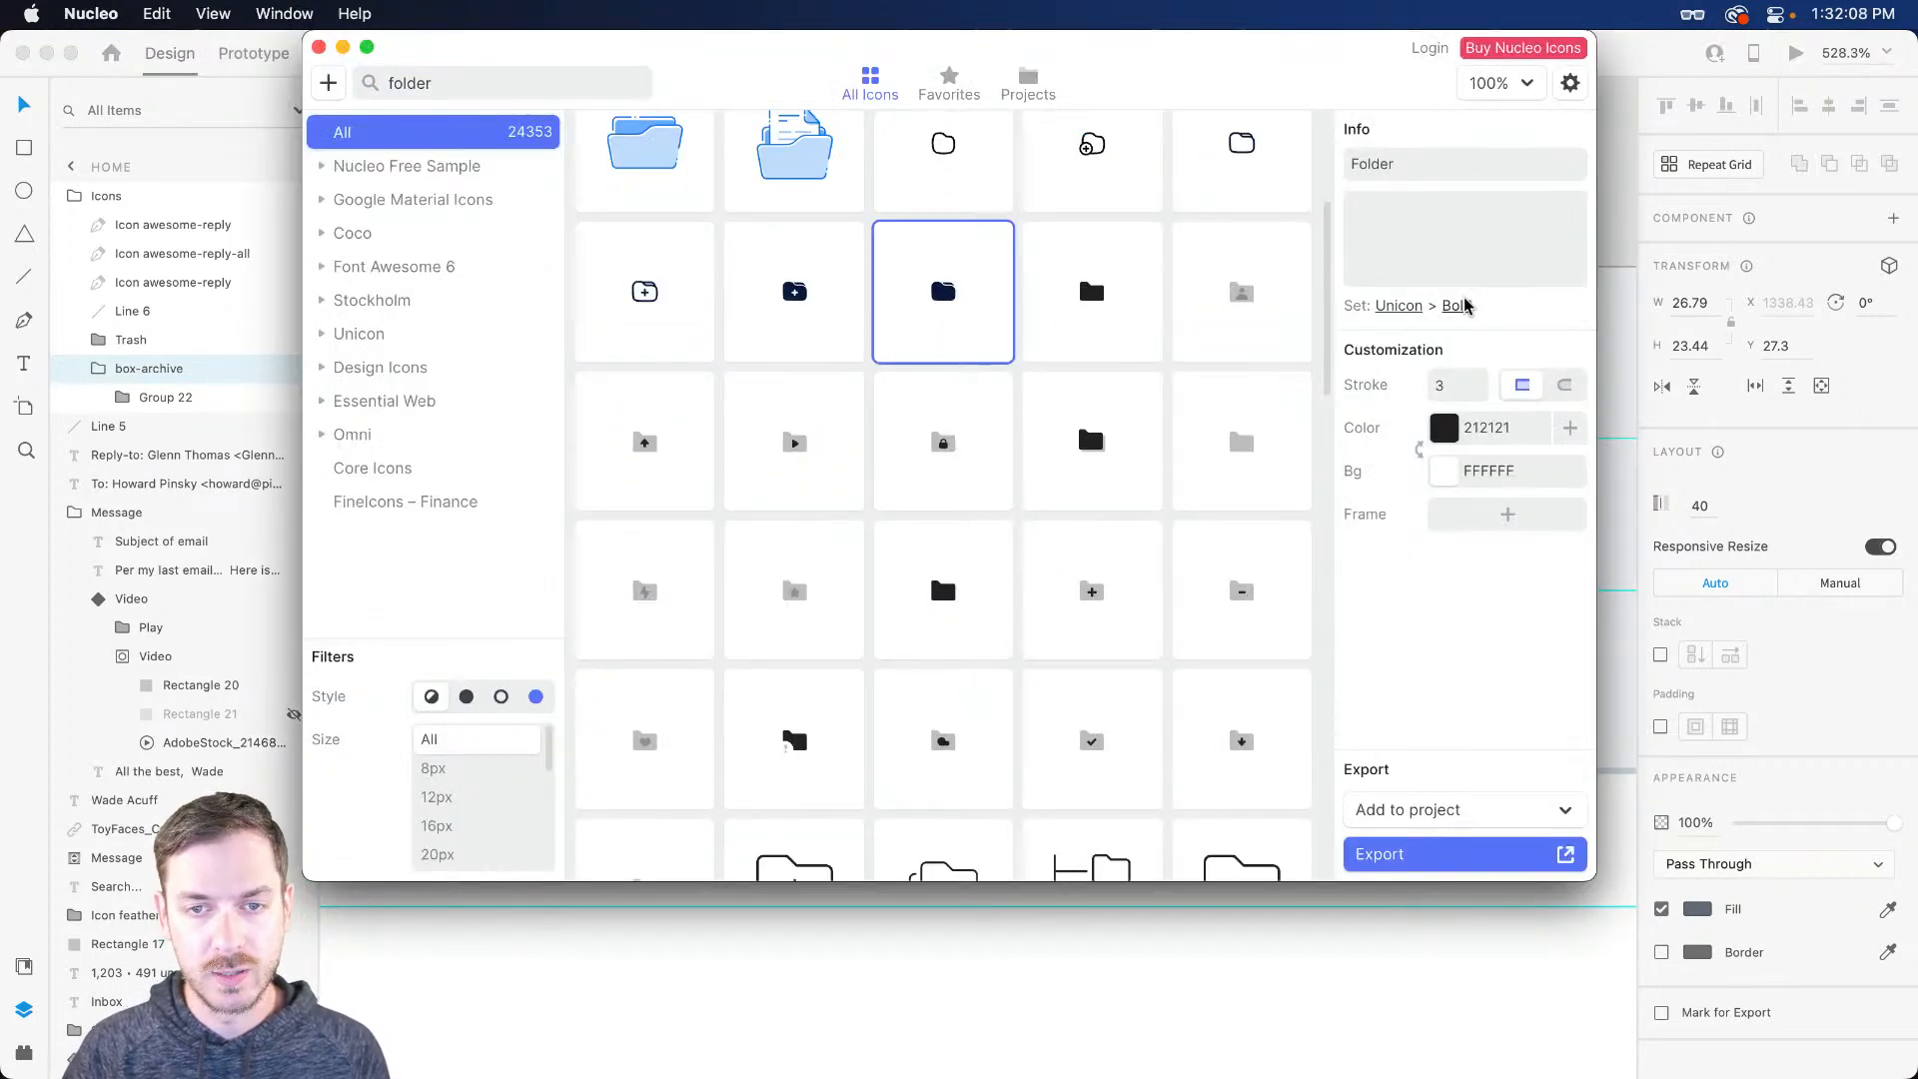
key("super+Tab")
key("super+v")
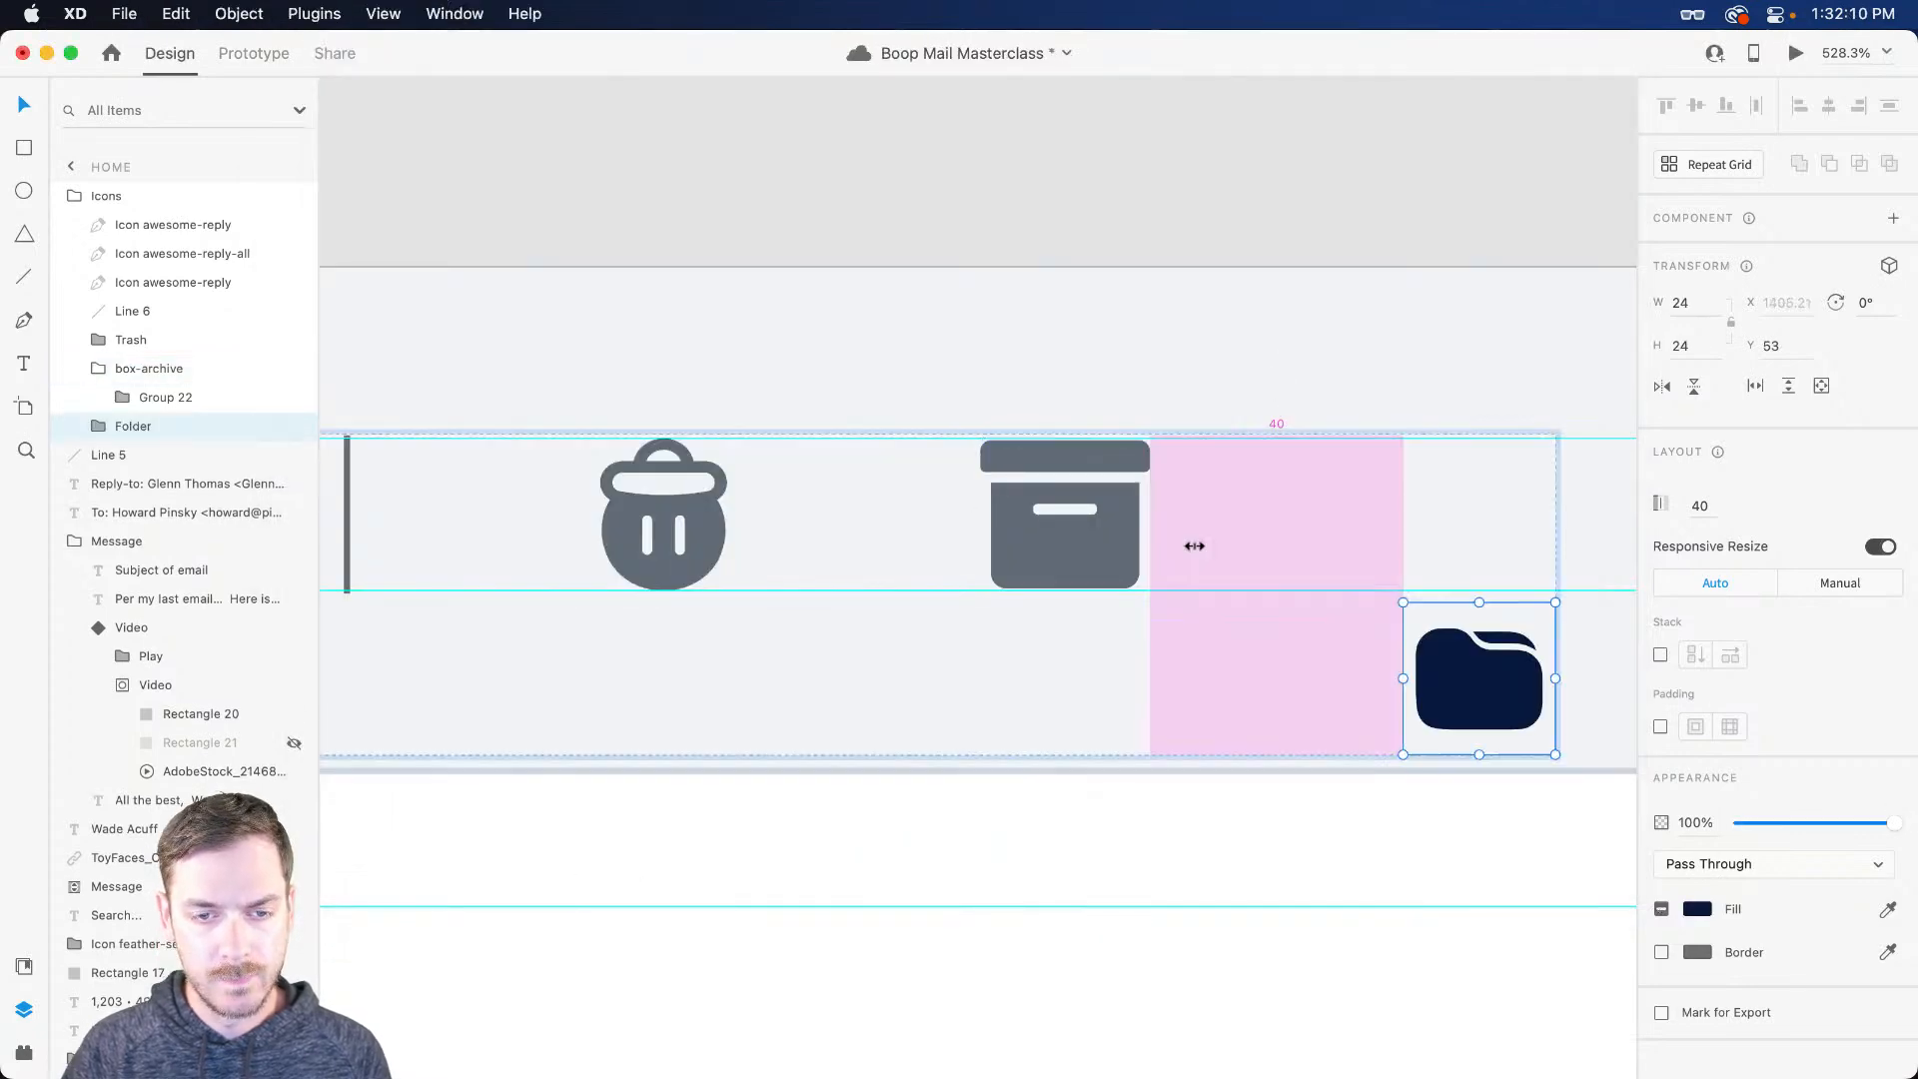
left_click_drag(1456, 677, 1474, 516)
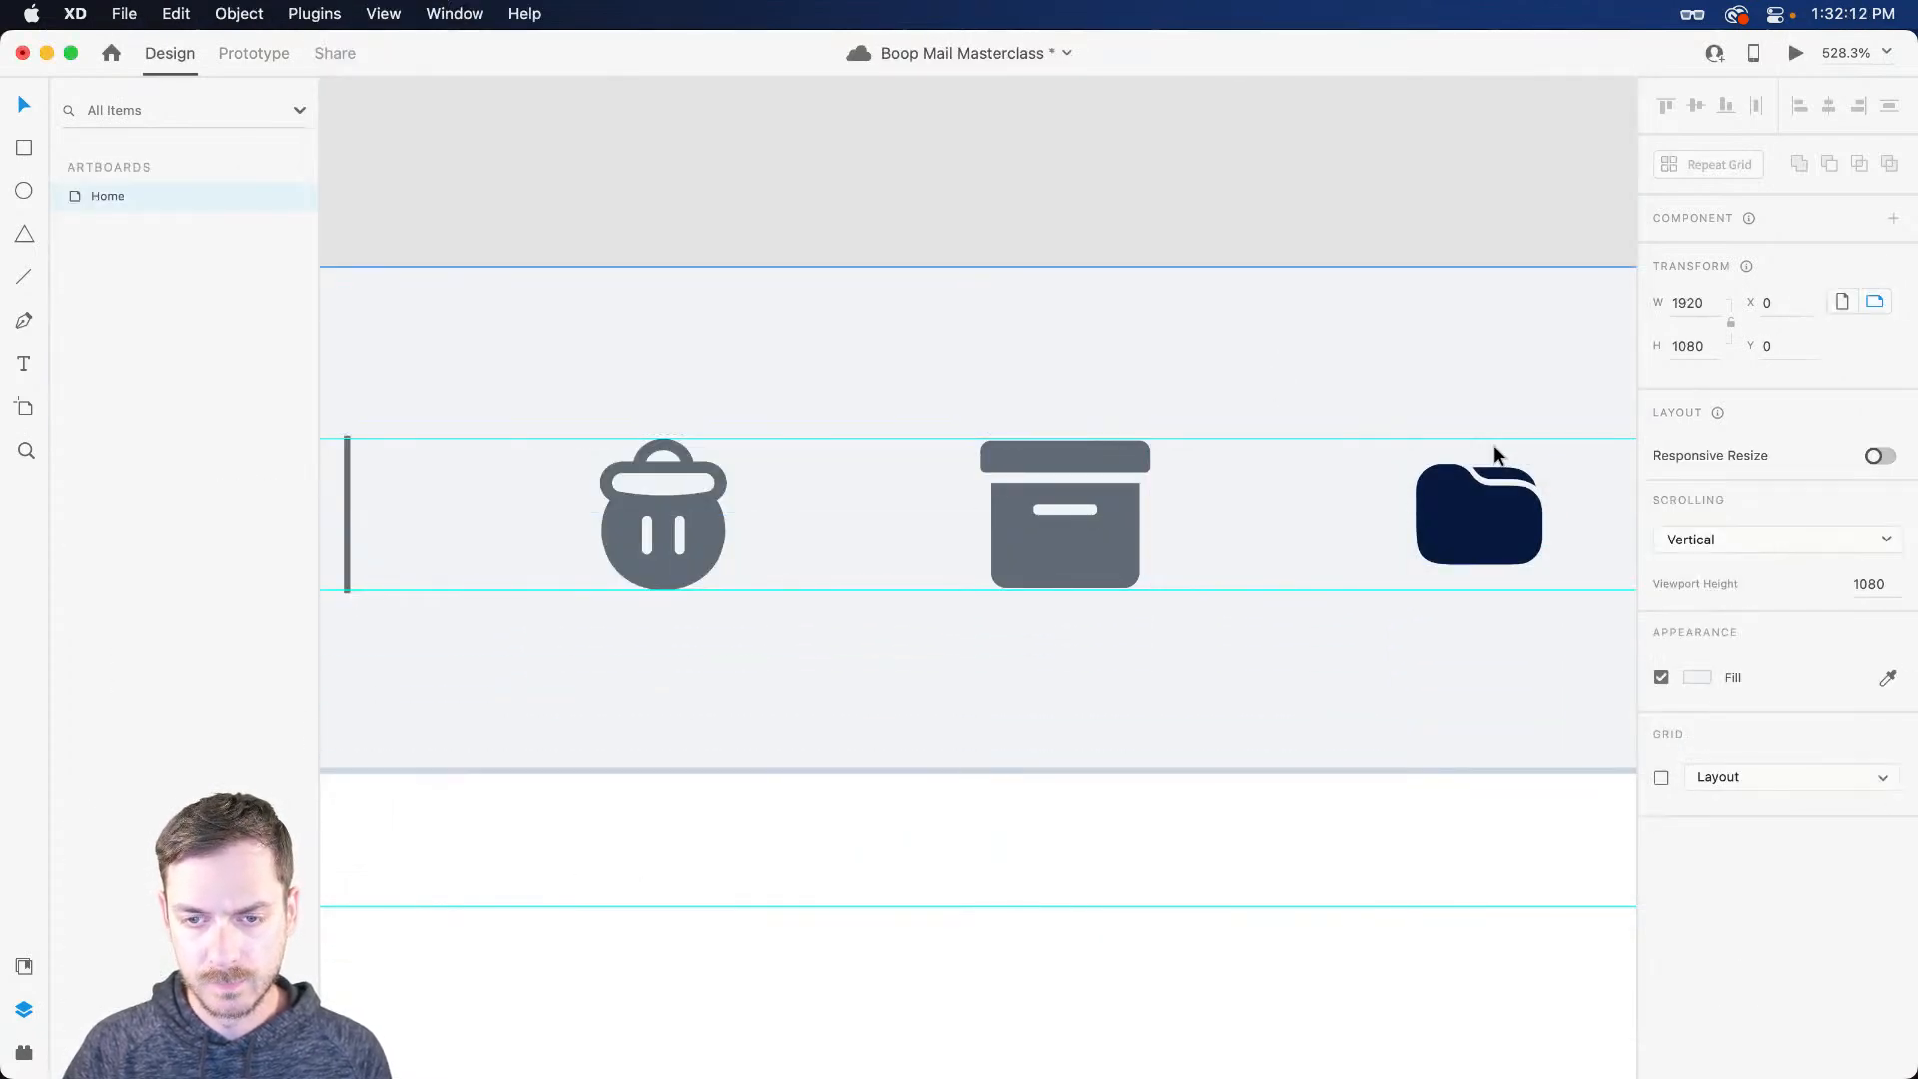
Step: Delete the bounding rectangle from the Folder group
left_click(86, 426)
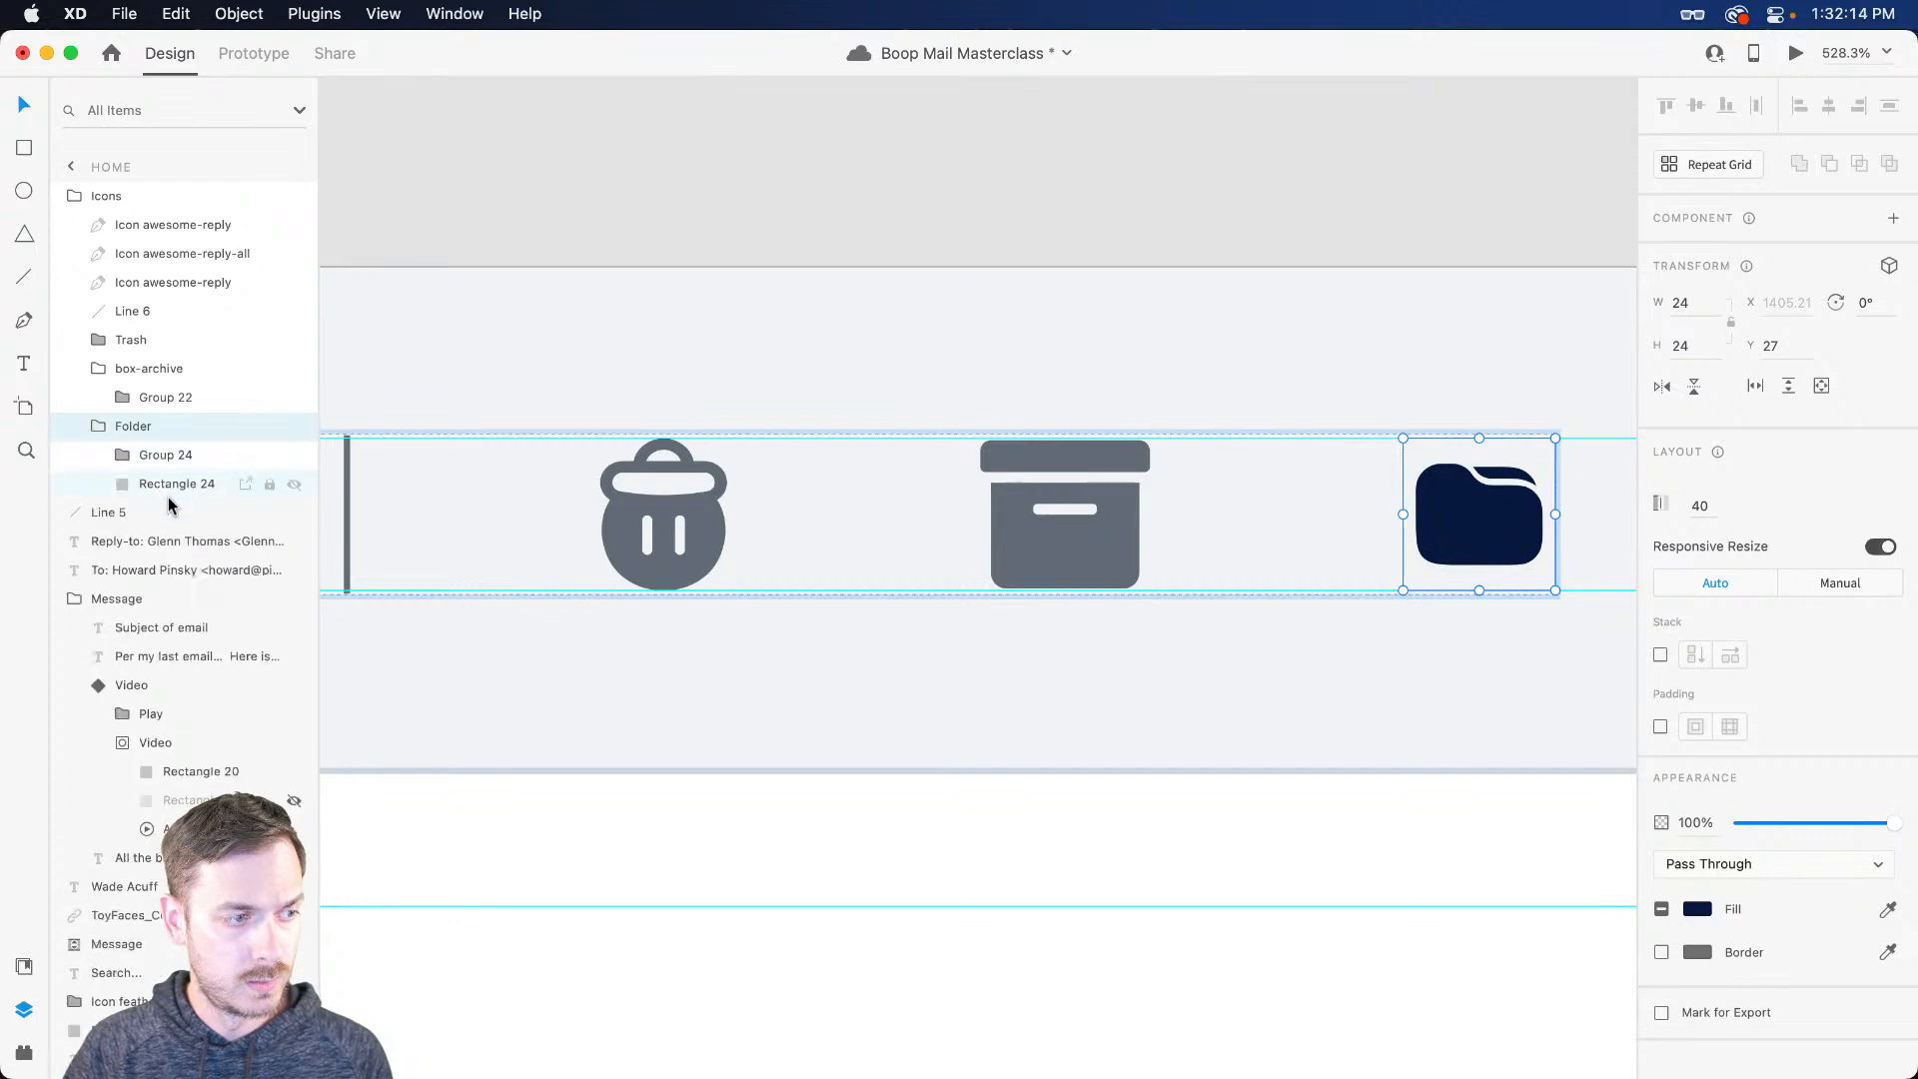
left_click(170, 479)
key("Delete")
Step: Scale the folder icon up to 30 × 24 at Y 27 and check it in the prototype preview
left_click(1476, 511)
scroll(1338, 500, "right", 5)
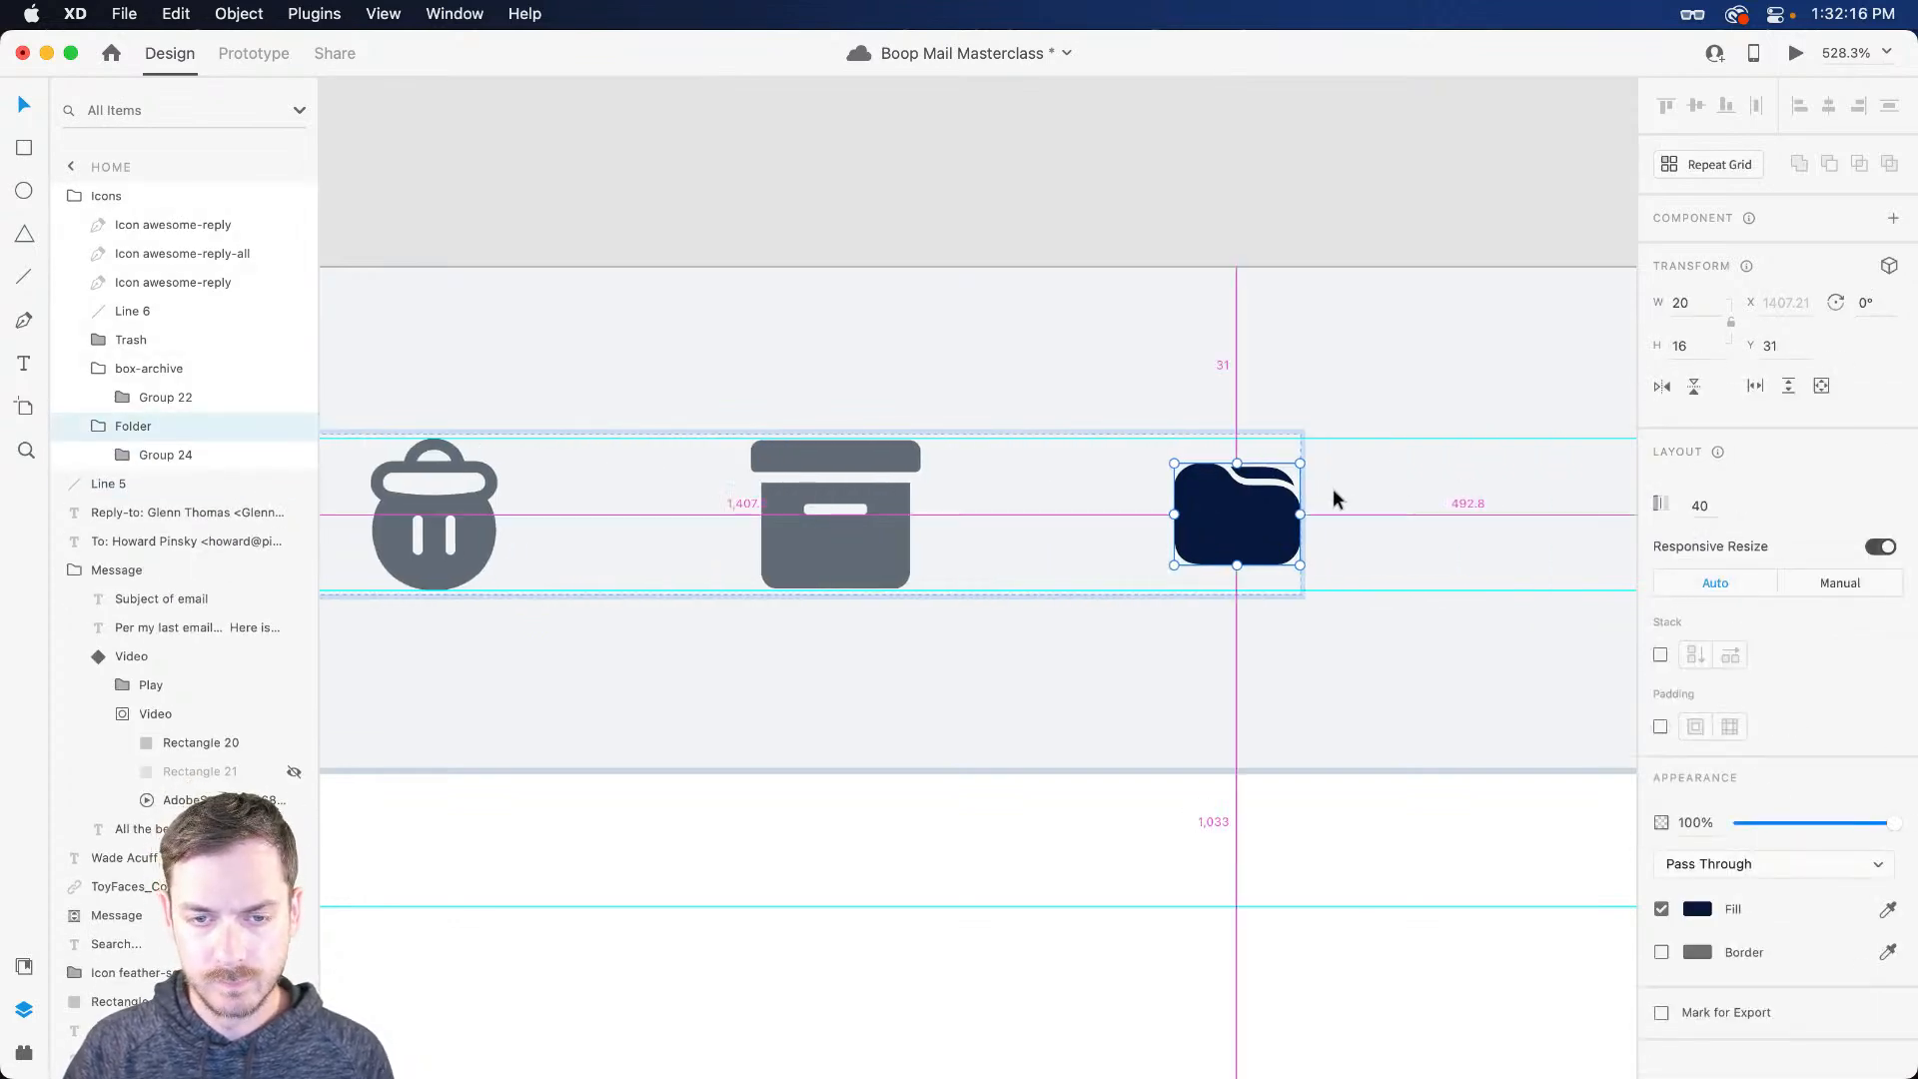
scroll(1319, 470, "up", 3)
key("super+Return")
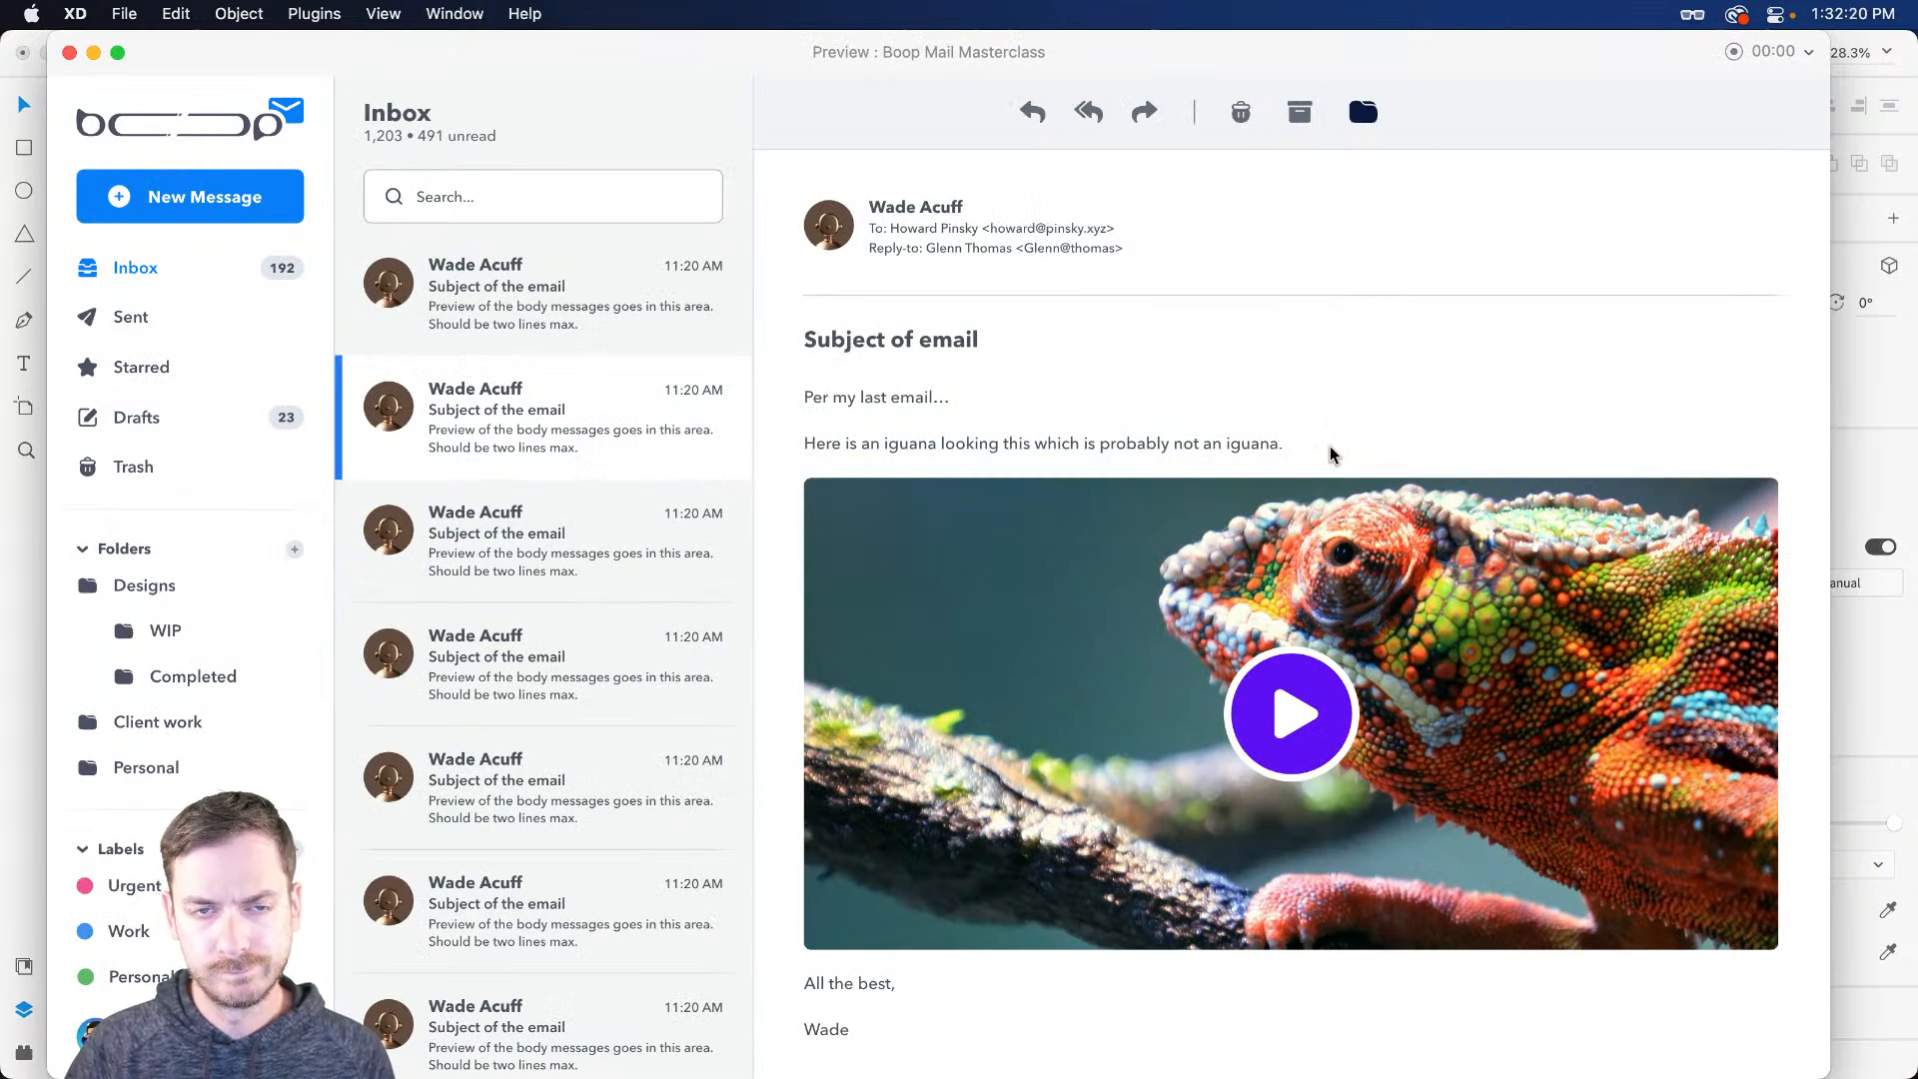
key("super+w")
scroll(1258, 482, "right", 1)
scroll(1241, 529, "up", 3)
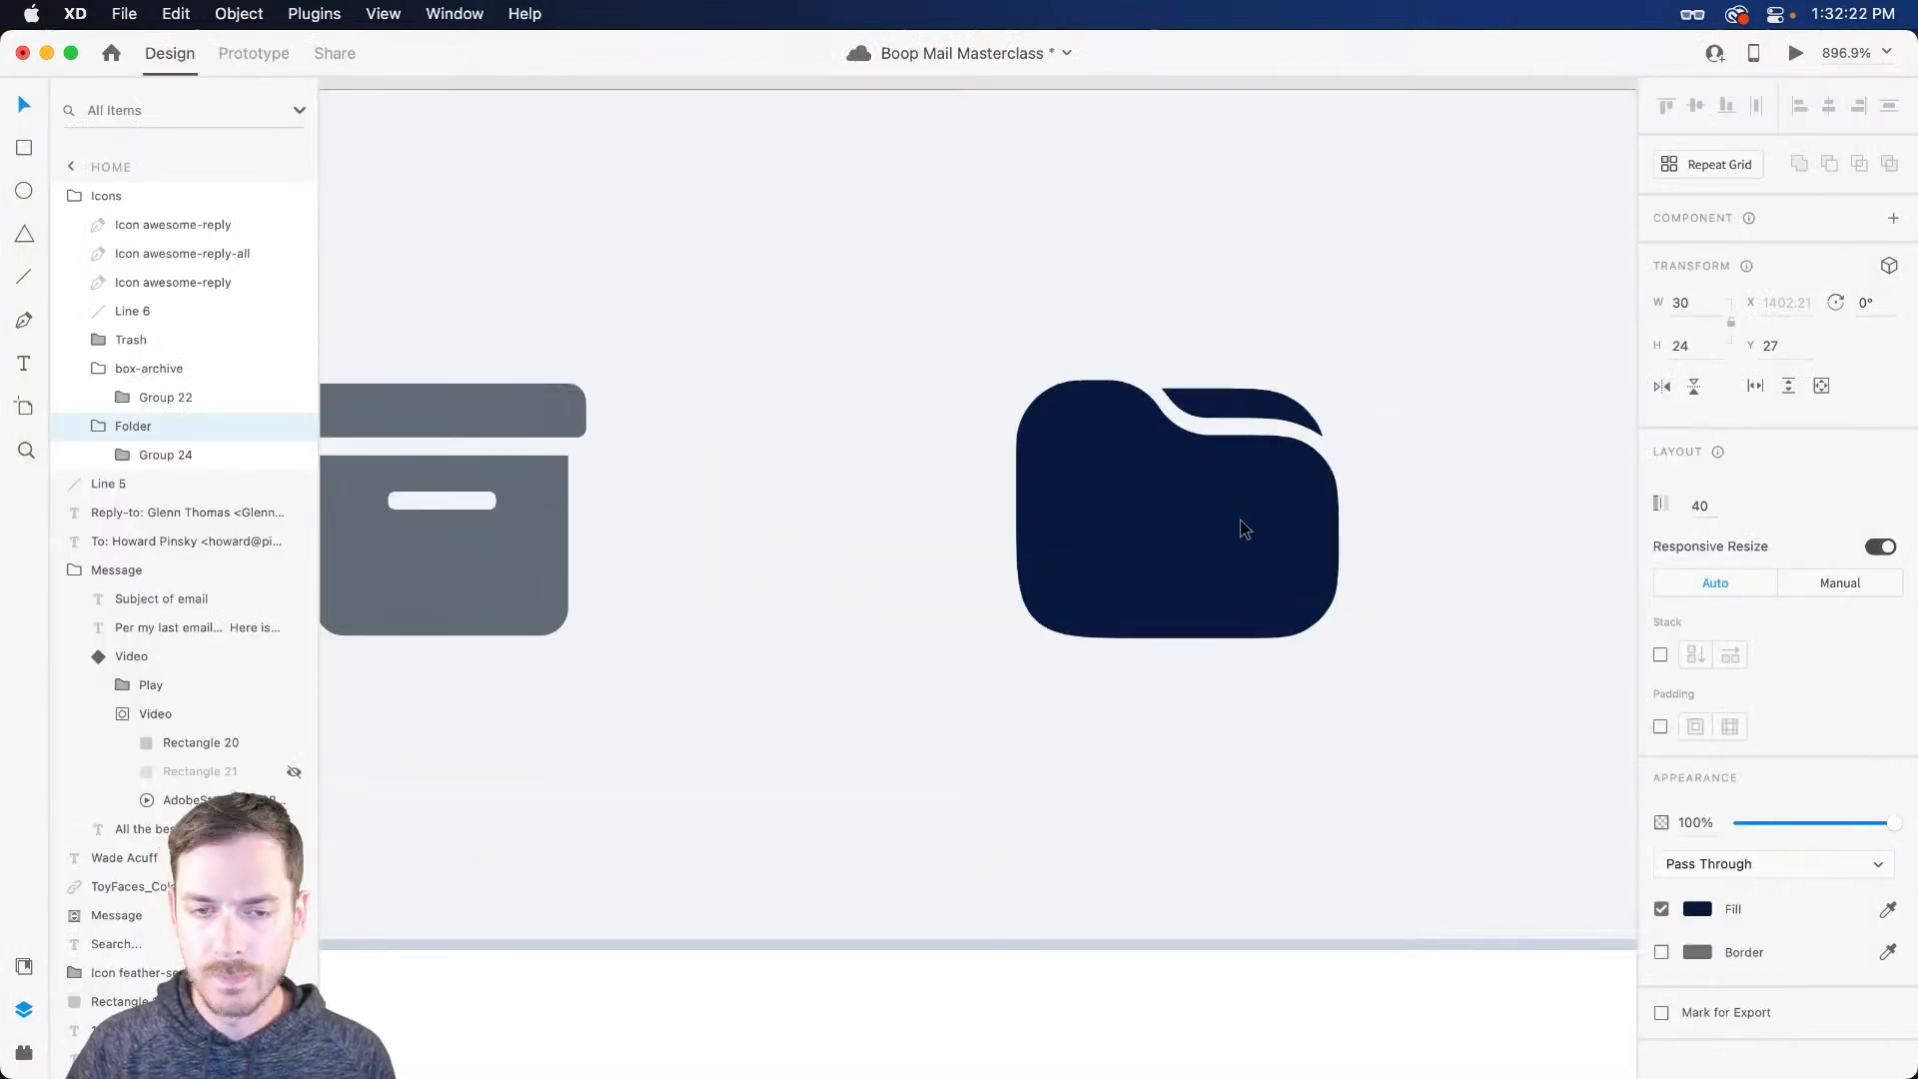
Step: Show the grid, draw a right-pointing chevron inside the Folder group with the Pen tool, and scale it down to 3.85 × 7.7 within the folder
scroll(1242, 528, "up", 2)
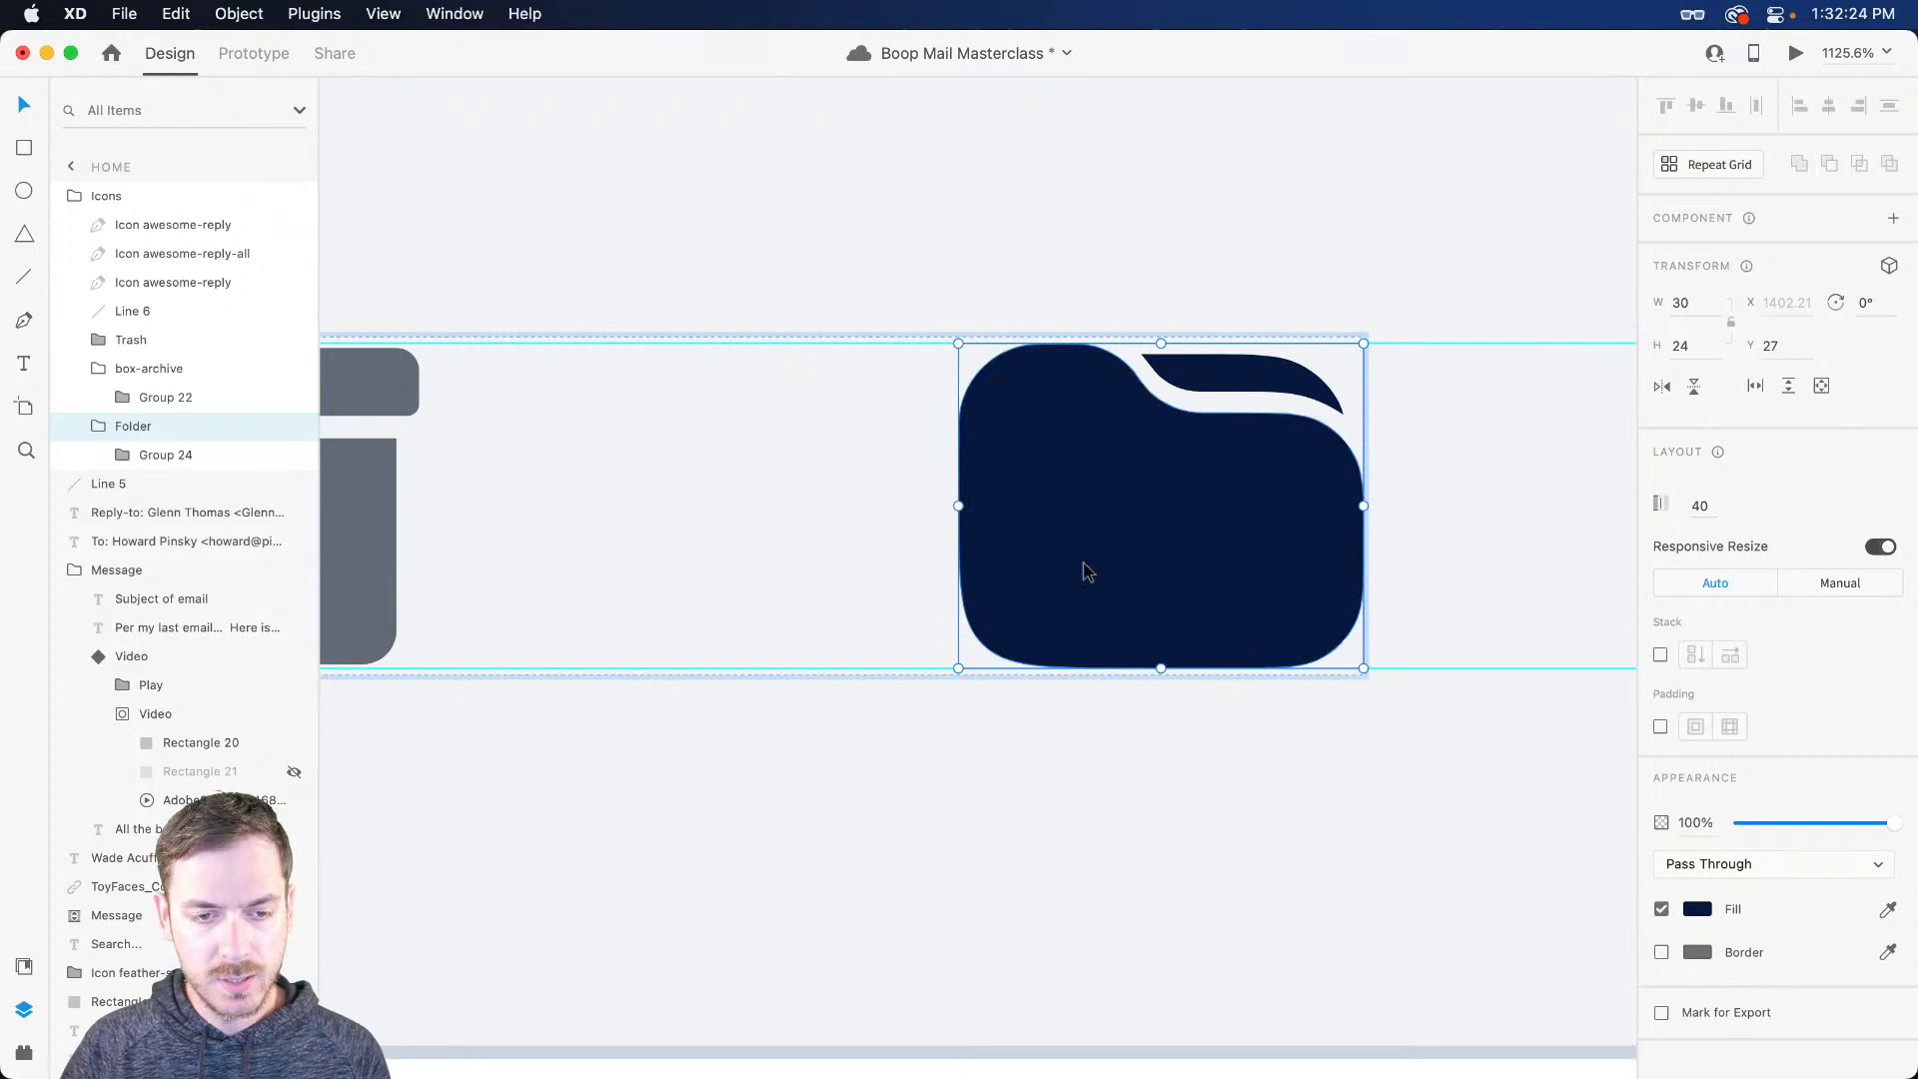
double_click(1136, 527)
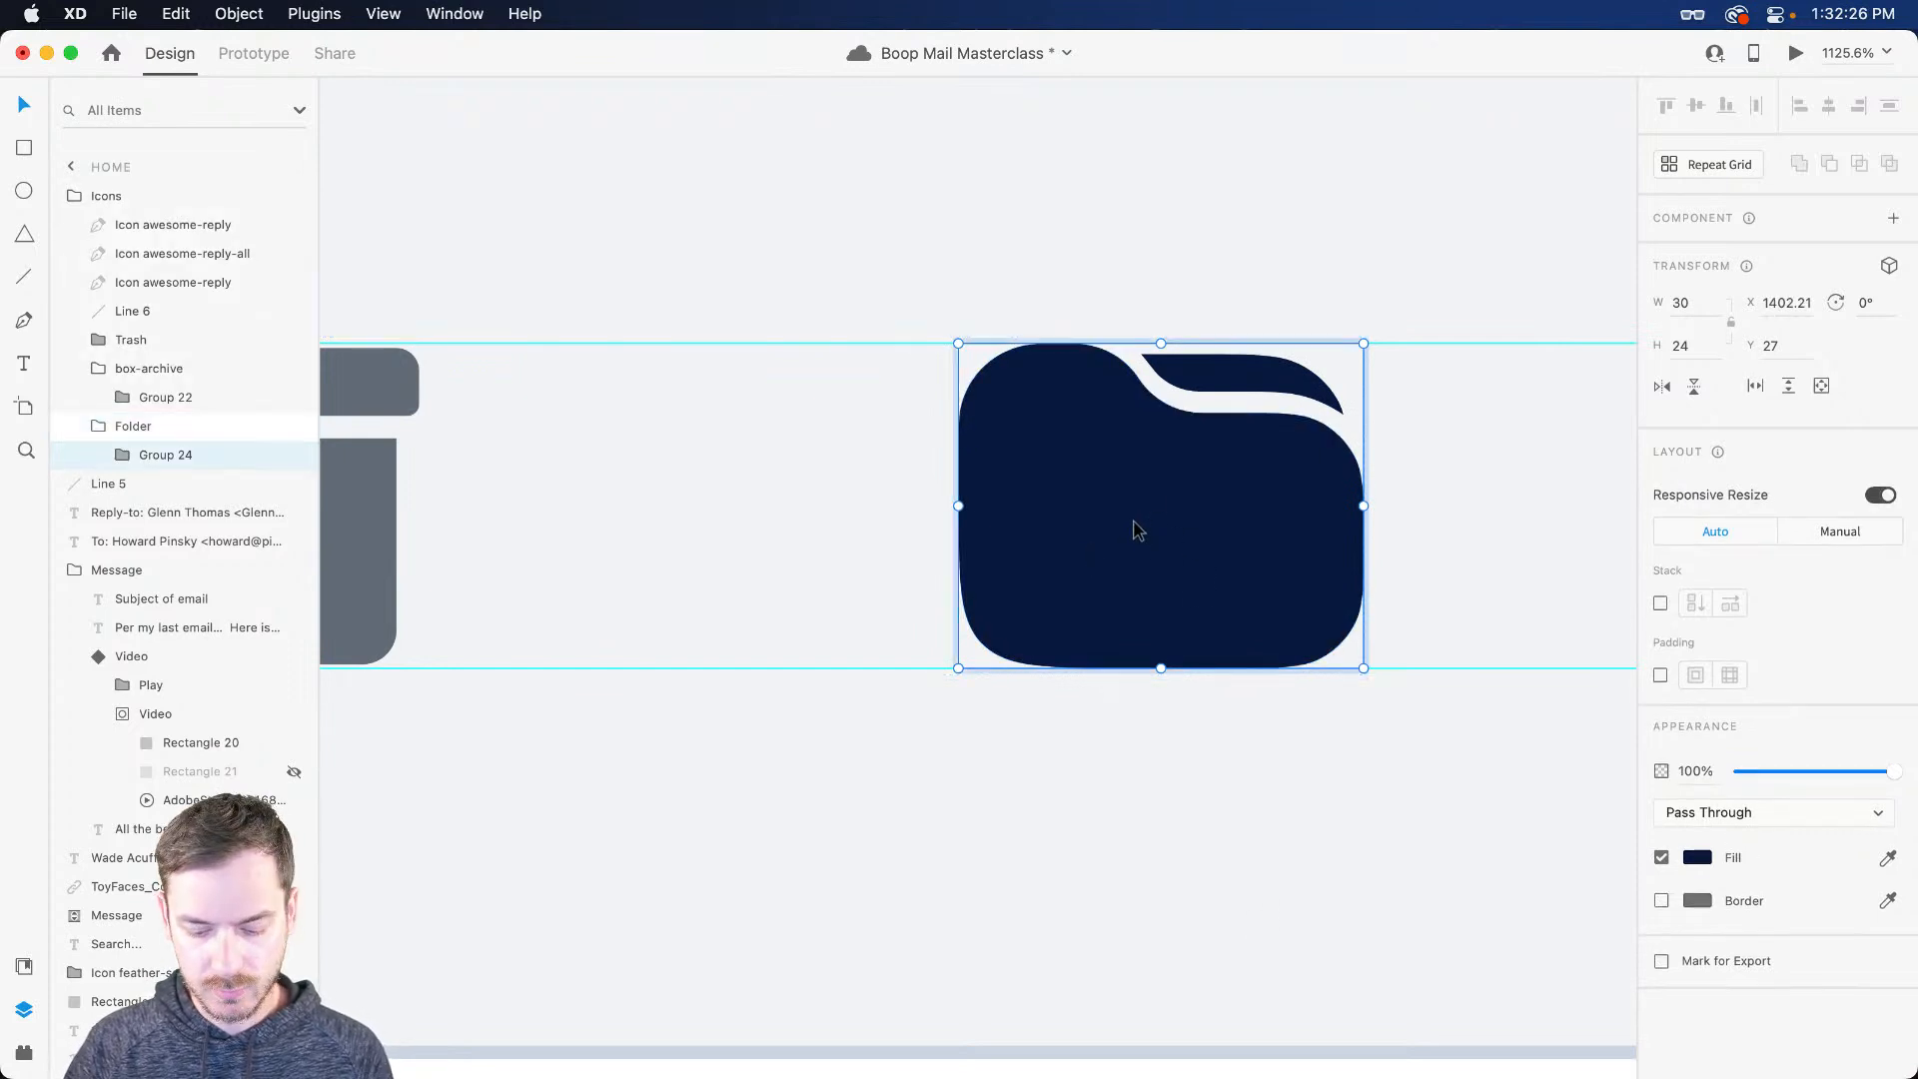
key("super+apostrophe")
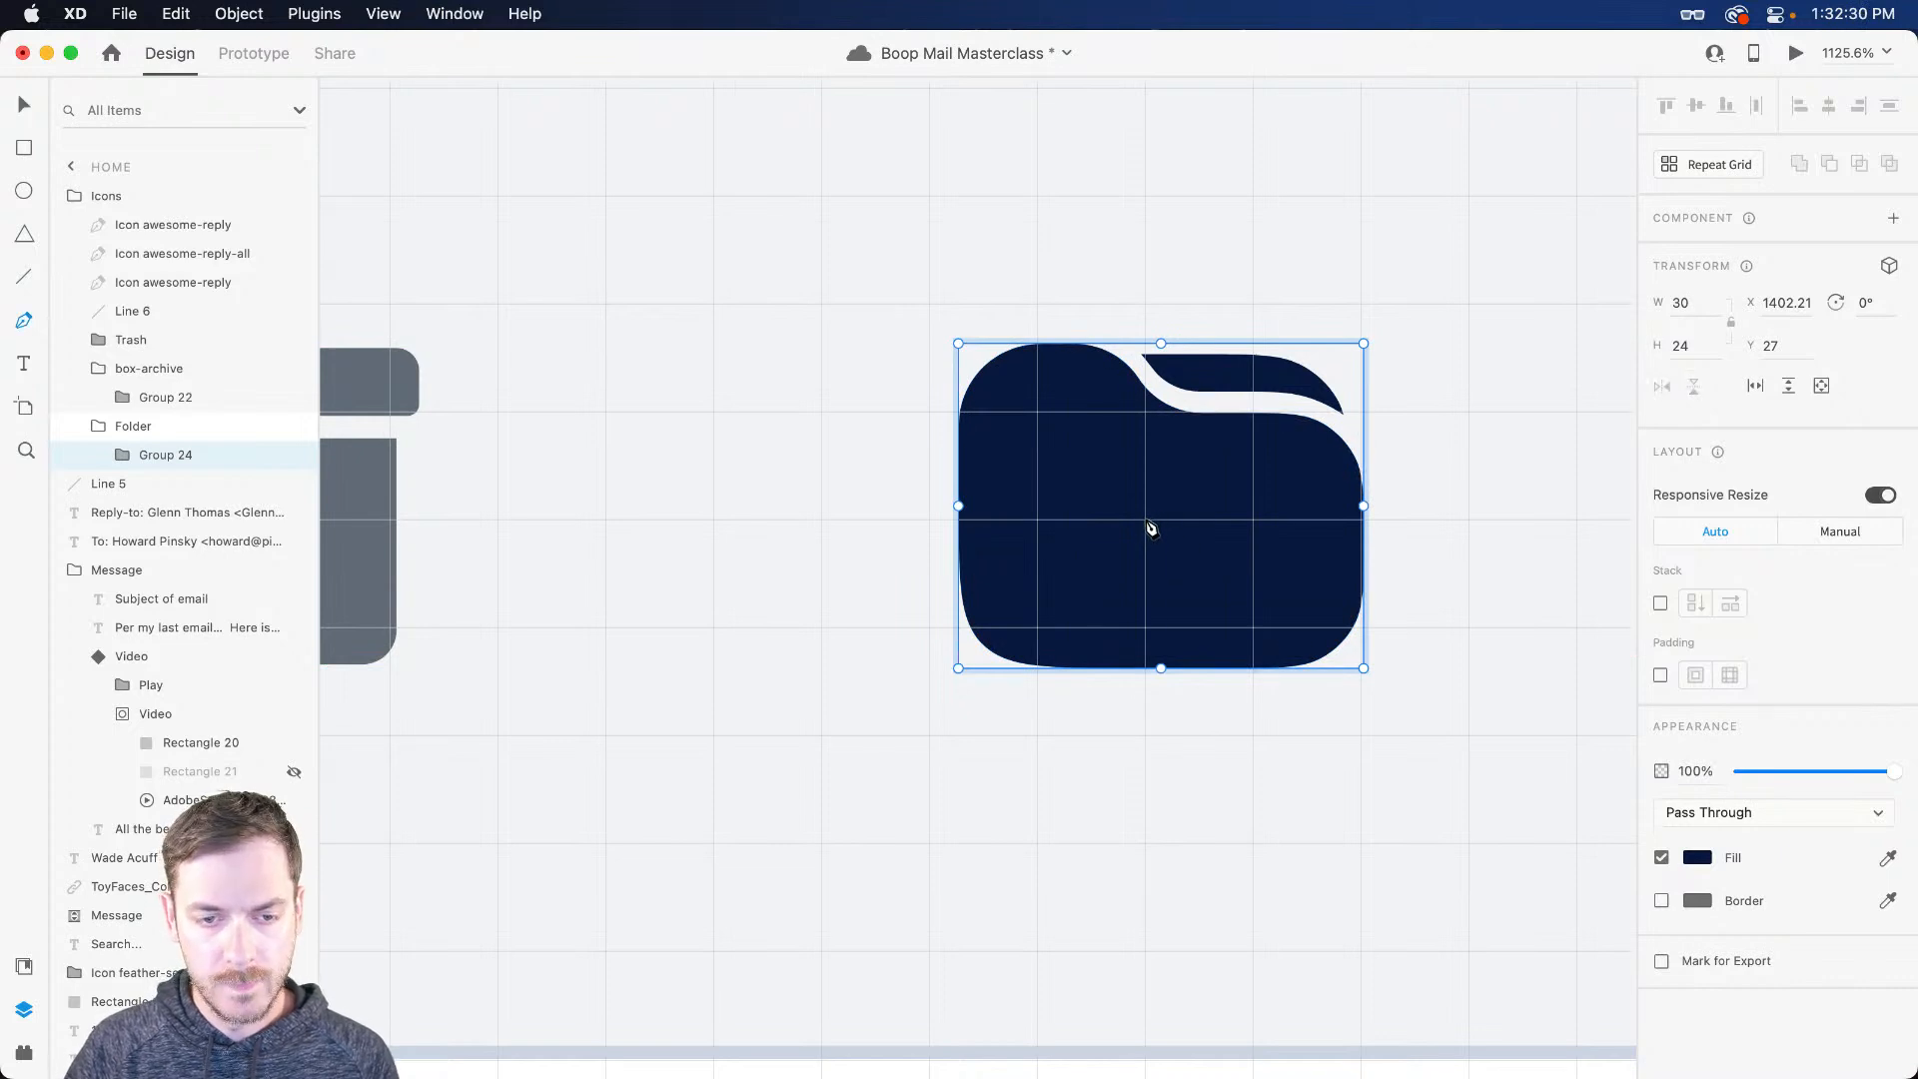
key("p")
left_click(1144, 519)
left_click(1253, 628)
left_click(1145, 735)
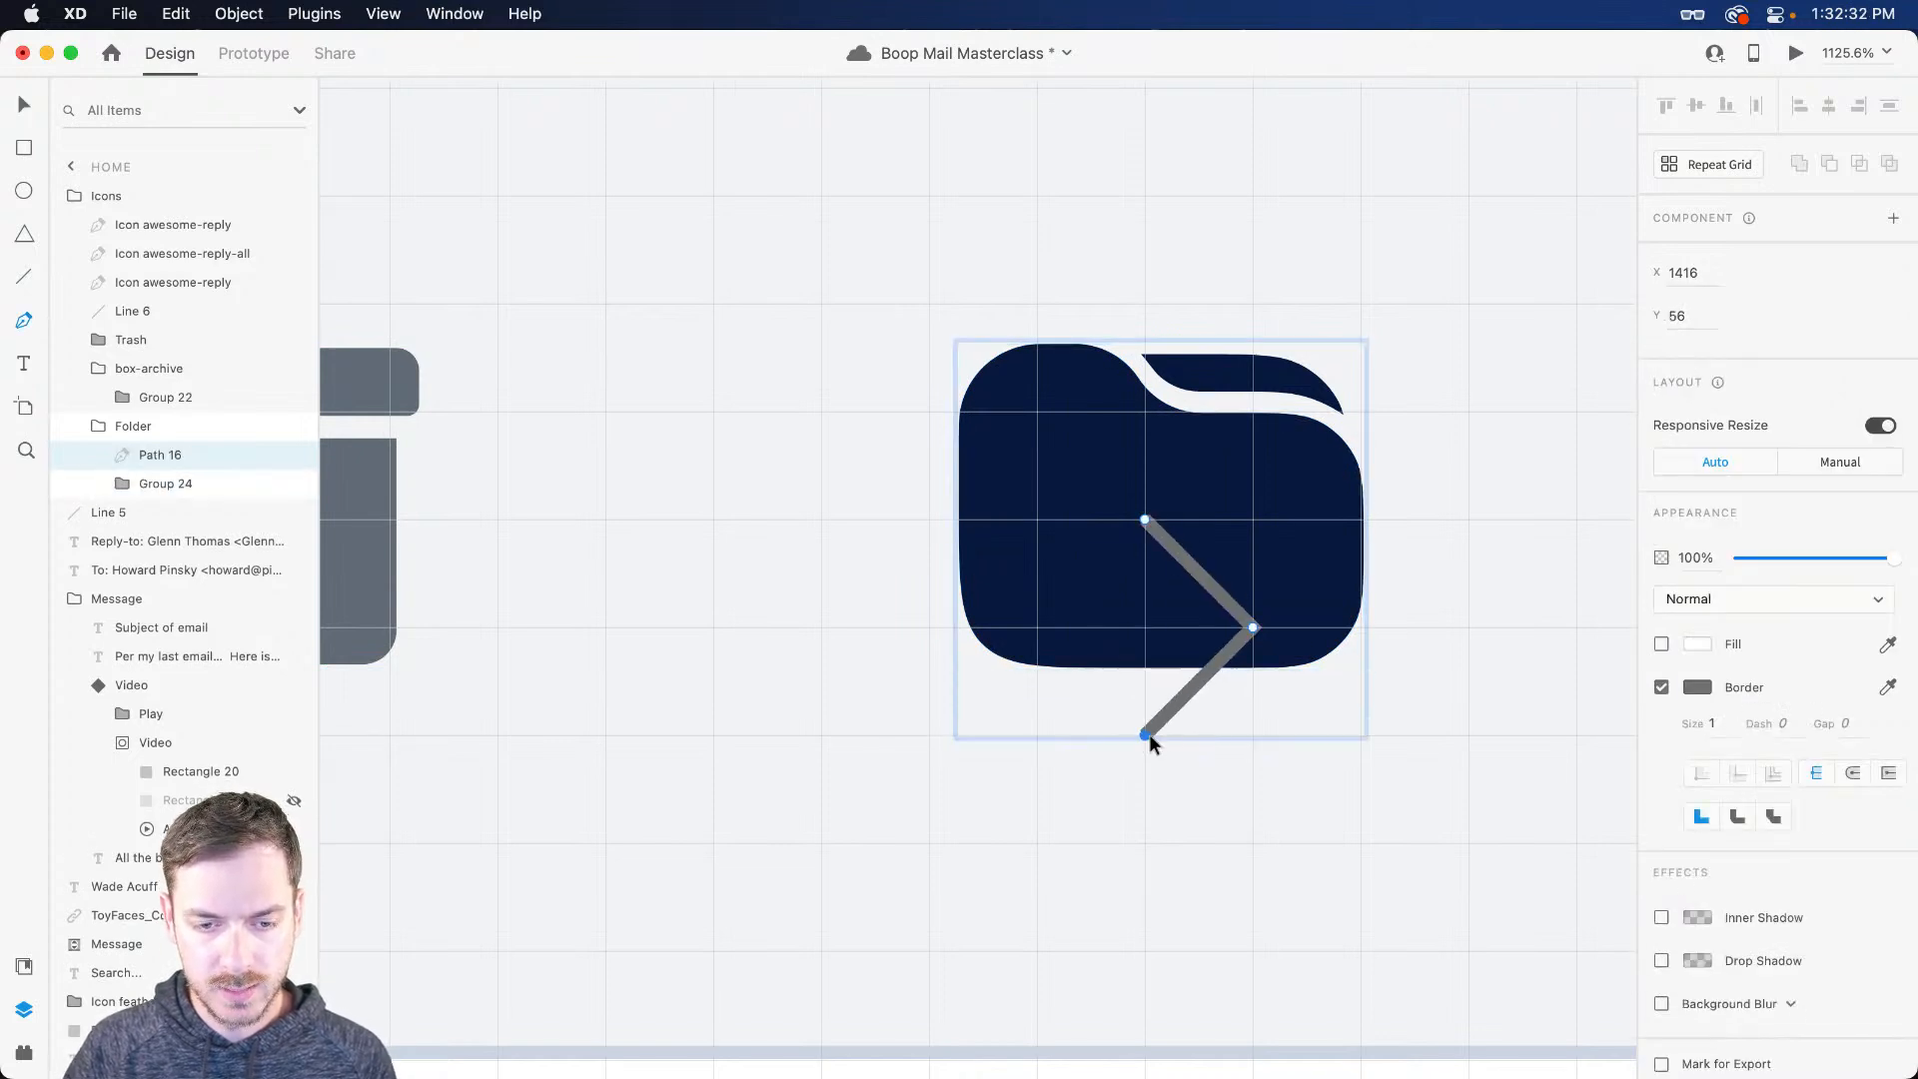
key("Escape")
left_click_drag(1252, 519, 1209, 512)
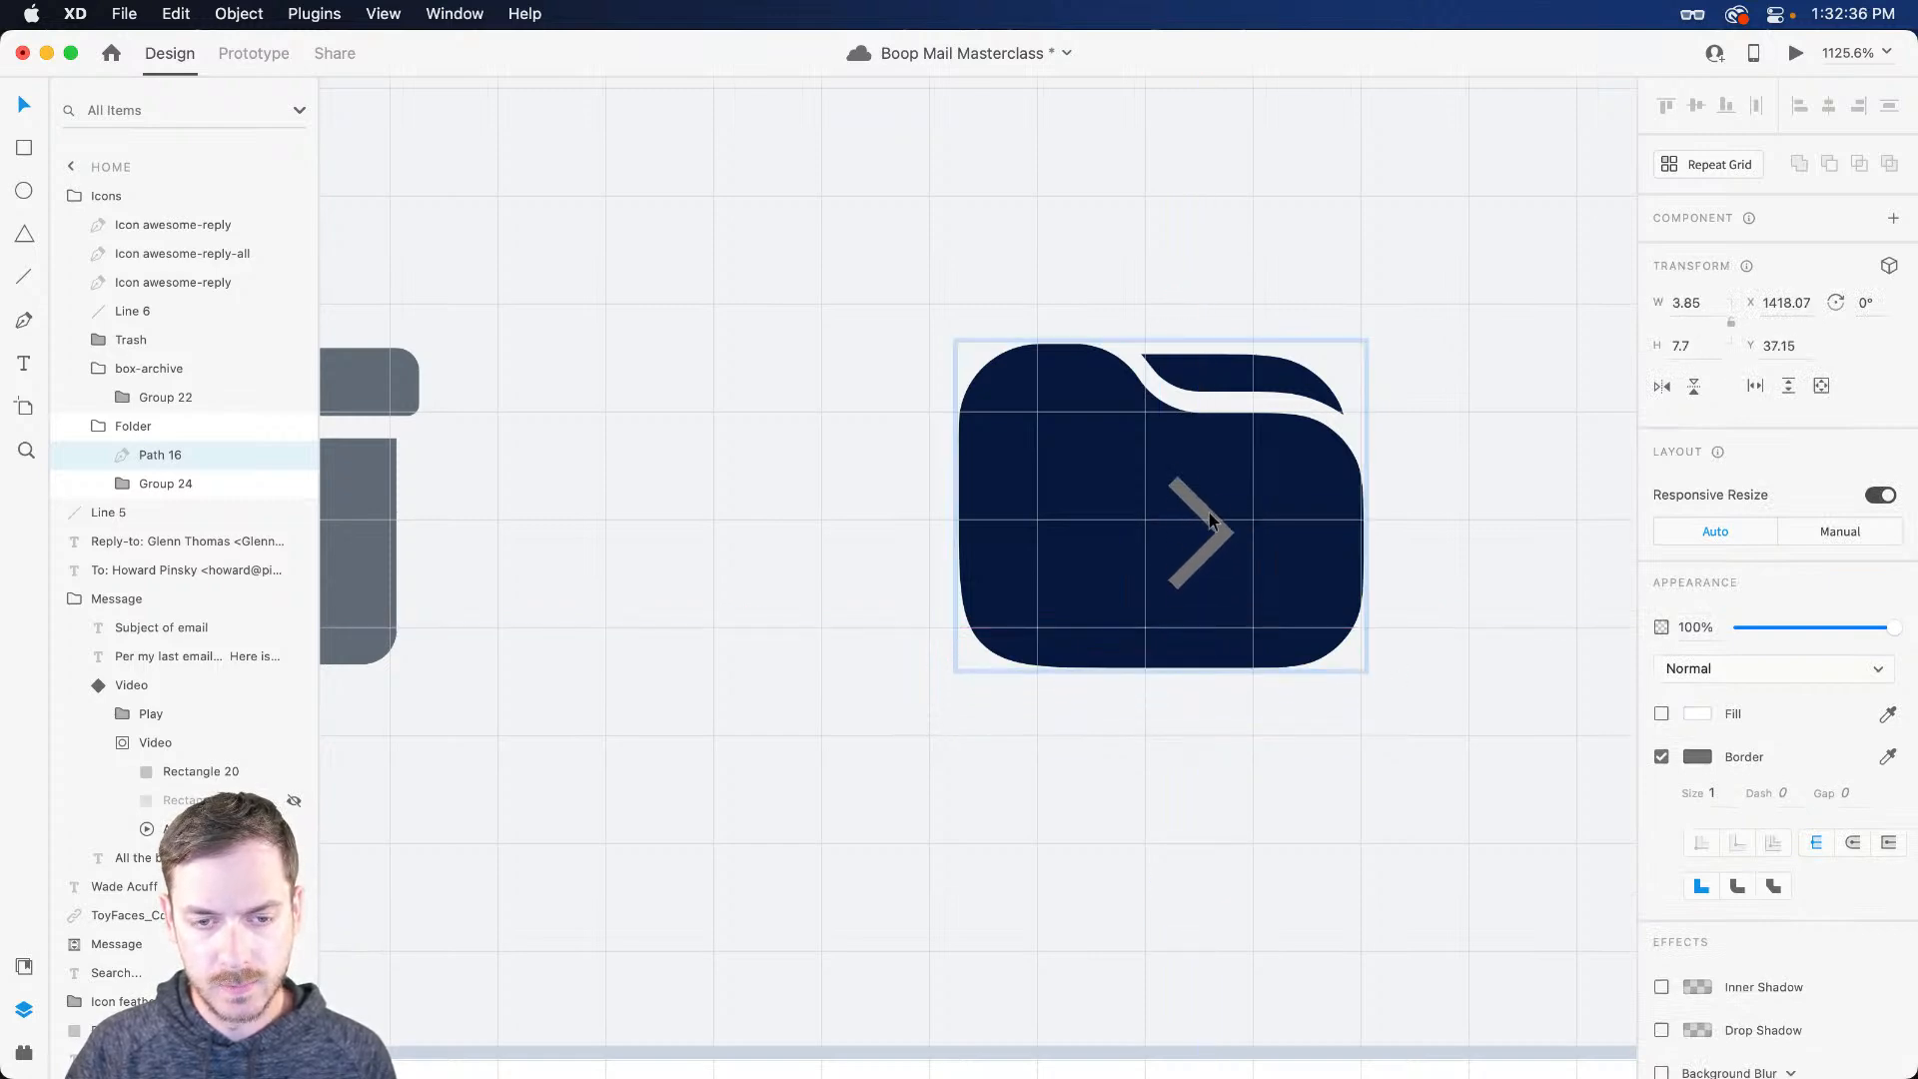
Step: Match the folder shape's fill to the archive icon's grey
left_click(1303, 521)
key("i")
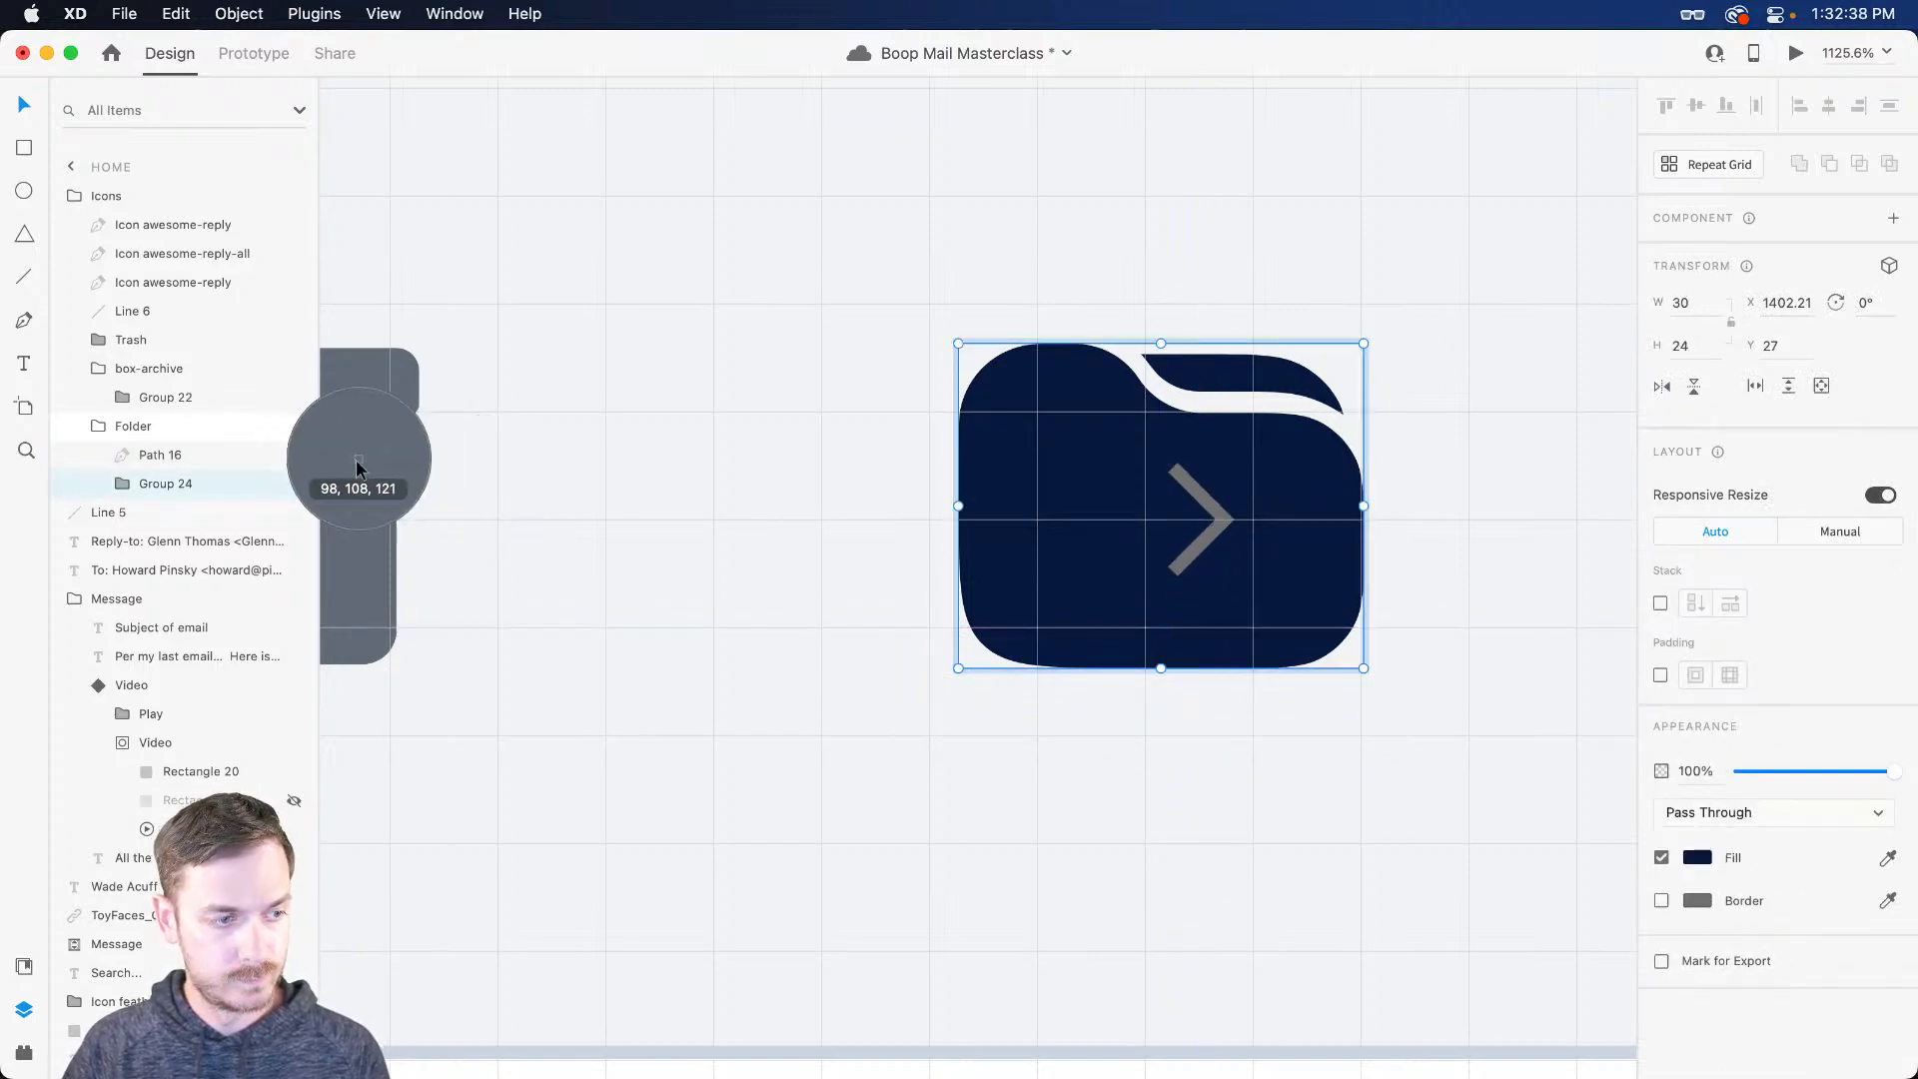
left_click(363, 453)
Step: Match the chevron's border colour to the header's light background
left_click(1206, 500)
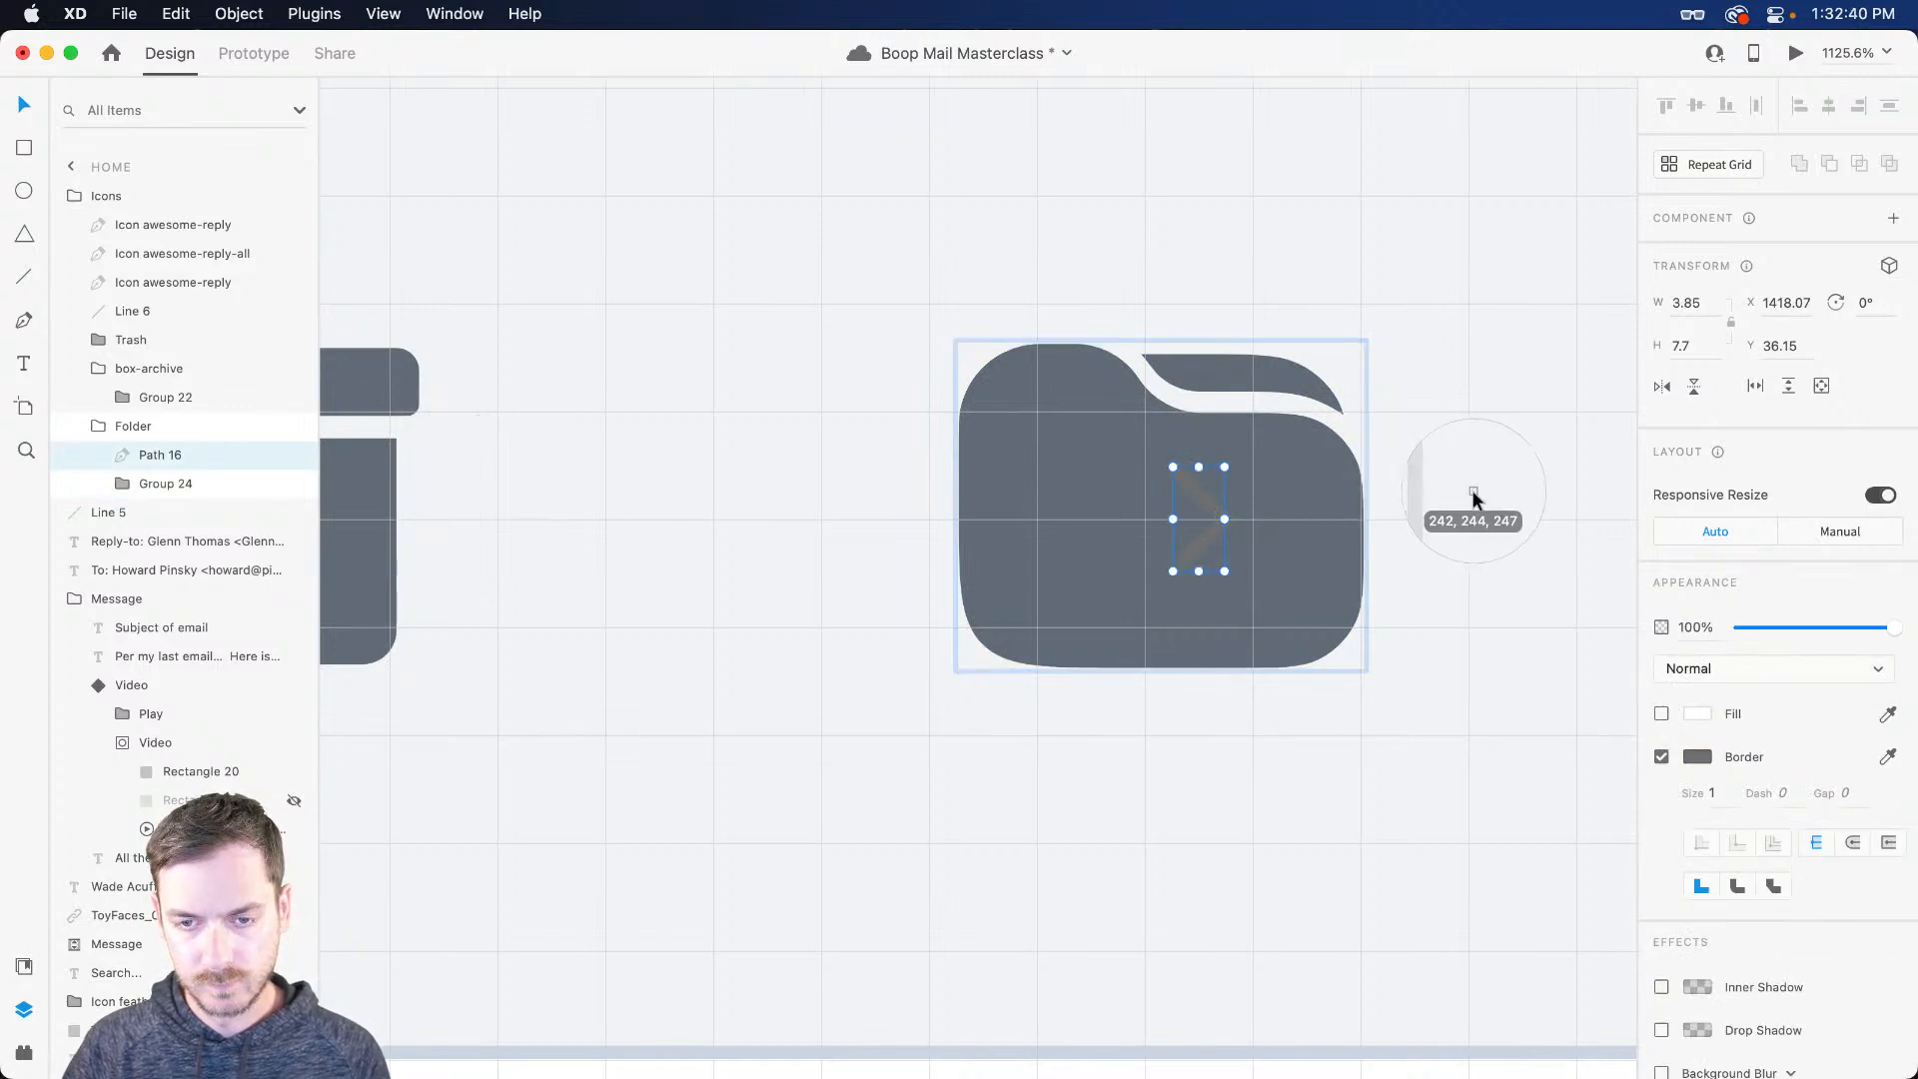
left_click(1661, 713)
left_click(1661, 713)
left_click(1887, 758)
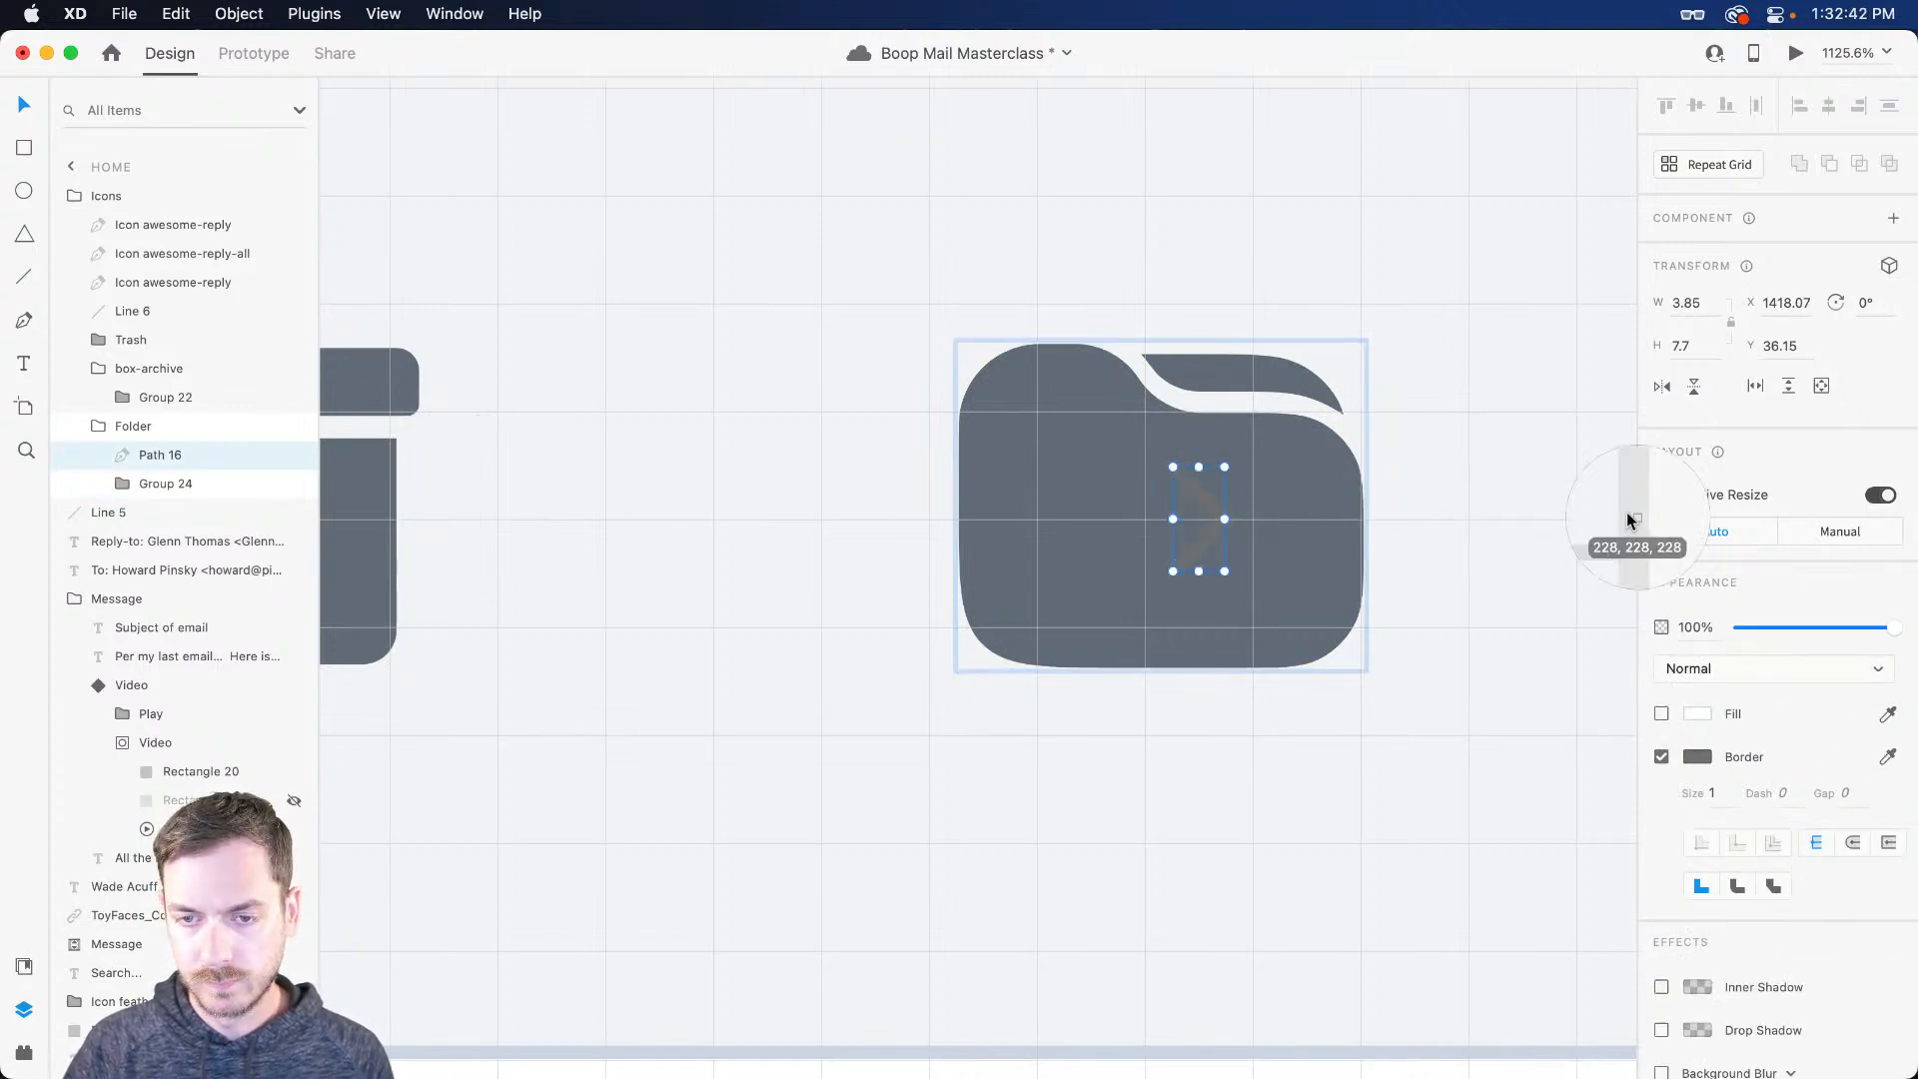
left_click(1530, 492)
Step: Draw a horizontal arrow shaft leftward from the chevron's tip with the Pen tool and give its border the header's light background colour
key("p")
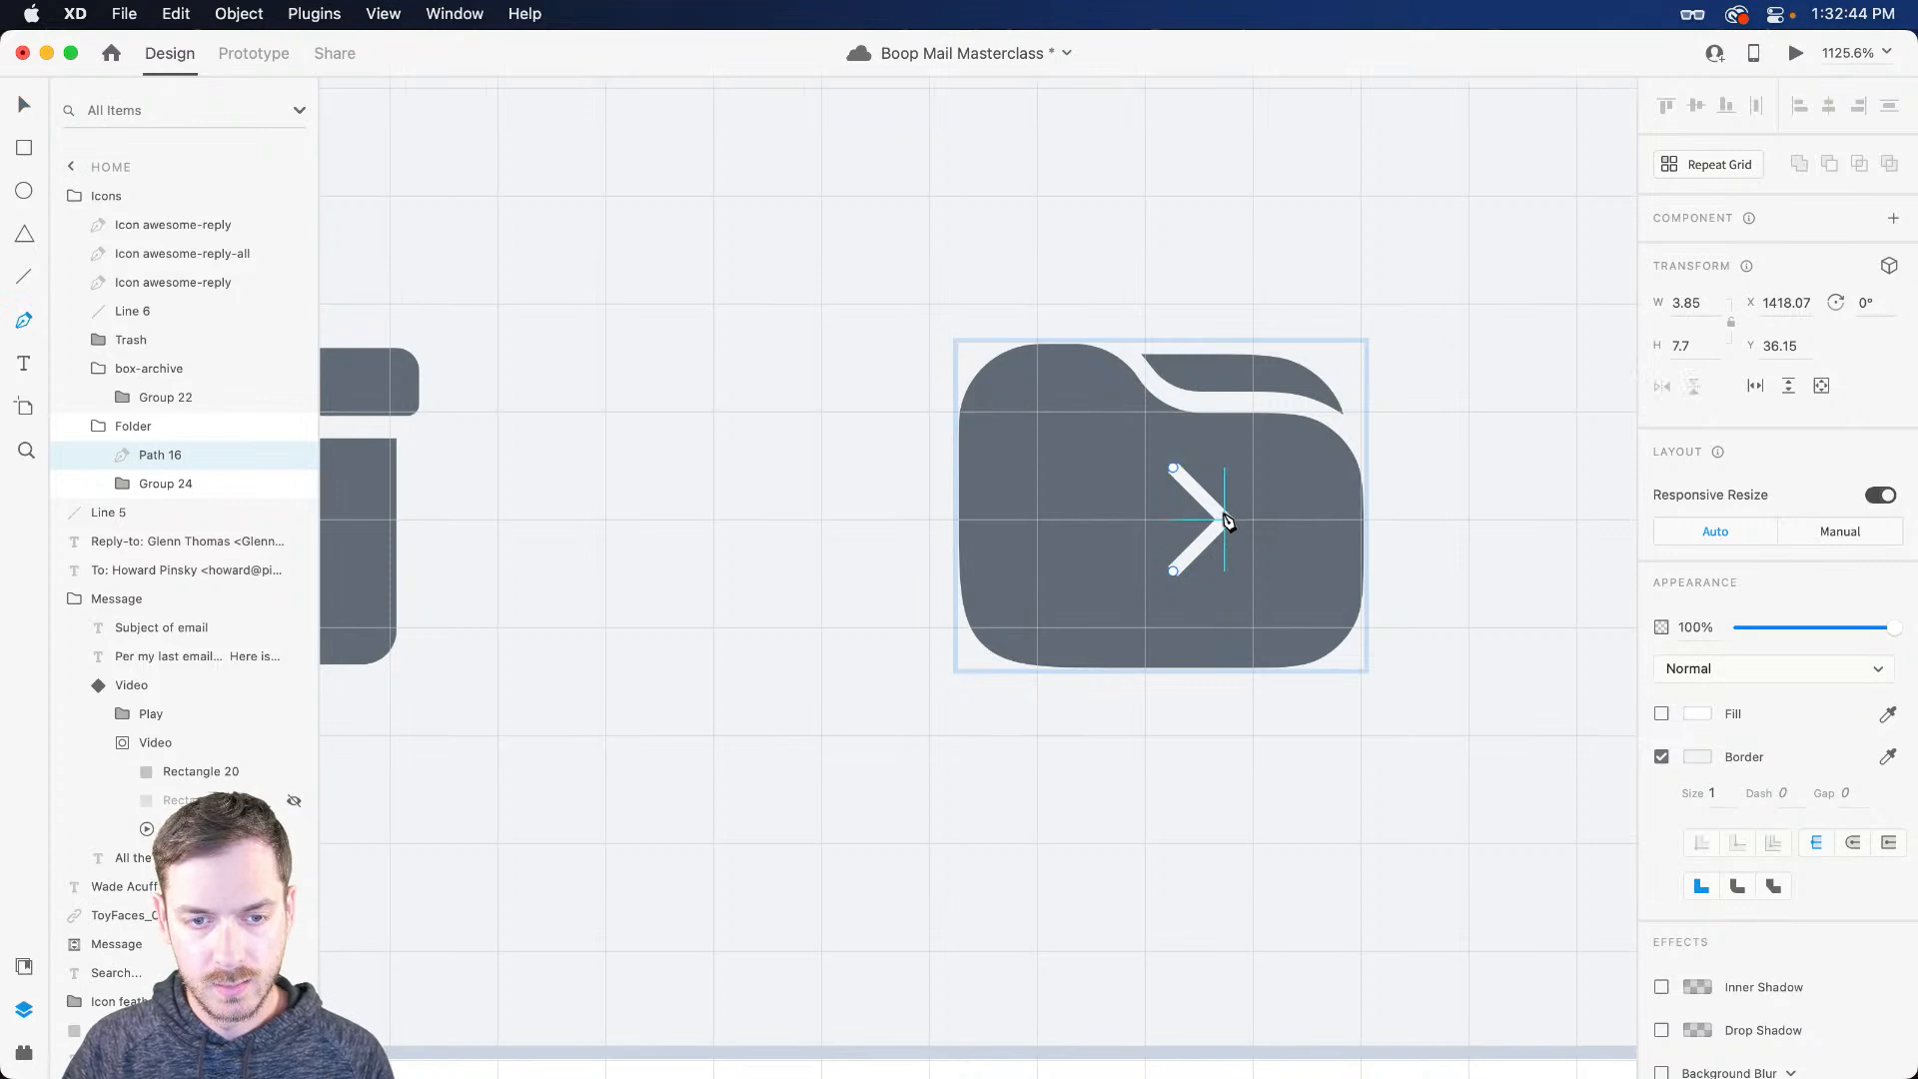
left_click(1225, 519)
left_click(1091, 520)
key("Escape")
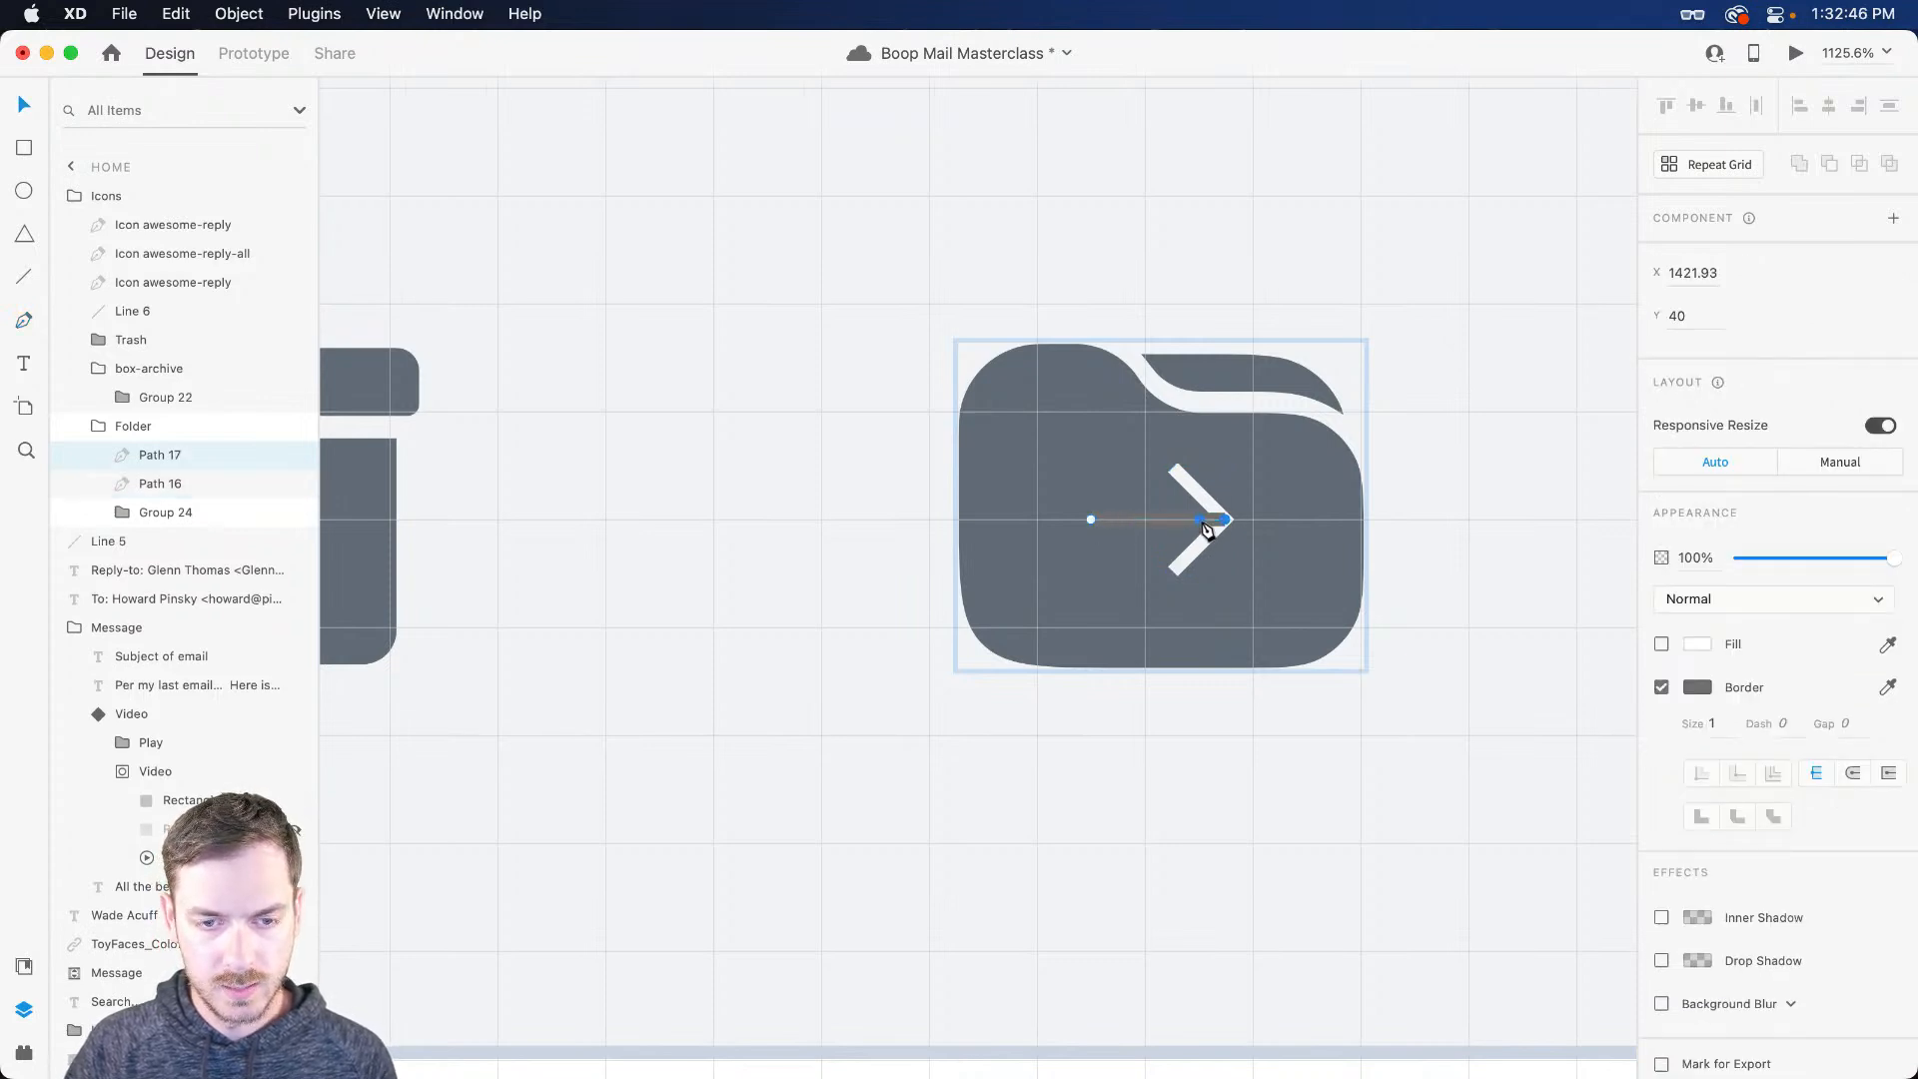
left_click(1886, 688)
left_click(1509, 533)
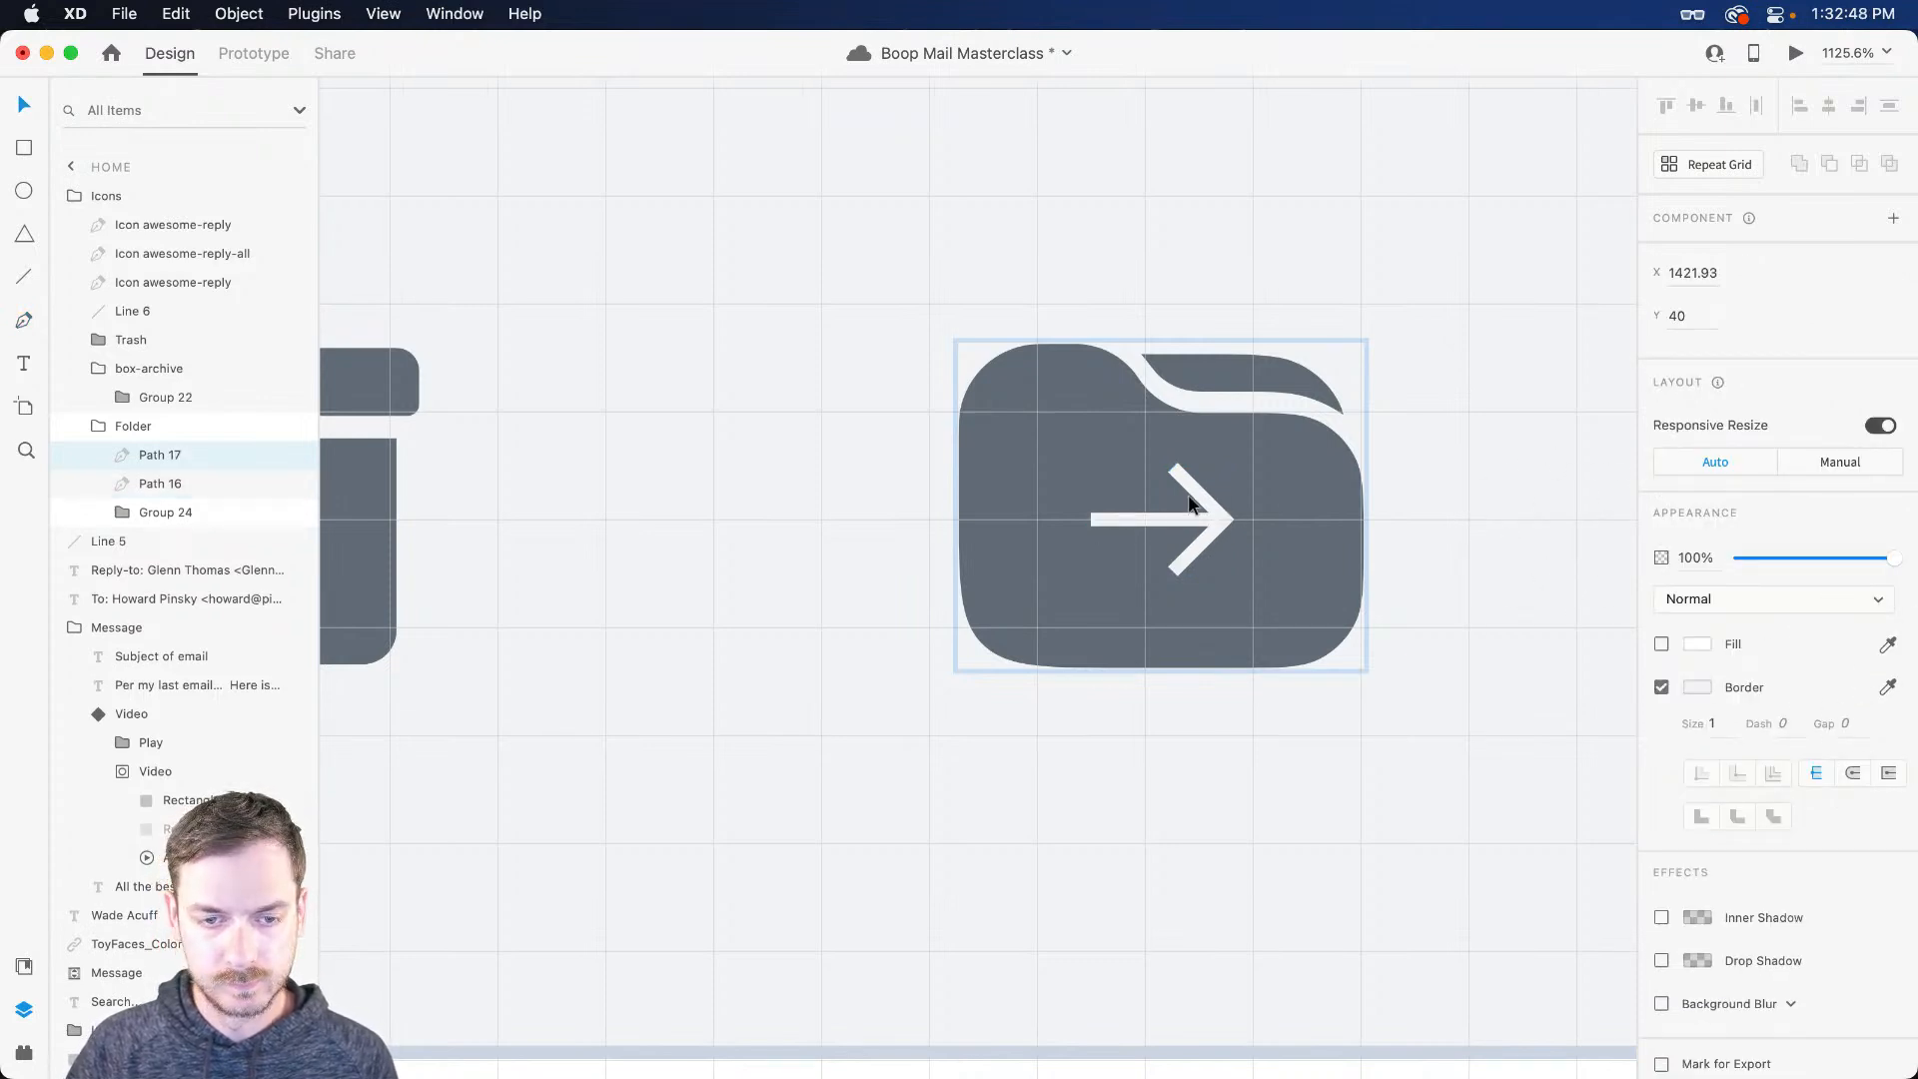
Step: Set both arrow paths to border size 2 with round caps and round joins, and centre the arrow horizontally in the folder
left_click(1199, 500, "shift")
key("Up")
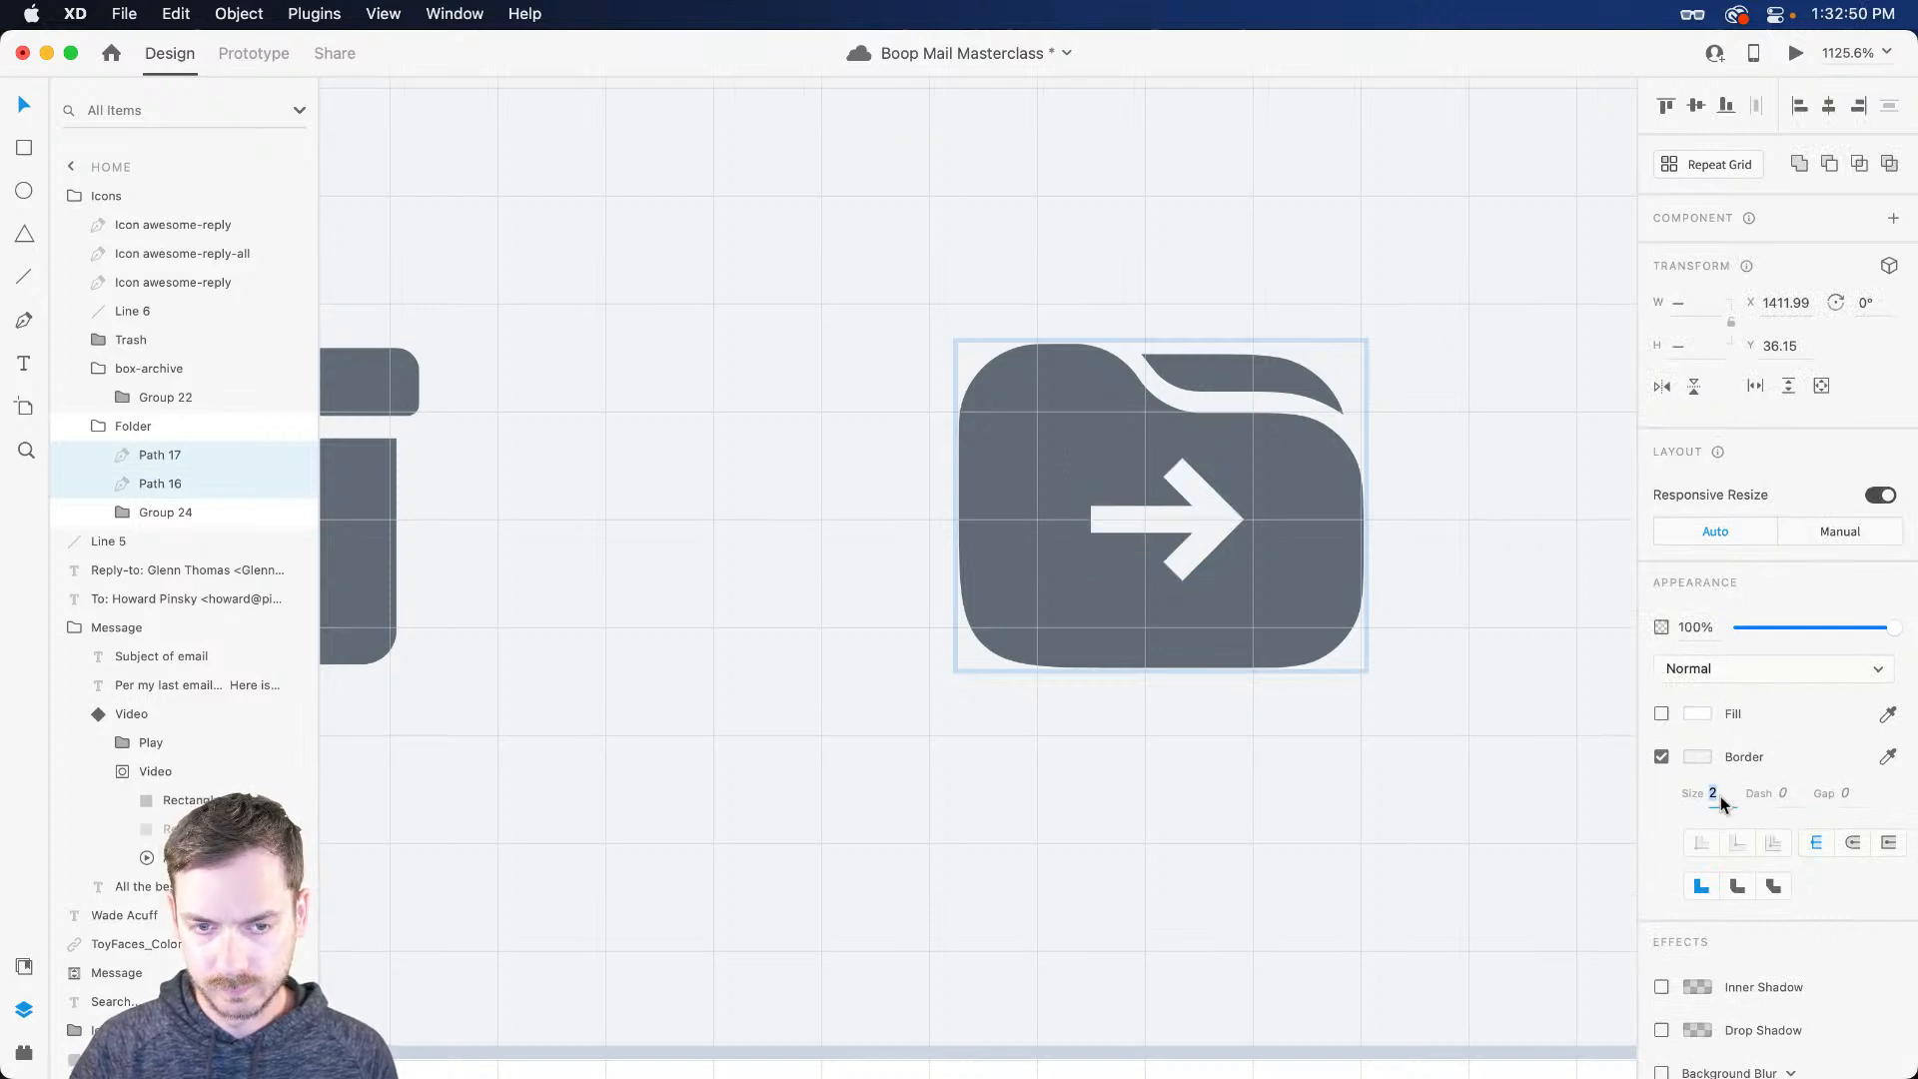
left_click(1850, 845)
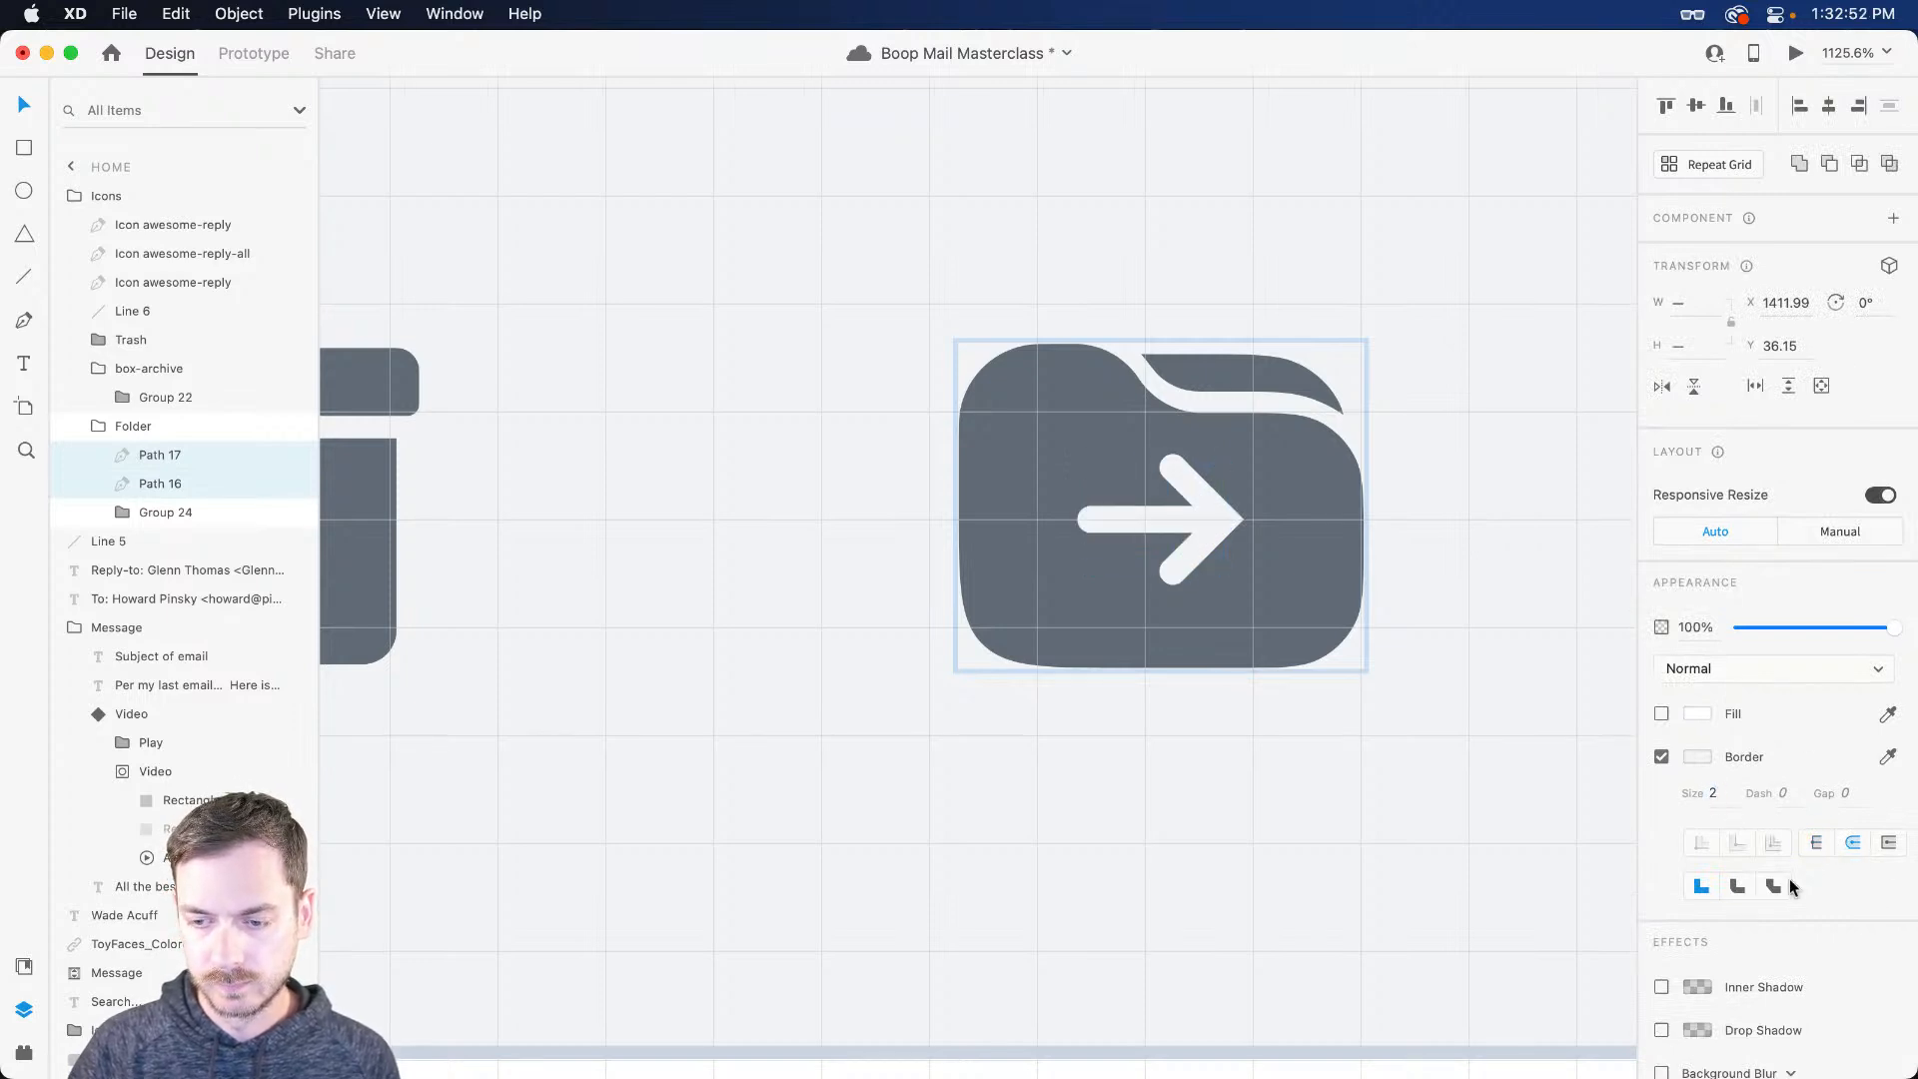
left_click(1736, 886)
left_click(1203, 504)
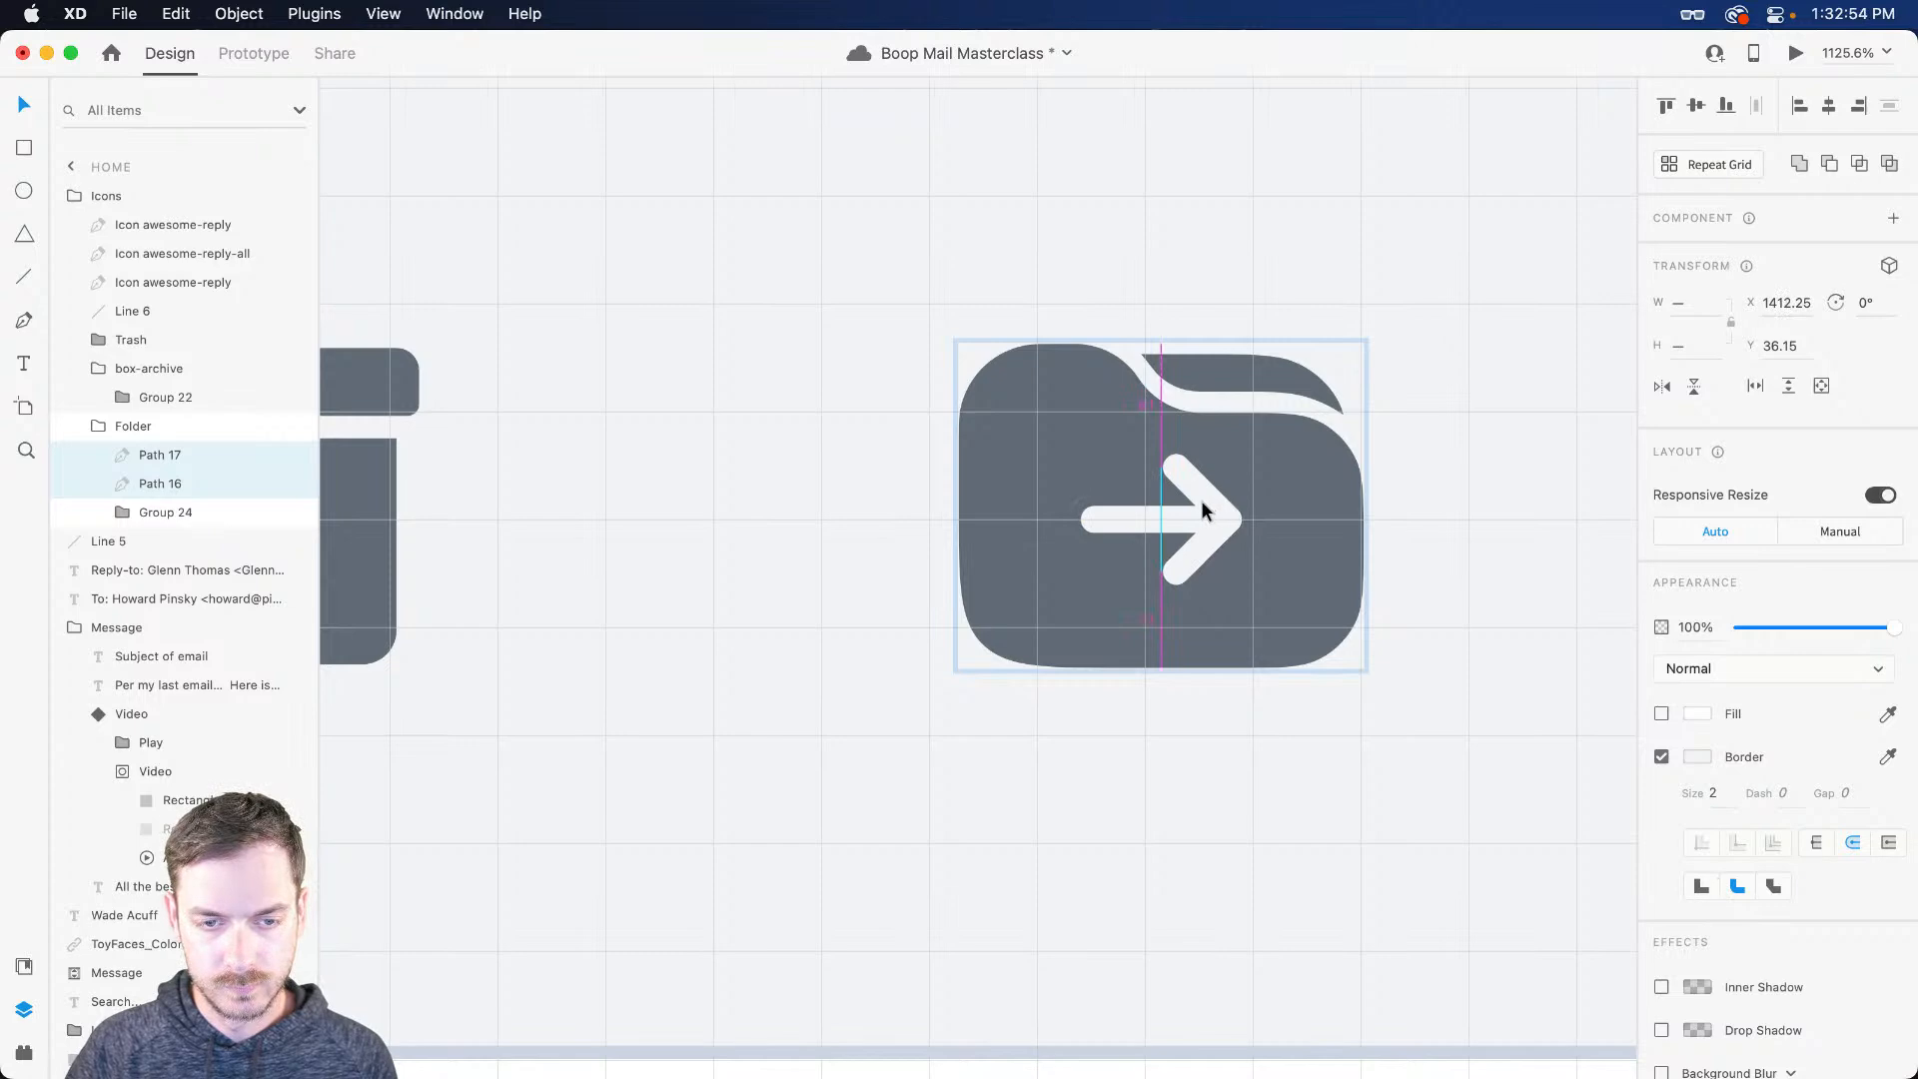
Step: Preview the prototype and move the folder's arrow down to Y 37.15, checking the icon again
key("super+Return")
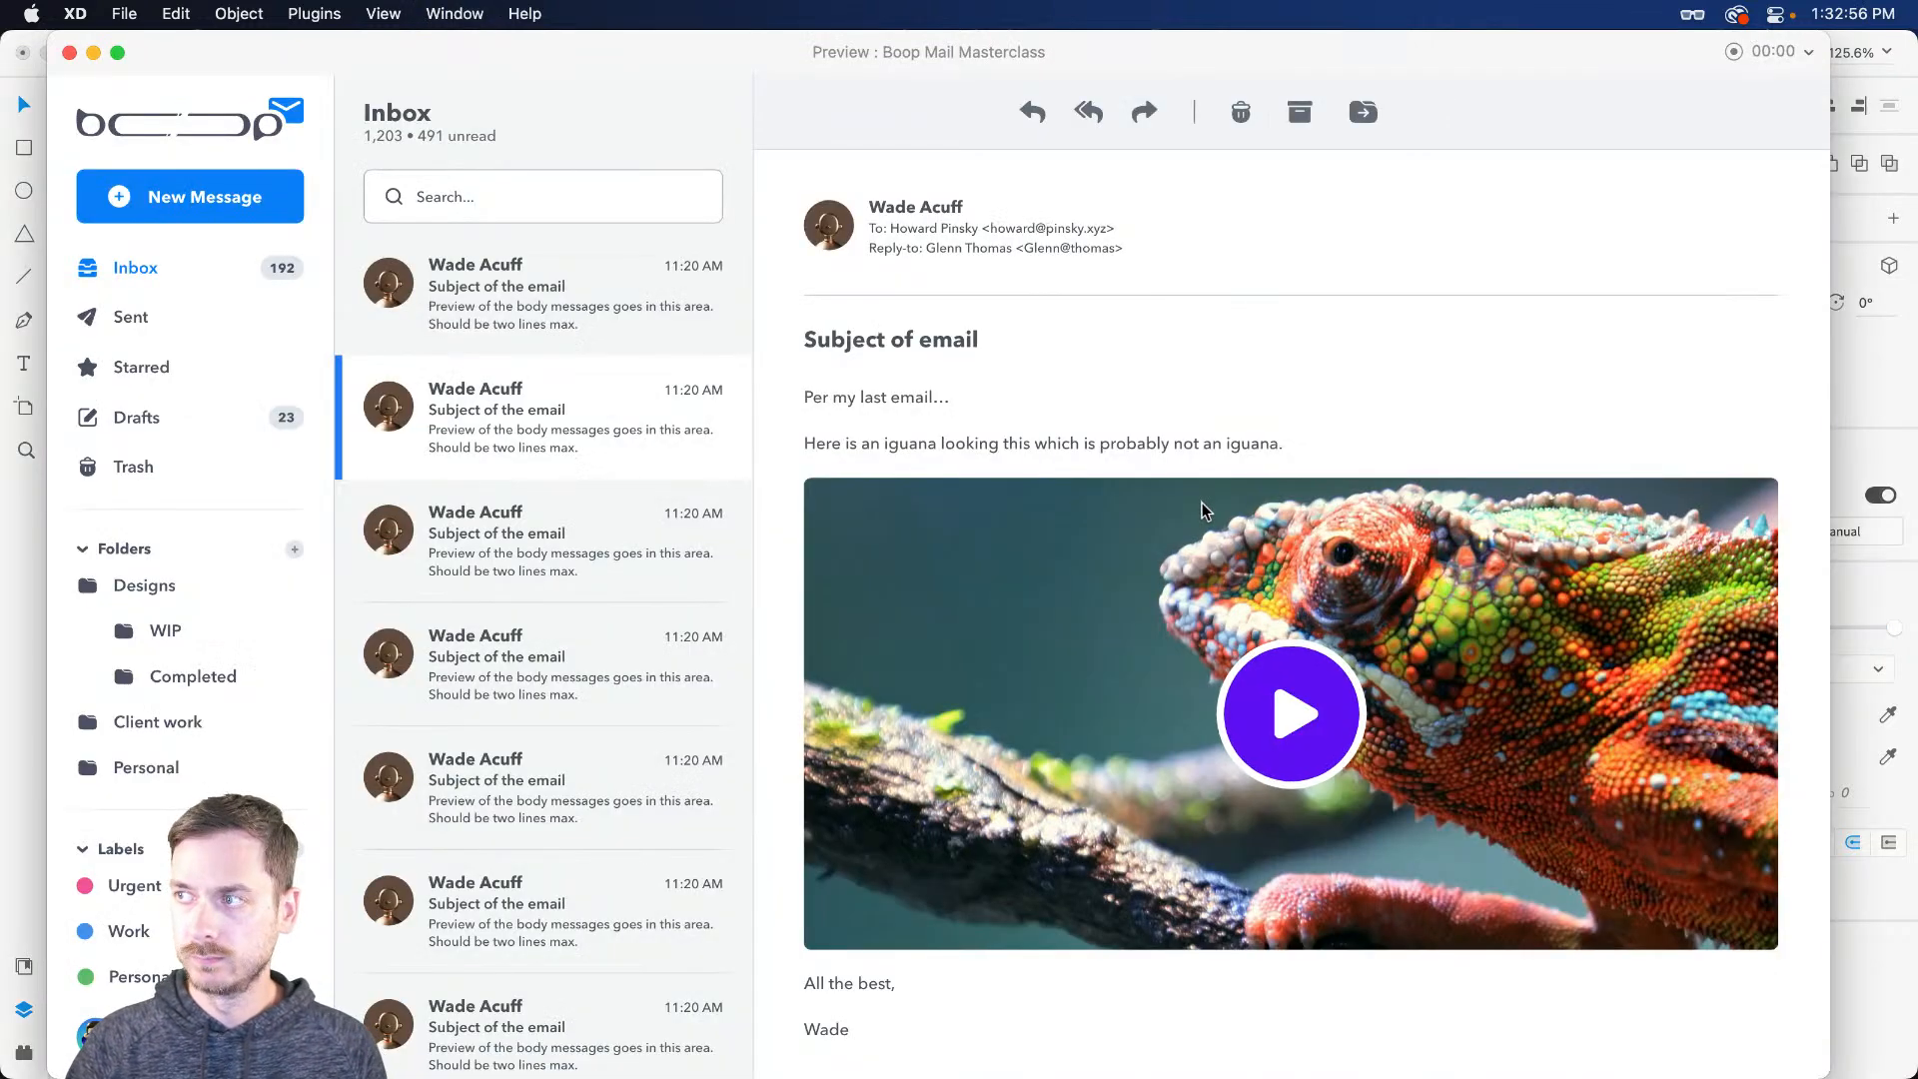
key("super+w")
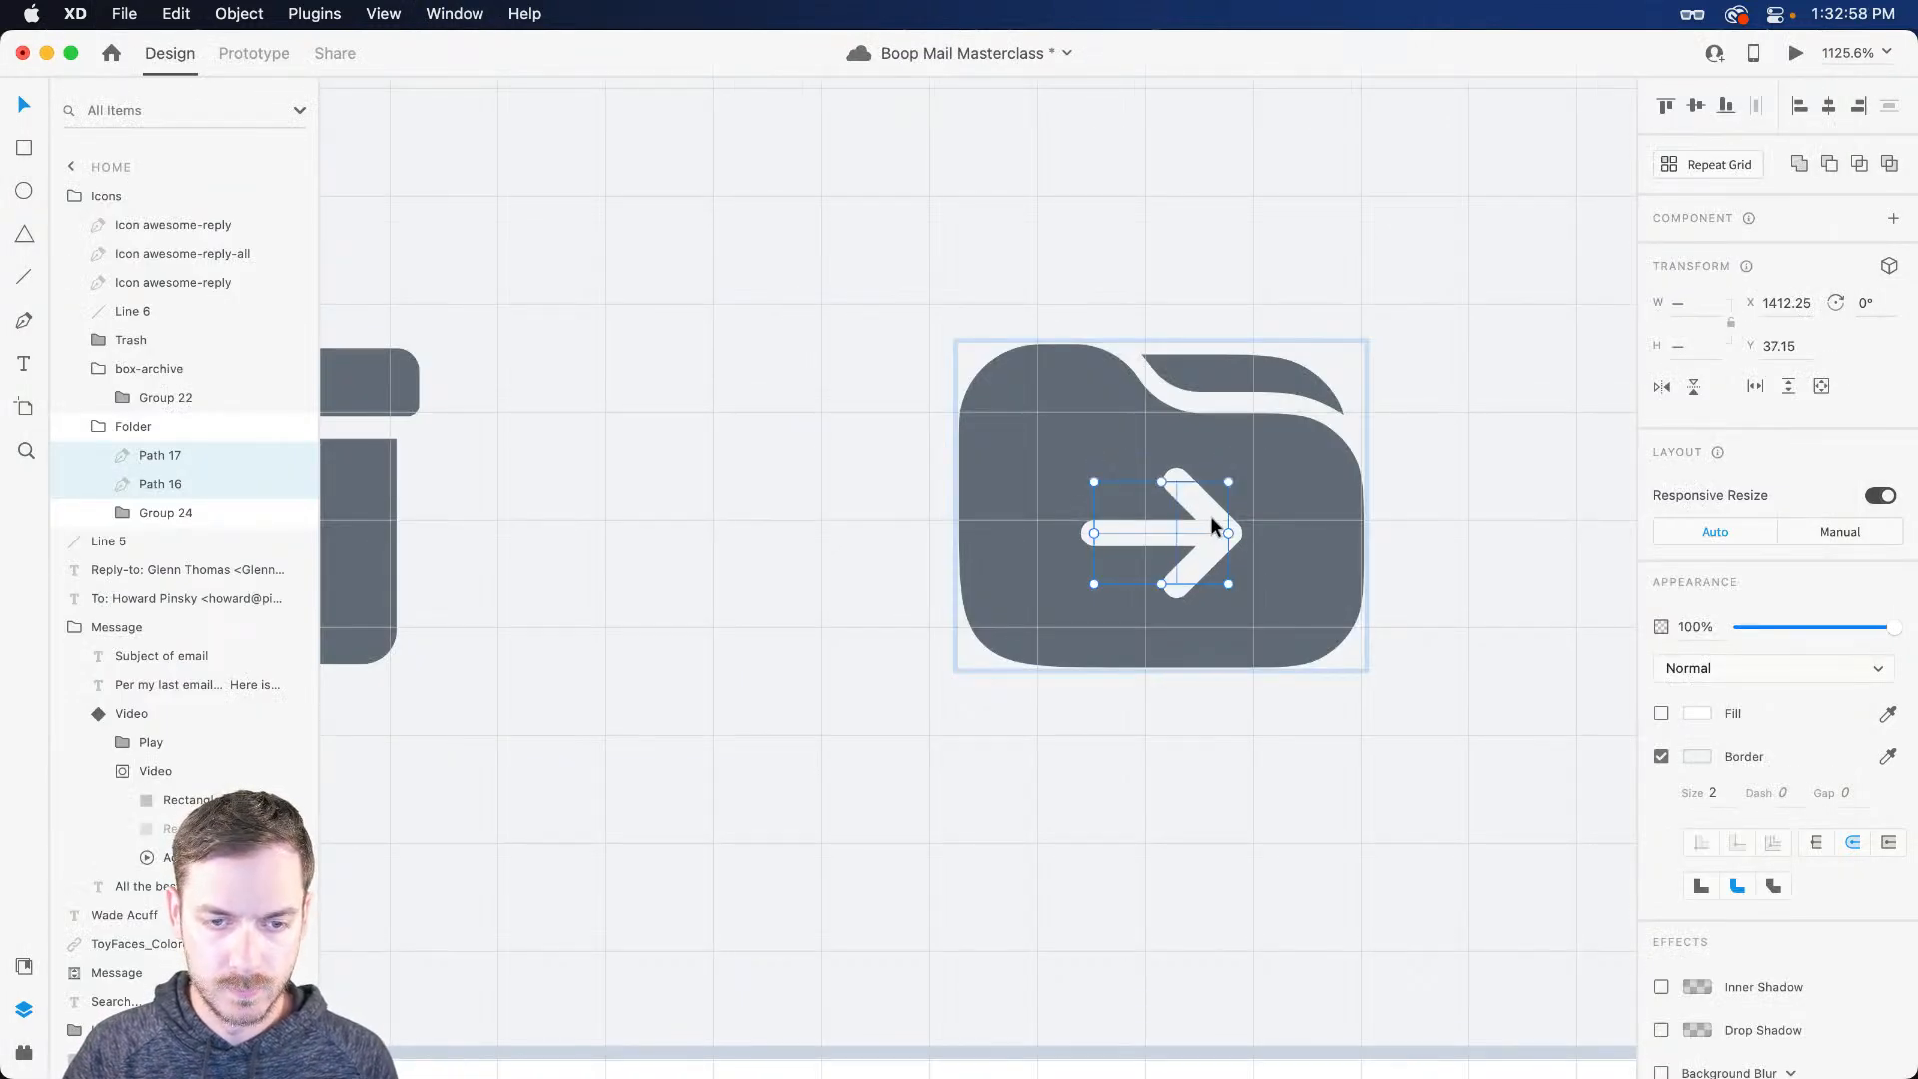
key("super+Return")
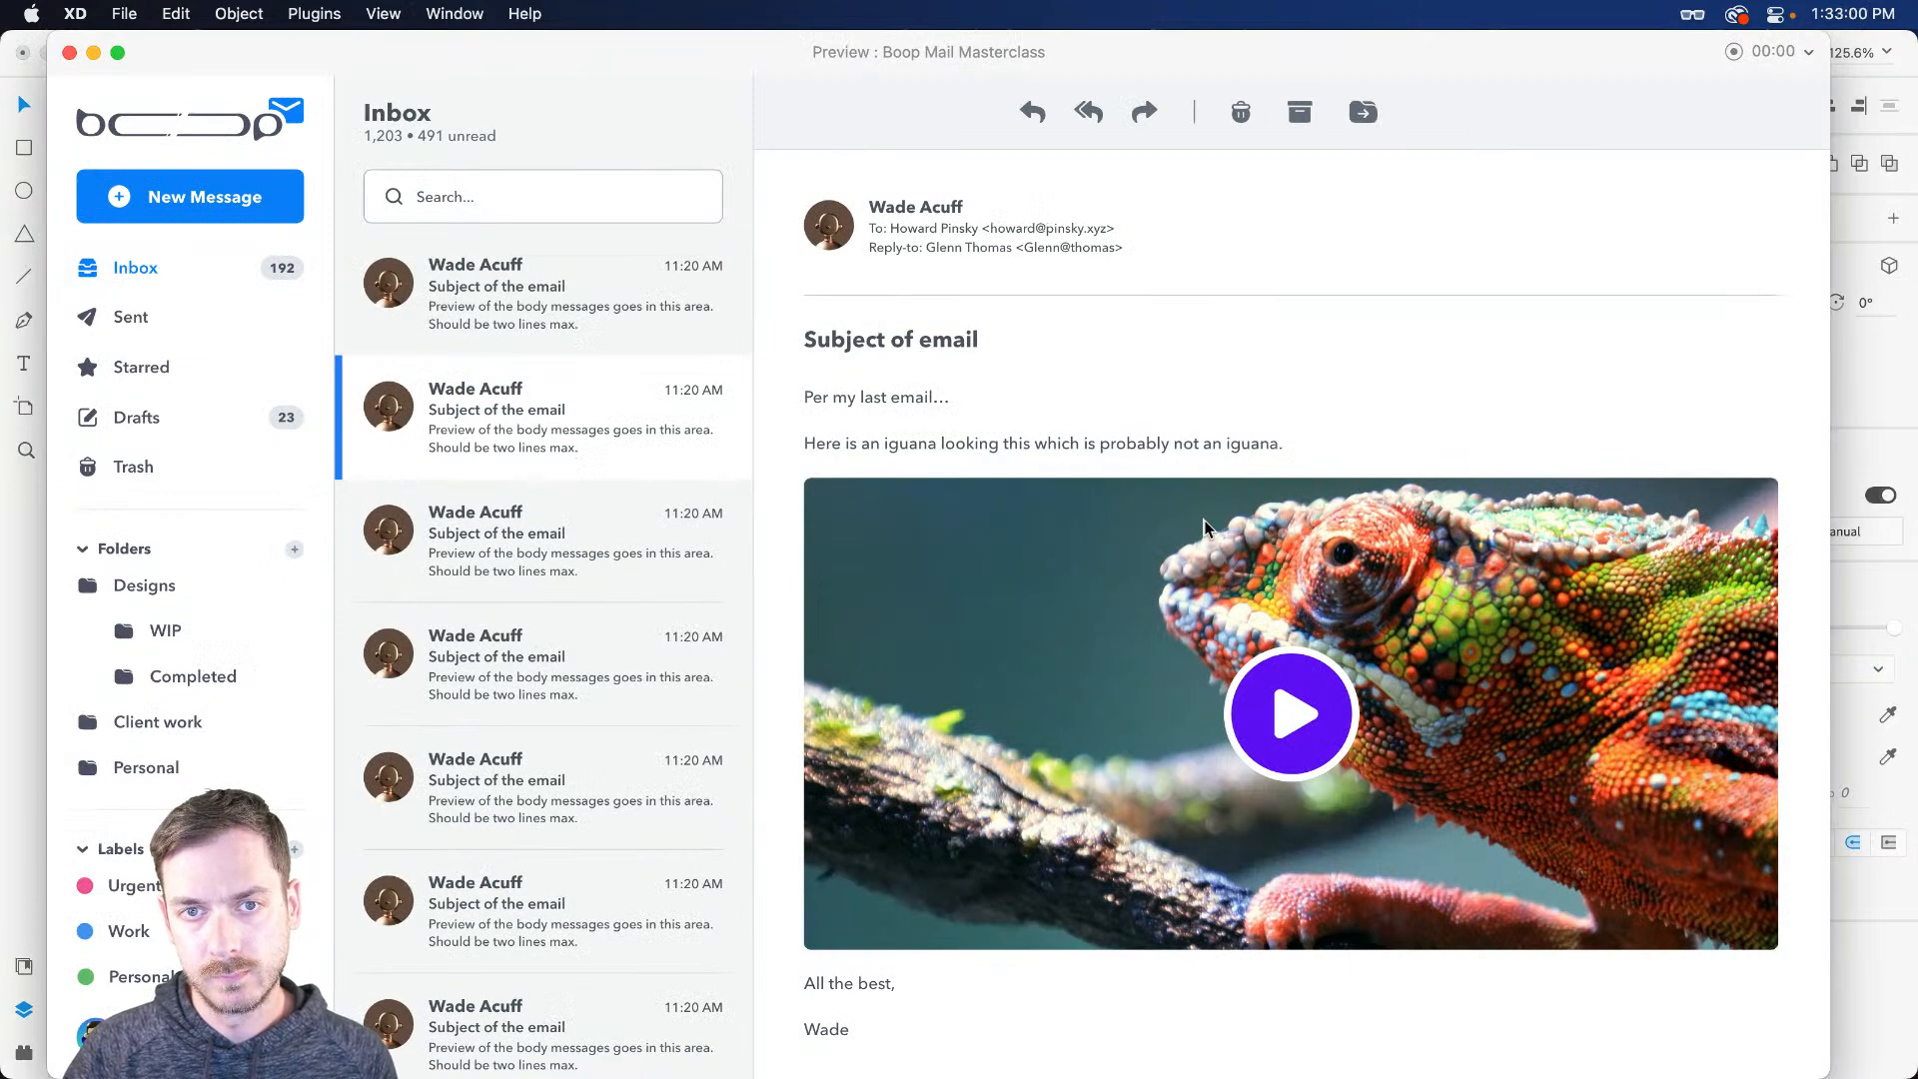
key("super+w")
Step: Select the whole Folder group and hide the grid
scroll(1128, 554, "down", 5)
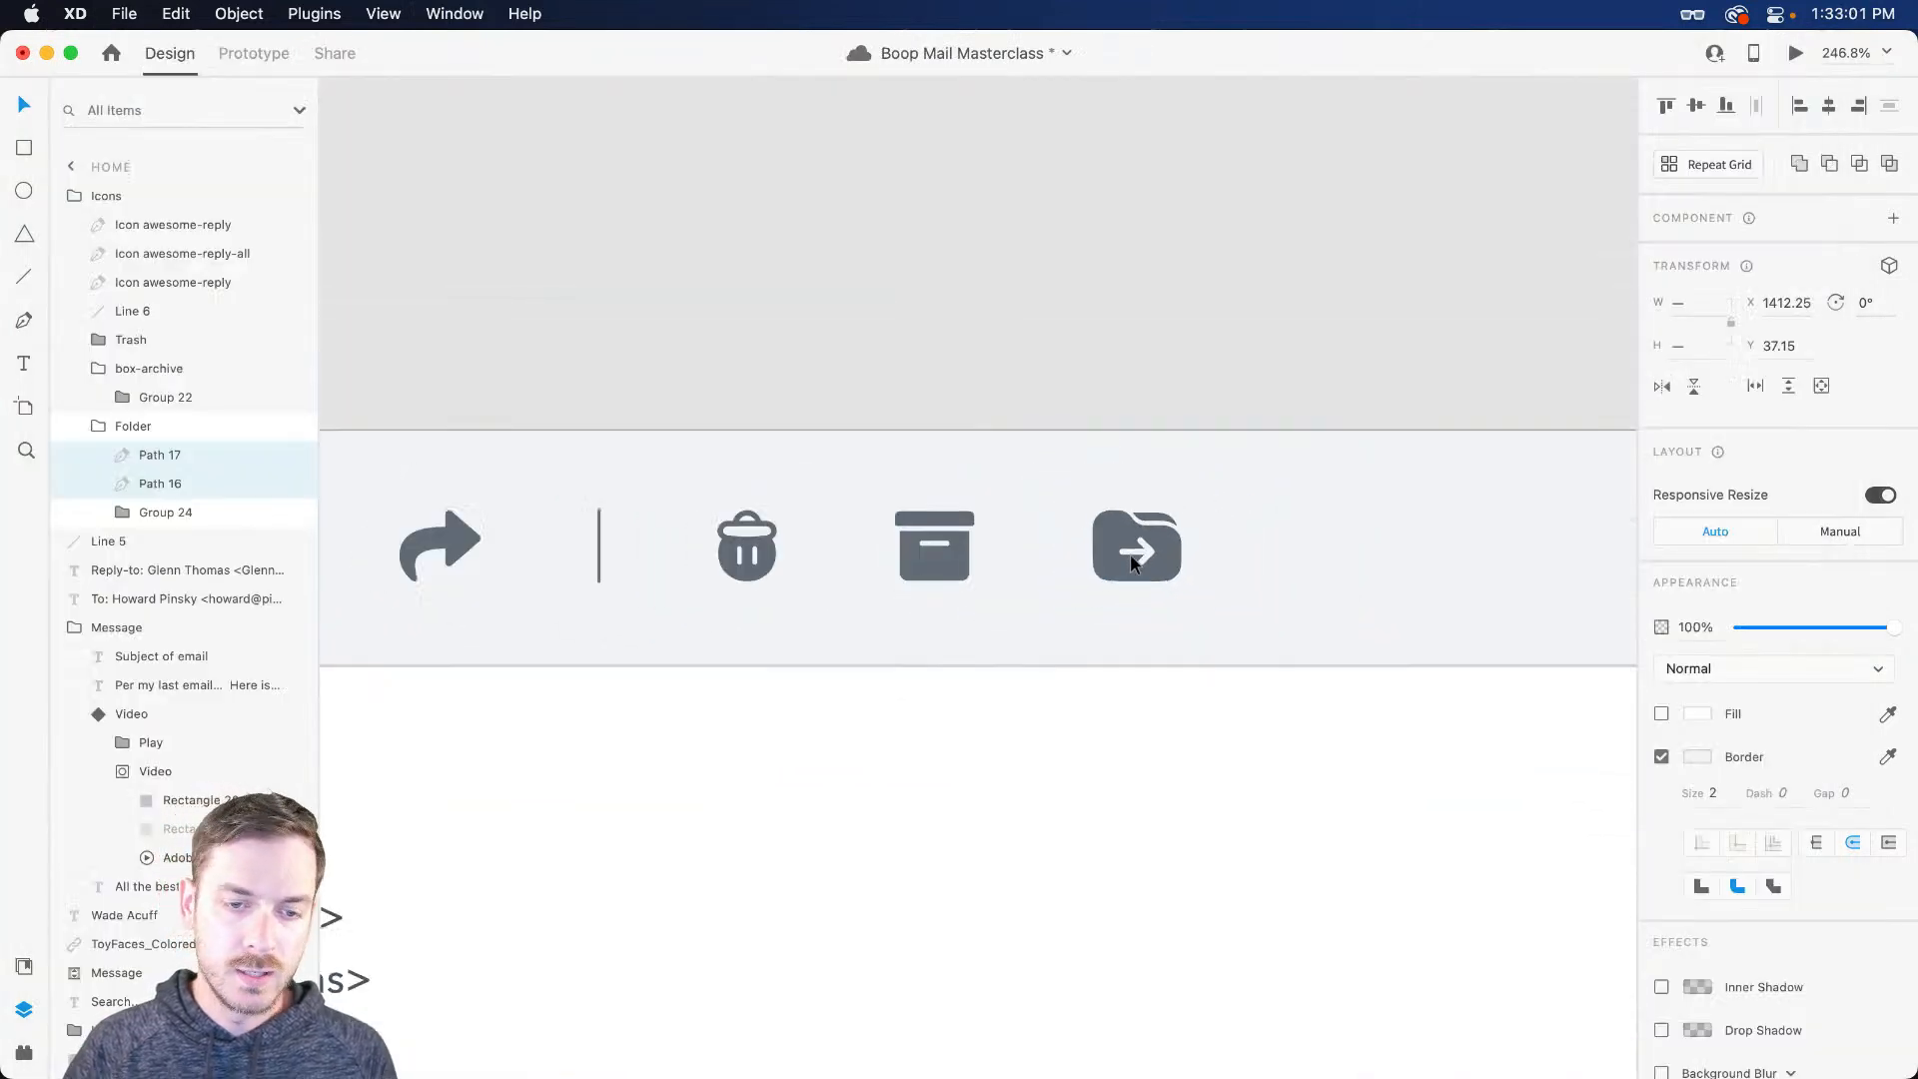
left_click(140, 428)
key("super+'")
scroll(1339, 620, "right", 4)
scroll(1313, 619, "left", 4)
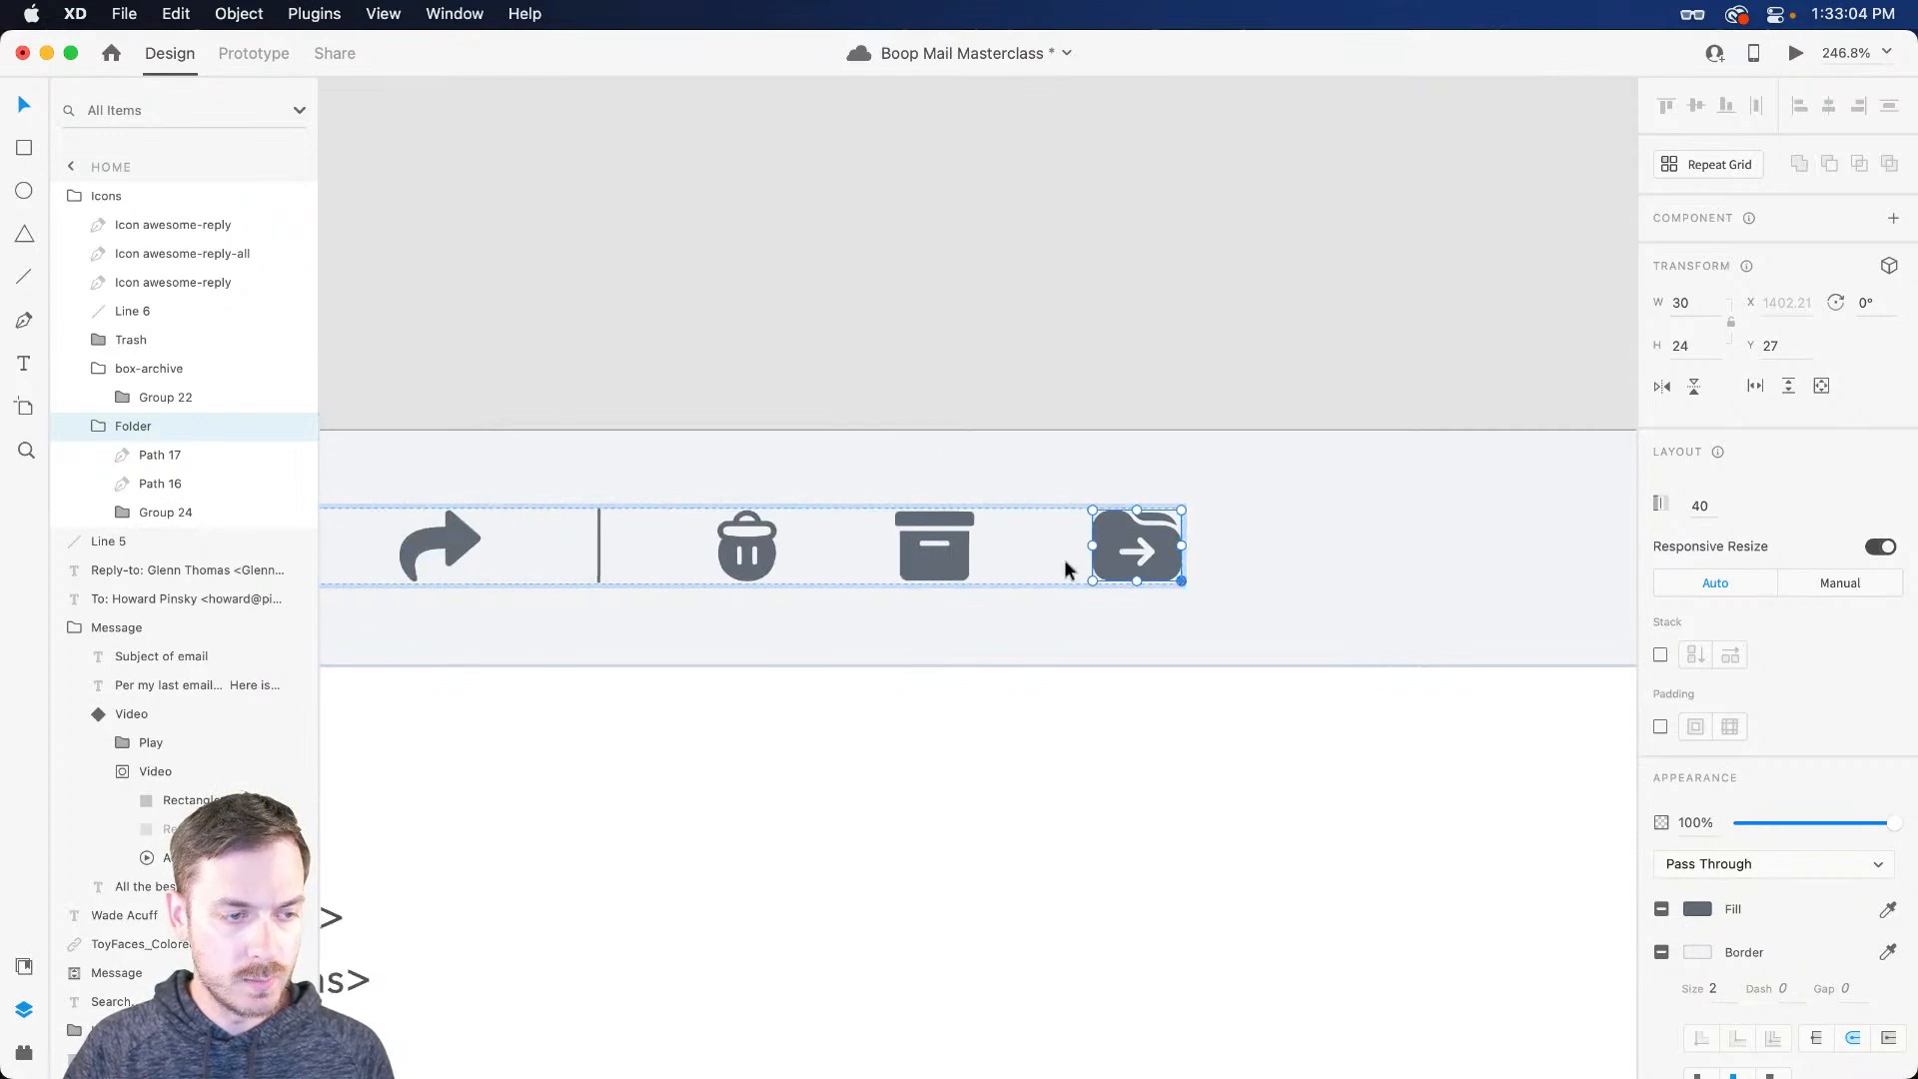
Step: Shorten the divider line between the forward and trash icons to 17 high at Y 30.5 and lower its opacity to 49%
left_click(599, 542)
scroll(541, 560, "up", 3)
key("super+Return")
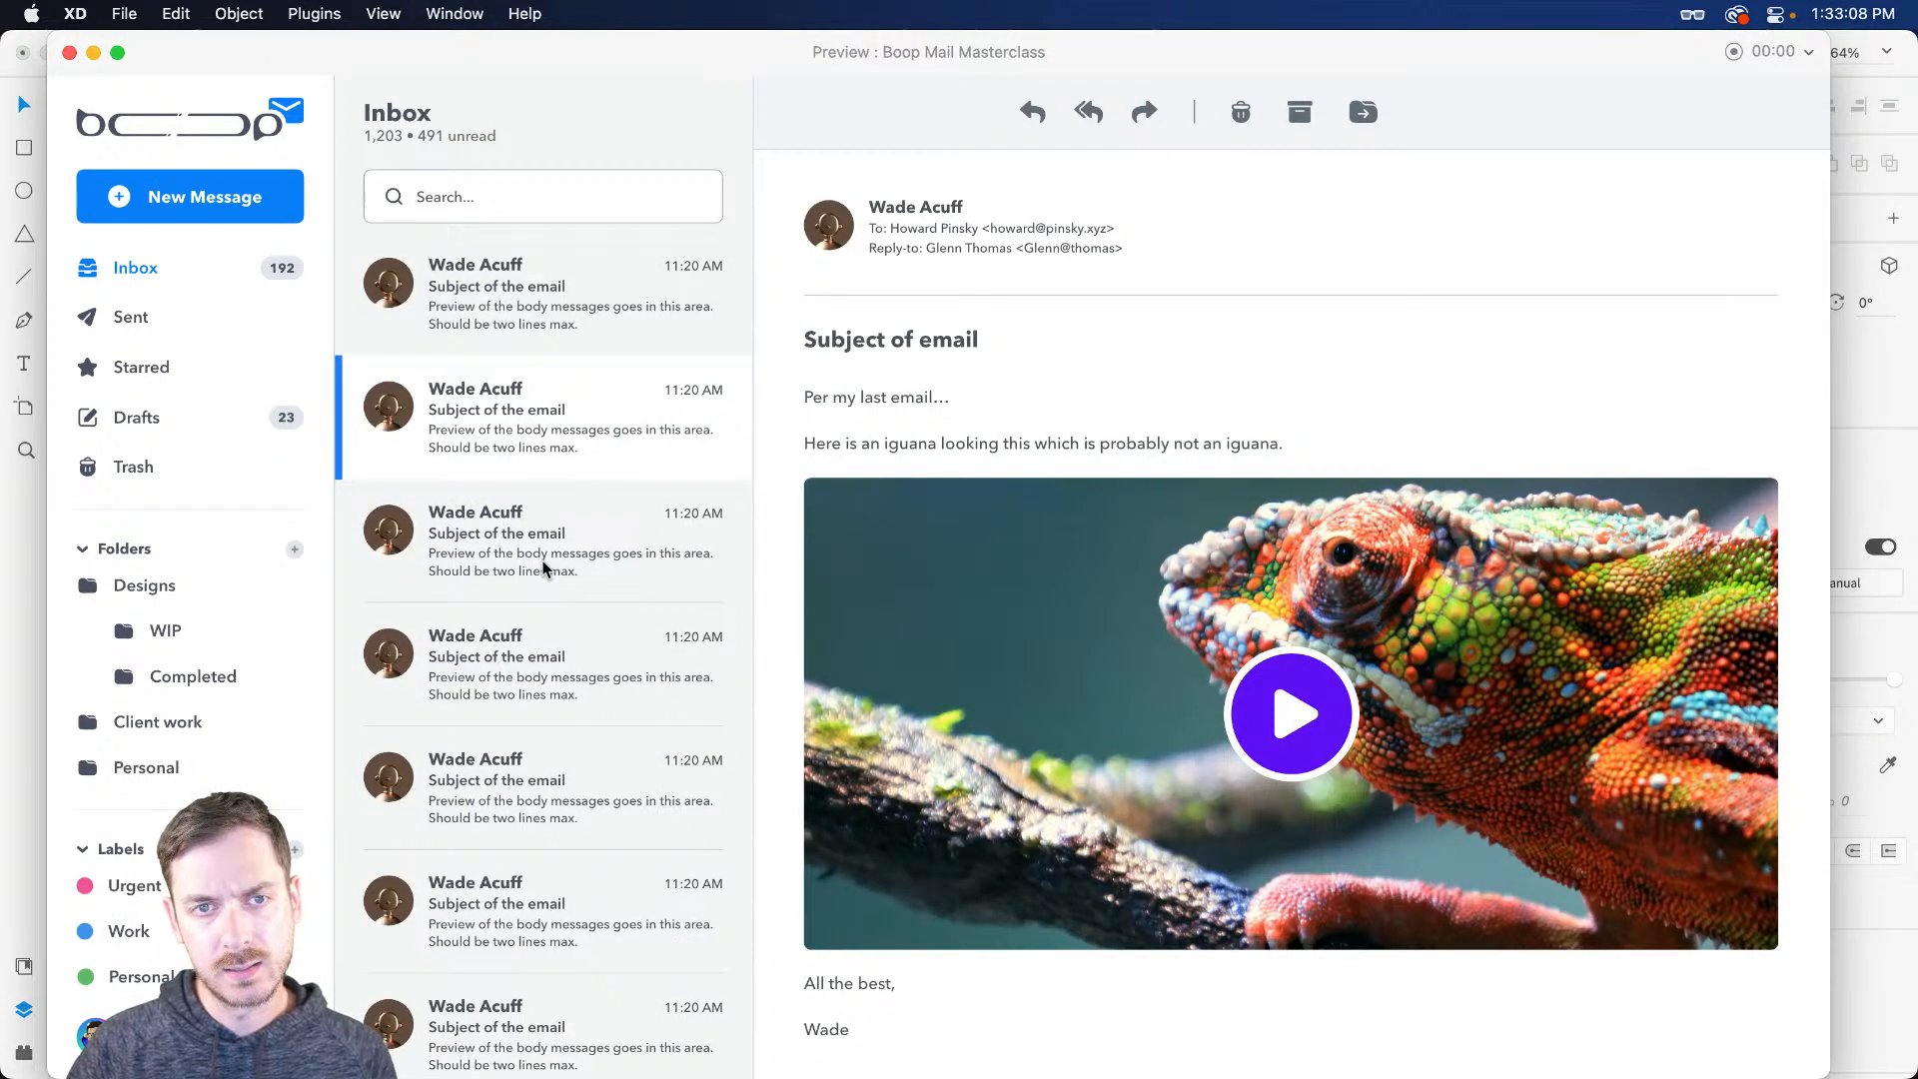
key("super+w")
left_click_drag(628, 493, 628, 511)
left_click_drag(1843, 683, 1810, 689)
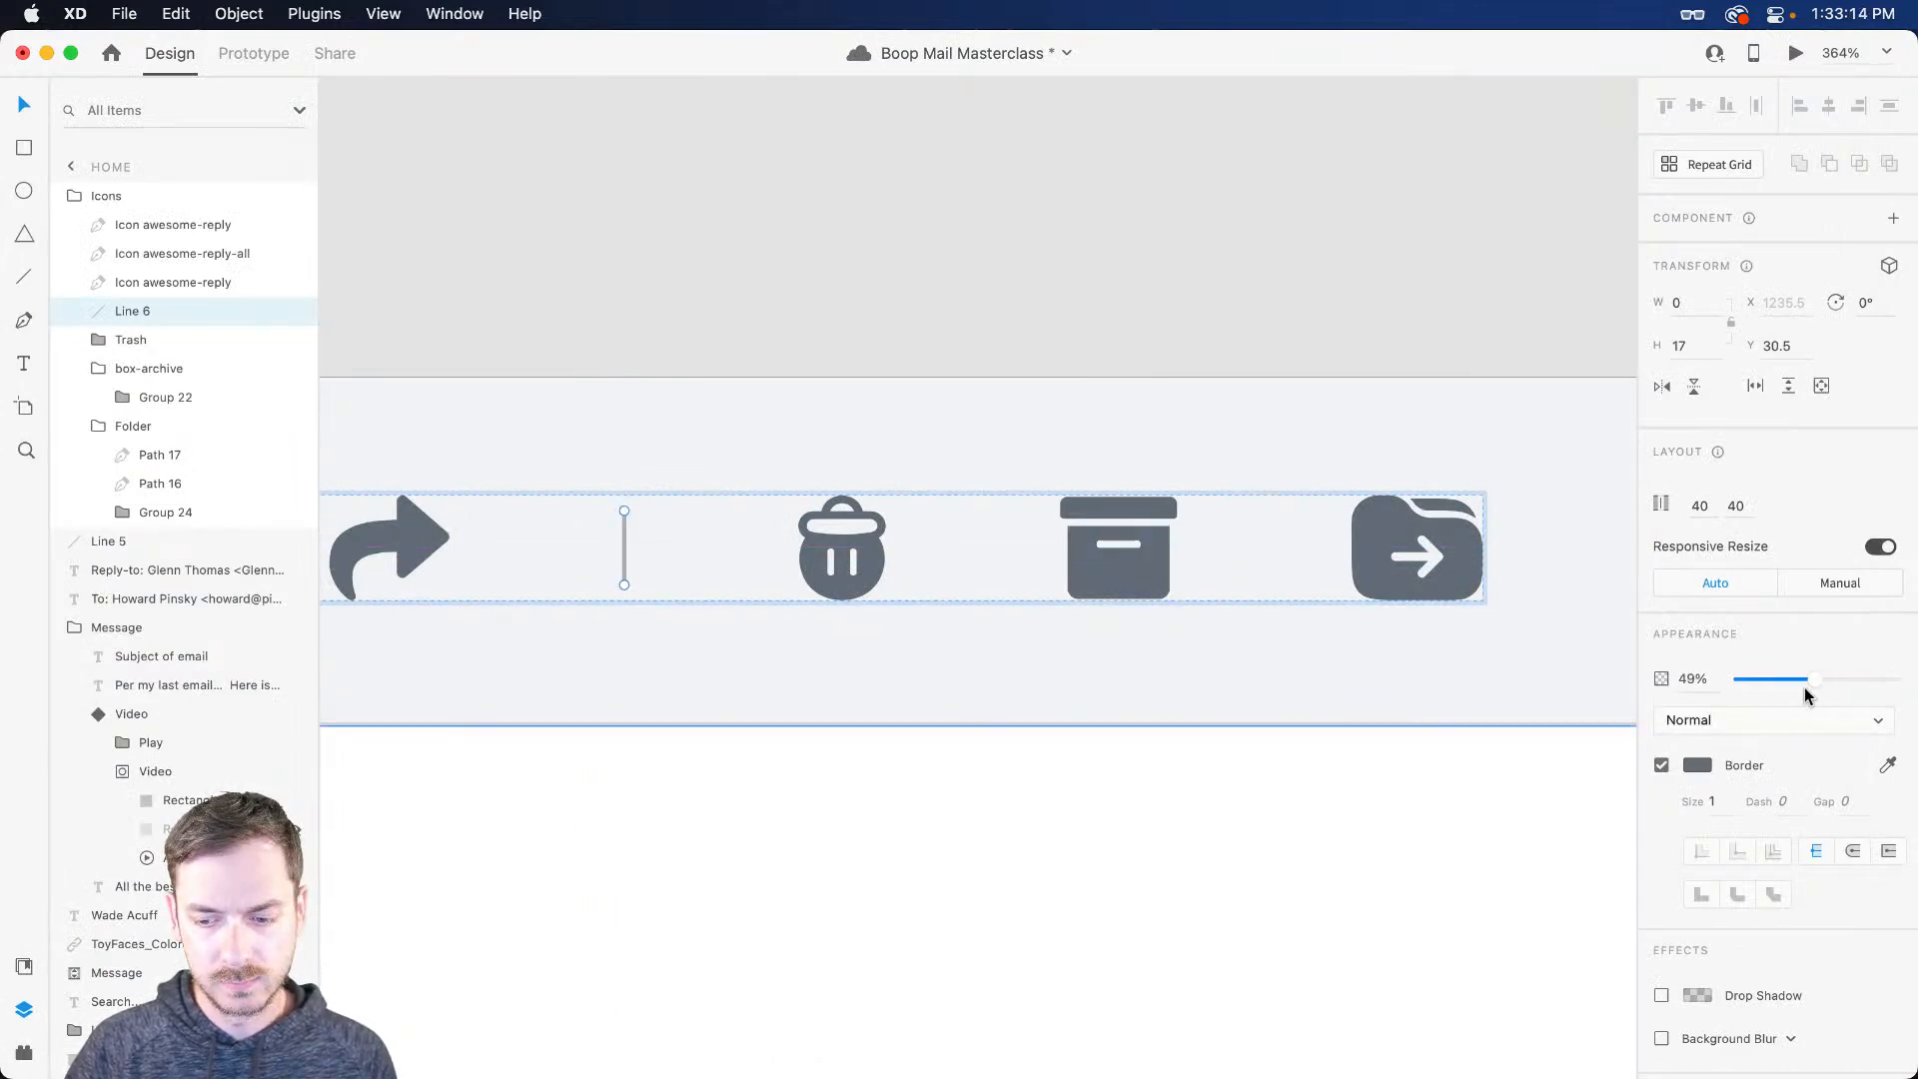
Step: Preview the header and lengthen the divider line about its centre to 21 high at Y 28.5
key("super+Return")
key("super+w")
key("alt")
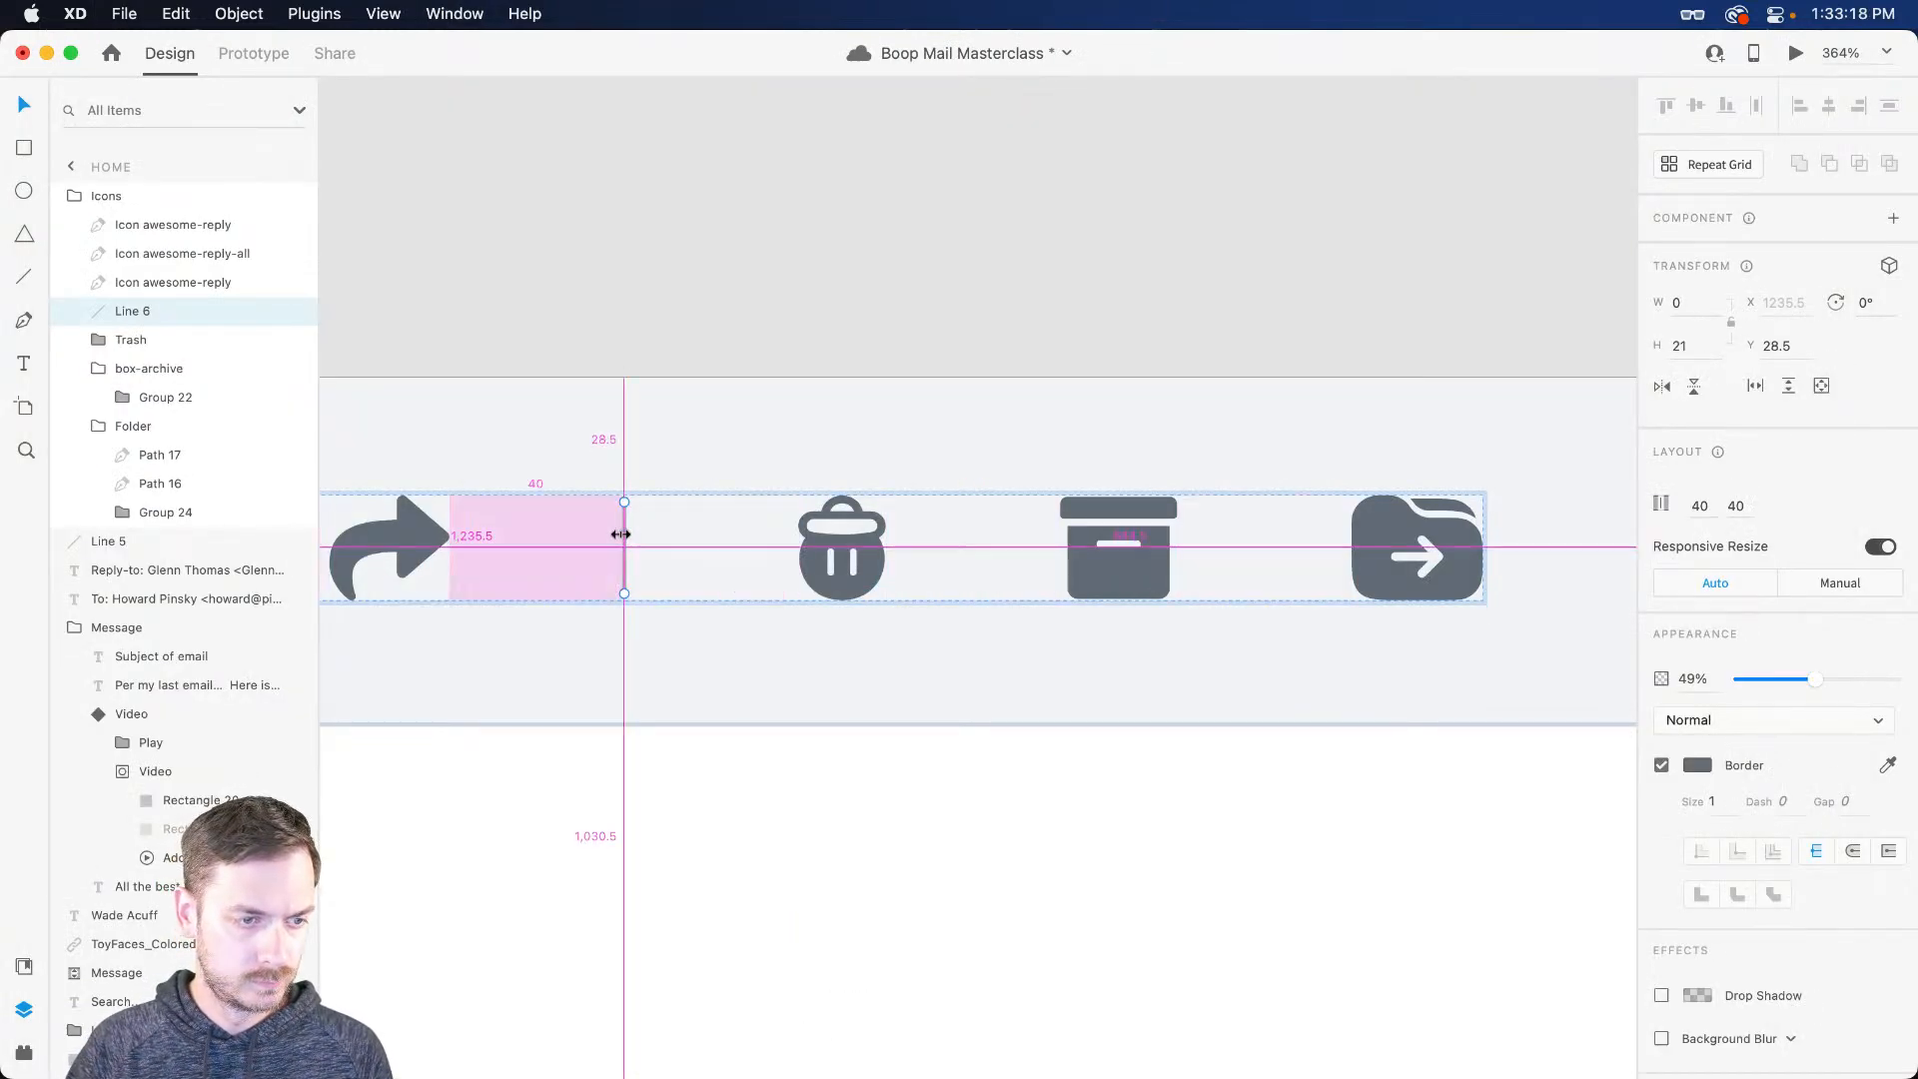
Step: Duplicate the divider line and place the copy 40 past the move-to-folder icon
left_click_drag(1445, 551, 1509, 554)
scroll(1508, 554, "right", 7)
scroll(805, 513, "up", 2)
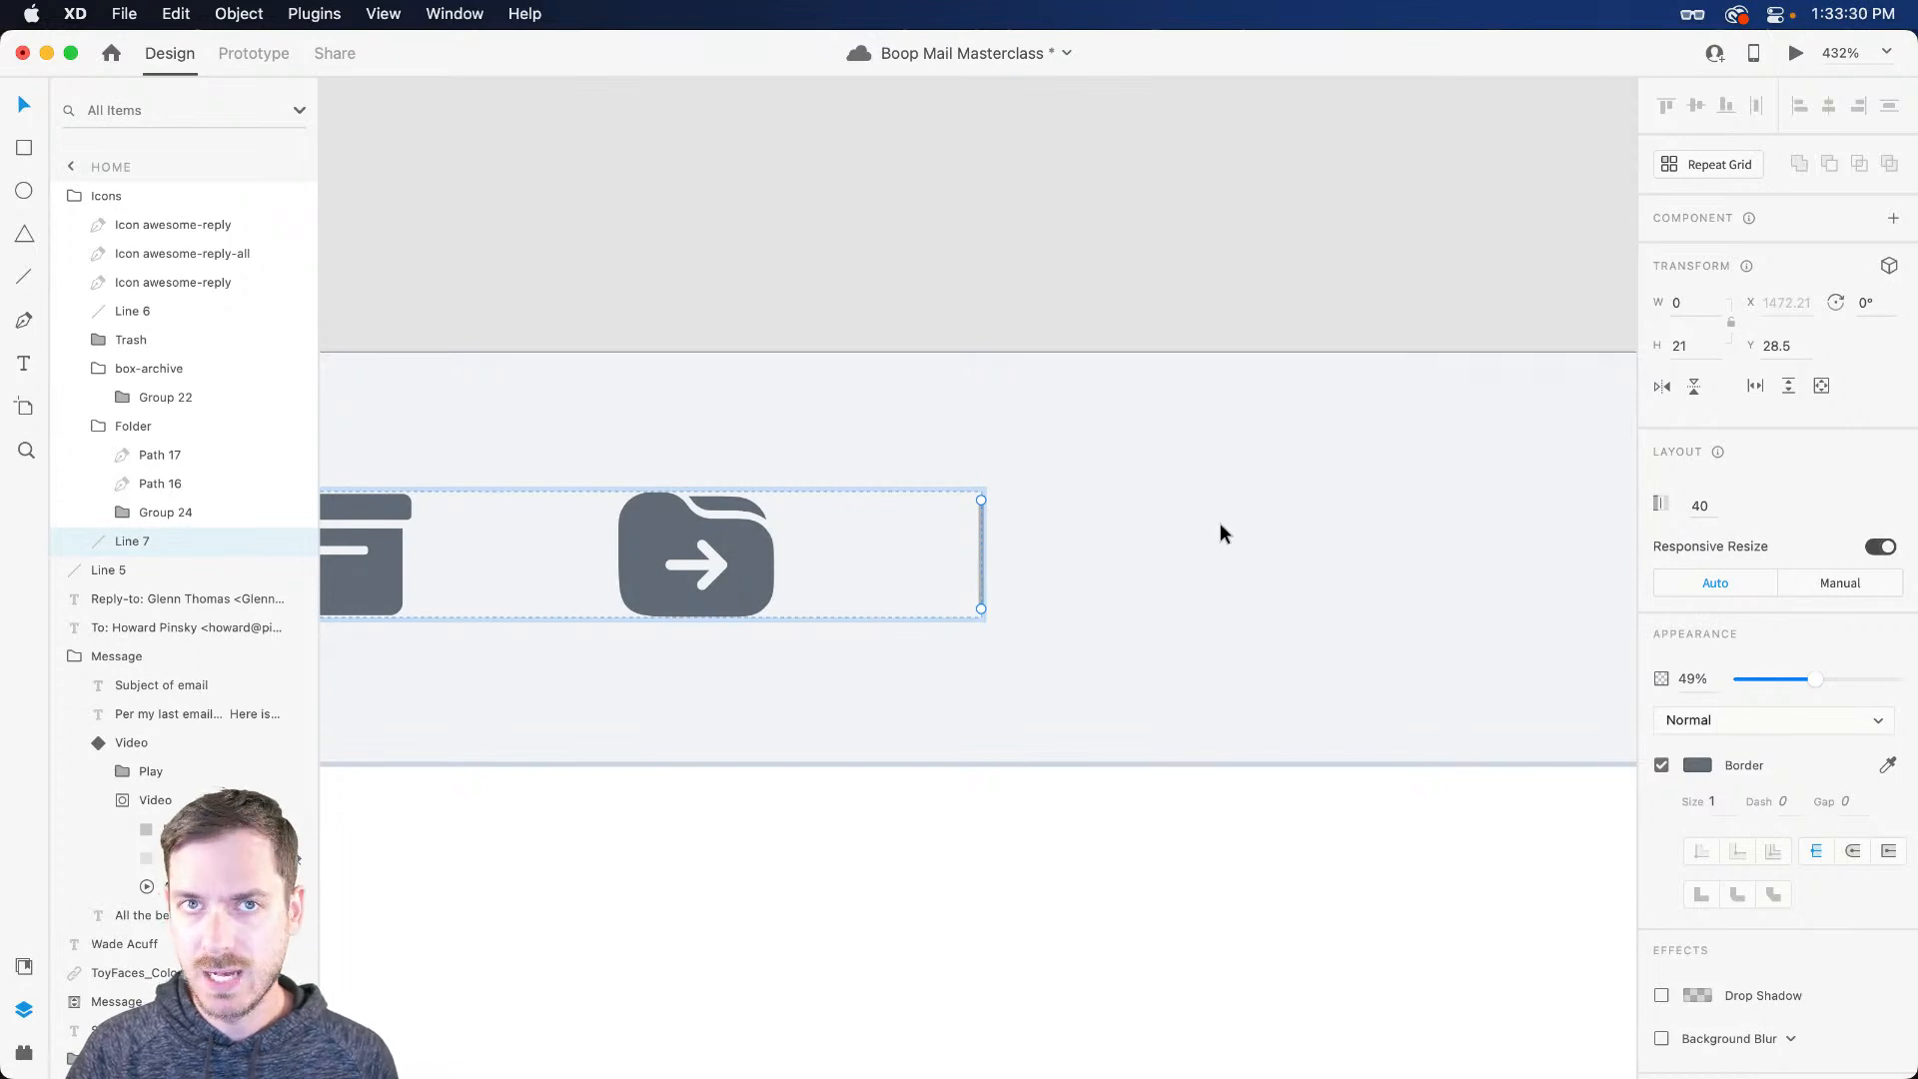
Step: Switch to Nucleo, search for bookmark, and copy the solid Bookmark icon from the Unicon Bold set
key("super+Tab")
left_click(498, 71)
key("super+a")
type("bookmar")
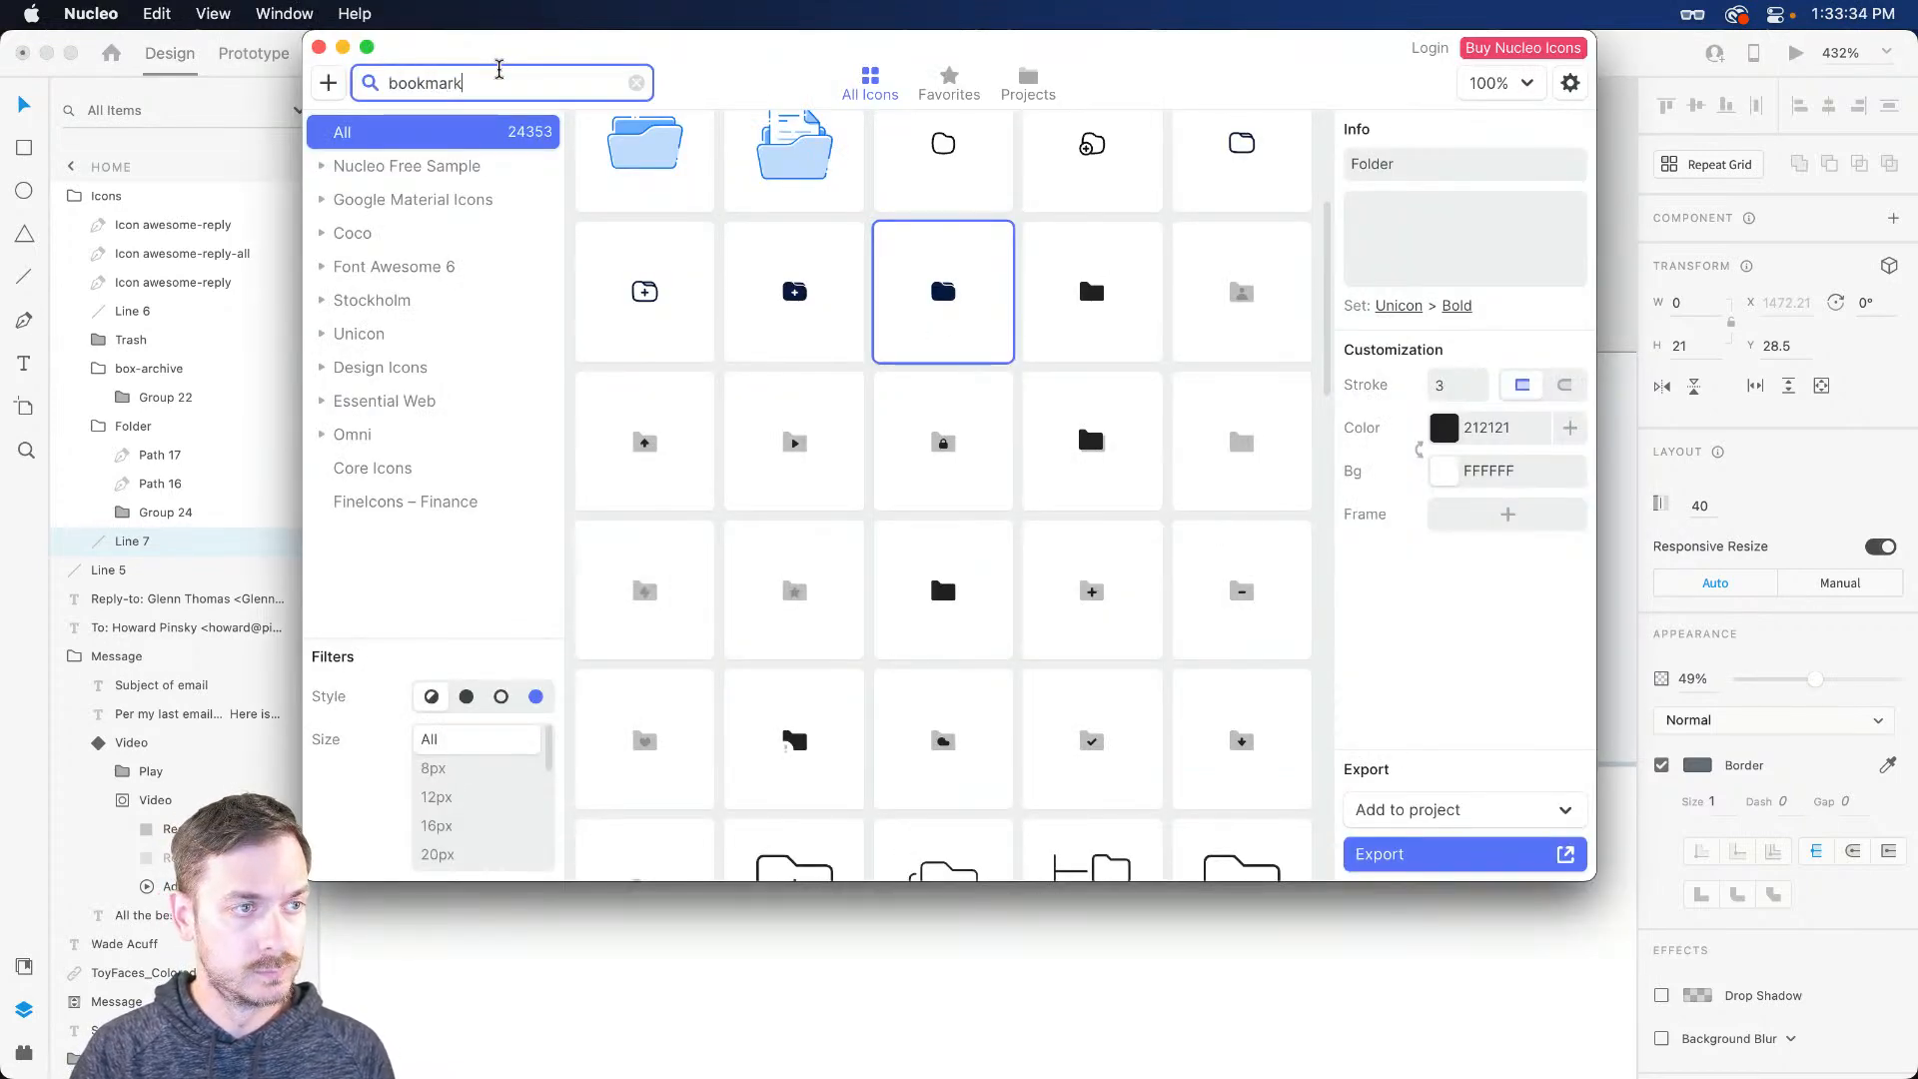
type("k")
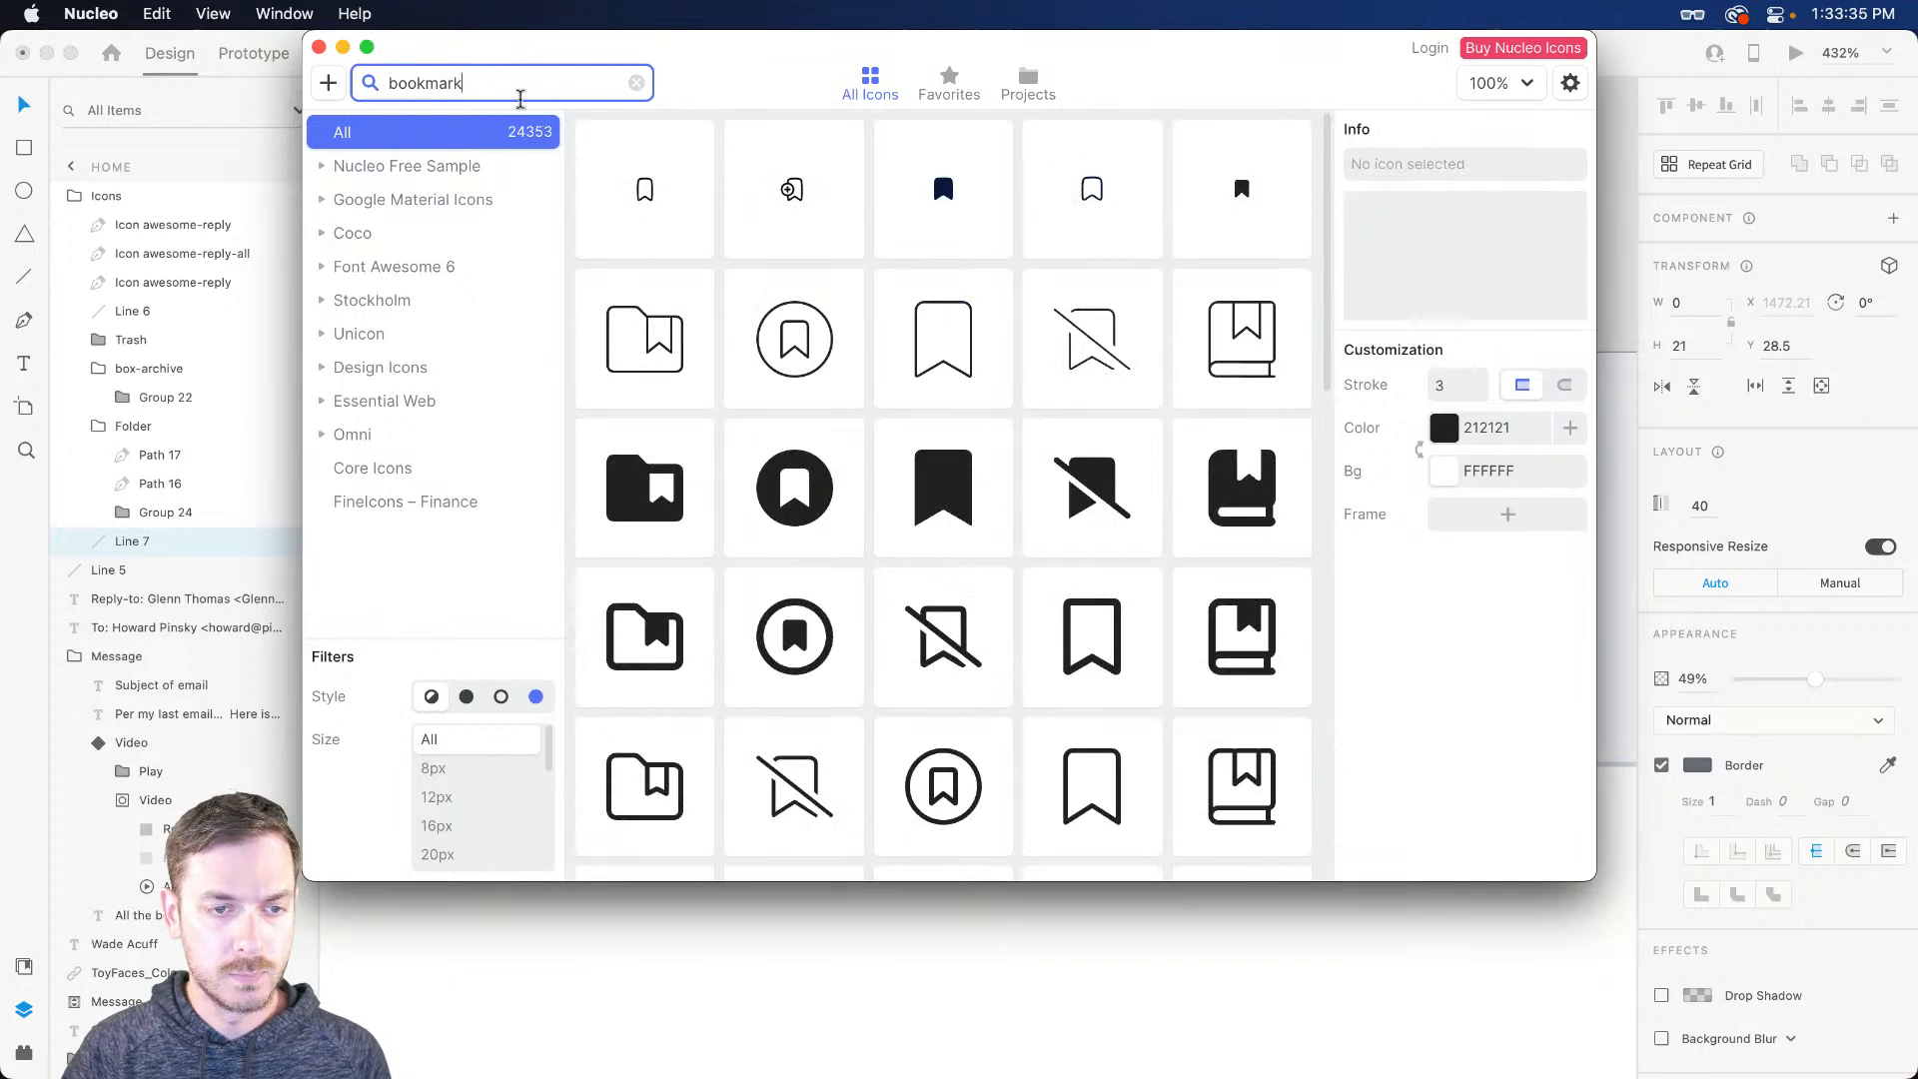
left_click(939, 182)
Step: Return to XD, paste the bookmark icon after the second divider line, and delete its Rectangle 24 bounding box
key("super+Tab")
key("super+v")
left_click_drag(1269, 698, 1273, 534)
double_click(1267, 545)
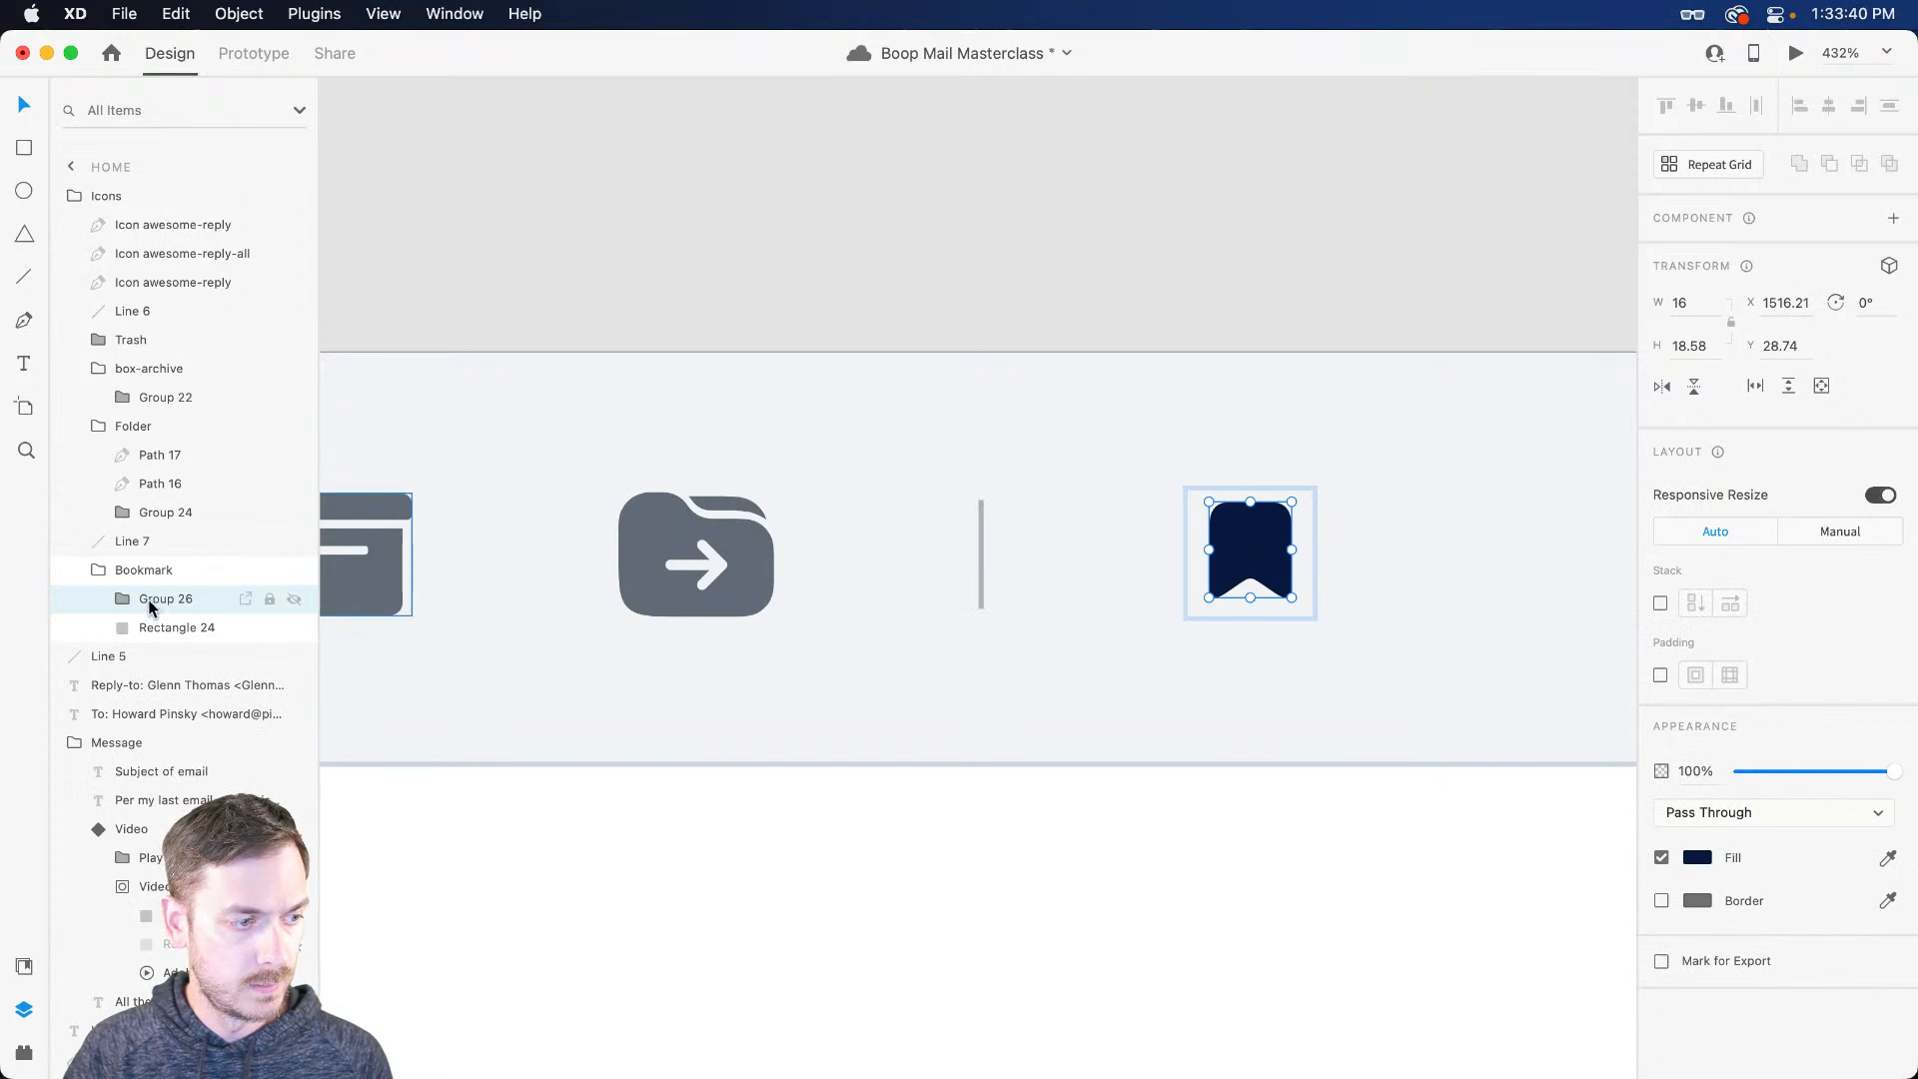
left_click(175, 628)
key("Delete")
key("Escape")
Step: Show the guides, scale the bookmark to 24 high between them, and fill it with the folder icon's grey
key("super+semicolon")
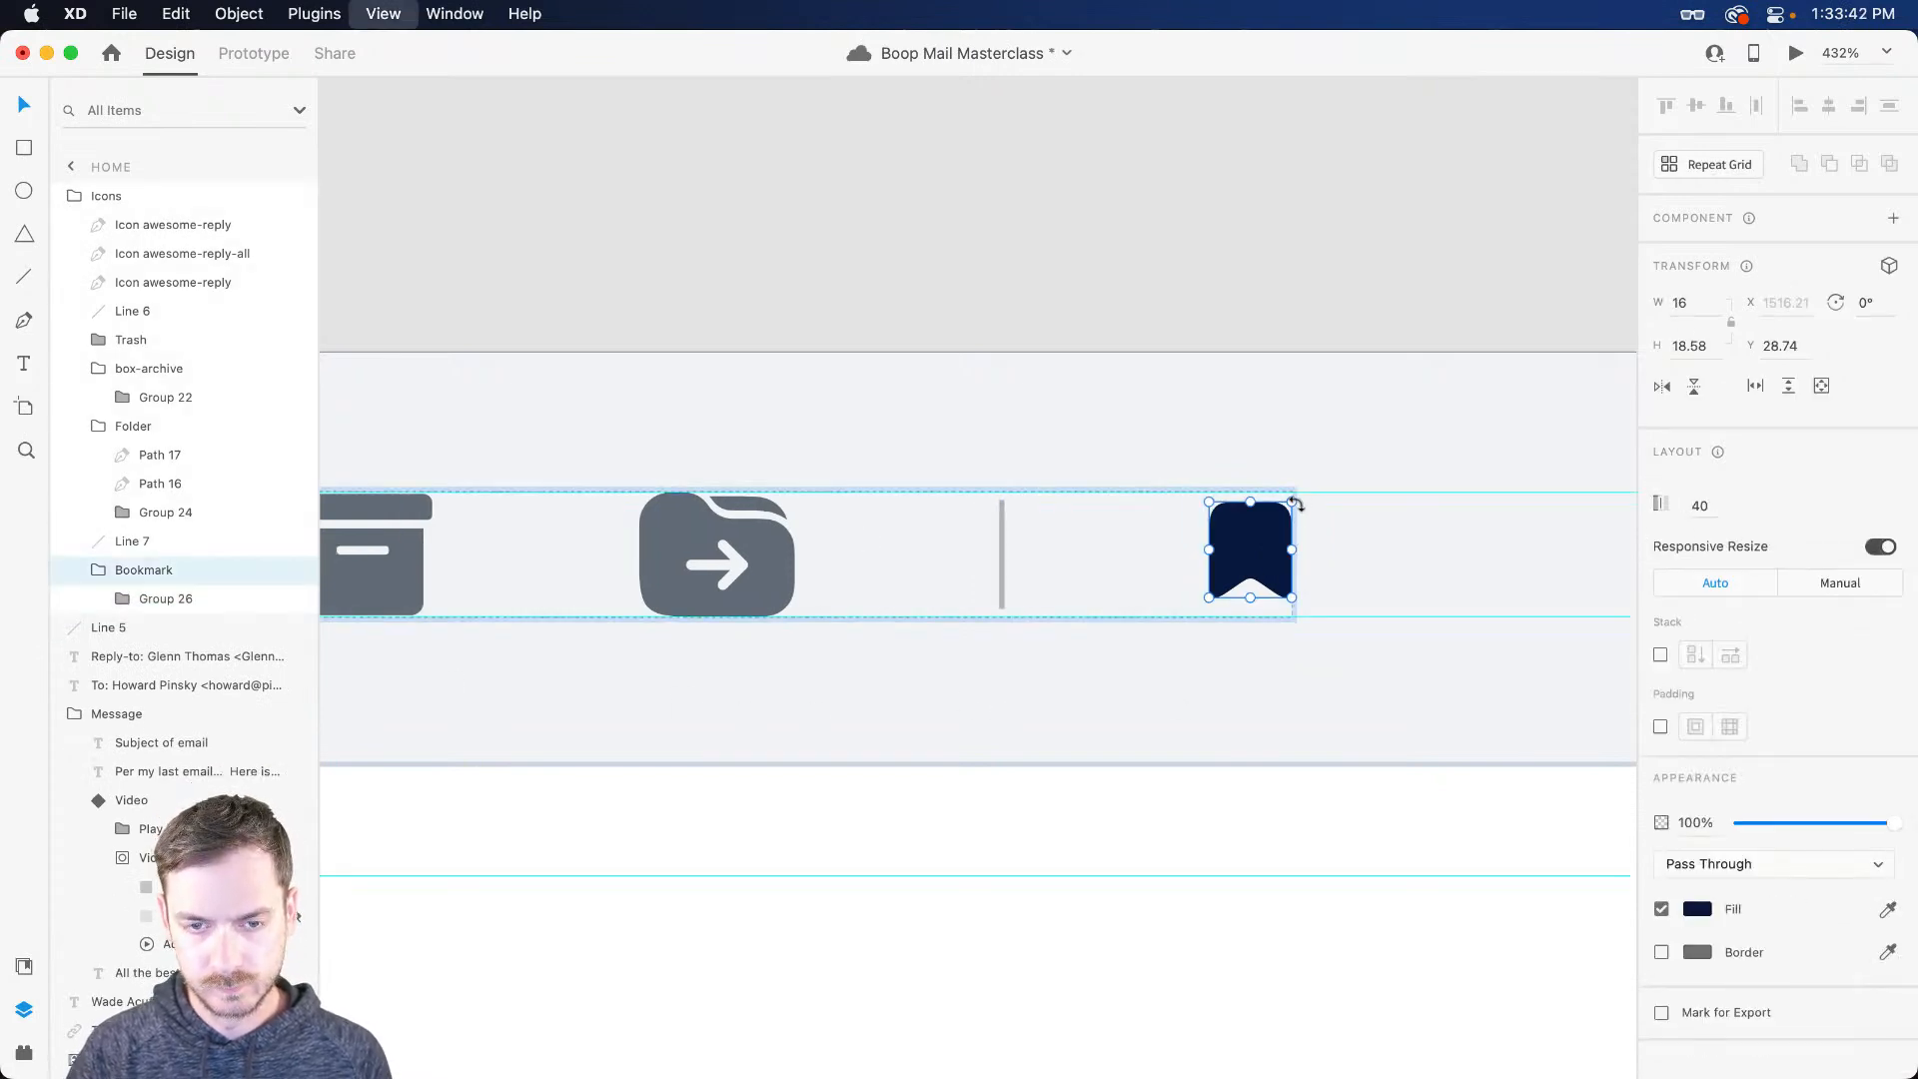
left_click_drag(1209, 597, 1188, 614)
key("i")
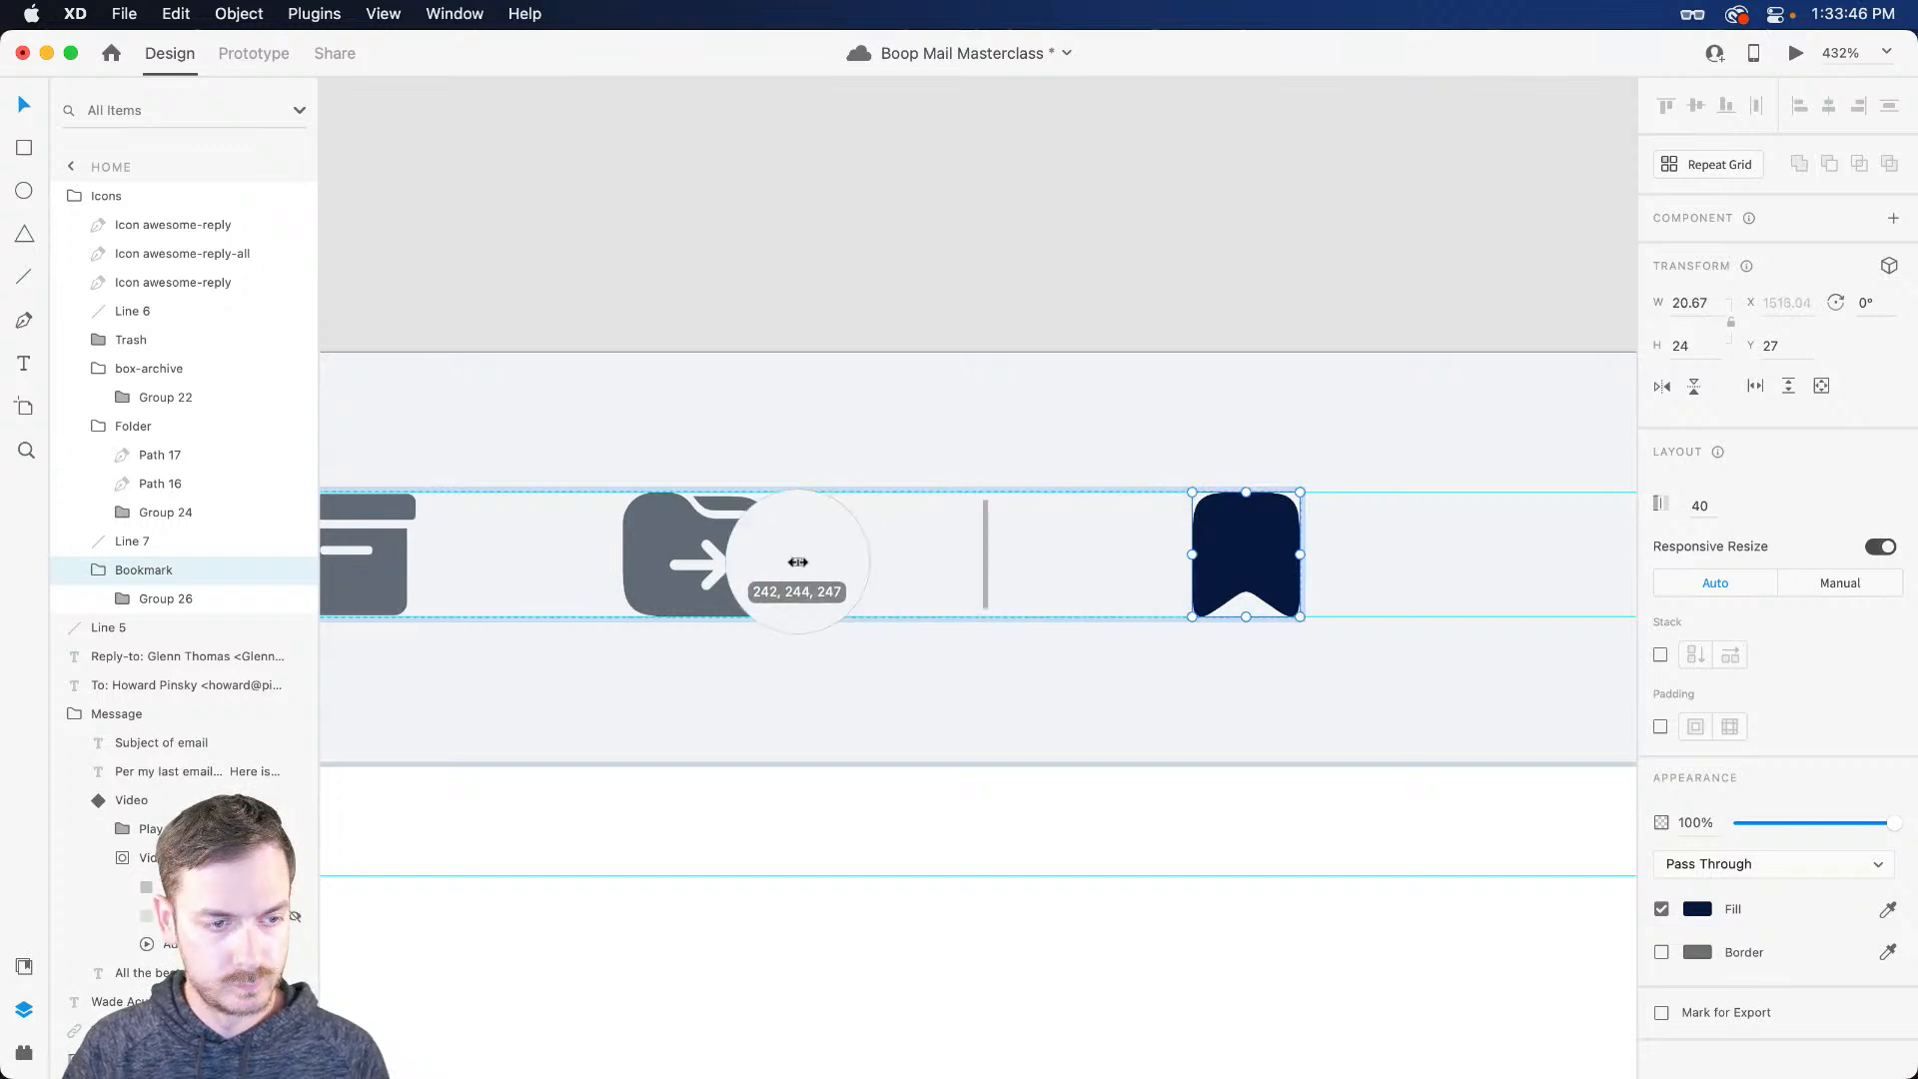
left_click(760, 557)
scroll(1566, 675, "right", 5)
Step: Switch to Nucleo and search the whole library for email, unread and envelope icons, browsing the options for a mark-as-unread symbol
key("super+Tab")
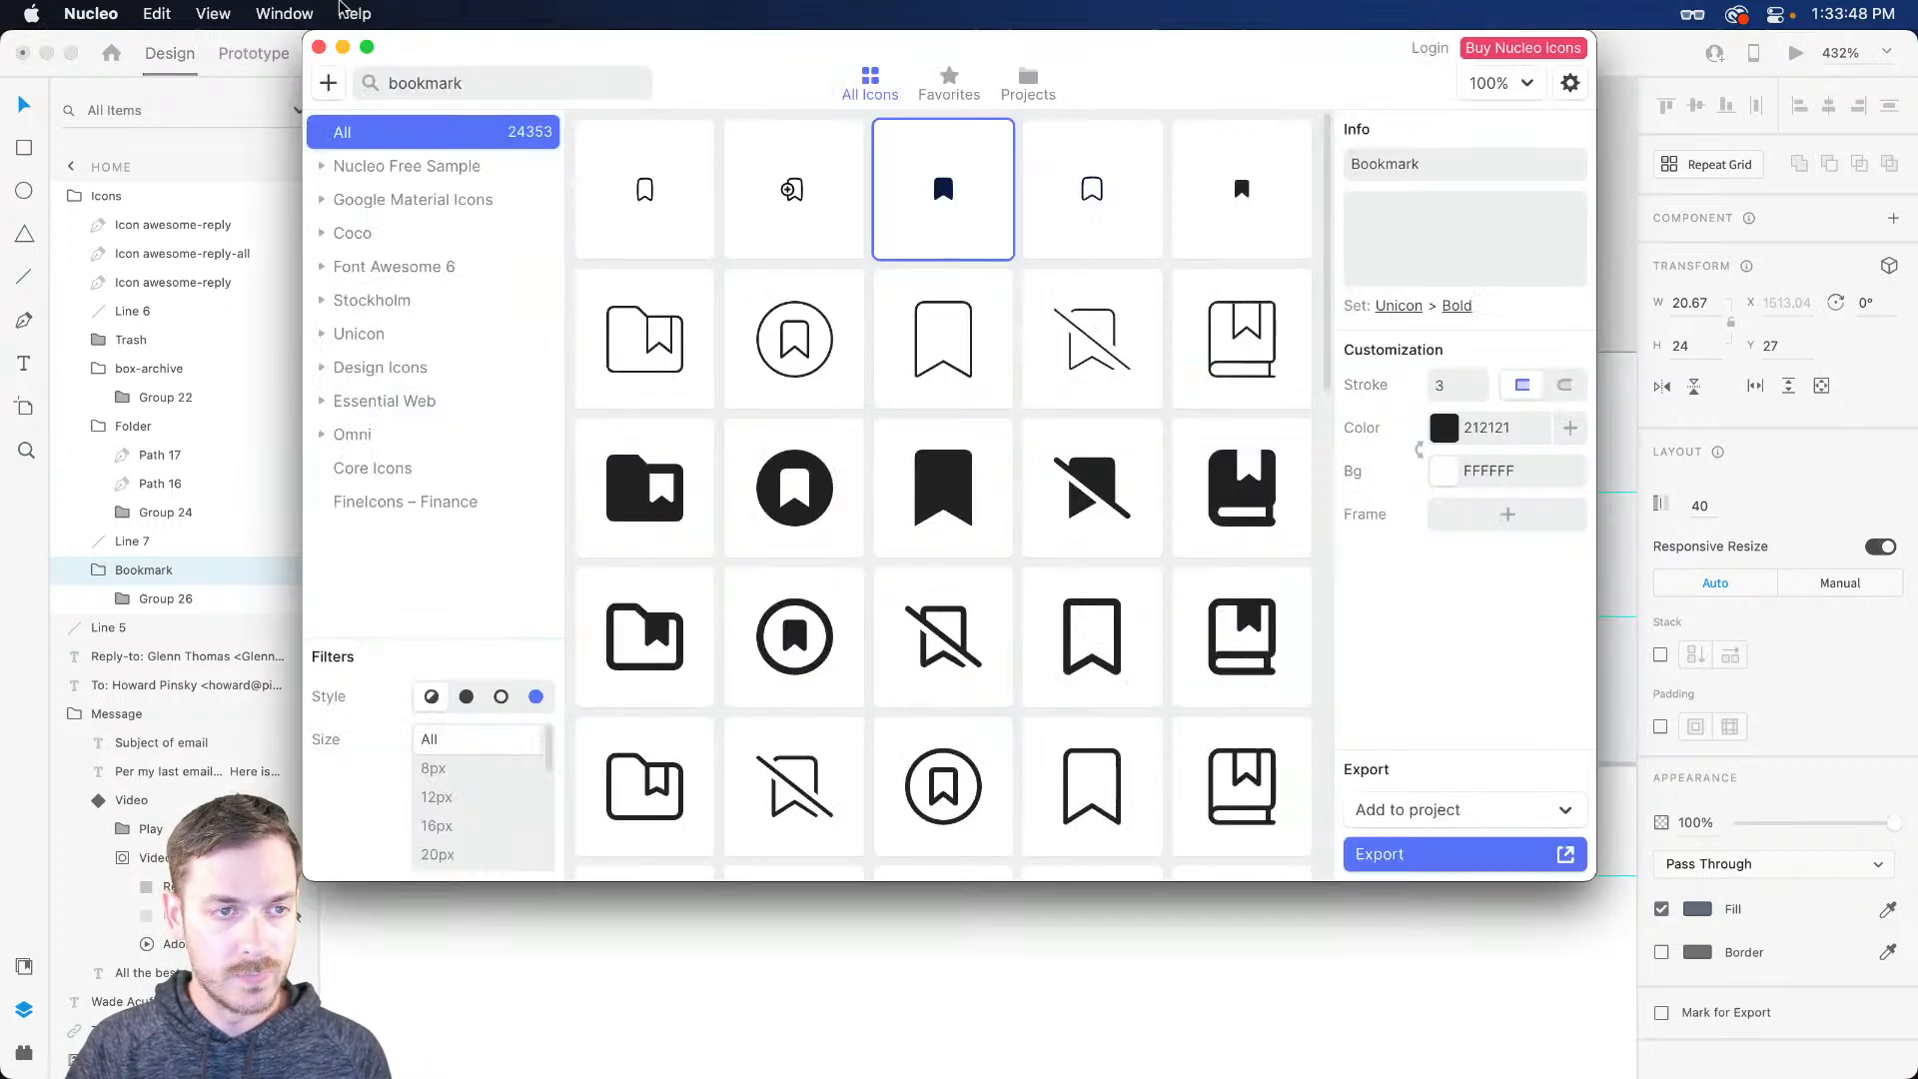
double_click(442, 87)
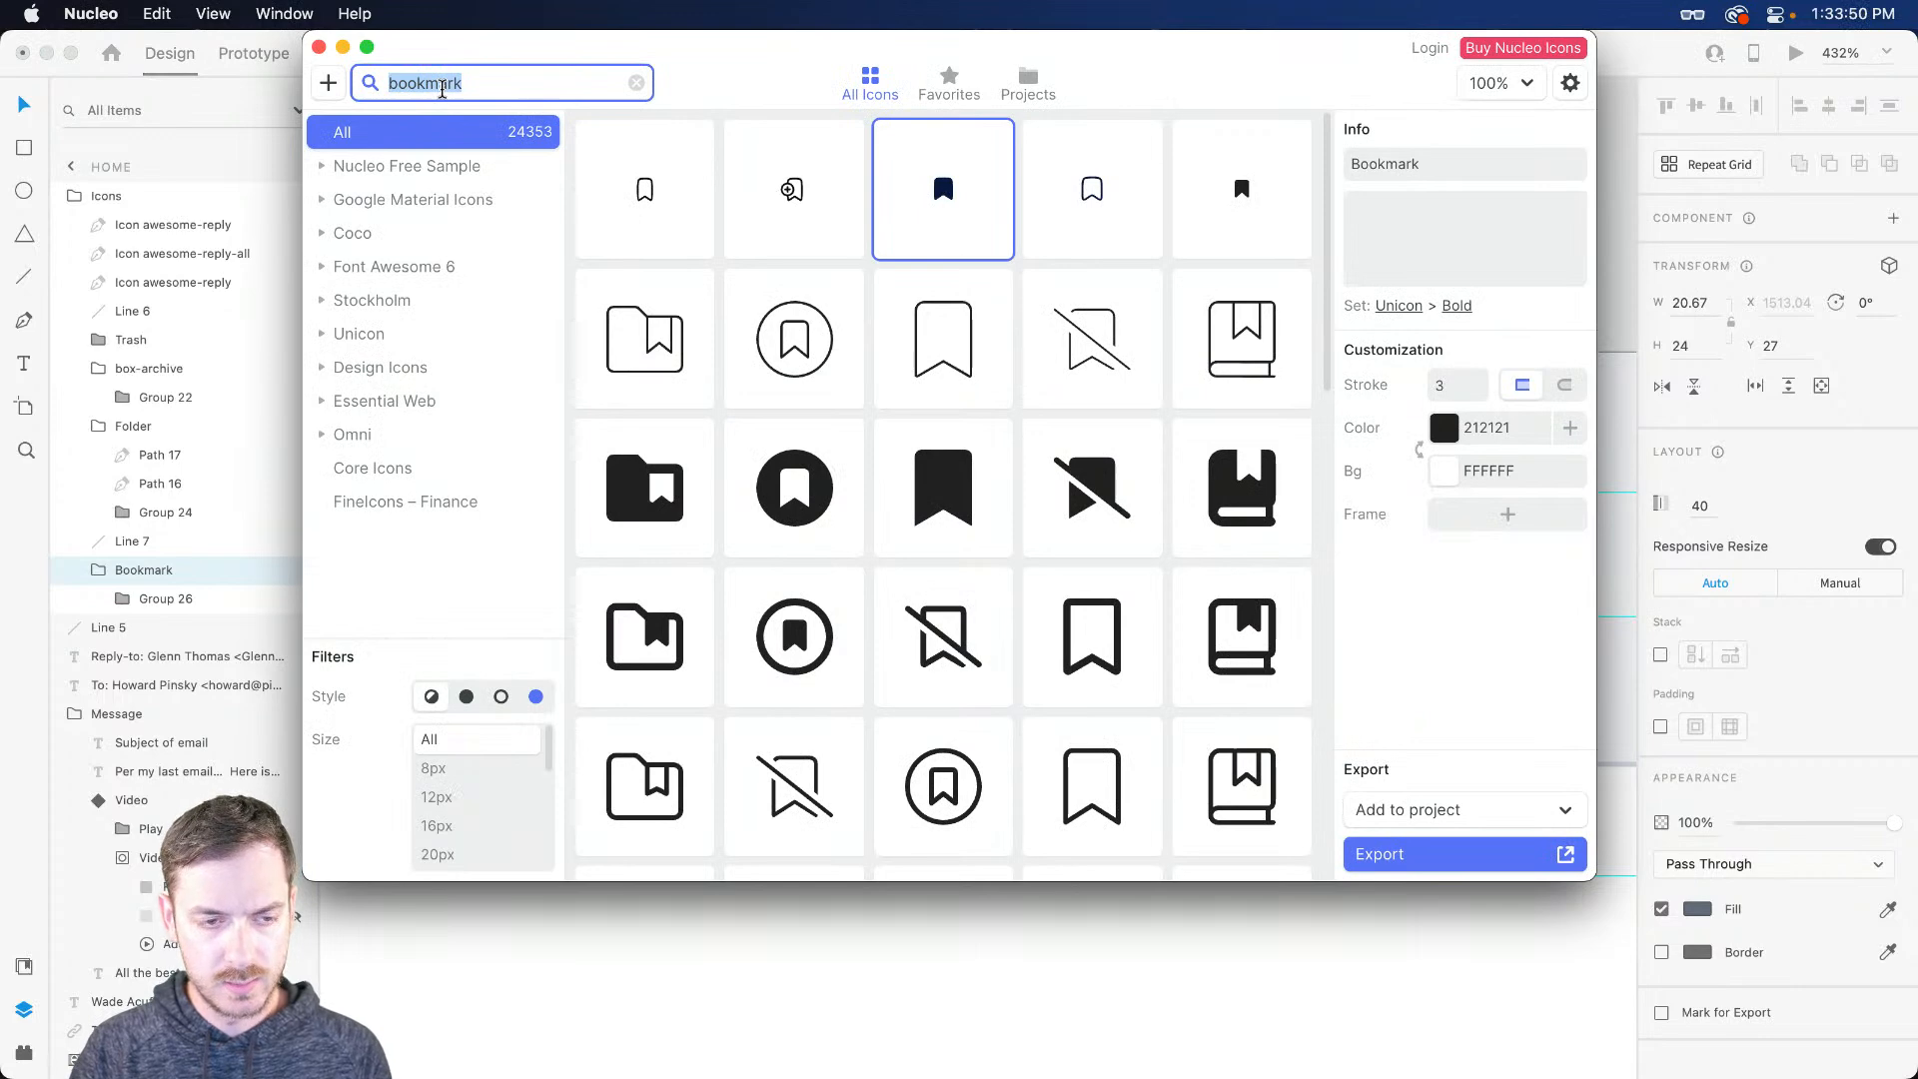
type("email")
scroll(1079, 500, "down", 5)
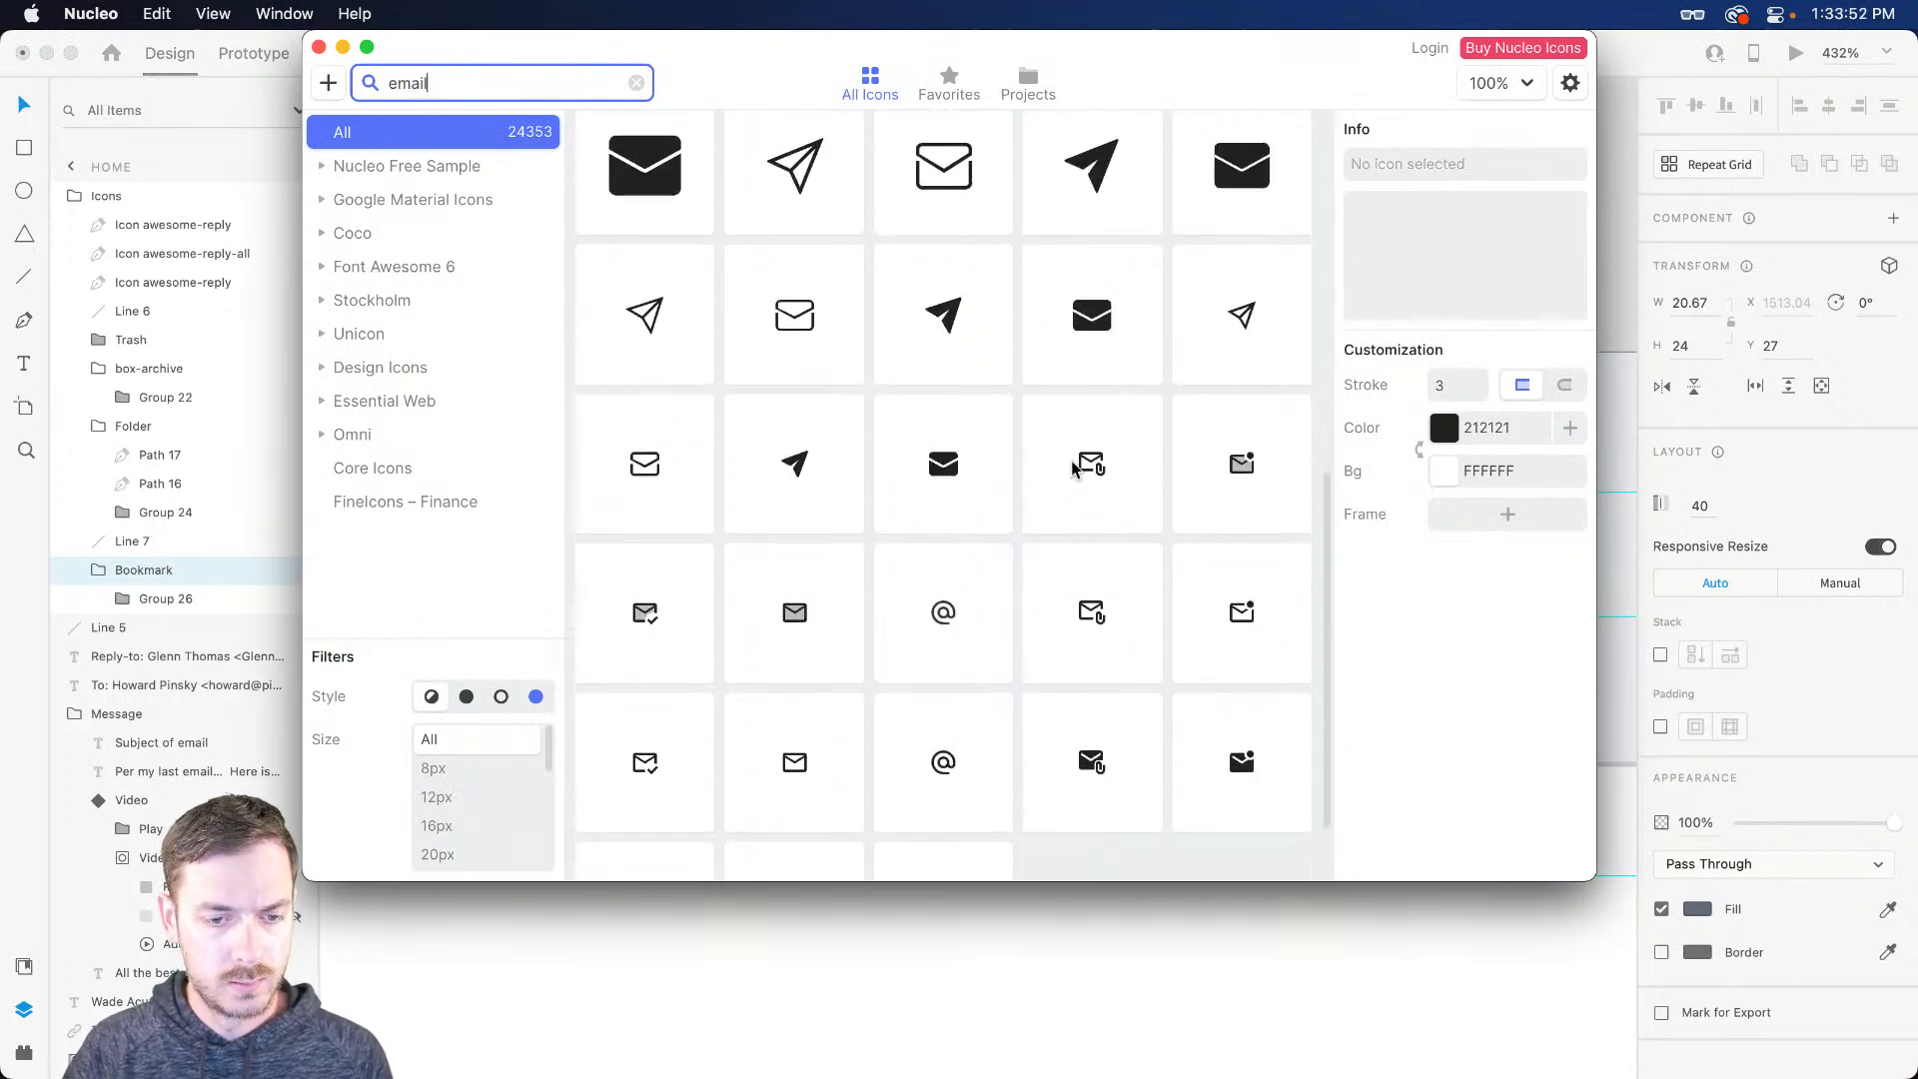
key("super+a")
type("un")
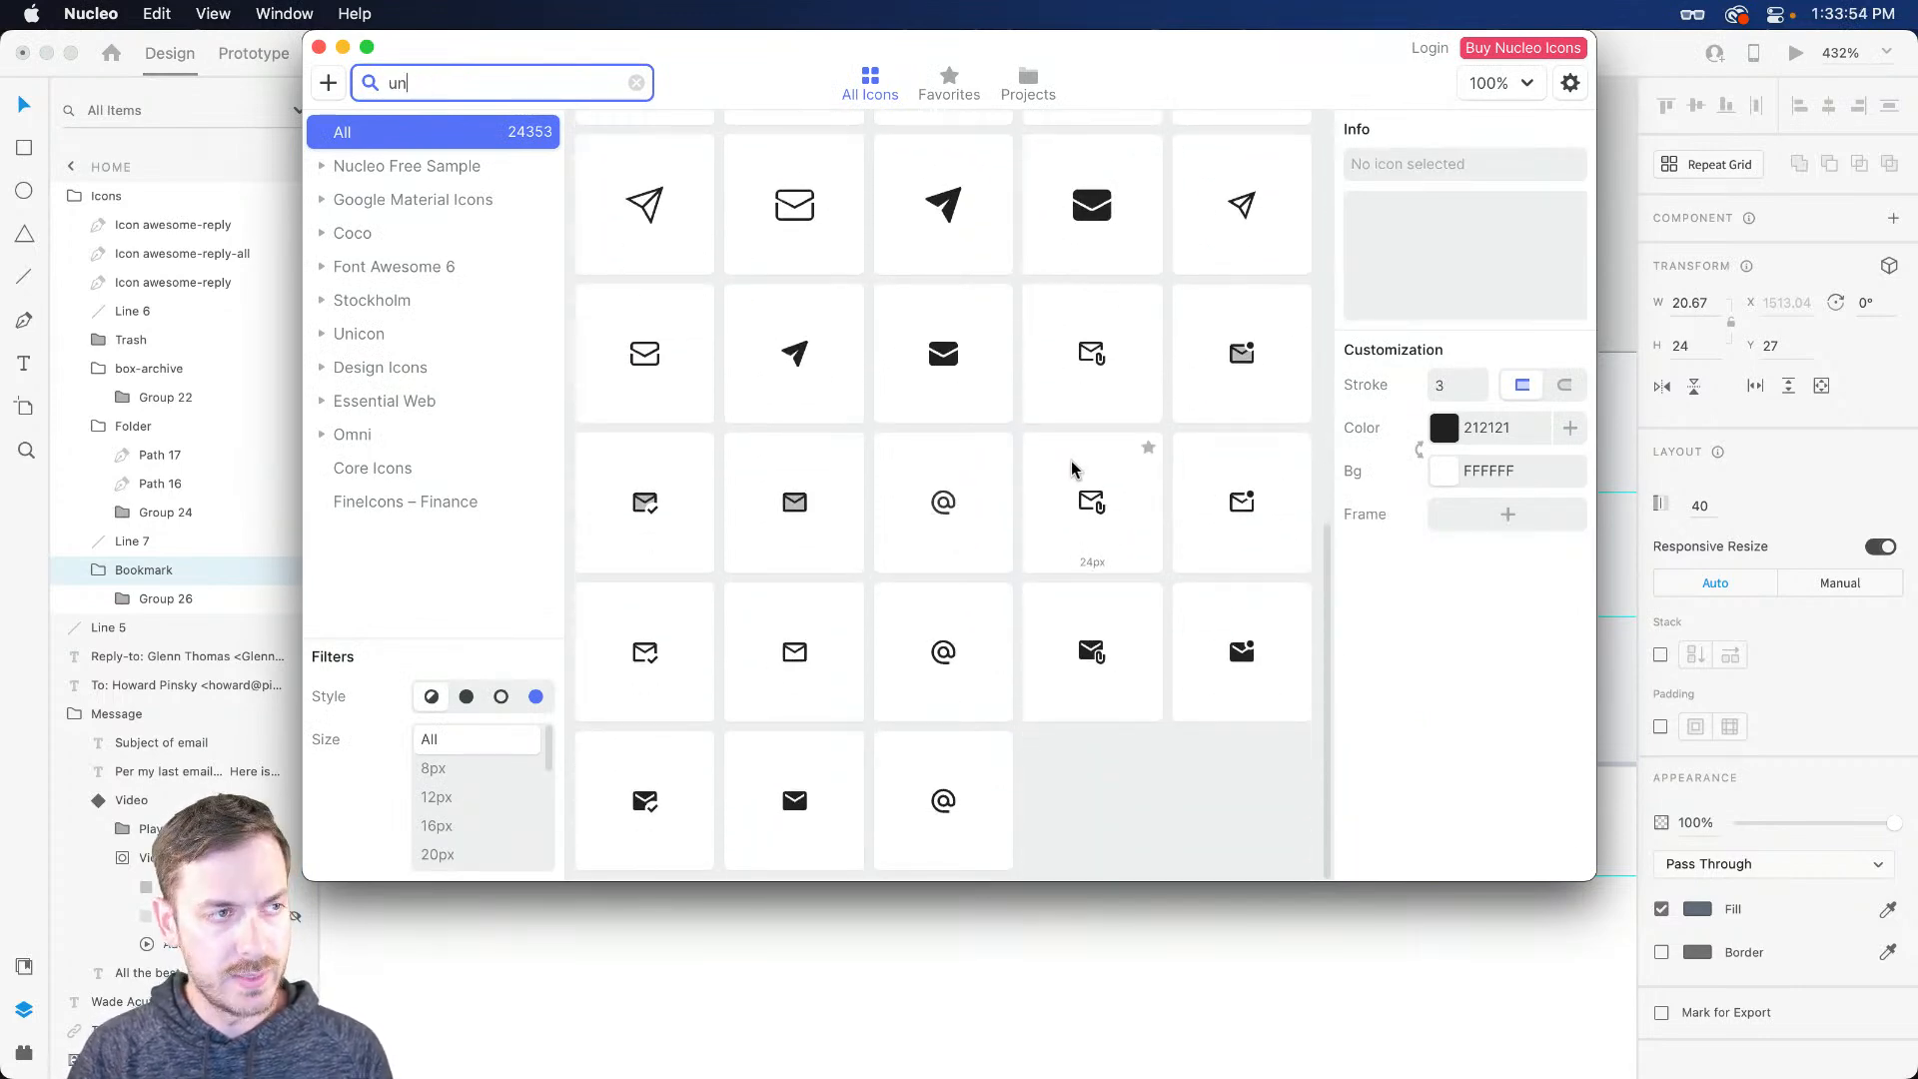
type("read")
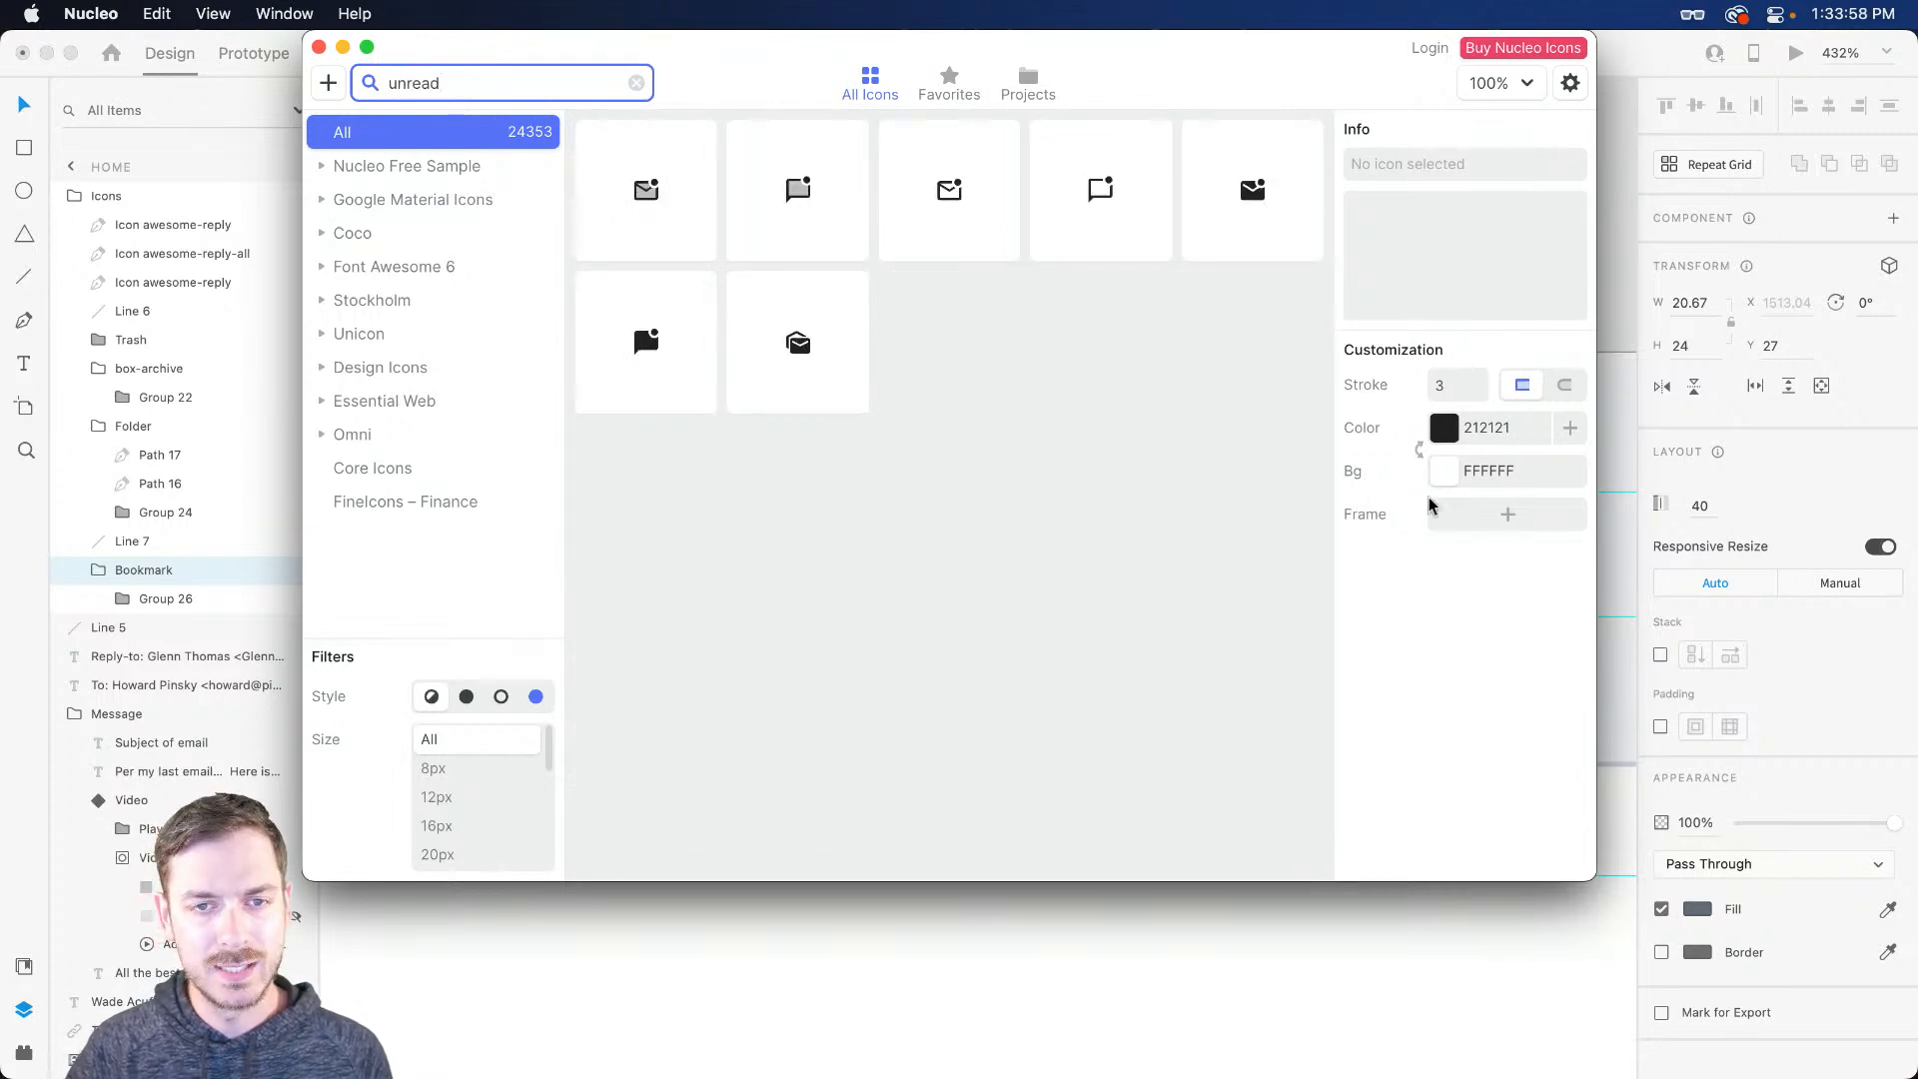
key("super+a")
type("envelope")
scroll(929, 513, "down", 5)
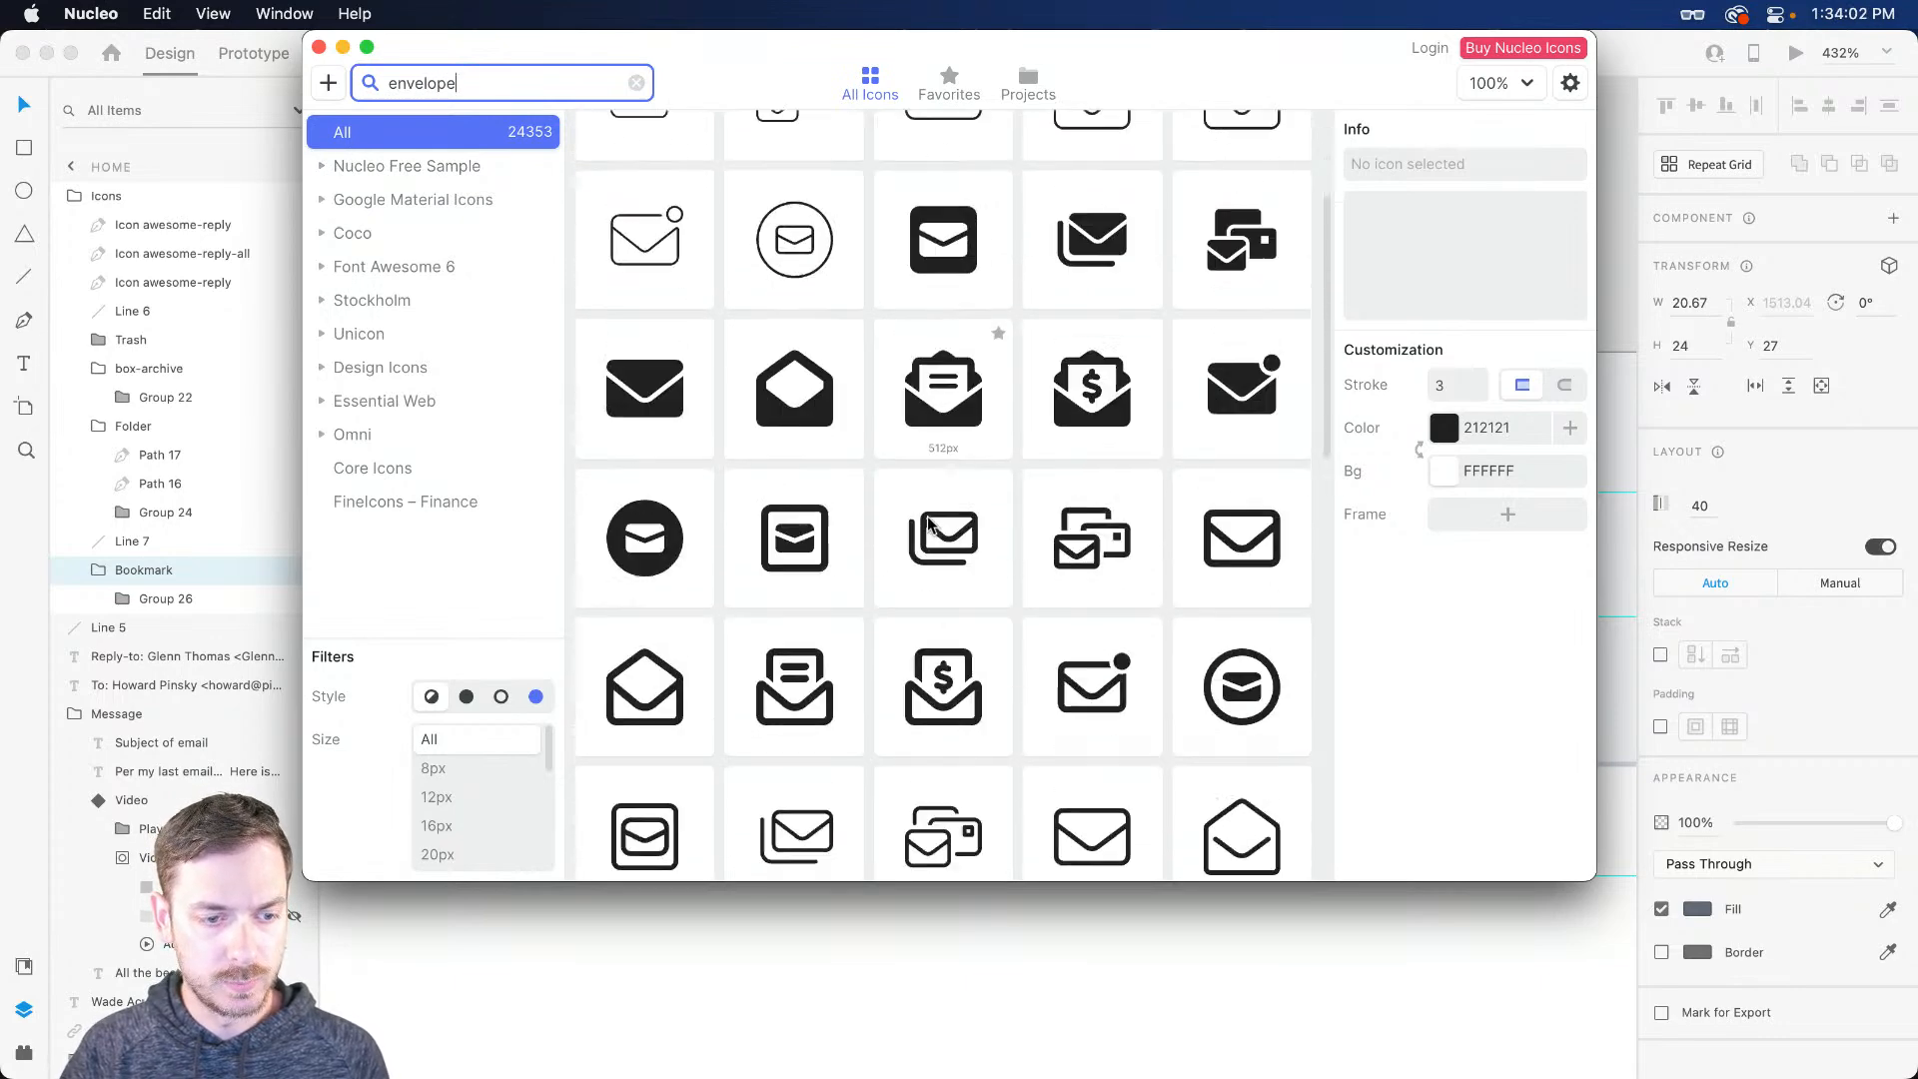
scroll(929, 520, "down", 5)
scroll(929, 517, "up", 5)
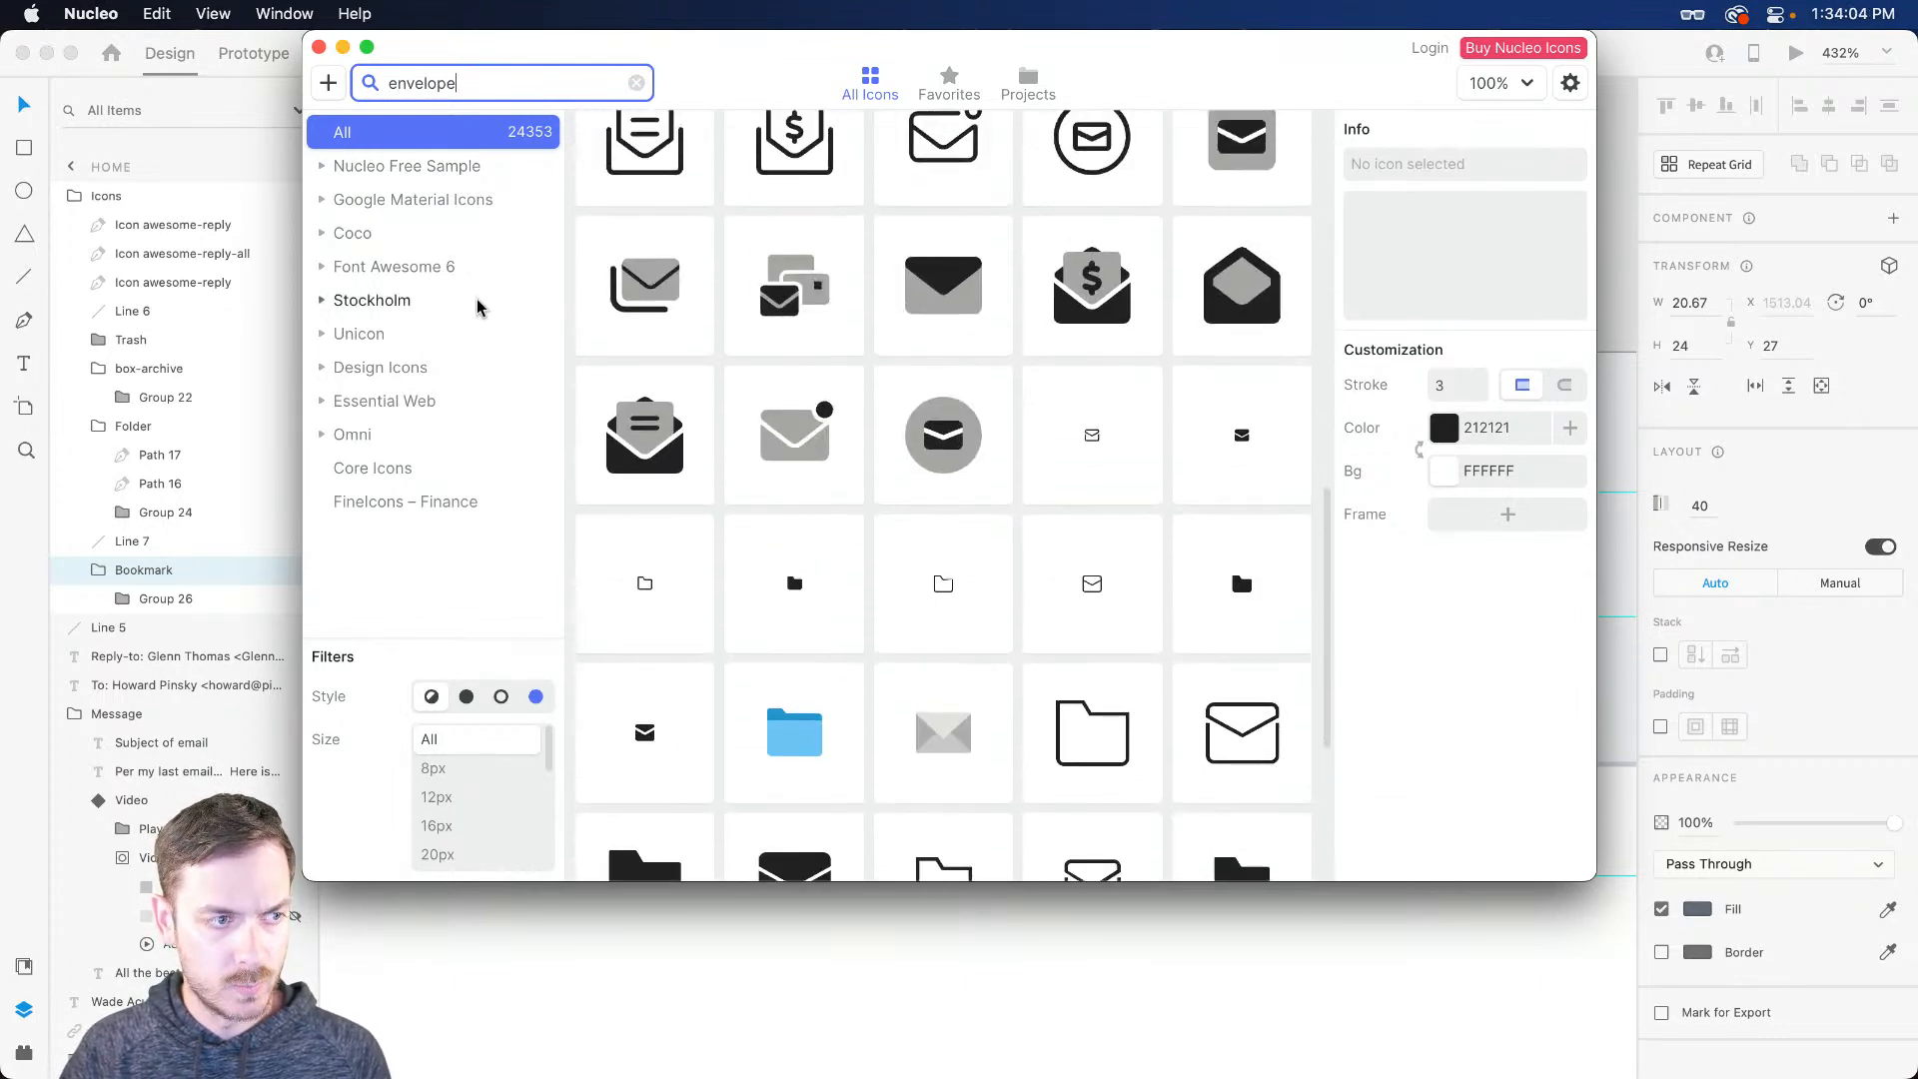
Step: Search for message and copy the Message icon from the Coco Bold set
left_click(360, 232)
left_click(371, 339)
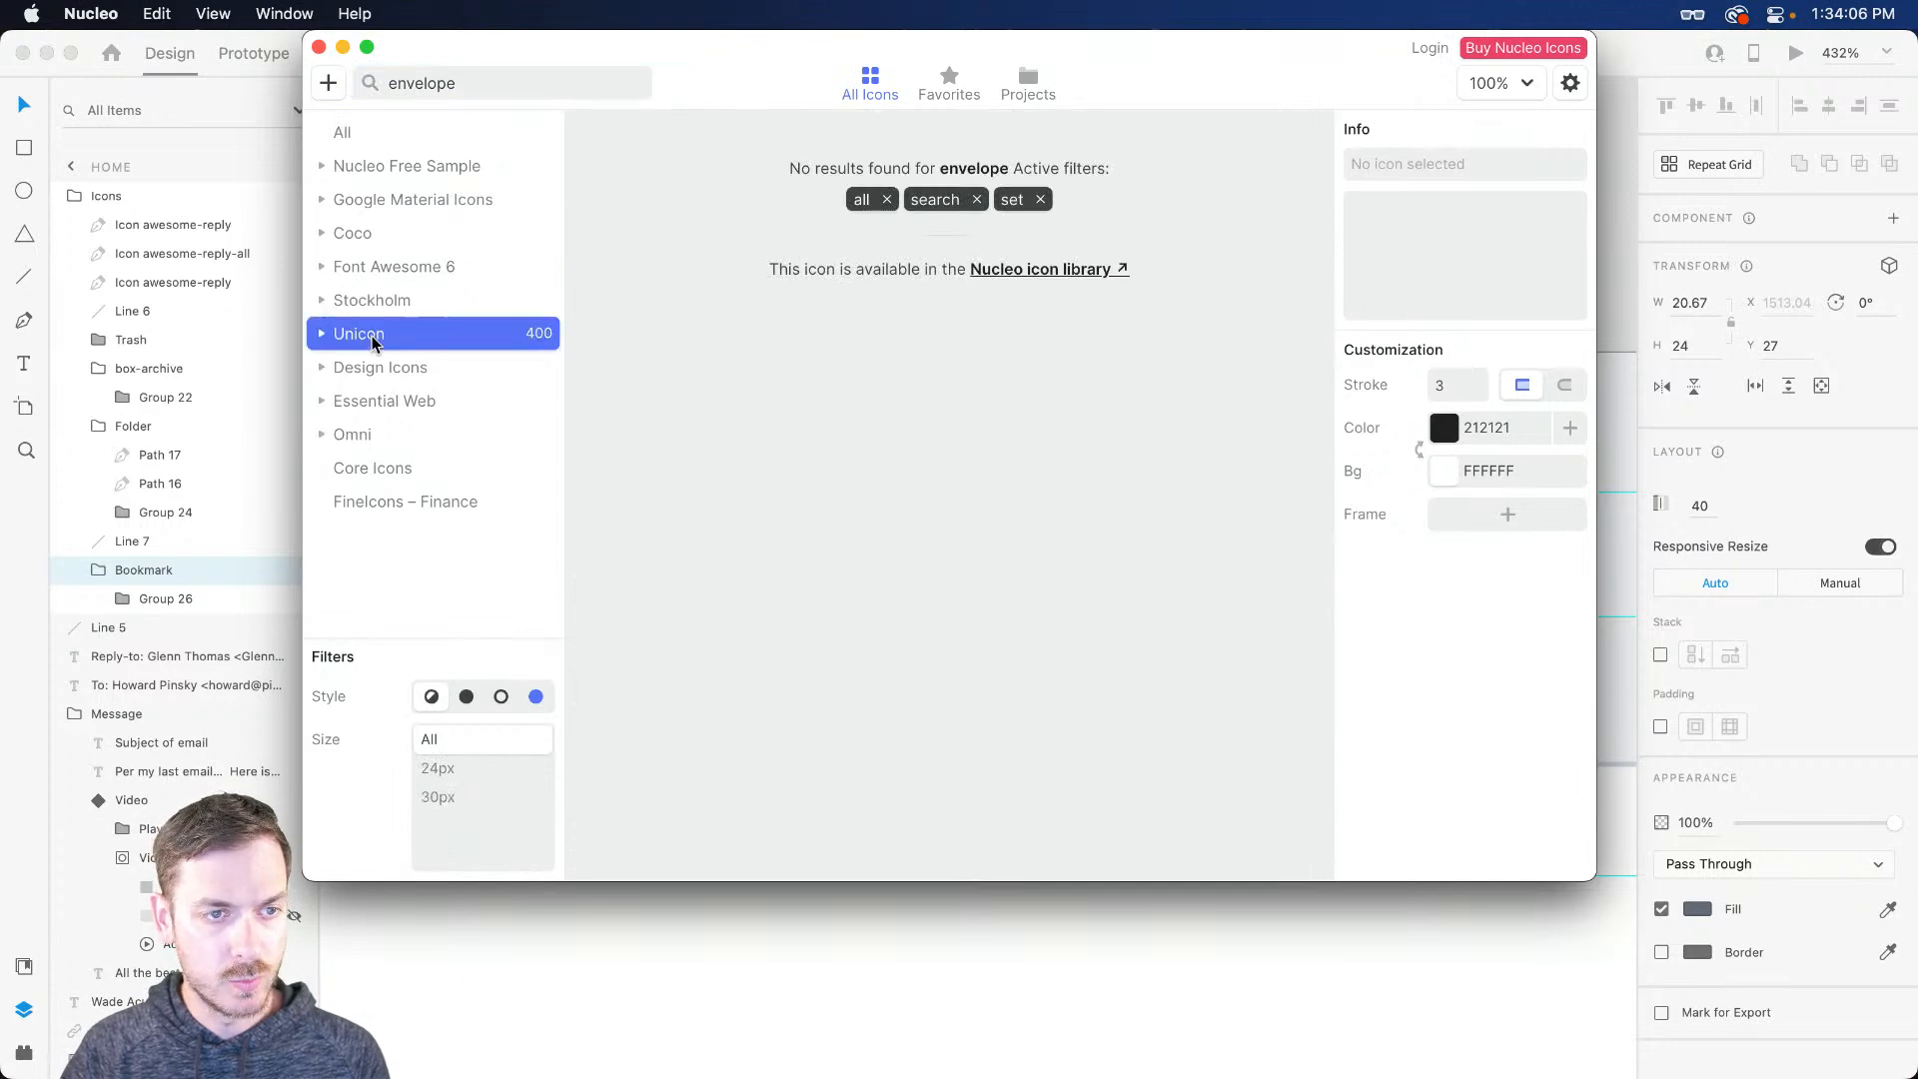
double_click(504, 80)
type("message")
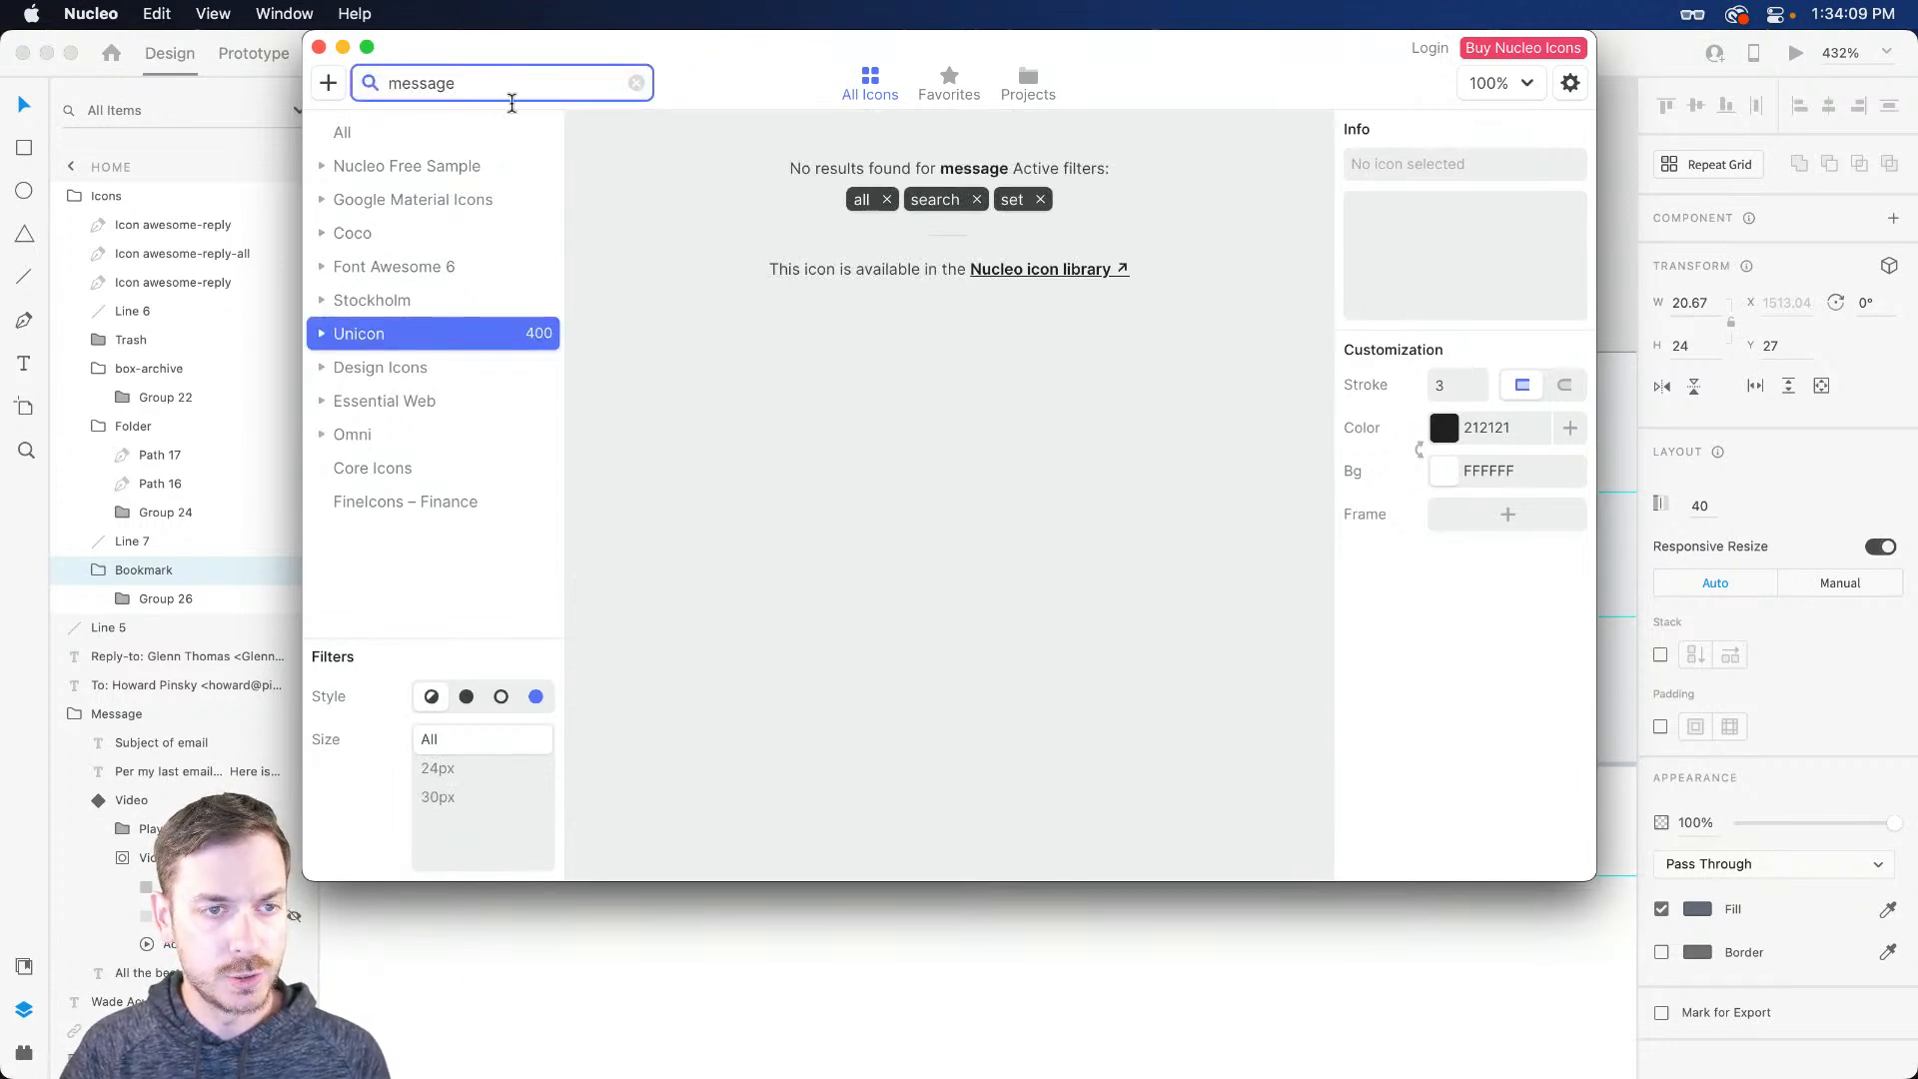
left_click(454, 232)
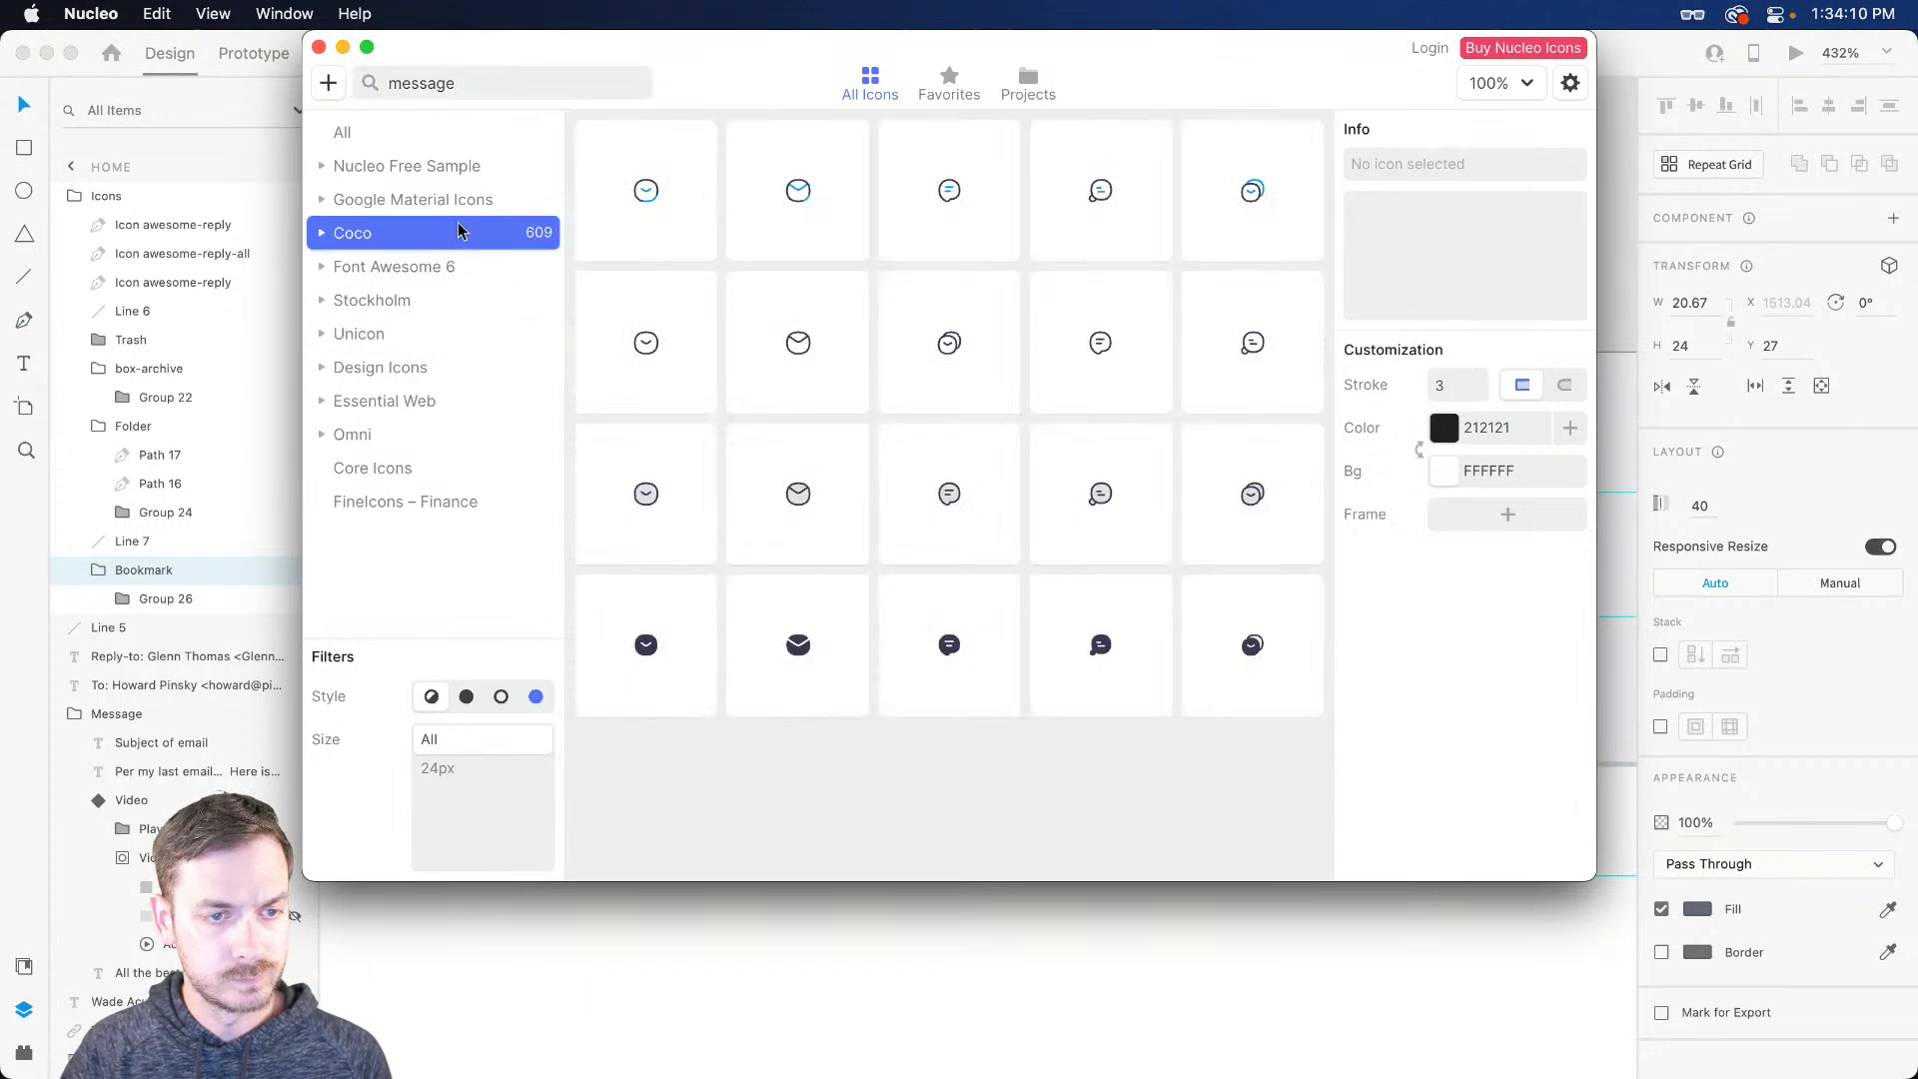
left_click(639, 647)
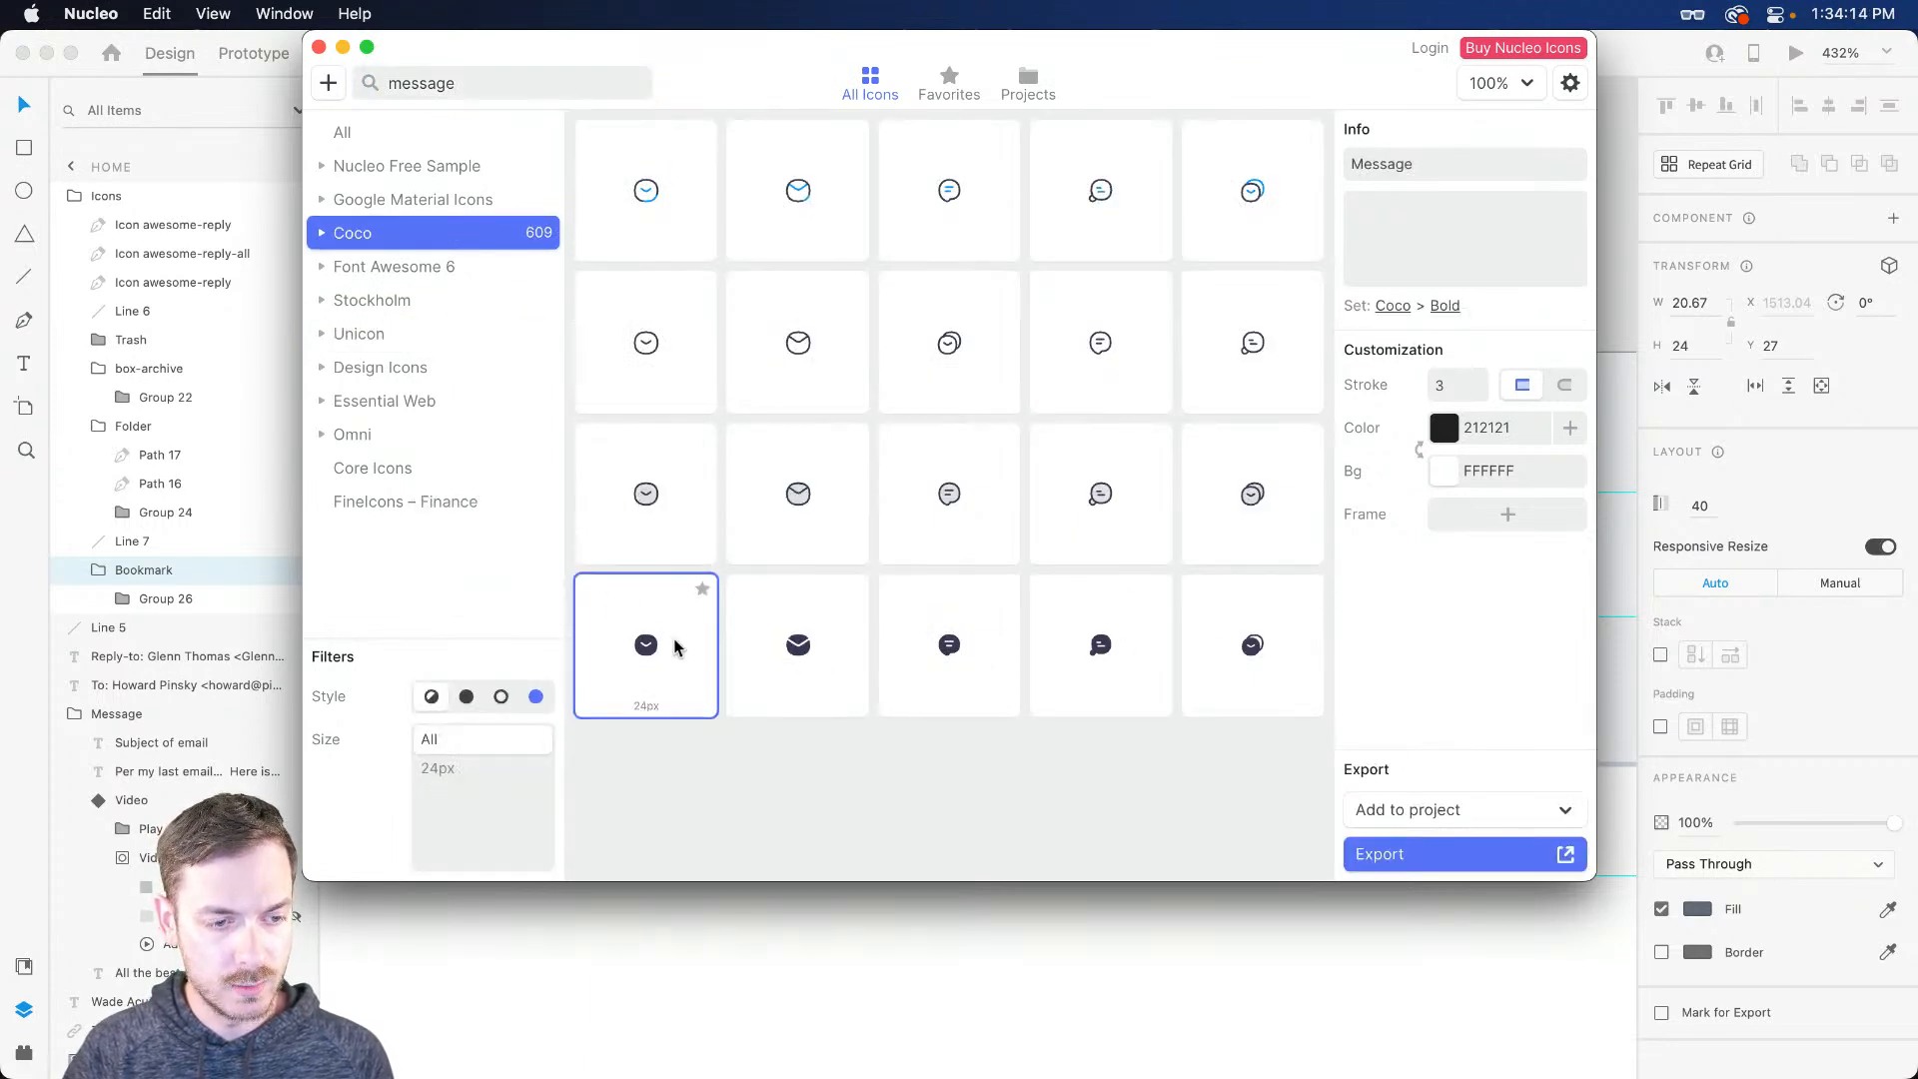
key("super+c")
Step: Return to XD, paste the message icon after the bookmark at Y 27, and delete its Rectangle 24 bounding box
key("super+Tab")
key("super+v")
left_click_drag(1366, 712, 1367, 547)
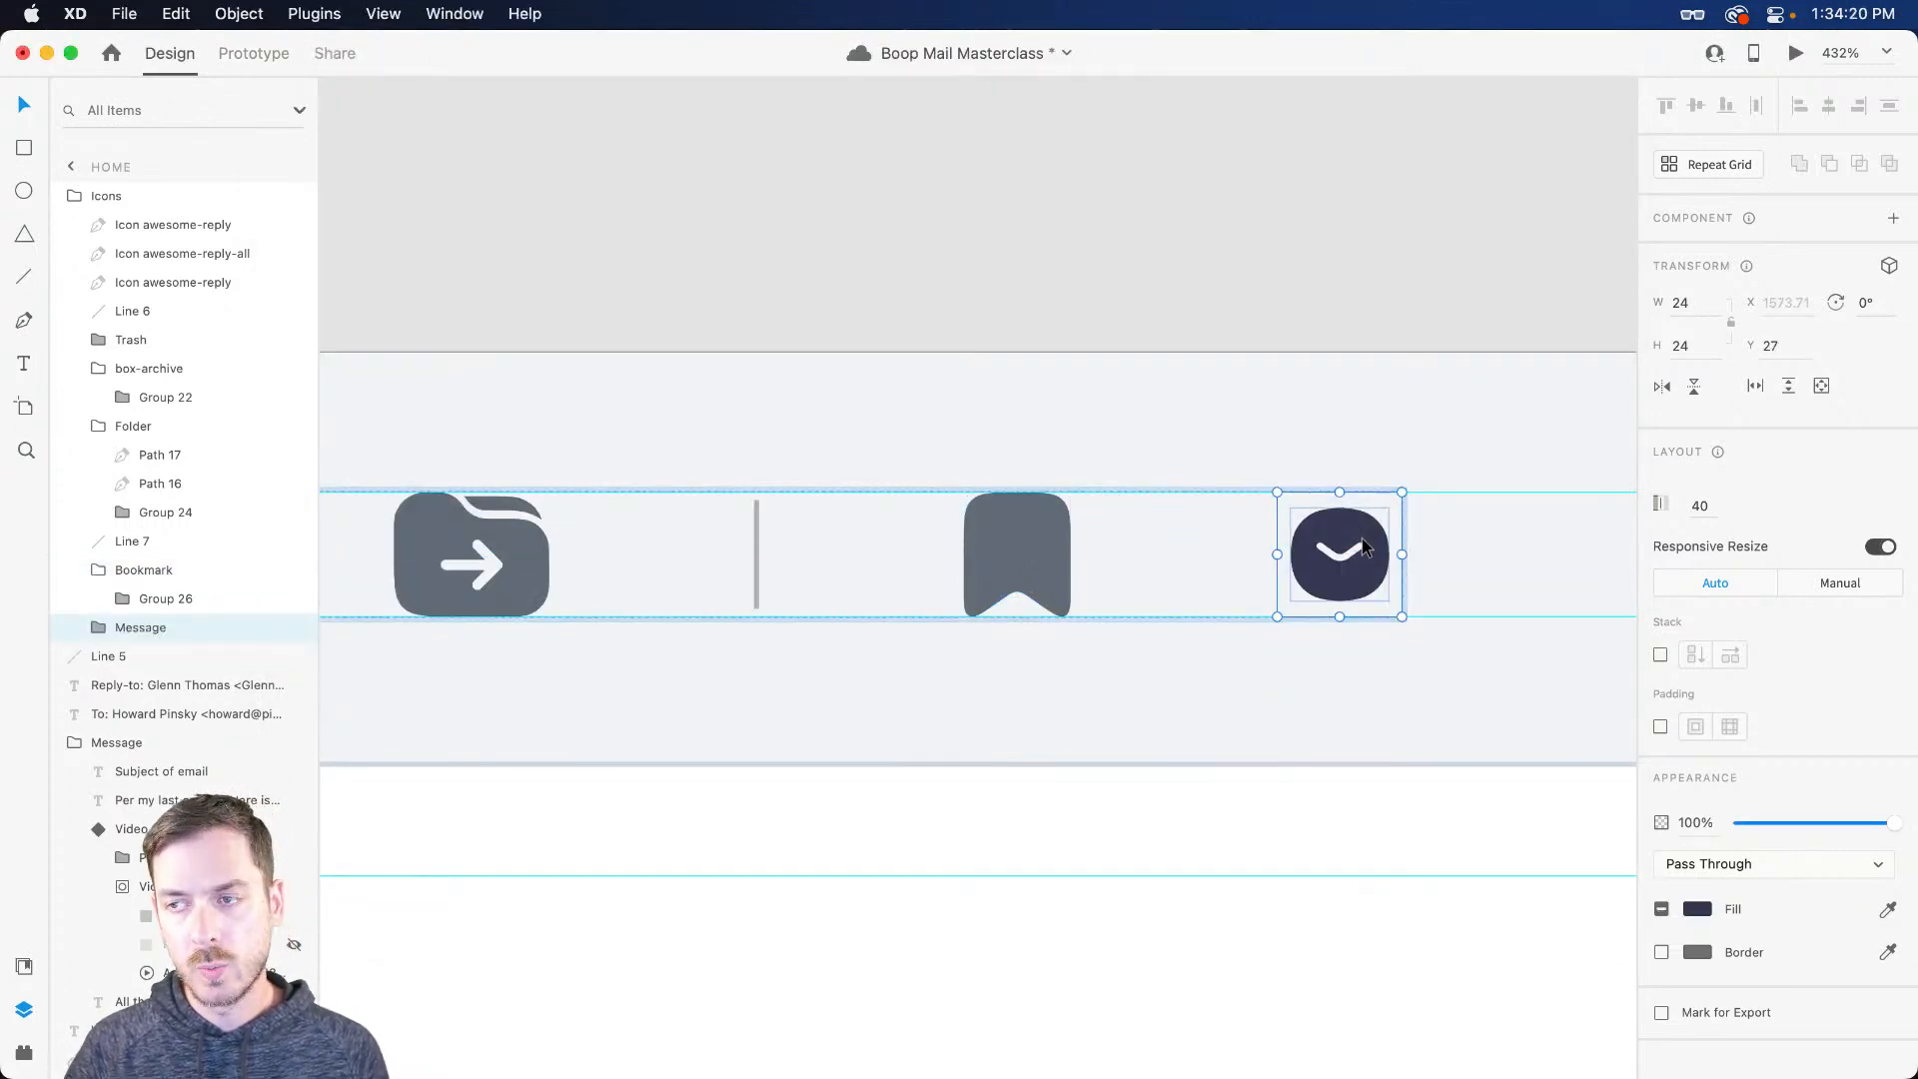
key("super+y")
key("super+y")
double_click(1362, 545)
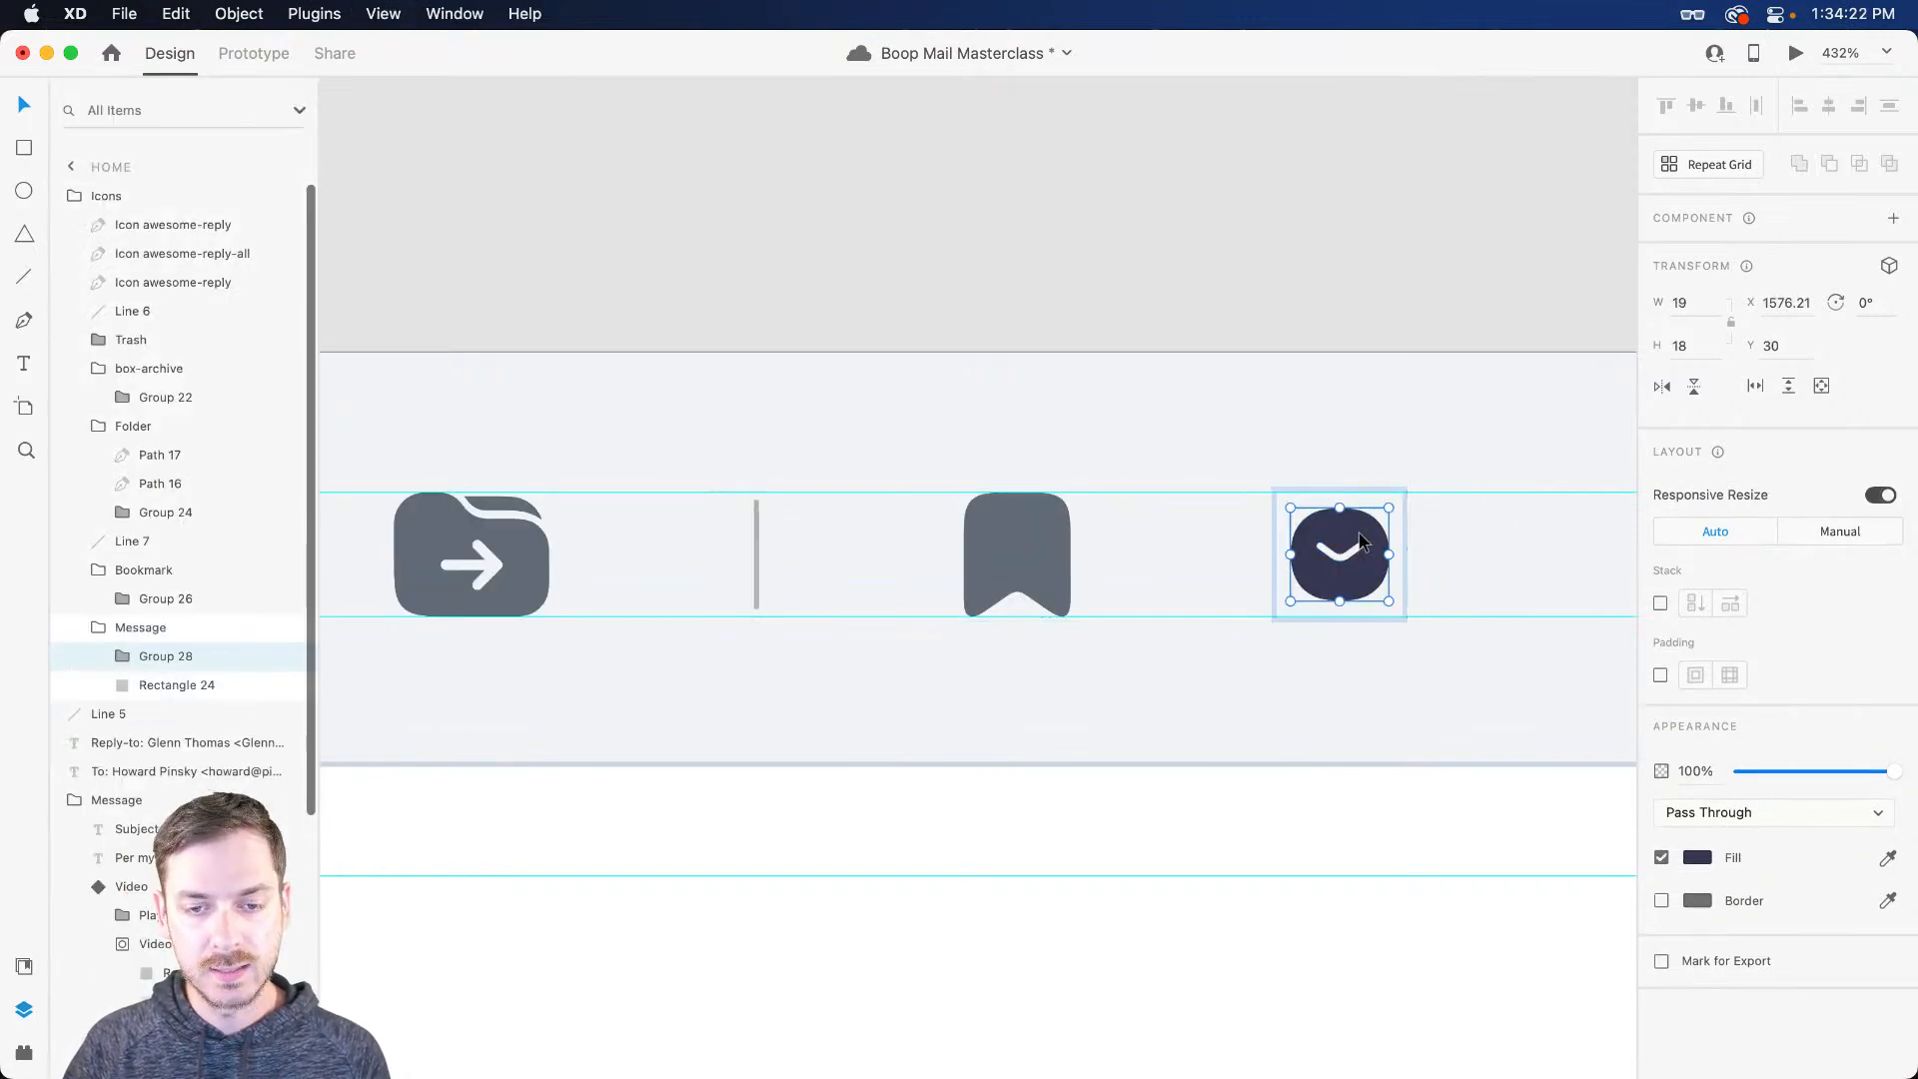
left_click(180, 684)
key("Delete")
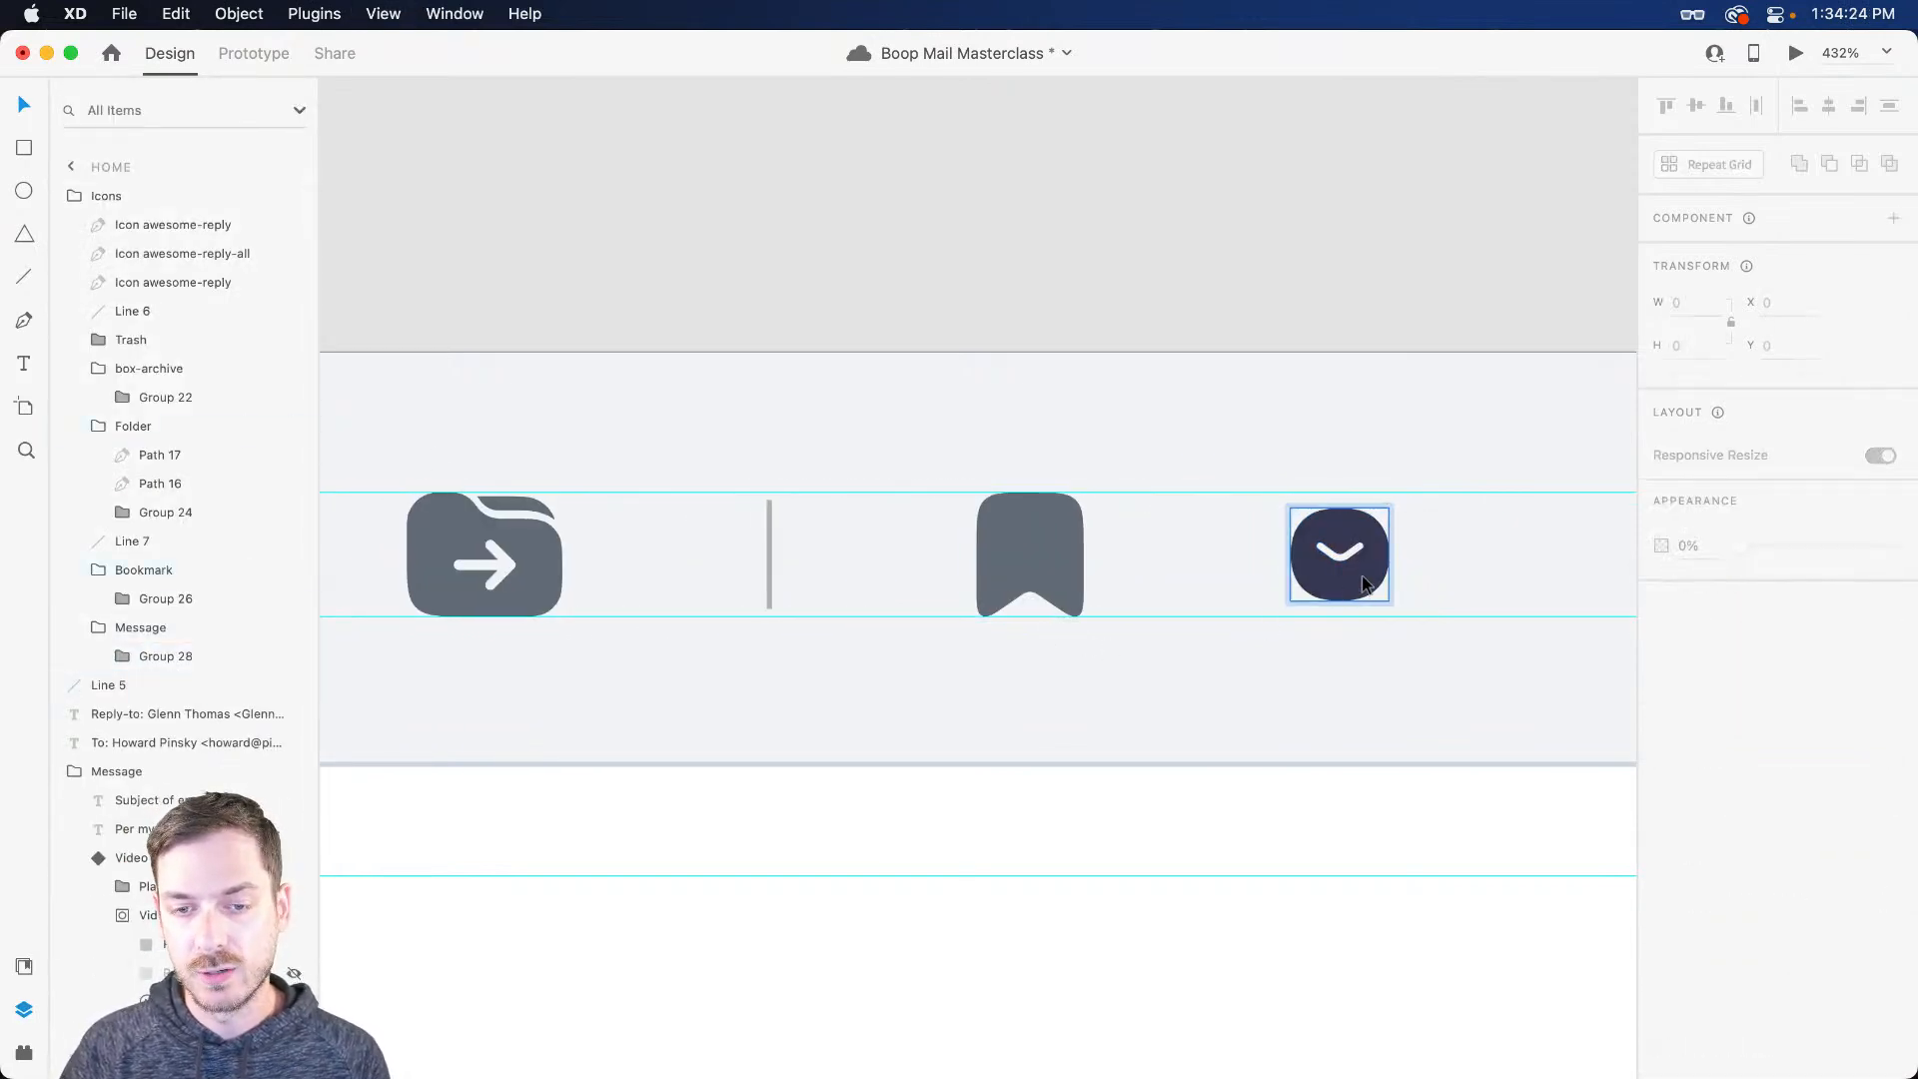
Step: Draw a 7 × 7 circle inside the Message group, overlapping the icon's upper-right corner at X 1590, Y 29
left_click(1368, 577)
scroll(1388, 539, "up", 10)
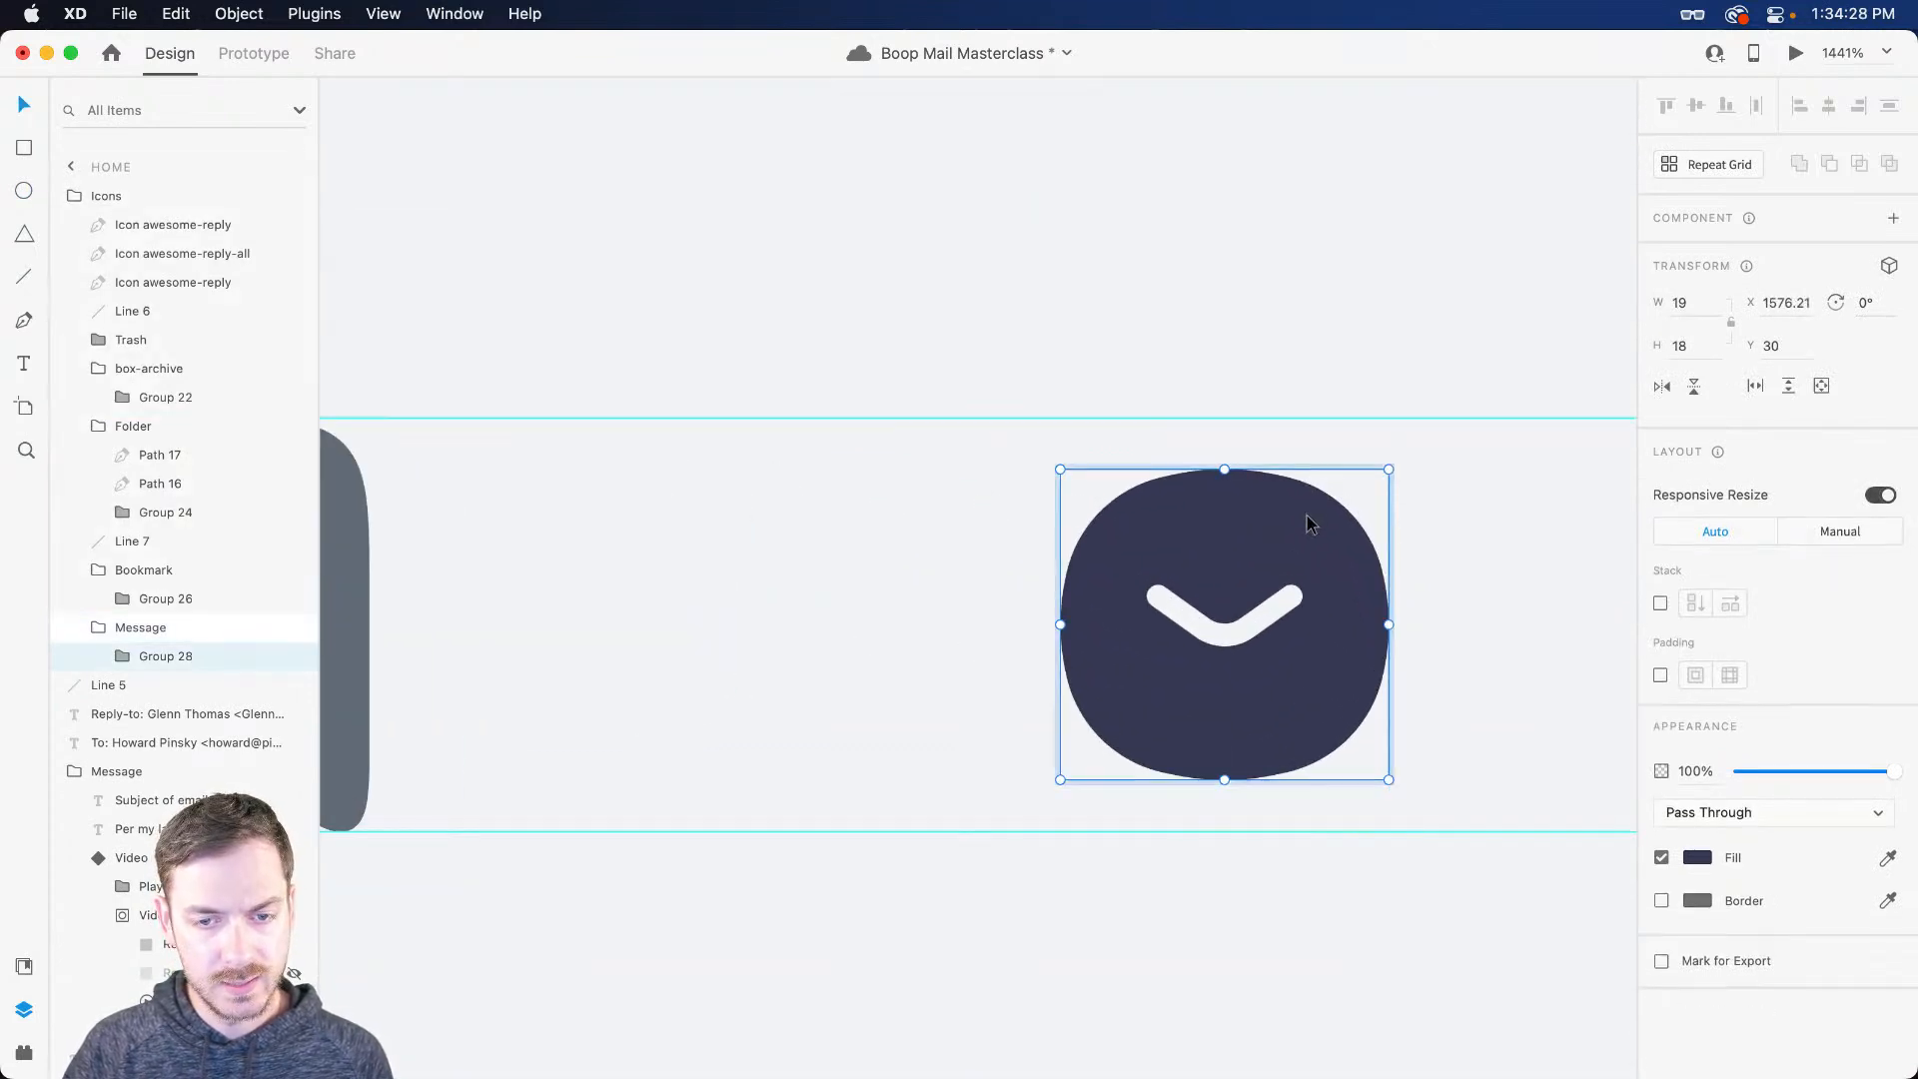
key("e")
left_click_drag(1313, 454, 1436, 586)
key("v")
left_click_drag(1348, 495, 1332, 495)
Step: Fill the message shape with the bookmark icon's grey
left_click(1203, 523)
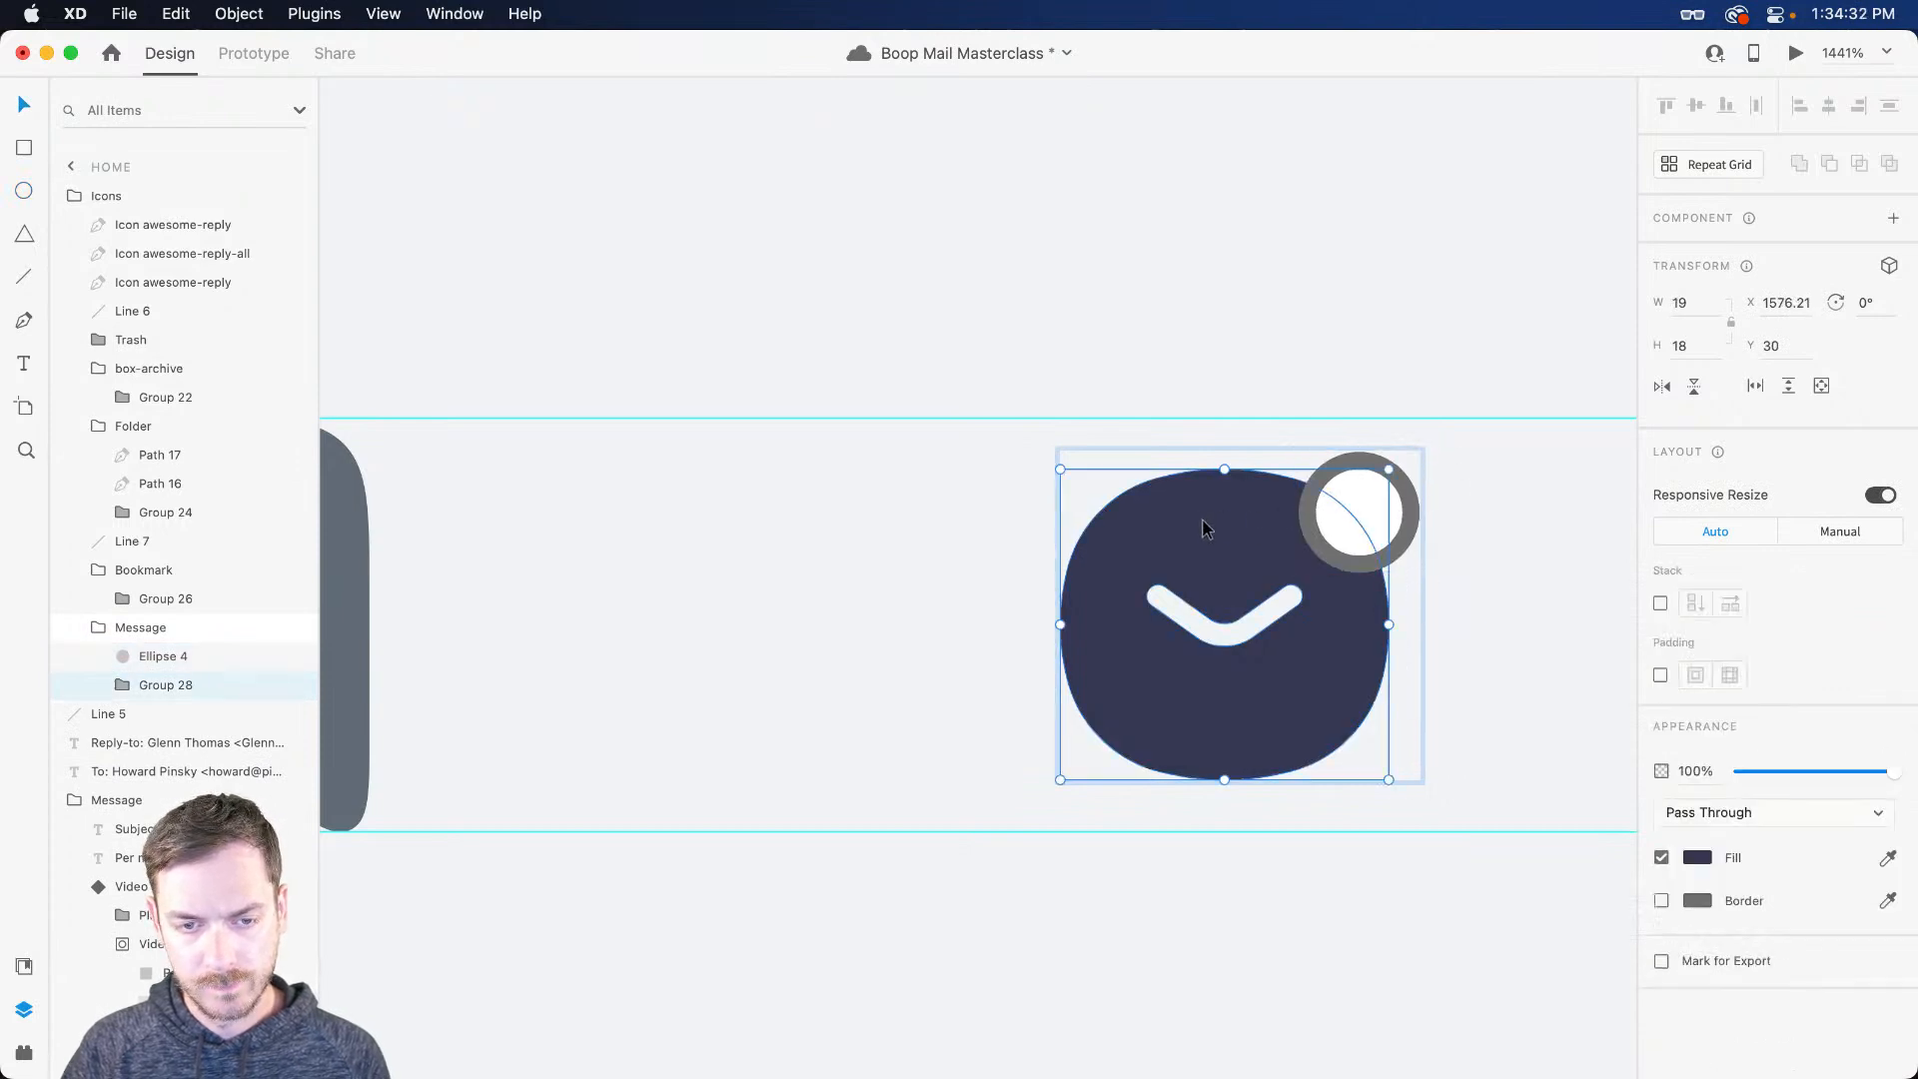
scroll(1203, 521, "down", 5)
key("i")
left_click(655, 555)
Step: Match the small circle's fill to the message icon's grey and its border to the header background colour
left_click(1295, 520)
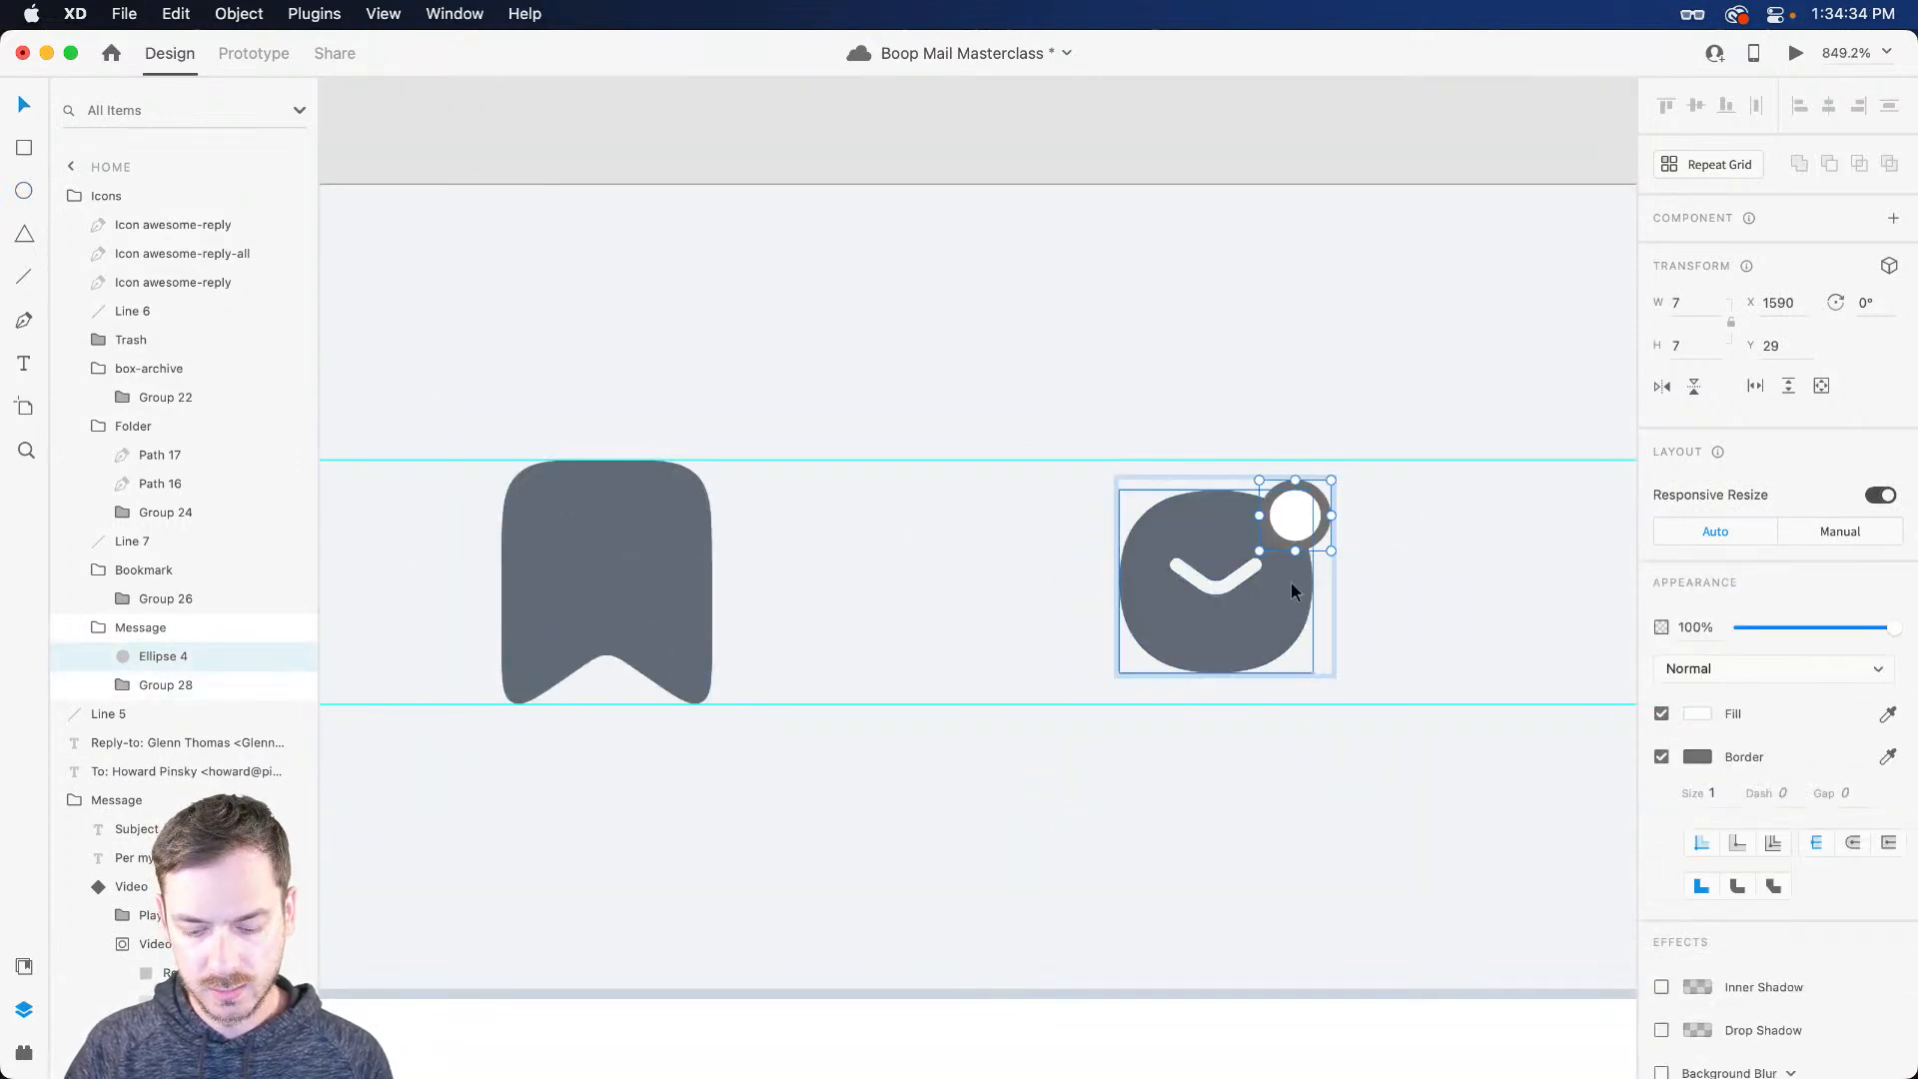
key("i")
left_click(1267, 622)
left_click(1887, 756)
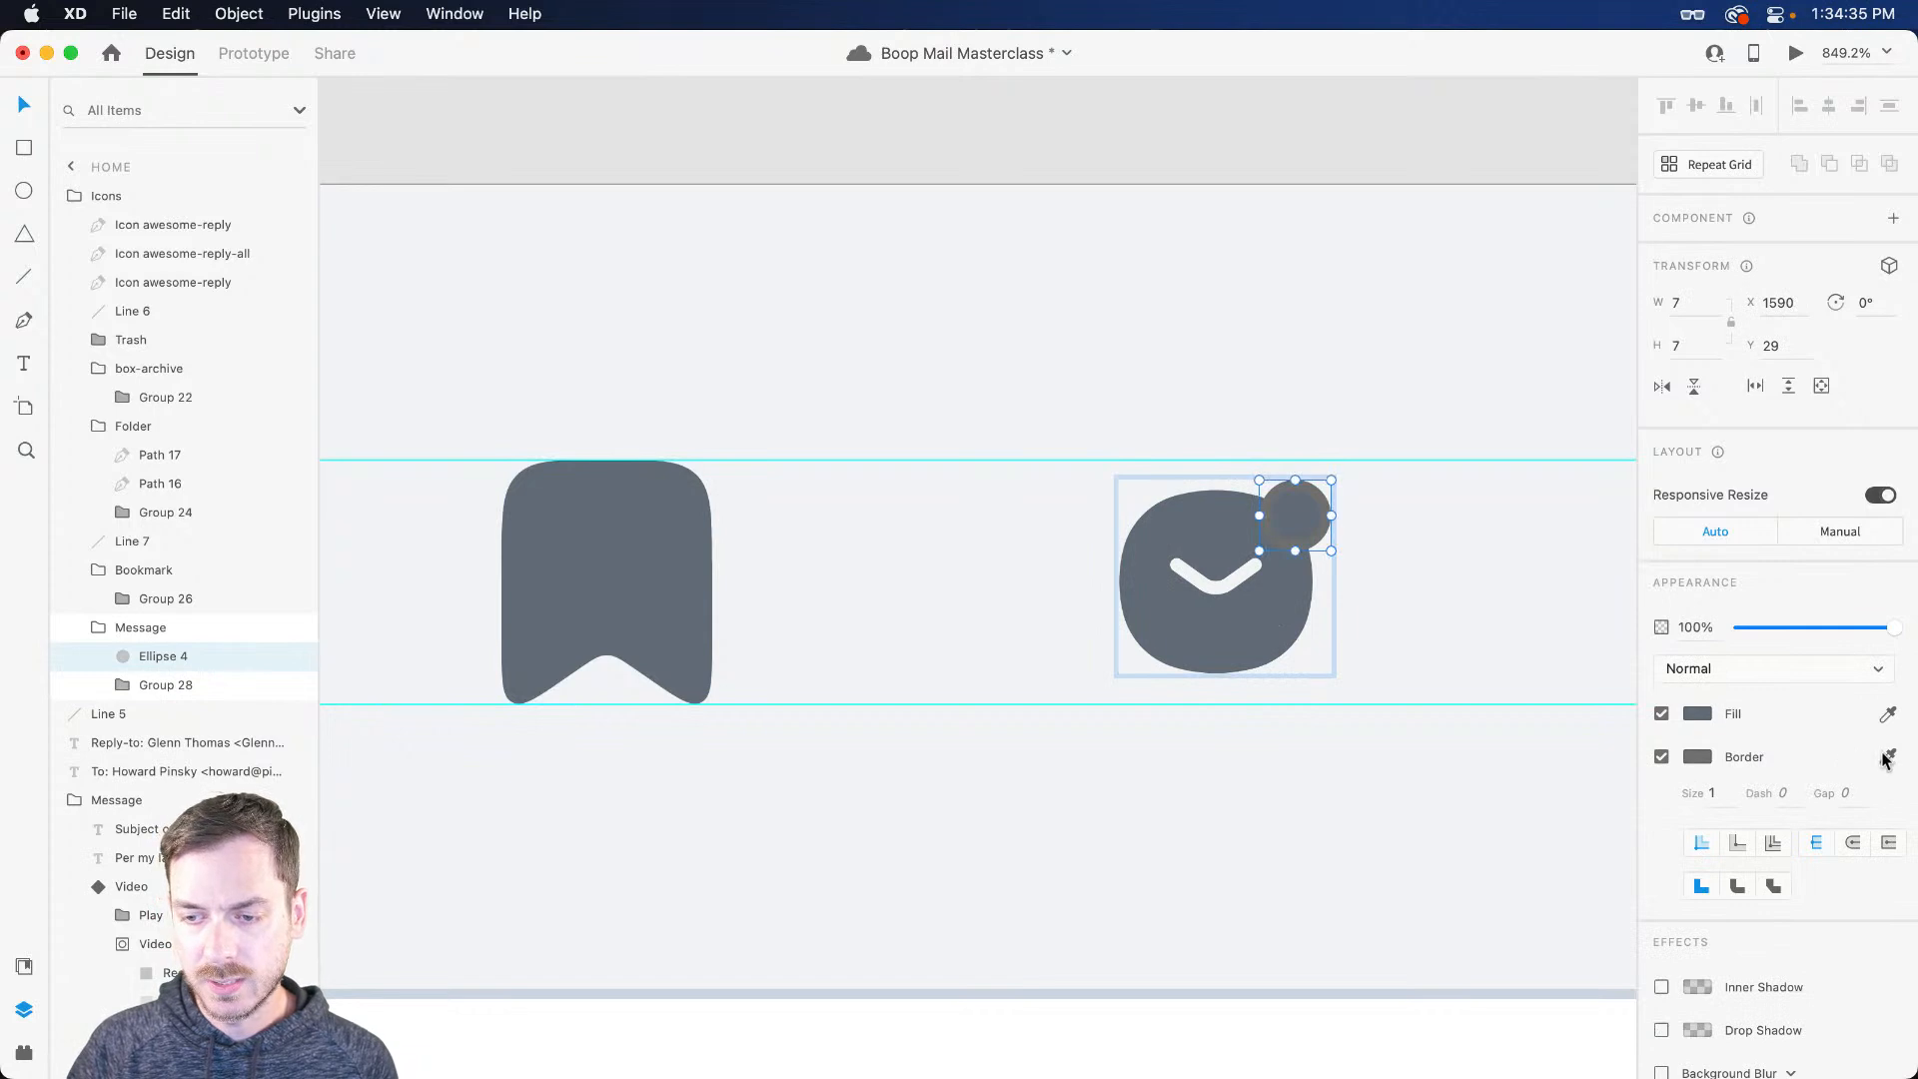
left_click(1508, 572)
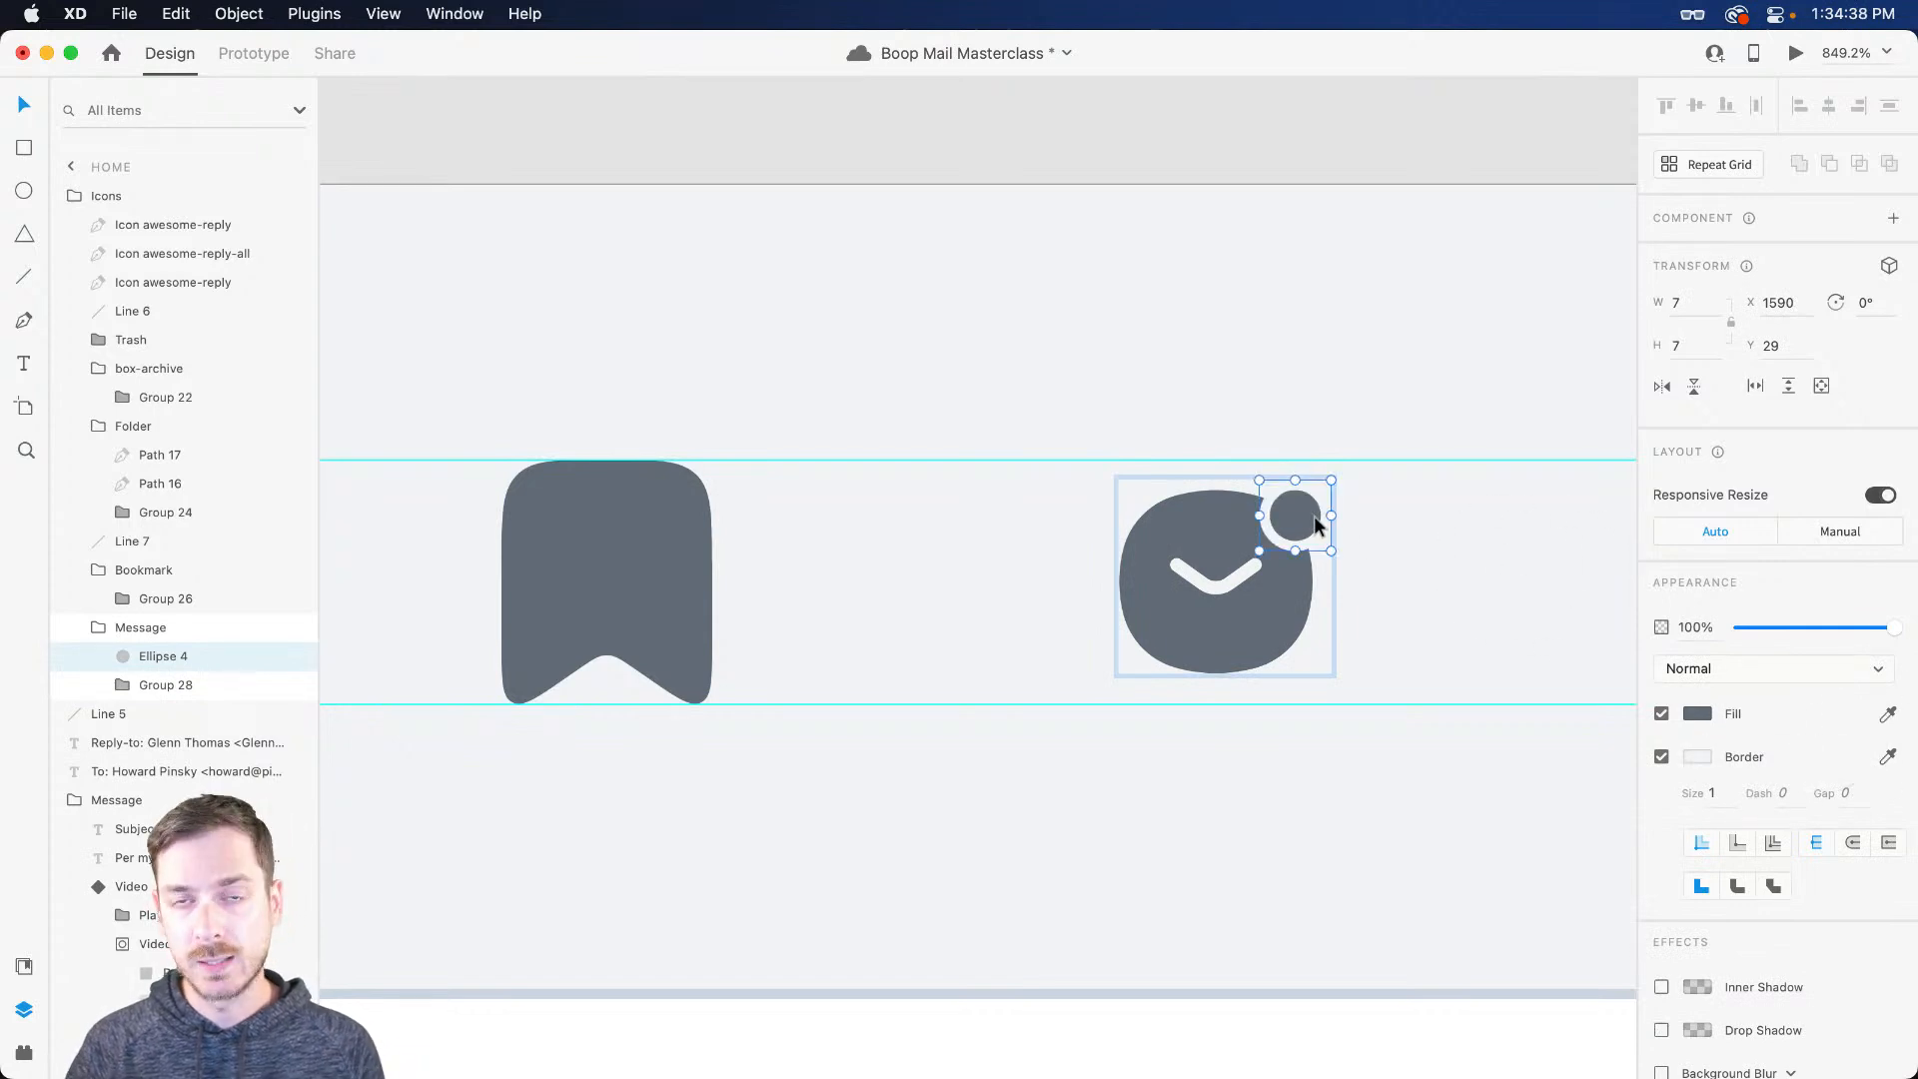
Step: Align the small circle's border to the outside of its edge and set the border size to 2
scroll(1315, 517, "right", 1)
left_click(1252, 521, "super")
scroll(1251, 518, "up", 5)
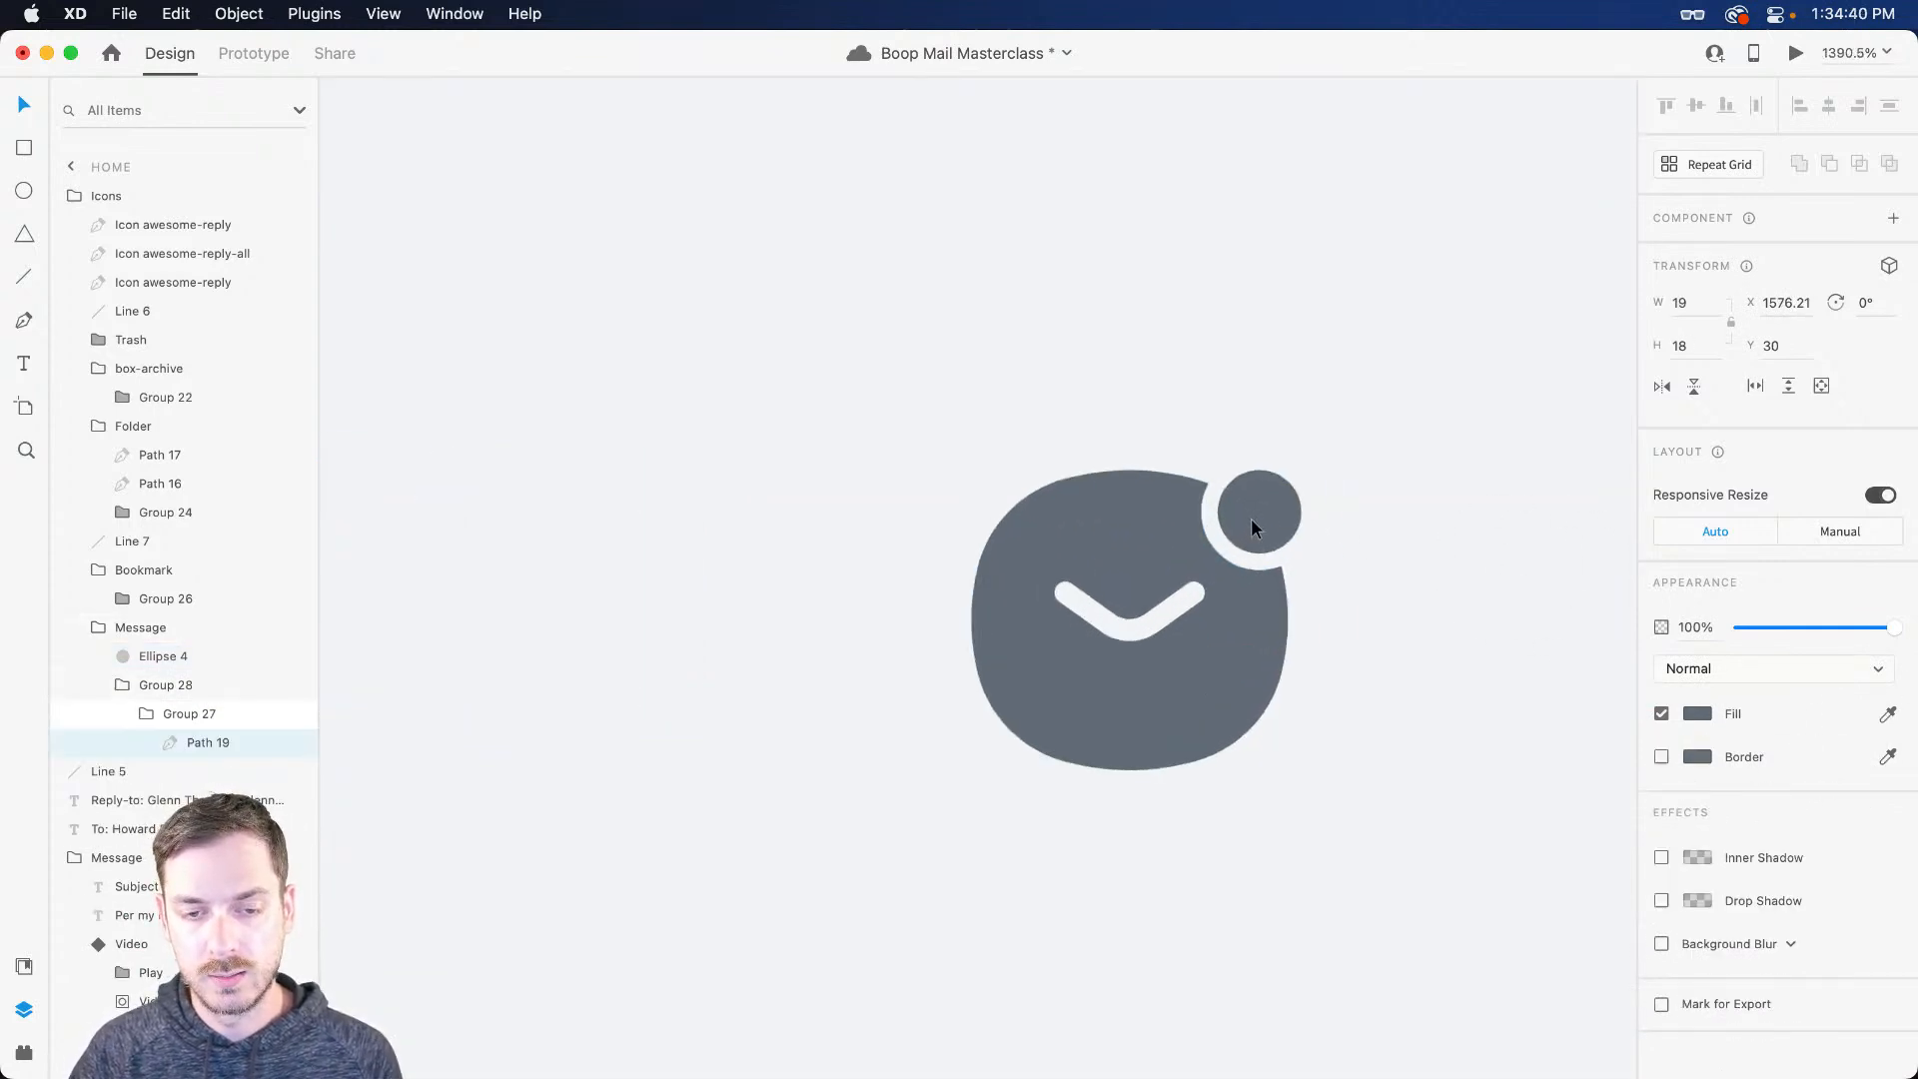
left_click(1250, 518)
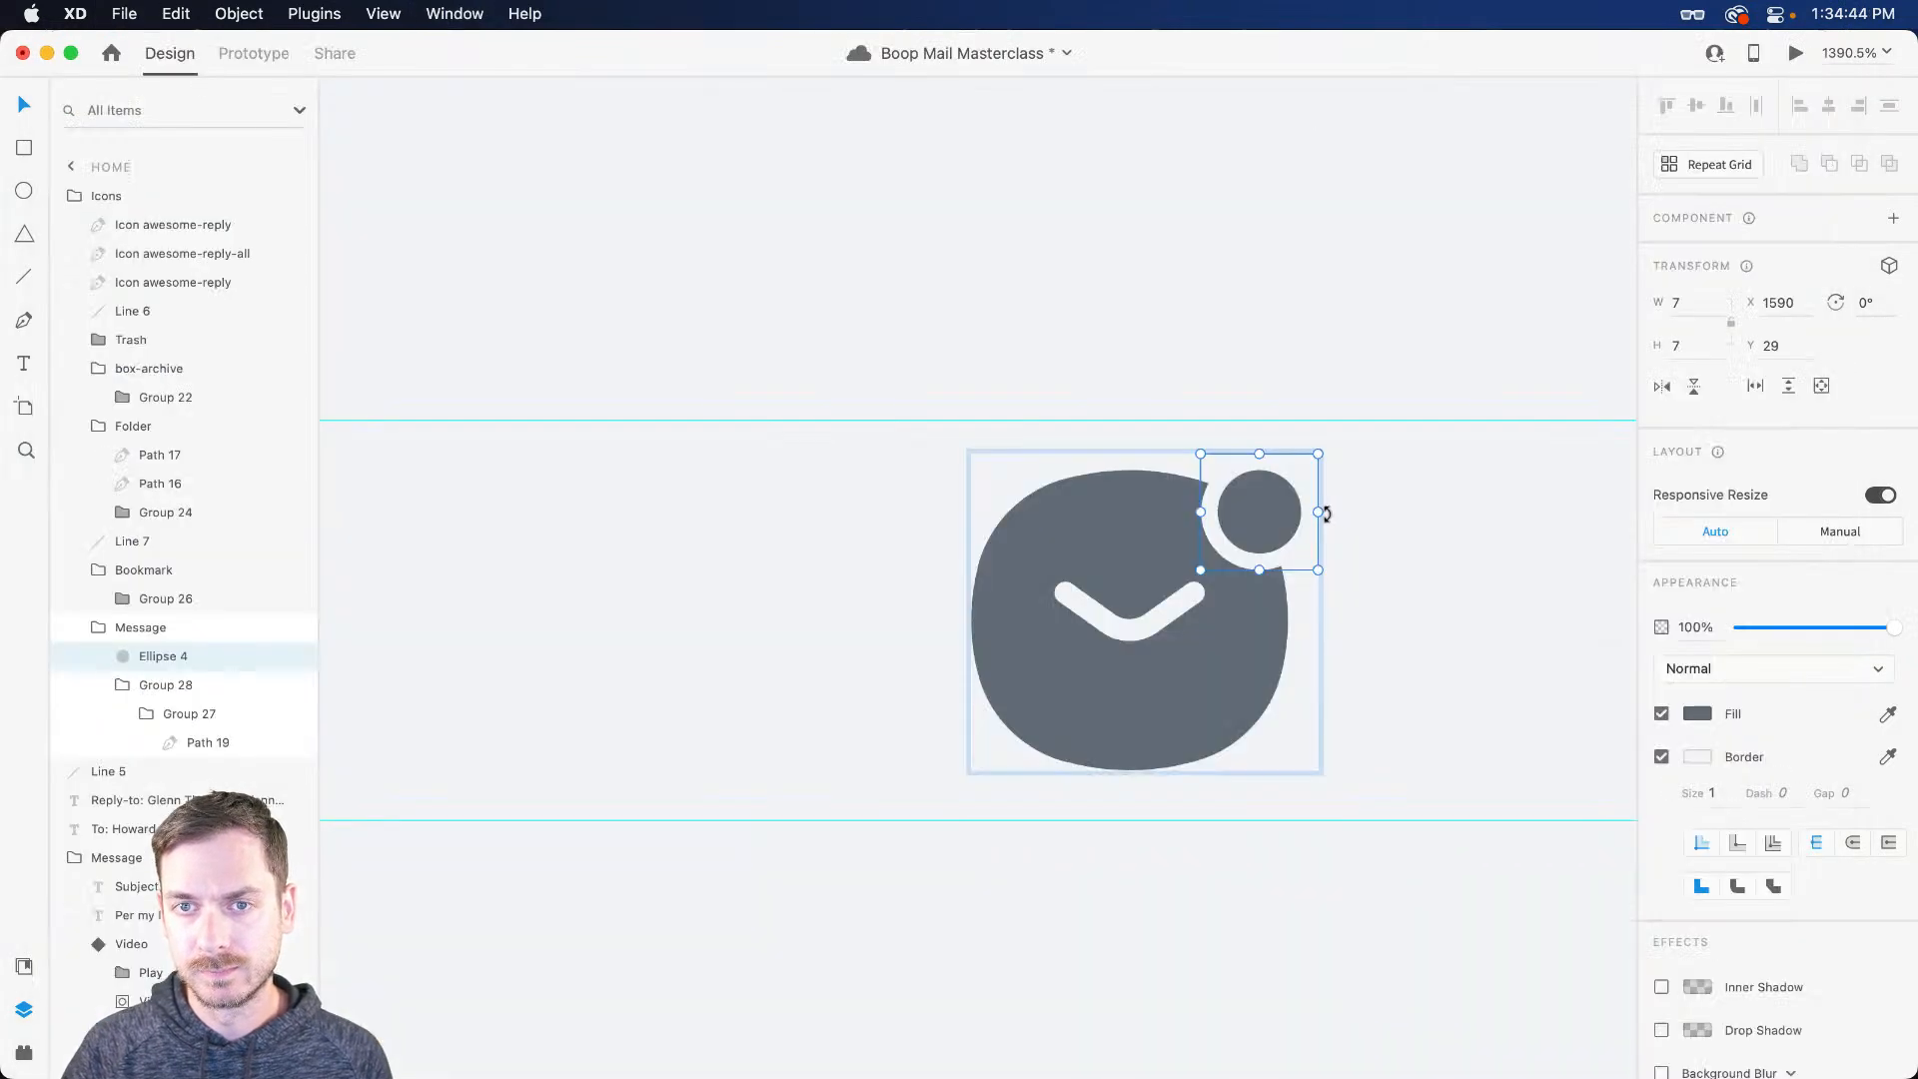
left_click(1740, 842)
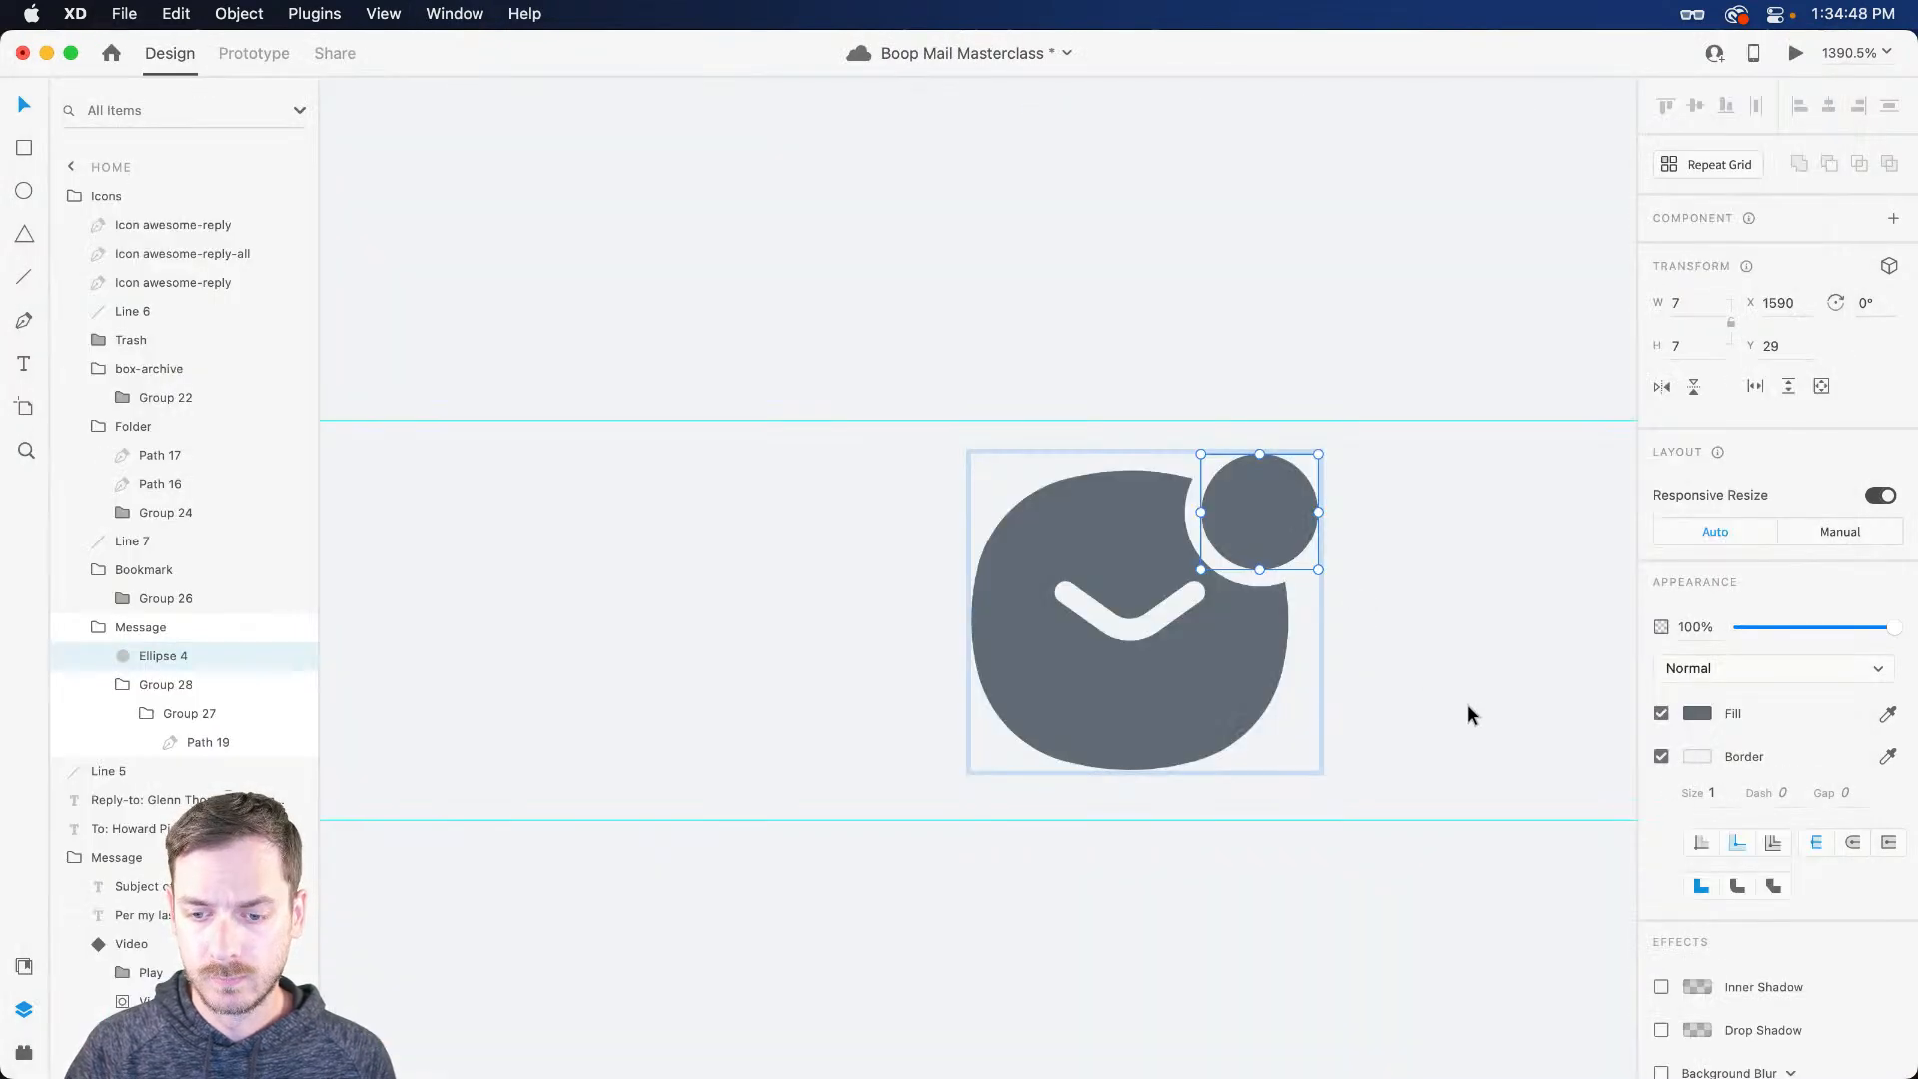
type("2")
key("Return")
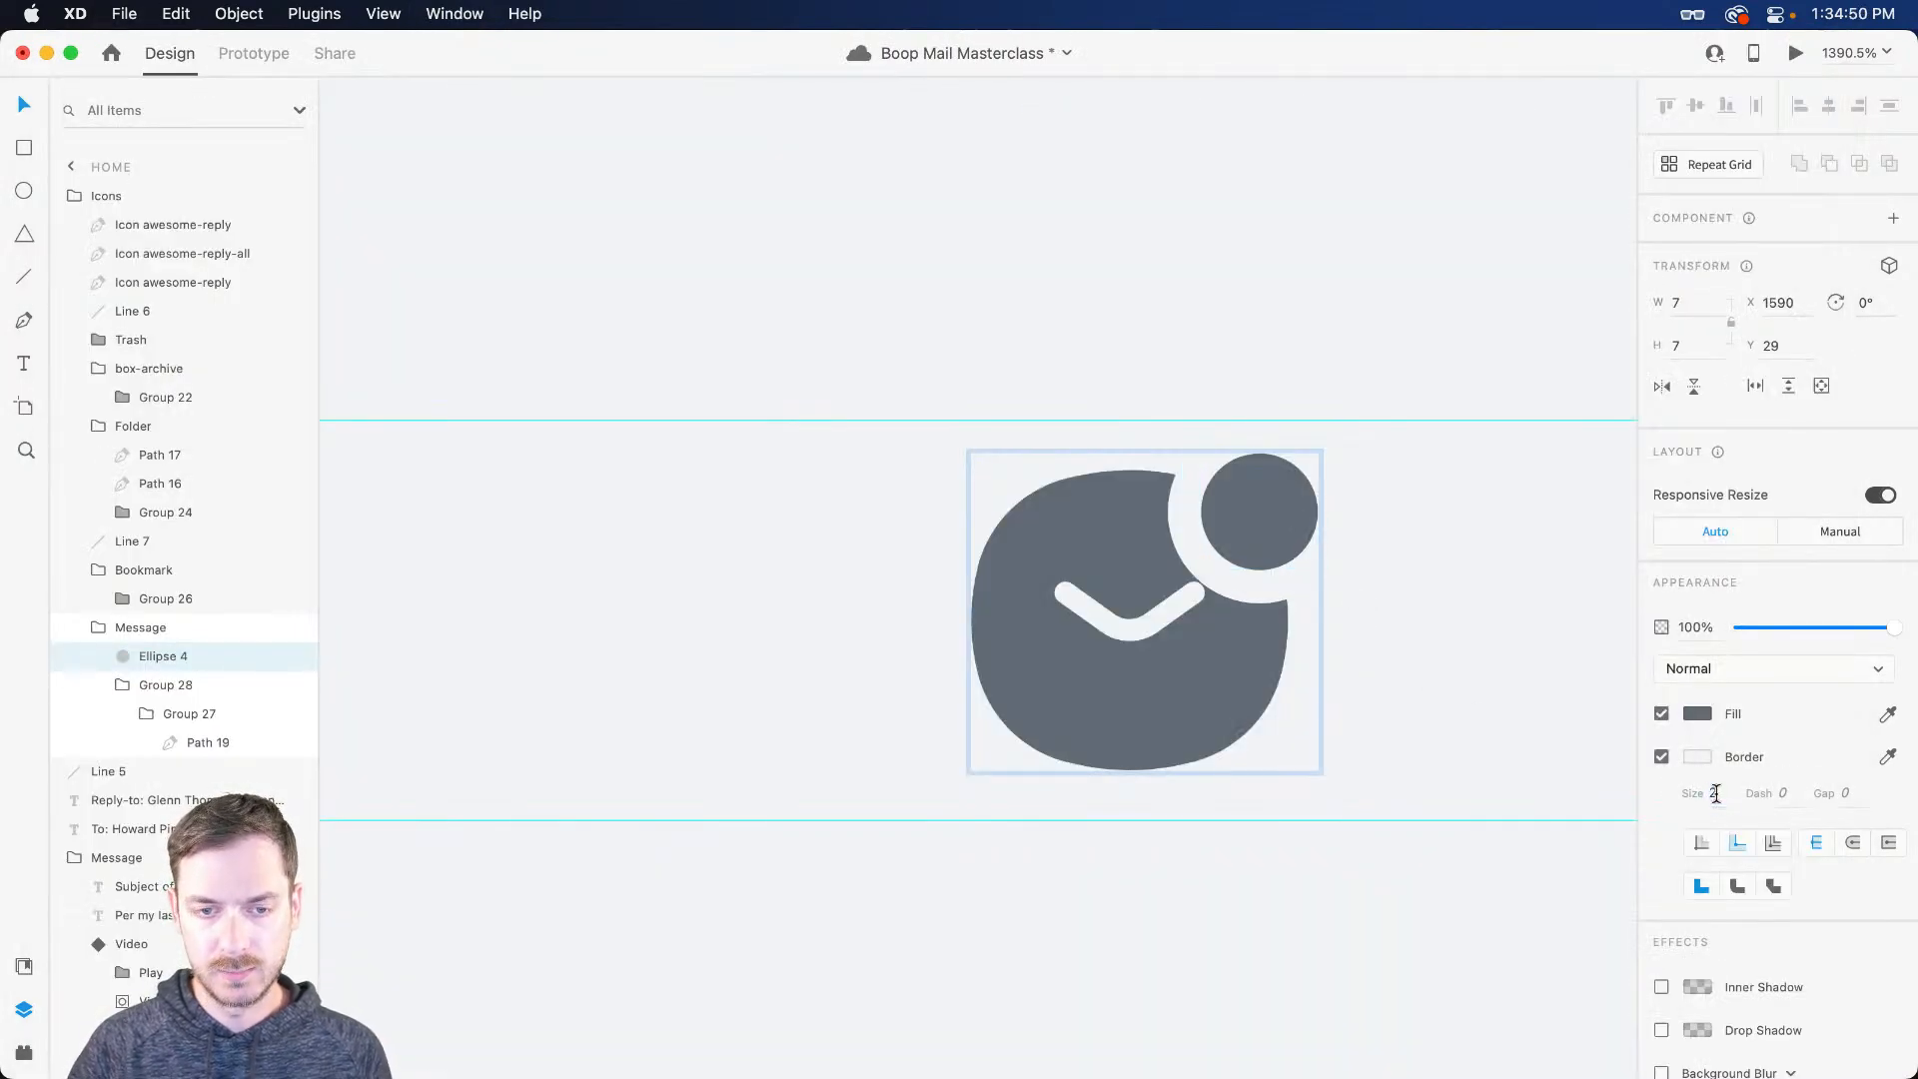
Step: Try the circle at X 1591, Y 28 and as a 5 × 5 version at X 1592, Y 30, previewing the variations
left_click_drag(1275, 518, 1255, 488)
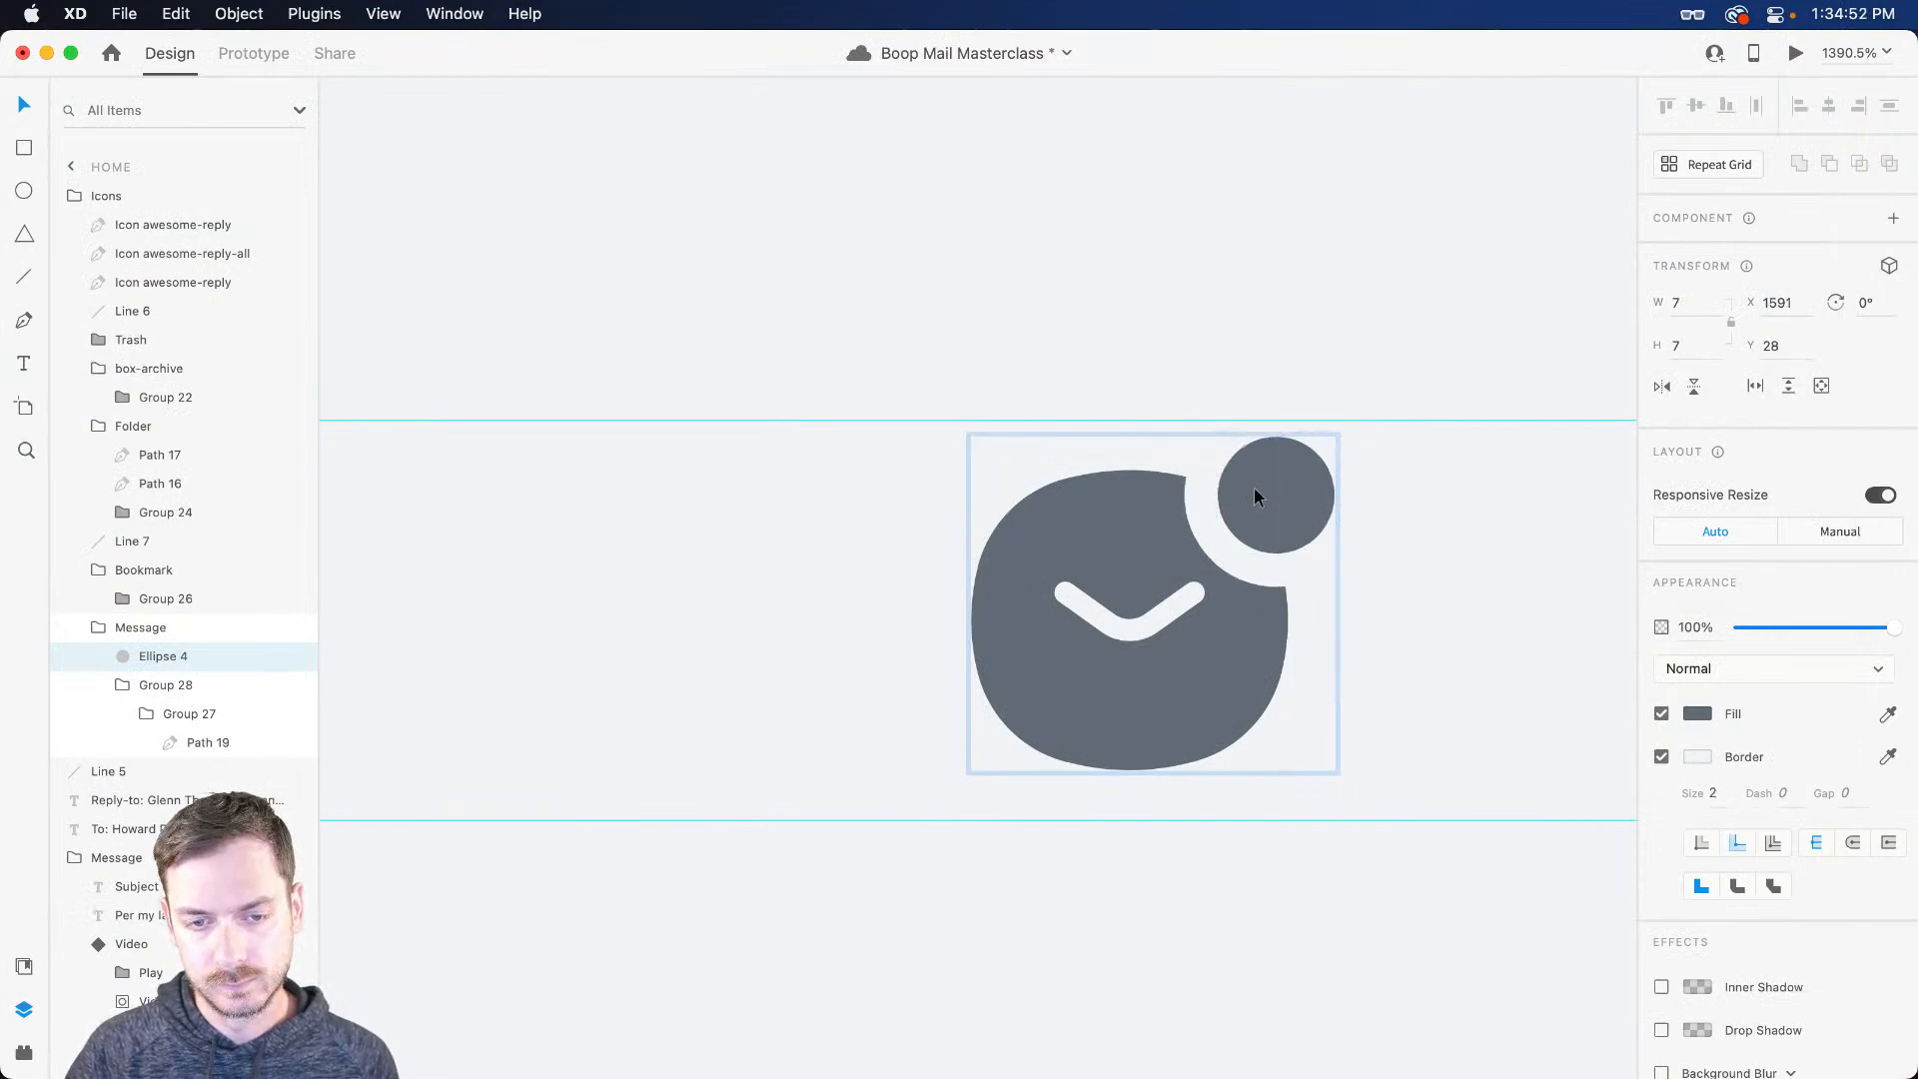
key("super+Return")
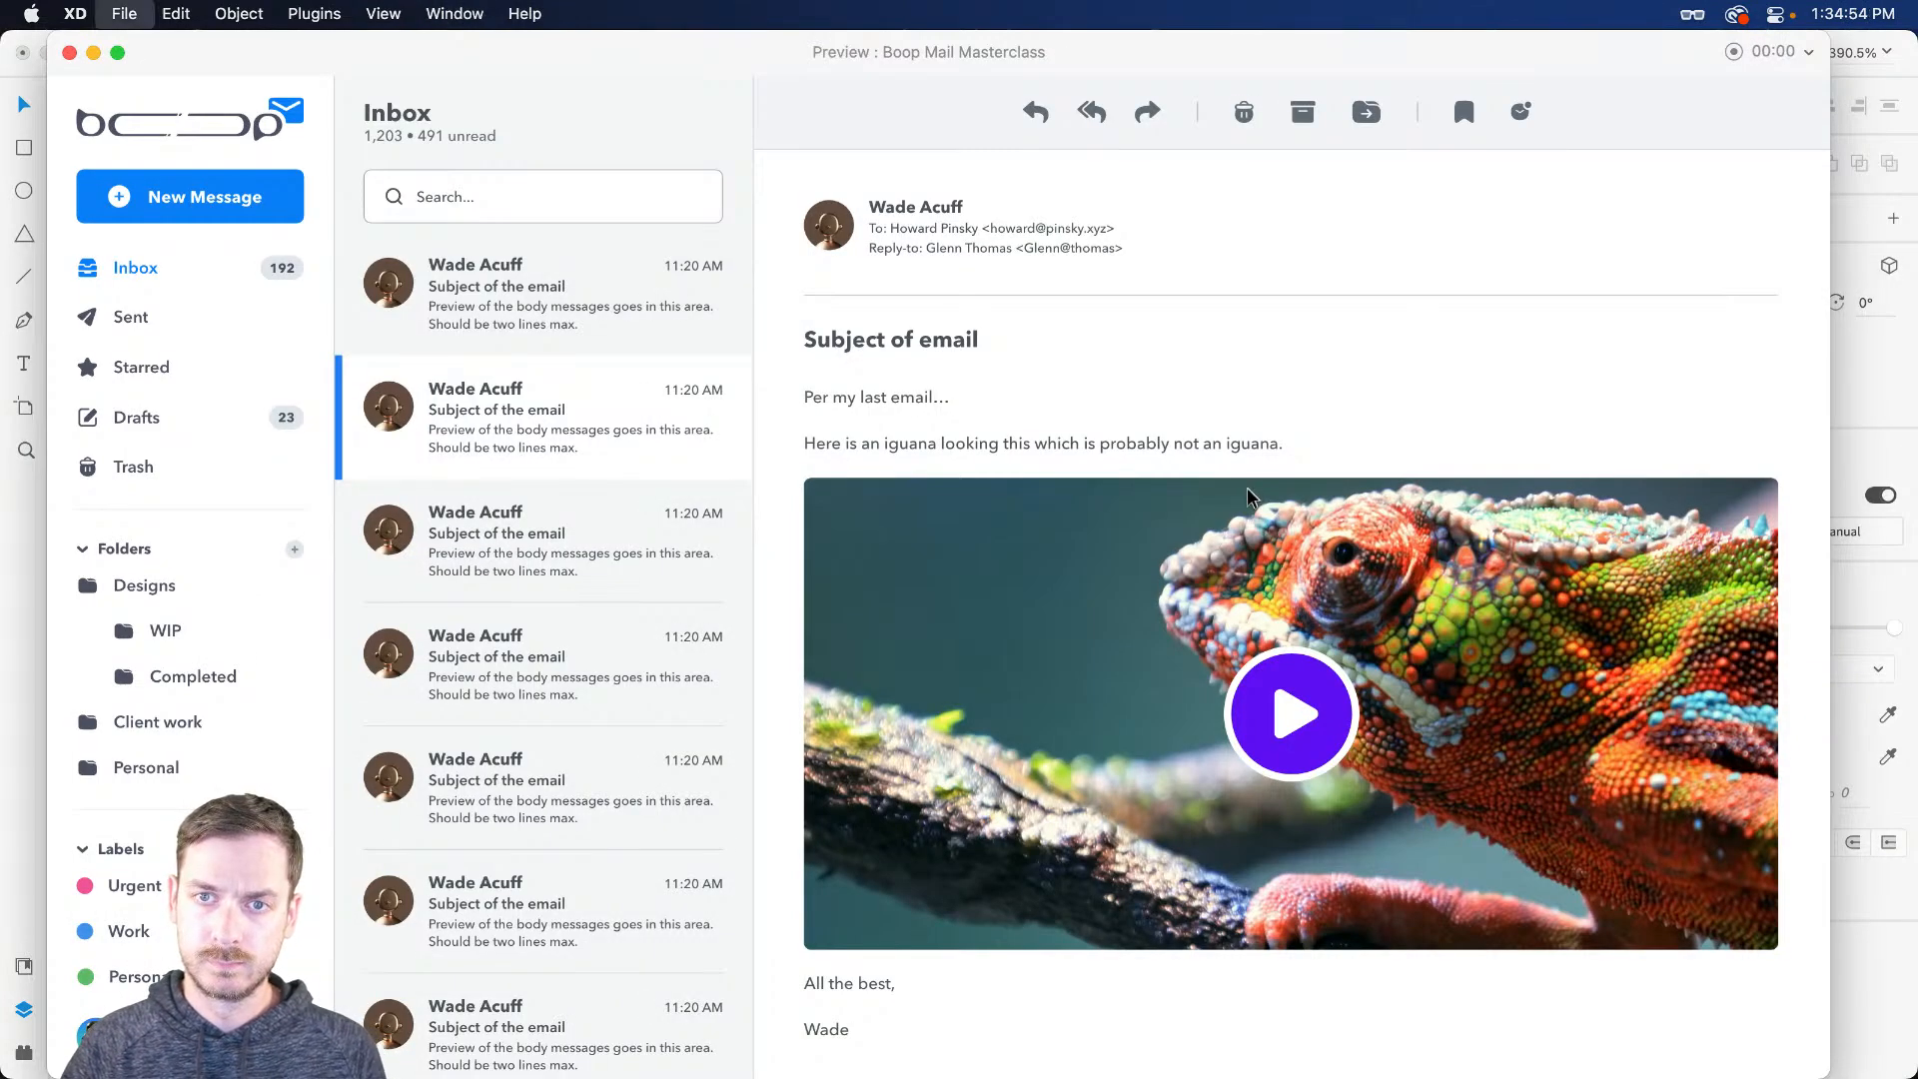
key("super+w")
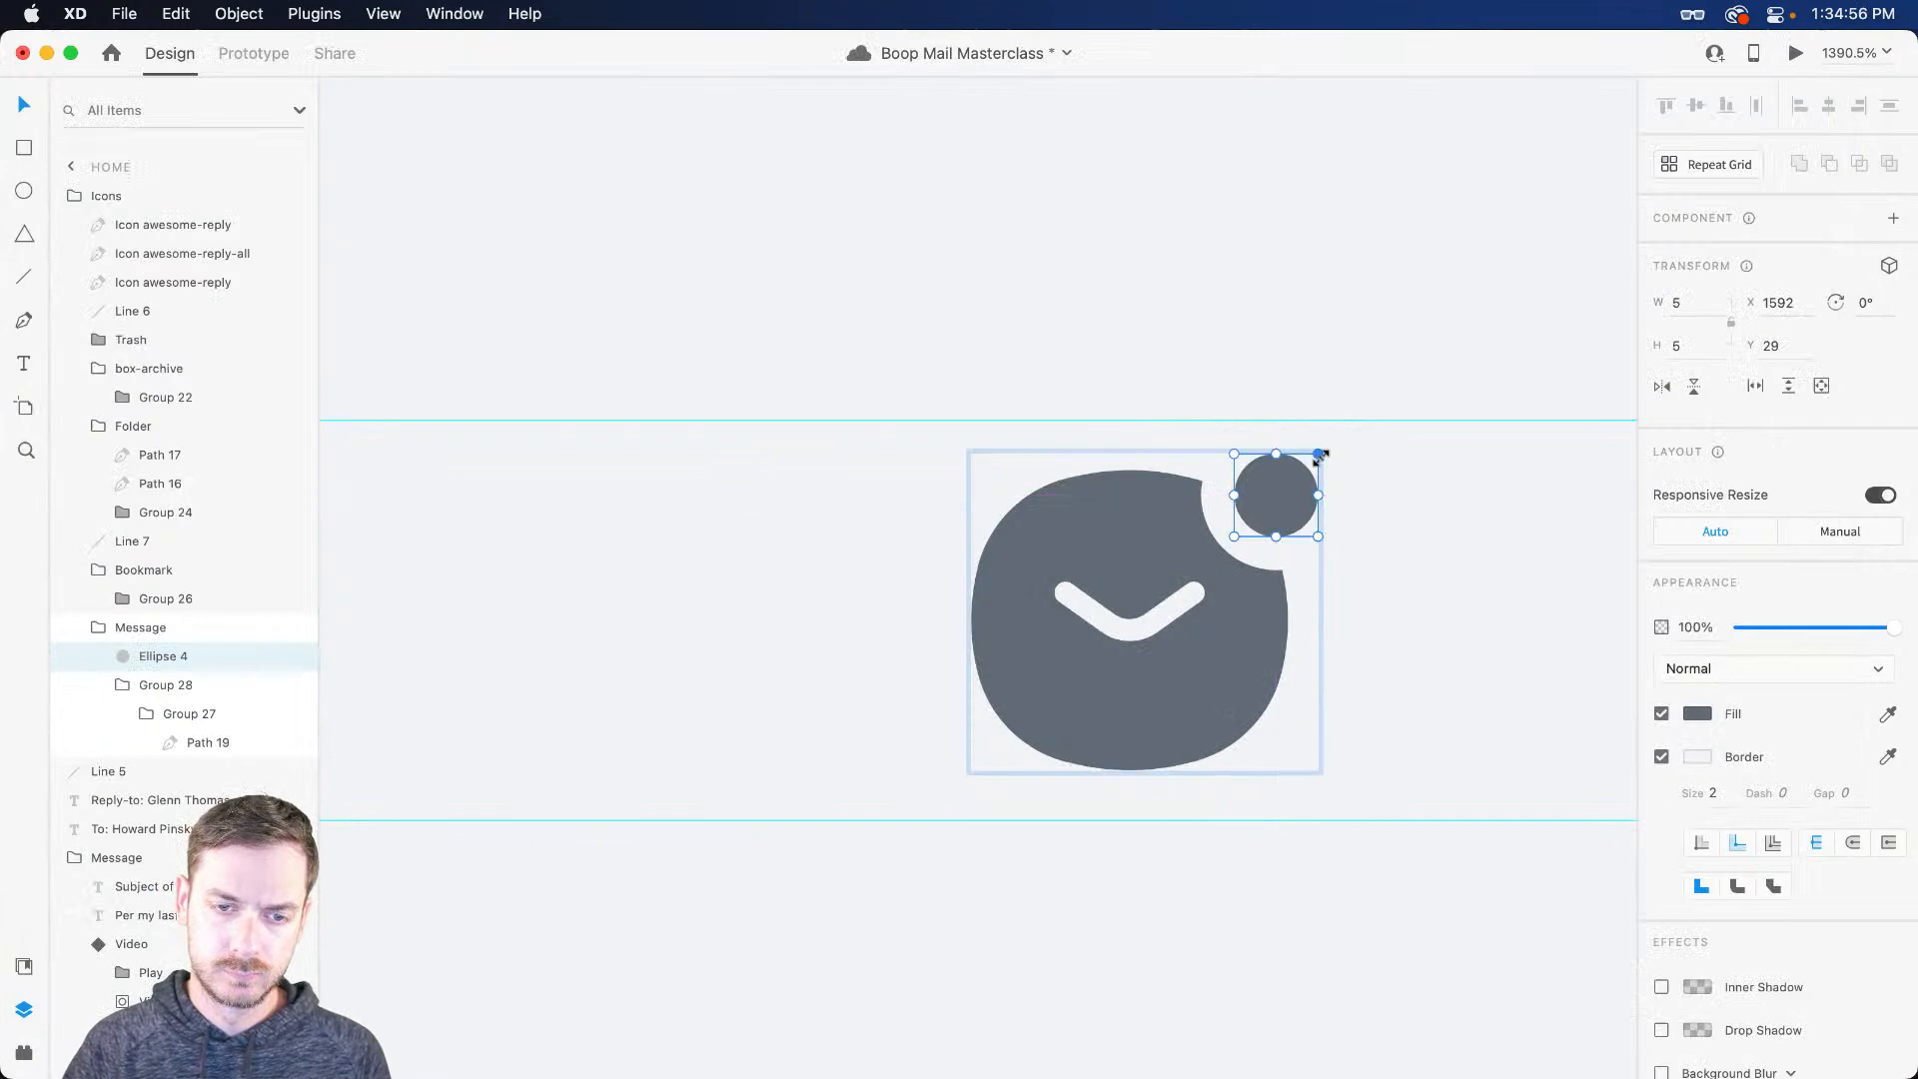
key("super+Return")
key("super+w")
left_click_drag(1291, 507, 1288, 516)
key("super+Return")
key("super+w")
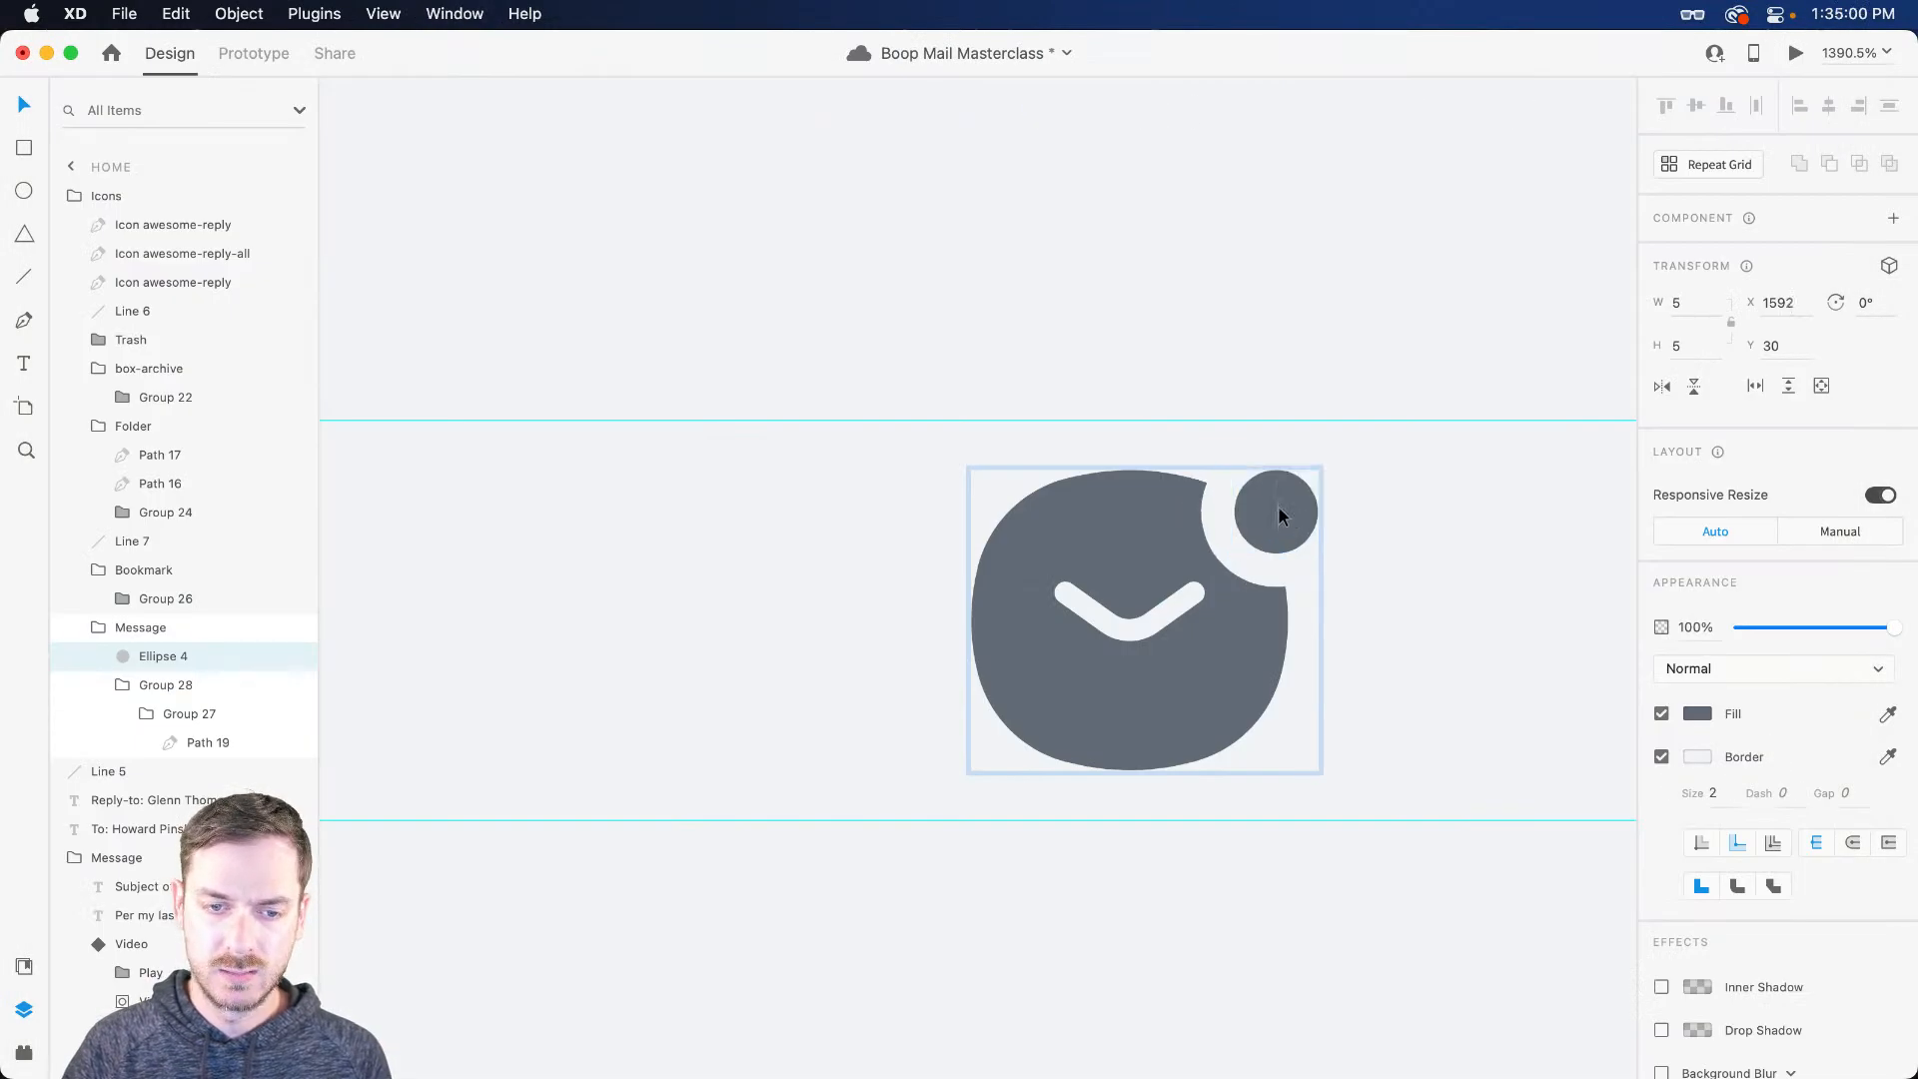
Step: Undo the circle's resizing and moves, and set its border size to 1.5
key("super+z")
key("super+z")
key("super+z")
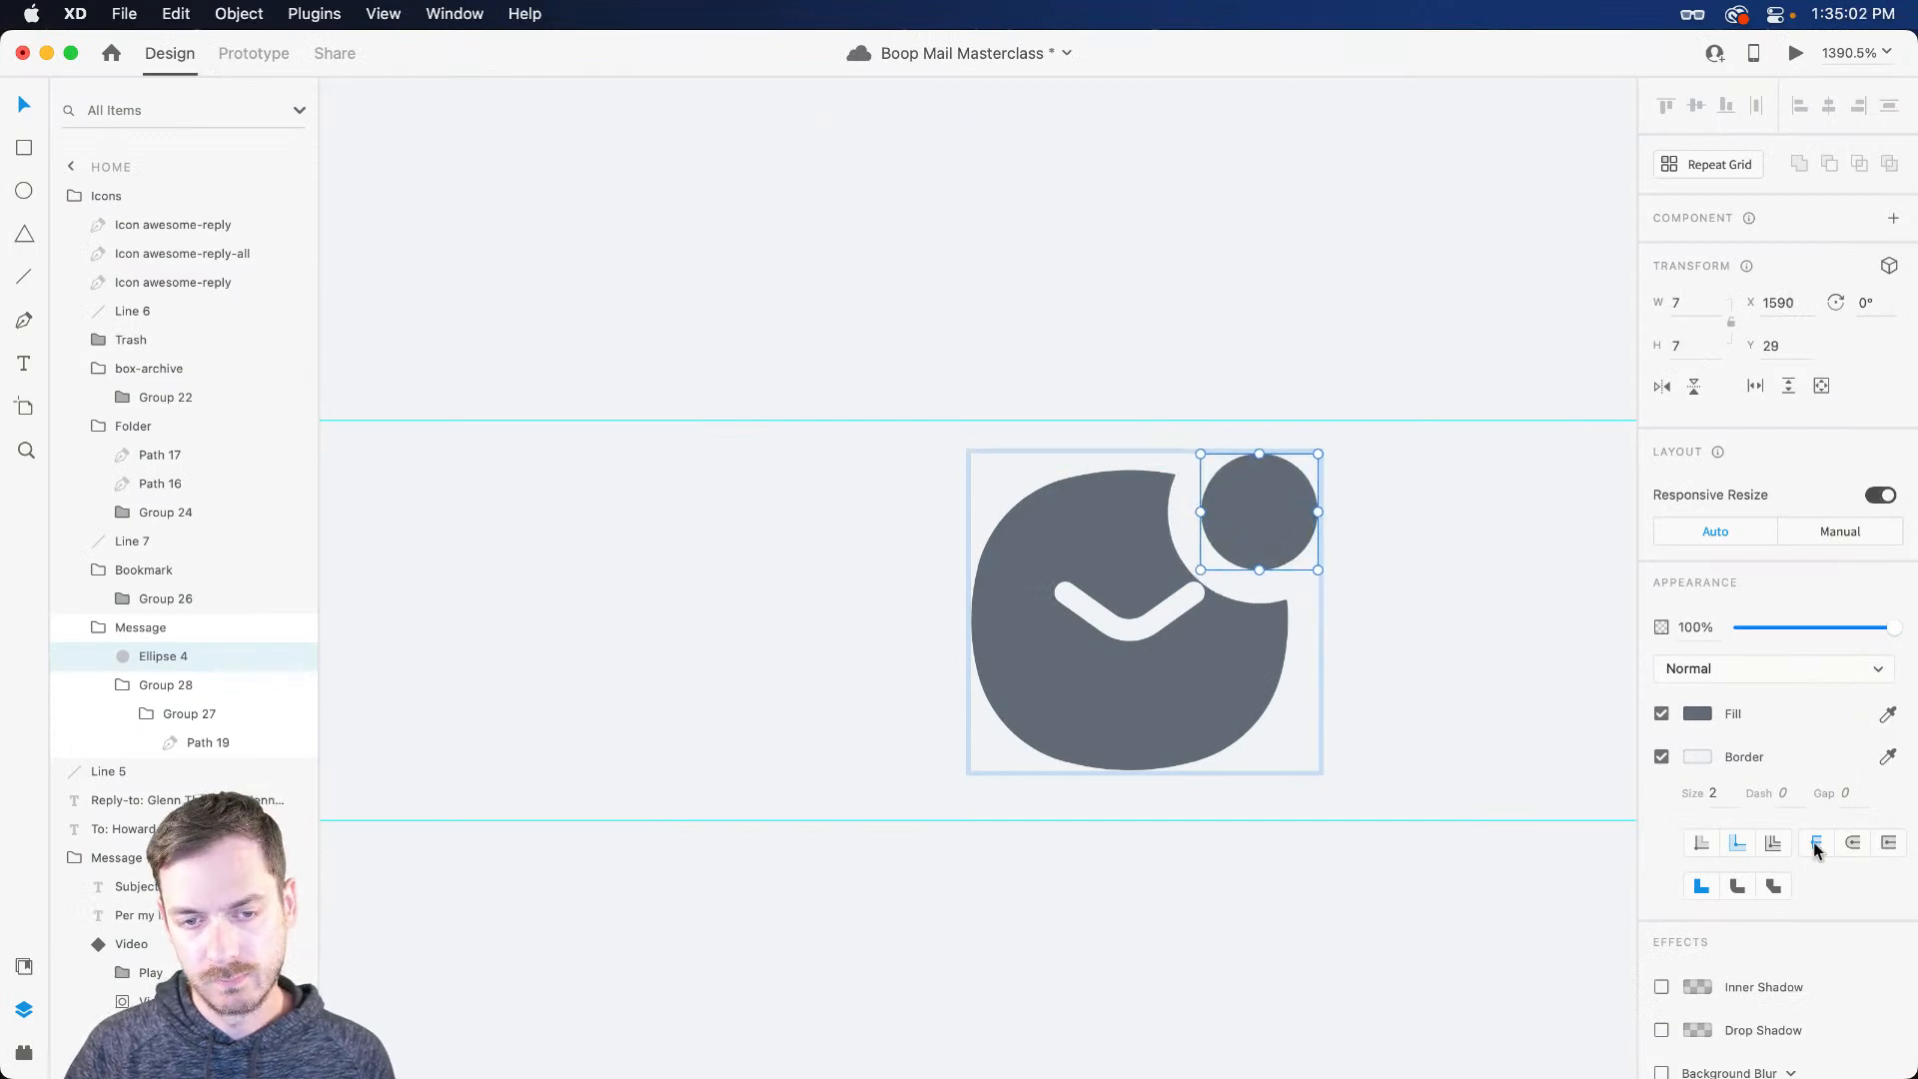
type(".5")
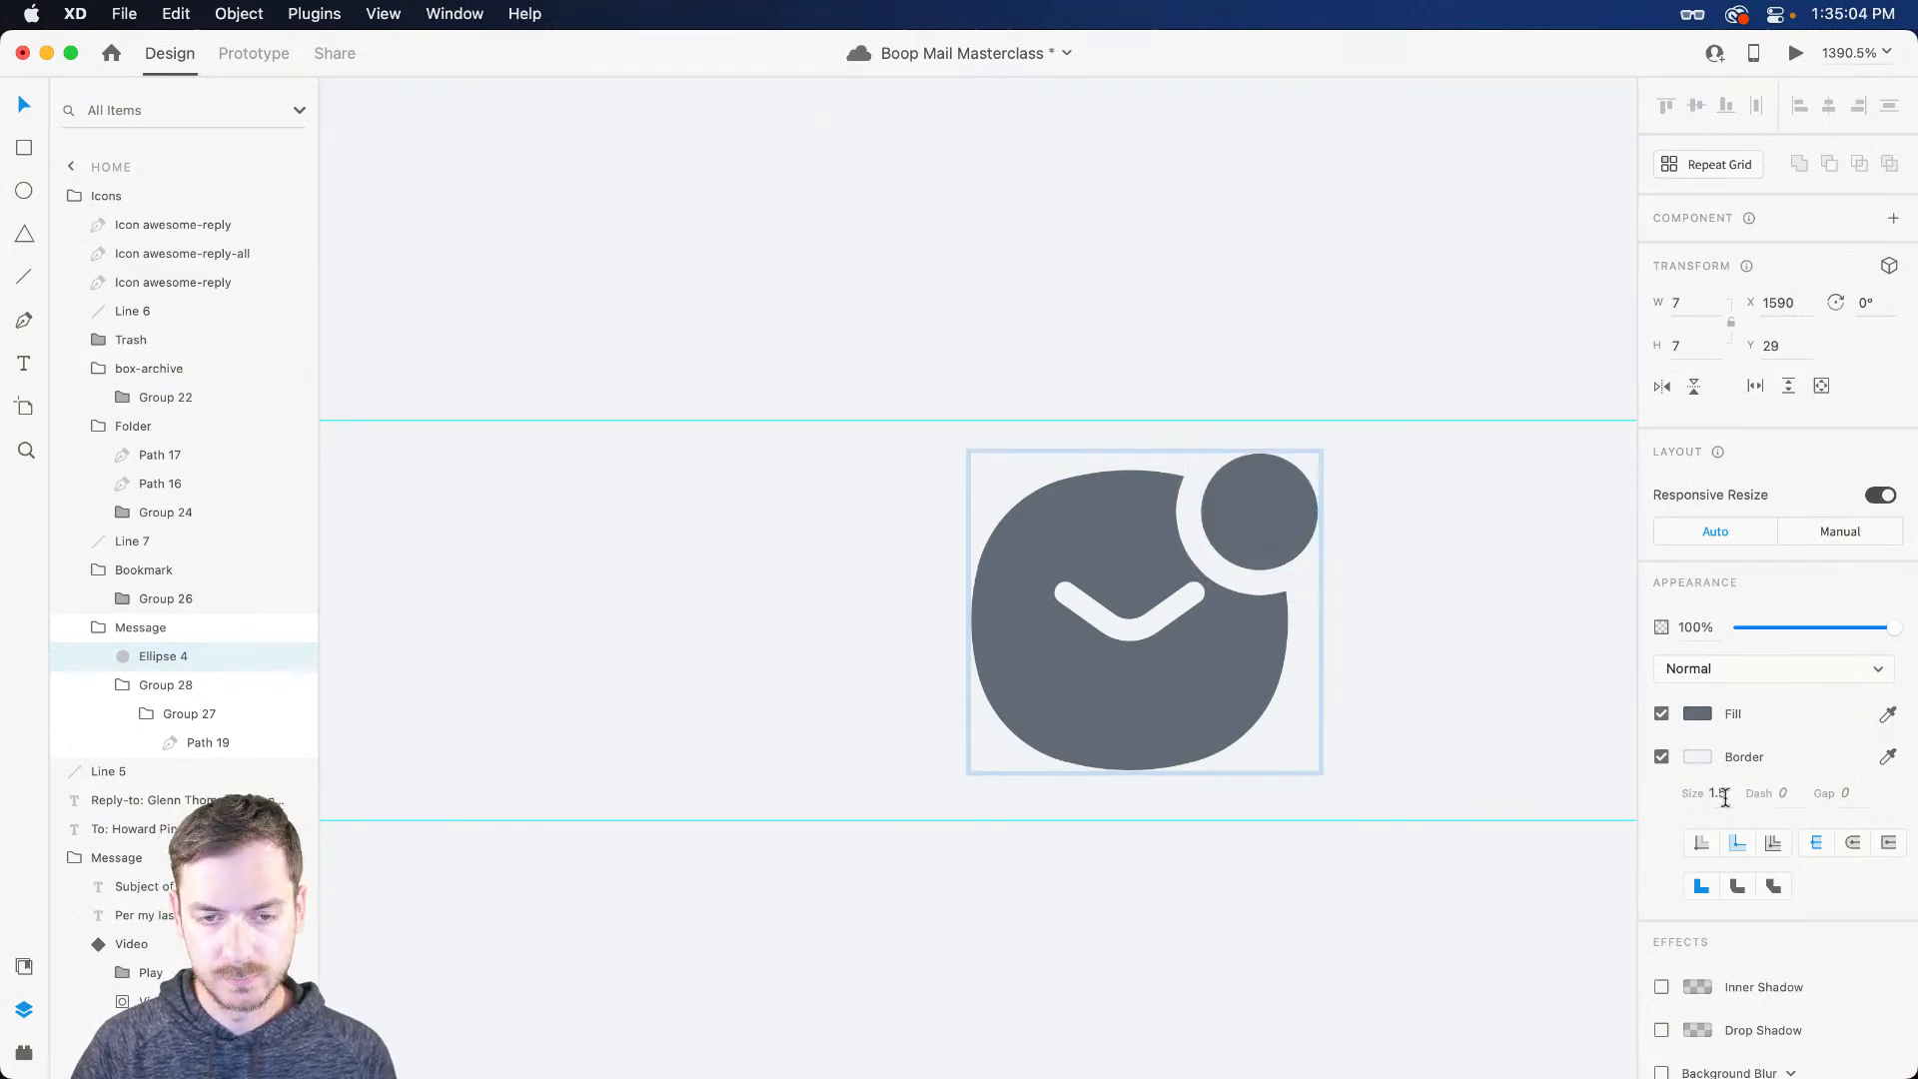
Step: Move the message icon's small circle to X 1591, Y 28 and compare the header icon in previews
key("super+Return")
key("super+w")
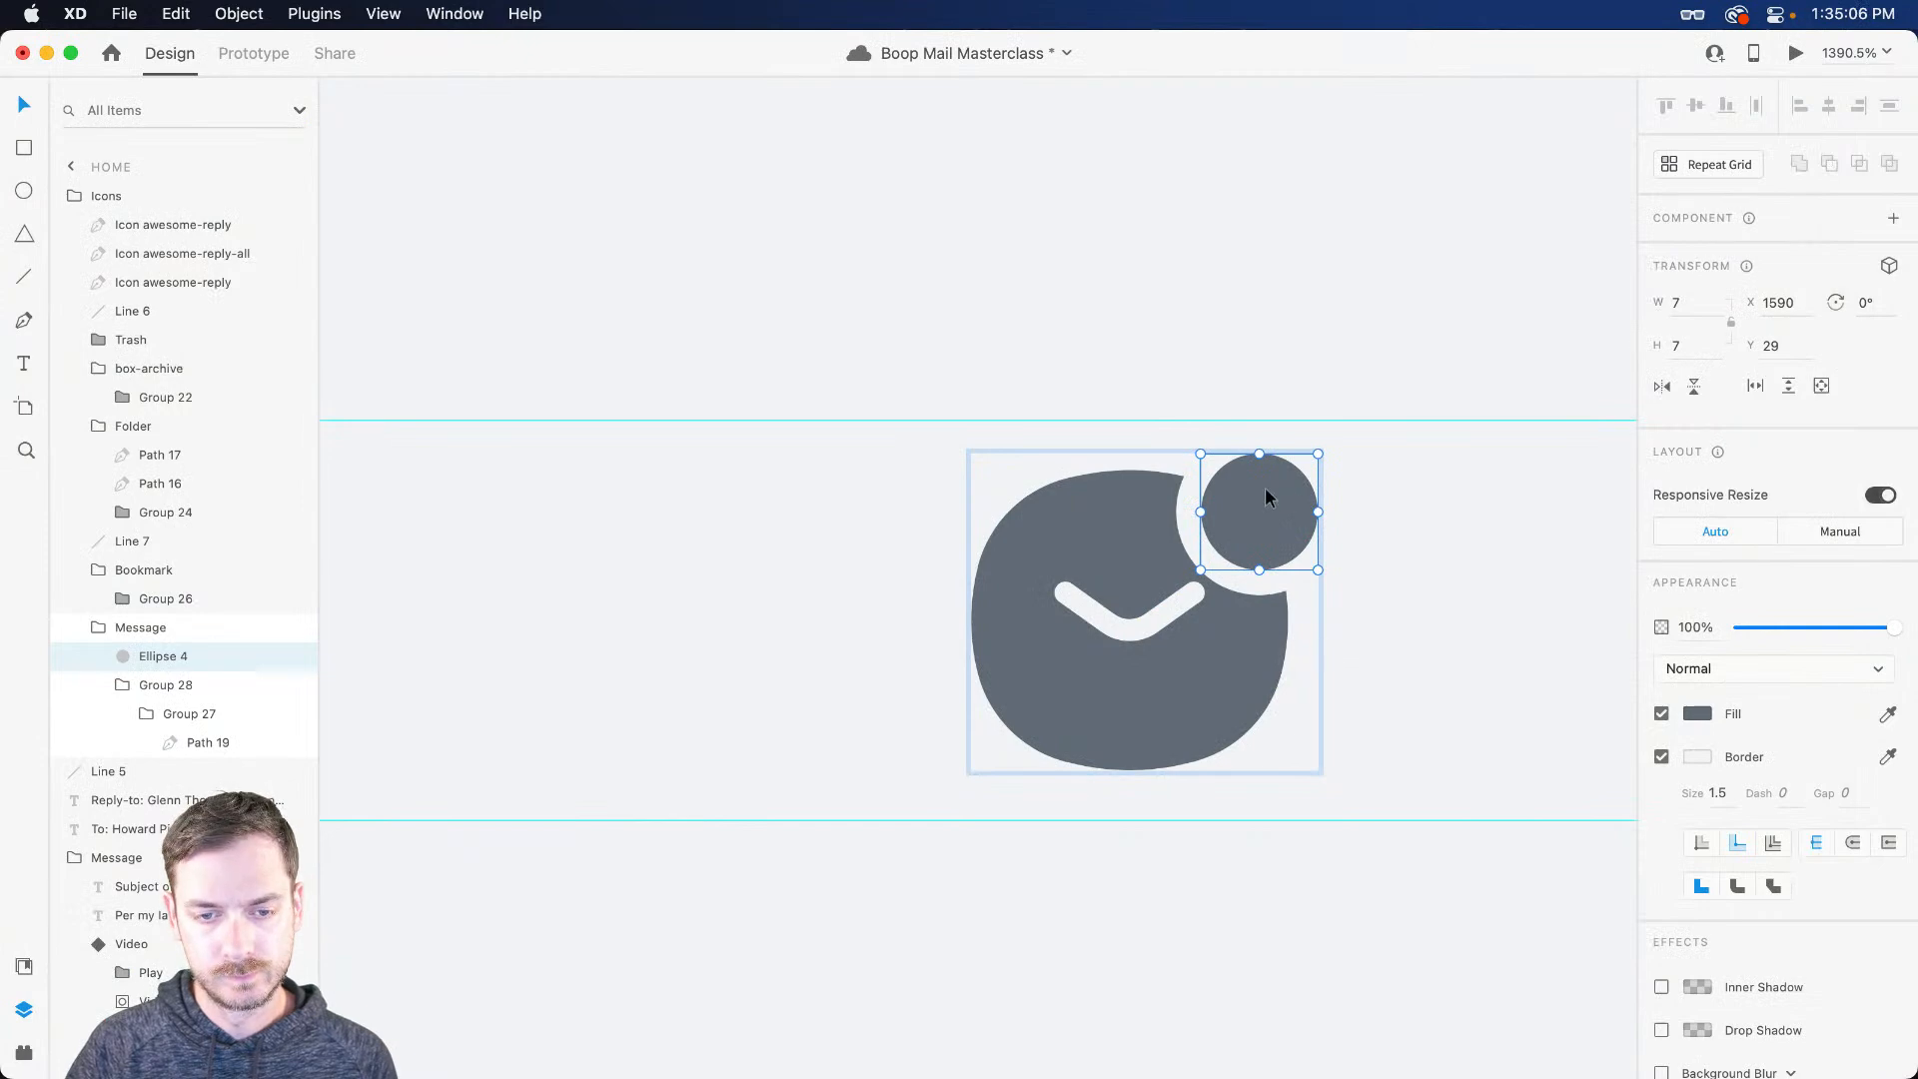
left_click_drag(1285, 497, 1270, 473)
key("super+Return")
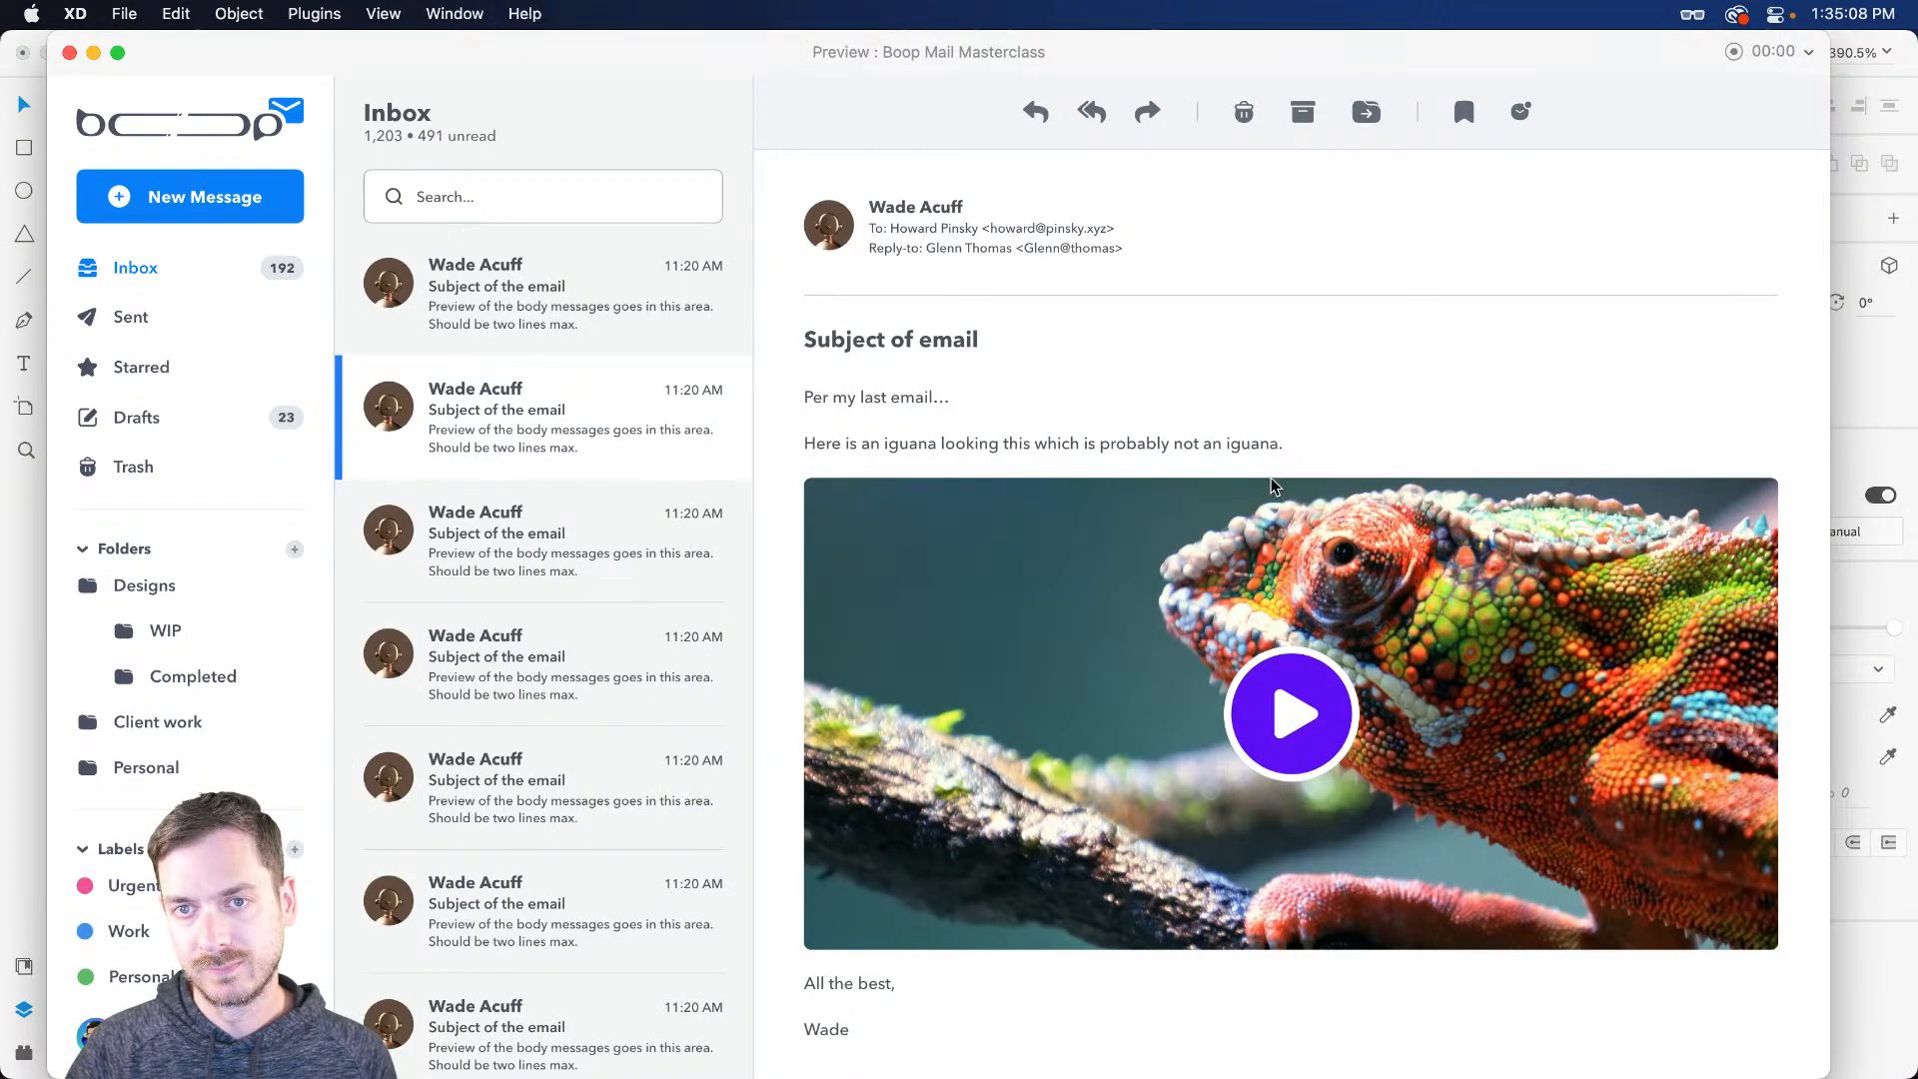
key("super+w")
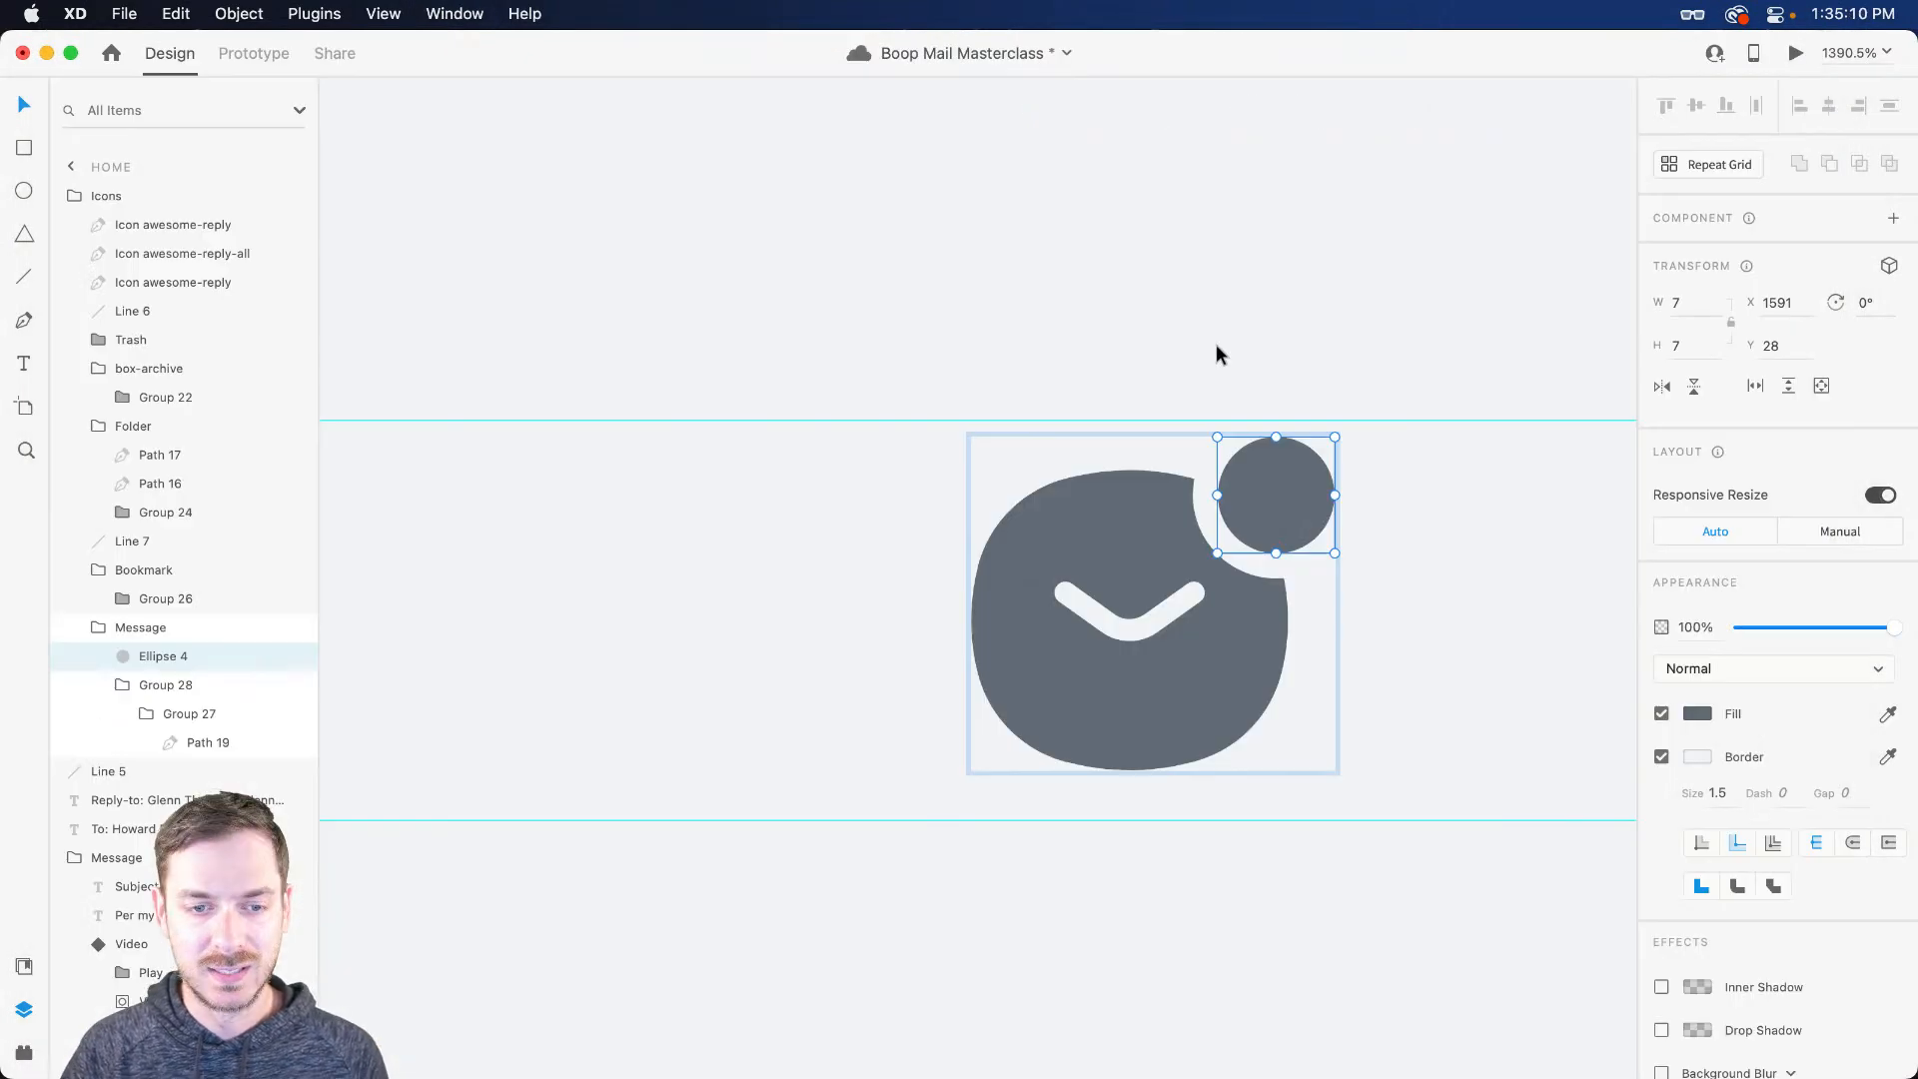
Step: Scale the whole message icon group to 26.05 × 24 so it fits between the guides, and preview it
scroll(1218, 339, "down", 5)
key("Escape")
left_click_drag(1282, 357, 1289, 349)
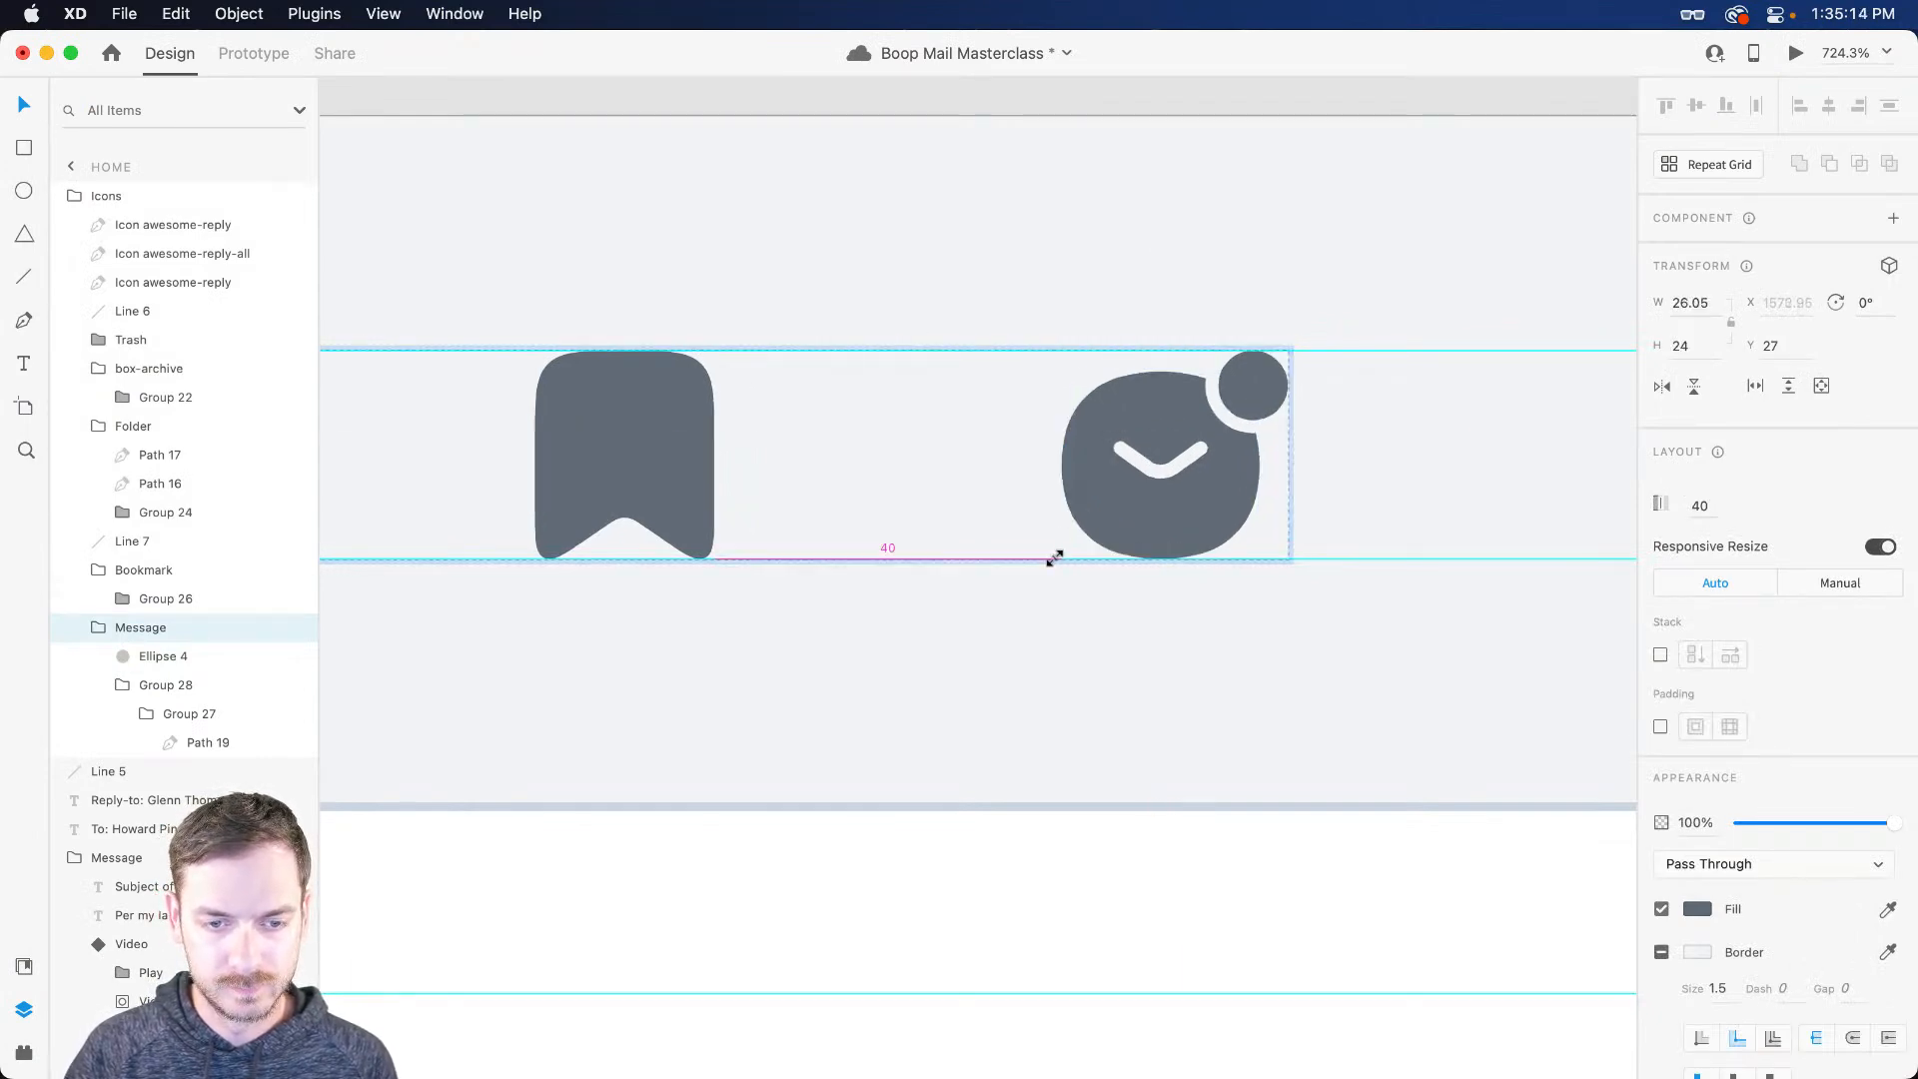
key("super+Return")
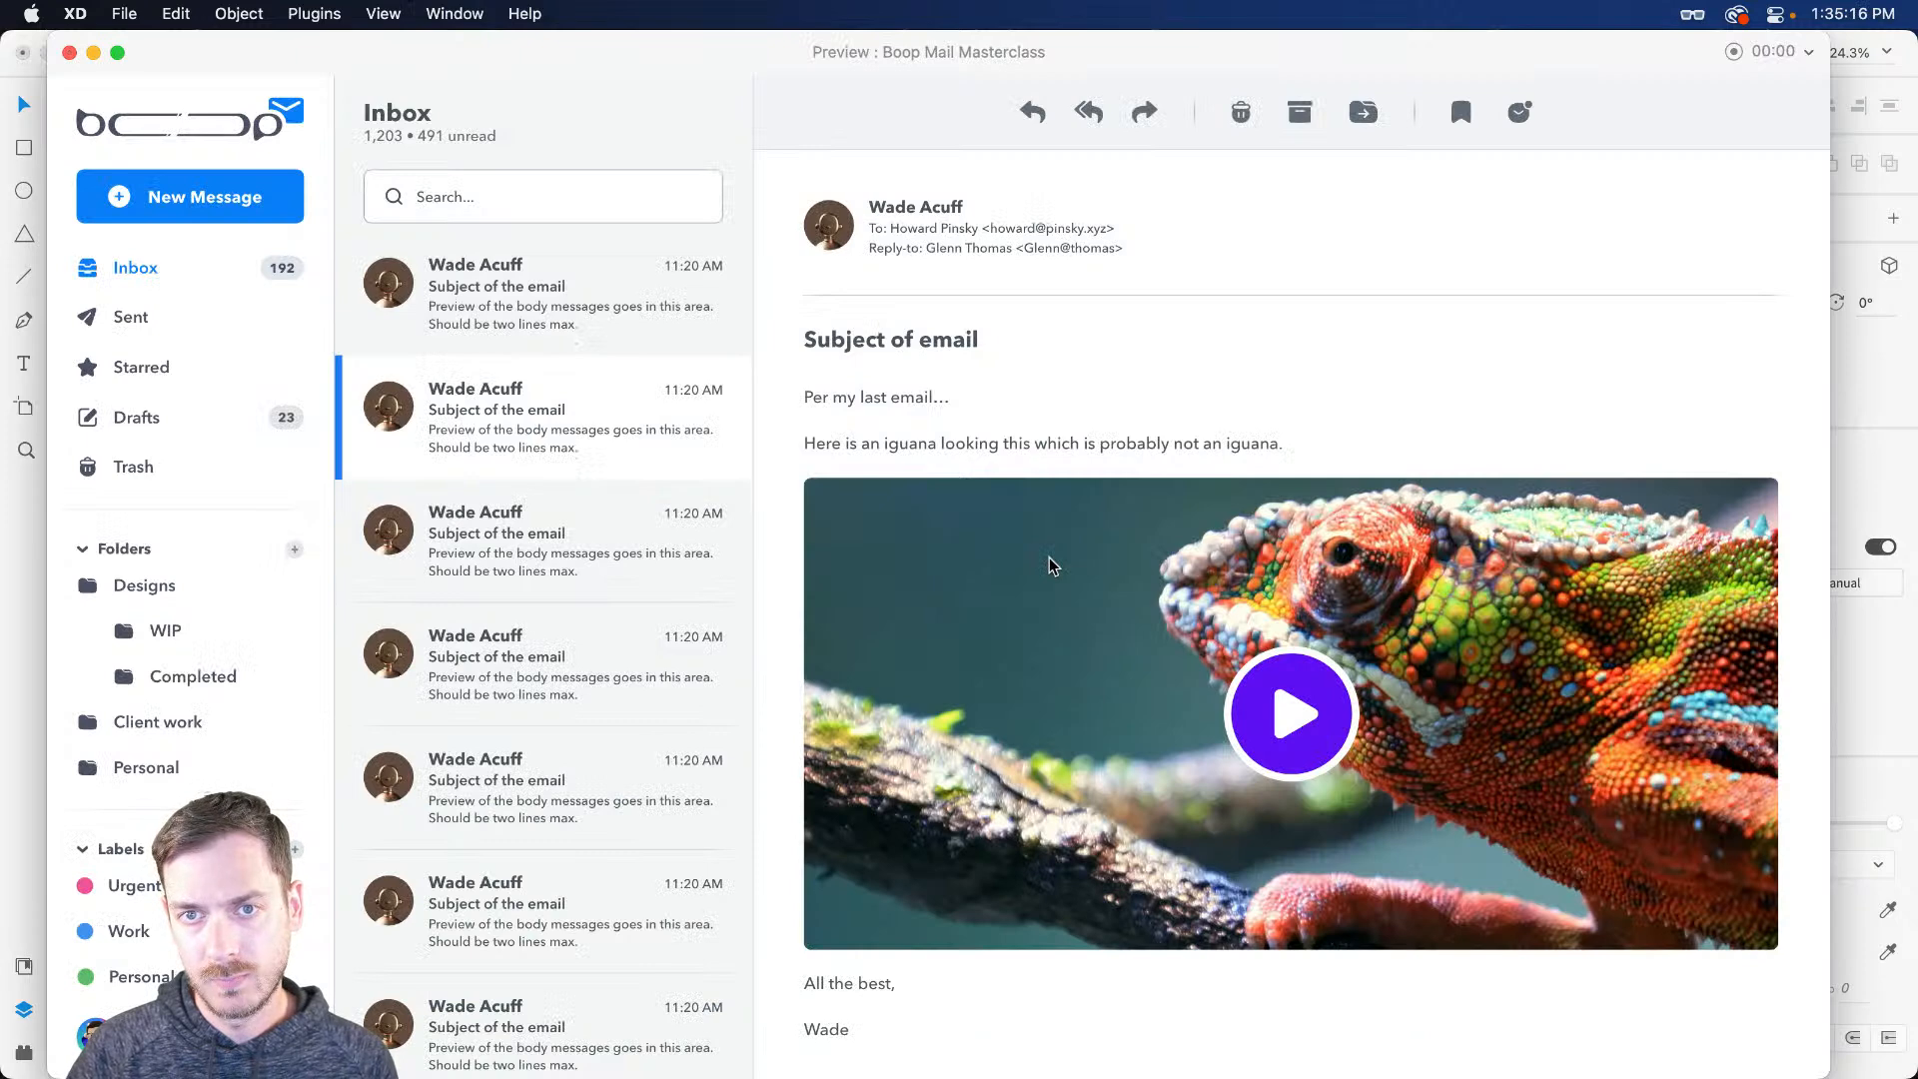
key("super+w")
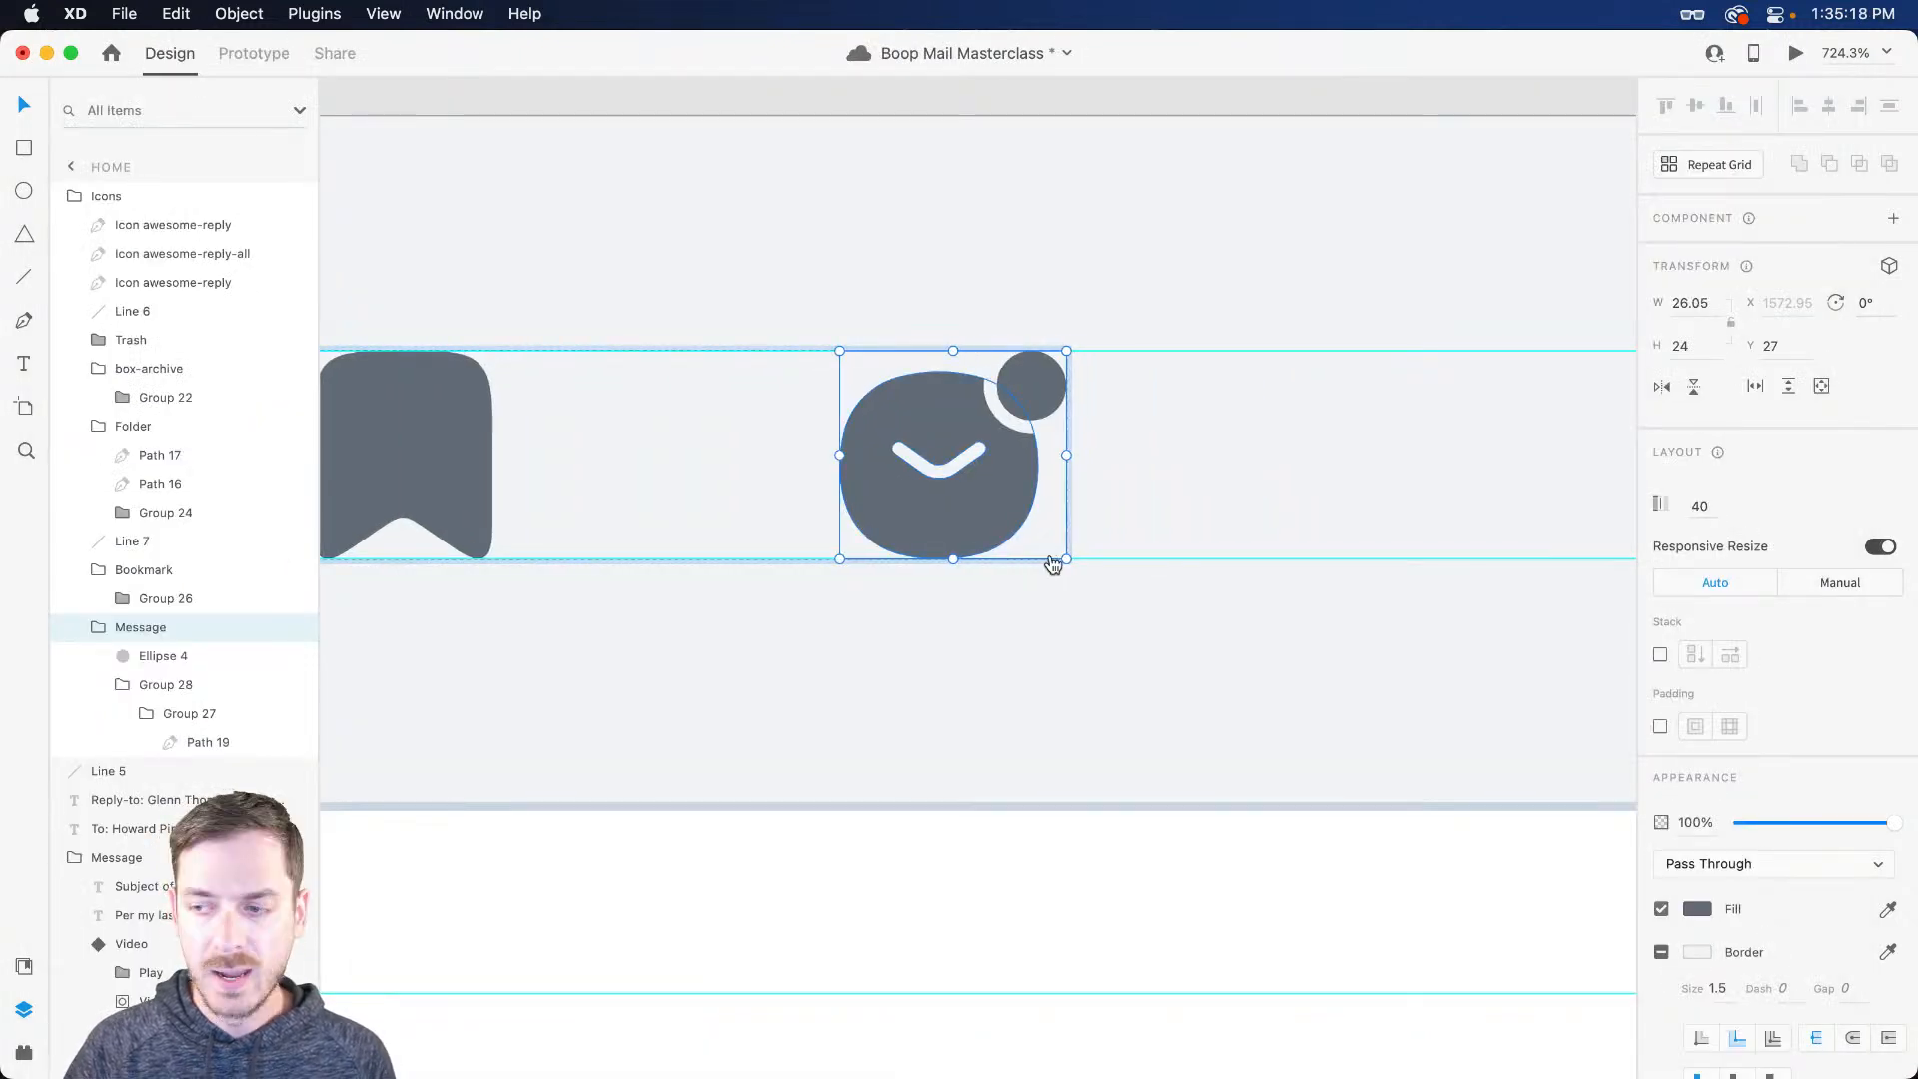
Step: Switch to Nucleo, search for "print" across all icon sets and pick the solid printer icon from the Omni set
key("super+Tab")
left_click(473, 84)
type("print")
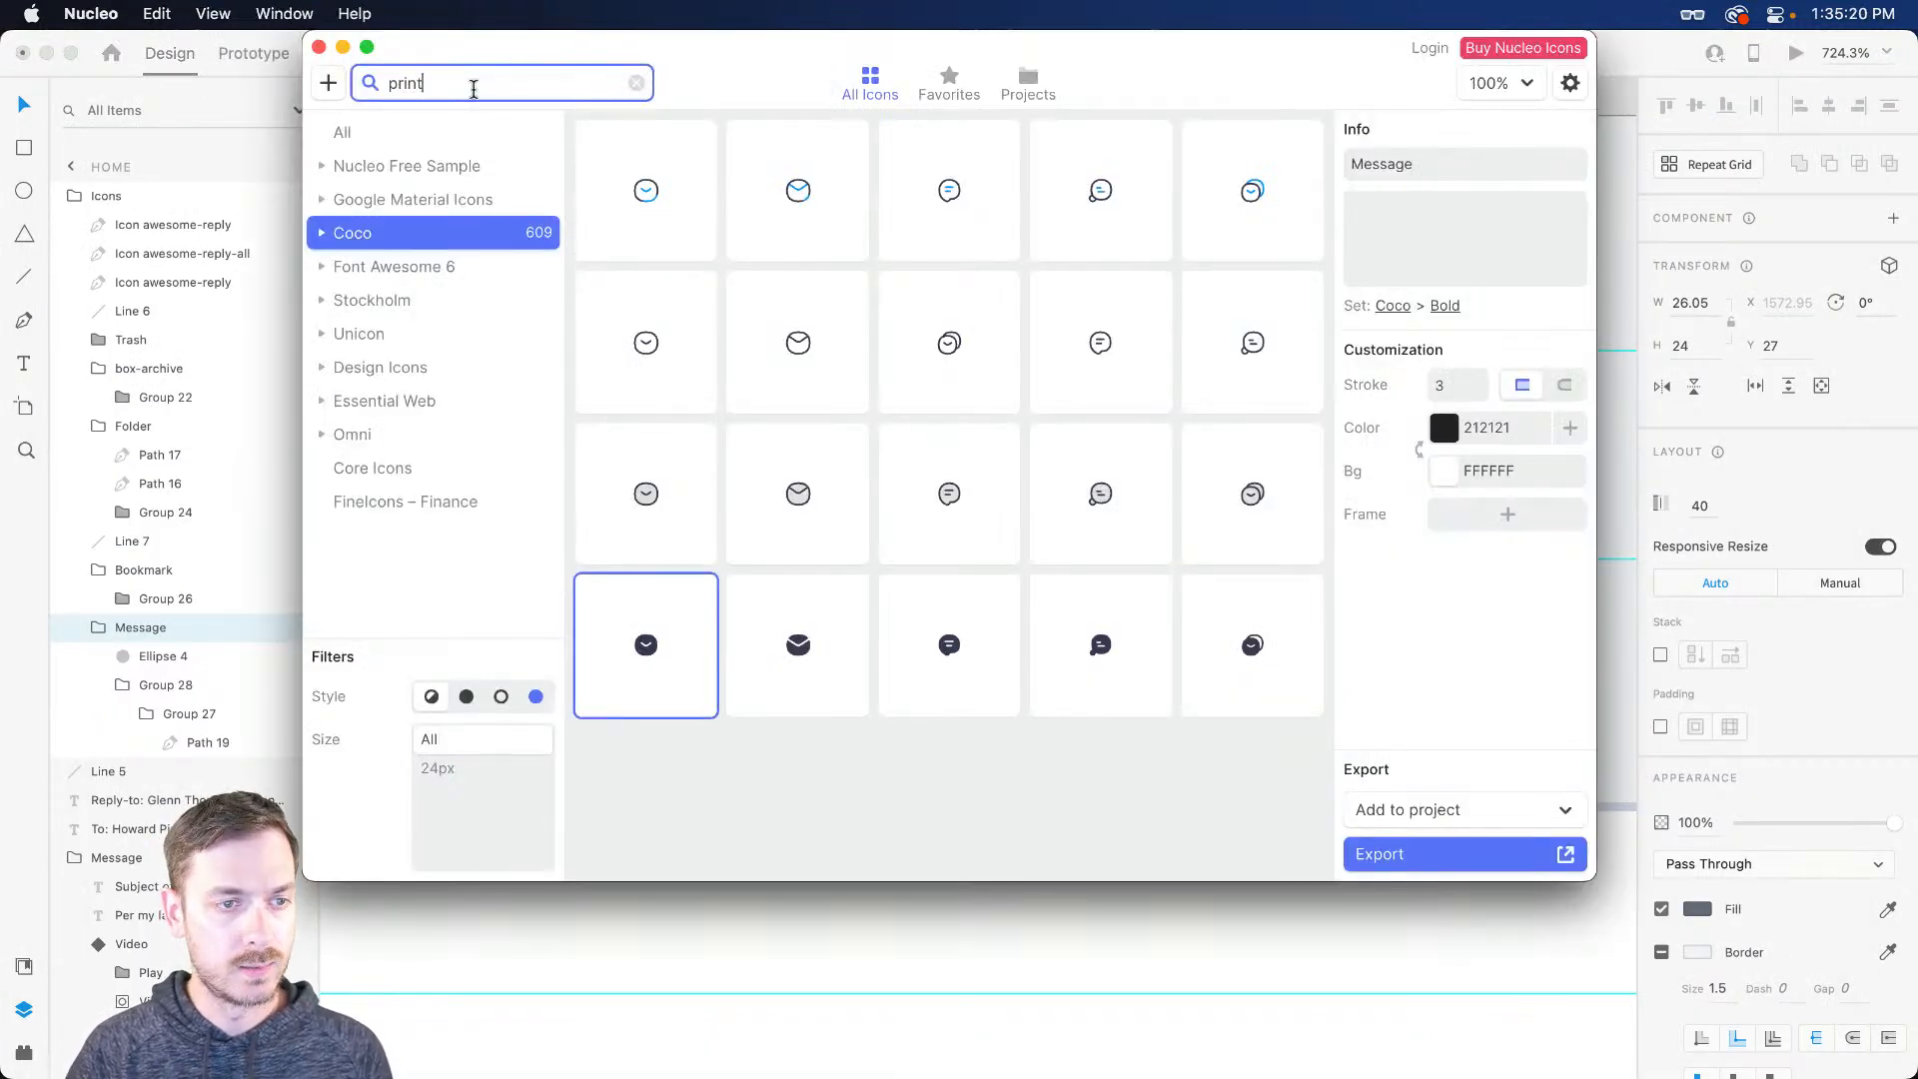
left_click(375, 333)
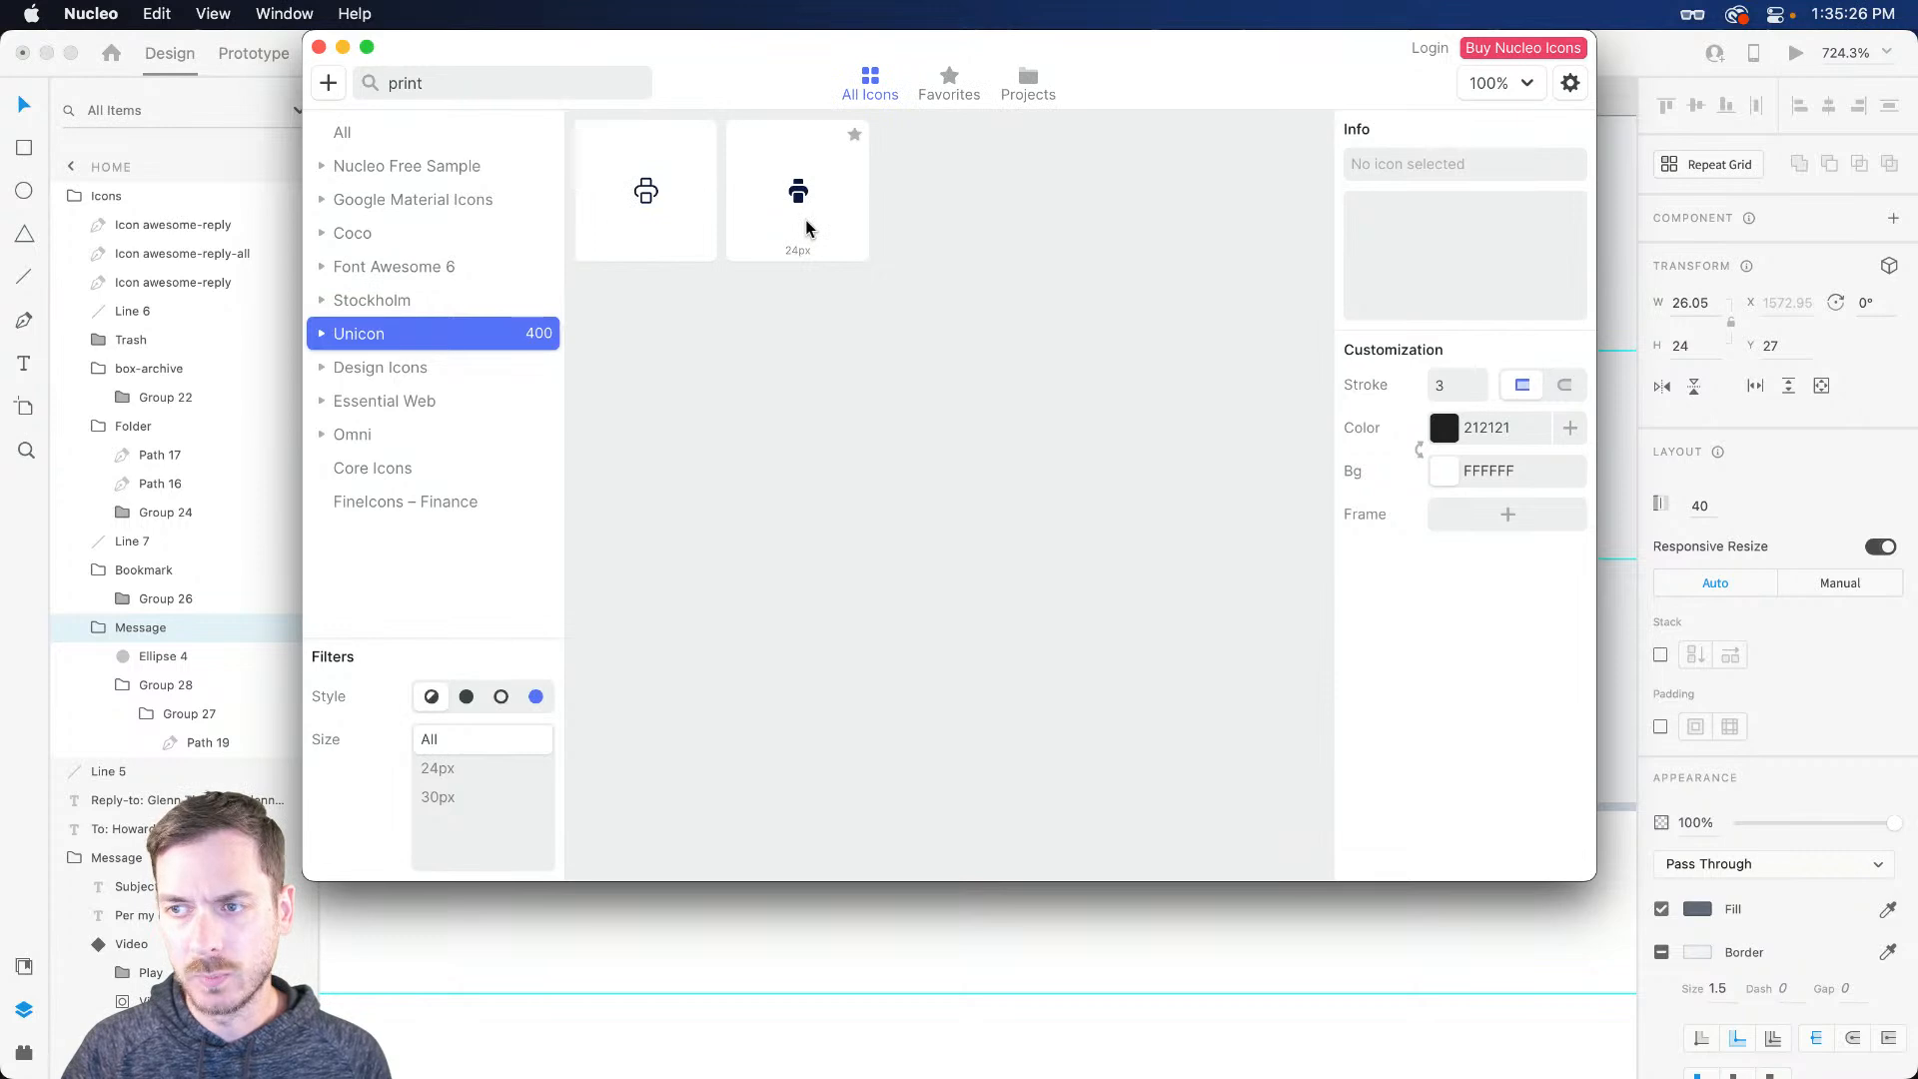
left_click(515, 86)
key("Return")
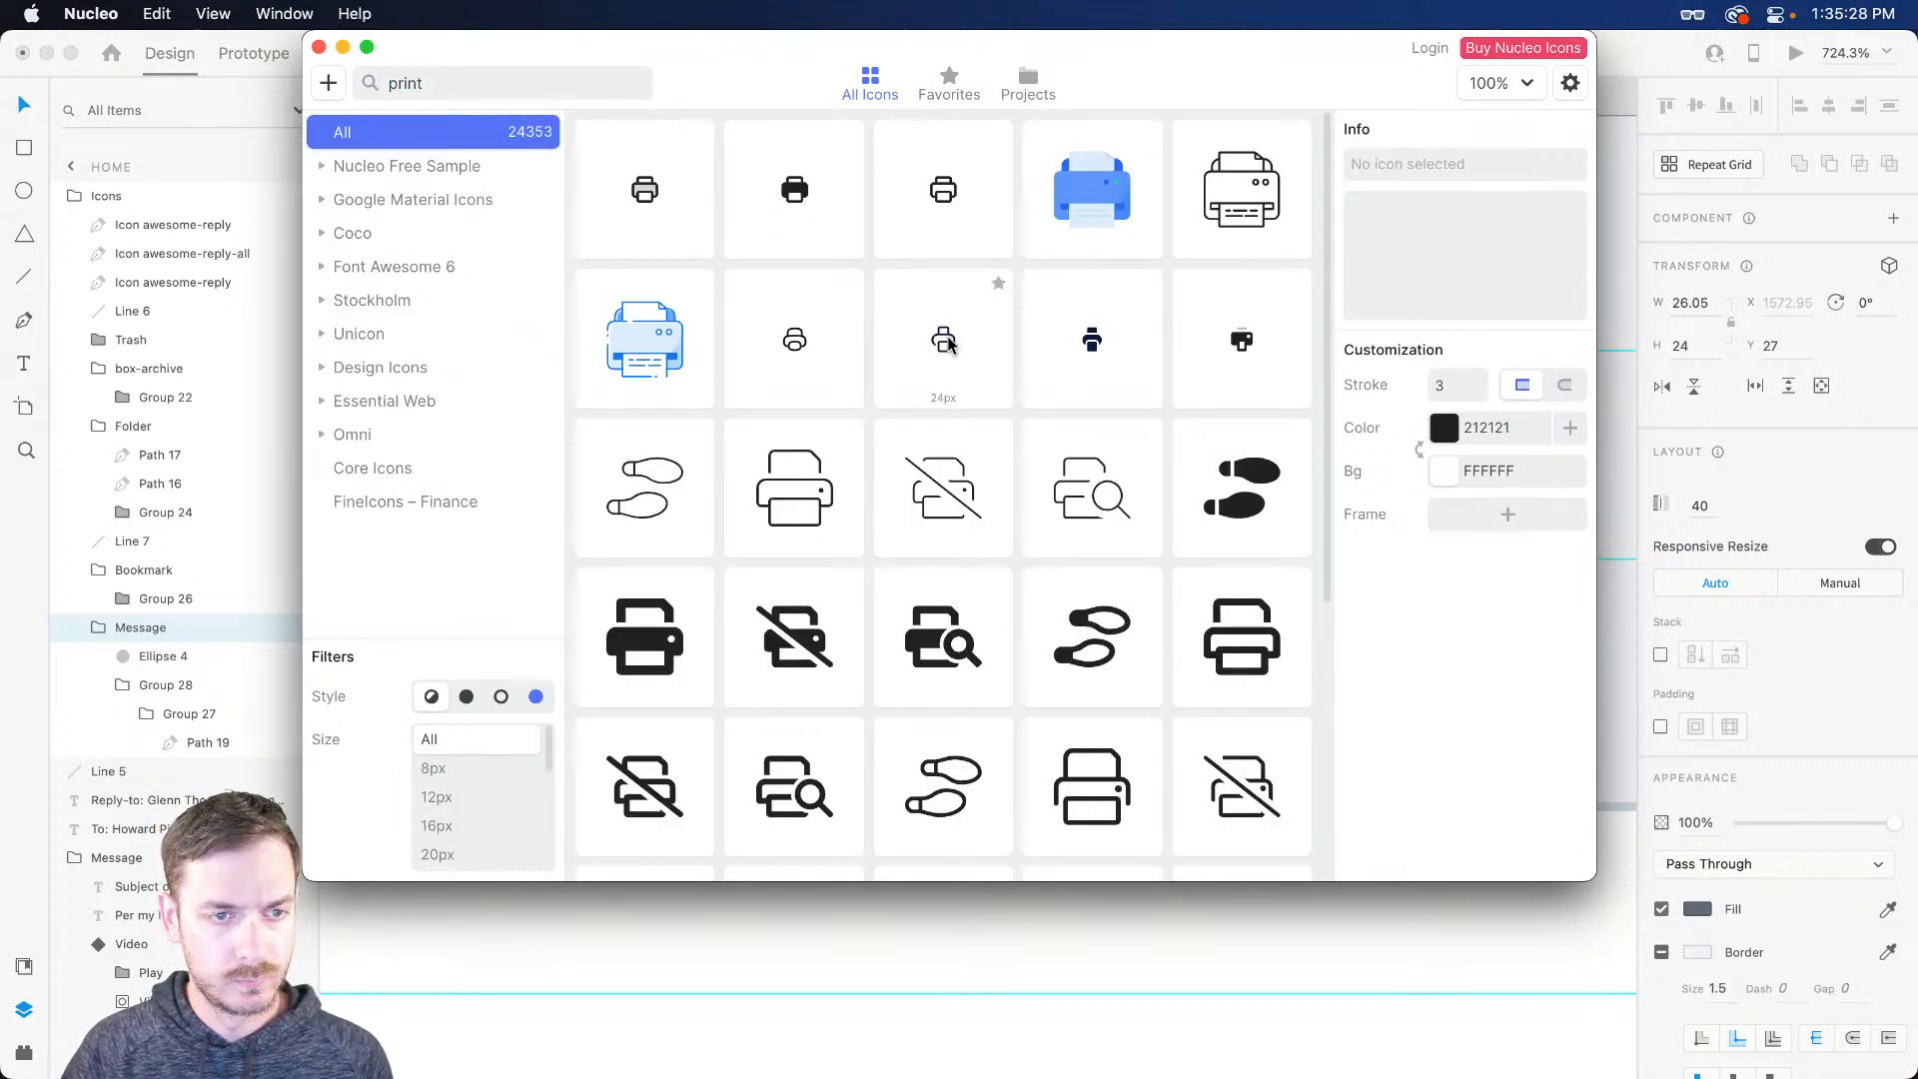
left_click(794, 193)
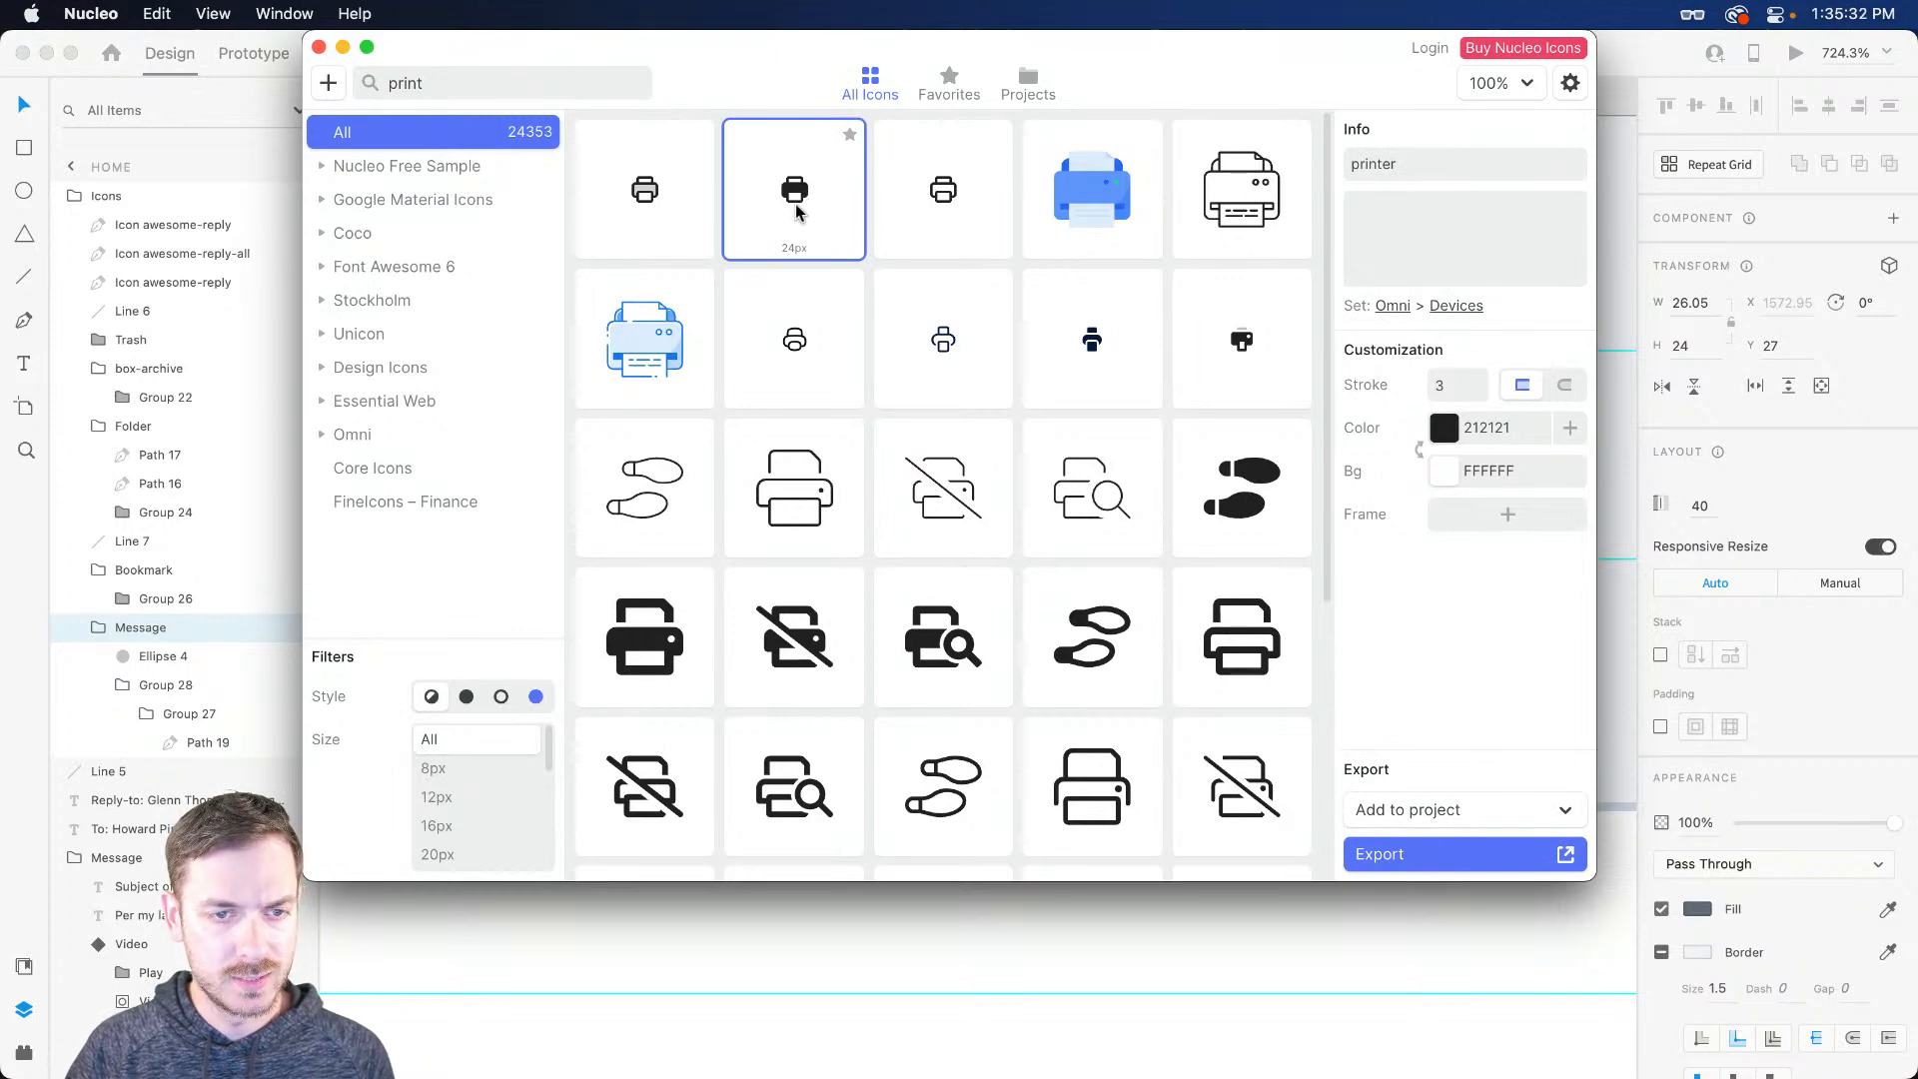
scroll(796, 211, "down", 5)
scroll(804, 222, "up", 5)
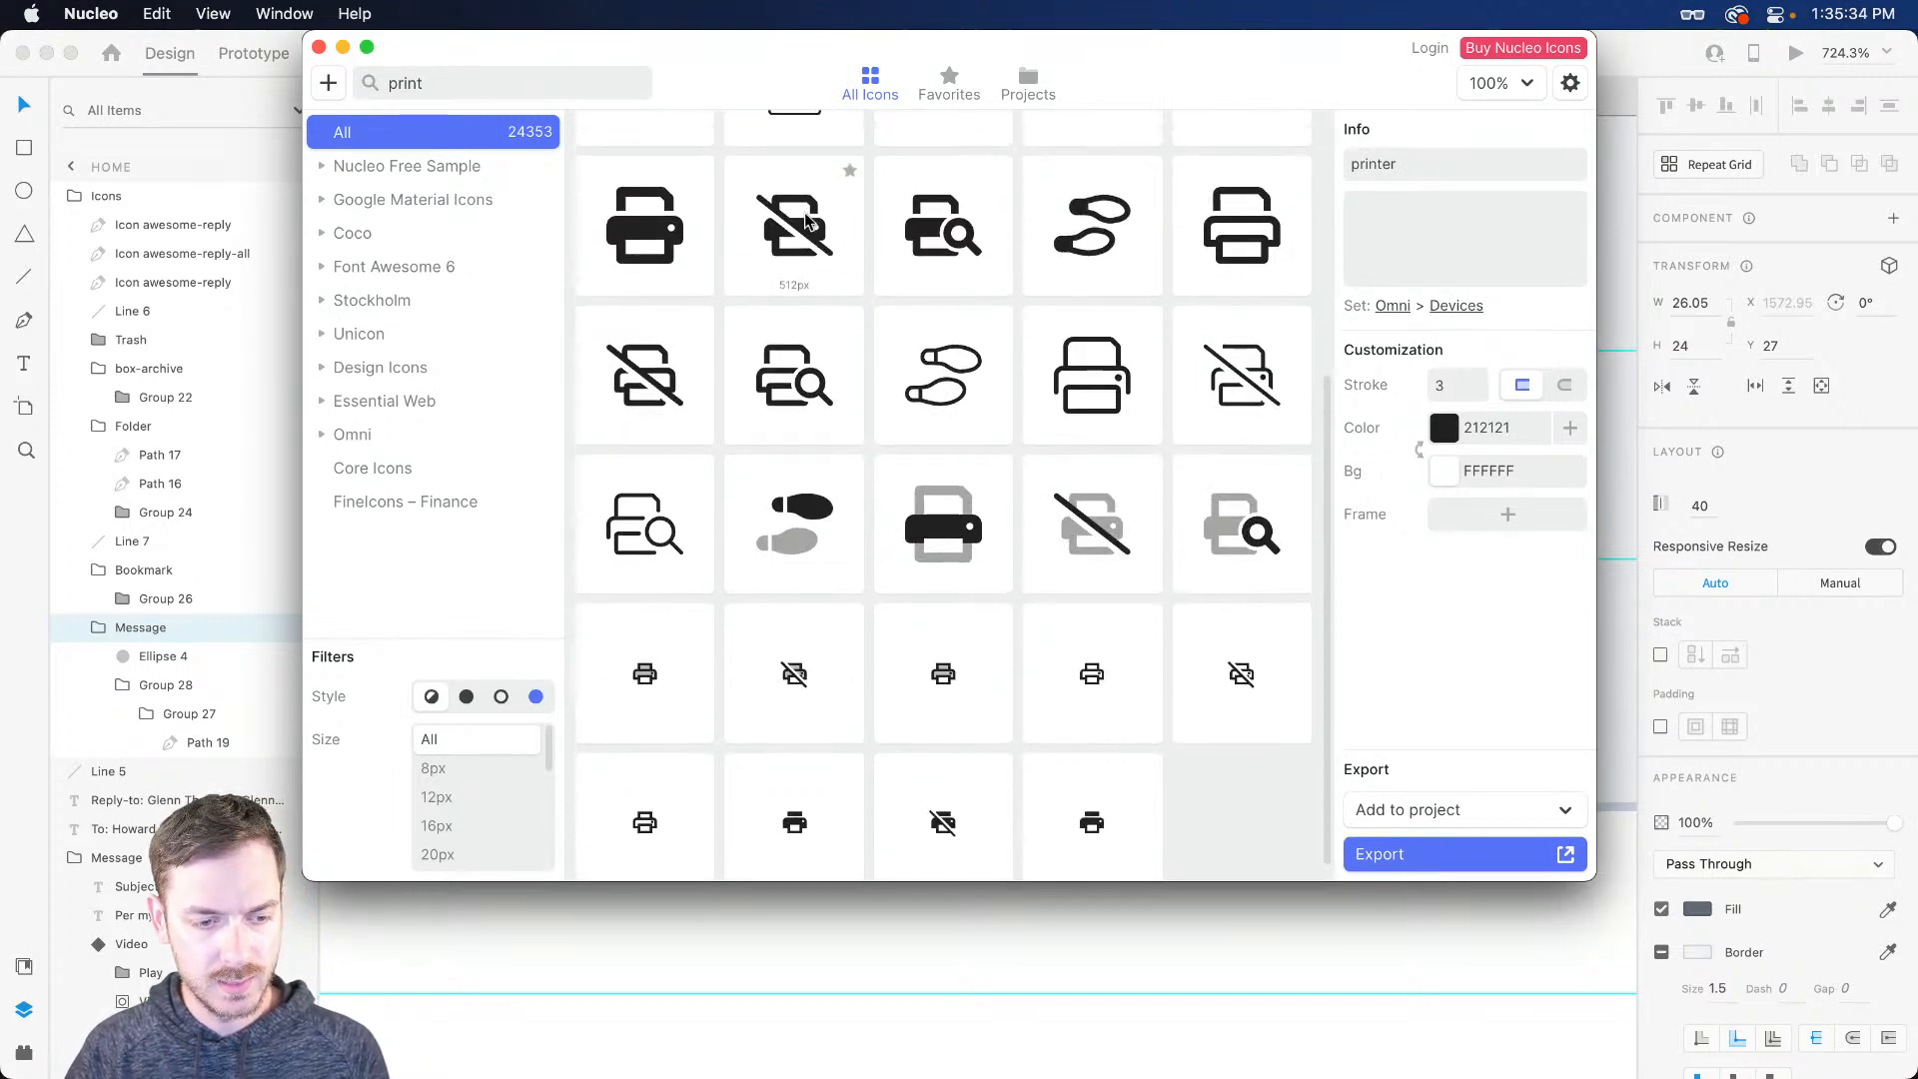
Step: Paste the printer icon after the message icon in XD, place it at Y 27 and delete the extra element inside its group
key("super+Tab")
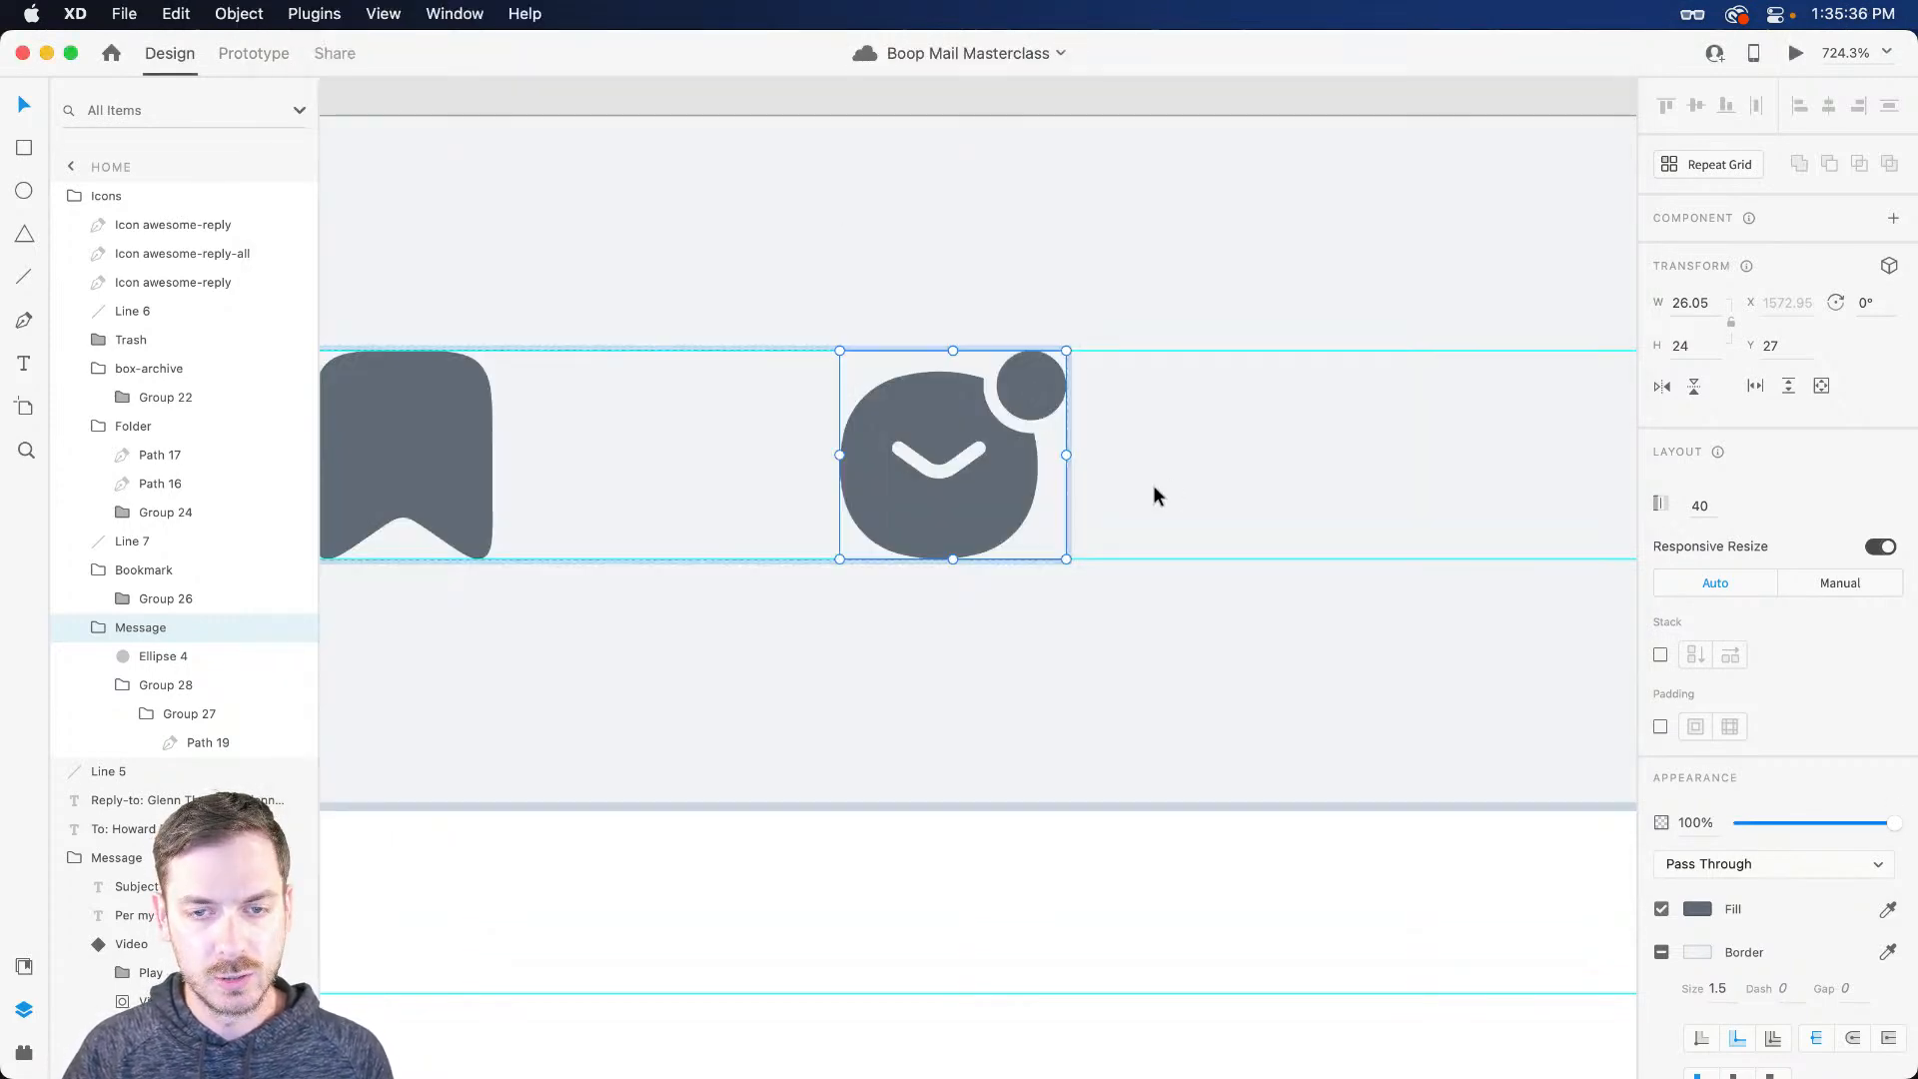
key("super+v")
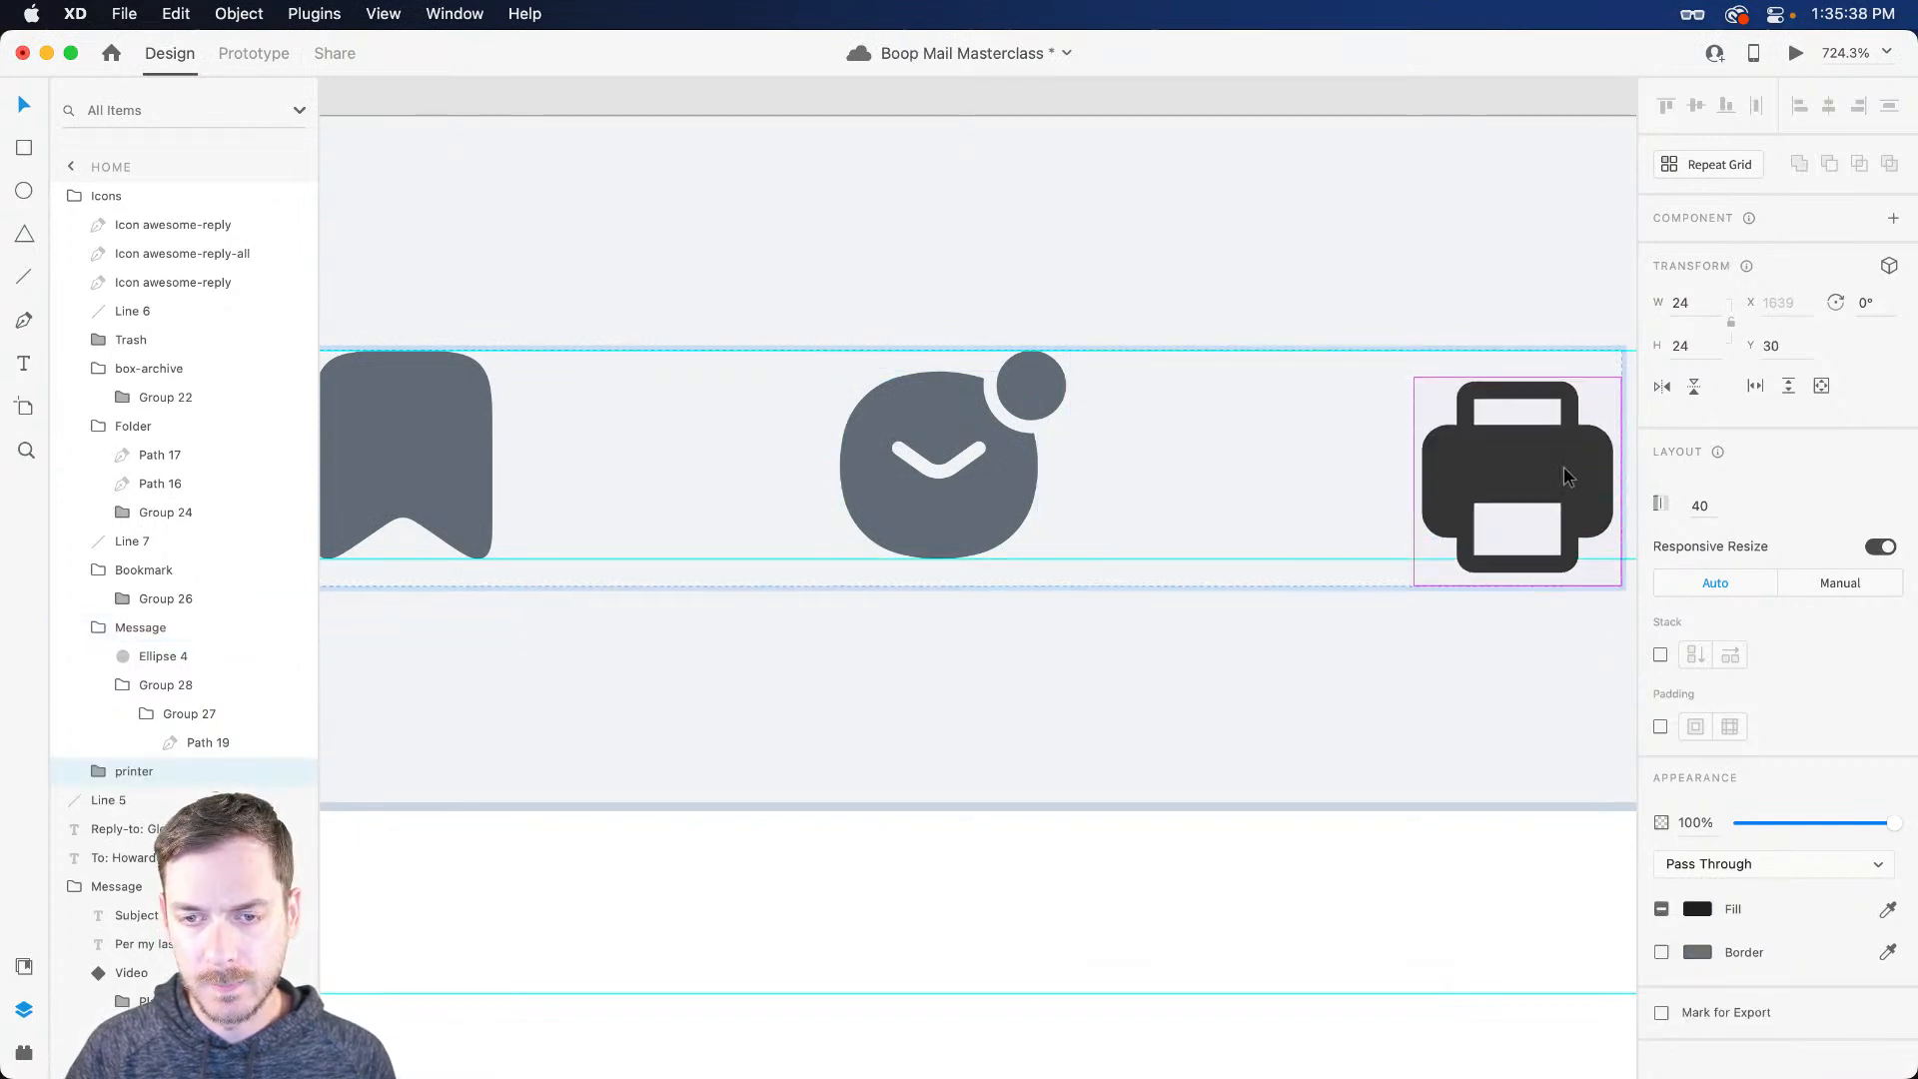
scroll(1565, 458, "right", 3)
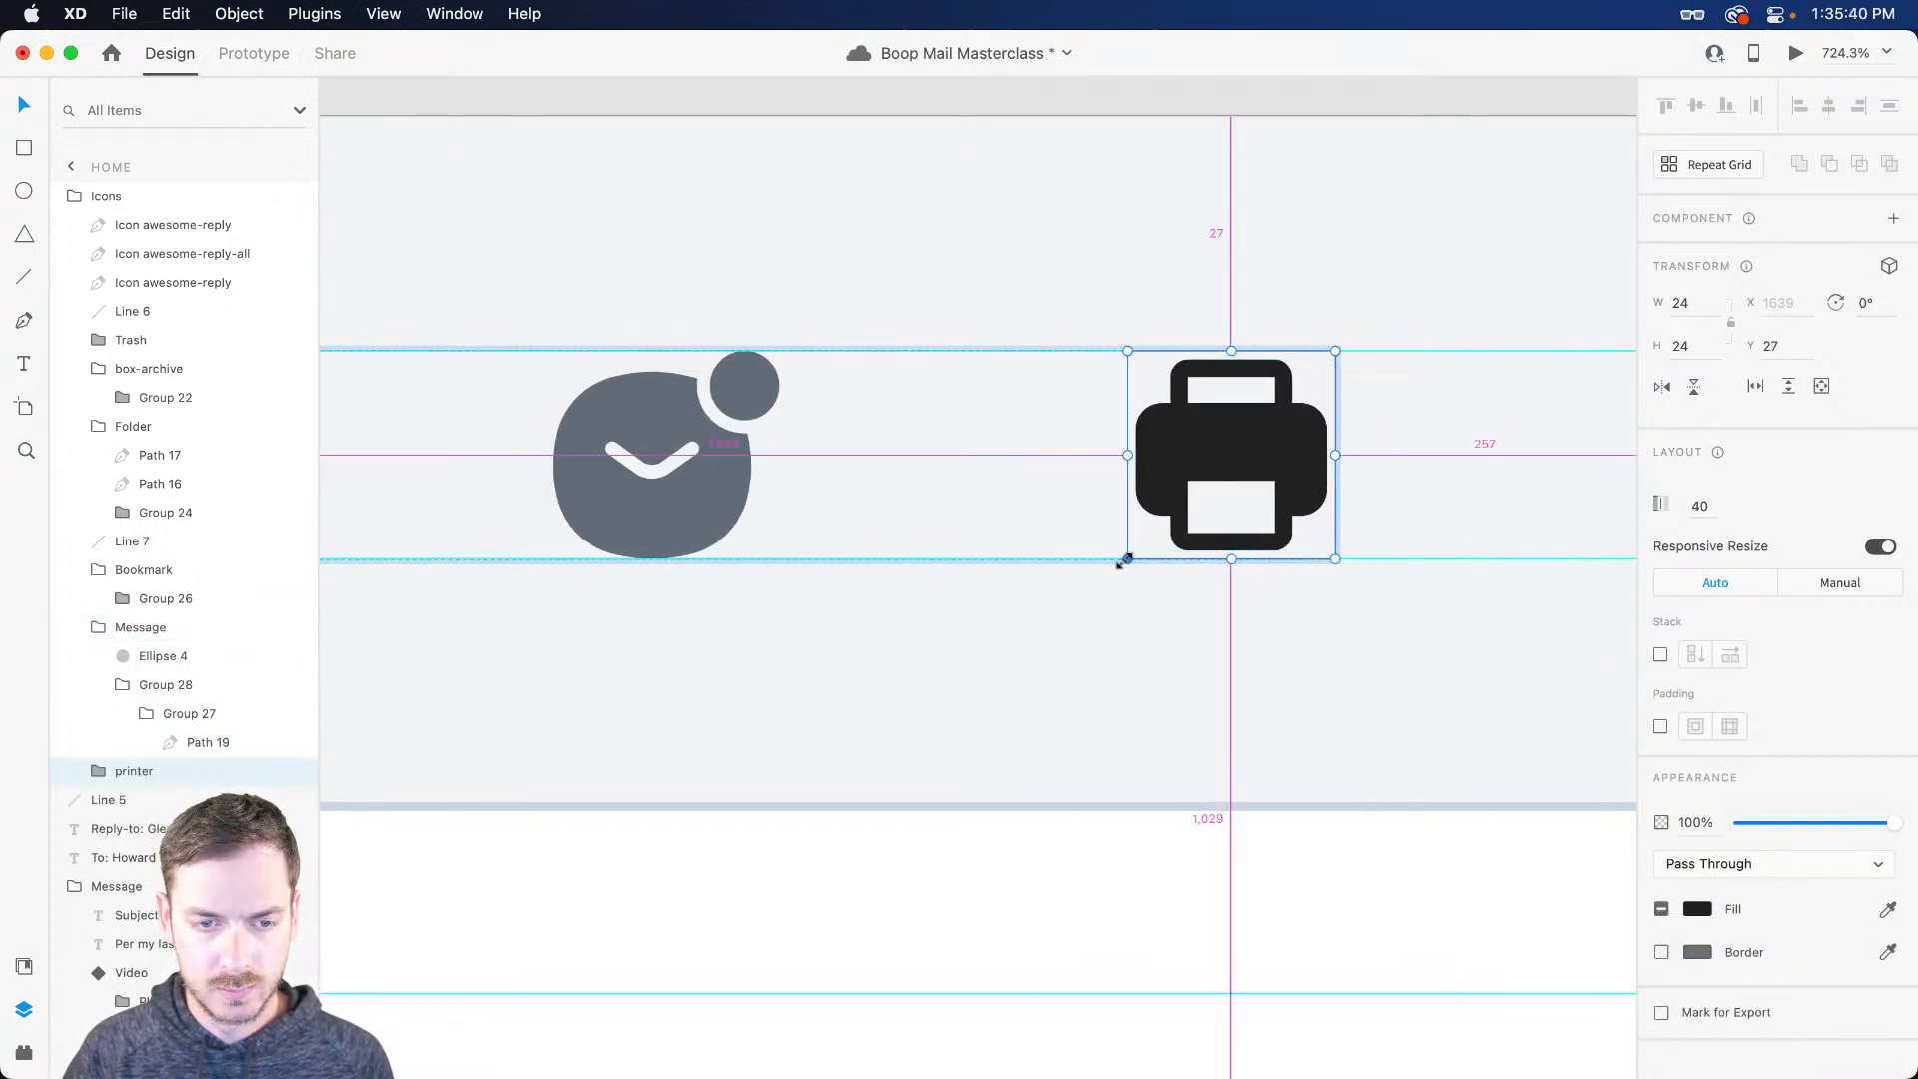
left_click_drag(1119, 567, 1120, 566)
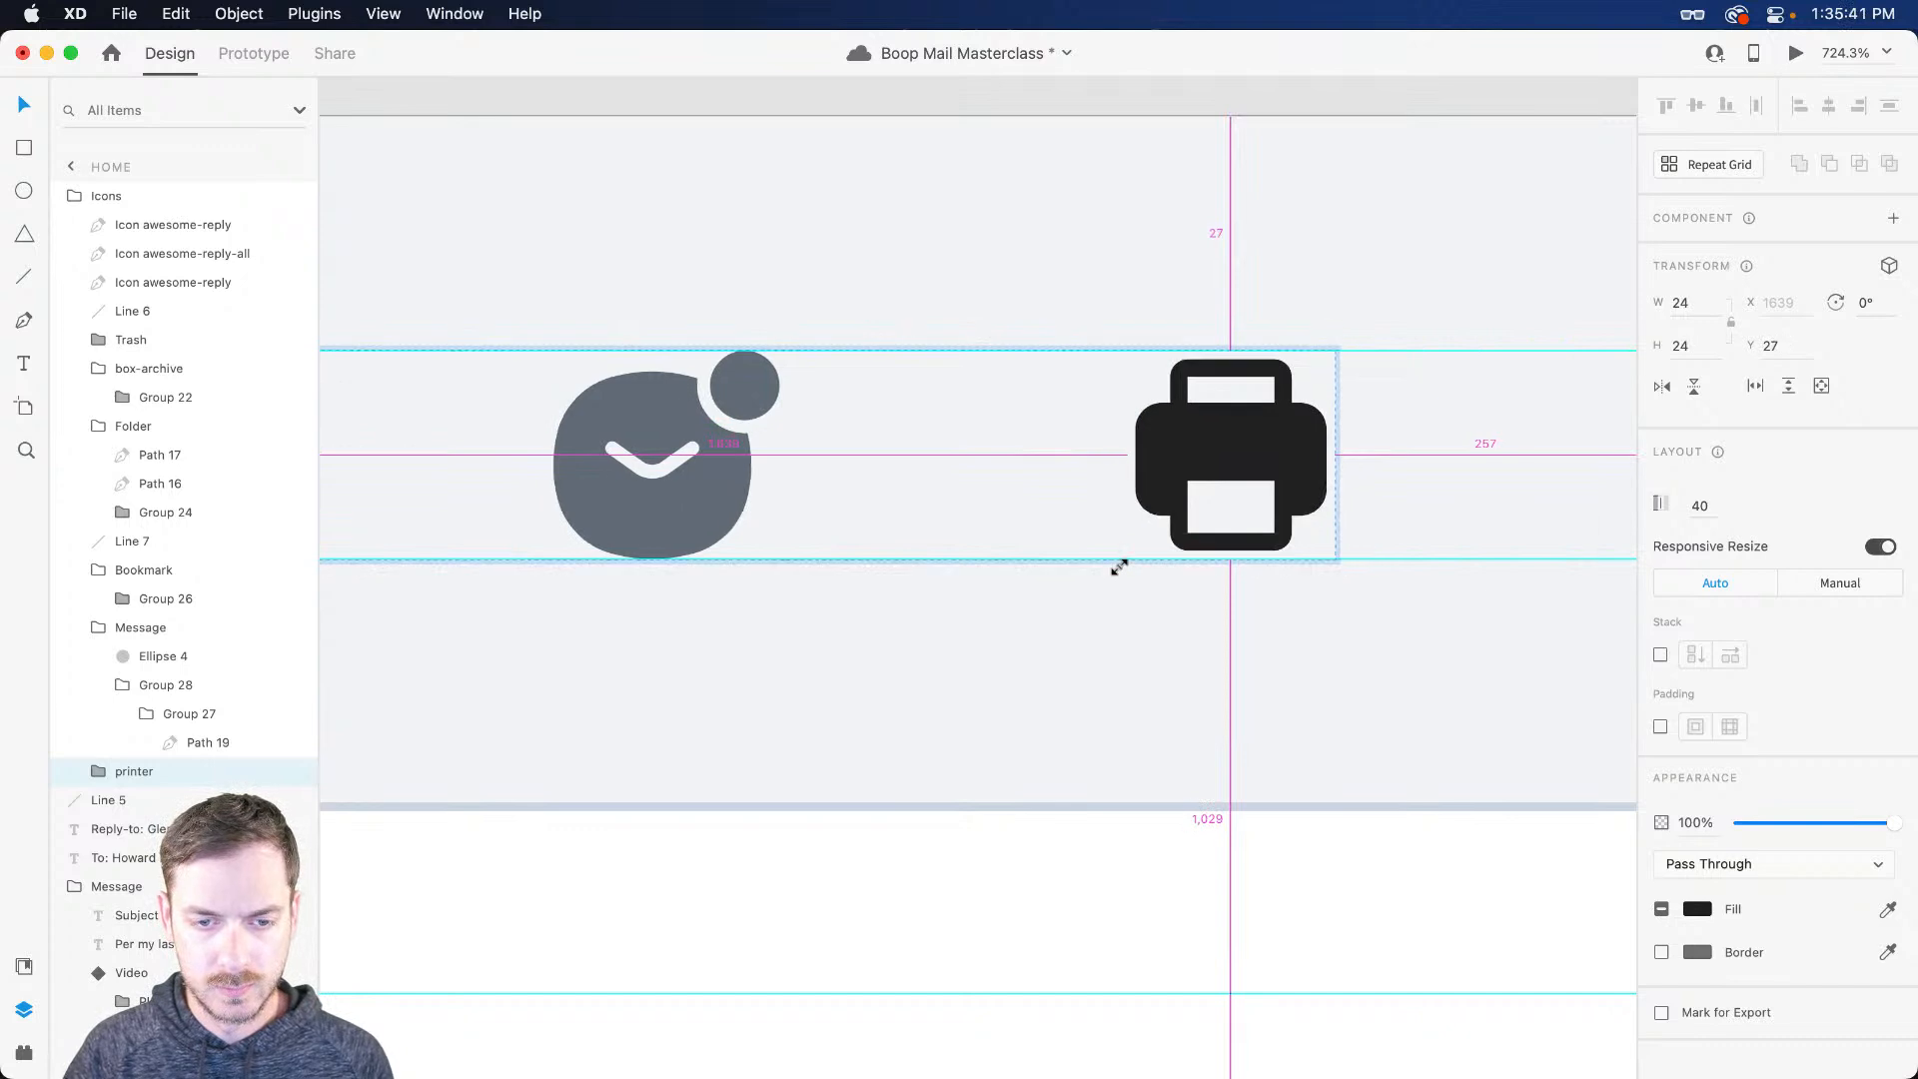
double_click(1240, 456)
left_click(224, 829)
key("Delete")
key("Escape")
Step: Enlarge the printer icon to fill the height between the guides and match its fill to the message icon's grey
left_click_drag(1323, 358, 1340, 352)
key("i")
left_click(659, 524)
Step: Move the header's Icons stack to X 815.5
scroll(1034, 519, "down", 8)
scroll(1046, 526, "left", 4)
scroll(1049, 531, "down", 2)
scroll(1049, 532, "down", 3)
scroll(1048, 531, "up", 2)
key("Escape")
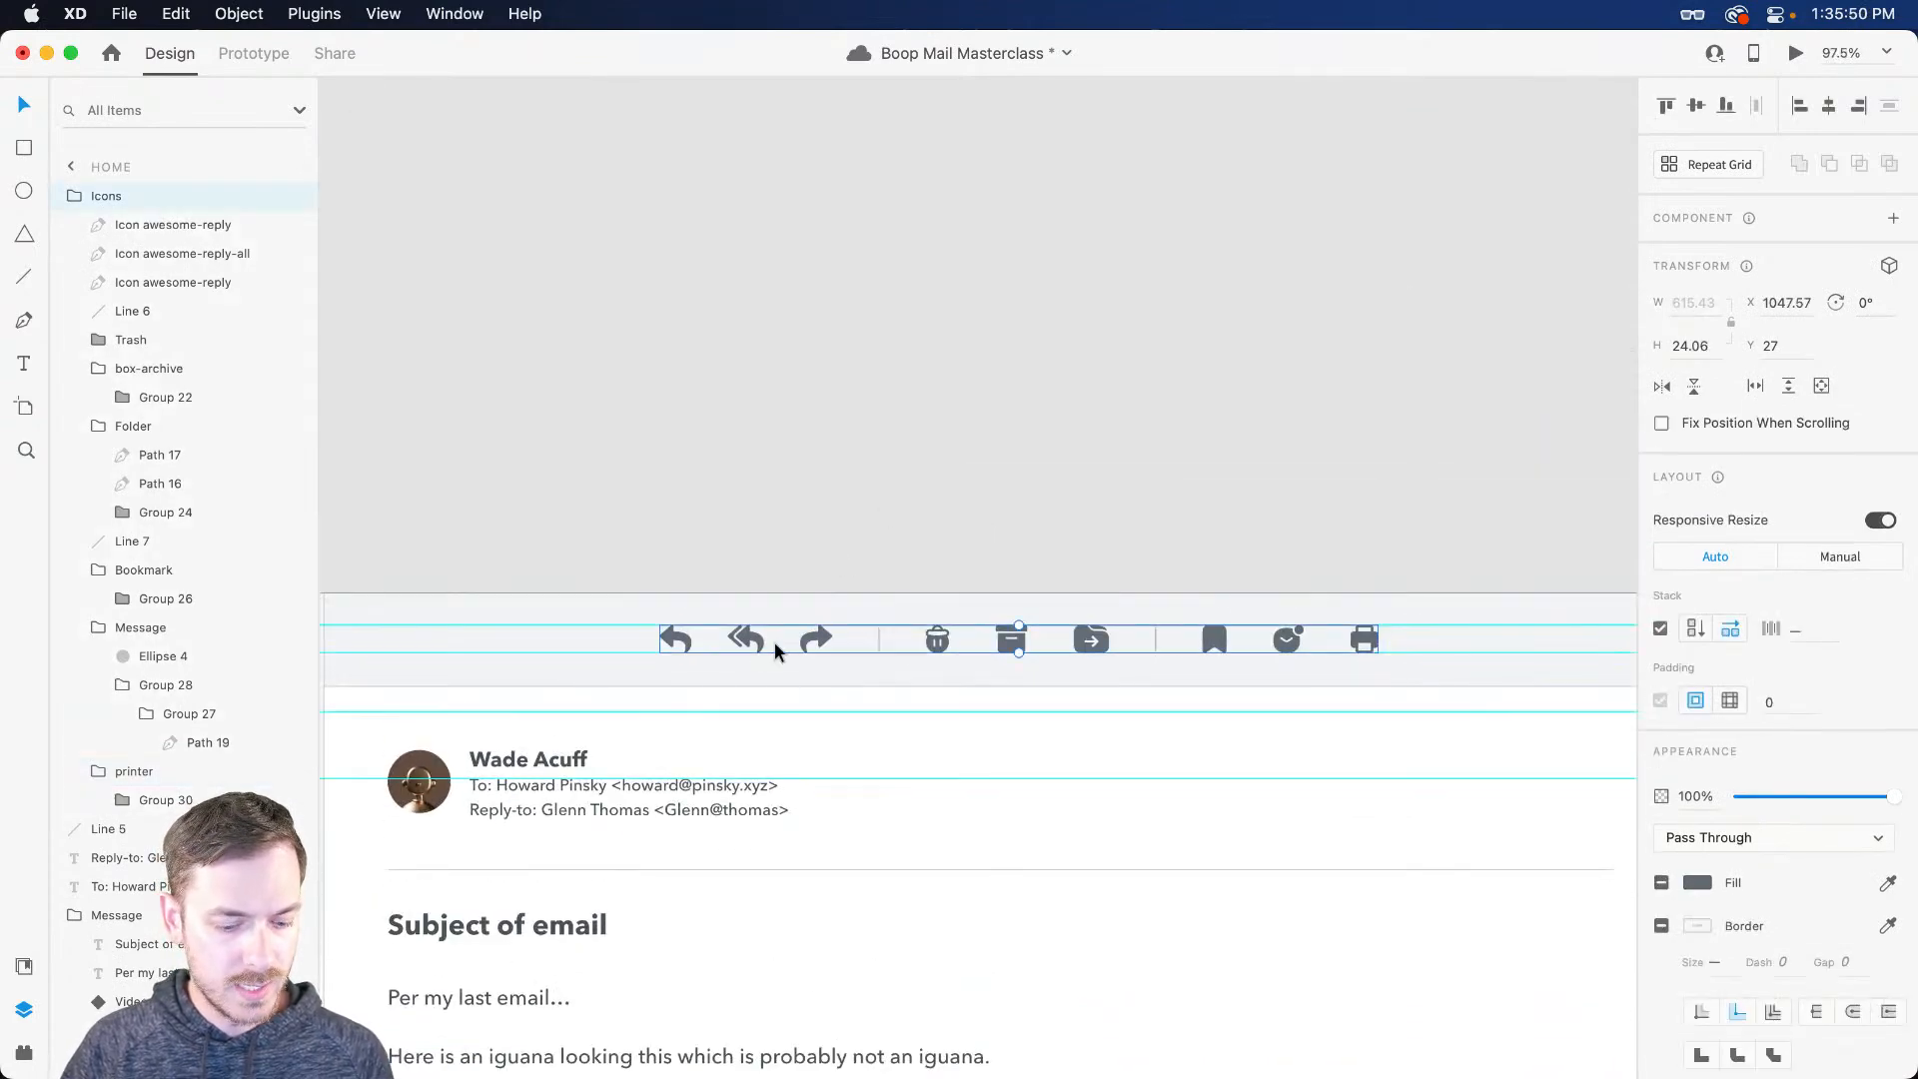
scroll(783, 636, "left", 4)
left_click_drag(1094, 642, 815, 640)
Step: Preview the repositioned icon row, save the document and close the preview
key("super+Return")
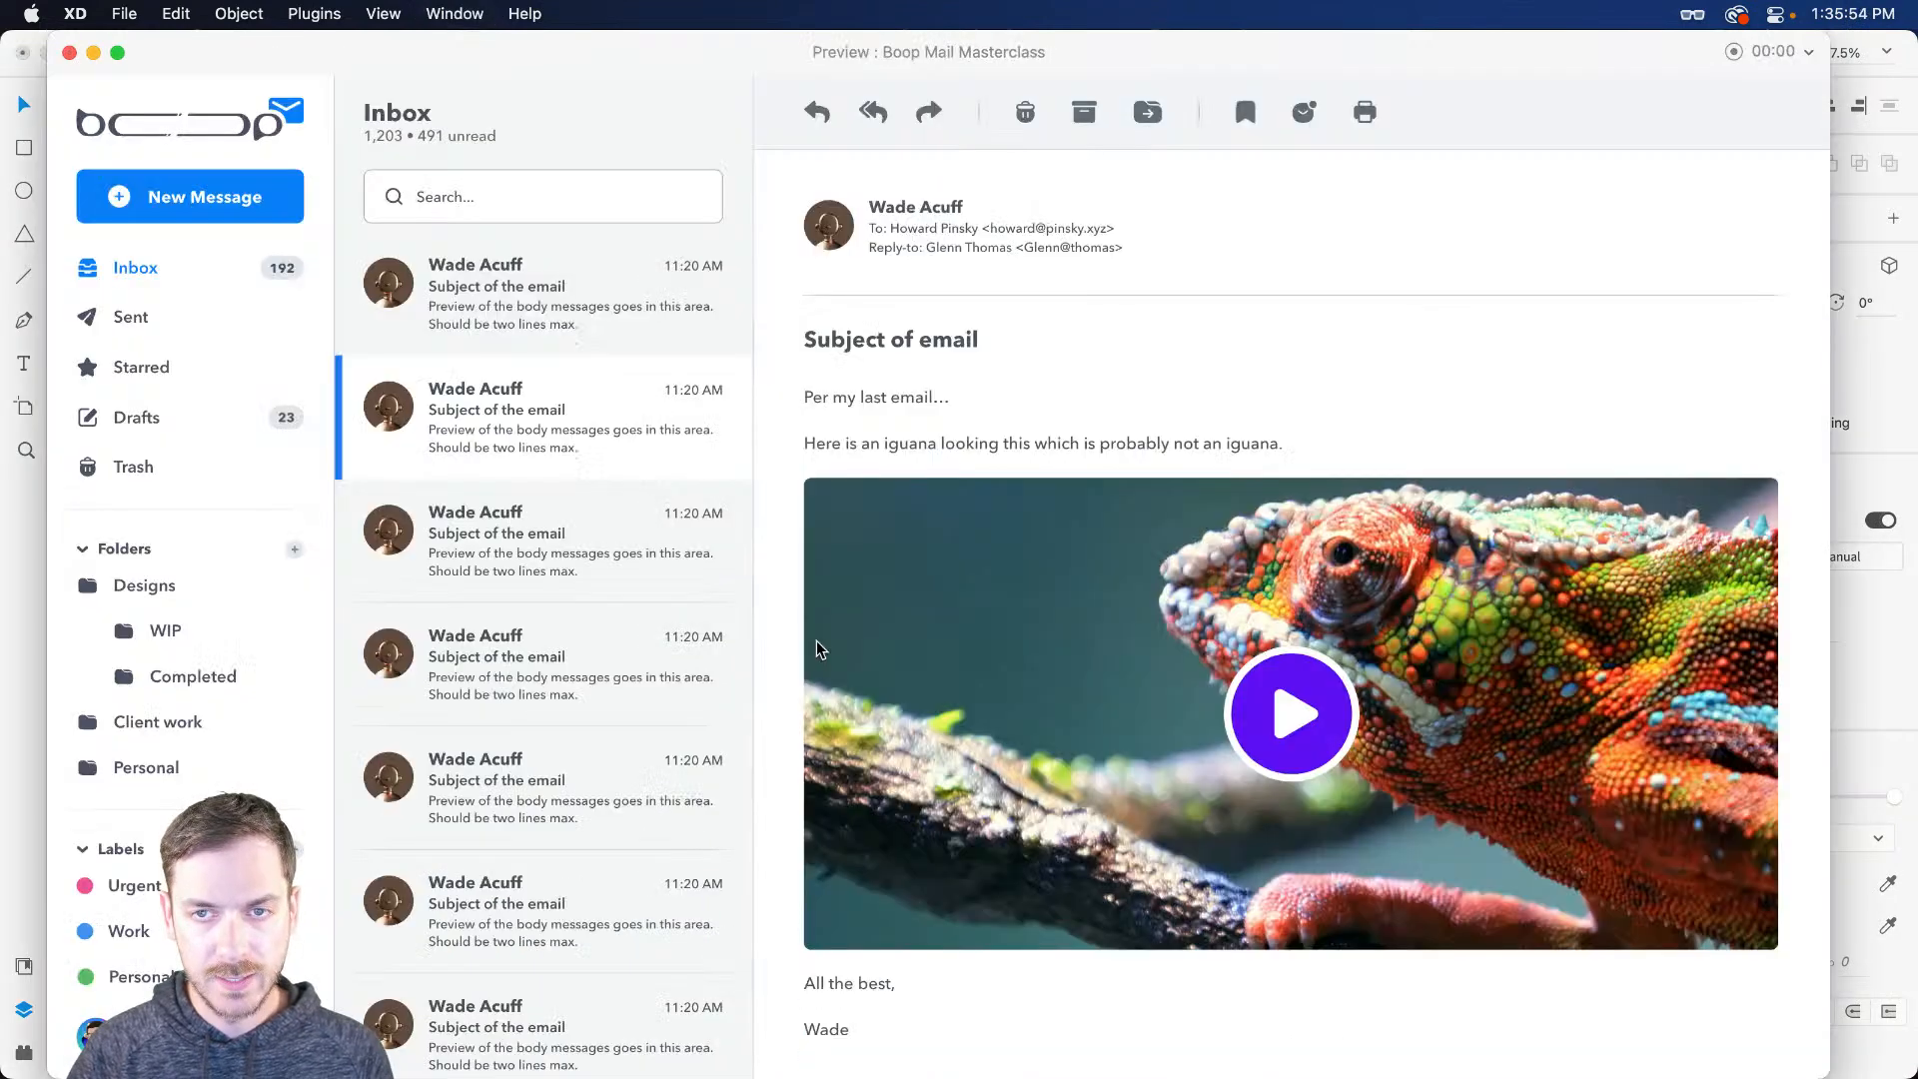
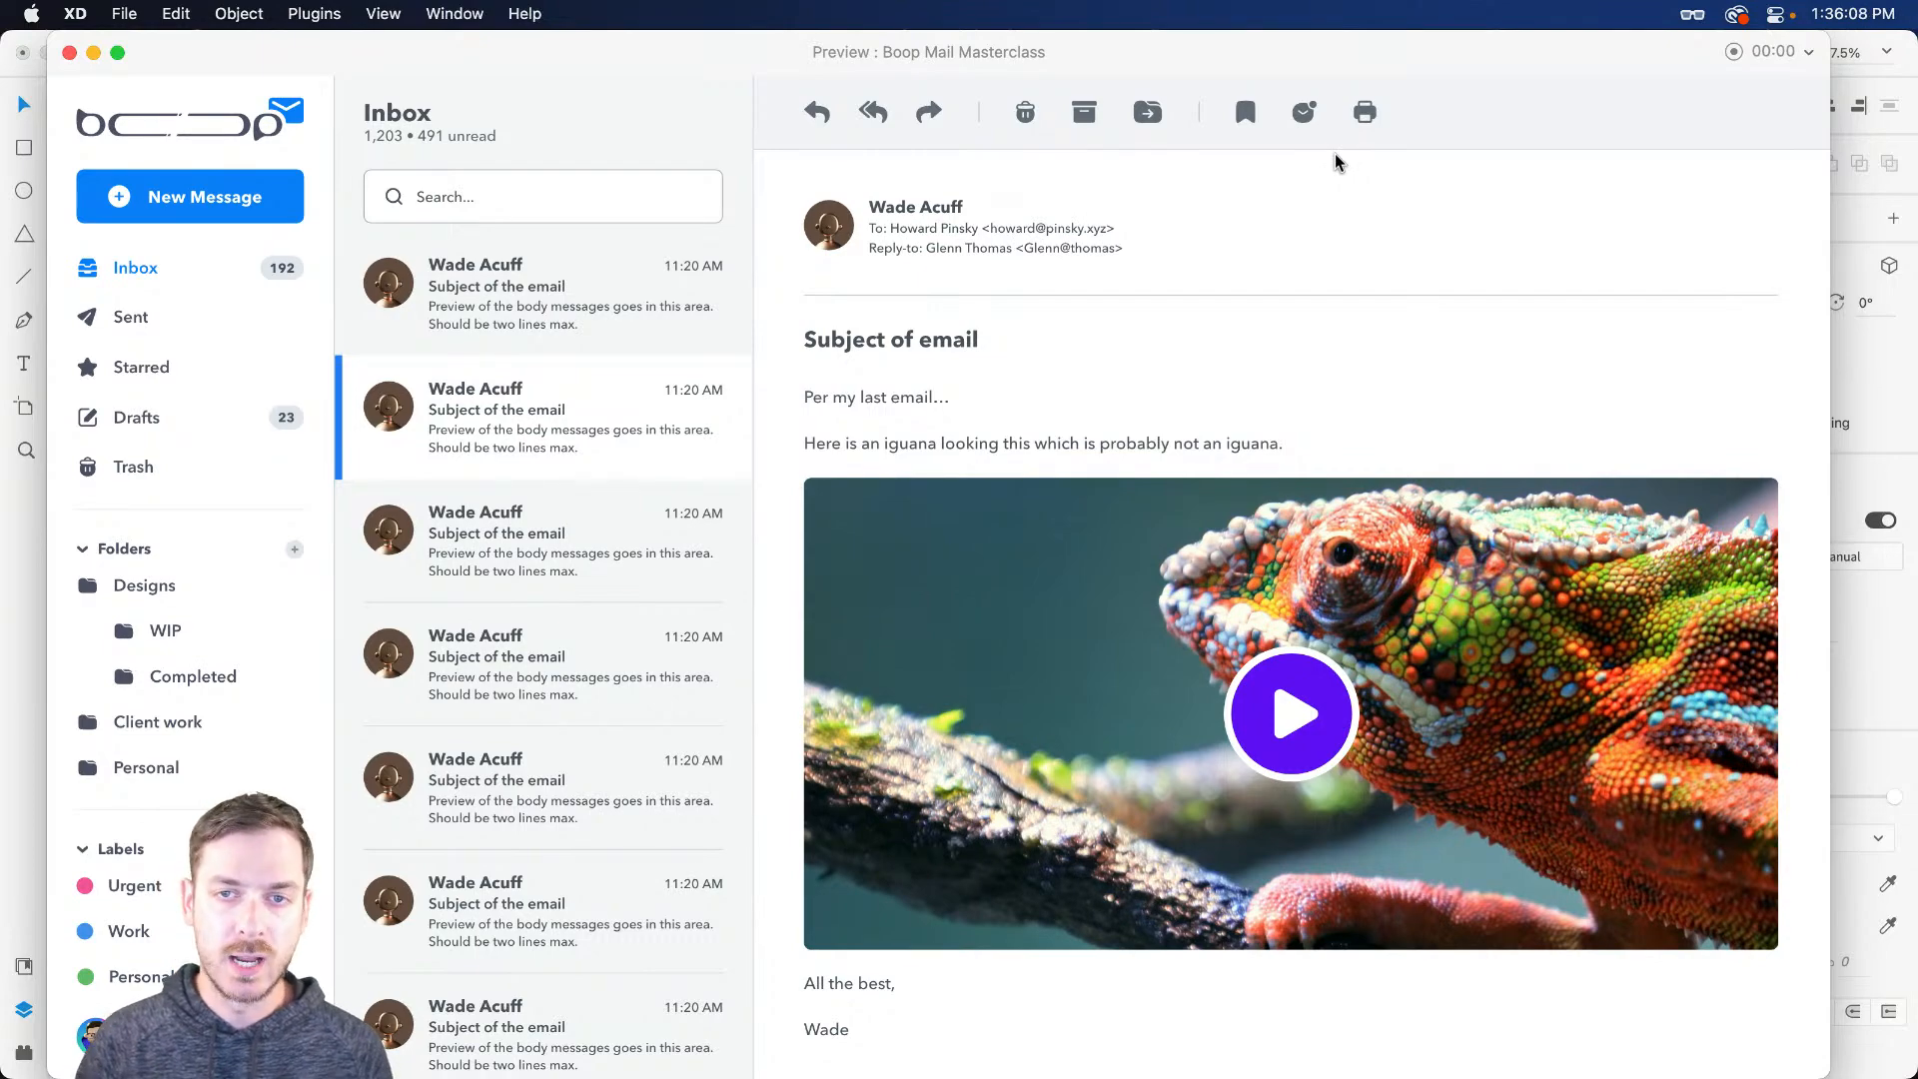
key("super+Tab")
left_click(1633, 331)
key("super+s")
key("super+w")
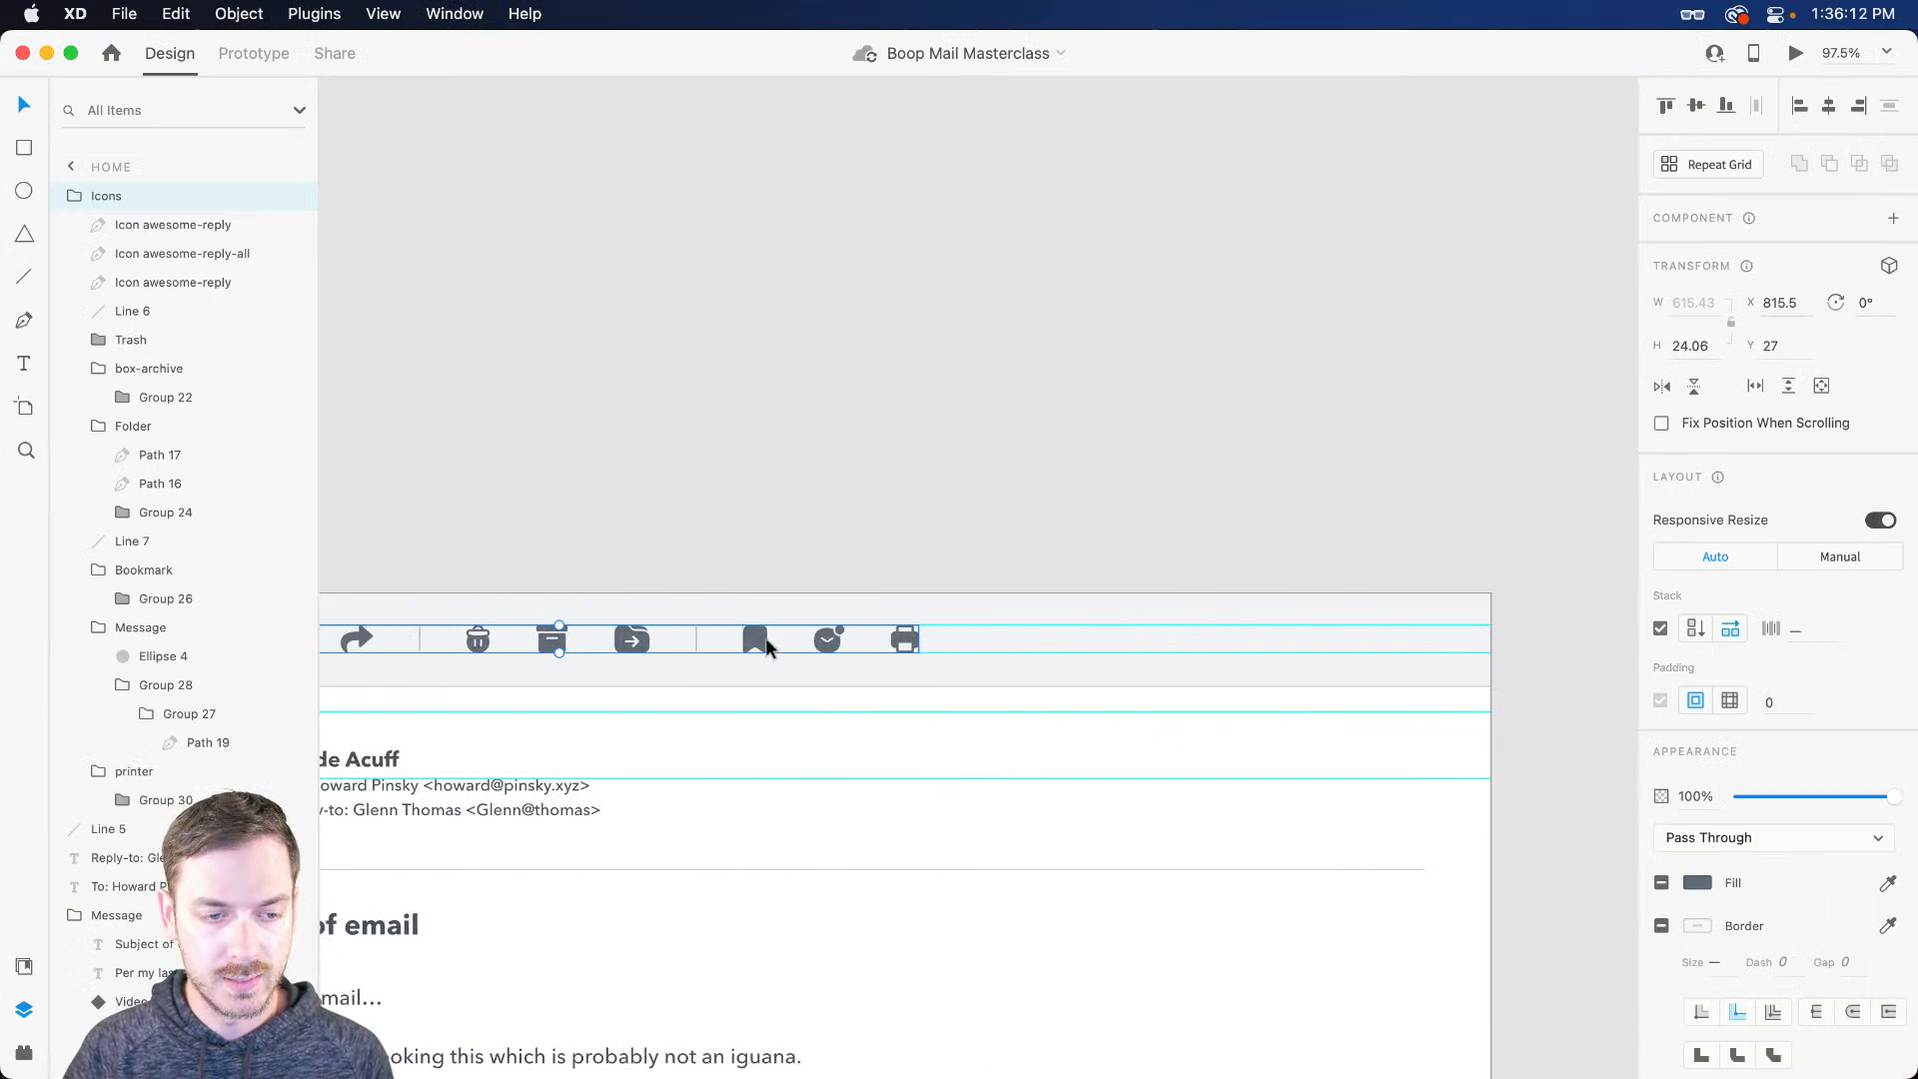
Step: Switch to Nucleo and search all icon sets for "calendar"
scroll(1420, 654, "up", 3)
scroll(643, 637, "up", 3)
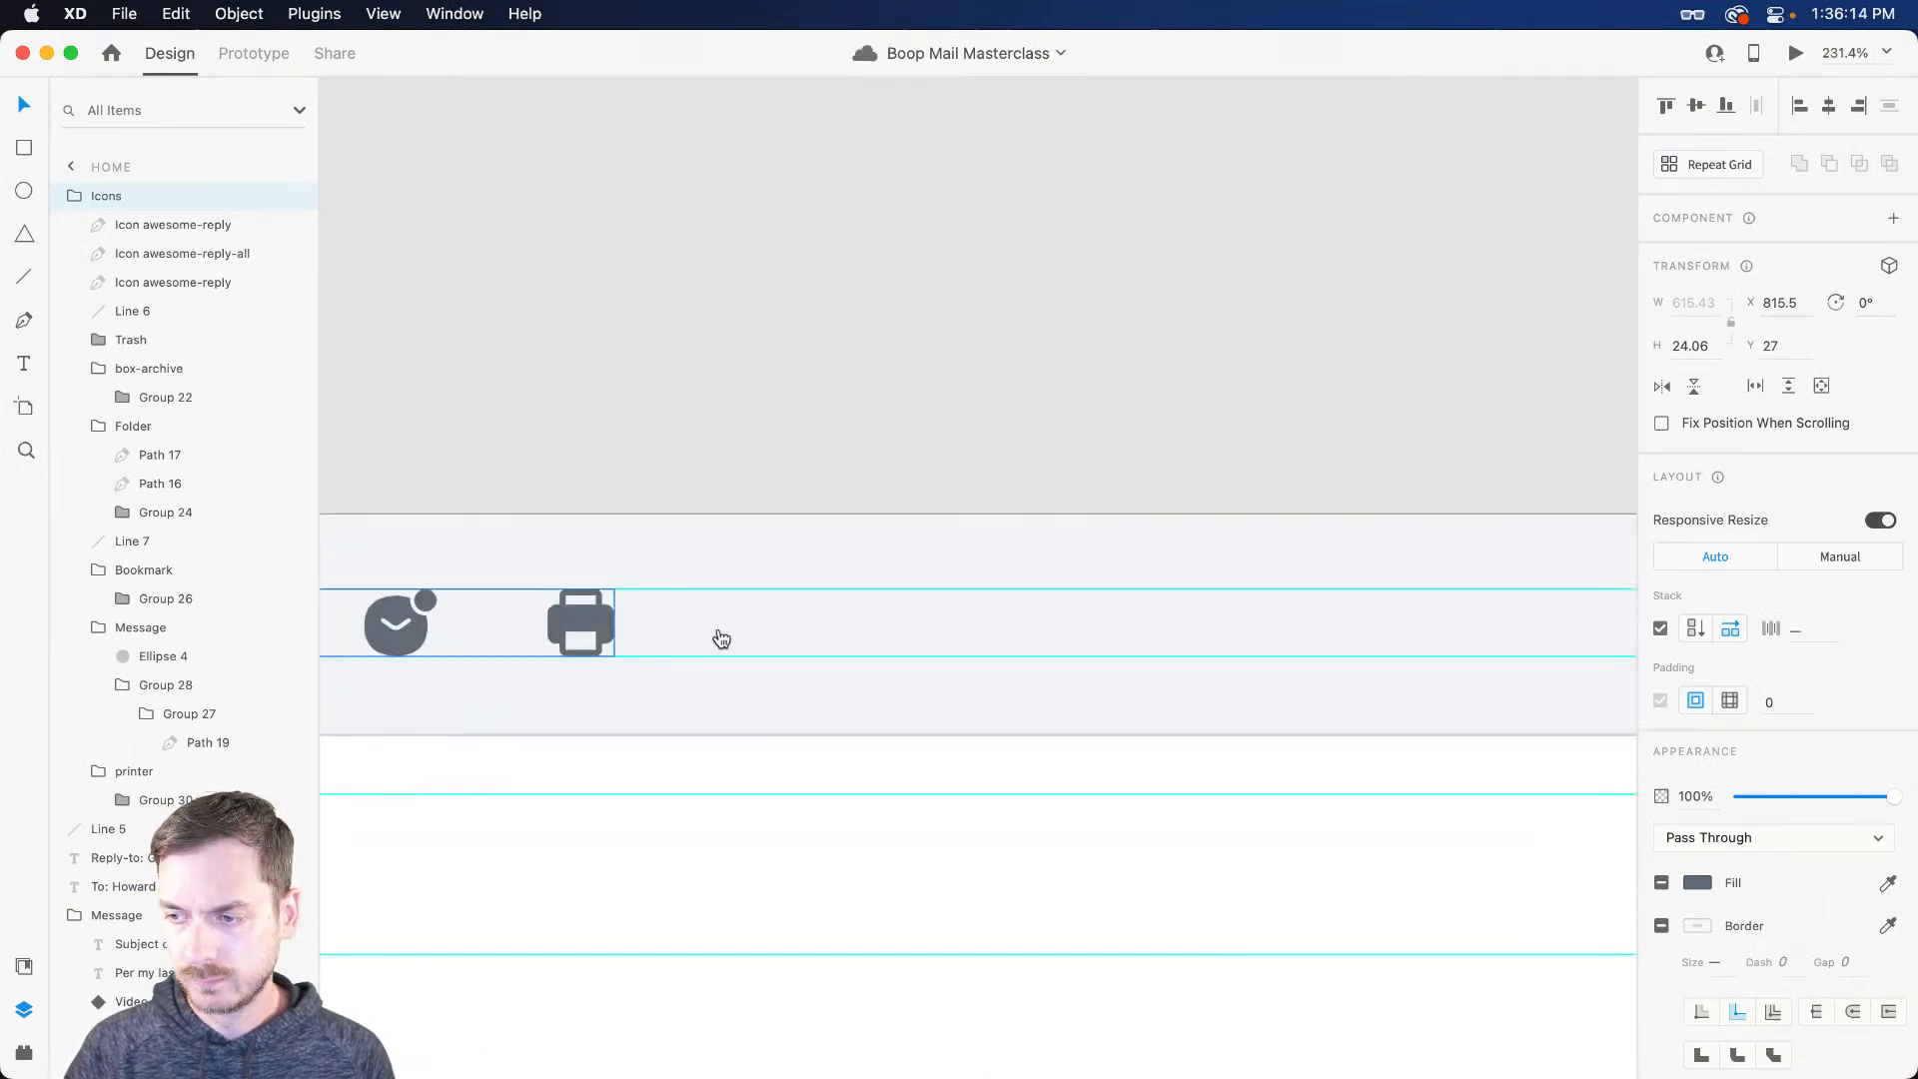
key("super+Tab")
double_click(464, 91)
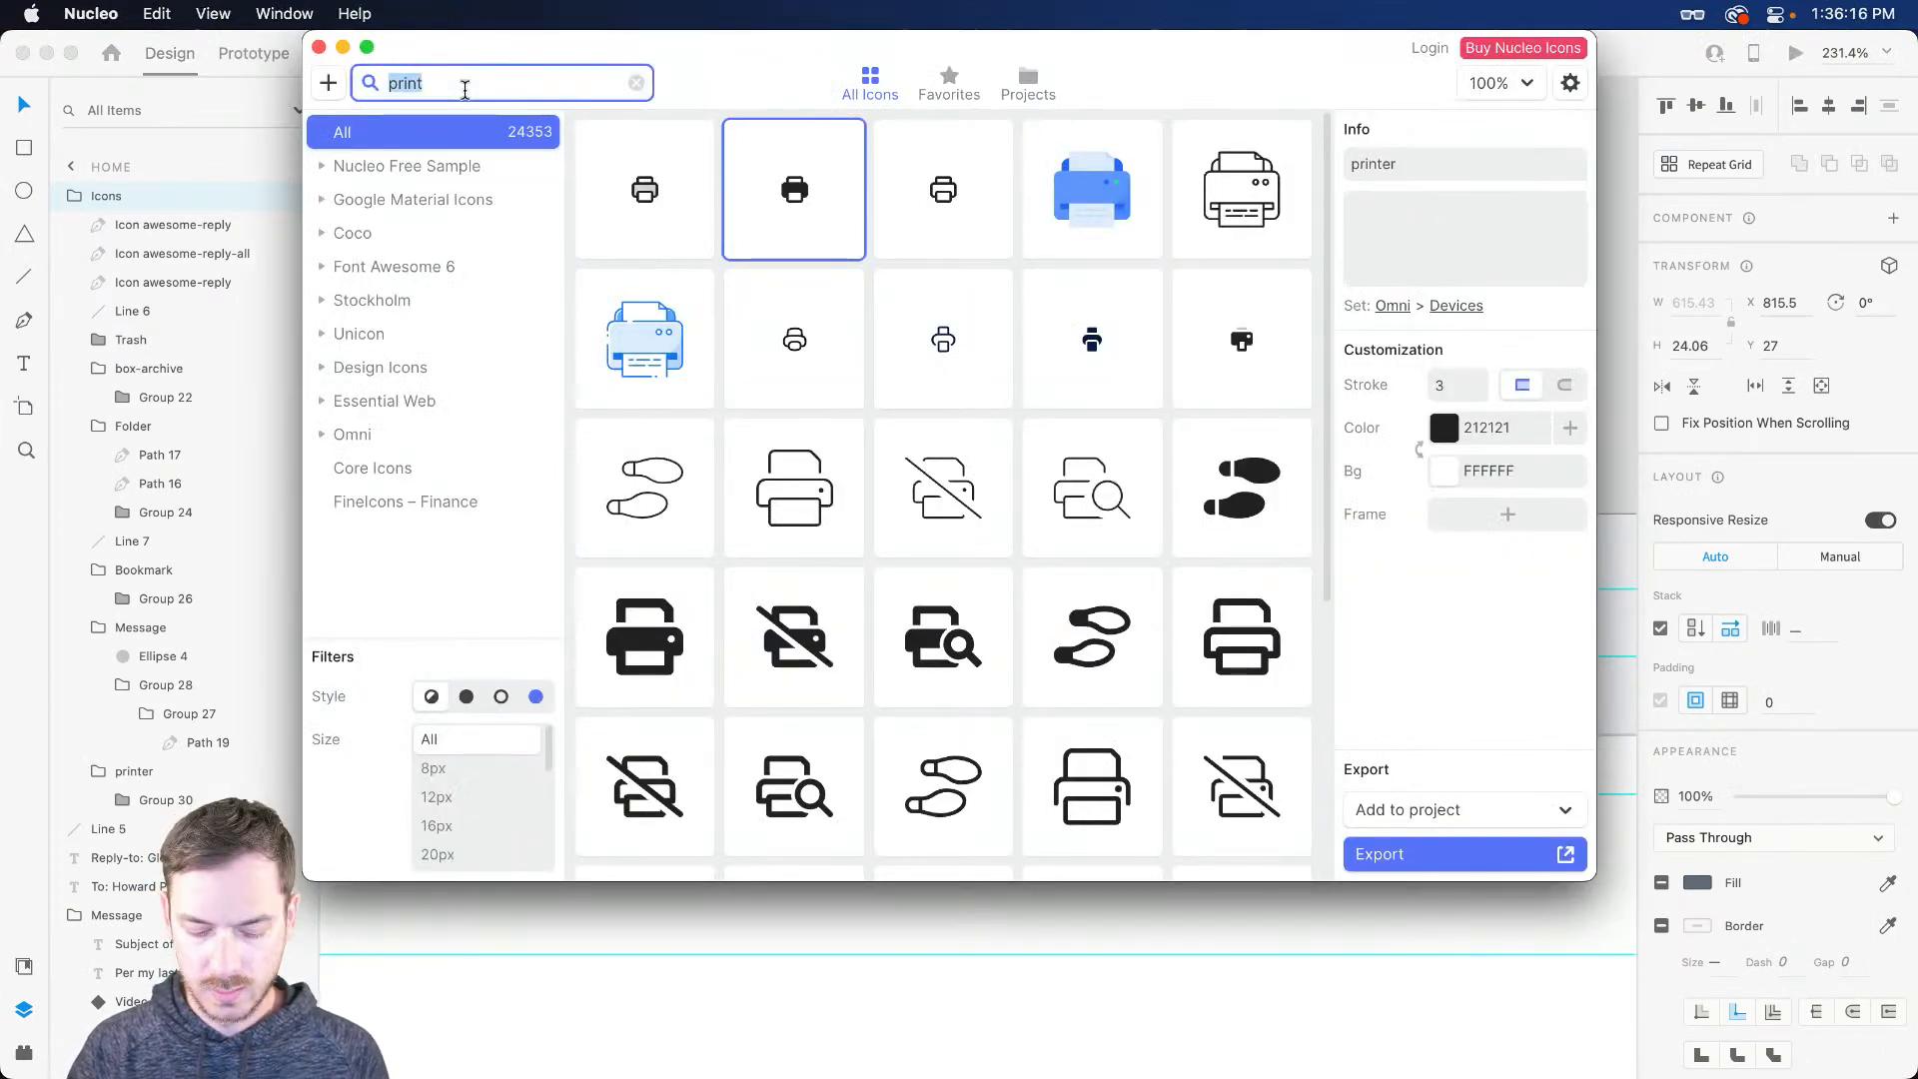
type("calenmd")
key("BackSpace")
key("BackSpace")
type("dare")
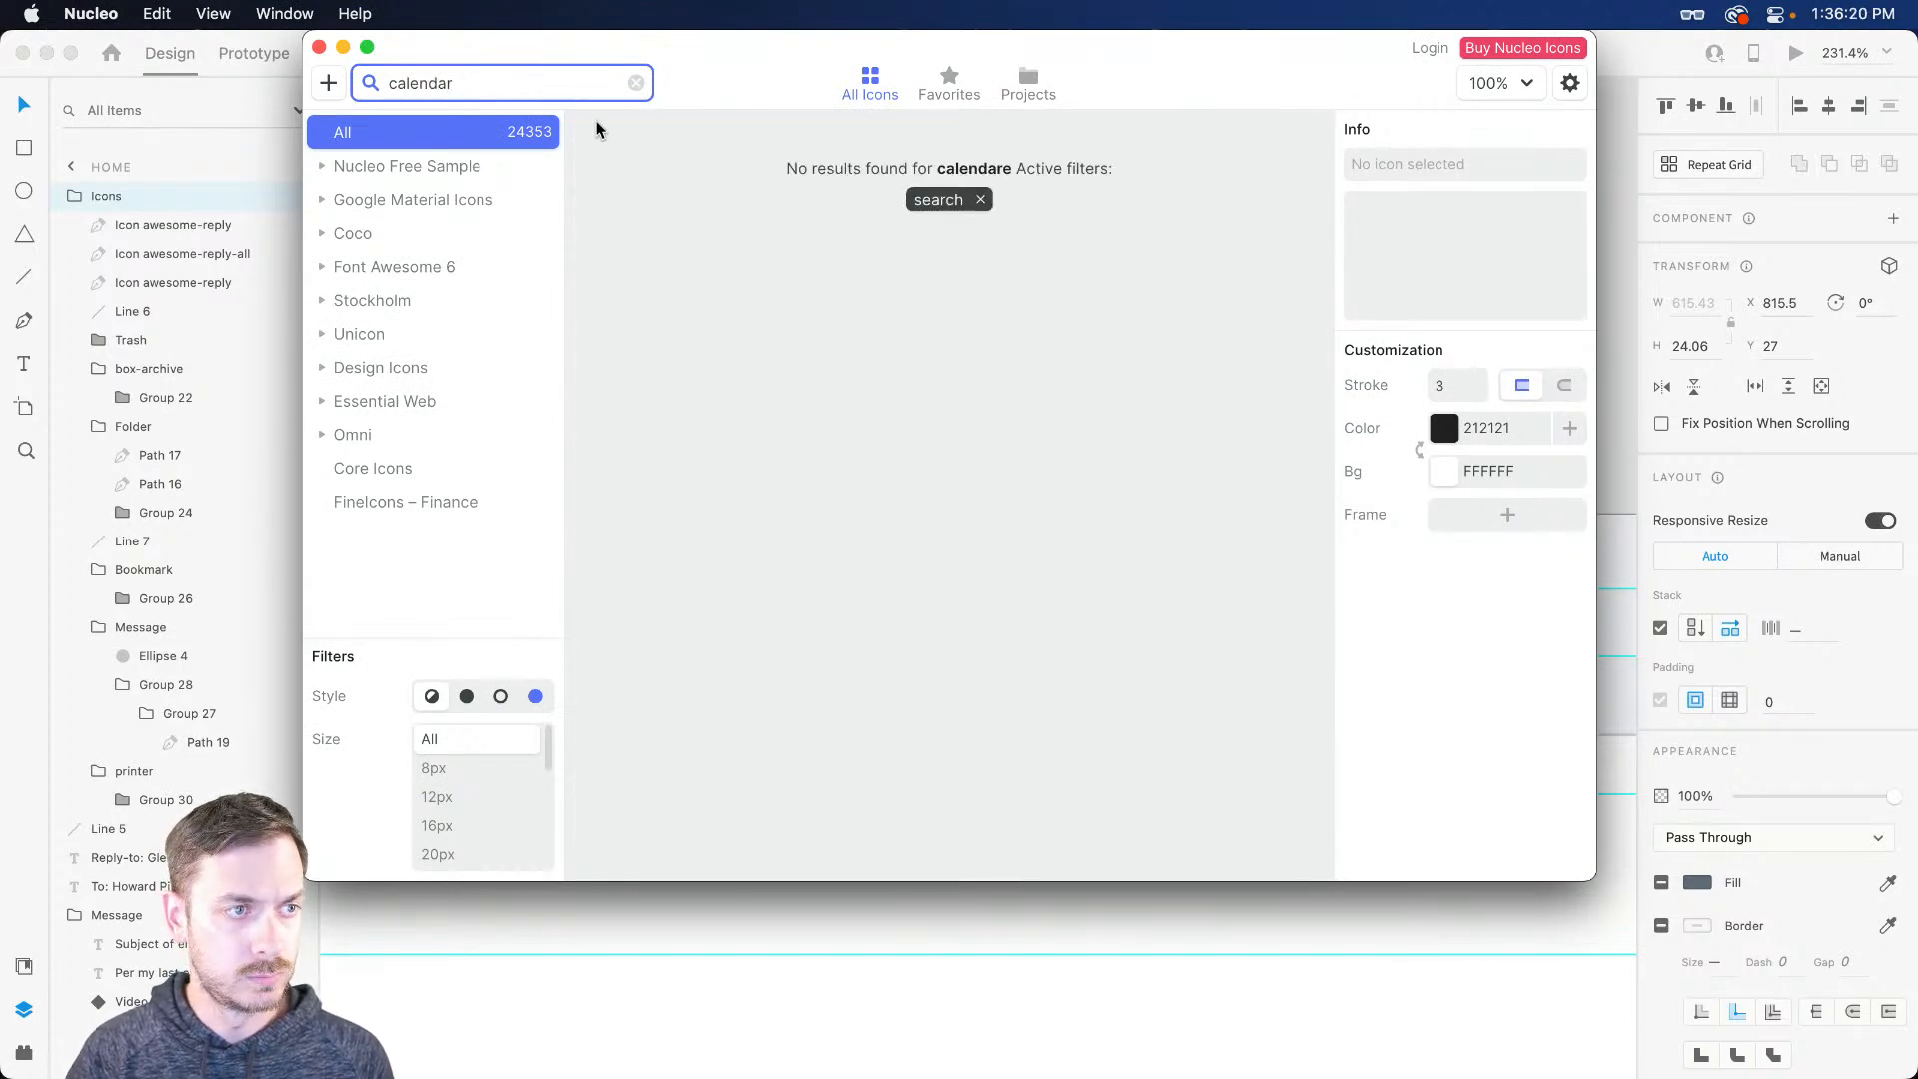
key("BackSpace")
scroll(832, 307, "down", 10)
scroll(839, 290, "down", 10)
Step: Limit the results to the Coco set and paste its calendar icon into the XD design
left_click(419, 234)
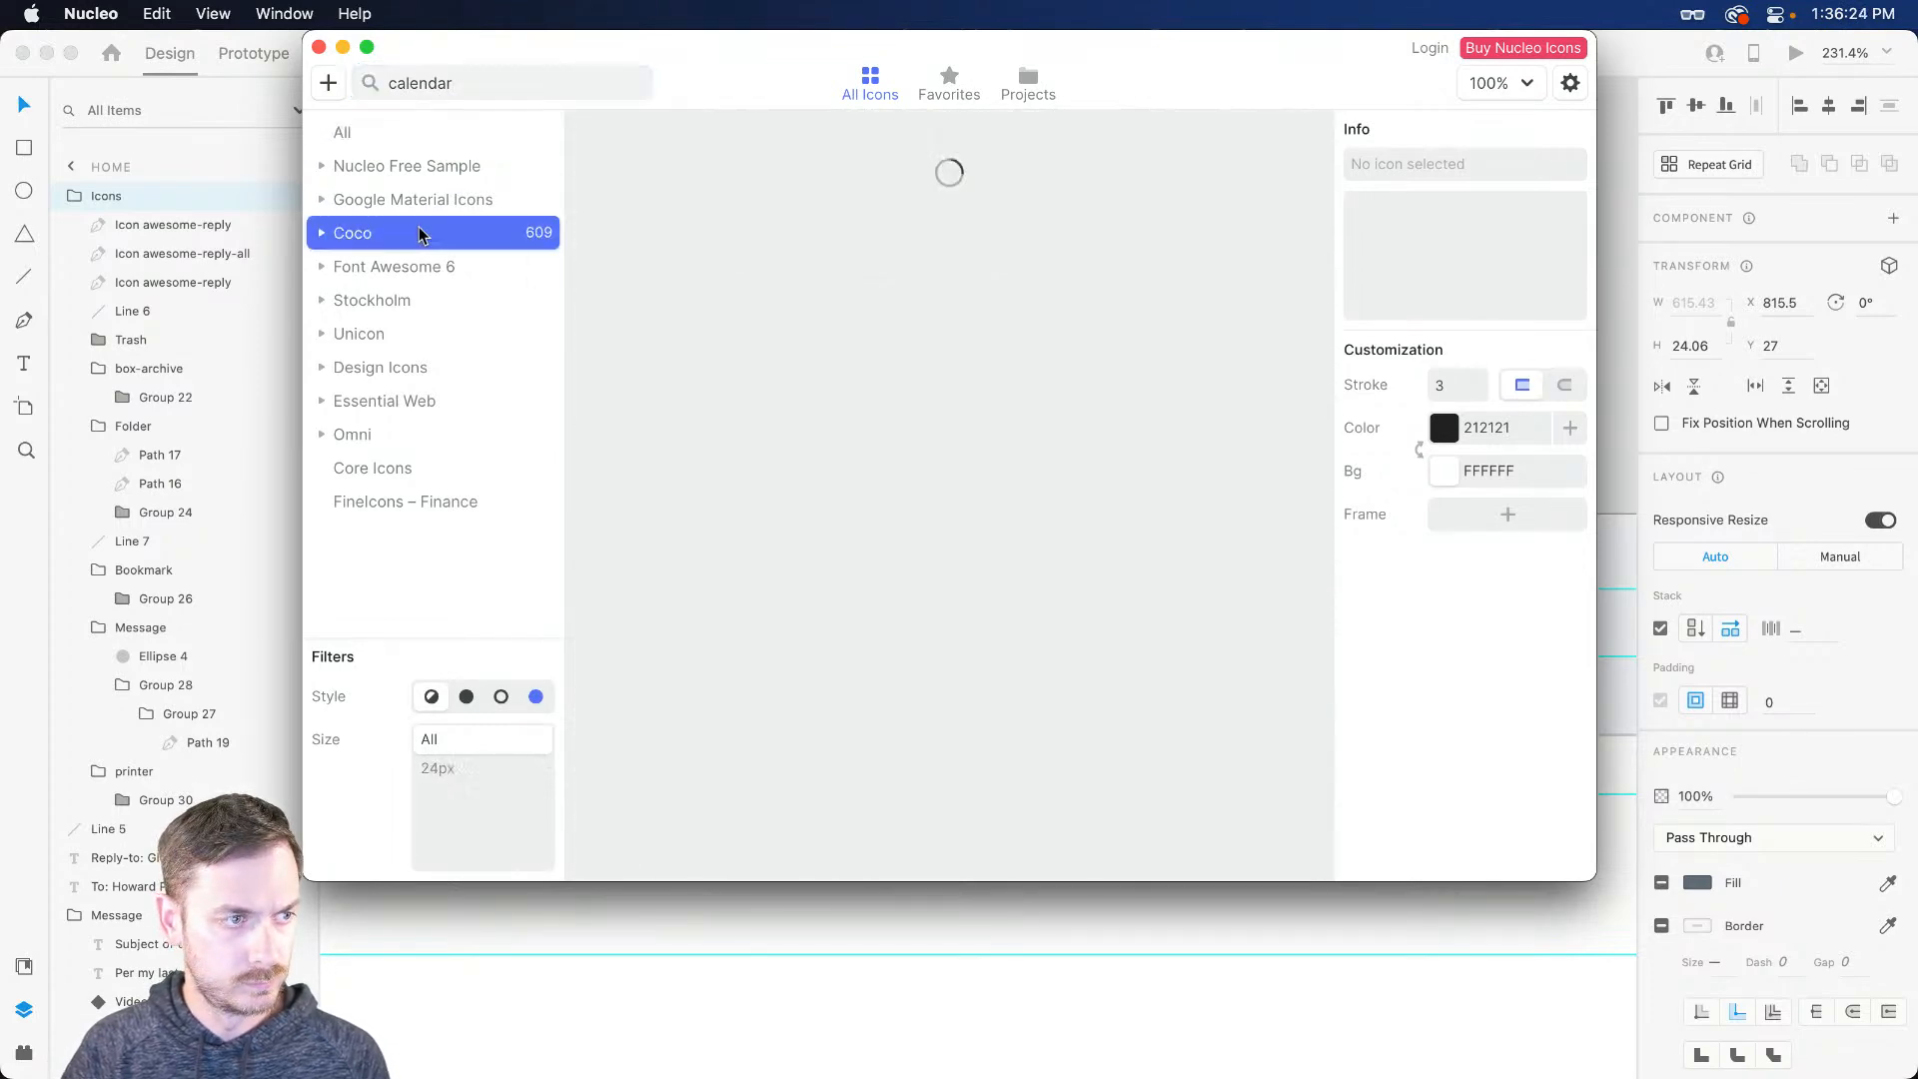
left_click(1125, 203)
key("super+Tab")
key("super+v")
Step: Return to Nucleo and search the Coco set for "notifica" to find bell icons
key("super+Tab")
left_click_drag(456, 80, 279, 89)
type("bell")
key("BackSpace")
key("BackSpace")
key("BackSpace")
key("BackSpace")
type("noti")
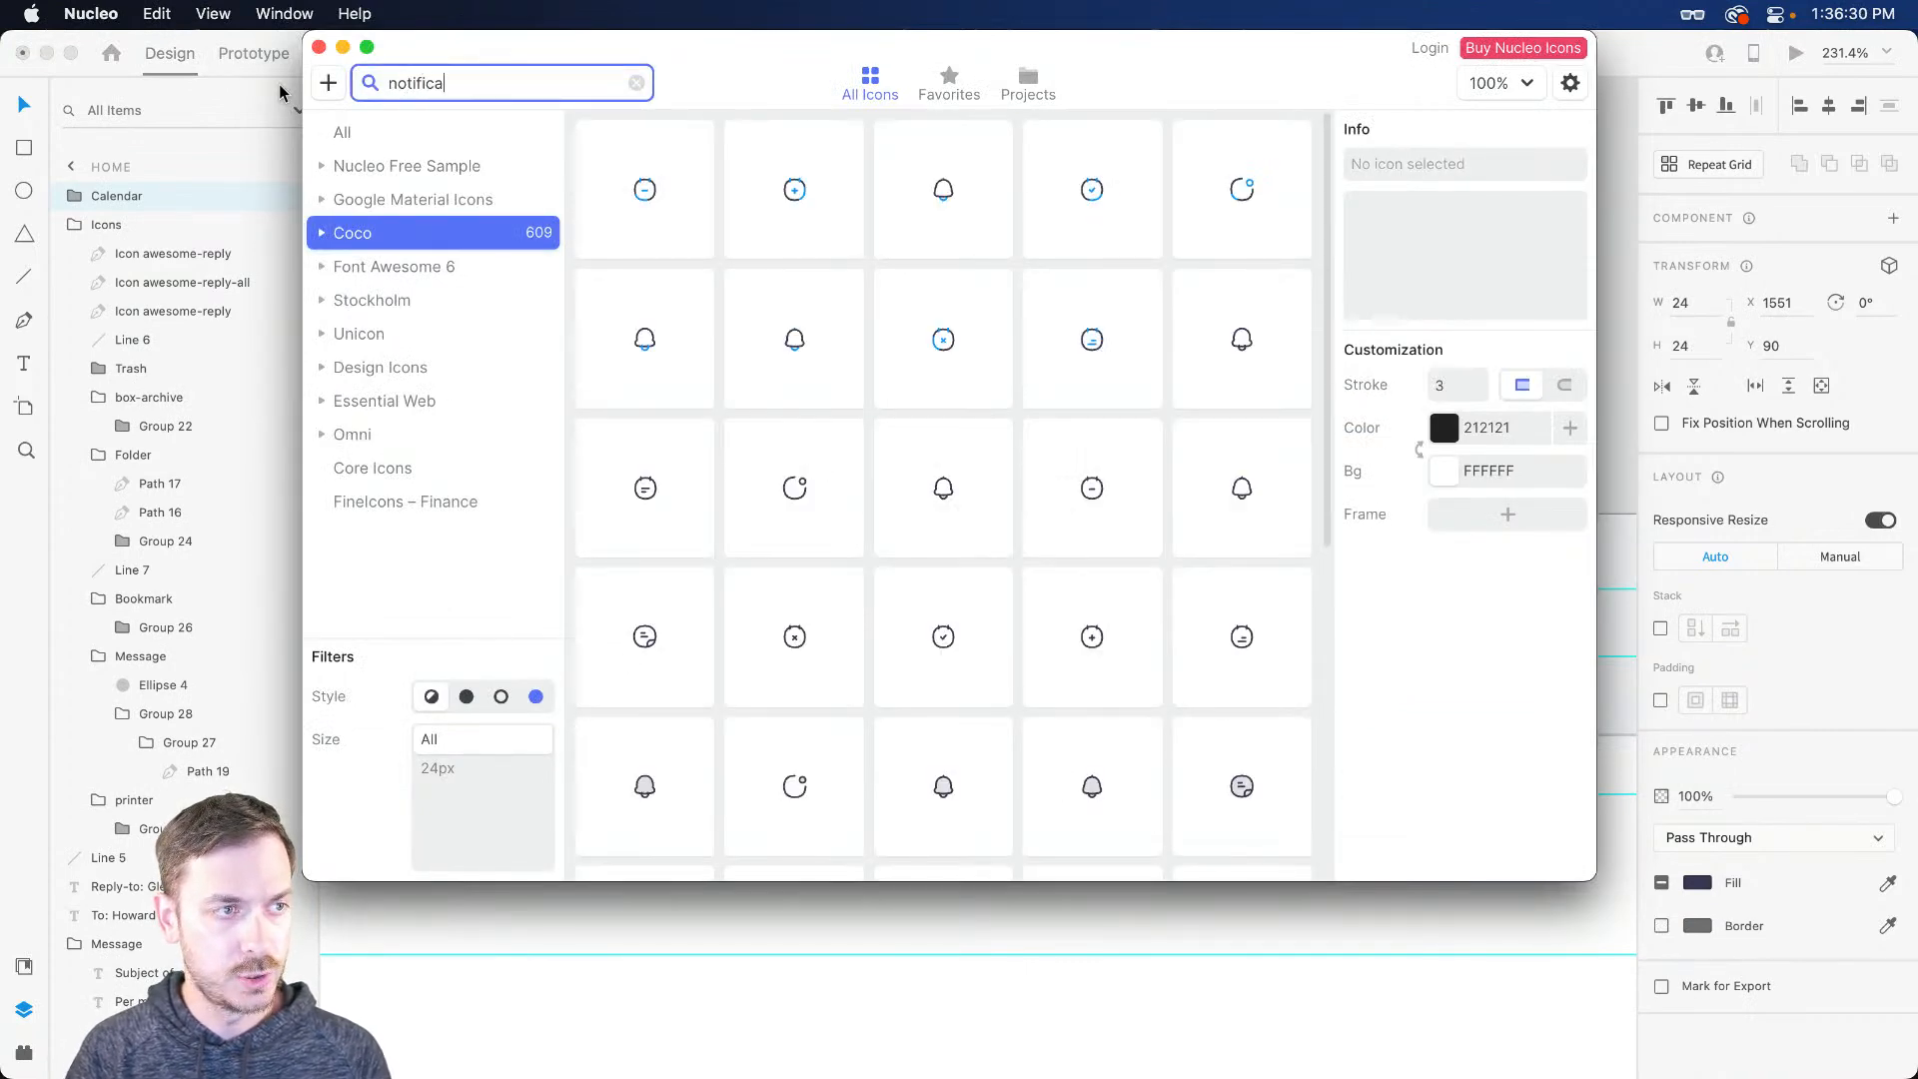
Step: Copy the solid bell icon "Notification - 3" and paste it into the XD design
left_click(1237, 503)
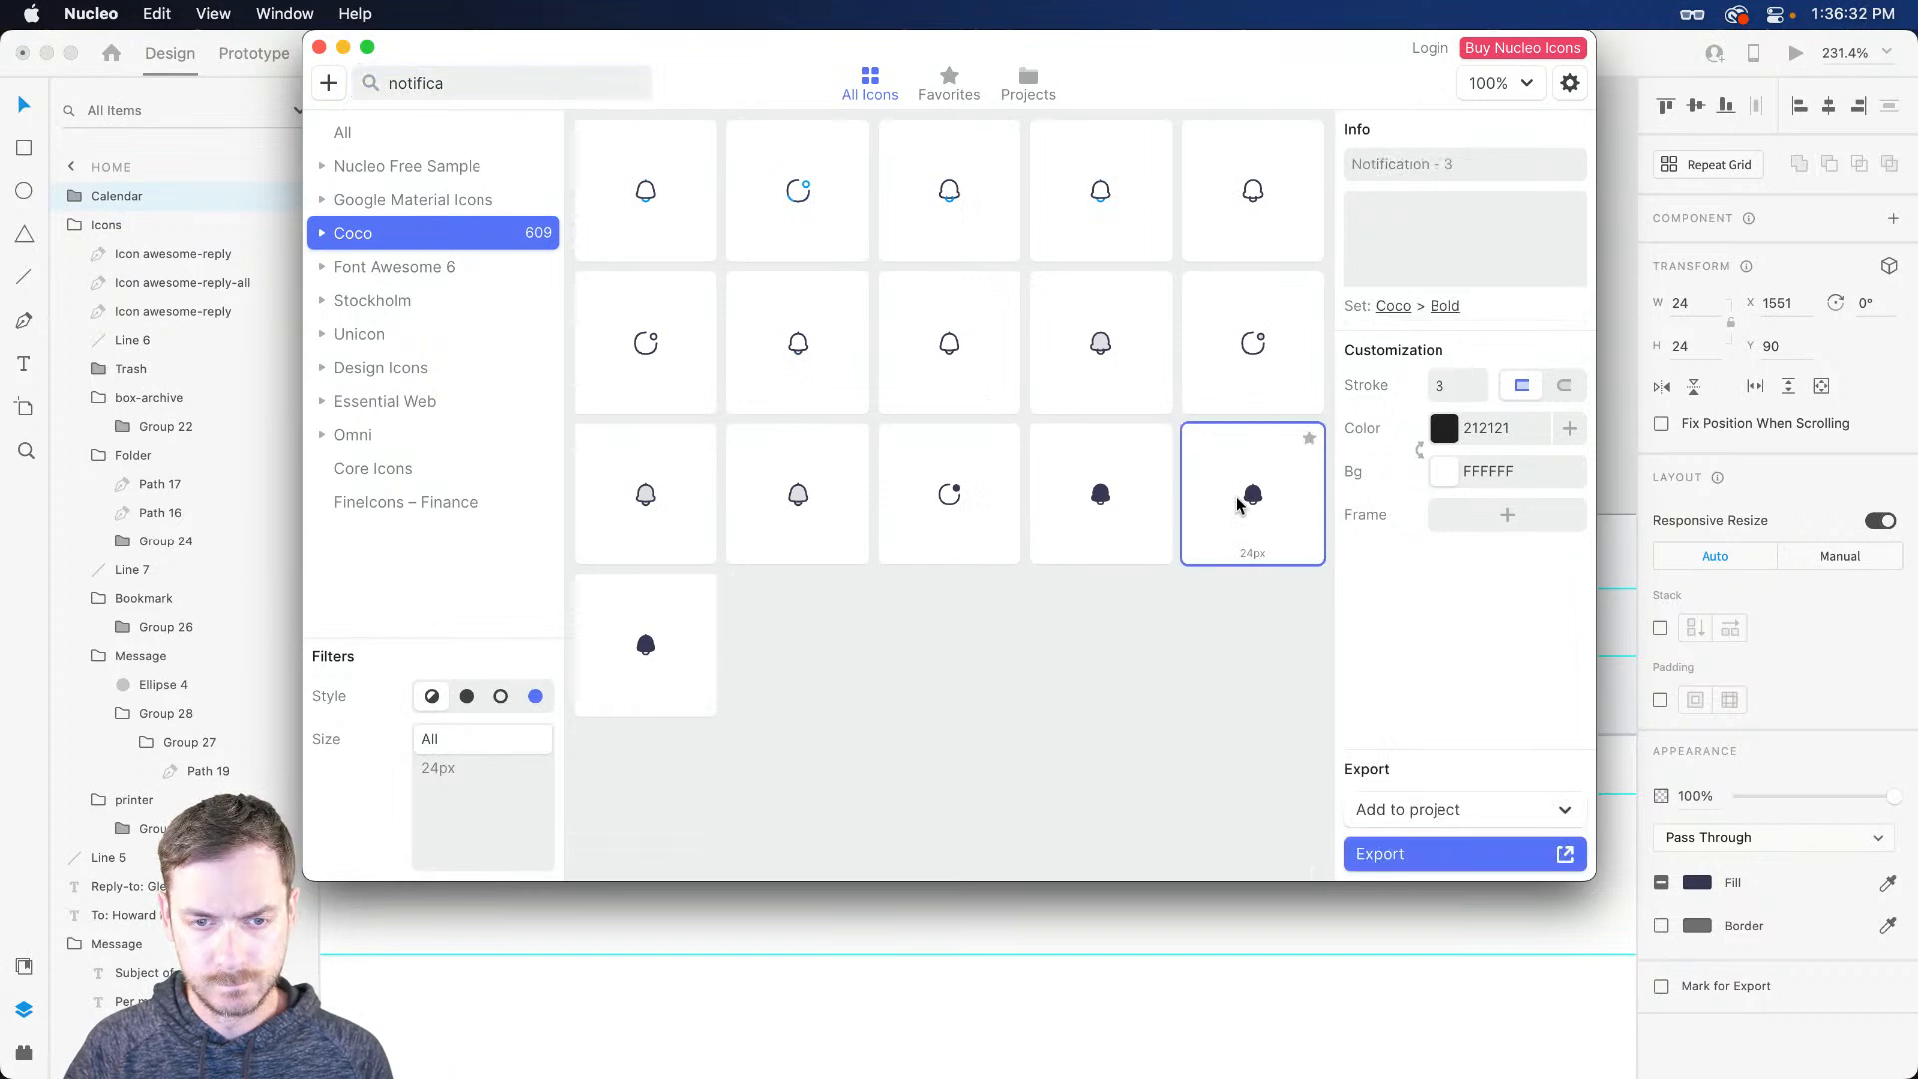
key("super+c")
key("super+Tab")
key("super+v")
Step: Search Nucleo's Coco set for "setting", then copy the solid gear icon and paste it into the XD design
key("super+Tab")
left_click_drag(456, 84, 241, 92)
type("setting")
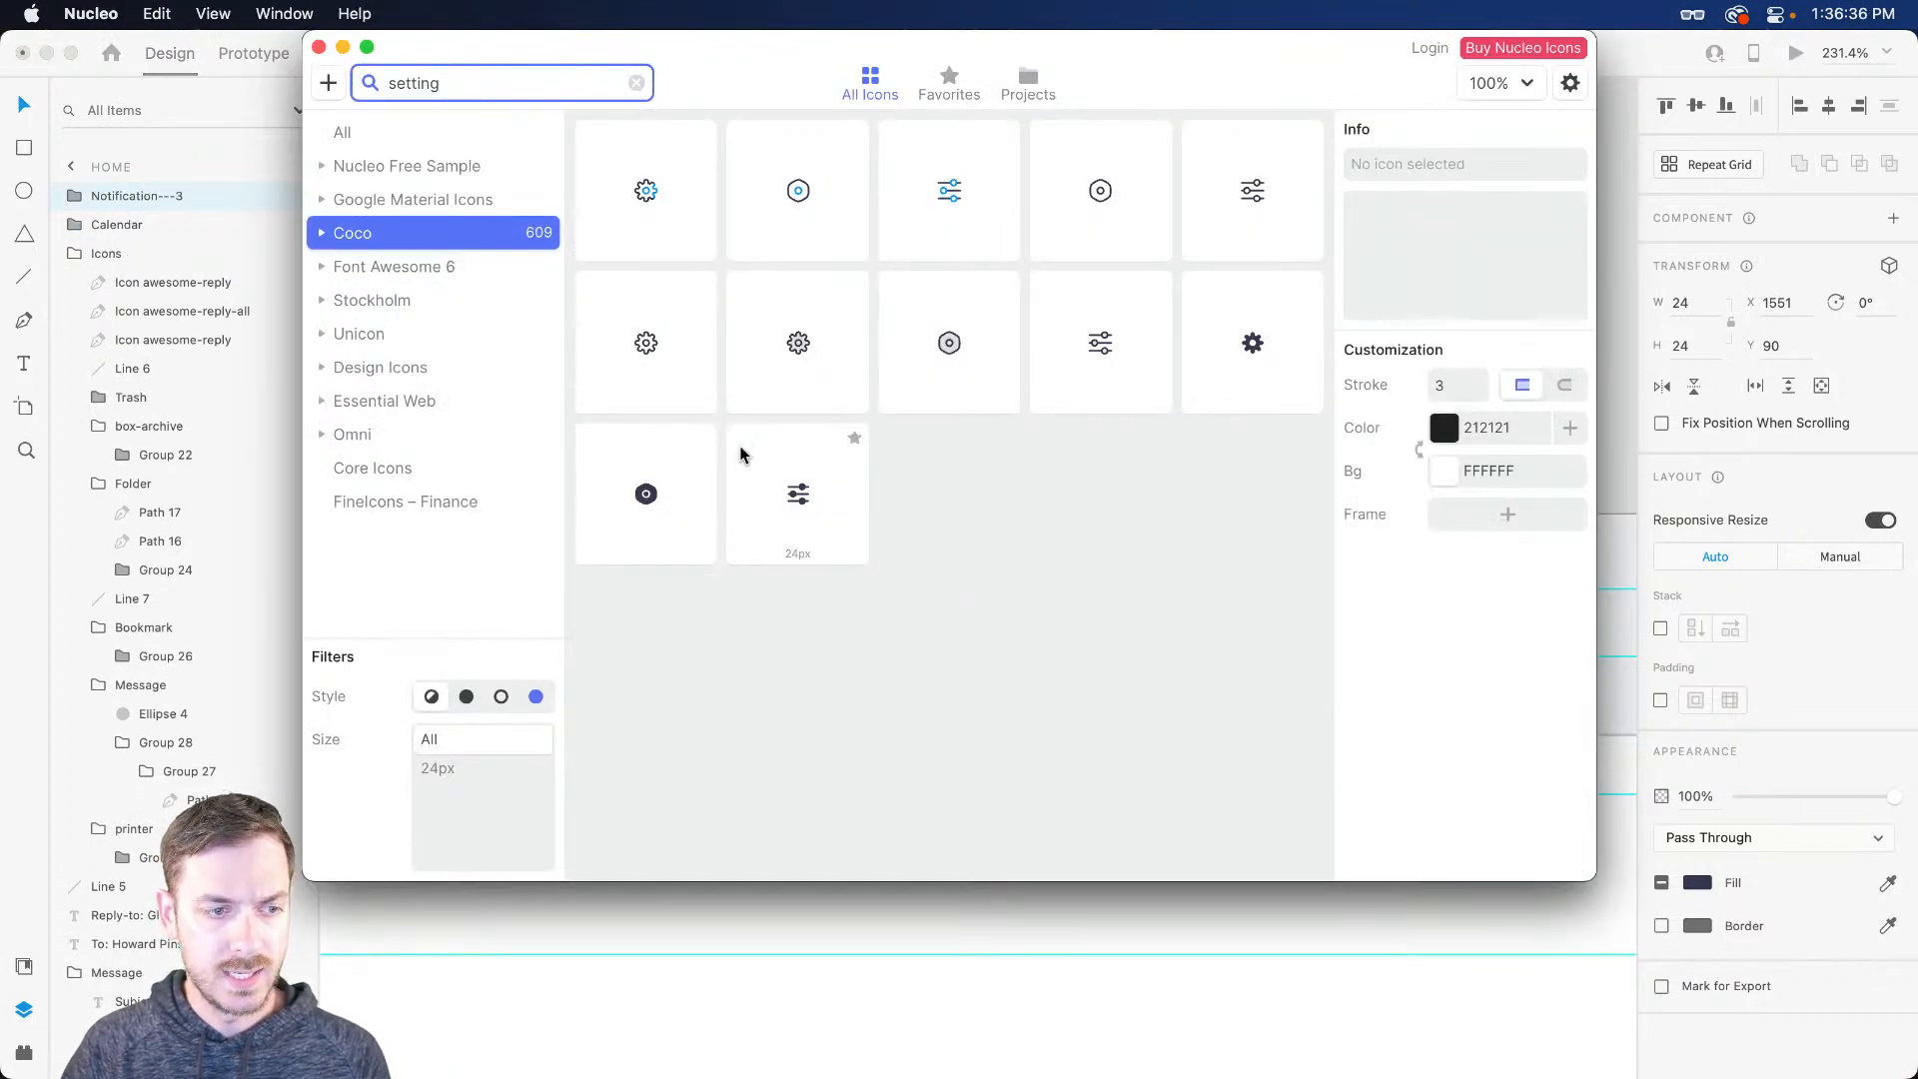
left_click(1252, 343)
key("super+c")
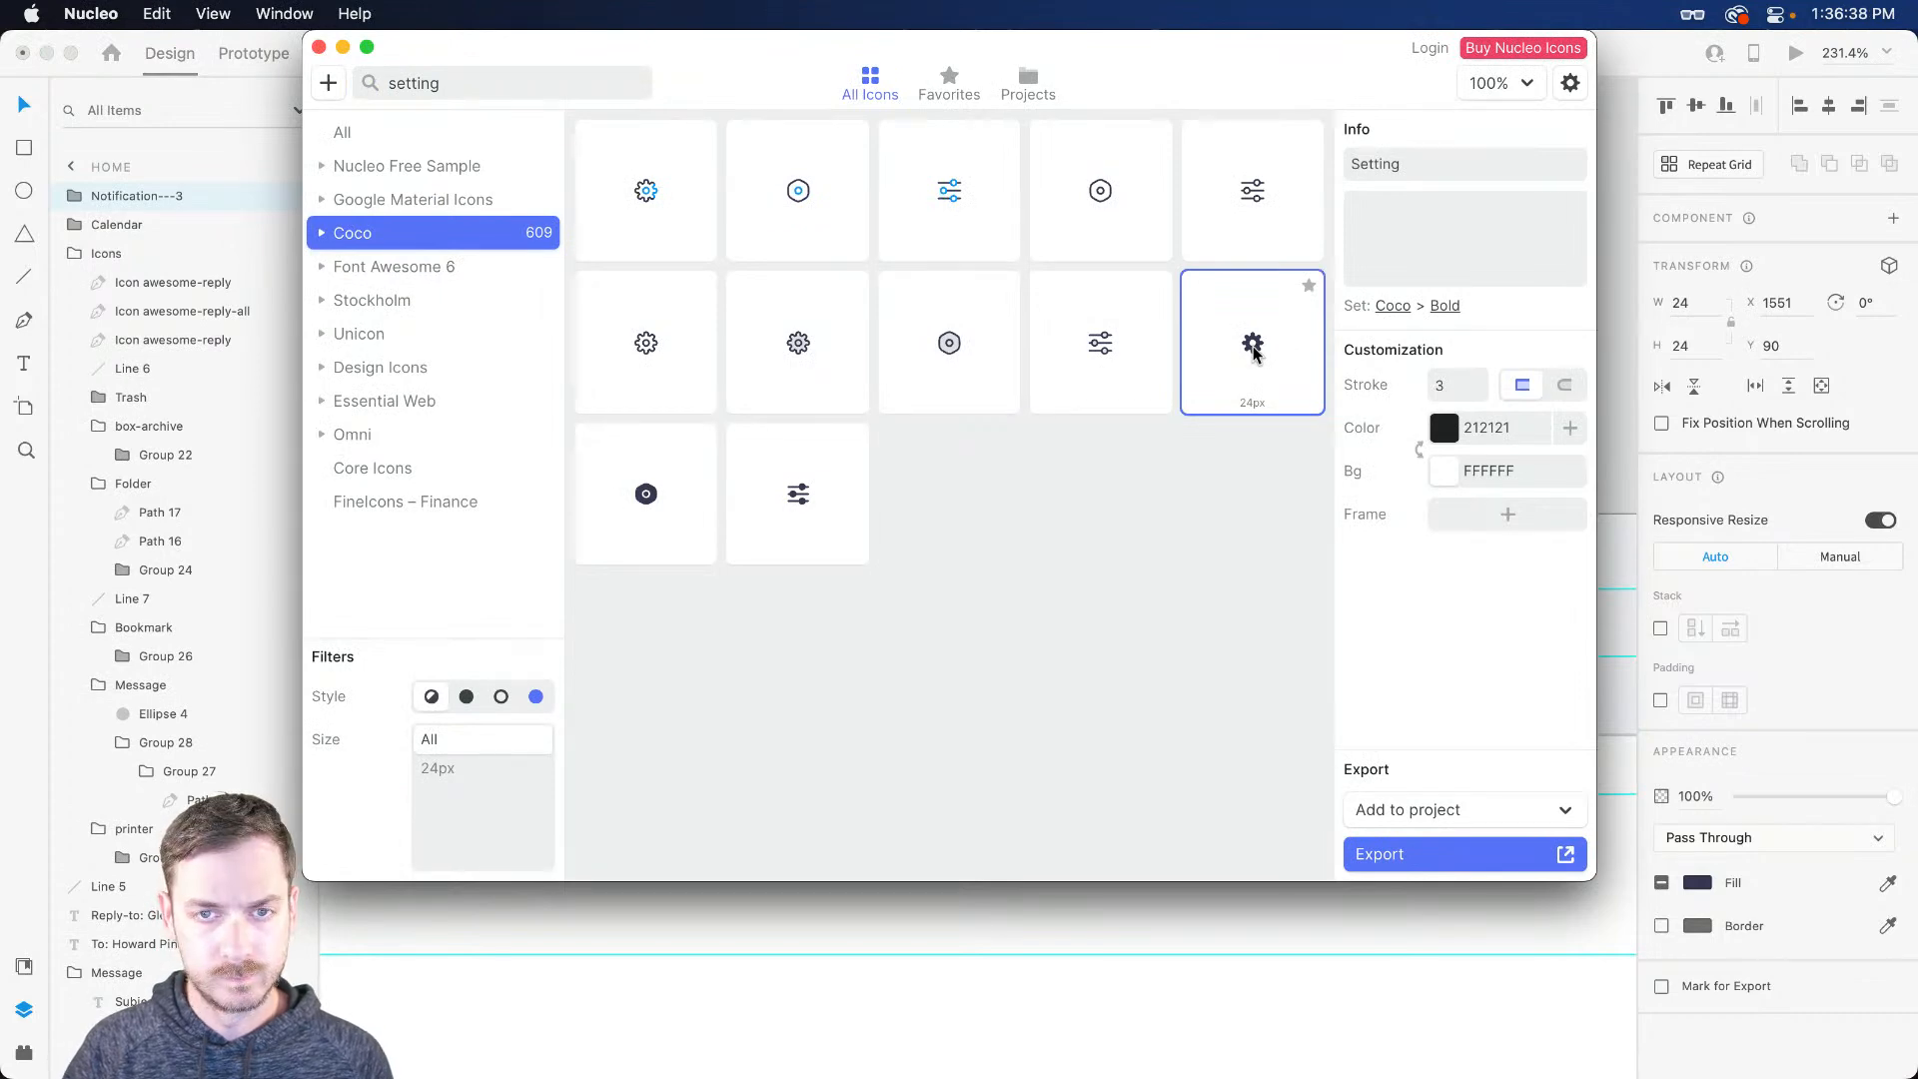
key("super+Tab")
key("super+v")
Step: Enlarge the pasted icons to 30 × 30 and arrange the calendar, bell and gear in a header row at Y 24
scroll(1078, 799, "up", 3)
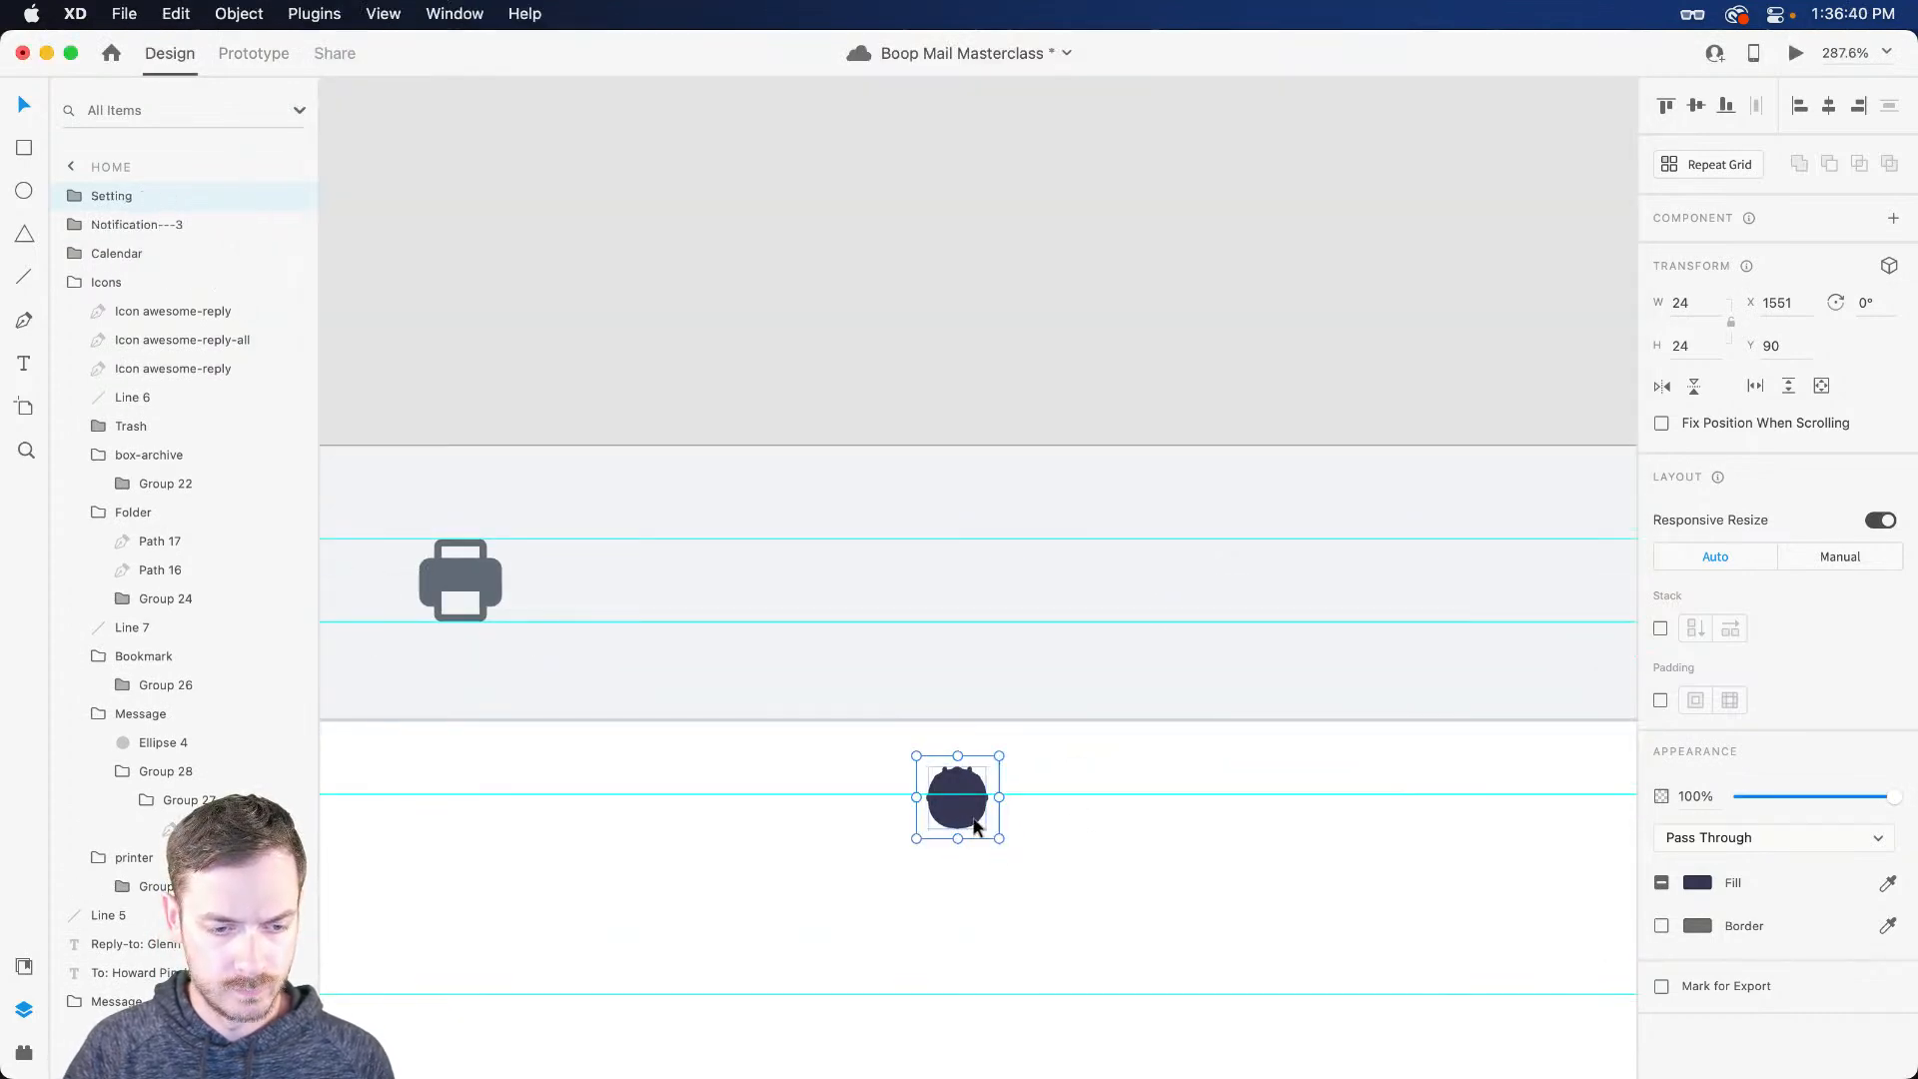
left_click_drag(976, 812, 1175, 609)
left_click(1037, 563)
left_click_drag(982, 582, 1368, 582)
Step: Group the calendar, bell and gear icons and name the group "Icons, right"
left_click(957, 584)
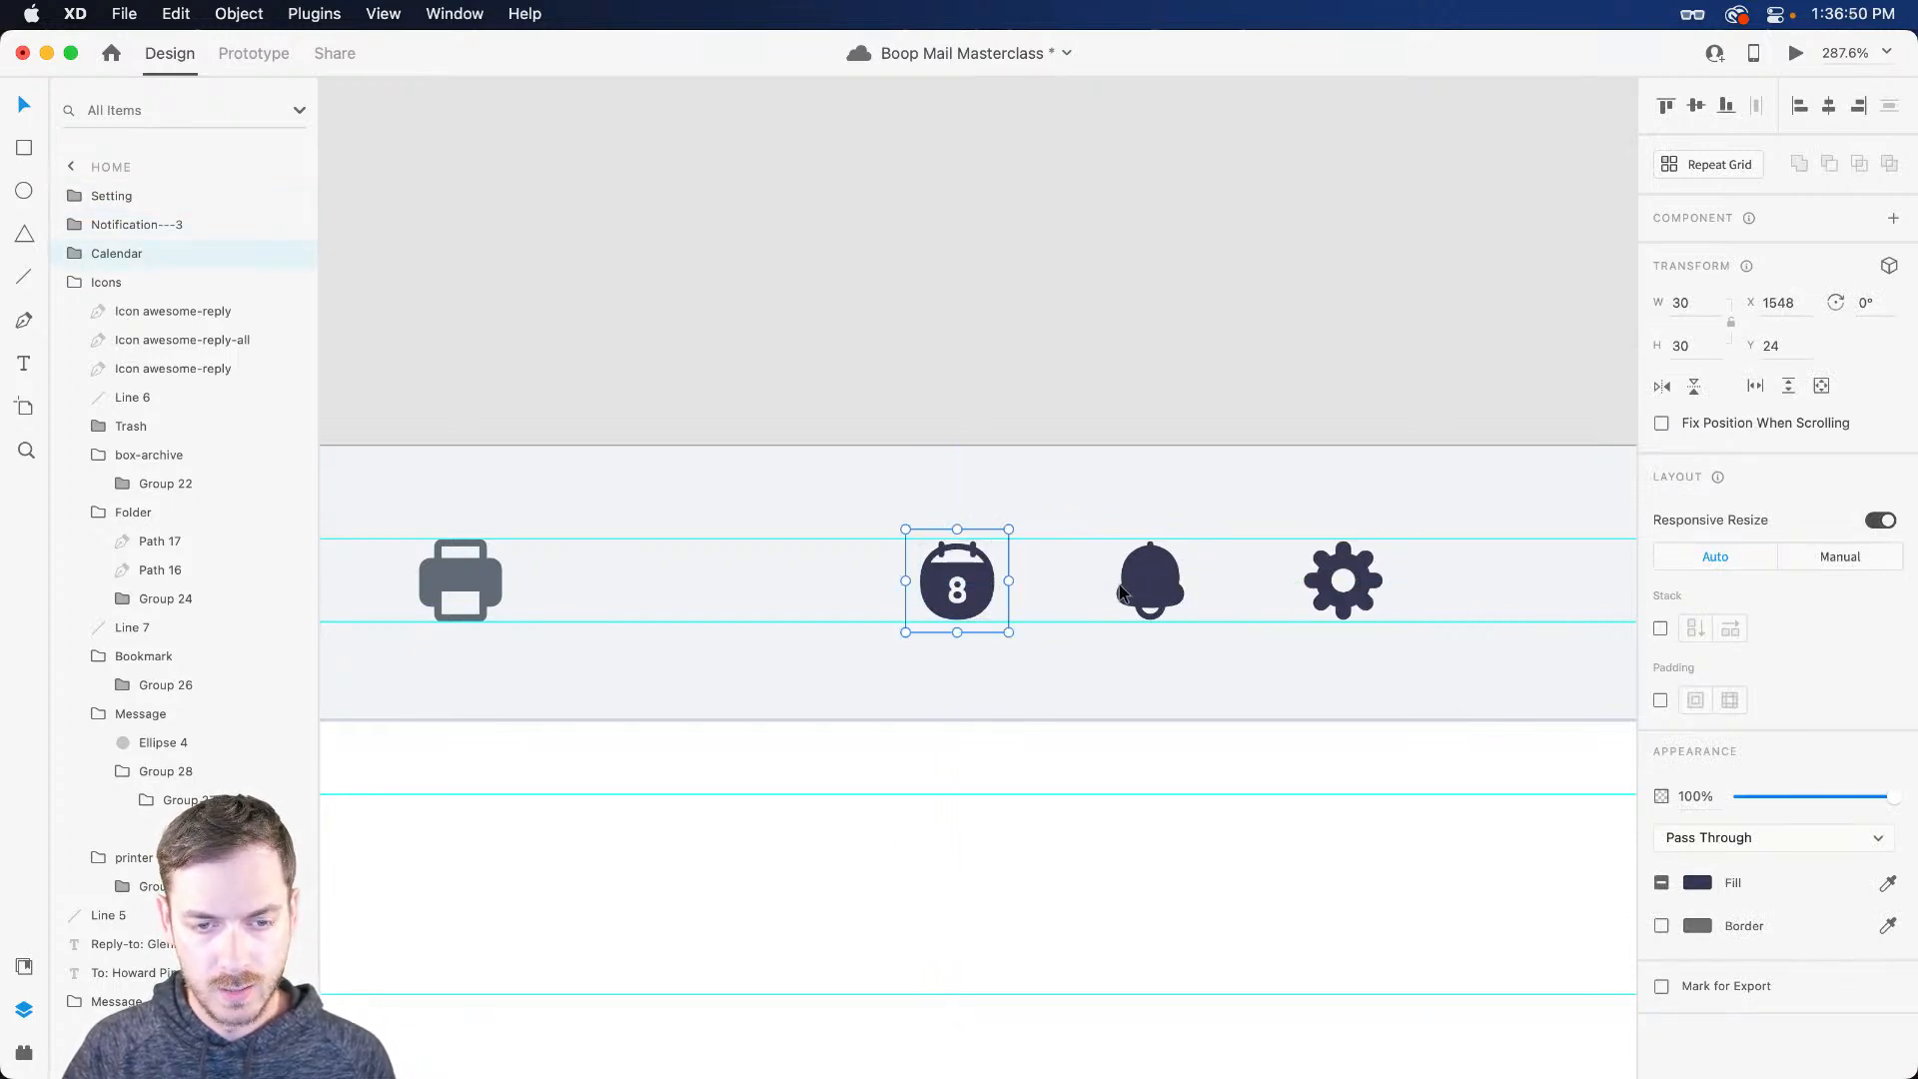
left_click(1149, 584, "shift")
left_click(1341, 584, "shift")
key("super+g")
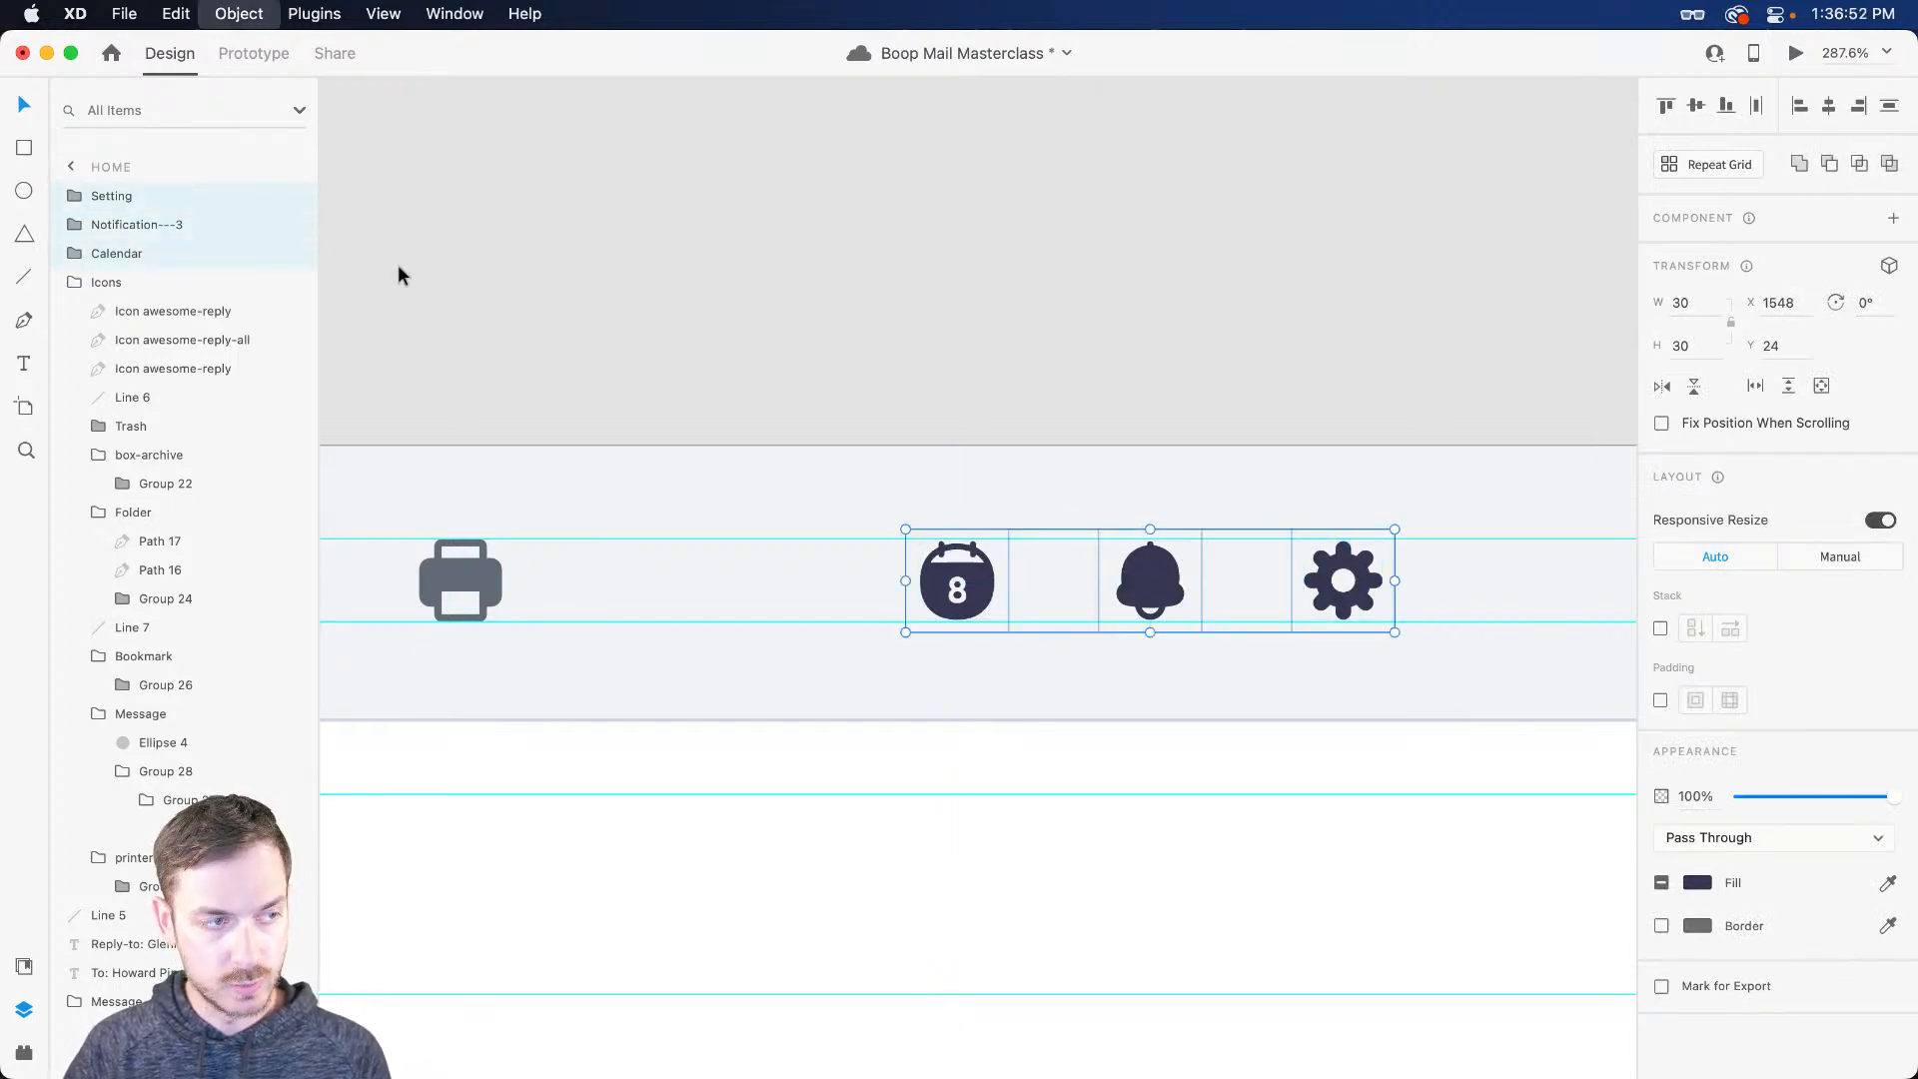
double_click(126, 197)
key("BackSpace")
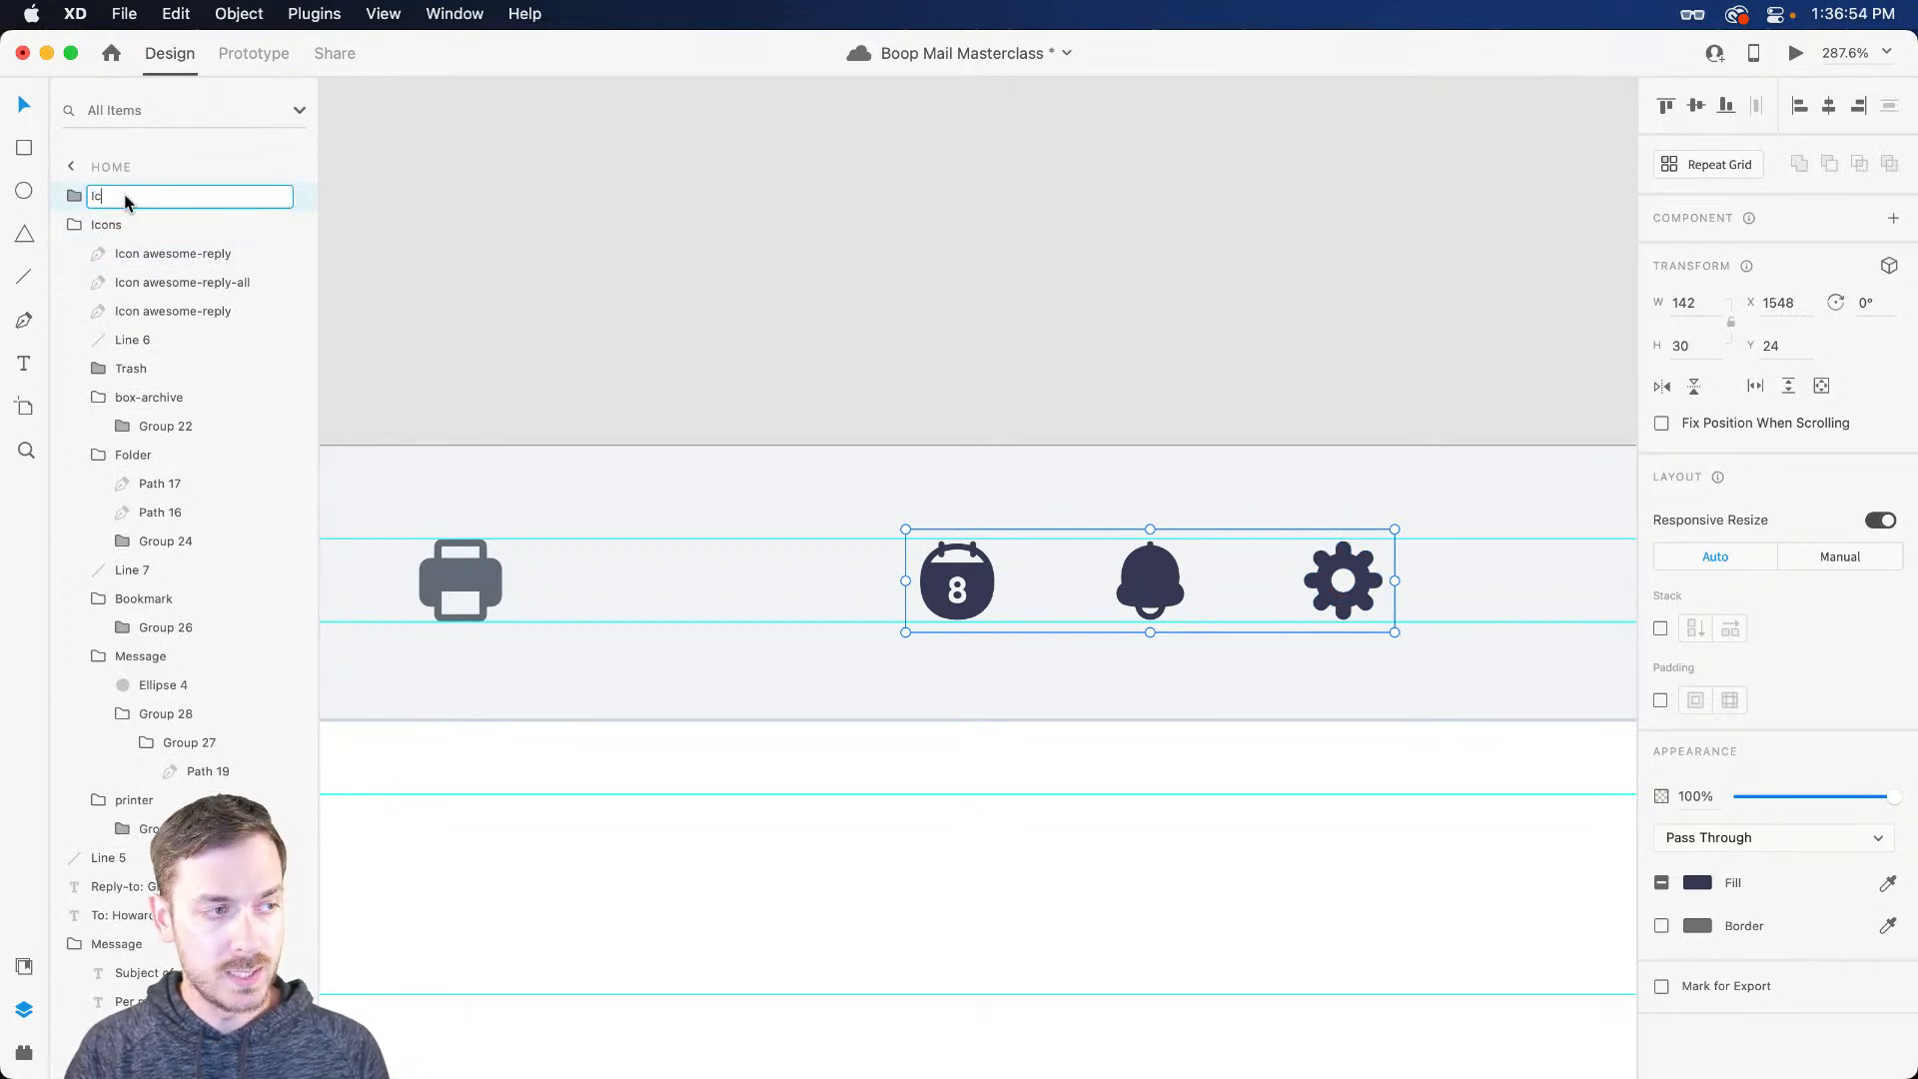
type("Icons right")
key("Return")
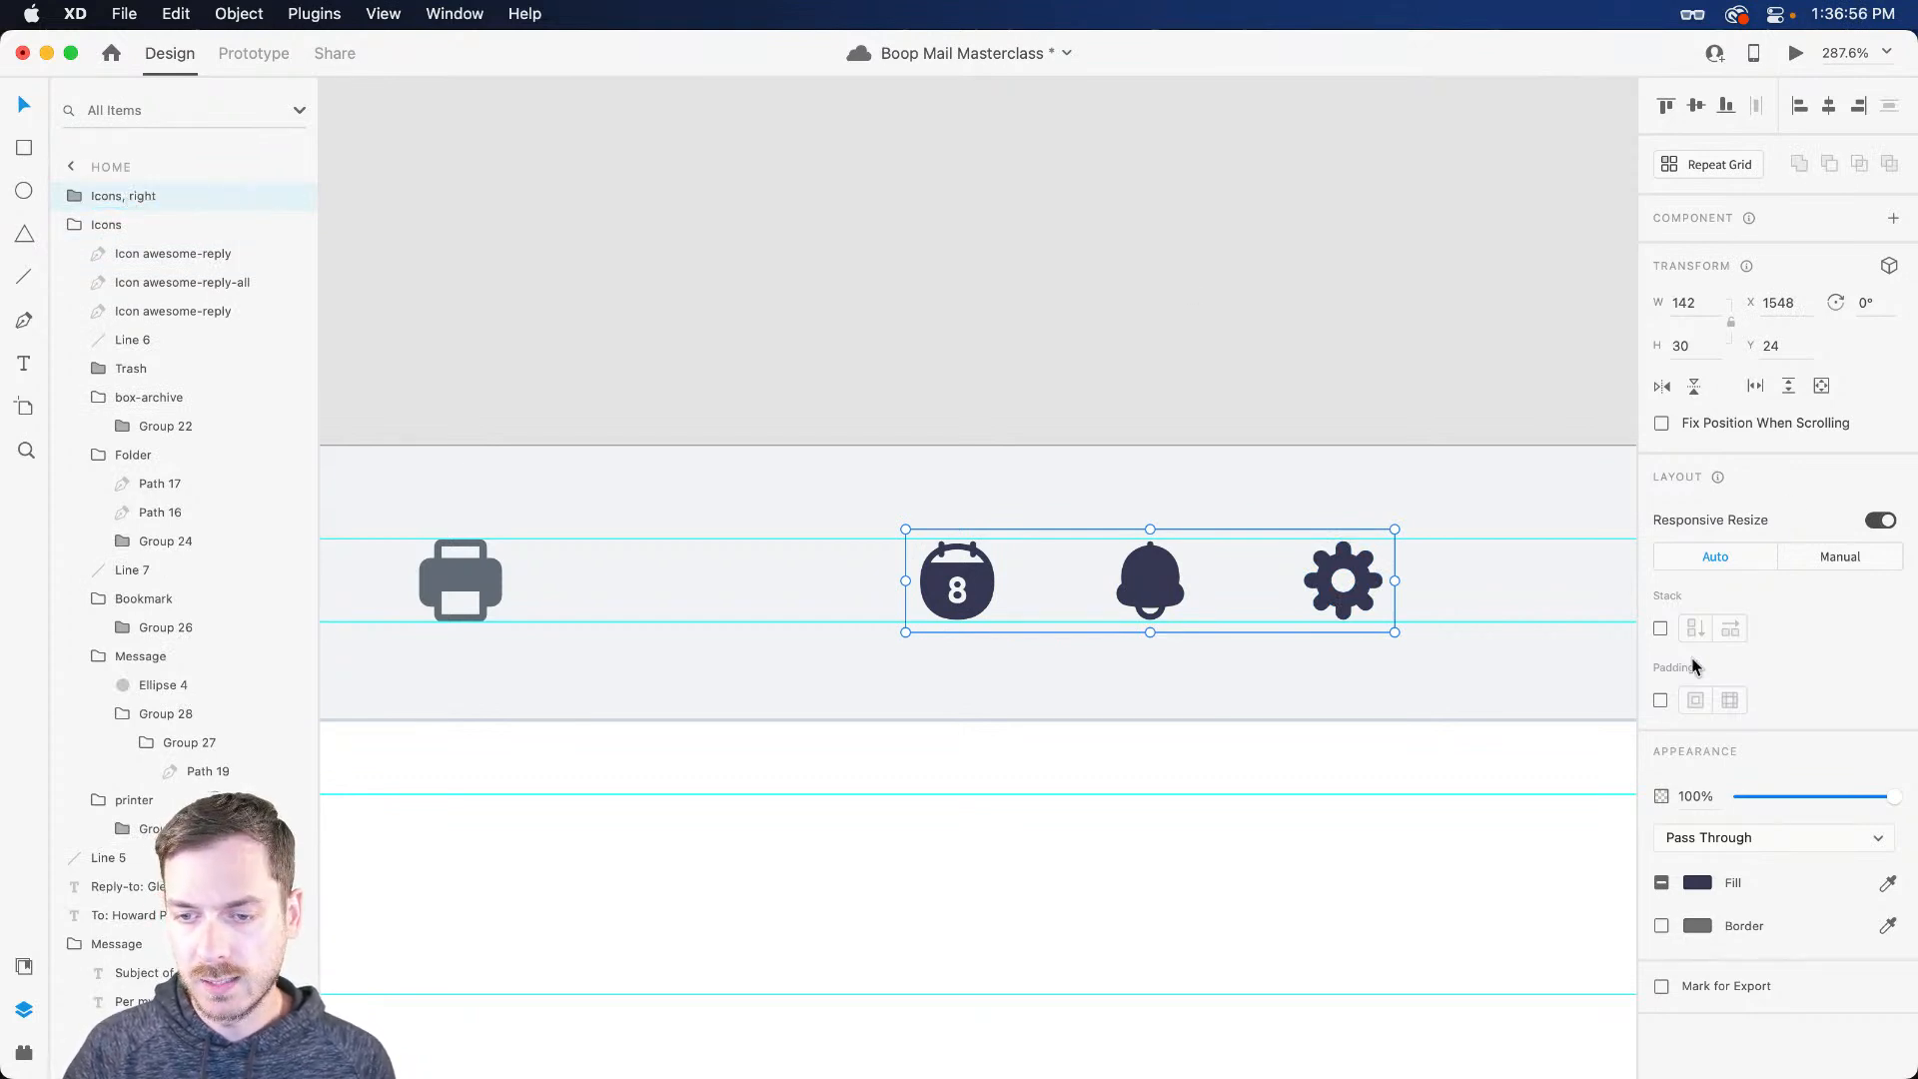
Step: Turn the "Icons, right" group into a horizontal stack with 40 spacing
left_click(1661, 629)
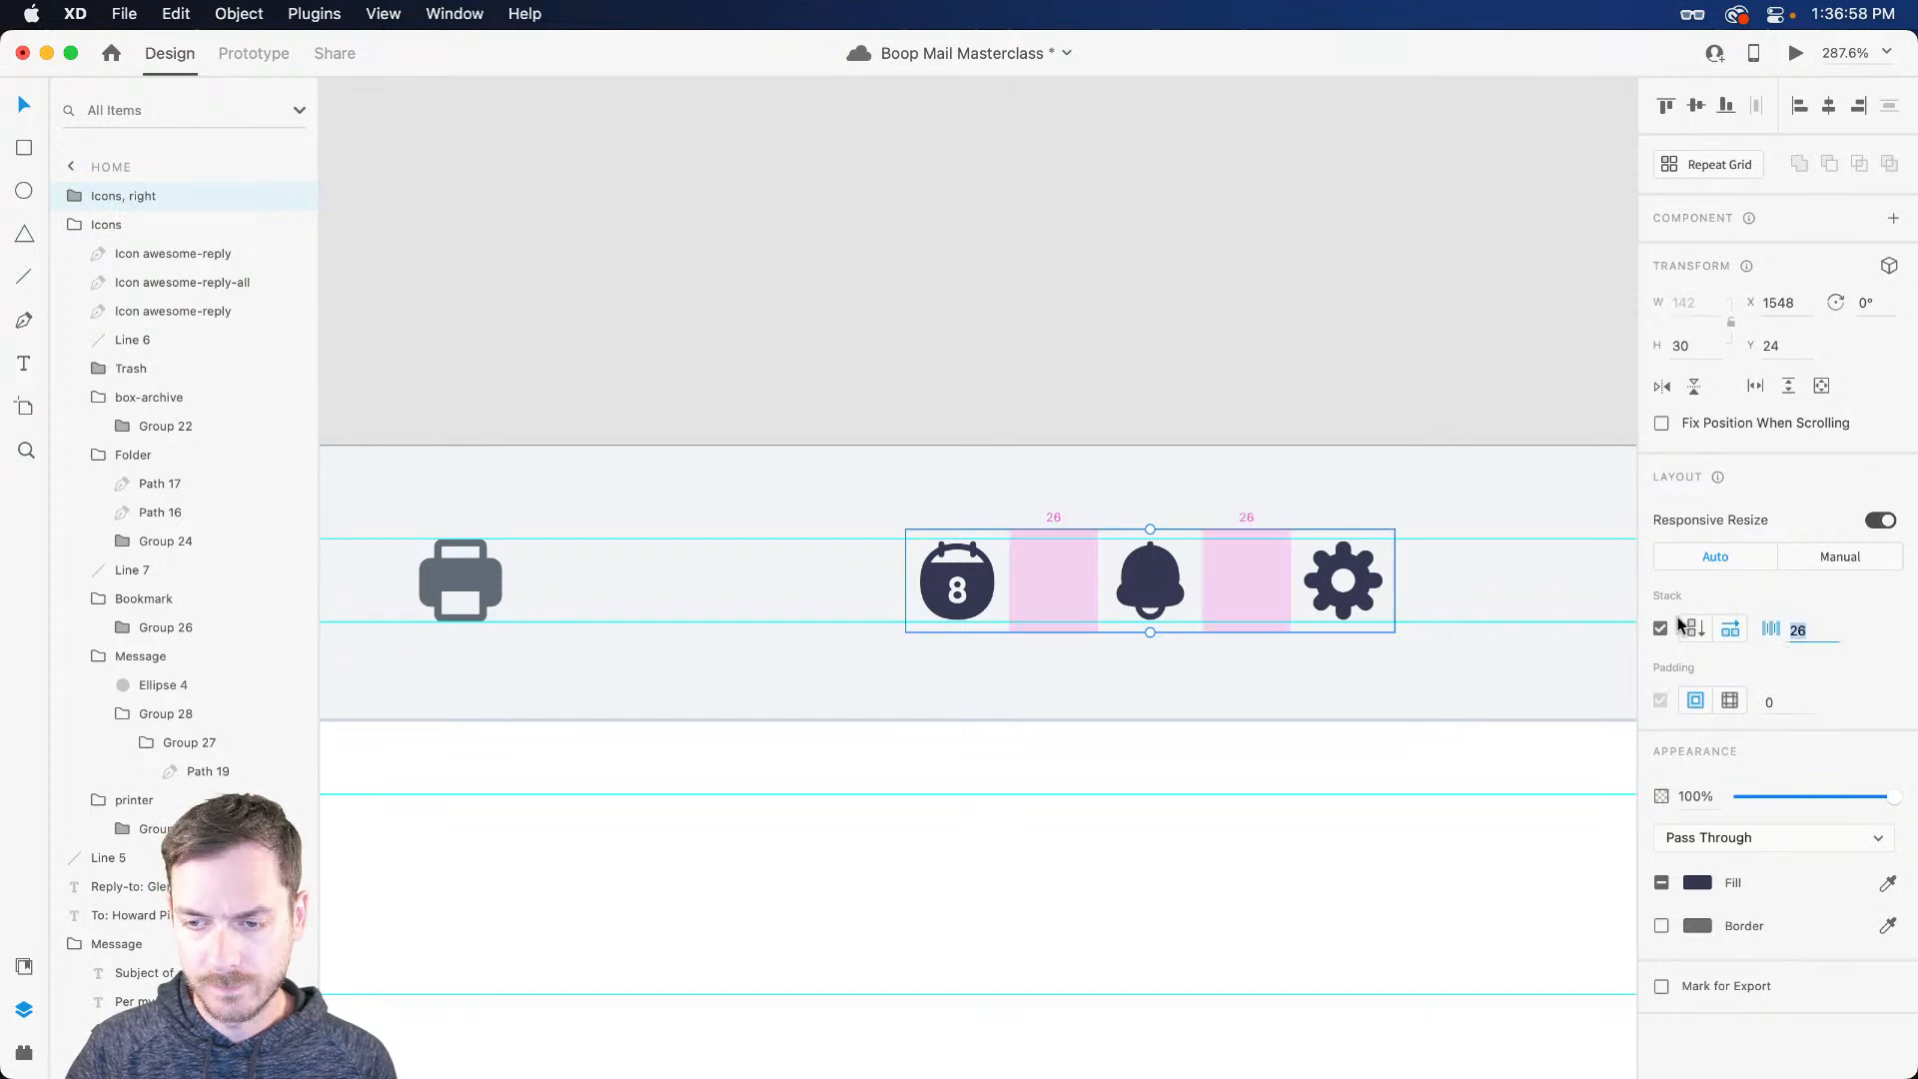
type("40")
key("Return")
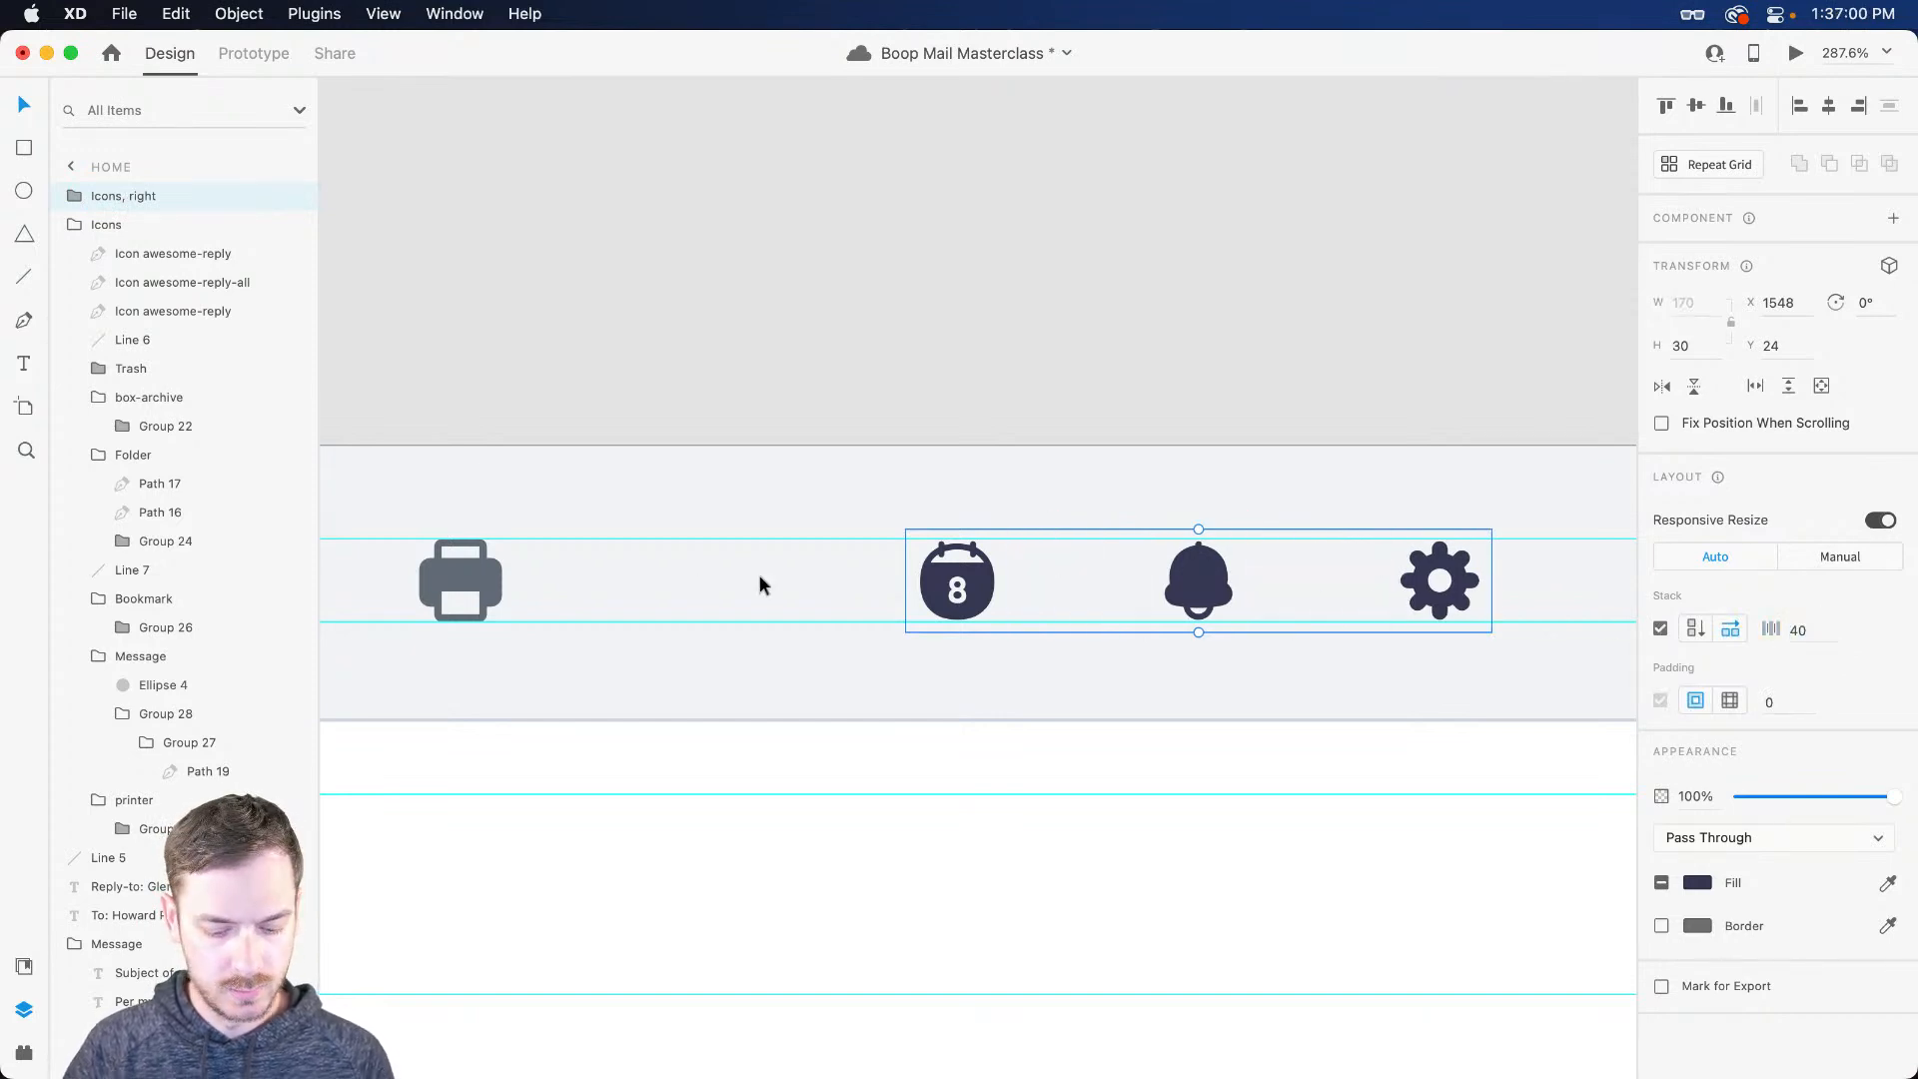
Step: Match the fill of the "Icons, right" group to the printer icon's grey
key("i")
left_click(472, 576)
scroll(1074, 599, "right", 5)
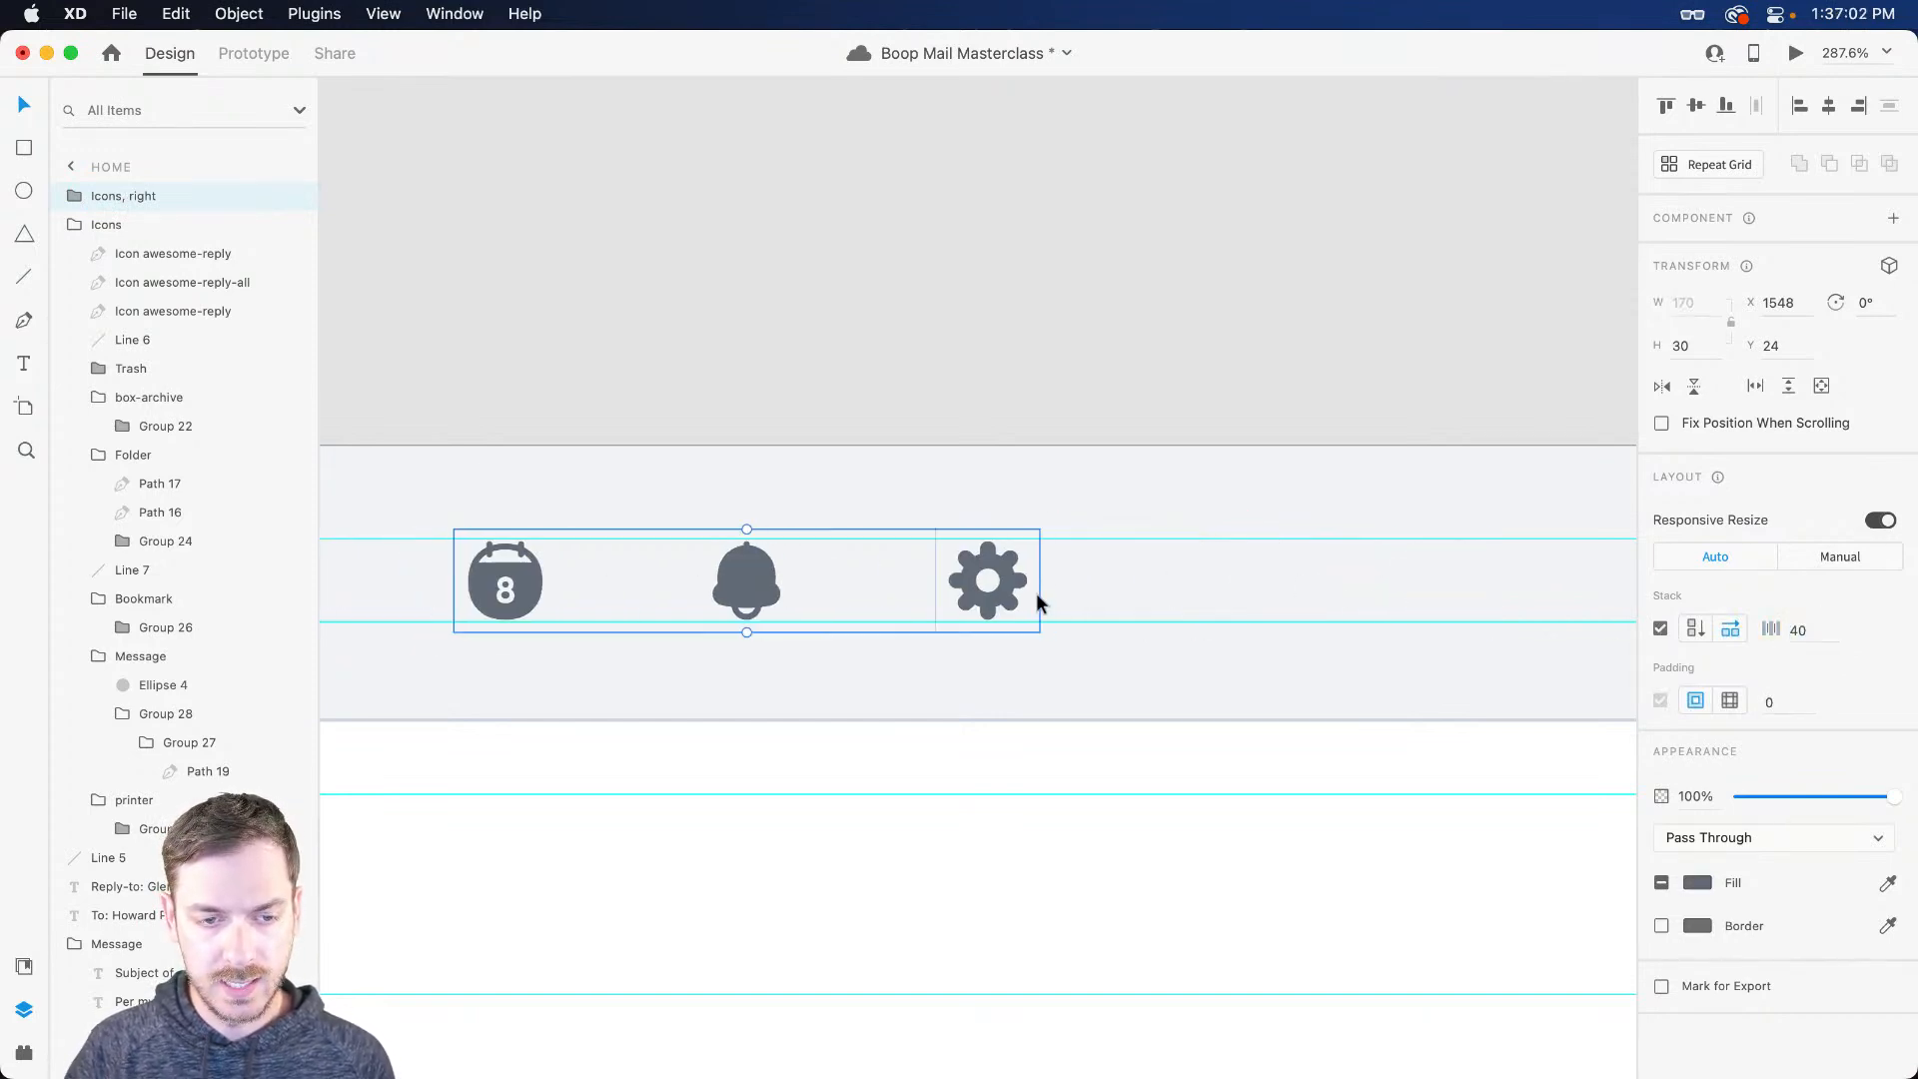
Step: Move the "Icons, right" group along the header toward its right end, to X 1713 at Y 24
left_click_drag(1014, 577, 1563, 578)
scroll(973, 580, "right", 5)
left_click_drag(921, 591, 938, 577)
Step: Compare the main icon row's left margin with the right margin of the "Icons, right" group
scroll(959, 685, "left", 10)
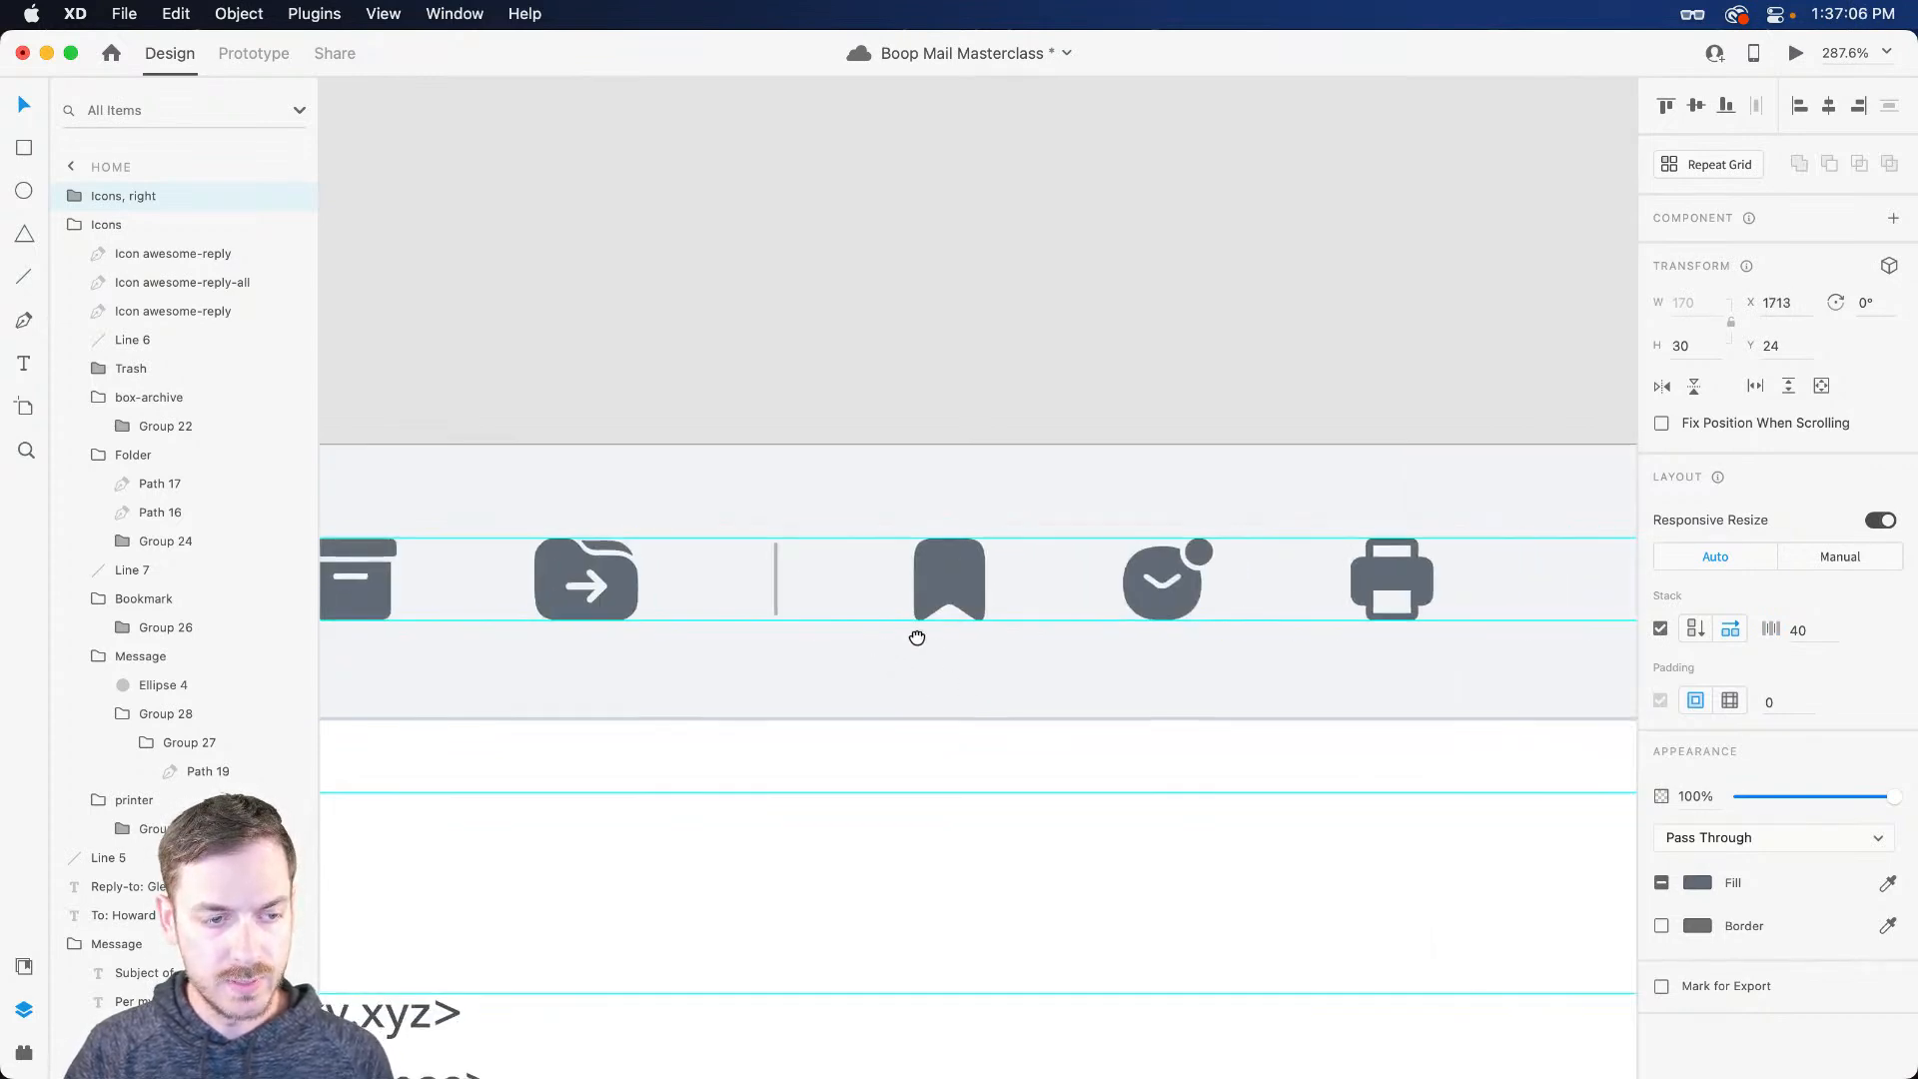
scroll(869, 641, "left", 10)
left_click(957, 499)
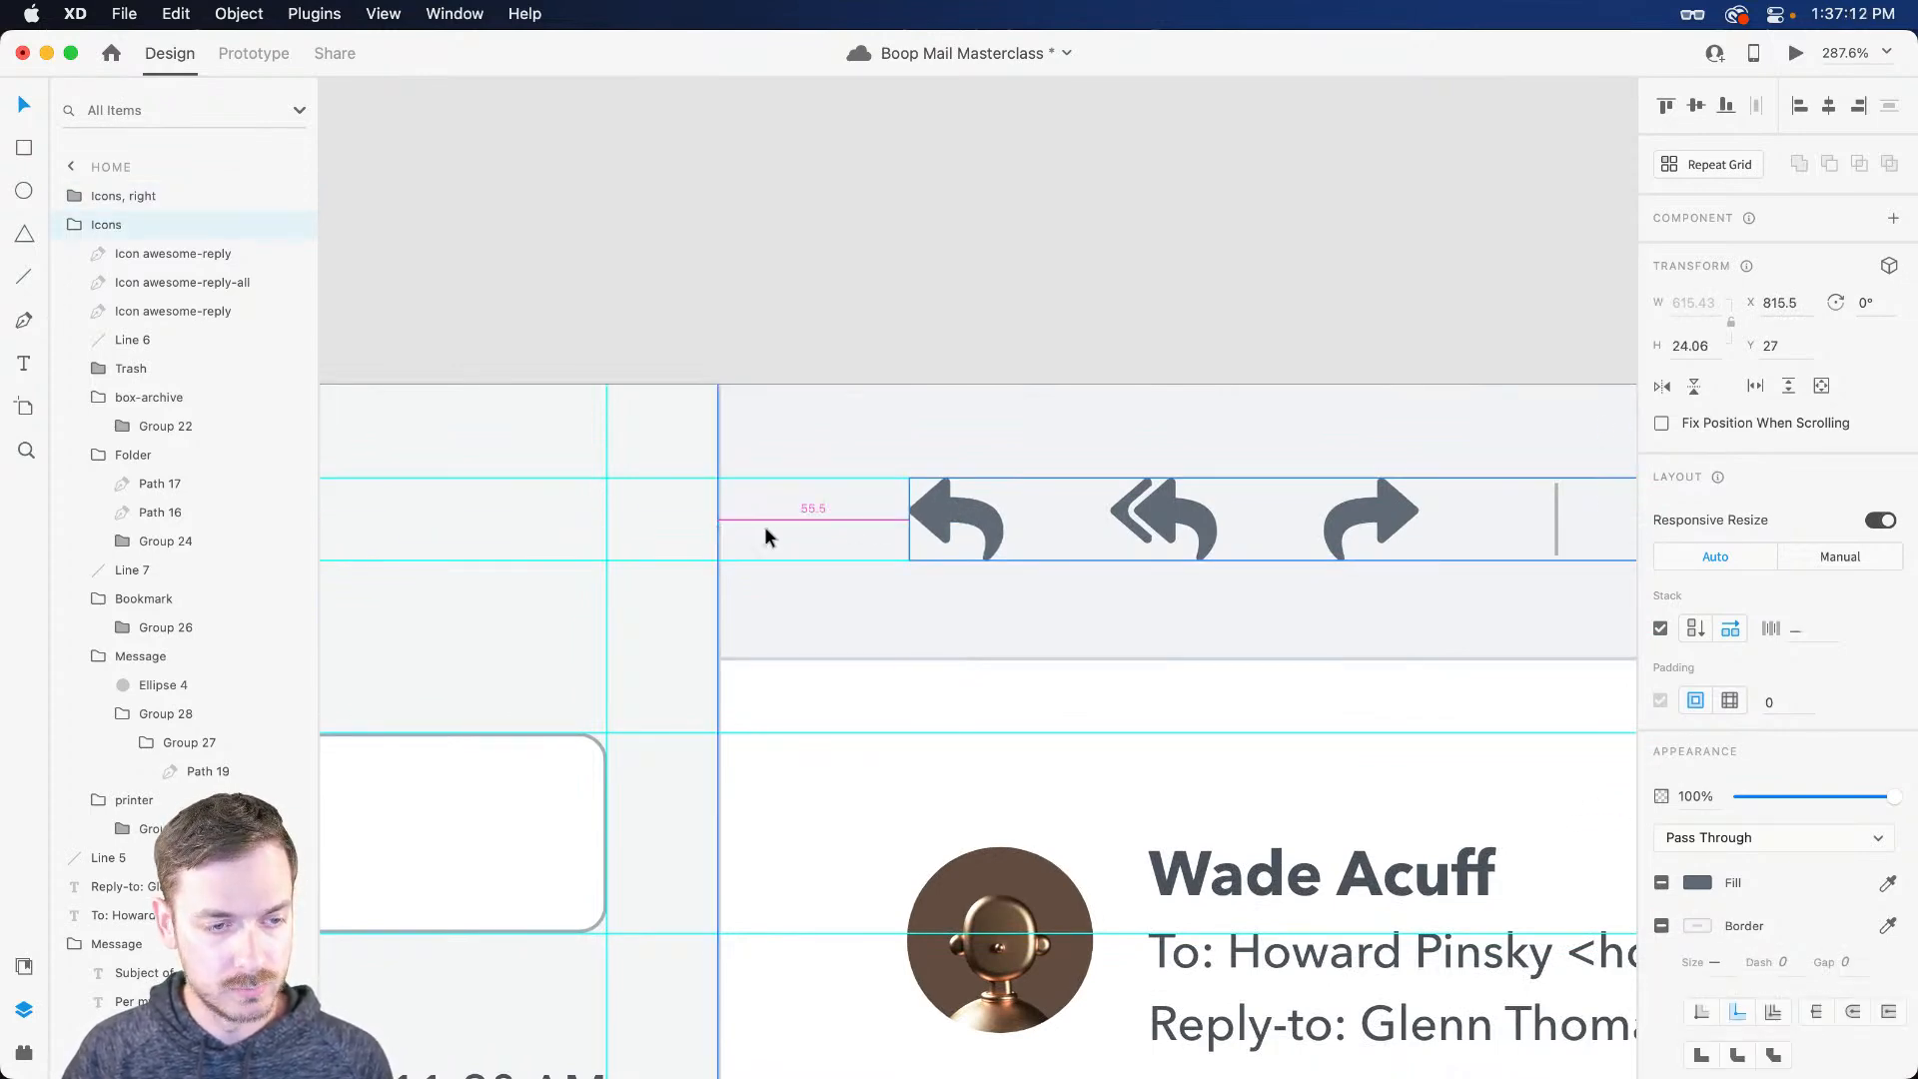
scroll(1461, 462, "right", 10)
left_click(1317, 392)
left_click_drag(1317, 392, 741, 326)
key("super+Tab")
key("super+Tab")
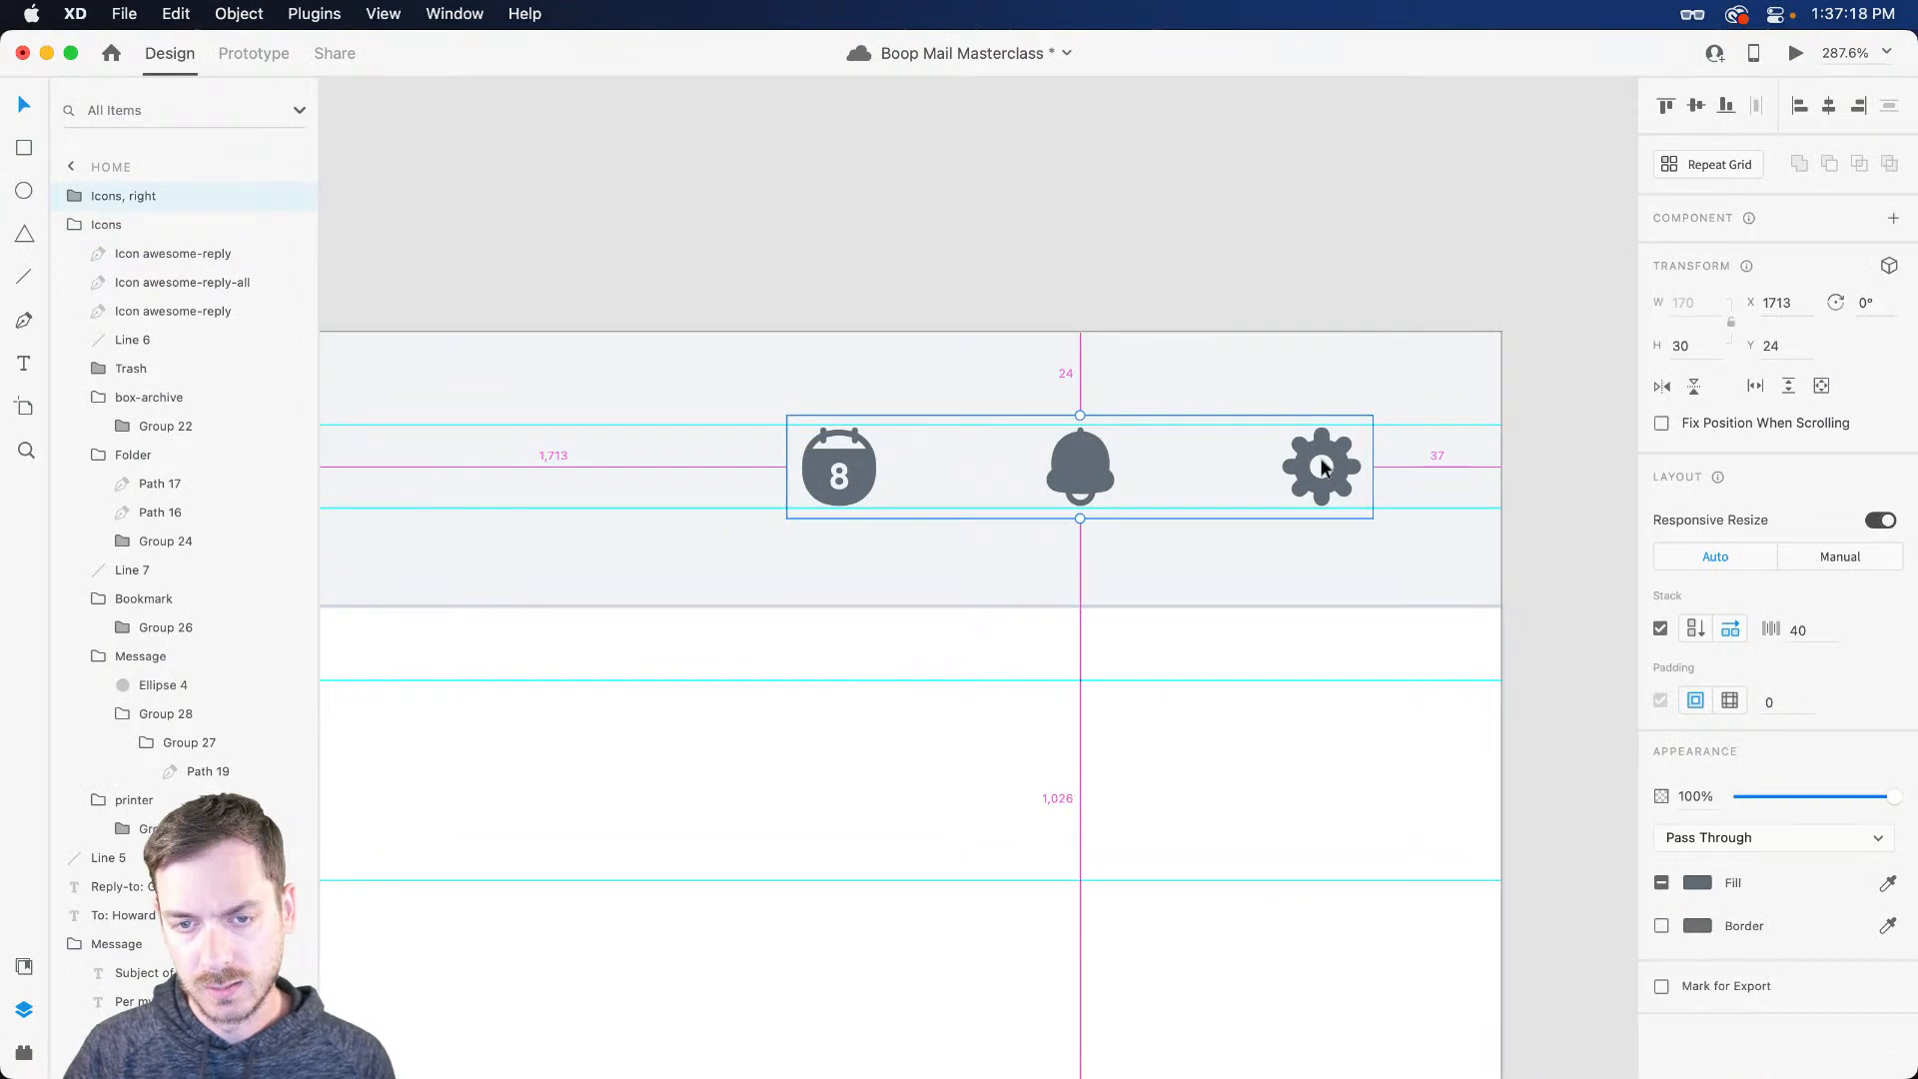
Step: Nudge the "Icons, right" group horizontally until it sits at X 1695
key("Left")
key("Left")
key("Left")
key("Left")
key("Left")
key("Left")
key("Left")
key("Left")
key("Left")
key("Left")
key("Left")
key("Left")
key("Left")
key("Left")
key("Left")
key("Left")
key("Left")
key("Left")
key("Left")
key("Left")
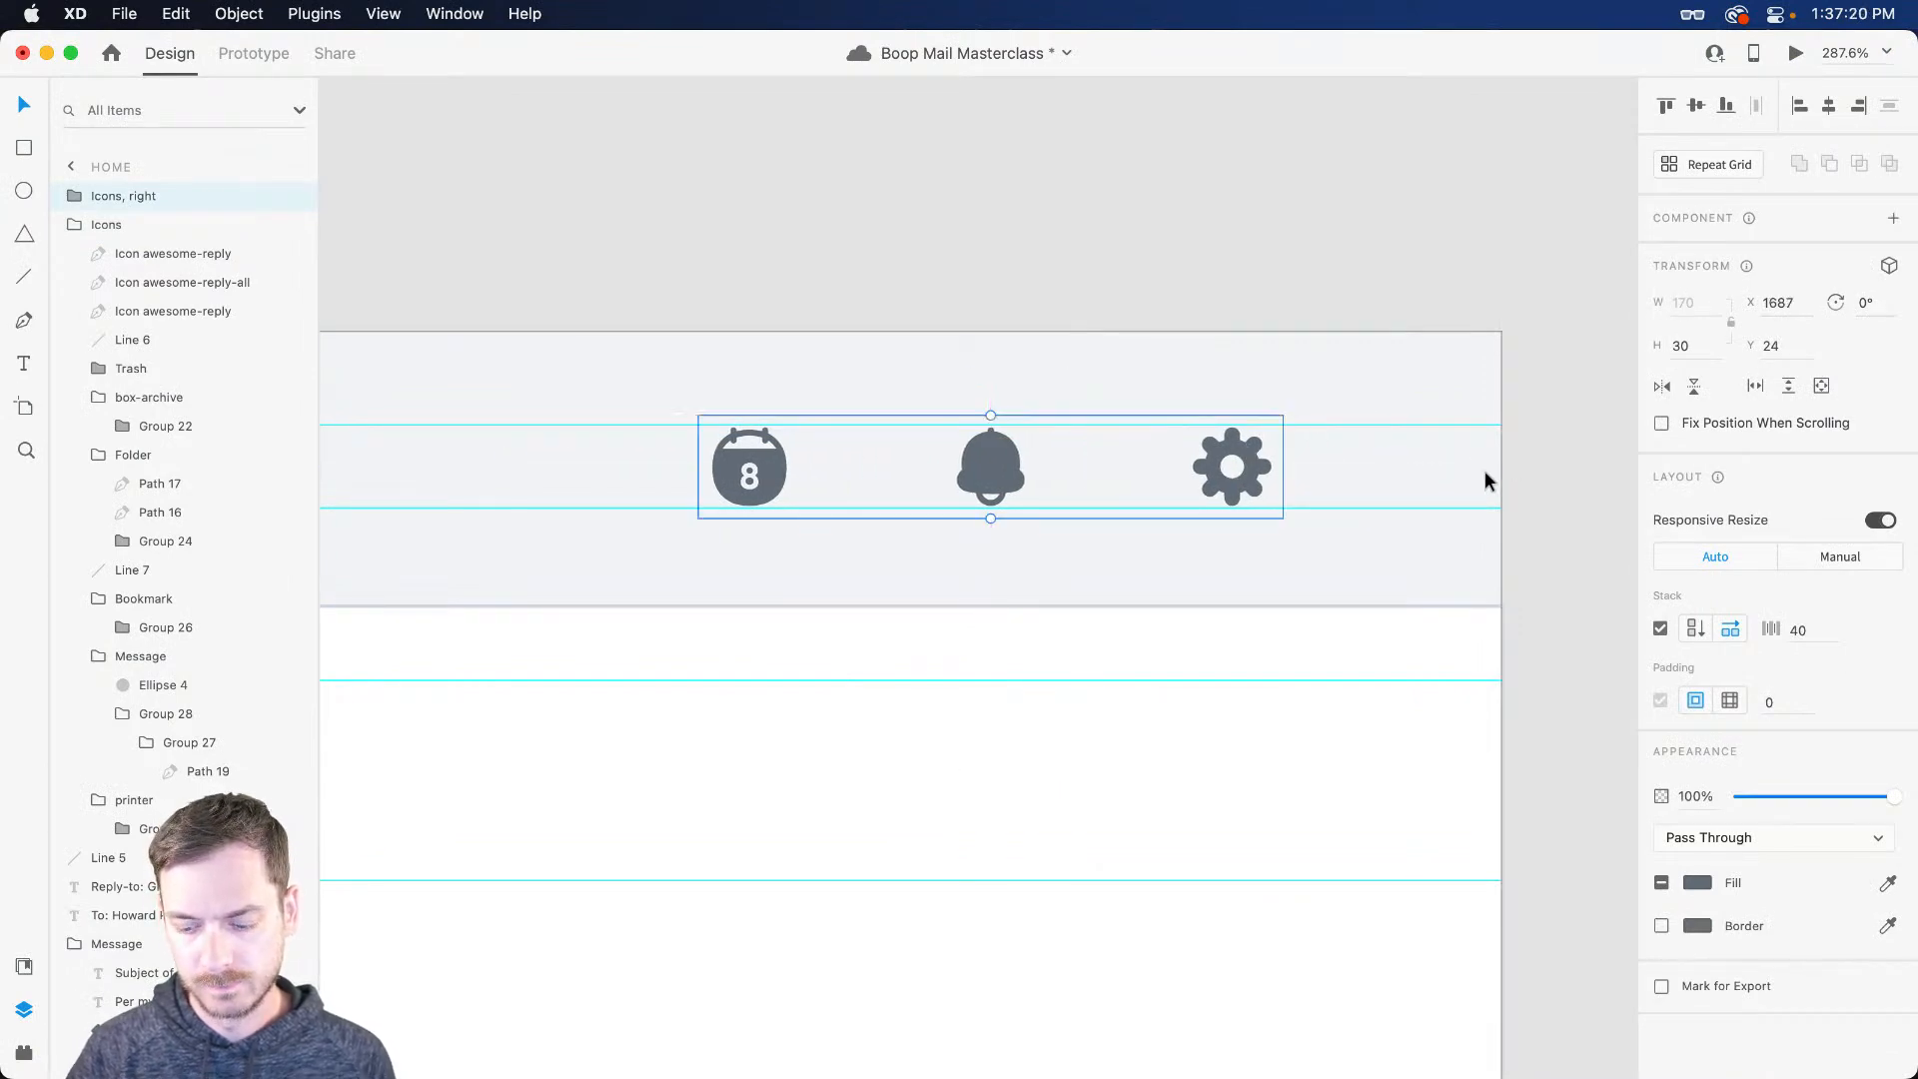
key("Right")
key("Right")
key("Right")
key("Right")
key("Right")
key("Right")
key("Right")
key("Right")
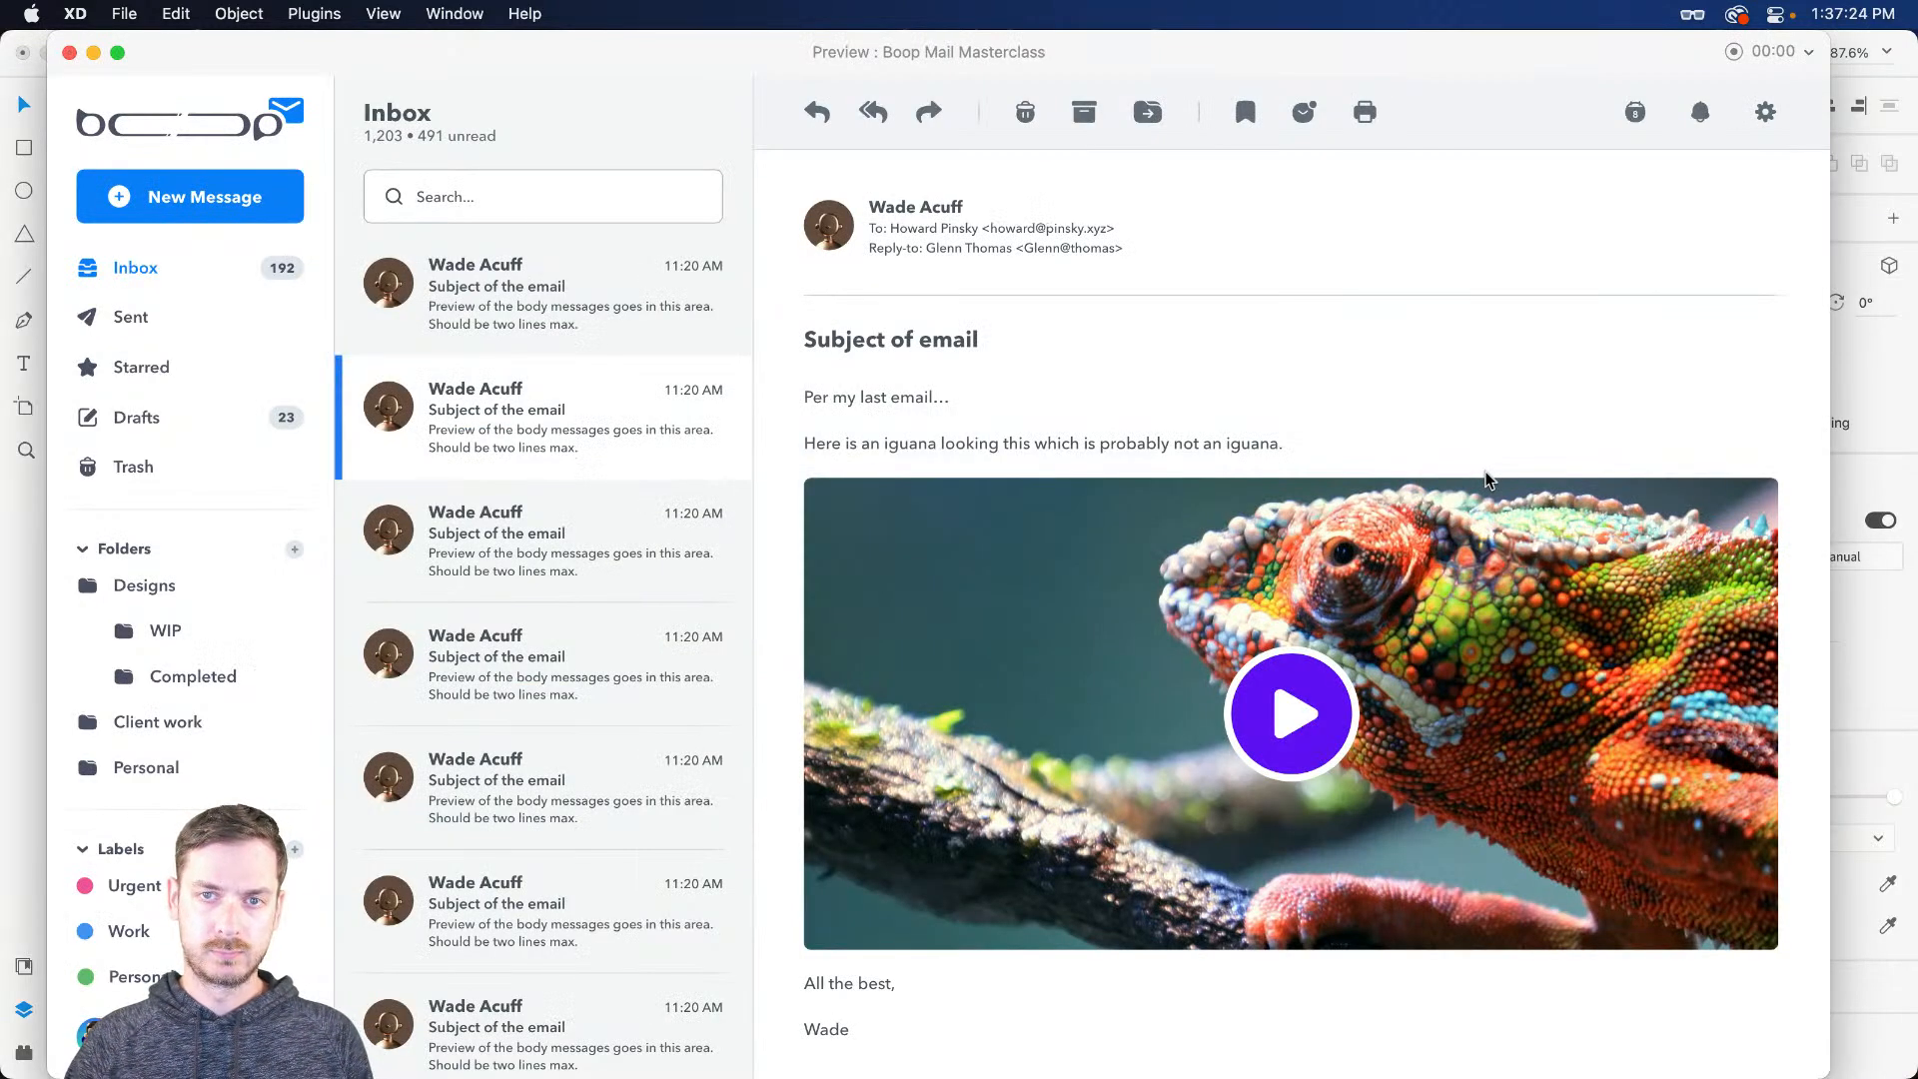
Step: Preview the prototype and review the header icon groups, the inbox list and the open email
key("super+w")
scroll(943, 514, "left", 10)
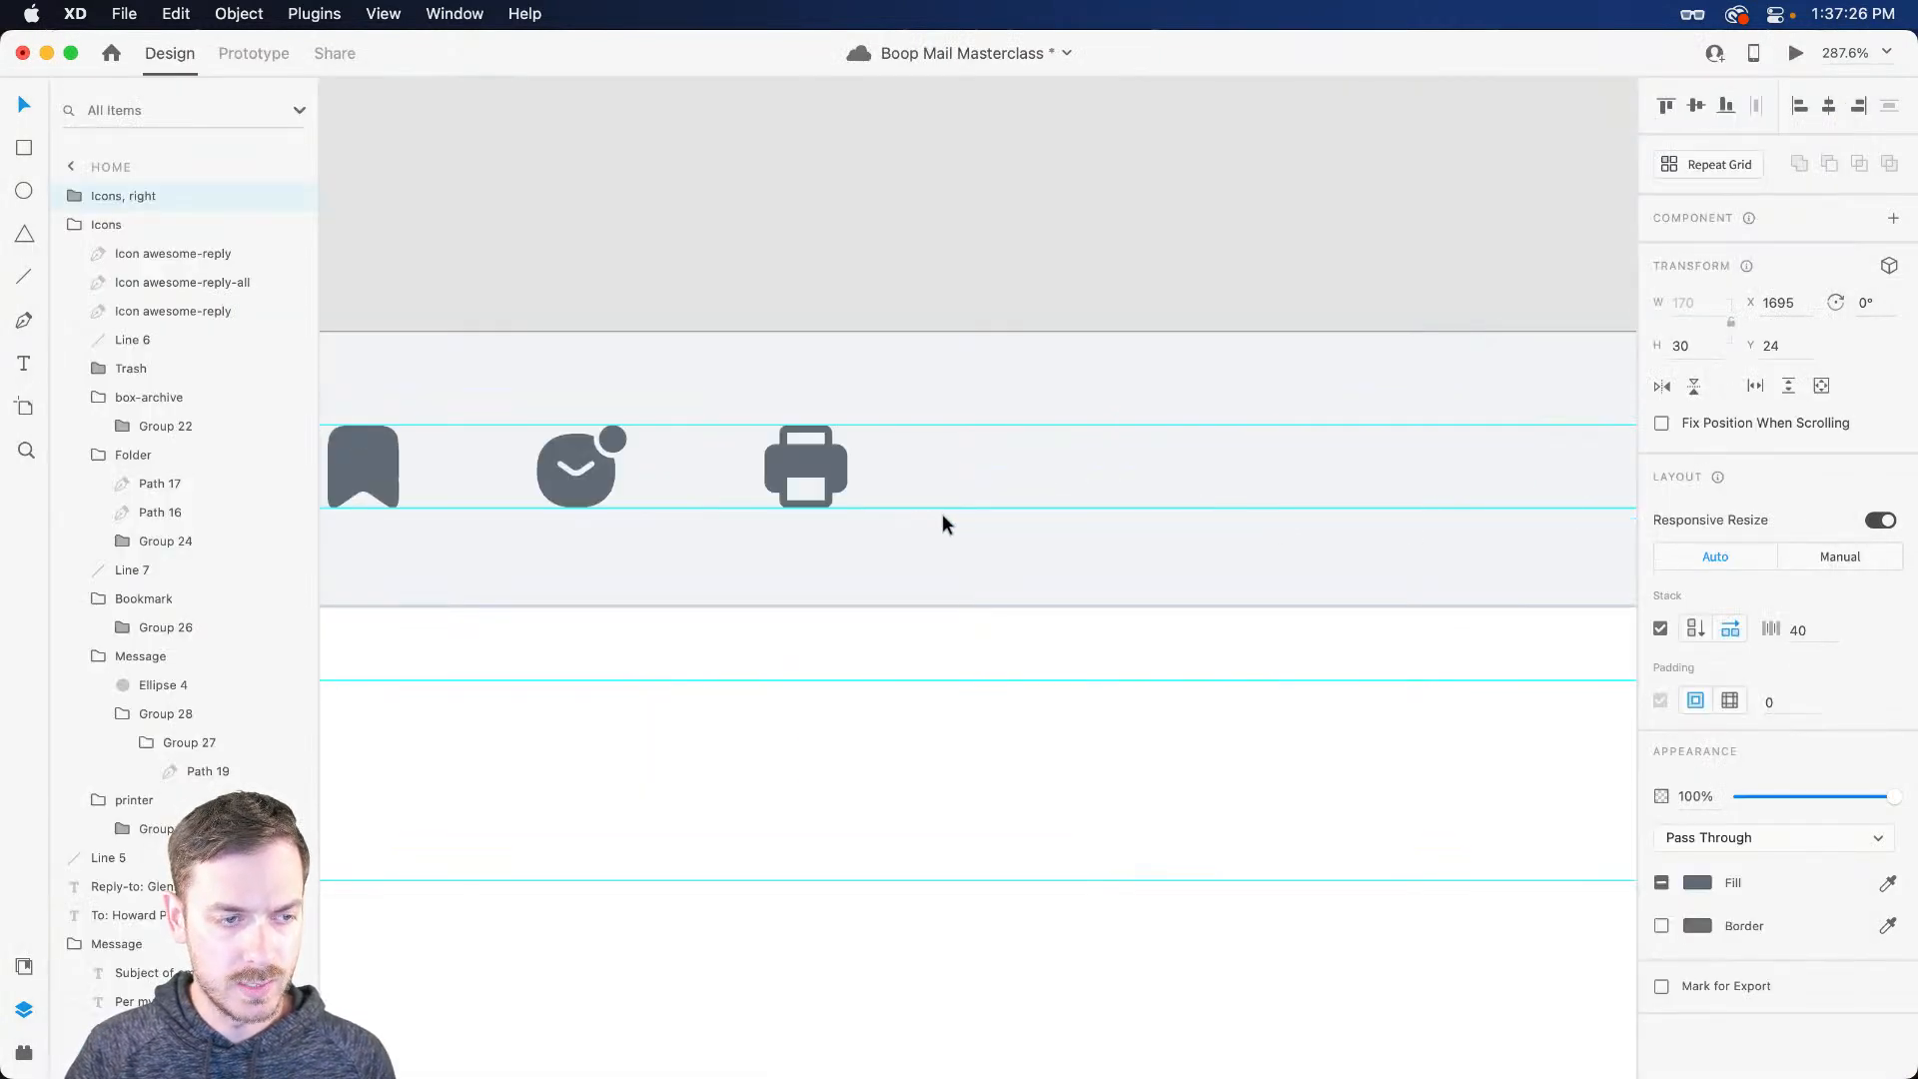
key("super+Return")
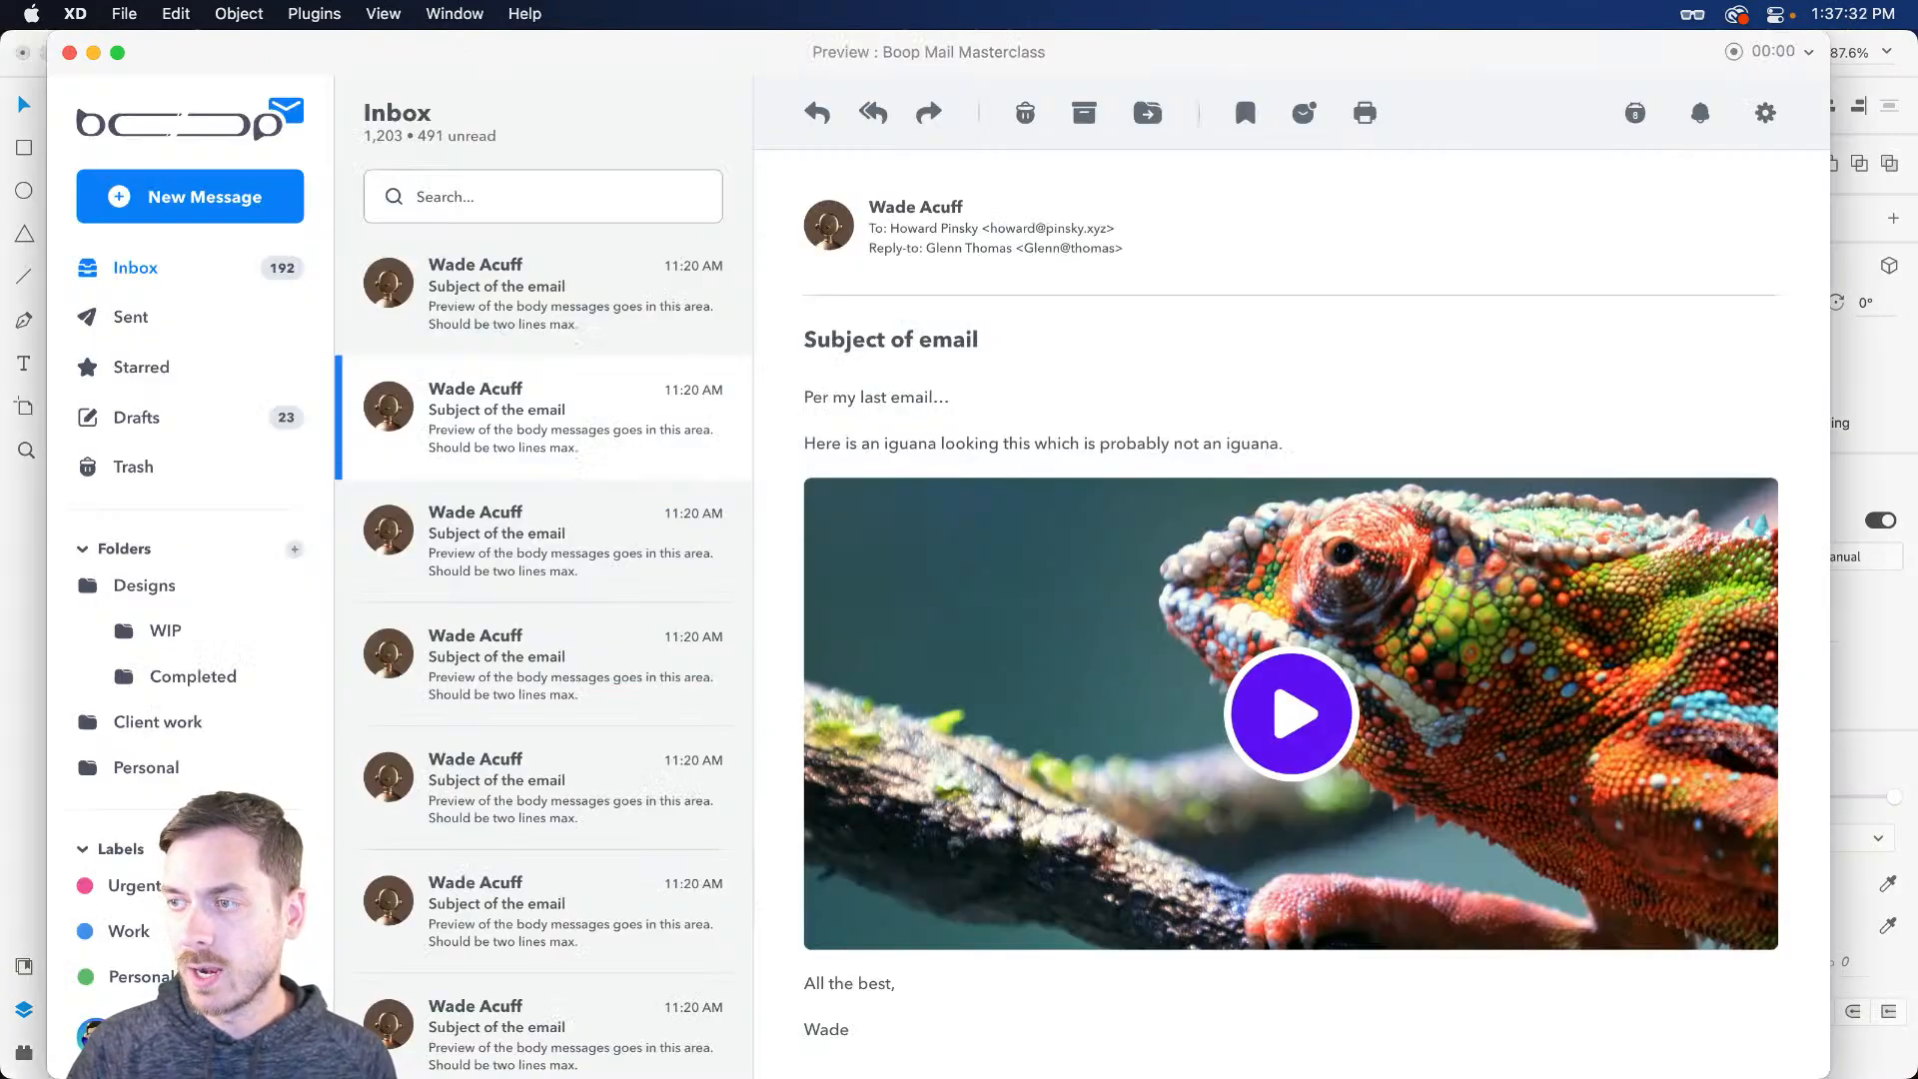
key("super+w")
scroll(973, 448, "down", 10)
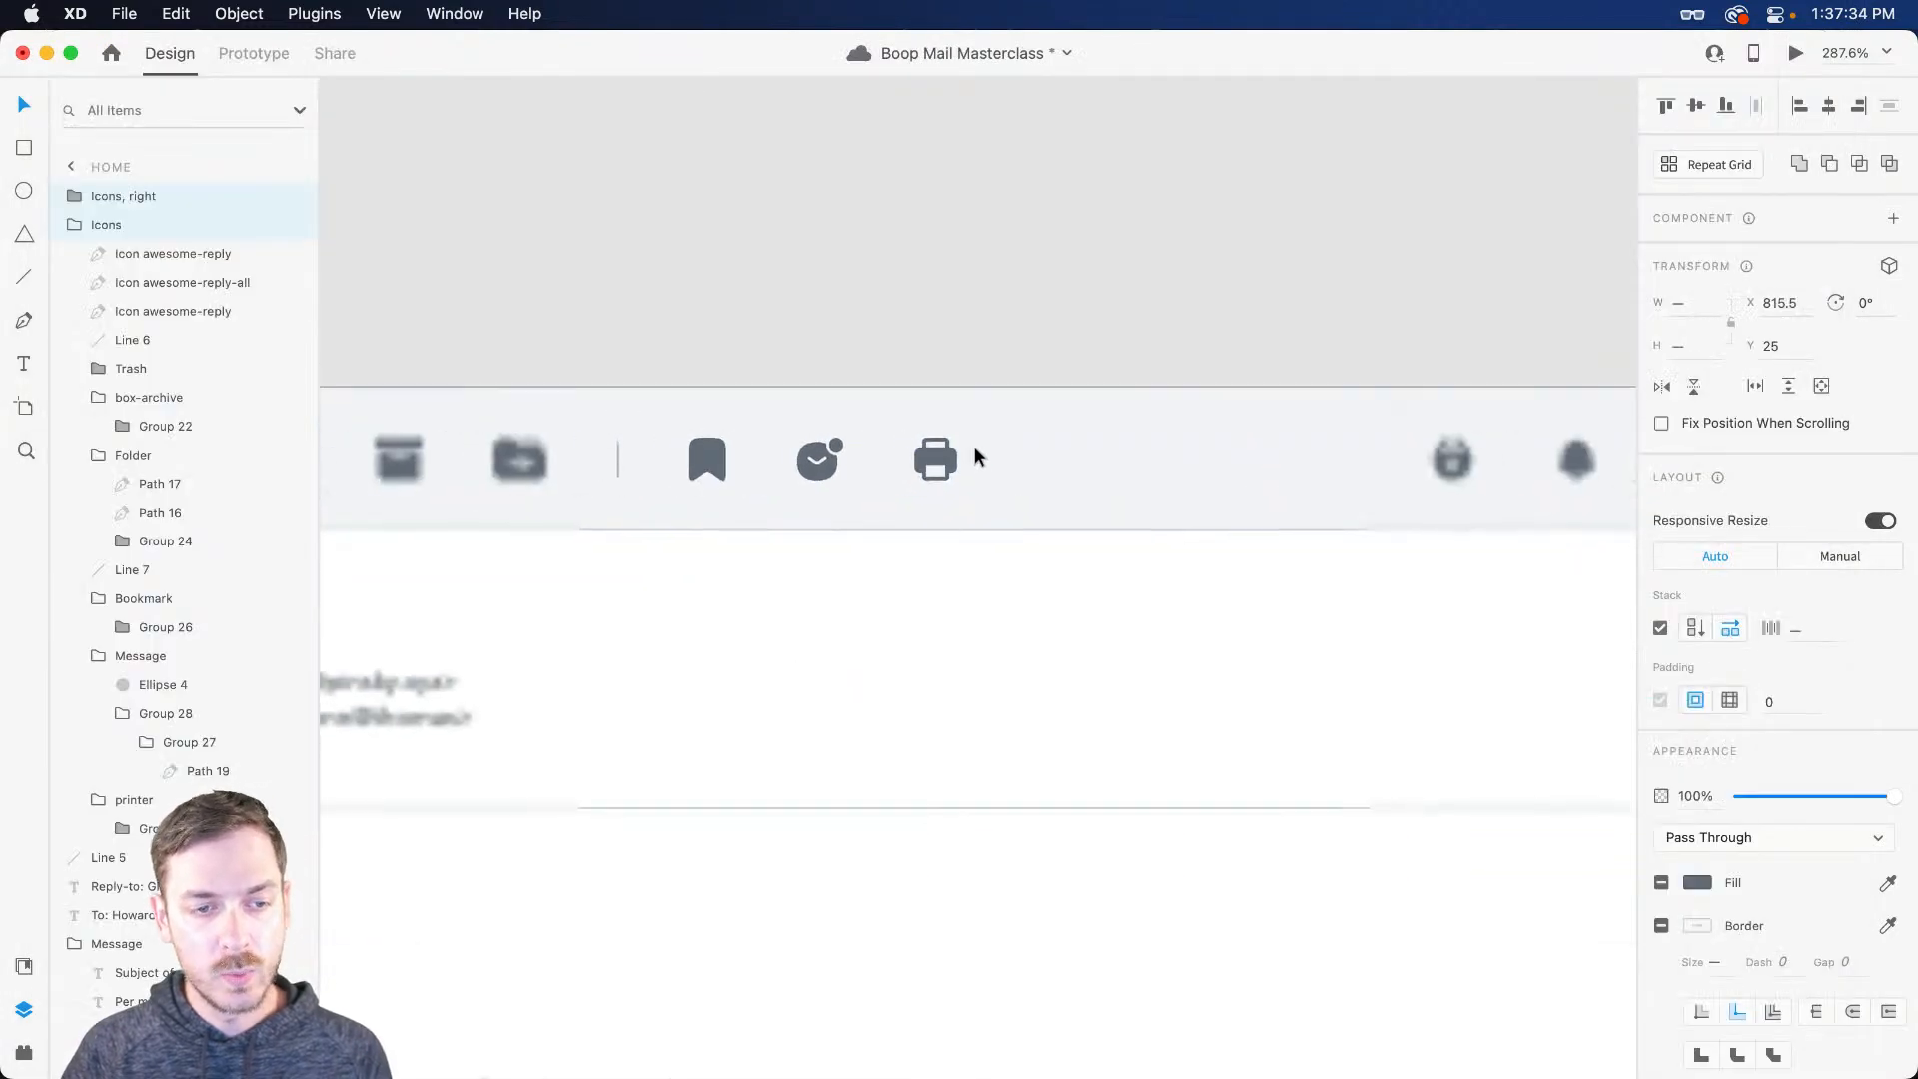
left_click(849, 306)
left_click_drag(414, 474, 1250, 119)
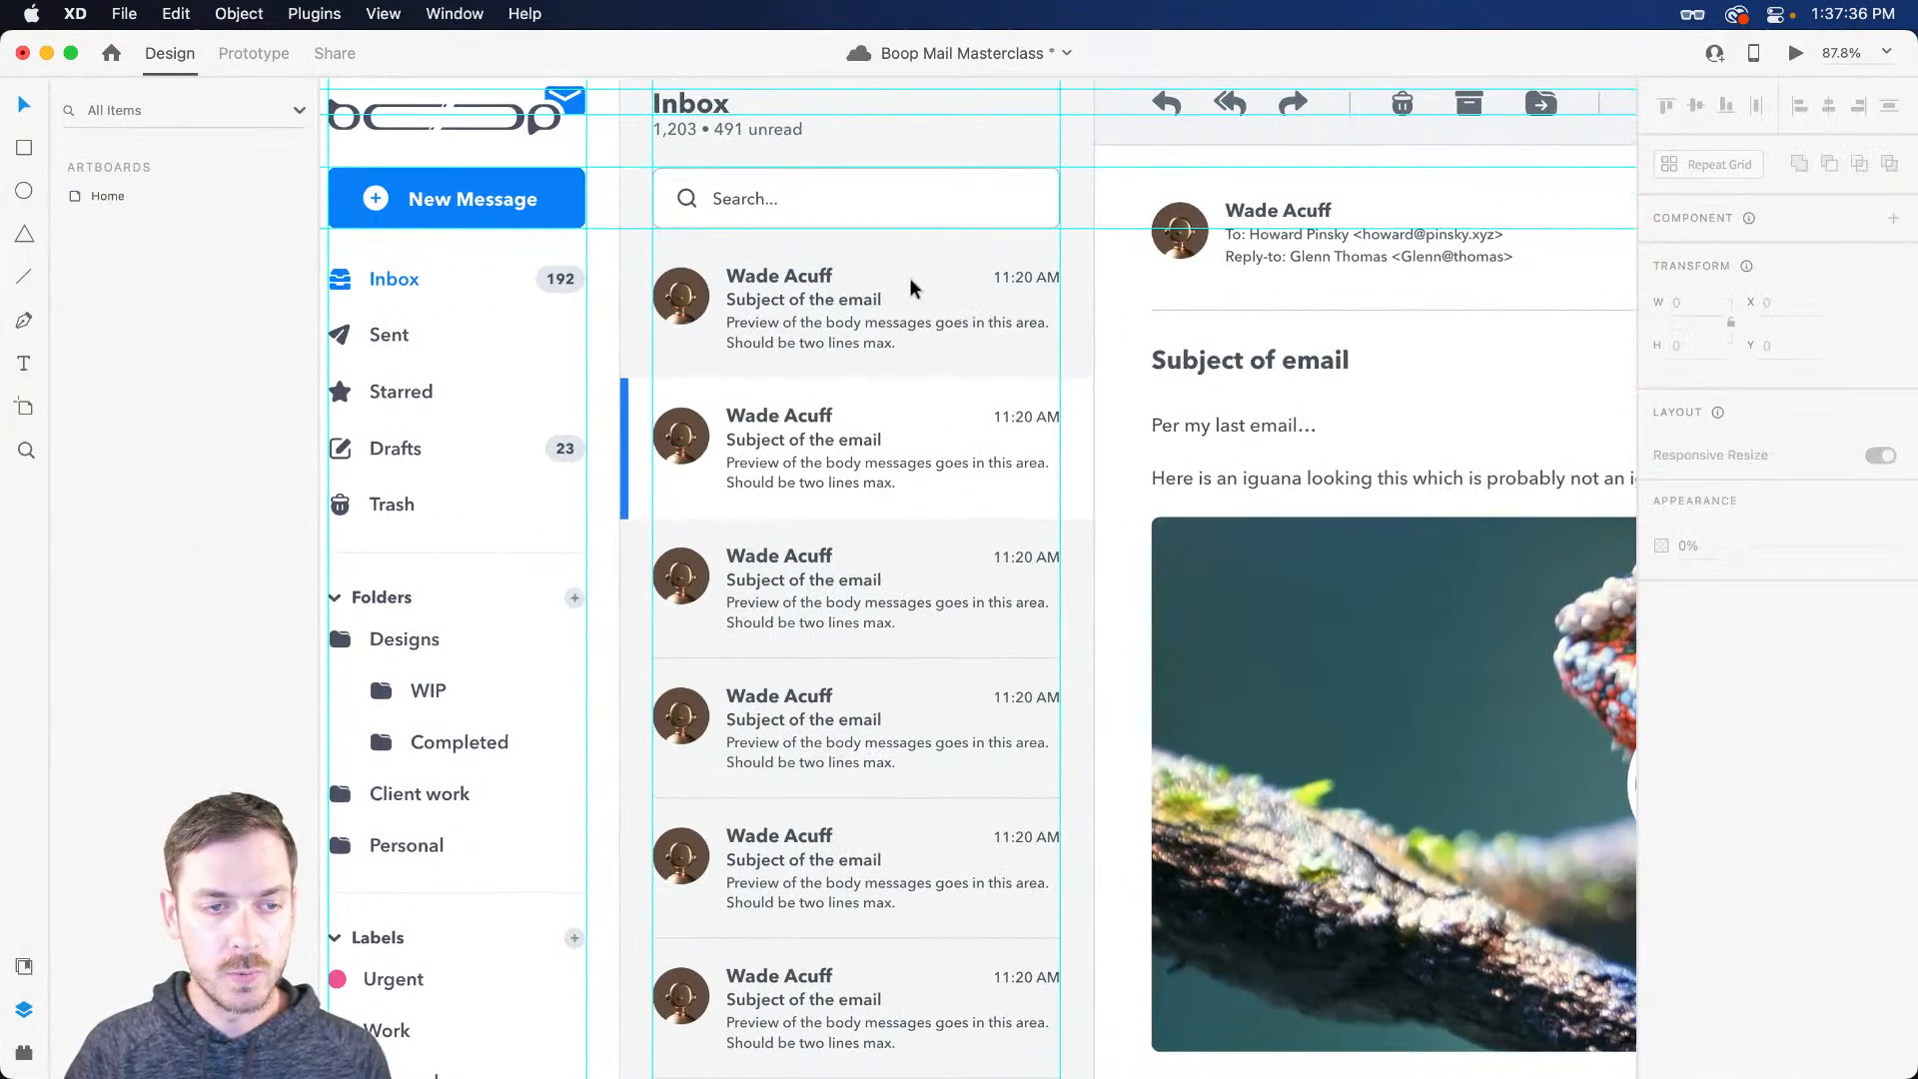
scroll(905, 502, "down", 3)
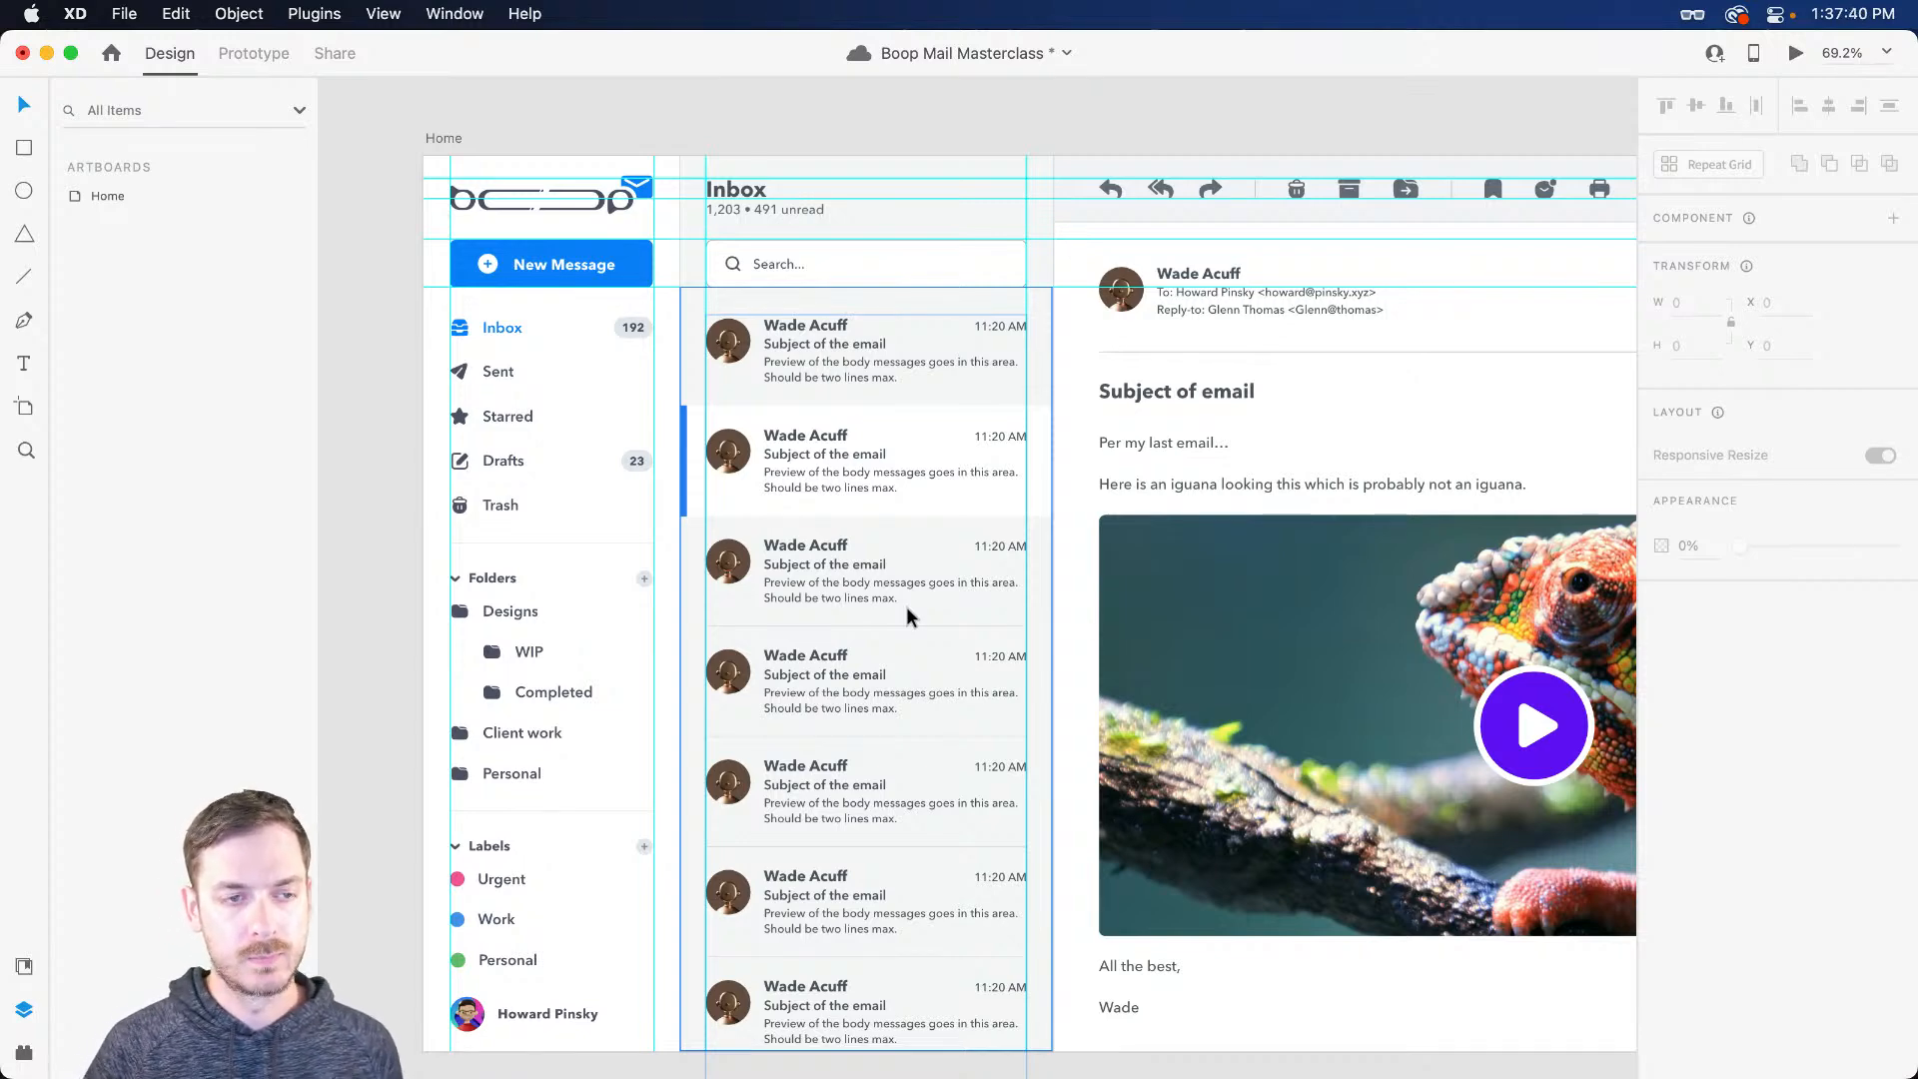
scroll(954, 500, "down", 1)
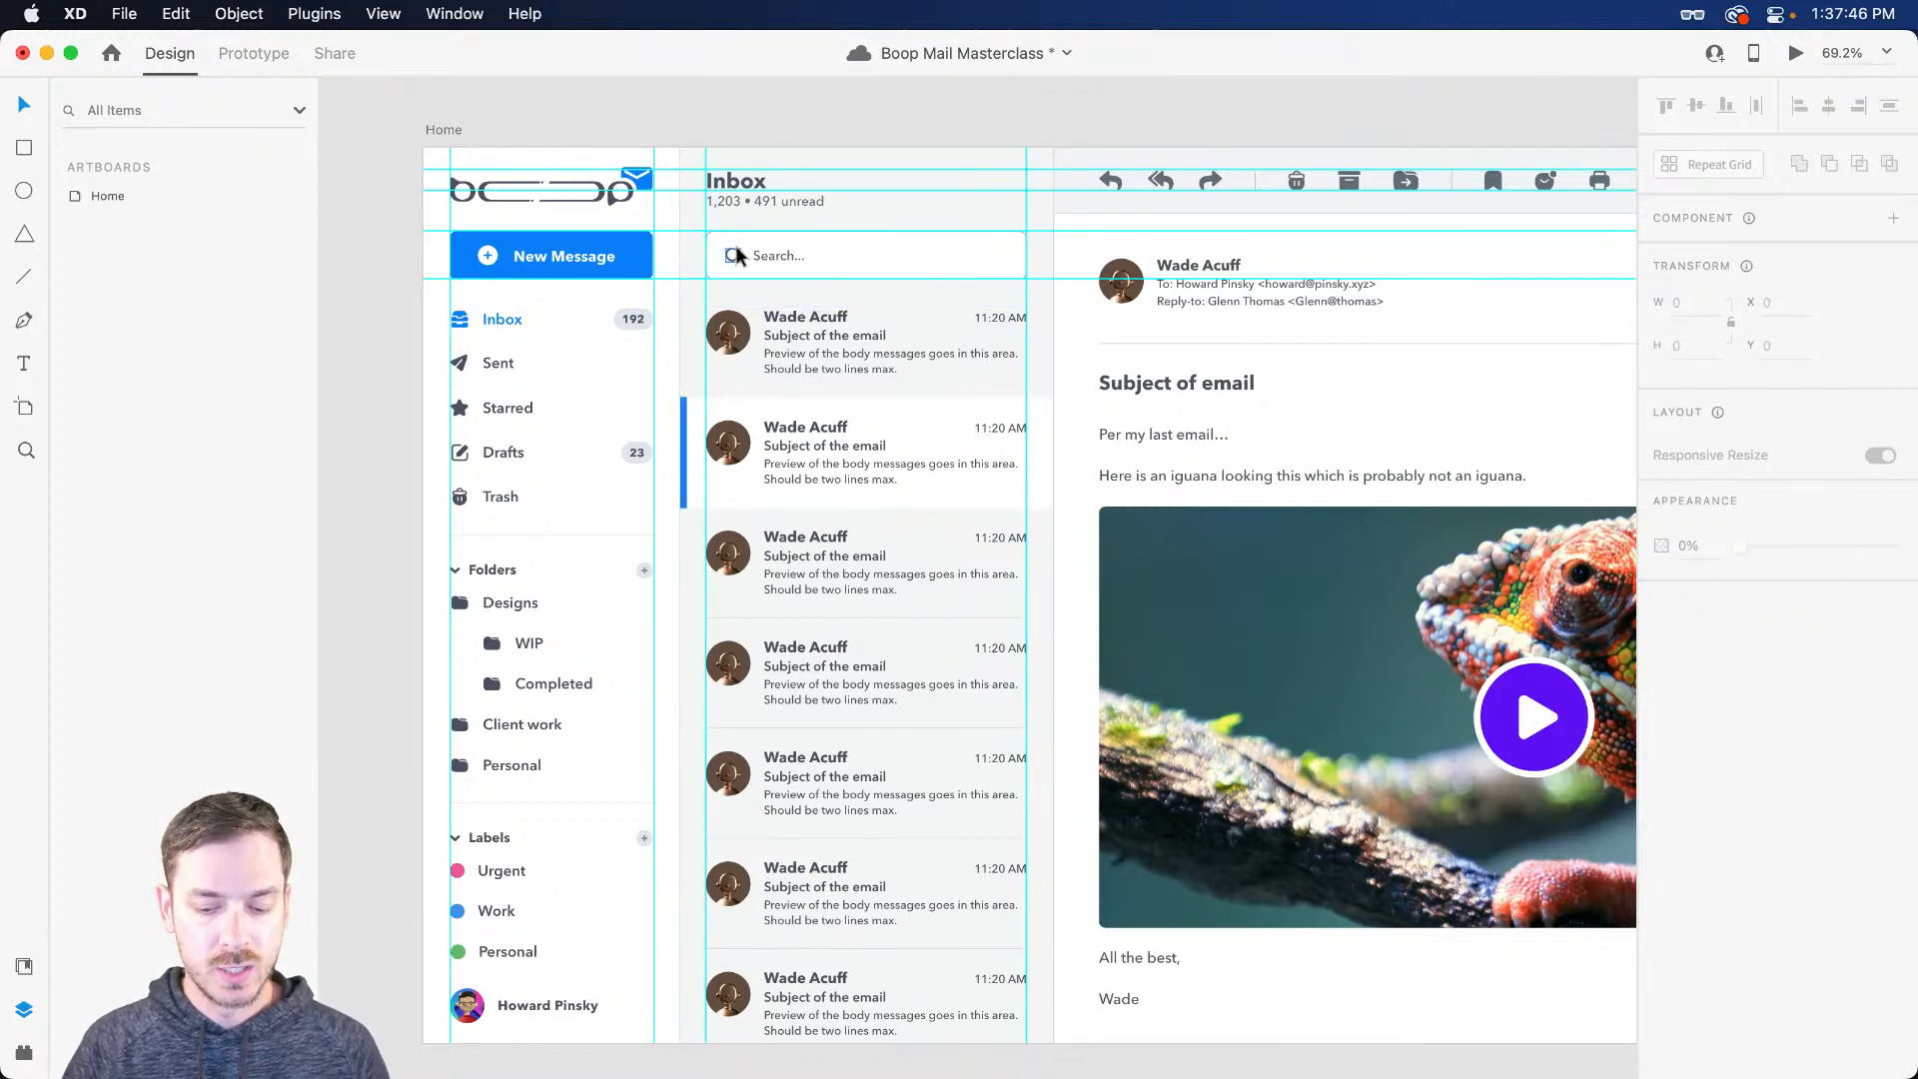
key("super+Return")
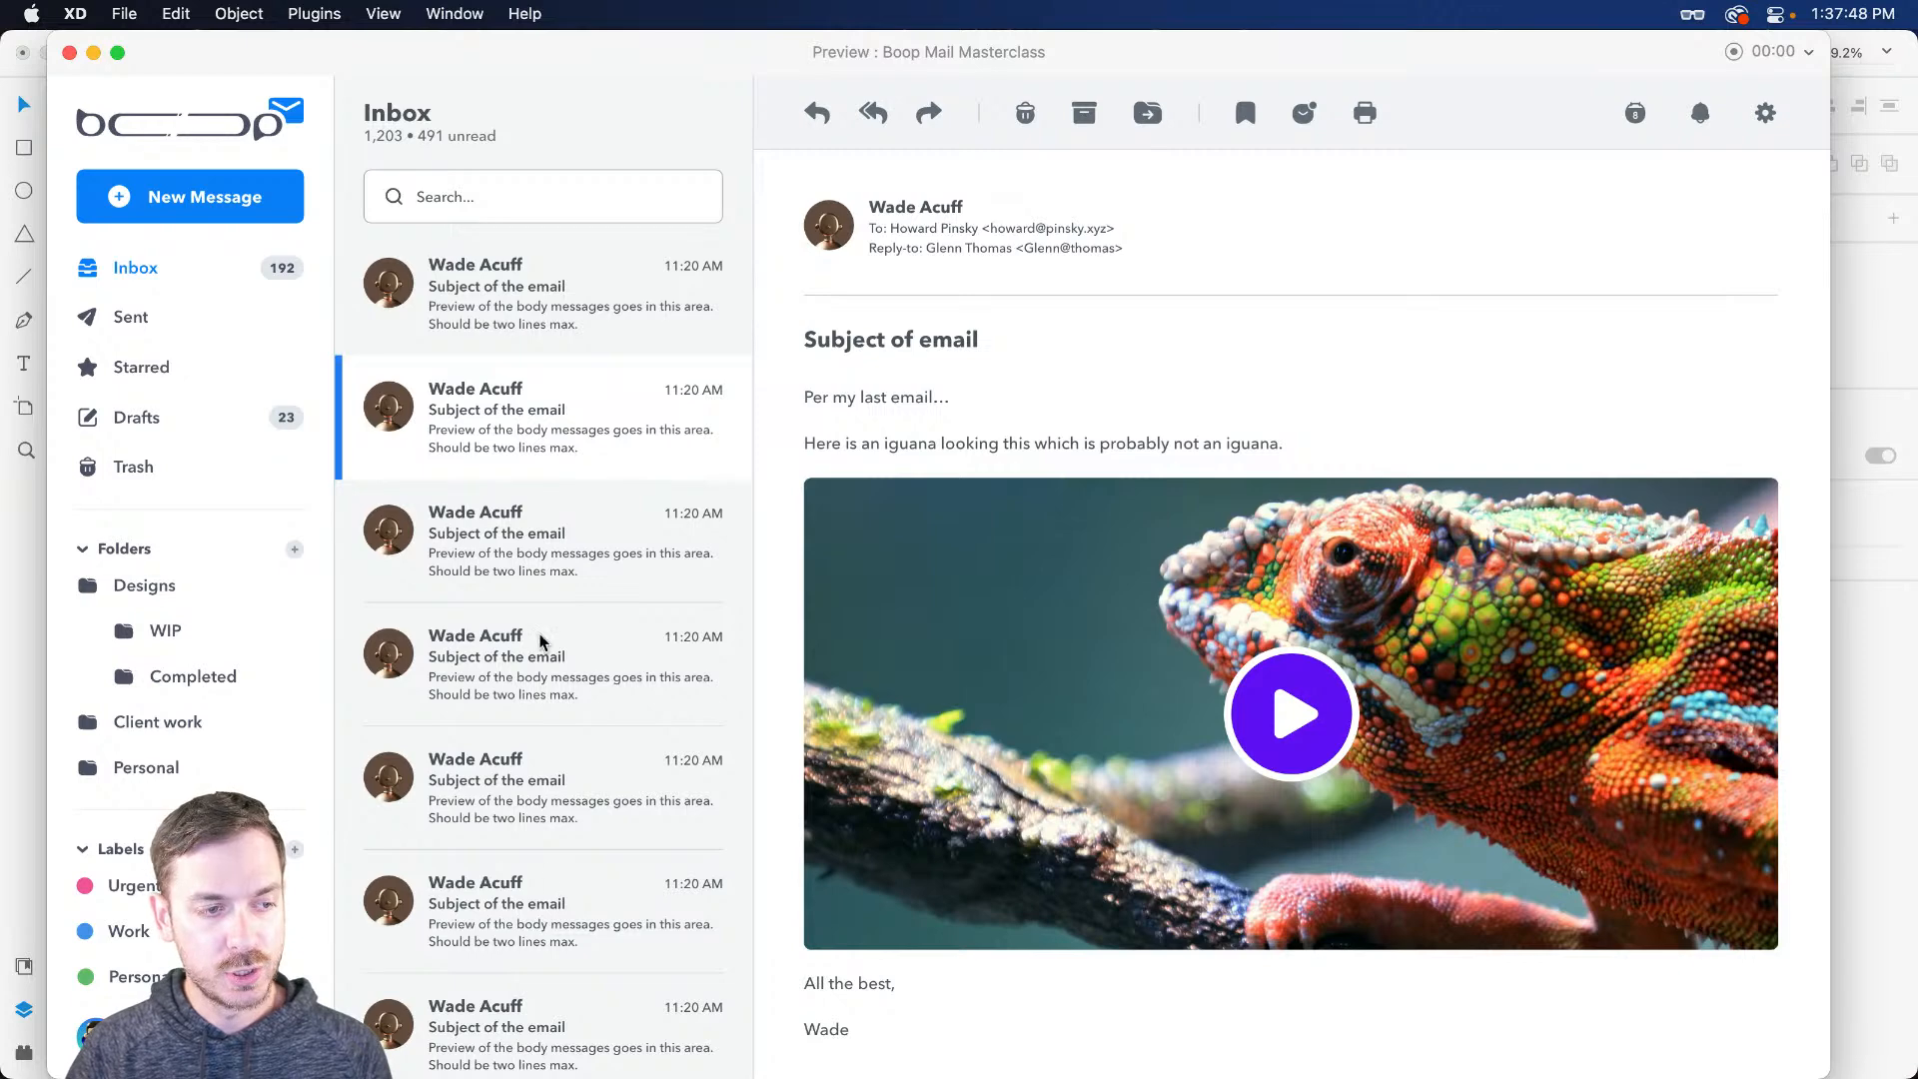
key("super+w")
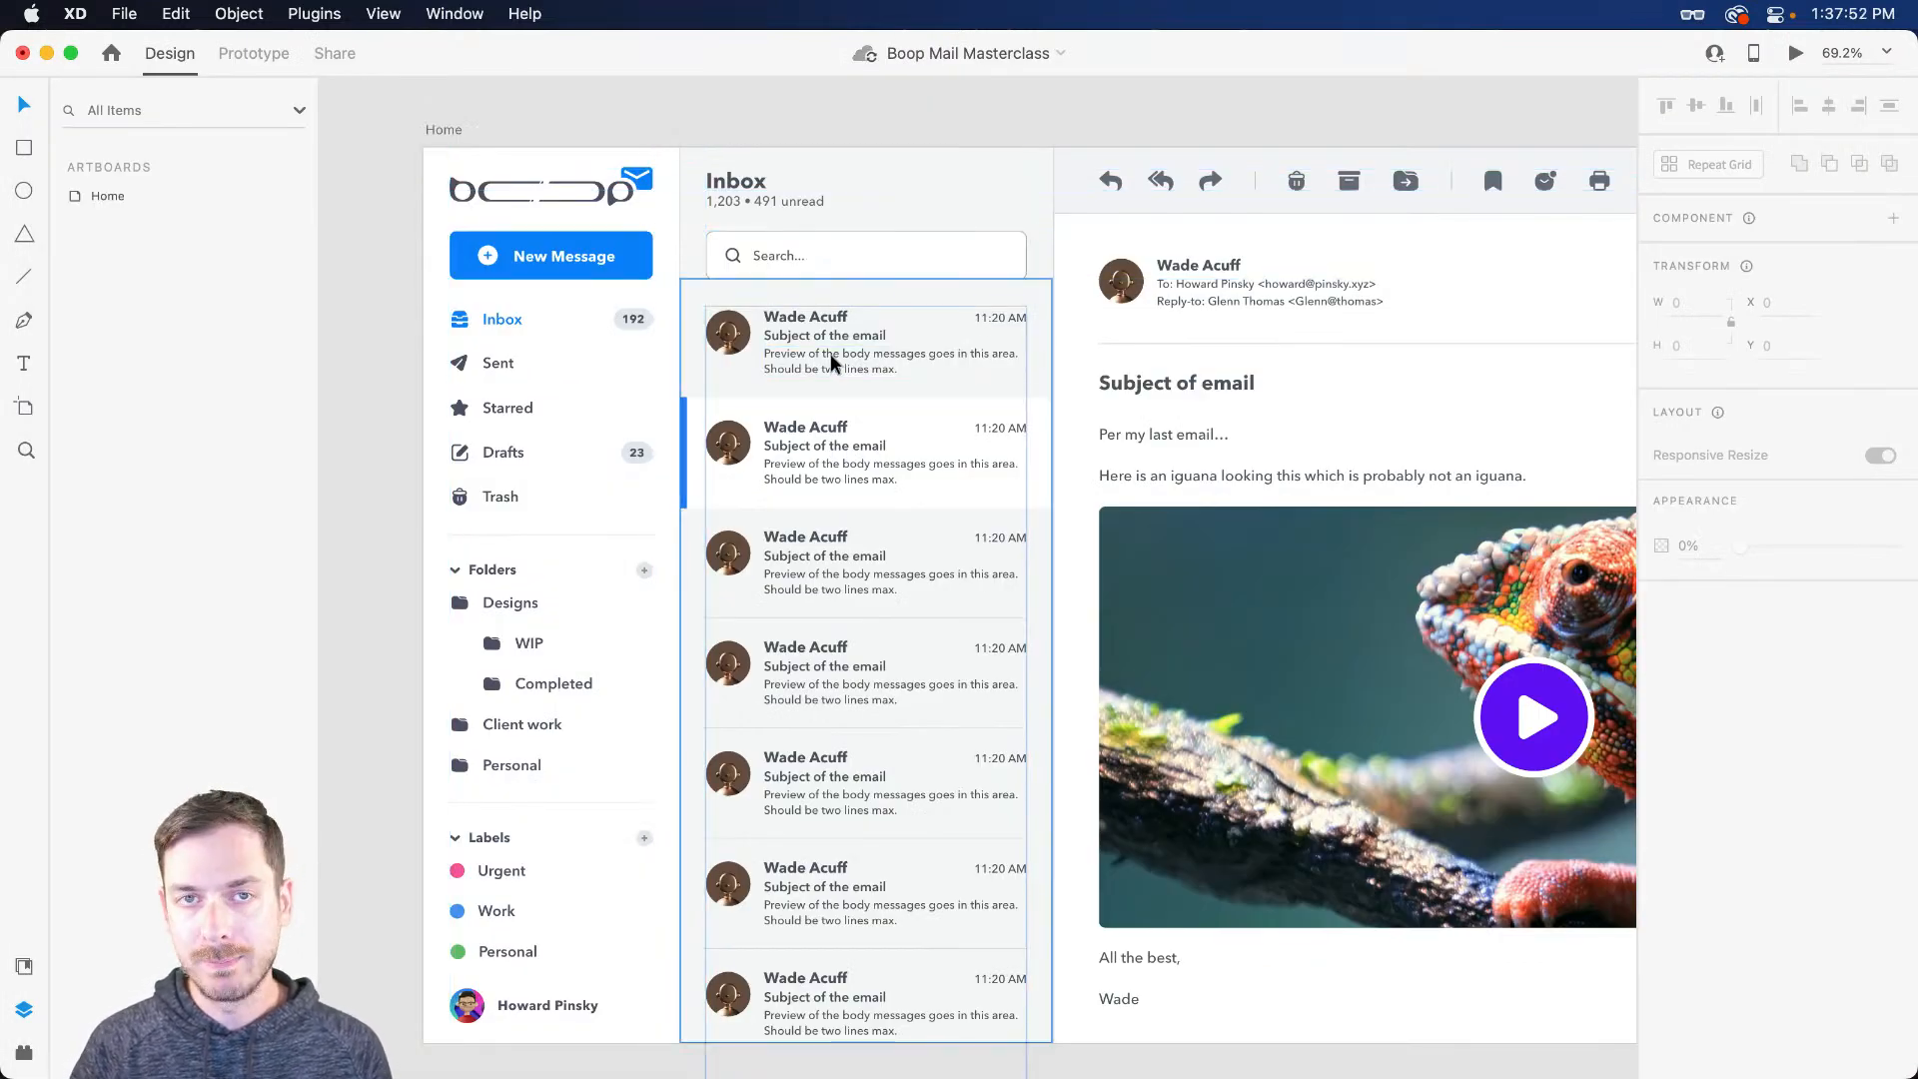
Step: Examine the layers of the inbox message list down to the contents of its first message group
left_click(830, 362)
left_click(830, 362)
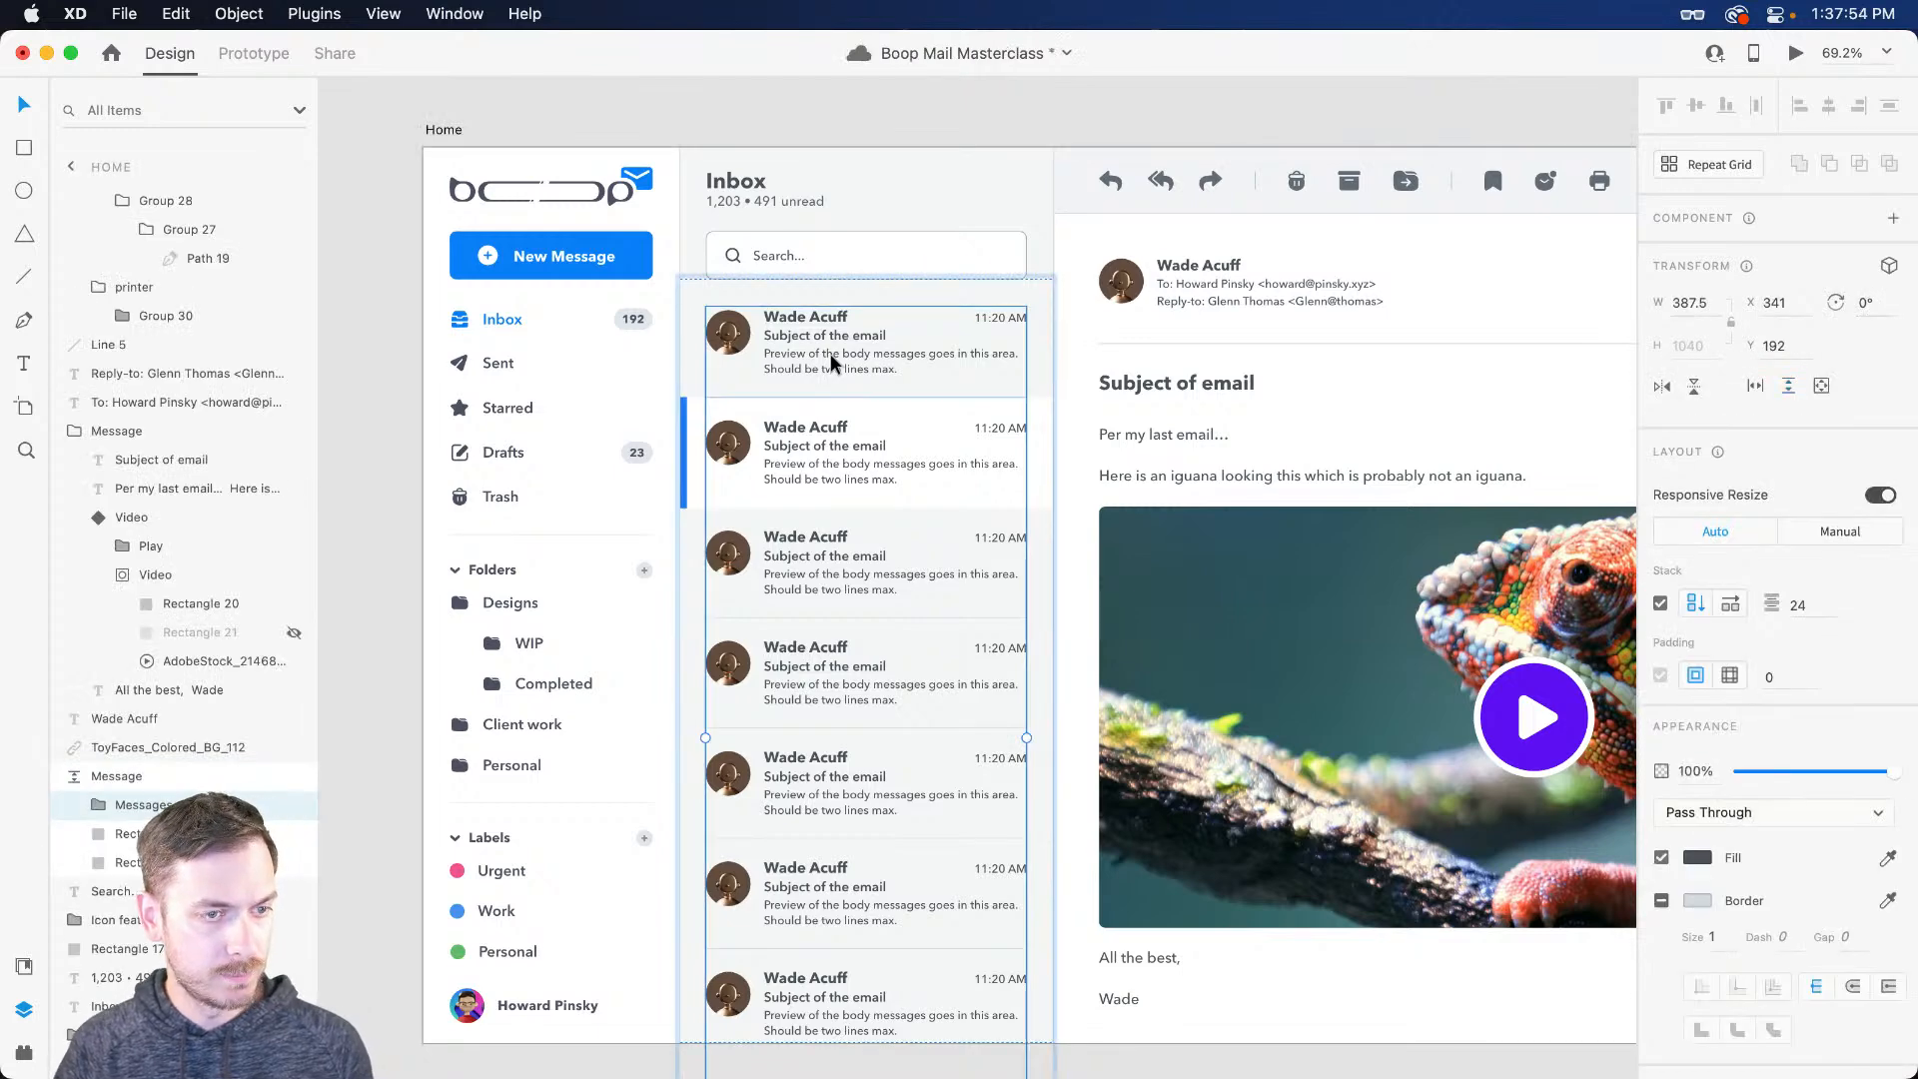
double_click(830, 363)
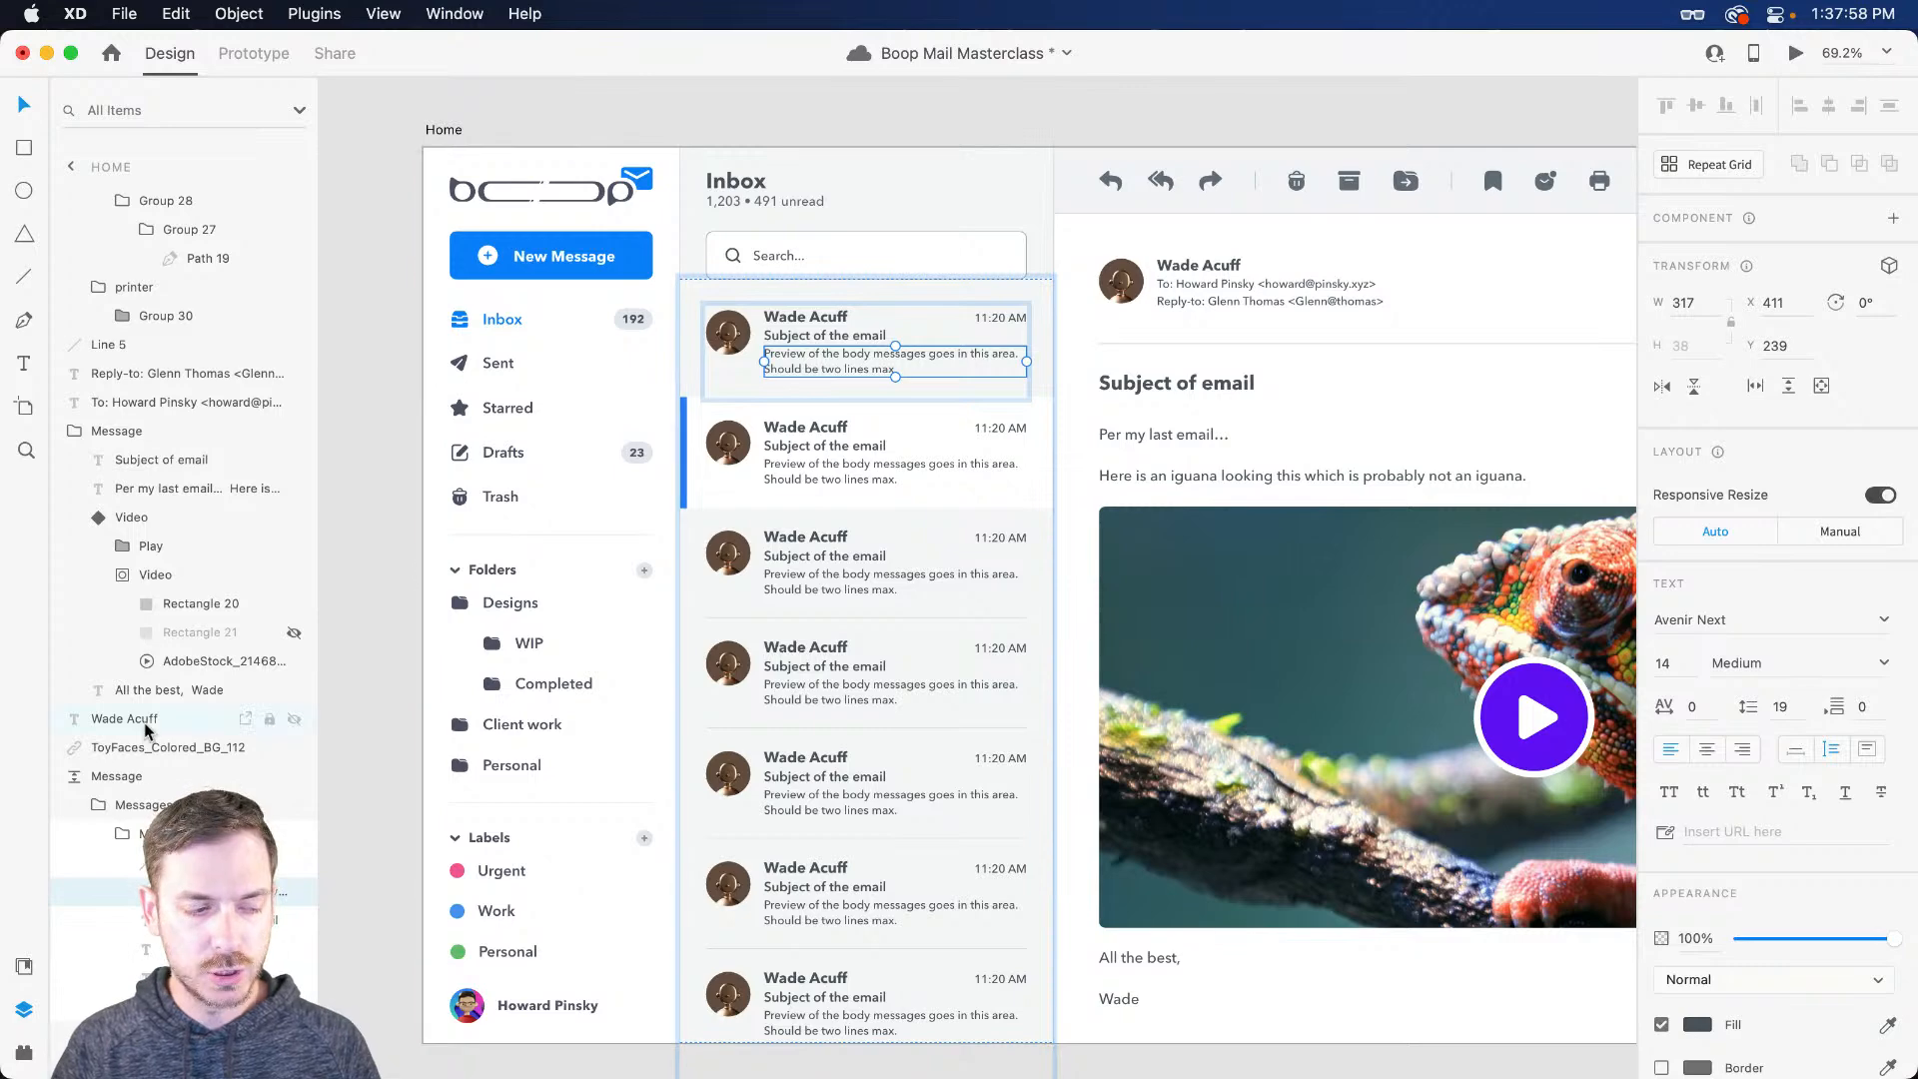
left_click(120, 835)
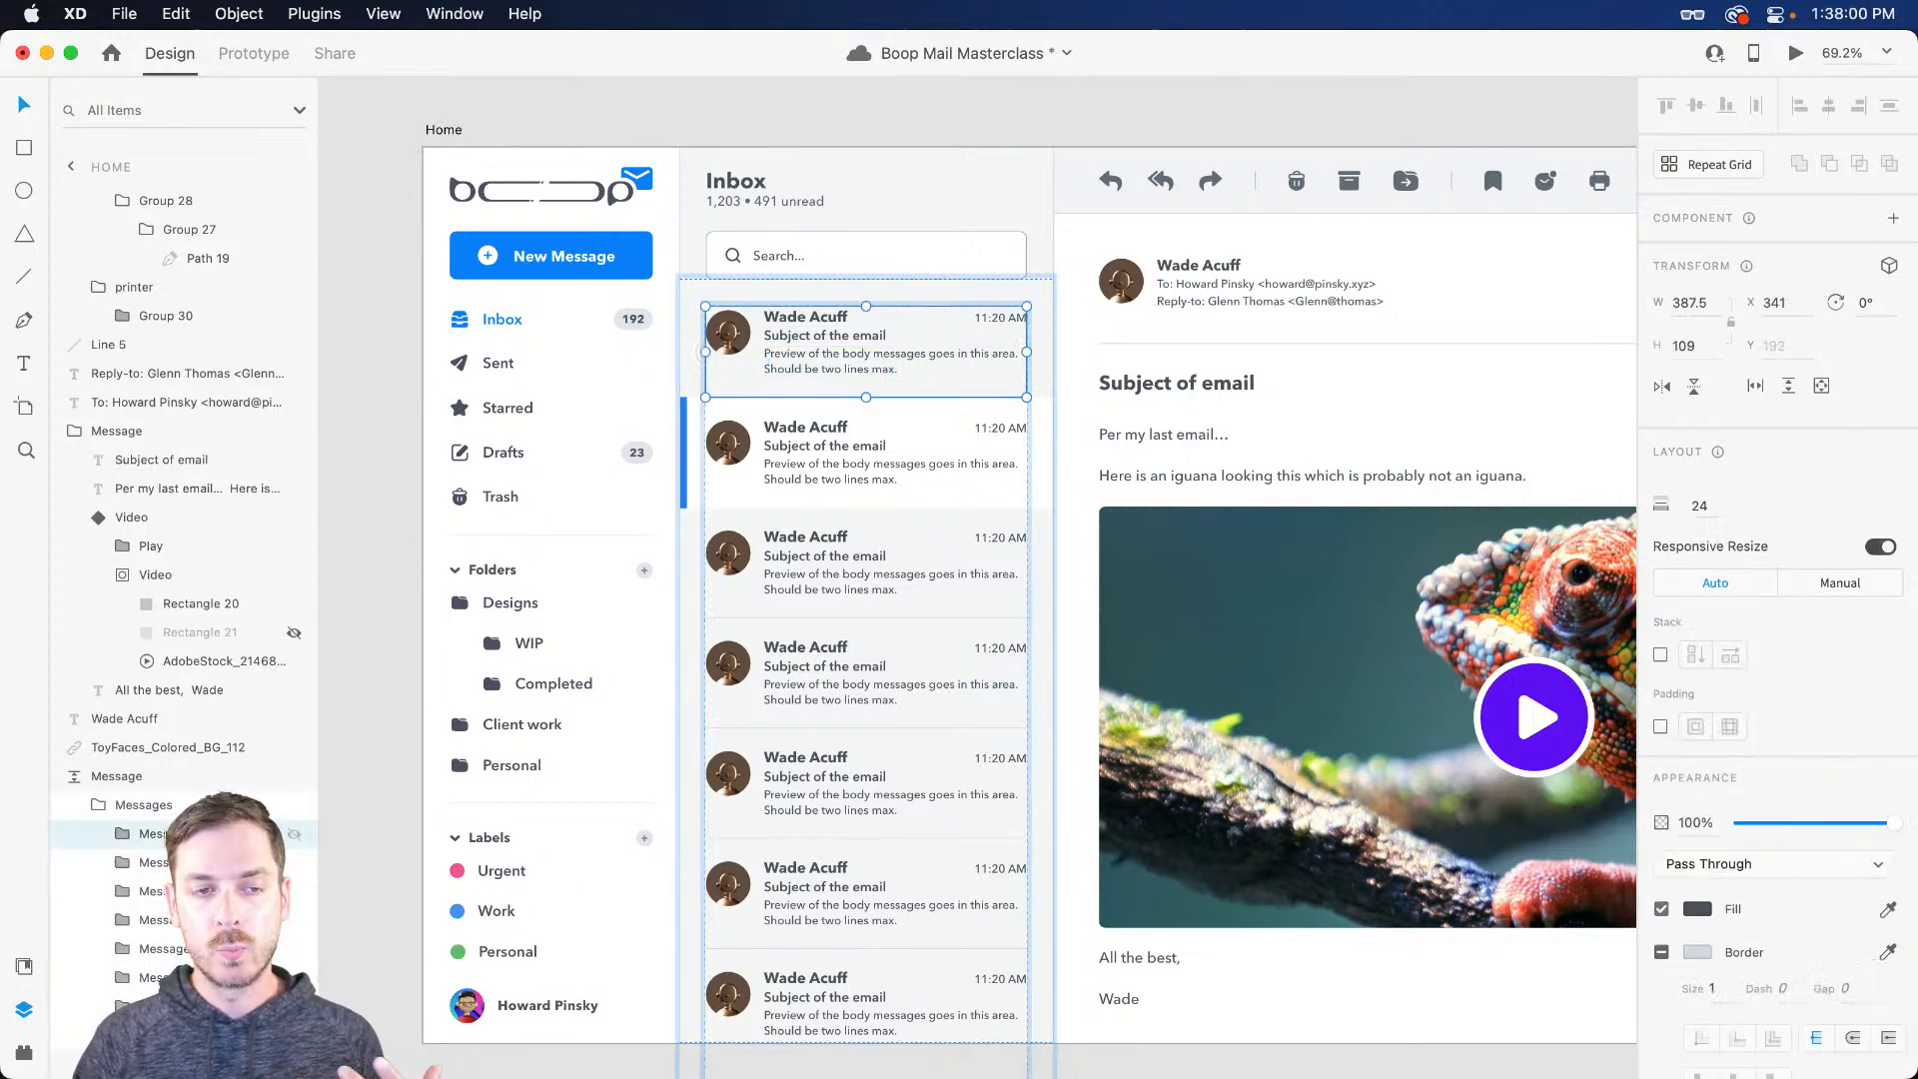
left_click(1048, 362)
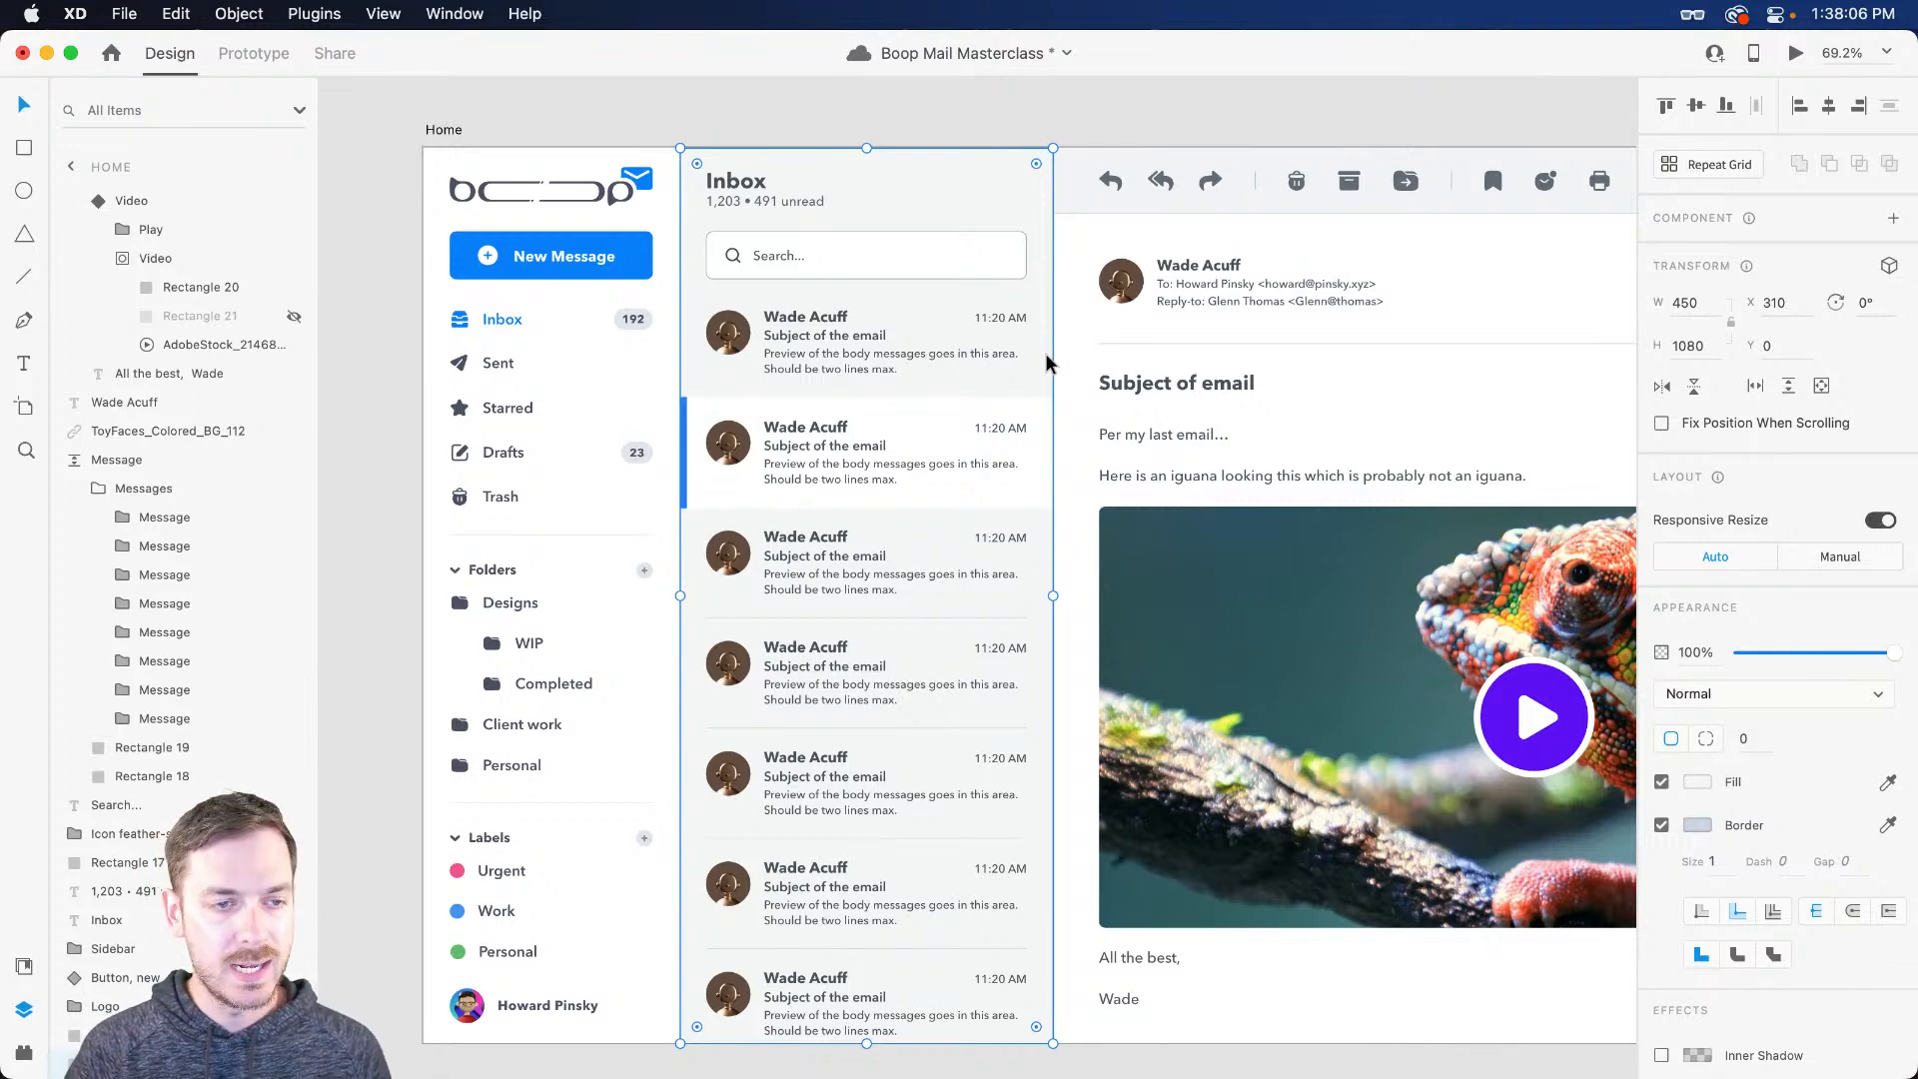
scroll(882, 351, "up", 5)
double_click(826, 335)
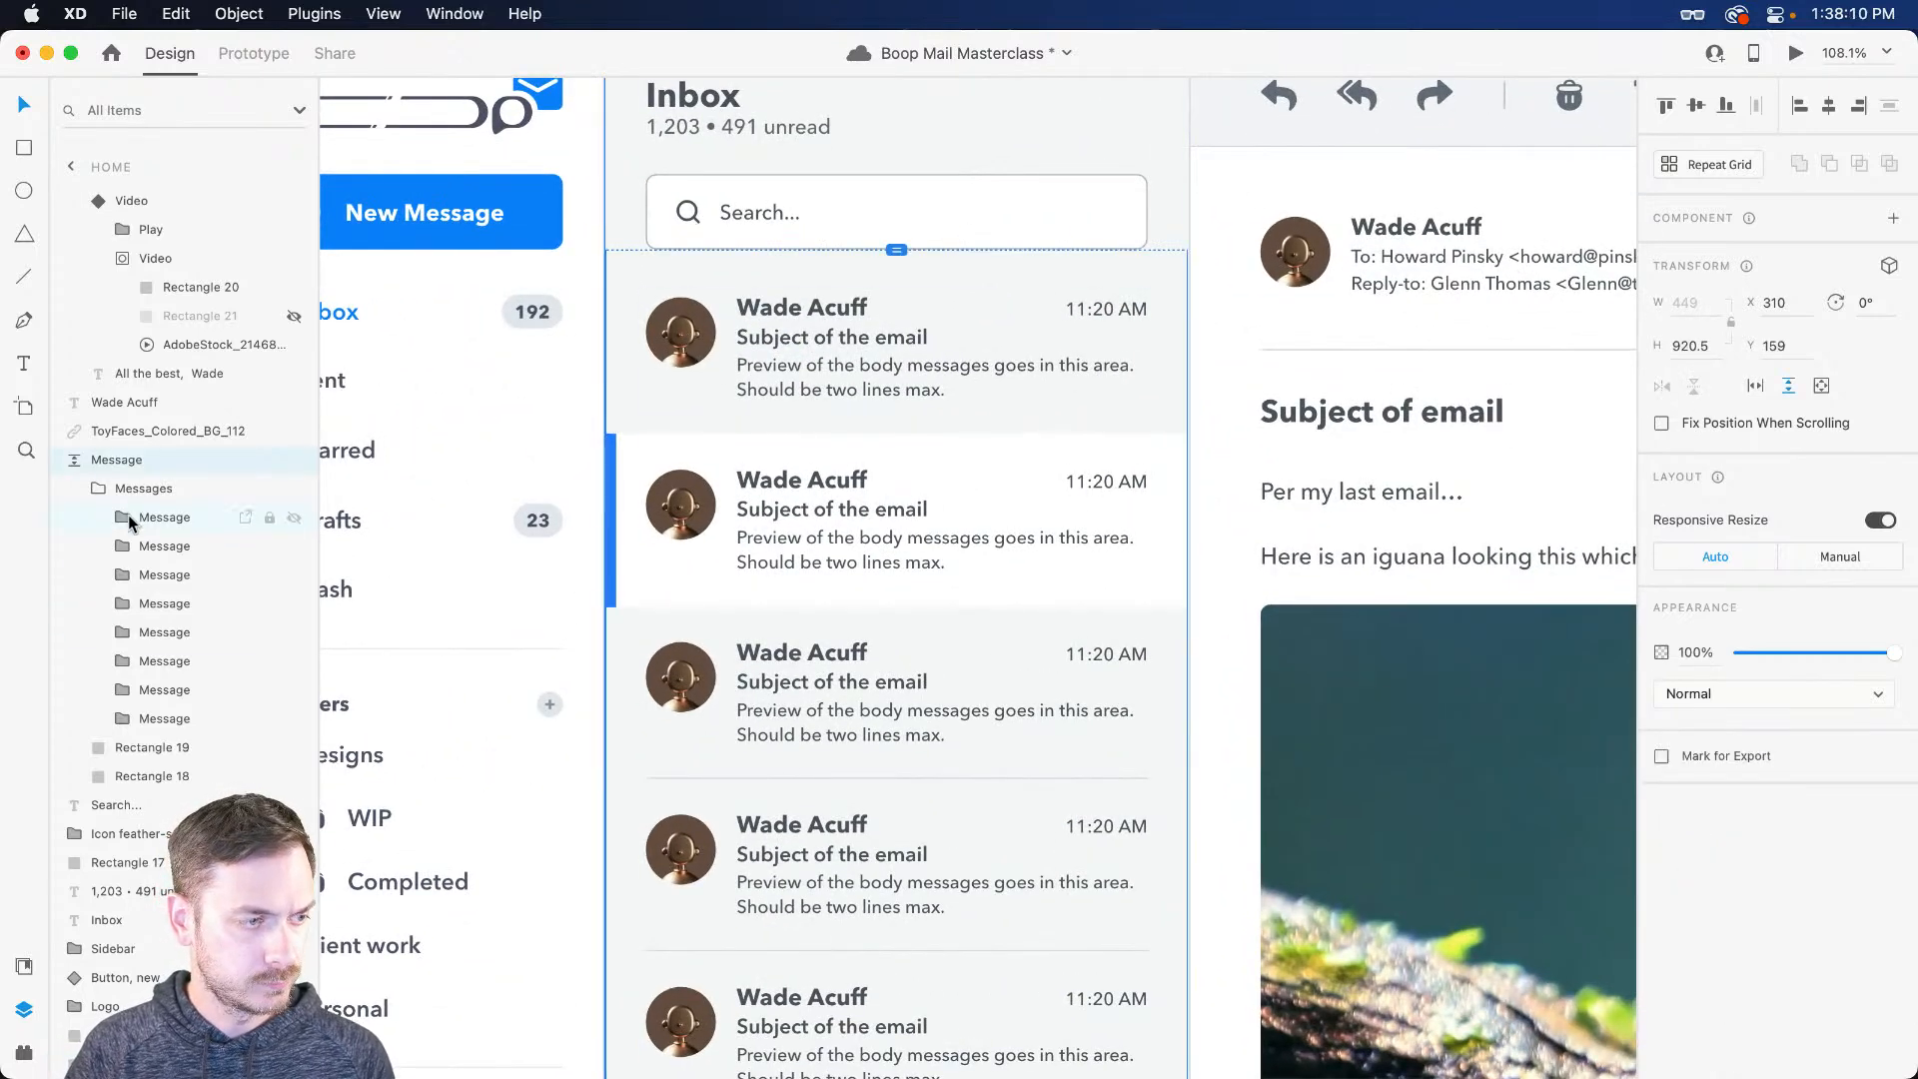
left_click(131, 521)
left_click(194, 688)
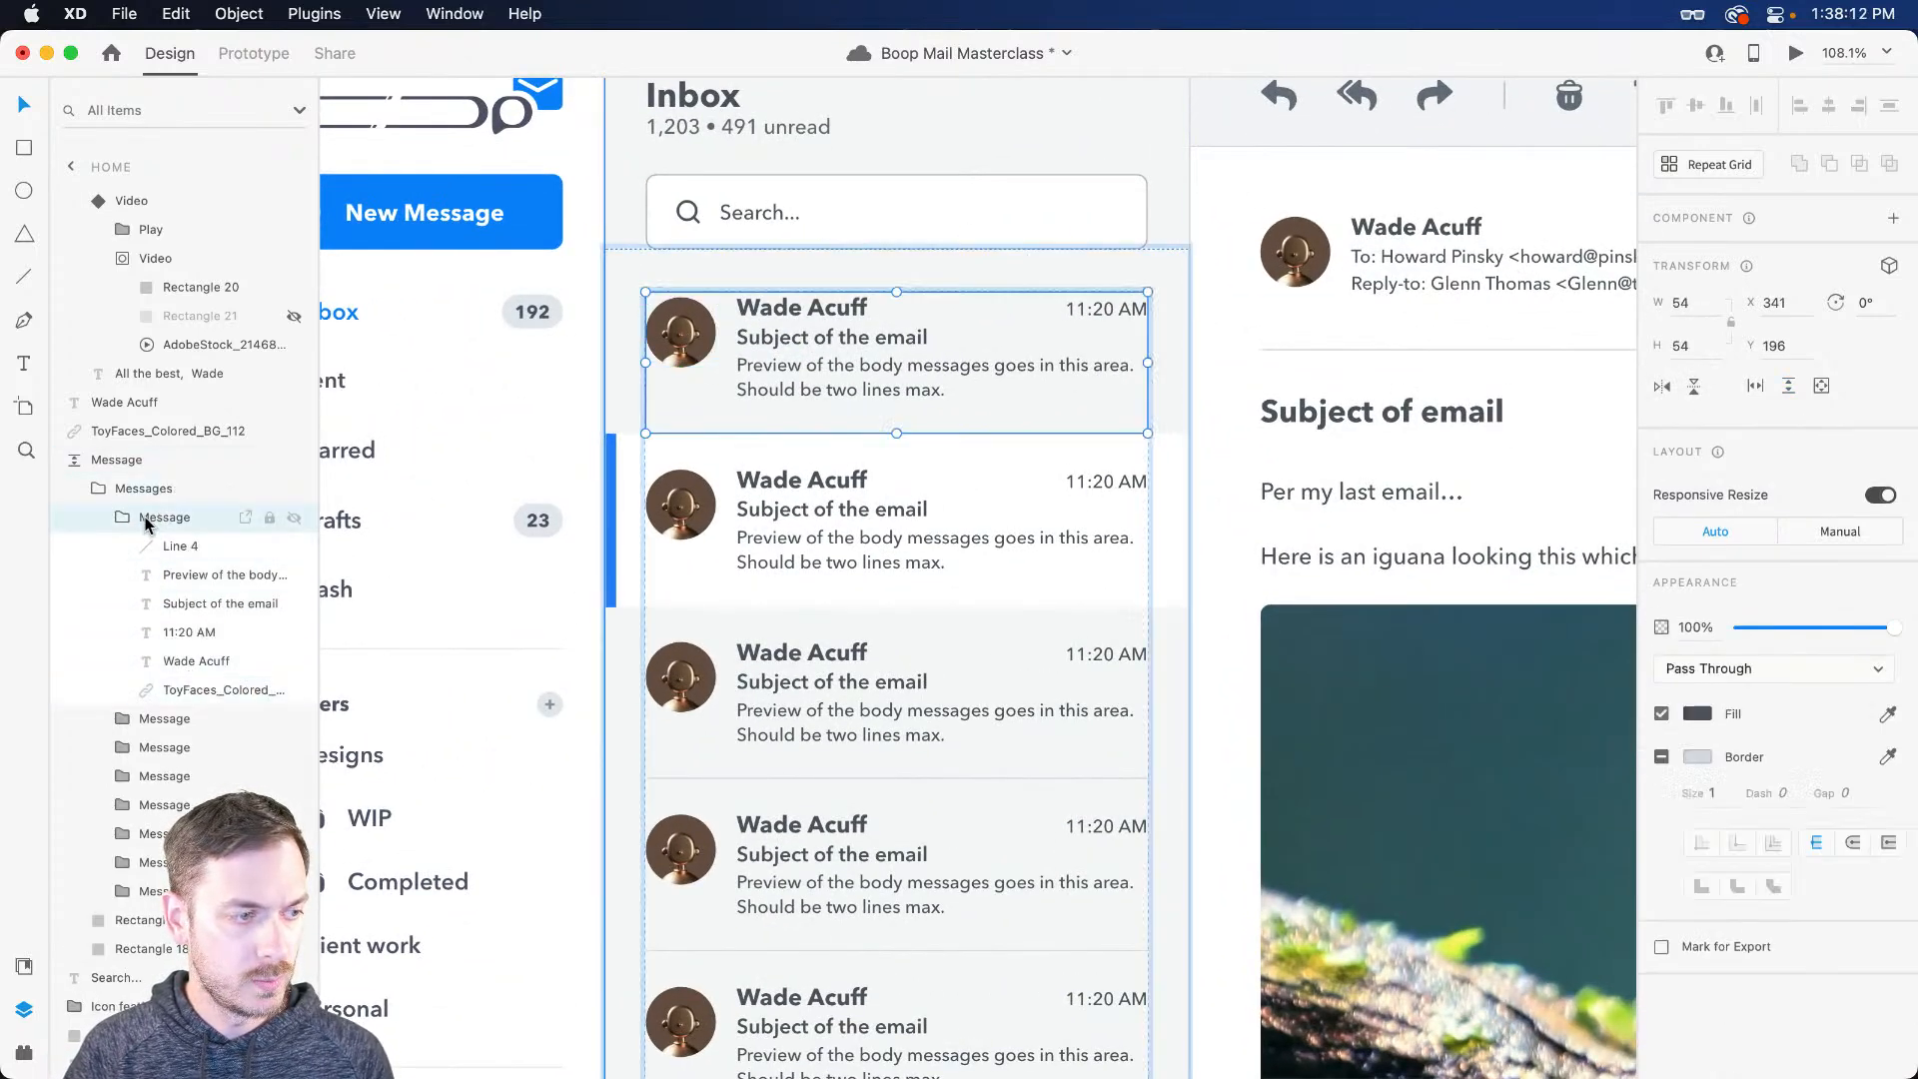
left_click(158, 518)
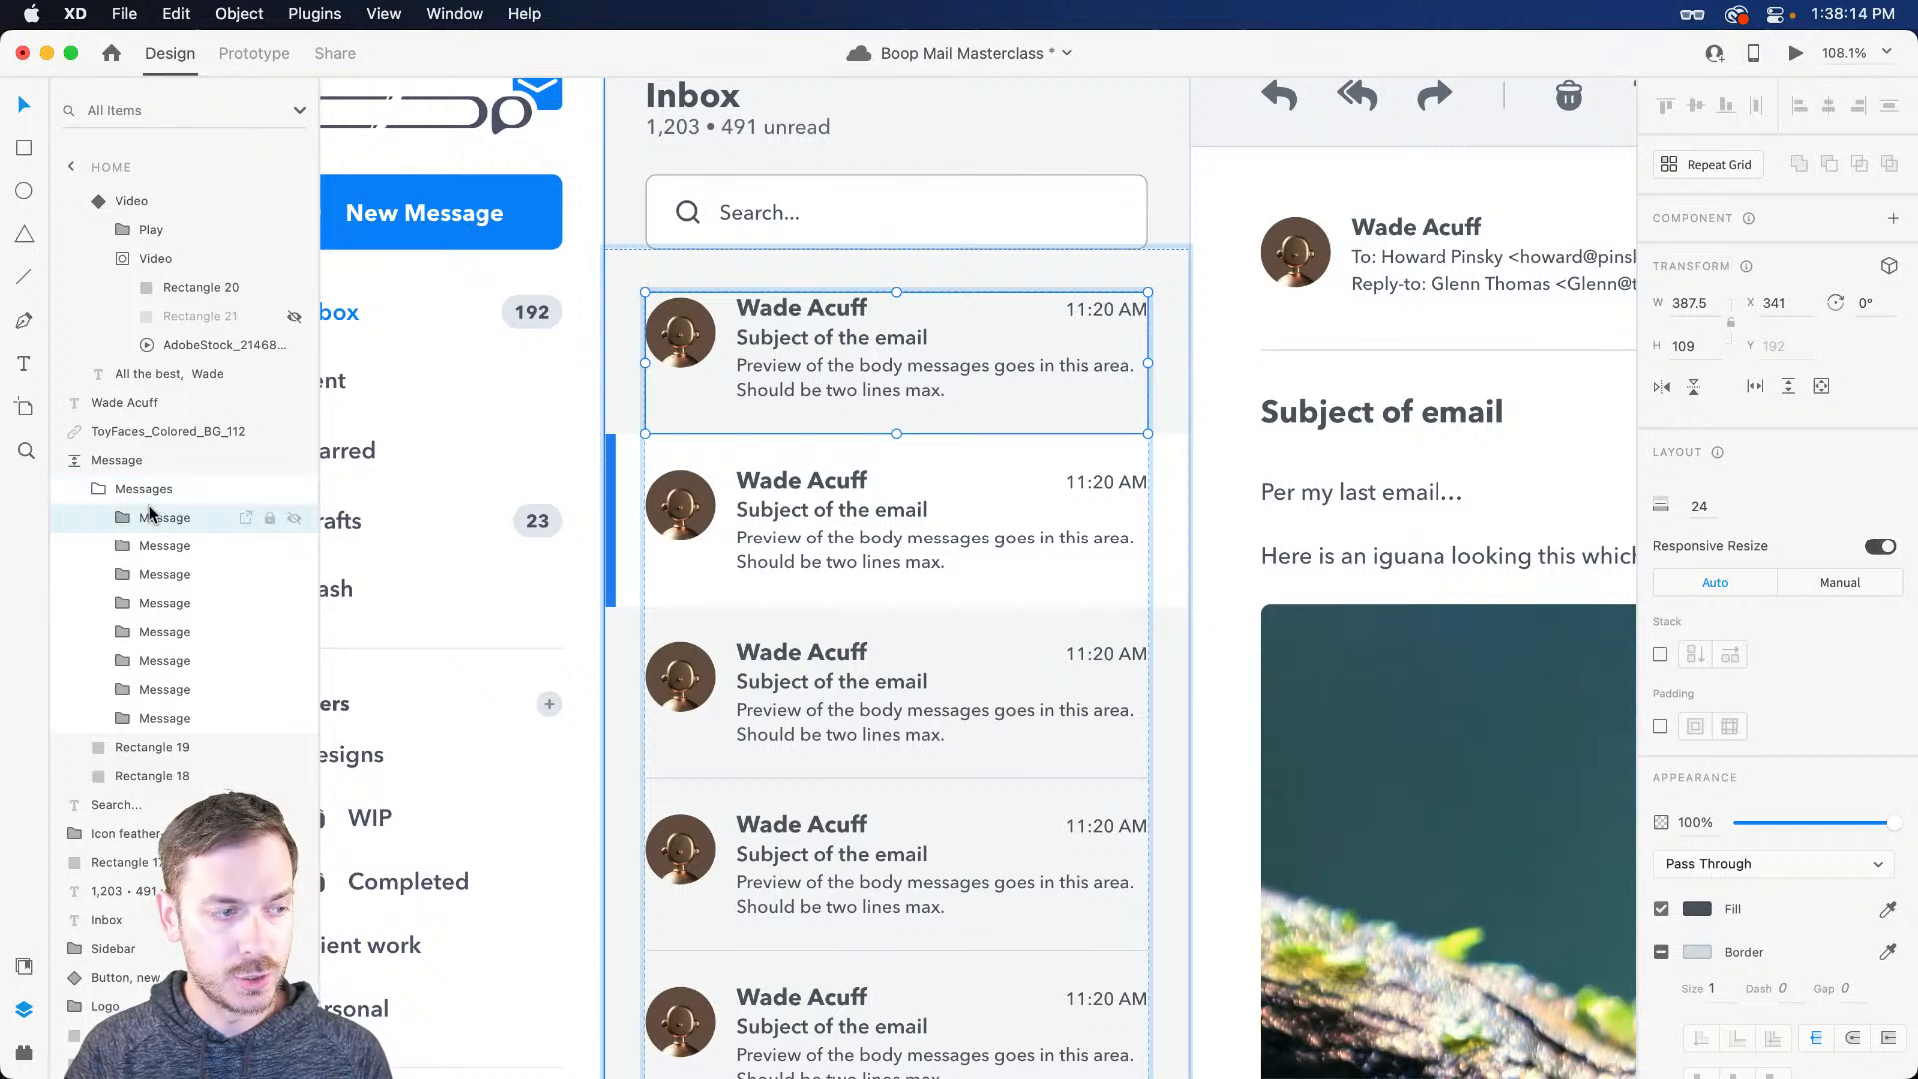
Step: Draw a borderless rectangle about 449 × 142 over the first inbox message, inside the Message scroll group
left_click(135, 490)
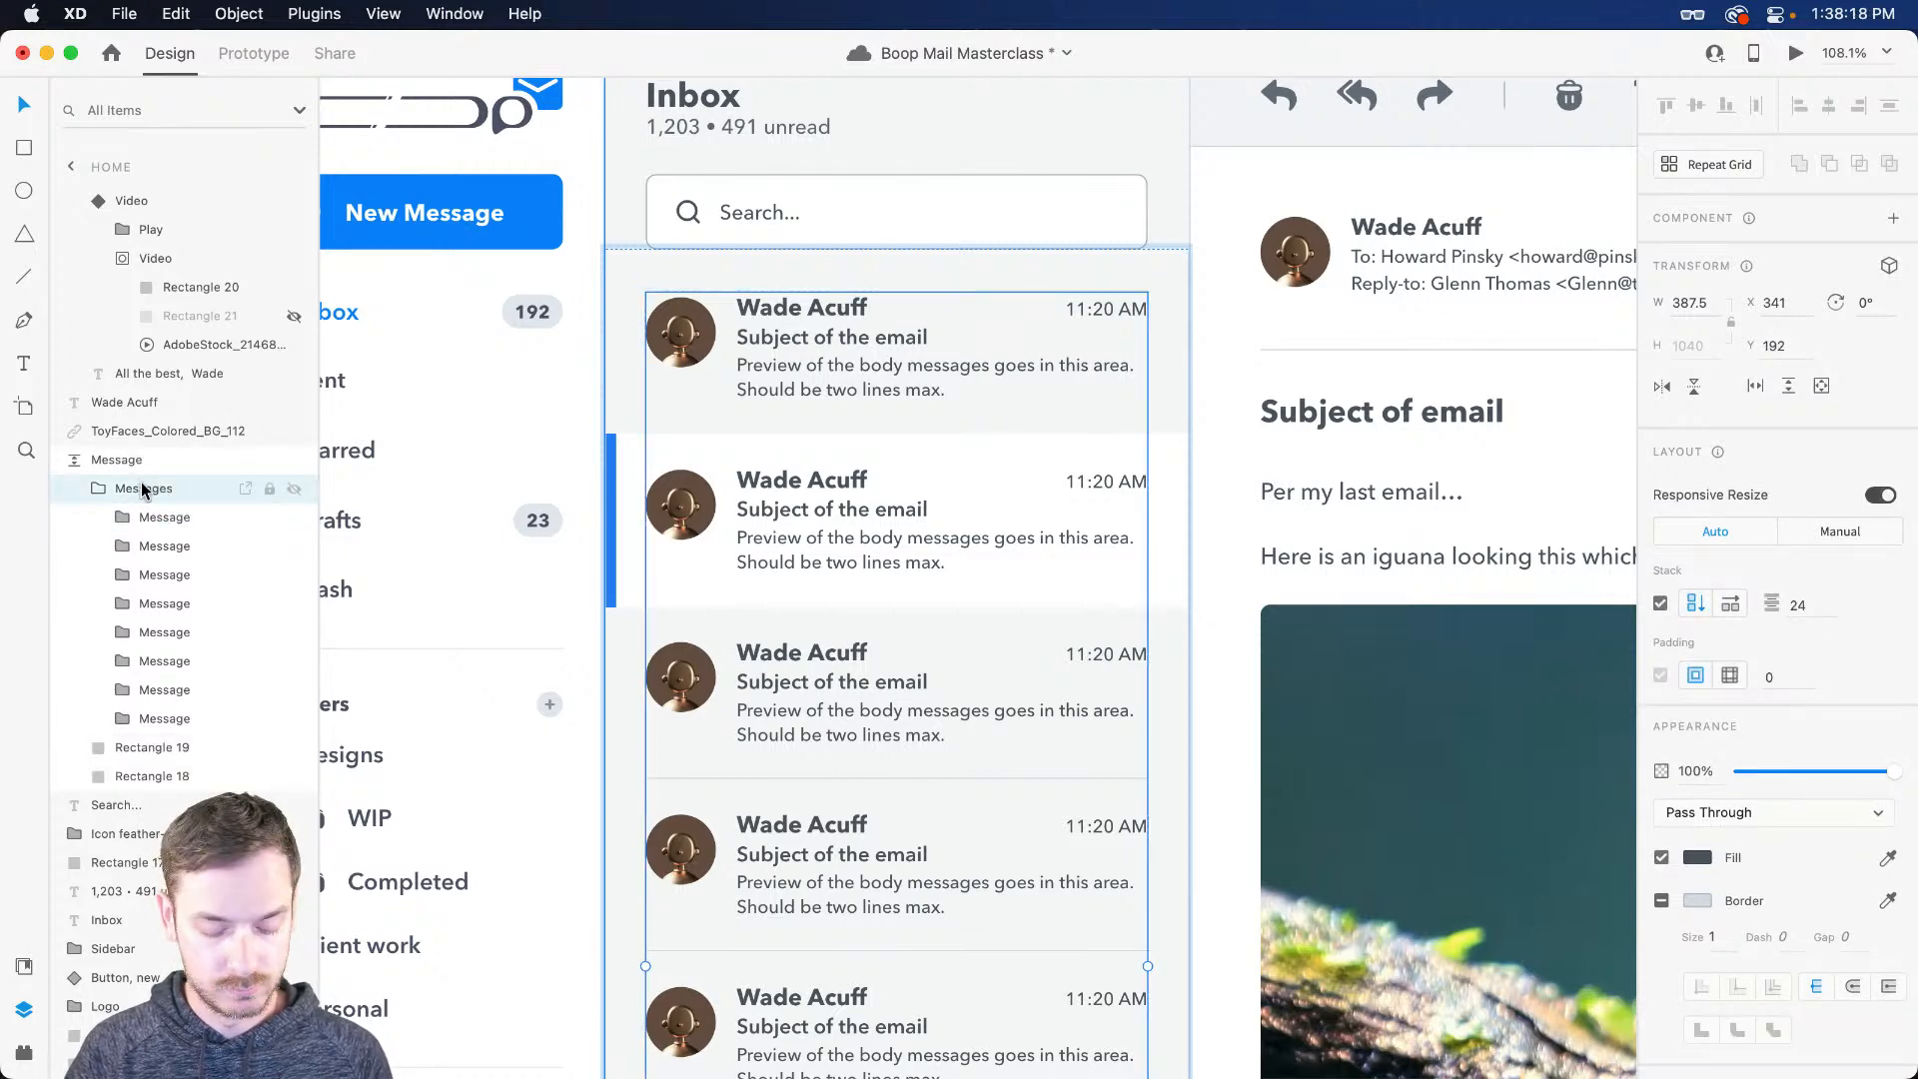
key("r")
mouse_move(606, 250)
left_mouse_down()
mouse_move(1085, 432)
mouse_move(1189, 431)
left_mouse_up()
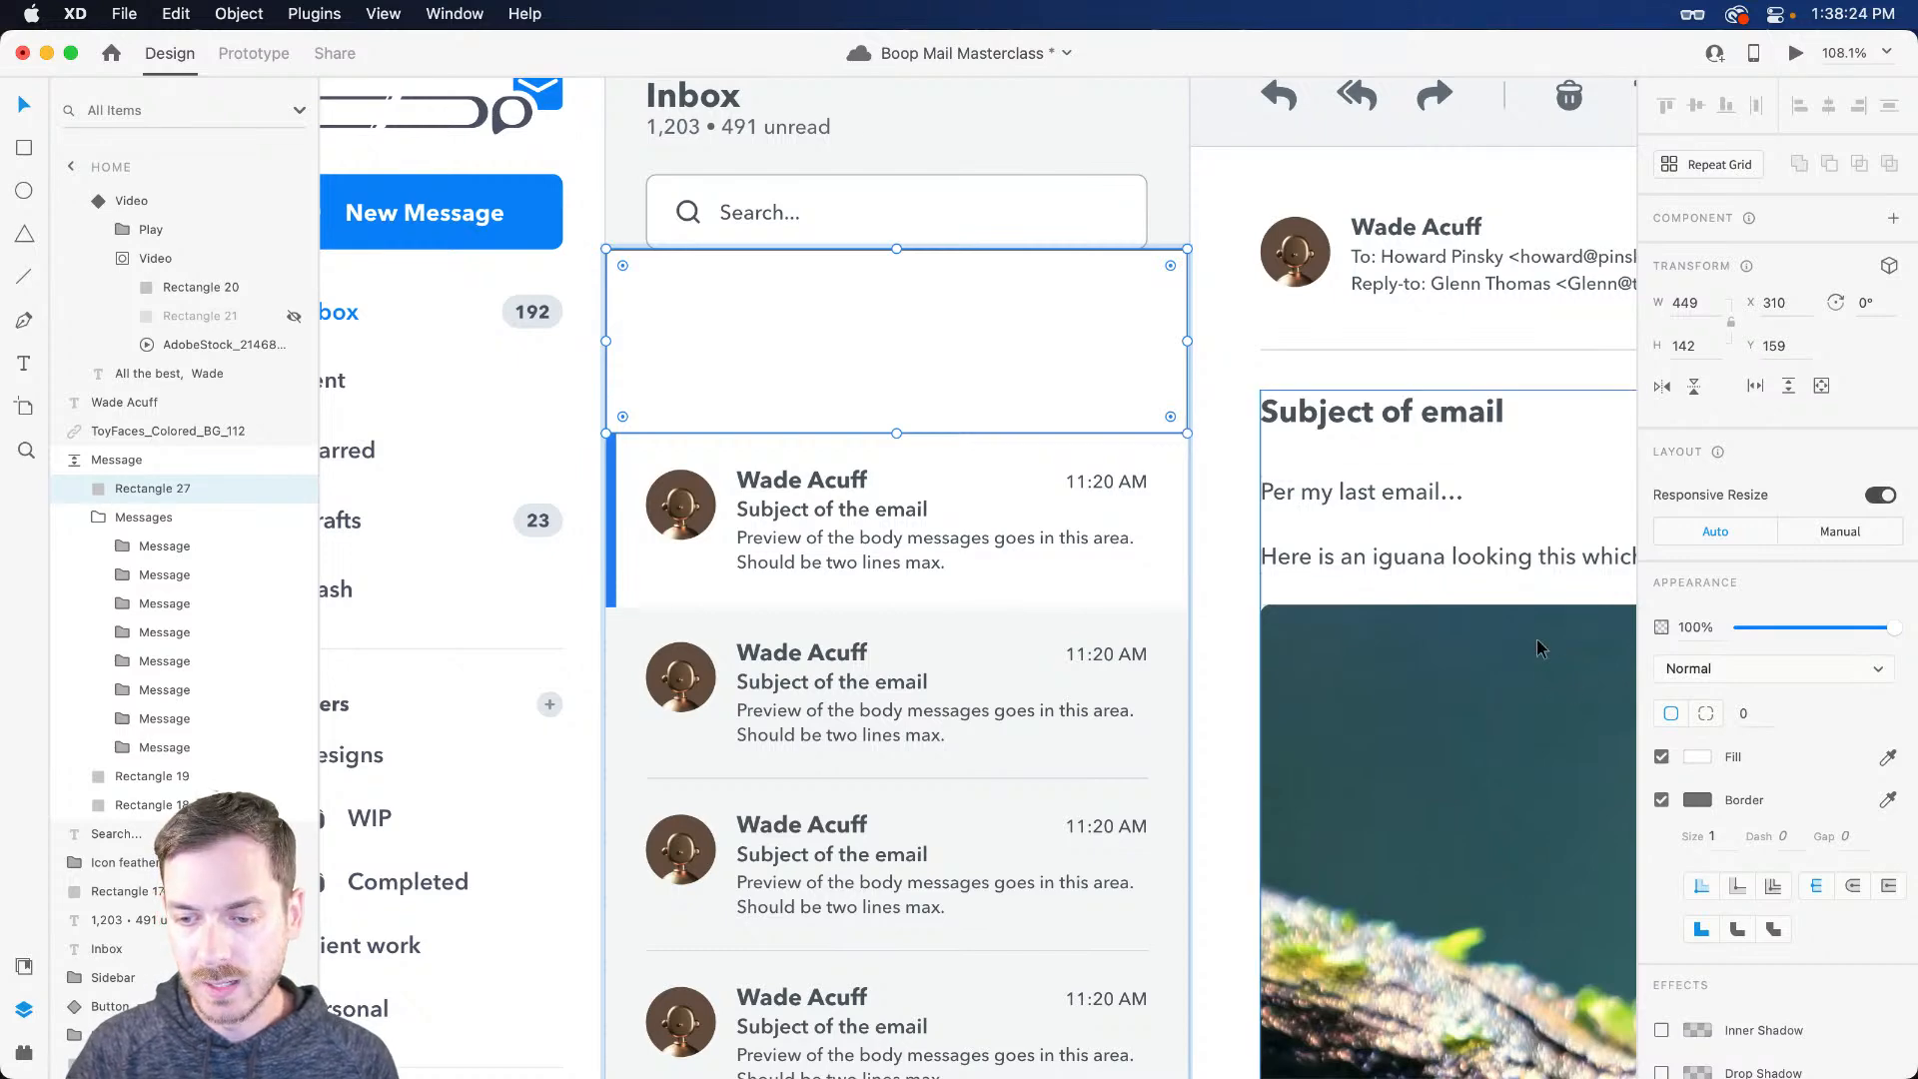
left_click(1661, 799)
Step: Try a Soft Light blend and a dark fill on the rectangle over the first message
left_click(1776, 672)
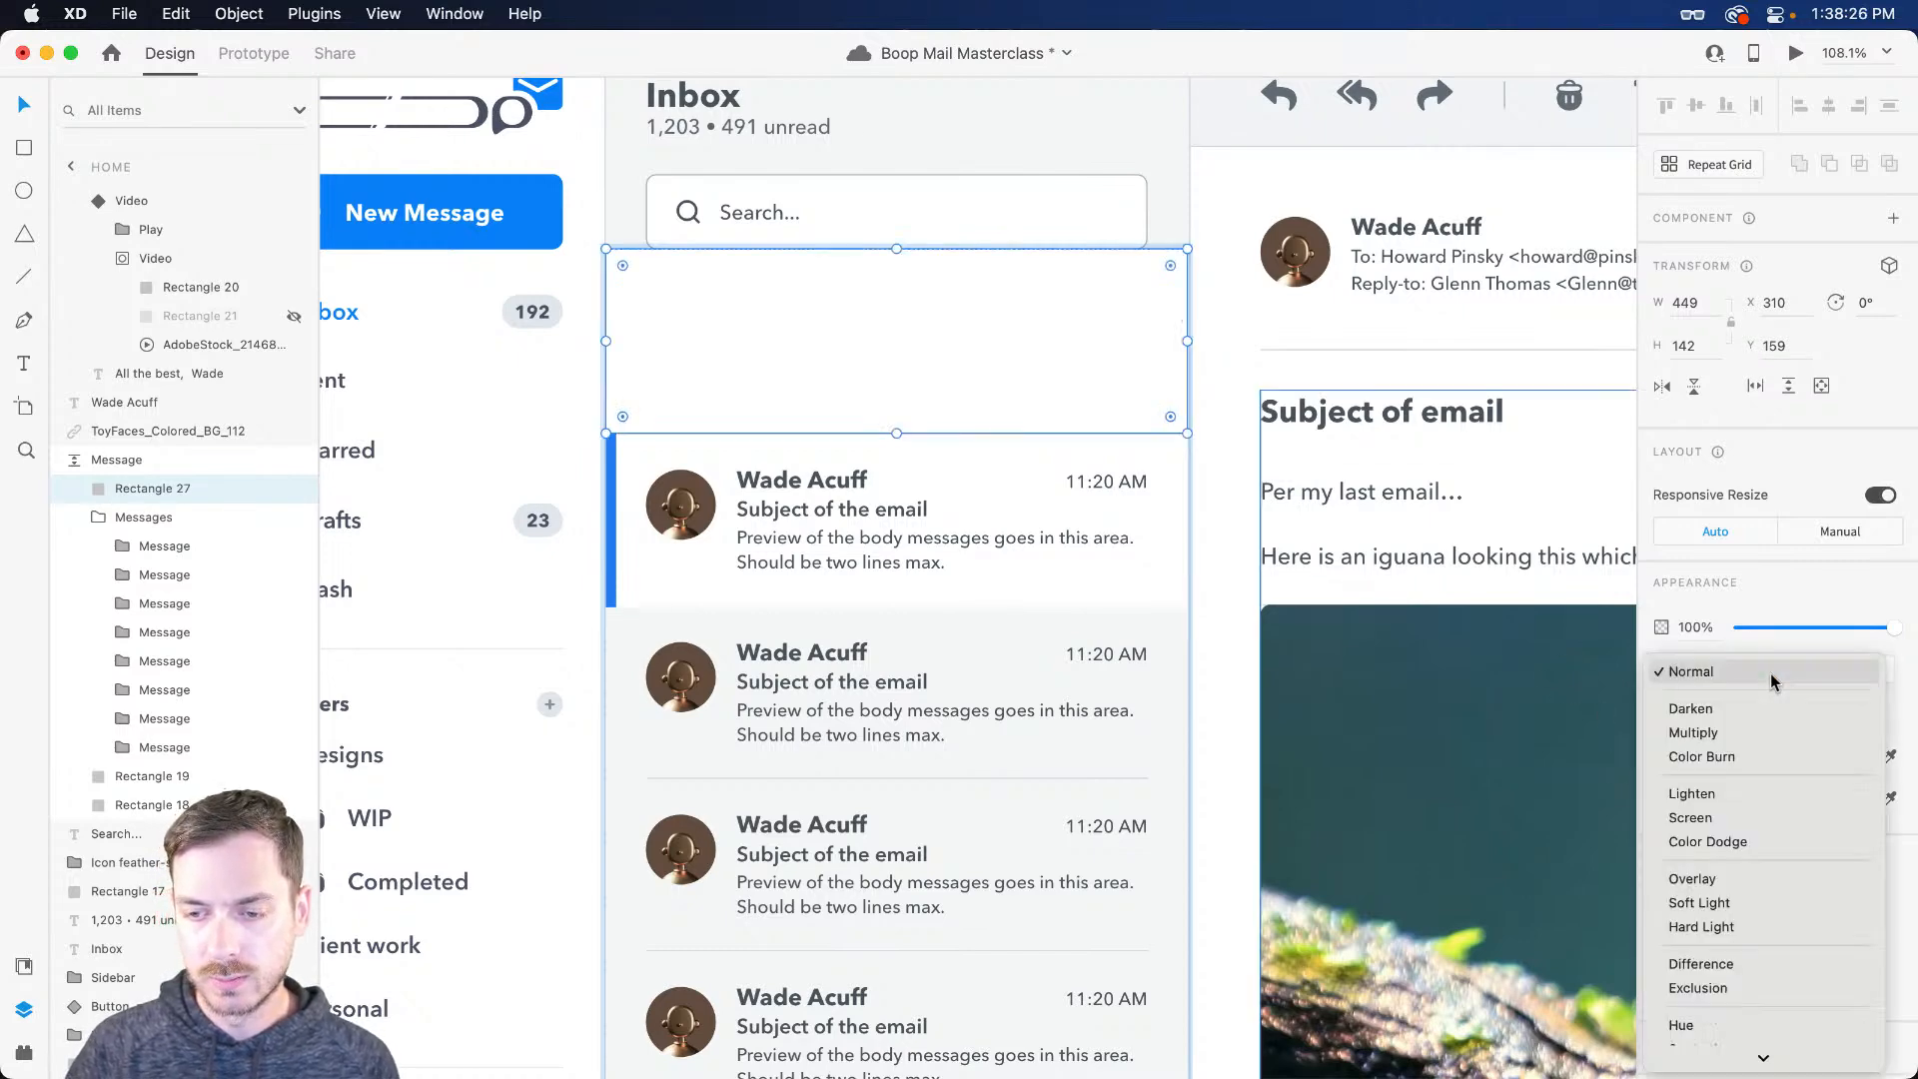
left_click(1760, 902)
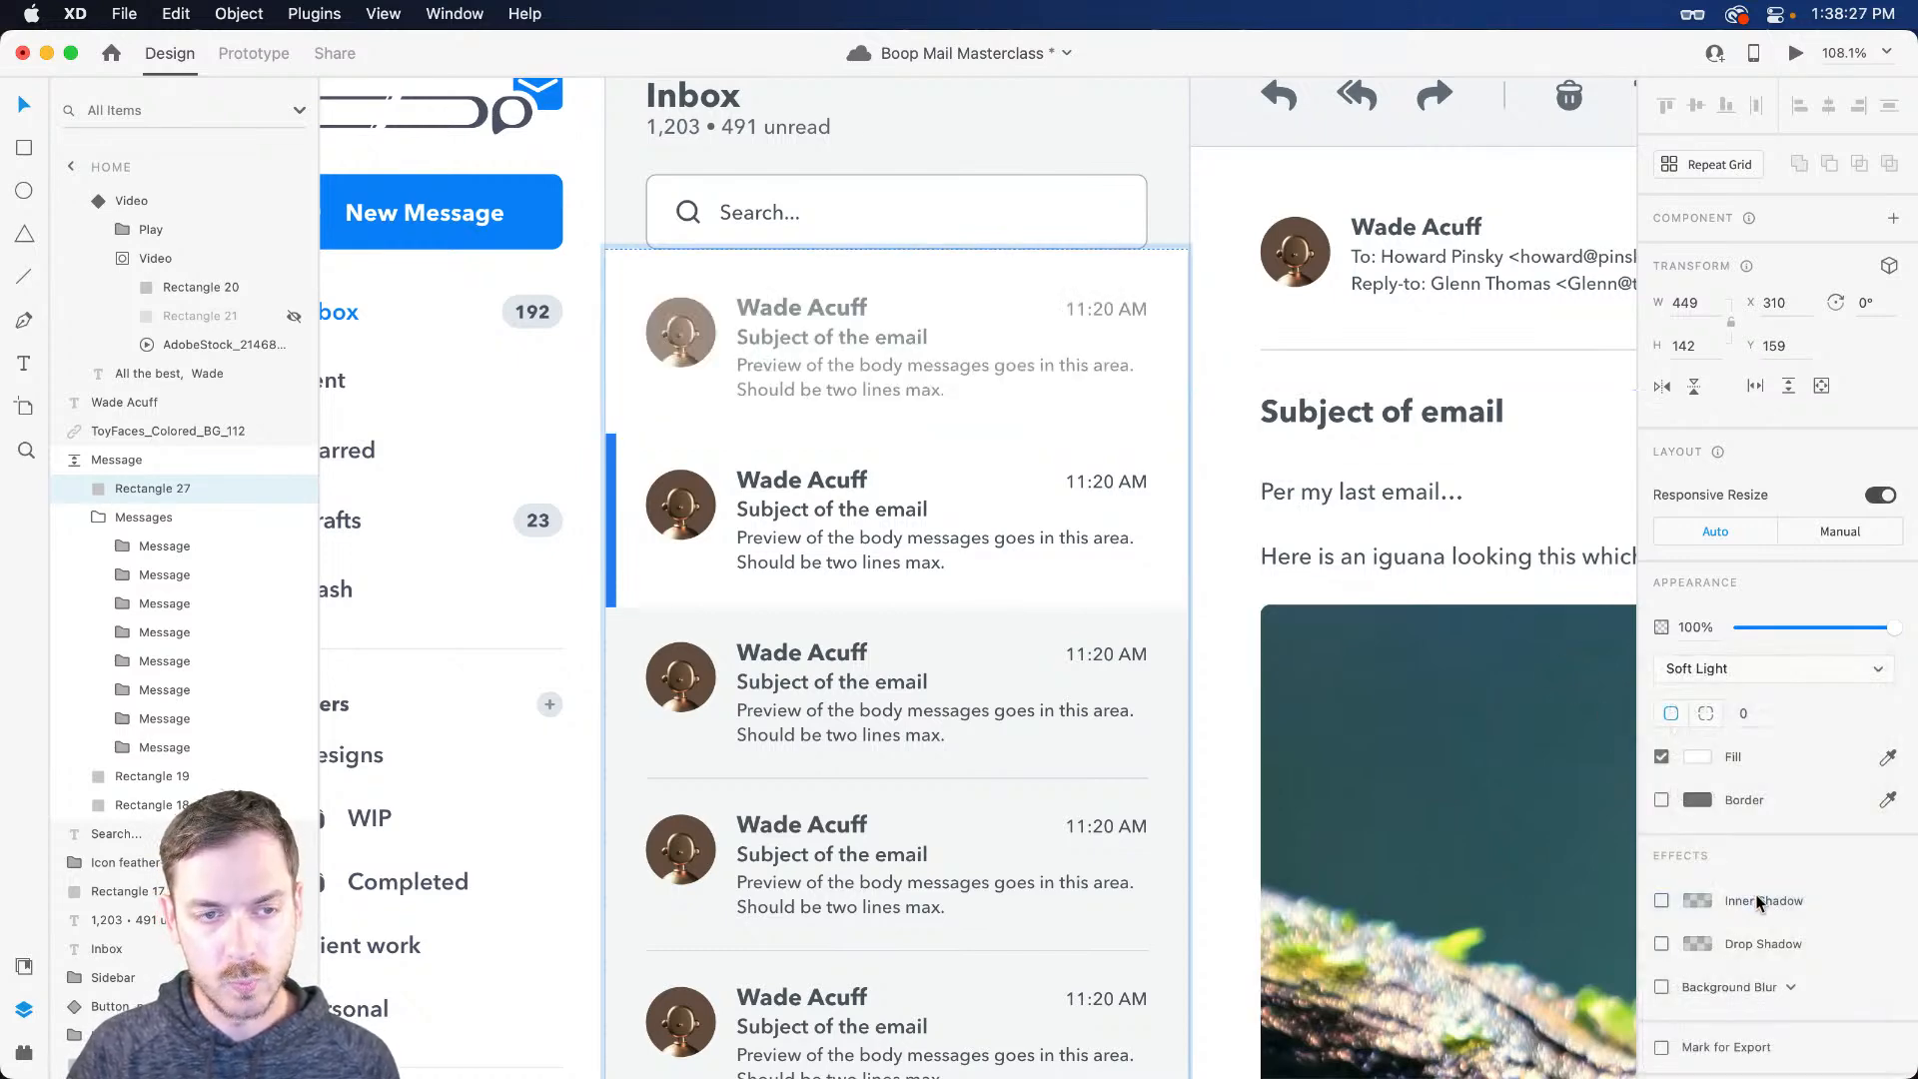
left_click(1706, 757)
left_click(1618, 712)
mouse_move(1490, 762)
left_mouse_down()
mouse_move(1447, 781)
mouse_move(1474, 777)
left_mouse_up()
Step: Set the rectangle's blend mode to Multiply and send it to the back of the Message scroll group
left_click(1764, 671)
left_click(1738, 509)
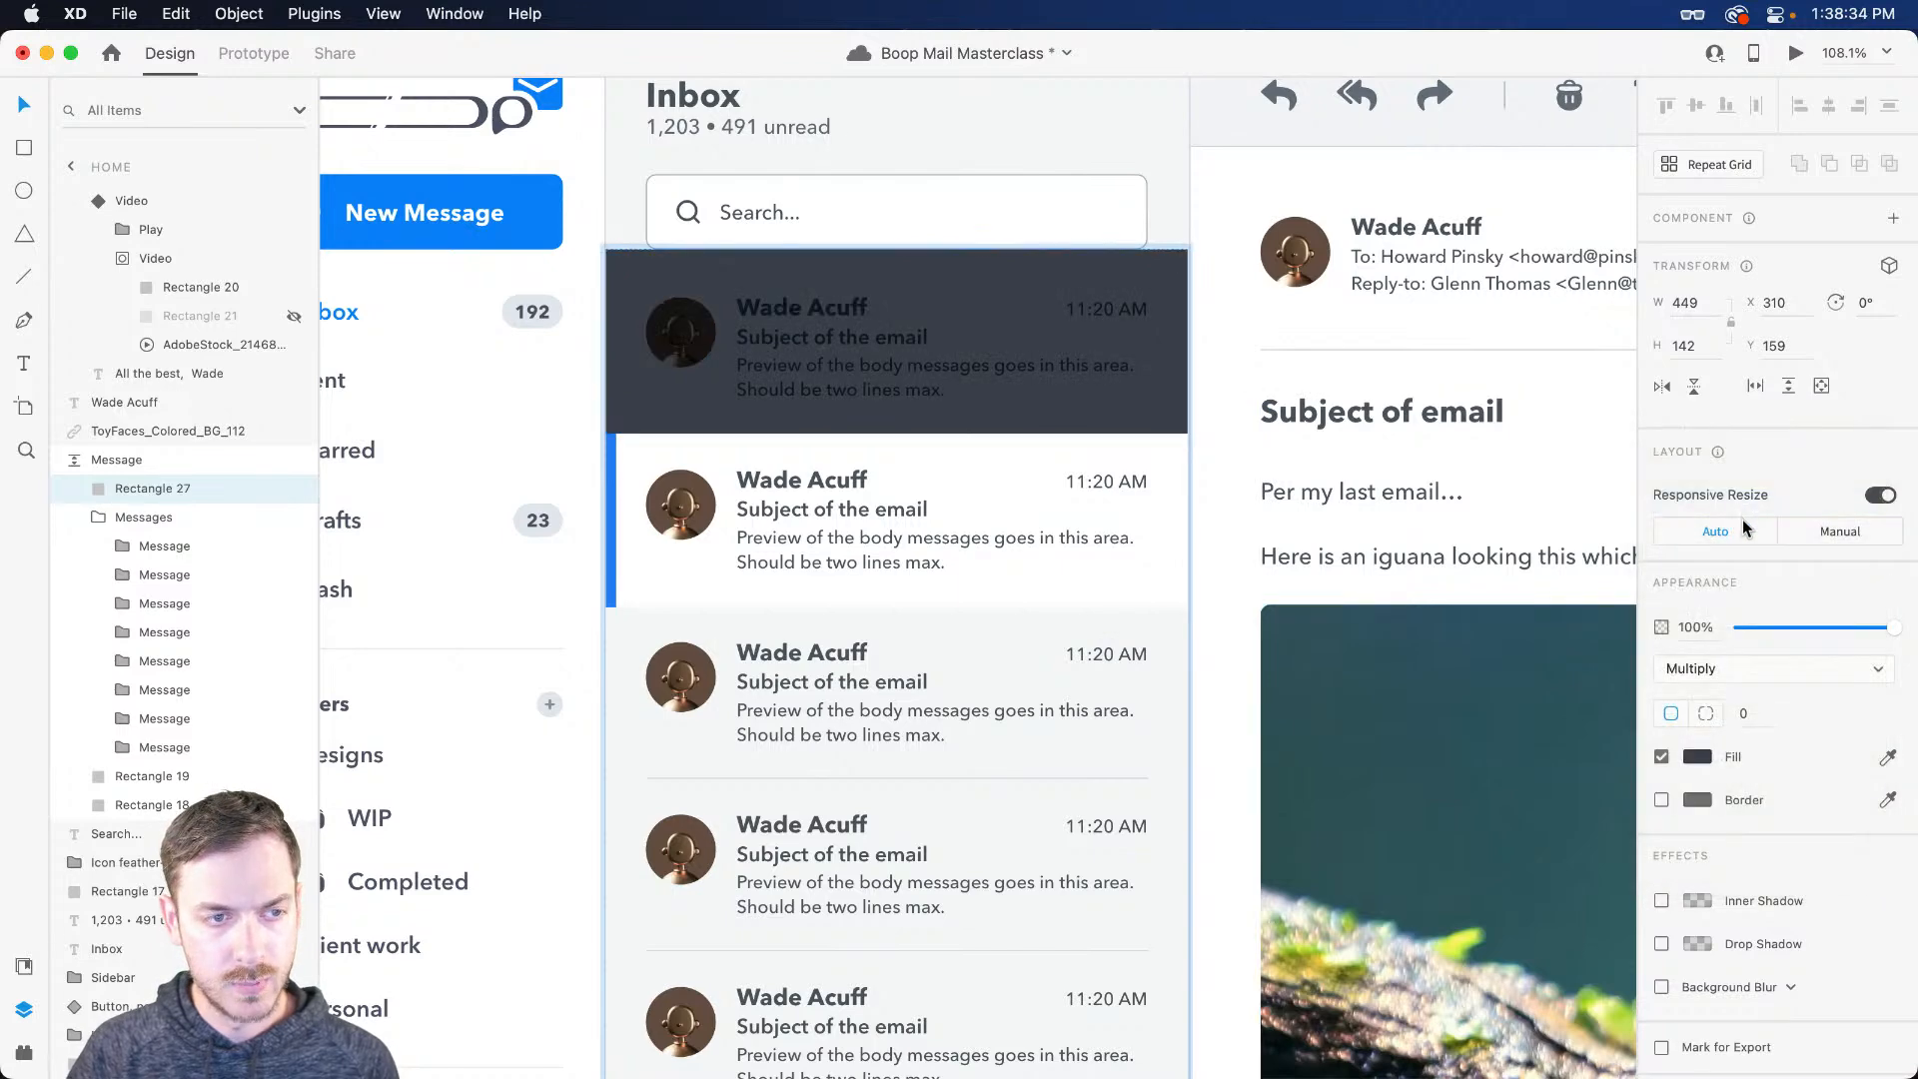
left_click(1753, 672)
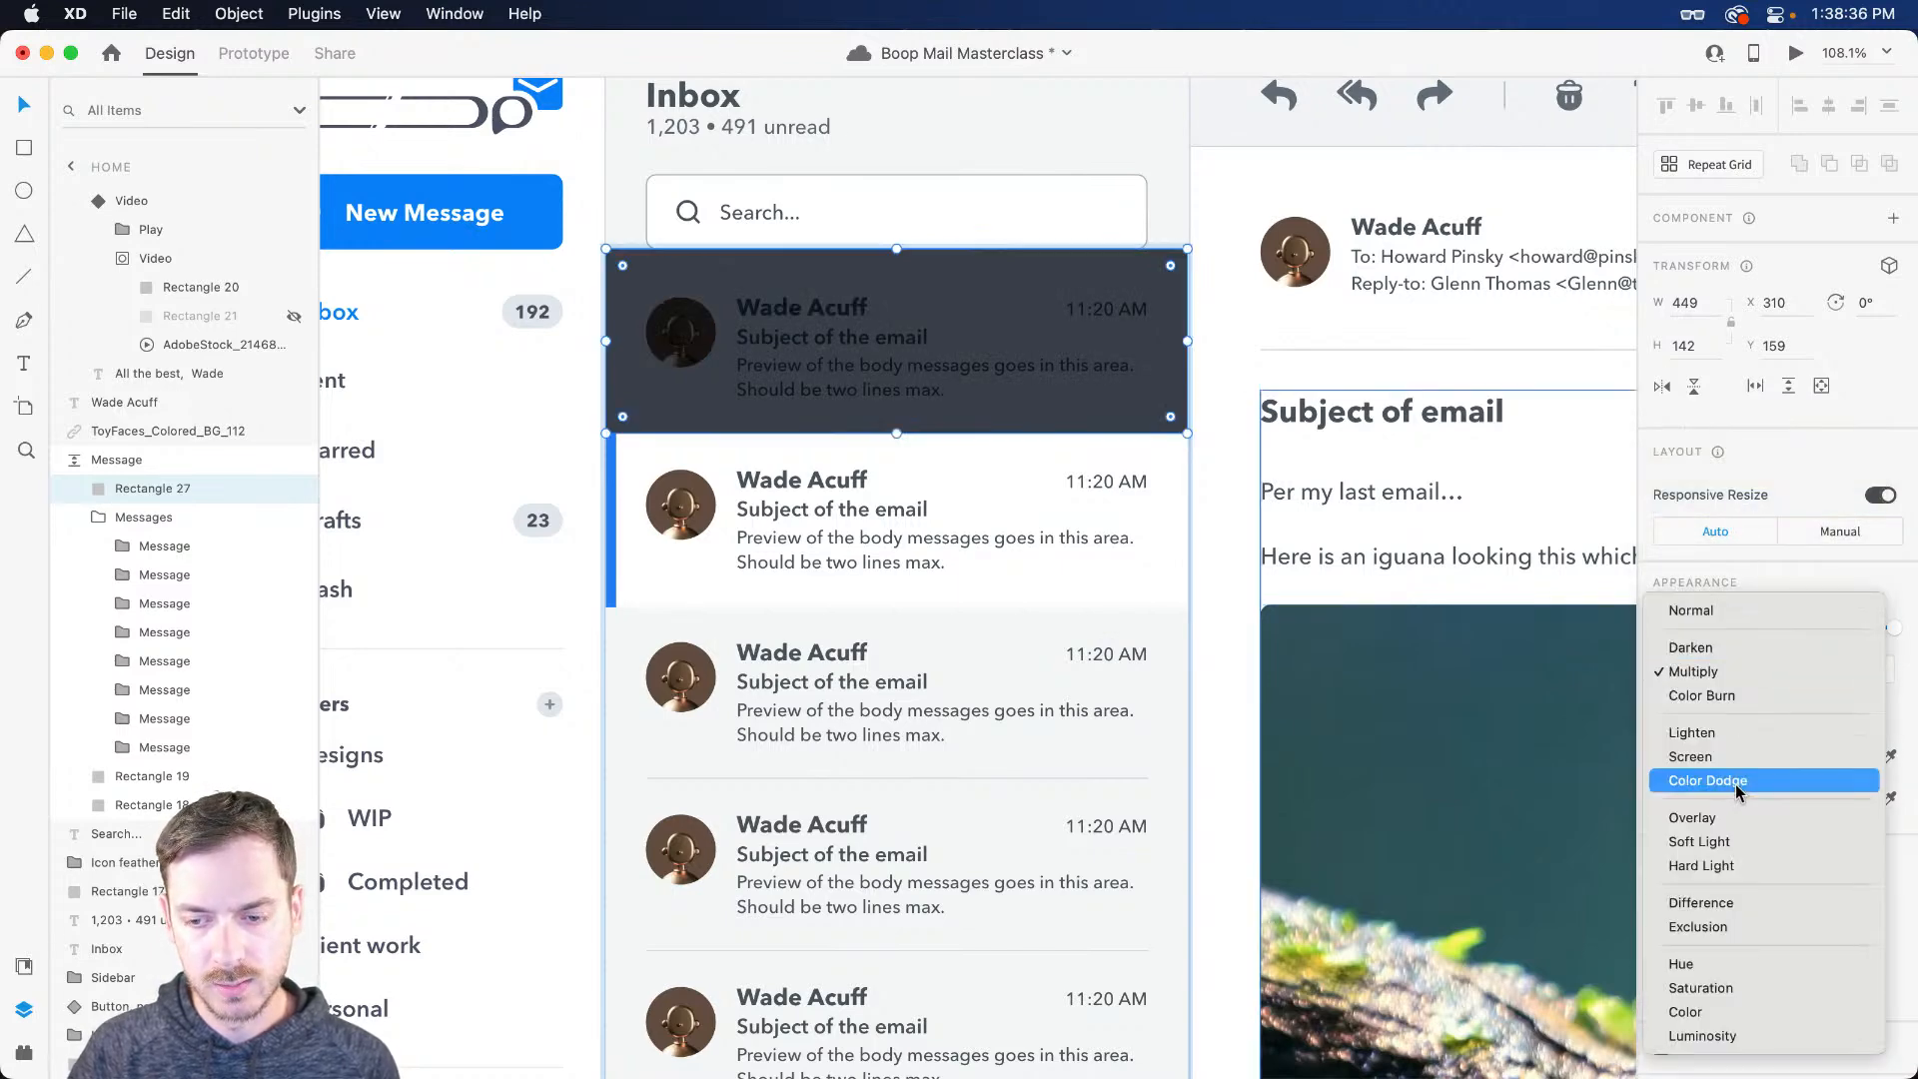
left_click(1758, 469)
key("super+shift+[")
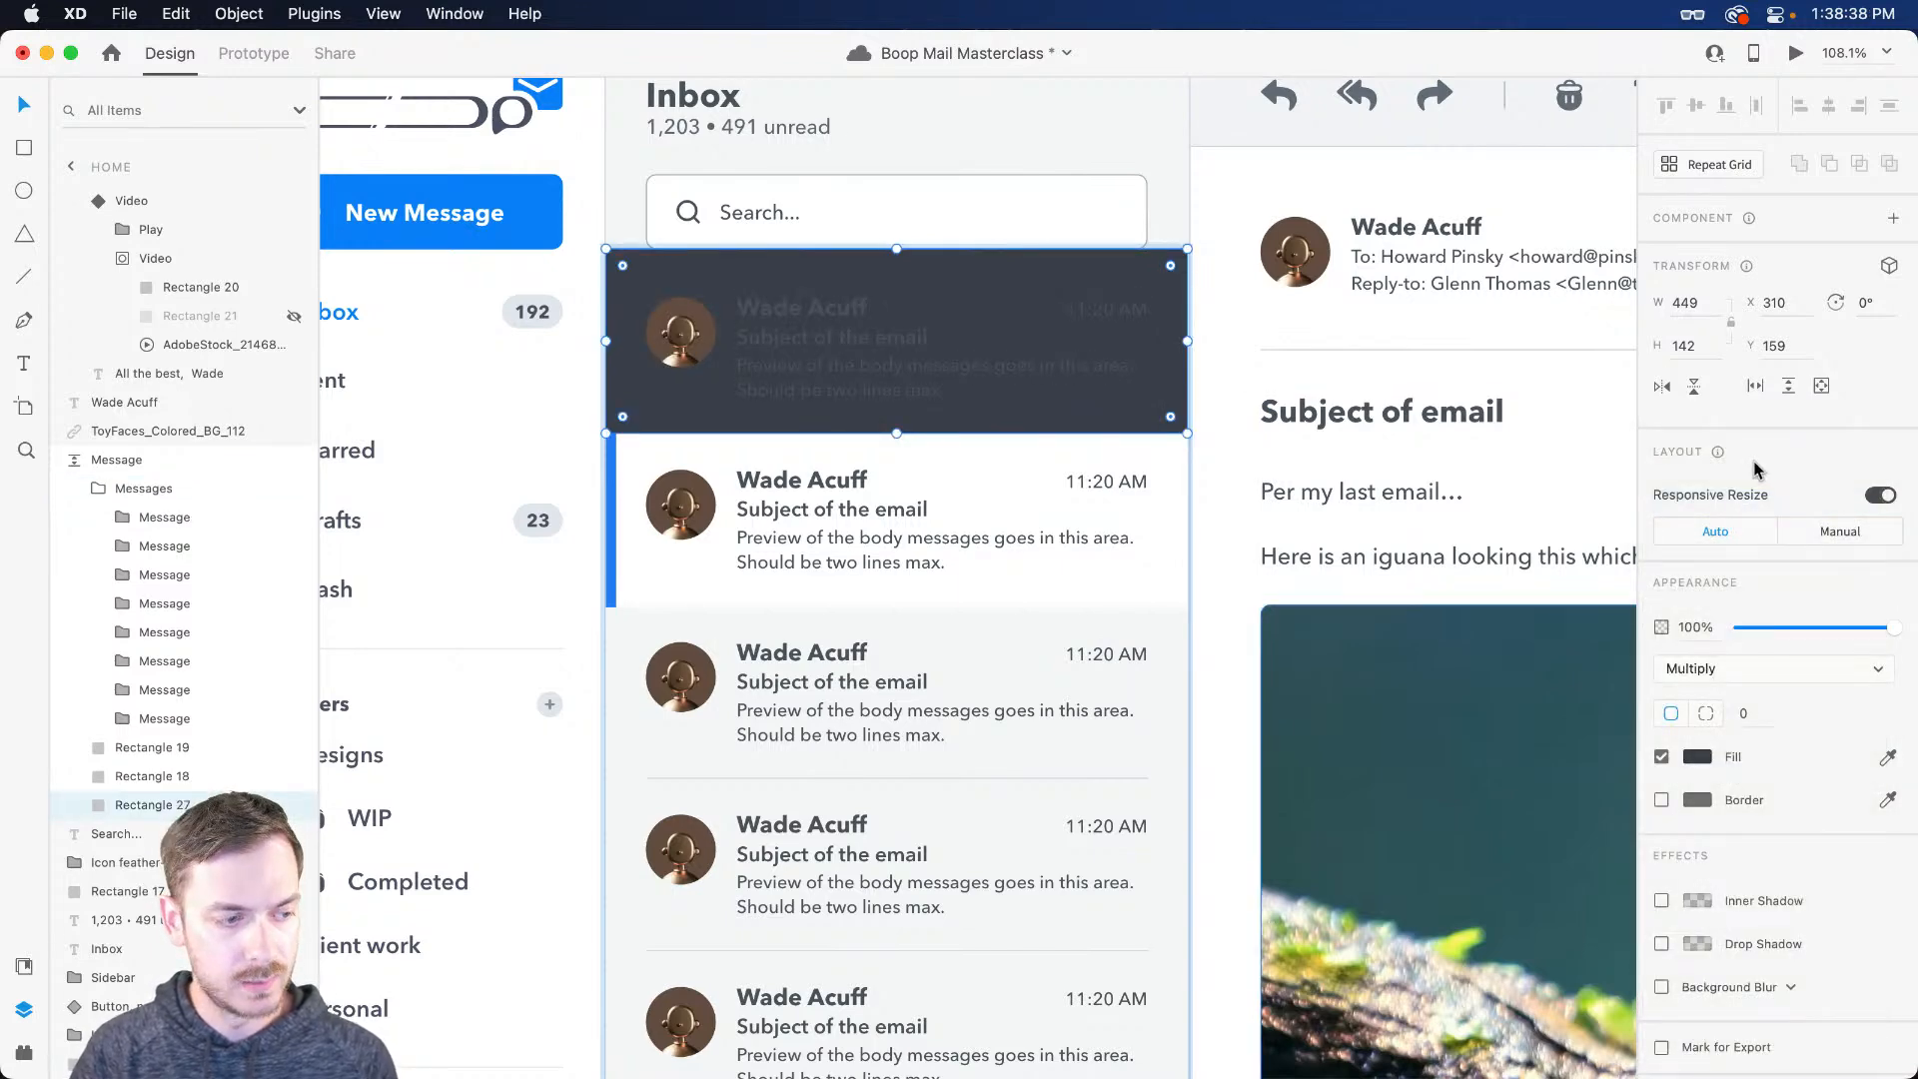
Step: Sample the list's light background for the rectangle's fill and darken it slightly to #E2E8ED
left_click(1698, 759)
left_click(1646, 857)
left_click(1029, 640)
left_click_drag(1413, 650, 1415, 653)
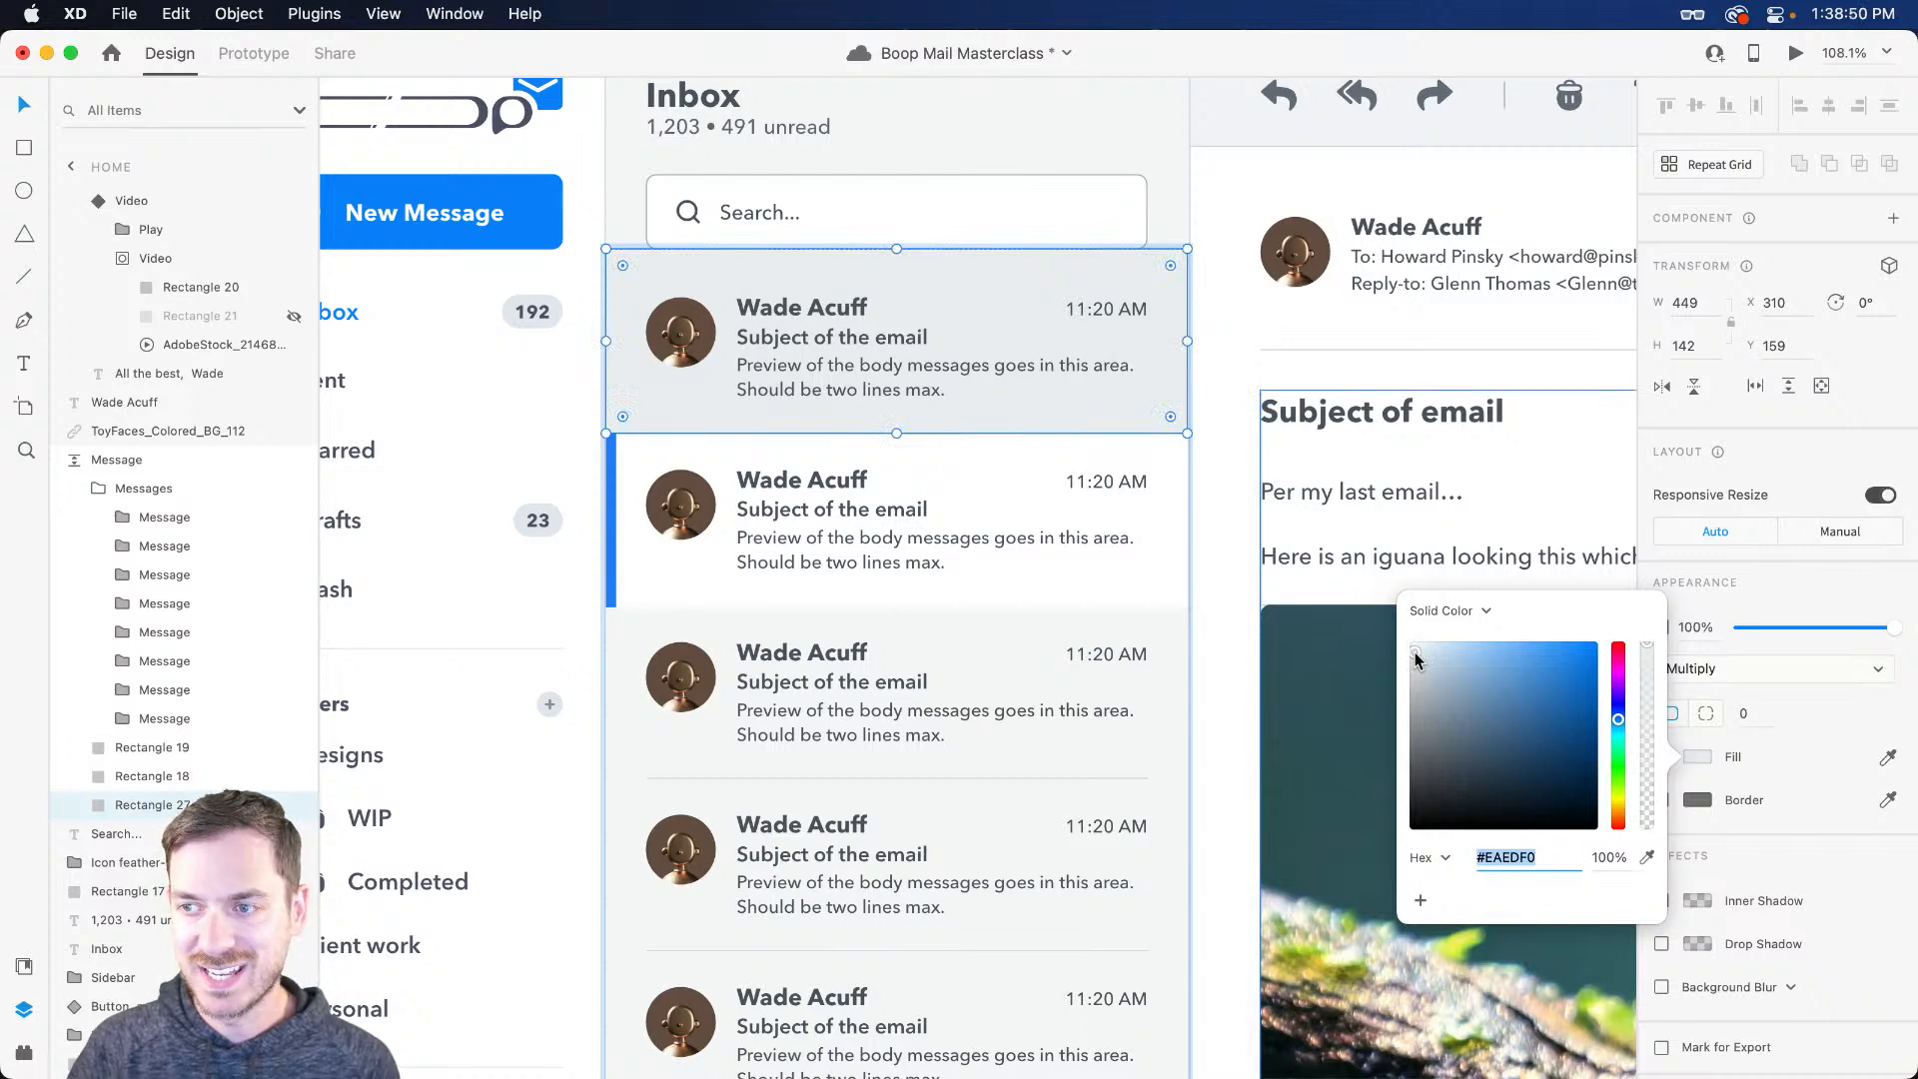
left_click(1417, 659)
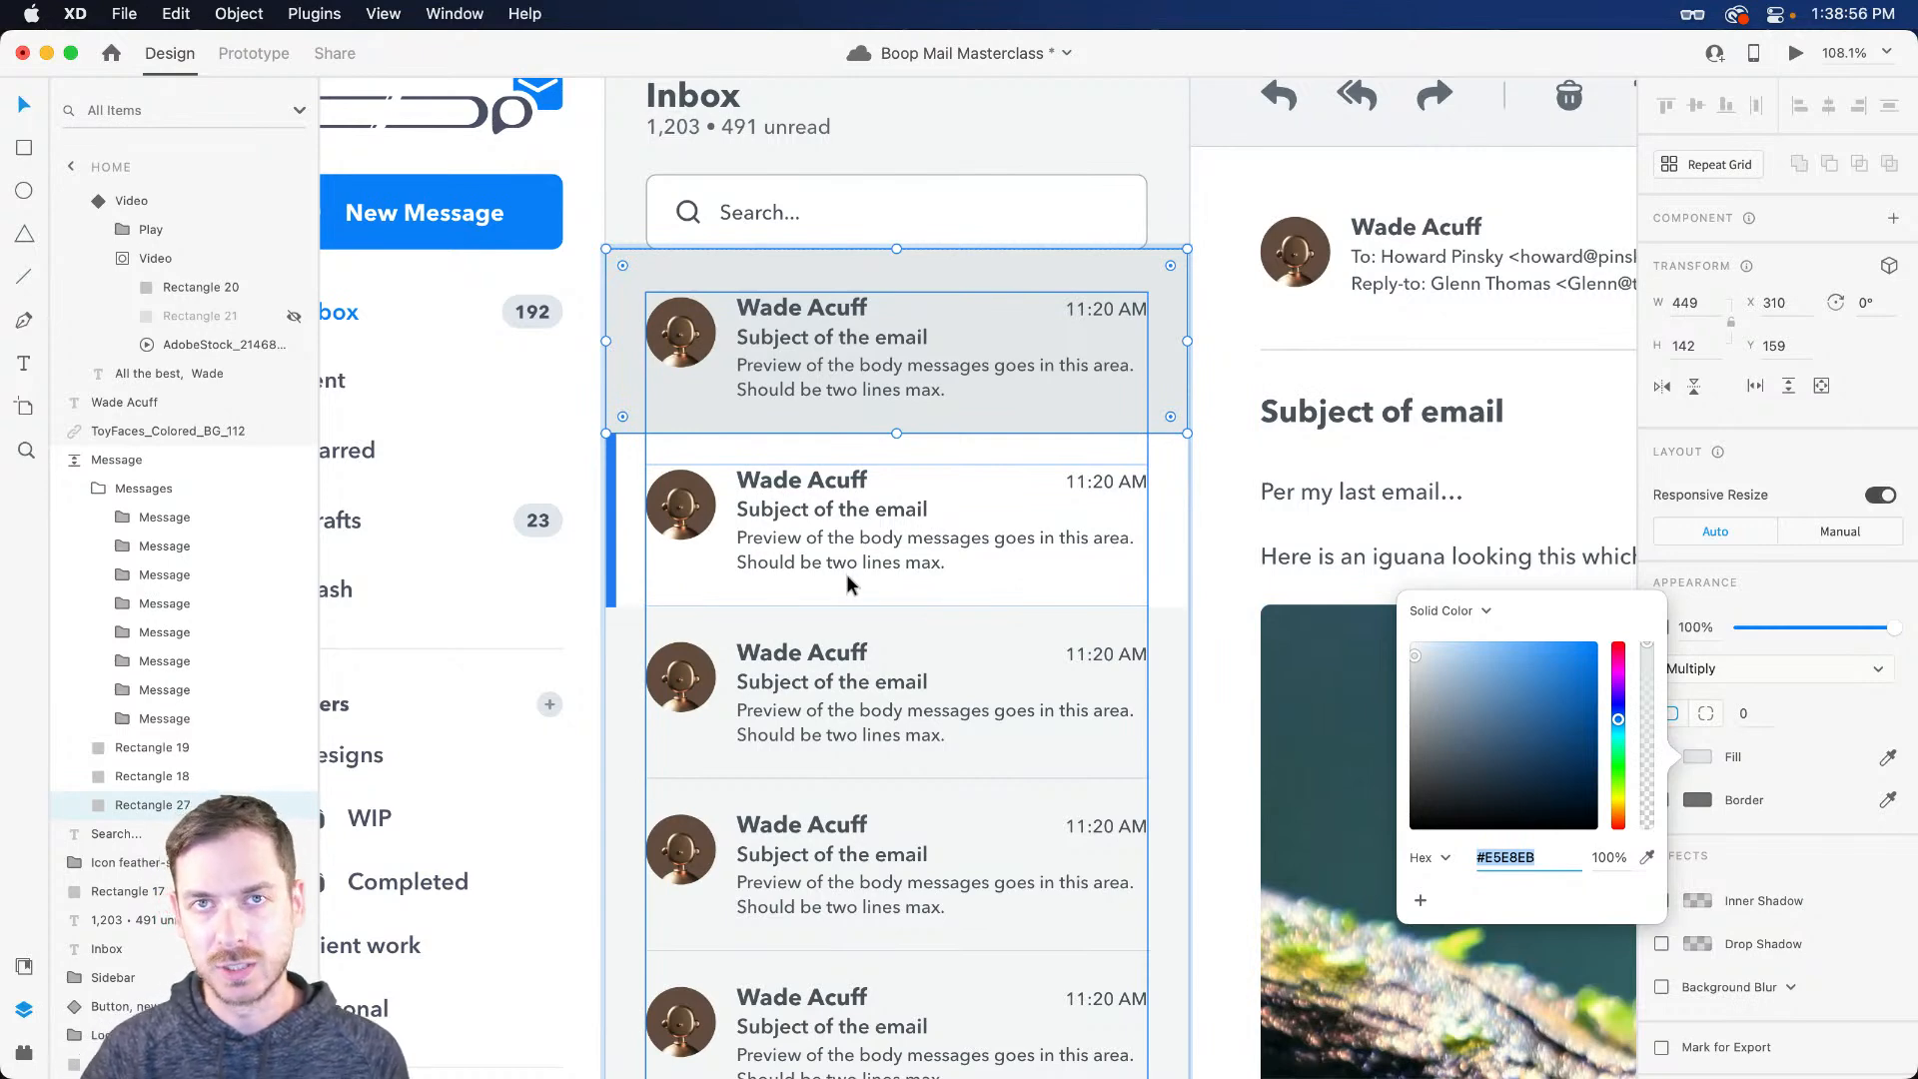
left_click(1417, 654)
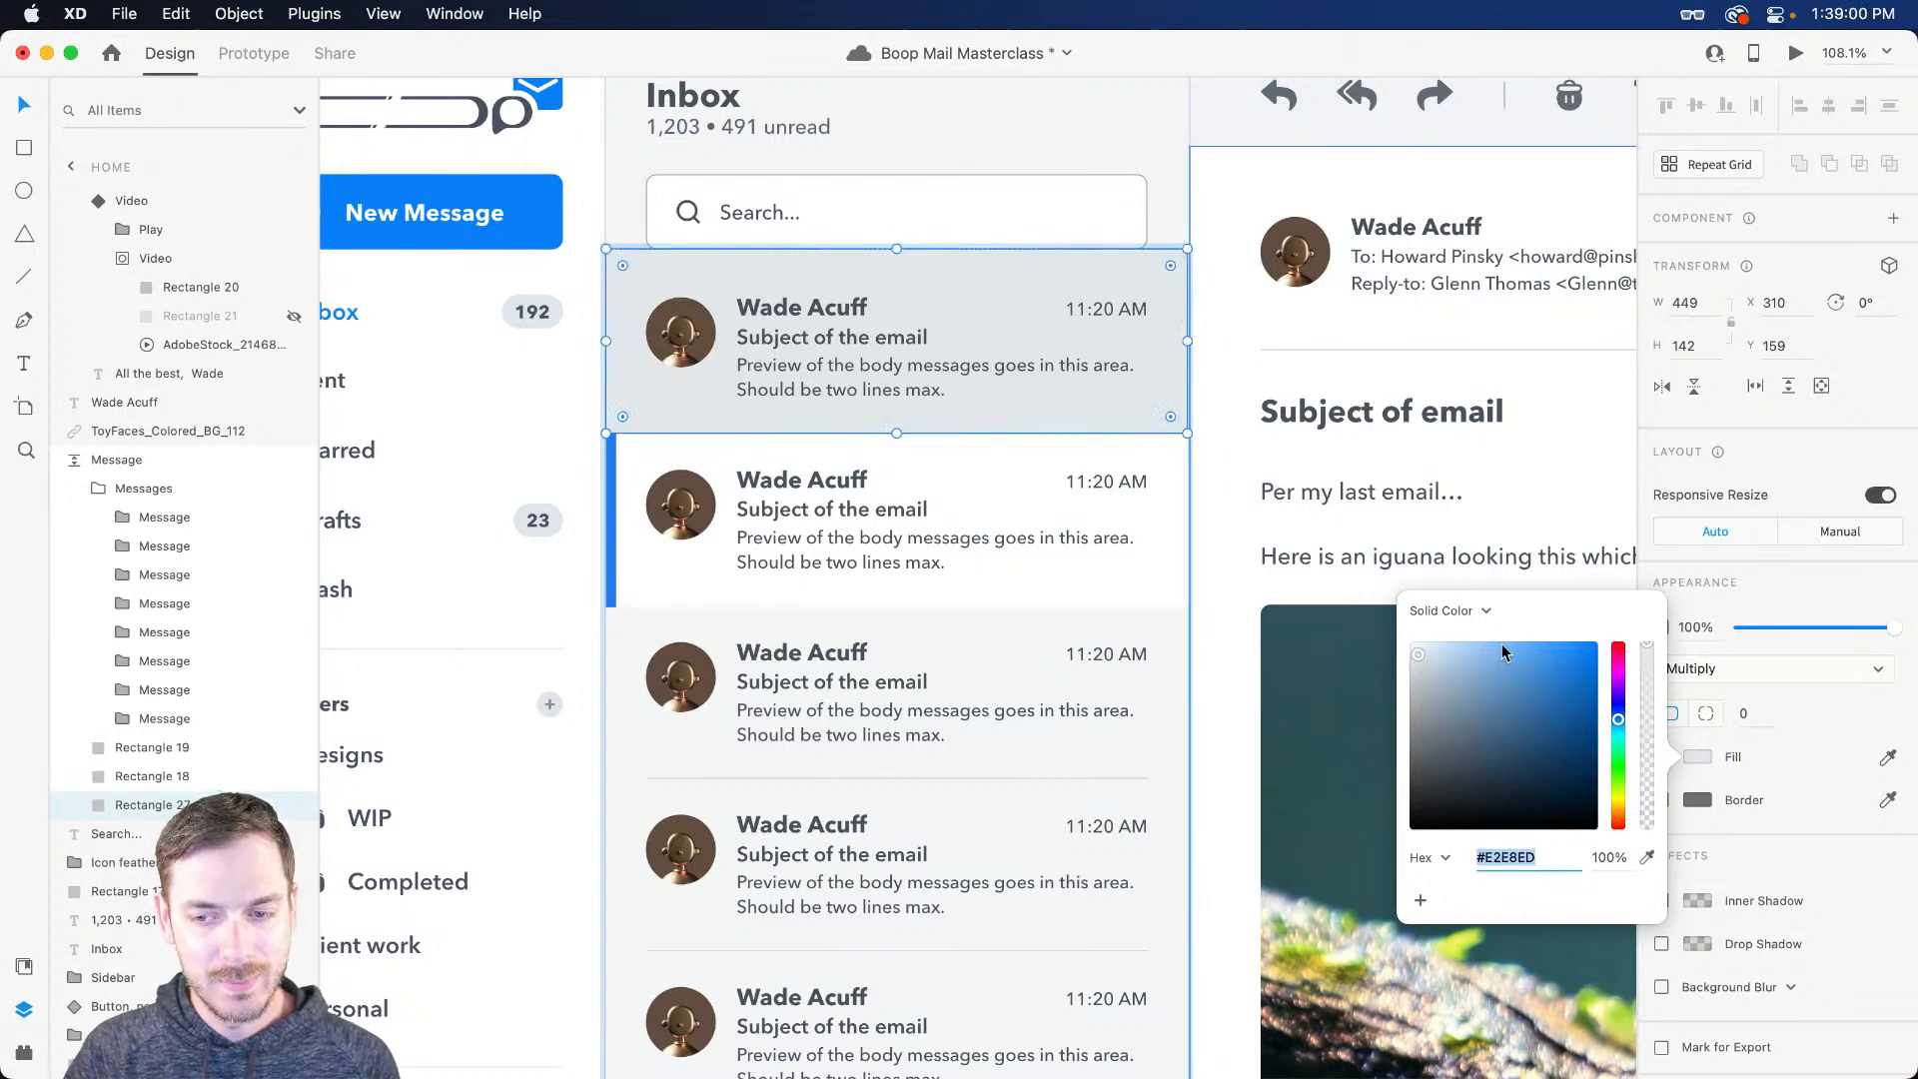
left_click(1764, 585)
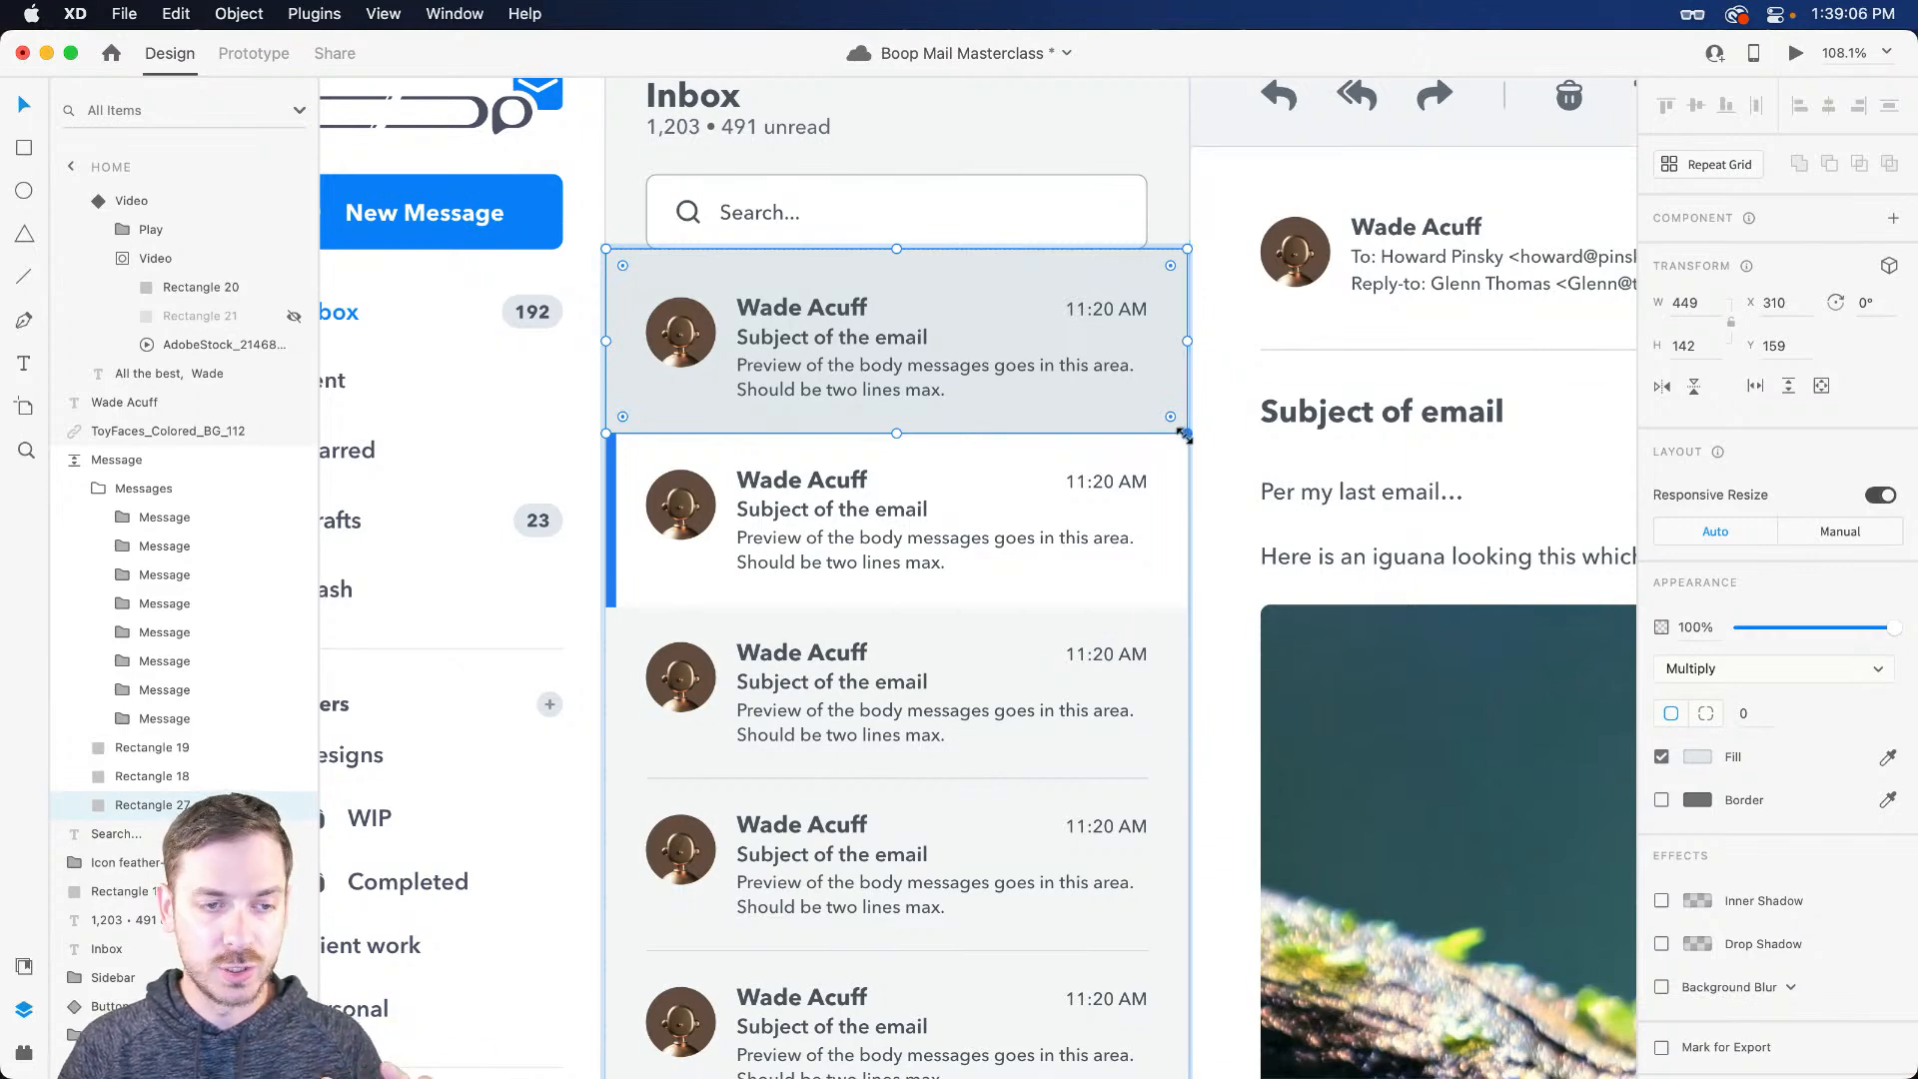
Step: Group Rectangle 18 and Rectangle 19 behind the second message and name the group "Active"
left_click(140, 777)
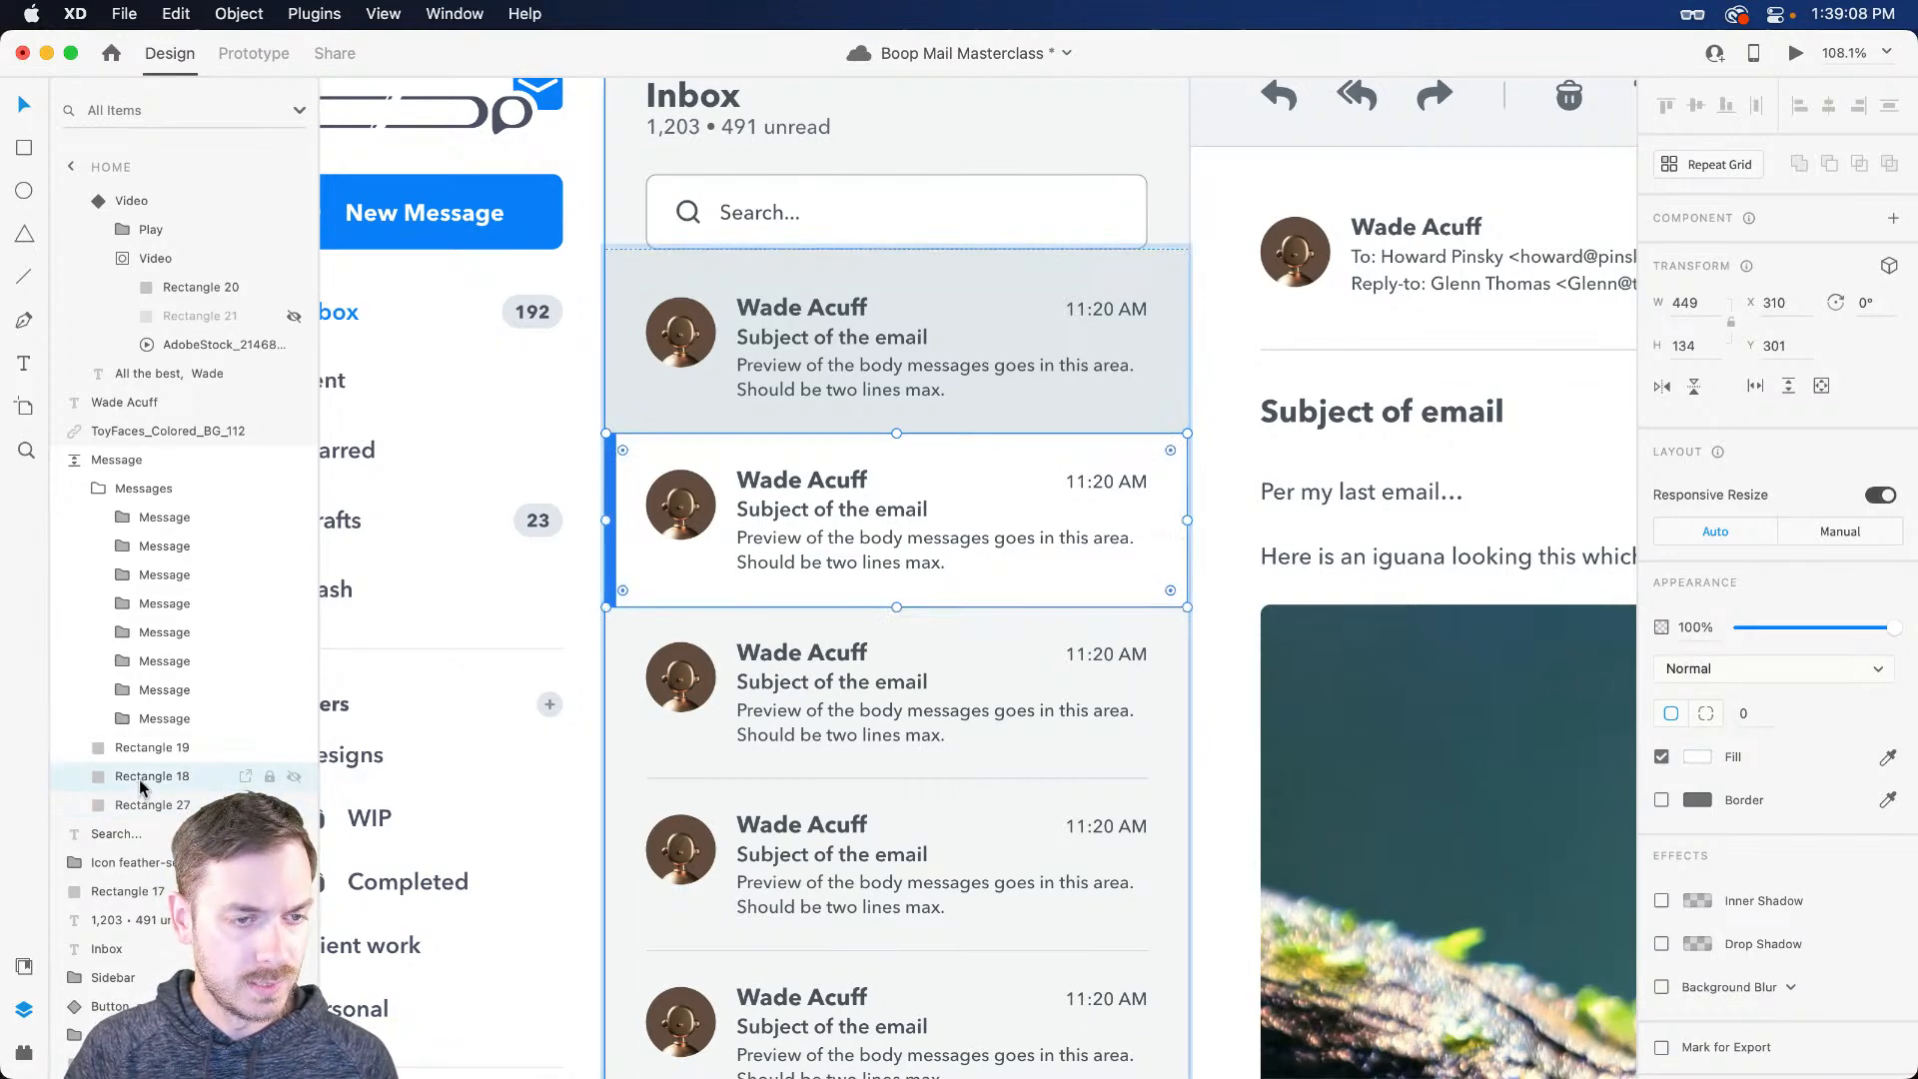
scroll(717, 714, "down", 3)
left_click(186, 752)
left_click(180, 778, "shift")
key("super+g")
type("Actio")
type("e")
key("Return")
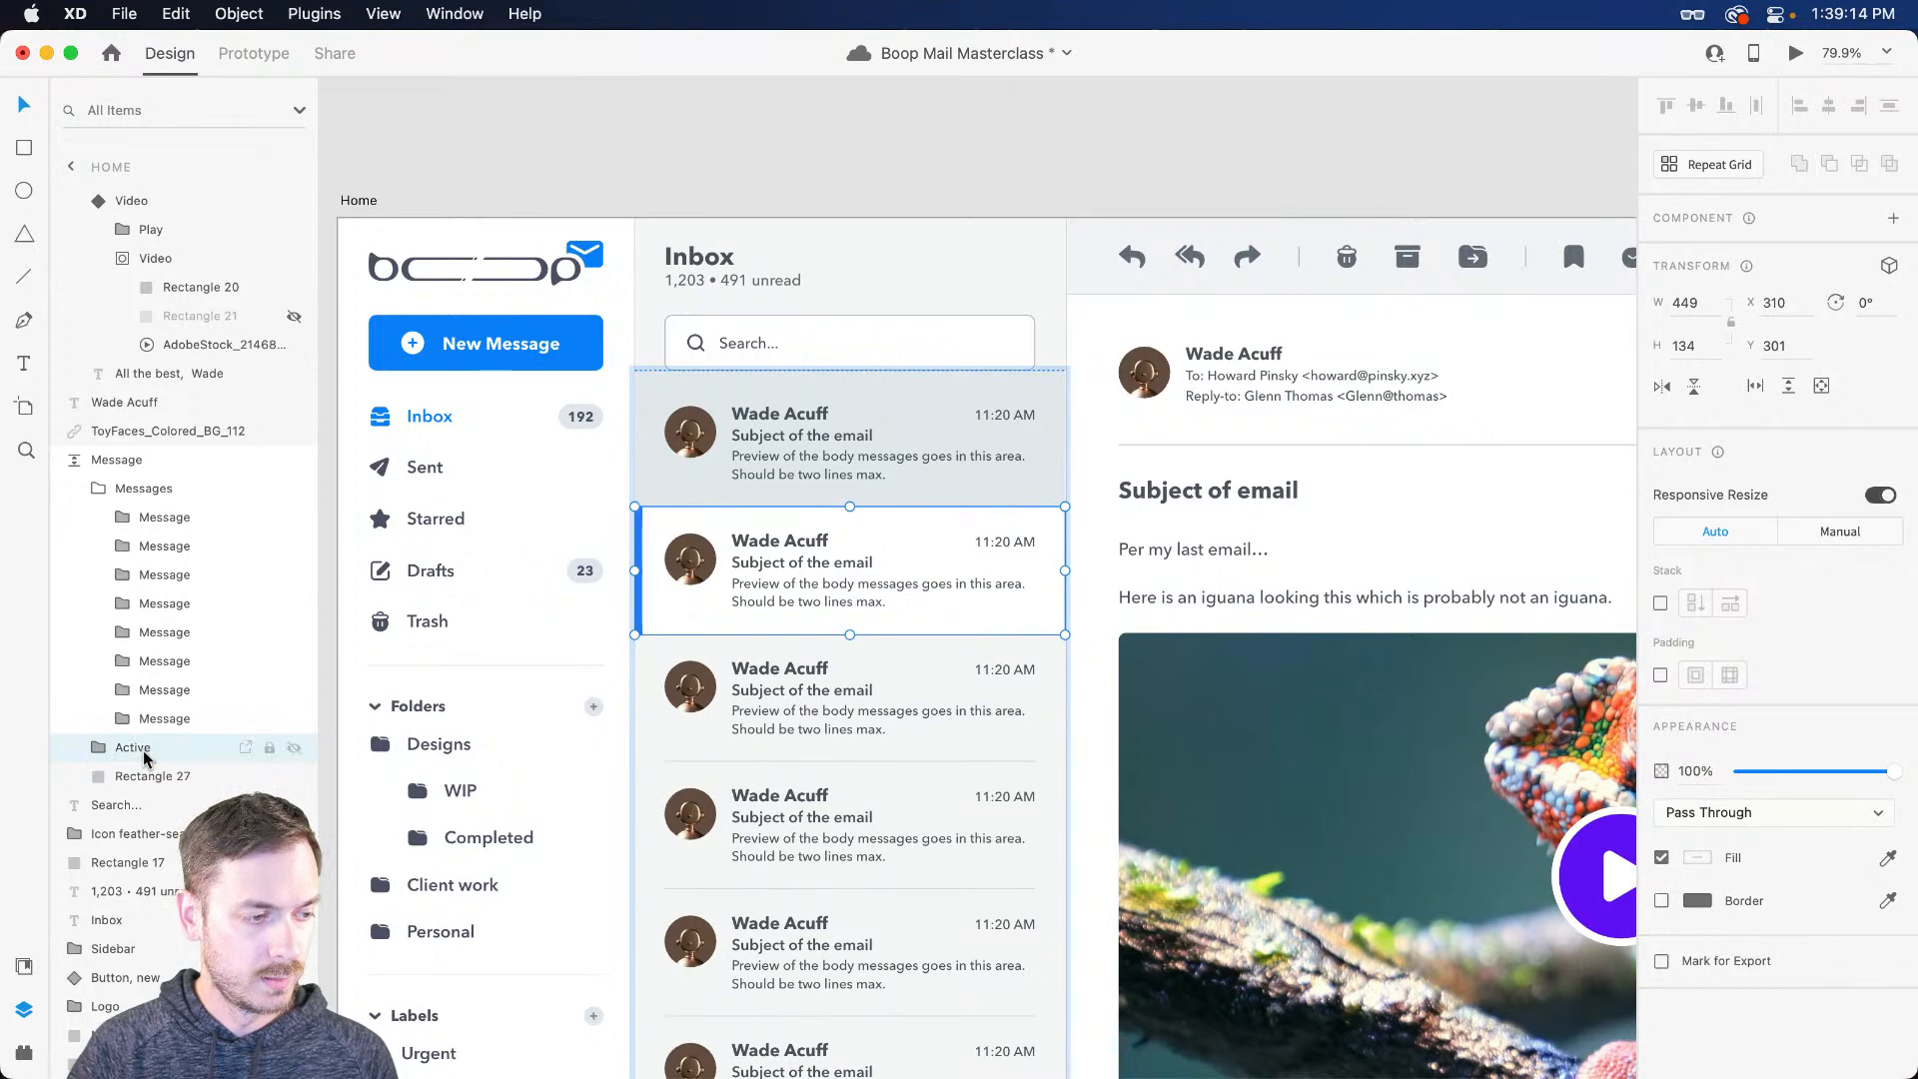
Step: Rename the grey highlight rectangle behind the first message as Hover and set its opacity to 0%
double_click(140, 778)
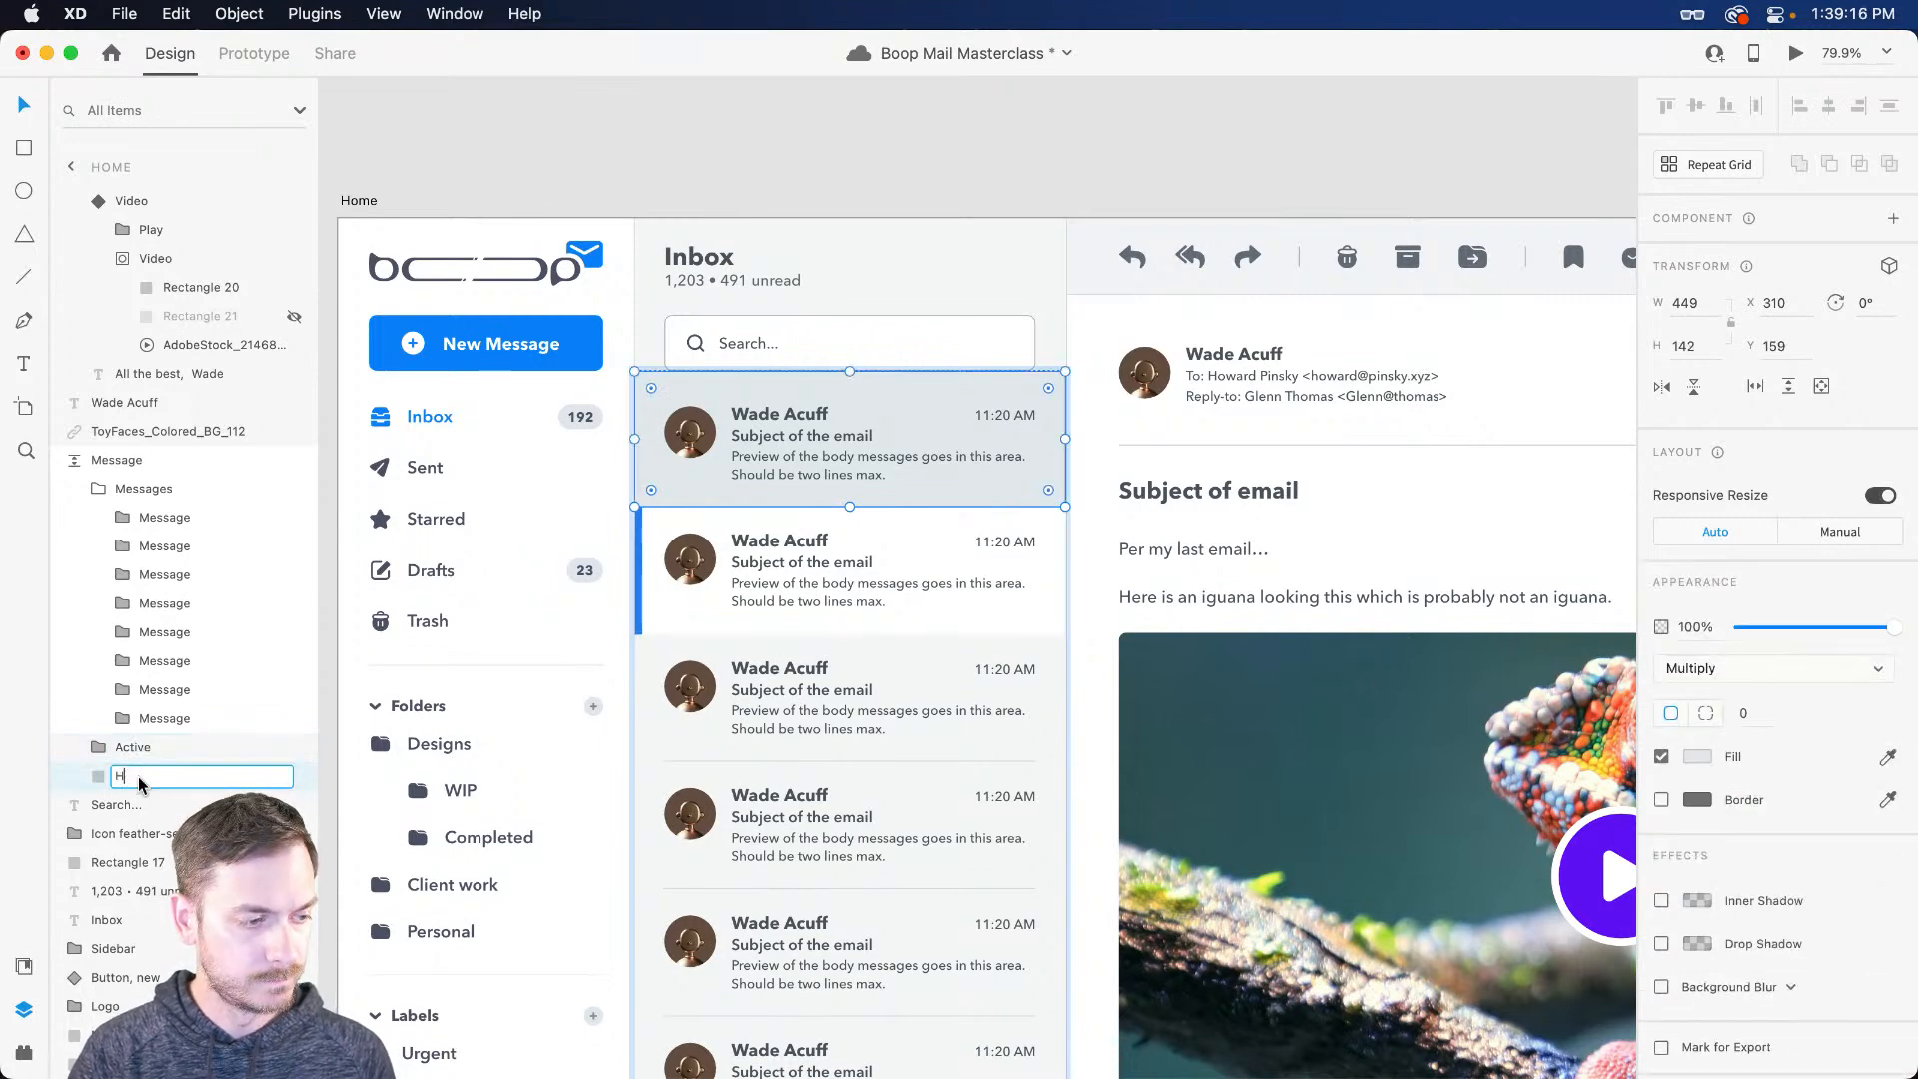
scroll(567, 493, "up", 5)
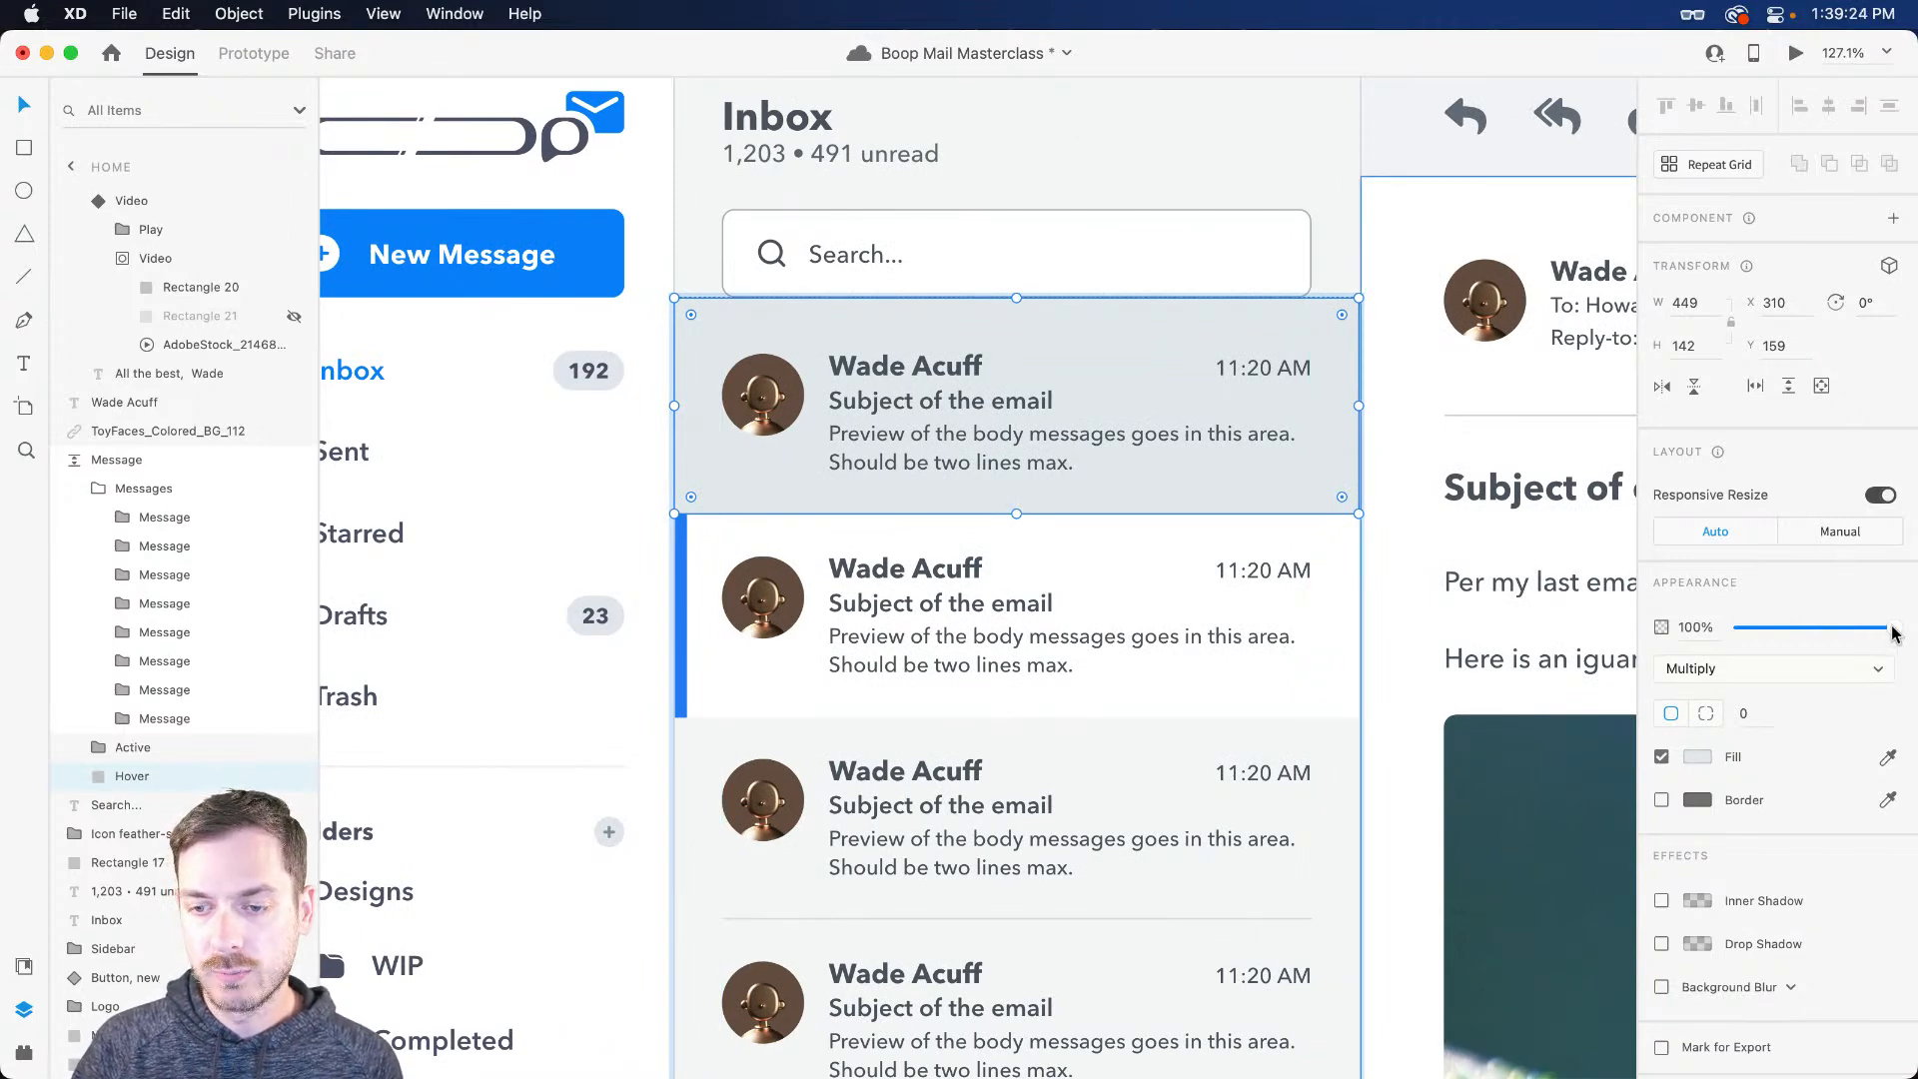
left_click_drag(1893, 635, 1674, 613)
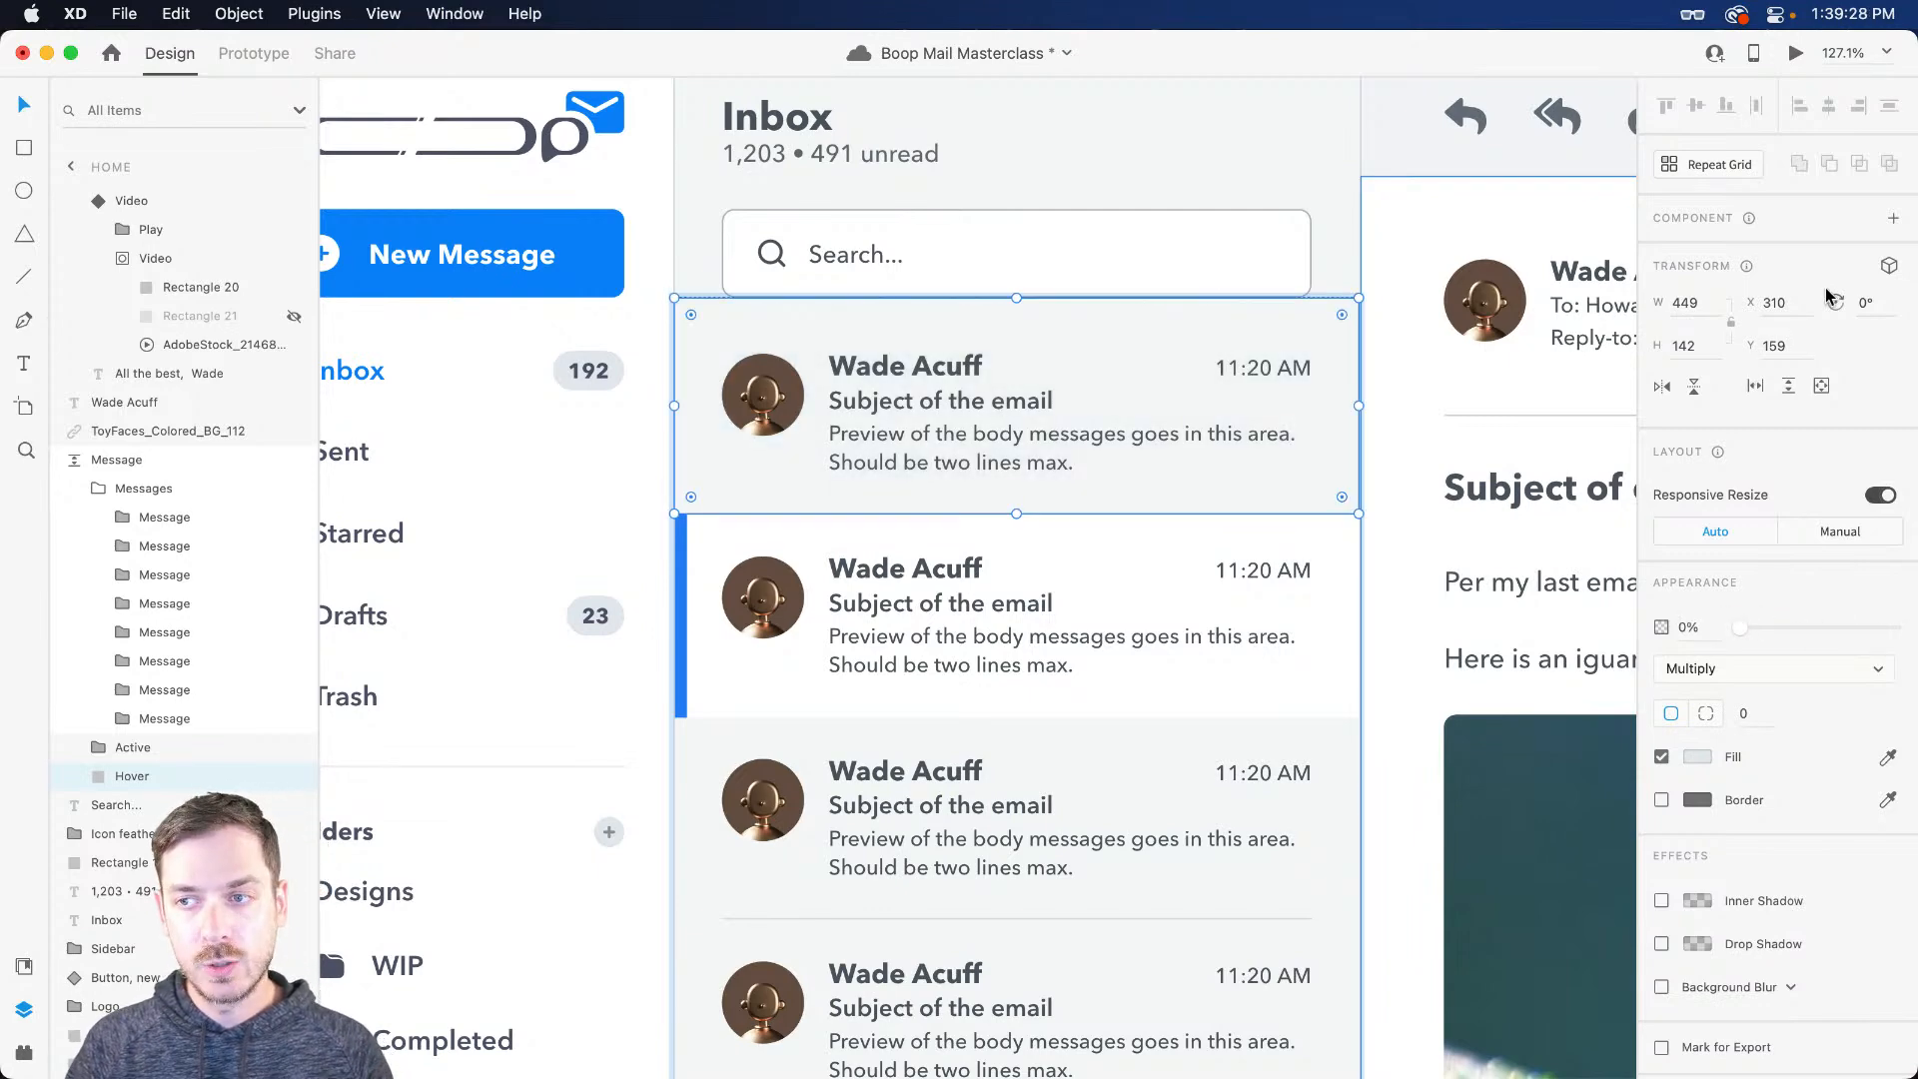
Step: Turn the Hover rectangle into a component and add a hover state named Hover State
left_click(1893, 217)
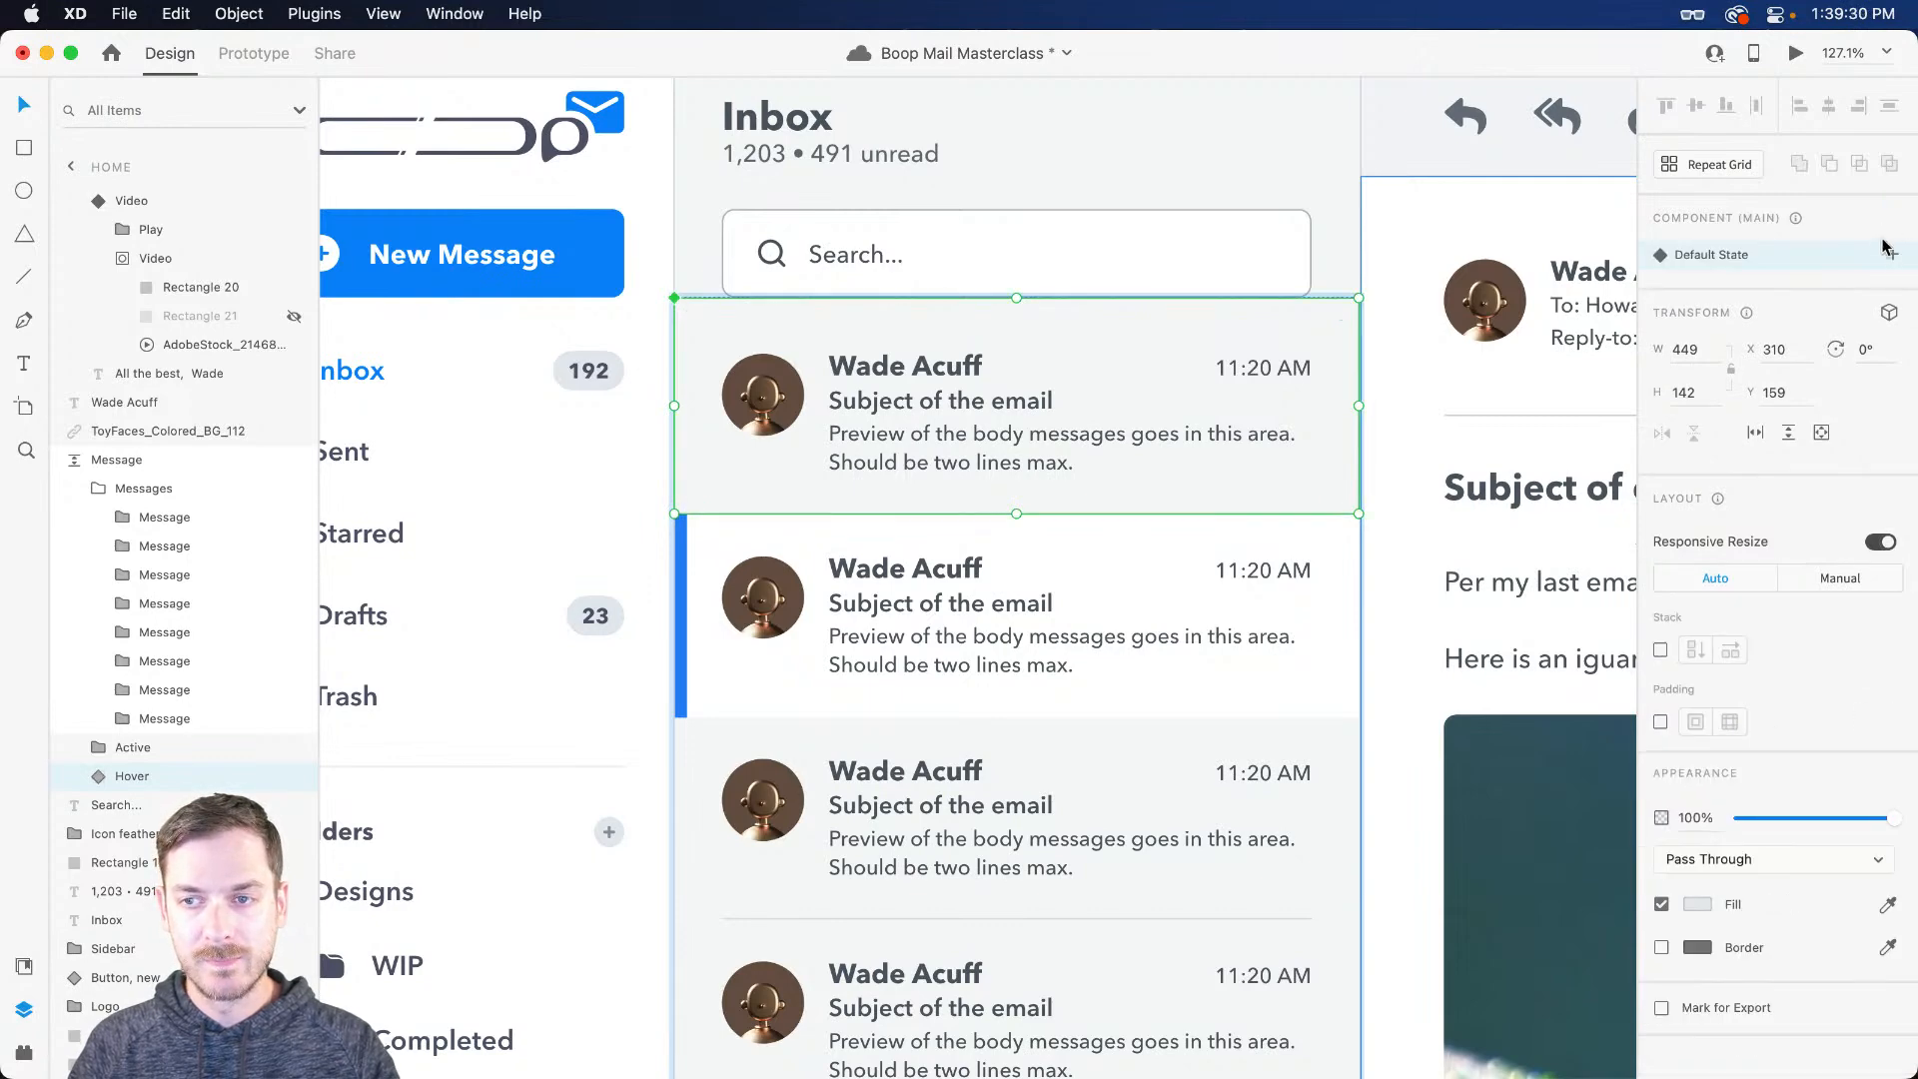
left_click(1891, 256)
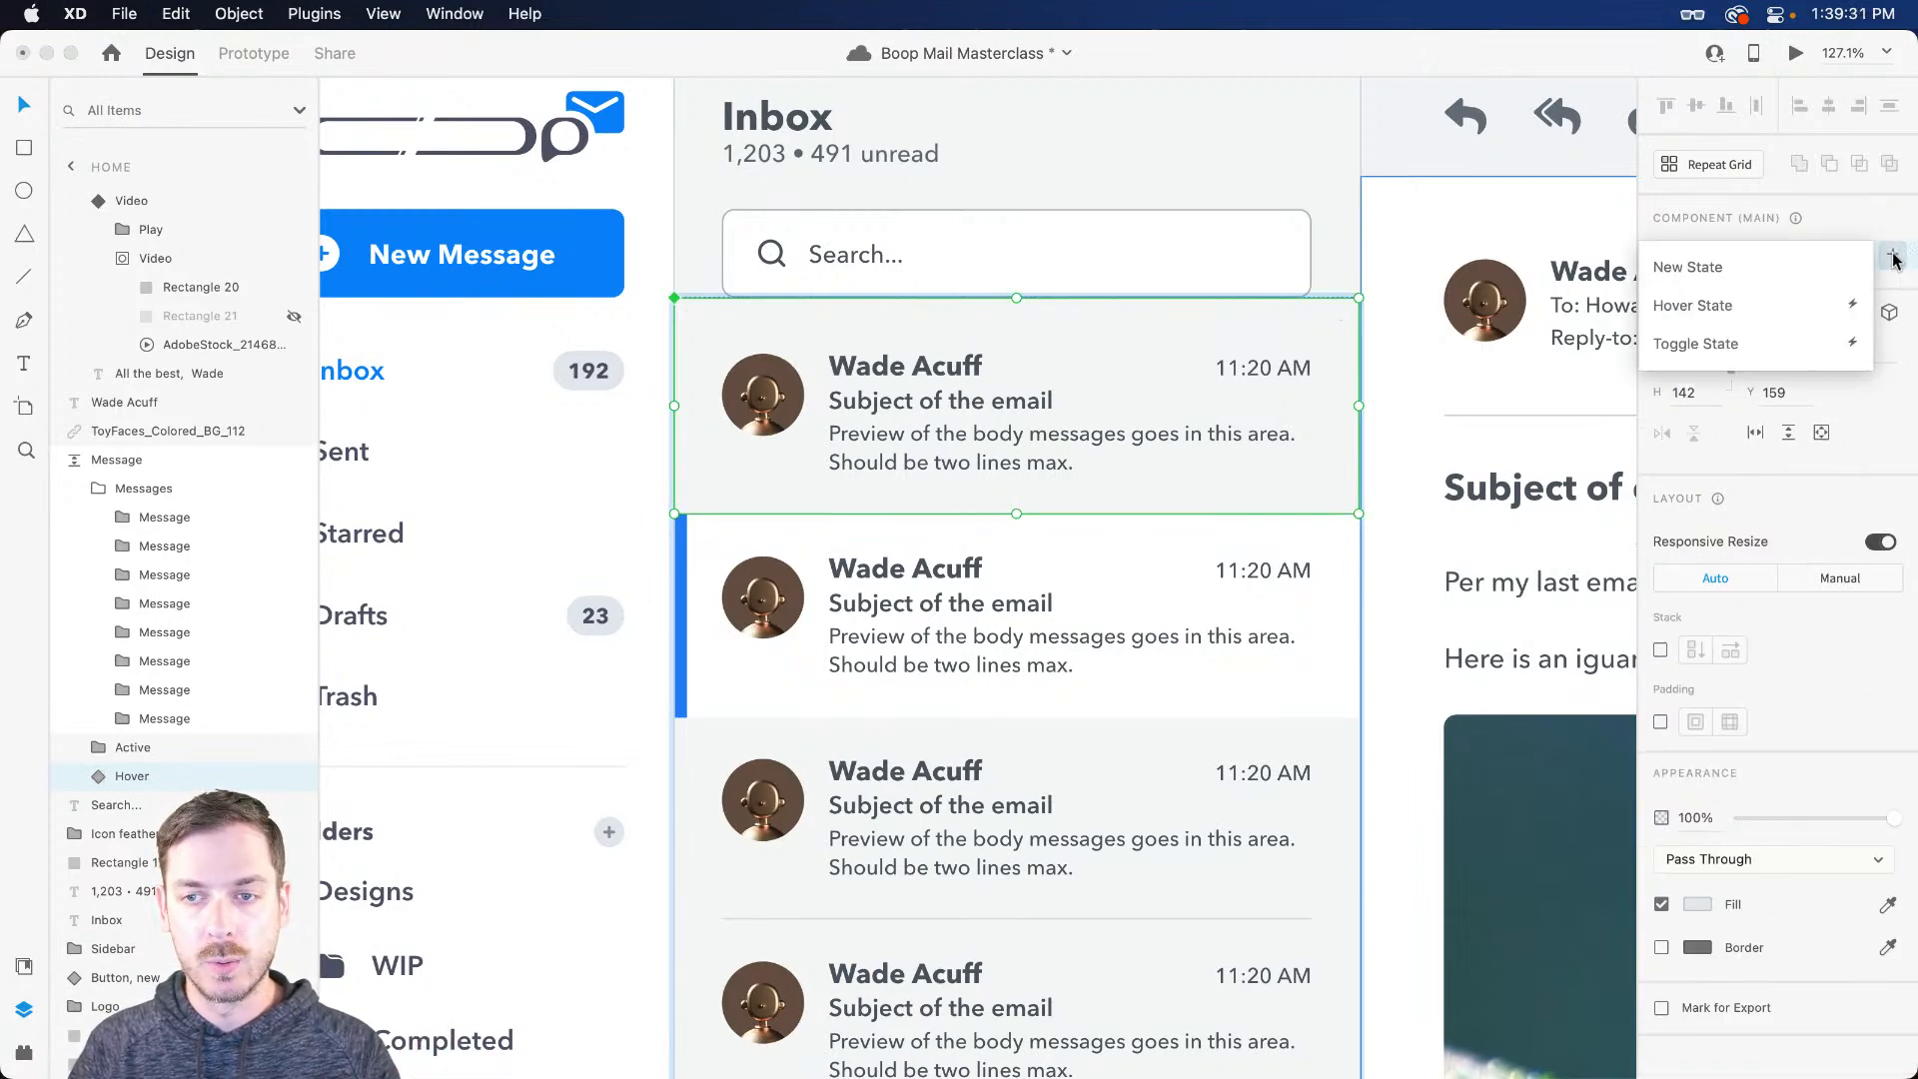
left_click(1772, 311)
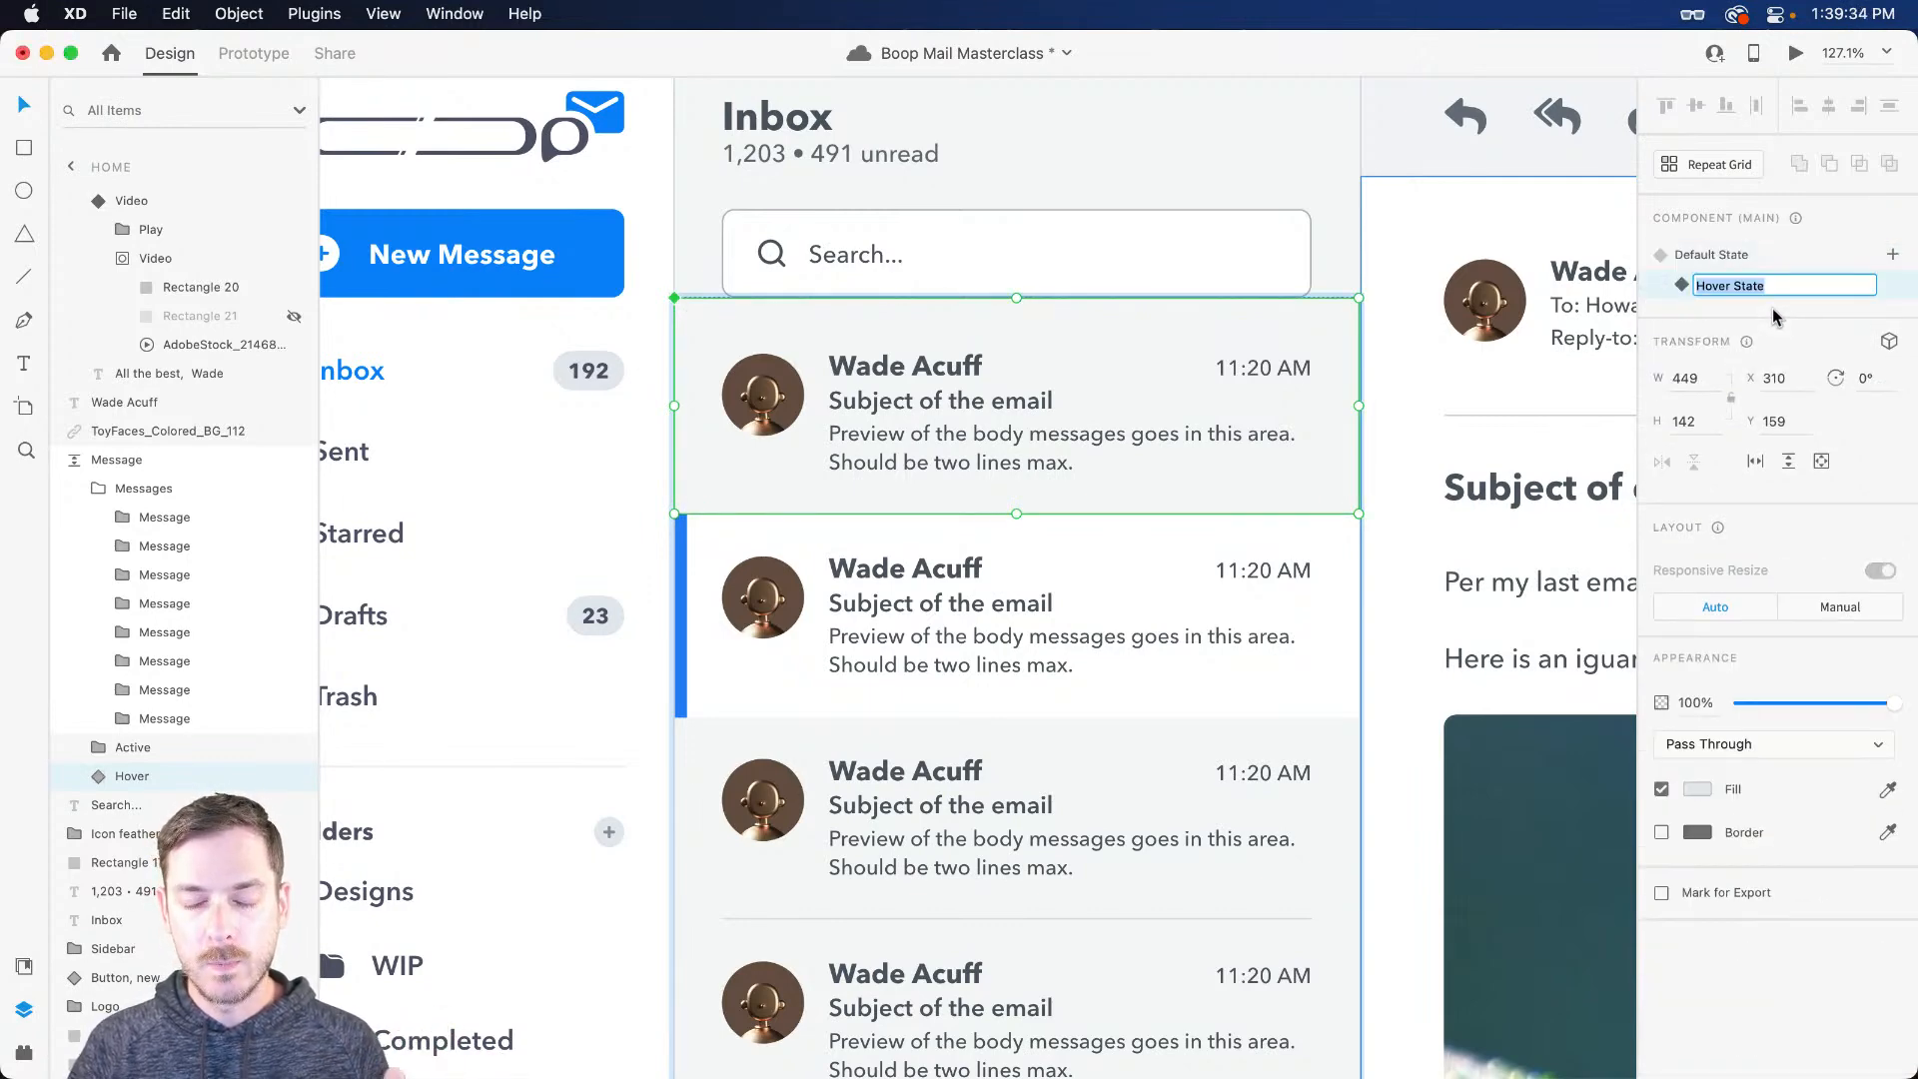
key("Return")
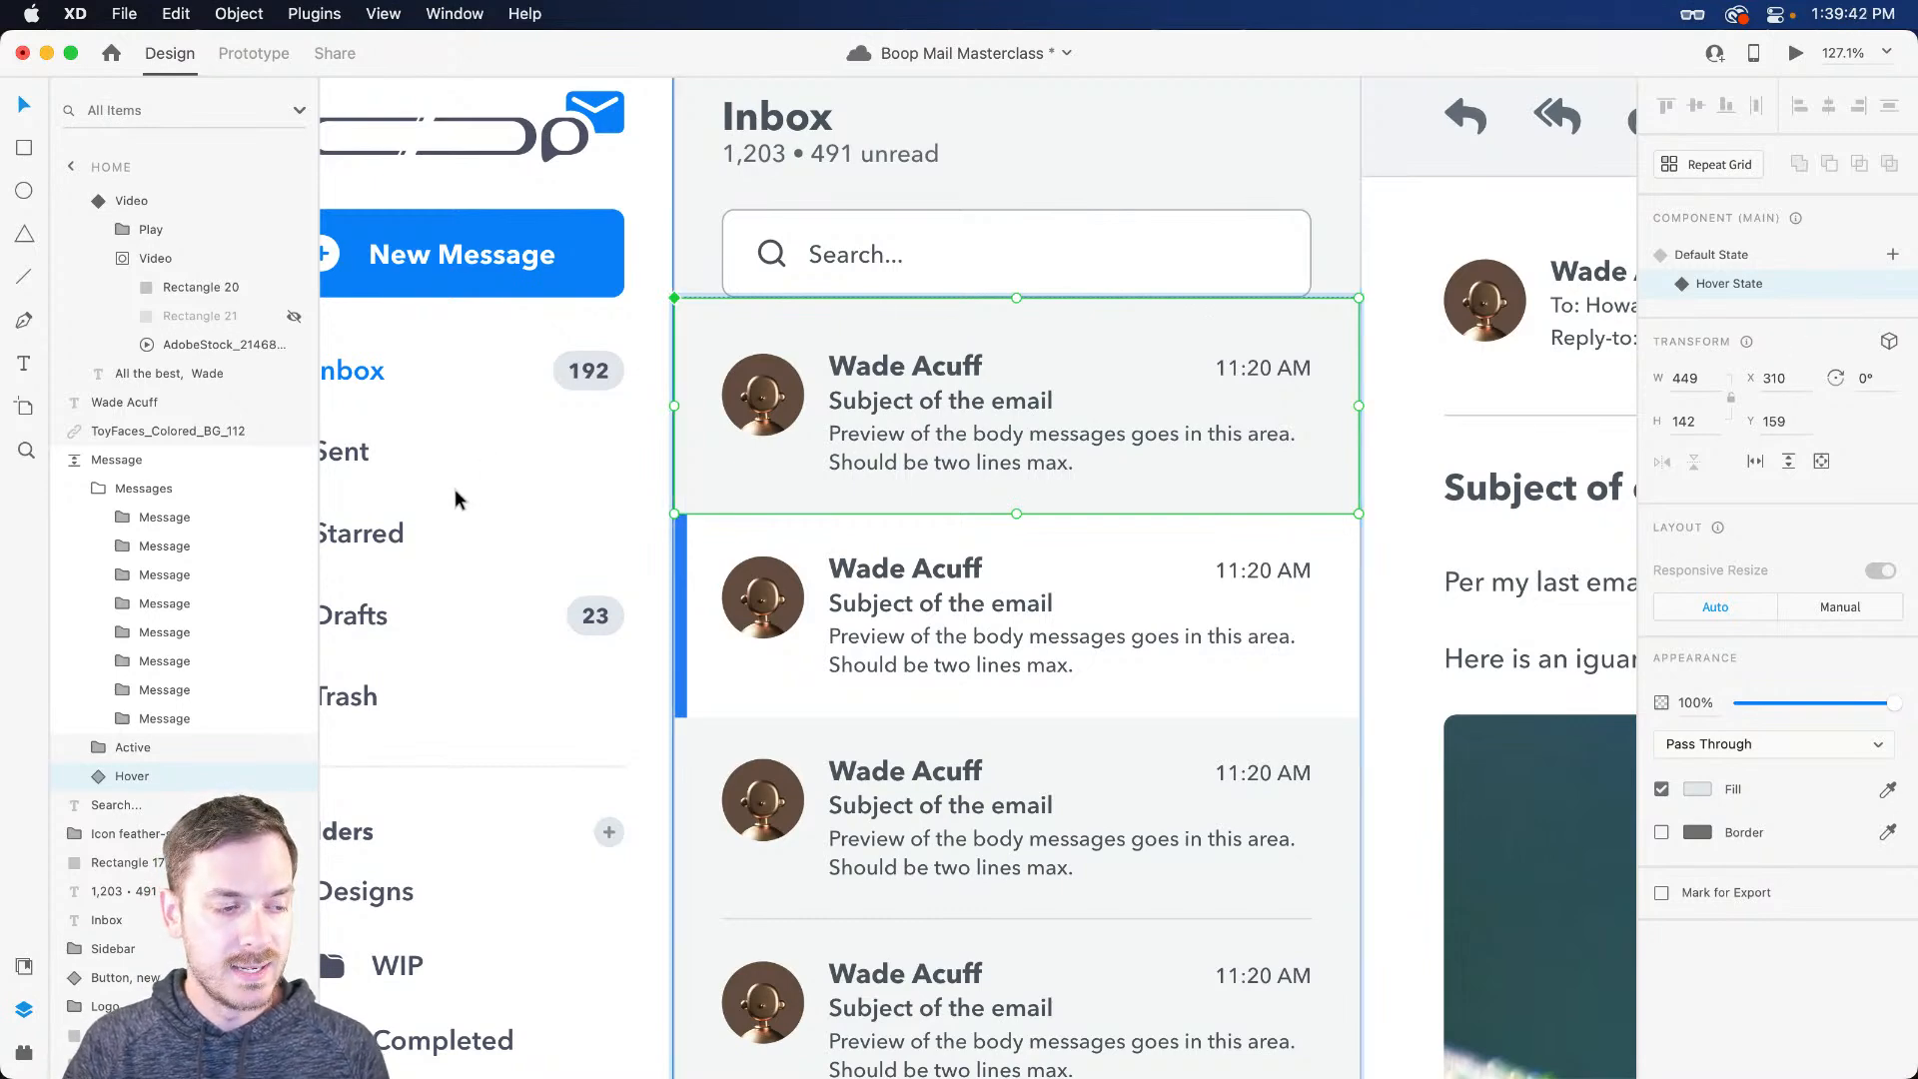
Step: Set the nested Hover rectangle's opacity to 100% in the Hover State, and return the component to its Default State
left_click(101, 780)
left_click(157, 809)
left_click_drag(1743, 721, 1898, 723)
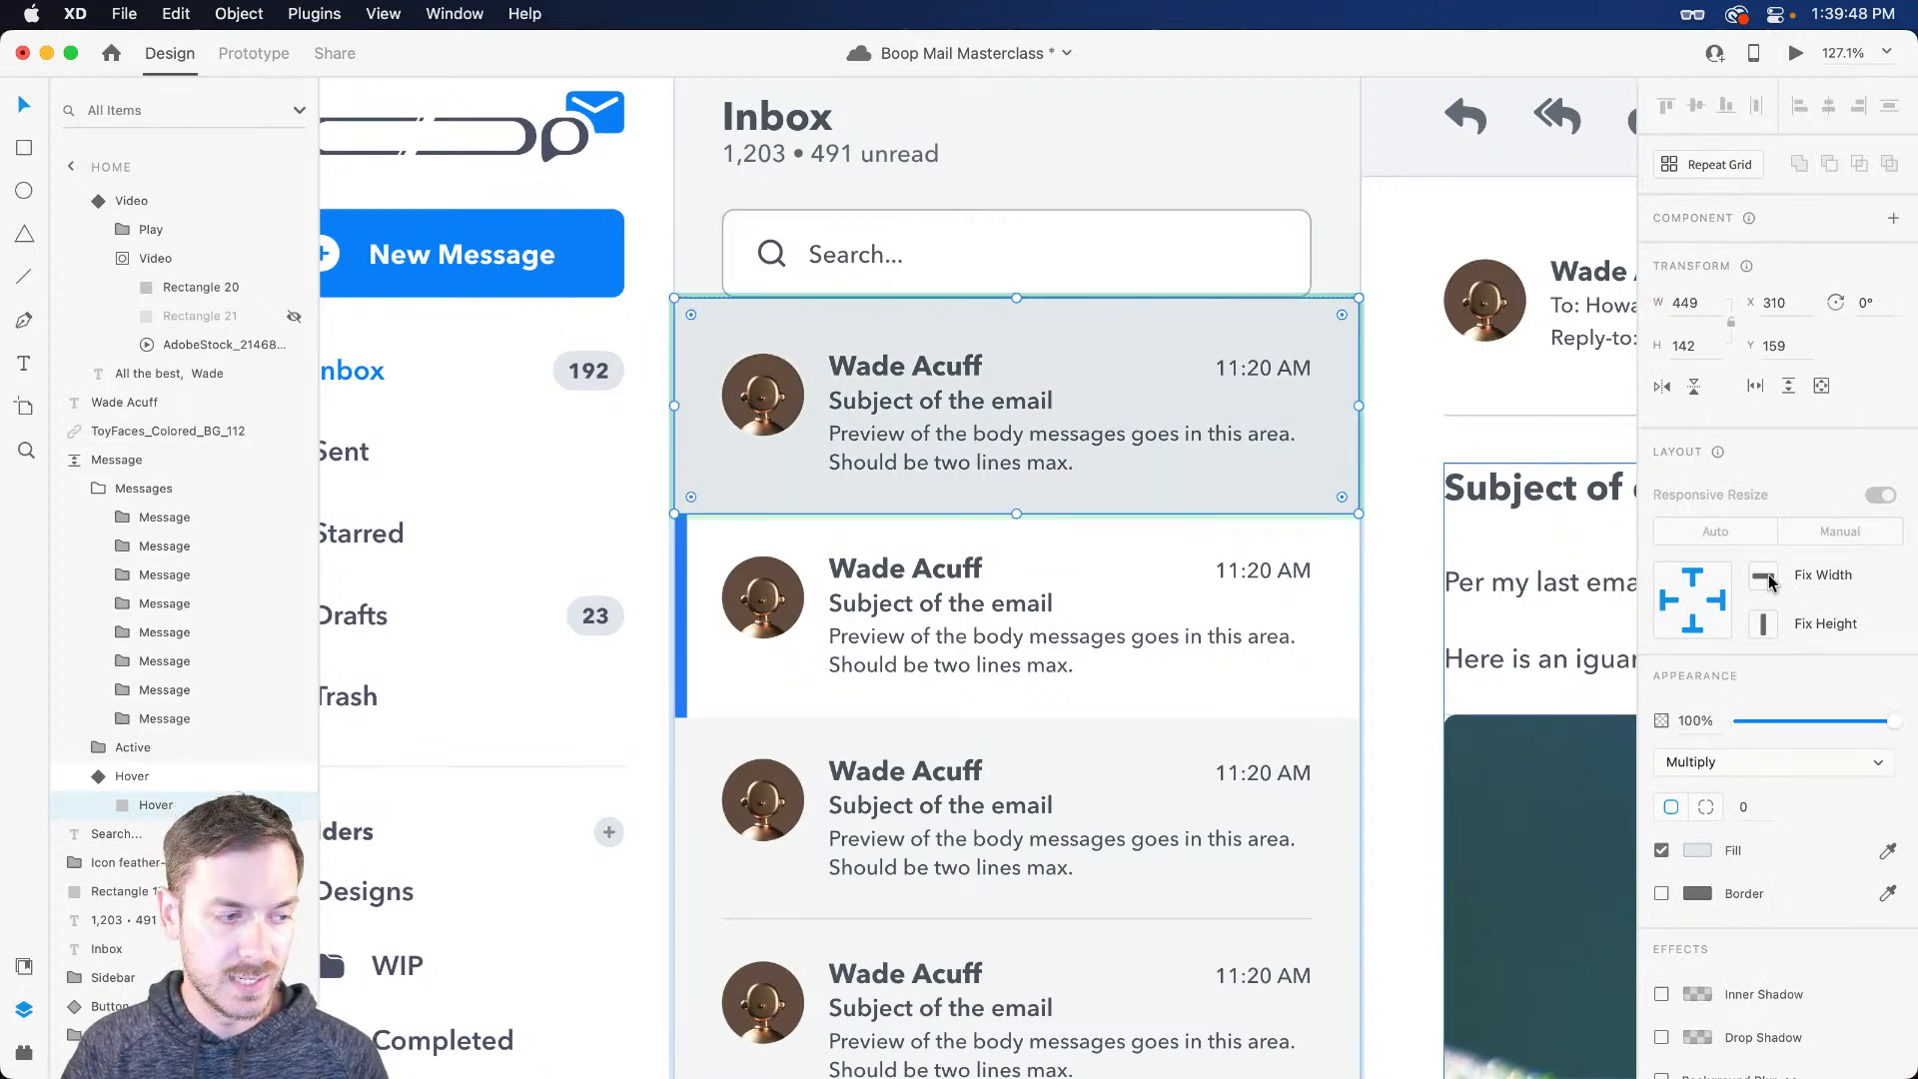
key("Escape")
left_click(1766, 255)
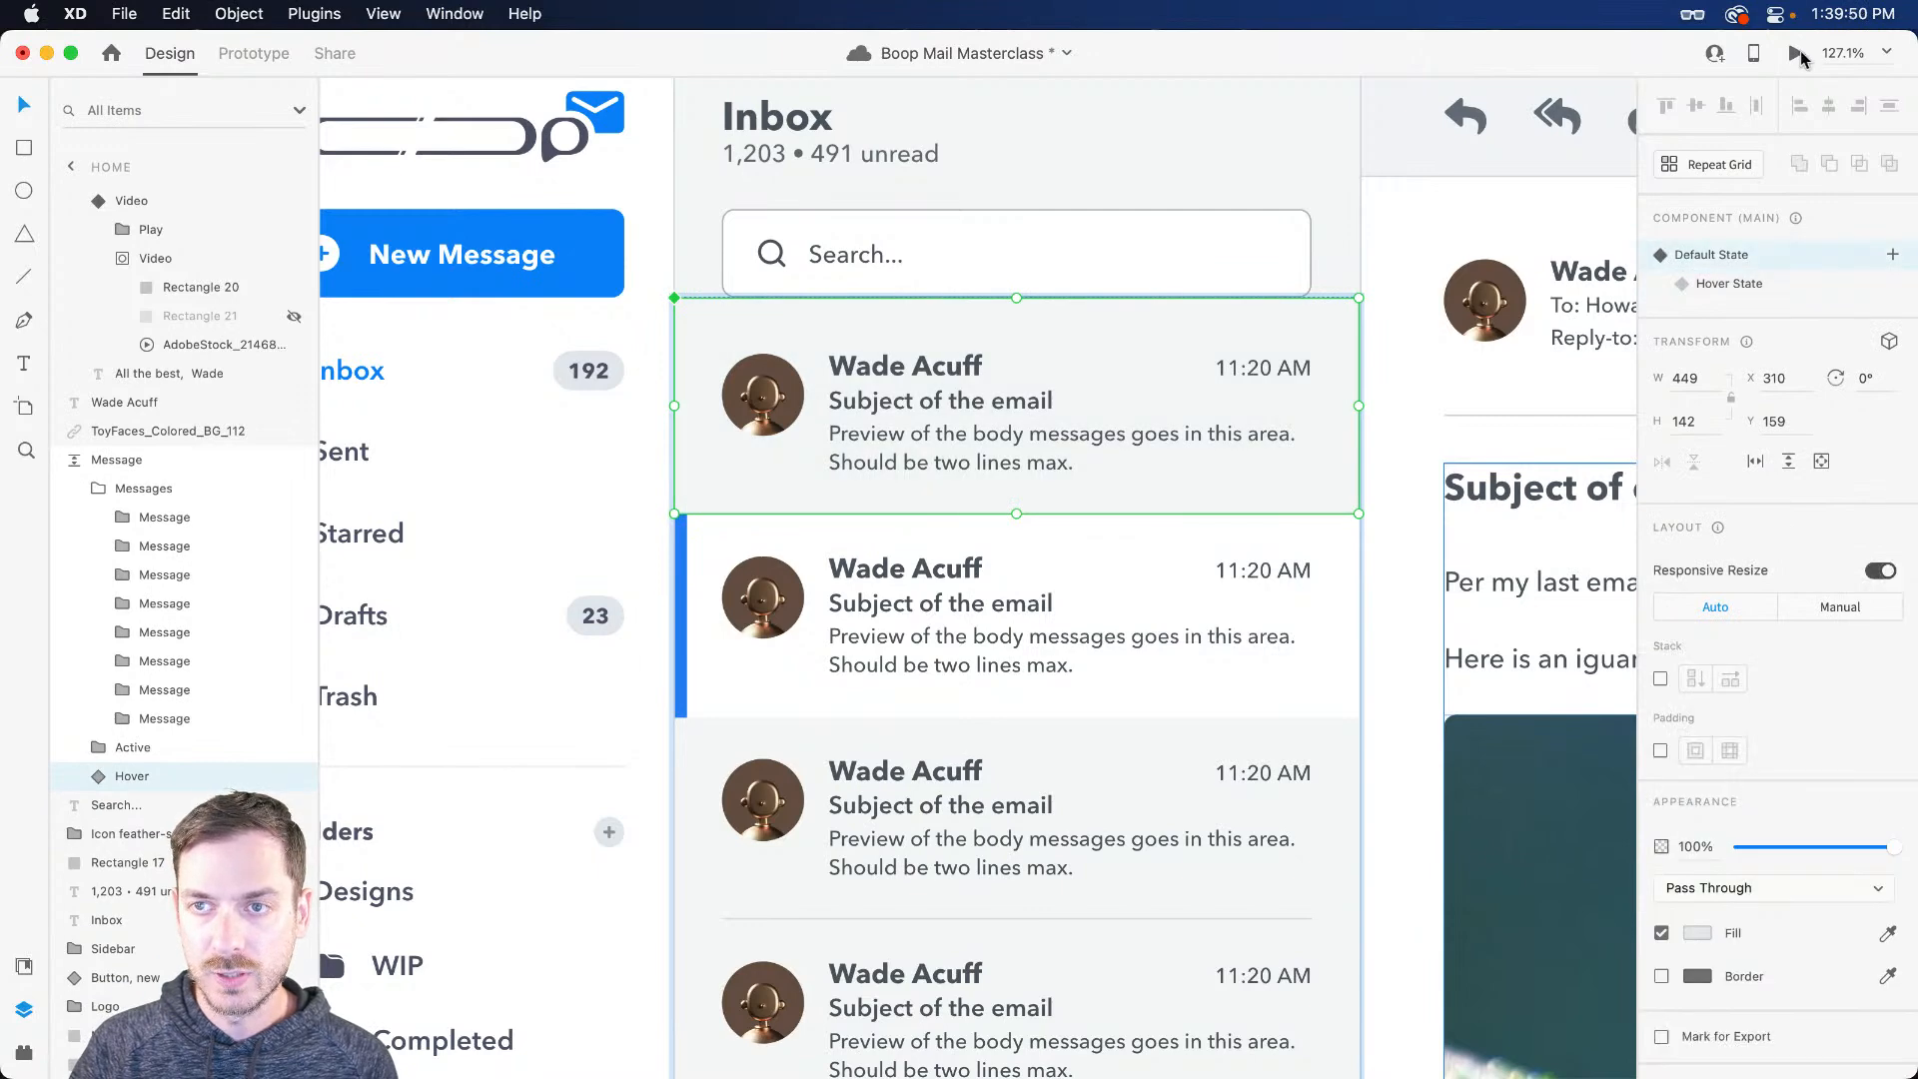
Step: Preview the prototype to check the hover effect on the first inbox message
left_click(1797, 56)
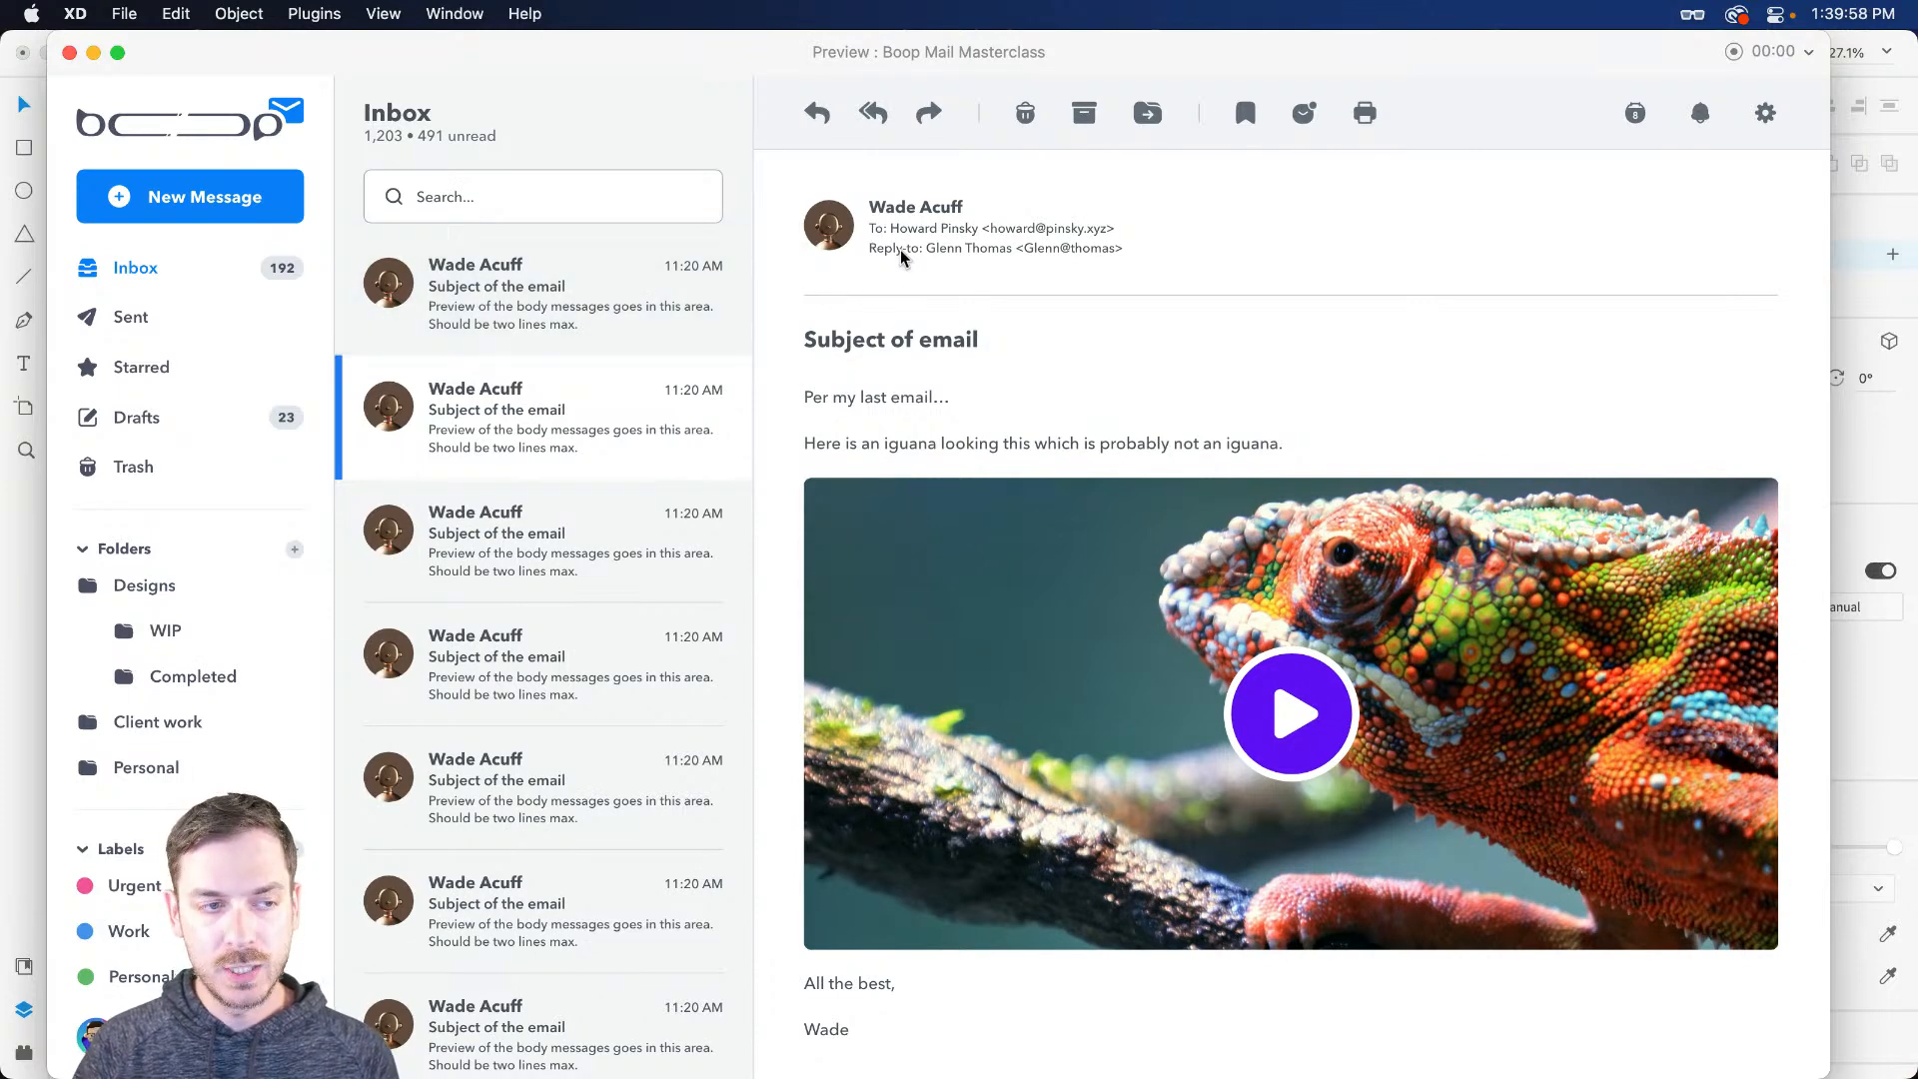
key("super+w")
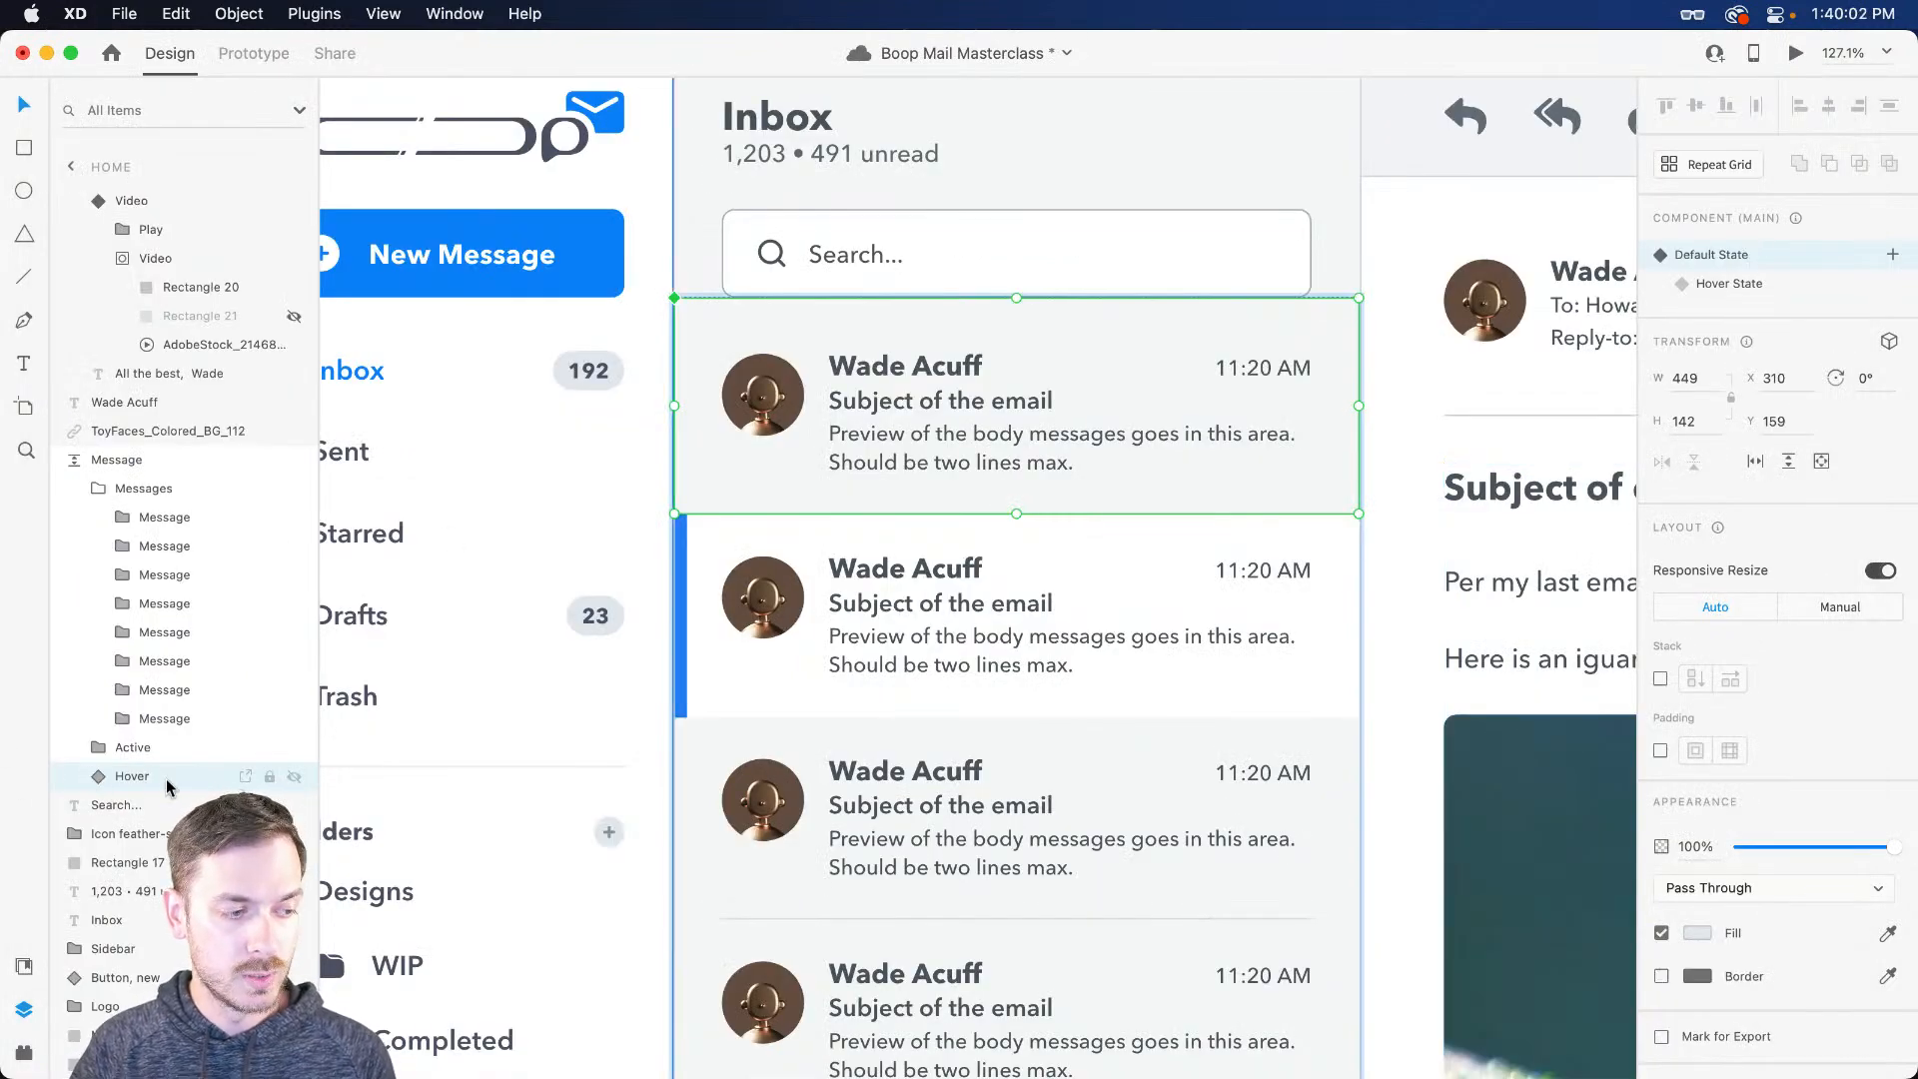
Step: Group the Hover component in the Message layers and name the group Hovers
scroll(126, 797, "up", 5)
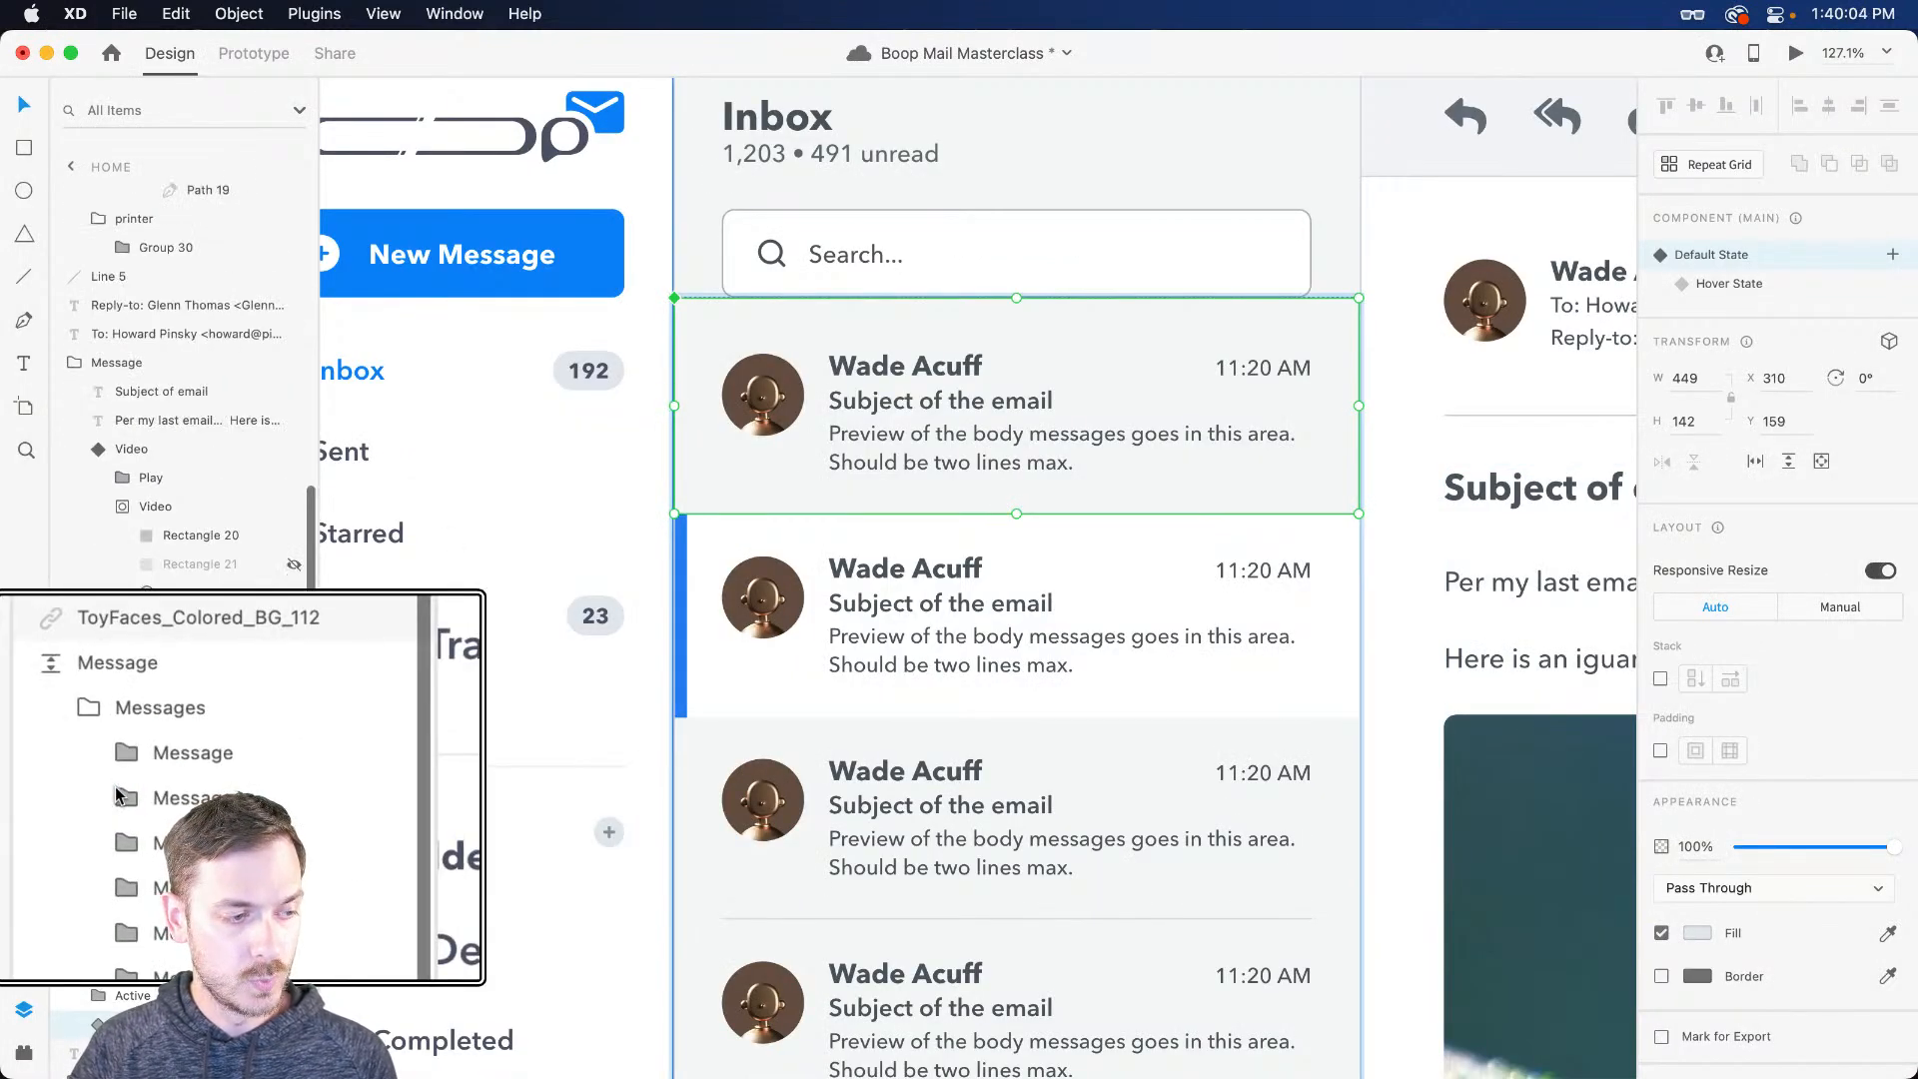
scroll(148, 721, "down", 5)
scroll(115, 774, "up", 3)
key("shift+super+g")
double_click(147, 797)
type("Hovers")
key("Return")
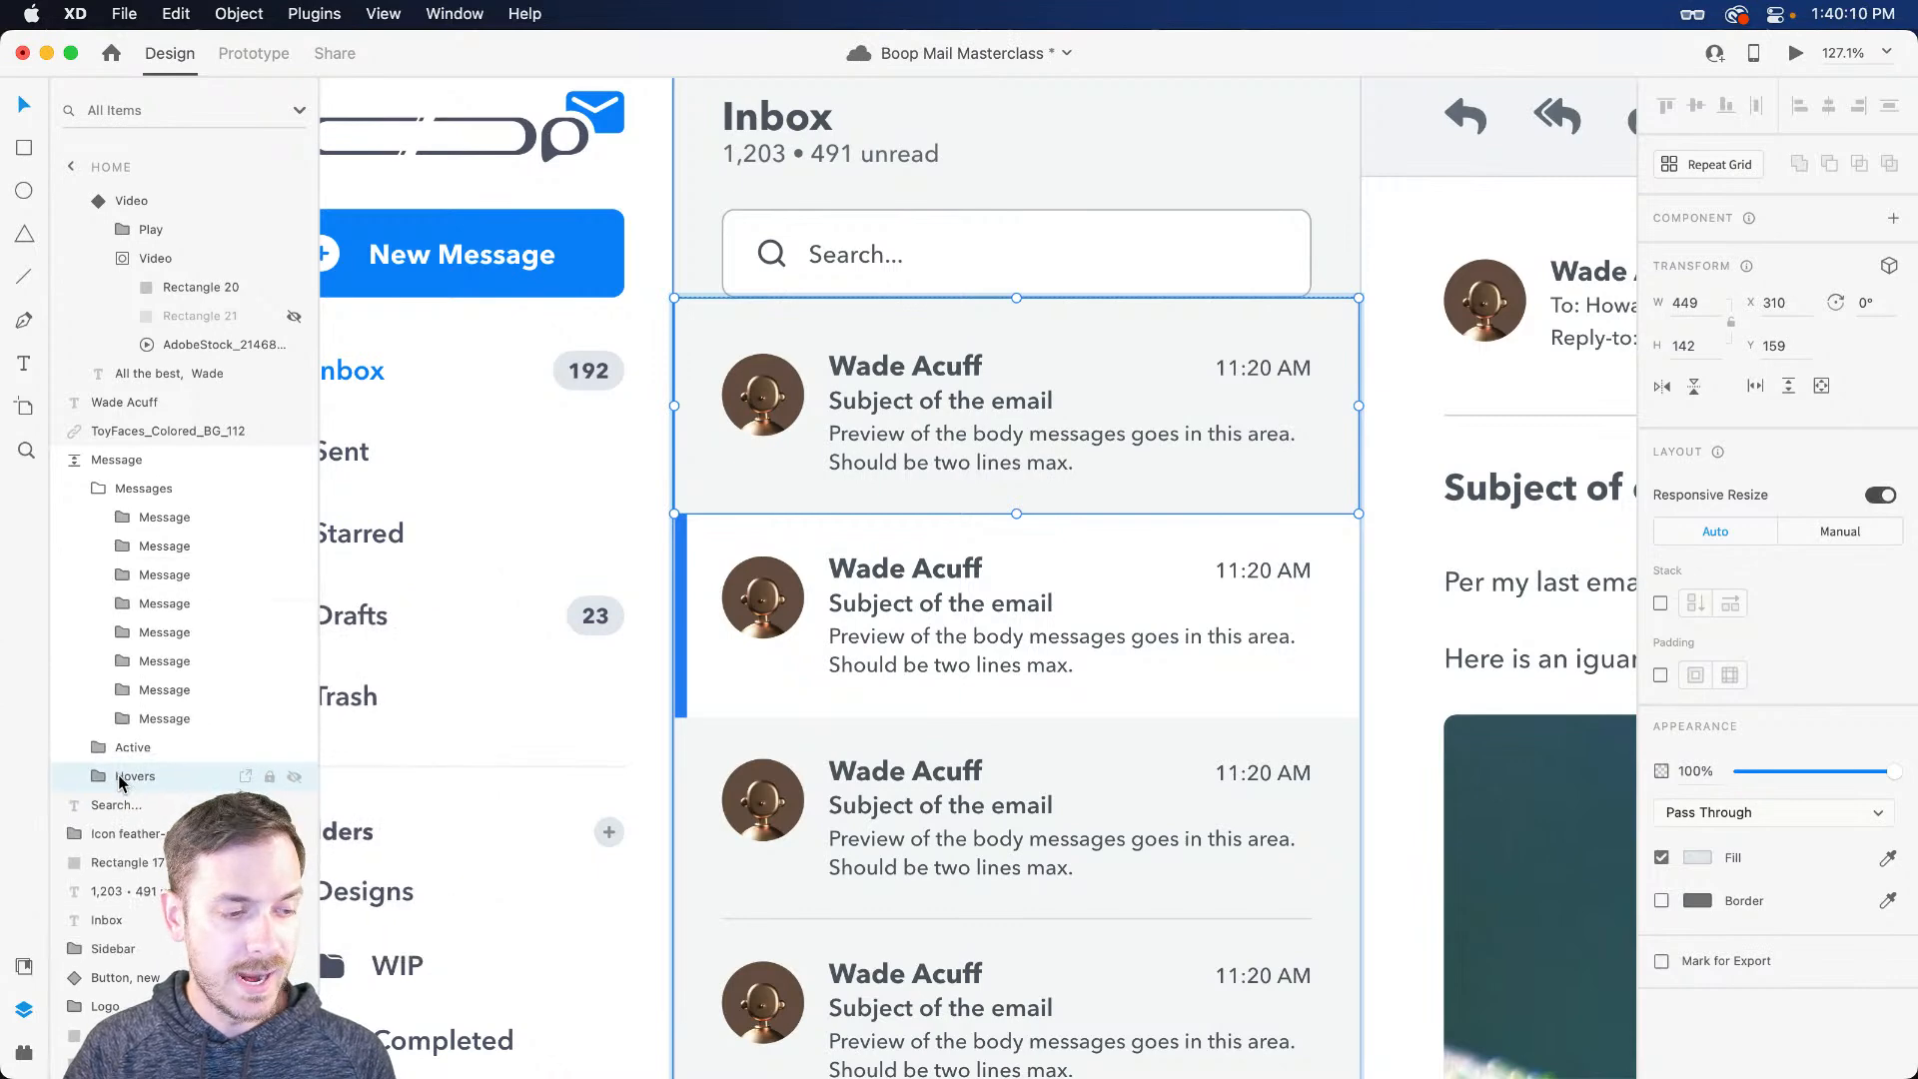
Step: Make the Hovers group a vertical stack and expand it in the layers
left_click(1660, 603)
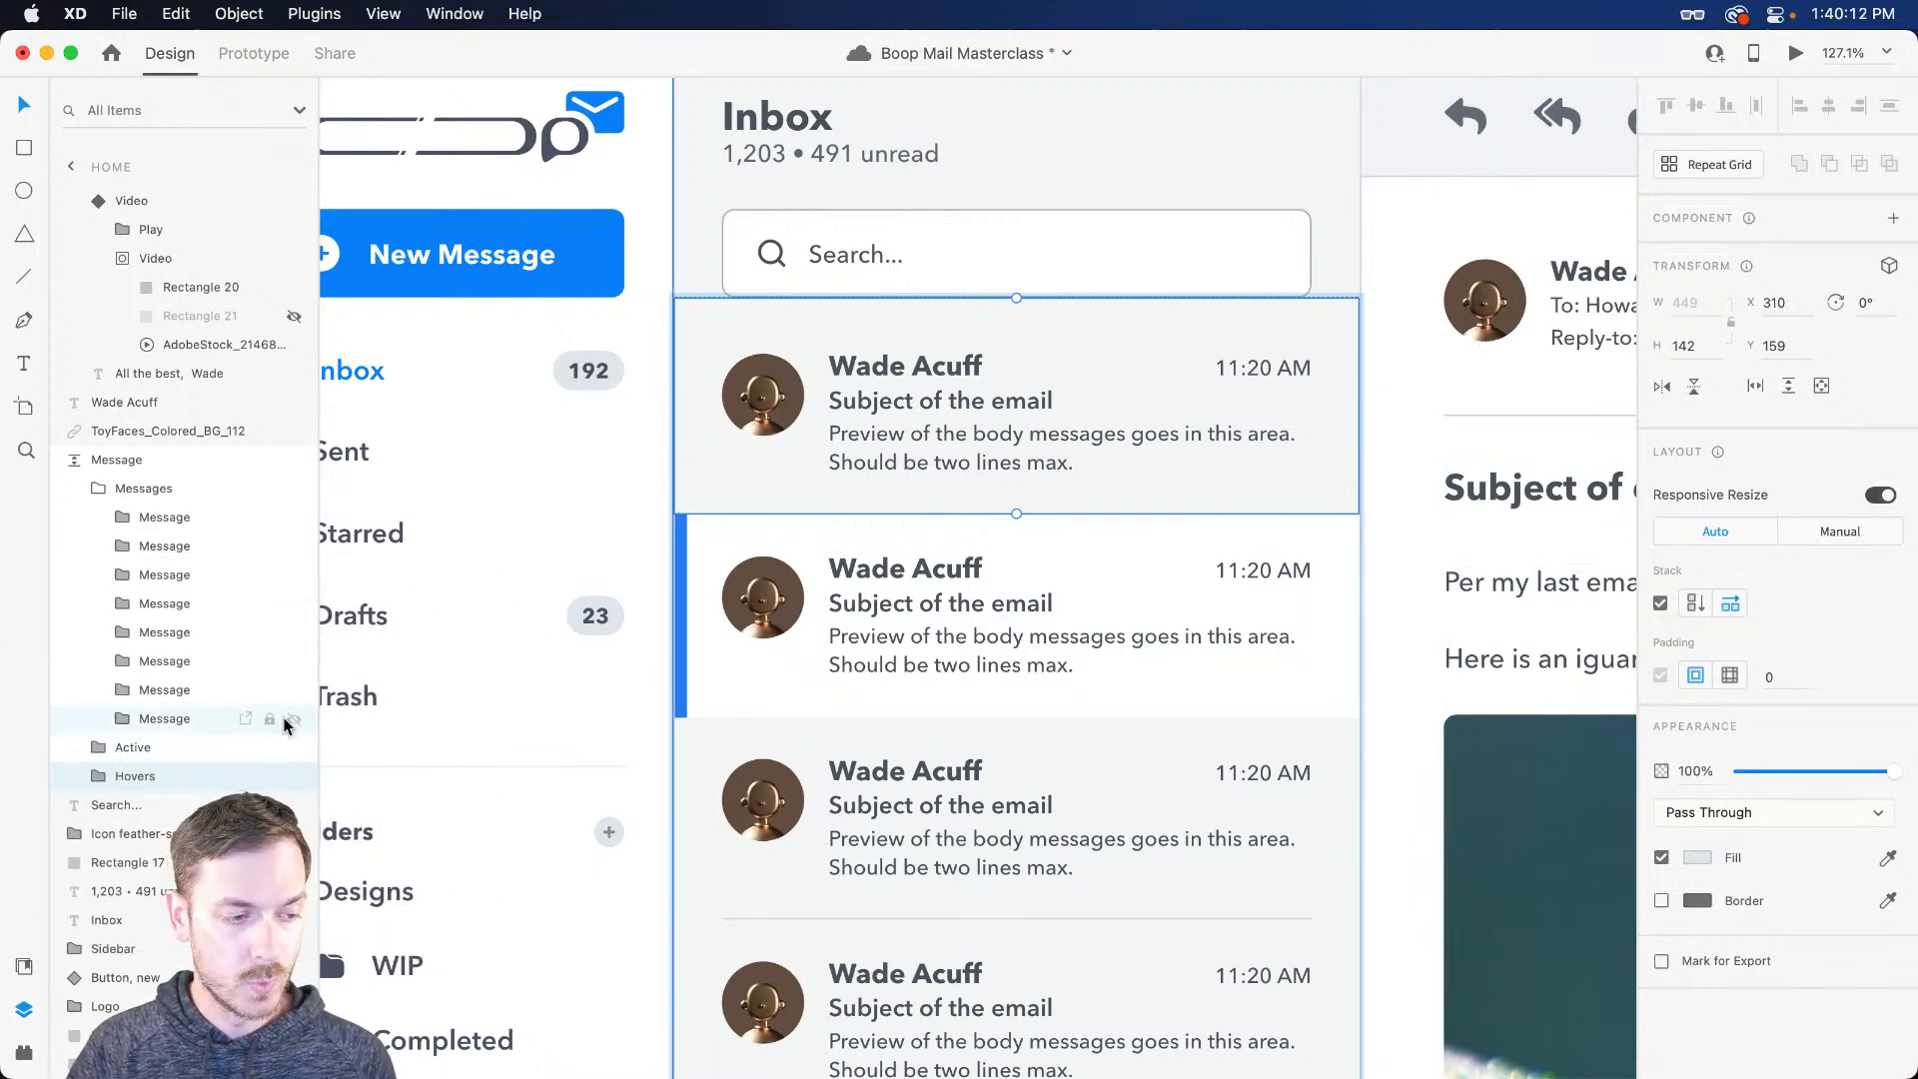
left_click(1697, 607)
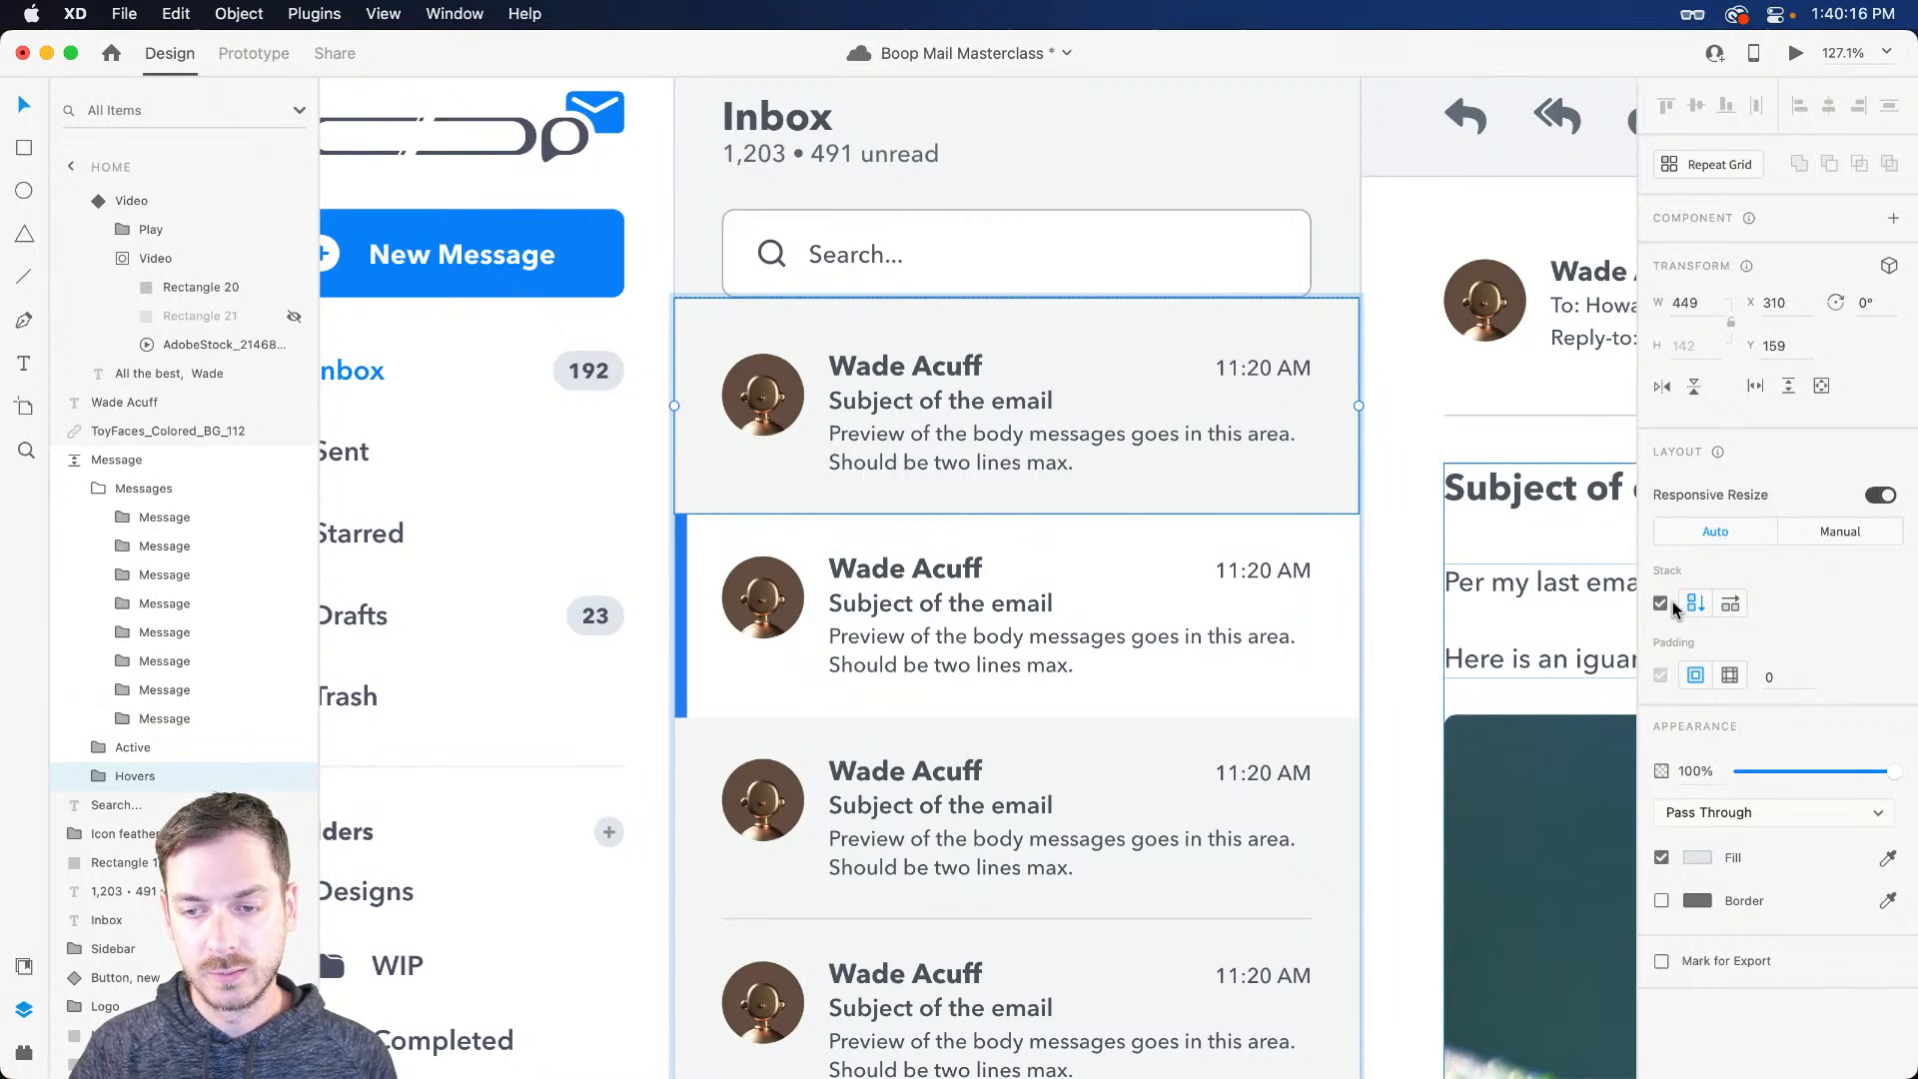
left_click(98, 777)
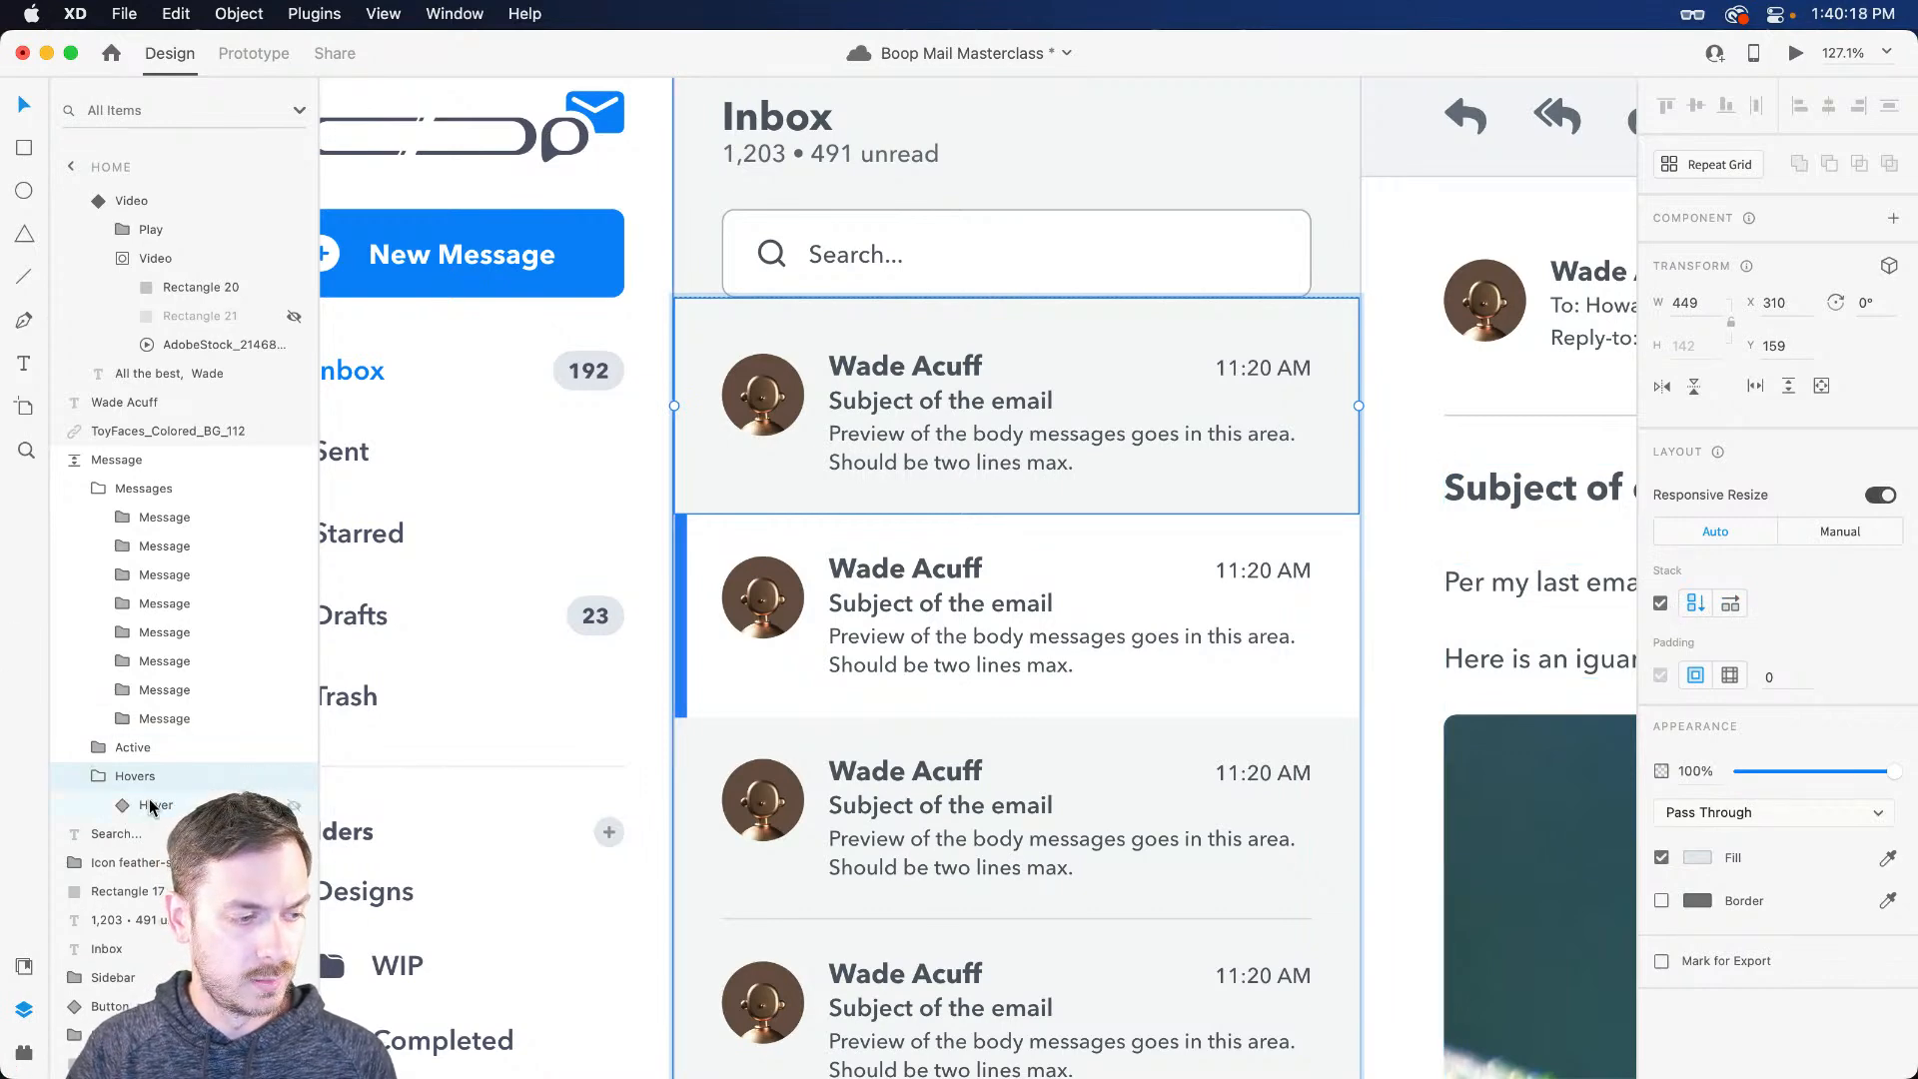
Step: Duplicate the Hover component inside the Hovers stack until the stack holds four items
left_click(154, 807)
key("super+shift+g")
key("super+g")
key("super+z")
key("super+z")
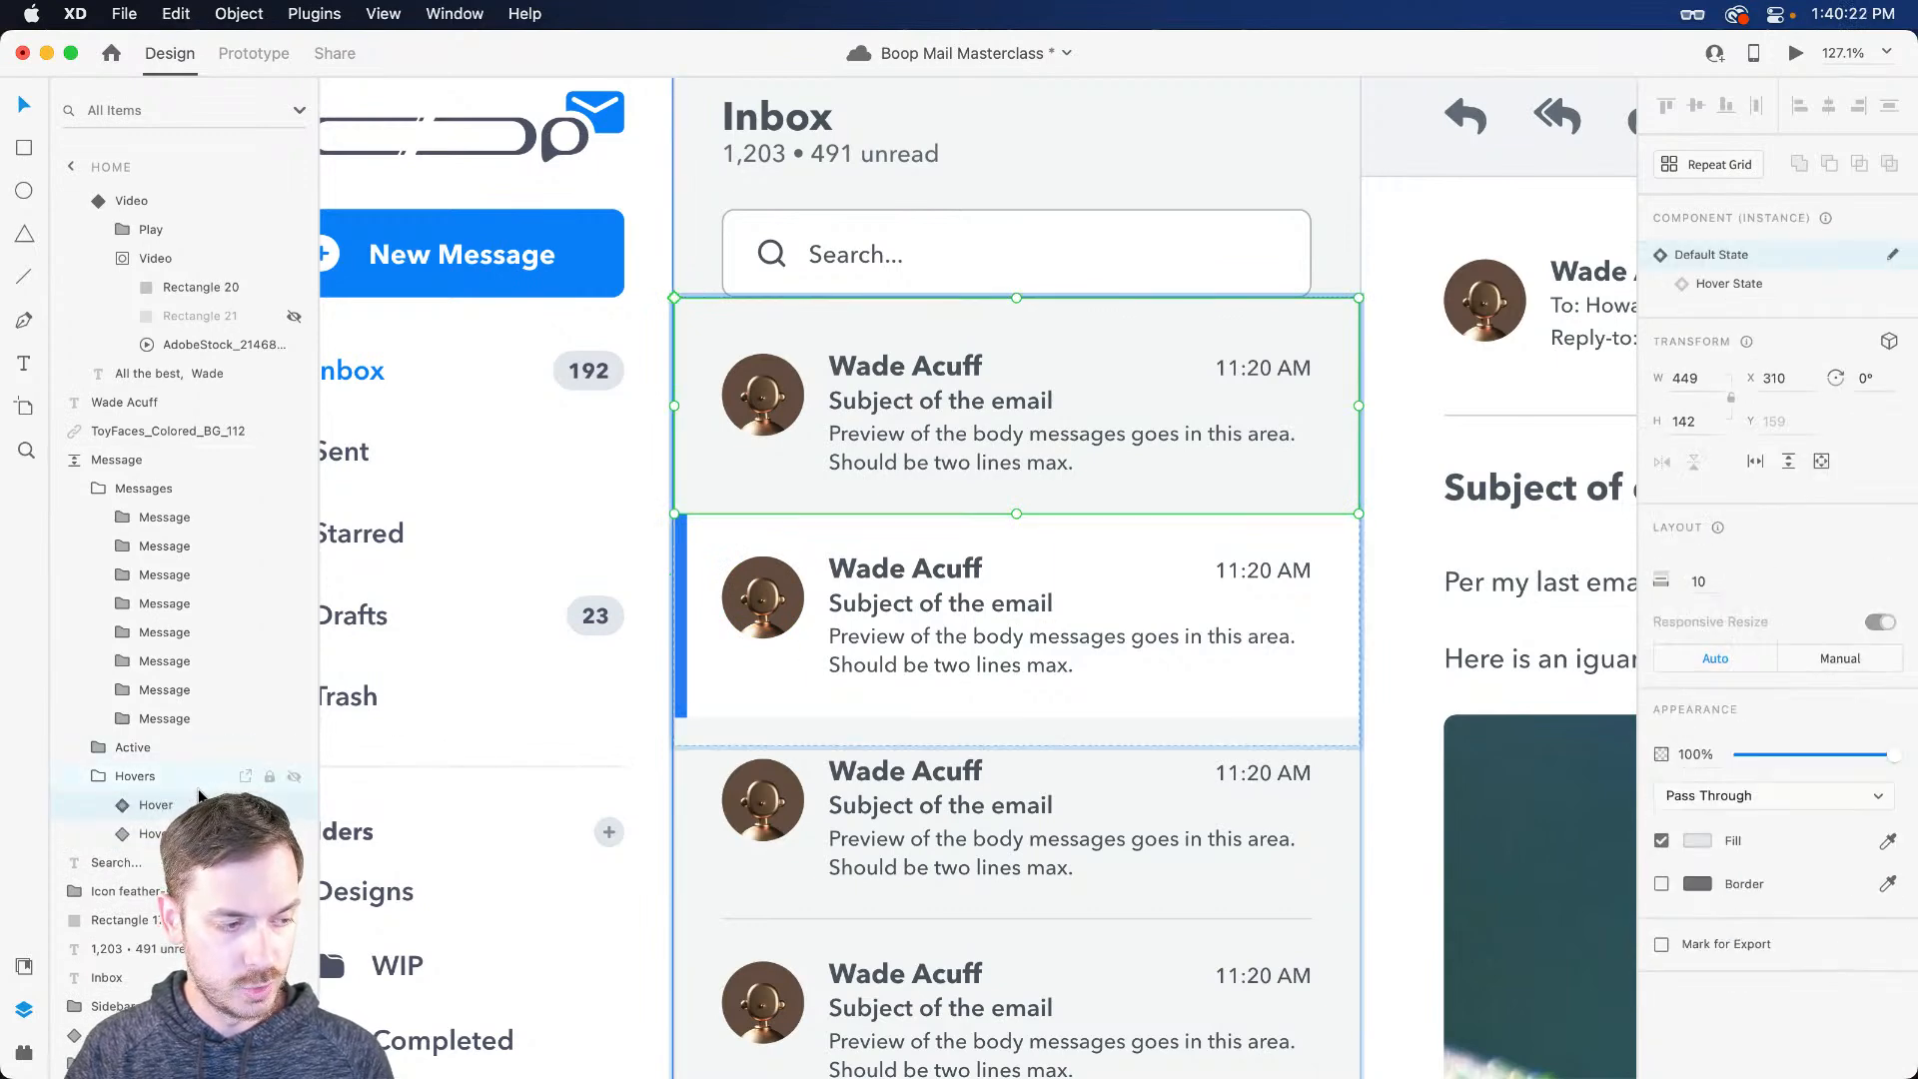
key("super+d")
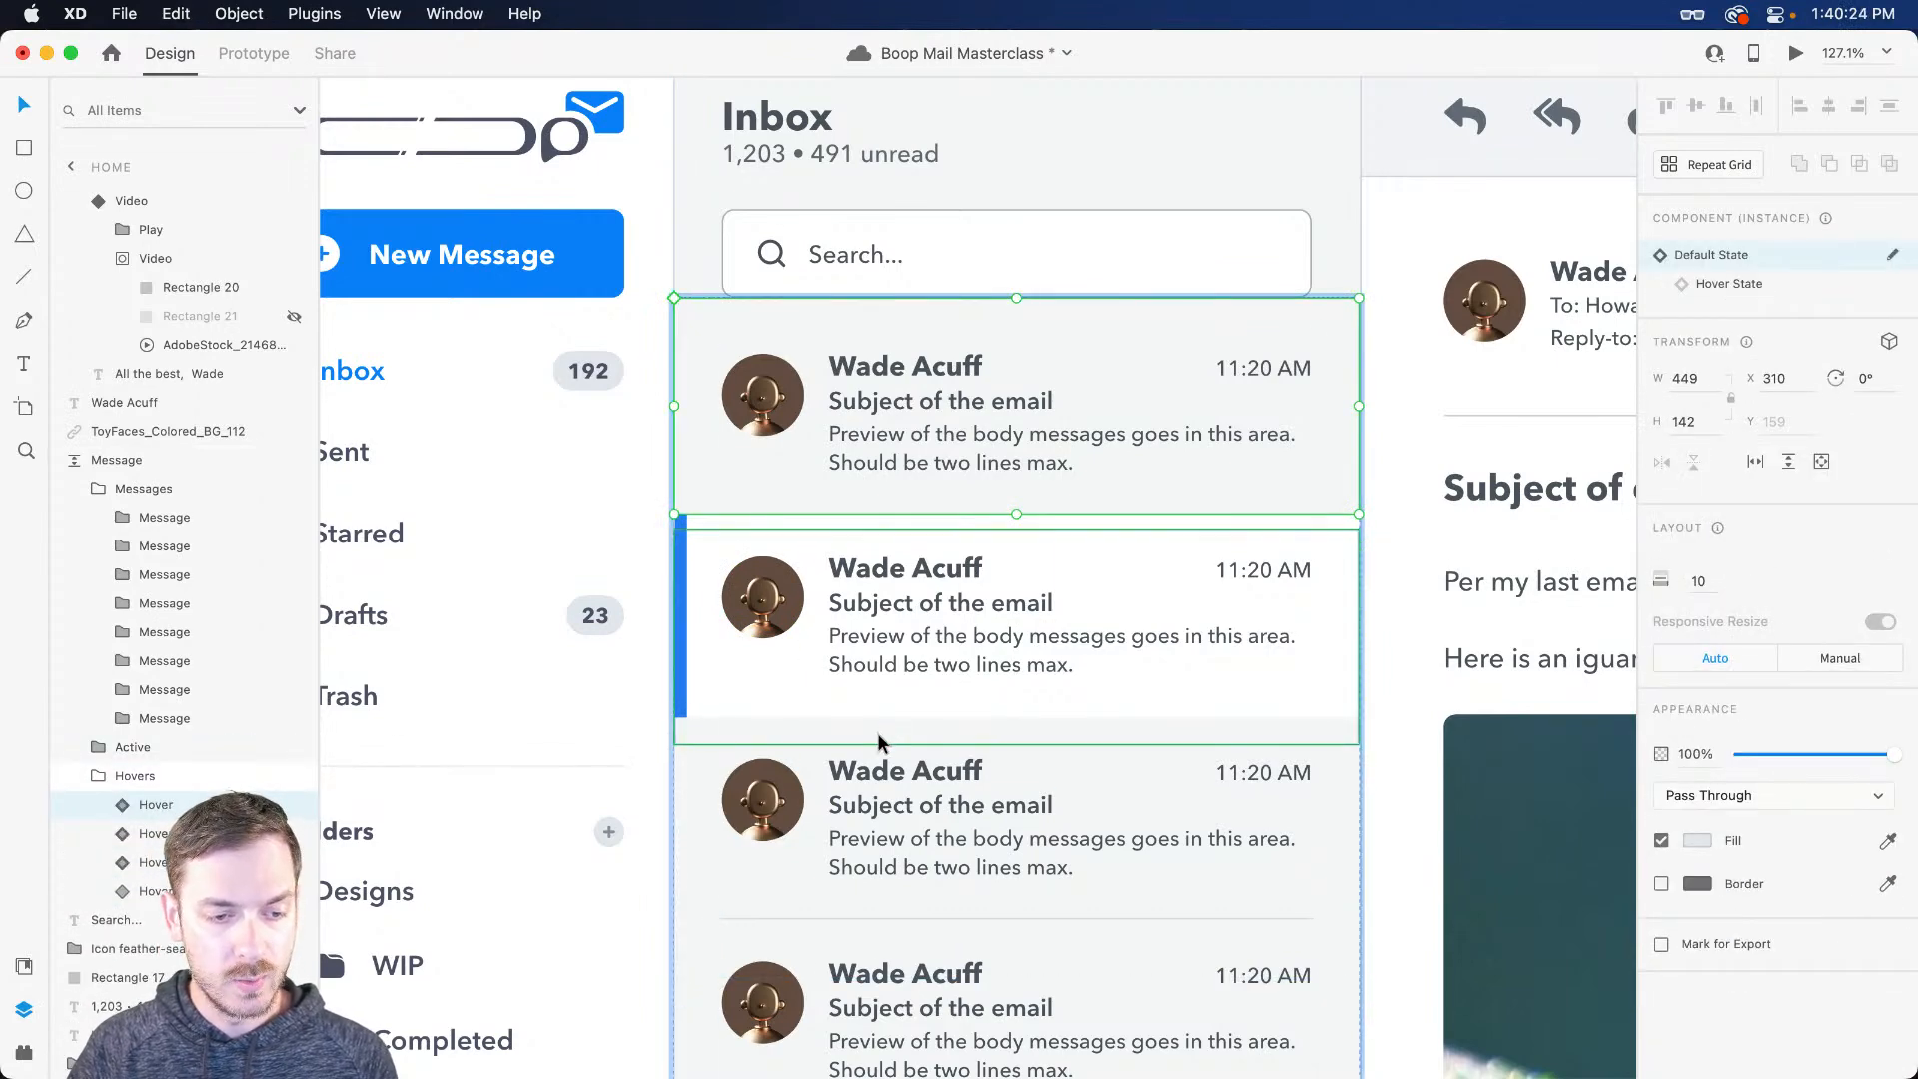
Step: Set the spacing between the first two hover items to 134 so the stack skips the active message
left_click_drag(877, 747, 879, 742)
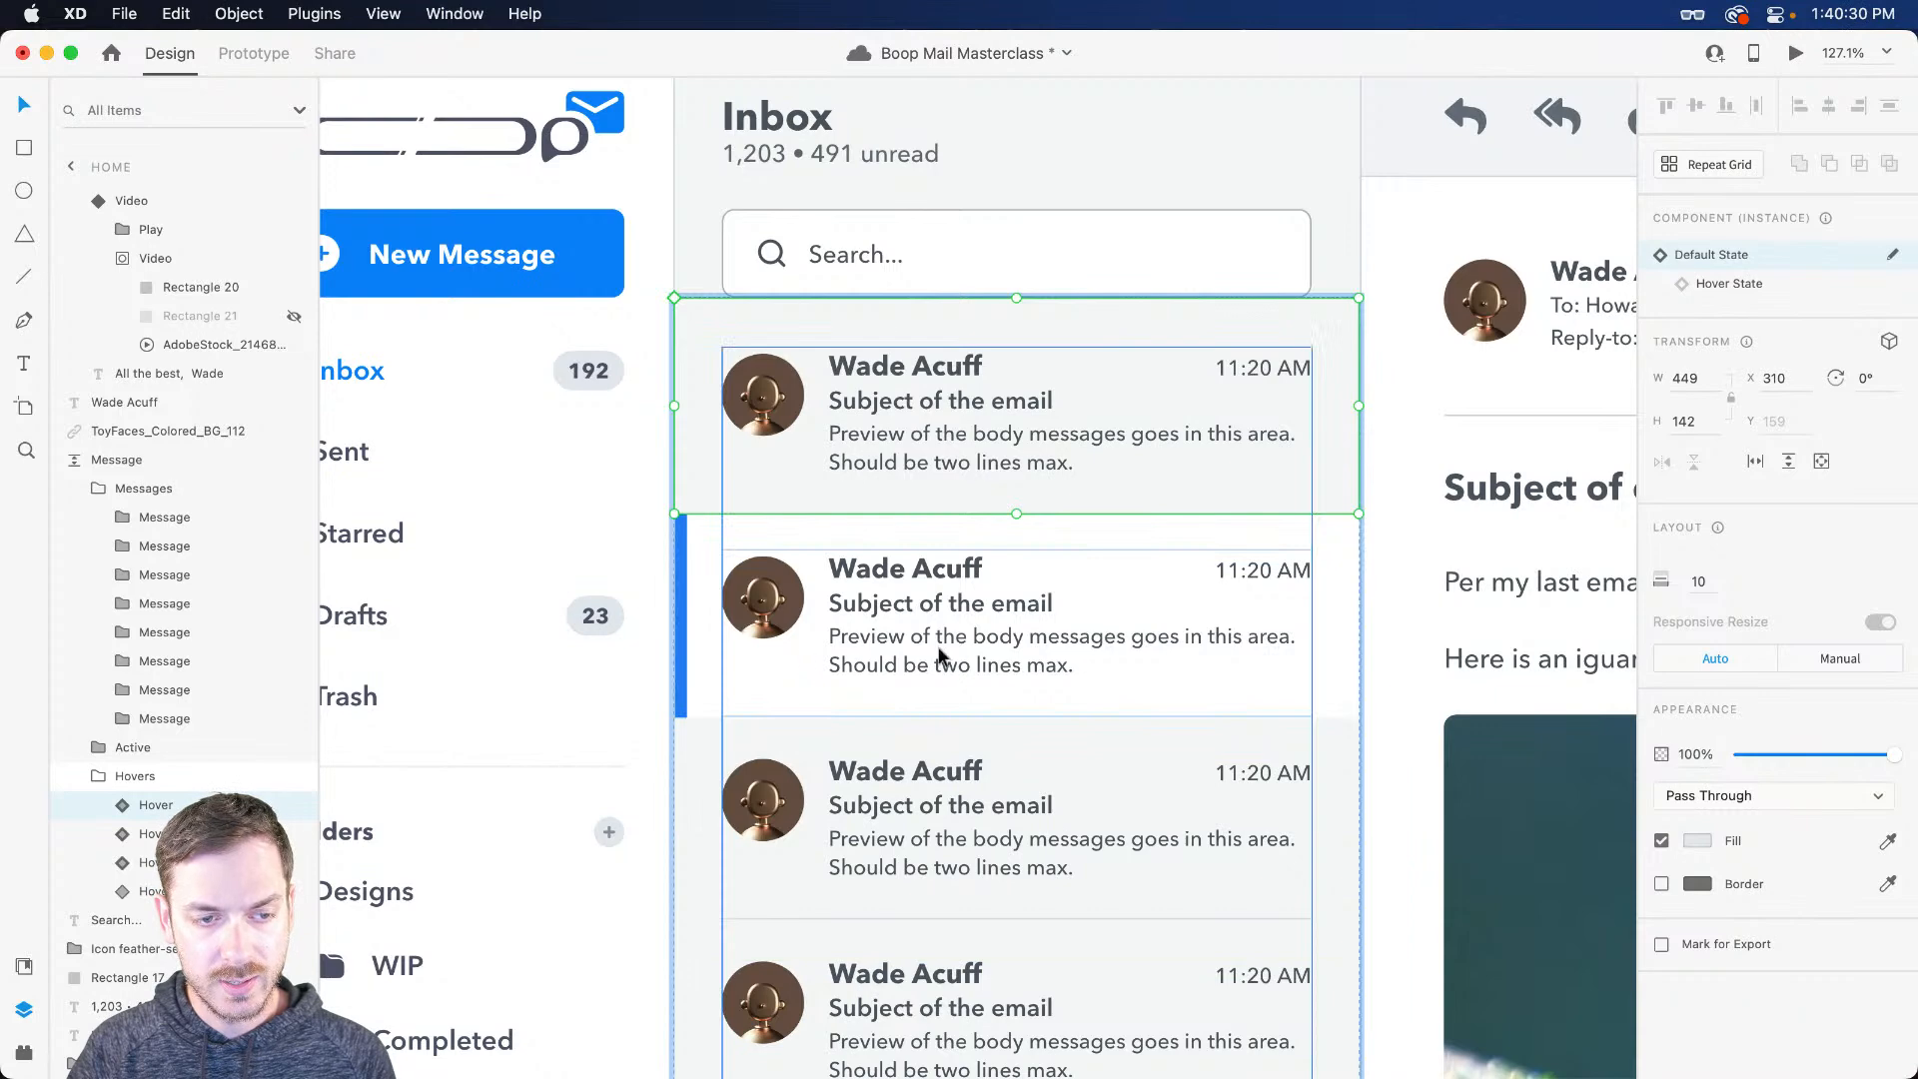
scroll(949, 645, "down", 4)
scroll(899, 580, "up", 1)
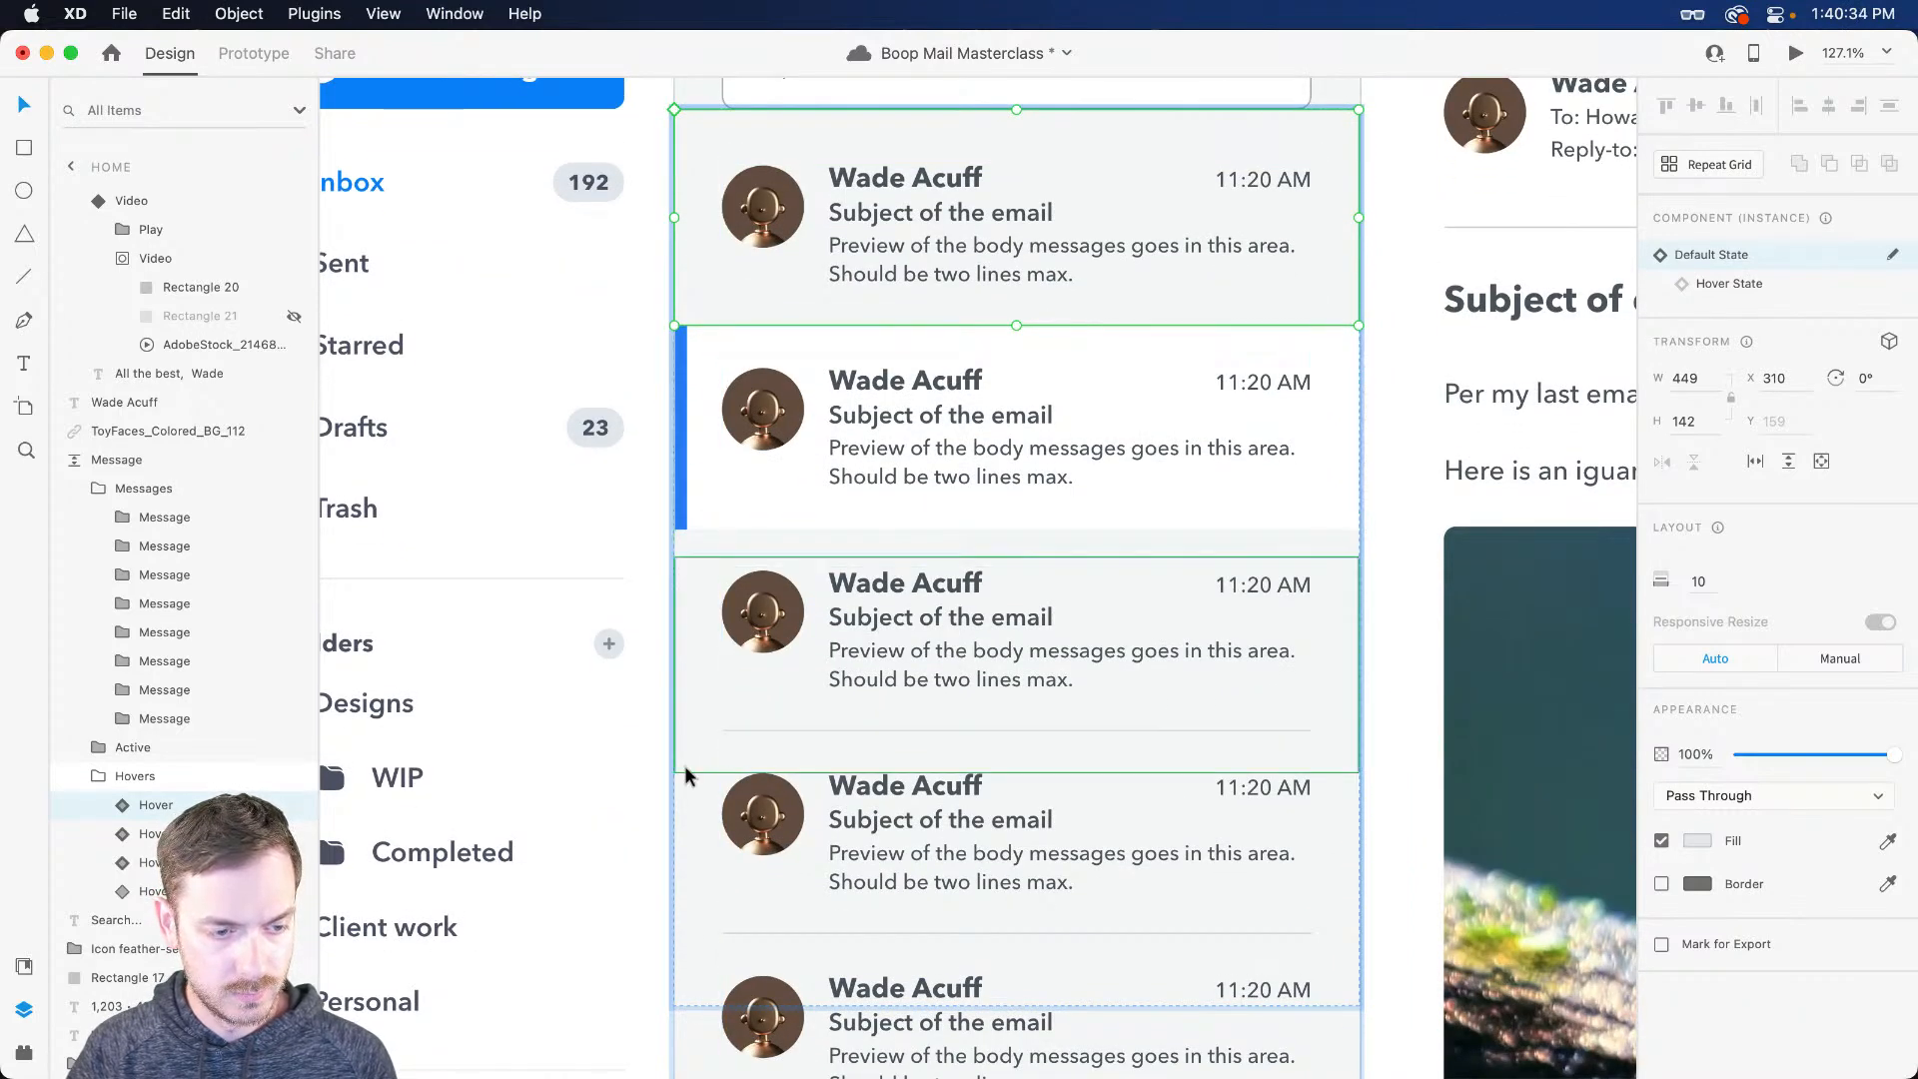
left_click(701, 457)
scroll(759, 329, "up", 3)
scroll(843, 160, "down", 2)
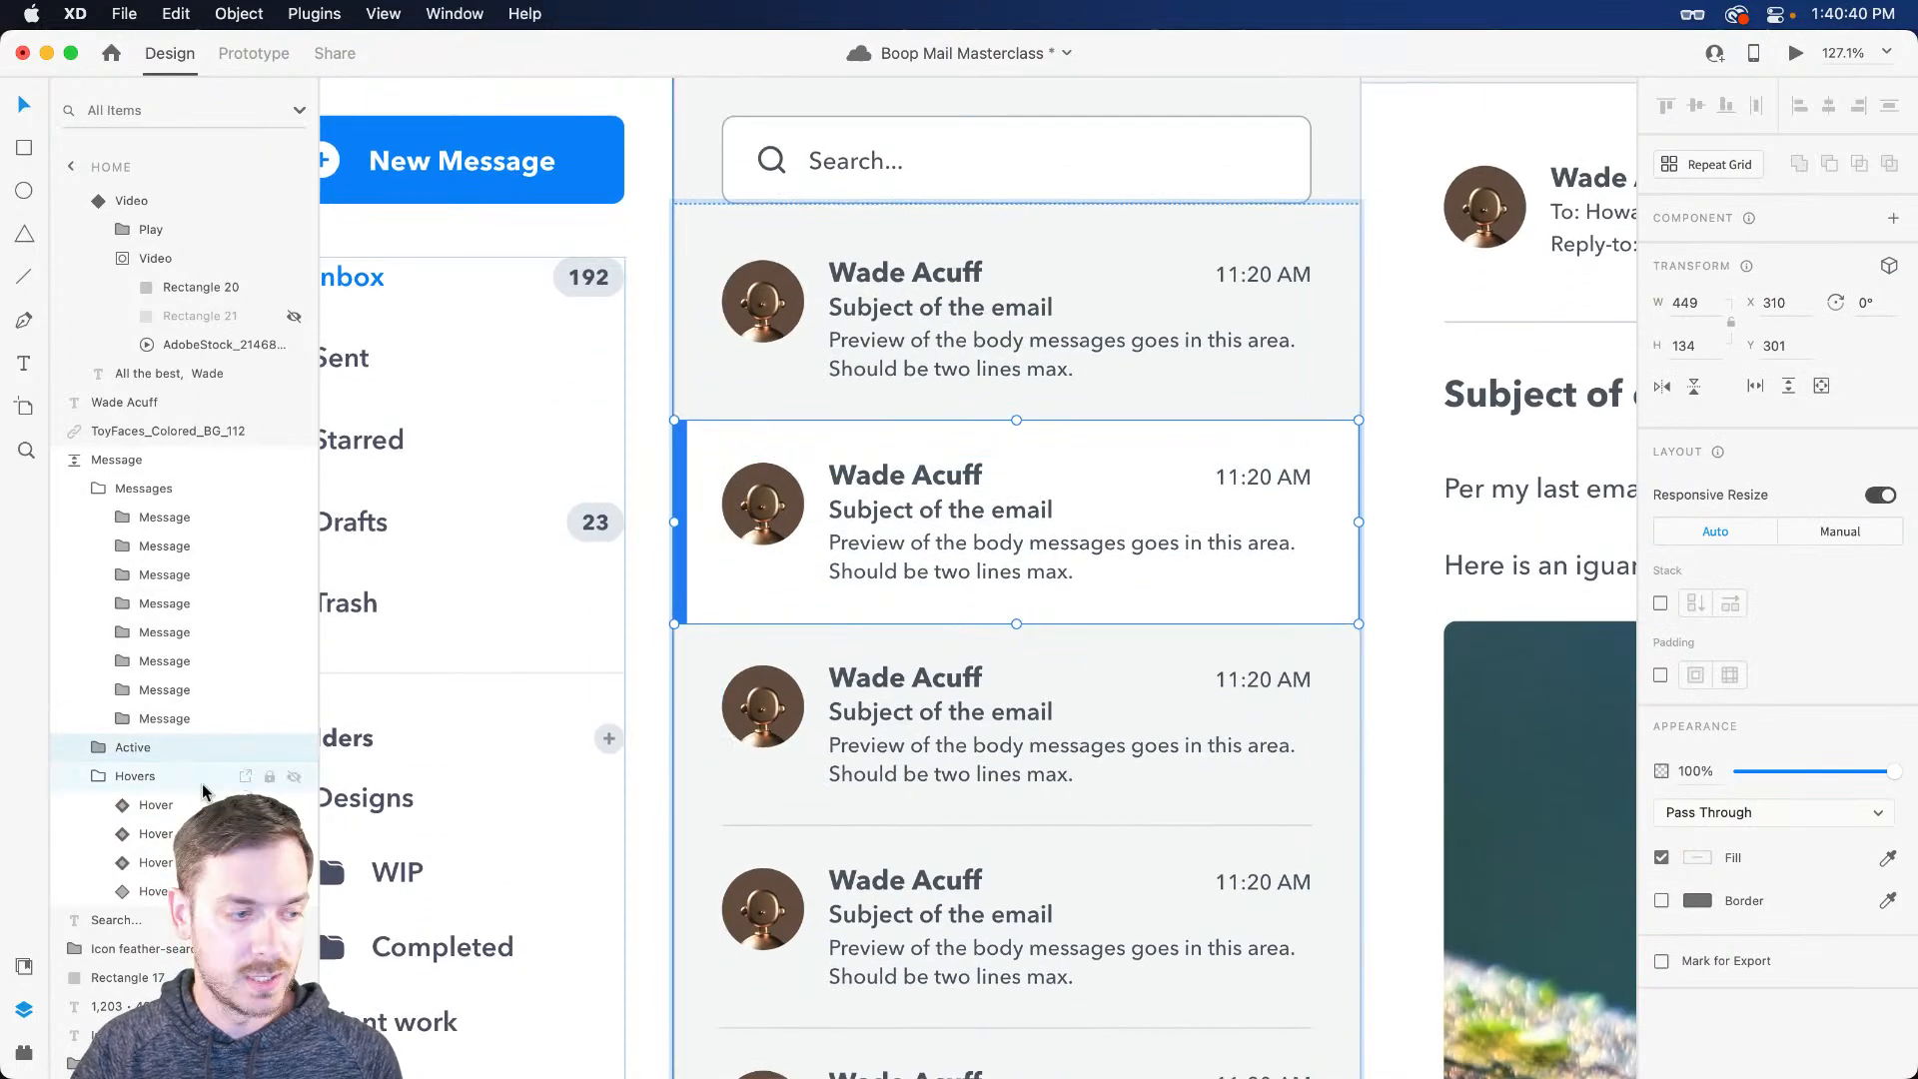
left_click(151, 804)
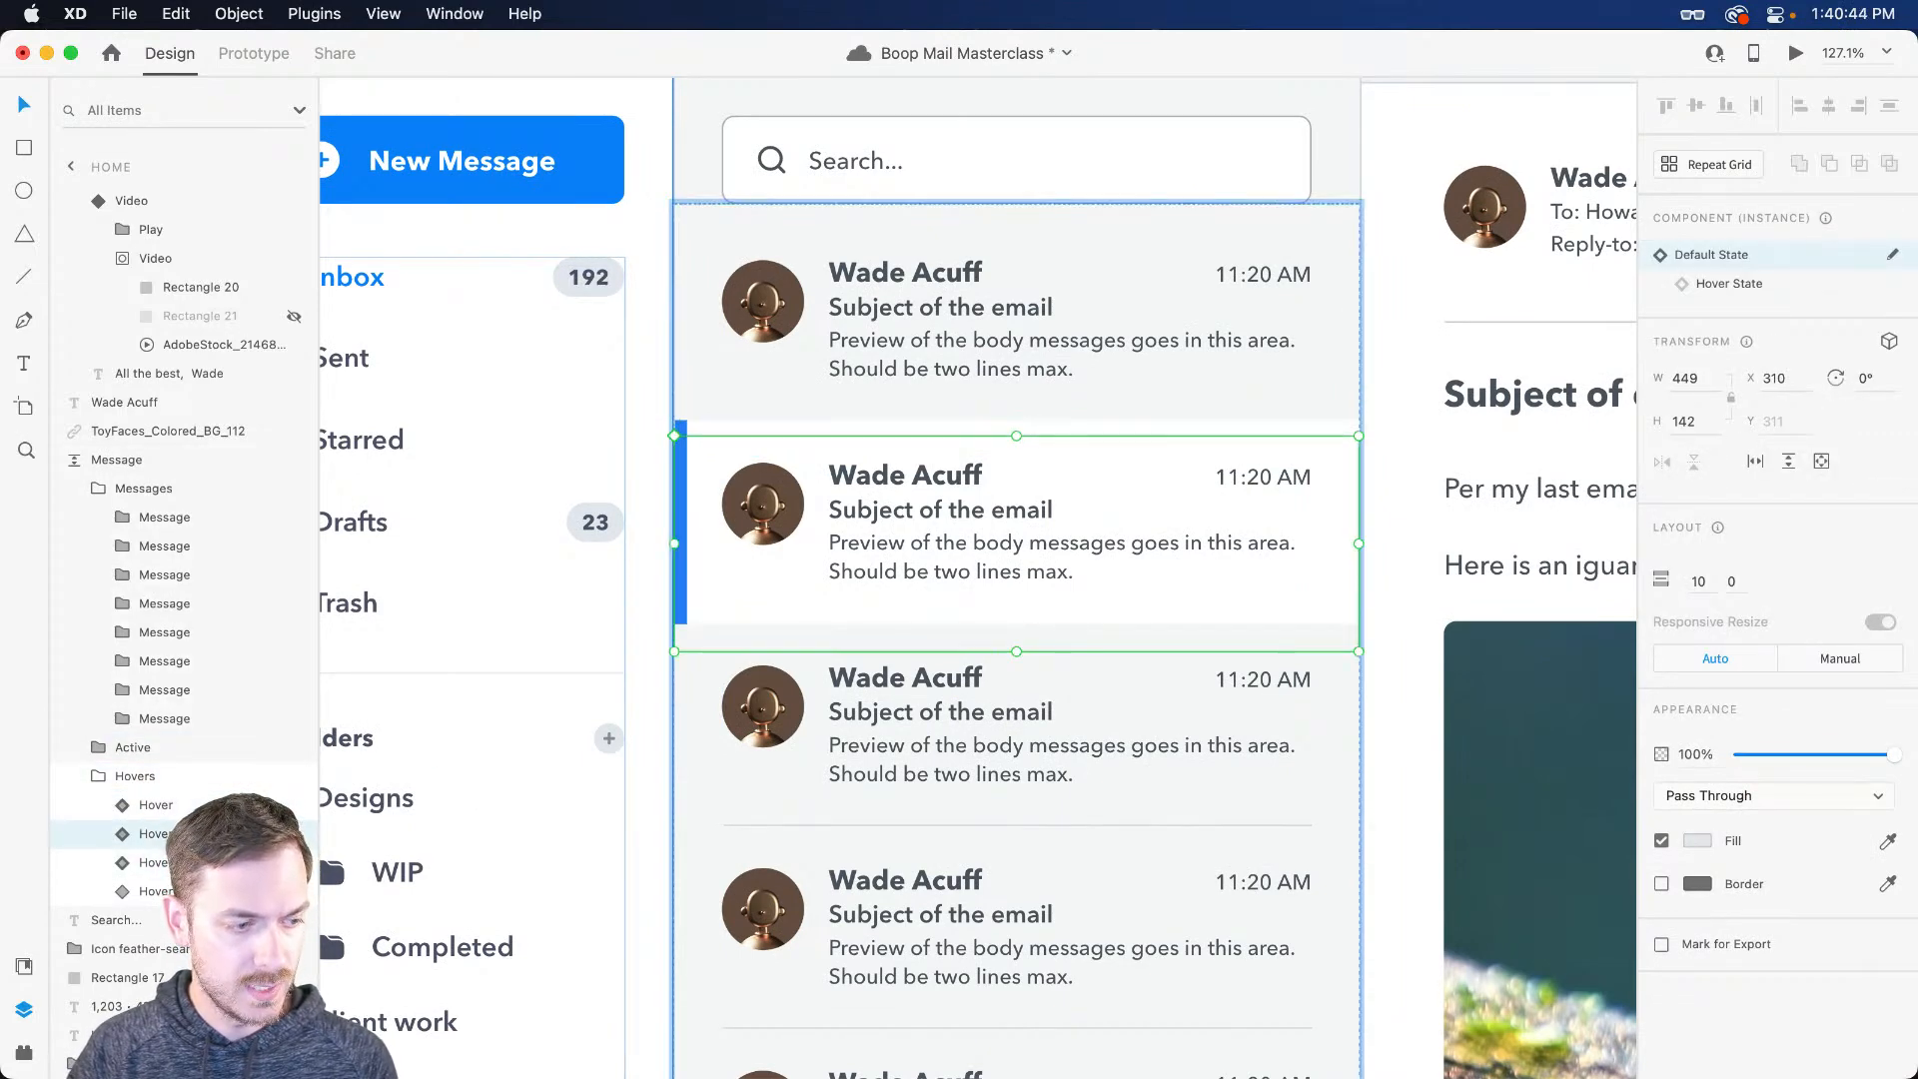
left_click_drag(821, 427, 801, 617)
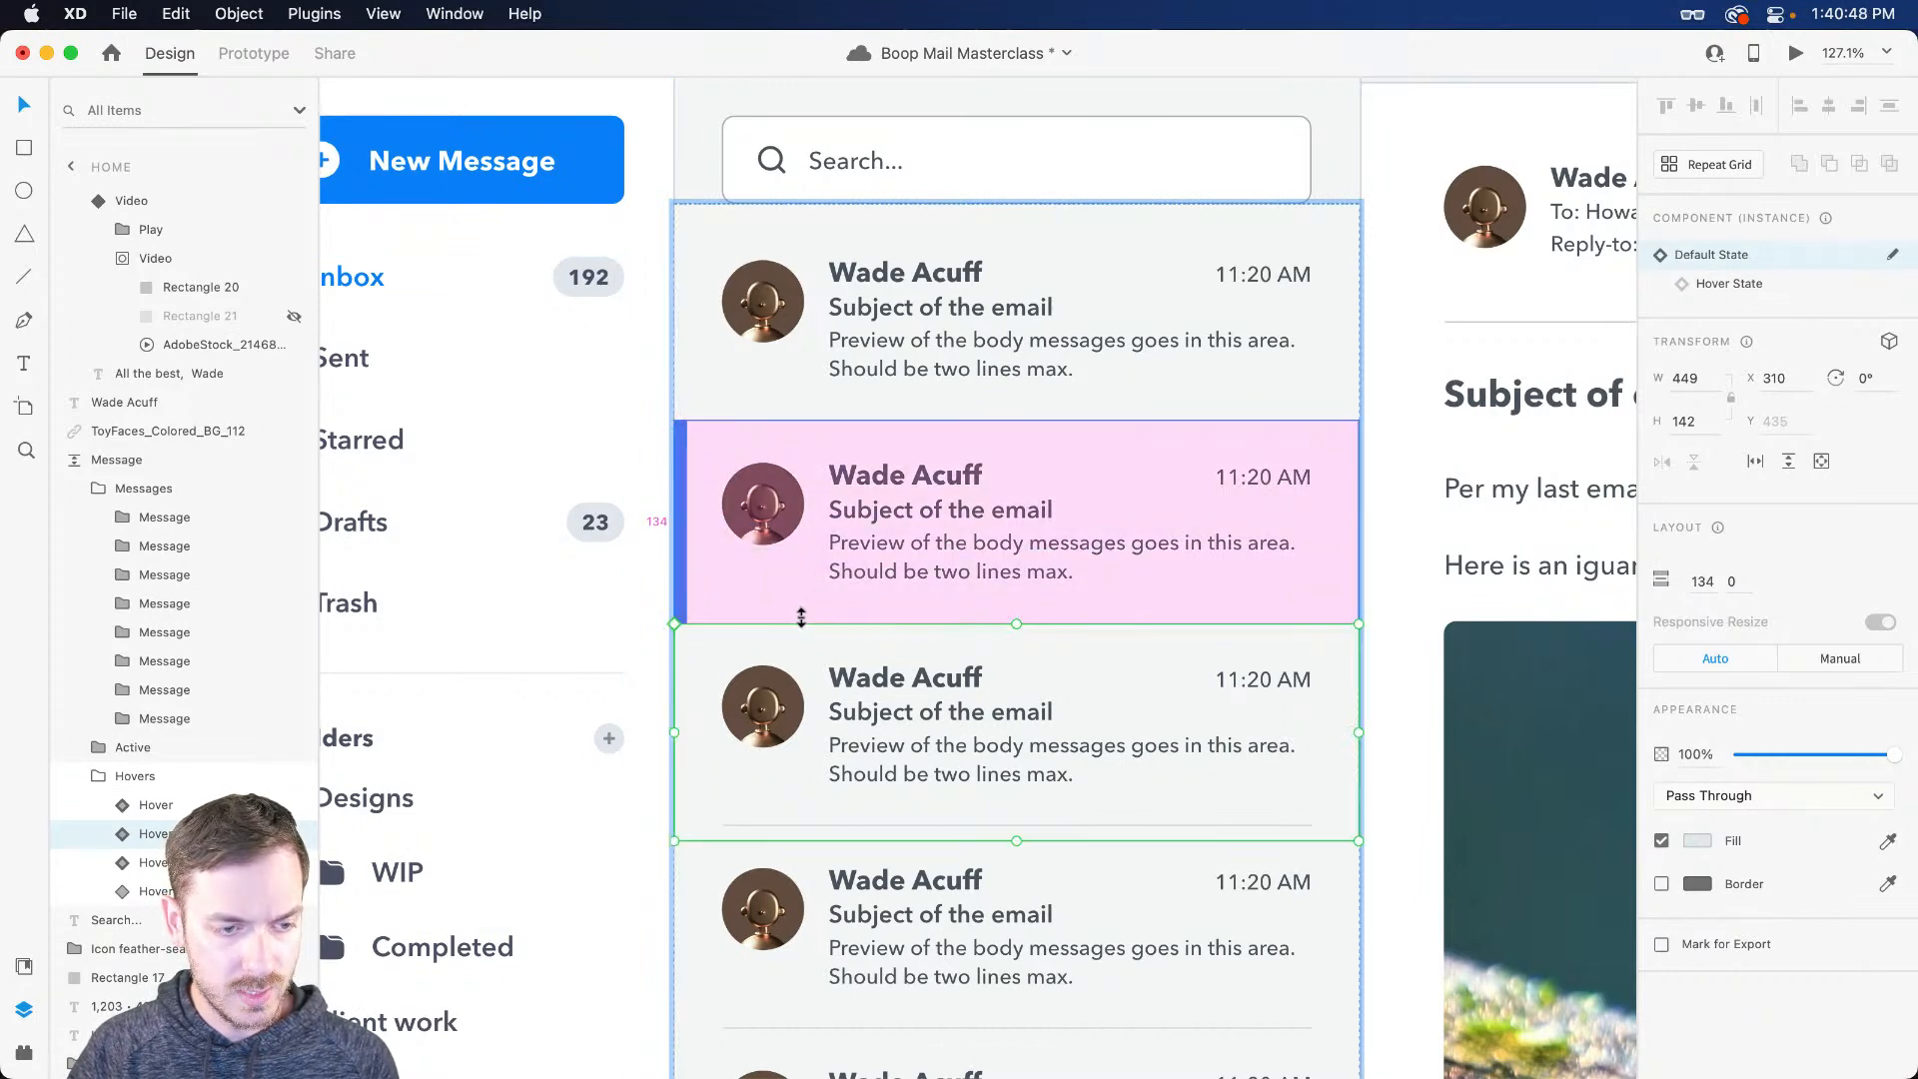
scroll(787, 771, "down", 1)
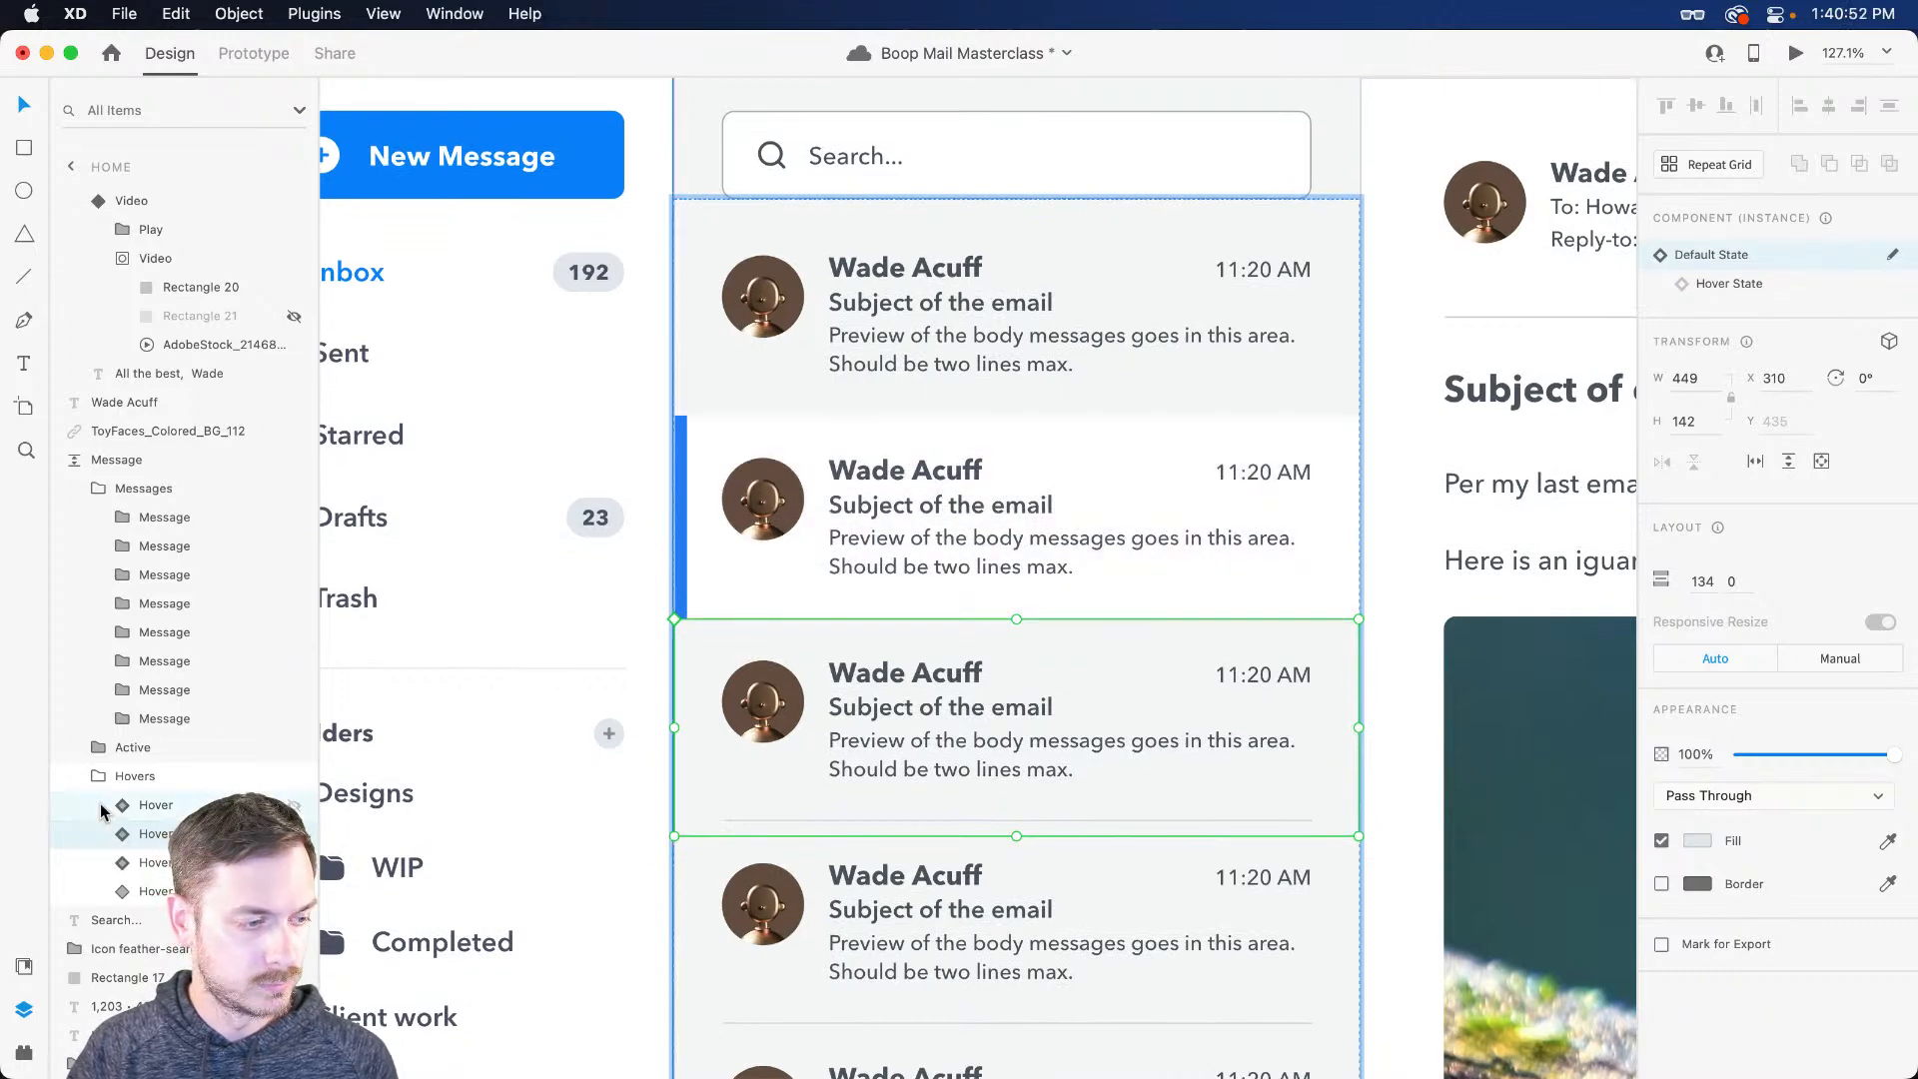
Step: Bring the main Hover component to the top of the stack and reduce its height to about 130
left_click(145, 804)
left_click(62, 891)
key("shift+super+bracketright")
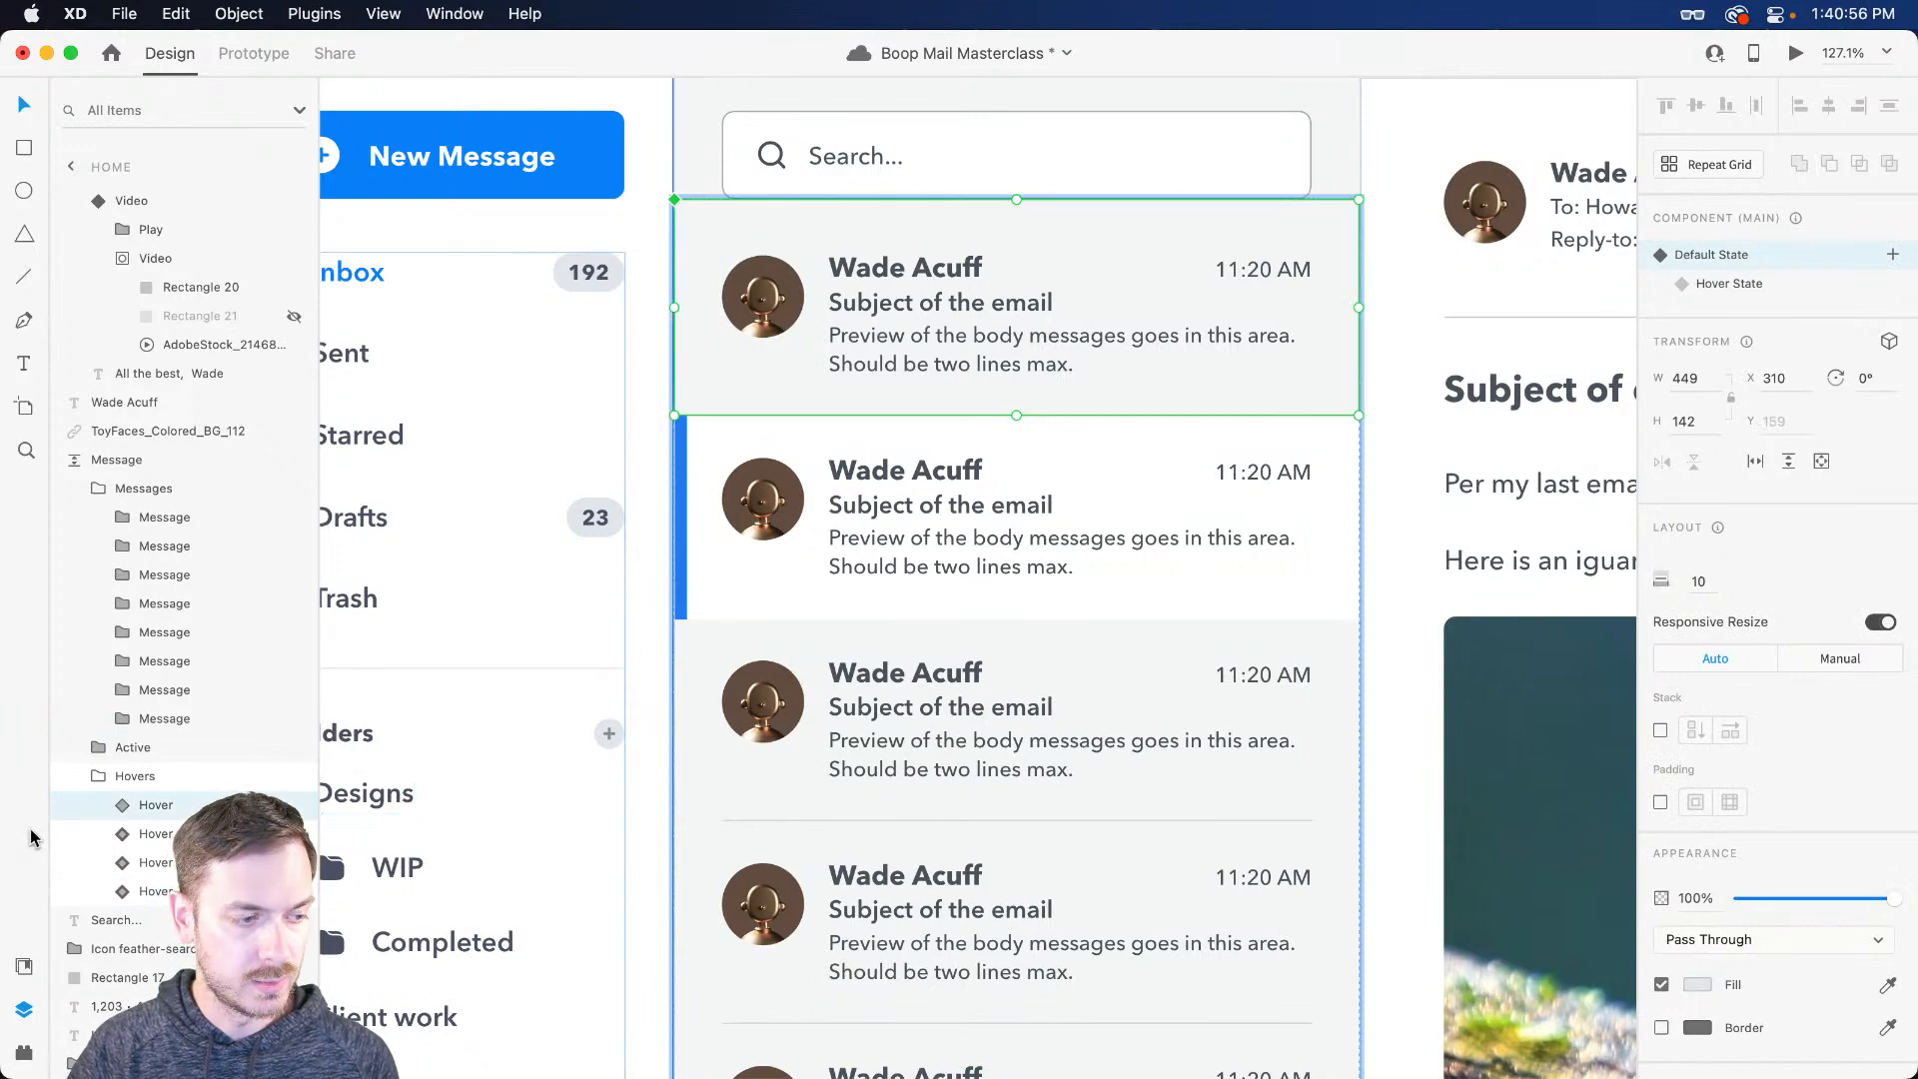
left_click_drag(1015, 412, 1015, 396)
left_click_drag(1049, 196, 1049, 194)
Step: Nudge the whole Hovers stack down to a Y position of 166
key("Escape")
key("Down")
key("Down")
key("Down")
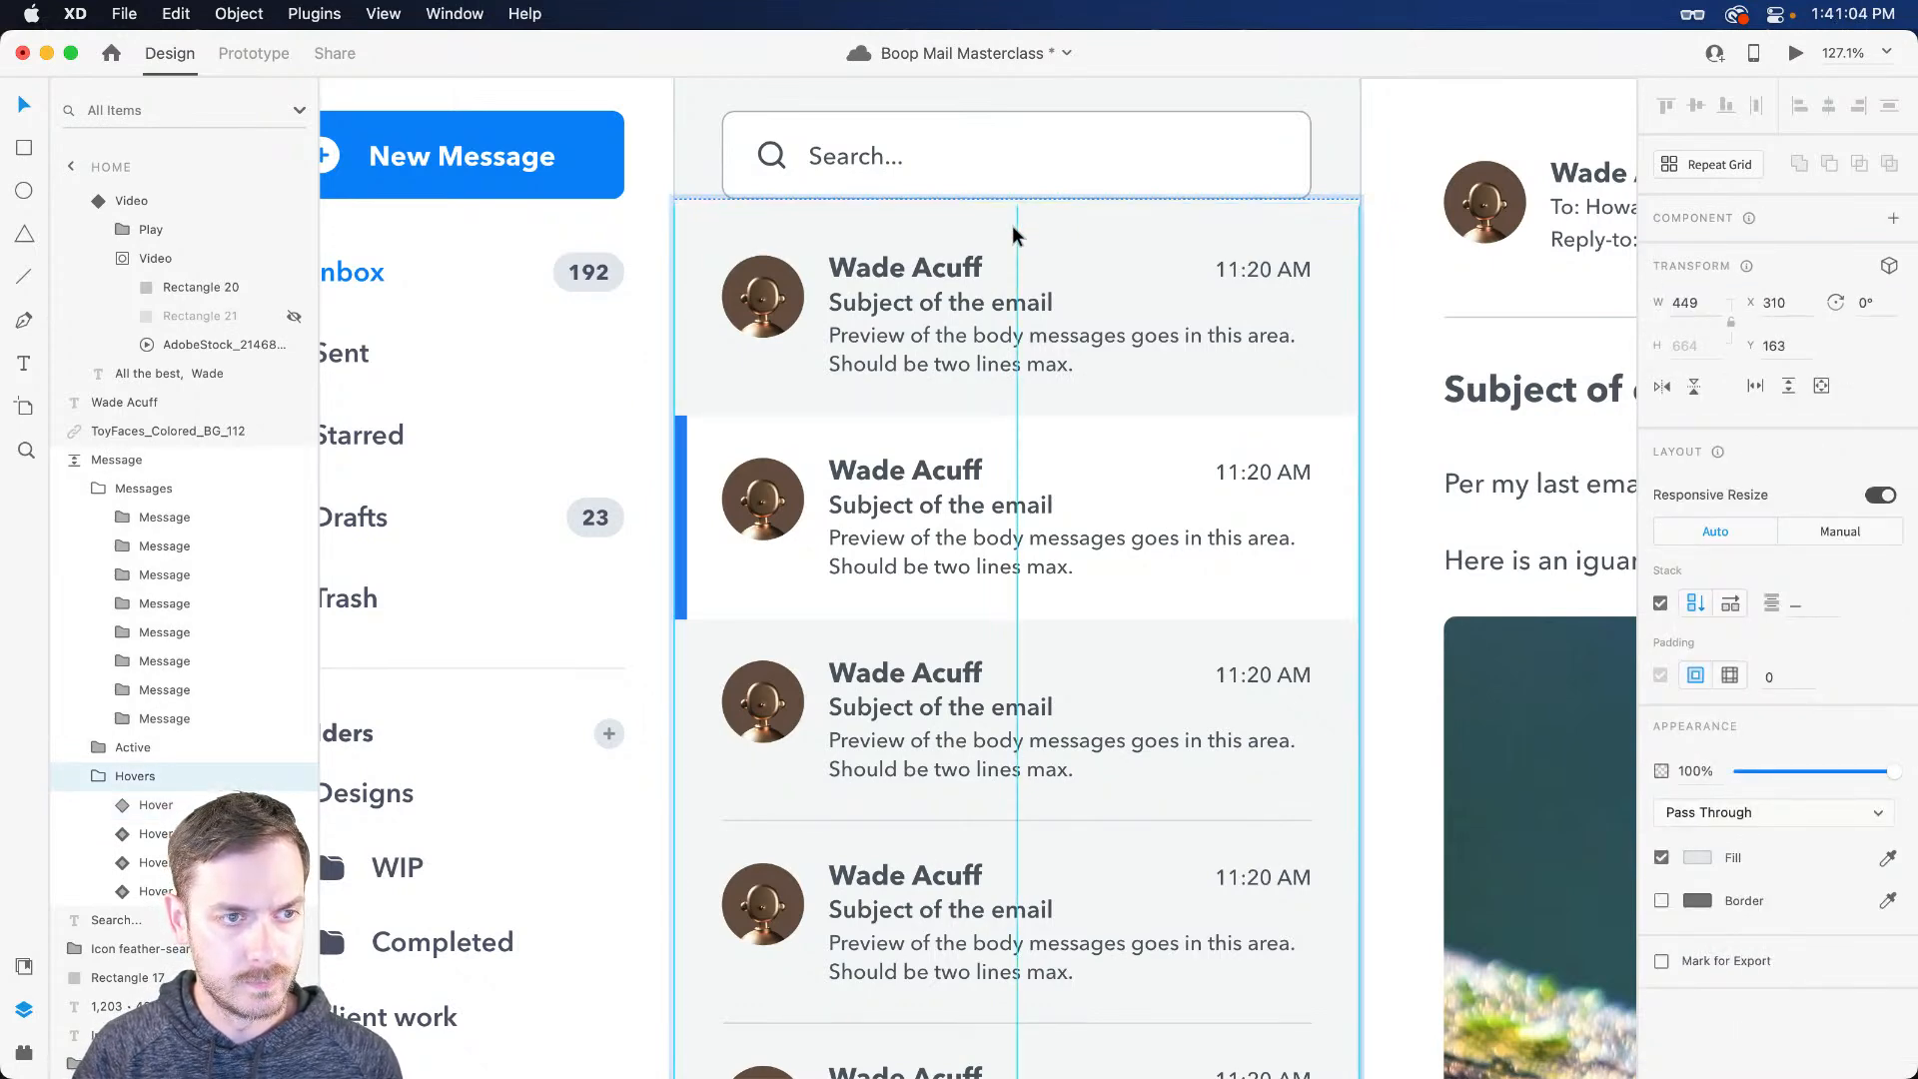
key("Down")
key("Down")
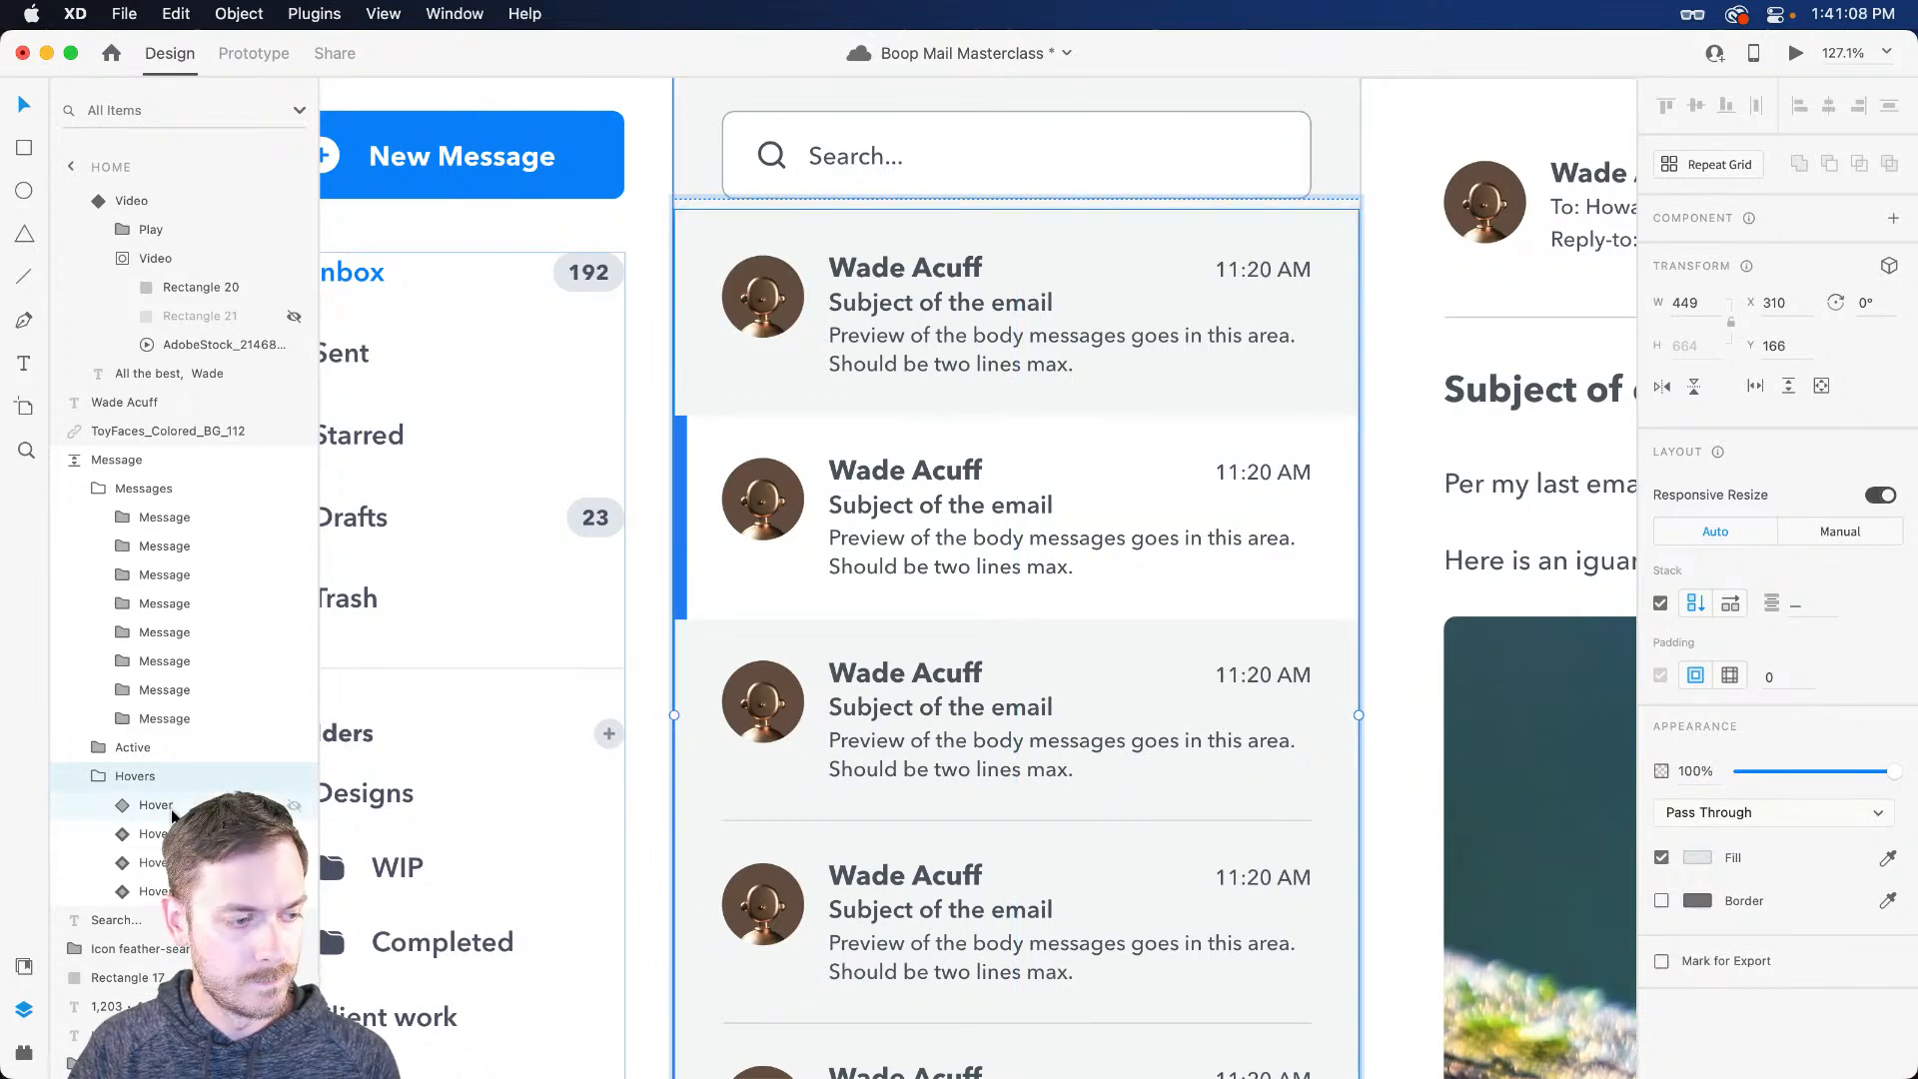
Step: Set the main Hover component's height to 132 and the spacing between the first two hover items to 138
left_click(145, 833)
left_click_drag(846, 419, 828, 613)
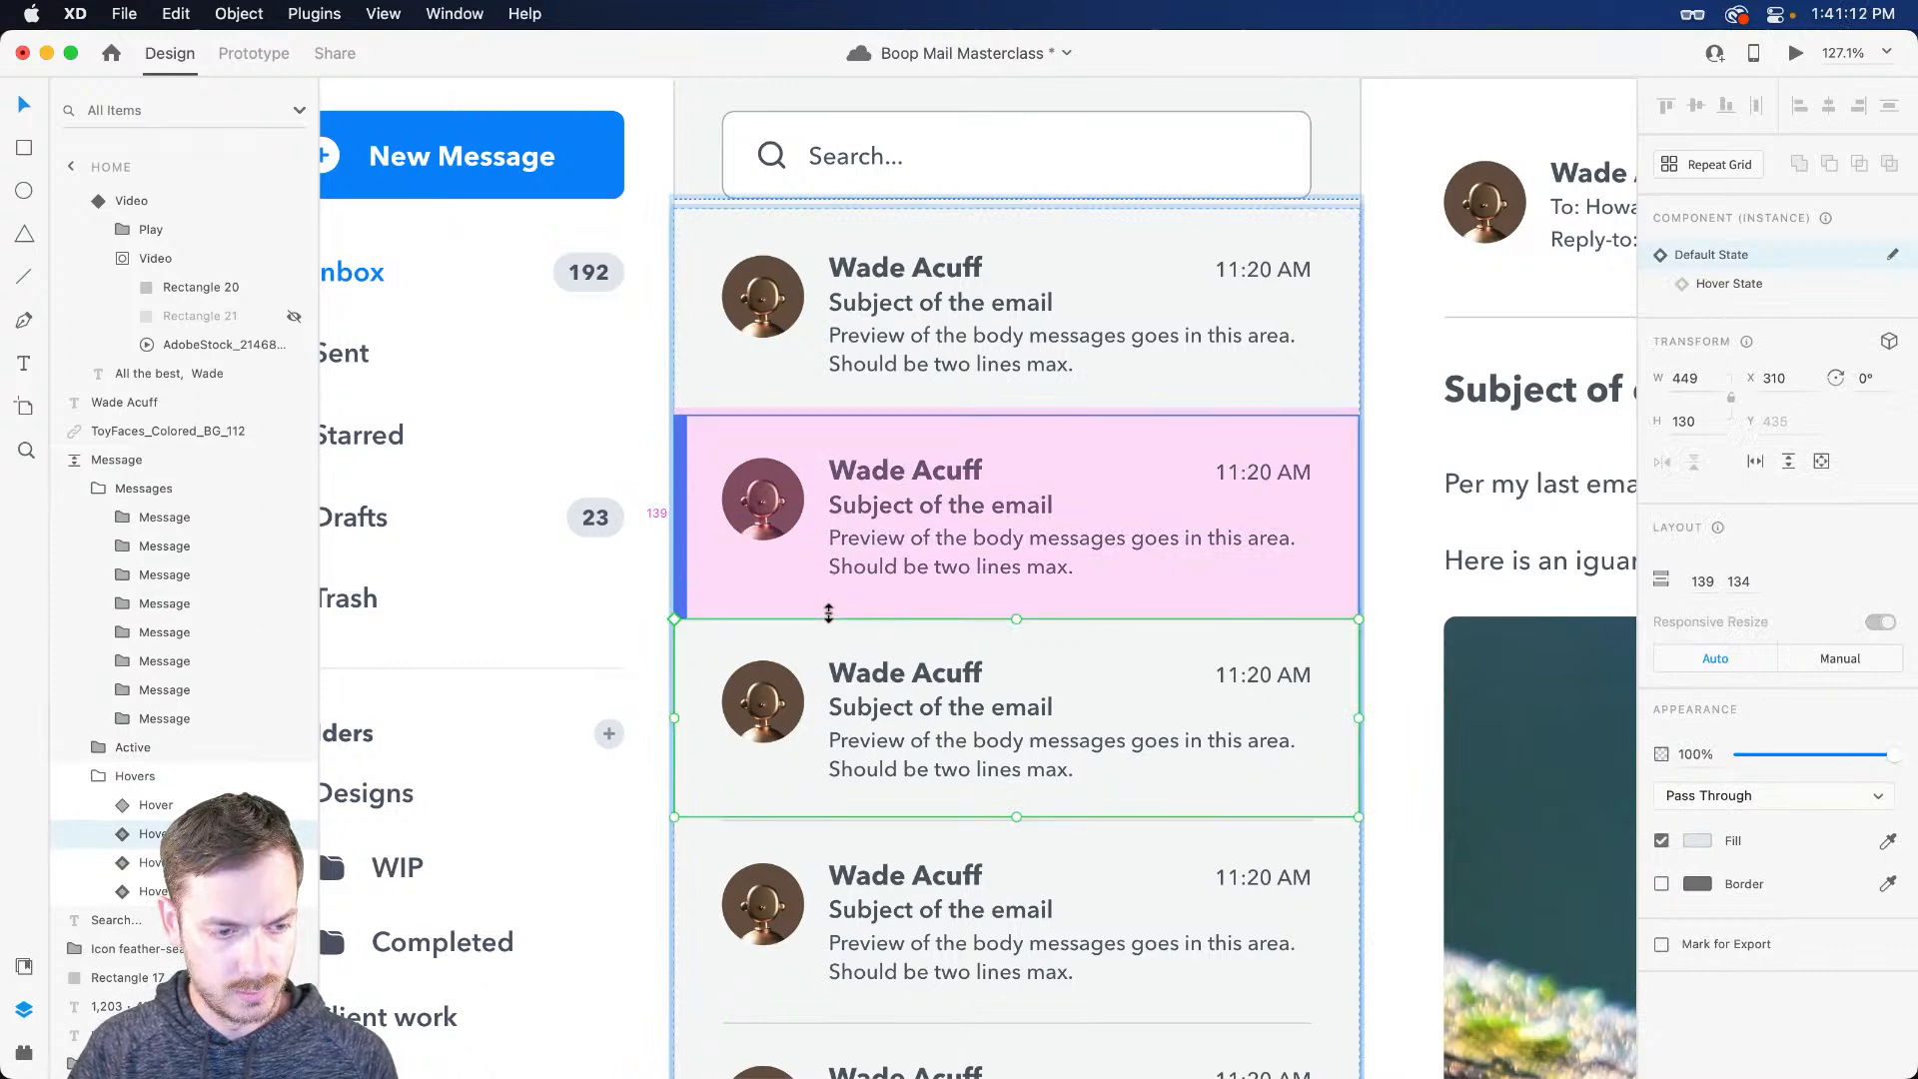
left_click(165, 805)
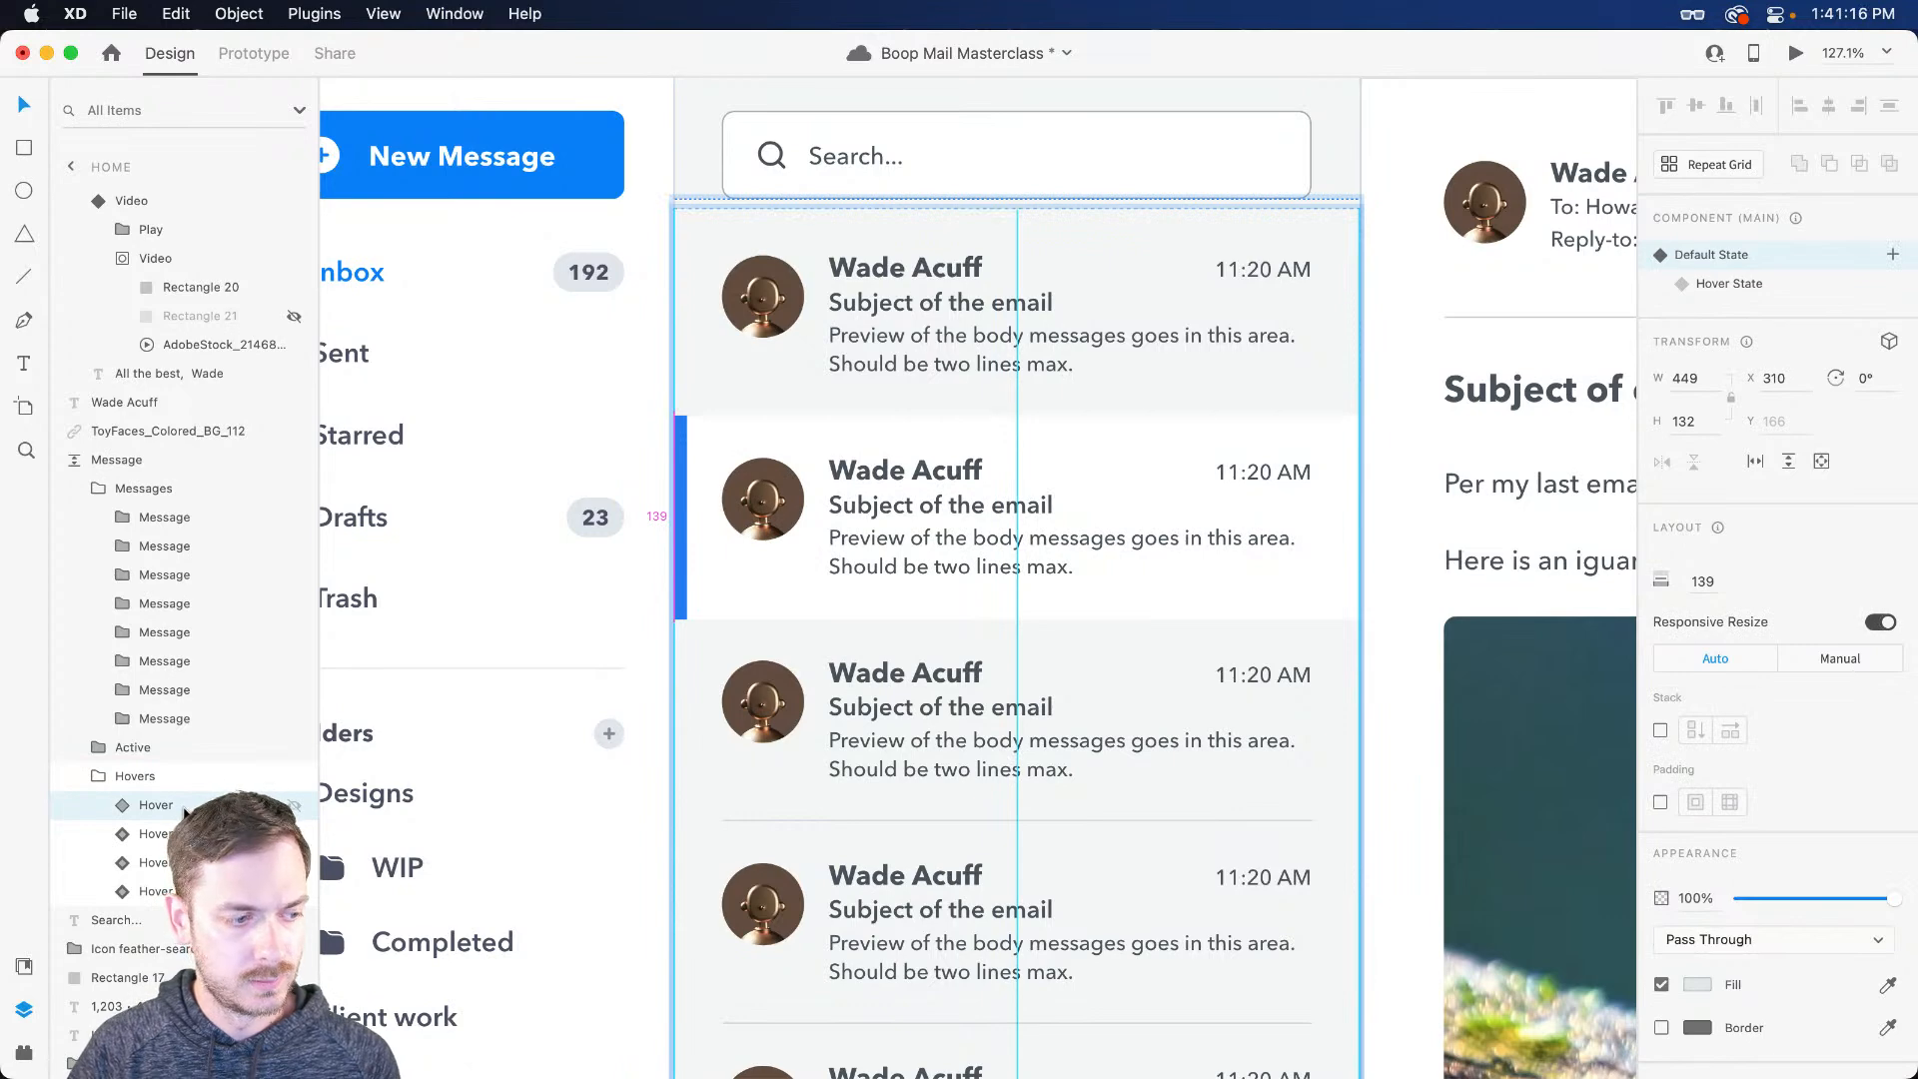
left_click(180, 834)
left_click_drag(841, 620, 843, 615)
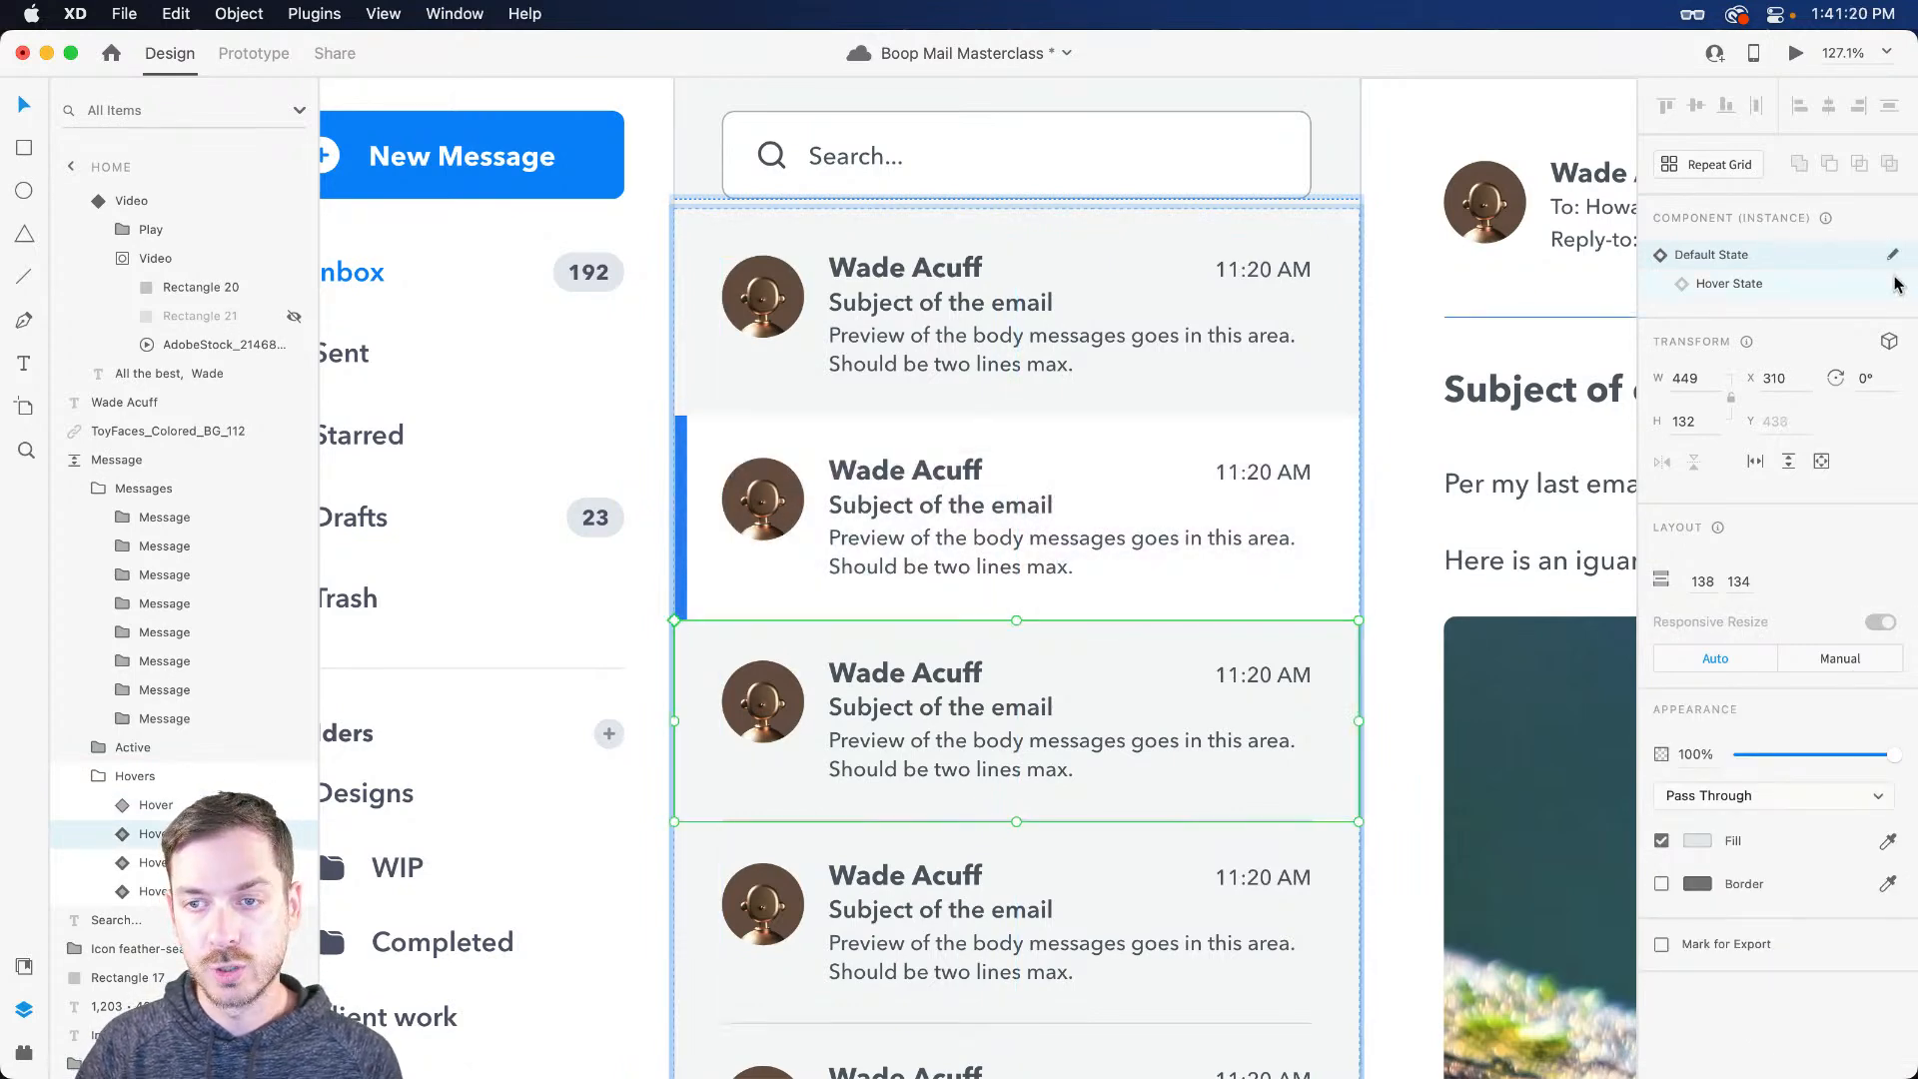
Step: Switch the second hover item to its Hover State and back to default to check how it covers the message
left_click(1813, 294)
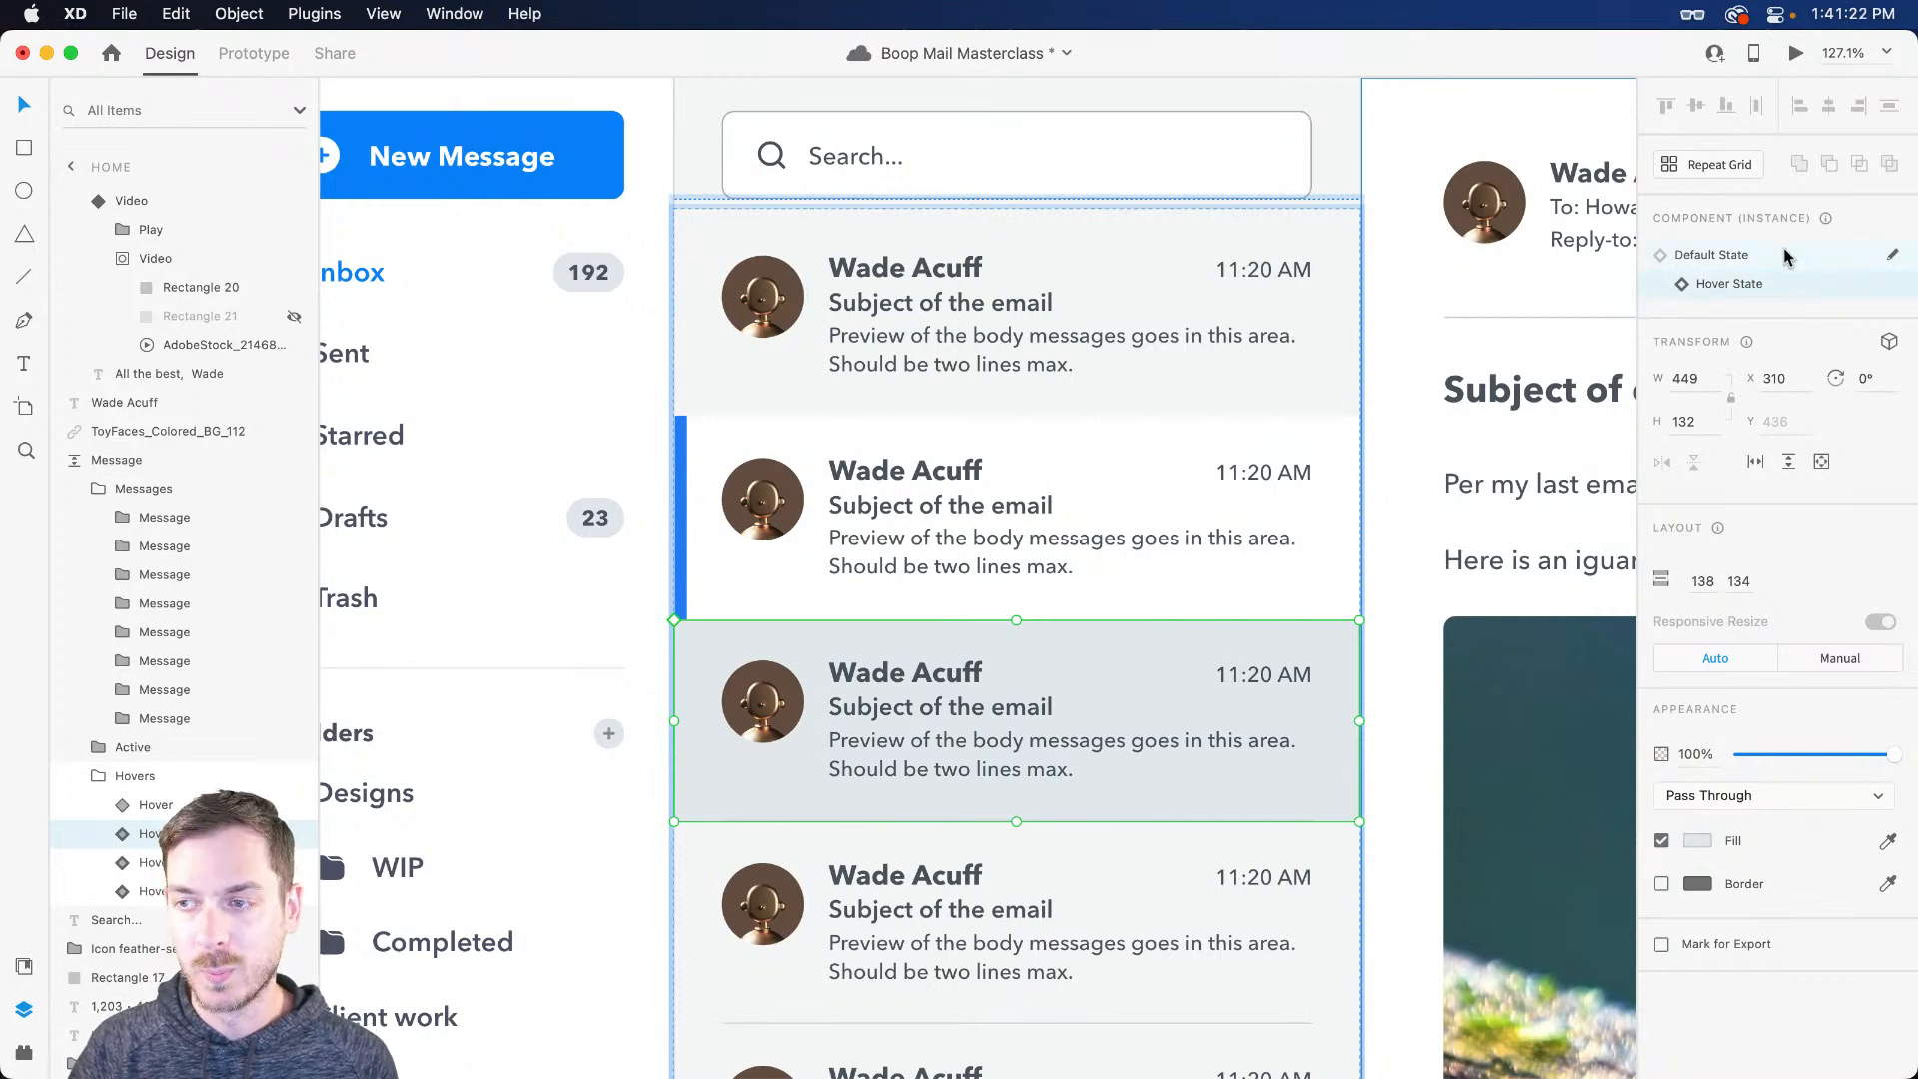
left_click(1788, 255)
Step: Close the gap below the second hover item to 0 and duplicate the last hover item twice to cover the remaining messages
scroll(787, 686, "down", 3)
left_click_drag(812, 677, 844, 459)
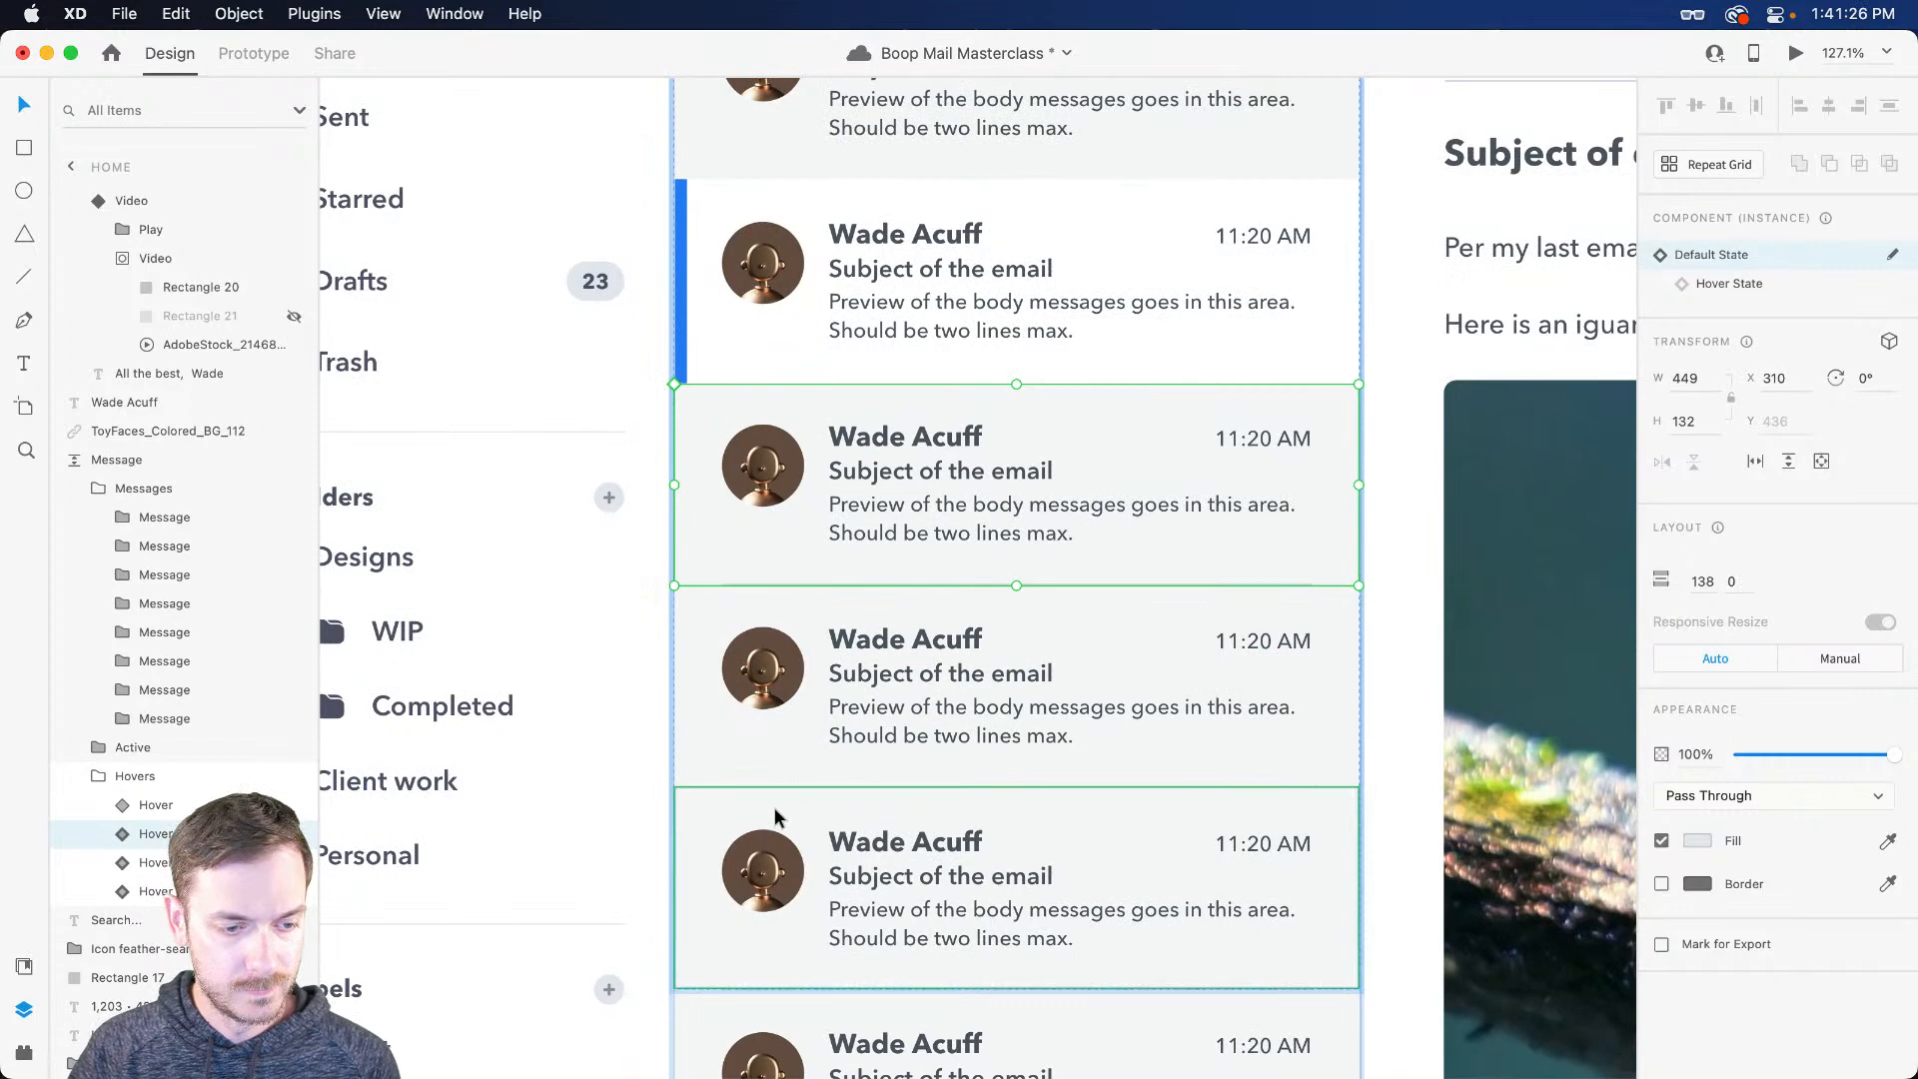
scroll(749, 915, "down", 3)
left_click(180, 891)
scroll(810, 611, "down", 2)
key("super+d")
key("super+d")
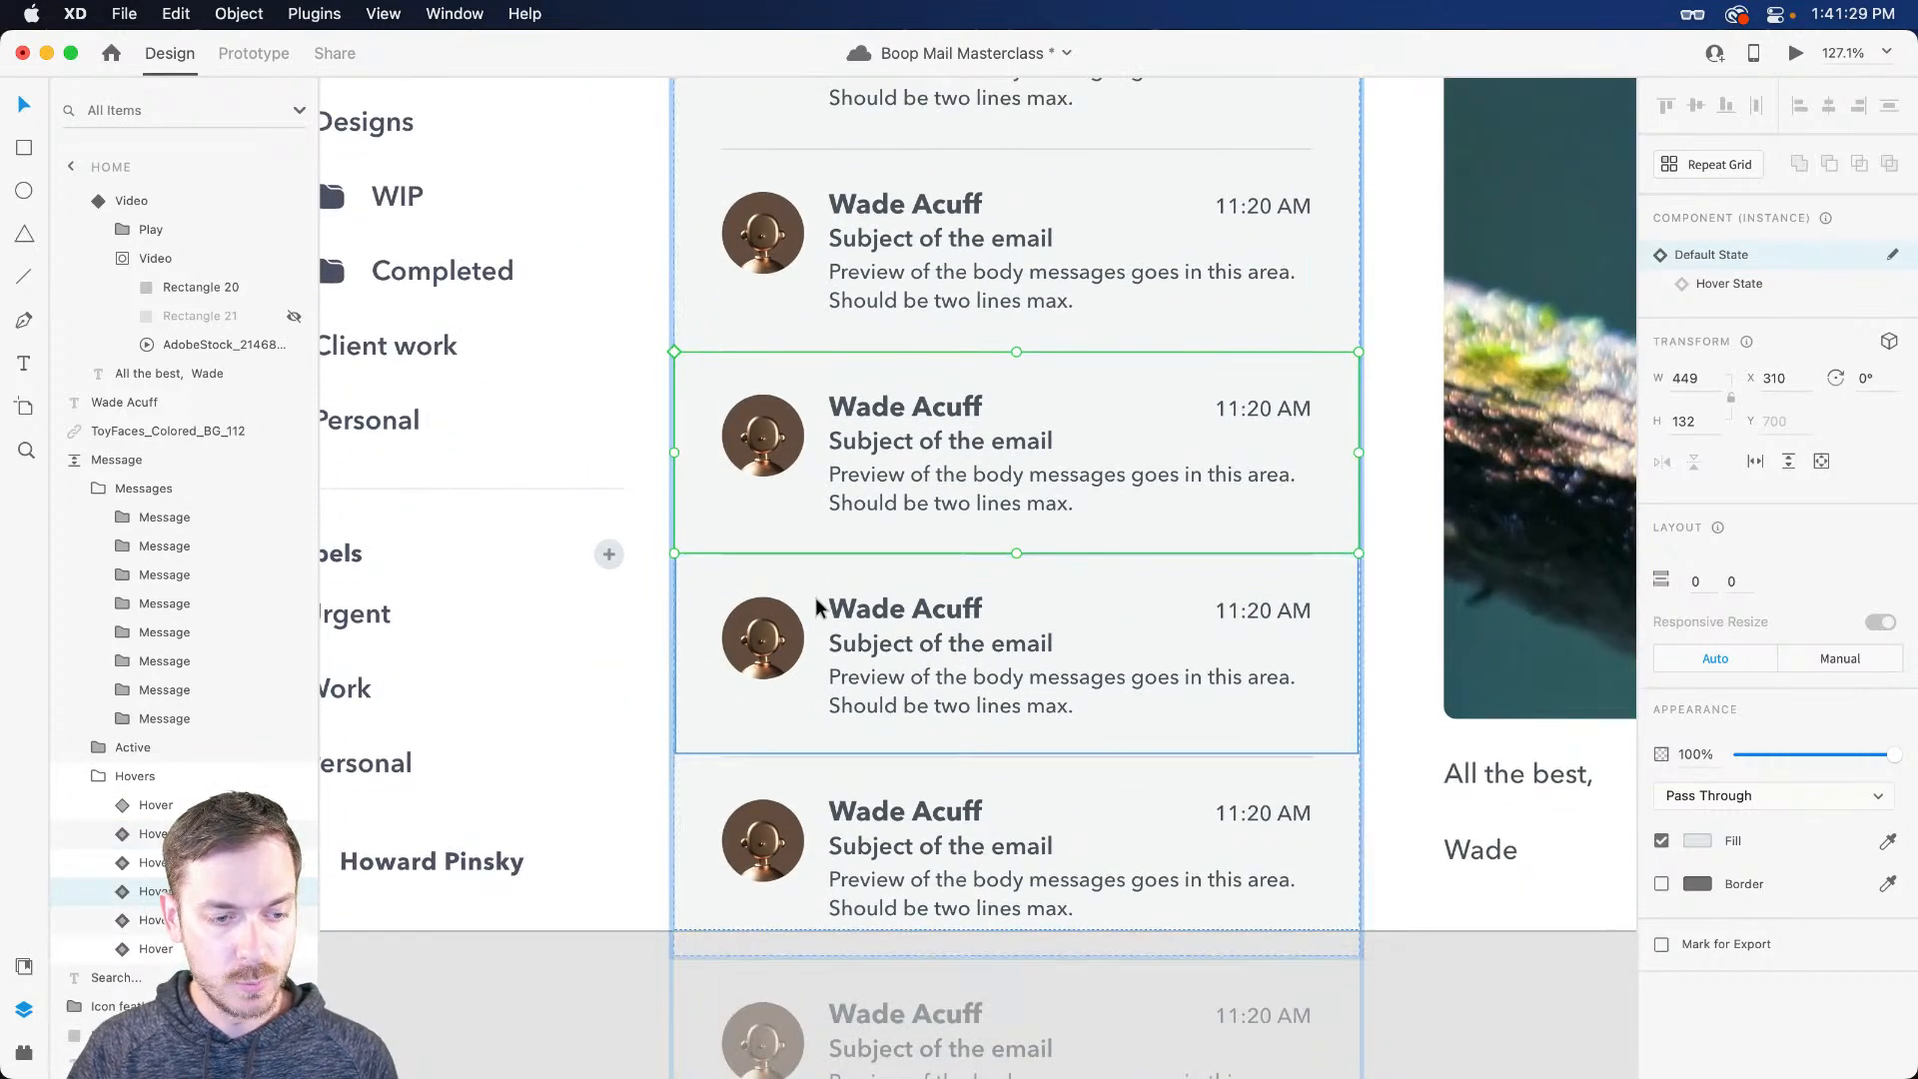
Step: Preview the prototype again to test the hover highlights across the inbox message list
left_click(1793, 60)
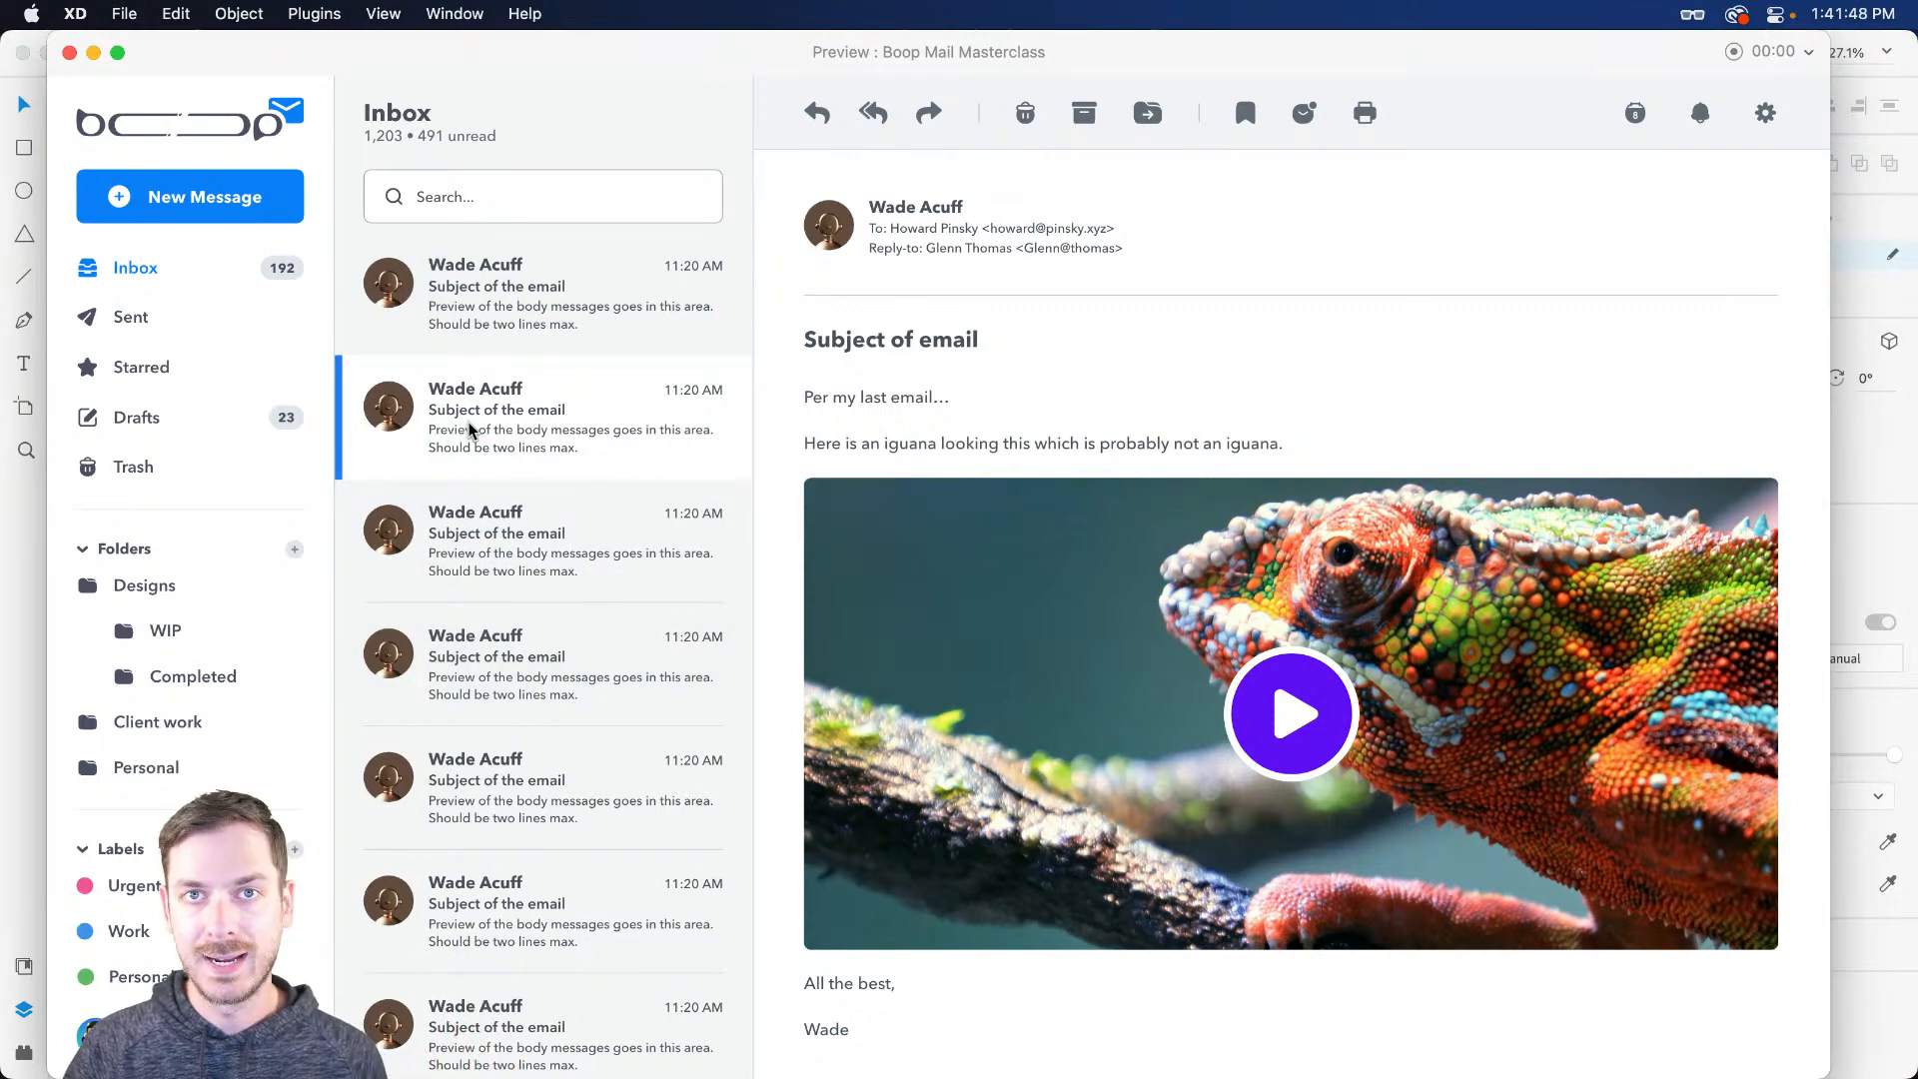
key("Escape")
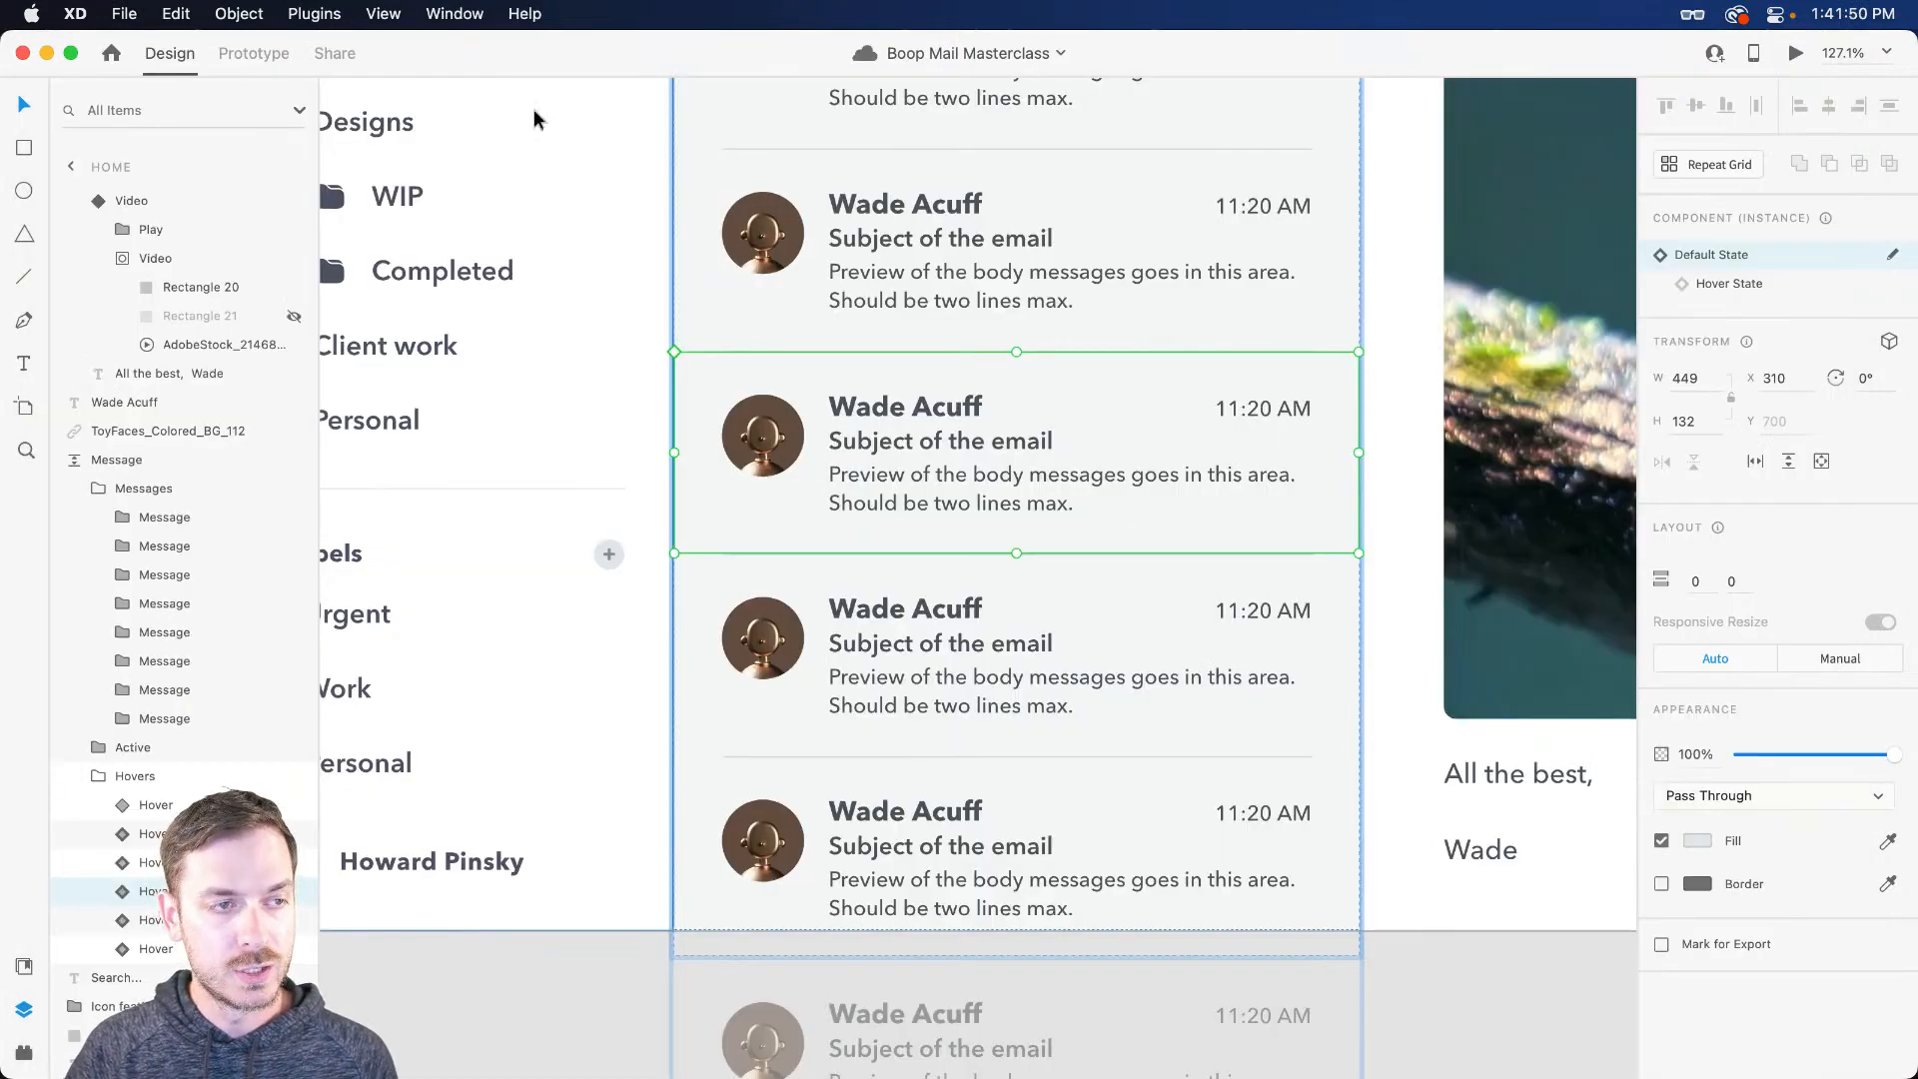
Step: Change the main Hover component's hover interaction to a Transition to the Hover State with animation set to None
key("super+shift+k")
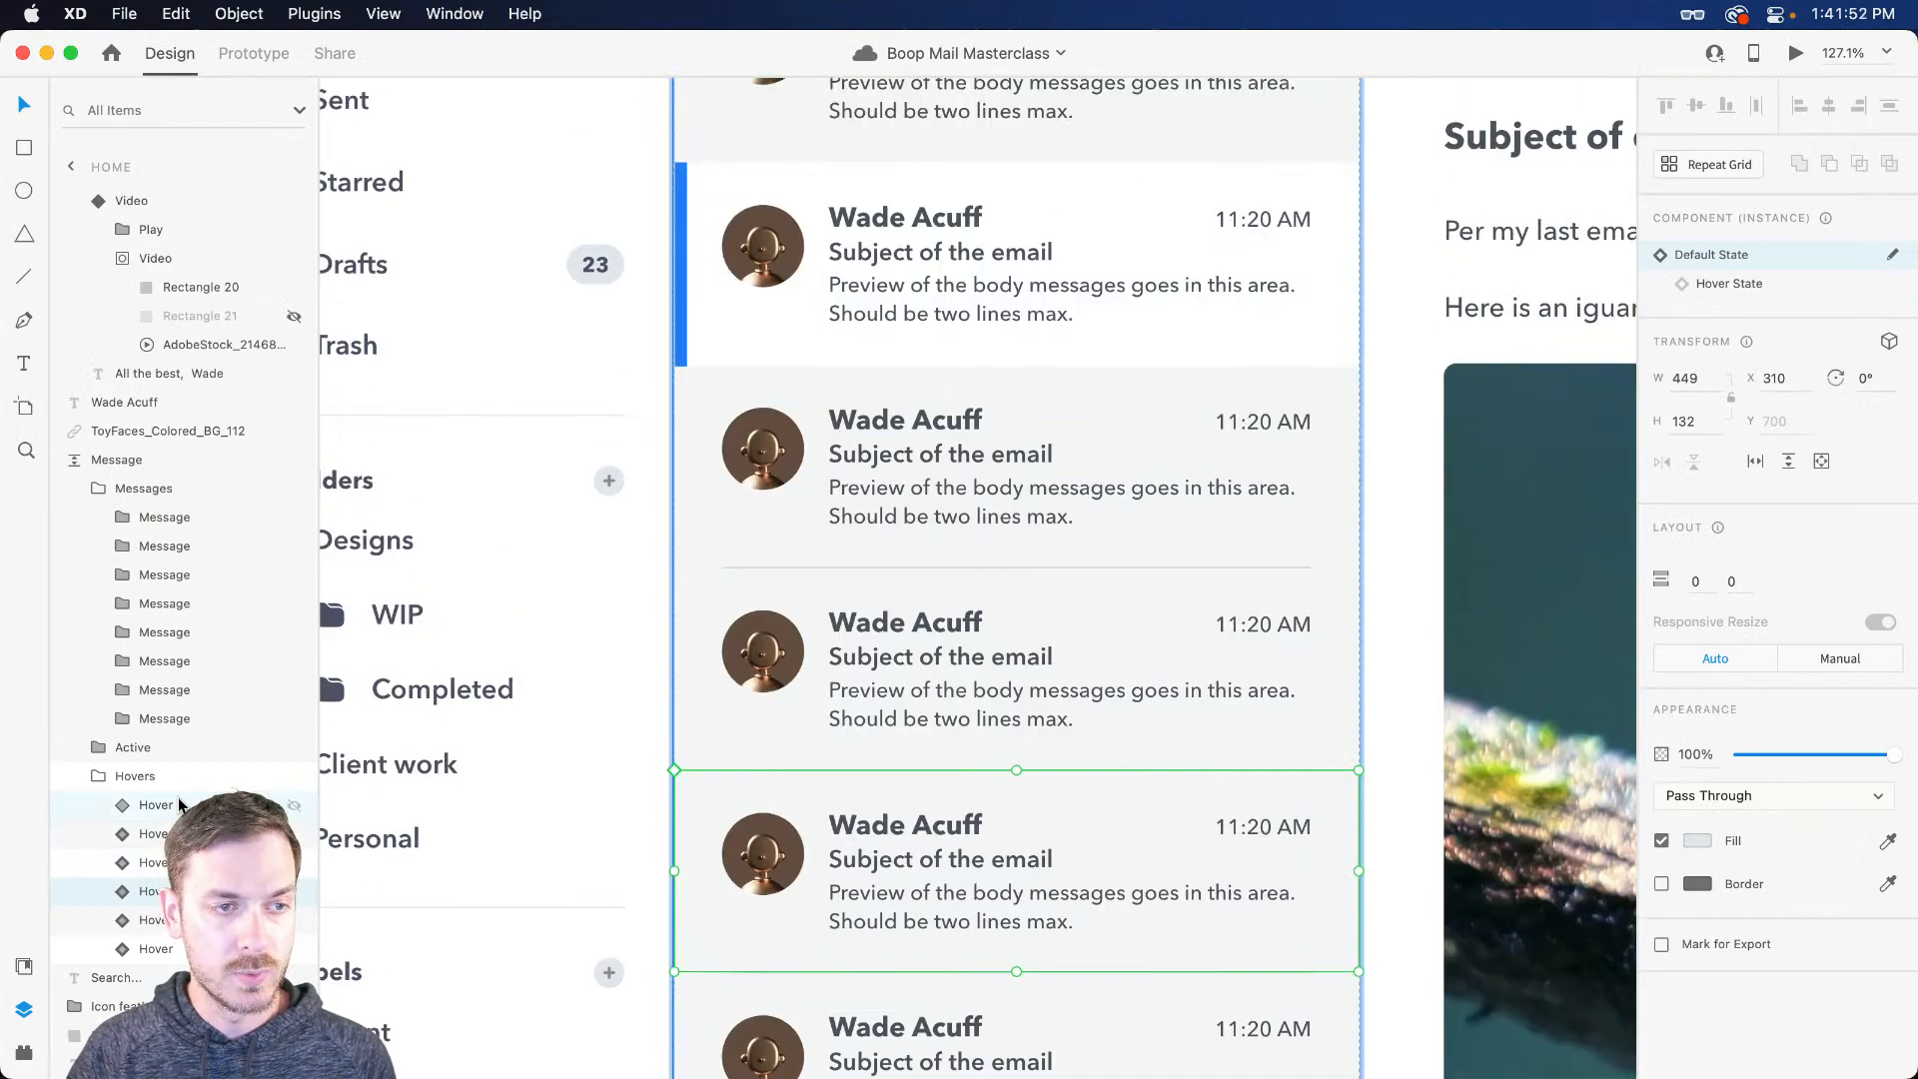
scroll(618, 335, "up", 3)
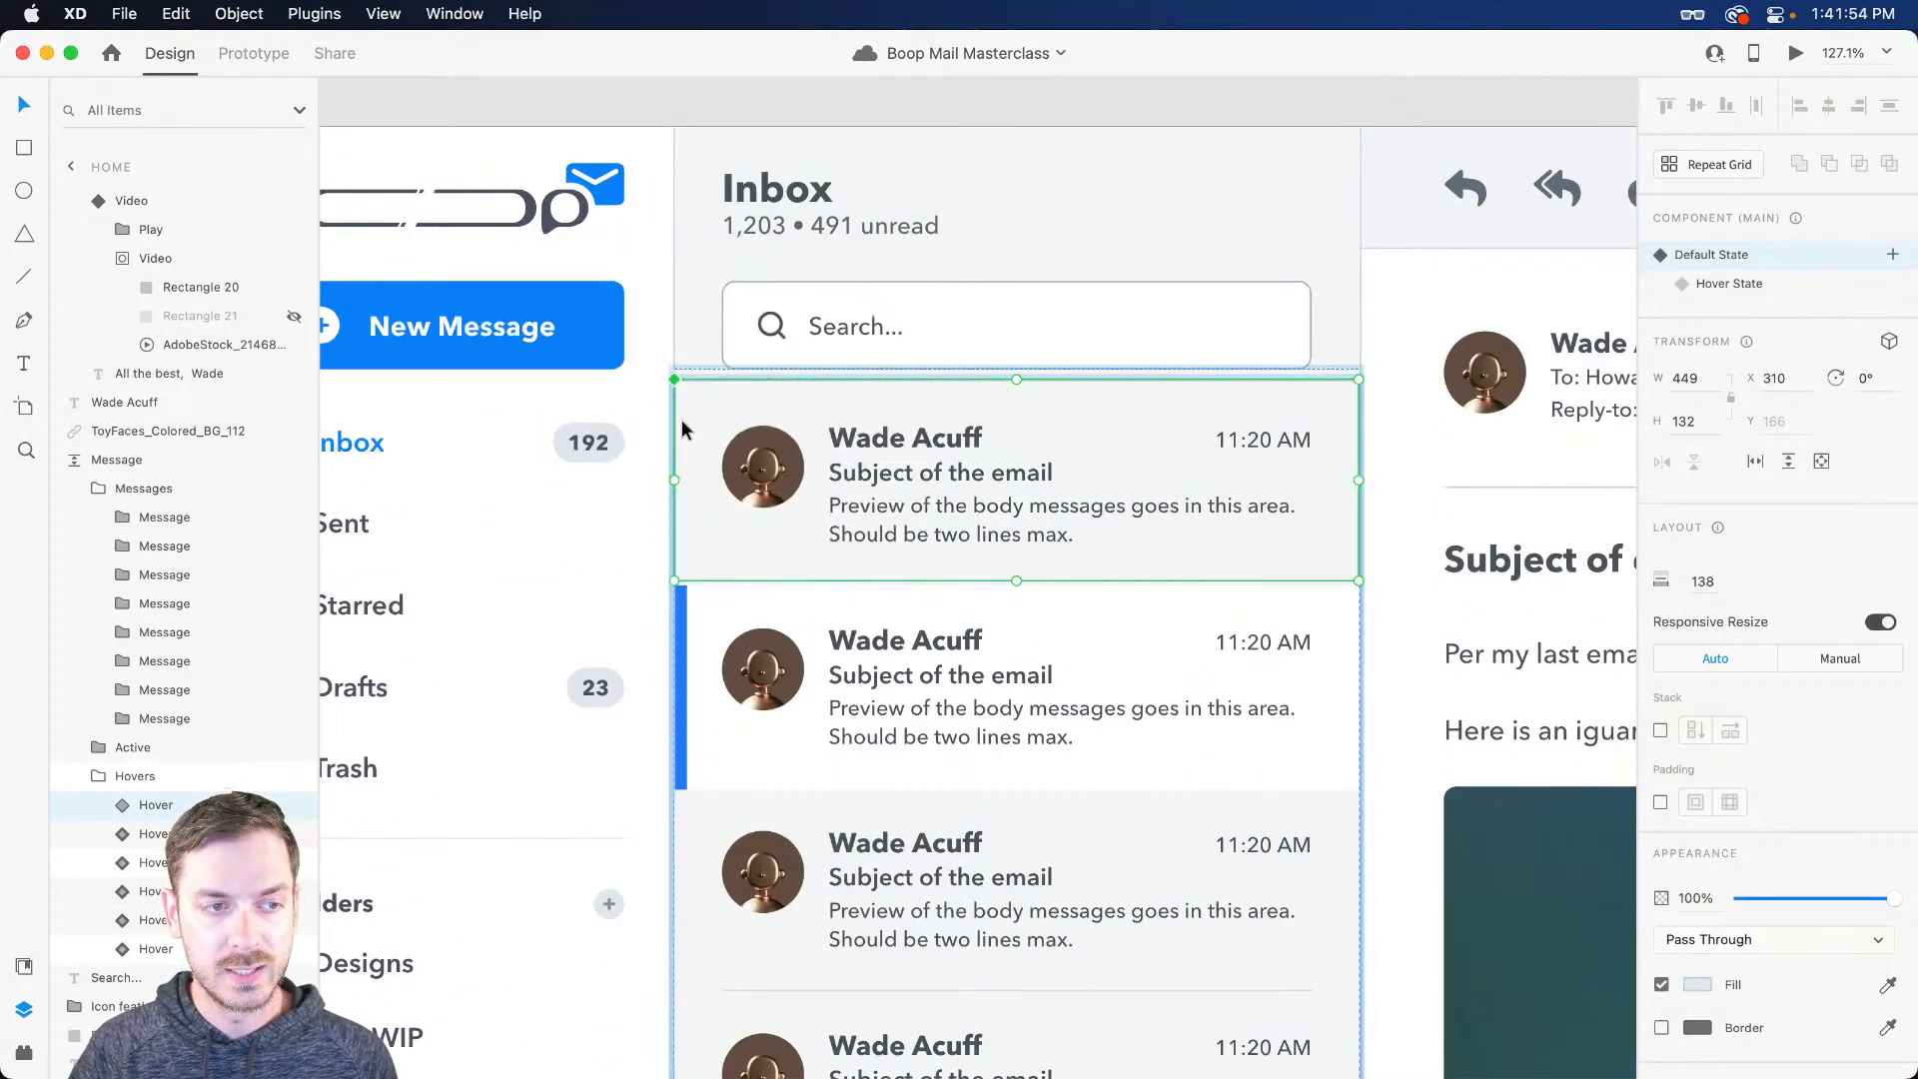
left_click(254, 53)
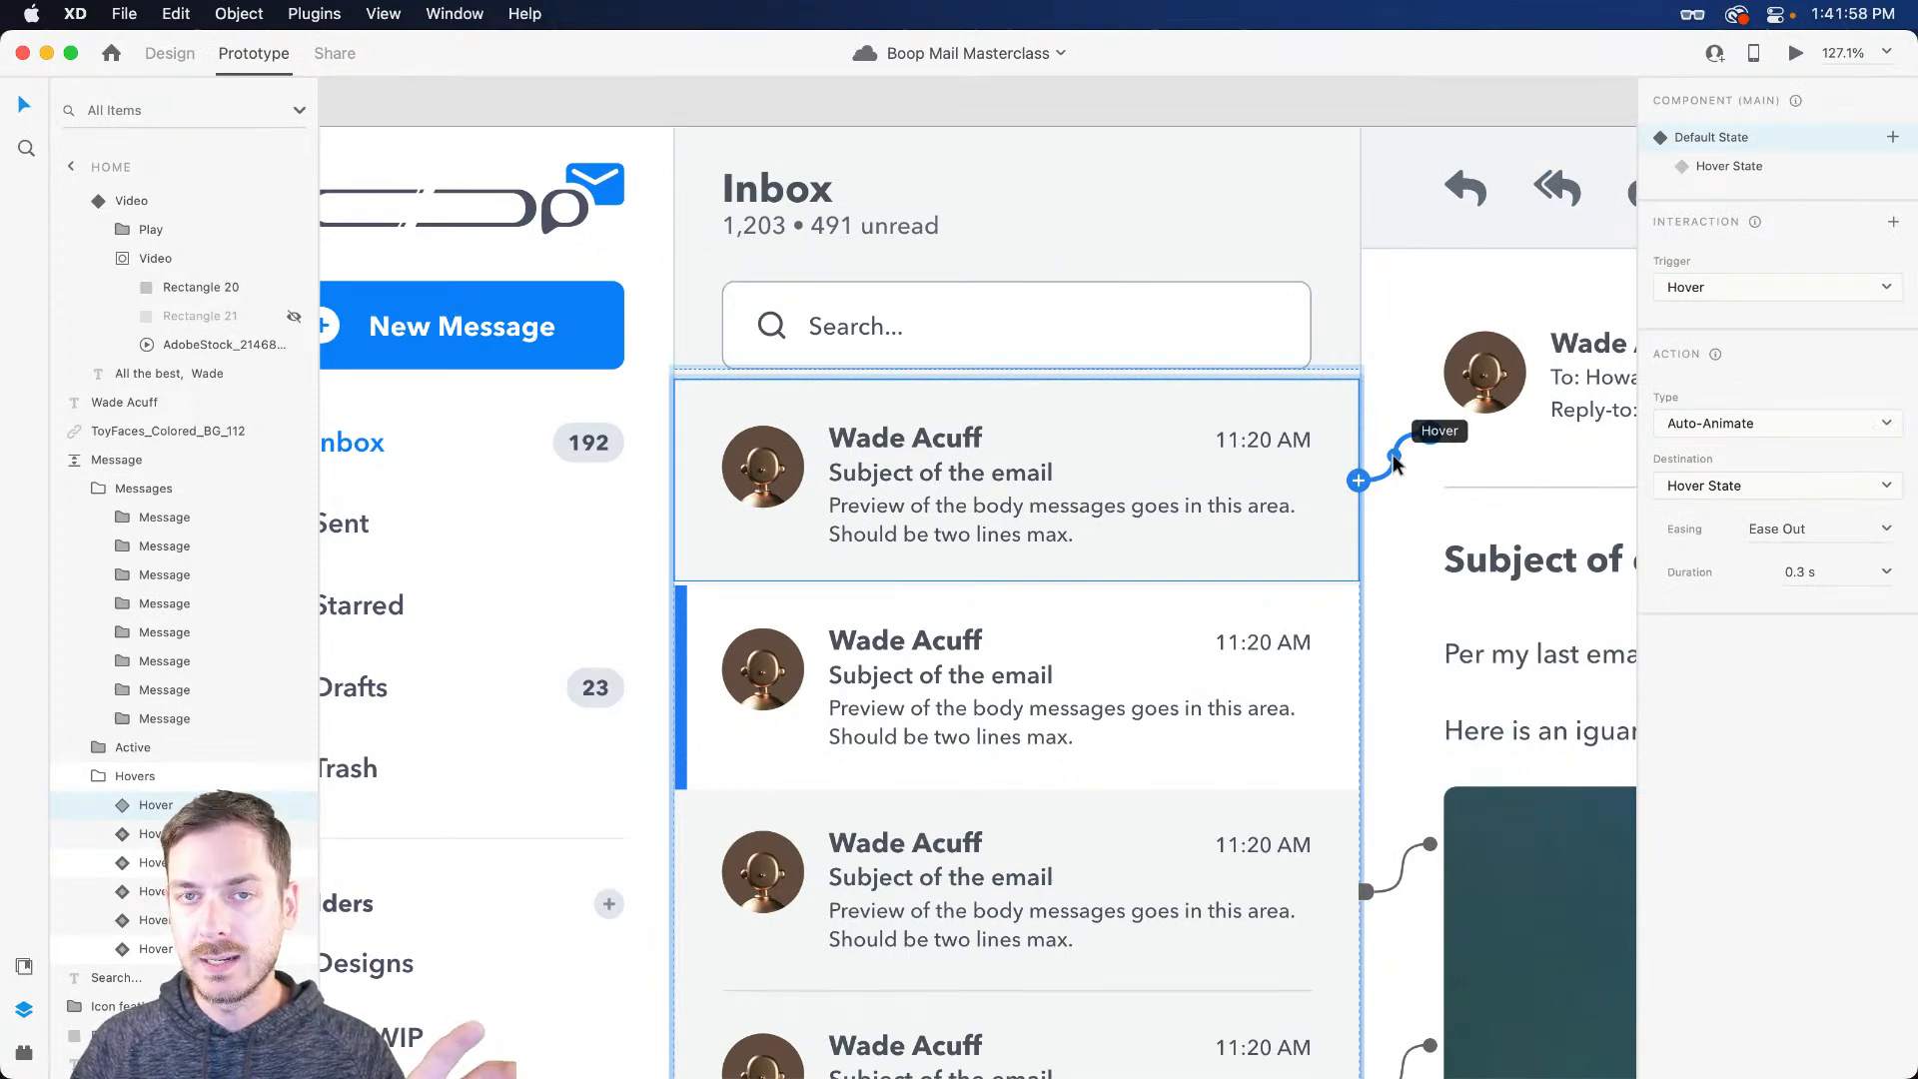
left_click(1803, 430)
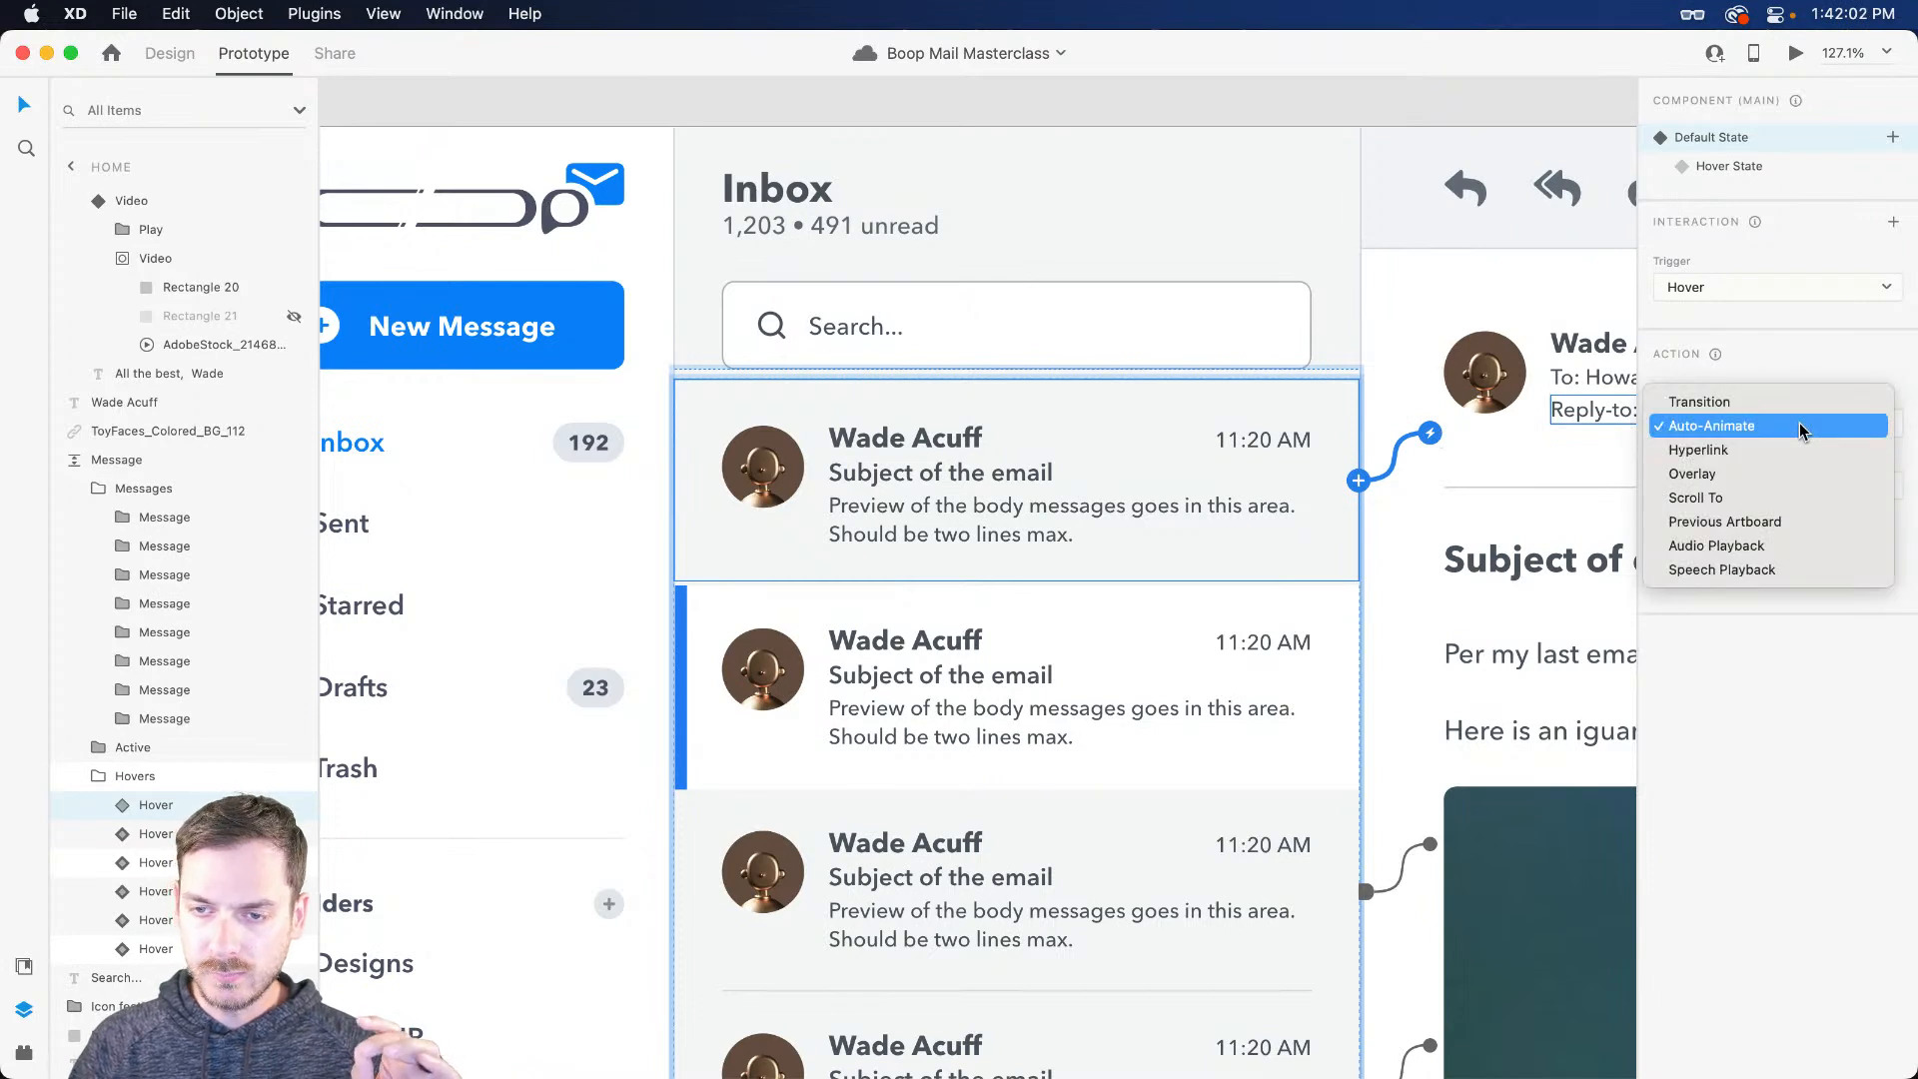
left_click(1799, 410)
left_click(1758, 573)
left_click(1723, 549)
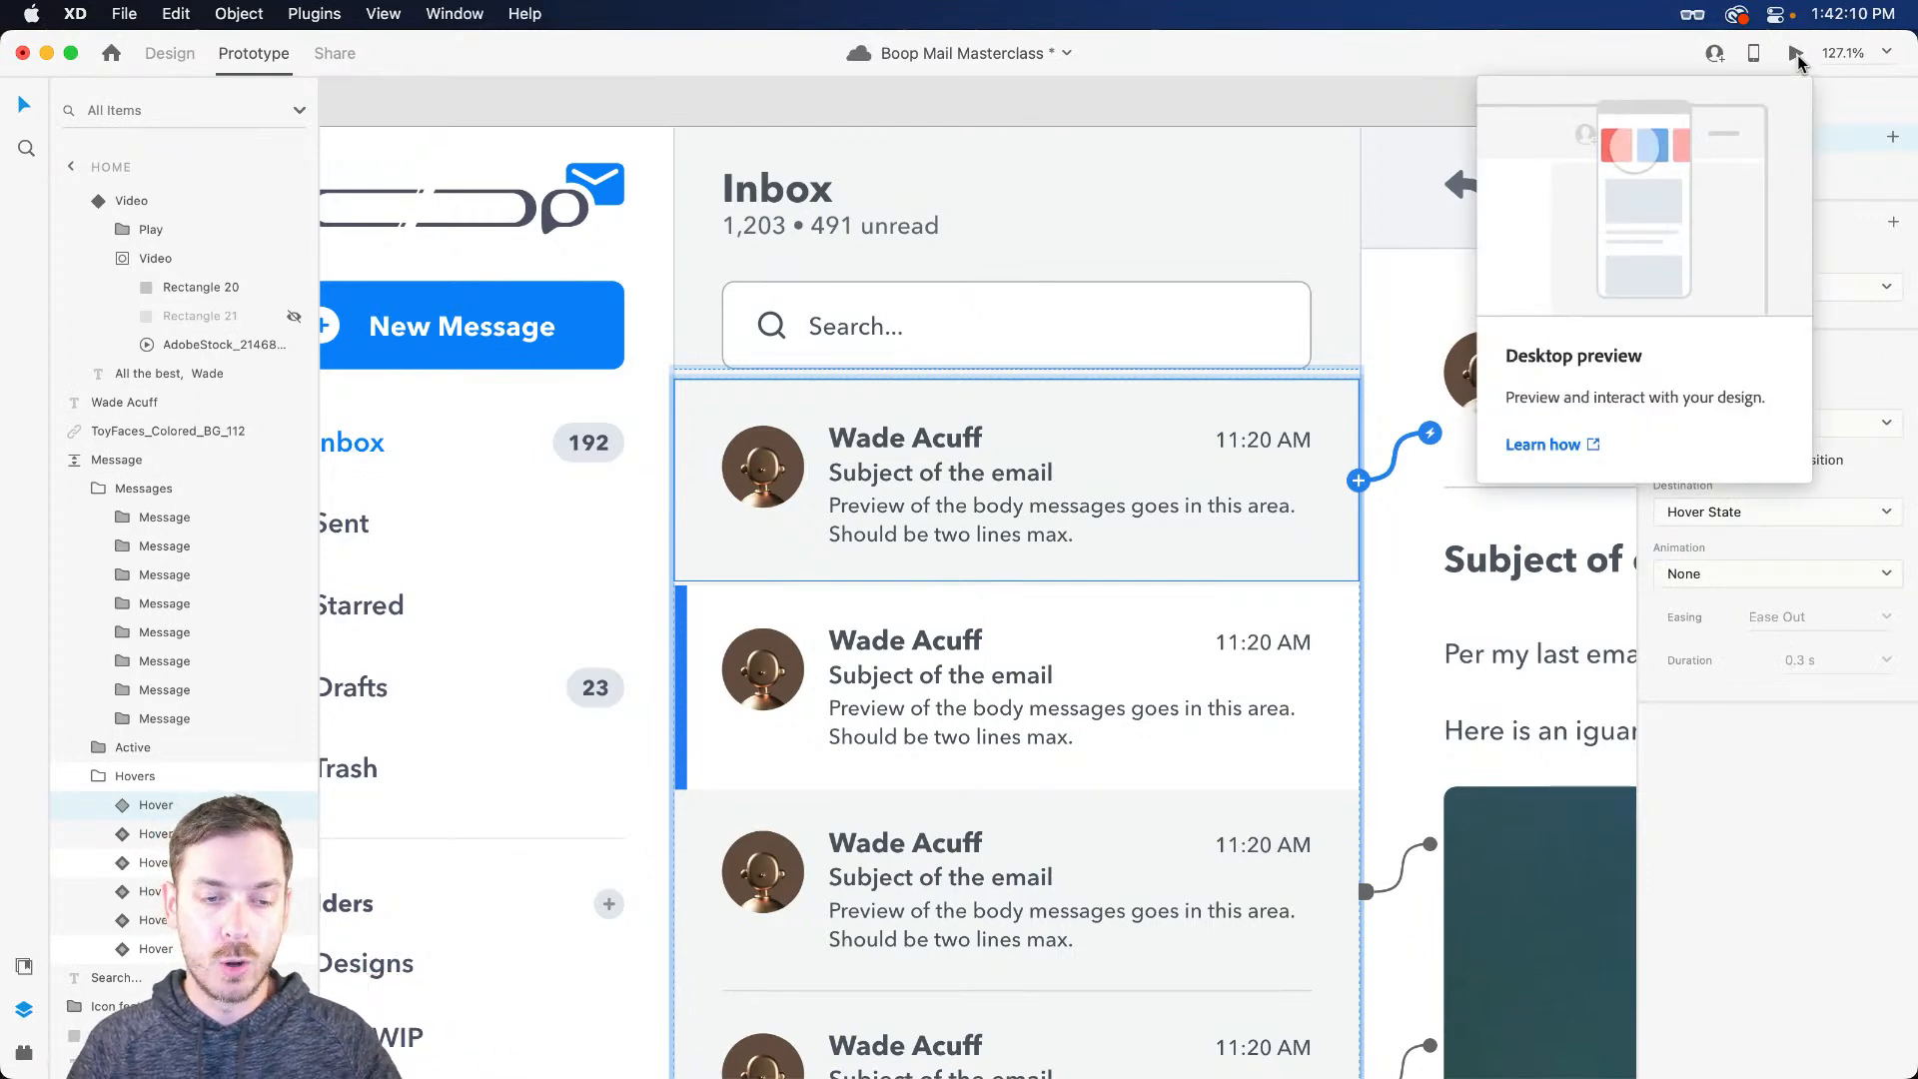
Step: Preview the prototype to test the instant hover highlights on the scrolling inbox list and the video's play control
left_click(1797, 57)
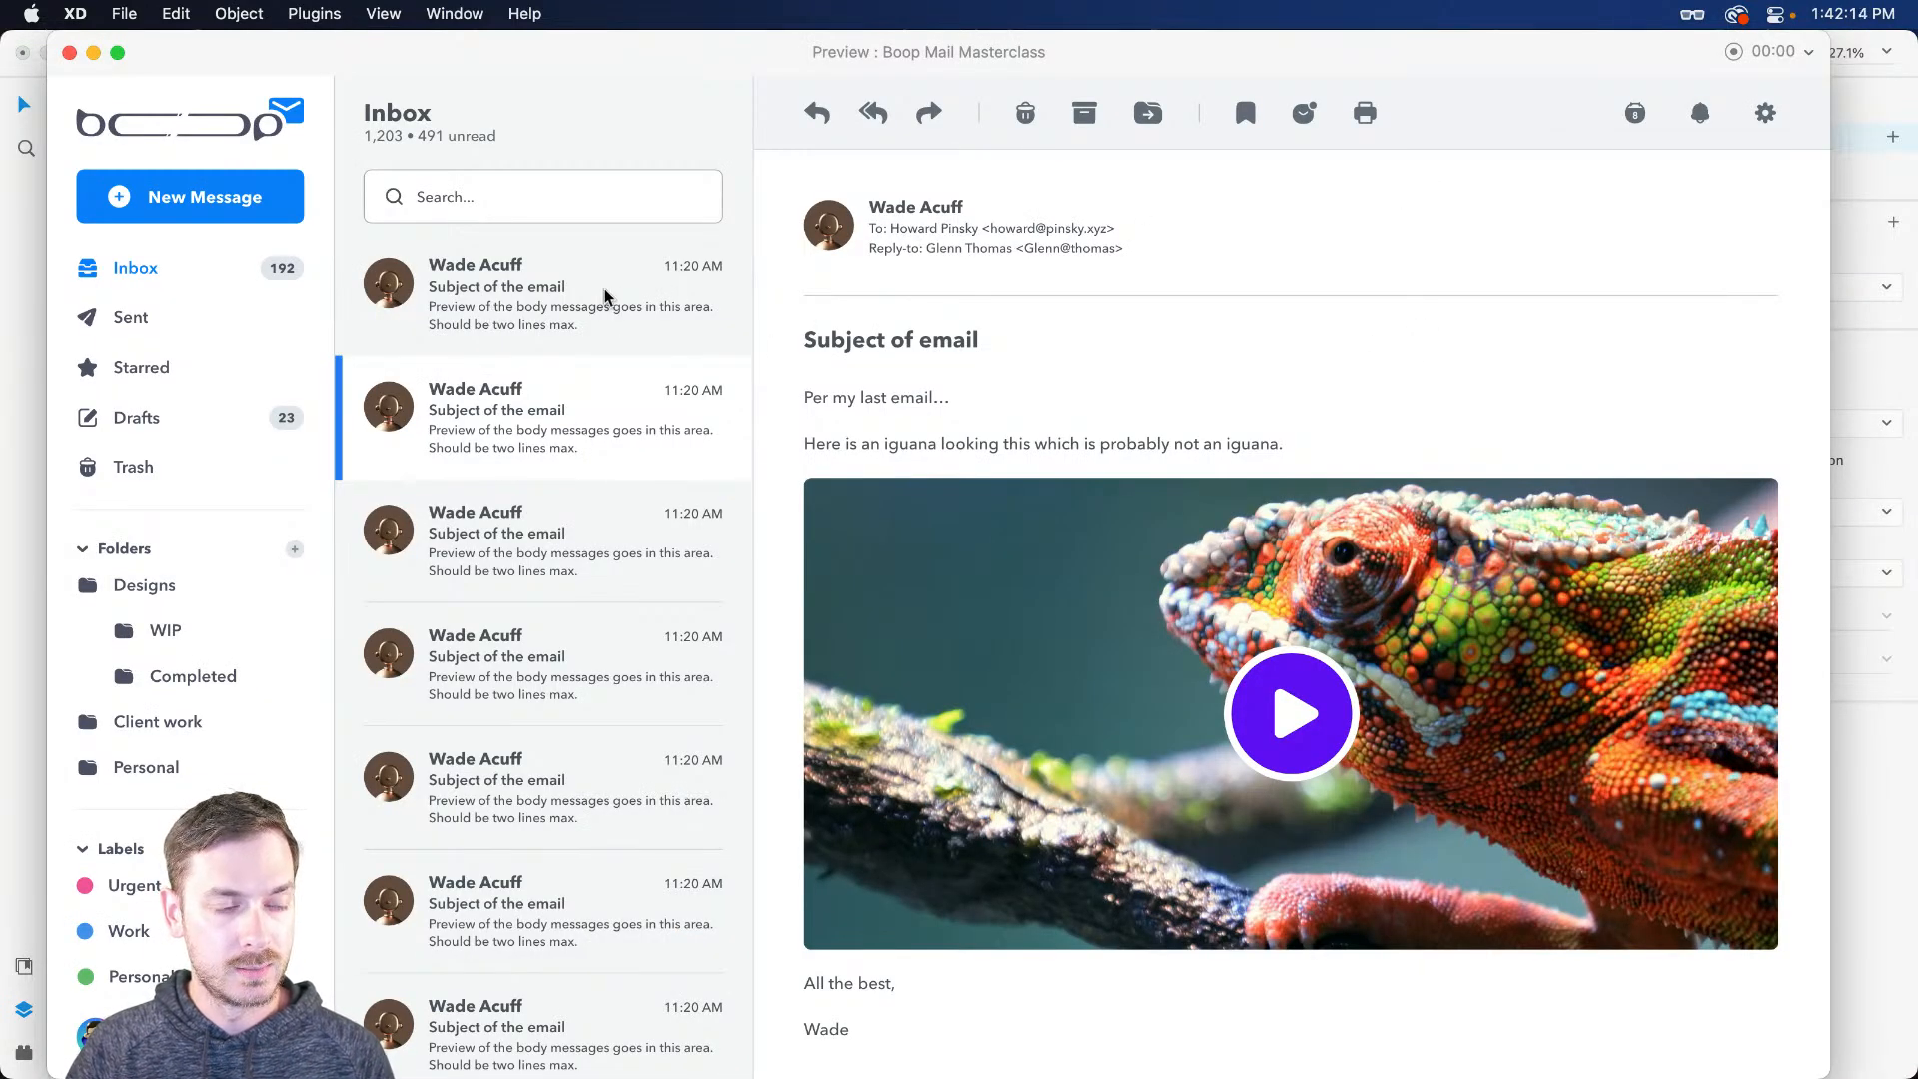
left_click_drag(914, 52, 932, 52)
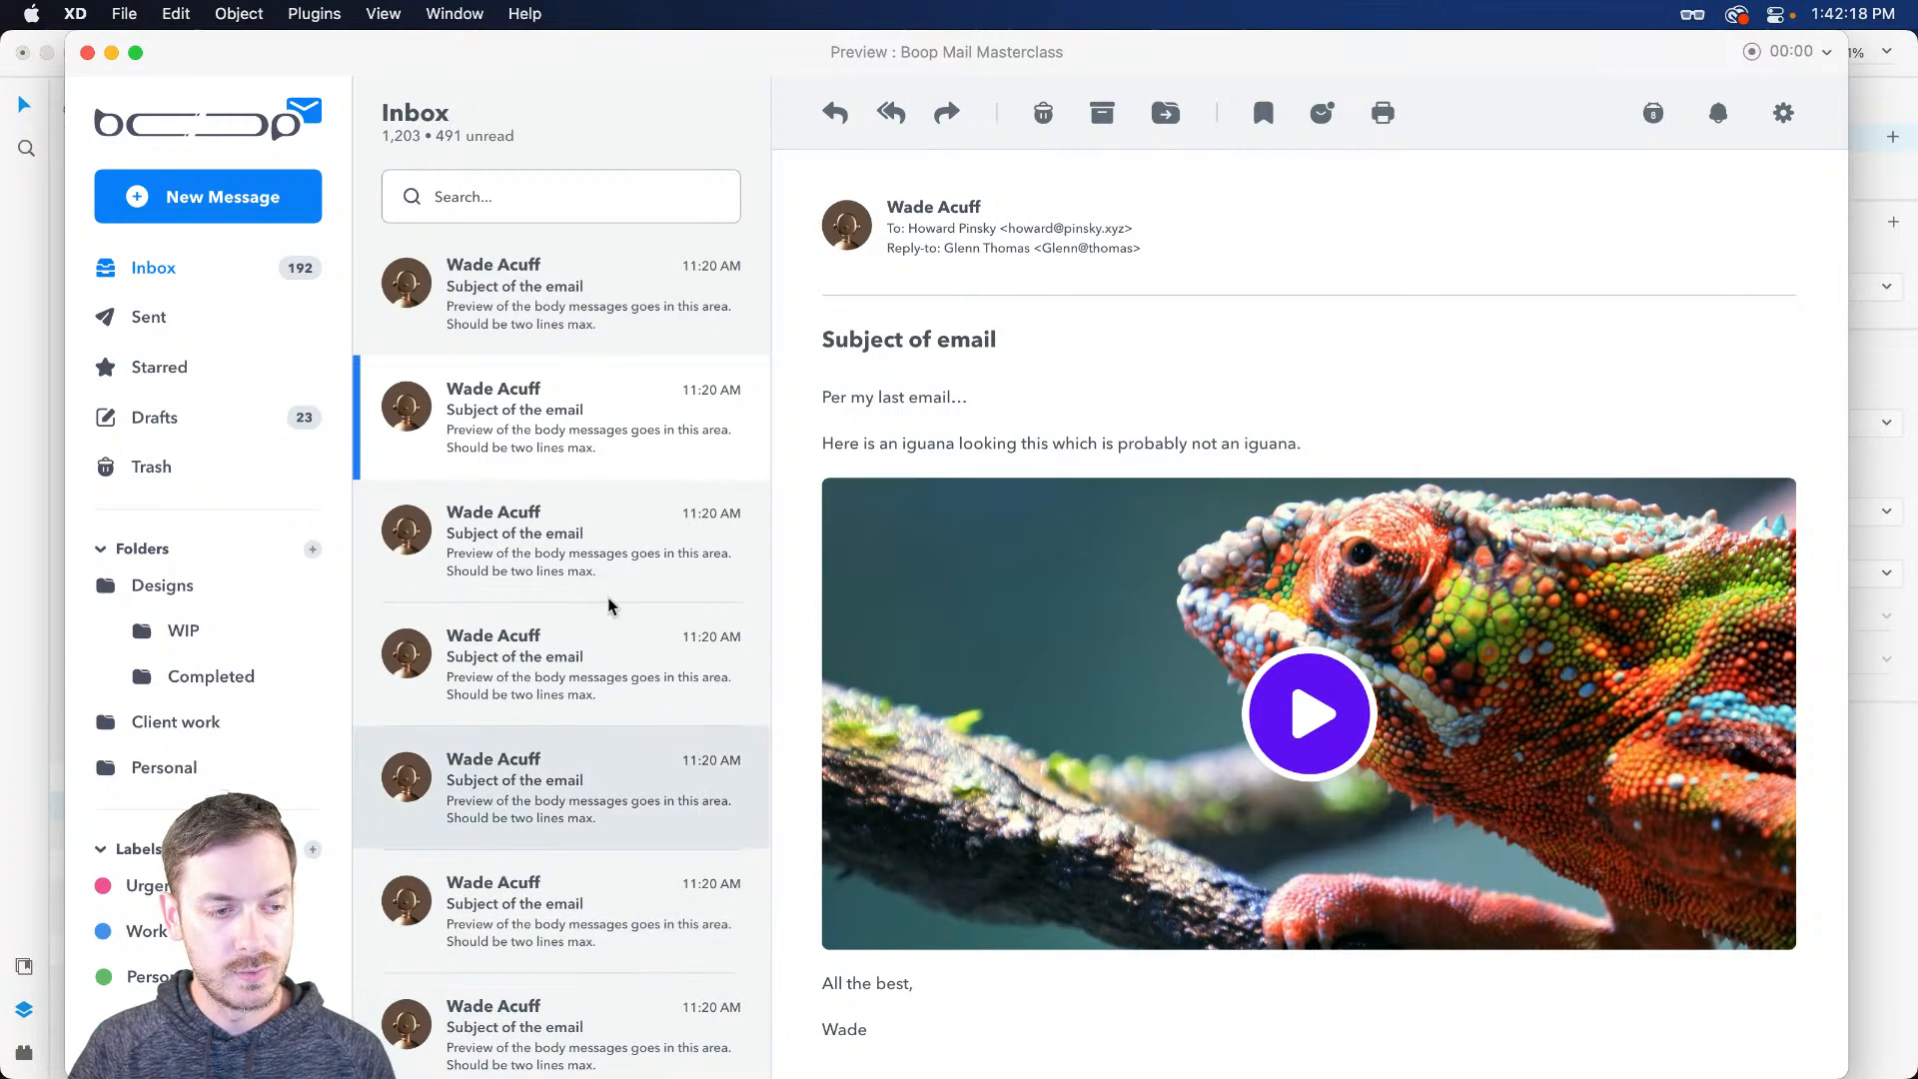
scroll(562, 655, "down", 2)
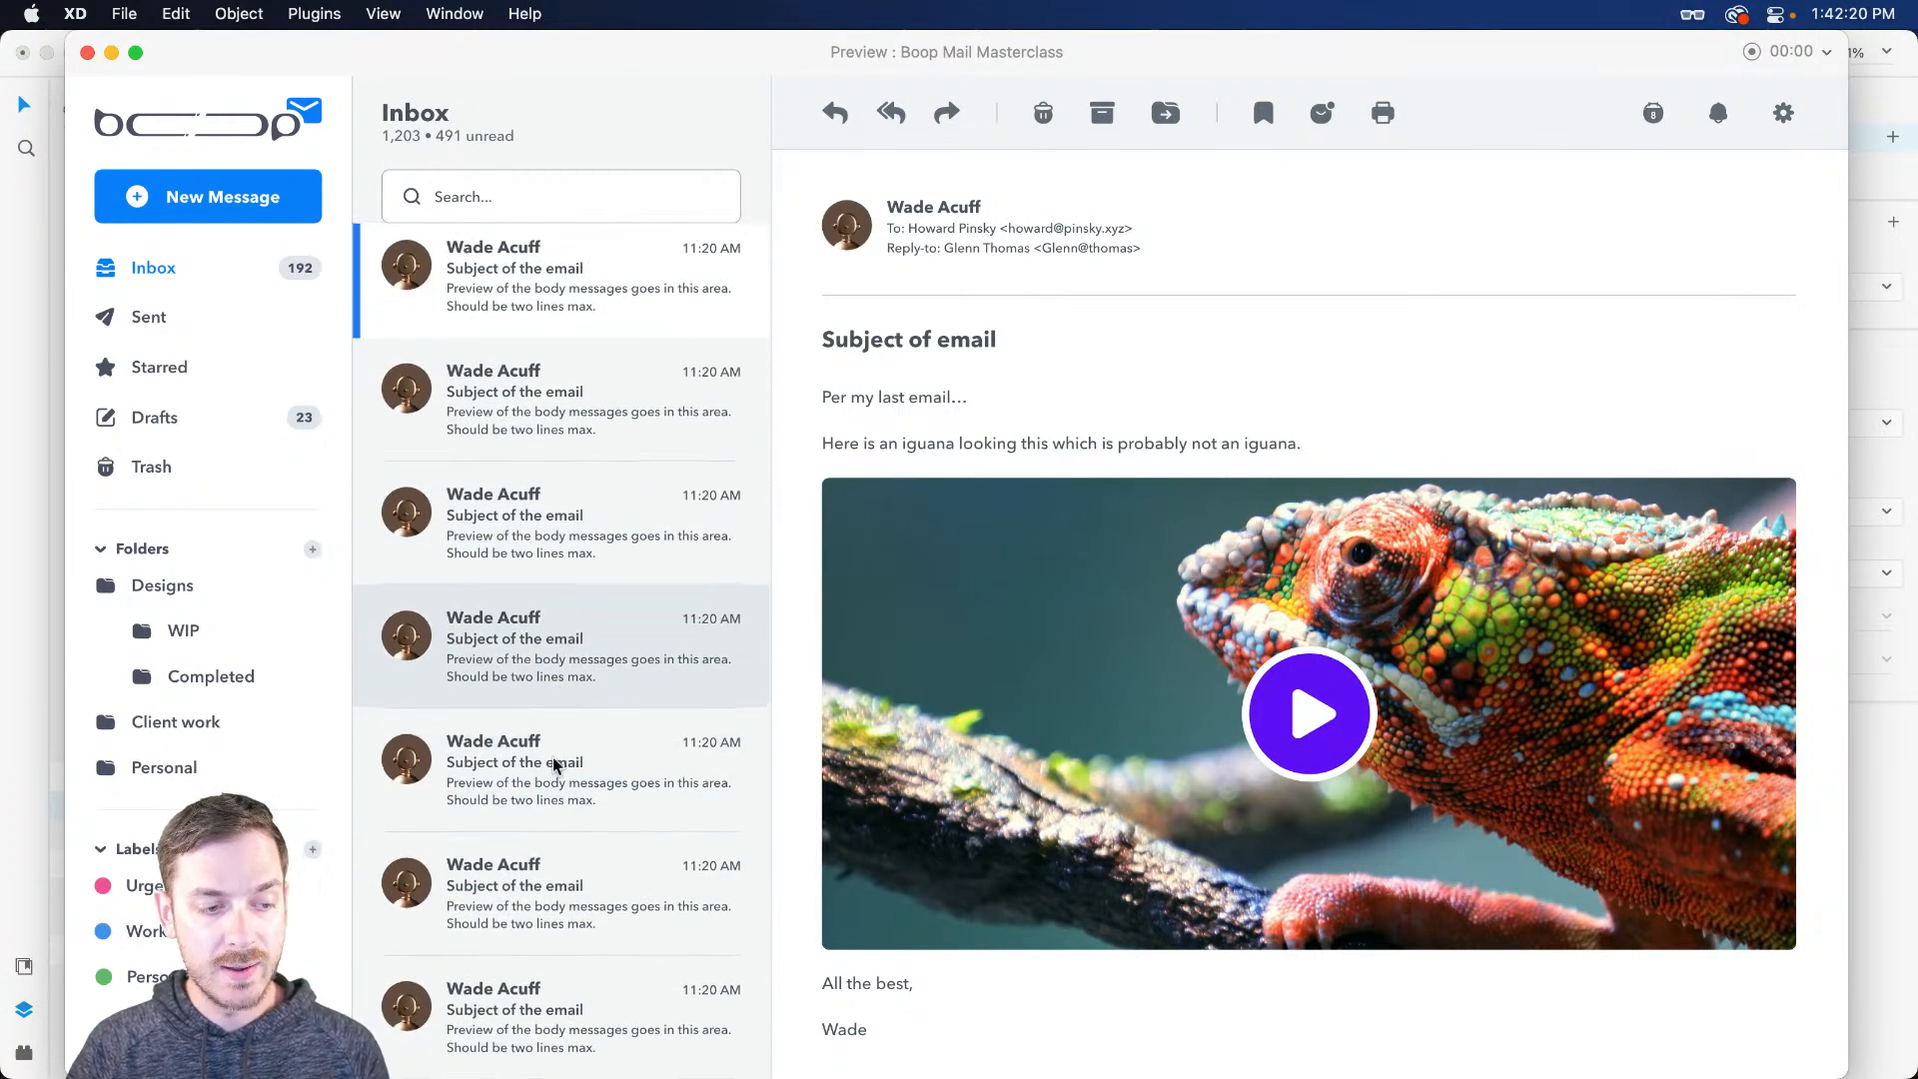
scroll(559, 529, "up", 2)
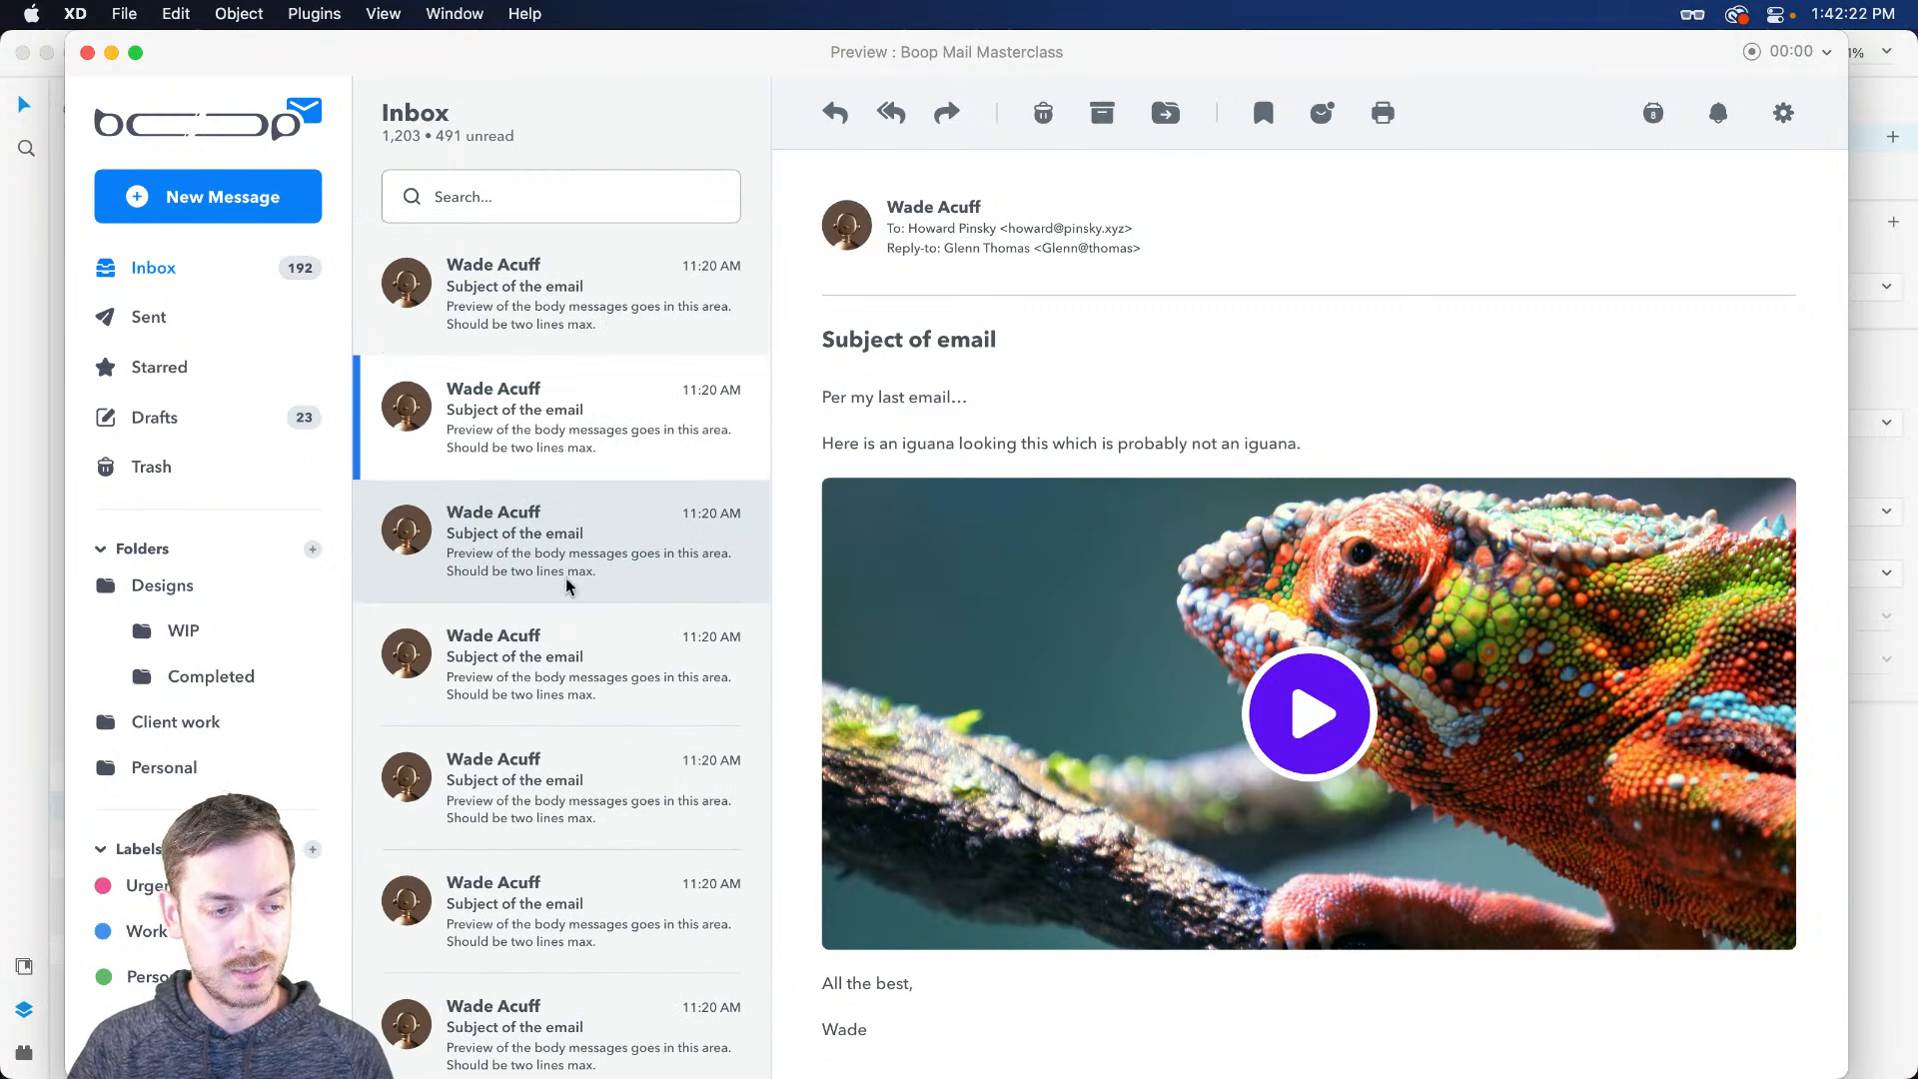
scroll(577, 699, "down", 2)
scroll(577, 705, "up", 2)
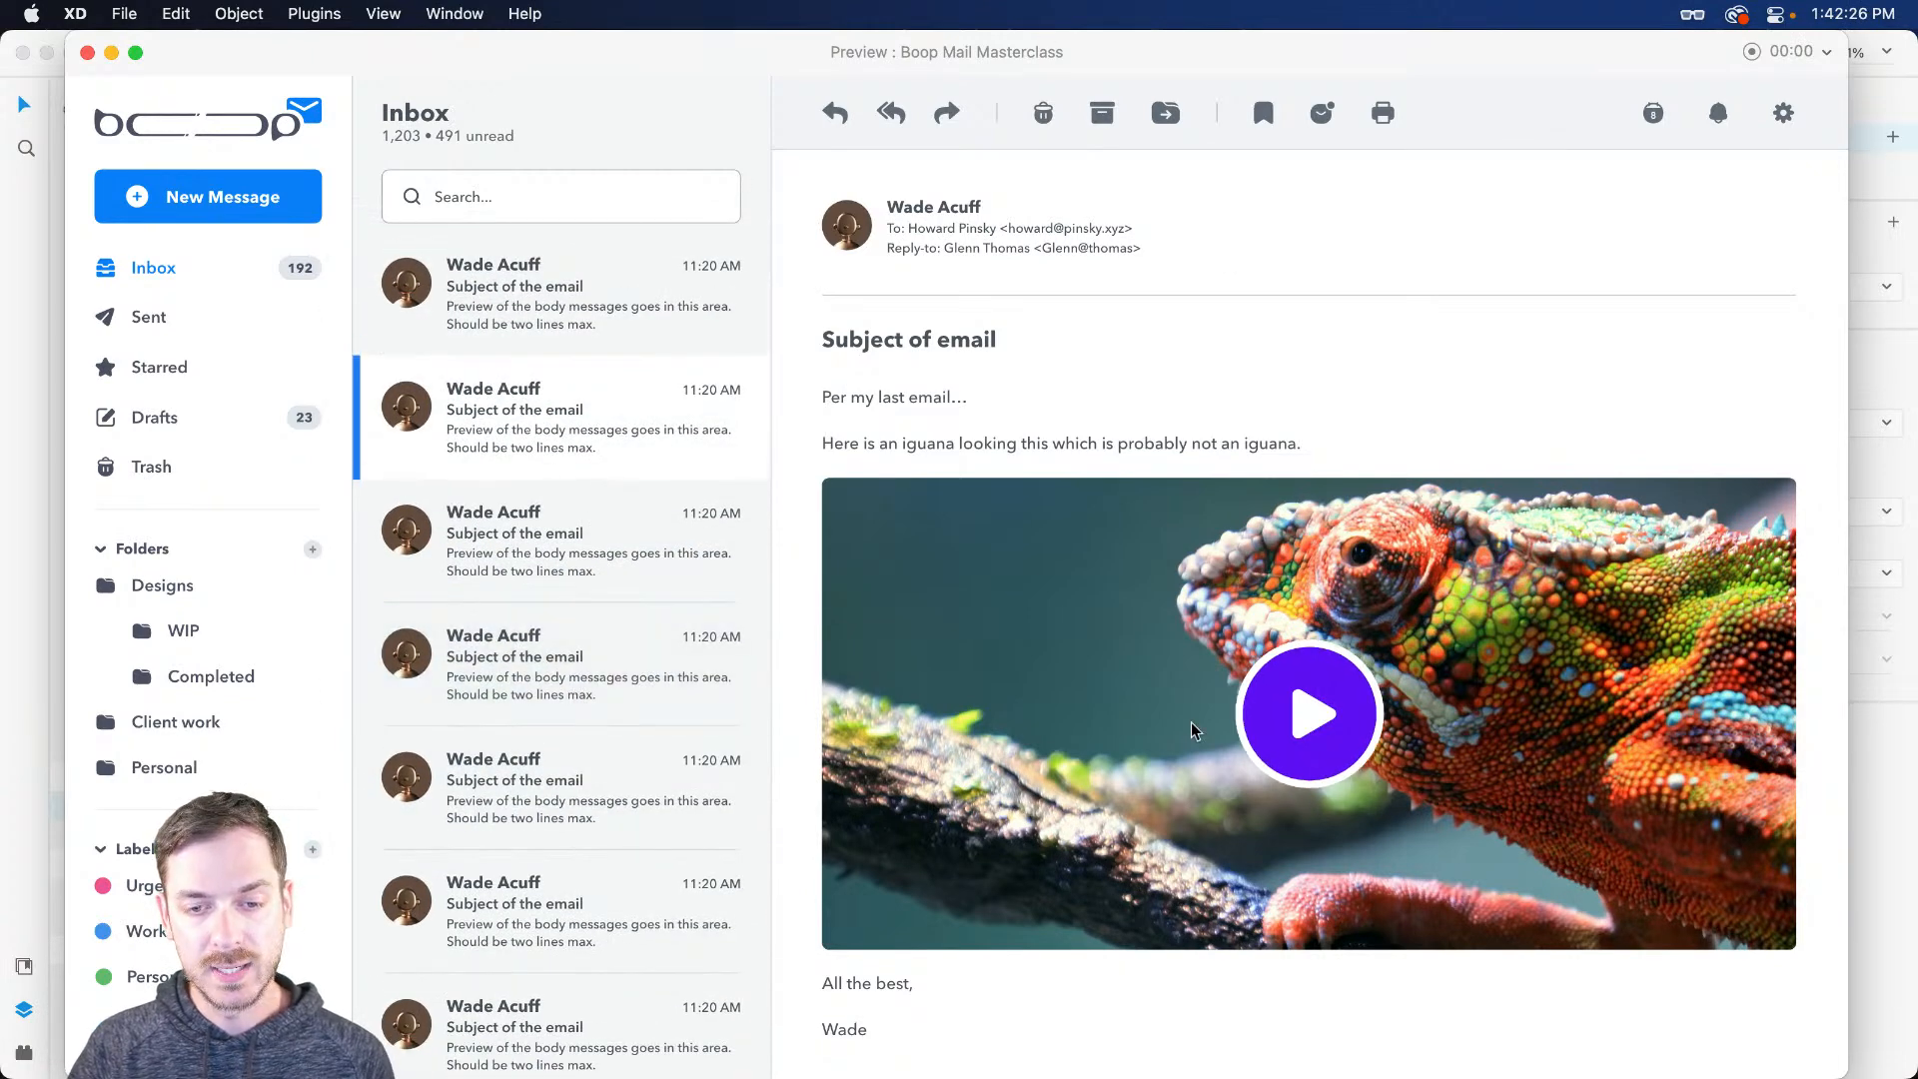
left_click(1287, 699)
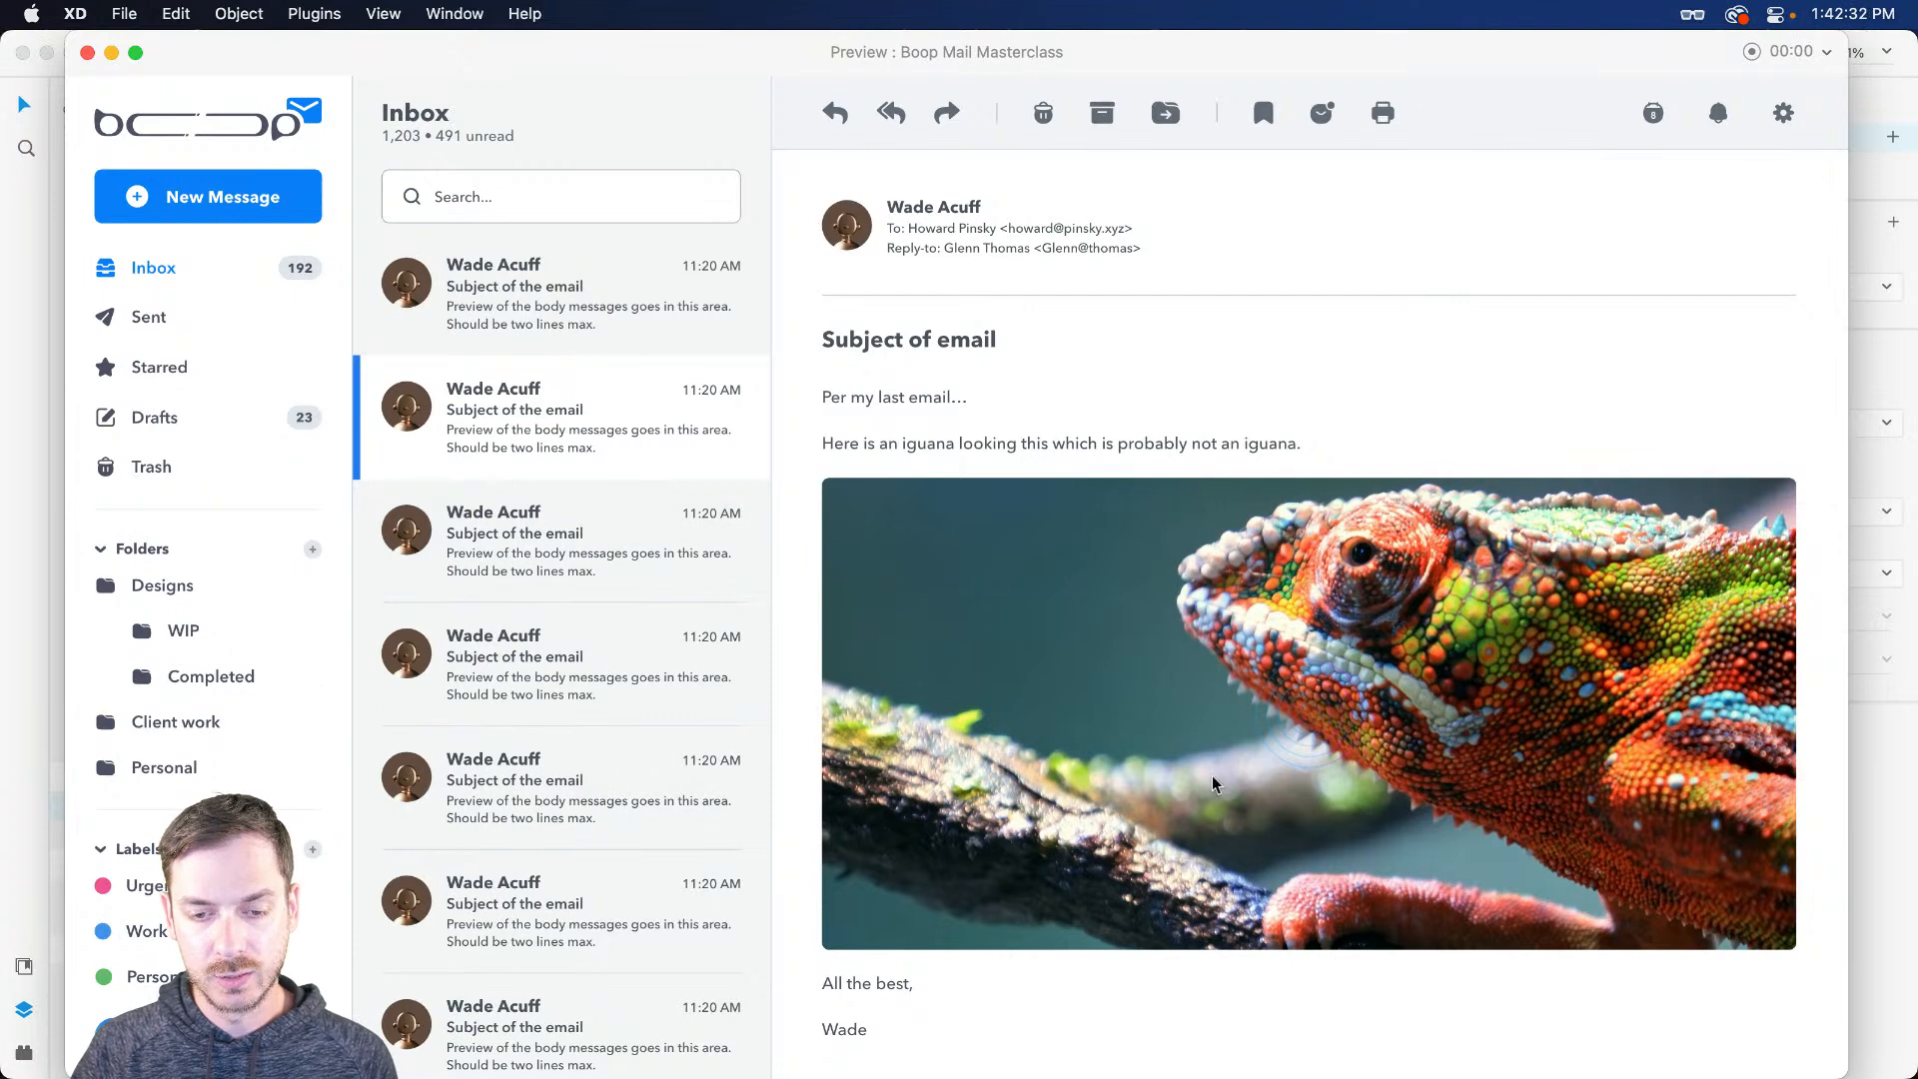
left_click_drag(817, 60, 805, 60)
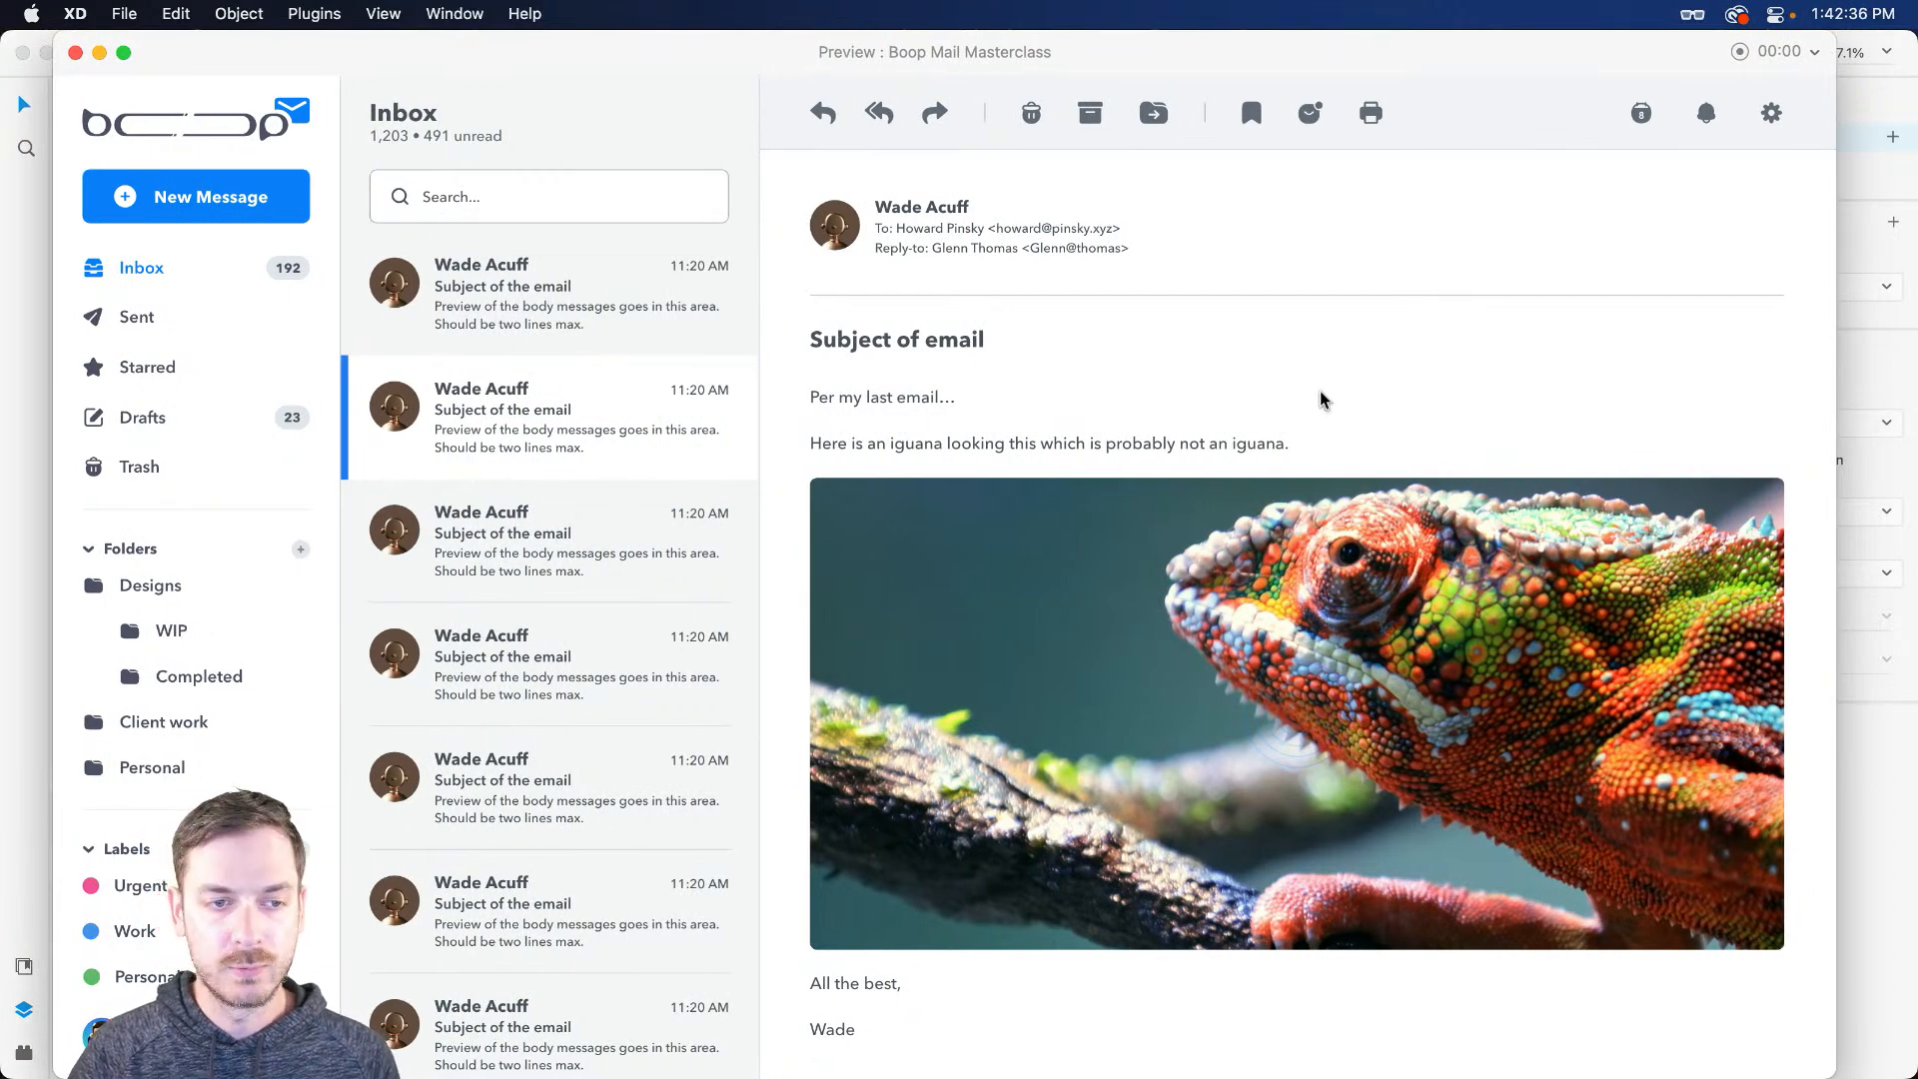
key("super+w")
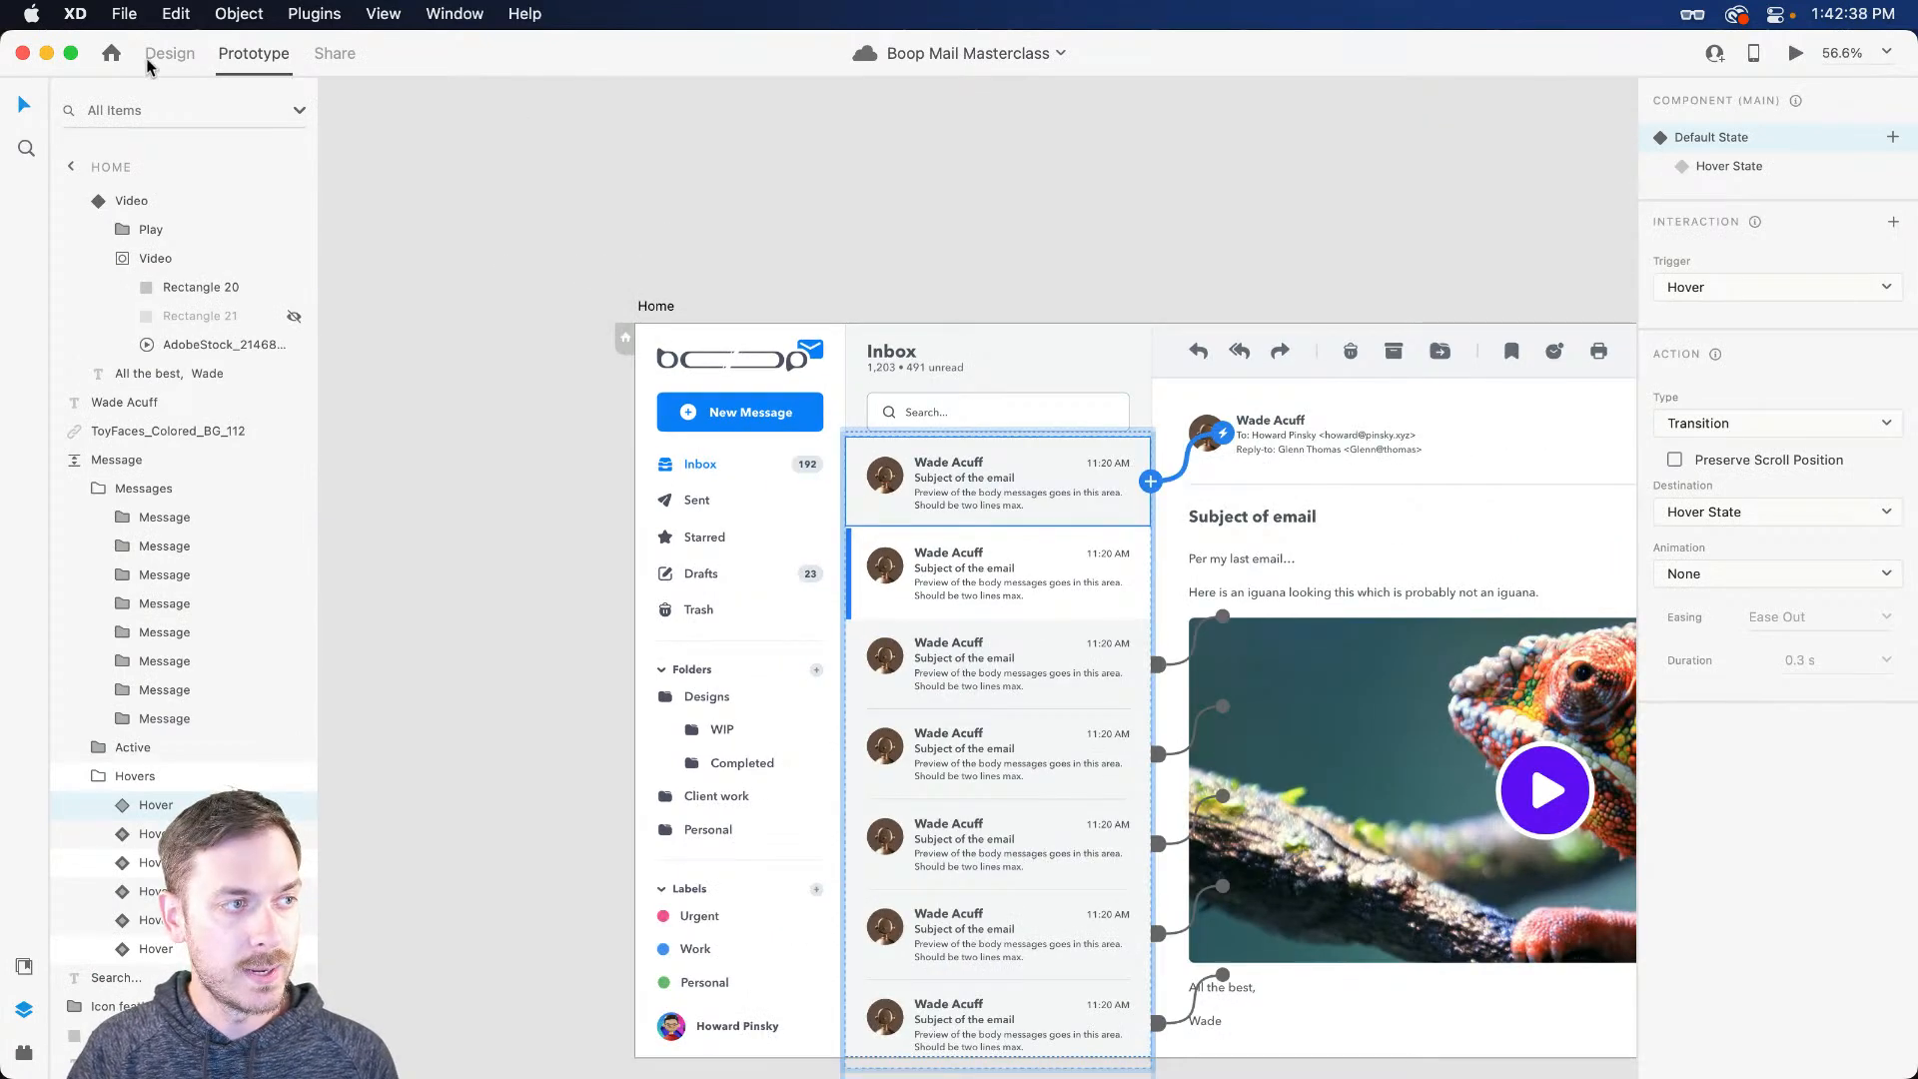
Step: Return to design mode and duplicate the Home artboard directly below the original
left_click(148, 56)
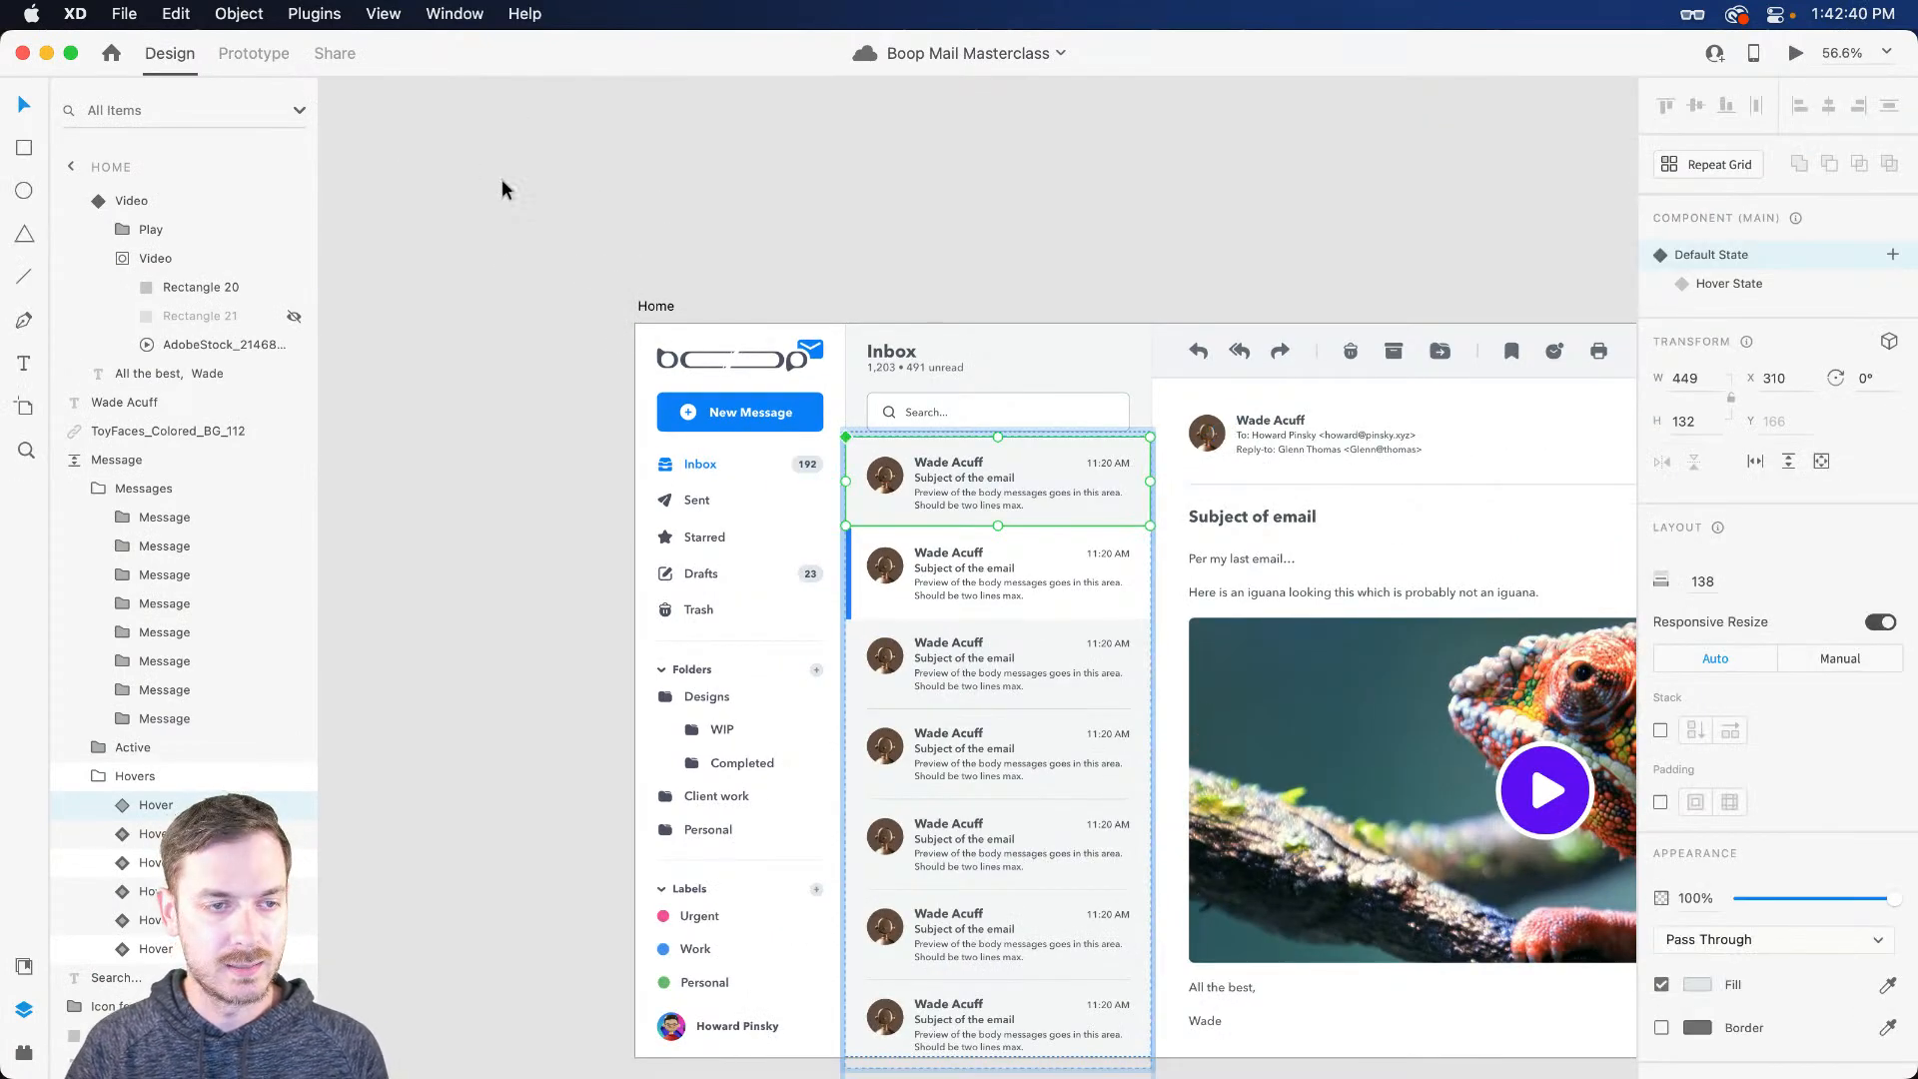
left_click(572, 225)
scroll(589, 228, "down", 3)
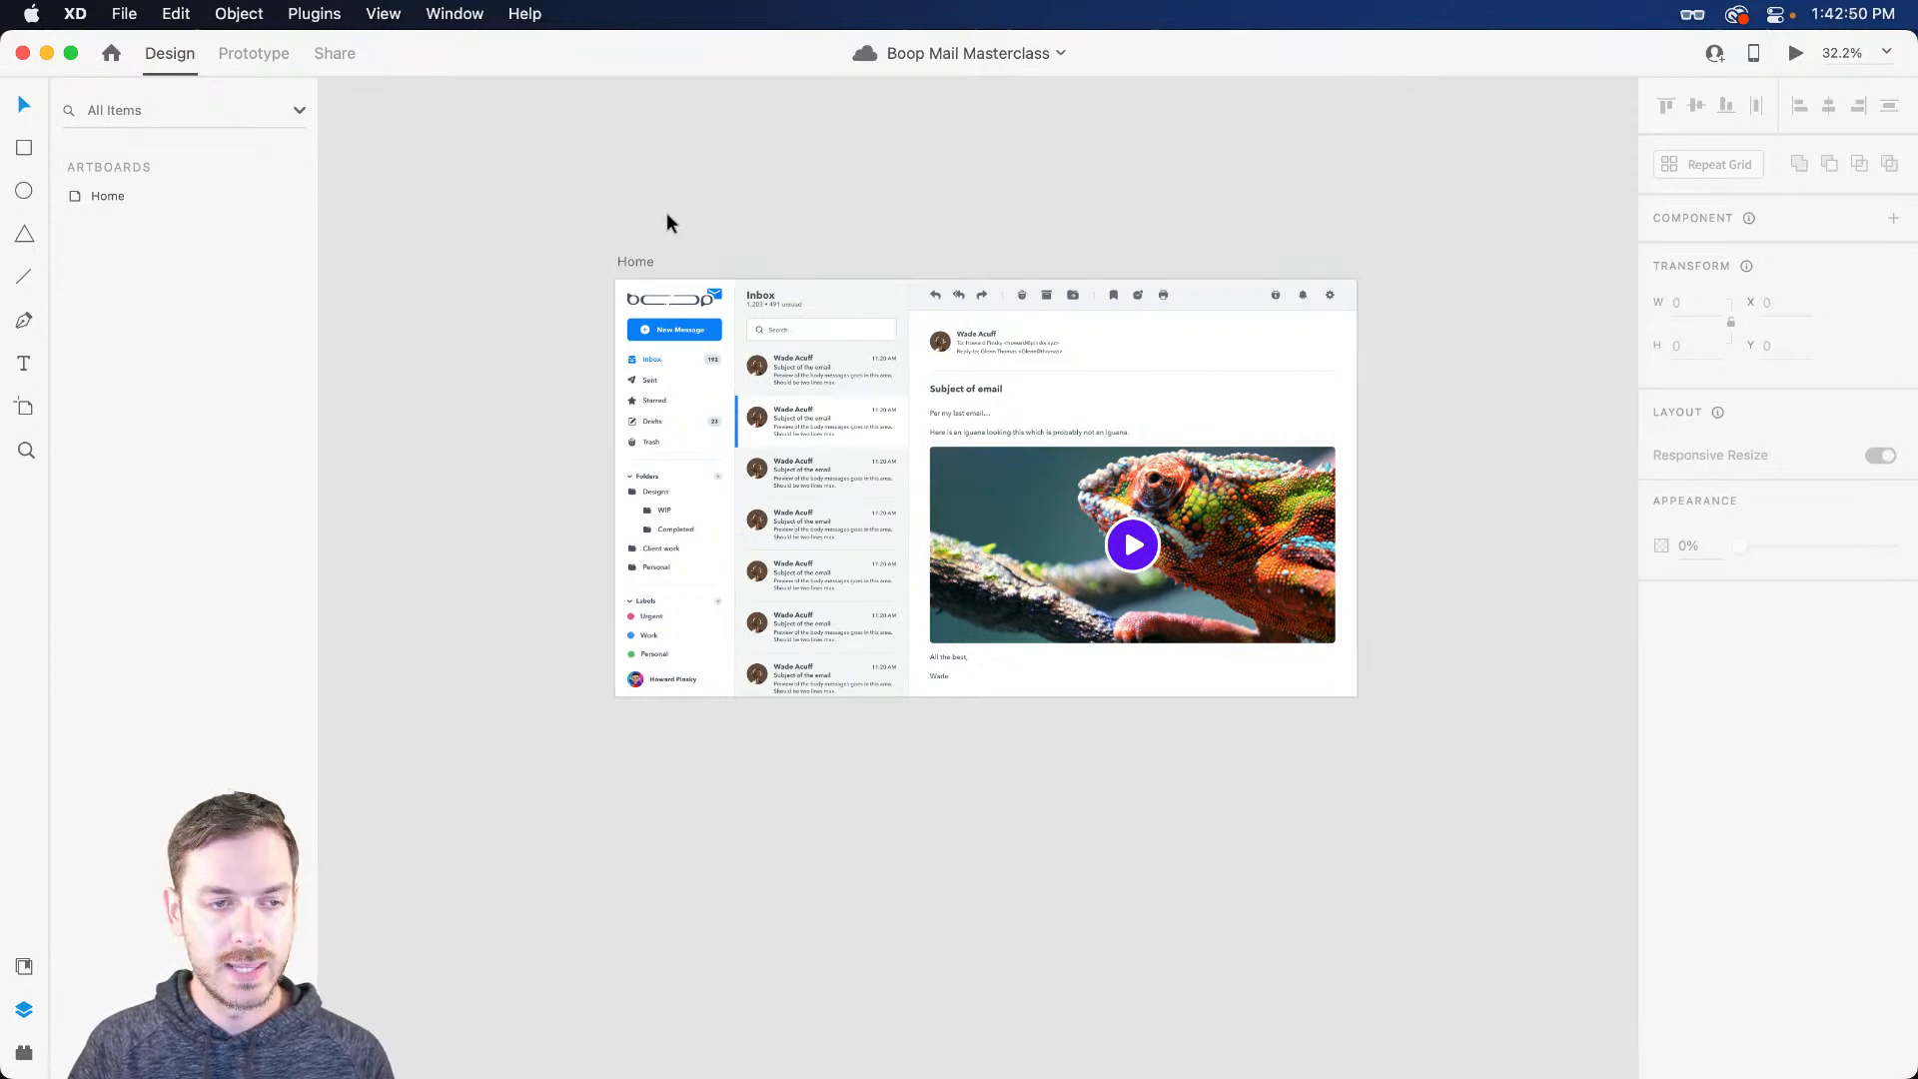
scroll(706, 287, "up", 3)
left_click_drag(752, 190, 758, 114)
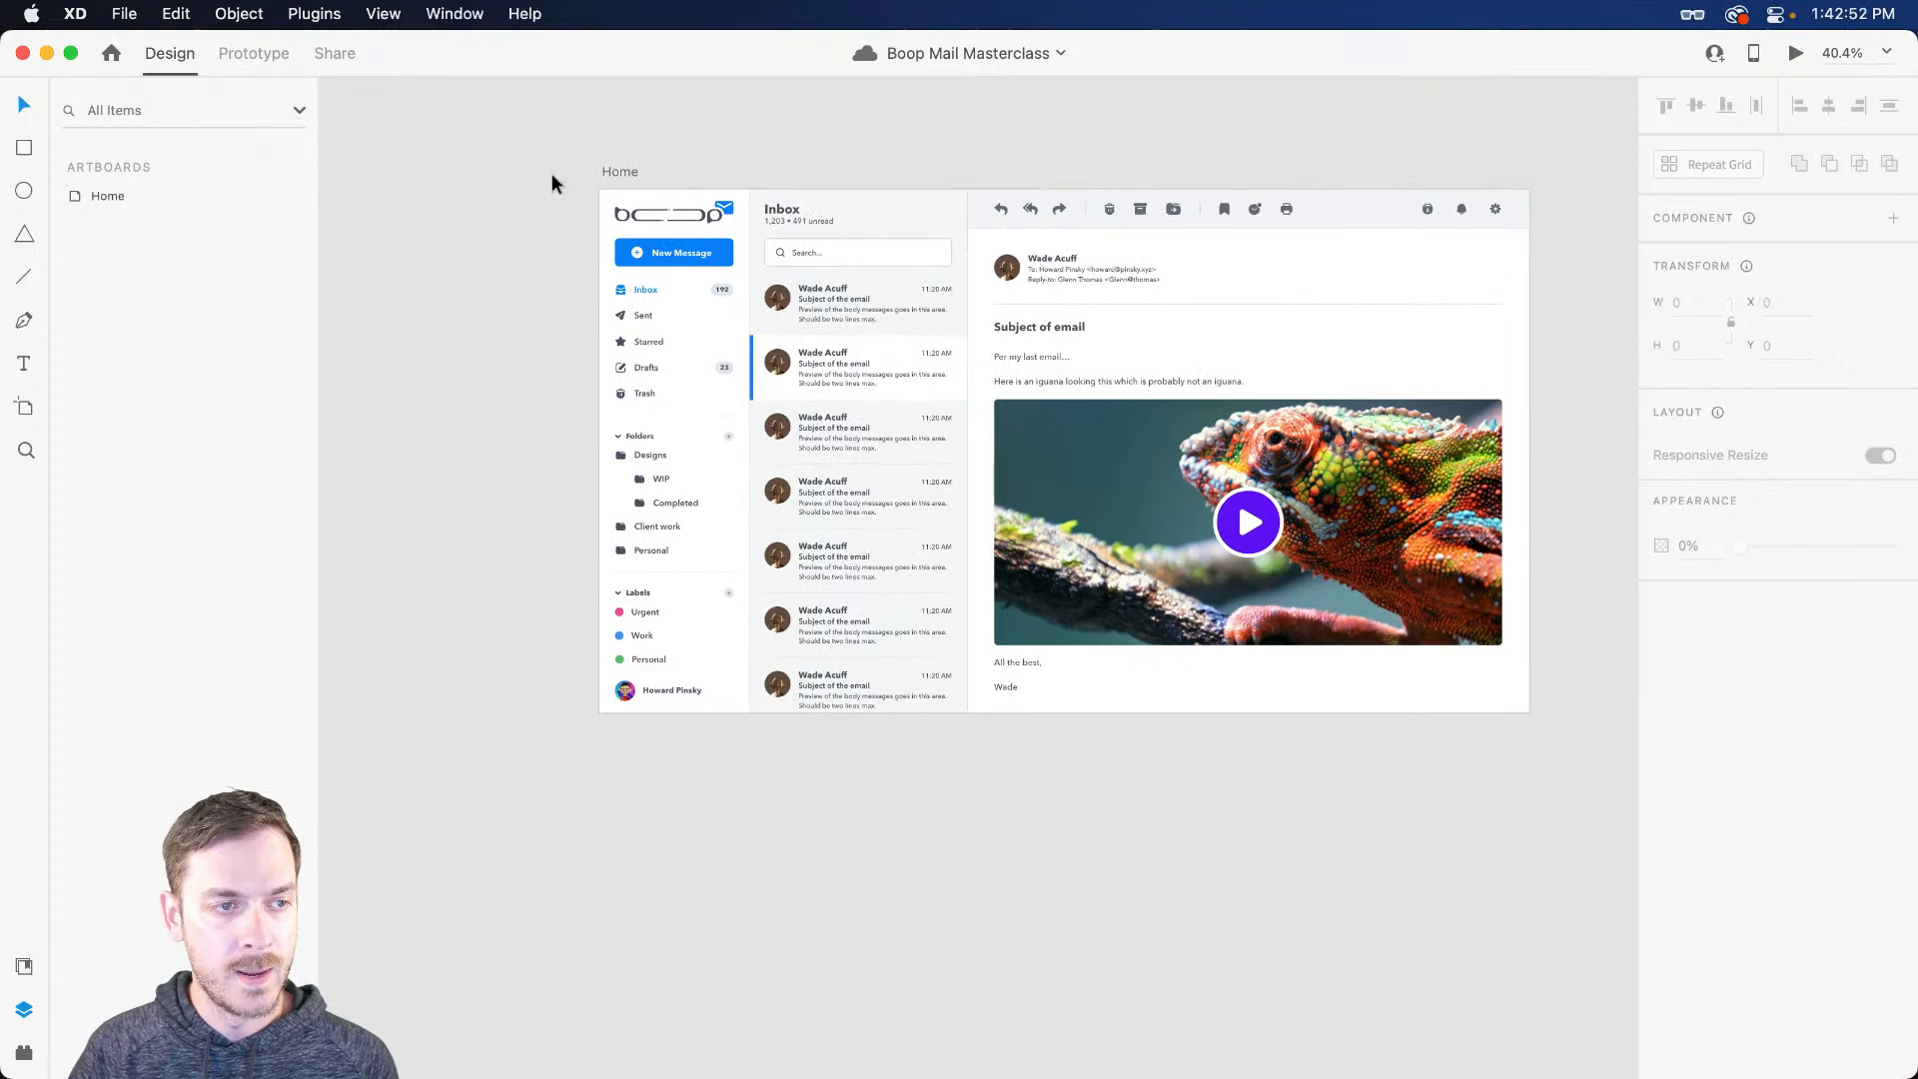
left_click_drag(614, 177, 739, 283)
Step: Recolor the Sidebar background rectangle on the Home – 1 artboard from white to a dark charcoal fill
scroll(611, 340, "up", 7)
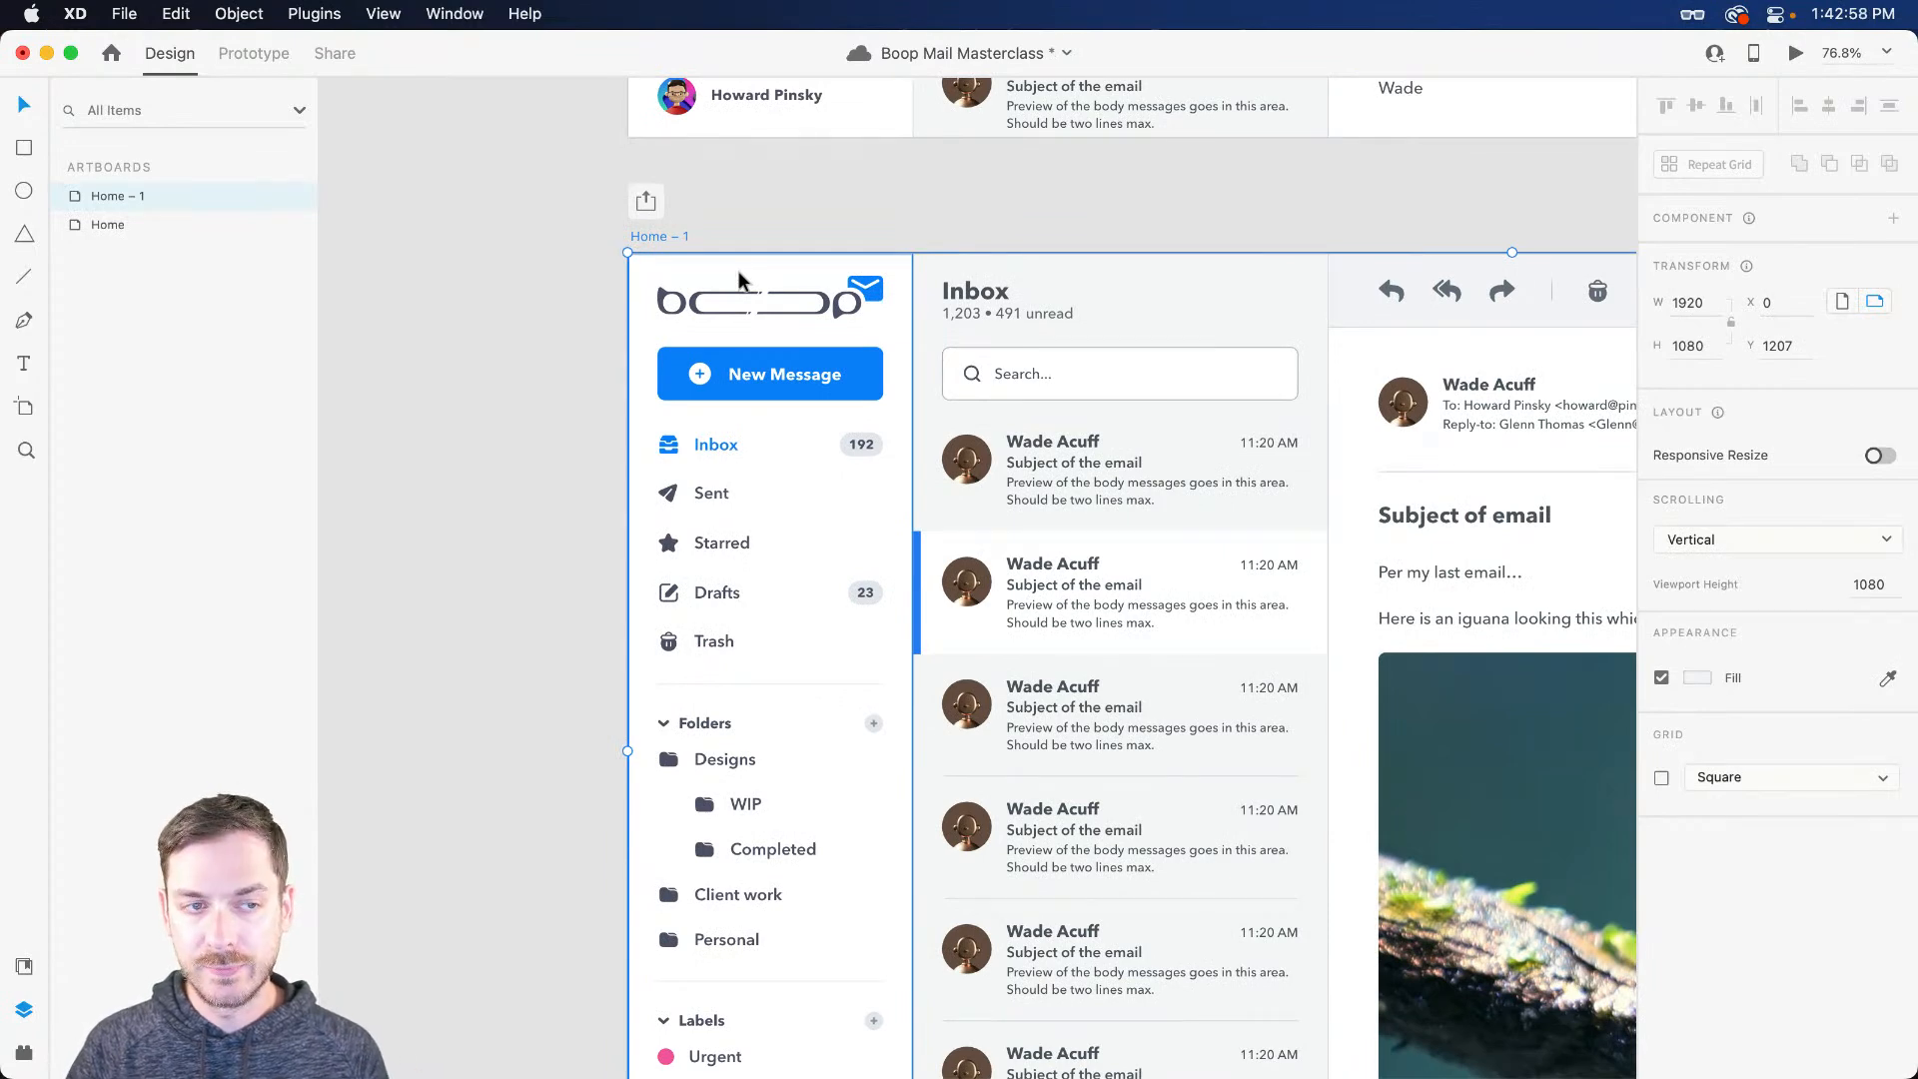
double_click(740, 280)
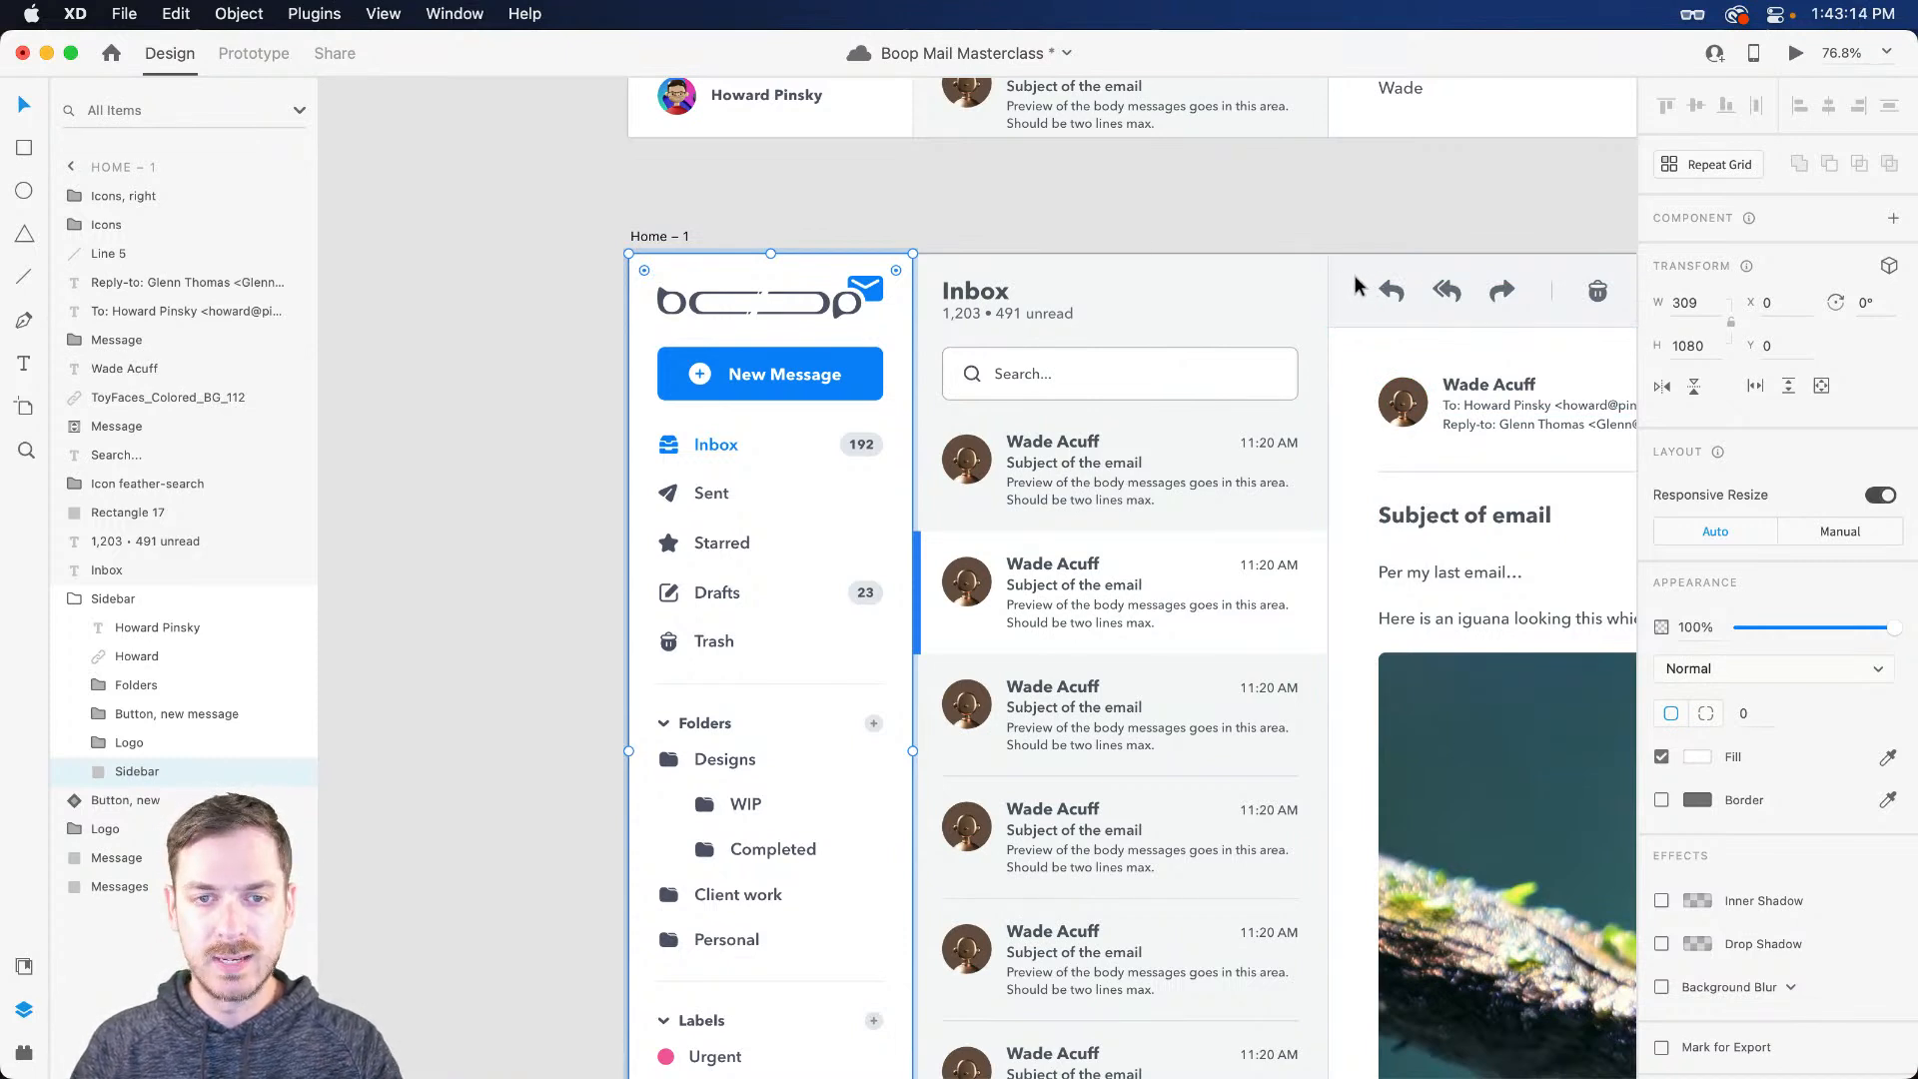
left_click(1695, 760)
left_click_drag(1622, 725, 1621, 717)
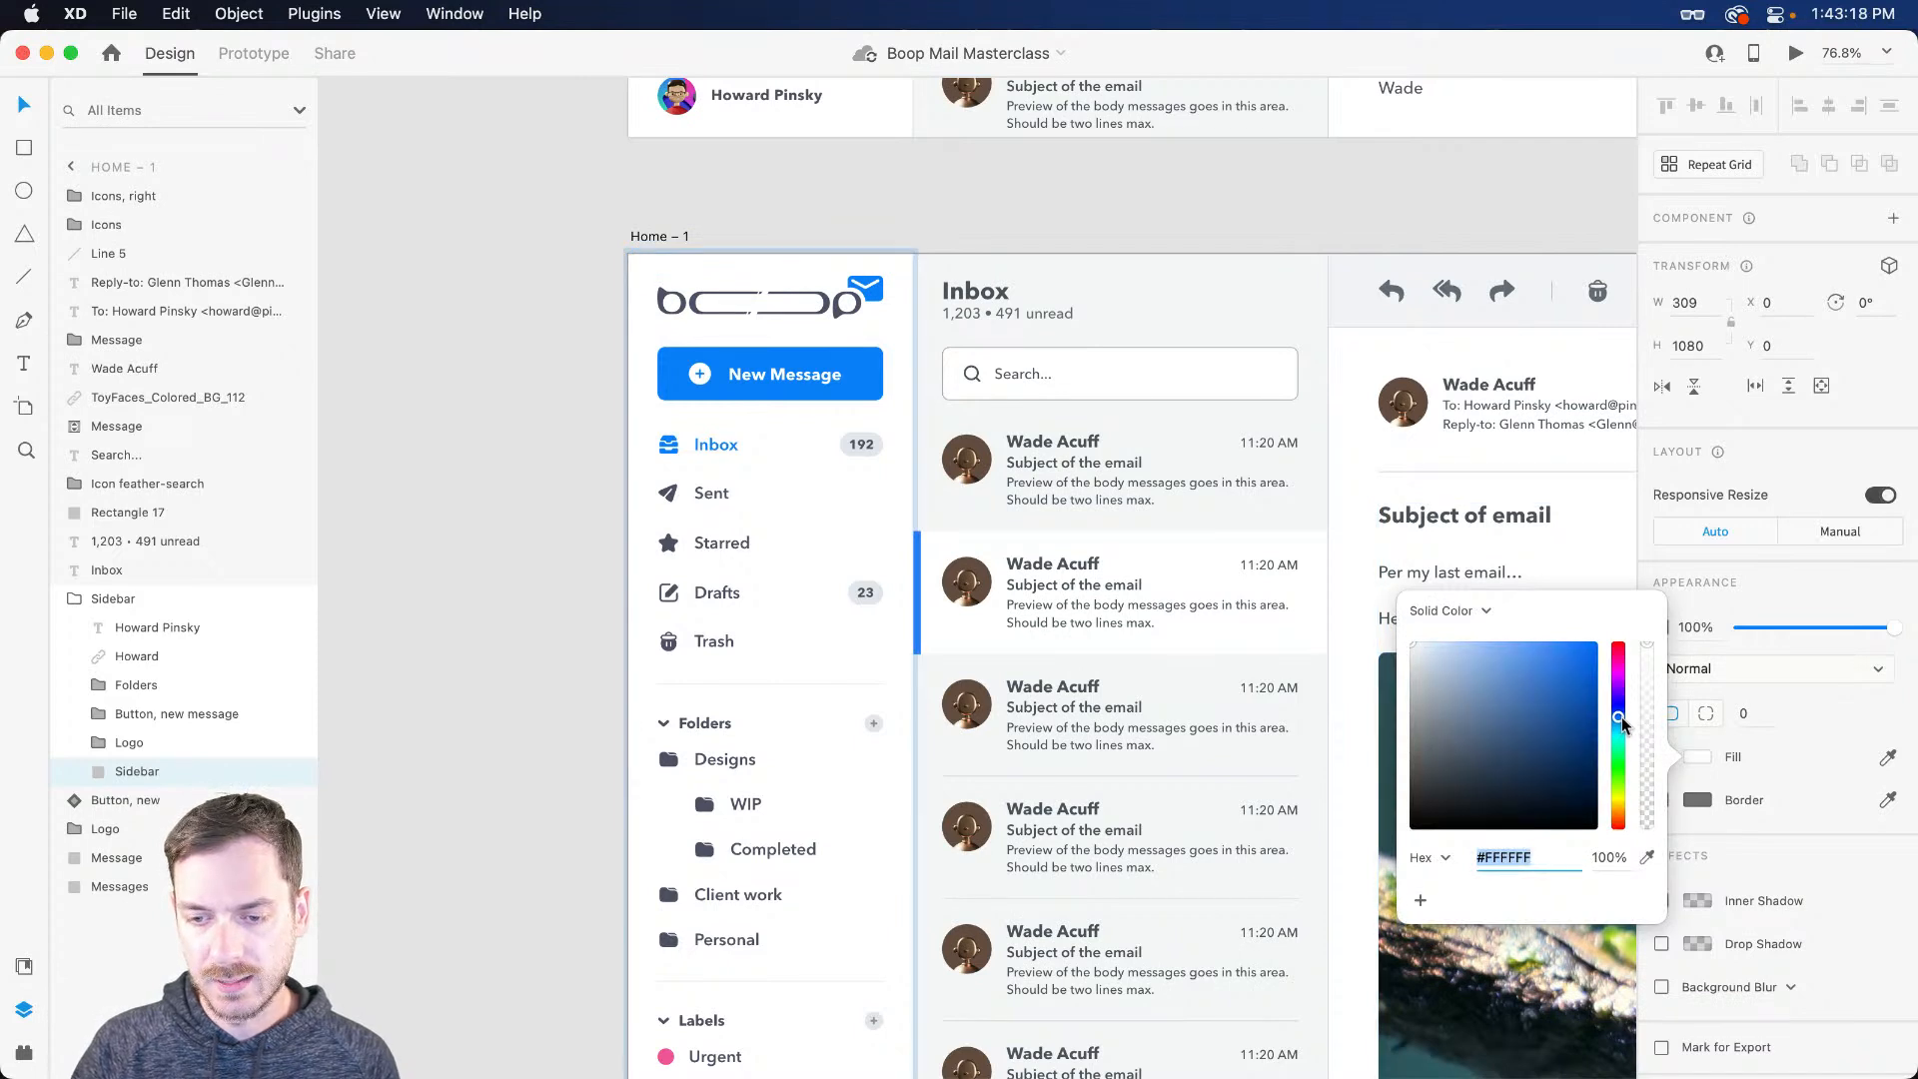
left_click_drag(1473, 801, 1434, 795)
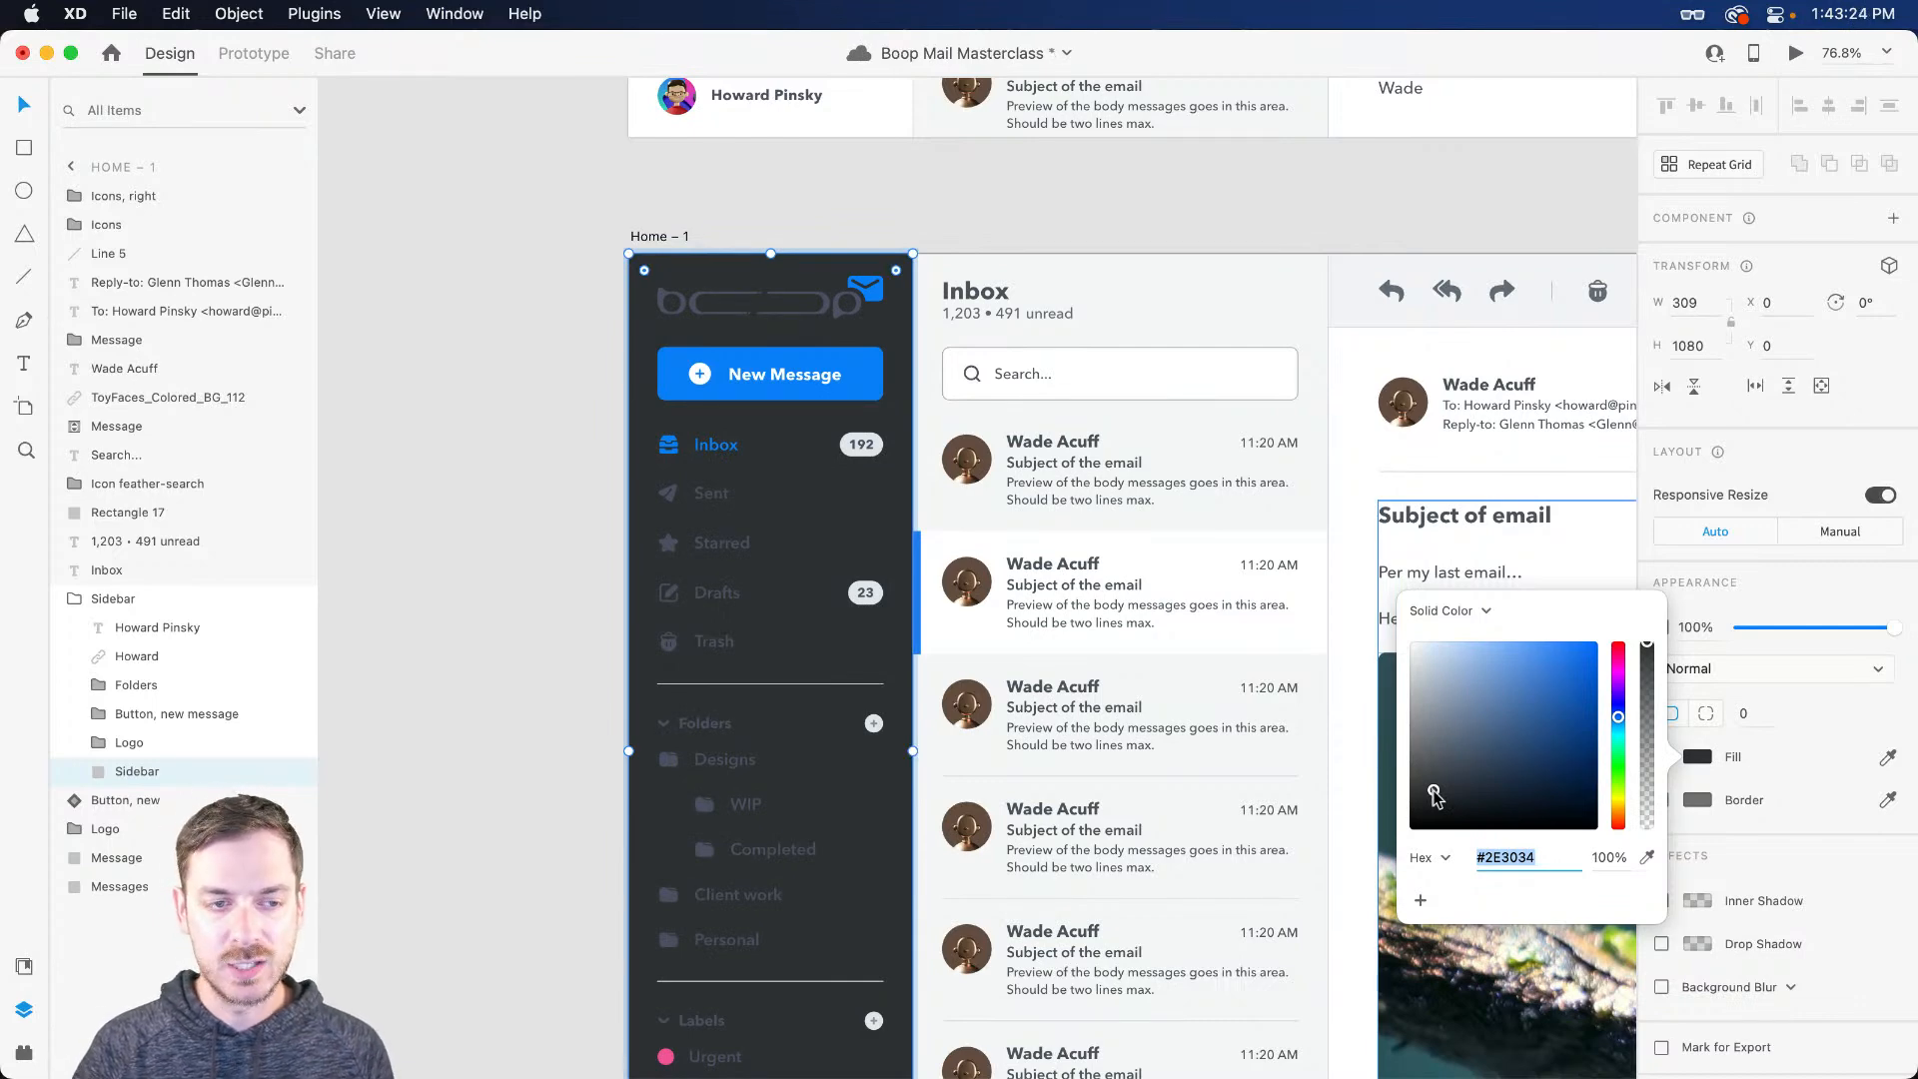
scroll(700, 477, "up", 1)
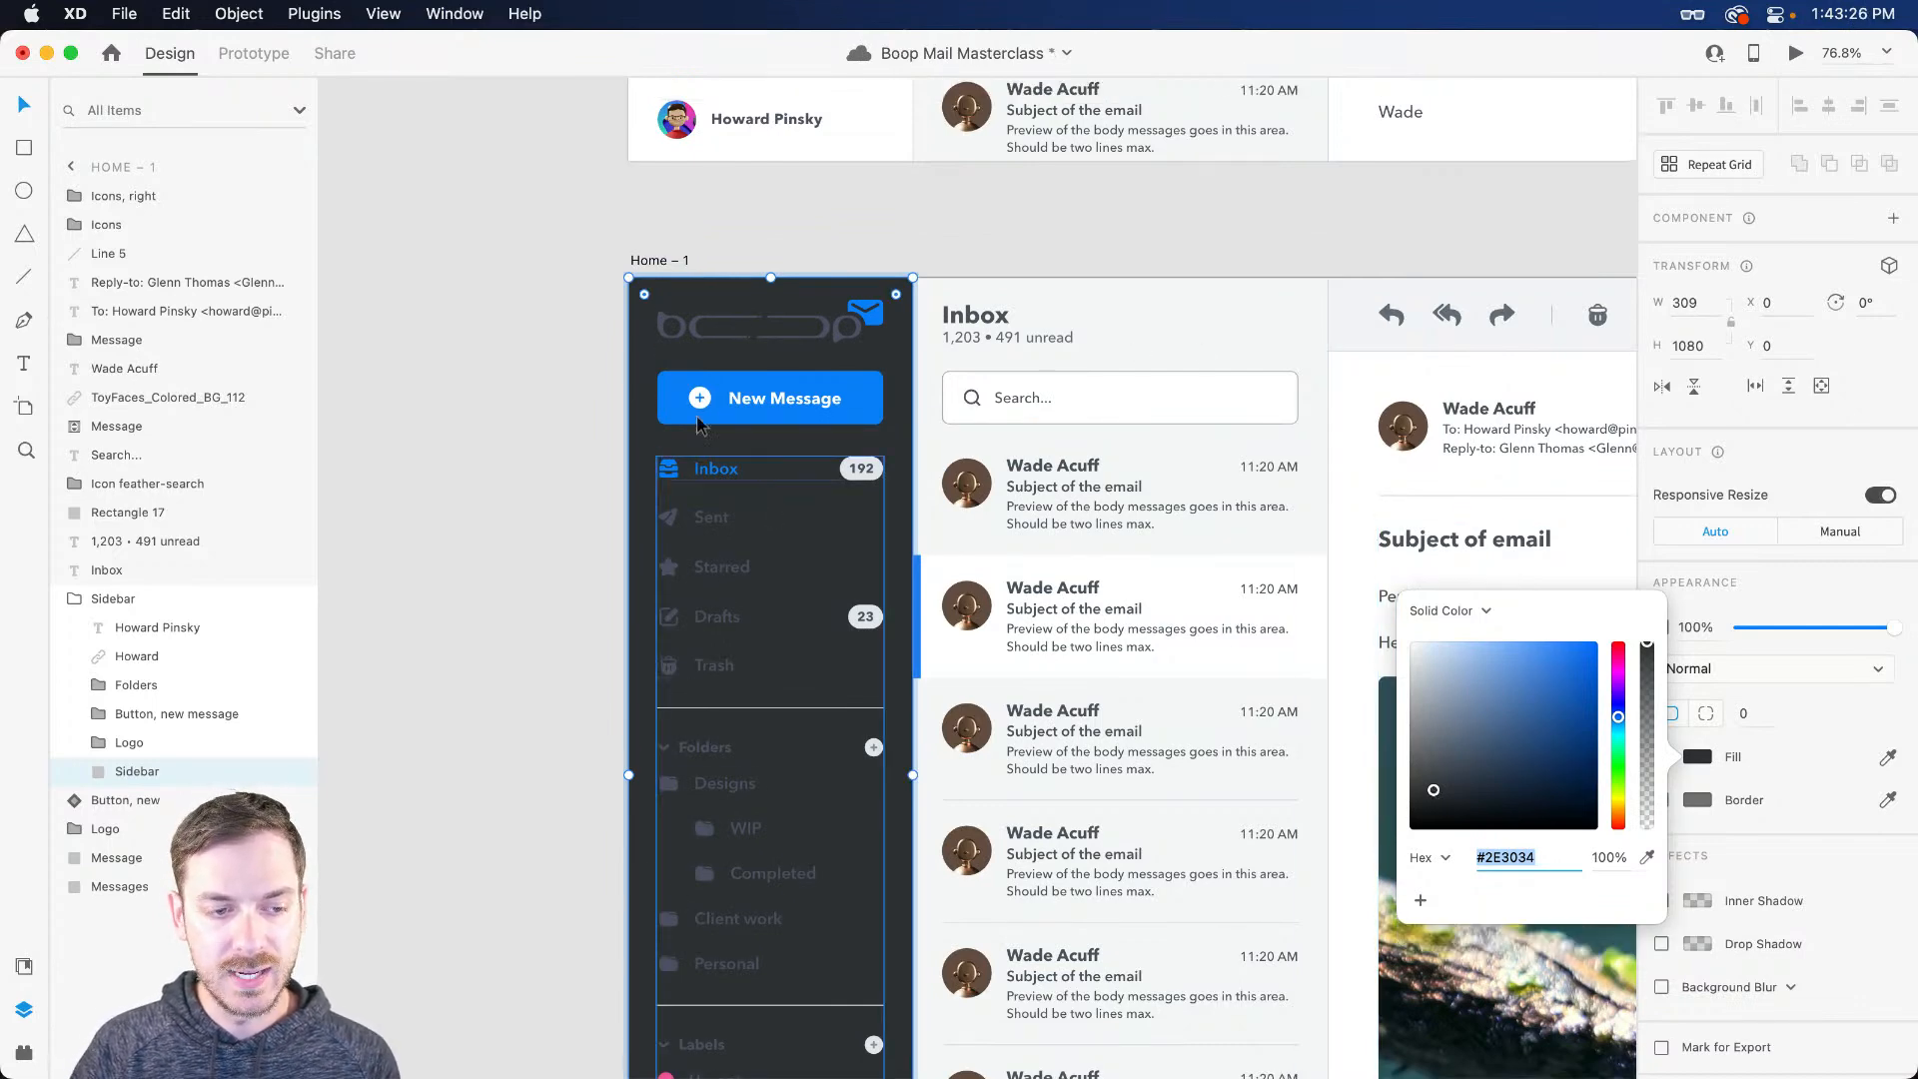
left_click_drag(1434, 796, 1434, 802)
Step: Fill the Messages background rectangle behind the inbox list with near-black #1F2224 and make its border fully transparent
left_click(1227, 310)
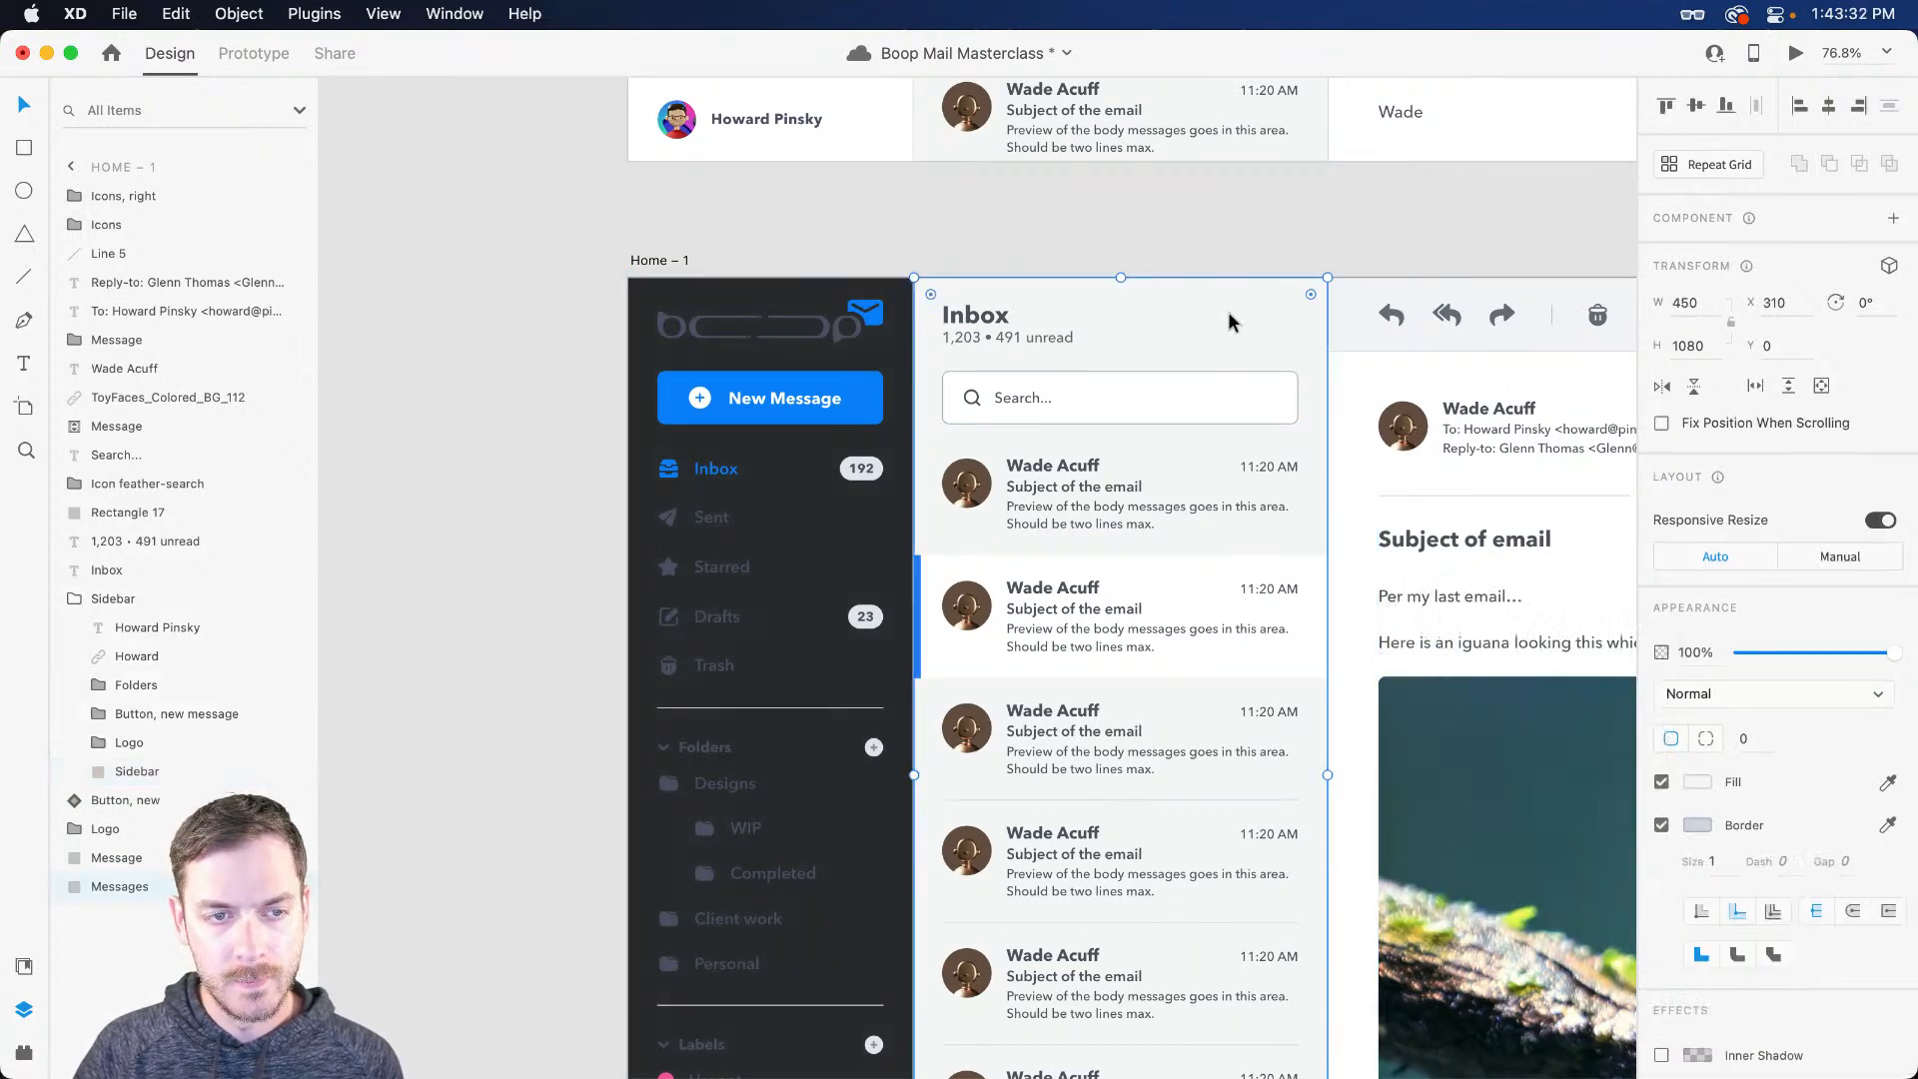
left_click(1697, 783)
left_click_drag(1451, 834, 1435, 832)
left_click(1697, 825)
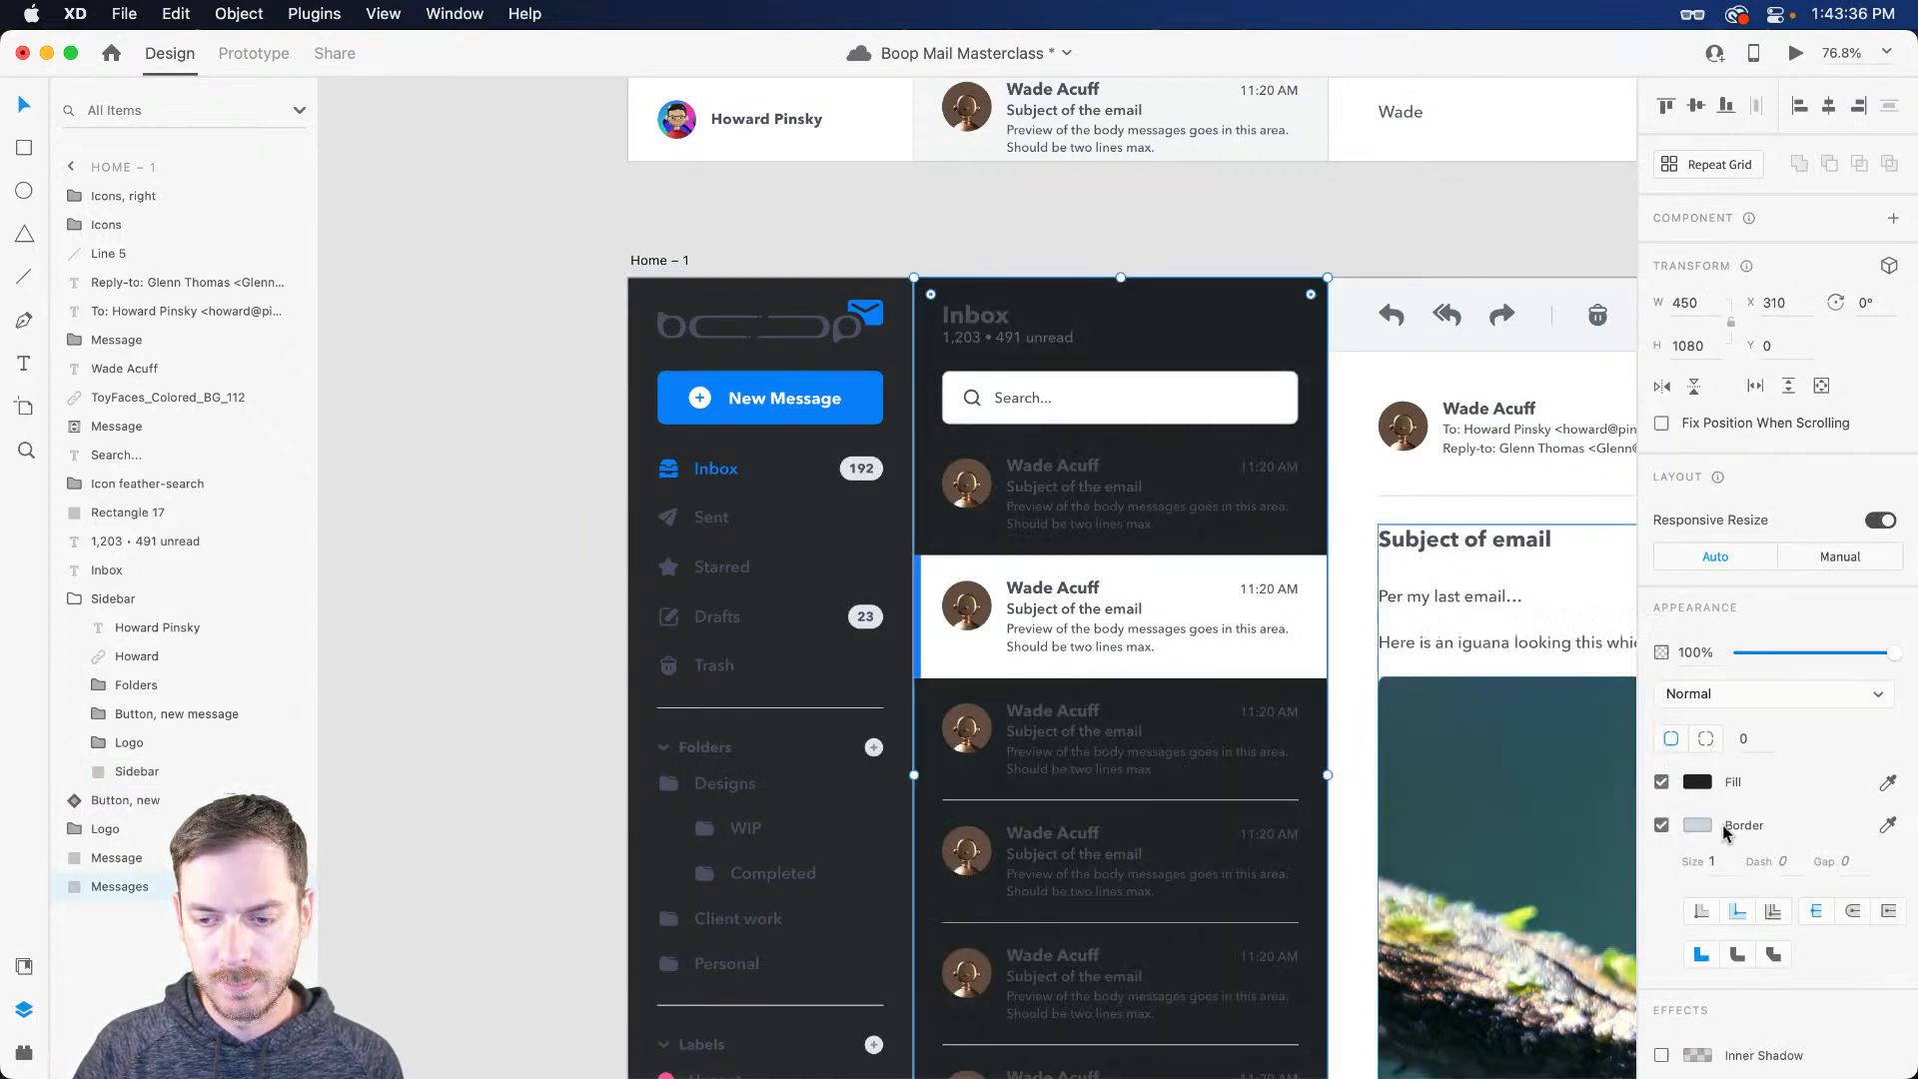
left_click_drag(1646, 847, 1650, 865)
left_click_drag(1006, 306, 1078, 299)
key("super+z")
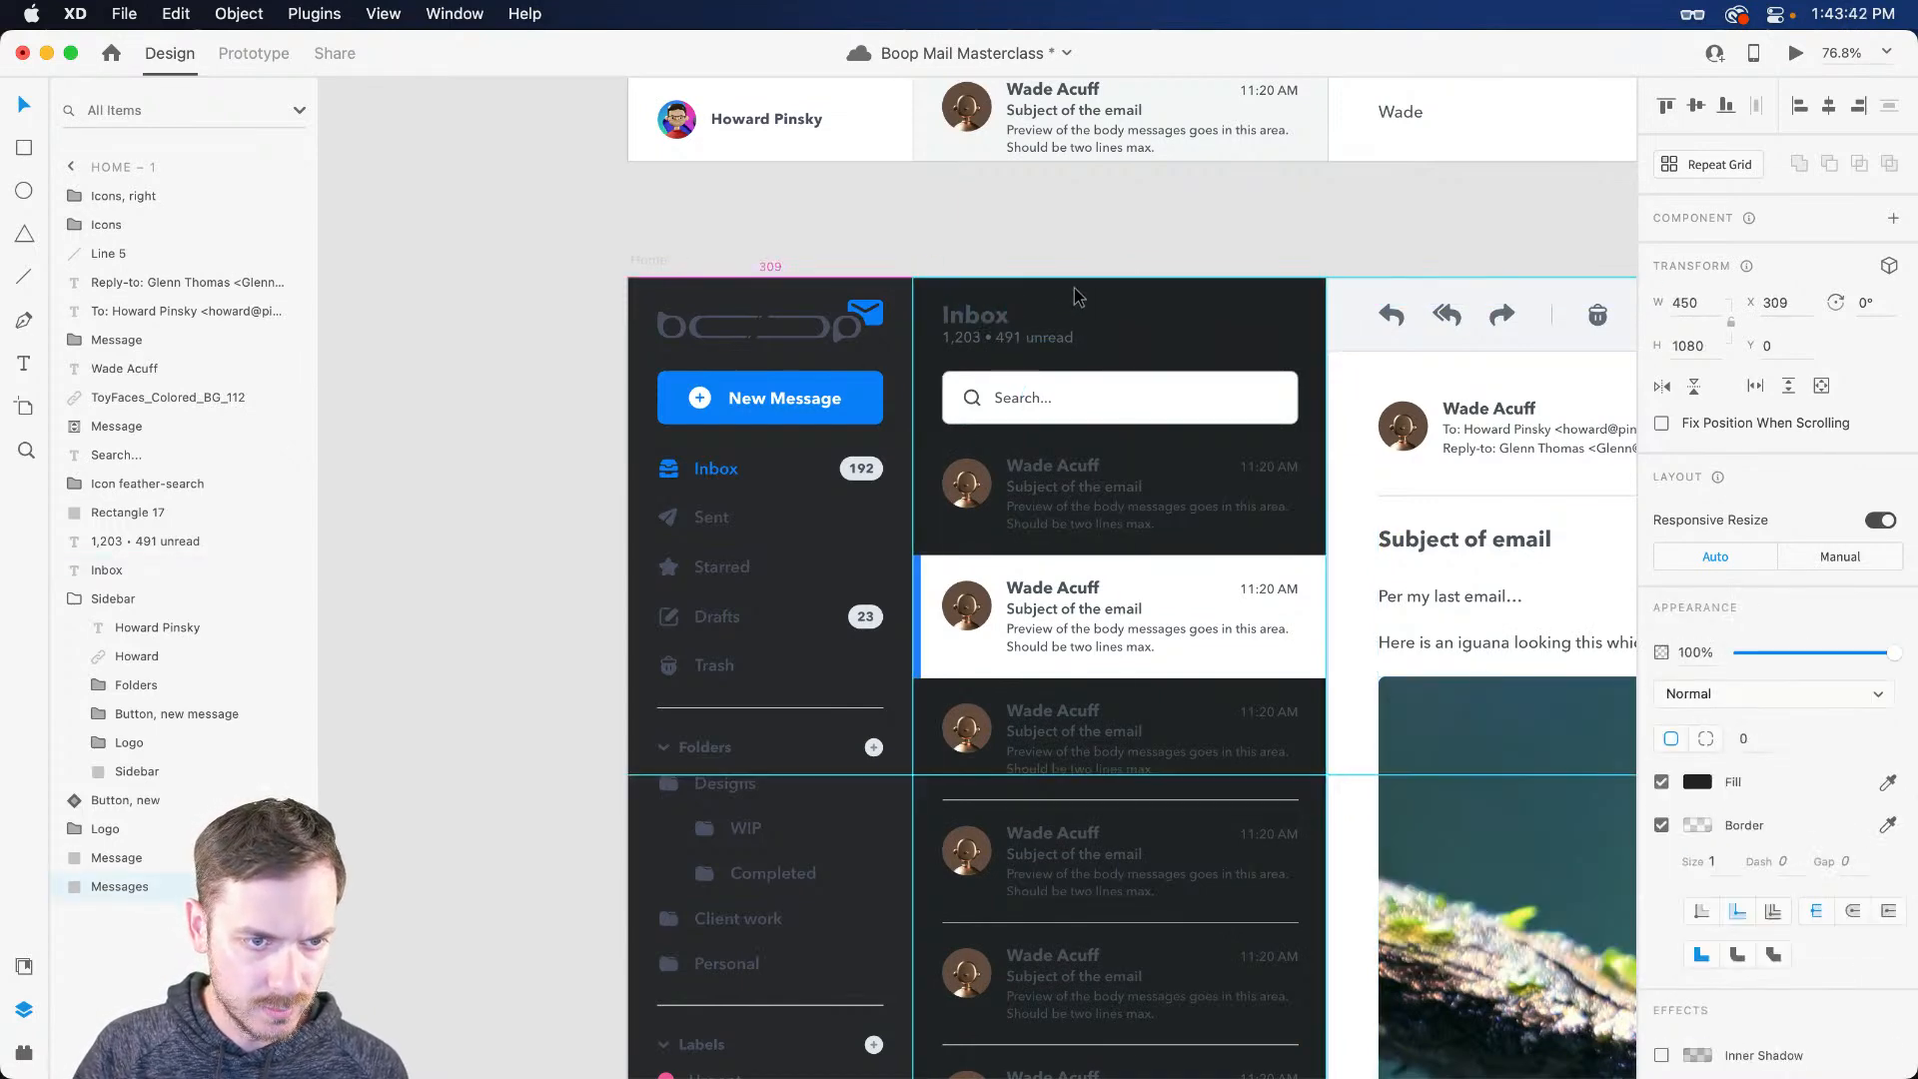
Step: Give the Home – 1 artboard a dark fill and sample the inbox panel's #1F2224 as the open email's background fill
left_click(651, 262)
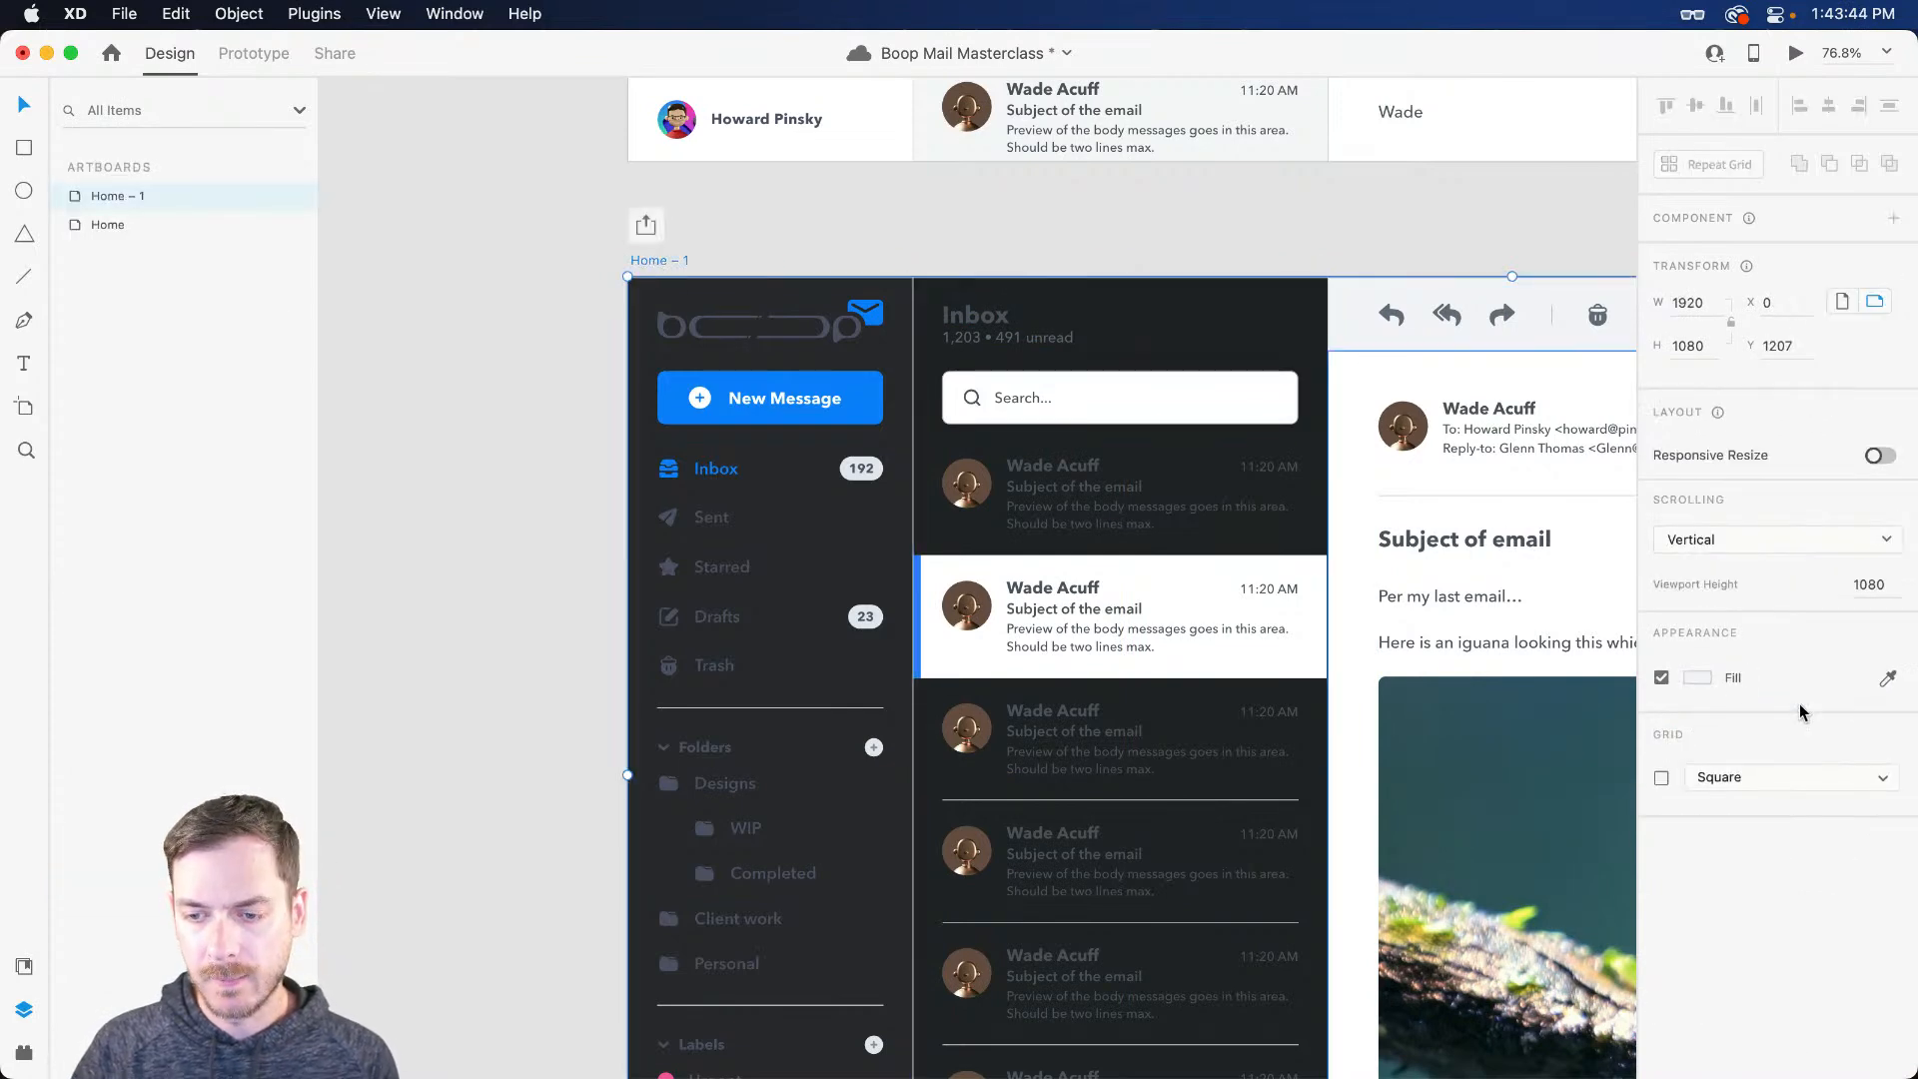
left_click(952, 198)
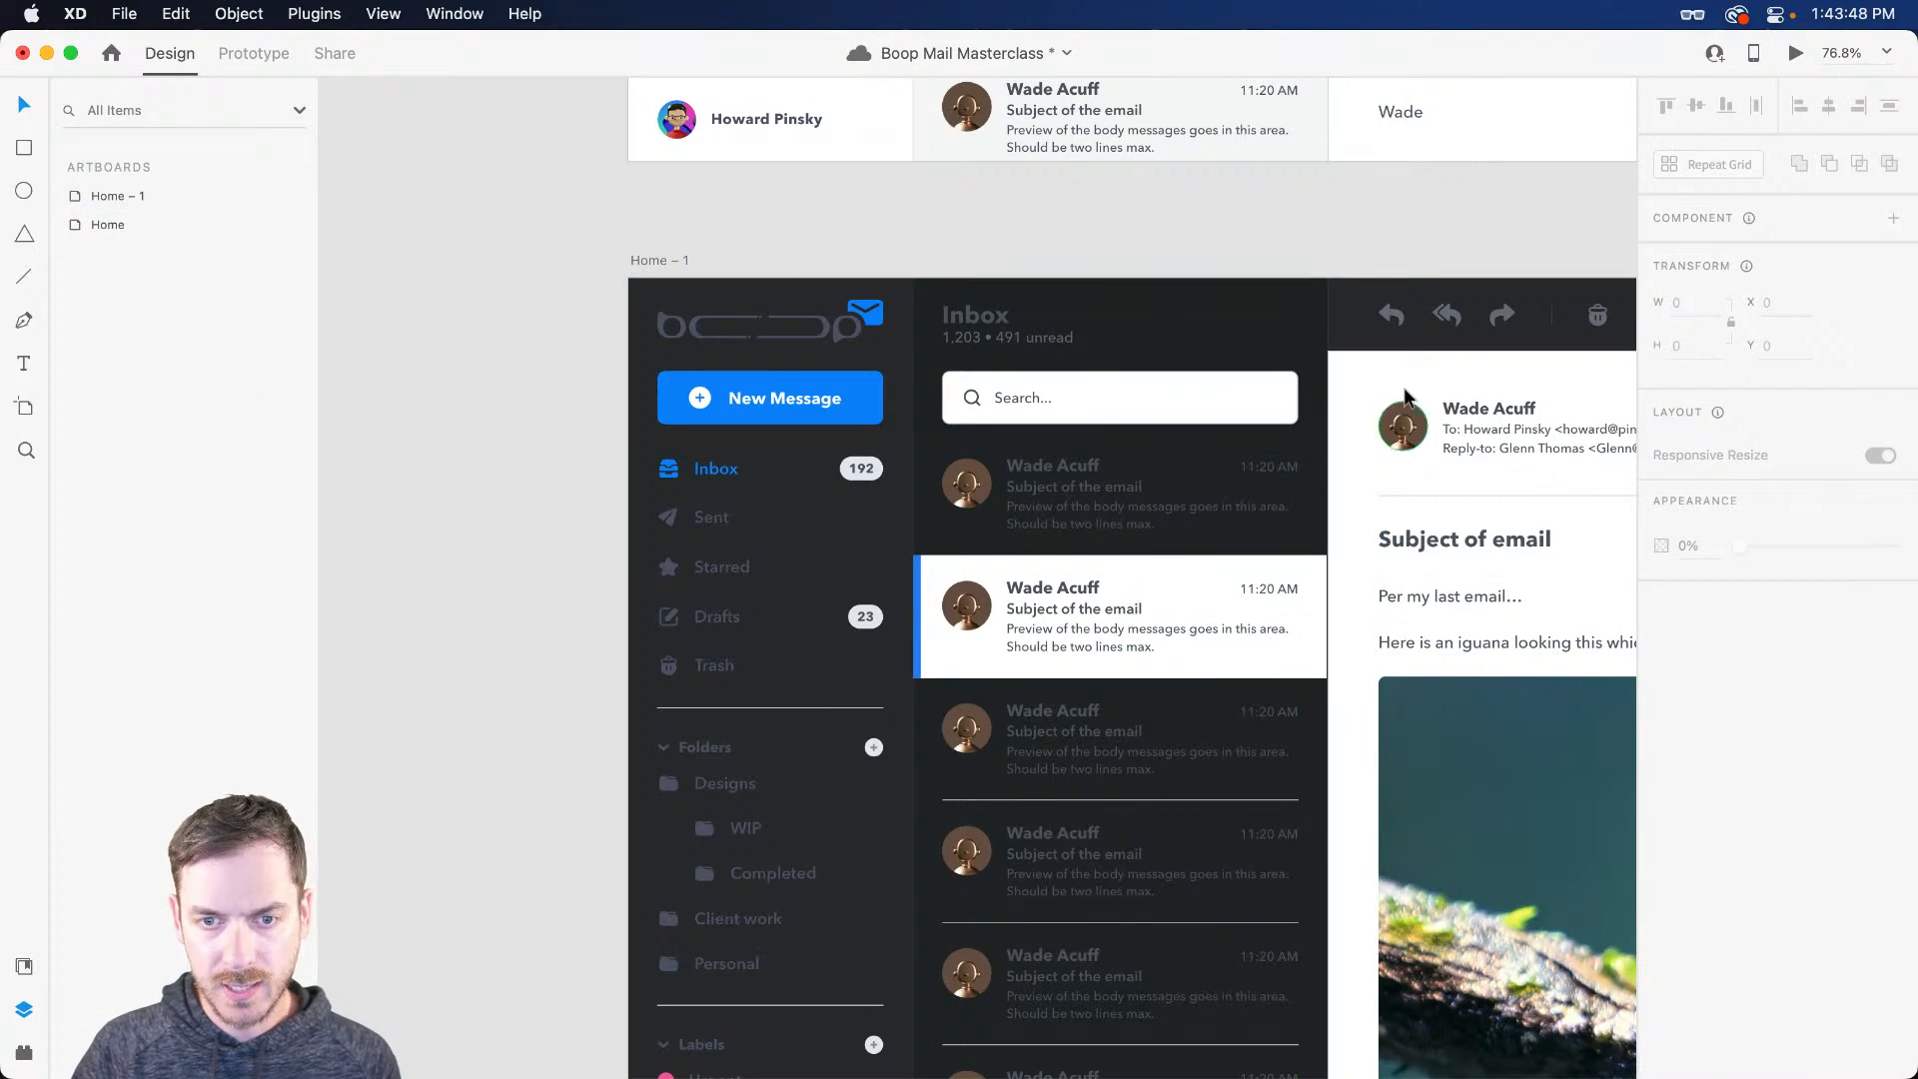
left_click(1362, 370)
key("i")
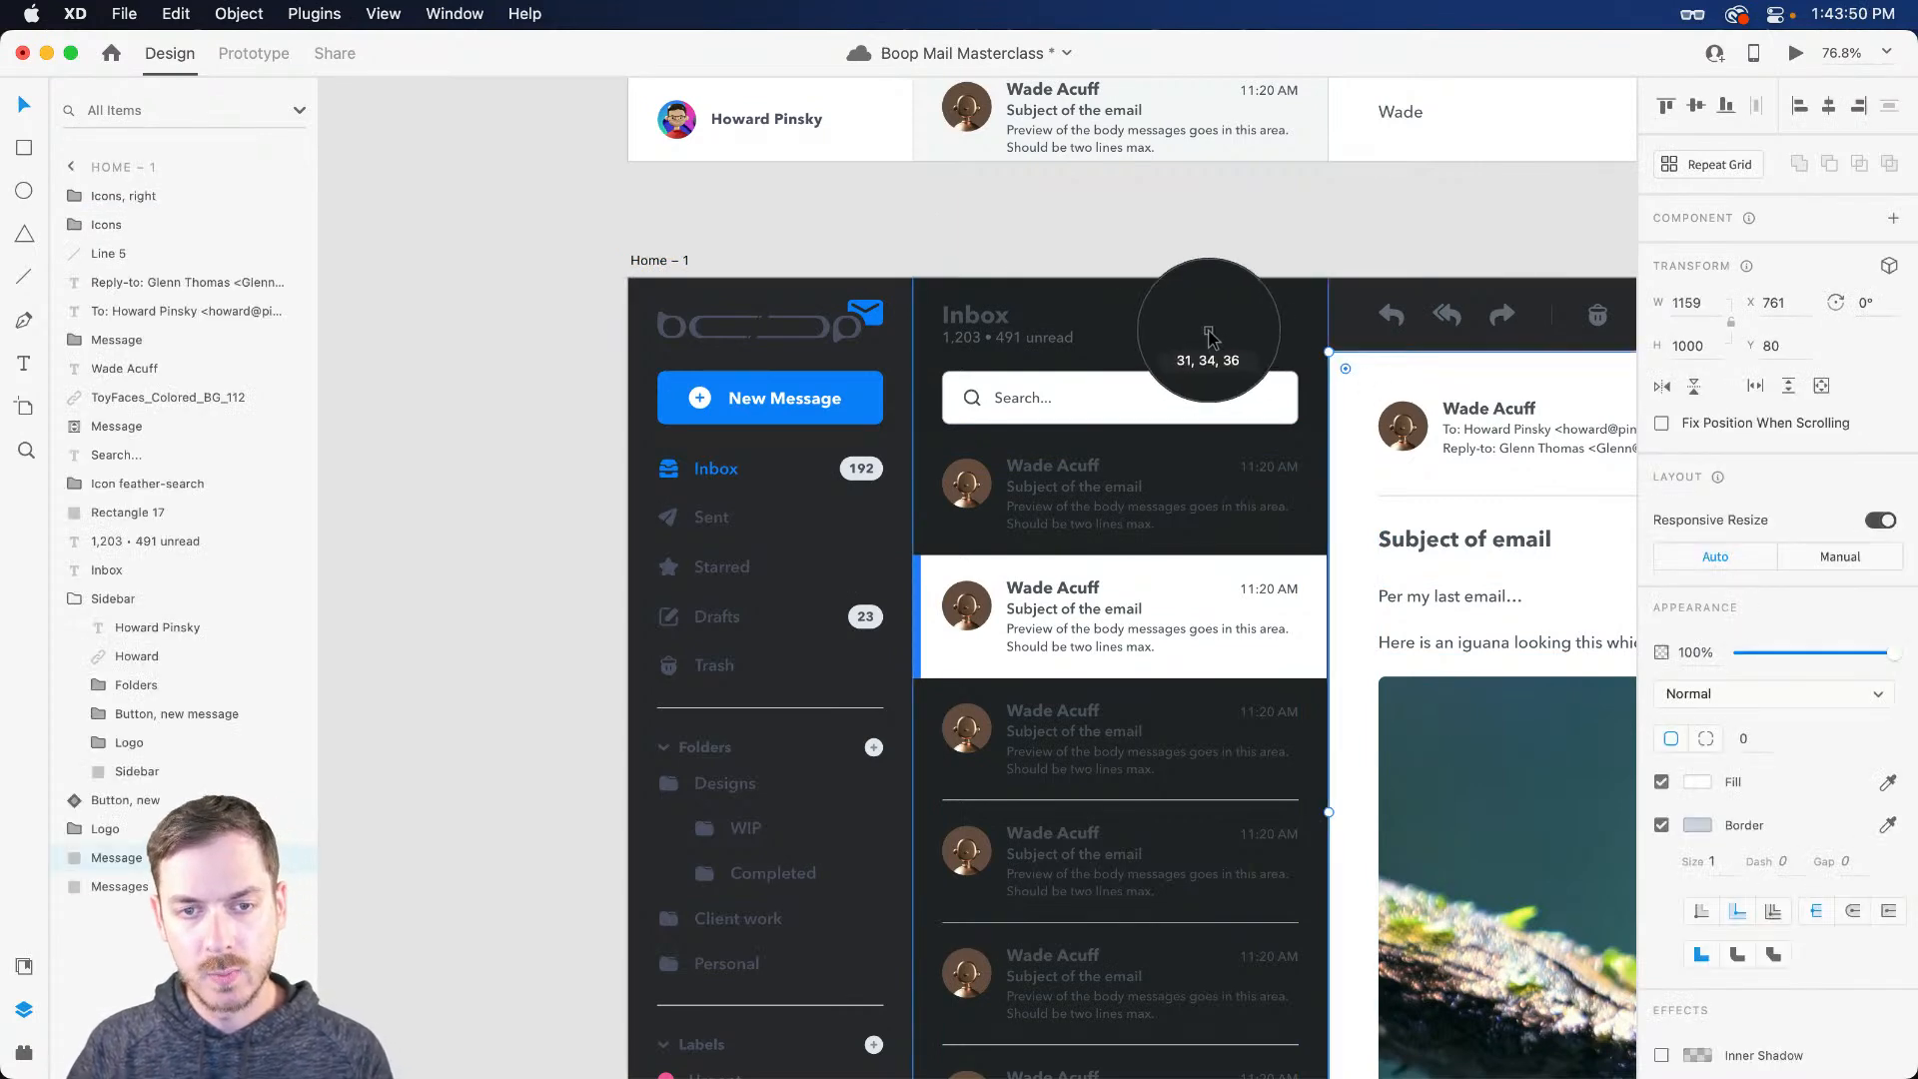
left_click(1210, 332)
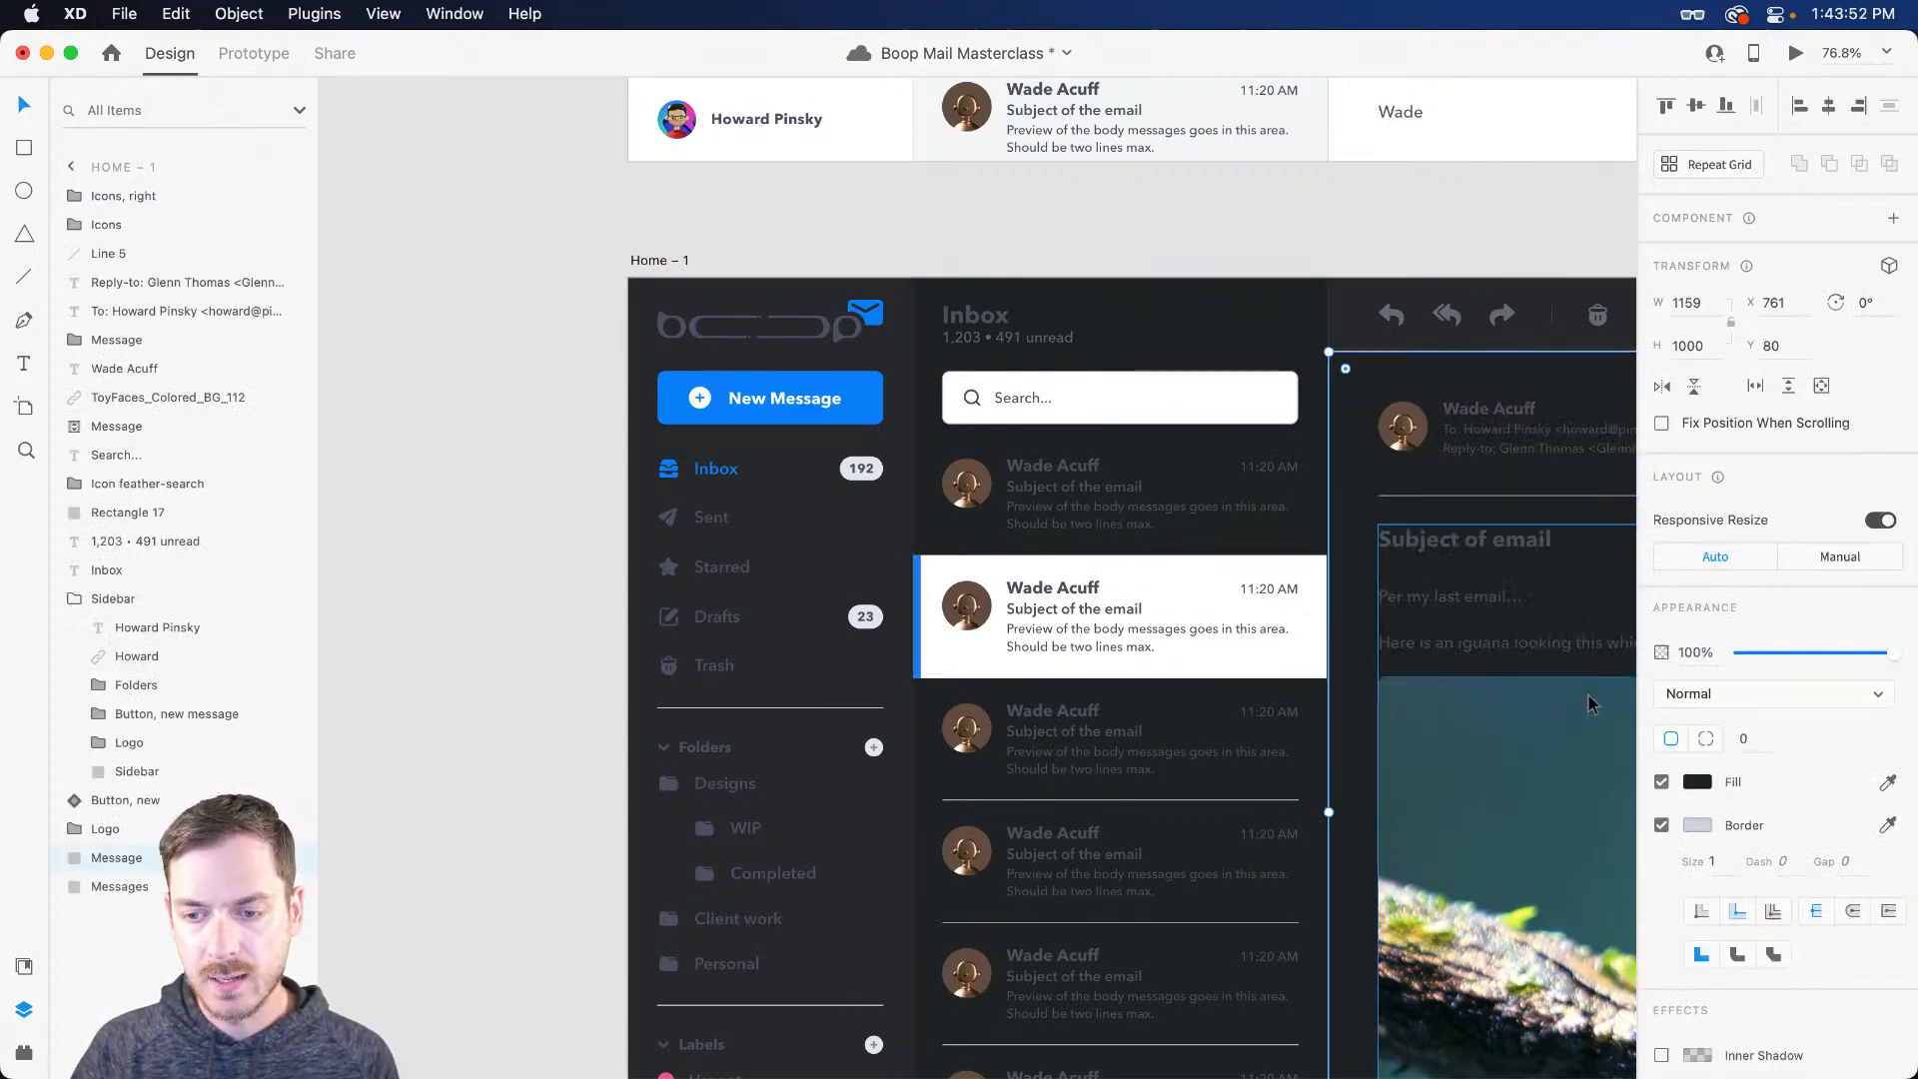
Step: Reduce the open email background's border opacity to 0% and turn the border off
left_click(1698, 825)
left_click_drag(1652, 855, 1650, 873)
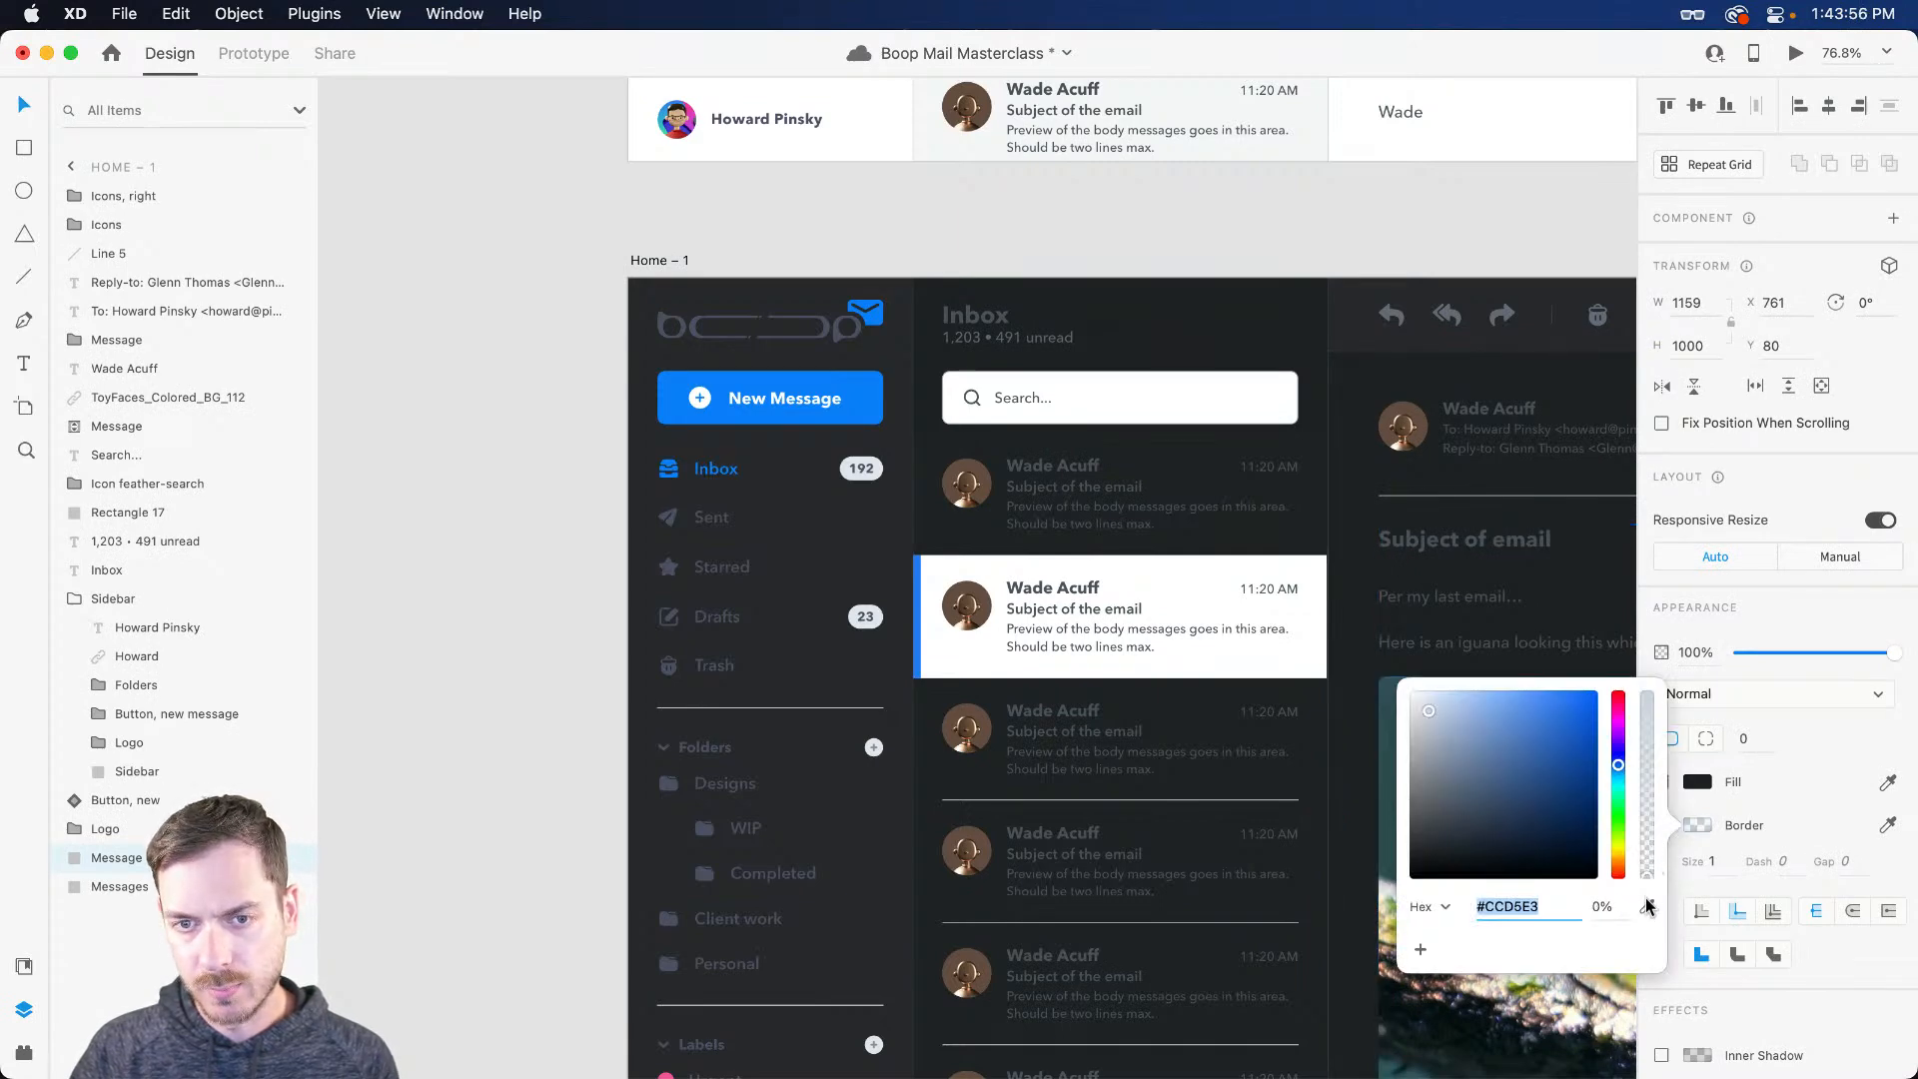
left_click(1761, 776)
left_click(1703, 786)
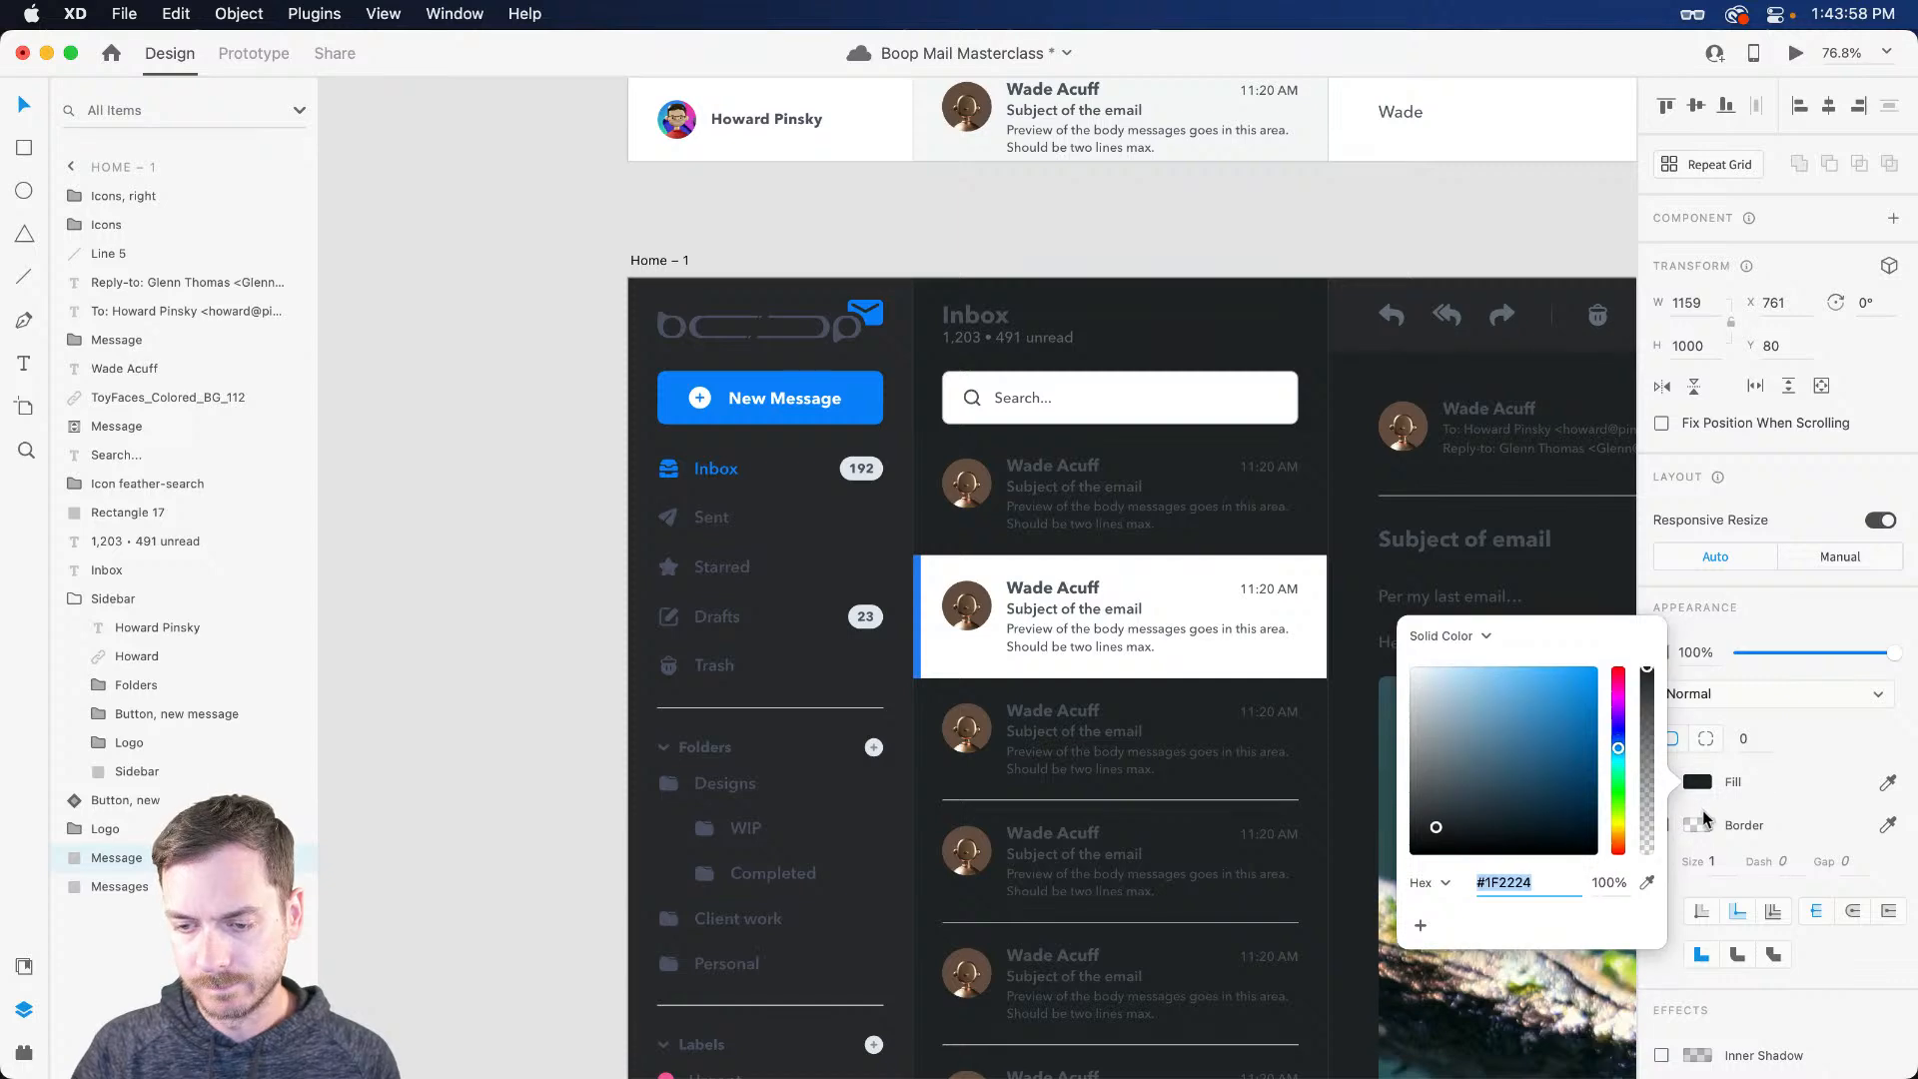
left_click(1755, 661)
left_click(1659, 829)
left_click(1131, 258)
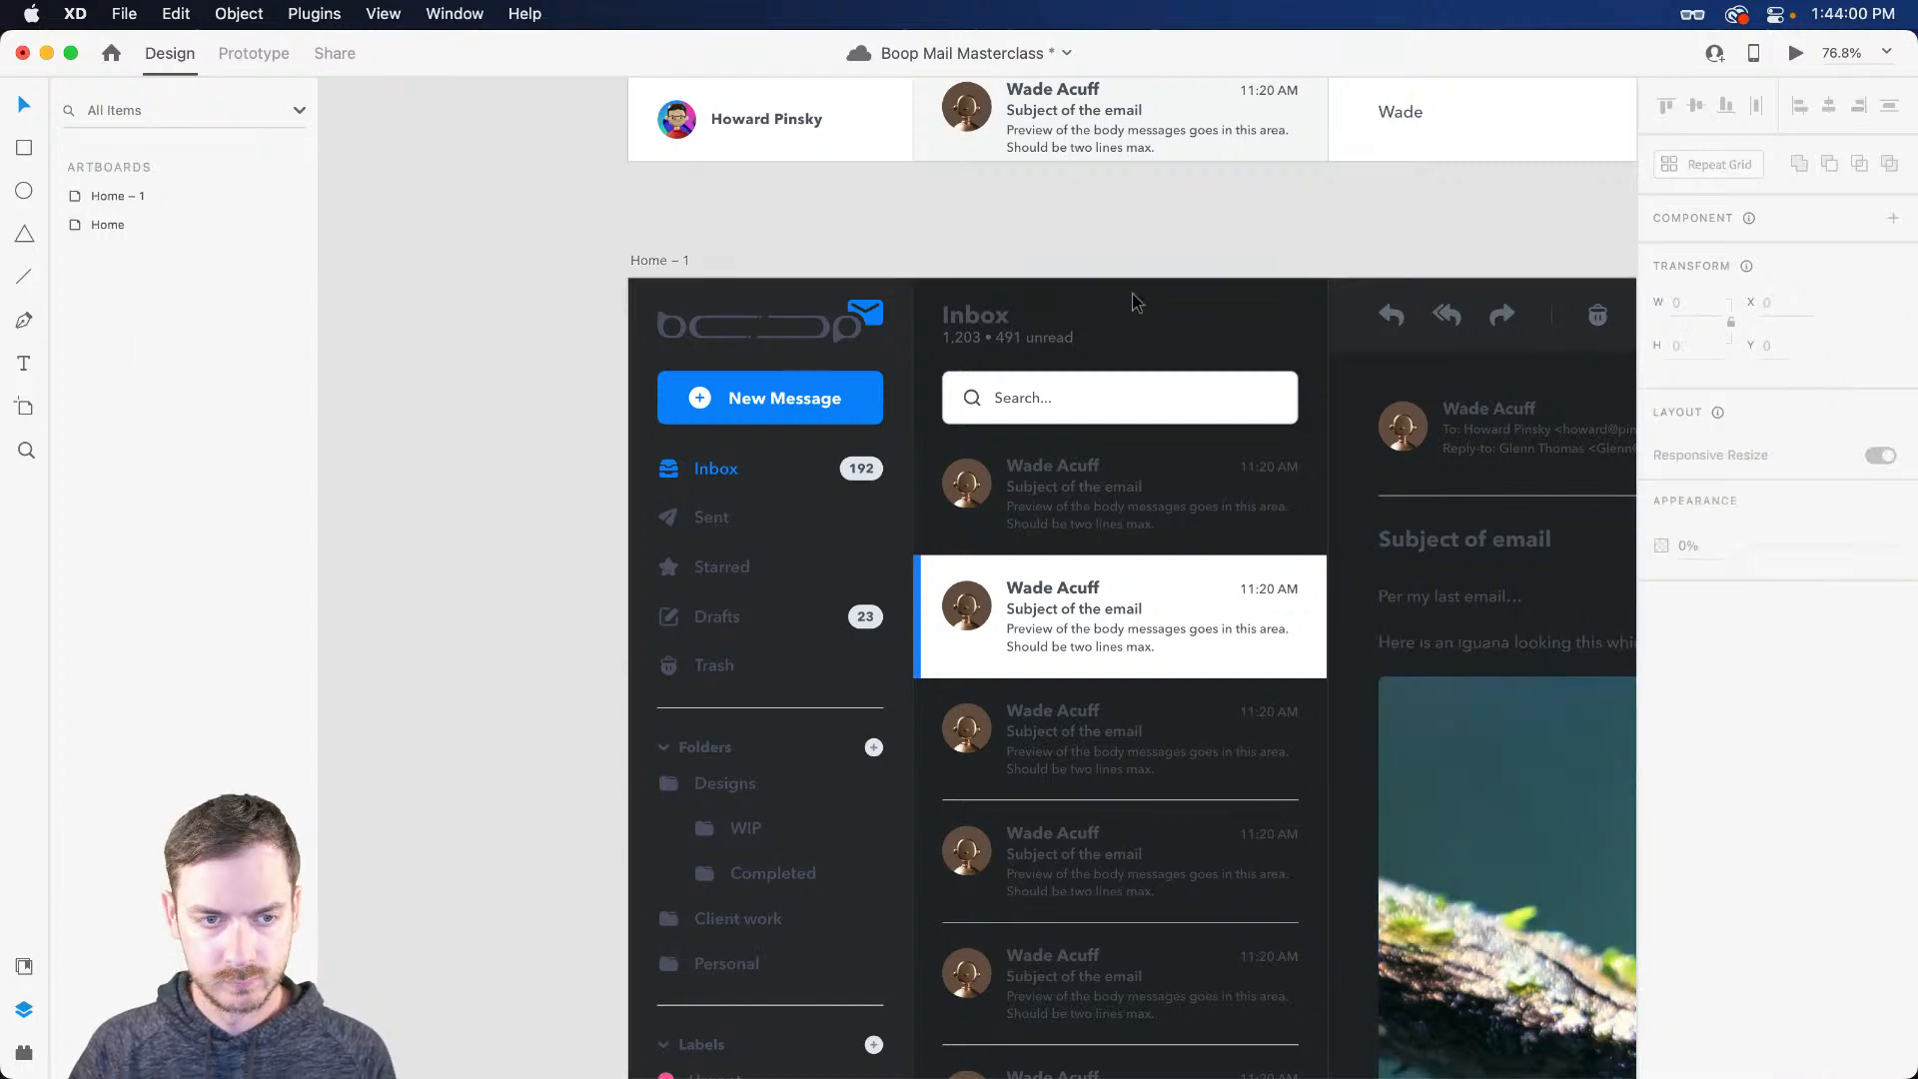
Step: Set the fill of the long logo in the dark sidebar to white #FFFFFF
scroll(1134, 310, "down", 5)
scroll(1136, 309, "up", 5)
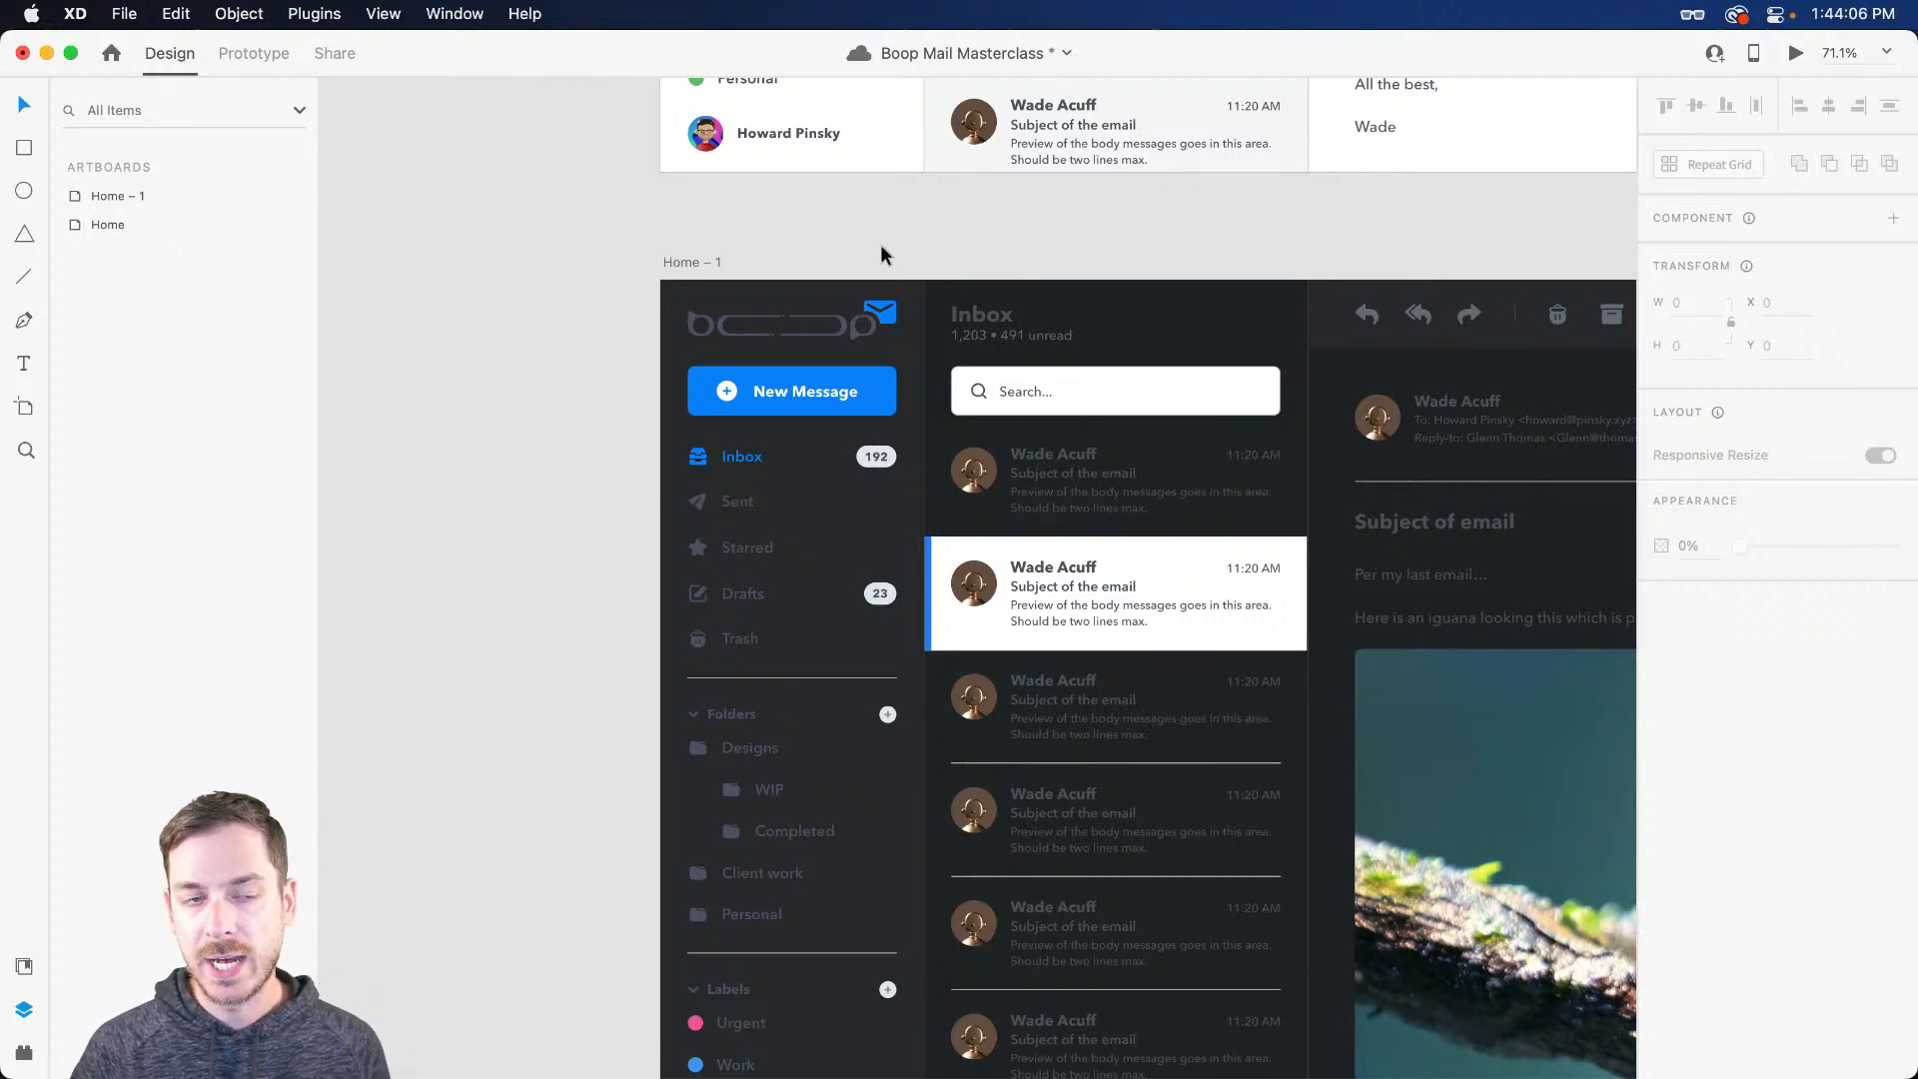
scroll(716, 326, "up", 5)
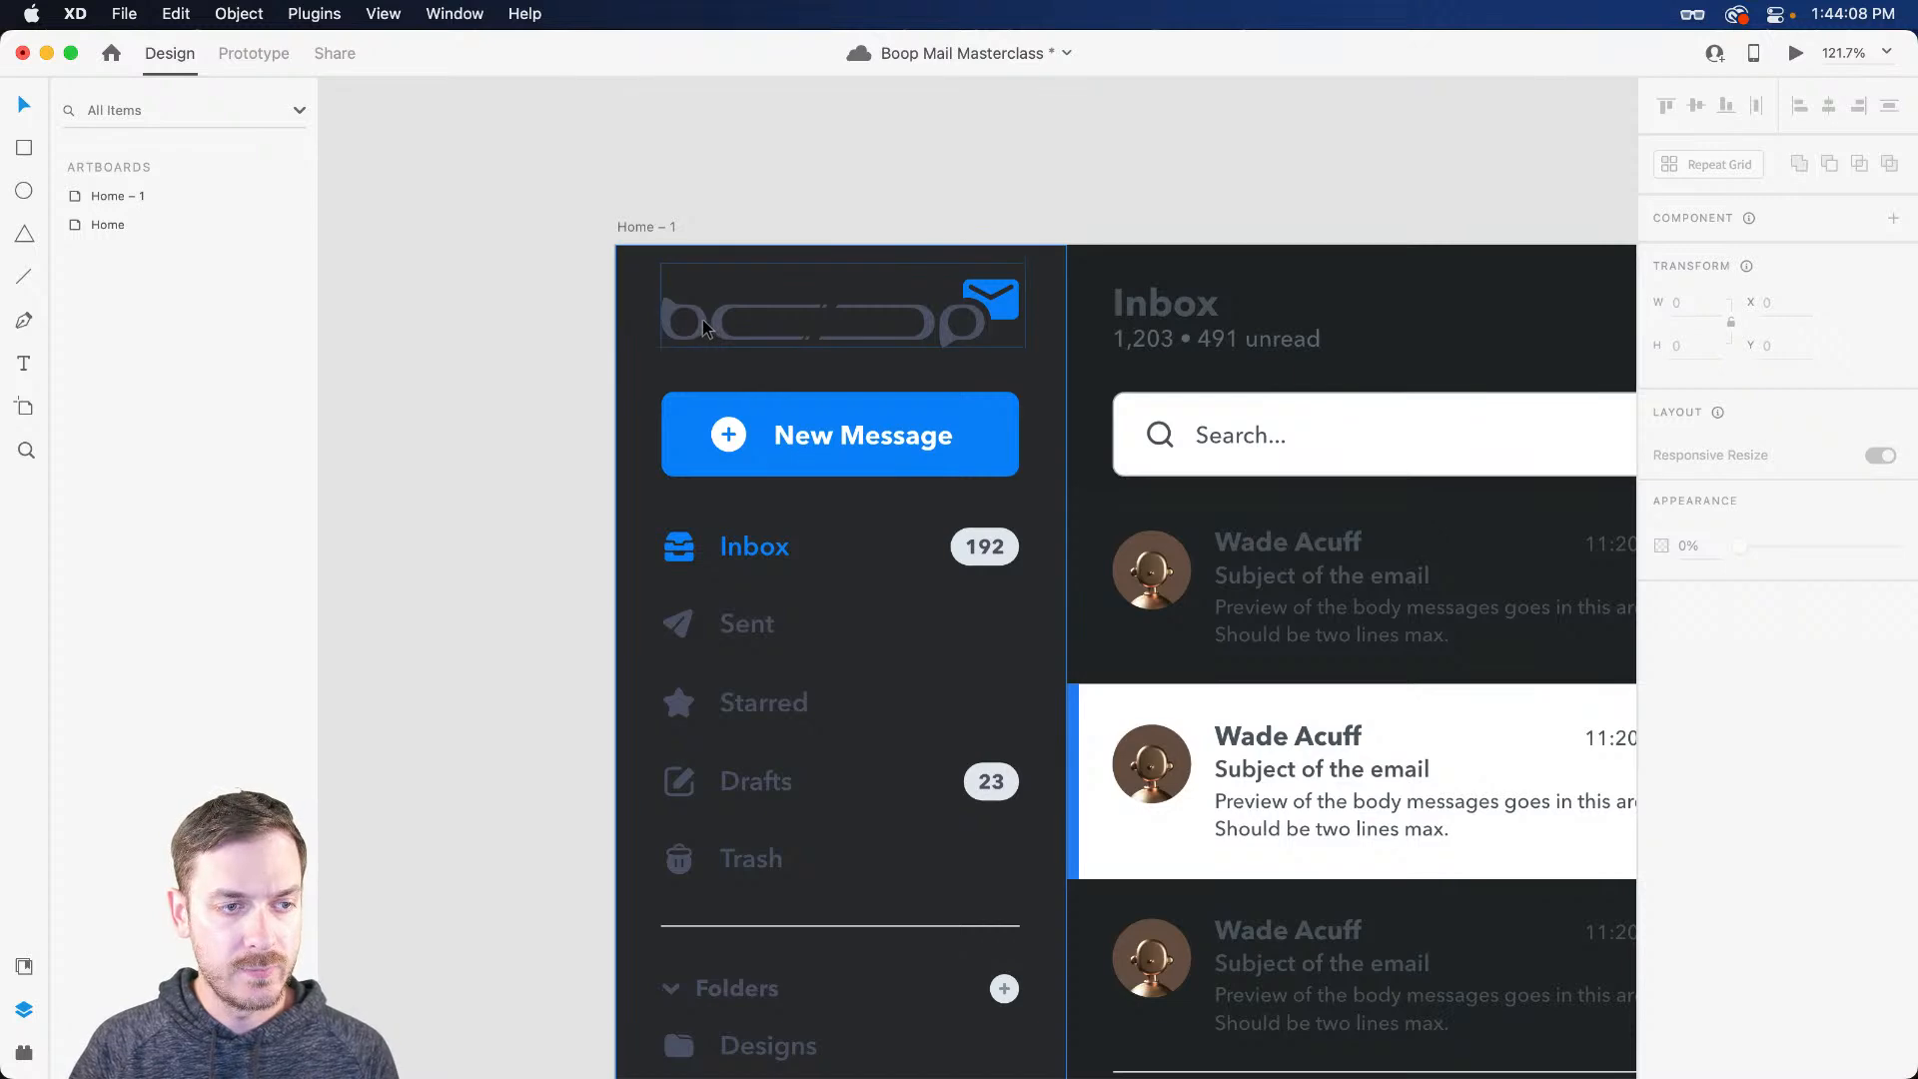
left_click(704, 320)
double_click(704, 320)
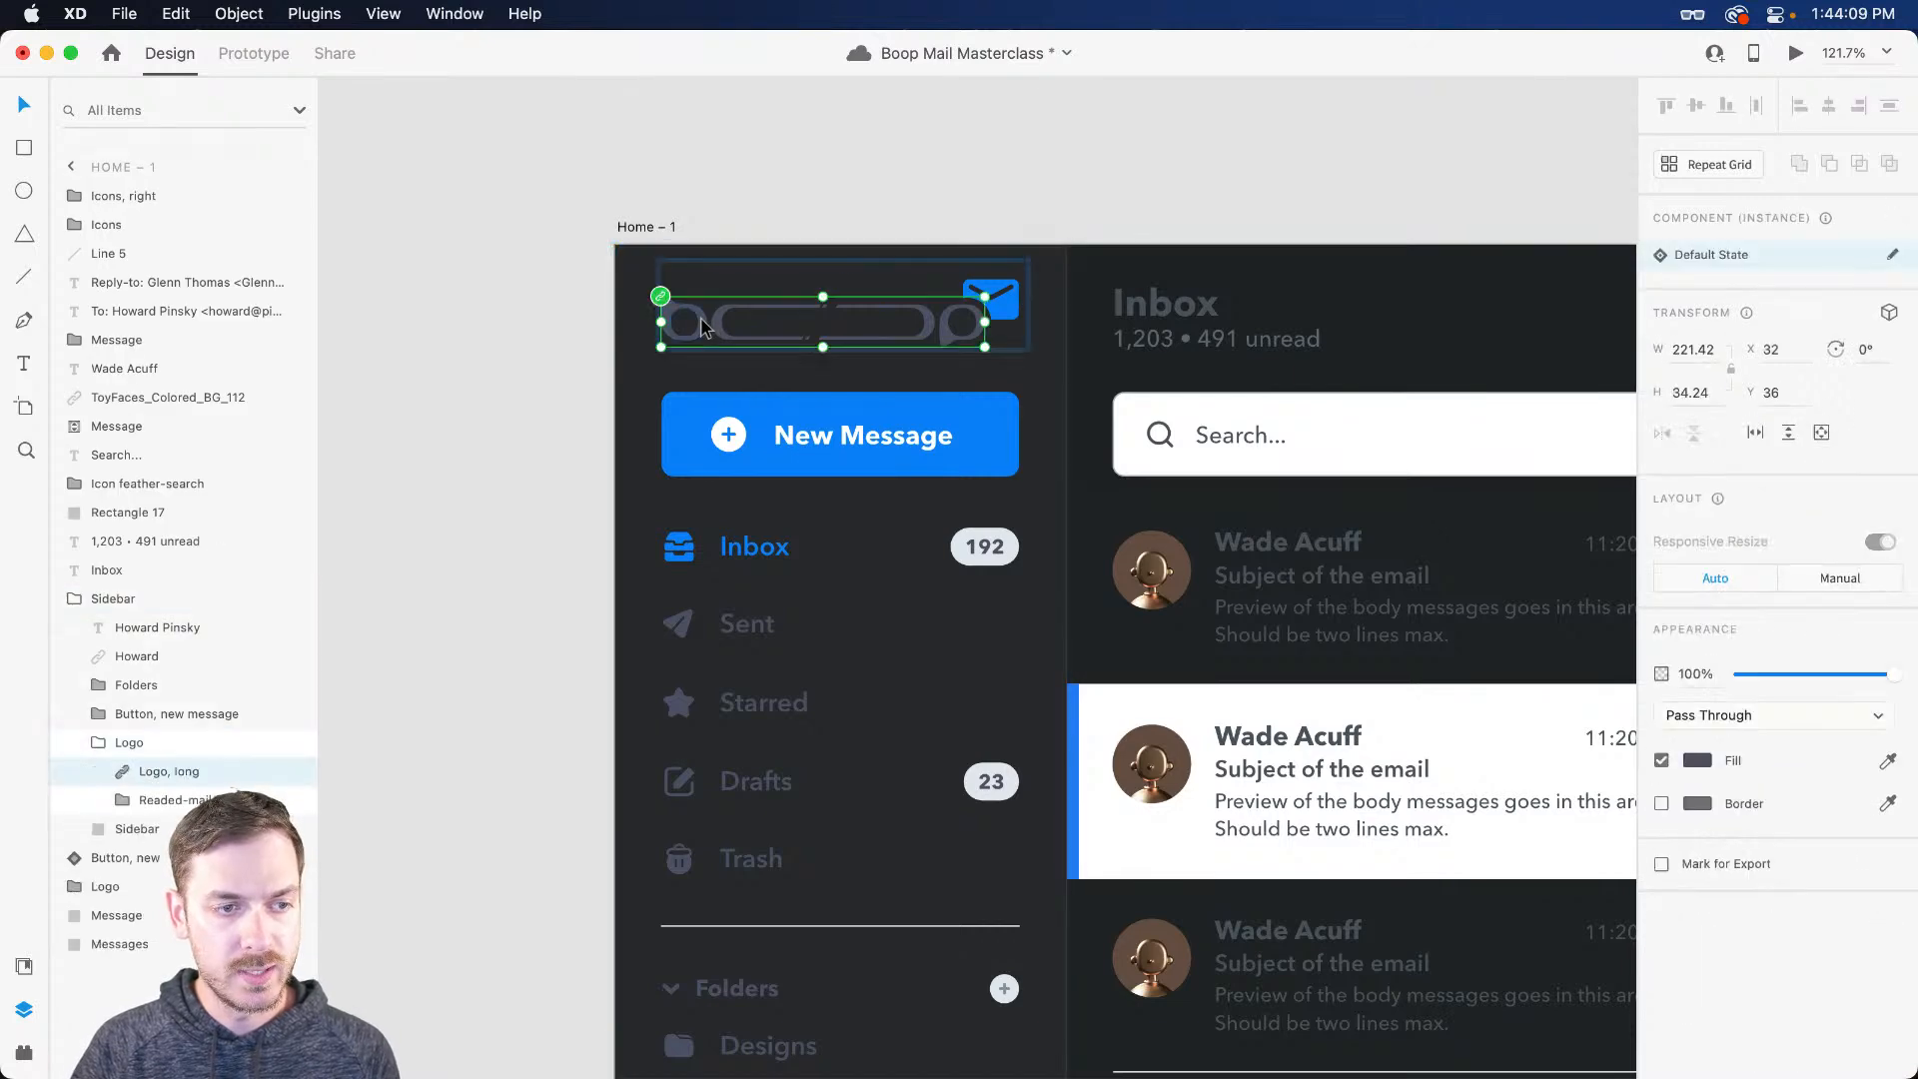
left_click(1691, 764)
left_click_drag(1485, 699, 1209, 422)
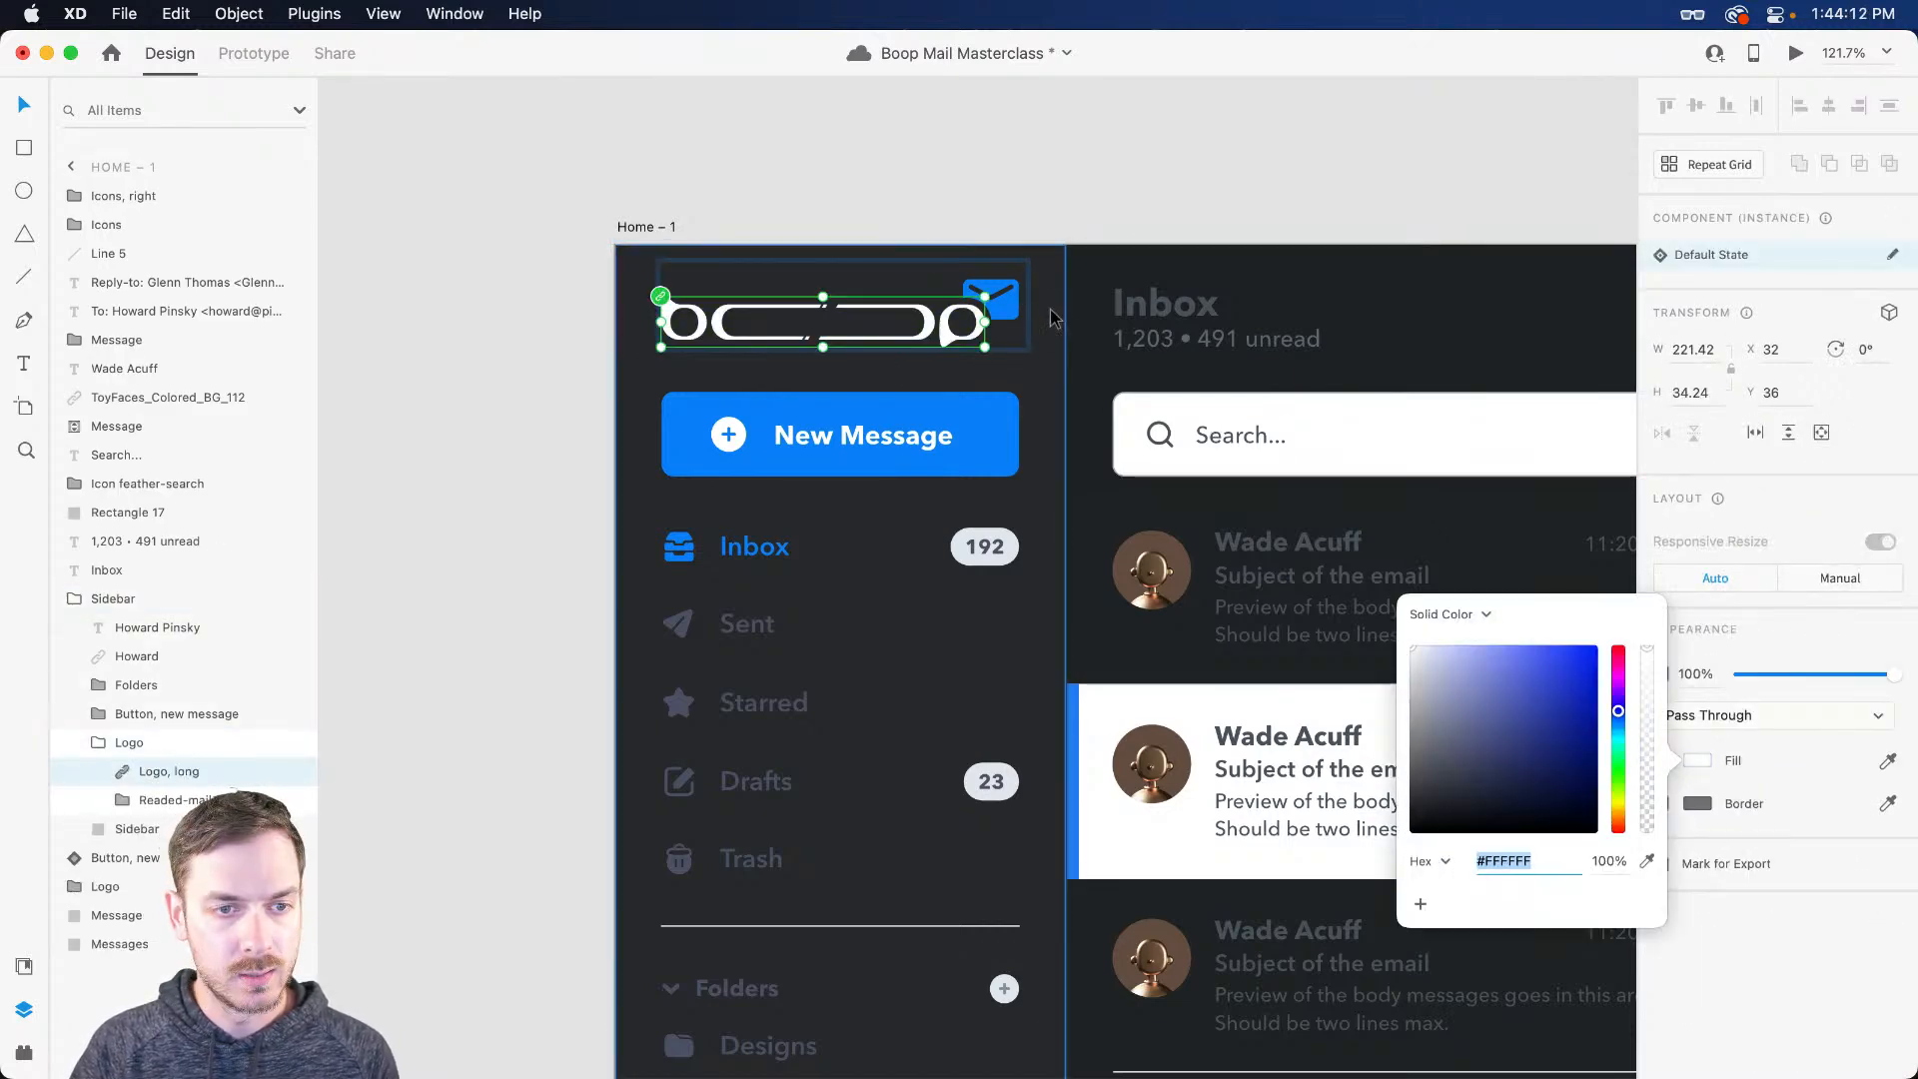
Step: Lighten the fill of the envelope icon in the sidebar logo to blue #3397FF
left_click(1020, 314)
scroll(859, 310, "up", 3)
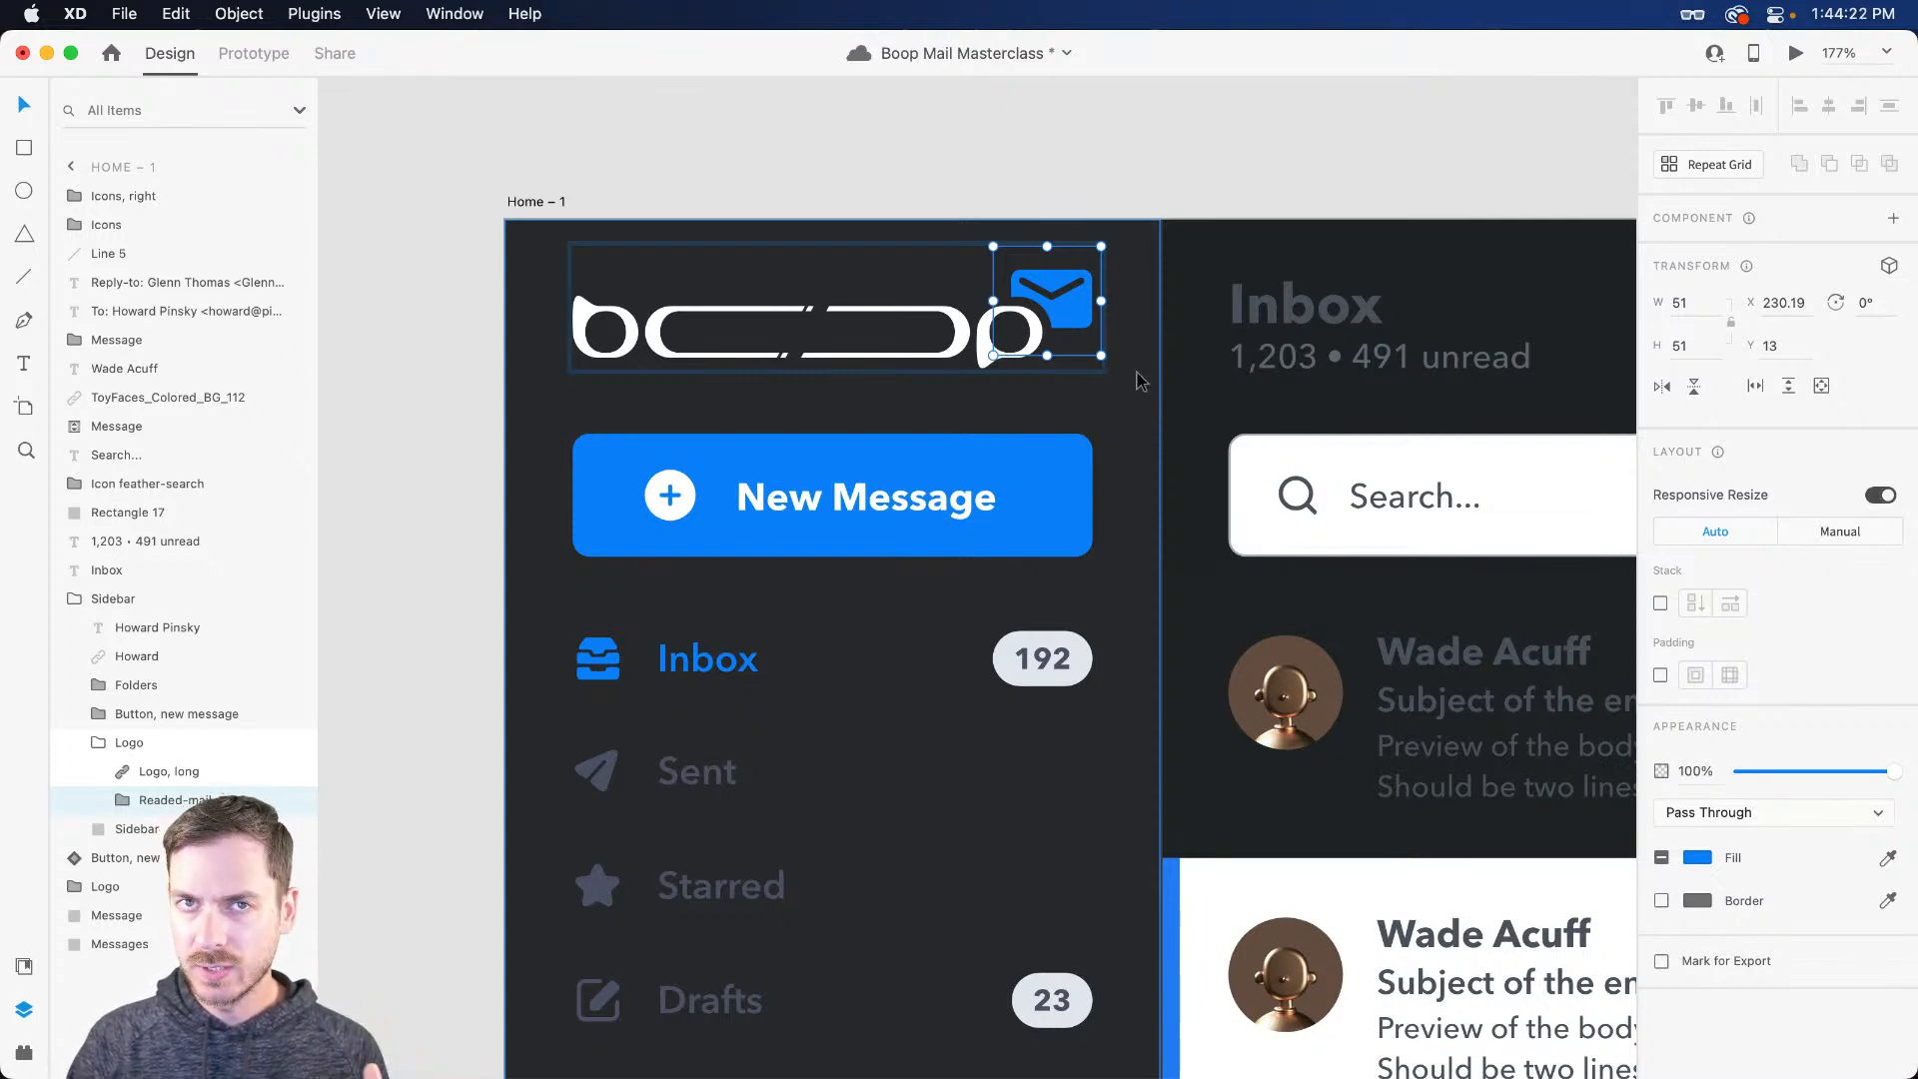
left_click(1698, 858)
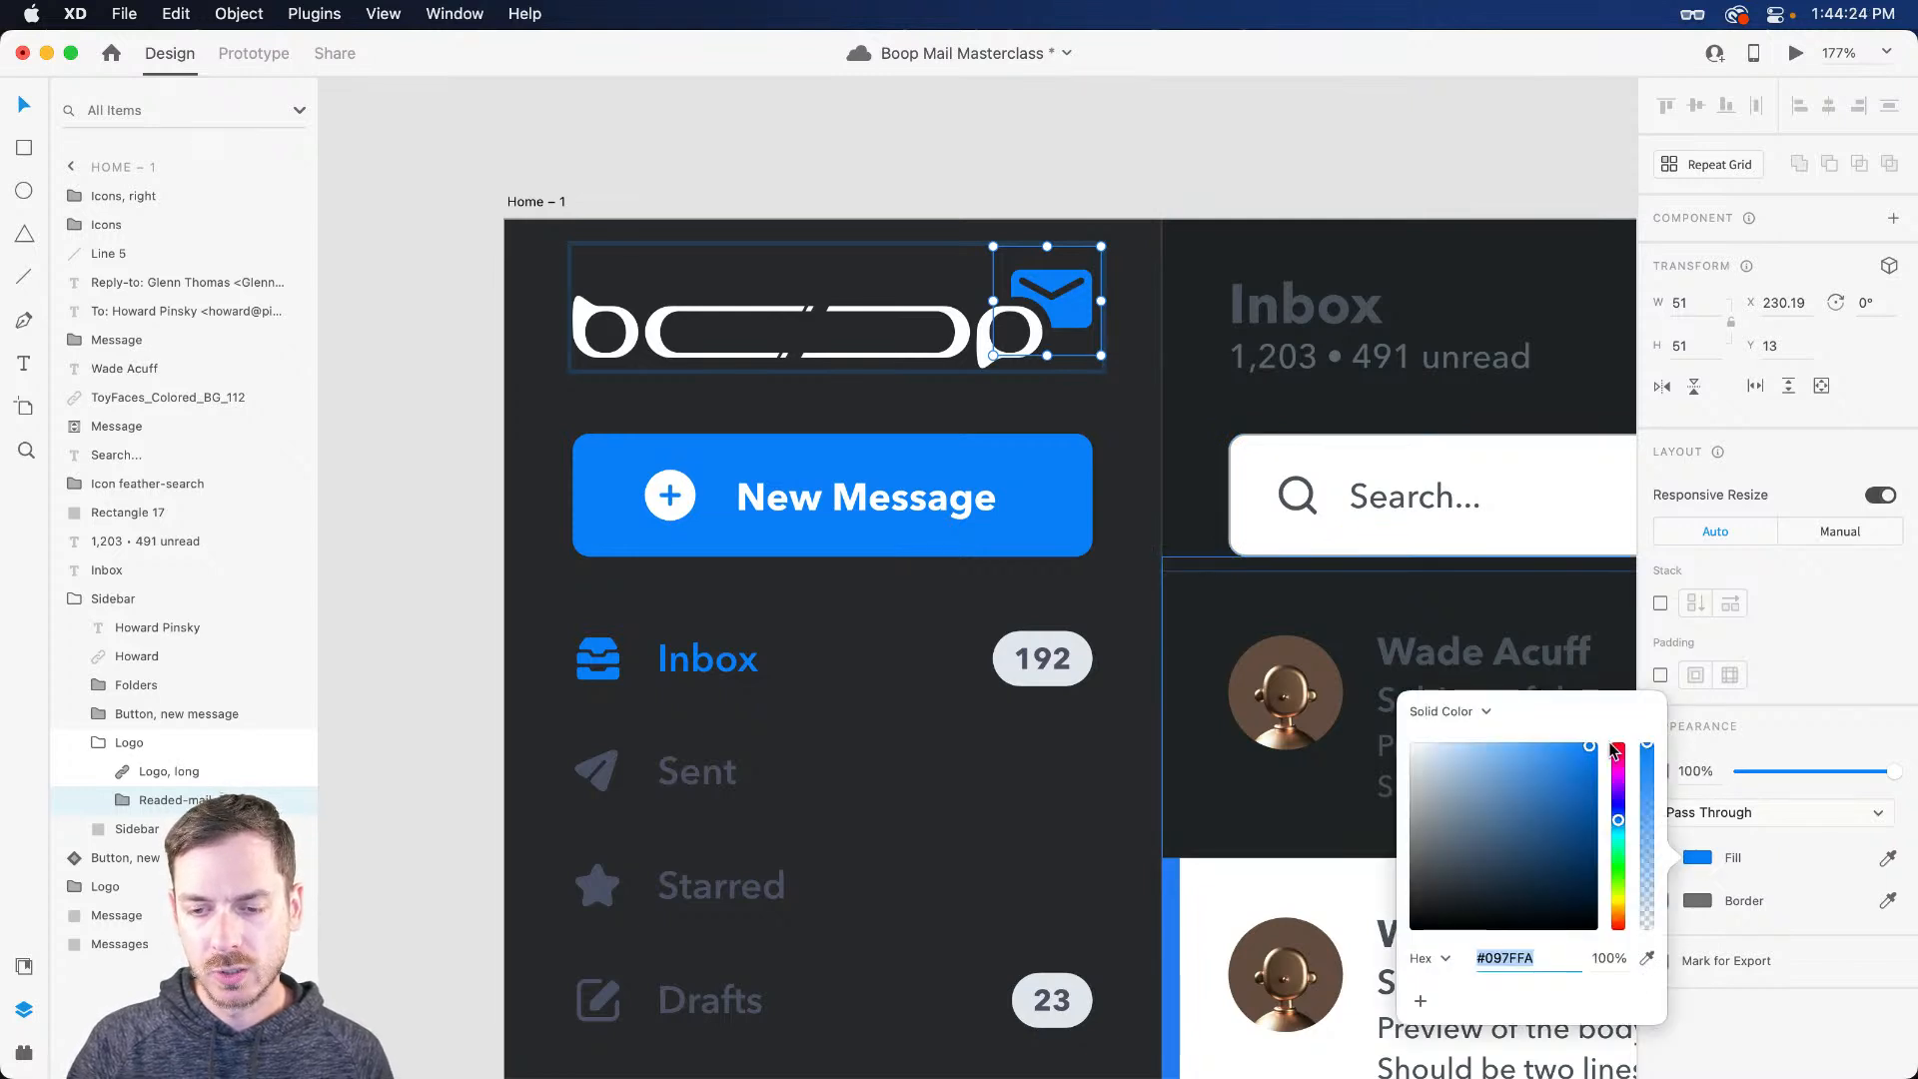
left_click_drag(1591, 754, 1578, 751)
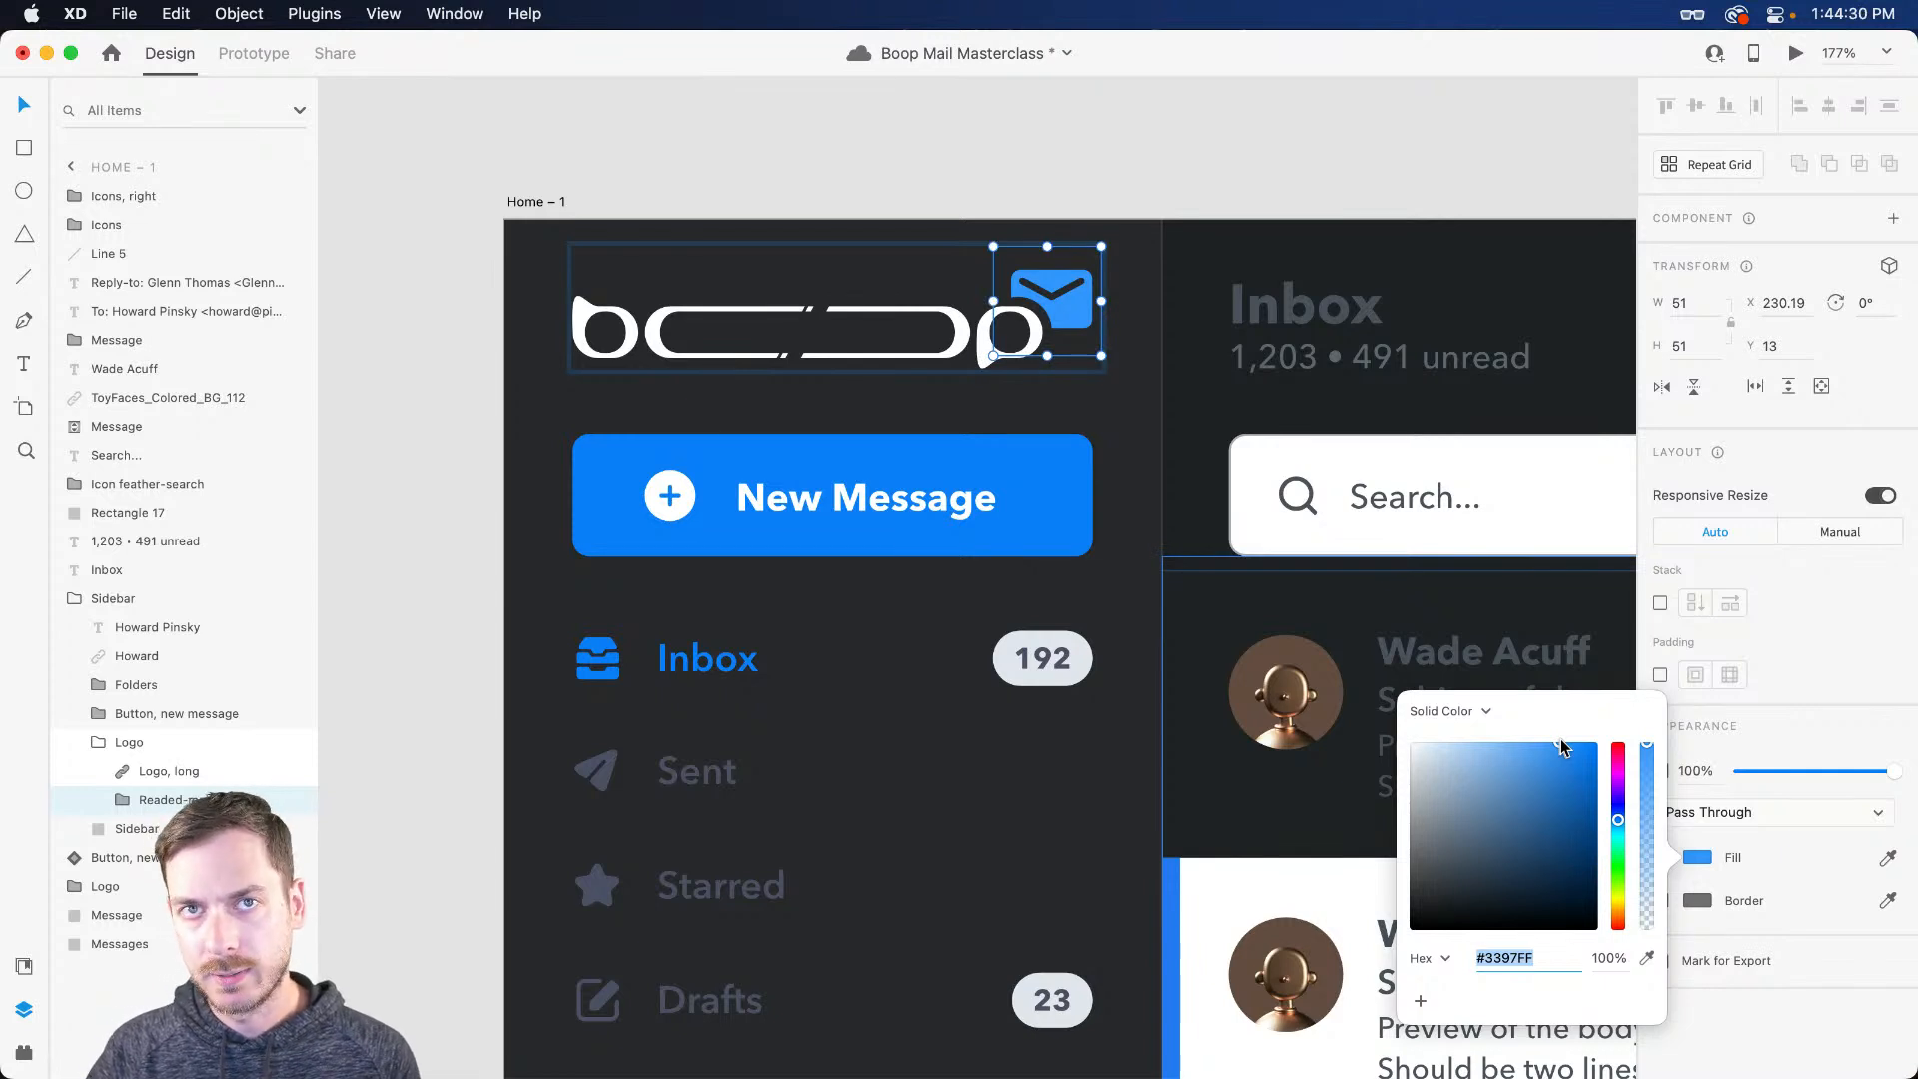
left_click(1813, 661)
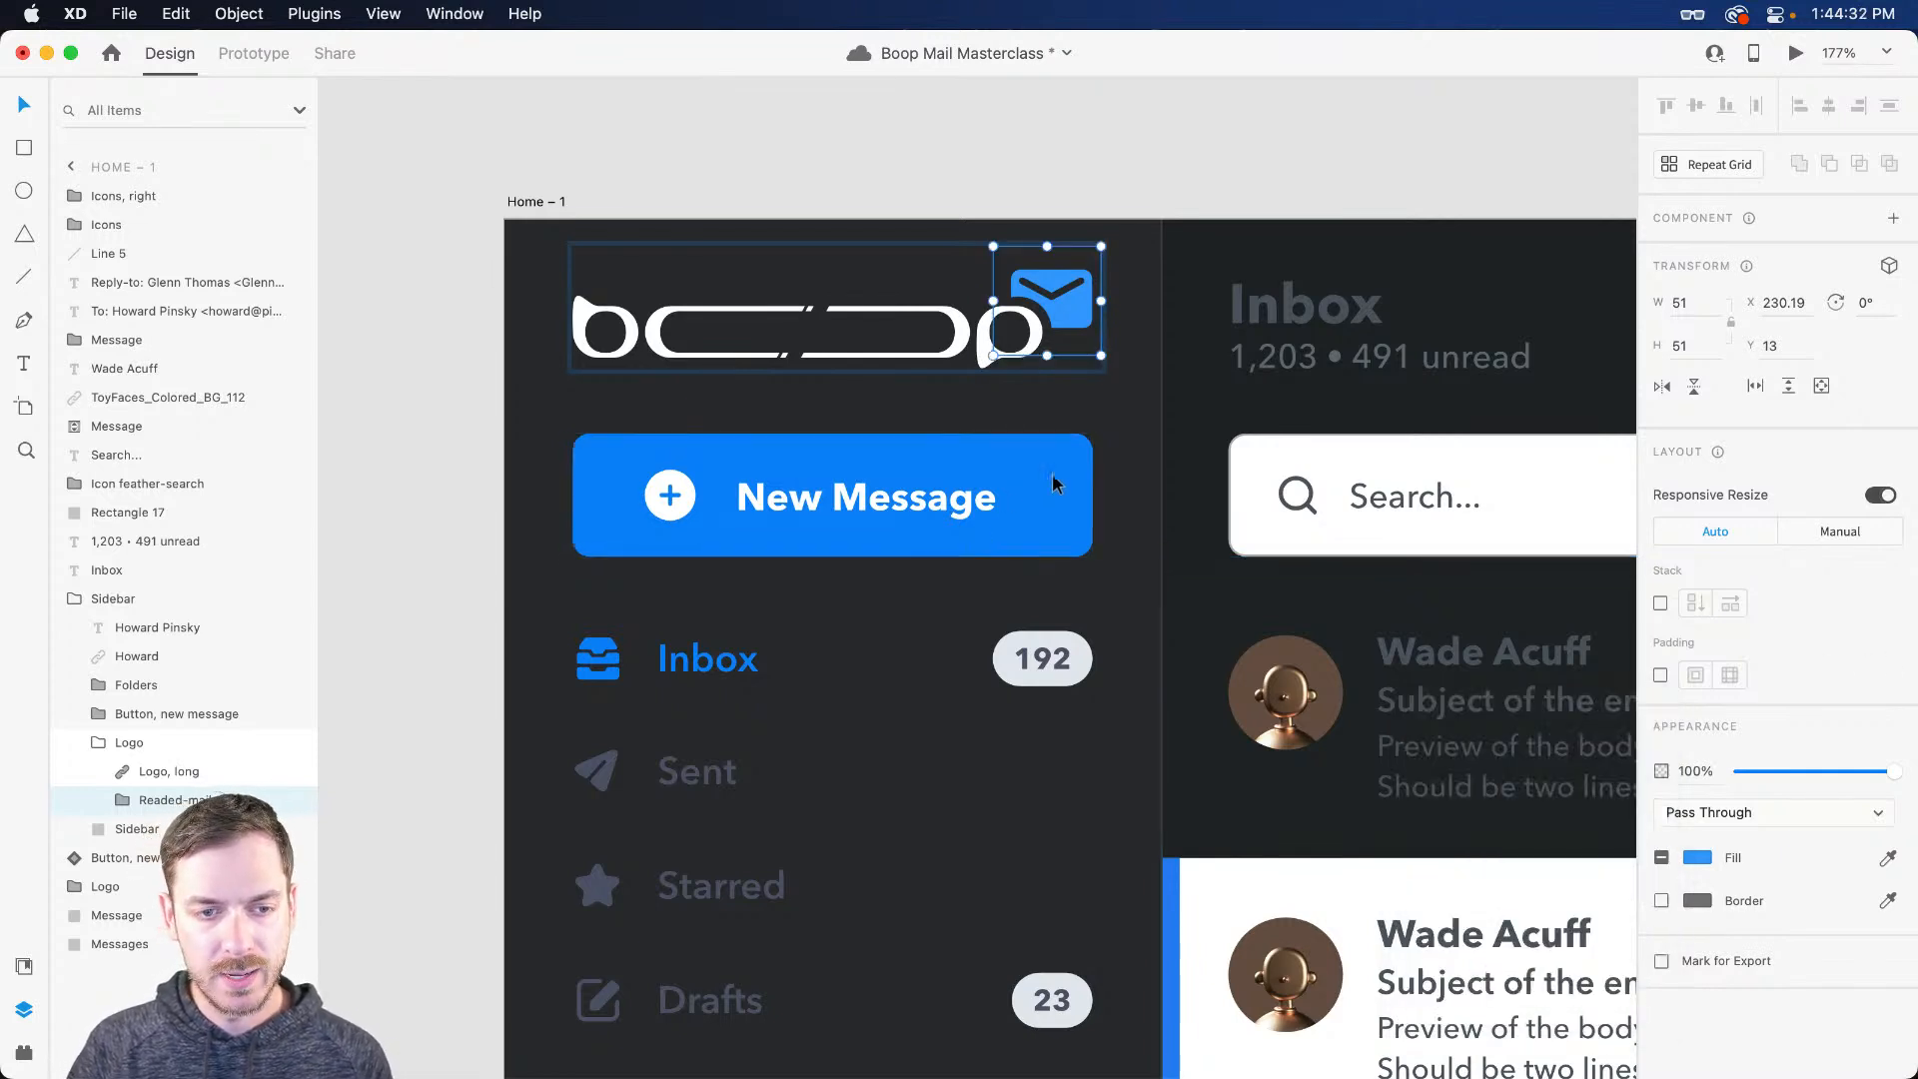
Step: Sample the logo envelope's lighter blue as the New Message button's background fill and compare it with the previous blue
left_click(1041, 485, "super")
key("i")
left_click(1067, 310)
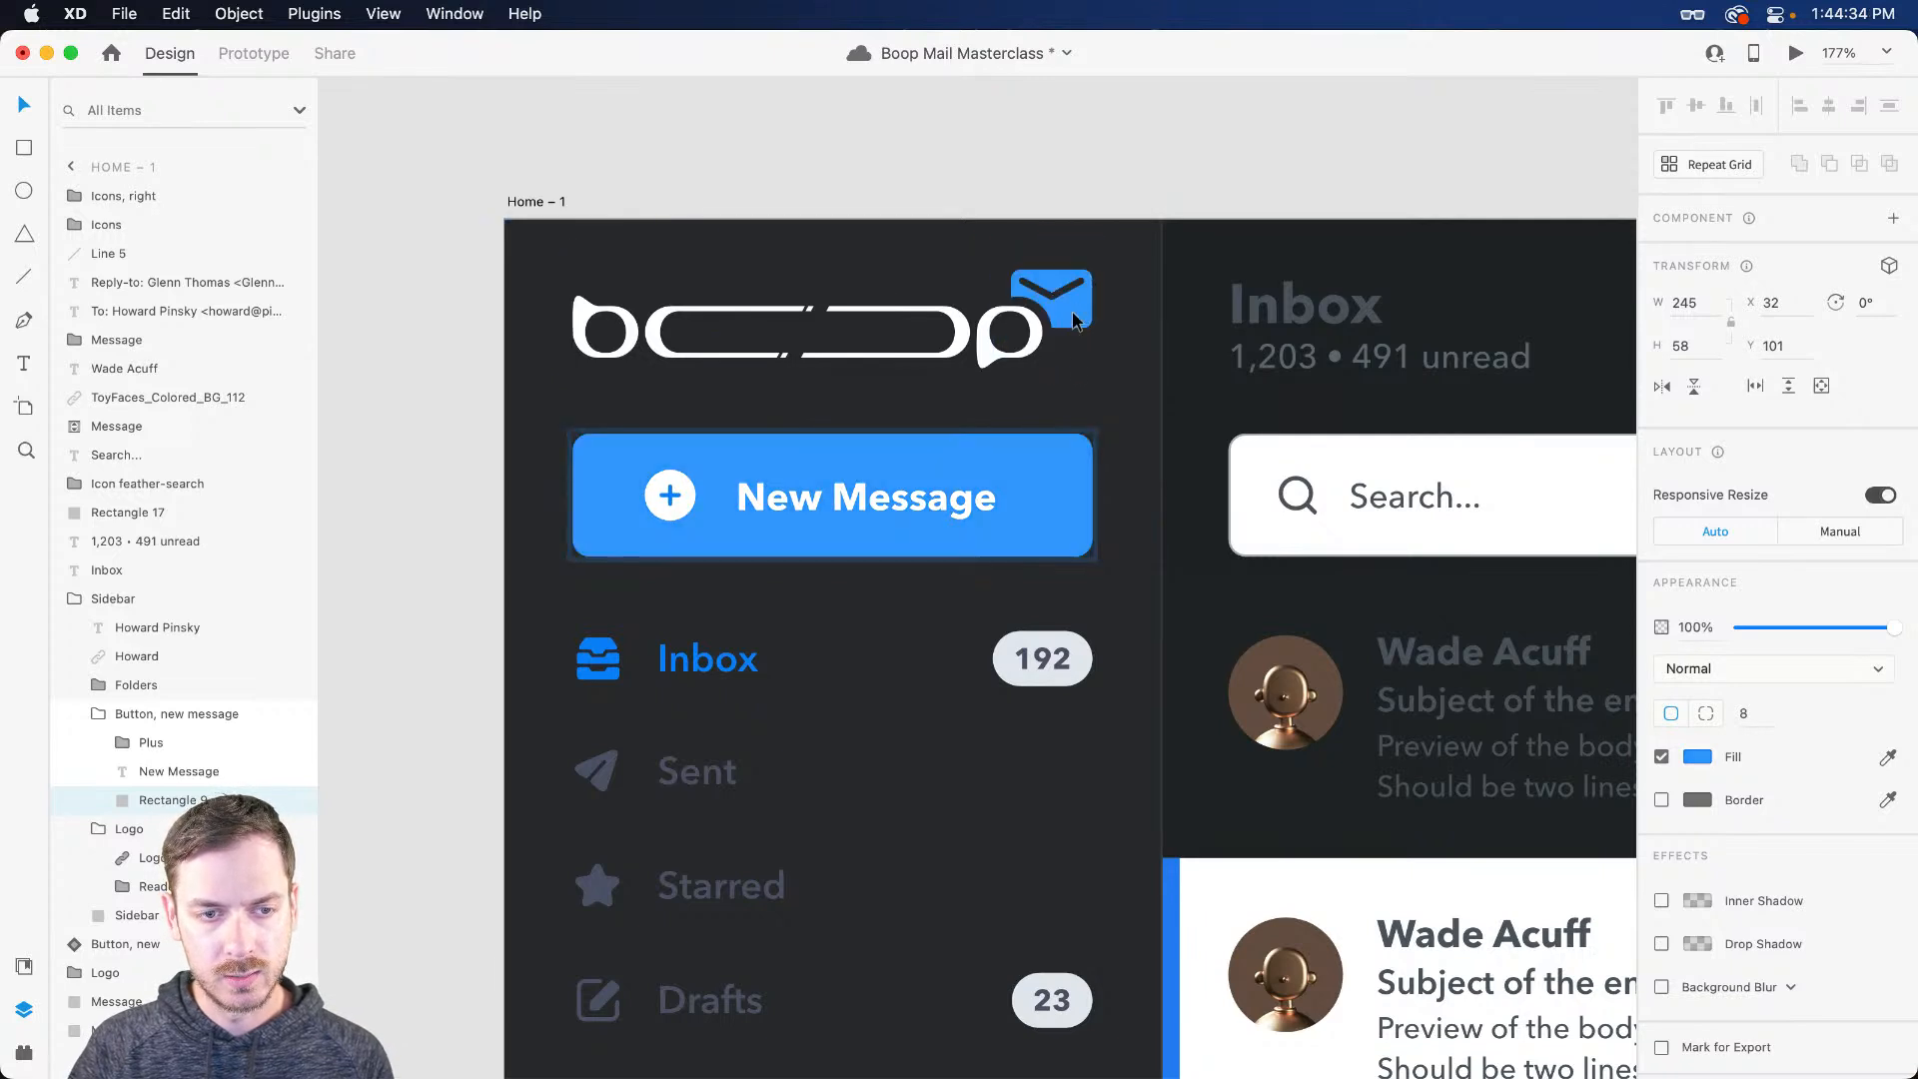
key("super+z")
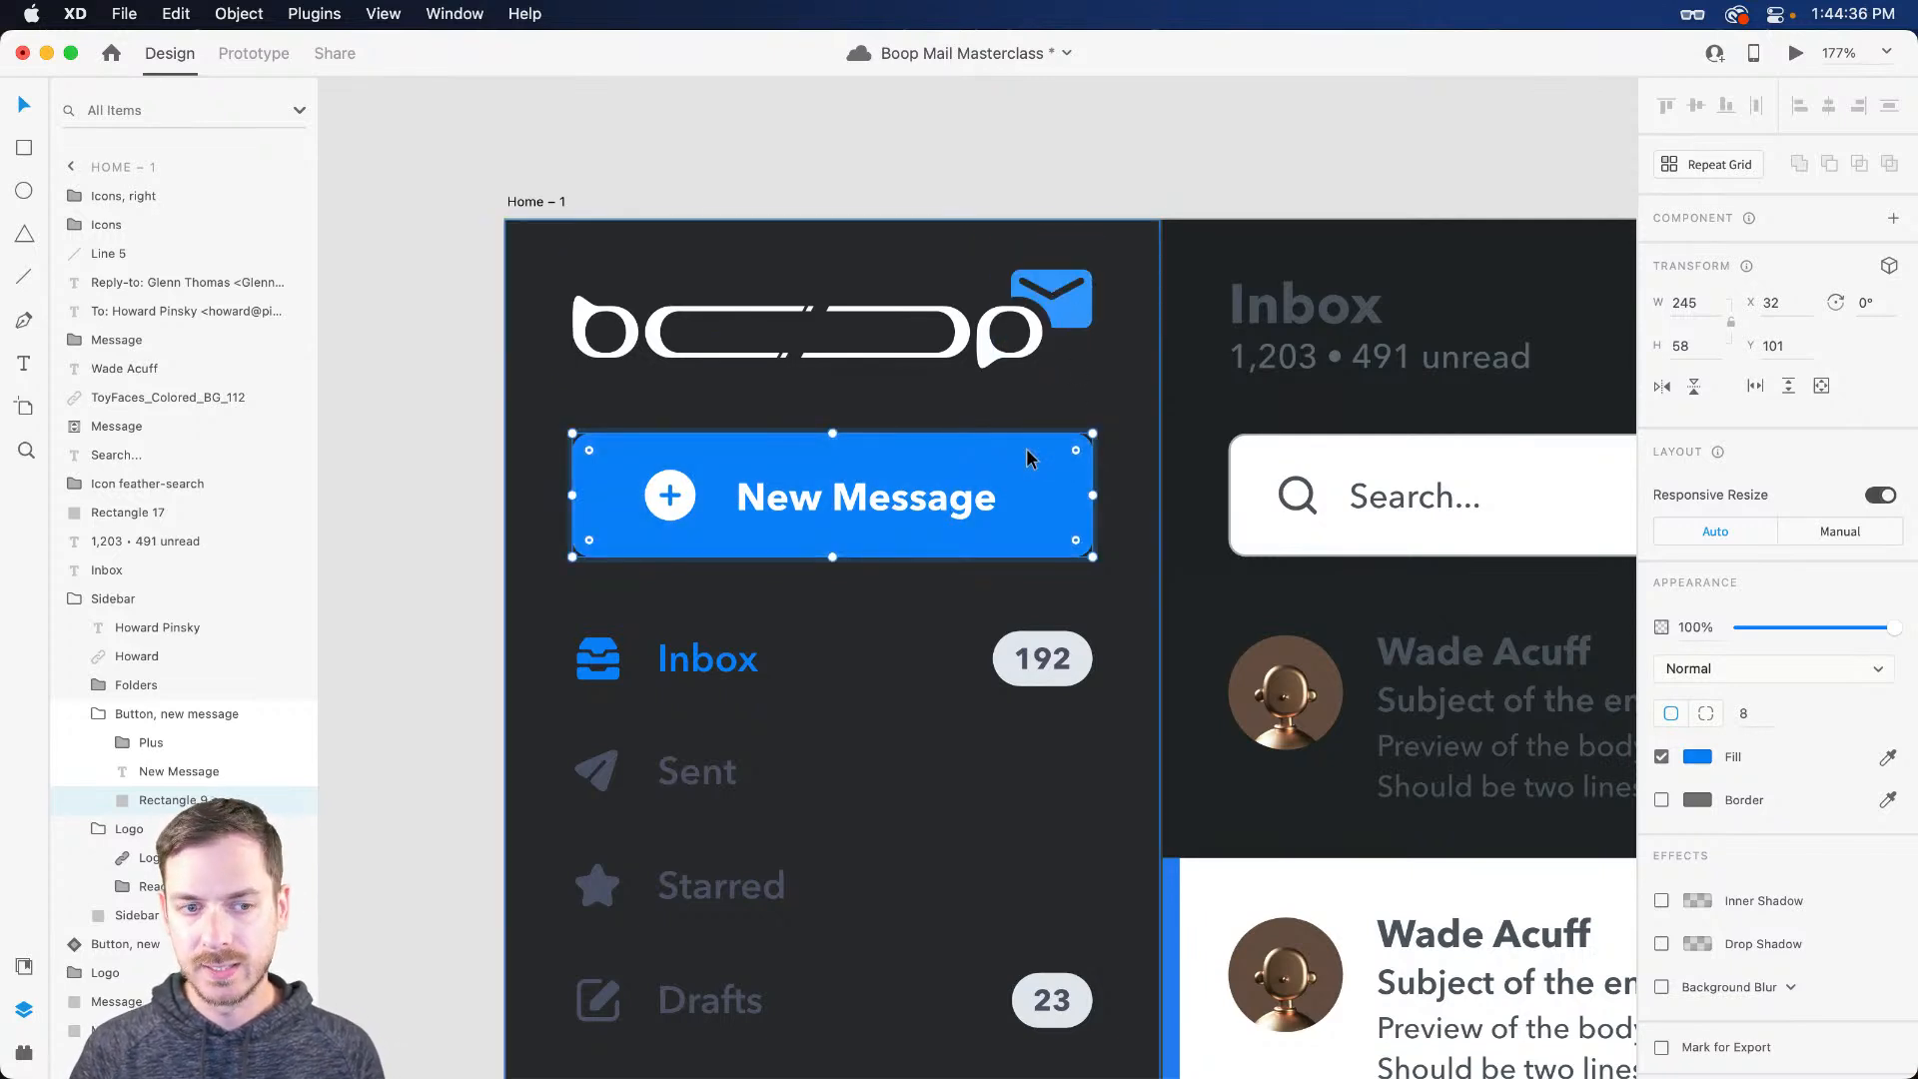
key("super+shift+z")
key("super+z")
key("super+shift+z")
key("super+z")
key("super+shift+z")
Step: Recolor the sidebar's Inbox label and icon with the lighter blue sampled from the New Message button
scroll(1026, 455, "down", 3)
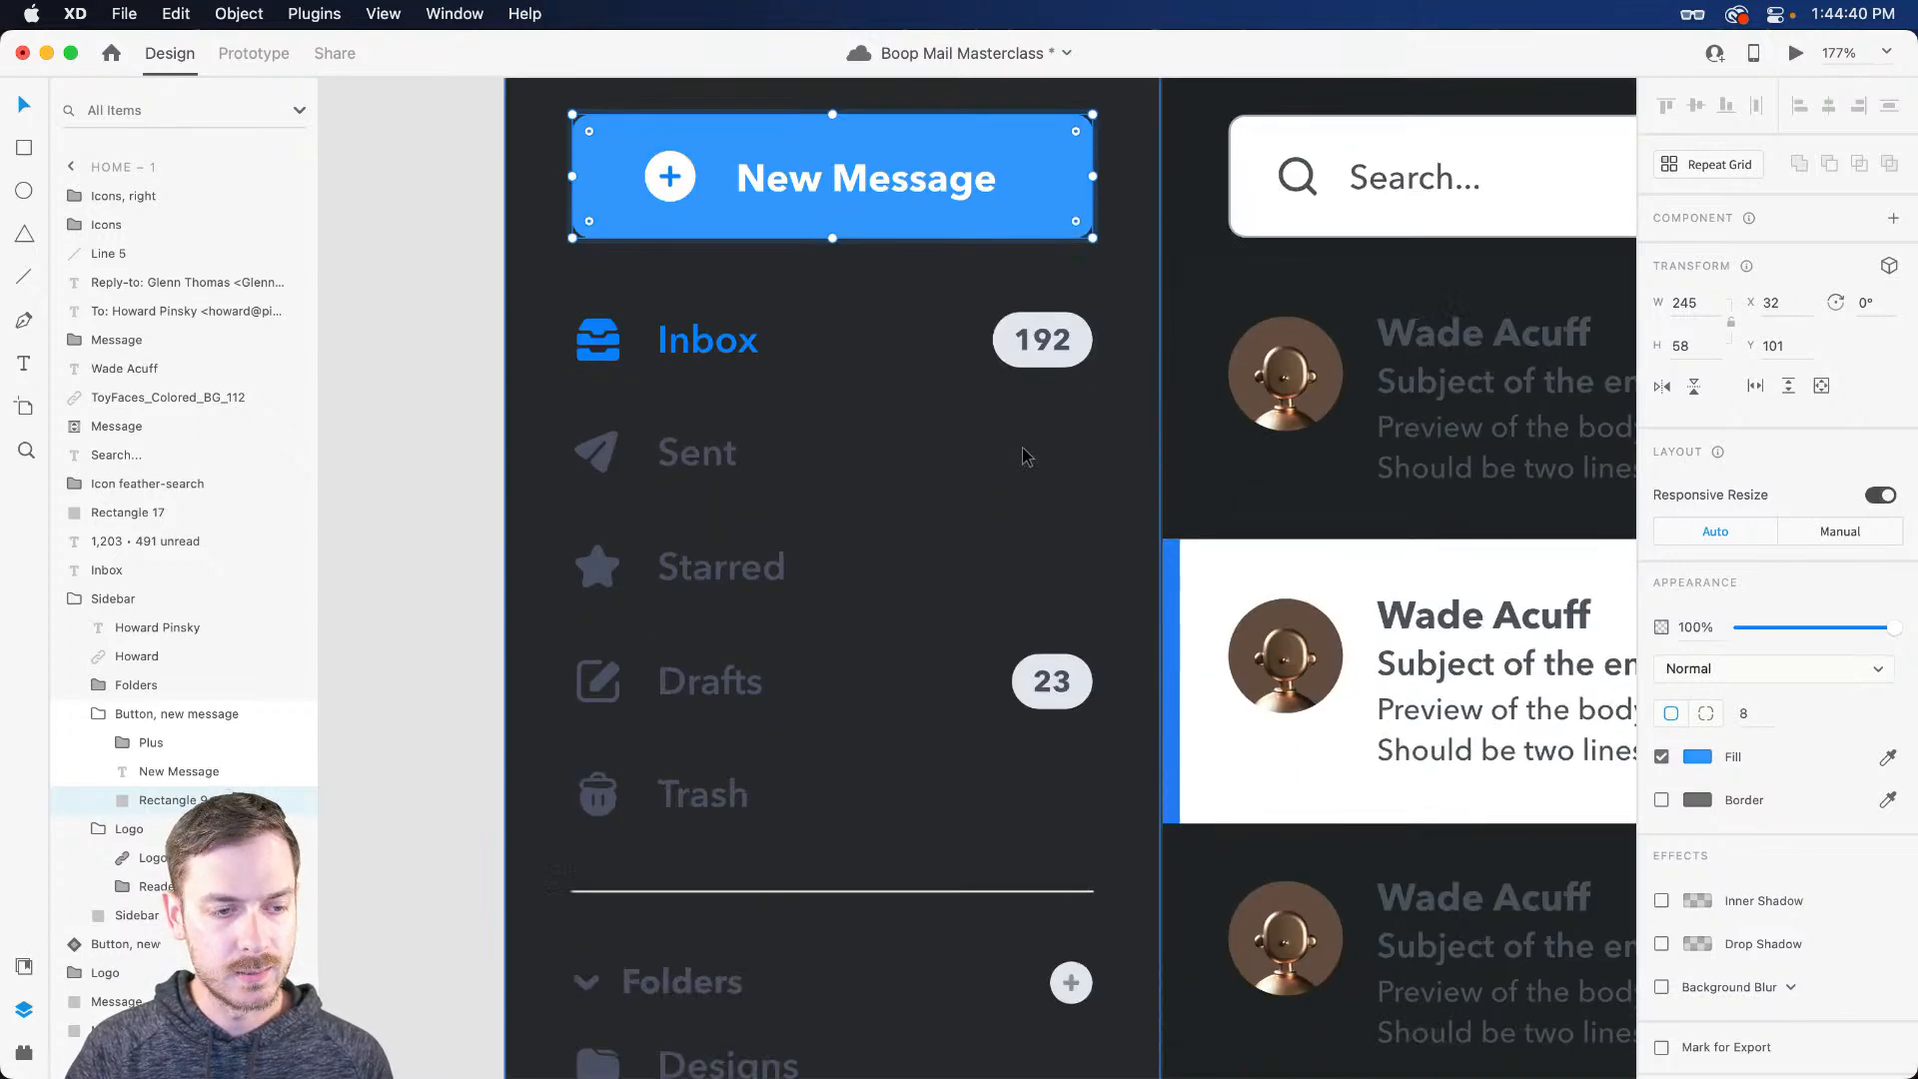
left_click(709, 345)
double_click(709, 345)
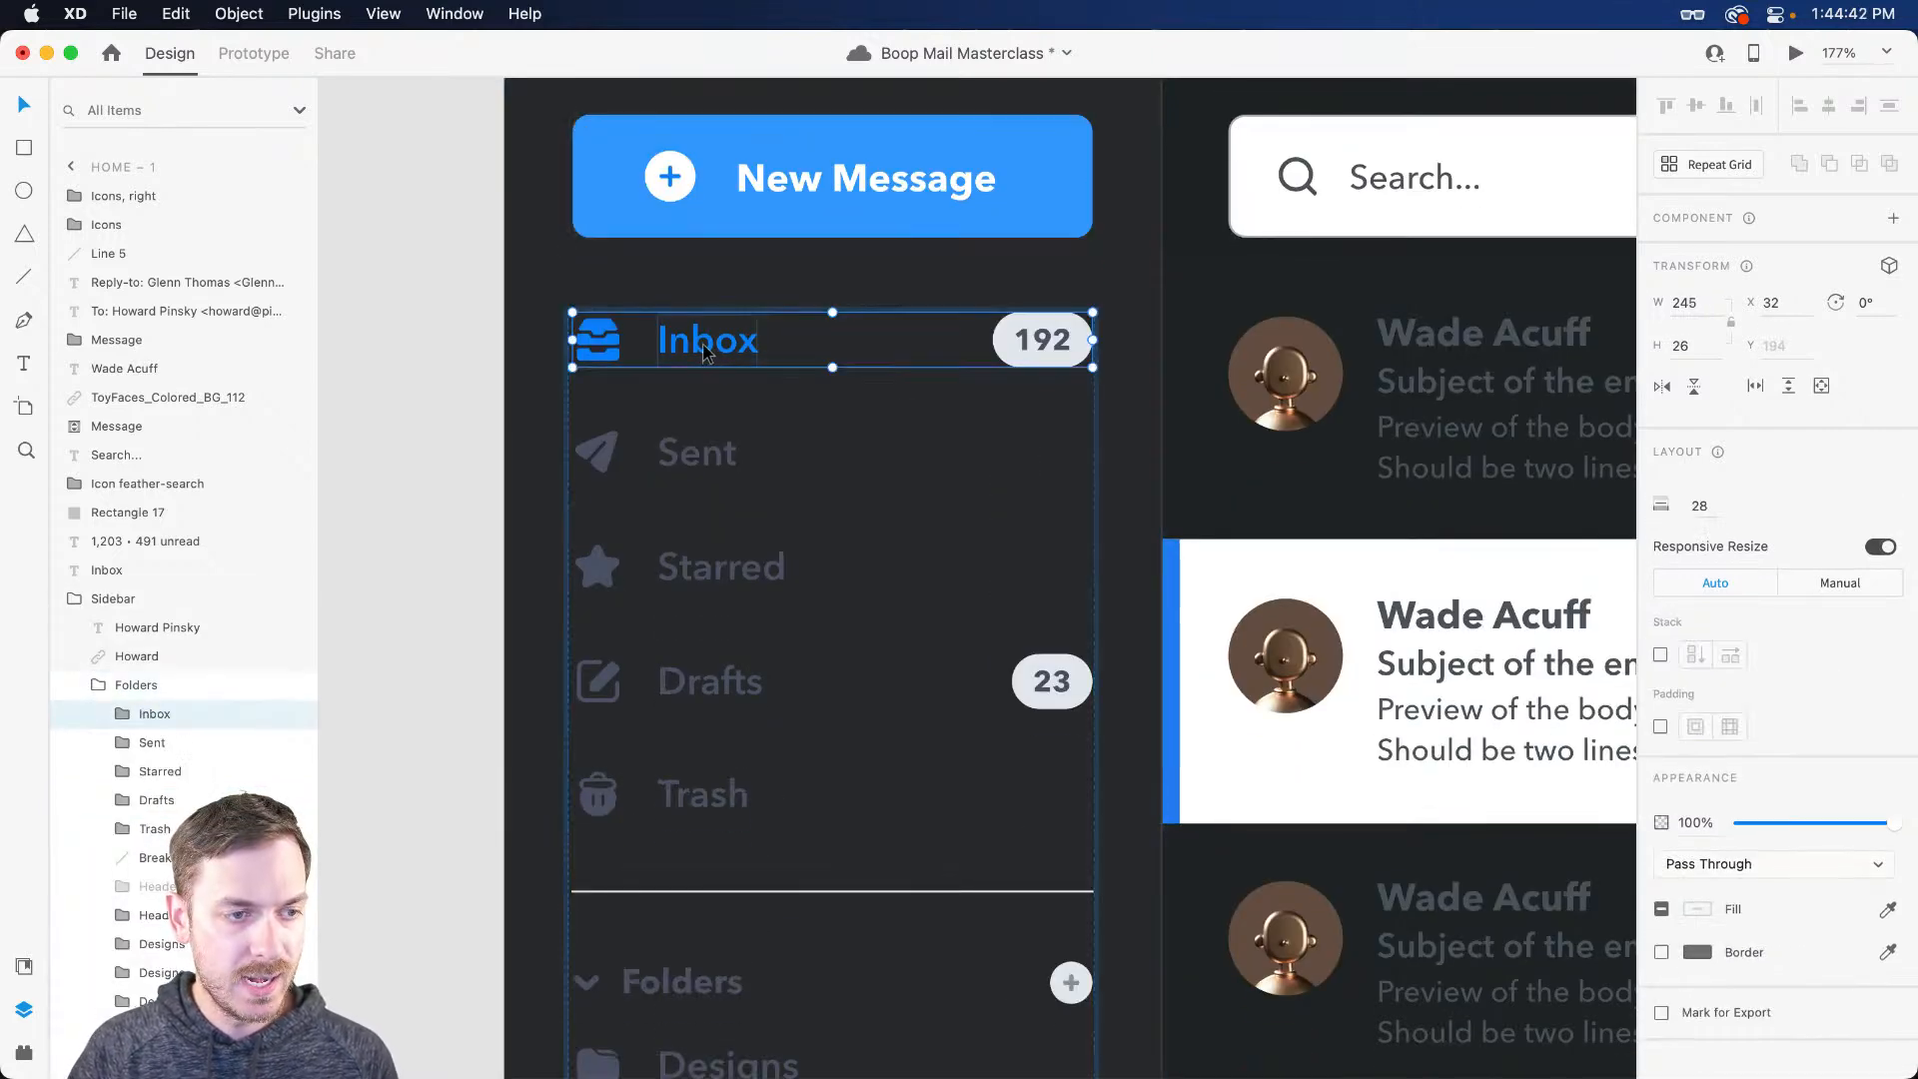
double_click(709, 344)
left_click(615, 344, "shift")
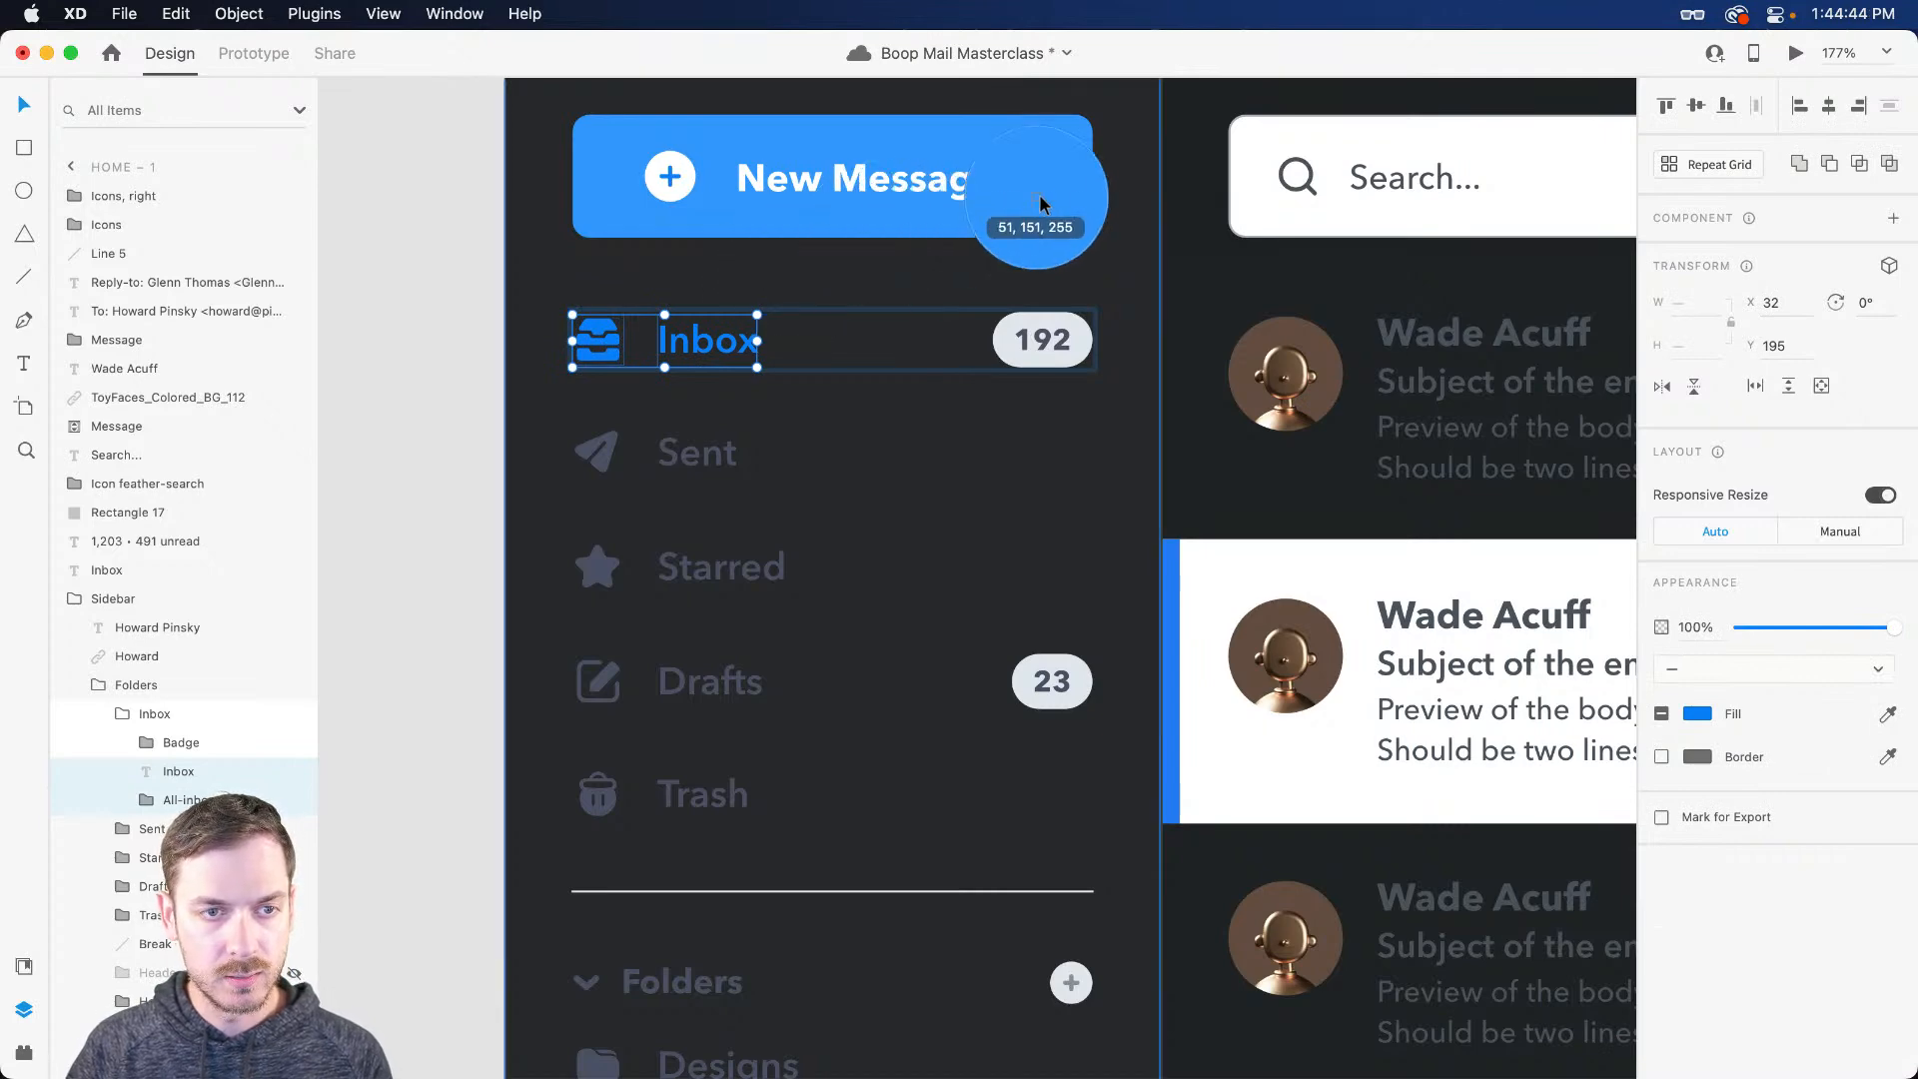
Step: Give the Inbox count badge a dark slate fill and set its number to white #FFFFFF
double_click(1009, 357)
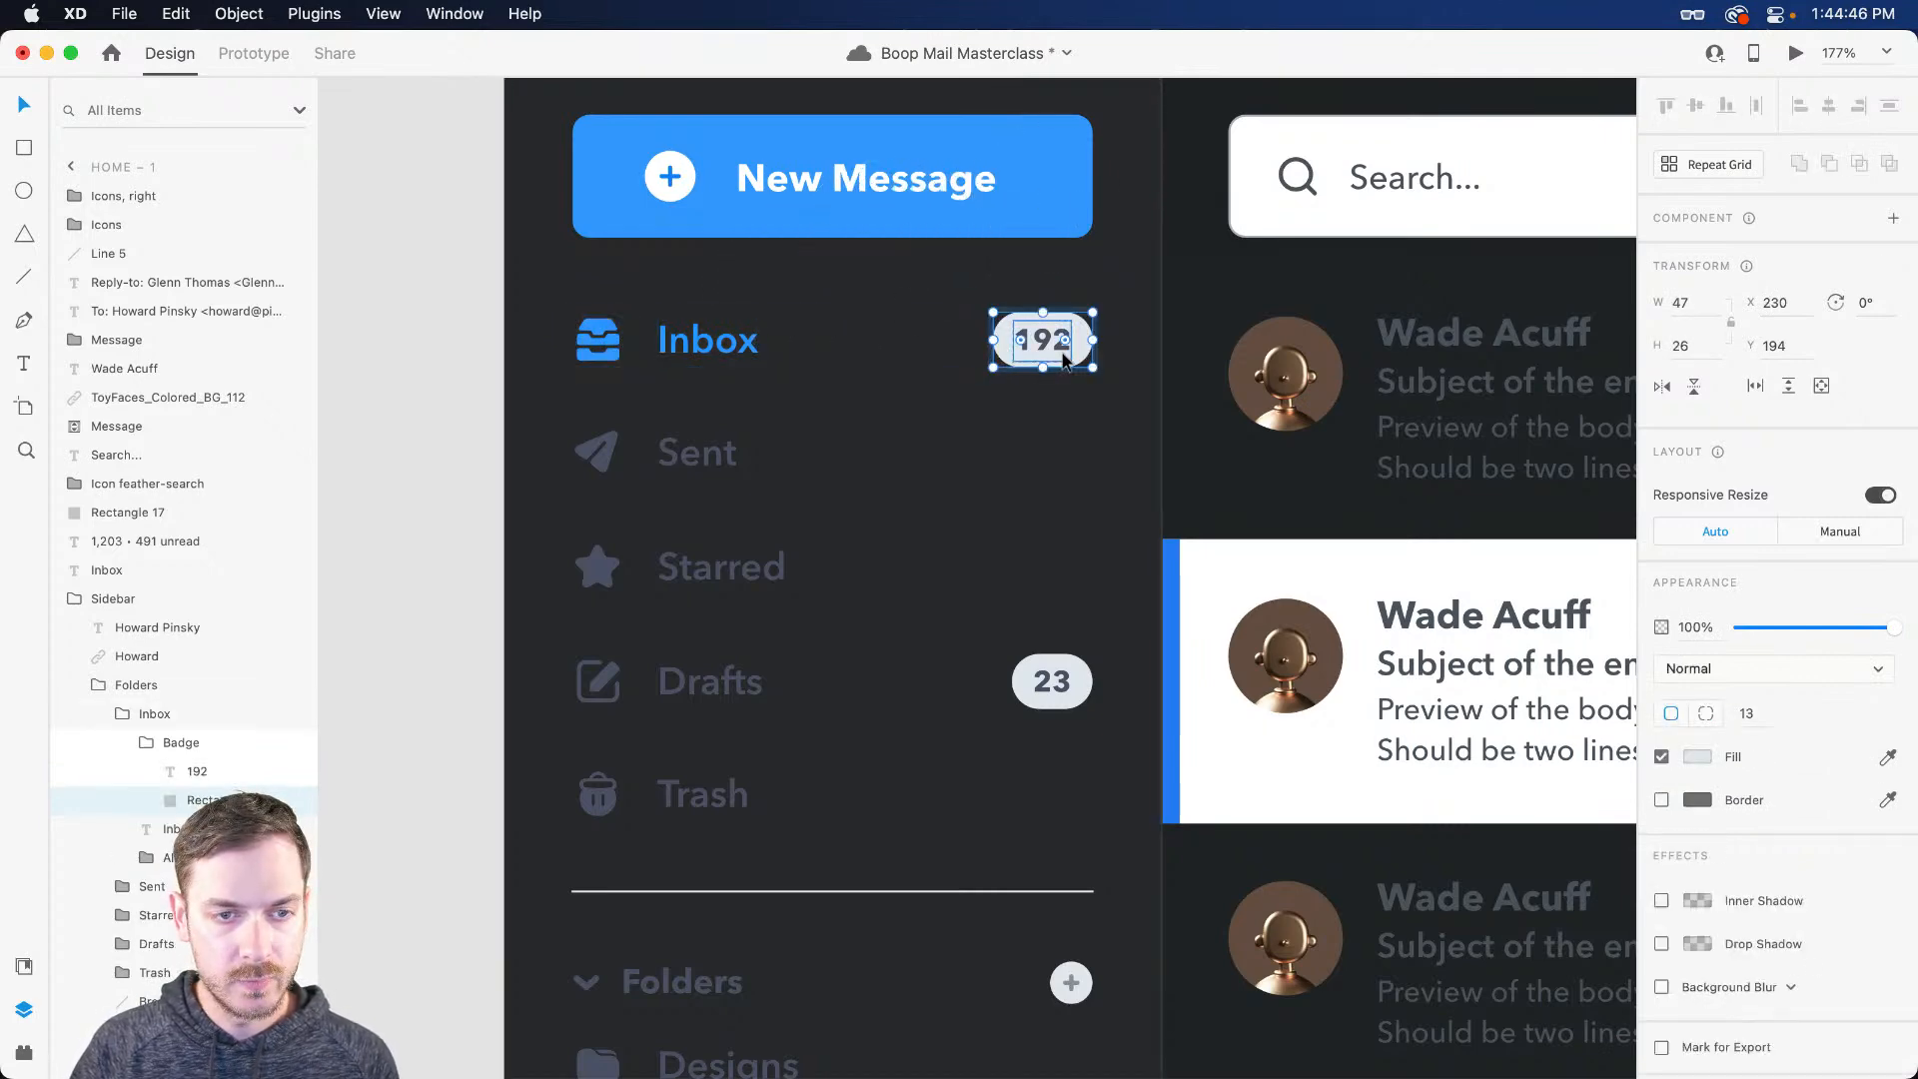
scroll(1467, 550, "up", 1)
left_click(1701, 759)
left_click_drag(1425, 761, 1422, 771)
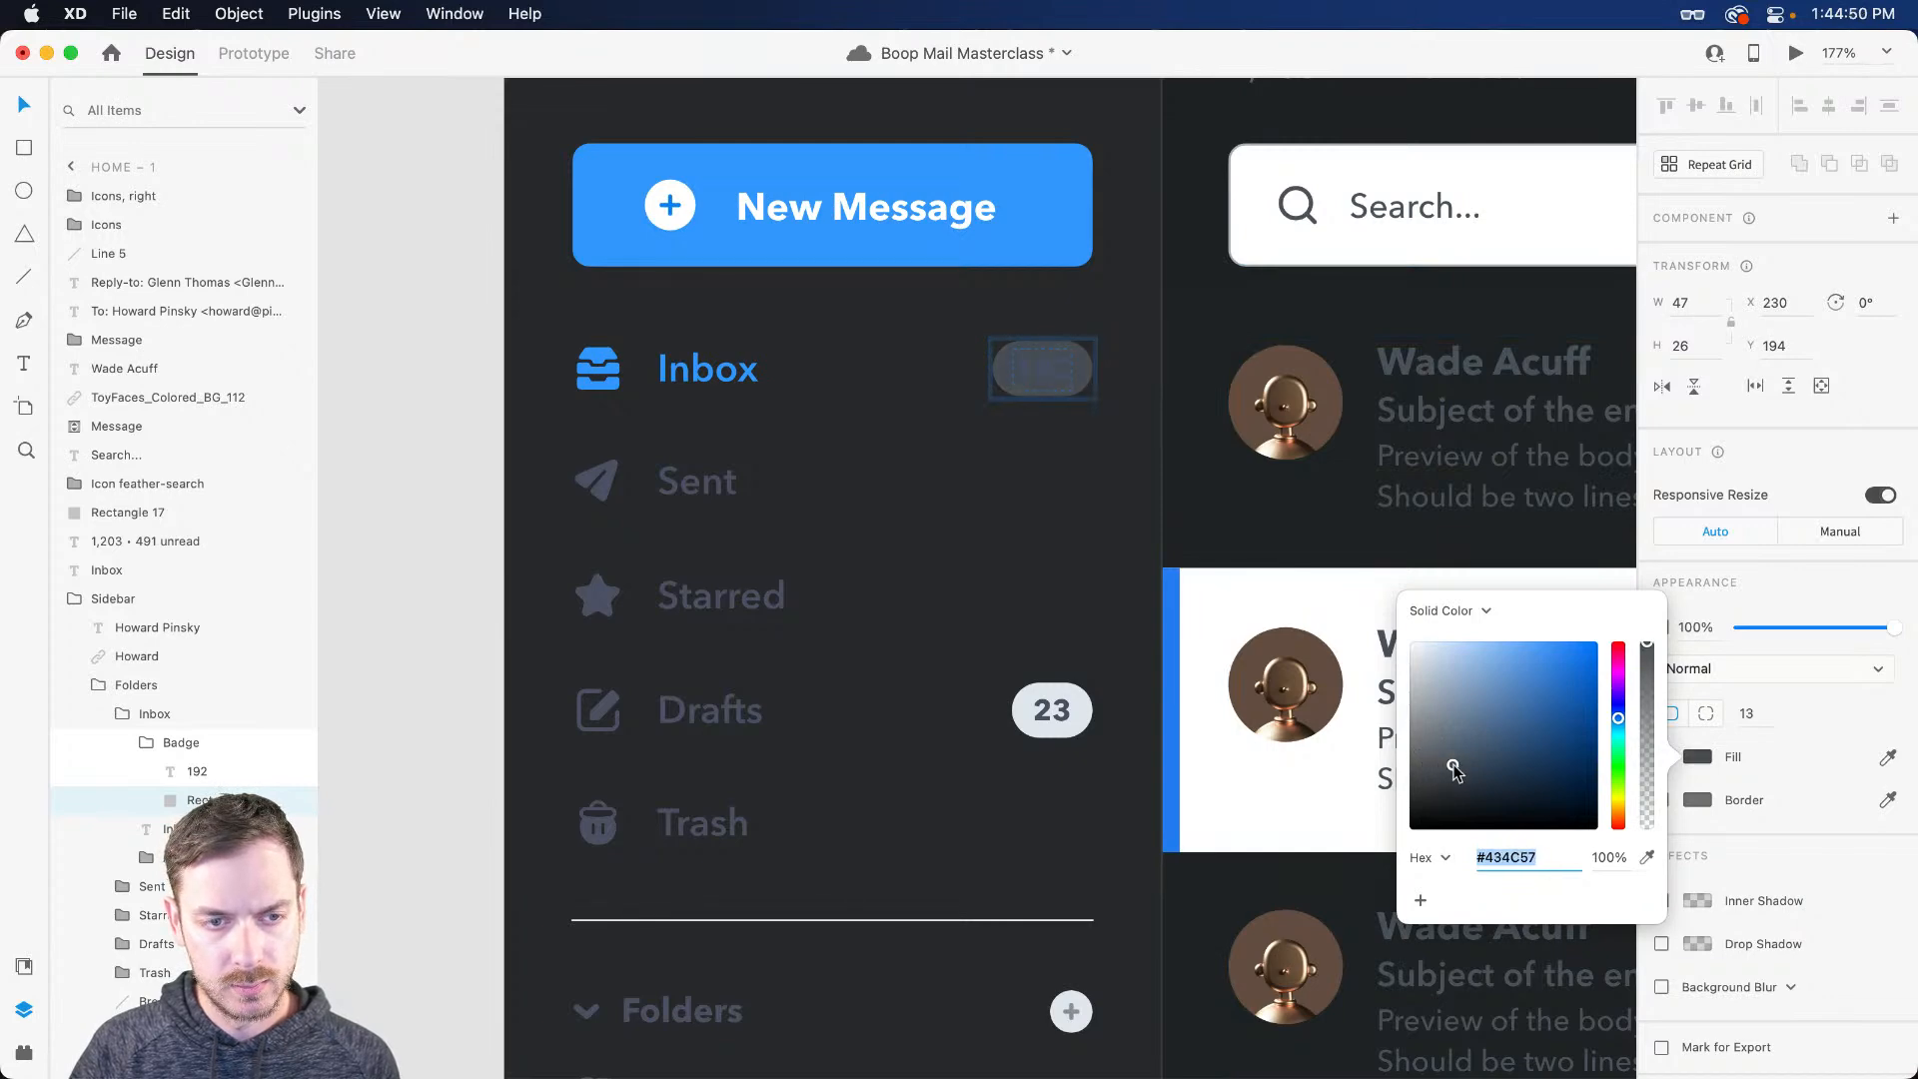
left_click(1042, 379)
left_click(1698, 1024)
left_click_drag(1535, 939, 1218, 515)
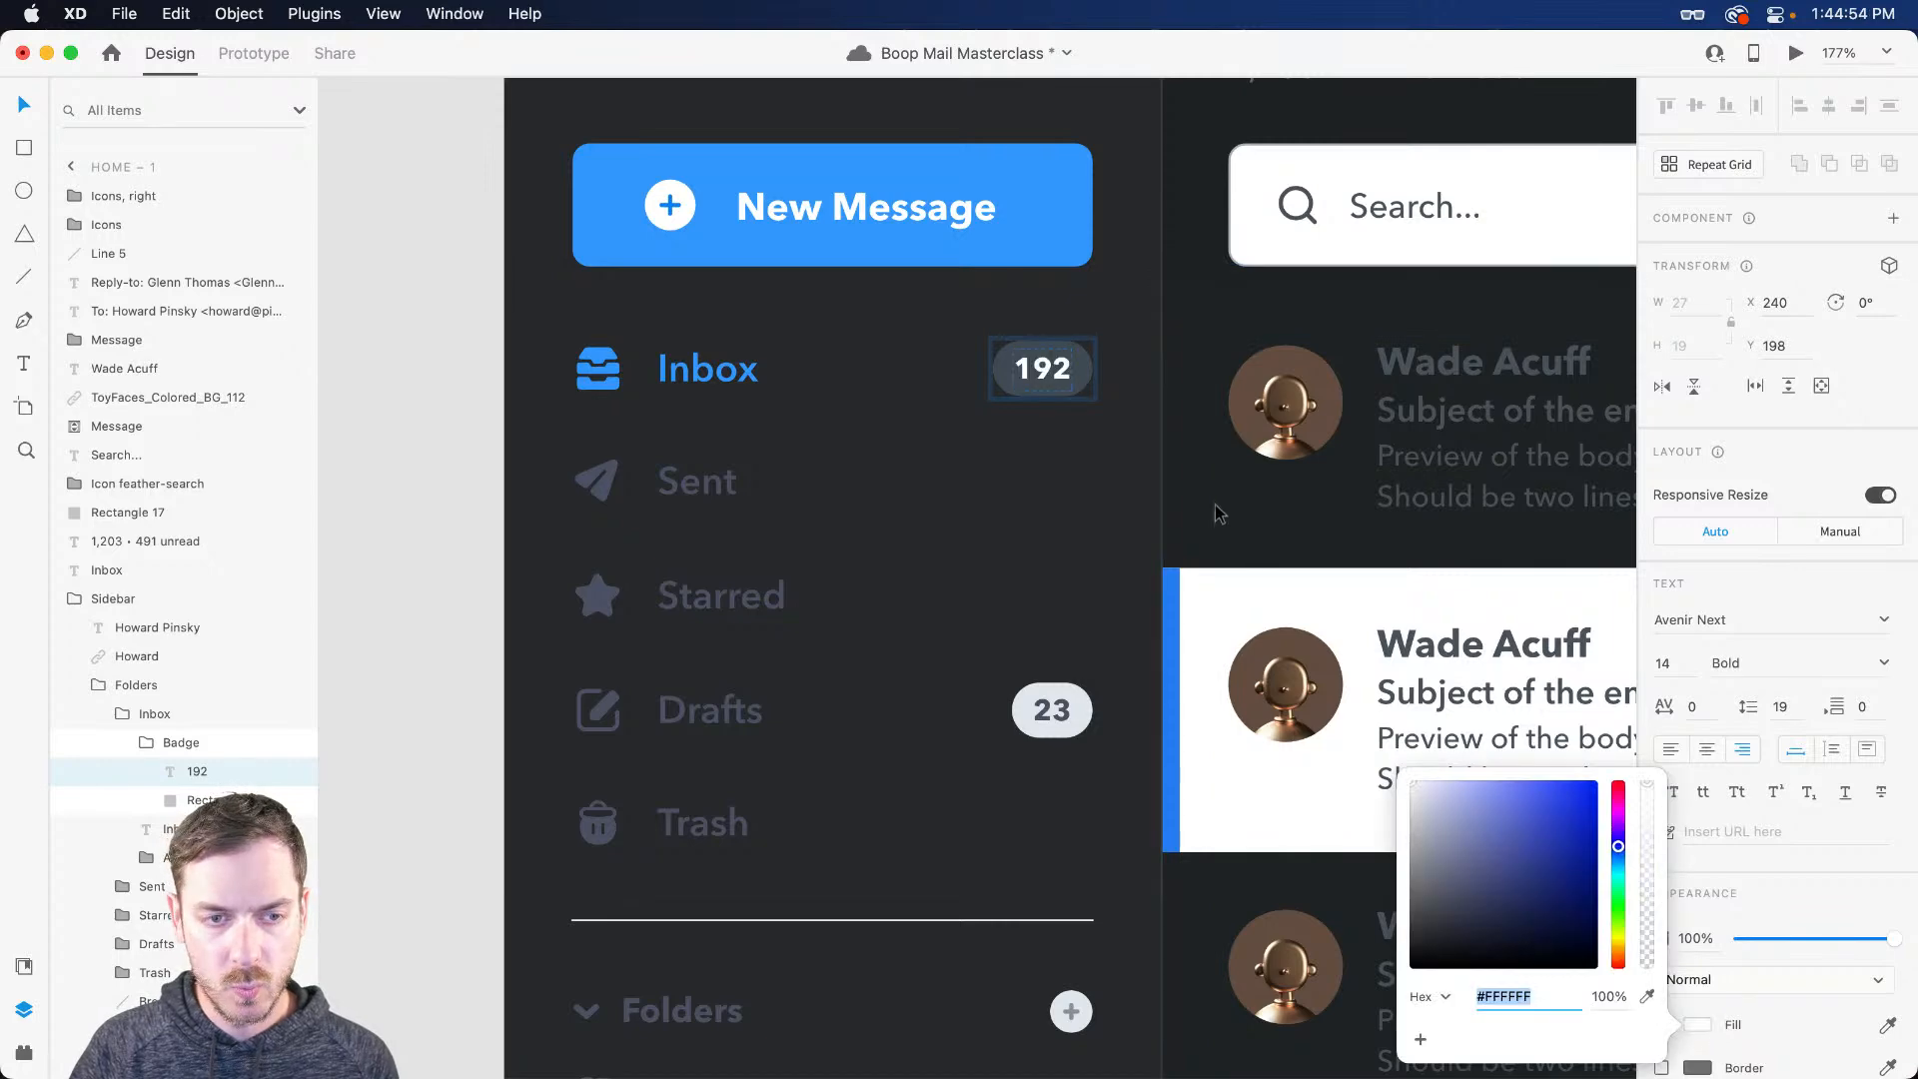
Step: Turn the Sent and Starred sidebar items white by sampling the Inbox badge's number
left_click(667, 472)
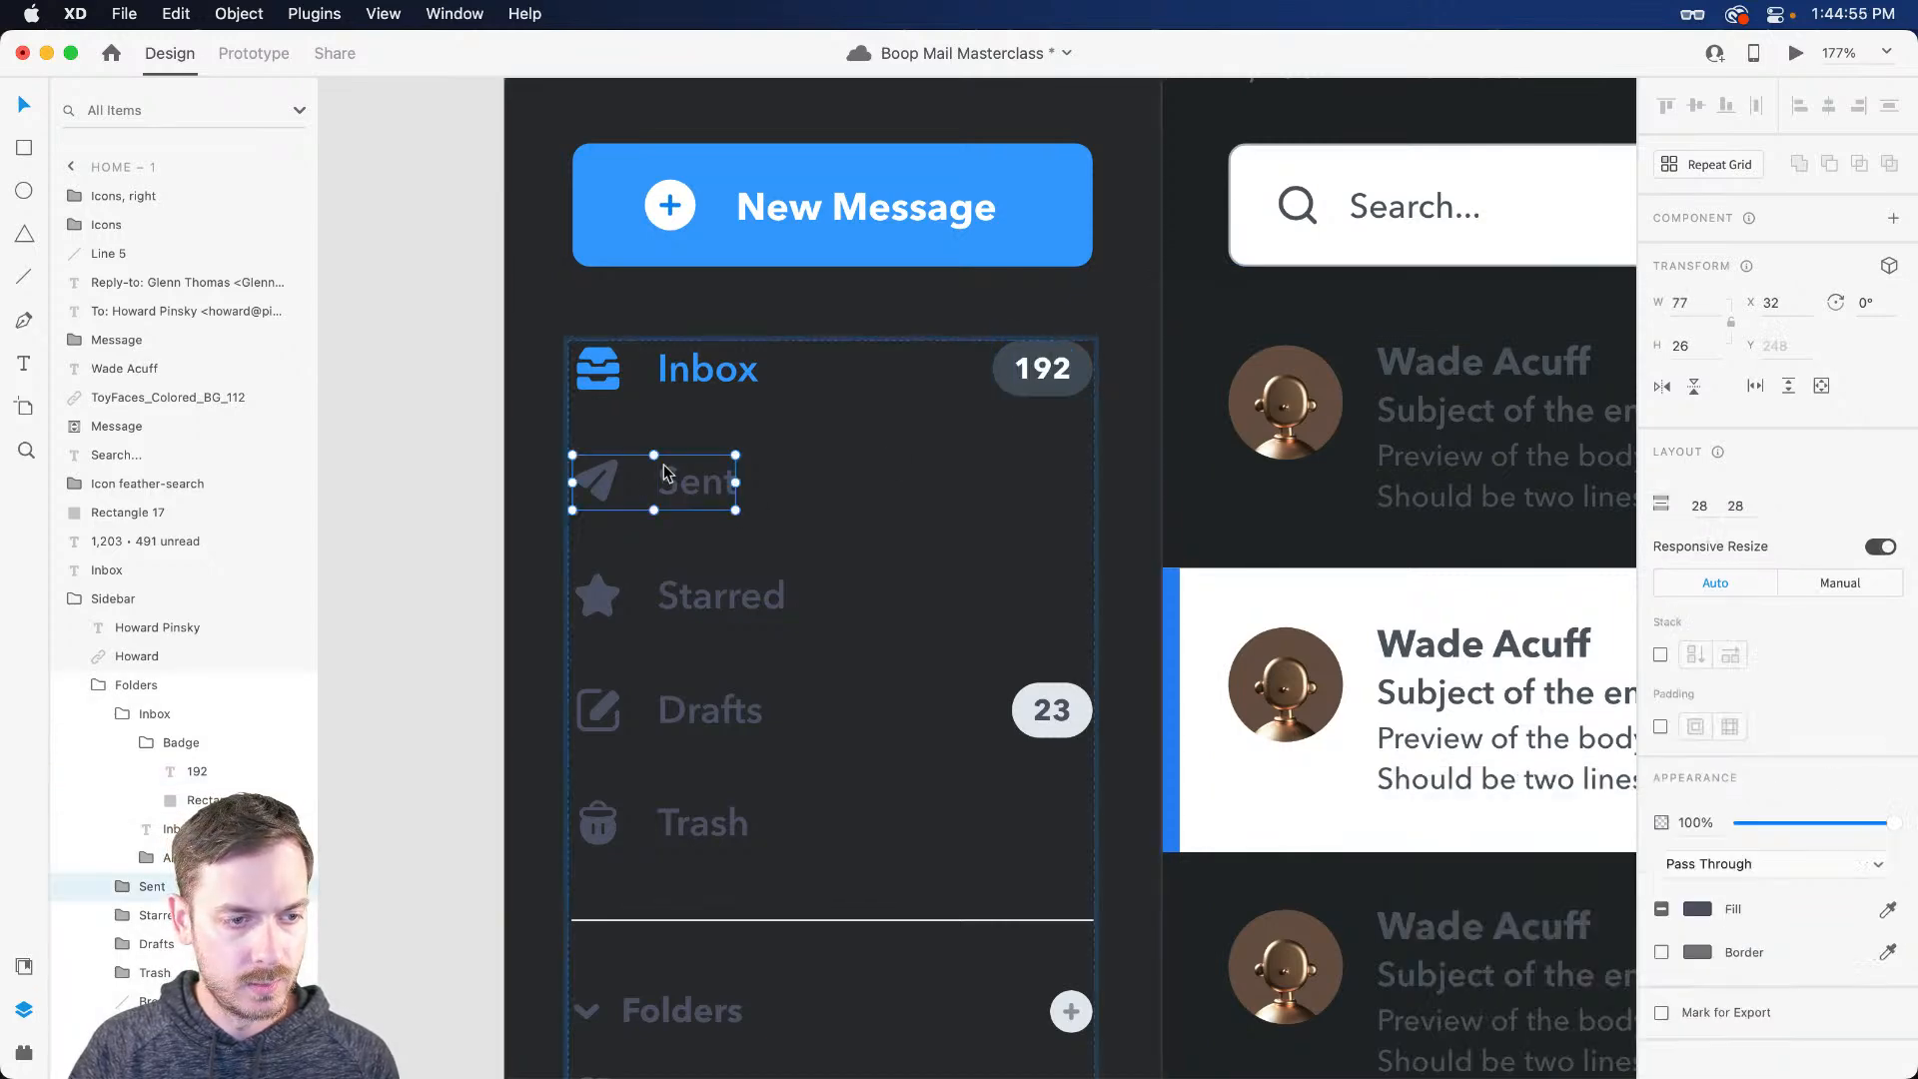
left_click(712, 589, "shift")
key("i")
left_click(1047, 367)
scroll(921, 496, "down", 5)
Step: Set the fill of the Drafts label and icon and of the Trash item to white
double_click(709, 440)
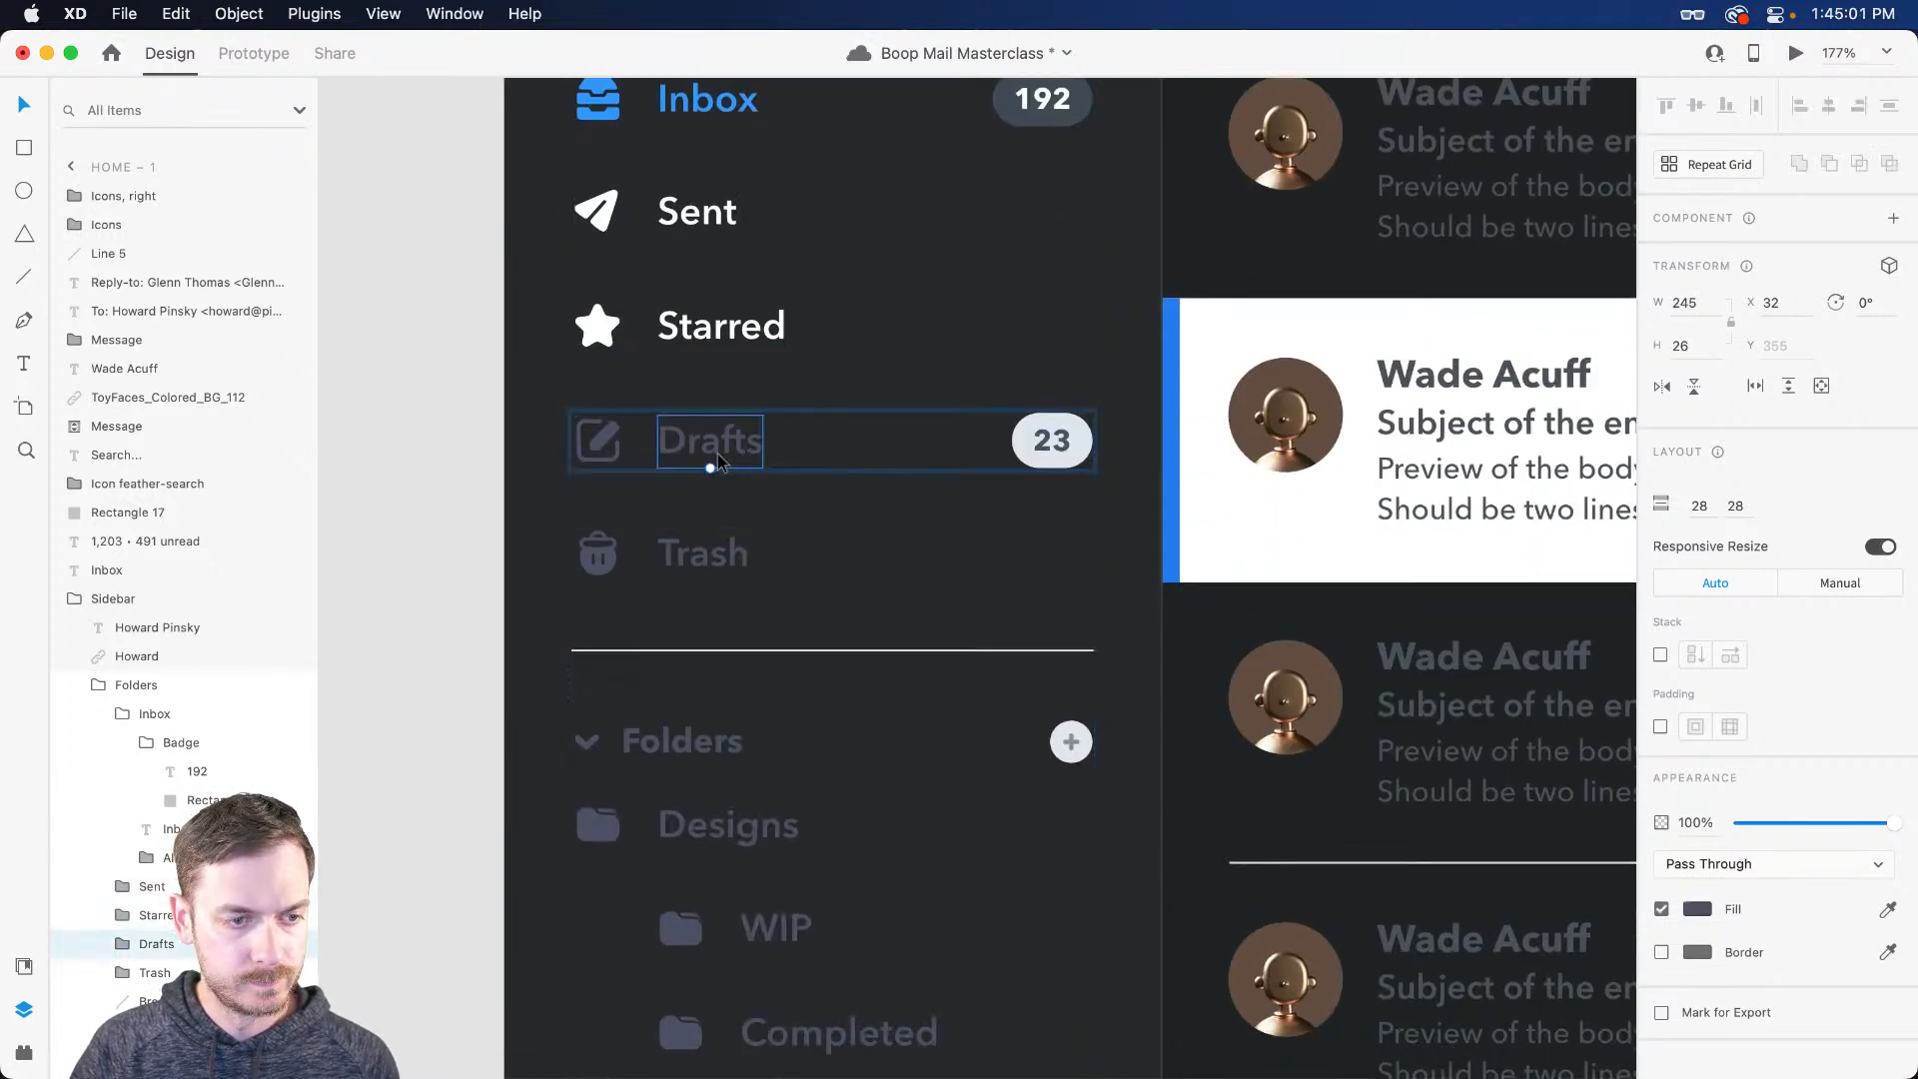
left_click(613, 442, "shift")
left_click(1690, 717)
left_click_drag(1529, 685, 1402, 589)
left_click(730, 545)
left_click(1695, 910)
left_click_drag(1536, 813, 1402, 757)
scroll(1031, 360, "up", 5)
left_click(1086, 351, "super")
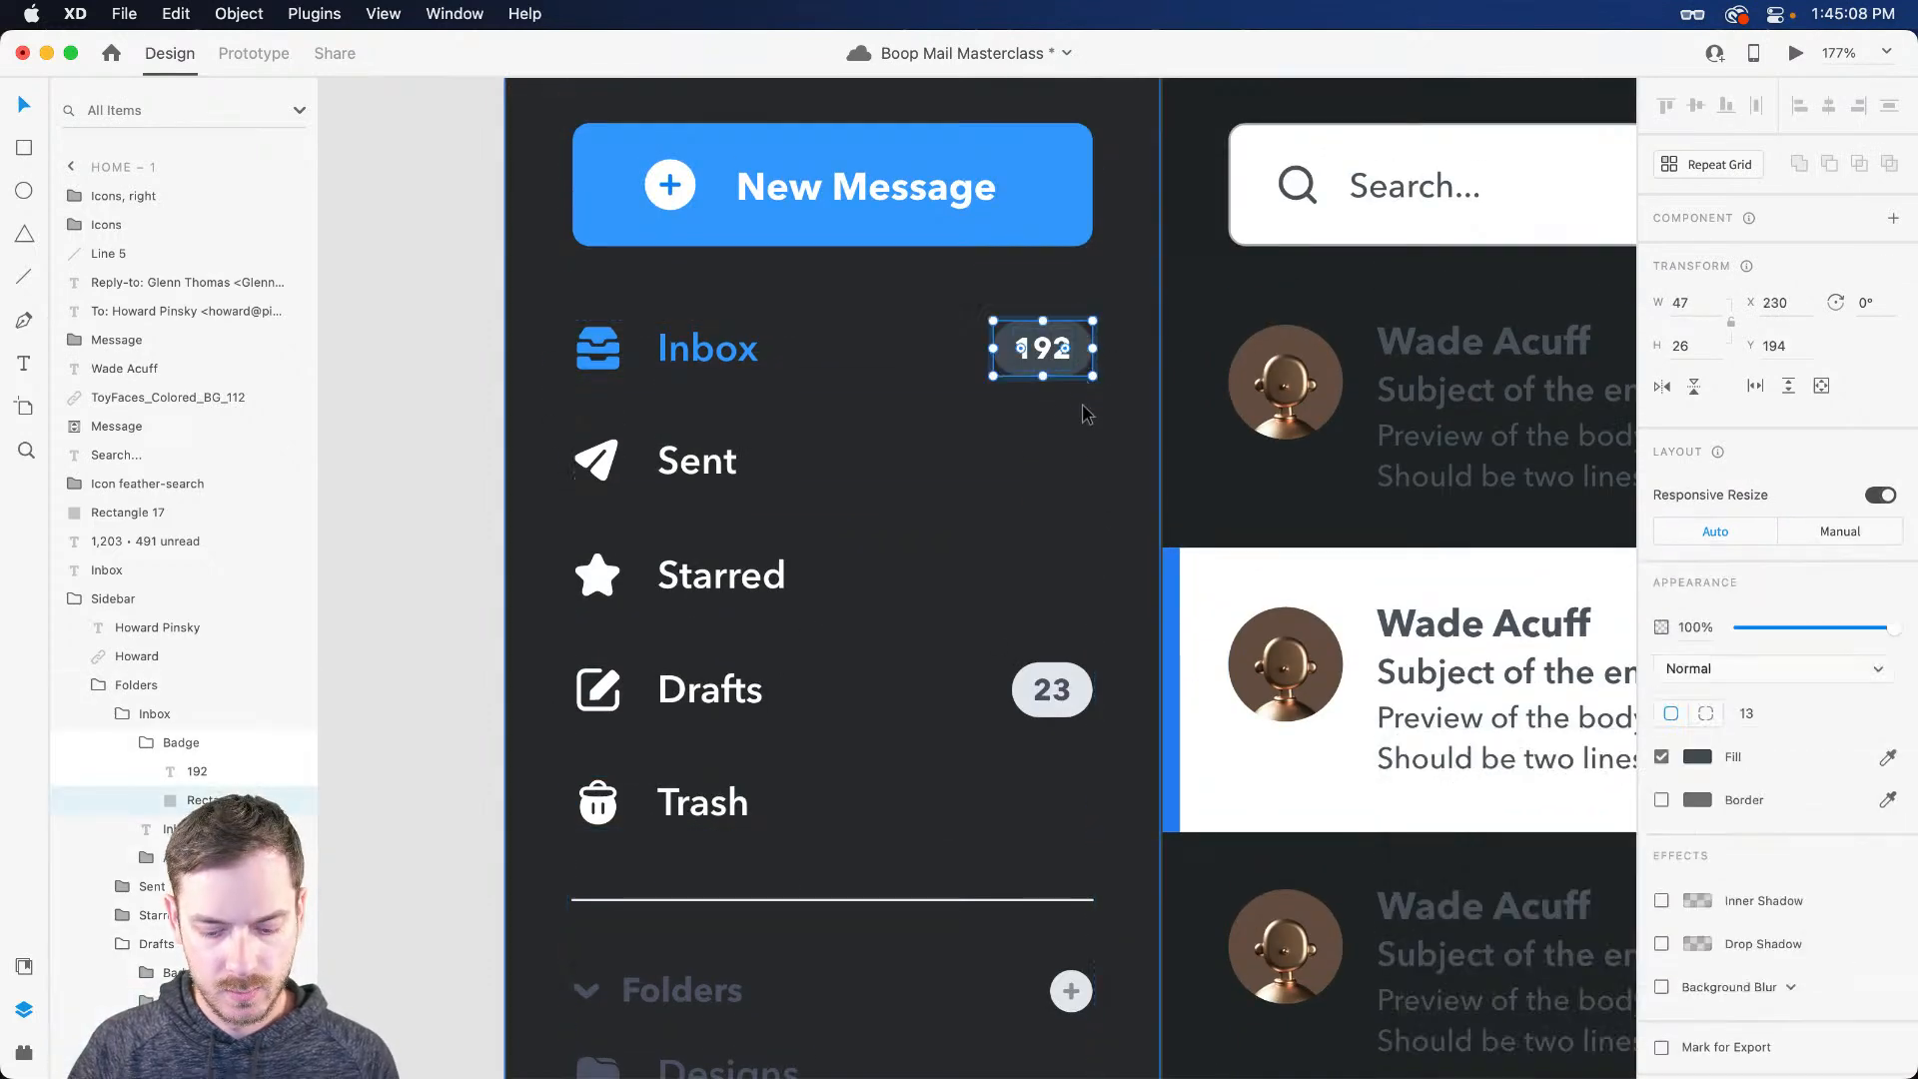
left_click(1069, 687)
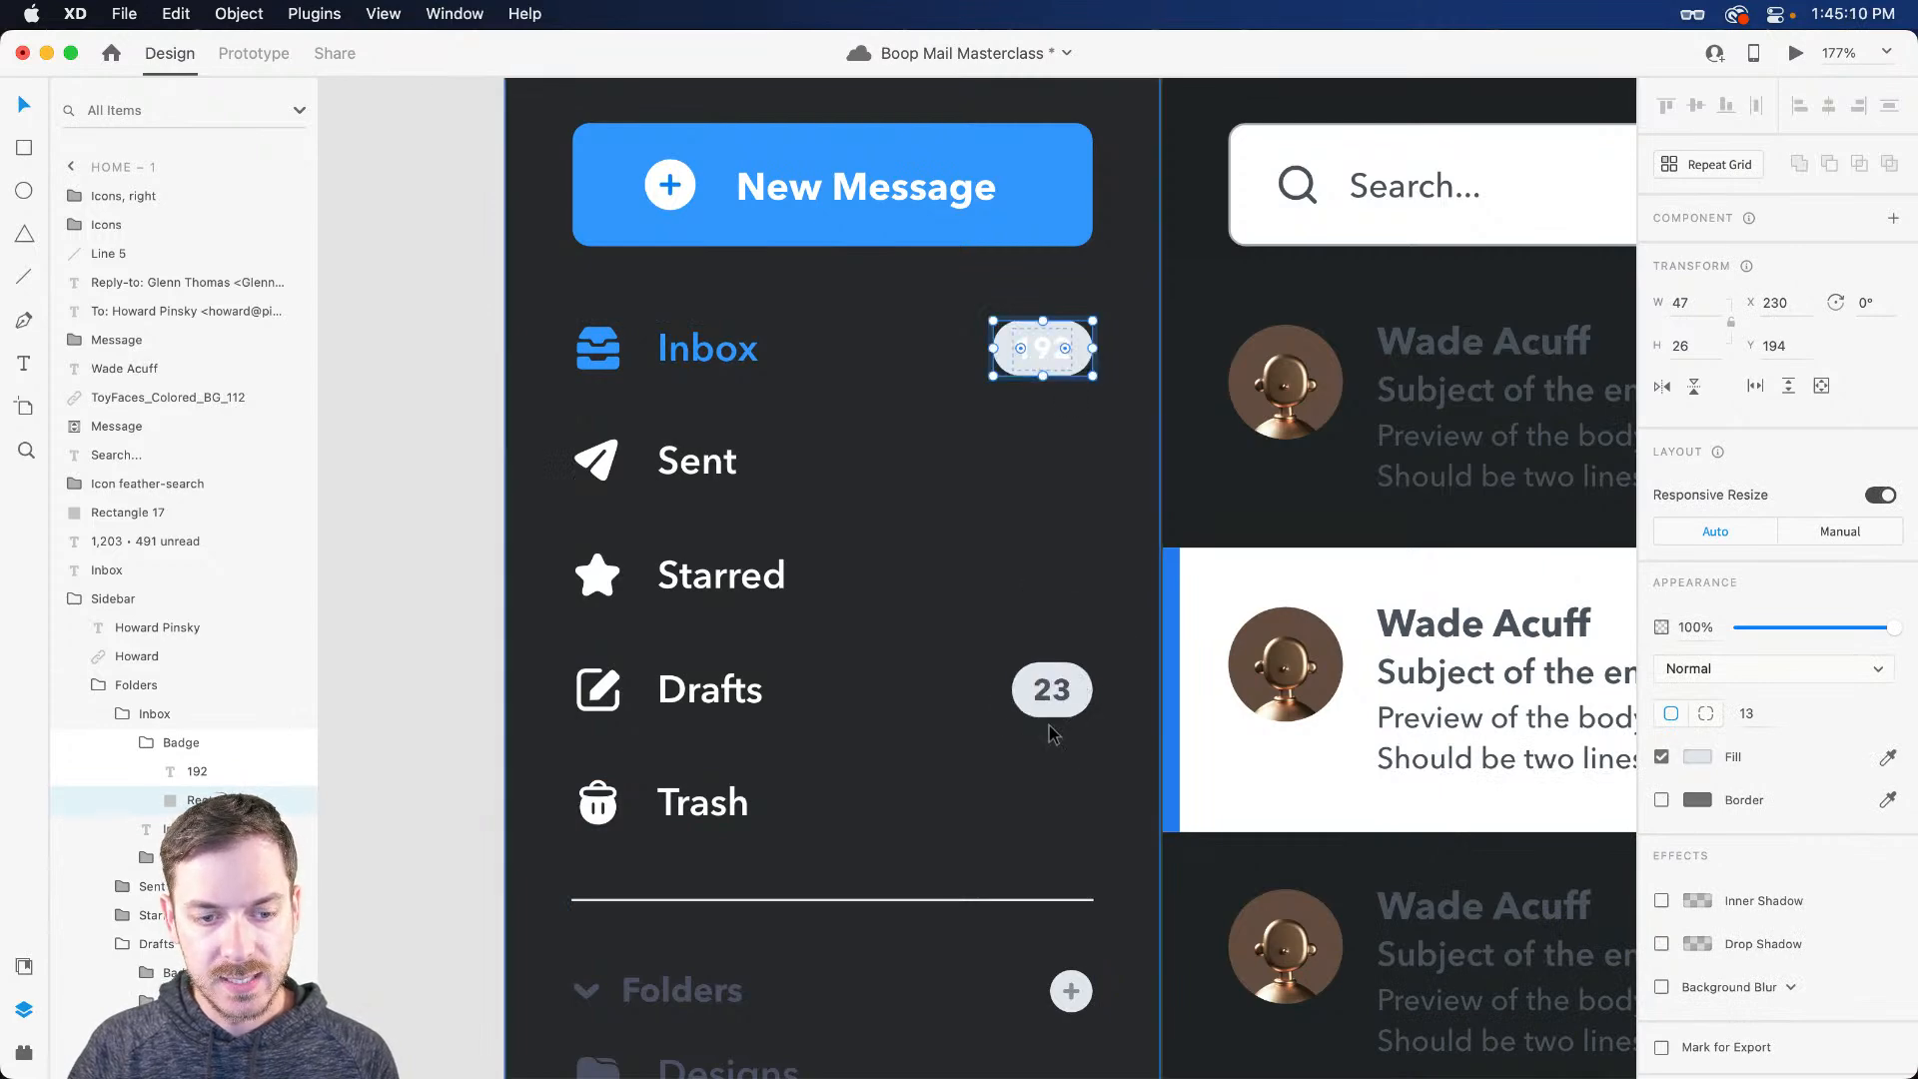
key("super+z")
Step: Match the Drafts count badge to the Inbox badge by sampling its dark slate fill and its white number color
left_click(1085, 691, "super")
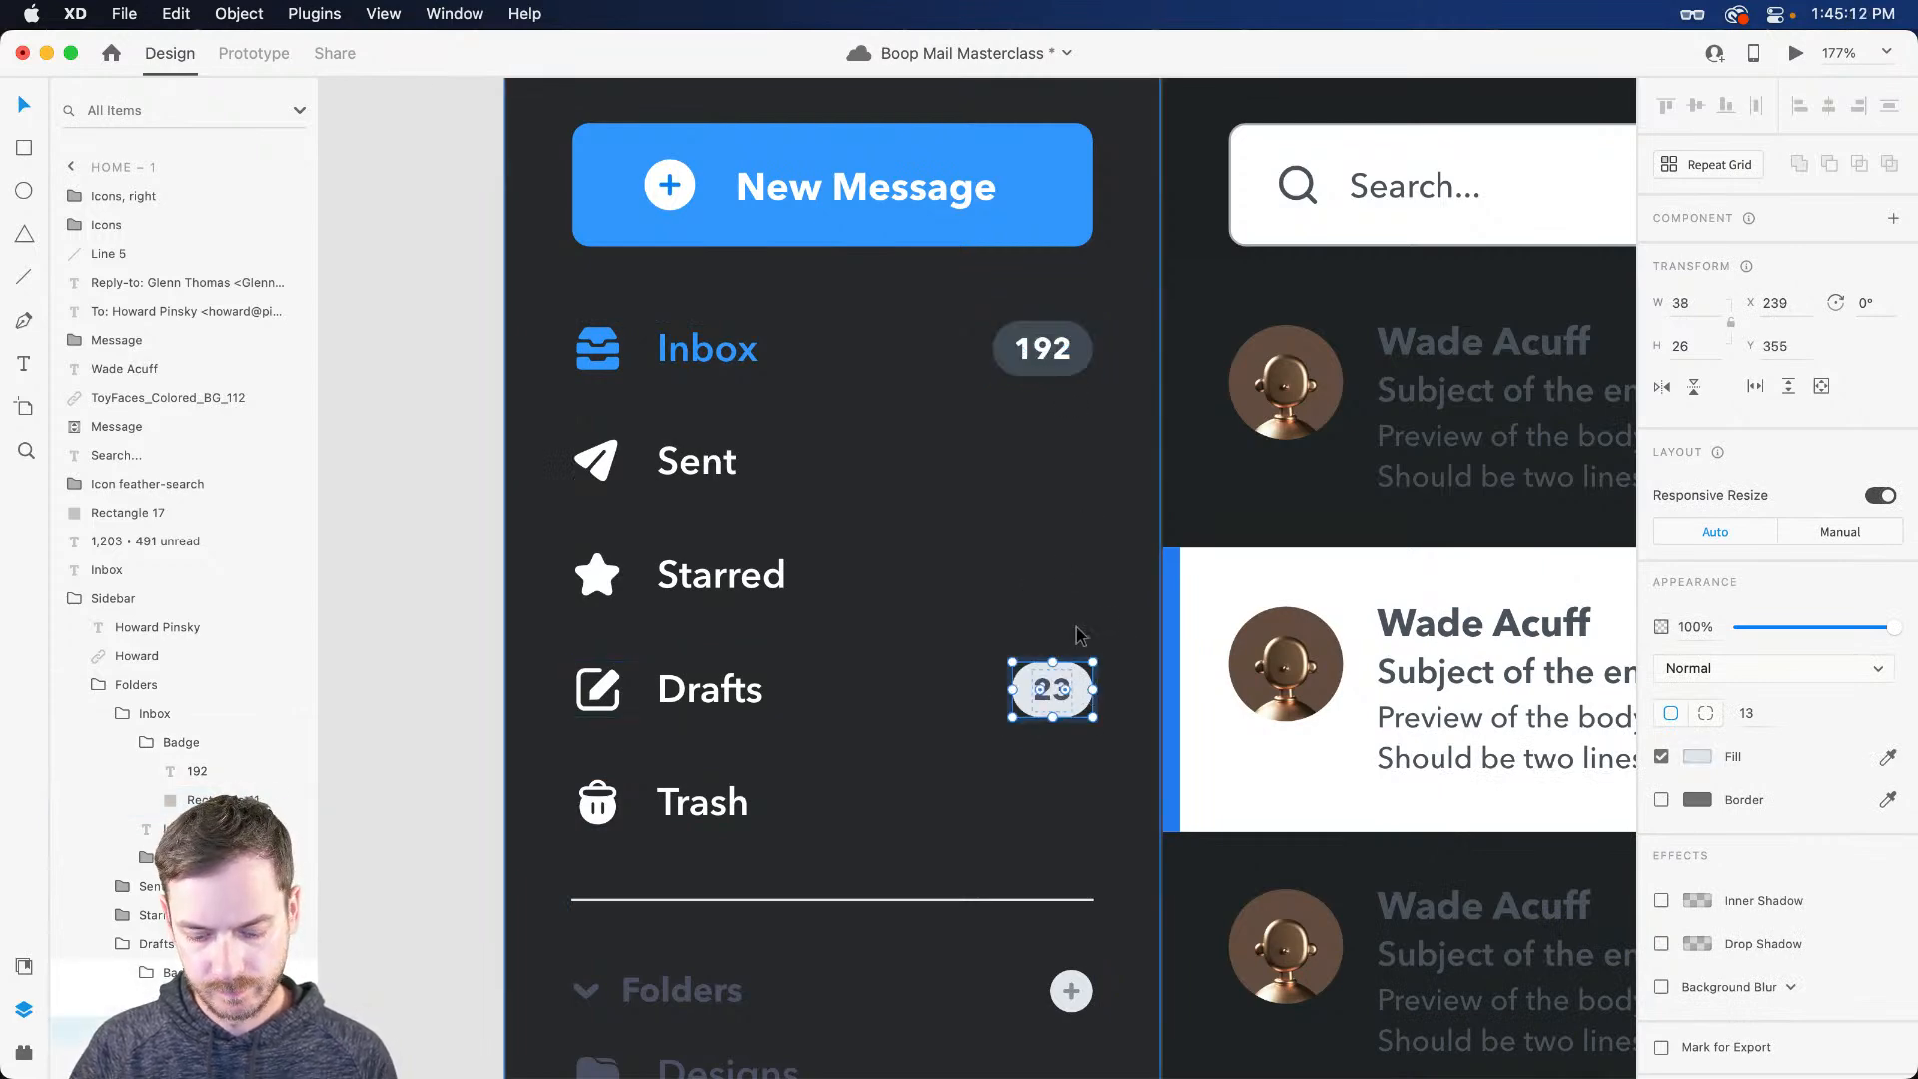
key("i")
left_click(1076, 349)
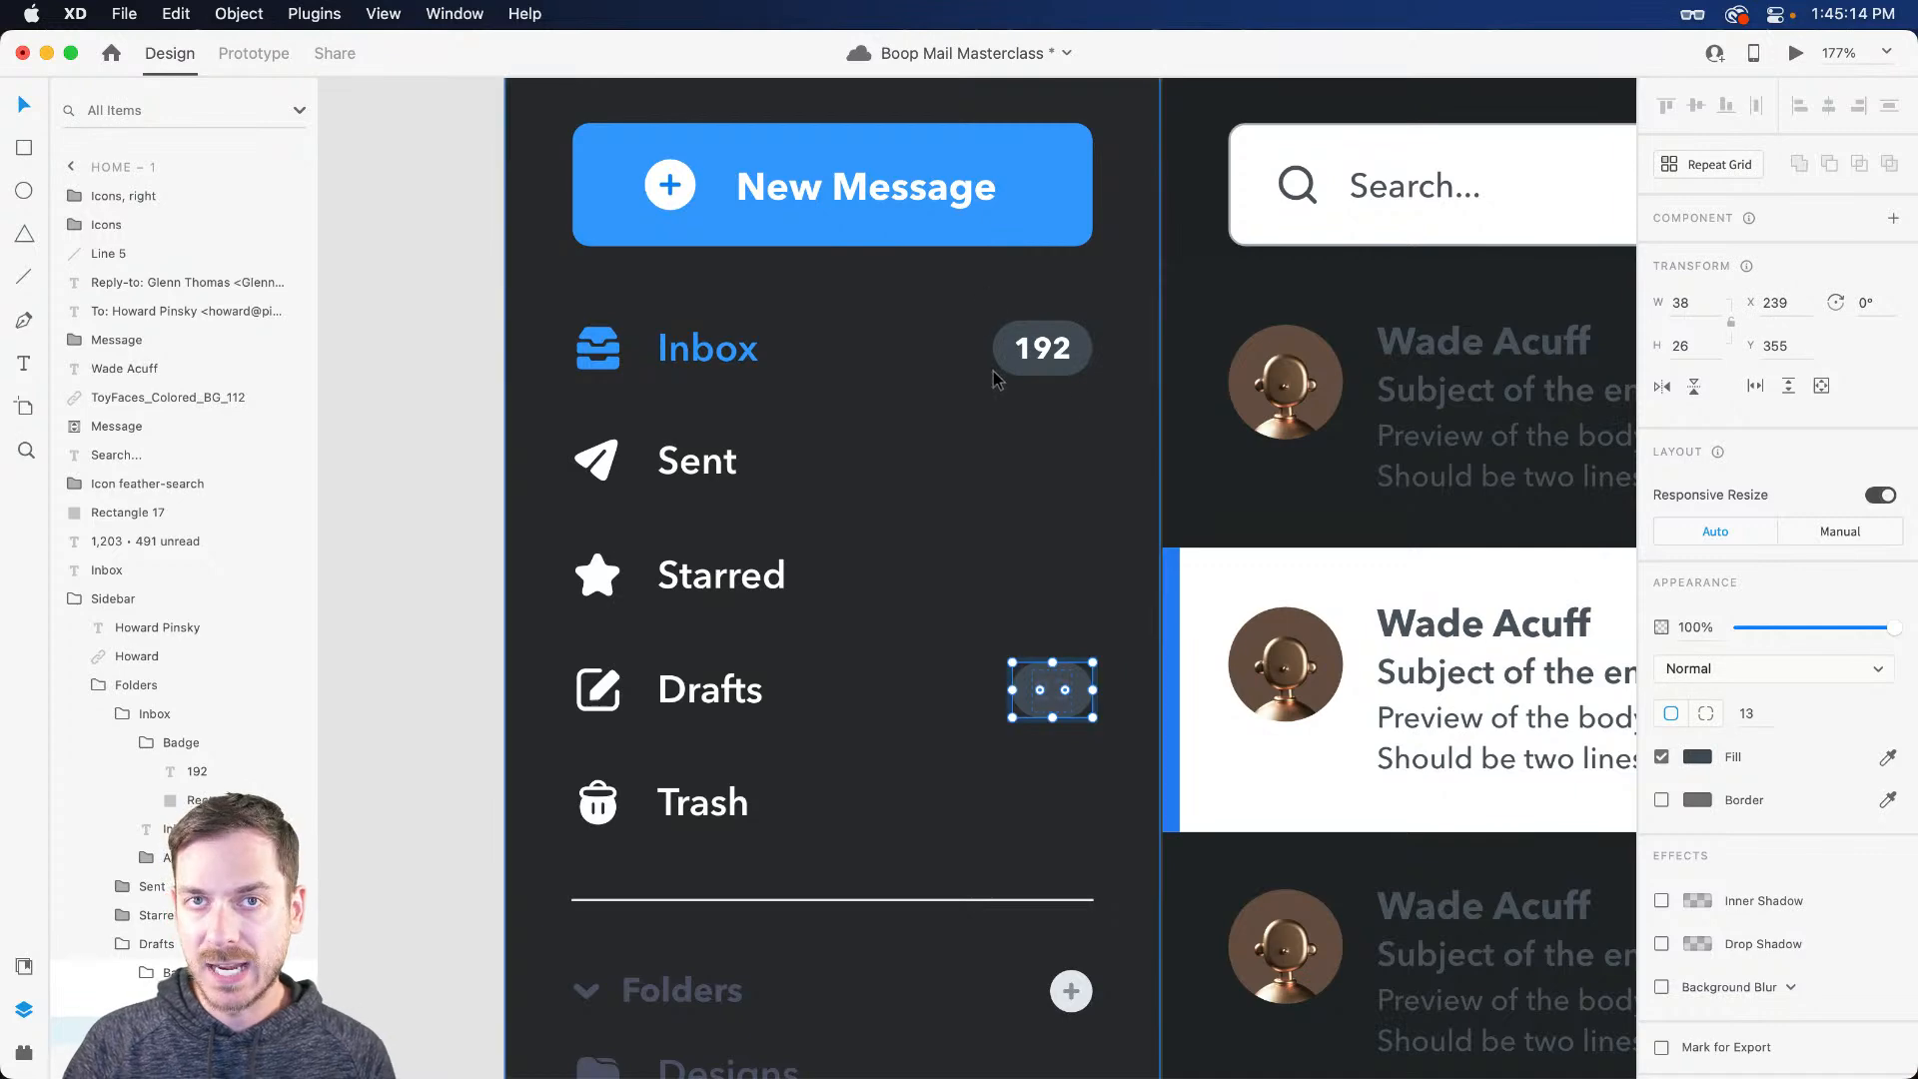
left_click(1059, 700)
key("i")
left_click(1039, 352)
Step: Reduce the opacity of the divider line between Trash and Folders to 10%
scroll(1058, 440, "down", 5)
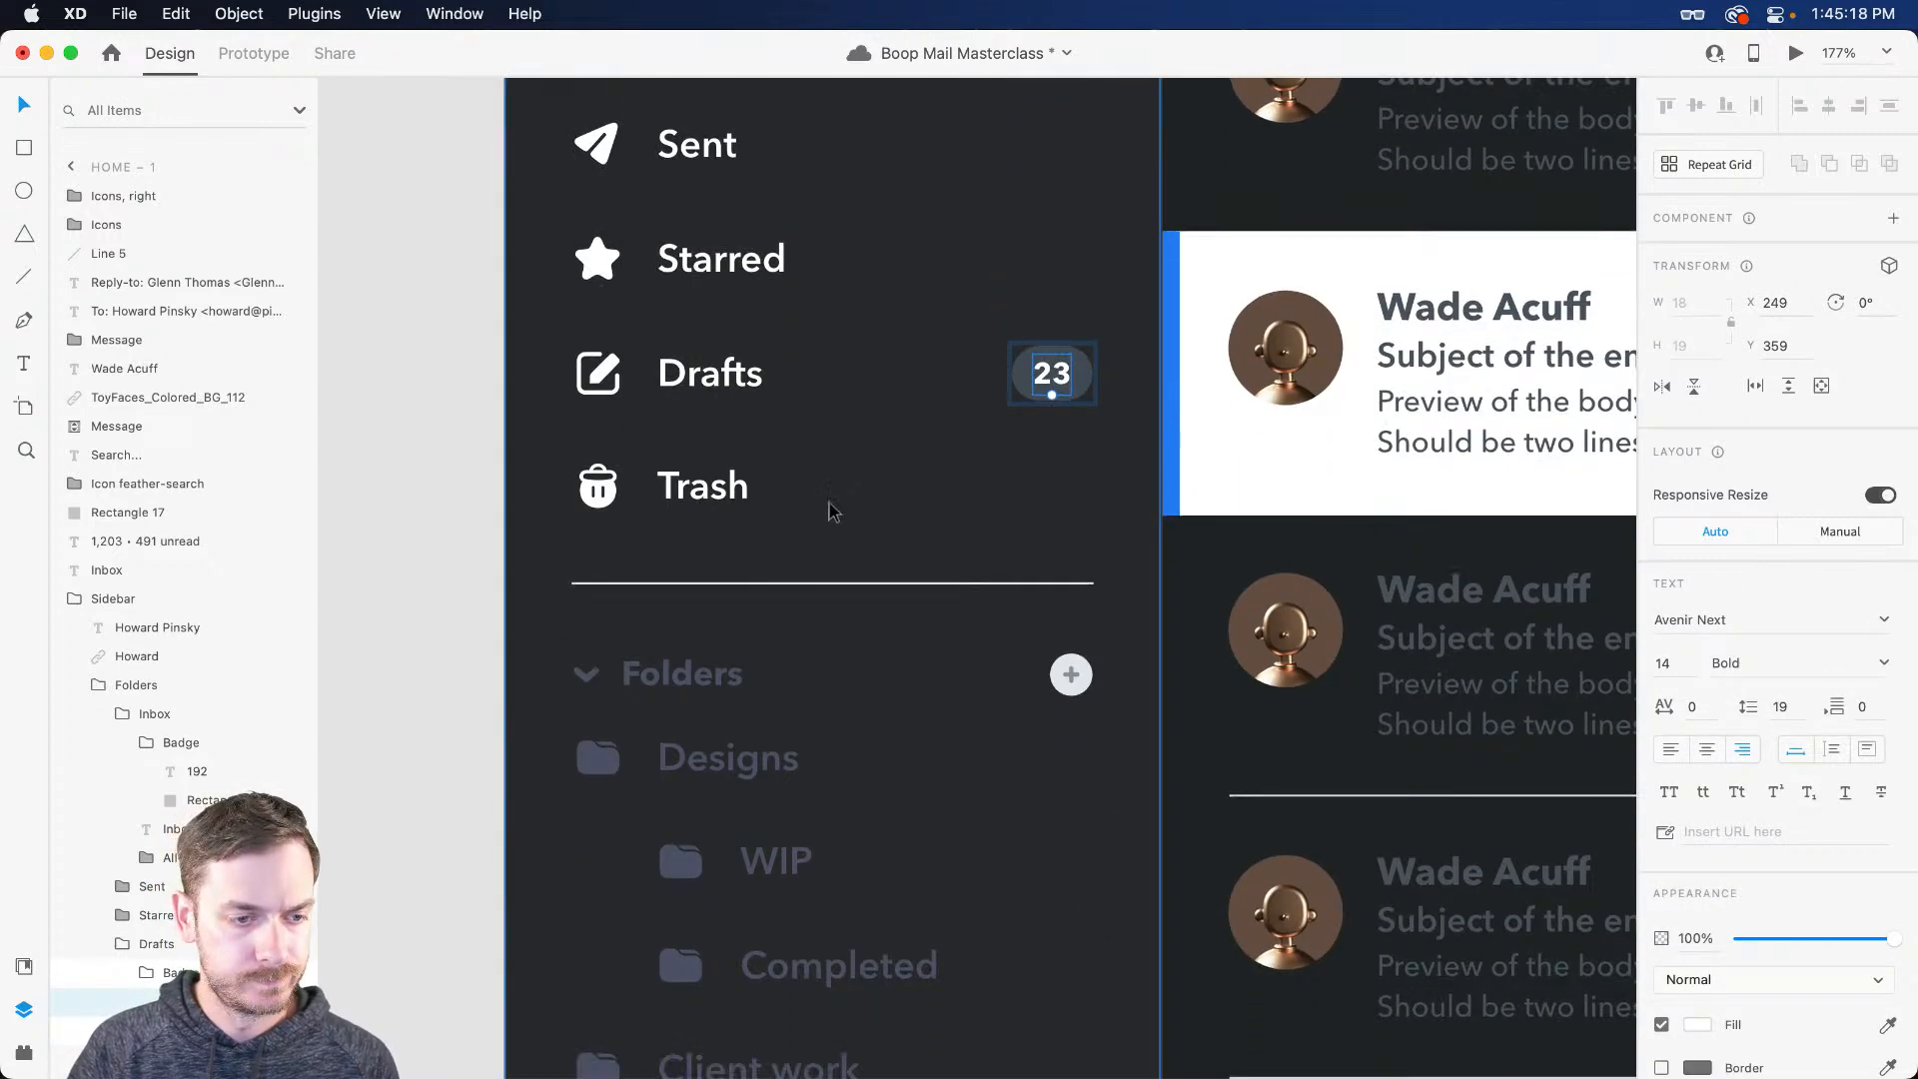
left_click(797, 586)
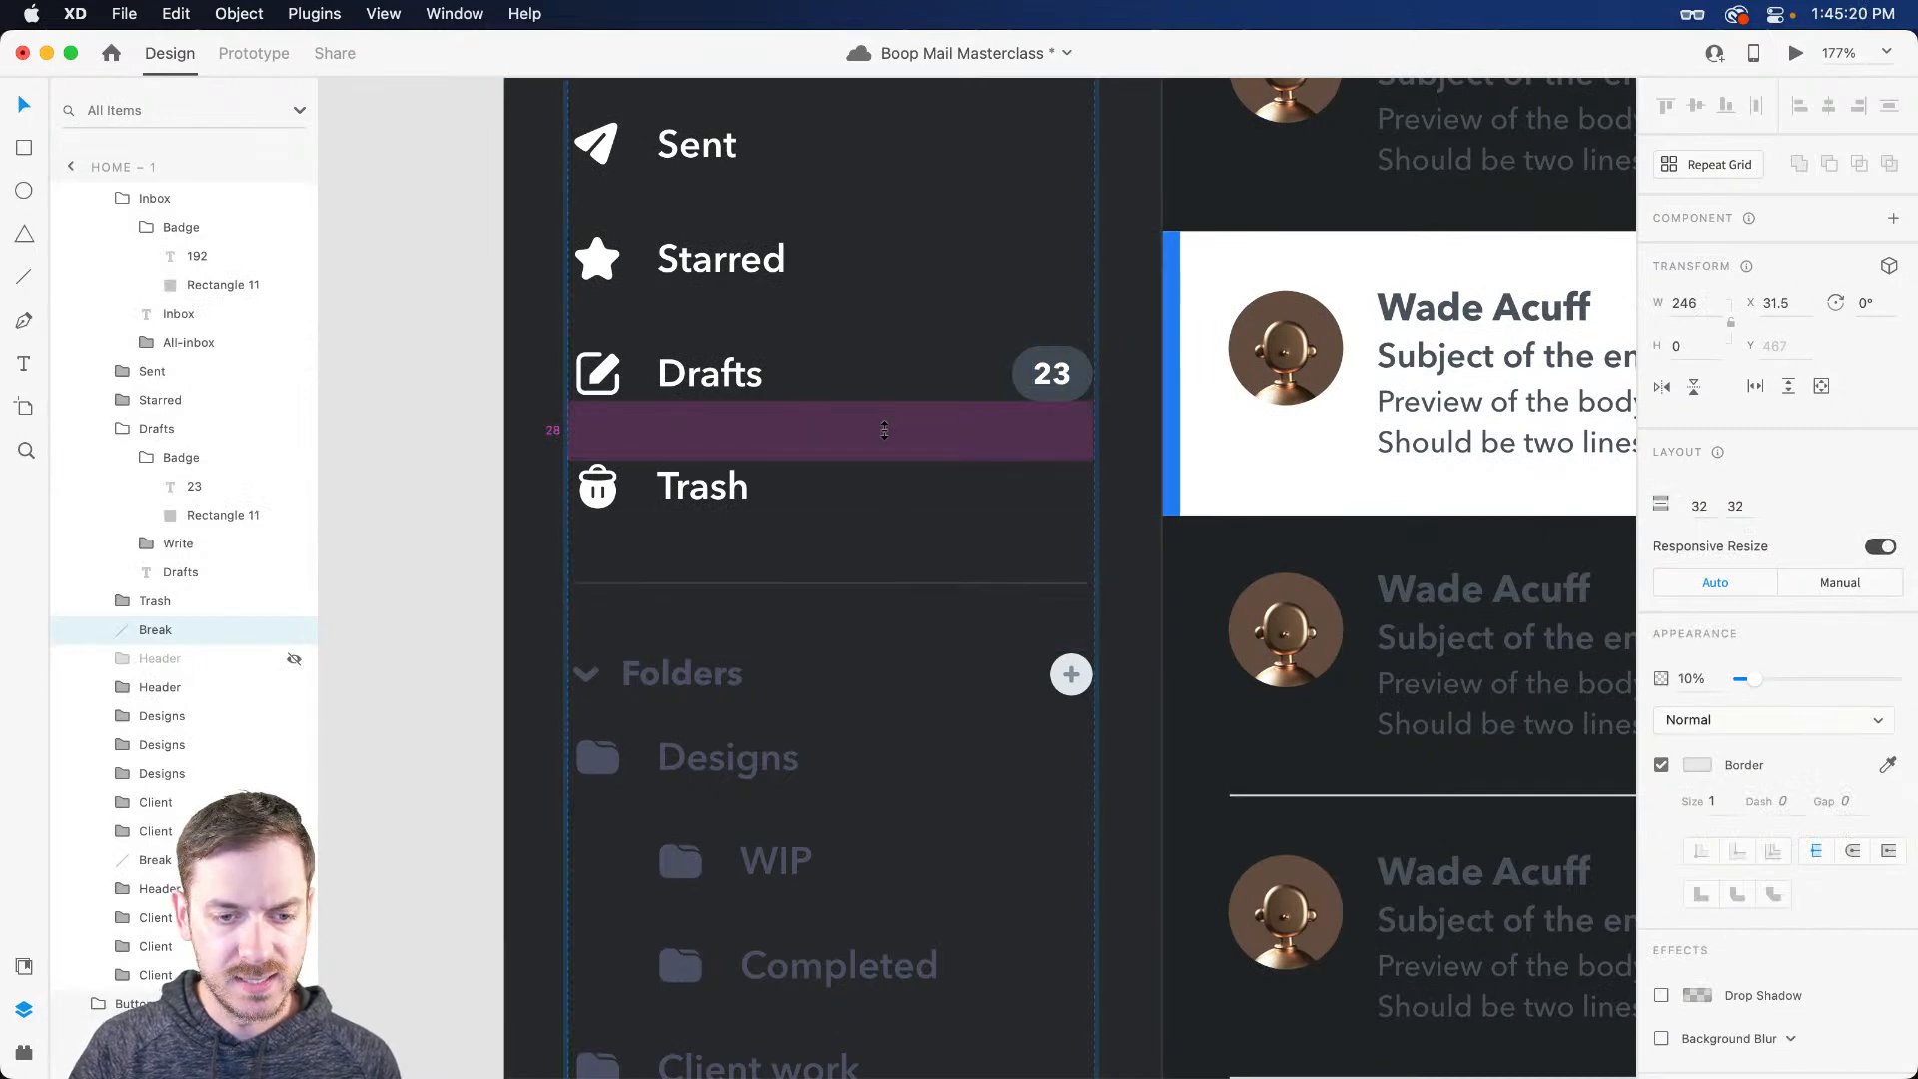
Step: Fill the Folders add button's circle with the Drafts badge's dark slate and set both plus lines to white #FFFFFF
scroll(698, 510, "down", 5)
left_click(695, 388)
double_click(695, 388)
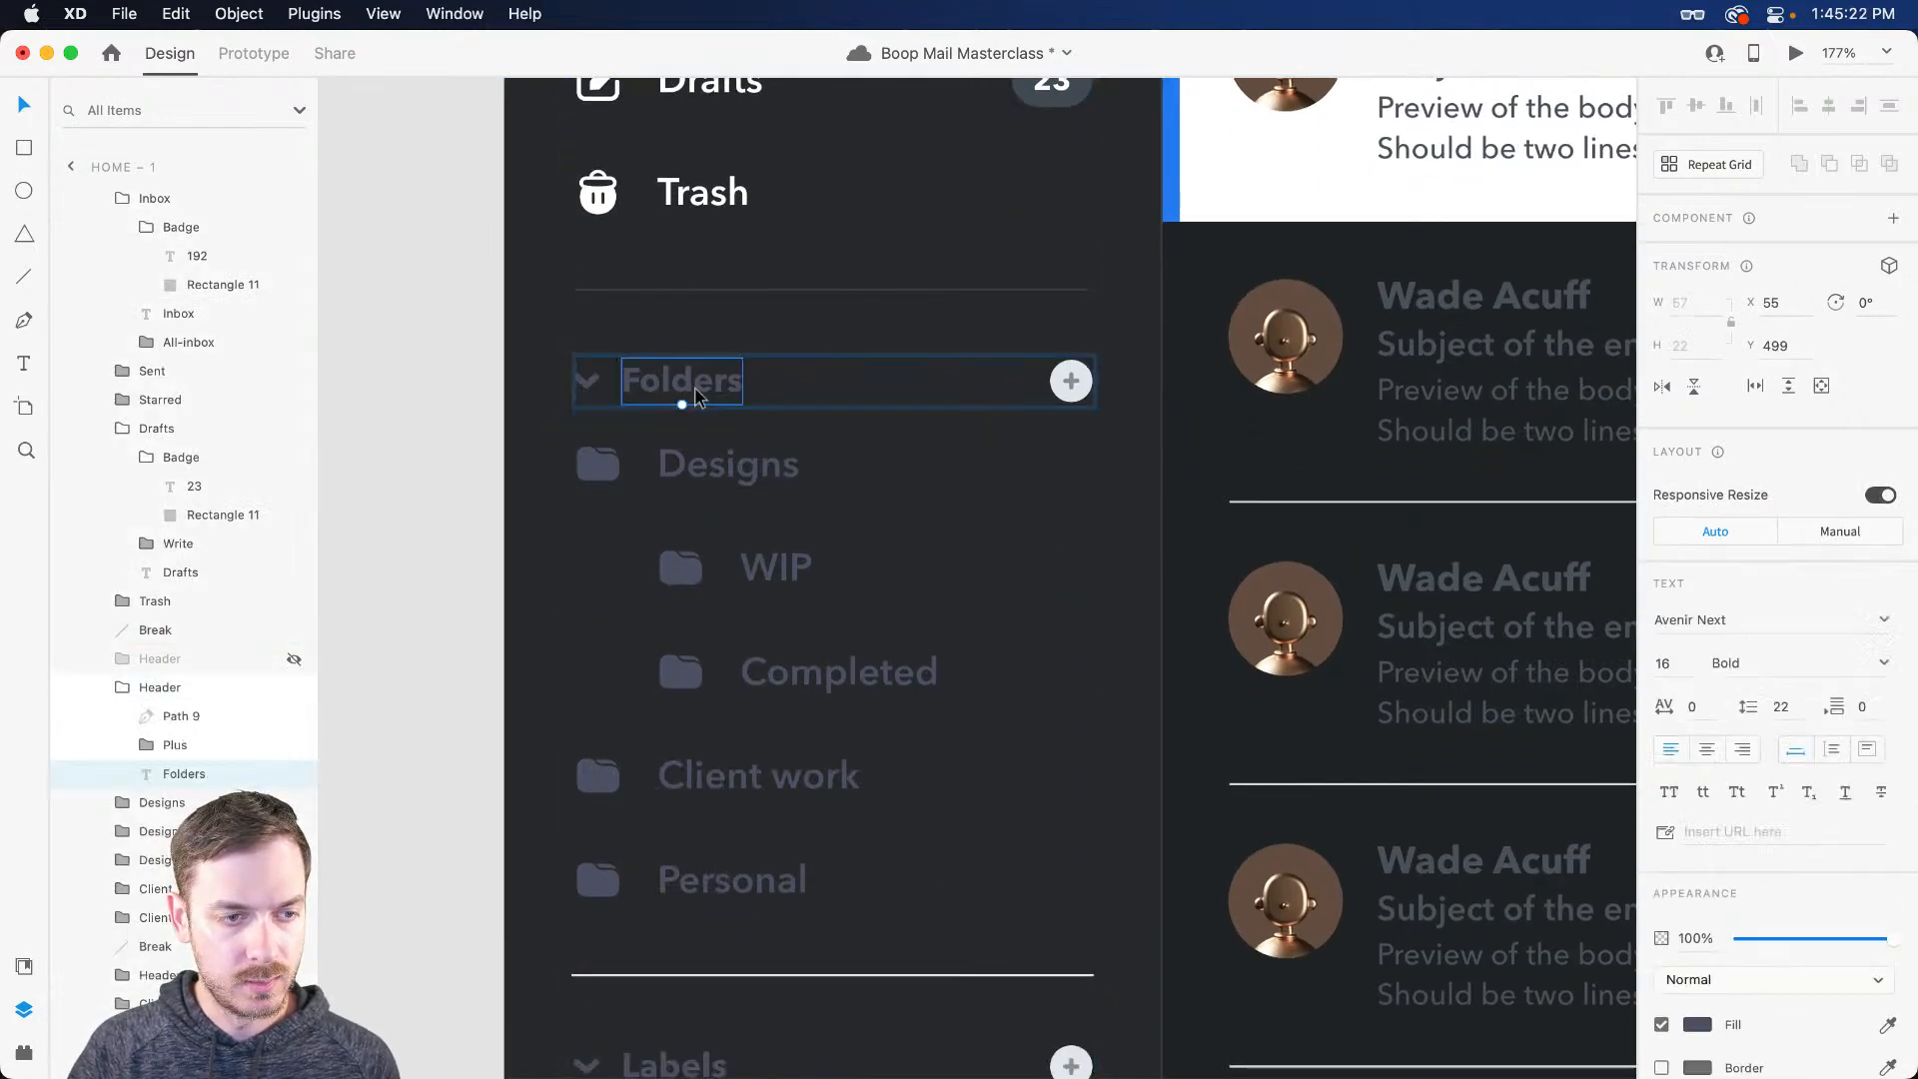
scroll(1103, 420, "up", 5)
double_click(1086, 676)
key("i")
left_click(1081, 392)
left_click(1069, 684)
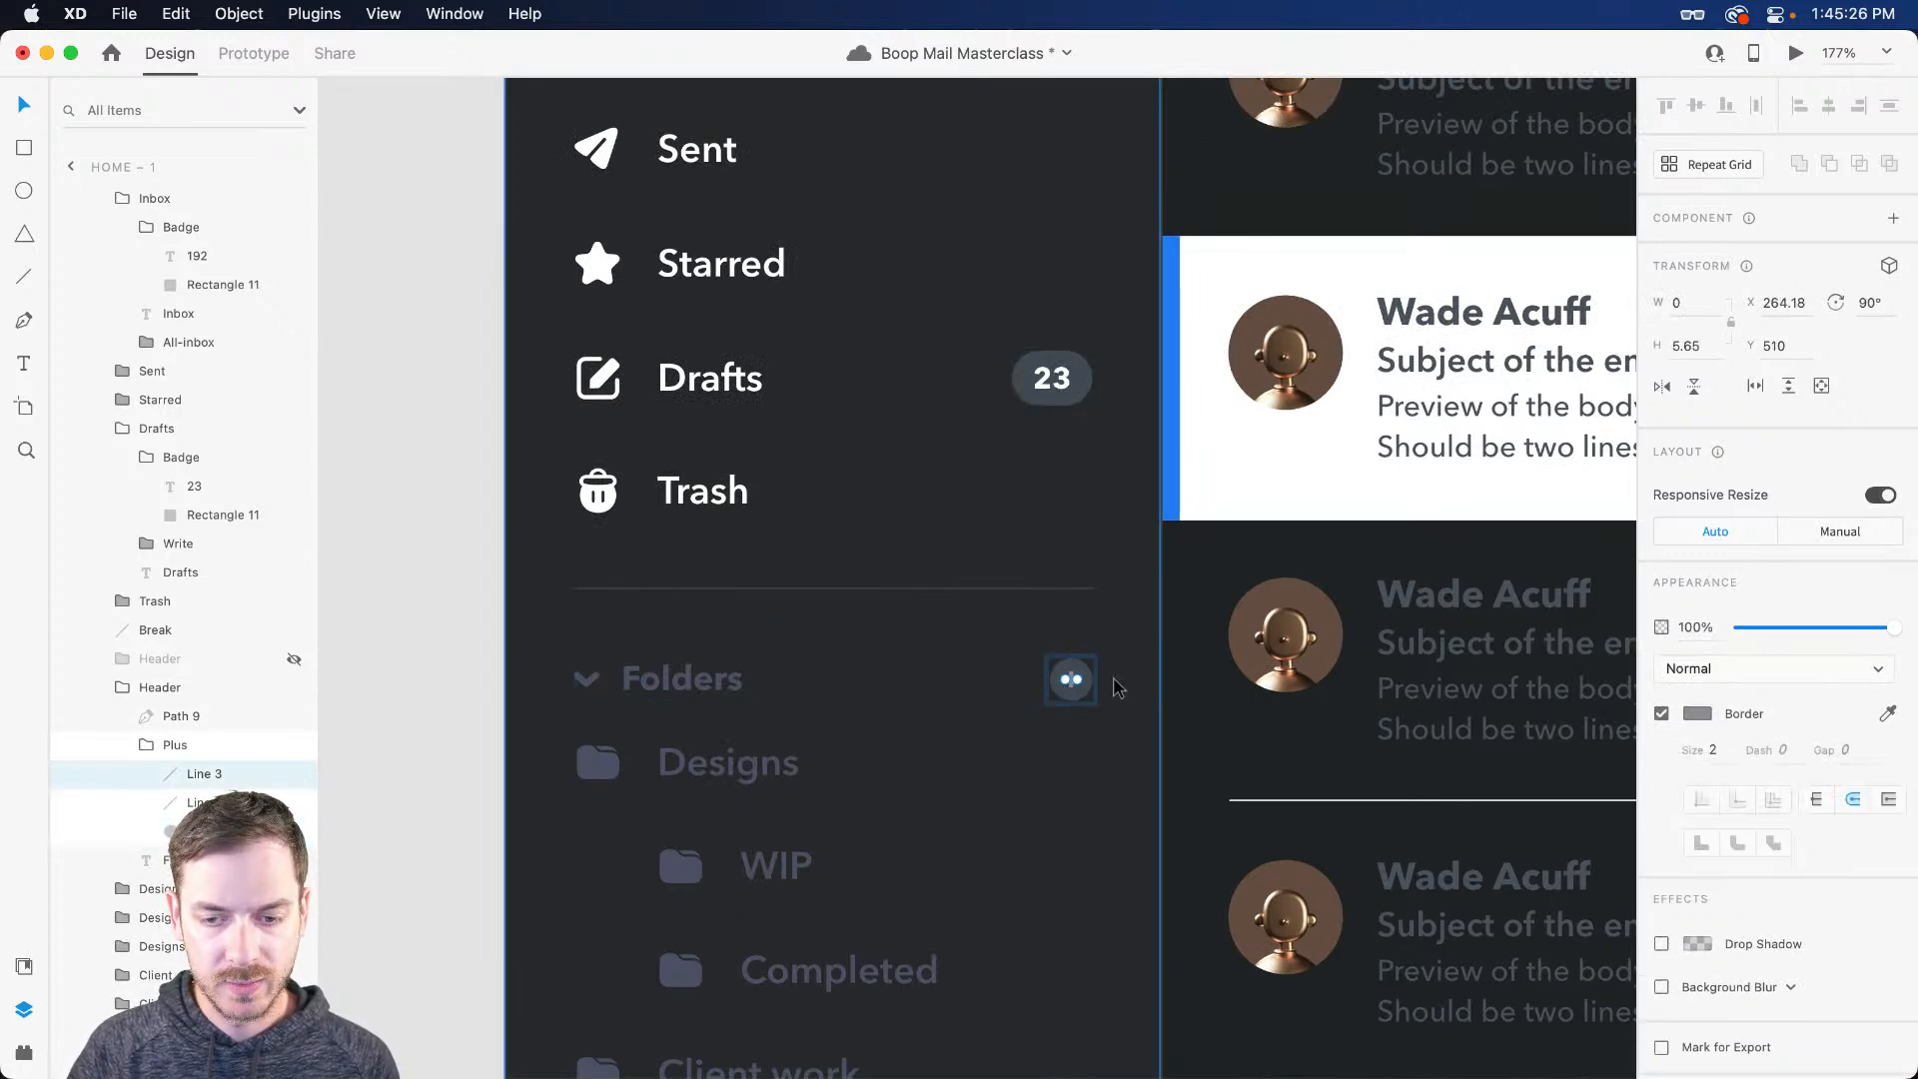
left_click(1679, 715)
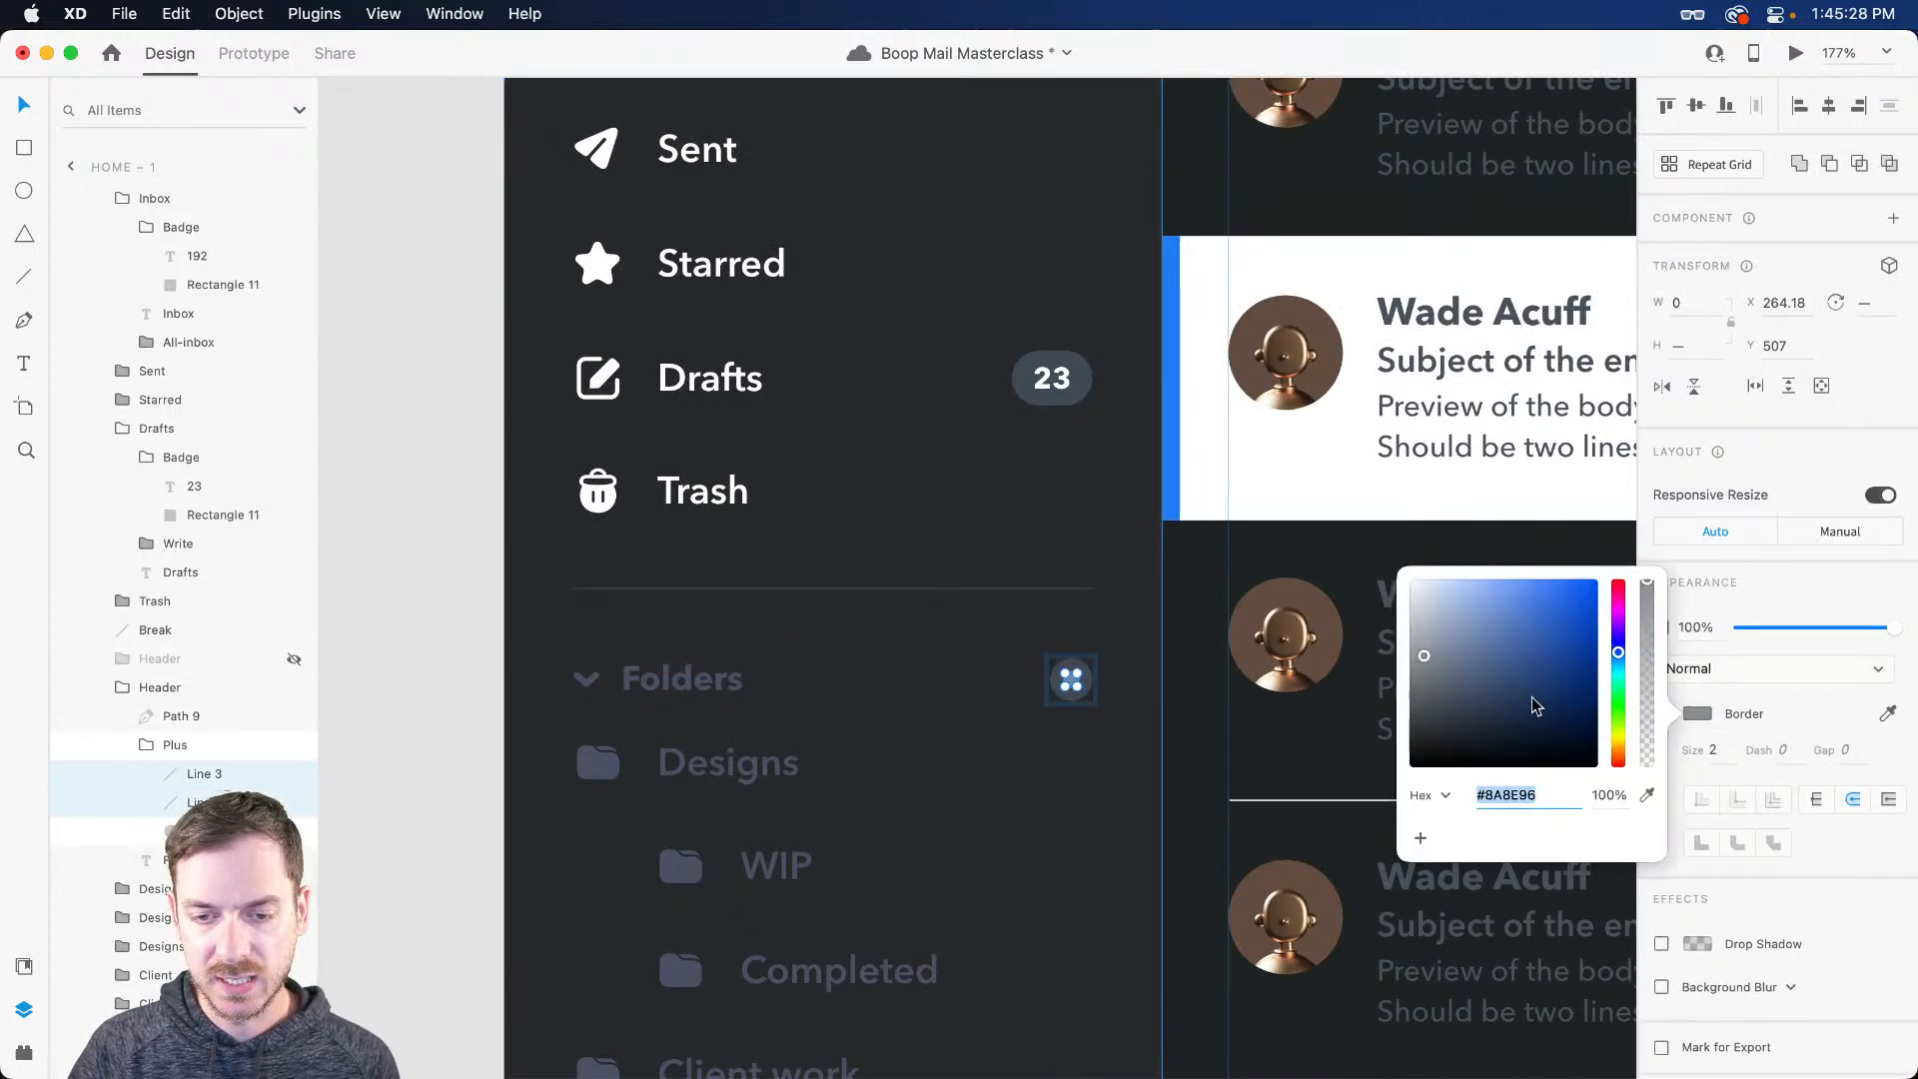
type("fff")
key("Return")
Step: Turn the Folders heading white and set its arrow's border to #FFFFFF
left_click(680, 679)
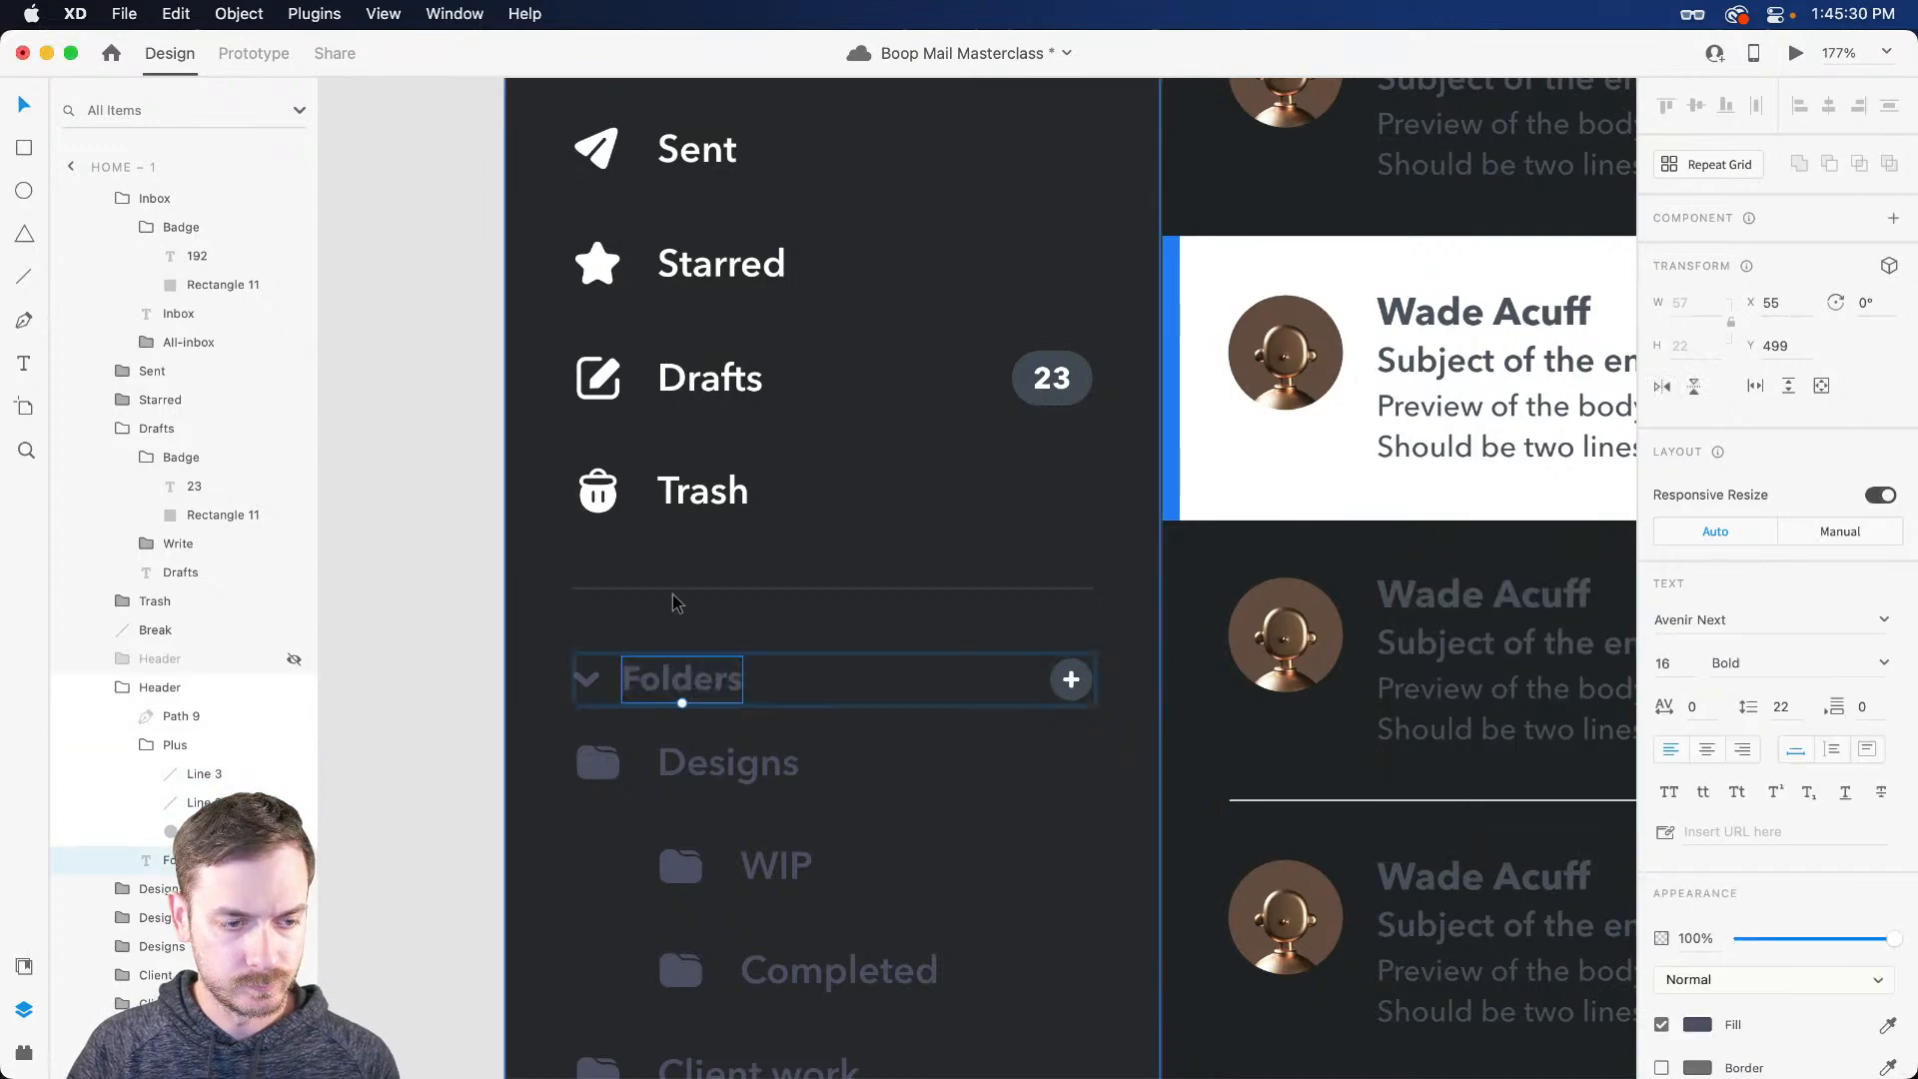
left_click(1698, 1025)
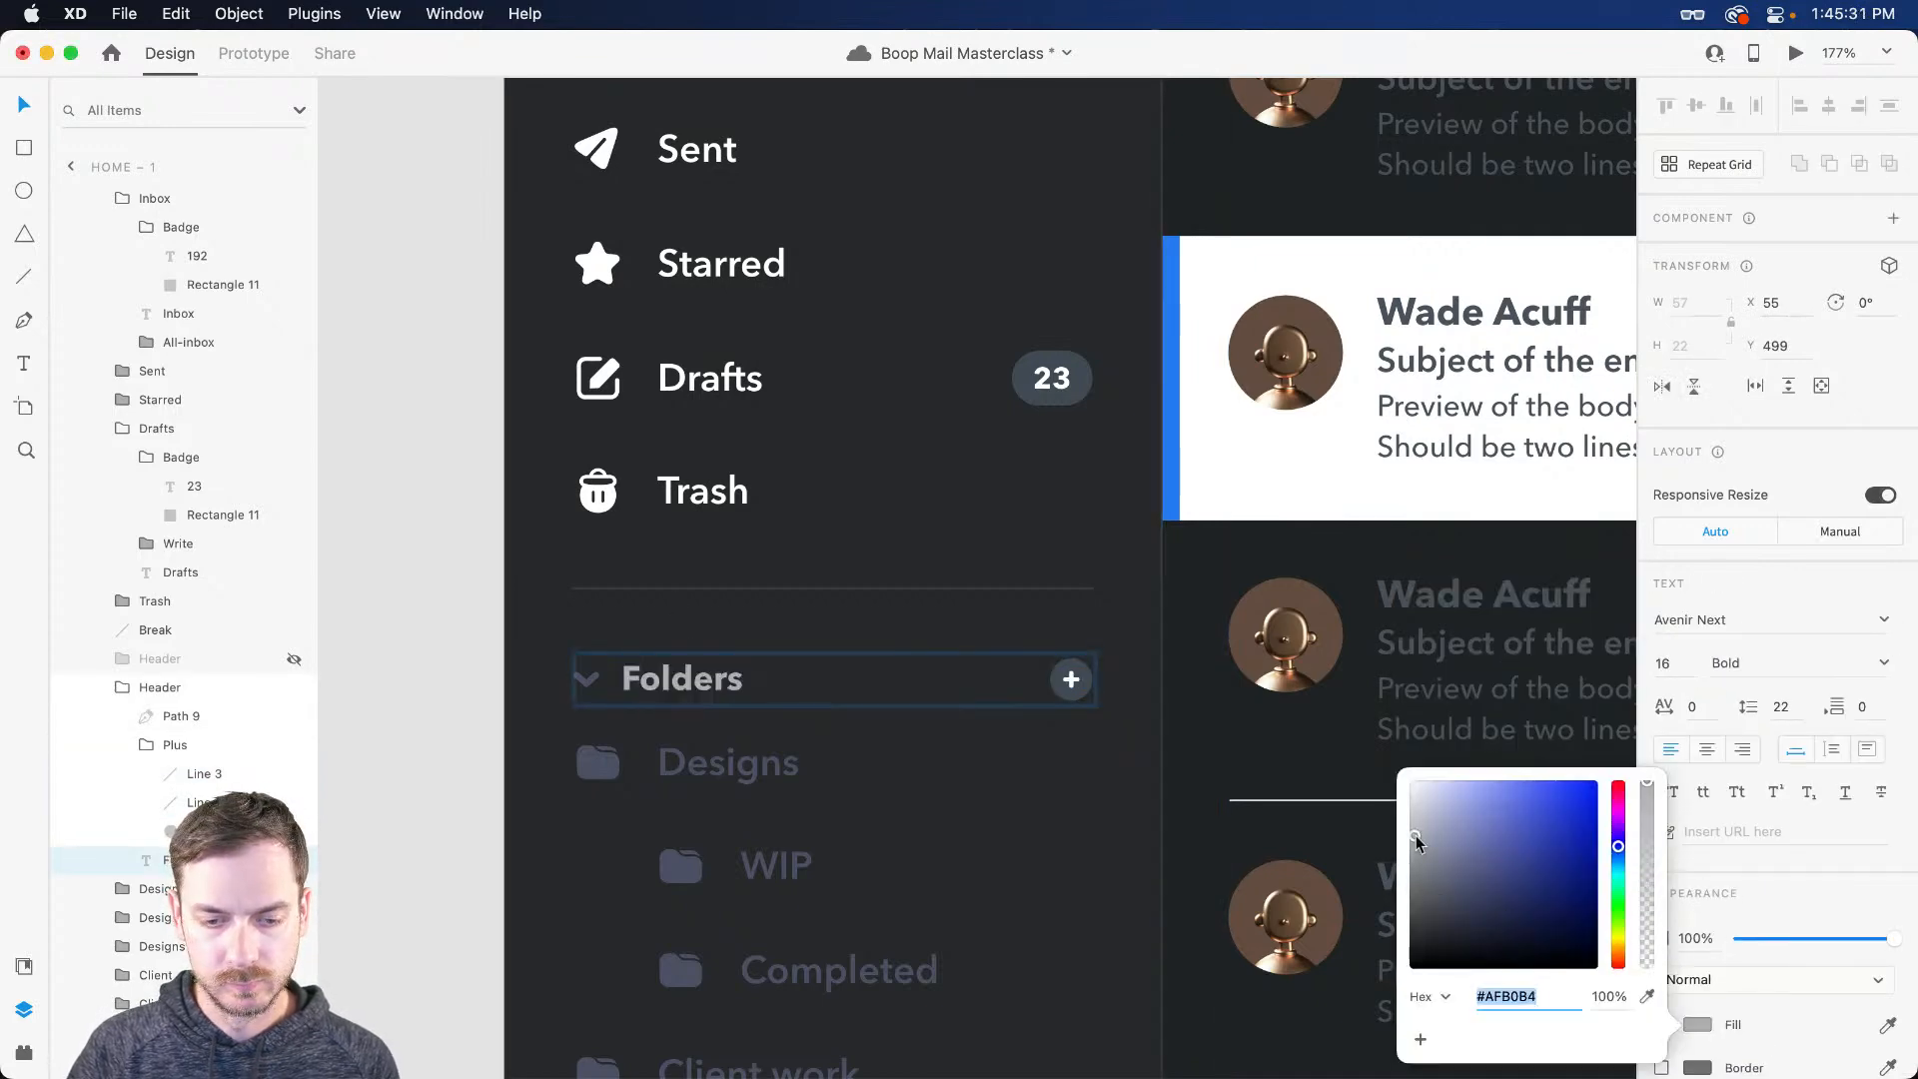
left_click(583, 688)
left_click(1695, 759)
type("fff")
key("Return")
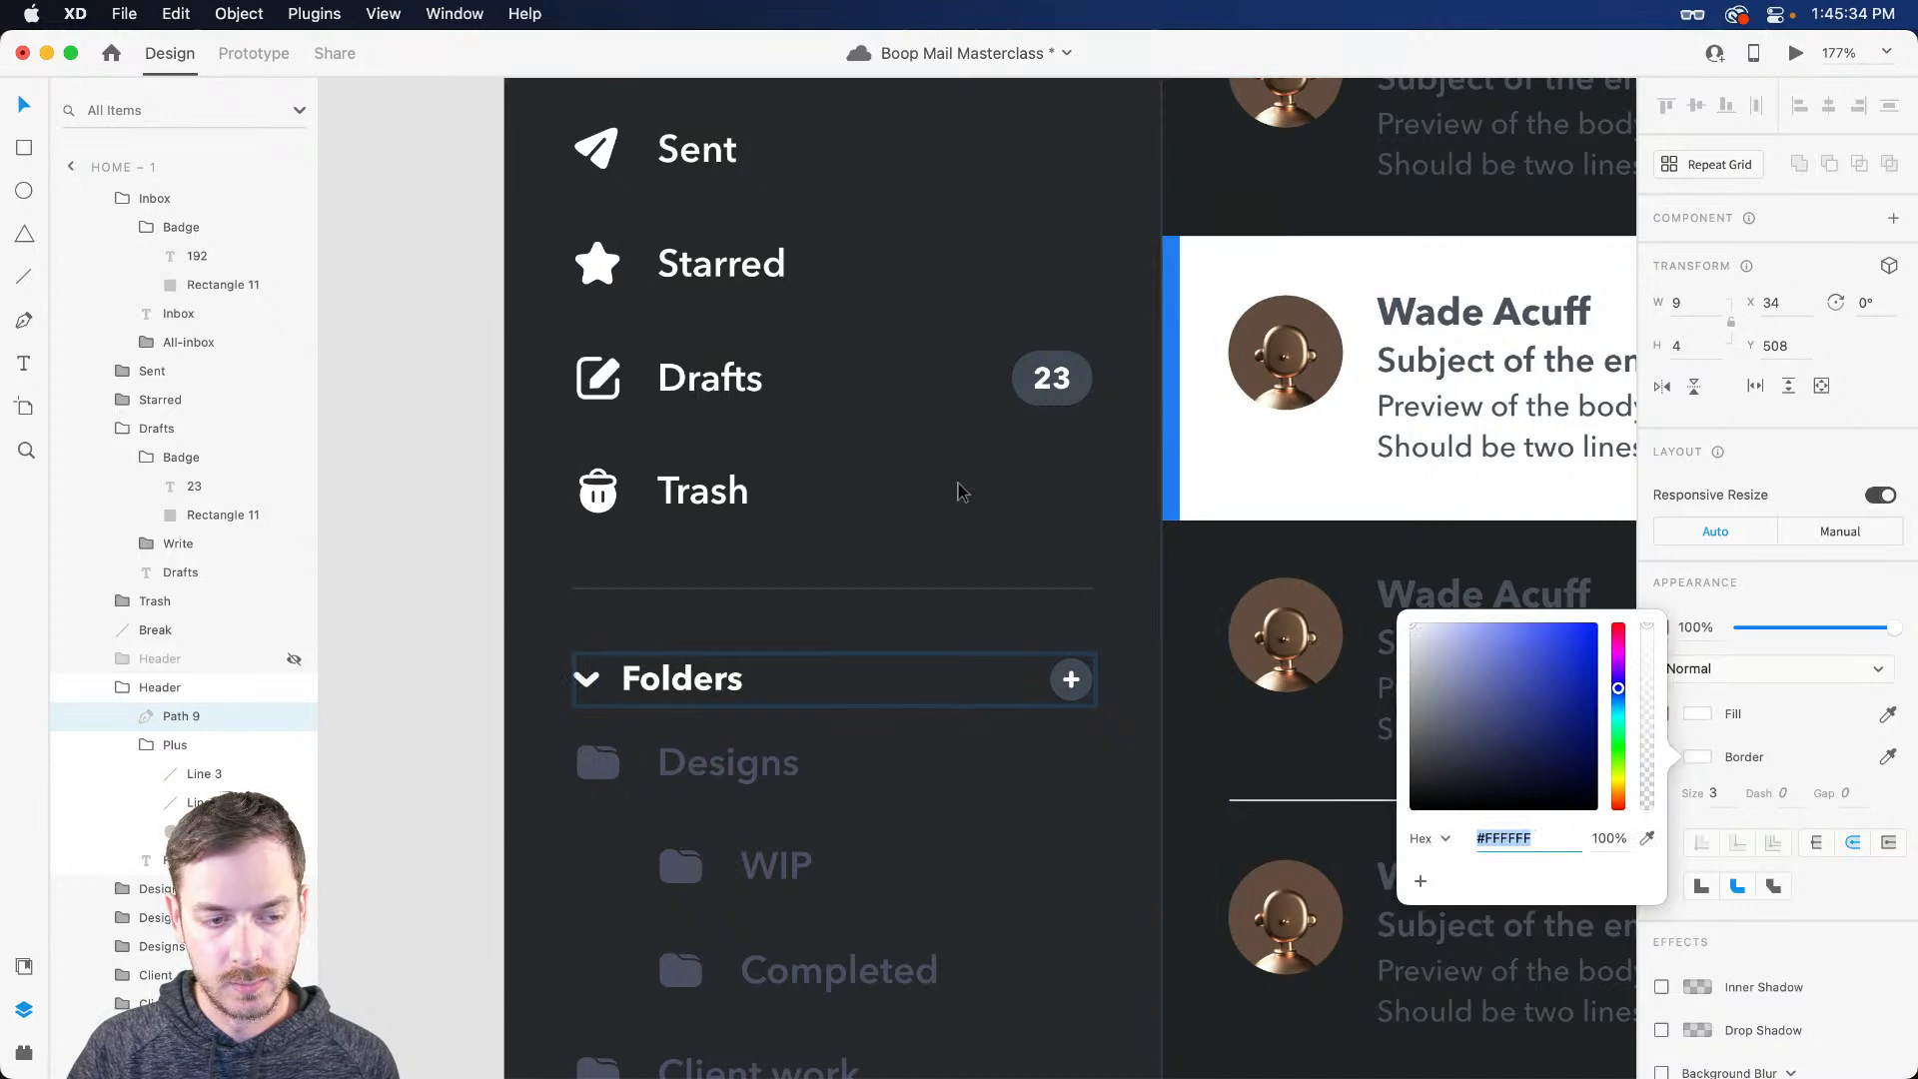
Step: Set the fill of the Designs, WIP, Completed, Client work and Personal folder items to white #FFFFFF
left_click(698, 762)
scroll(707, 767, "down", 5)
left_click(754, 391, "shift")
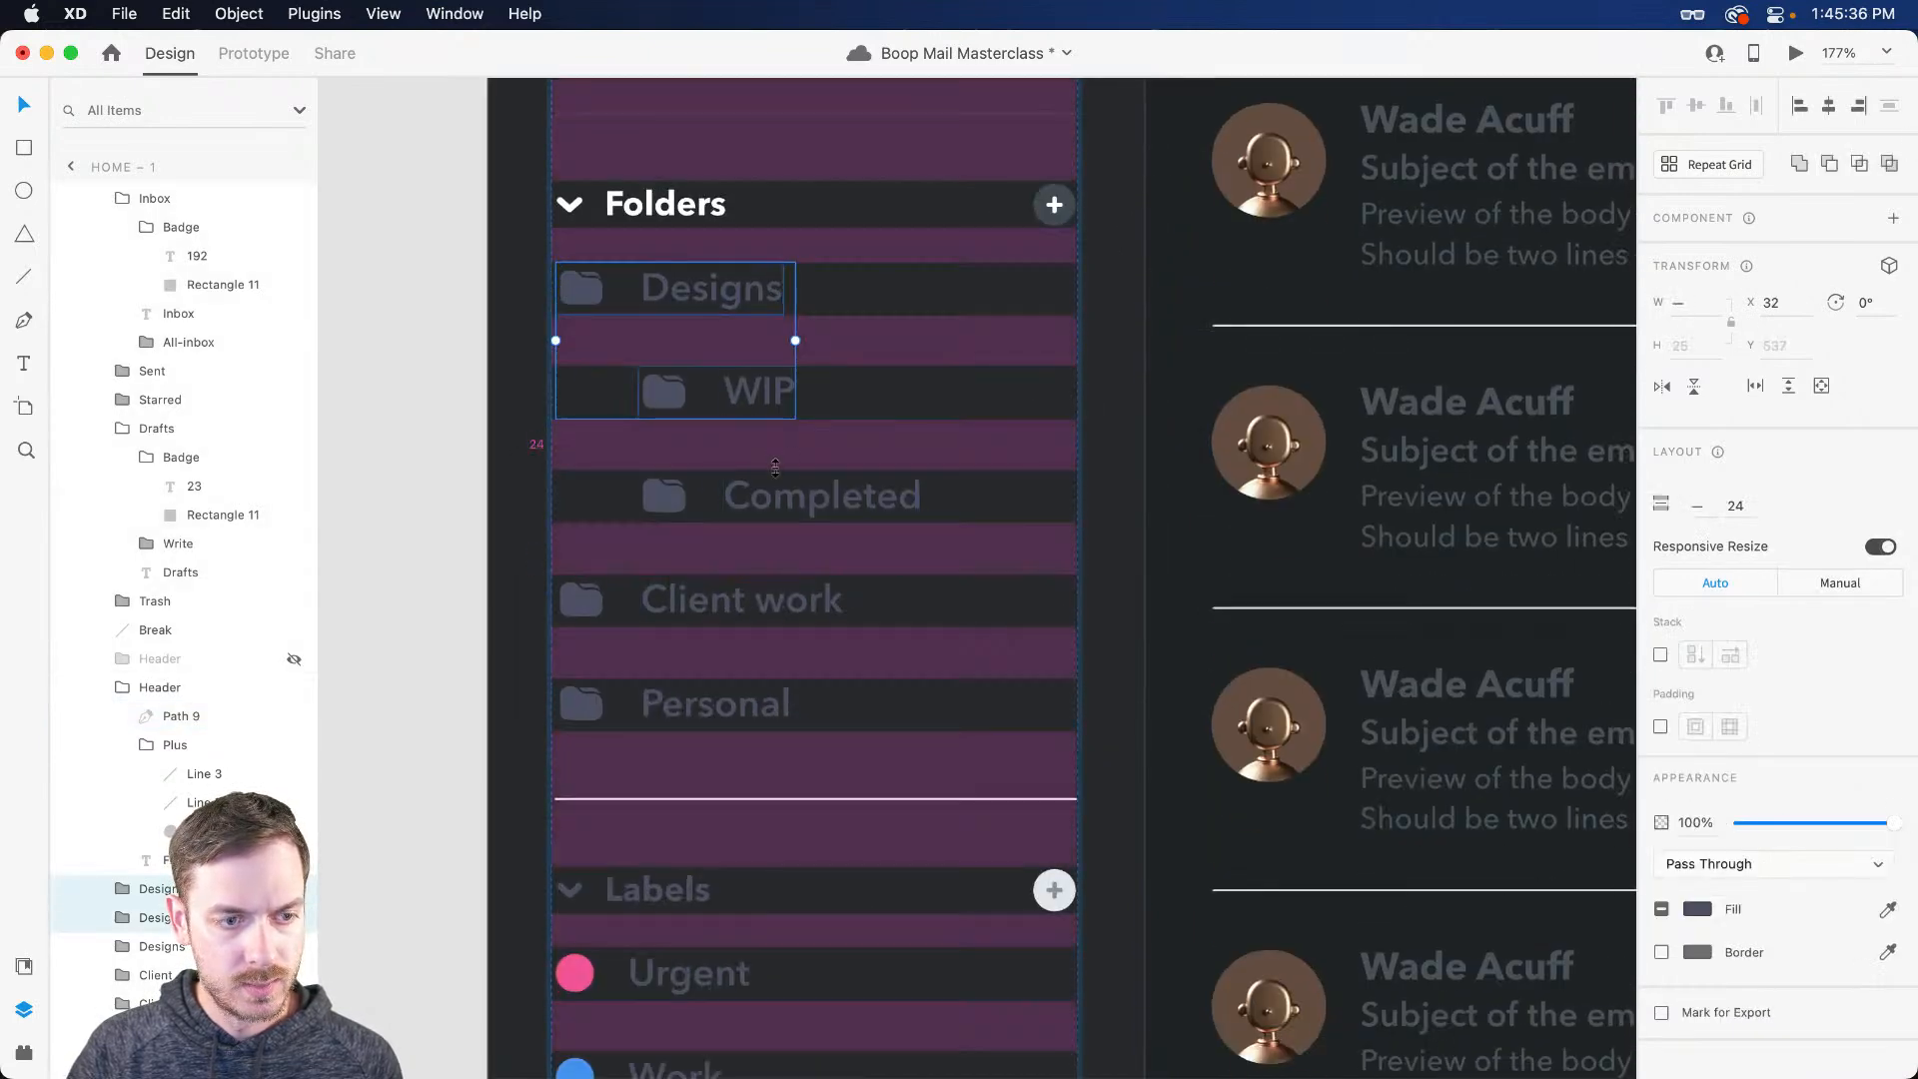
left_click(789, 496, "shift")
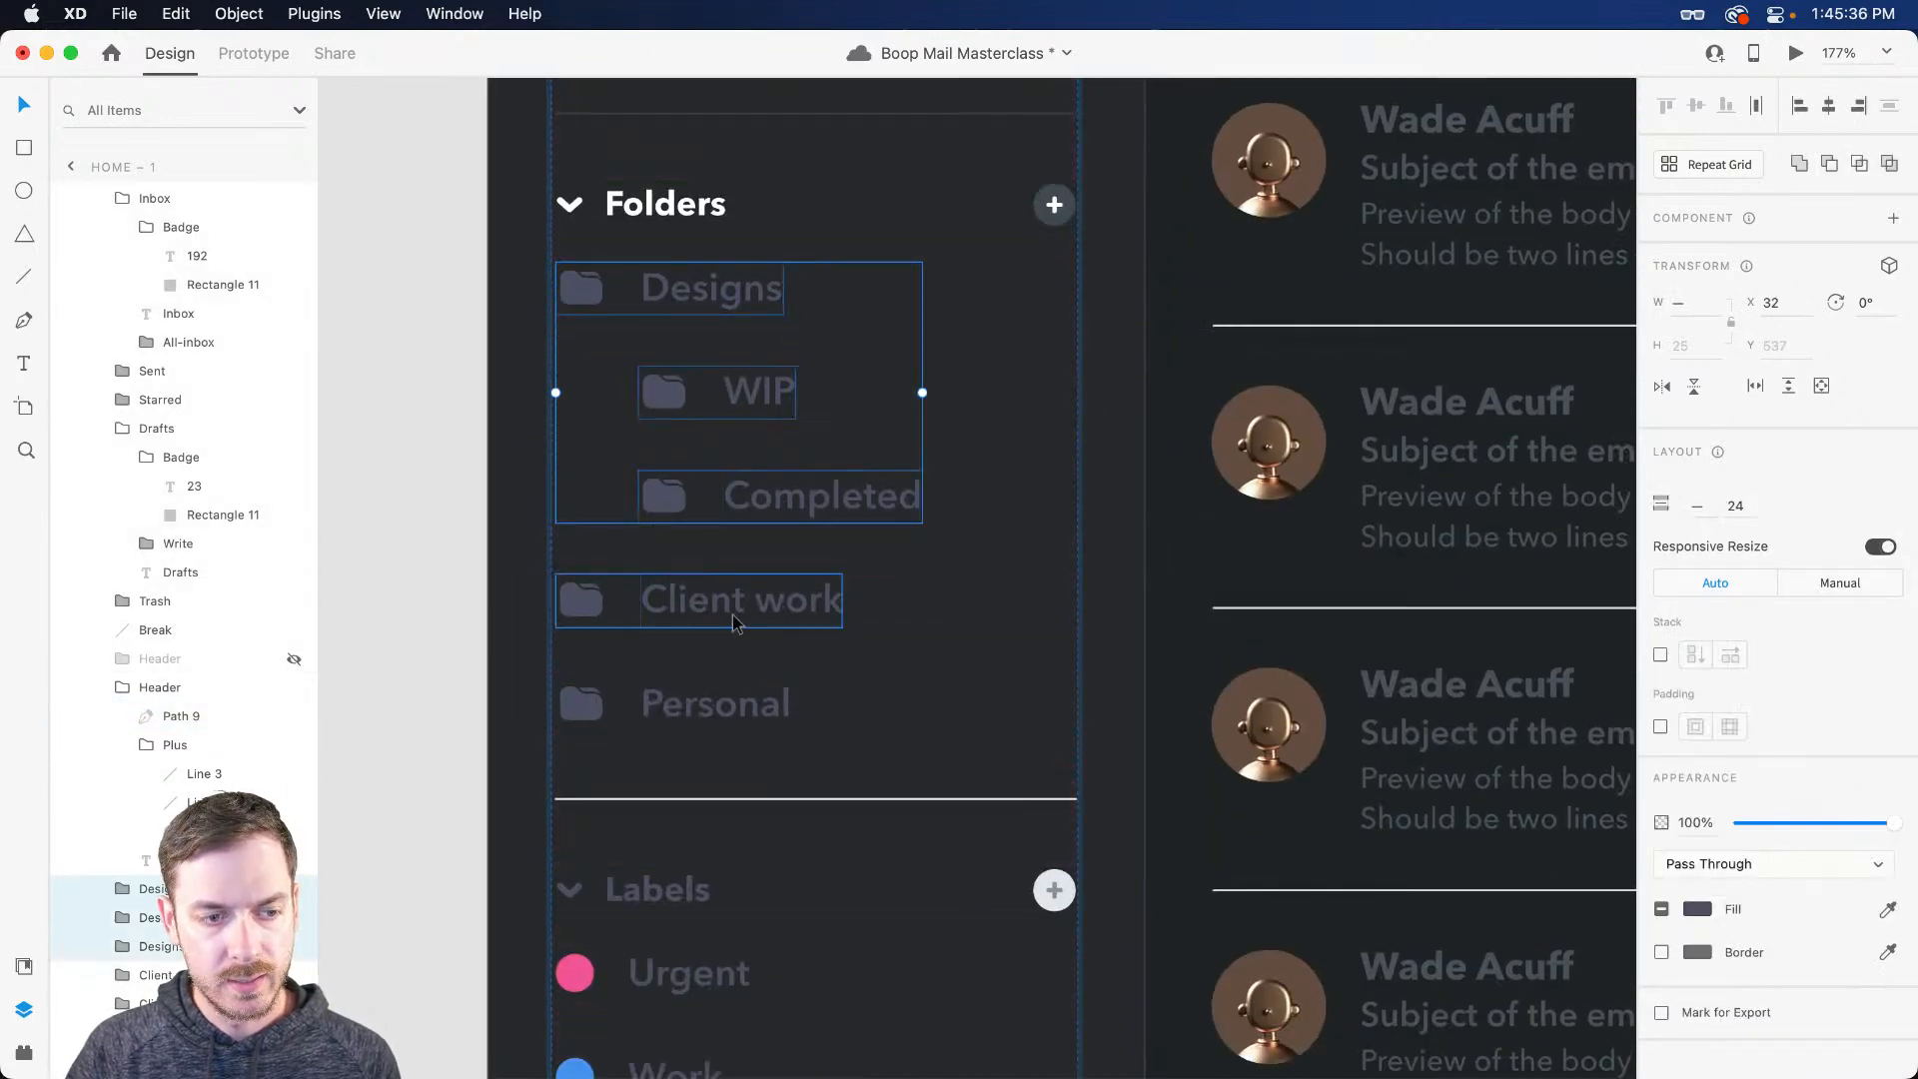
left_click(1697, 909)
type("fff")
key("Return")
key("Escape")
Step: Reduce the opacity of the divider line above Labels to 10%
scroll(387, 407, "down", 5)
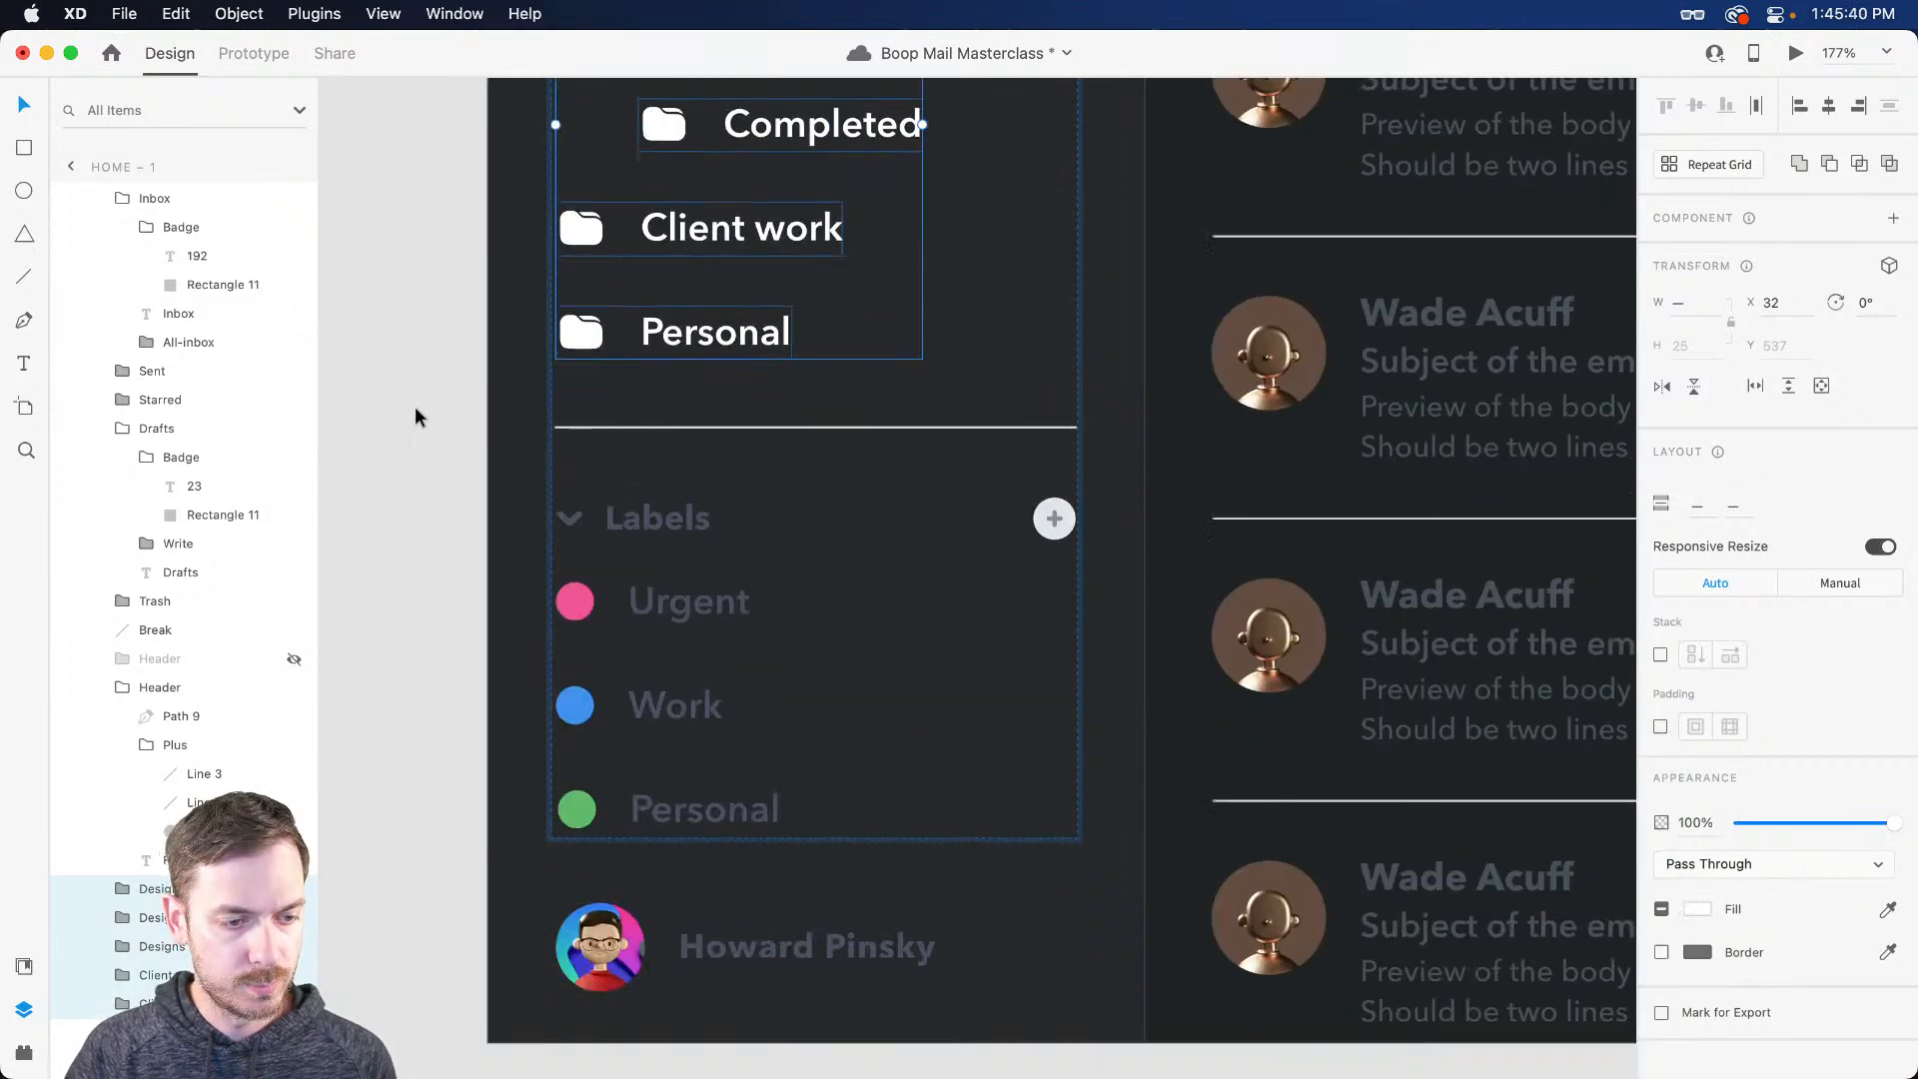
left_click(770, 429)
key("1")
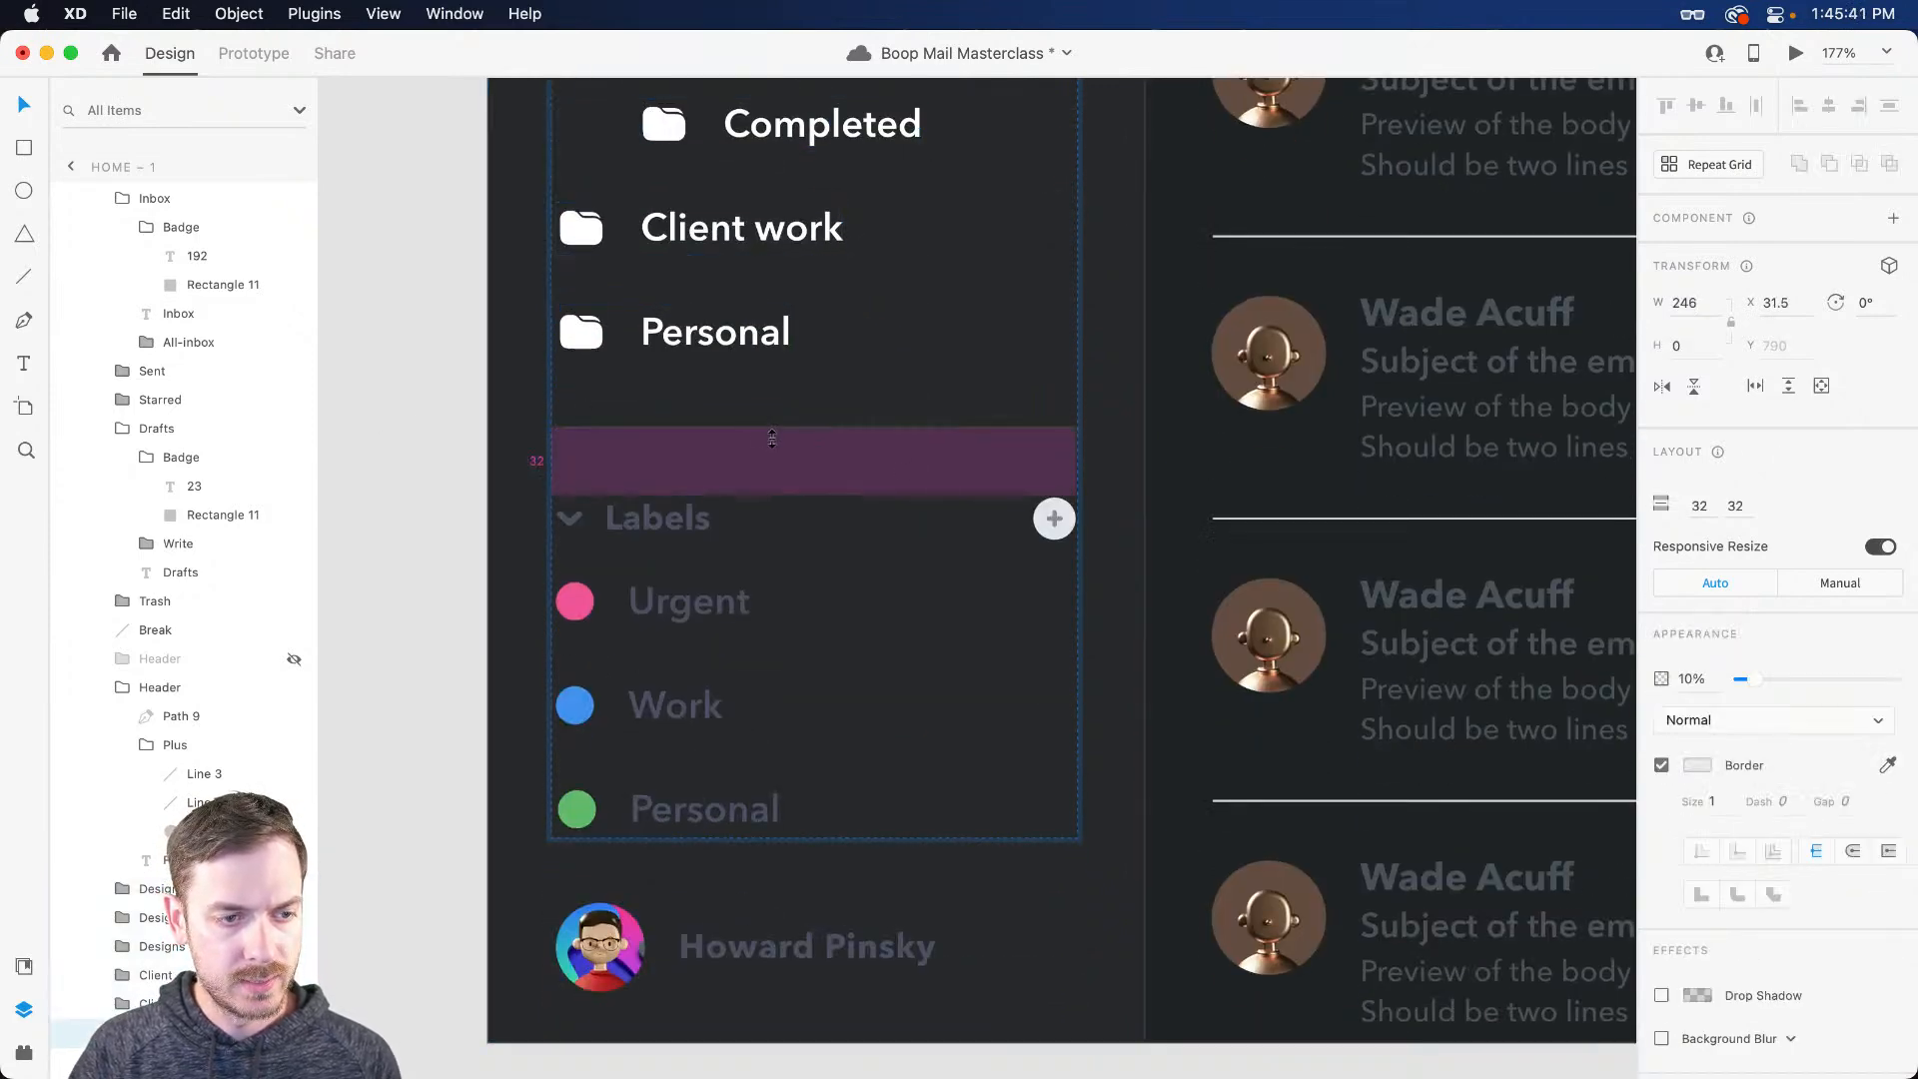
Step: Fill the Labels add button's circle with the Folders button's dark slate and make both plus lines white
left_click(1059, 522)
scroll(1057, 480, "up", 4)
key("i")
left_click(1071, 134)
left_click(1054, 807)
left_click(1056, 804, "shift")
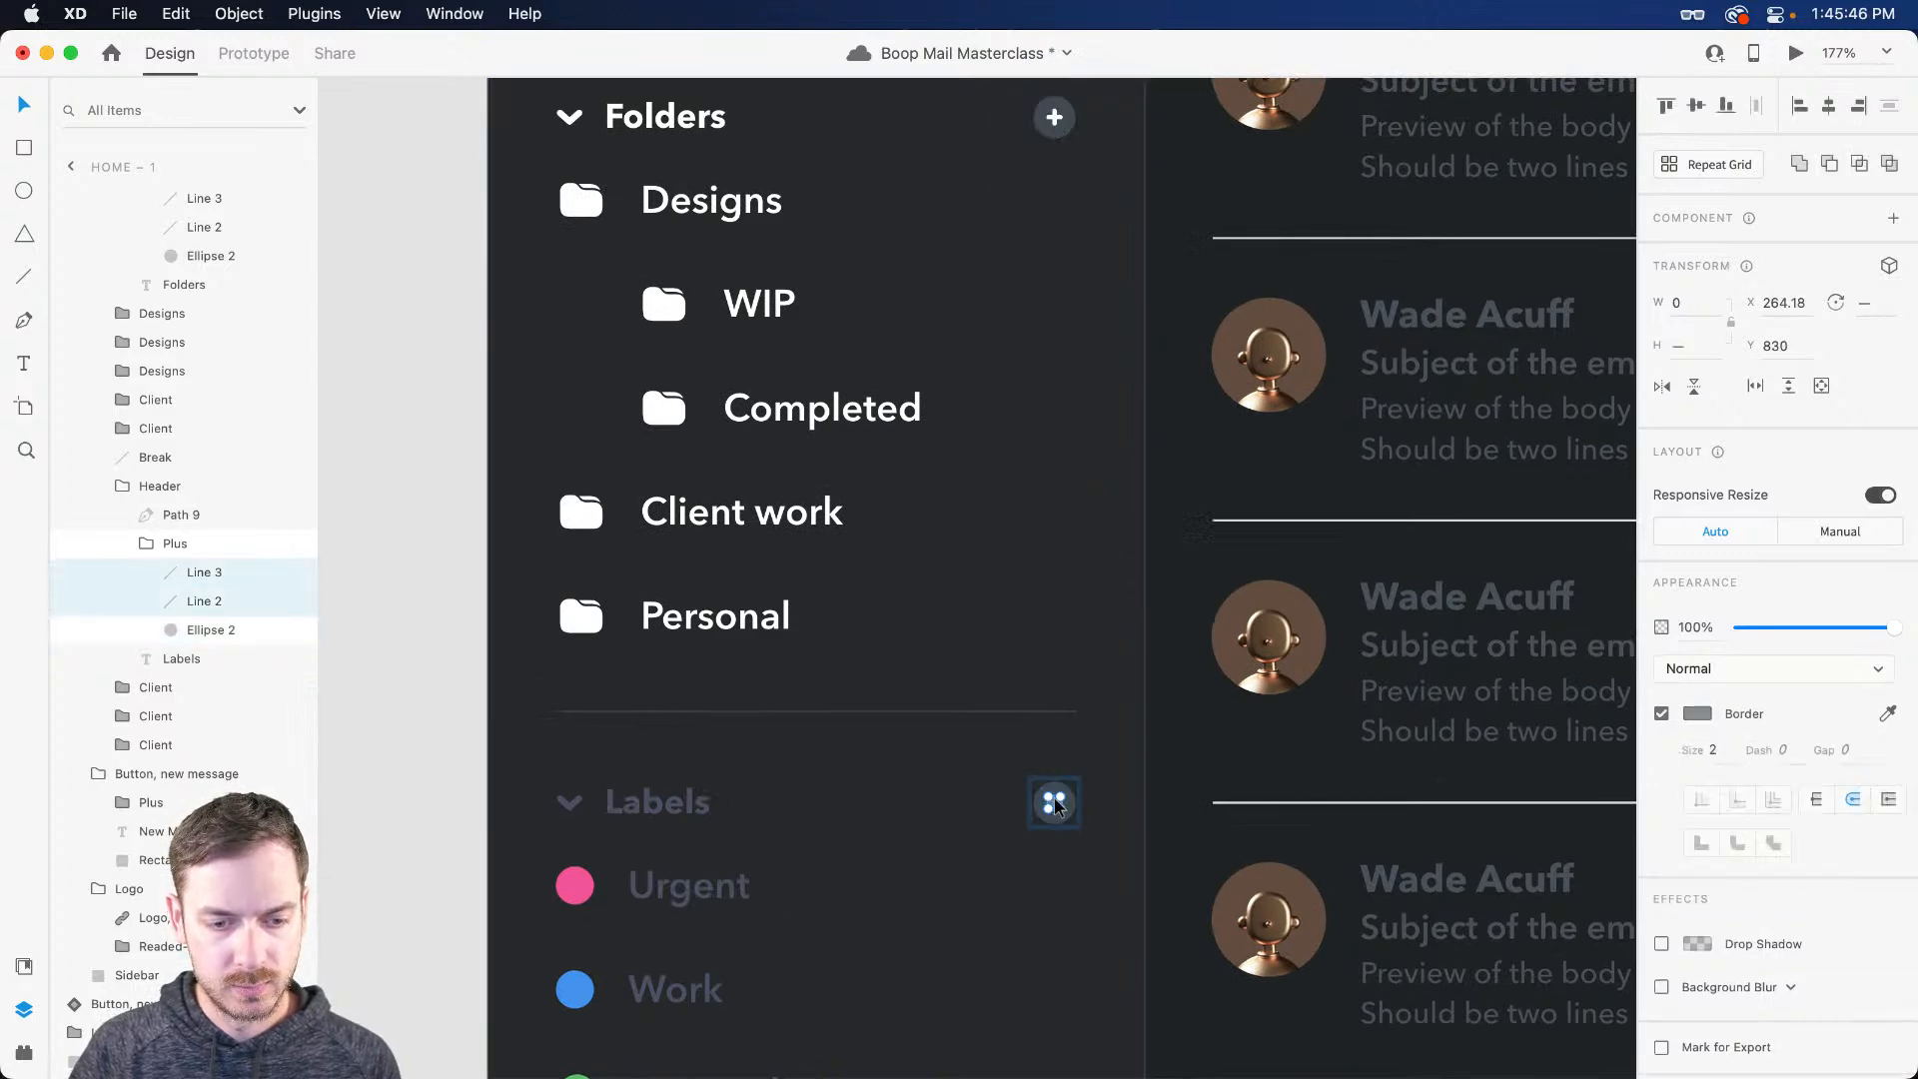
left_click(1695, 713)
Step: Turn the Labels heading text and the border of its arrow white
left_click(629, 804)
double_click(636, 807)
key("Escape")
left_click(1697, 1024)
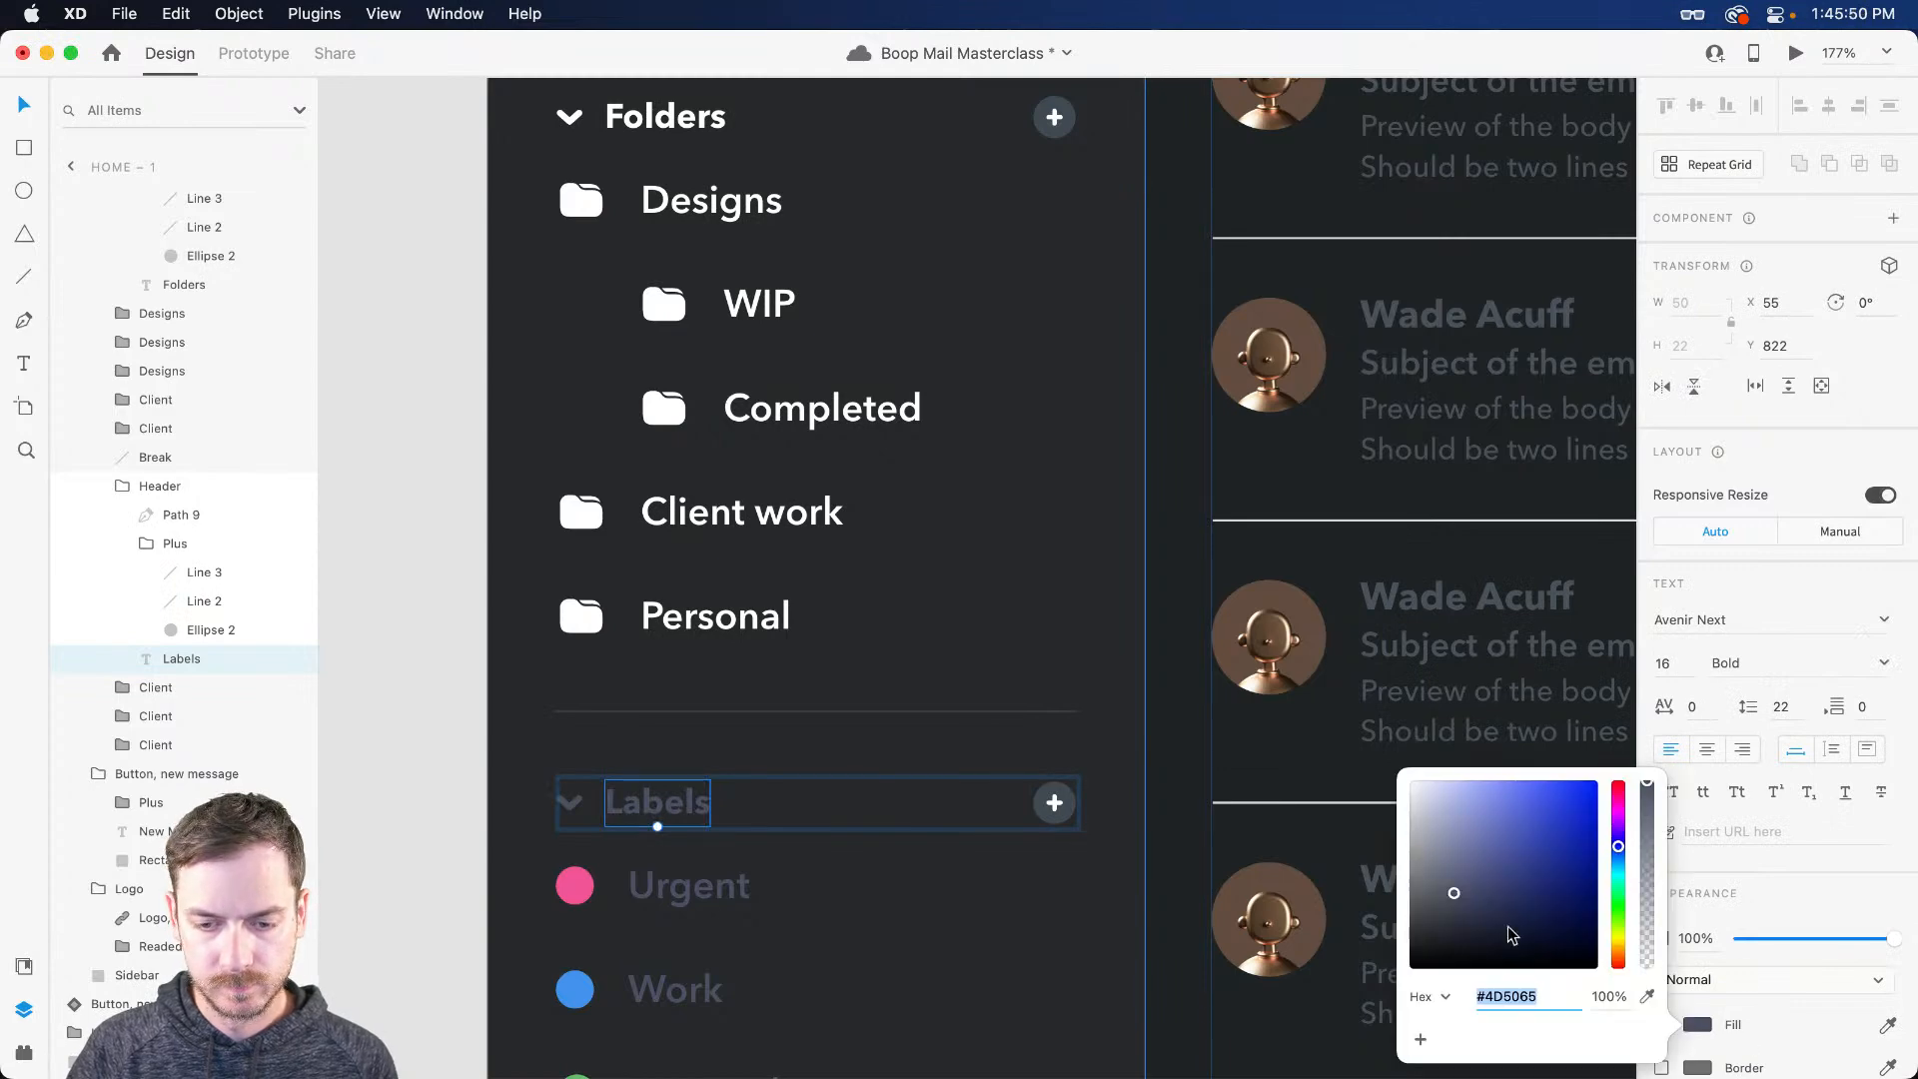
left_click(573, 808)
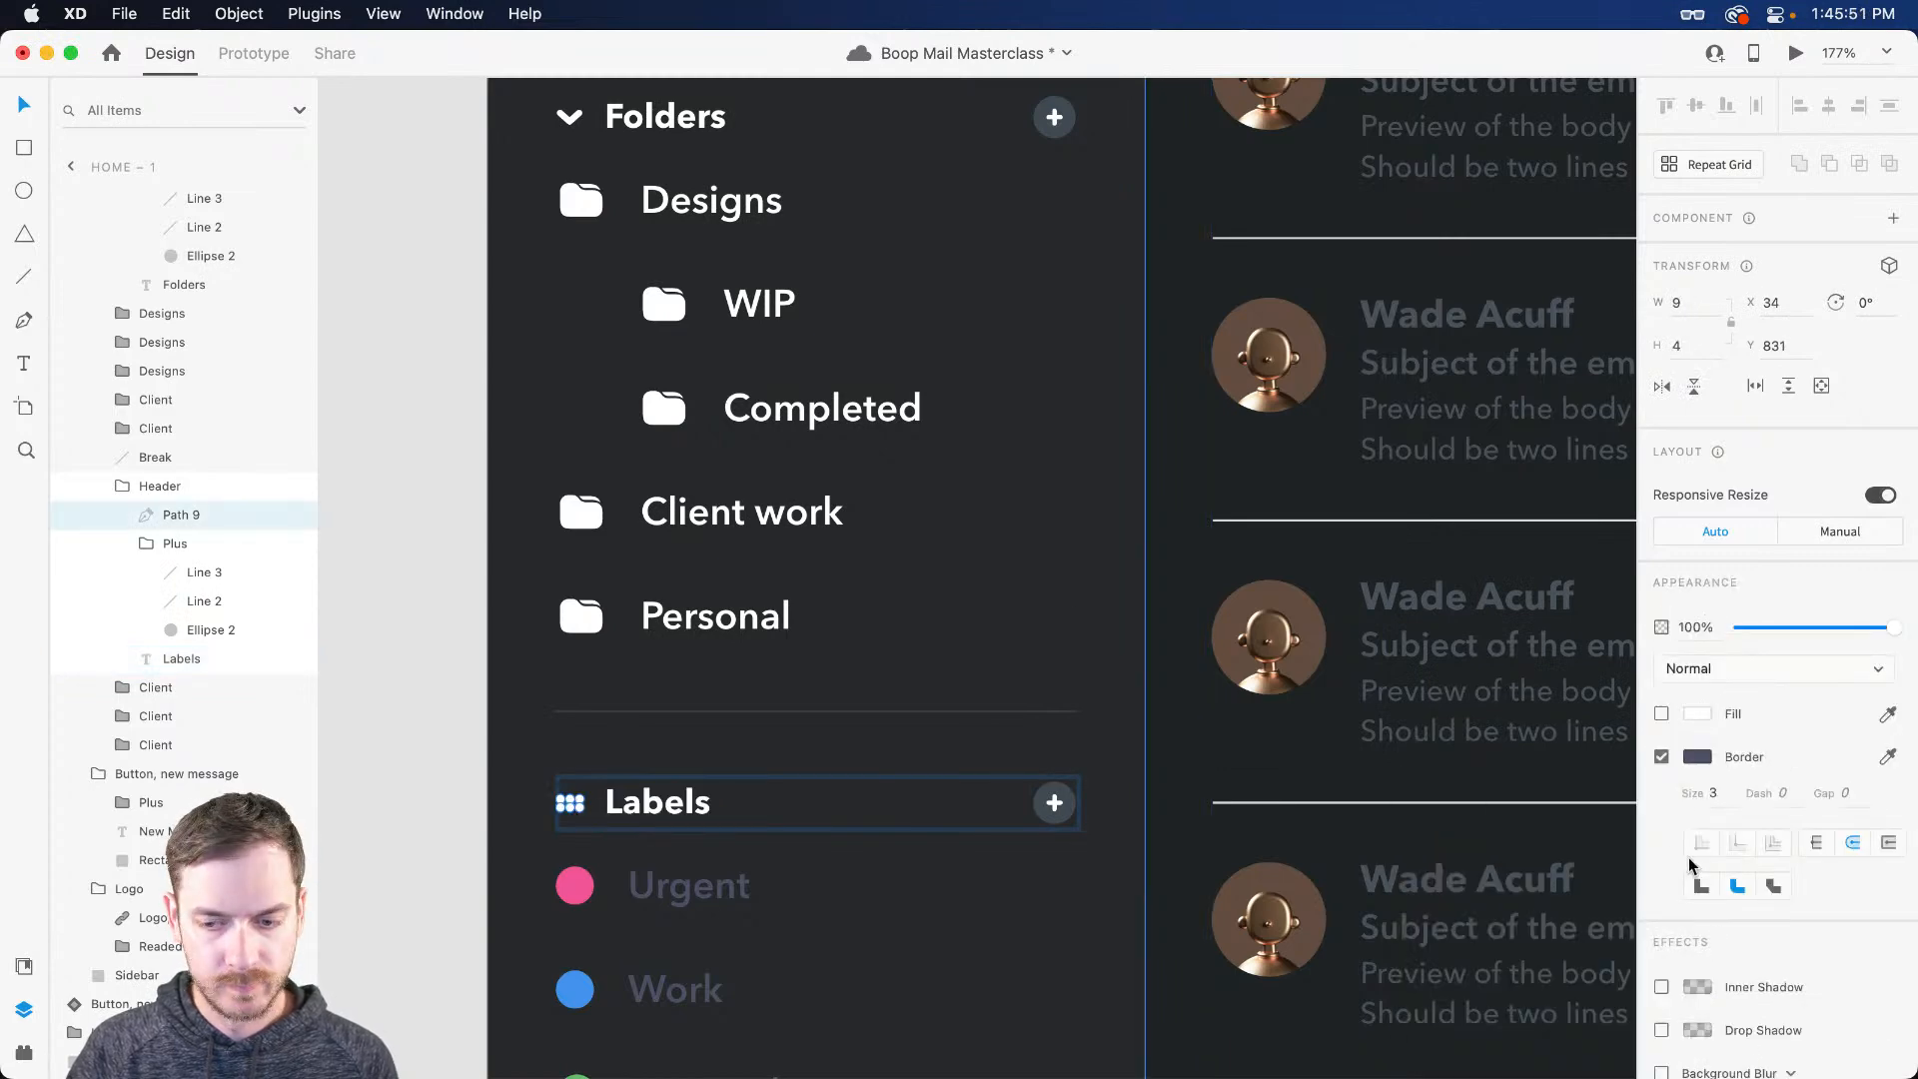
left_click(1695, 758)
key("Escape")
Step: Fill the Urgent, Work and Personal label texts in the sidebar with the white of the Labels heading
scroll(749, 649, "down", 5)
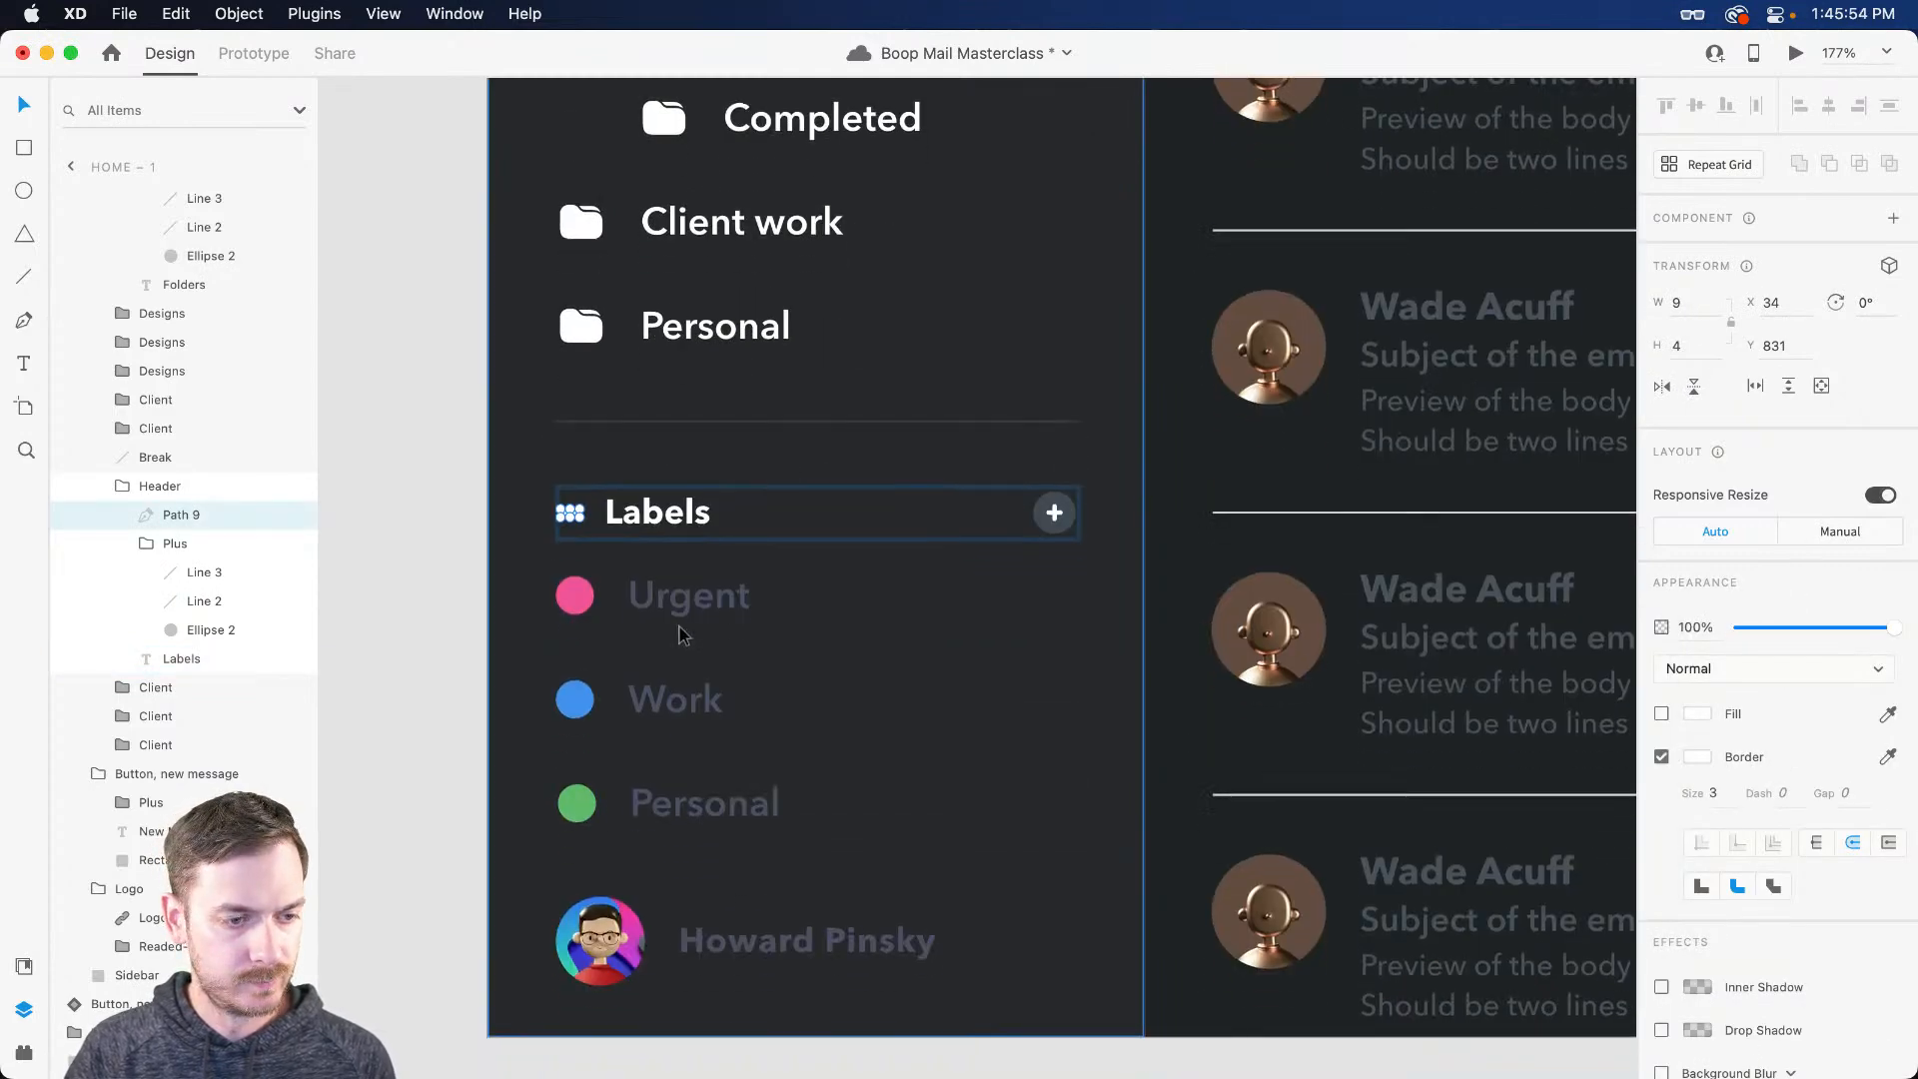
double_click(690, 596)
key("i")
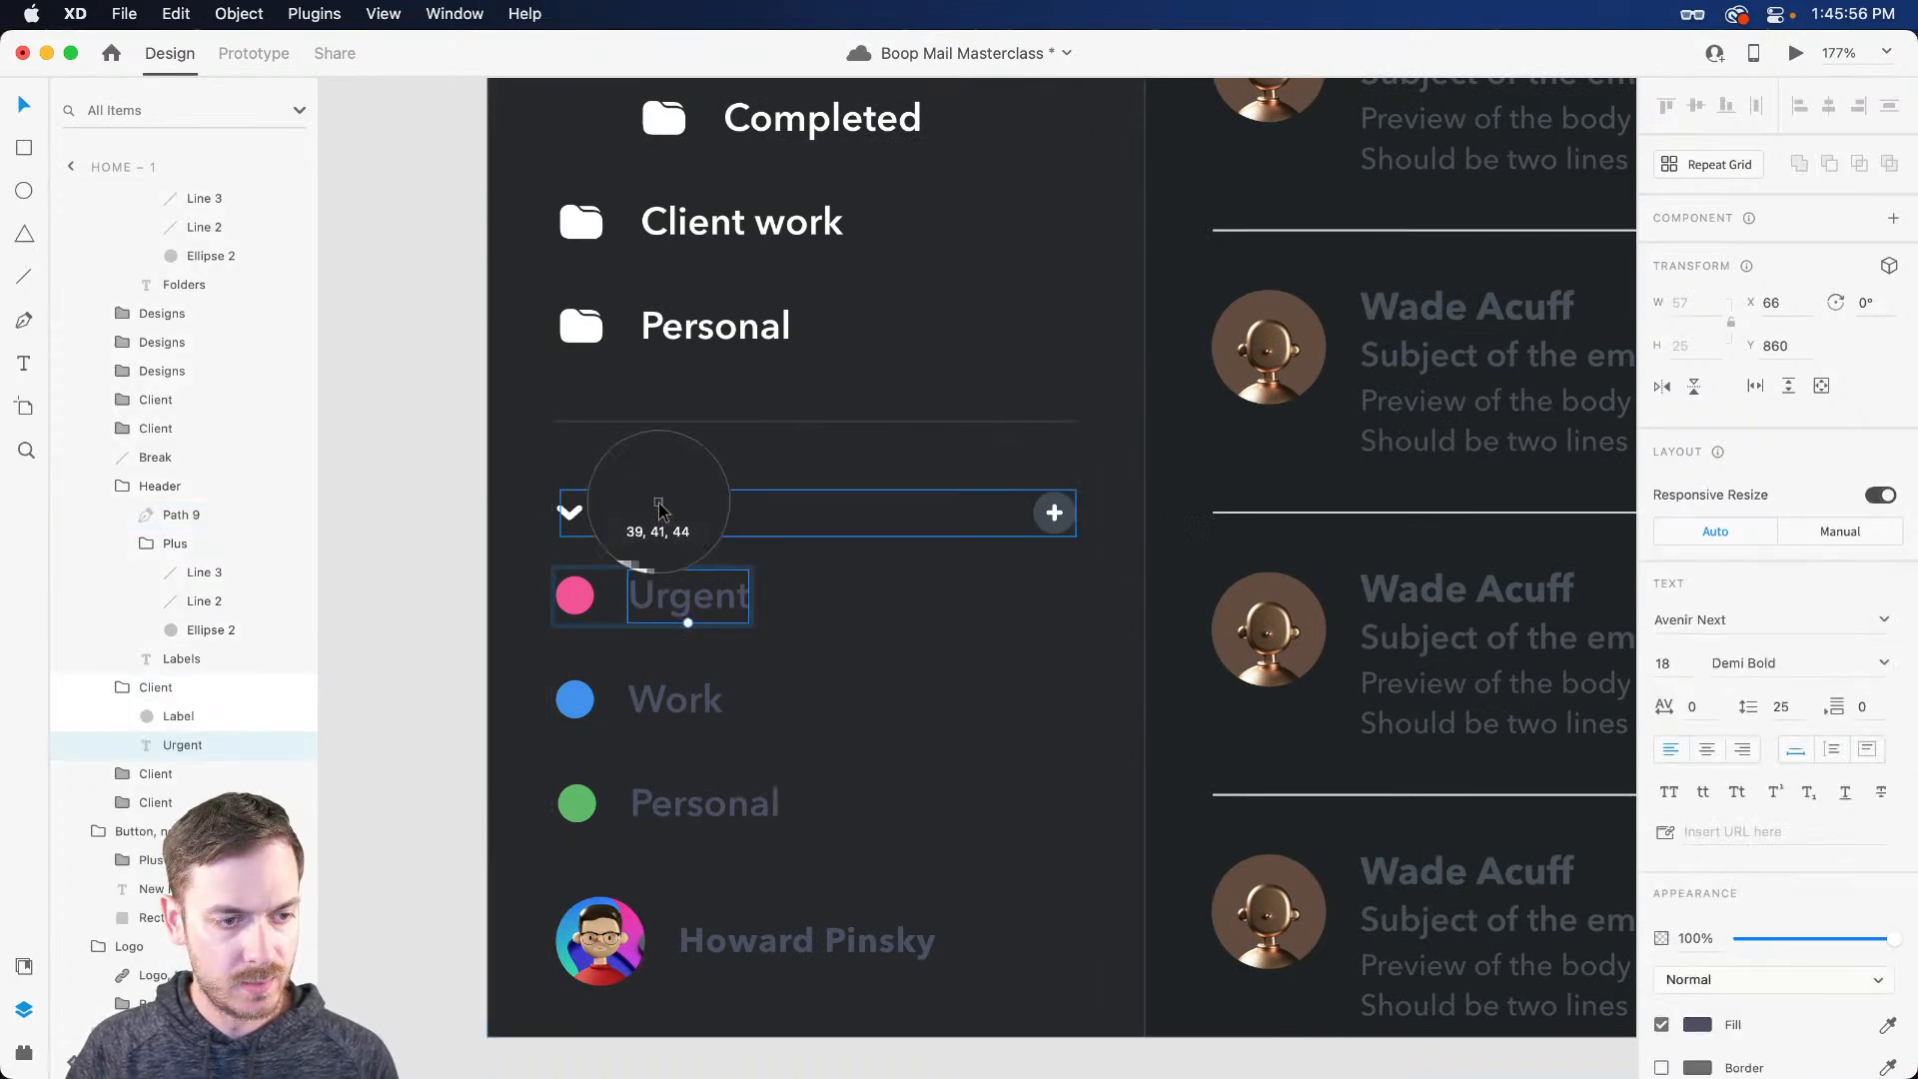
left_click(651, 512)
double_click(670, 705)
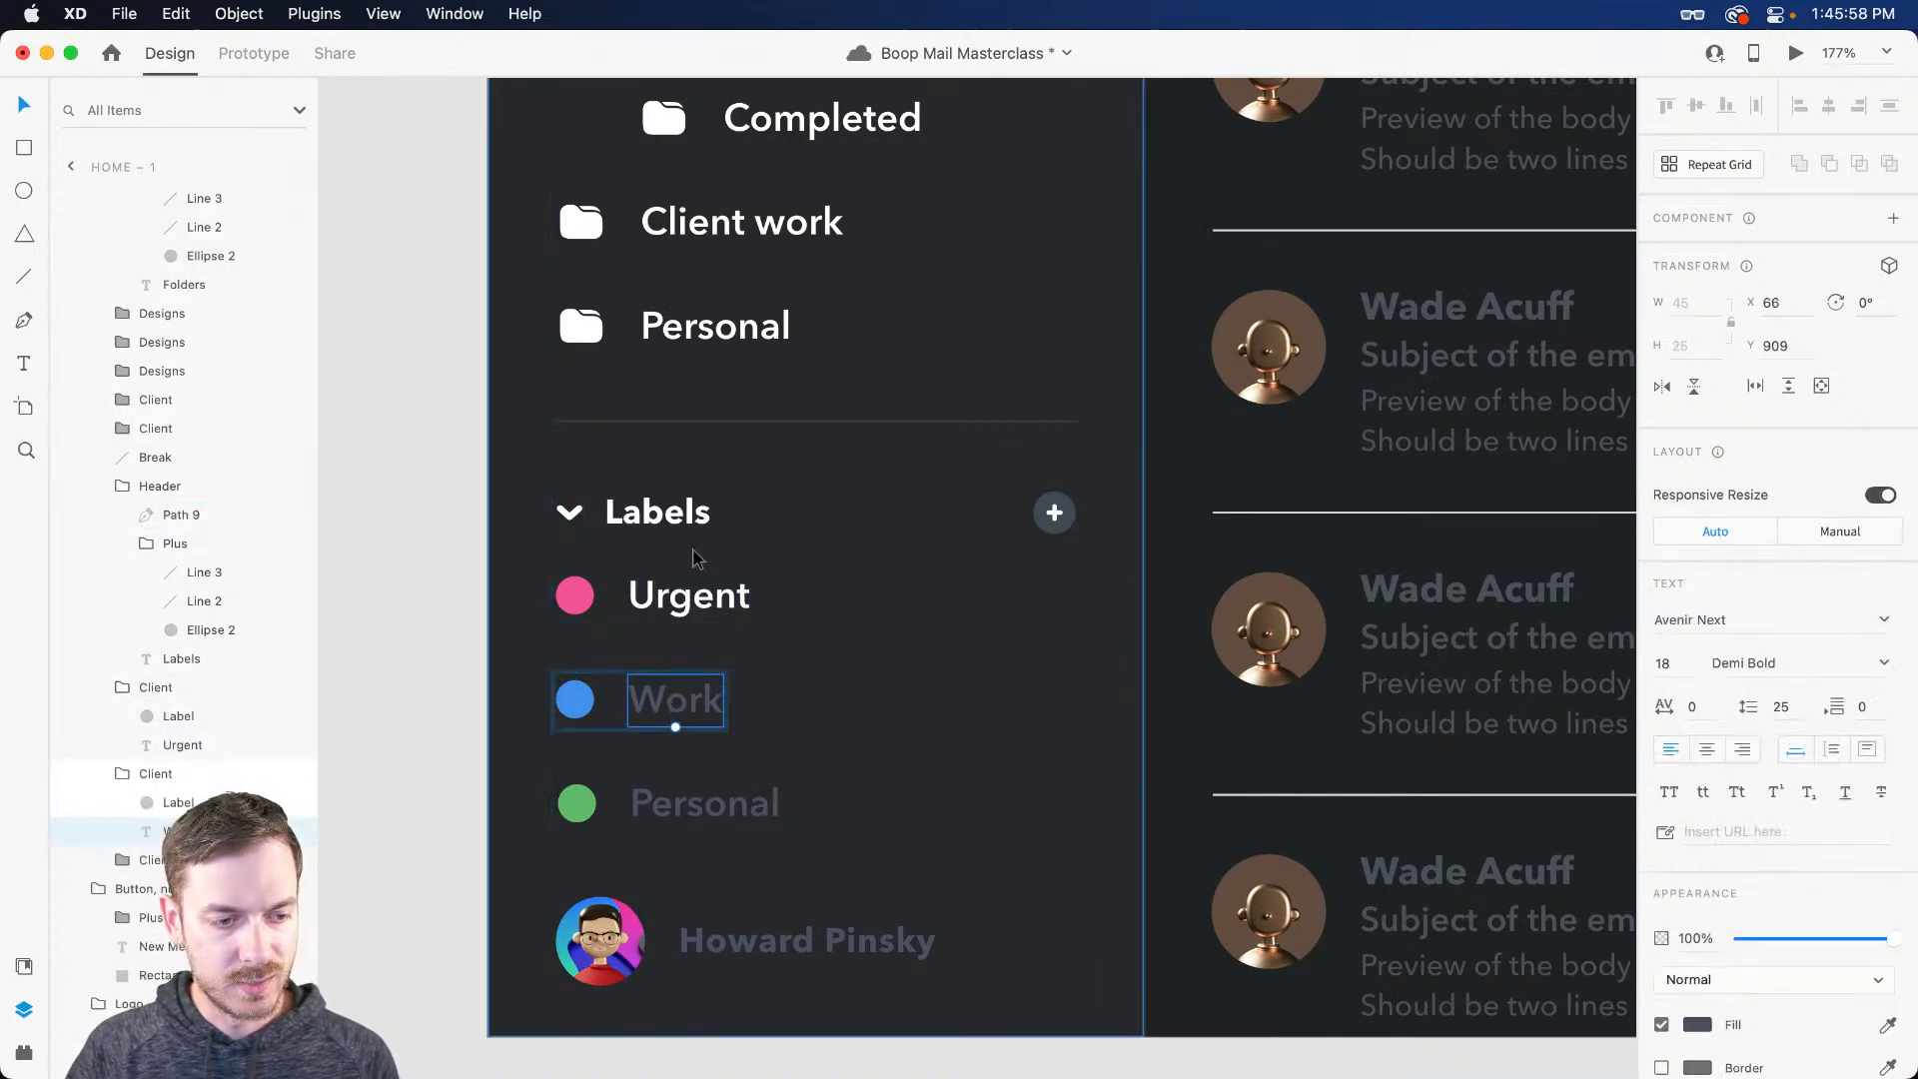
key("i")
left_click(676, 515)
double_click(699, 802)
key("i")
left_click(679, 517)
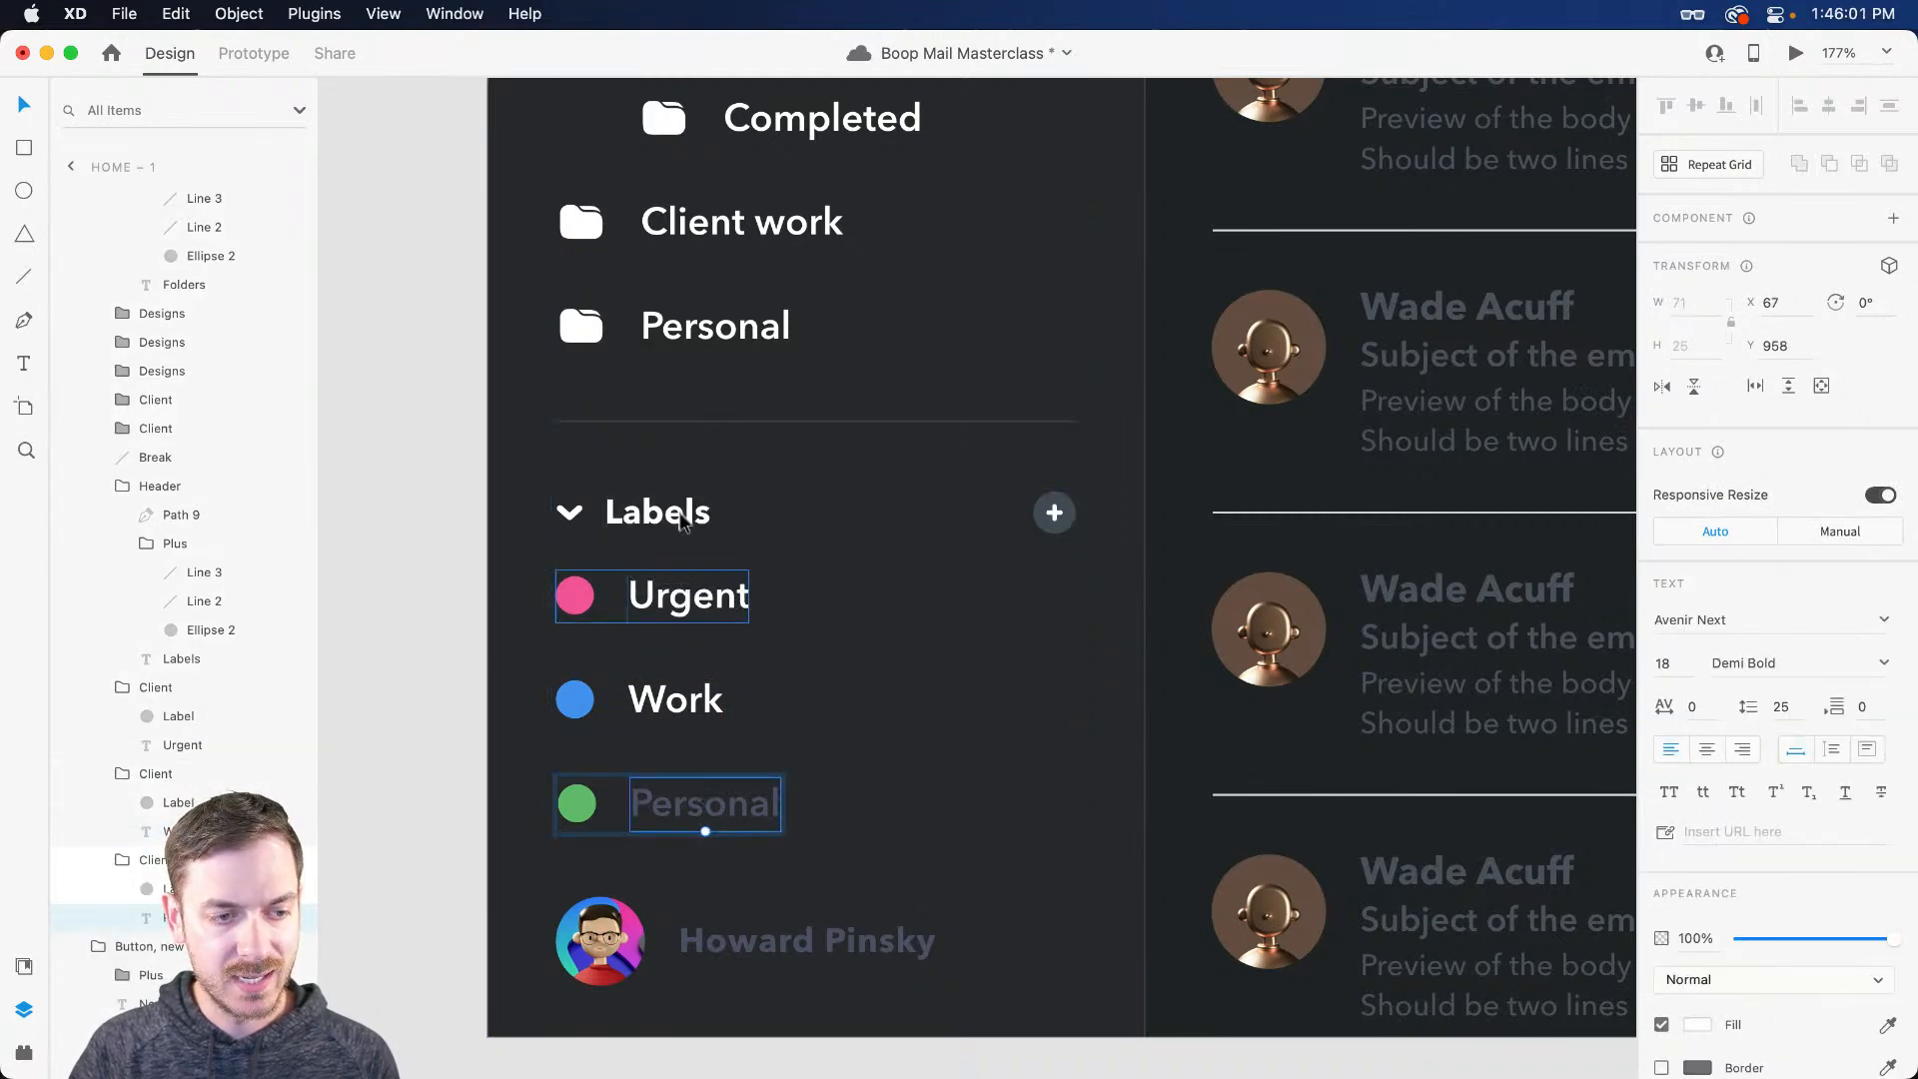
Step: Fill the profile name beside the avatar in the sidebar with the white of the Labels heading
double_click(772, 931)
key("Escape")
key("i")
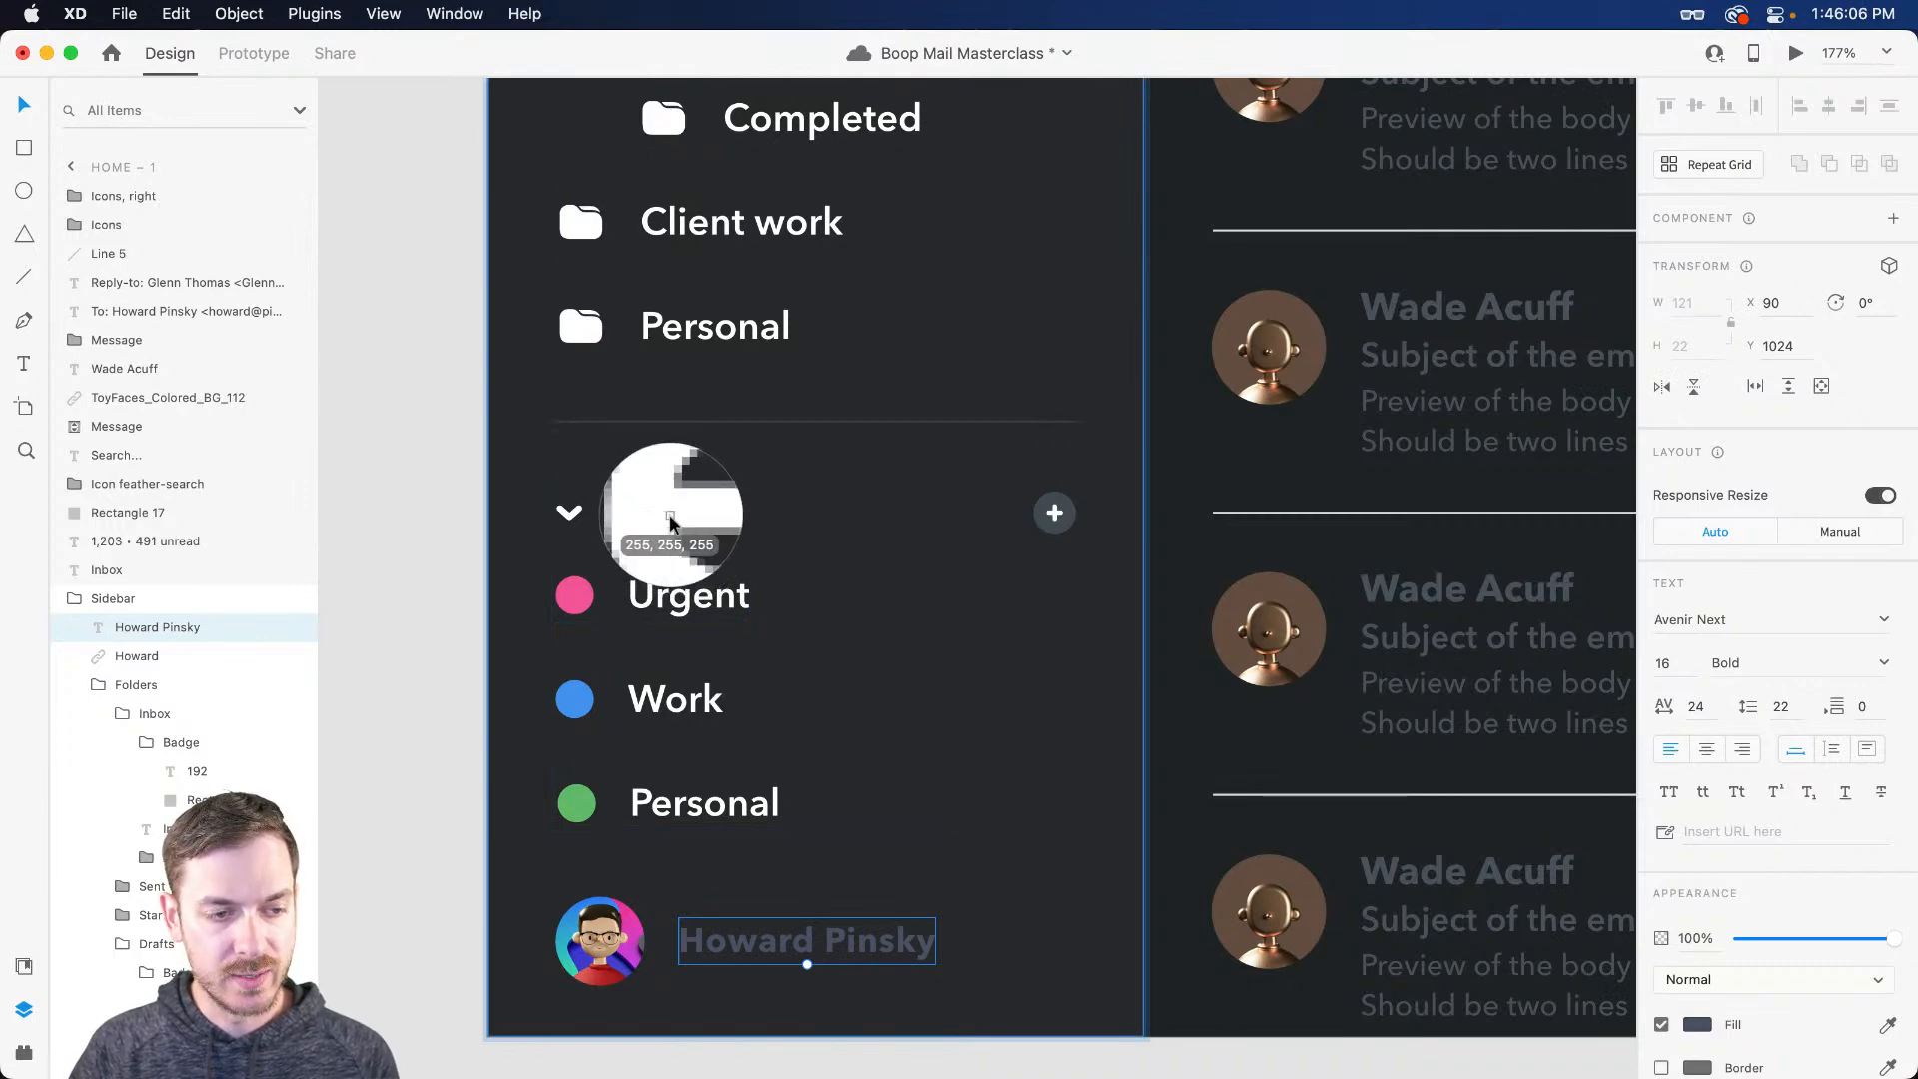
left_click(672, 514)
left_click(966, 527)
scroll(805, 545, "down", 5)
scroll(807, 554, "down", 5)
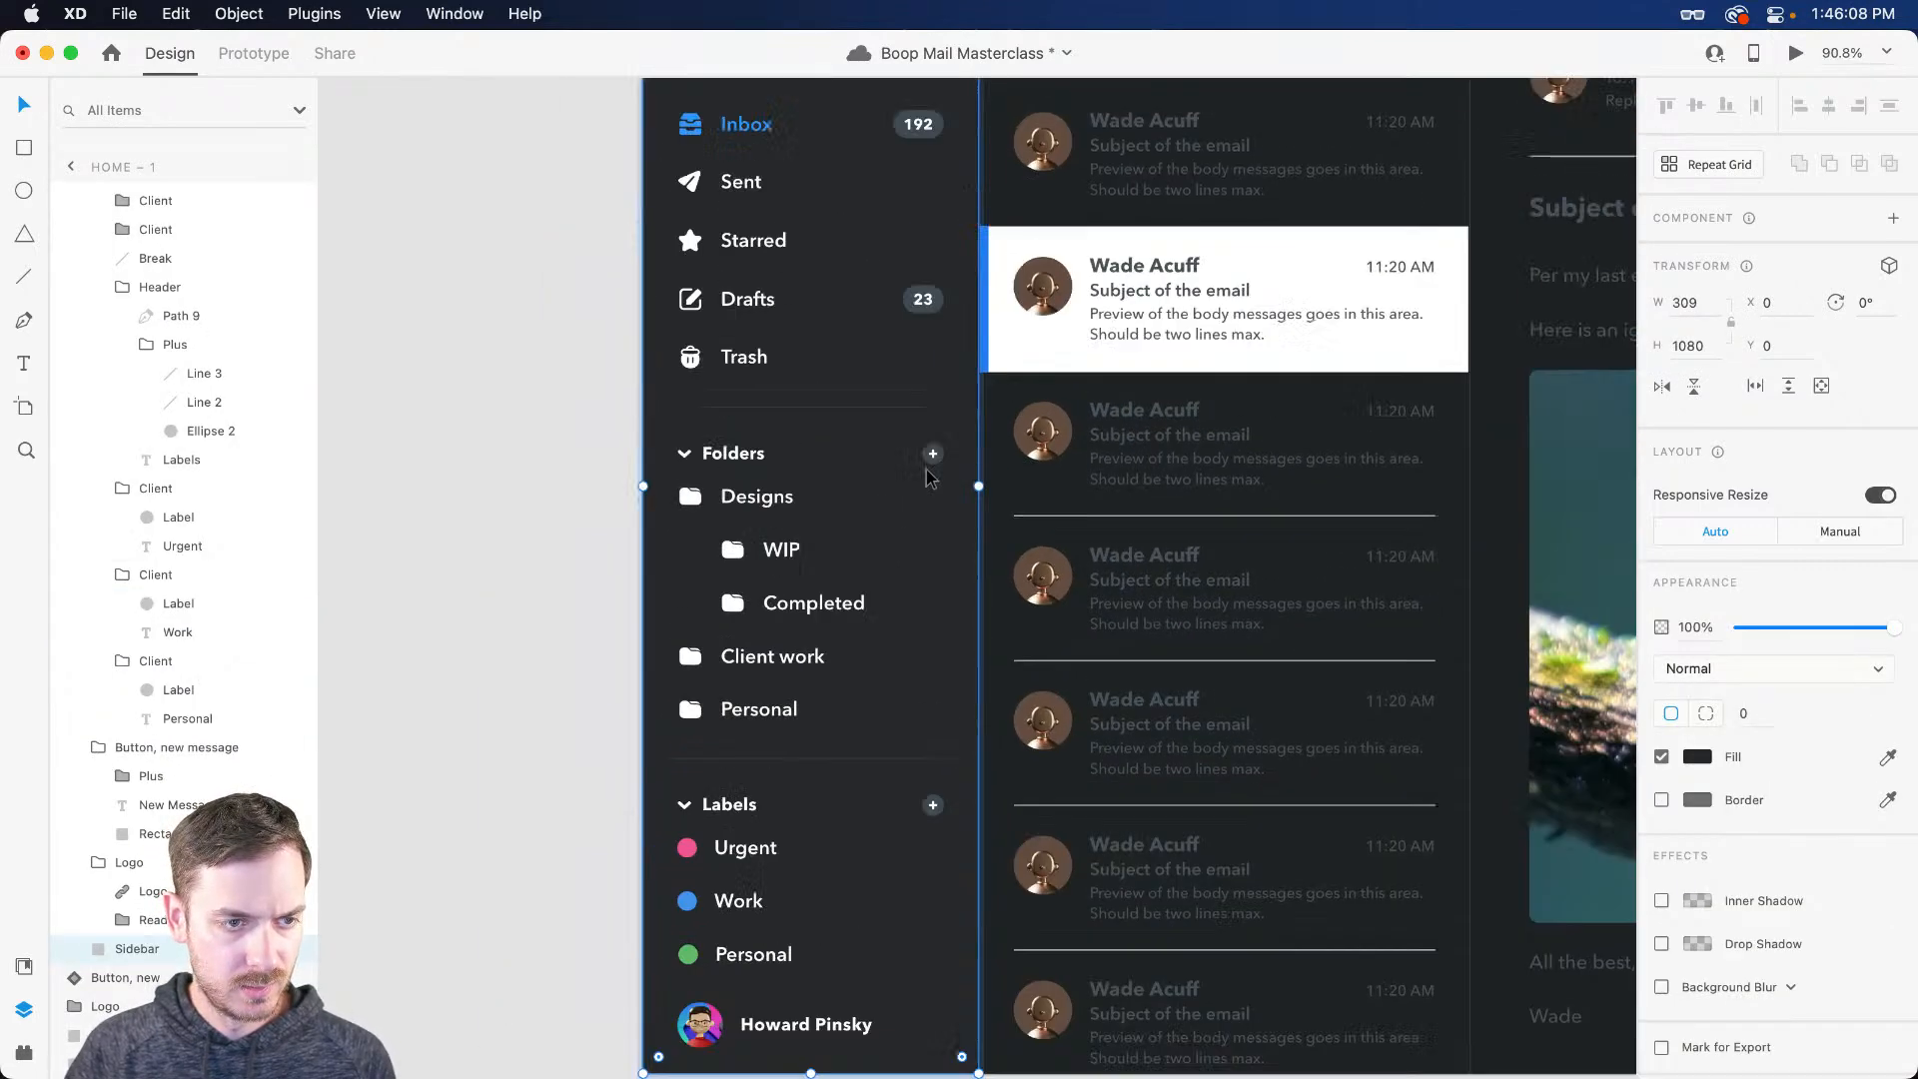
left_click(478, 409)
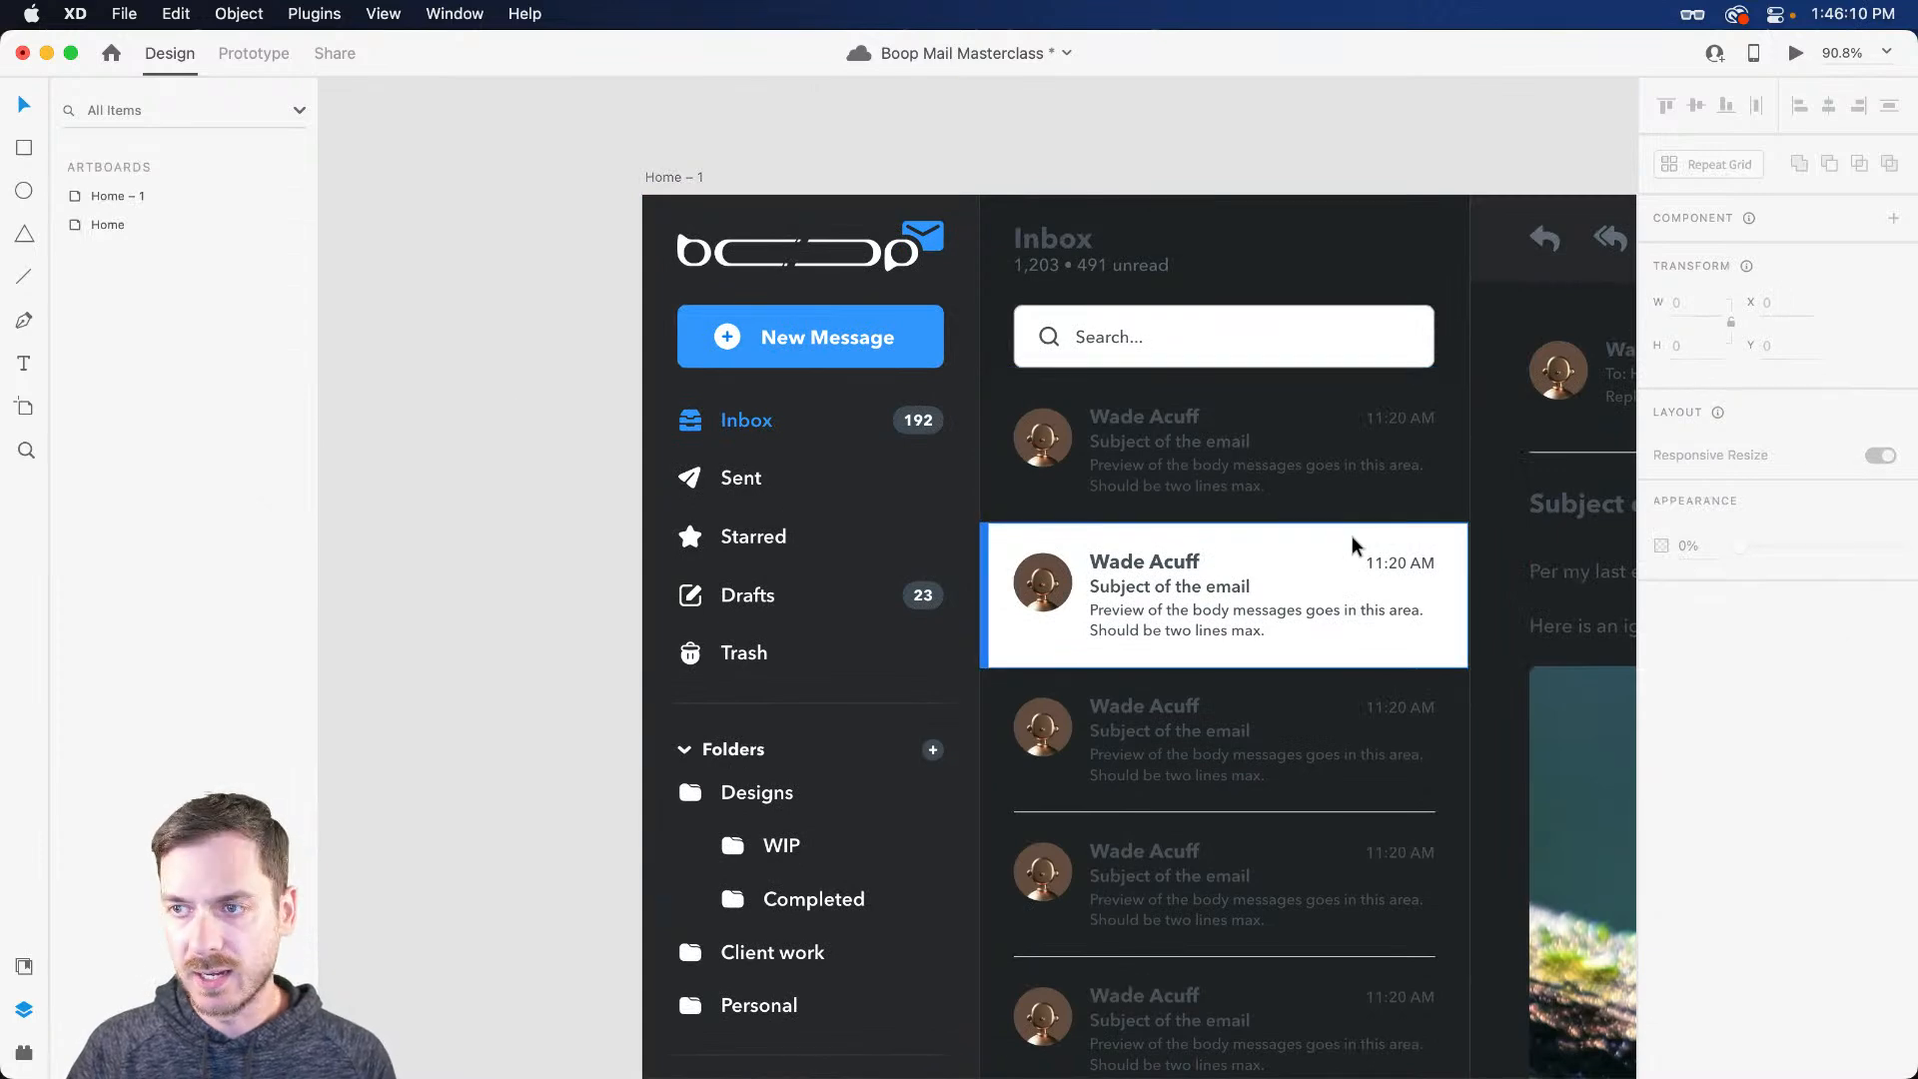
Step: Fill the background rectangle of the active message in the inbox list with the sidebar's dark color
scroll(1352, 560, "right", 2)
scroll(1350, 594, "up", 1)
scroll(1352, 597, "up", 3)
left_click(1409, 599, "super")
key("i")
left_click(601, 477)
key("Escape")
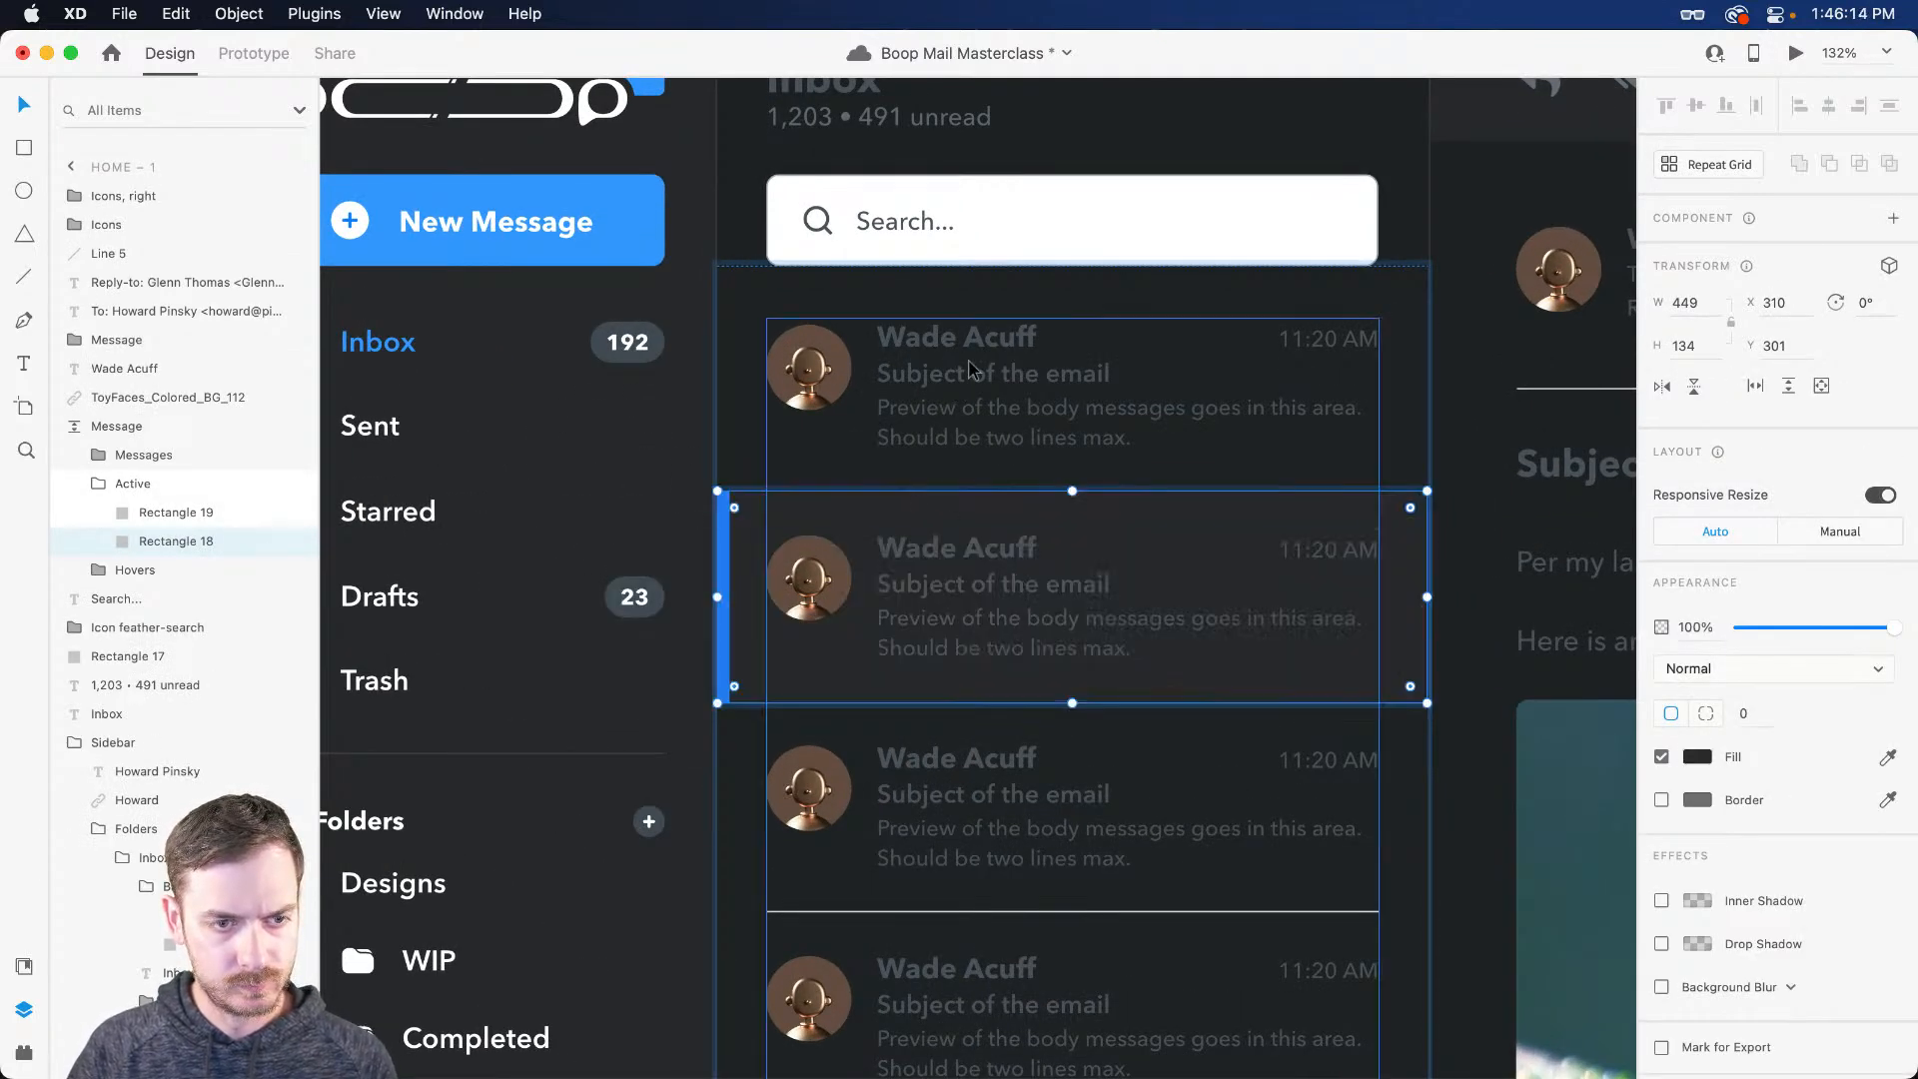
Step: Set the fill of the first message's sender, subject and preview texts to white #FFFFFF
left_click(967, 343)
double_click(967, 342)
left_click(994, 373, "shift")
left_click(1099, 419, "shift")
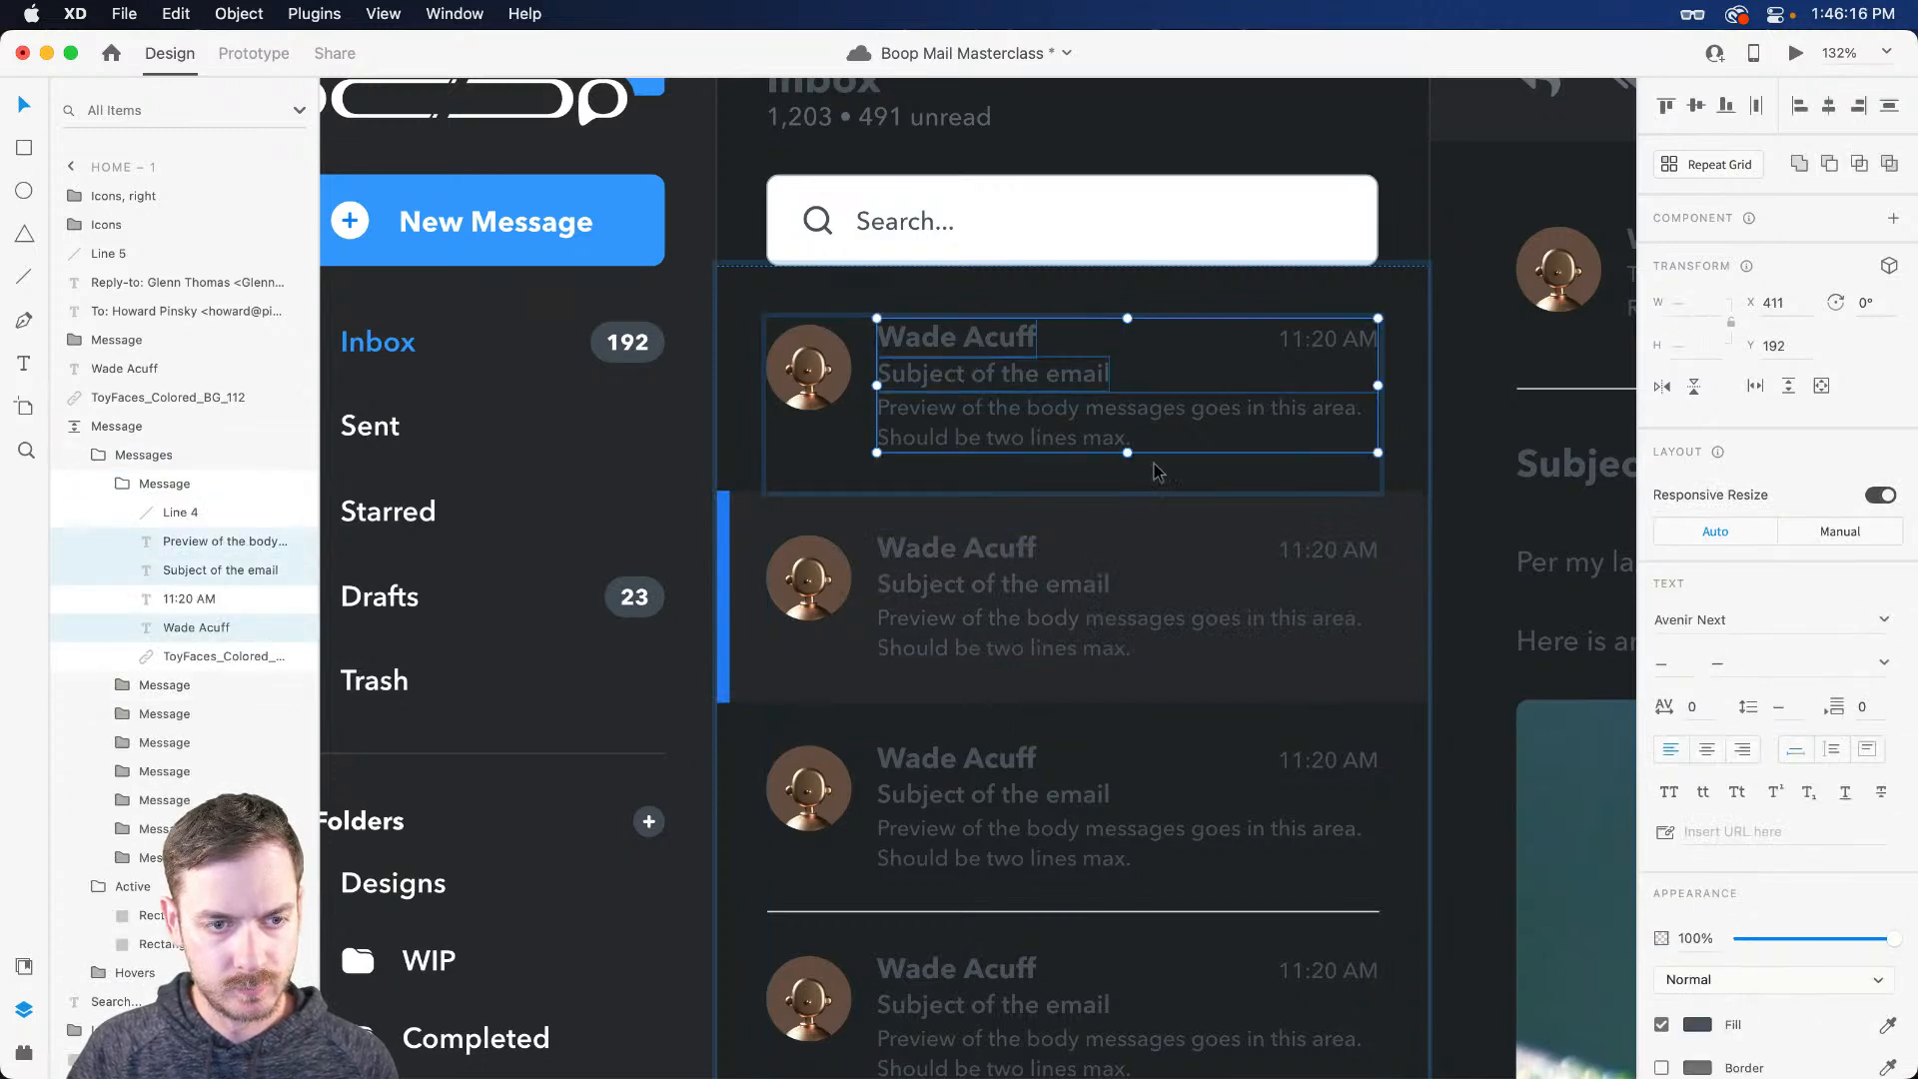
left_click(1695, 1021)
type("ffffff")
key("Return")
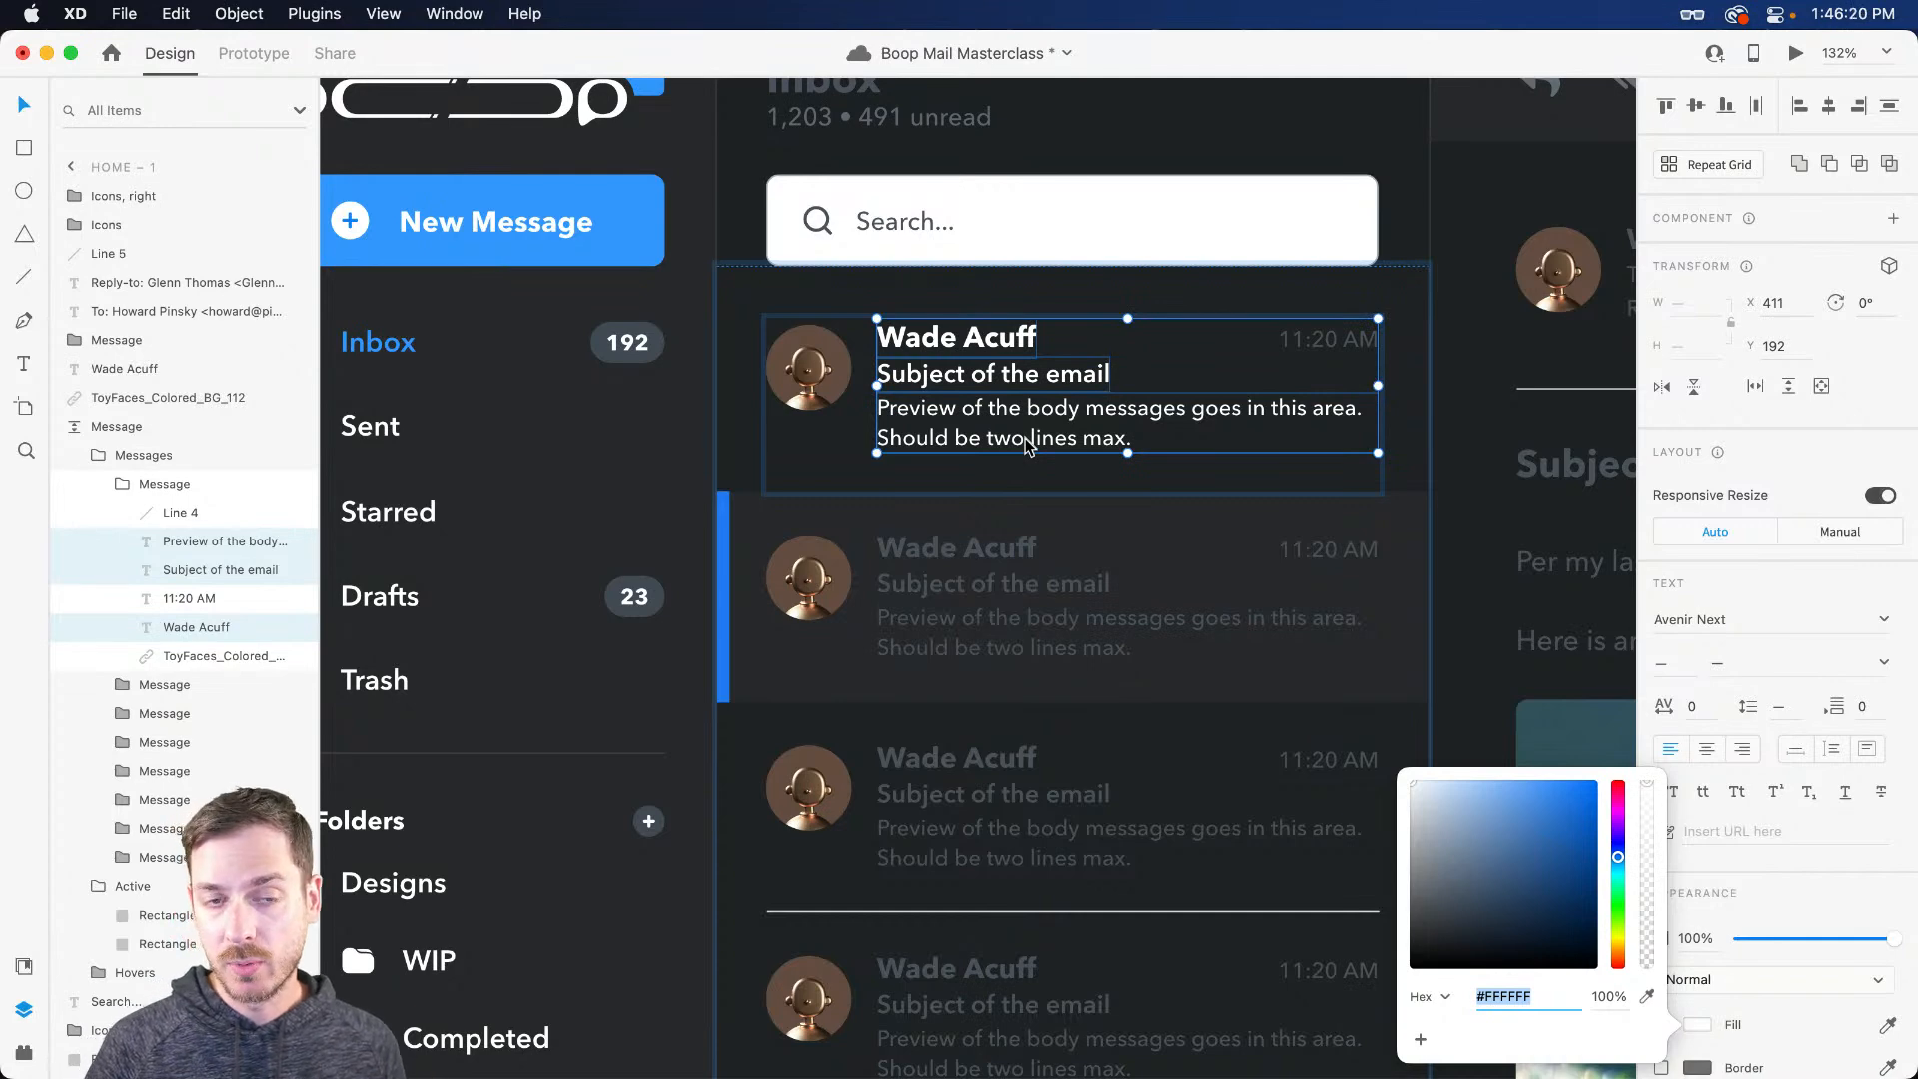
left_click(995, 360)
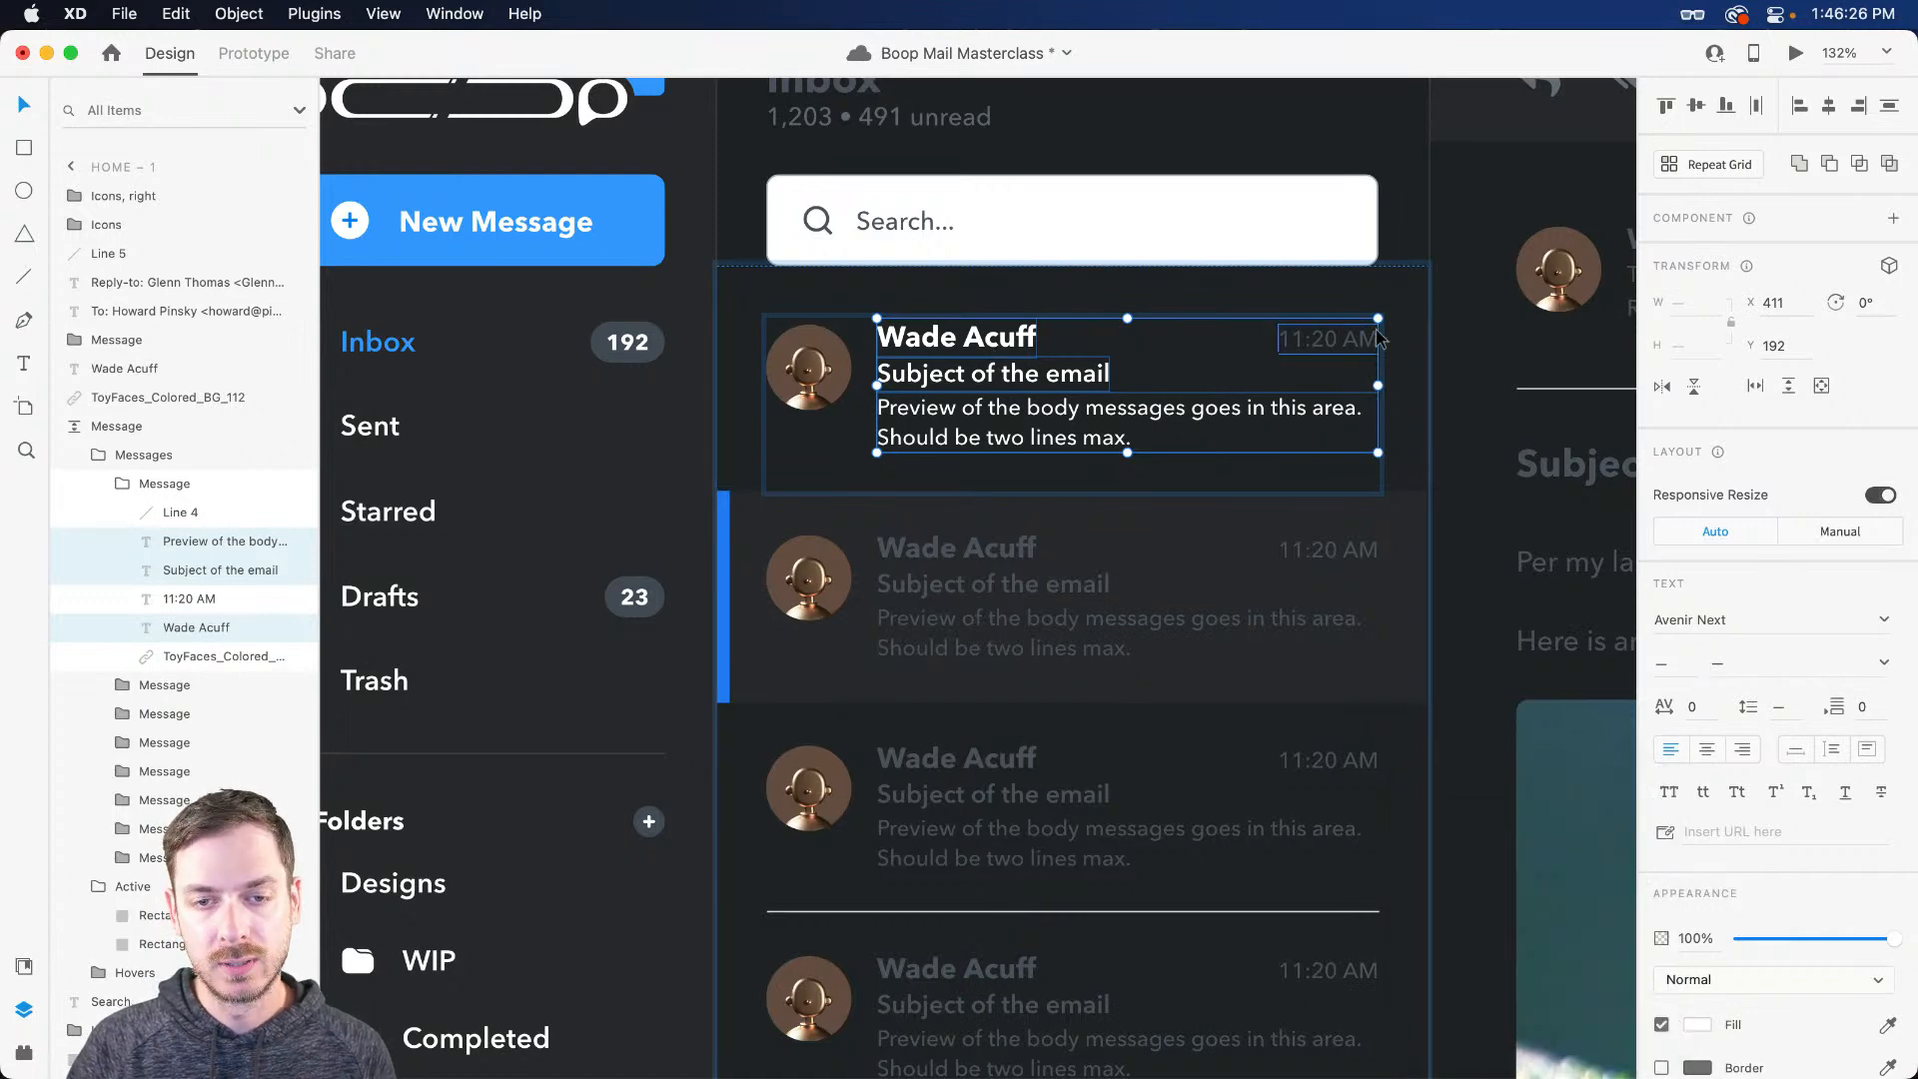
Step: Set the fill of the first message's 11:20 AM time text to white #FFFFFF
left_click(1327, 339)
left_click(1691, 1028)
left_click_drag(1497, 902, 1327, 540)
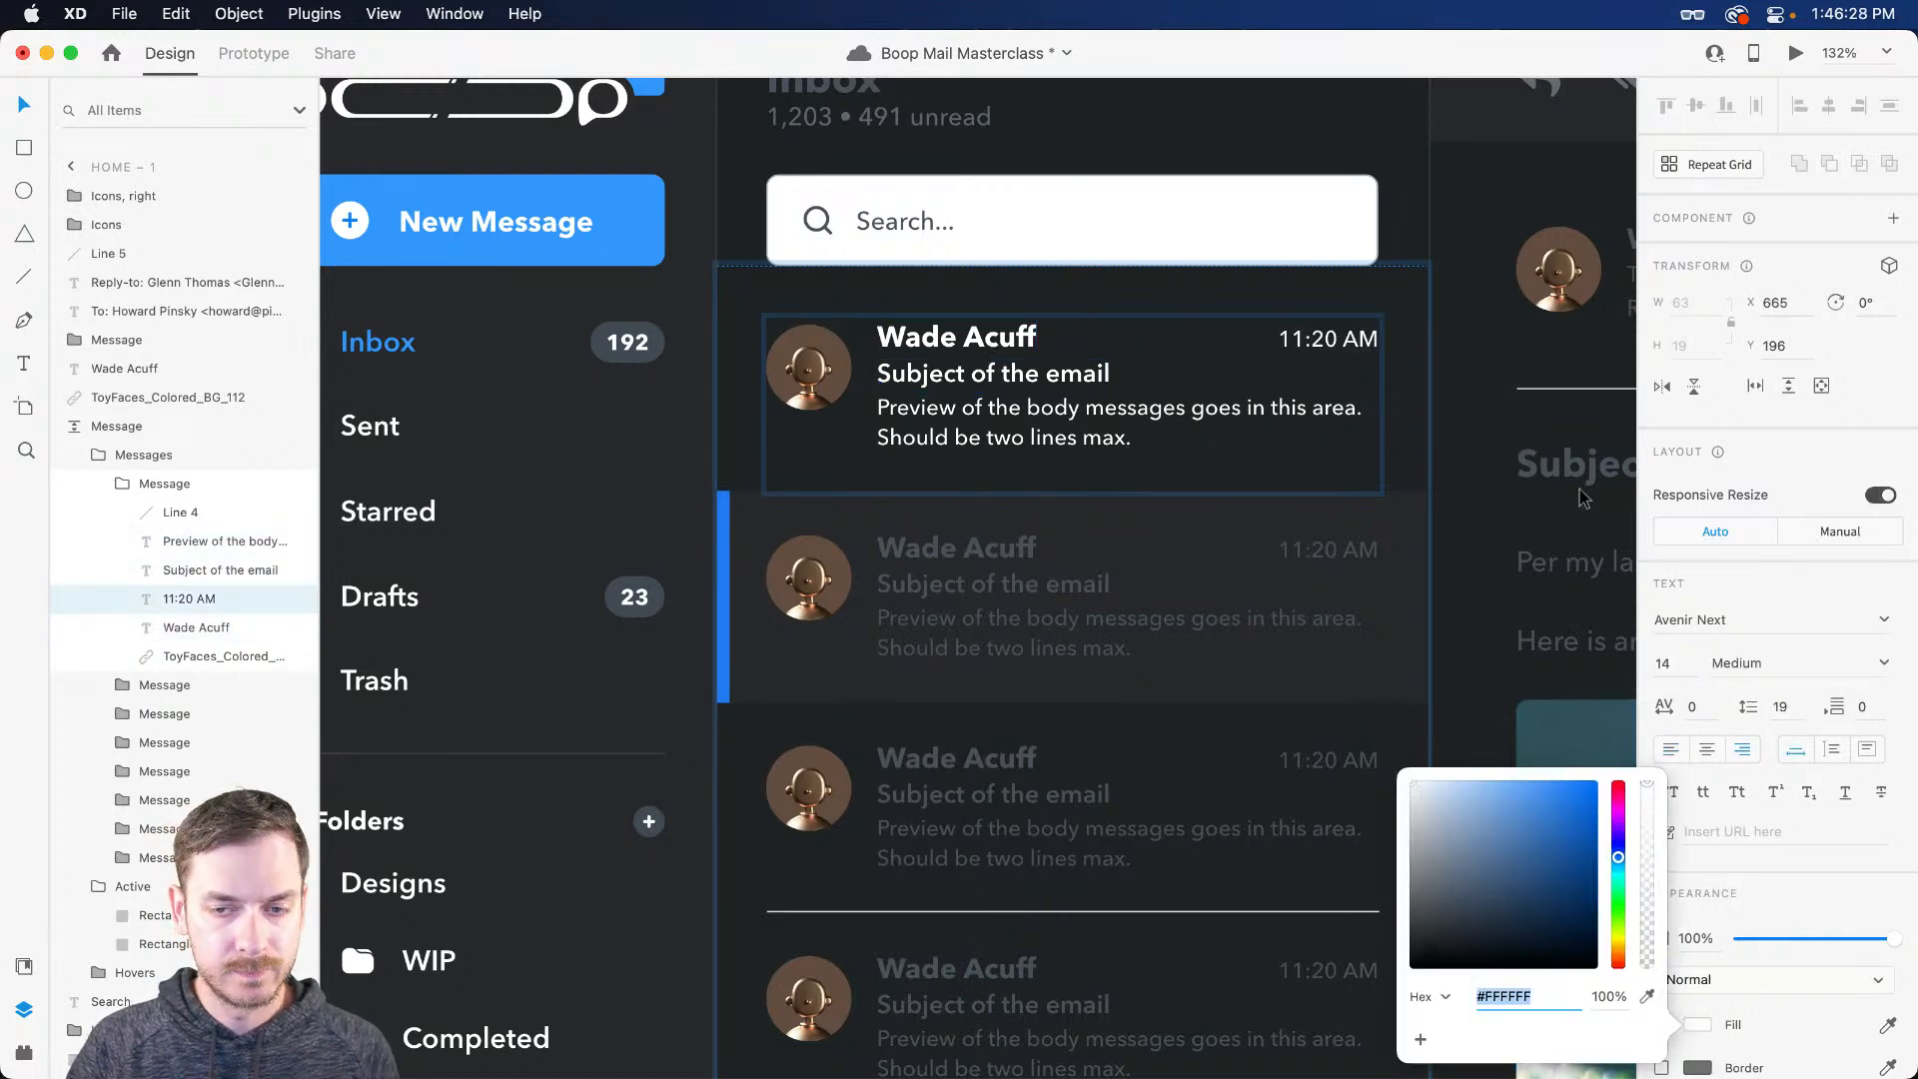
left_click(1802, 473)
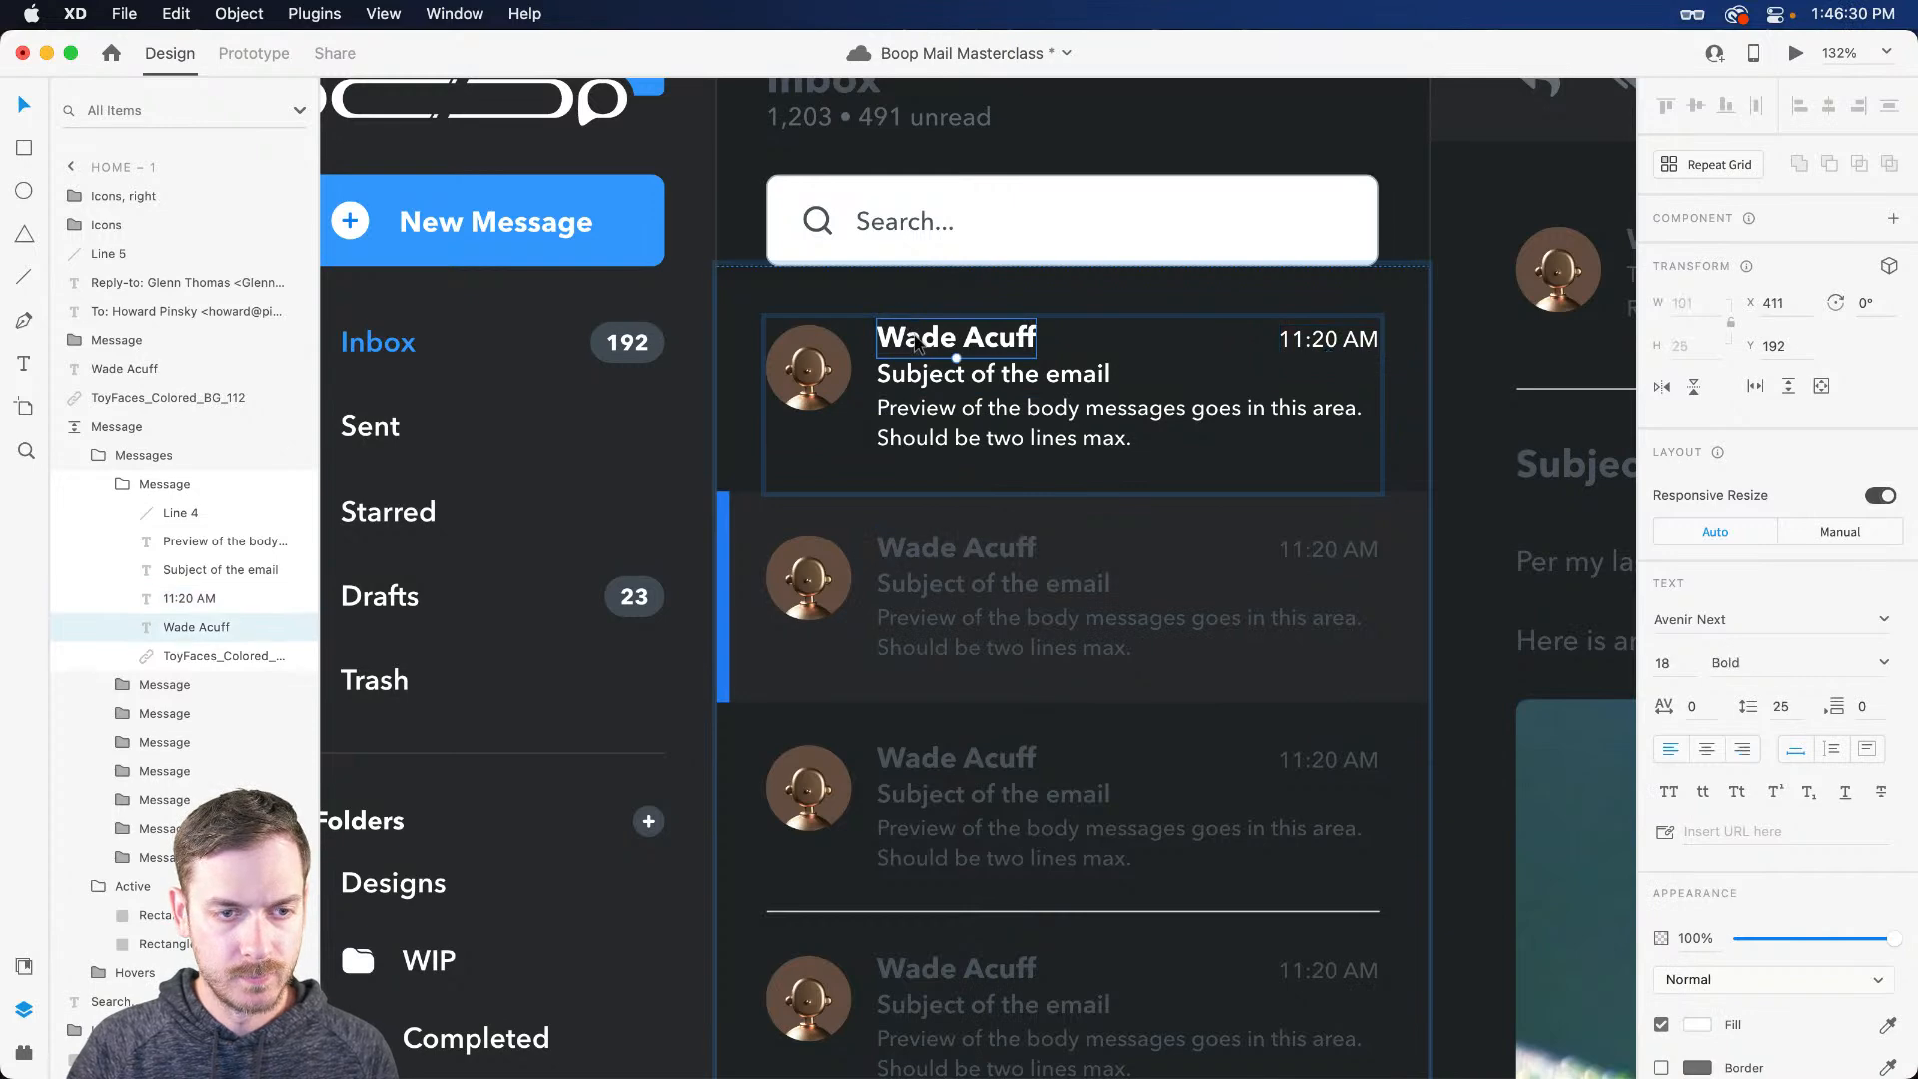
left_click(939, 559)
scroll(942, 564, "down", 3)
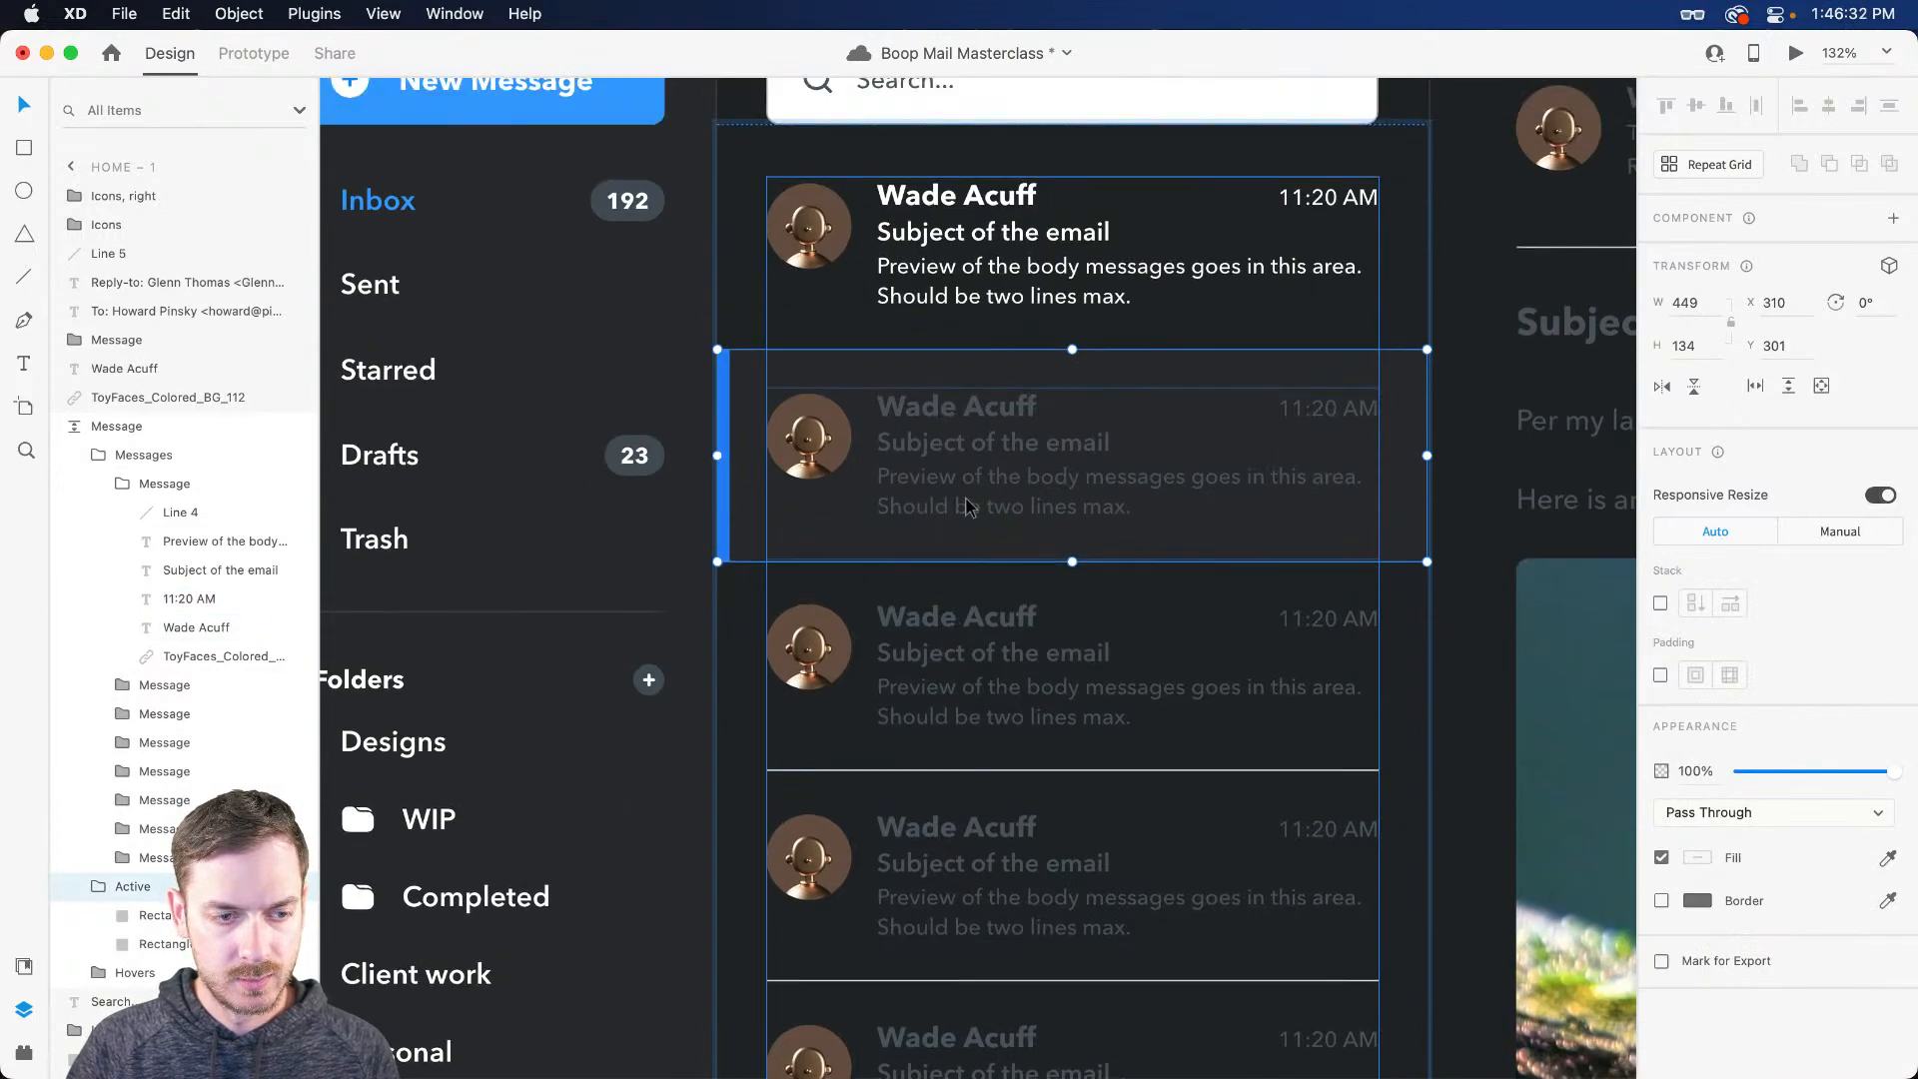
key("Escape")
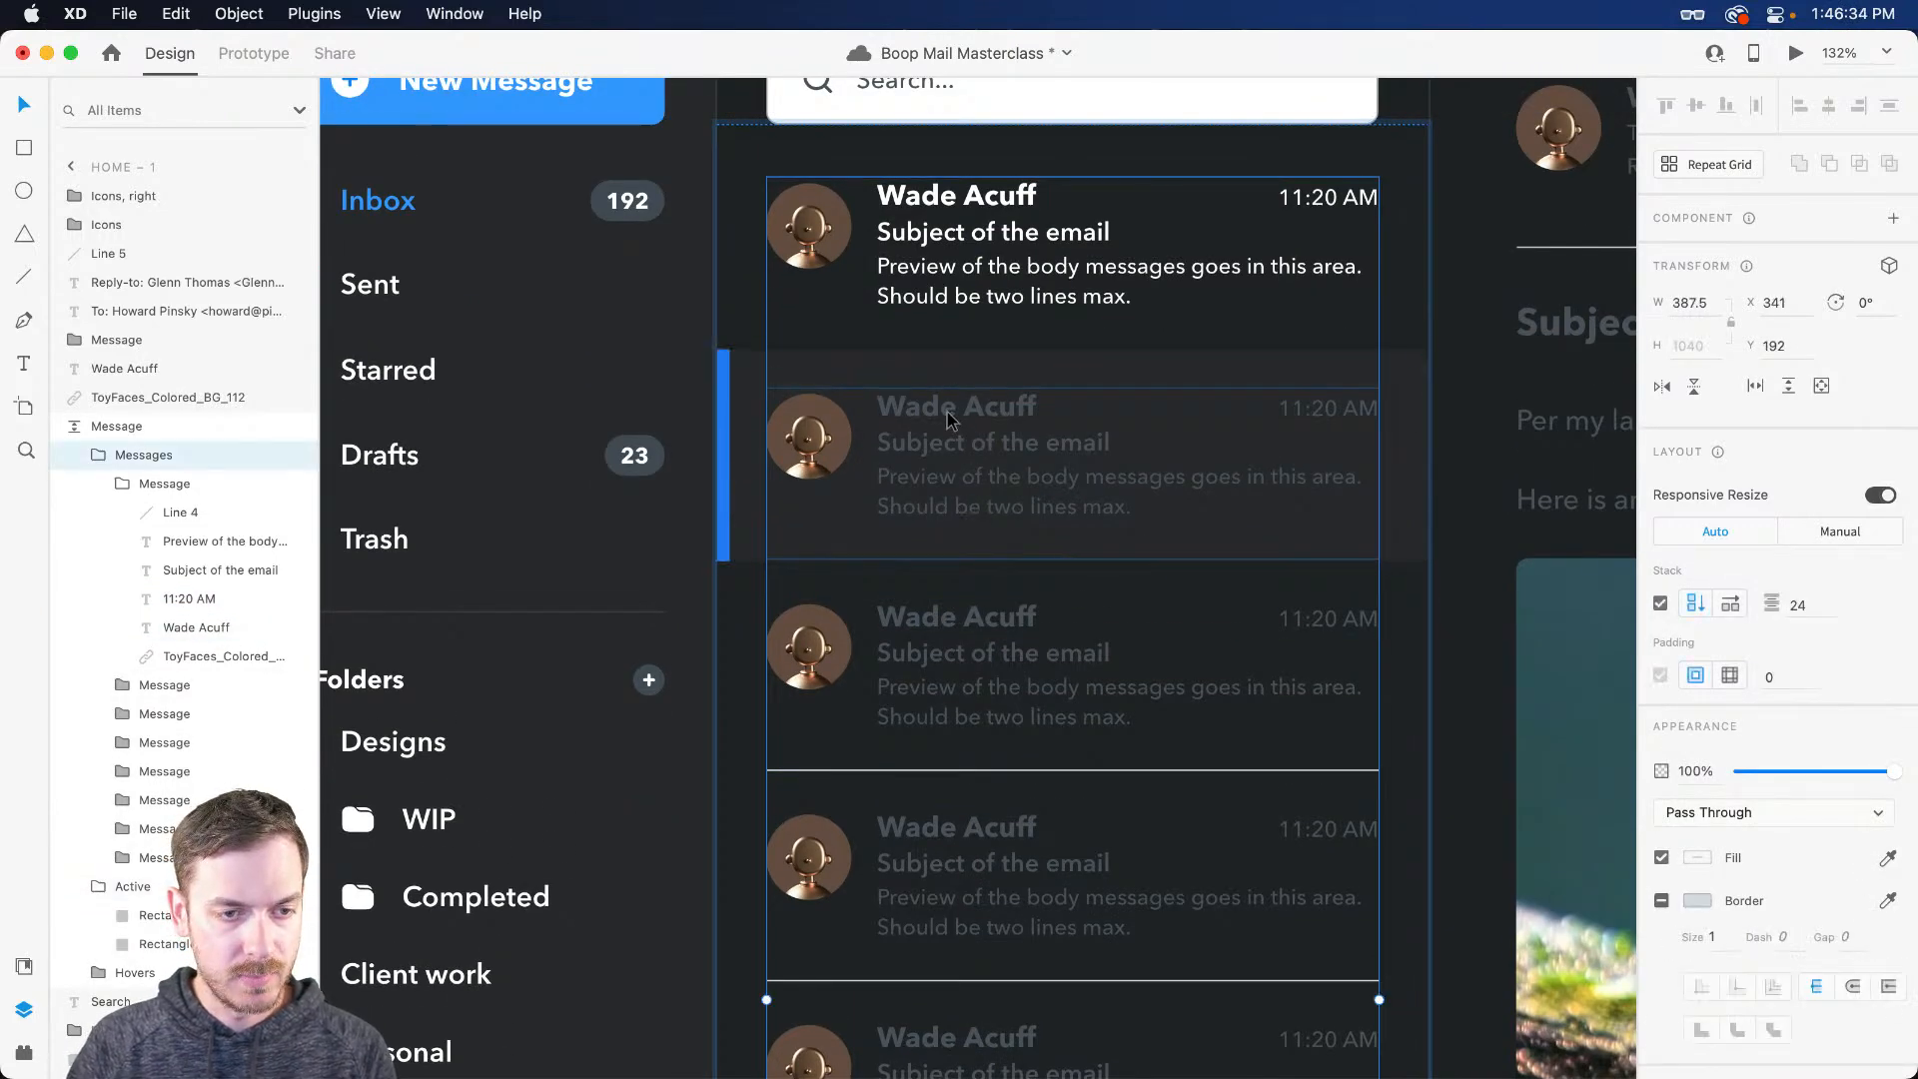
Step: Fill the search box with the dark color of the email toolbar and reduce its border color's opacity to 8%
scroll(949, 415, "up", 4)
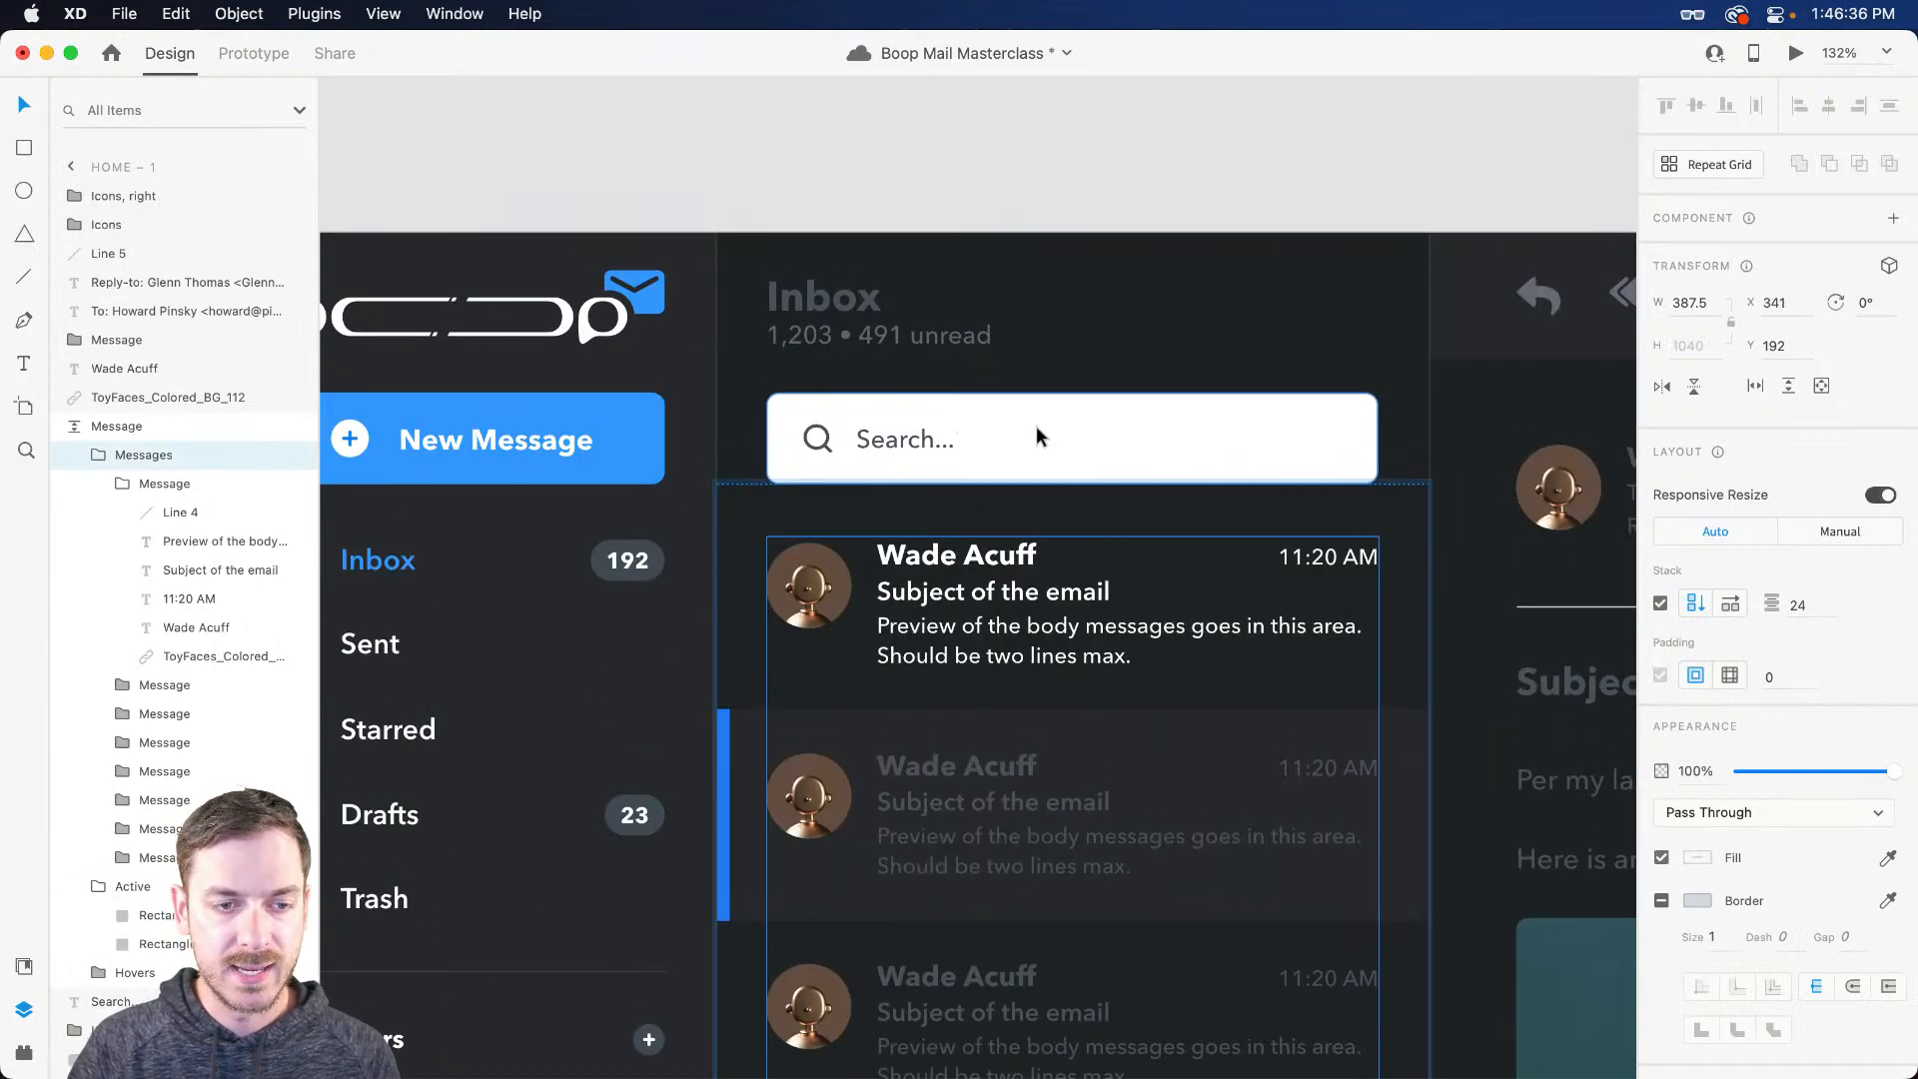
left_click(1118, 431)
key("i")
left_click(1461, 323)
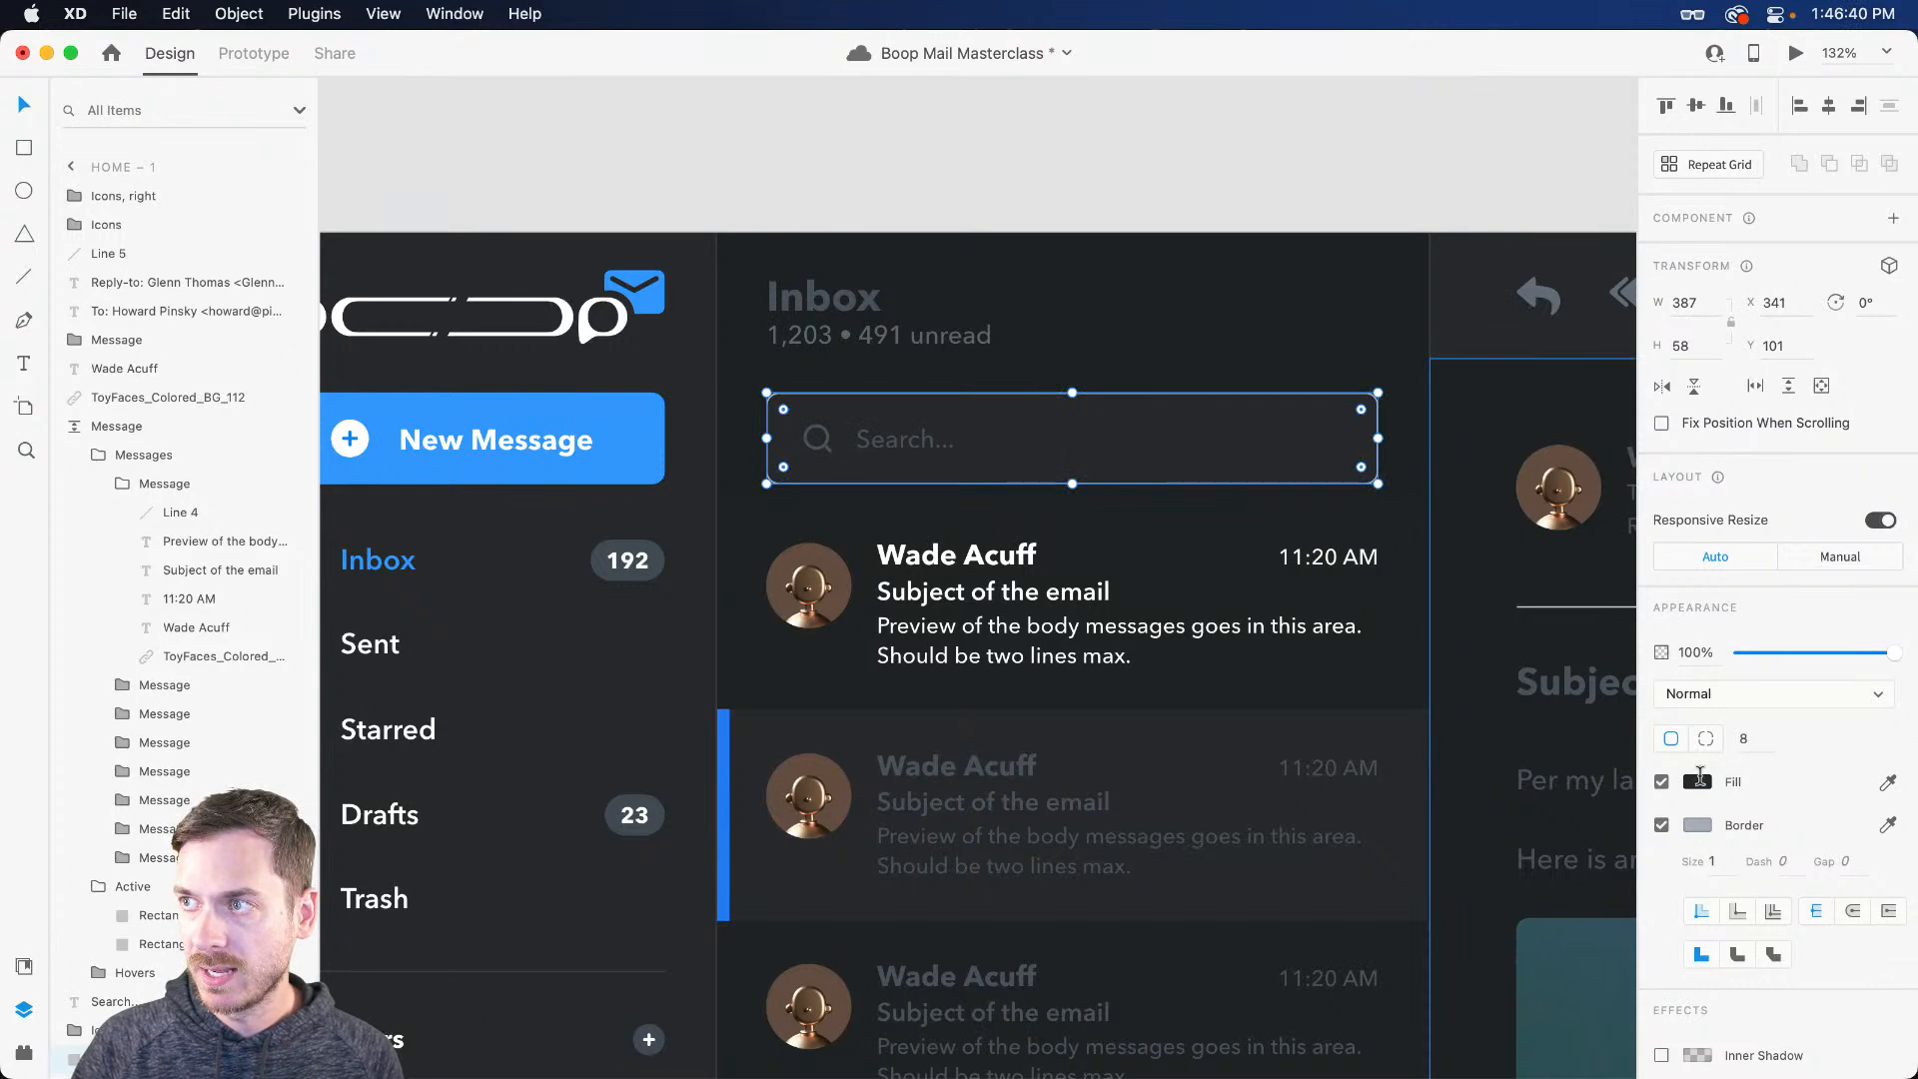
left_click(1696, 825)
left_click(1649, 860)
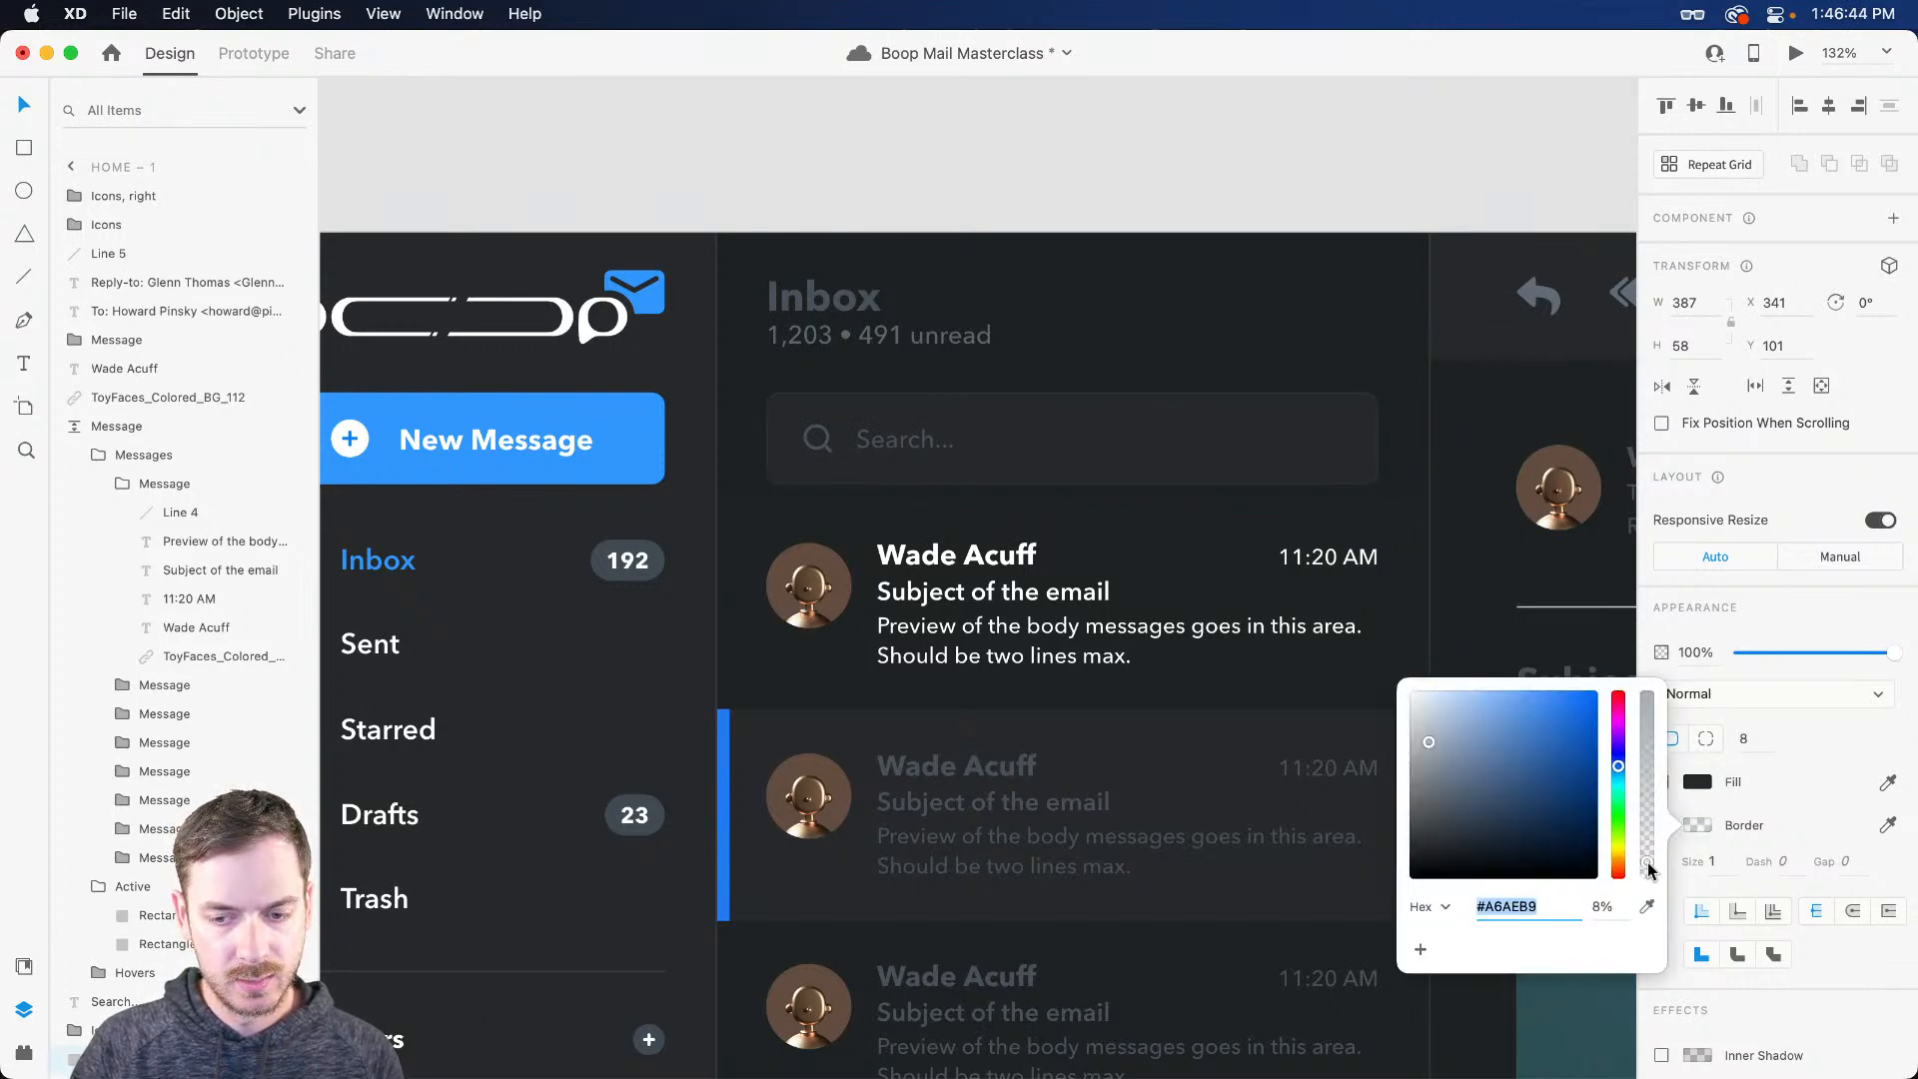
left_click(1164, 451)
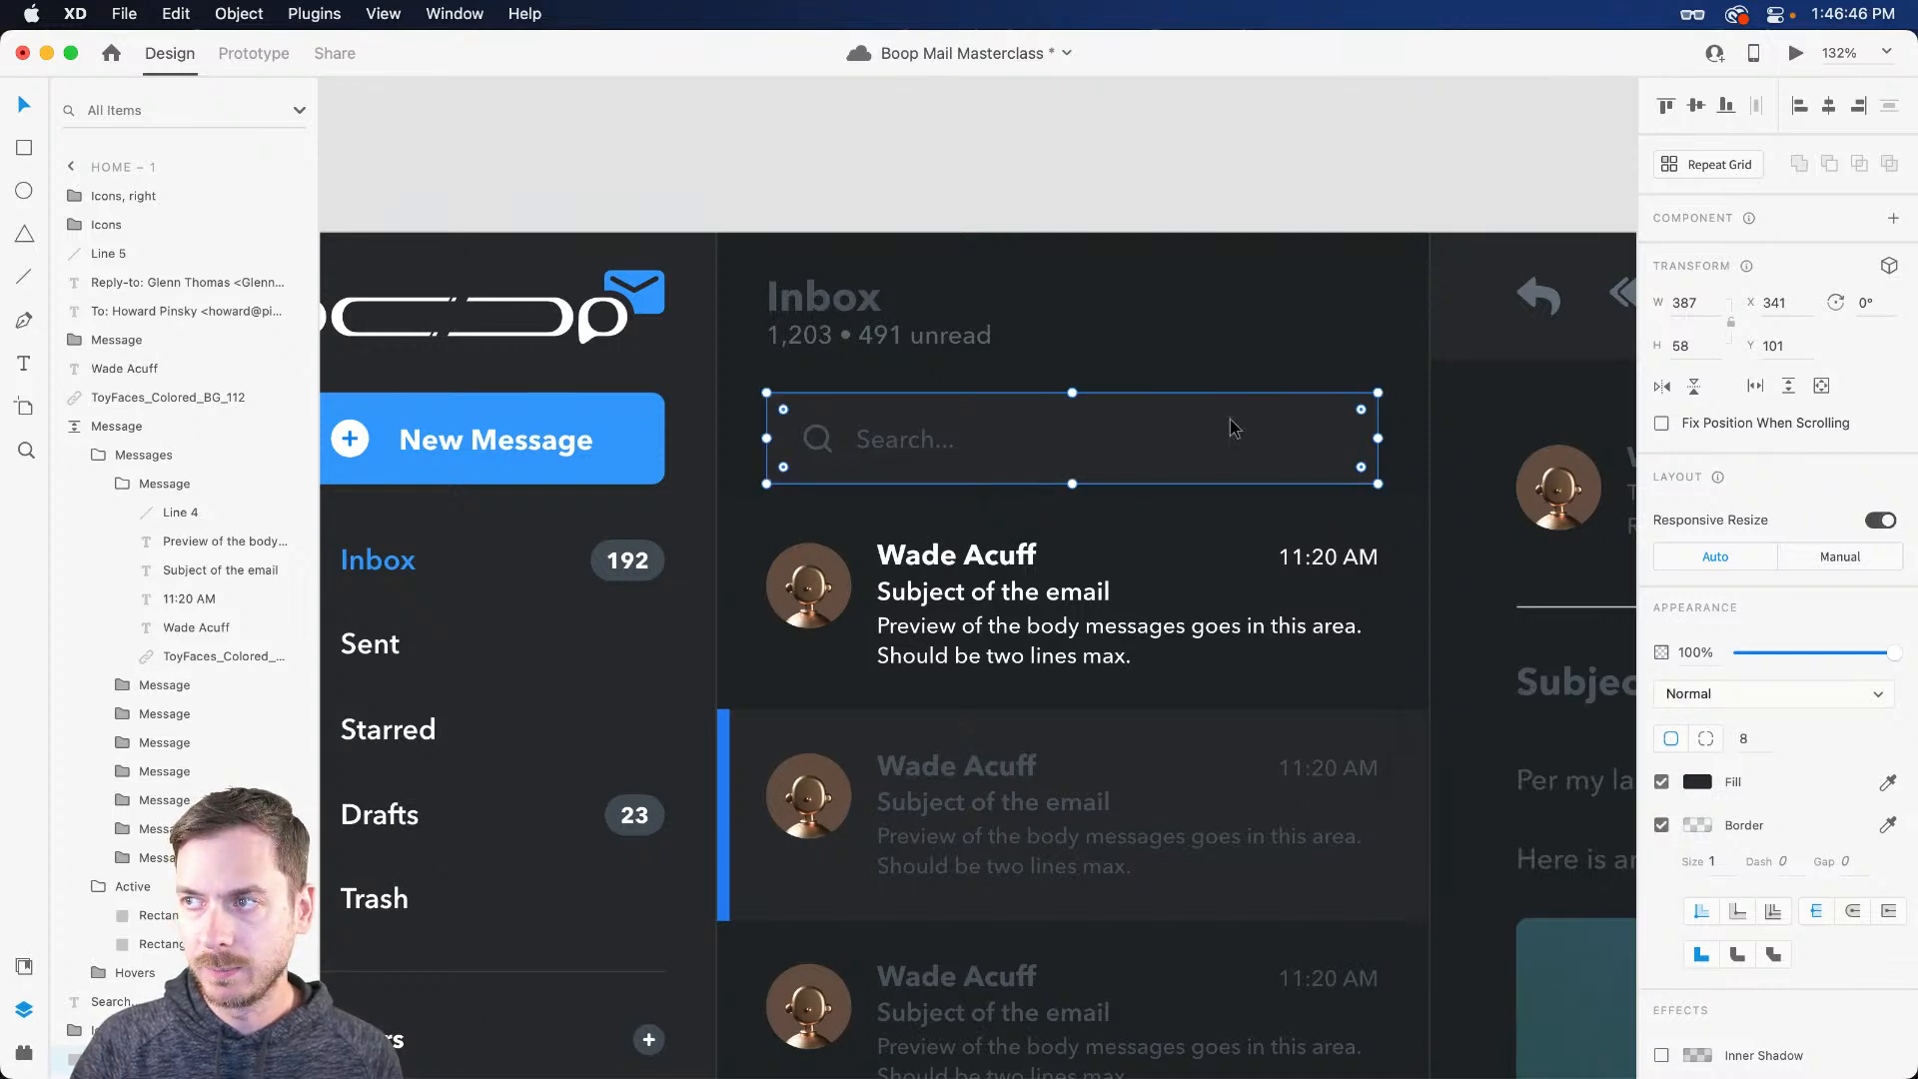
Step: Set the fill of the search box to the slightly lighter dark grey #2E3136
left_click(1697, 781)
left_click(1432, 817)
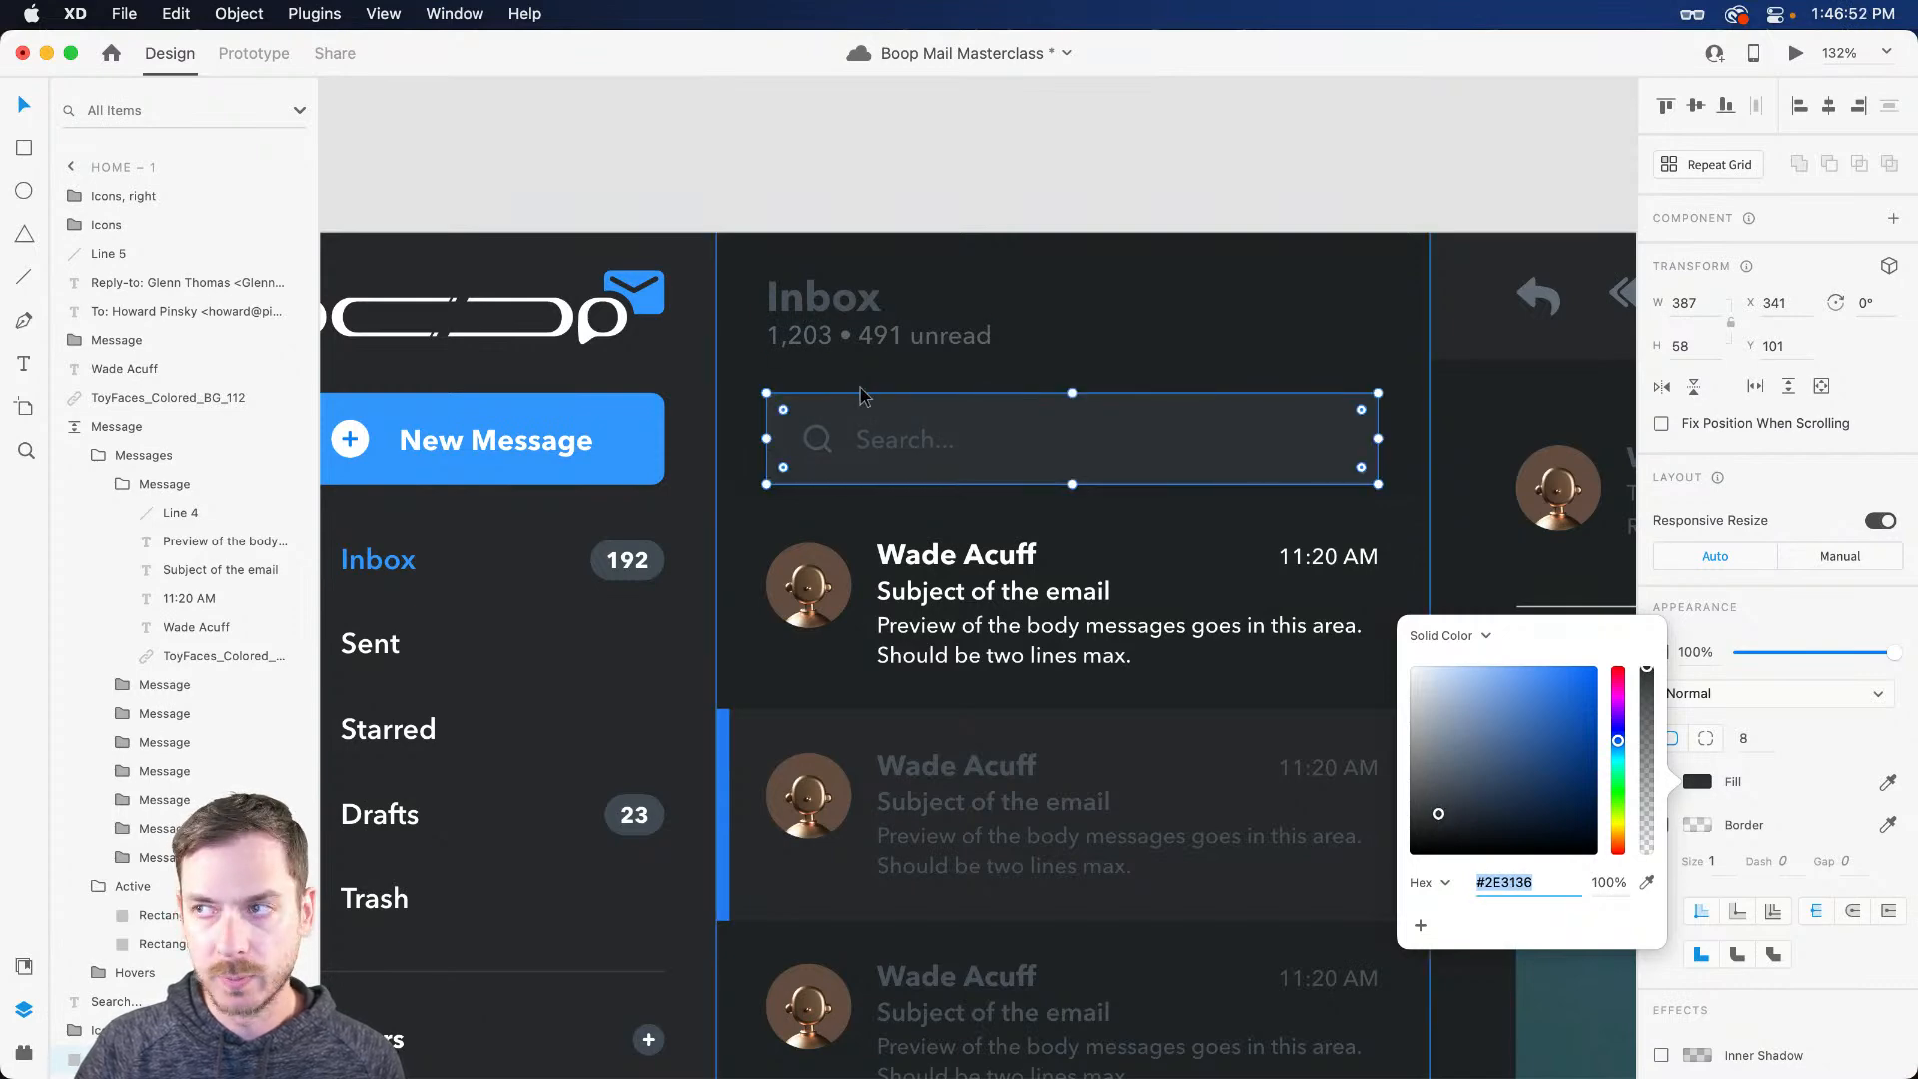
left_click(877, 434)
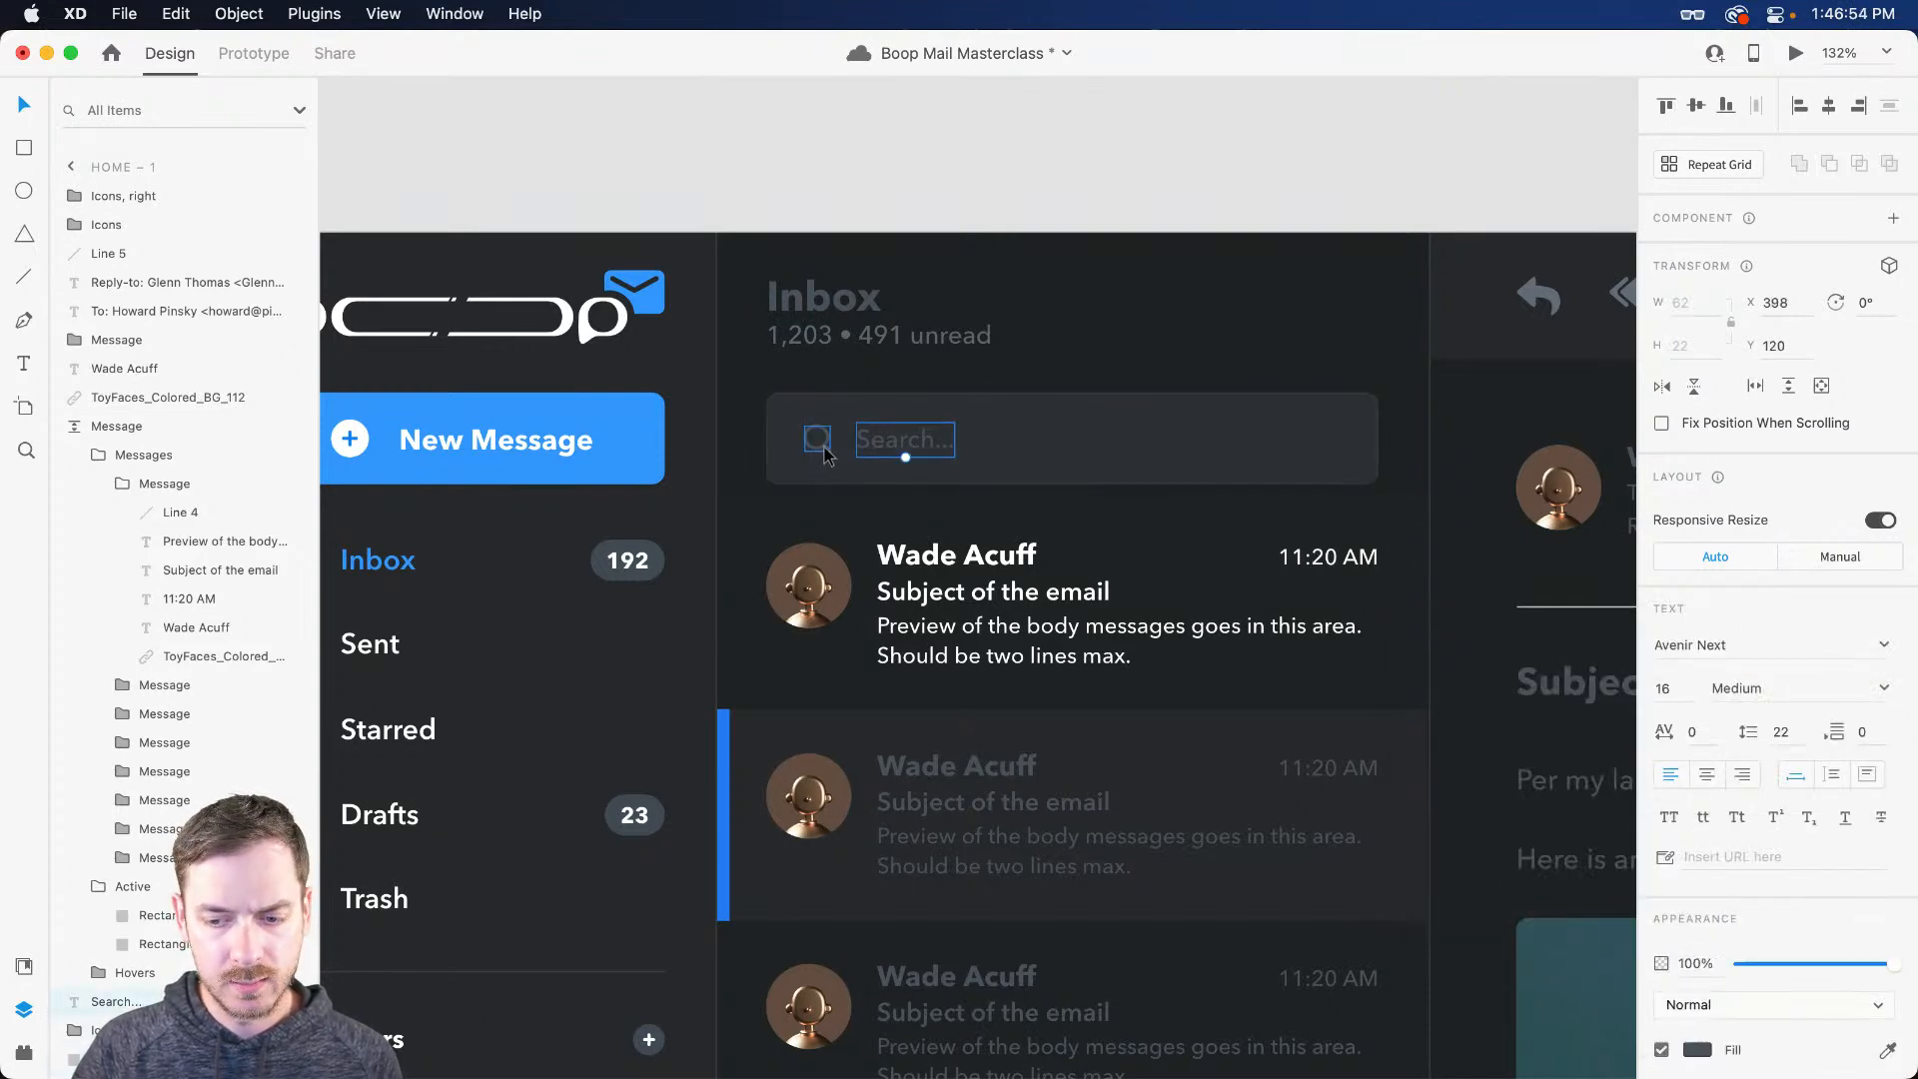
left_click(961, 460)
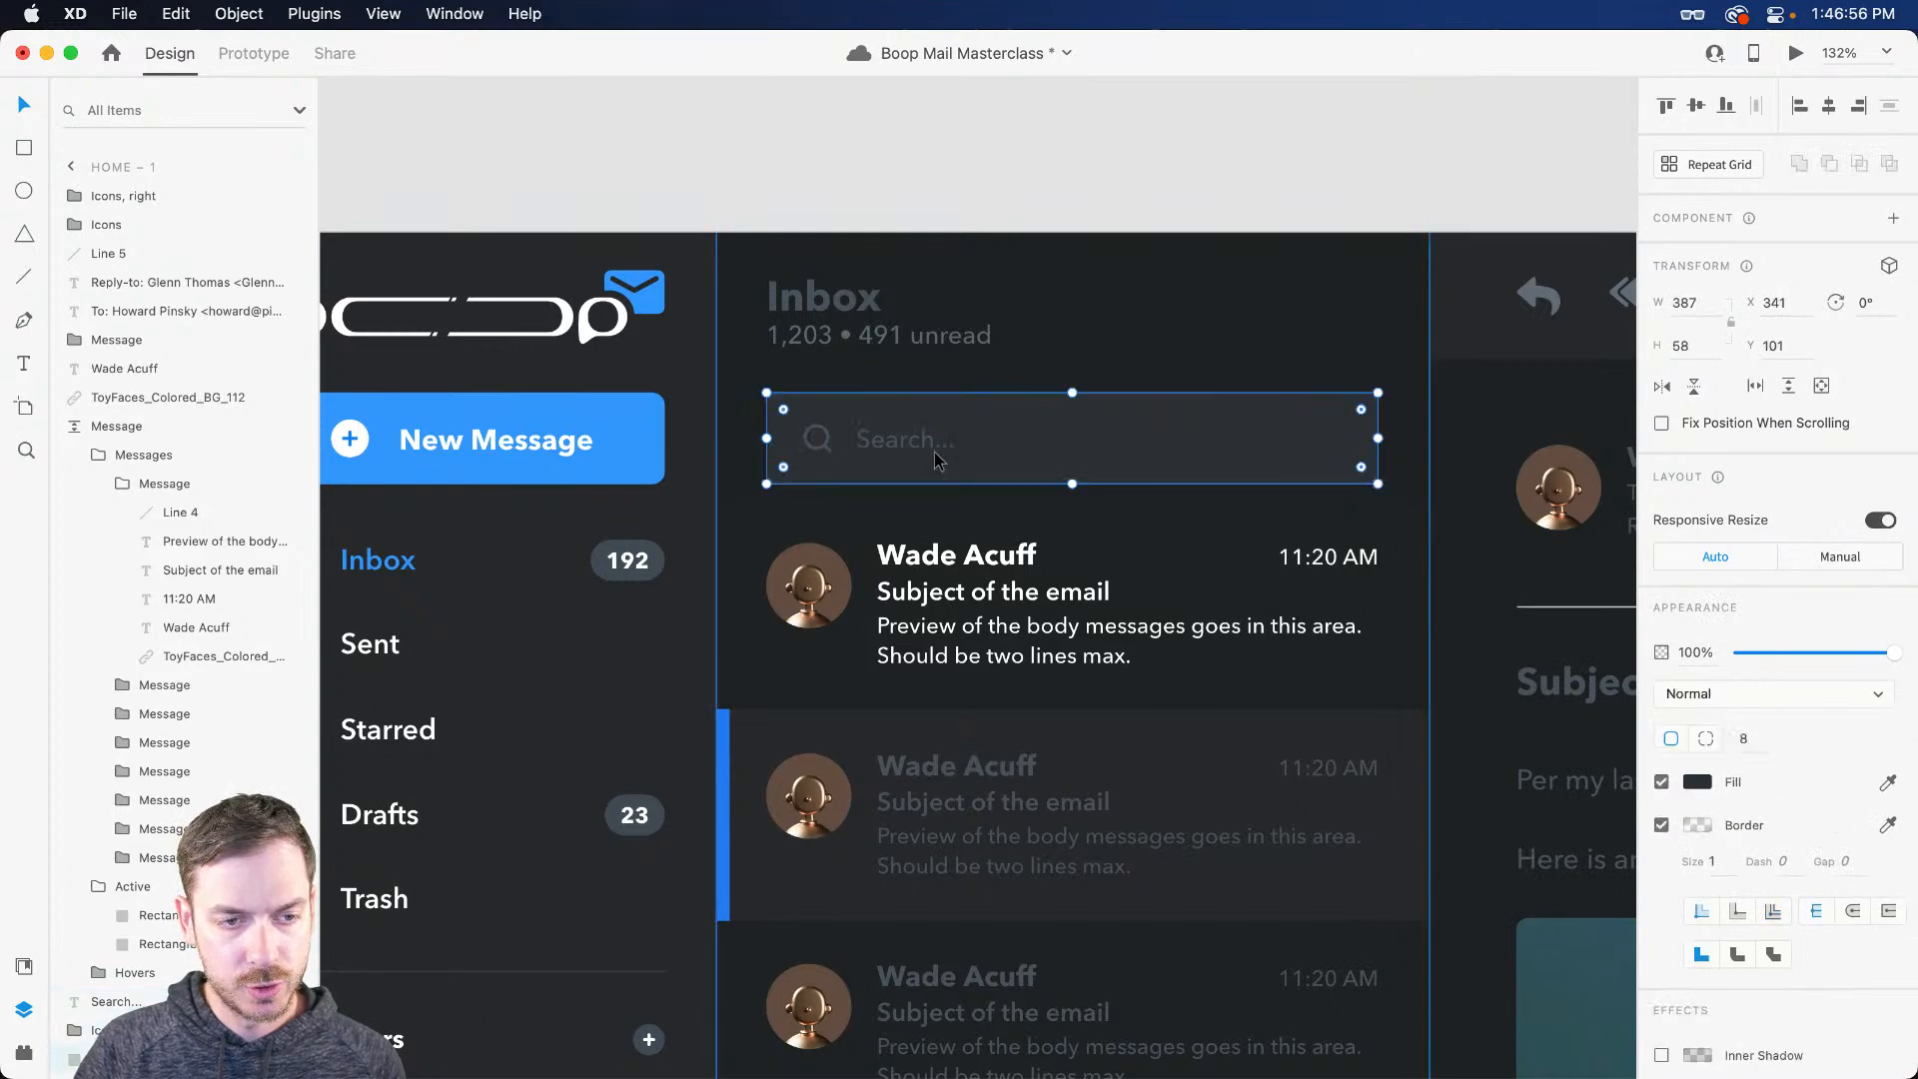
Step: Set the fill of the Search placeholder text to grey #A0A5AC and lighten the magnifier icon to a similar grey
left_click(904, 448)
scroll(1655, 825, "down", 3)
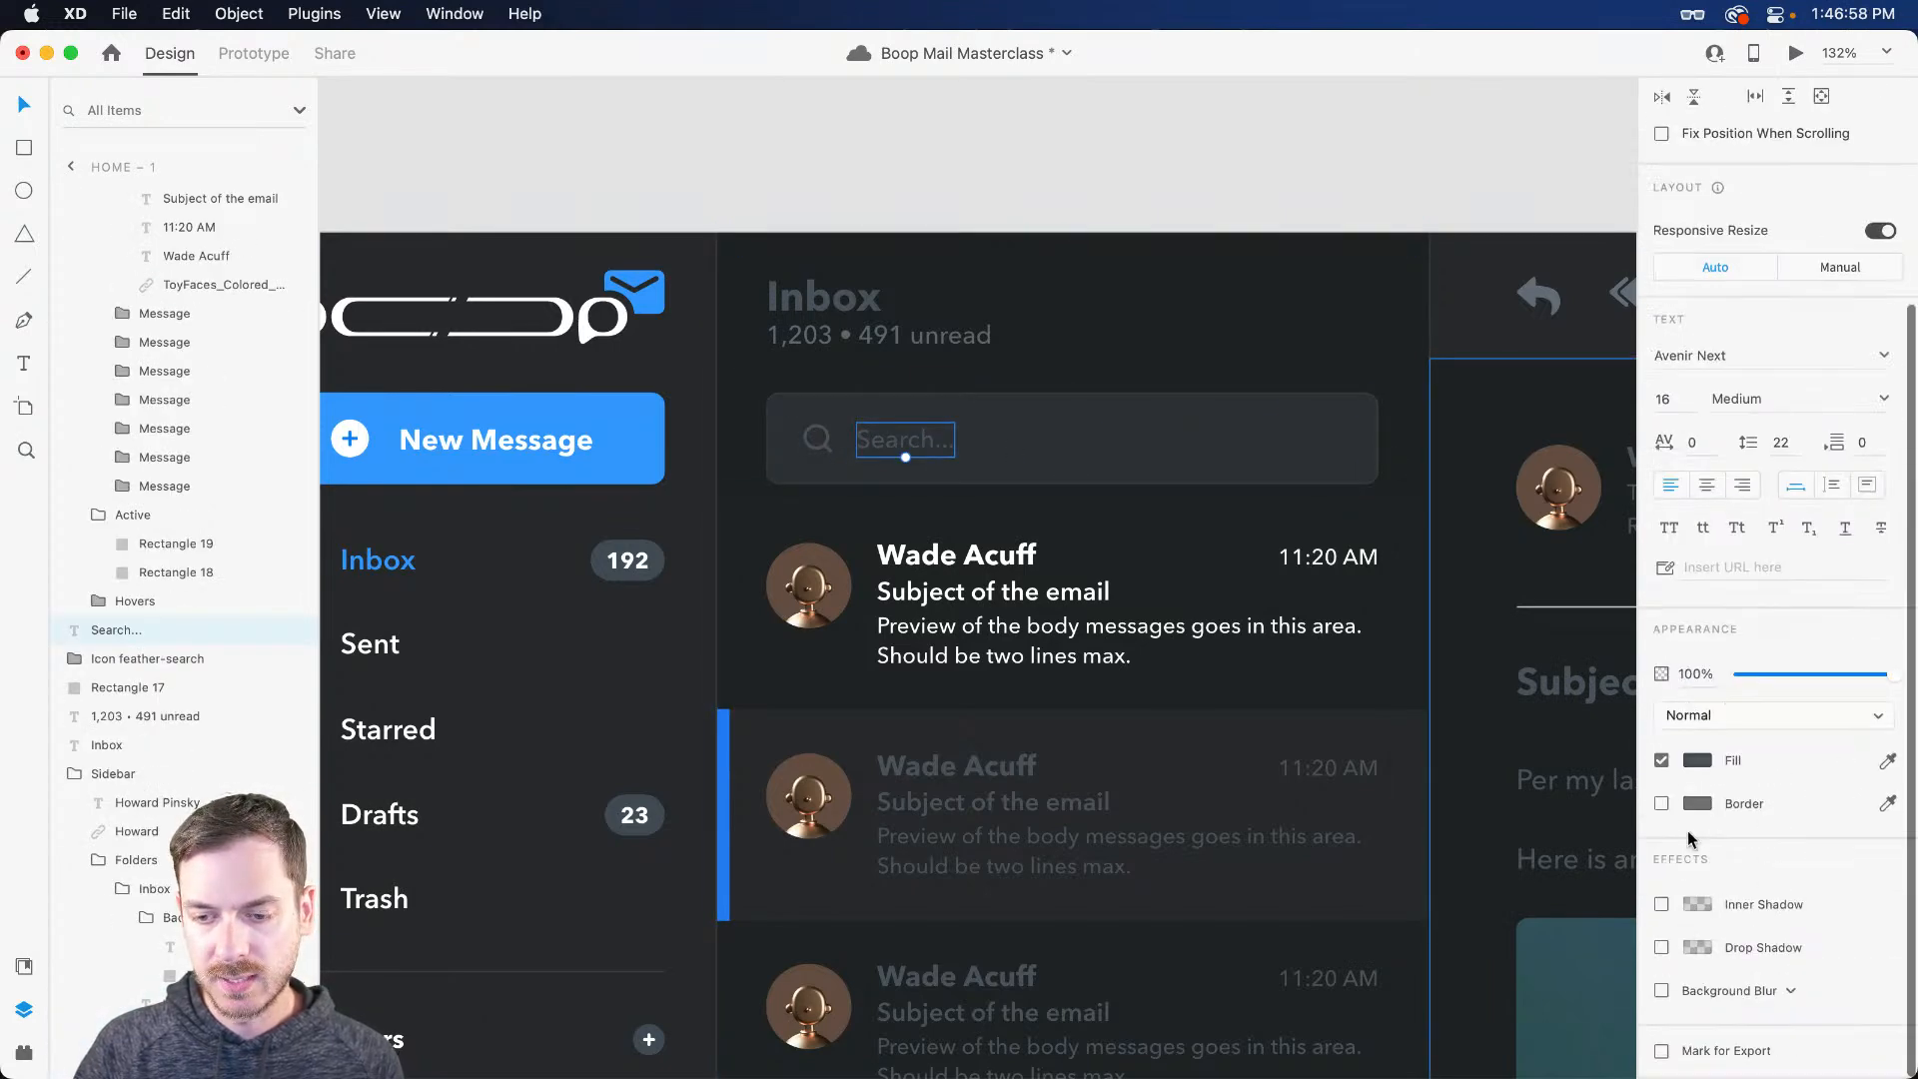
left_click(1695, 762)
left_click_drag(1441, 732, 1422, 686)
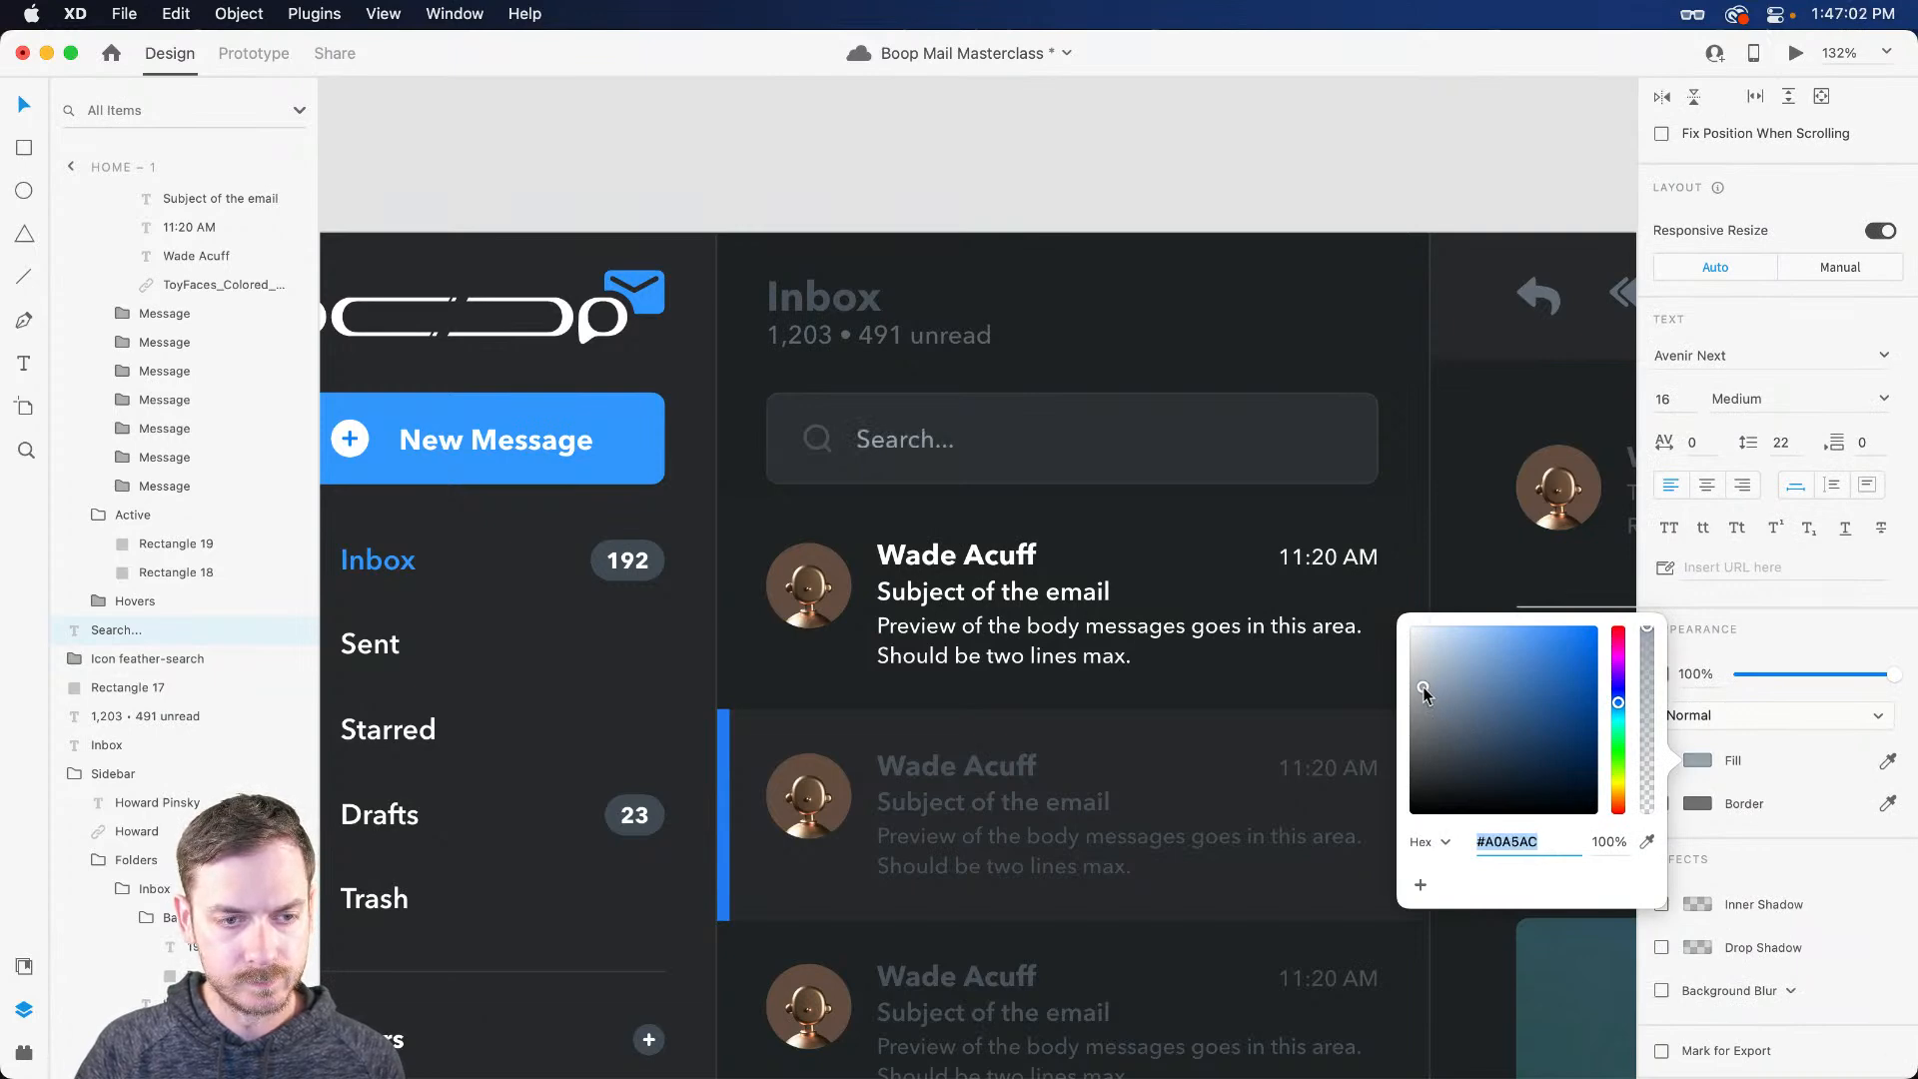
left_click(817, 437)
left_click(1695, 860)
Step: Turn the Inbox heading and the unread count text beneath it white
left_click(815, 305)
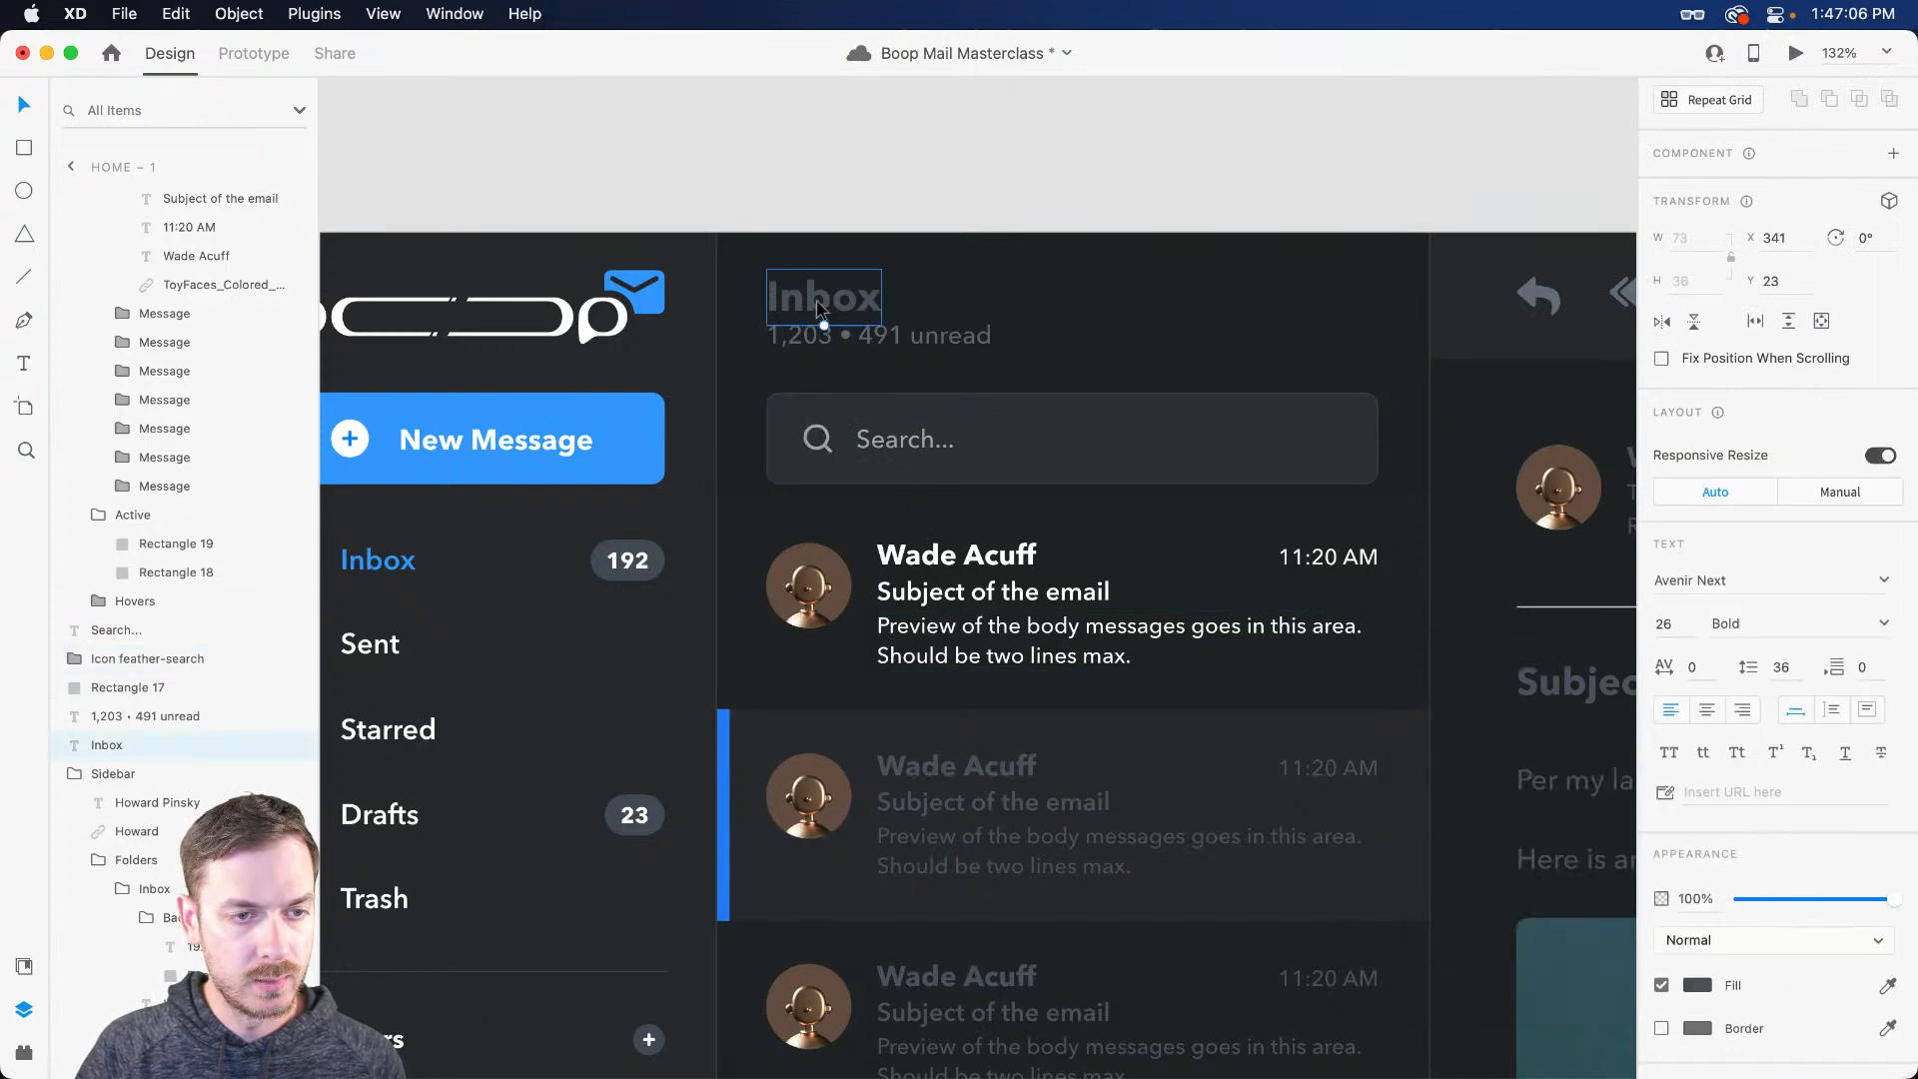
left_click(862, 338, "shift")
left_click(1698, 985)
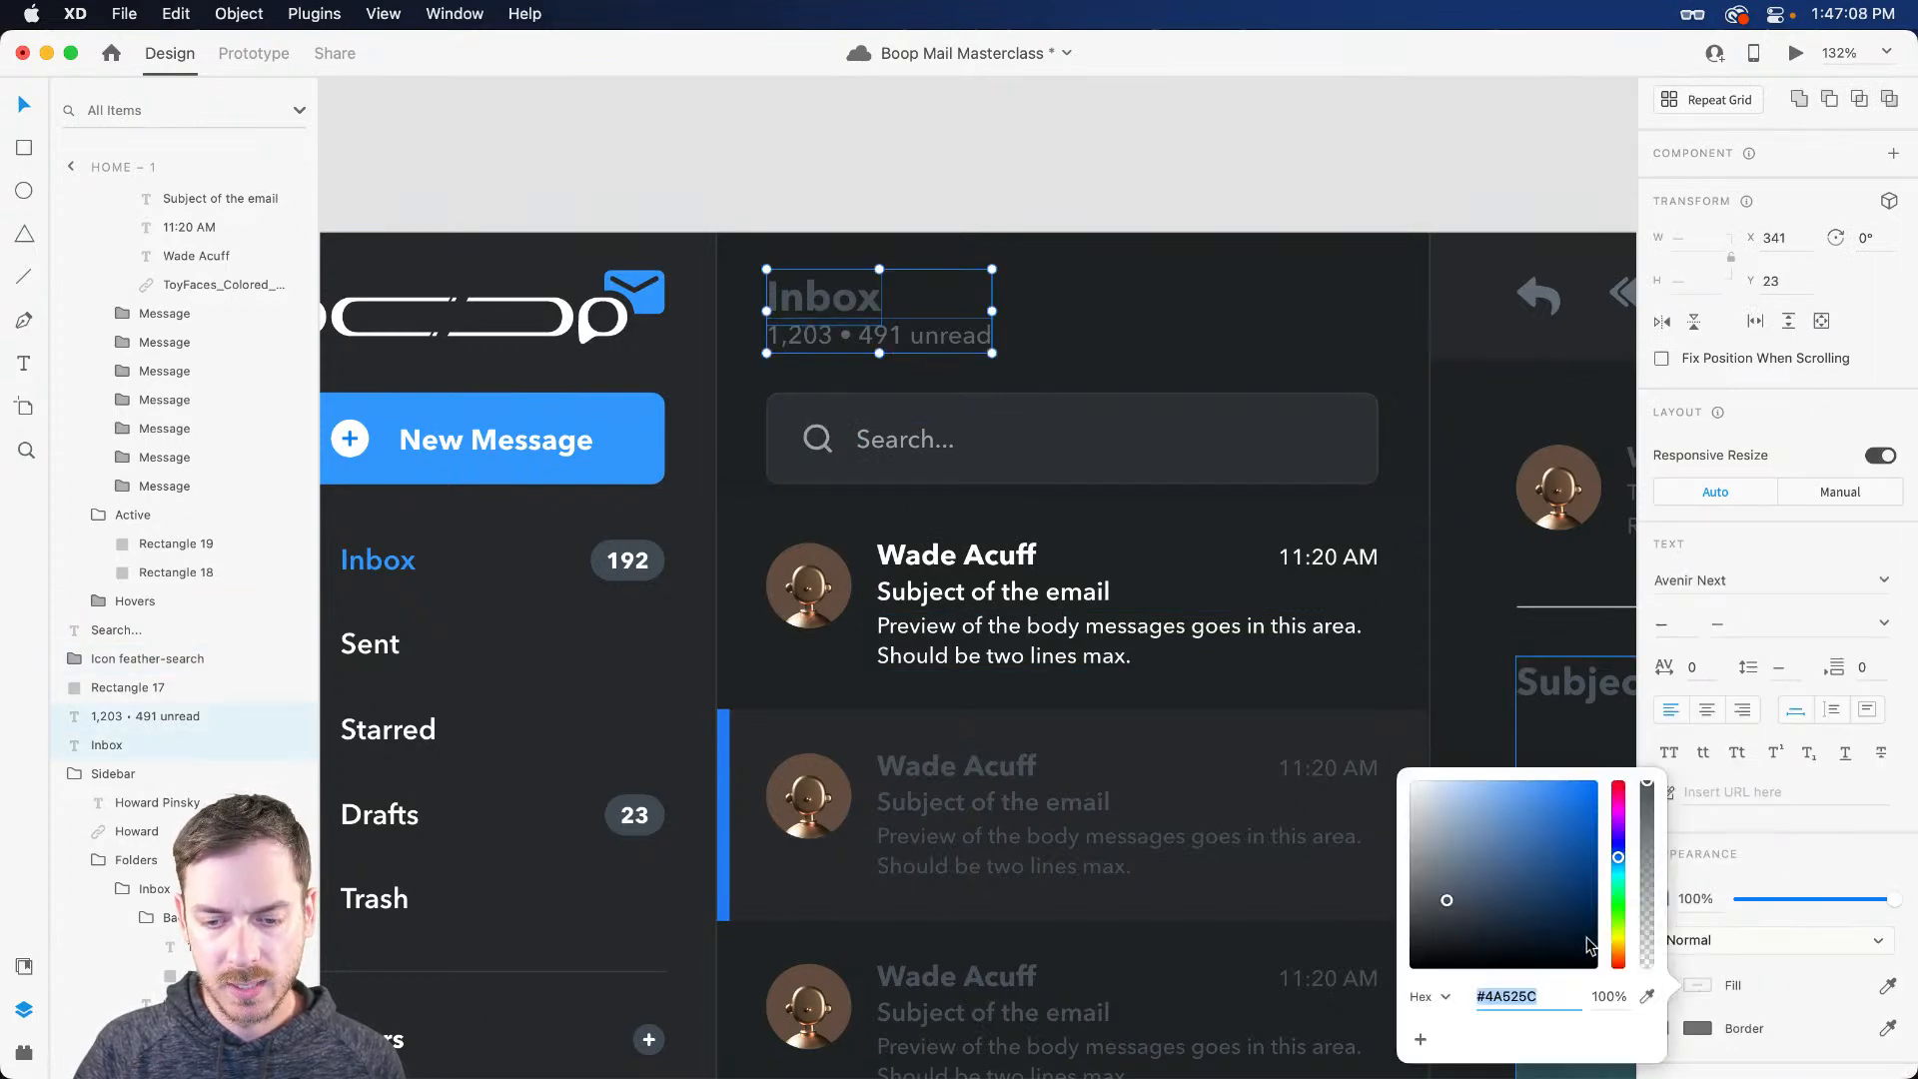
left_click(1066, 359)
Step: Set the fill of the icon group above the open email to light blue-grey #A9B4C1
scroll(1072, 366, "down", 1)
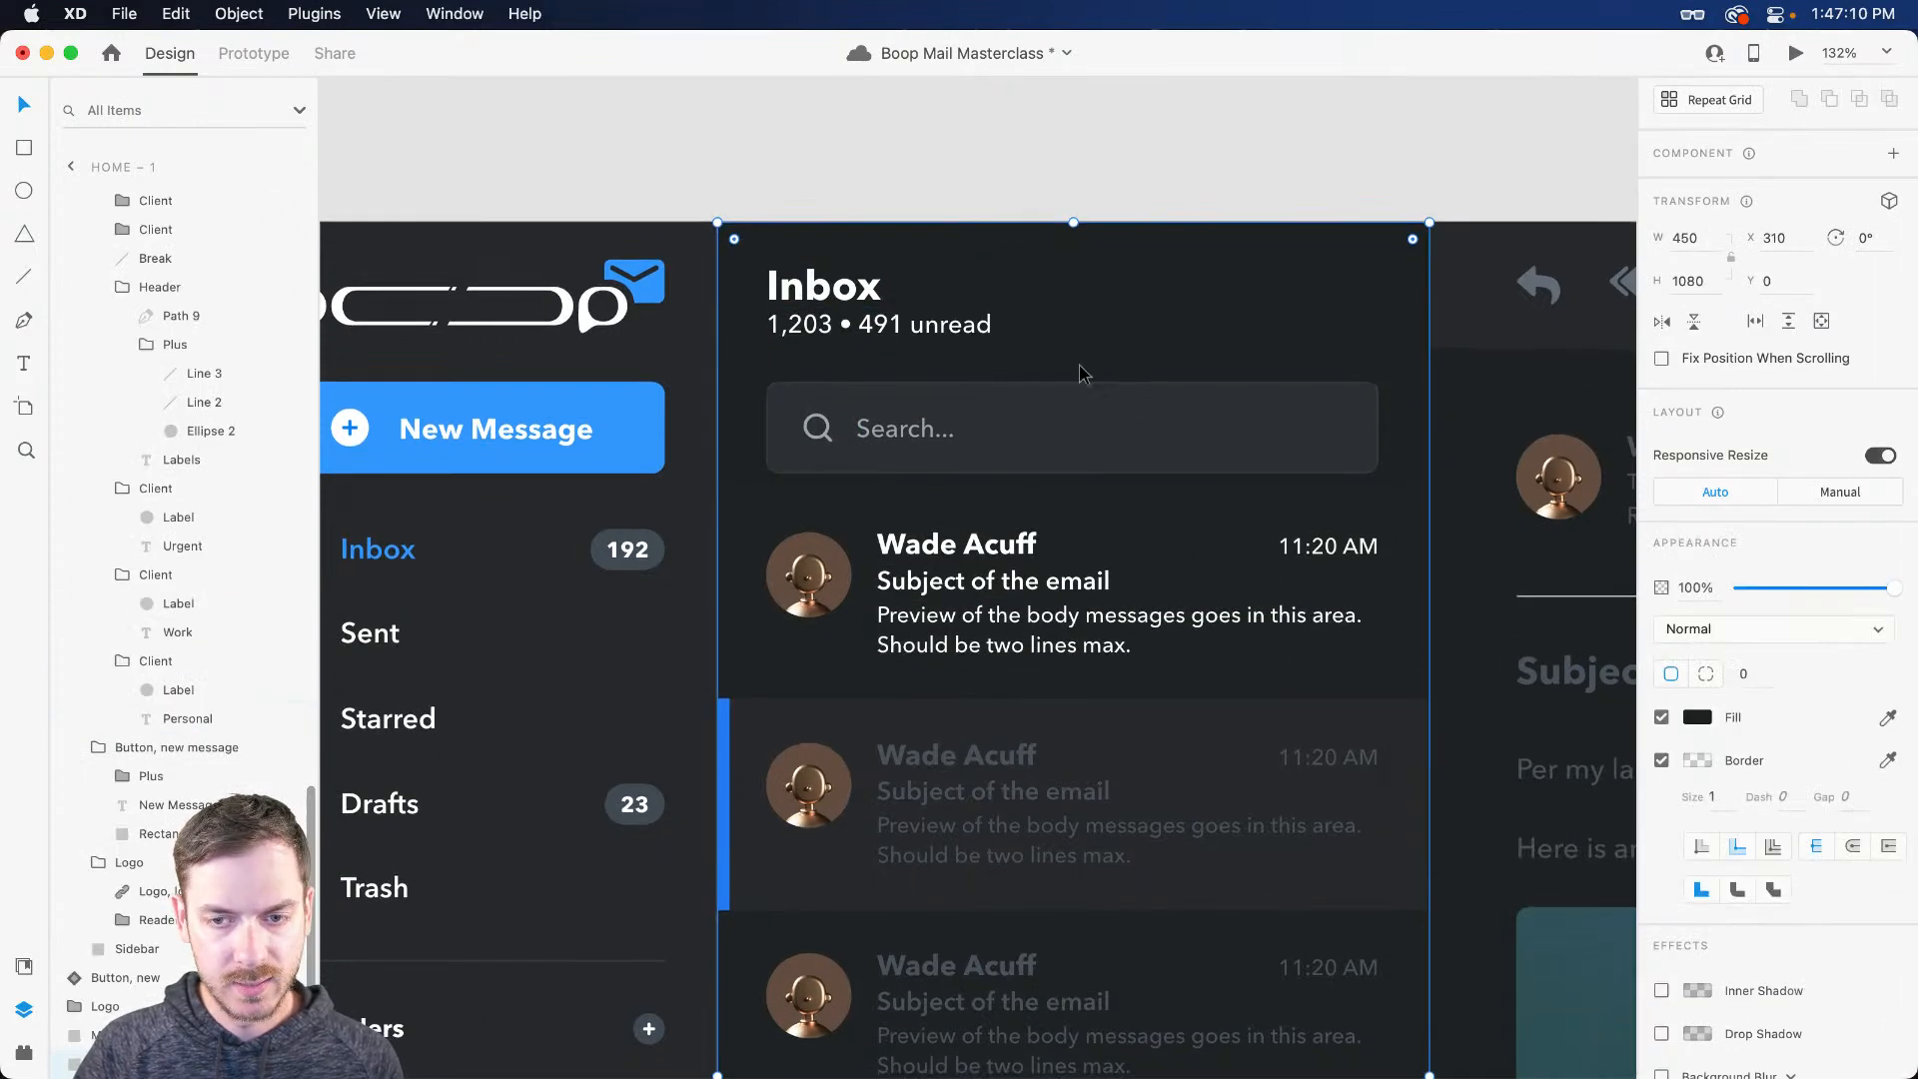
scroll(1334, 404, "right", 4)
scroll(1285, 427, "right", 6)
left_click(896, 292)
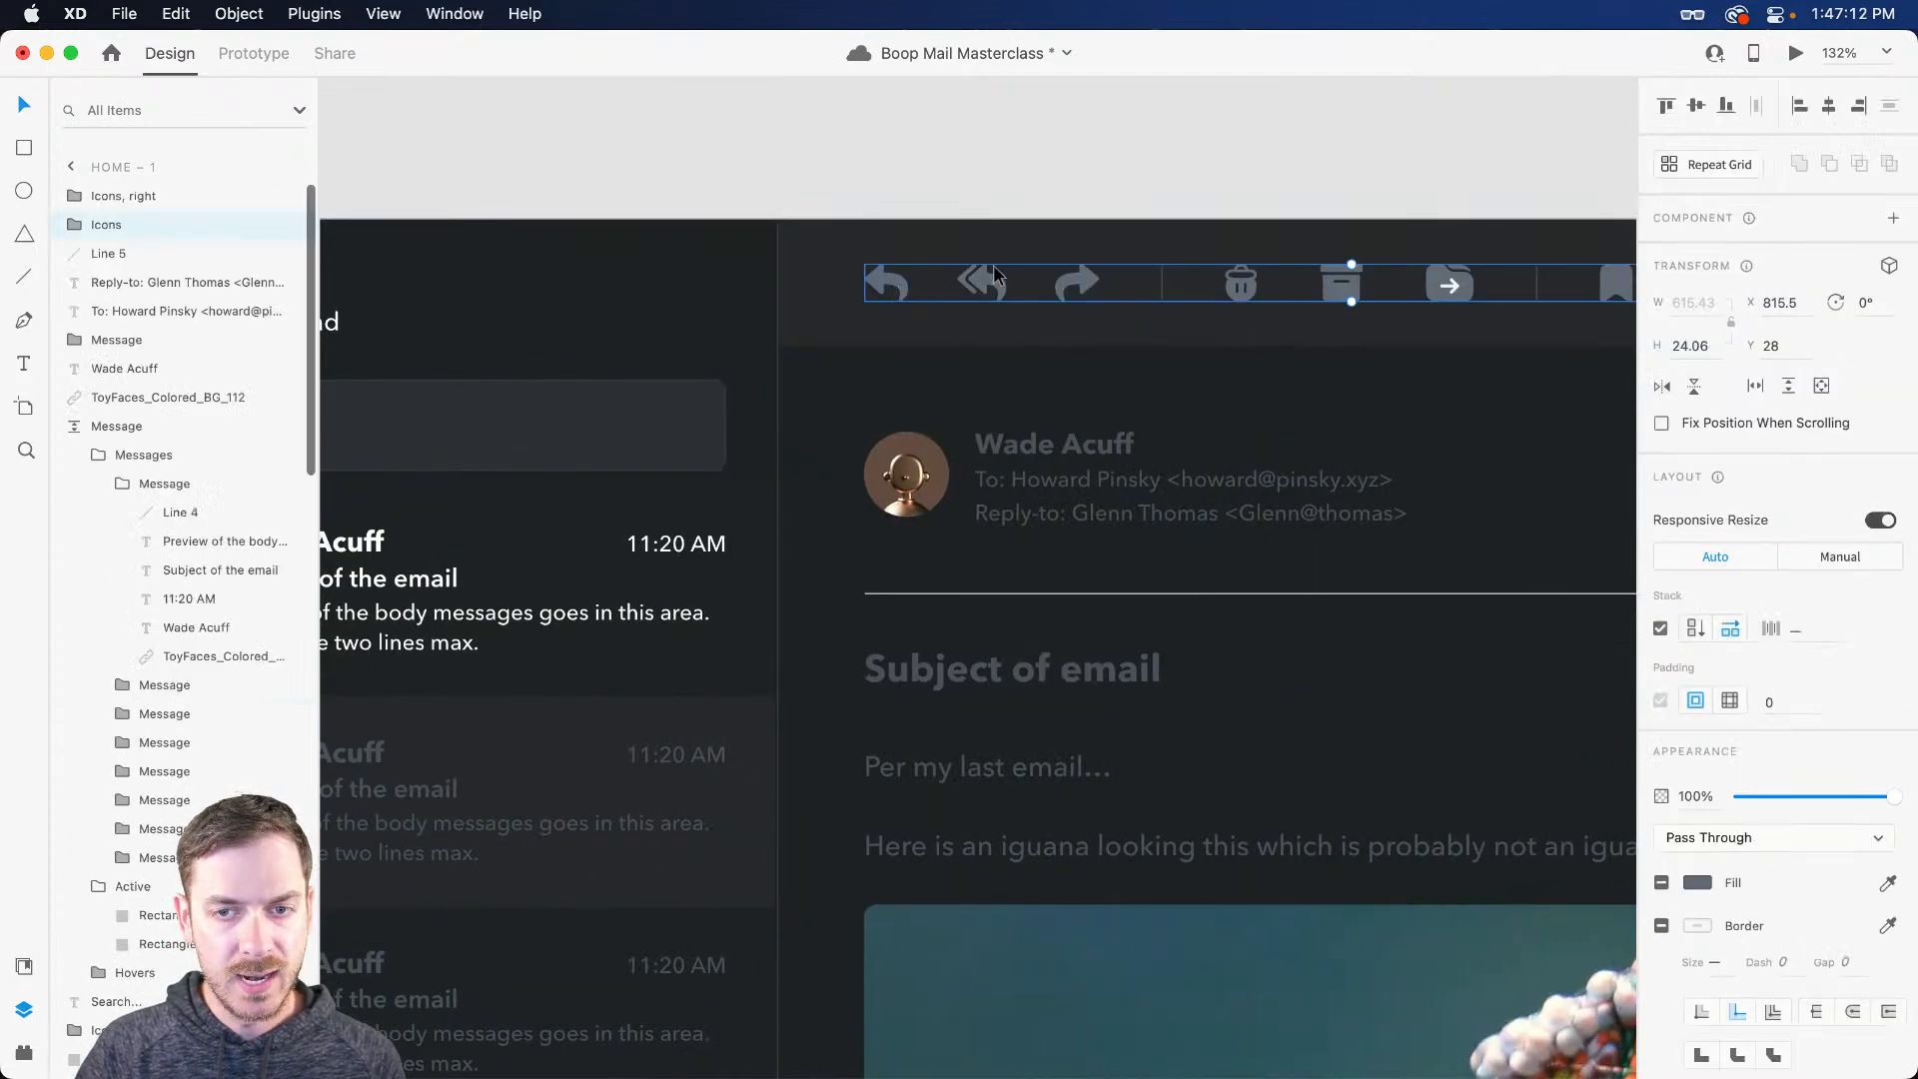
scroll(1258, 317, "right", 3)
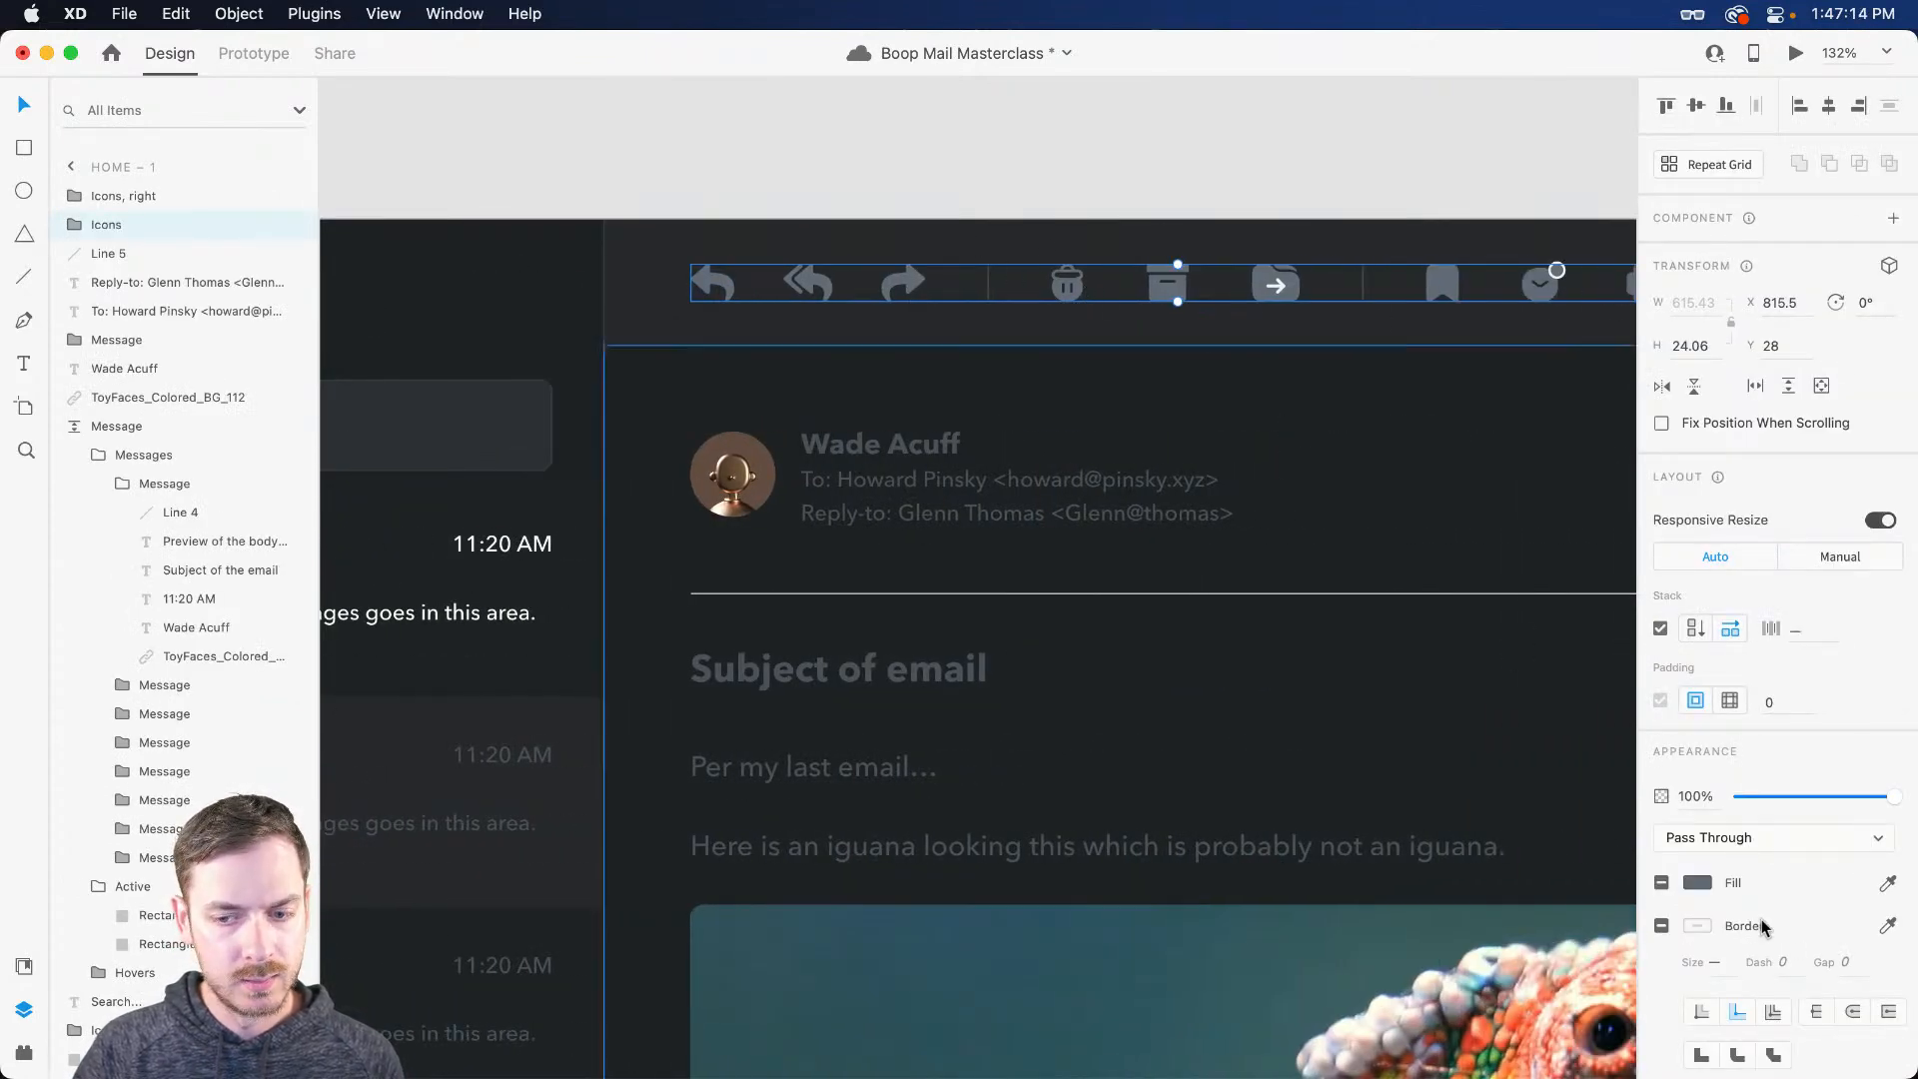
left_click(1701, 889)
left_click_drag(1442, 851, 1415, 813)
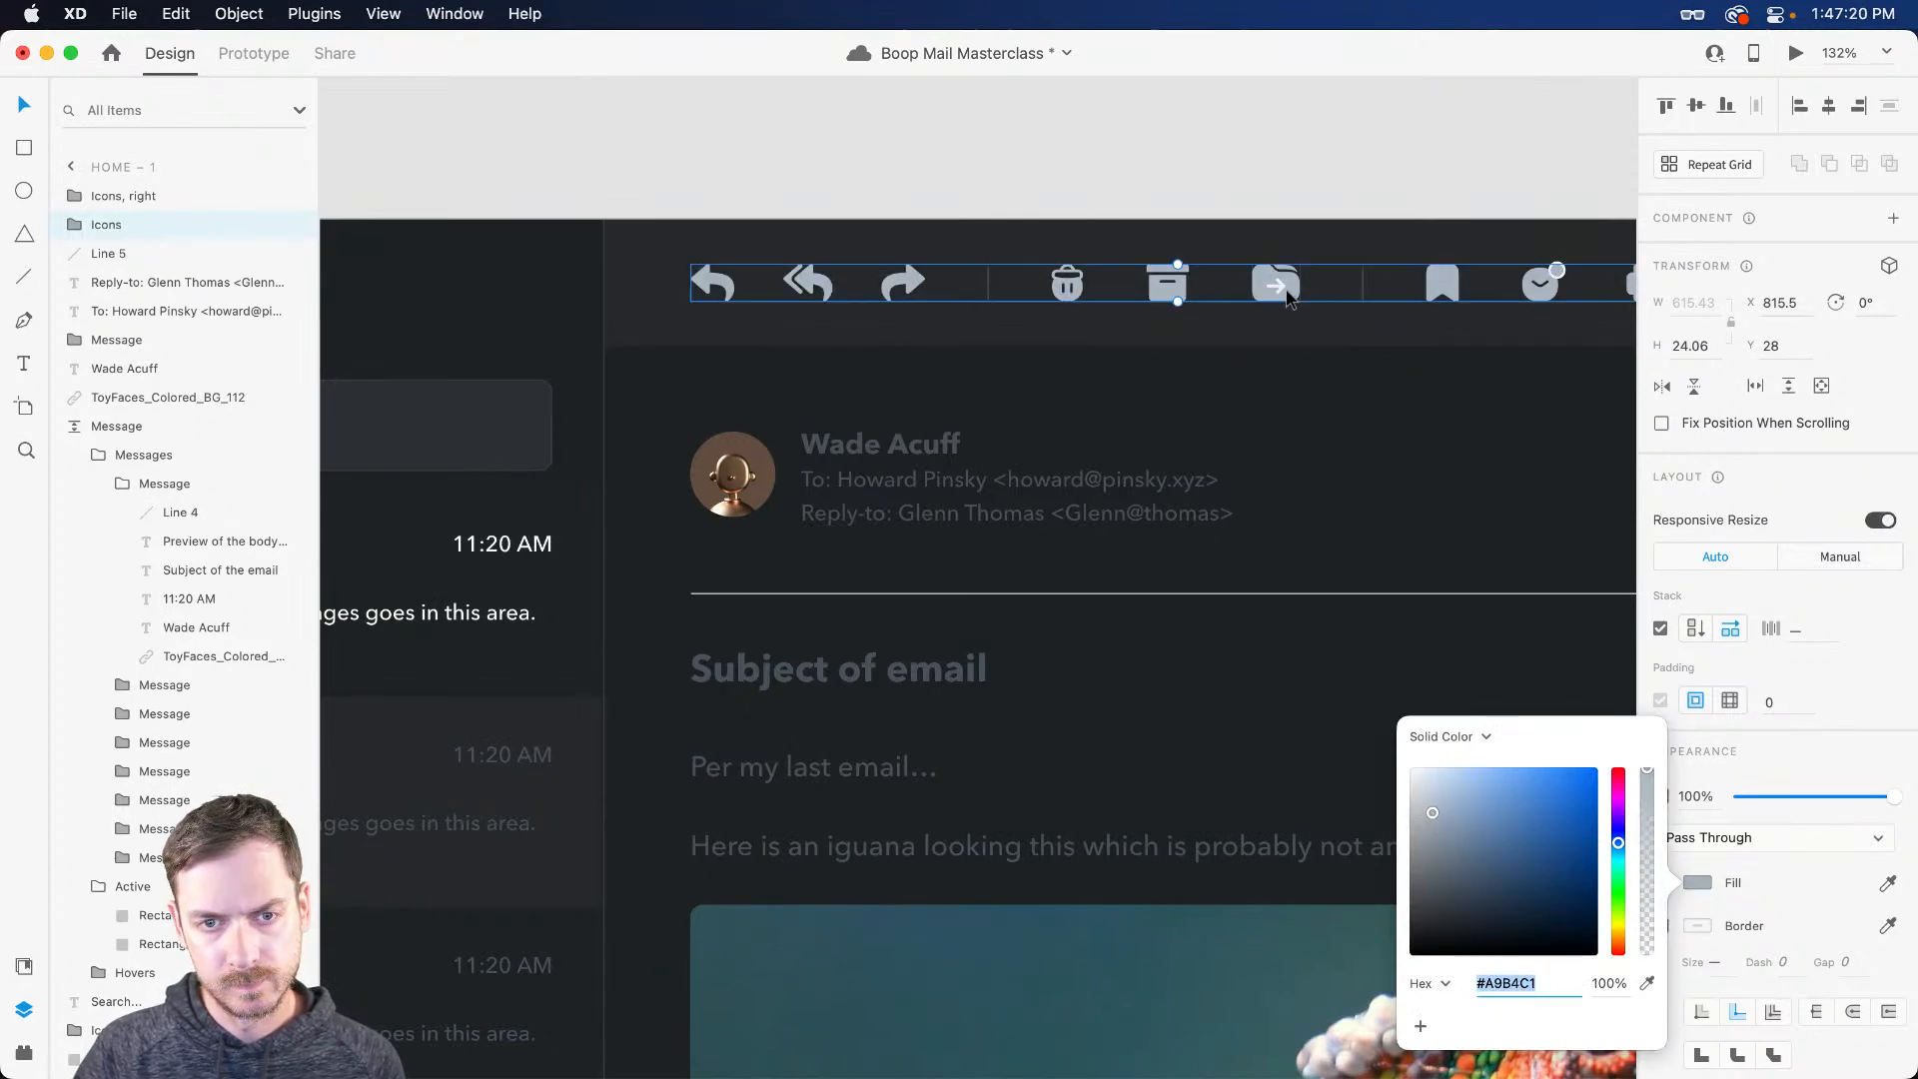
Step: Give both paths of the arrow in the folder icon a border in the toolbar's dark background color
double_click(1284, 290)
scroll(1304, 273, "up", 5)
double_click(1195, 340)
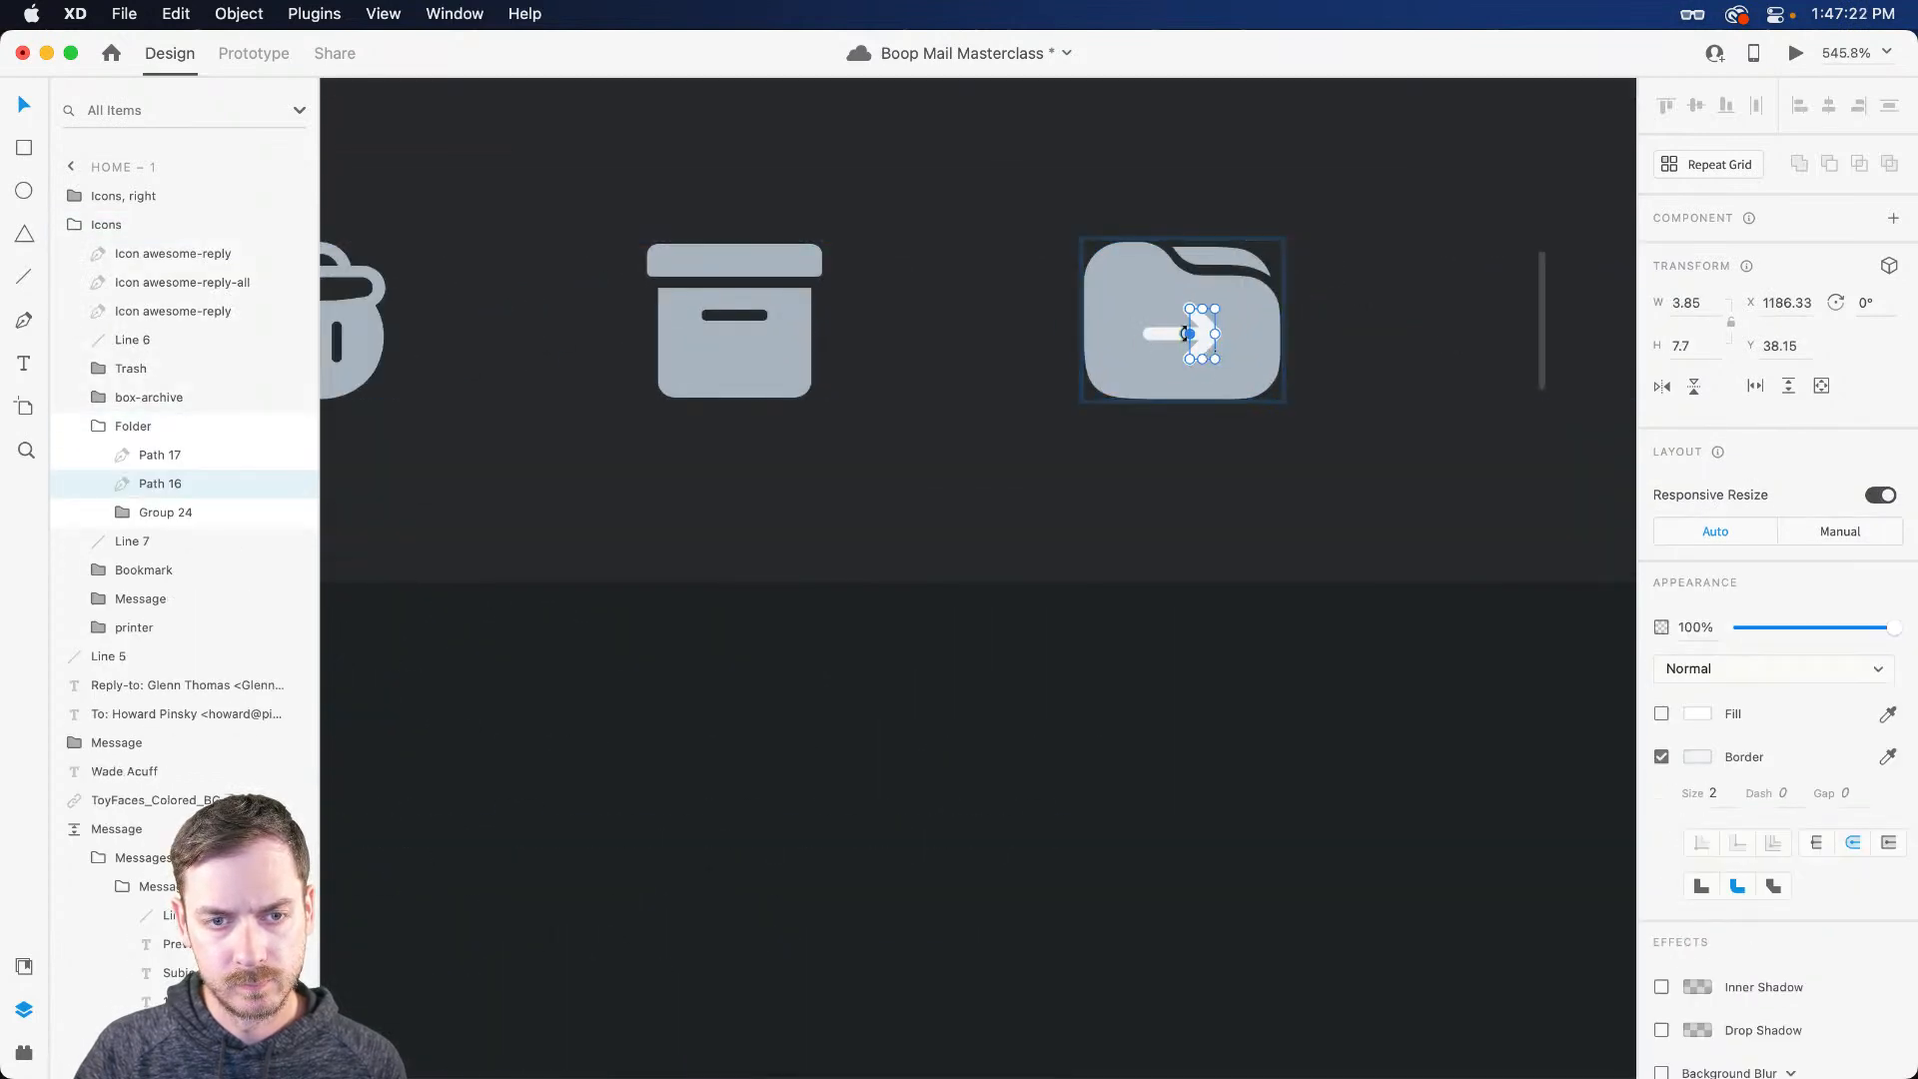
left_click(1176, 333, "shift")
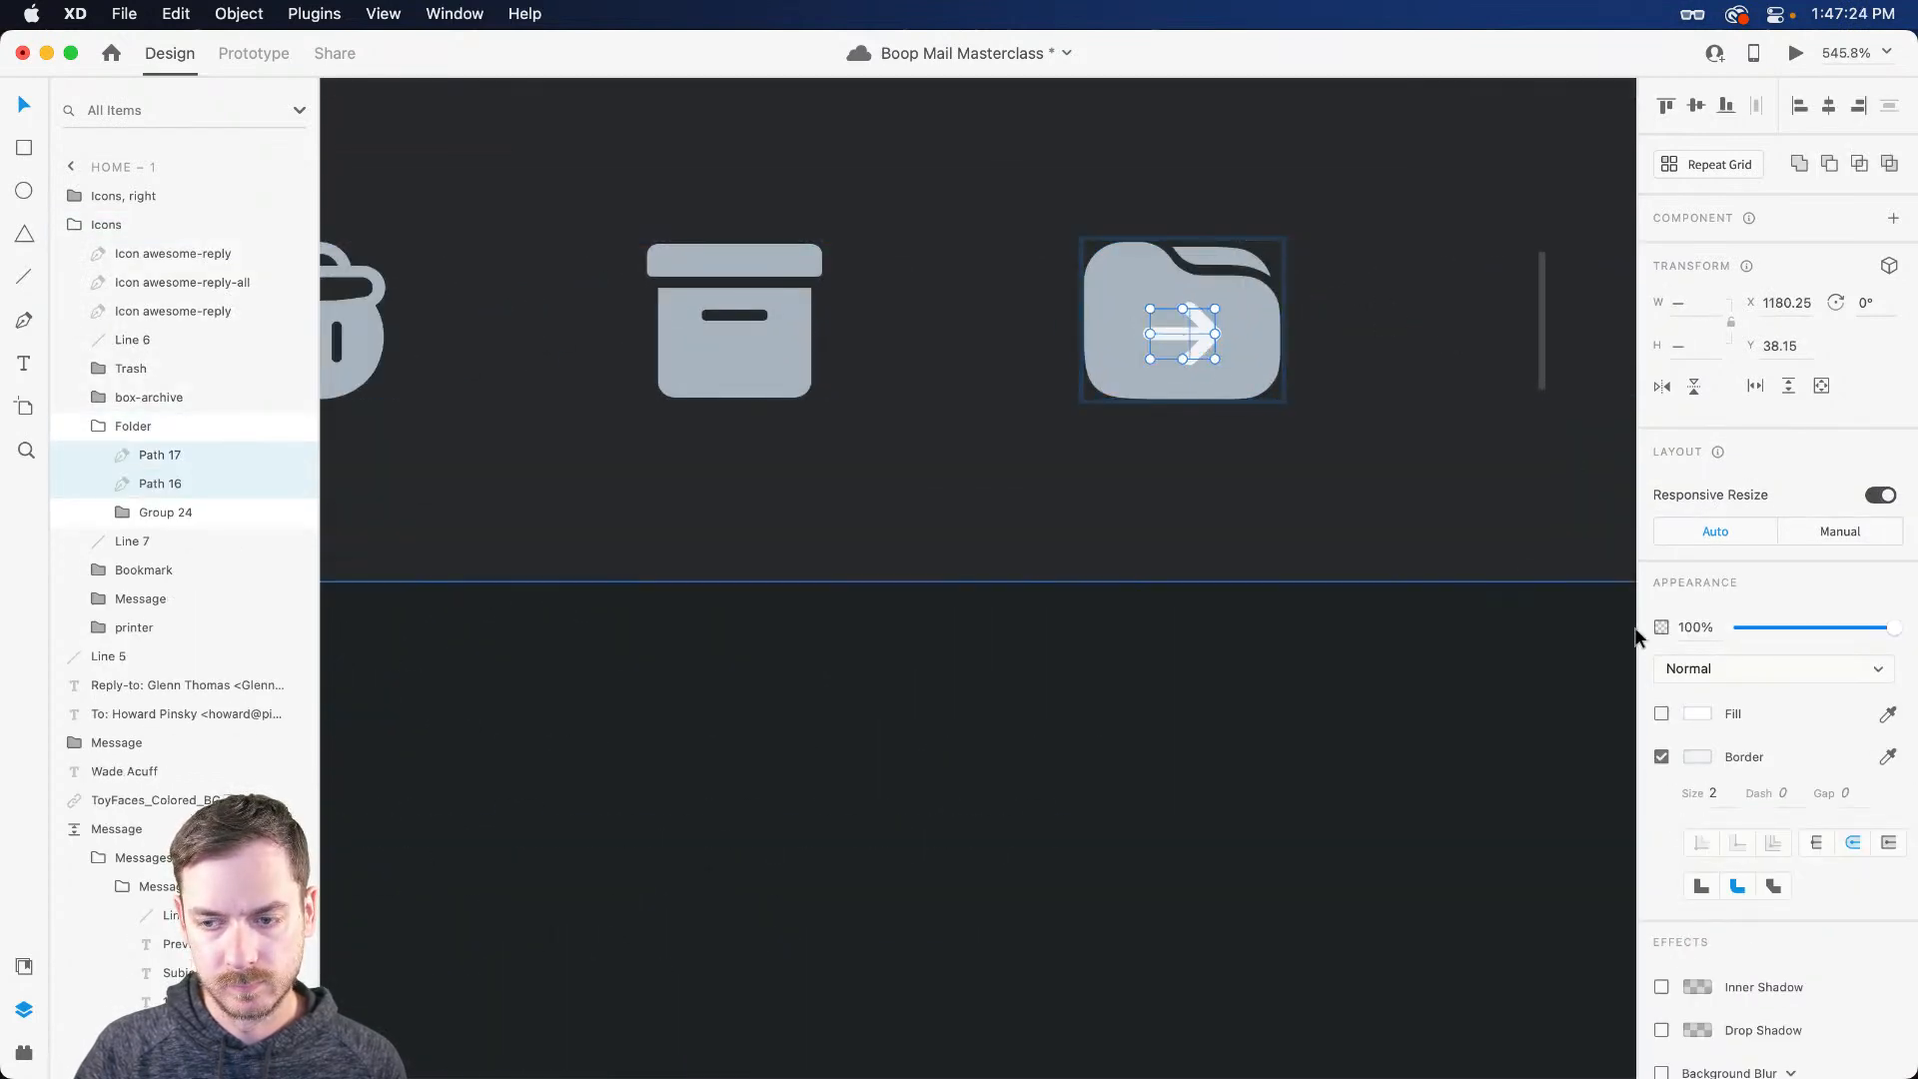
left_click(1887, 757)
left_click(1379, 305)
scroll(1348, 405, "down", 10)
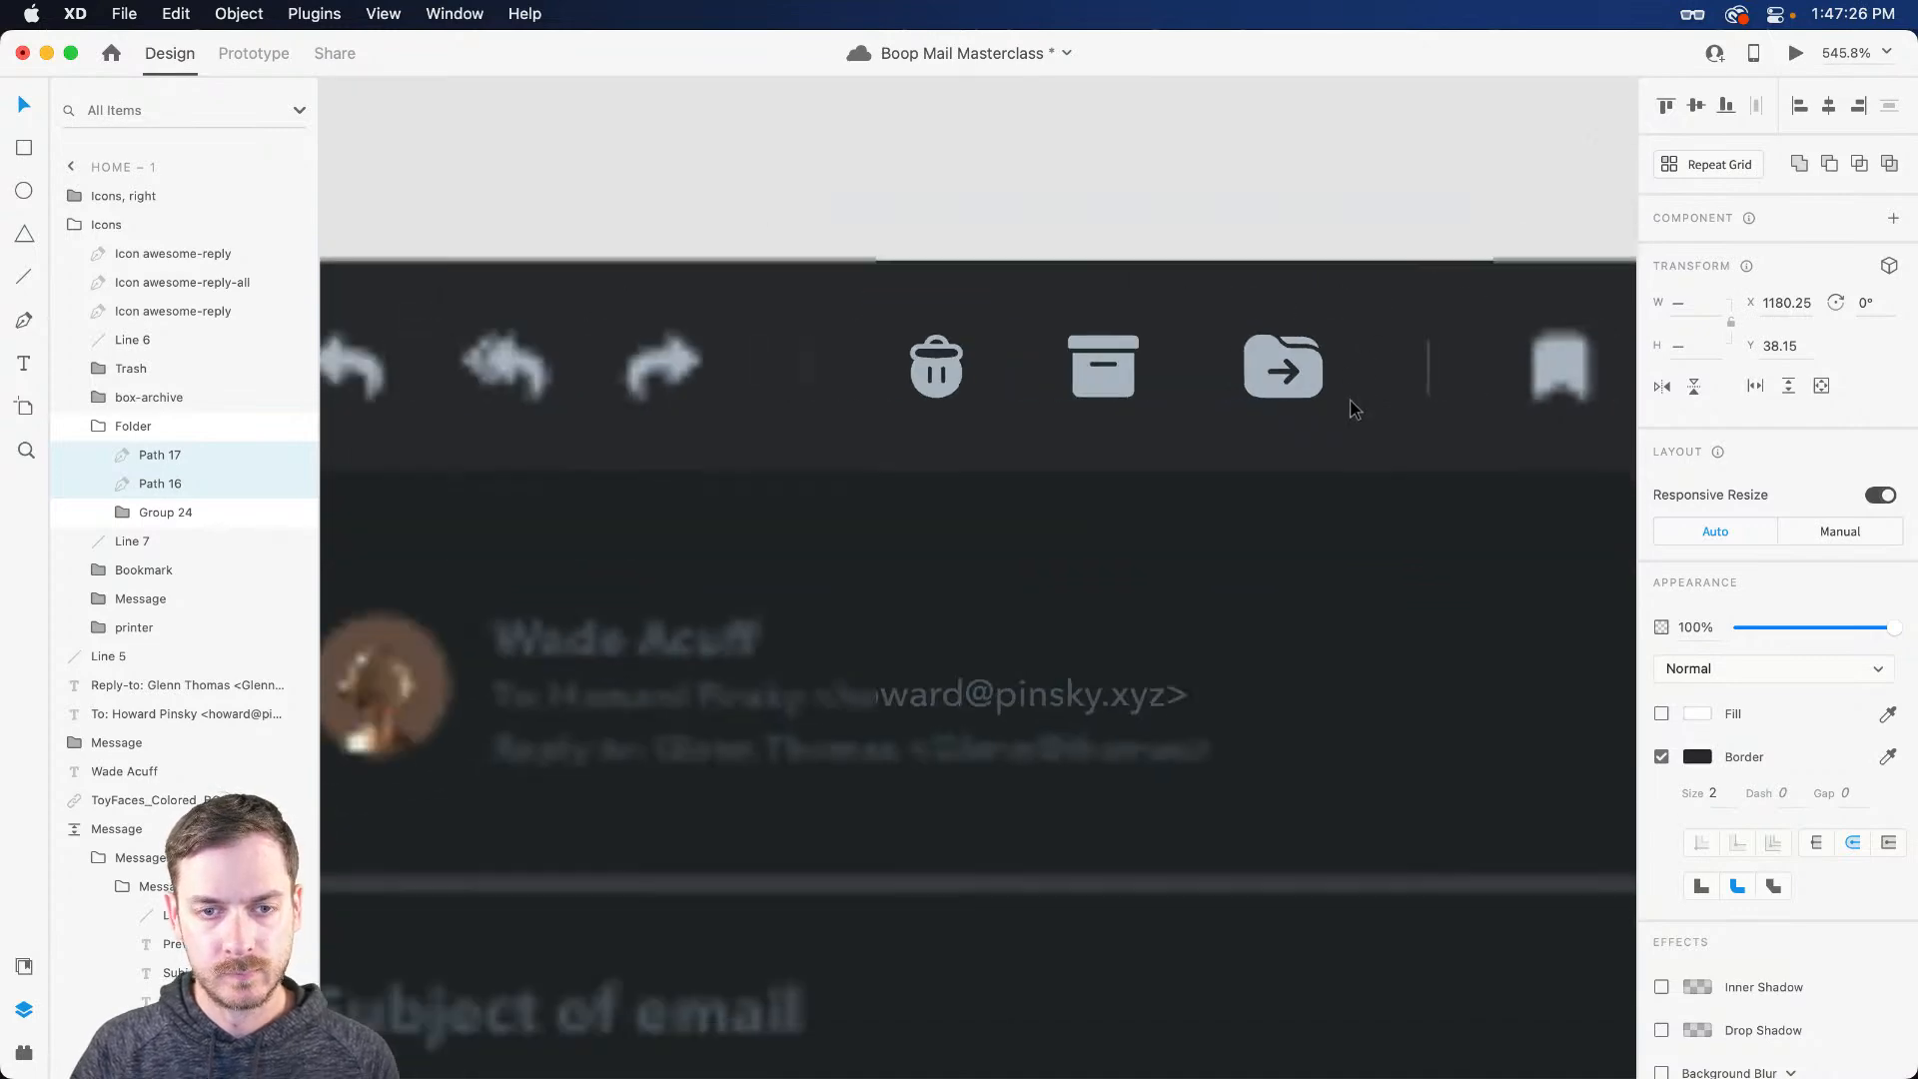
Step: Try to apply the toolbar's dark background color to the small circle on the message icon
scroll(1468, 356, "up", 8)
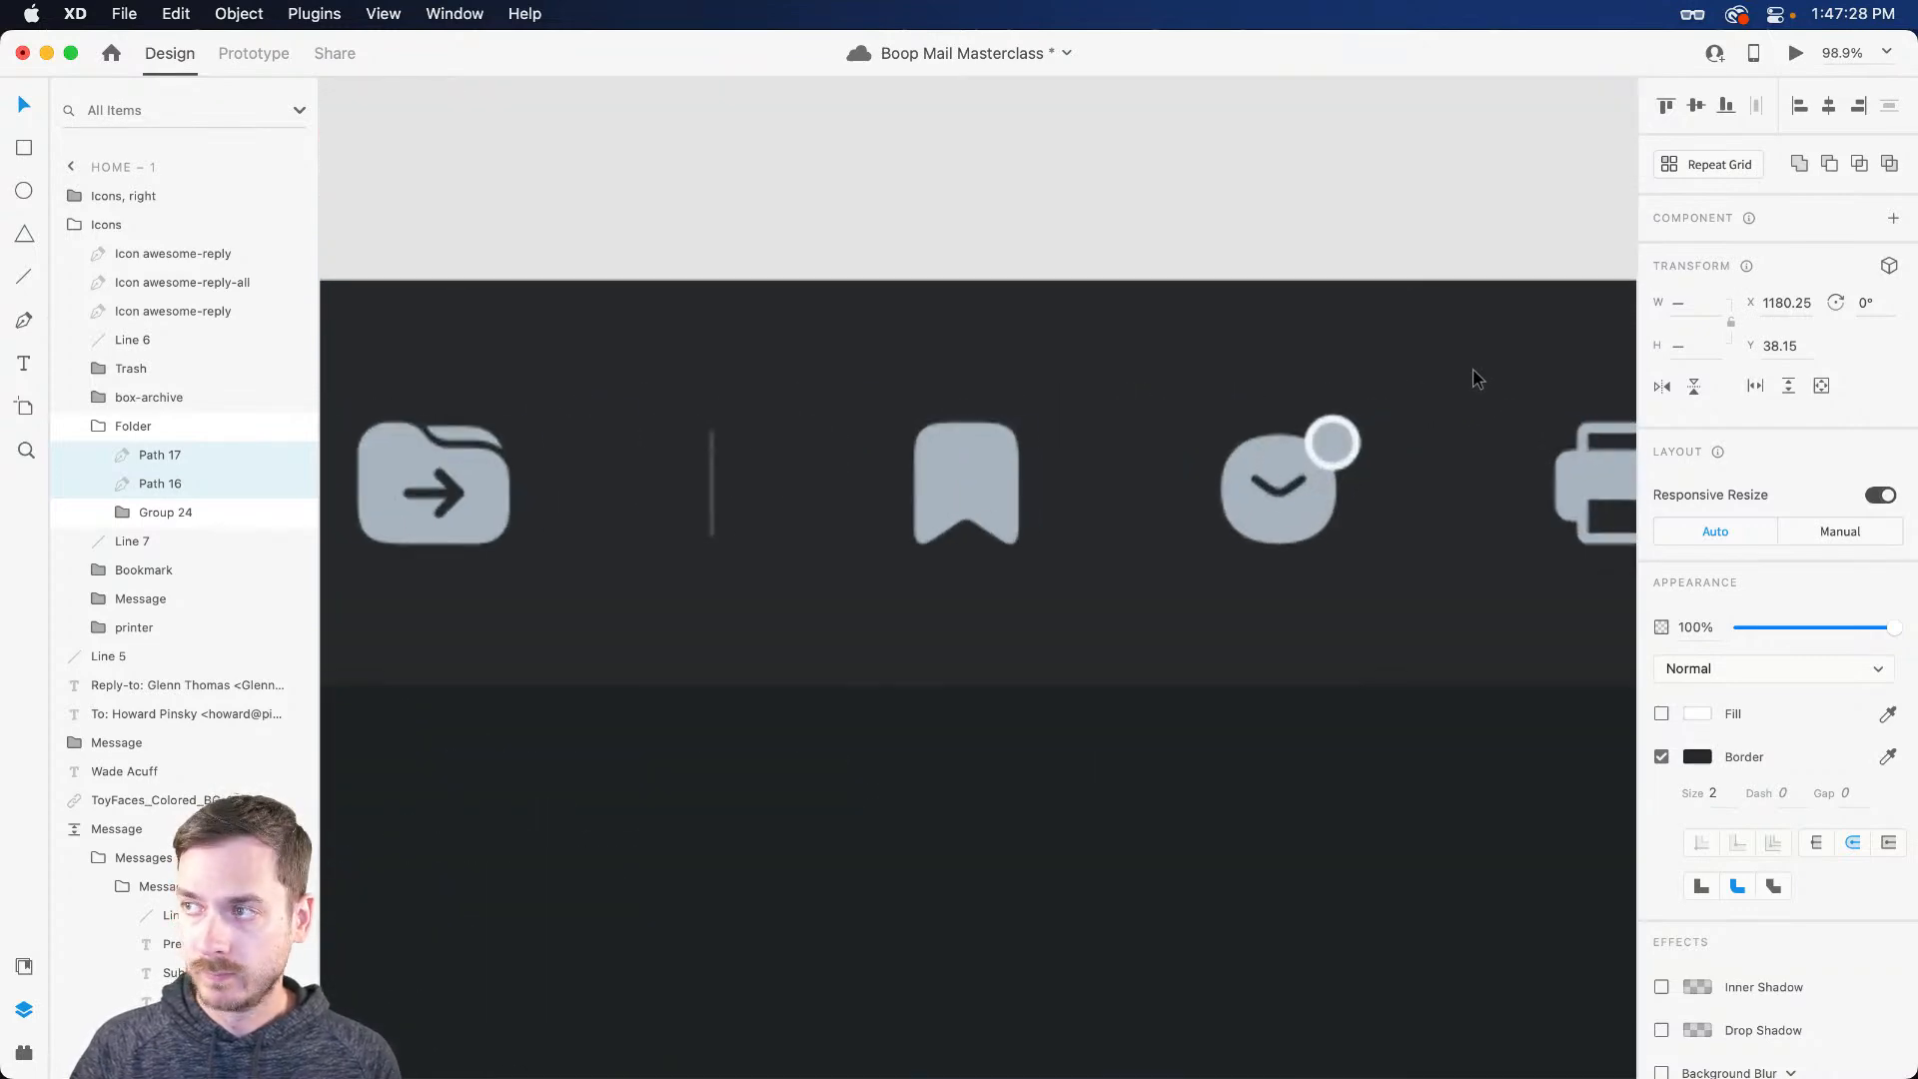
double_click(1441, 385)
key("i")
left_click(1424, 498)
key("super+z")
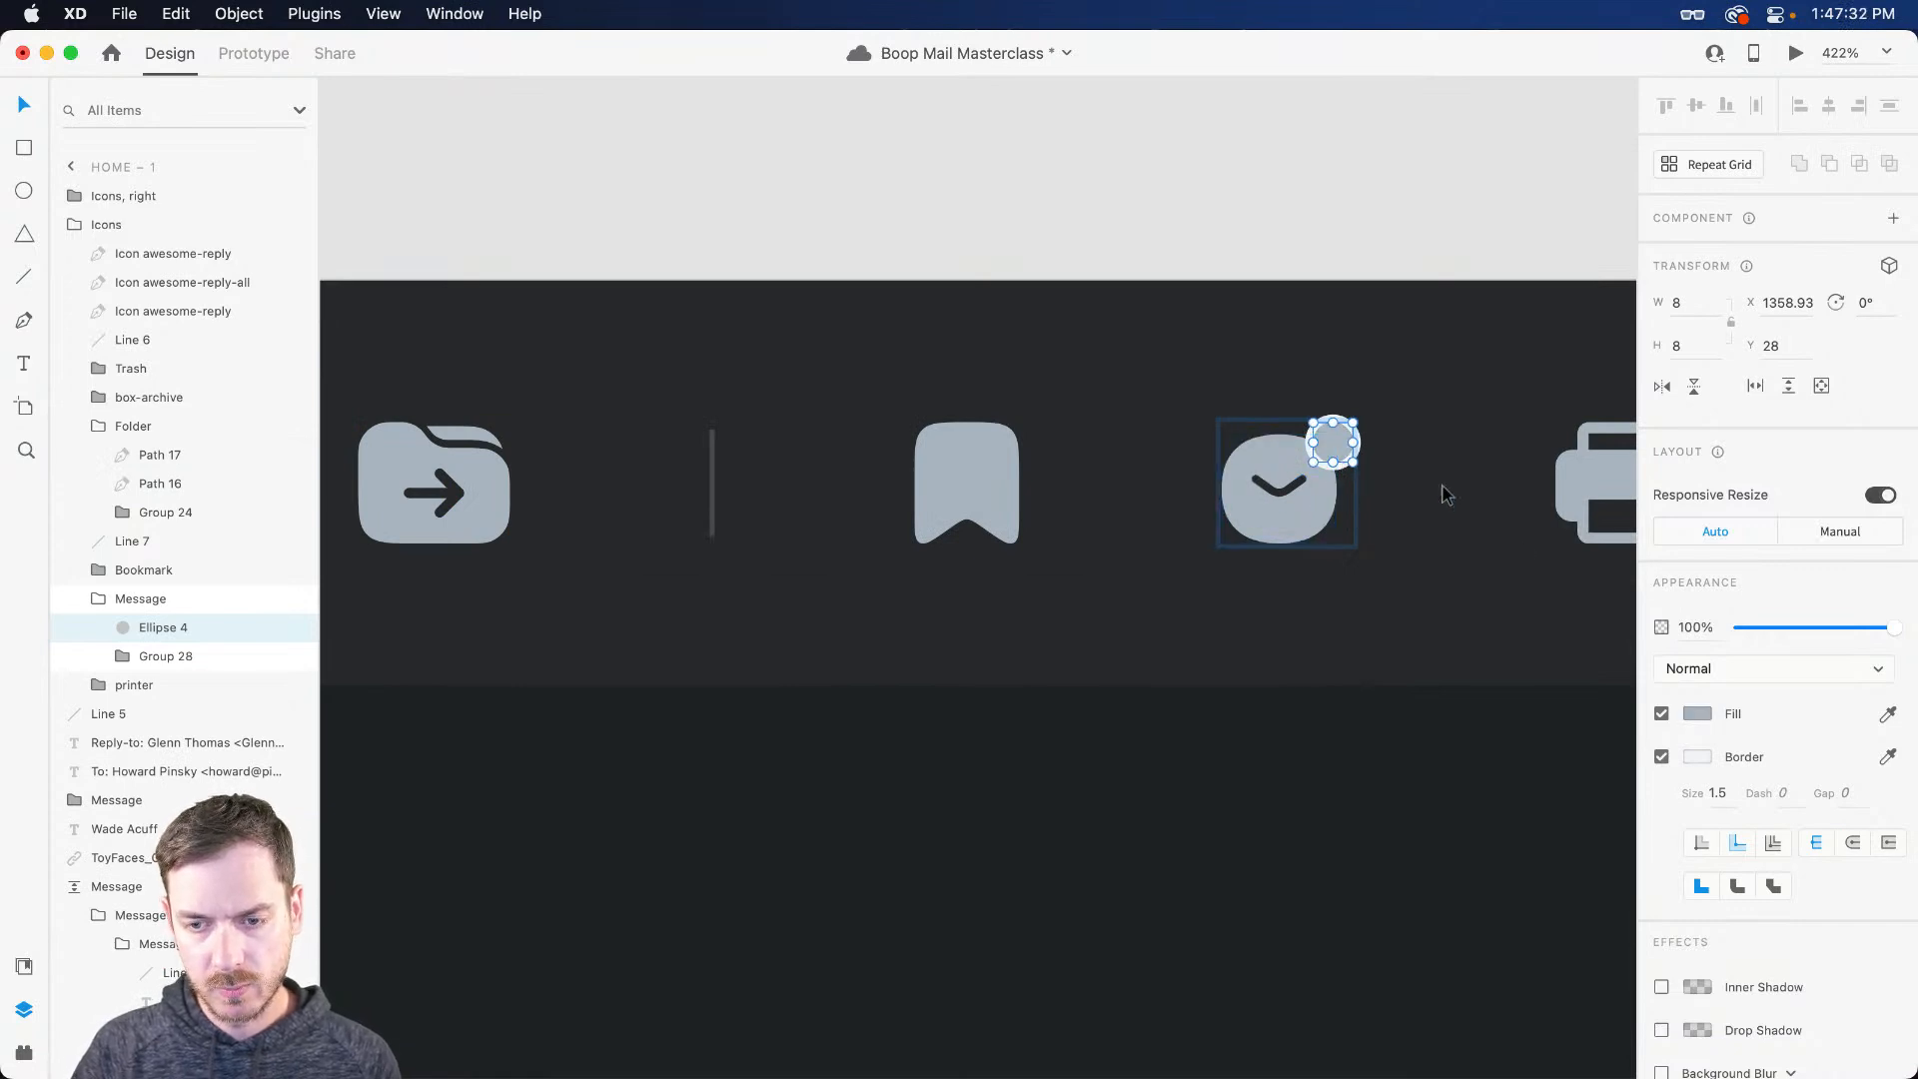
Step: Set the border of the message icon's small circle to the toolbar's dark background color
left_click(1888, 756)
left_click(1451, 535)
scroll(1439, 559, "down", 5)
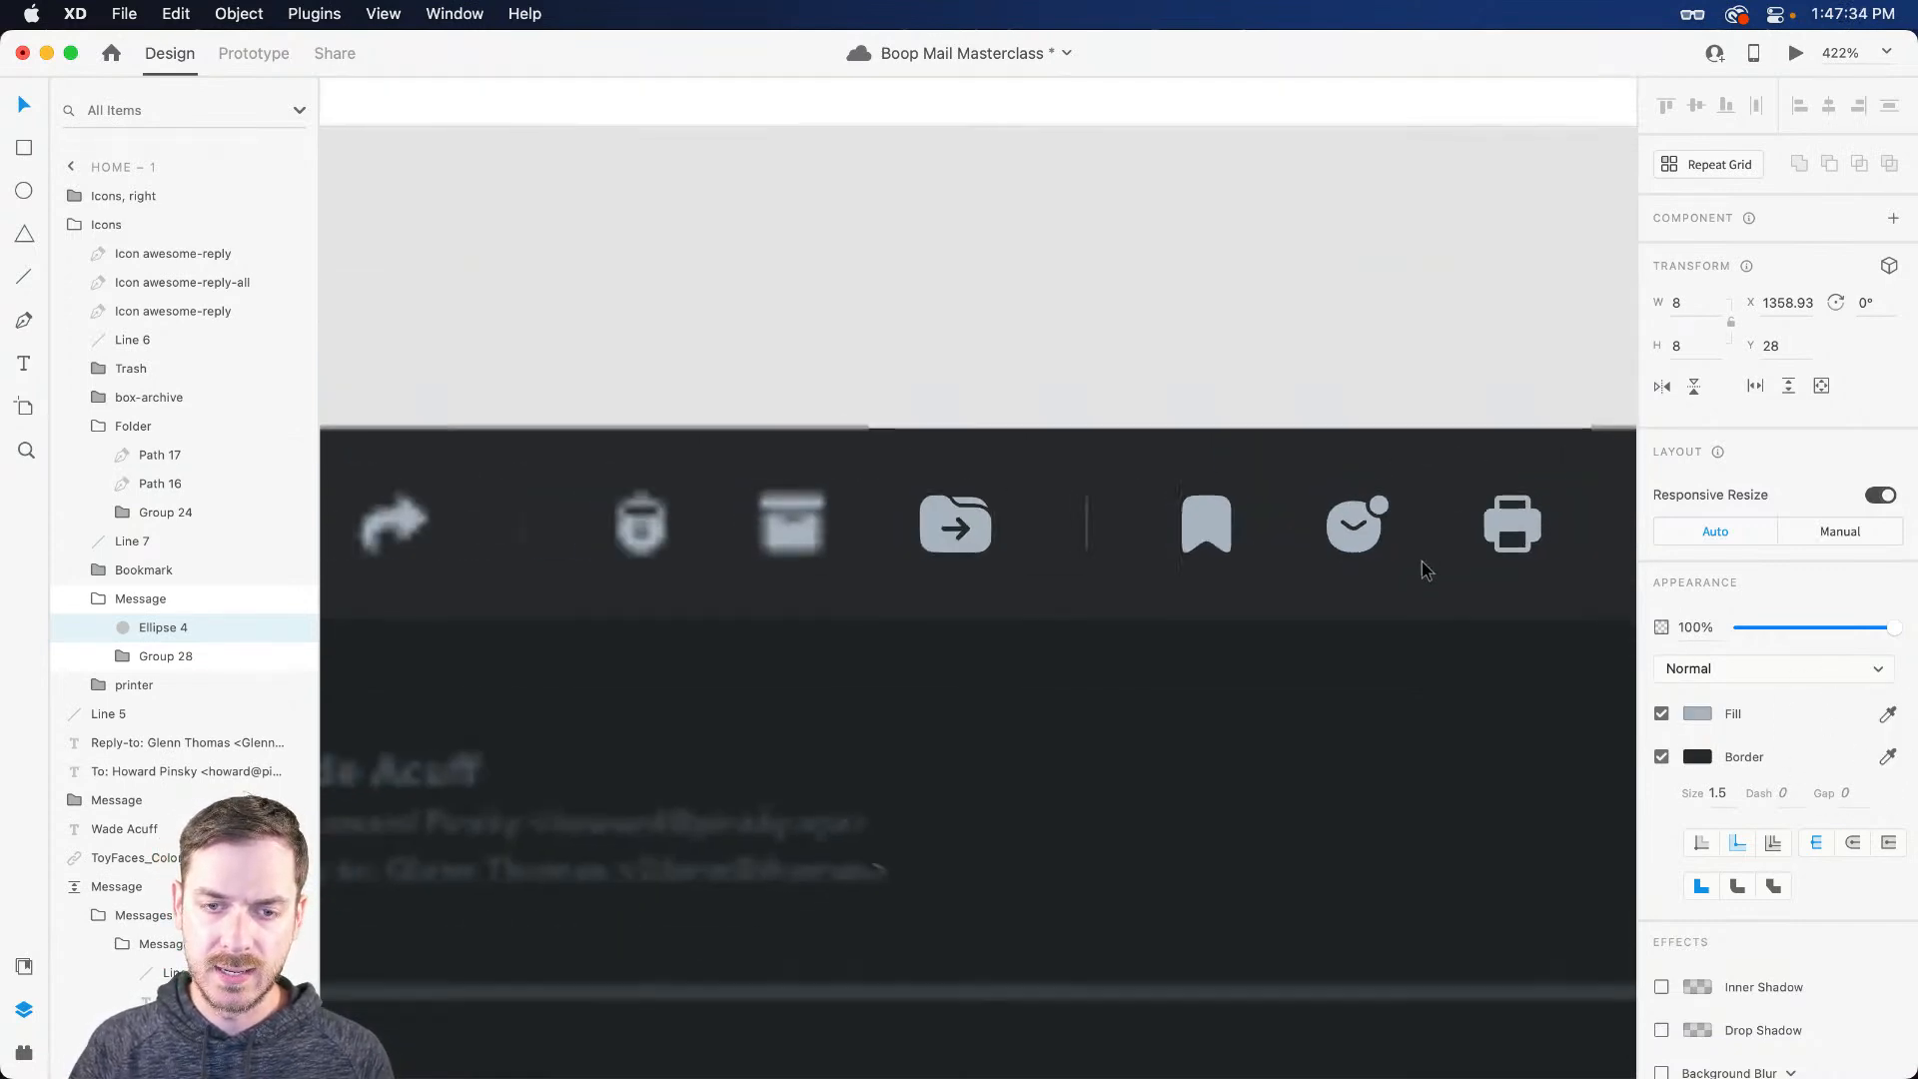
scroll(1428, 571, "right", 10)
scroll(942, 531, "left", 7)
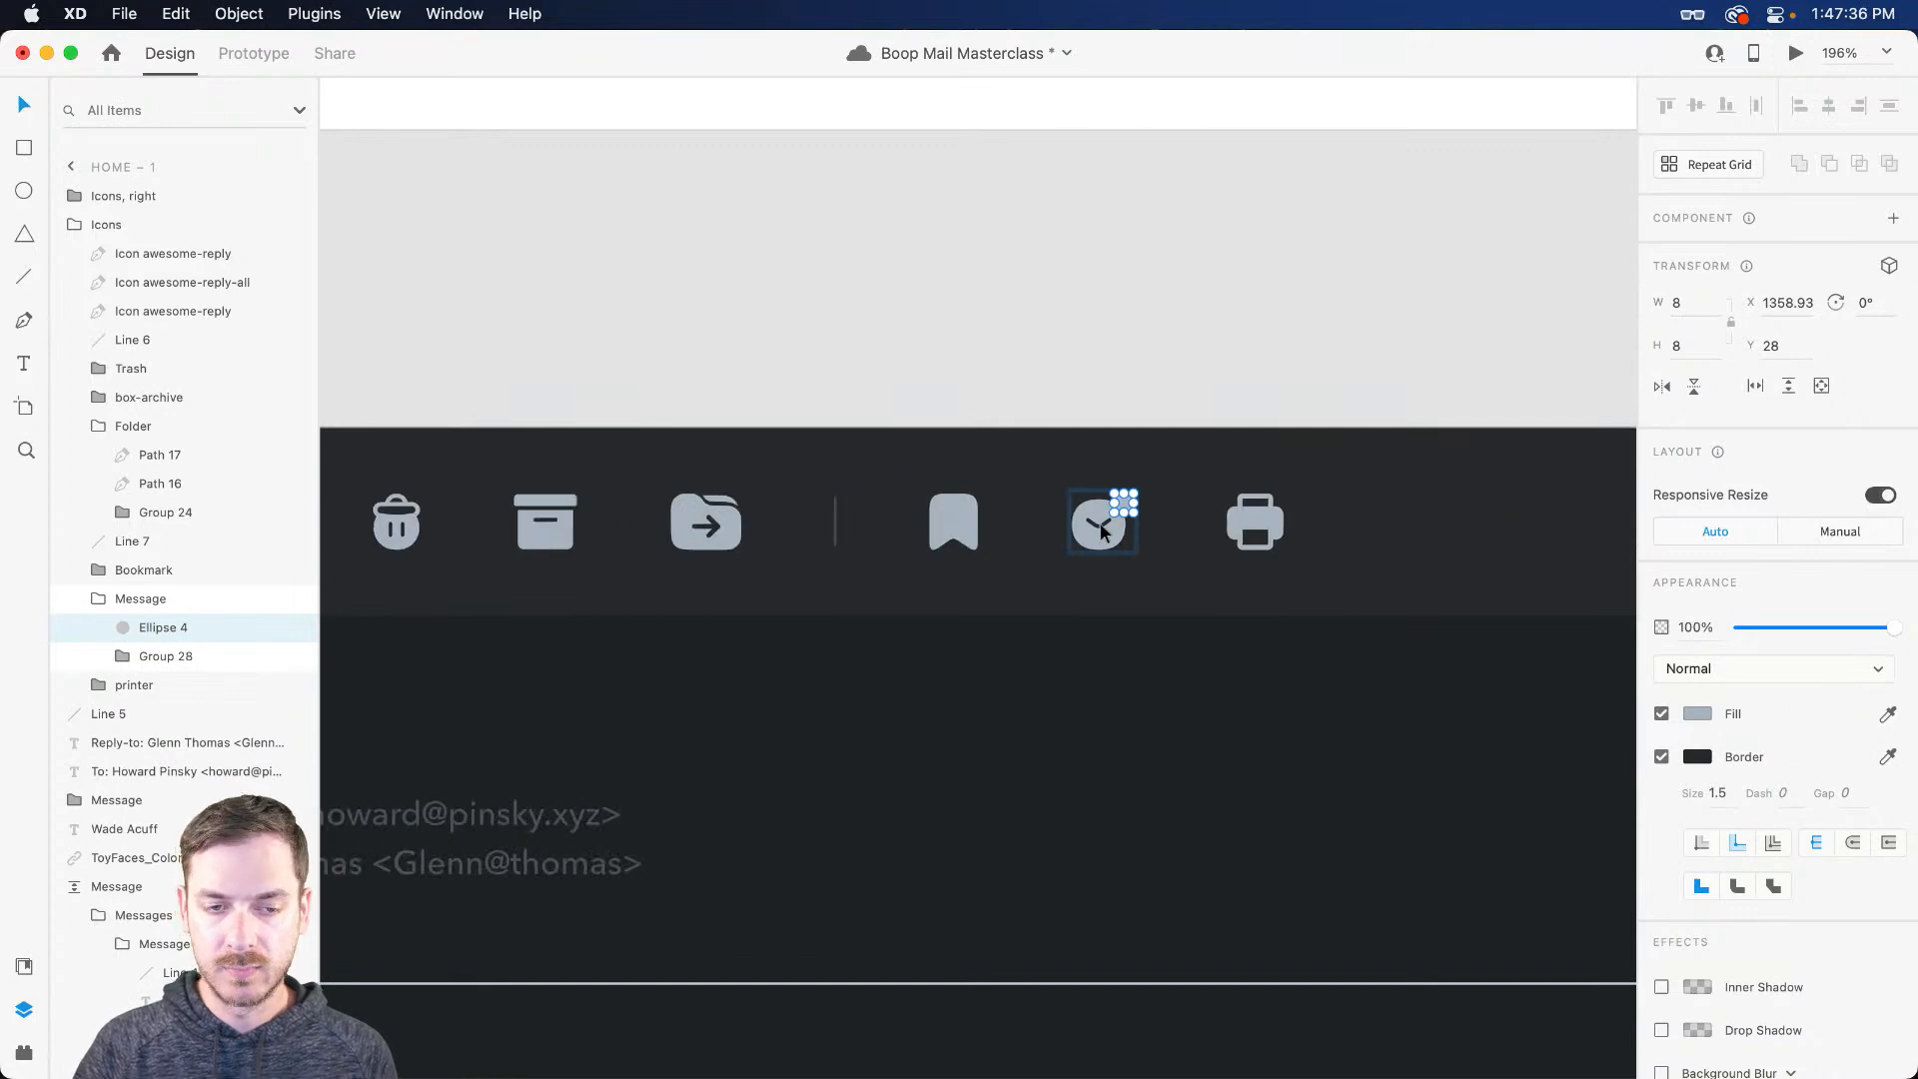
scroll(943, 527, "up", 5)
scroll(943, 528, "up", 10)
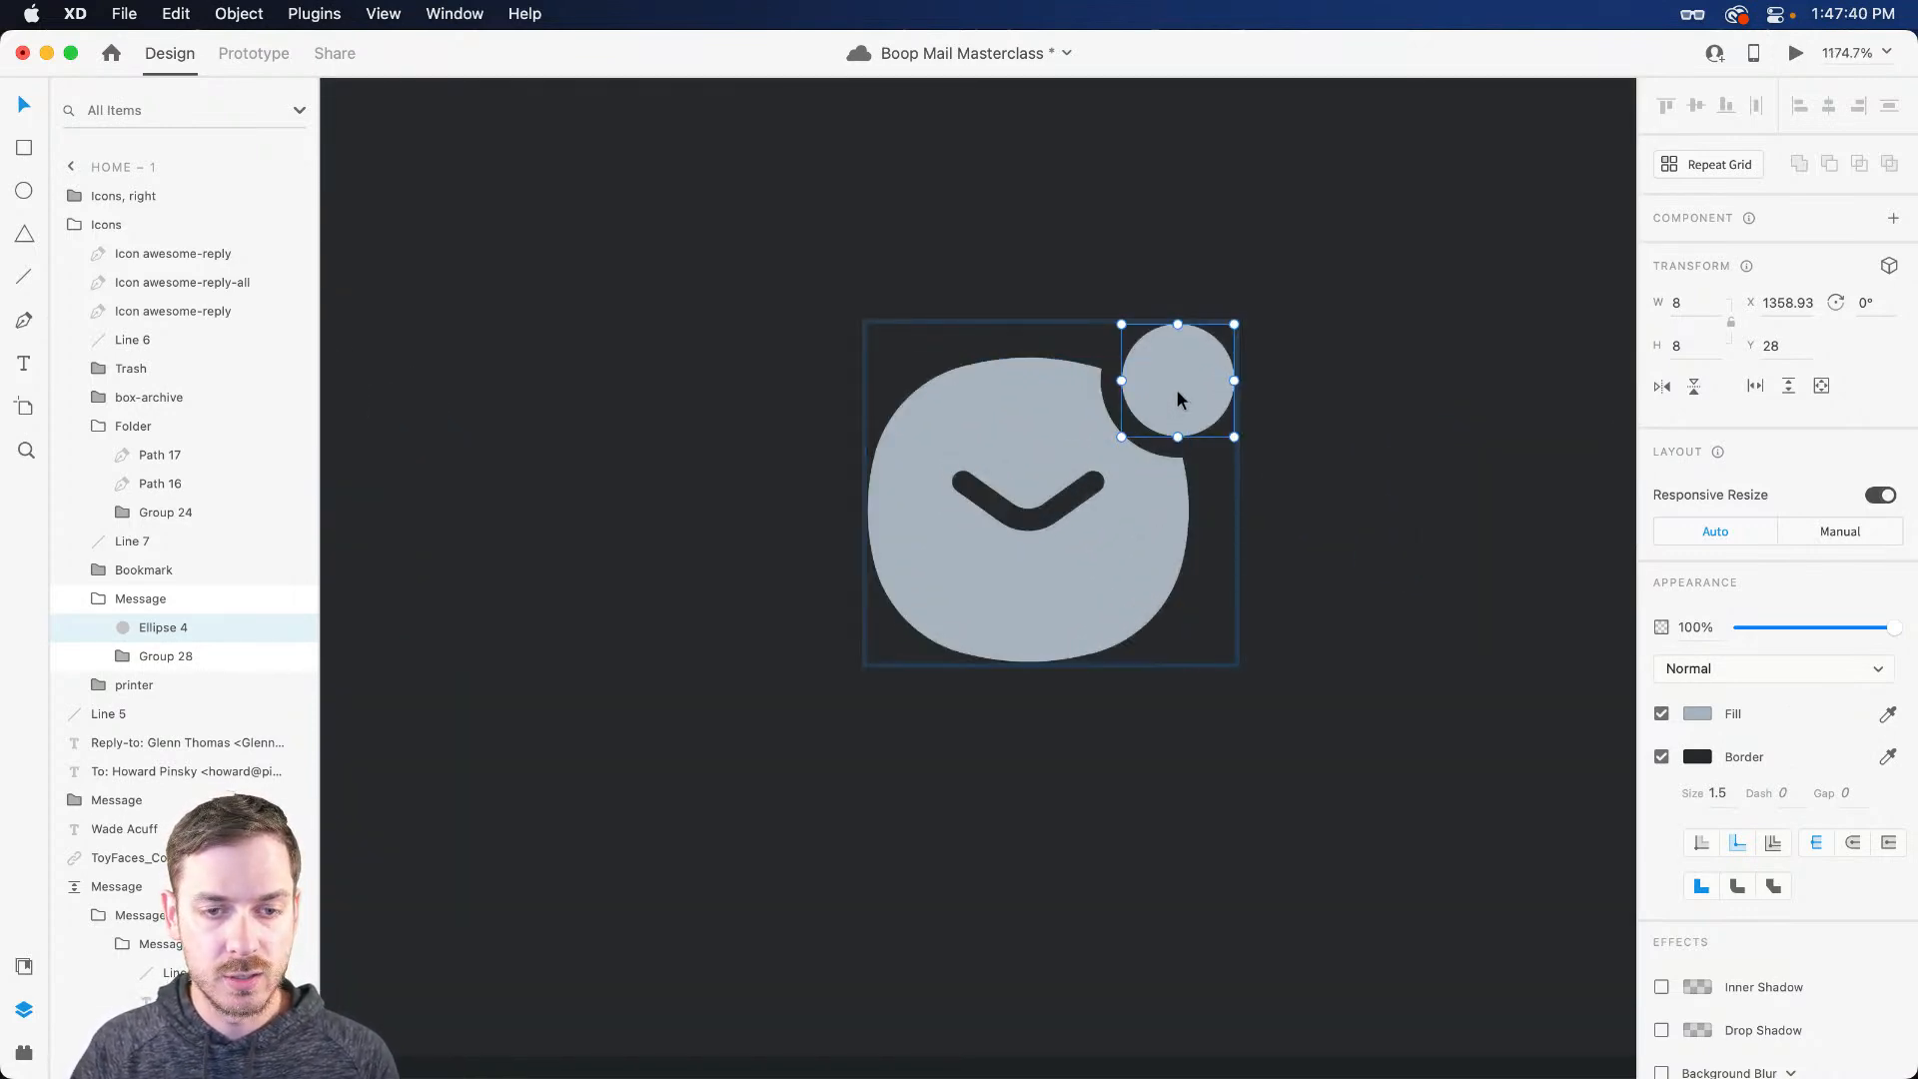
Step: Remove the border from the message icon's small circle, duplicate the circle and enlarge the copy to 12 × 12 about its center
left_click(1661, 757)
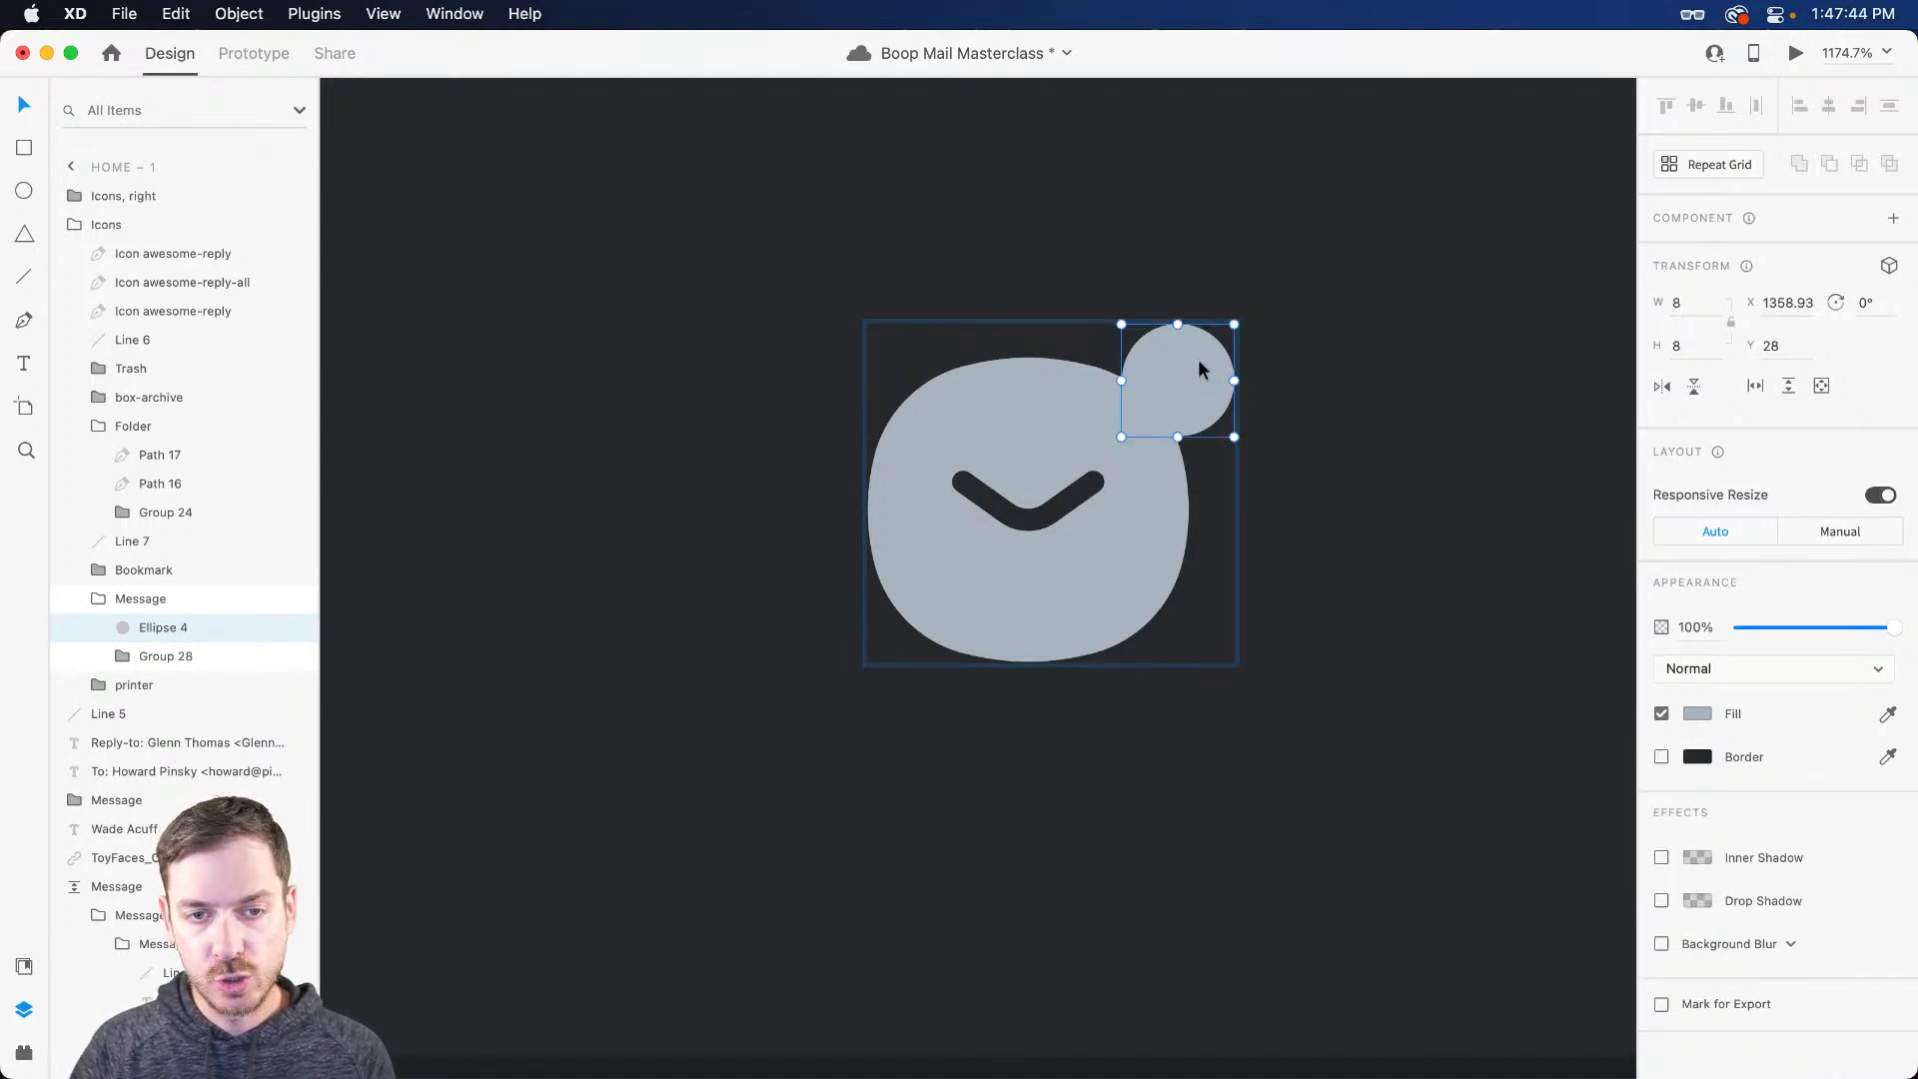
key("super+d")
left_click_drag(1235, 324, 1264, 296)
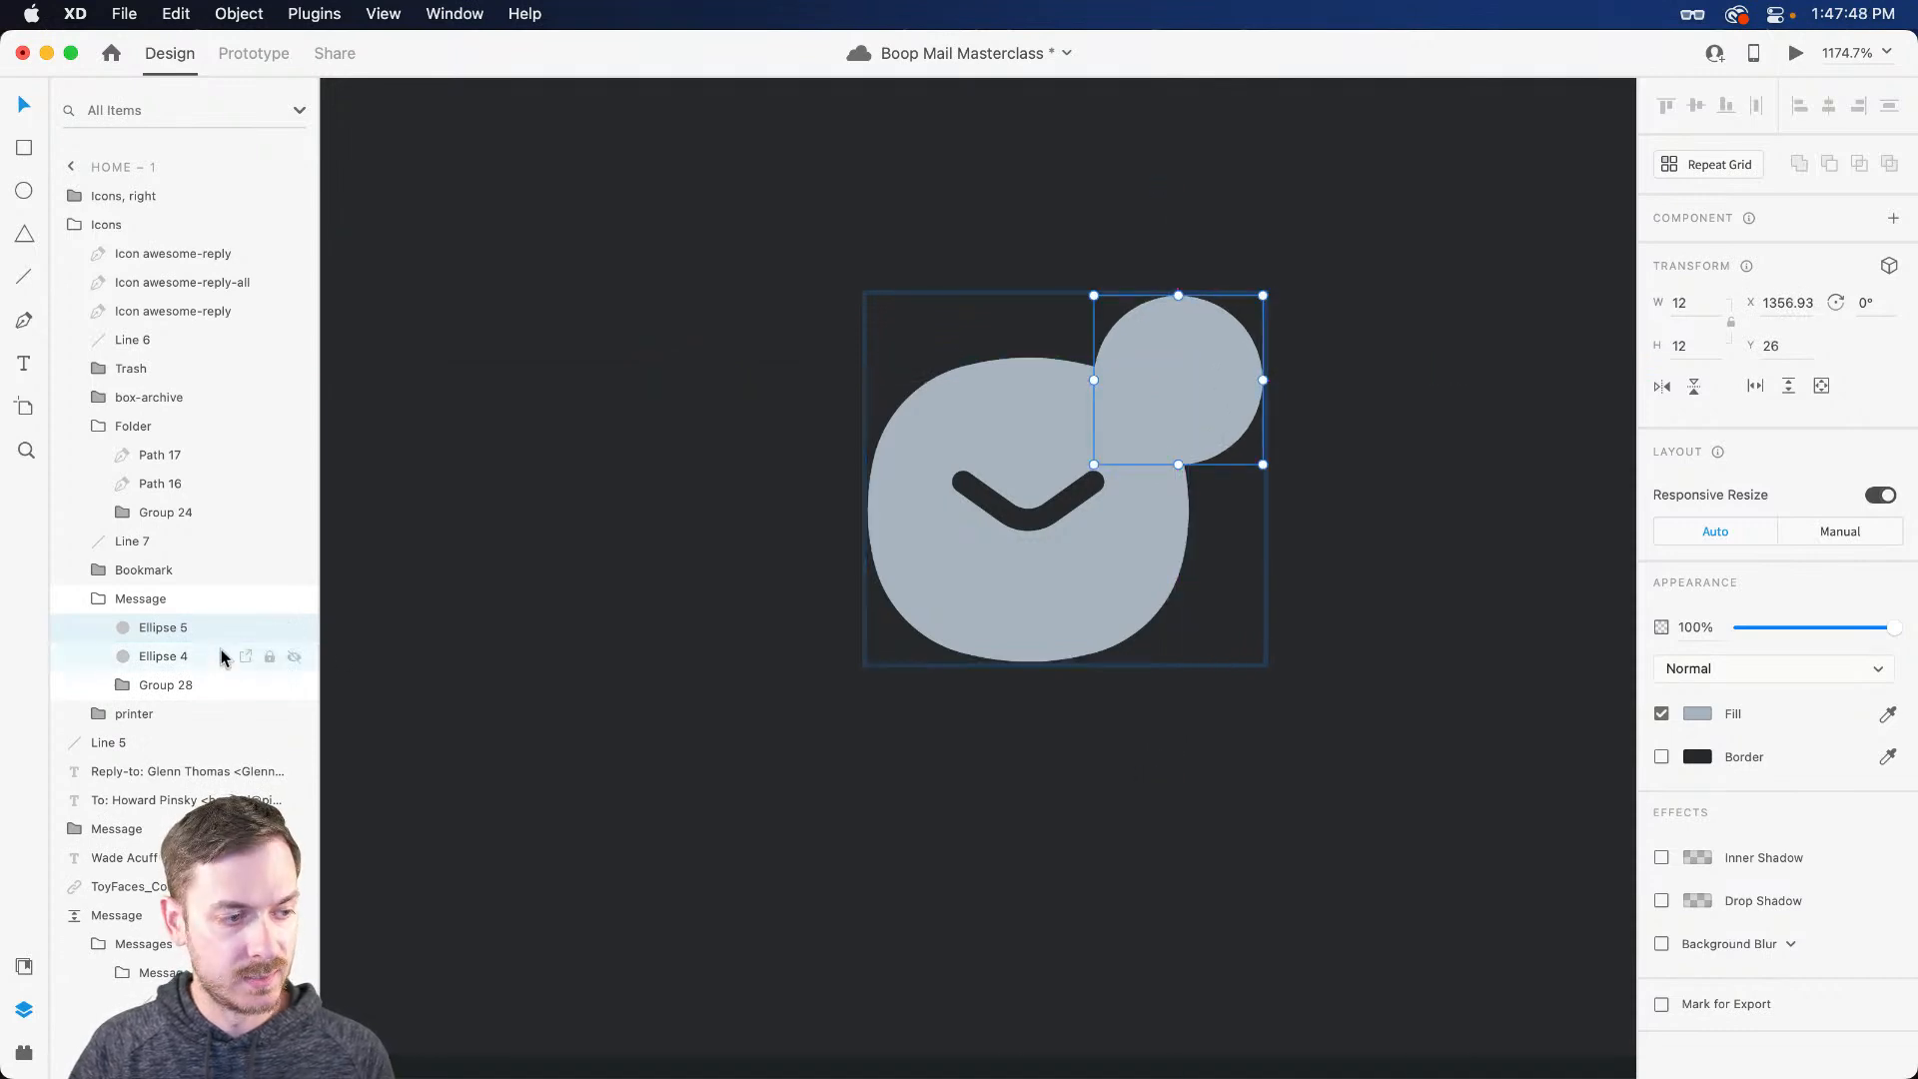
Step: Convert the message bubble group to a single path and subtract the enlarged circle from it
left_click(187, 687)
key("super+8")
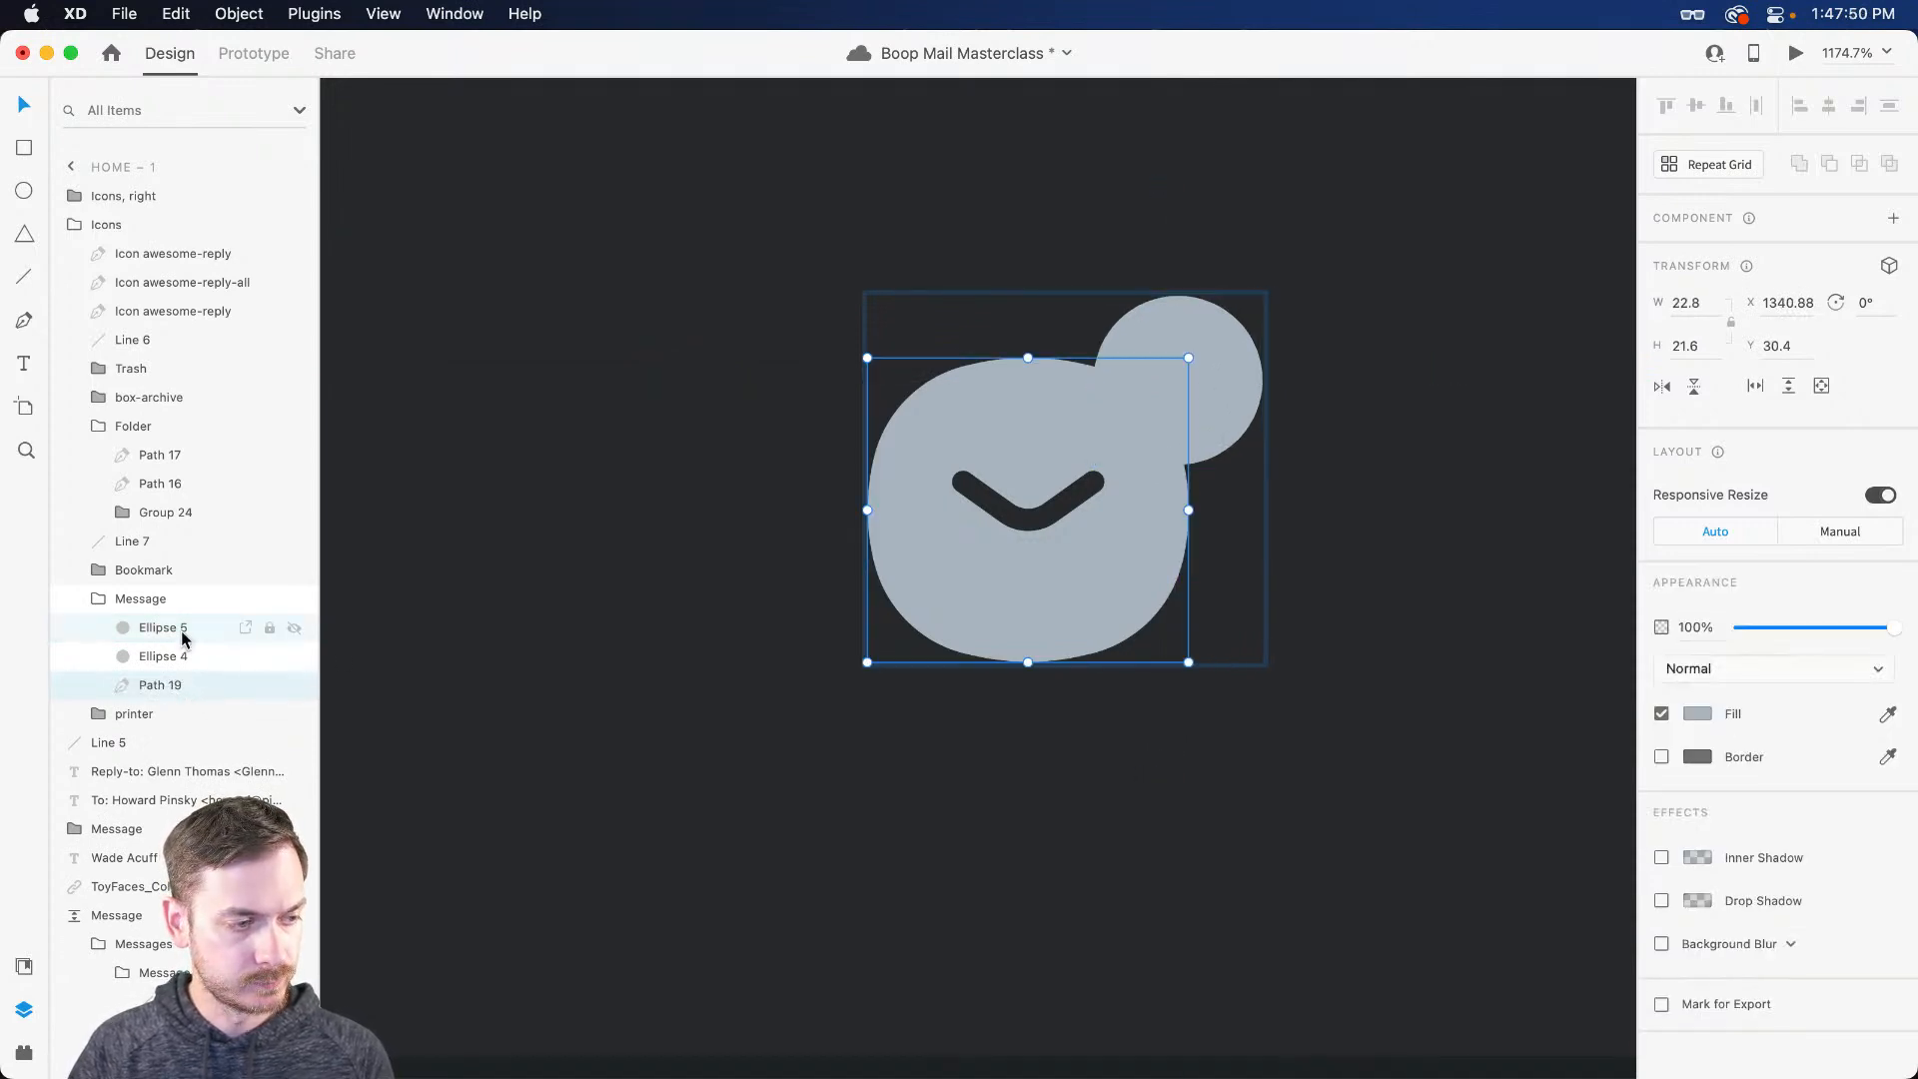
left_click(1233, 350)
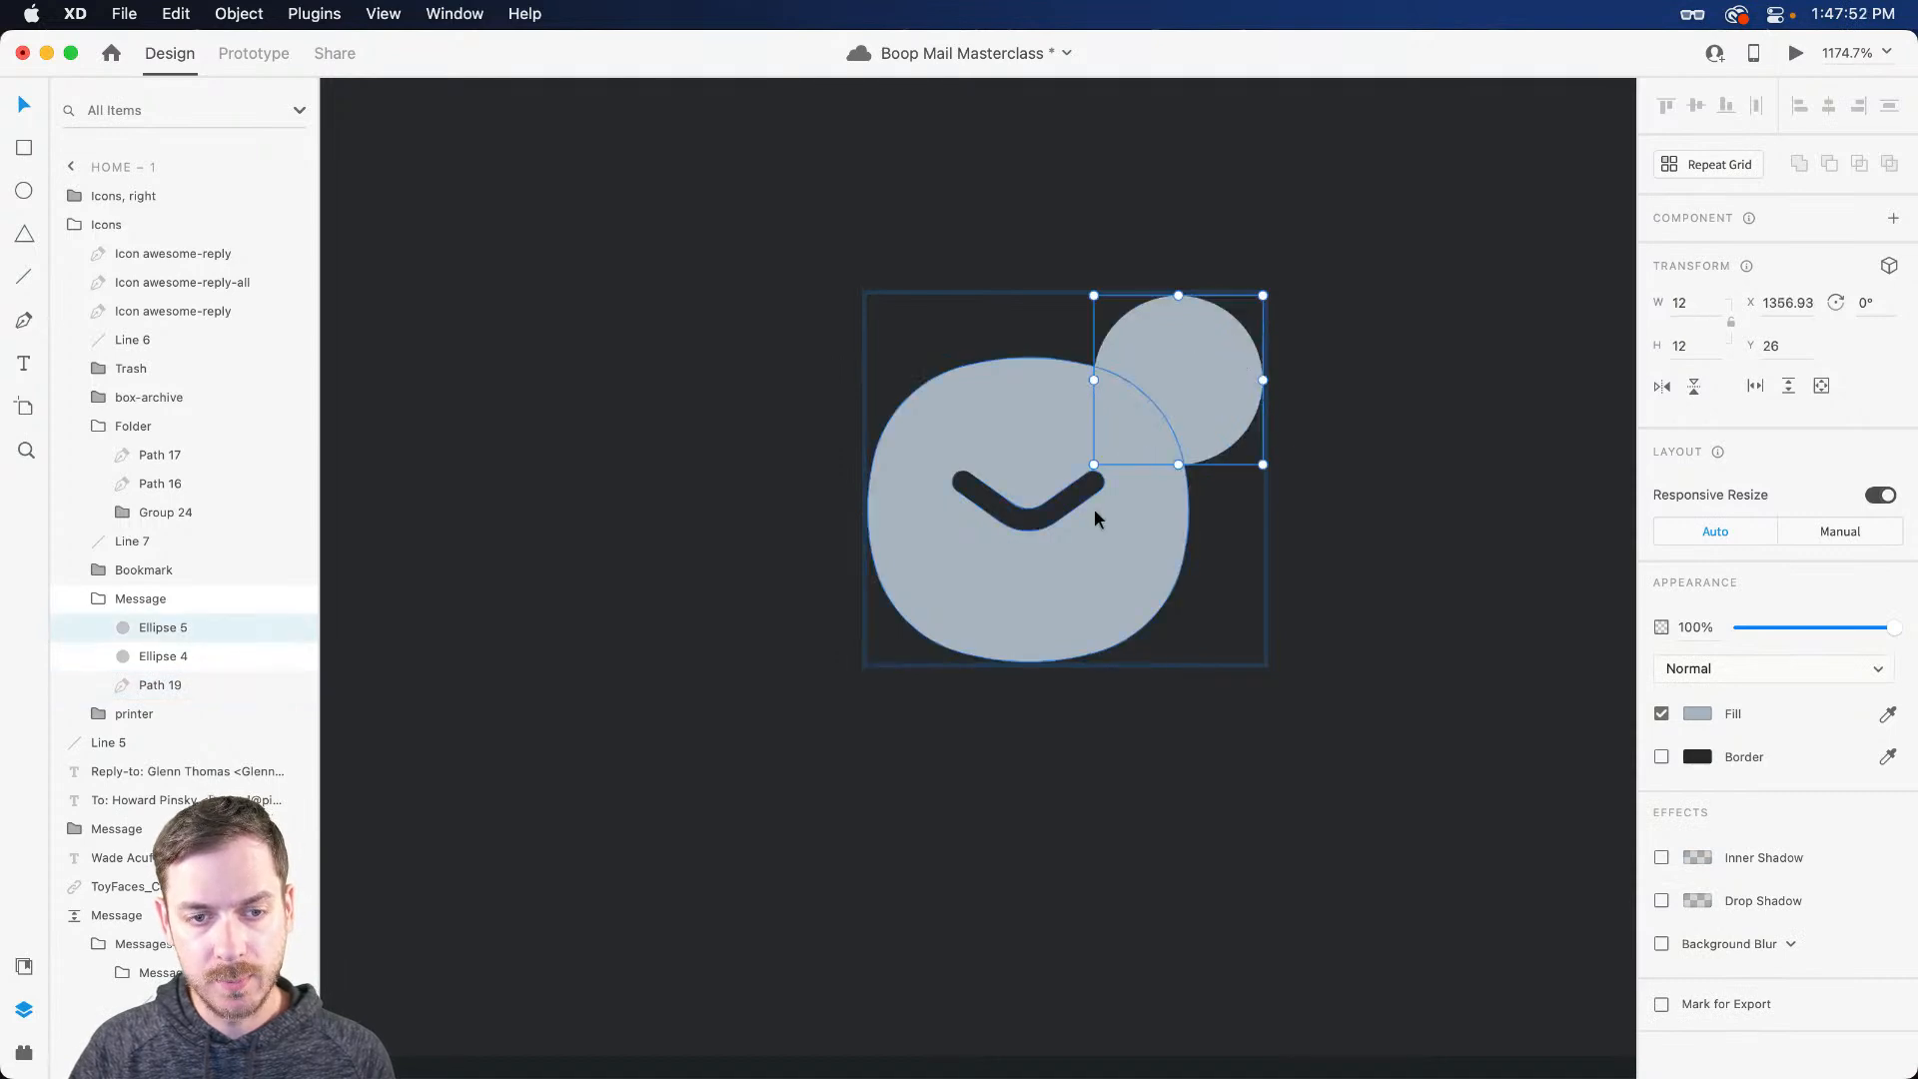
left_click(1134, 551, "shift")
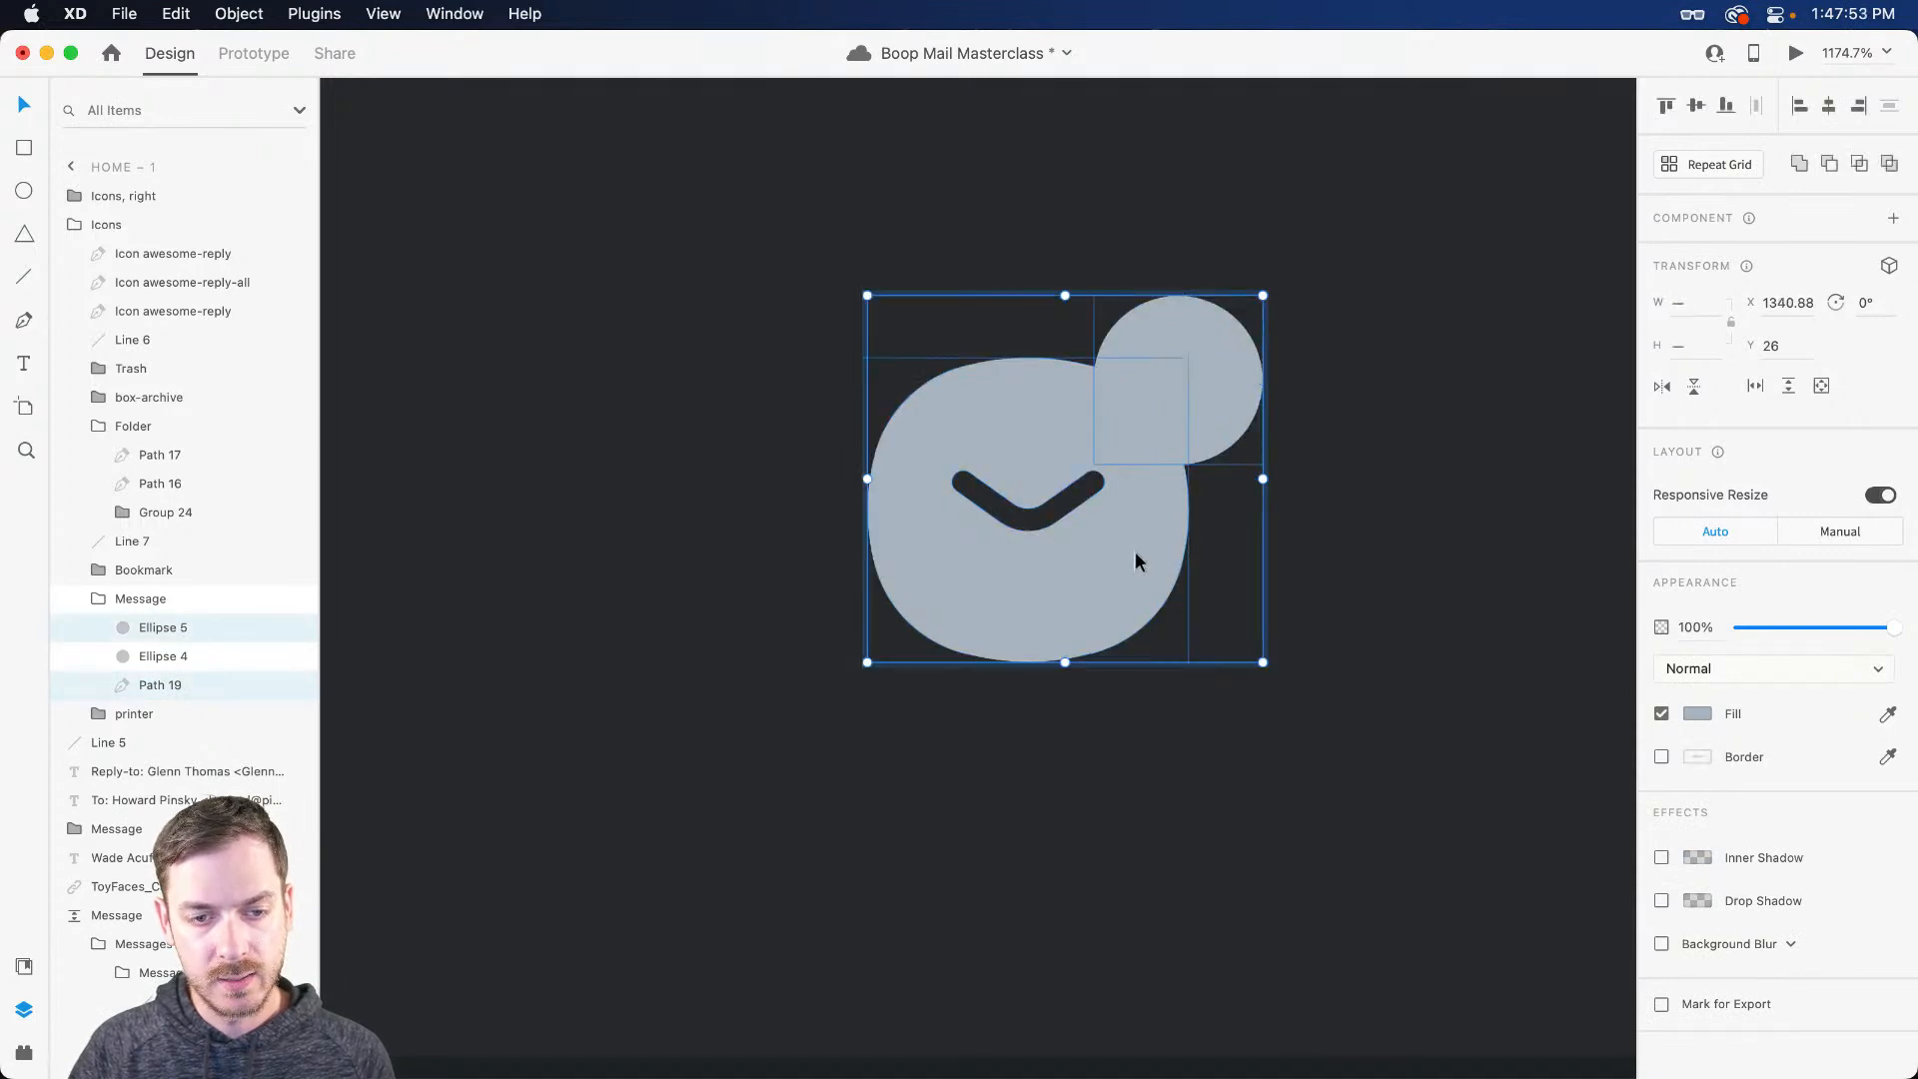
left_click(1832, 167)
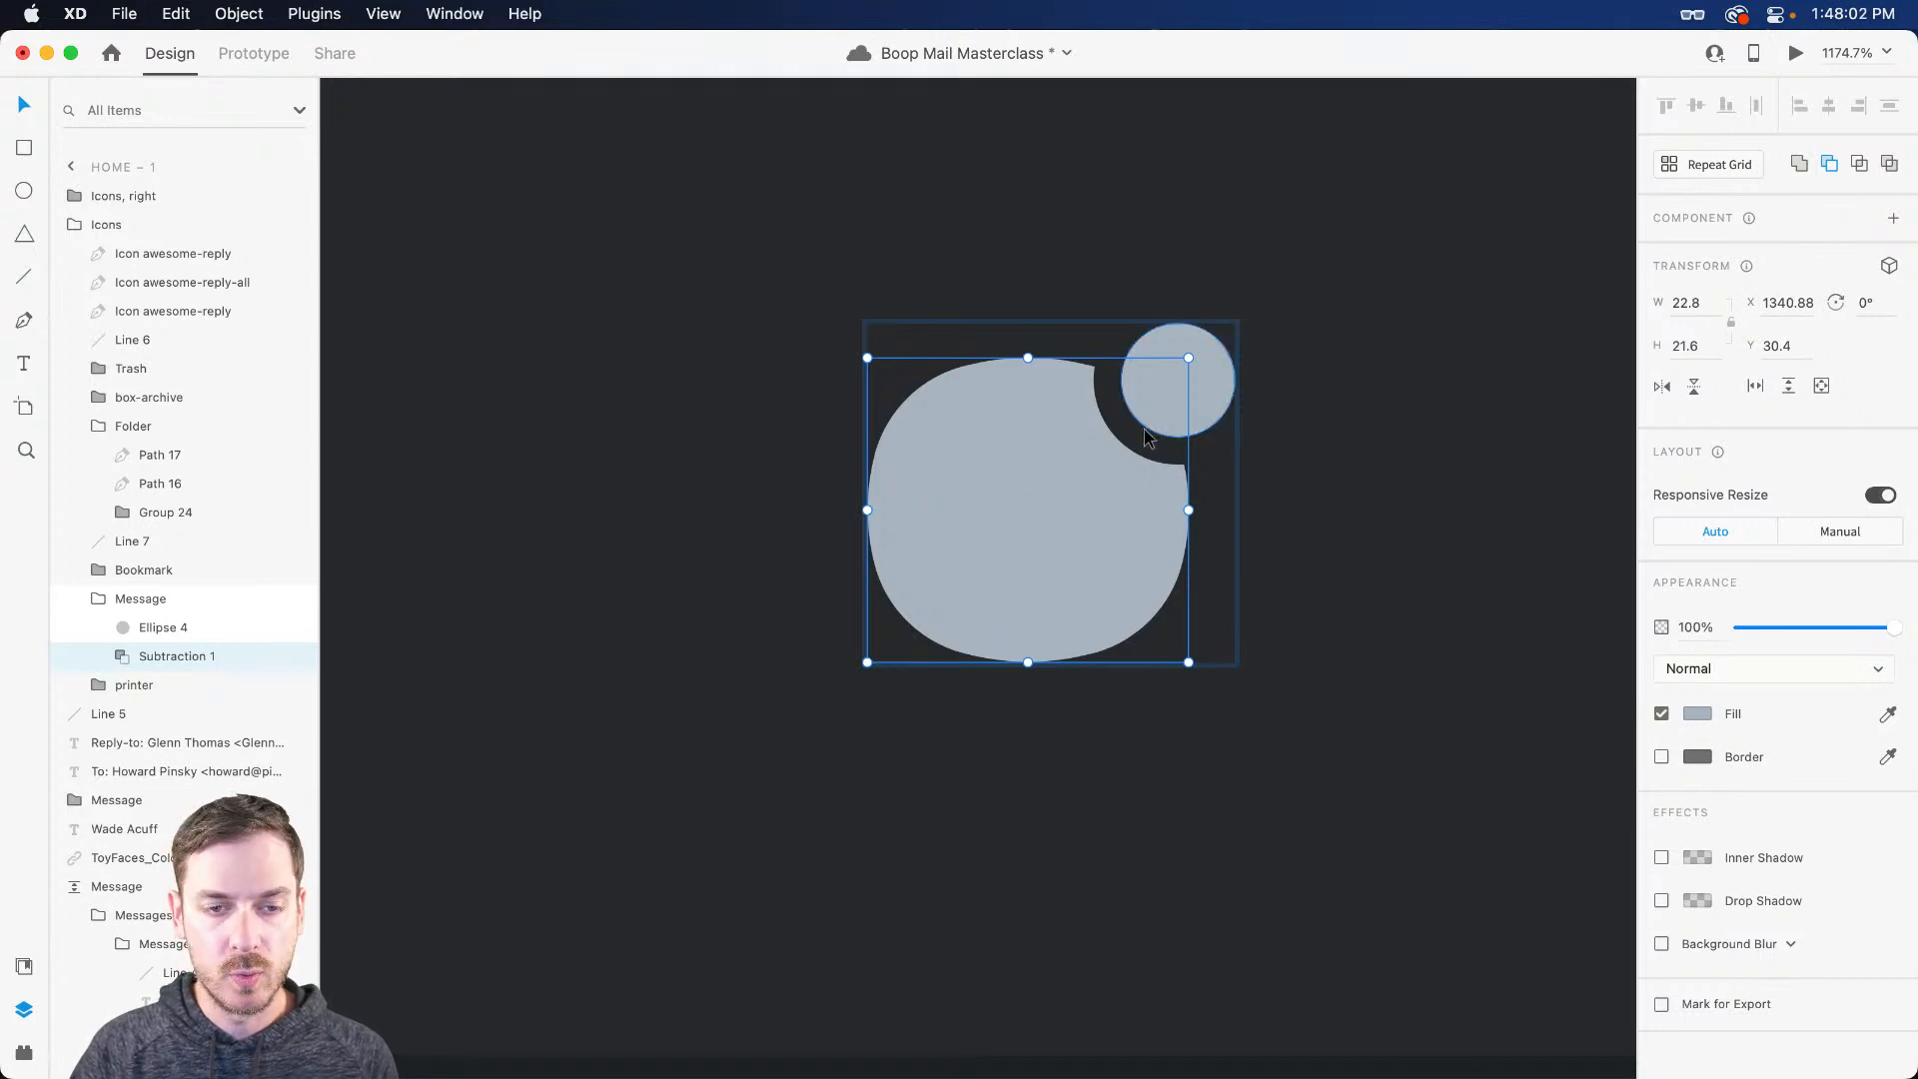
left_click(1181, 405)
scroll(1026, 474, "up", 5)
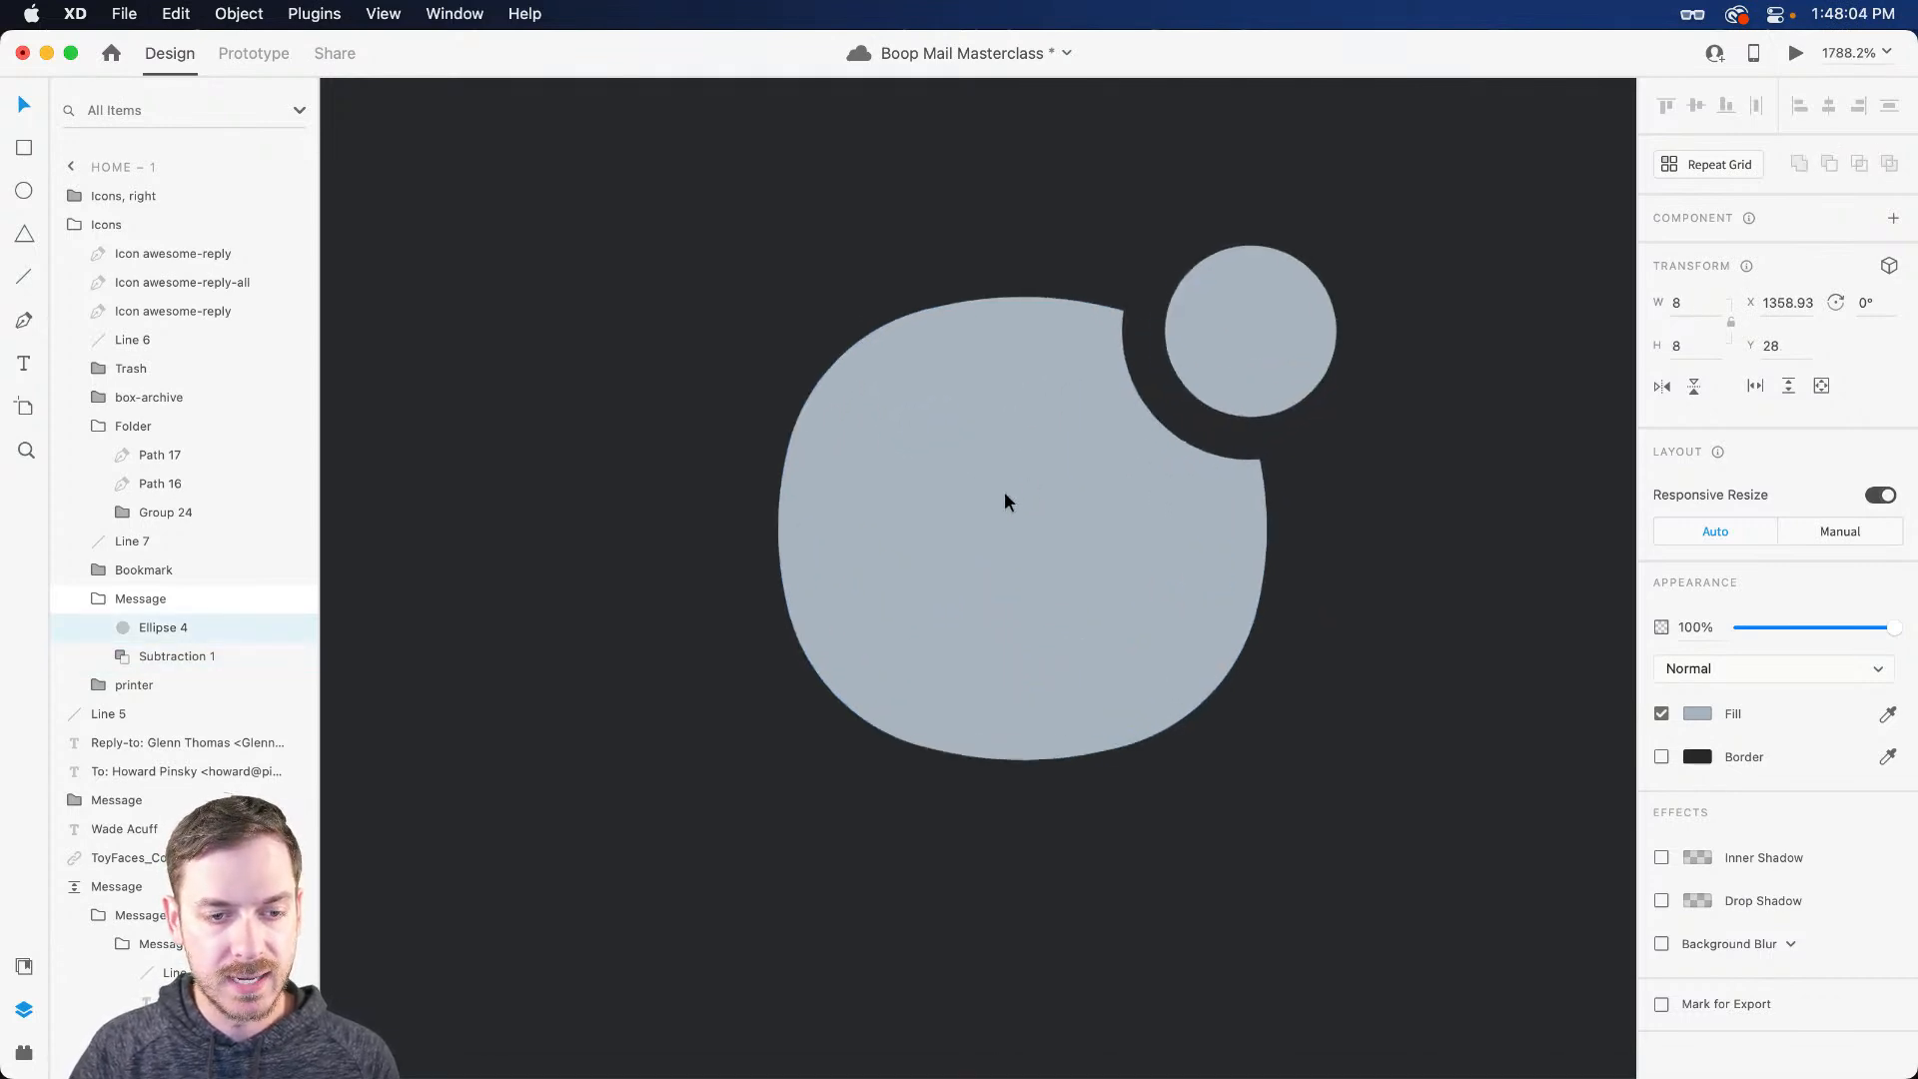
left_click(979, 509)
left_click(983, 504)
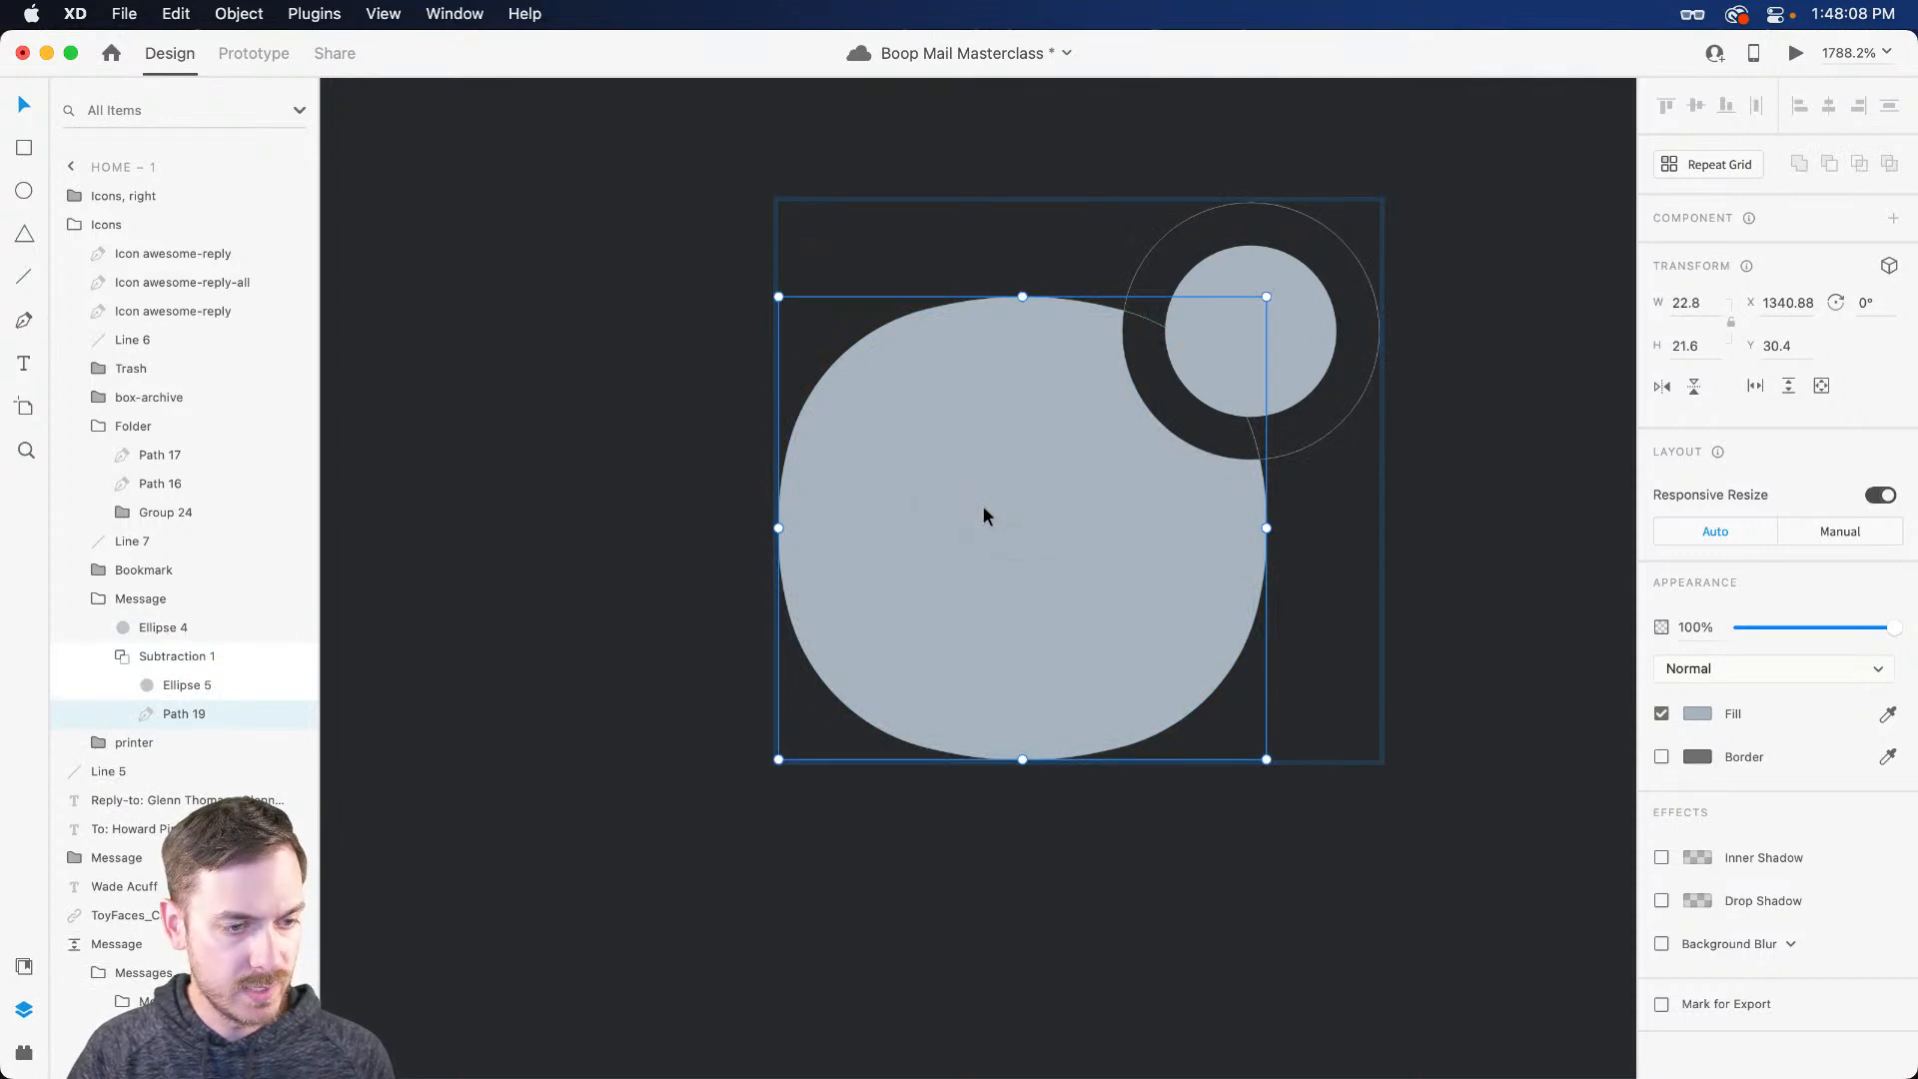
double_click(973, 500)
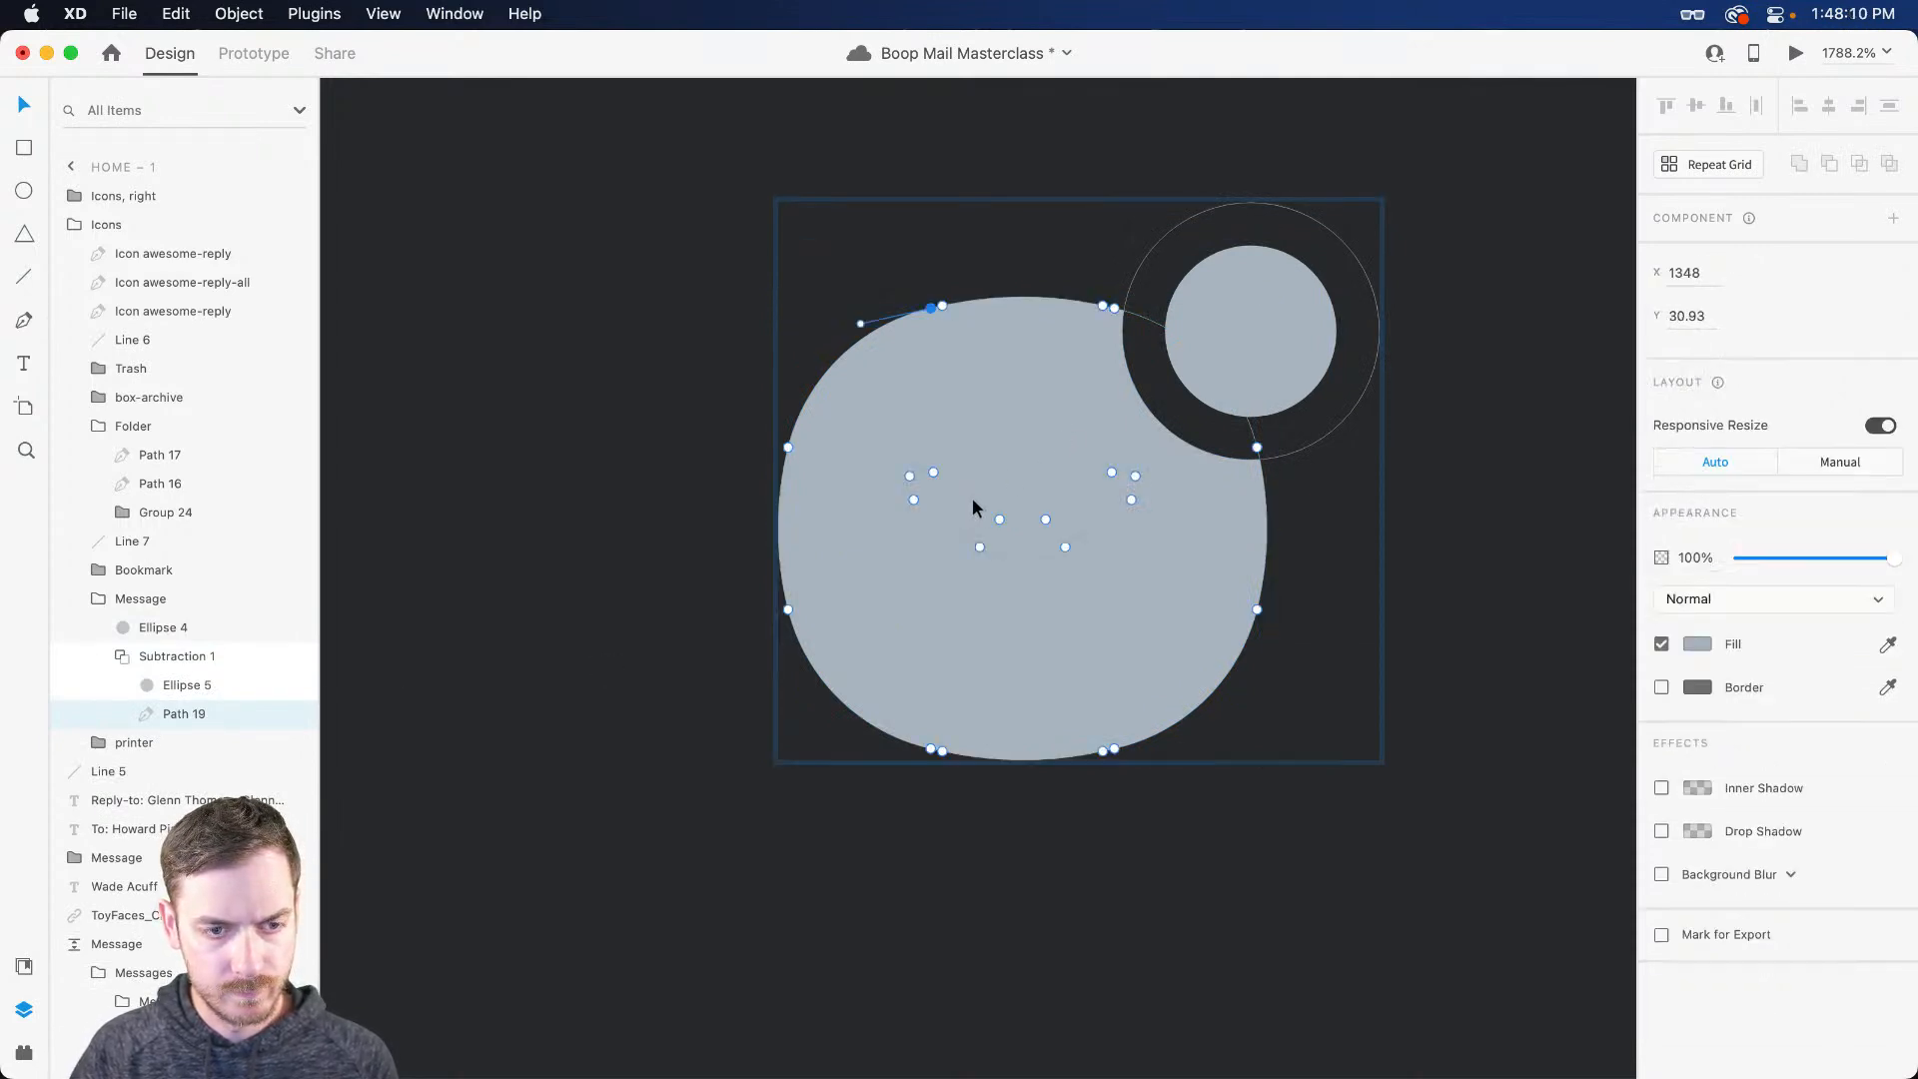
left_click_drag(877, 443, 1173, 590)
key("Escape")
key("Escape")
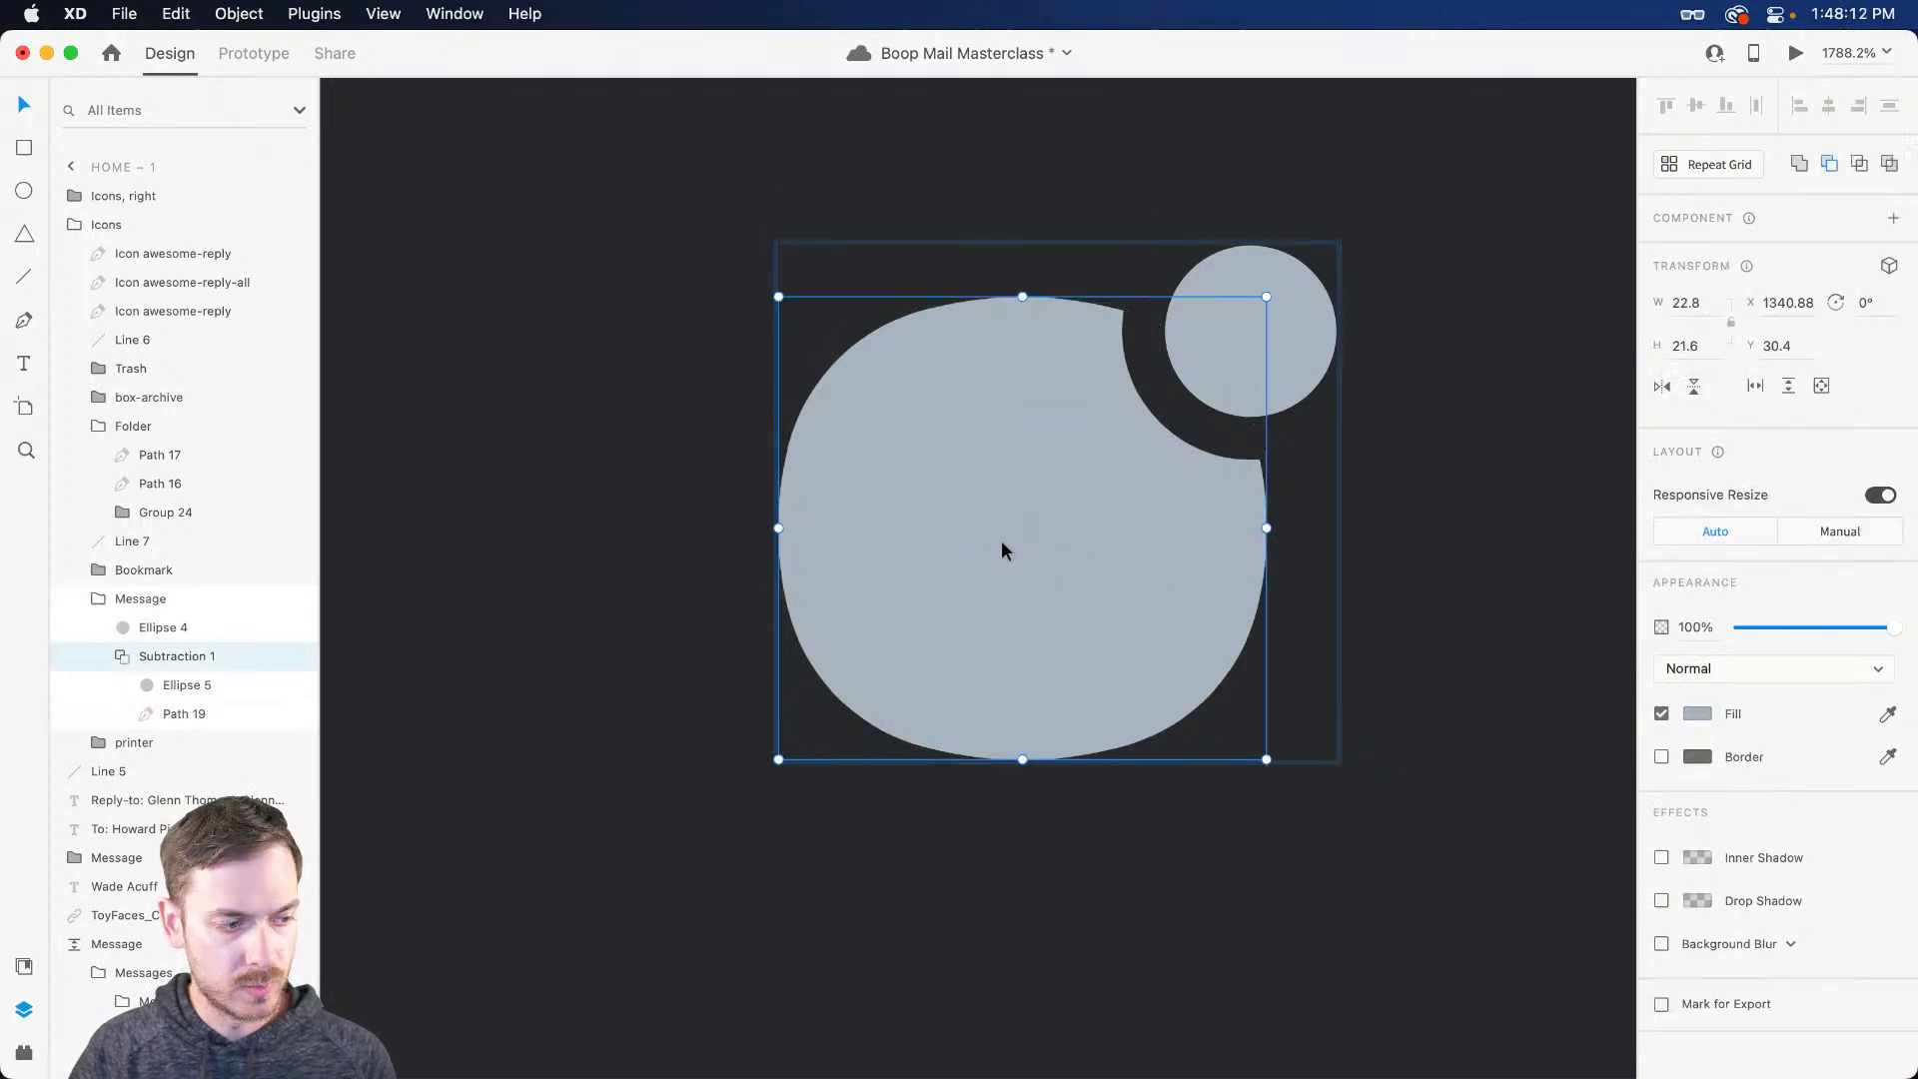
Step: Draw an open V-shaped chevron over the message bubble with the Pen tool, then scale it to about 8.8 × 4.4 and center it
key("p")
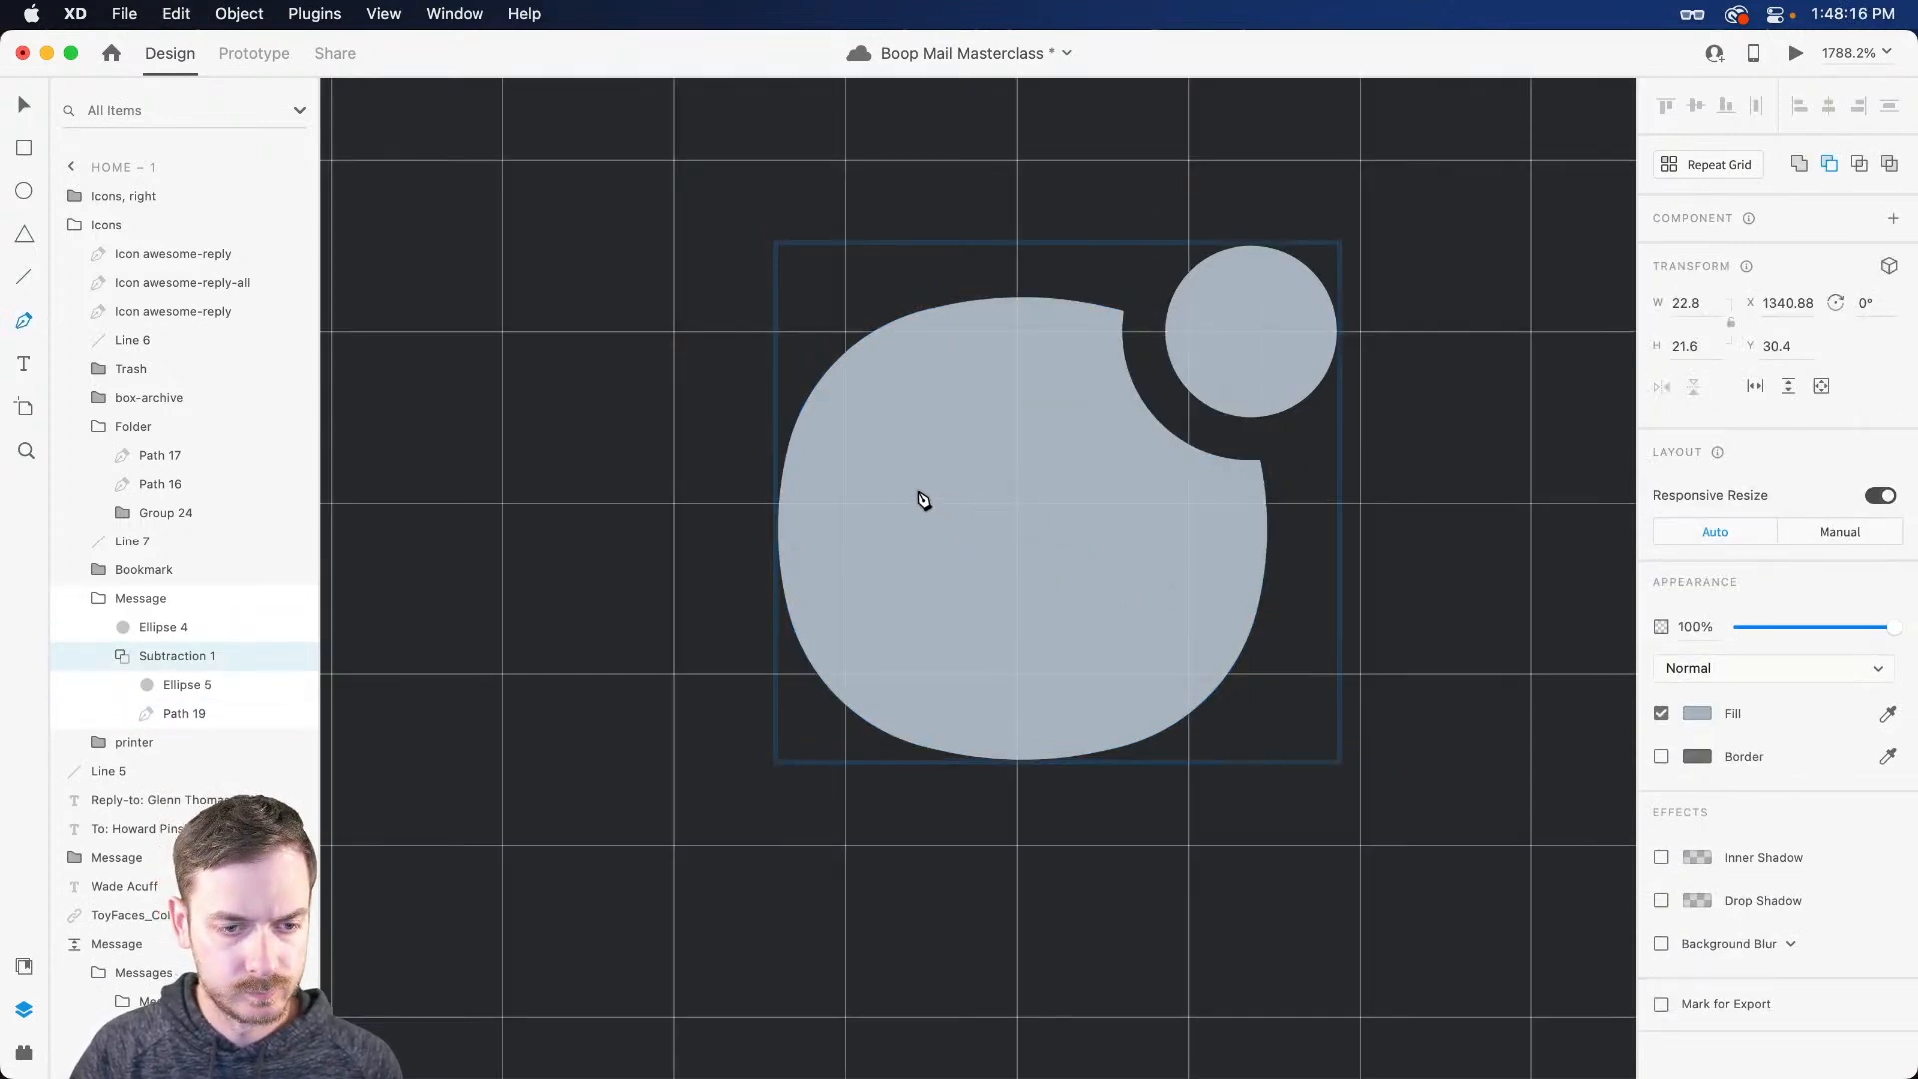
left_click(845, 331)
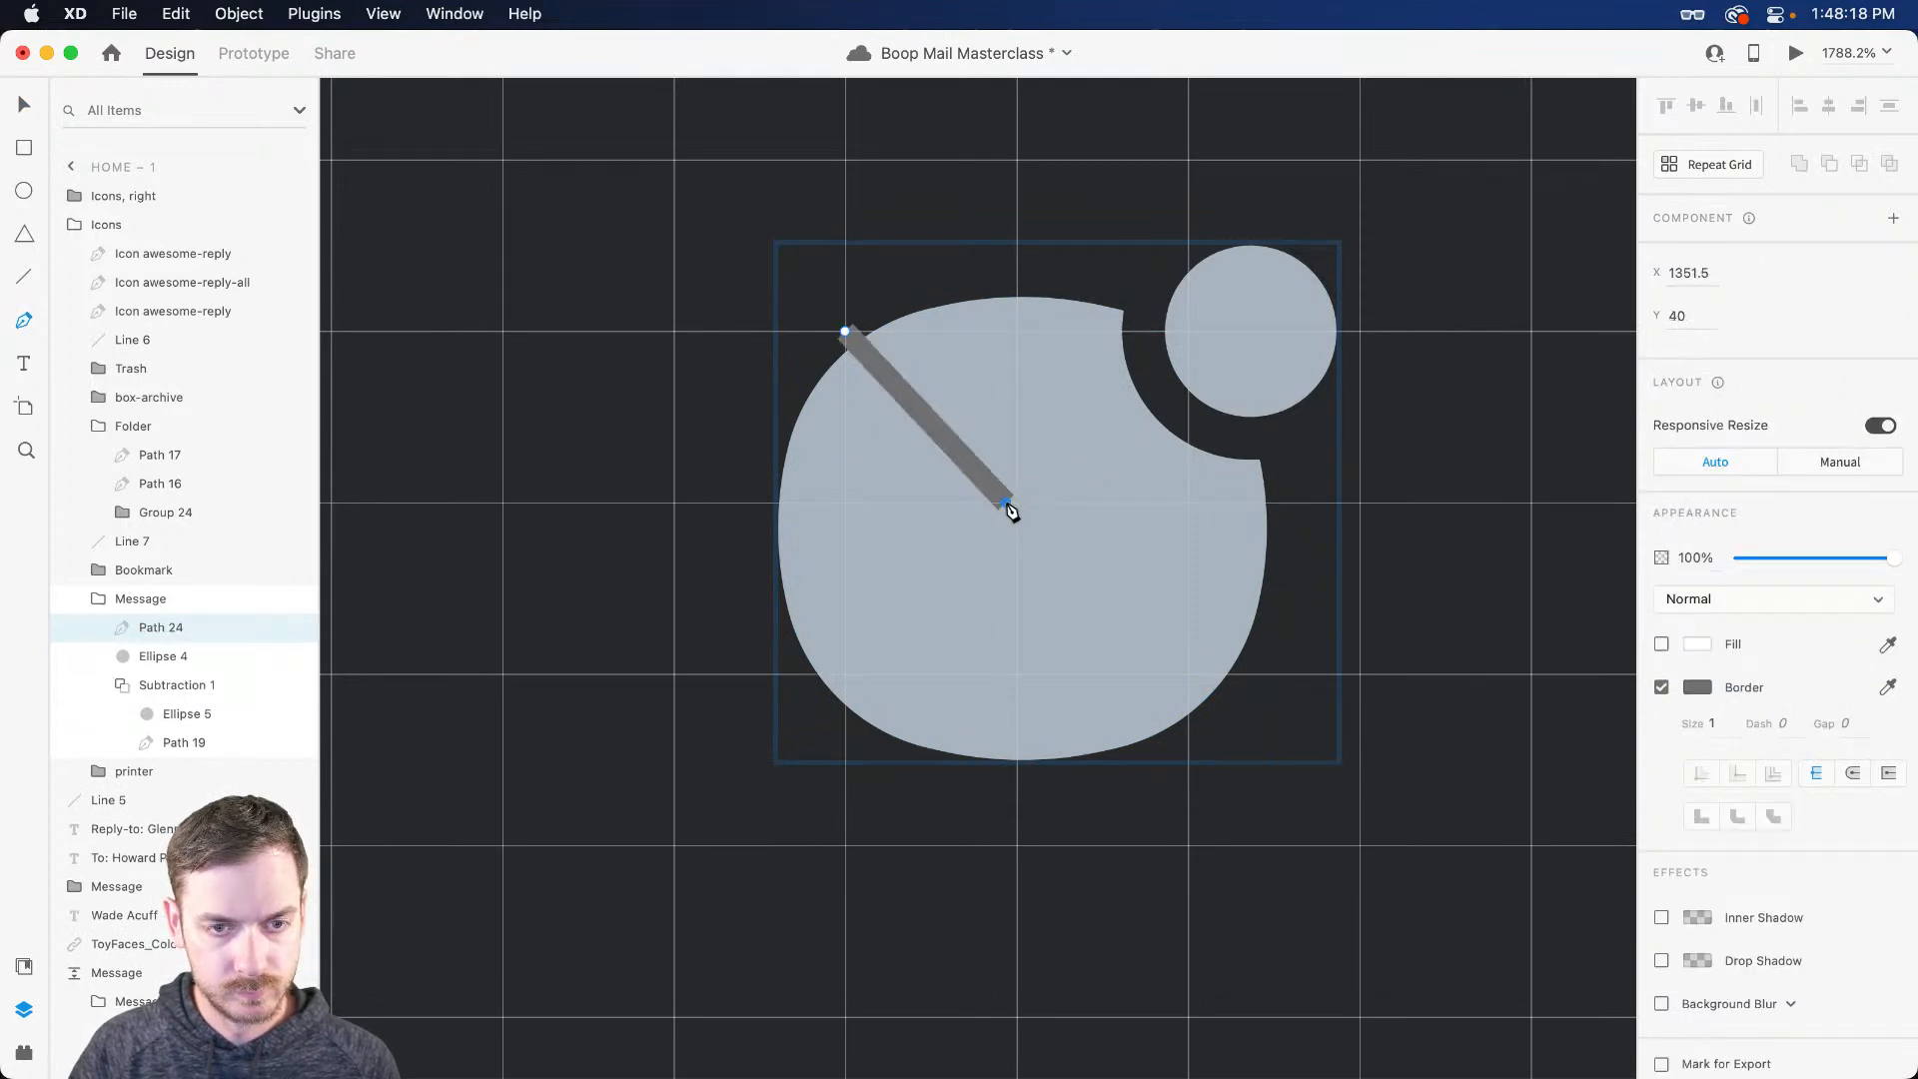
left_click(1005, 502)
left_click(1188, 330)
key("Escape")
key("v")
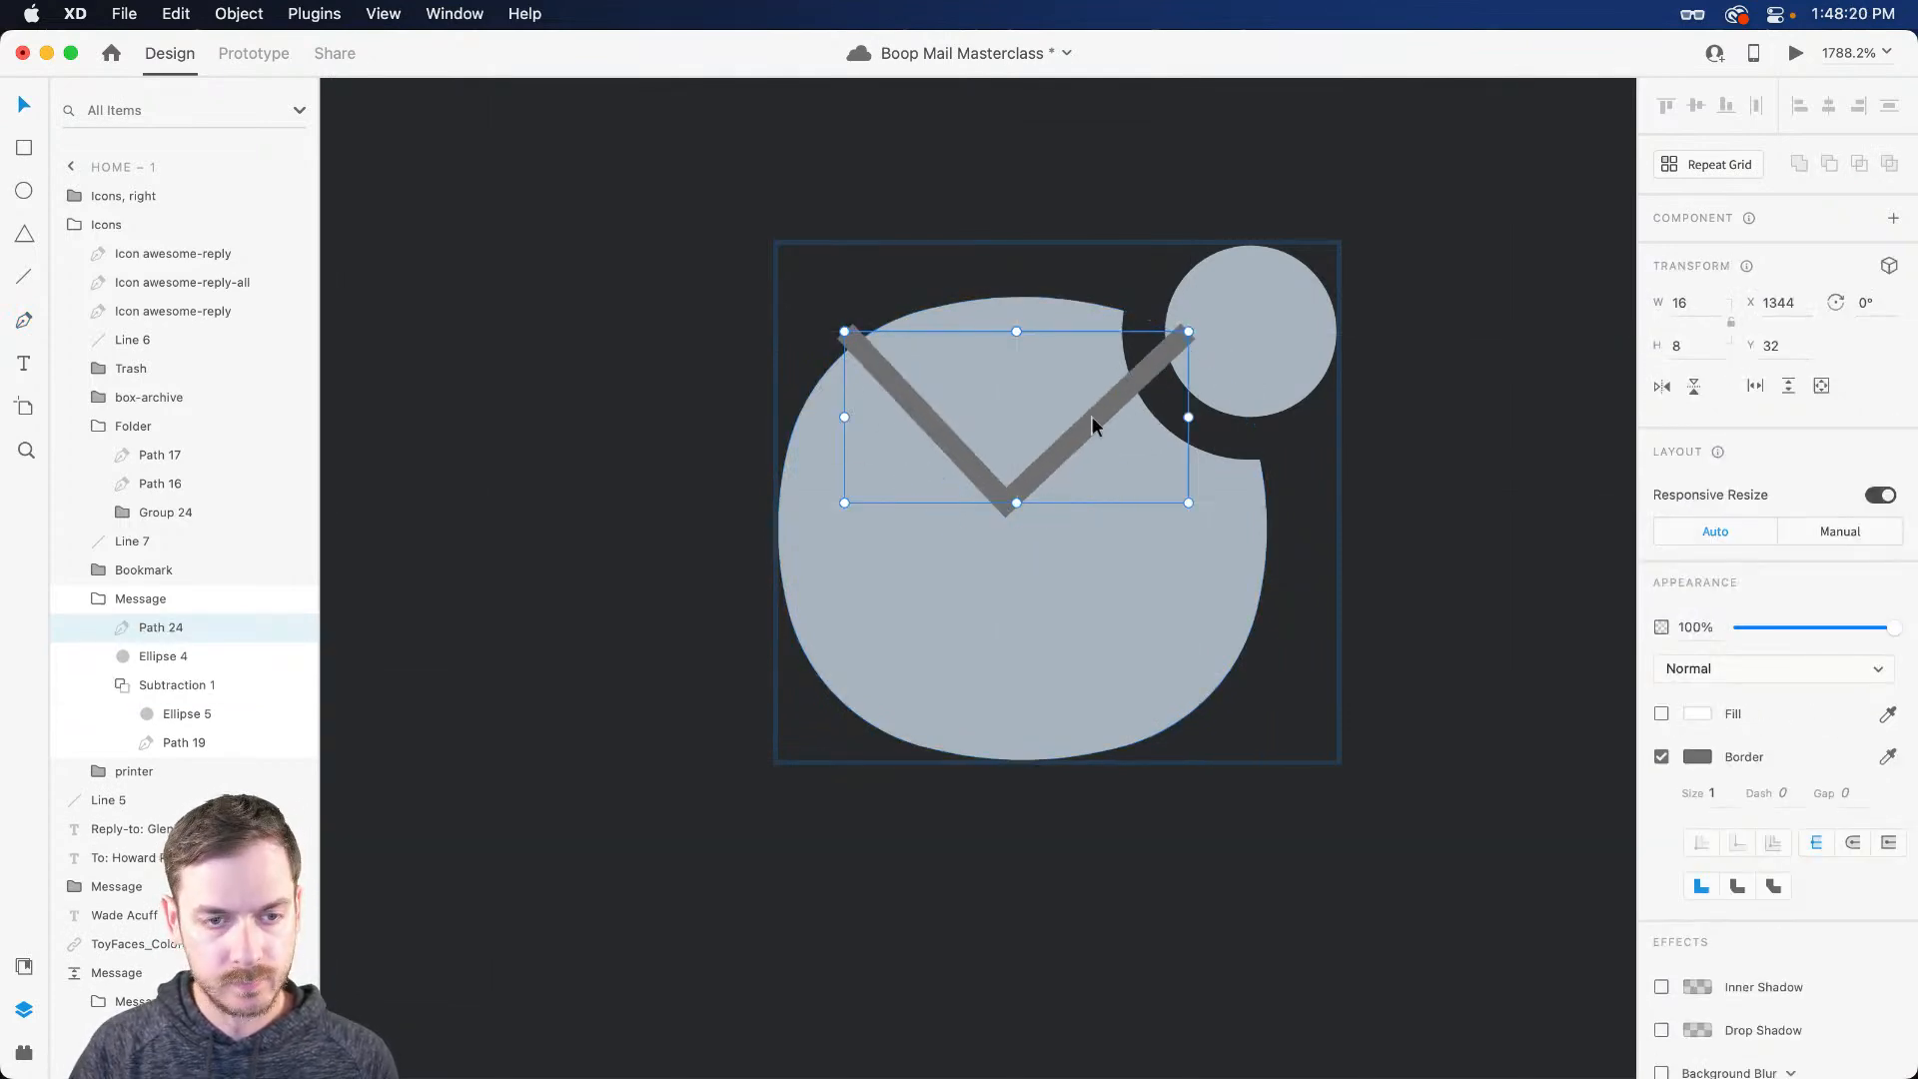
left_click_drag(1091, 416, 1106, 490)
left_click_drag(1209, 394, 1077, 507)
Step: Try to apply the sampled dark background color to the chevron, then undo the resulting fill
key("i")
left_click(1450, 507)
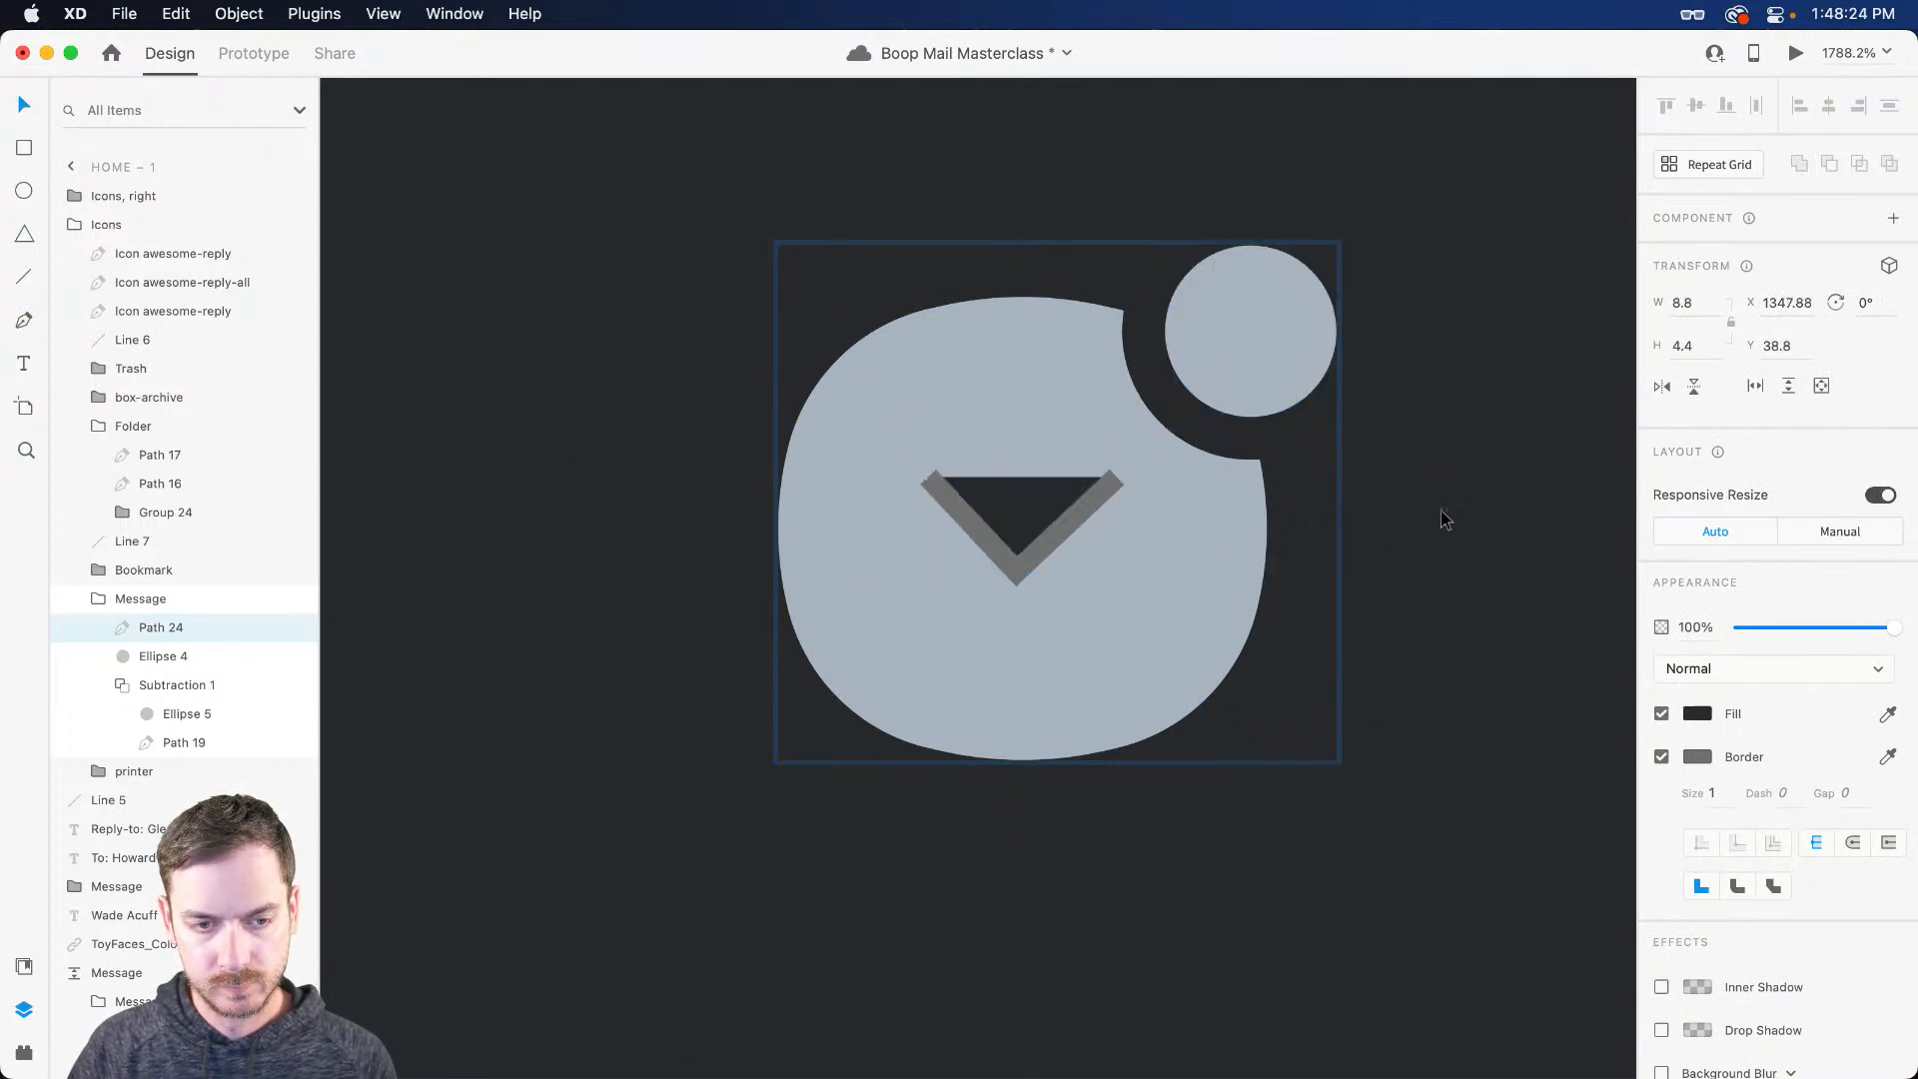
key("super+z")
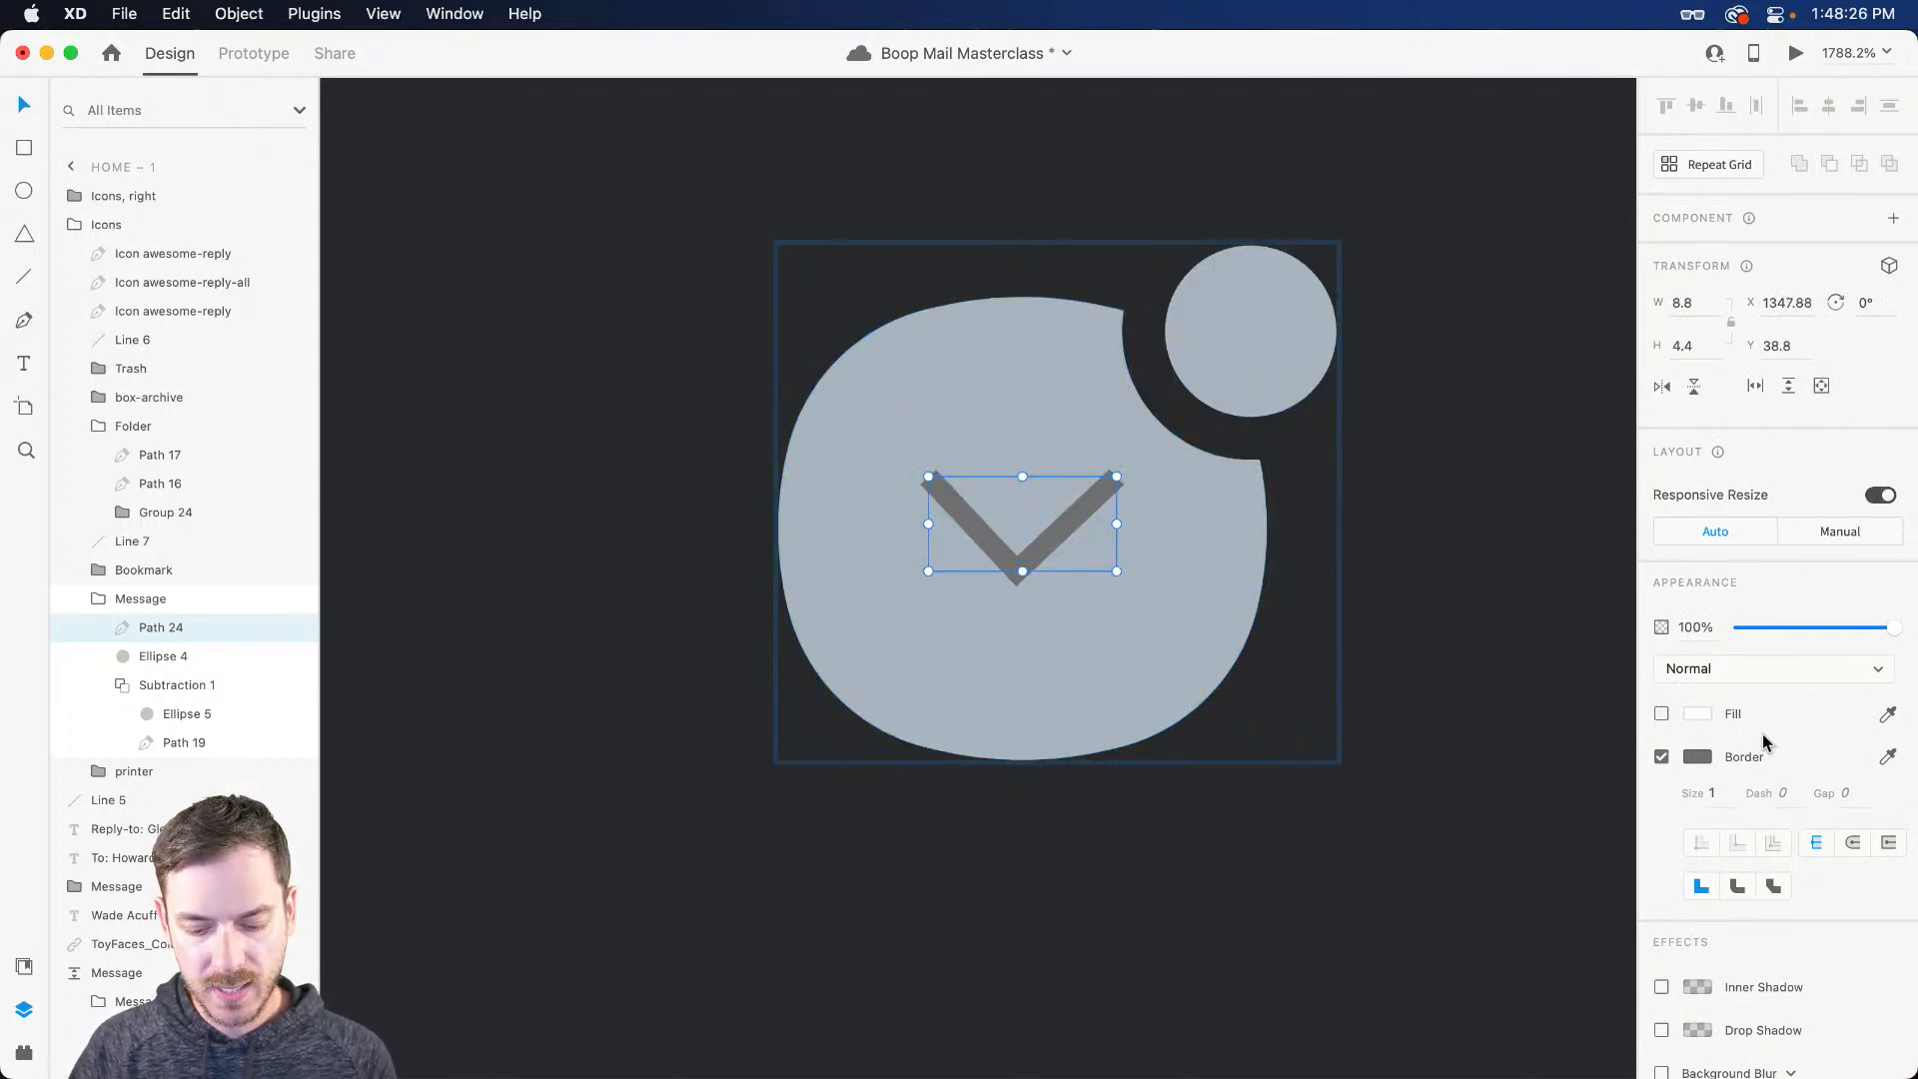
Step: Give the chevron round caps, round joins and a border size of 2, and resize it to about 10 × 3.4
left_click_drag(1117, 523, 1155, 525)
left_click(1853, 842)
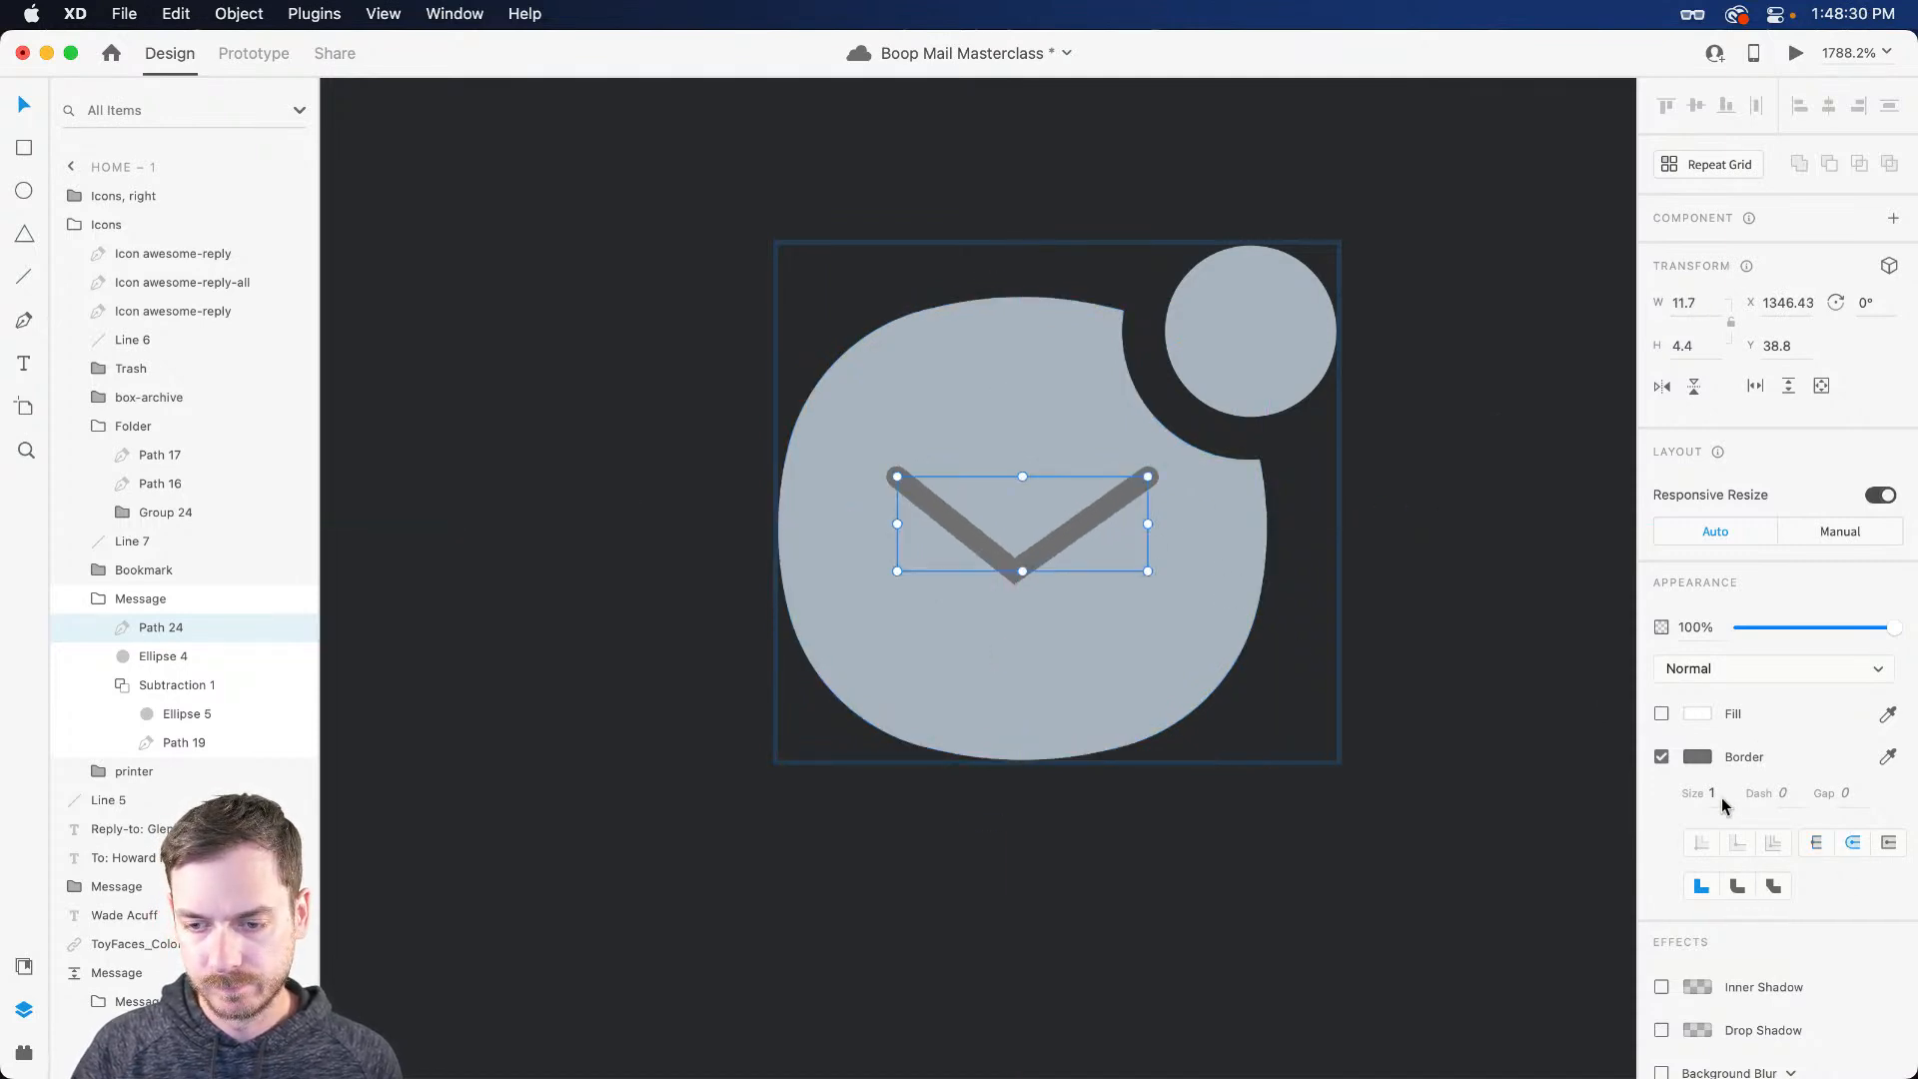
key("Up")
left_click(1736, 885)
left_click_drag(1159, 525, 1130, 524)
left_click_drag(1021, 477, 1021, 497)
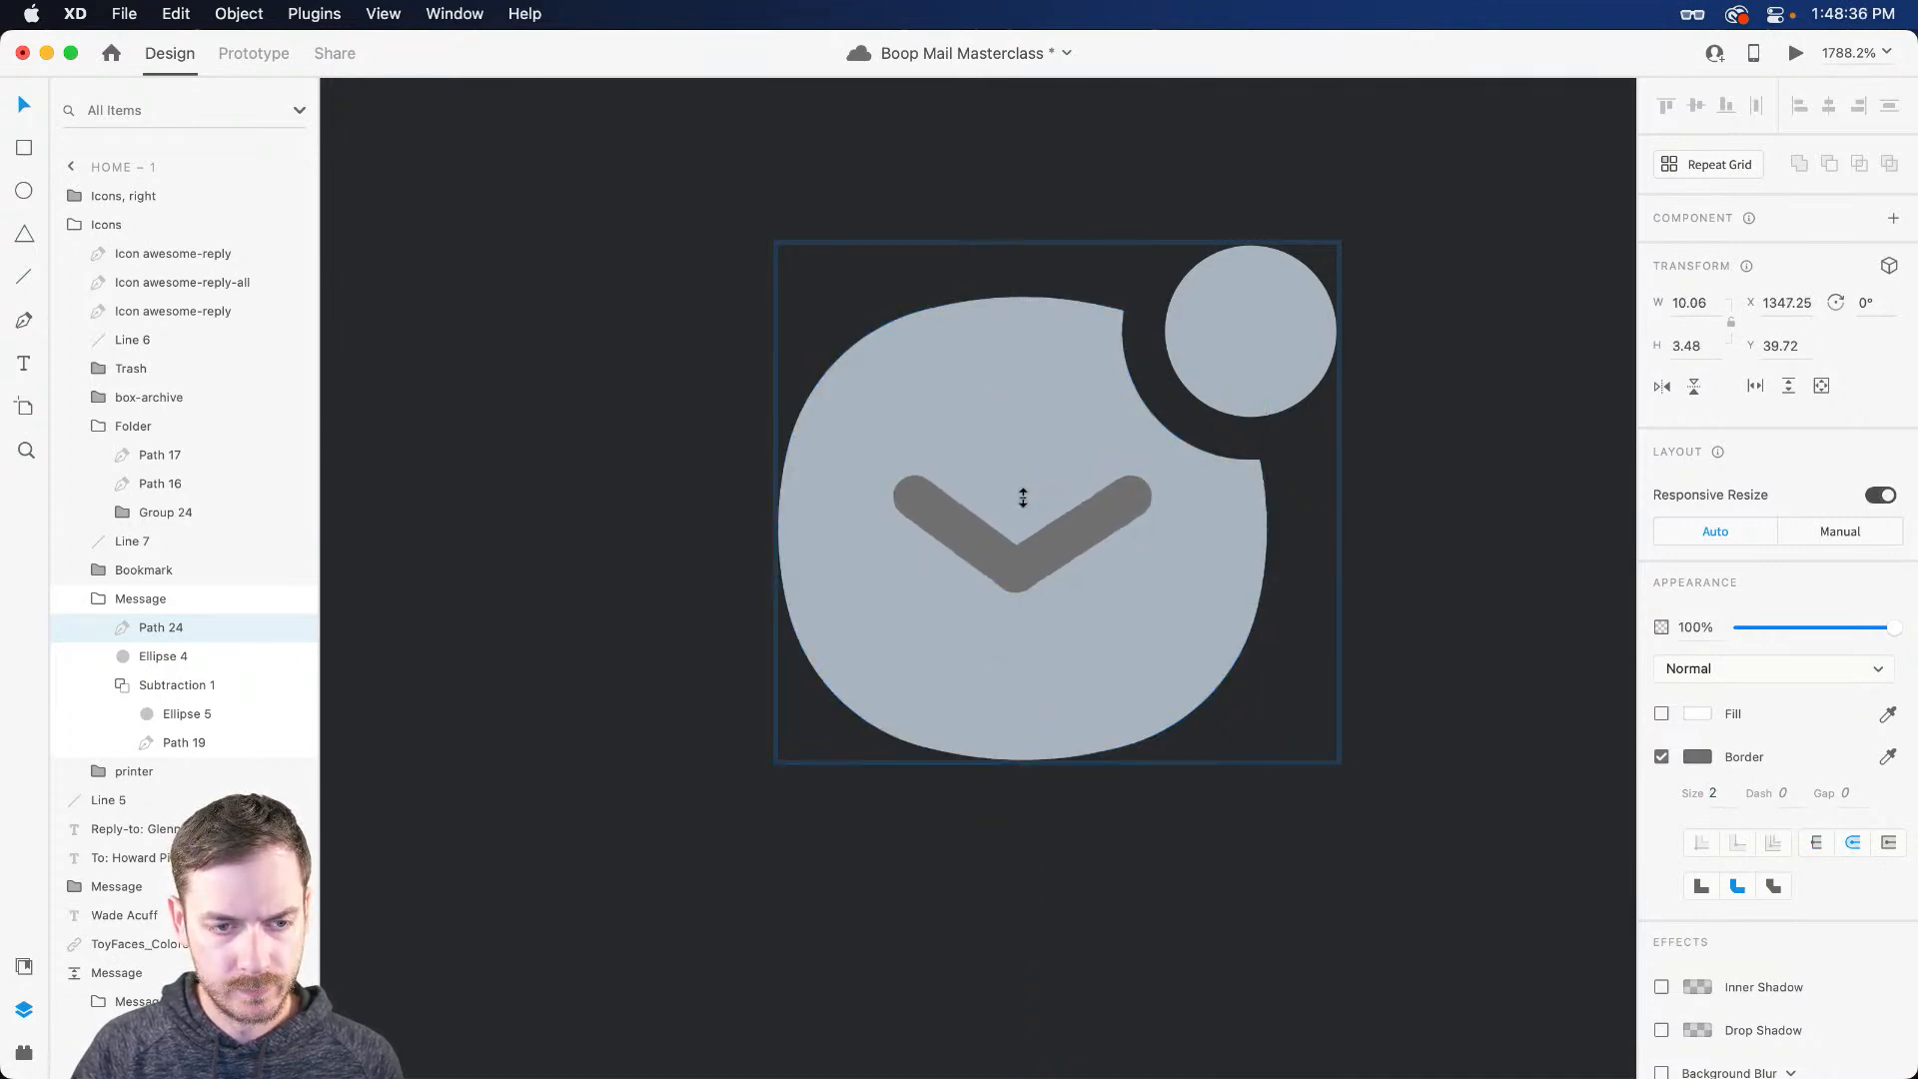
Step: Try to move the stroked chevron into the message bubble's subtraction shape, then undo the move
key("Delete")
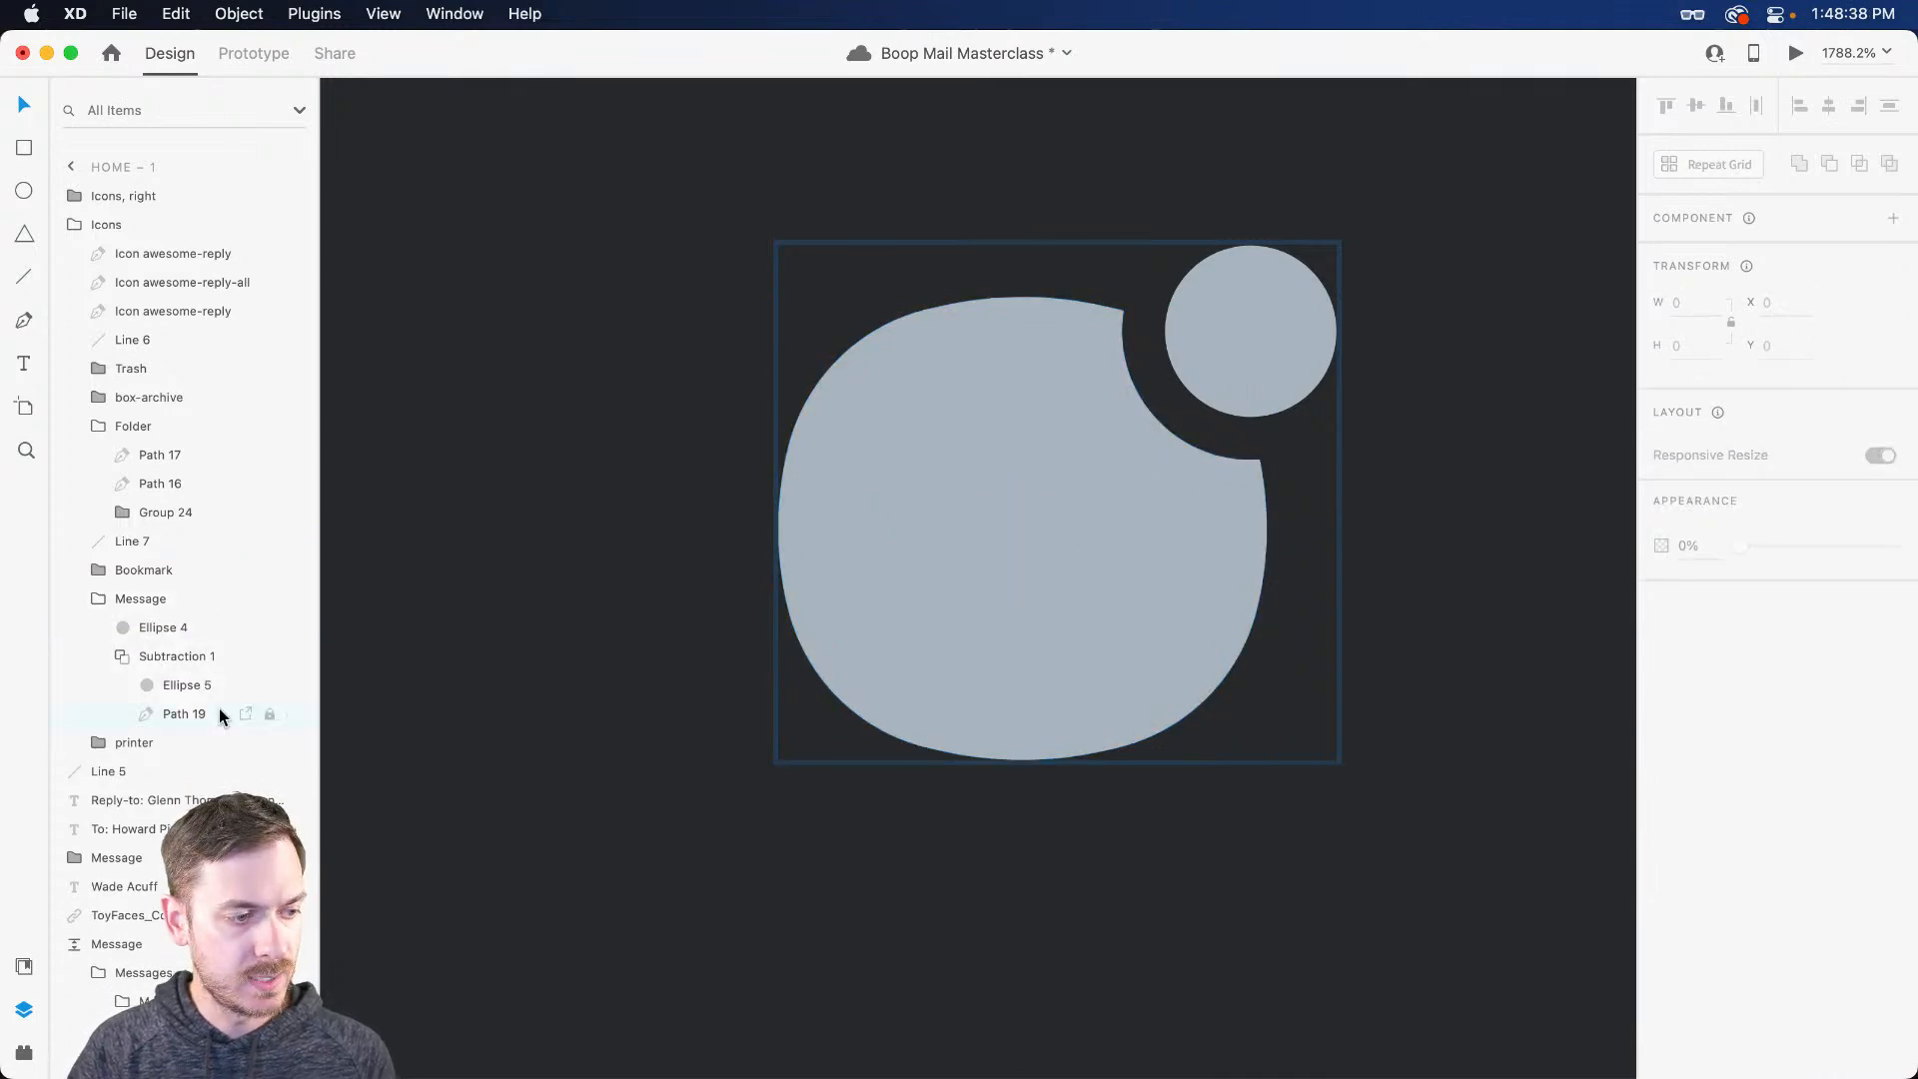
left_click(185, 684)
key("super+v")
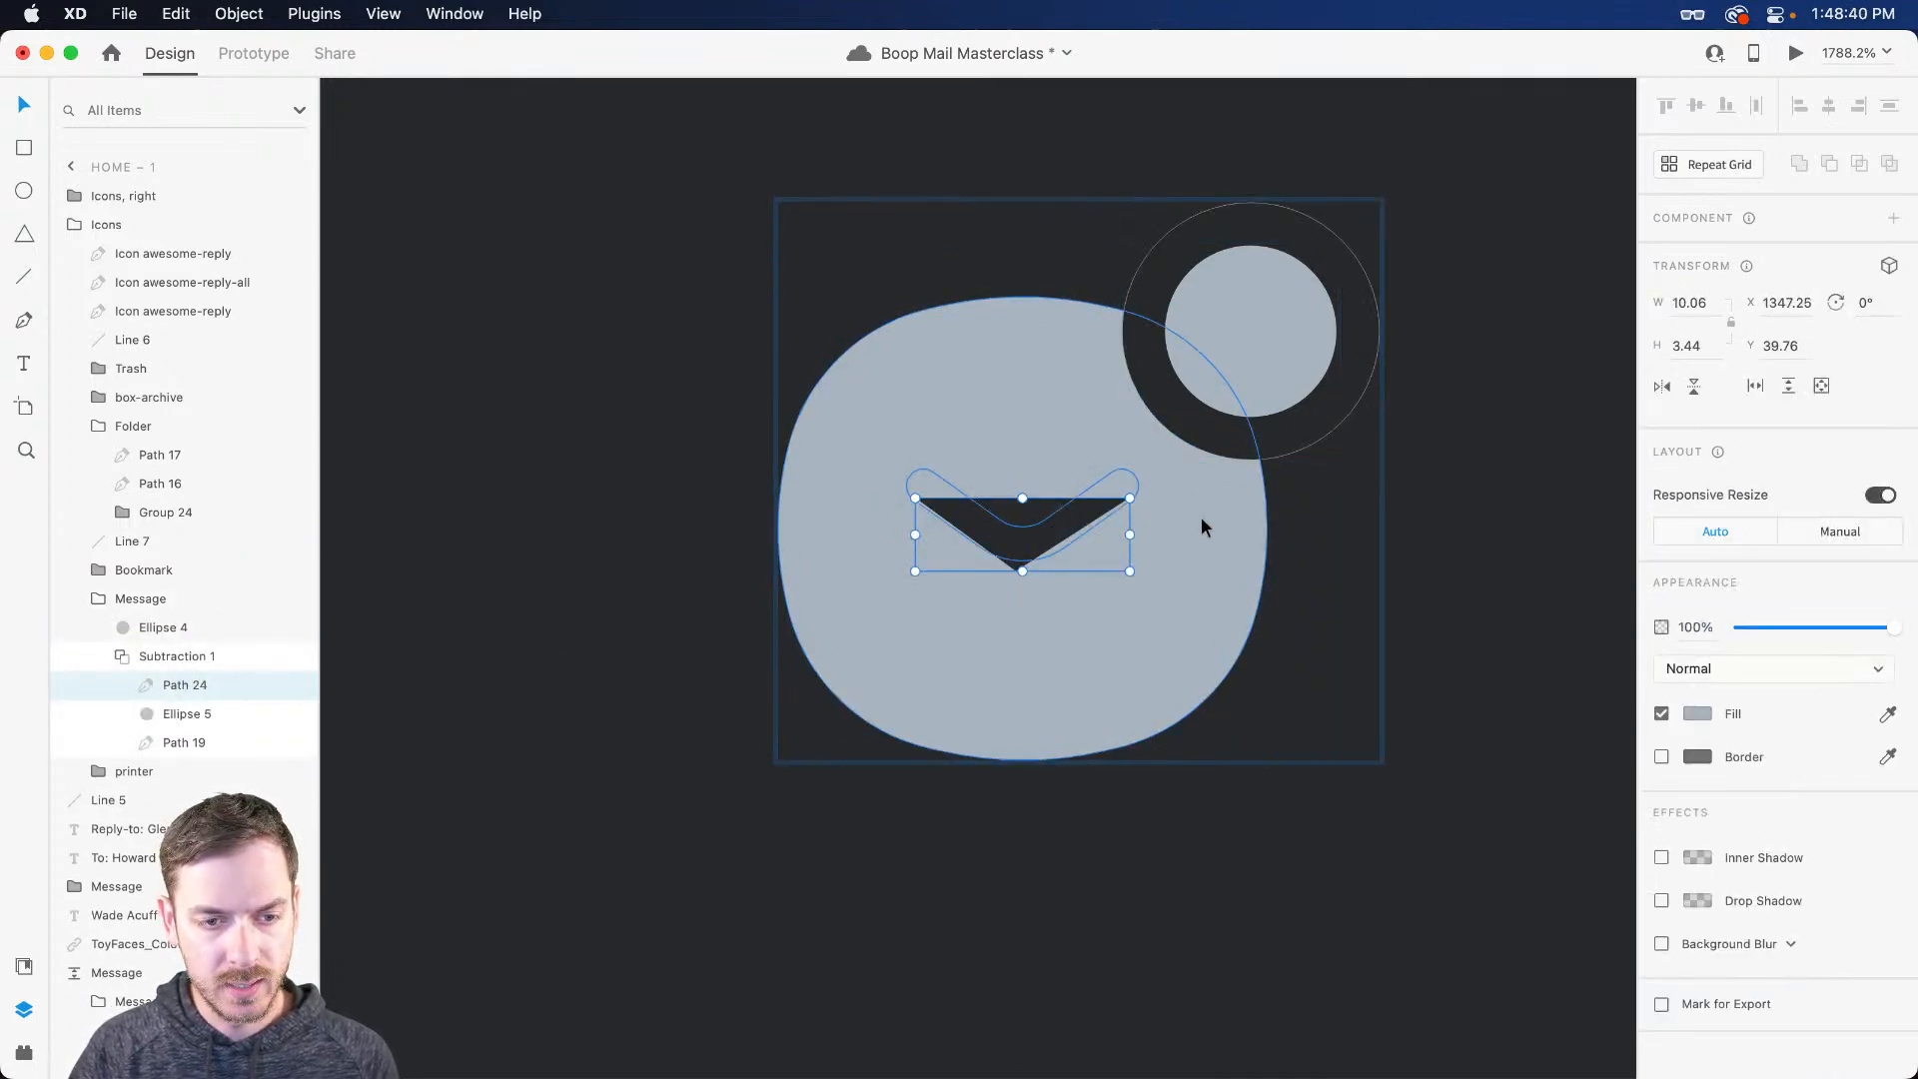
key("super+z")
key("super+z")
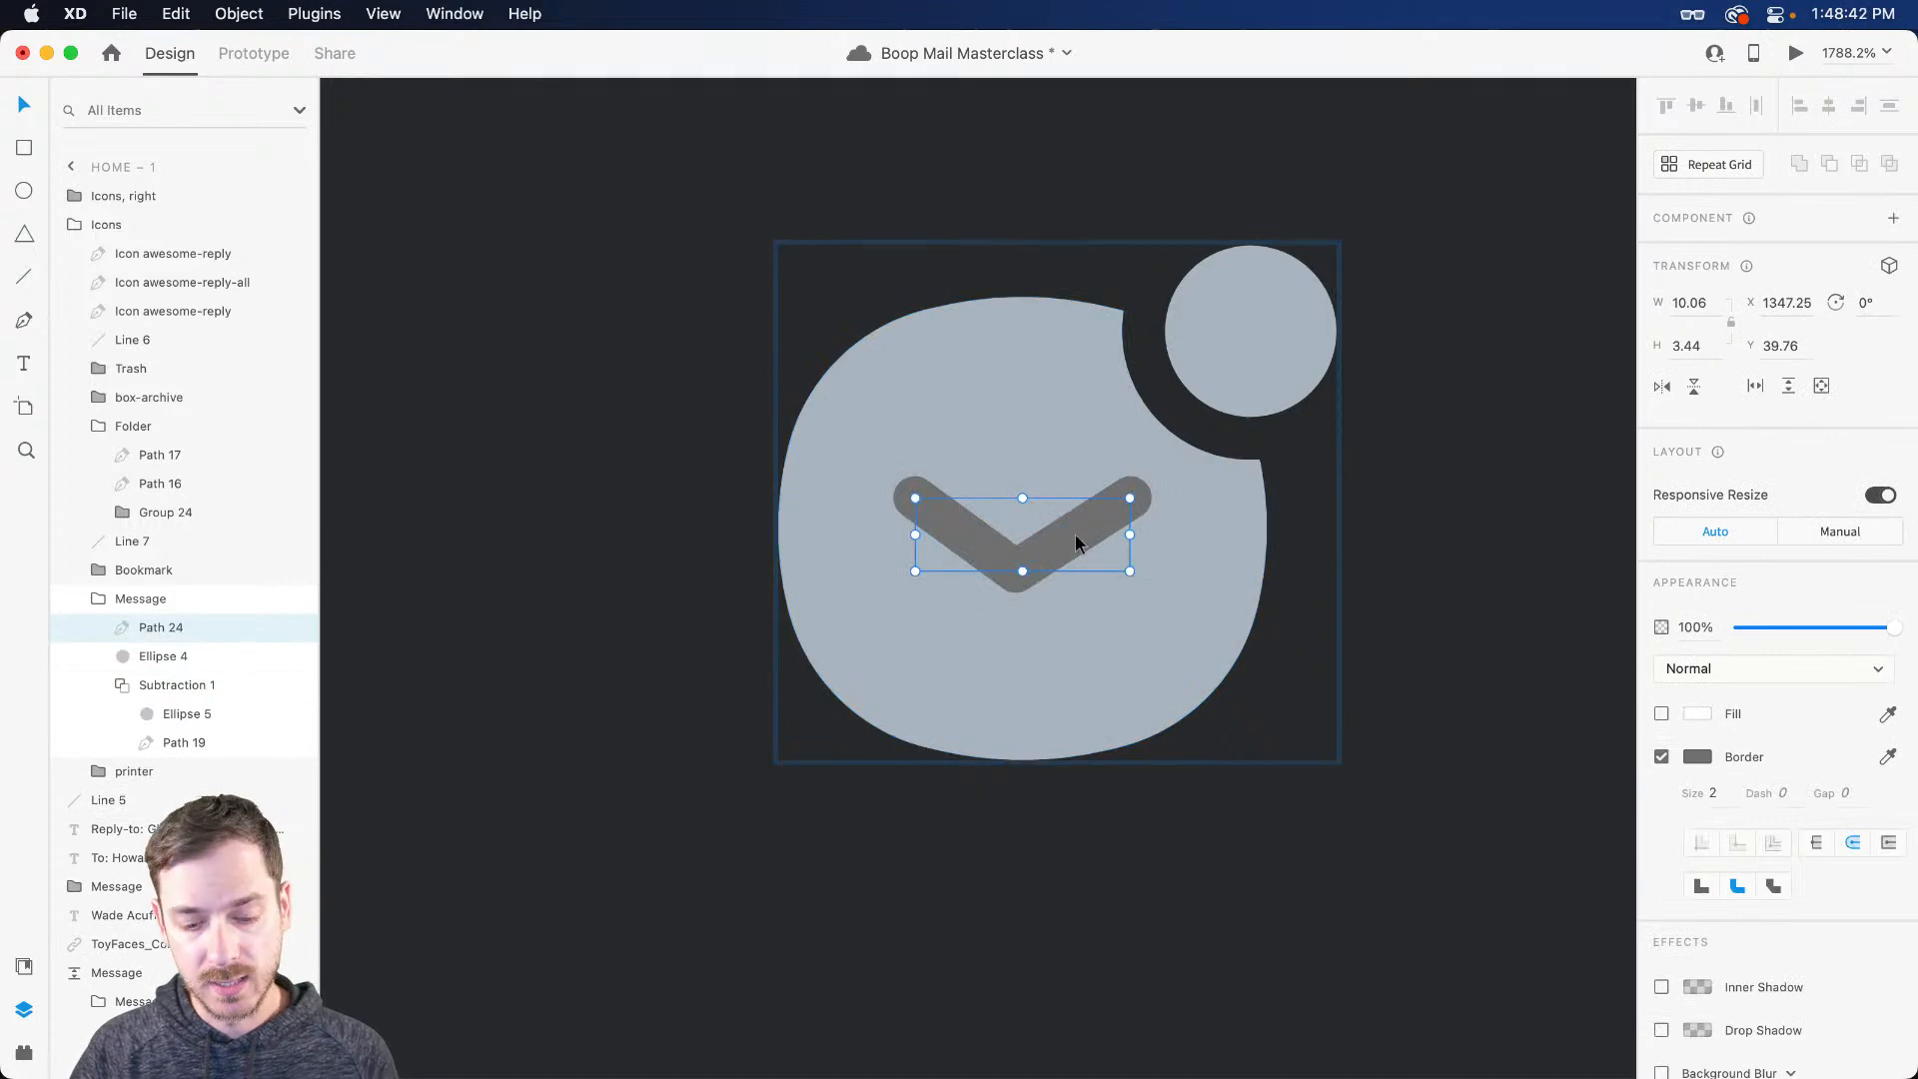
Step: Outline the chevron's stroke and move the resulting path into the message bubble's subtraction shape so it cuts through the bubble
key("alt+super+o")
scroll(1075, 534, "right", 1)
key("super+x")
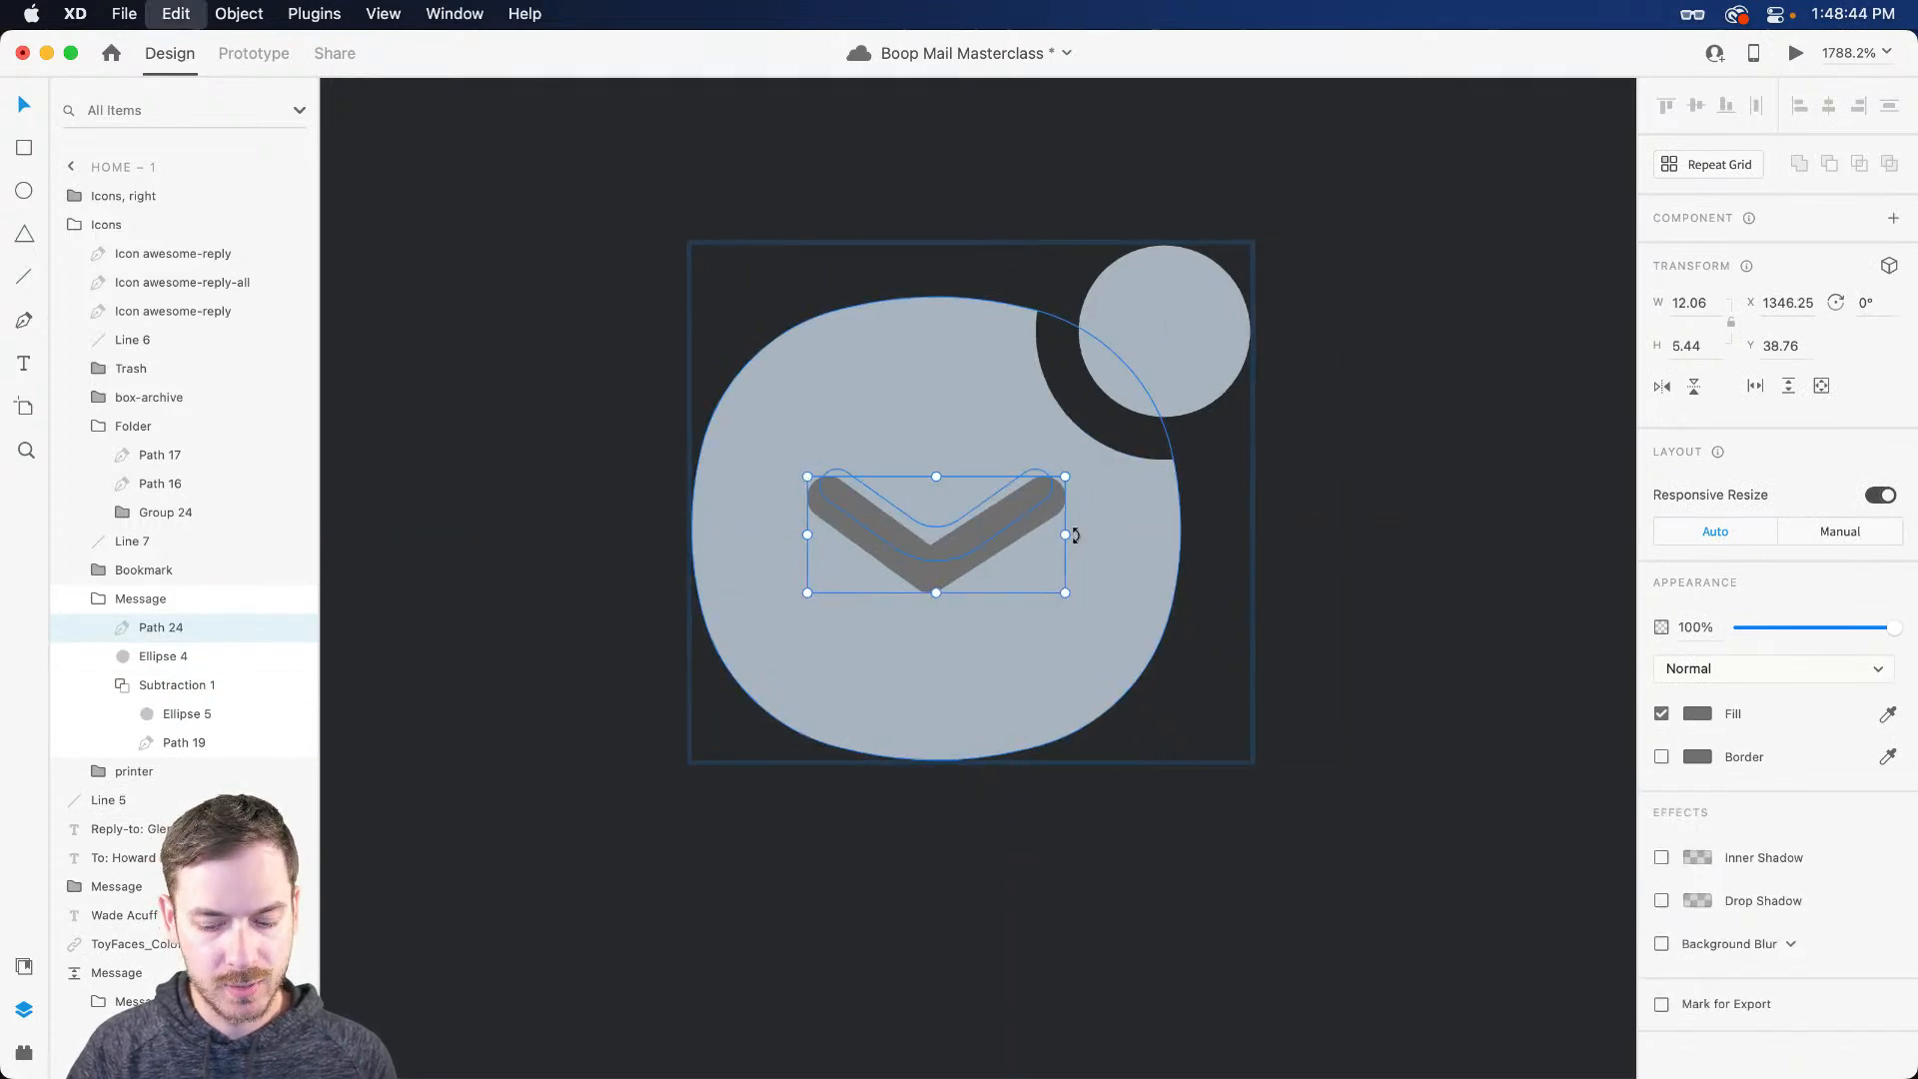
left_click(210, 685)
key("super+v")
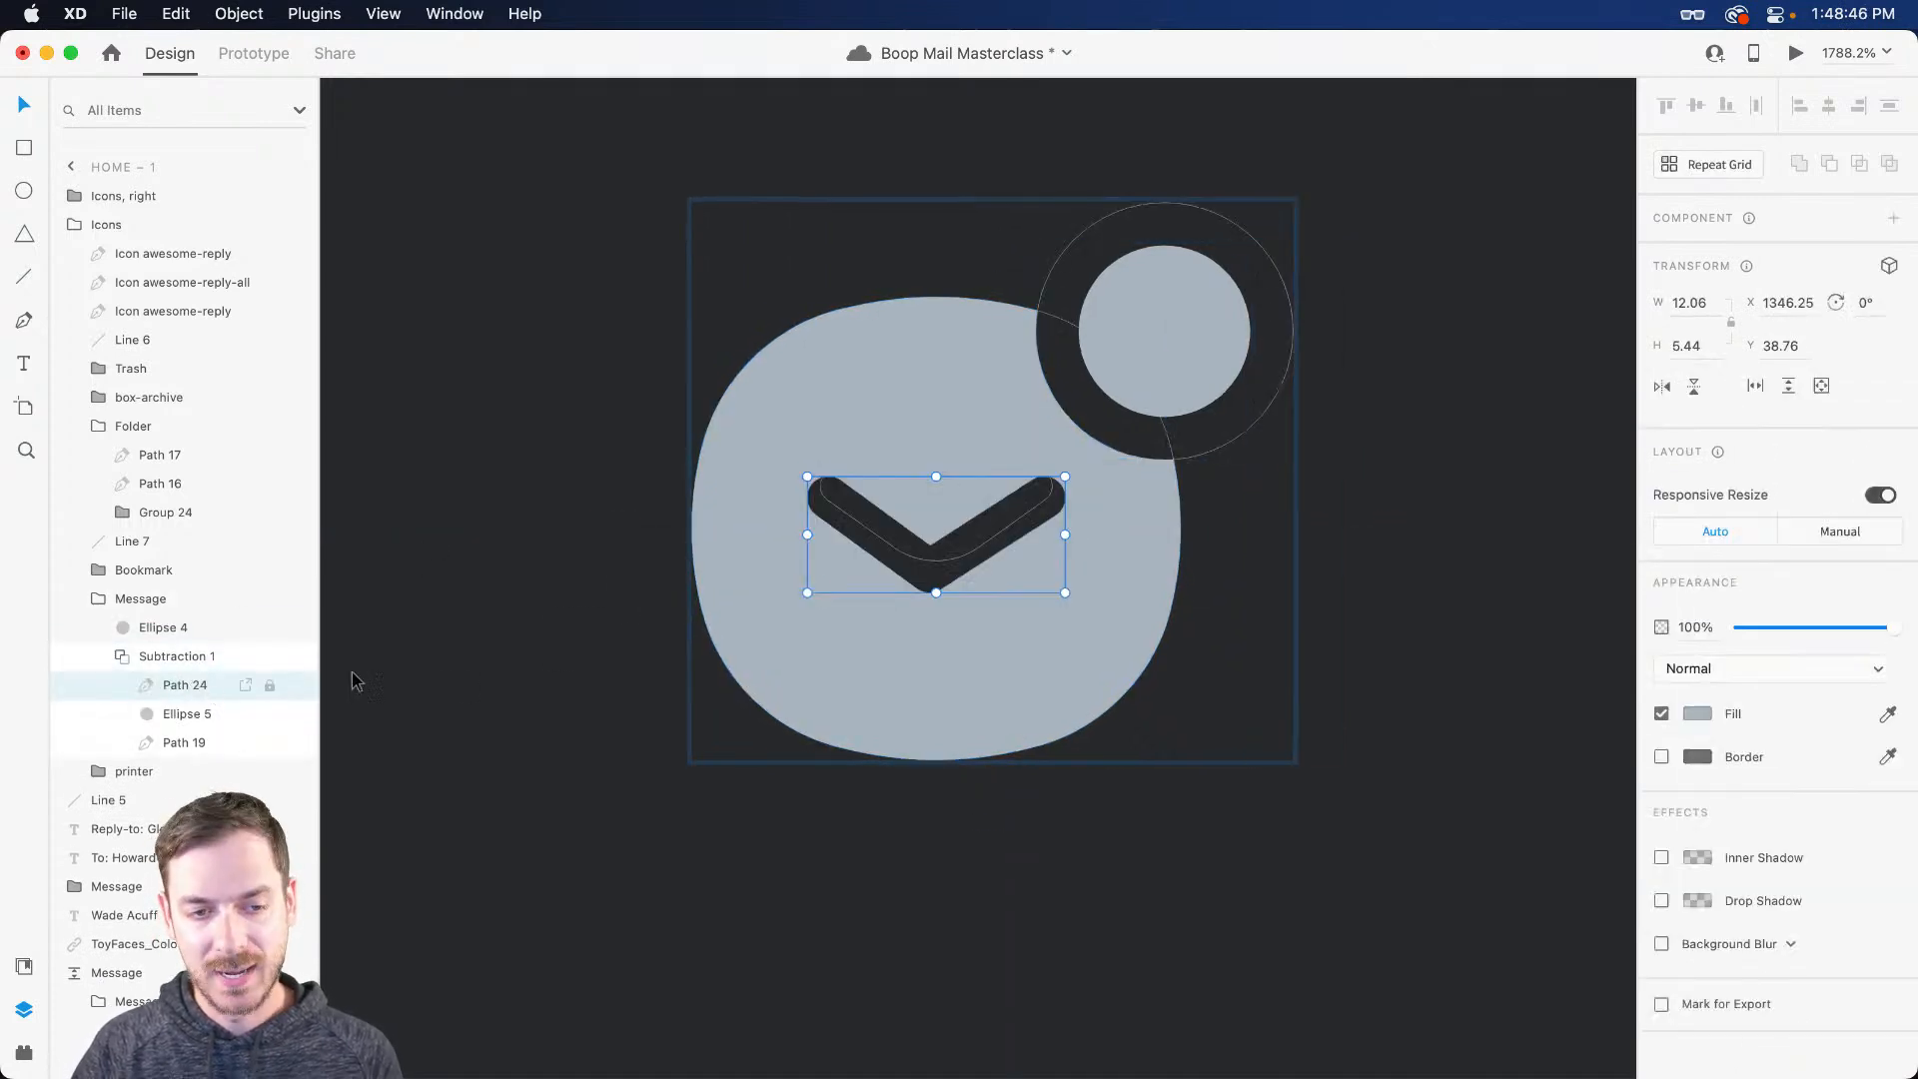
left_click(1156, 539)
scroll(1137, 550, "down", 5)
left_click(1300, 556)
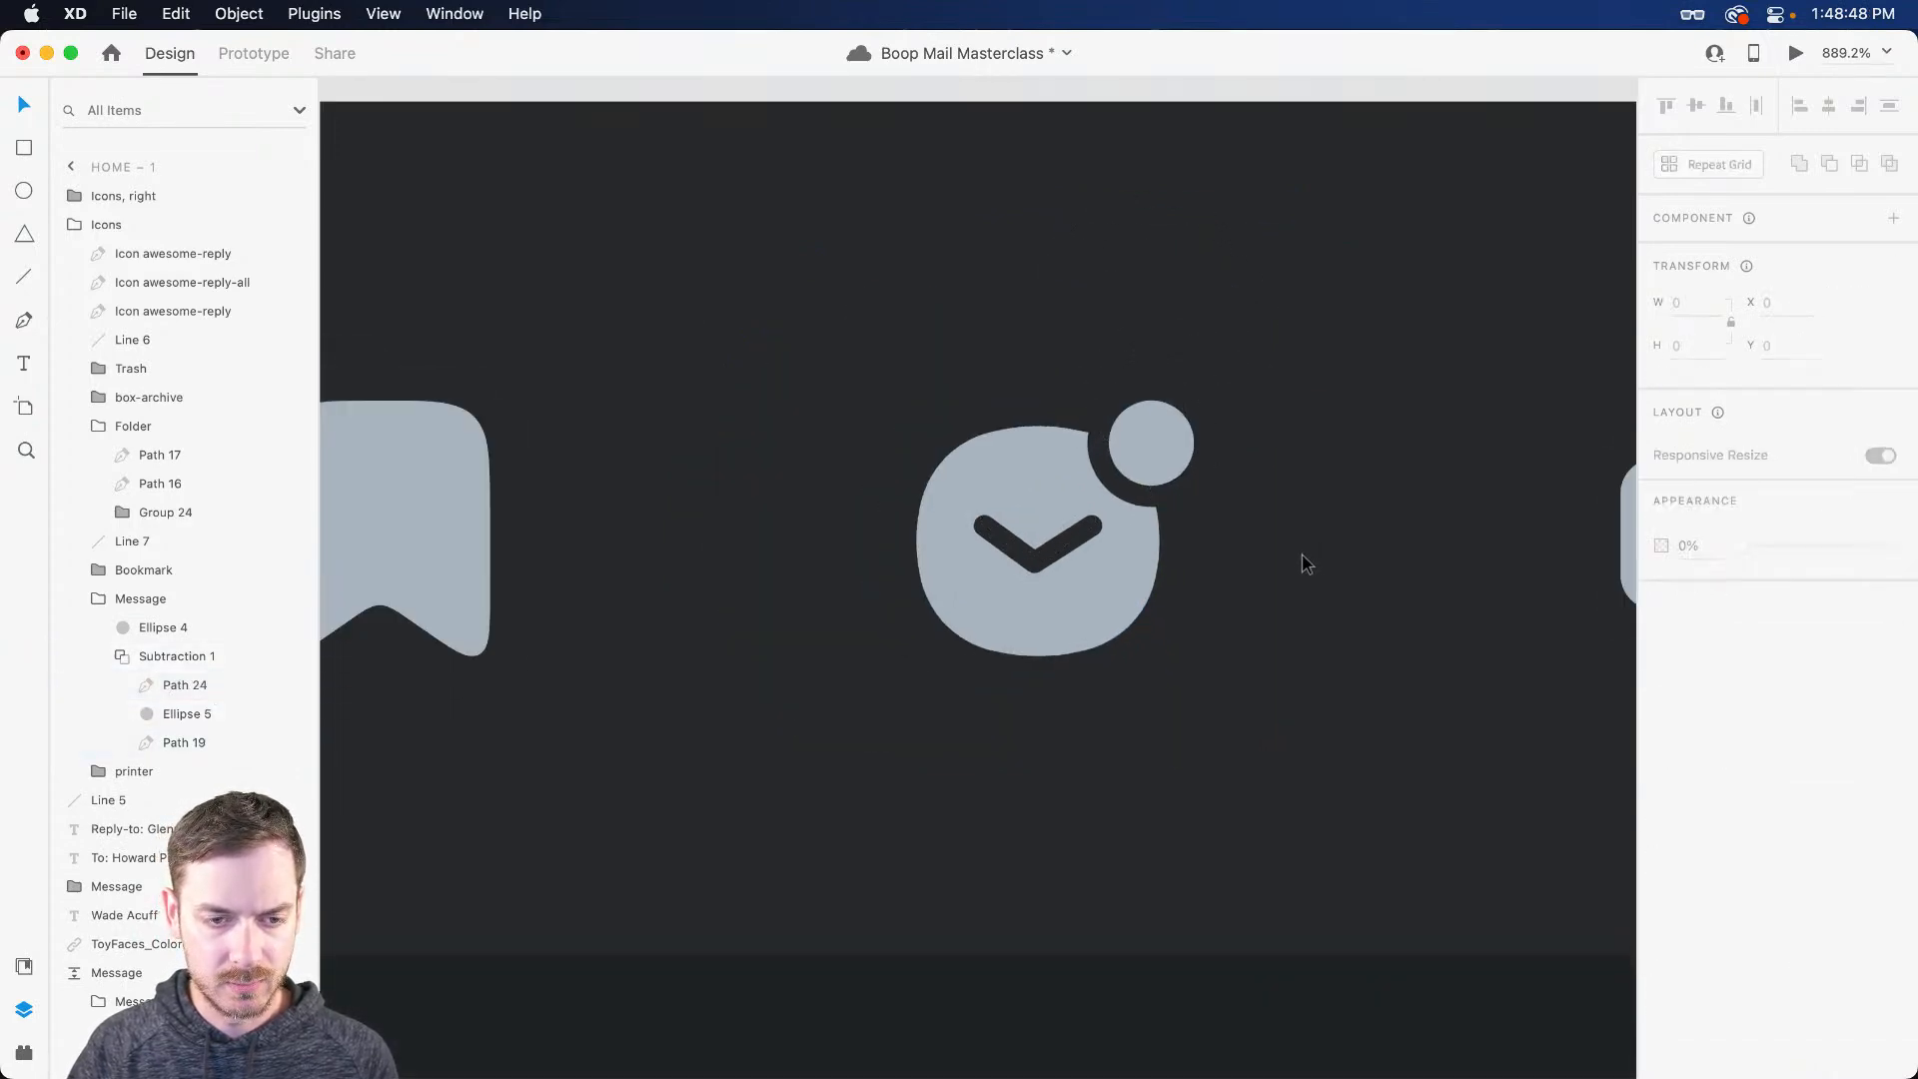
Step: Match the fill of the calendar, bell and settings icon group to the light blue-grey of the other toolbar icons
scroll(1299, 556, "down", 3)
scroll(1301, 562, "down", 1)
scroll(1300, 561, "right", 3)
scroll(1249, 554, "down", 5)
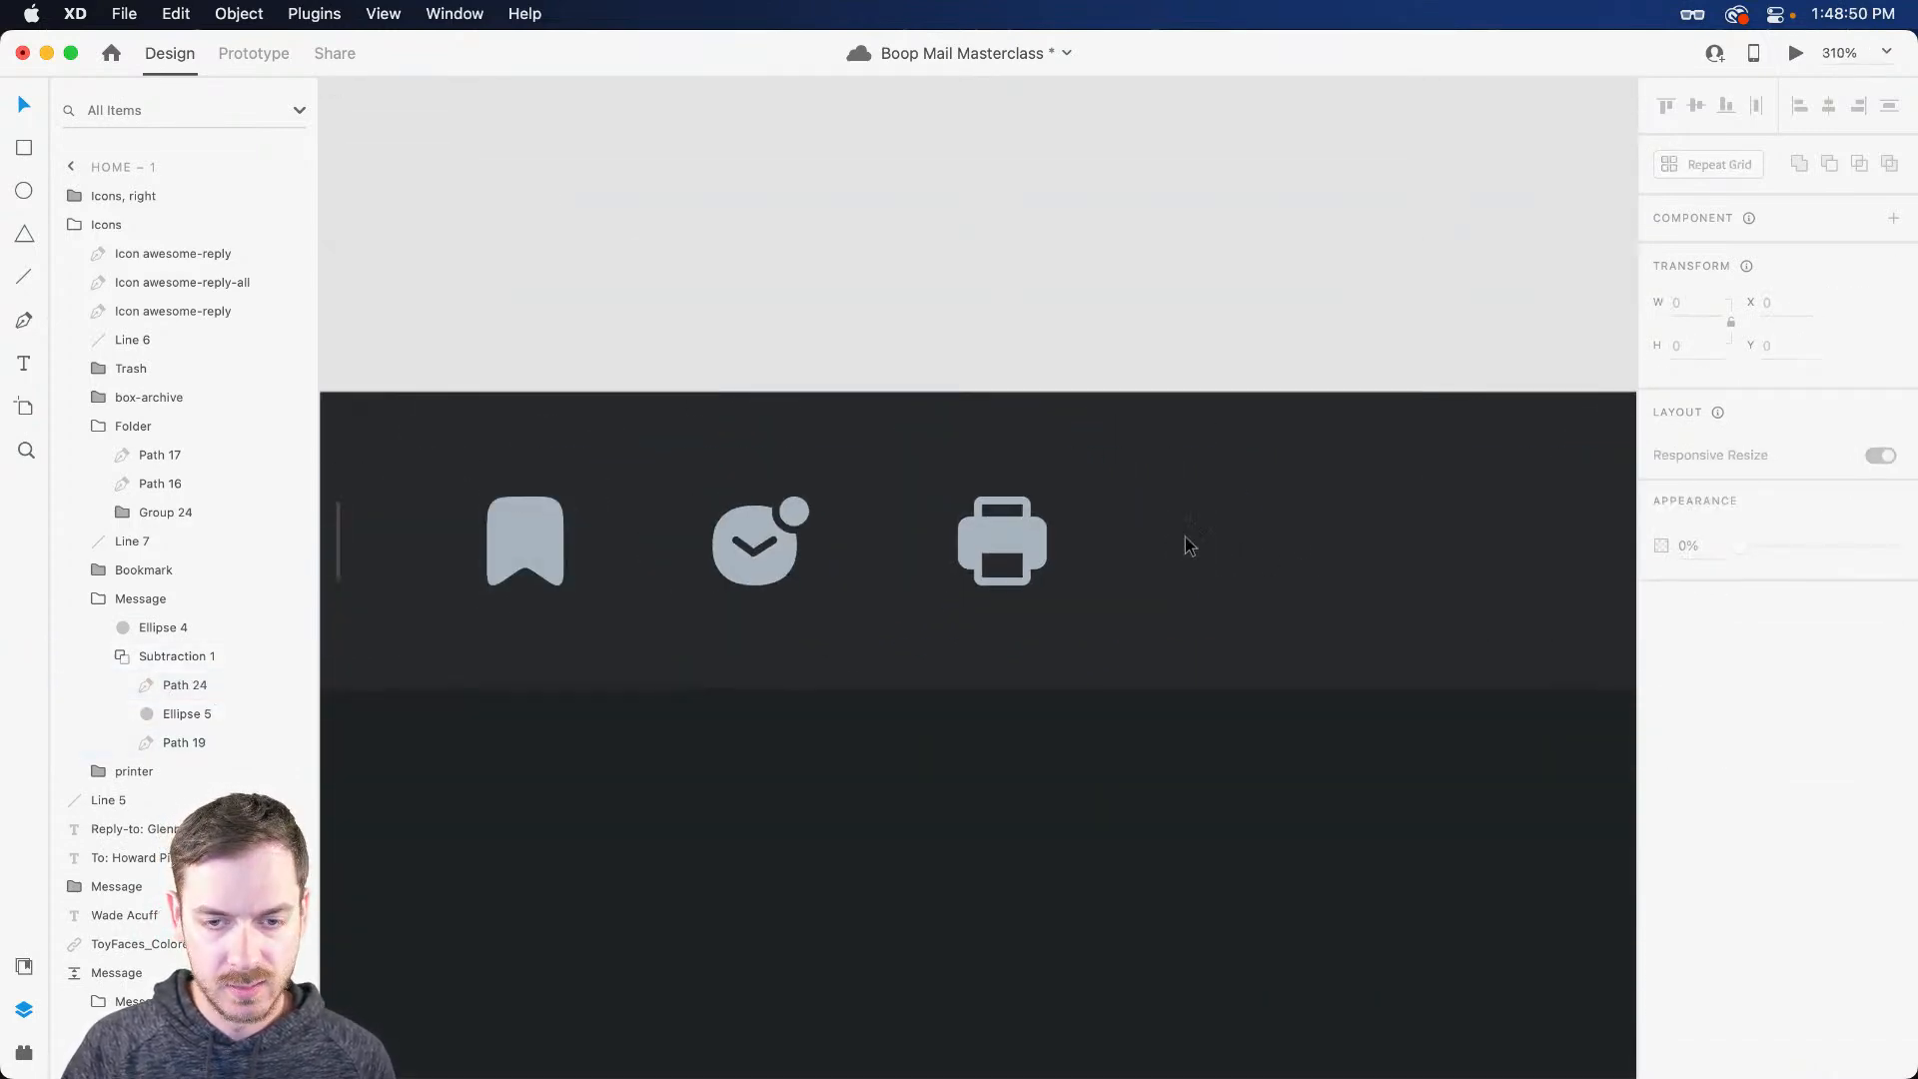
scroll(1186, 558, "right", 8)
left_click(1117, 537)
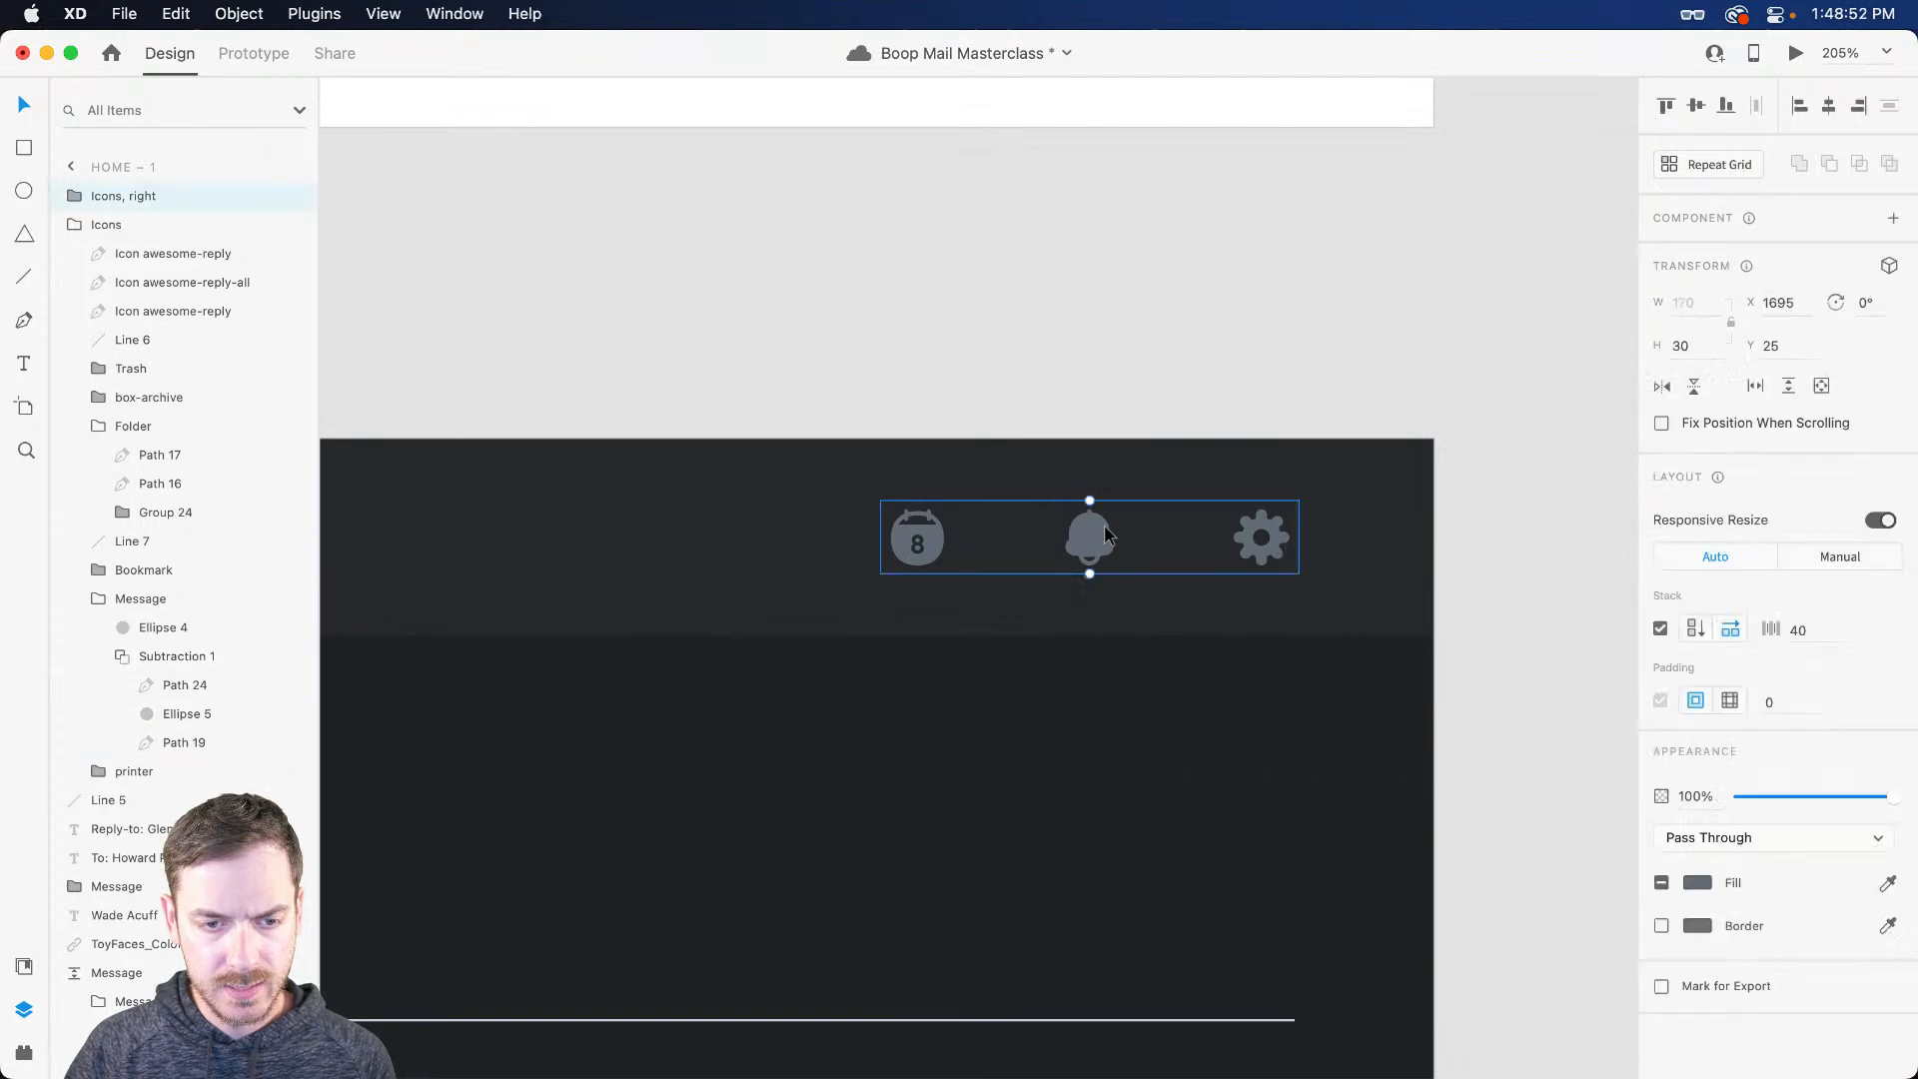
scroll(1128, 541, "left", 3)
scroll(1131, 543, "left", 4)
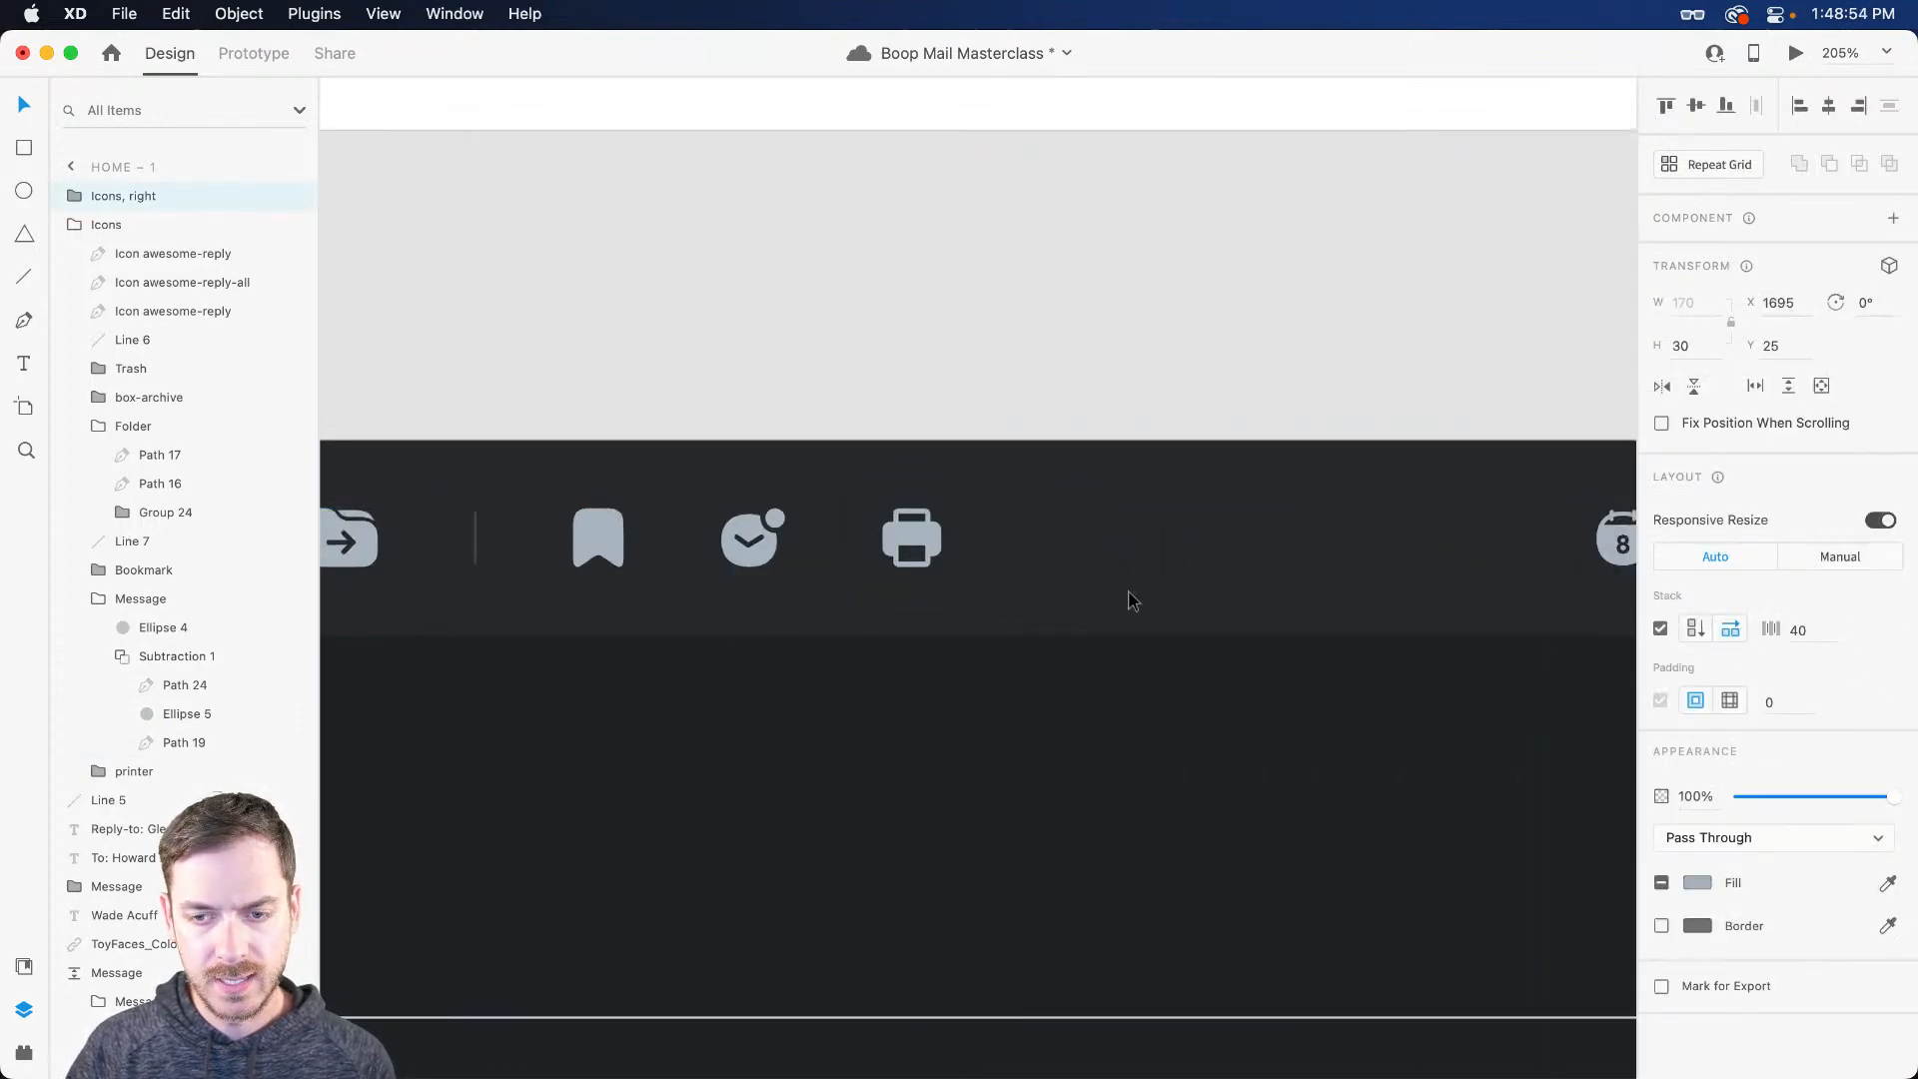
Step: Set the open email's sender name, To and Reply-to lines to white #FFFFFF and darken the divider beneath them
scroll(1126, 599, "down", 5)
scroll(1086, 596, "left", 2)
scroll(792, 720, "up", 5)
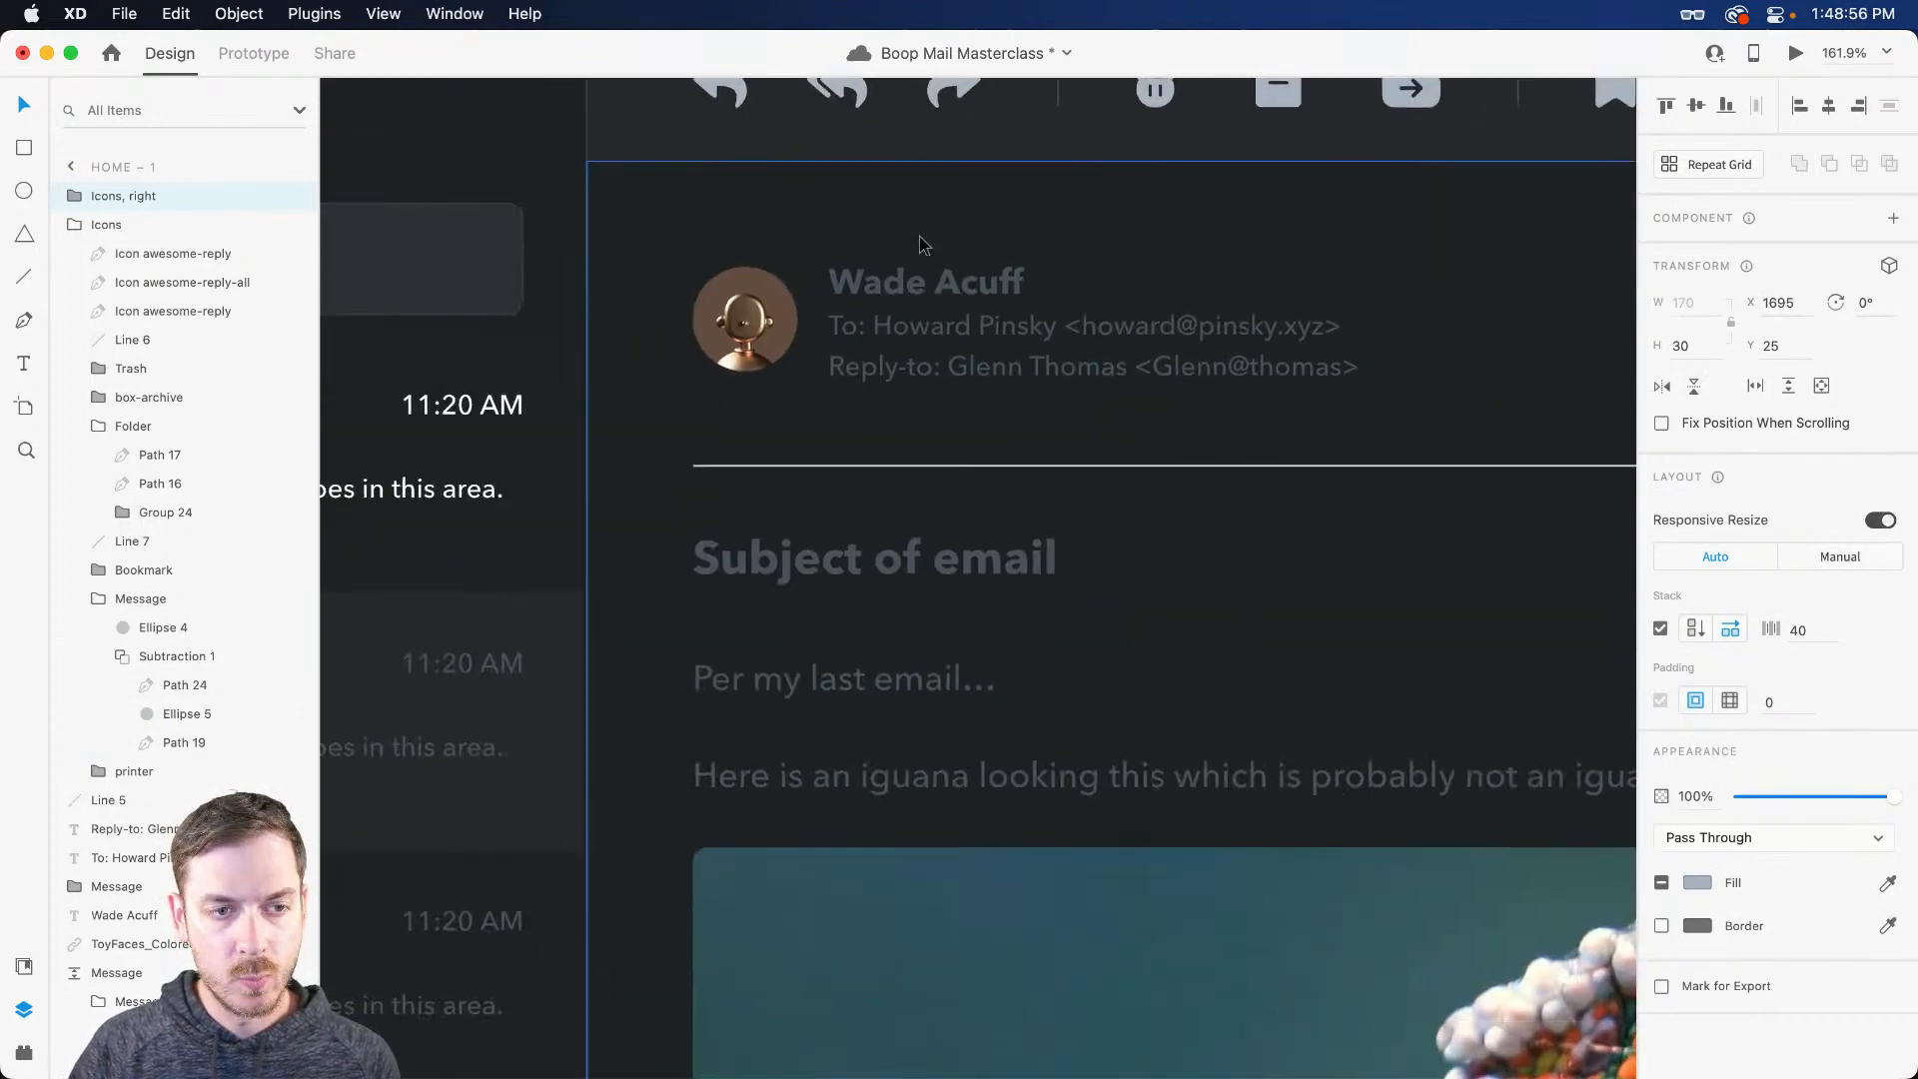
left_click(913, 282)
left_click(919, 327, "shift")
left_click(921, 367, "shift")
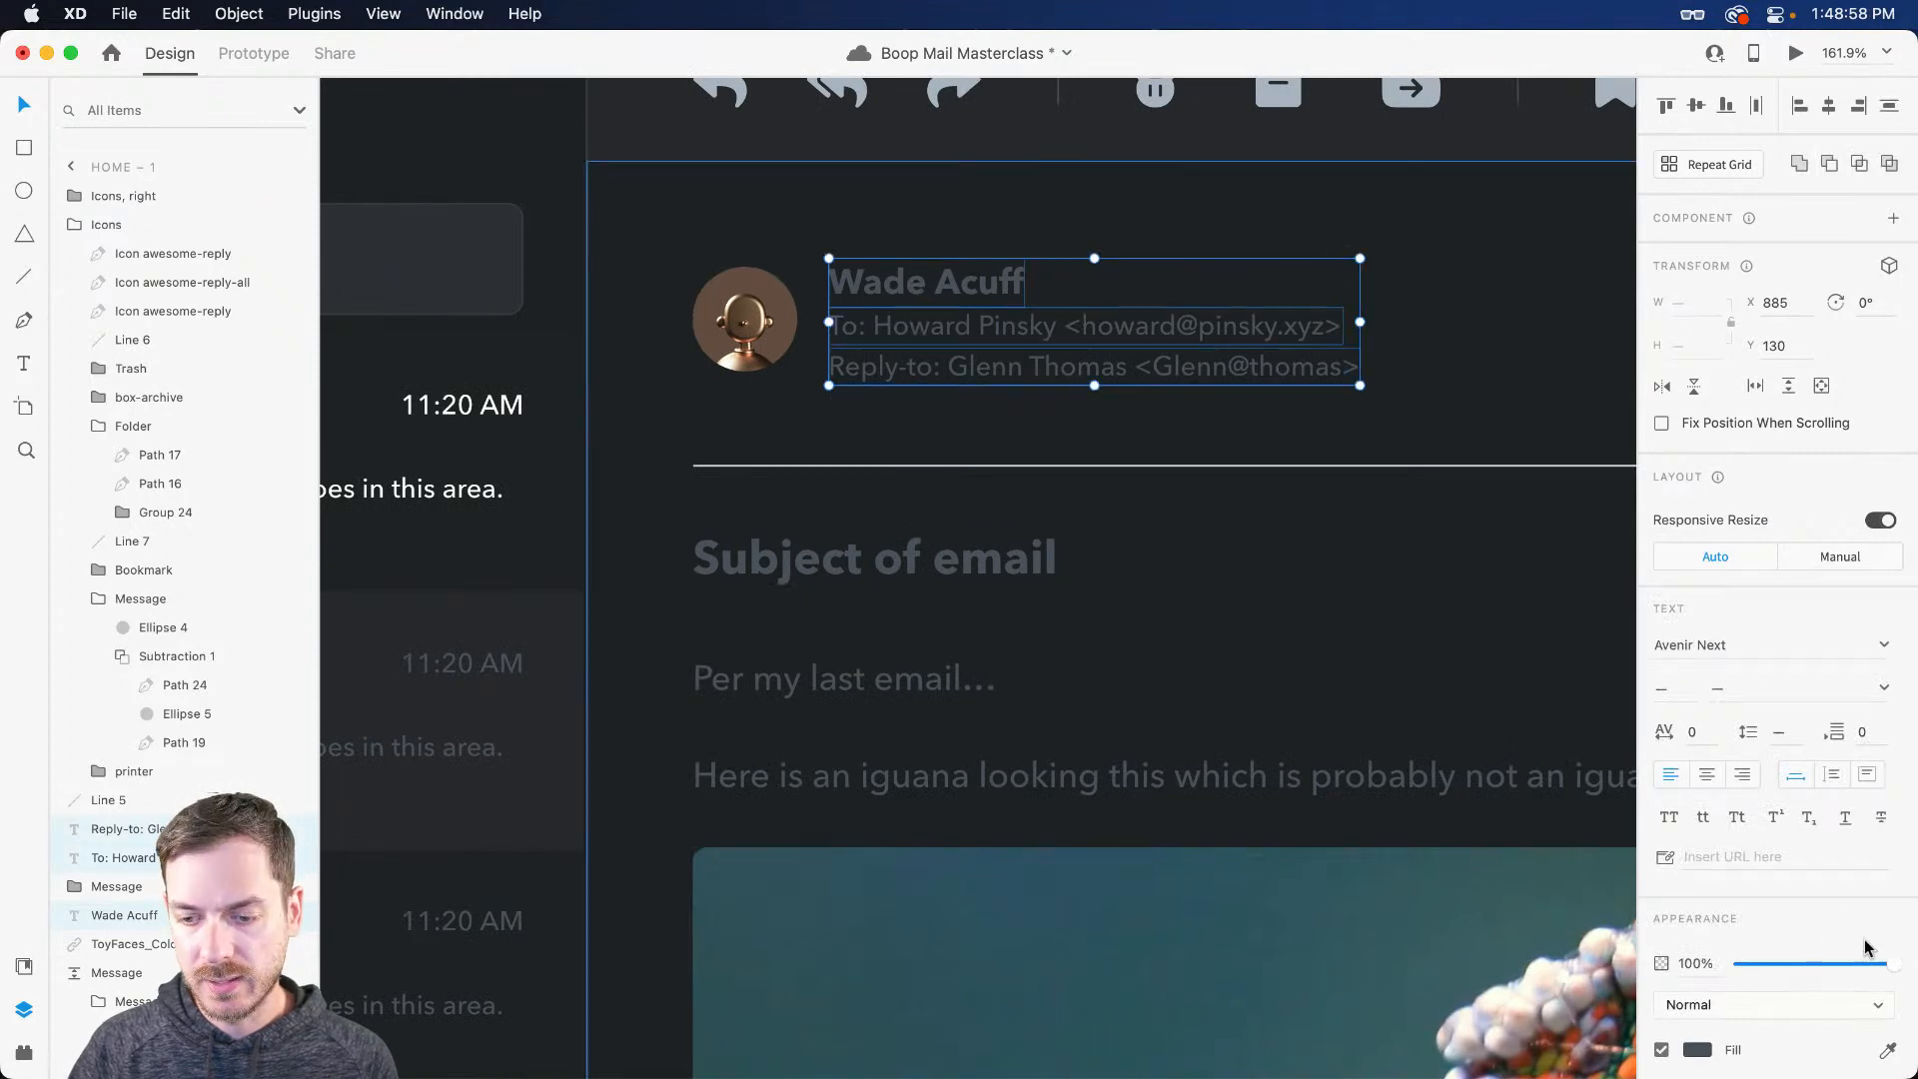
left_click(1695, 1050)
type("ffffff")
key("Return")
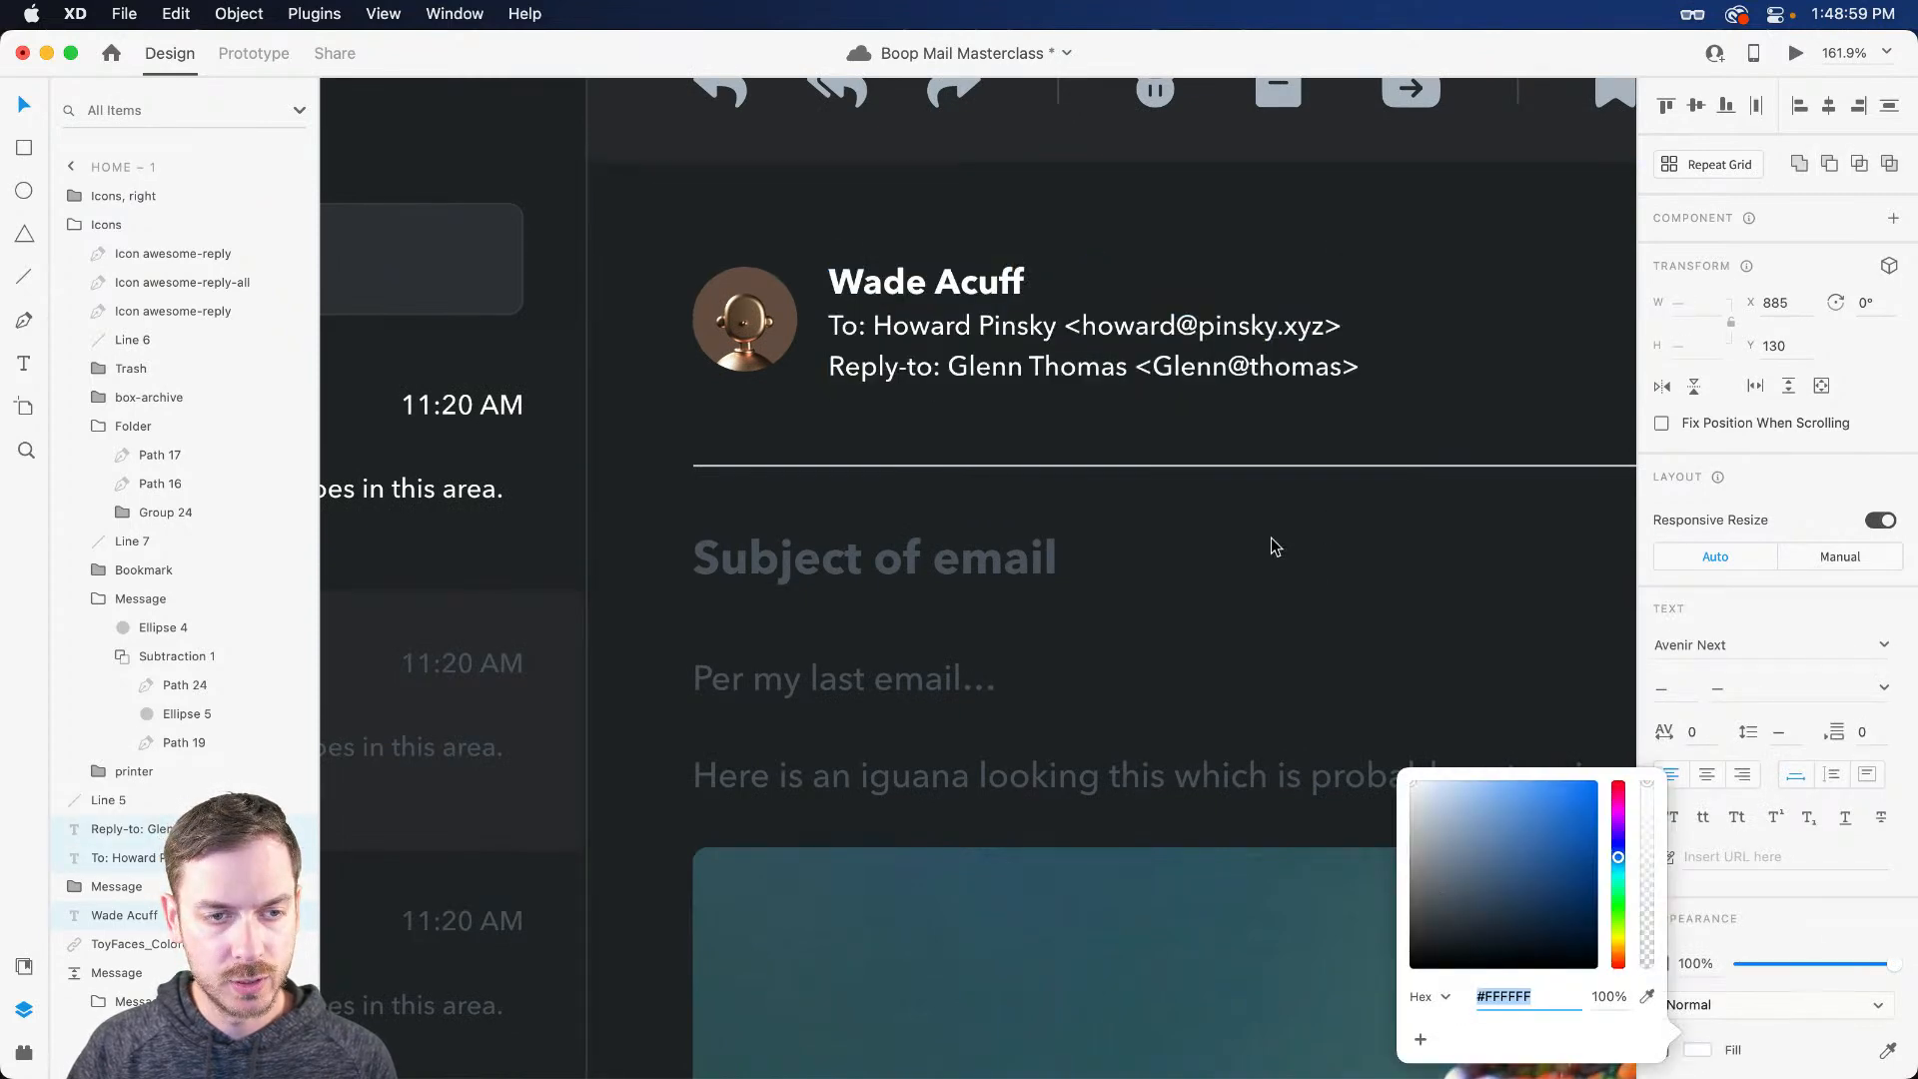
left_click(1139, 466)
Step: Turn the open email's subject, body text and closing text white with the hex value fff
left_click(878, 559)
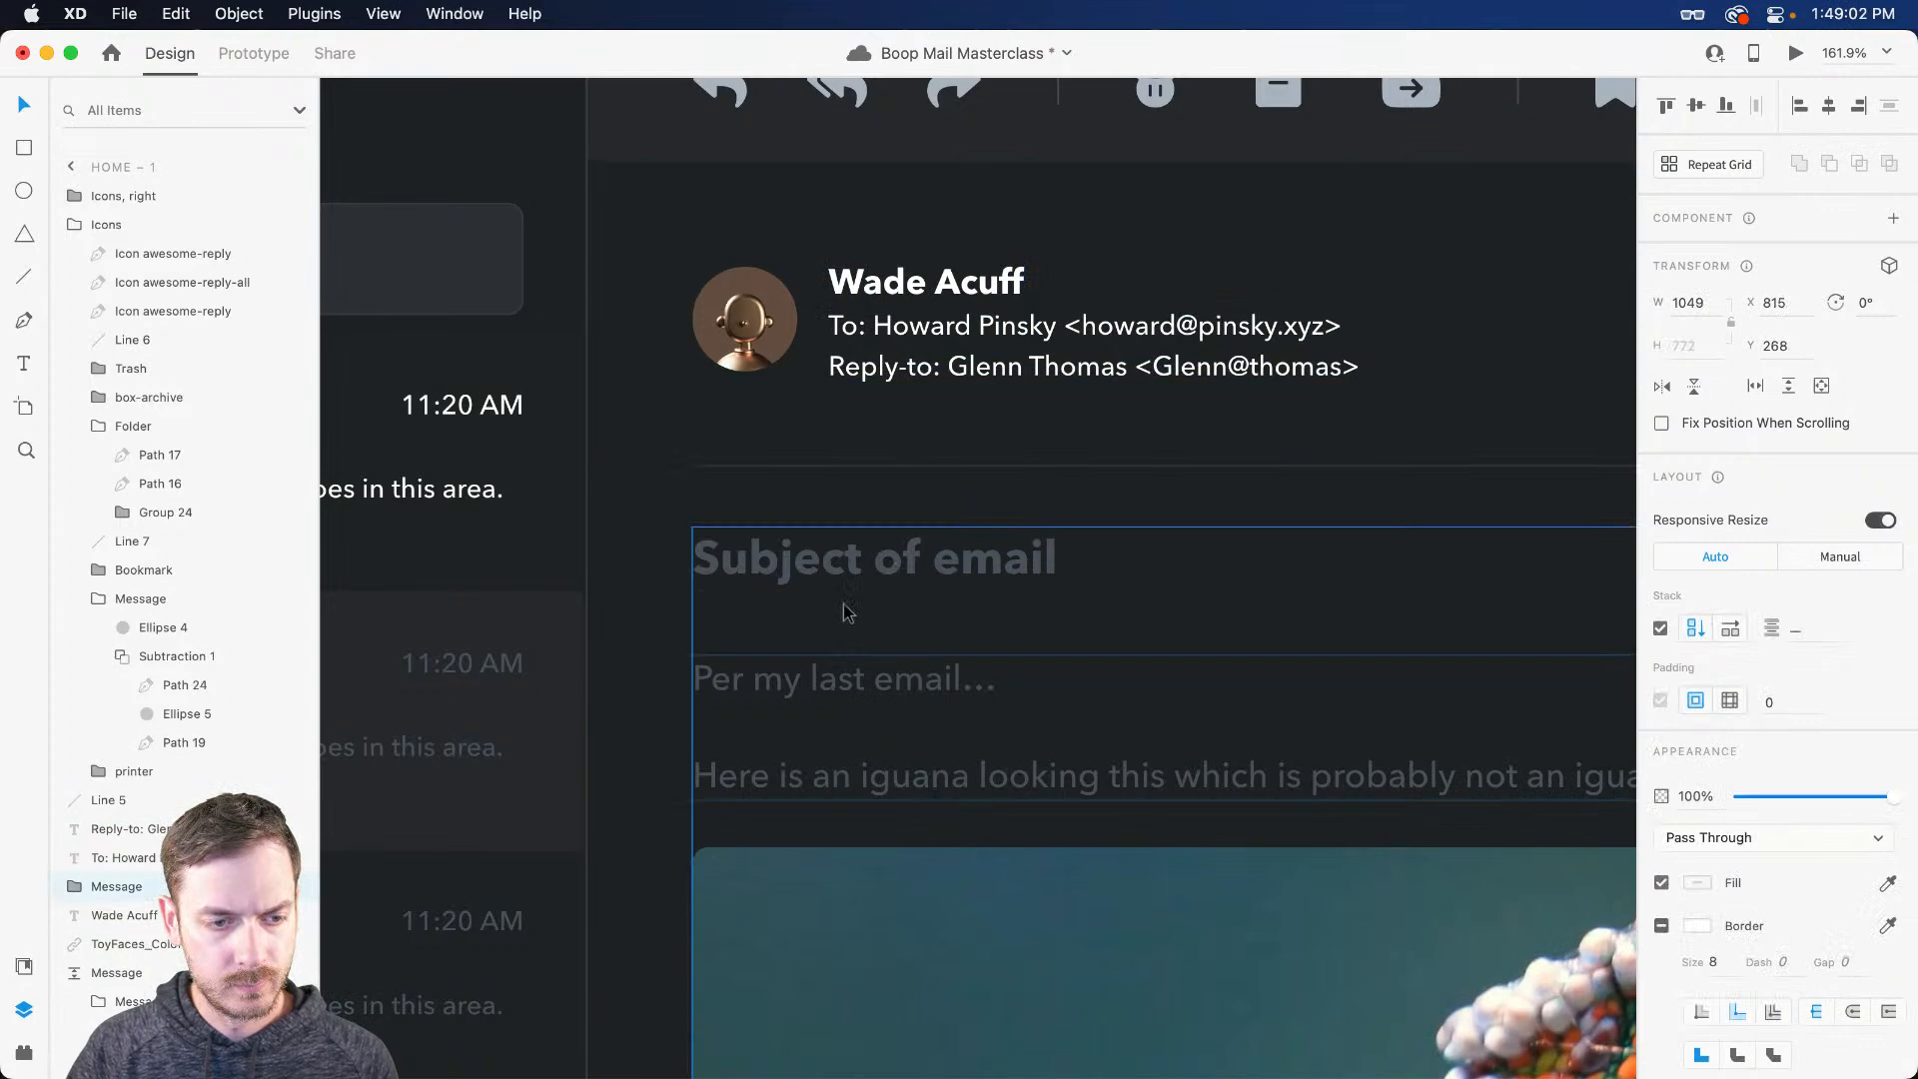
double_click(854, 567)
left_click(837, 677, "shift")
scroll(1045, 695, "down", 20)
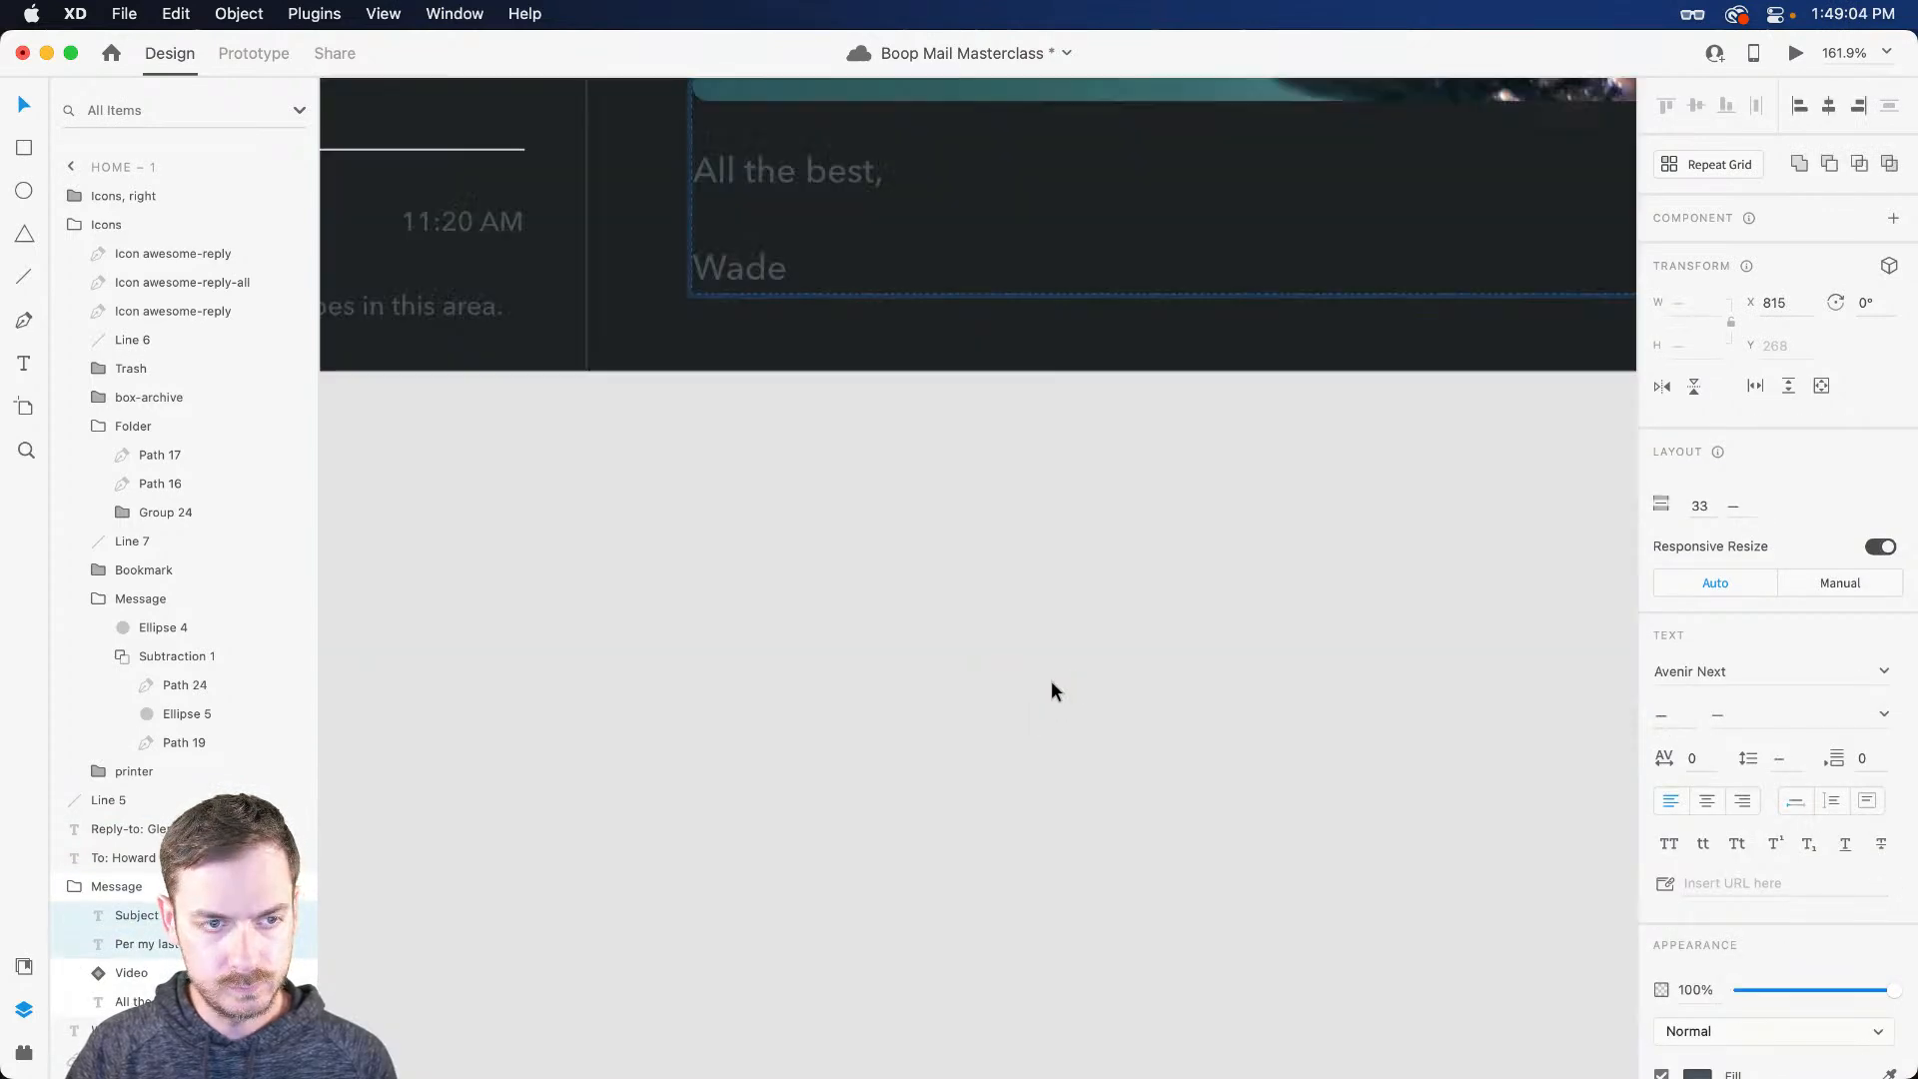
scroll(1048, 694, "up", 15)
left_click(1382, 856, "shift")
scroll(1688, 978, "down", 3)
left_click(1694, 1016)
type("fff")
key("Return")
left_click(1134, 555)
scroll(1134, 556, "down", 5)
scroll(1134, 556, "down", 10)
left_click(1071, 660)
scroll(785, 399, "up", 2)
scroll(794, 389, "up", 3)
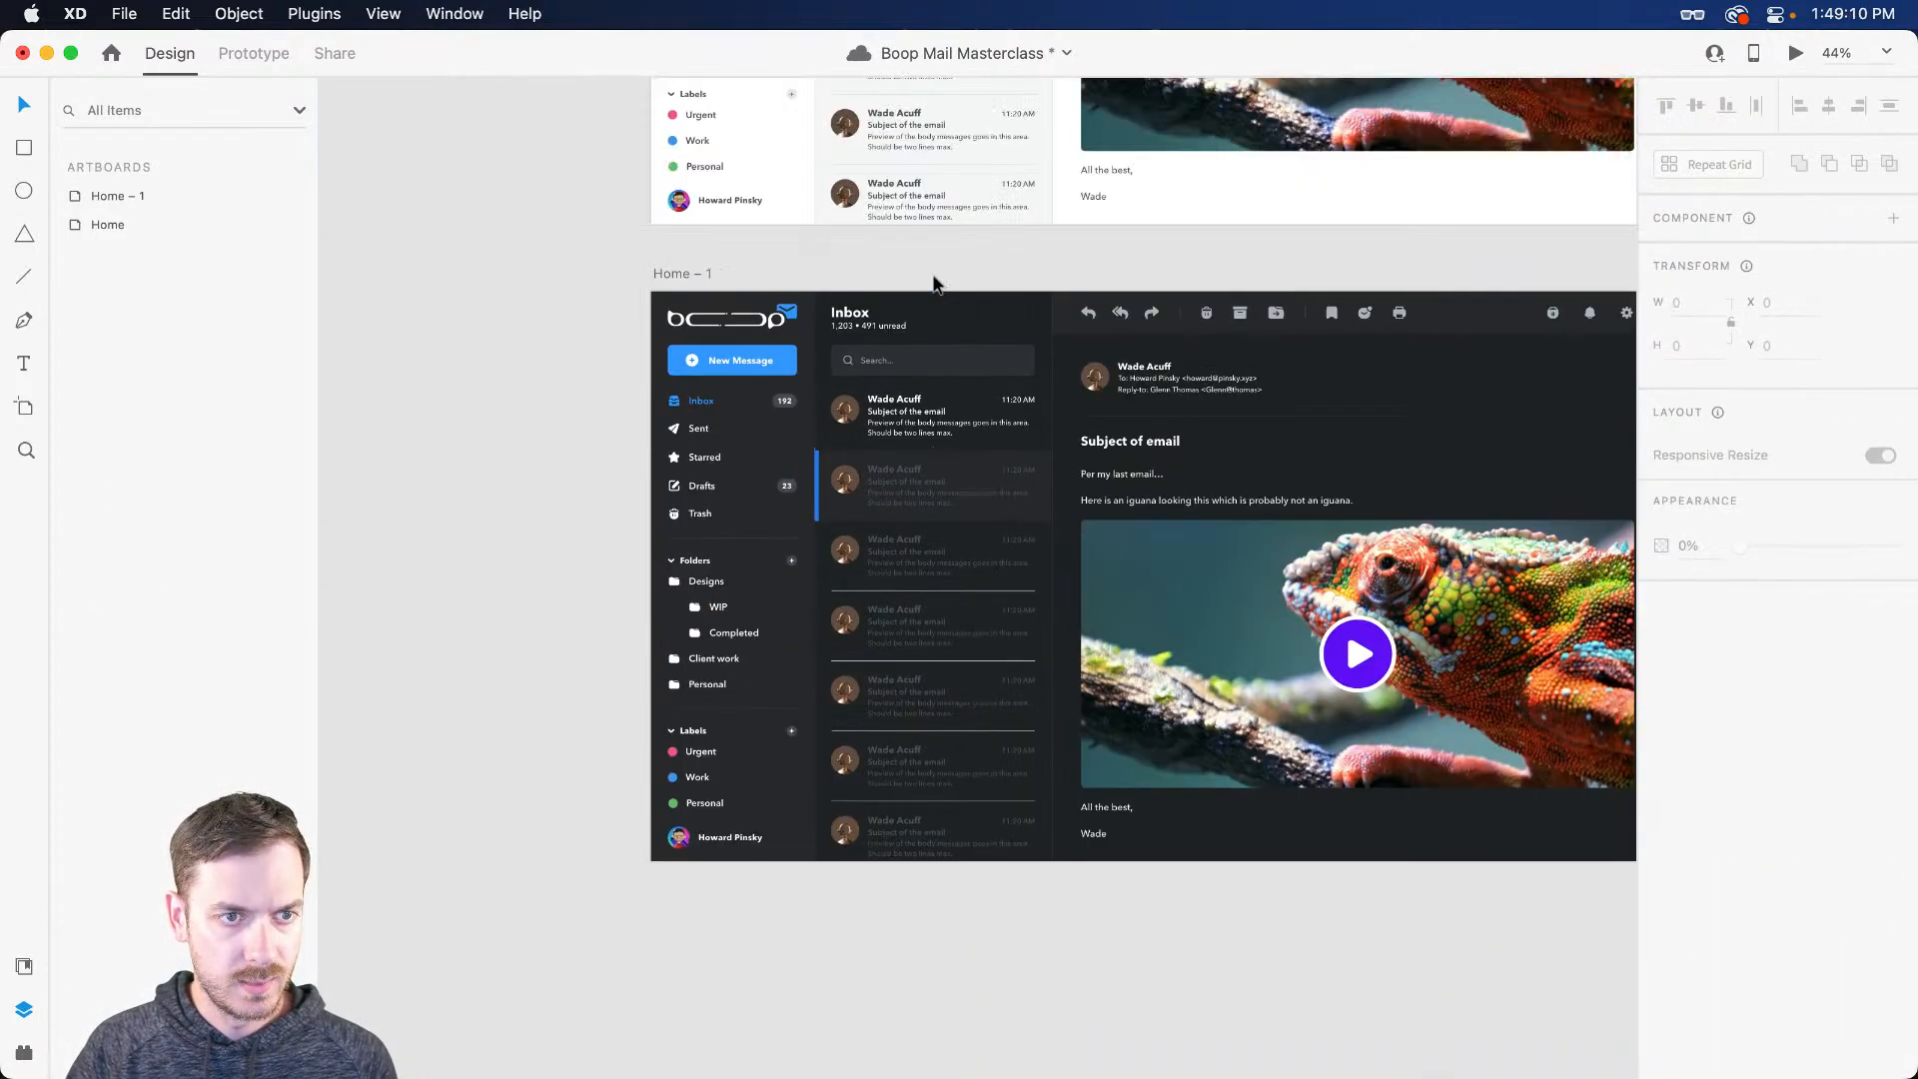
Step: Delete all the faded messages below the first one in the dark artboard's inbox list
scroll(935, 284, "down", 2)
scroll(905, 554, "up", 5)
left_click(905, 555)
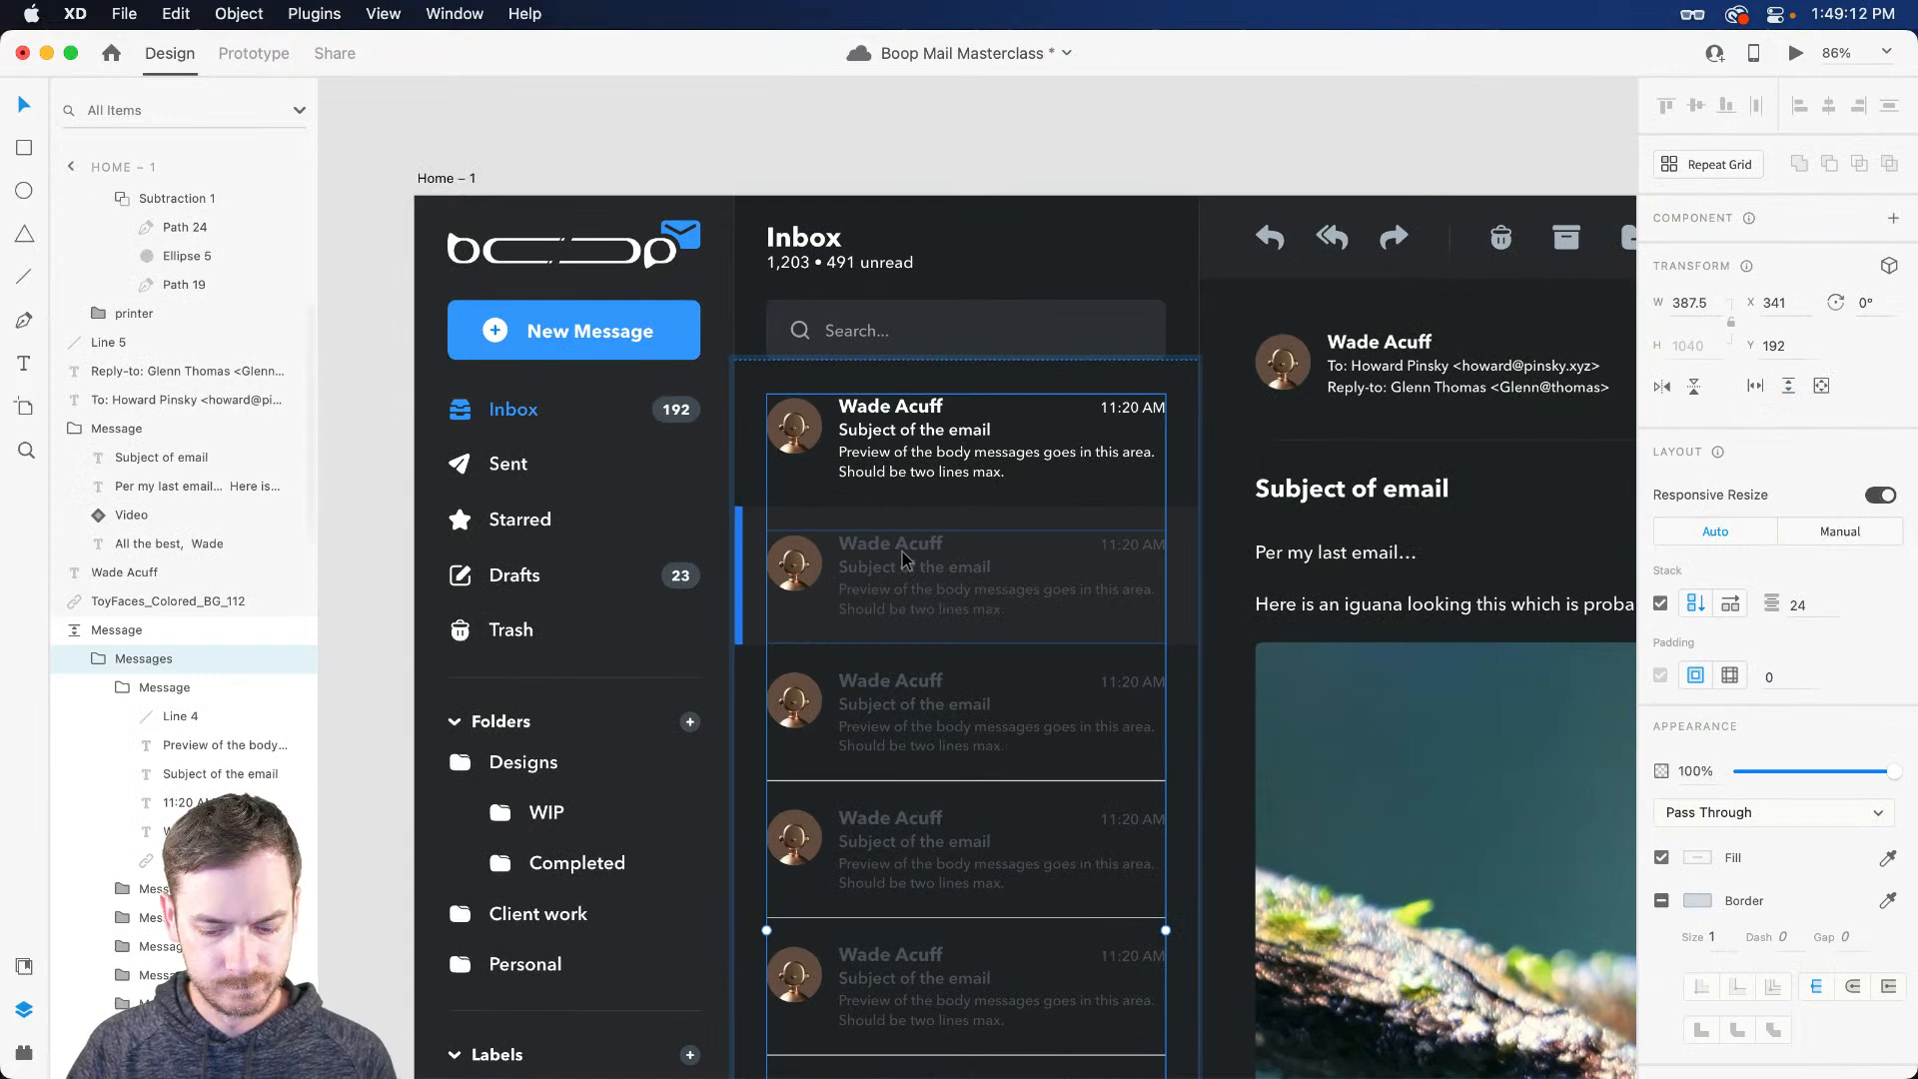
double_click(902, 551)
scroll(902, 552, "down", 3)
scroll(200, 841, "down", 4)
left_click(200, 841, "shift")
key("Delete")
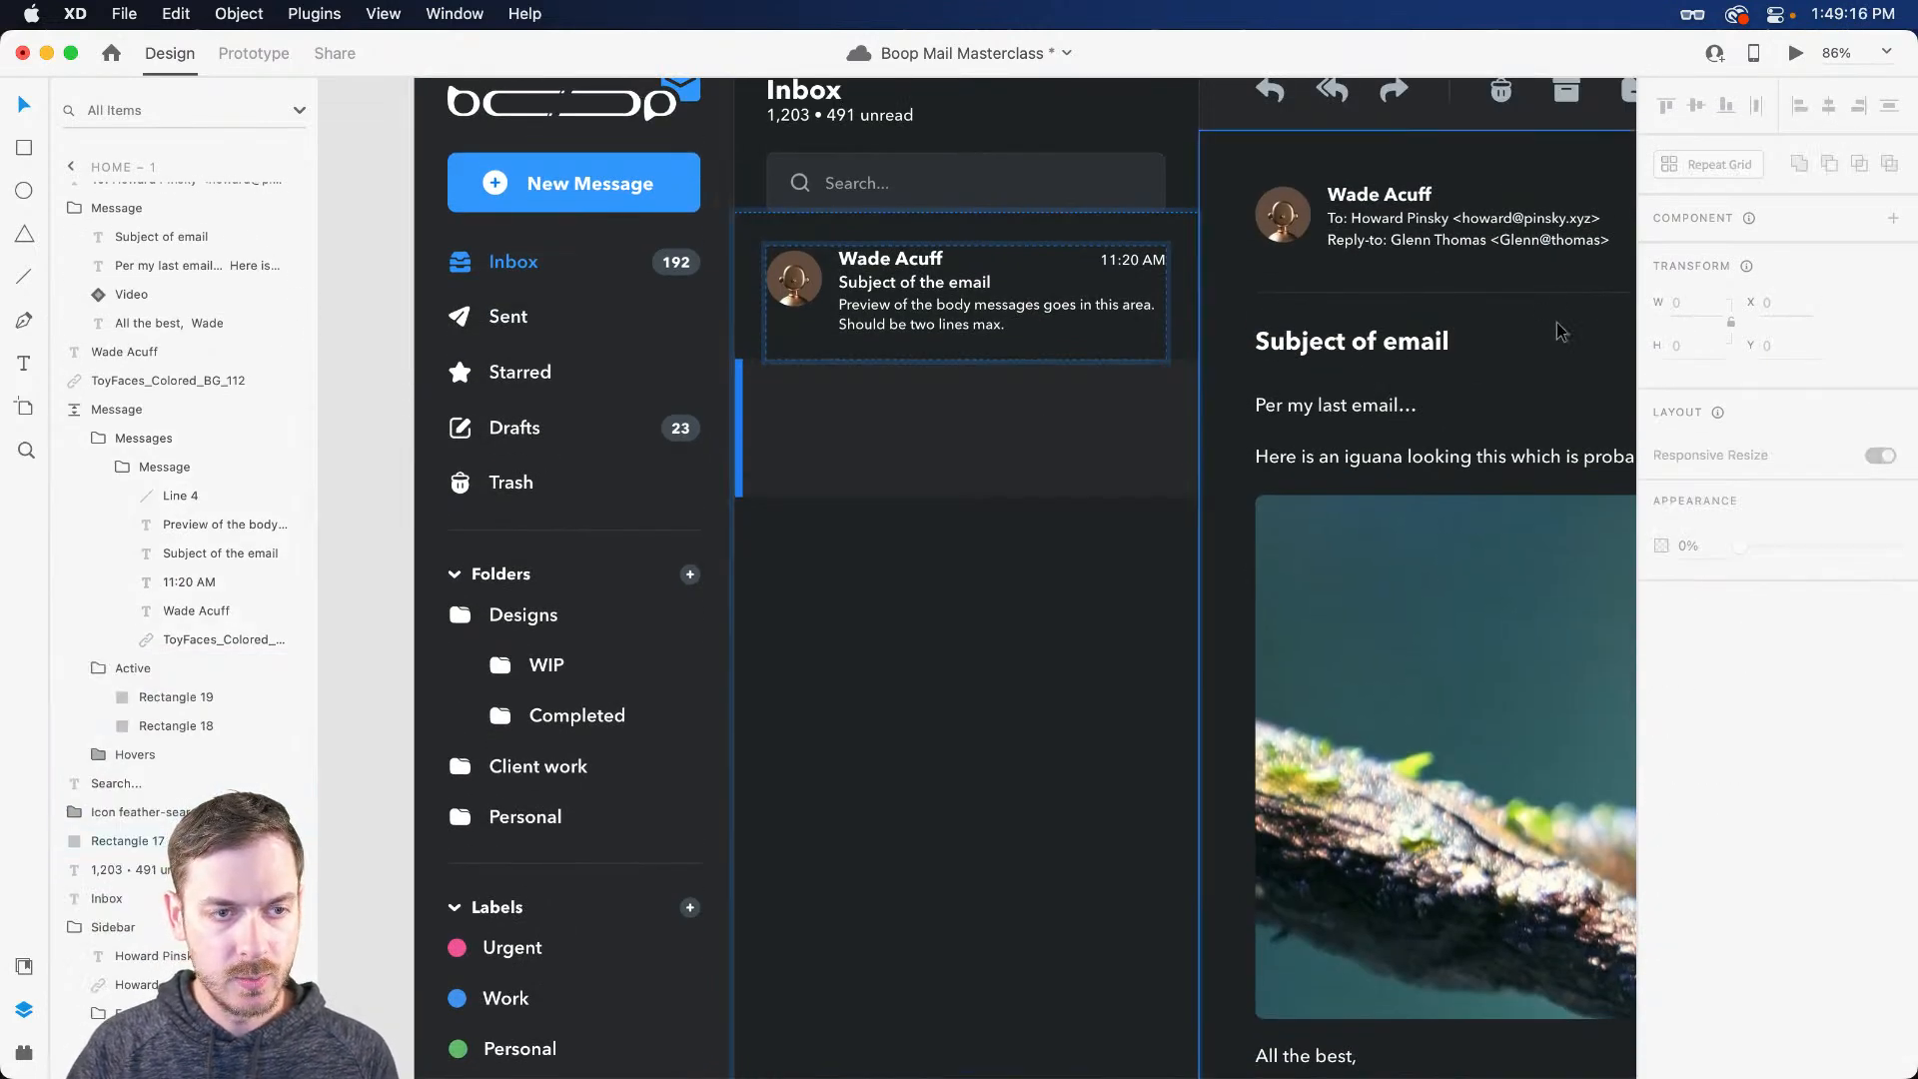
Step: Turn the first inbox message on the light Home artboard into a component
scroll(998, 300, "up", 2)
left_click(908, 346)
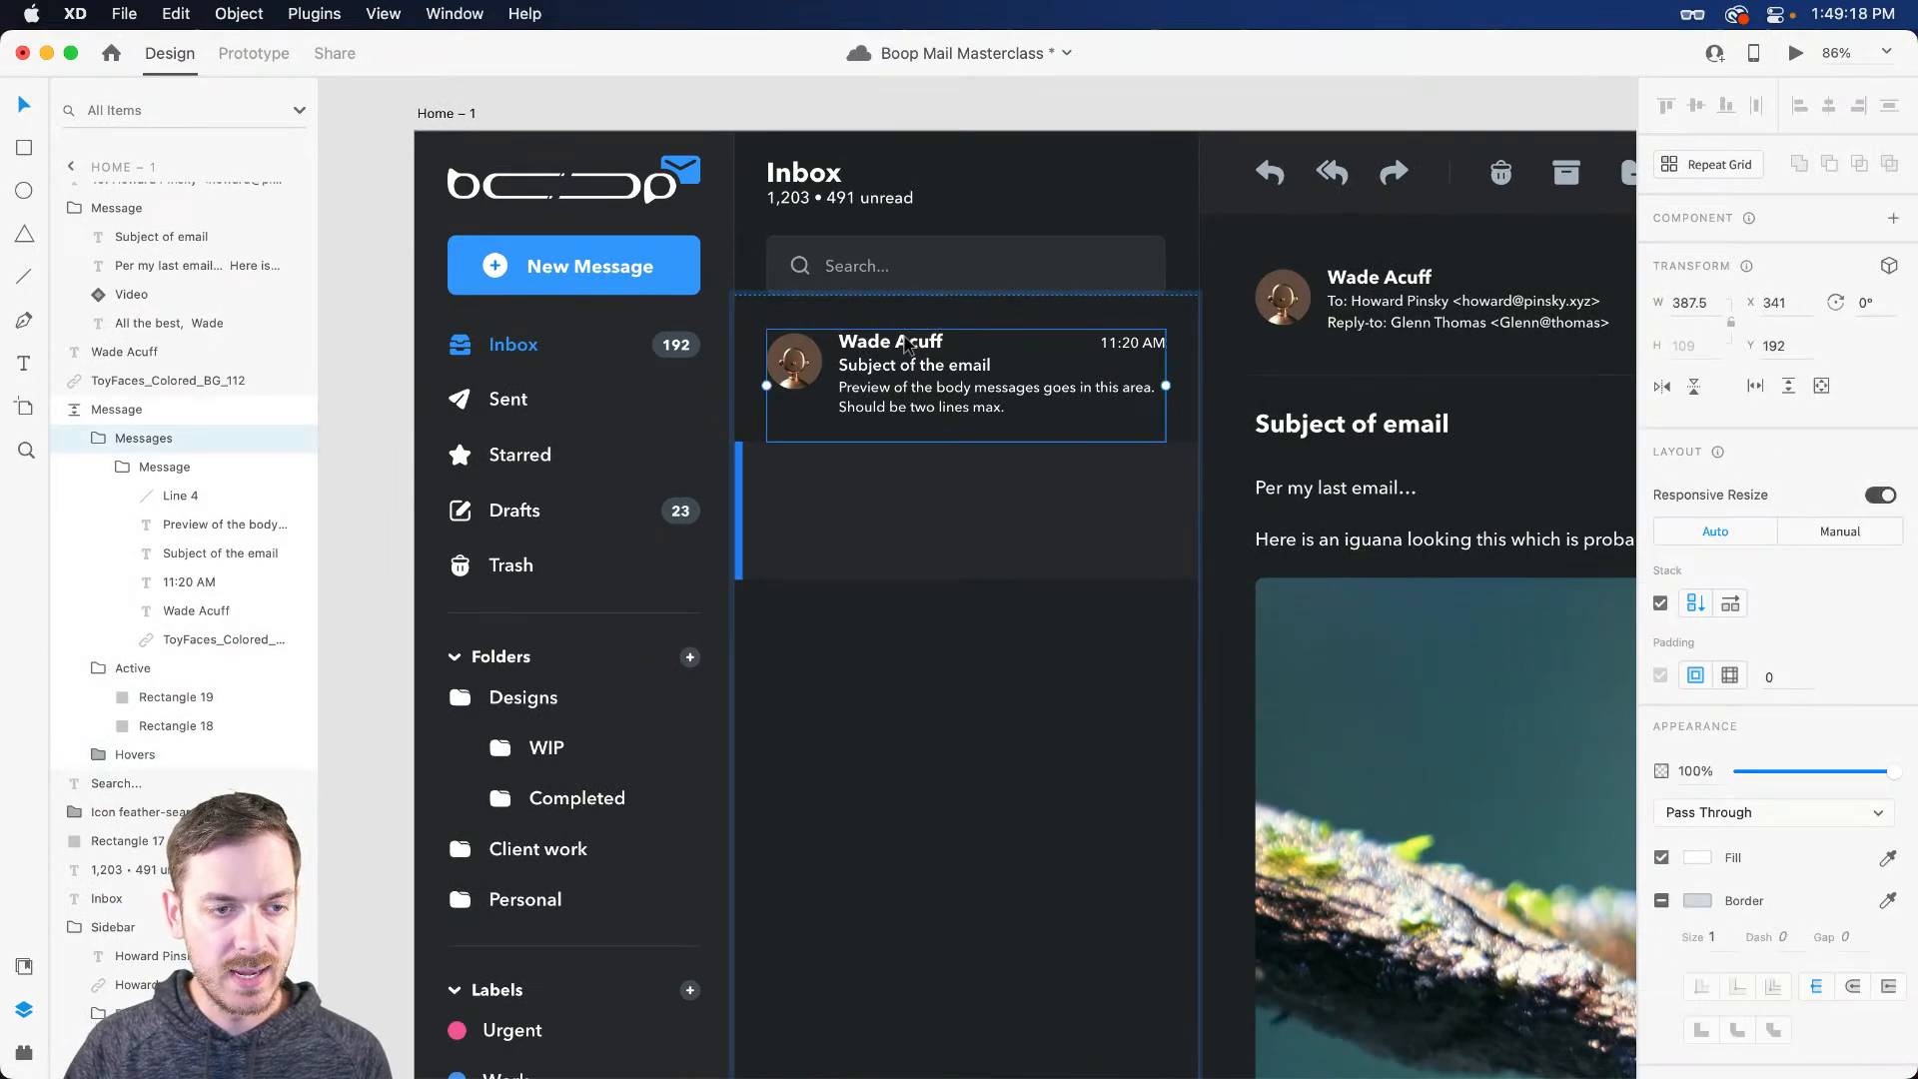
scroll(908, 345, "up", 5)
scroll(911, 330, "up", 6)
scroll(913, 309, "up", 10)
scroll(811, 394, "down", 5)
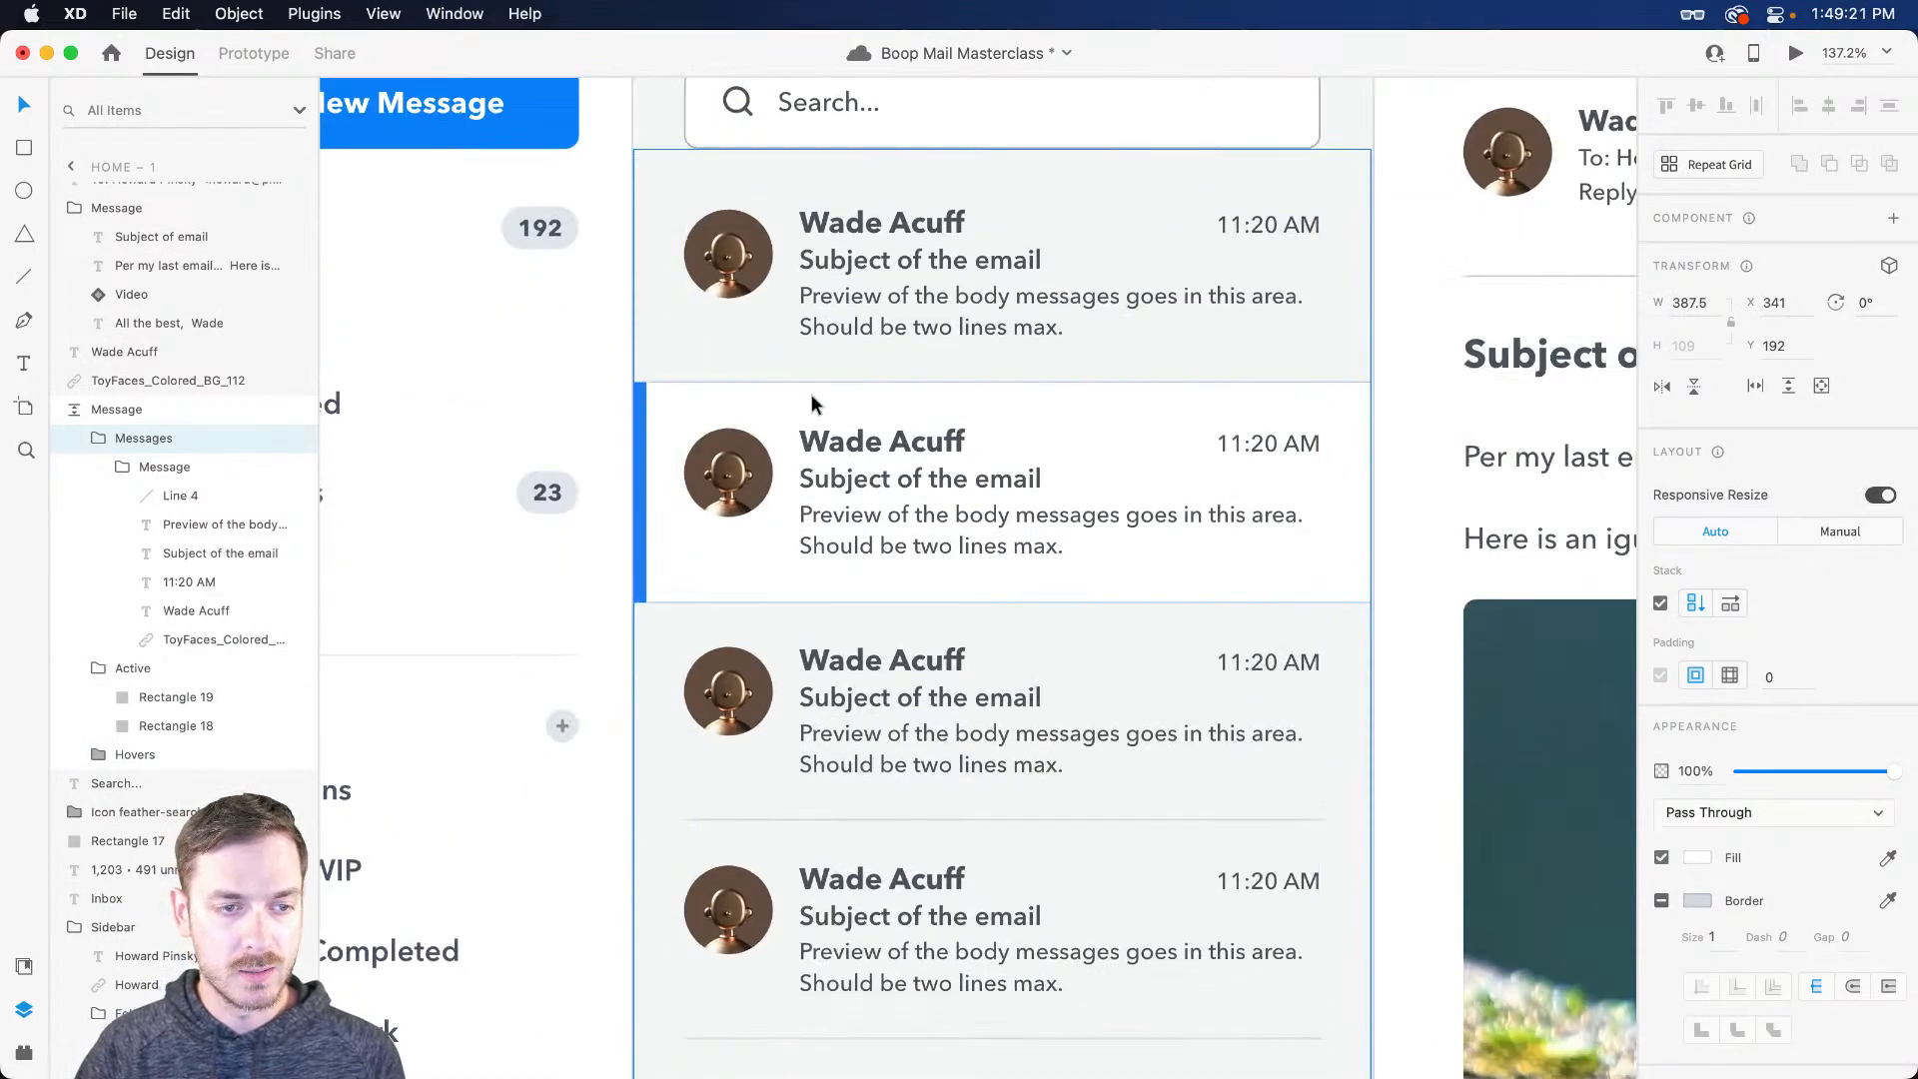
double_click(879, 221)
double_click(879, 222)
scroll(879, 222, "up", 3)
scroll(879, 223, "up", 3)
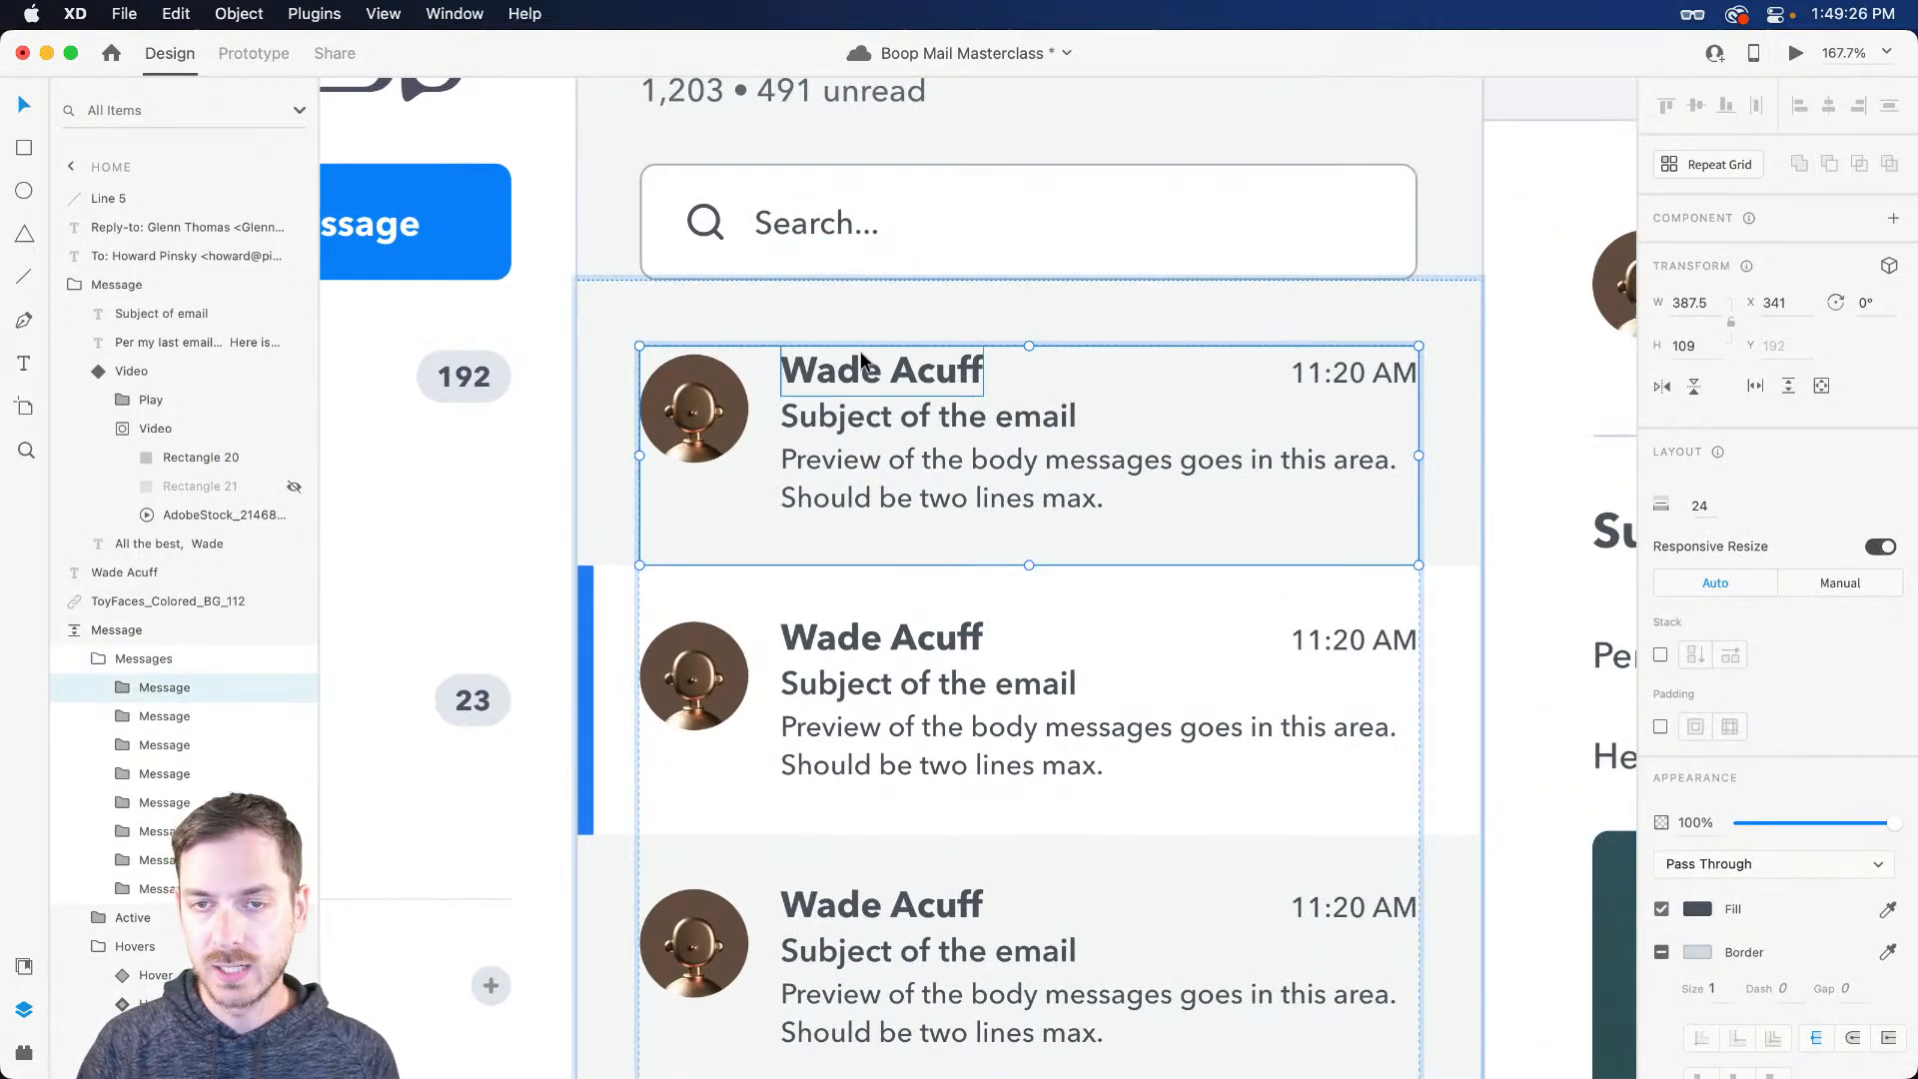
key("super+k")
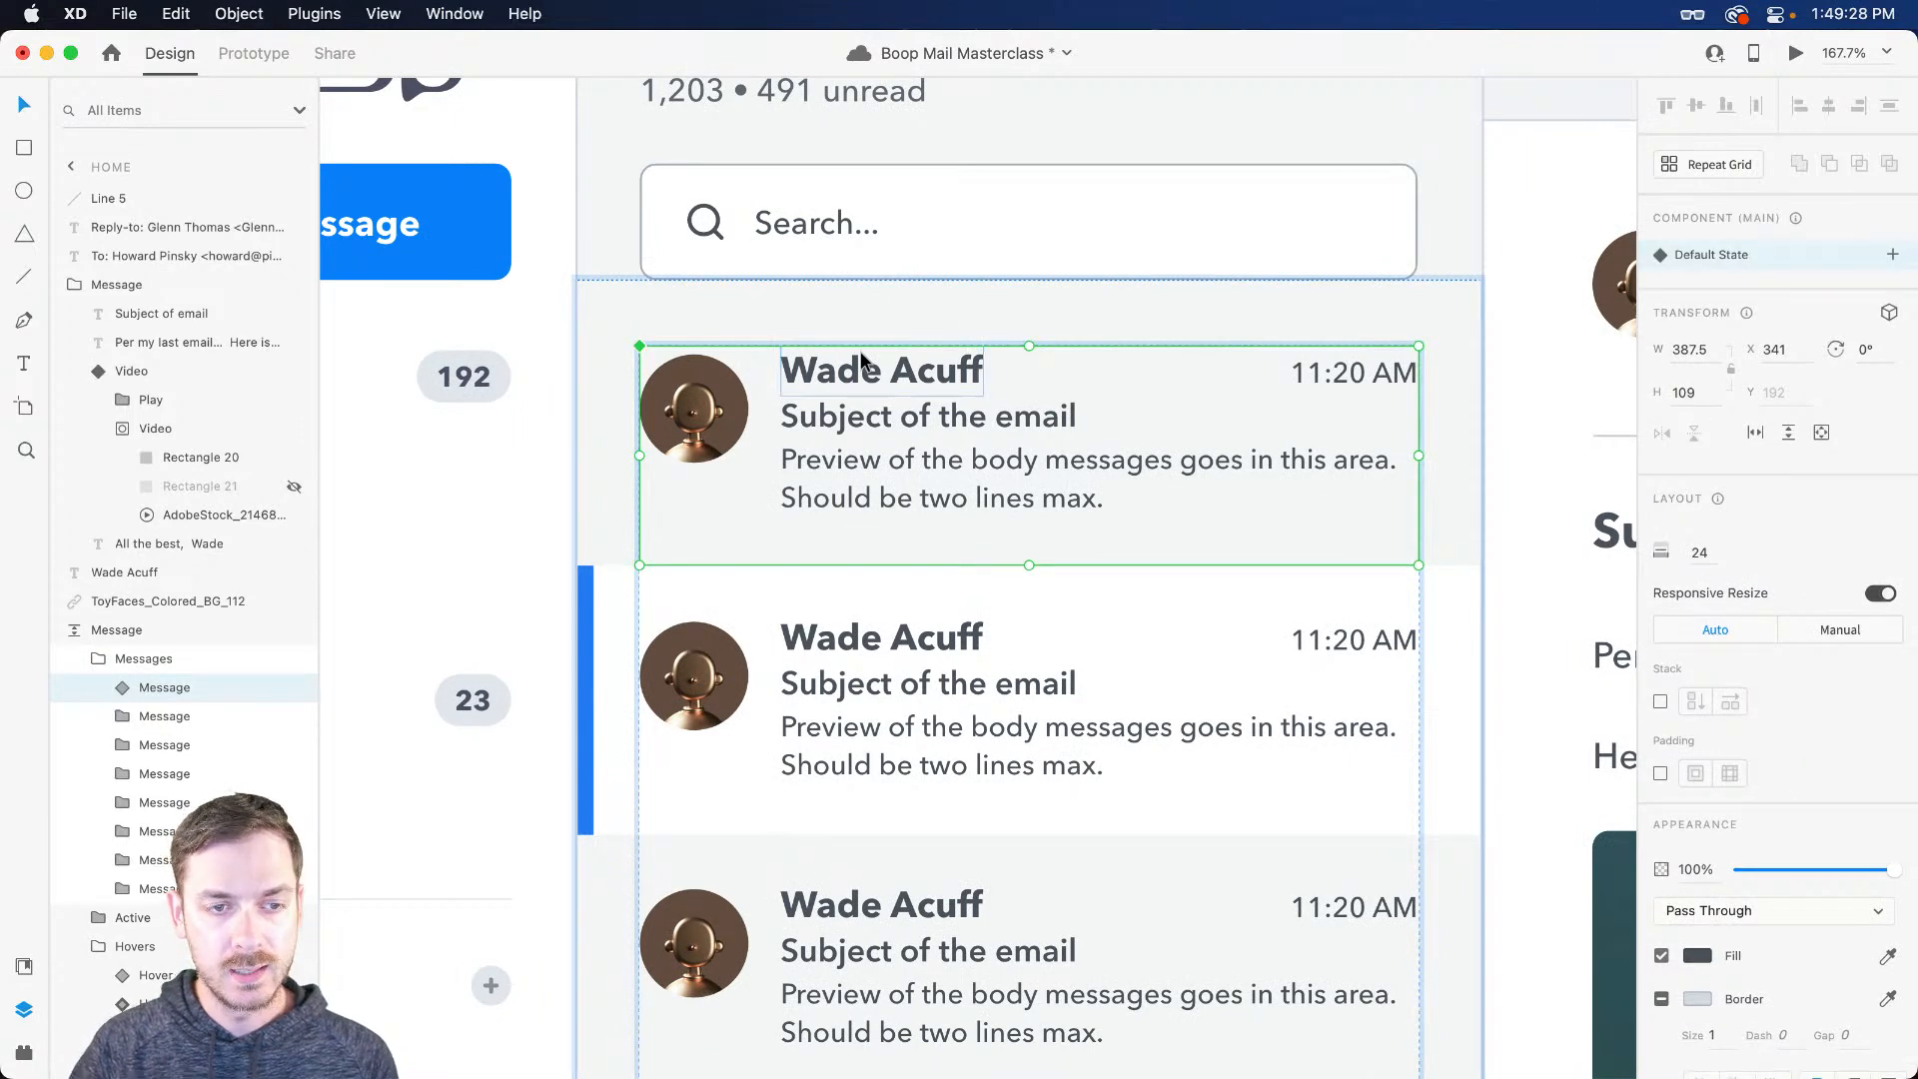
Step: Add a new state named Dark to the message component
left_click(1892, 254)
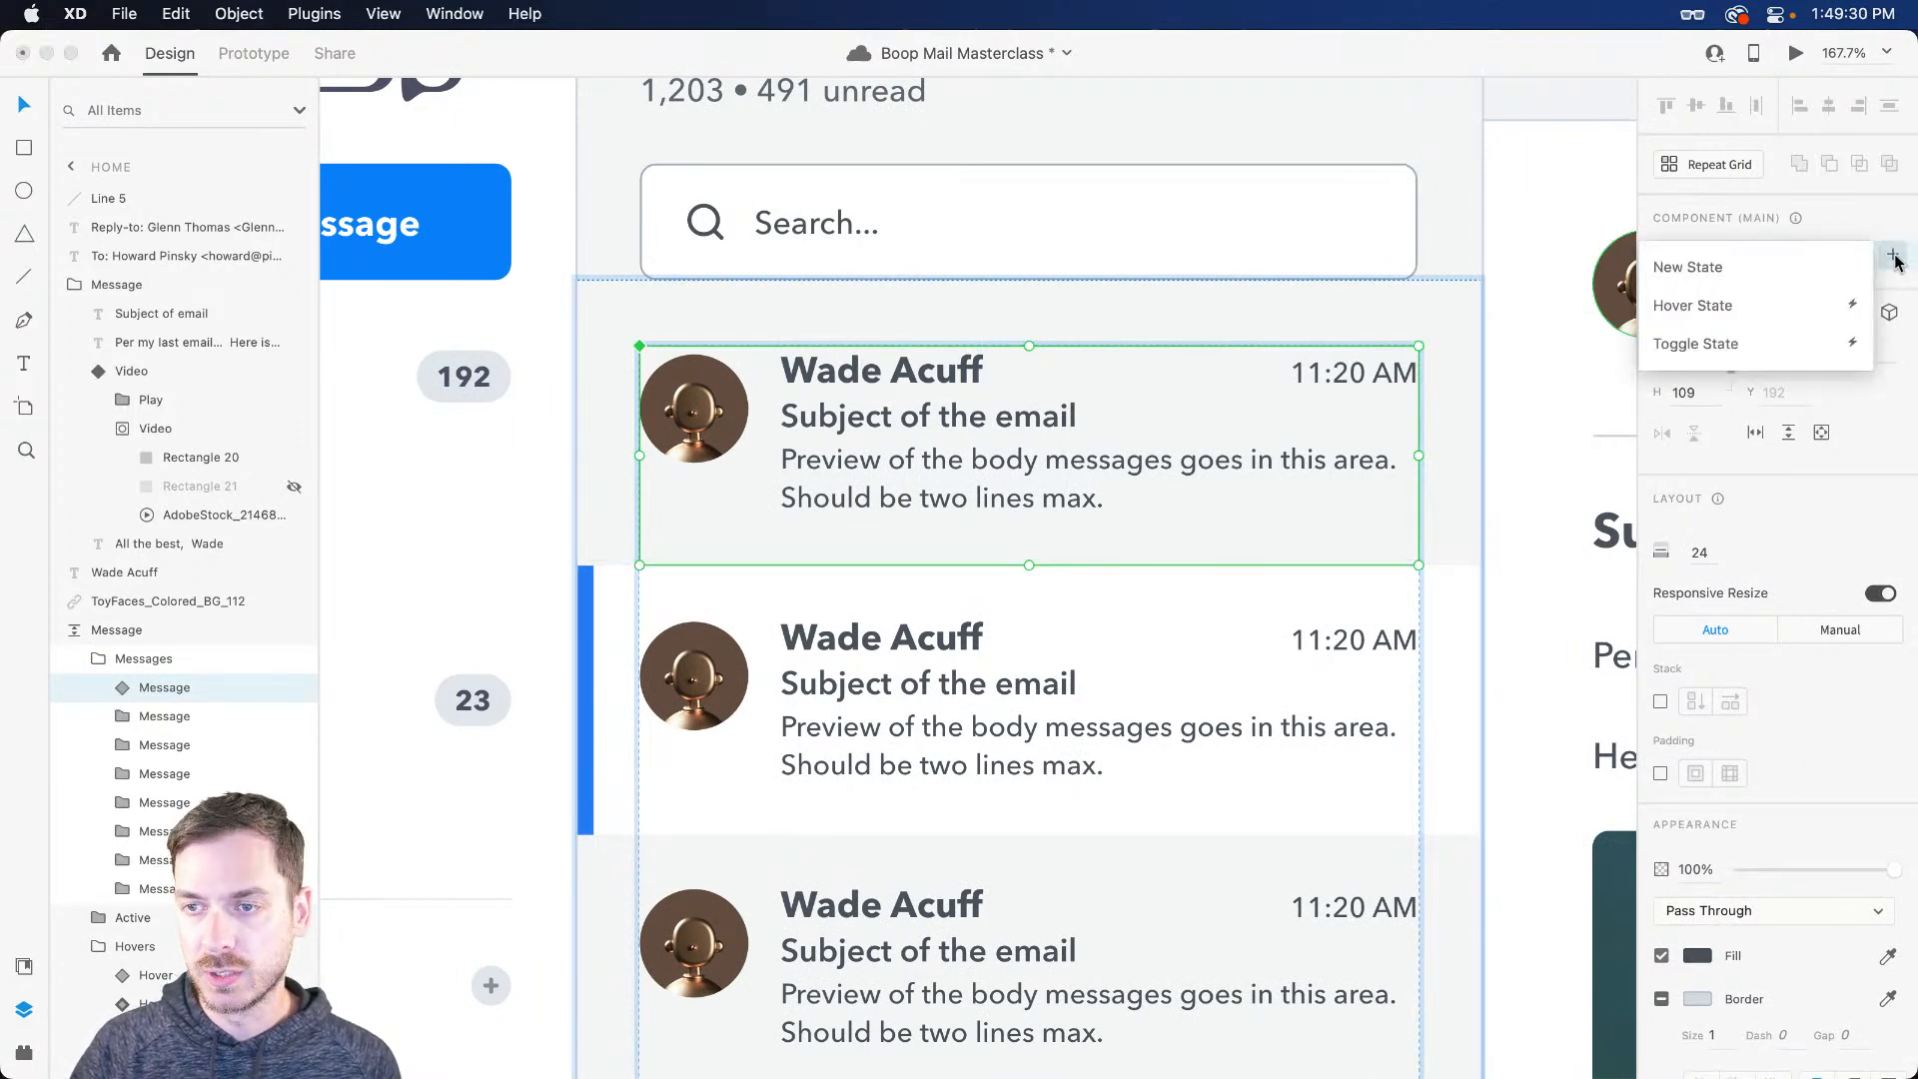
left_click(1752, 268)
type("Dark")
key("Return")
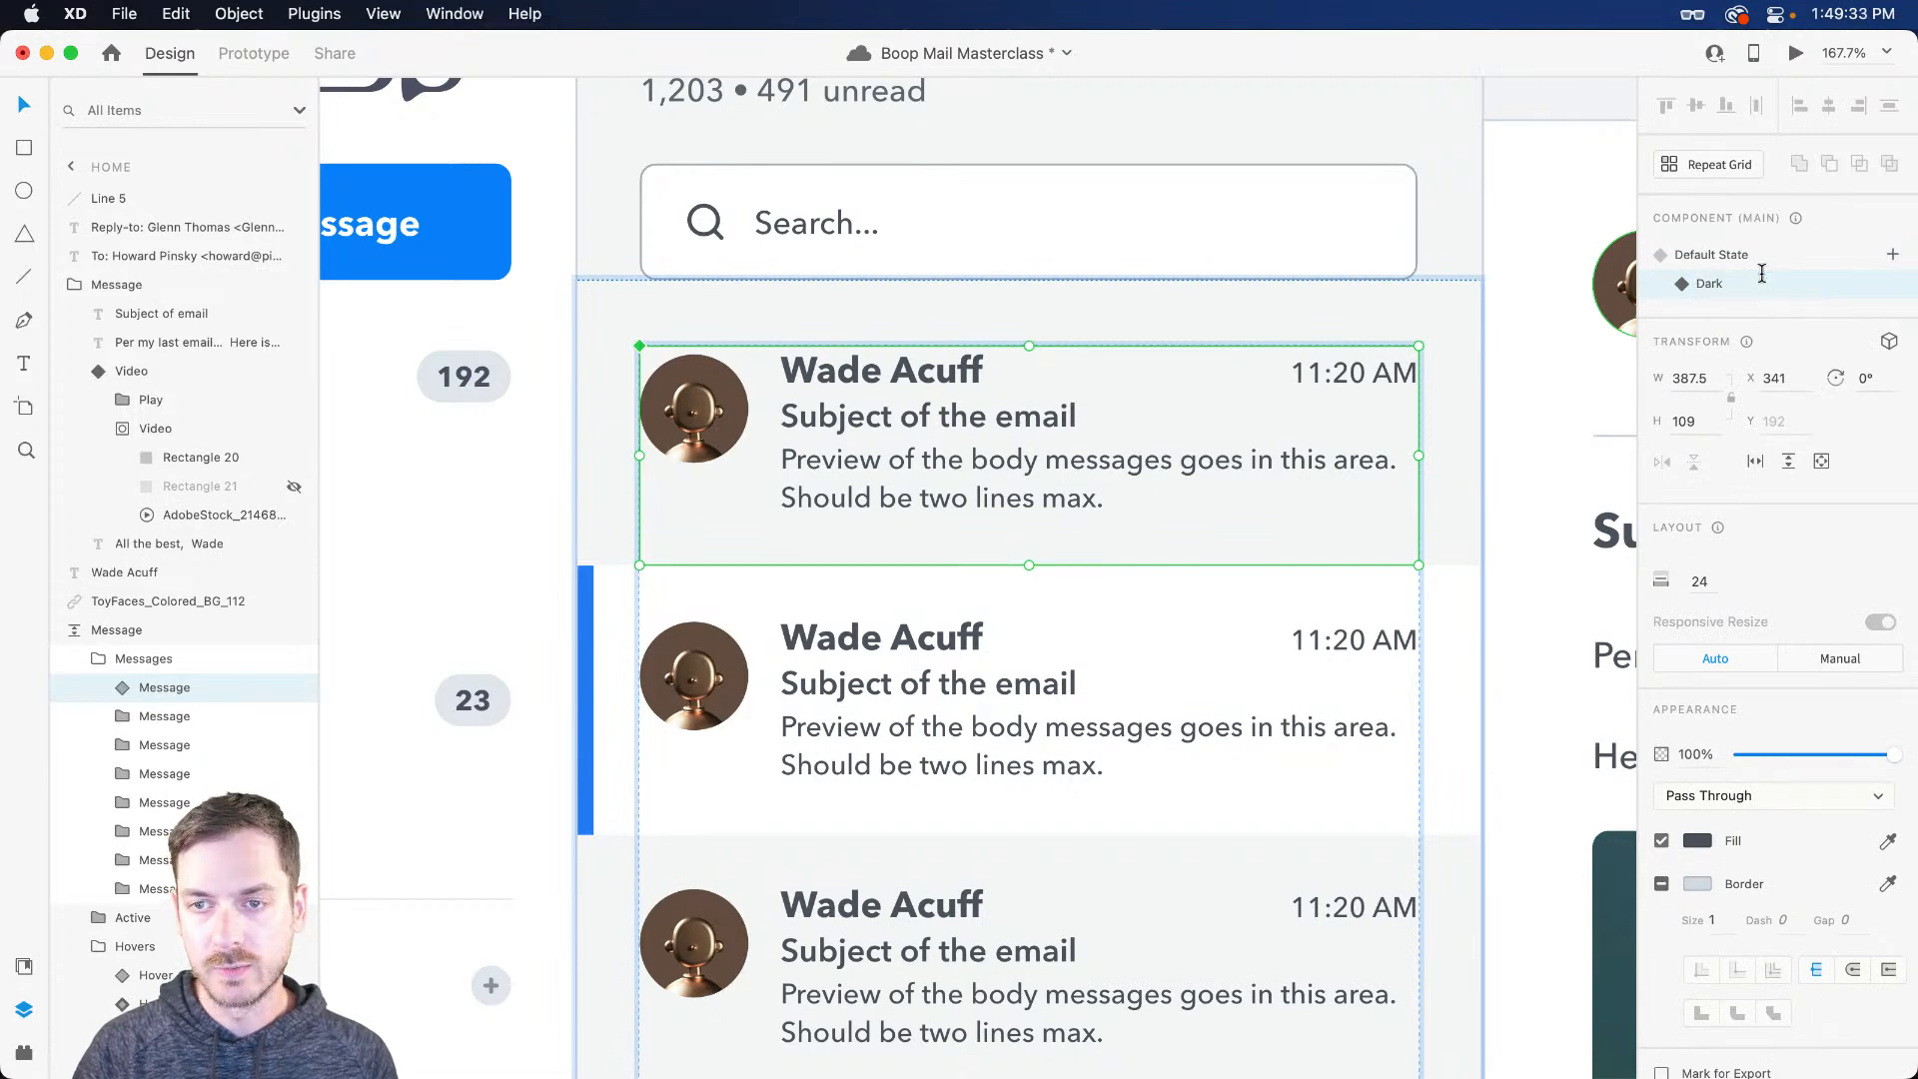
Step: In the Dark state, set the message's sender, subject, preview and time text to white #FFFFFF
double_click(854, 370)
left_click(847, 414, "shift")
left_click(899, 470, "shift")
left_click(1329, 370, "shift")
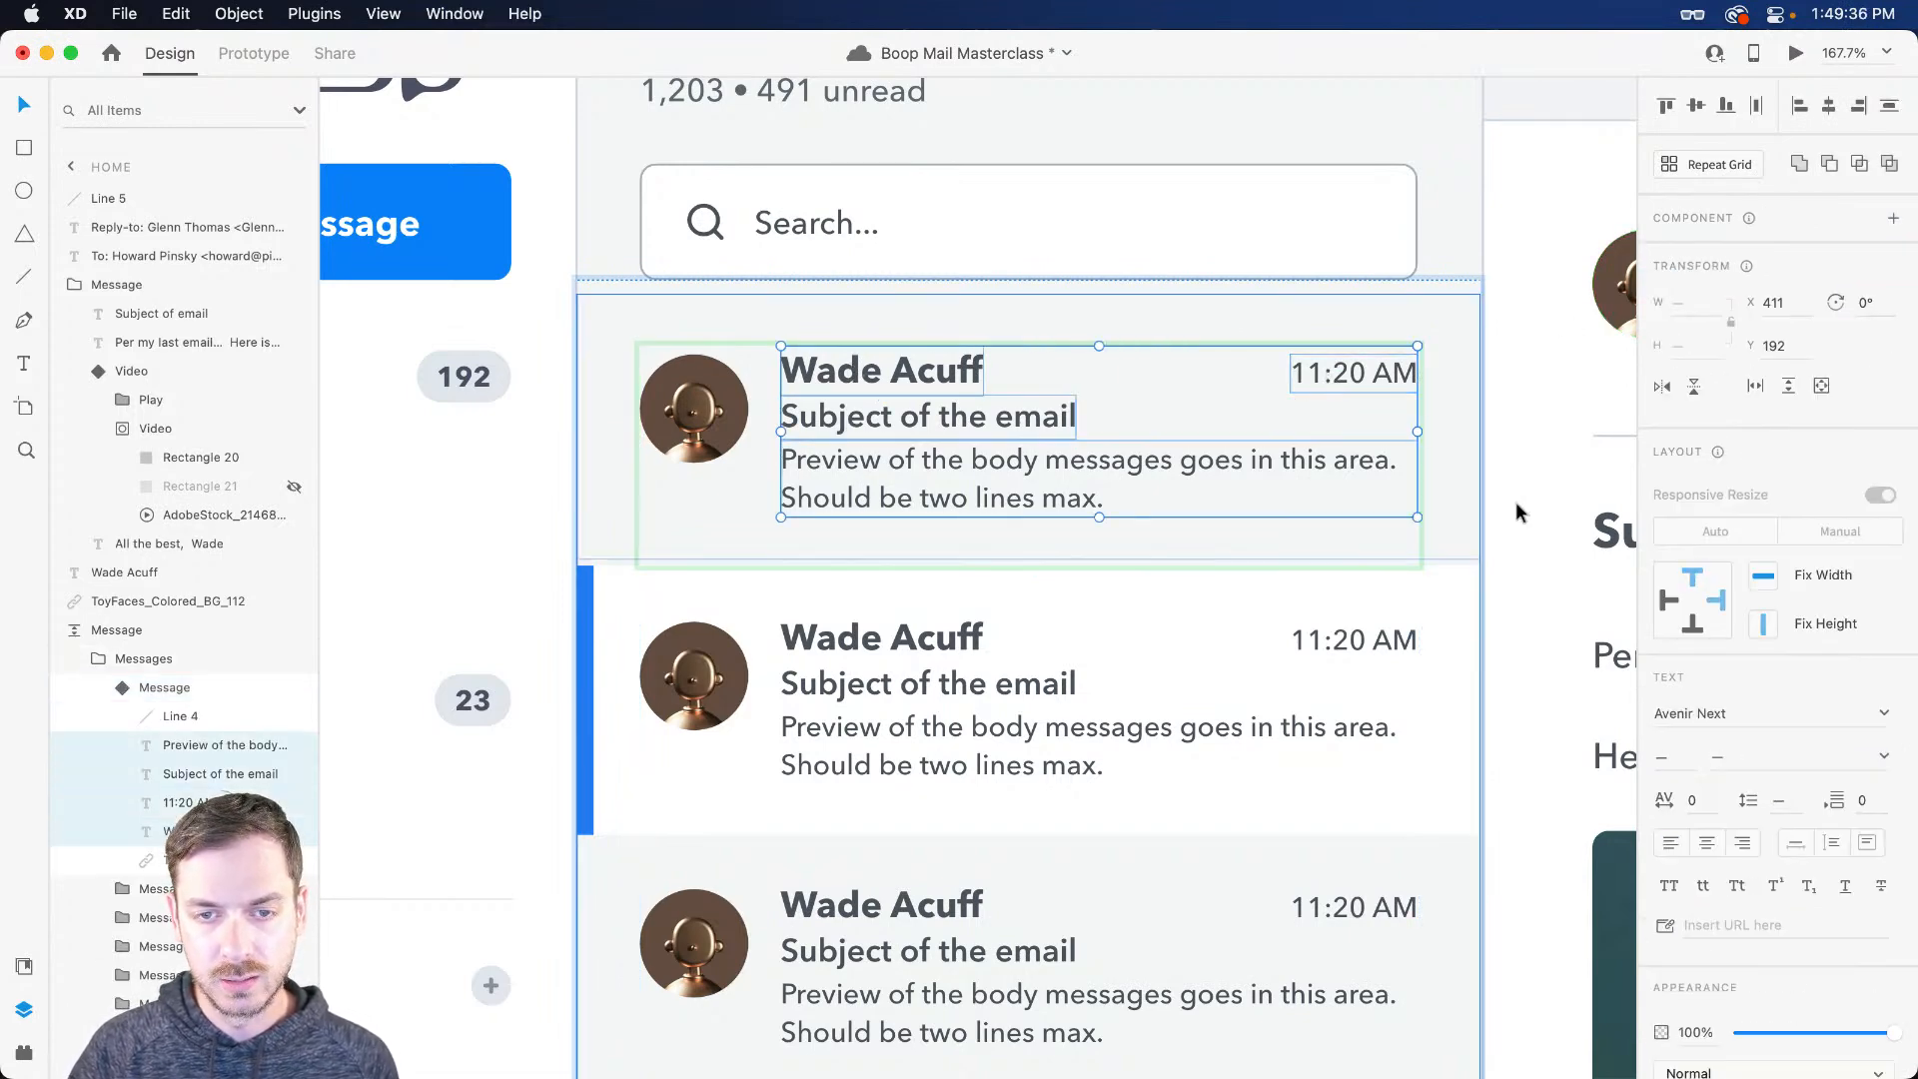
scroll(1702, 866, "down", 3)
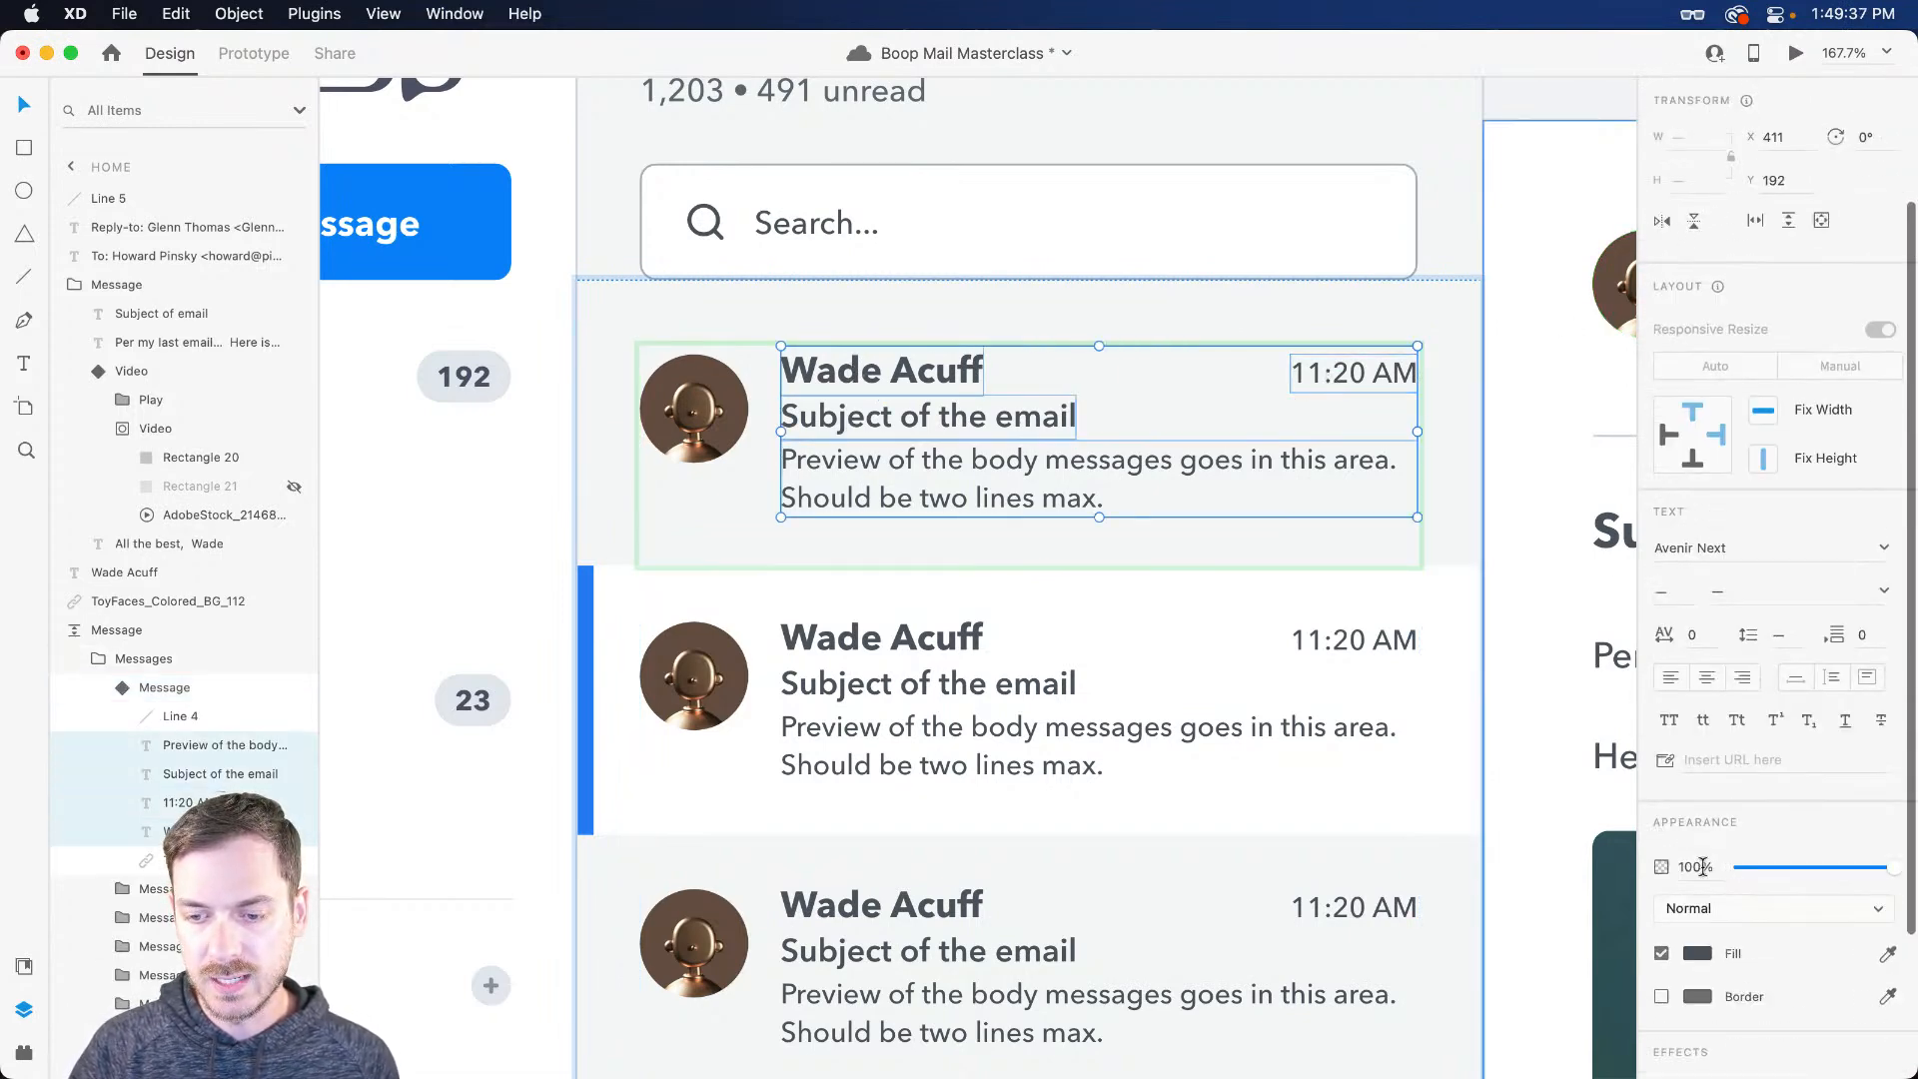
left_click(1698, 954)
left_click(1414, 785)
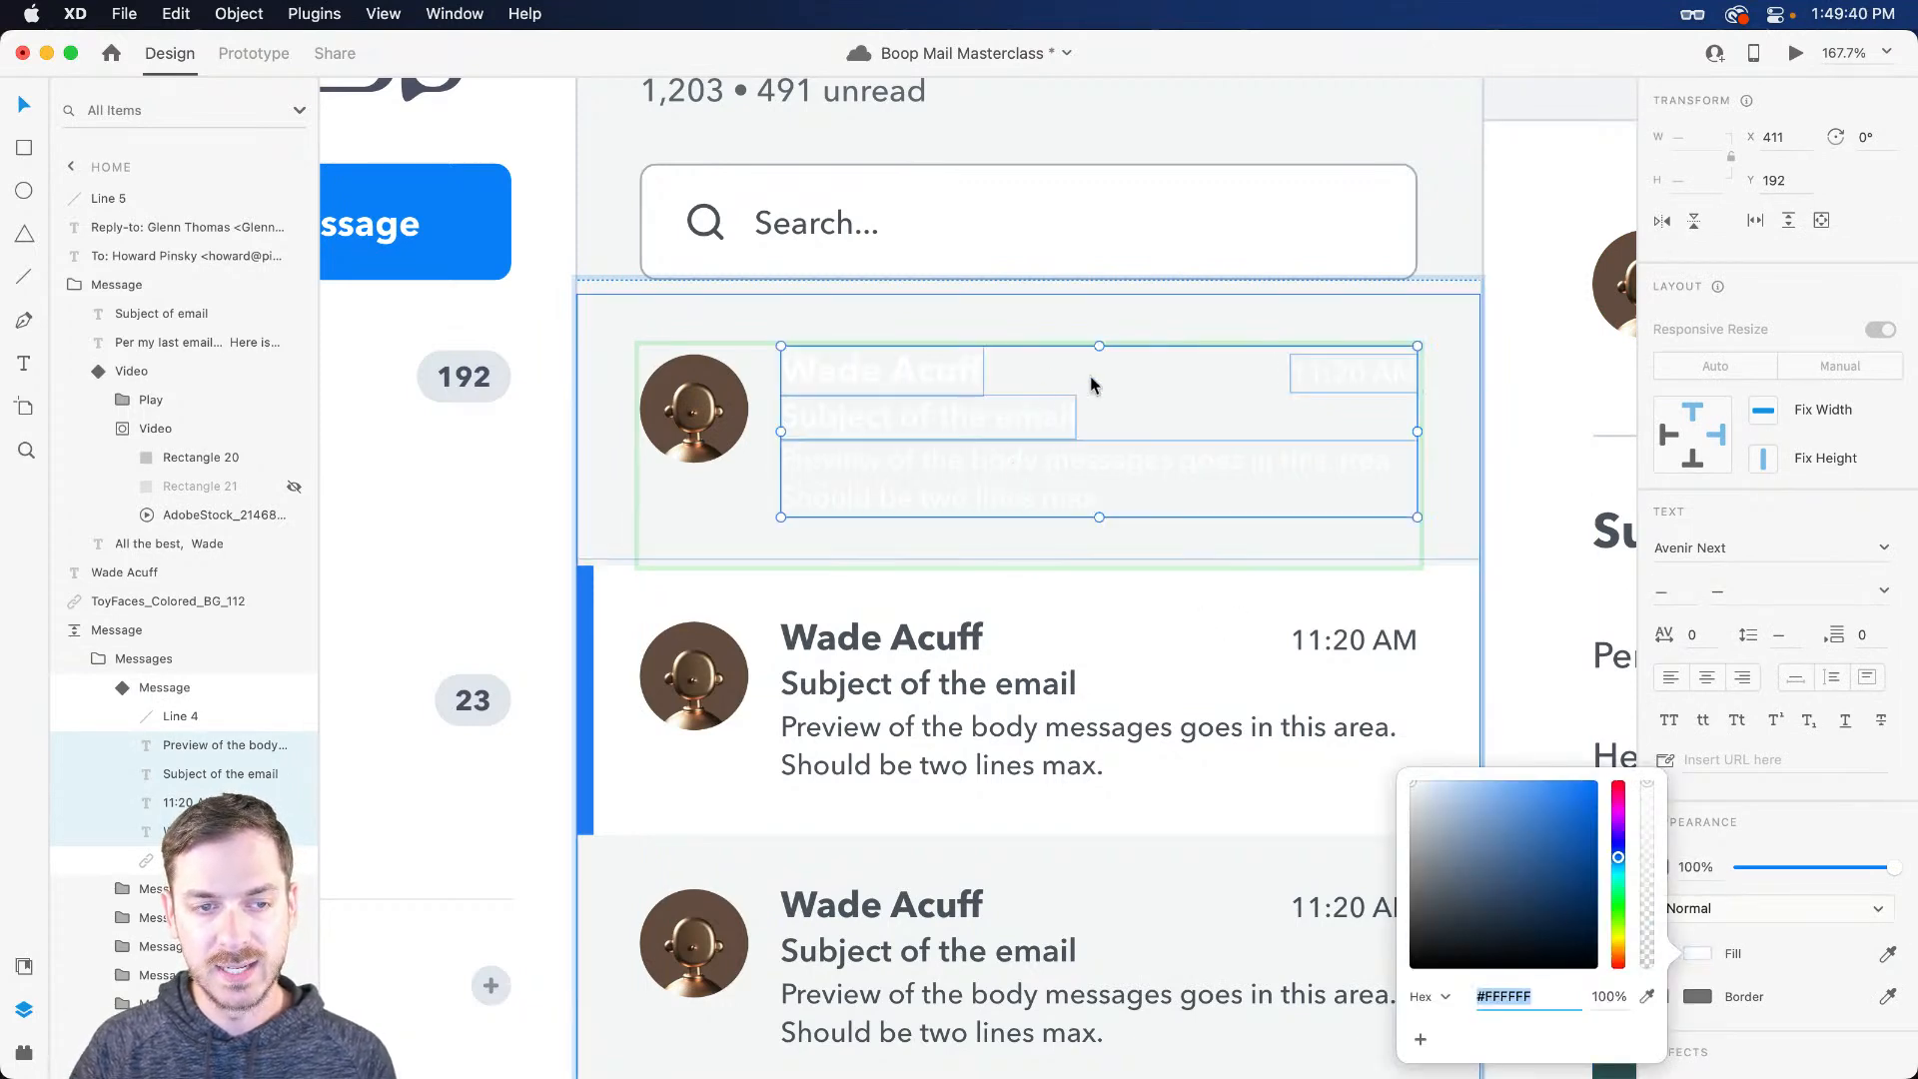
left_click(1149, 377)
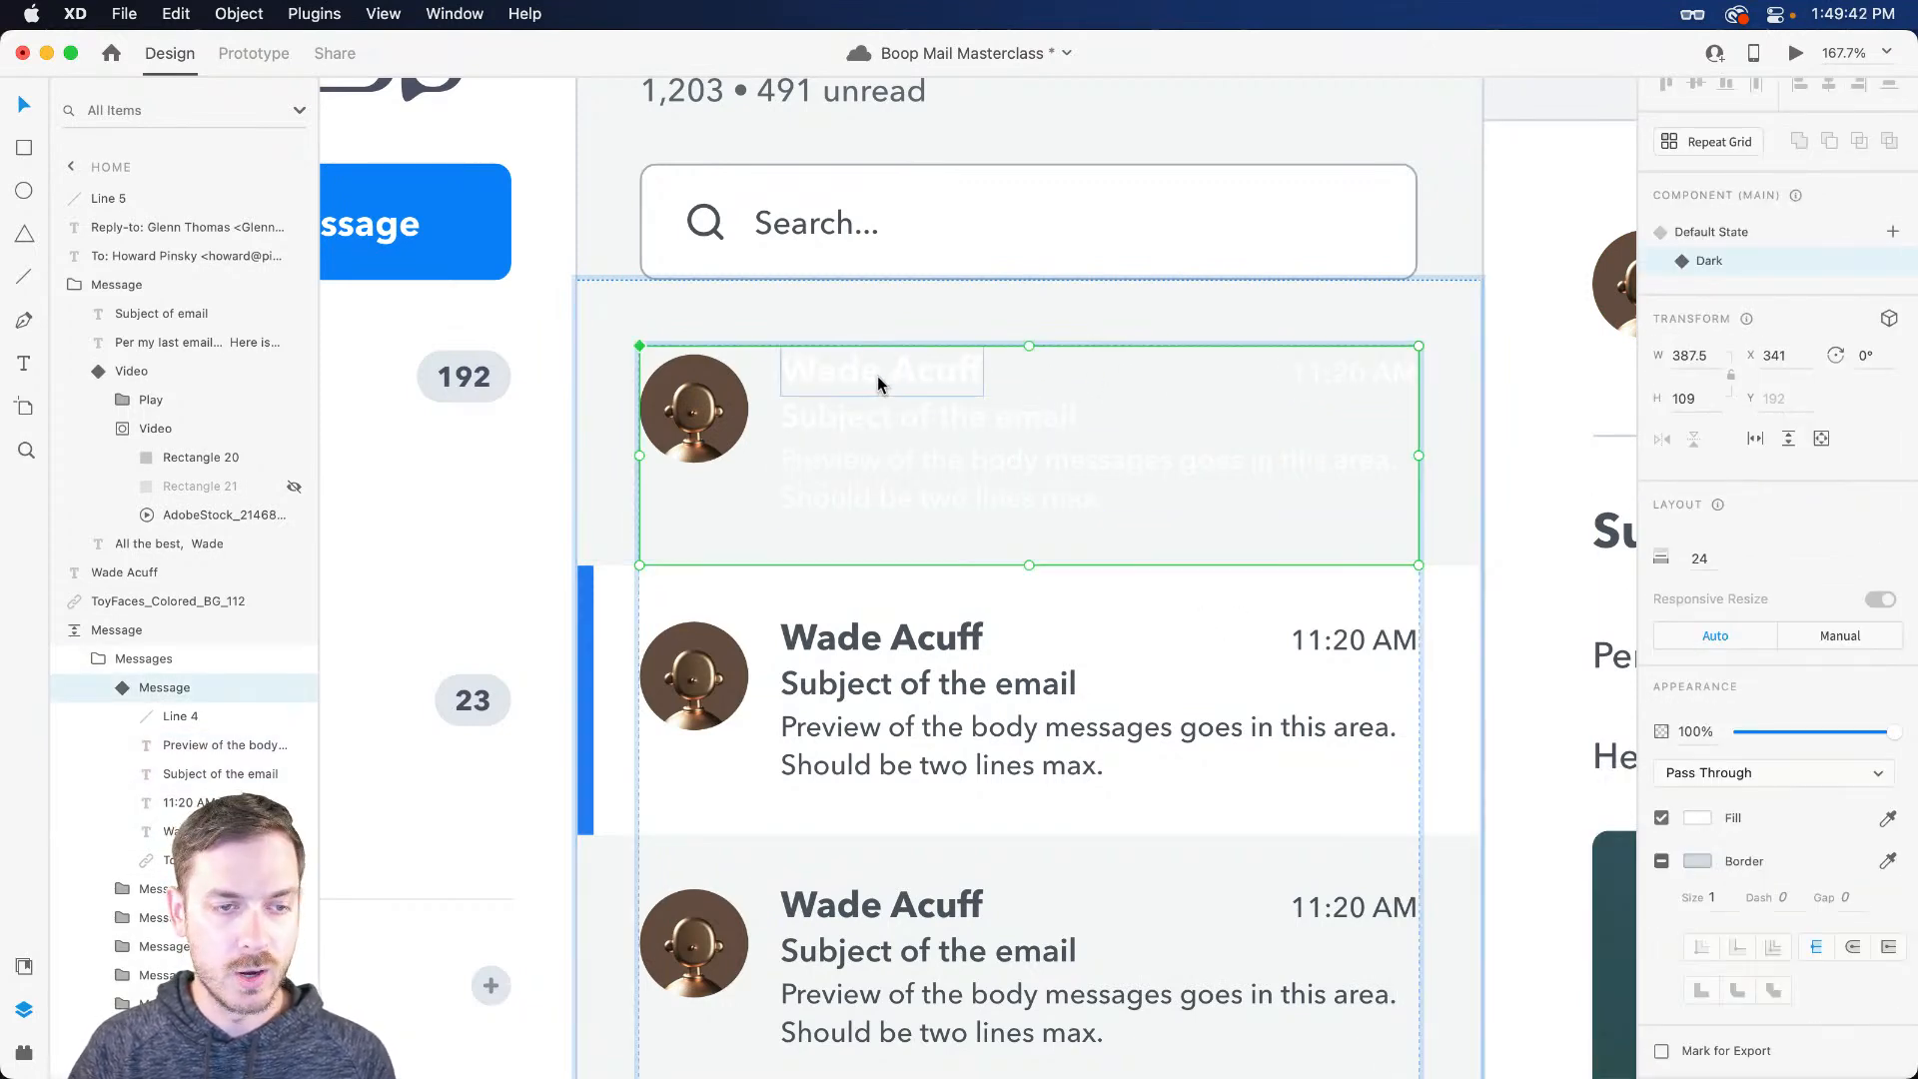
Step: Return the main message component to its Default State and place a copy in the dark artboard's inbox list, switched to the Dark state
left_click(1754, 237)
scroll(1116, 413, "down", 5)
scroll(1114, 413, "down", 8)
scroll(1109, 412, "up", 14)
scroll(843, 257, "down", 2)
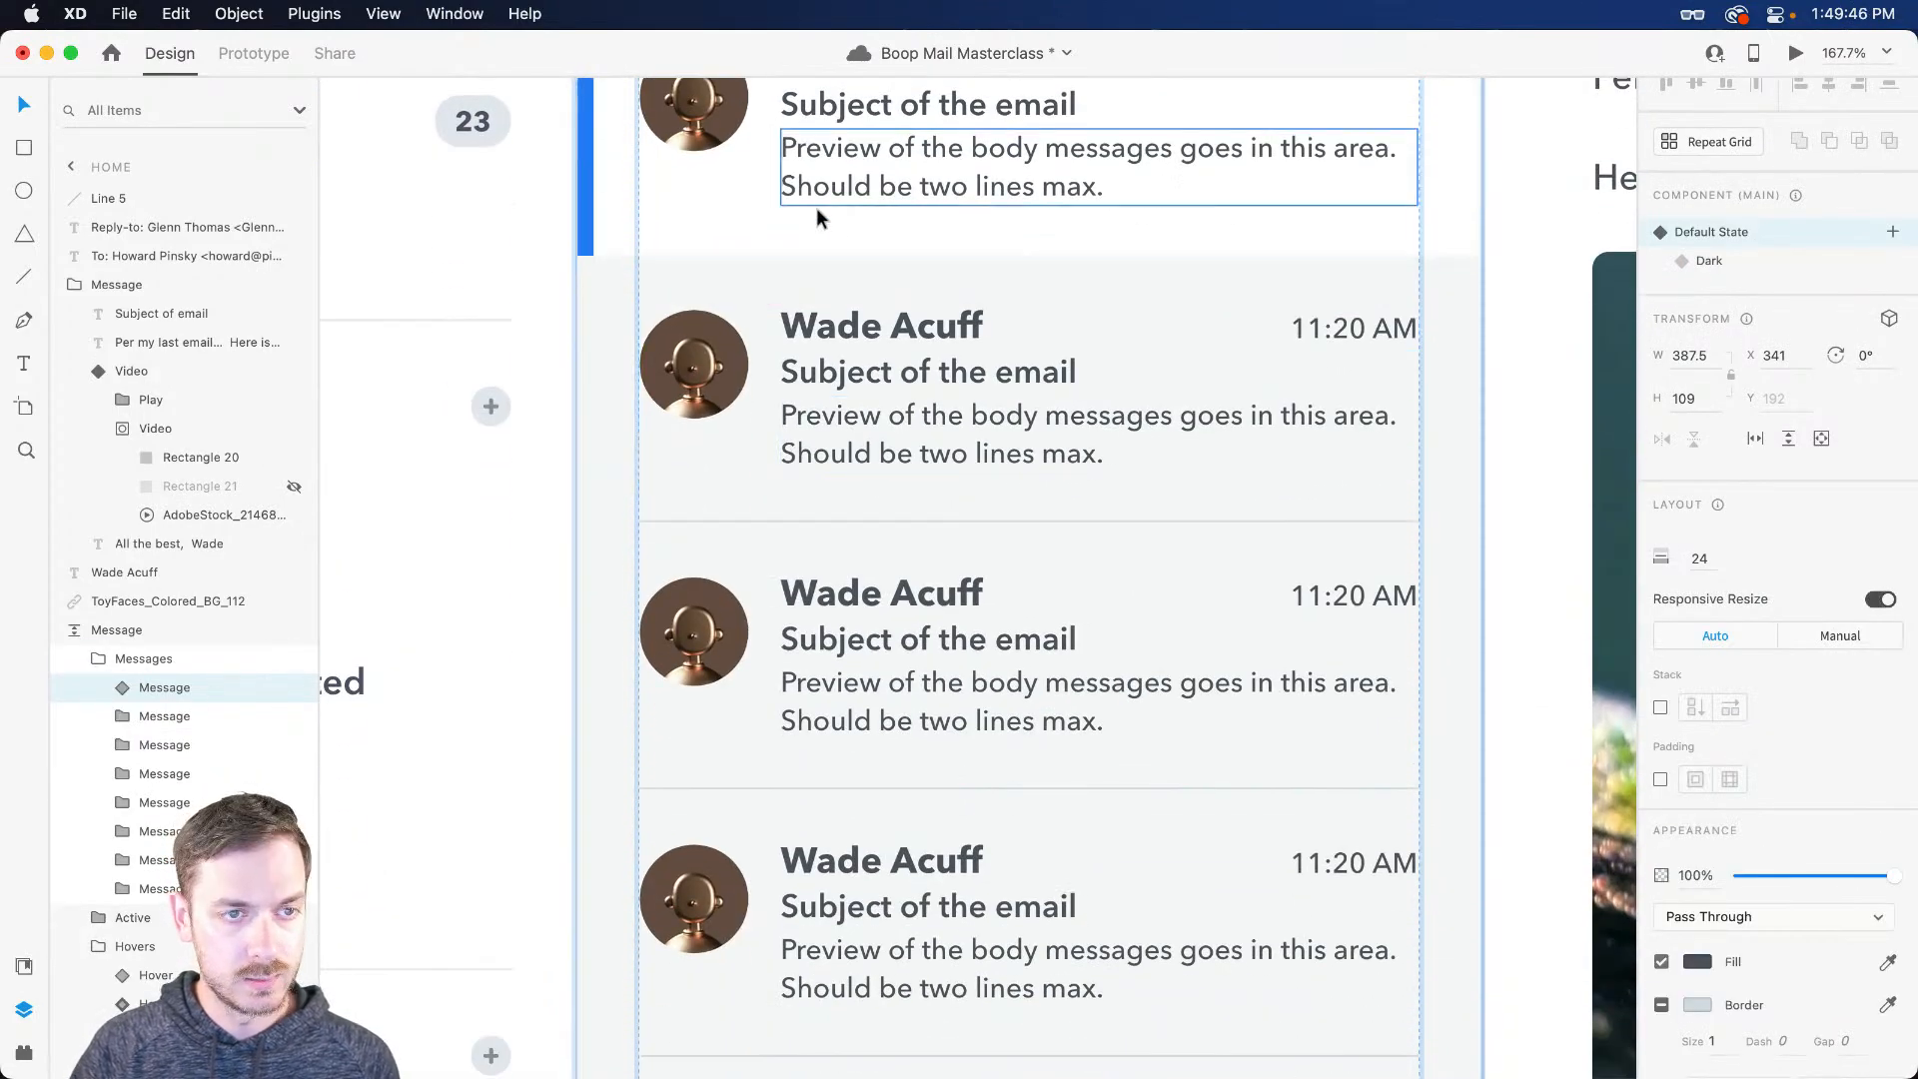
scroll(1006, 536, "down", 10)
left_click(844, 318)
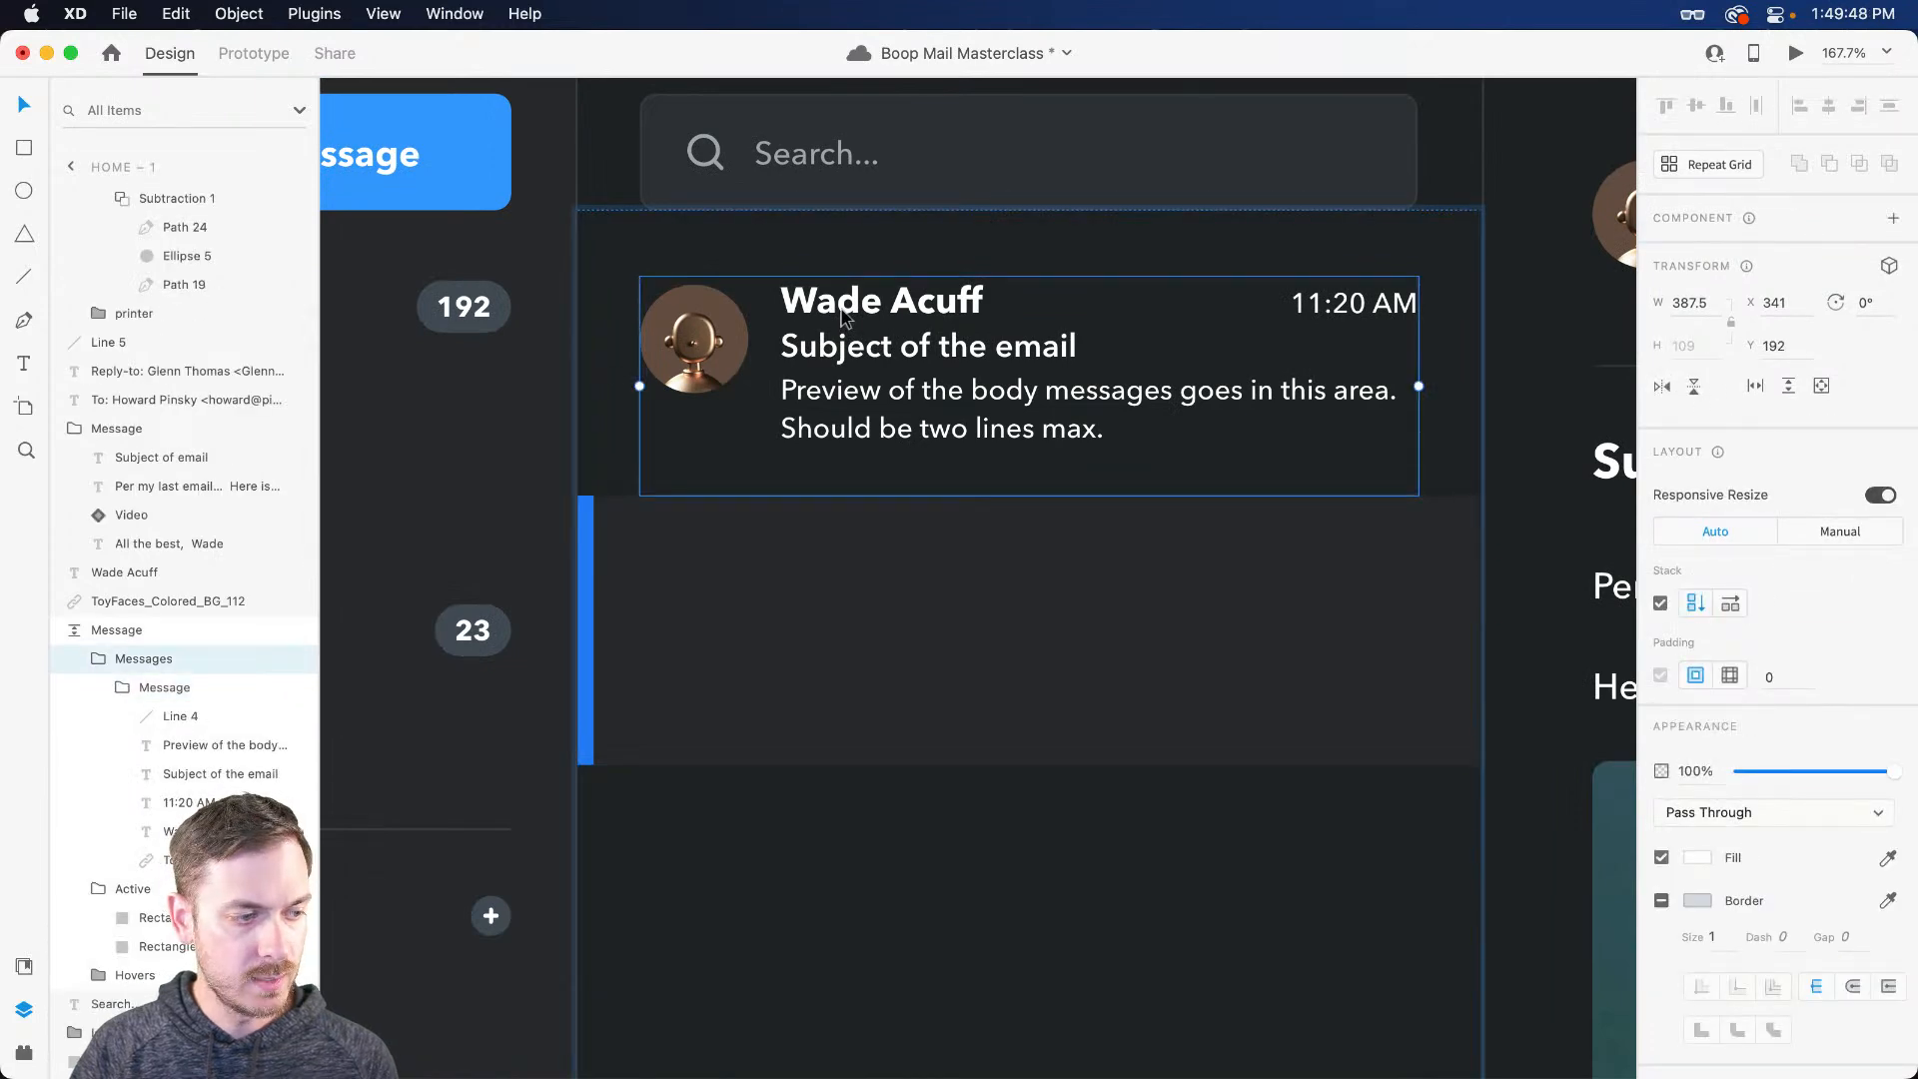
double_click(845, 311)
key("super+v")
left_click_drag(893, 559, 911, 346)
left_click(1782, 287)
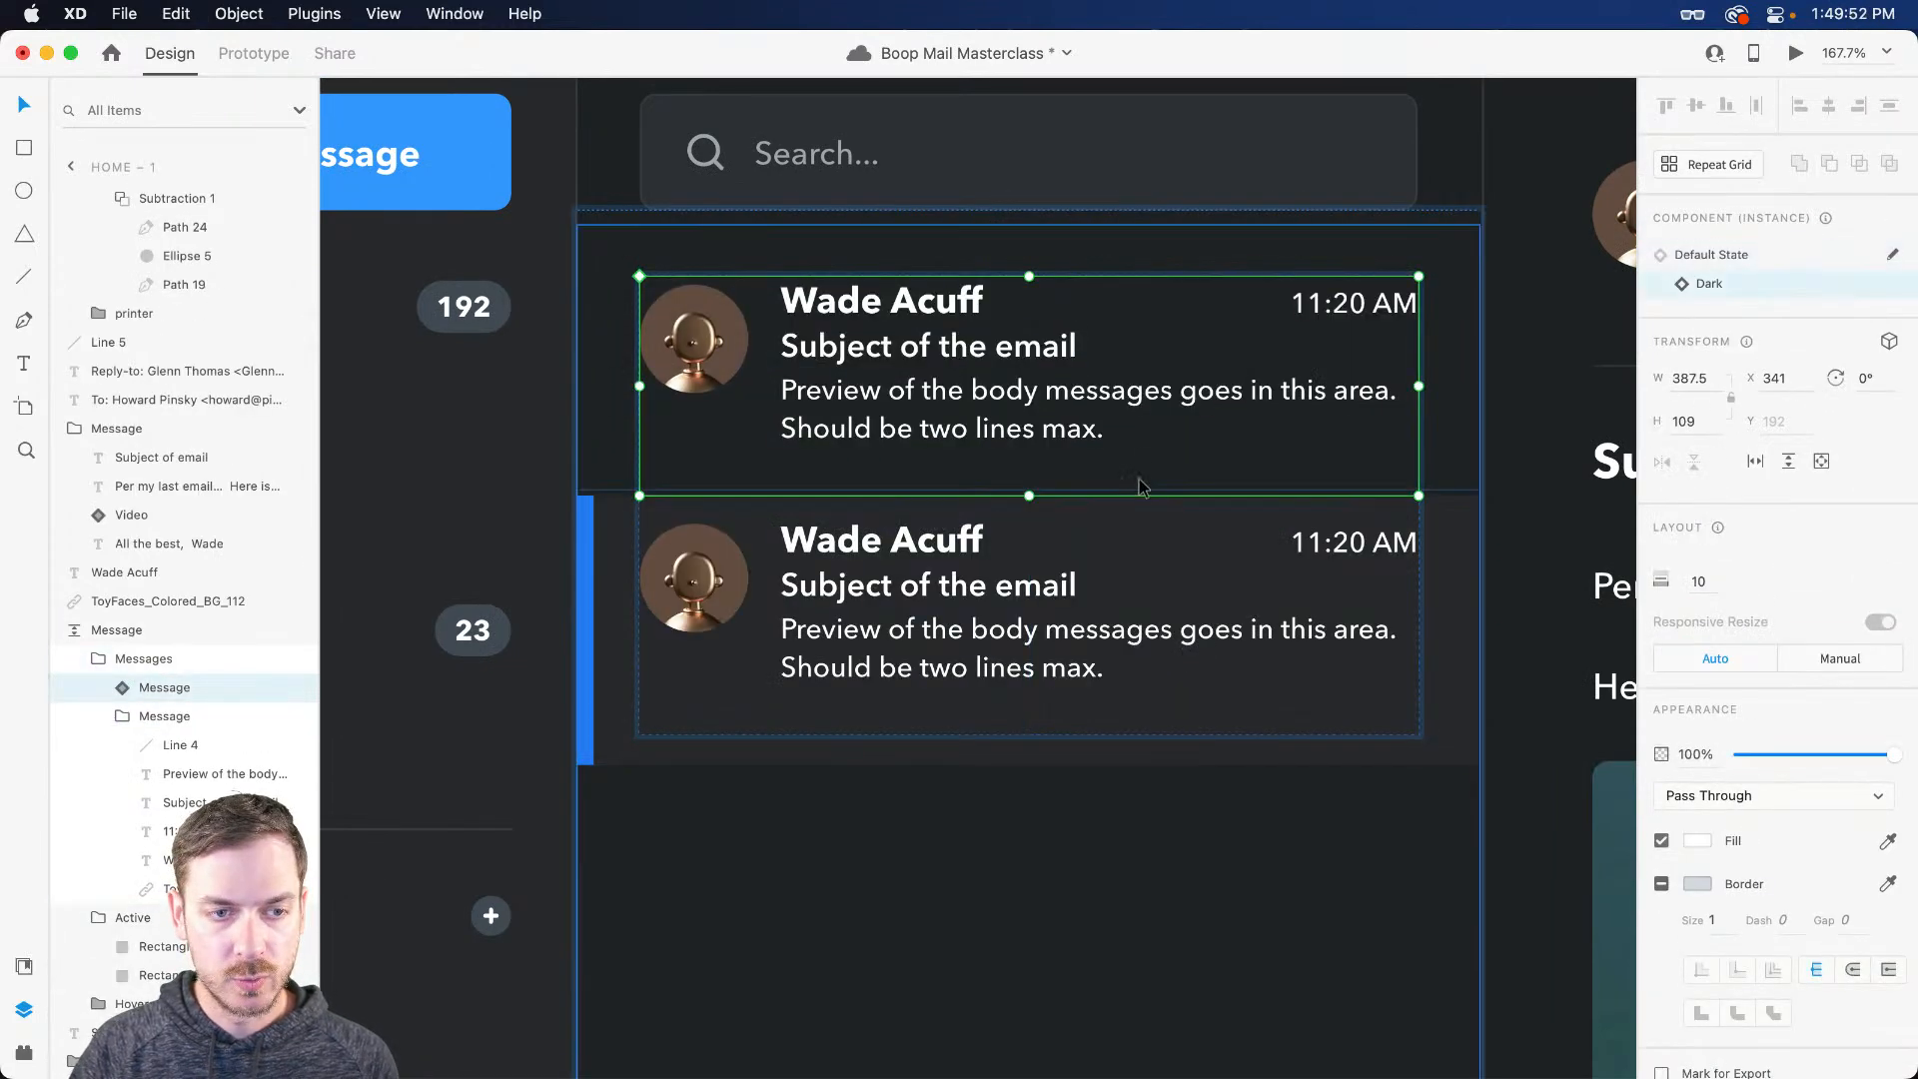
Step: Delete the old non-component message from the dark inbox list and hide the Active highlight group
left_click(954, 560)
key("Delete")
left_click(946, 556)
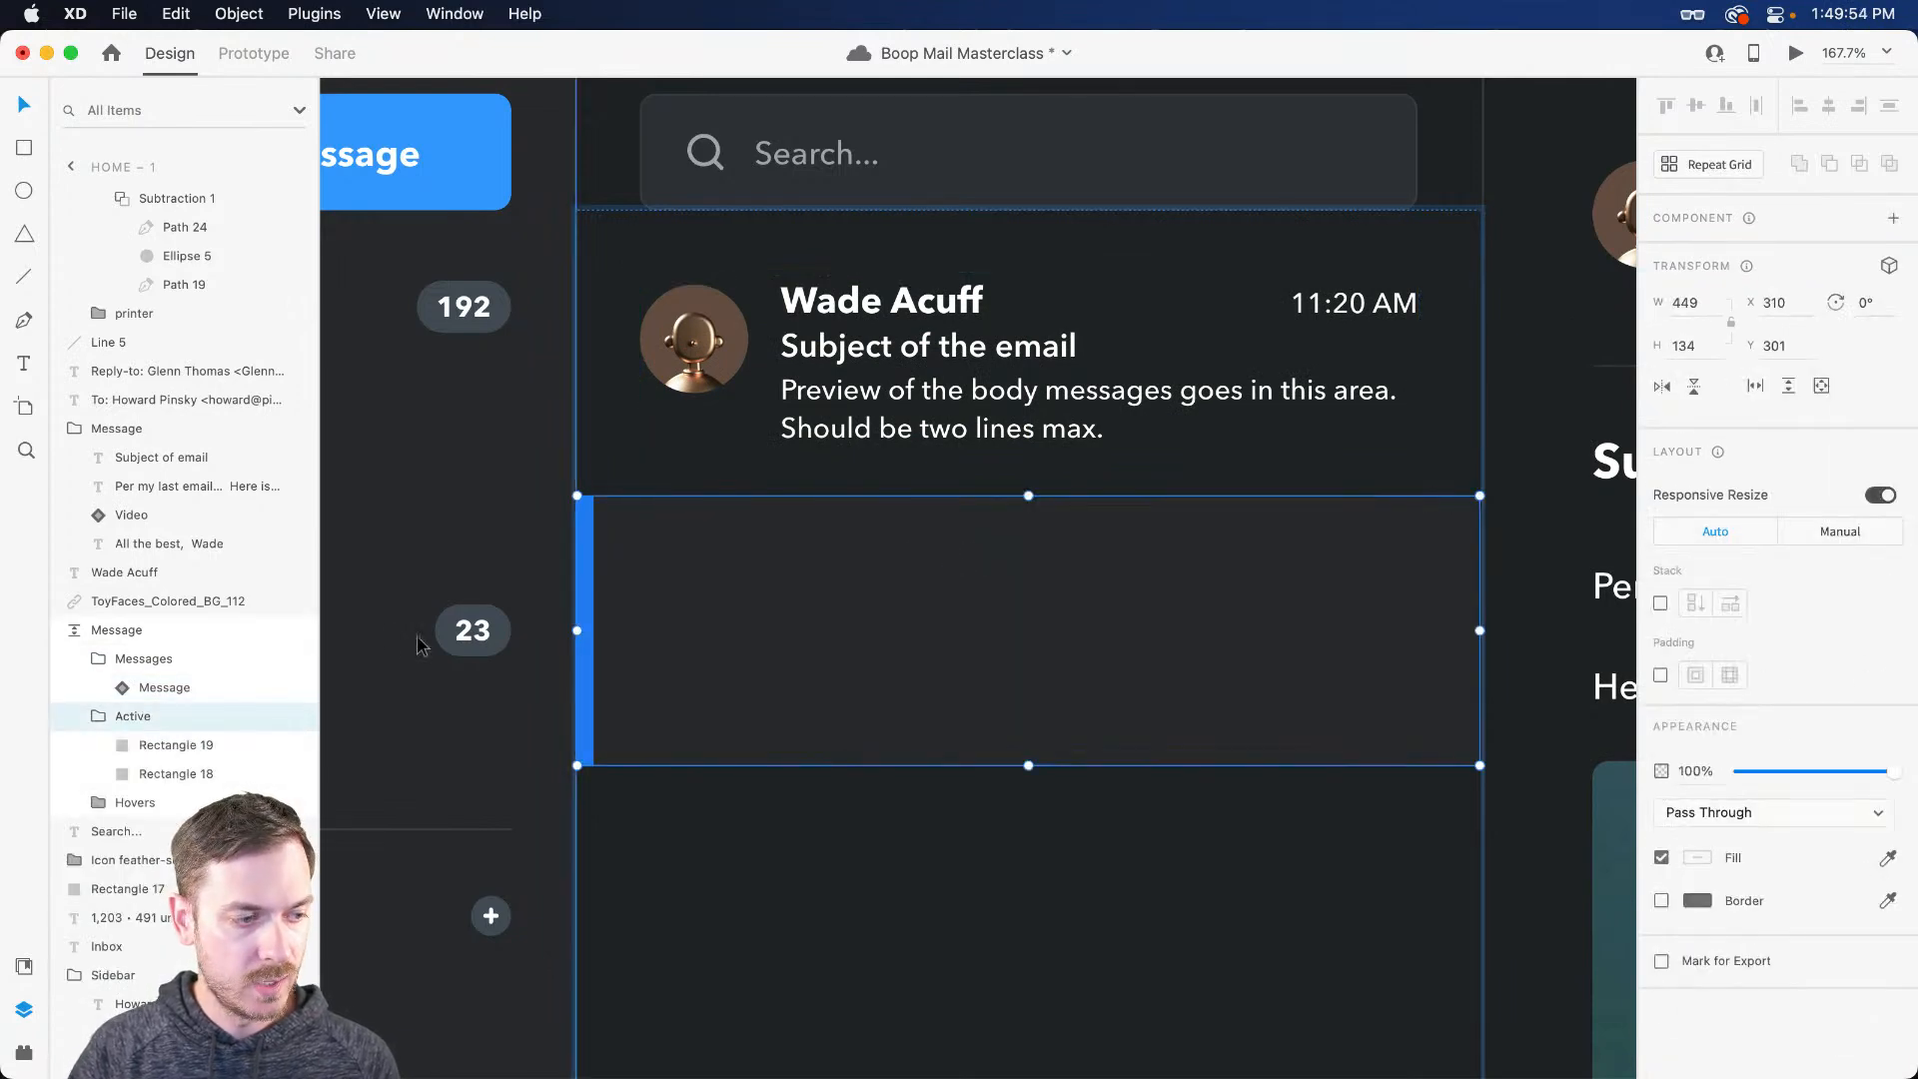
left_click(294, 716)
left_click(849, 385)
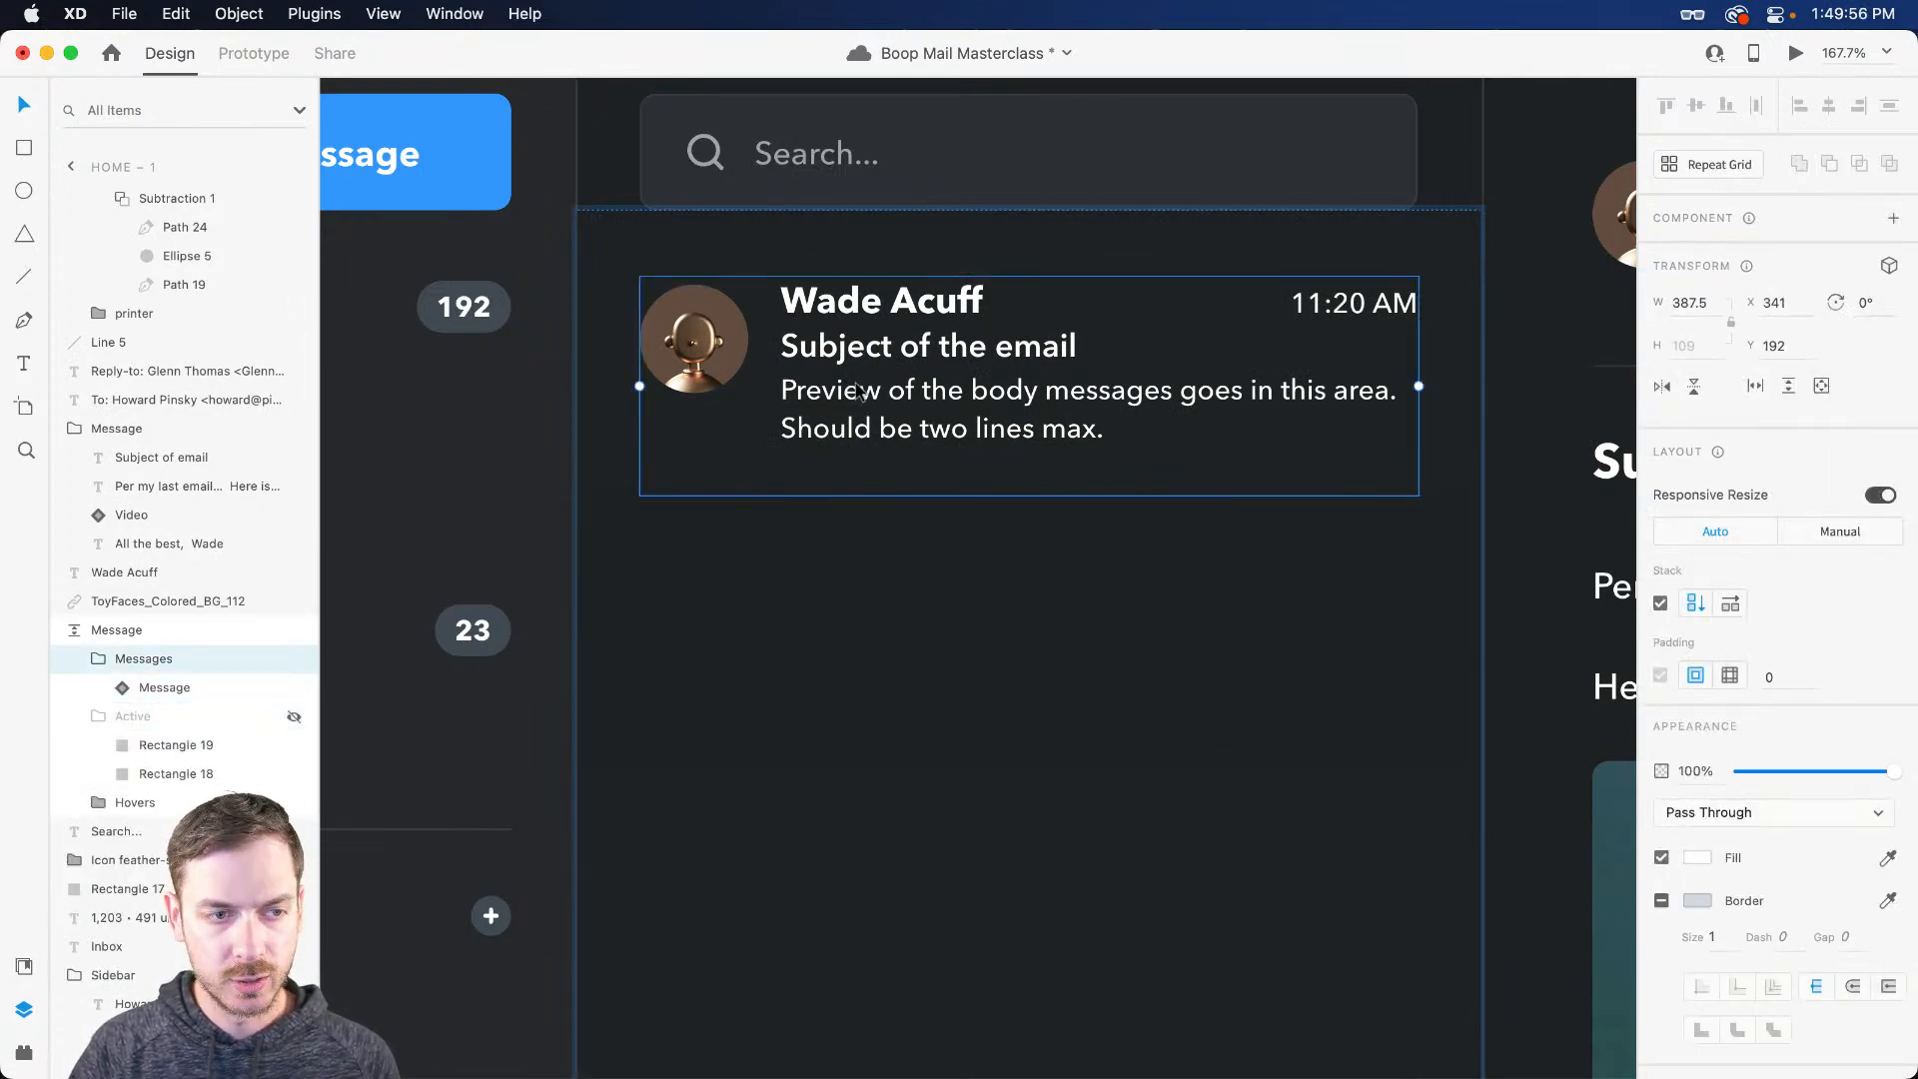
key("super+d")
key("super+z")
Step: Duplicate the dark message component seven times to fill the inbox list down to the artboard's bottom edge
left_click(239, 687)
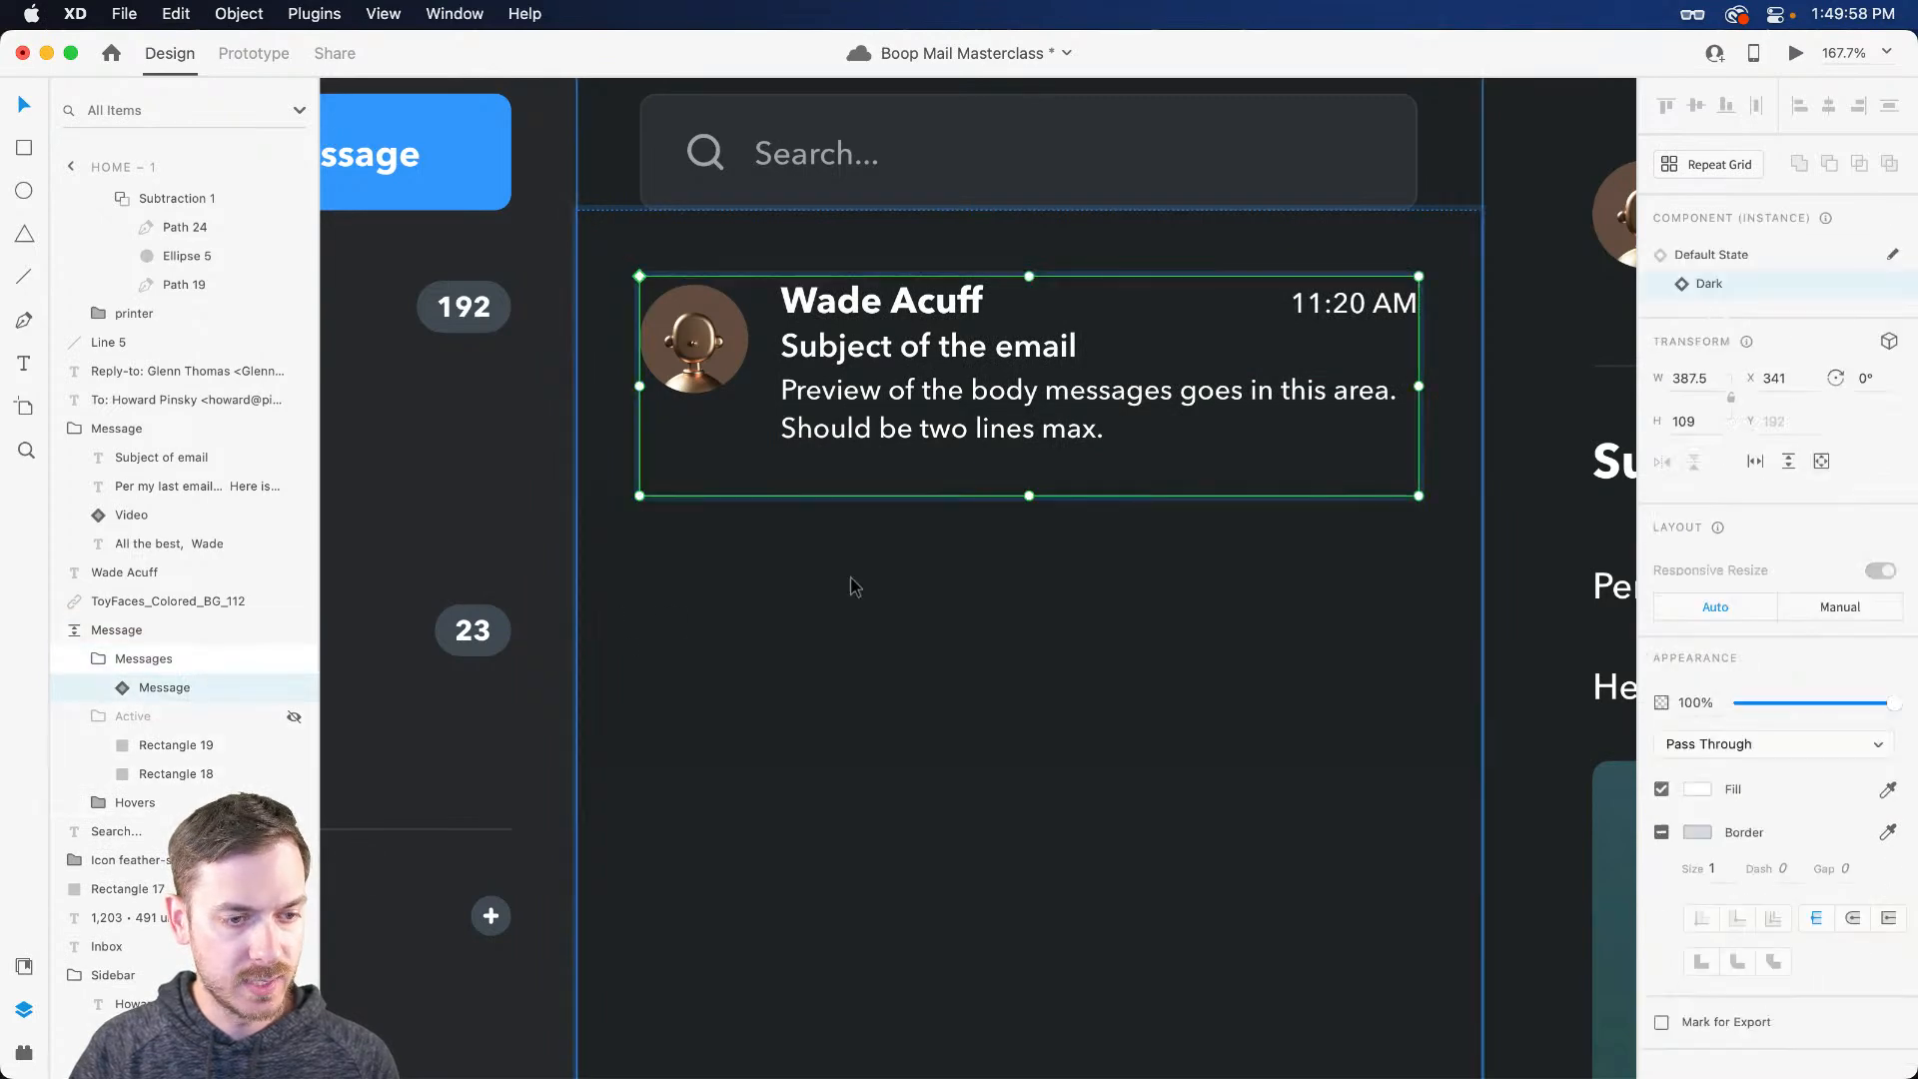
key("super+d")
key("super+d")
key("super+d")
key("super+d")
key("super+d")
scroll(974, 577, "down", 5)
scroll(912, 595, "down", 2)
scroll(909, 594, "down", 2)
key("super+d")
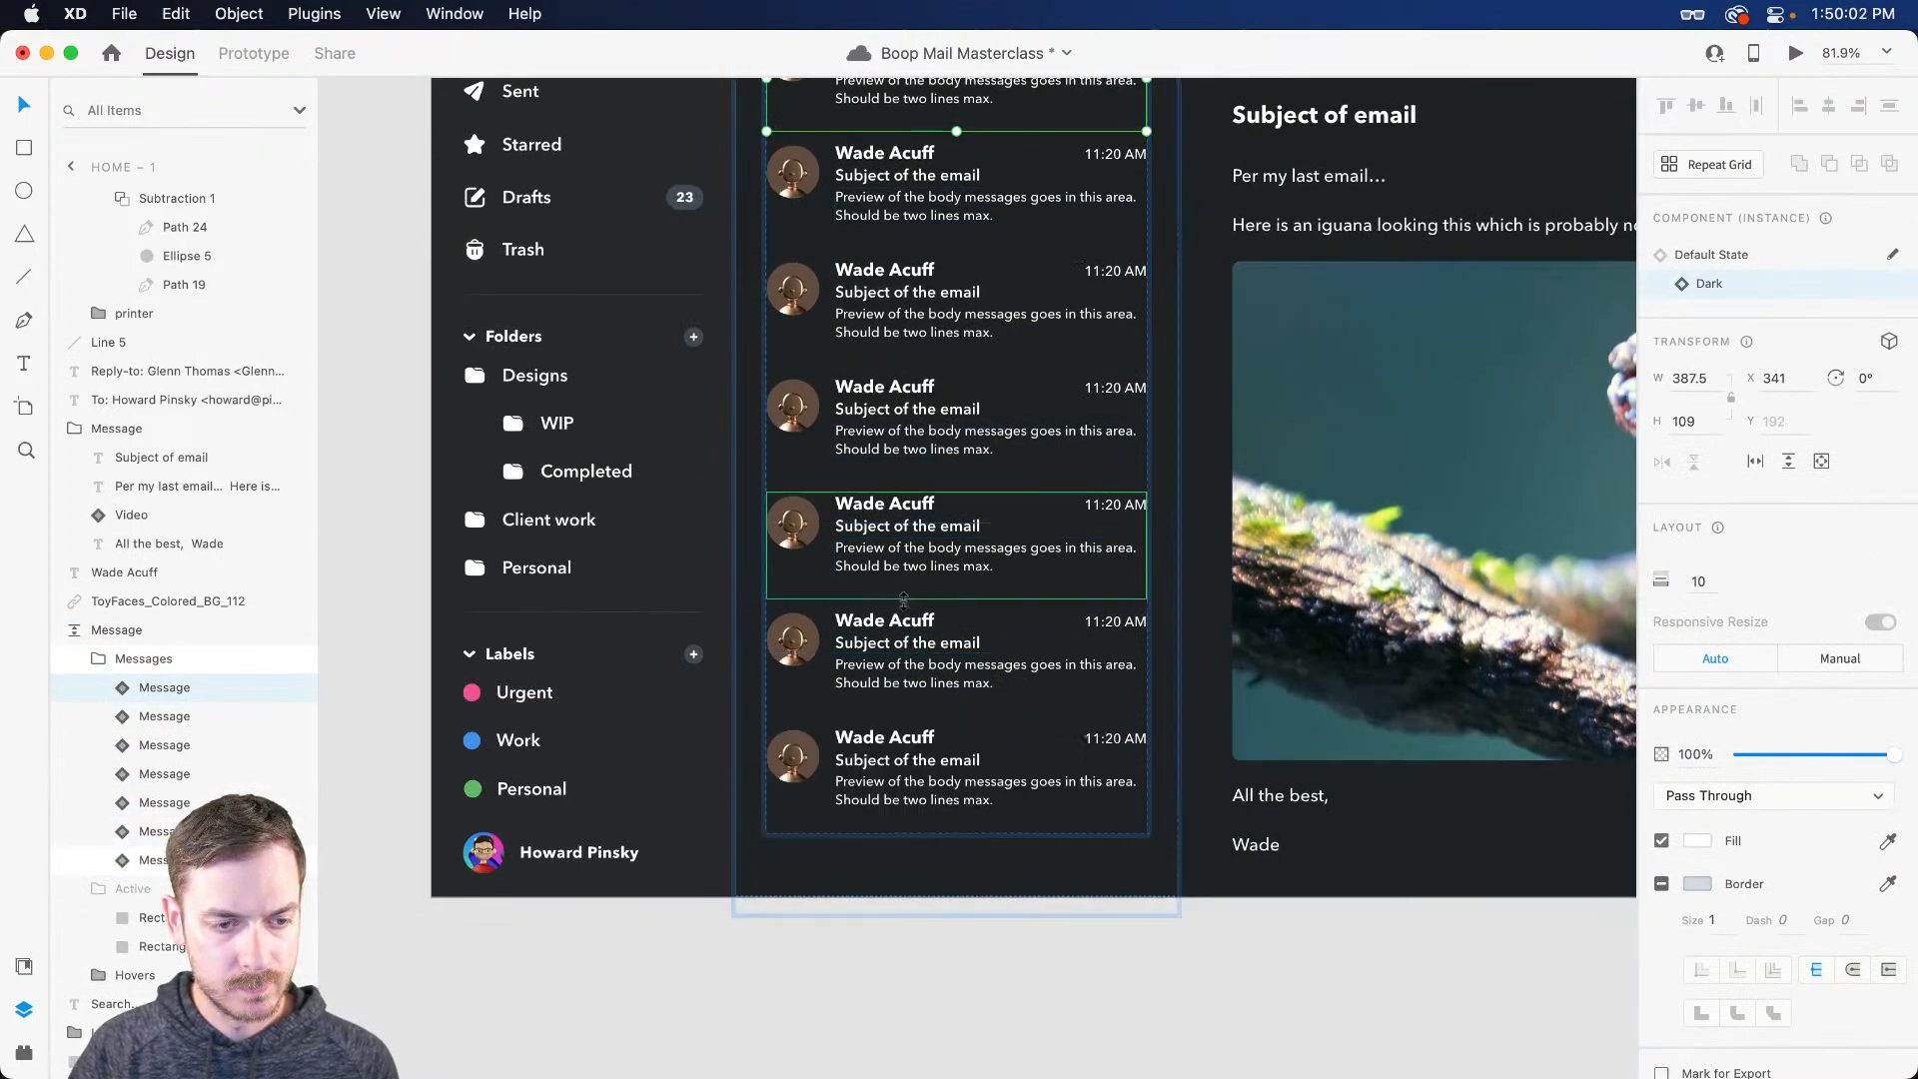
key("super+d")
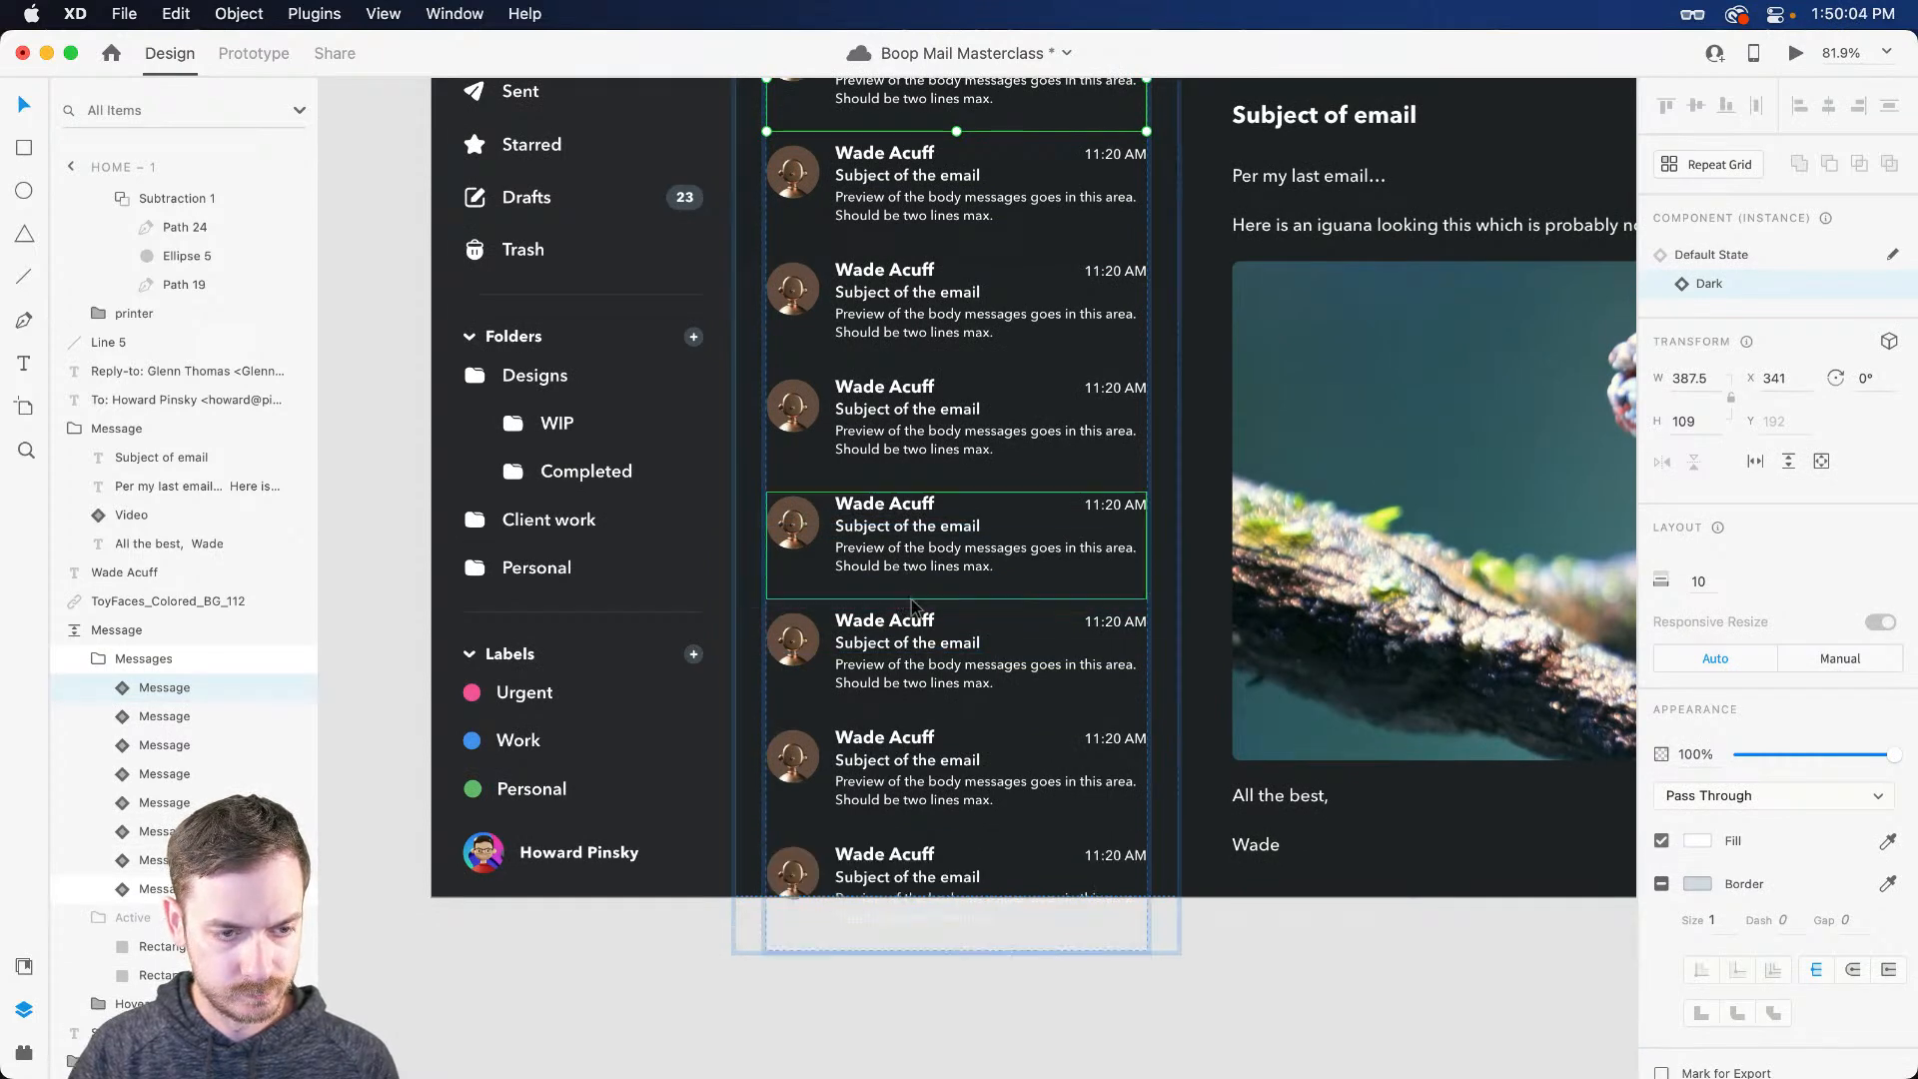
Step: Preview the message hover effect, hide the Hovers group and make the Active highlight group visible
key("super+Return")
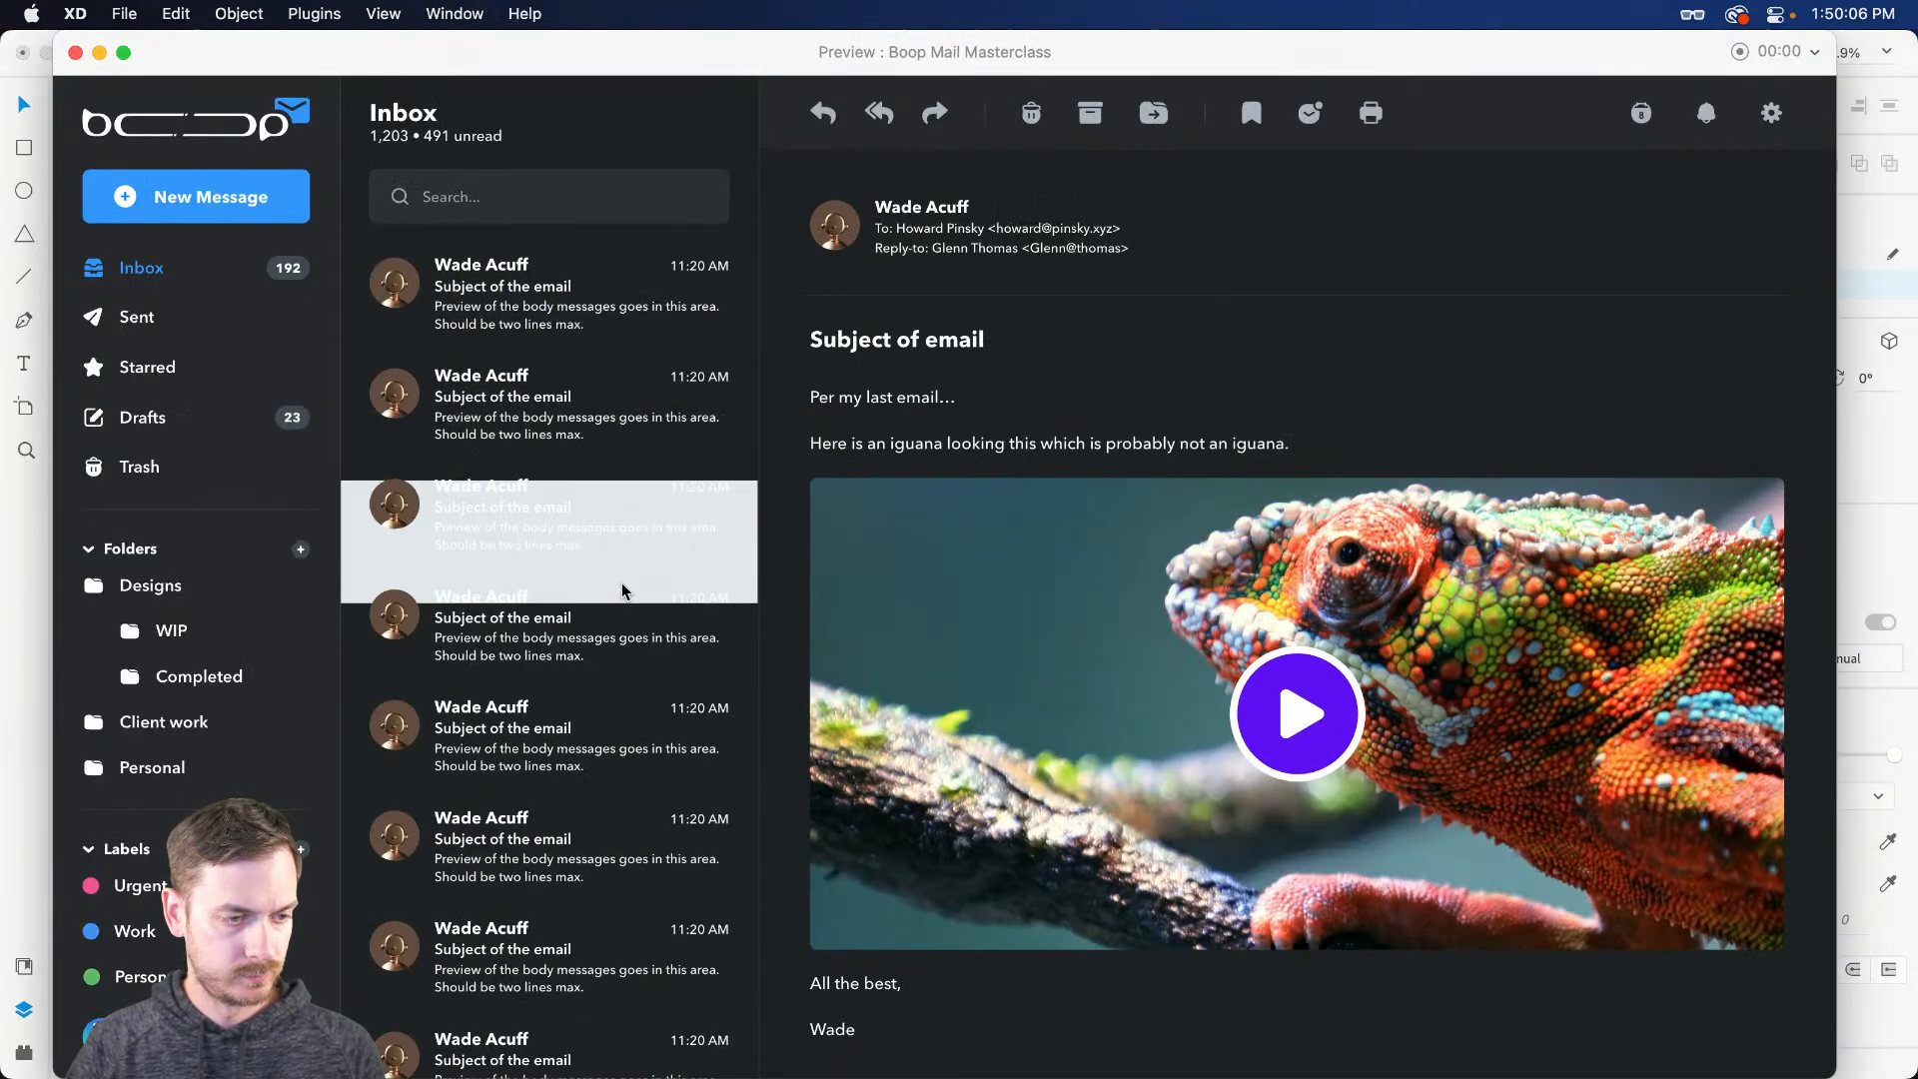
key("super+w")
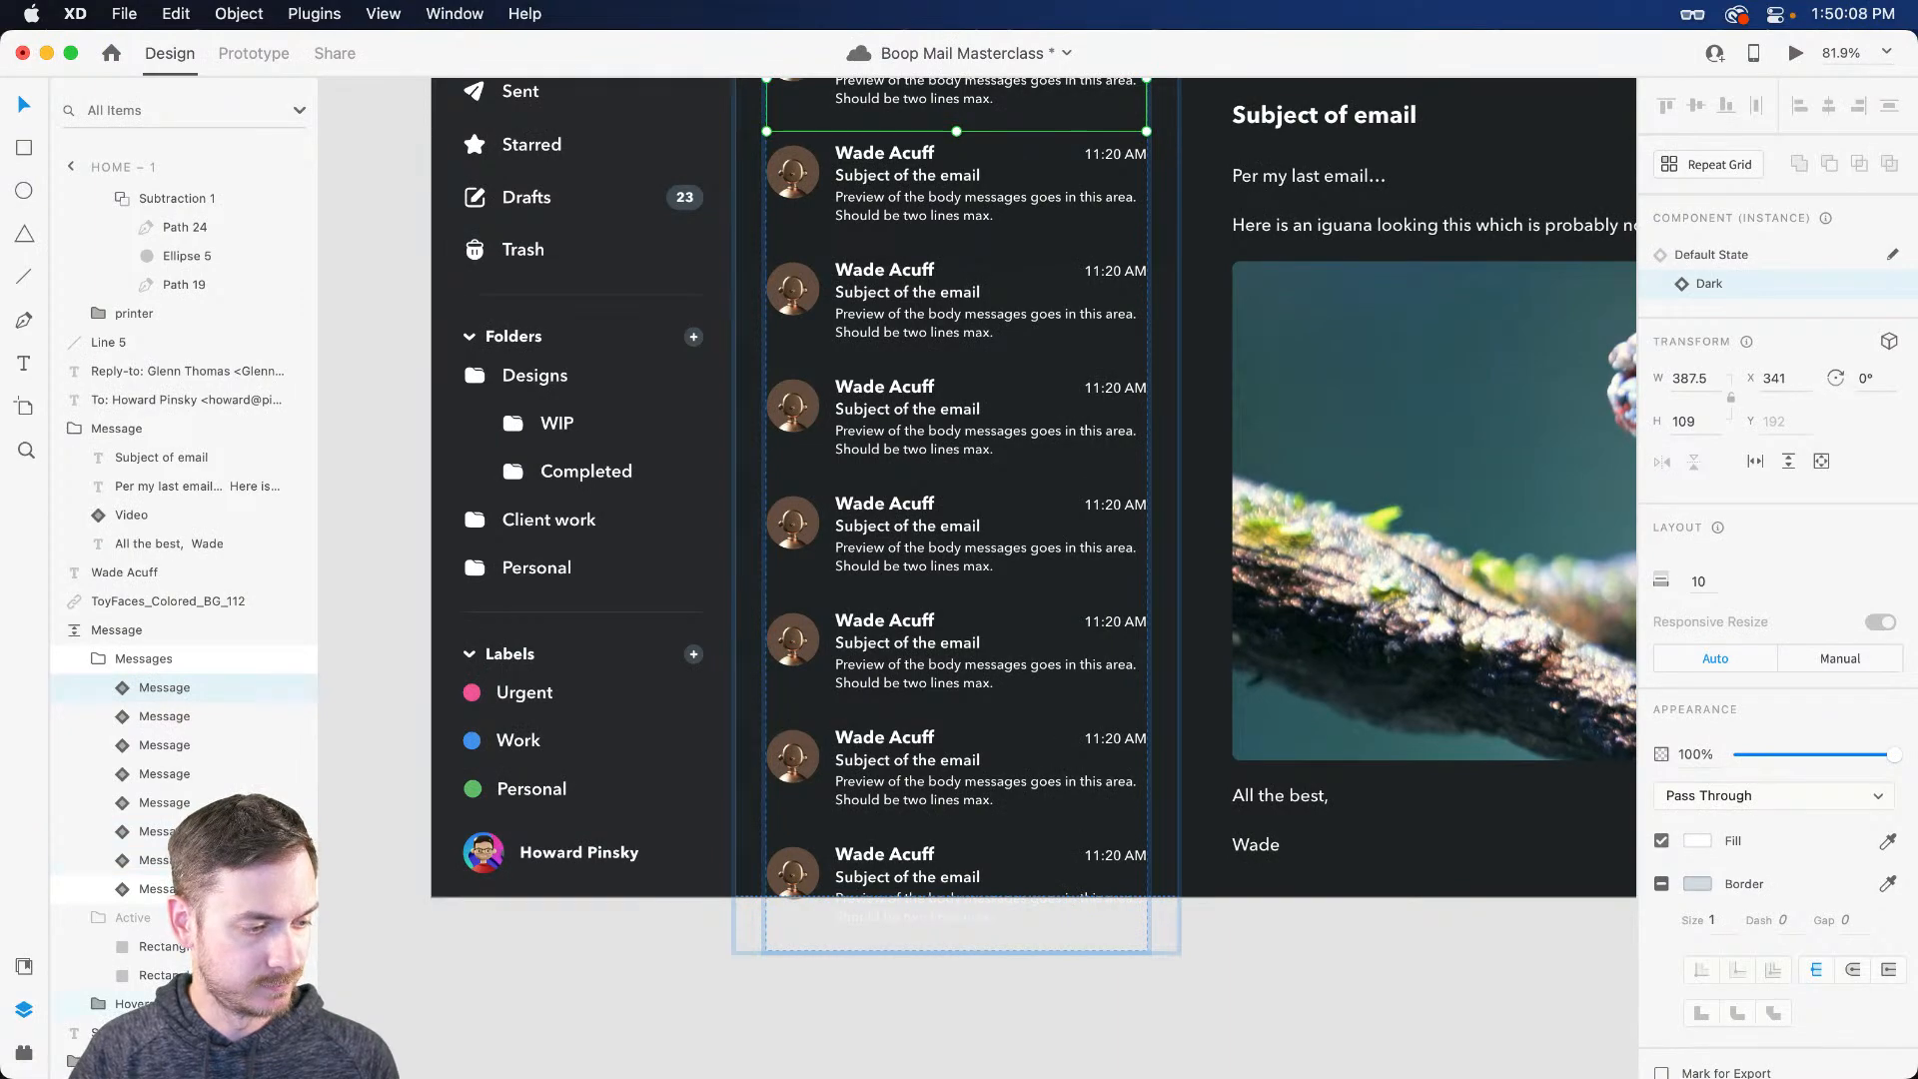
scroll(1033, 580, "up", 3)
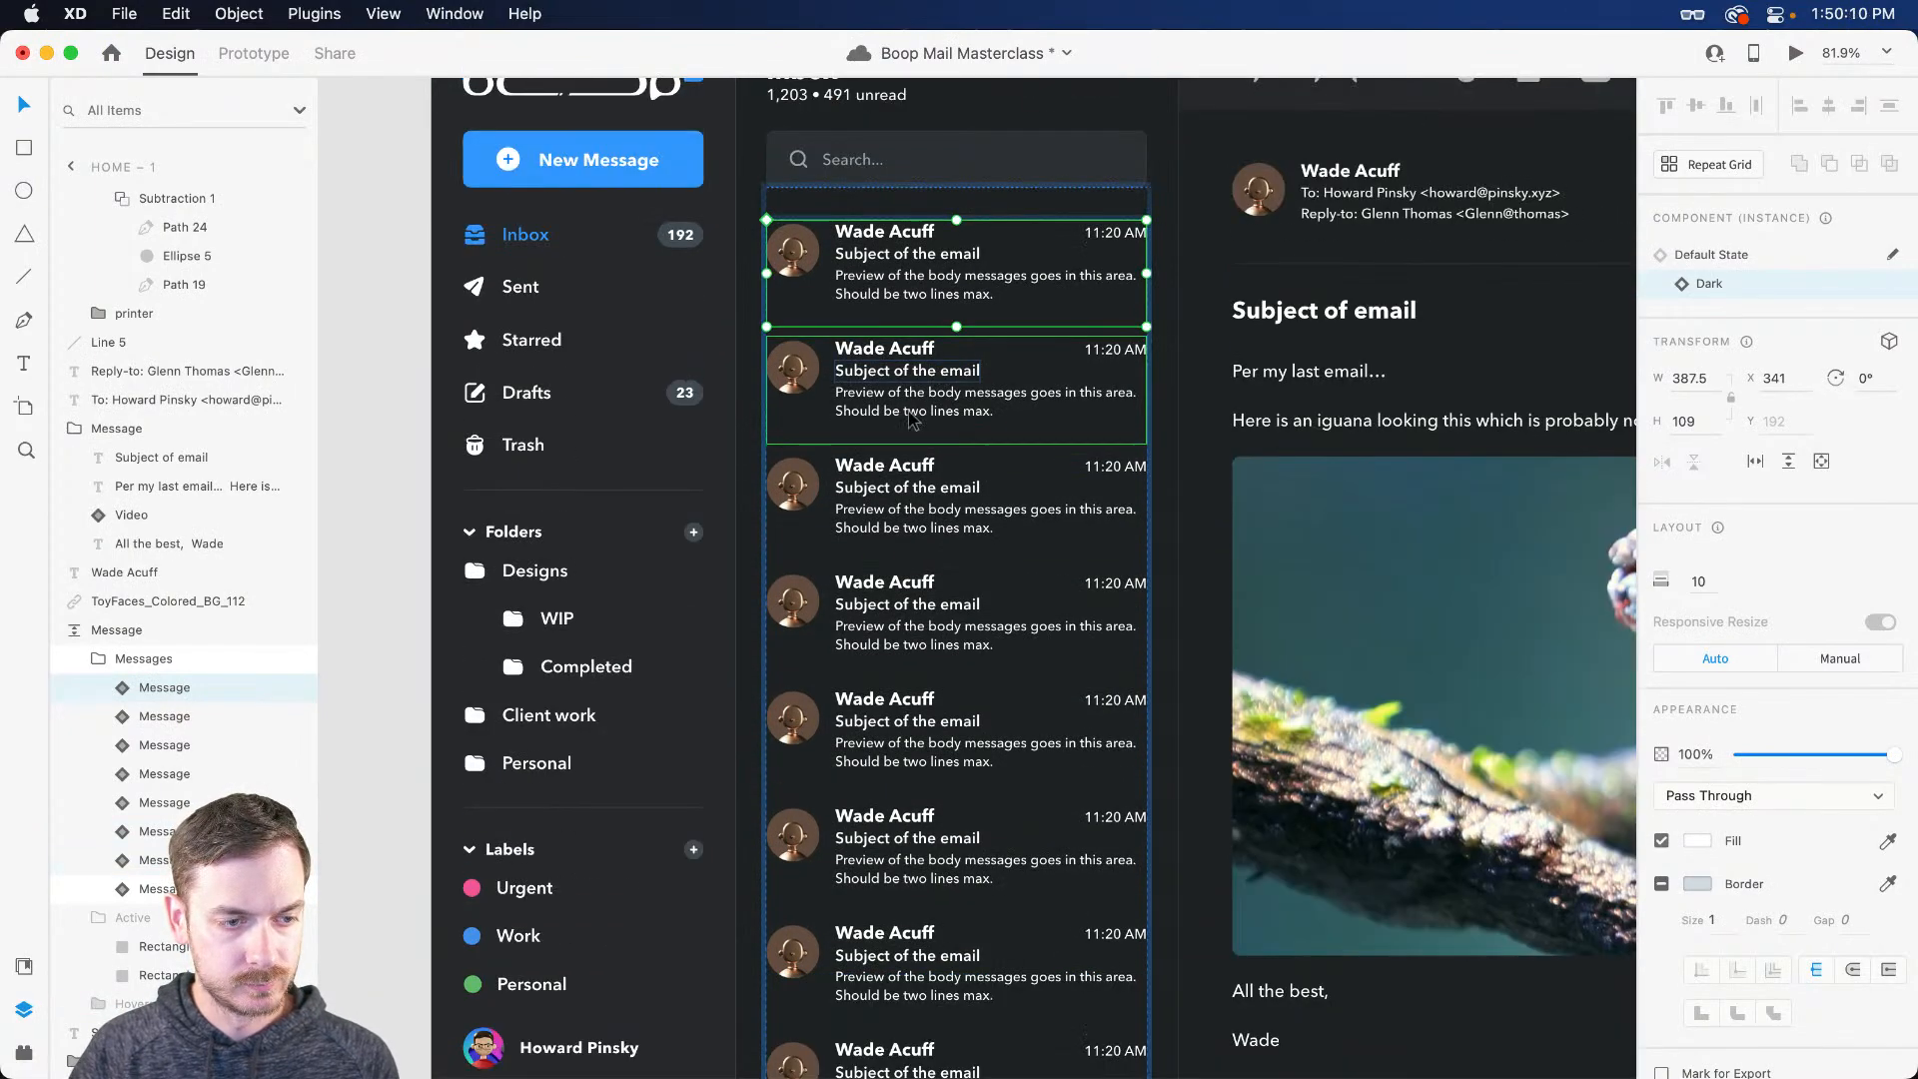
left_click(302, 917)
left_click(235, 917)
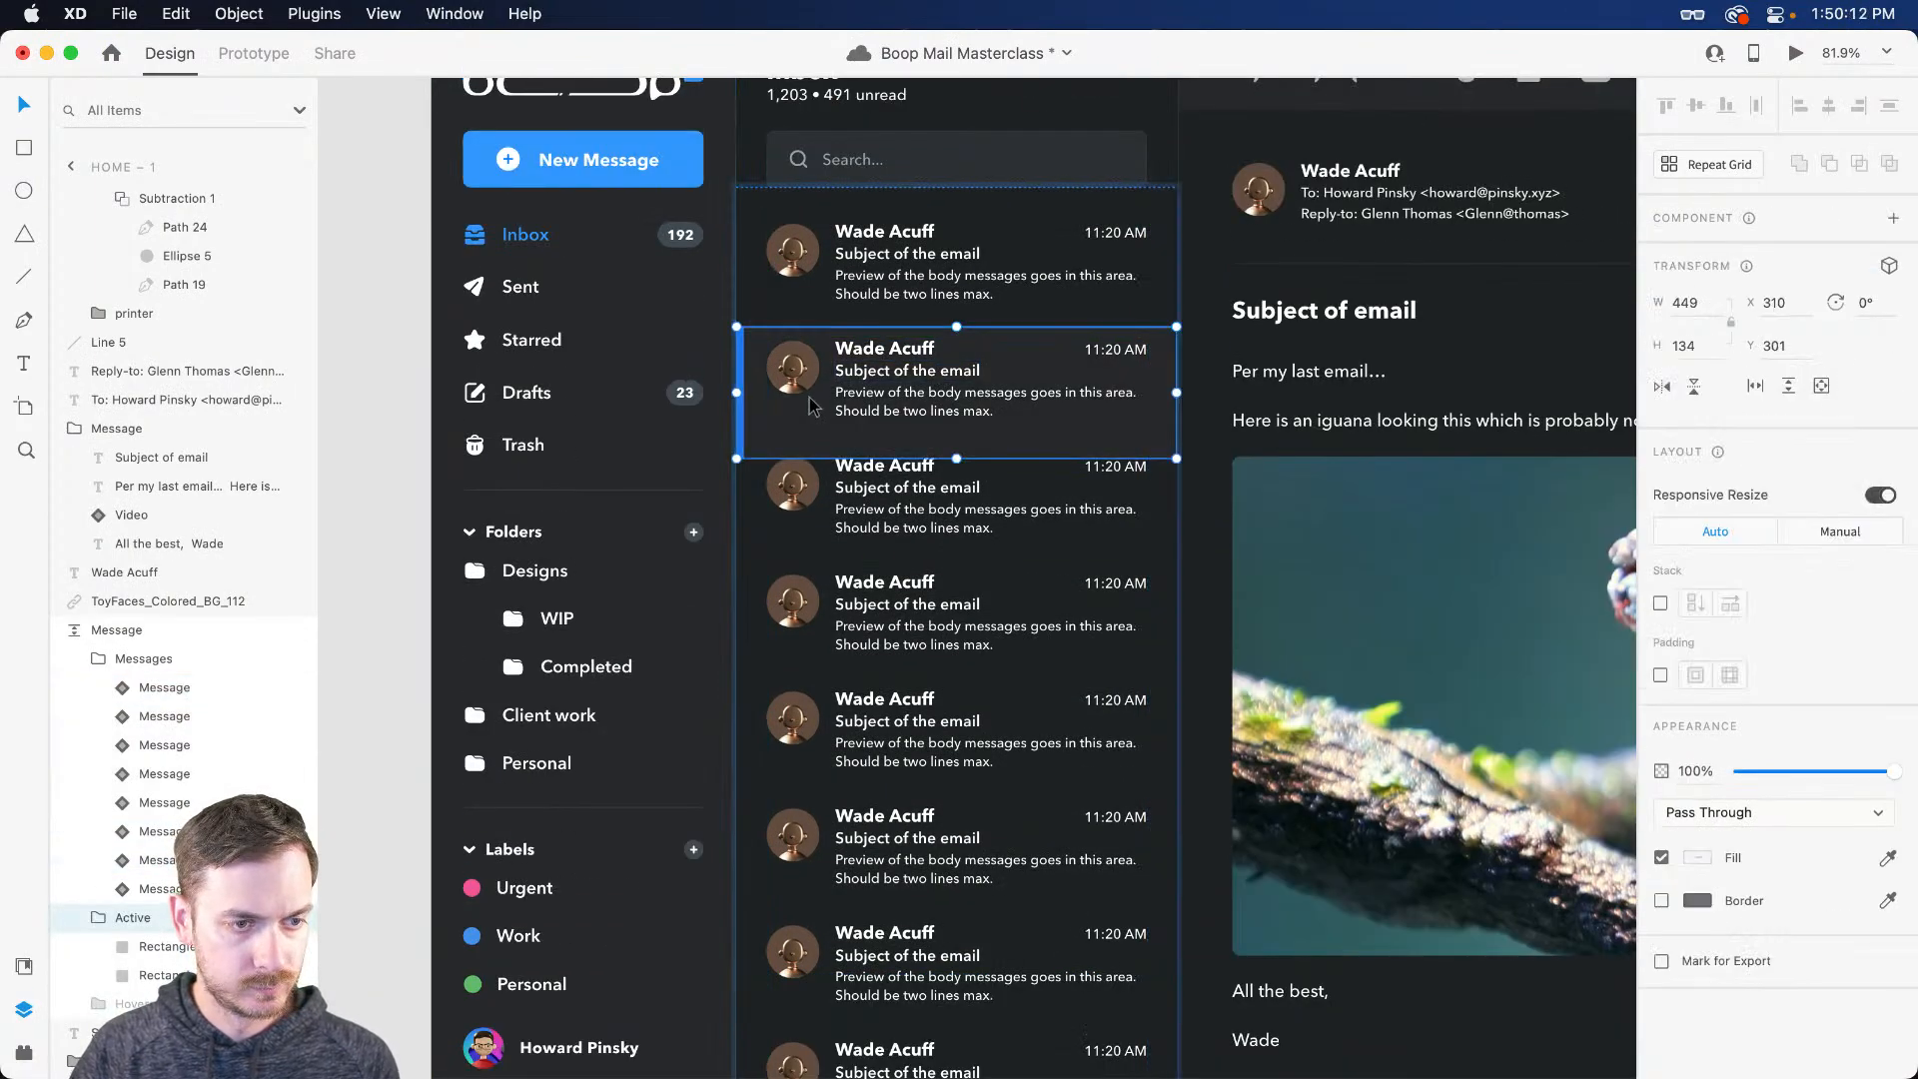
Step: Match the active bar's fill to the New Message button's blue and raise the Active highlight to Y 286 behind the second message
scroll(808, 397, "up", 5)
scroll(687, 327, "up", 5)
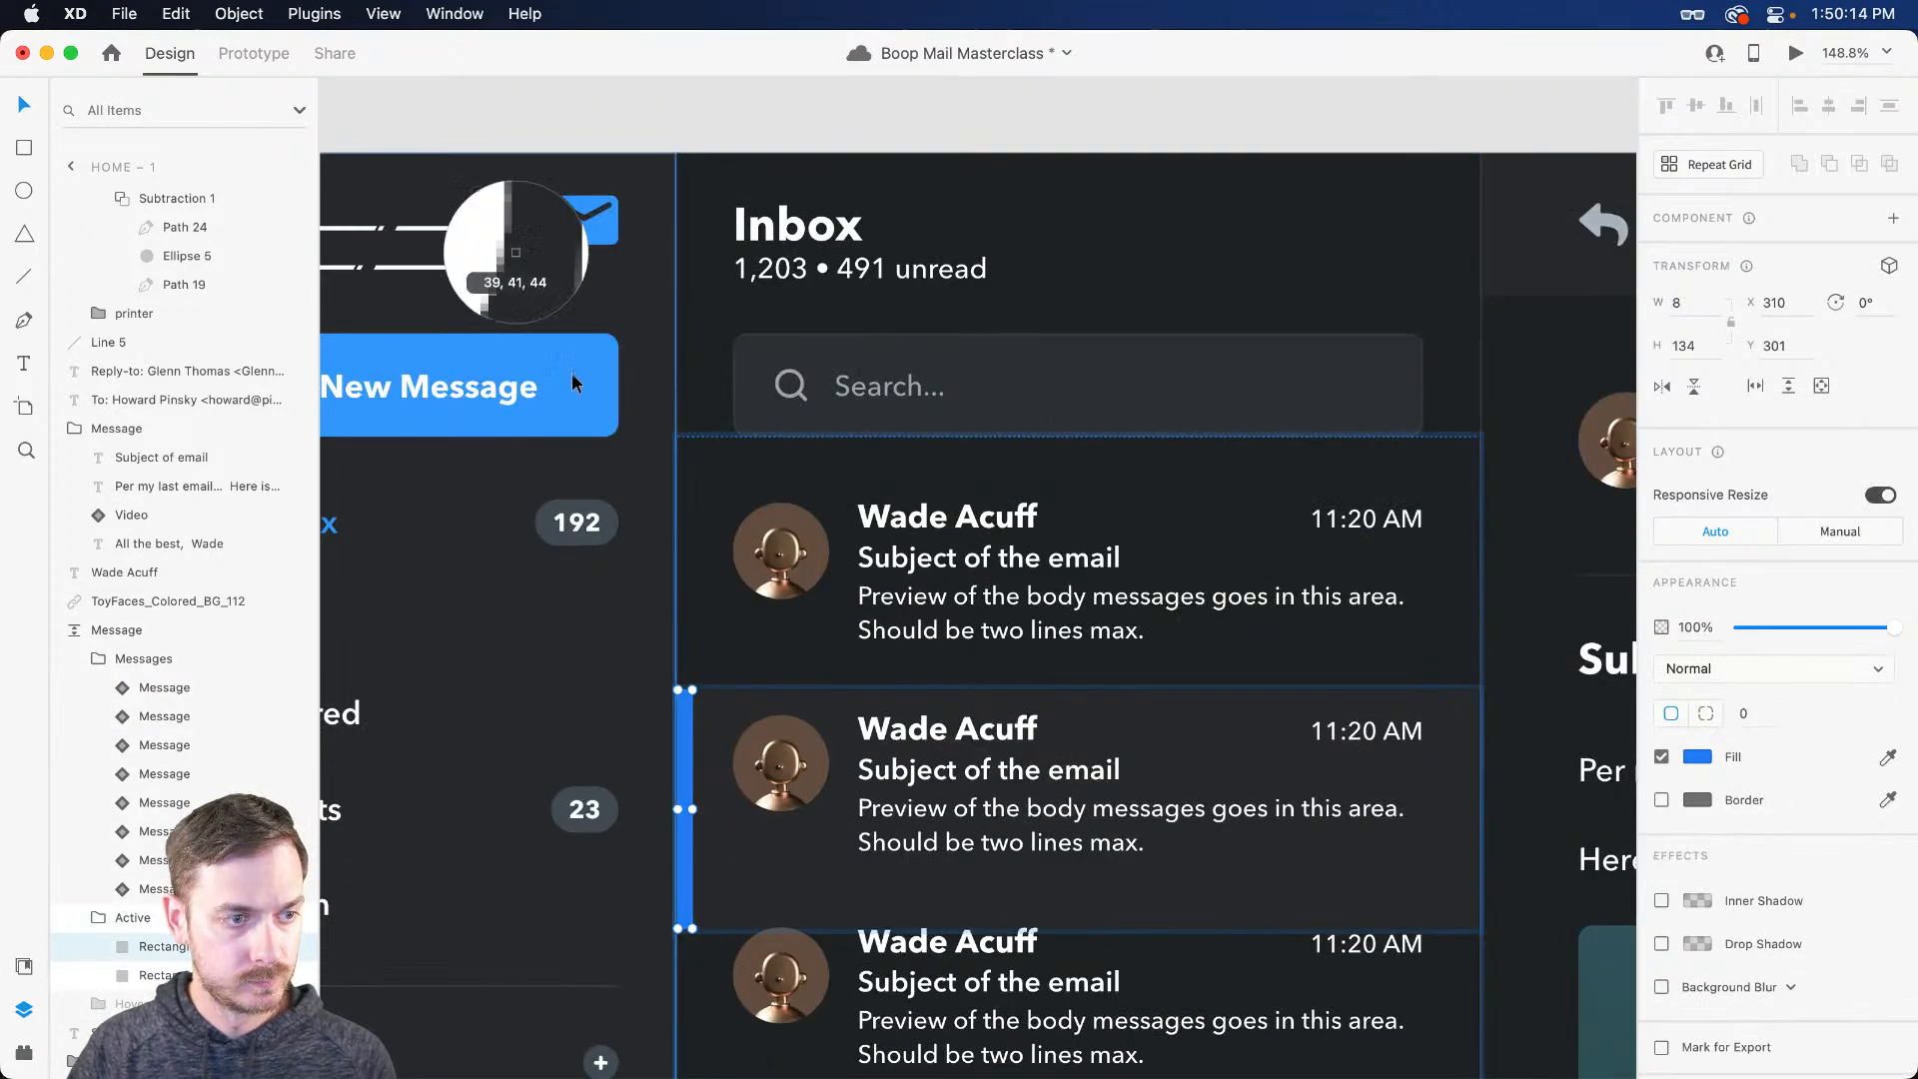
key("shift+Up")
key("shift+Up")
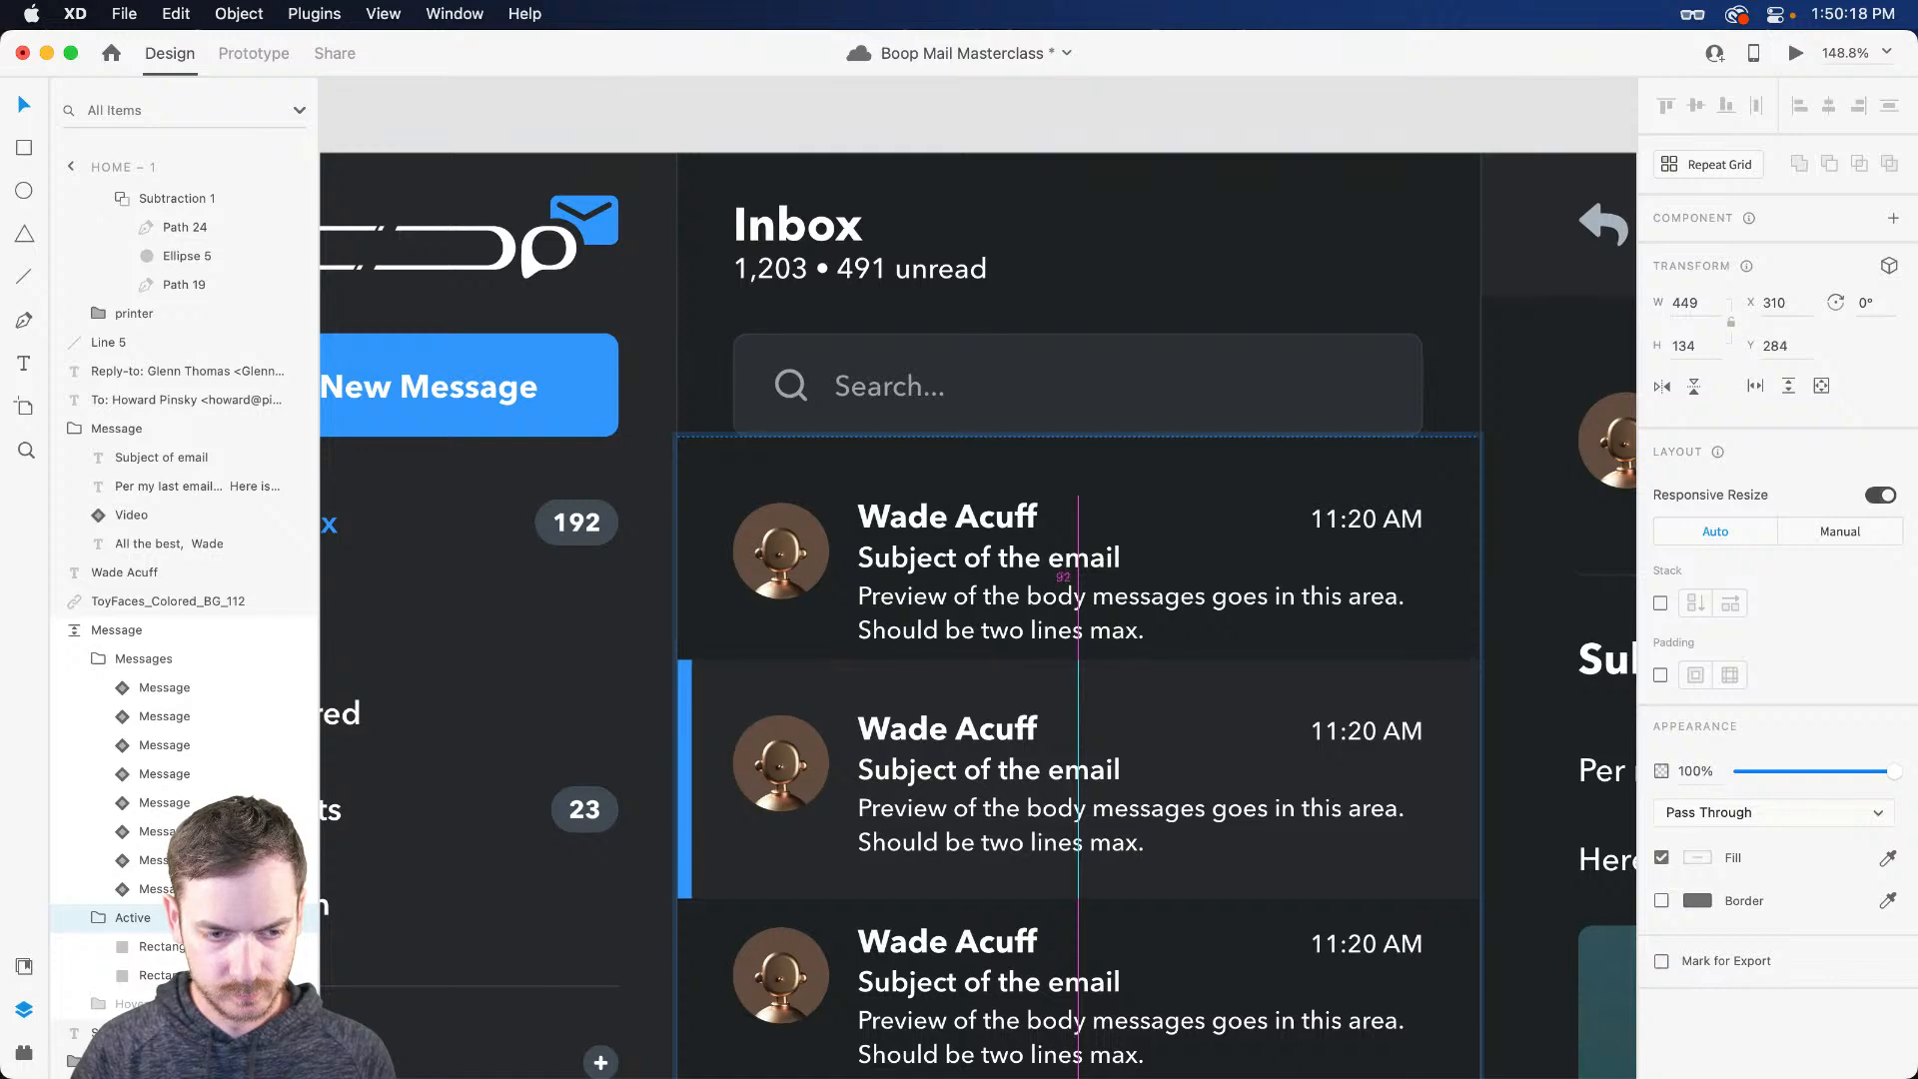
Step: Preview the dark screen and play and stop the email's embedded video
key("super+Return")
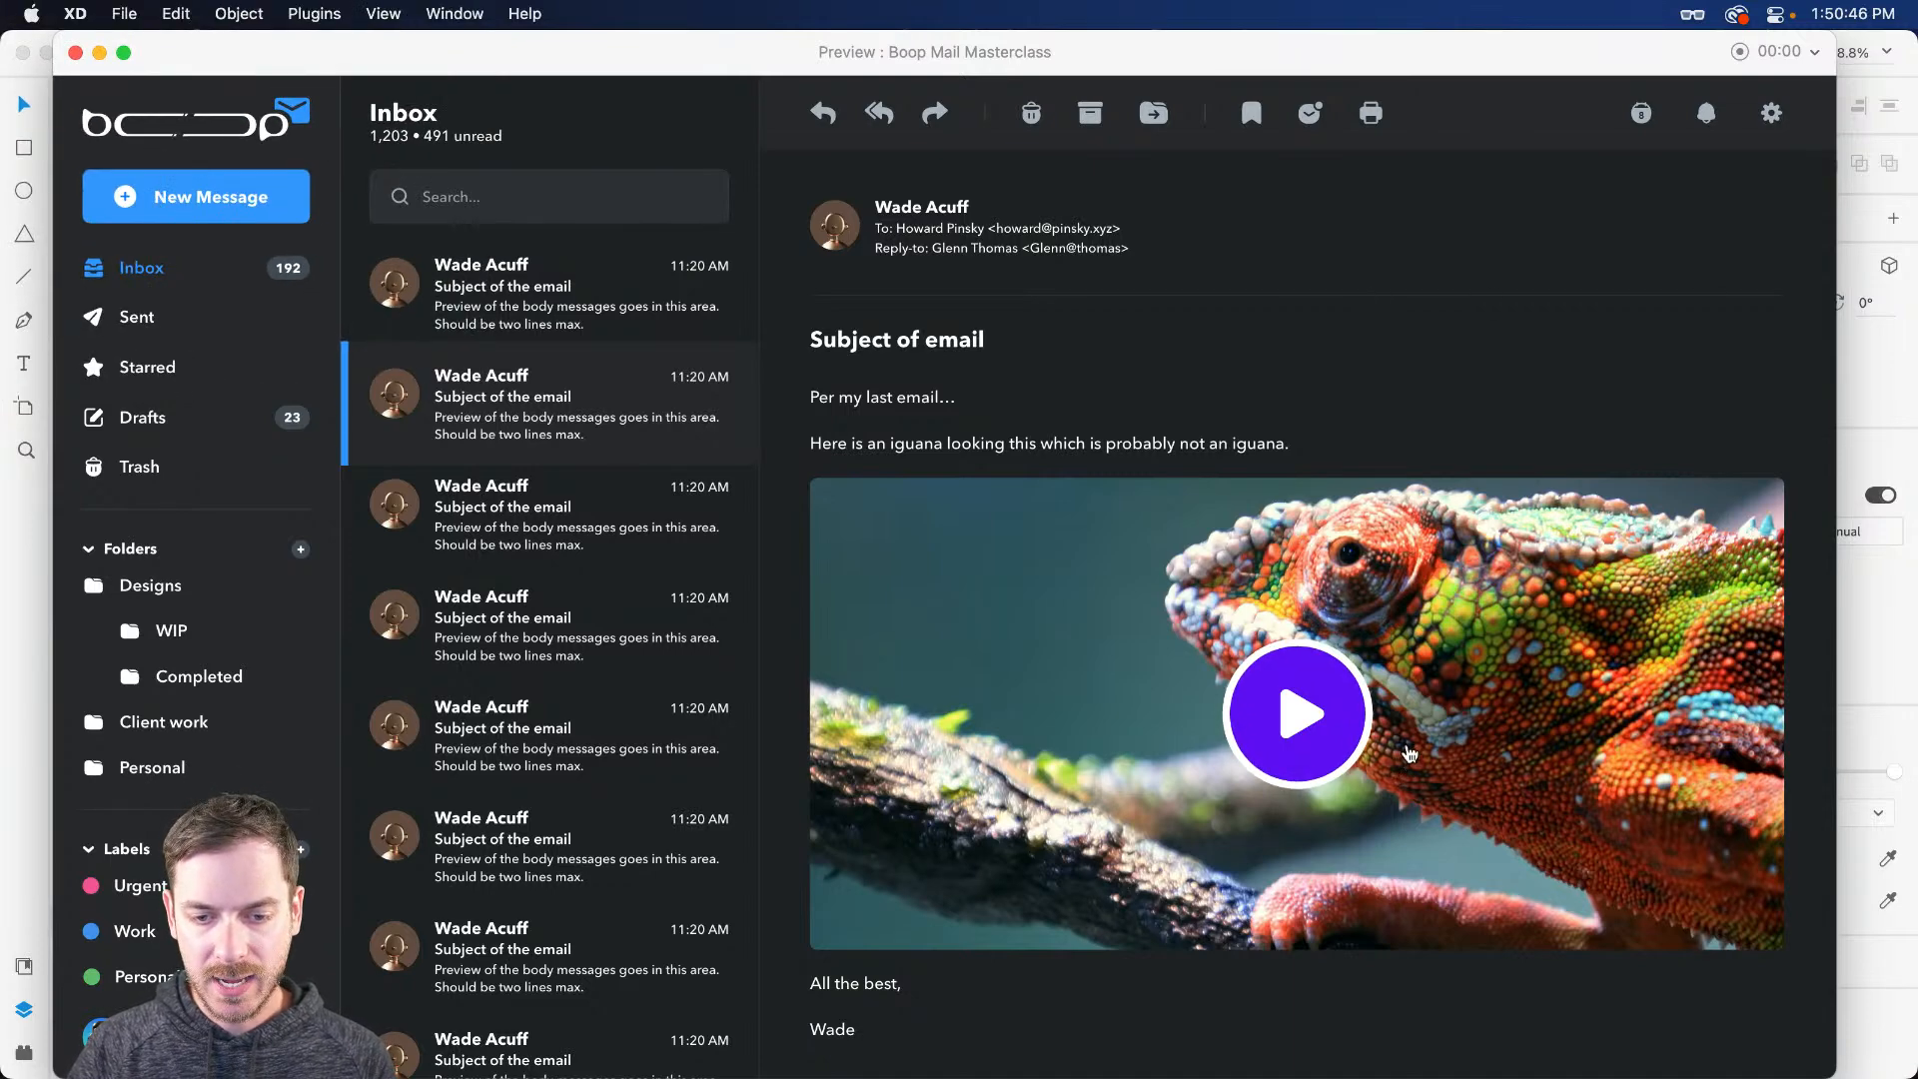
left_click(1315, 707)
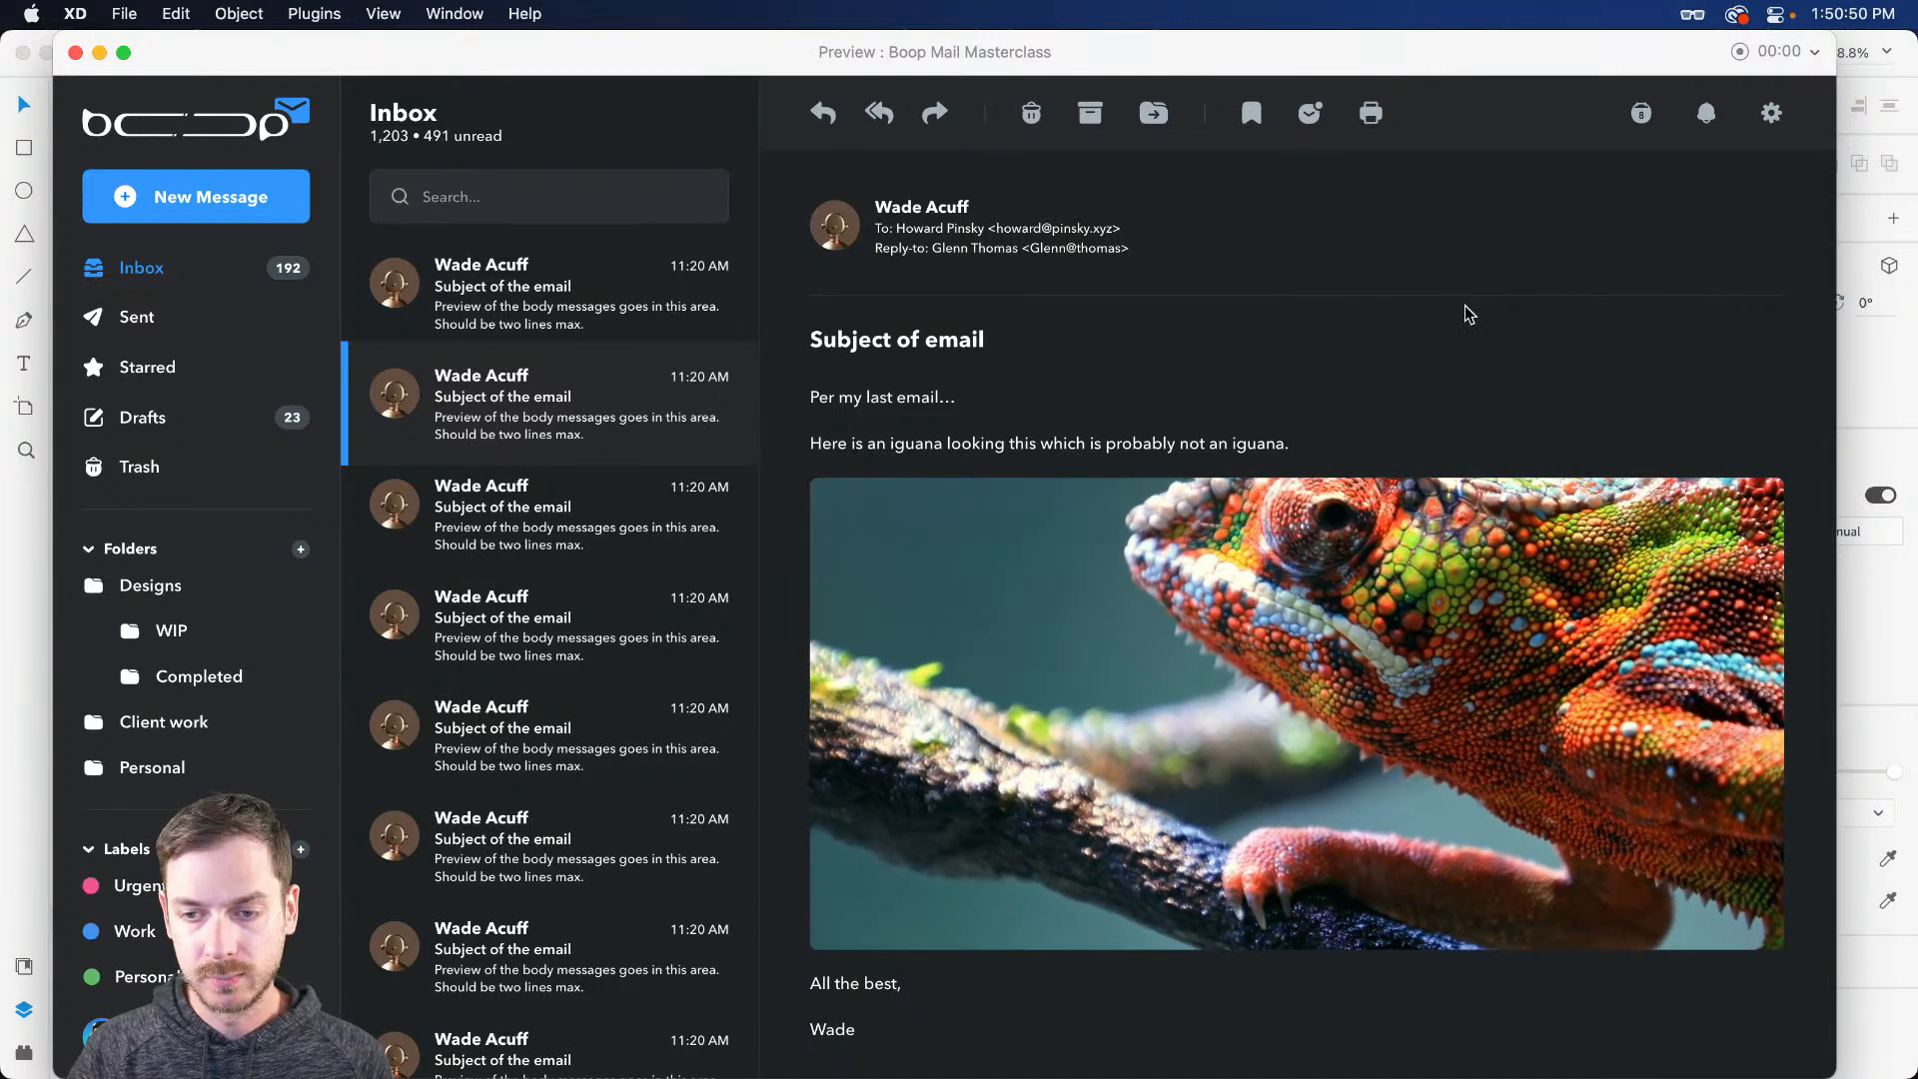
left_click(1435, 637)
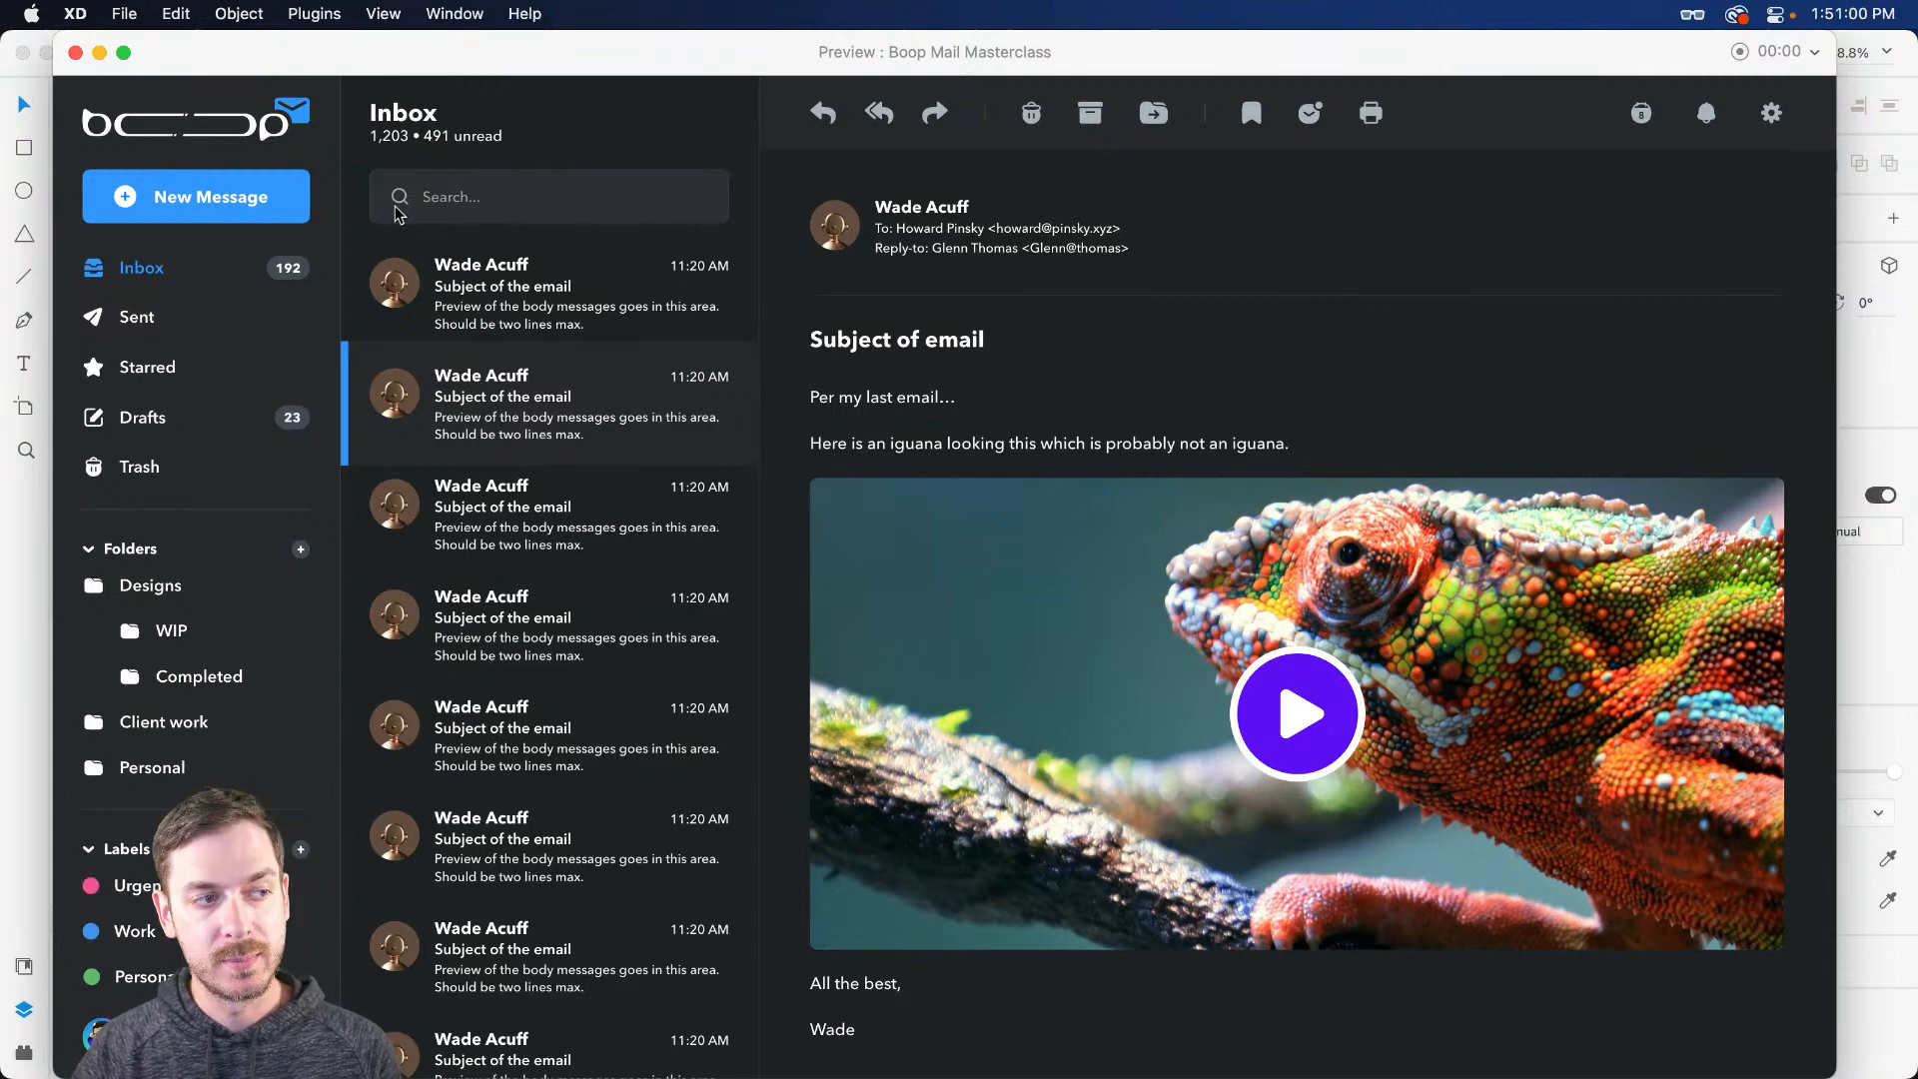
key("Escape")
Step: Turn the New Message button group on the light Home artboard into a component
scroll(1037, 396, "up", 3)
scroll(1035, 393, "down", 5)
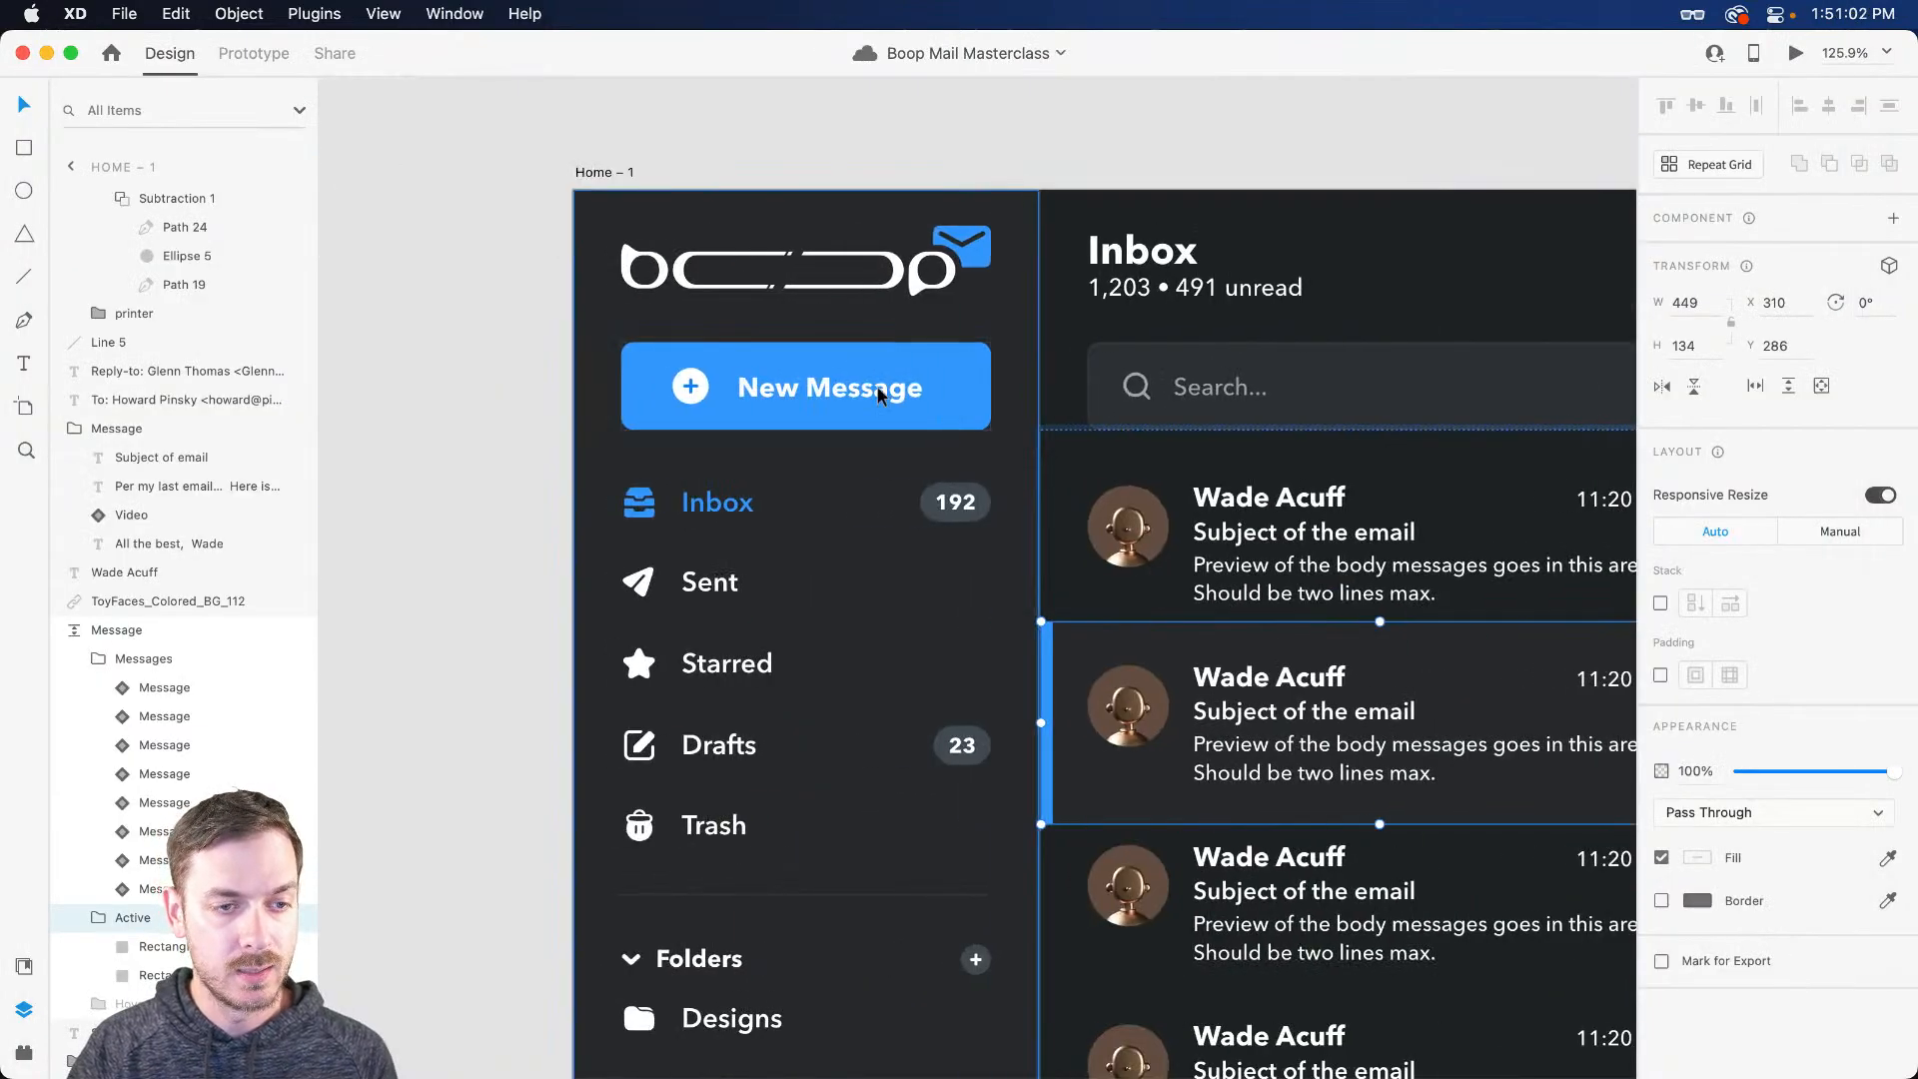
left_click(886, 389)
scroll(884, 394, "up", 5)
scroll(884, 396, "down", 5)
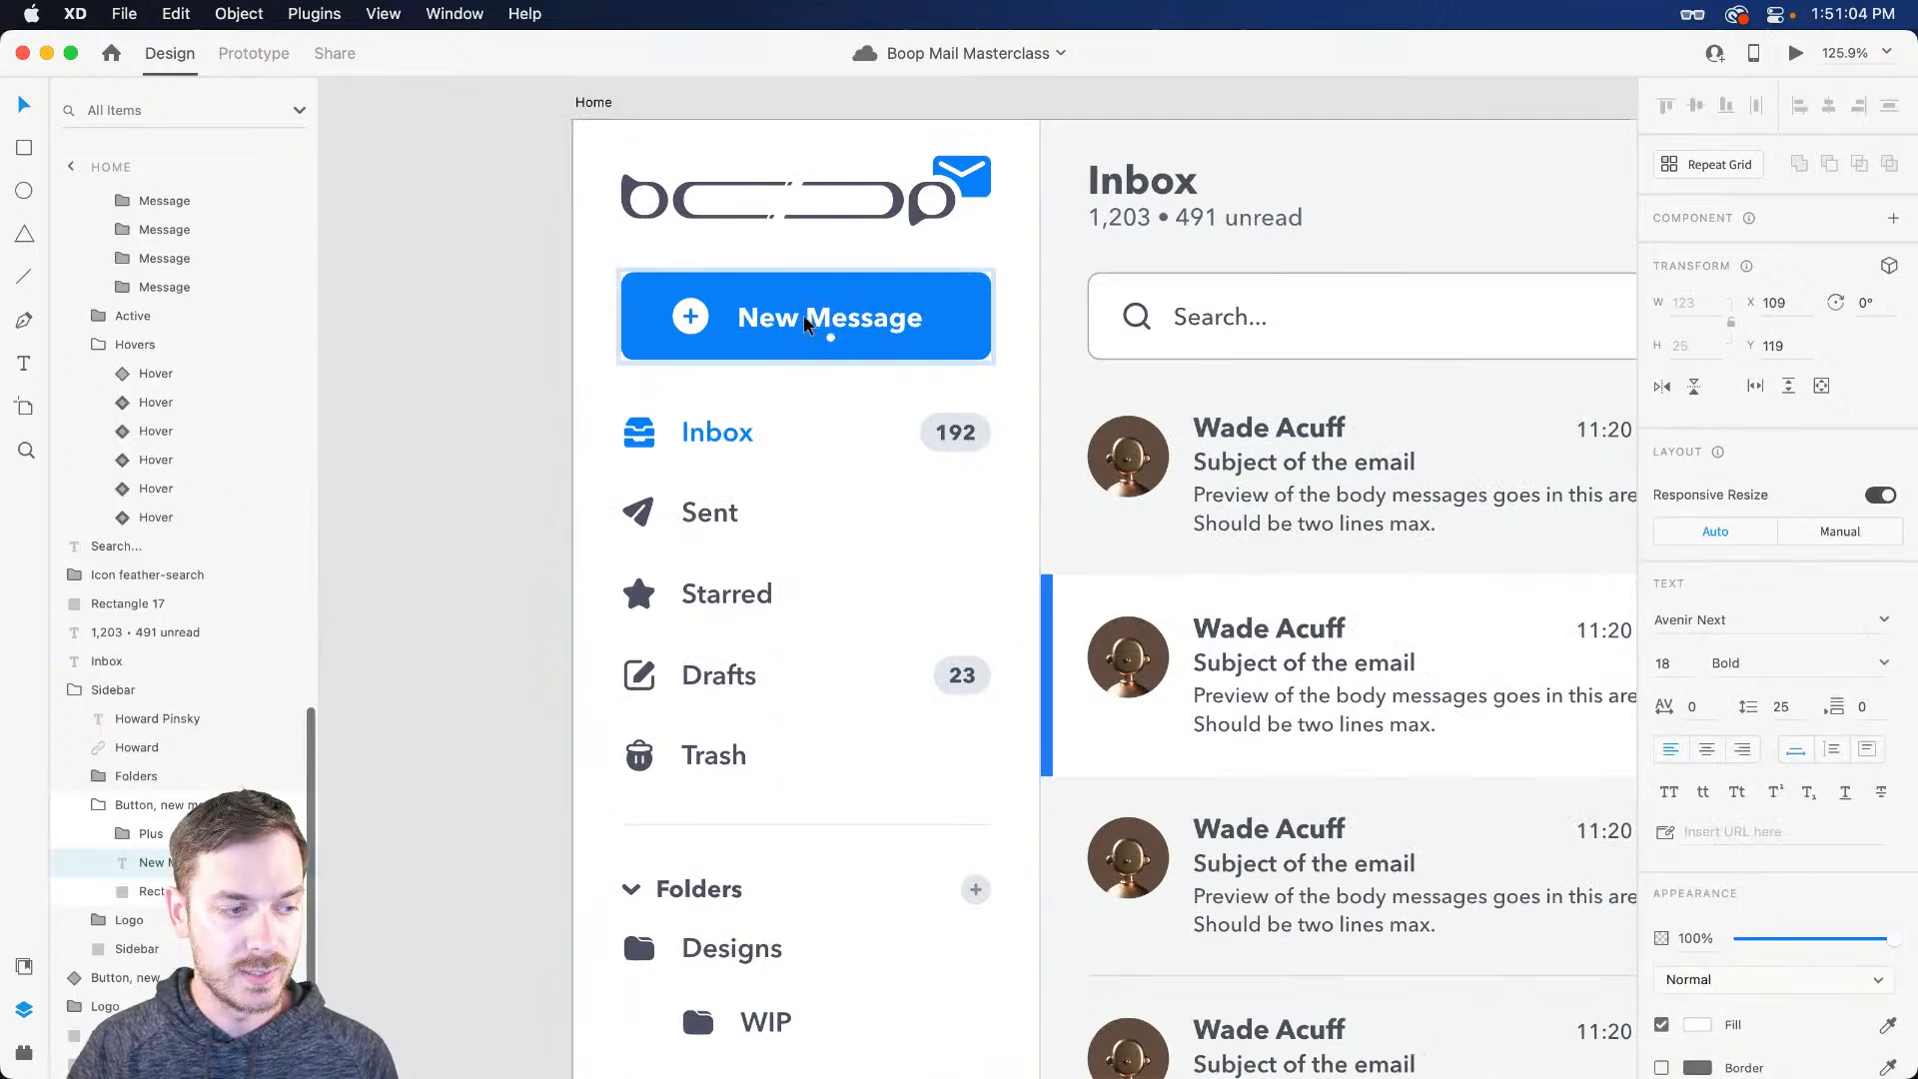
double_click(817, 316)
left_click(1893, 217)
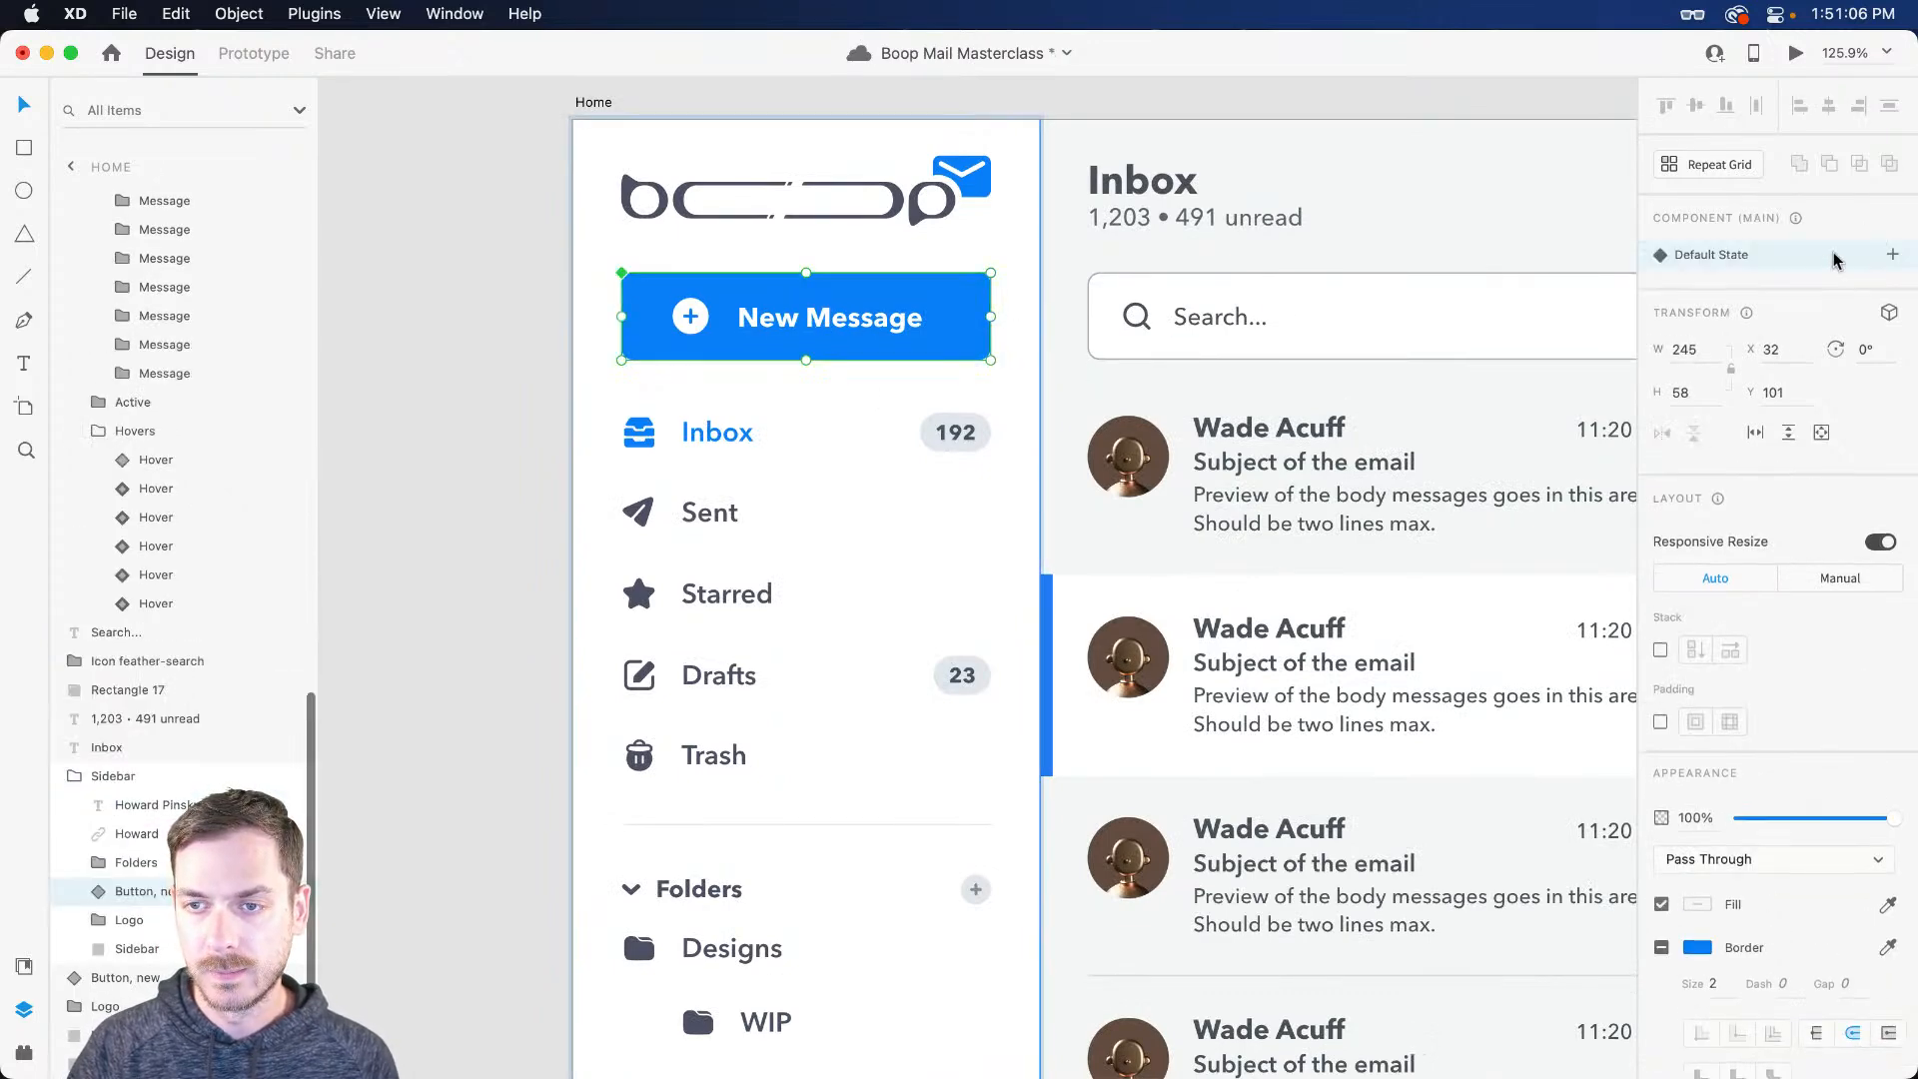
Step: Add a Hover State with its default name to the New Message button component
left_click(1893, 256)
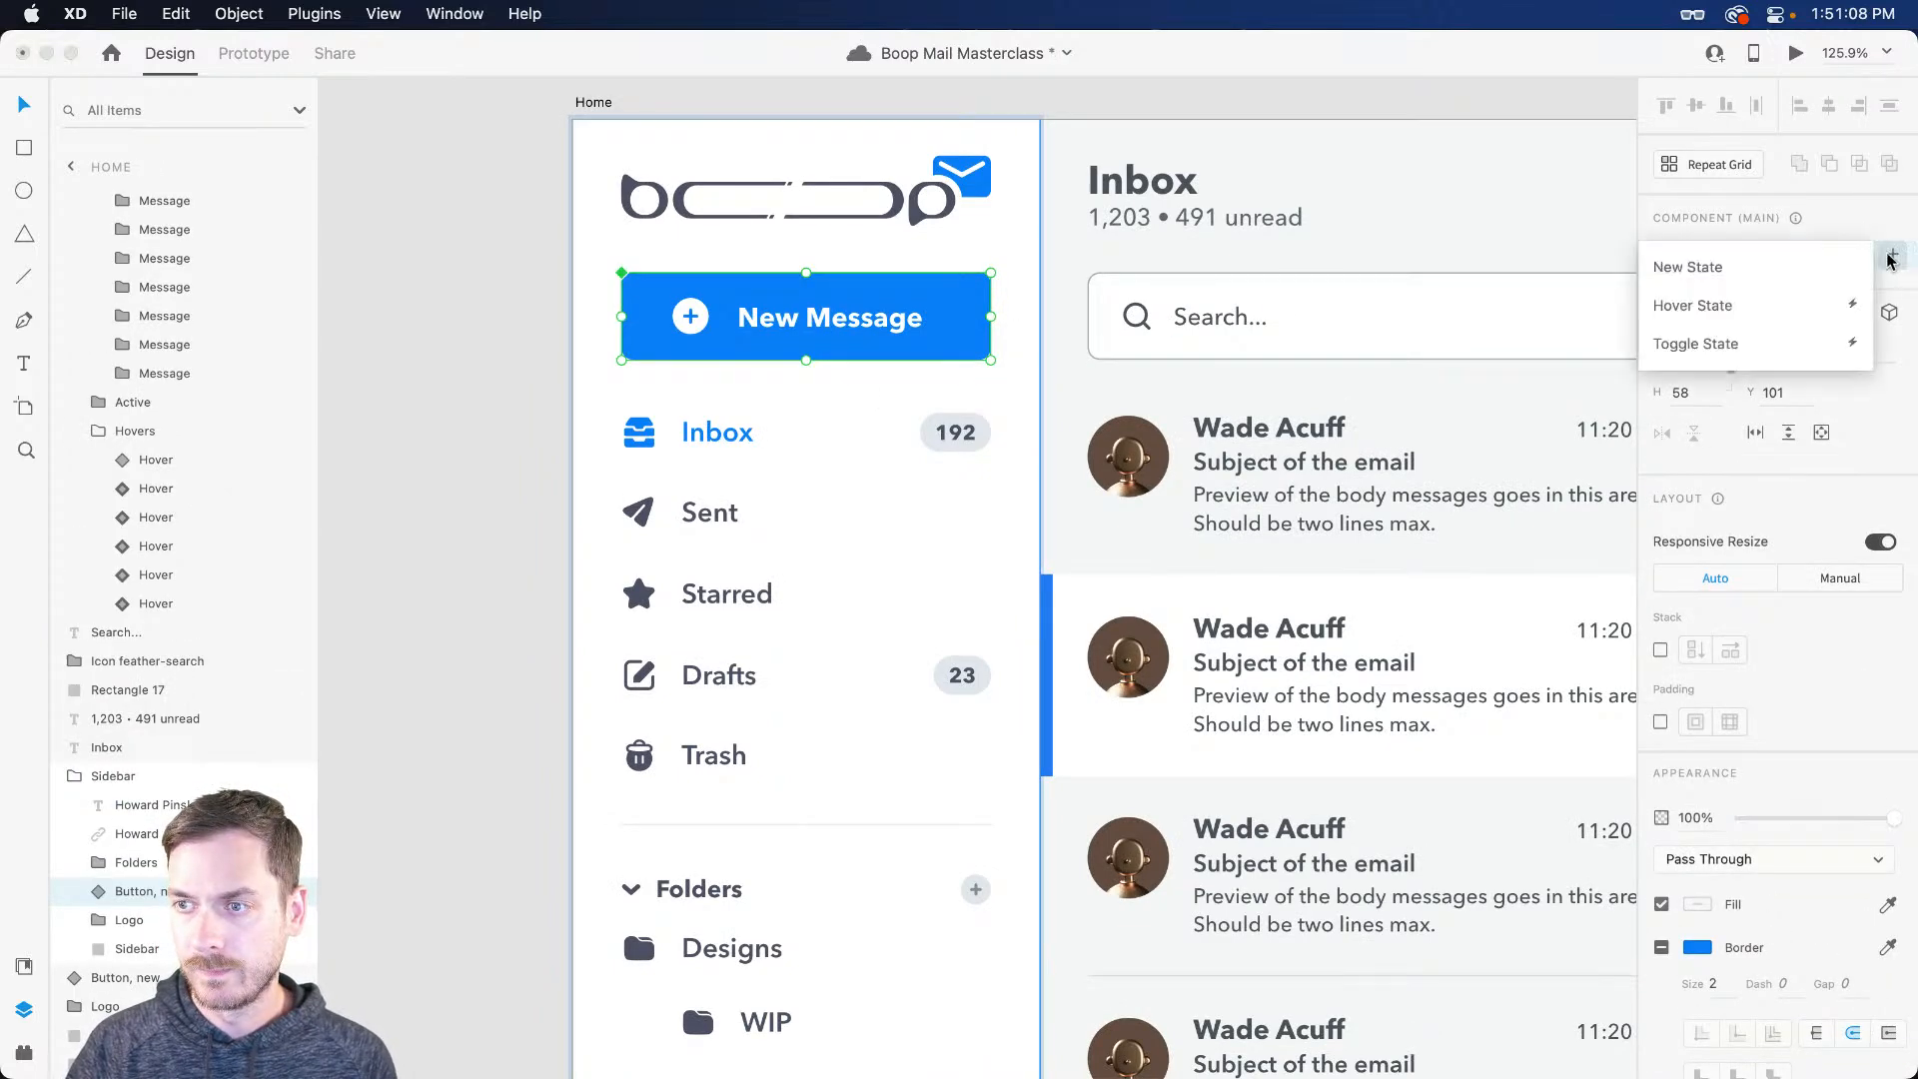
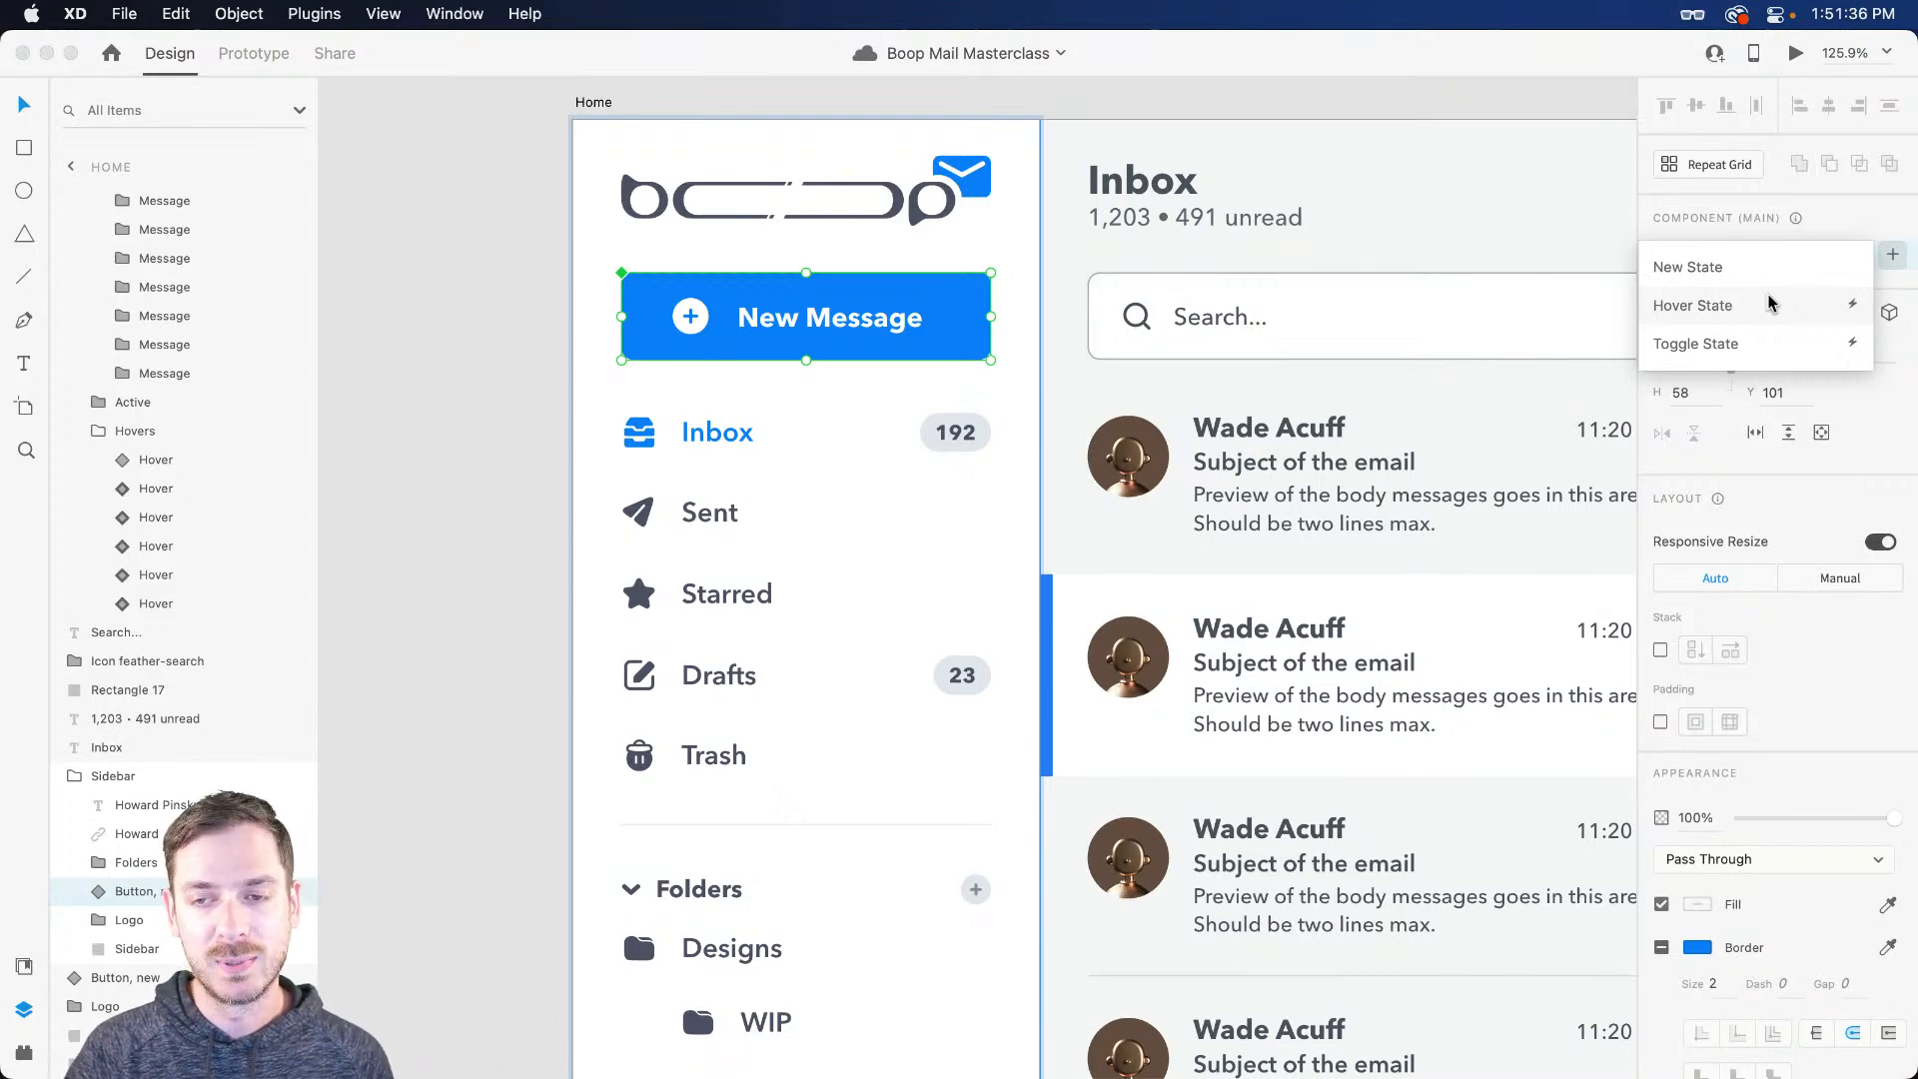
left_click(1768, 303)
key("Return")
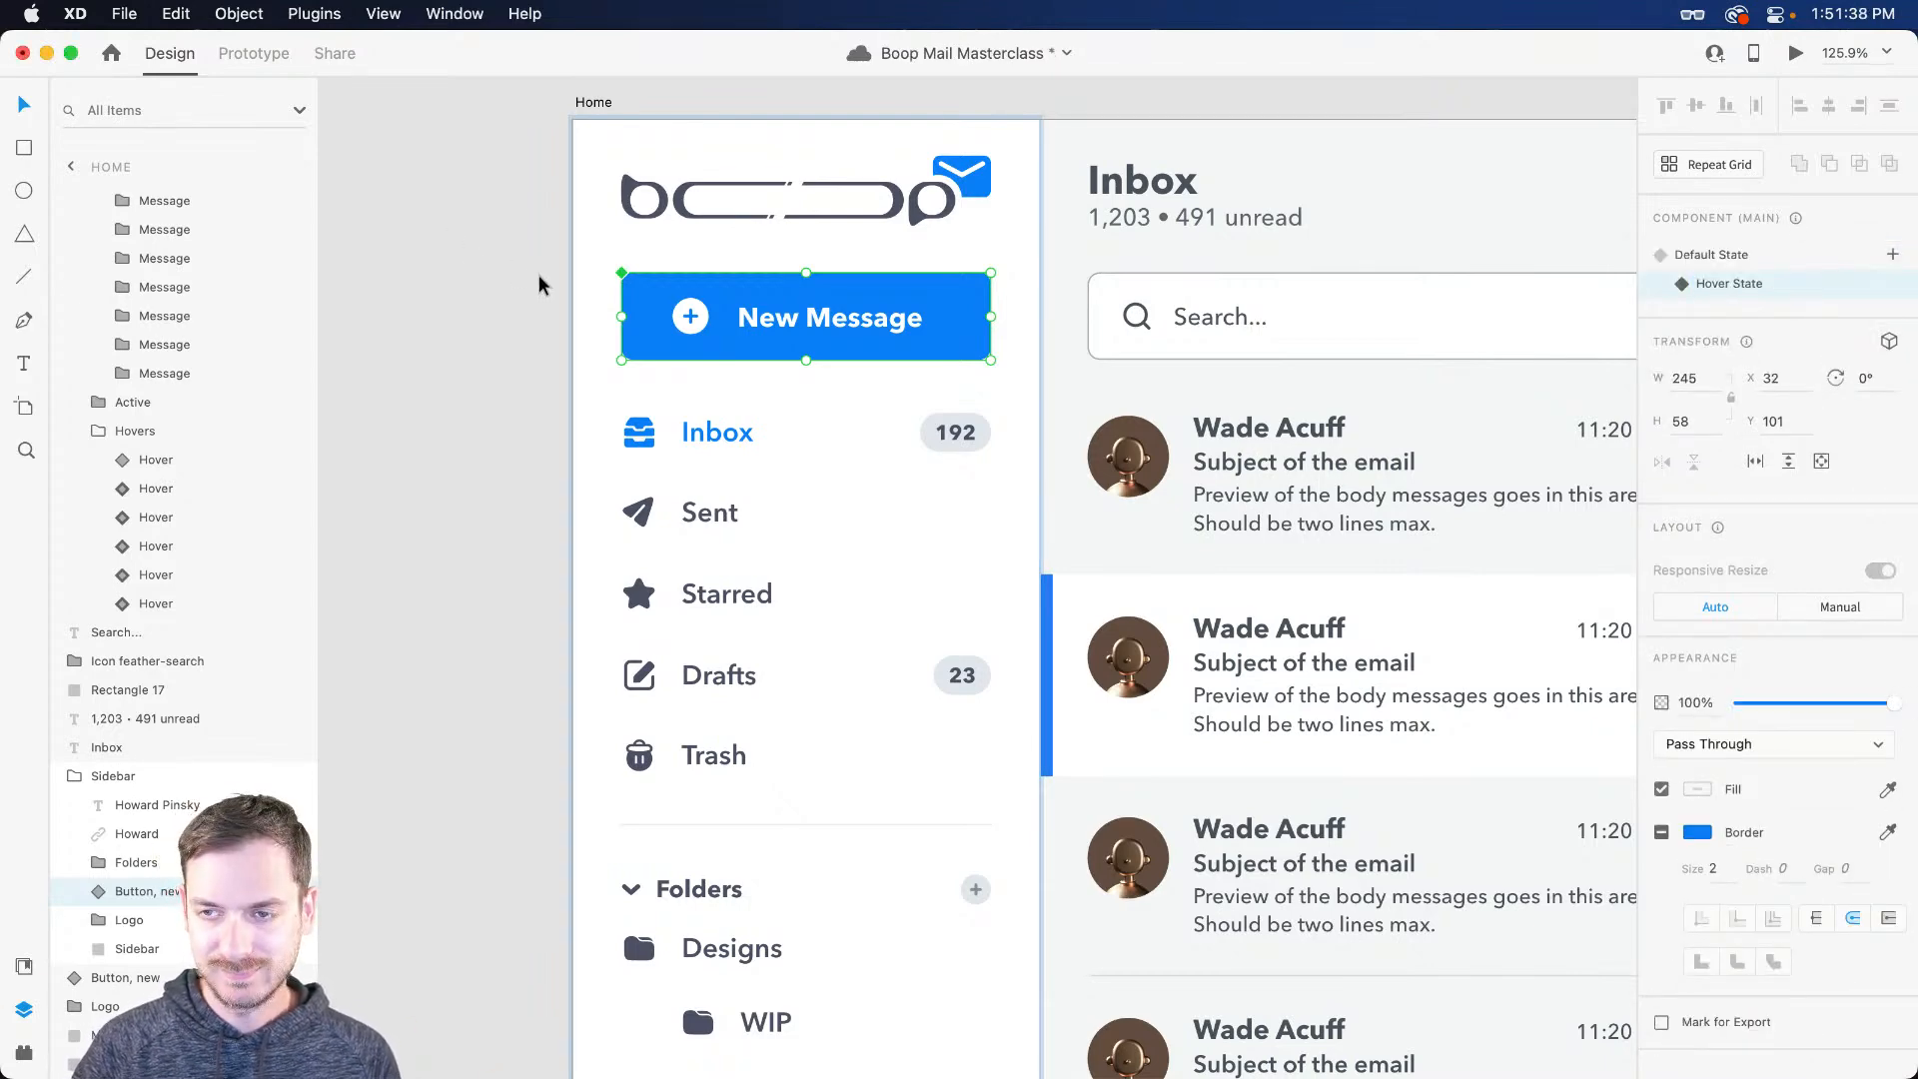
Step: Enlarge the plus circle slightly in the New Message button's Hover State
scroll(708, 276, "up", 5)
scroll(788, 304, "left", 2)
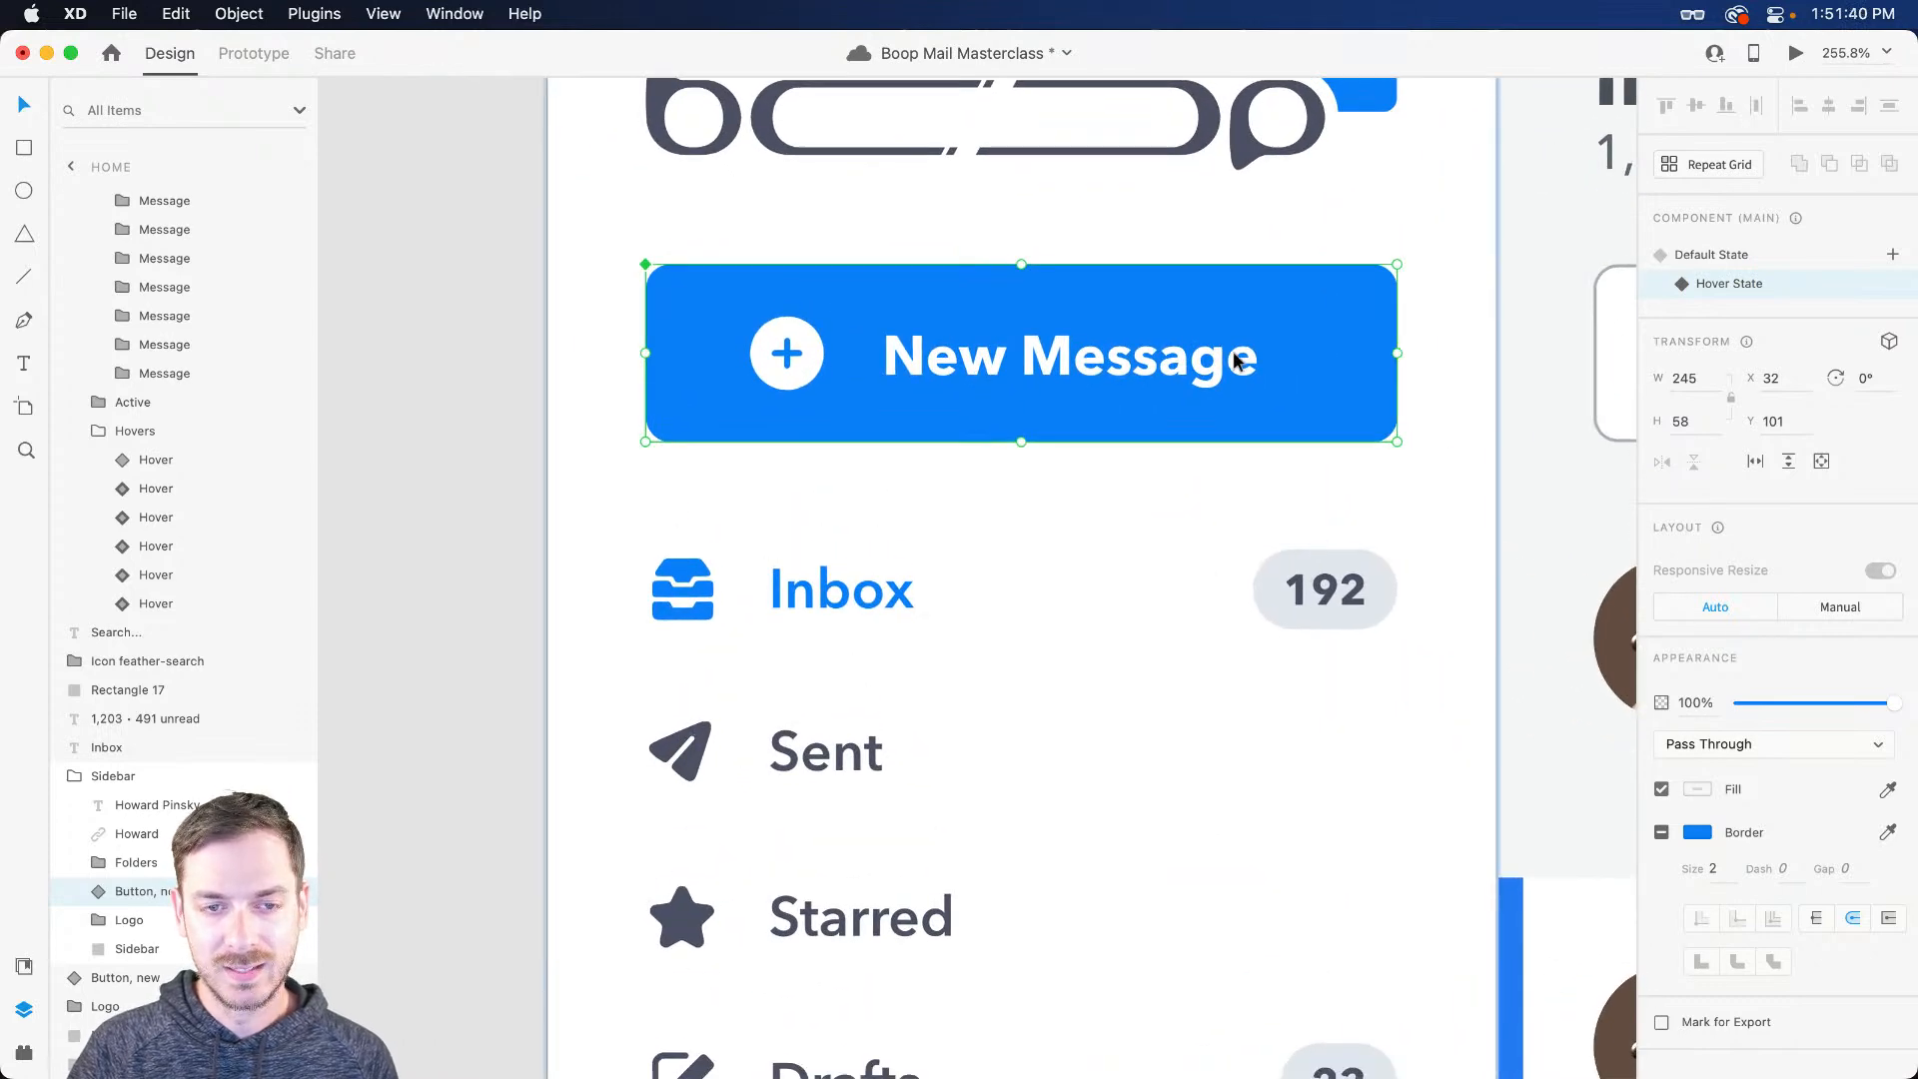
double_click(809, 369)
left_click_drag(825, 316, 830, 310)
Step: Change the New Message button's background fill to a lighter blue in its Hover State
left_click(1357, 357)
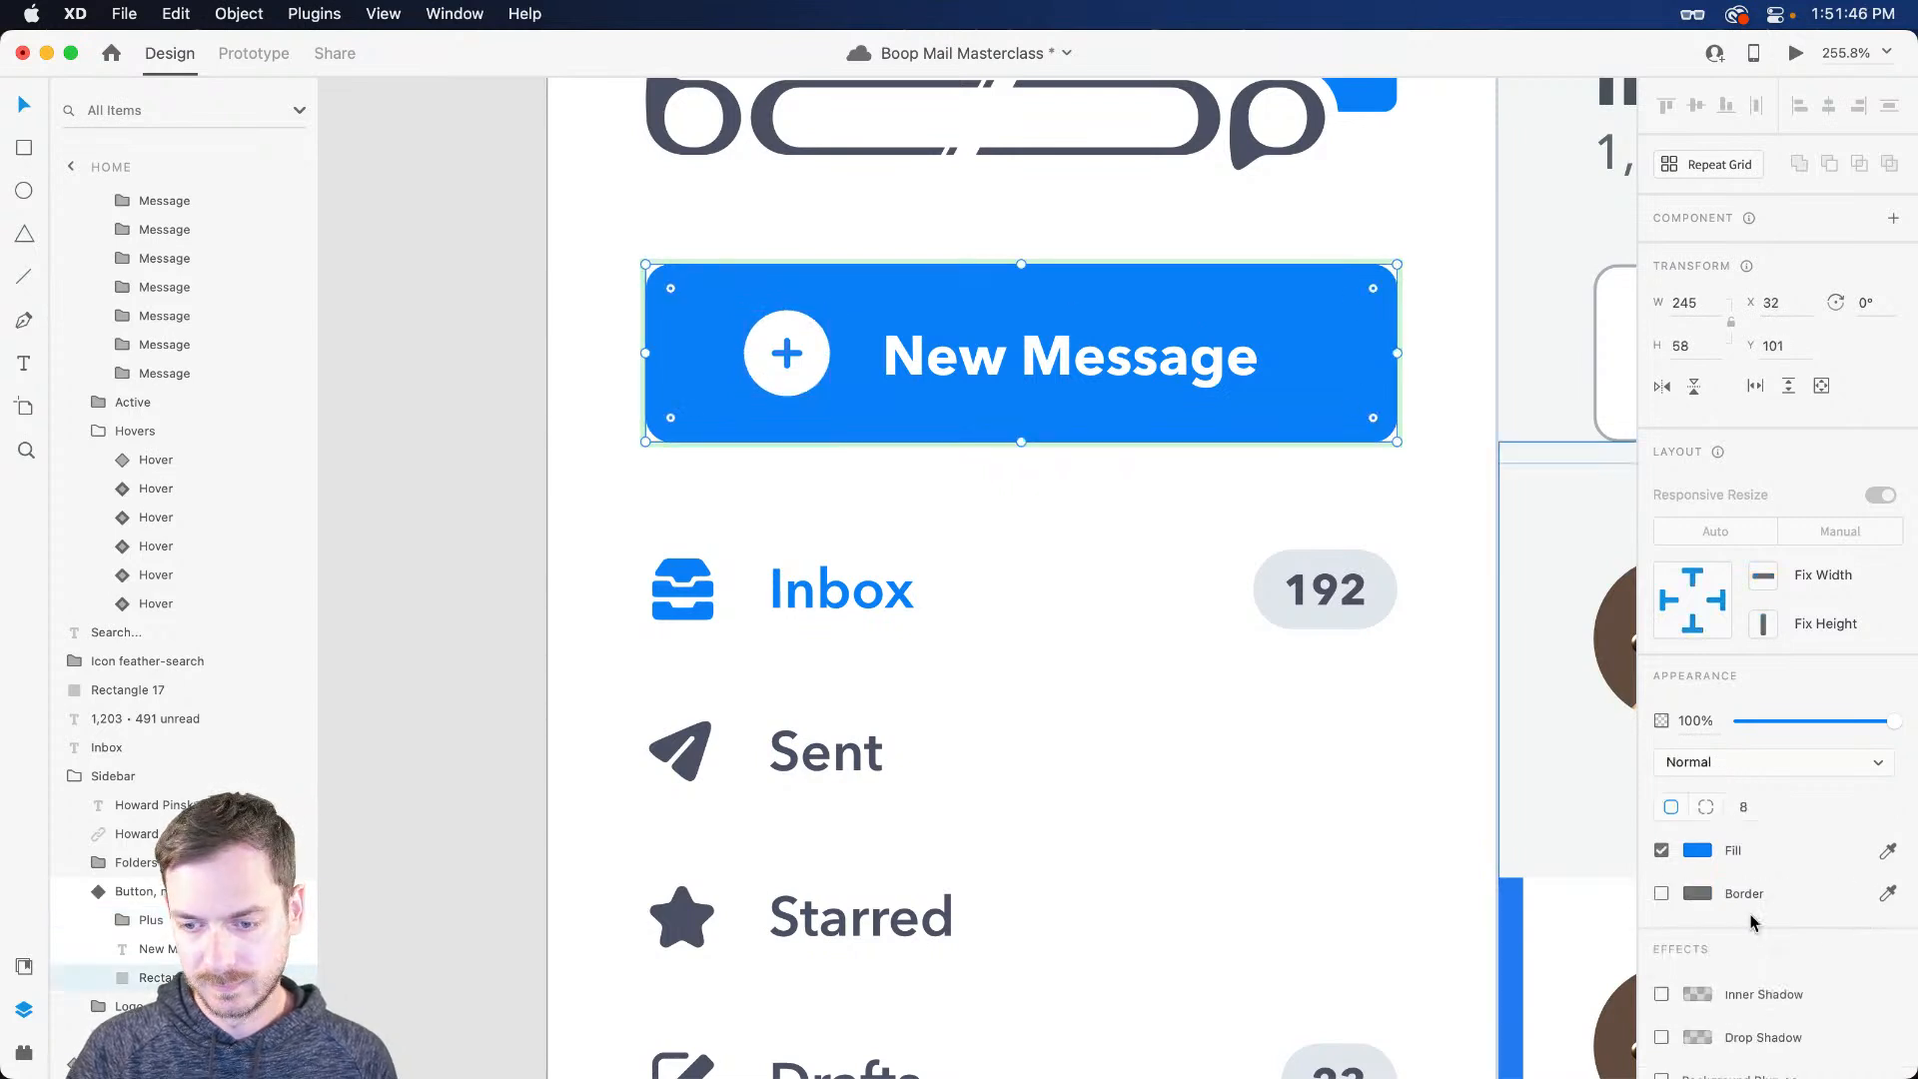
left_click(1698, 850)
left_click_drag(1591, 749, 1568, 740)
left_click(1726, 291)
key("Escape")
Step: Set the New Message default state's hover interaction to a Transition to Hover State with animation None
left_click(1744, 256)
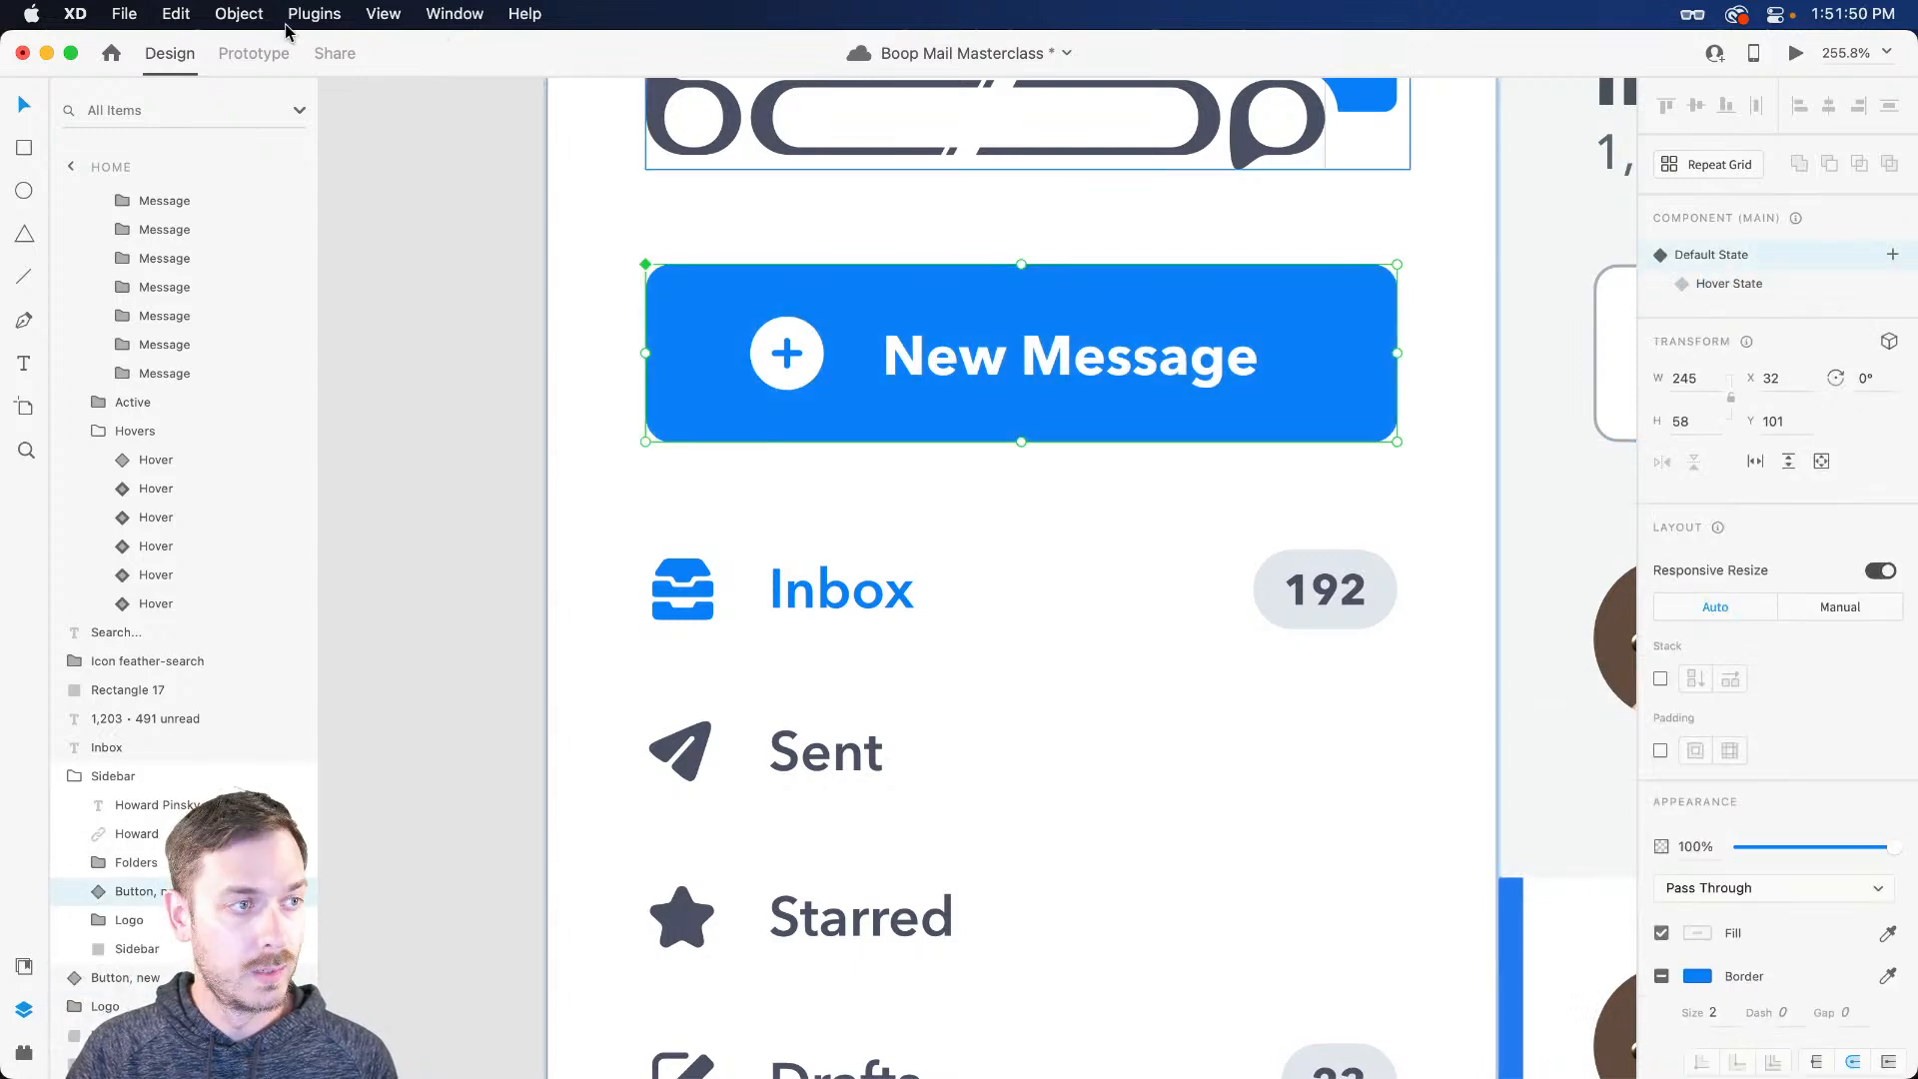
left_click(254, 53)
left_click(1806, 435)
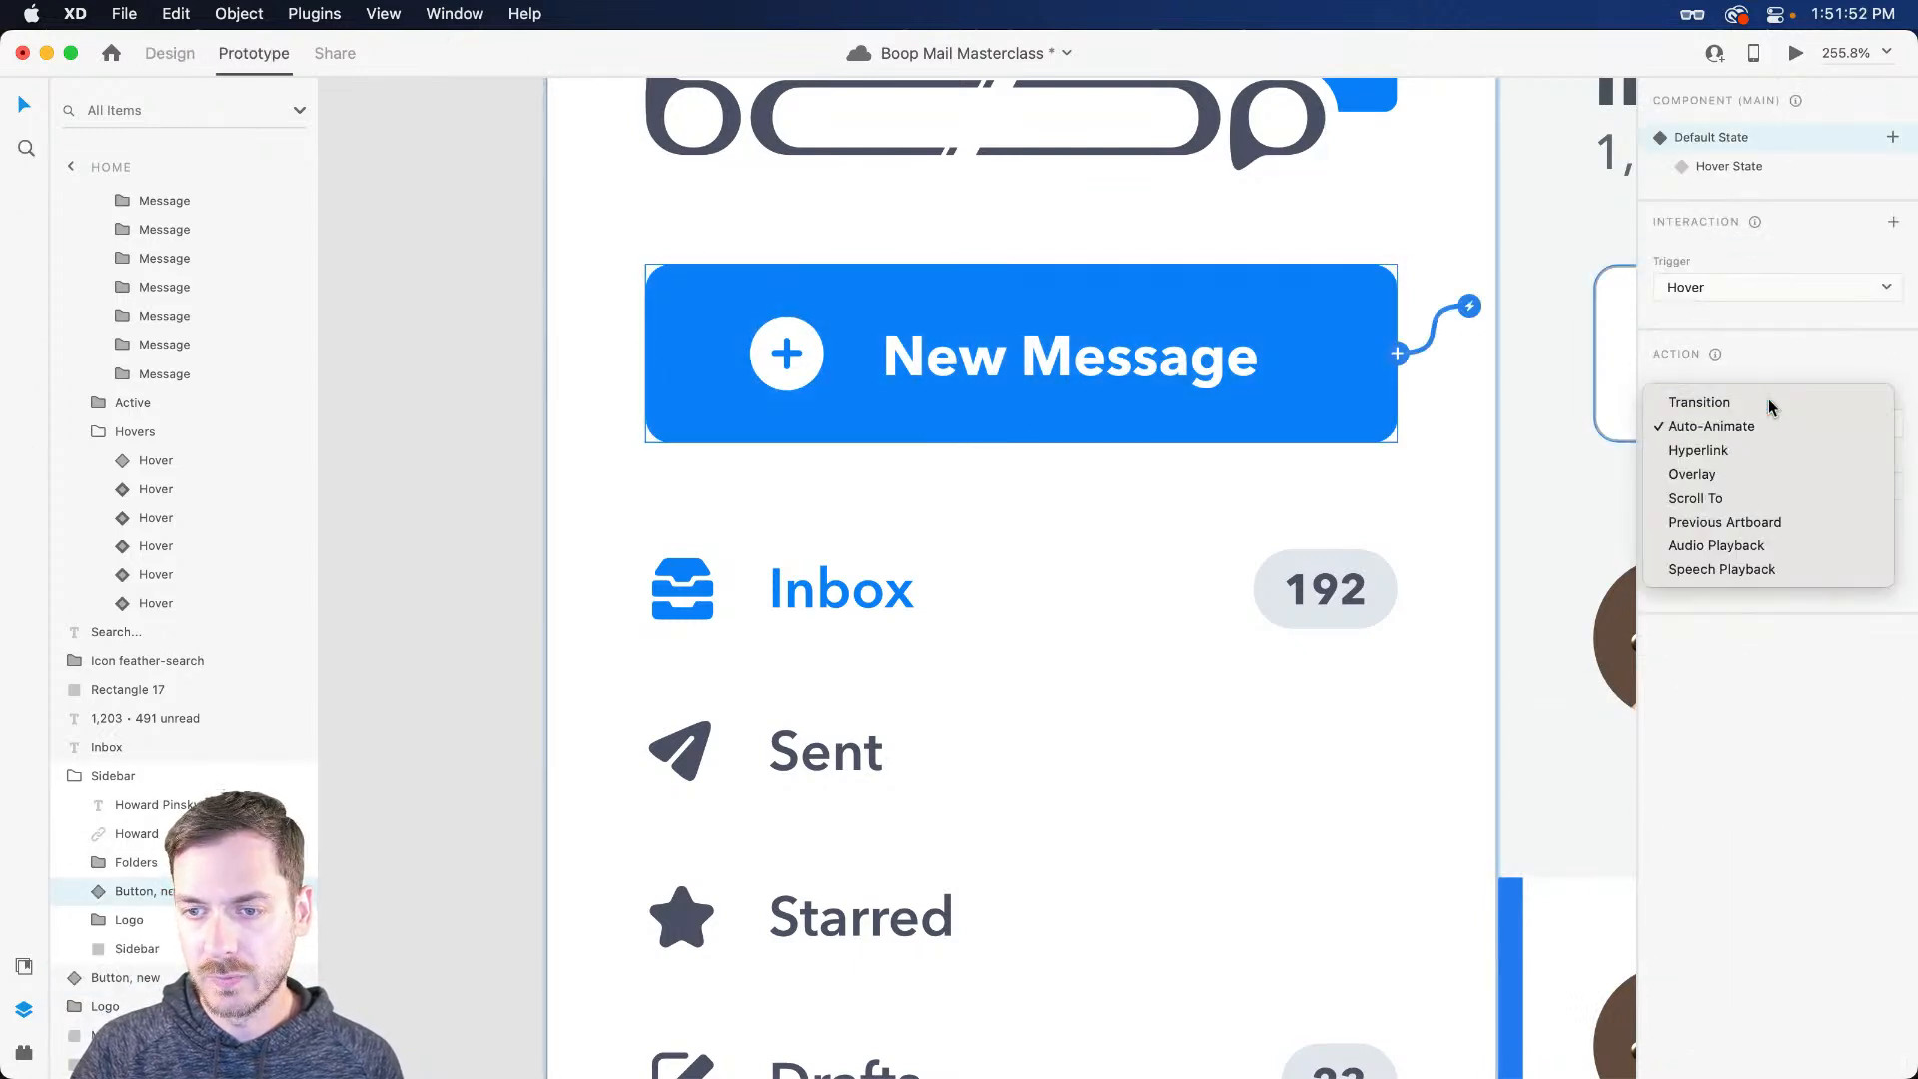
left_click(1770, 404)
left_click(1696, 574)
left_click(1710, 549)
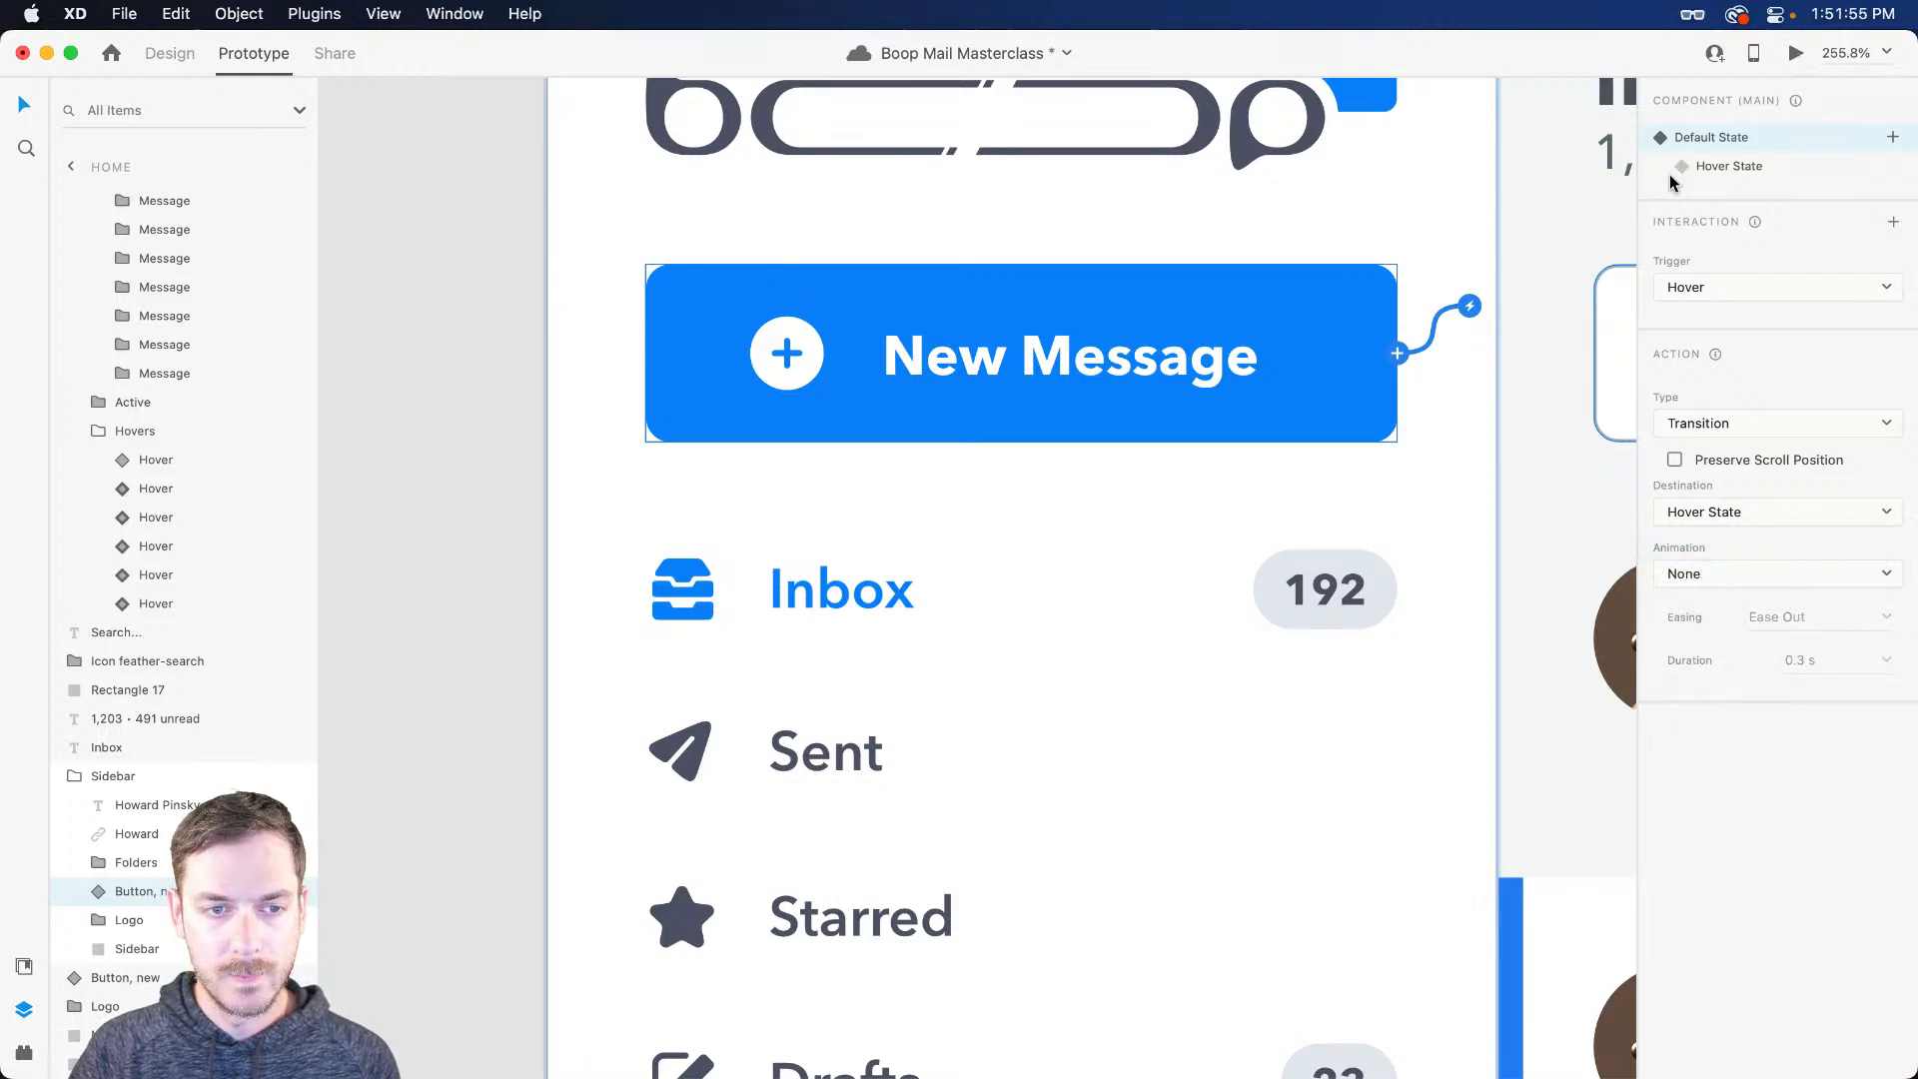
Step: Preview the light Home screen and test the New Message button's hover and the message list's scrolling
left_click(1795, 53)
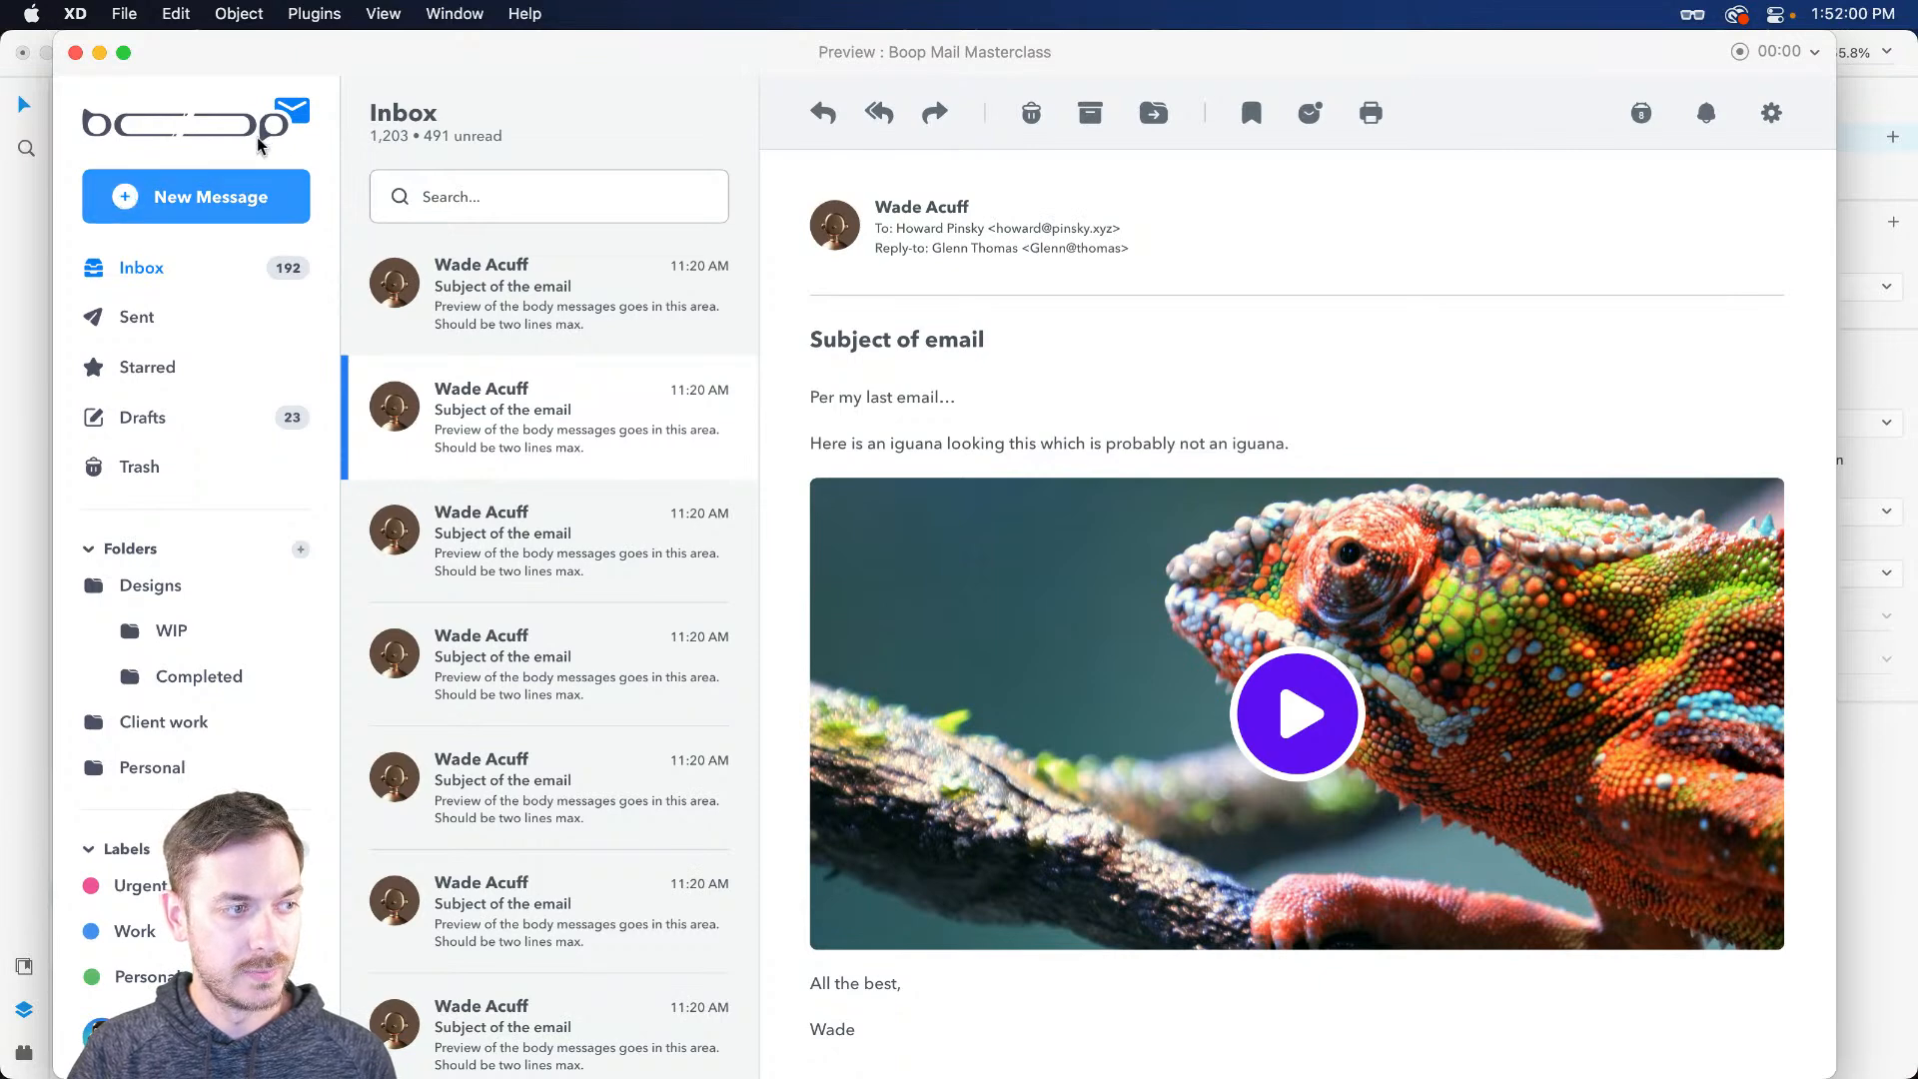
left_click(237, 198)
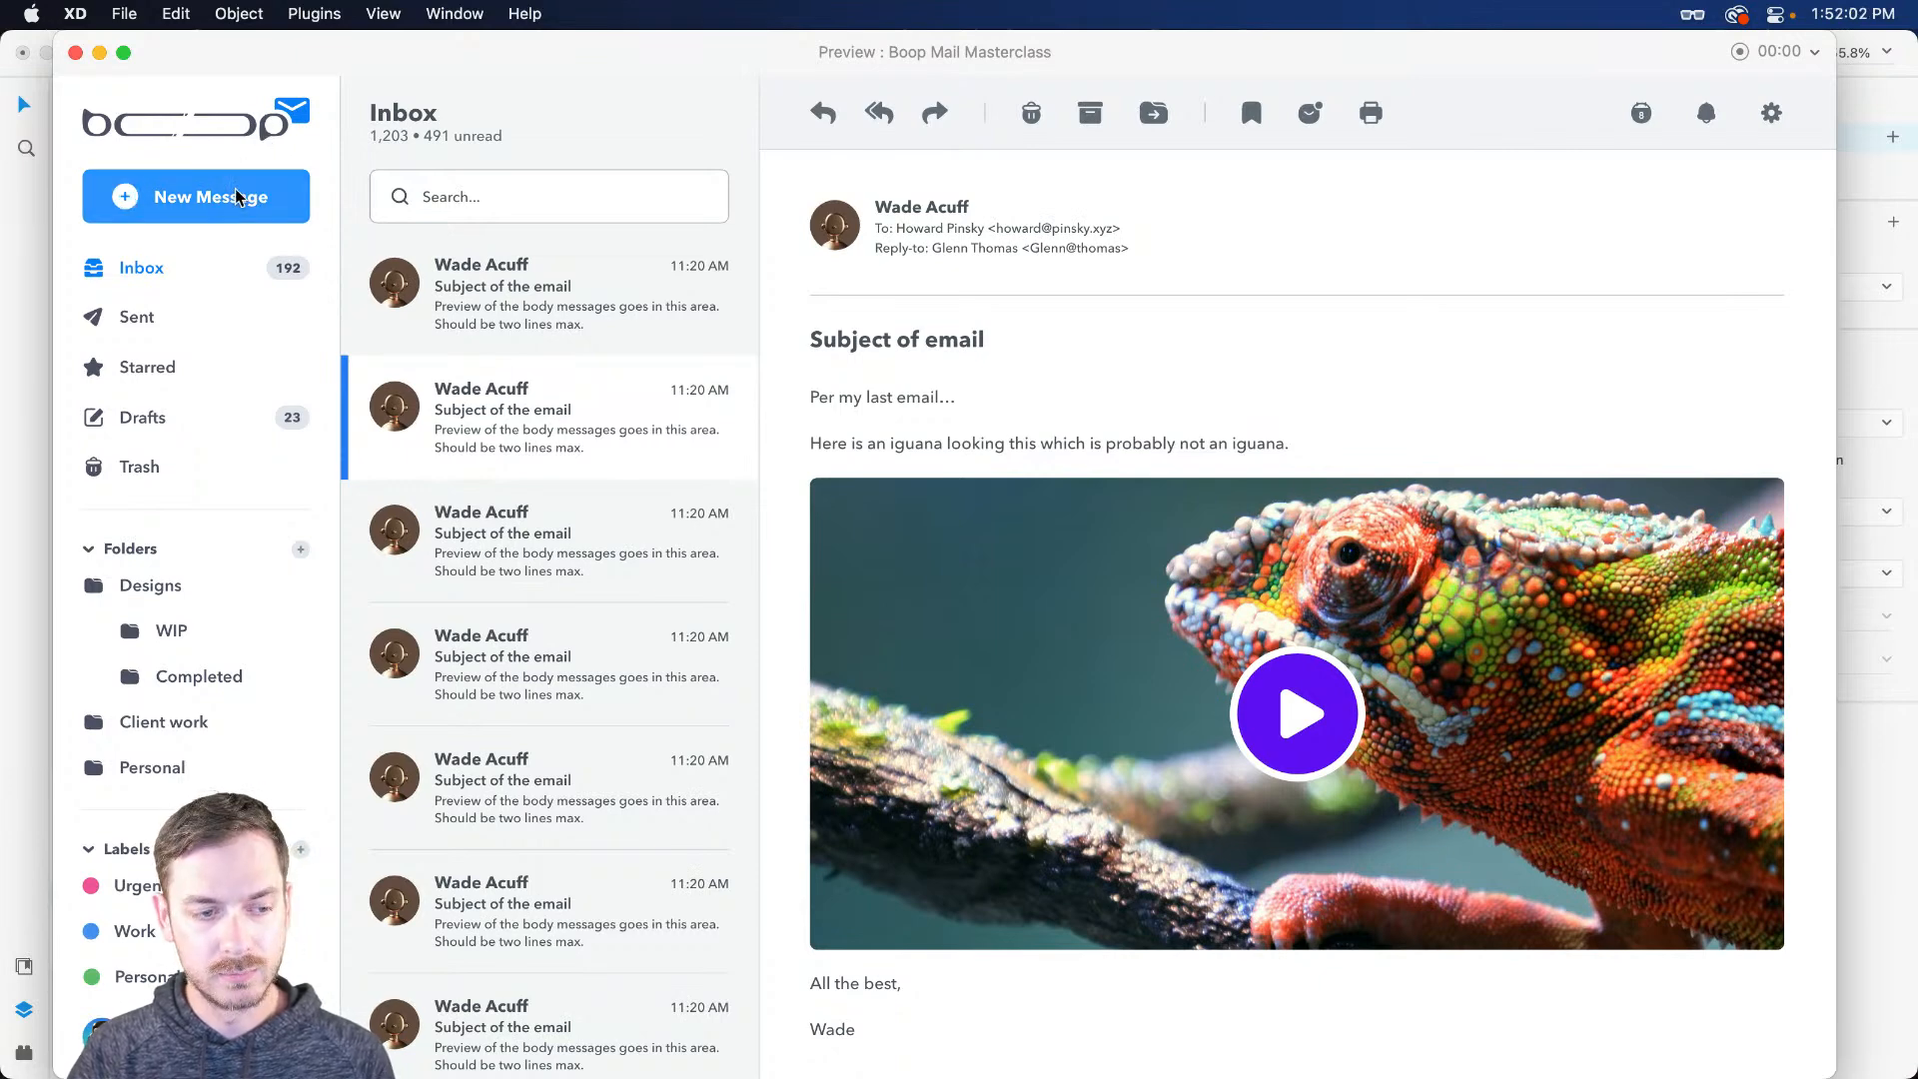
scroll(519, 385, "down", 3)
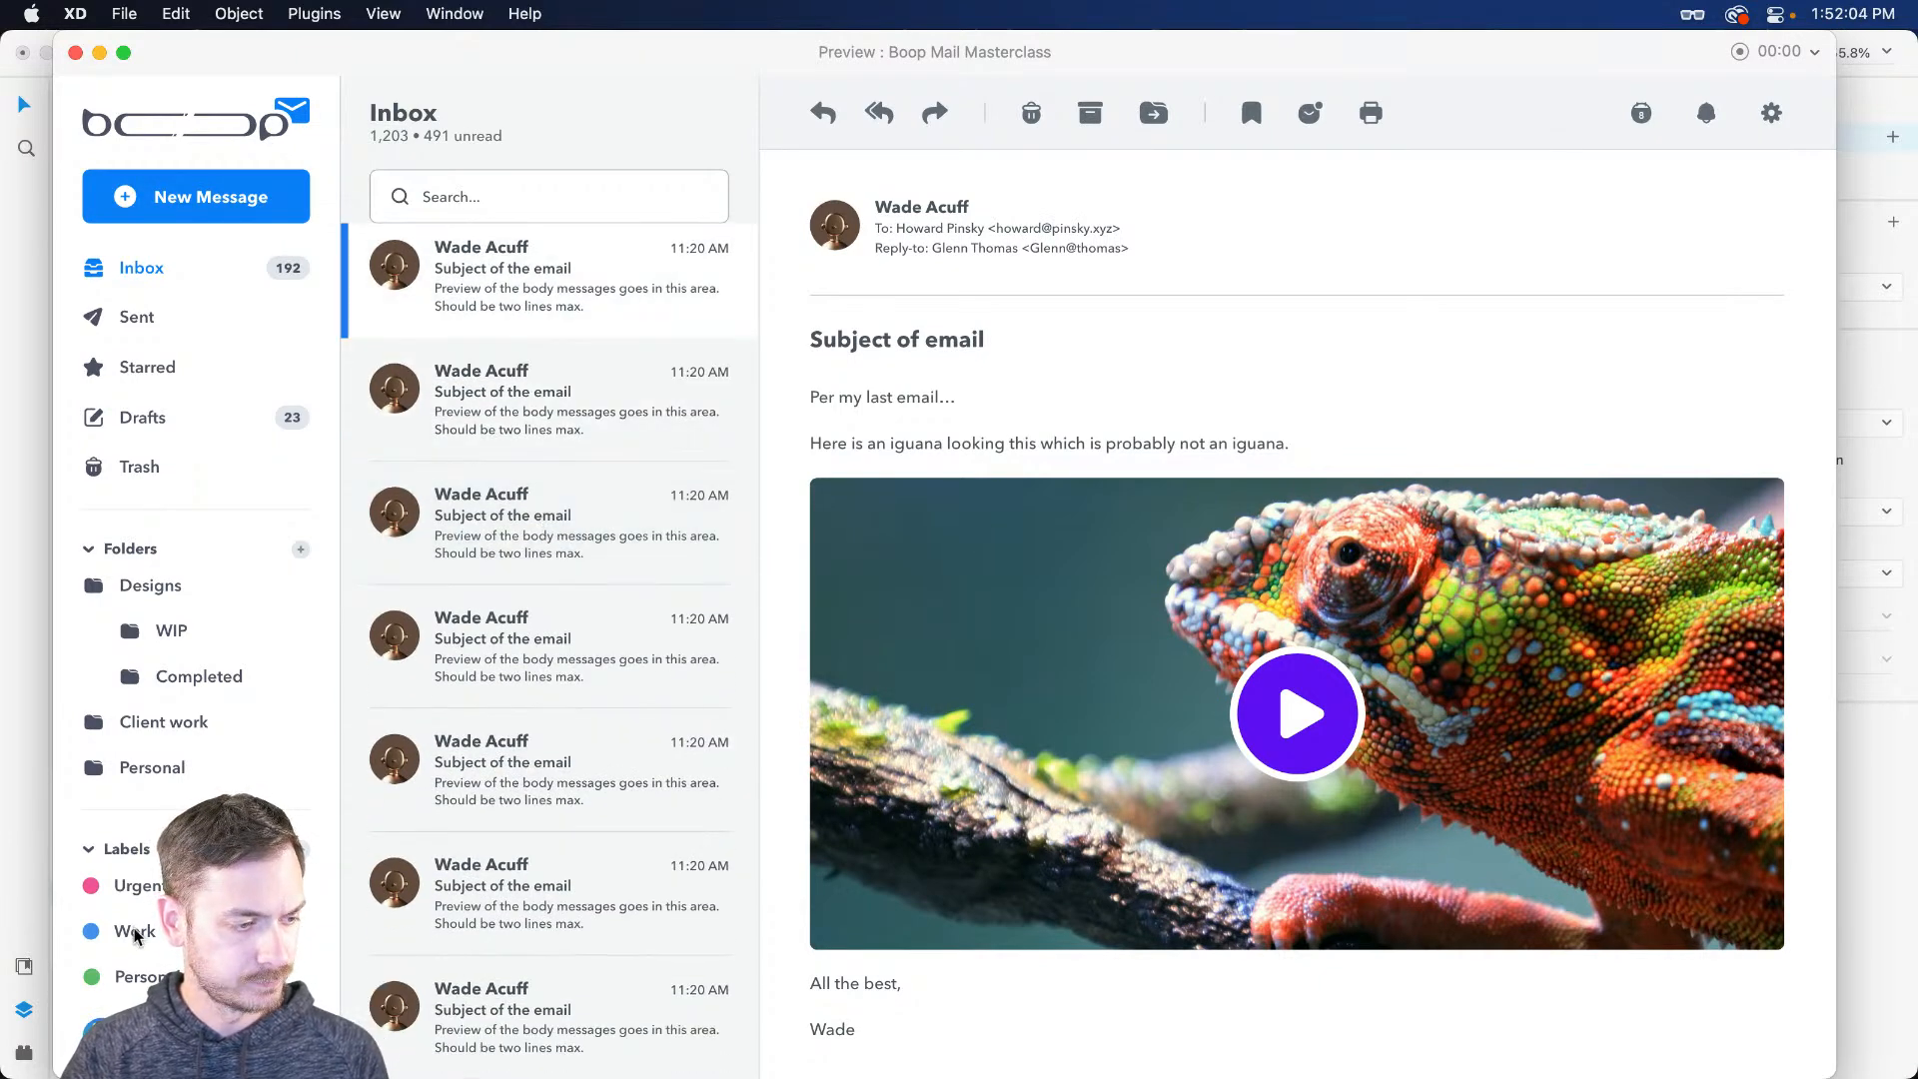
key("super+w")
Step: Return to design mode and select the Labels header in the light Home sidebar
scroll(734, 652, "down", 5)
scroll(737, 655, "down", 12)
scroll(912, 317, "up", 3)
scroll(903, 329, "up", 5)
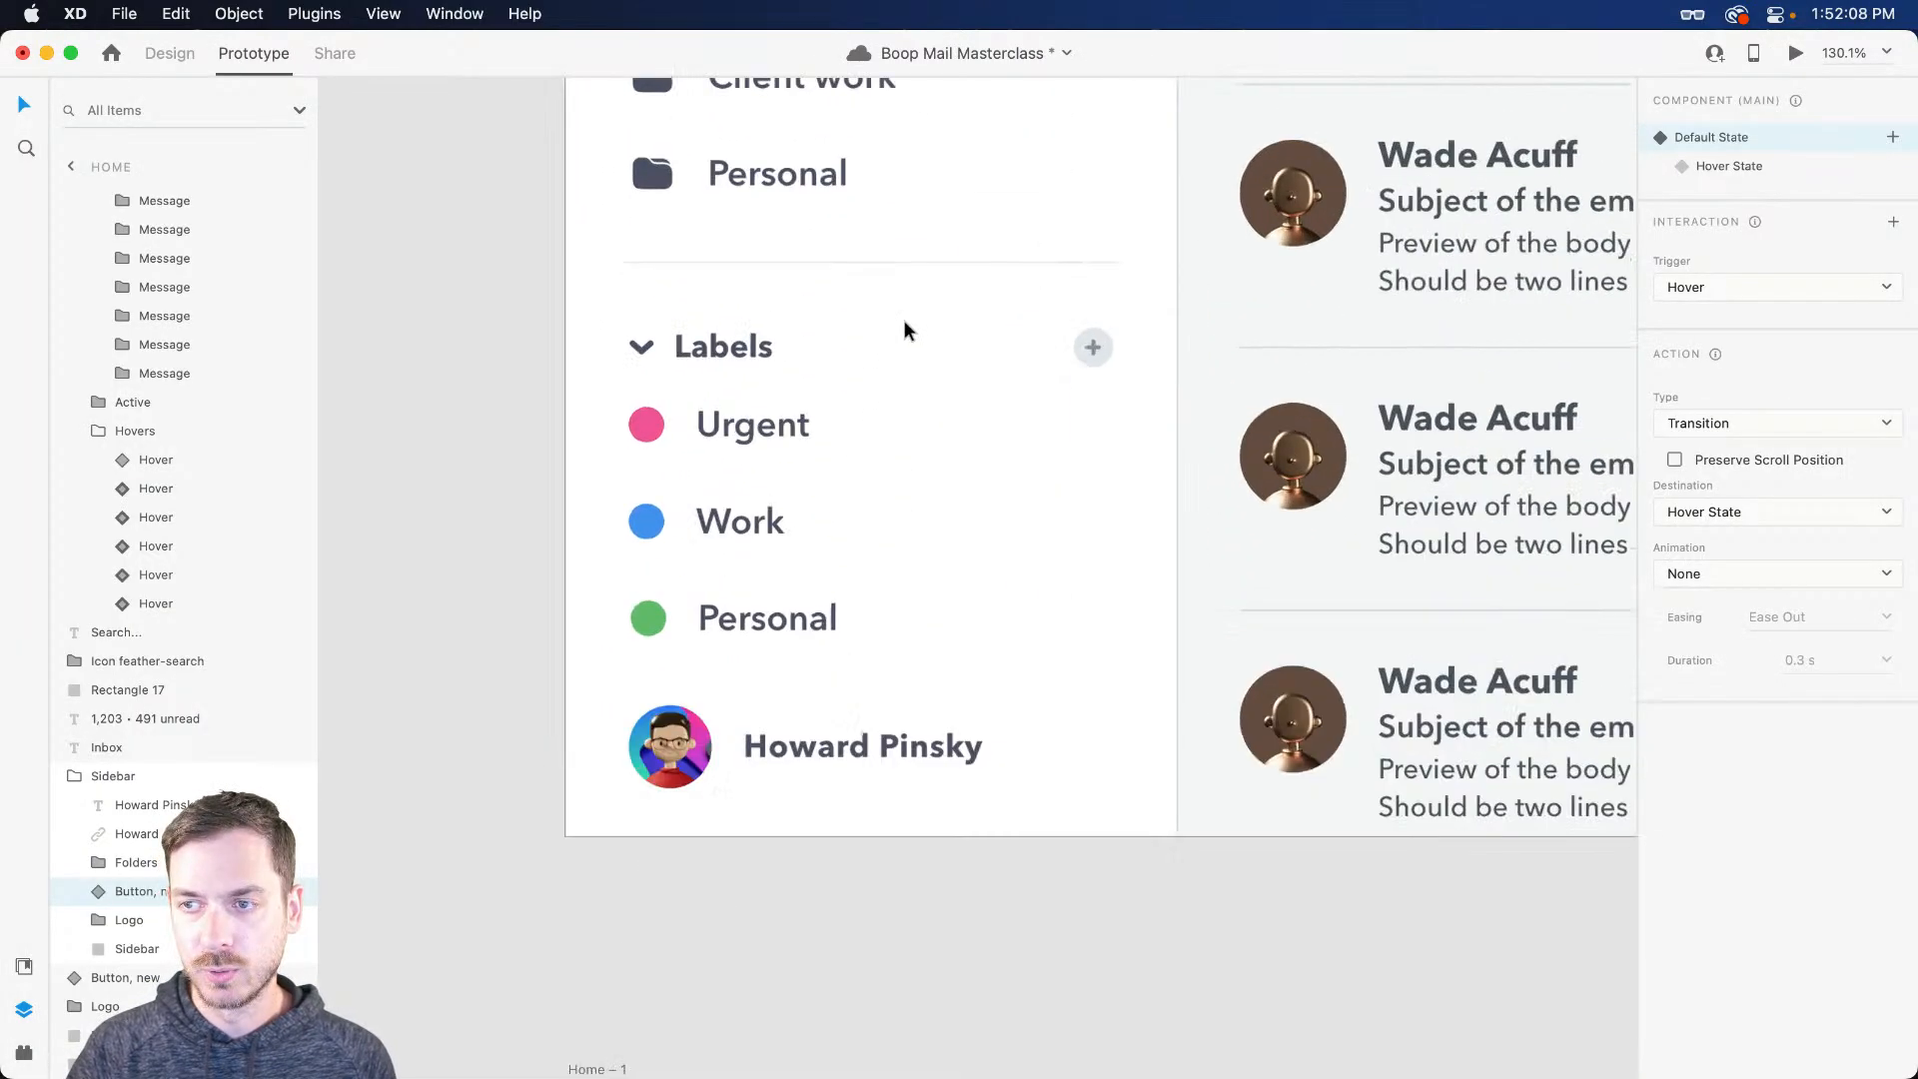
double_click(1122, 351)
key("ctrl+Tab")
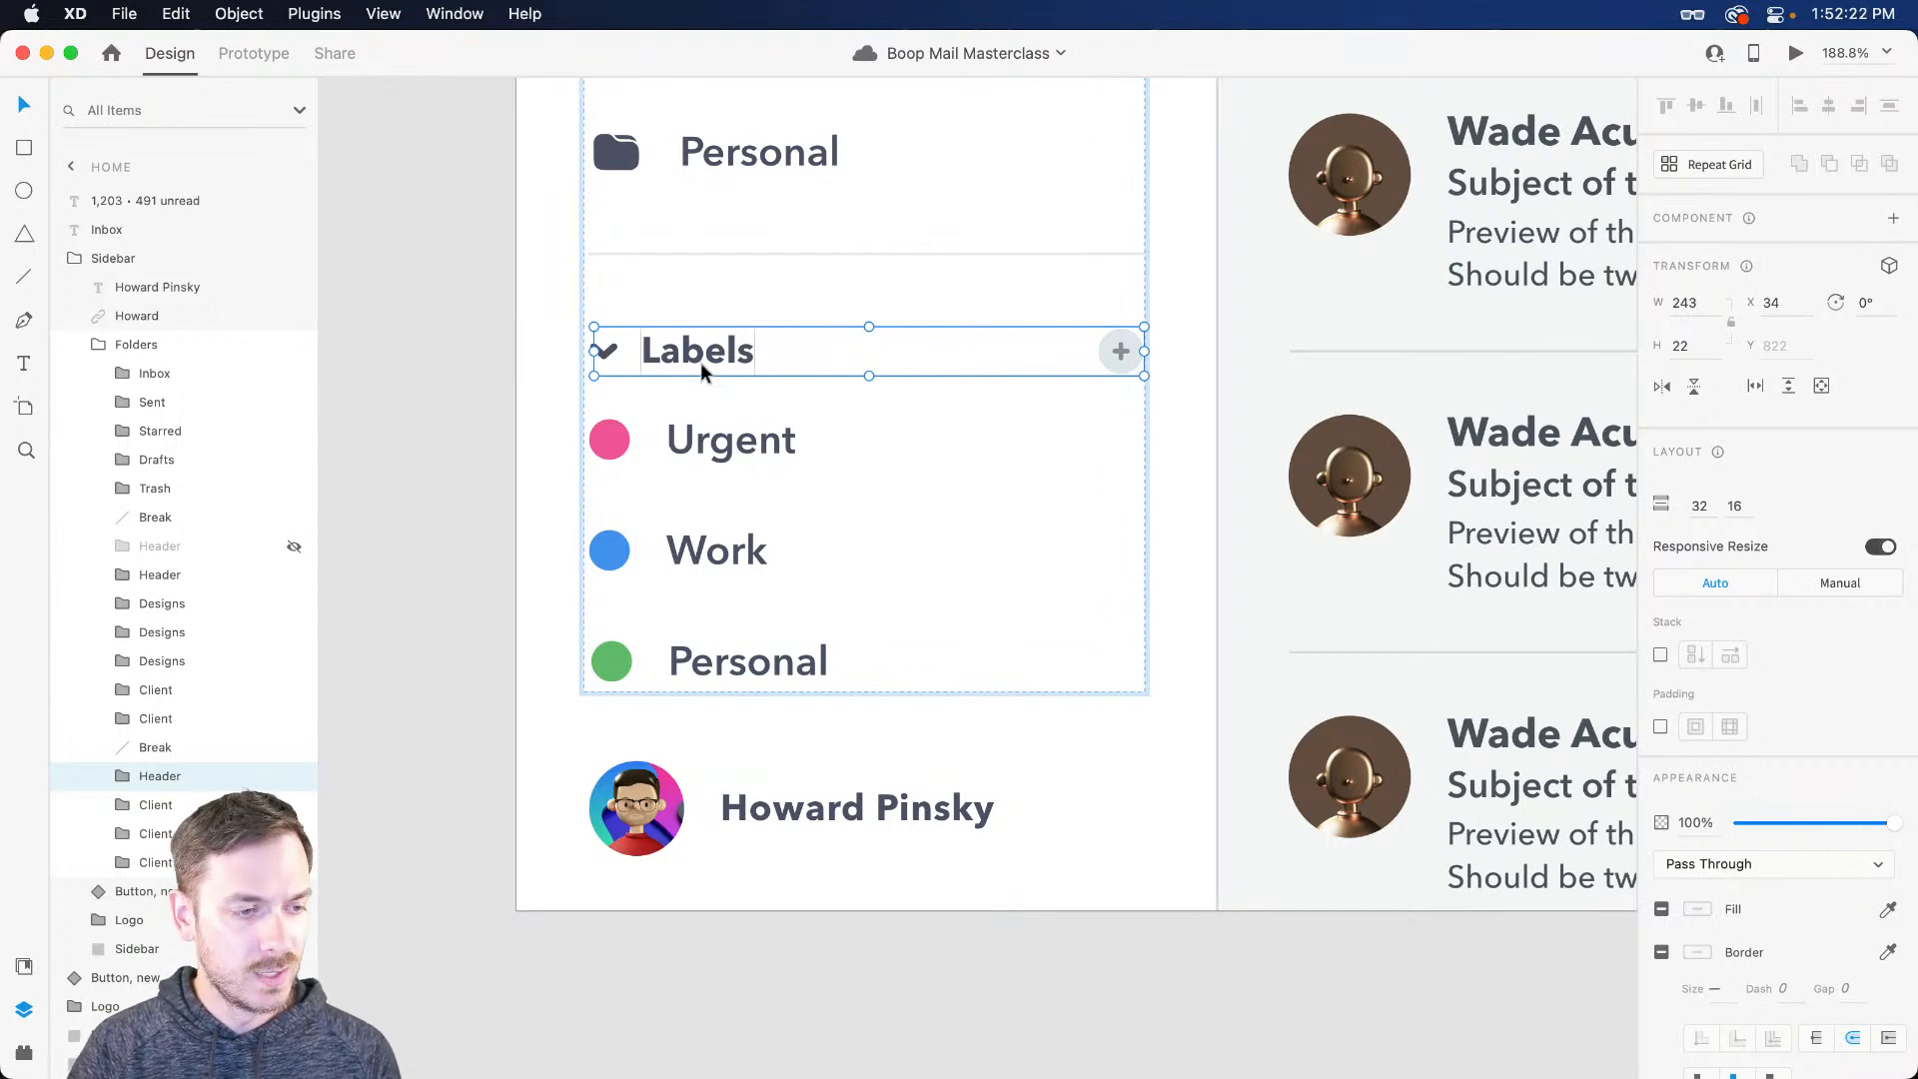
key("r")
left_click_drag(604, 299, 1149, 397)
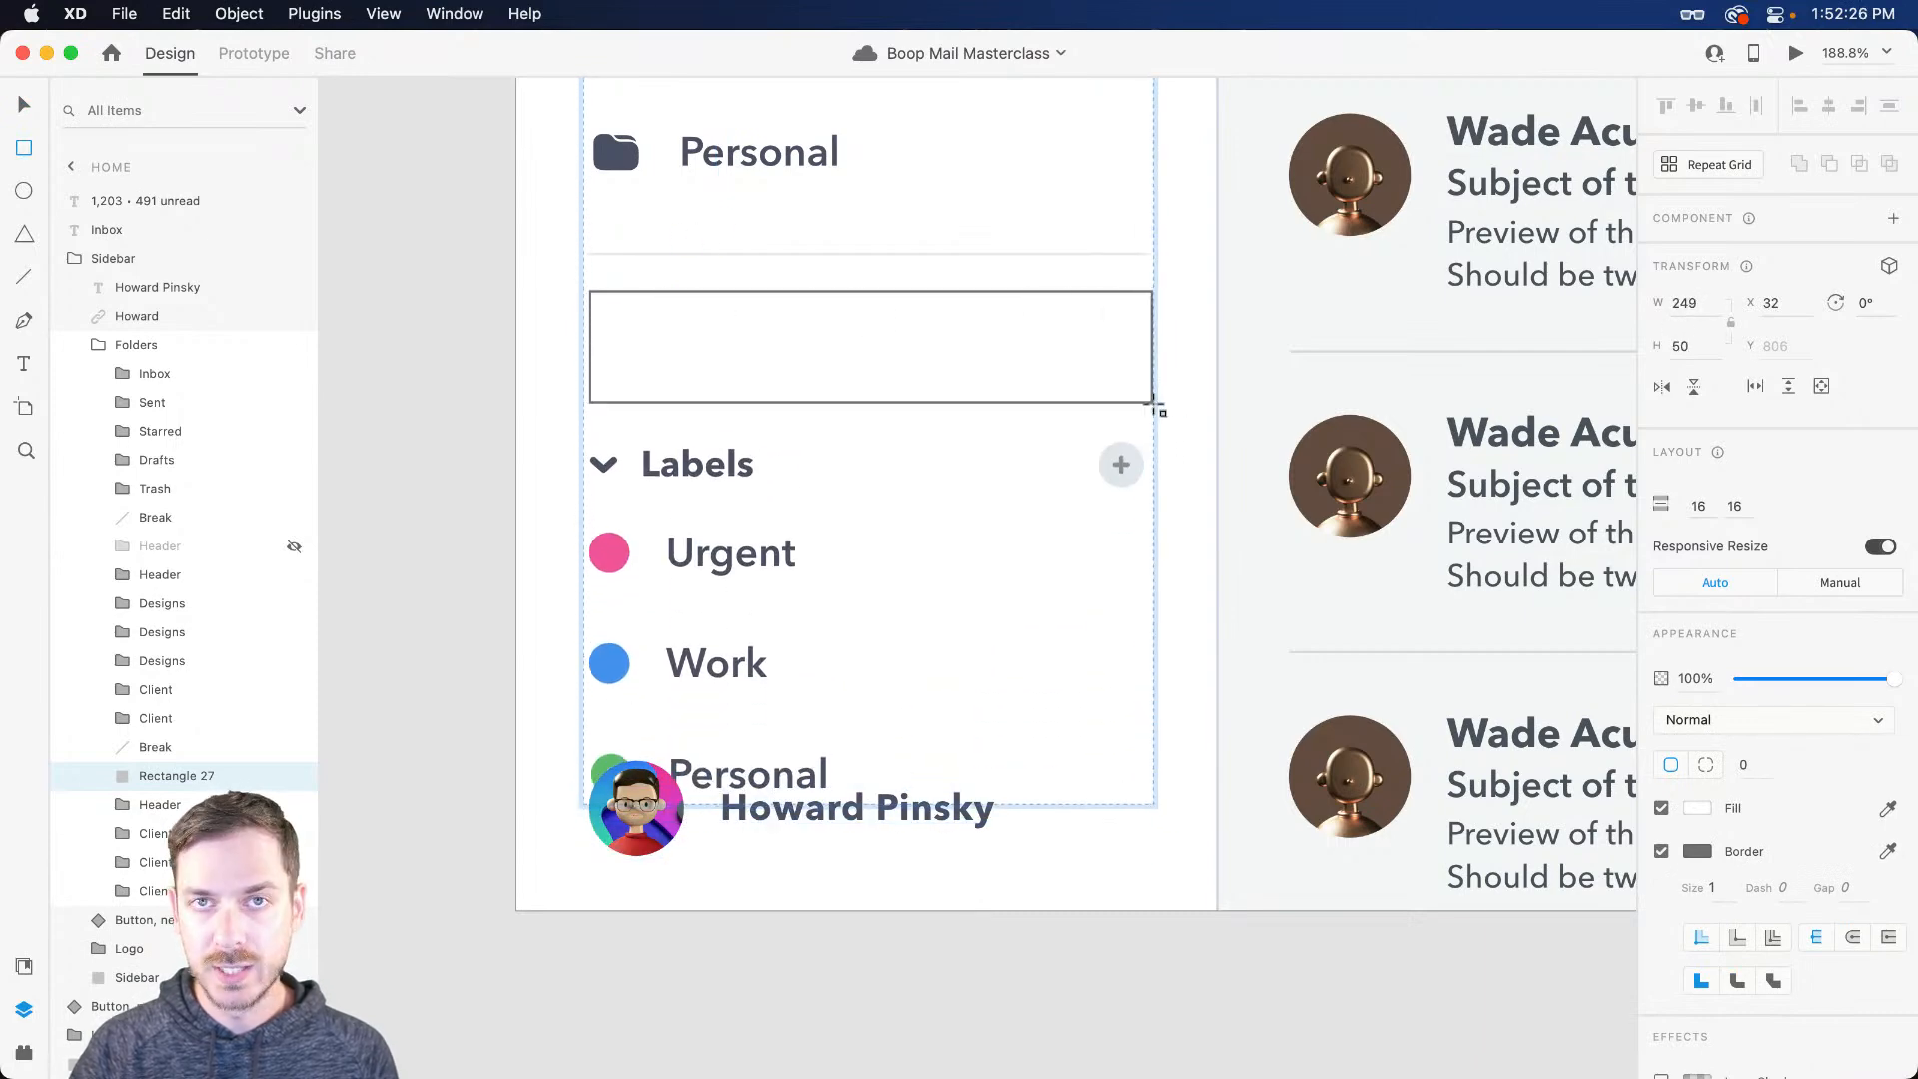
key("super+z")
double_click(1116, 358)
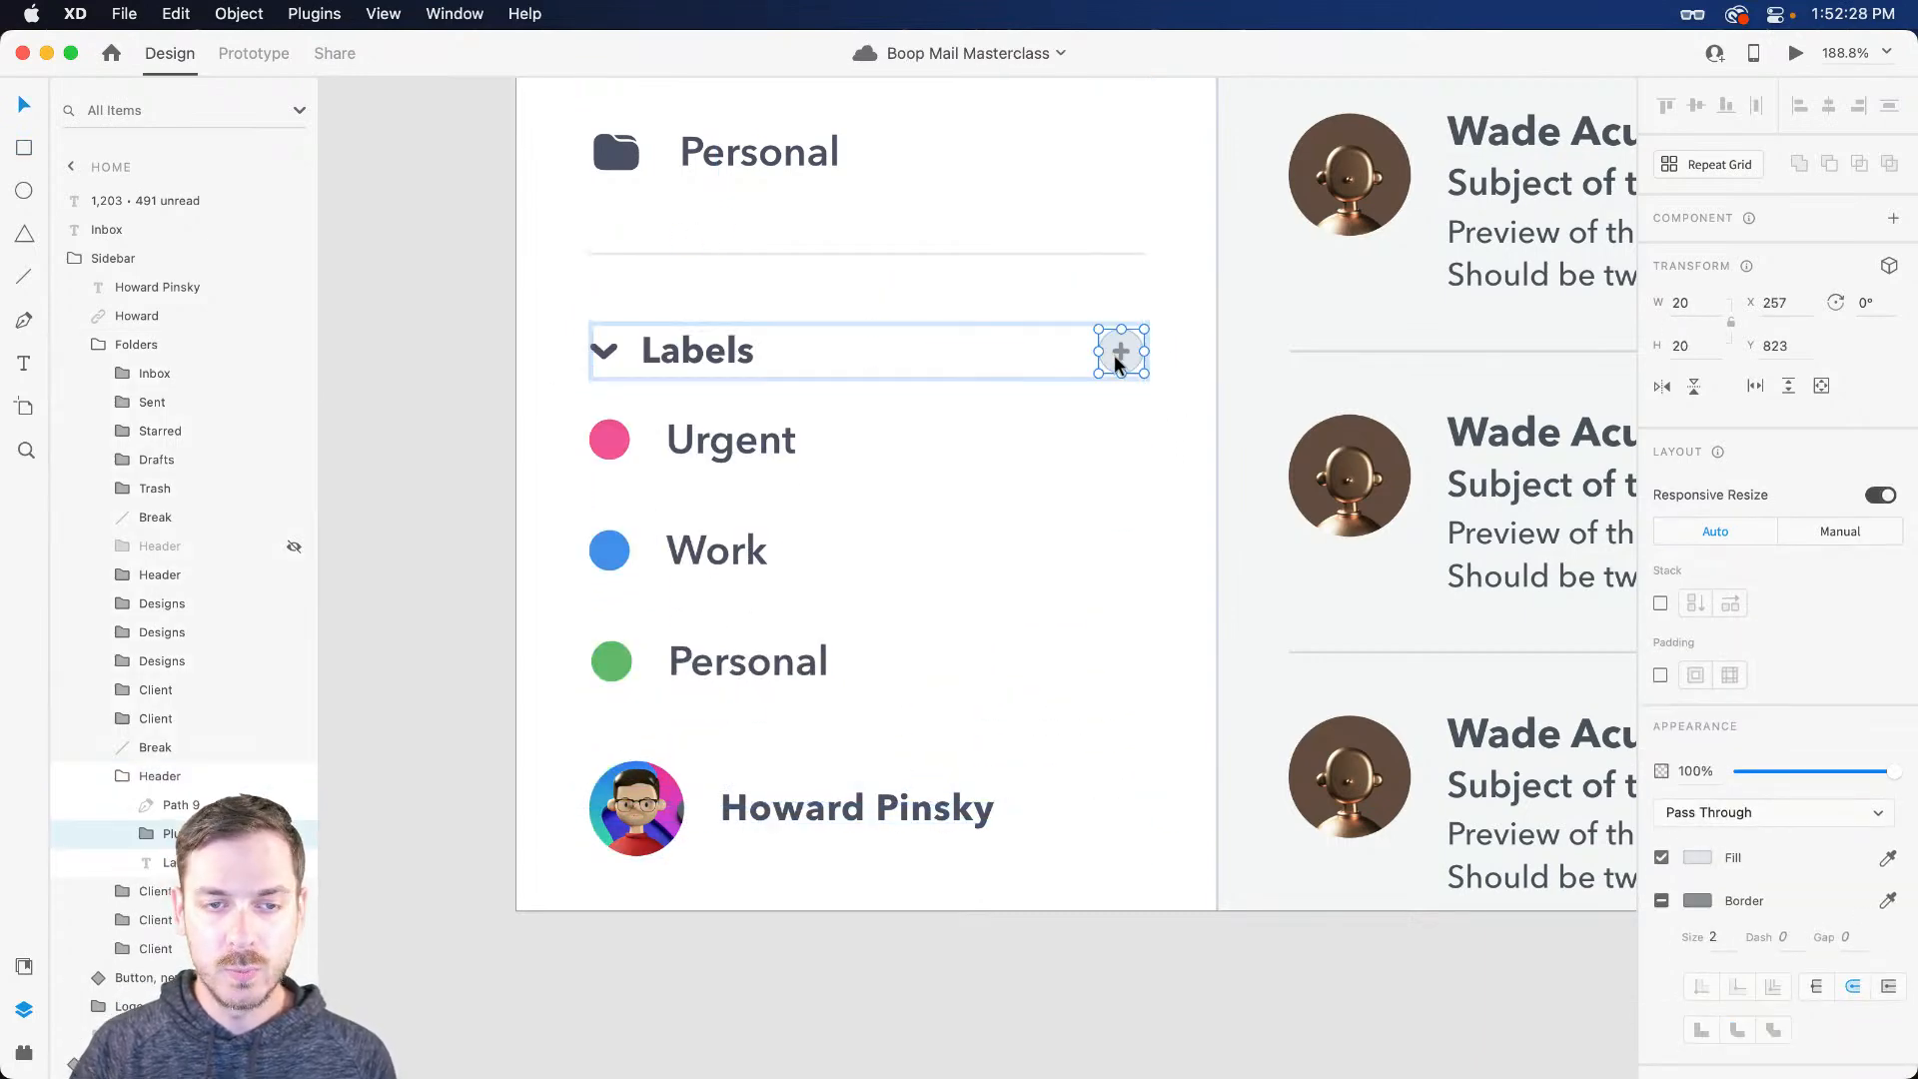
key("e")
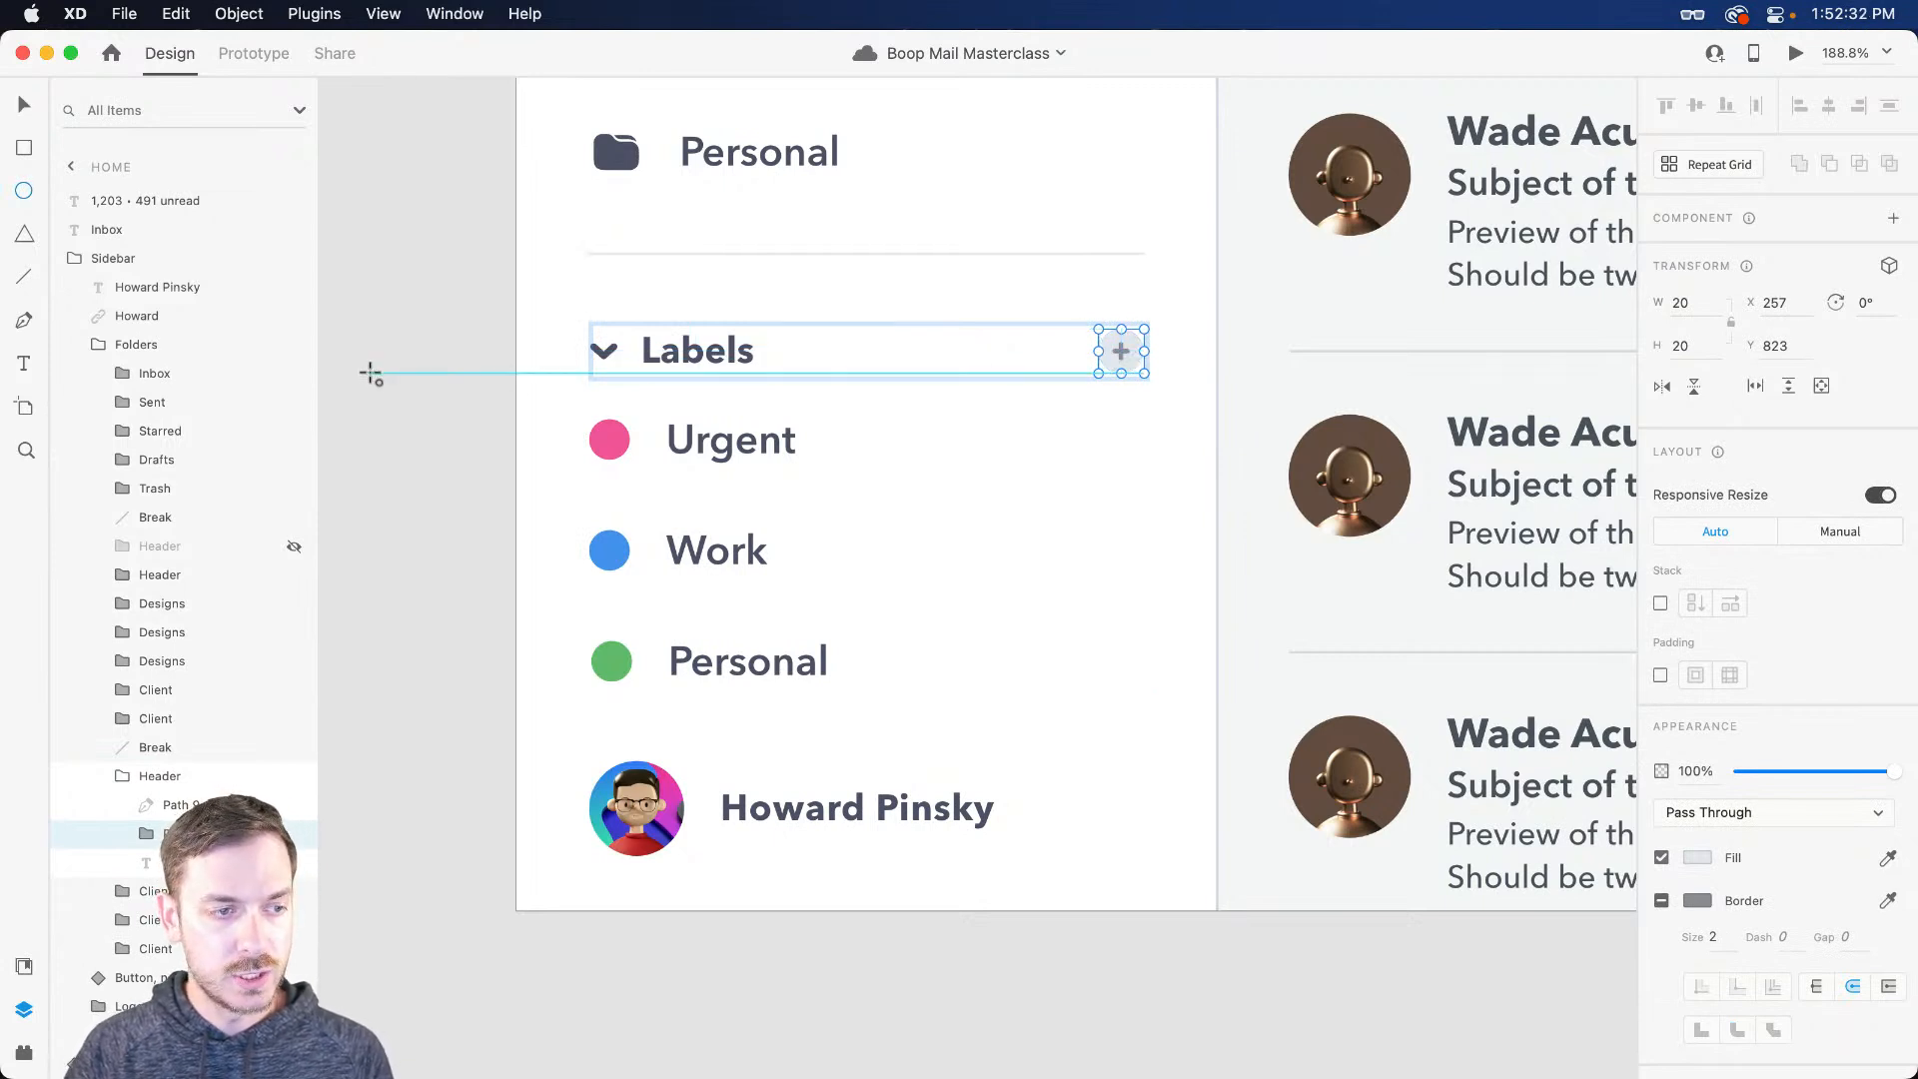
left_click(415, 385)
Step: Draw a rectangle about 251 by 122 over the Labels section and fill it with the message list's light grey background
key("r")
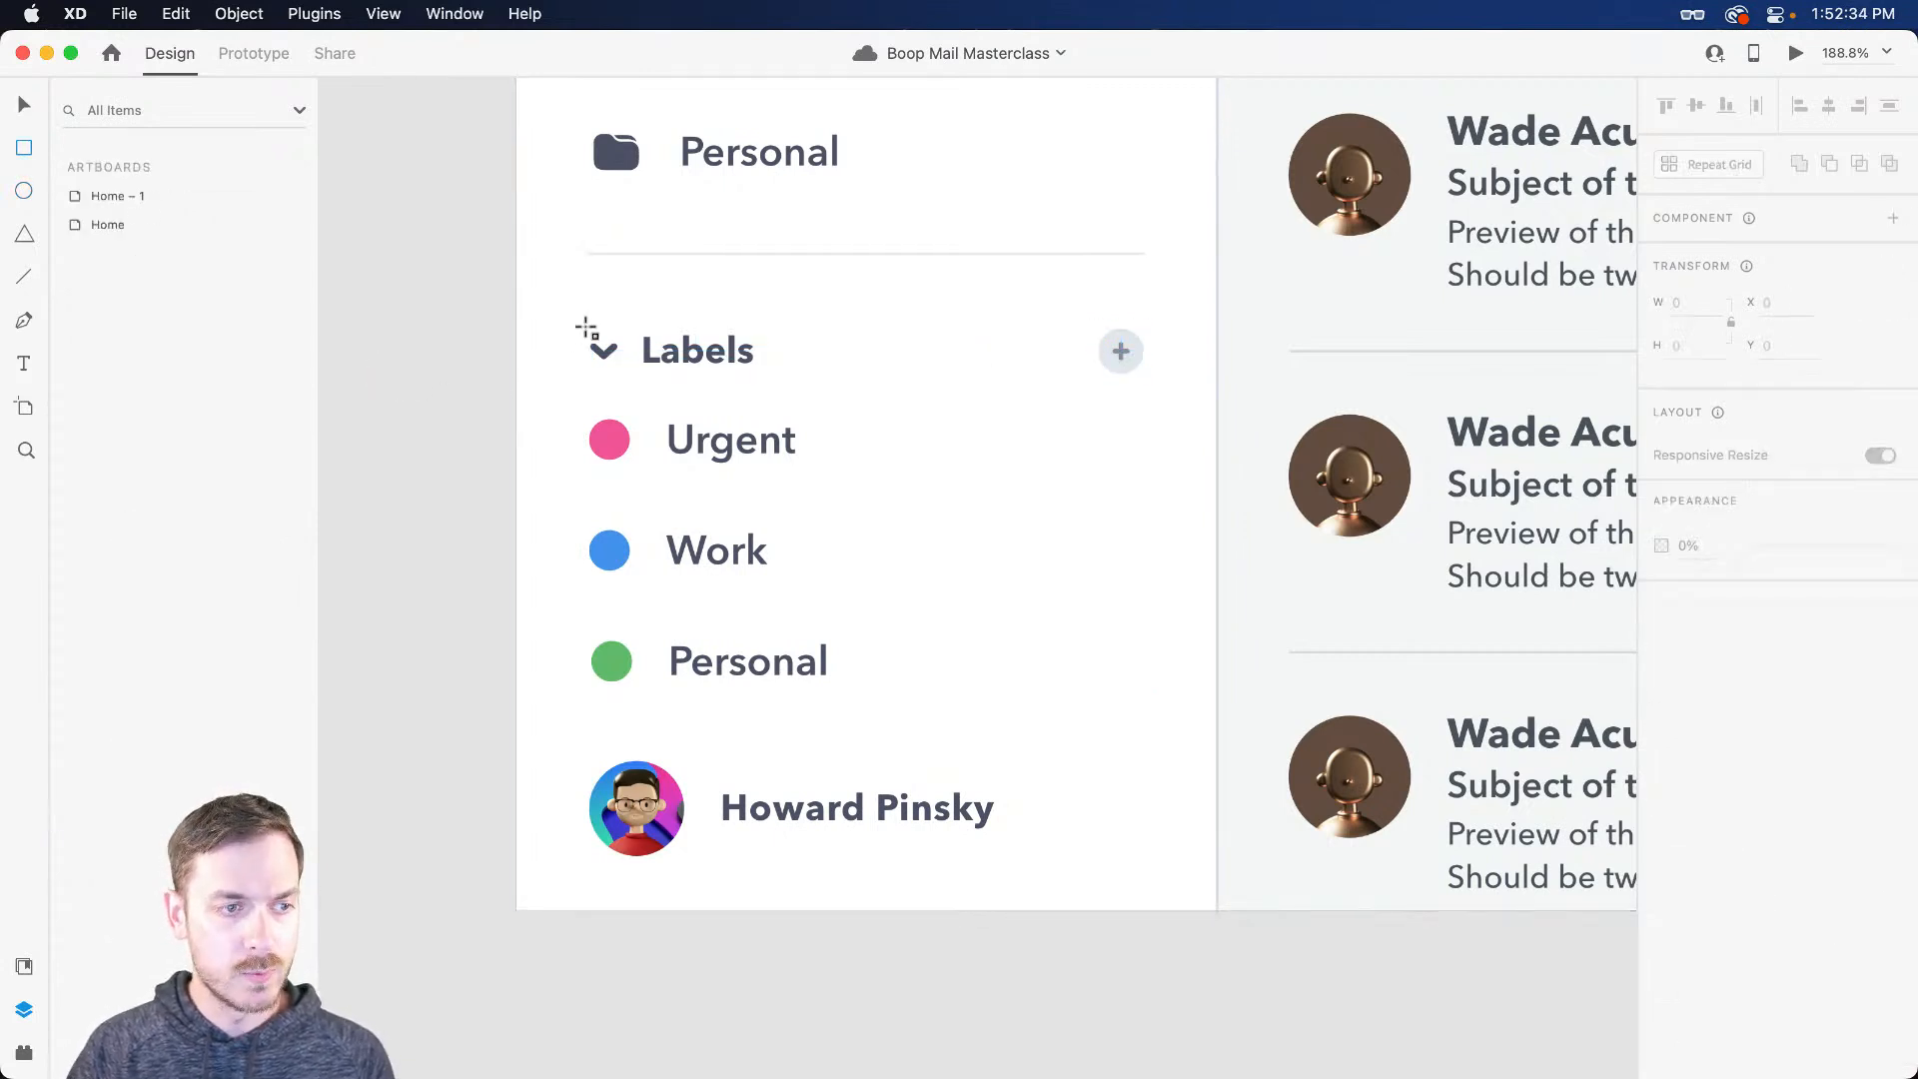
mouse_move(584, 317)
left_mouse_down()
mouse_move(796, 423)
mouse_move(1122, 437)
mouse_move(1139, 577)
mouse_move(1073, 585)
mouse_move(1152, 590)
left_mouse_up()
key("i")
left_click(1354, 612)
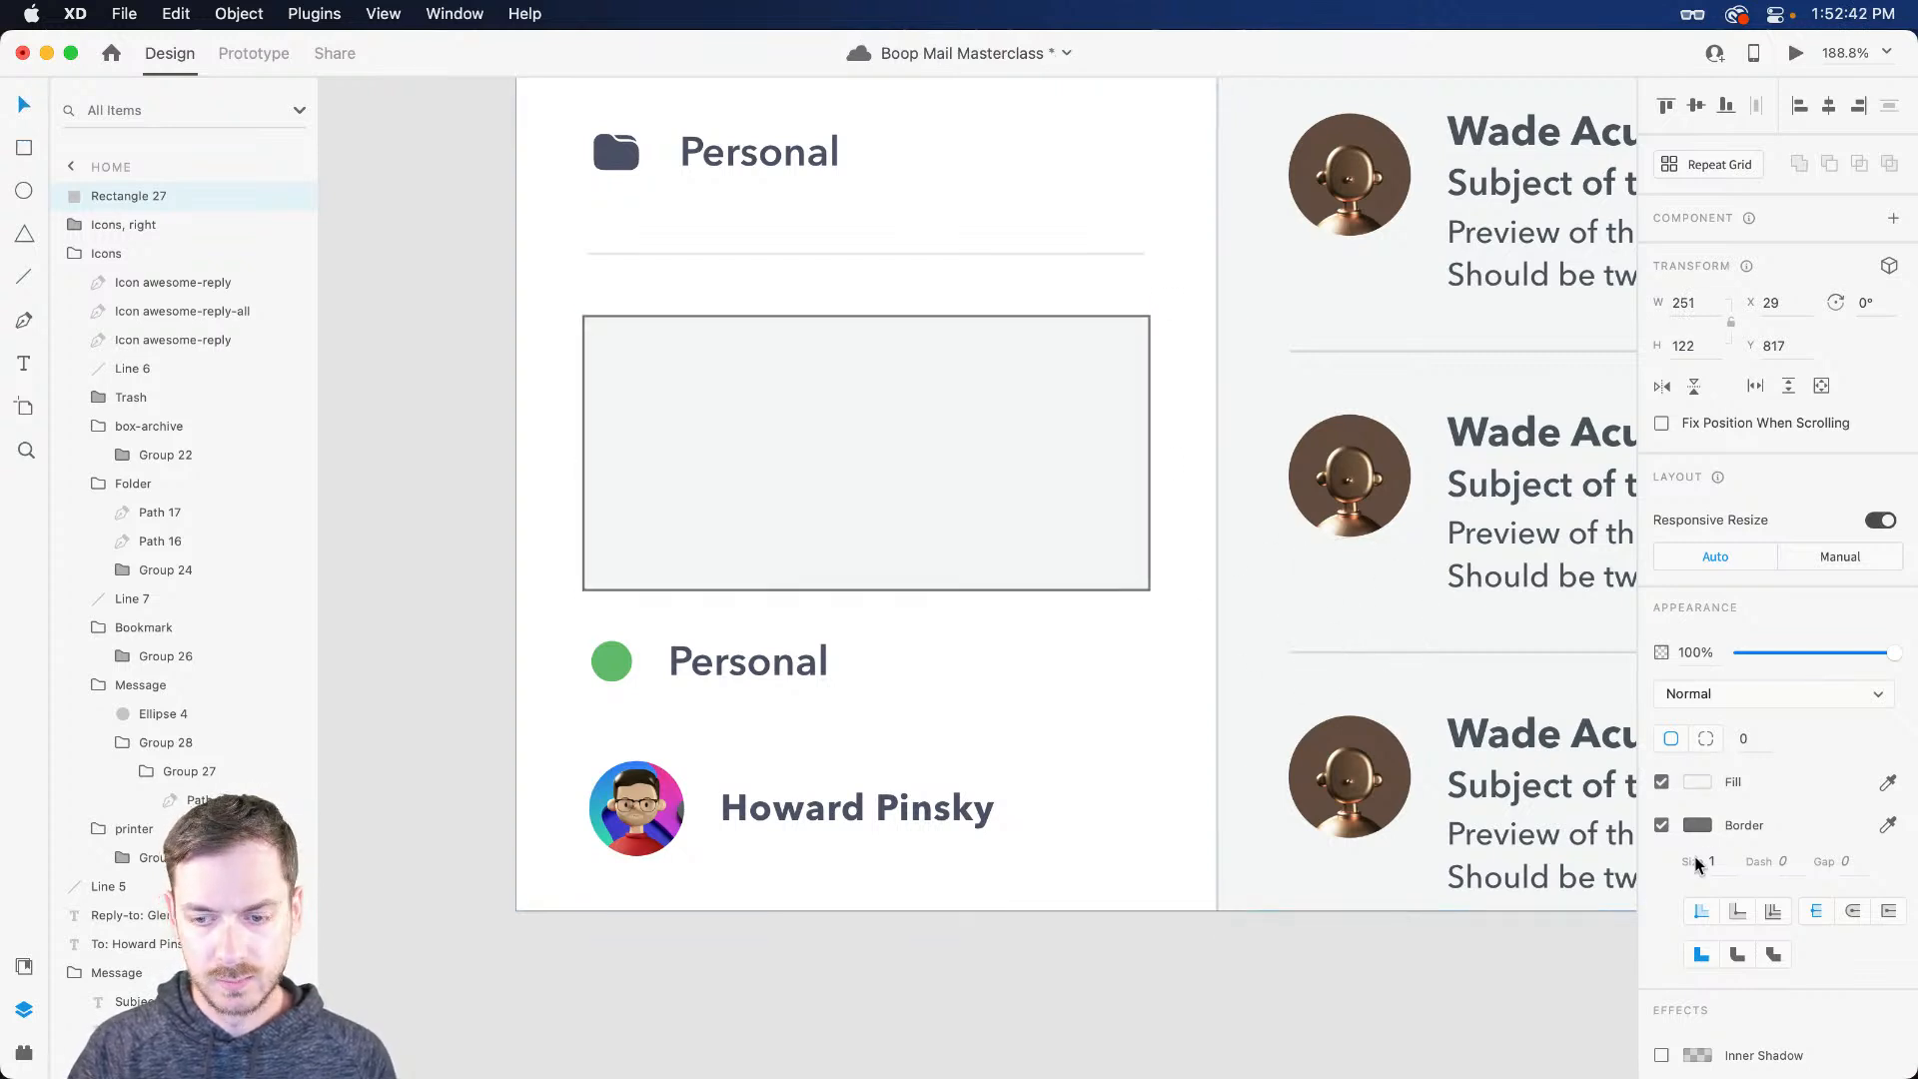
Step: Set the new rectangle's border colour to #C2C7D0 and its corner radius to 4
left_click(1697, 825)
left_click_drag(1630, 777, 1618, 763)
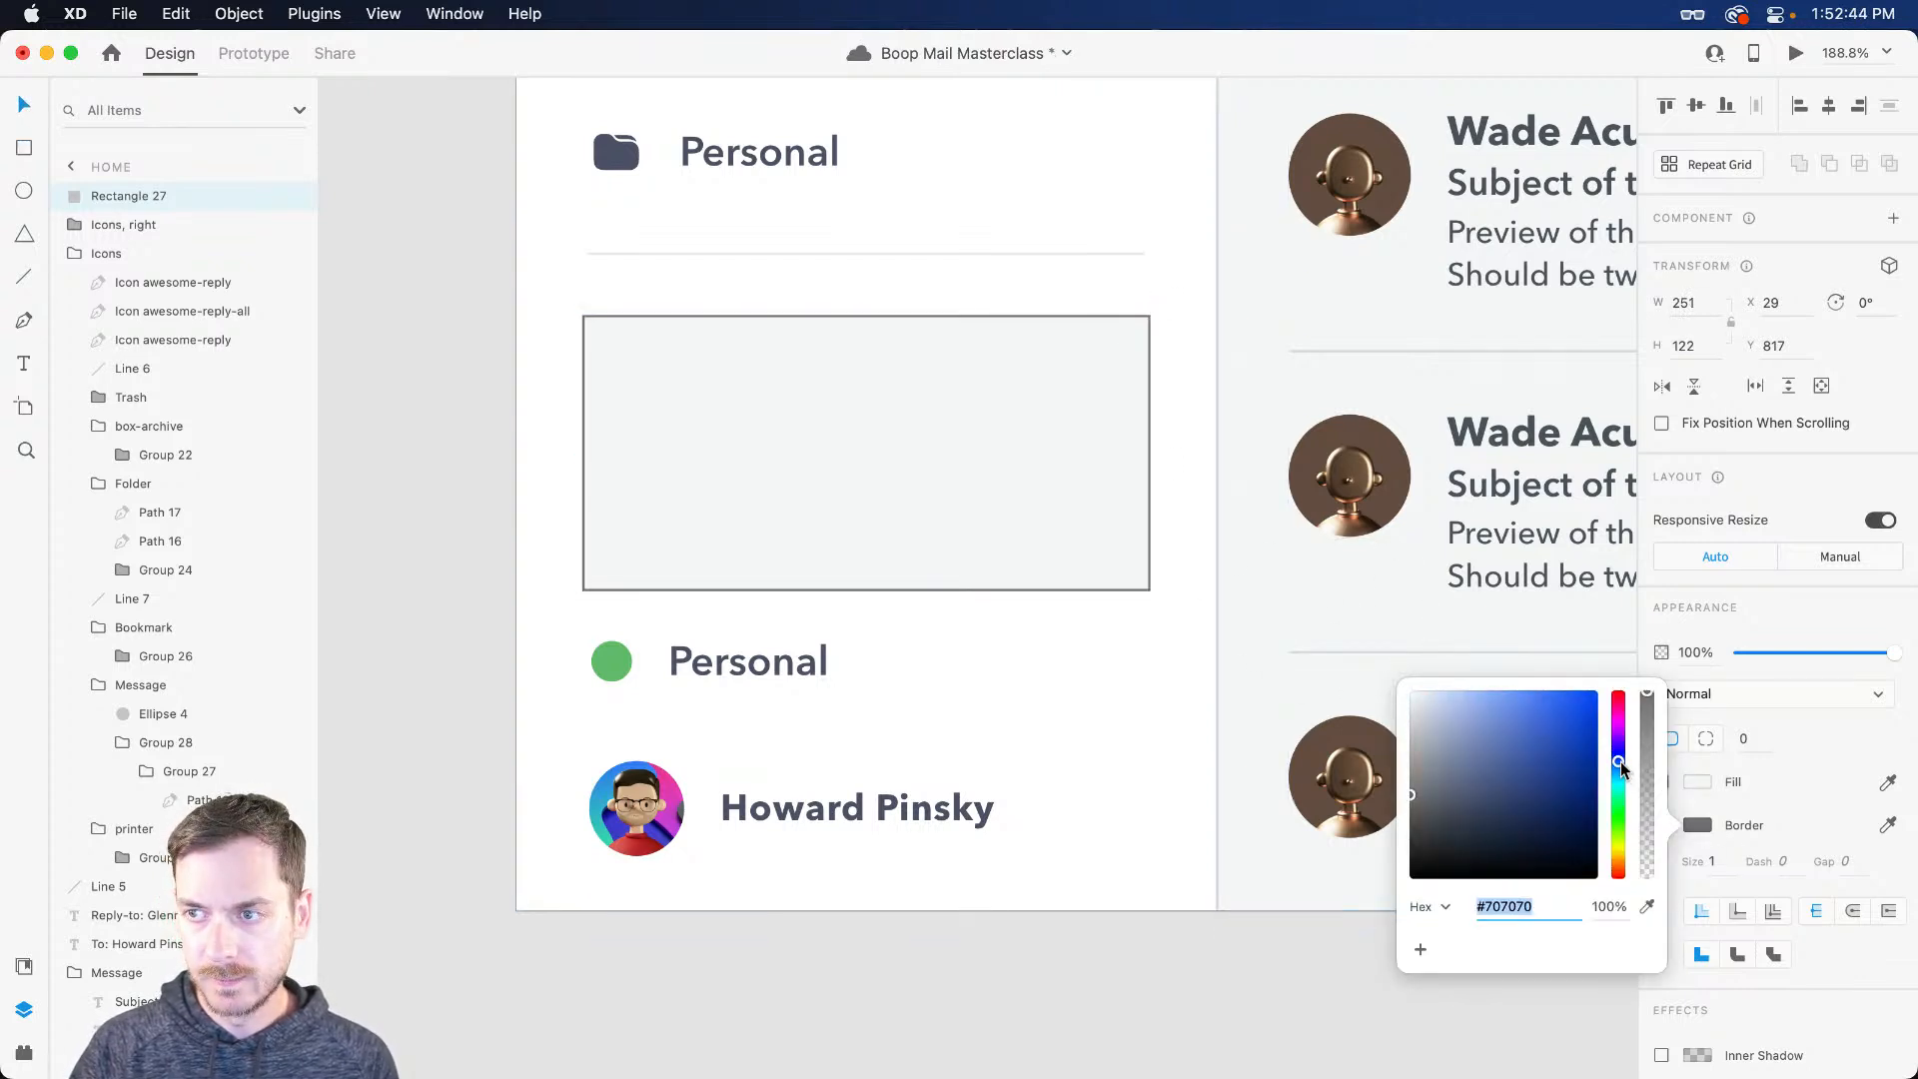
left_click_drag(1459, 744, 1421, 725)
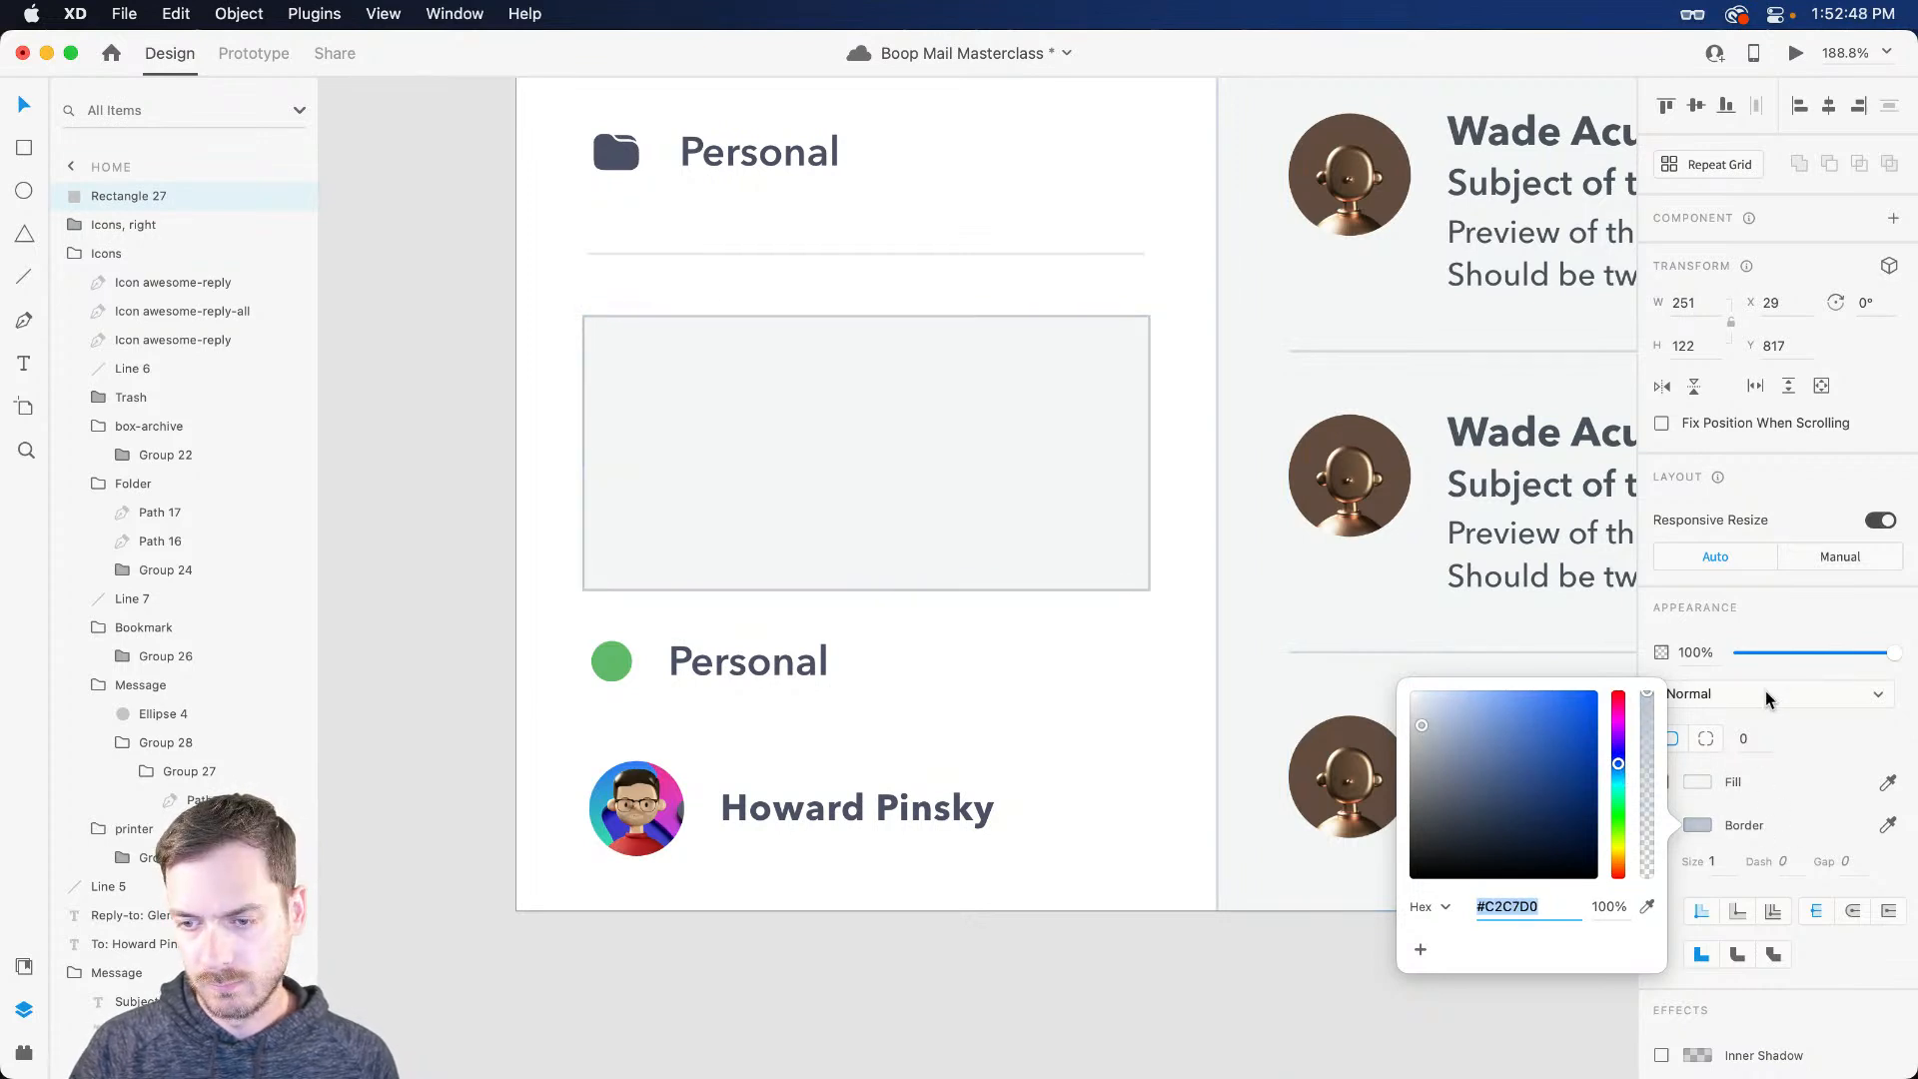
left_click(1751, 739)
type("2")
type("4")
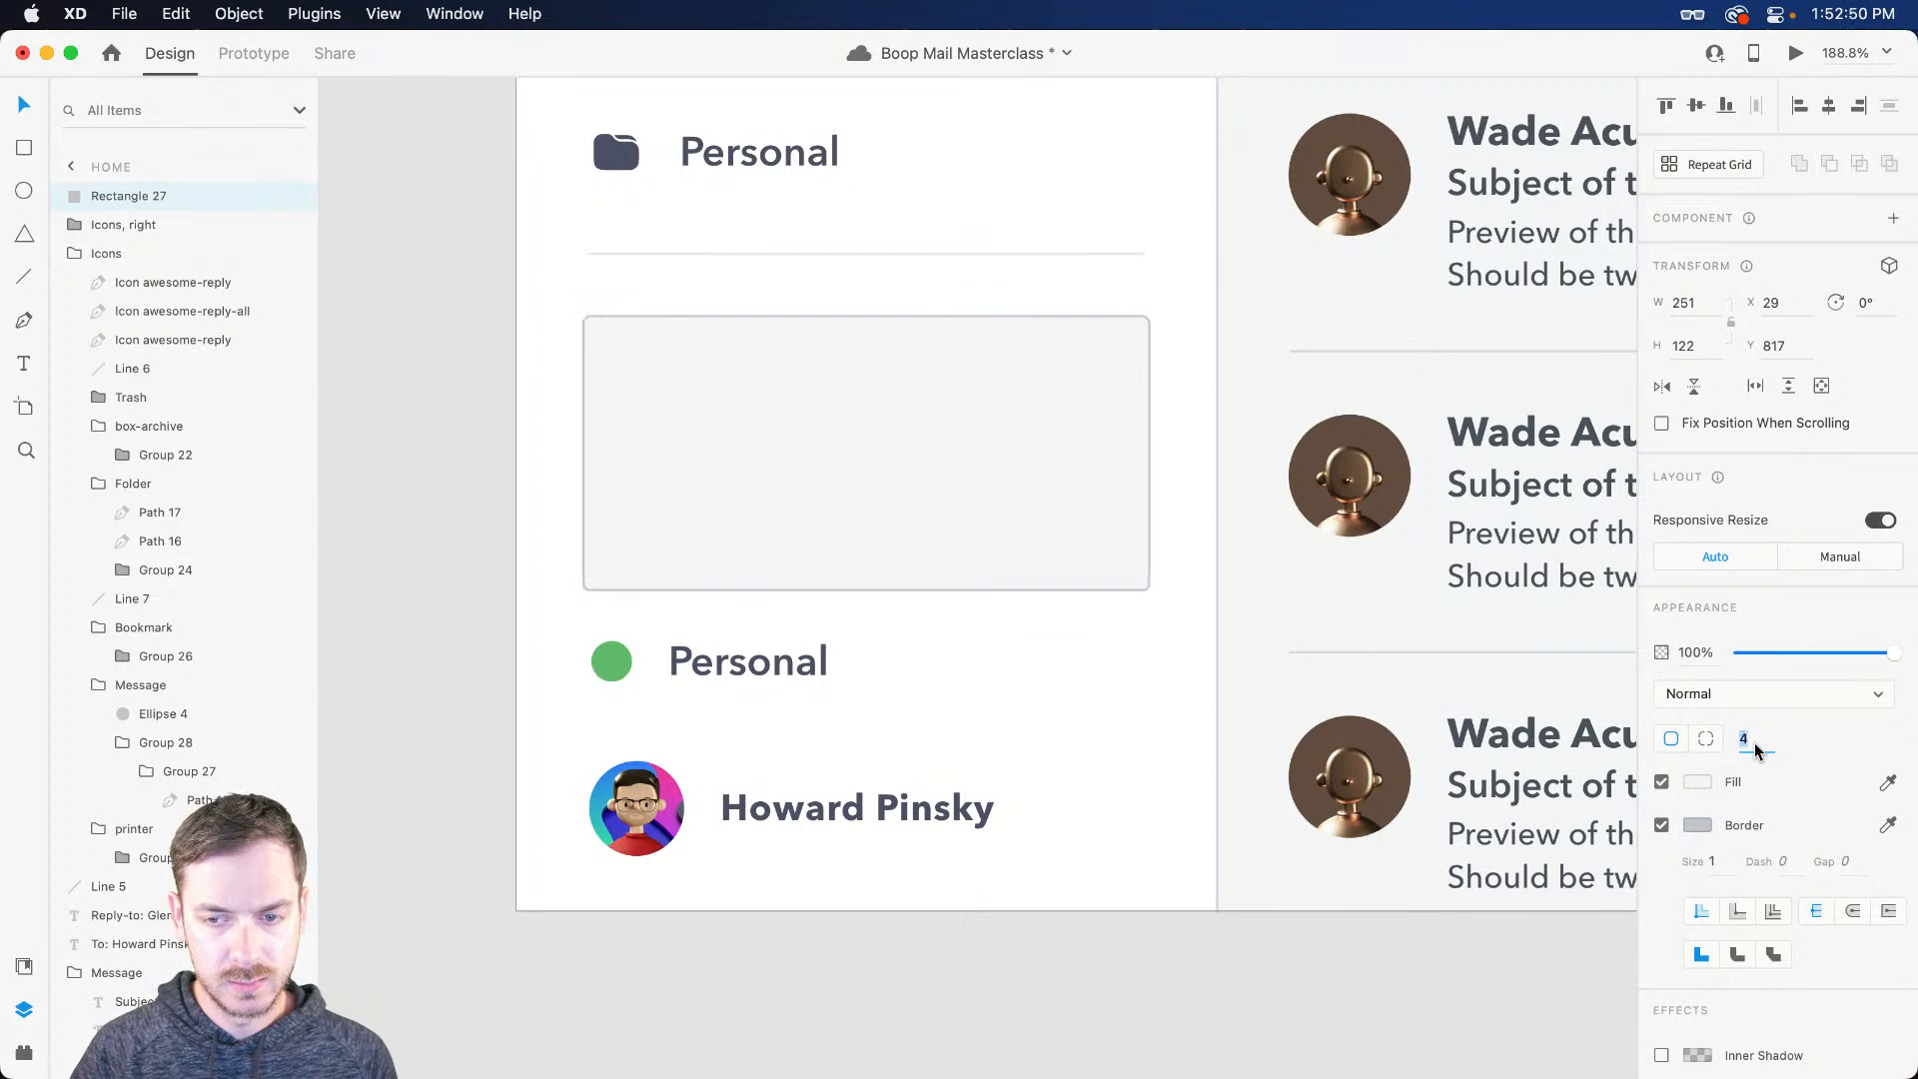
key("Return")
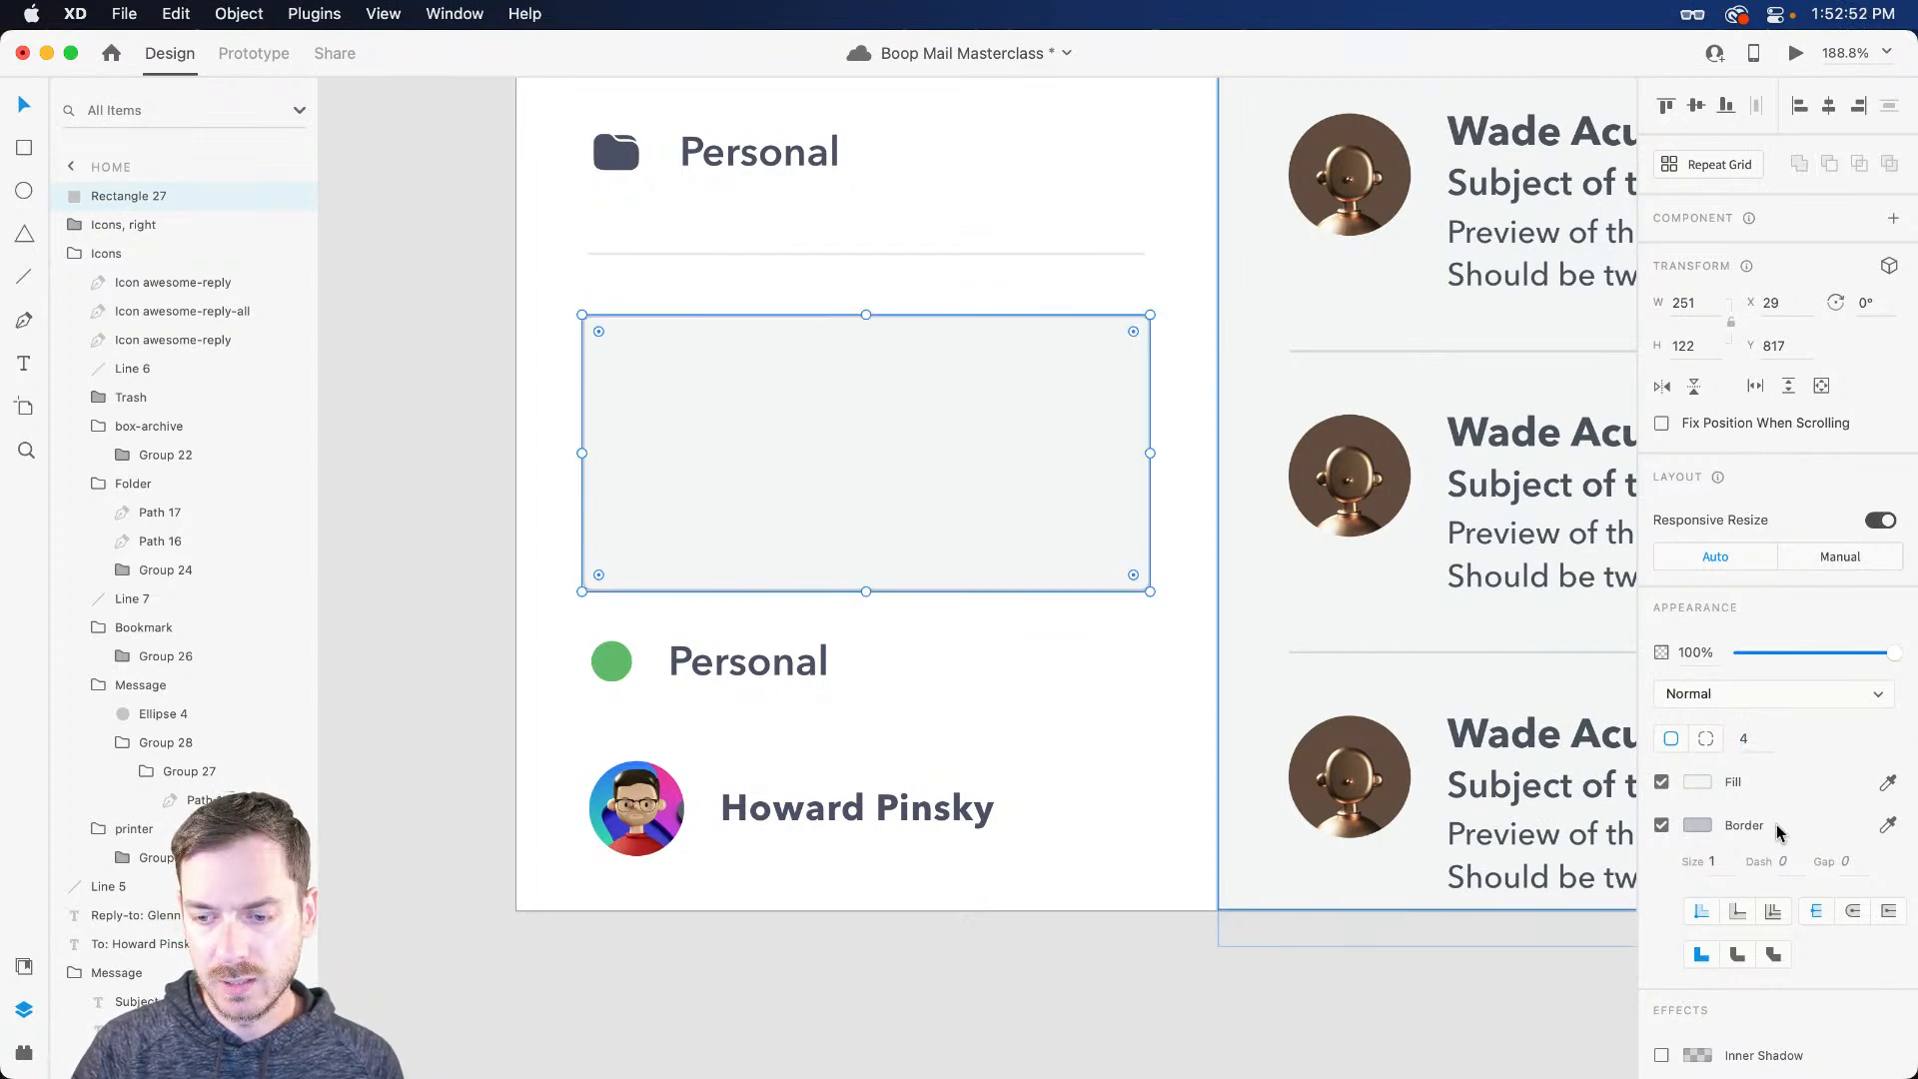
Step: Add a drop shadow to the card rectangle, increase its Y offset and set its blur to 16
scroll(1788, 841, "down", 3)
left_click(1661, 947)
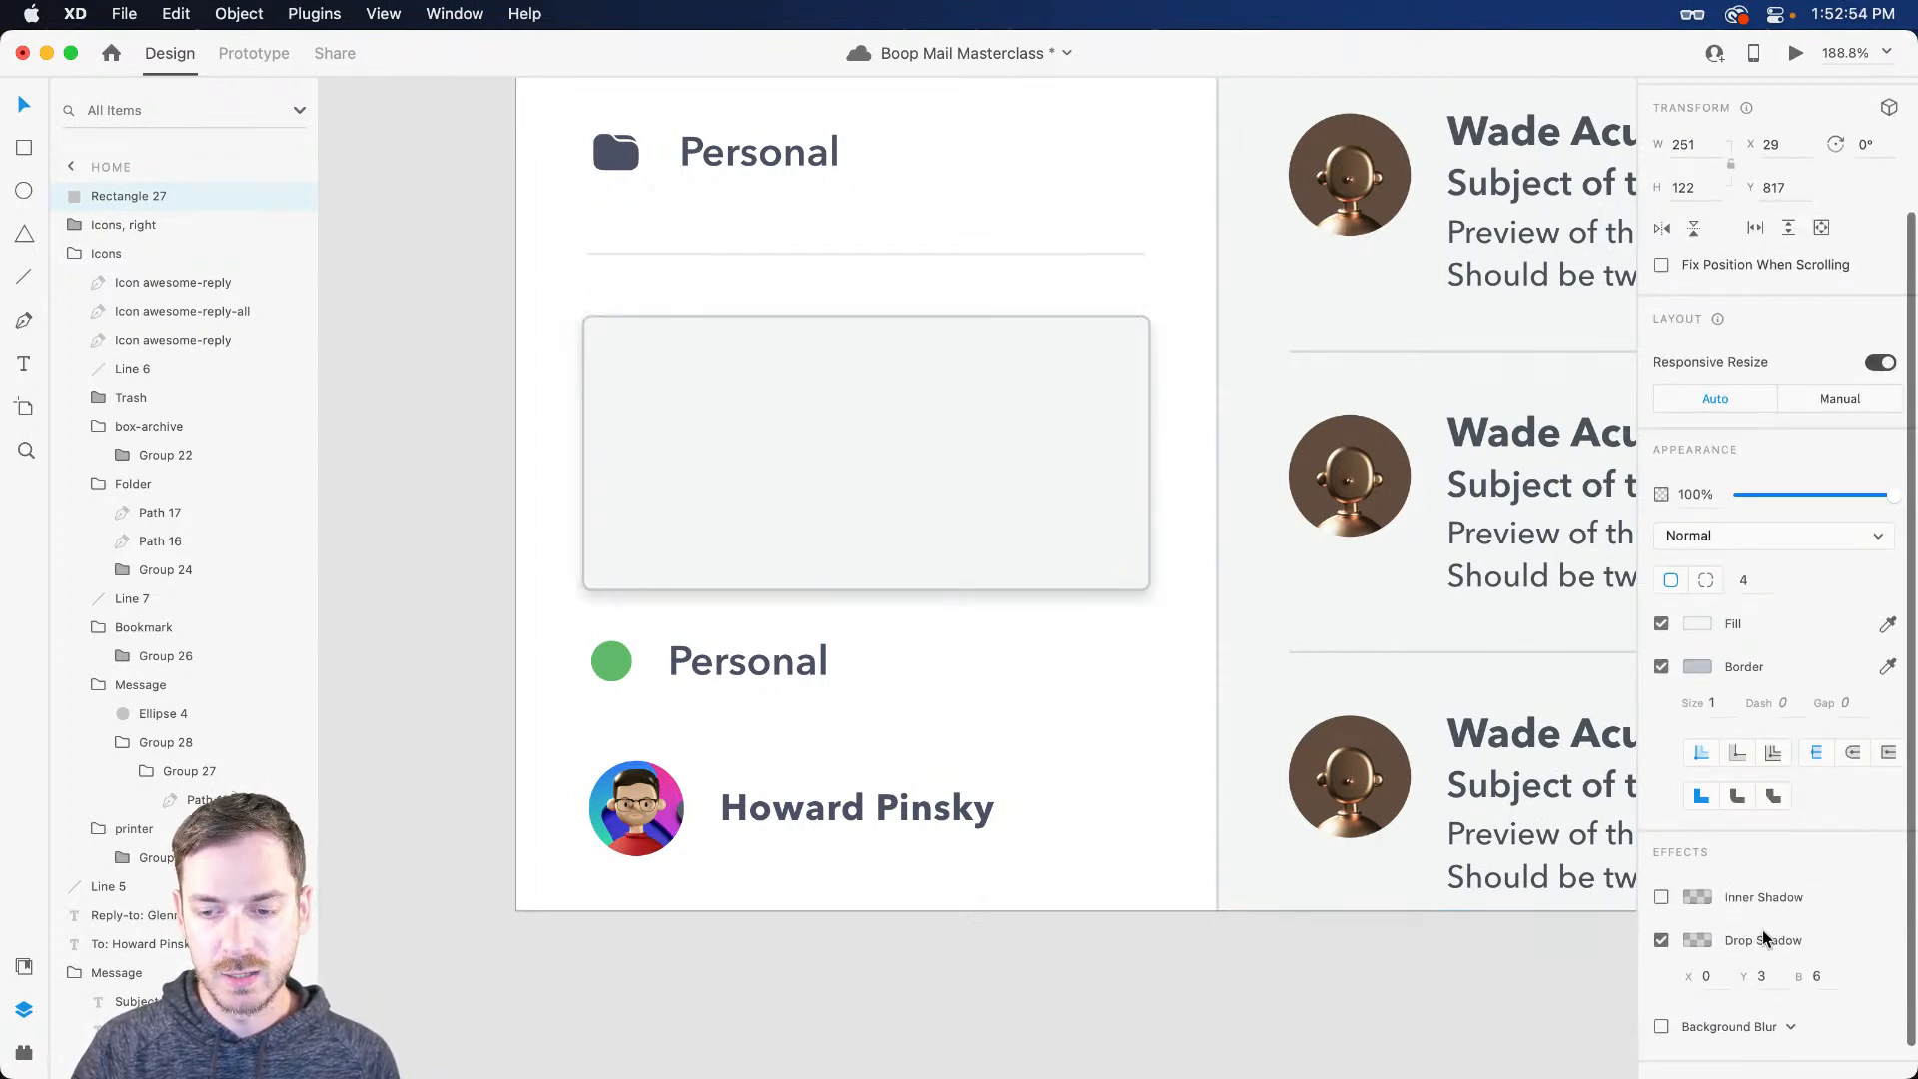
left_click(1761, 976)
key("Up")
key("Up")
key("Tab")
type("16")
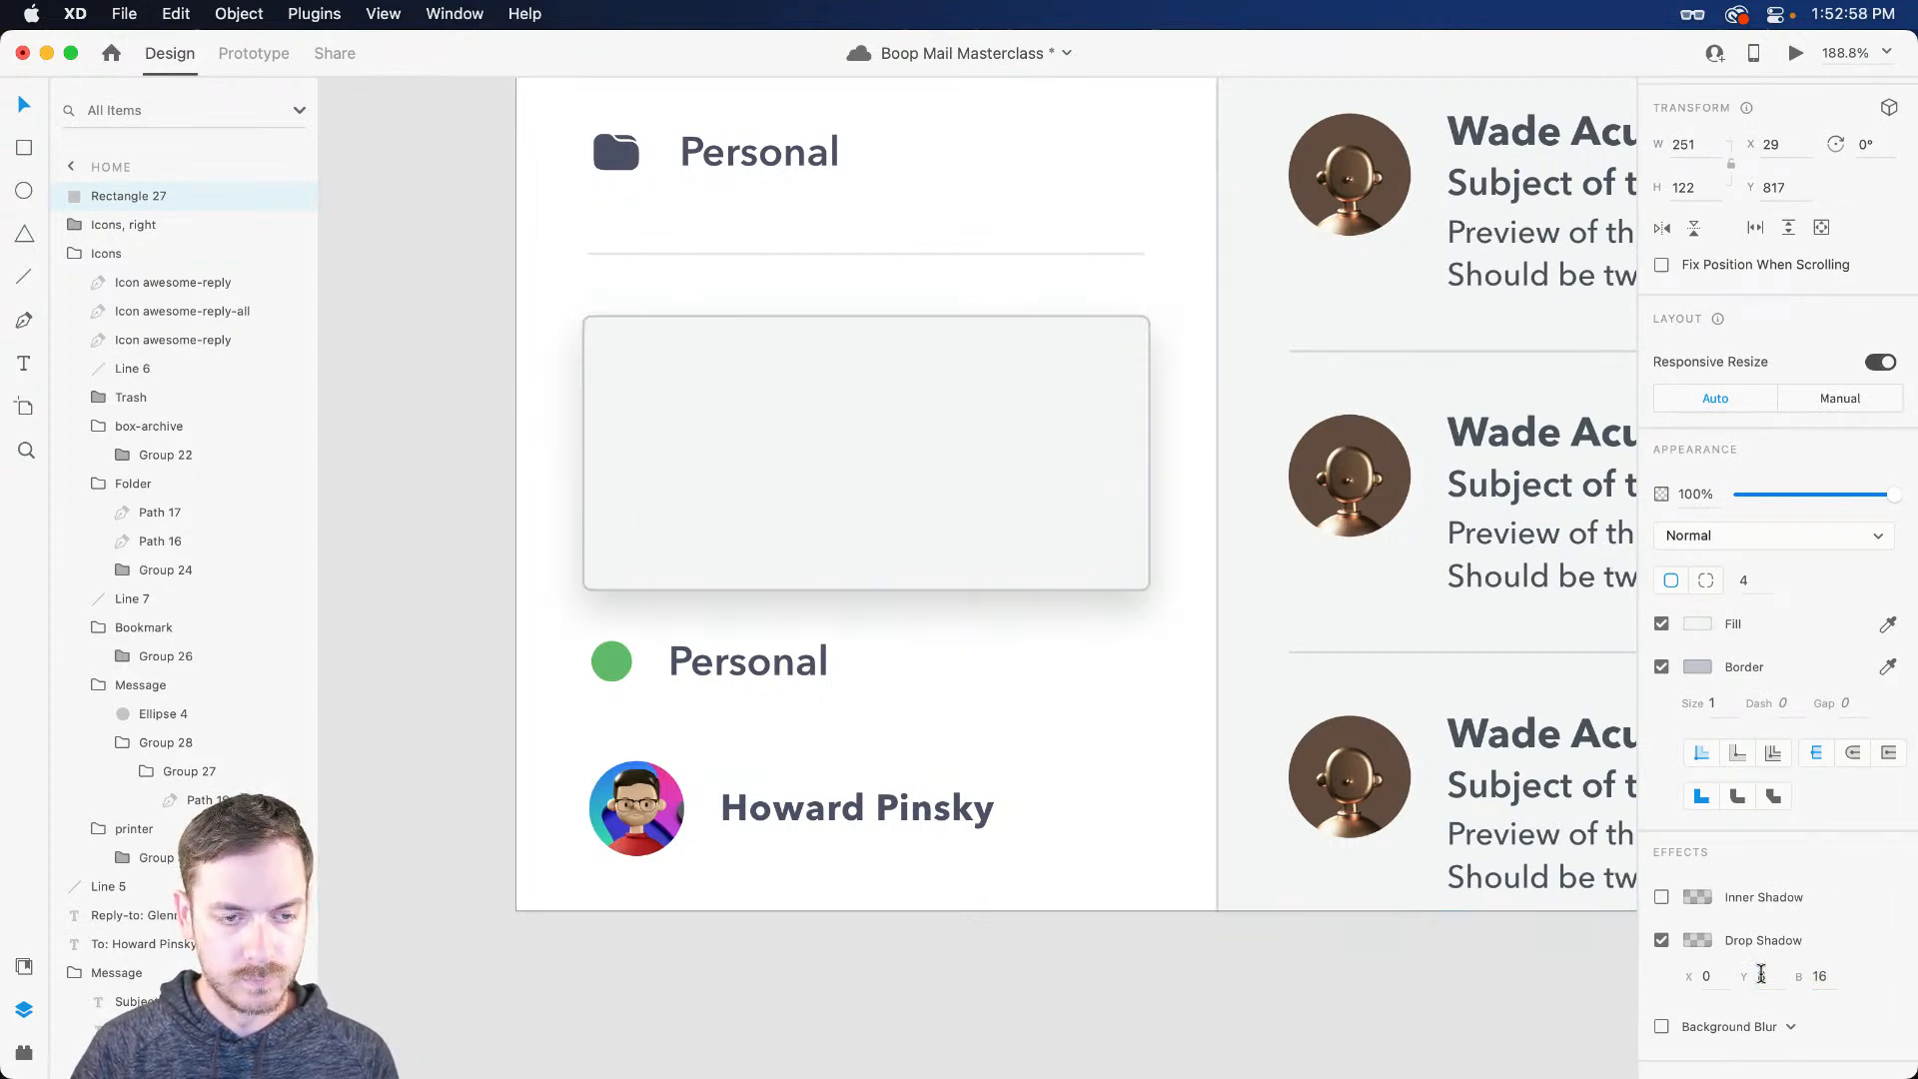
Step: Tint the card's drop shadow blue-grey and lower its opacity for a softer look
left_click(1697, 940)
left_click(1619, 852)
left_click_drag(1488, 902, 1465, 917)
left_click_drag(1647, 937, 1647, 951)
left_click_drag(1458, 924, 1463, 931)
left_click(954, 421)
Step: Add the text "New label" inside the card, near its upper-left corner
key("t")
scroll(619, 399, "up", 5)
left_click(627, 345)
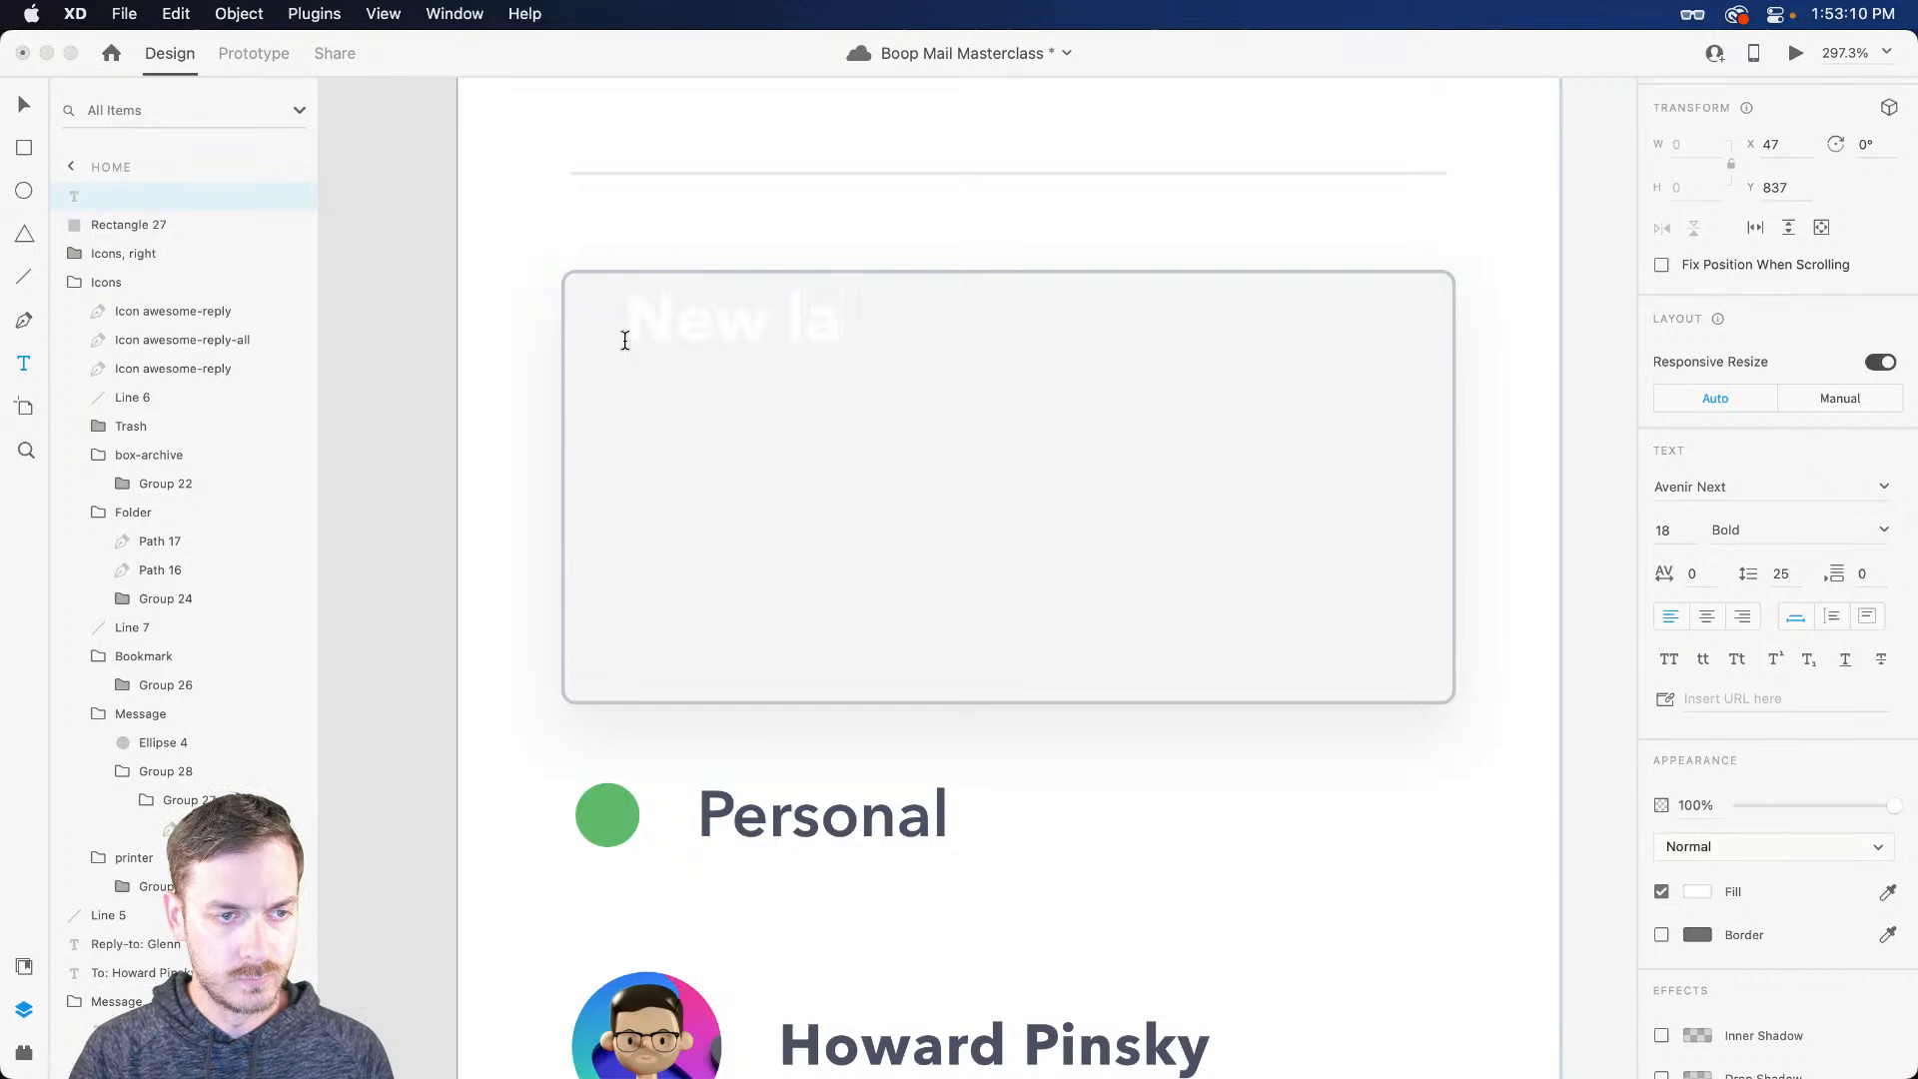
type("New label")
key("Escape")
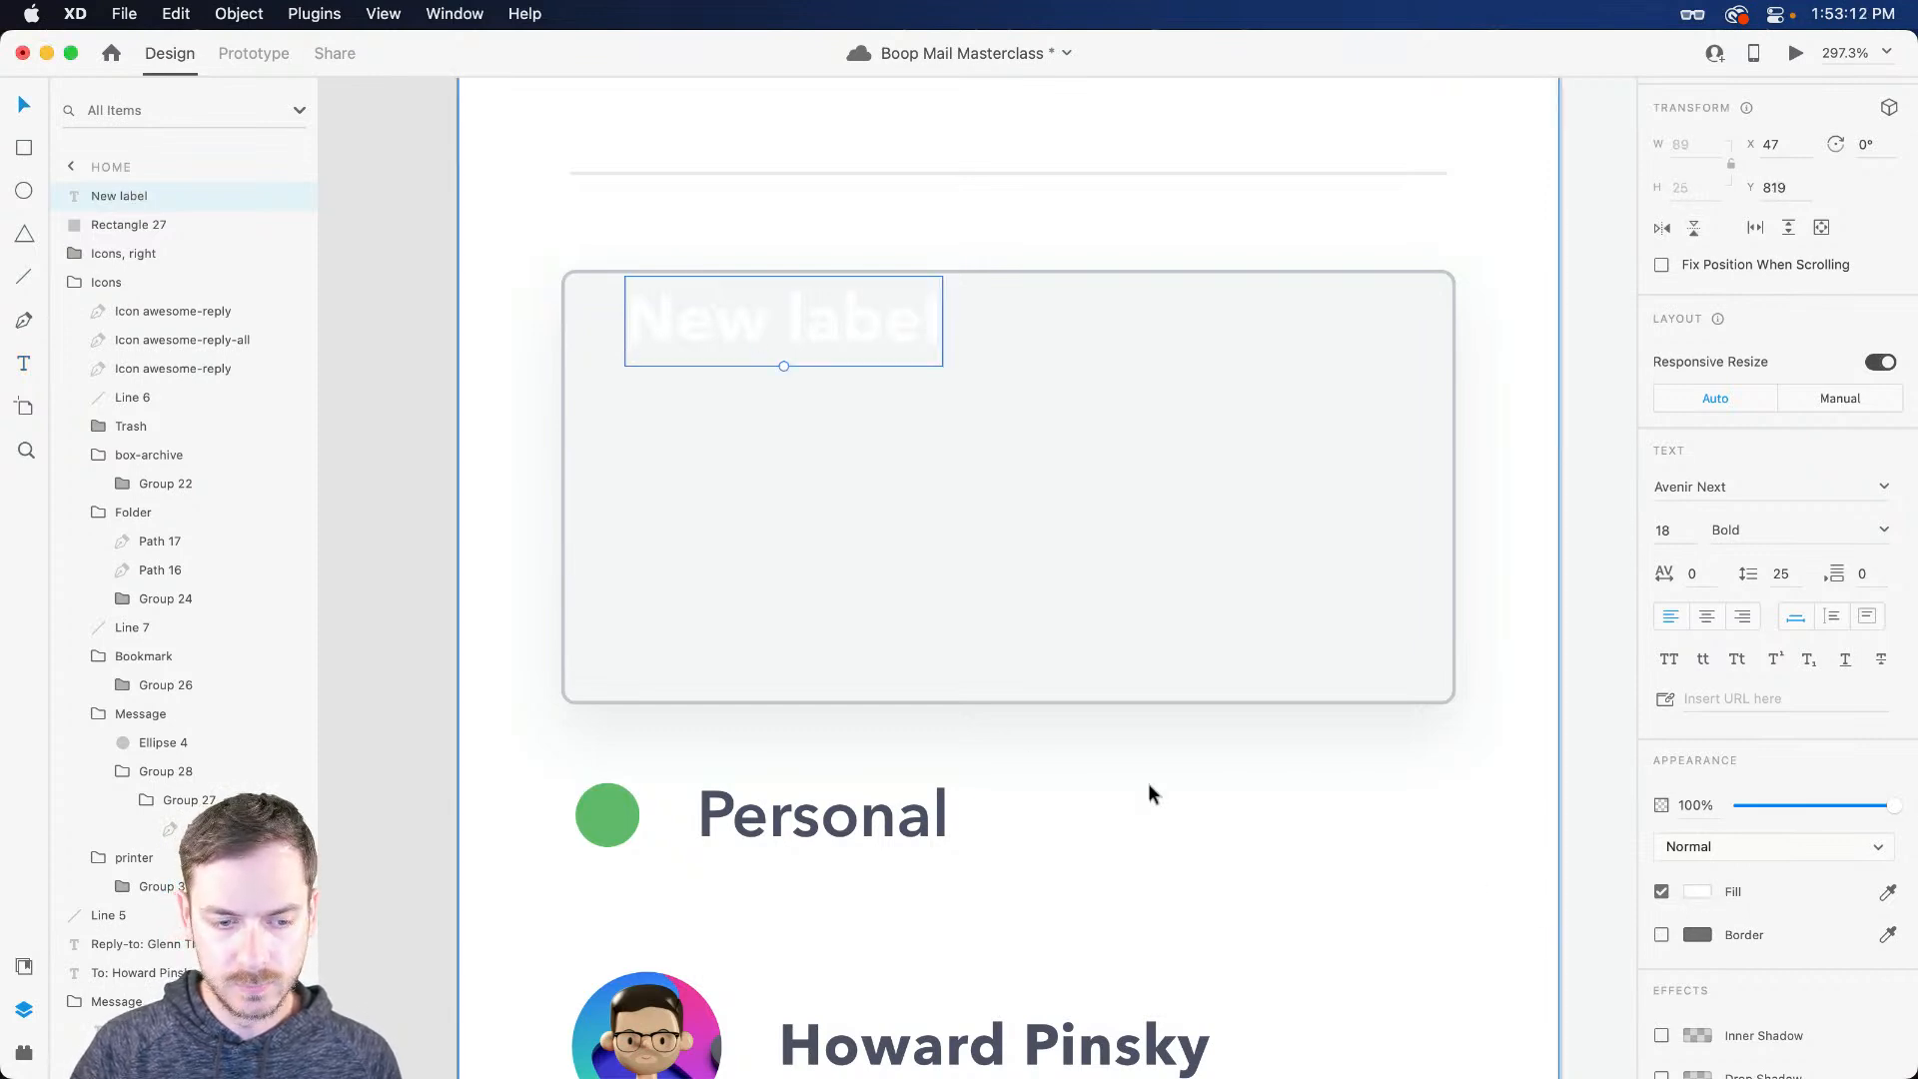
Step: Match the New label text to the Personal label's dark colour, place it at X 44, Y 828 and size it to 12
key("i")
left_click(940, 807)
left_click_drag(781, 350, 709, 340)
left_click(1666, 530)
key("Up")
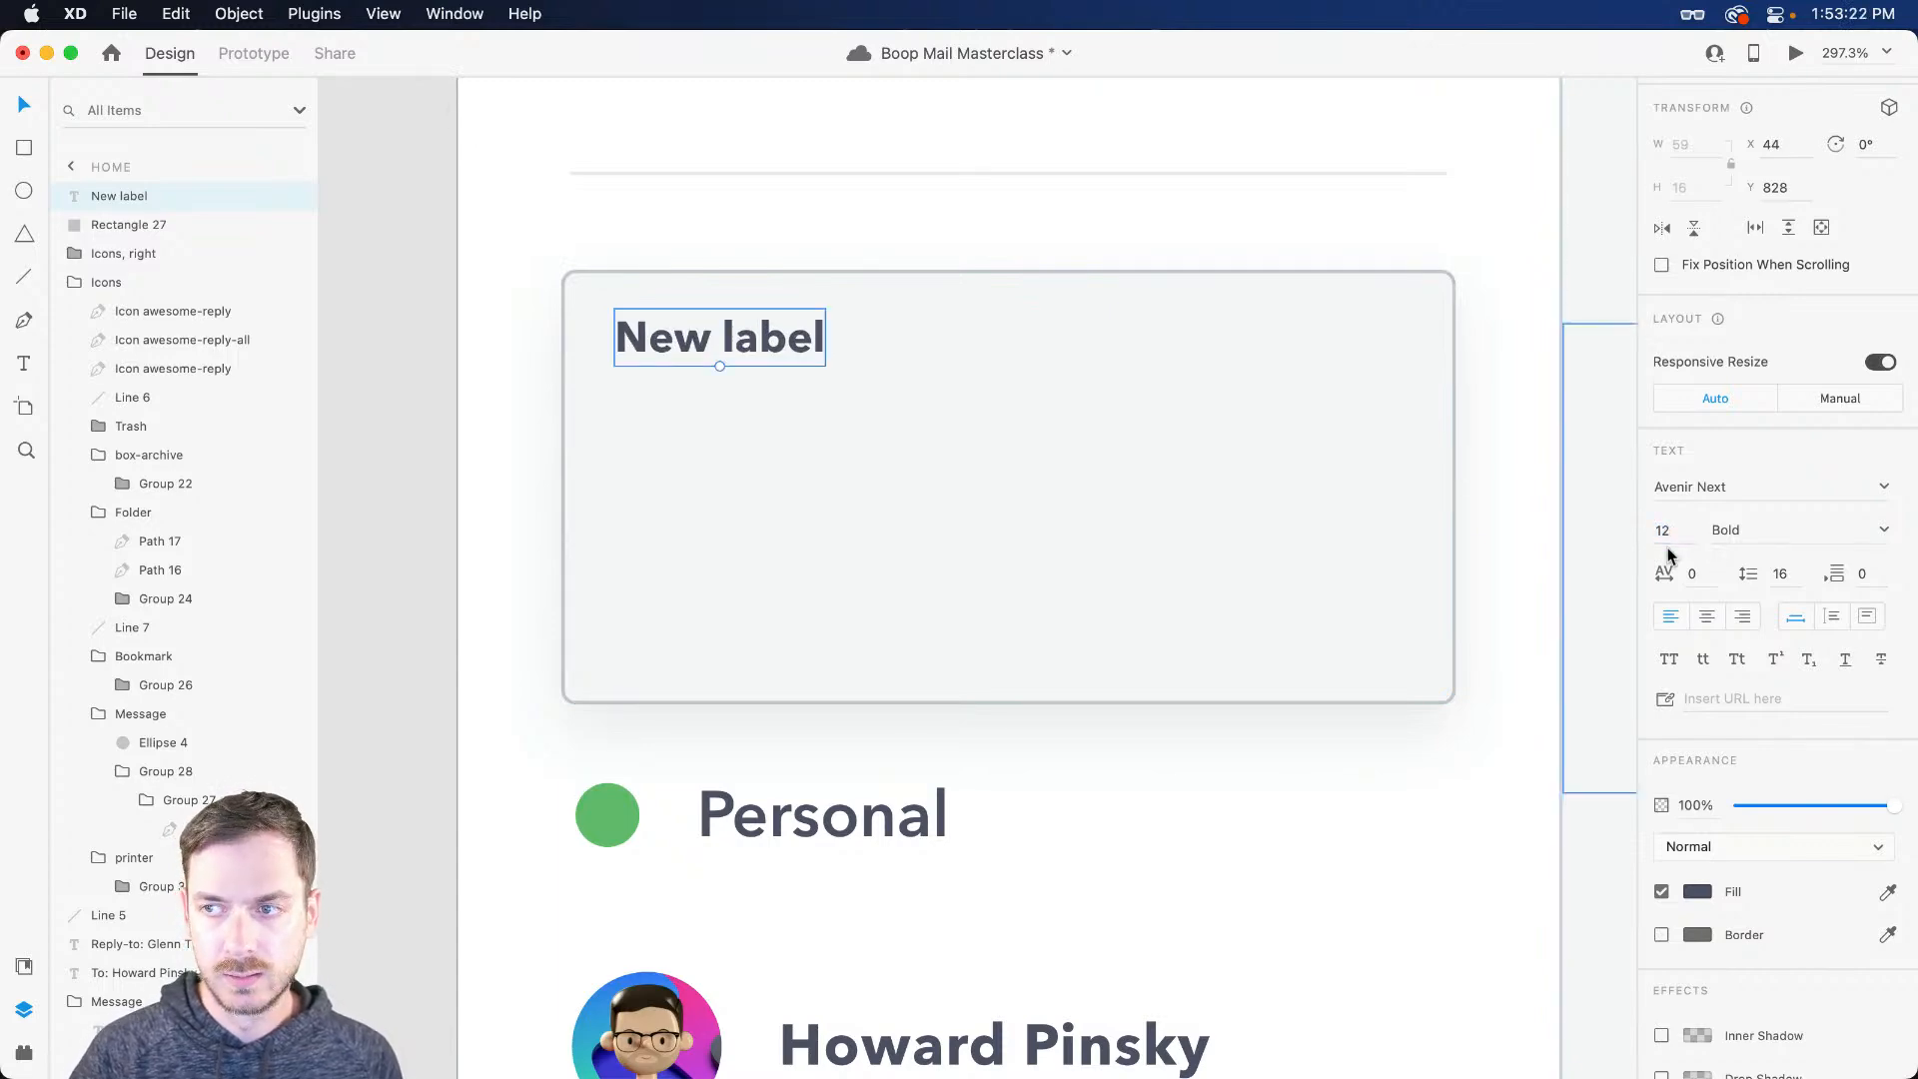
Step: Preview the Home screen to check the New label card
key("super+Return")
key("super+w")
left_click(1306, 343)
Step: Draw a white field rectangle about 222 by 28 below New label, narrow it to 219 and centre it in the card
key("t")
left_click_drag(615, 397, 1406, 494)
key("alt")
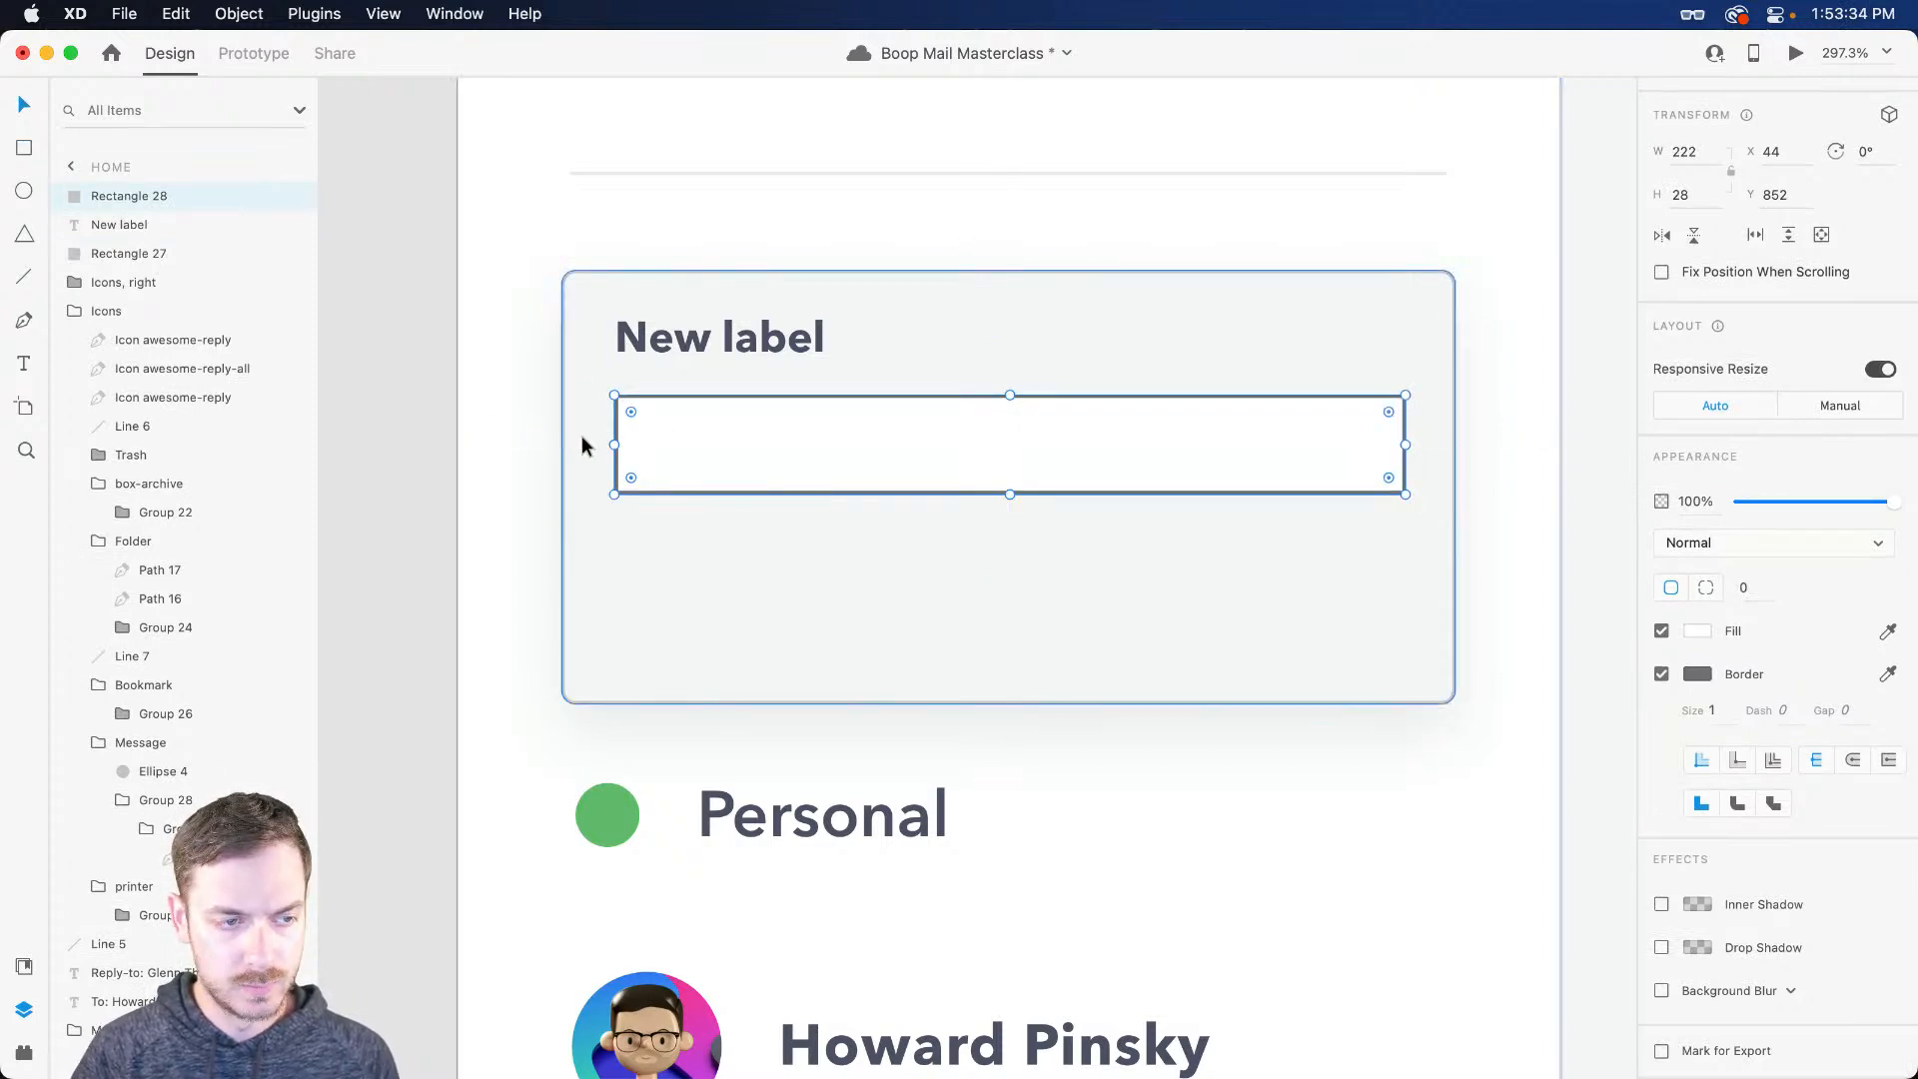
key("Right")
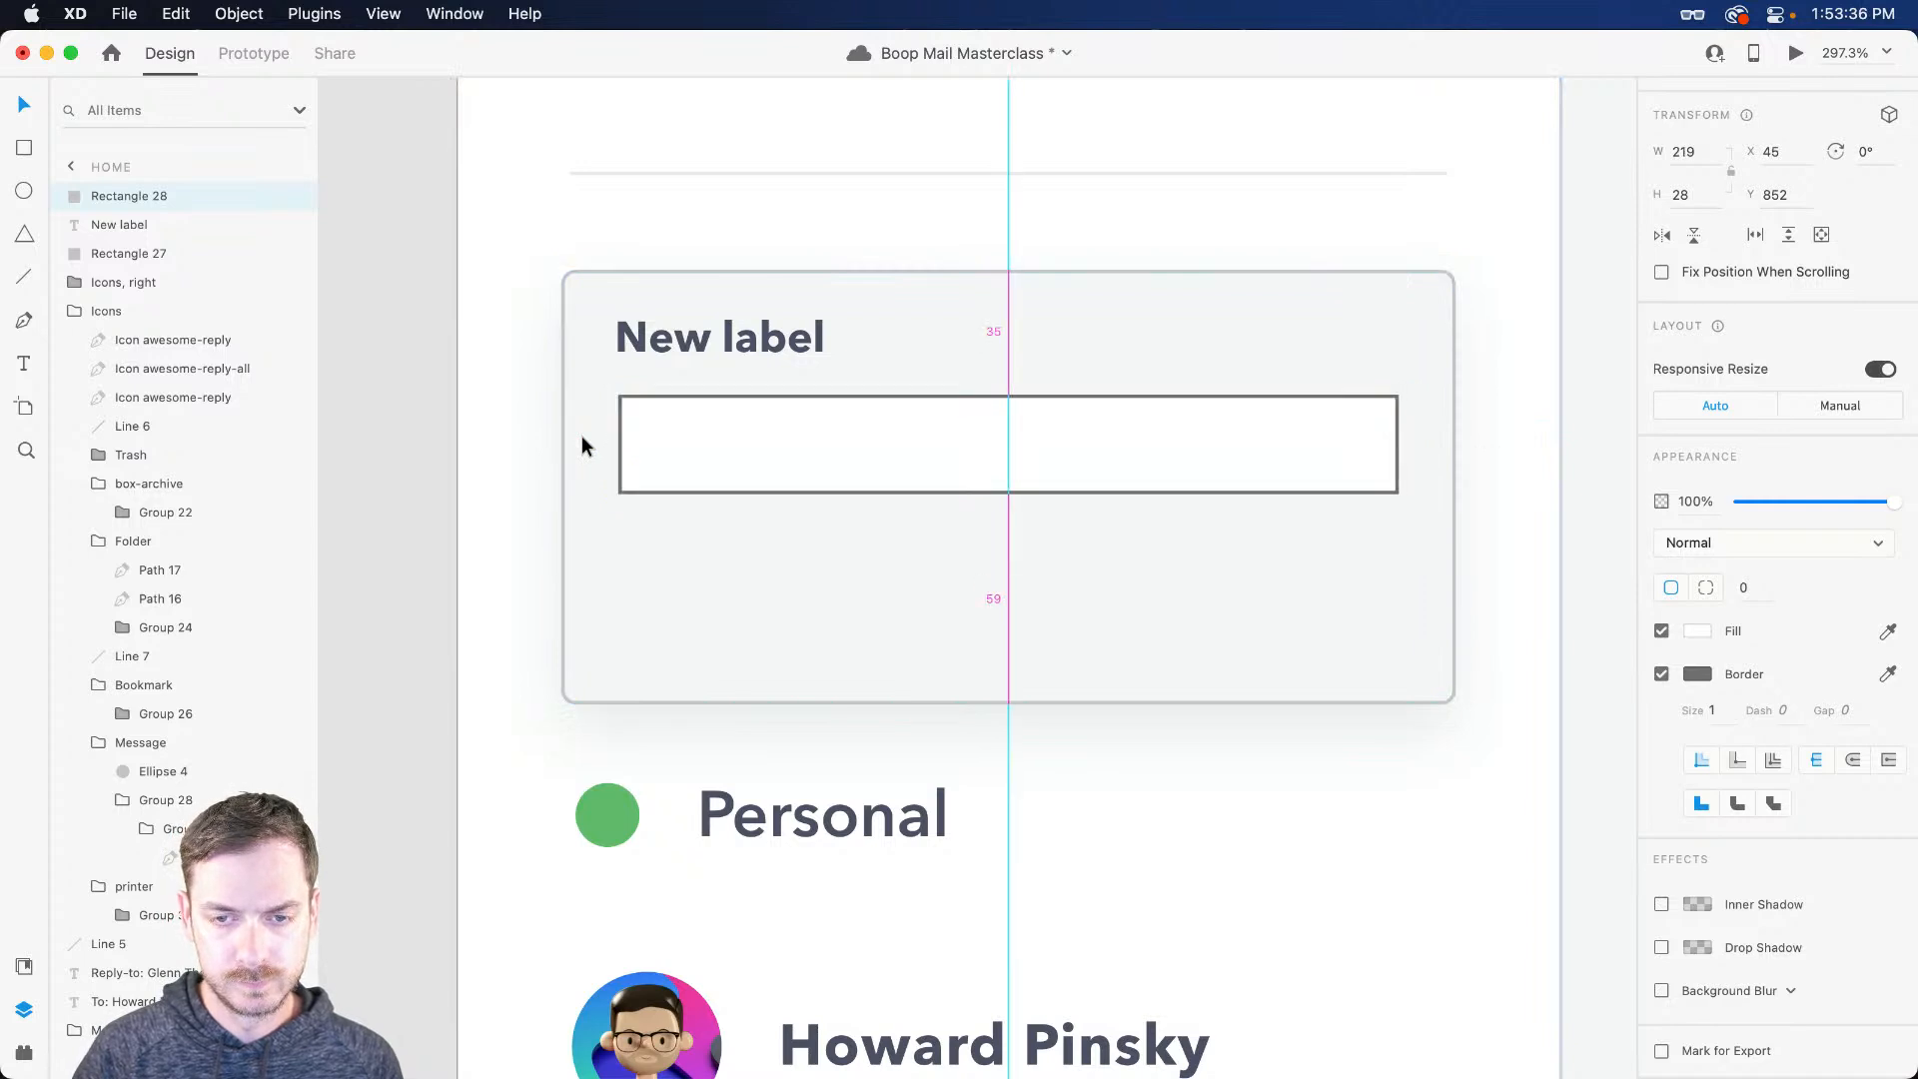
Step: Move the New label text to X 45, in line with the field's left edge
left_click_drag(641, 354, 645, 356)
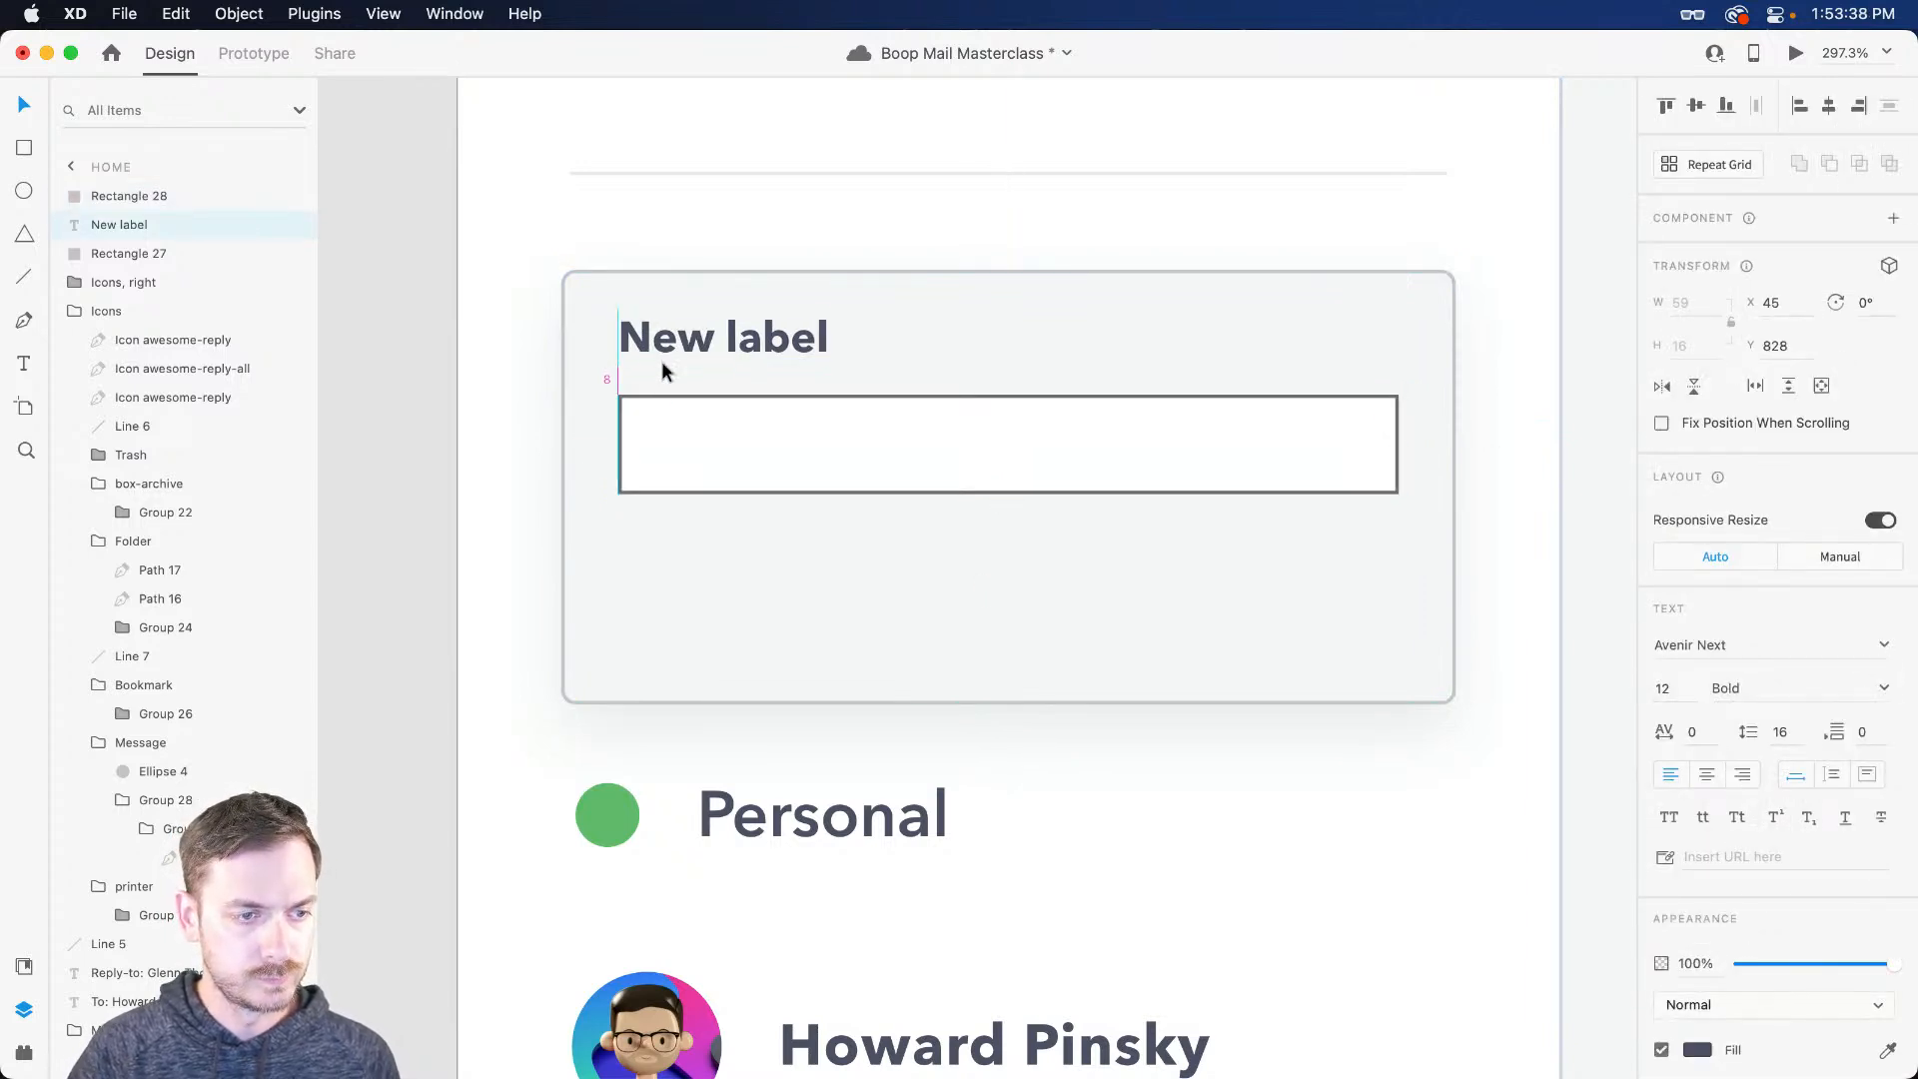
Step: Round the white field rectangle's corners to 2, open its border colour, and delete the rectangle
left_click(663, 417)
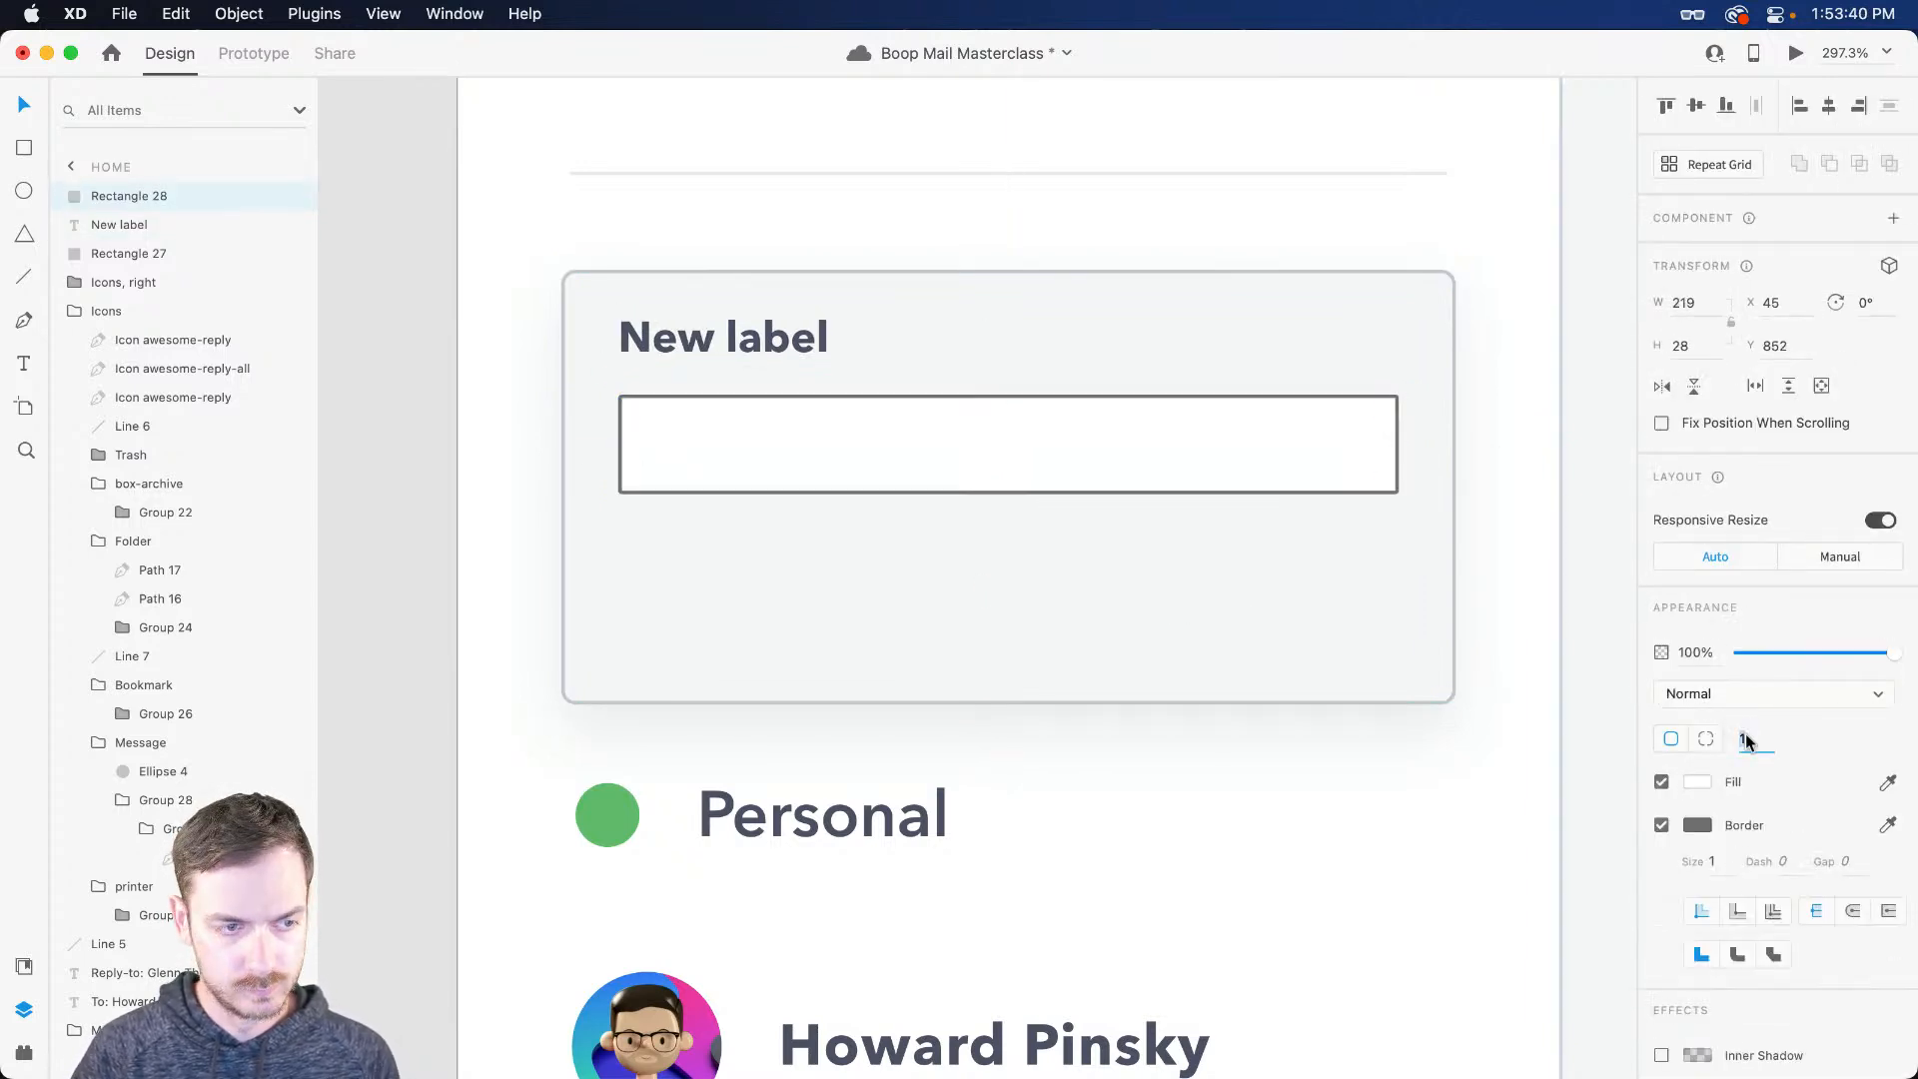
type("2")
key("Return")
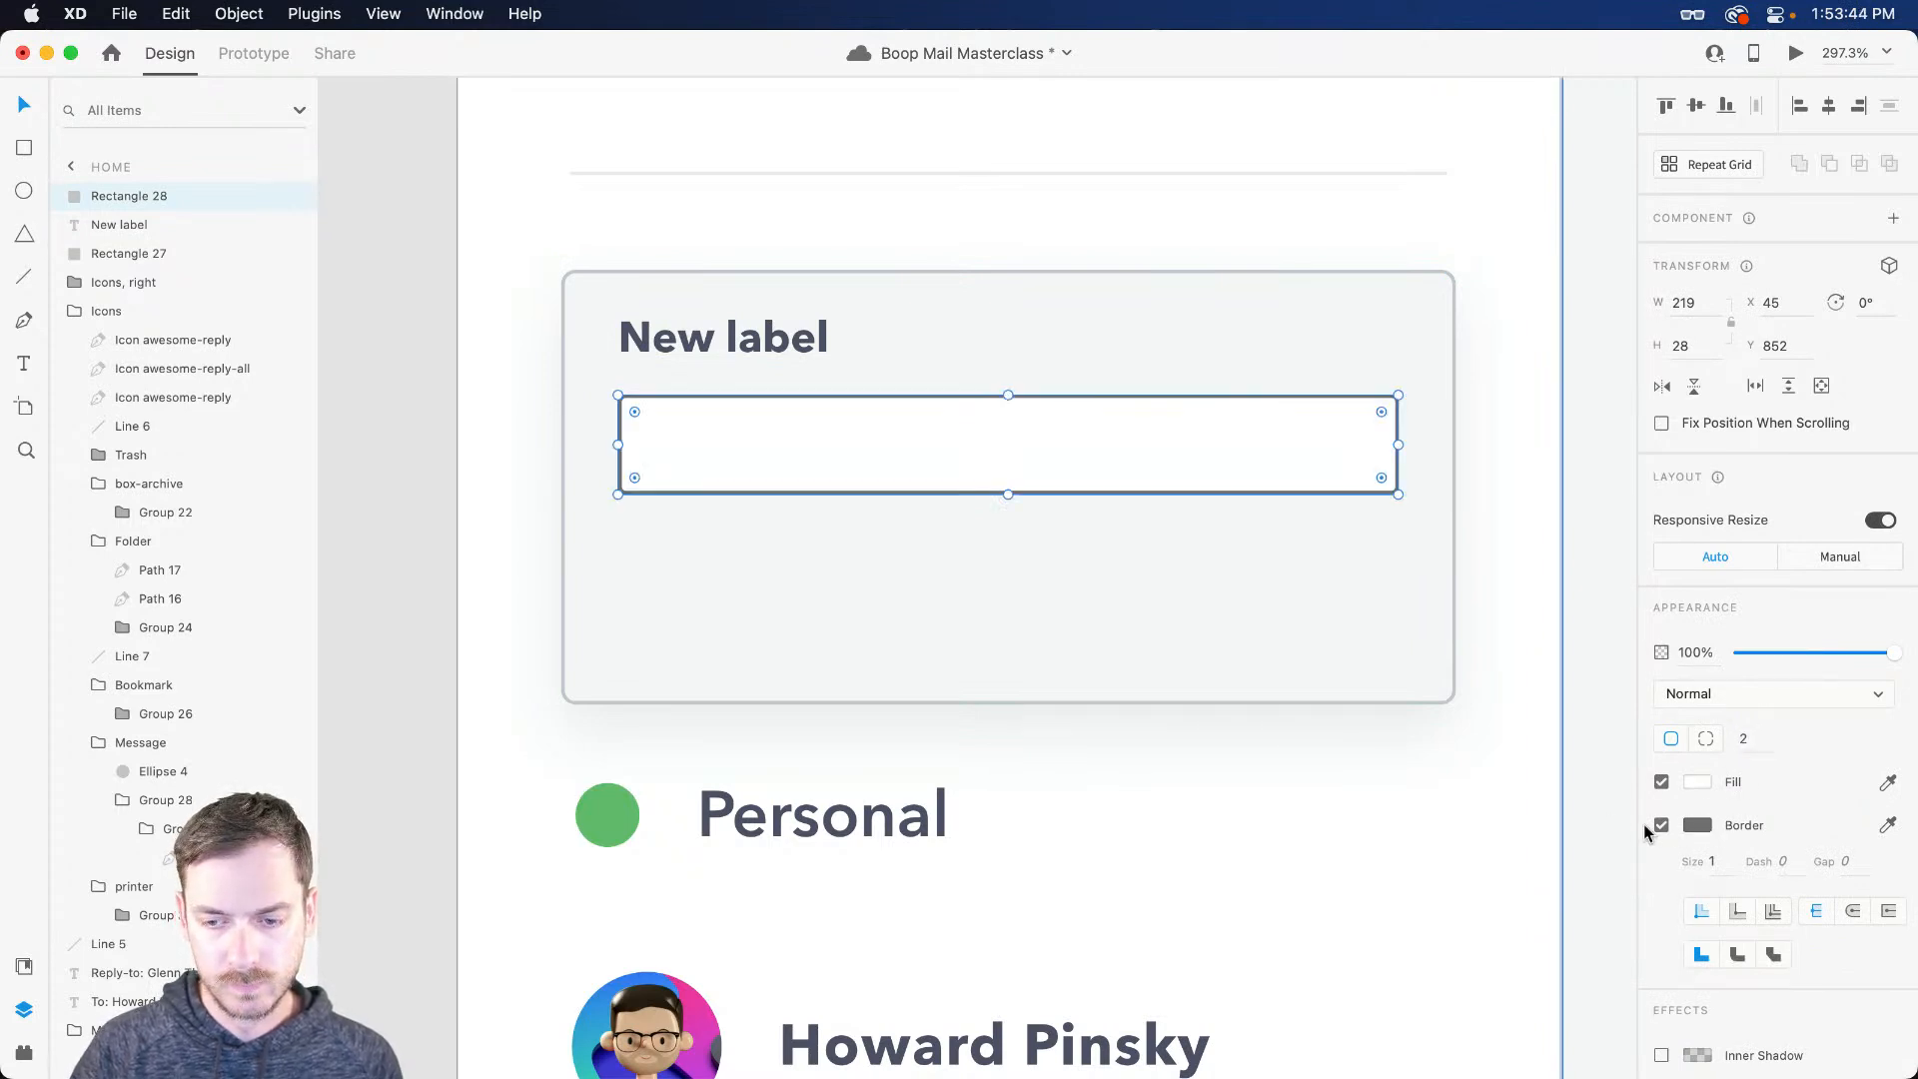
left_click(1698, 827)
left_click(1769, 636)
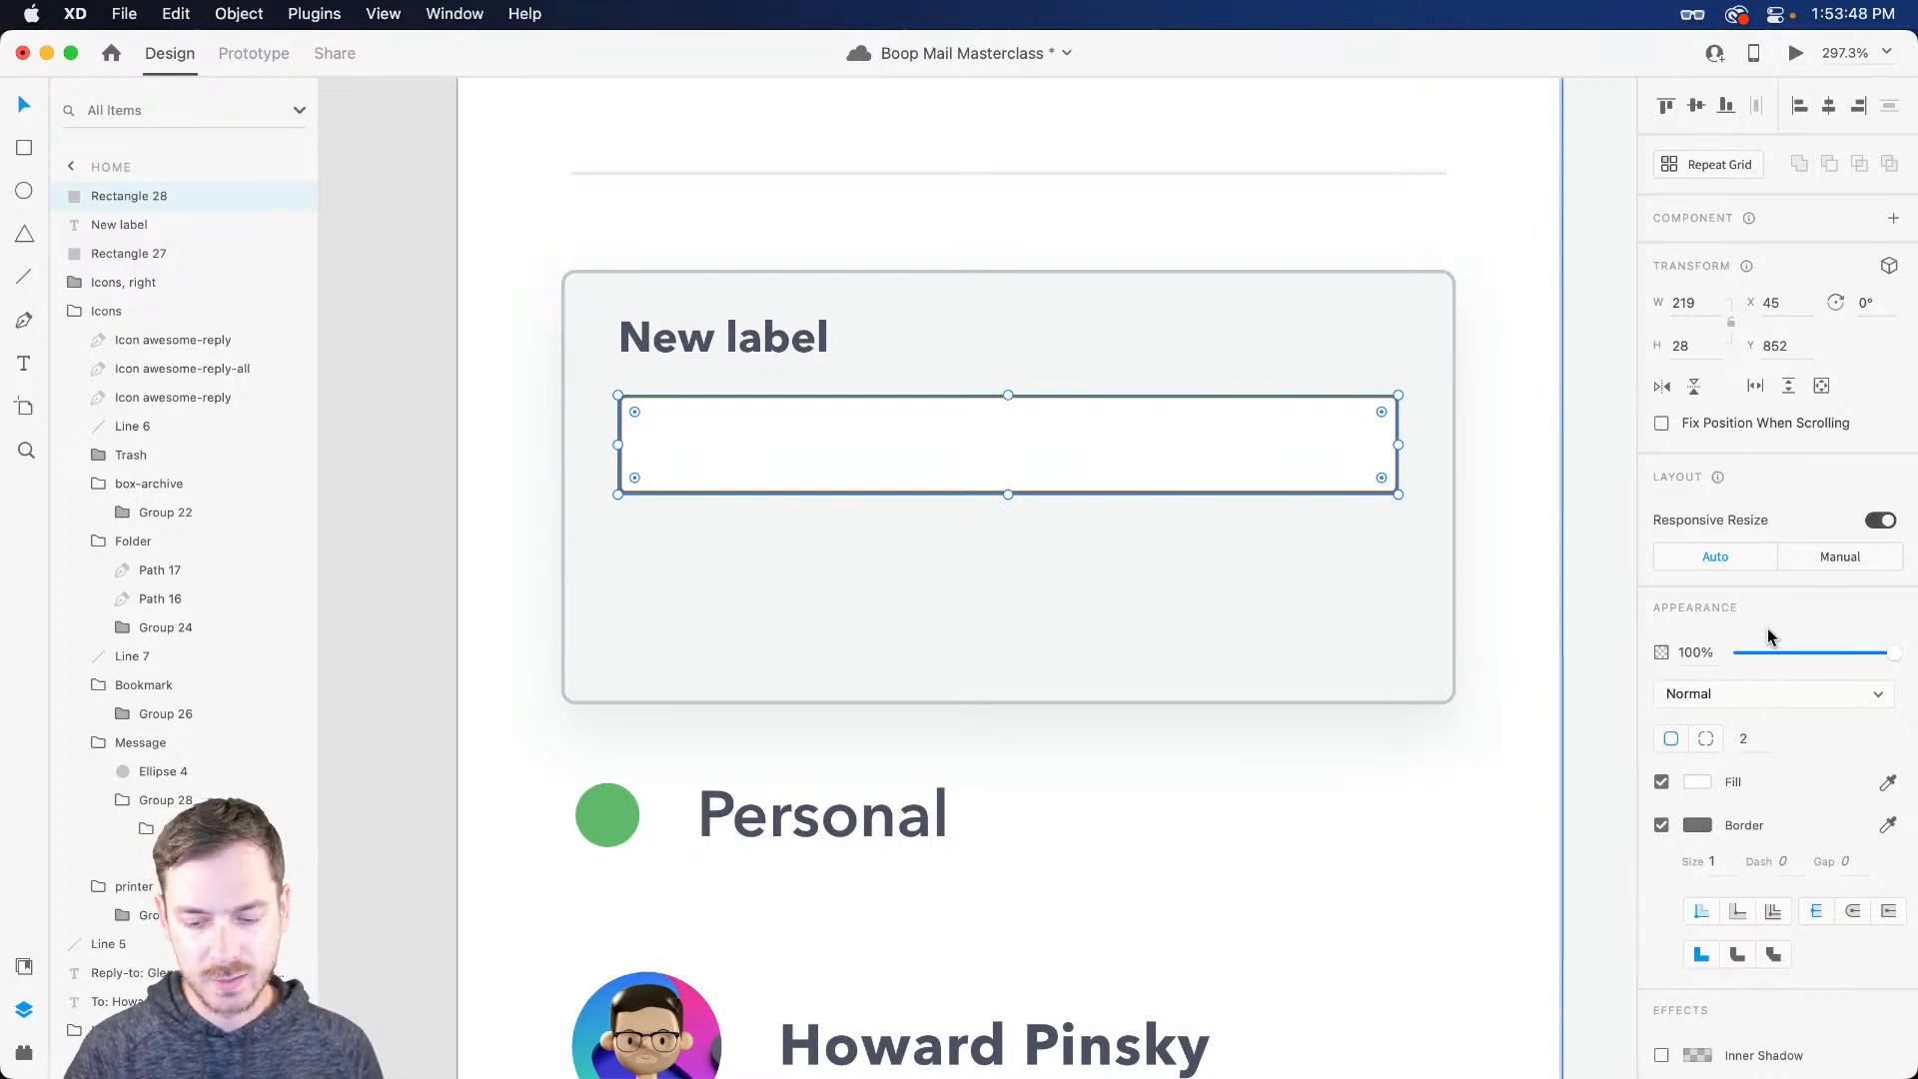
key("Delete")
Step: Draw a horizontal line about 216 wide below New label as the input field and colour it #696F80
key("l")
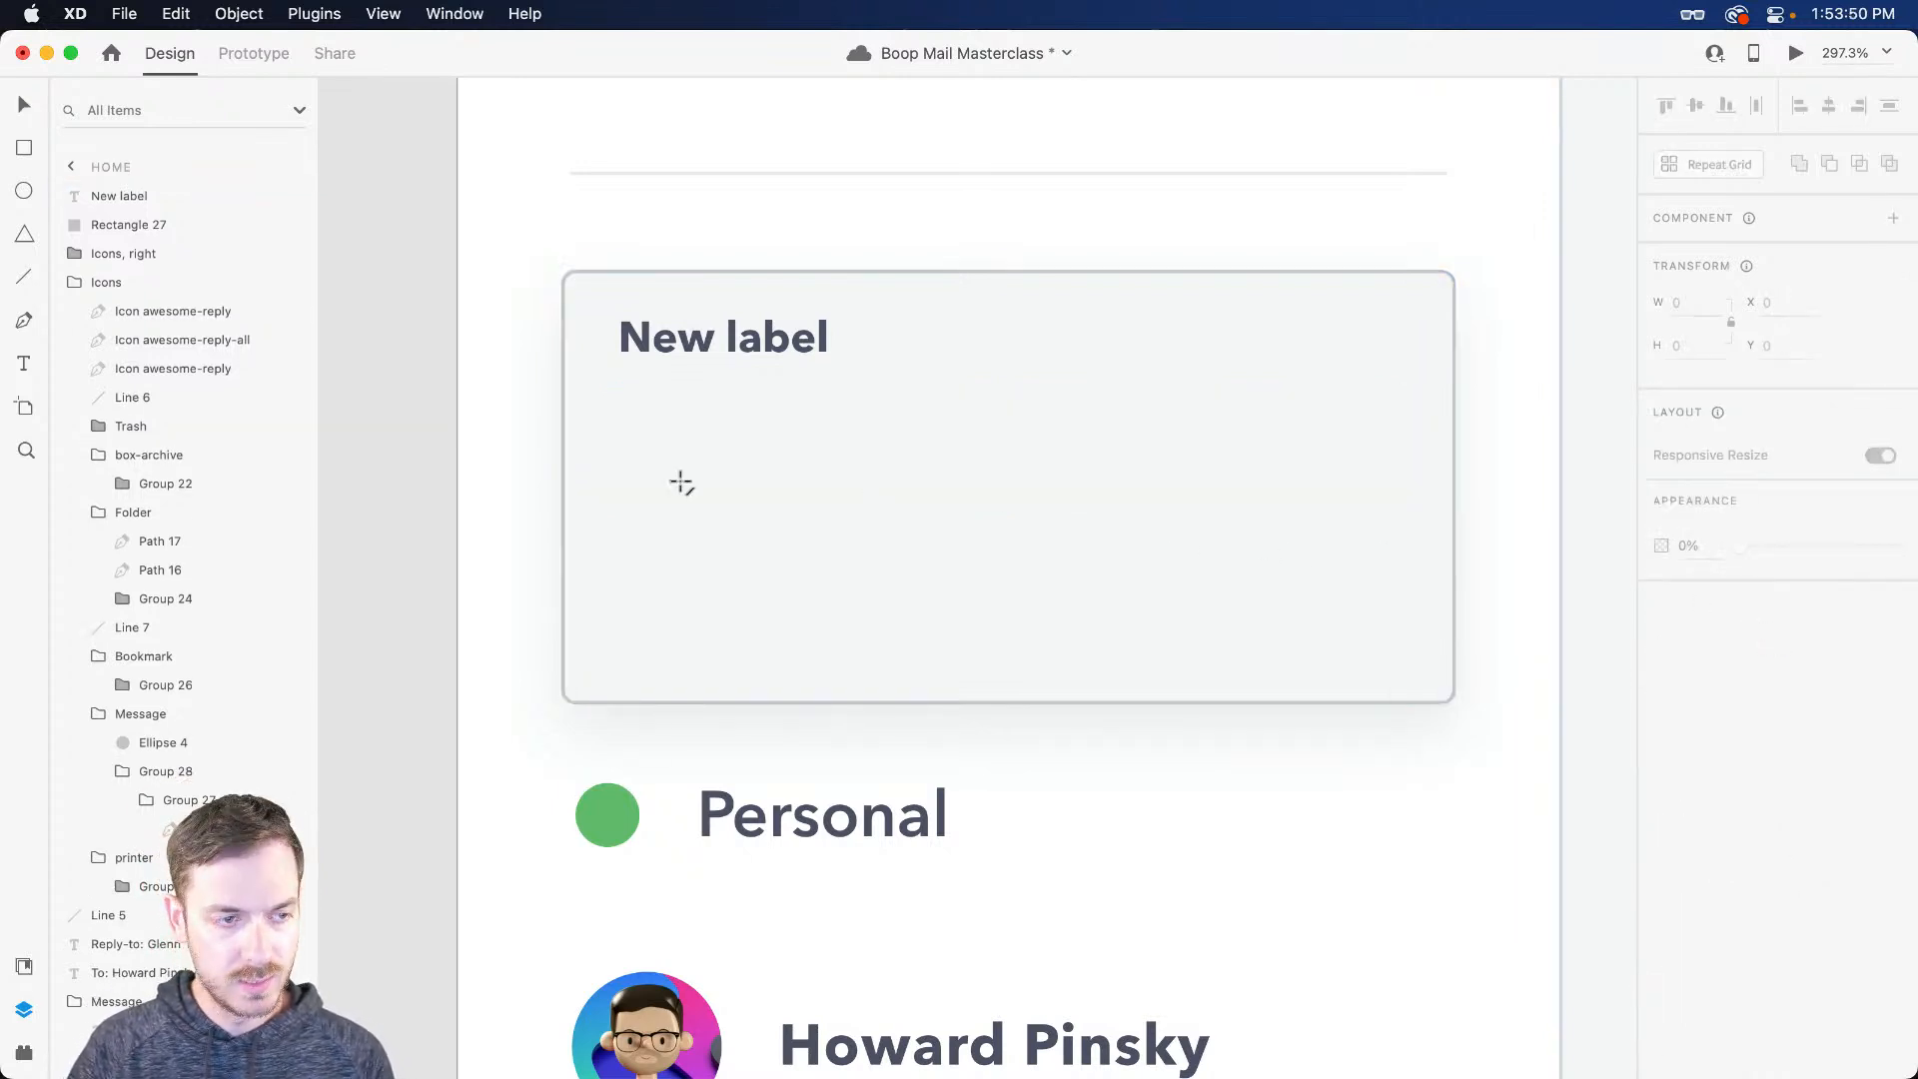
mouse_move(619, 443)
left_mouse_down()
mouse_move(1418, 435)
mouse_move(1393, 439)
left_mouse_up()
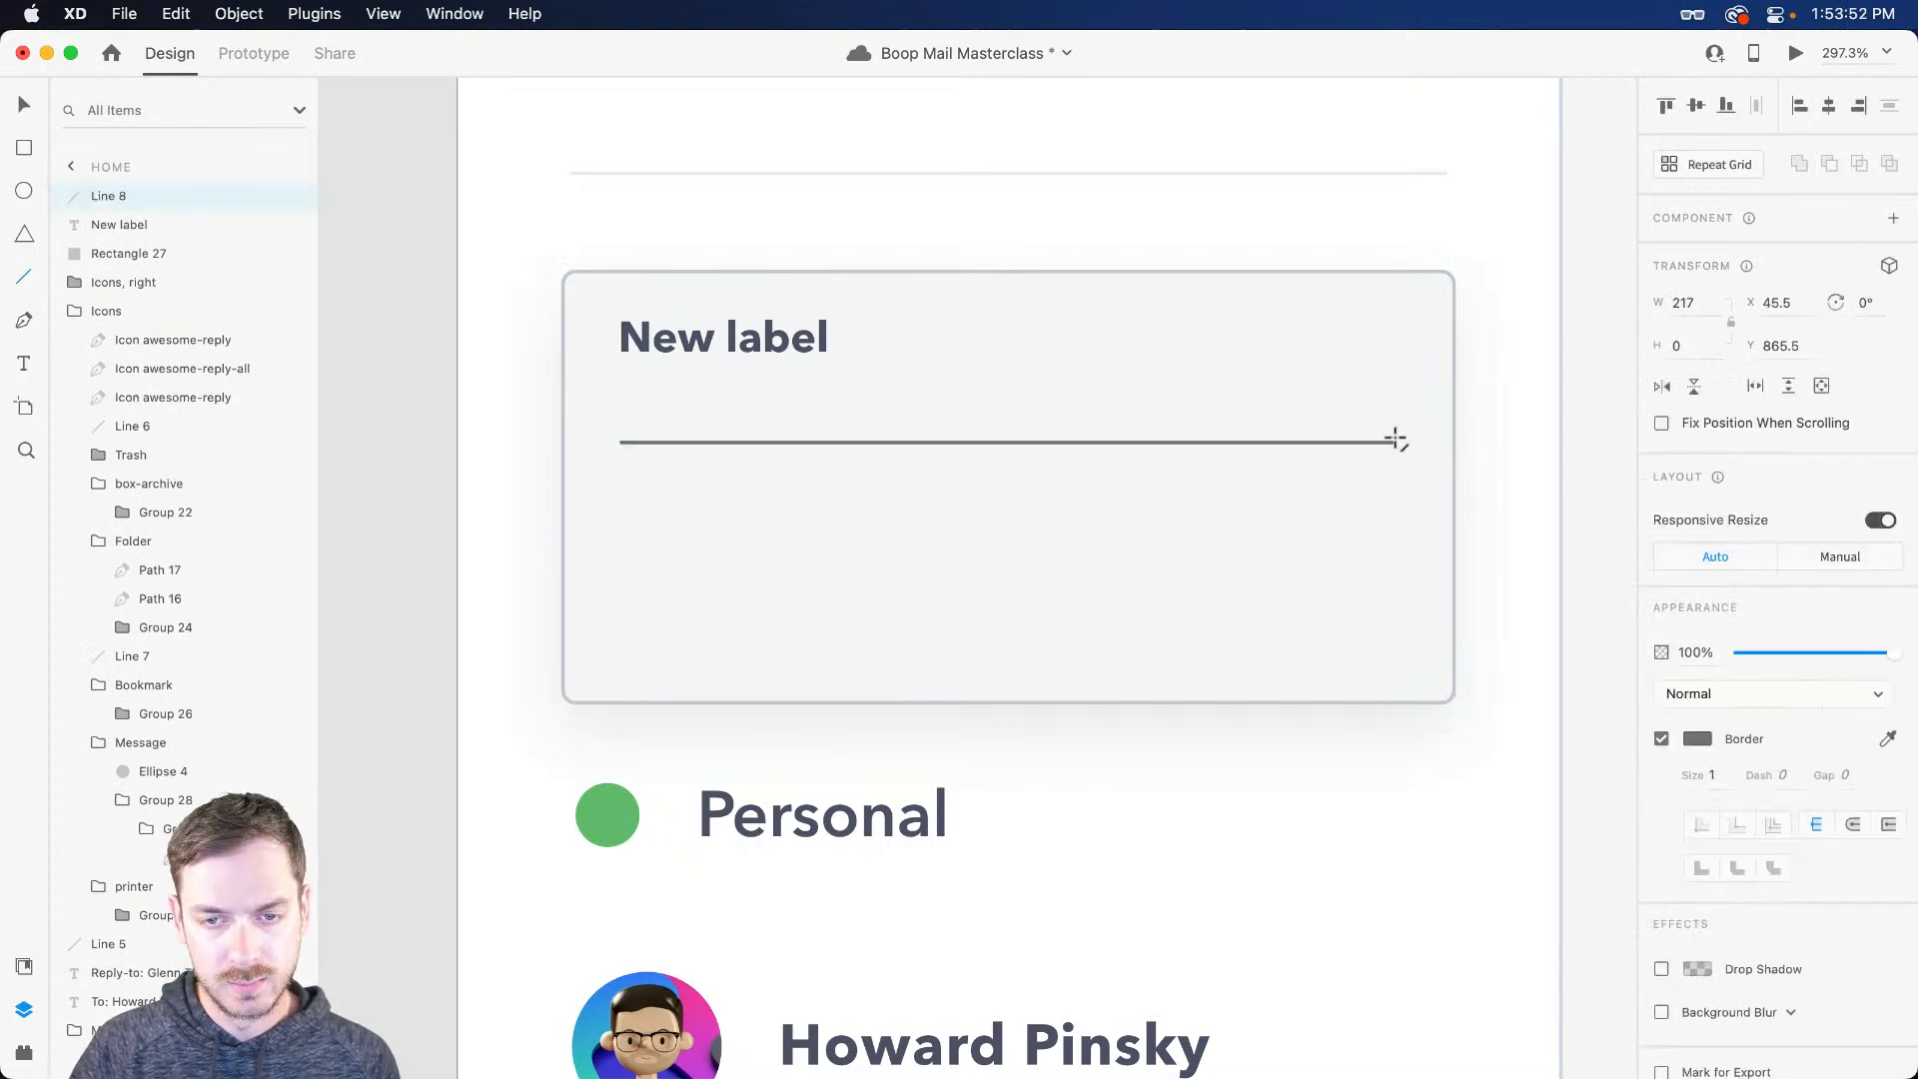
left_click(1695, 739)
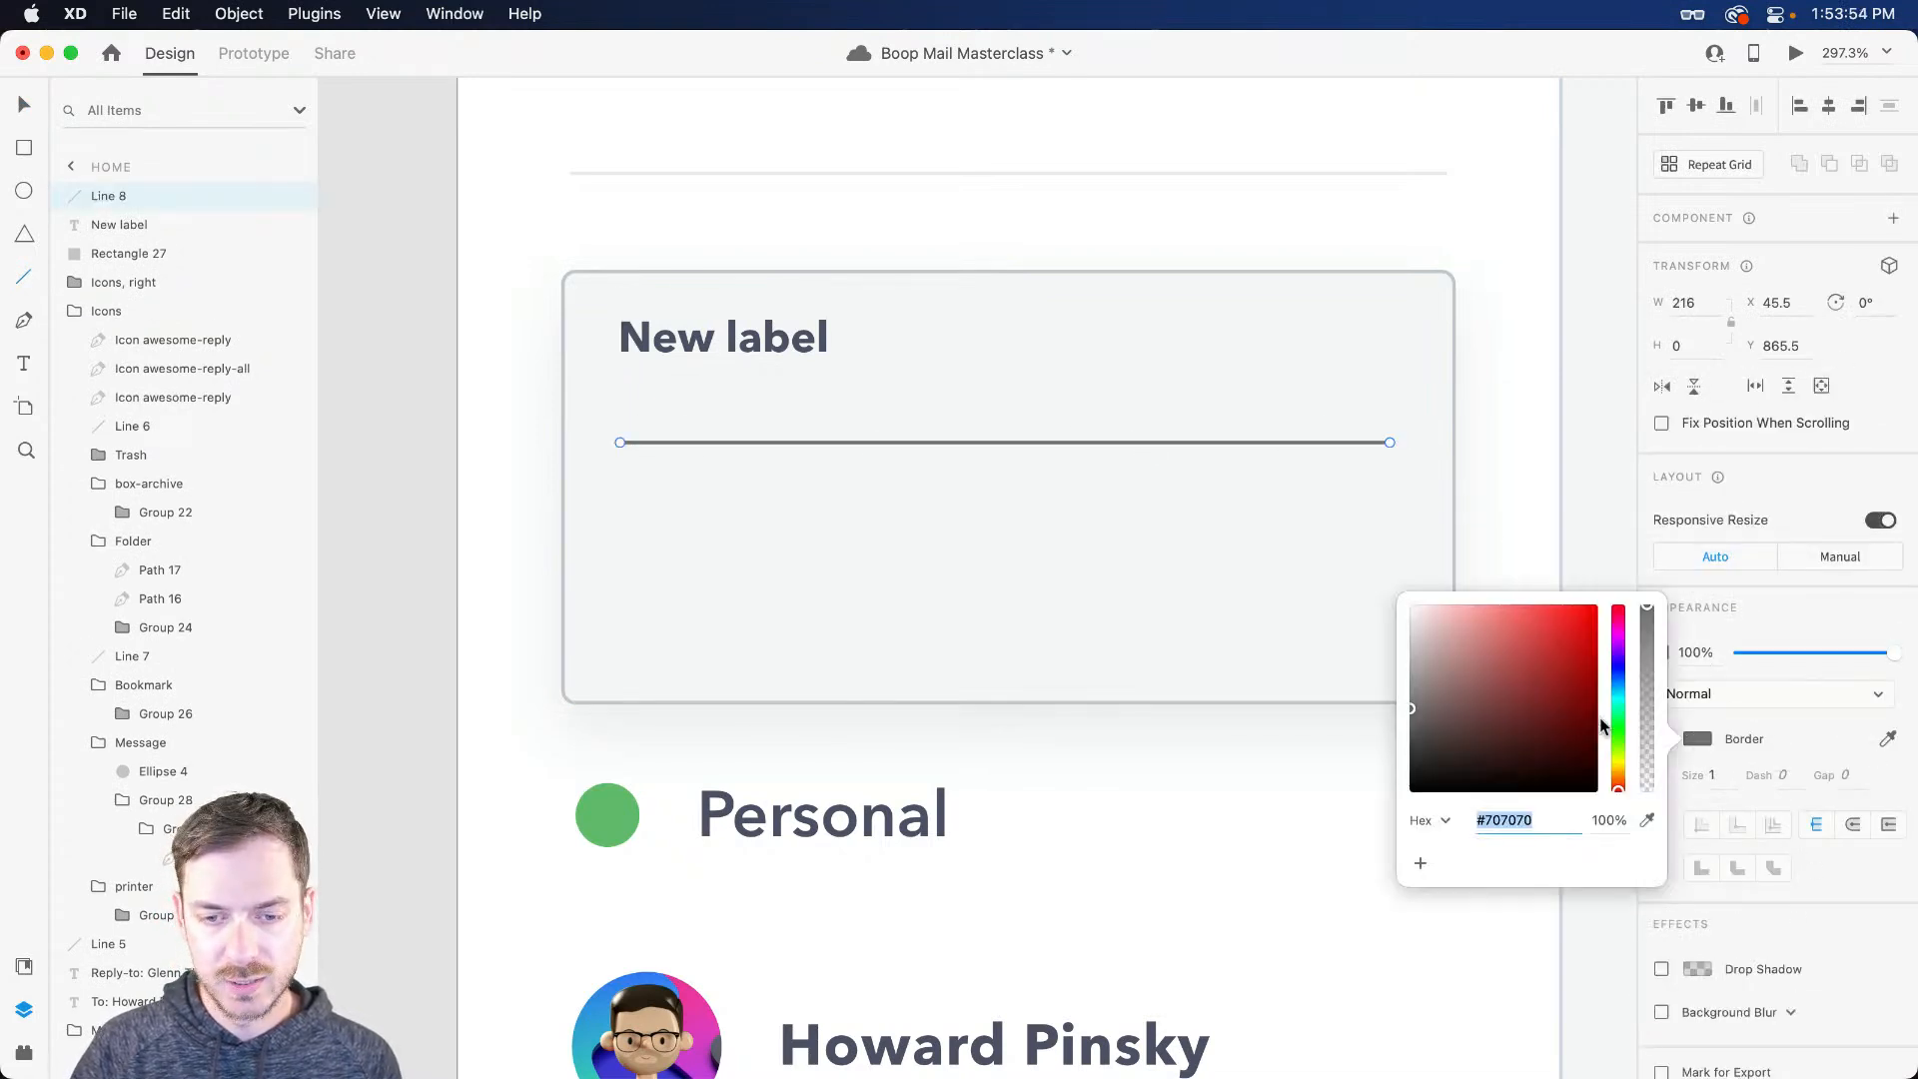
left_click(1618, 674)
left_click_drag(1438, 739, 1443, 698)
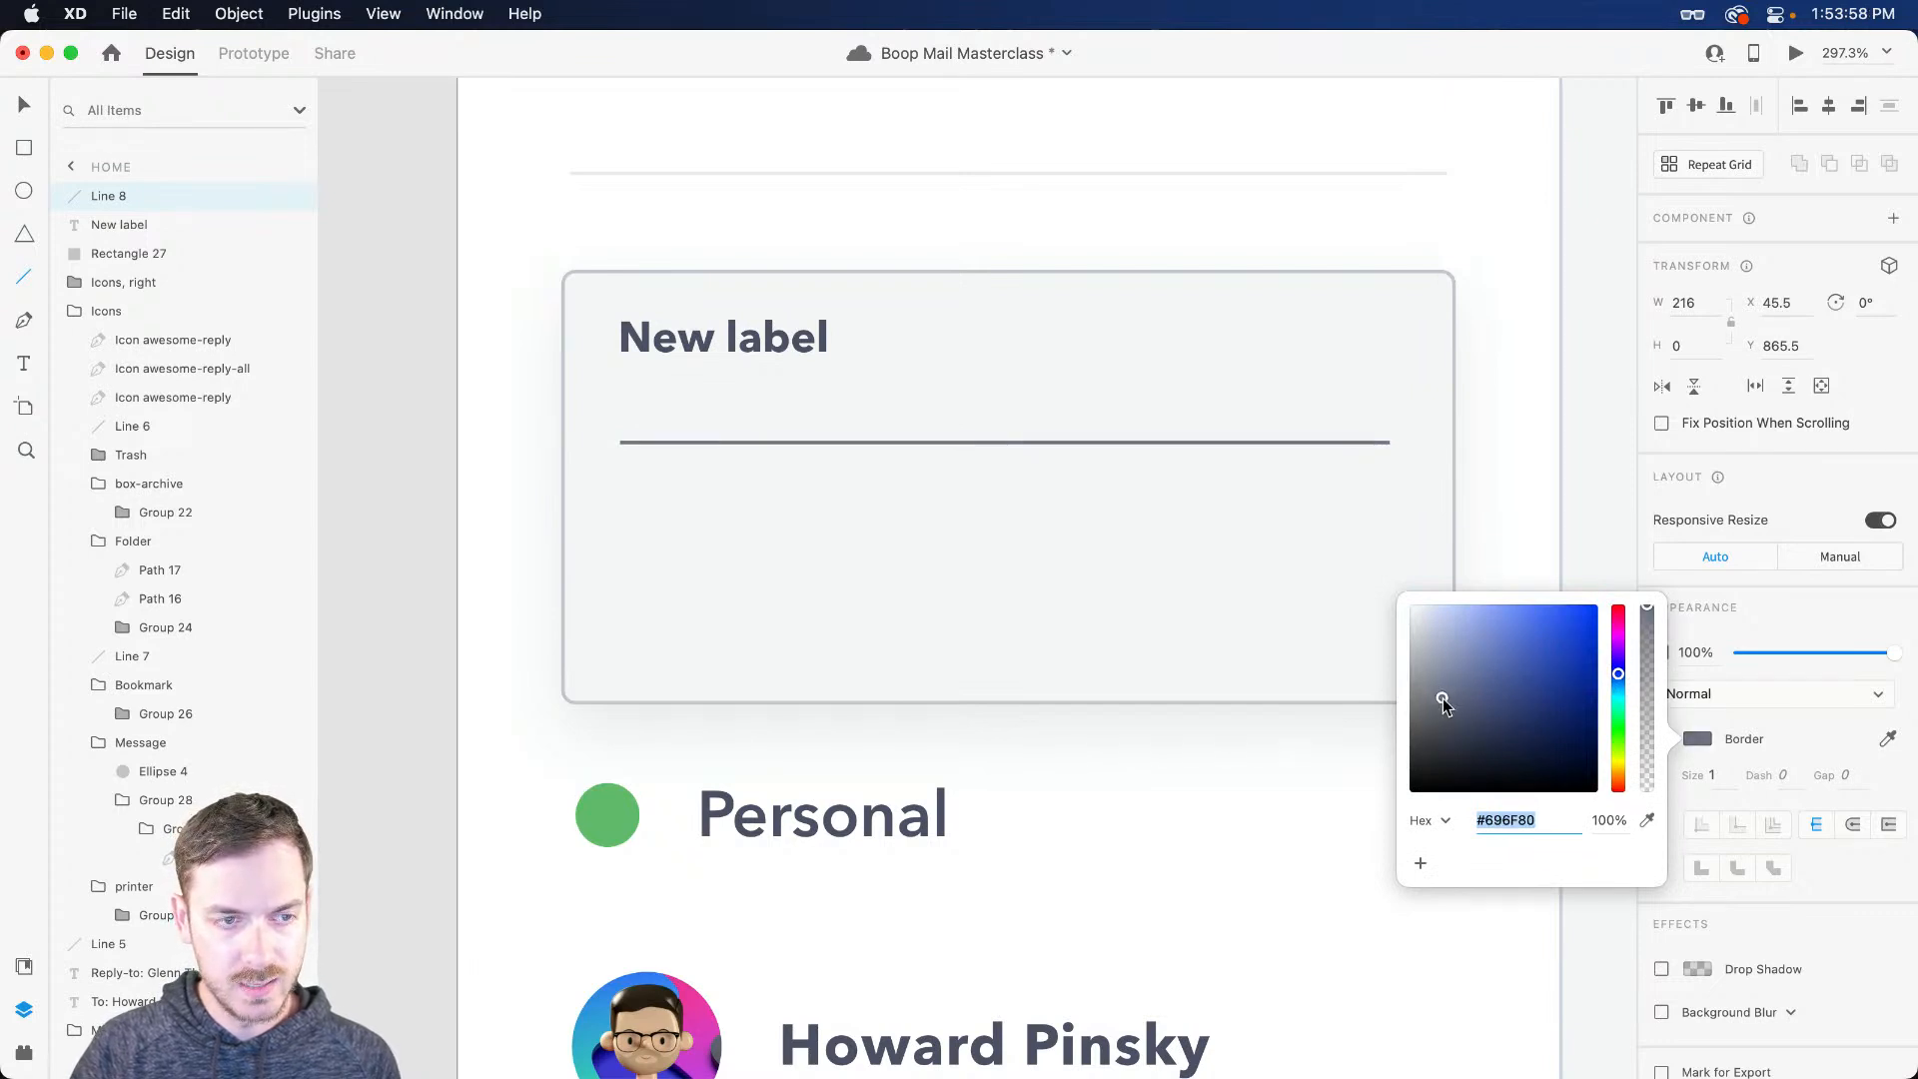
left_click(1681, 607)
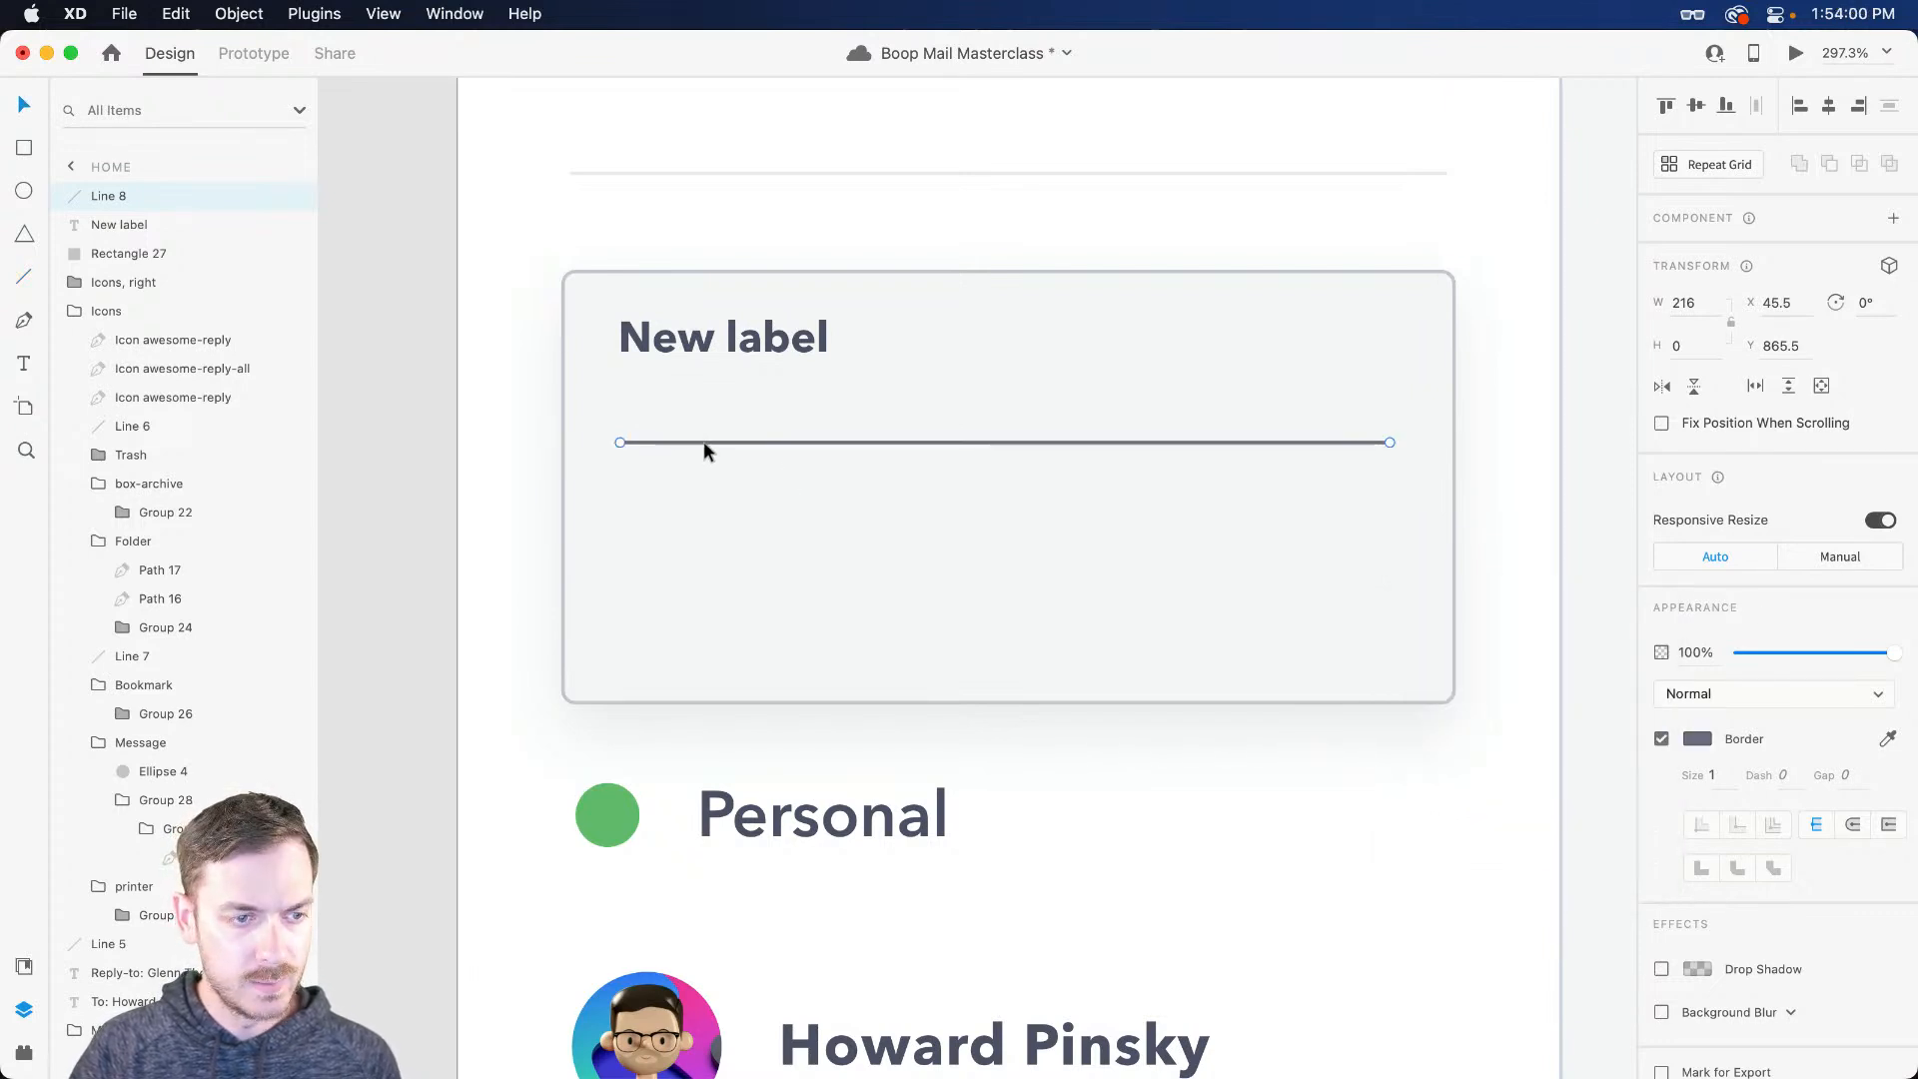
Step: Move the card's input line slightly lower and add the text Label name just above it
left_click_drag(706, 448, 702, 465)
key("t")
left_click(642, 429)
type("Lab")
type("name")
key("Escape")
Step: Try the Label name text in Medium weight at size 10 and check it in the preview
left_click(1877, 694)
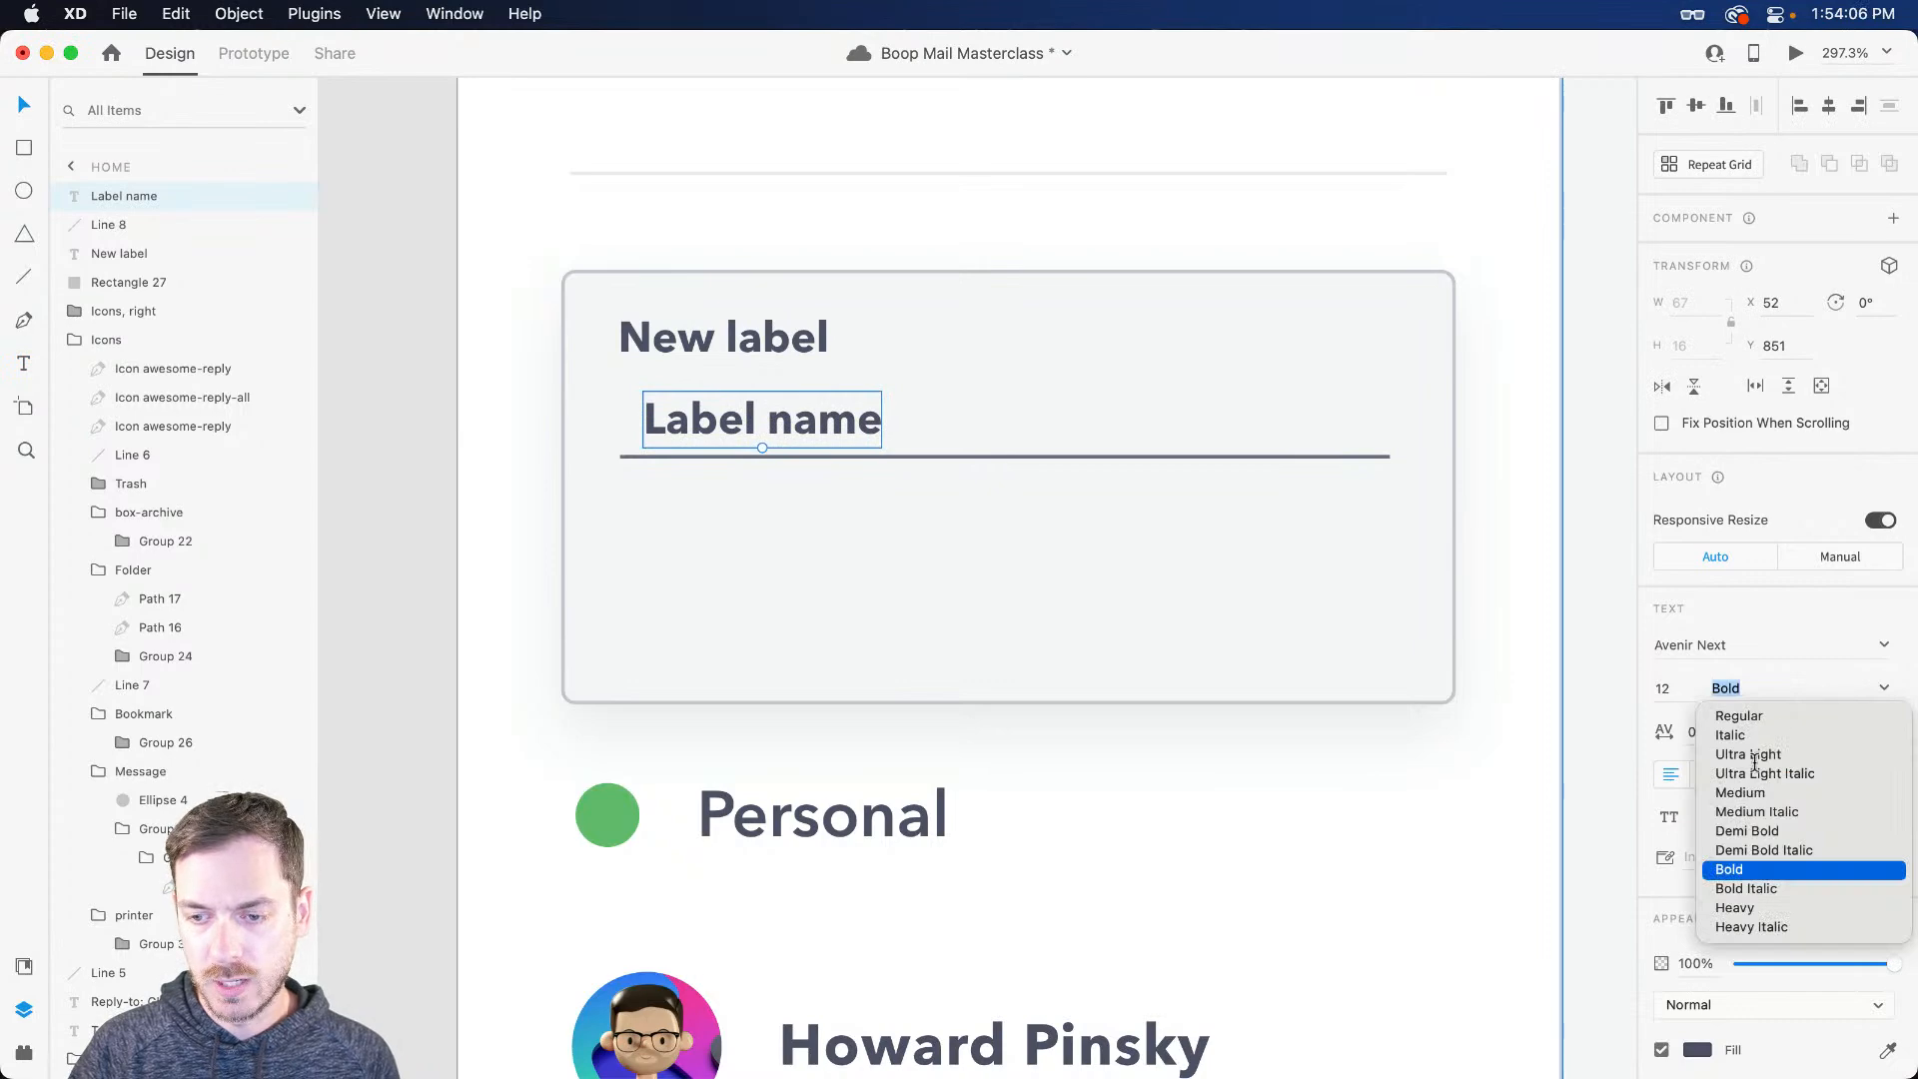
left_click(1740, 796)
left_click(1682, 689)
key("Escape")
key("super+Return")
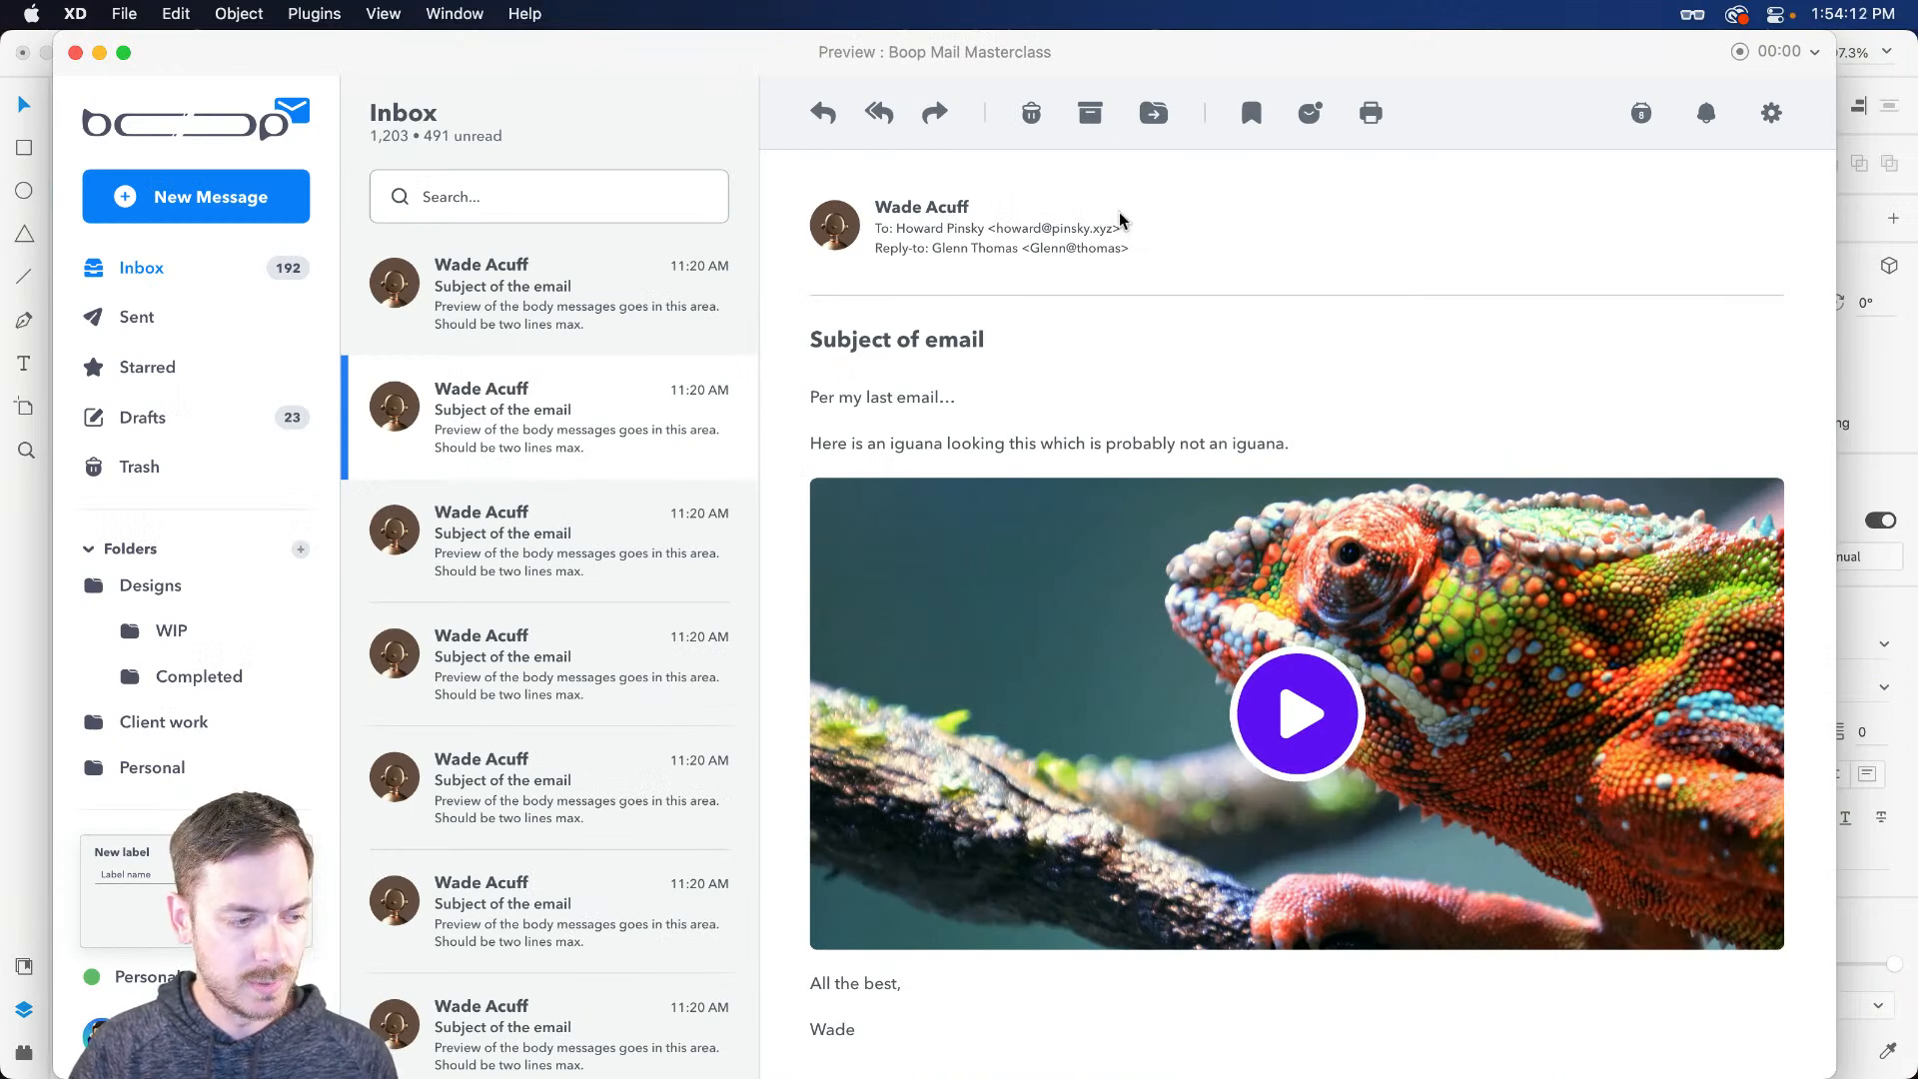
left_click(1905, 587)
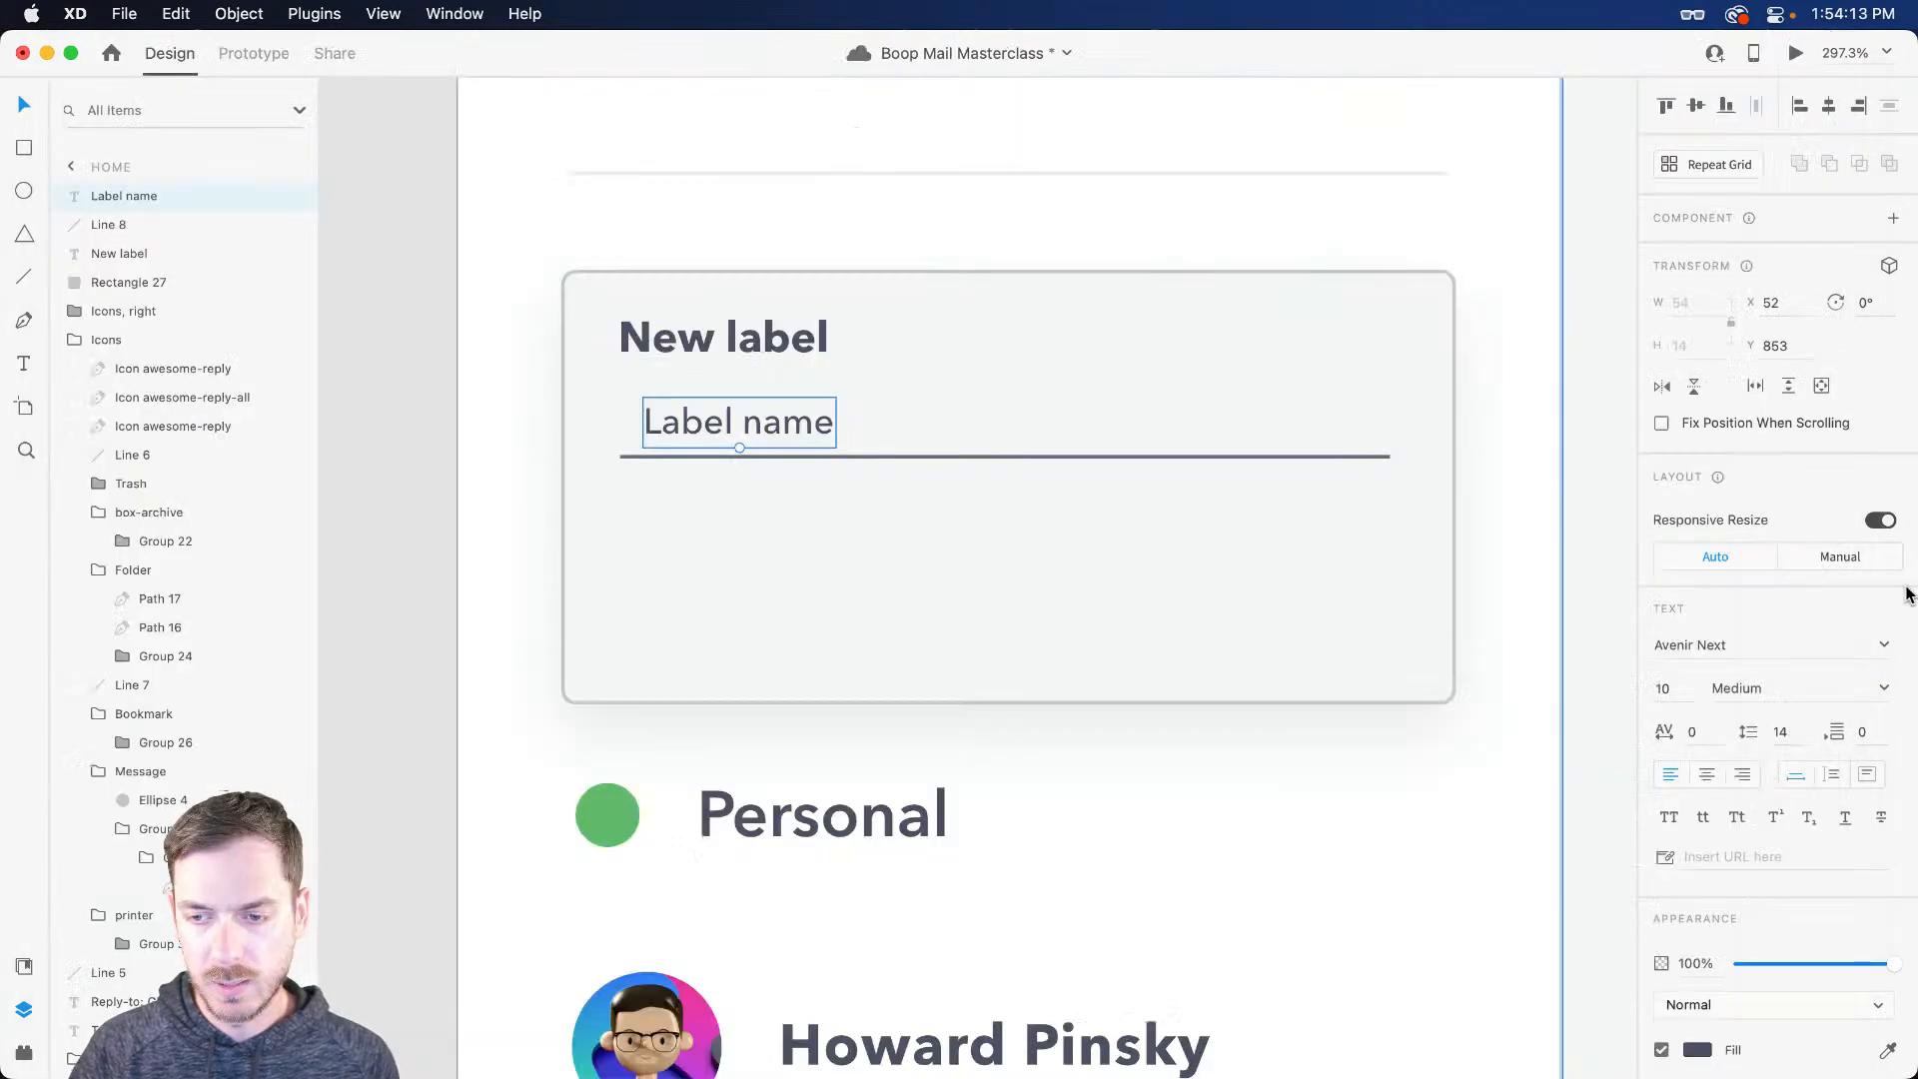
Step: Change Label name to Demi Bold at size 12 and align it with the line's left end at X 46
left_click(1886, 689)
left_click(1758, 832)
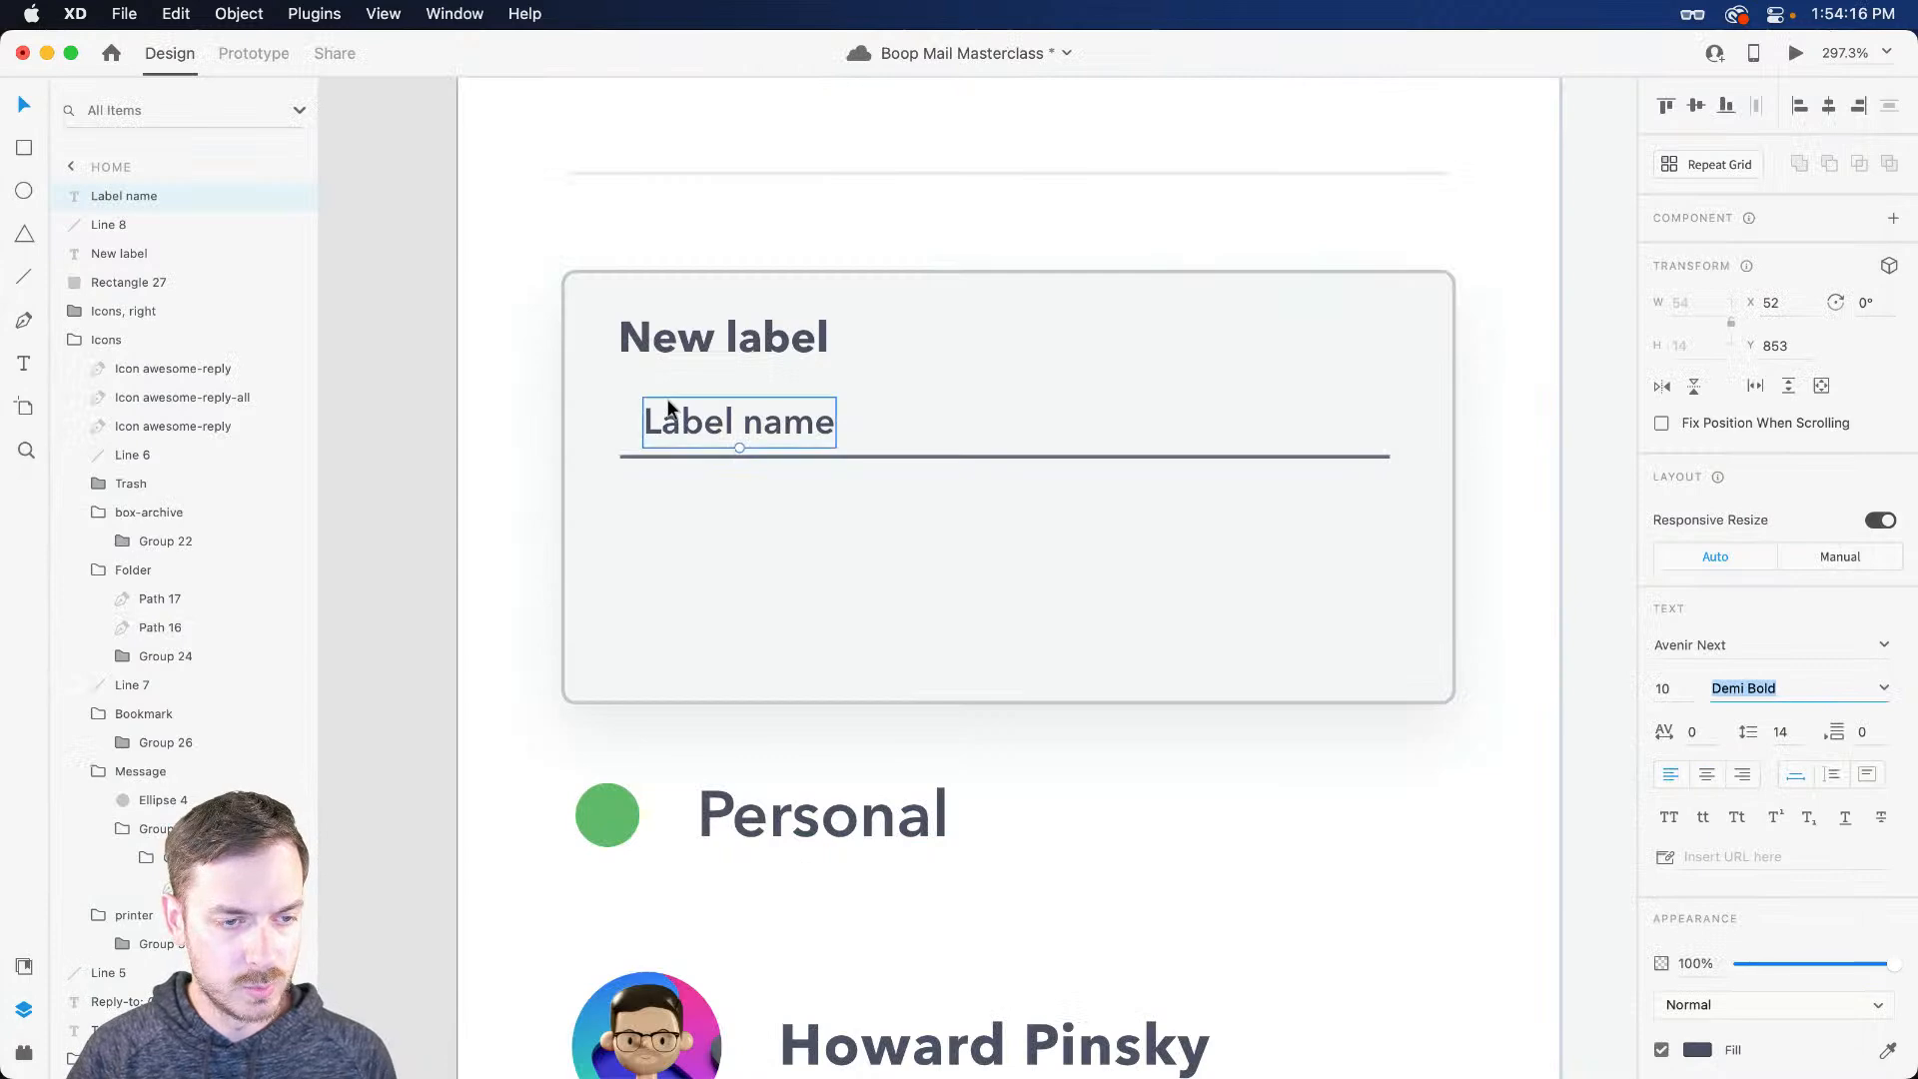
key("super+Return")
key("super+w")
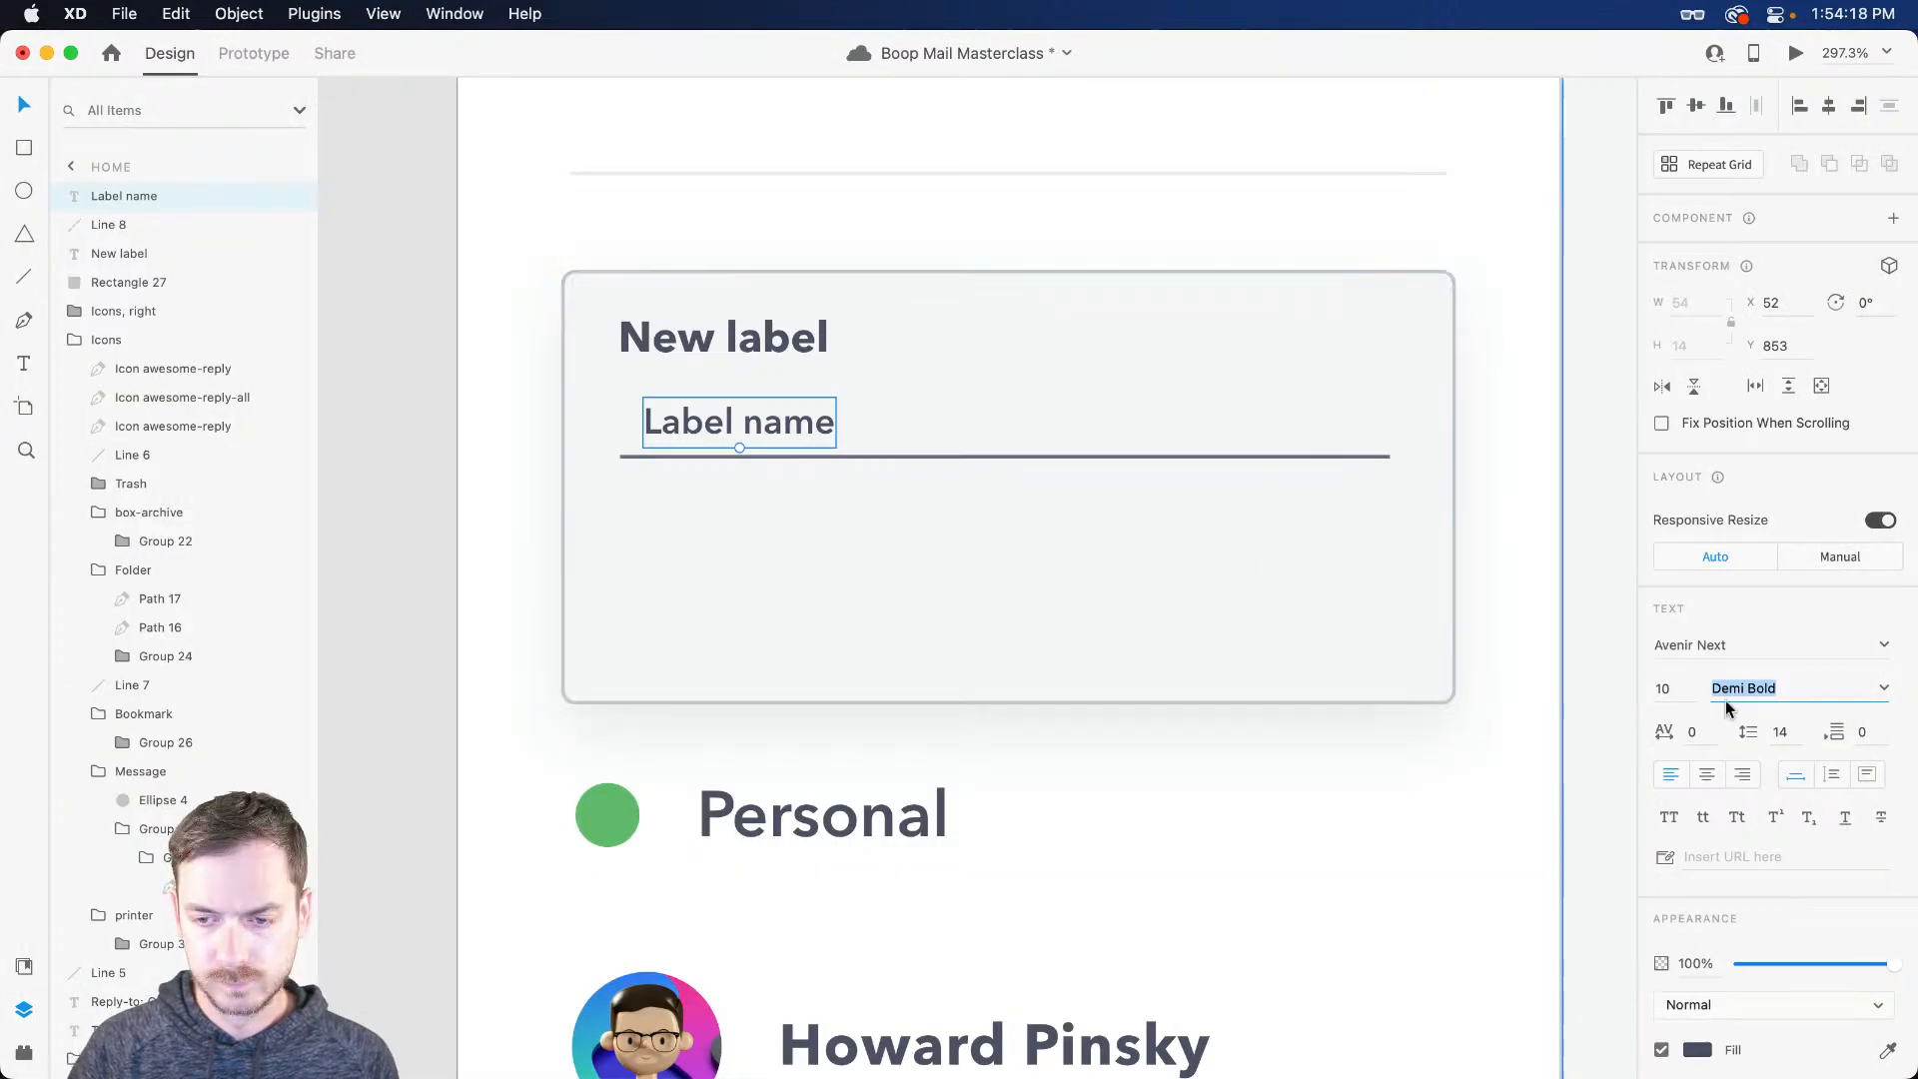
left_click_drag(753, 415, 715, 416)
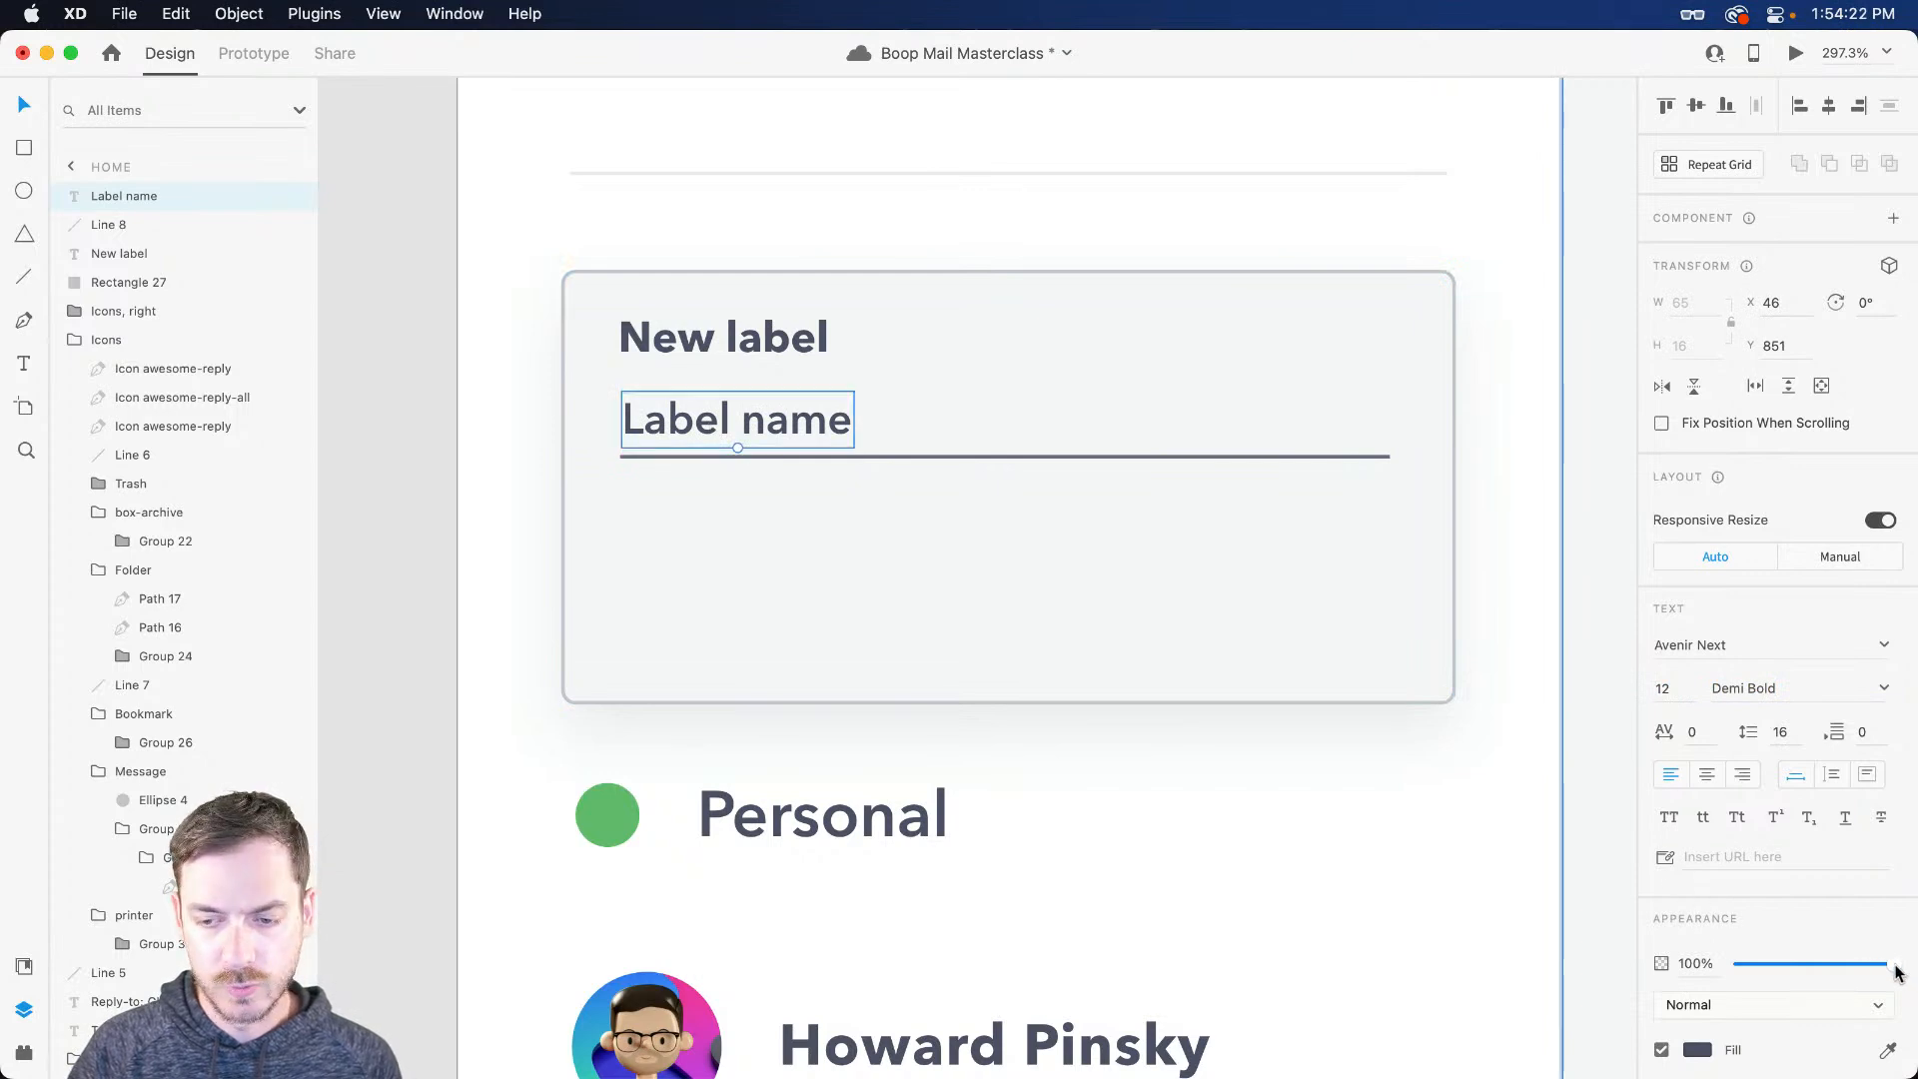
Step: Reduce the Label name text's opacity to 61% and move it together with its line down to Y 857
left_click_drag(1895, 965, 1844, 961)
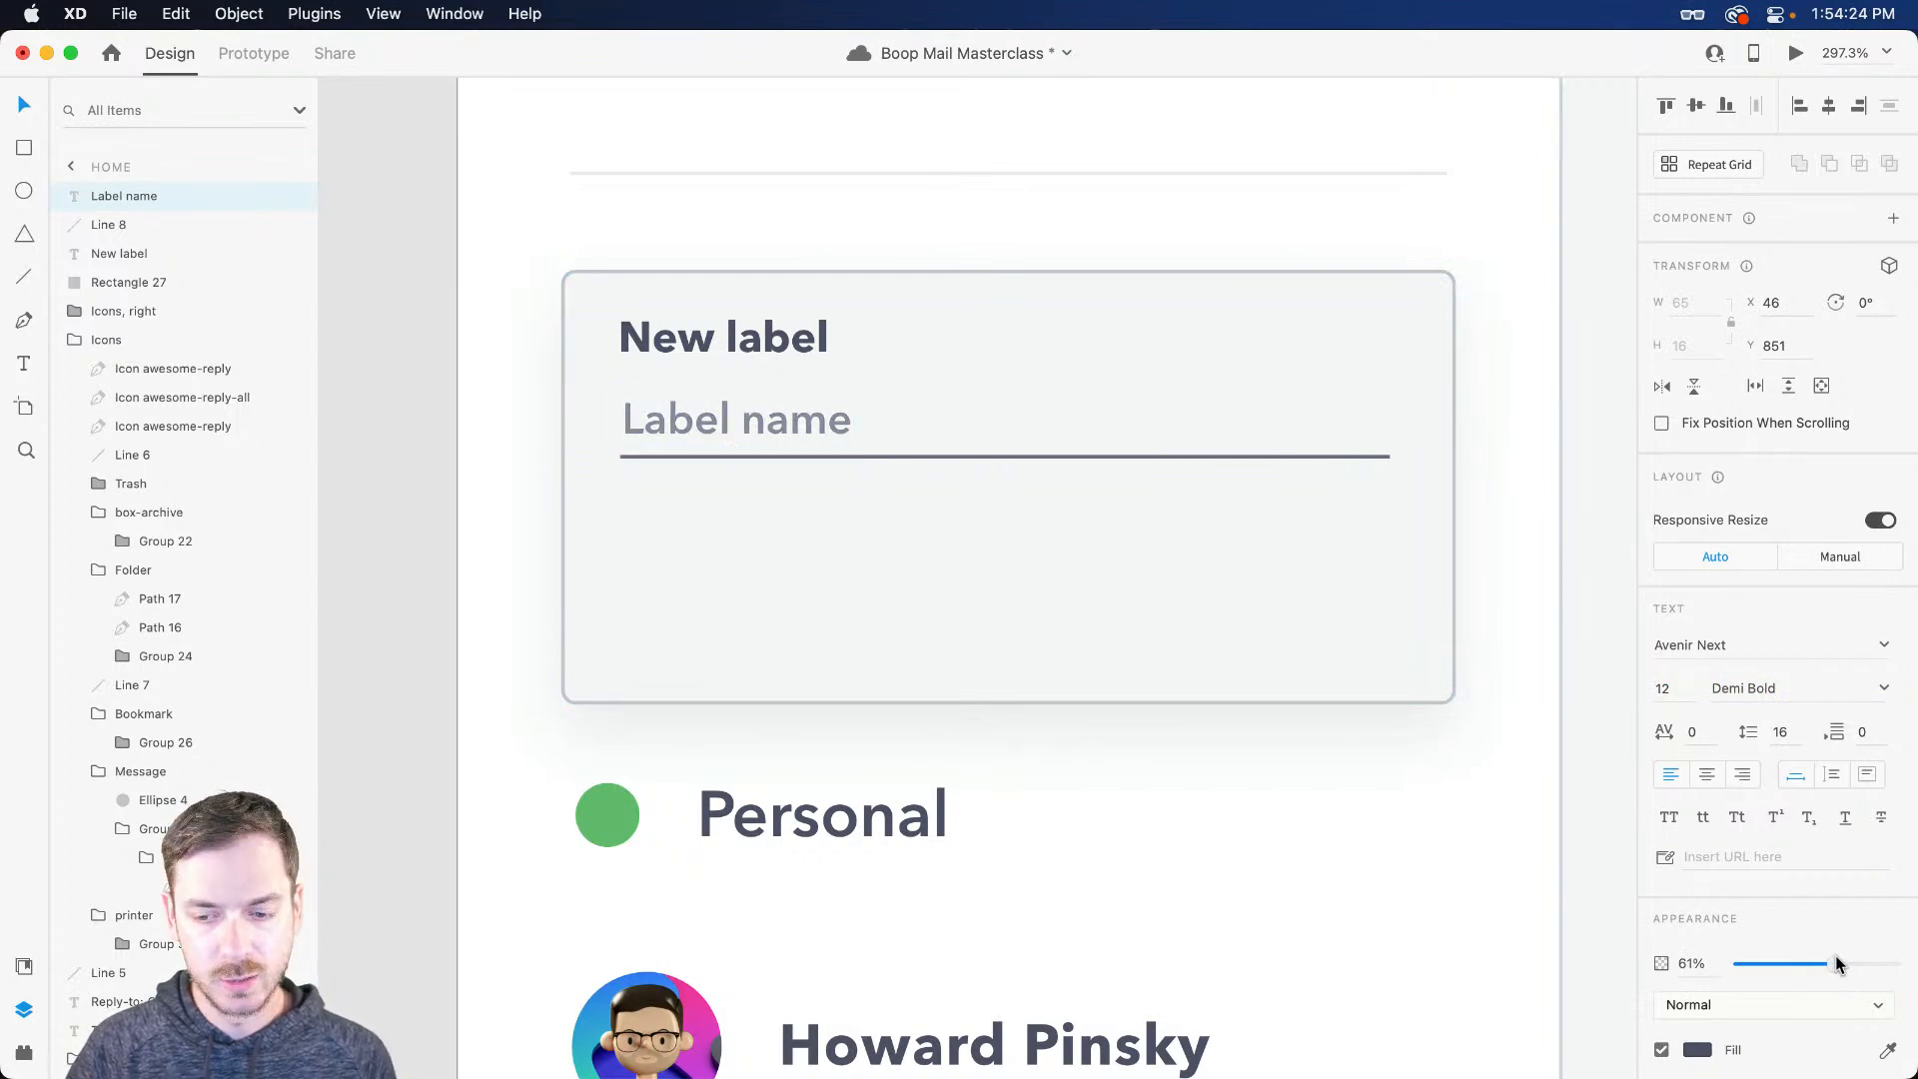
left_click(763, 455, "shift")
left_click_drag(763, 455, 765, 477)
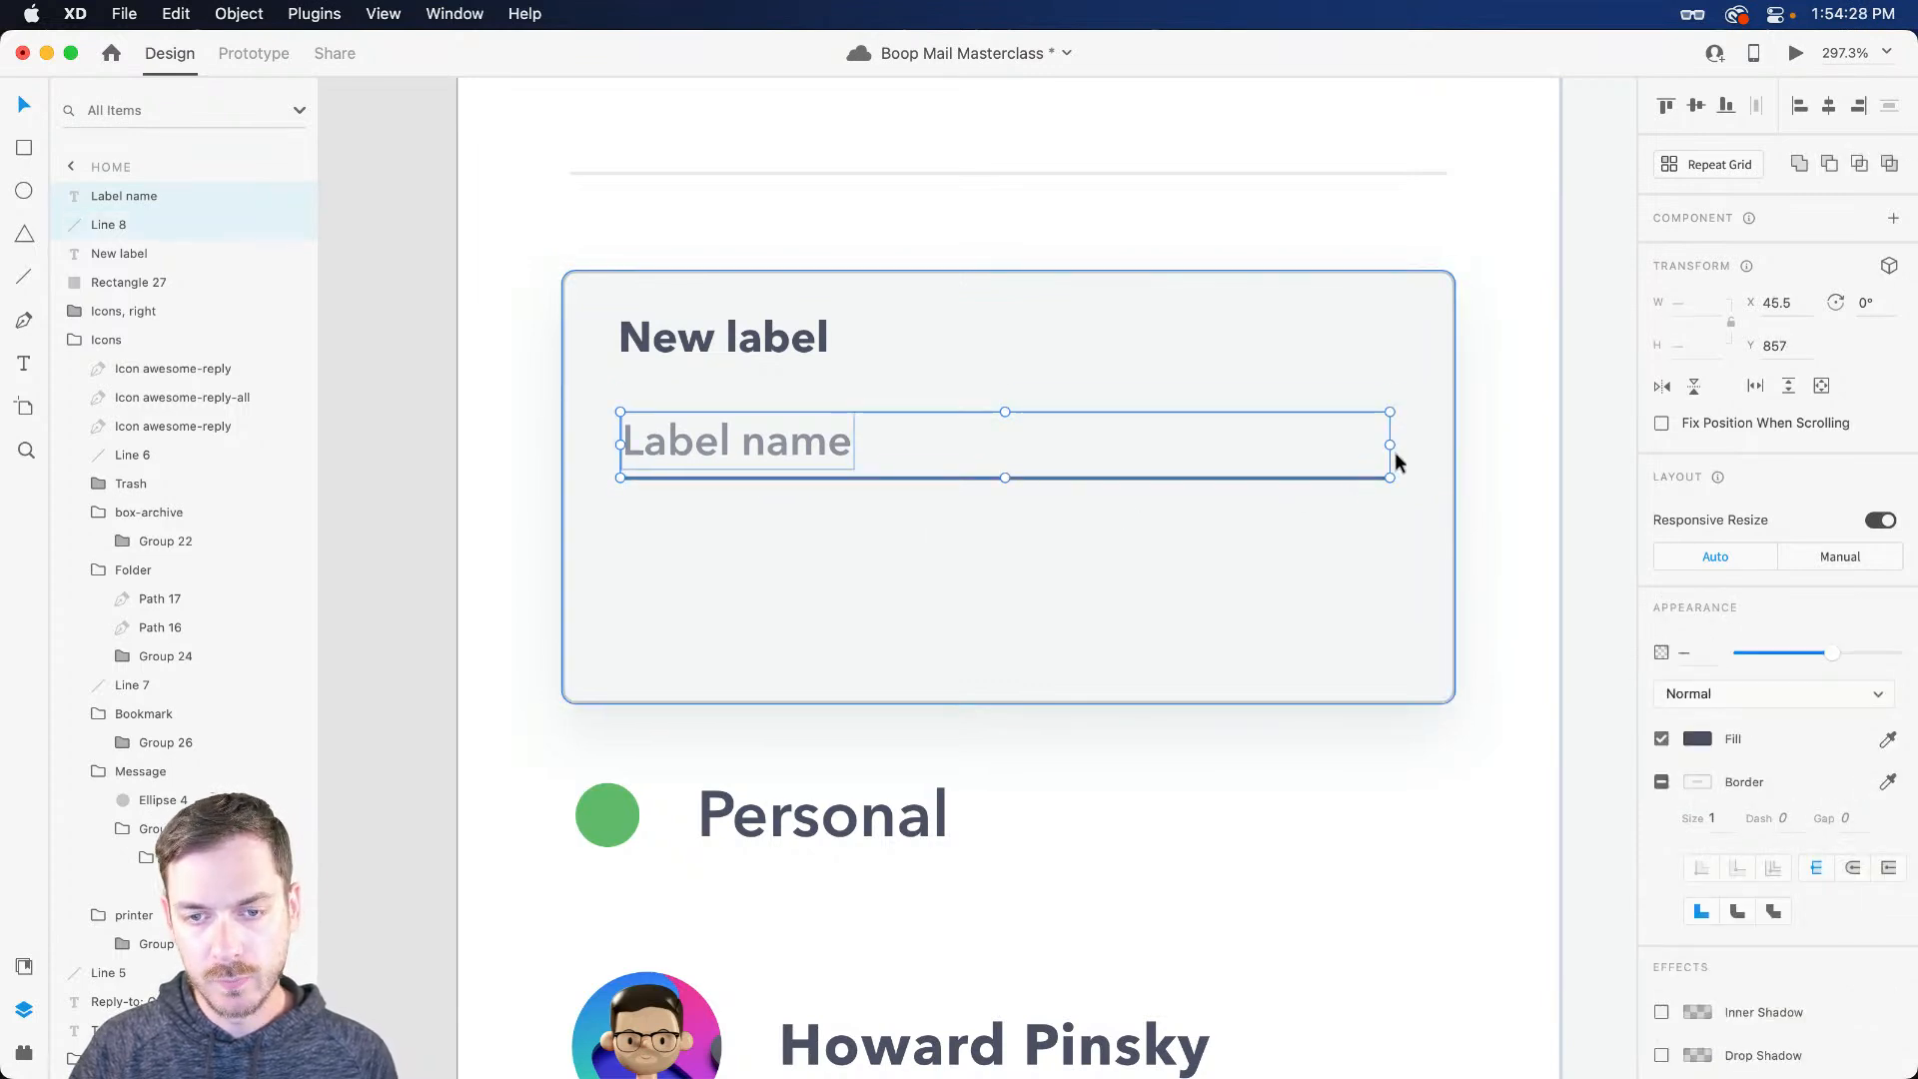
Step: Draw a circle about 13 by 13 at the right end of the Label name field and fill it violet-blue #4516E3
mouse_move(1379, 413)
left_mouse_down()
mouse_move(1336, 460)
mouse_move(1373, 440)
left_mouse_up()
key("v")
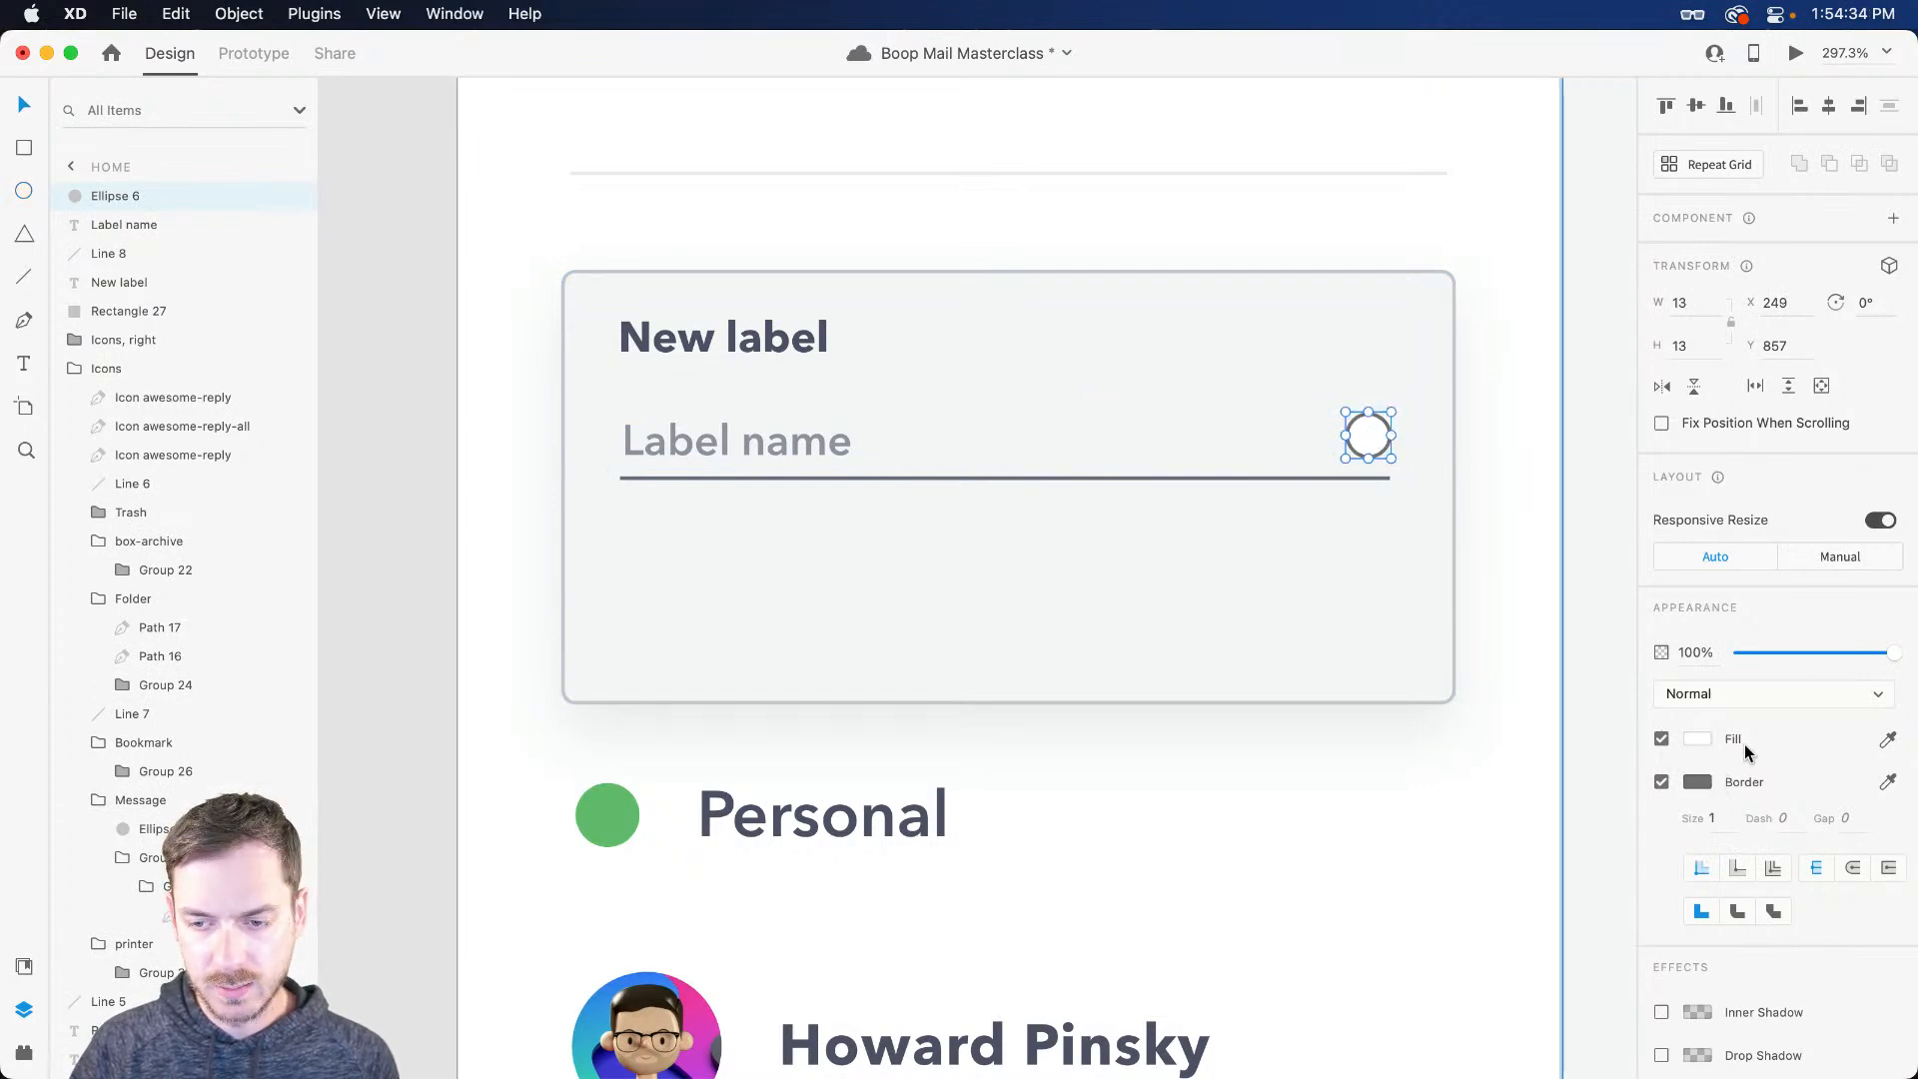
left_click(1697, 740)
left_click(1619, 691)
left_click(1580, 636)
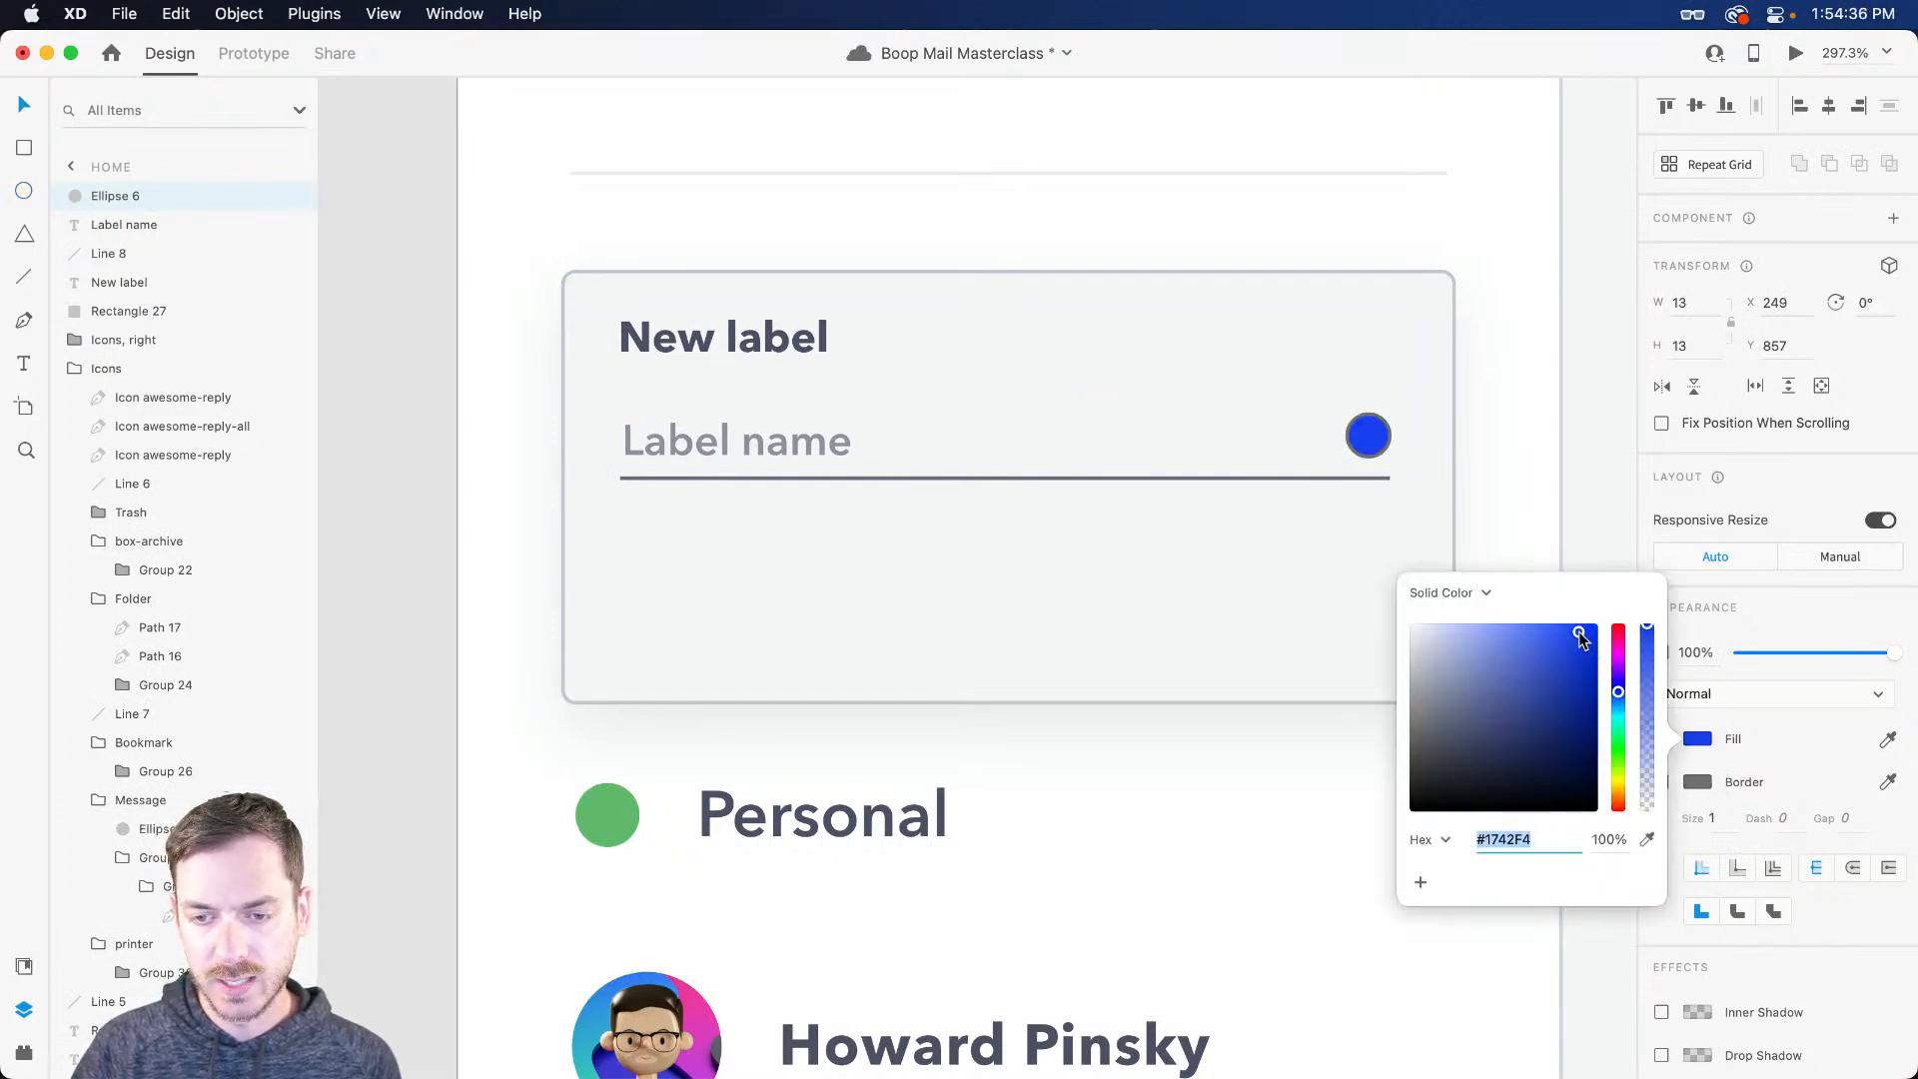
left_click(1619, 673)
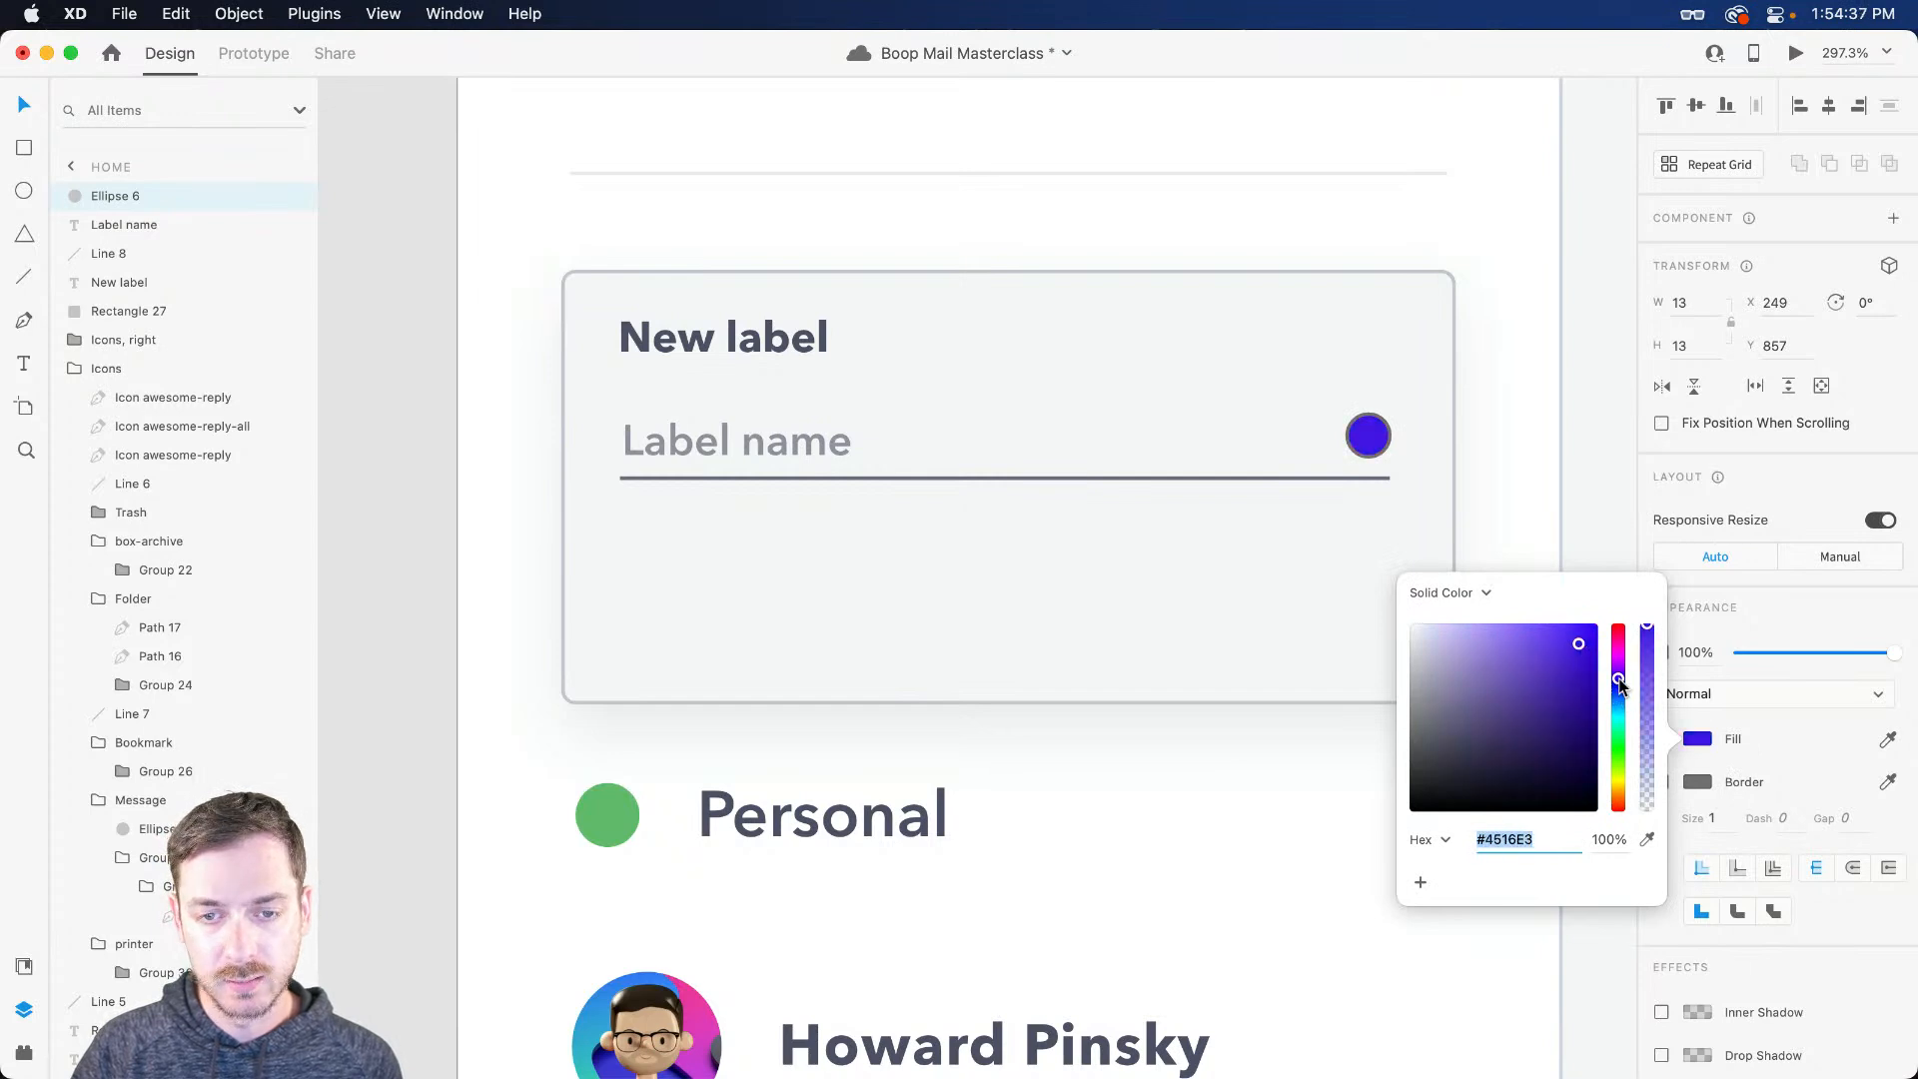
Step: Remove the circle's border, change its fill to purple #6516E3, and shrink it to 11 by 11 at X 250, Y 860
left_click(1722, 636)
left_click(1697, 740)
left_click_drag(1621, 678, 1625, 675)
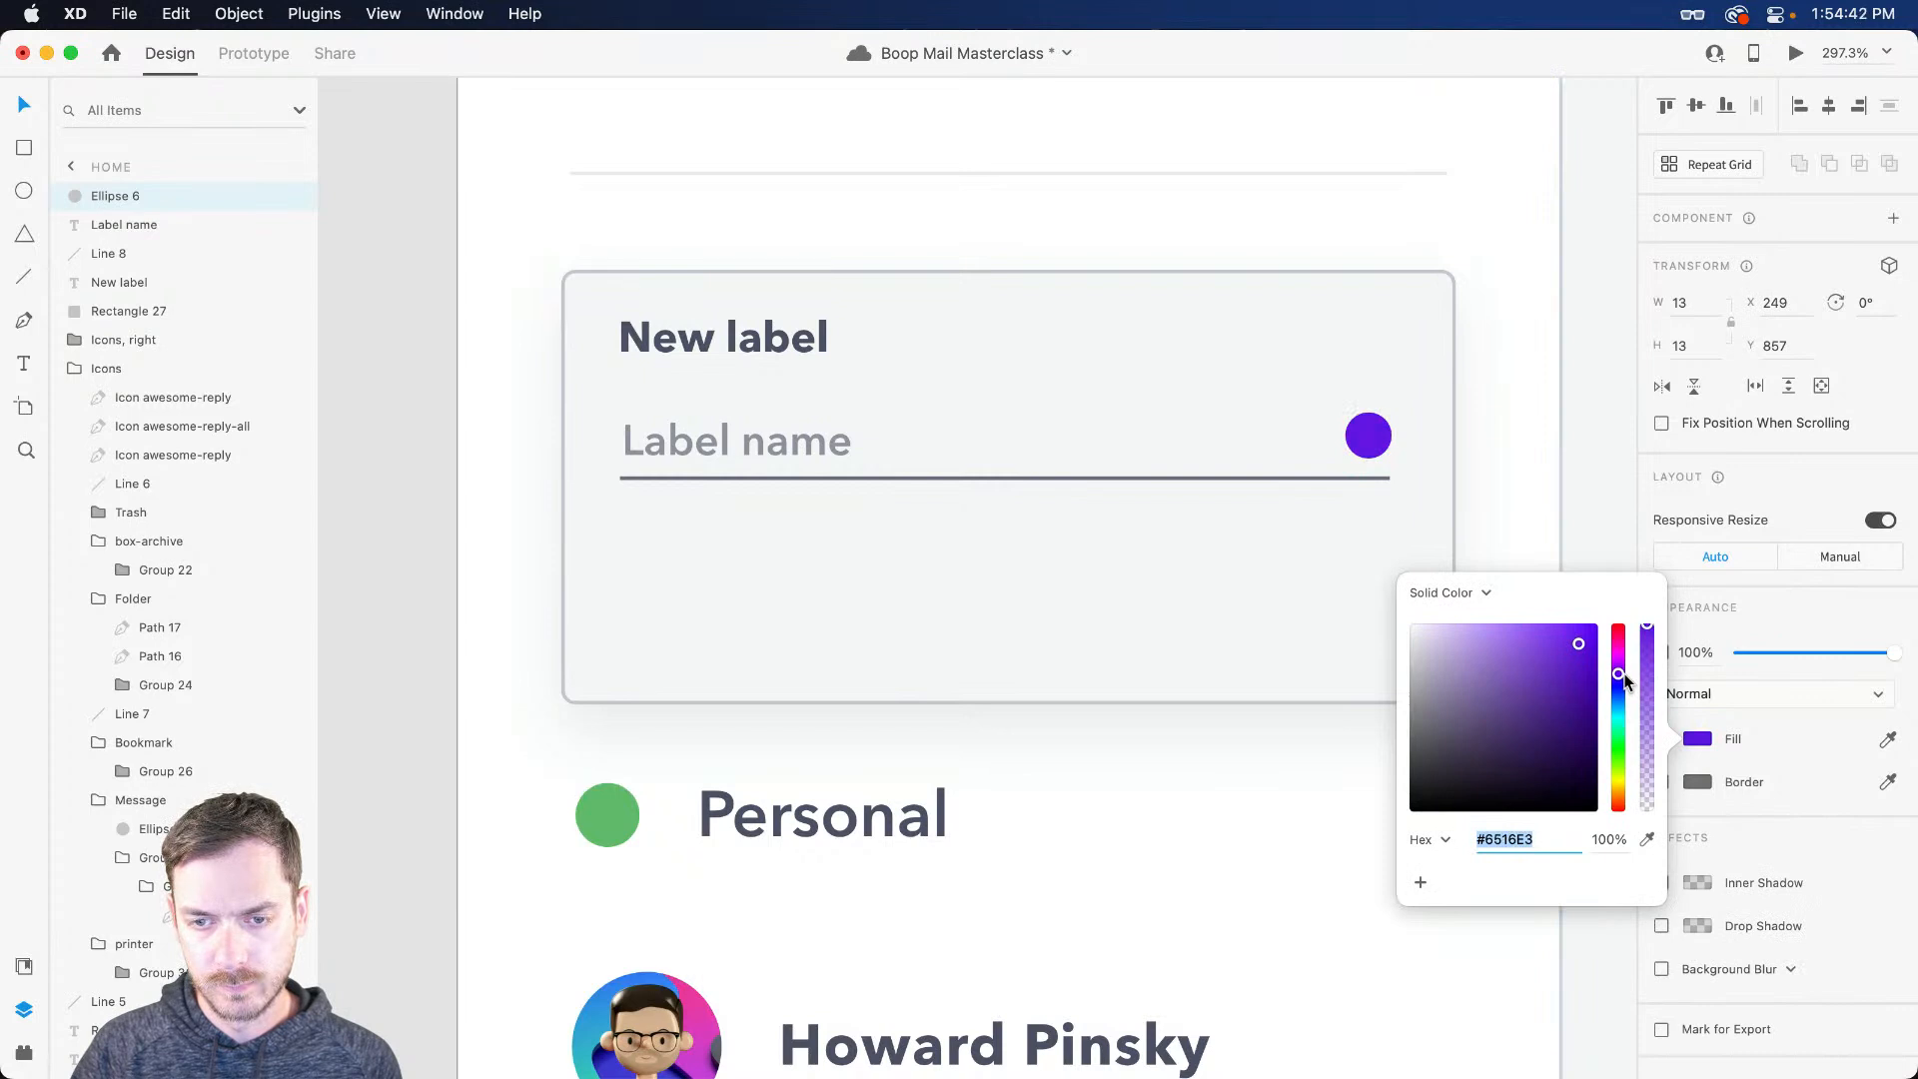
left_click(1710, 580)
left_click_drag(1379, 448, 1351, 464)
Step: Show the square grid and draw a downward chevron path about 16 by 8 with the Pen tool, starting on the purple circle
scroll(1377, 447, "up", 10)
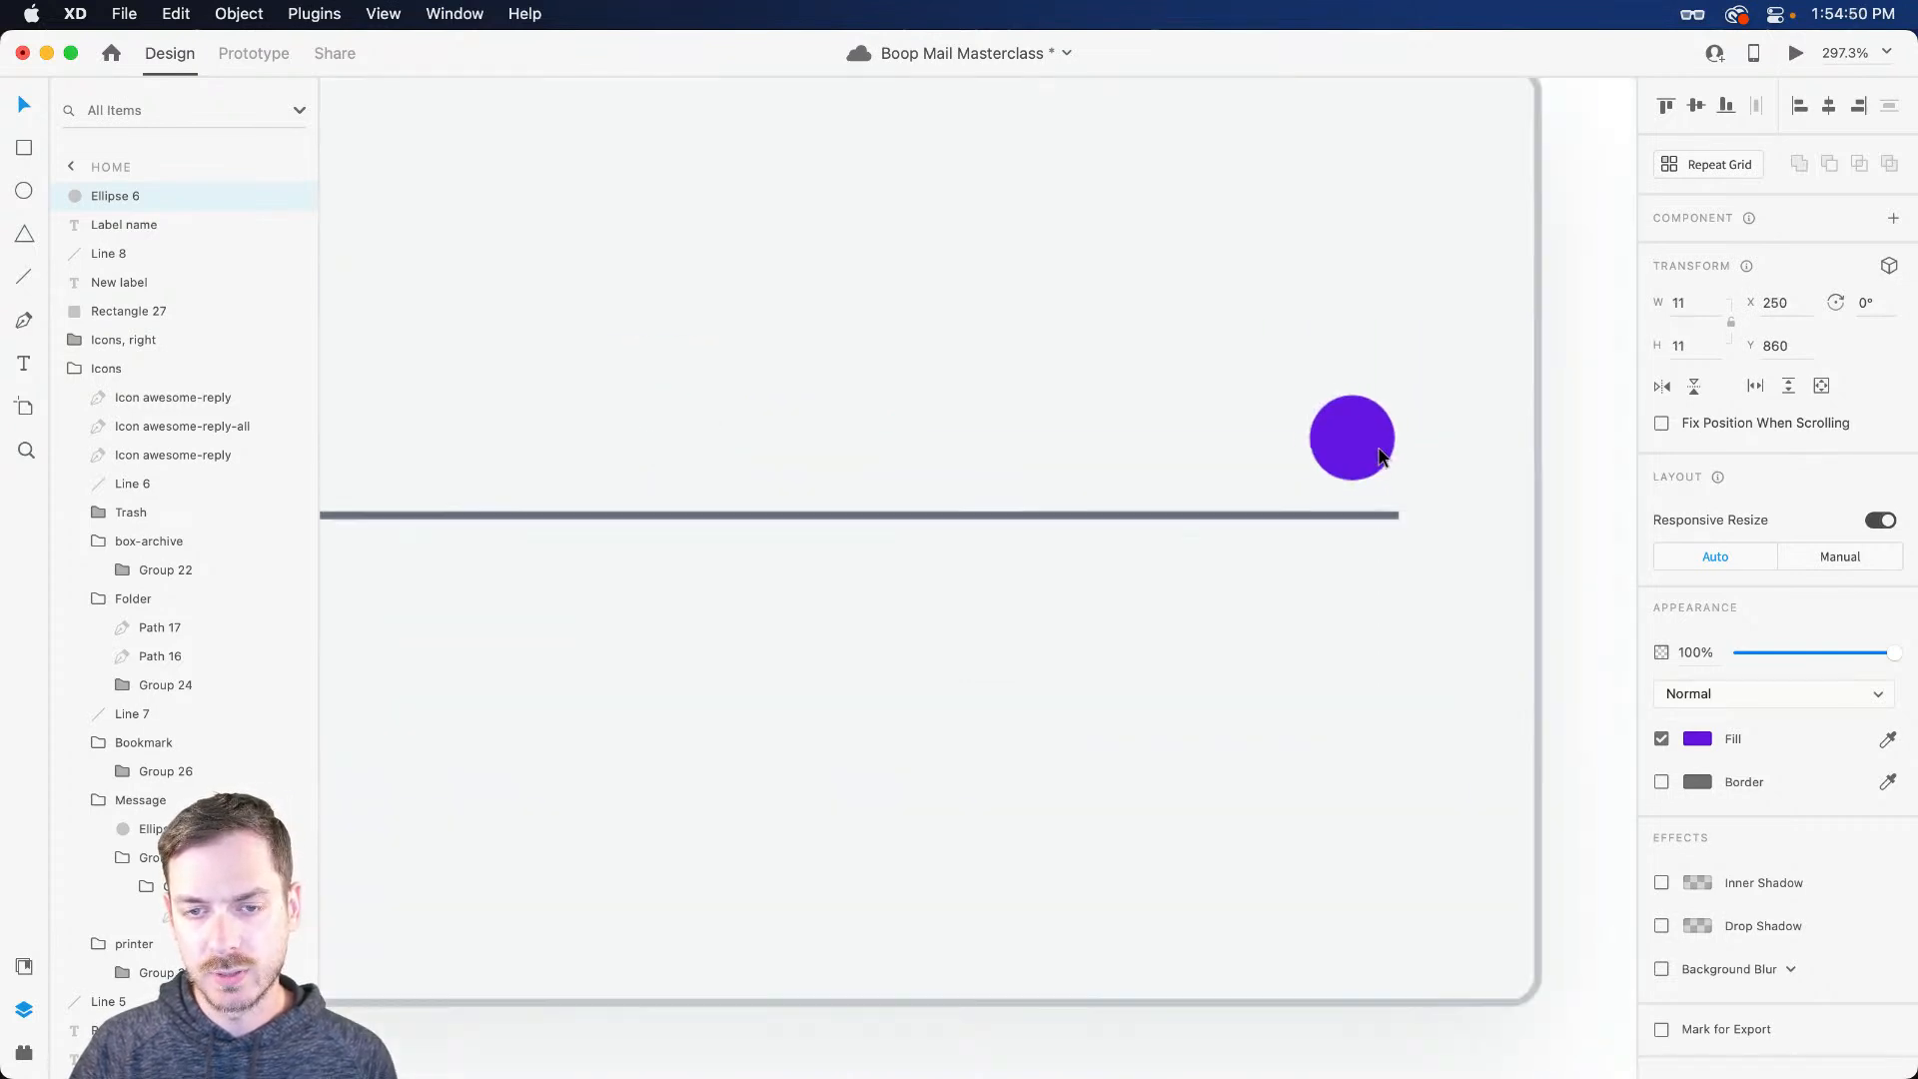
key("super+apostrophe")
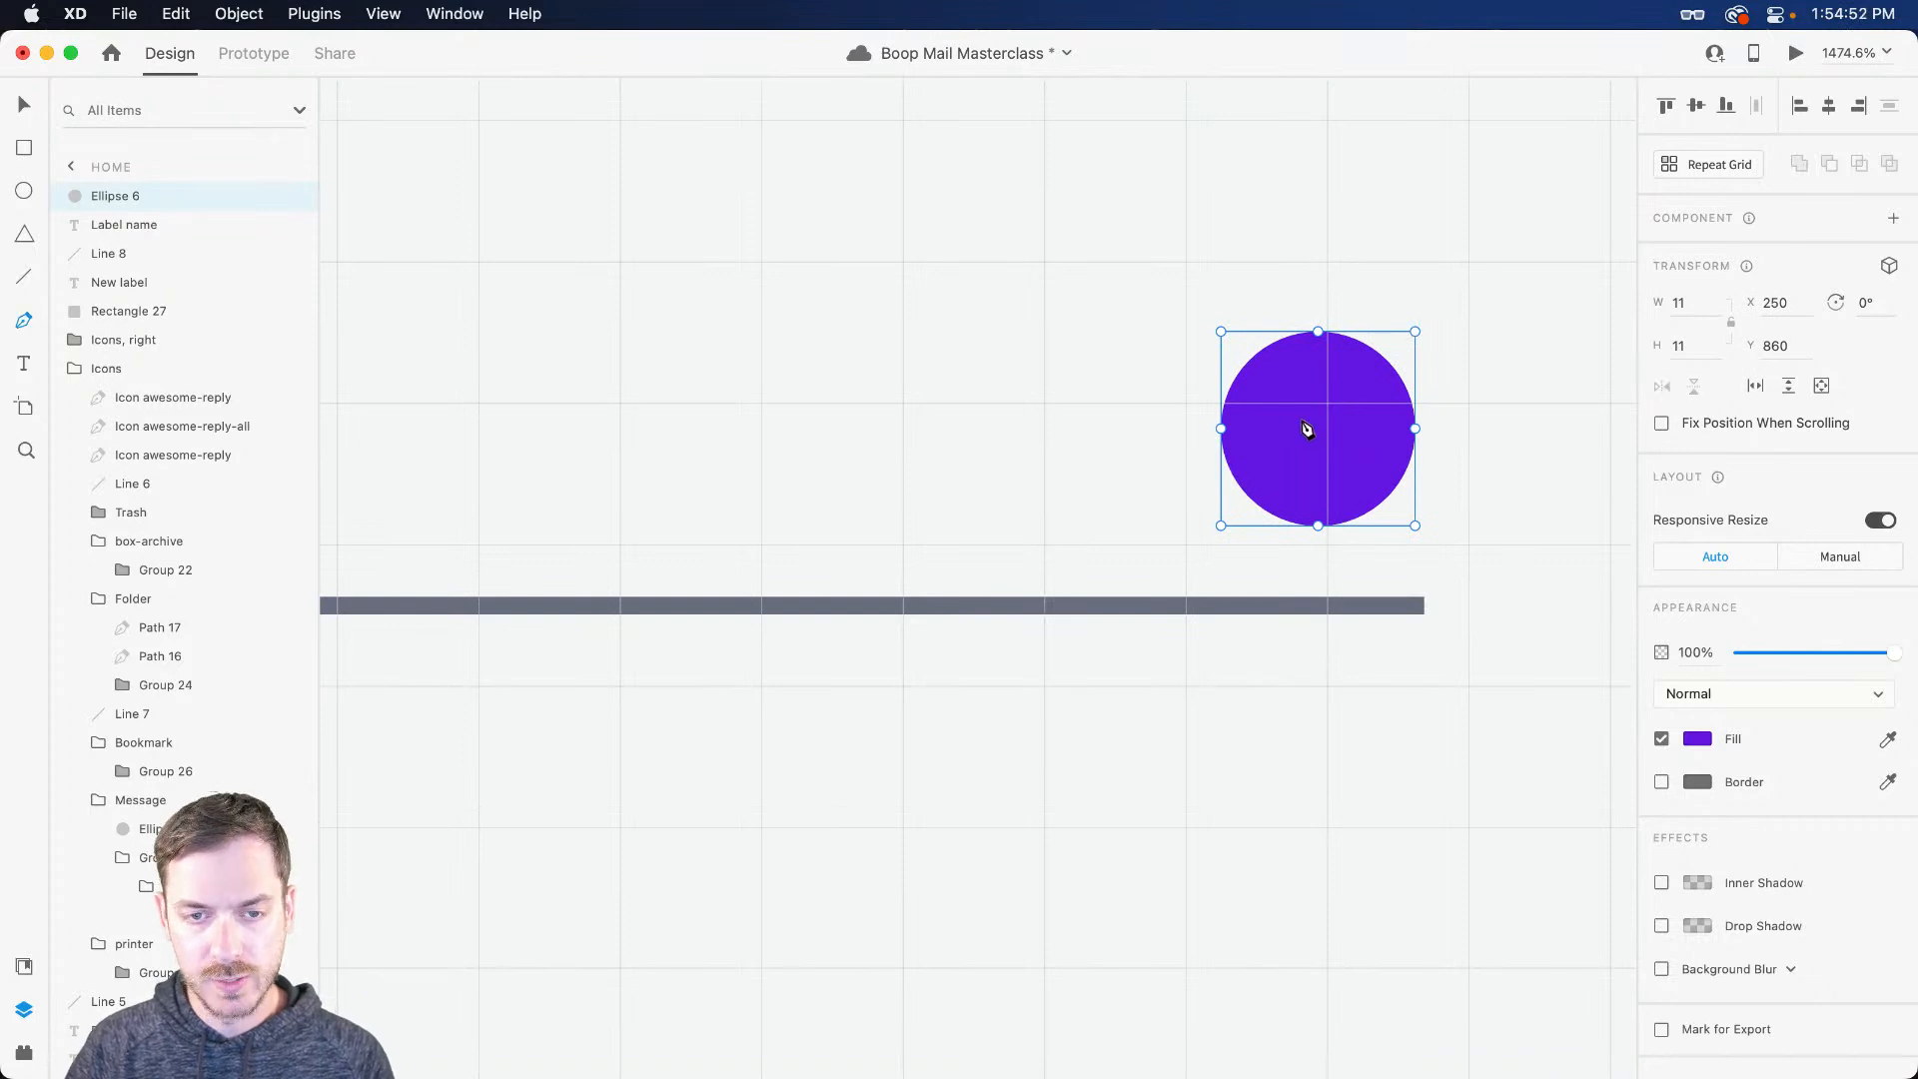
left_click(1331, 406)
left_click(1469, 545)
scroll(1473, 534, "right", 3)
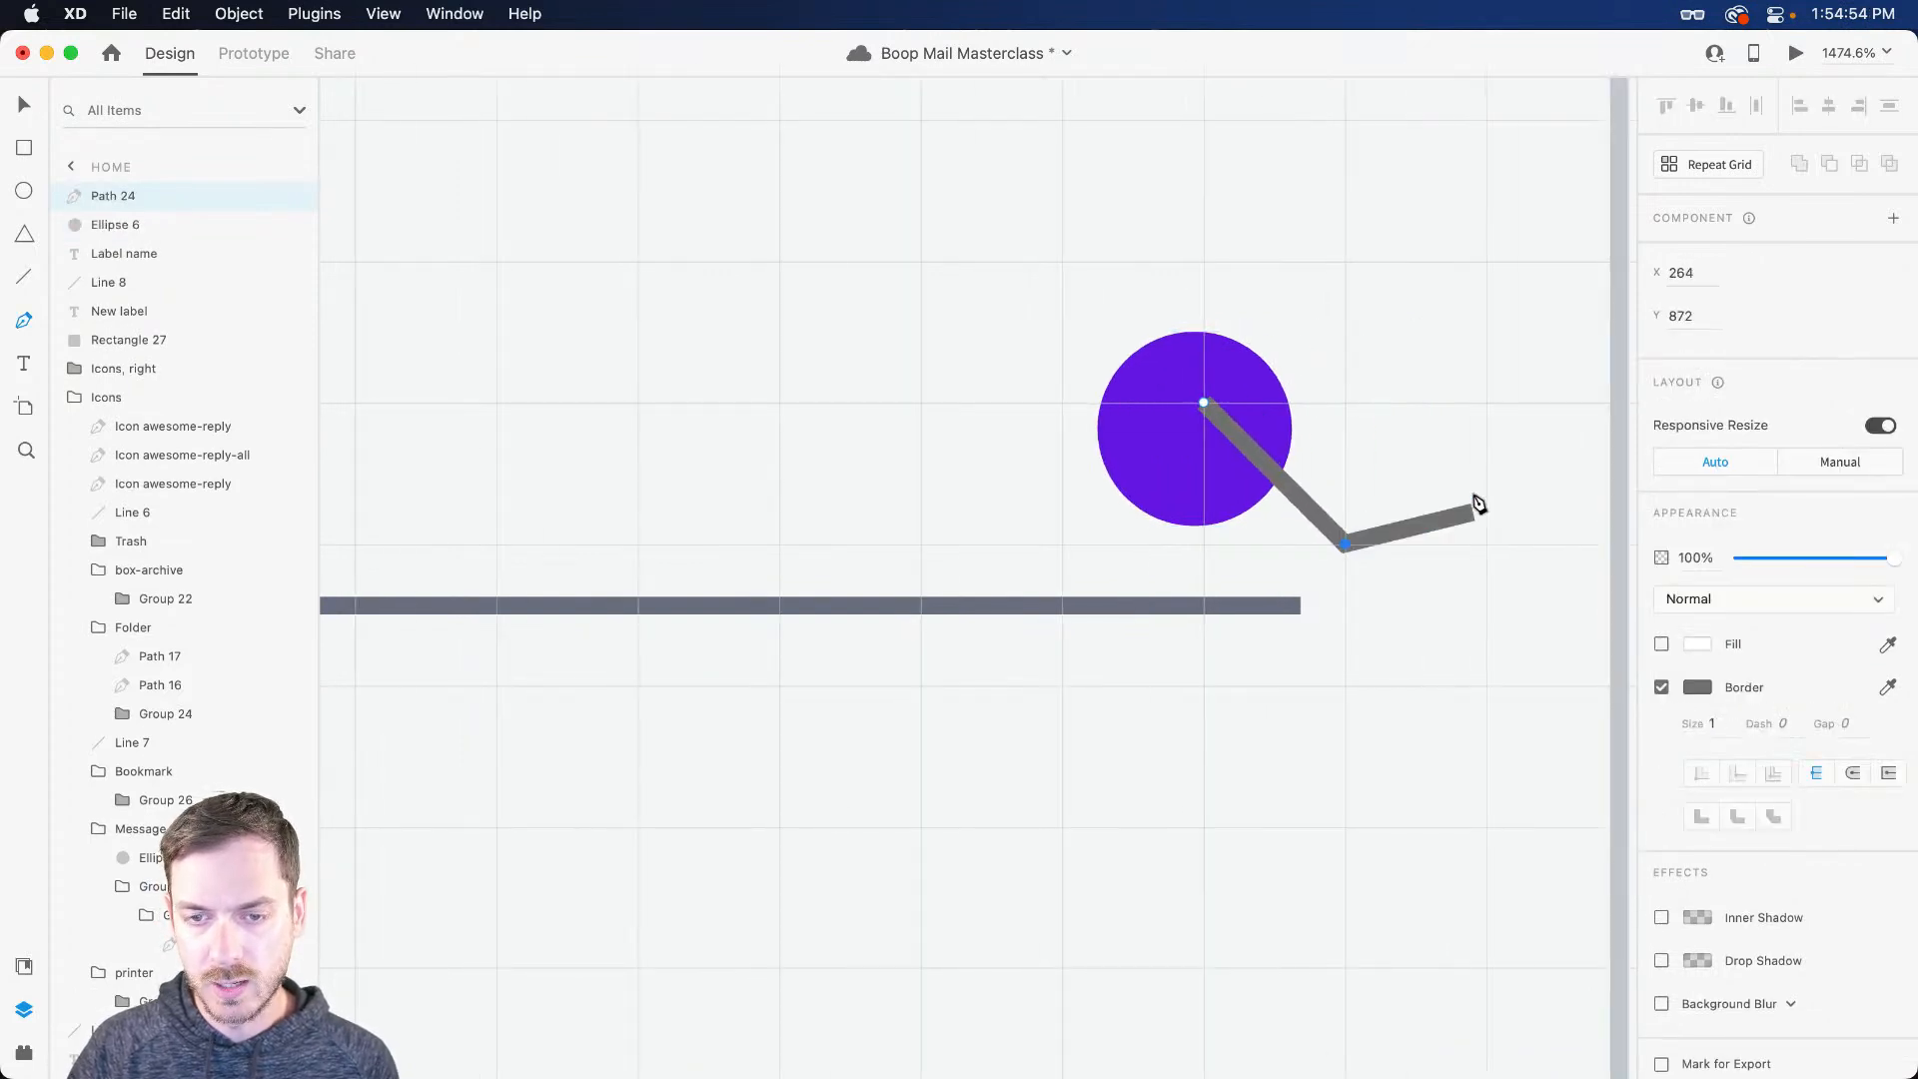
left_click(1487, 403)
key("Escape")
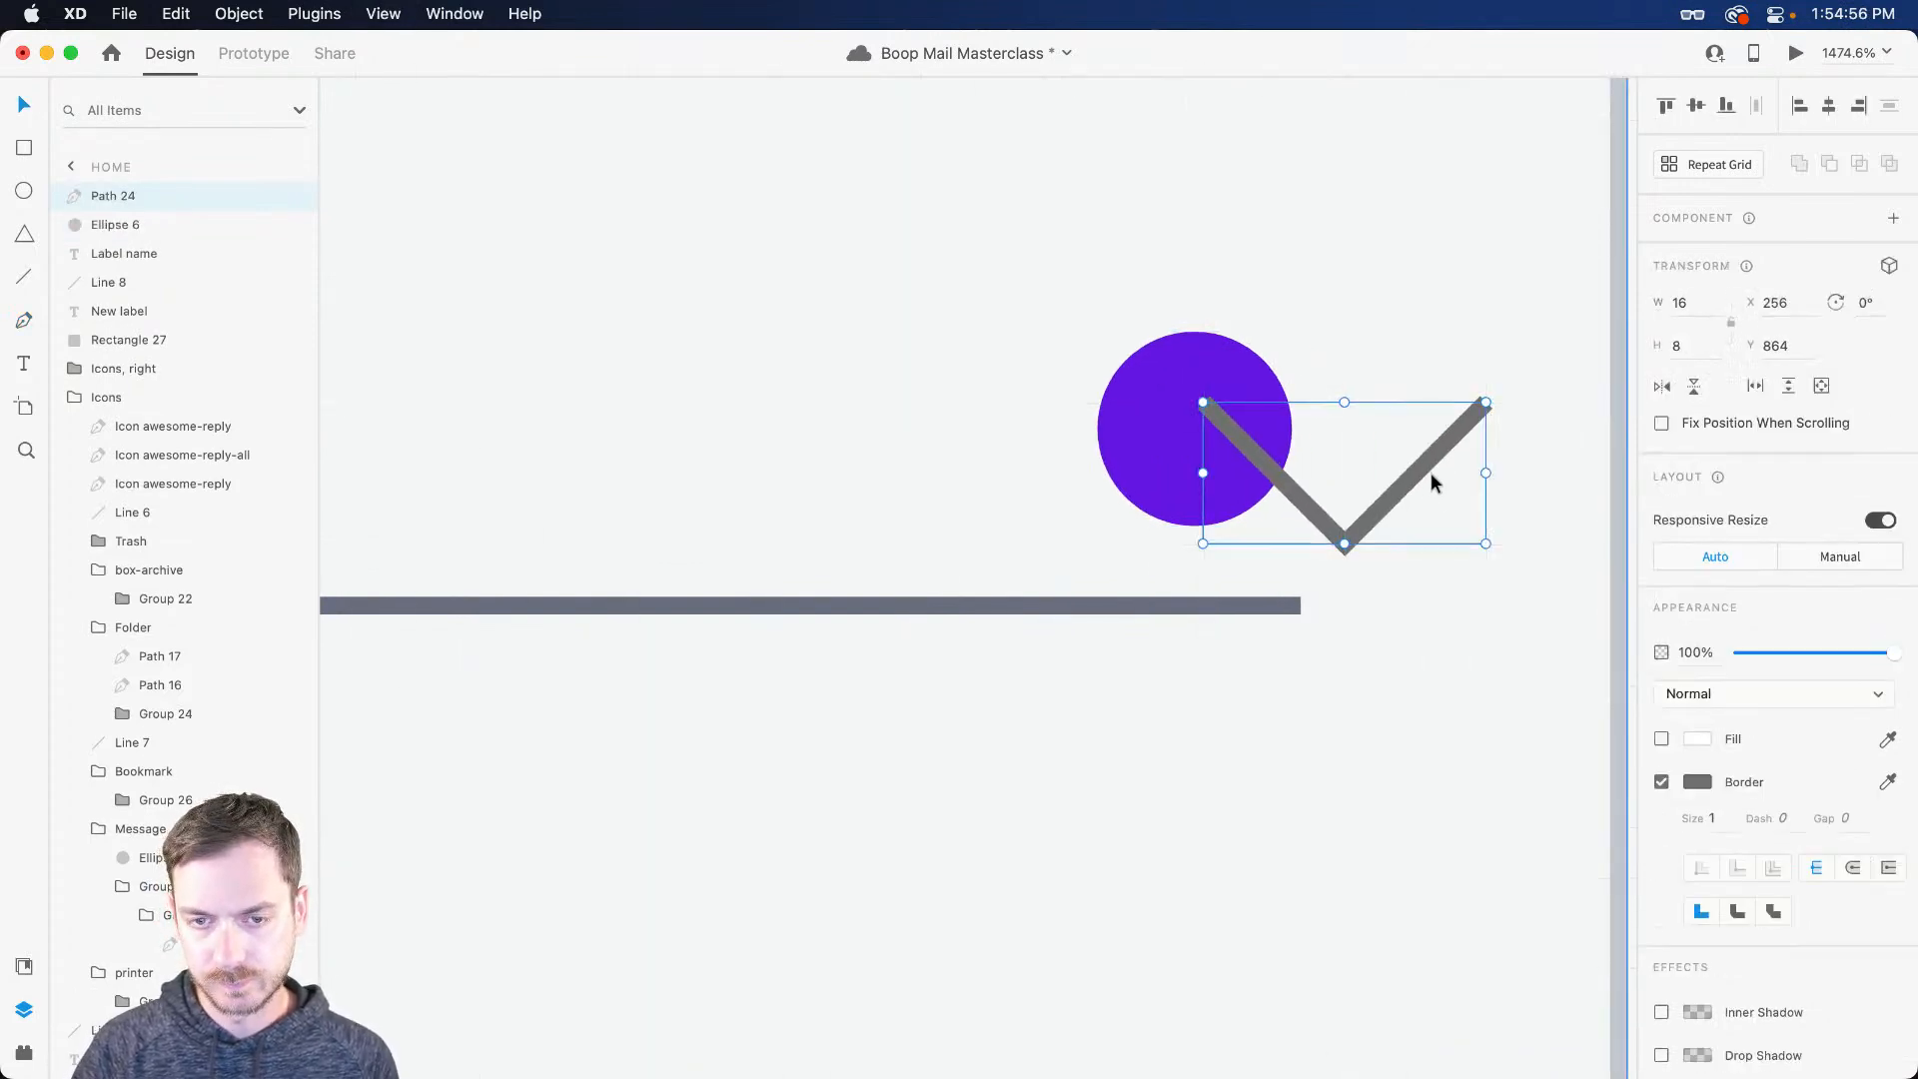
Step: Scale the chevron to 5 by 2.5, centre it in the circle, give it a white border with round caps and joins, and preview it
left_click_drag(1487, 403, 1192, 444)
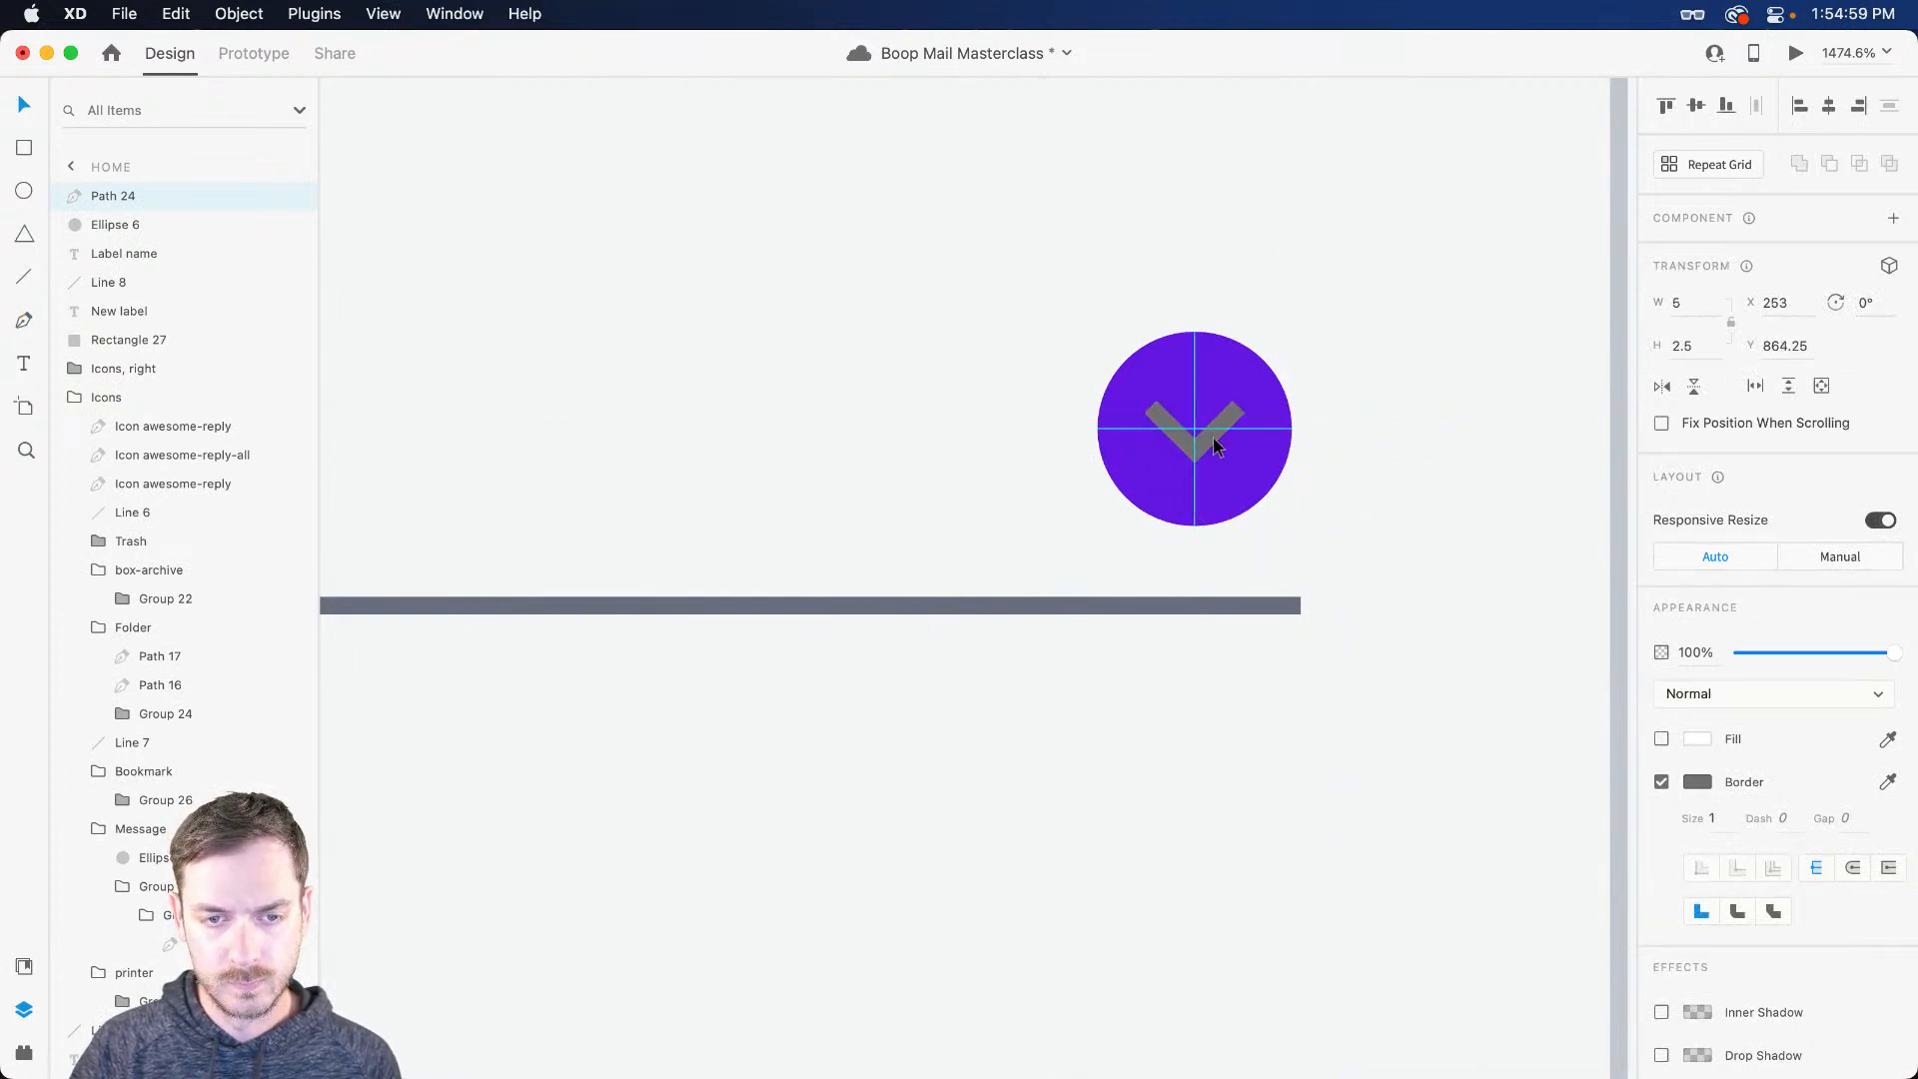
left_click(1701, 788)
left_click_drag(1518, 699, 1306, 512)
left_click(1855, 879)
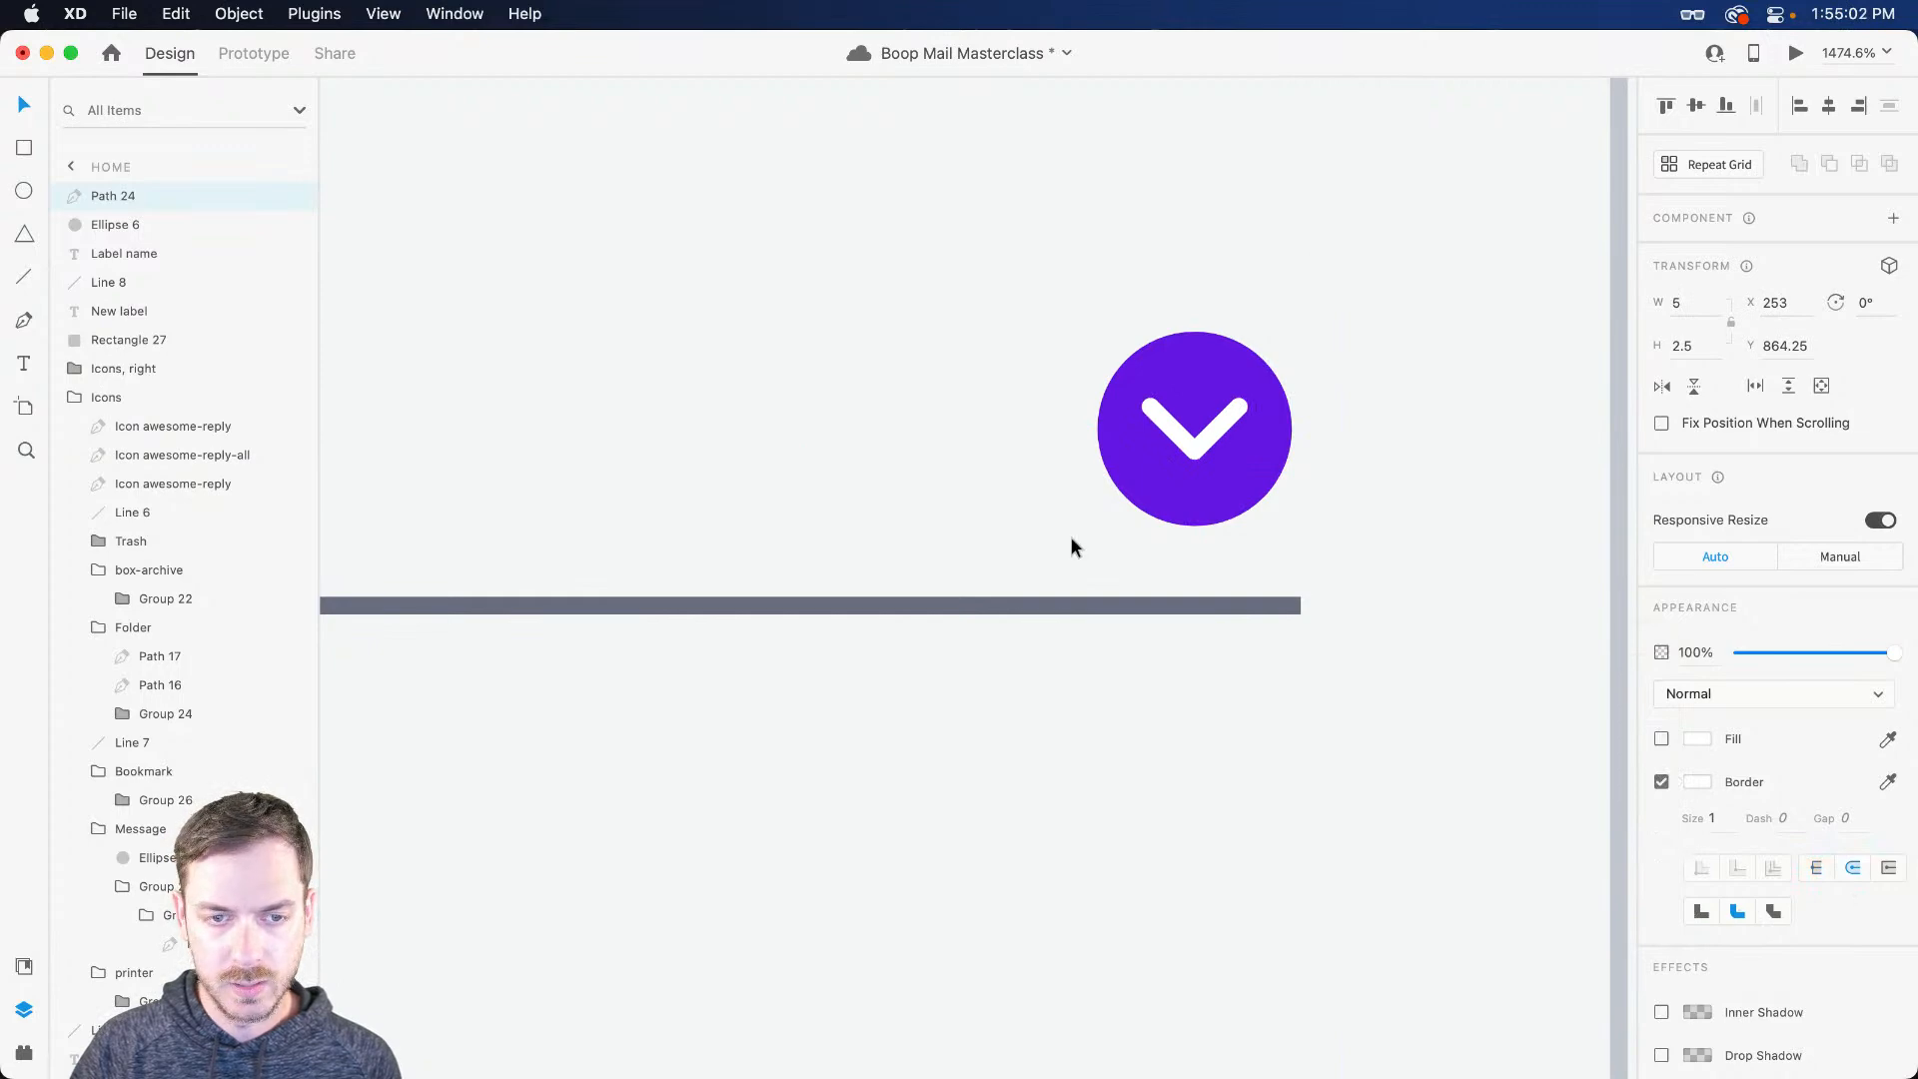
key("super+Return")
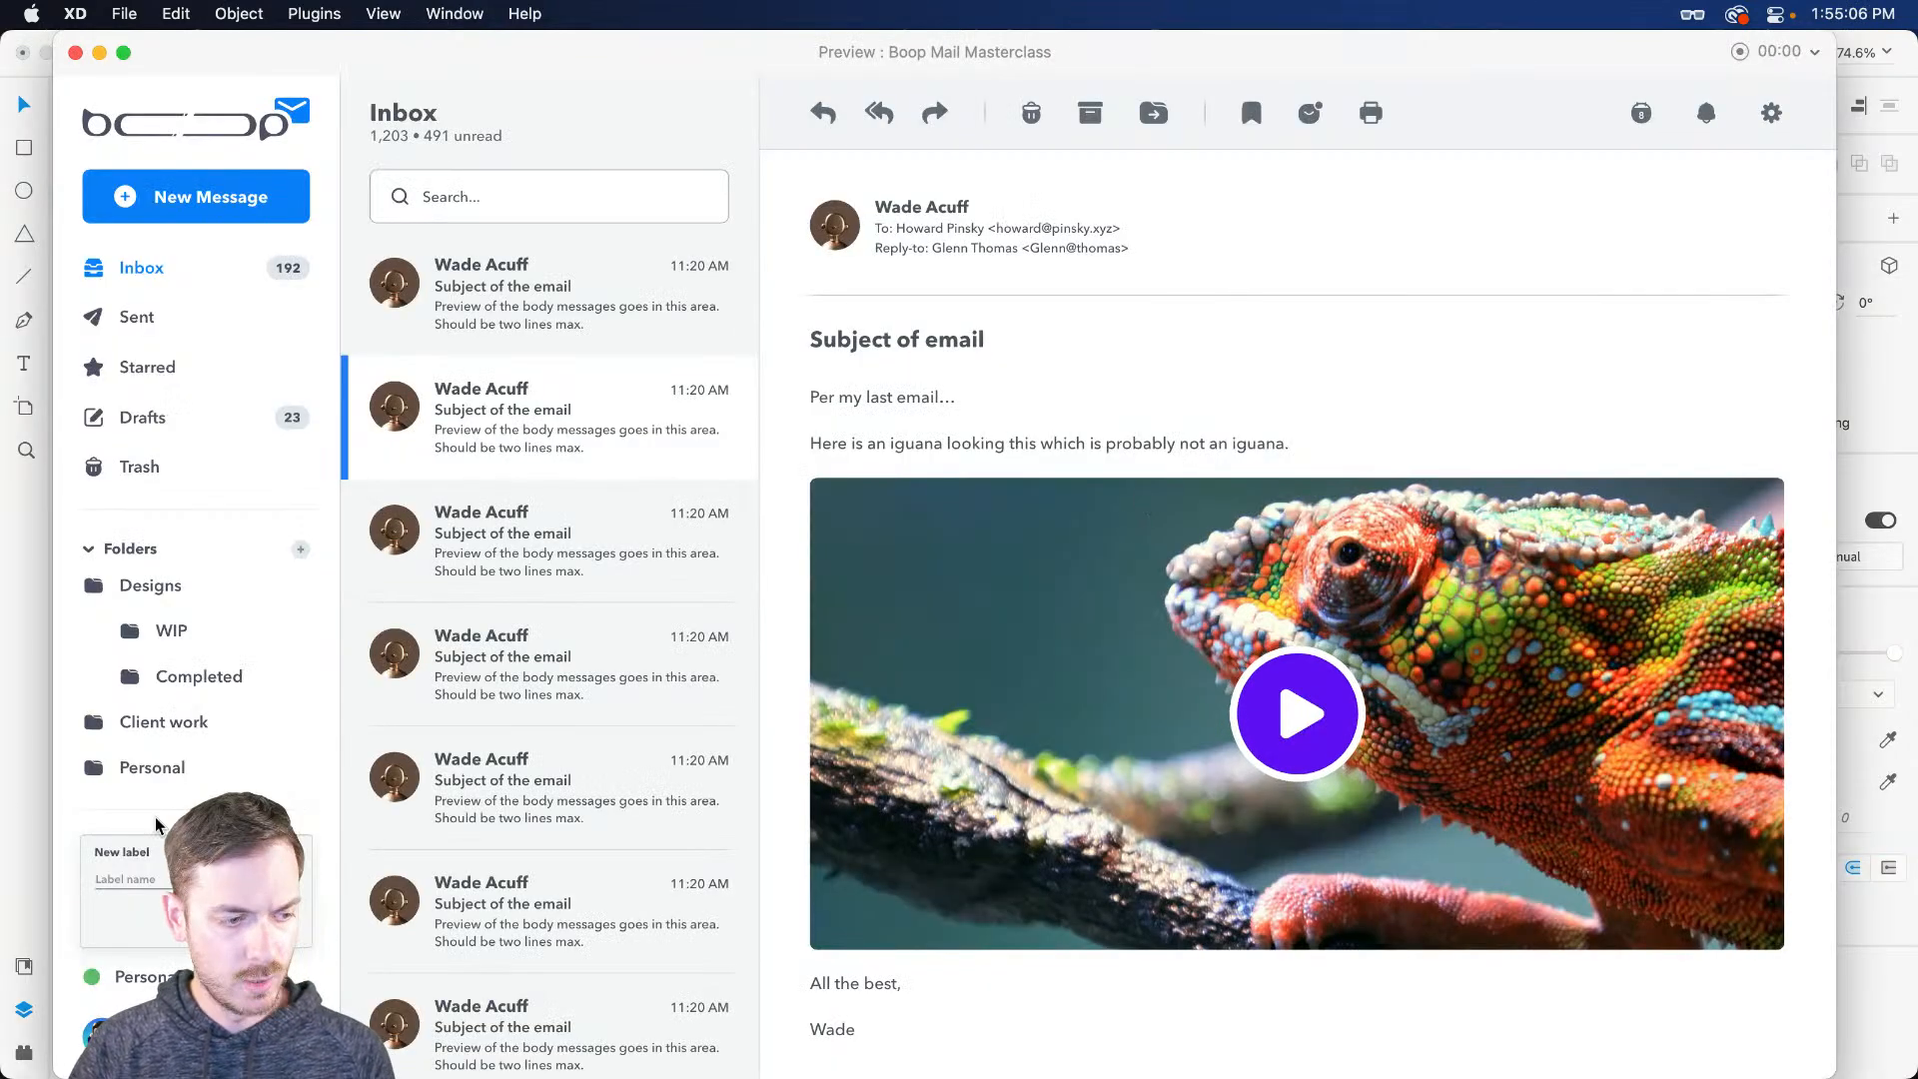
key("super+w")
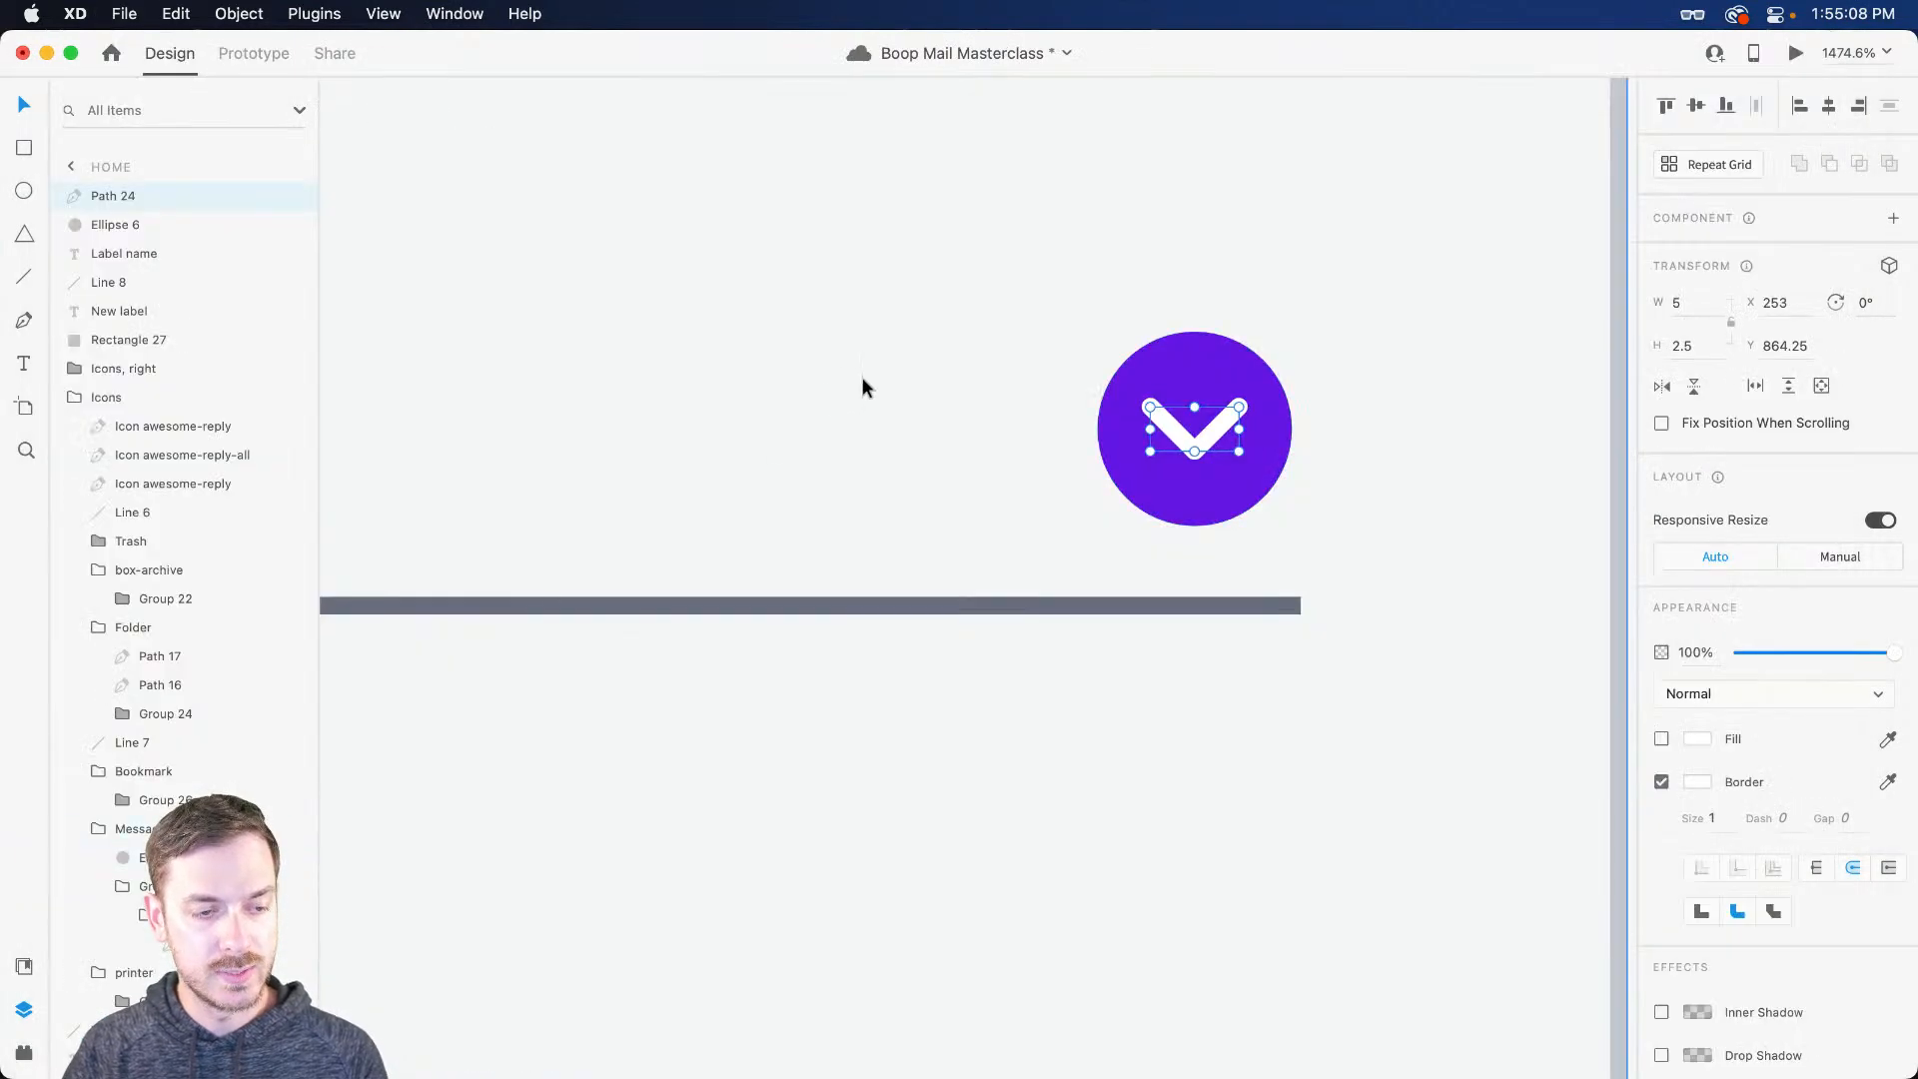
Step: Recolour the New label card's border to a light bluish grey
scroll(873, 401, "down", 8)
left_click(839, 531)
left_click_drag(731, 478, 1096, 490)
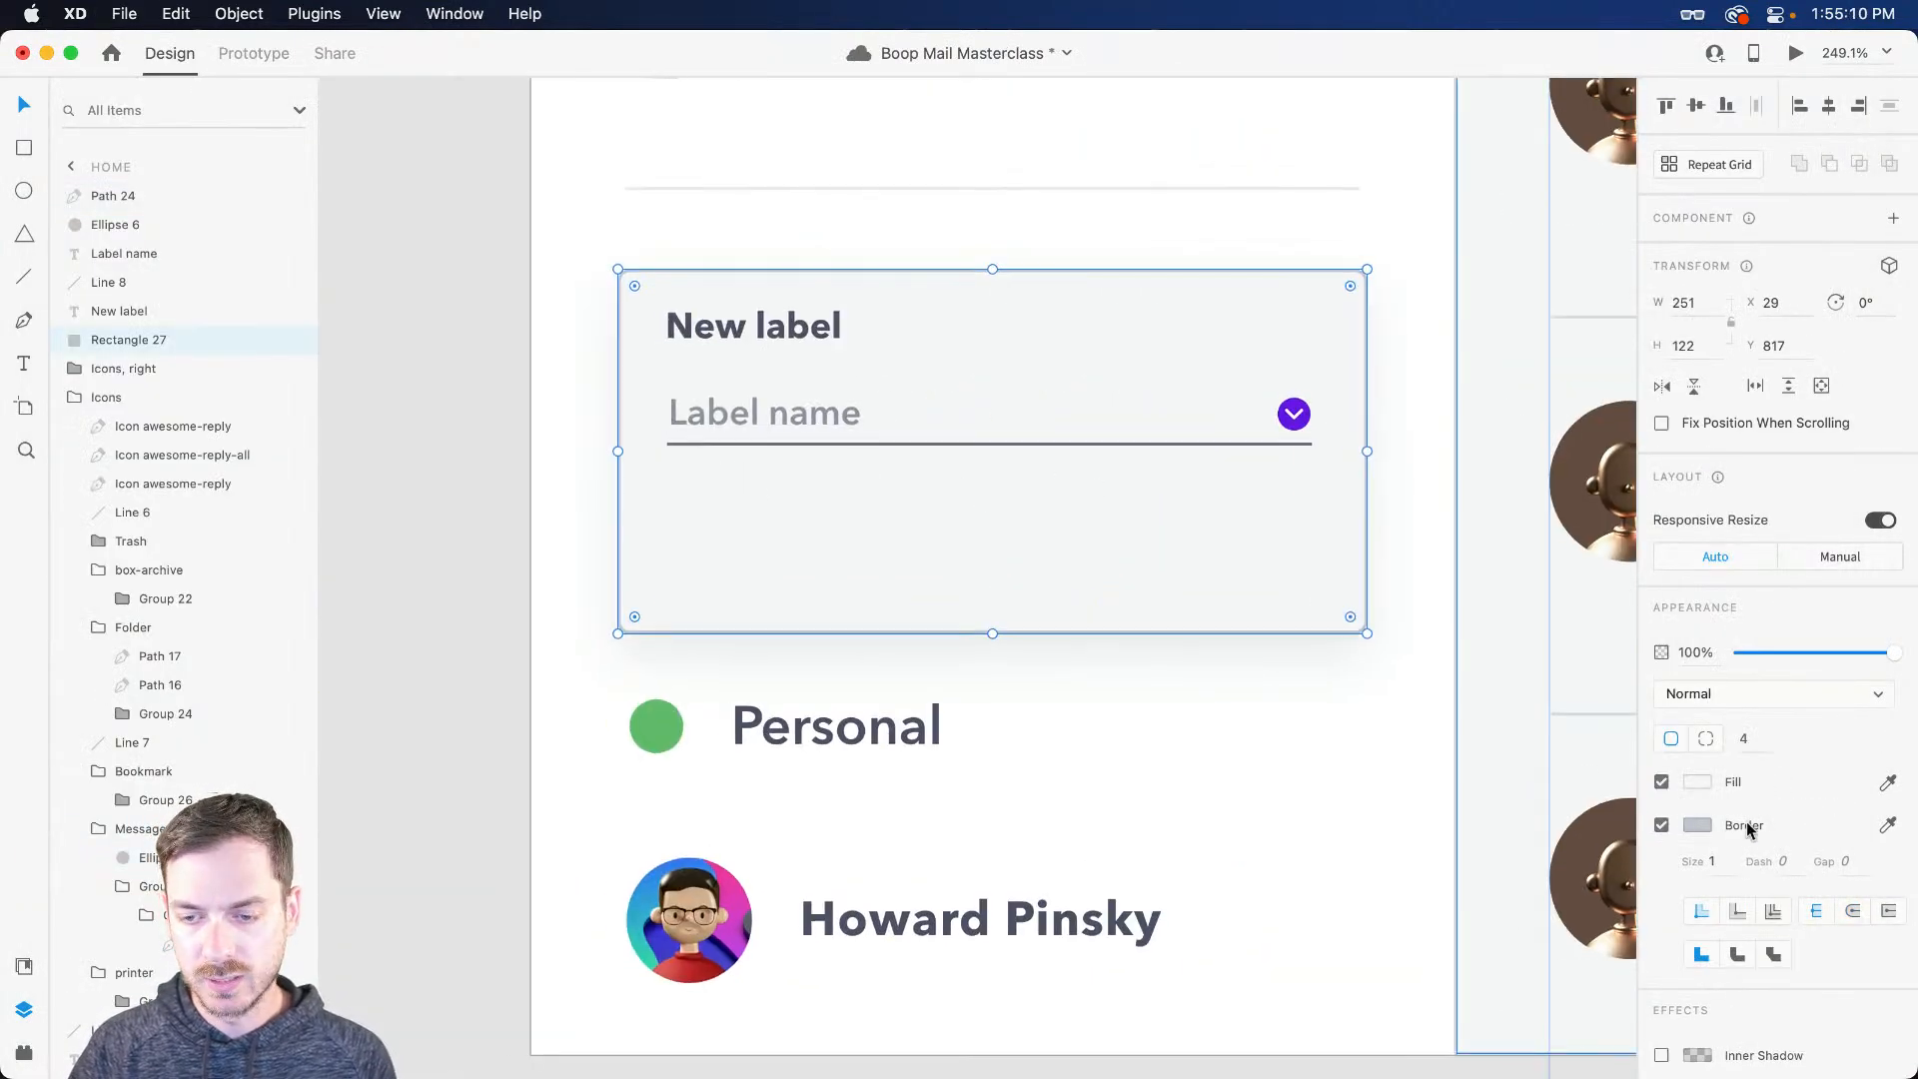
left_click(1704, 827)
left_click_drag(1412, 721, 1427, 717)
left_click(1039, 482)
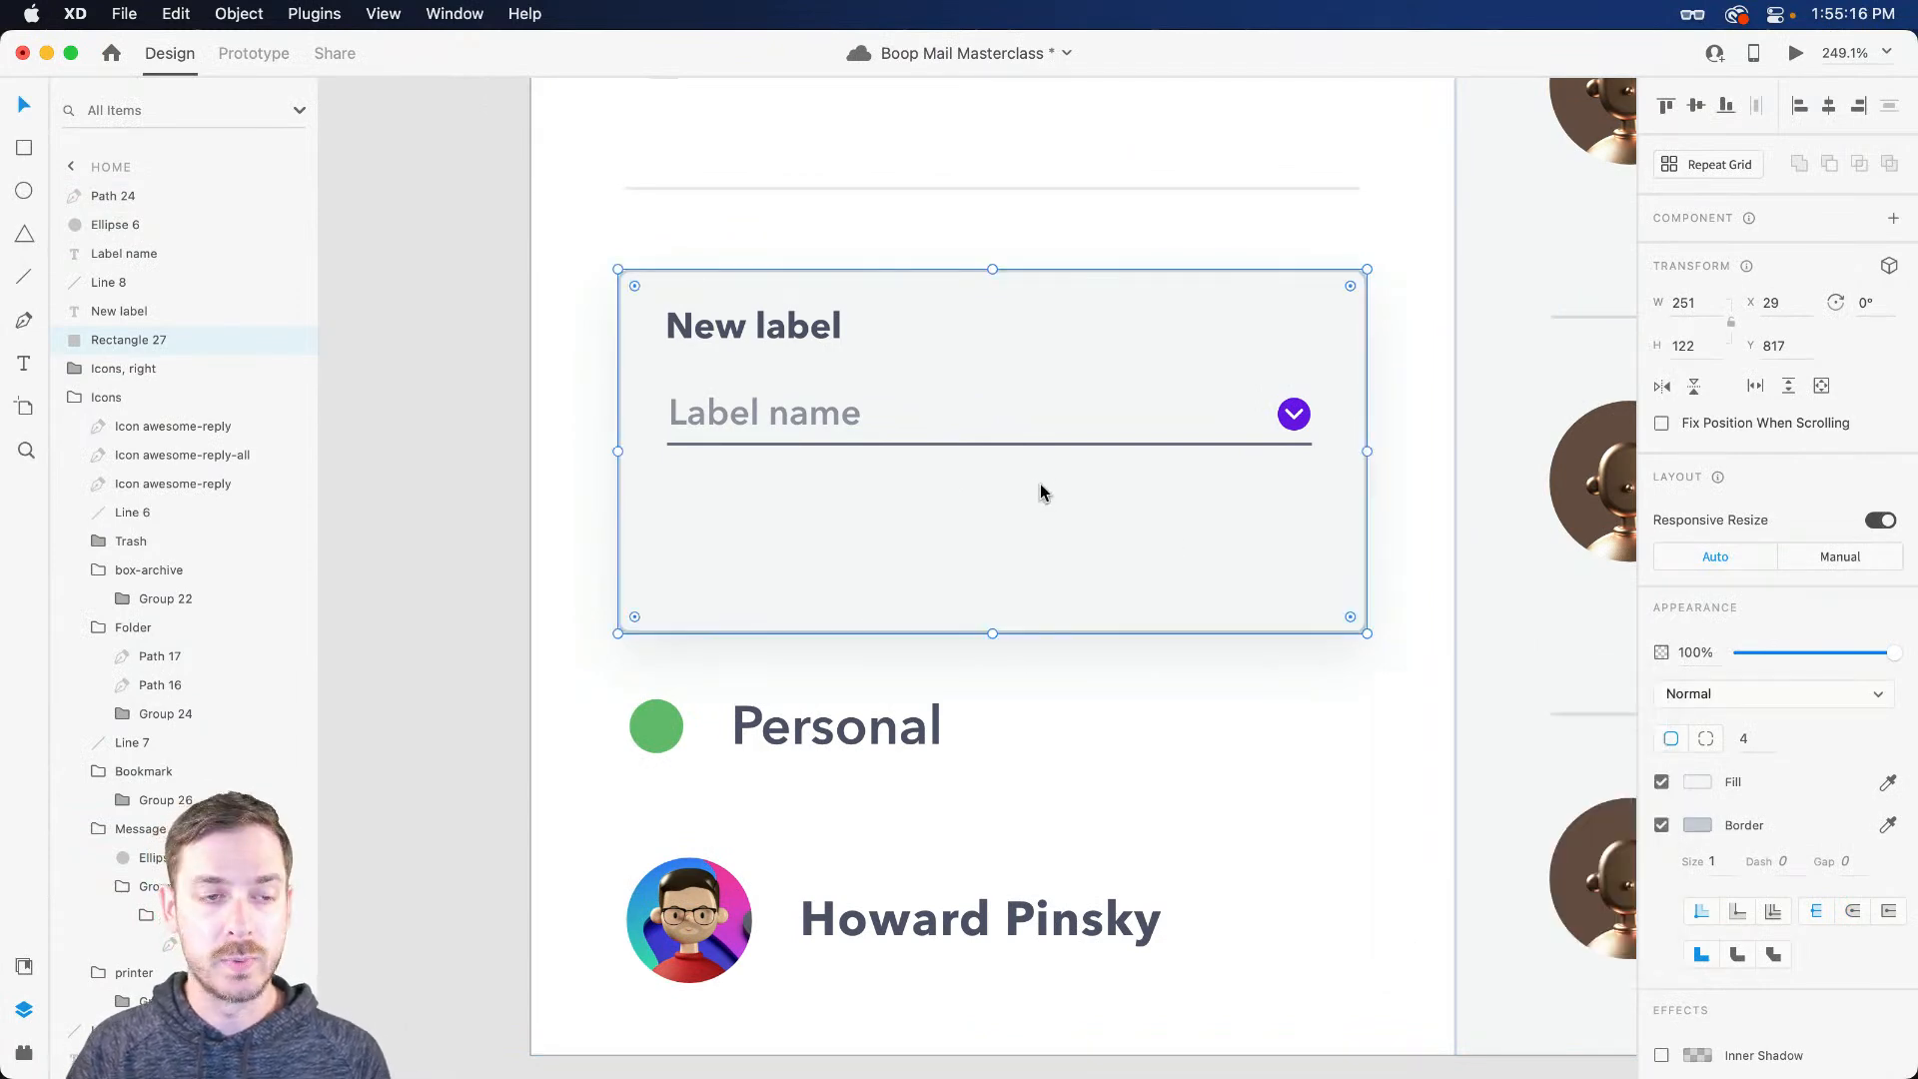
Step: Move the Label name text, its line and the purple chevron button slightly down together
left_click(801, 434)
left_click(826, 443, "shift")
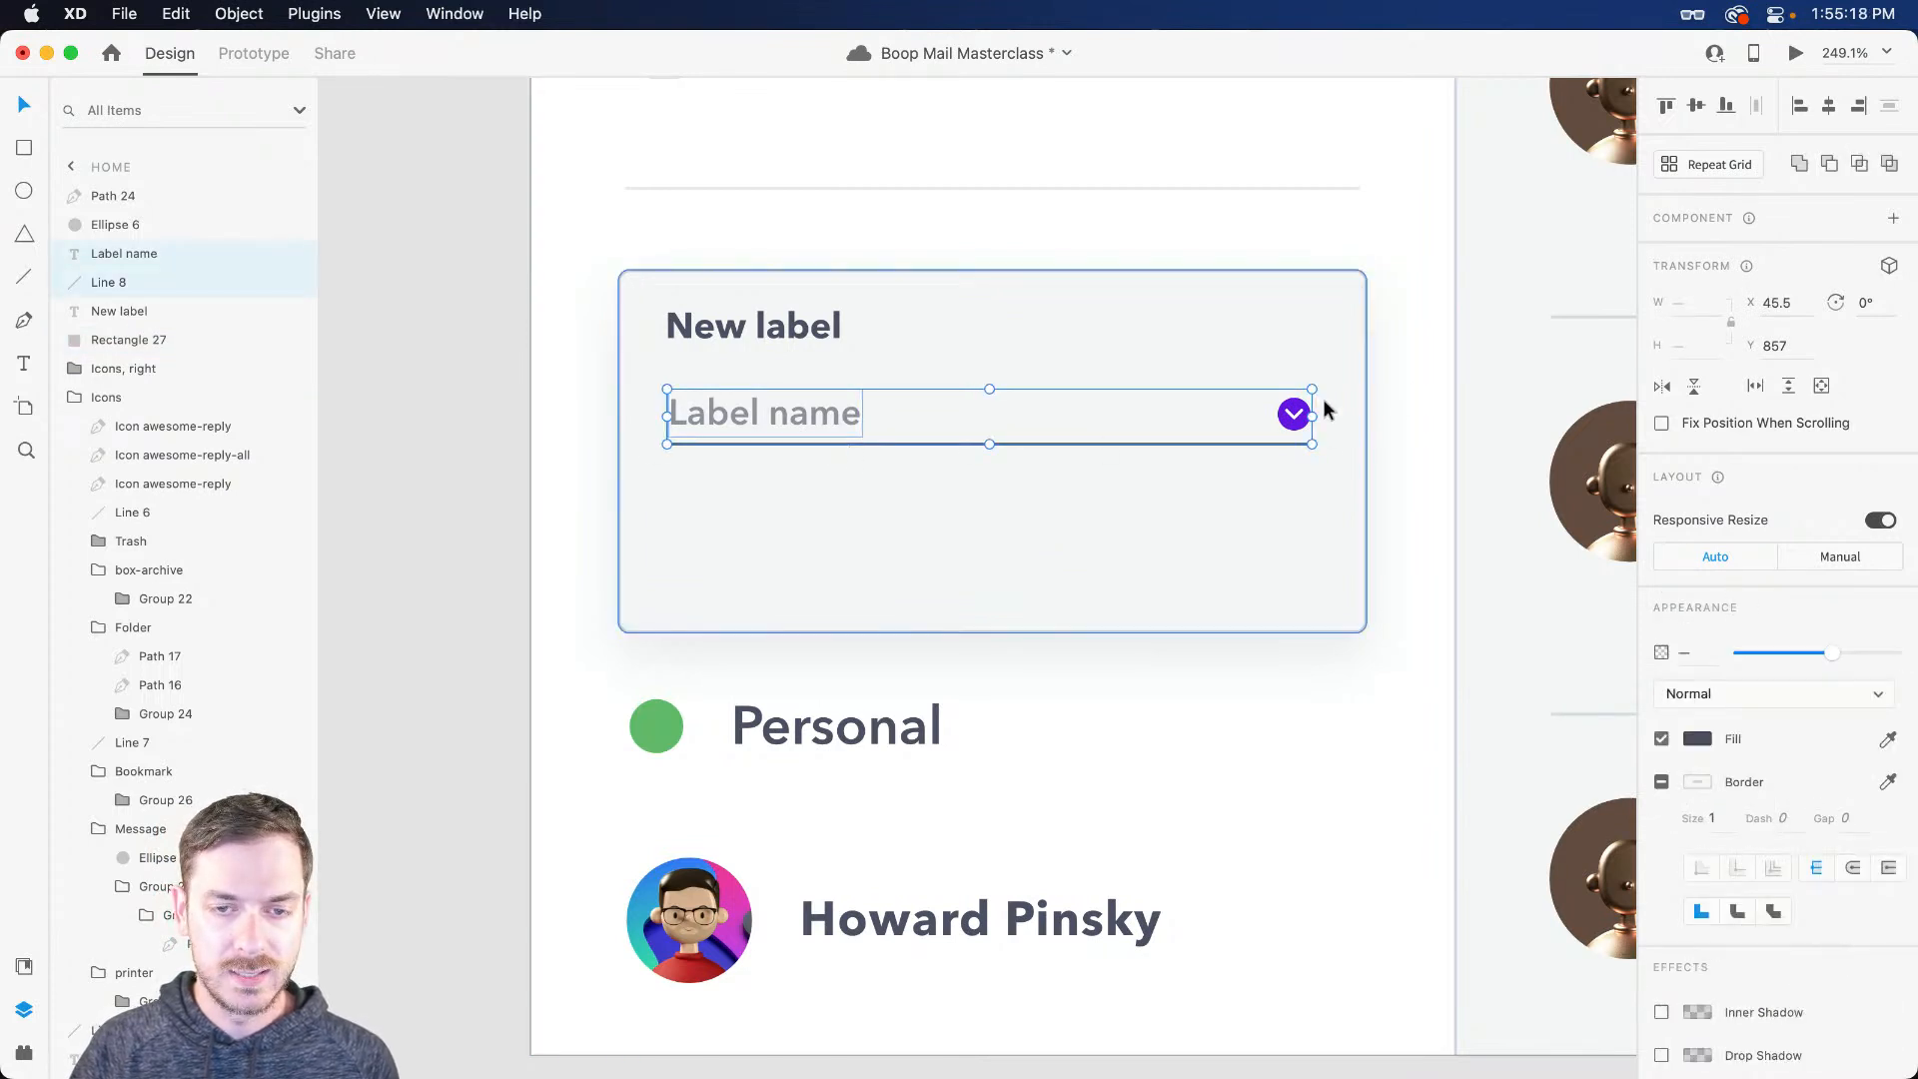
left_click(1297, 426, "shift")
left_click_drag(1297, 415, 1298, 424)
Step: Increase the New label heading's font size to 14 and check the card in the preview
left_click(782, 330)
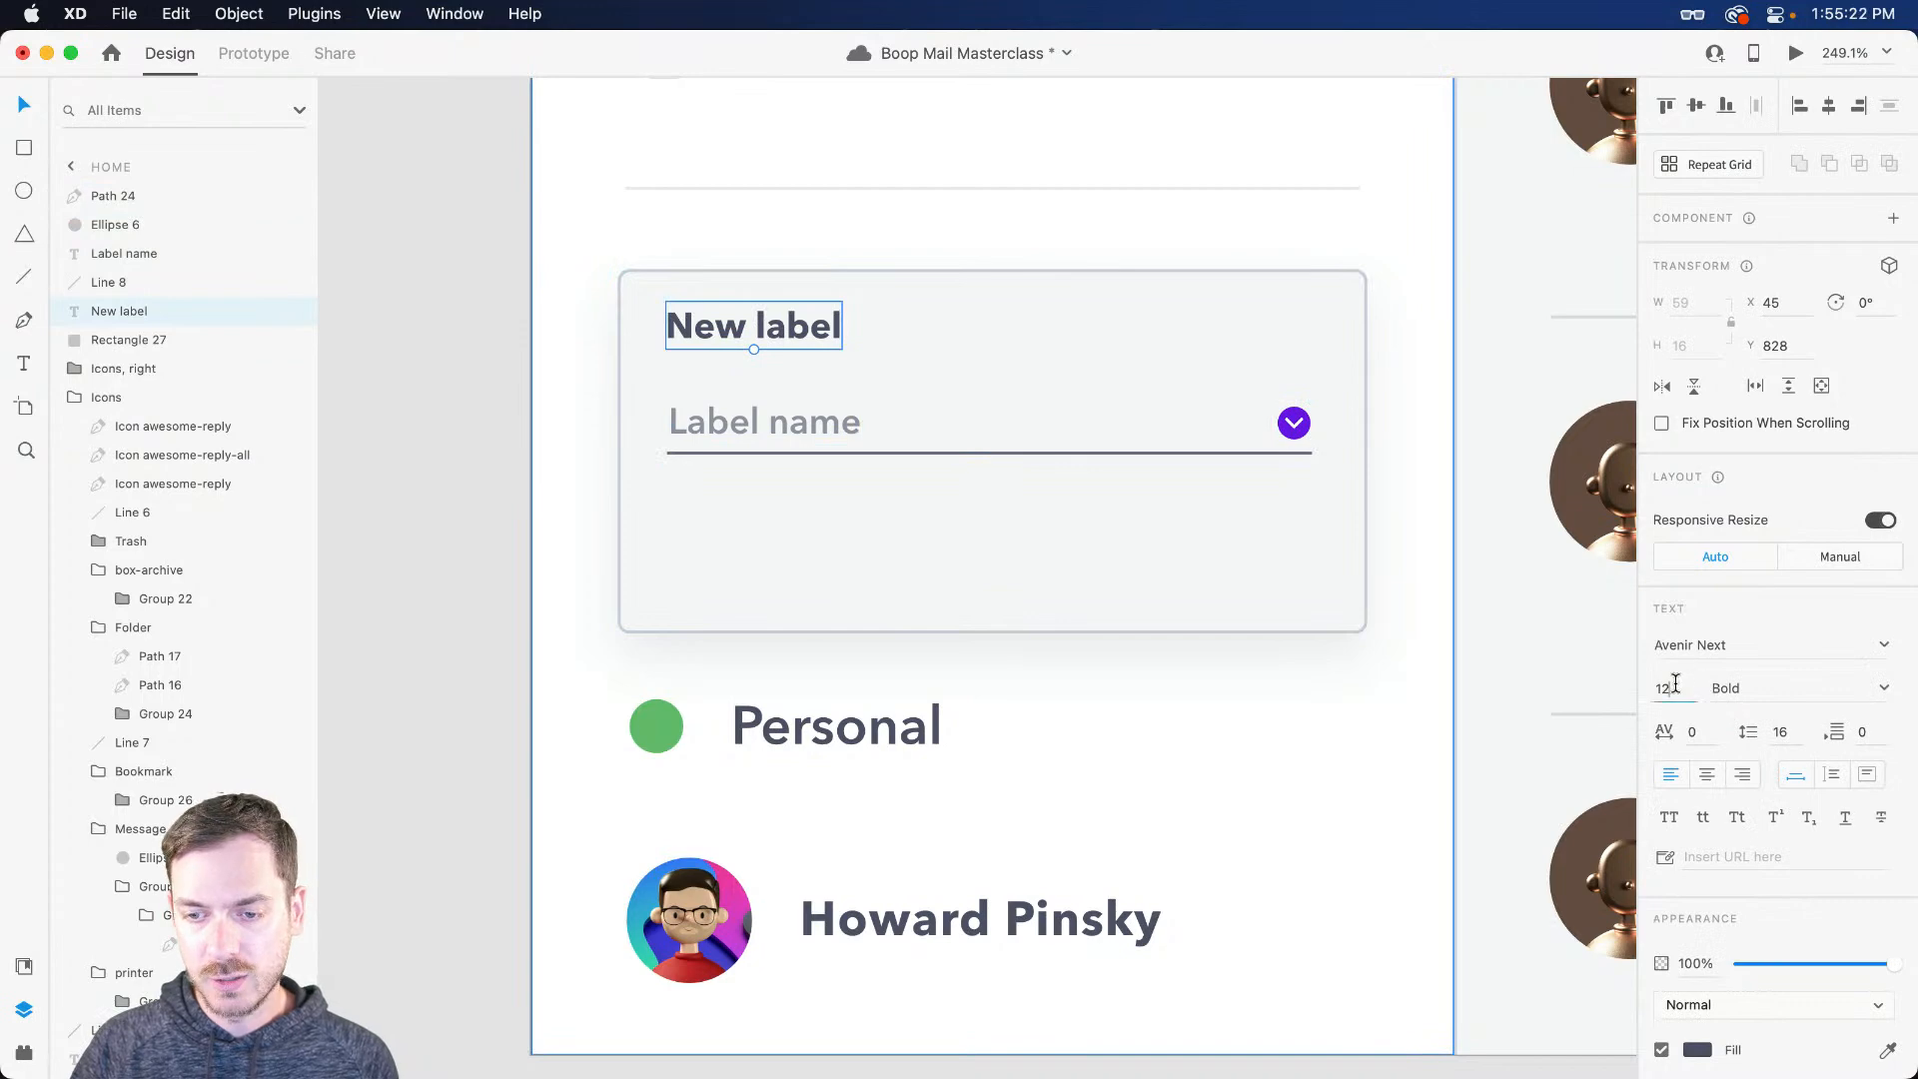
key("Up")
key("Up")
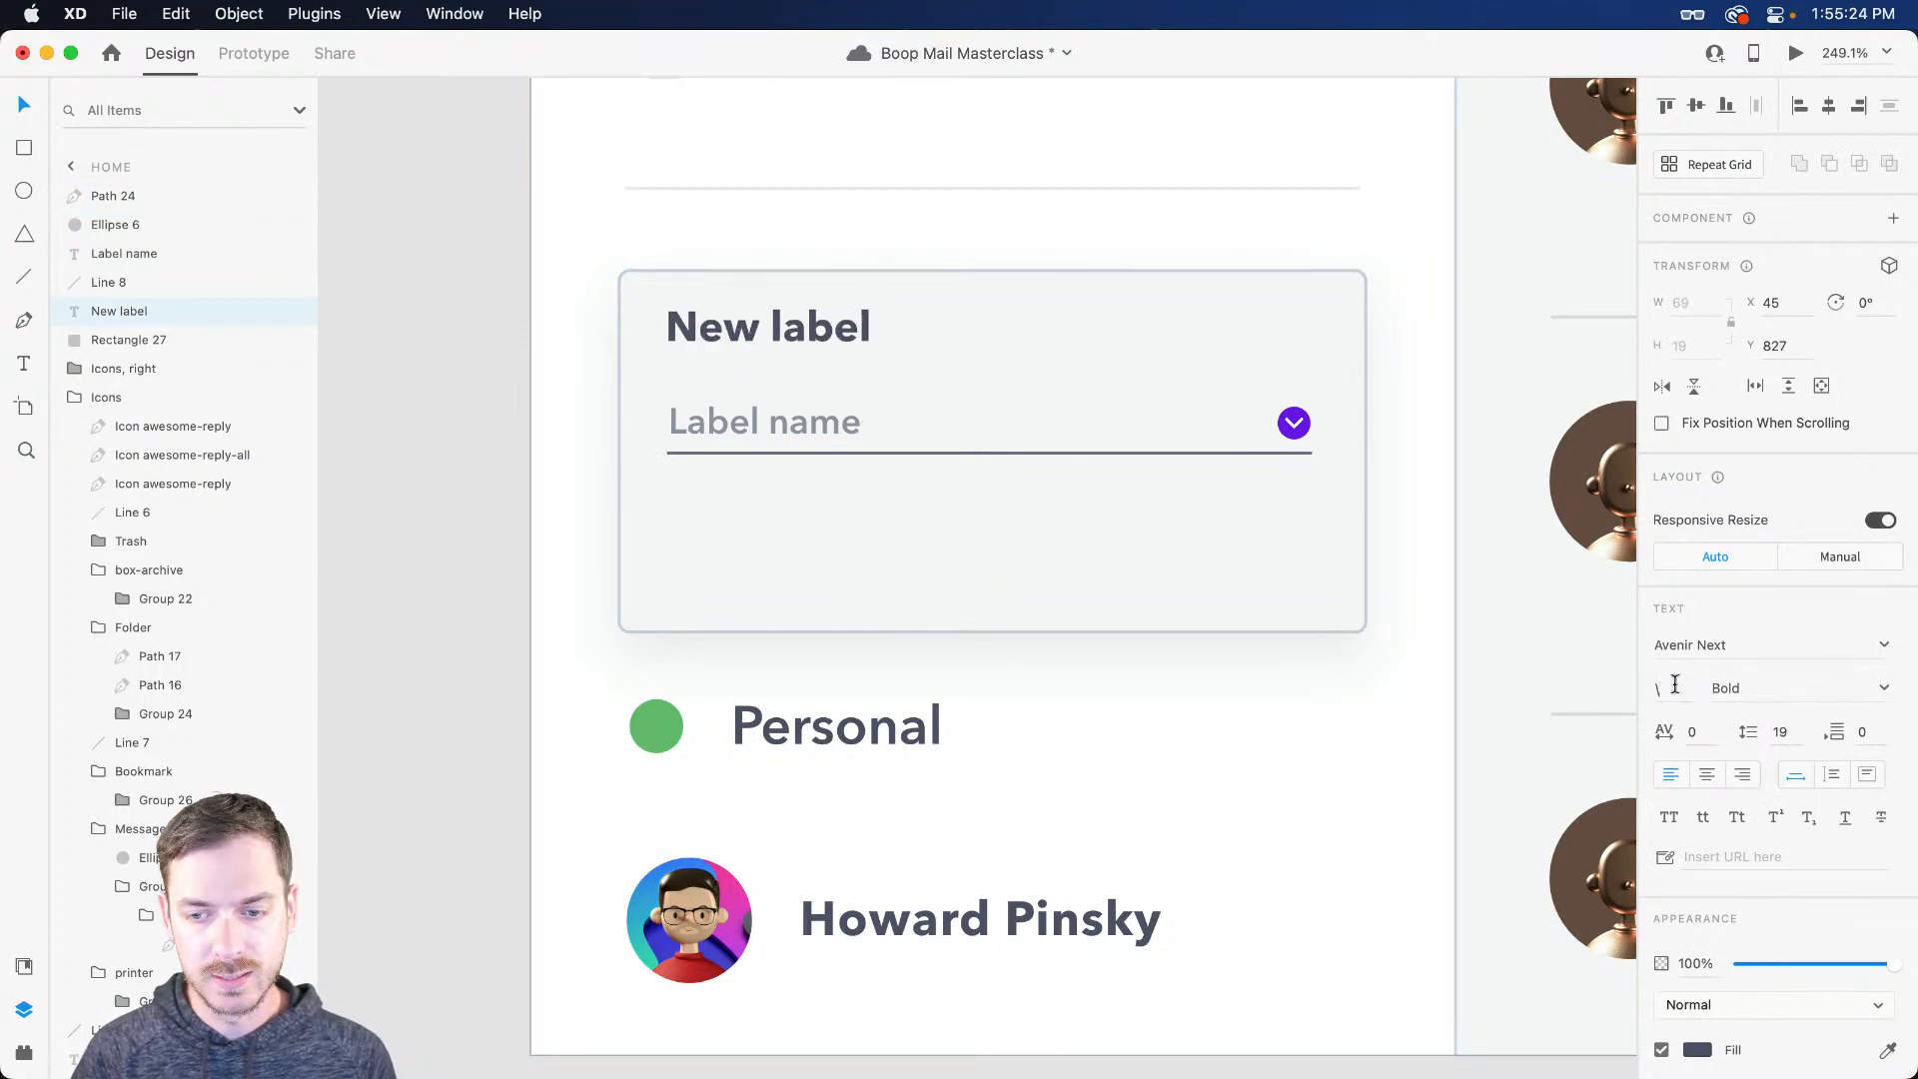
key("super+Return")
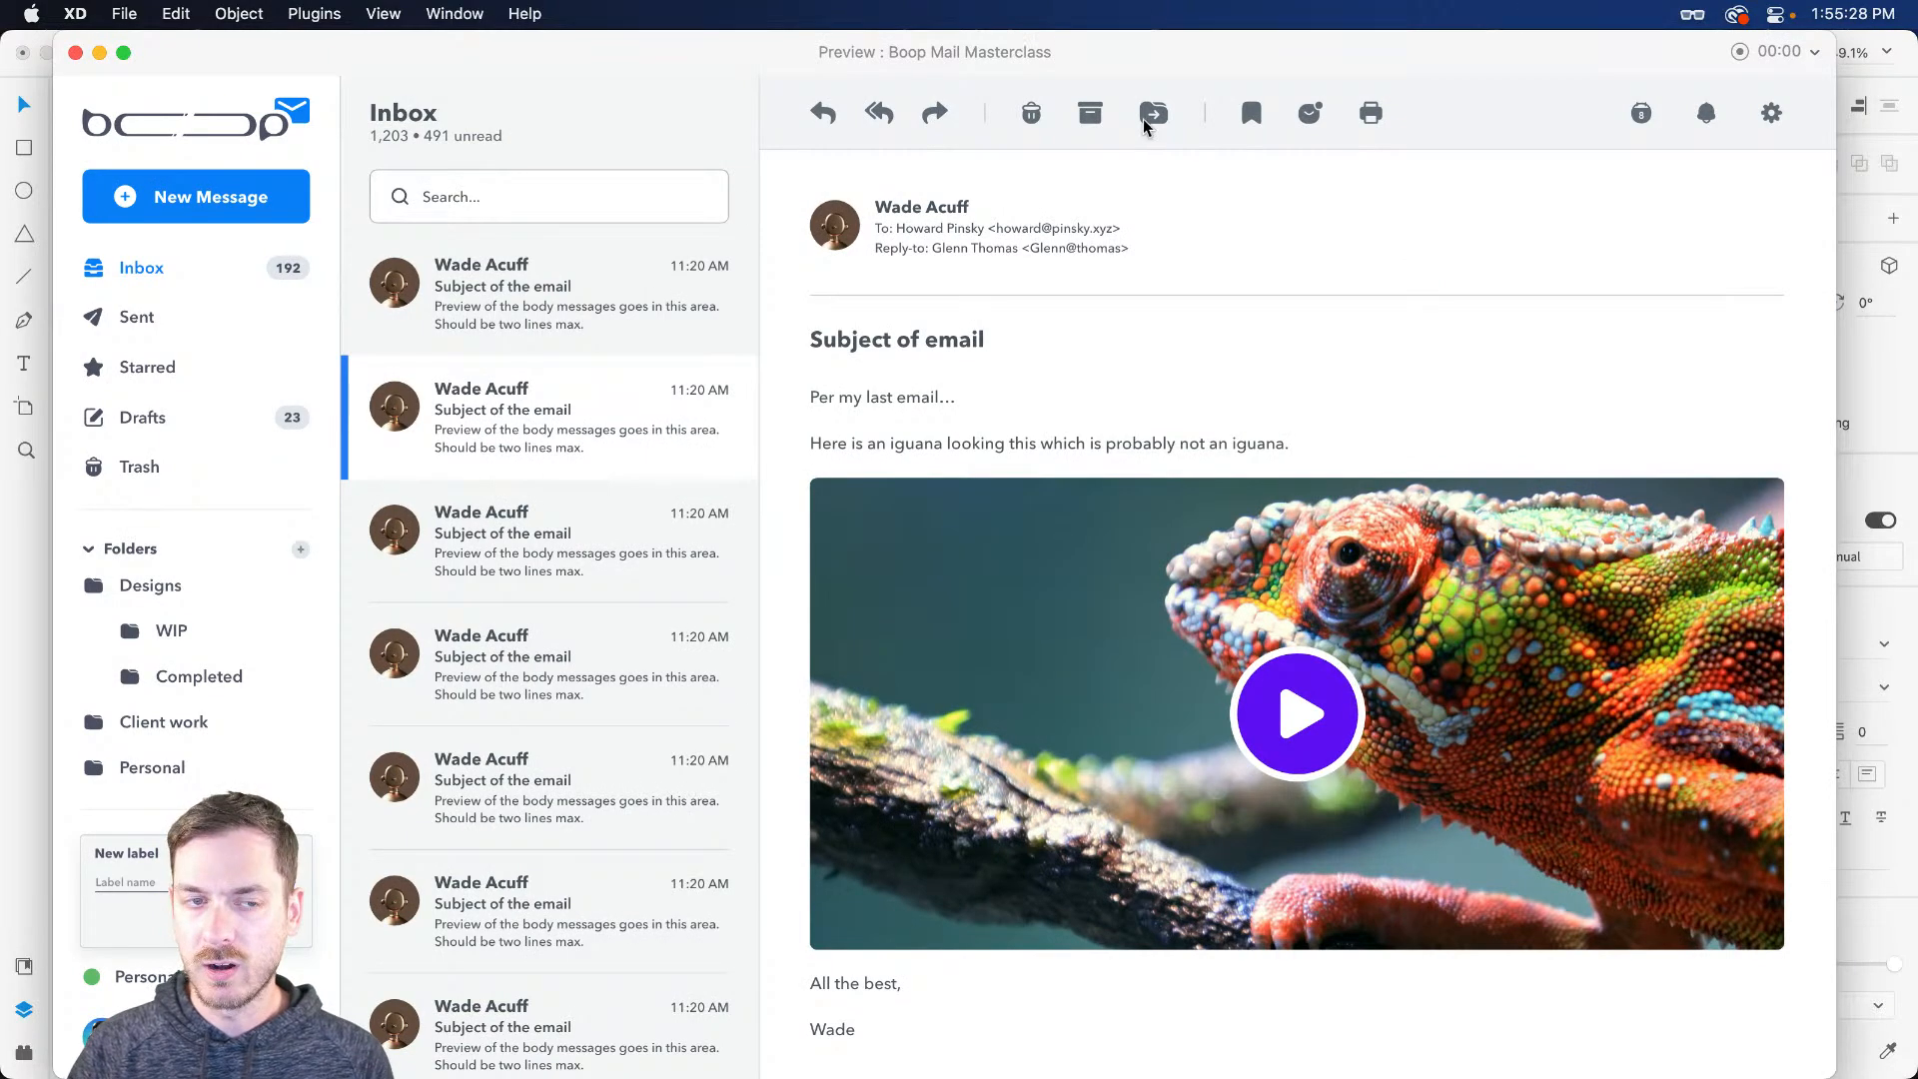
key("super+w")
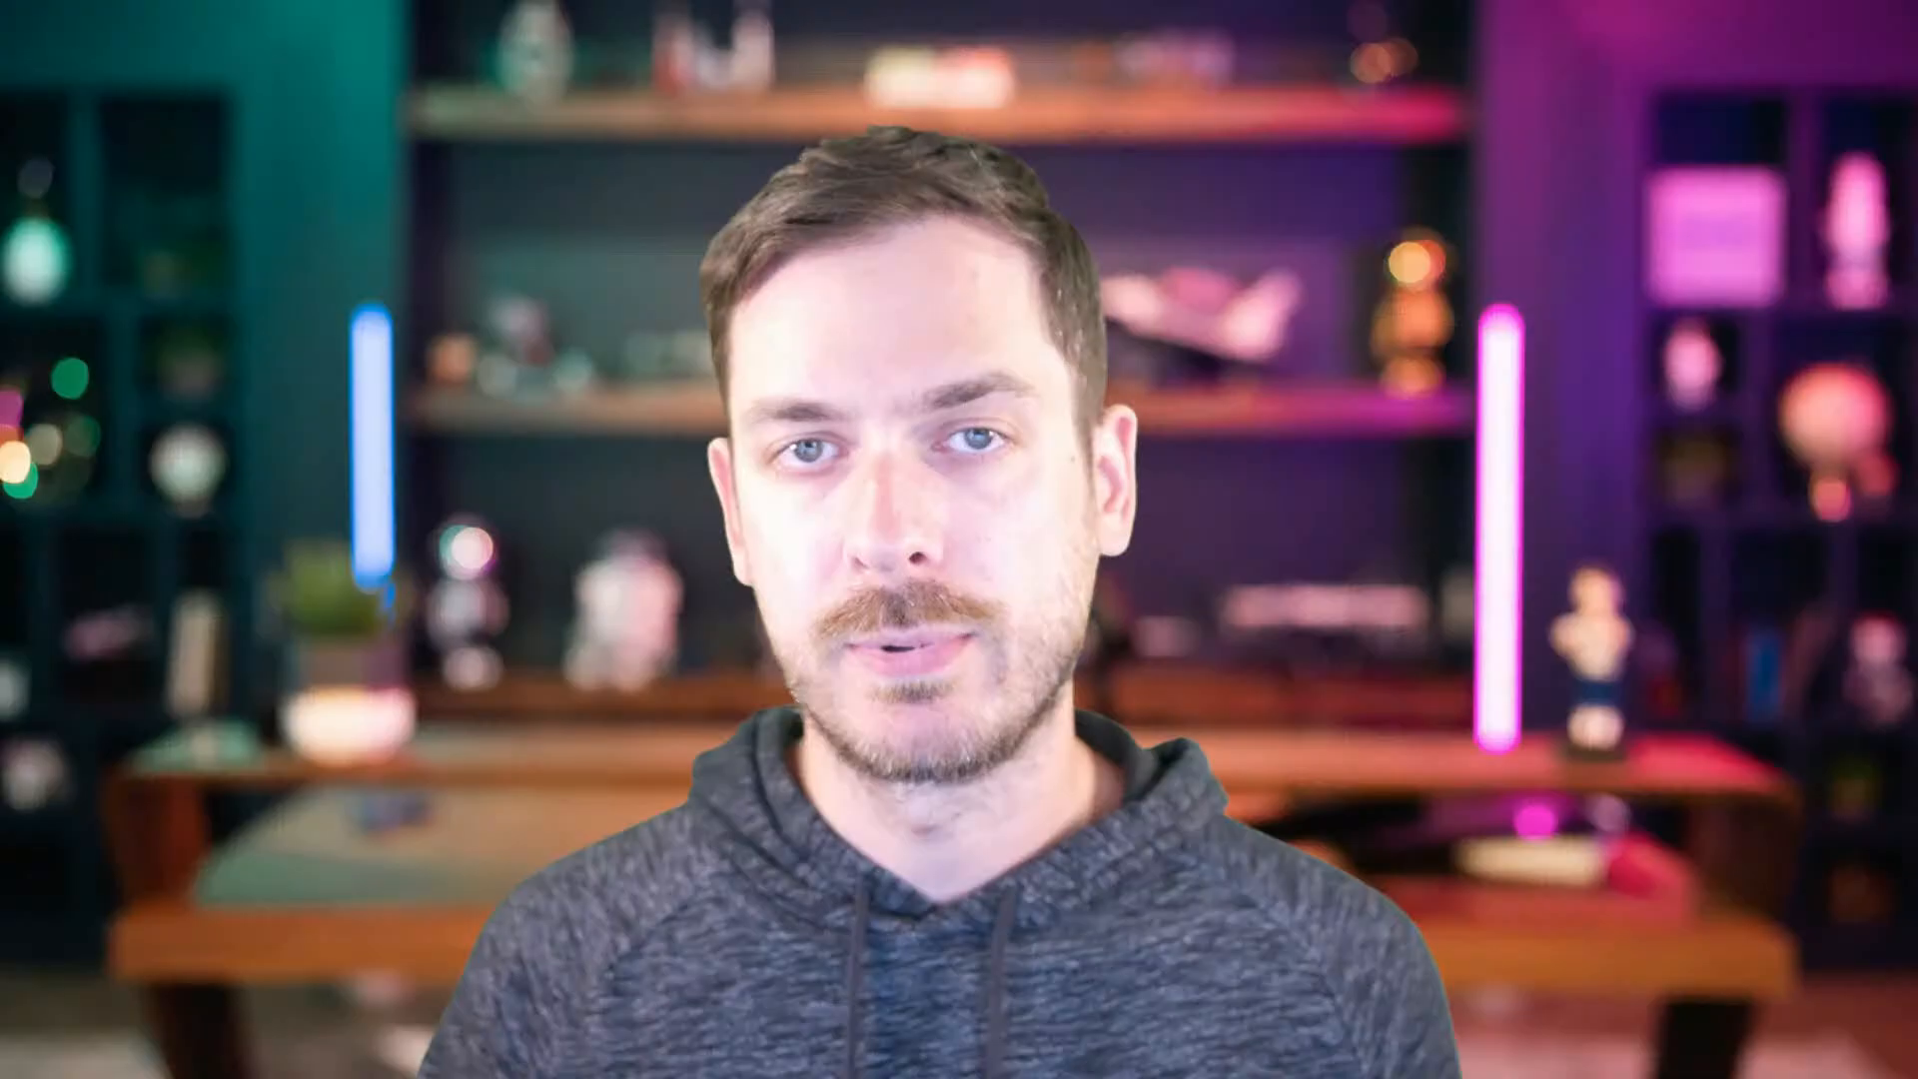